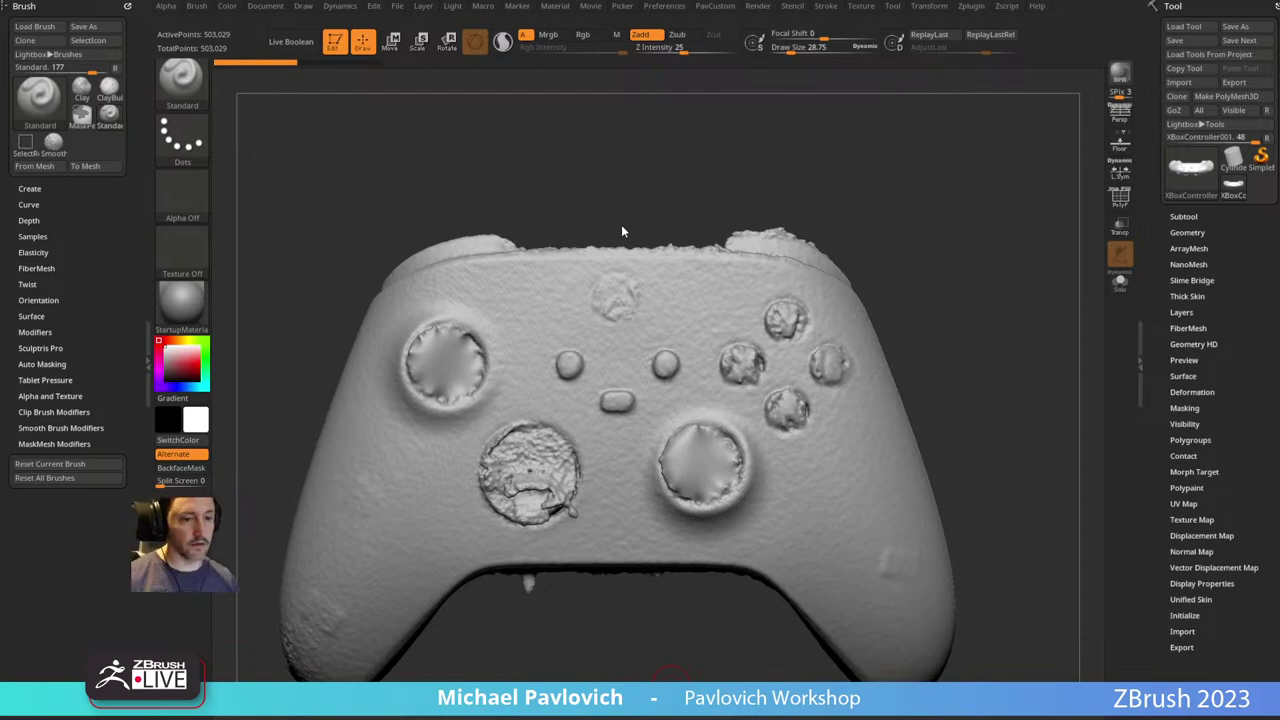
Inspect the controller scan from the front and top edge, and compare it with the recorded colour scan in Creality Scan.
drag(928, 231, 832, 245)
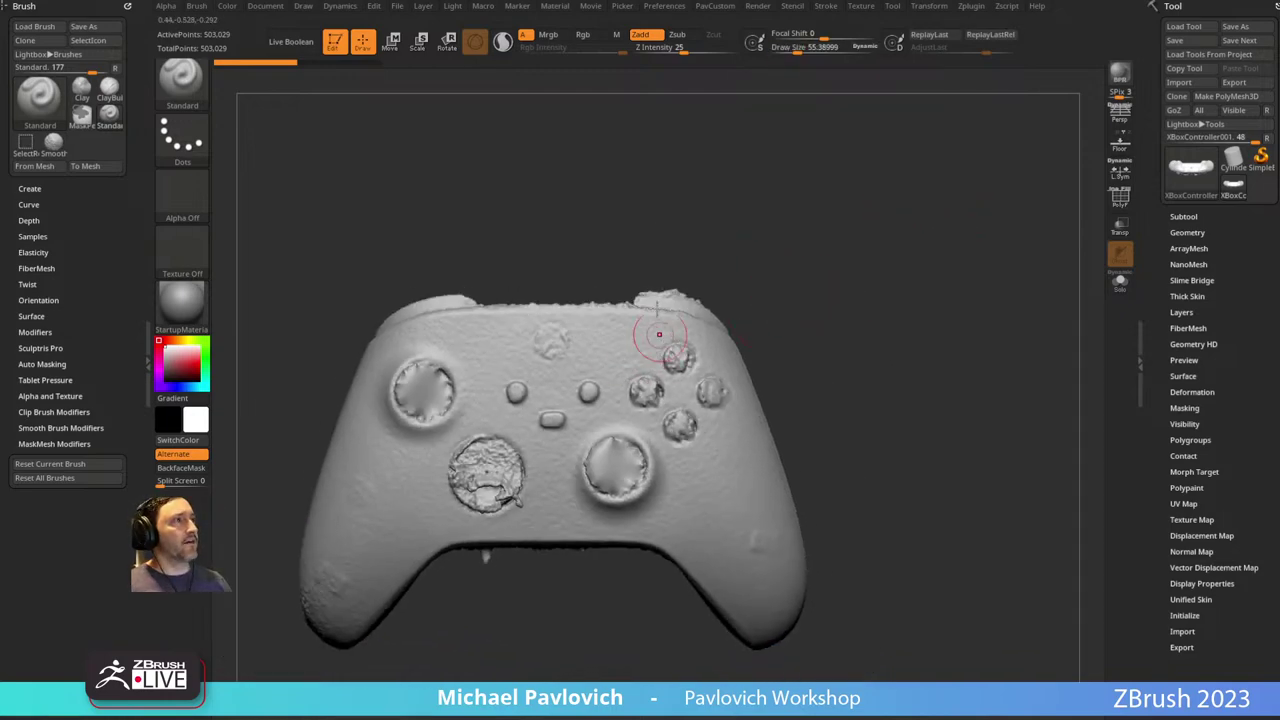
alt+drag(749, 243, 812, 261)
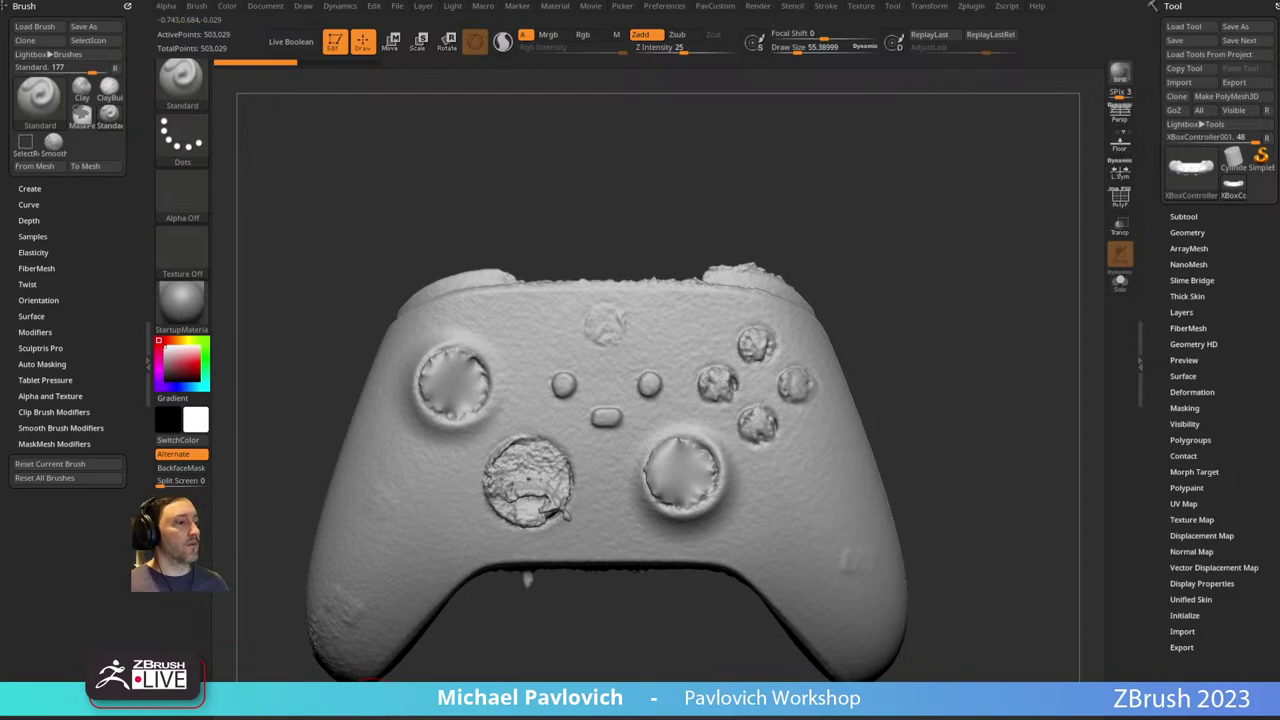
drag(640, 719, 386, 4)
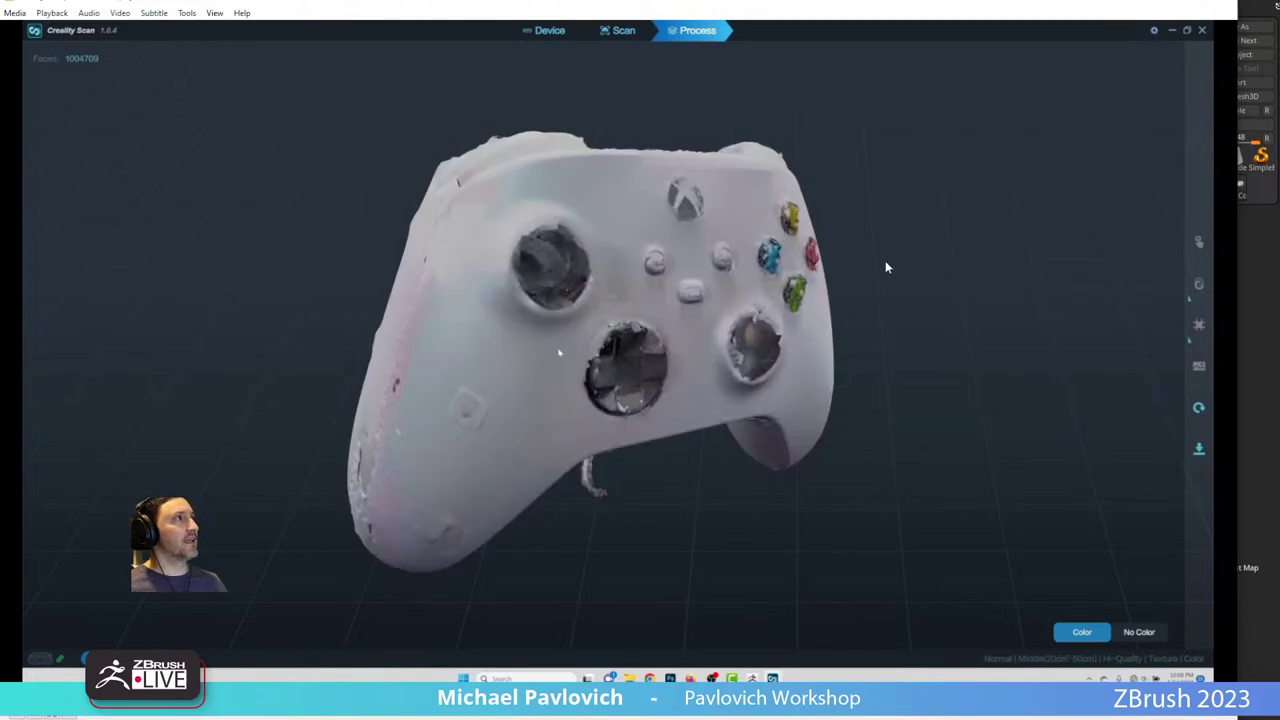
click(1222, 2)
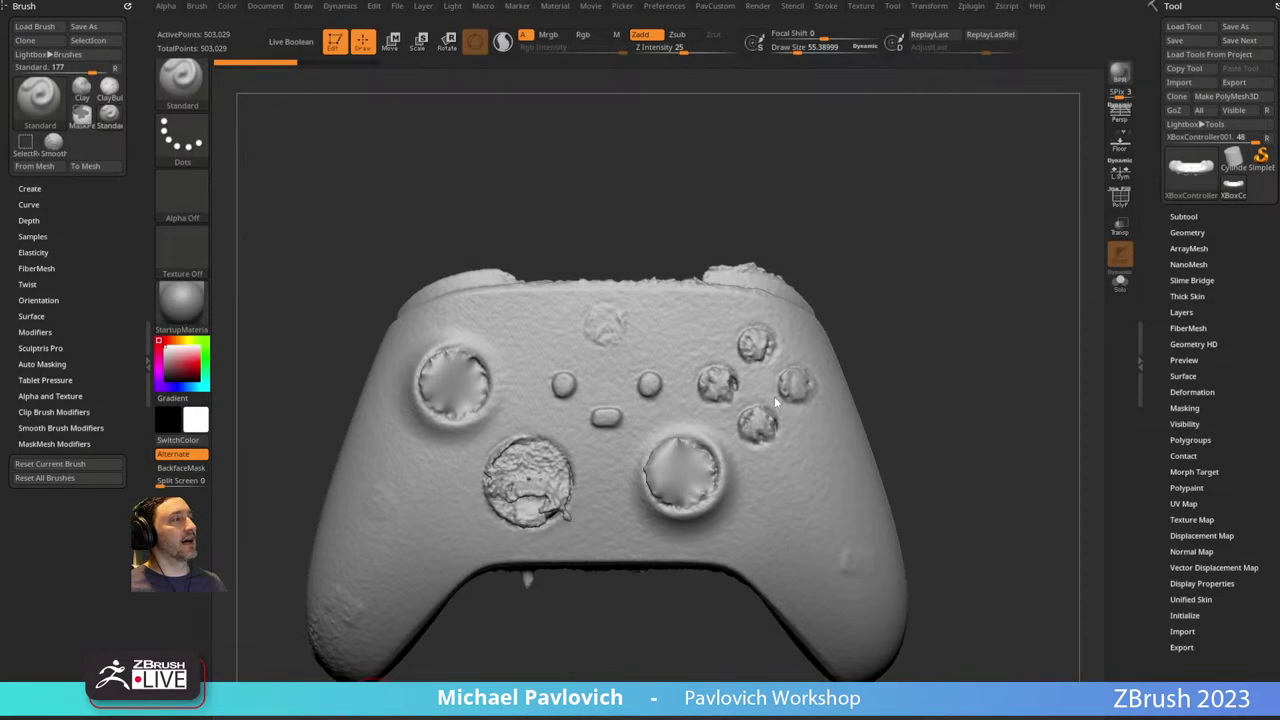
drag(843, 177, 636, 443)
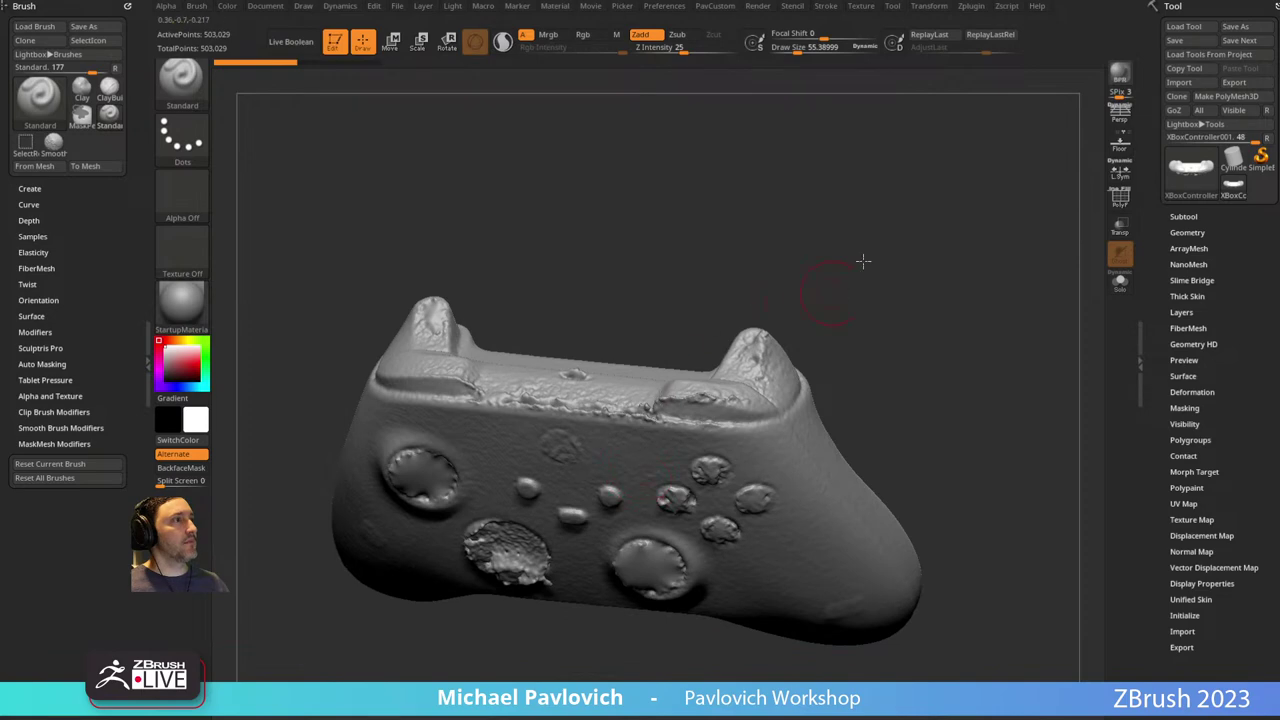
shift+drag(863, 261, 852, 250)
mouse_move(874, 292)
alt+mouse_down()
mouse_move(857, 272)
mouse_move(852, 294)
alt+mouse_up()
mouse_move(872, 226)
mouse_down()
mouse_move(894, 309)
mouse_move(834, 240)
mouse_move(834, 263)
mouse_move(902, 269)
mouse_up()
Show the floor grid, try Mirror And Weld on the controller scan, and undo the mirroring.
click(1121, 148)
key(space)
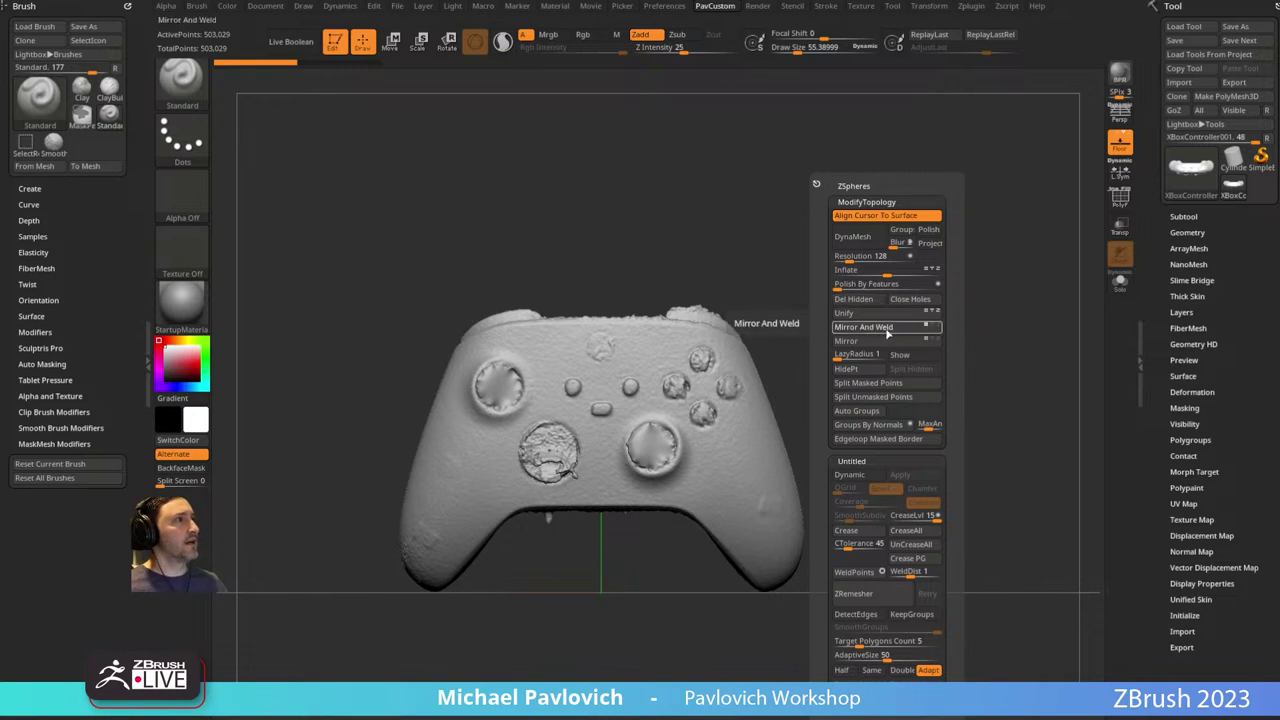
click(886, 328)
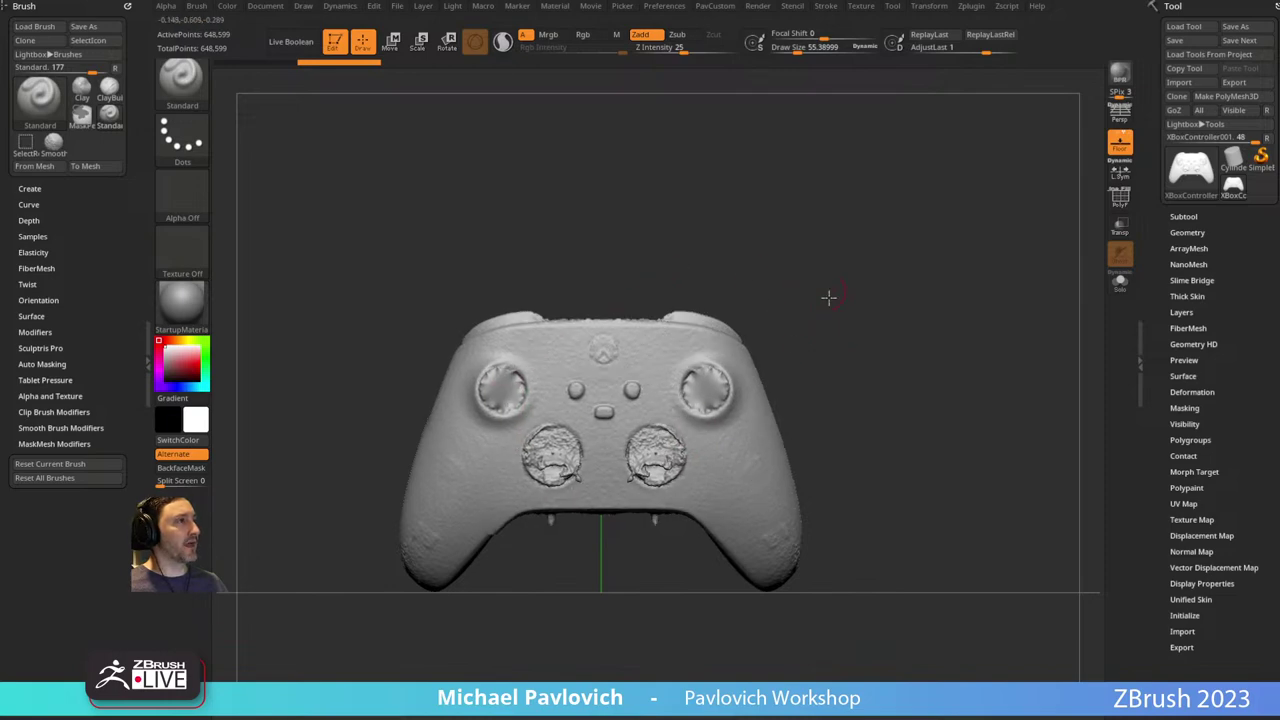
drag(829, 297, 861, 301)
key(ctrl+z)
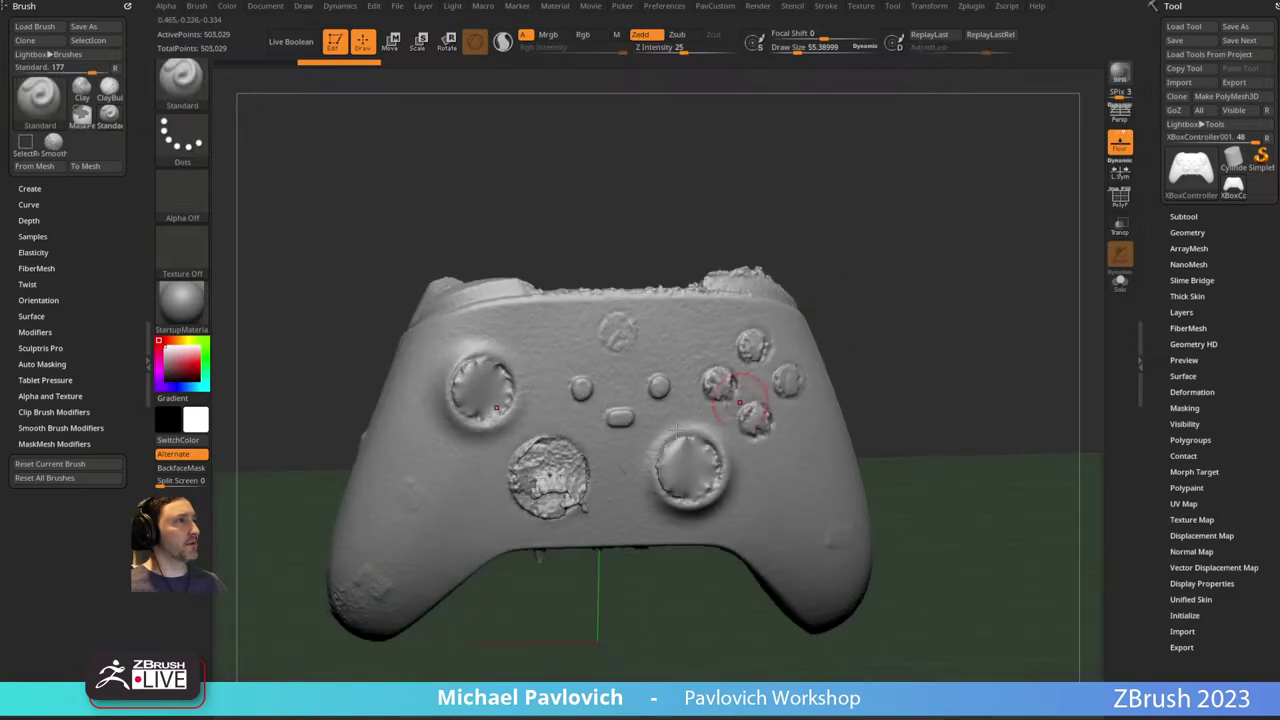
Duplicate the controller scan subtool to keep the original as a separate copy.
drag(872, 203, 857, 314)
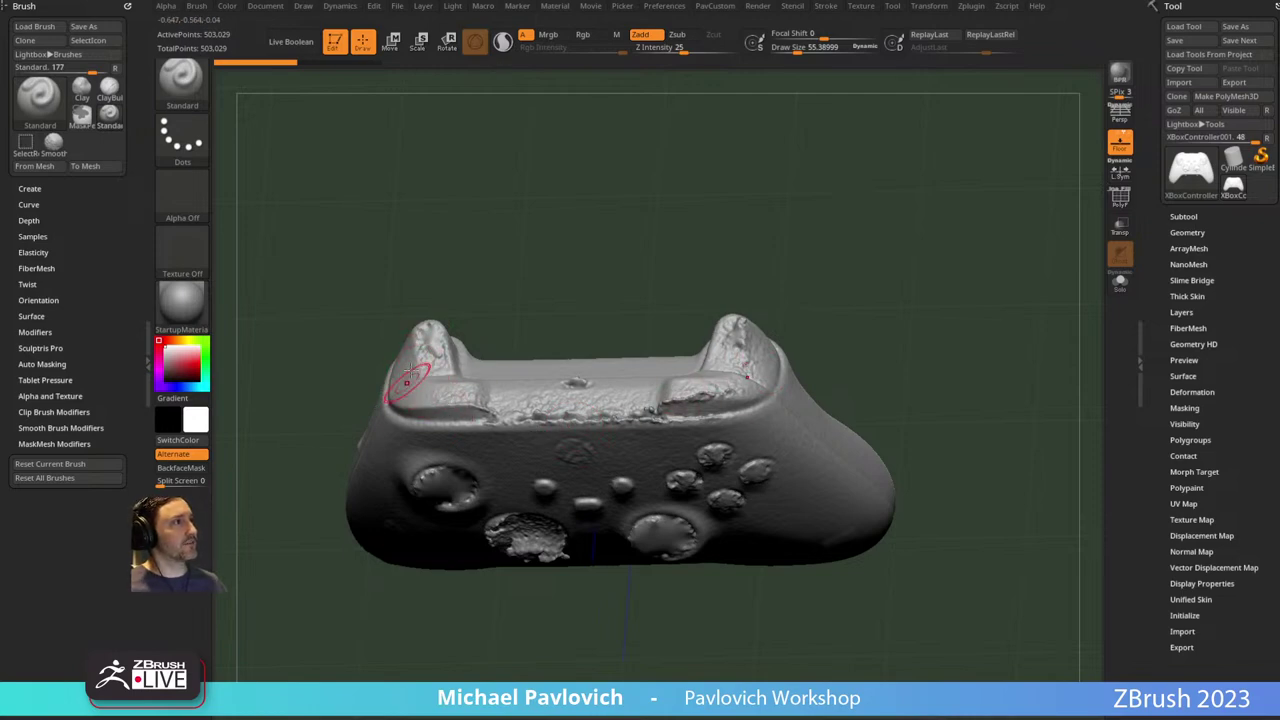
drag(836, 294, 886, 258)
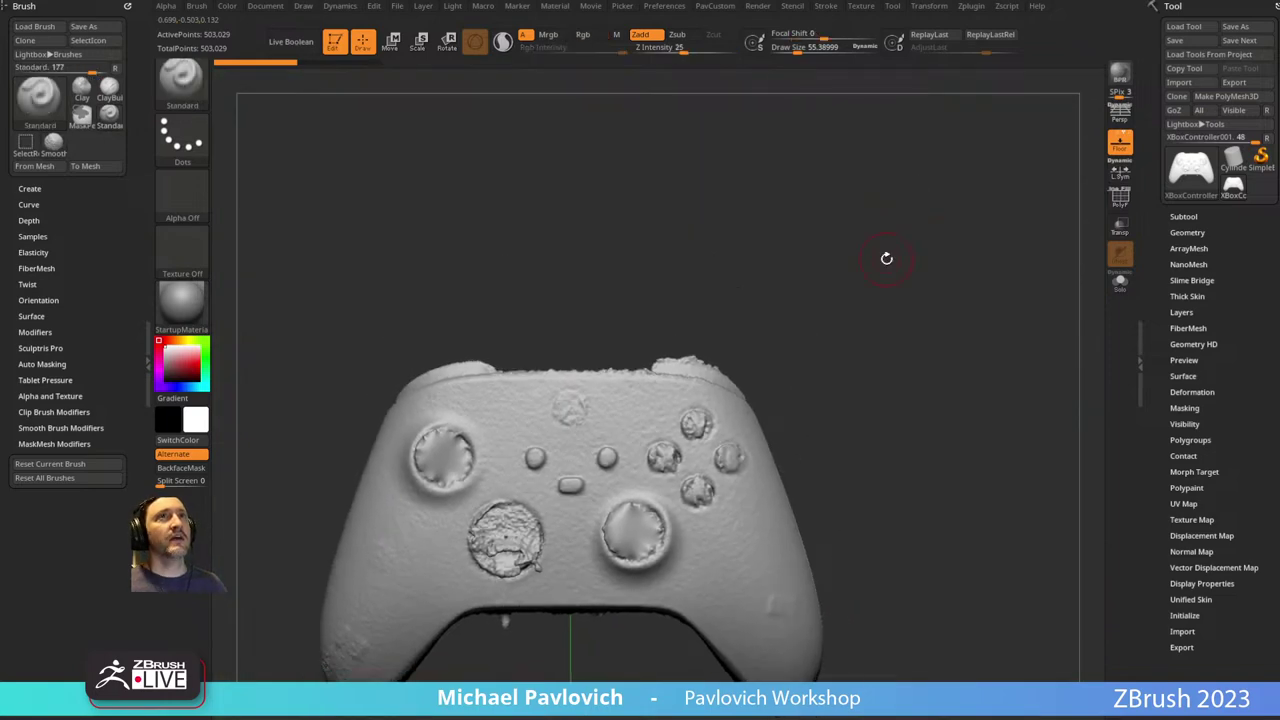
mouse_move(788, 226)
mouse_down()
mouse_move(837, 240)
mouse_move(886, 286)
mouse_move(860, 260)
mouse_up()
key(shift)
click(1182, 217)
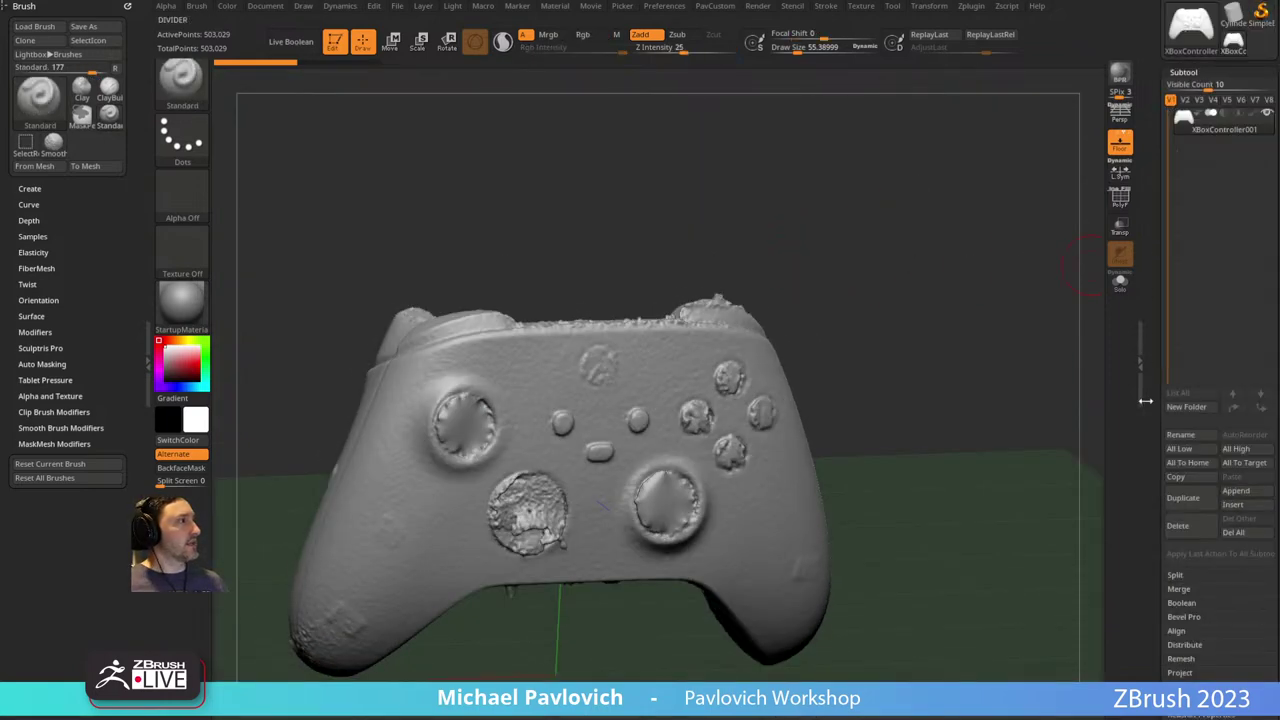
click(1182, 498)
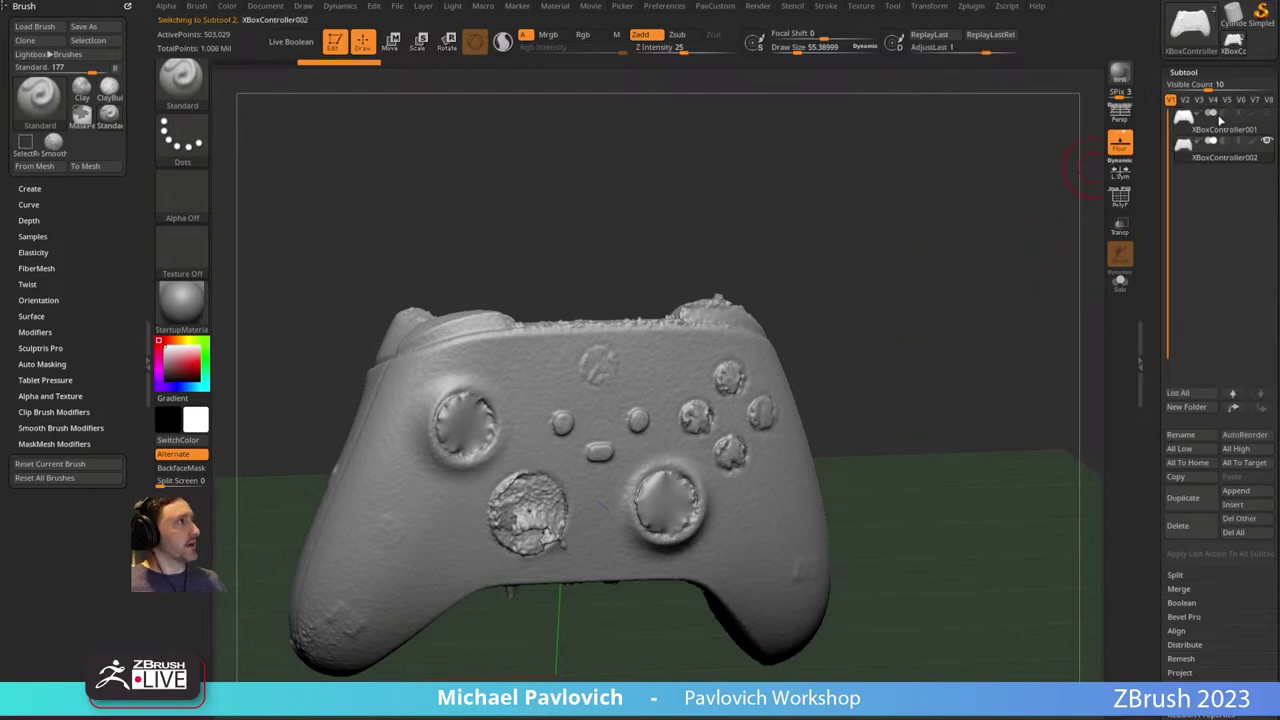
Reduce the draw size to about 49 and hide the floor grid.
drag(817, 260, 843, 260)
key(3)
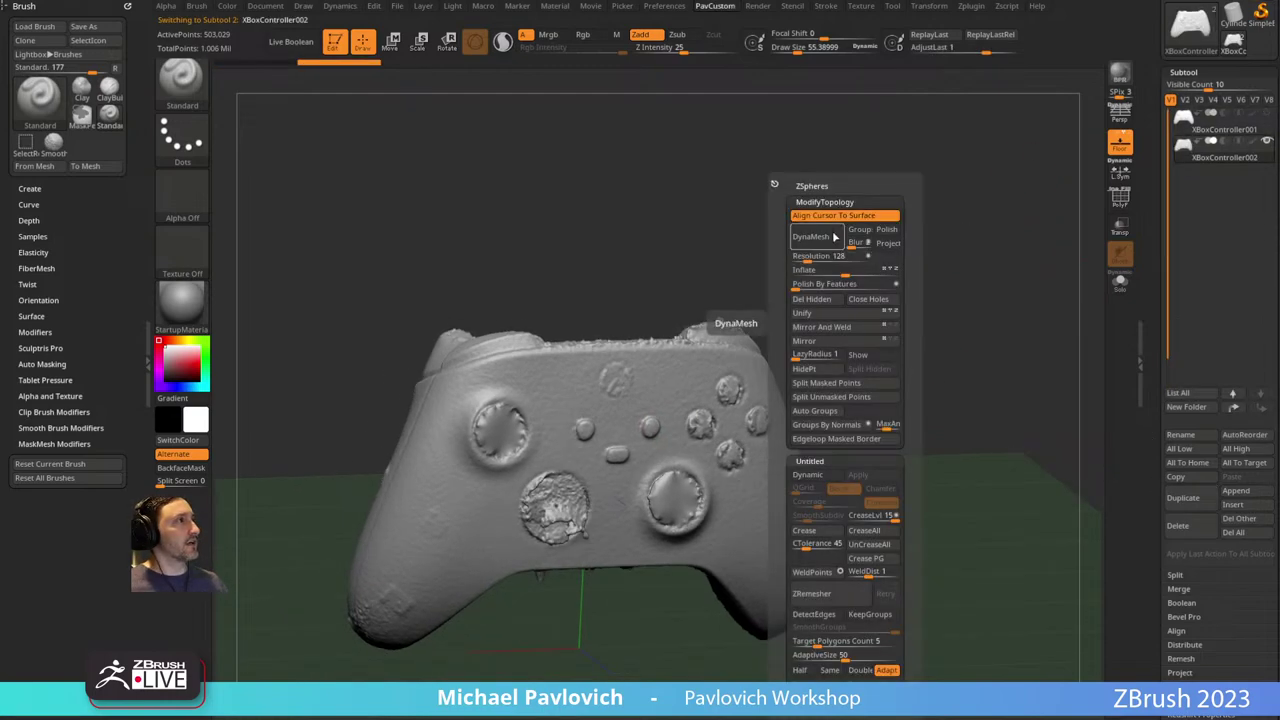
key(s)
mouse_move(706, 290)
mouse_down()
mouse_move(763, 257)
mouse_move(834, 299)
mouse_move(849, 274)
mouse_move(846, 326)
mouse_up()
click(1117, 148)
Examine the duplicated controller's grips, button areas and thumbstick openings from several angles.
drag(829, 261, 889, 231)
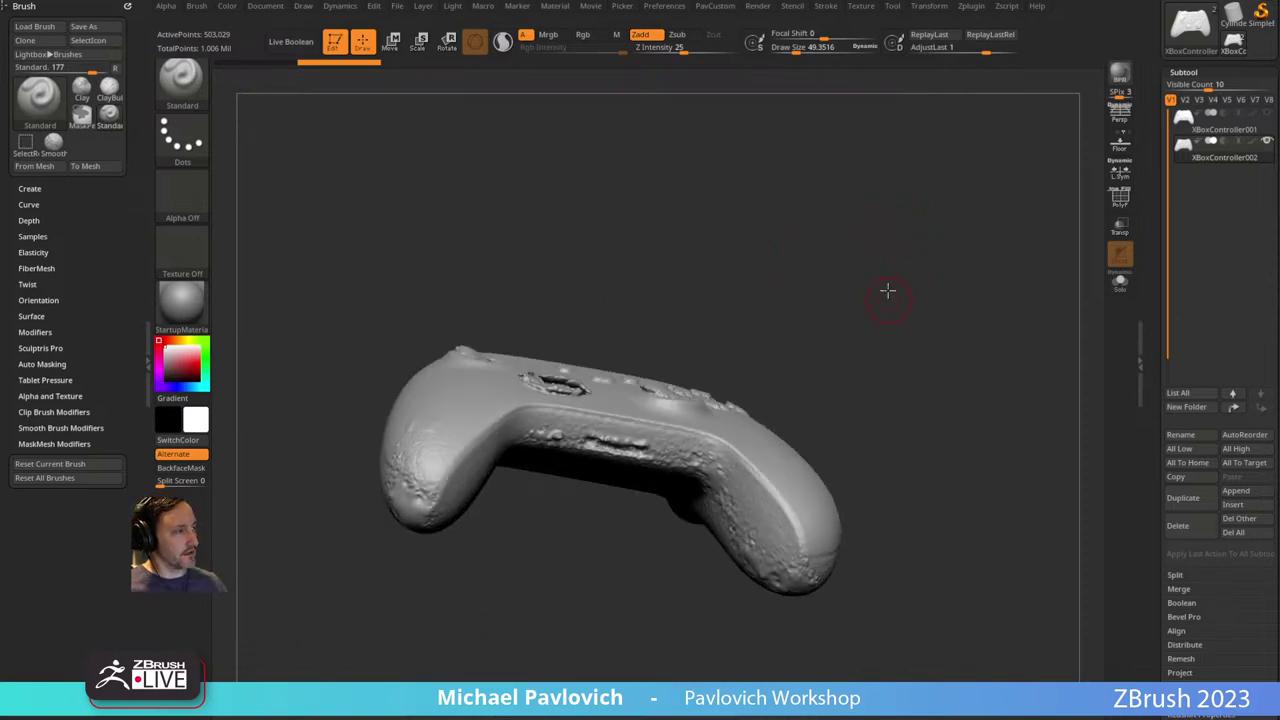
drag(887, 291, 880, 335)
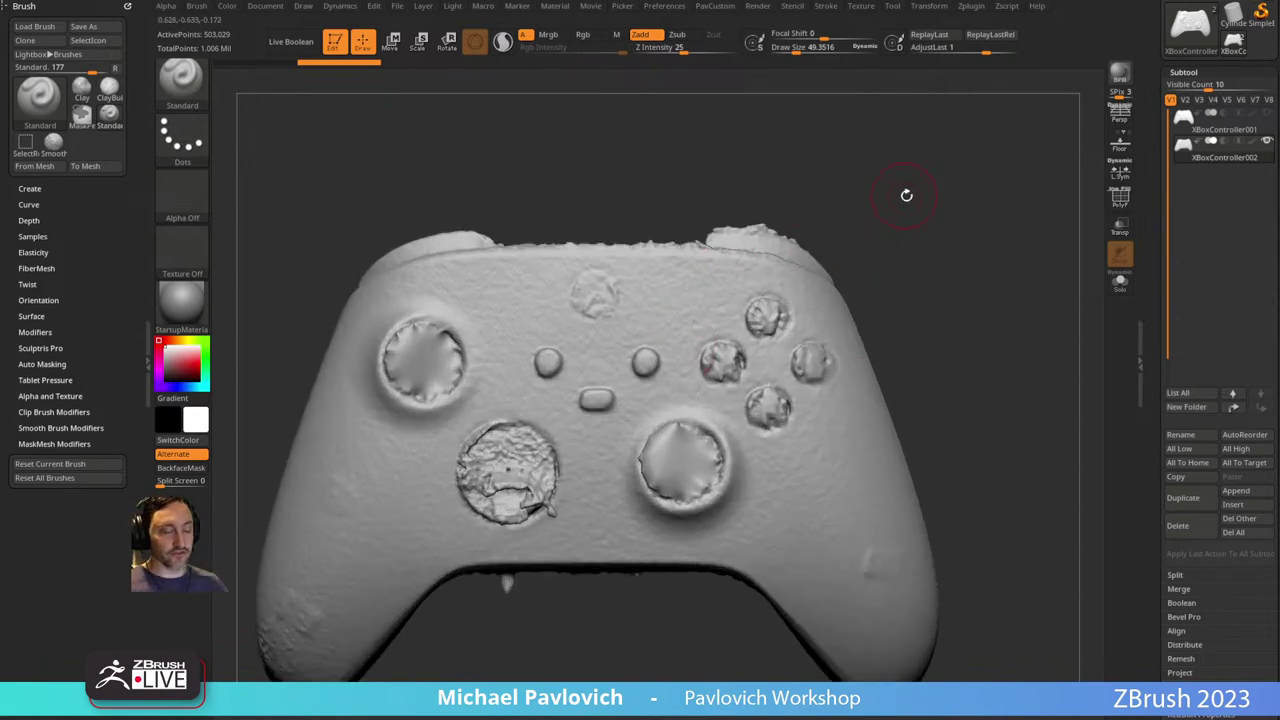
alt+drag(906, 195, 872, 219)
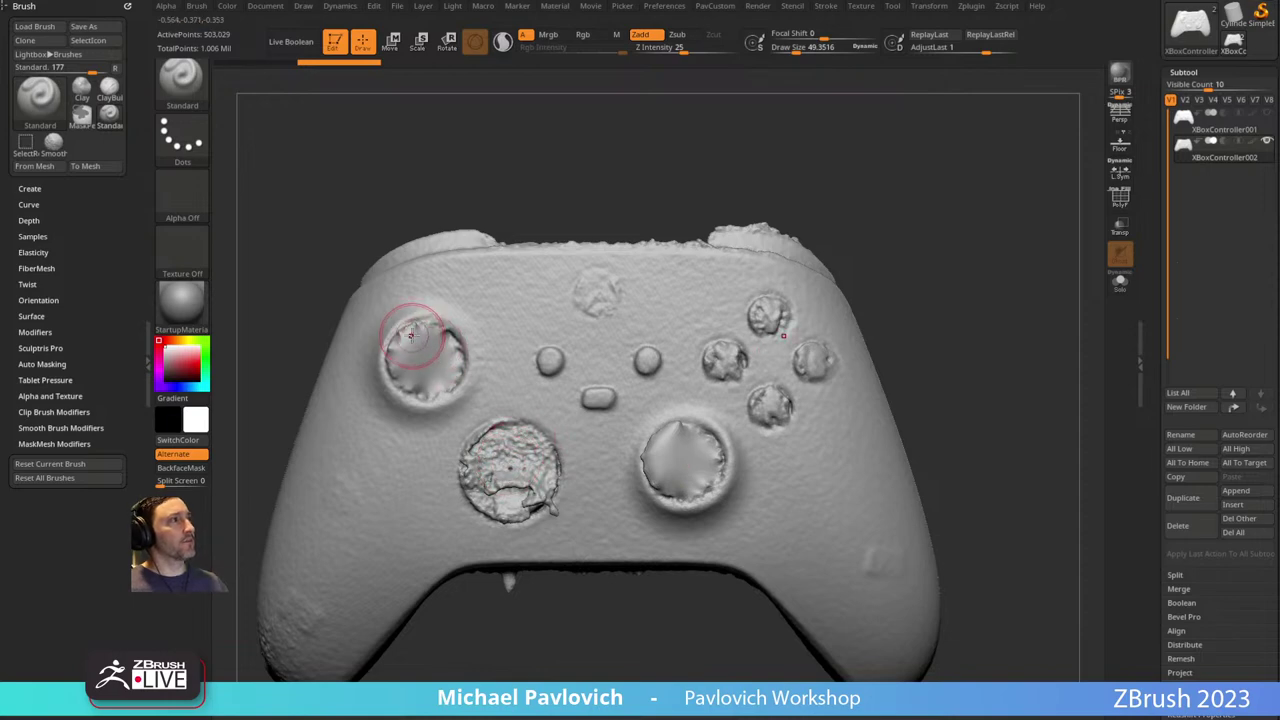
mouse_move(702, 192)
mouse_down()
mouse_move(726, 200)
mouse_move(720, 189)
mouse_up()
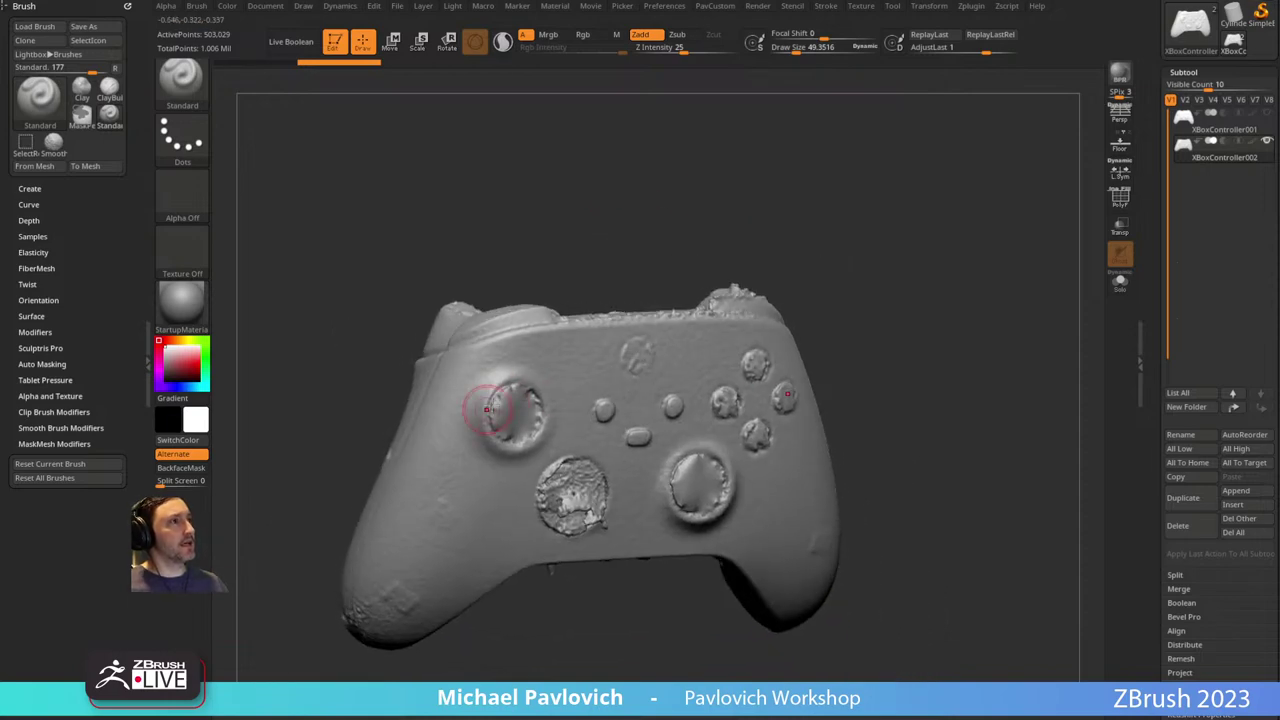
shift+drag(650, 268, 646, 260)
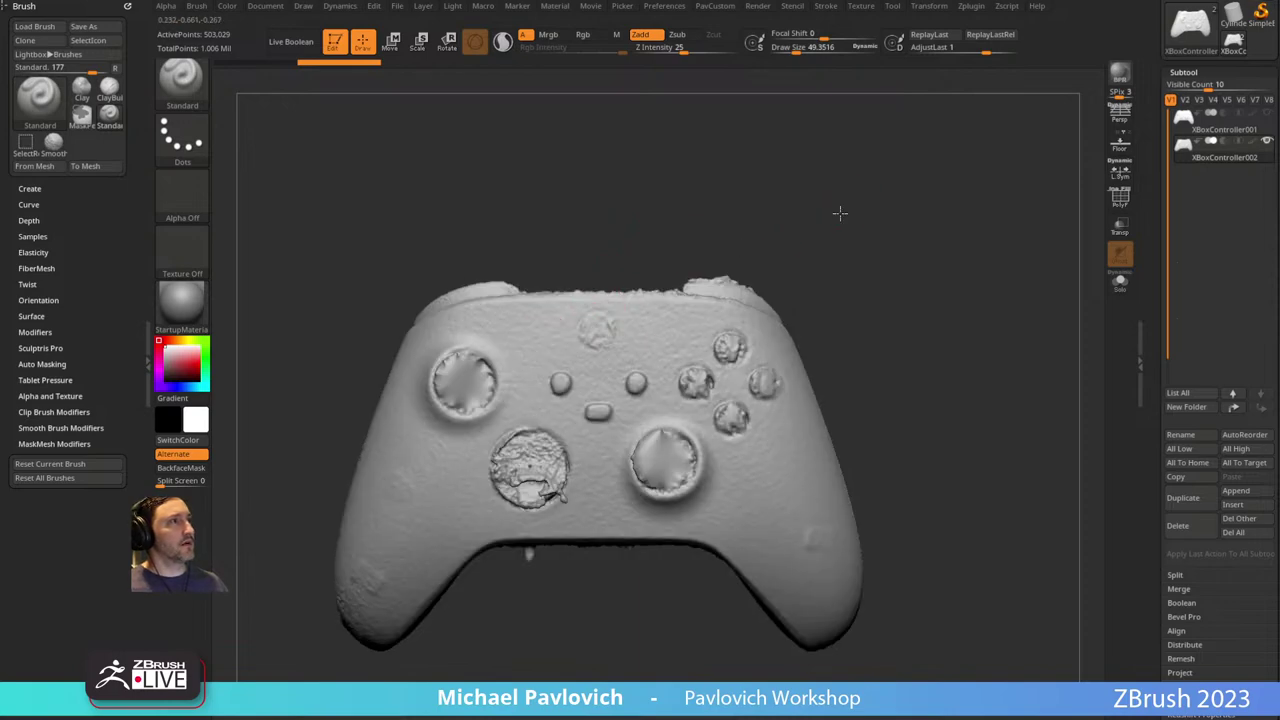
alt+drag(840, 212, 848, 257)
mouse_move(908, 229)
alt+mouse_down()
mouse_move(880, 289)
mouse_move(932, 273)
mouse_move(886, 273)
mouse_move(894, 300)
alt+mouse_up()
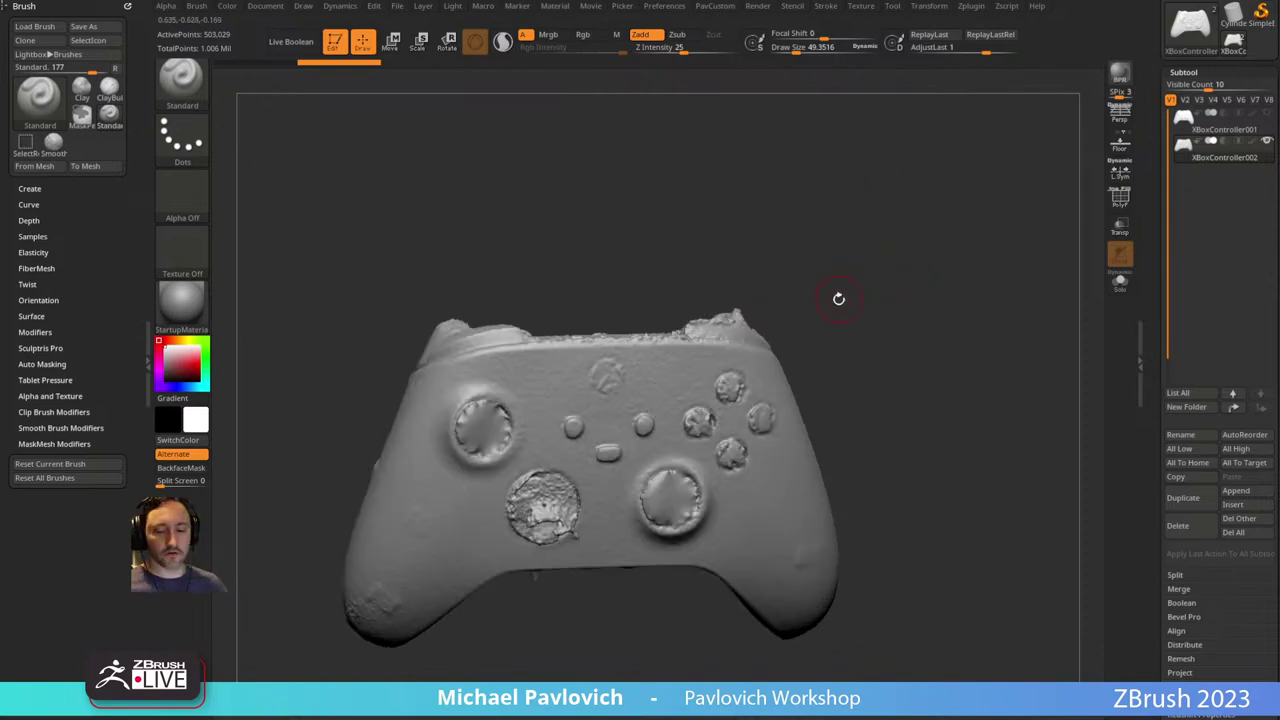
Insert a Cylinder16 from the IMM base primitives brush over the Xbox logo button on the controller's face.
key(b)
key(i)
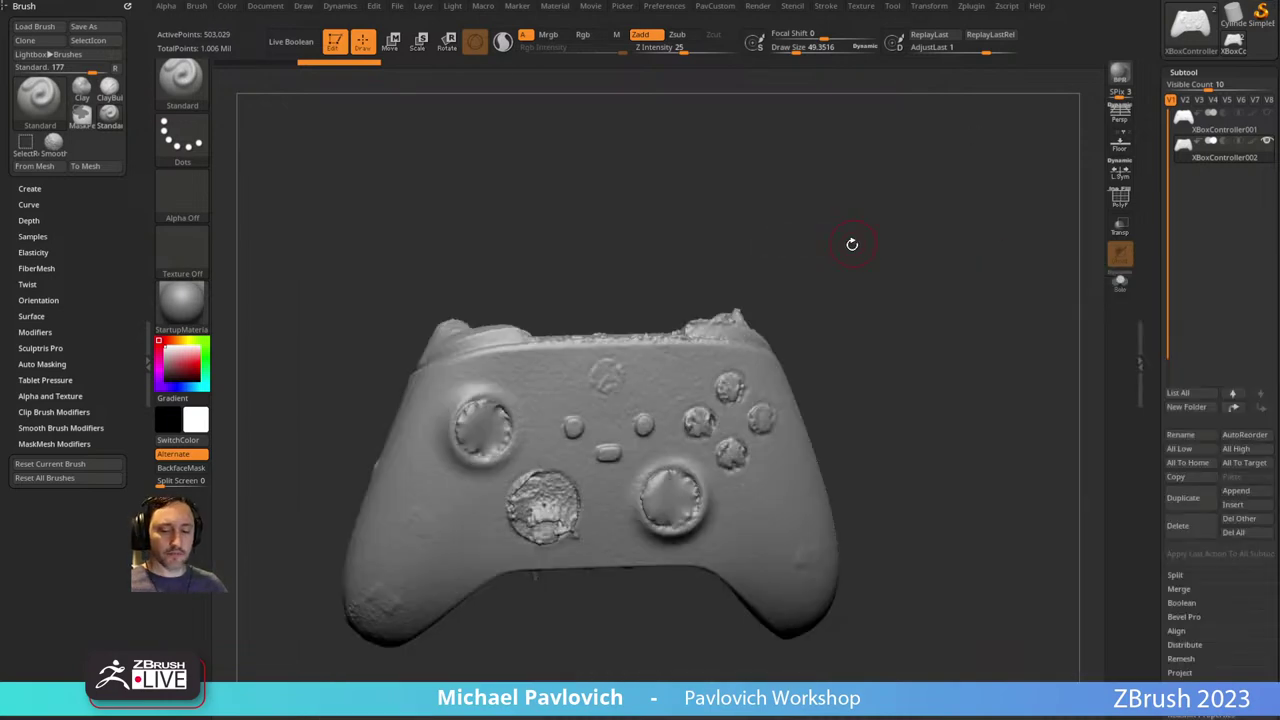
key(m)
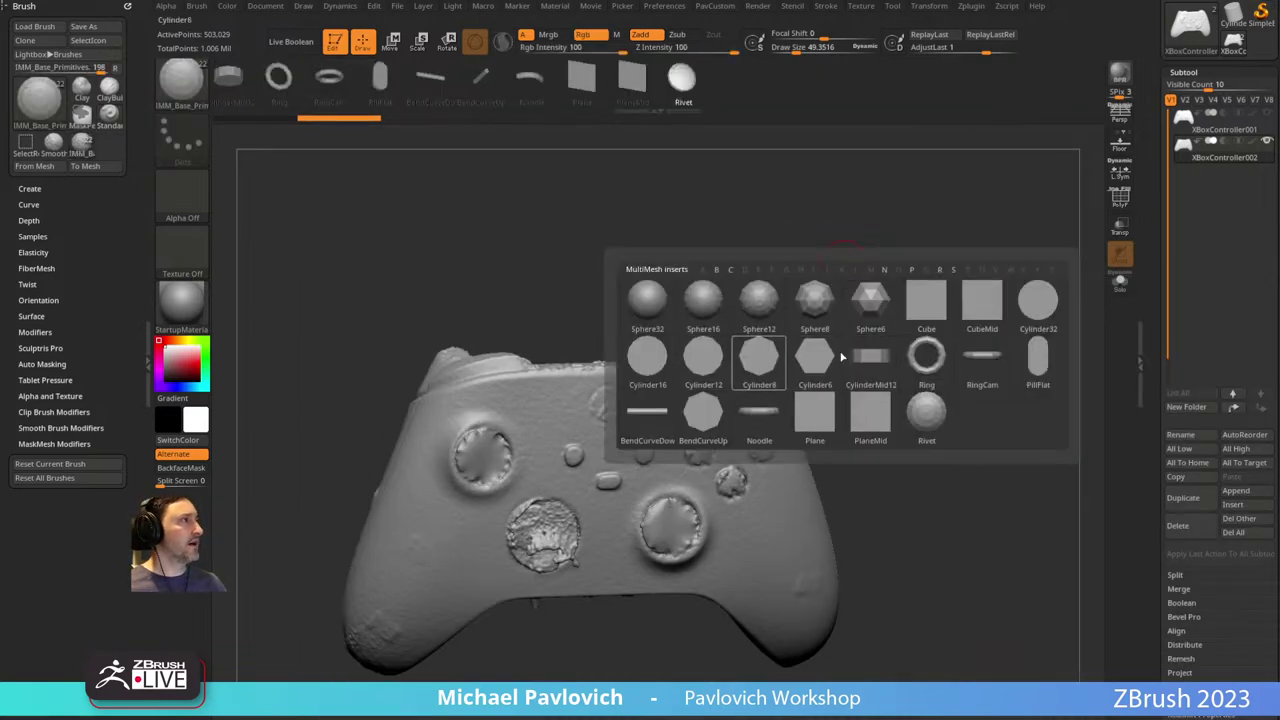
click(648, 370)
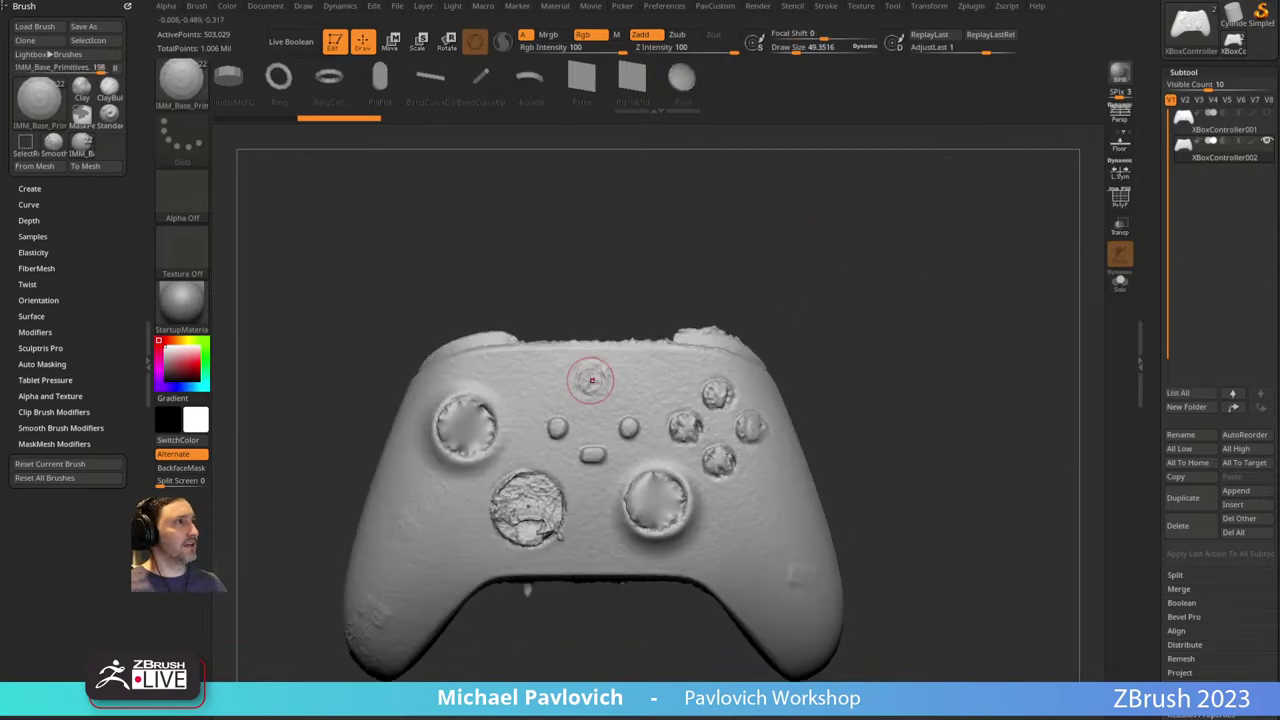
right_drag(600, 388, 890, 312)
right_drag(890, 312, 880, 315)
Reposition the inserted cylinder so it sits centred over the Xbox logo button.
key(w)
drag(673, 358, 600, 372)
key(q)
shift+right_drag(847, 310, 585, 383)
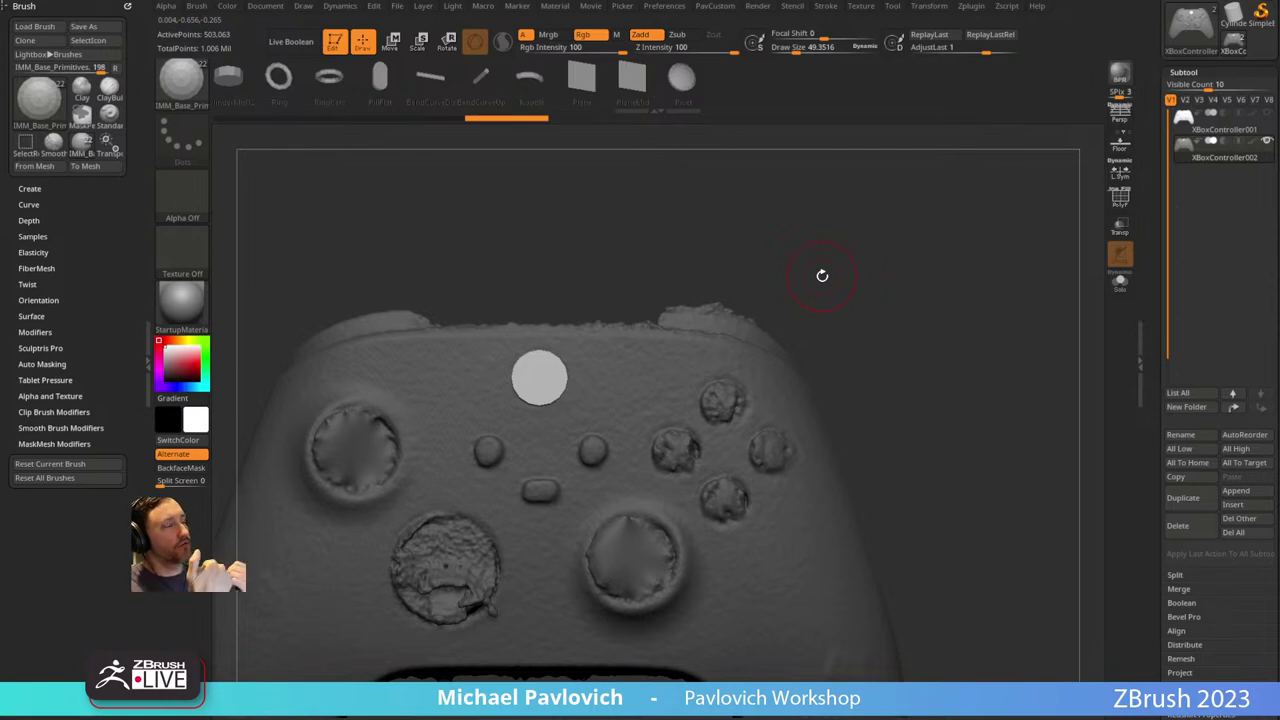
drag(838, 233, 895, 299)
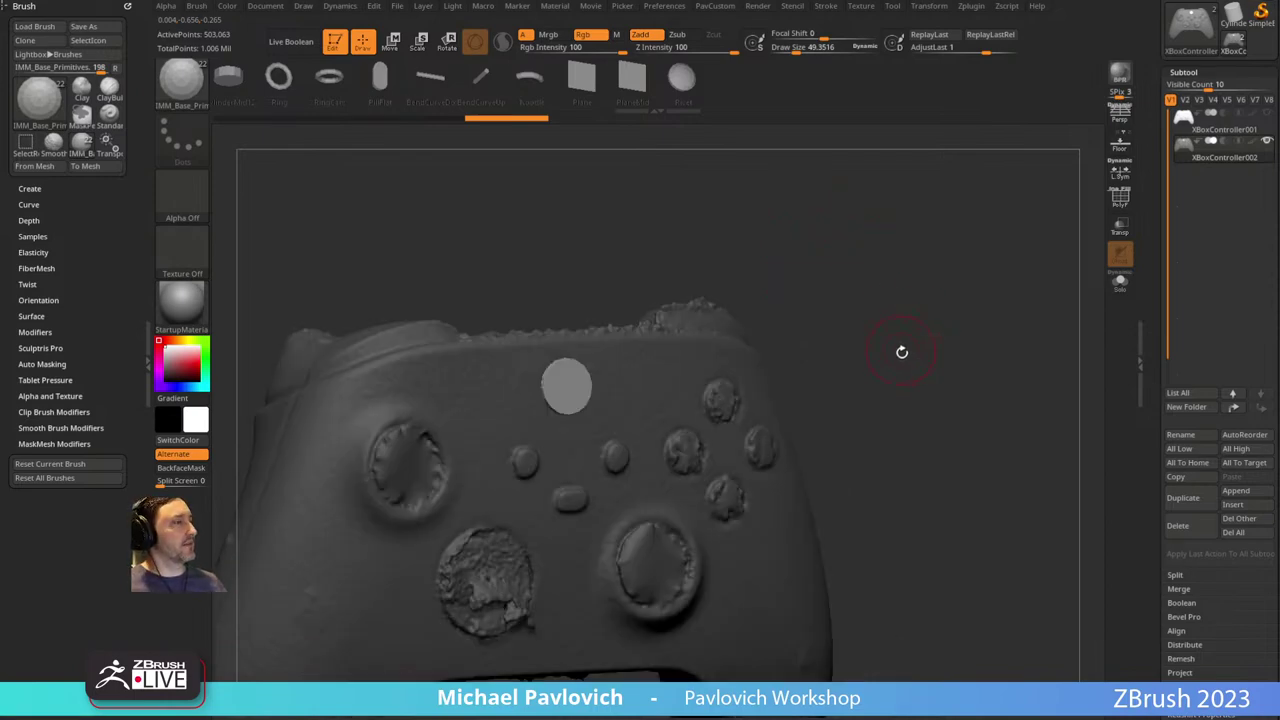
Separate the cylinder from the controller scan into its own subtool with Split Masked Points.
alt+drag(902, 352, 912, 308)
key(3)
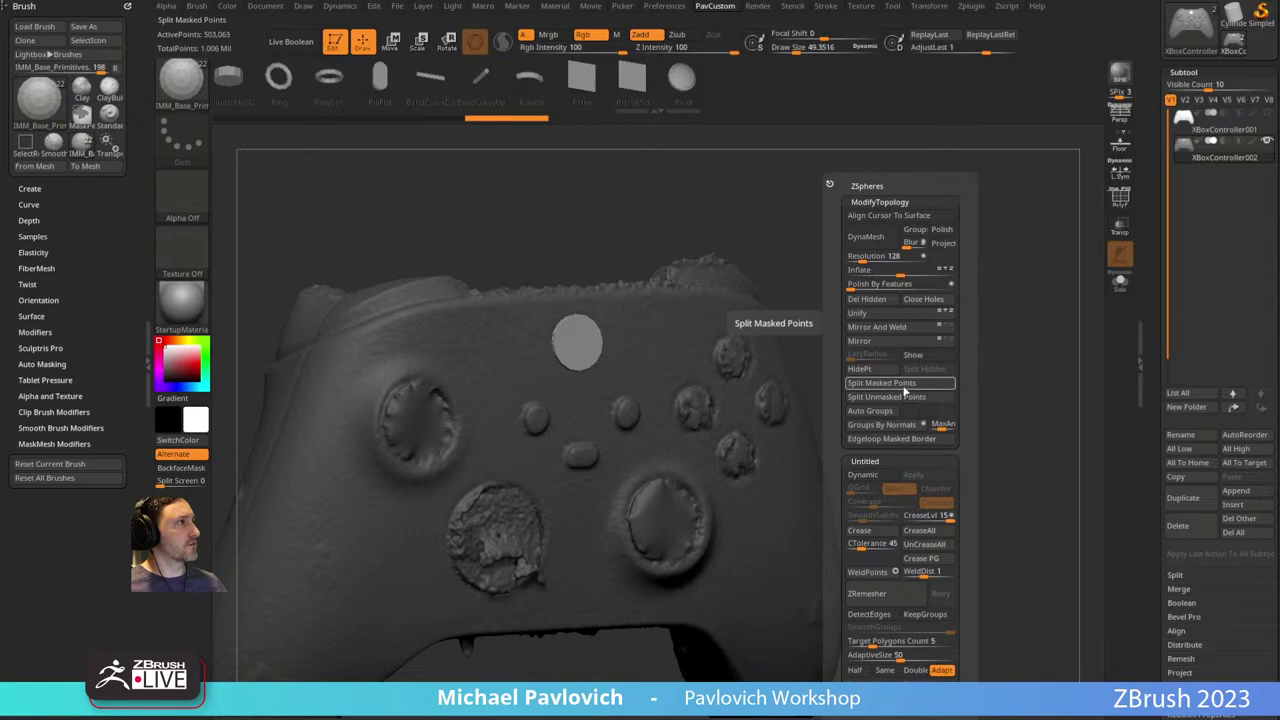
click(904, 388)
alt+drag(955, 389, 972, 346)
drag(1160, 381, 1160, 221)
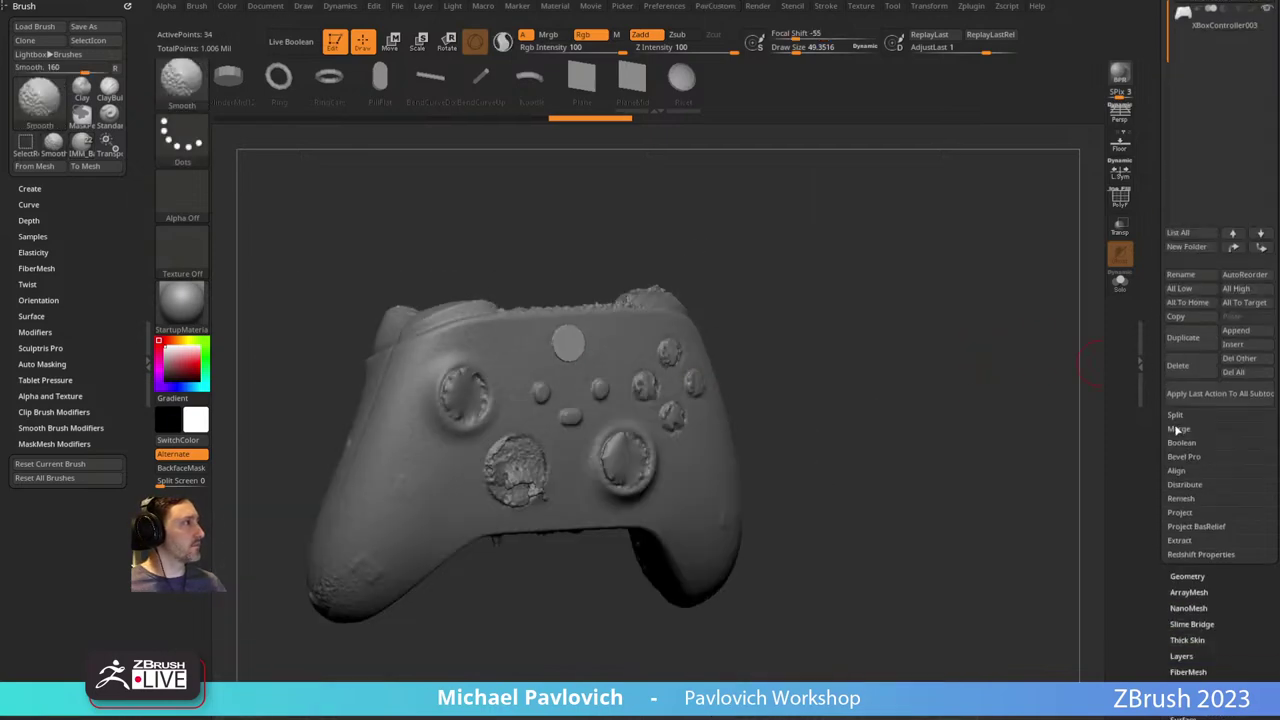
shift+click(1177, 430)
drag(1157, 363, 1150, 476)
shift+drag(890, 341, 950, 322)
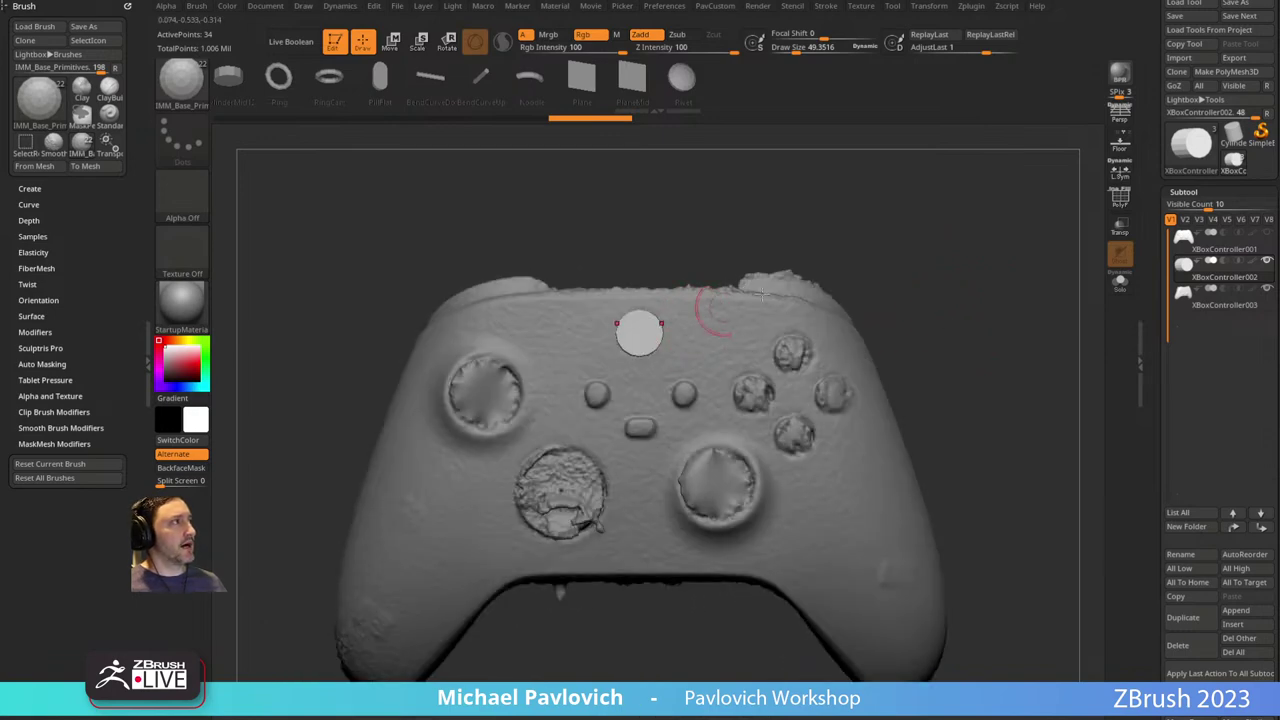
Display the polyframe and duplicate the logo button's cylinder subtool.
click(1121, 201)
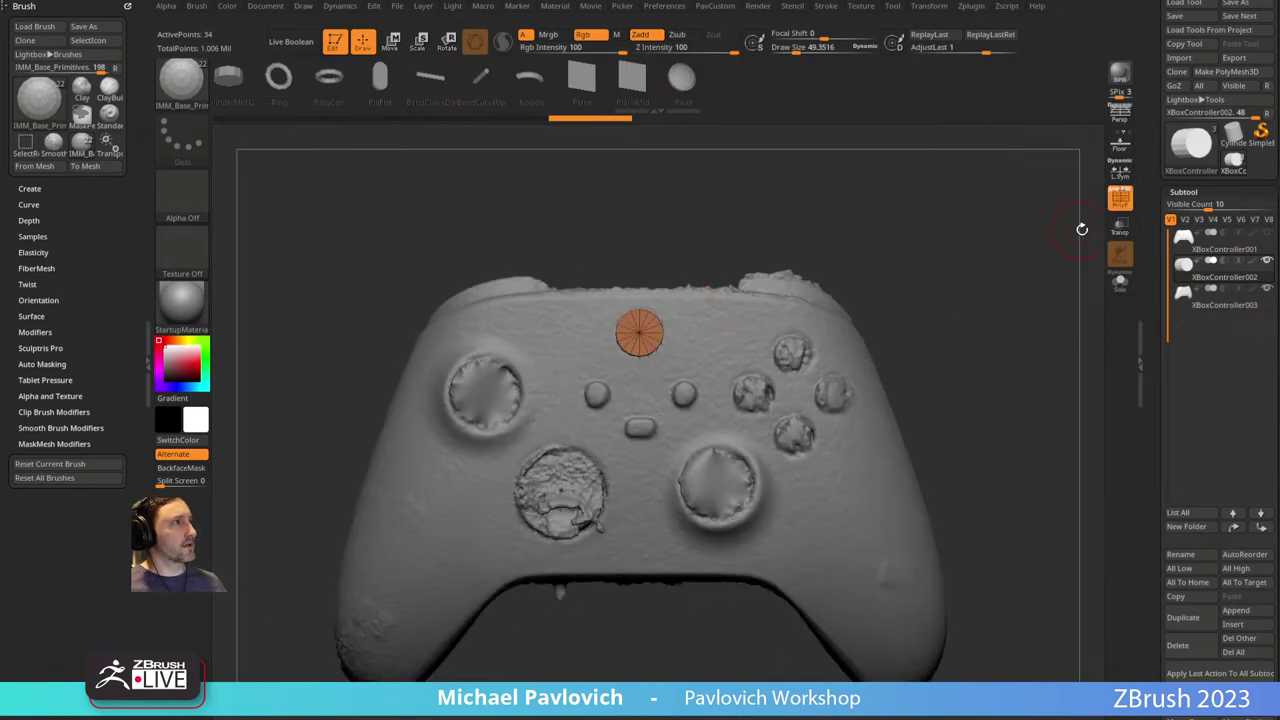
click(1182, 617)
drag(994, 457, 845, 255)
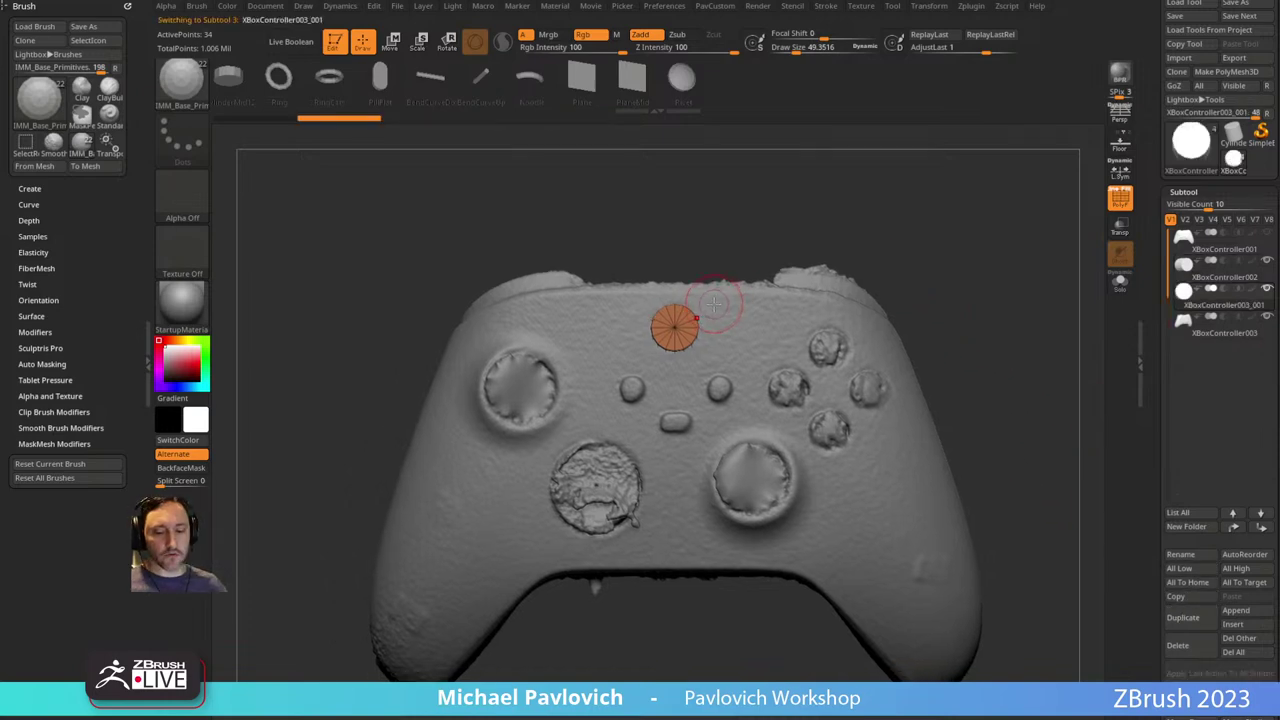
Move the duplicated cylinder onto the left thumbstick opening and match its placement in depth.
key(w)
drag(675, 328, 527, 395)
drag(752, 226, 760, 300)
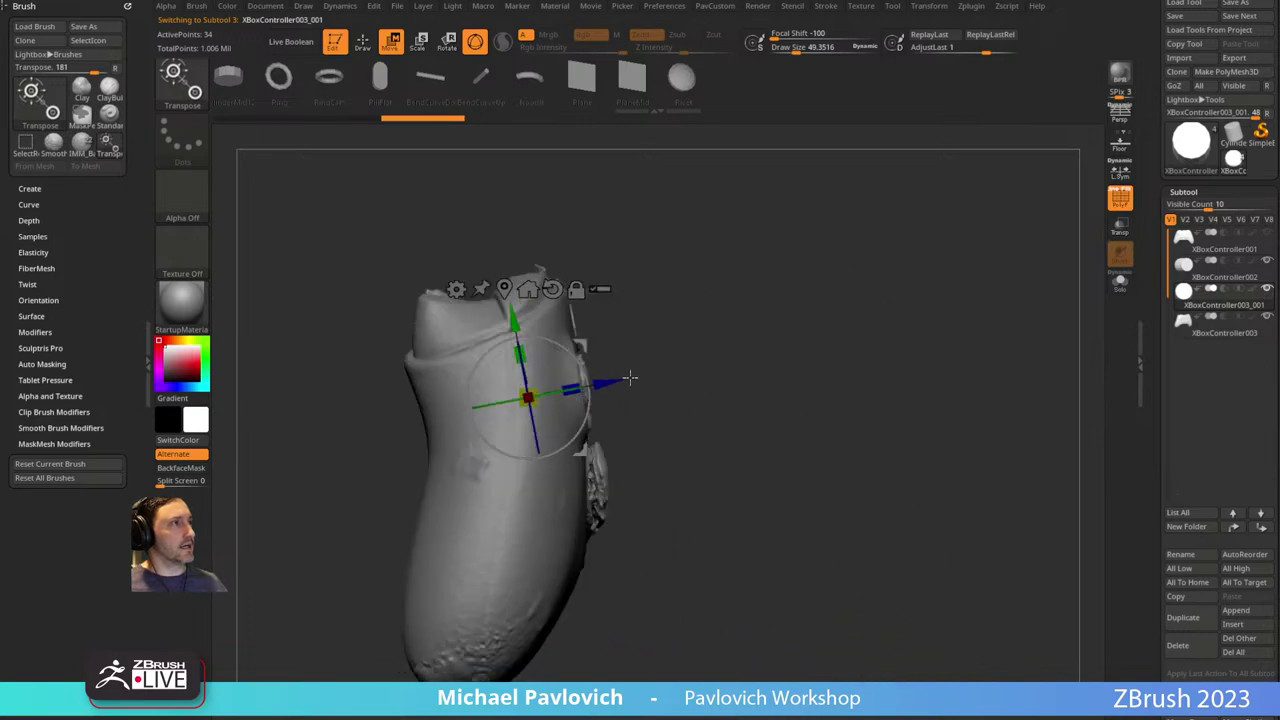
drag(695, 338, 600, 401)
key(ctrl+z)
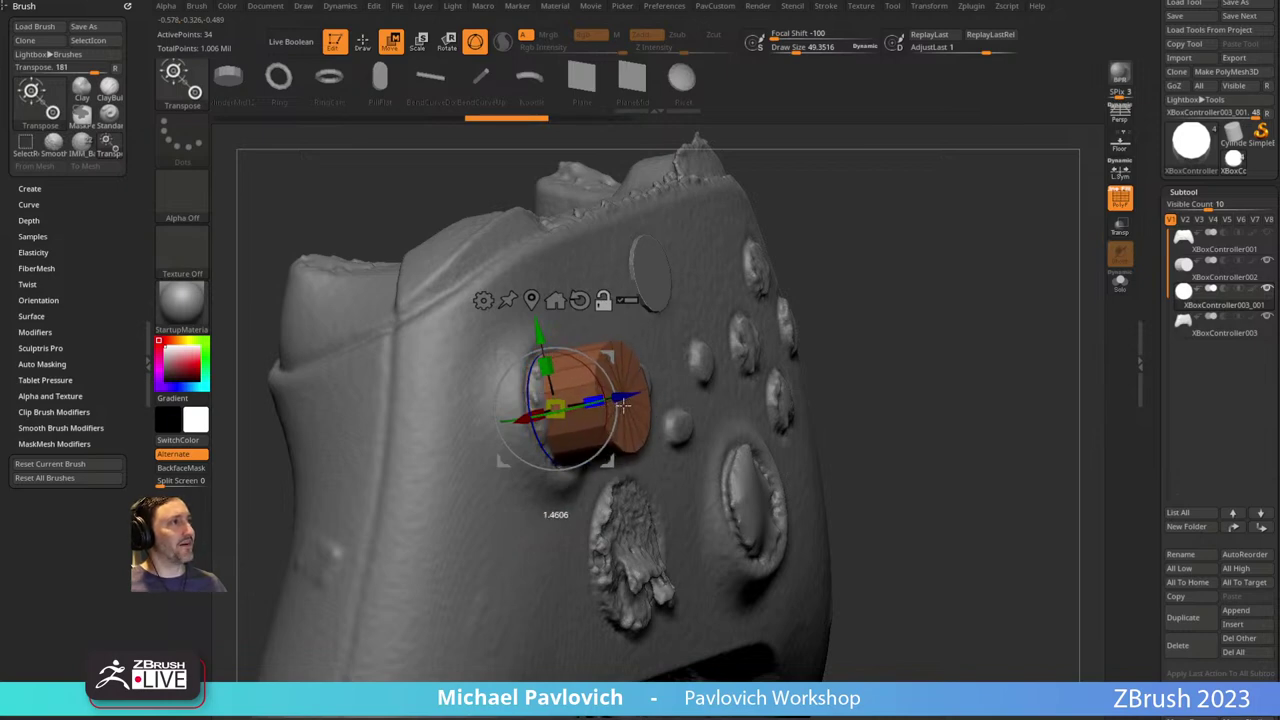
Adjust the duplicated cylinder's position and depth scale to fit the left thumbstick opening.
drag(891, 317, 720, 232)
drag(641, 374, 613, 370)
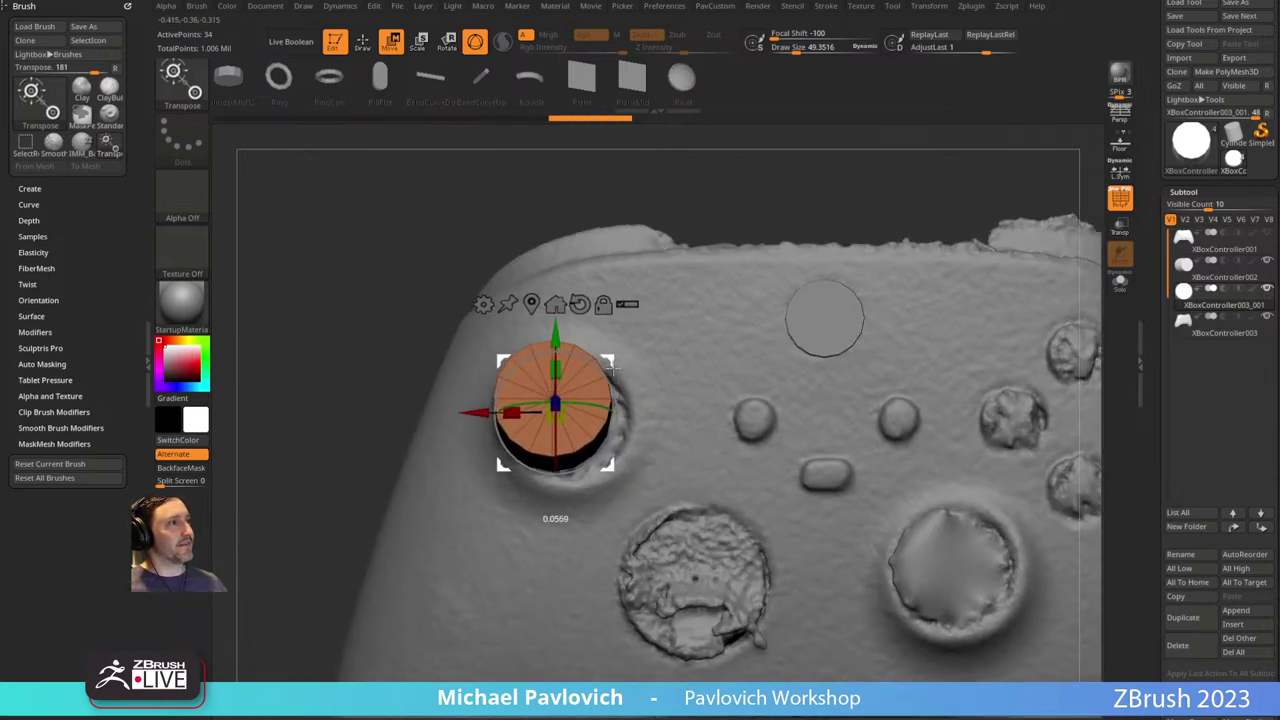
key(q)
mouse_move(754, 200)
alt+mouse_down()
mouse_move(755, 265)
mouse_move(760, 226)
mouse_move(704, 305)
mouse_move(734, 329)
mouse_move(720, 338)
alt+mouse_up()
key(w)
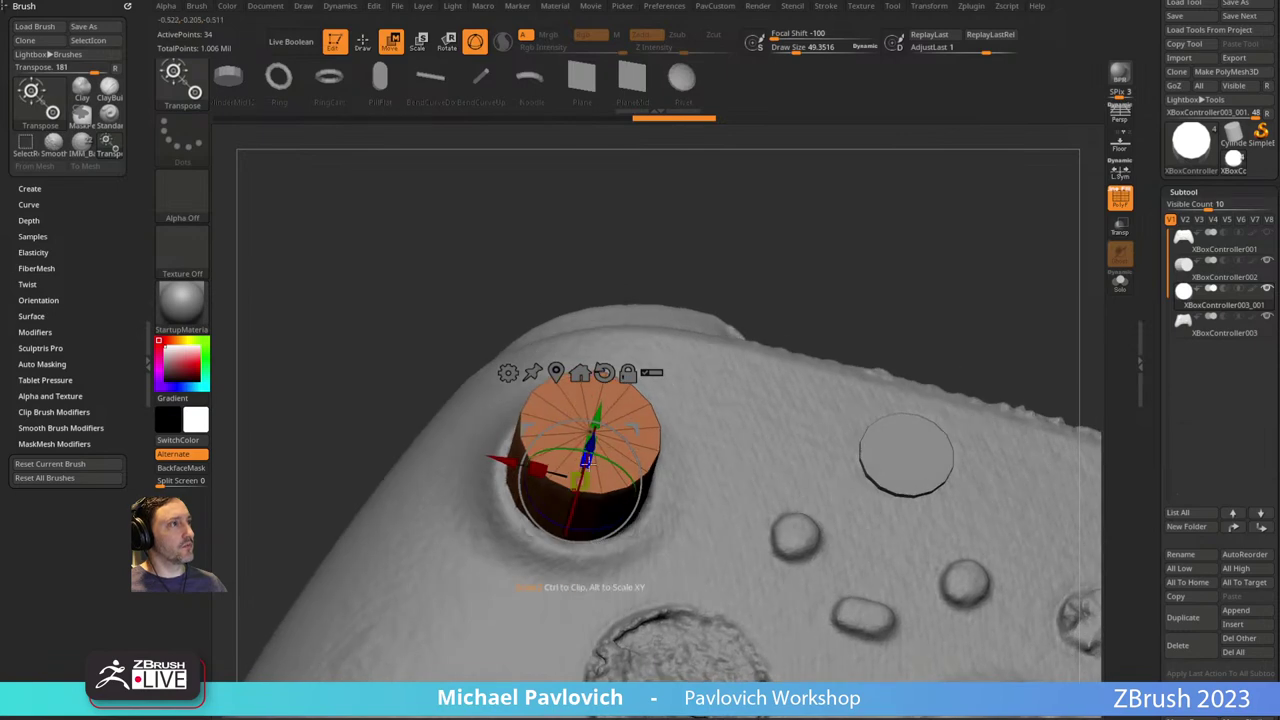
drag(816, 300, 794, 277)
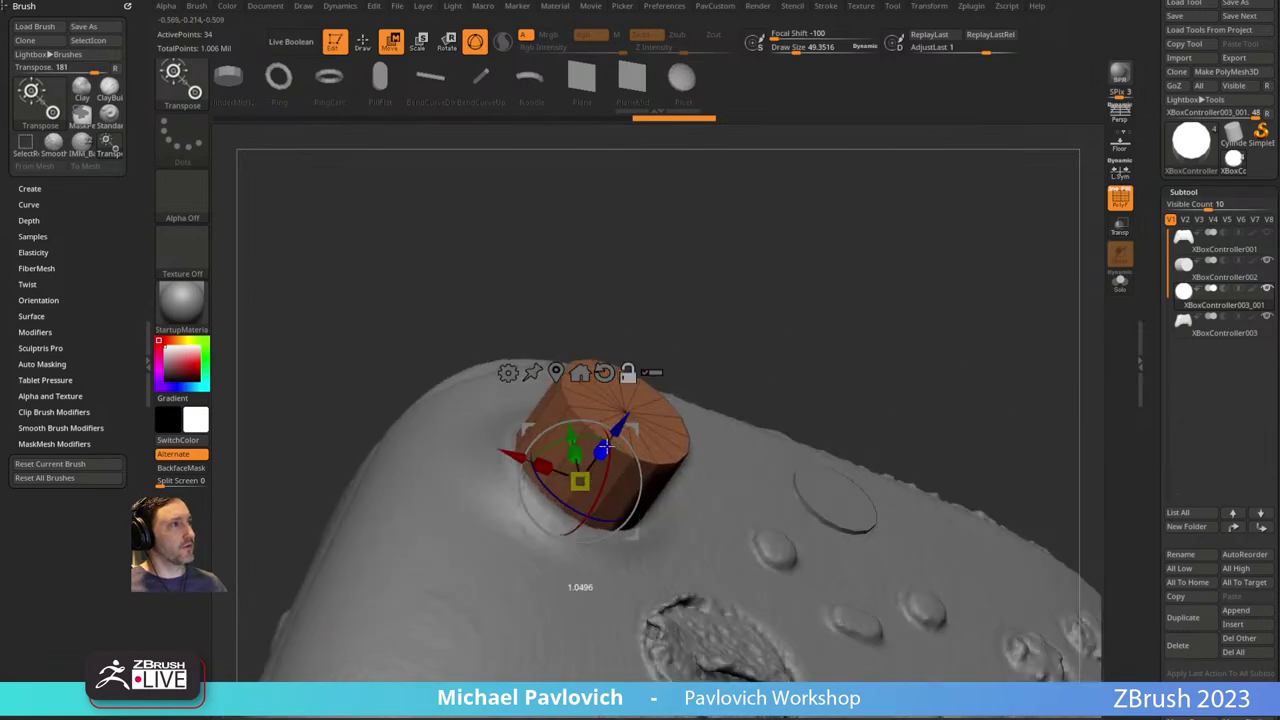
drag(606, 446, 608, 443)
drag(800, 262, 757, 318)
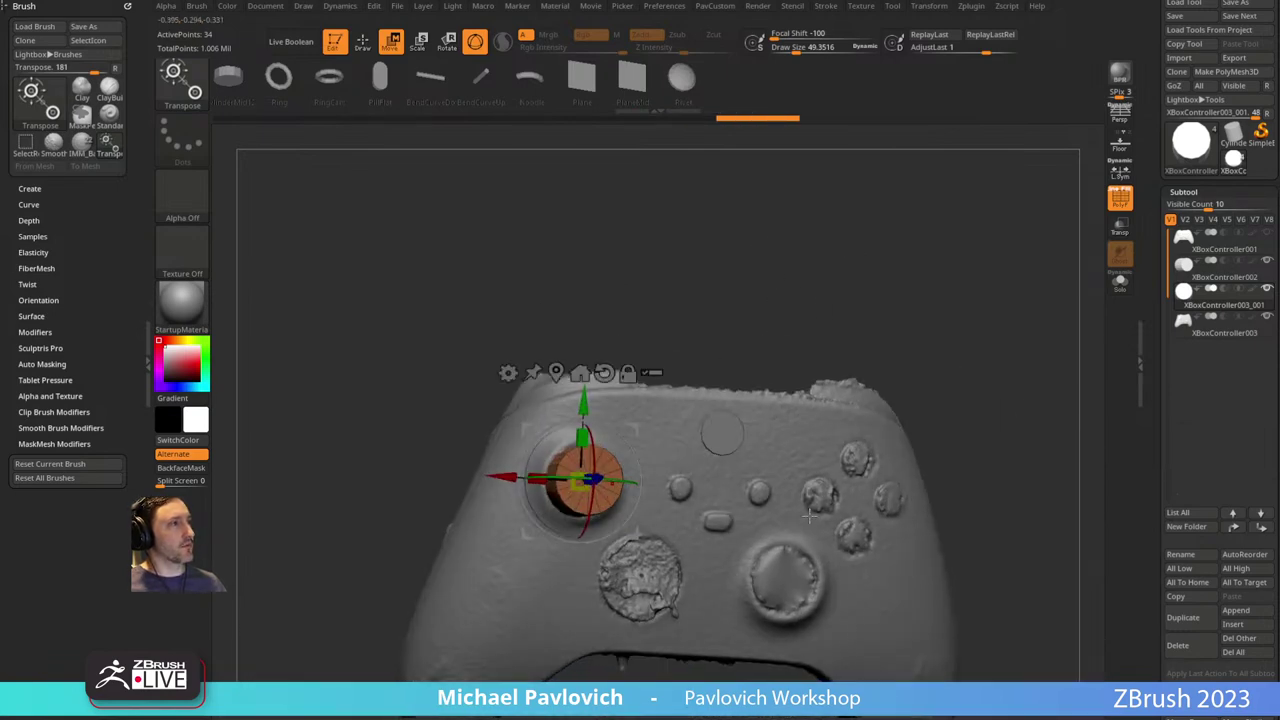
Fine-tune the left thumbstick cylinder's tilt and position so it sits centred over the scanned stick.
drag(861, 327, 617, 405)
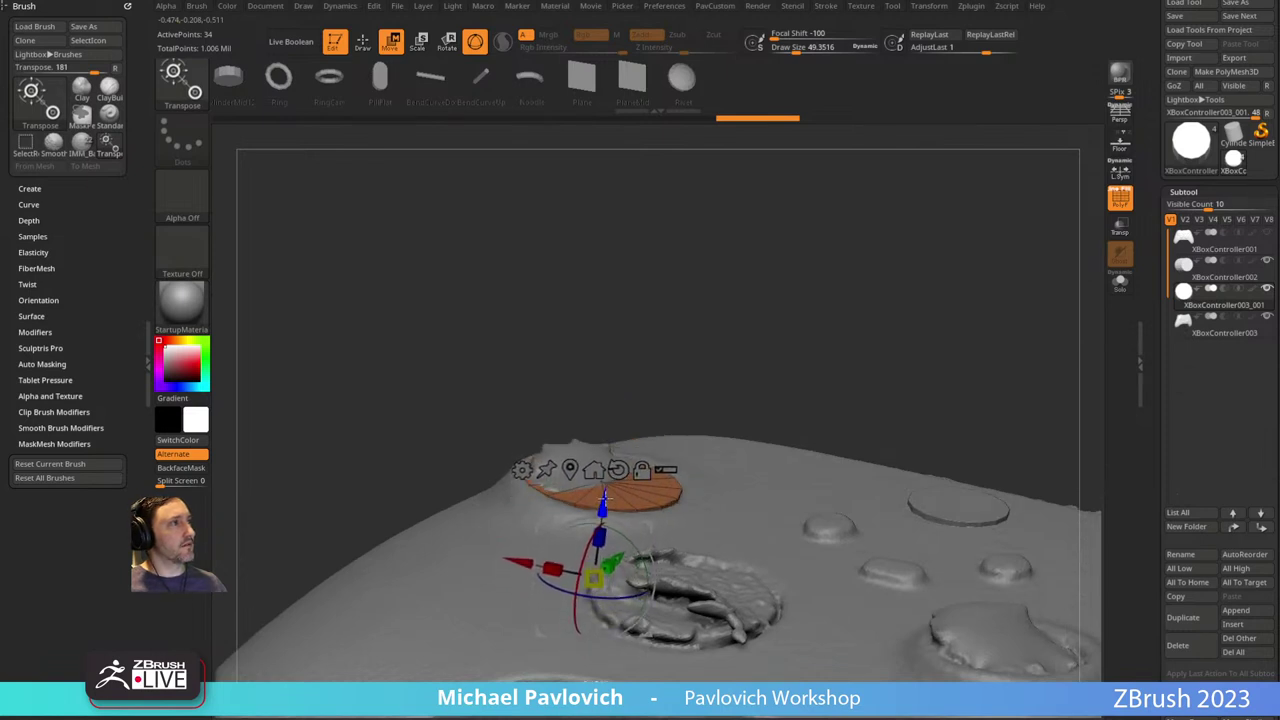
drag(737, 337, 680, 472)
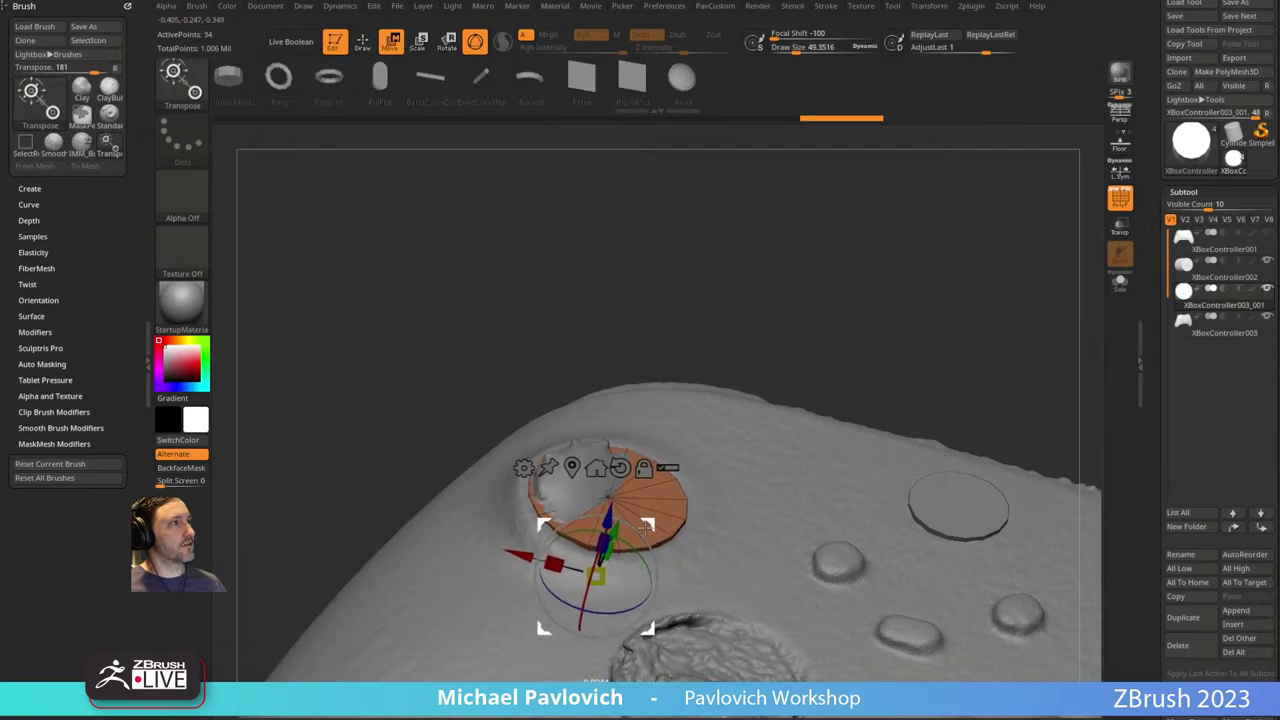
mouse_move(647, 527)
mouse_down()
mouse_move(820, 289)
mouse_move(943, 320)
mouse_move(923, 271)
mouse_move(620, 470)
mouse_move(604, 492)
mouse_move(614, 488)
mouse_up()
key(q)
shift+drag(903, 320, 854, 289)
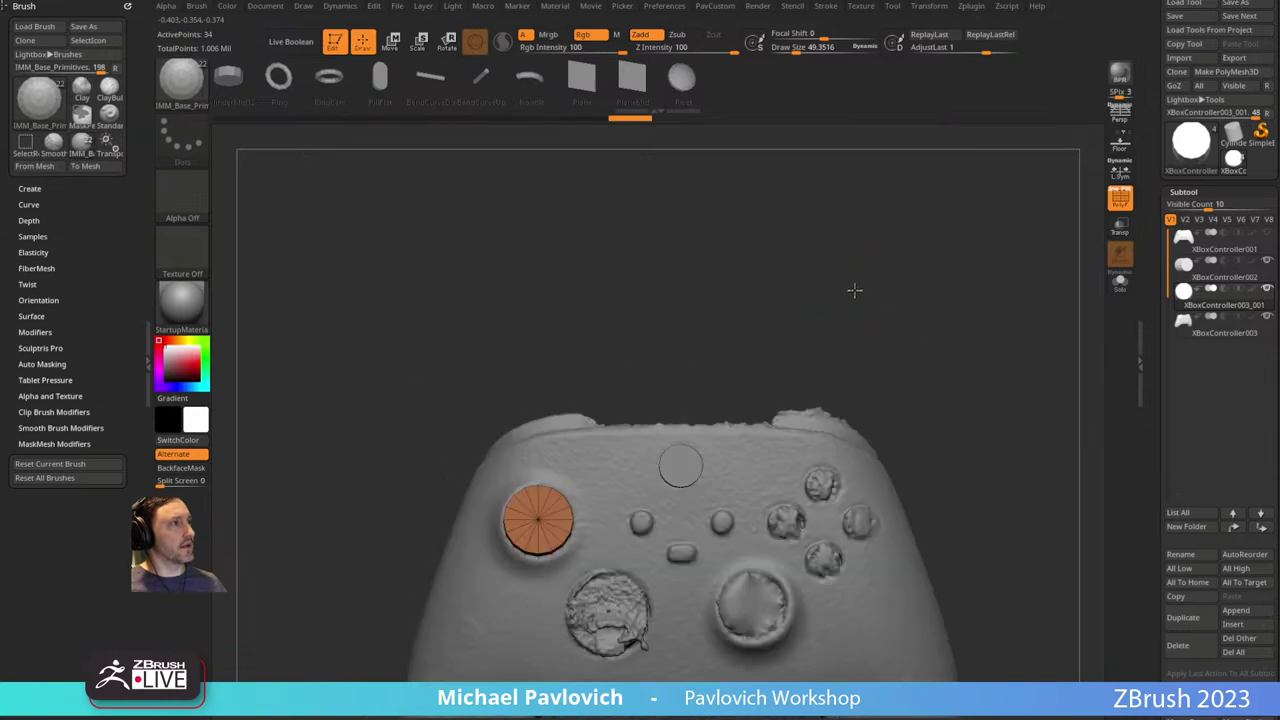
alt+drag(964, 303, 874, 215)
key(w)
mouse_move(595, 265)
alt+mouse_down()
mouse_move(683, 257)
mouse_move(685, 325)
alt+mouse_up()
drag(585, 398, 590, 398)
alt+drag(739, 275, 721, 215)
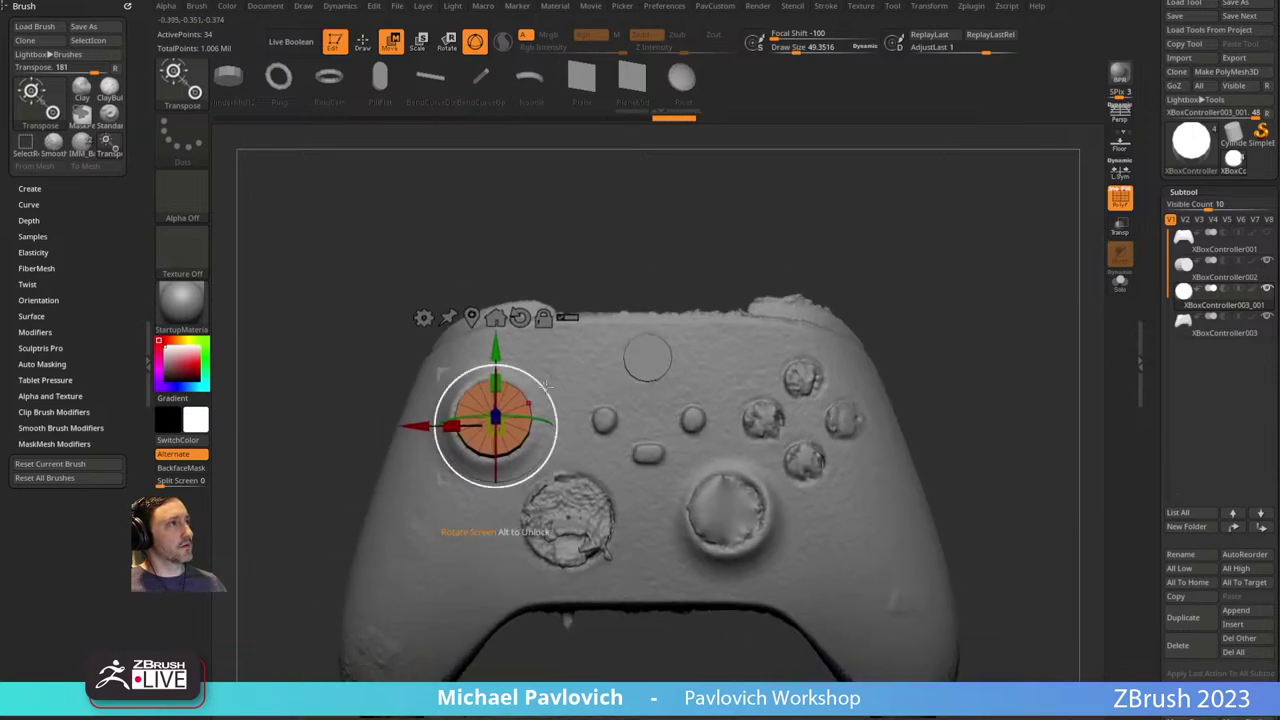
Copy the left thumbstick's cylinder onto the right thumbstick and adjust its height above the controller surface.
ctrl+drag(546, 371, 783, 460)
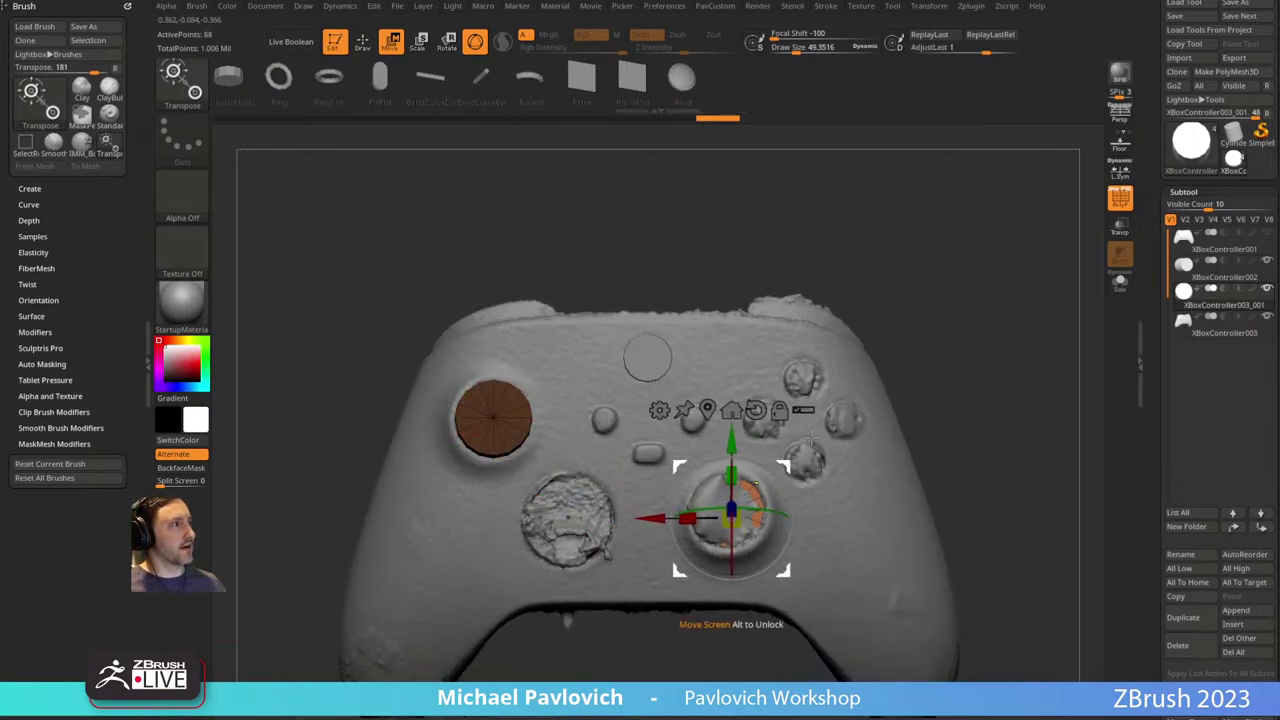
alt+drag(1014, 376, 868, 412)
drag(868, 412, 896, 214)
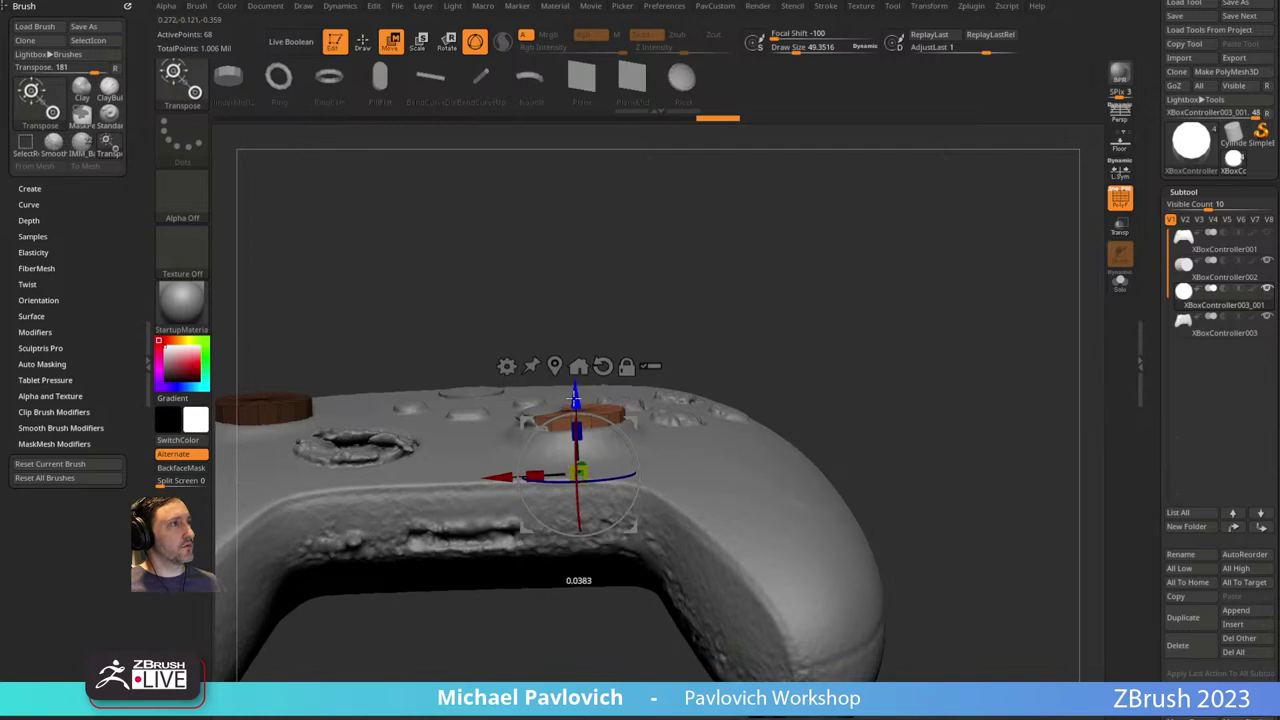
drag(575, 398, 575, 397)
drag(750, 220, 888, 344)
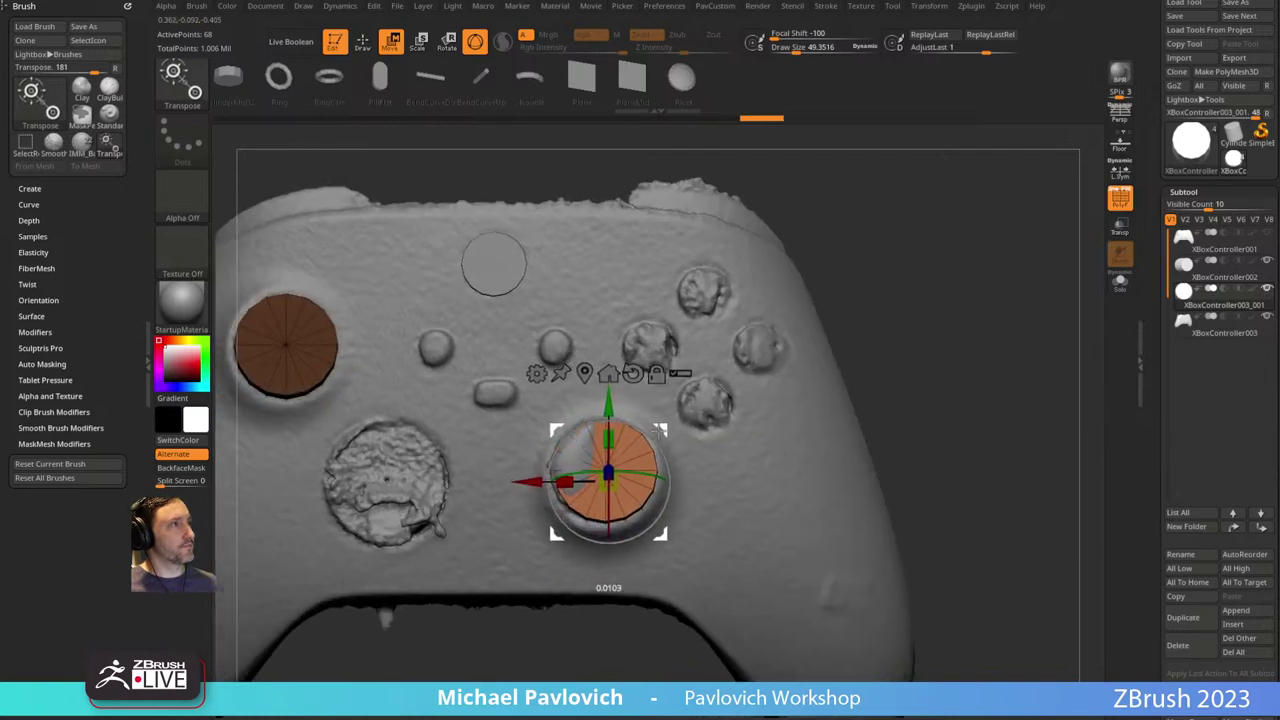
Refine the right thumbstick cylinder's position and tilt until it is centred within the scanned stick's rim.
mouse_move(800, 364)
mouse_down()
mouse_move(900, 266)
mouse_move(880, 269)
mouse_move(875, 299)
mouse_move(929, 314)
mouse_move(809, 309)
mouse_move(790, 335)
mouse_move(877, 289)
mouse_move(906, 311)
mouse_move(923, 283)
mouse_move(941, 334)
mouse_move(960, 326)
mouse_move(948, 350)
mouse_up()
key(q)
key(w)
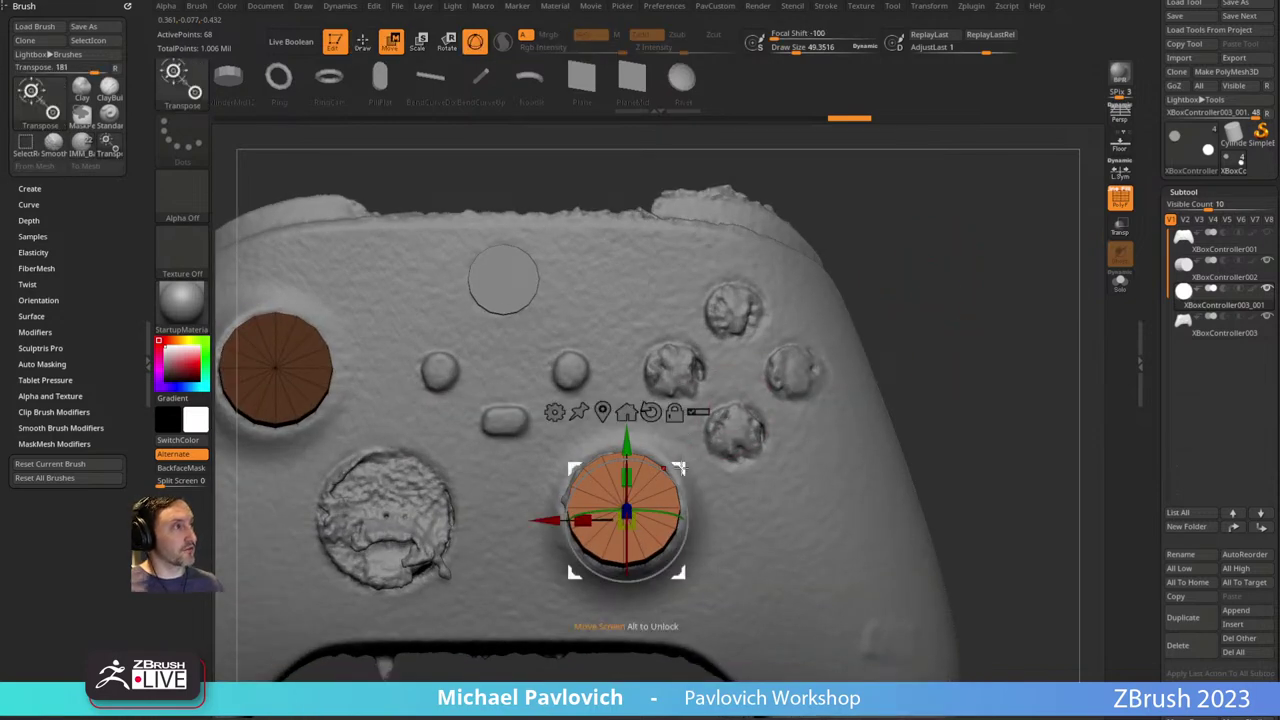
key(q)
mouse_move(900, 250)
mouse_down()
mouse_move(911, 283)
mouse_move(841, 321)
mouse_move(923, 360)
mouse_move(934, 317)
mouse_move(923, 346)
mouse_move(775, 410)
mouse_up()
key(w)
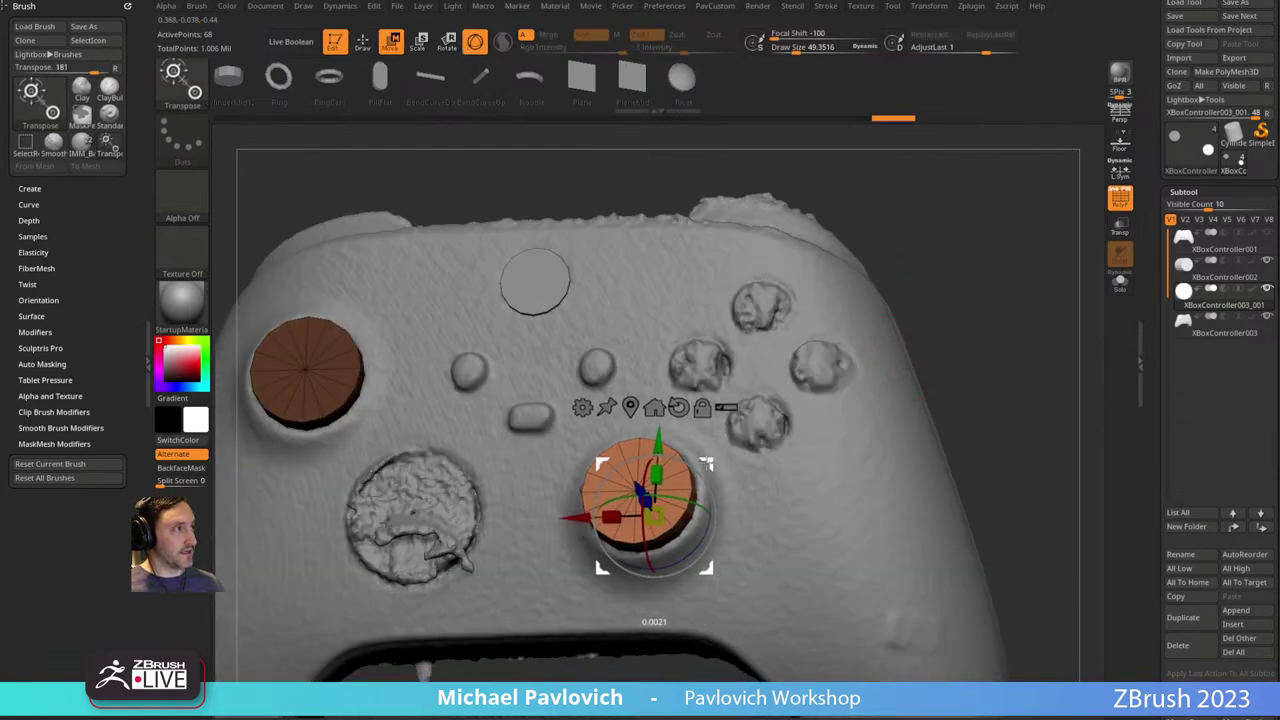
key(q)
mouse_move(945, 298)
mouse_down()
mouse_move(966, 314)
mouse_move(931, 314)
mouse_move(1019, 280)
mouse_up()
key(w)
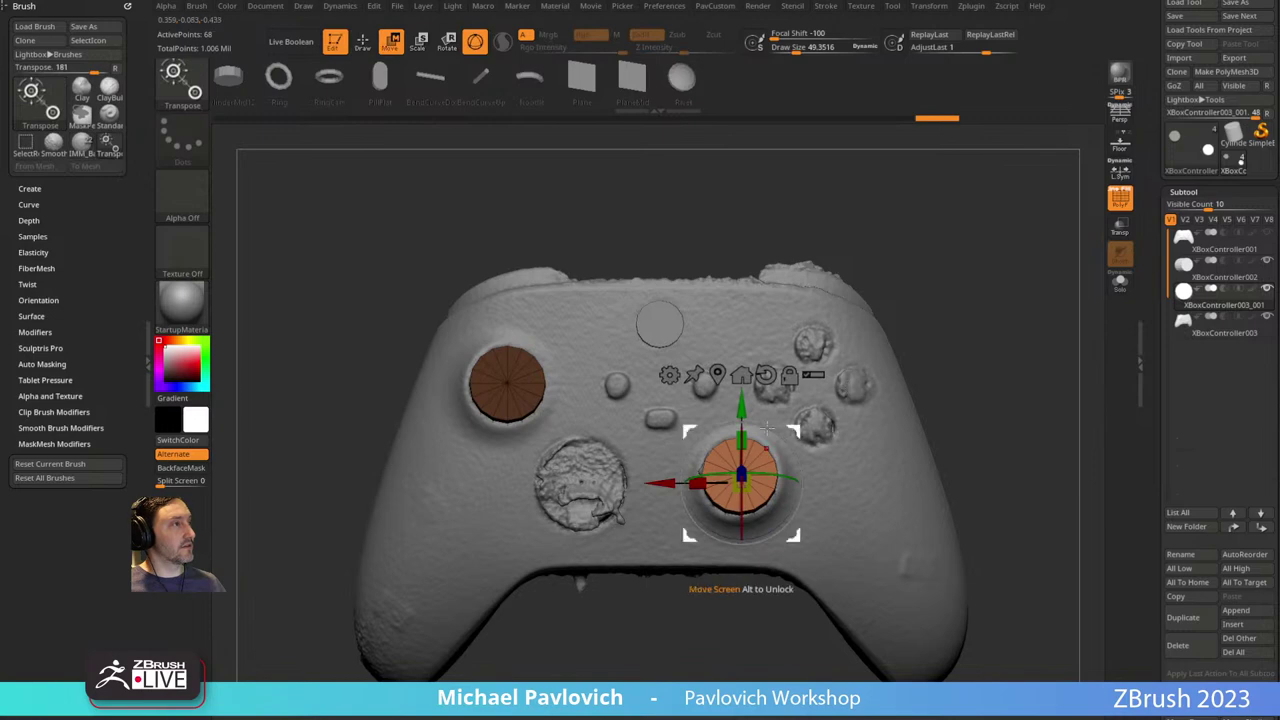
Copy the thumbstick cylinder onto the D-pad and enlarge it to cover the scanned pad's outline.
ctrl+drag(791, 429, 635, 430)
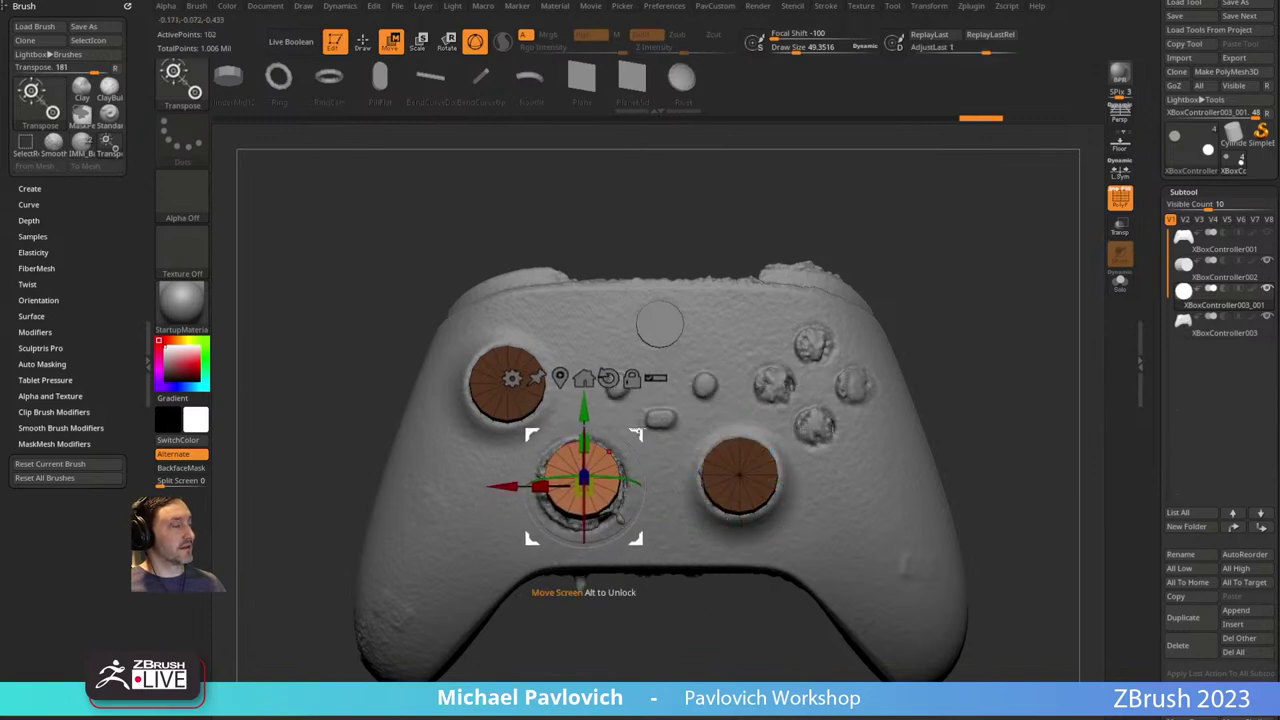
shift+drag(876, 296, 624, 497)
drag(815, 405, 921, 247)
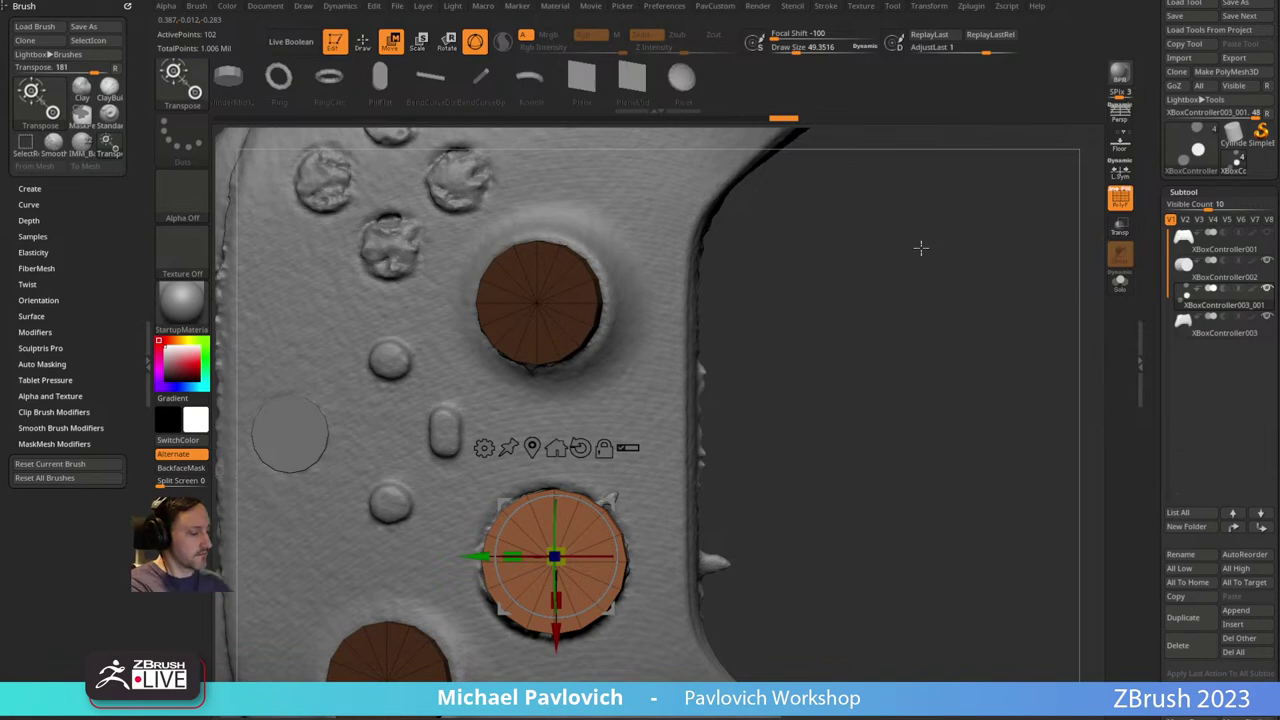
drag(884, 249, 708, 379)
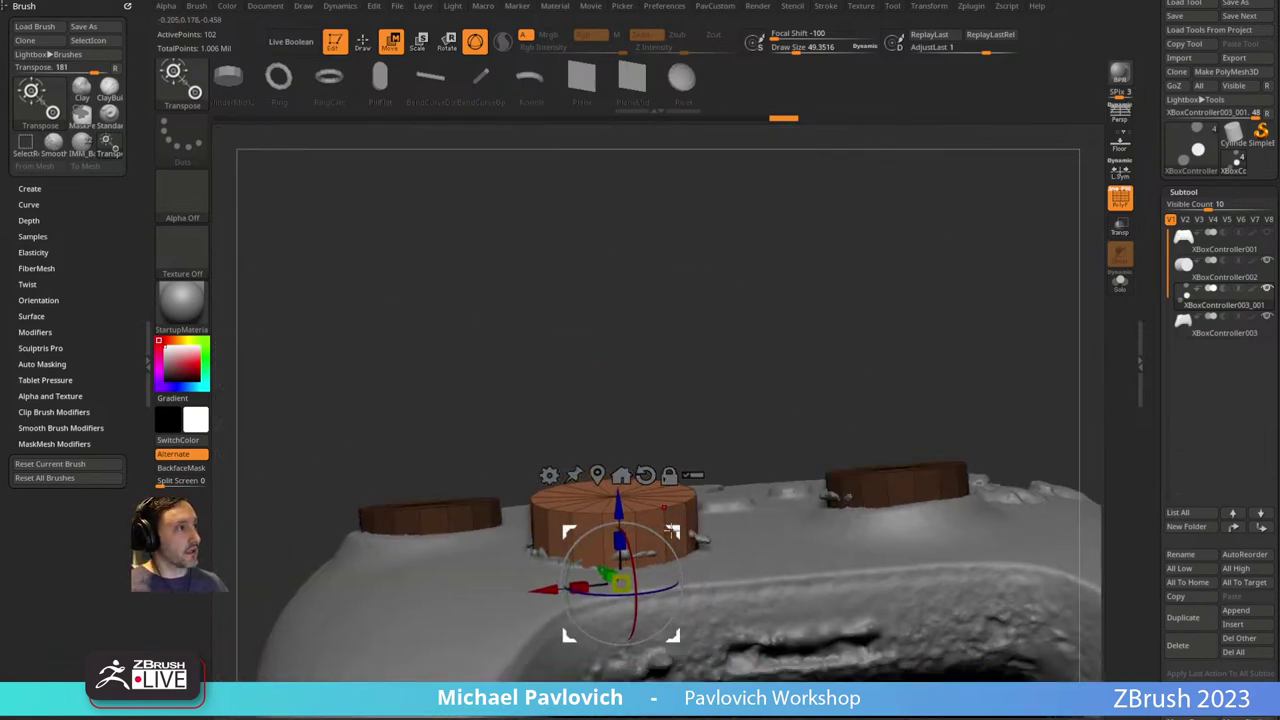
Adjust the D-pad cylinder's height, tilt and position to follow the controller surface.
drag(688, 474, 537, 530)
drag(574, 470, 608, 508)
drag(840, 218, 884, 219)
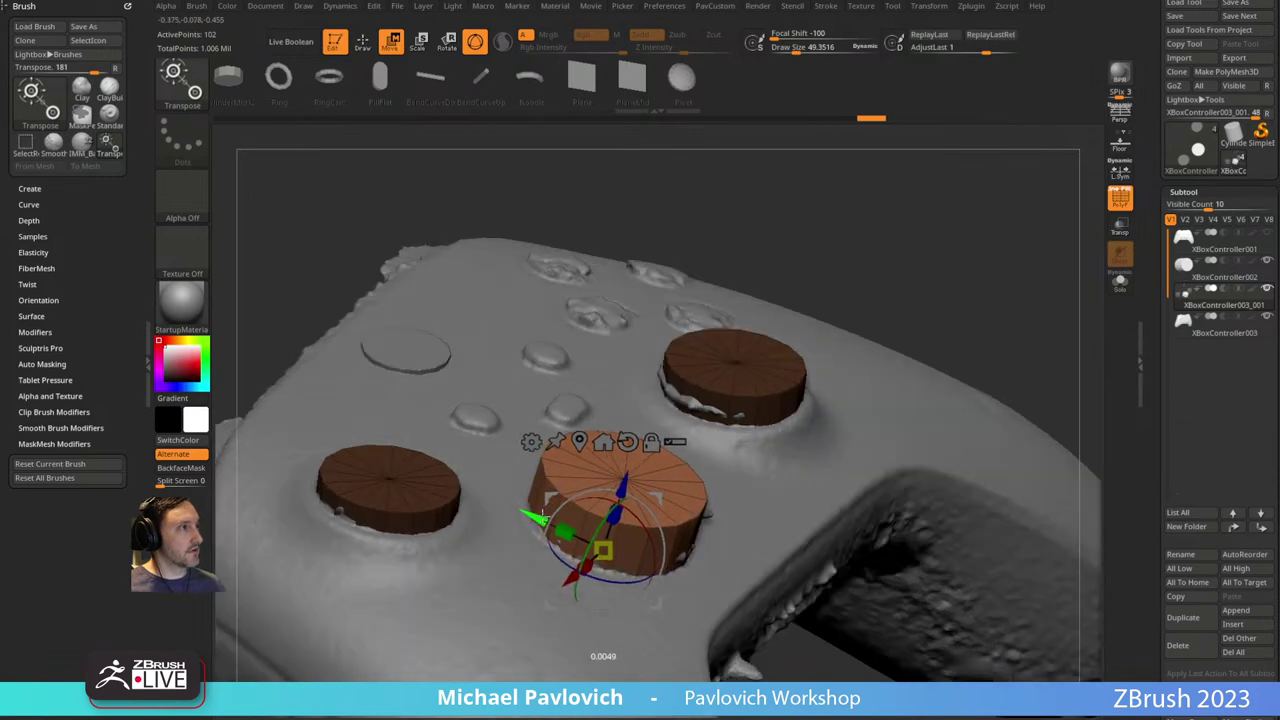
drag(543, 517, 541, 516)
key(q)
mouse_move(926, 257)
mouse_down()
mouse_move(846, 243)
mouse_move(815, 291)
mouse_up()
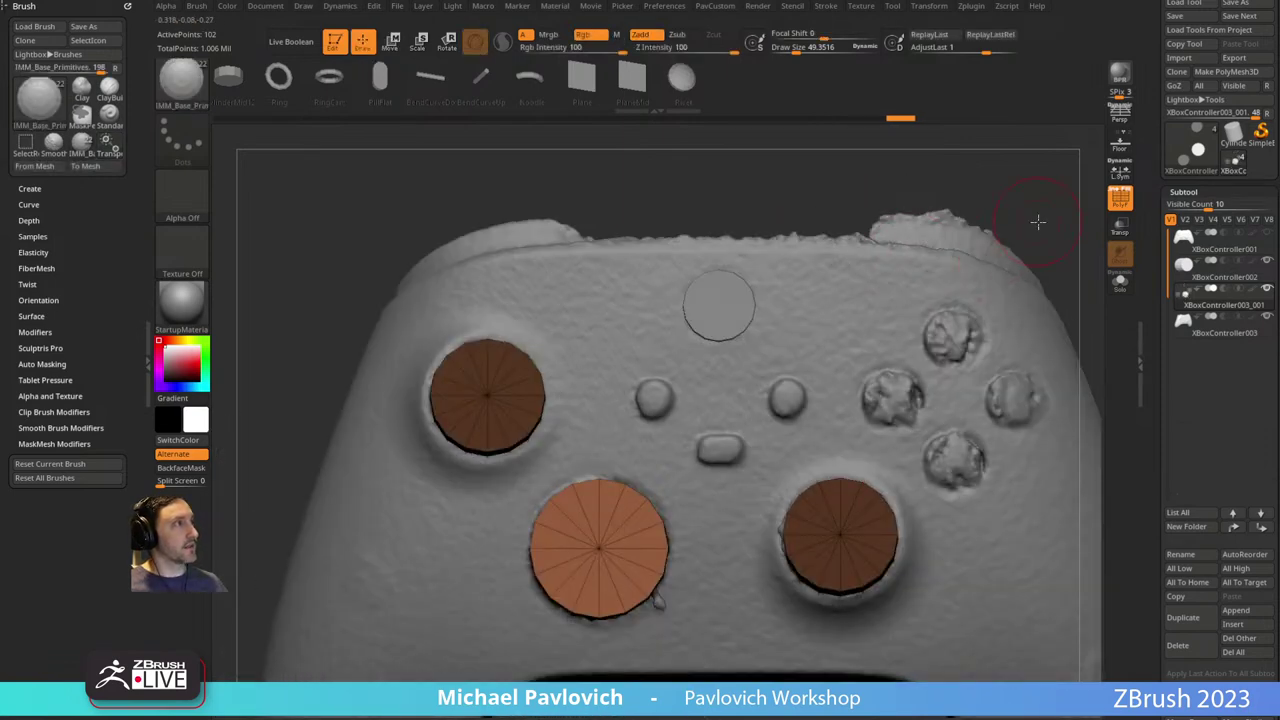
drag(1037, 221, 935, 277)
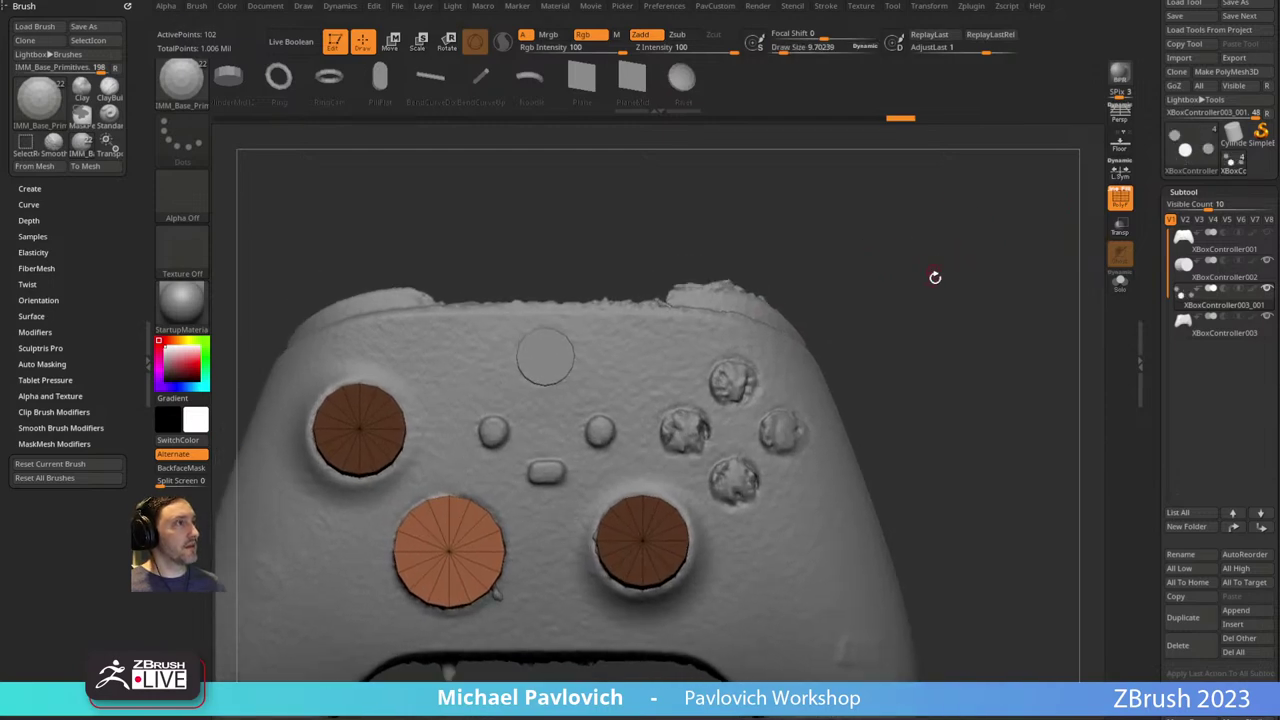
Copy the D-pad cylinder onto the A button and scale it down to the button's size.
key(w)
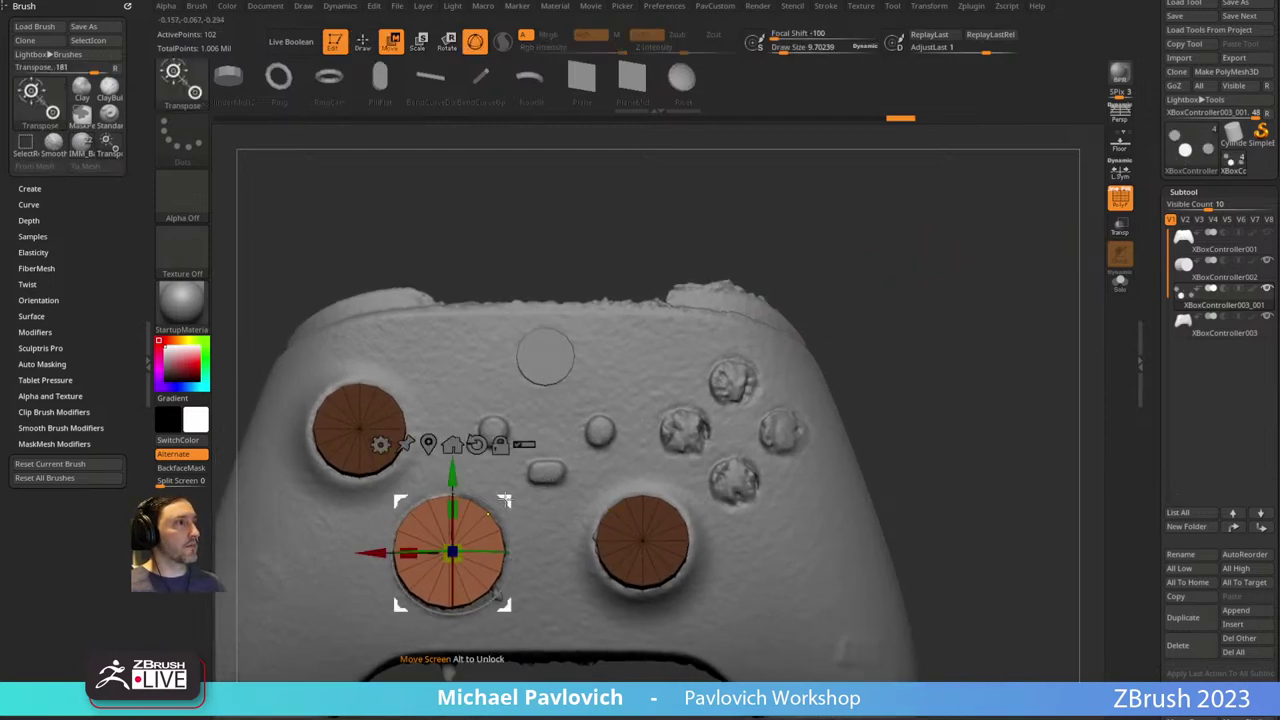
ctrl+drag(505, 500, 788, 420)
drag(998, 335, 900, 335)
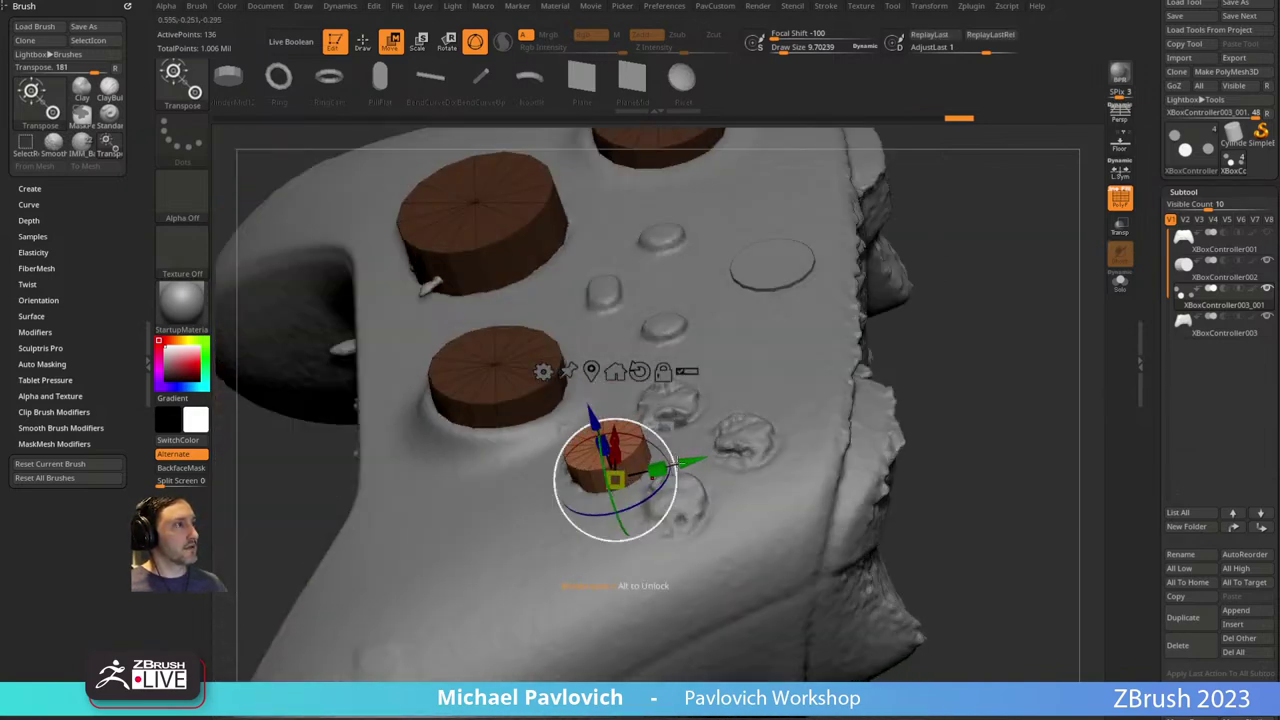
mouse_move(681, 463)
mouse_down()
mouse_move(632, 476)
mouse_move(667, 467)
mouse_up()
Adjust the A button cylinder's depth and position to match the scanned button.
drag(935, 410, 910, 340)
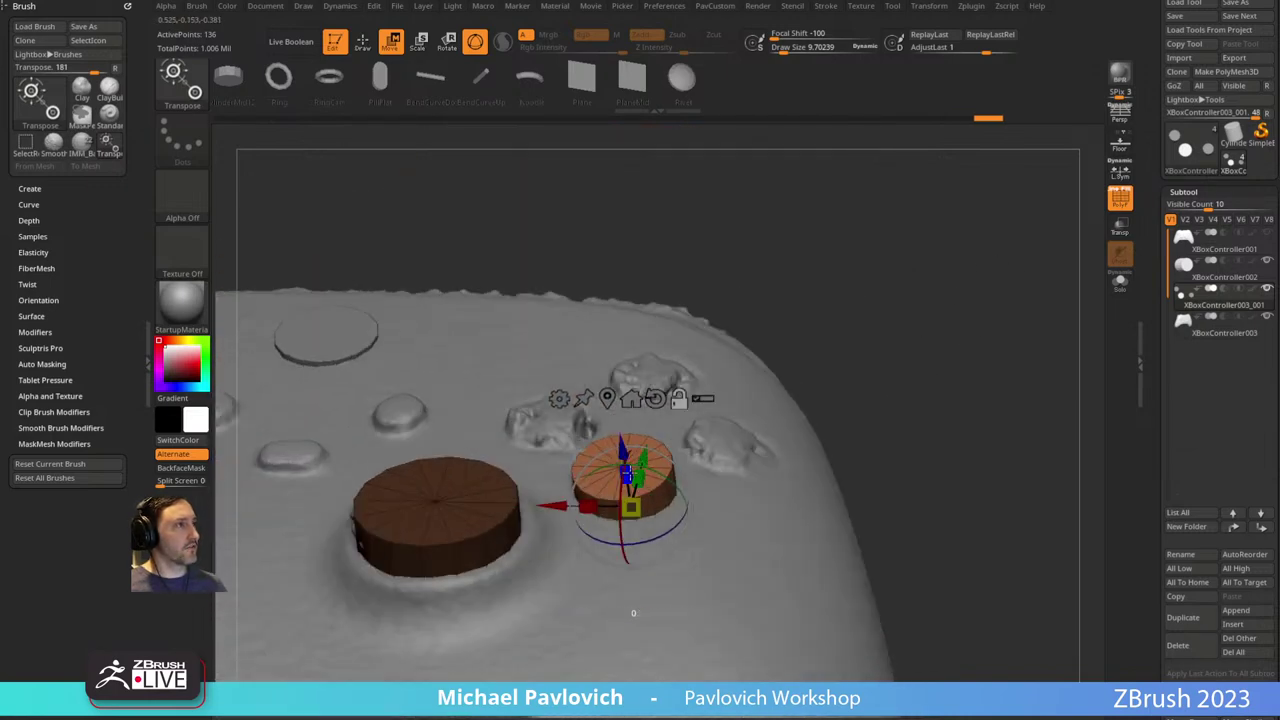
drag(628, 480, 889, 291)
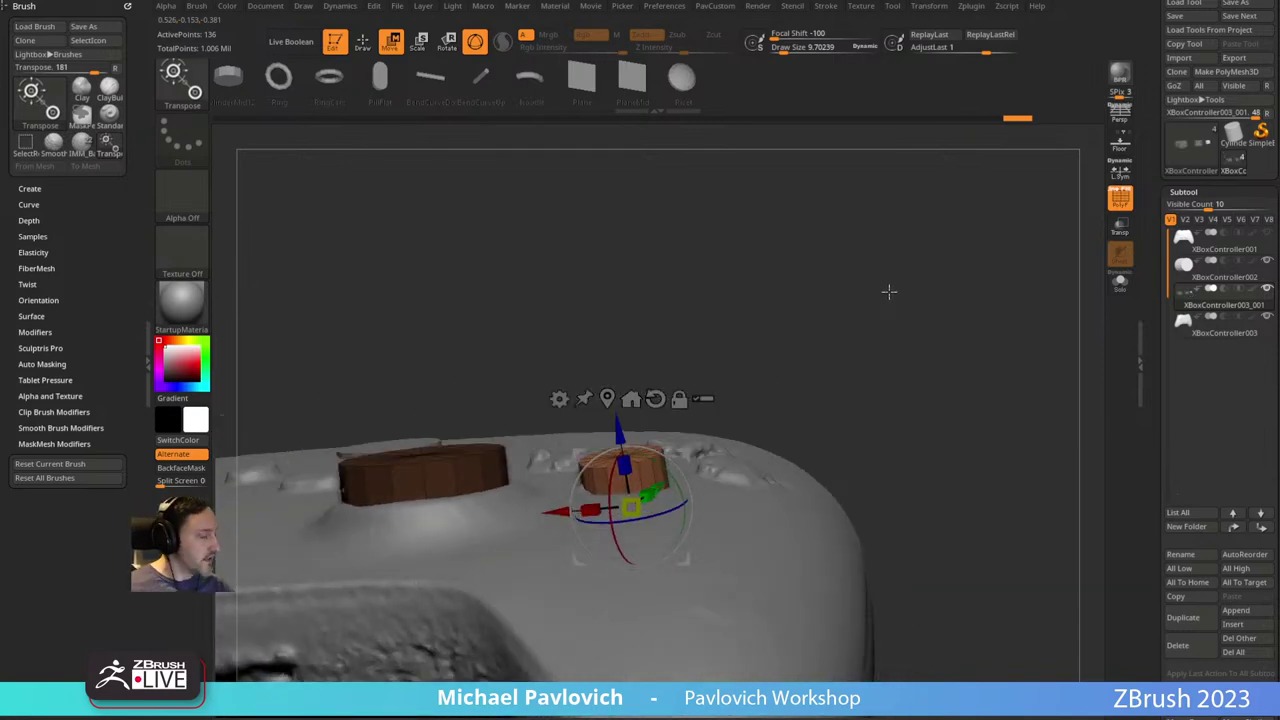
drag(889, 291, 692, 490)
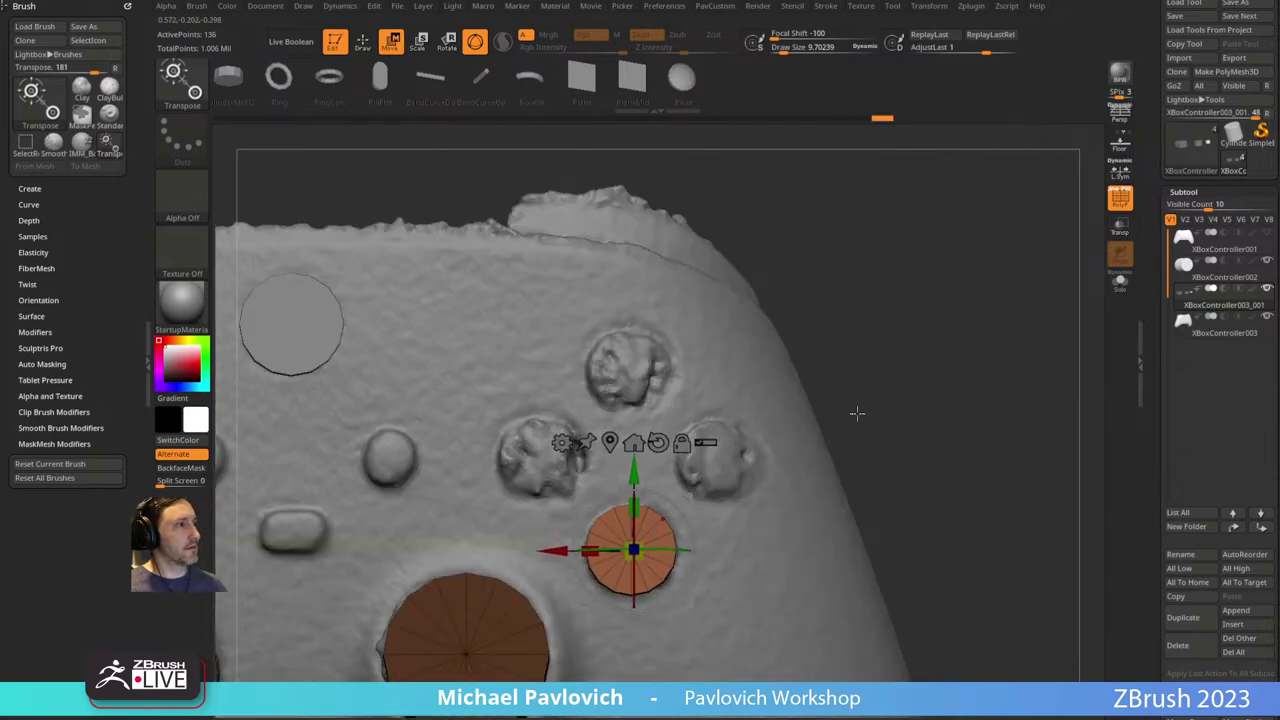
drag(857, 413, 614, 505)
shift+drag(868, 275, 938, 365)
Copy the A button's cylinder onto the X button and adjust its height.
ctrl+drag(730, 517, 643, 427)
drag(908, 343, 676, 363)
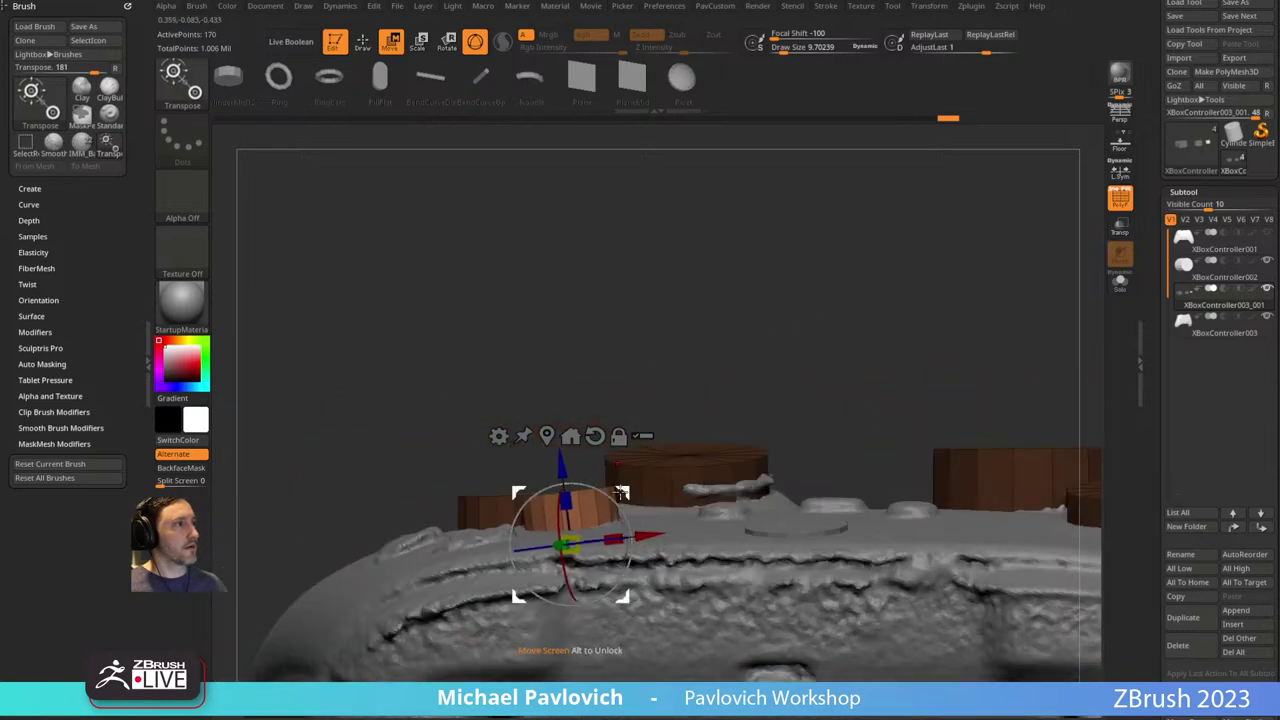
drag(520, 596, 911, 394)
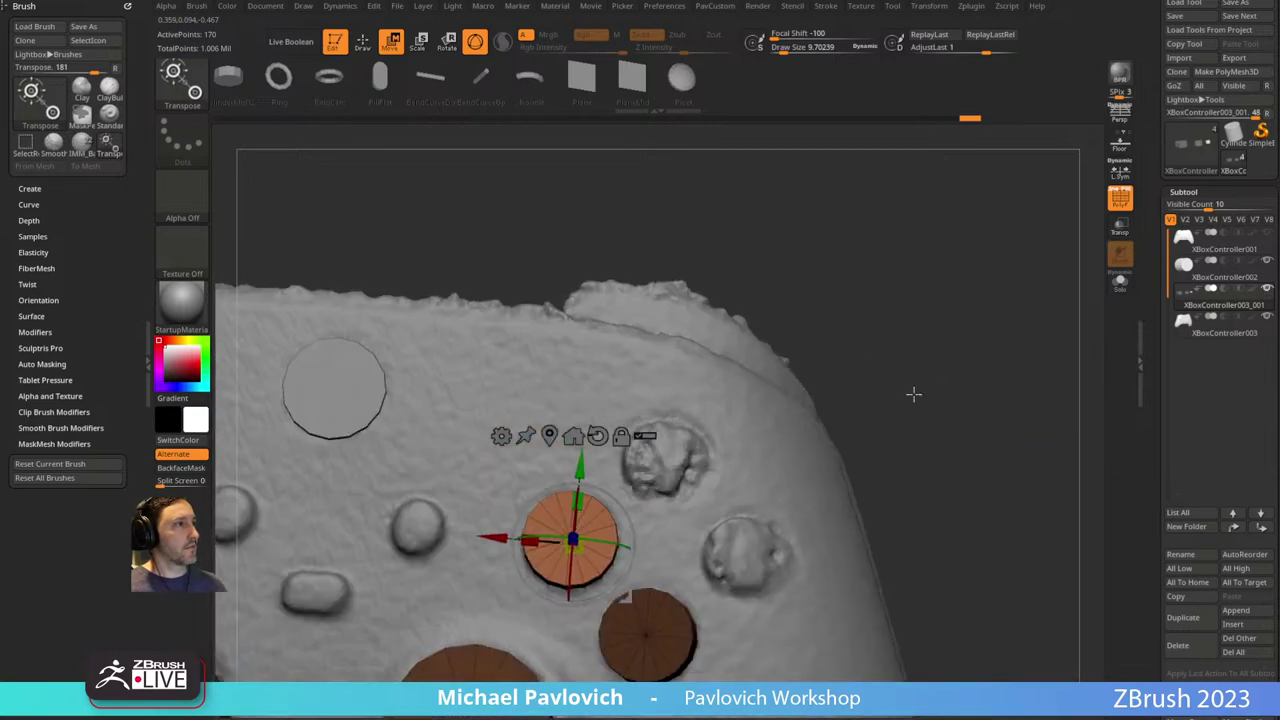
Copy the X button's cylinder onto the Y button, then lower and tilt it to follow the controller surface.
ctrl+drag(627, 489, 721, 408)
drag(914, 372, 735, 408)
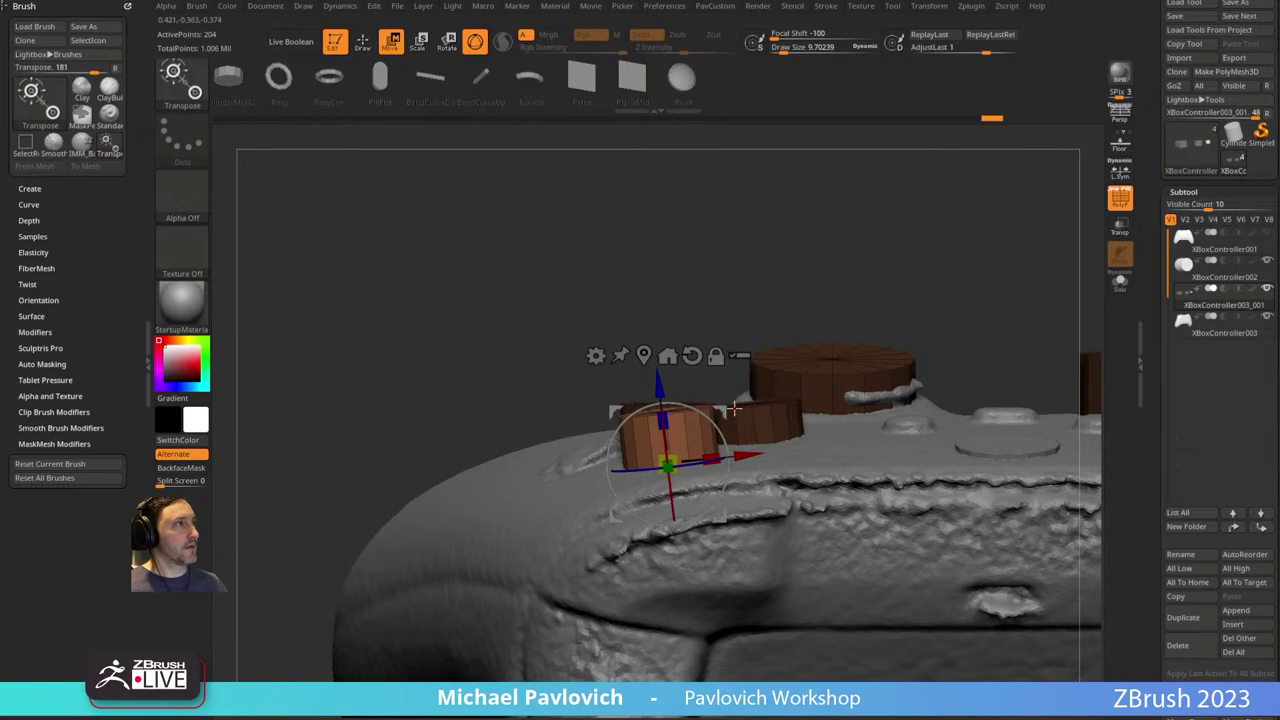
drag(659, 390, 699, 448)
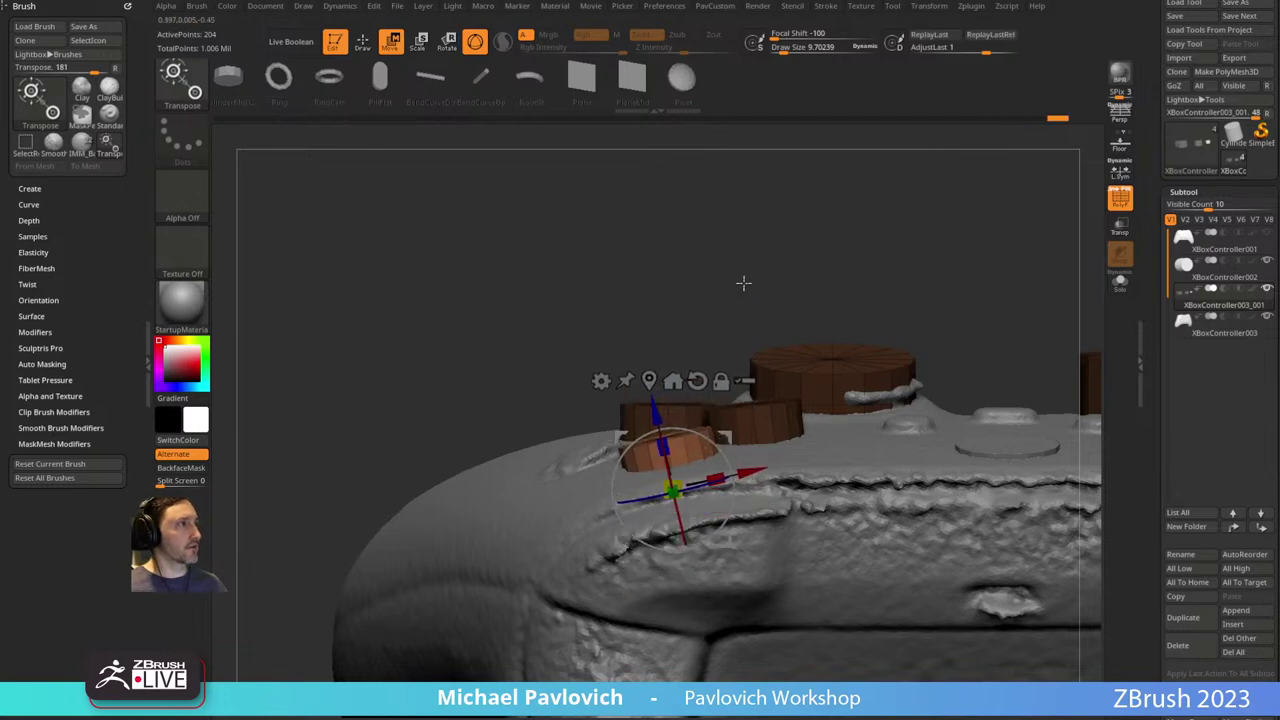
drag(743, 283, 881, 317)
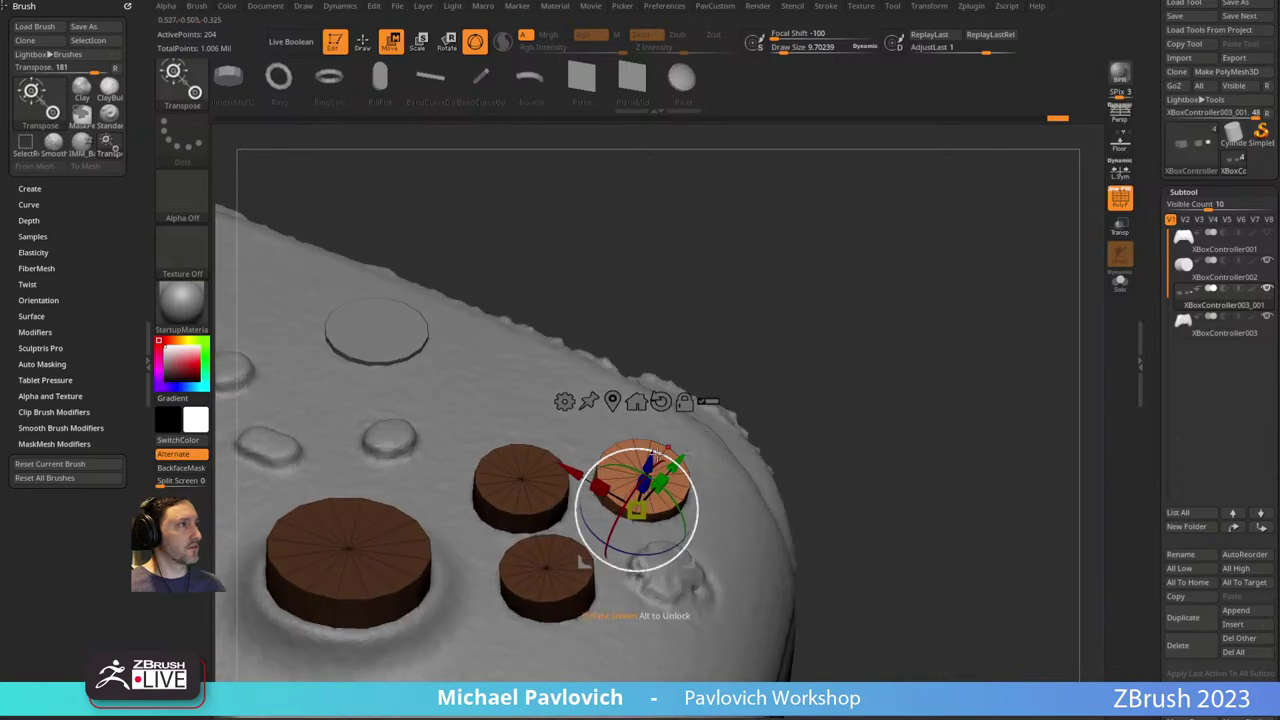
drag(655, 452, 652, 444)
Copy the cylinder onto the B button and tilt it to match the curved surface.
drag(729, 385, 889, 332)
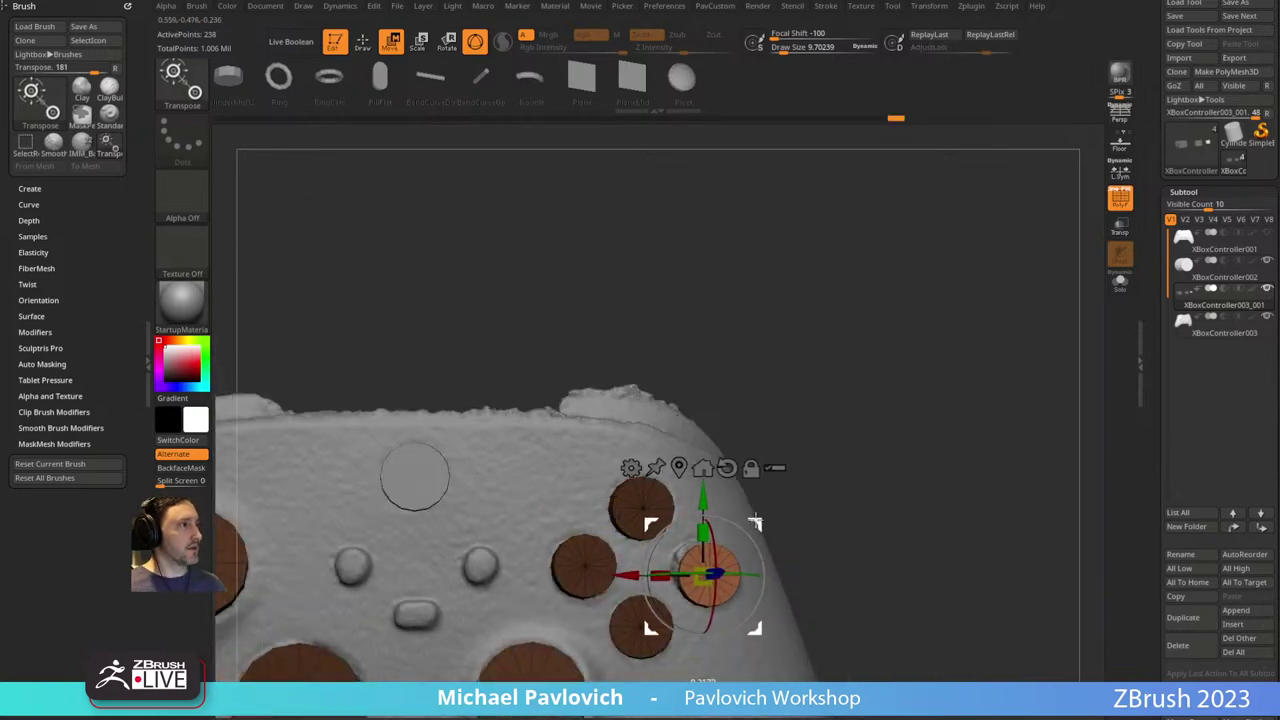
drag(830, 437, 864, 359)
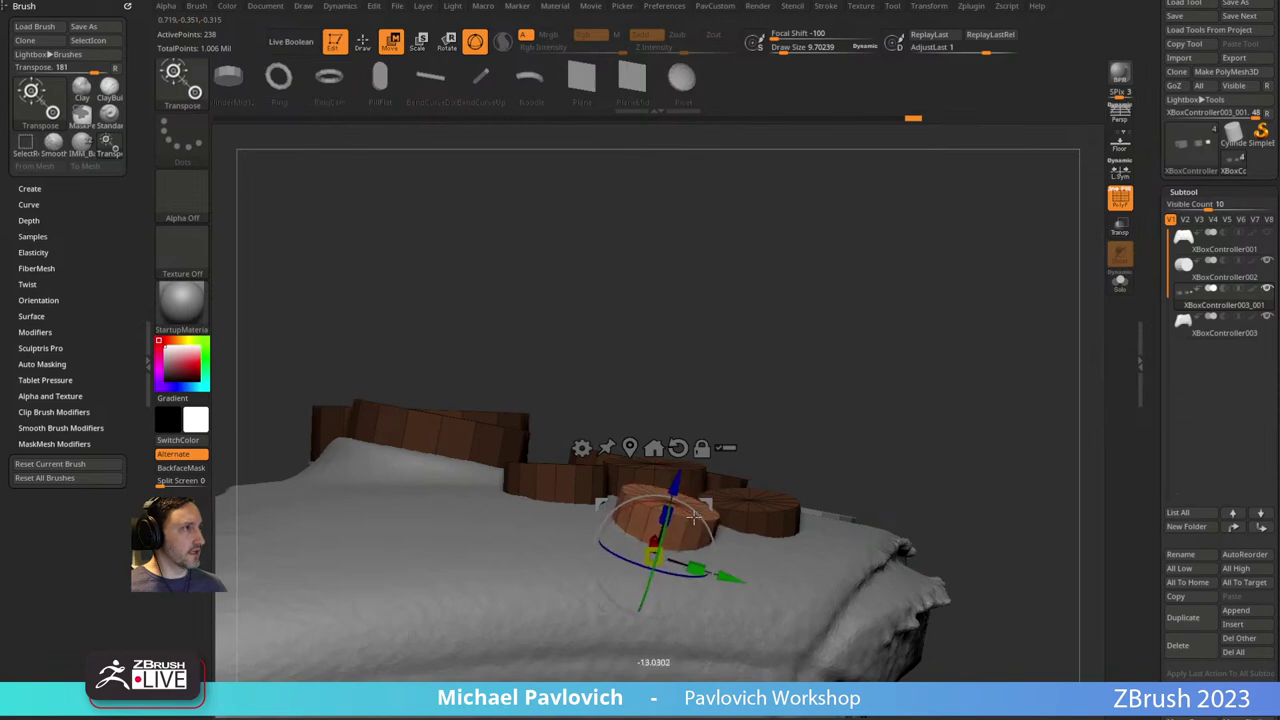
drag(689, 511, 928, 424)
Assign a separate polygroup to each button and thumbstick cylinder, keeping the B button's cylinder active for transforming.
key(3)
click(905, 412)
right_drag(690, 442, 693, 470)
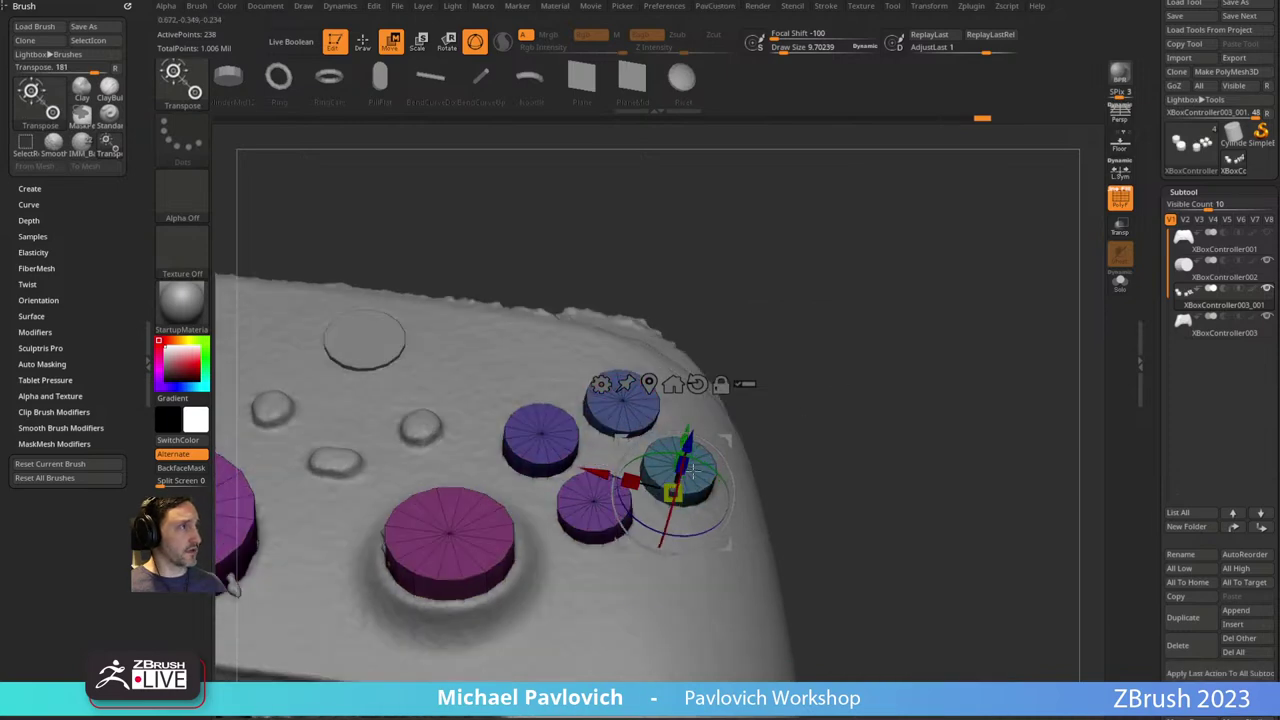
Isolate the A button's cylinder with the transform gizmo and adjust its tilt to match the surface.
drag(594, 502, 829, 359)
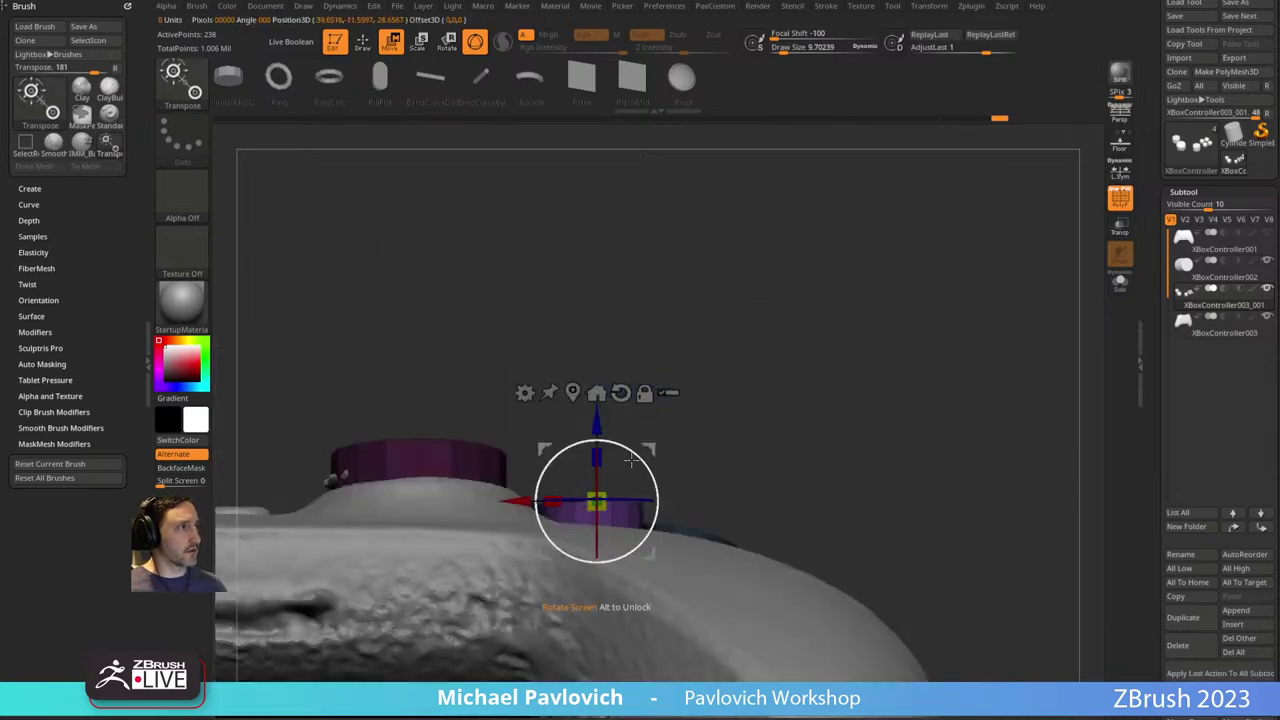
key(q)
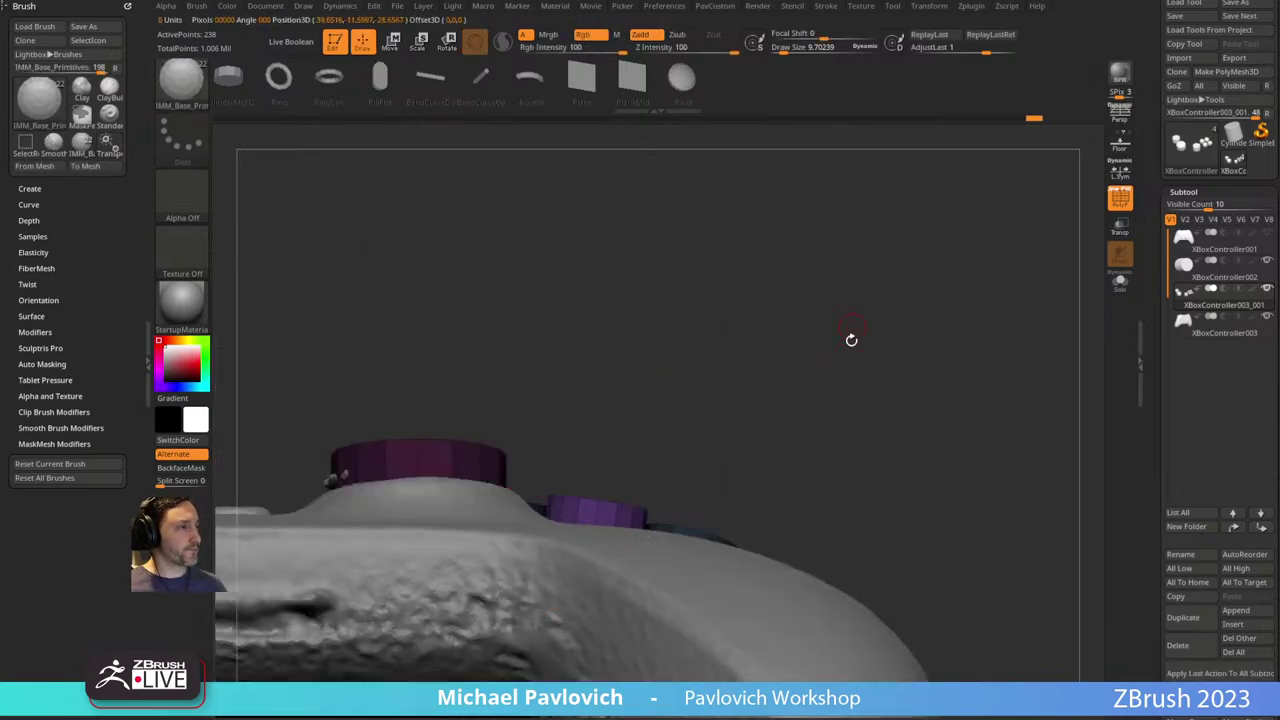
mouse_move(851, 340)
mouse_down()
mouse_move(900, 357)
mouse_move(886, 337)
mouse_move(718, 399)
mouse_up()
key(w)
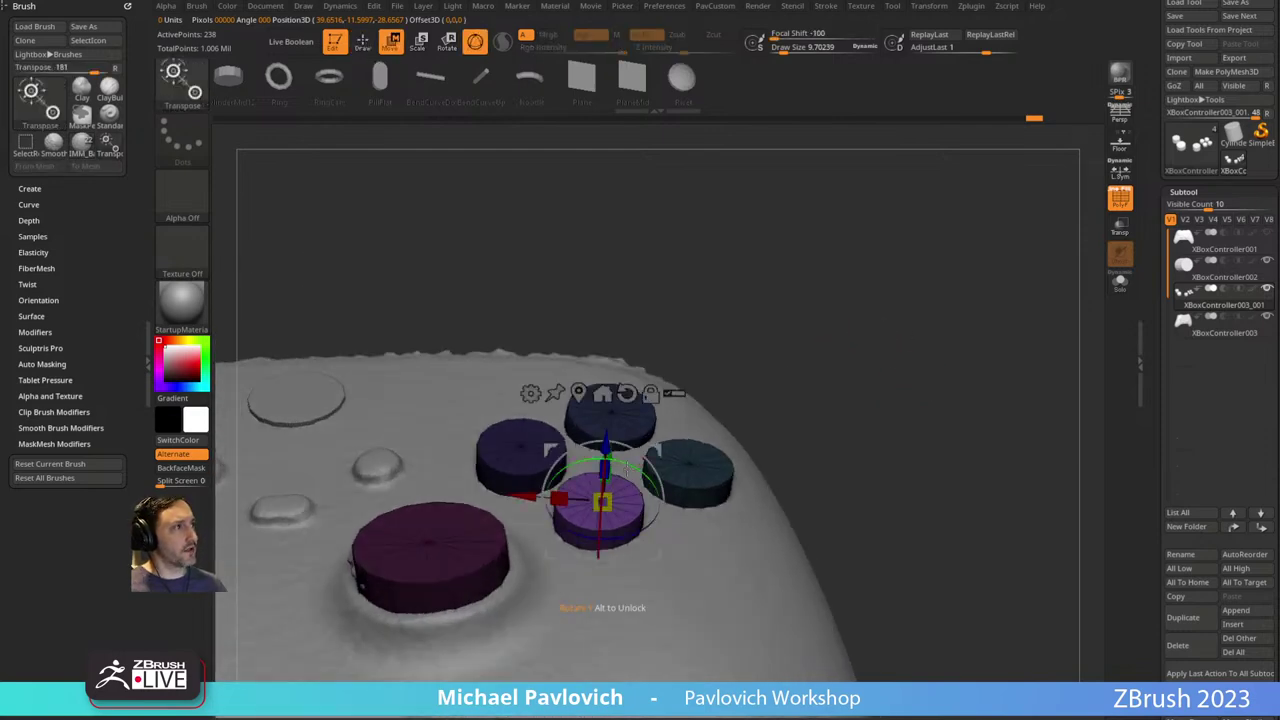
mouse_move(650, 455)
mouse_down()
mouse_move(625, 428)
mouse_move(656, 445)
mouse_up()
key(q)
mouse_move(857, 380)
mouse_down()
mouse_move(834, 374)
mouse_move(834, 389)
mouse_move(931, 354)
mouse_move(899, 318)
mouse_up()
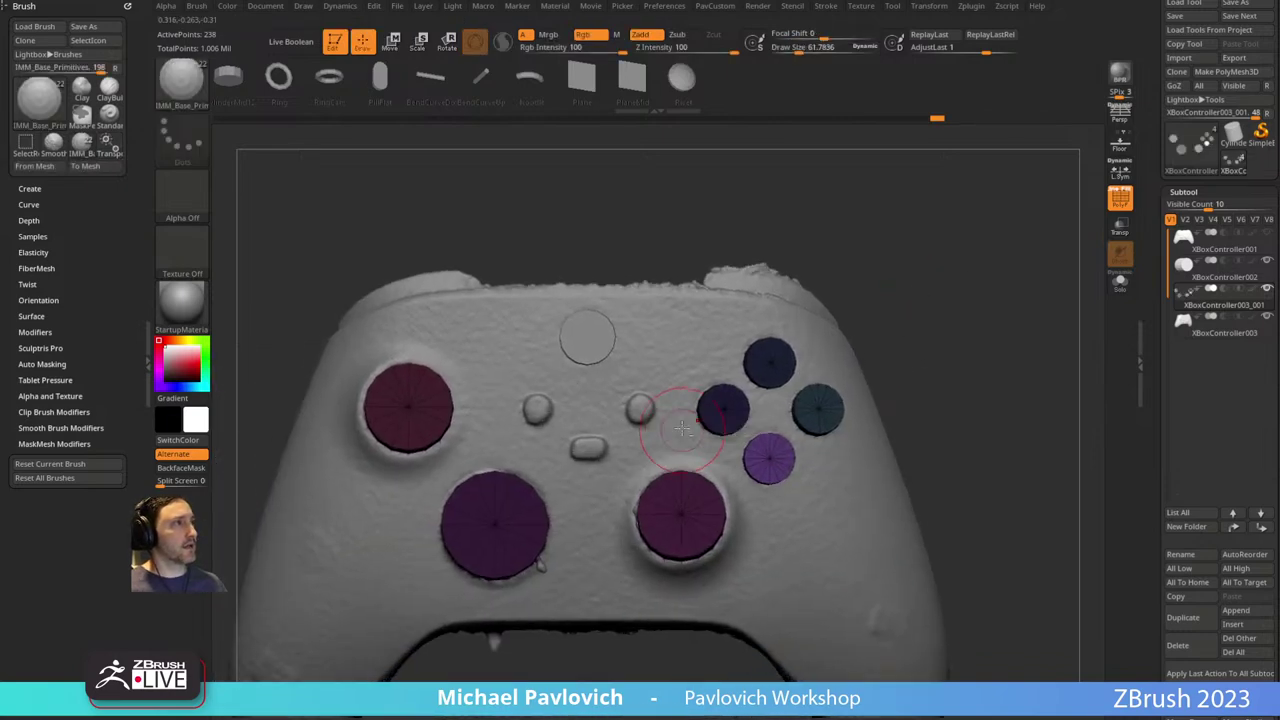
Switch to the Standard brush and select the logo button's cylinder subtool.
key(b)
key(s)
key(t)
alt+drag(926, 262, 934, 314)
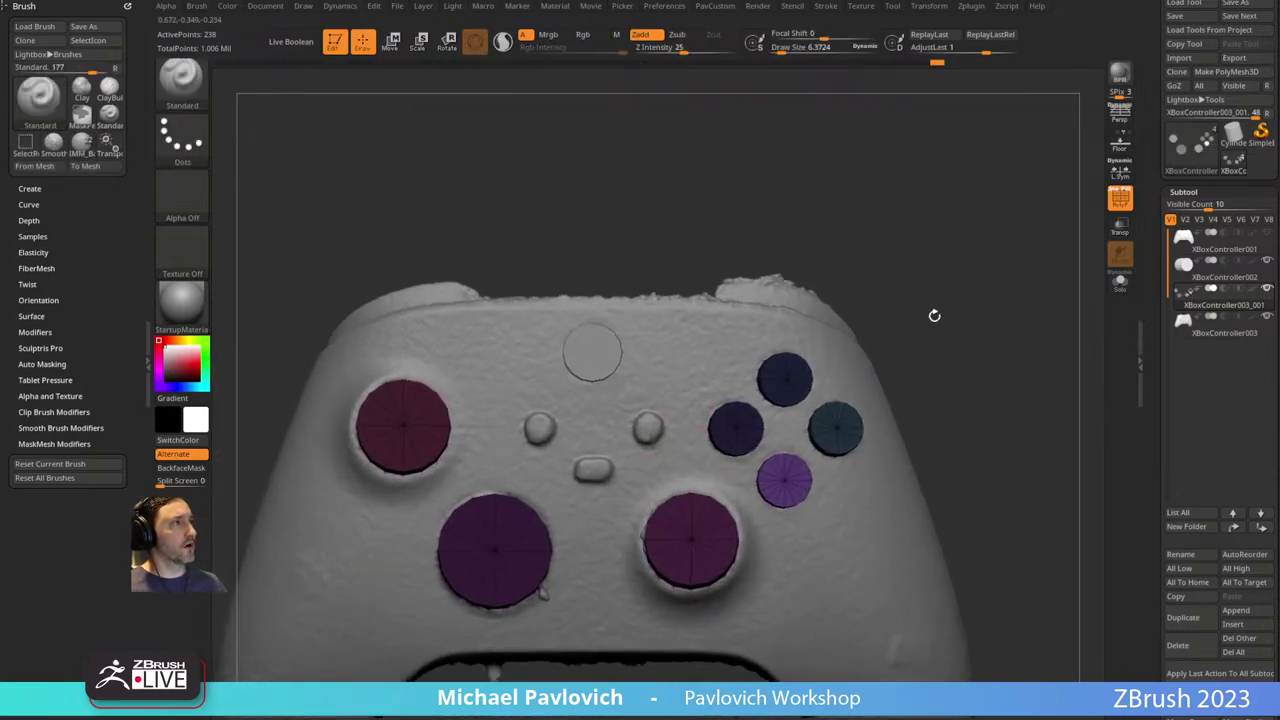
alt+drag(904, 257, 936, 272)
alt+click(623, 375)
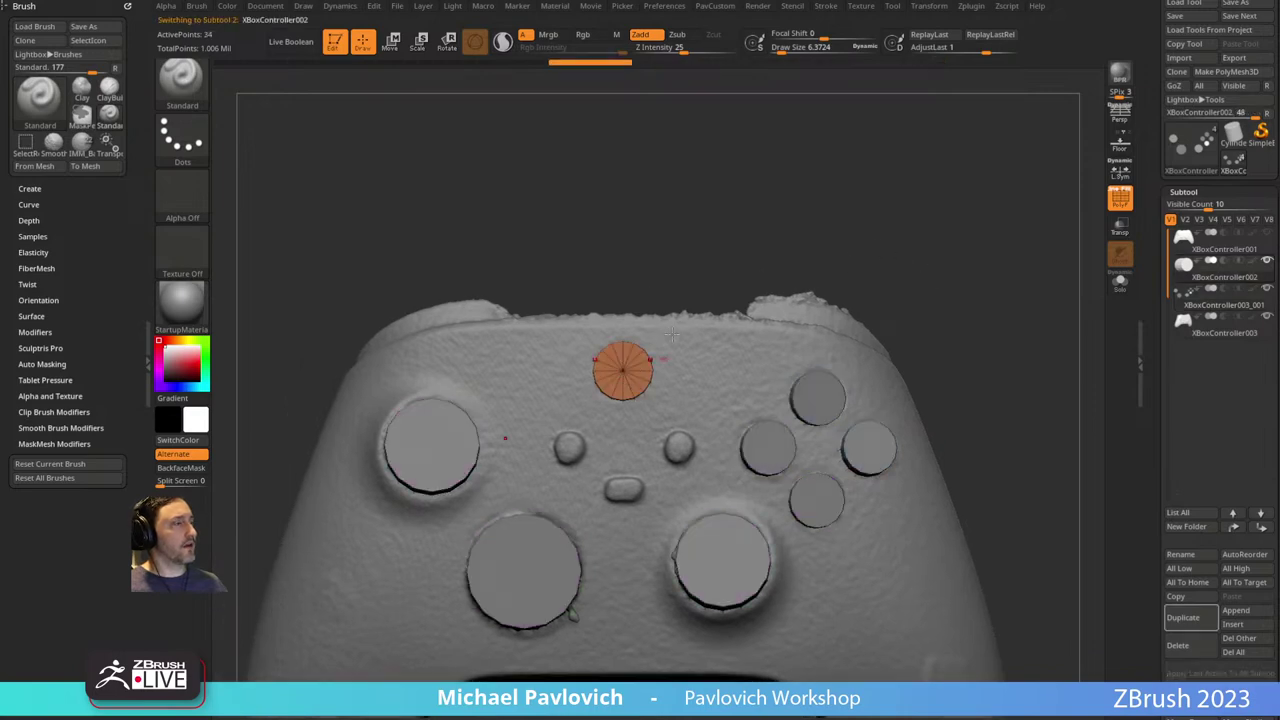
Duplicate the logo button's cylinder subtool and move the copy down onto the share button.
key(w)
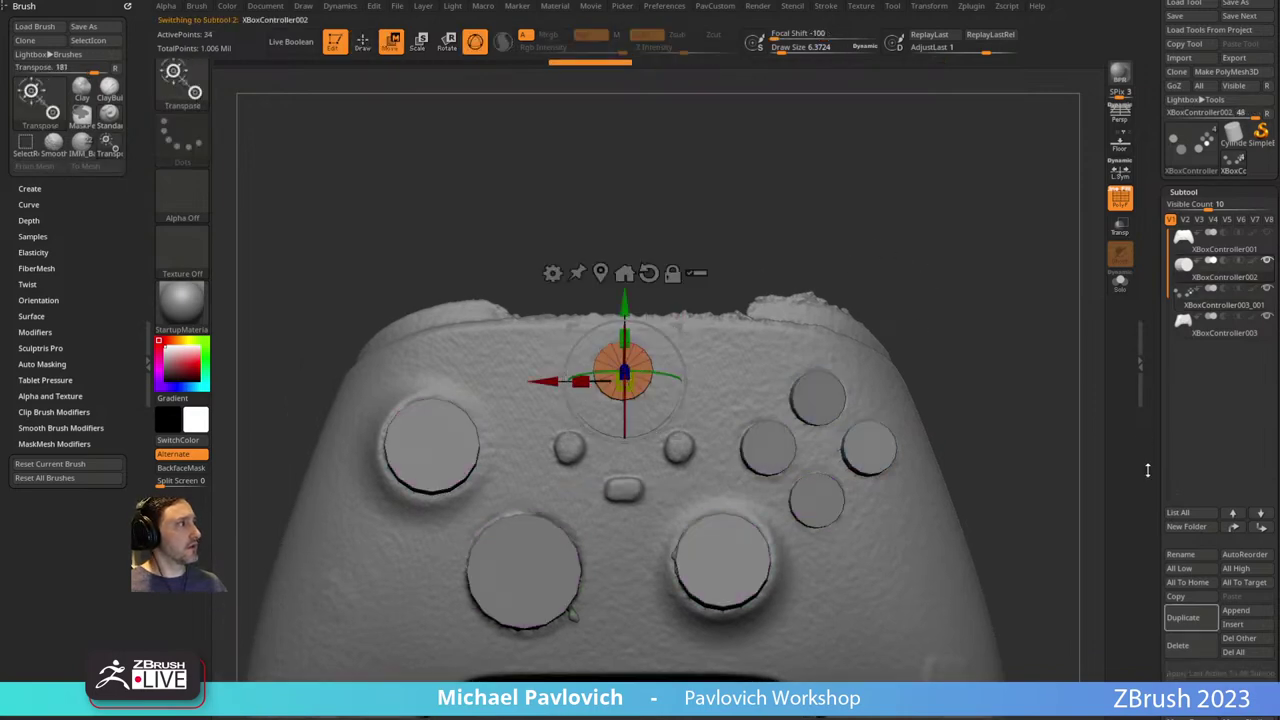
click(1180, 618)
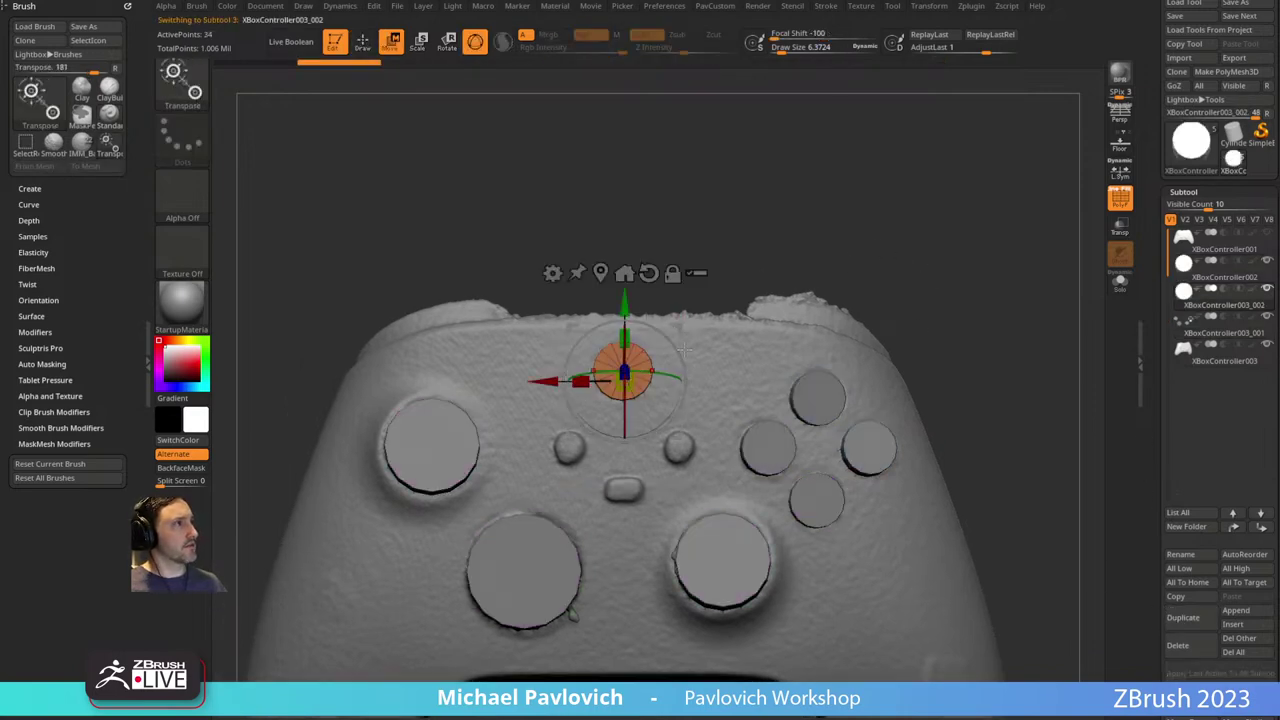
click(648, 273)
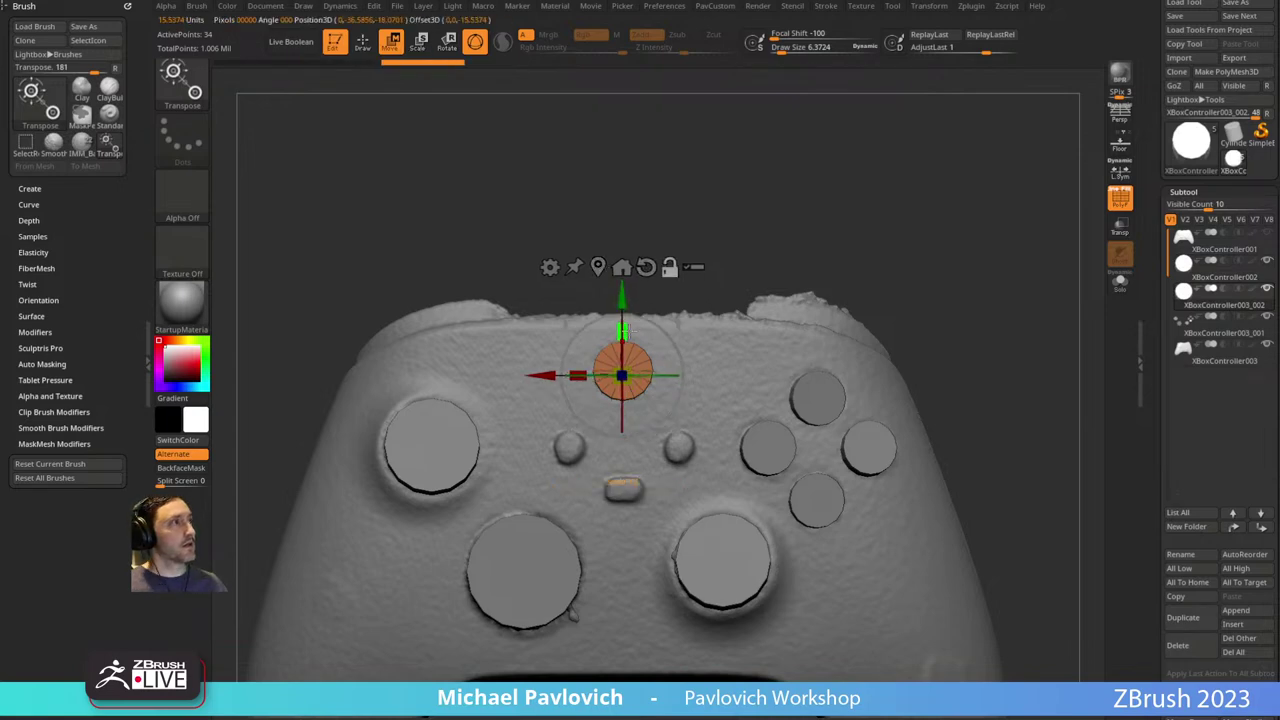
drag(628, 297, 628, 412)
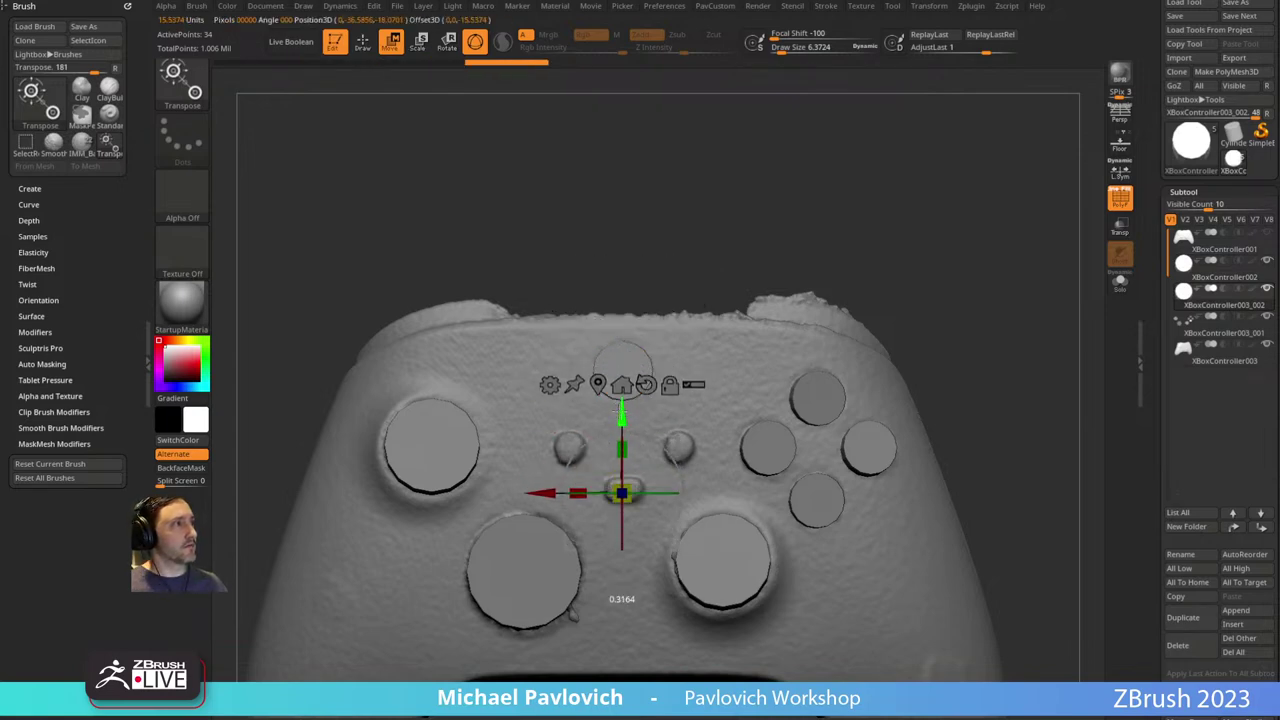
drag(796, 246, 794, 160)
mouse_move(627, 434)
mouse_down()
mouse_move(628, 407)
mouse_move(628, 418)
mouse_up()
drag(837, 263, 1096, 508)
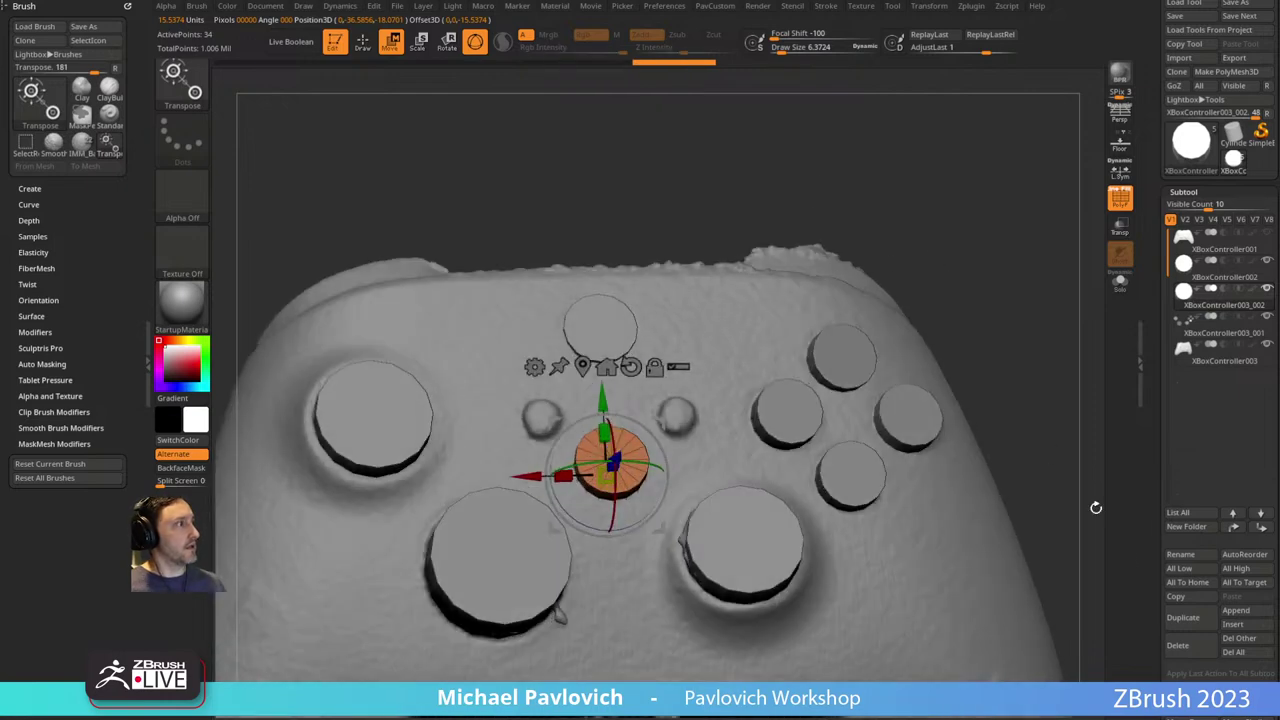
Duplicate the share button's cylinder, shrink the copy and fit it over the small round button on the left thumbstick's side, following the surface.
click(1182, 618)
drag(929, 194, 967, 232)
drag(705, 460, 632, 405)
drag(822, 252, 733, 437)
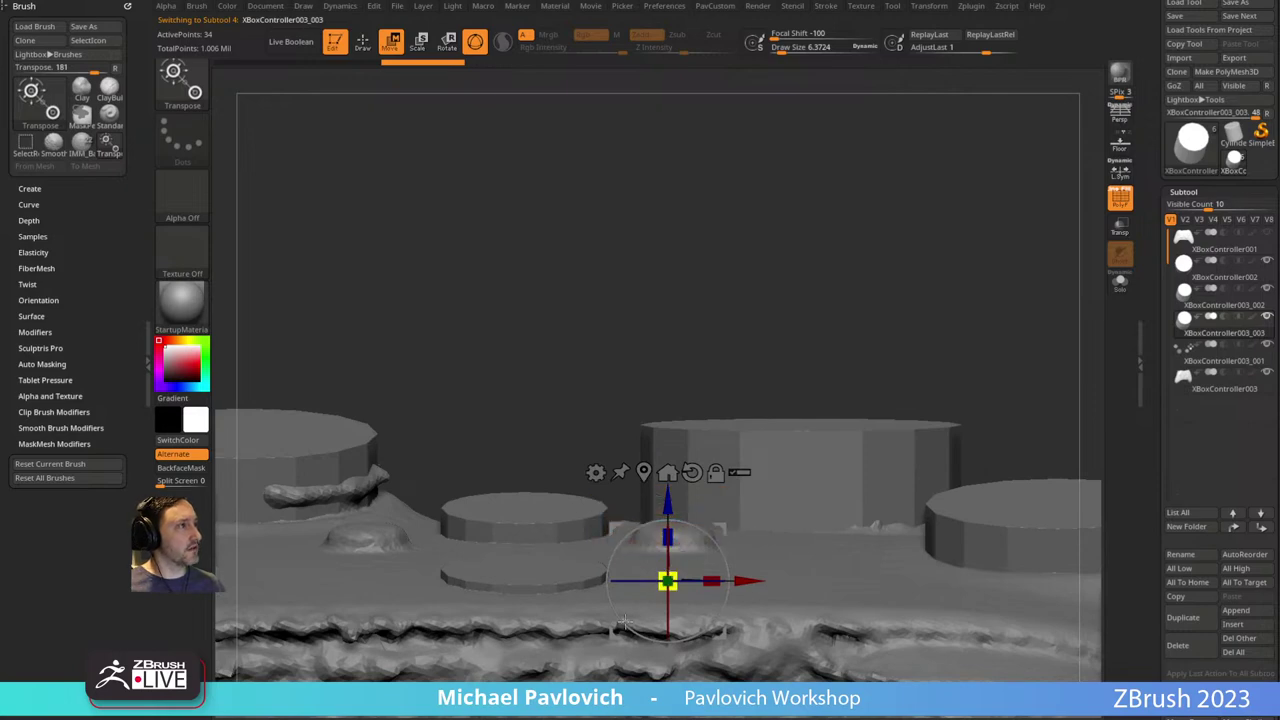
shift+drag(633, 620, 734, 496)
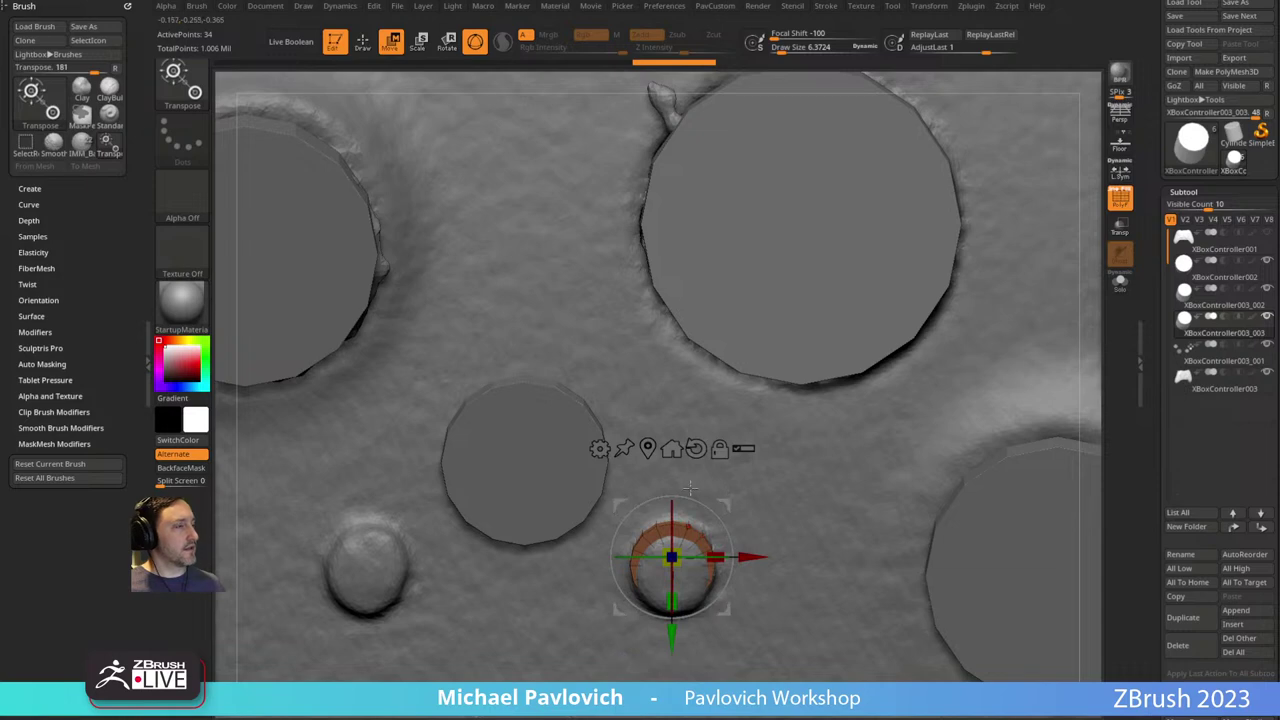
mouse_move(642, 372)
right_down()
mouse_move(666, 223)
mouse_move(680, 286)
mouse_move(640, 288)
mouse_move(754, 323)
mouse_move(849, 283)
mouse_move(755, 356)
right_up()
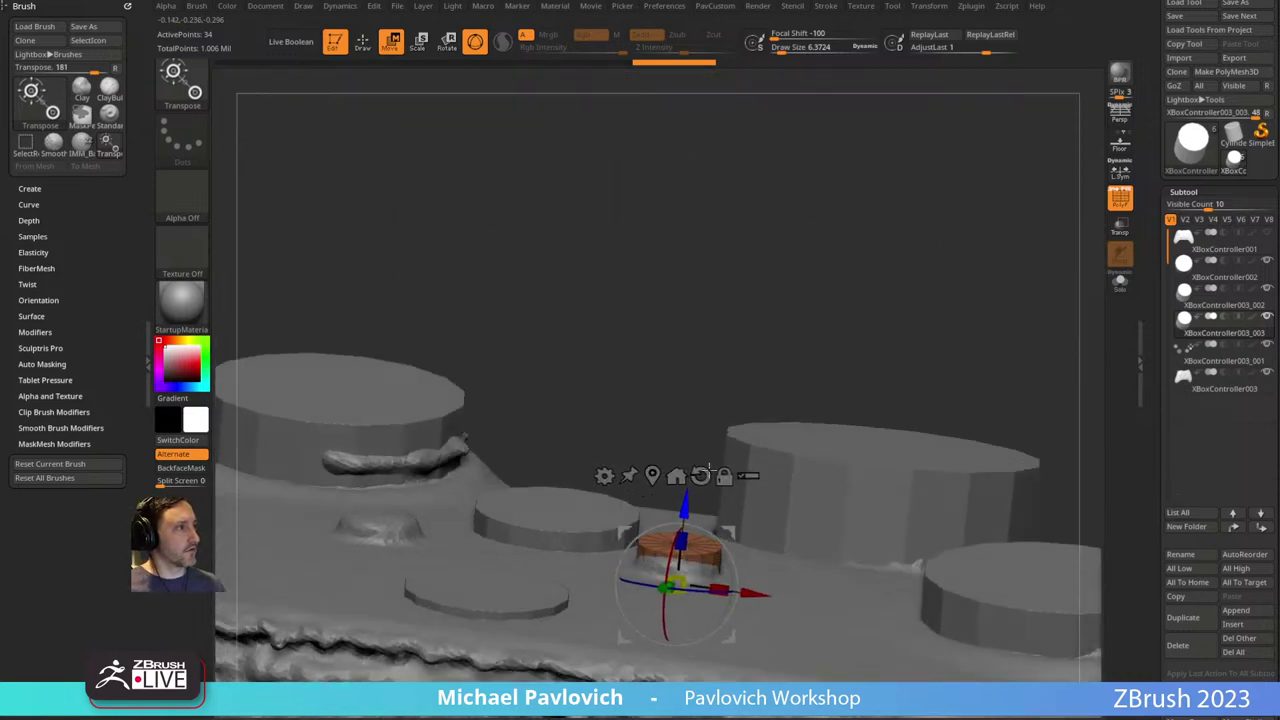
right_drag(710, 468, 686, 565)
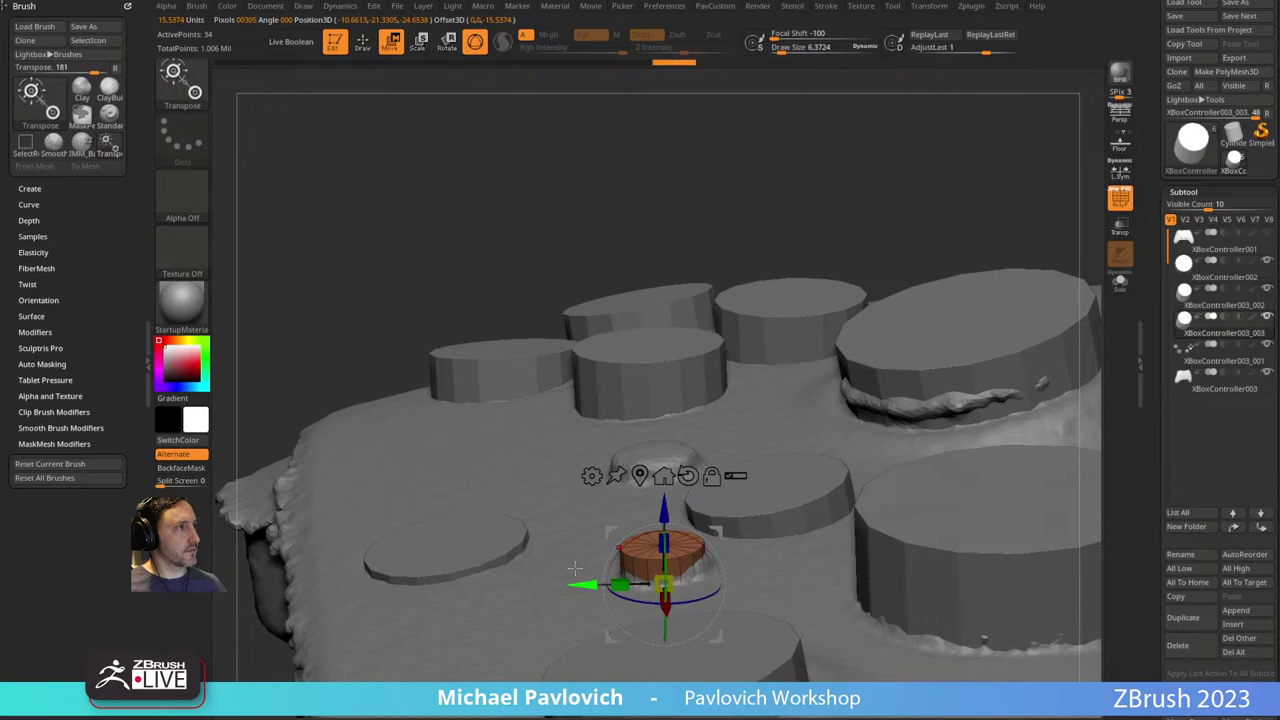
right_drag(575, 568, 803, 466)
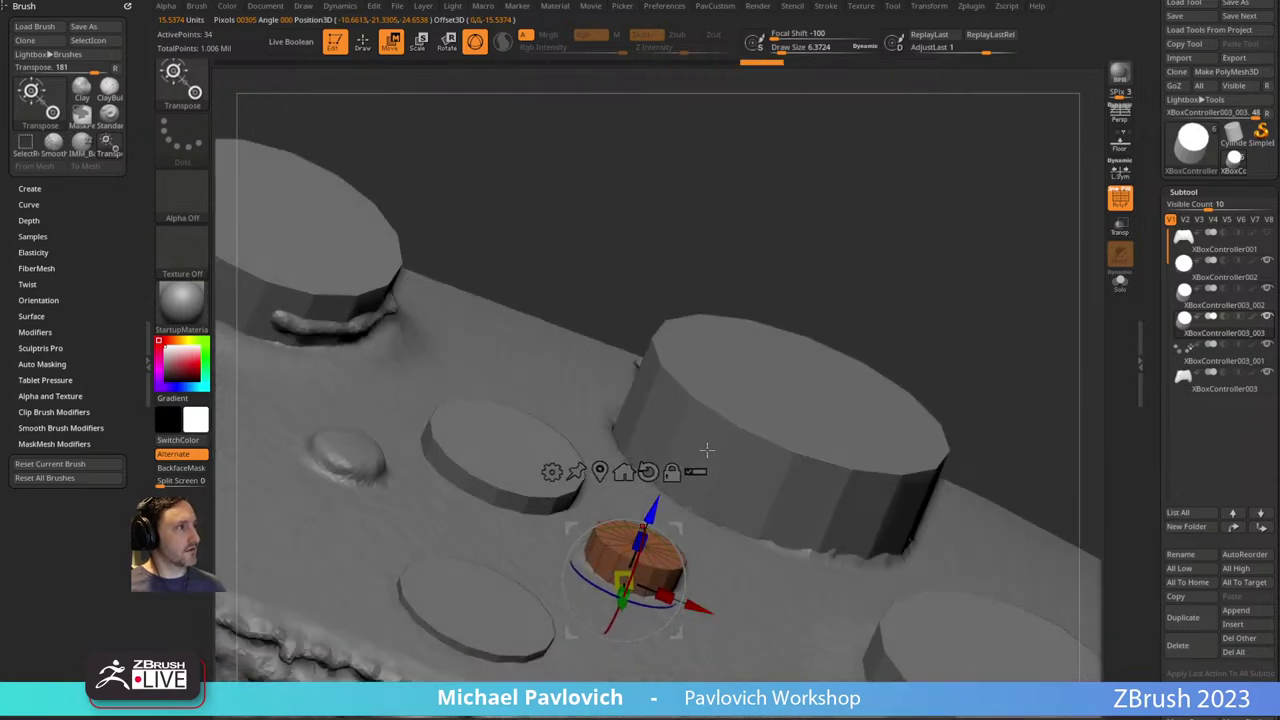
mouse_move(706, 450)
right_down()
mouse_move(886, 314)
mouse_move(767, 149)
mouse_move(866, 146)
mouse_move(849, 220)
mouse_move(760, 183)
right_up()
Mirror and weld the small button's cylinder to create its counterpart on the other side of the controller.
key(q)
alt+right_drag(1000, 266, 952, 225)
key(3)
click(1026, 331)
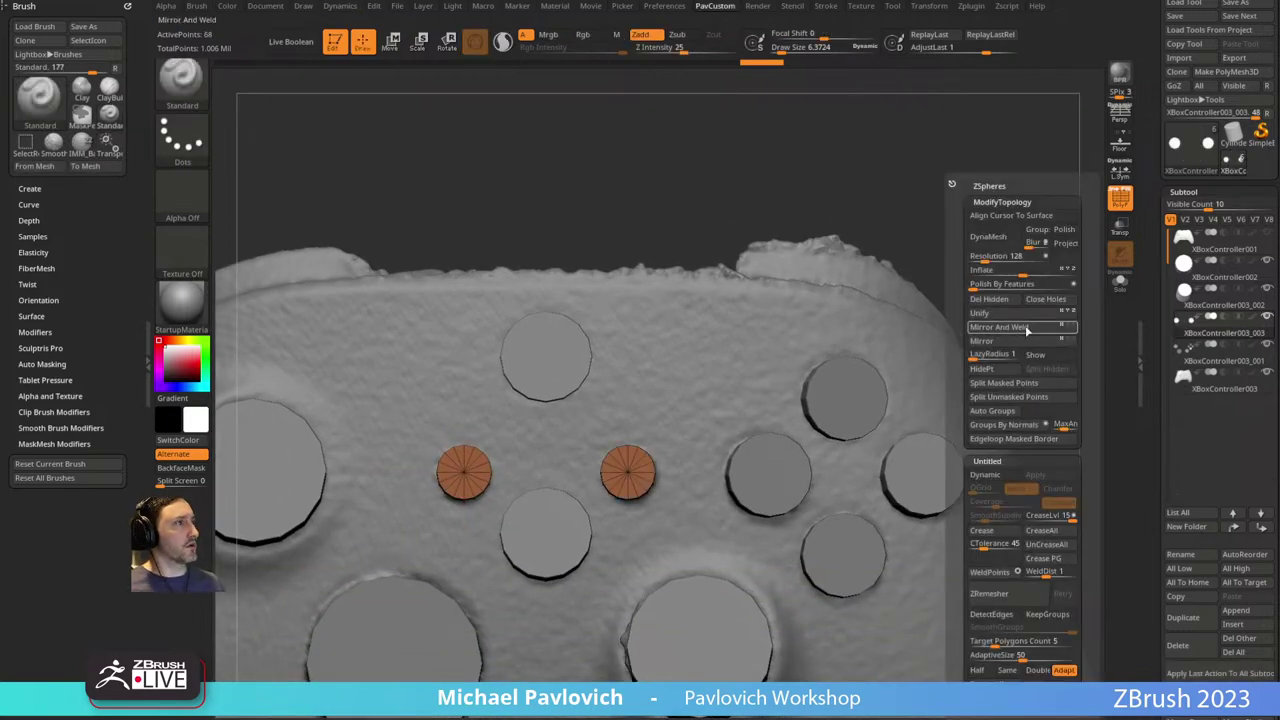
Show the floor grid and hide the polyframe to examine how the mirrored cylinders line up with the scan.
click(1110, 204)
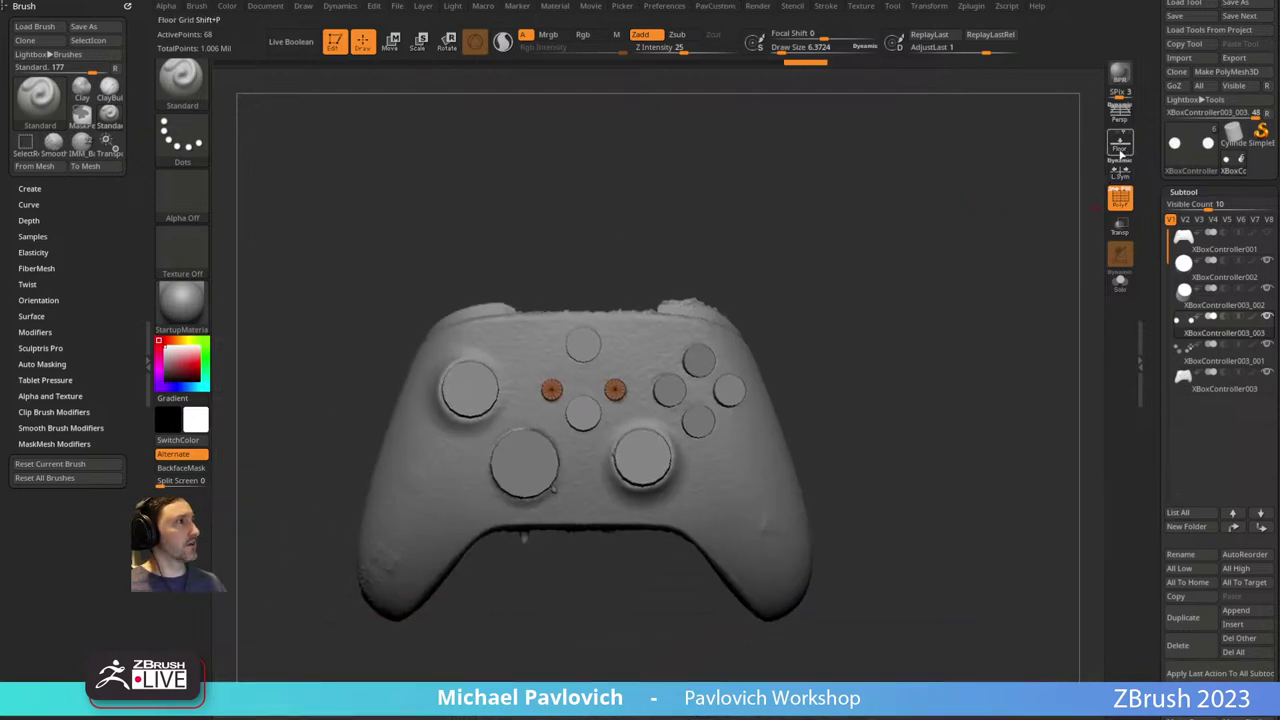
click(1121, 148)
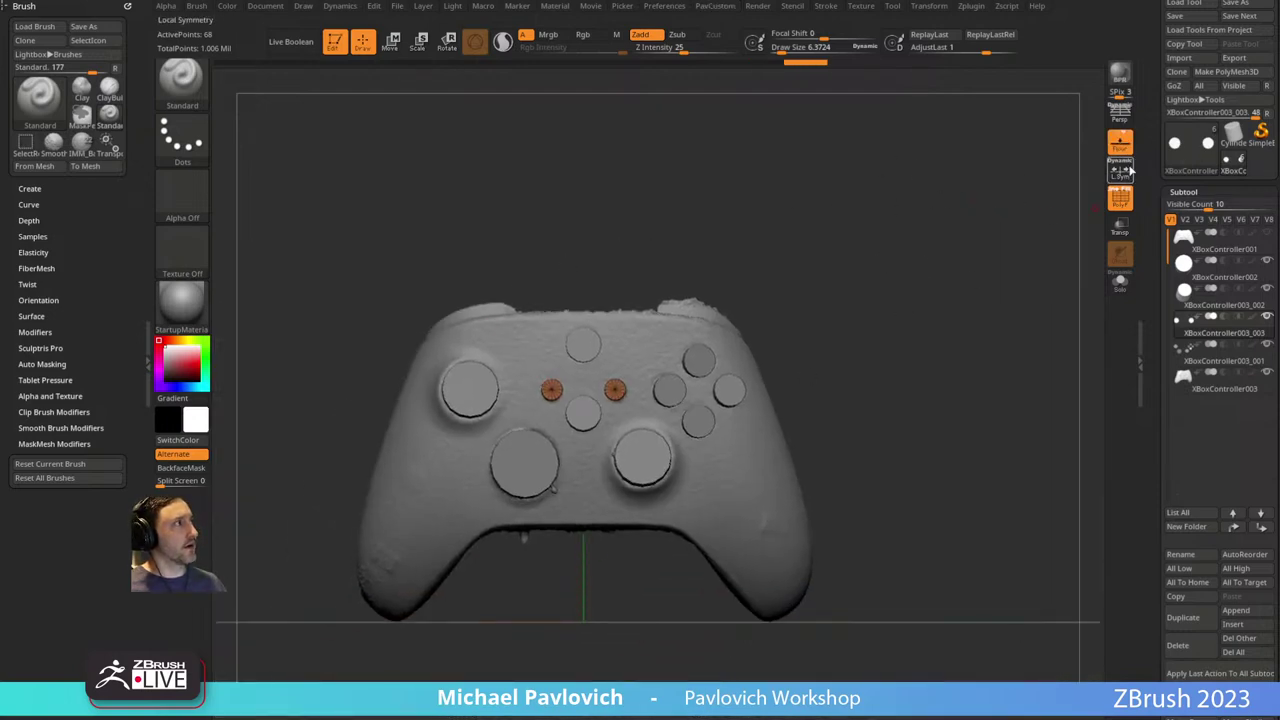
alt+right_drag(845, 259, 915, 238)
ctrl+right_drag(915, 238, 915, 325)
click(1115, 198)
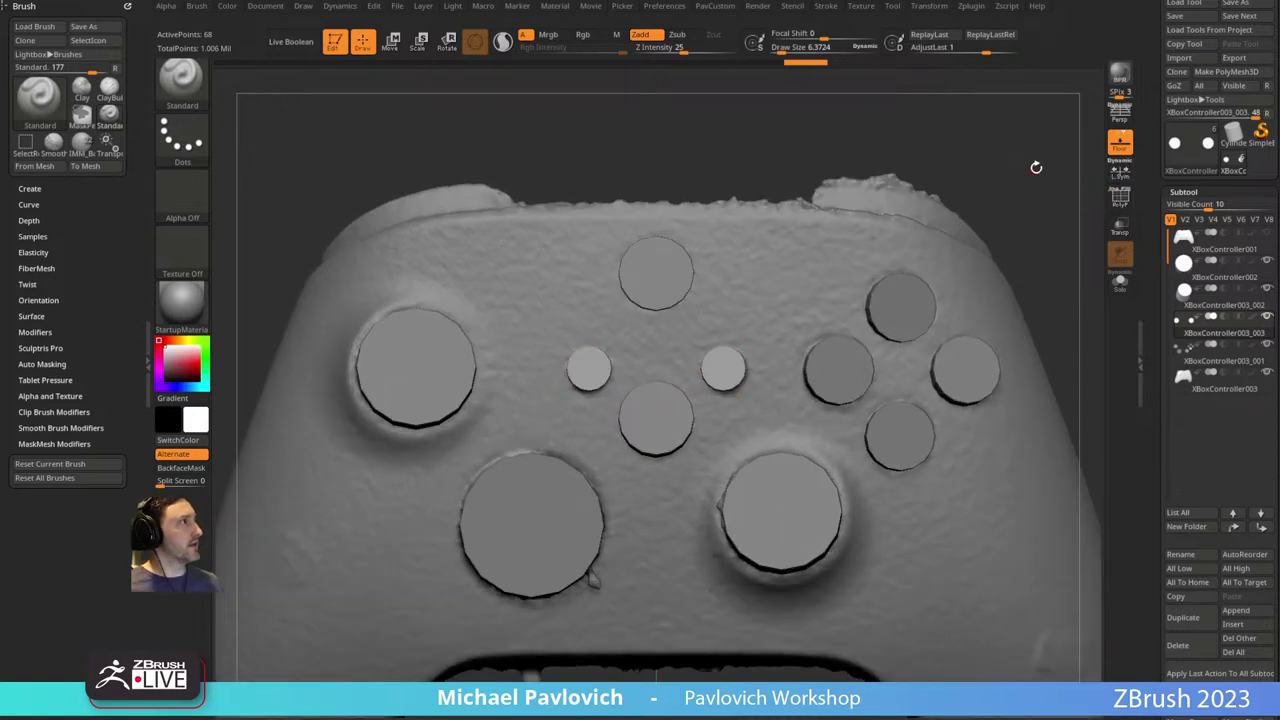
Select the share button's cylinder, scale it down to the button's height and adjust its depth against the surface.
alt+right_drag(1035, 167, 949, 277)
alt+click(640, 431)
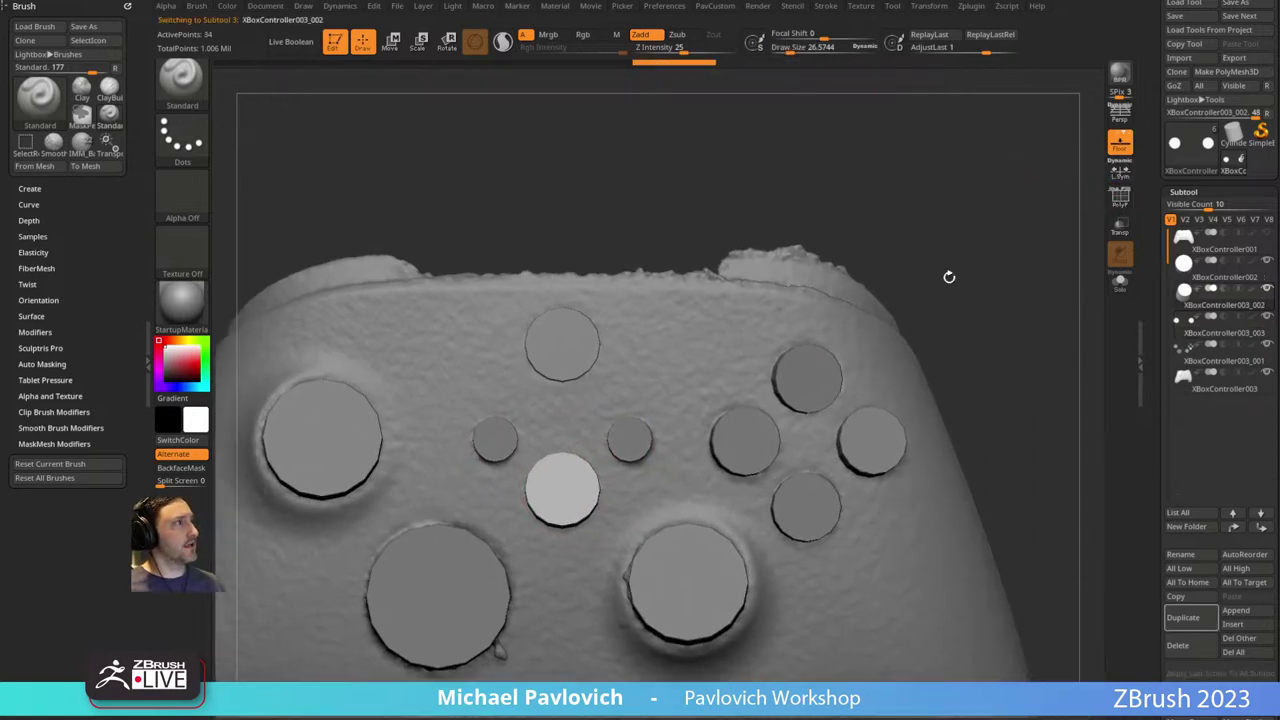
click(1119, 281)
drag(1017, 291, 1020, 274)
click(1120, 281)
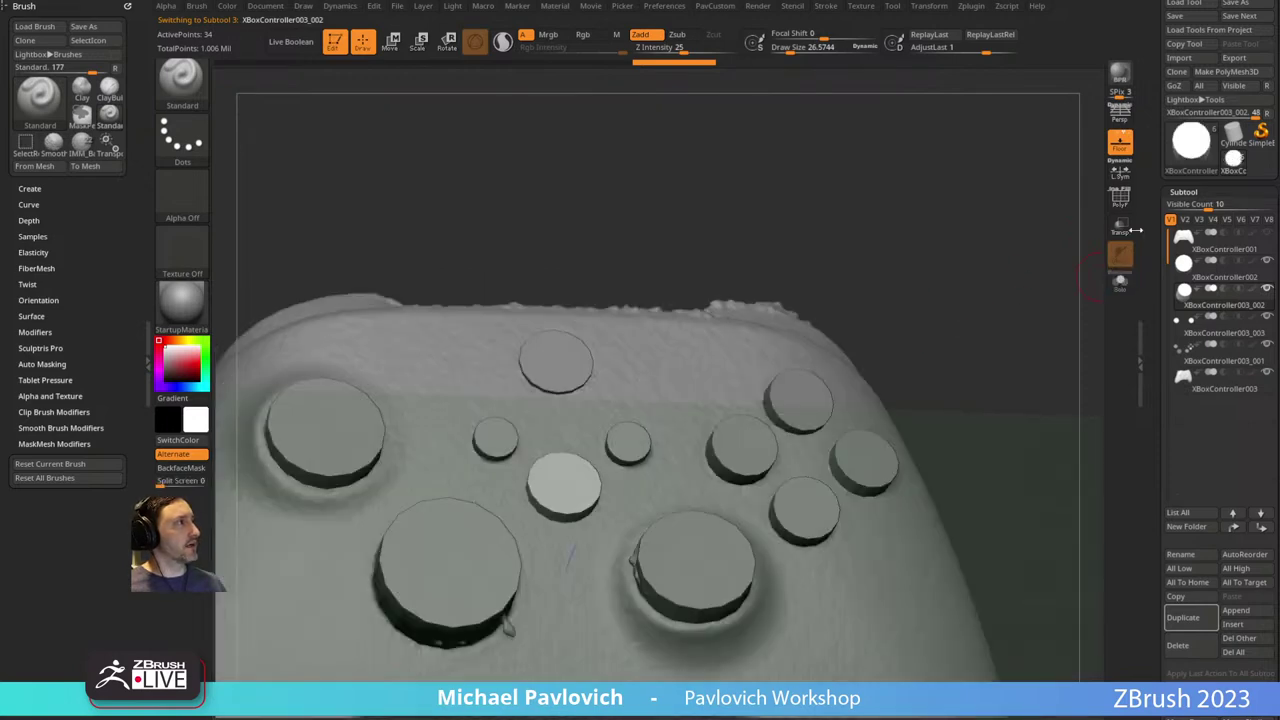
drag(969, 240, 876, 307)
key(w)
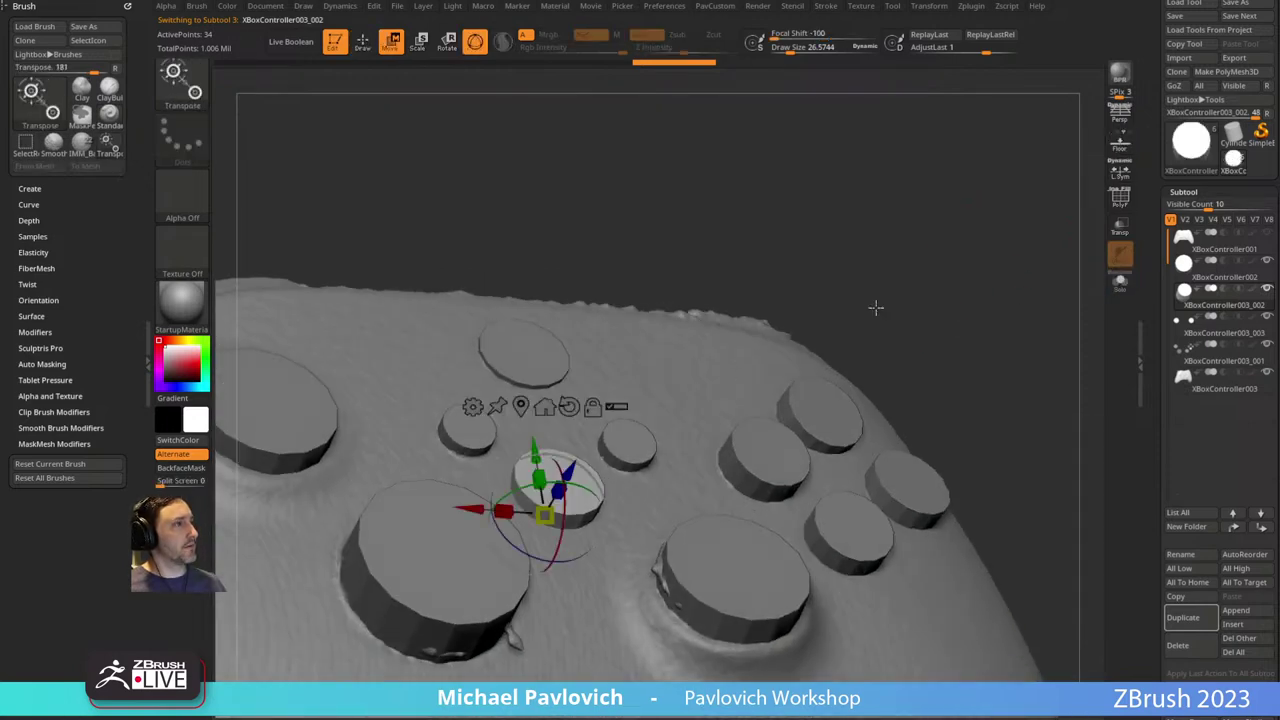
drag(512, 618, 535, 531)
drag(734, 260, 768, 284)
drag(577, 490, 585, 484)
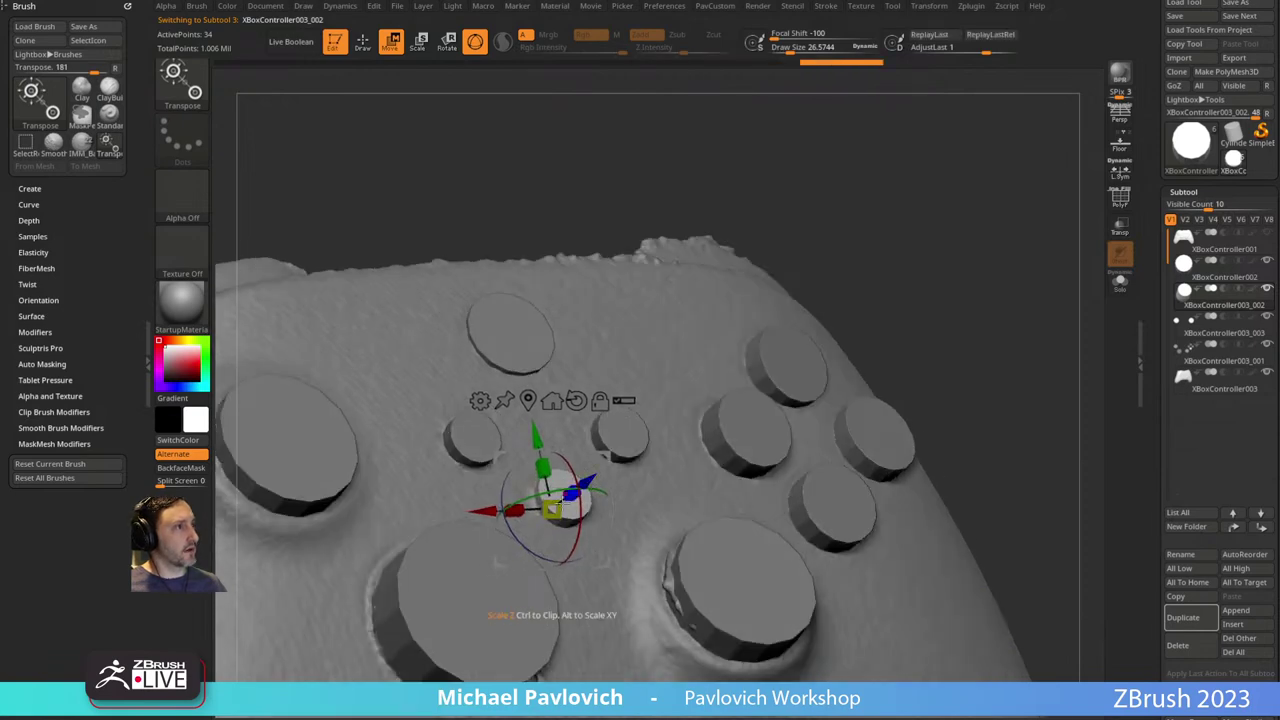
drag(527, 536, 527, 537)
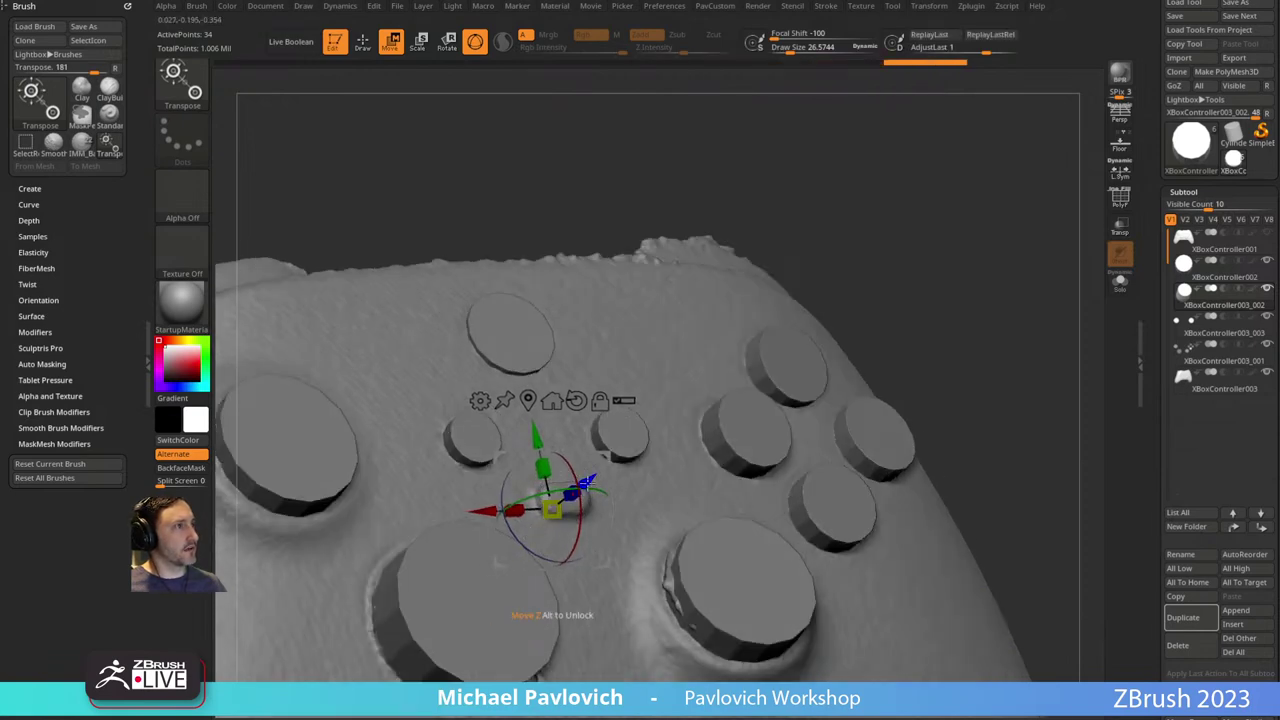
drag(586, 484, 590, 481)
Tilt the share button's cylinder to match the surface slope, then fine-tune its position and size on the button.
drag(920, 265, 697, 437)
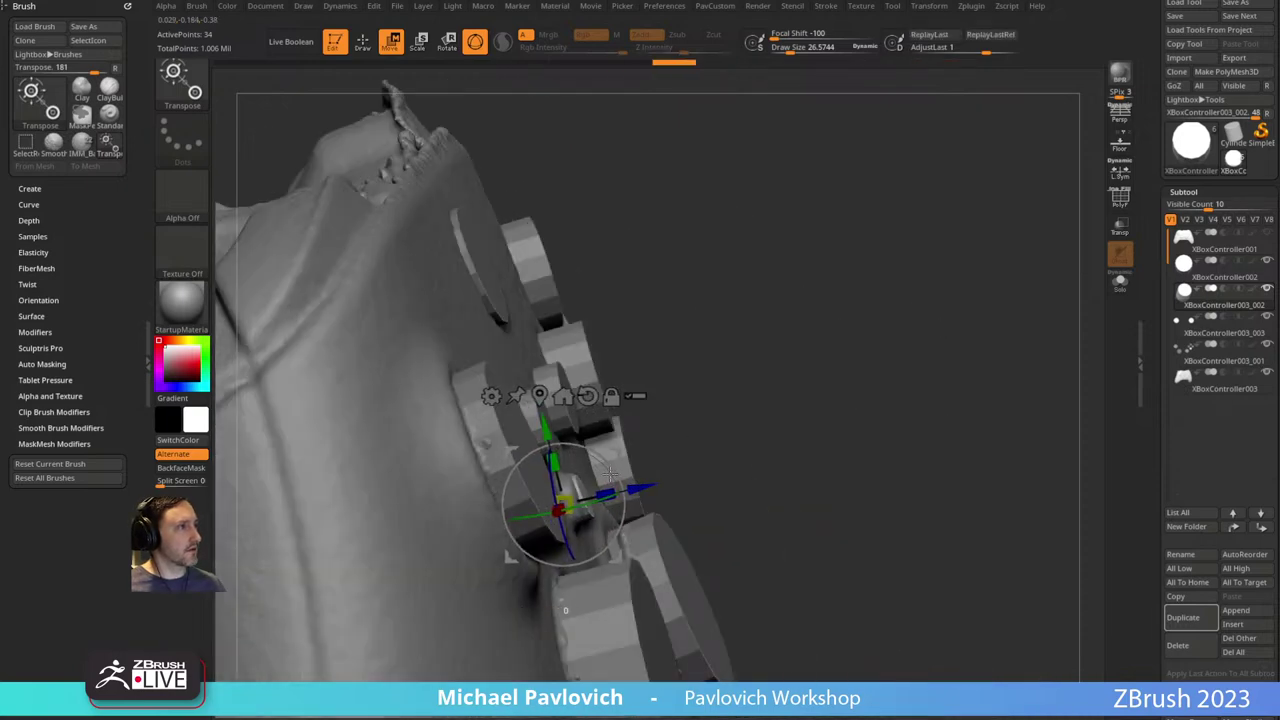
drag(584, 447, 590, 450)
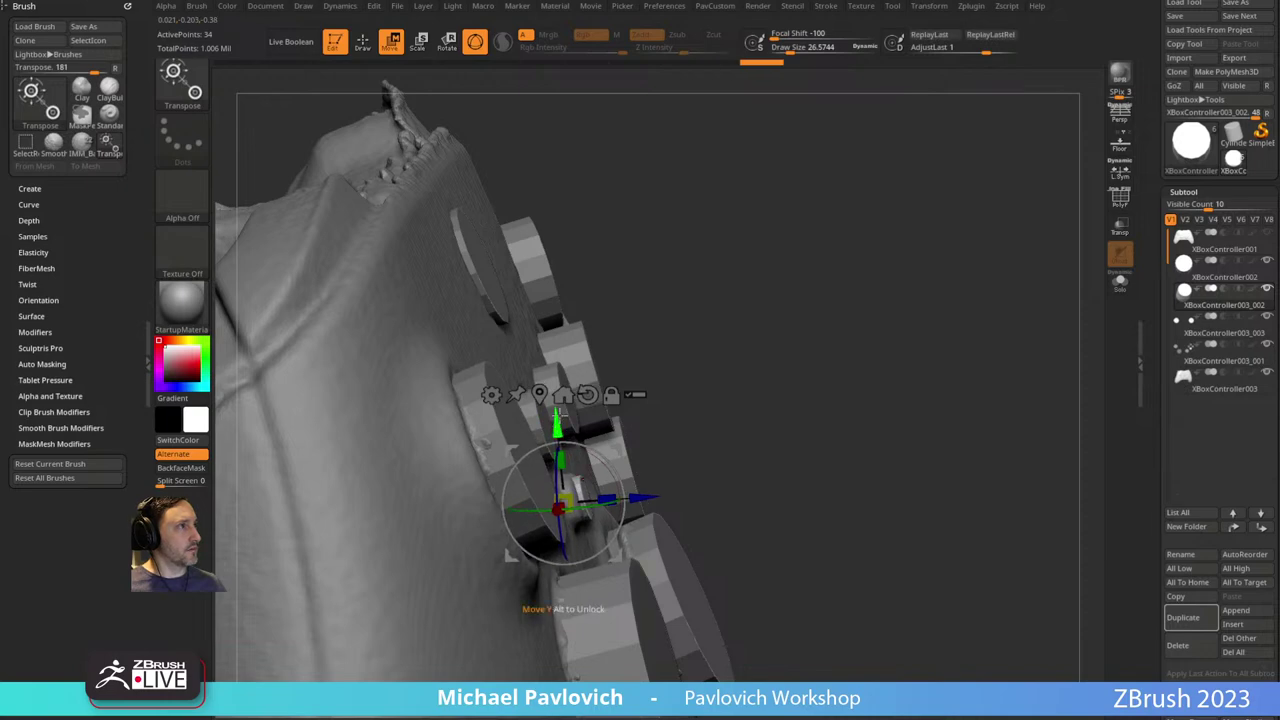
drag(740, 400, 938, 330)
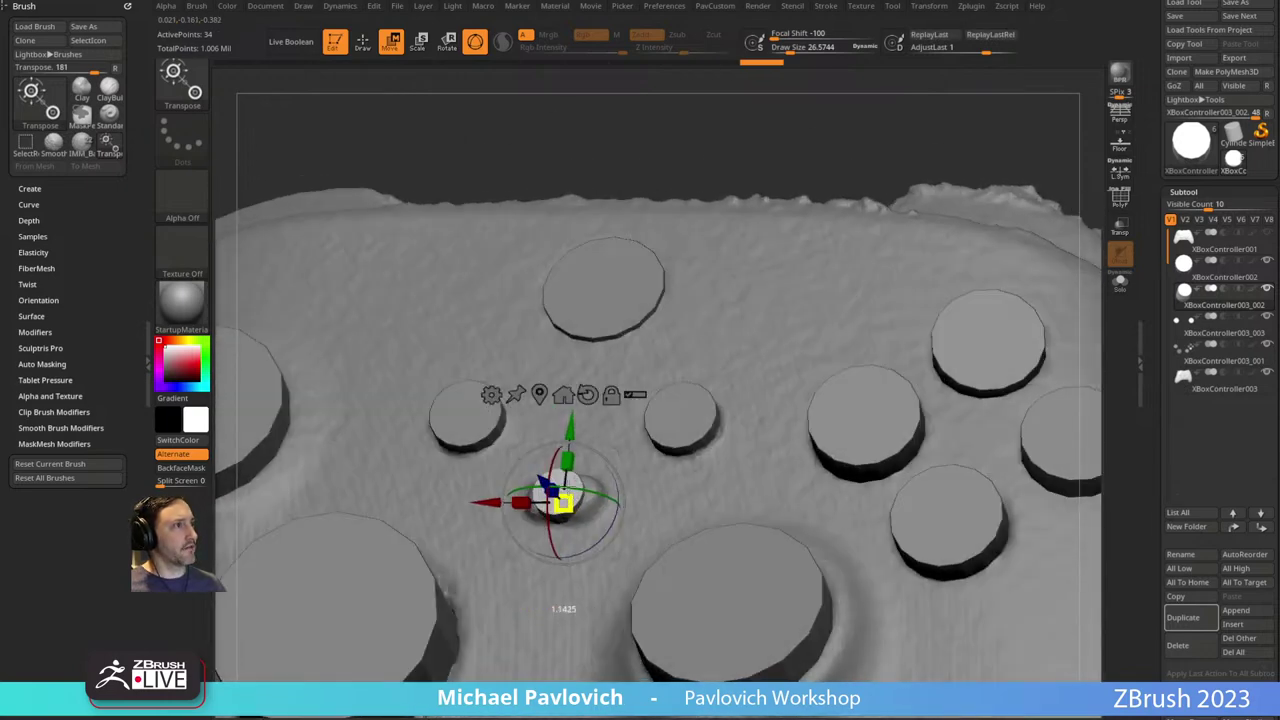
drag(566, 500, 567, 499)
drag(545, 170, 573, 357)
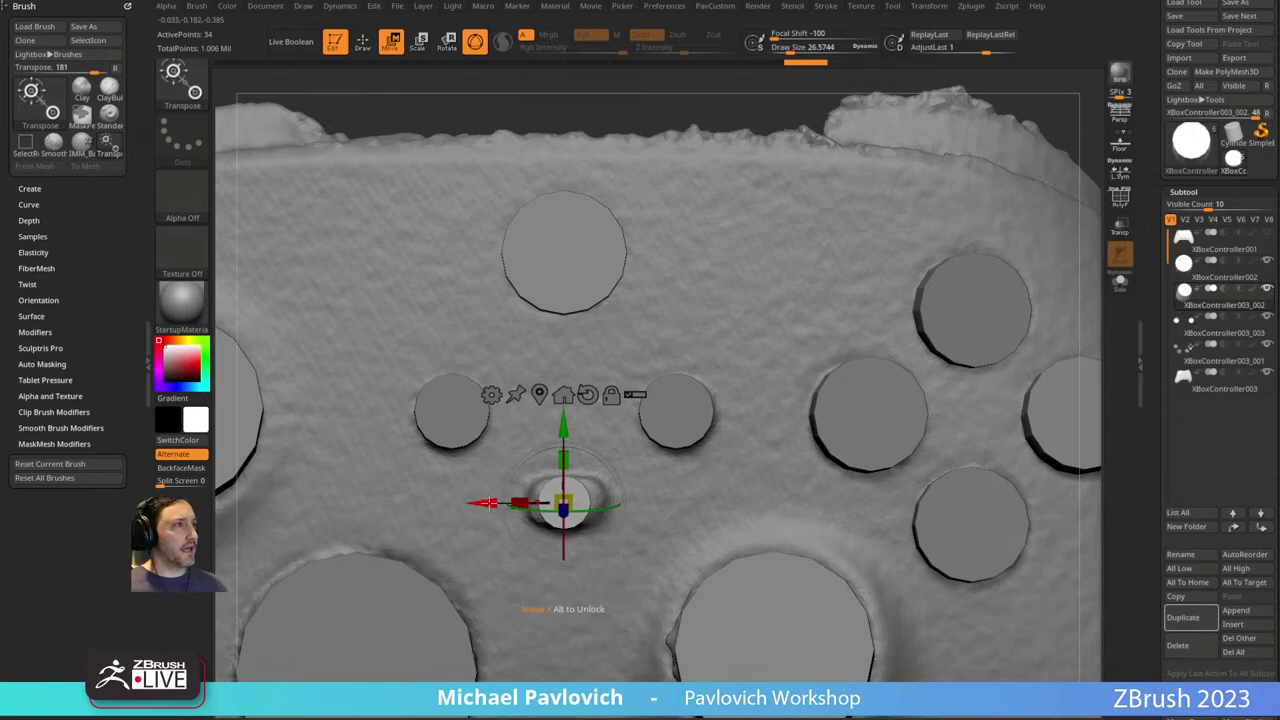
Try to slide the share button's cylinder sideways towards one end of the button.
drag(489, 503, 472, 503)
mouse_move(610, 385)
right_down()
mouse_move(594, 246)
mouse_move(638, 234)
mouse_move(674, 374)
right_up()
key(ctrl+z)
key(q)
key(w)
key(q)
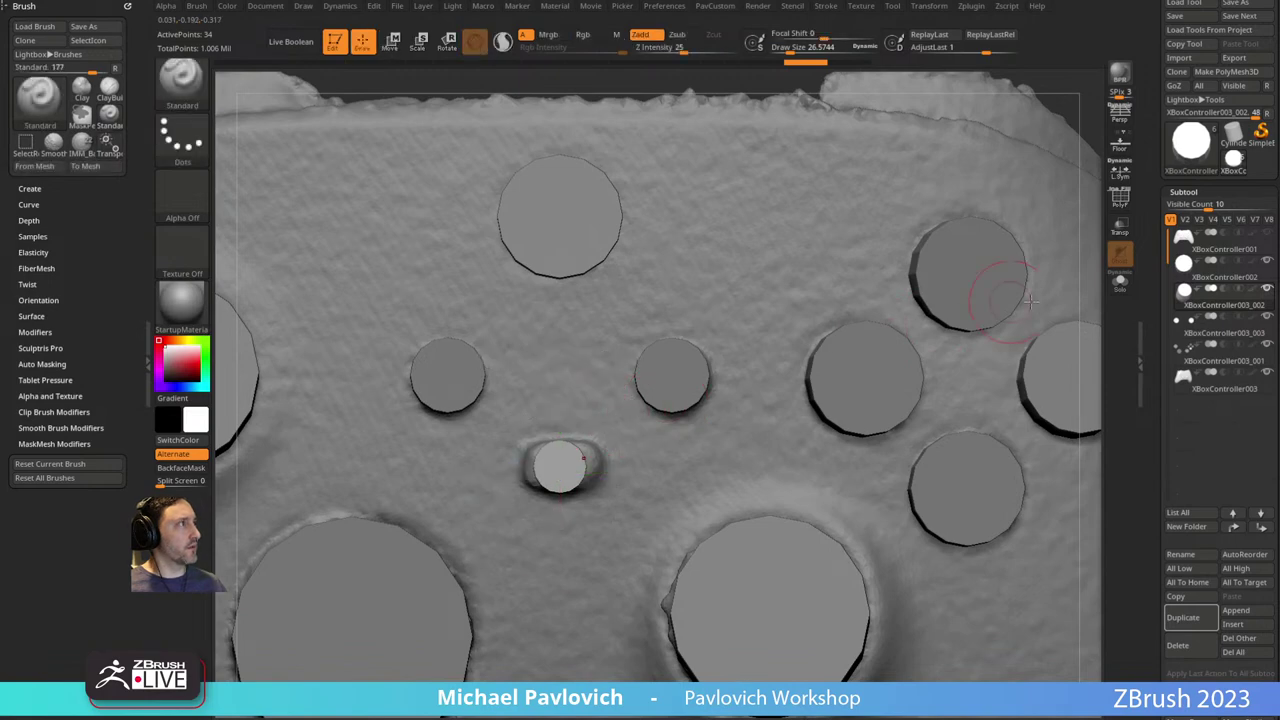
Isolate the share button's cylinder in Solo mode with polyframe on and face its cap with the transform gizmo centred.
click(1120, 285)
key(shift+f)
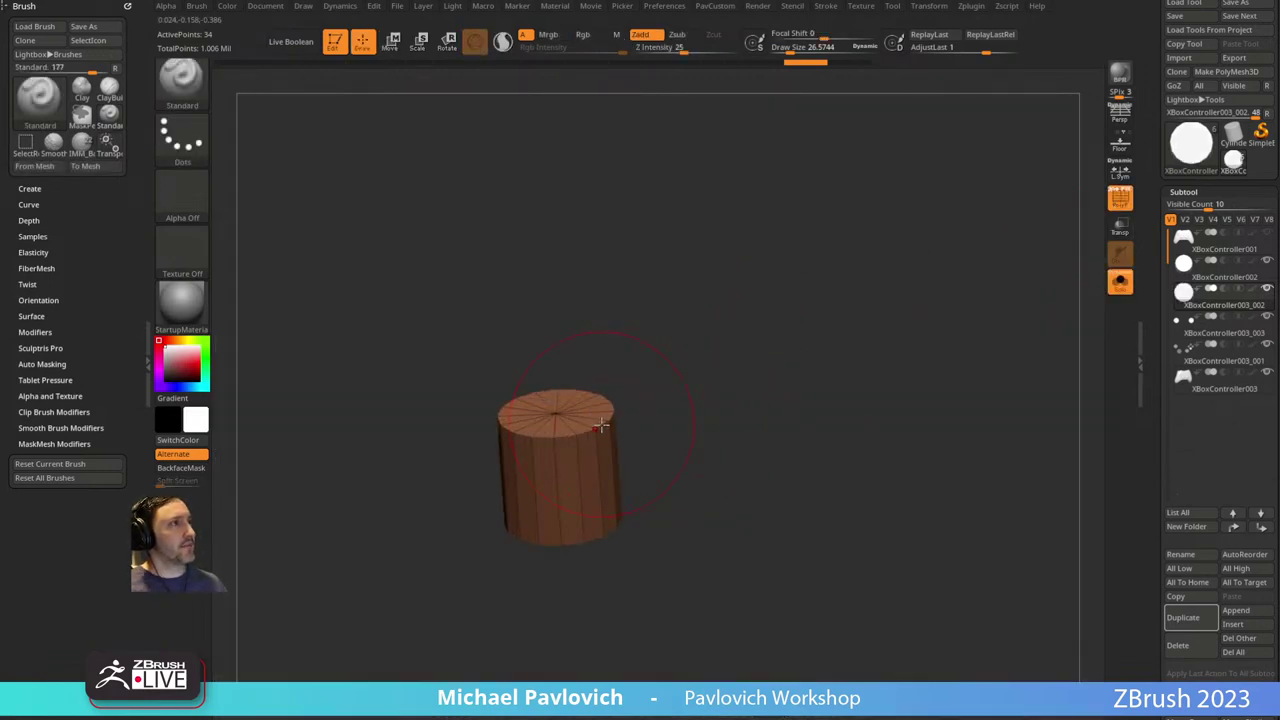
shift+right_drag(700, 330, 741, 391)
mouse_move(741, 391)
ctrl+right_down()
mouse_move(726, 403)
mouse_move(795, 351)
mouse_move(808, 362)
mouse_move(741, 400)
ctrl+right_up()
key(w)
alt+click(646, 464)
alt+click(657, 470)
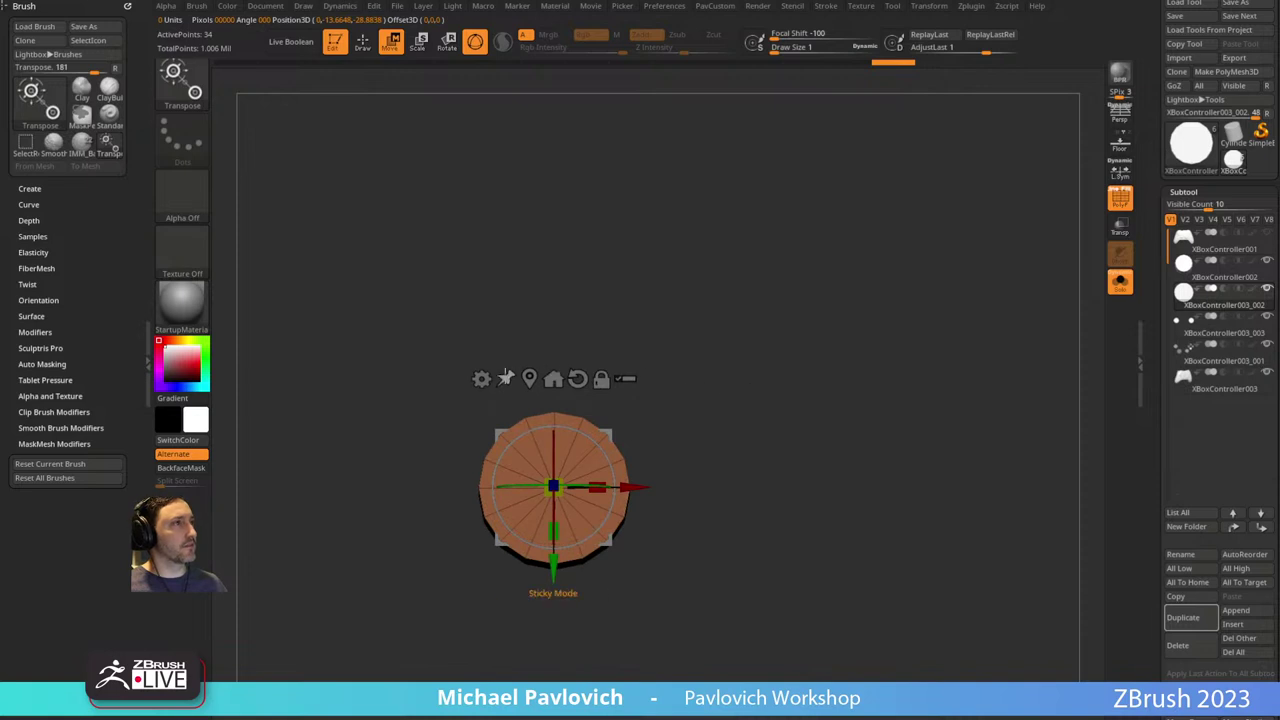
Try the Extender deformer to stretch the cylinder sideways into a rounded slot shape and inspect its cap topology.
click(481, 378)
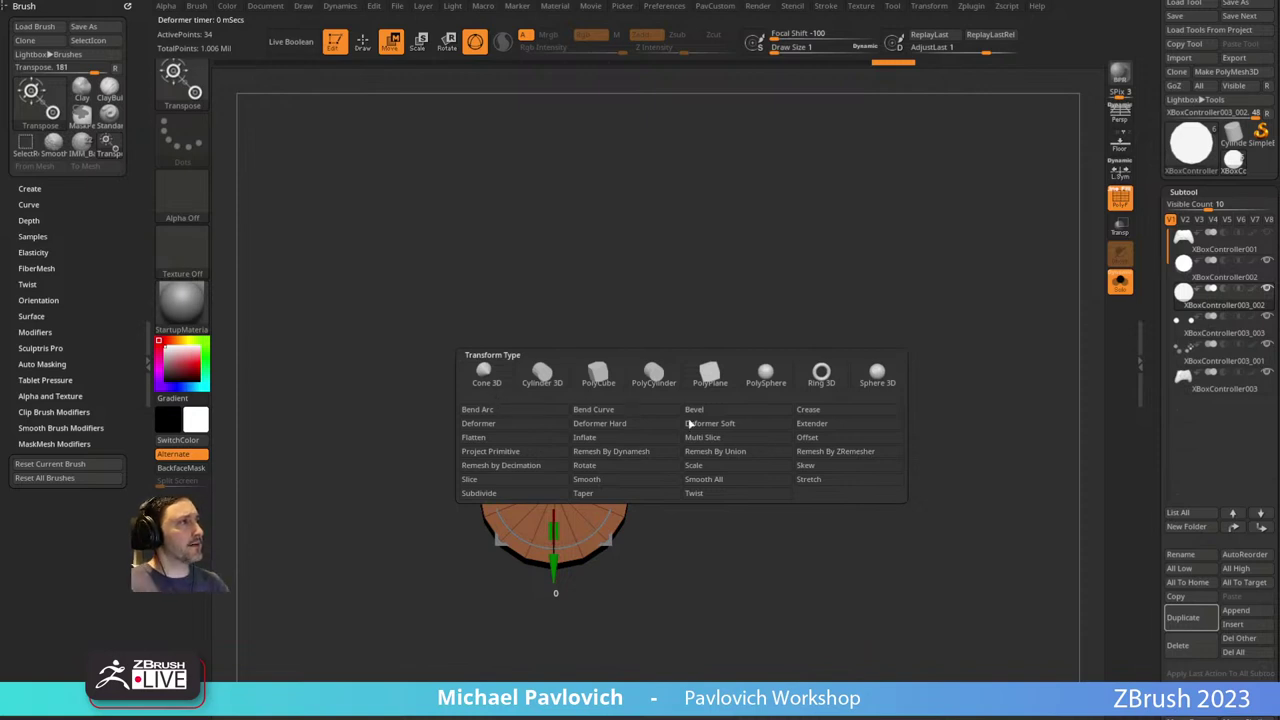
click(818, 424)
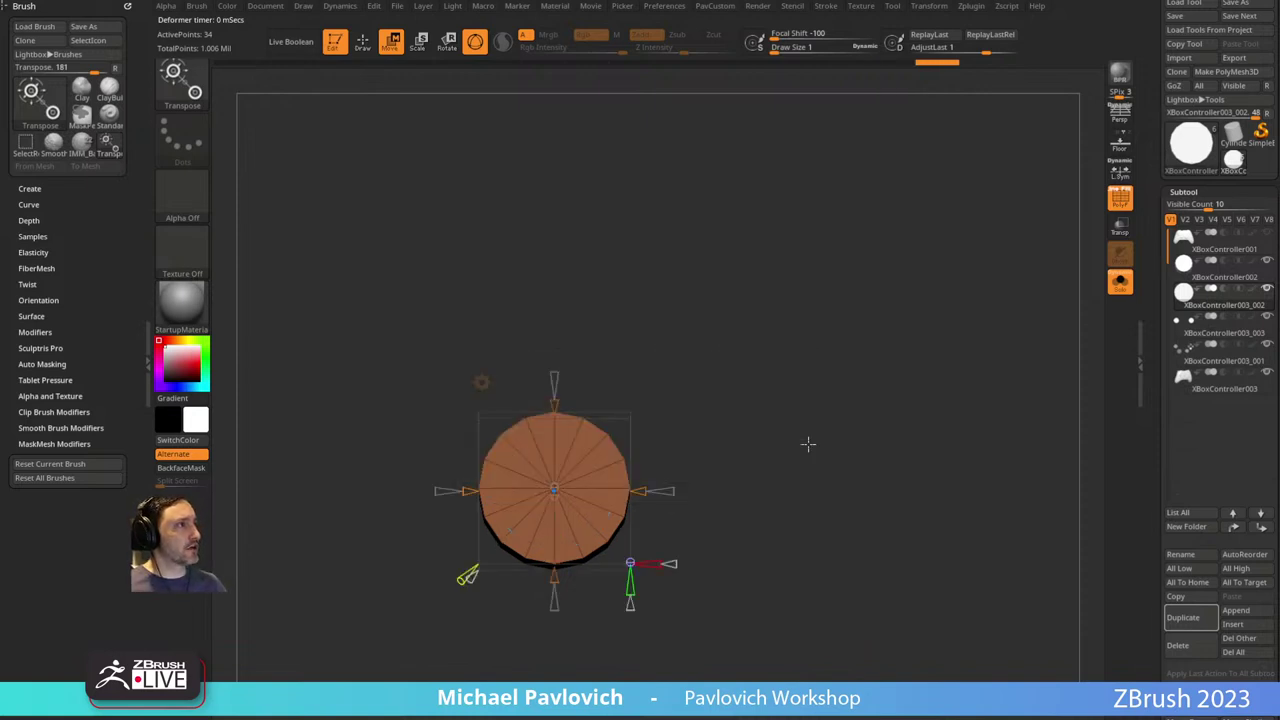
drag(471, 491, 404, 491)
key(q)
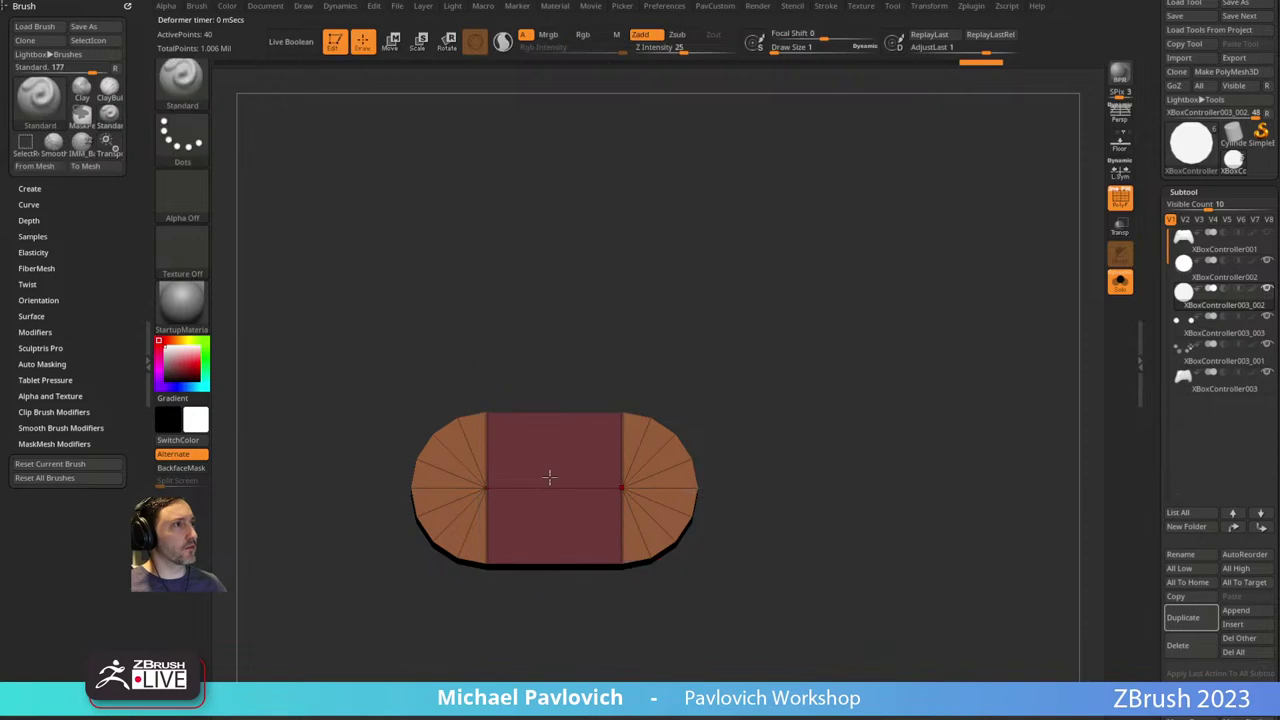
drag(840, 420, 770, 282)
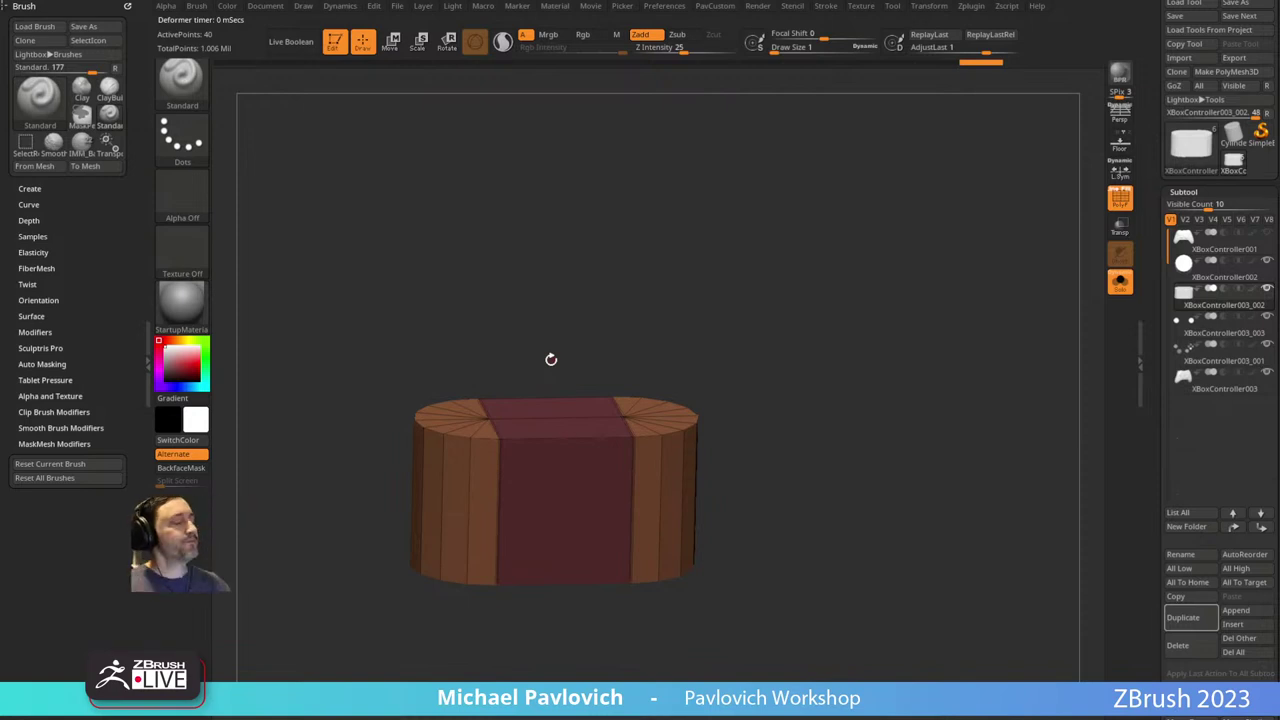
drag(709, 282, 750, 308)
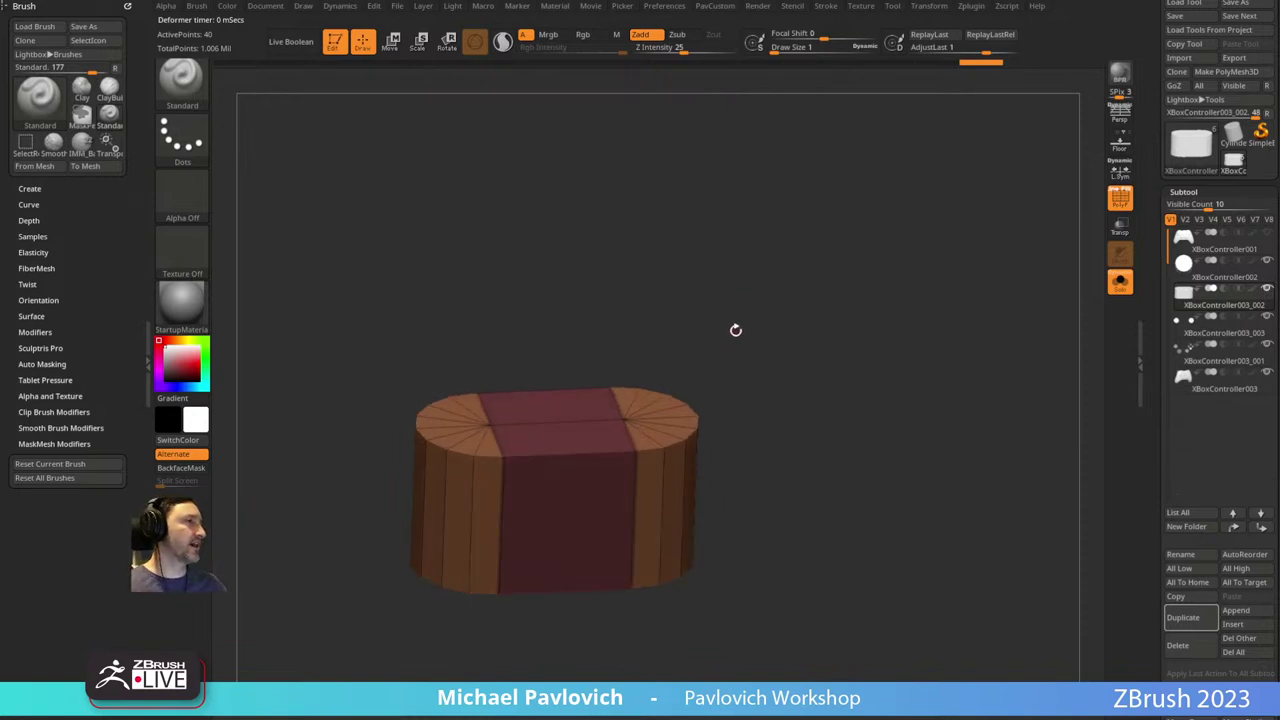
key(ctrl+z)
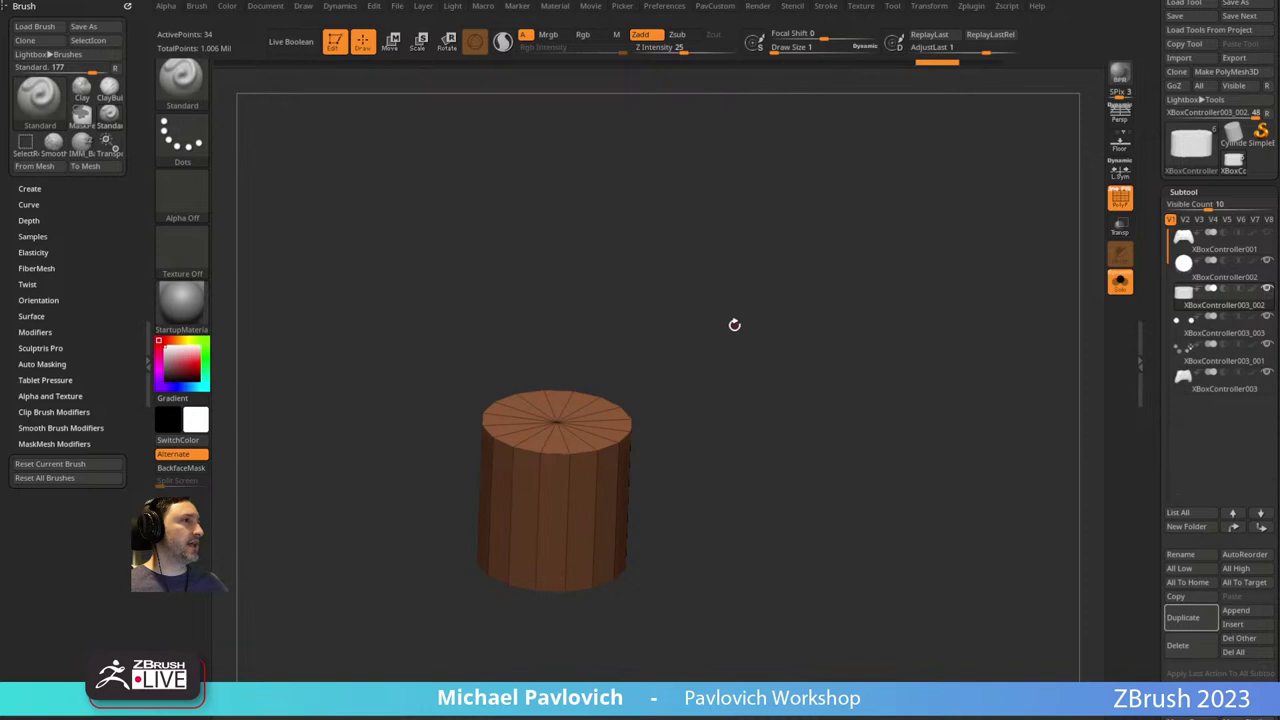
Group the share button's cylinder by normals, isolate its top cap and delete the cap to leave the cylinder open.
key(ctrl+f)
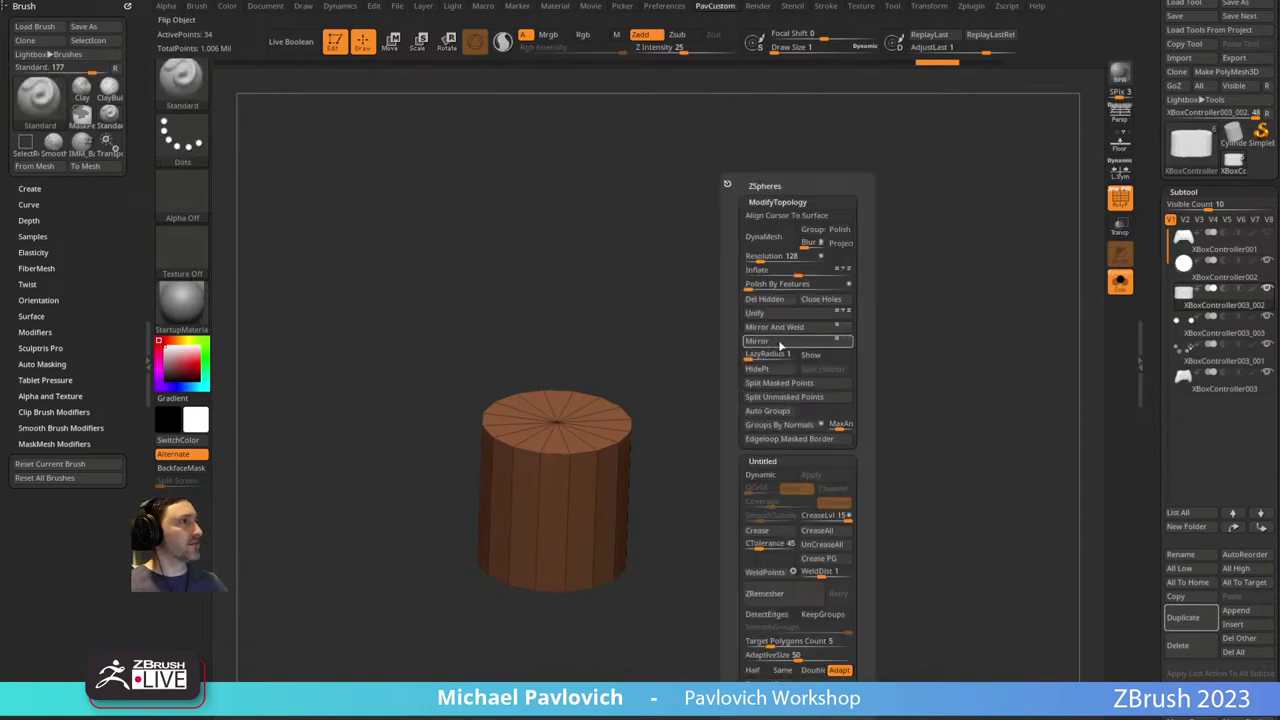
click(778, 426)
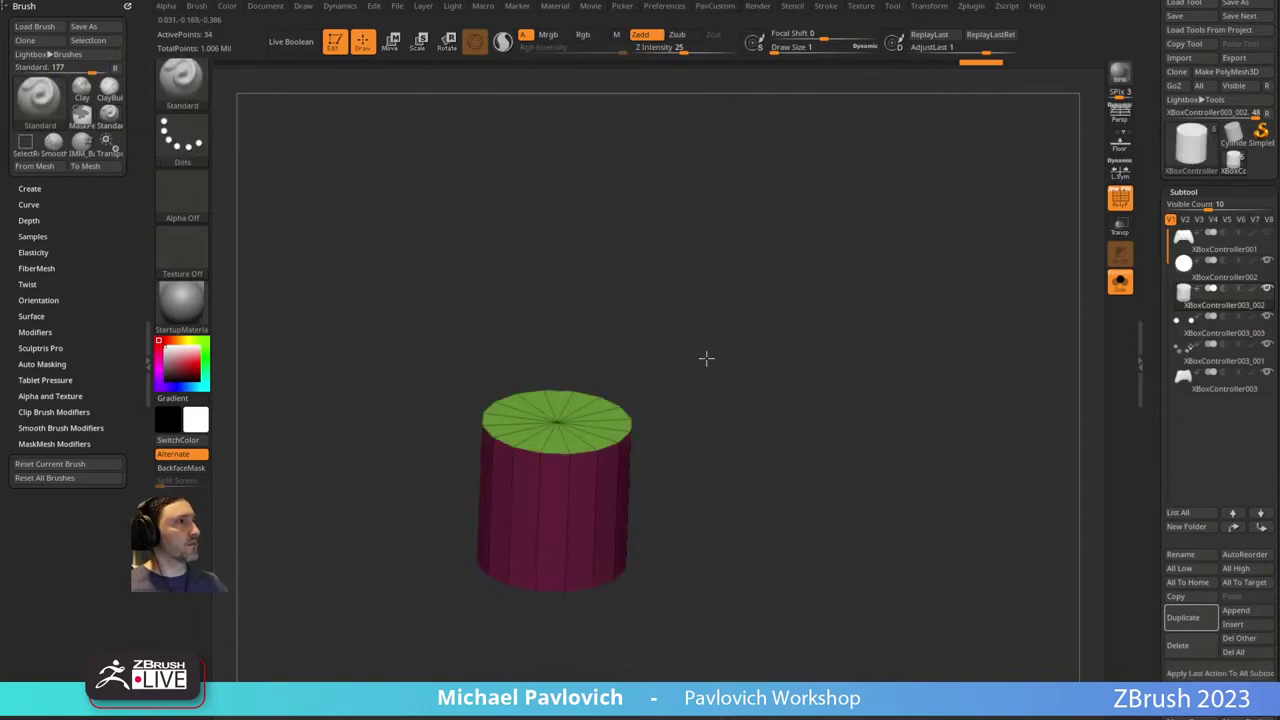
ctrl+shift+click(586, 449)
ctrl+shift+drag(749, 397, 808, 414)
key(space)
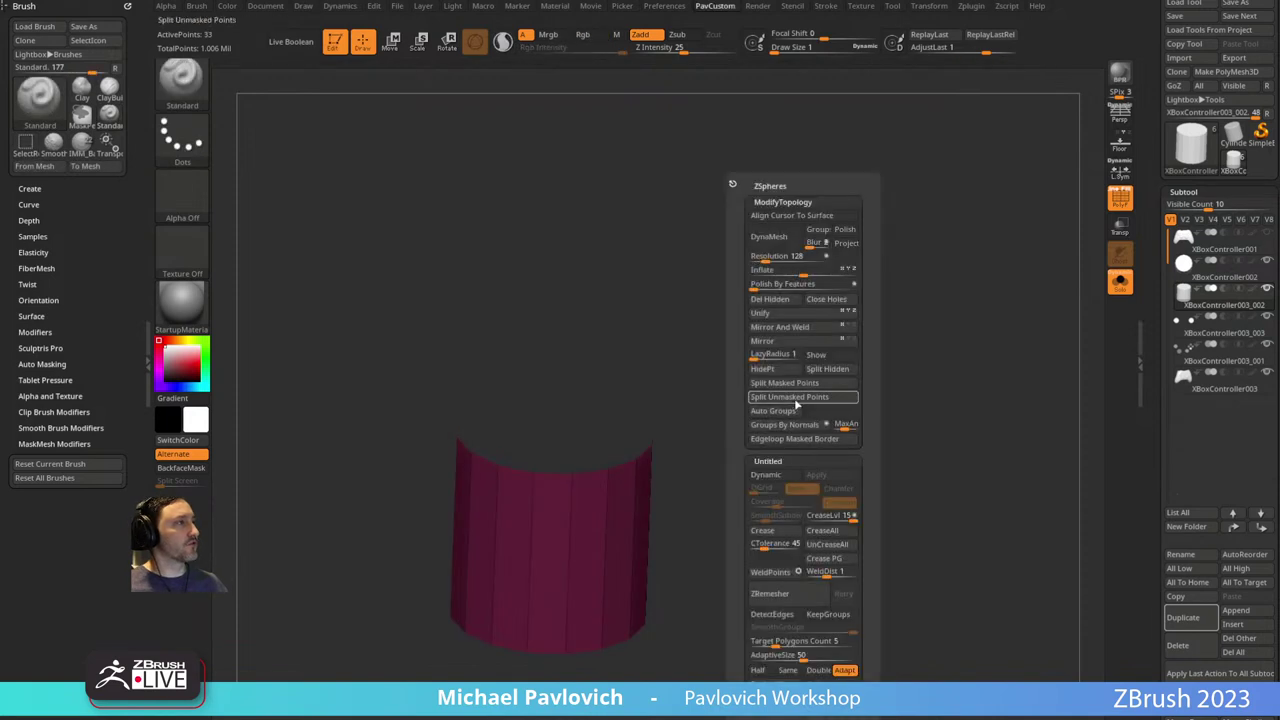
Fill the cylinder's open top with a low dome using ZModeler's Close edge action with Convex Hole and Spline.
key(b)
key(z)
key(m)
key(space)
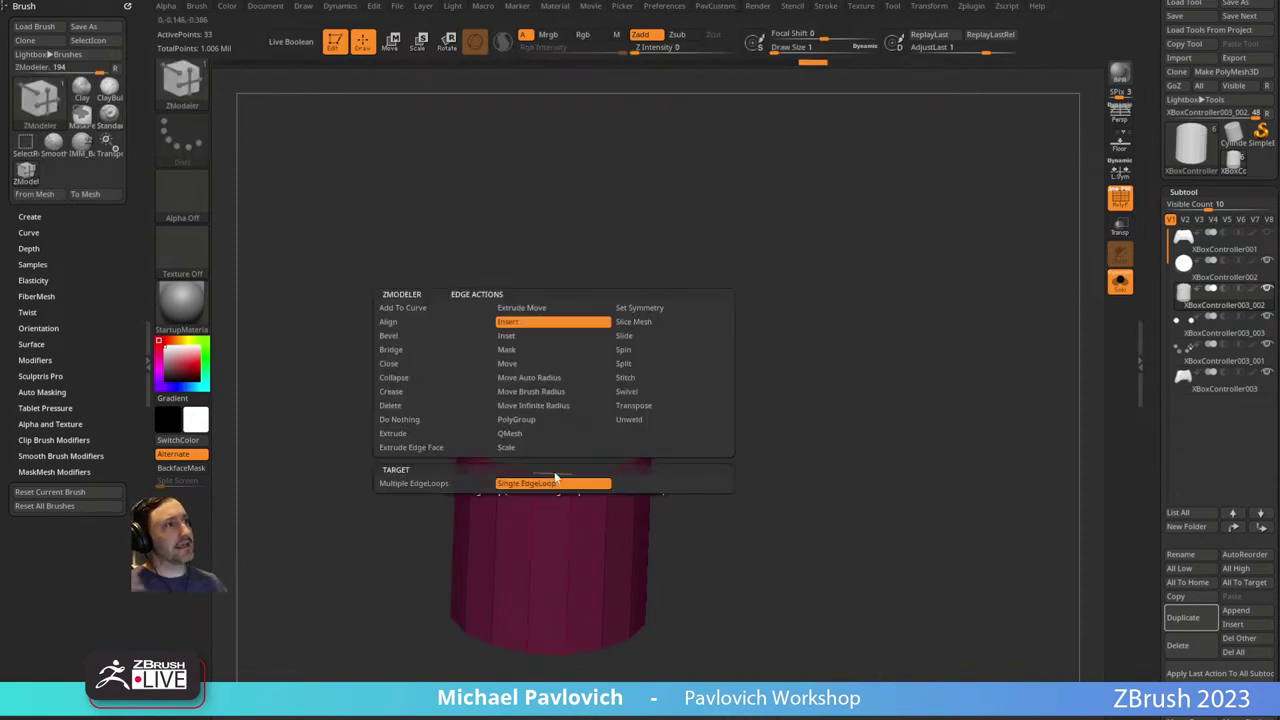
click(422, 364)
click(528, 484)
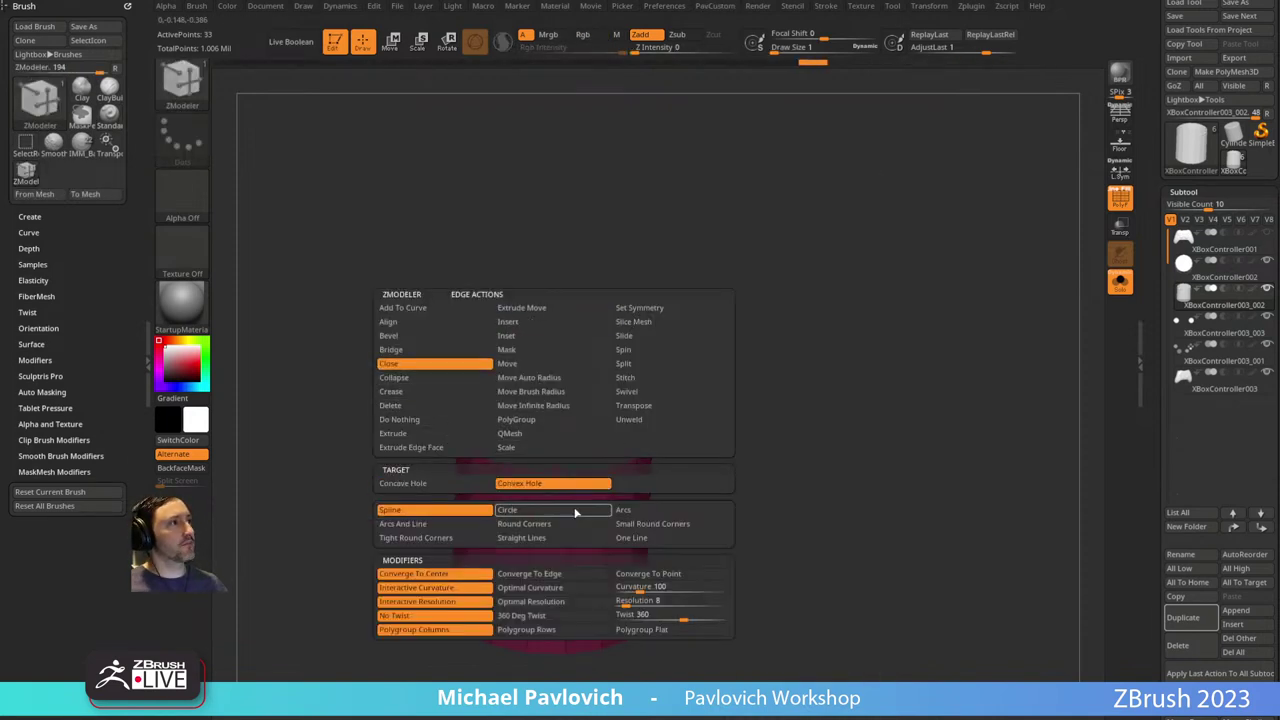
mouse_move(551, 476)
mouse_down()
mouse_move(606, 486)
mouse_move(560, 470)
mouse_move(623, 466)
mouse_move(643, 438)
mouse_up()
key(ctrl+z)
key(space)
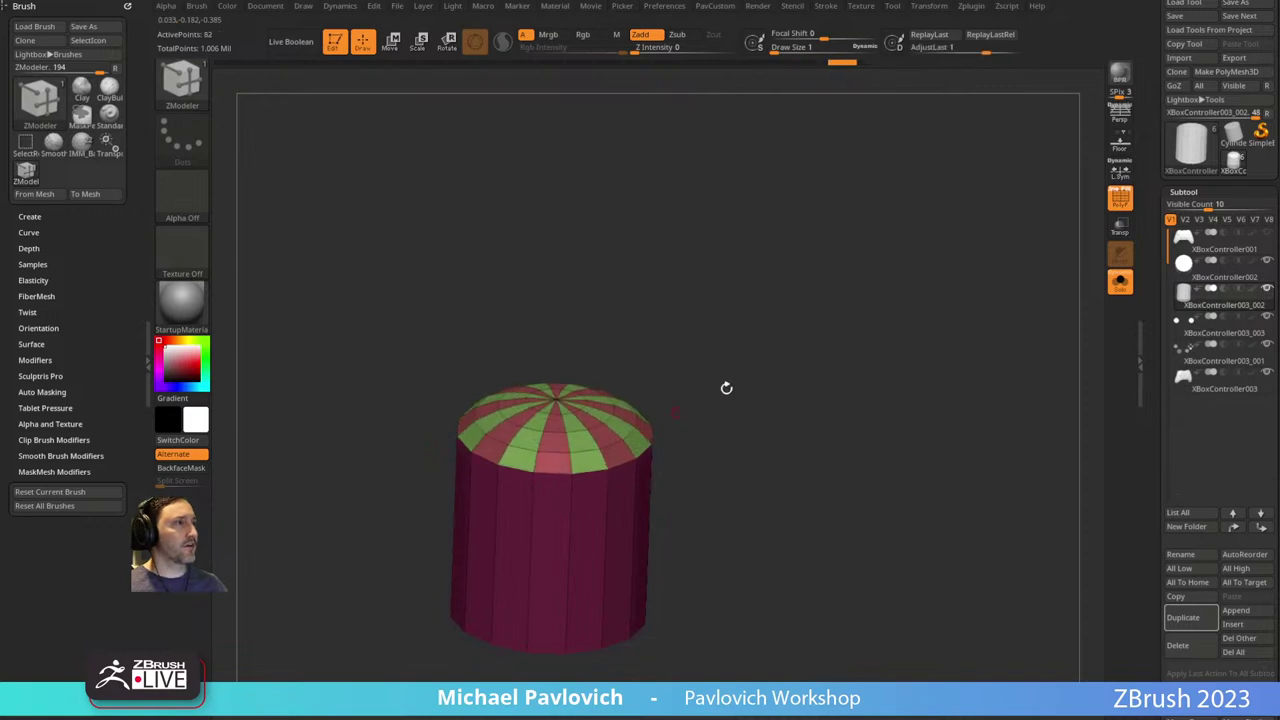
Isolate the new domed cap, merge its striped polygroups into a single group and show the whole cylinder again.
drag(726, 386, 722, 402)
ctrl+shift+click(552, 397)
ctrl+shift+click(690, 365)
mouse_move(780, 337)
mouse_down()
mouse_move(874, 331)
mouse_move(803, 311)
mouse_move(790, 371)
mouse_up()
Stretch the domed cylinder sideways with the Extender deformer until its pill shape matches the length of the scanned share button.
key(w)
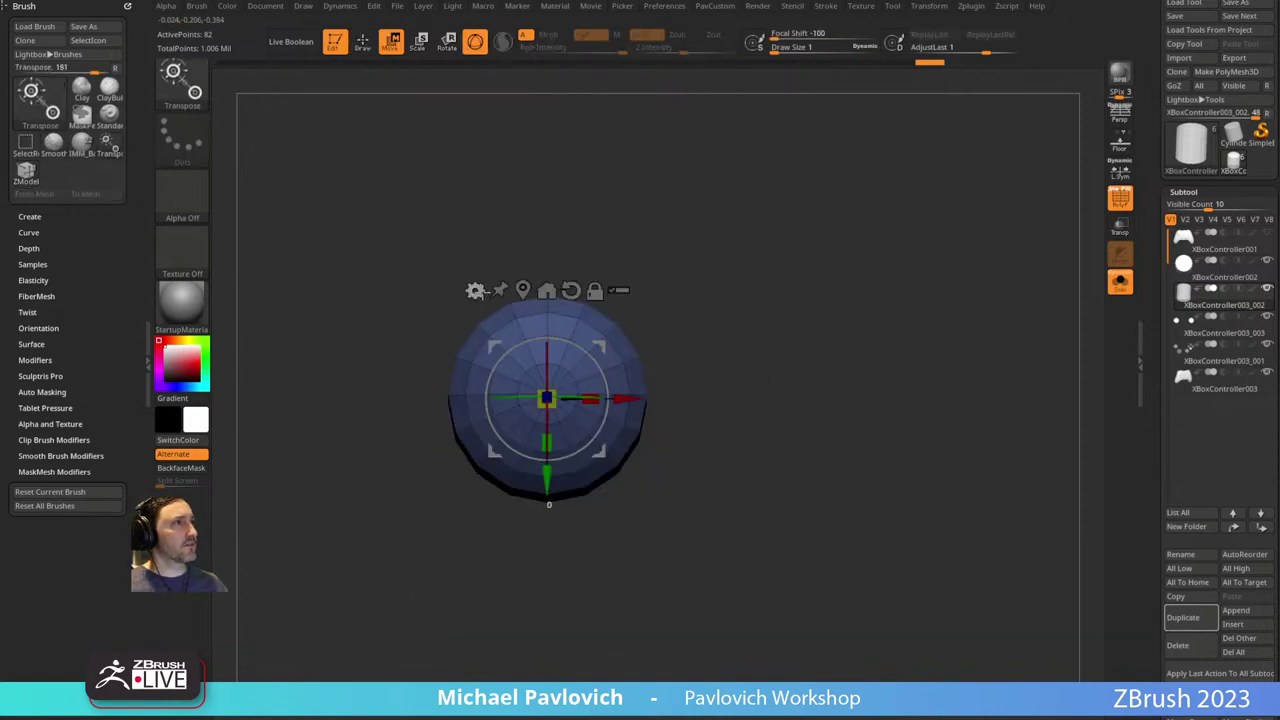
click(476, 293)
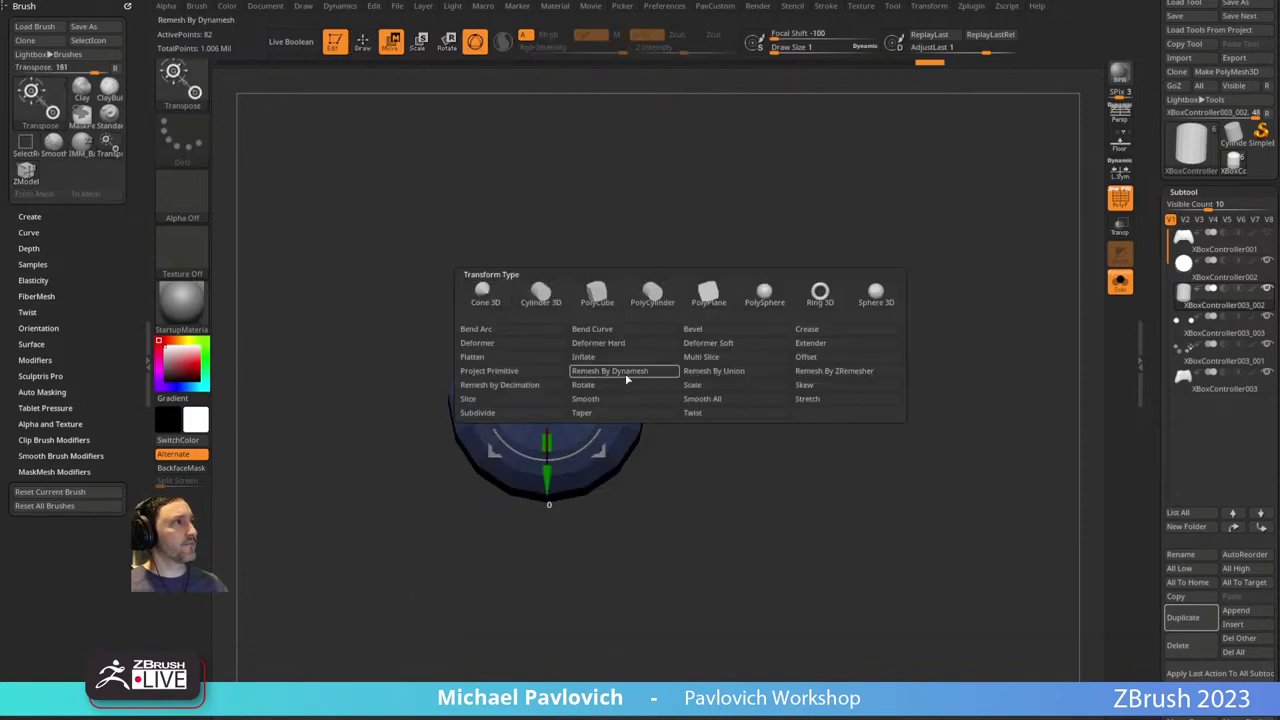
click(806, 352)
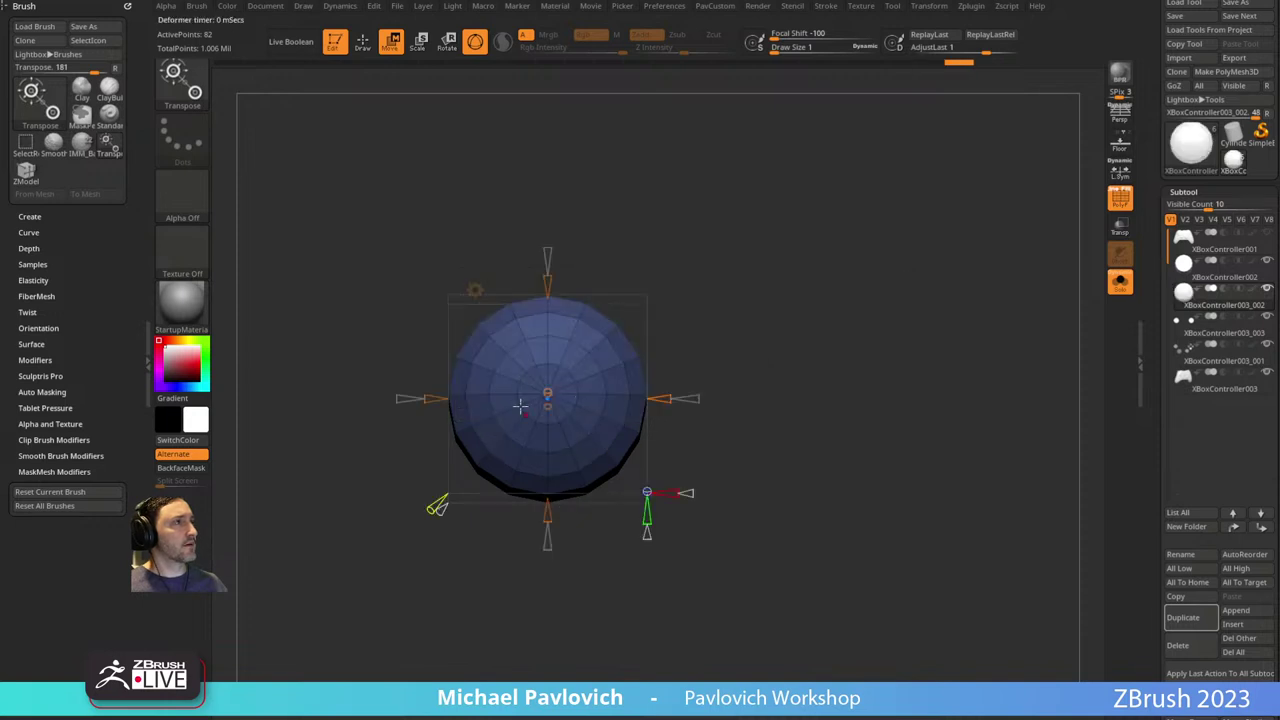
drag(427, 397, 422, 367)
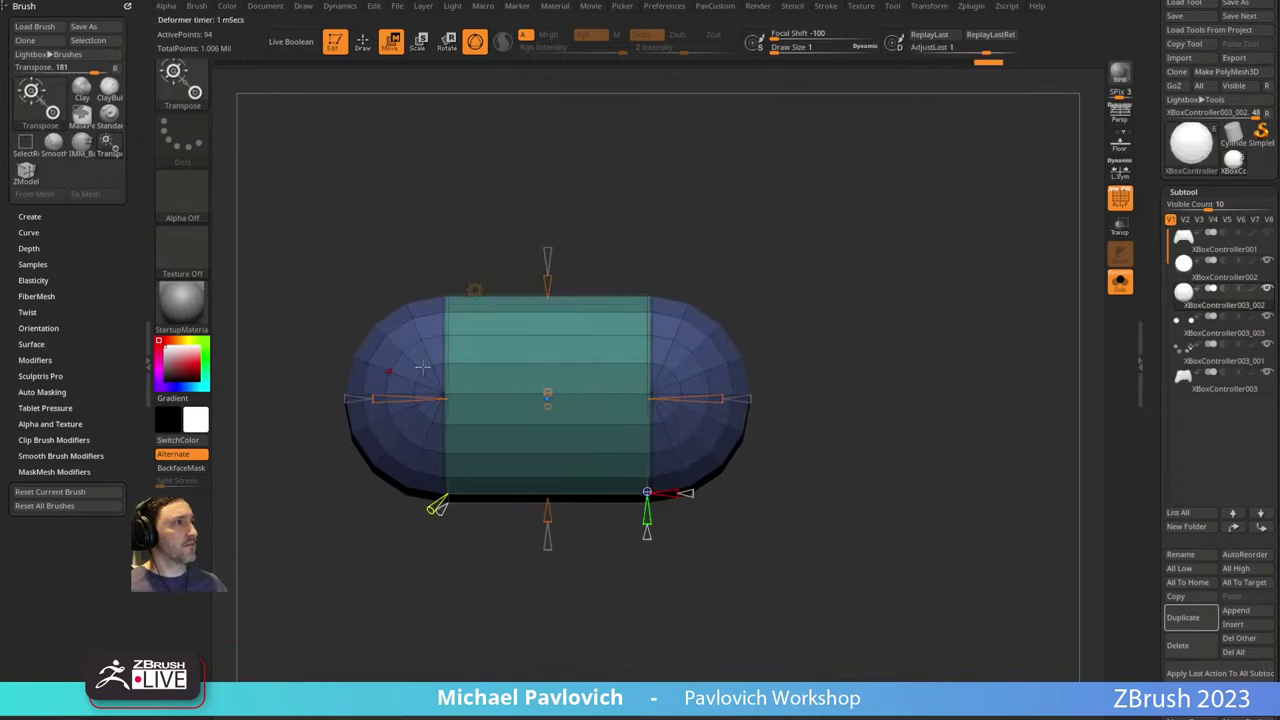
click(1115, 288)
alt+right_drag(585, 395, 669, 362)
key(ctrl+z)
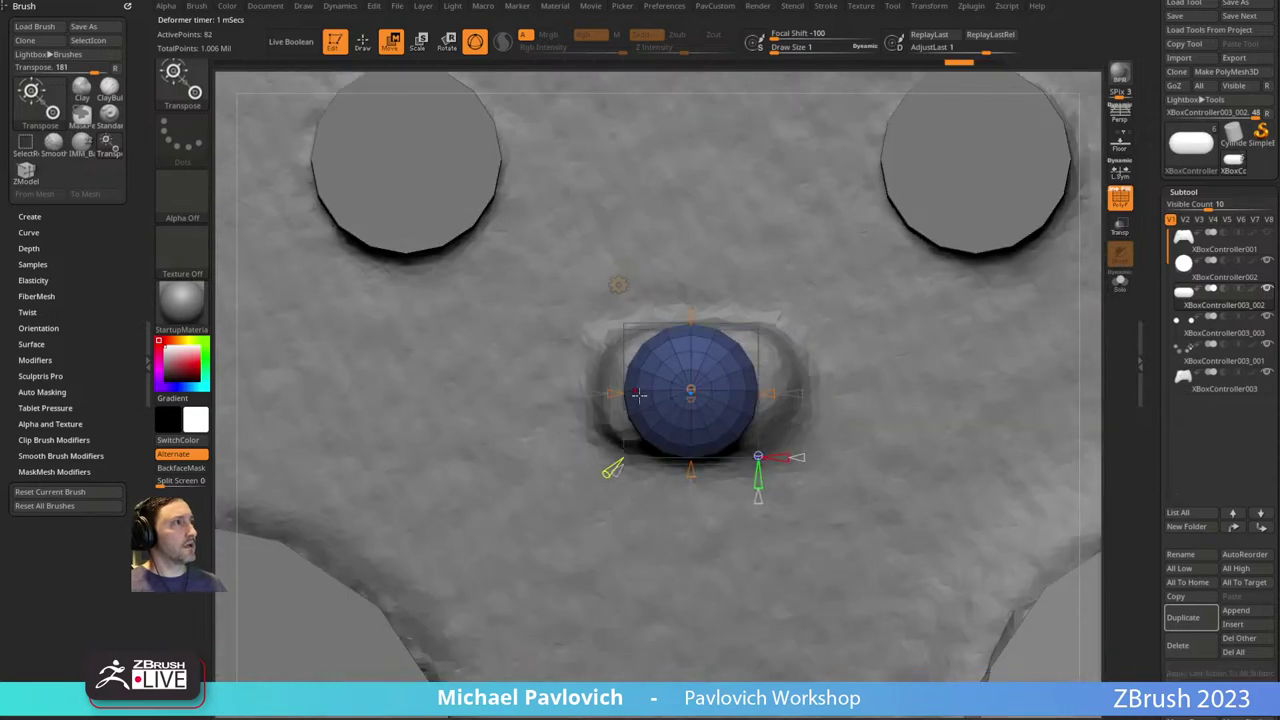
drag(613, 391, 580, 392)
key(q)
Insert five evenly spaced edge loops across the pill's straight middle section with ZModeler's Insert Multiple EdgeLoops action.
mouse_move(754, 357)
right_down()
mouse_move(760, 243)
mouse_move(677, 314)
mouse_move(735, 349)
right_up()
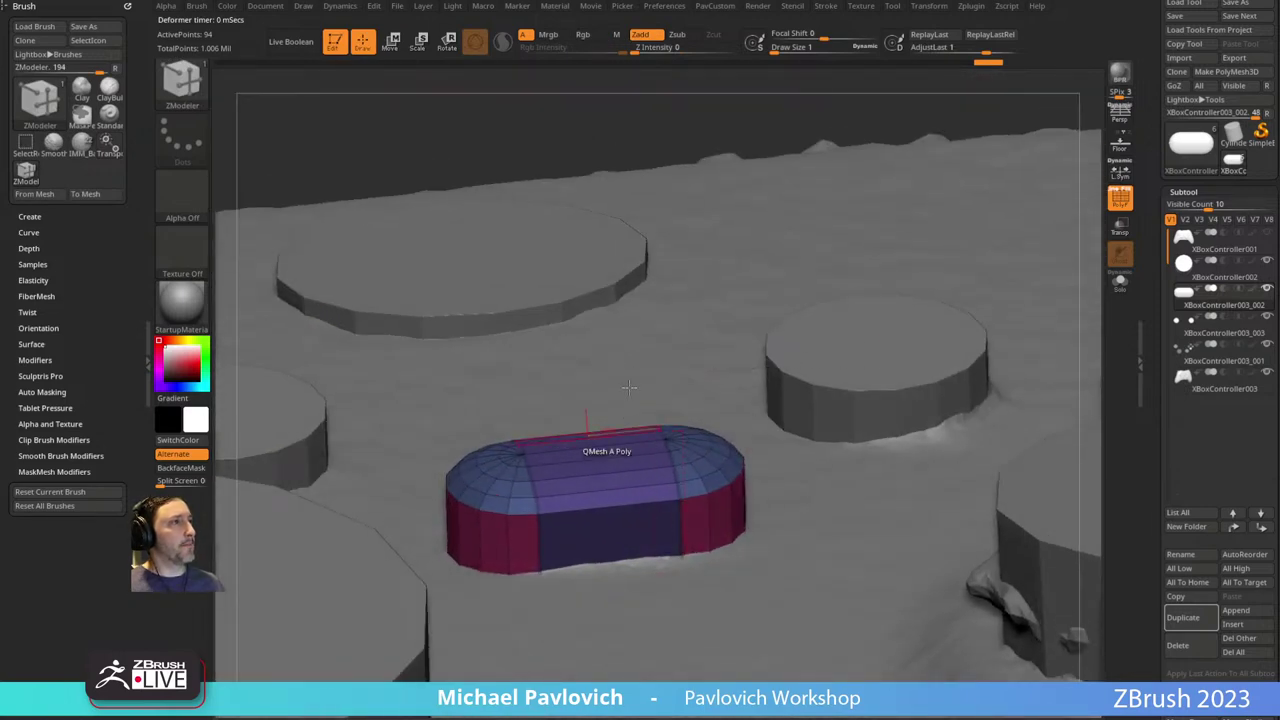
click(1121, 284)
right_drag(815, 370, 813, 360)
drag(813, 360, 862, 373)
click(1117, 292)
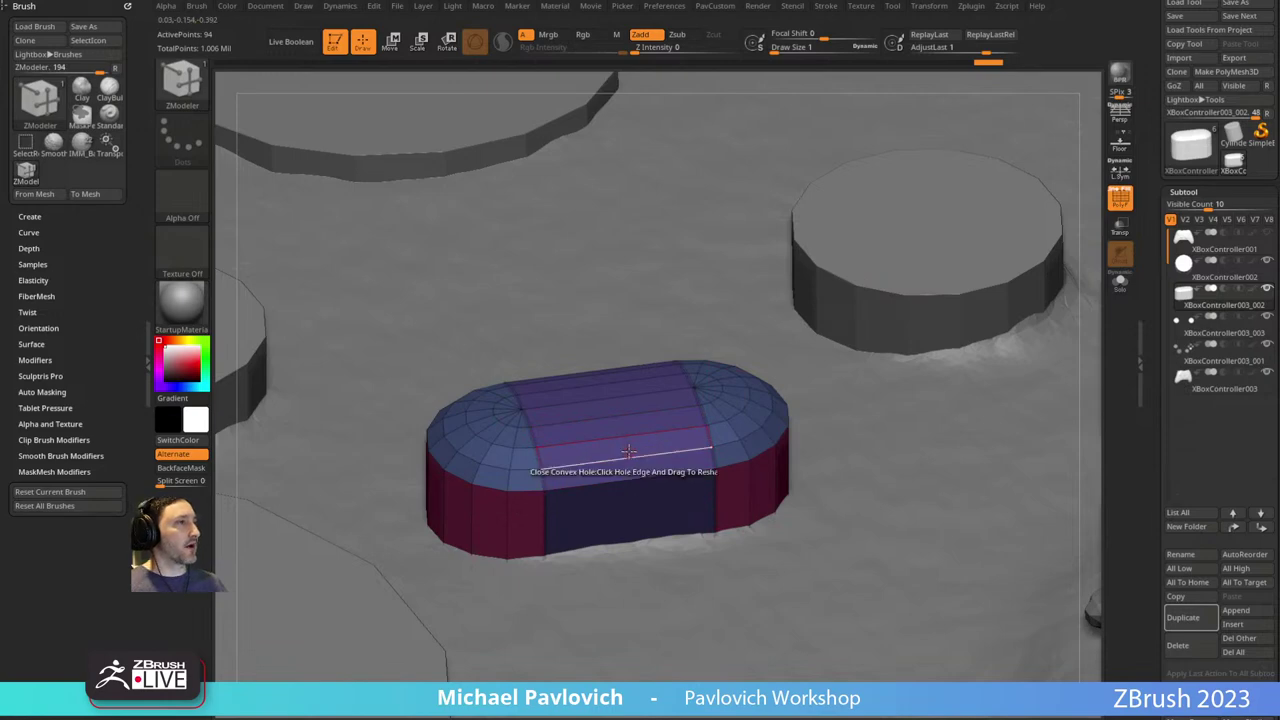
key(space)
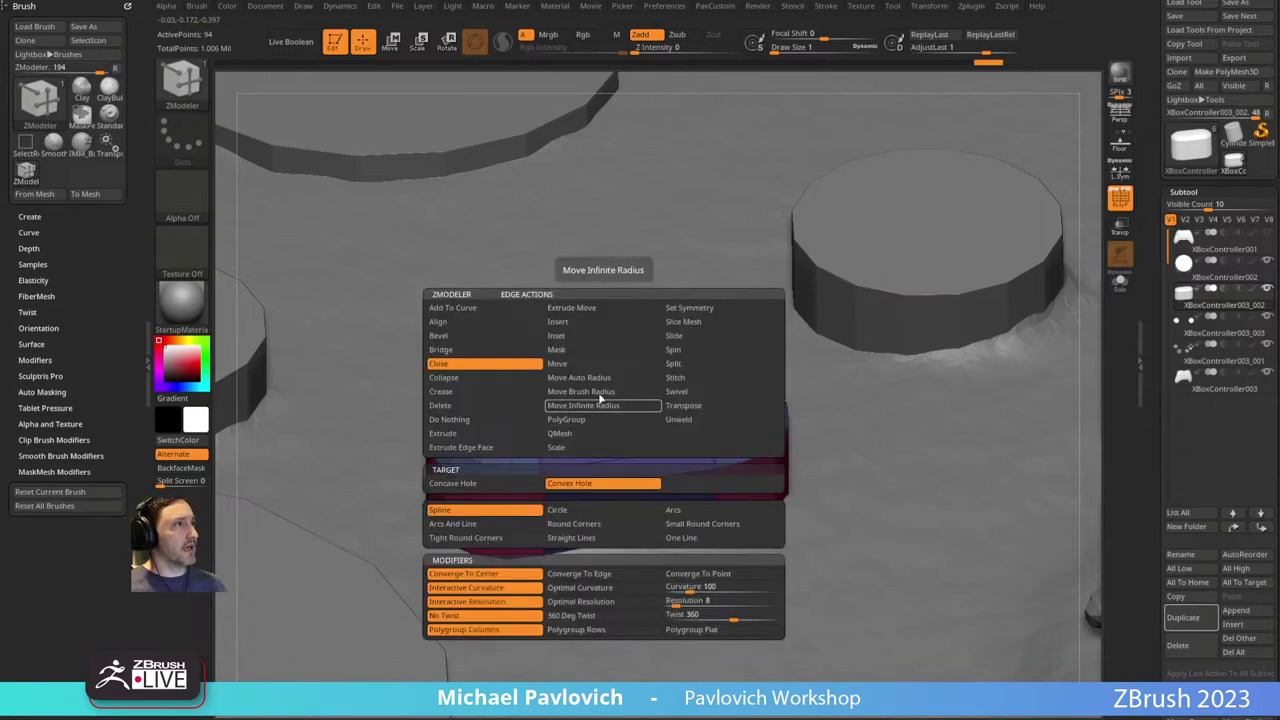
click(557, 321)
click(503, 484)
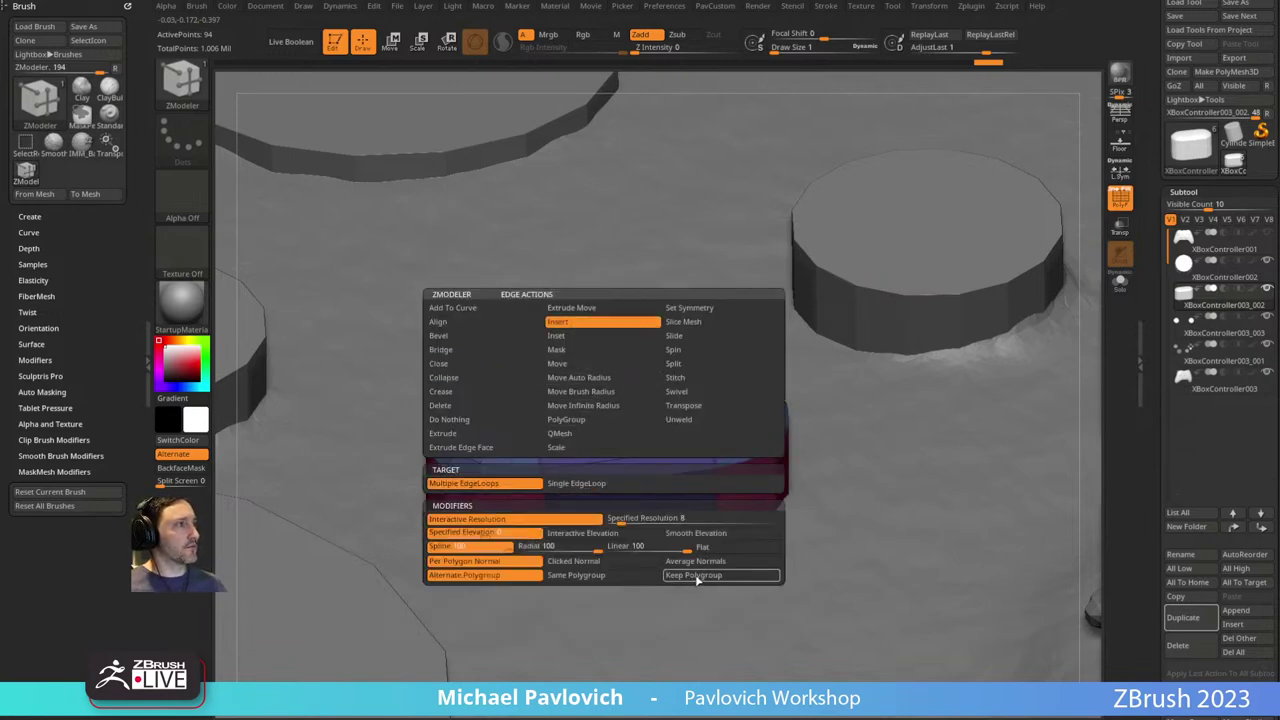
drag(632, 415, 622, 395)
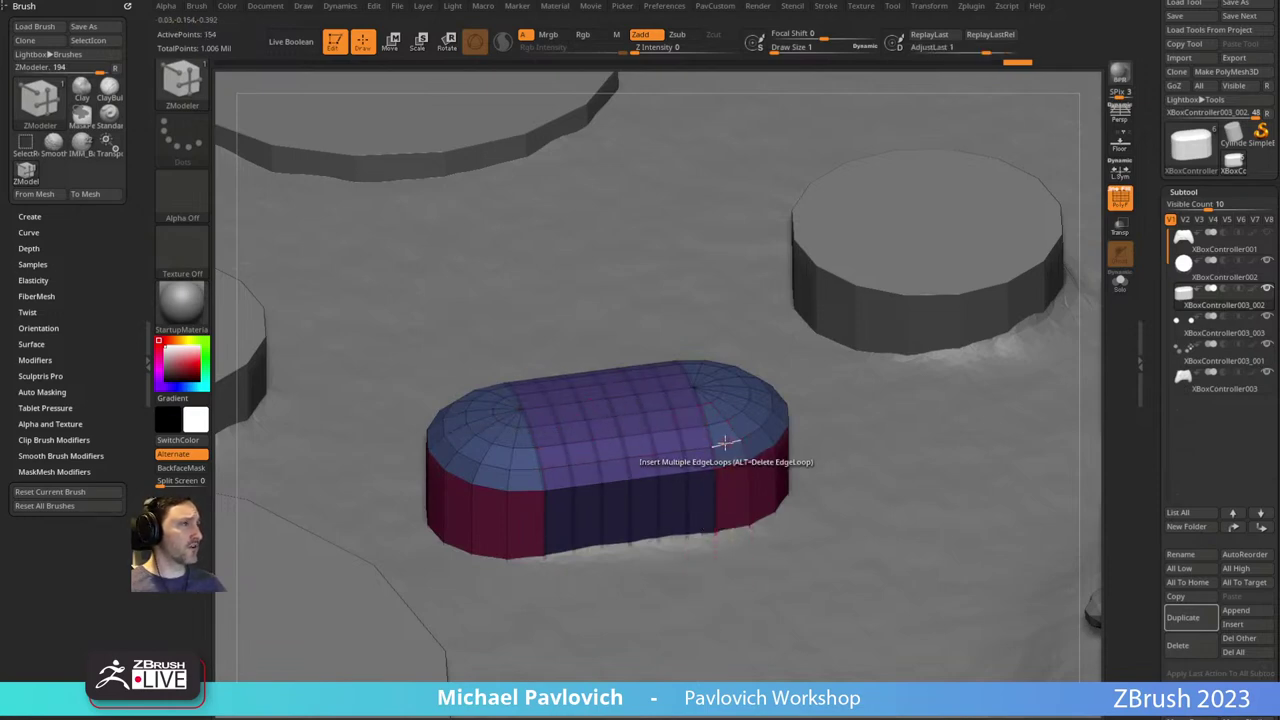
Try ZModeler's Delete edge action on the edges of the pill's domed top.
shift+right_drag(600, 420, 680, 337)
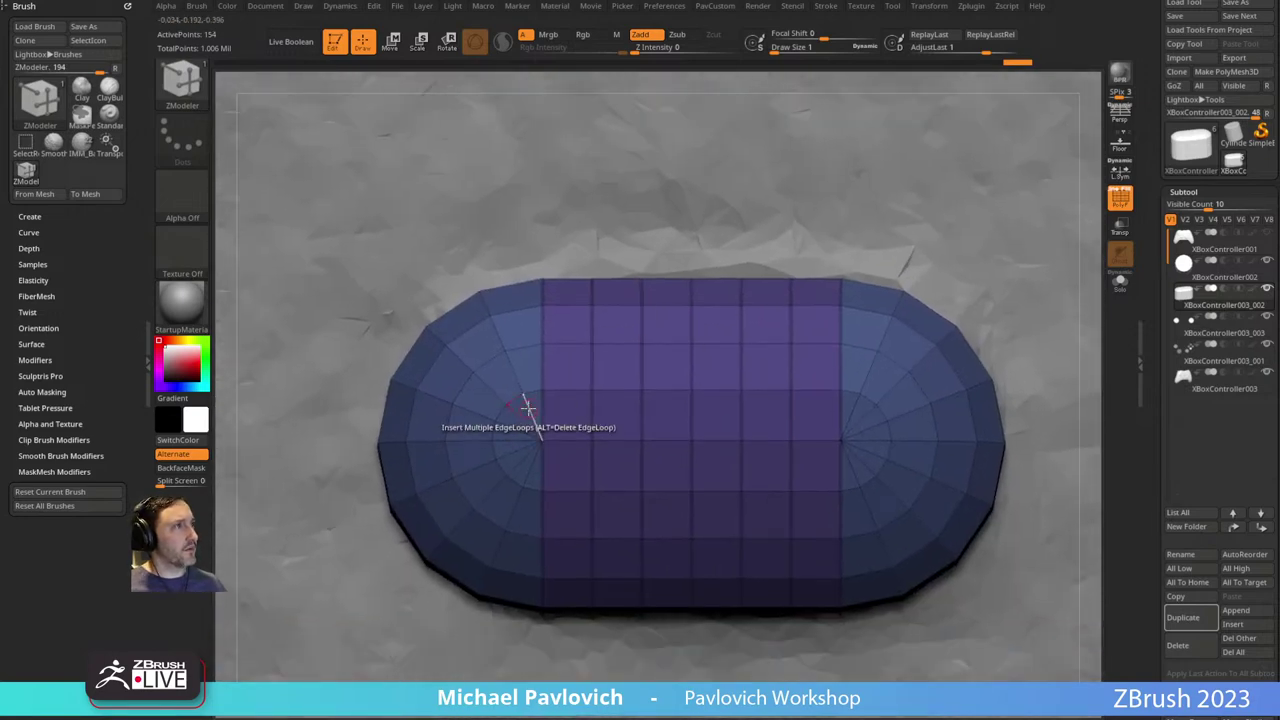
key(space)
click(368, 405)
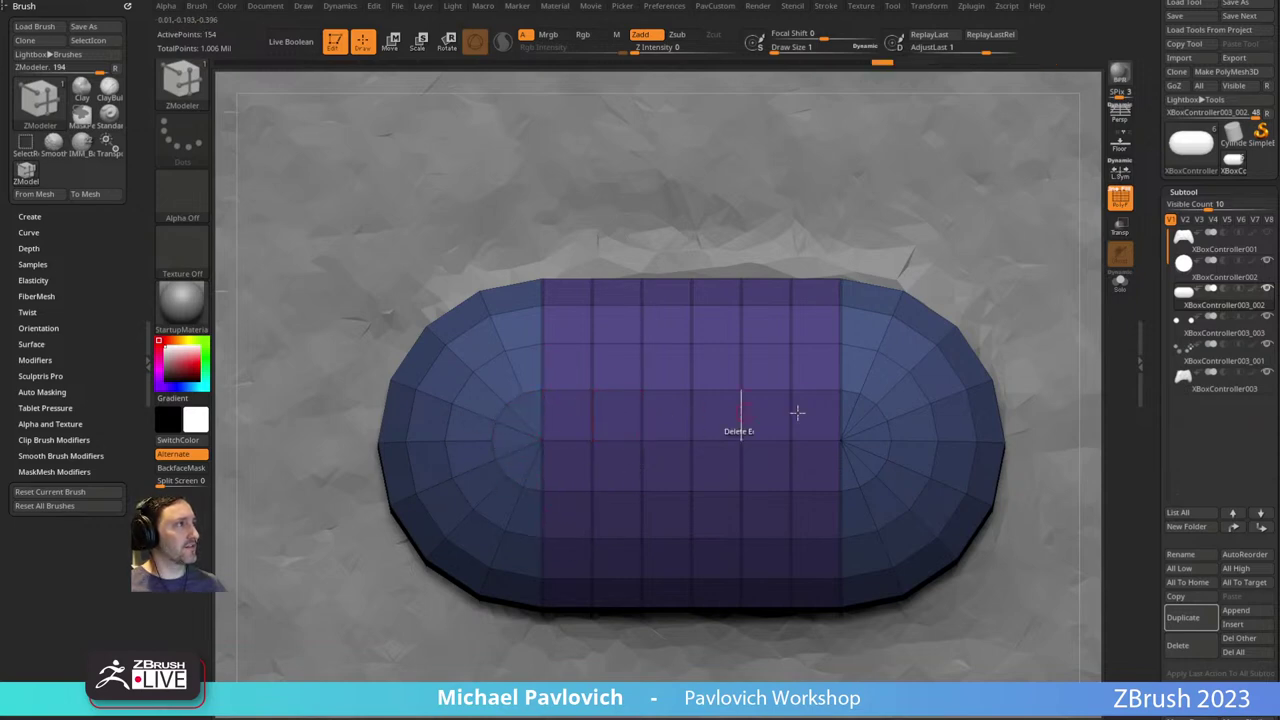
key(ctrl)
mouse_move(803, 405)
ctrl+right_down()
mouse_move(770, 450)
mouse_move(764, 285)
ctrl+right_up()
Isolate the pill in Solo mode, merge it into one polygroup and remove all of its creases.
click(1120, 280)
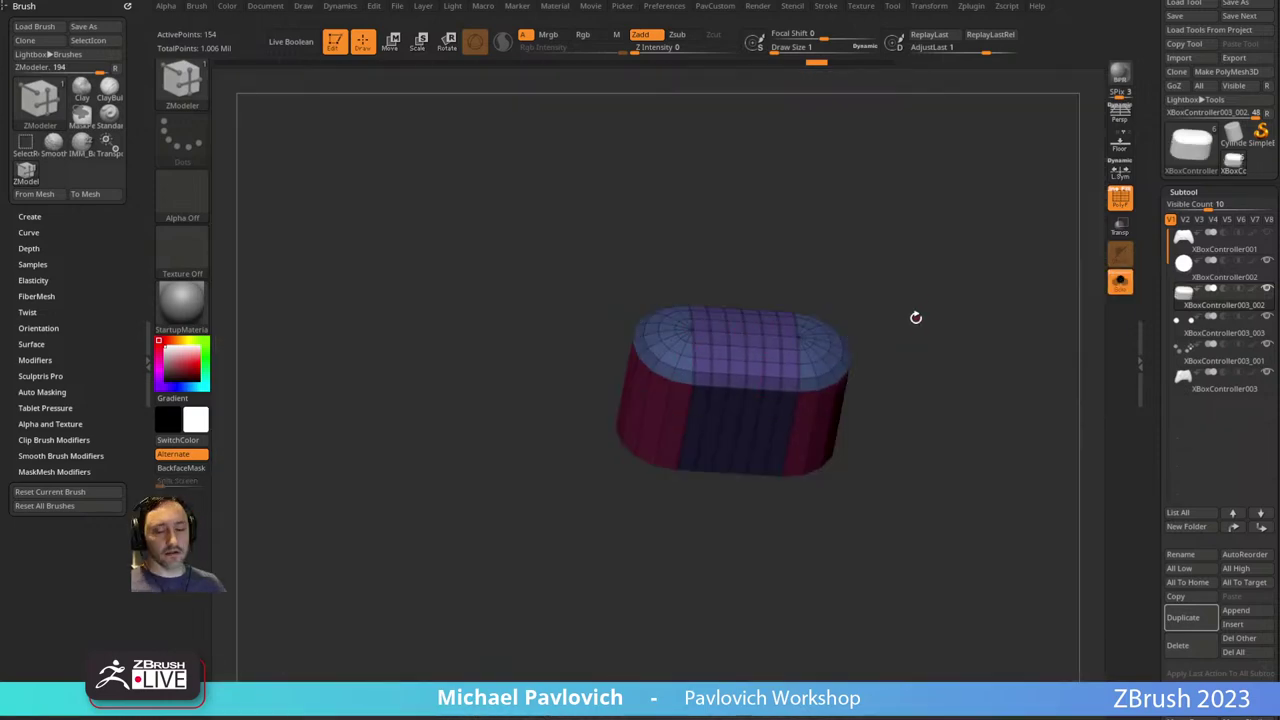
key(ctrl+w)
ctrl+right_drag(963, 277, 908, 354)
key(2)
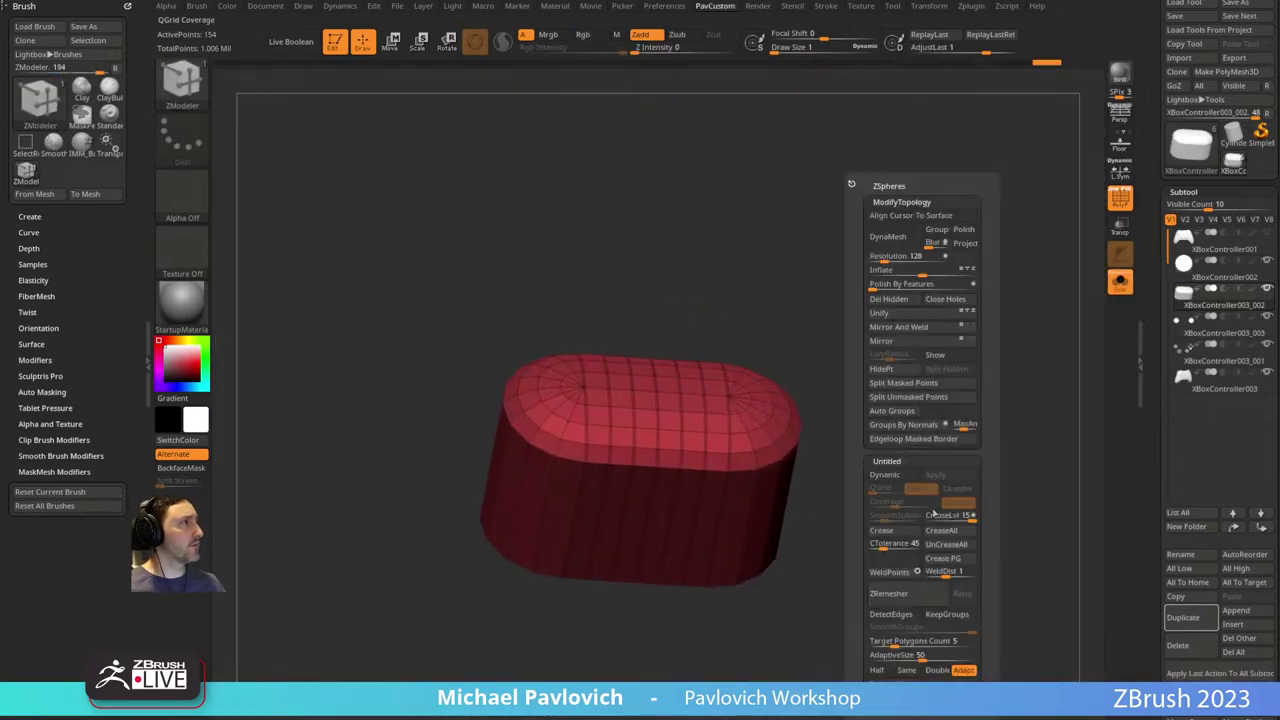
click(935, 548)
Isolate the pill's domed top and its flat bottom in turn and give each its own polygroup separate from the sides.
mouse_move(880, 458)
shift+right_down()
mouse_move(895, 417)
mouse_move(895, 440)
shift+right_up()
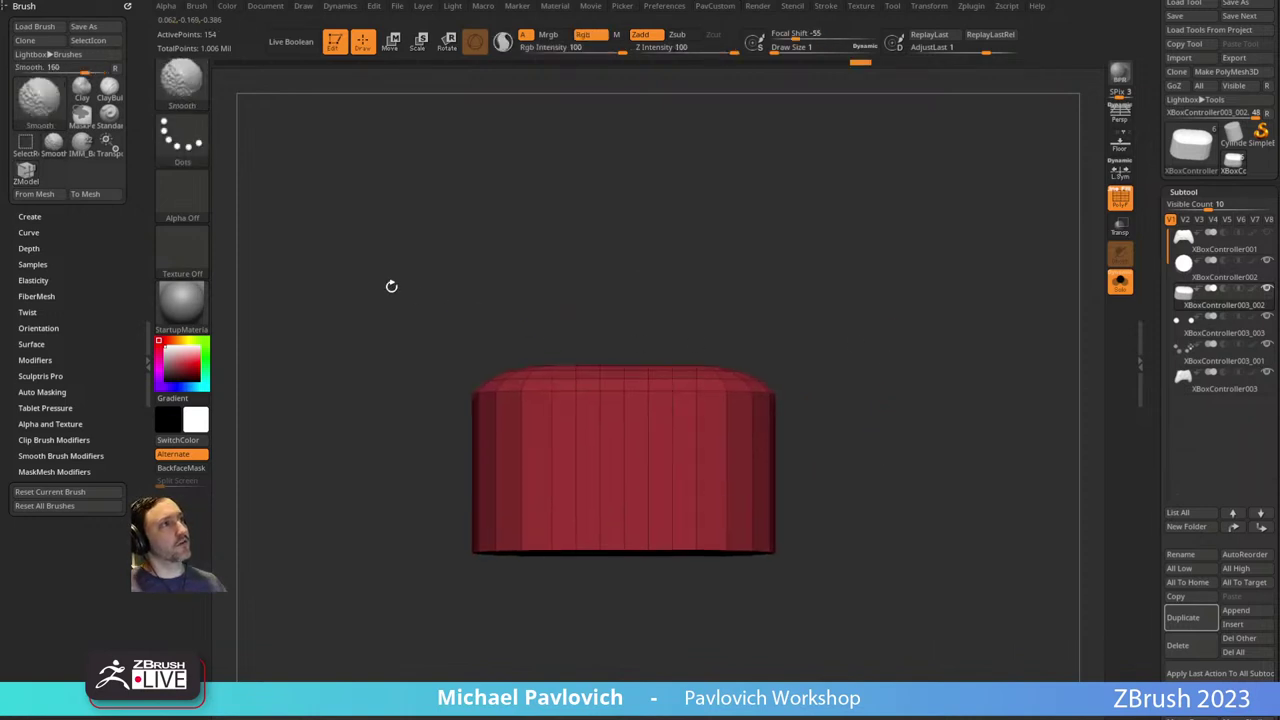
ctrl+shift+drag(338, 270, 905, 392)
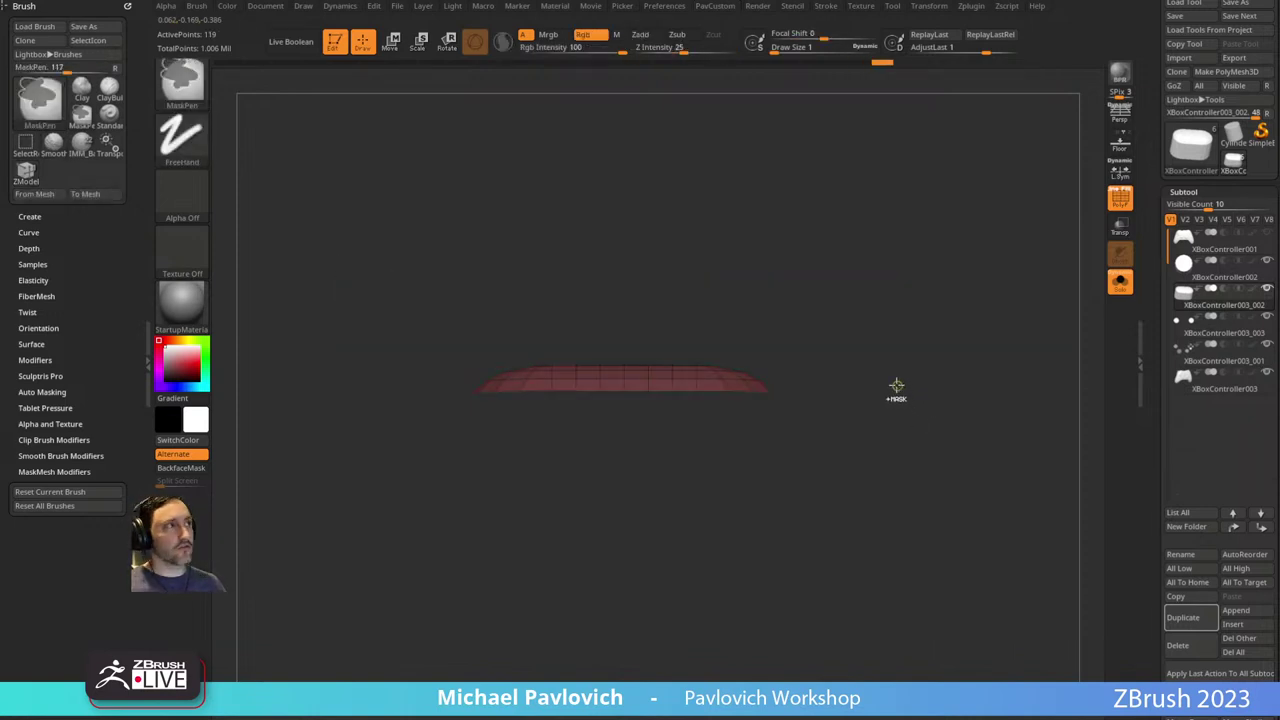
ctrl+shift+click(896, 385)
mouse_move(891, 331)
right_down()
mouse_move(954, 363)
mouse_move(900, 306)
mouse_move(830, 293)
right_up()
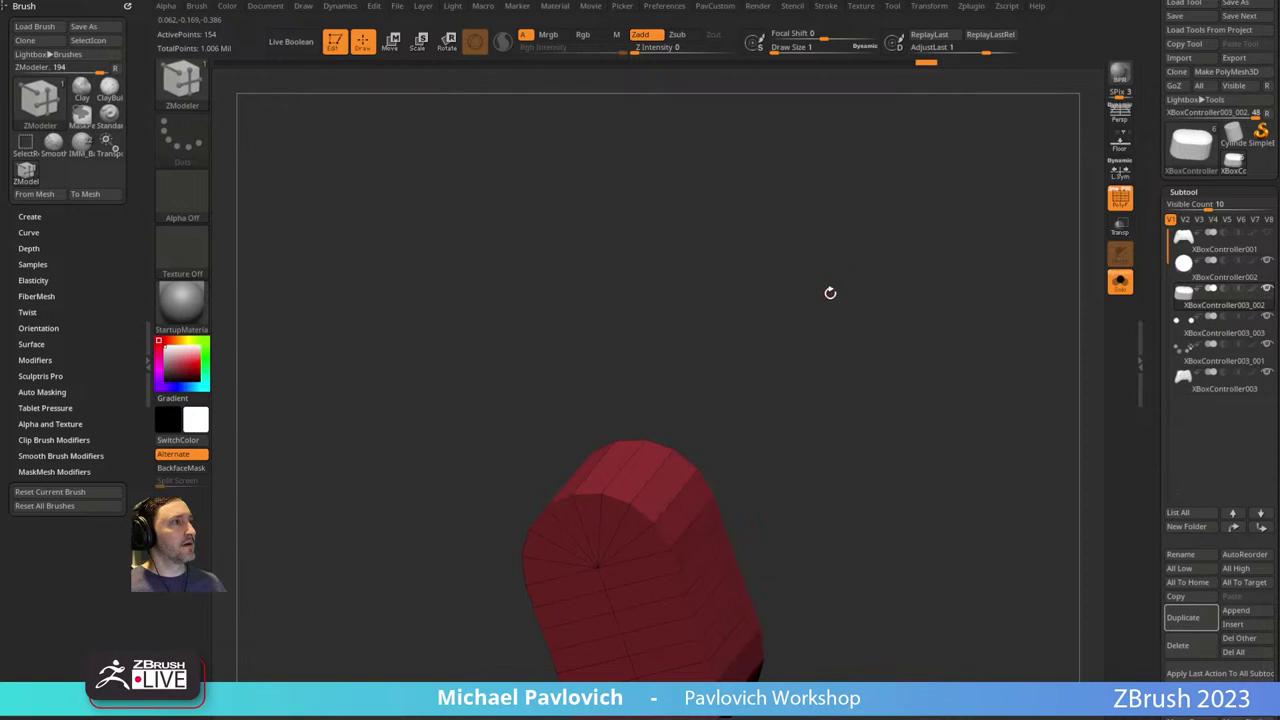
drag(830, 293, 336, 640)
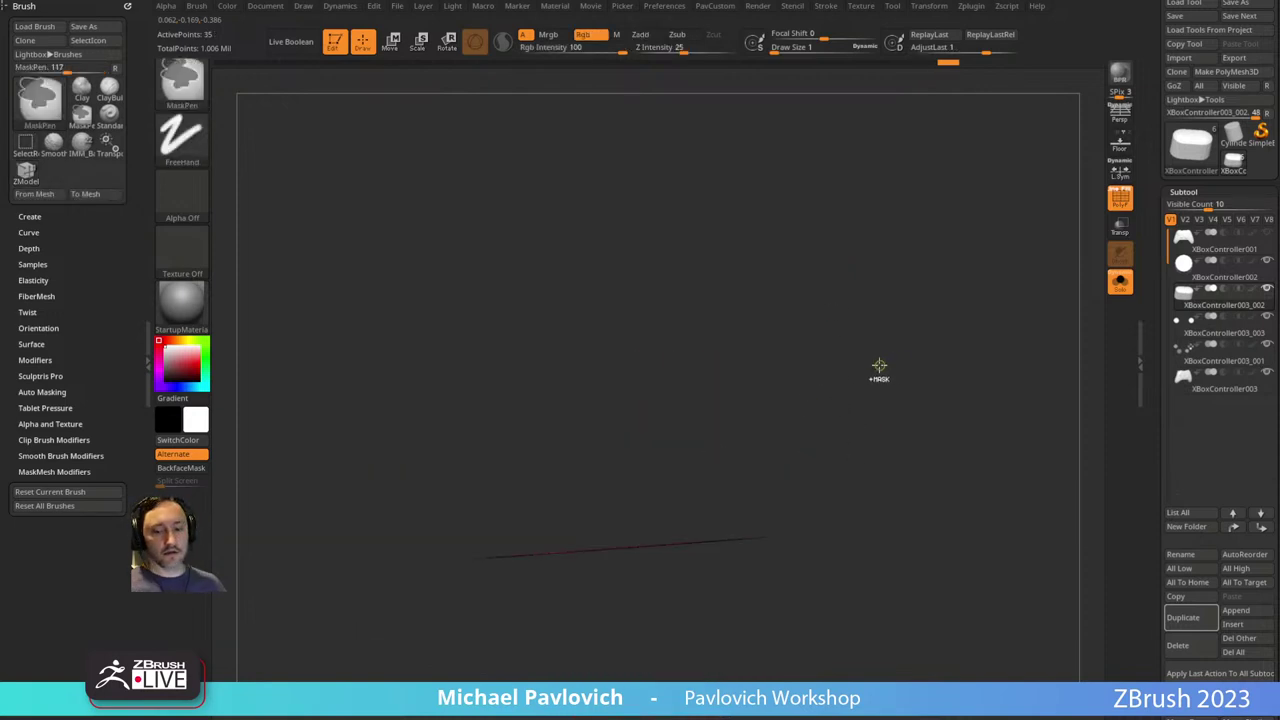
ctrl+shift+click(881, 367)
drag(900, 277, 863, 437)
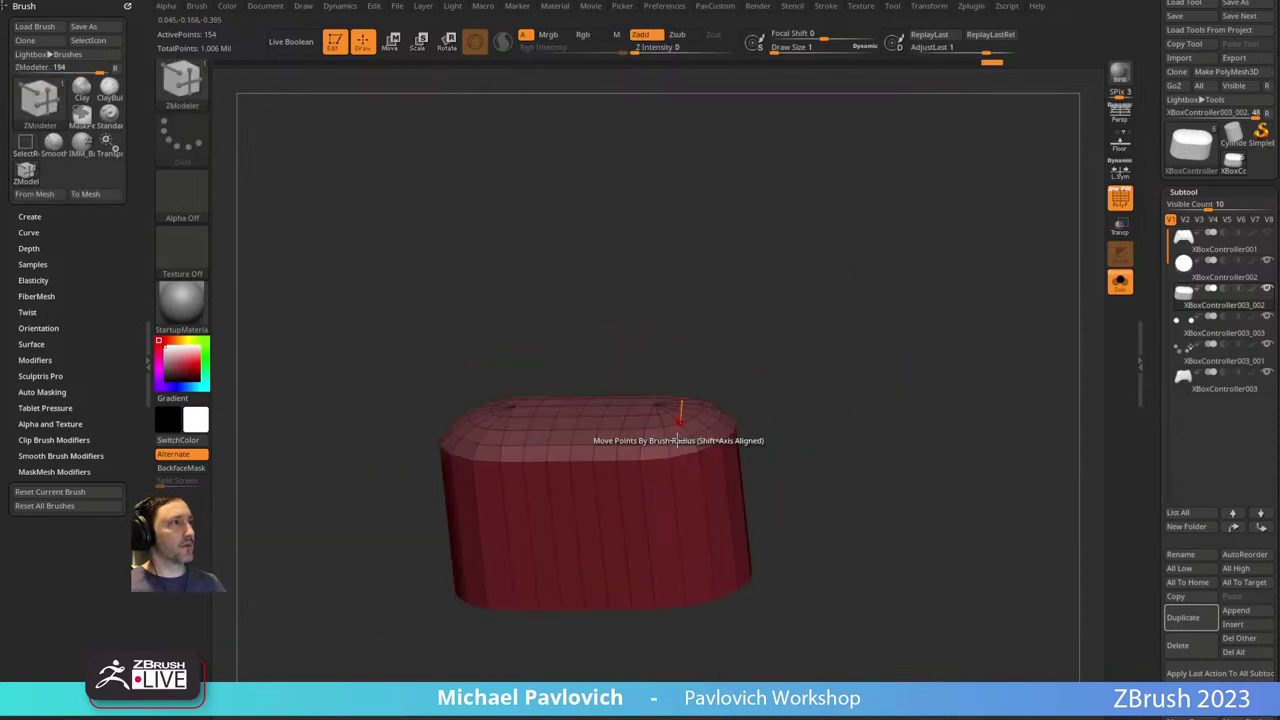
Try remeshing the pill with ZRemesher using KeepGroups and AdaptiveSize 0, first with Same and then with Double density.
drag(811, 352, 902, 396)
key(3)
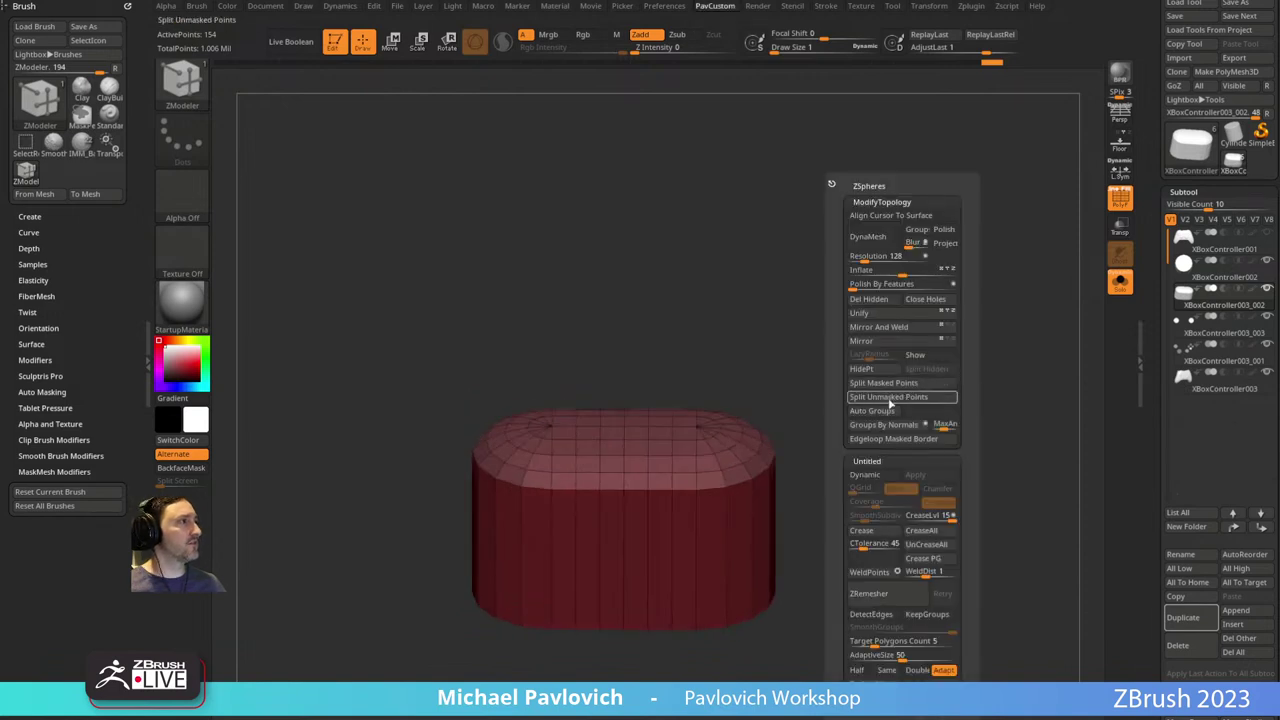
click(886, 670)
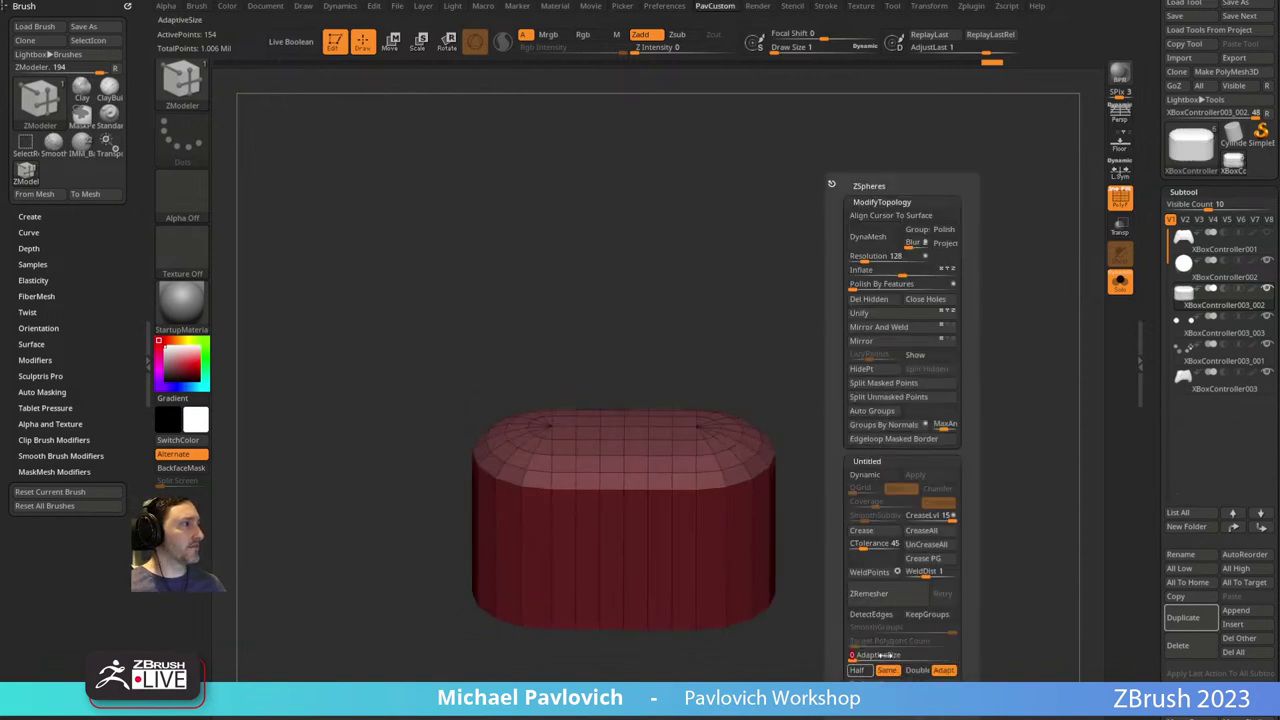
click(929, 616)
click(868, 593)
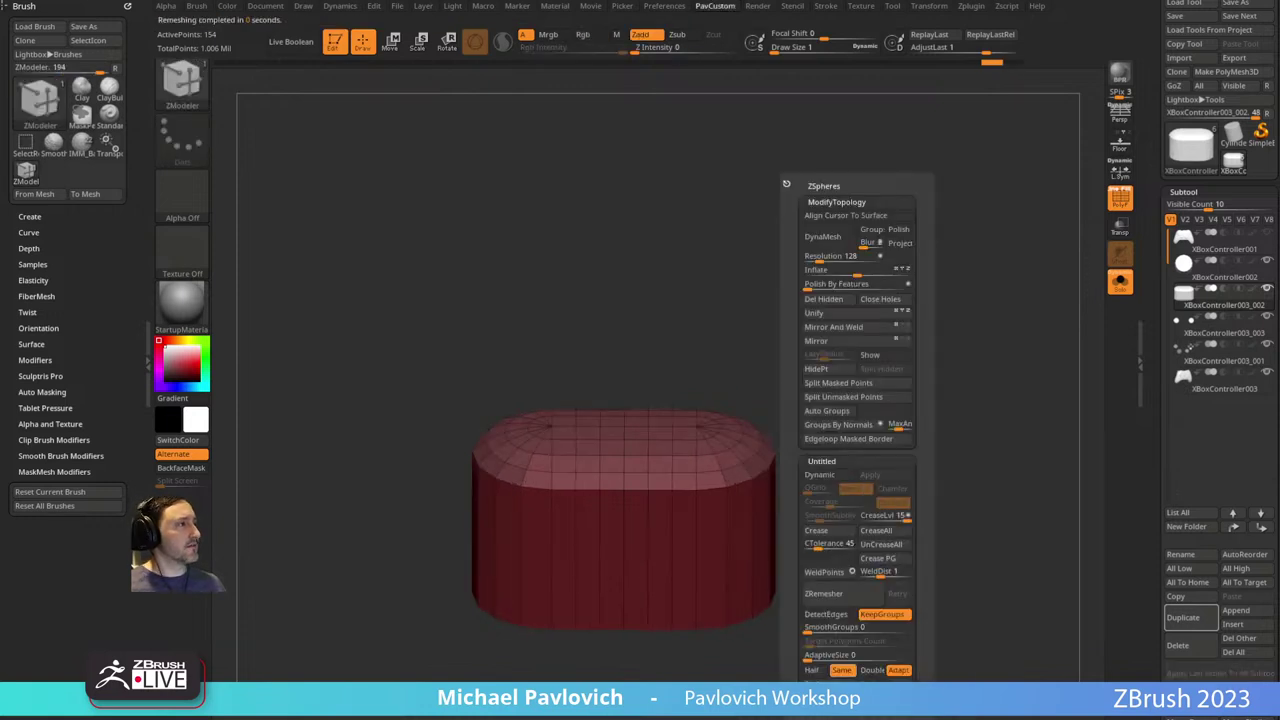
click(855, 597)
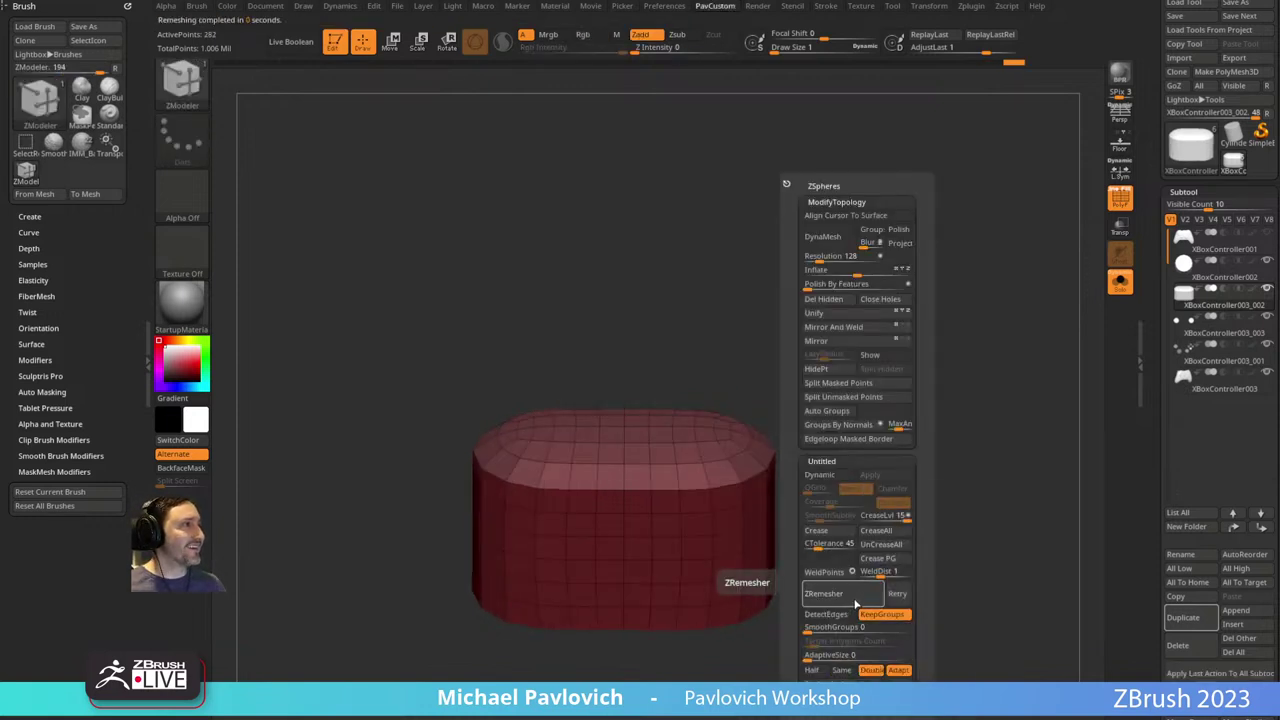
Try a ZRemesher pass with Double off and Target Polygons Count at about 0.97, inspect the denser topology and undo it.
click(872, 672)
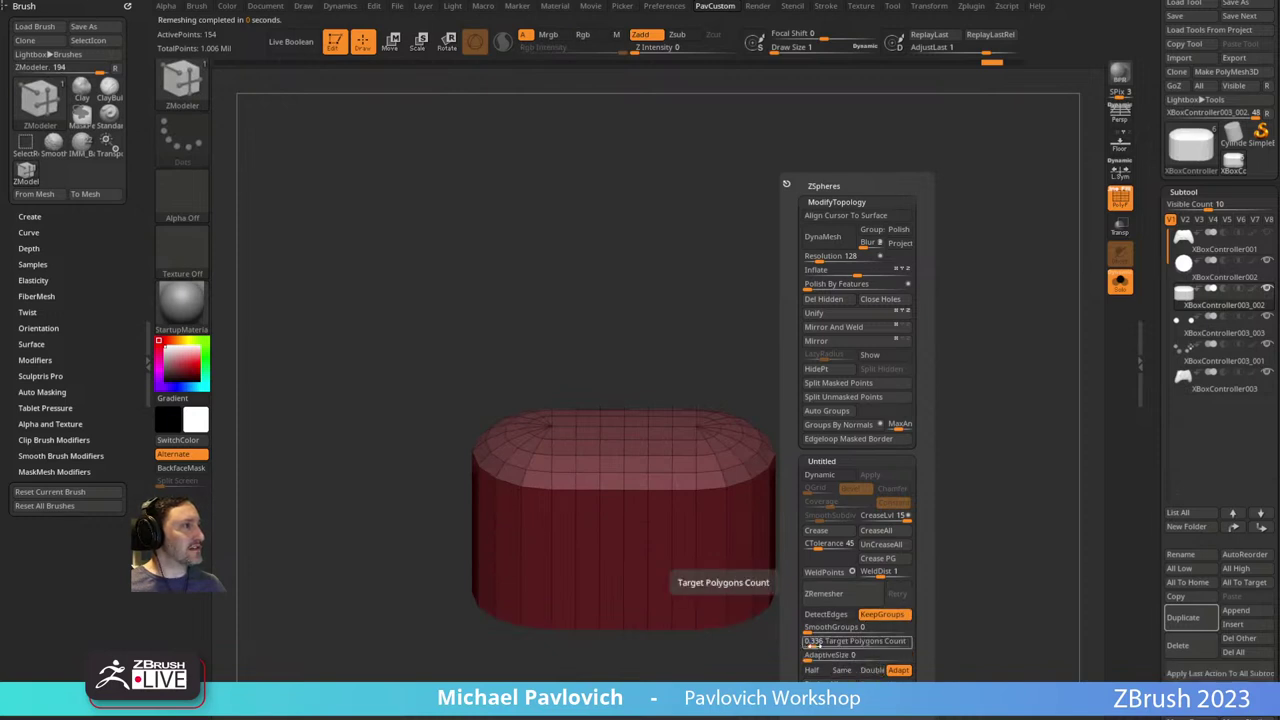
drag(812, 645, 840, 641)
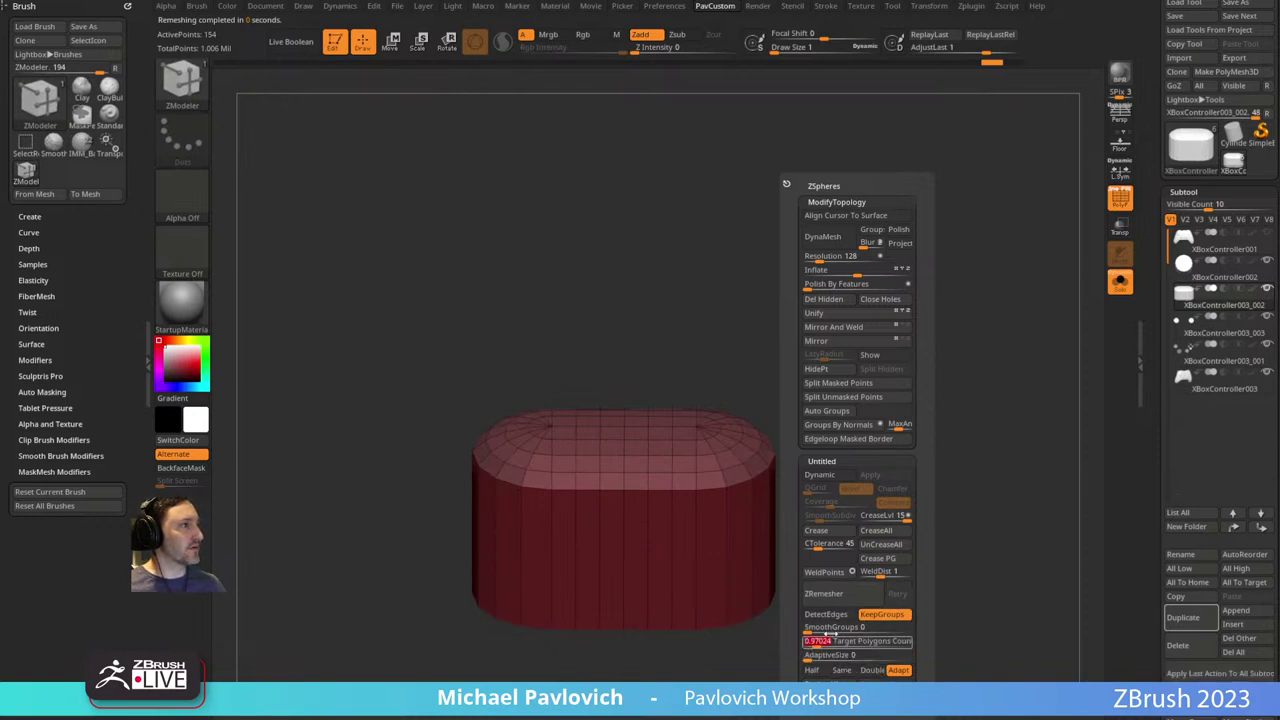
click(835, 594)
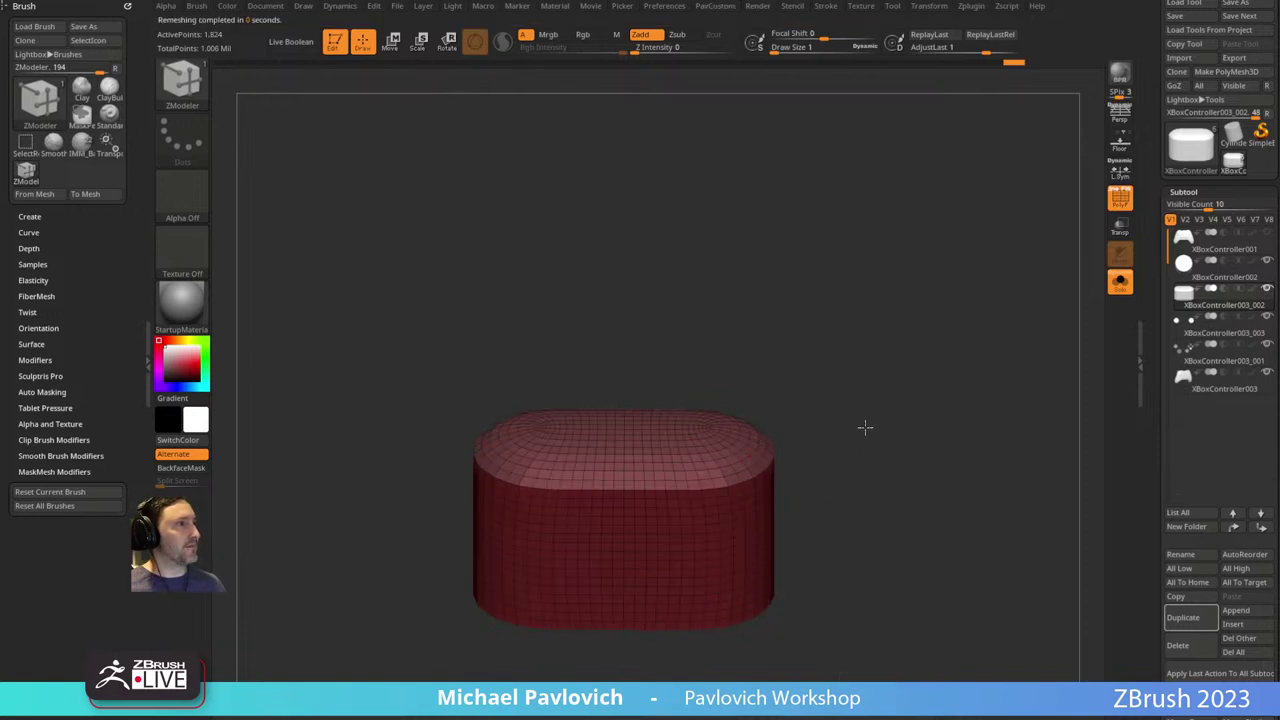
mouse_move(866, 428)
mouse_down()
mouse_move(882, 280)
mouse_move(857, 445)
mouse_move(831, 514)
mouse_move(809, 420)
mouse_move(817, 477)
mouse_up()
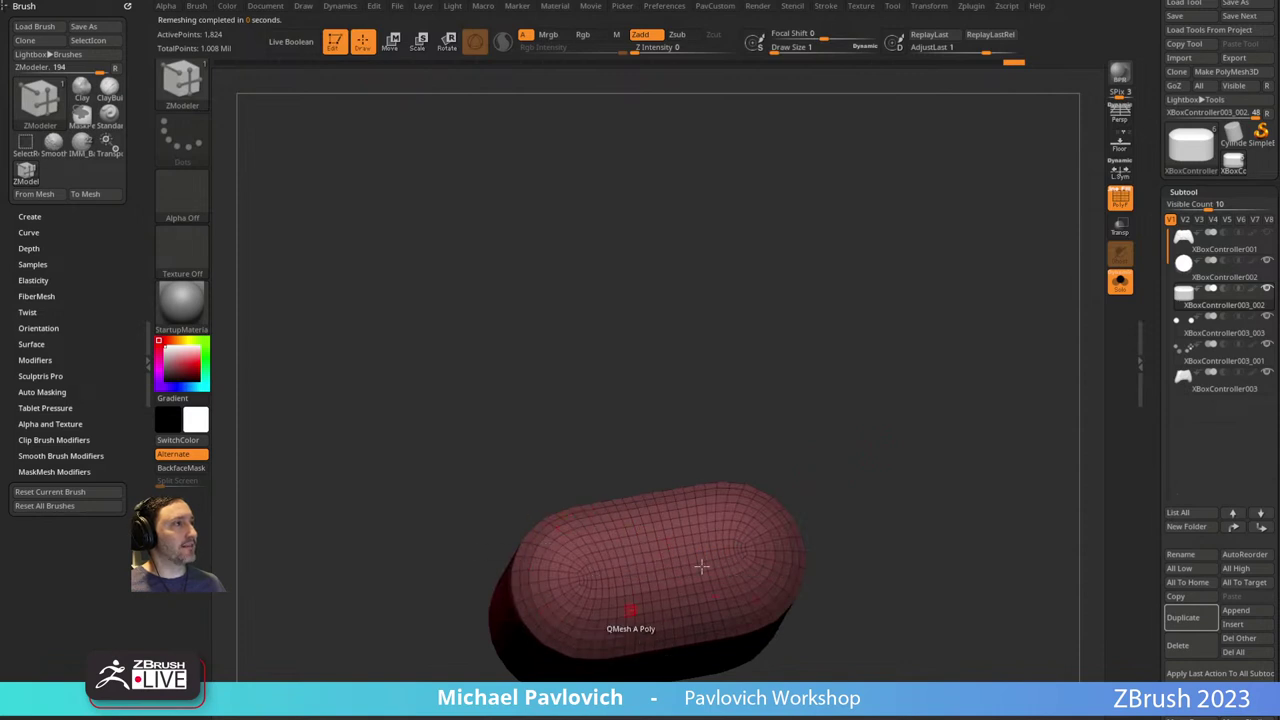
drag(864, 415, 900, 389)
key(ctrl+z)
Crease the pill's edges along its polygroup borders.
key(3)
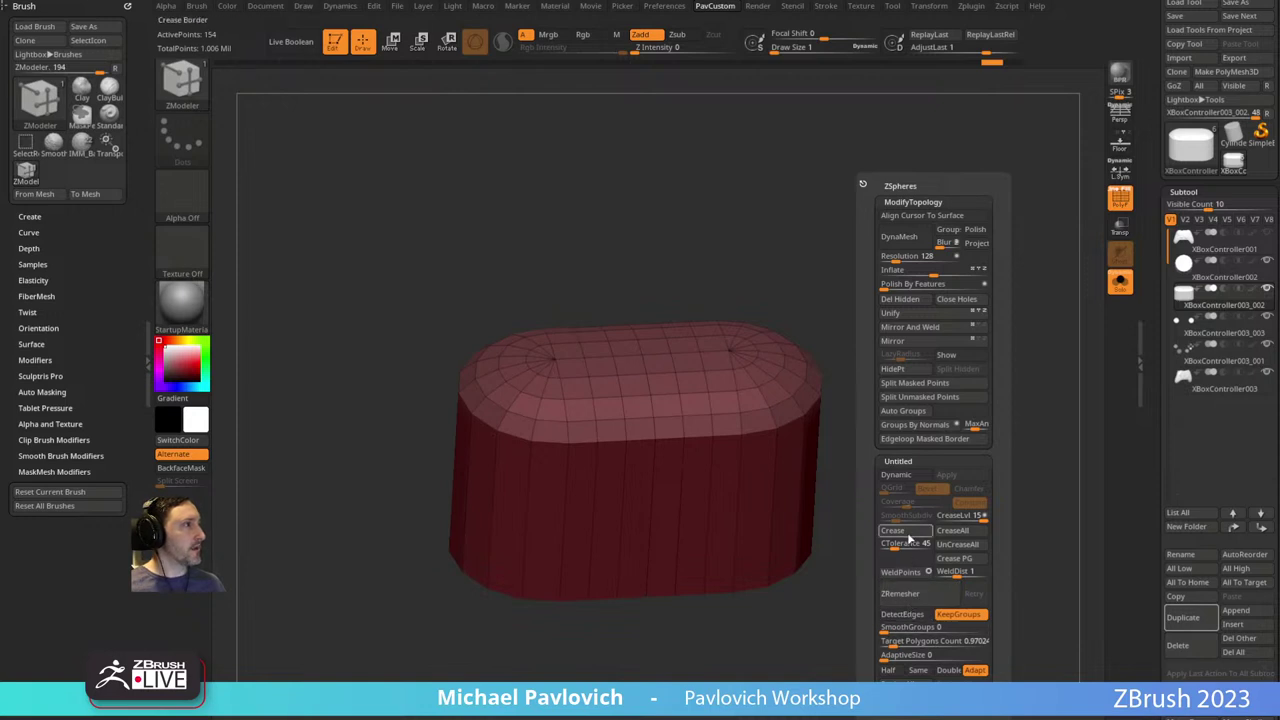
click(955, 562)
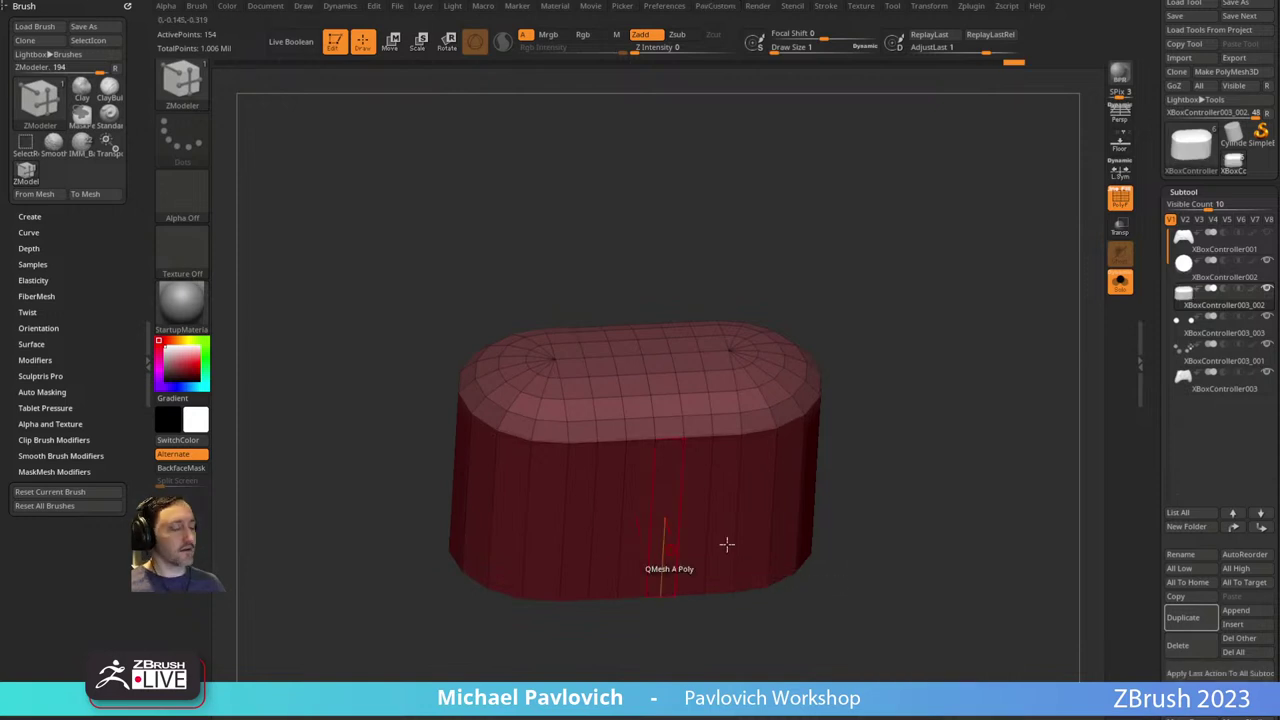
ZRemesh the pill at Half density with KeepGroups and AdaptiveSize 0, and show the other controller parts again.
key(space)
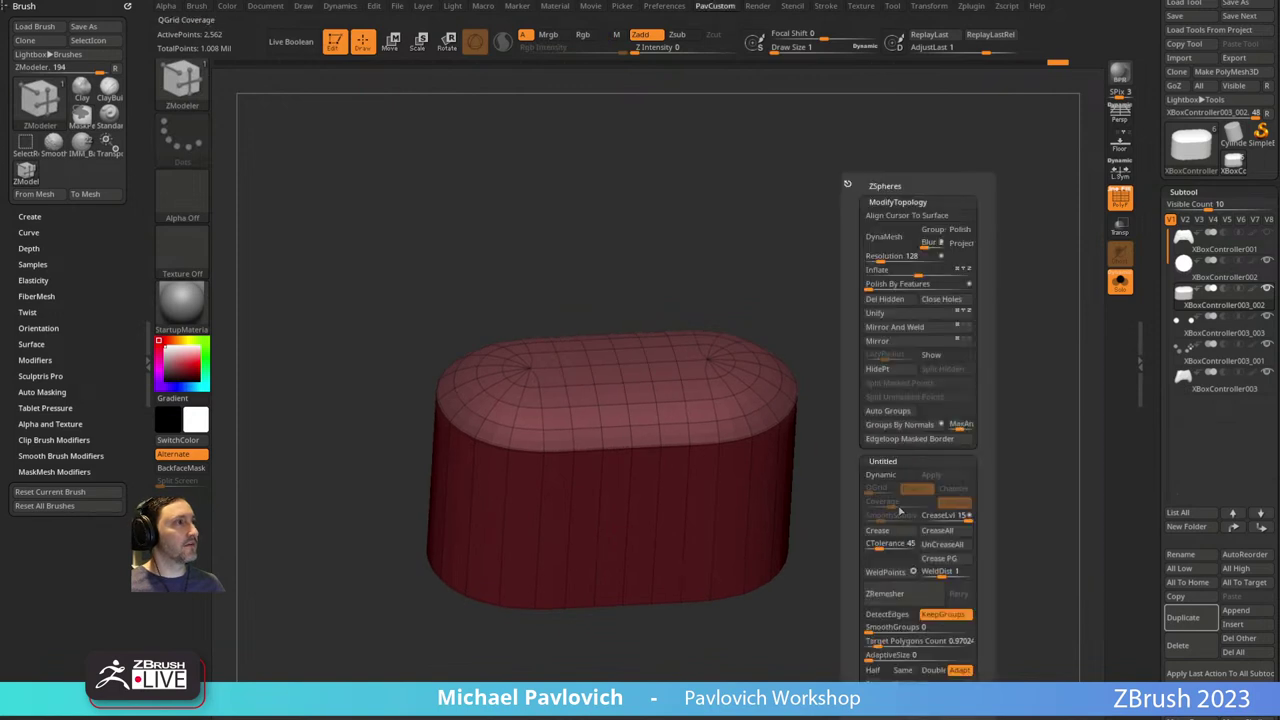
click(890, 594)
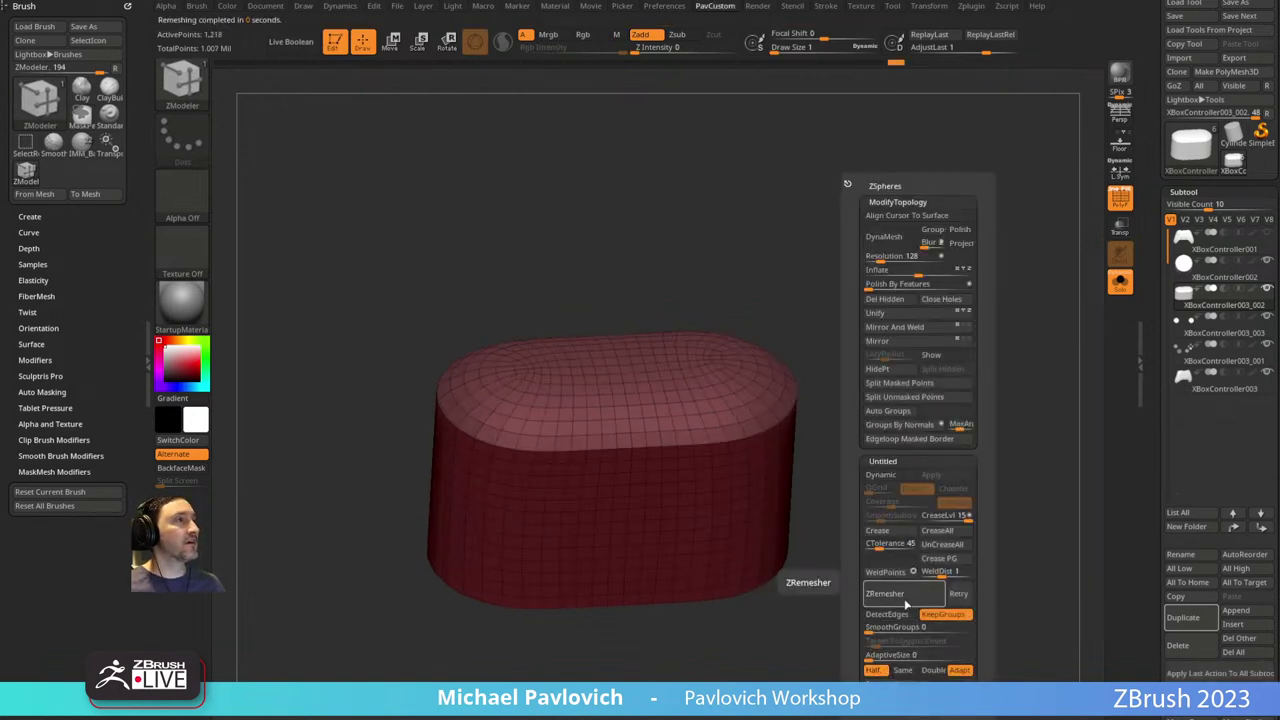
drag(869, 471, 885, 495)
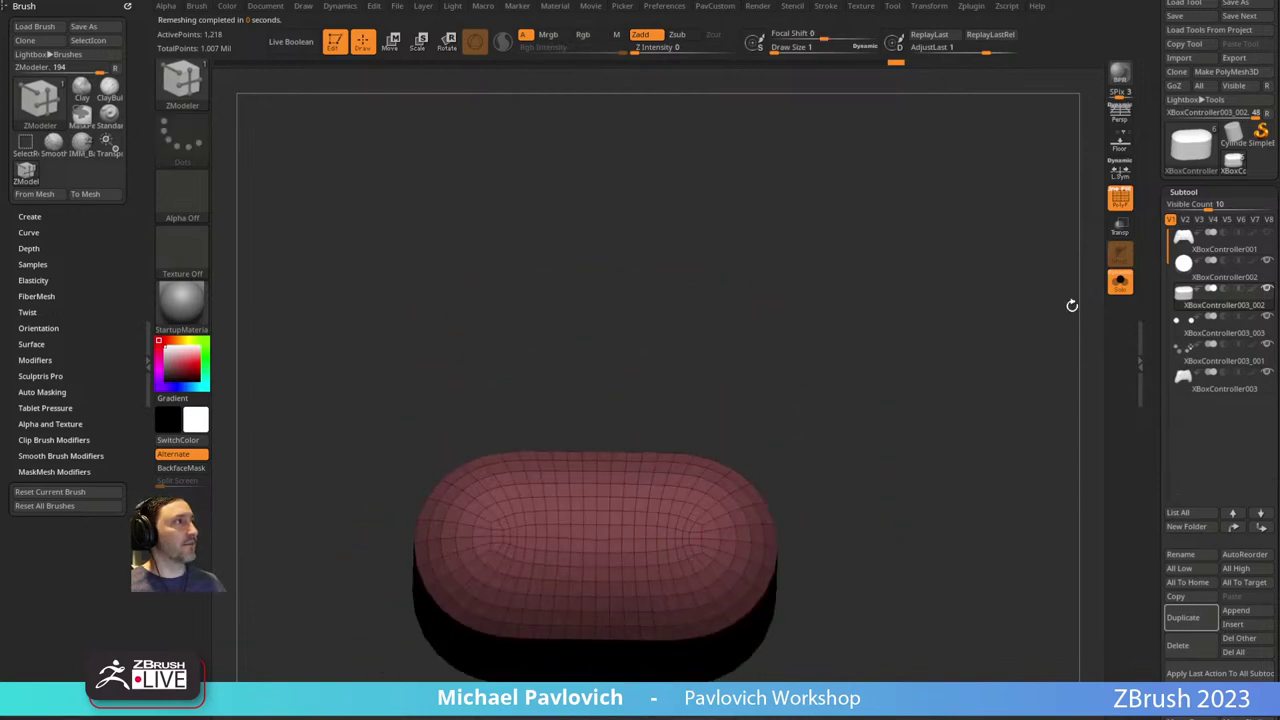
click(1120, 280)
drag(1068, 212, 676, 355)
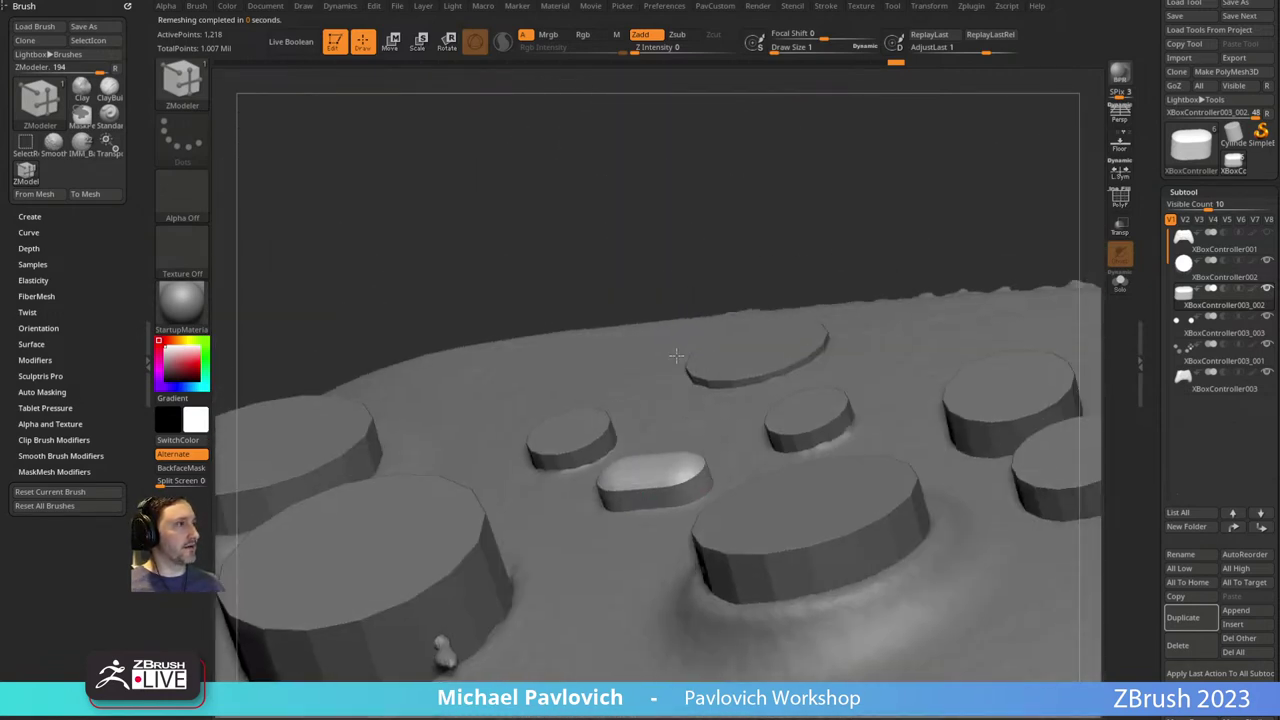
right_drag(676, 356, 735, 237)
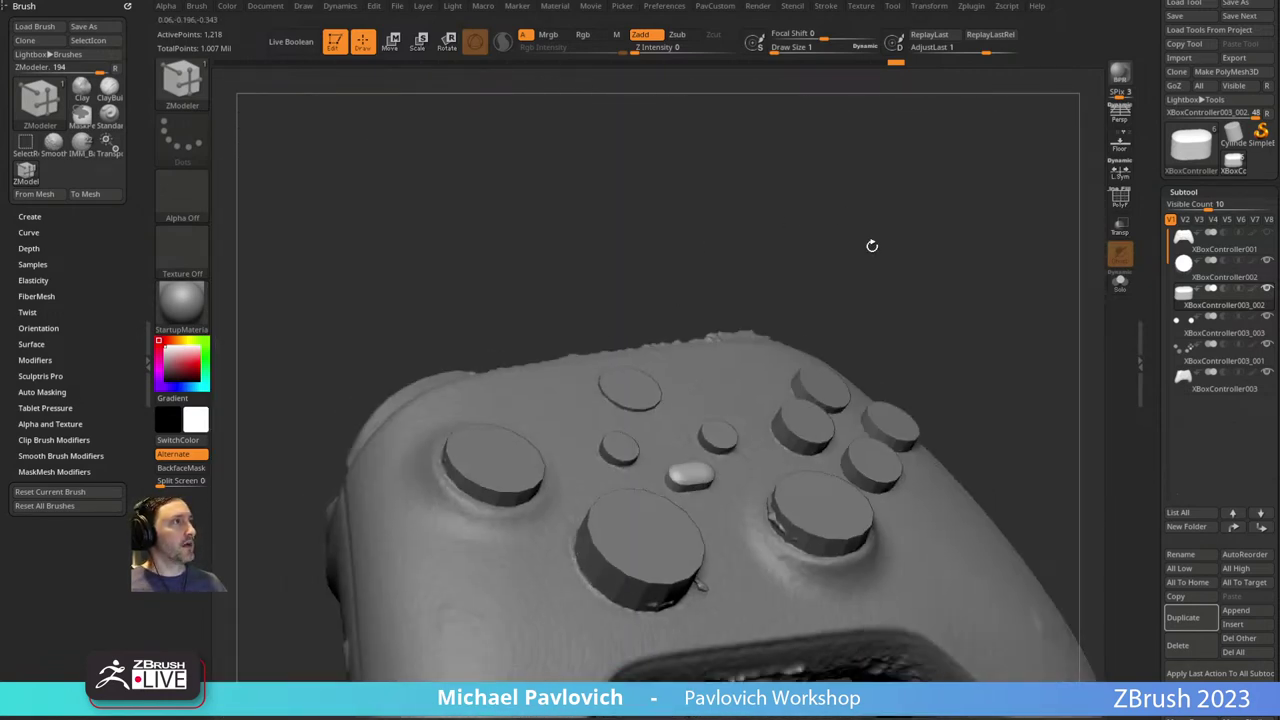
Switch to the Standard brush with a draw size of about 6.37 and bring the controller's front edge into view.
key(s)
drag(870, 249, 883, 247)
key(b)
key(s)
key(t)
key(s)
ctrl+right_drag(954, 274, 930, 150)
key(s)
drag(928, 280, 922, 280)
mouse_move(917, 277)
right_down()
mouse_move(928, 306)
mouse_move(946, 286)
mouse_move(924, 300)
right_up()
mouse_move(924, 300)
ctrl+right_down()
mouse_move(940, 320)
mouse_move(926, 330)
ctrl+right_up()
key(s)
drag(925, 330, 919, 330)
alt+right_drag(919, 330, 932, 302)
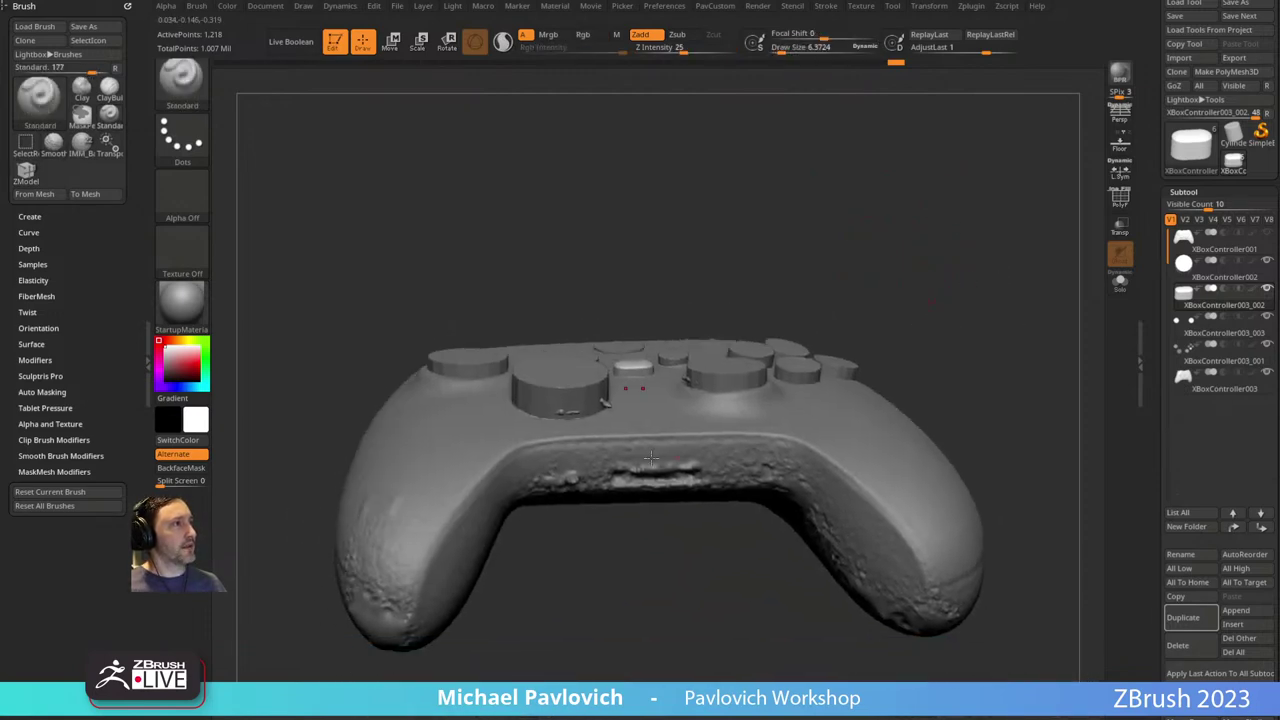
Insert a CubeMid primitive from the IMM base primitives on the scanned body's front edge and split it into its own subtool.
alt+click(719, 445)
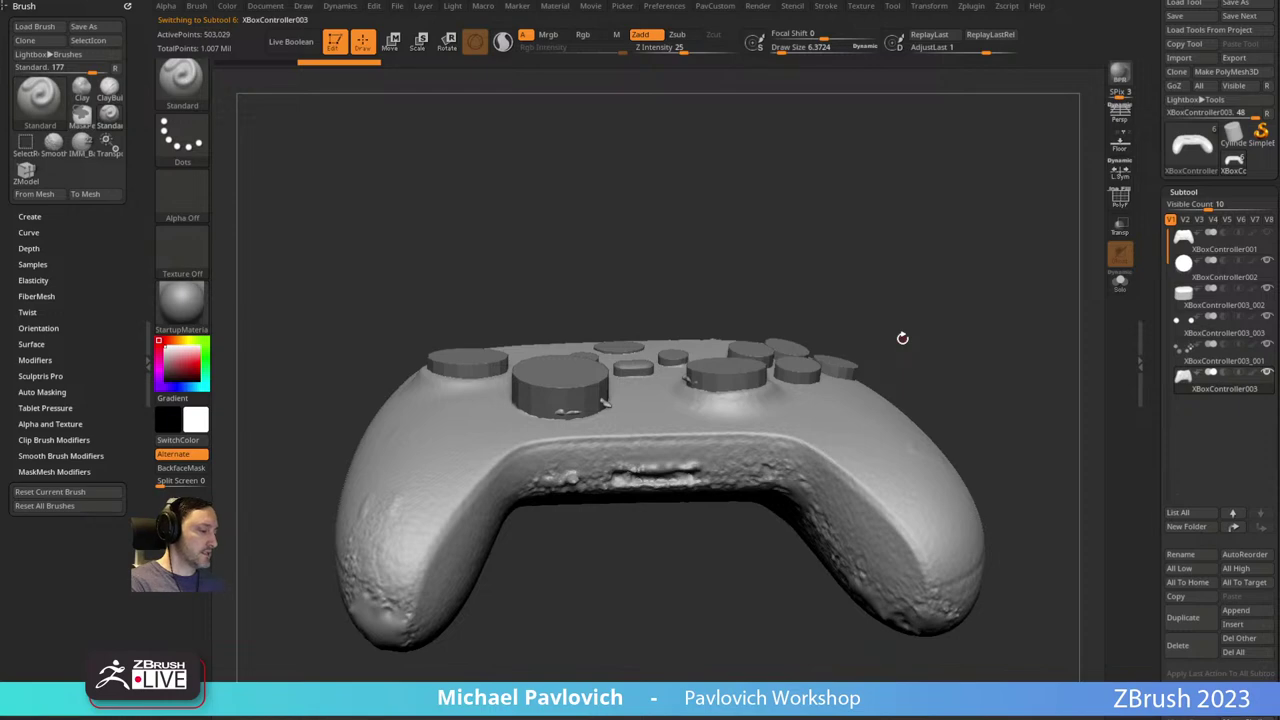
right_drag(702, 432, 698, 408)
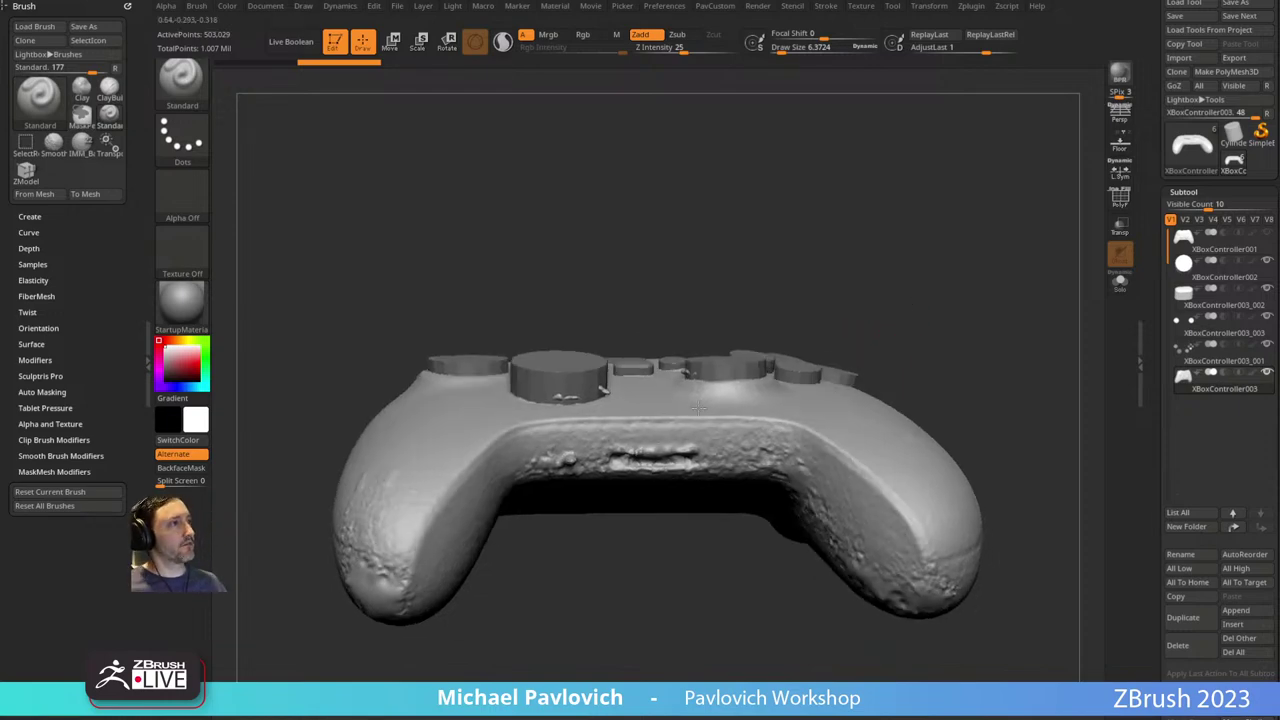
drag(920, 299, 924, 274)
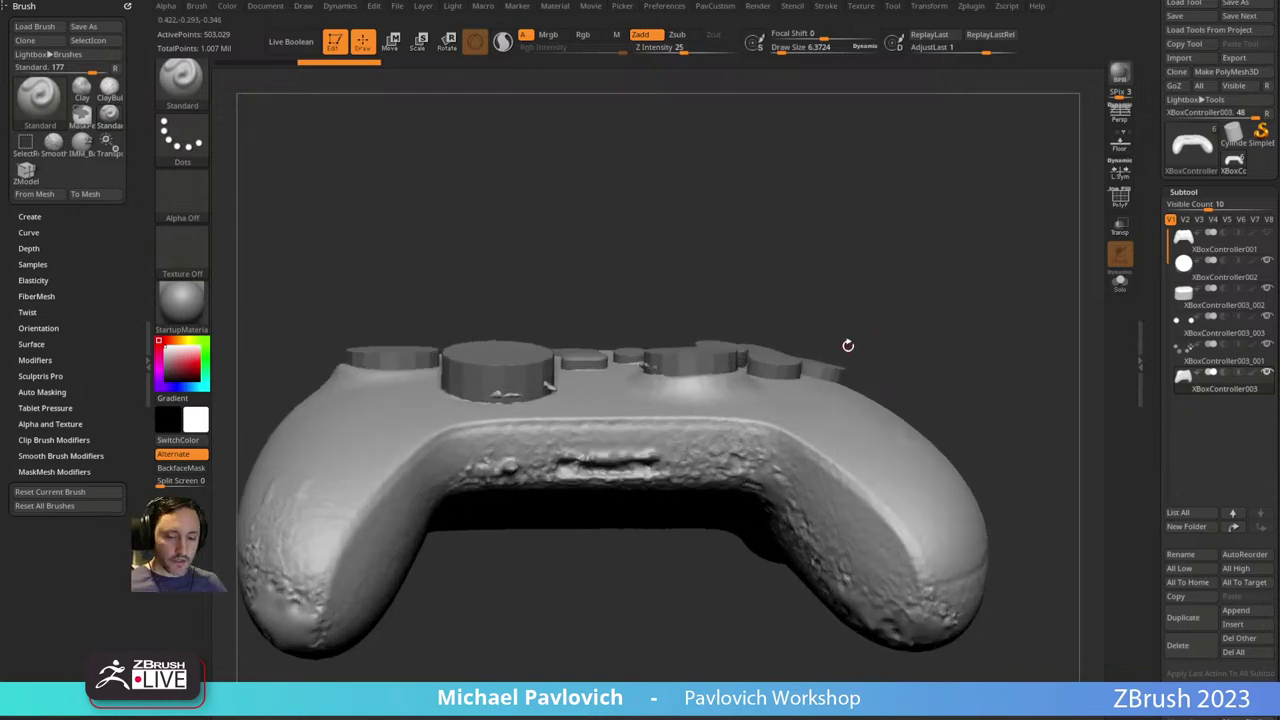
key(b)
key(i)
key(p)
key(m)
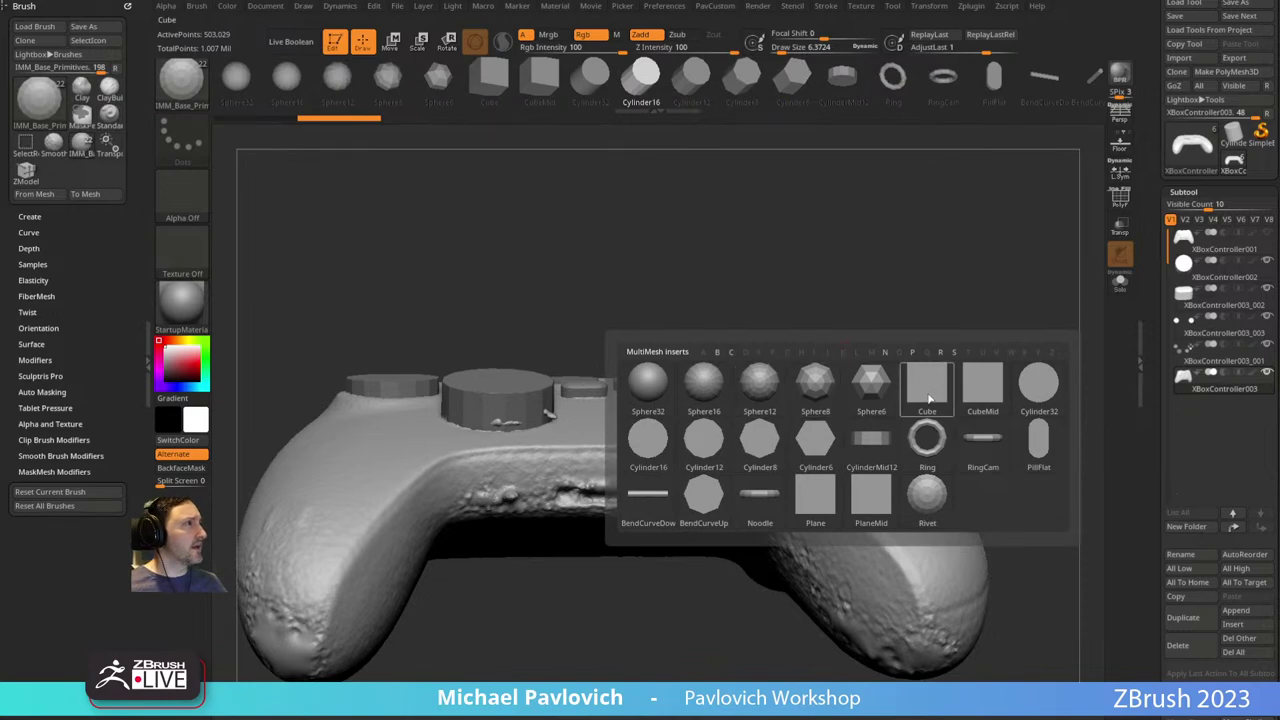
click(982, 390)
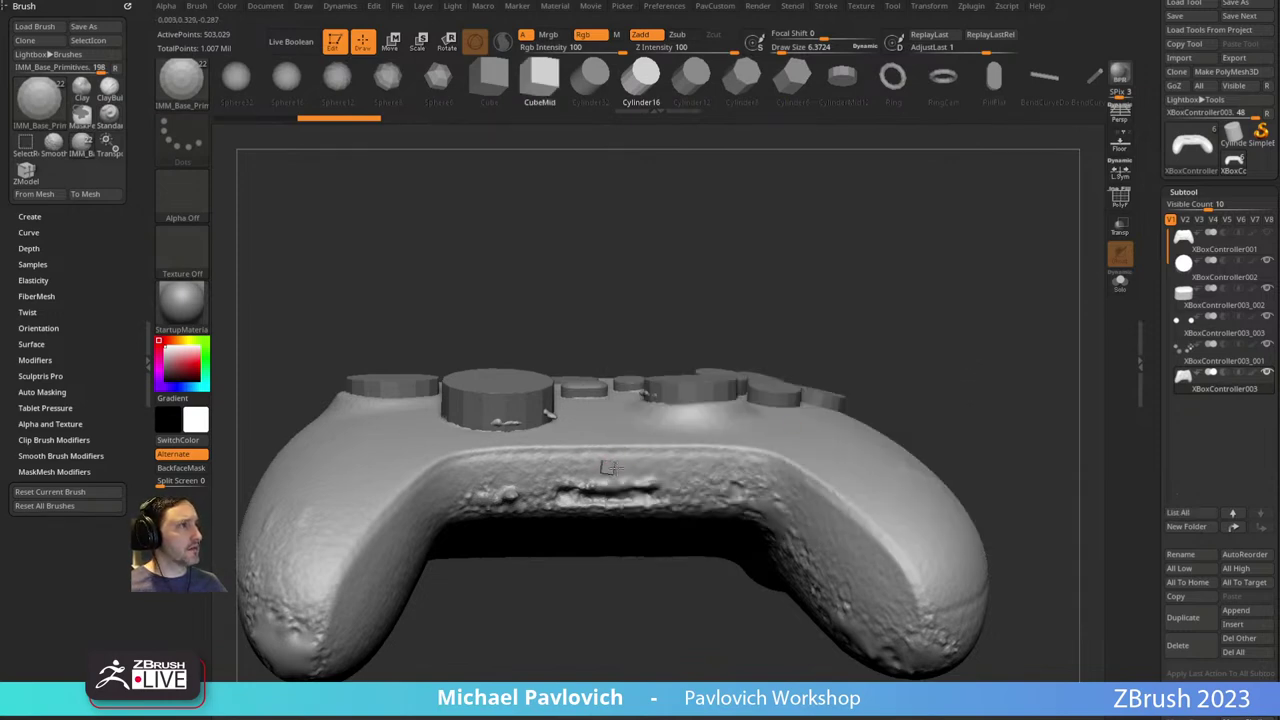
mouse_move(954, 334)
mouse_down()
mouse_move(957, 309)
mouse_move(943, 320)
mouse_up()
click(1120, 198)
key(space)
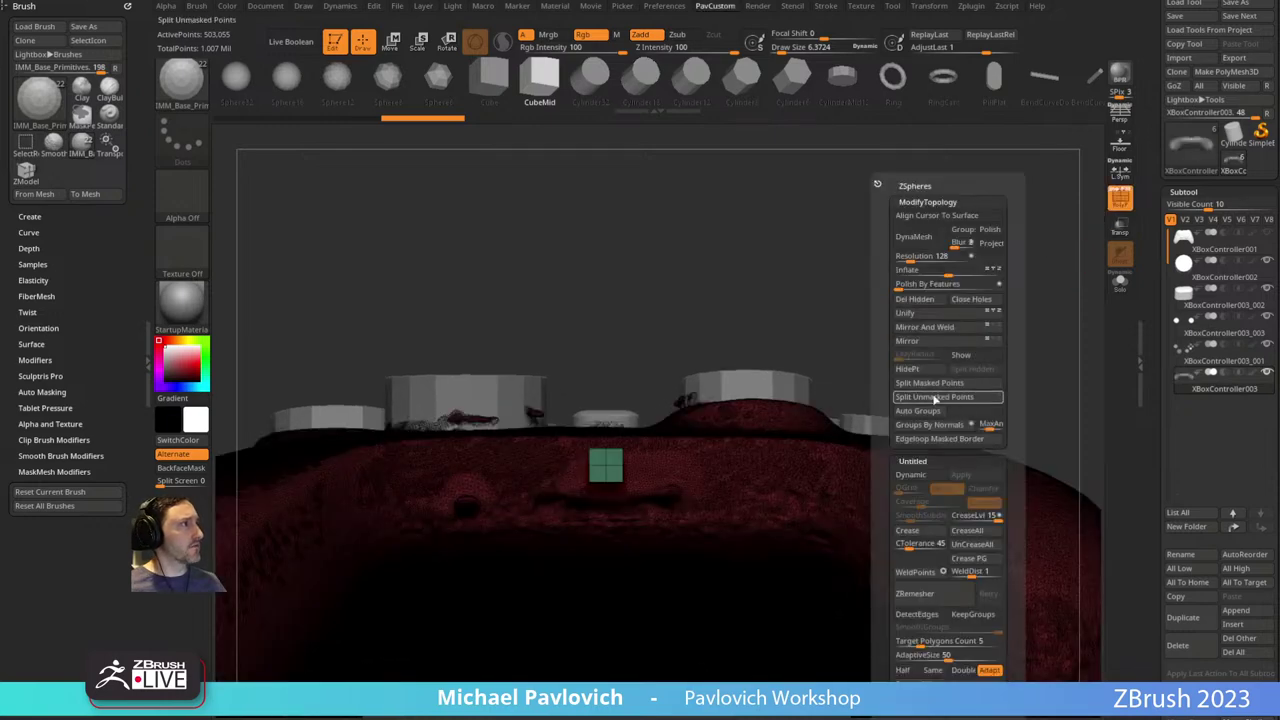
click(933, 385)
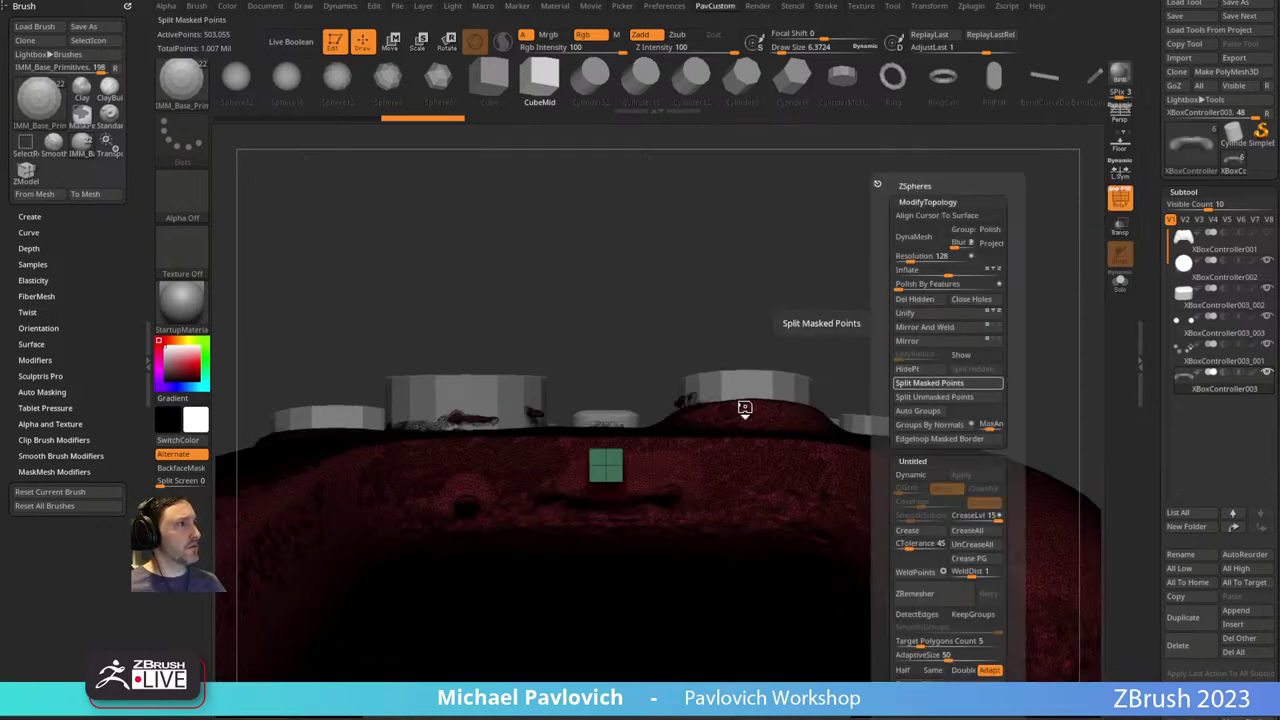
Move the cube onto the slot in the middle of the front edge and stretch it sideways into a wide bar.
key(w)
drag(623, 540, 623, 595)
alt+right_drag(641, 478, 652, 386)
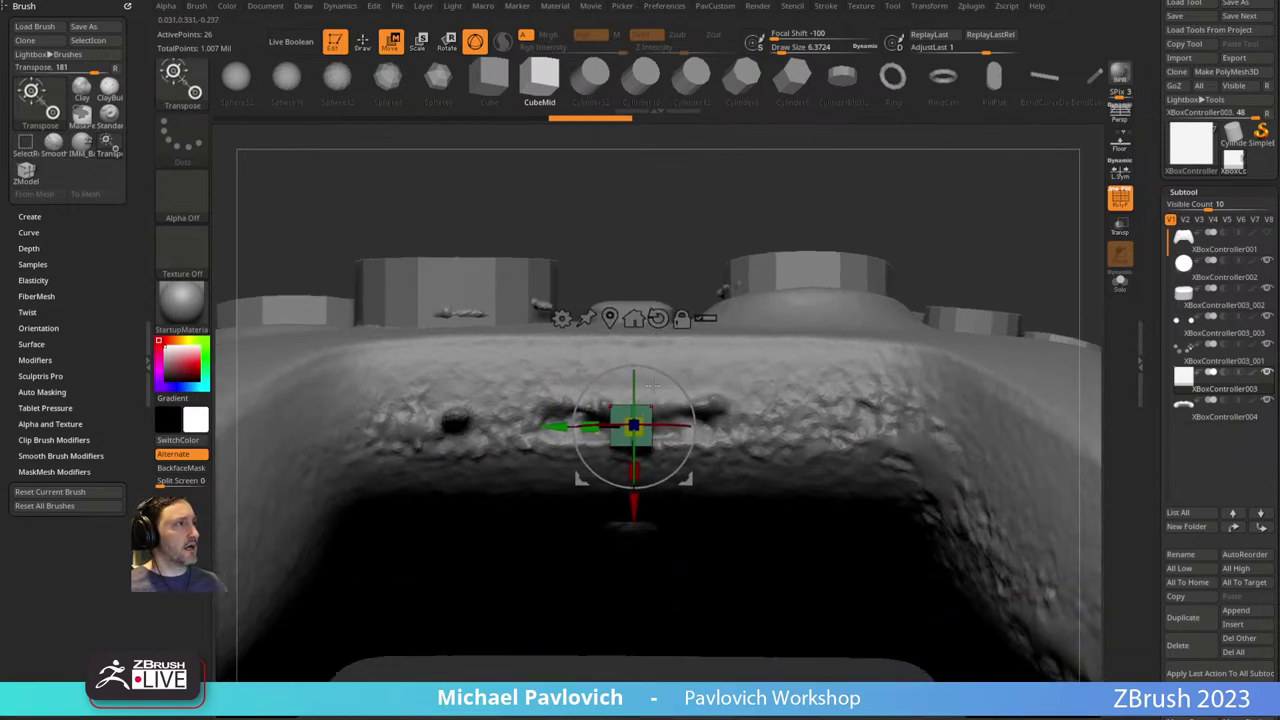
drag(612, 428, 523, 428)
key(q)
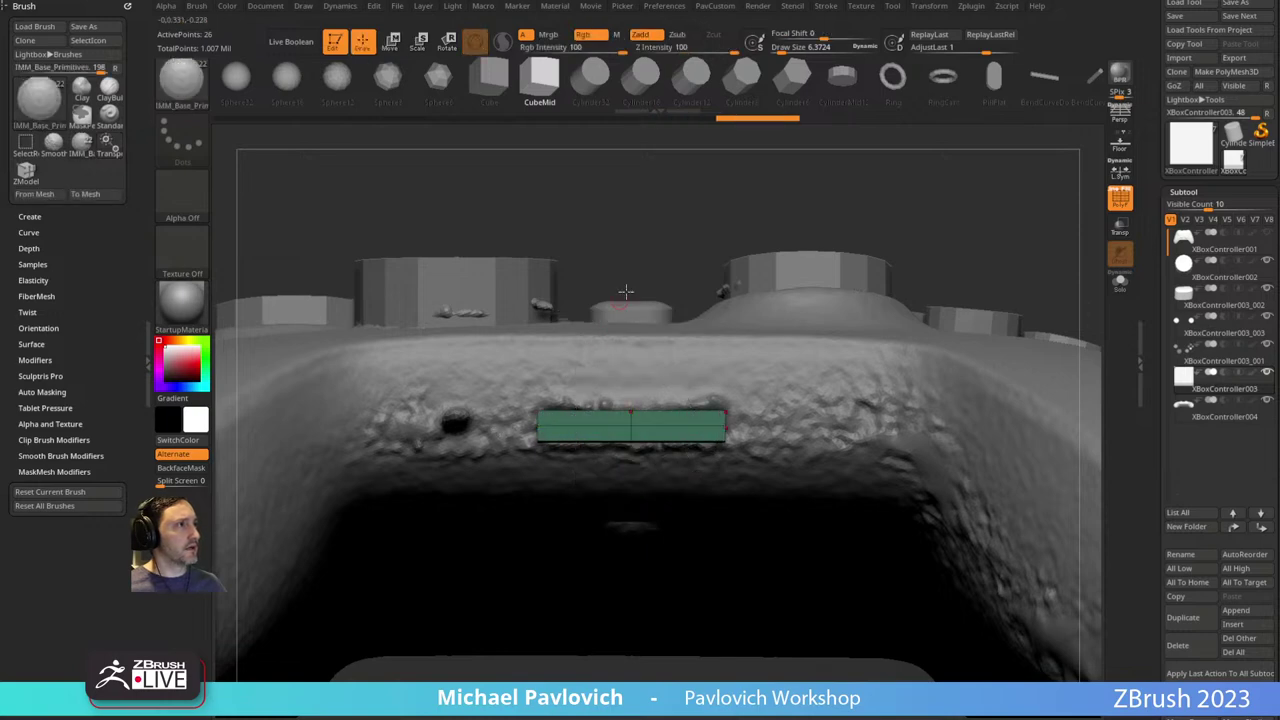
Narrow the bar and adjust its position to fit the front slot, checking it from above.
mouse_move(560, 560)
mouse_down()
mouse_move(670, 495)
mouse_move(671, 457)
mouse_up()
key(w)
shift+right_drag(671, 457, 653, 426)
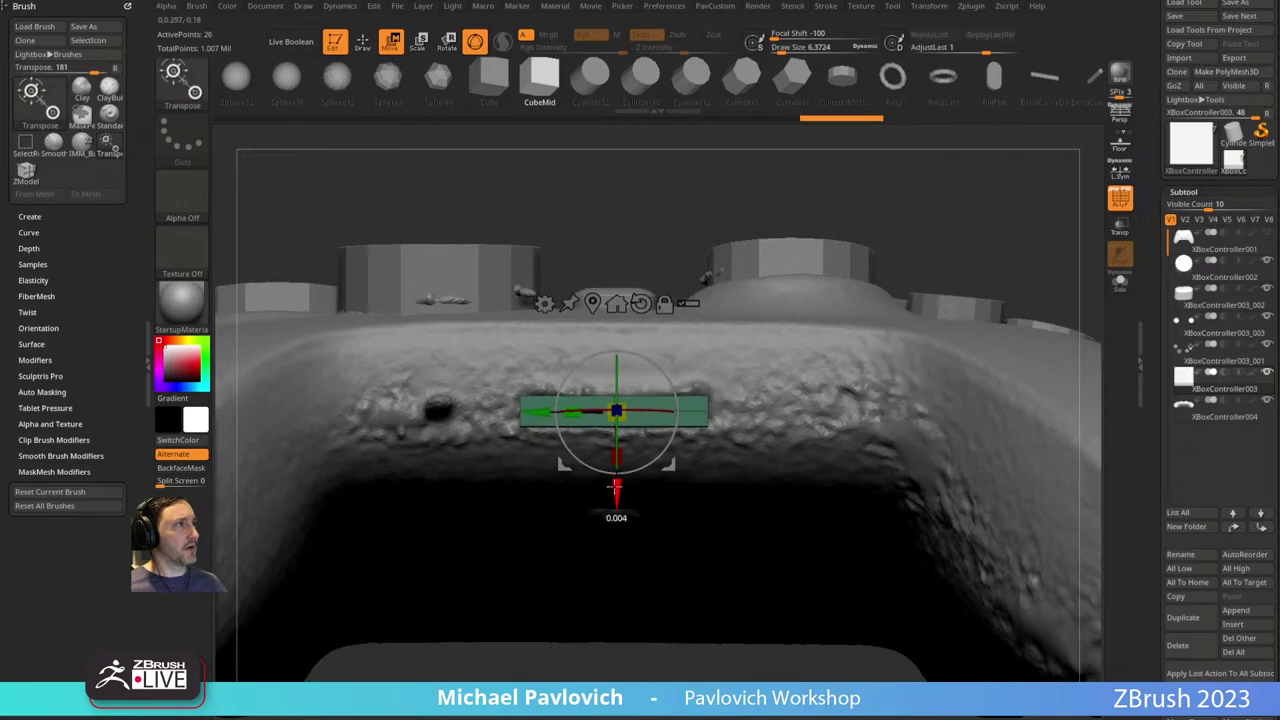
mouse_move(616, 474)
mouse_down()
mouse_move(638, 443)
mouse_move(609, 505)
mouse_move(616, 480)
mouse_up()
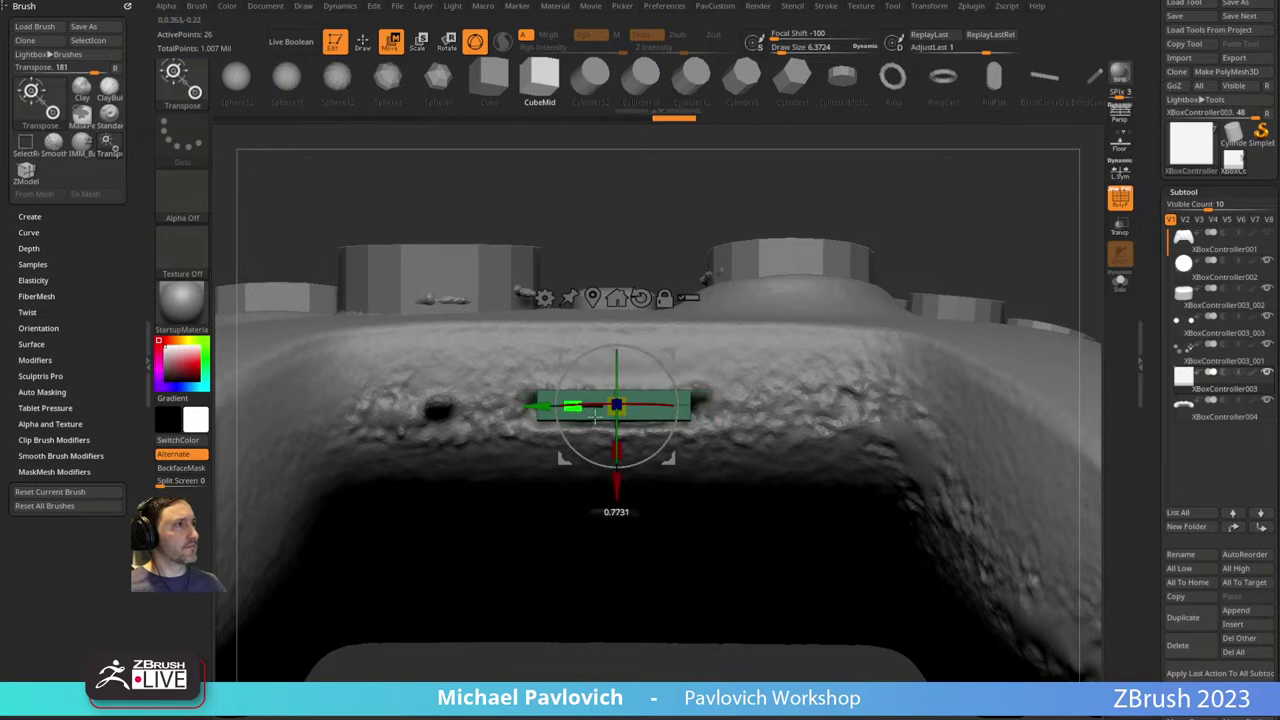
drag(612, 486, 621, 490)
key(q)
mouse_move(651, 240)
alt+mouse_down()
mouse_move(703, 217)
mouse_move(708, 322)
alt+mouse_up()
mouse_move(643, 596)
alt+mouse_down()
mouse_move(623, 580)
mouse_move(690, 300)
mouse_move(903, 289)
mouse_move(885, 320)
mouse_move(887, 359)
alt+mouse_up()
drag(759, 316, 503, 530)
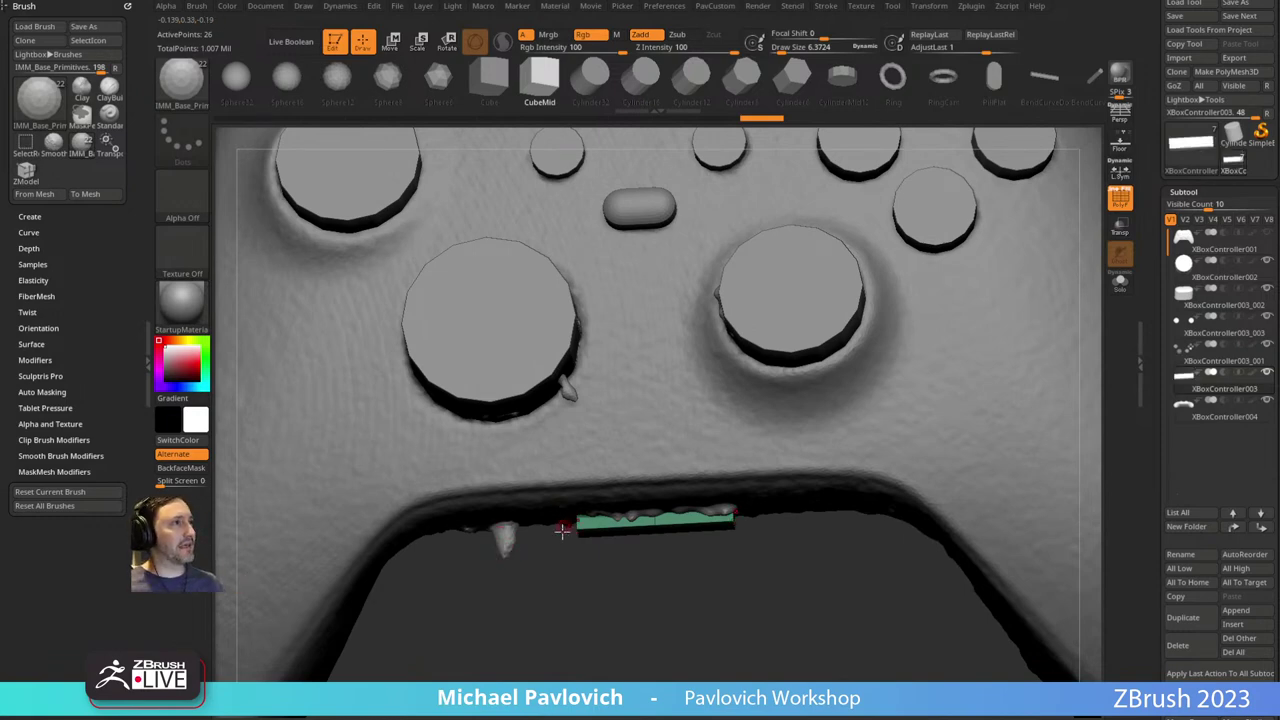
Duplicate the coloured buttons subtool and delete everything in the copy except the large D-pad disc.
shift+drag(564, 556, 571, 606)
key(f)
alt+click(592, 411)
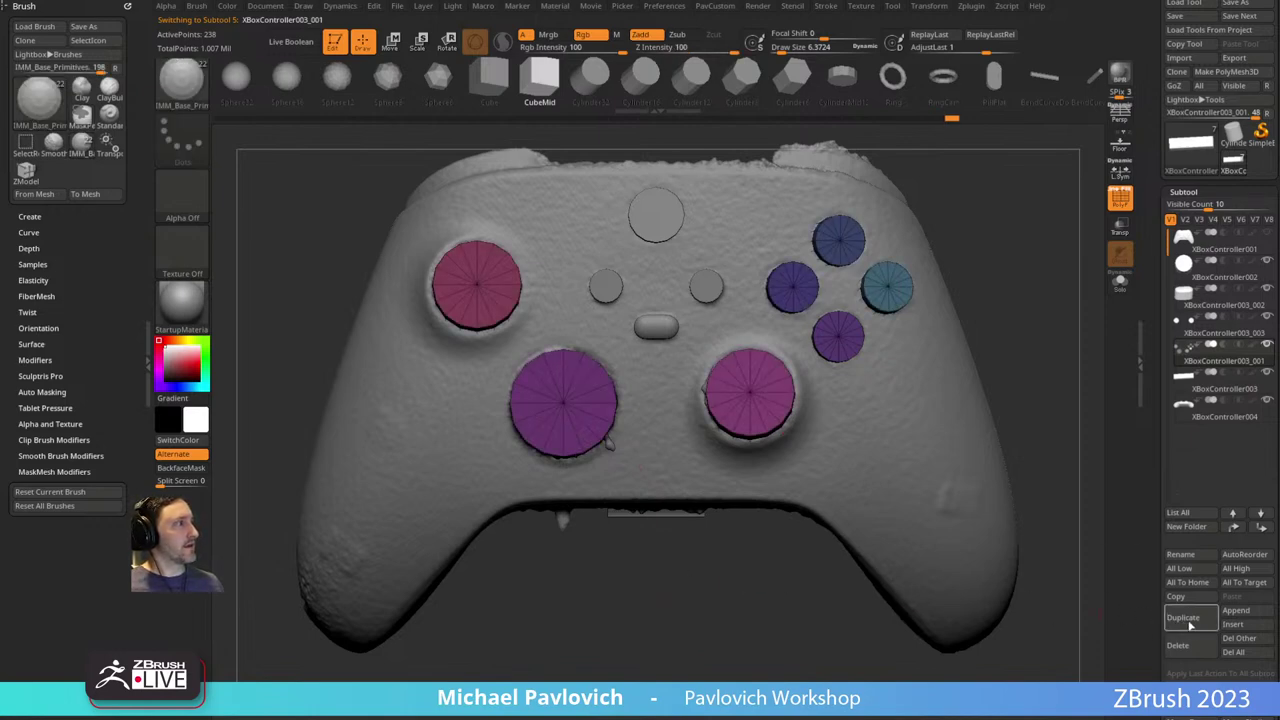
click(1190, 620)
ctrl+shift+drag(638, 570, 514, 404)
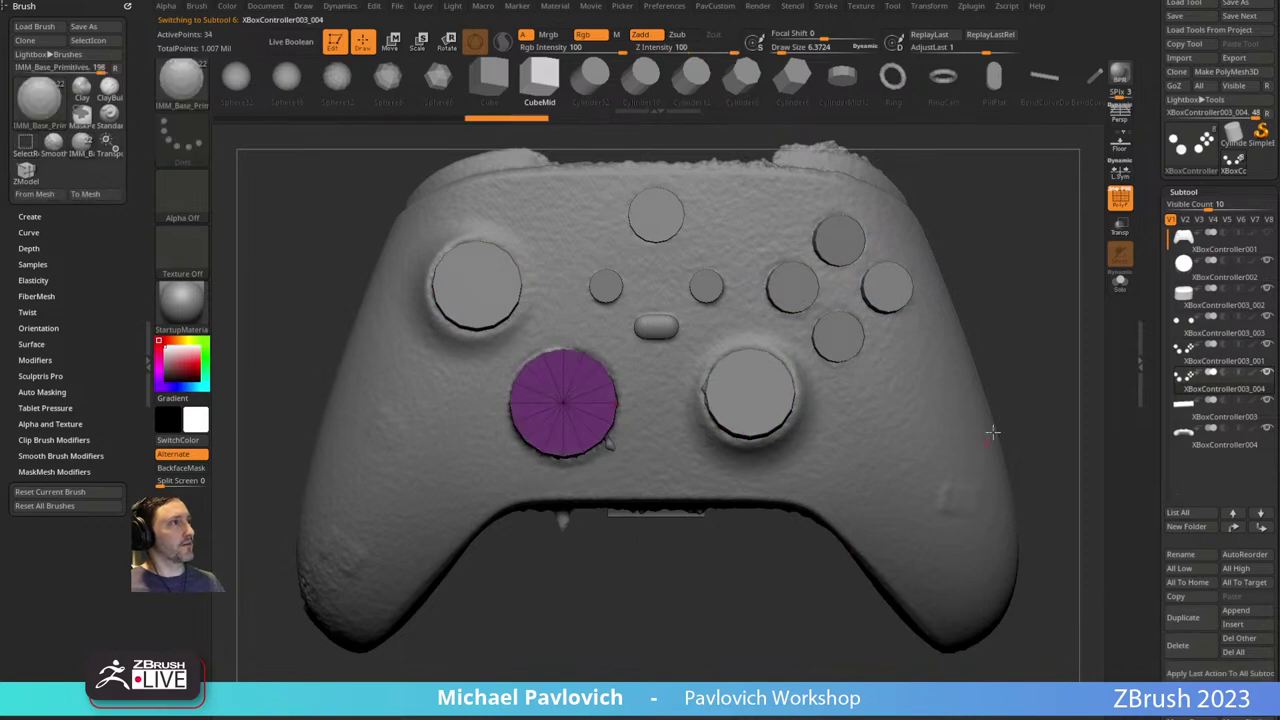
key(1)
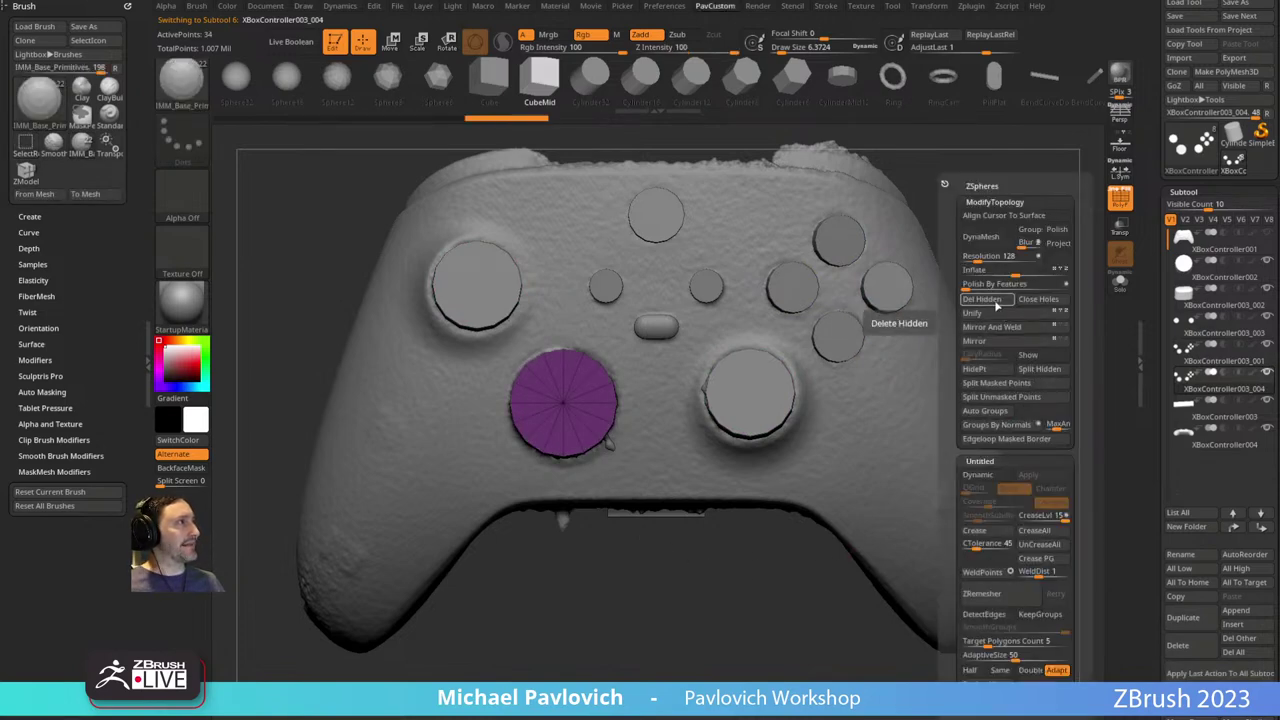
click(996, 301)
Rotate the copied disc to face out of the controller's front edge and move it towards the round hole beside the bar.
key(w)
drag(673, 567, 686, 415)
click(816, 228)
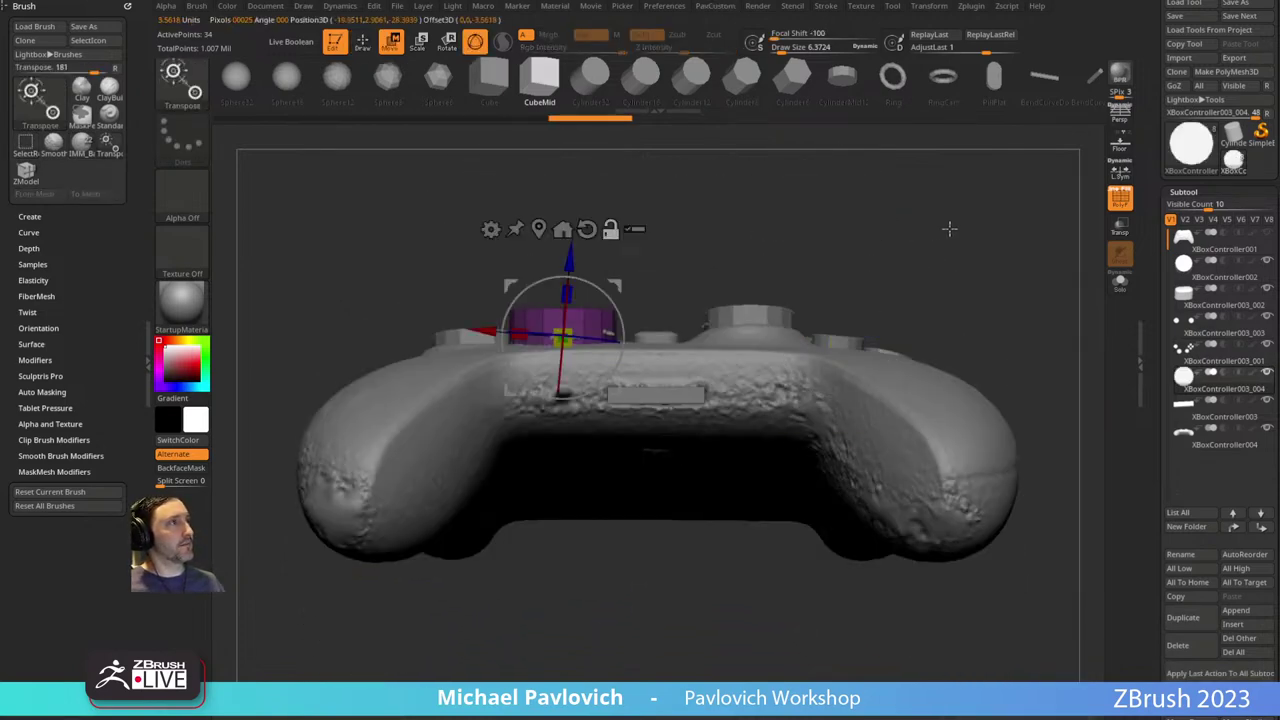
shift+drag(949, 227, 838, 277)
alt+click(588, 231)
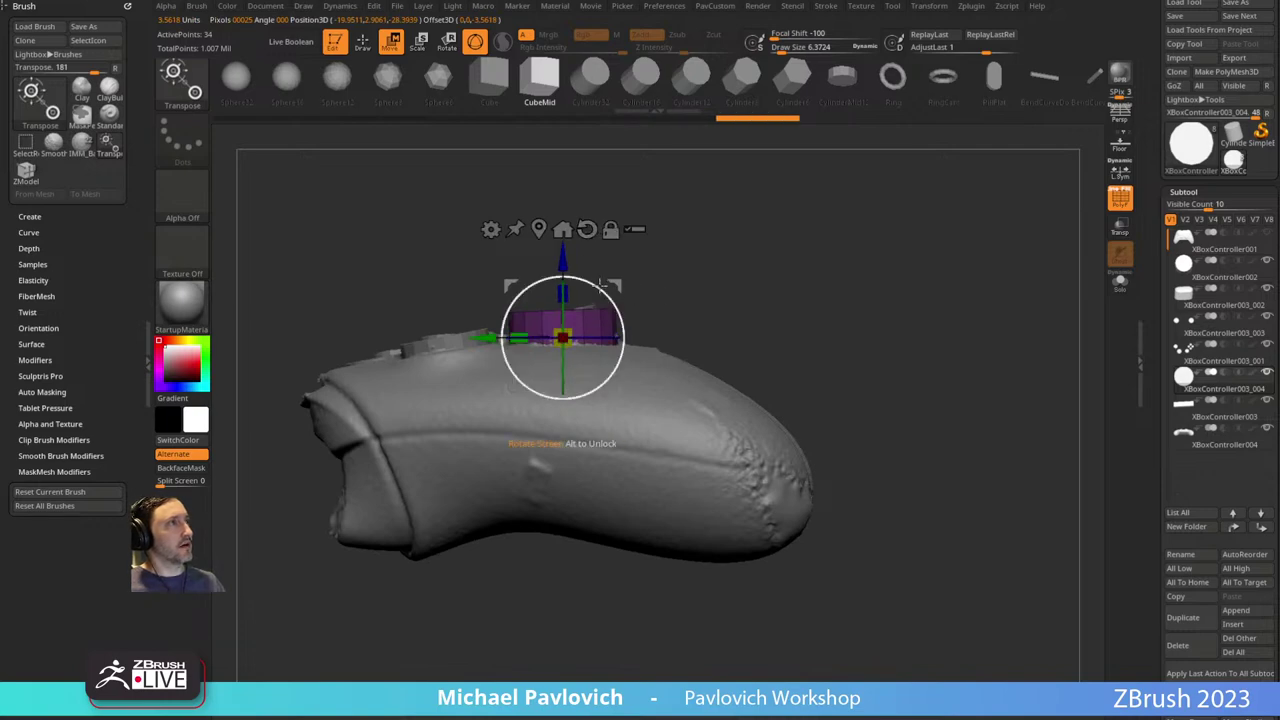
drag(599, 287, 617, 362)
drag(641, 291, 740, 348)
shift+drag(838, 319, 745, 345)
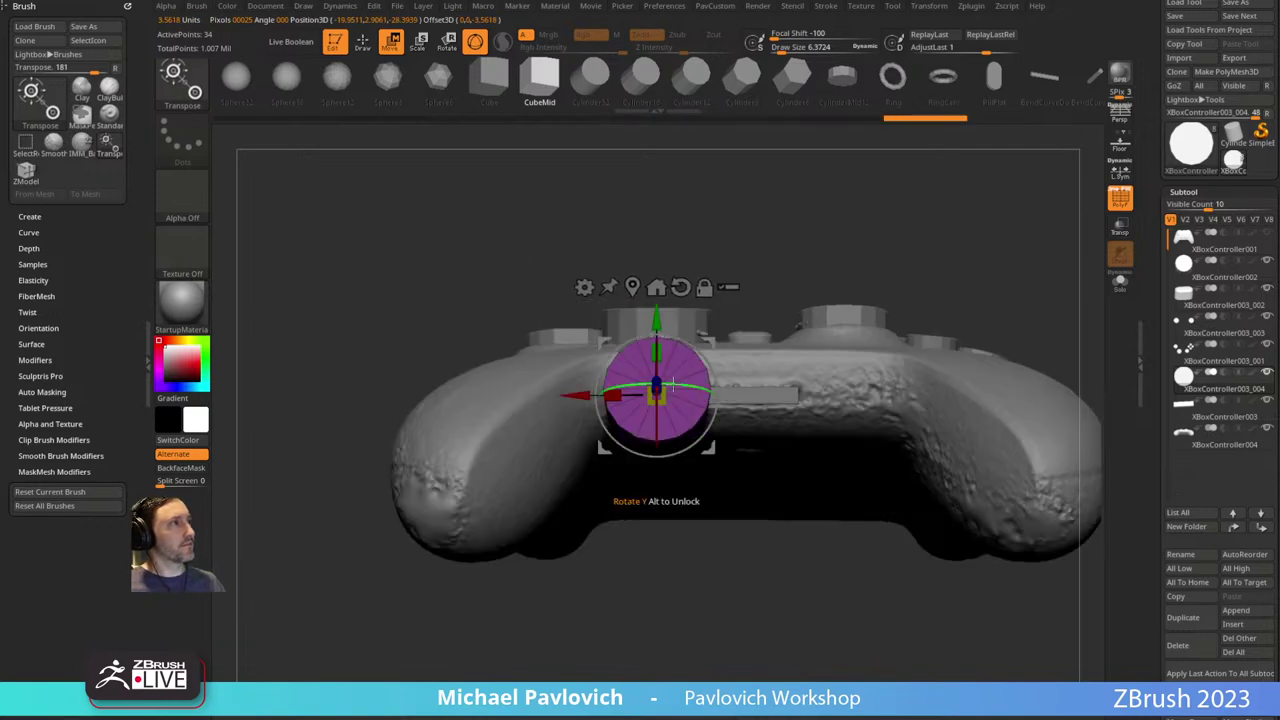
drag(657, 396, 628, 400)
alt+drag(657, 565, 611, 625)
drag(610, 345, 606, 370)
Shrink the disc to fit the round hole in the front edge, align it, and lengthen it outward about 2.8 times.
key(q)
drag(596, 635, 610, 552)
key(w)
mouse_move(576, 389)
alt+mouse_down()
mouse_move(573, 484)
mouse_move(567, 391)
alt+mouse_up()
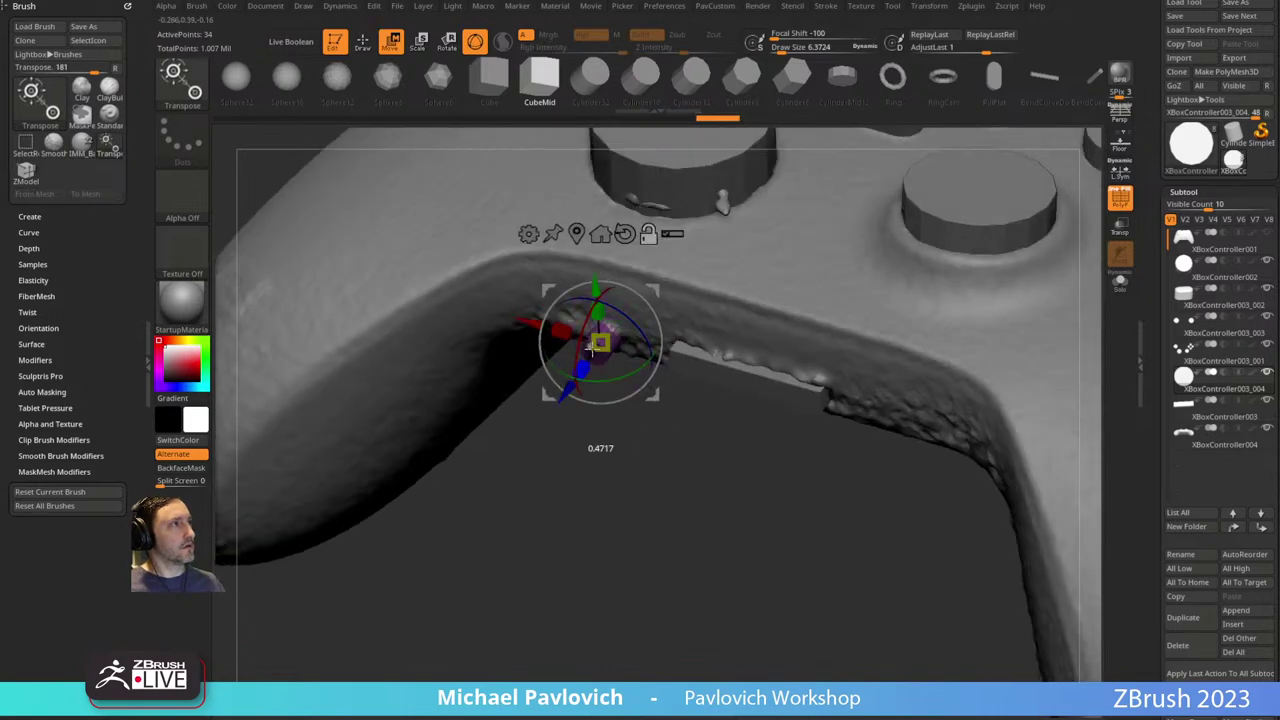
drag(595, 460, 568, 357)
drag(563, 263, 582, 287)
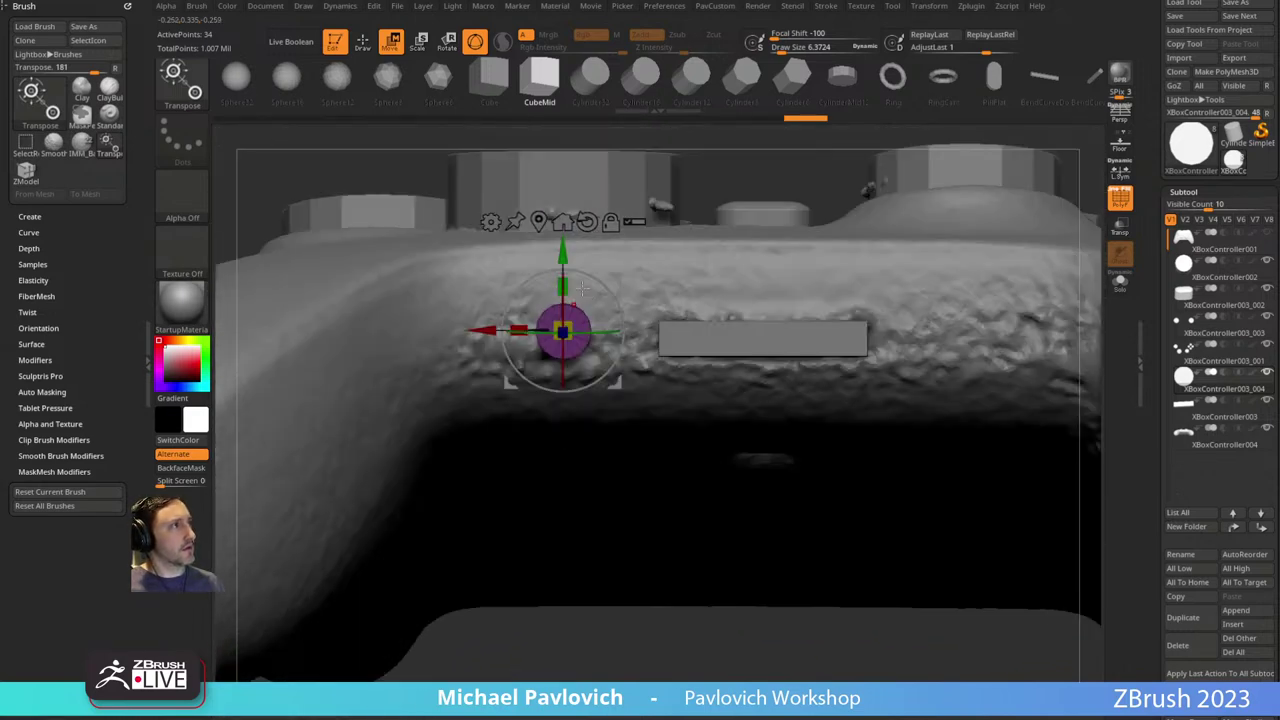
mouse_move(552, 622)
mouse_down()
mouse_move(540, 646)
mouse_move(545, 620)
mouse_up()
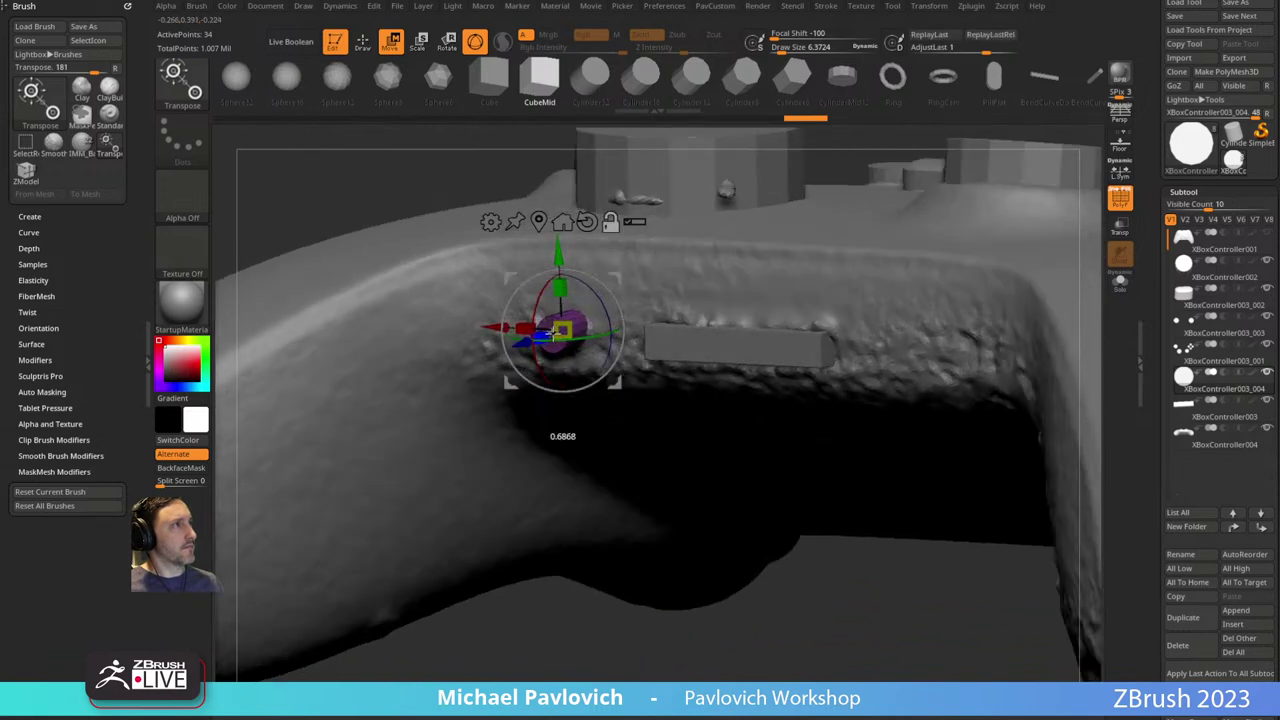
drag(503, 651, 560, 331)
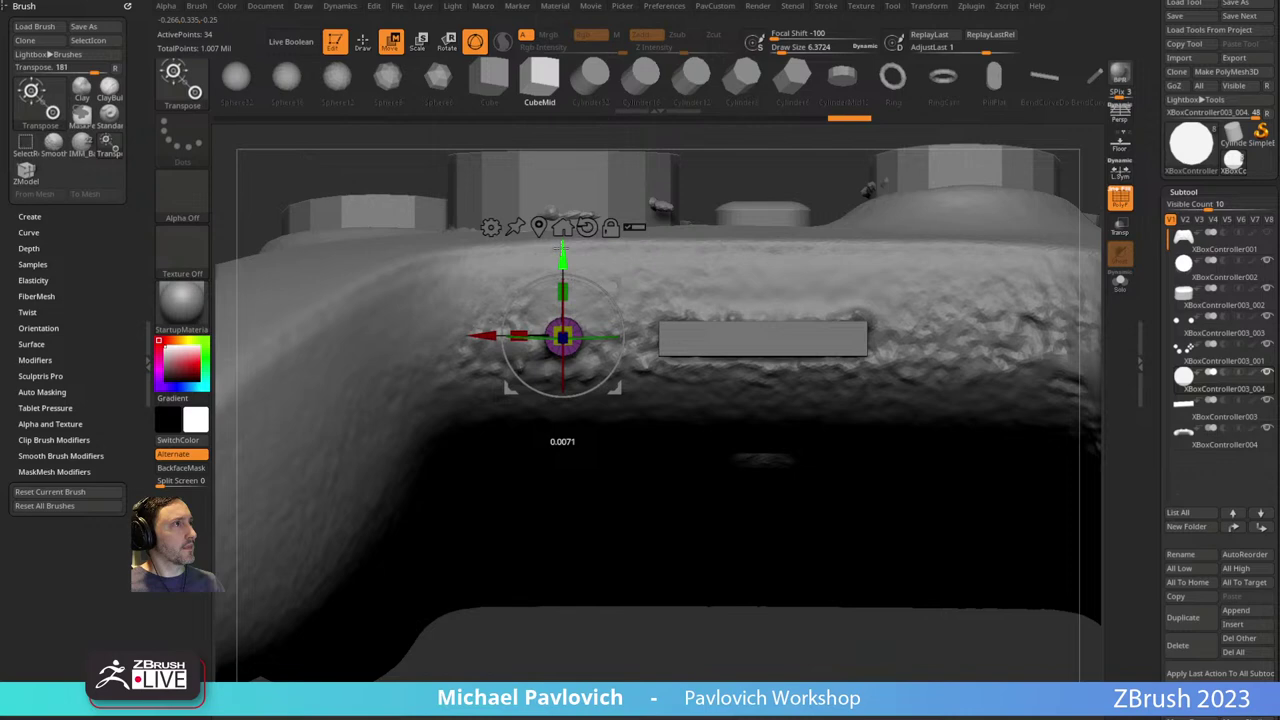
right_drag(543, 471, 640, 560)
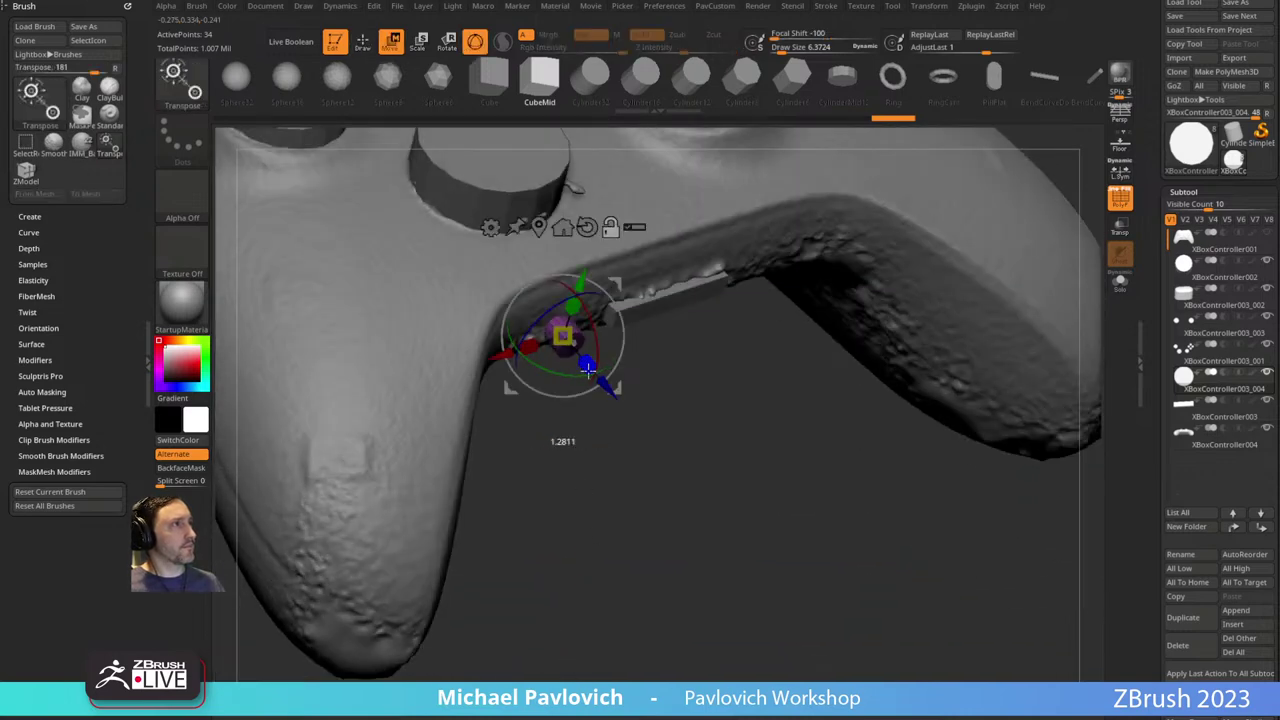
mouse_move(610, 392)
mouse_down()
mouse_move(601, 382)
mouse_move(601, 398)
mouse_up()
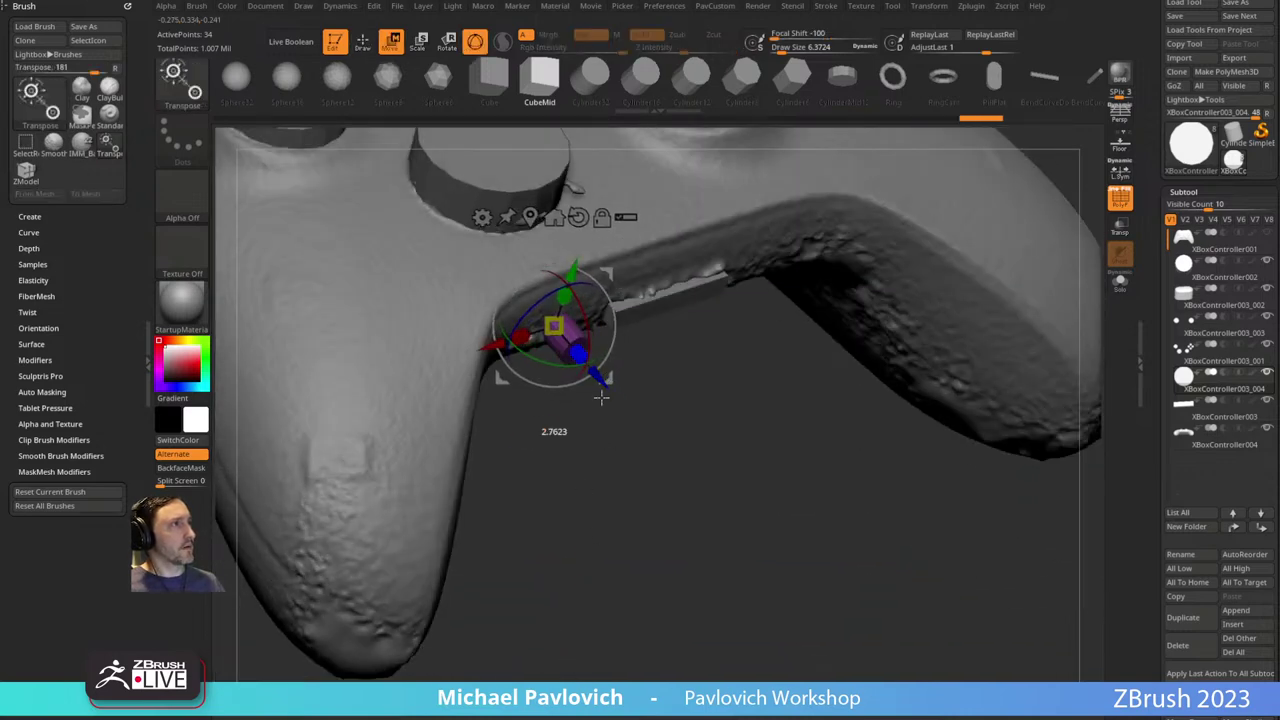
Insert a small Cylinder16 primitive on the XBoxController004 scan surface, just above the oval USB port in the rear edge.
key(q)
mouse_move(686, 486)
mouse_down()
mouse_move(663, 591)
mouse_move(684, 508)
mouse_move(728, 555)
mouse_up()
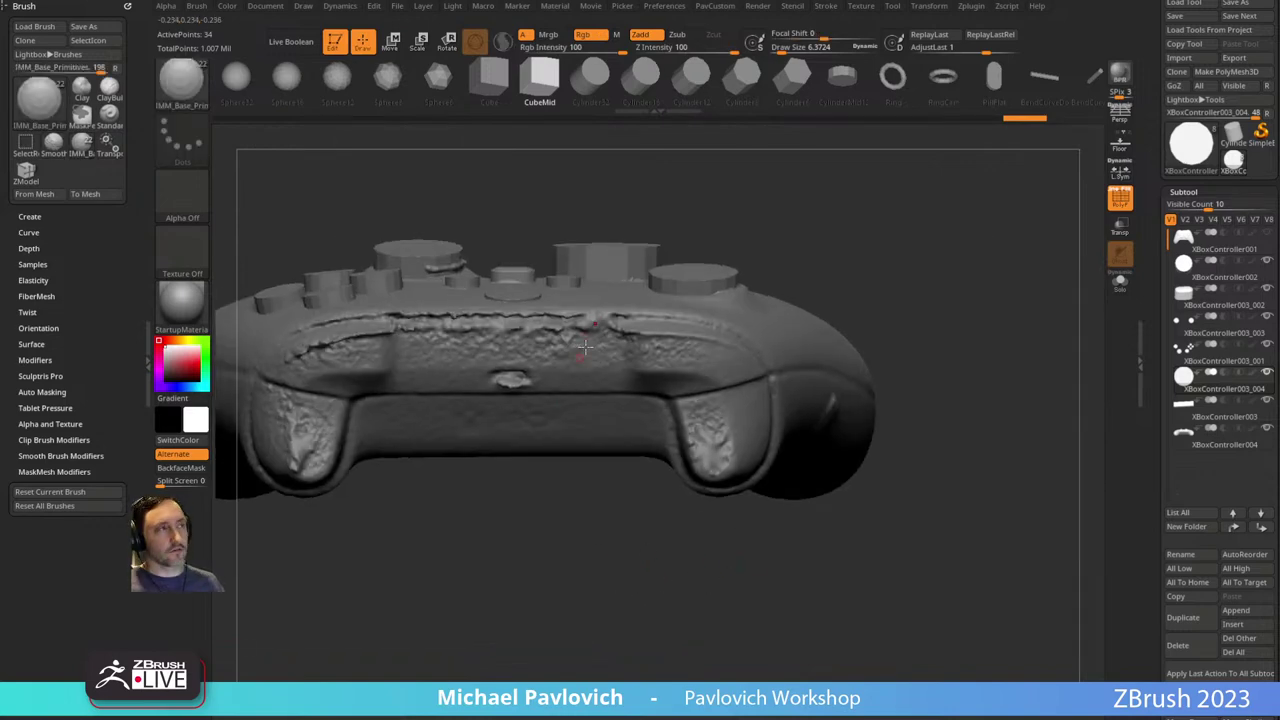
alt+click(585, 345)
drag(572, 512, 630, 330)
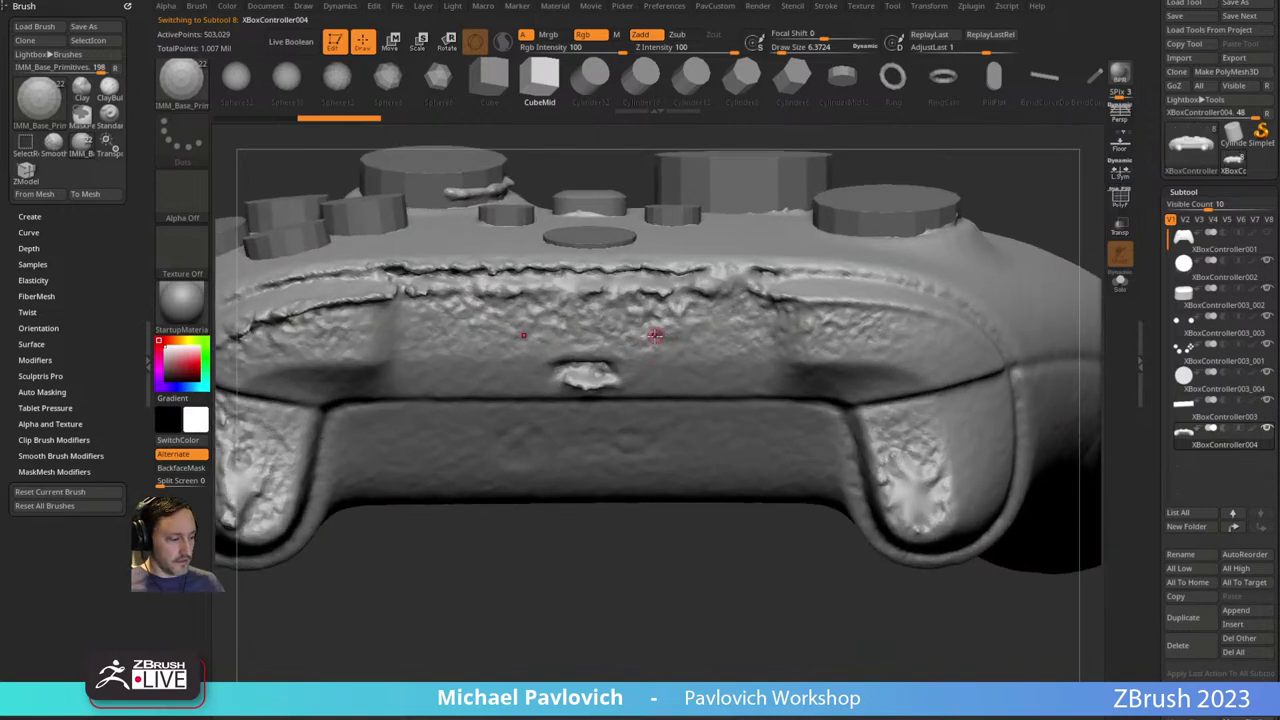
key(m)
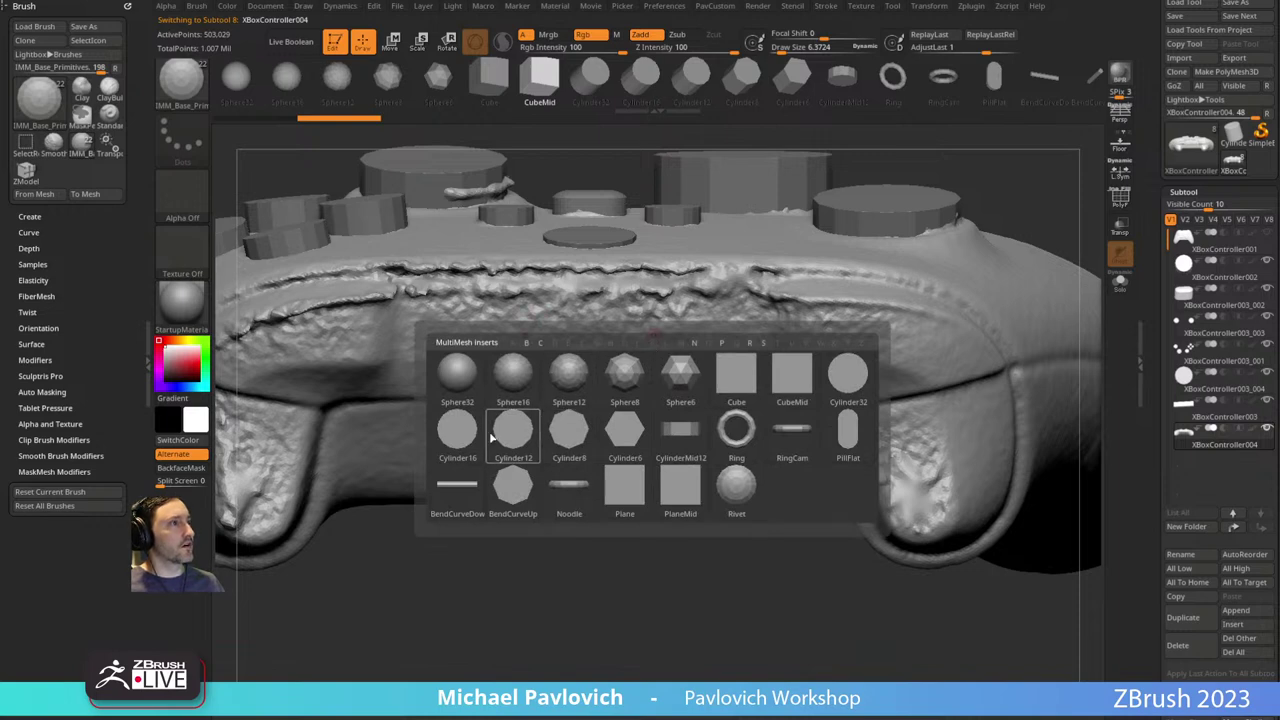
click(466, 431)
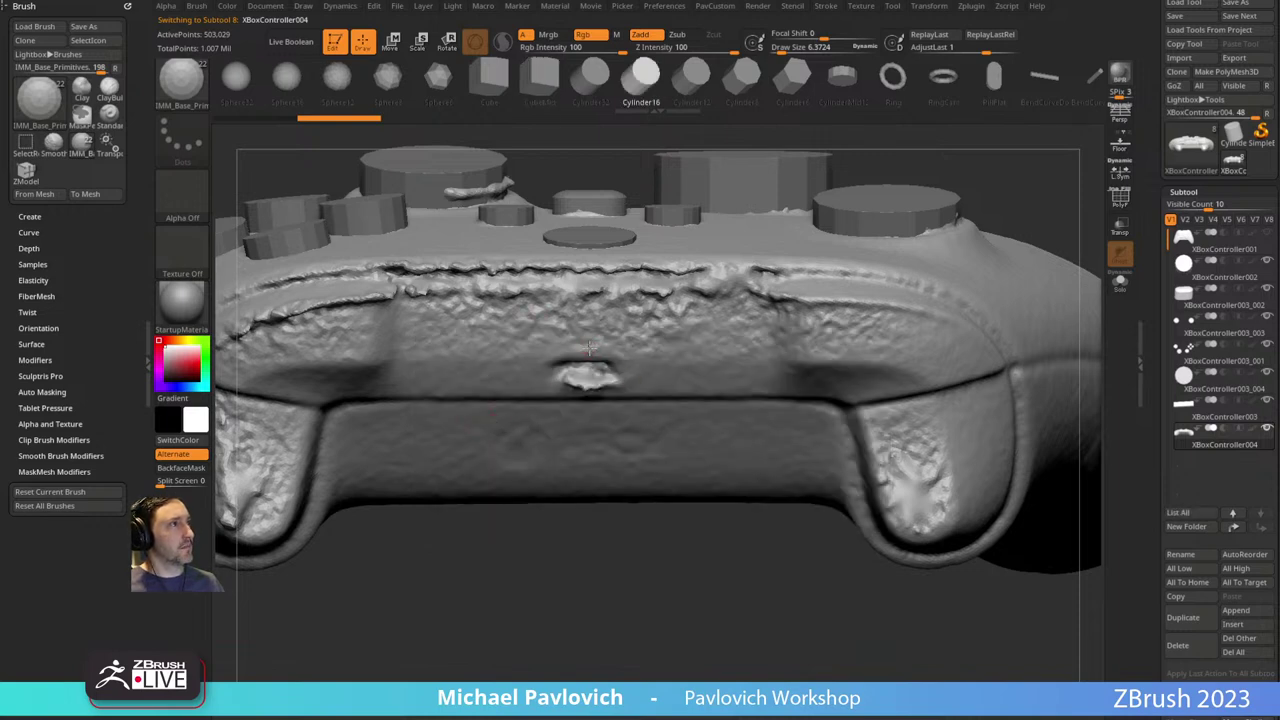
drag(589, 347, 584, 360)
Split the inserted cylinder into its own subtool, then isolate it with its wireframe shown.
key(3)
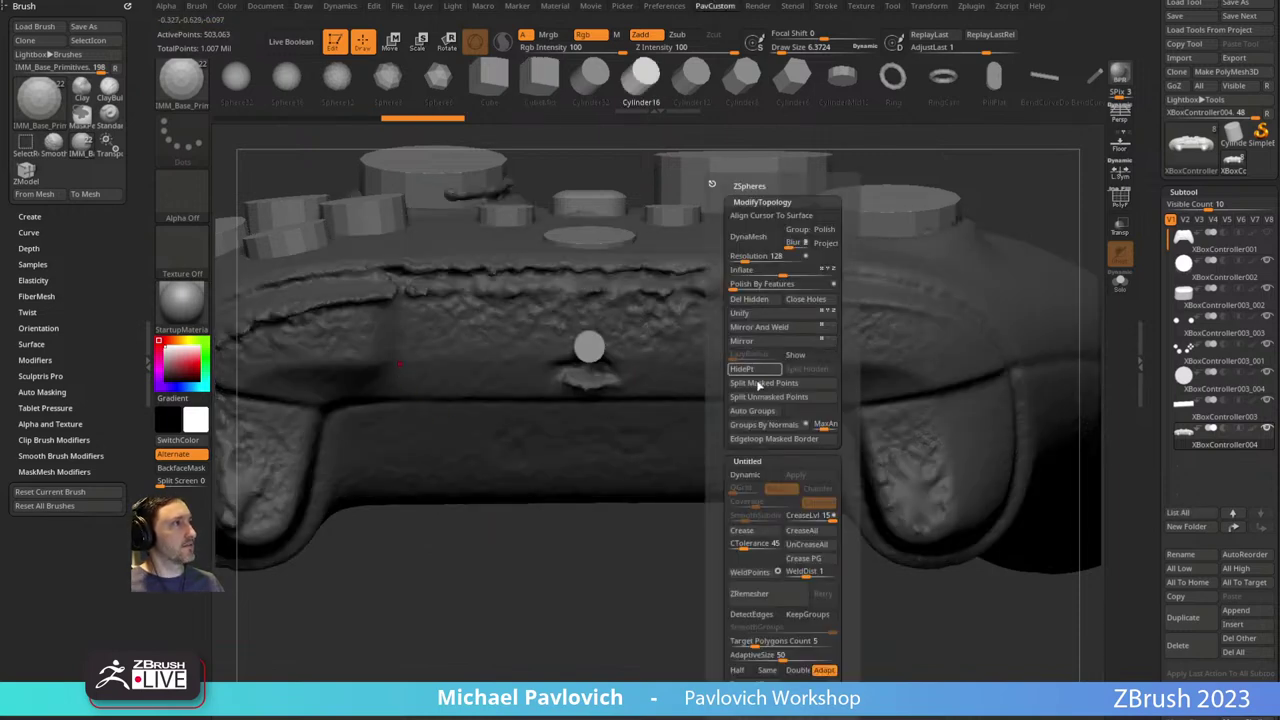
click(758, 385)
click(1120, 198)
click(1120, 282)
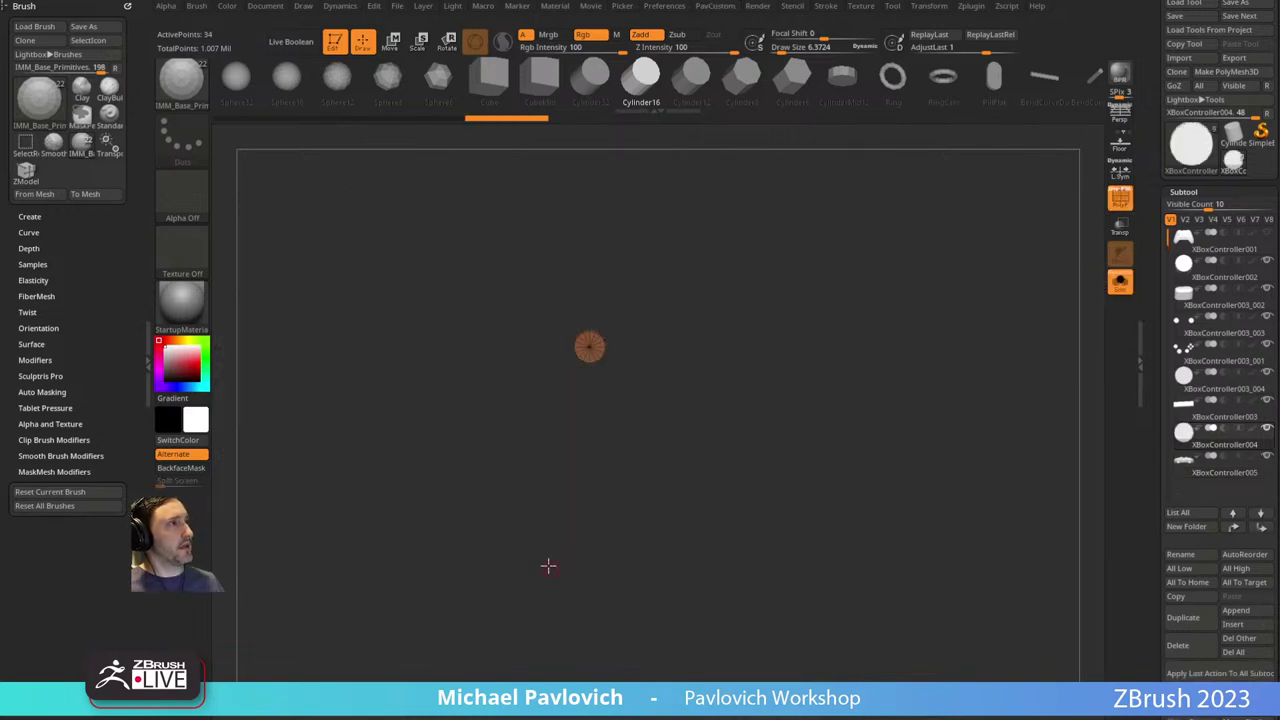
Stretch the cylinder sideways into a capsule by about 1.37 with the Extender deformer, and show the other subtools again.
alt+drag(602, 568, 640, 537)
key(w)
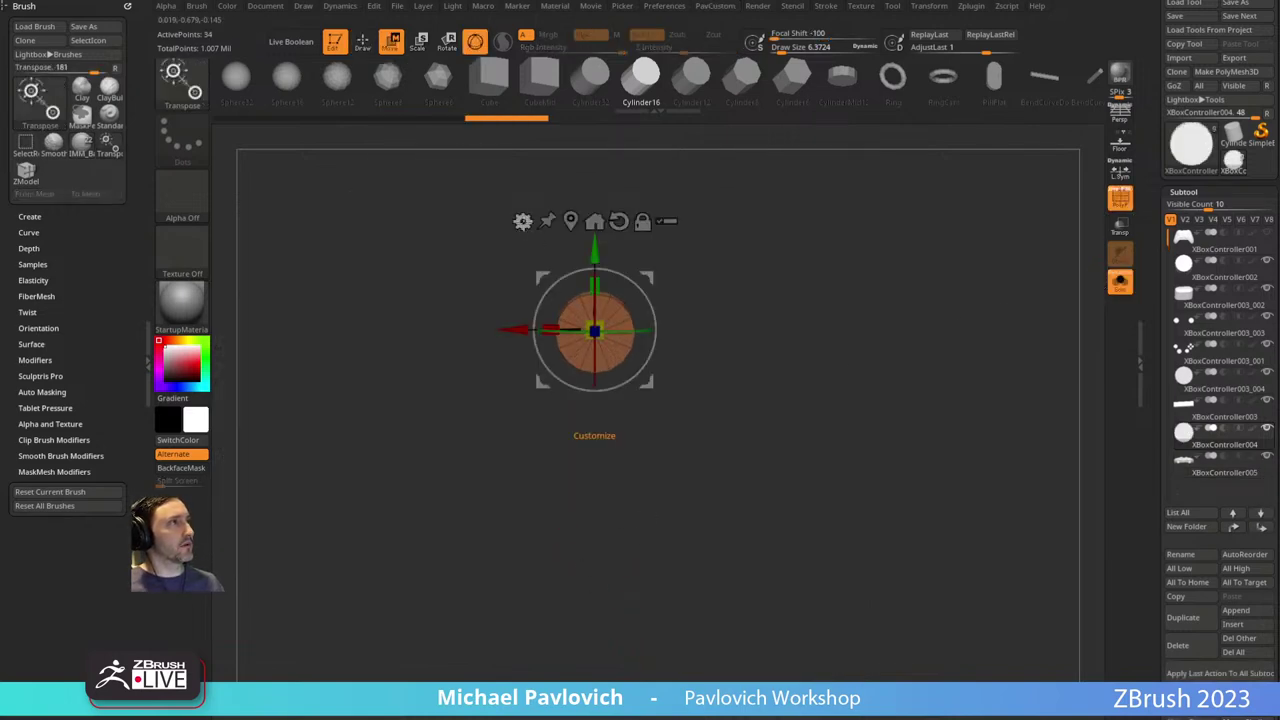
click(522, 221)
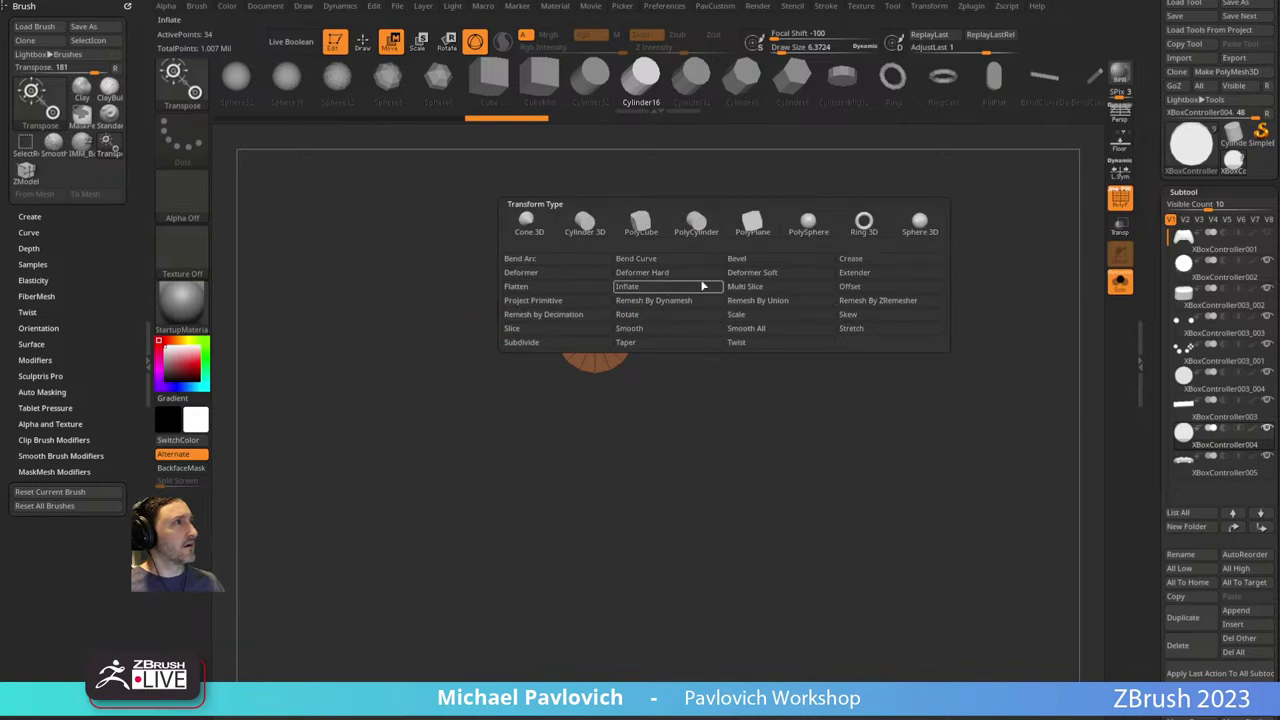
click(853, 276)
drag(548, 331, 494, 331)
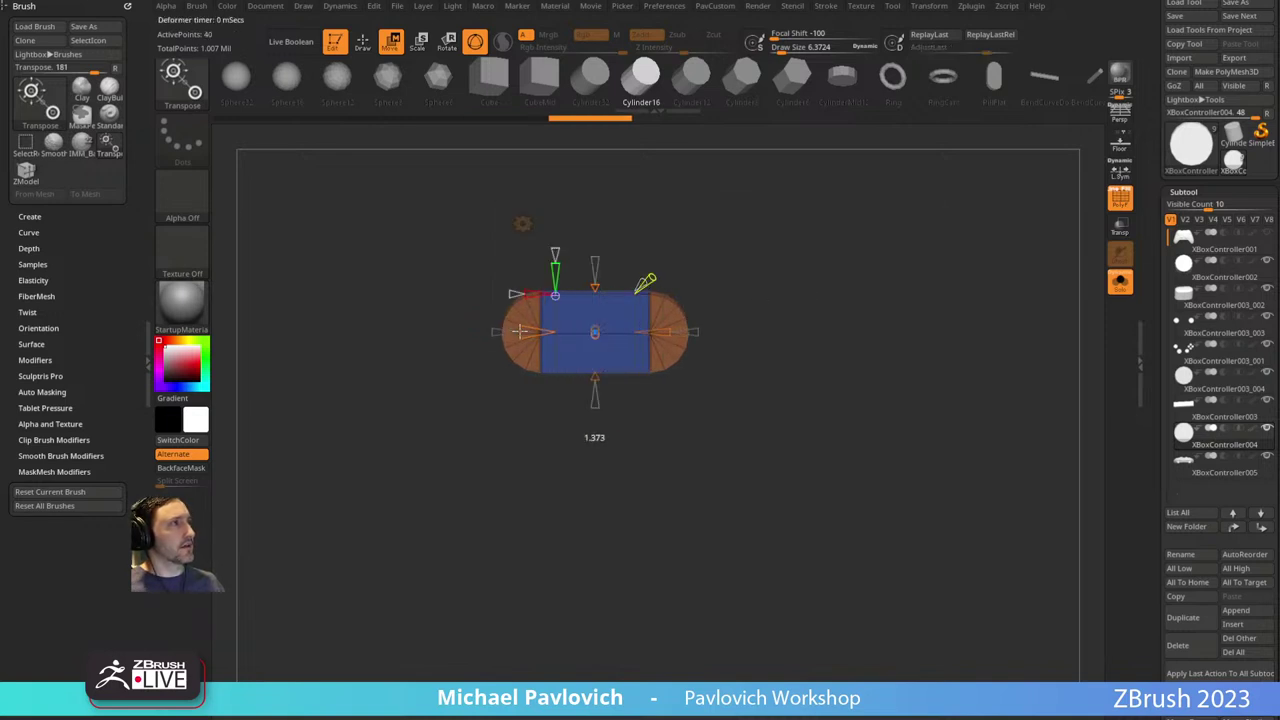
click(1115, 291)
Move the capsule down over the rear USB port, angle it to the surface and enlarge it about 1.07 times.
right_drag(620, 339, 612, 270)
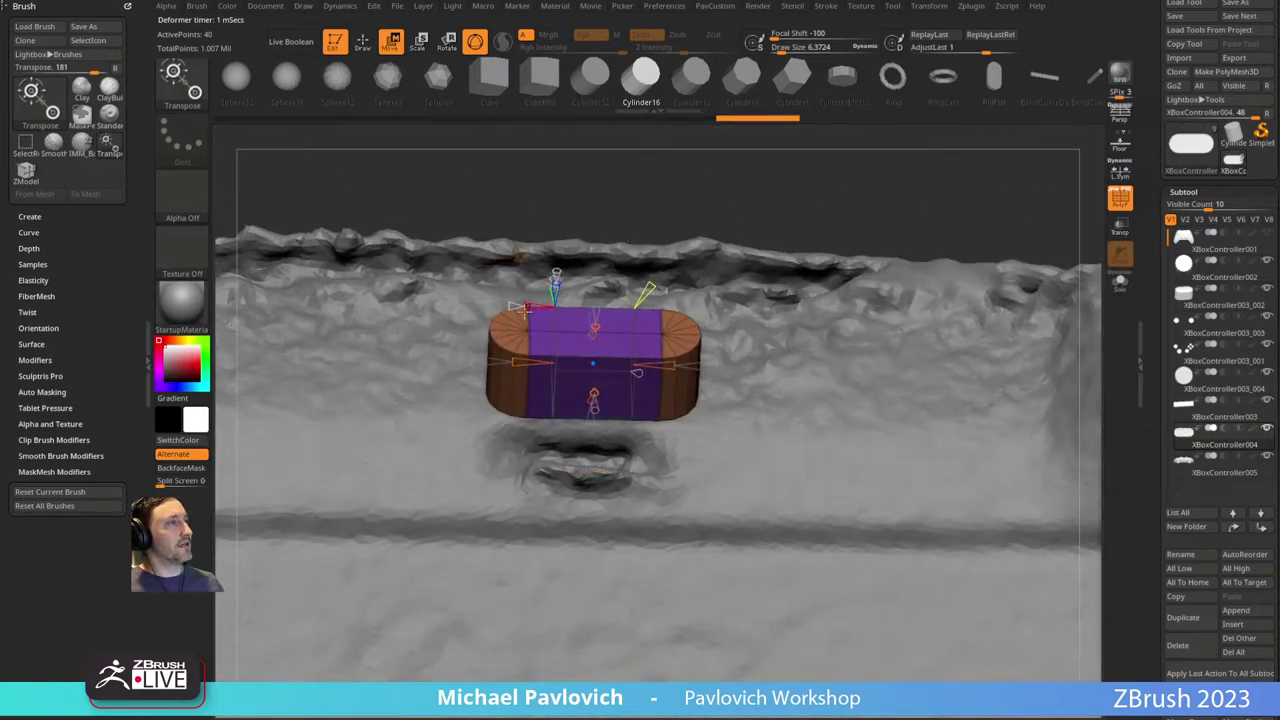
mouse_move(519, 363)
right_down()
mouse_move(455, 346)
mouse_move(564, 357)
right_up()
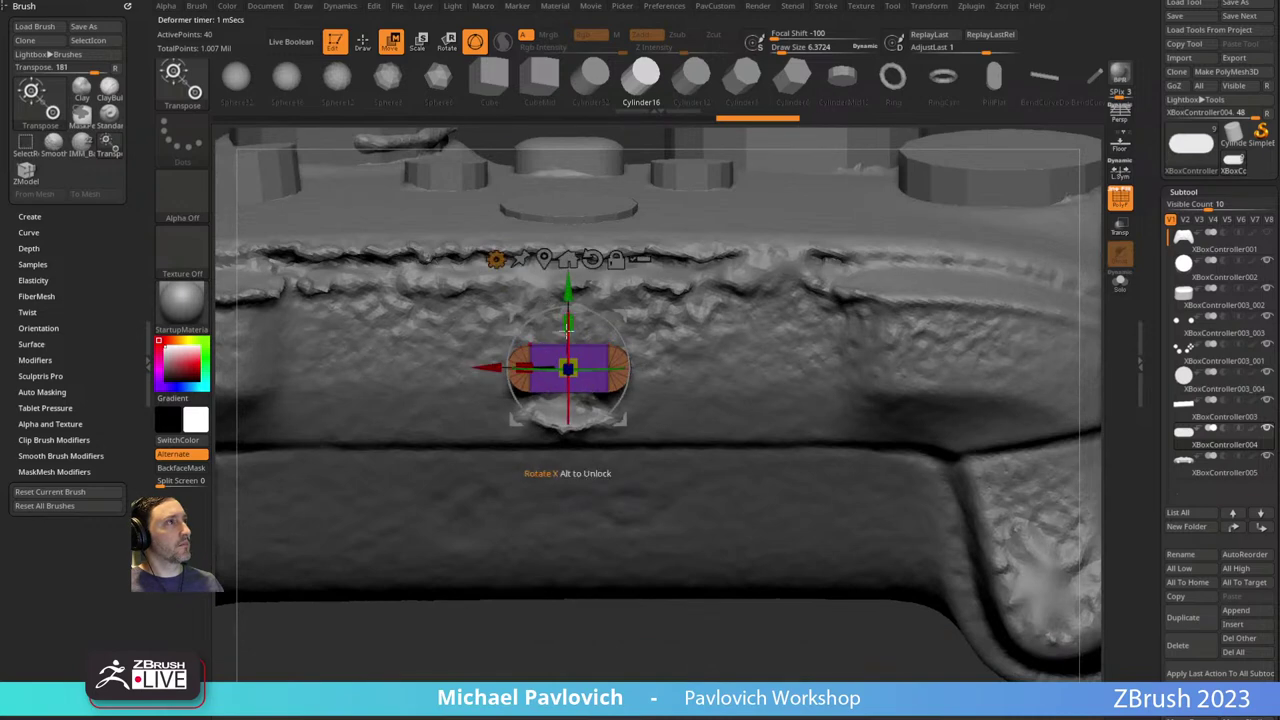
drag(569, 289, 569, 334)
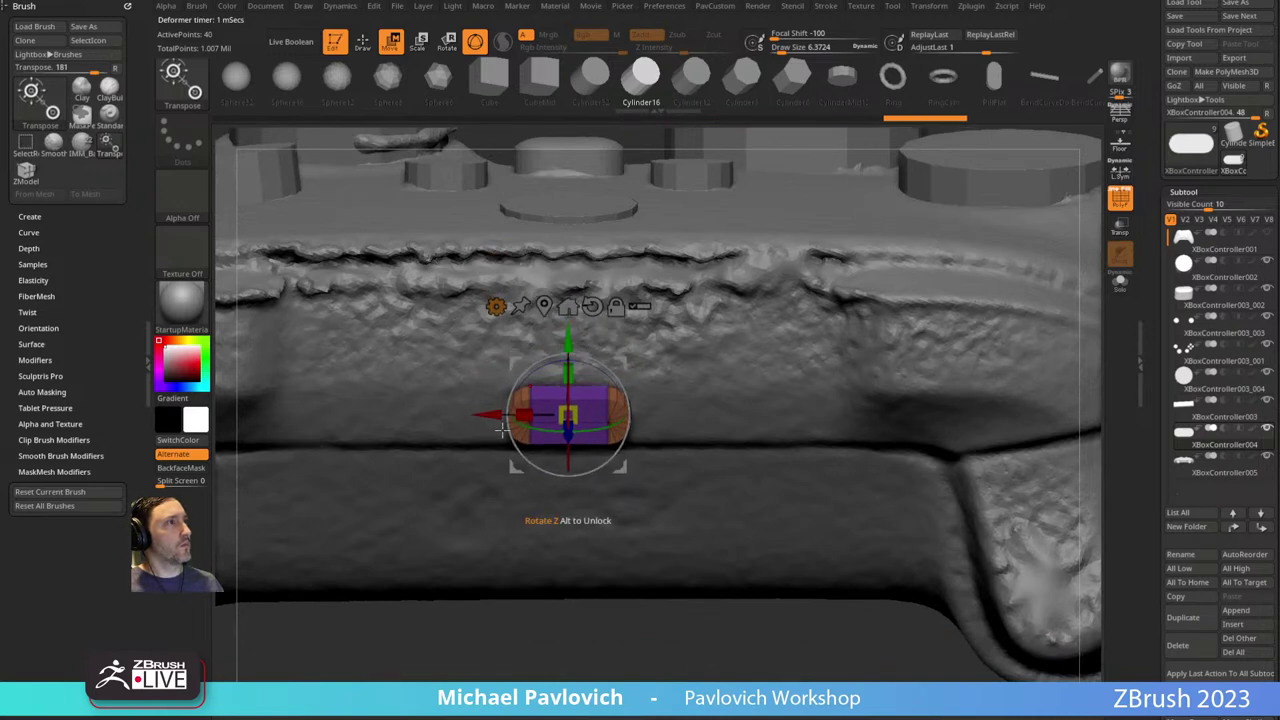
right_drag(385, 645, 516, 638)
drag(613, 388, 611, 405)
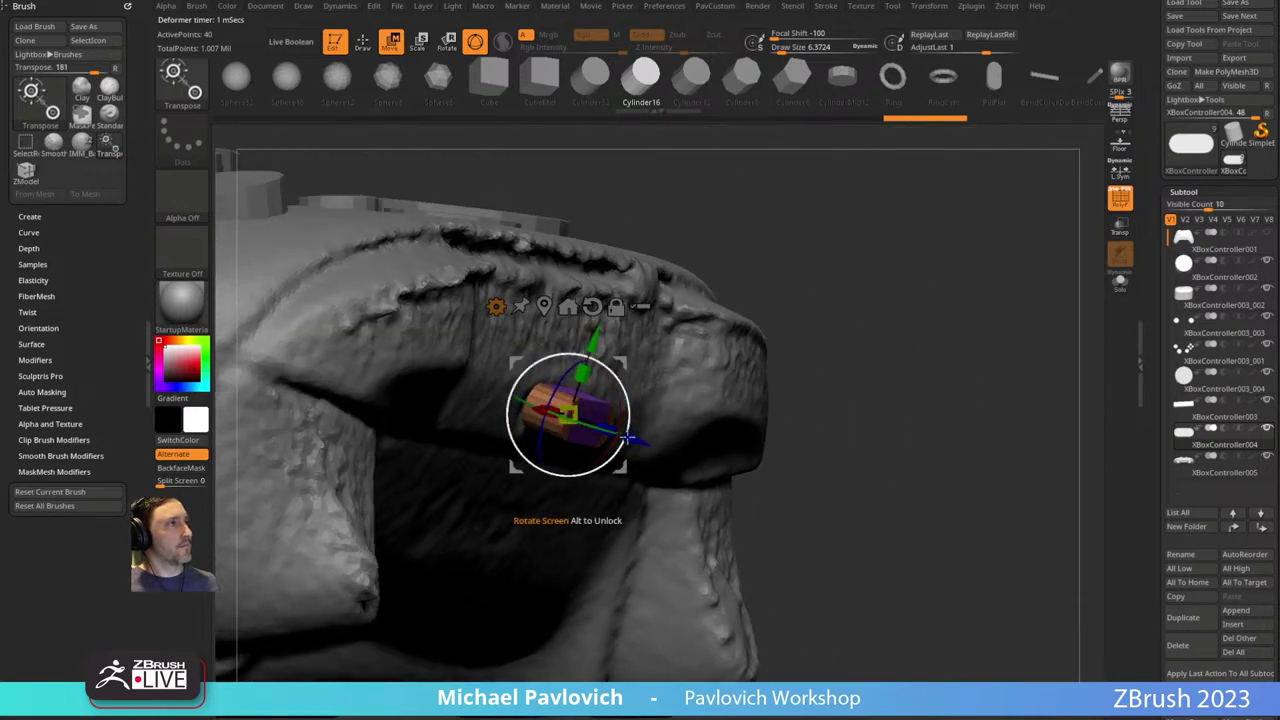
right_drag(600, 422, 797, 360)
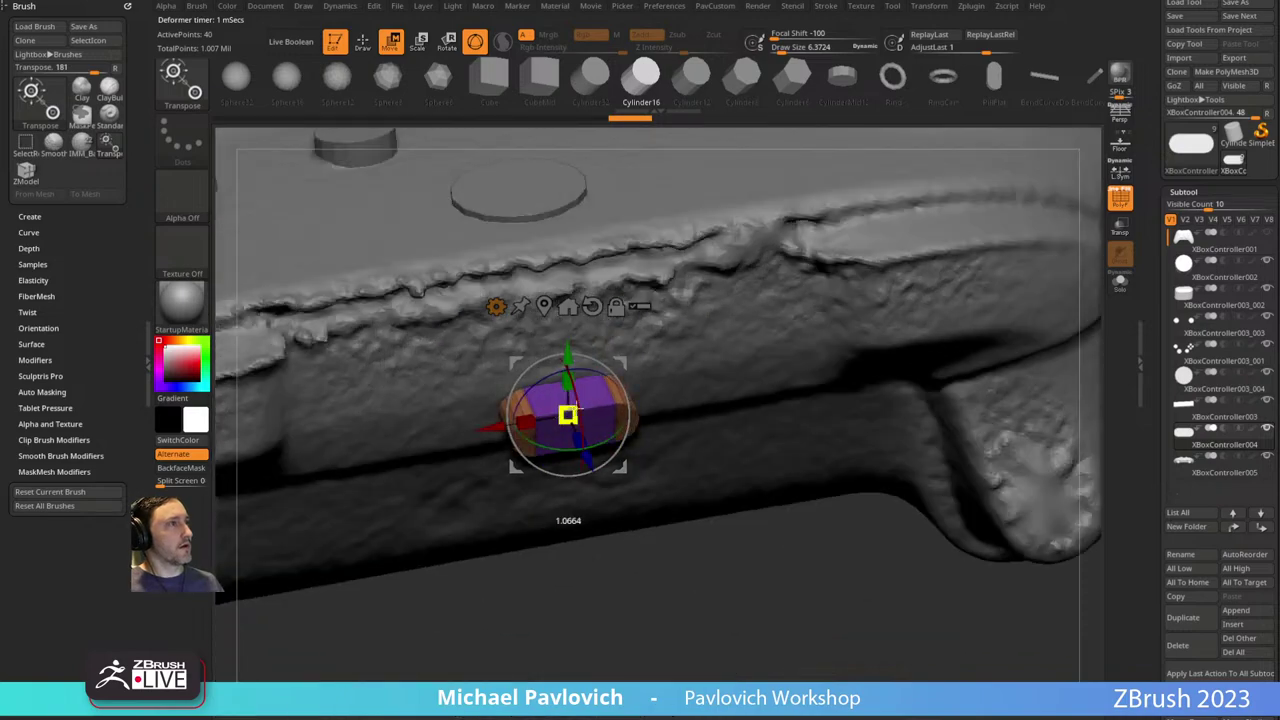
Deepen the capsule at the rear port about 1.16 times through the controller's edge.
key(q)
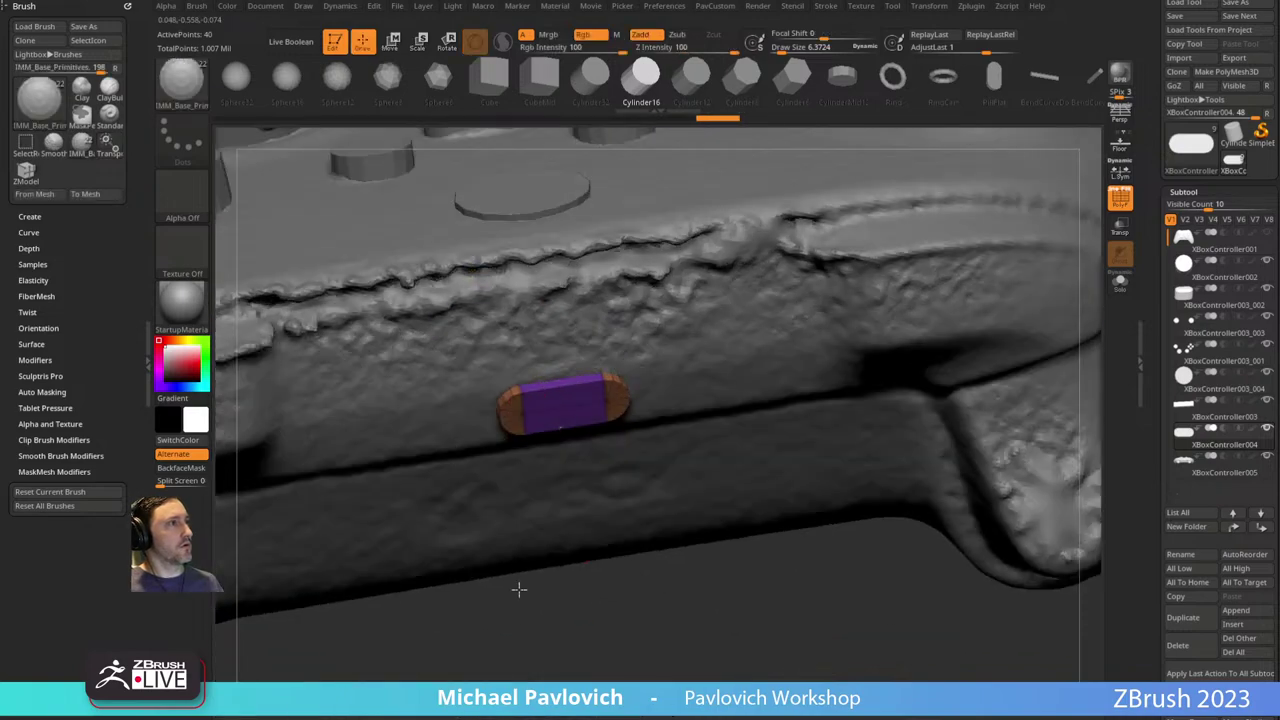
shift+right_drag(519, 590, 525, 575)
right_drag(554, 400, 591, 351)
key(w)
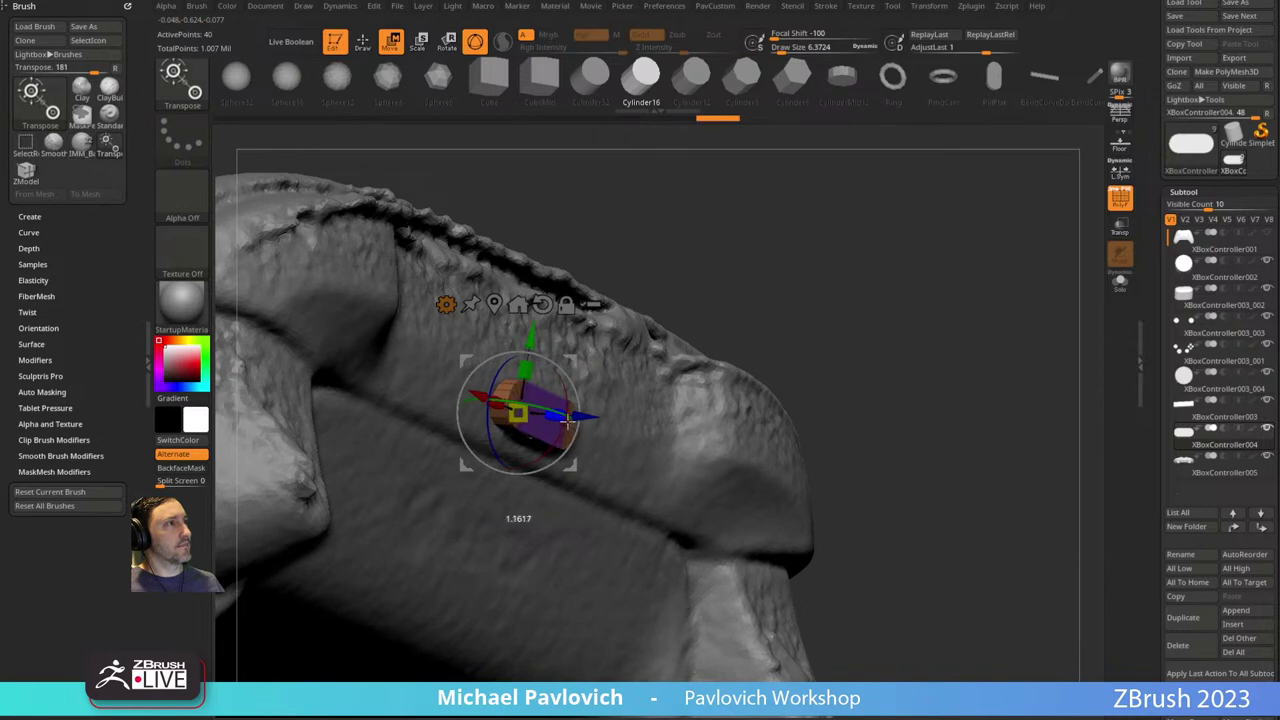
key(q)
Duplicate the capsule within its subtool and move the copy to the small slot on the controller's underside.
mouse_move(869, 297)
right_down()
mouse_move(843, 291)
mouse_move(854, 254)
mouse_move(899, 313)
mouse_move(837, 223)
mouse_move(837, 237)
mouse_move(843, 214)
mouse_move(766, 331)
mouse_move(849, 331)
mouse_move(843, 291)
right_up()
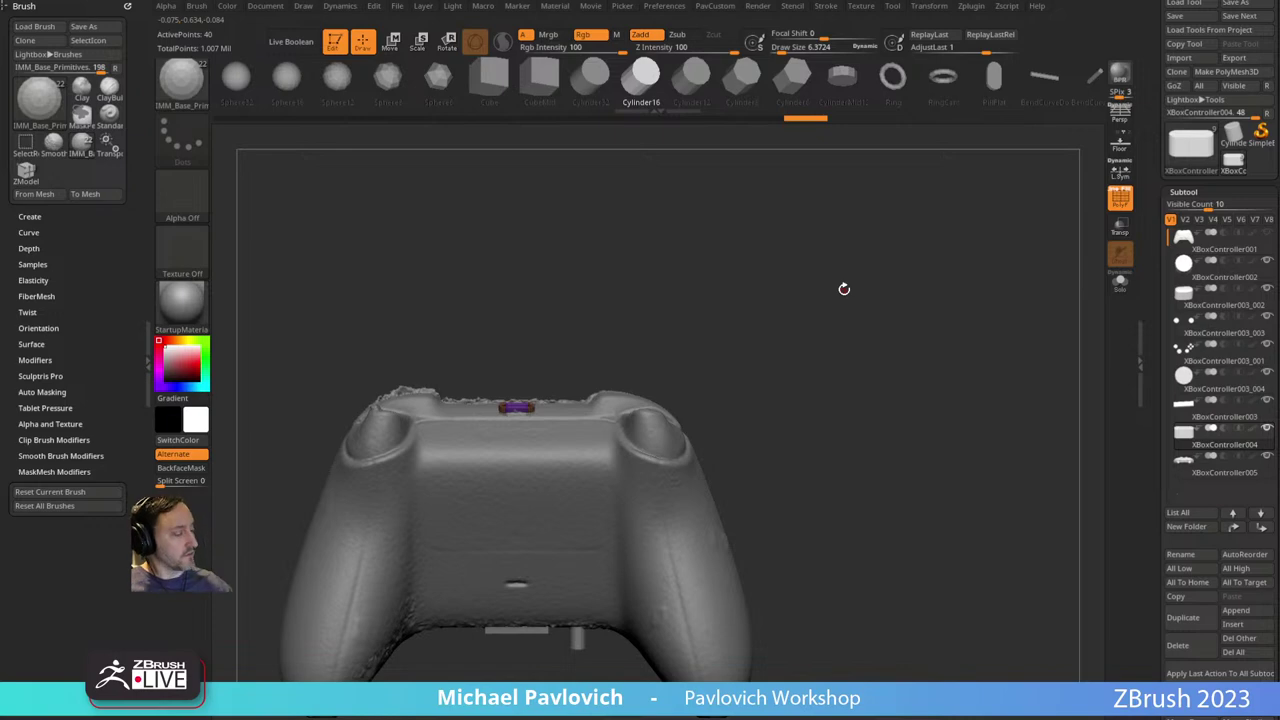
mouse_move(731, 251)
right_down()
mouse_move(729, 320)
mouse_move(766, 277)
mouse_move(720, 317)
mouse_move(615, 315)
mouse_move(670, 300)
mouse_move(720, 260)
mouse_move(646, 297)
right_up()
key(w)
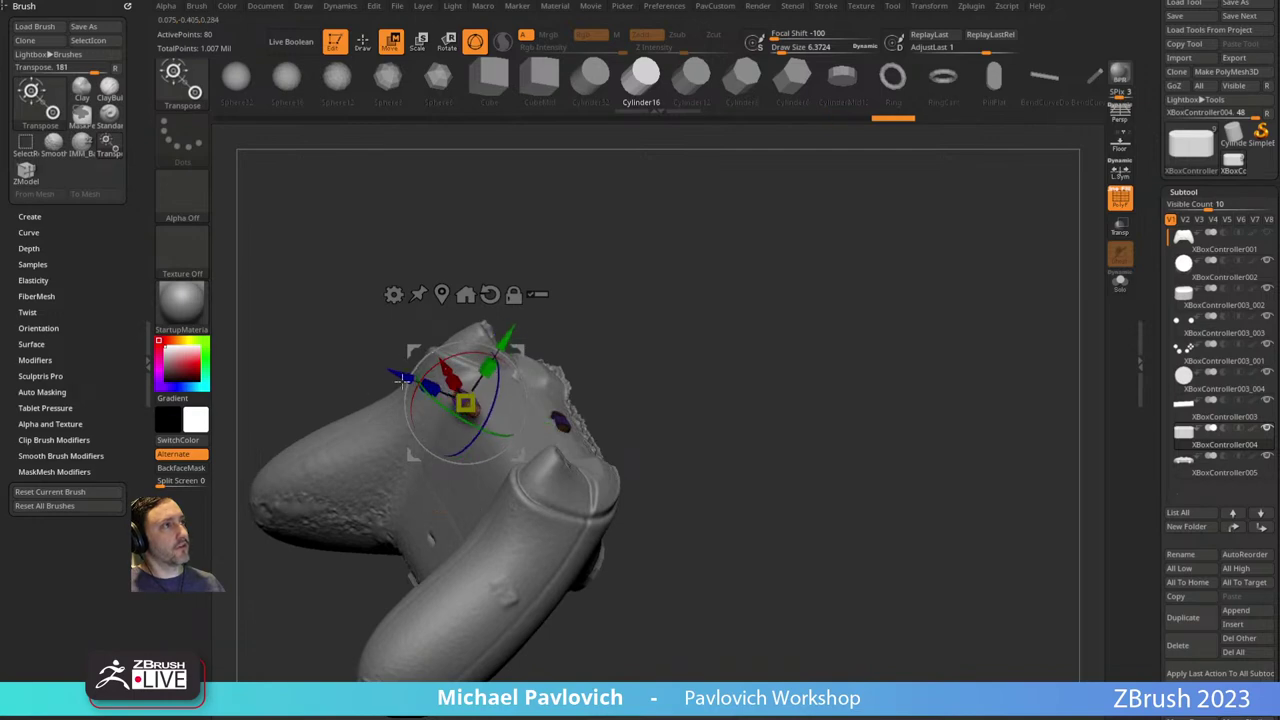
alt+drag(400, 378, 353, 541)
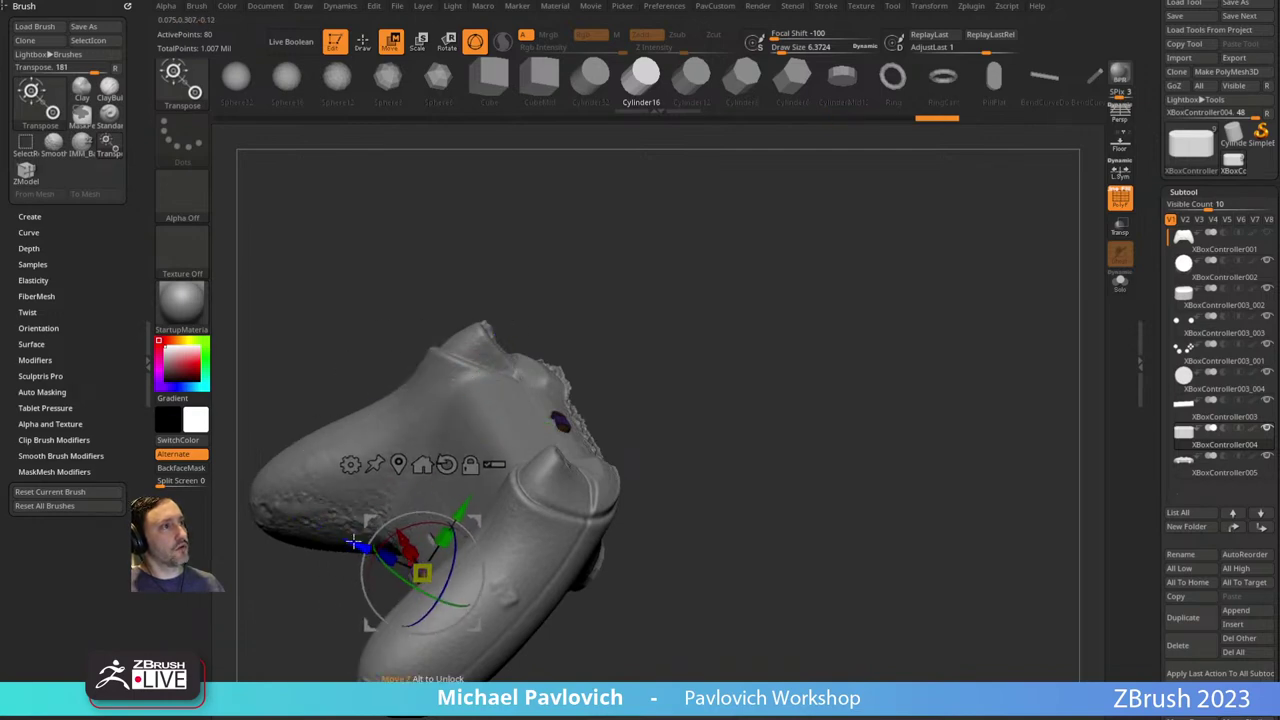
right_drag(353, 541, 520, 579)
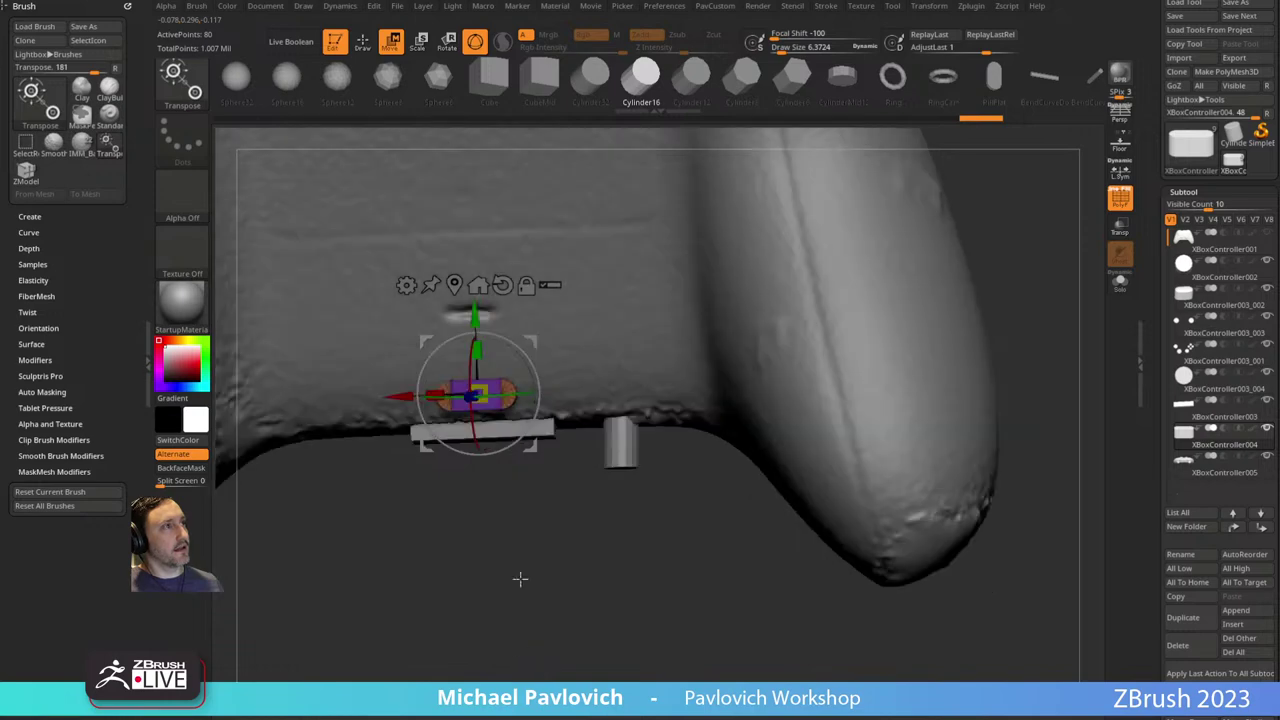
drag(477, 325, 475, 243)
Shrink the copied capsule, align it with the underside slot and set its depth in the surface.
right_drag(417, 466, 472, 482)
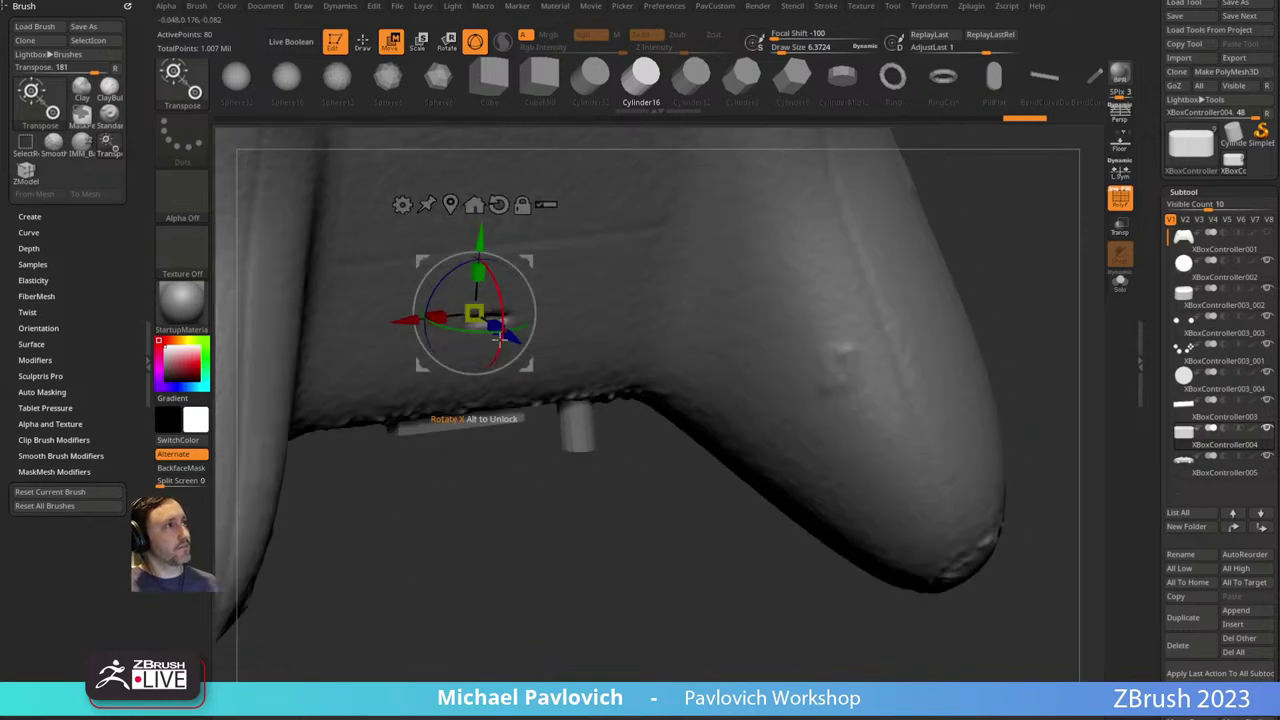
drag(511, 339, 521, 346)
alt+right_drag(449, 497, 430, 620)
right_drag(430, 620, 300, 672)
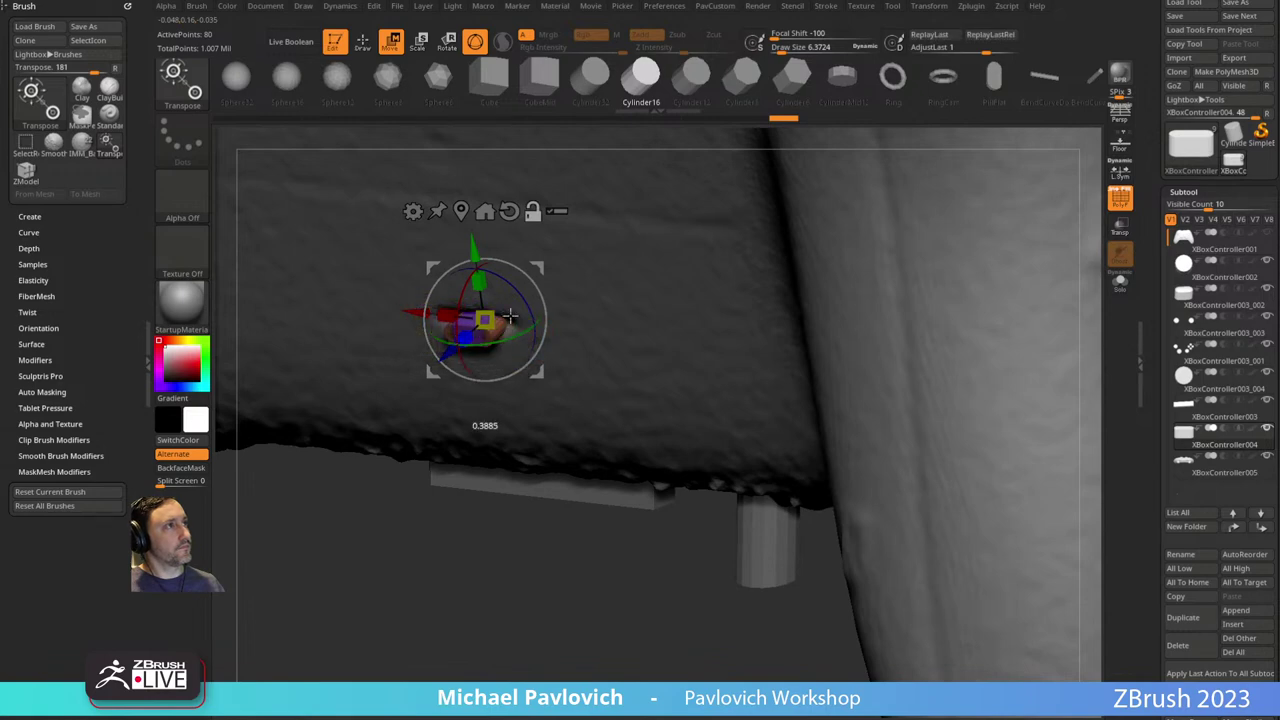
alt+drag(498, 320, 500, 320)
right_drag(330, 600, 424, 679)
drag(482, 242, 482, 228)
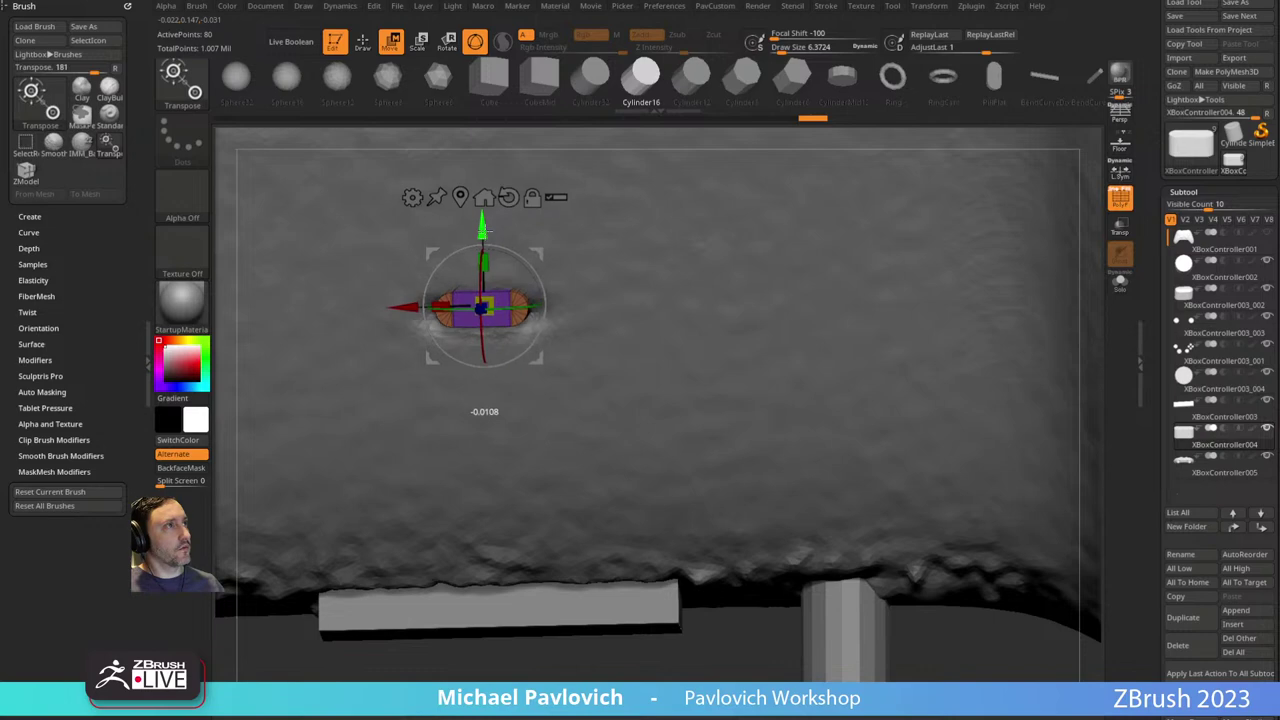
right_drag(468, 298, 568, 304)
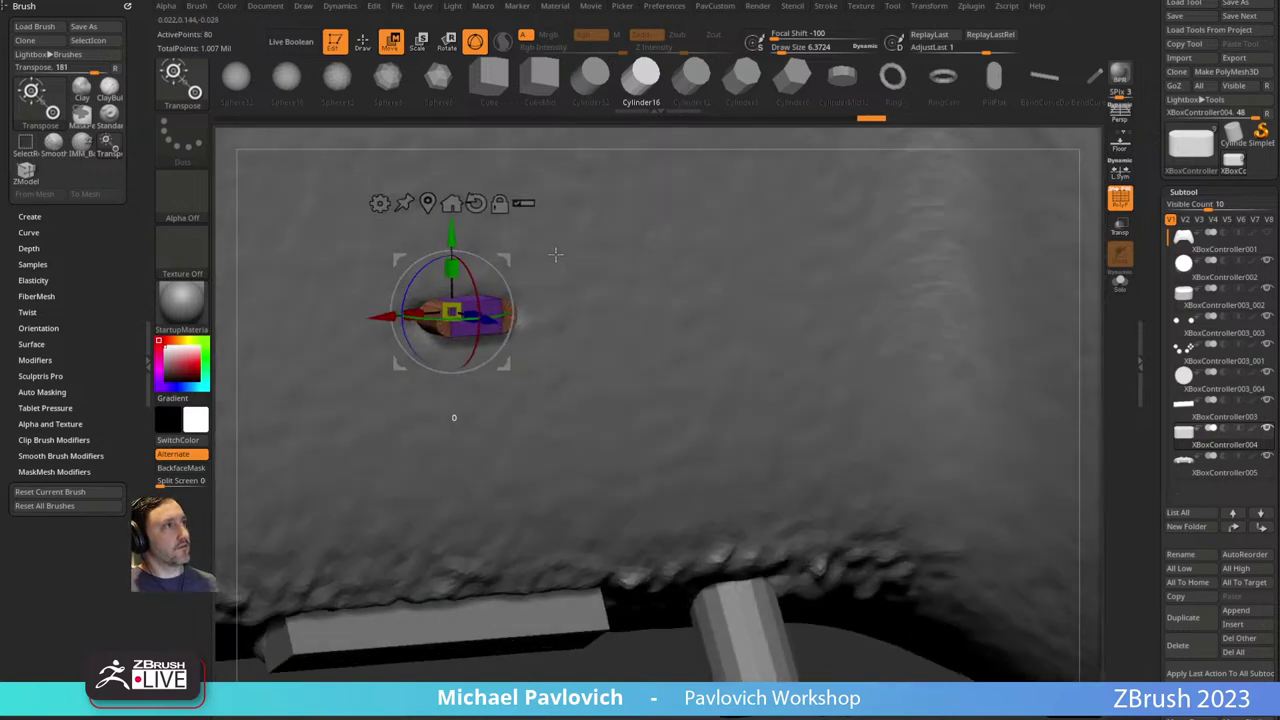
drag(482, 323, 496, 327)
right_drag(495, 325, 606, 313)
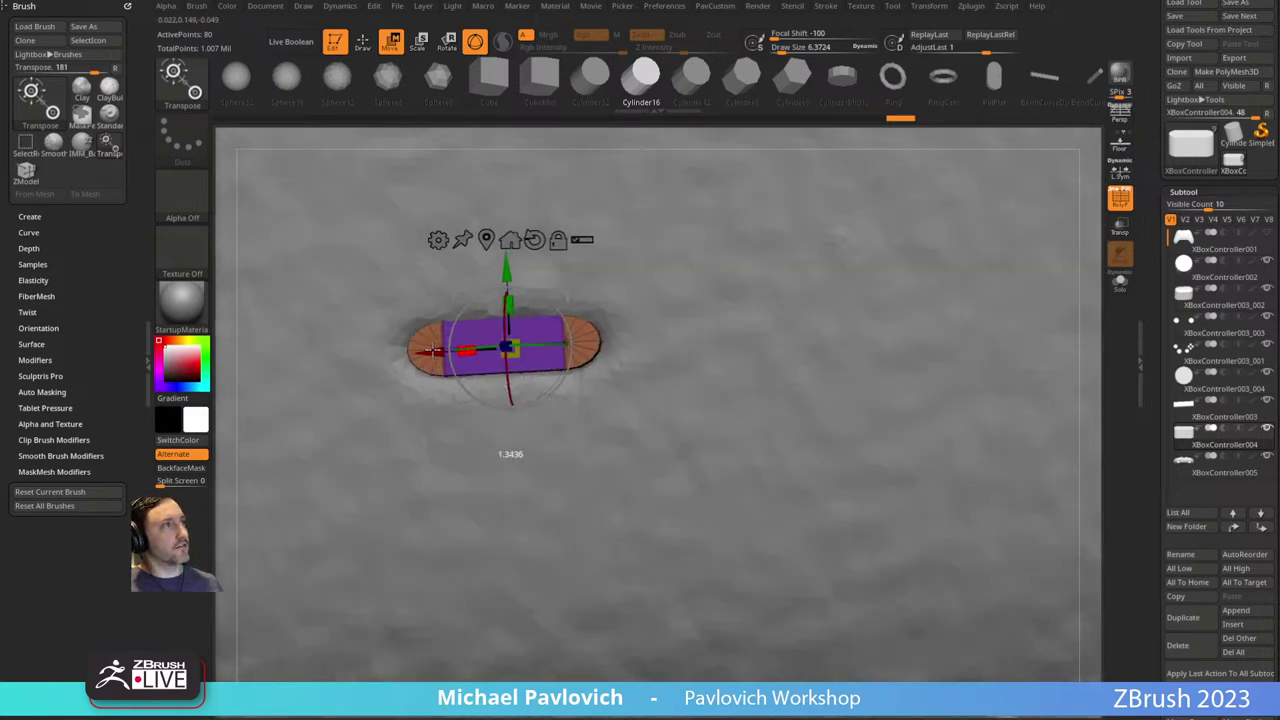
drag(433, 351, 361, 354)
key(ctrl+z)
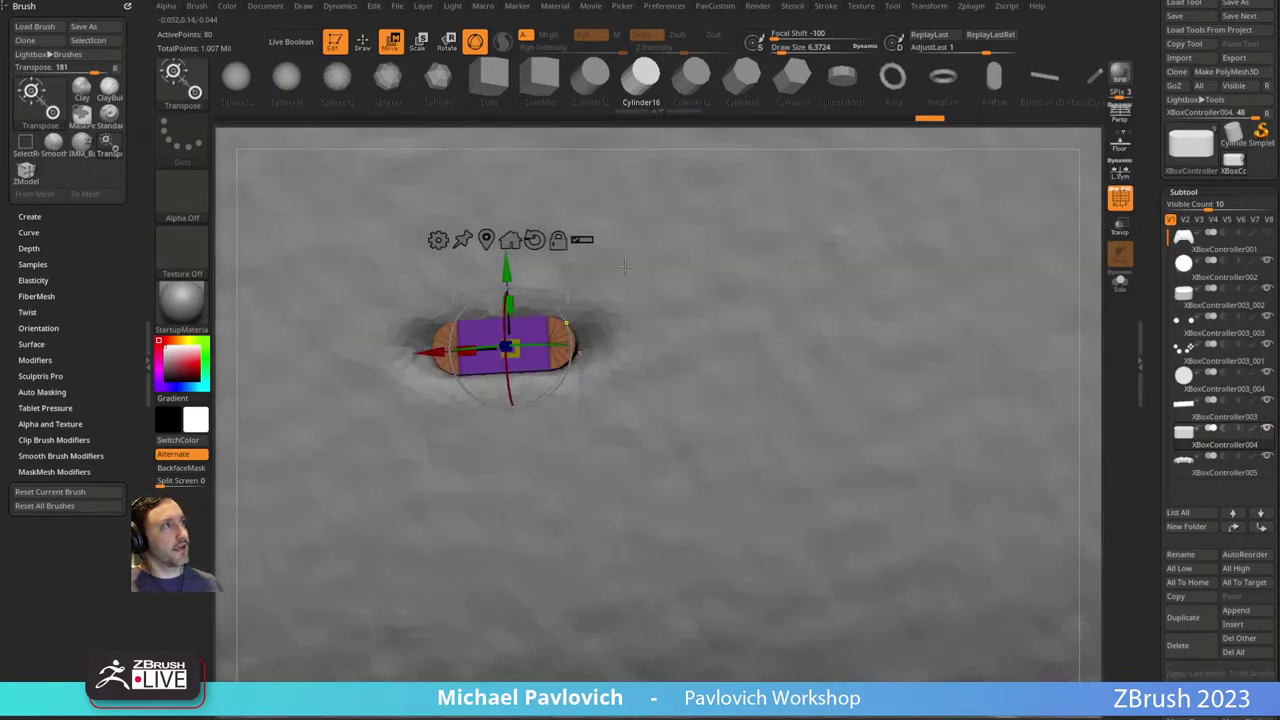
Lengthen the copied capsule sideways by about 0.38 with the Extender deformer to span the underside slot.
mouse_move(640, 369)
right_down()
mouse_move(597, 284)
mouse_move(588, 298)
right_up()
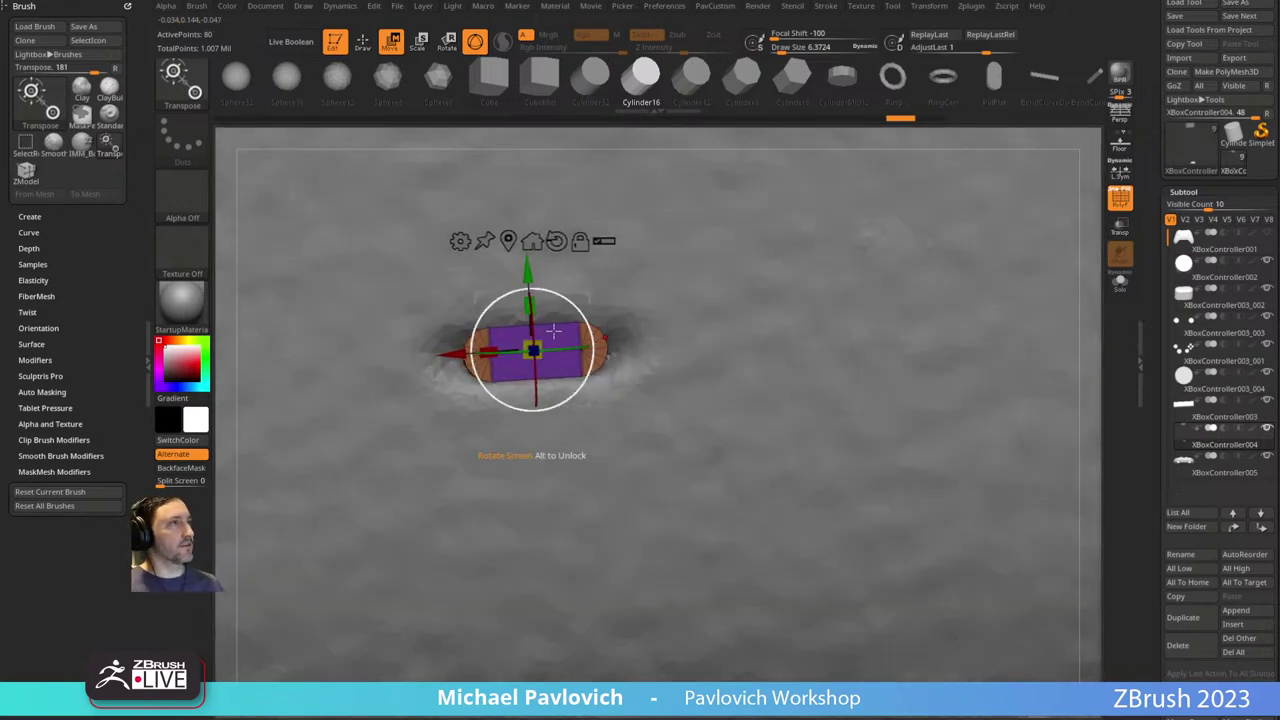
click(459, 241)
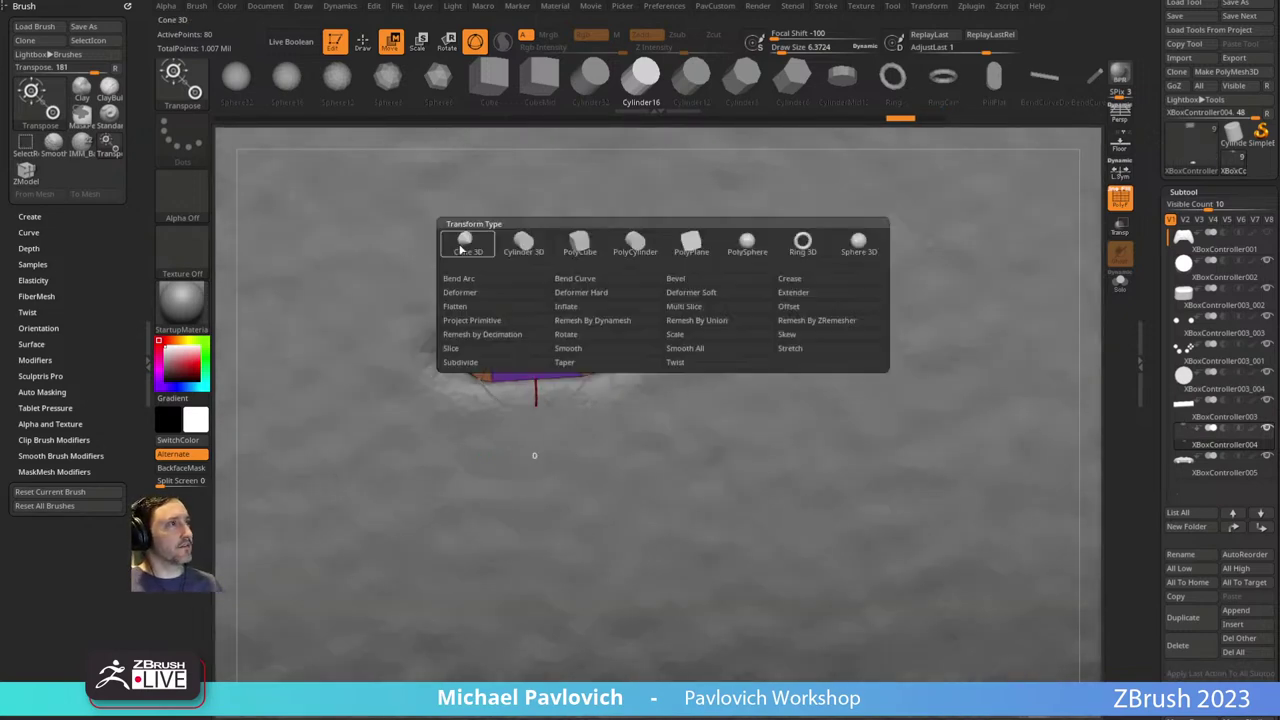
click(795, 307)
drag(446, 353, 432, 356)
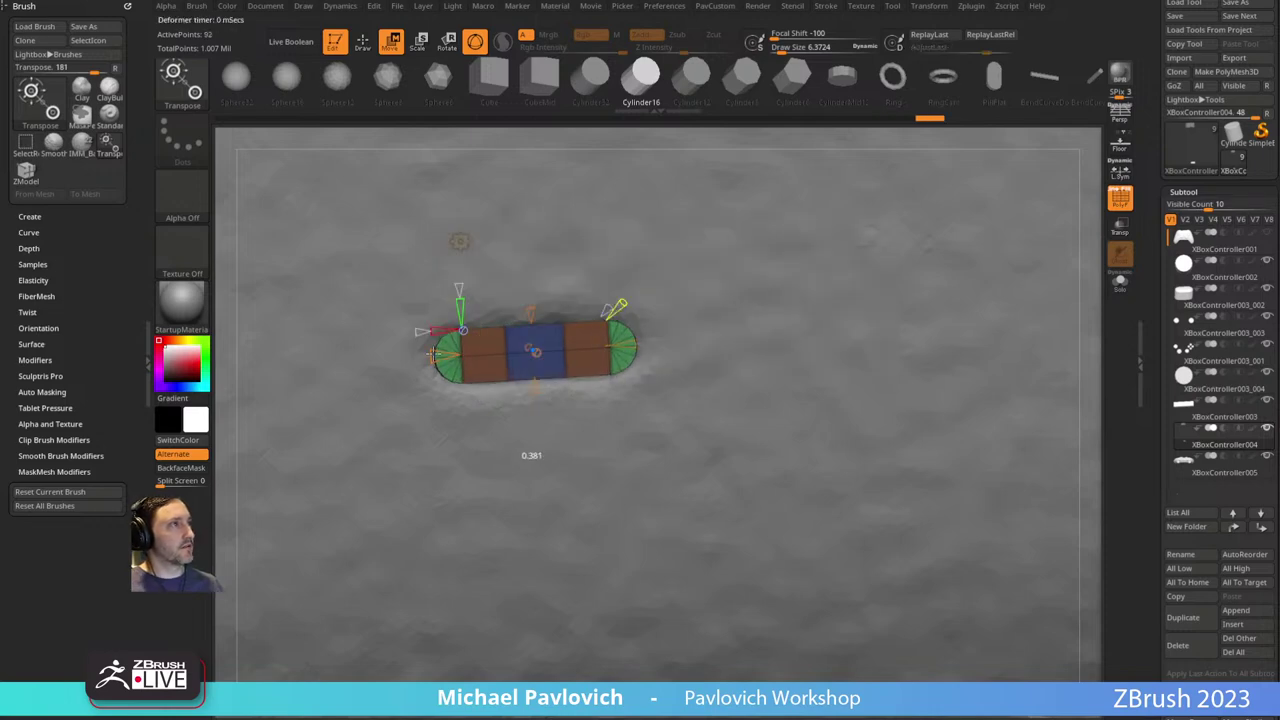
Leave the Extender deformer and adjust the lengthened capsule's depth in the underside slot.
right_drag(566, 326, 592, 354)
key(q)
key(w)
drag(548, 352, 551, 366)
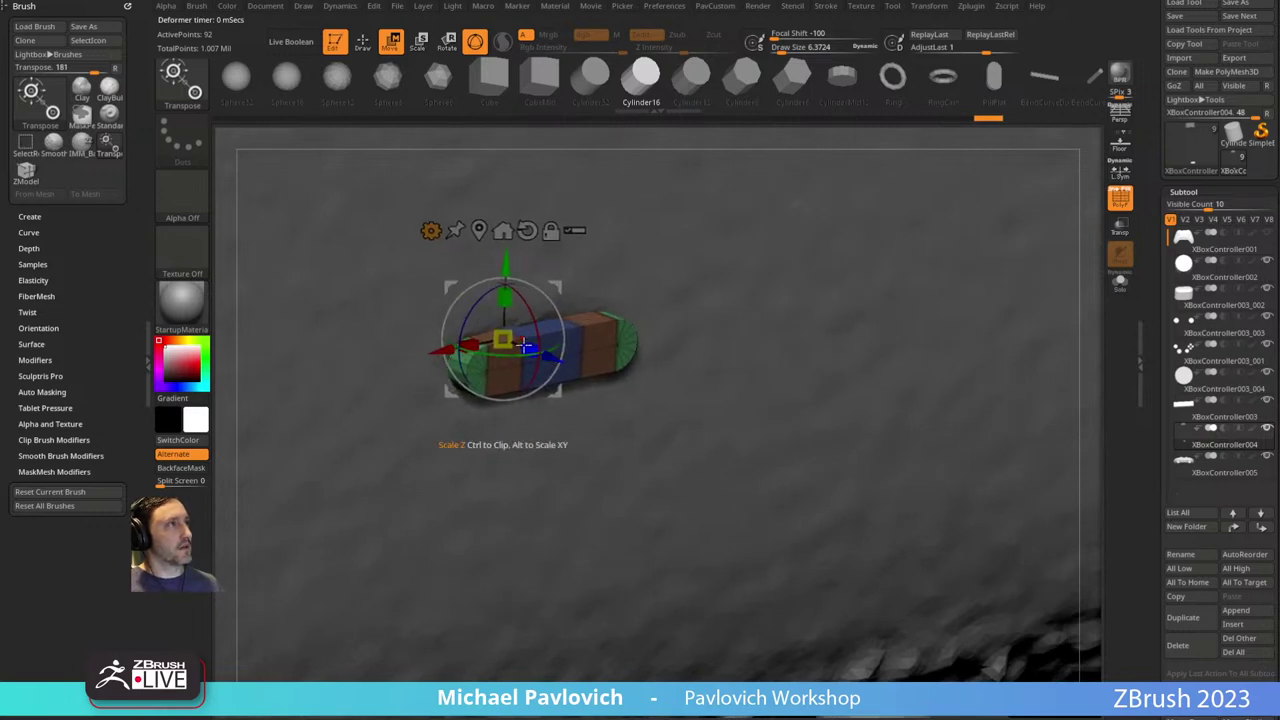
right_drag(622, 260, 592, 236)
click(529, 240)
key(4)
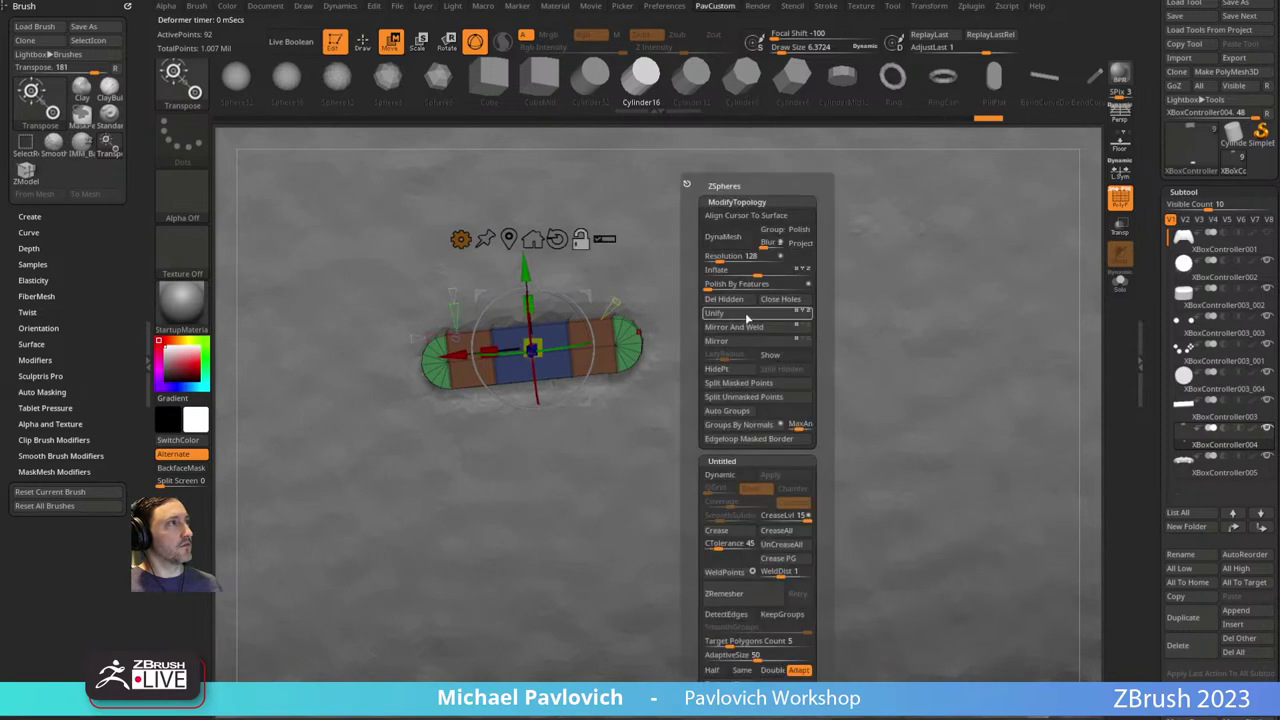
Fine-tune the capsule's overall scale and vertical position to match the underside slot.
right_drag(535, 342, 597, 302)
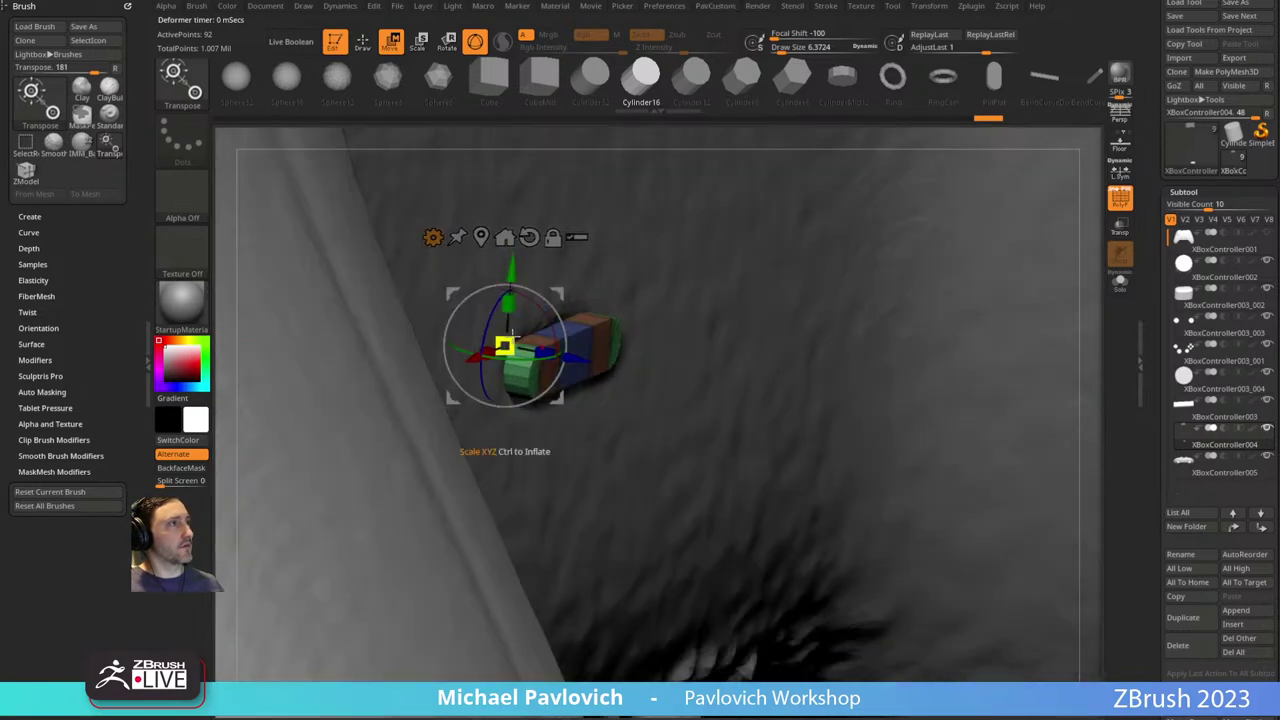
drag(517, 341, 523, 342)
right_drag(634, 254, 555, 256)
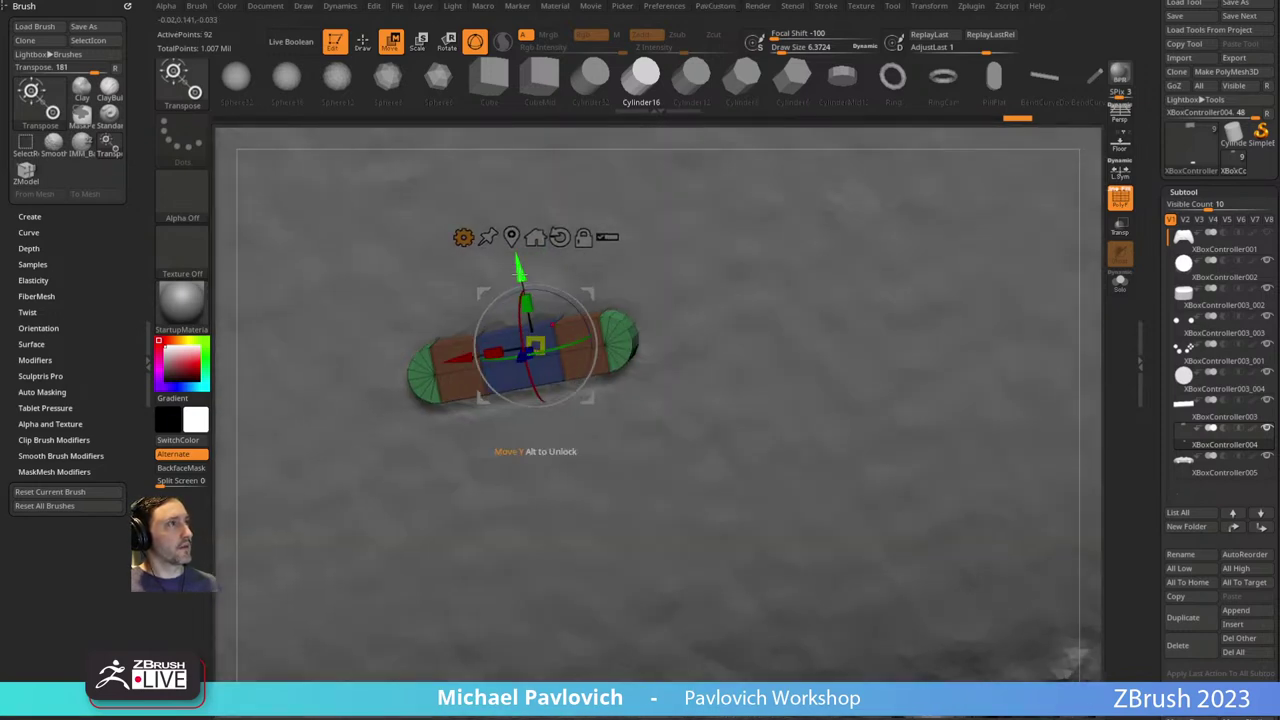
drag(519, 273, 520, 277)
drag(537, 346, 538, 344)
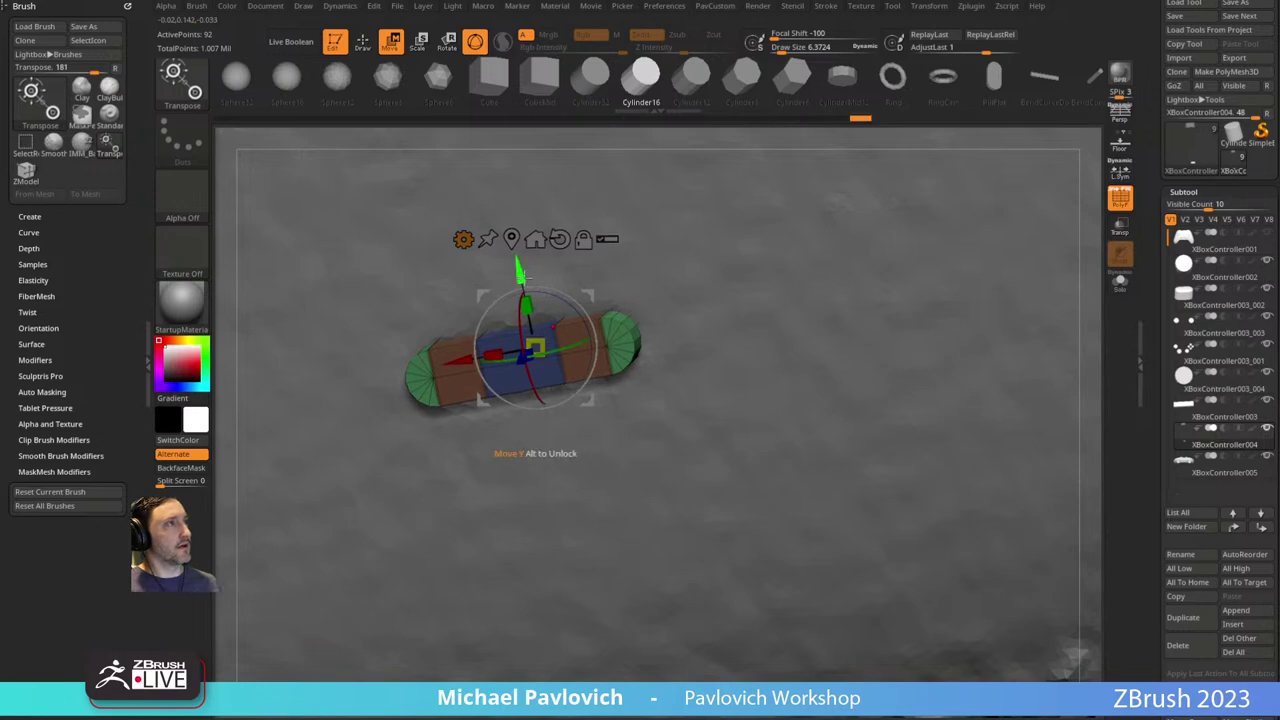
Finish transforming the capsule and select the round Xbox button subtool, XBoxController002.
key(q)
ctrl+right_drag(714, 320, 468, 201)
right_drag(468, 201, 936, 330)
drag(936, 330, 874, 357)
click(1190, 268)
key(ctrl)
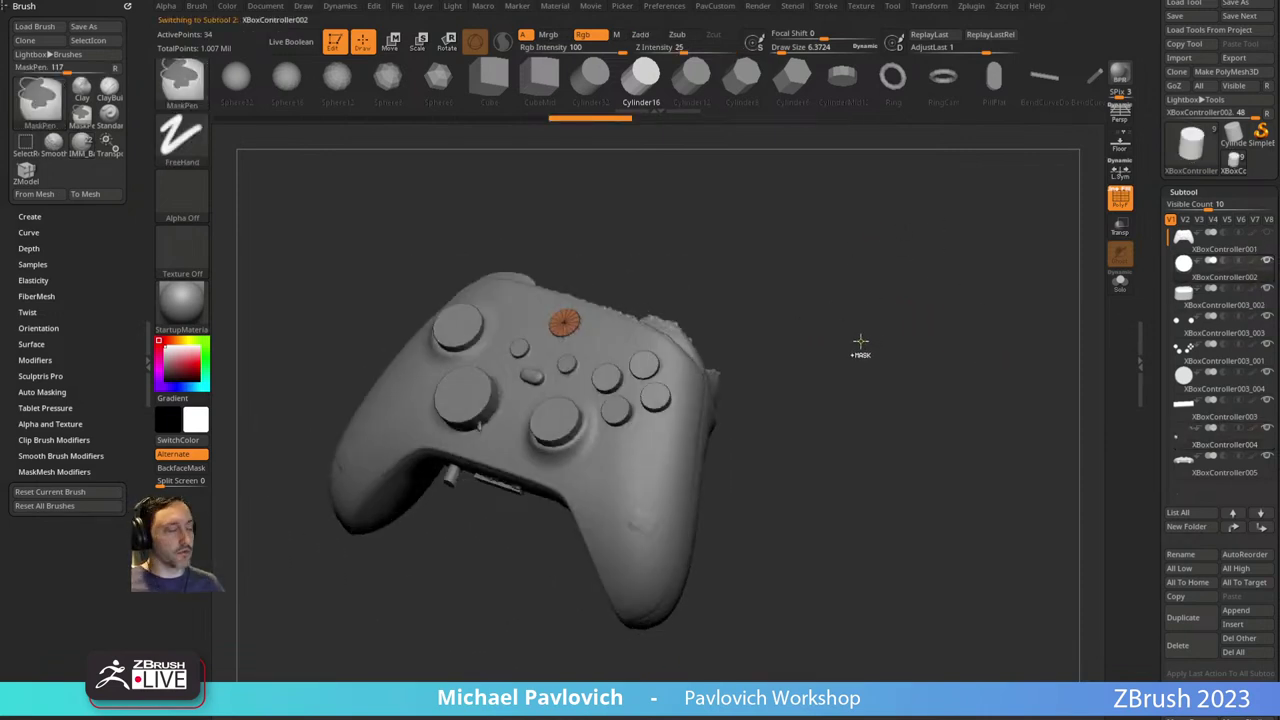
Merge the button, stick, port and slot primitive subtools into XBoxController002.
key(ctrl+e)
click(862, 373)
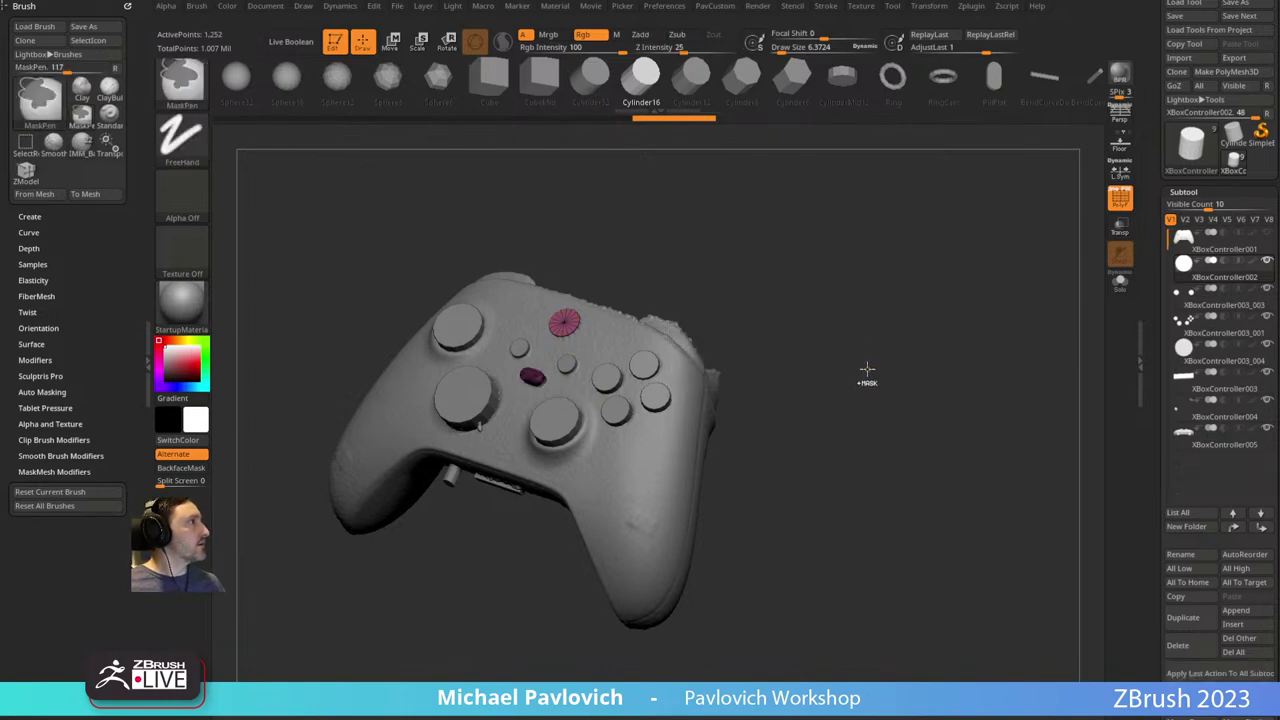
key(ctrl+e)
key(ctrl+e)
key(ctrl+e)
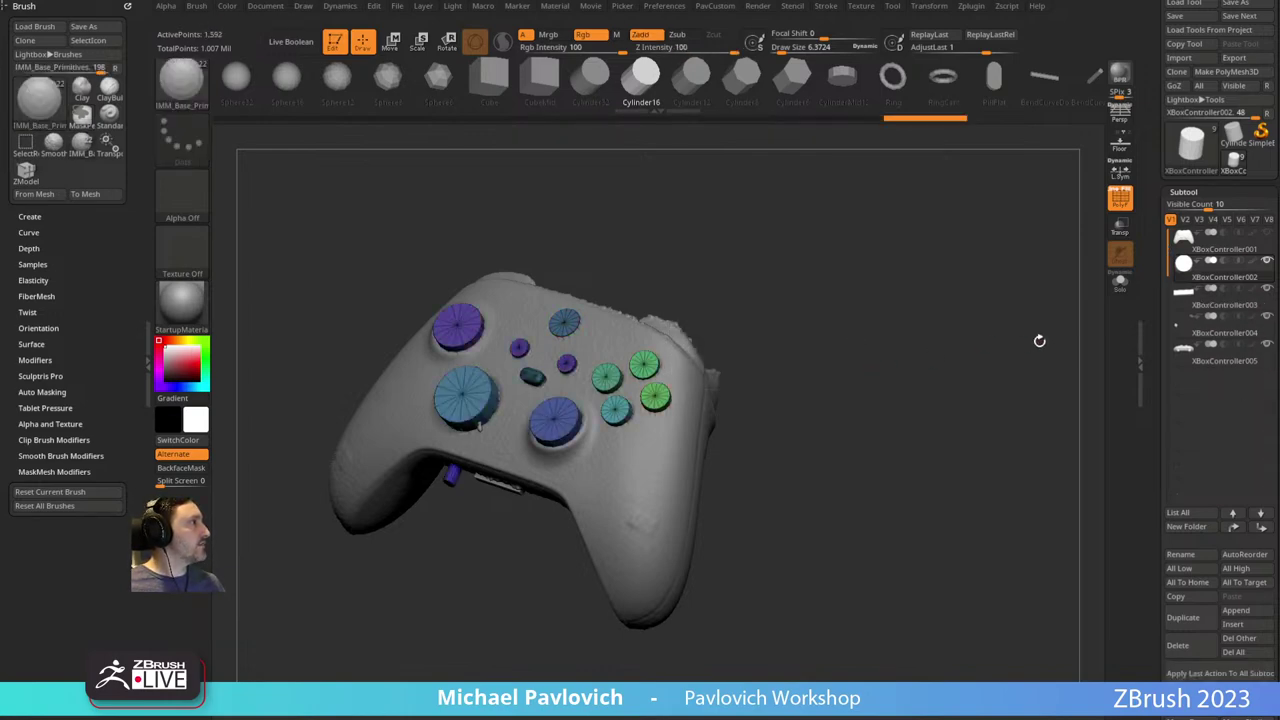
key(ctrl+e)
key(ctrl+e)
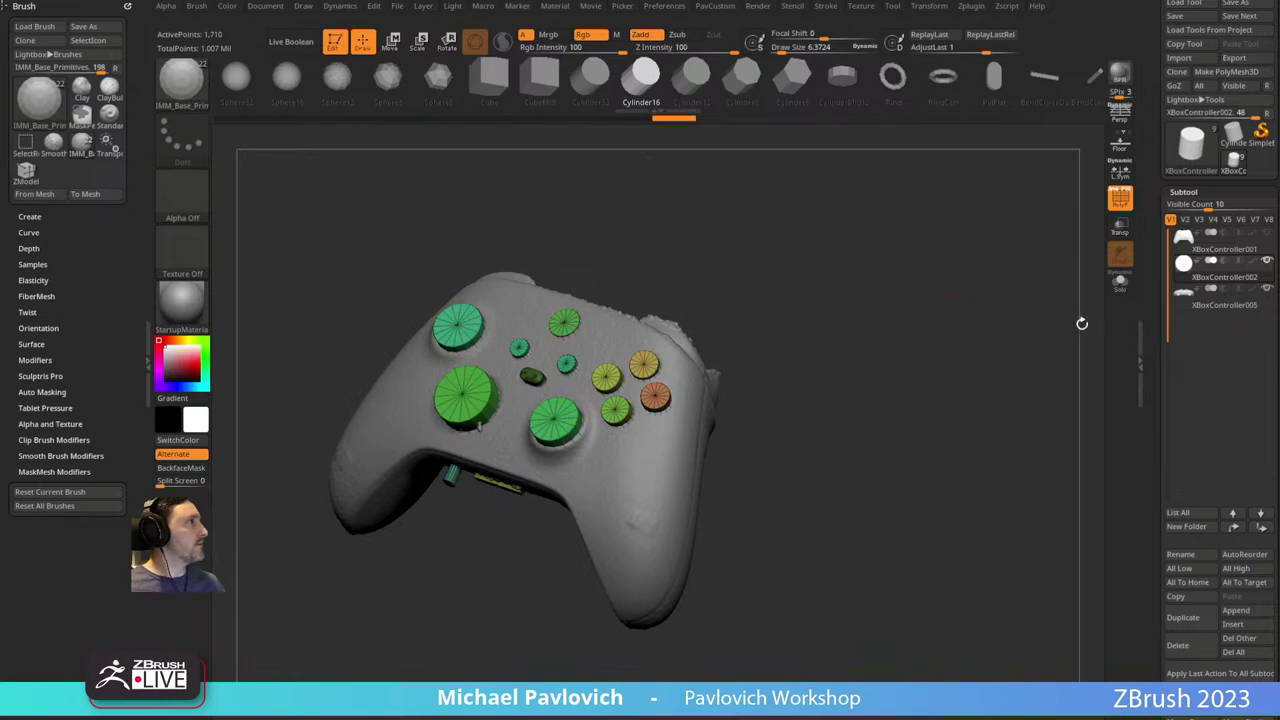
Place the merged primitives below the XBoxController005 body in the subtool order and set them to boolean subtraction.
click(1263, 528)
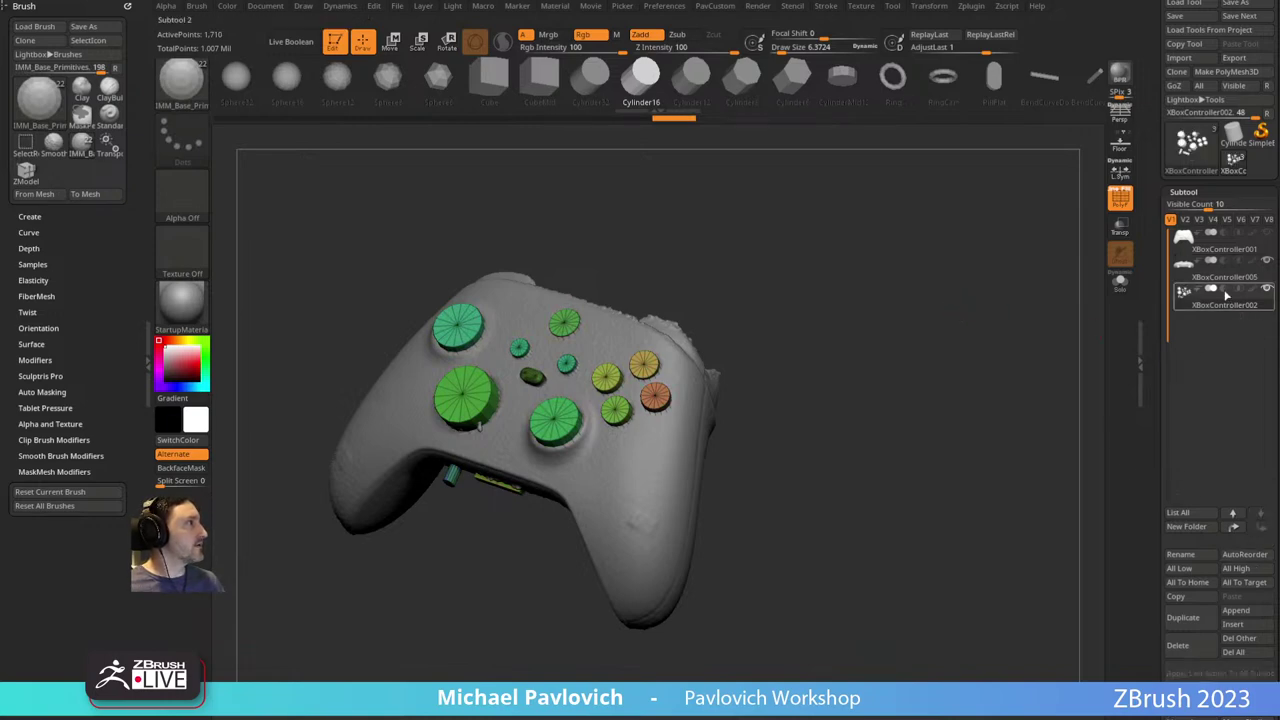
click(1224, 289)
right_drag(875, 325, 975, 317)
key(space)
Isolate the merged primitives and polygroup their faces with Groups By Normals.
click(1120, 284)
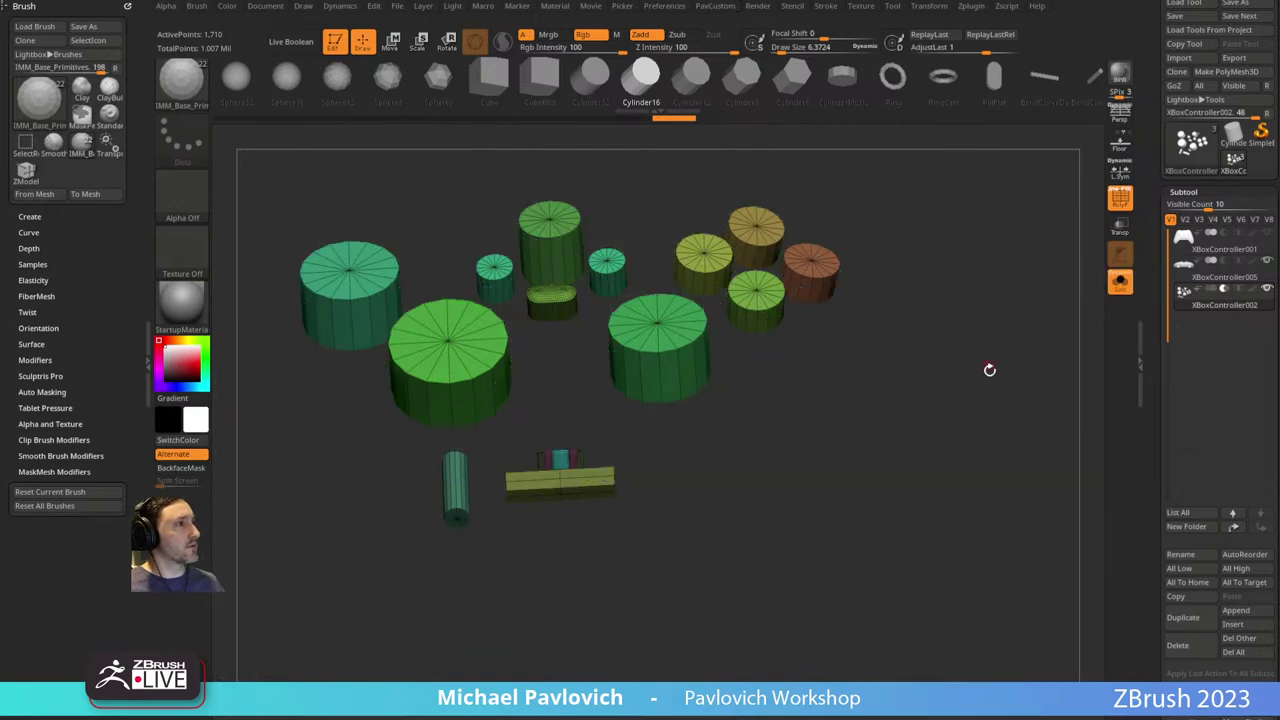
mouse_move(989, 370)
right_down()
mouse_move(974, 351)
mouse_move(937, 374)
mouse_move(974, 389)
right_up()
key(space)
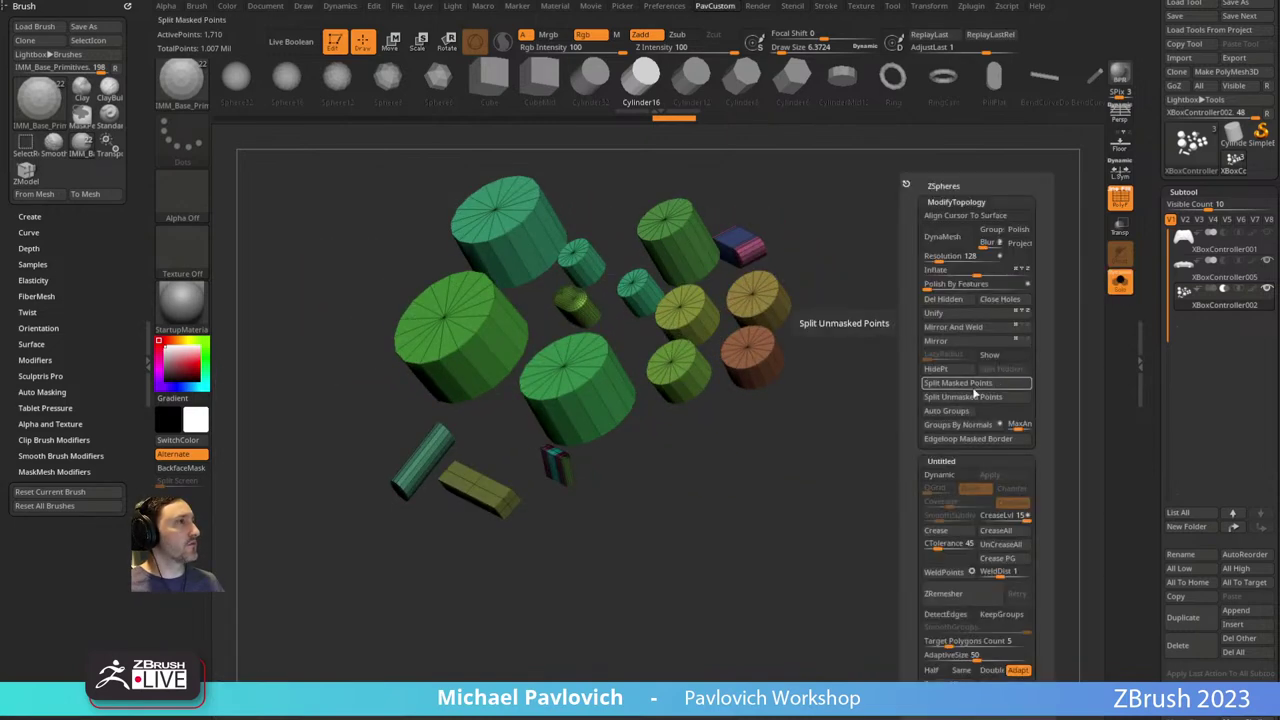
click(957, 424)
drag(846, 437, 927, 432)
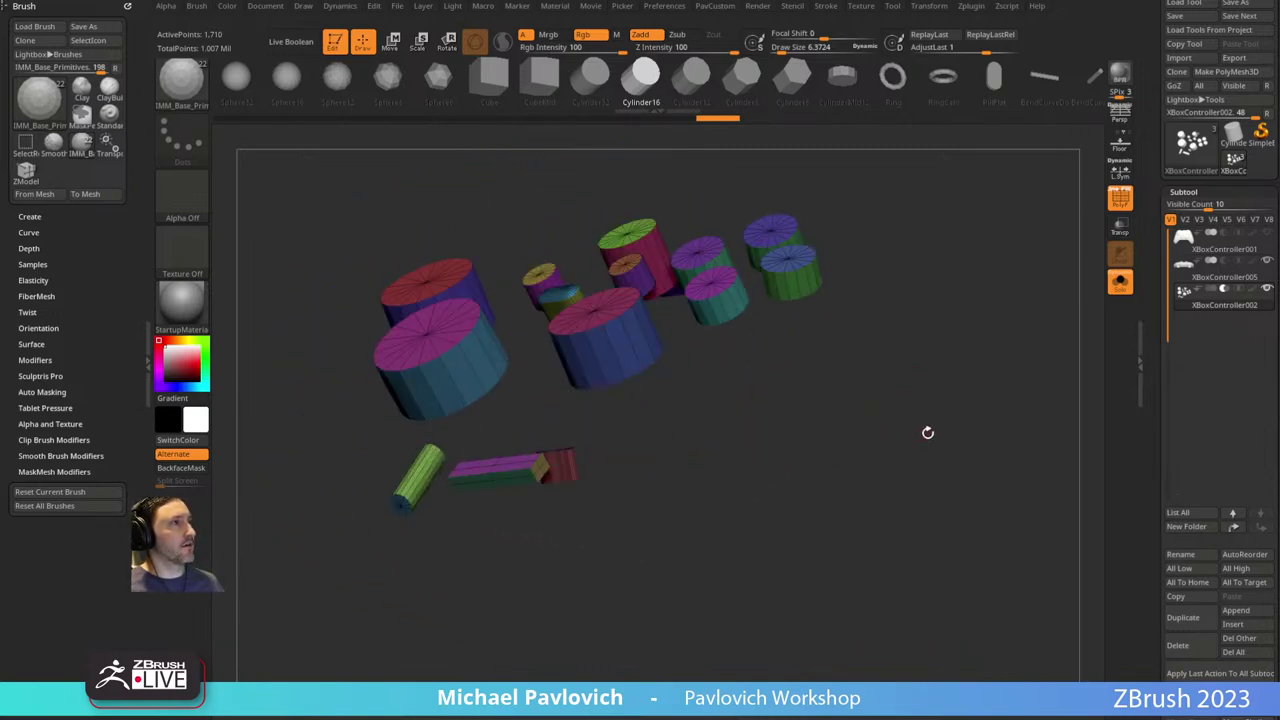
Crease the primitives' polygroup borders and turn on dynamic subdivision, choosing to always auto-activate it.
key(2)
click(954, 562)
drag(741, 485, 980, 437)
key(d)
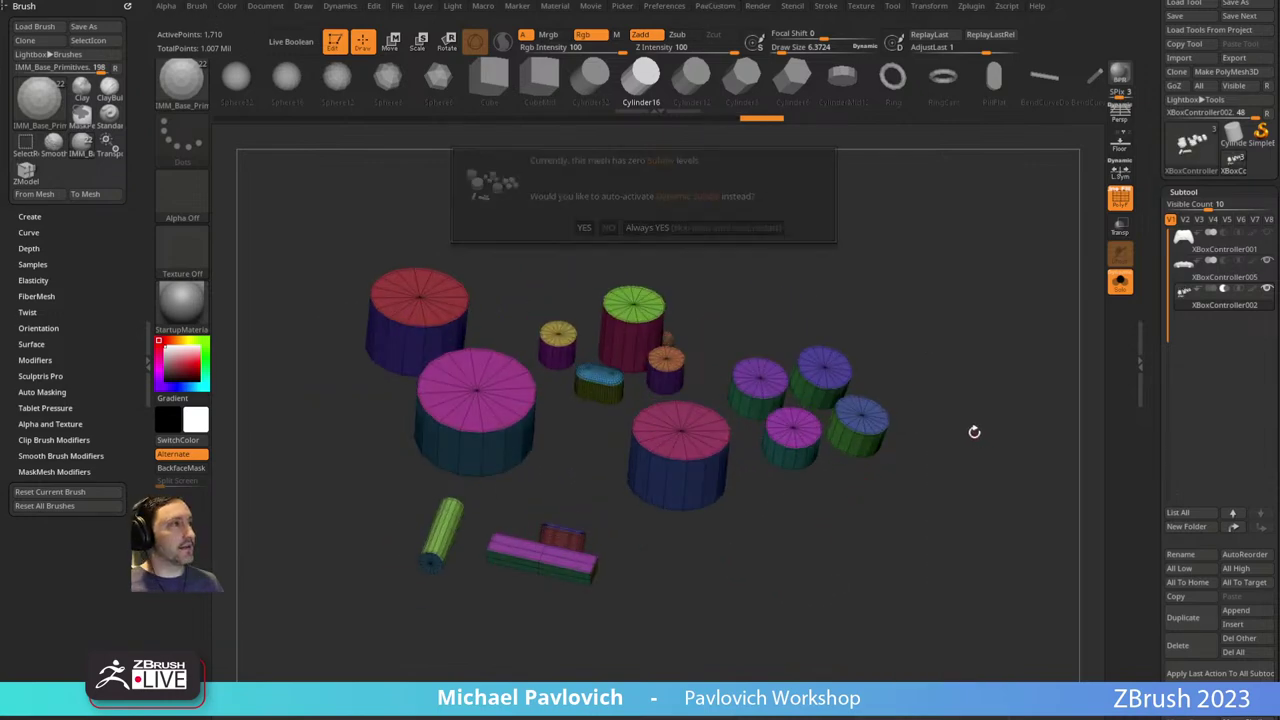
click(729, 227)
Use ZModeler's PolyGroup action to give the long rectangular block's surrounding polyloop a single polygroup.
mouse_move(649, 638)
alt+mouse_down()
mouse_move(783, 545)
mouse_move(777, 531)
mouse_move(800, 537)
alt+mouse_up()
key(b)
key(z)
key(m)
key(space)
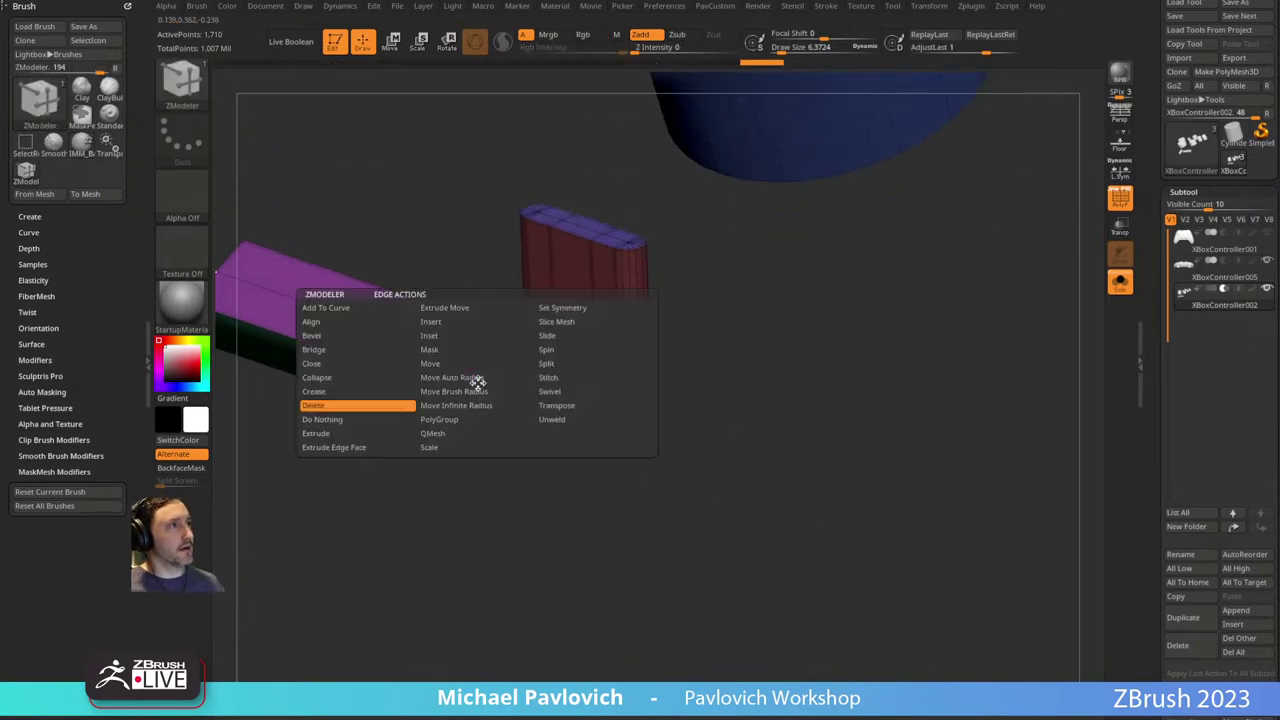
alt+drag(529, 497, 664, 542)
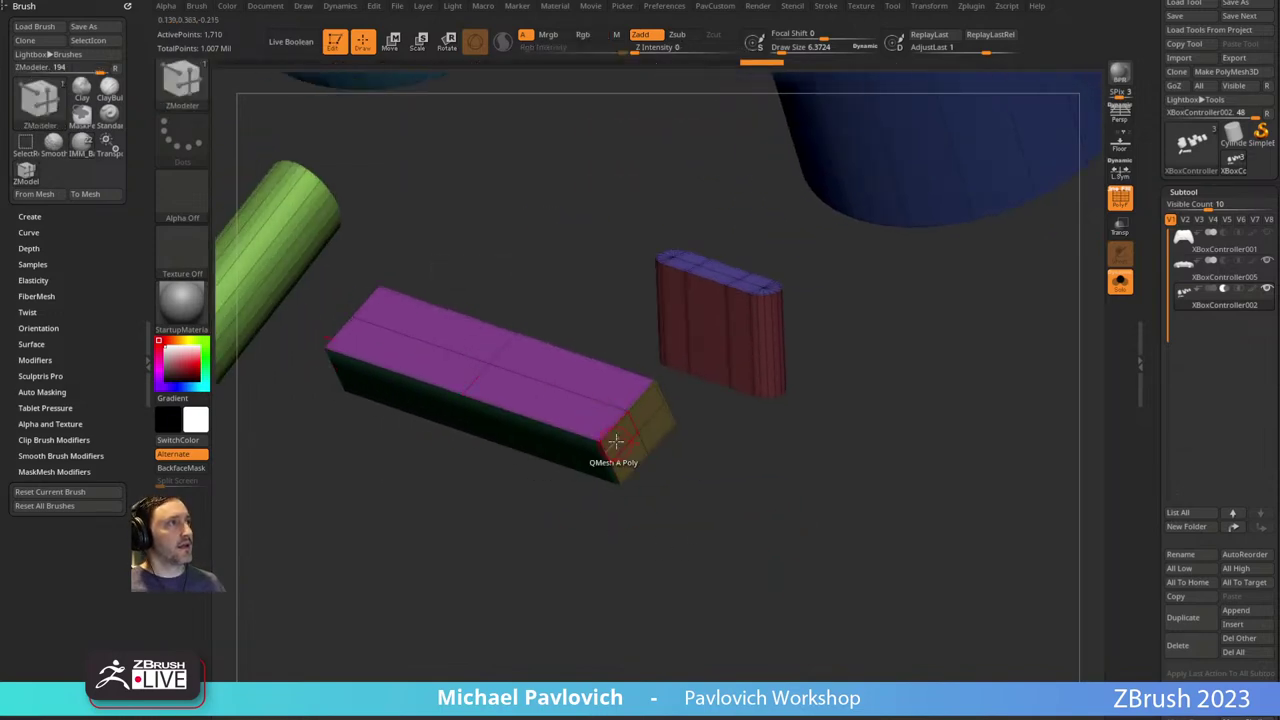
key(space)
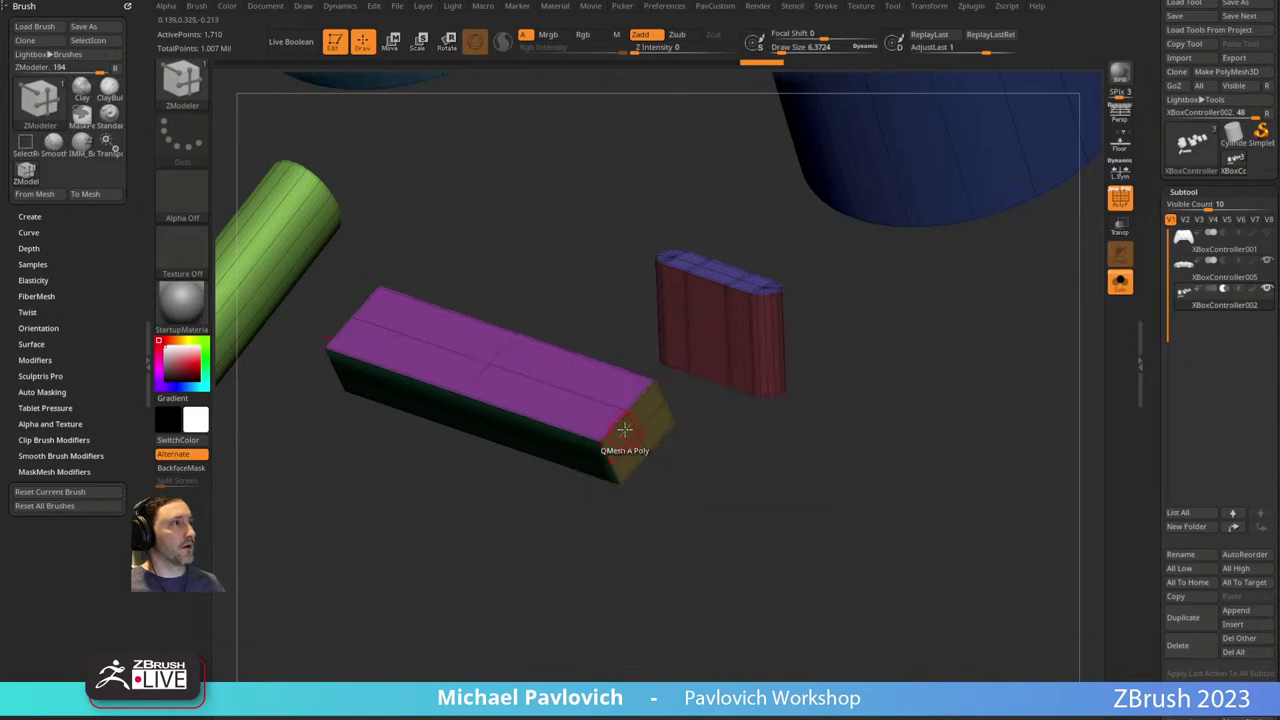
click(624, 430)
click(639, 405)
drag(703, 429, 660, 465)
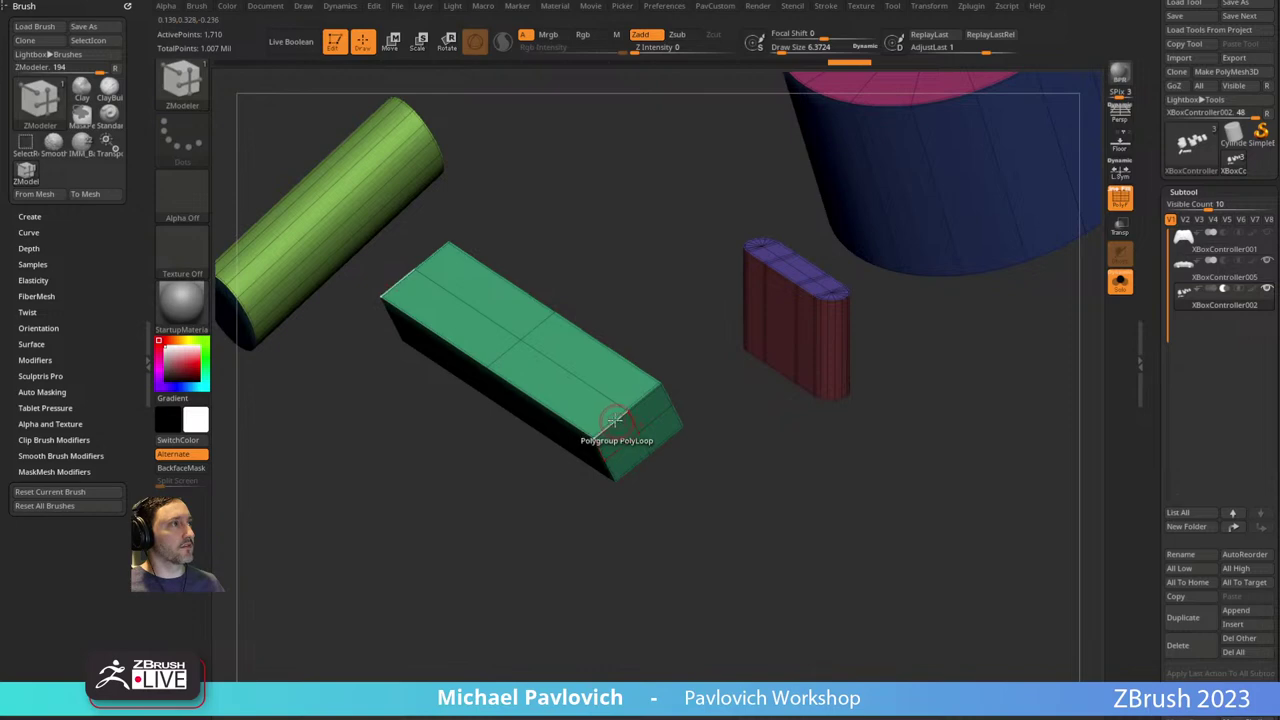
click(616, 418)
click(614, 418)
Clear all creases on the primitives and crease only the polygroup borders to round the block's corners.
drag(654, 396, 770, 544)
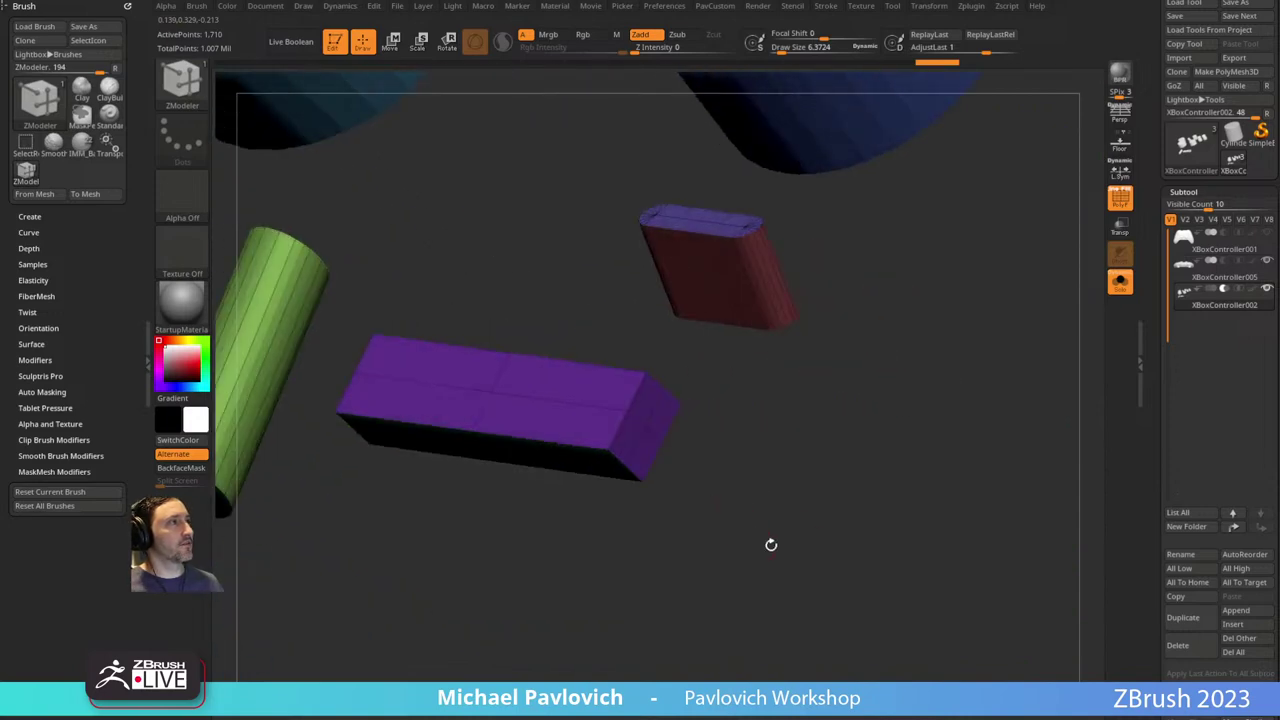
key(4)
click(906, 547)
click(905, 560)
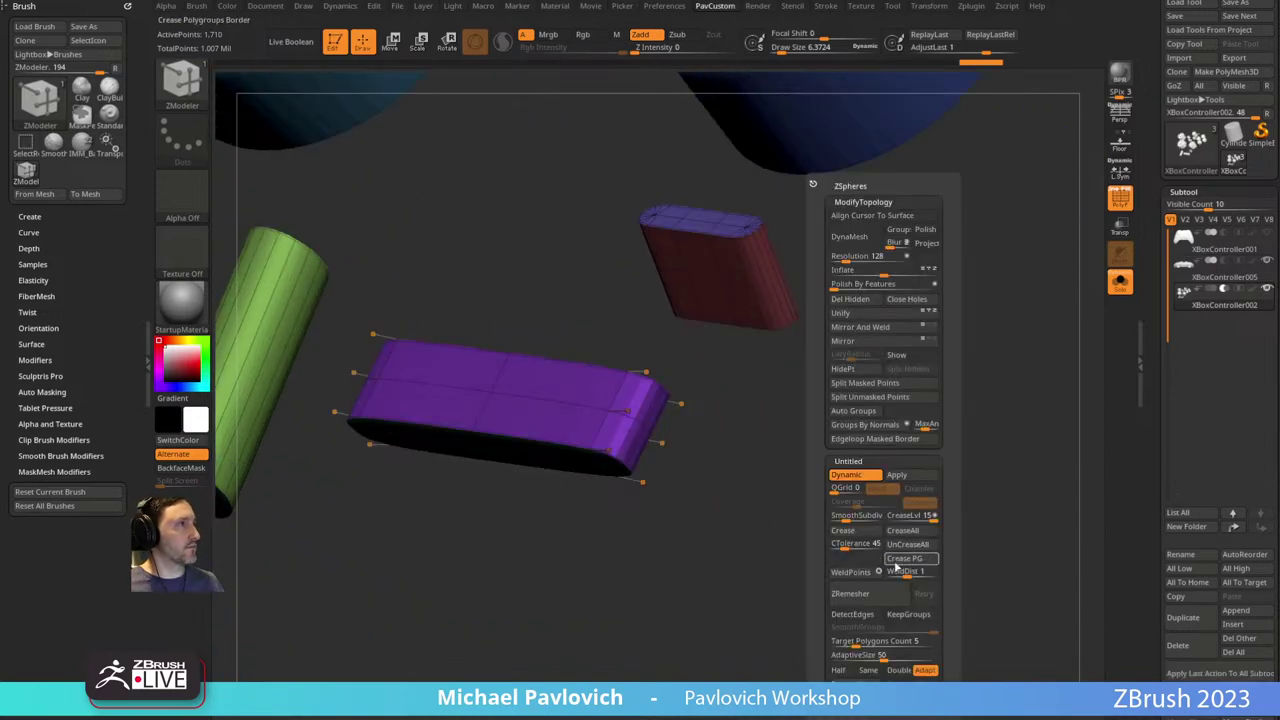
drag(734, 517, 674, 451)
drag(793, 457, 779, 480)
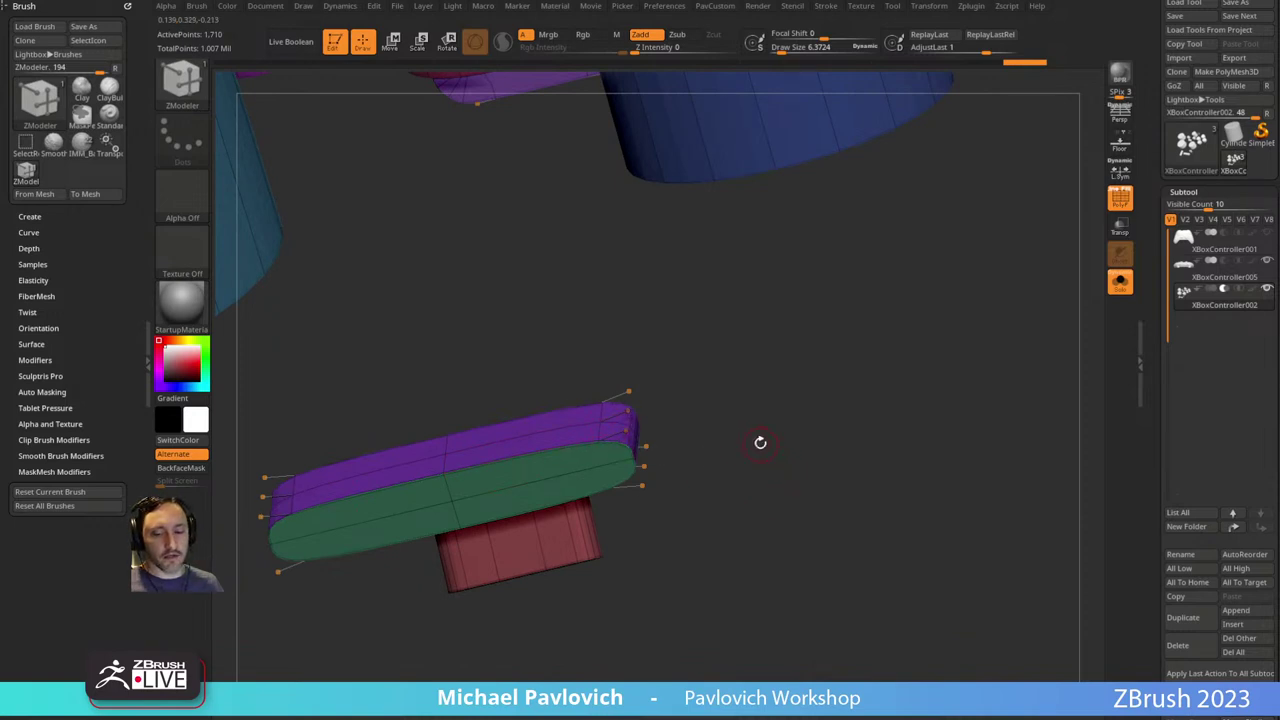
Insert multiple evenly spaced edge loops along the length of the rectangular block with ZModeler to tighten its rounded ends.
key(2)
key(1)
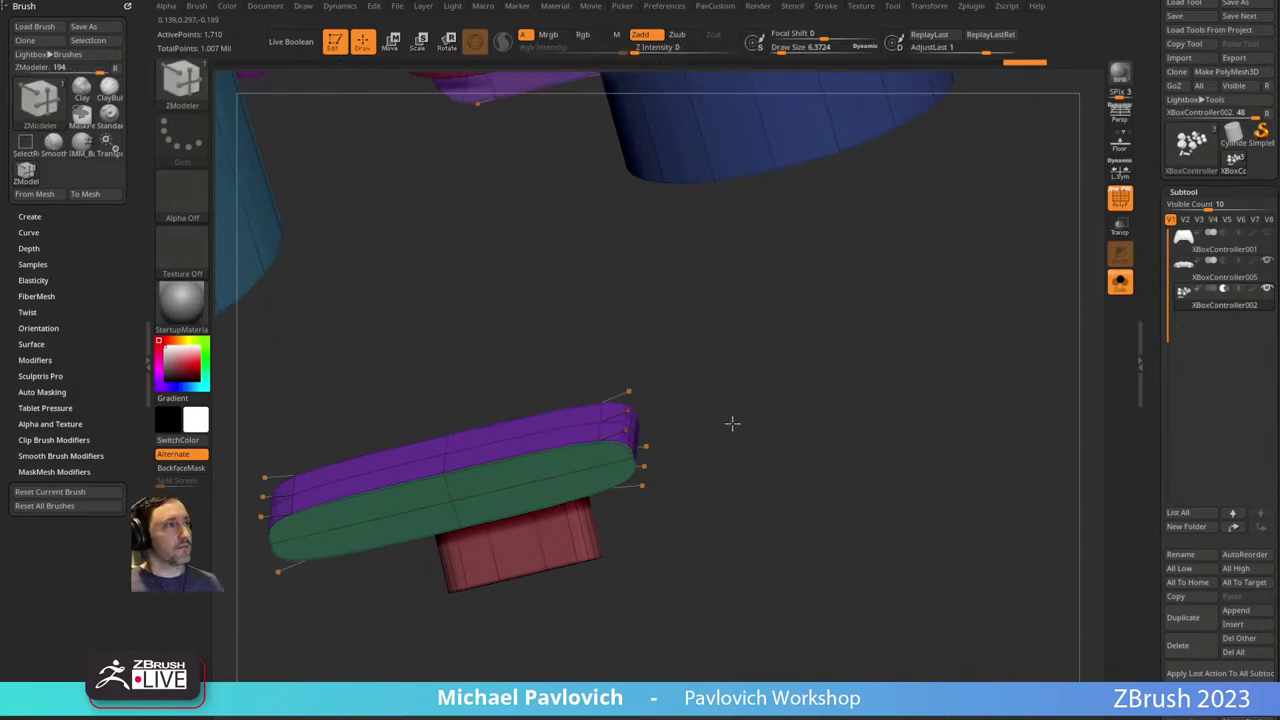
alt+drag(733, 424, 753, 401)
key(space)
click(533, 327)
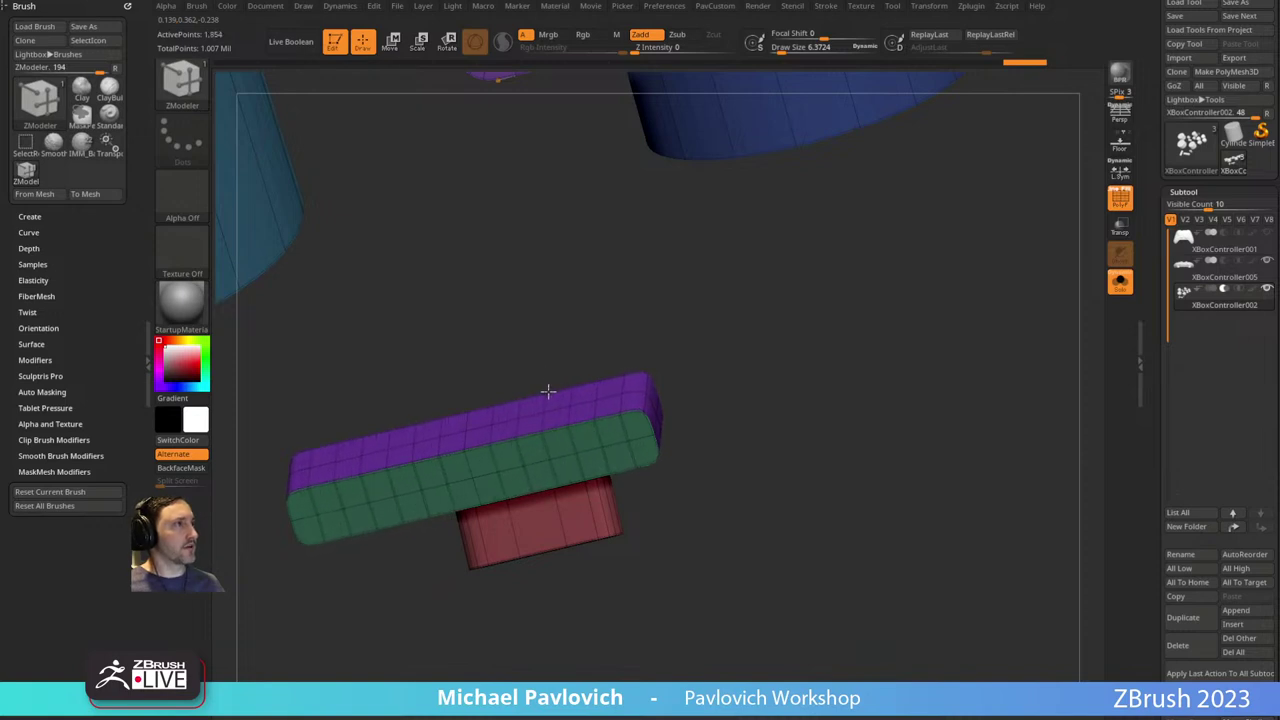
drag(547, 390, 545, 393)
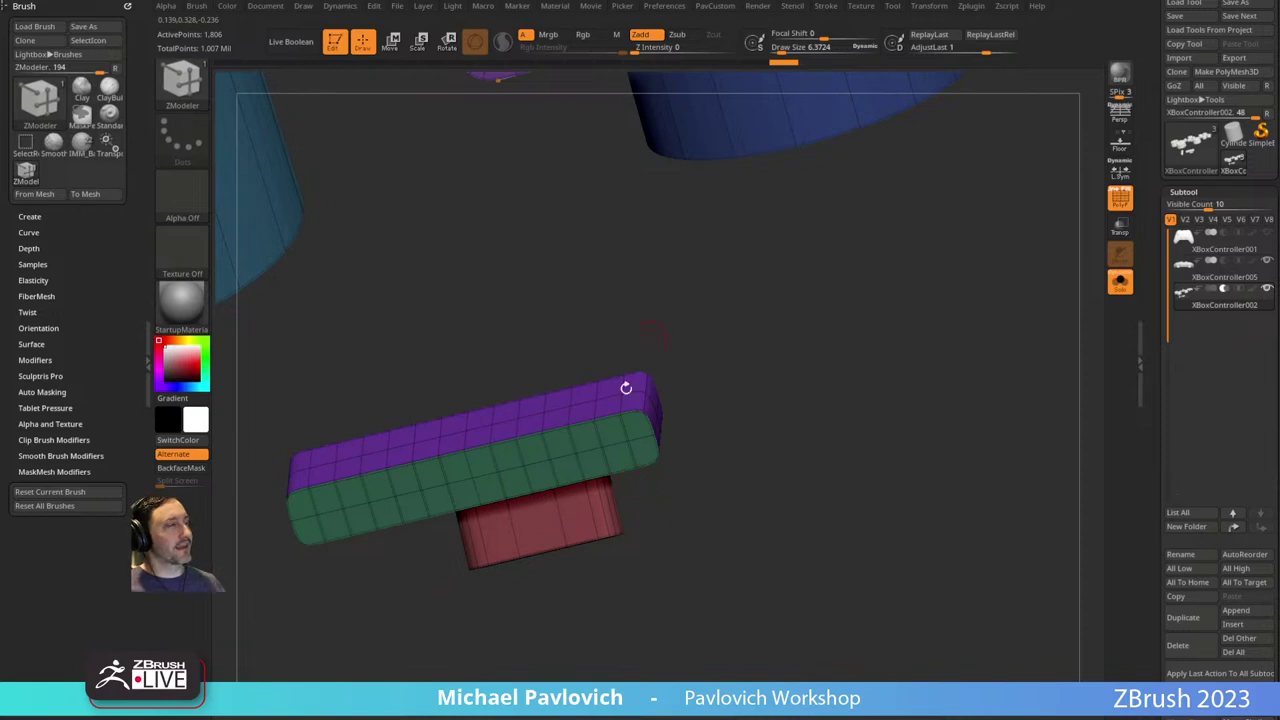
Refresh the polygroup border creases on the primitives to include the block's new edge loops.
mouse_move(756, 390)
mouse_down()
mouse_move(711, 409)
mouse_move(761, 379)
mouse_up()
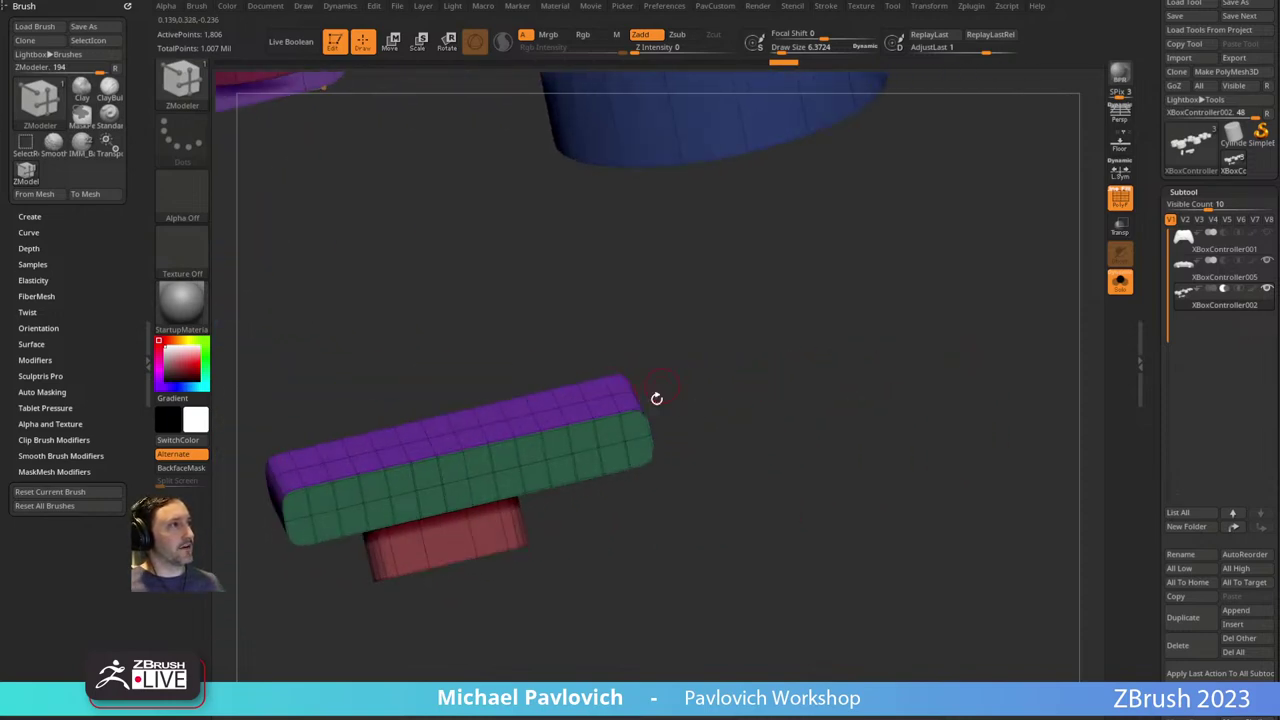
drag(656, 398, 680, 421)
drag(756, 478, 809, 516)
key(p)
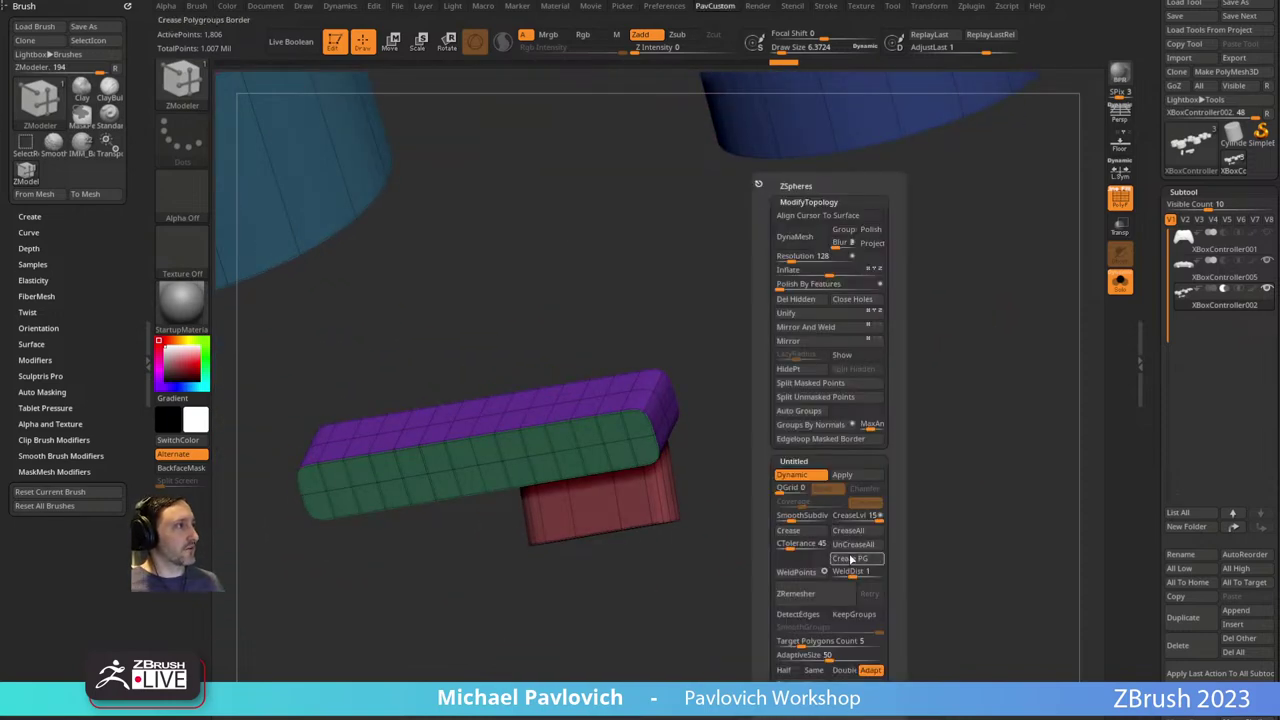
click(854, 547)
Bring the controller body back into view, hide the polyframe and enable Live Boolean.
drag(697, 380, 1051, 306)
click(1120, 281)
click(1121, 201)
drag(762, 465, 994, 349)
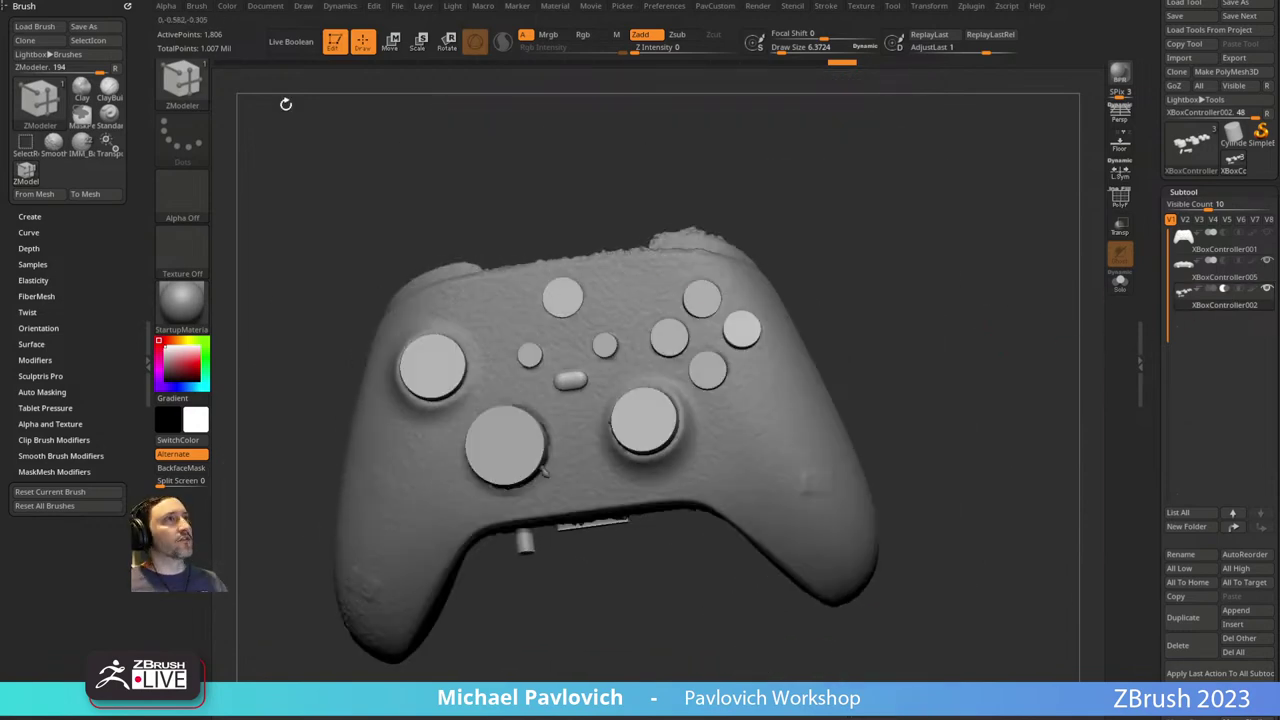
click(291, 41)
Examine the holes cut for the buttons, sticks and D-pad in the controller body from the front and sides.
drag(880, 271, 960, 340)
alt+drag(633, 604, 631, 662)
alt+drag(955, 245, 905, 282)
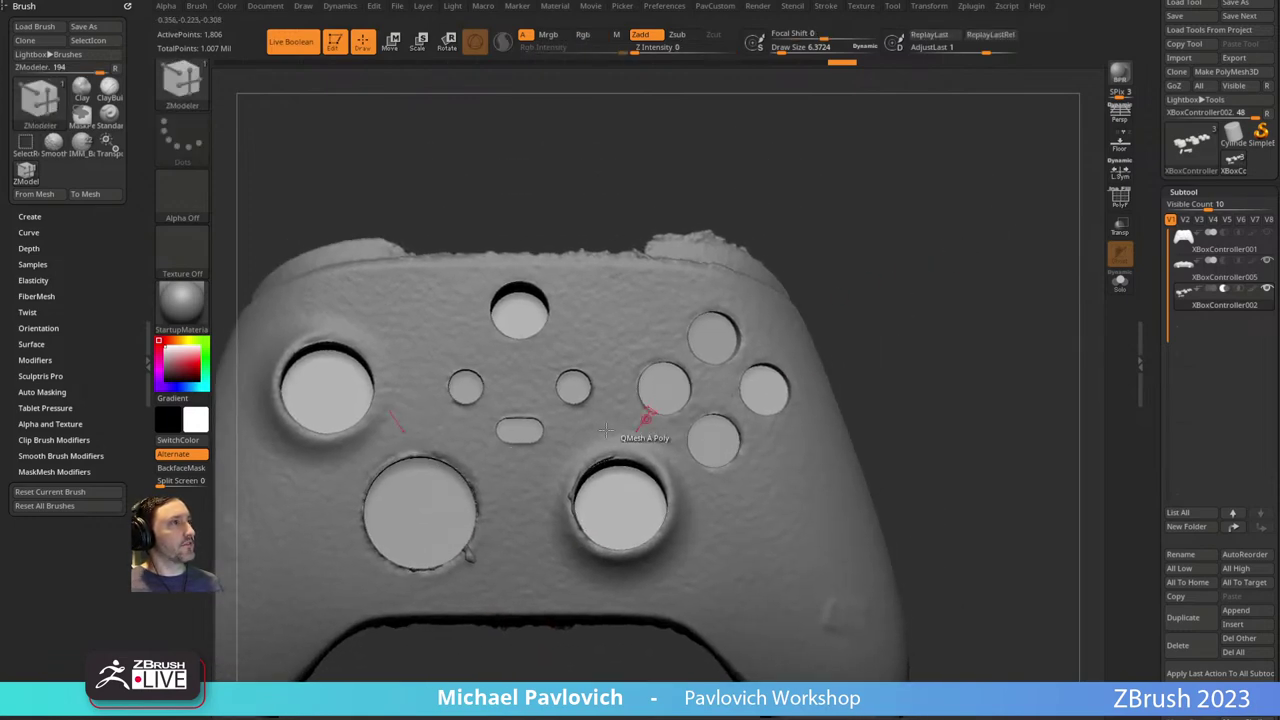
alt+drag(888, 192, 956, 195)
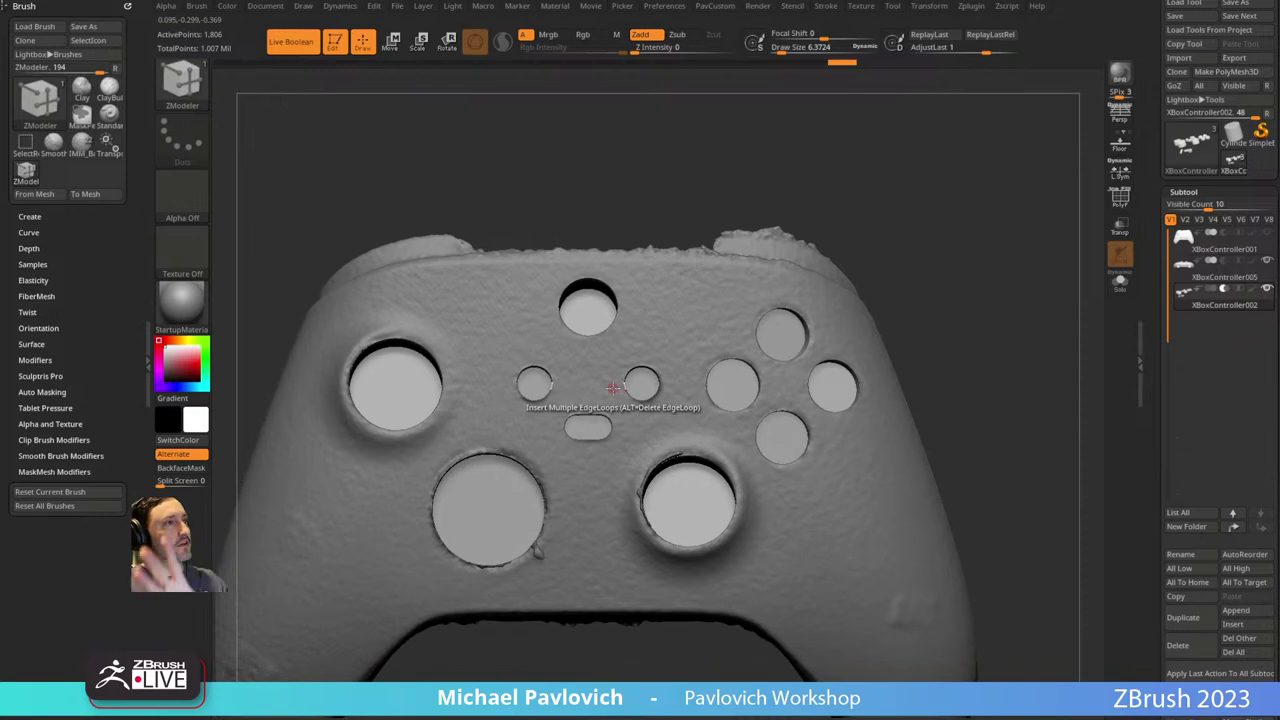
drag(875, 252, 766, 251)
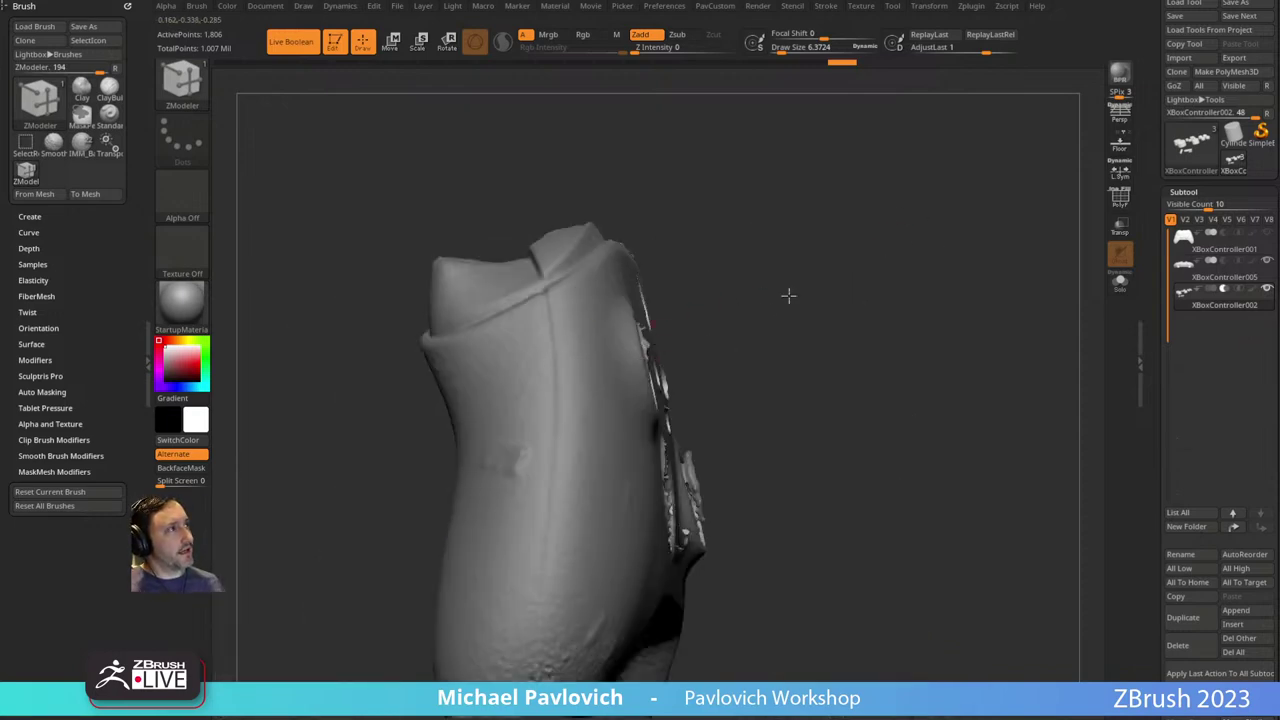
drag(789, 294, 540, 325)
drag(888, 275, 728, 256)
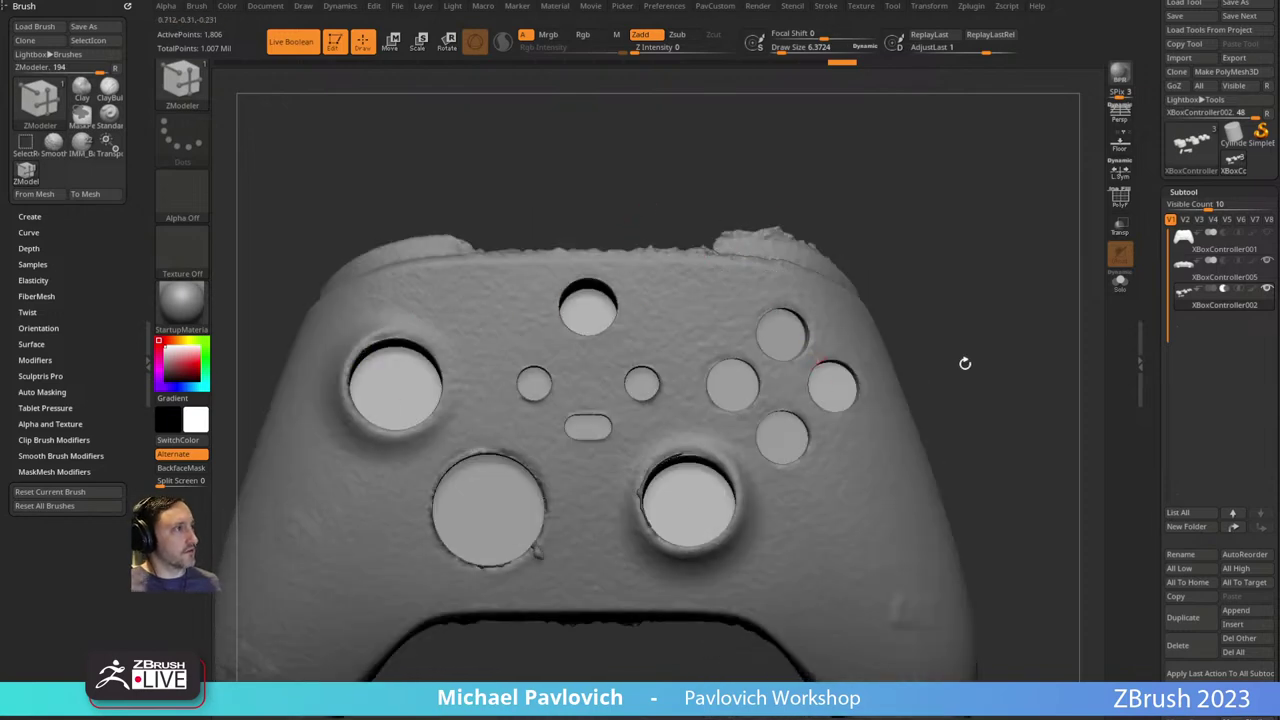
alt+drag(966, 363, 917, 346)
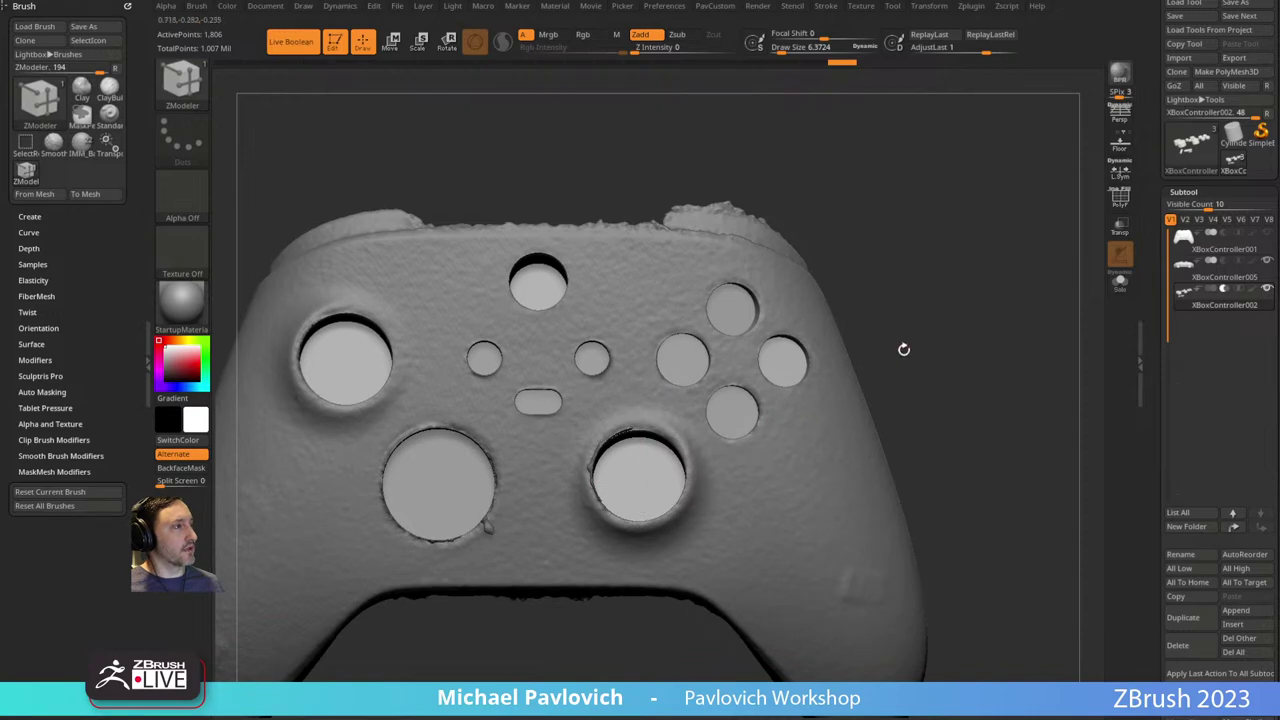
Isolate the original scan XBoxController001 to compare it with the cut version, and return to XBoxController005 with all subtools shown.
click(1119, 287)
click(1119, 289)
click(1207, 249)
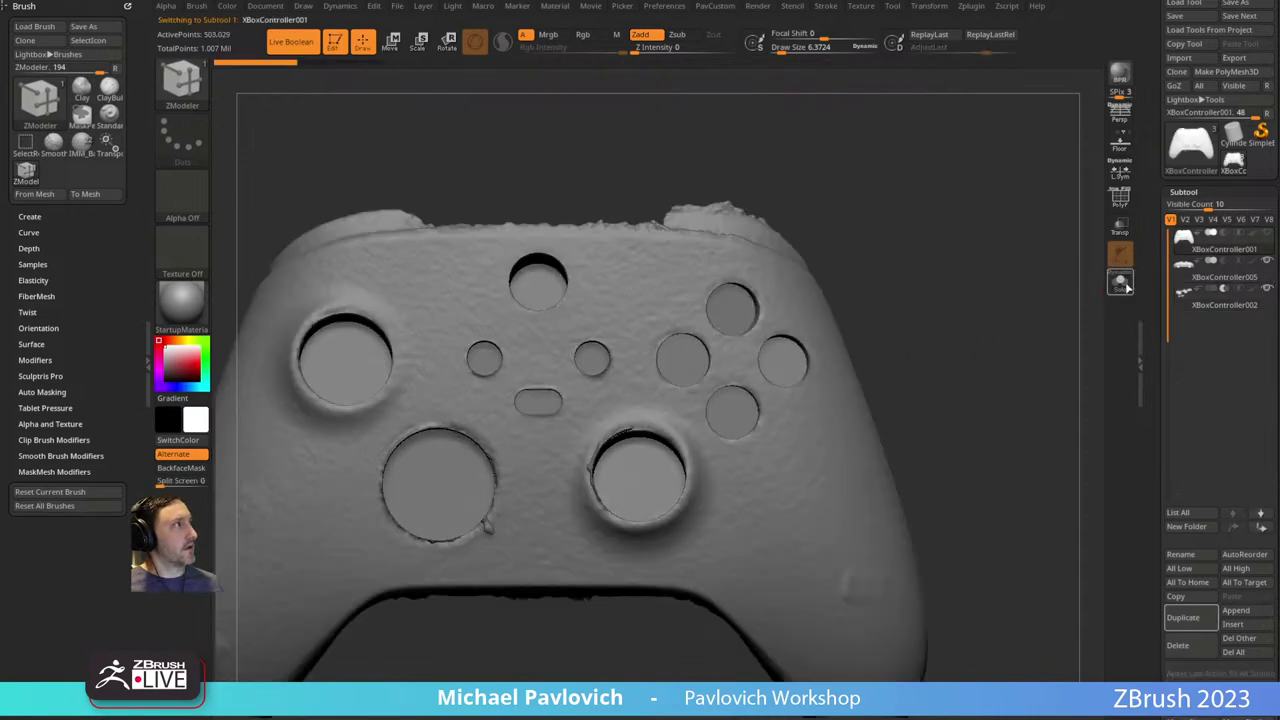
click(1120, 284)
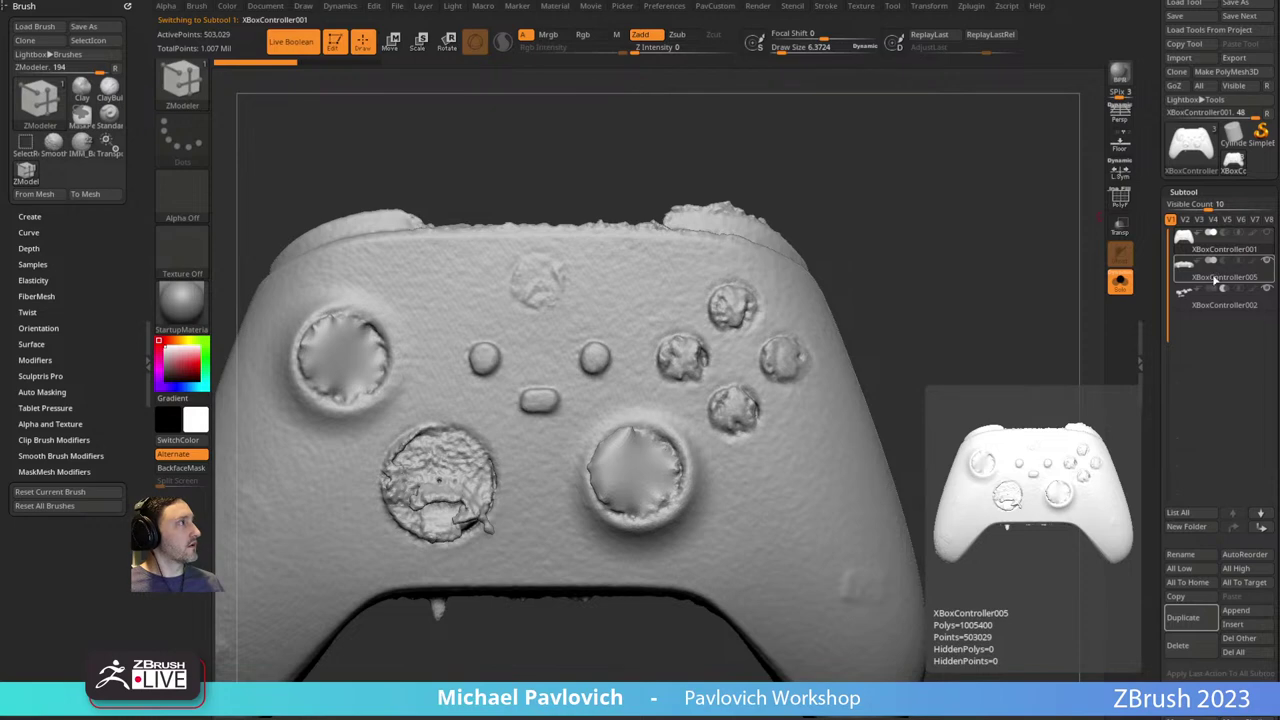
click(1216, 277)
mouse_move(876, 238)
alt+mouse_down()
mouse_move(951, 211)
mouse_move(913, 274)
mouse_move(937, 233)
alt+mouse_up()
key(s)
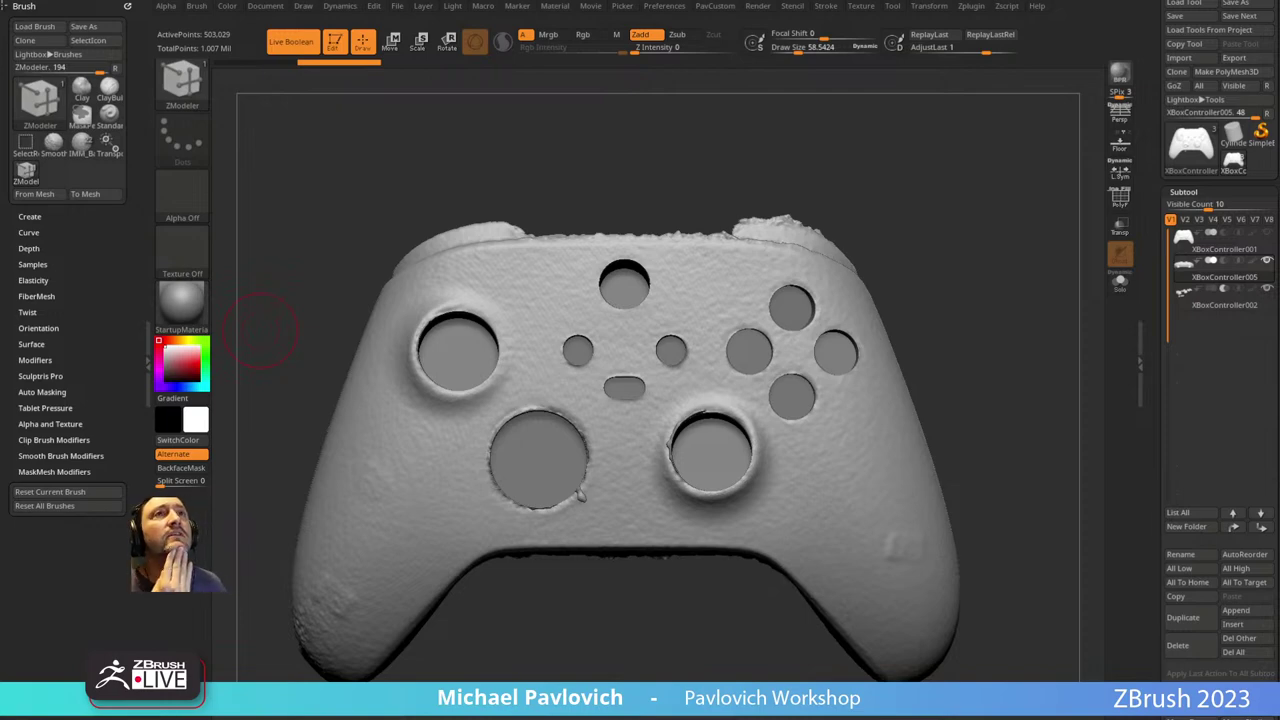
Open the Decimation Master plugin to review its decimation and export options.
click(964, 7)
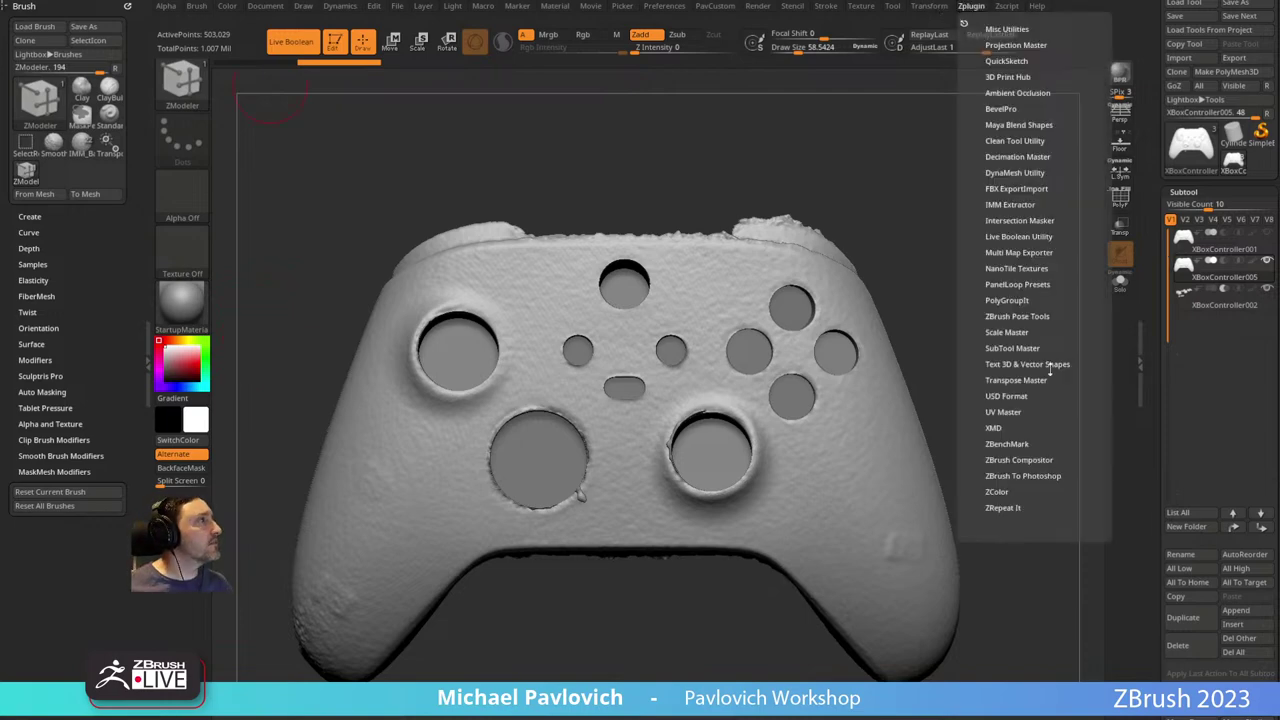
key(shift)
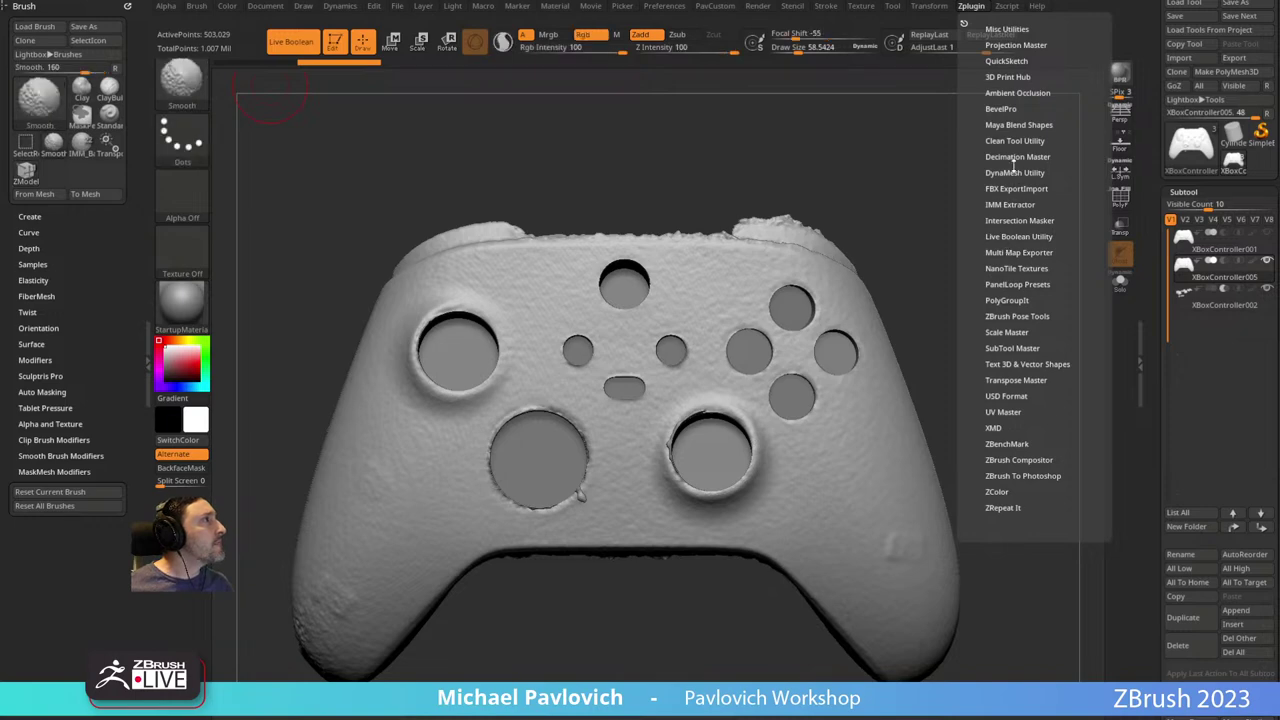
click(1013, 157)
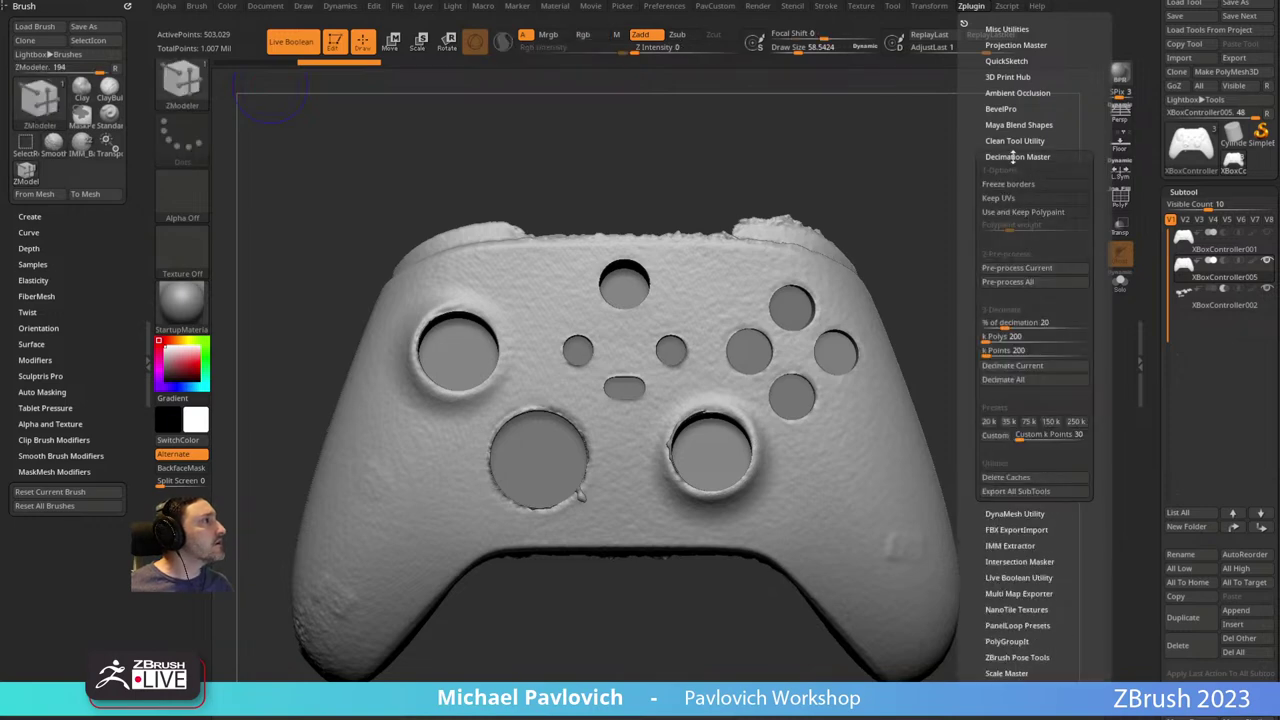
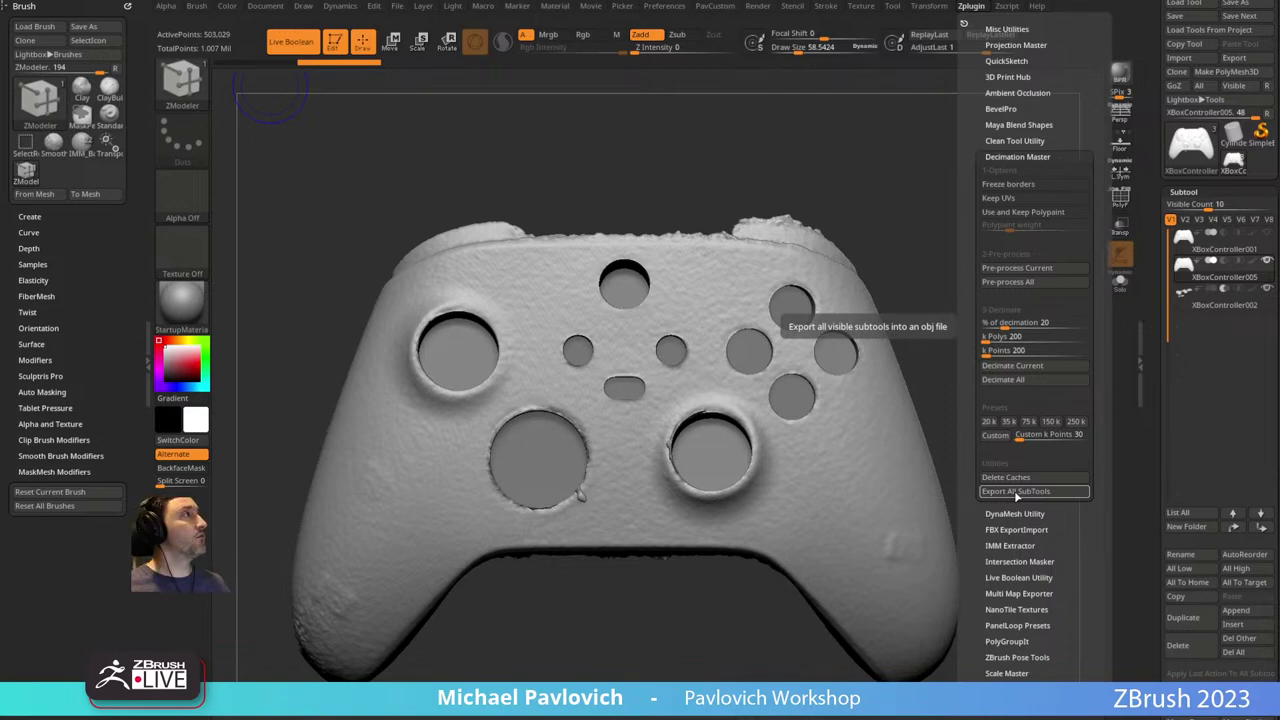
Open SubTool Master's export options, cycle through the available file formats and cancel the export.
shift+click(1010, 157)
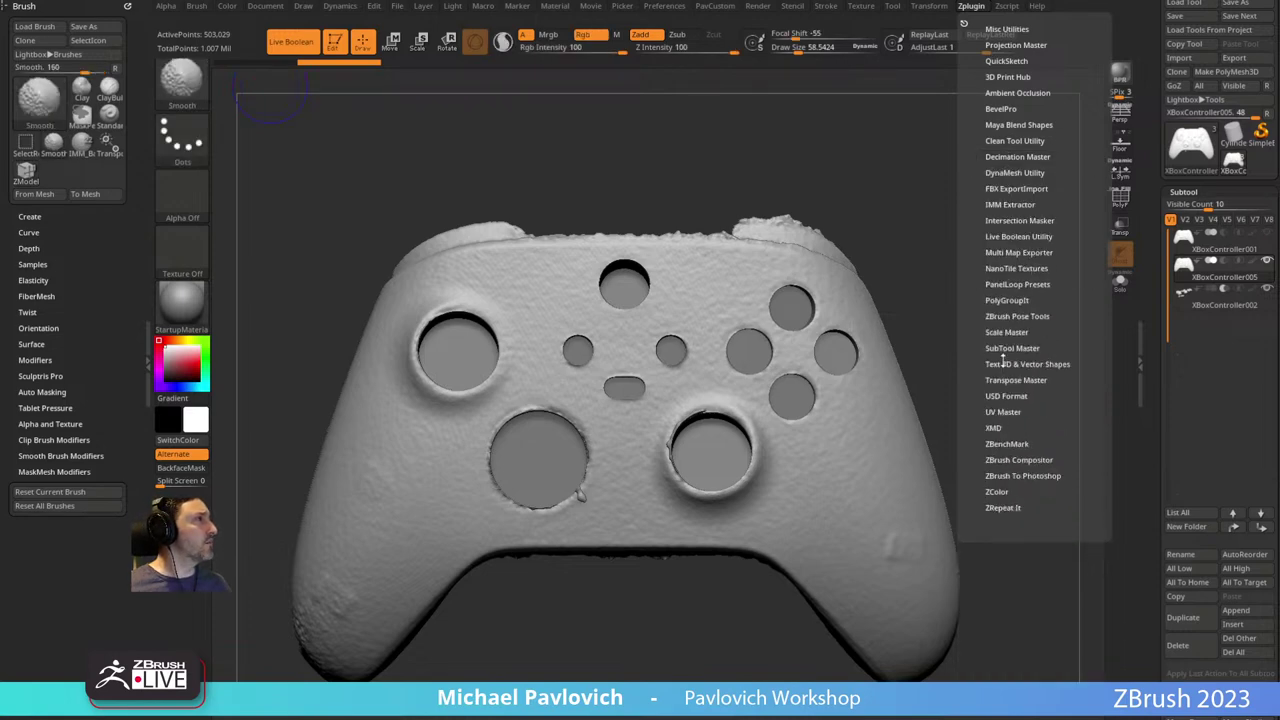
click(1009, 347)
drag(967, 395, 968, 370)
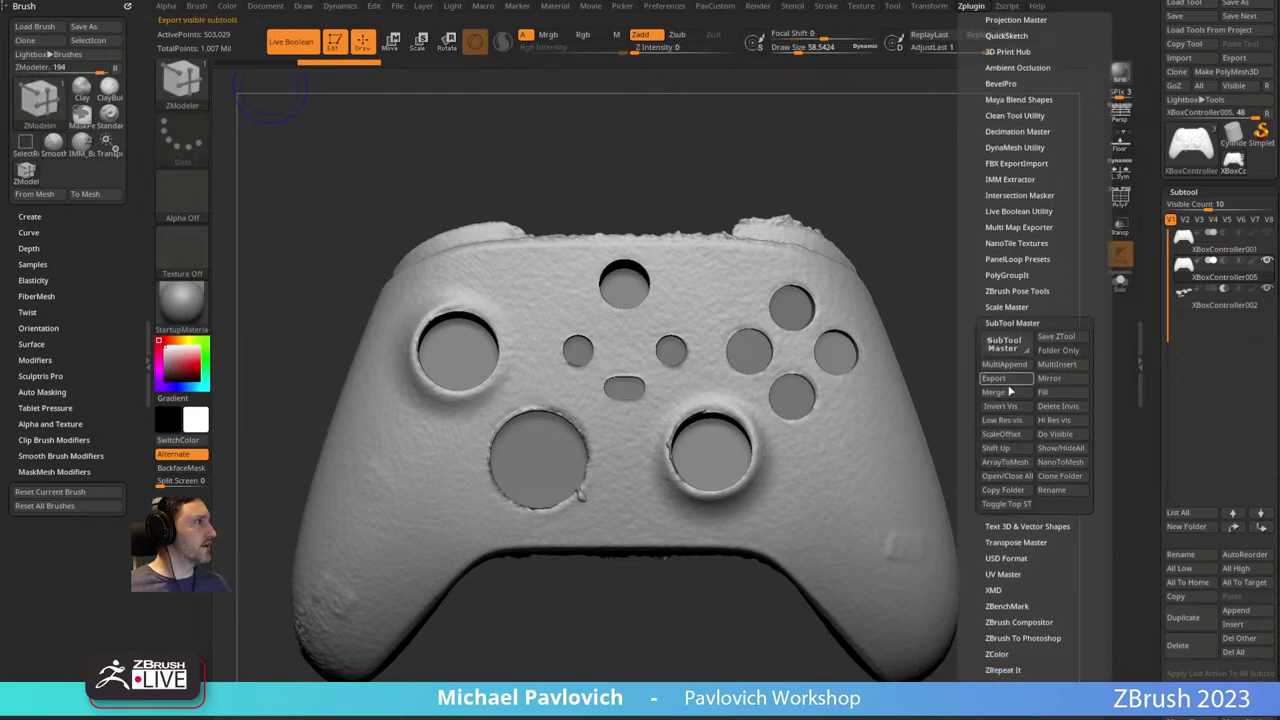
click(995, 378)
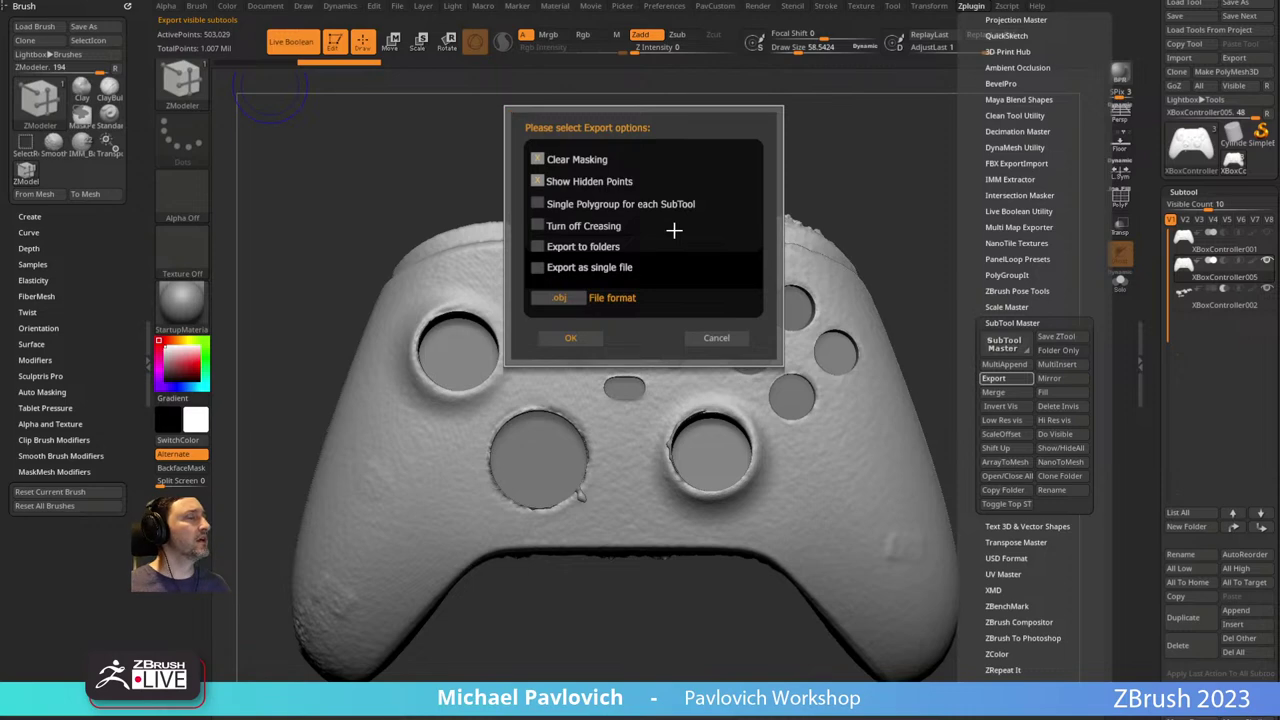
click(564, 298)
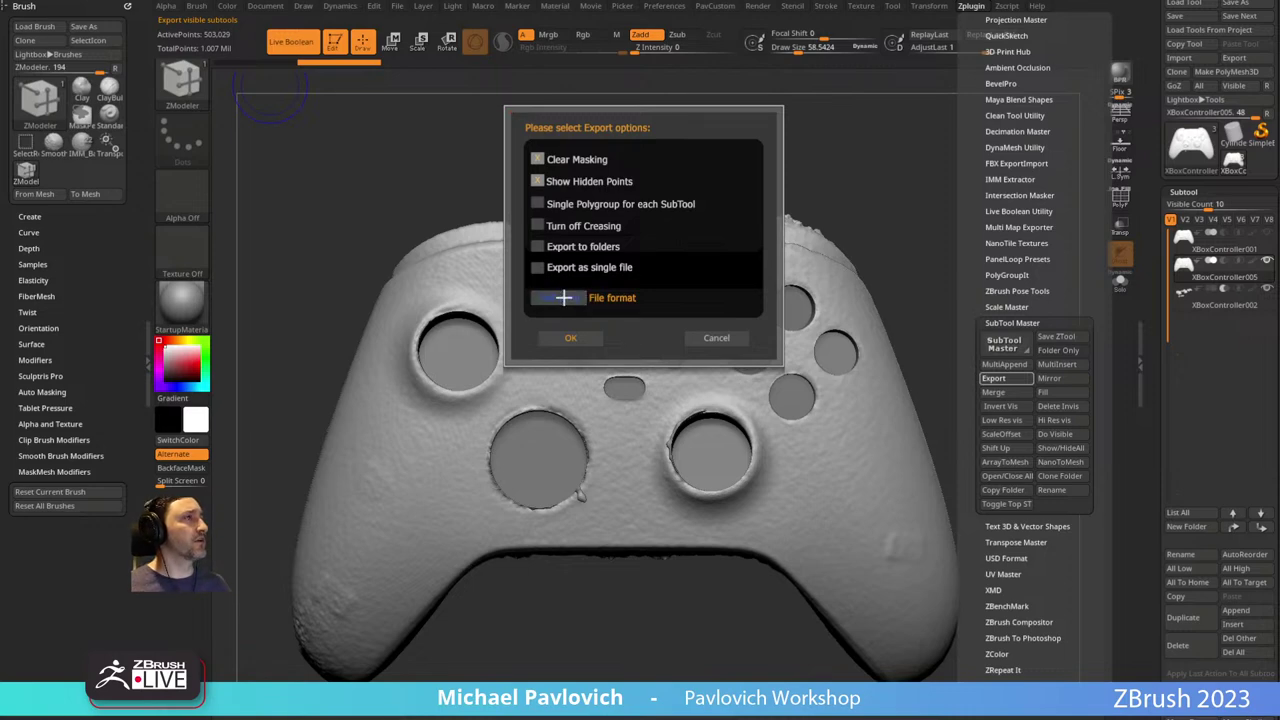
click(577, 300)
click(577, 300)
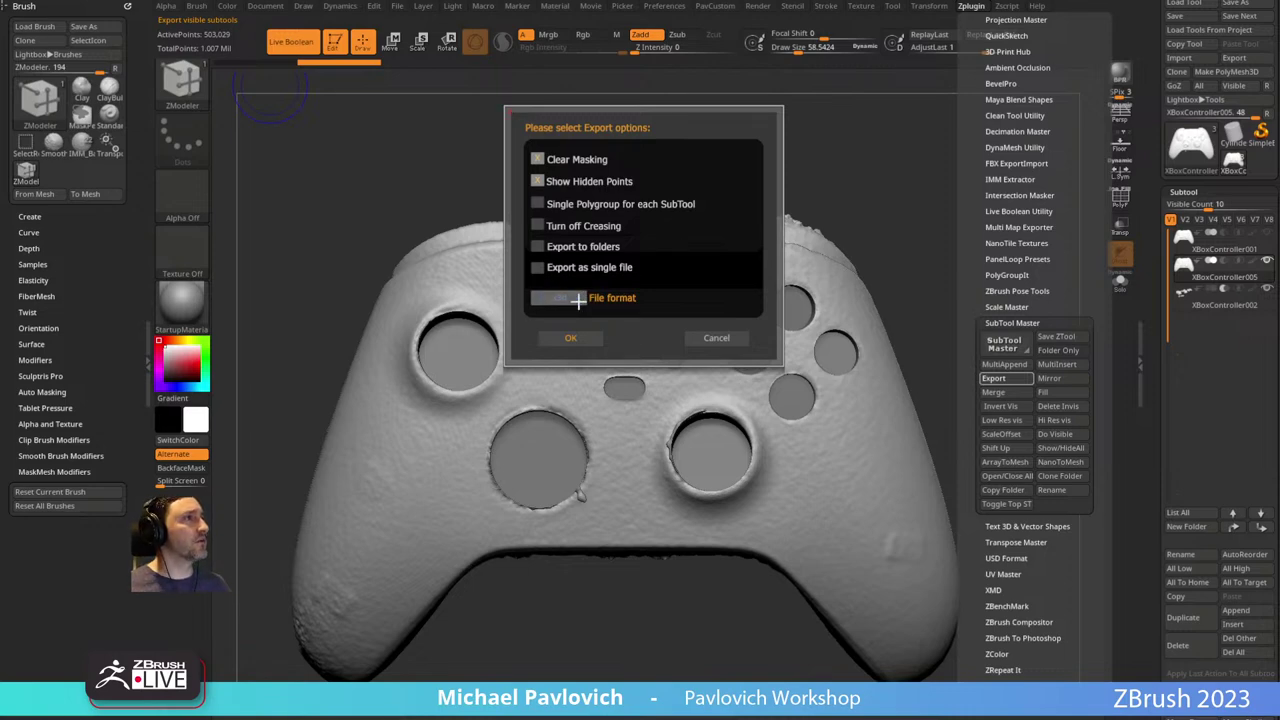
click(577, 300)
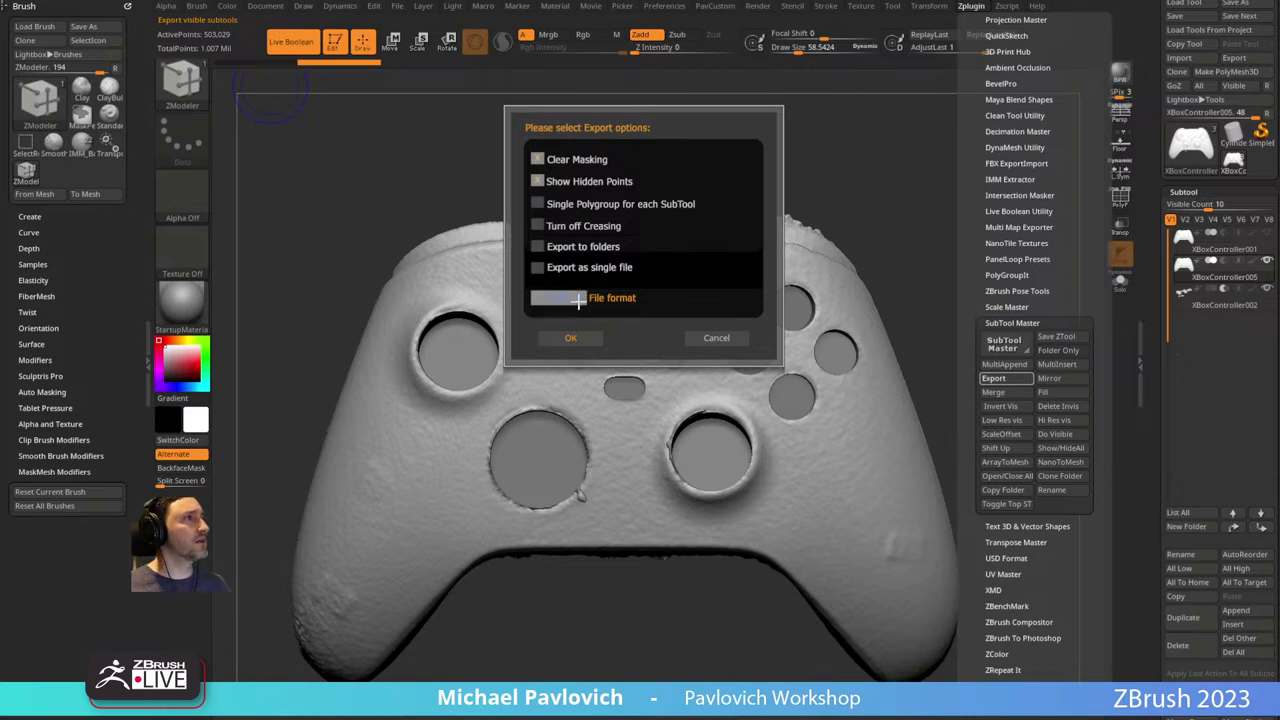
click(698, 336)
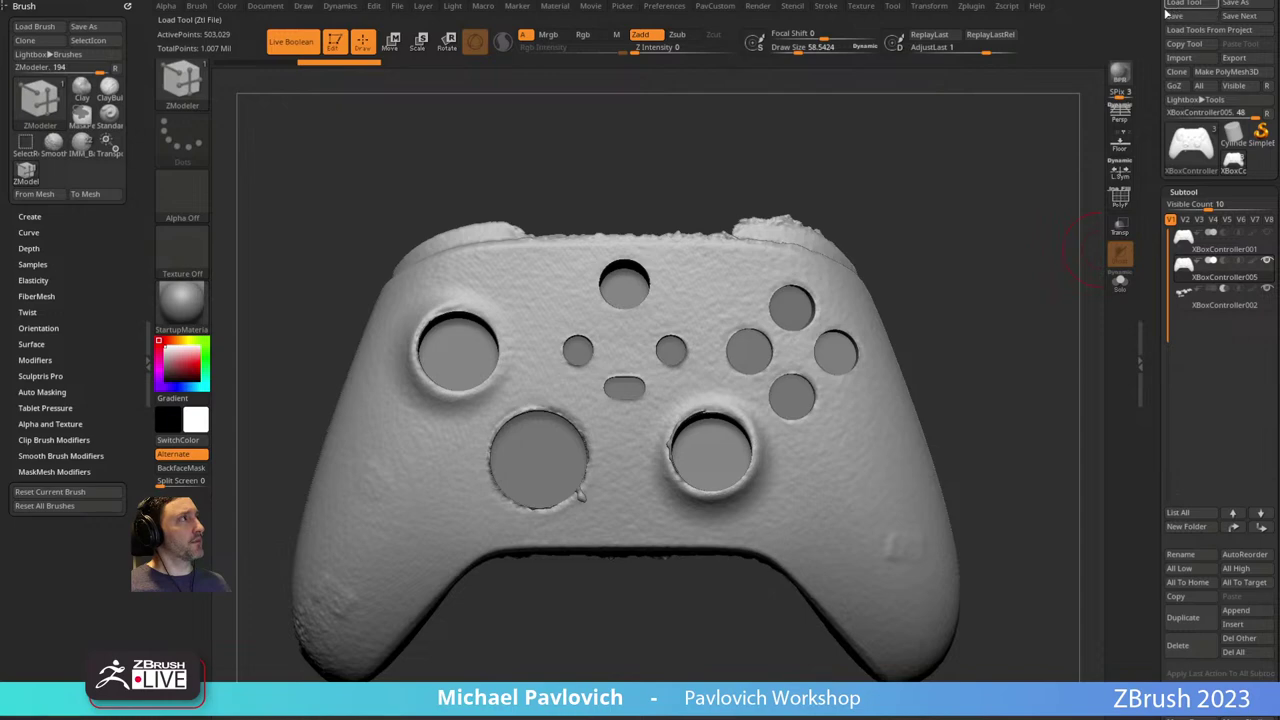
Inspect the mesh information for XBoxController005 and XBoxController001, and revisit the SubTool Master and Decimation Master plugins.
drag(1156, 40, 1151, 129)
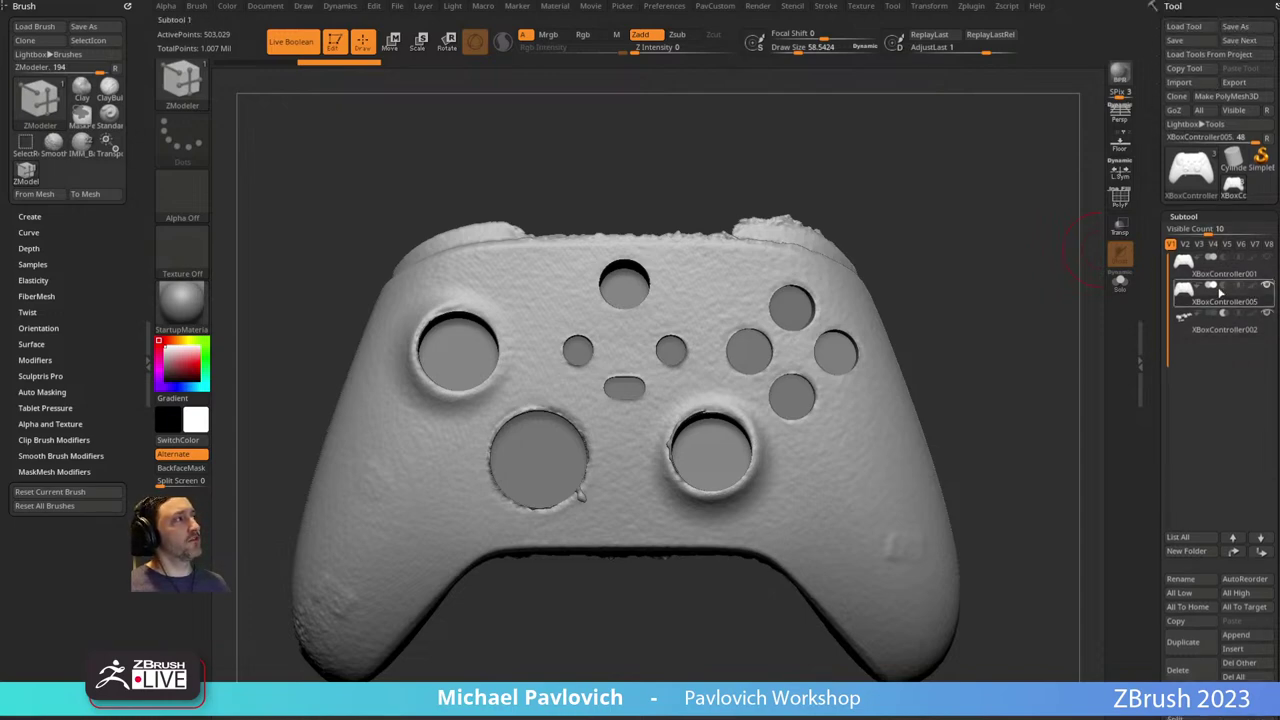
mouse_move(1210, 297)
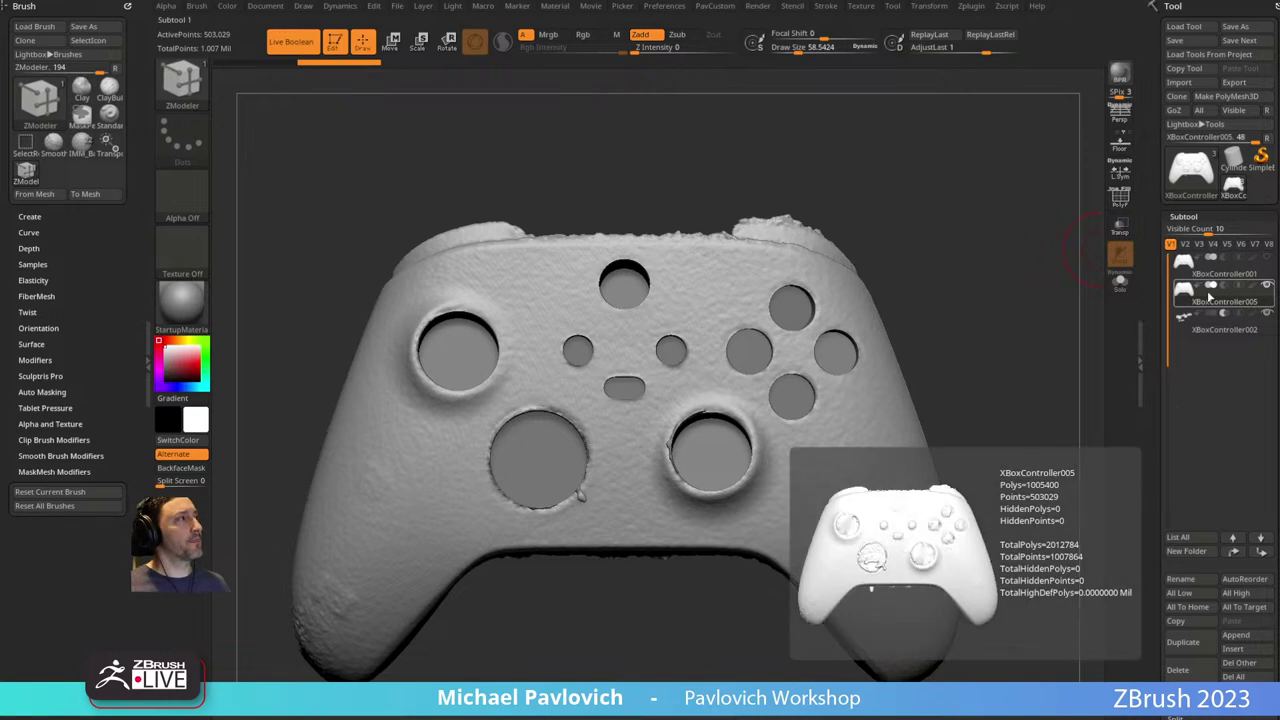
mouse_move(1212, 268)
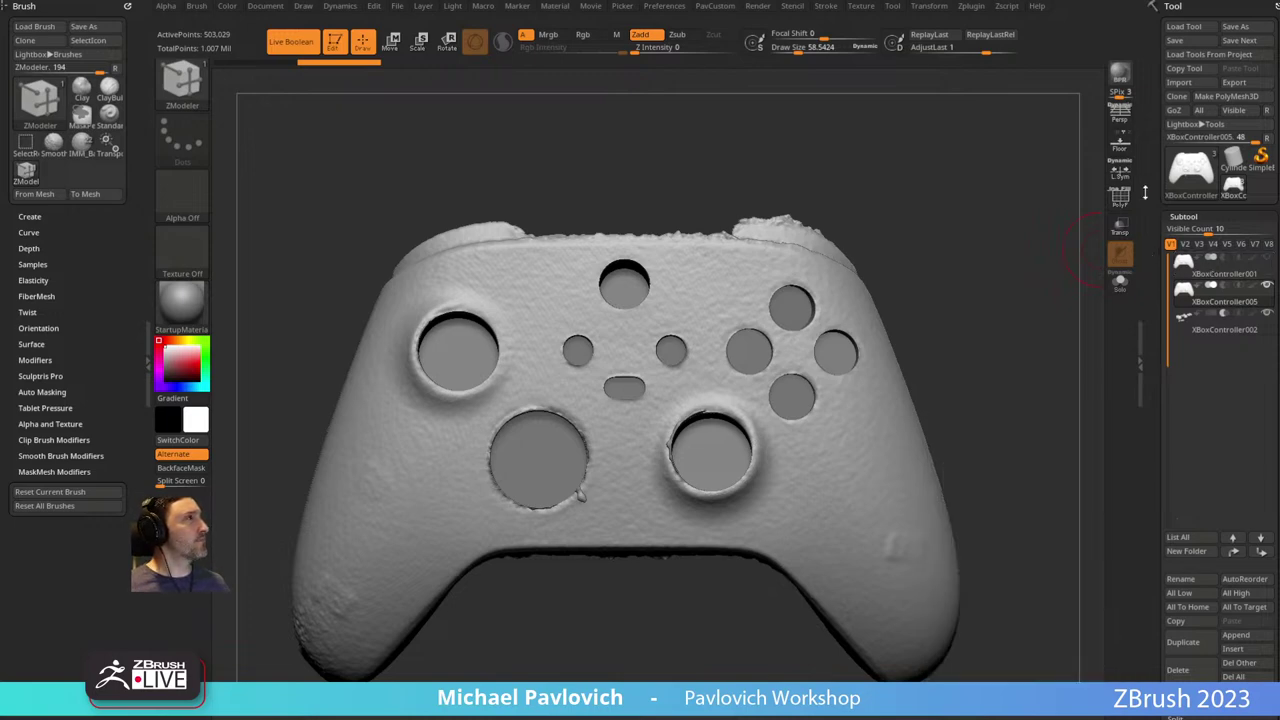
click(971, 6)
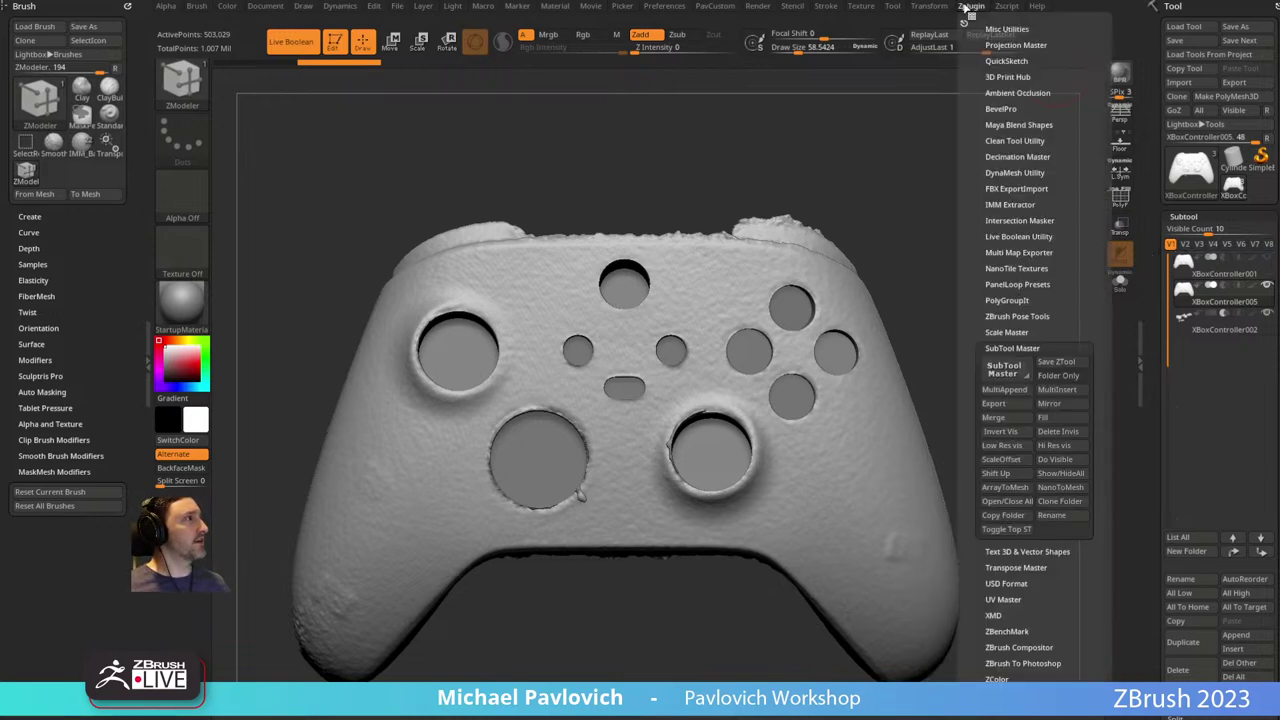
click(1000, 347)
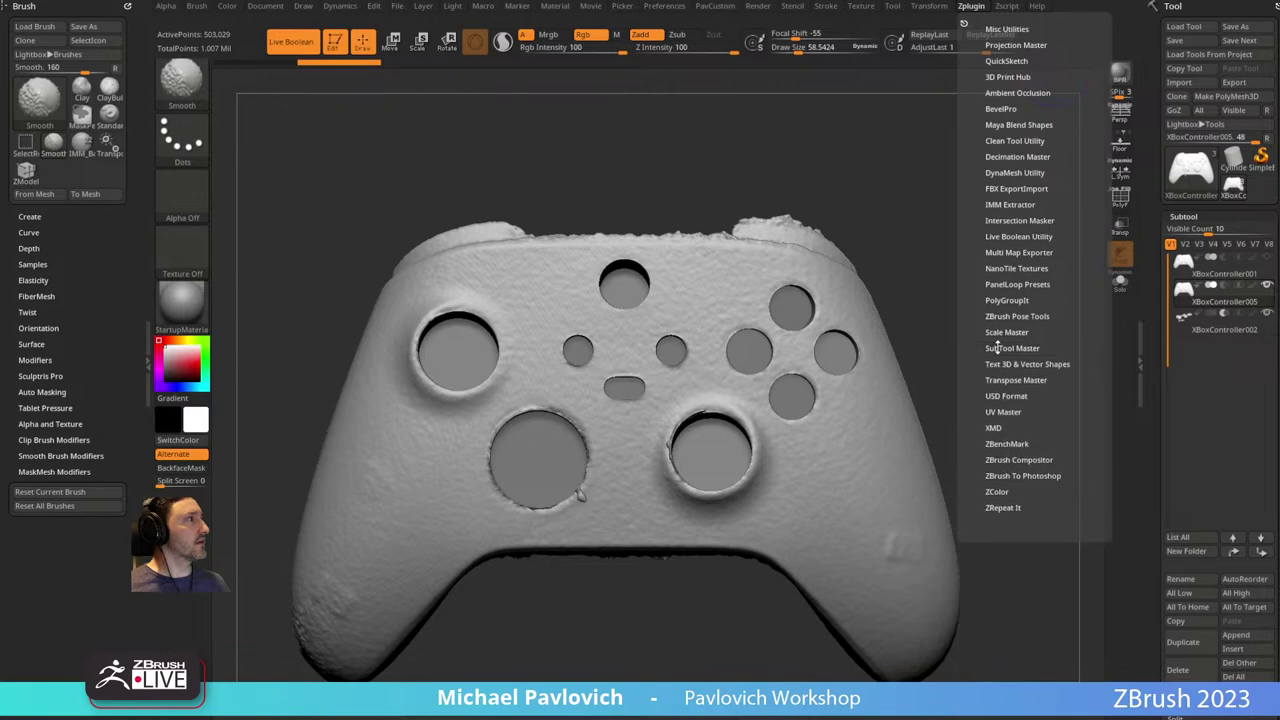
click(1003, 158)
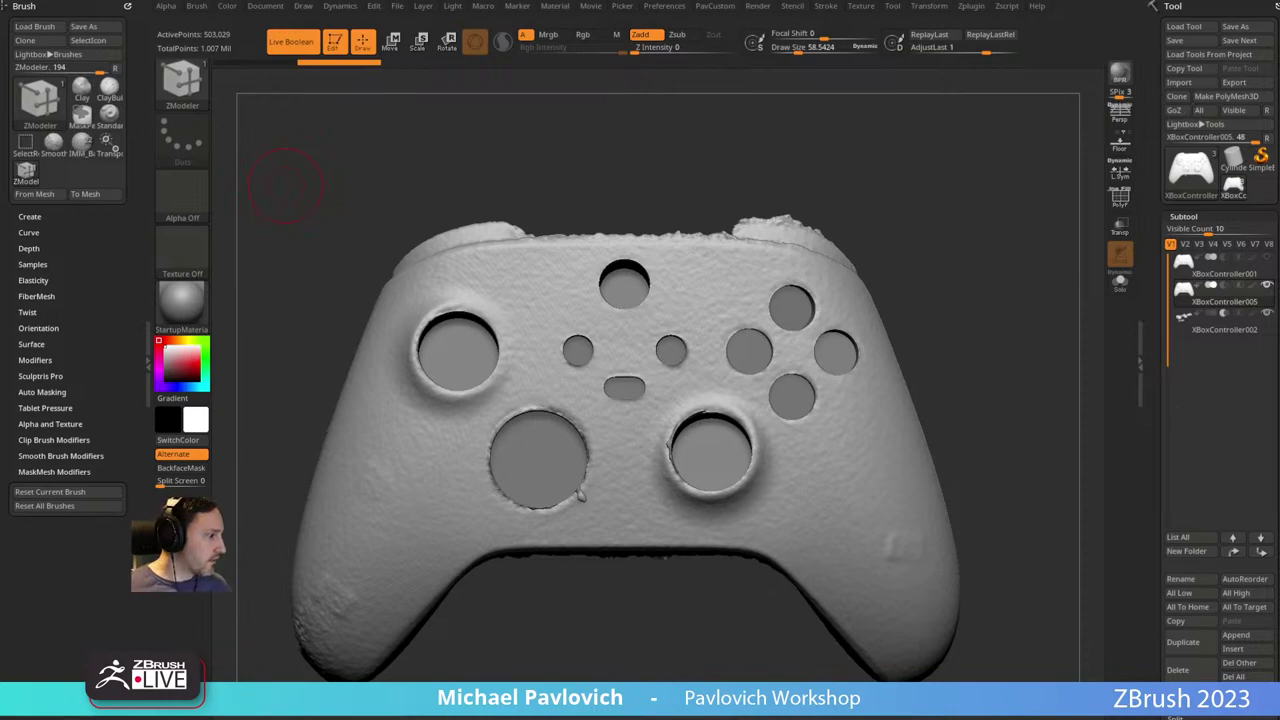
Switch to the YouTube channel in the browser and play the custom ZBrush character posing video muted in theater mode.
drag(0, 50, 600, 28)
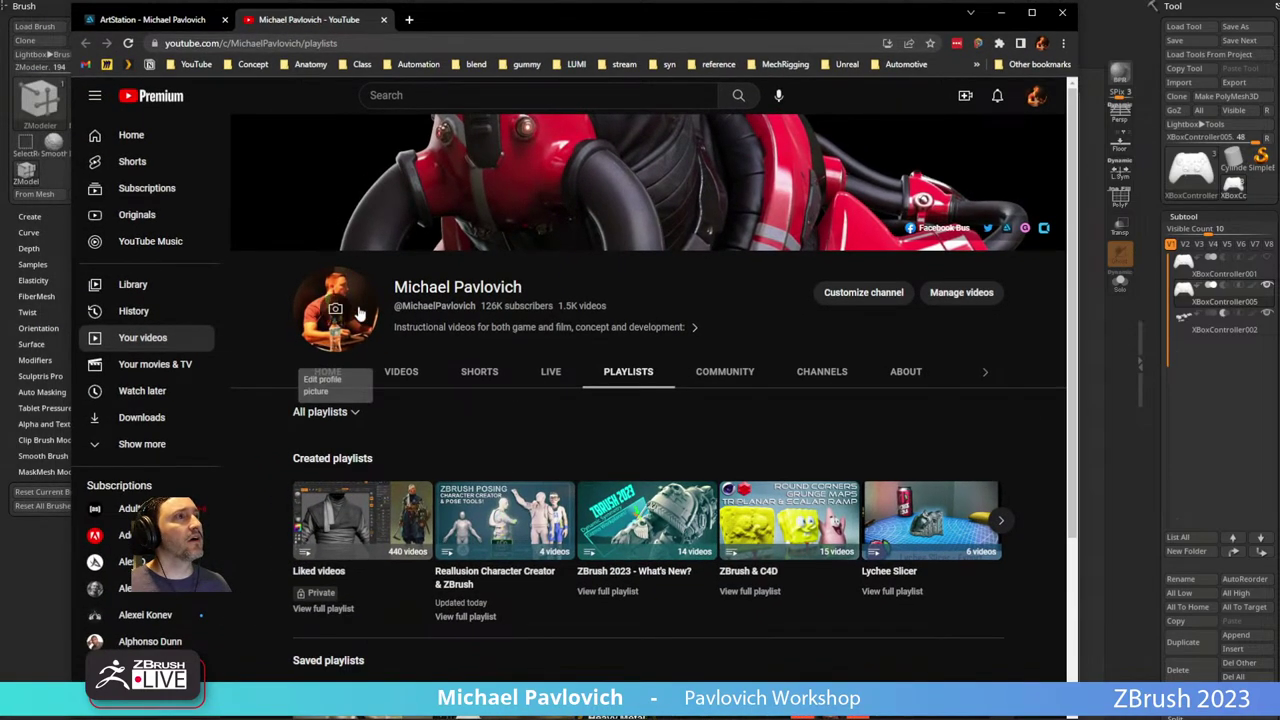
click(336, 372)
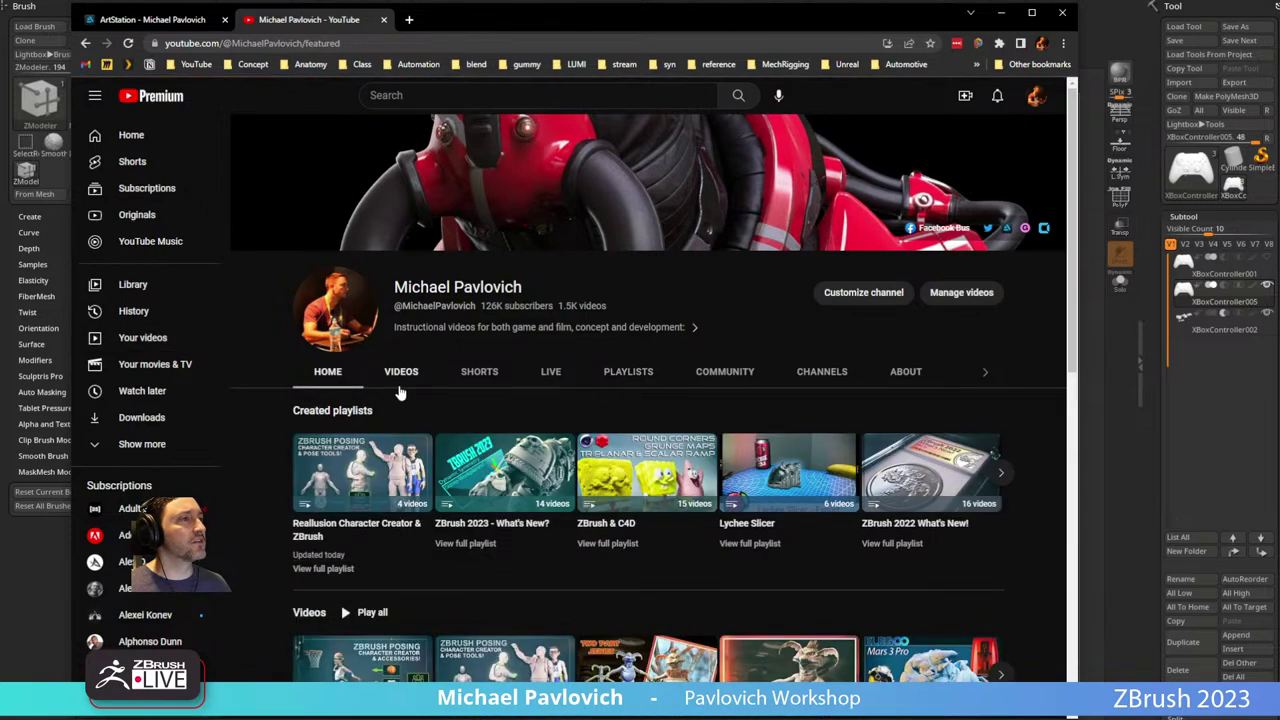
scroll(420, 420, down, 5)
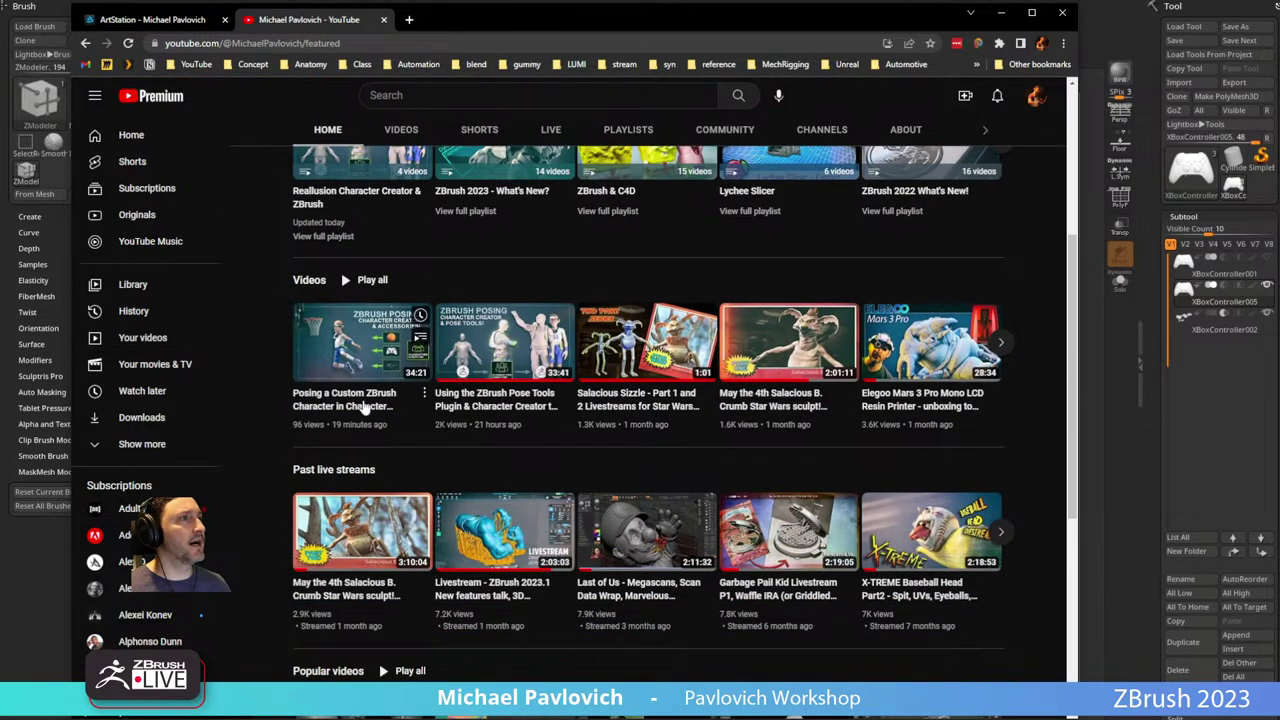
click(357, 400)
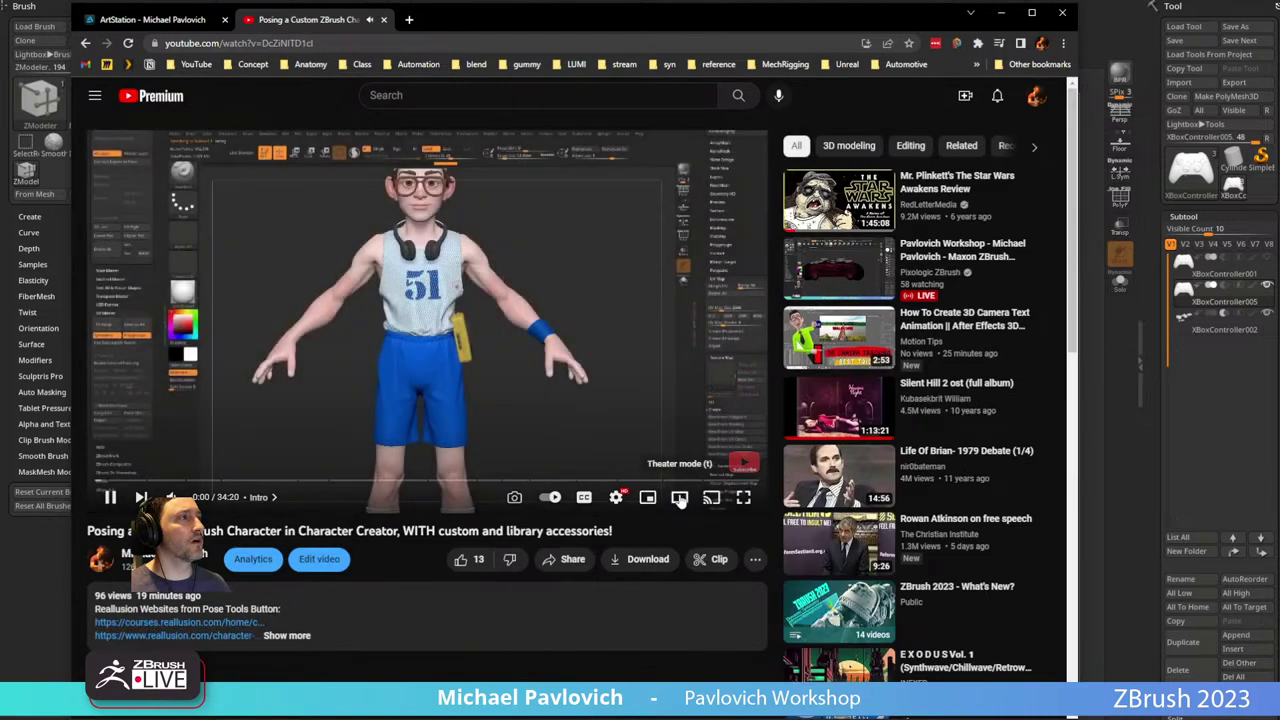
click(679, 497)
click(156, 628)
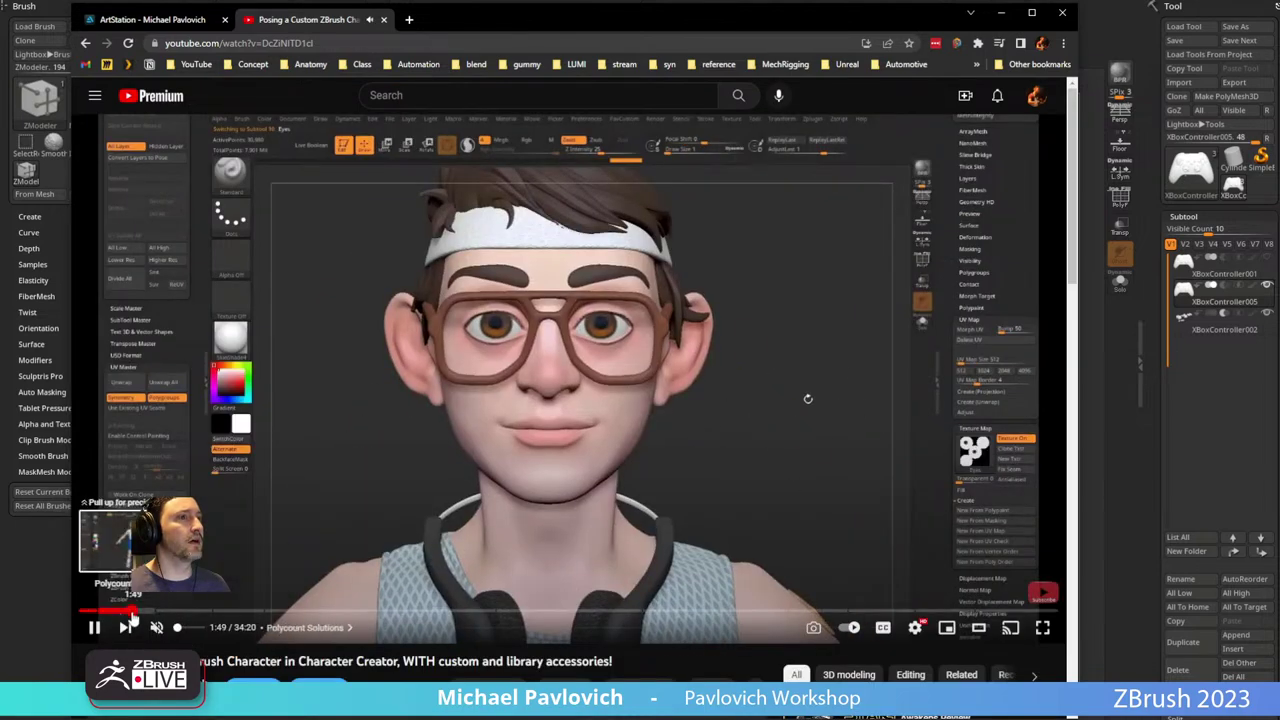
Skip through the video's polycount, subtool merging, polypaint transfer, GoZ and Character Creator posing sections.
click(155, 611)
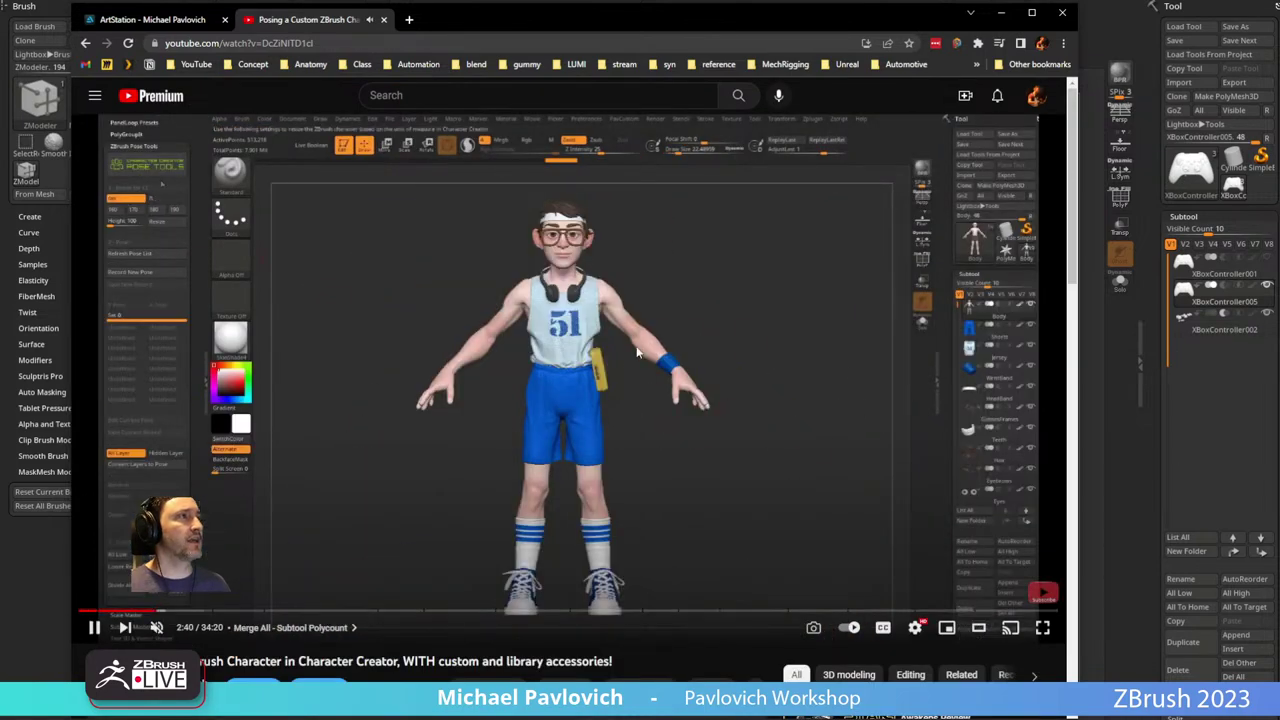
click(202, 610)
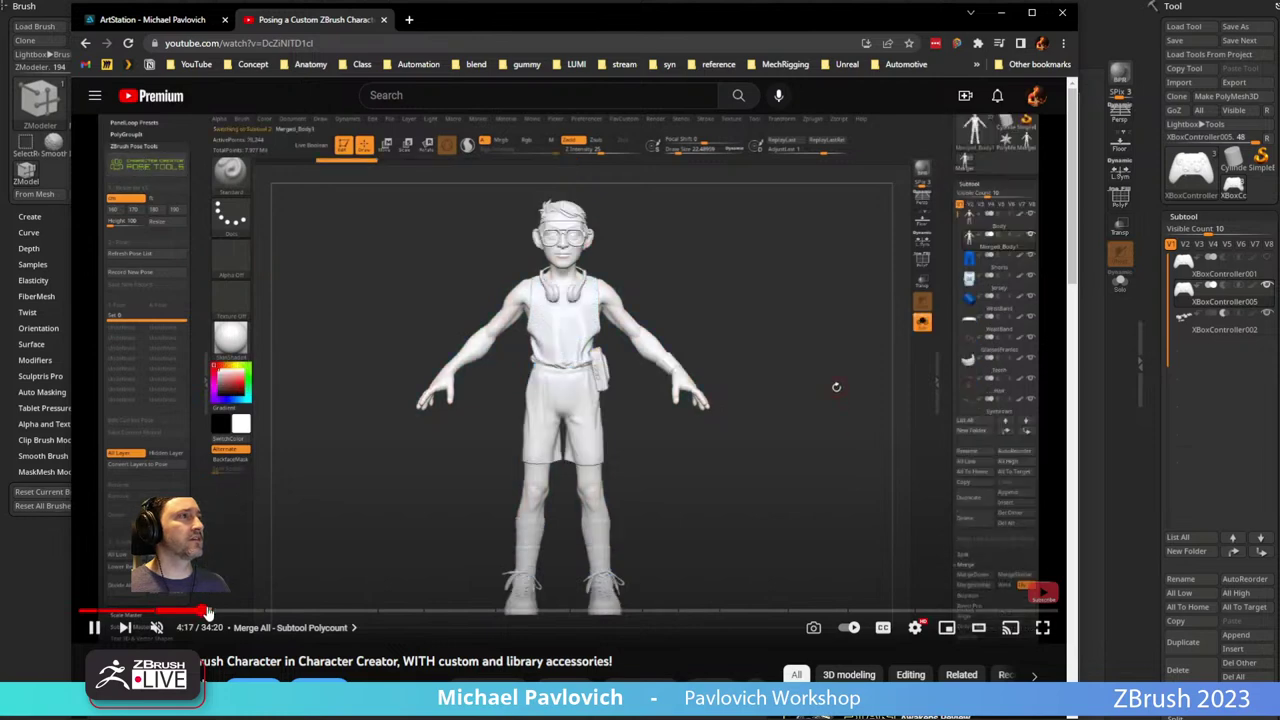
drag(207, 611, 358, 611)
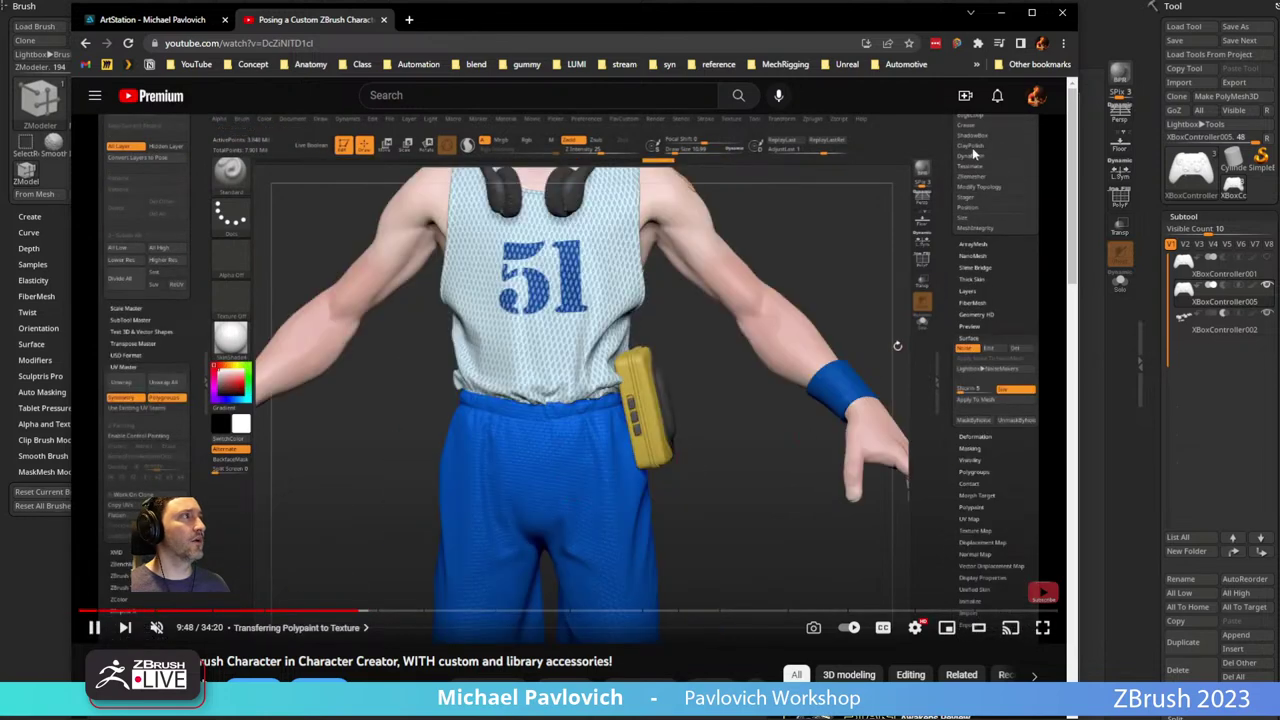
click(390, 611)
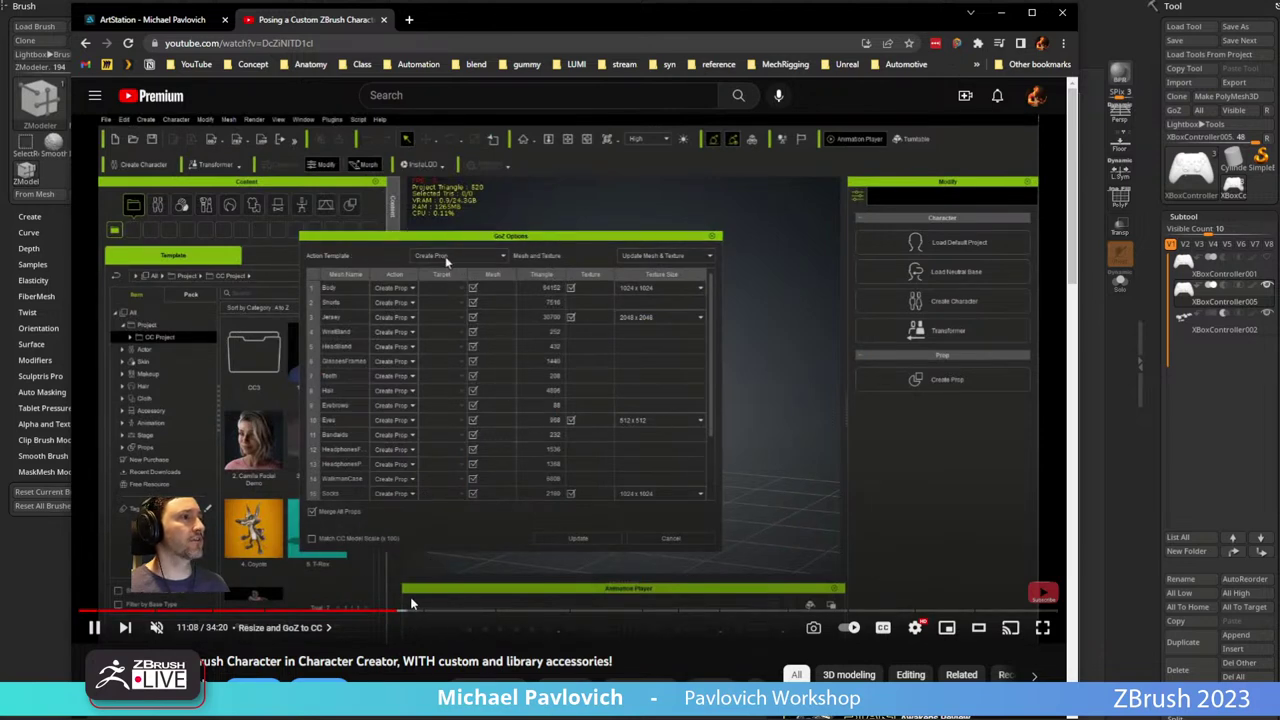
drag(408, 611, 833, 611)
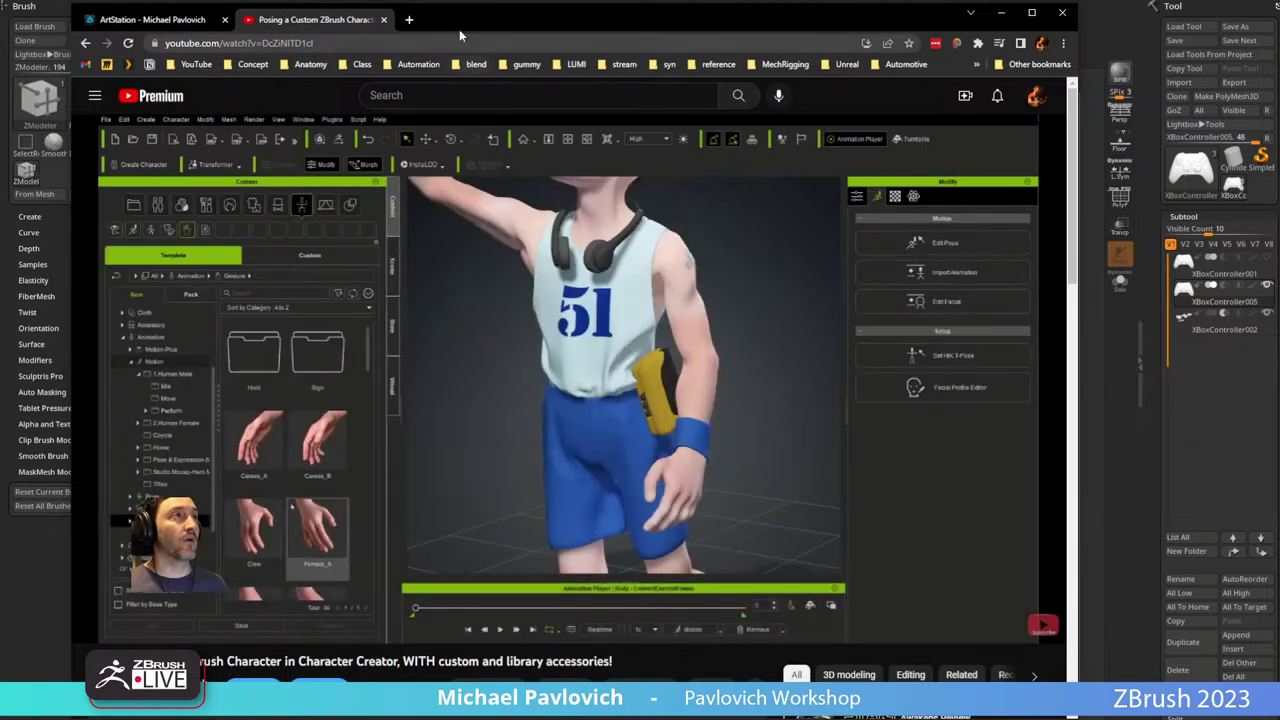
Open the channel's Reallusion Character Creator & ZBrush playlist, select its web address and switch back to ZBrush.
click(85, 43)
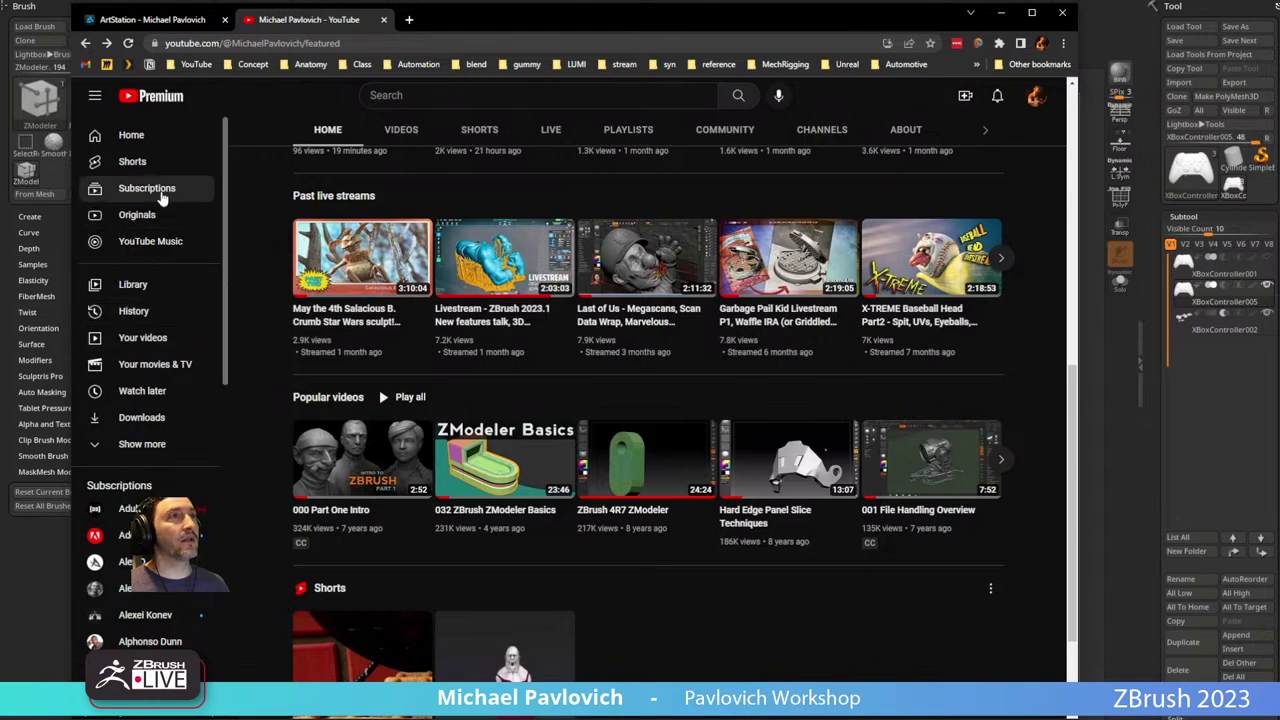
scroll(477, 265, up, 3)
scroll(477, 265, up, 3)
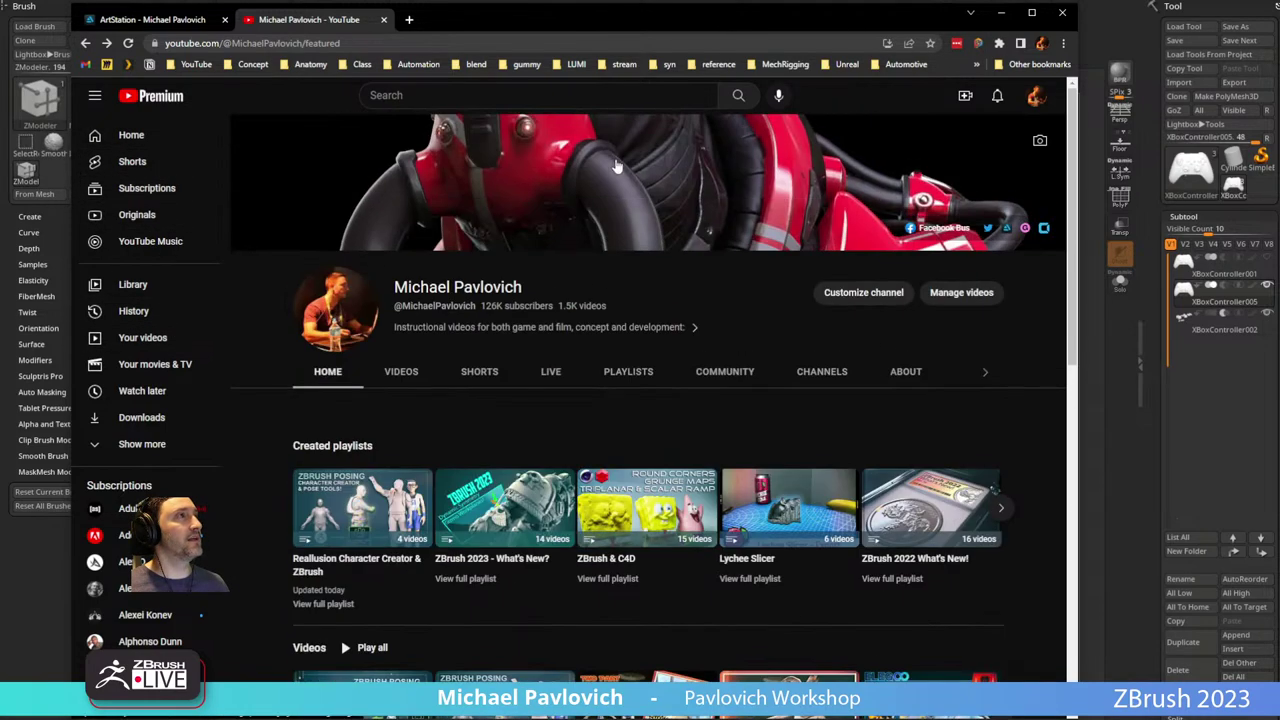
click(623, 371)
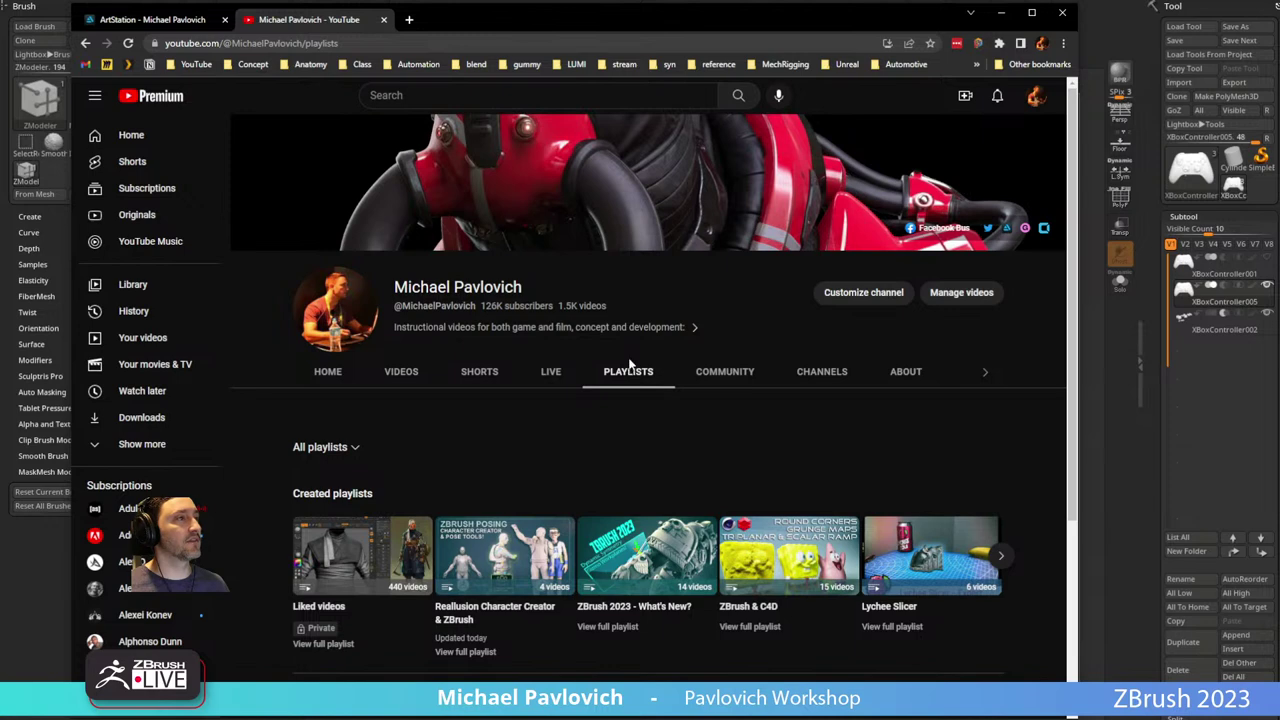
click(478, 651)
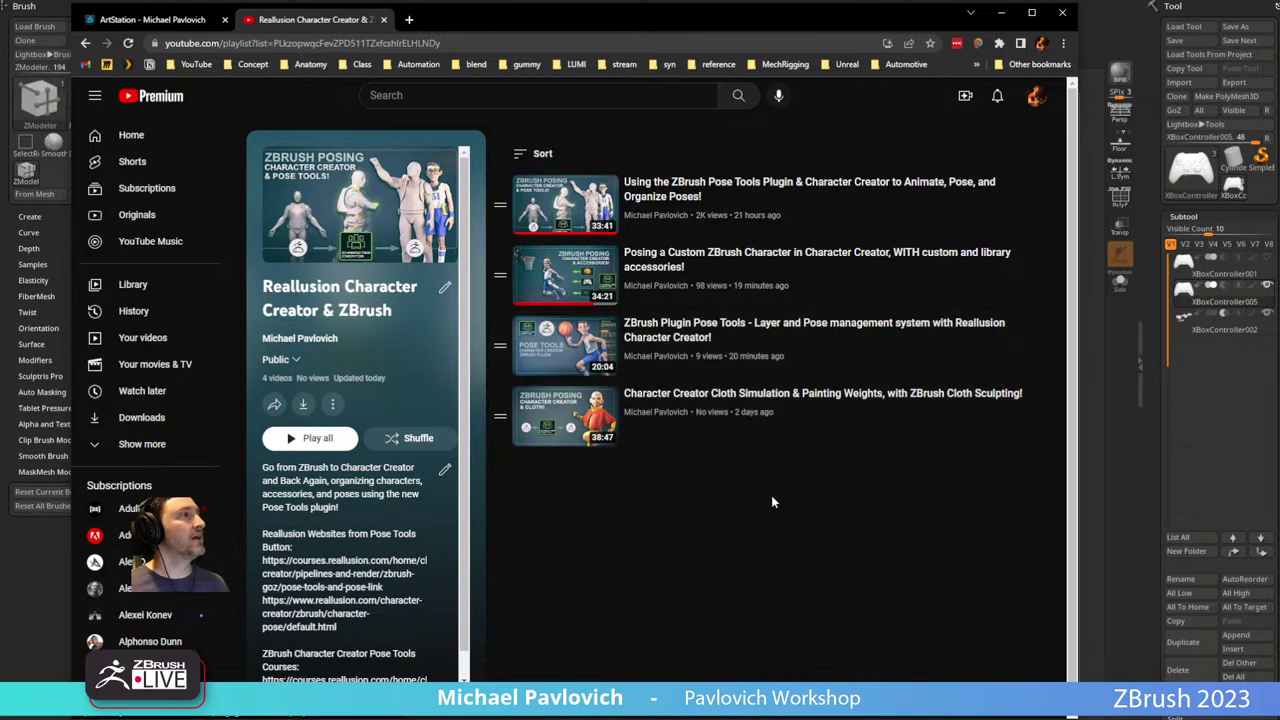
click(471, 43)
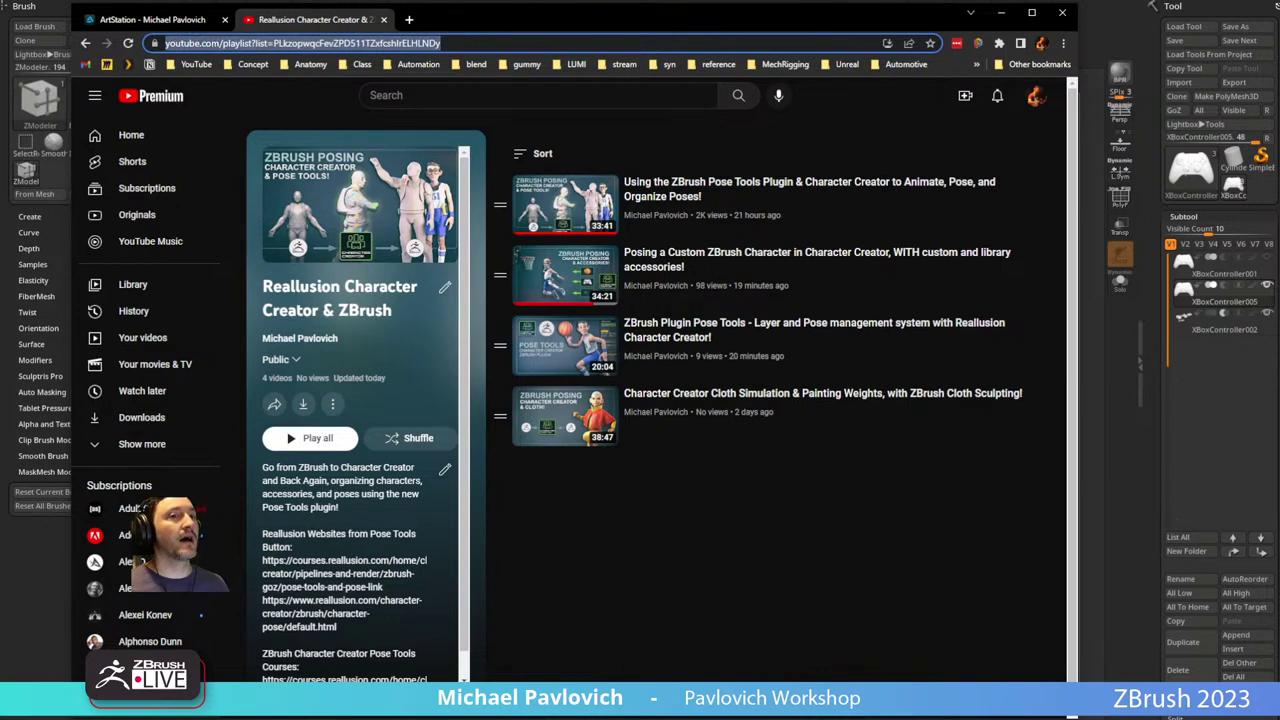
key(alt+Tab)
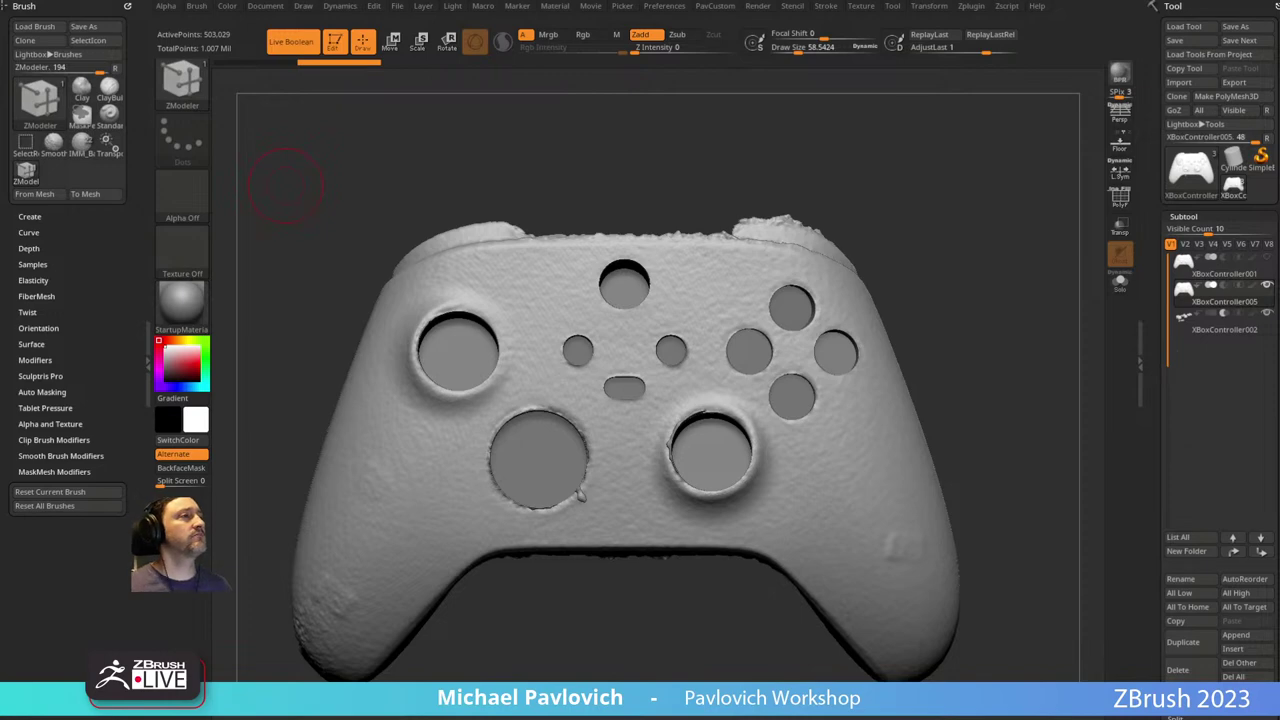
Switch from the ZModeler brush to the Standard brush and look over the Subtool merge options.
drag(964, 376, 980, 369)
key(b)
key(s)
key(t)
key(s)
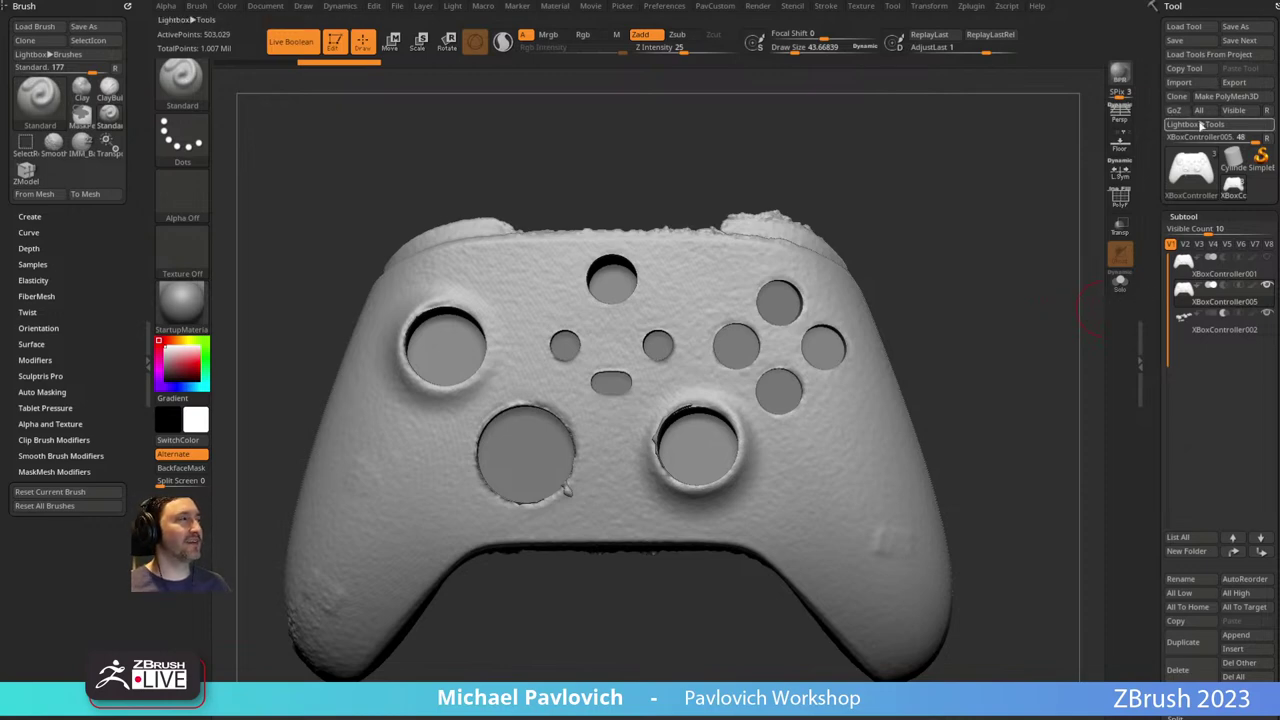
drag(1153, 162, 1153, 193)
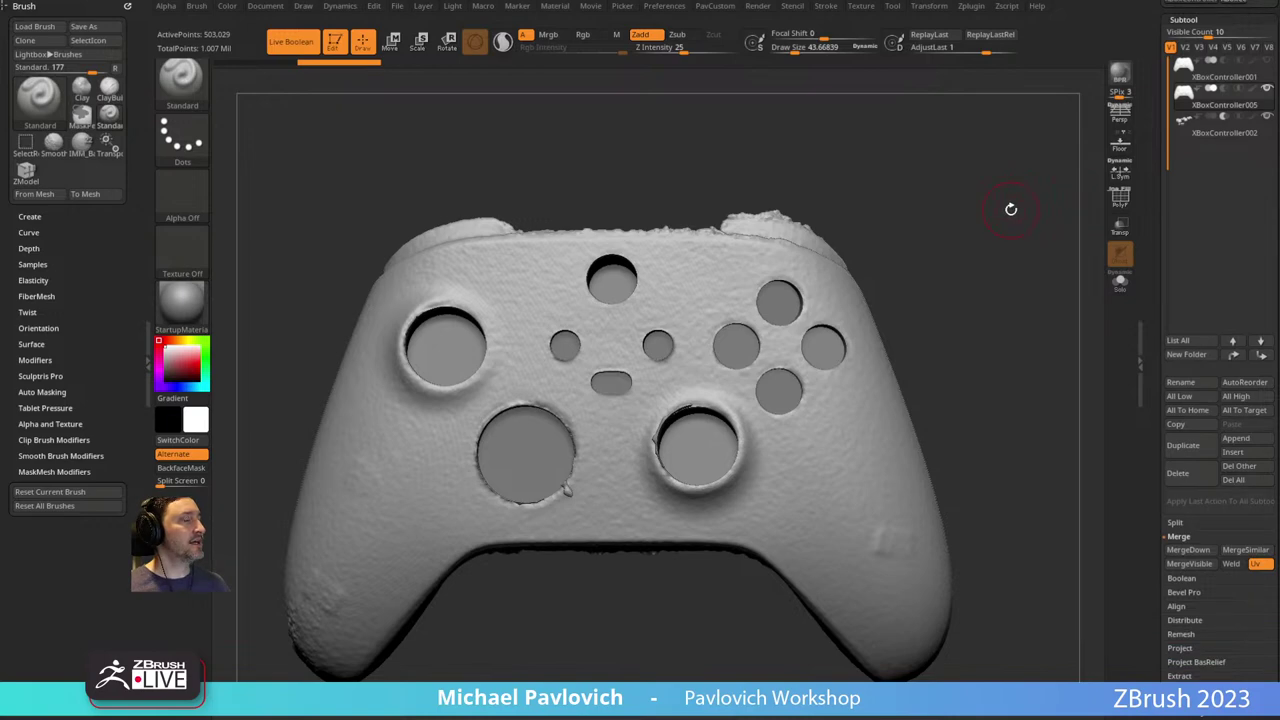
drag(1151, 290, 1154, 431)
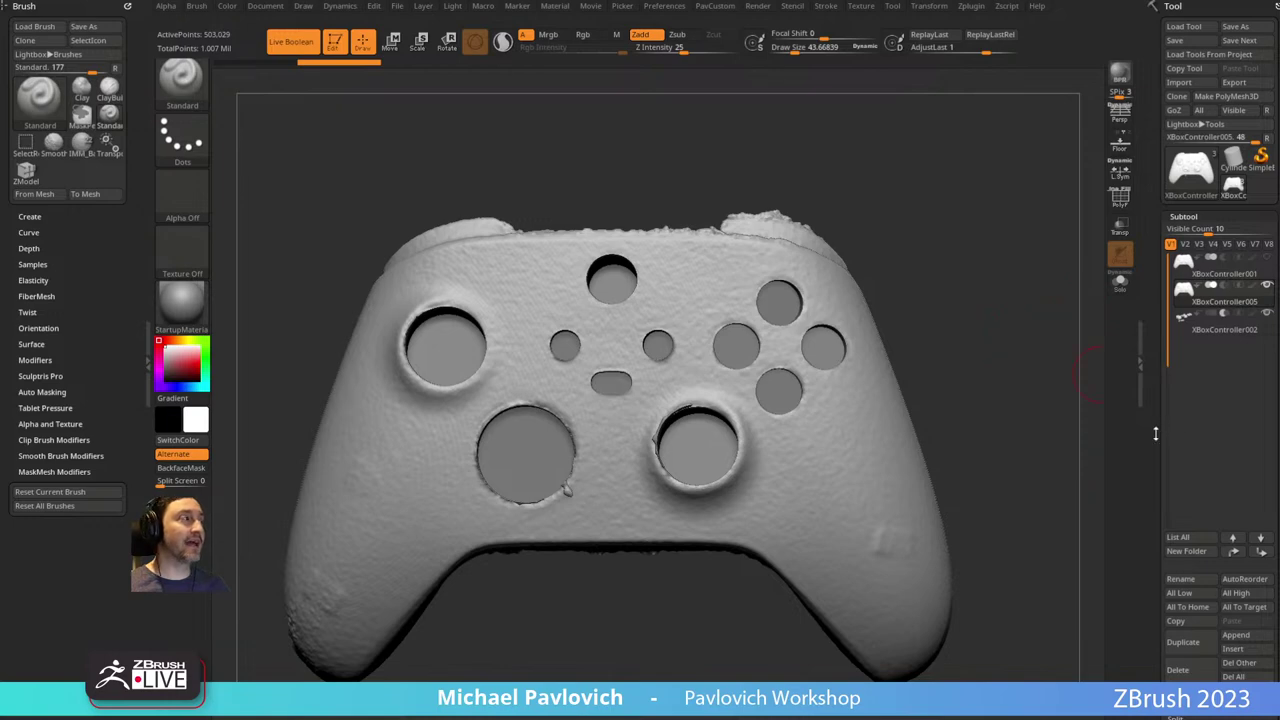
Isolate the cutter subtool XBoxController002, frame it at an angle and turn on polyframe to show its polygroups.
click(1206, 326)
click(1121, 282)
drag(945, 288, 1111, 225)
key(f)
click(1120, 198)
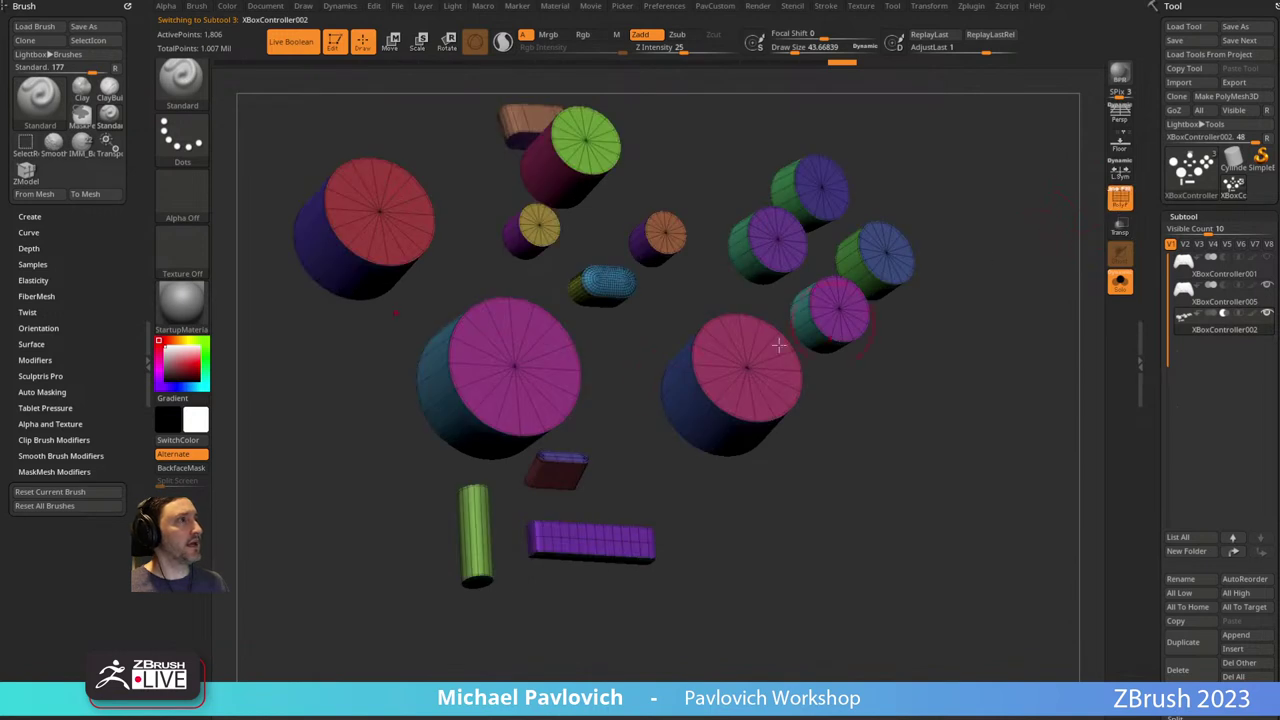
drag(851, 363, 986, 374)
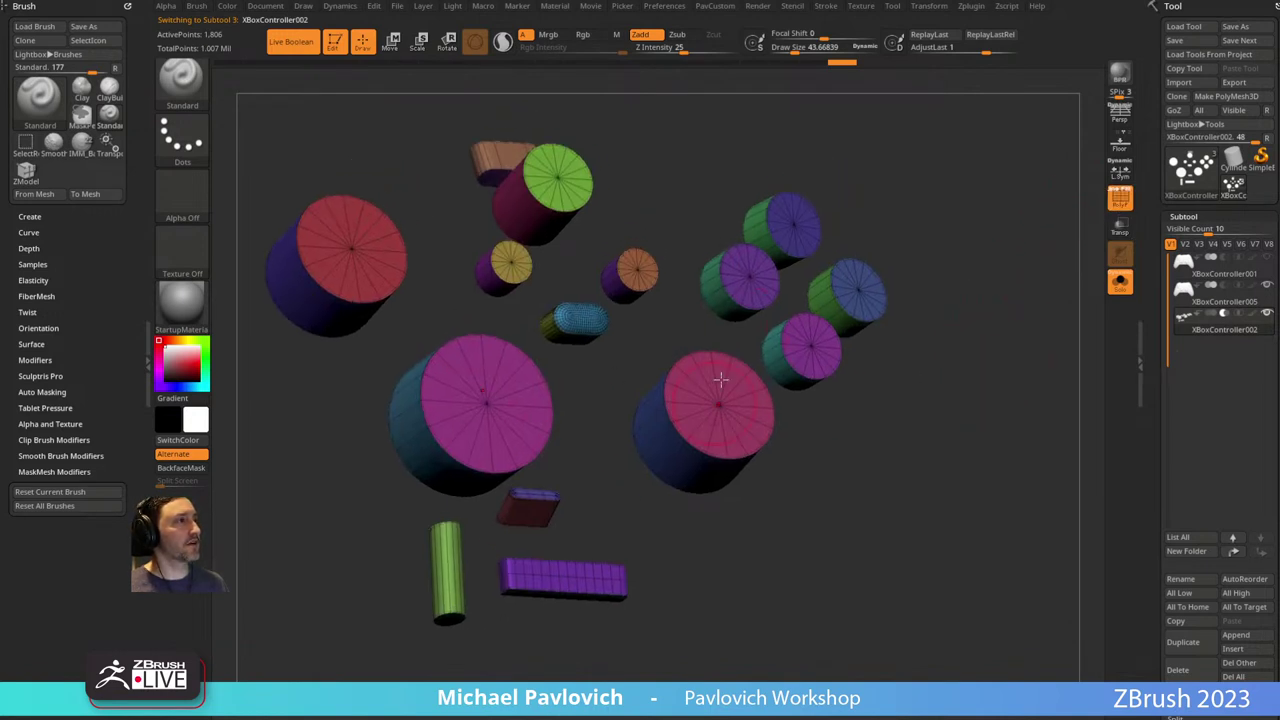
drag(1154, 434, 1156, 354)
scroll(1156, 354, down, 10)
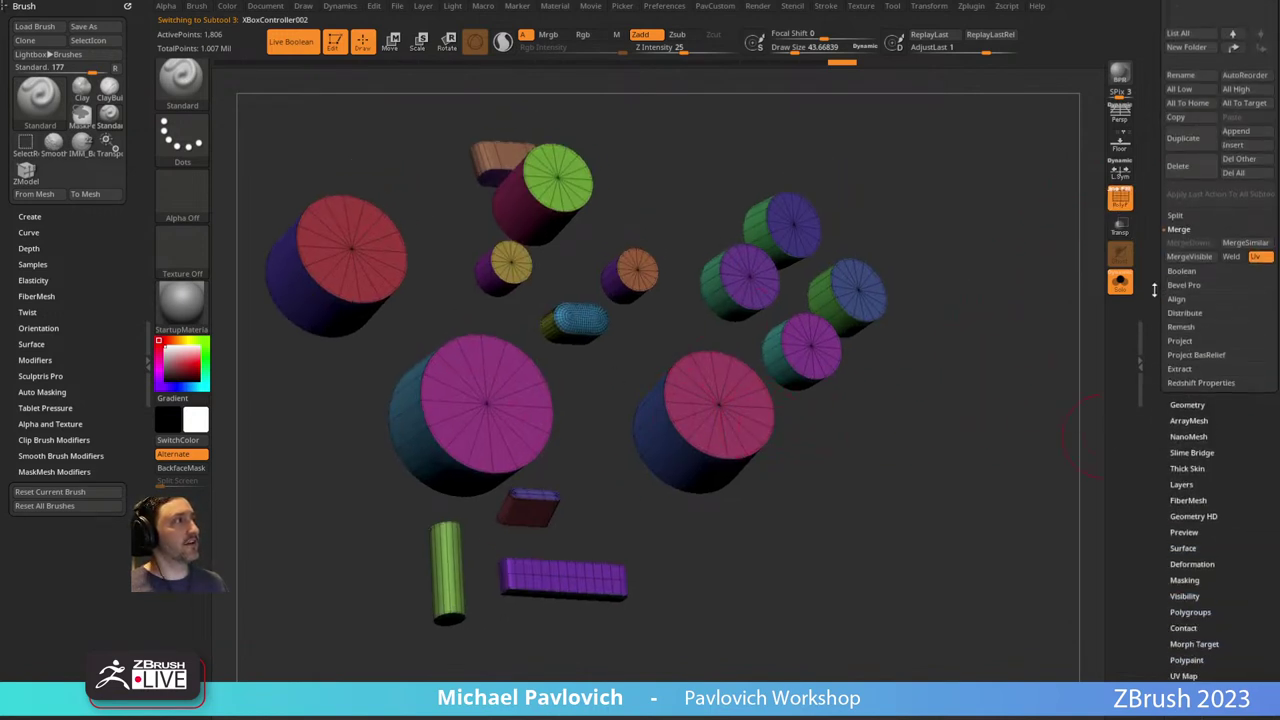
In the cutter mesh's Geometry settings, toggle Dynamic Subdiv to compare smoothed and faceted cutters, leaving it off.
scroll(1150, 306, down, 2)
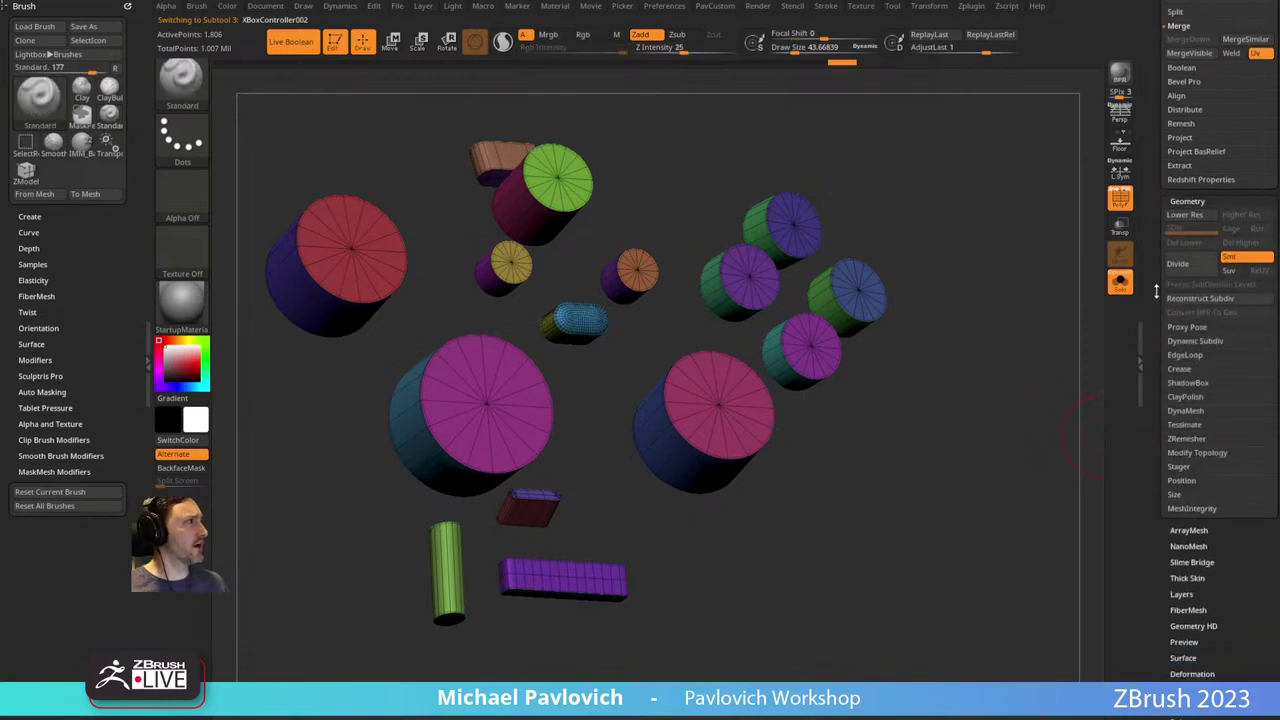
click(1195, 328)
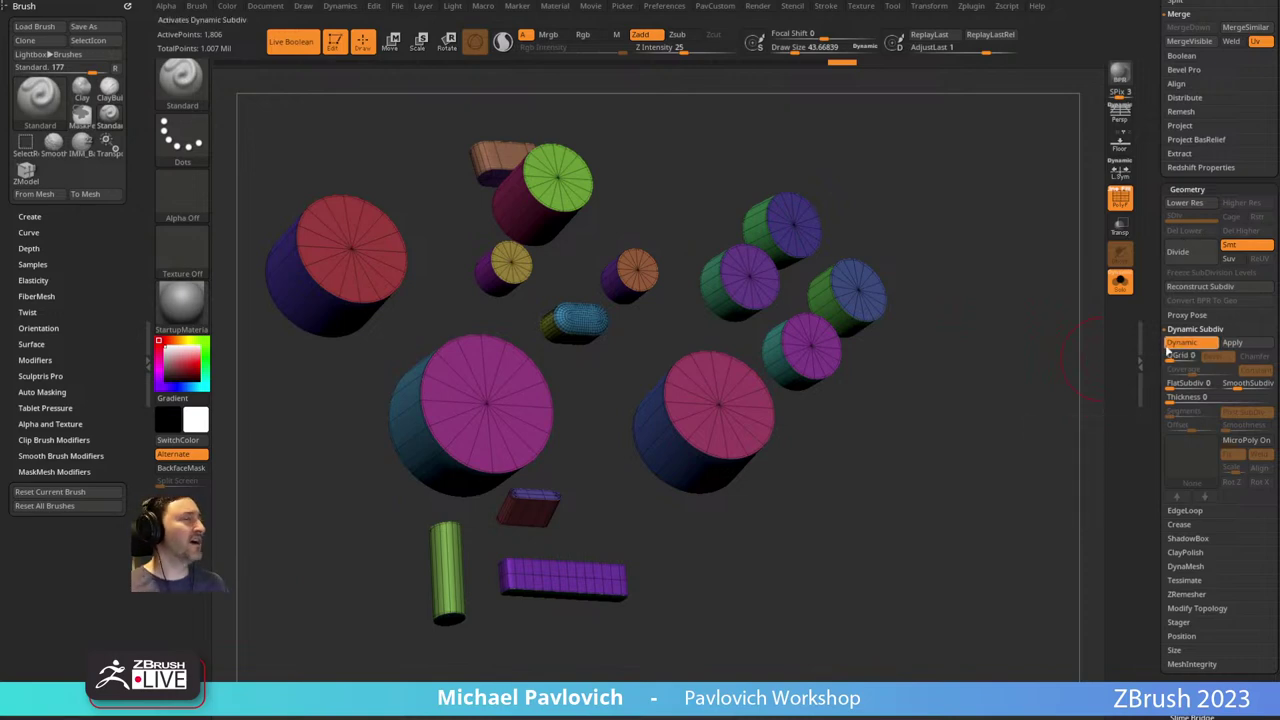
drag(1153, 329, 1155, 478)
drag(1156, 367, 1155, 202)
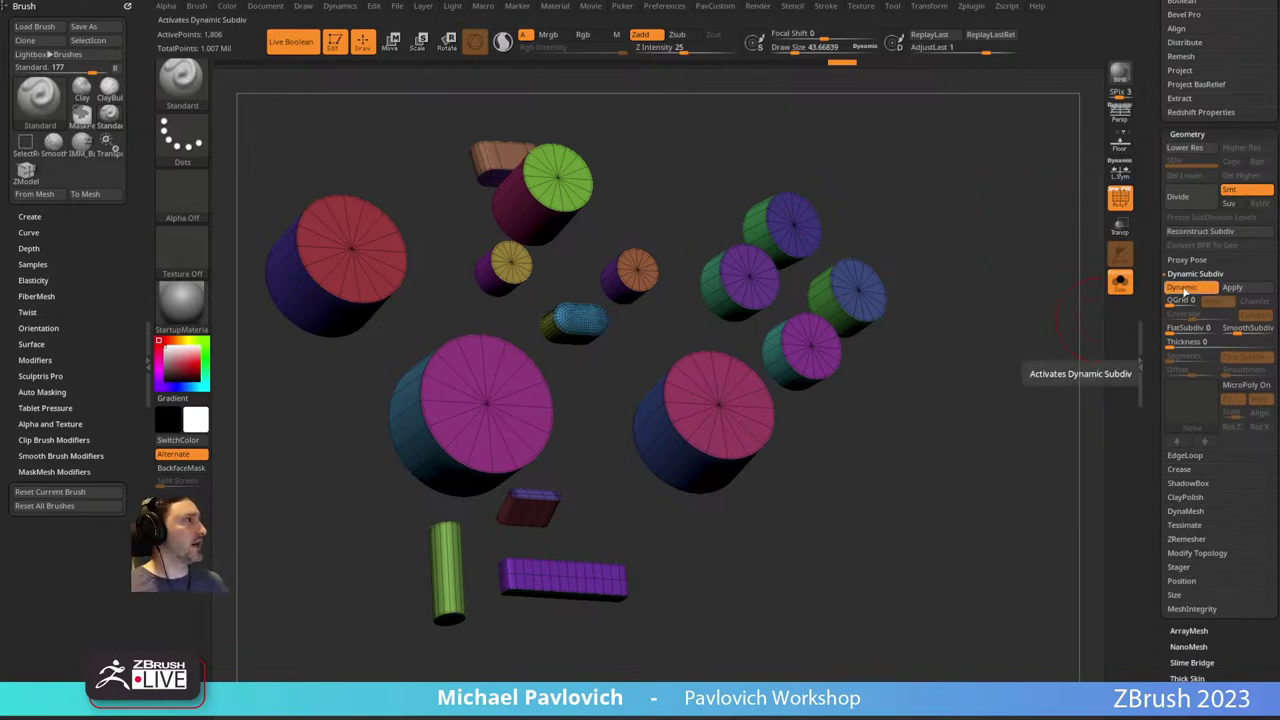
click(1182, 292)
click(1184, 294)
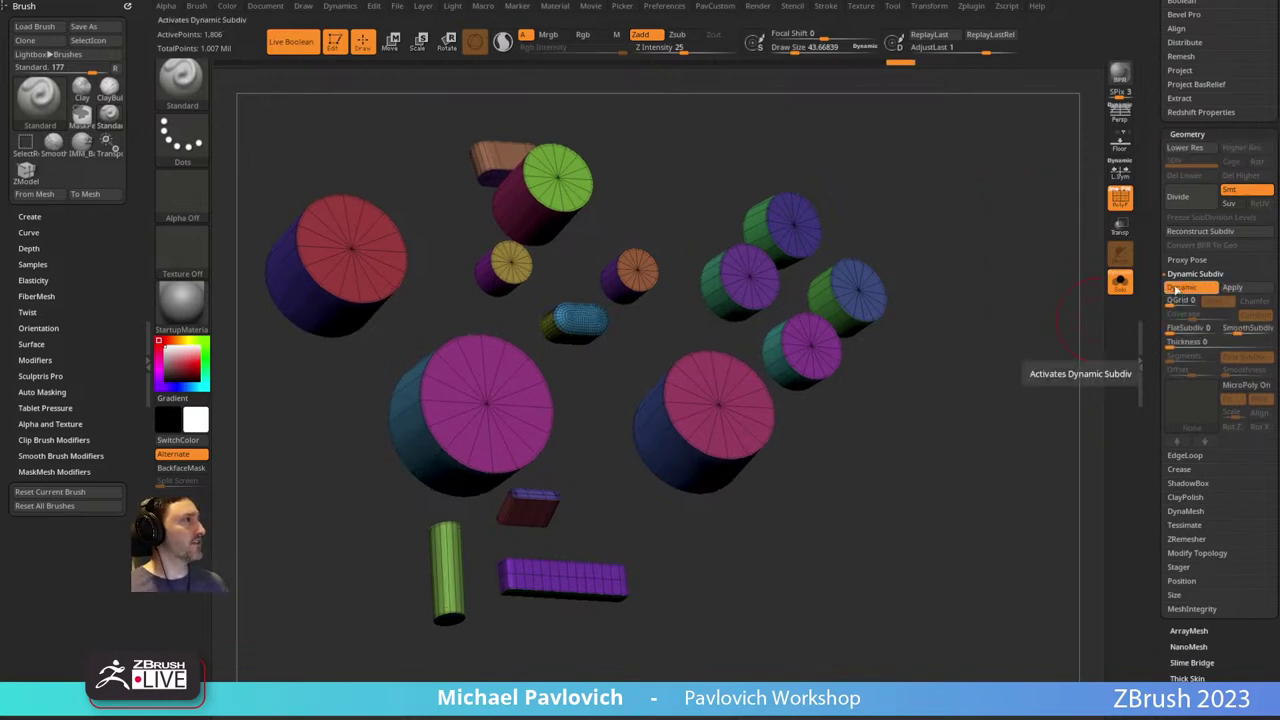
click(1183, 292)
drag(1157, 300, 1122, 517)
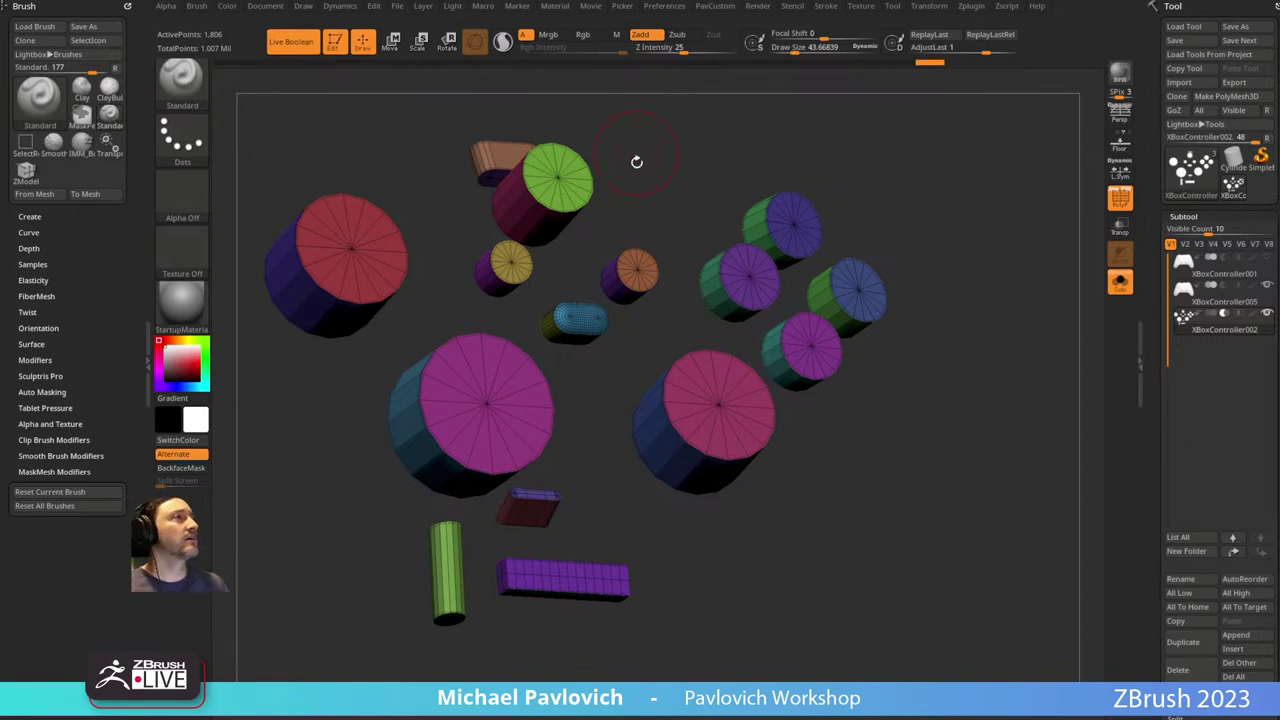
Inspect the cutter cylinders from a closer, more face-on angle, centre the Move gizmo on the stick cutter and return to Draw mode.
drag(634, 160, 633, 223)
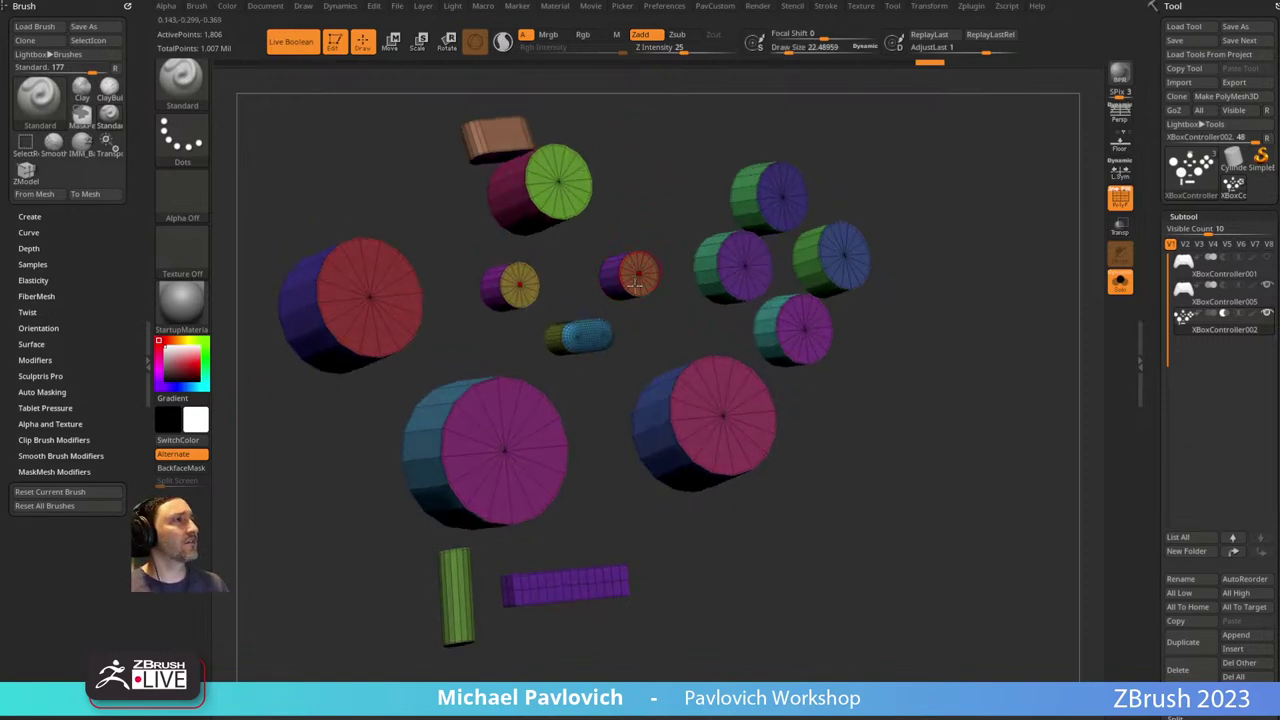
key(w)
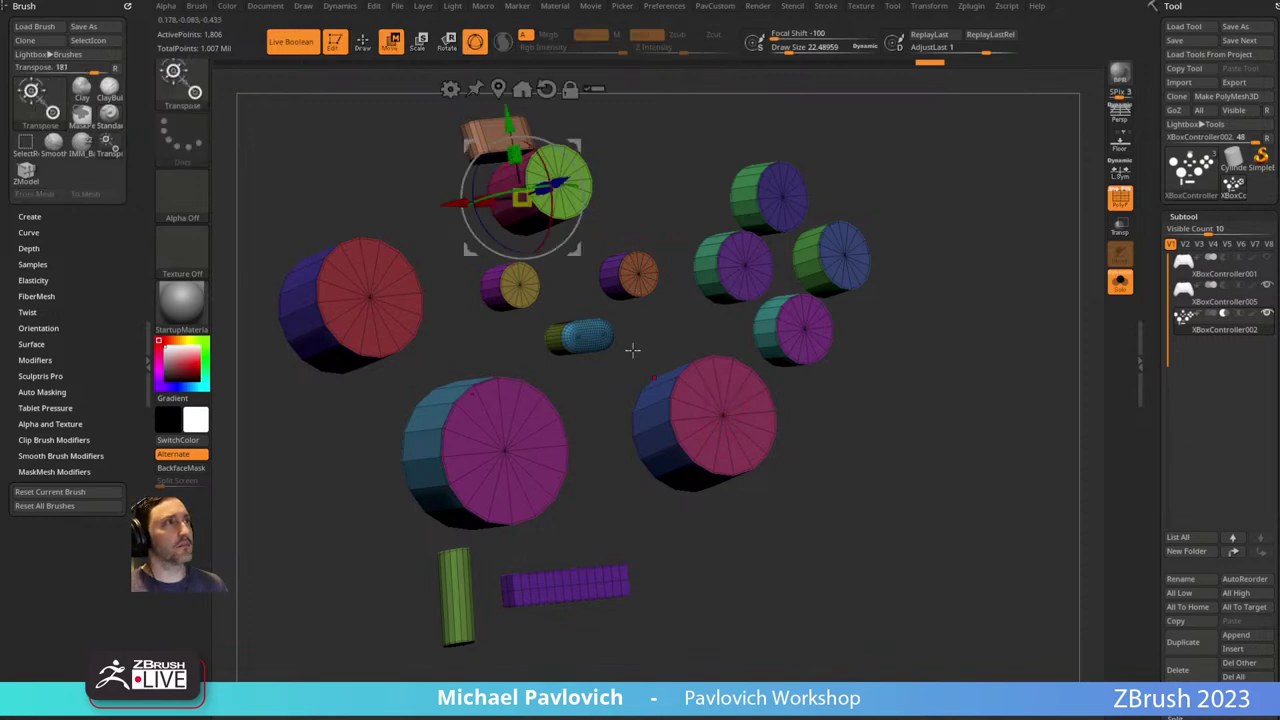
alt+click(722, 416)
drag(816, 407, 838, 430)
drag(745, 455, 820, 340)
key(q)
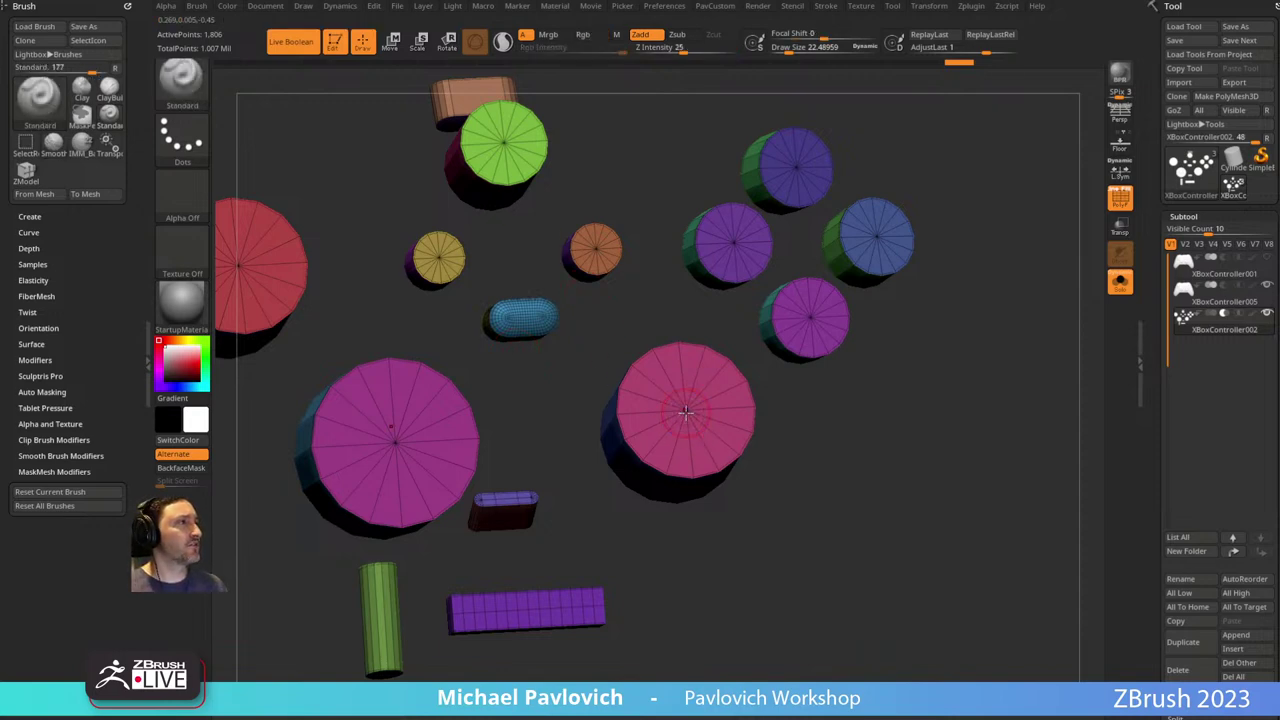
Look through the interface preferences, covering the UI options such as Show Dynamic Subdiv In Icons and the interface colours.
click(664, 6)
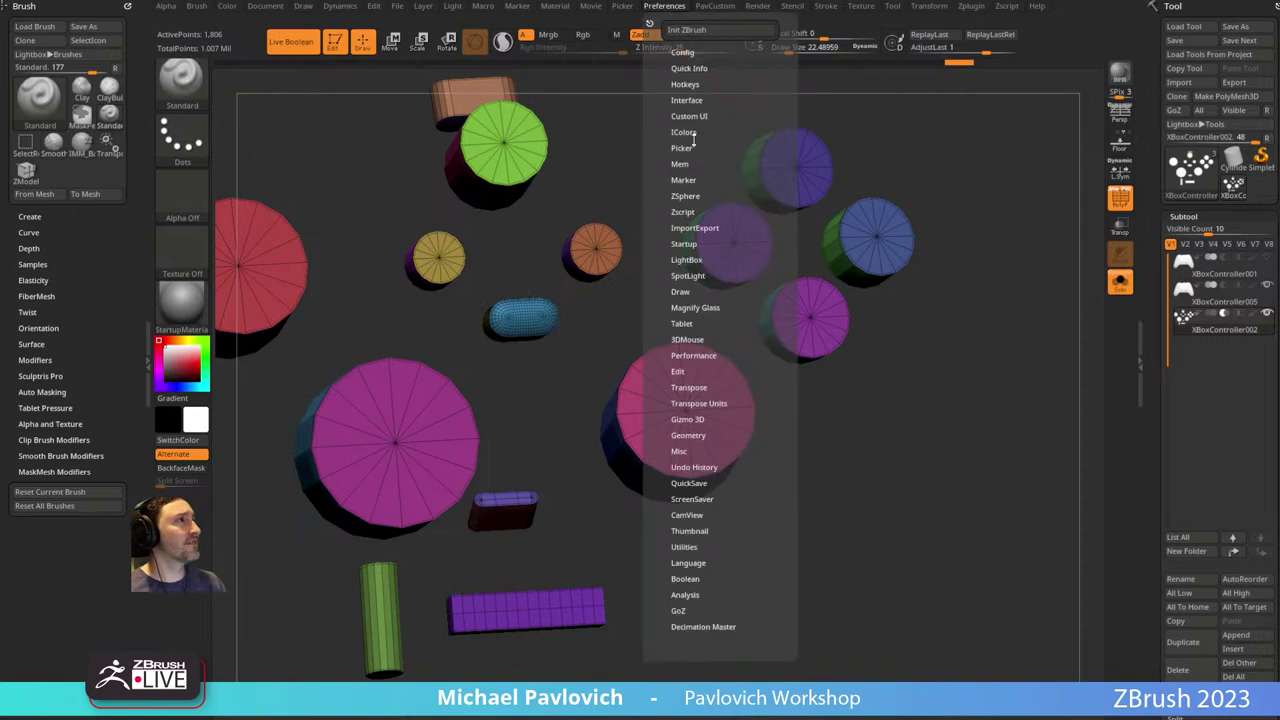
shift+click(687, 101)
shift+click(688, 100)
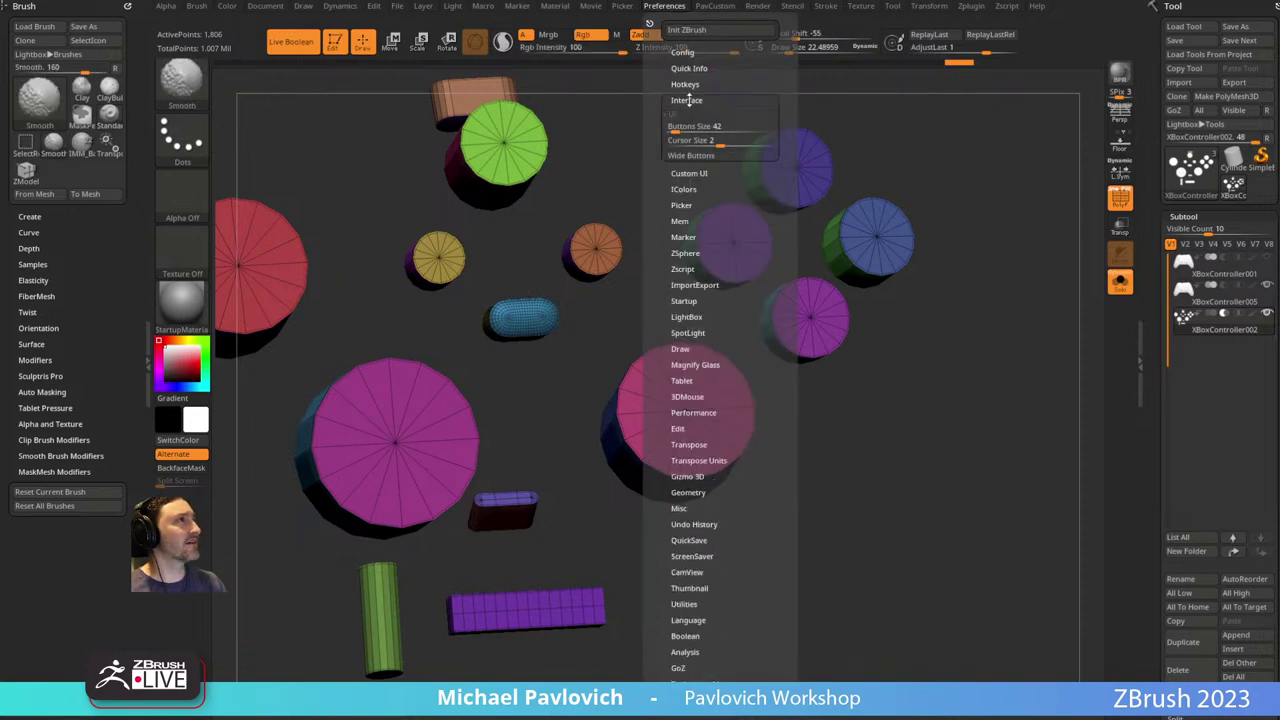
click(686, 116)
click(686, 116)
click(687, 100)
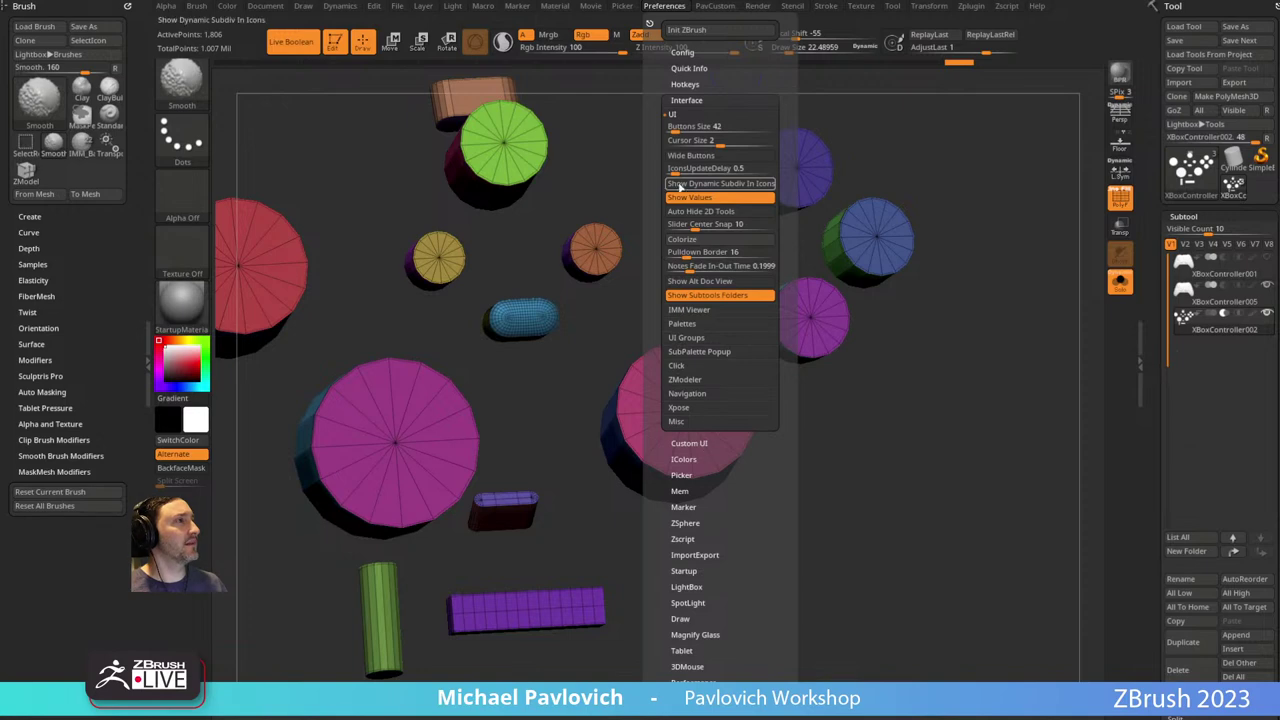
shift+click(686, 460)
shift+click(686, 442)
drag(662, 445, 658, 240)
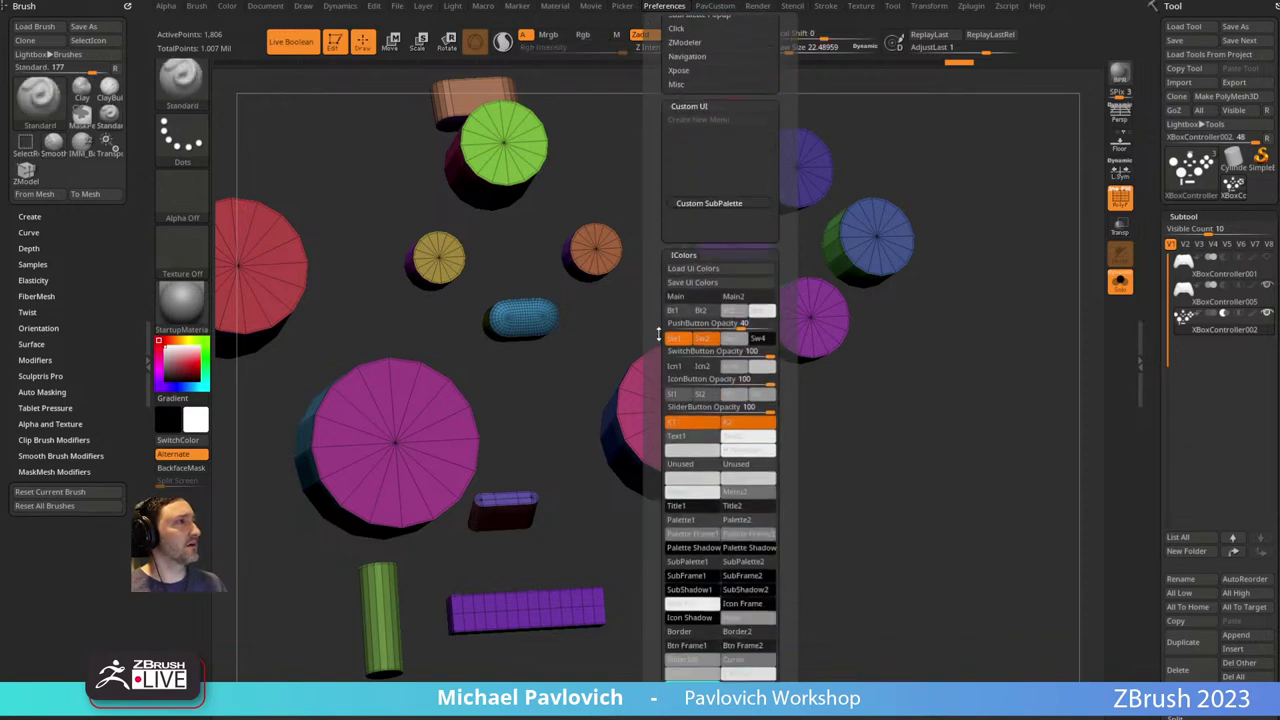
drag(657, 361, 658, 200)
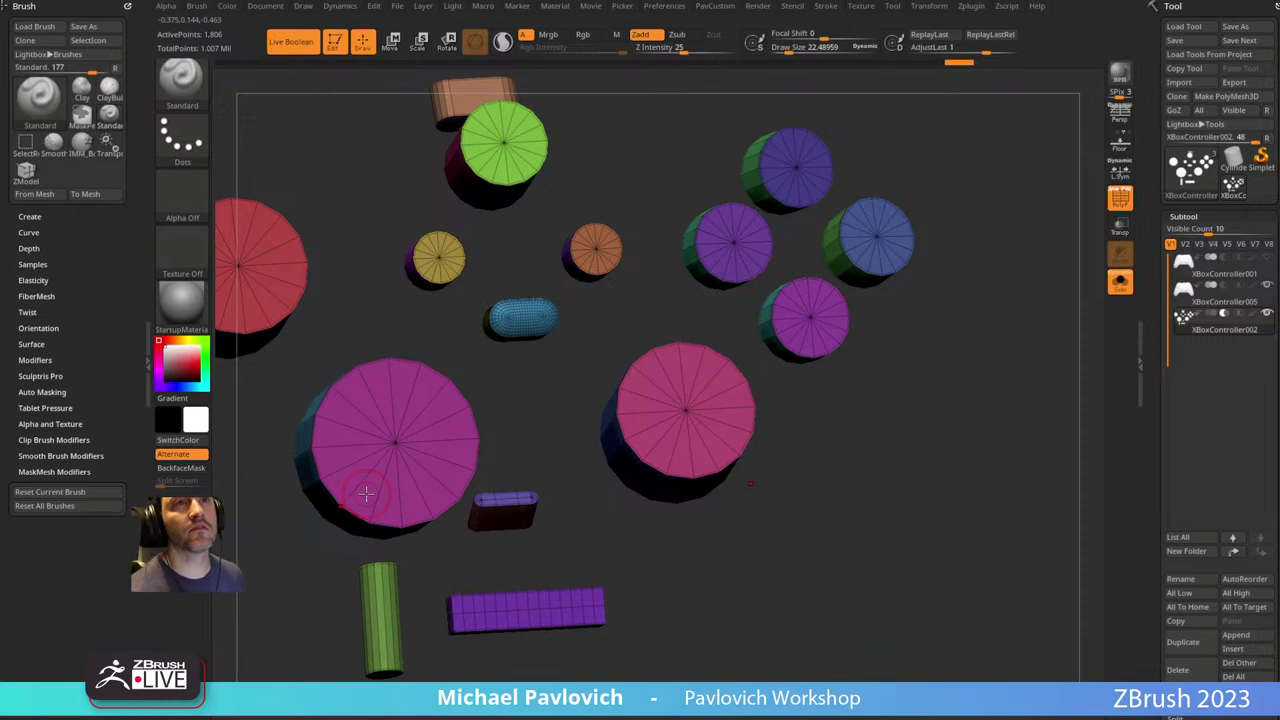
Turn off Solo mode to show the whole controller and switch to the browser to open the YouTube channel's created playlists.
click(1121, 283)
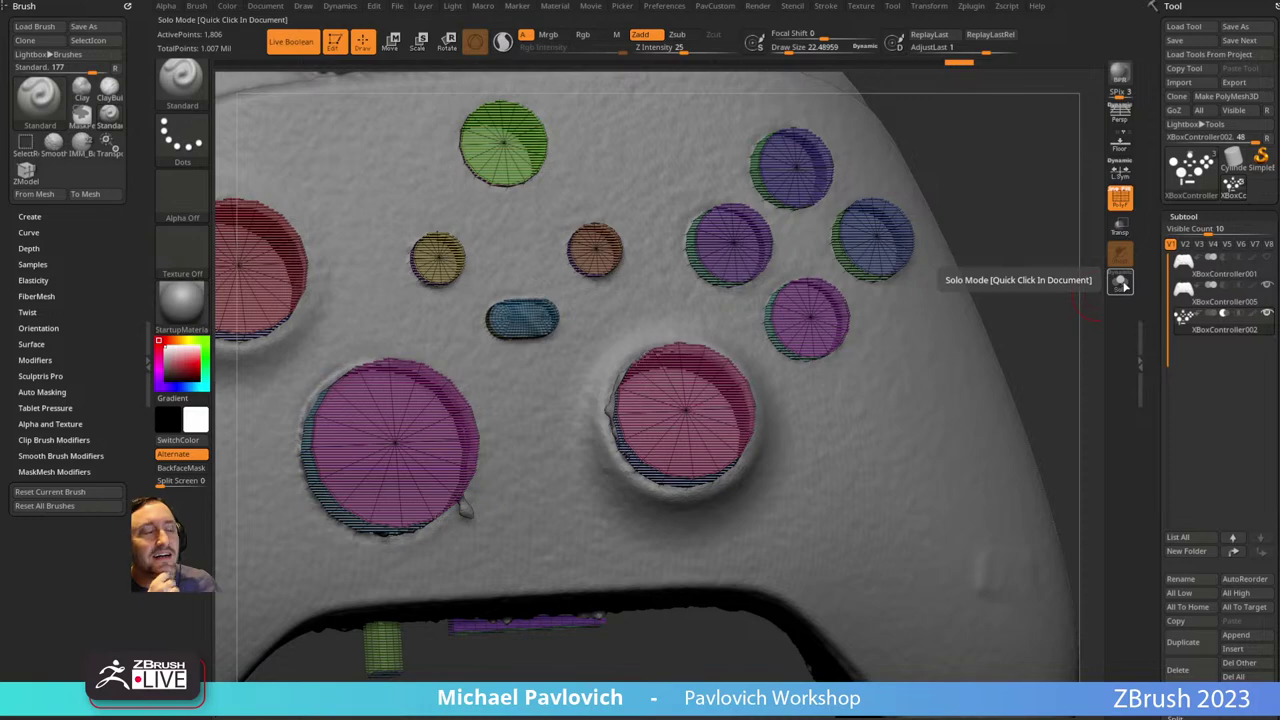
drag(525, 718, 483, 40)
scroll(403, 411, down, 3)
scroll(401, 400, up, 2)
scroll(391, 316, up, 2)
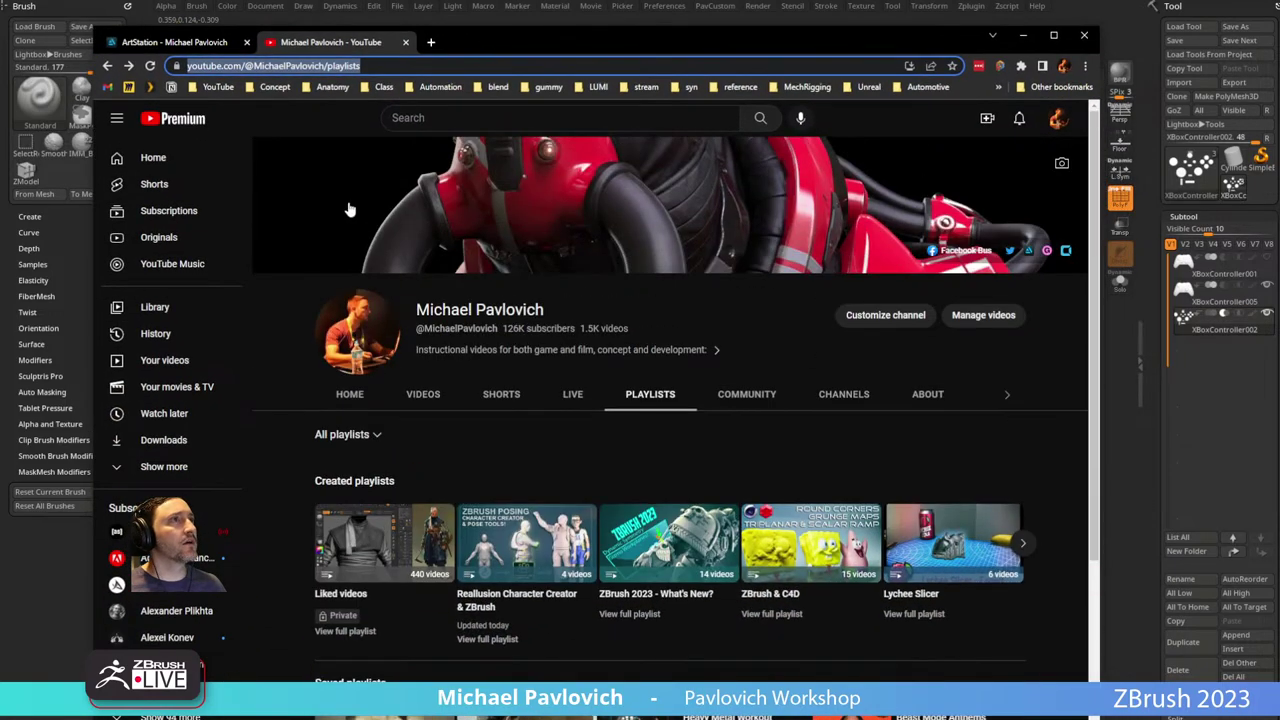
click(212, 87)
click(220, 168)
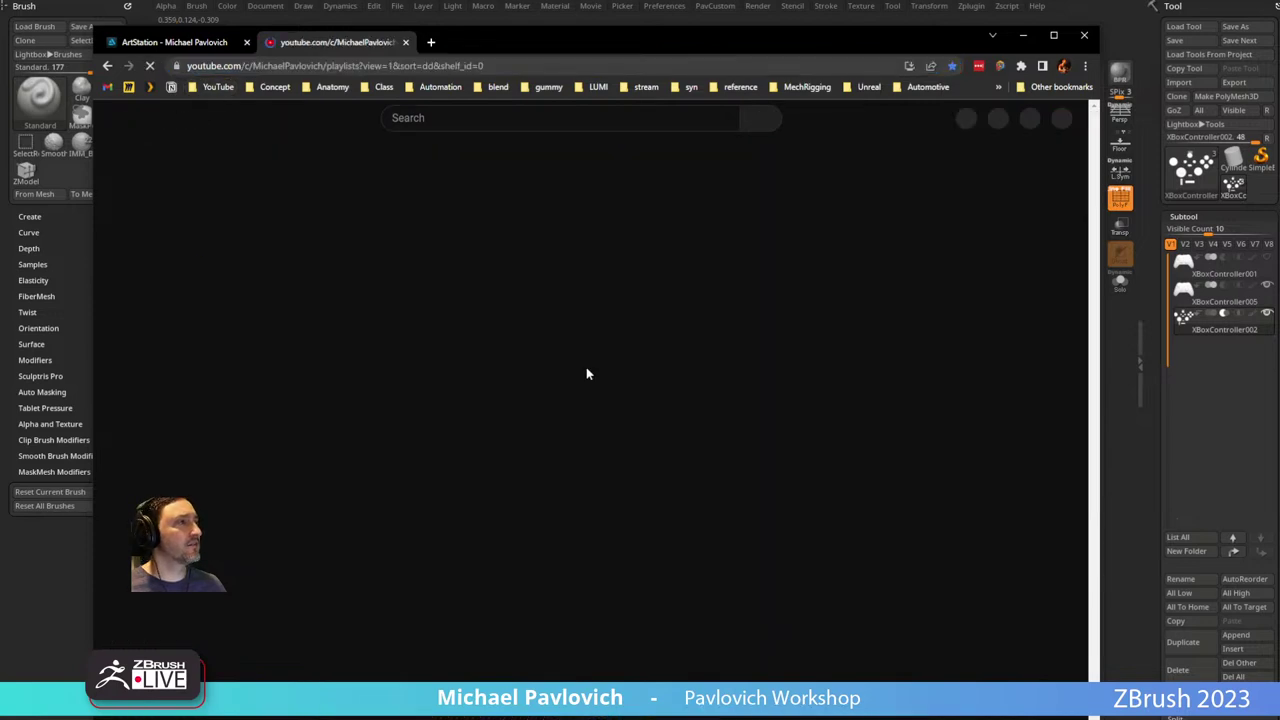
Copy the link address of the "Intro to ZBrush - New and Updated!" playlist and look over the other created playlists.
scroll(548, 389, down, 1)
scroll(548, 389, down, 2)
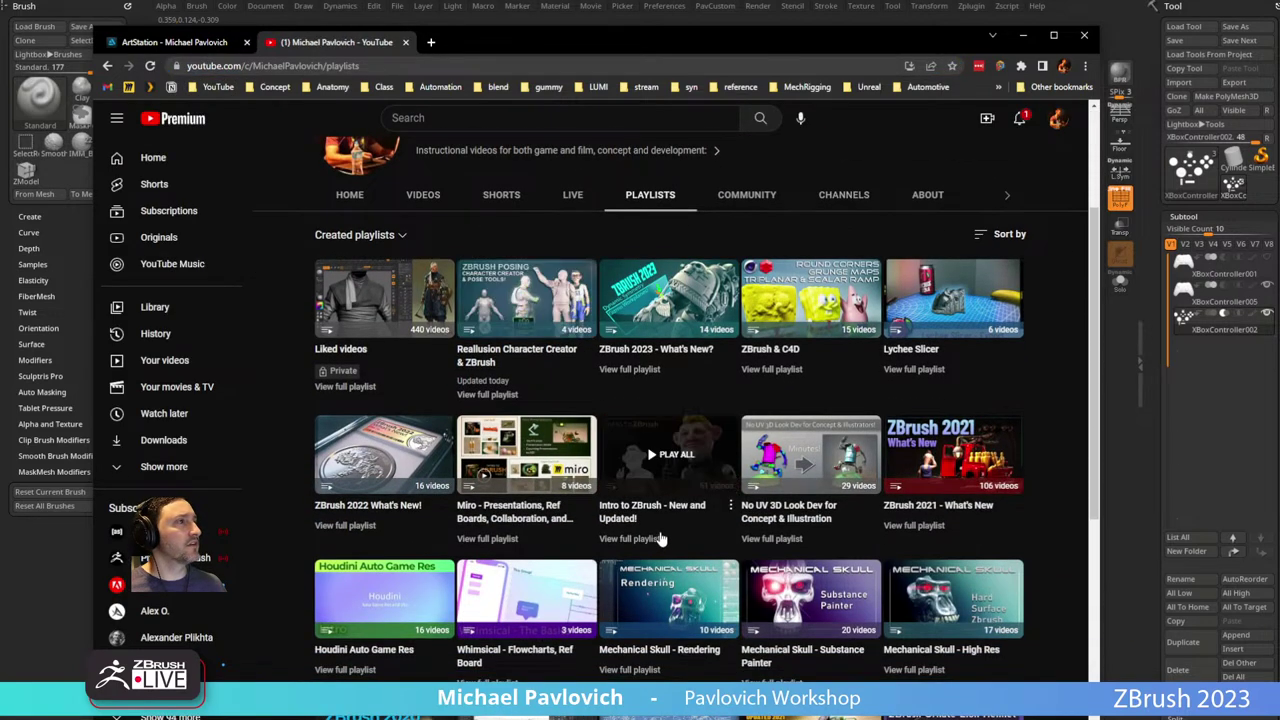
right_click(649, 538)
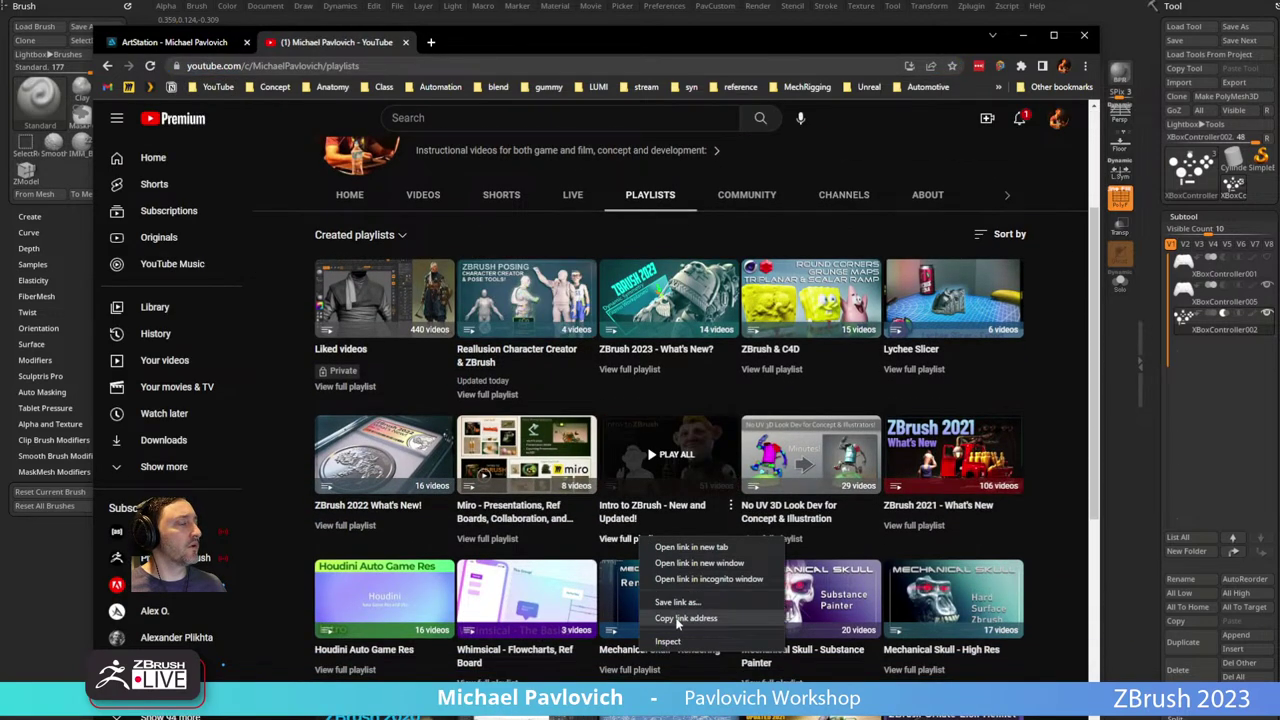
click(697, 619)
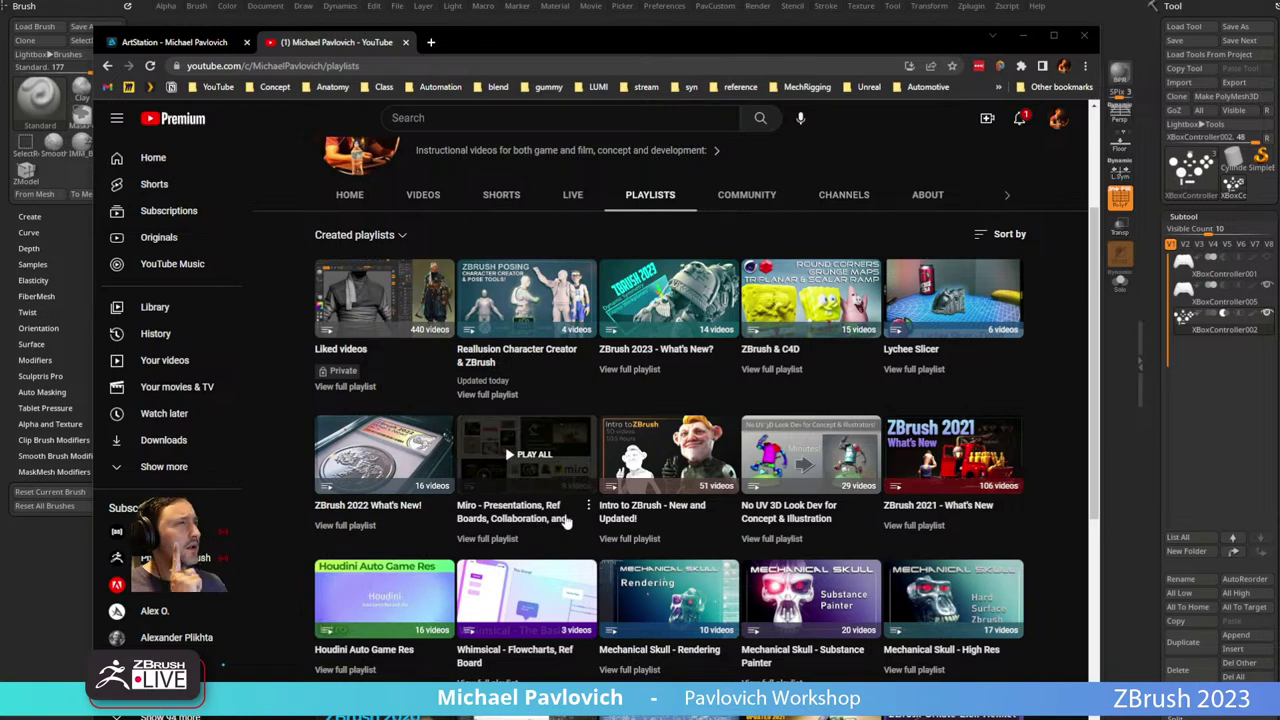
scroll(601, 514, down, 1)
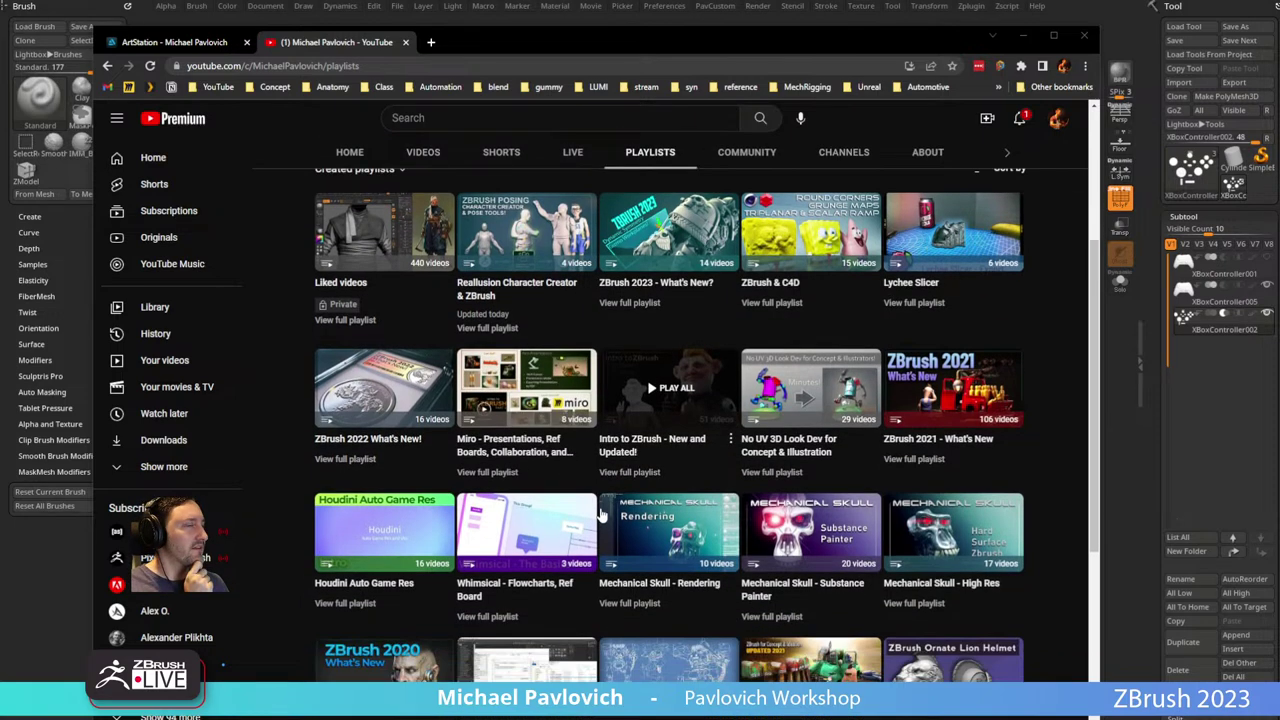
scroll(601, 514, down, 2)
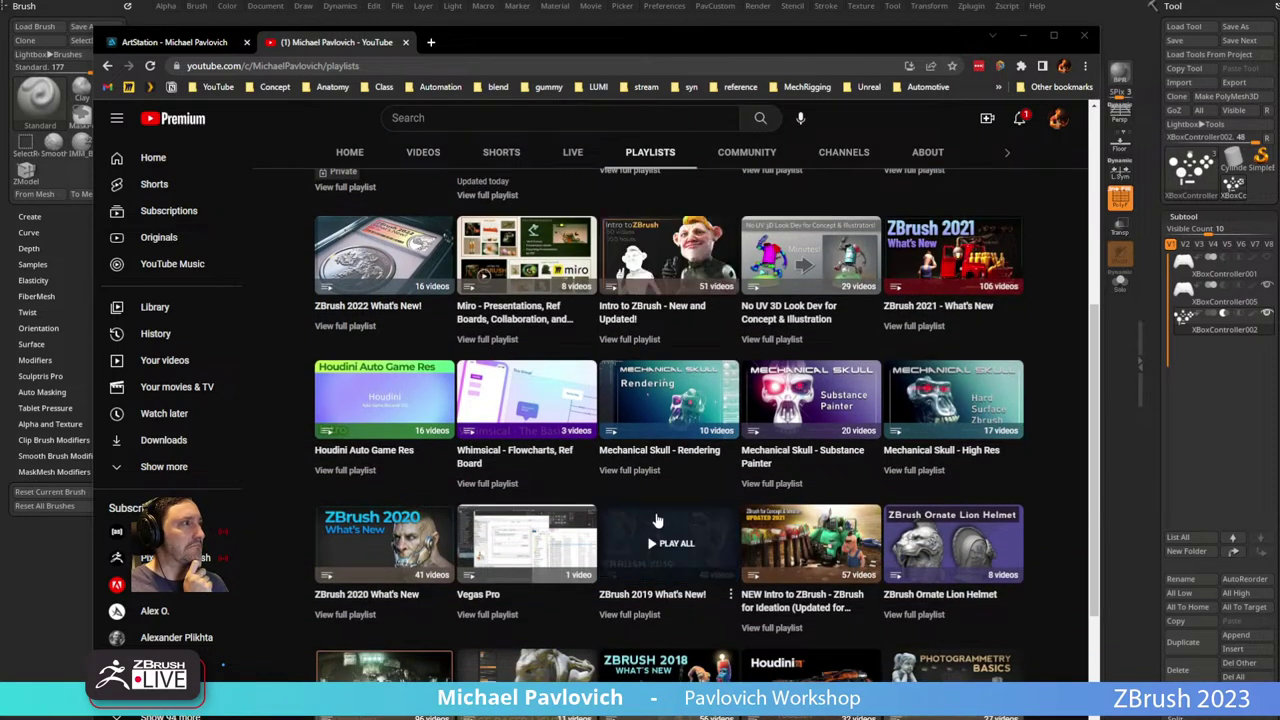
scroll(659, 520, up, 4)
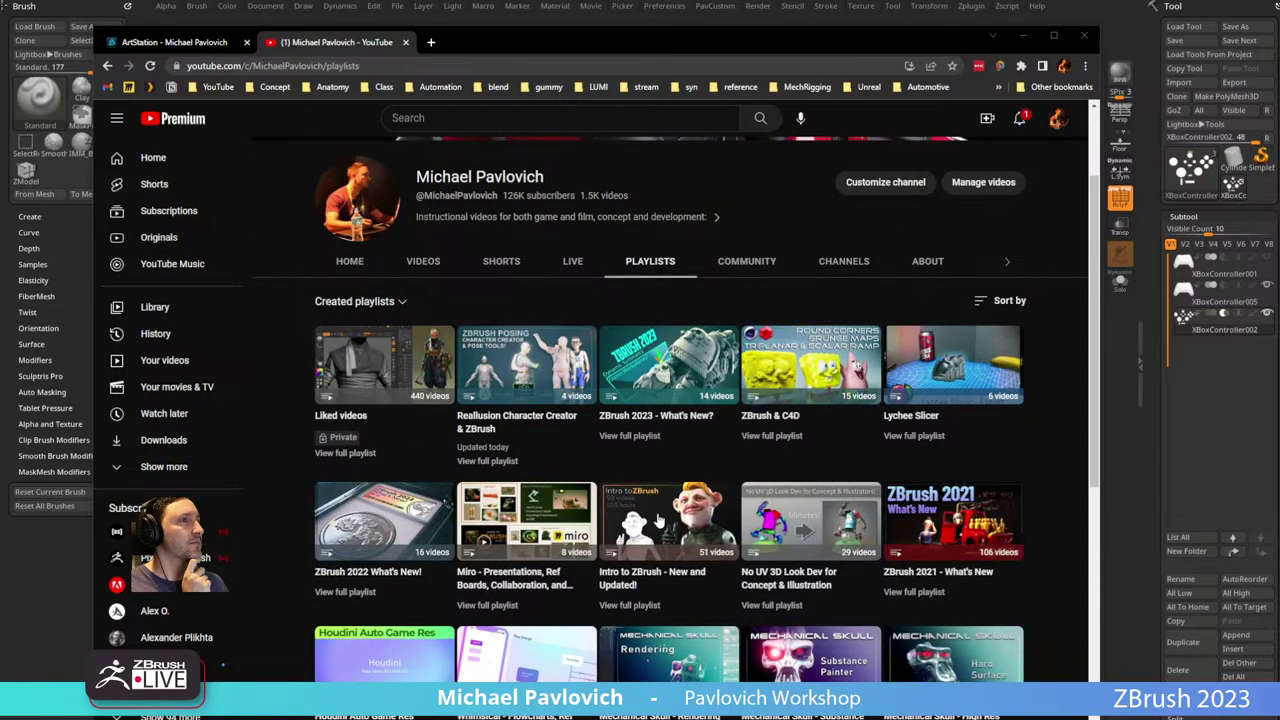
Switch to the ArtStation portfolio and open the "ZBrush 2022 What's New!" artwork page.
click(174, 42)
scroll(590, 400, down, 10)
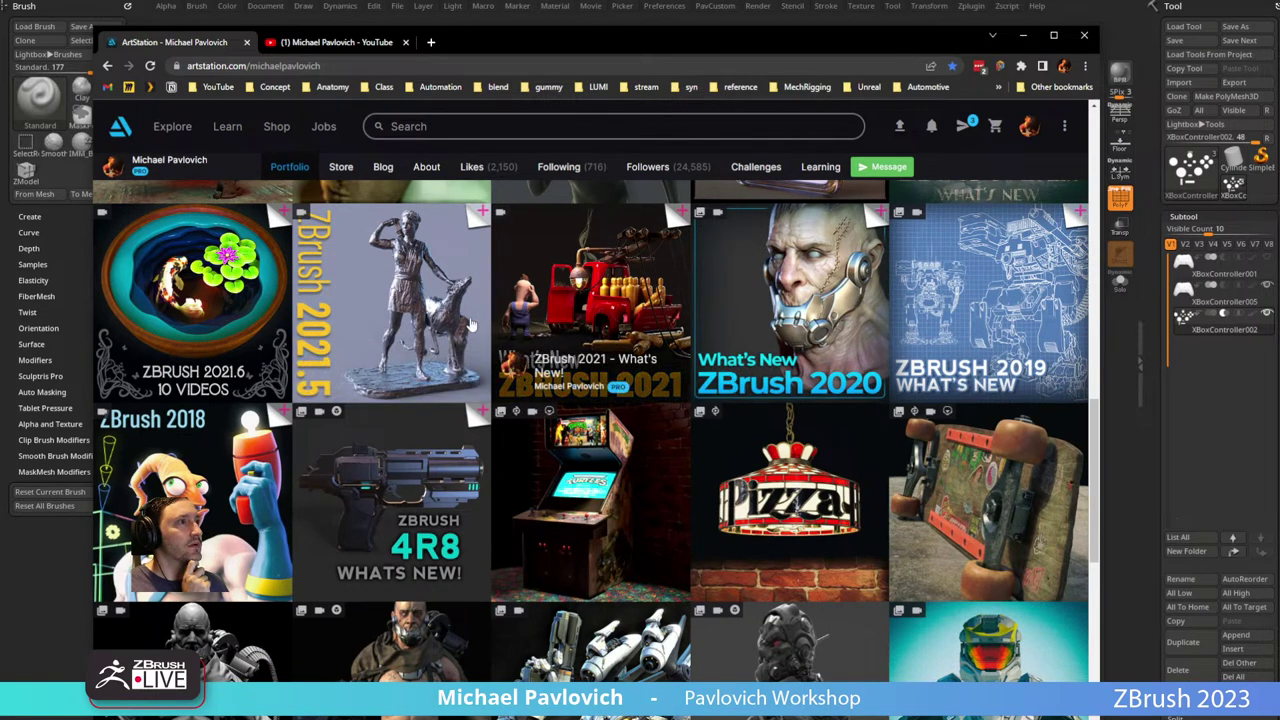
scroll(369, 316, up, 3)
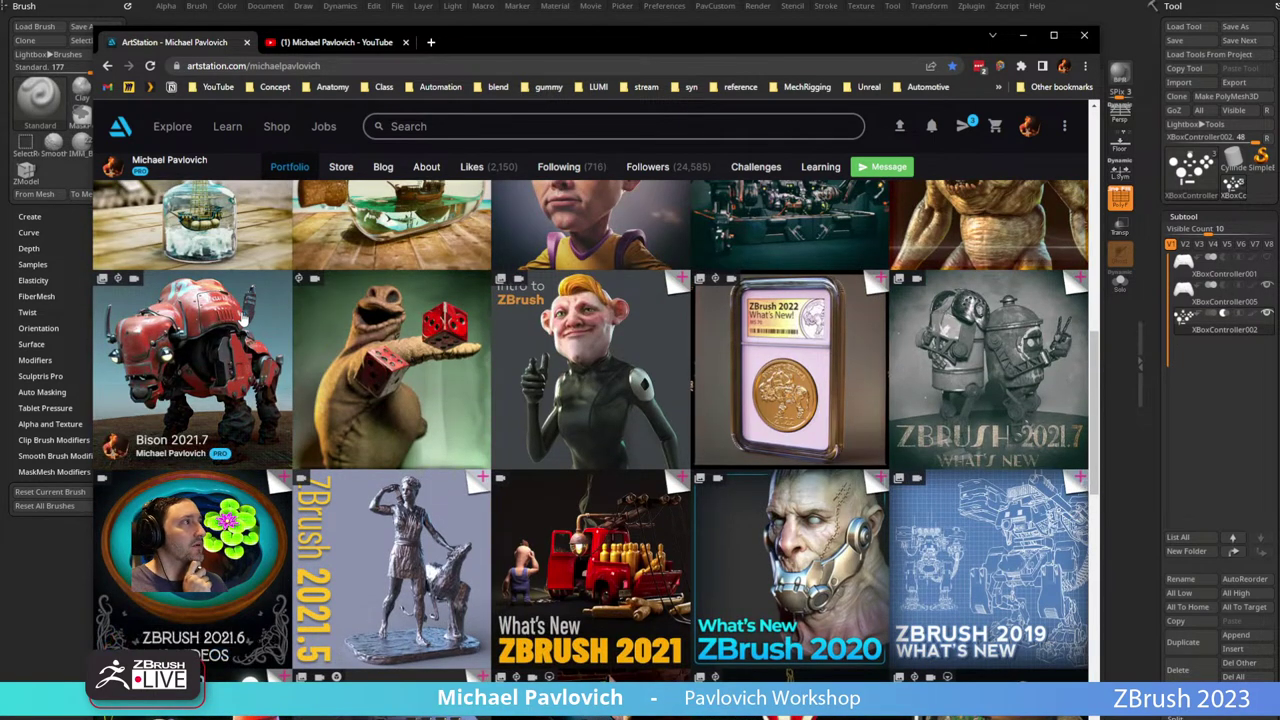
click(768, 350)
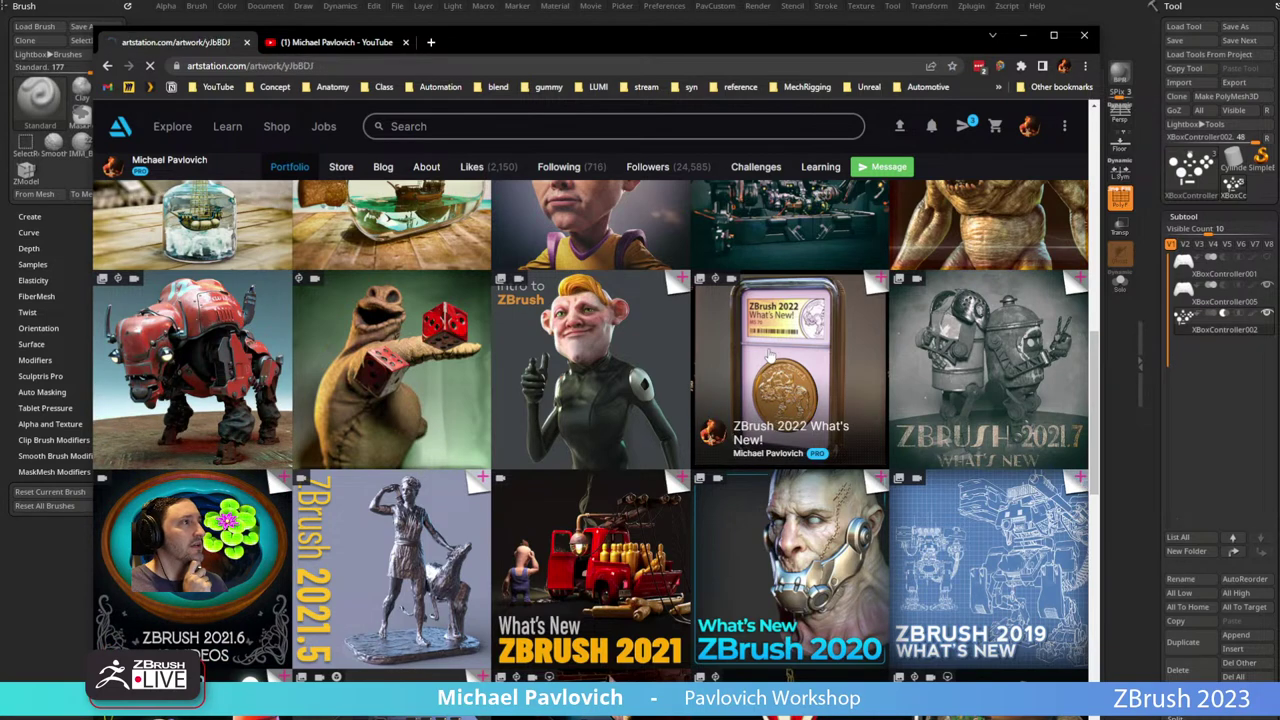
scroll(883, 406, down, 3)
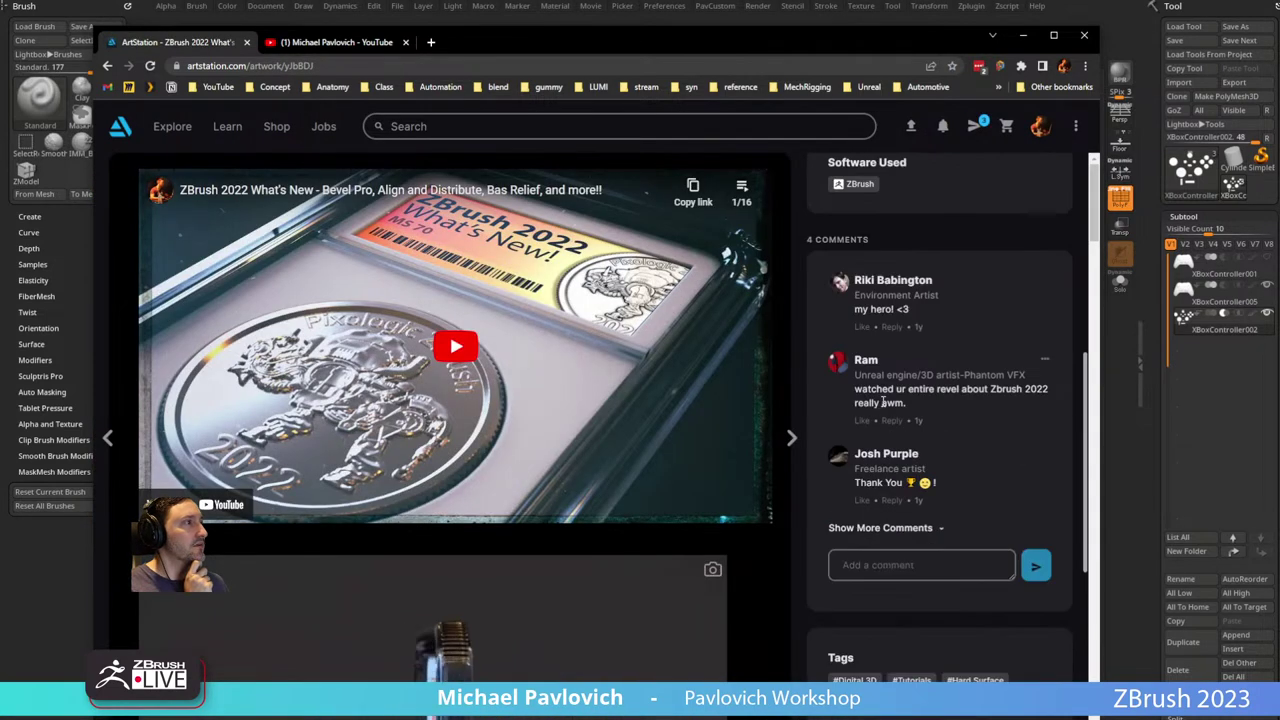
Open the video list of the embedded ZBrush 2022 playlist and read through its topics.
click(741, 186)
scroll(710, 292, down, 5)
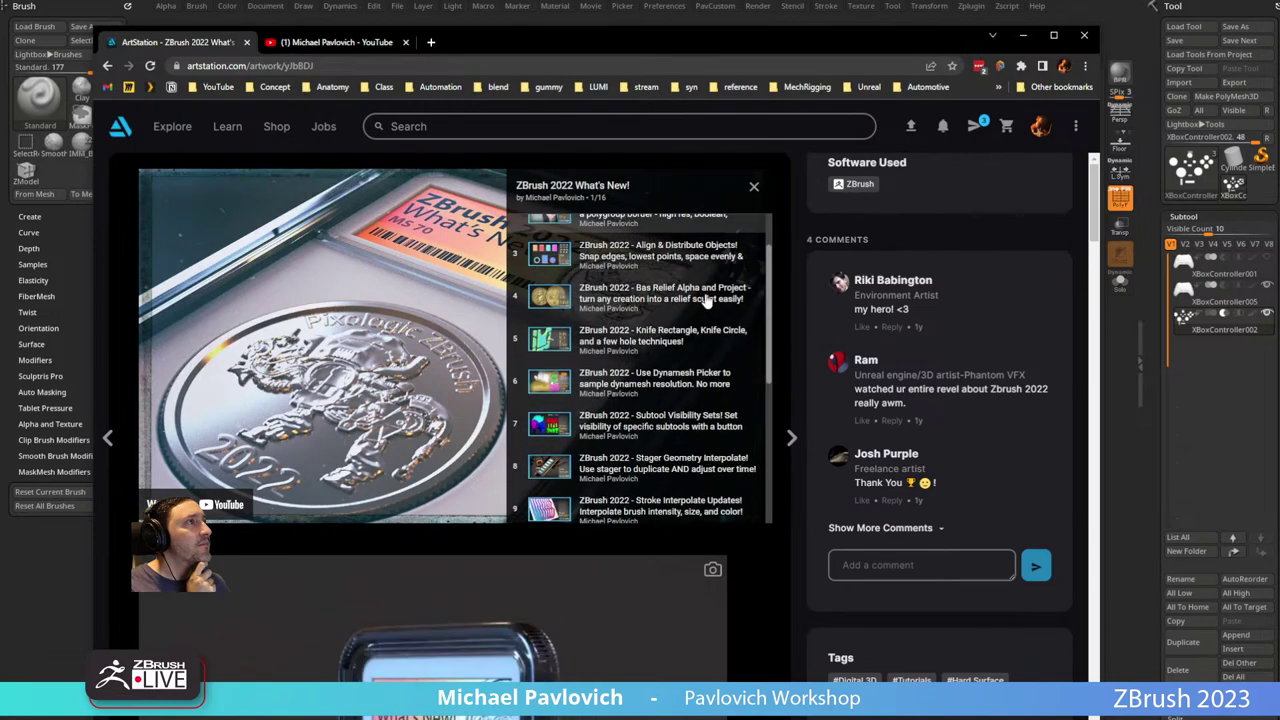
scroll(705, 300, down, 3)
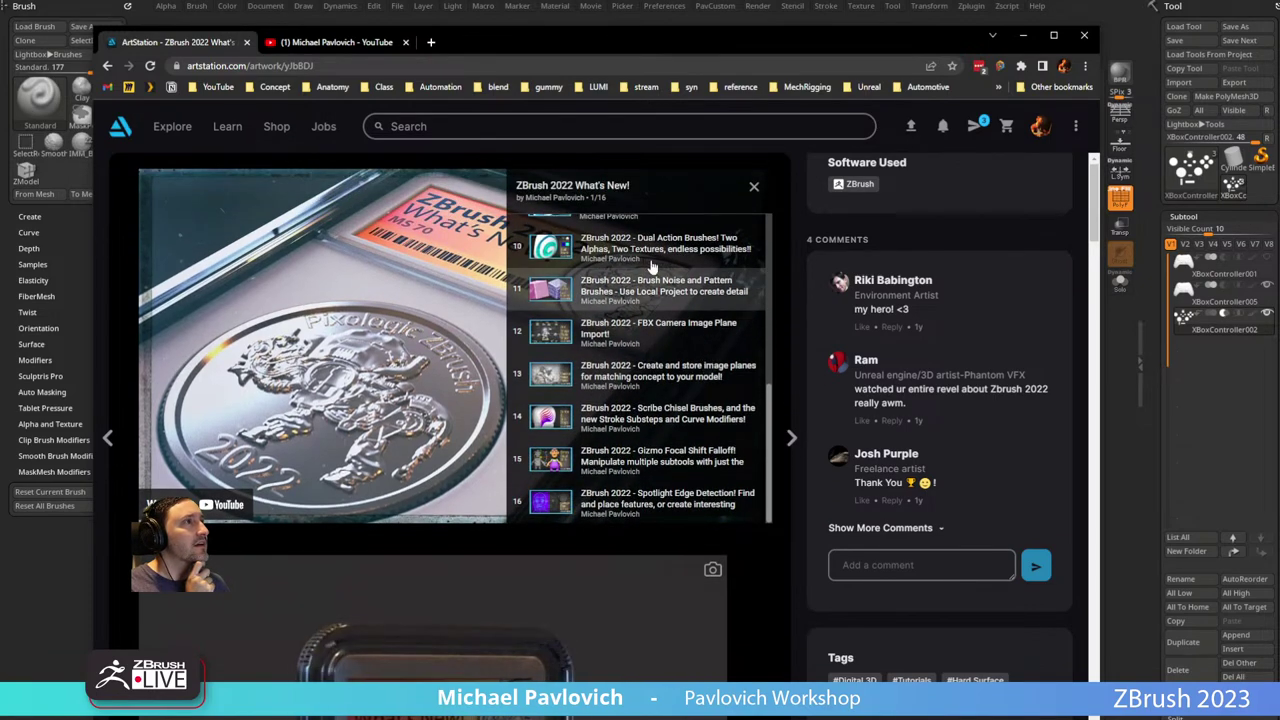
Search the YouTube channel's videos for "stager".
click(310, 44)
click(1006, 261)
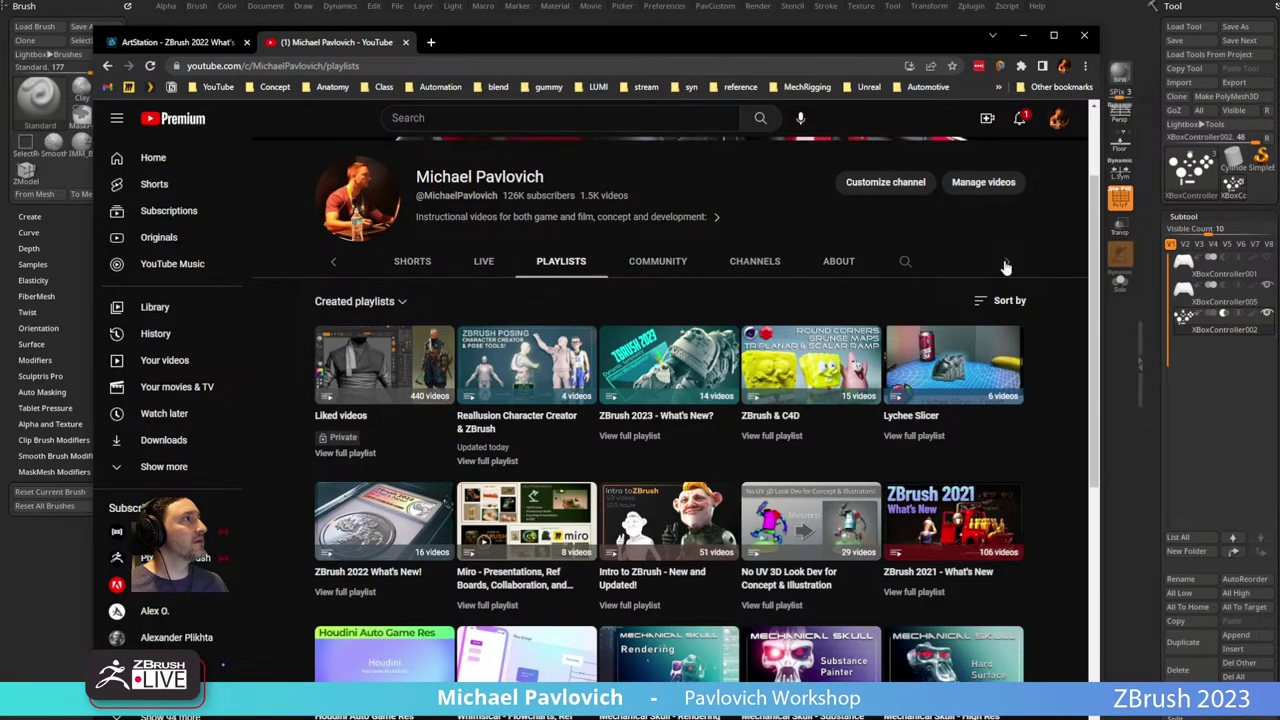
click(905, 260)
text(st)
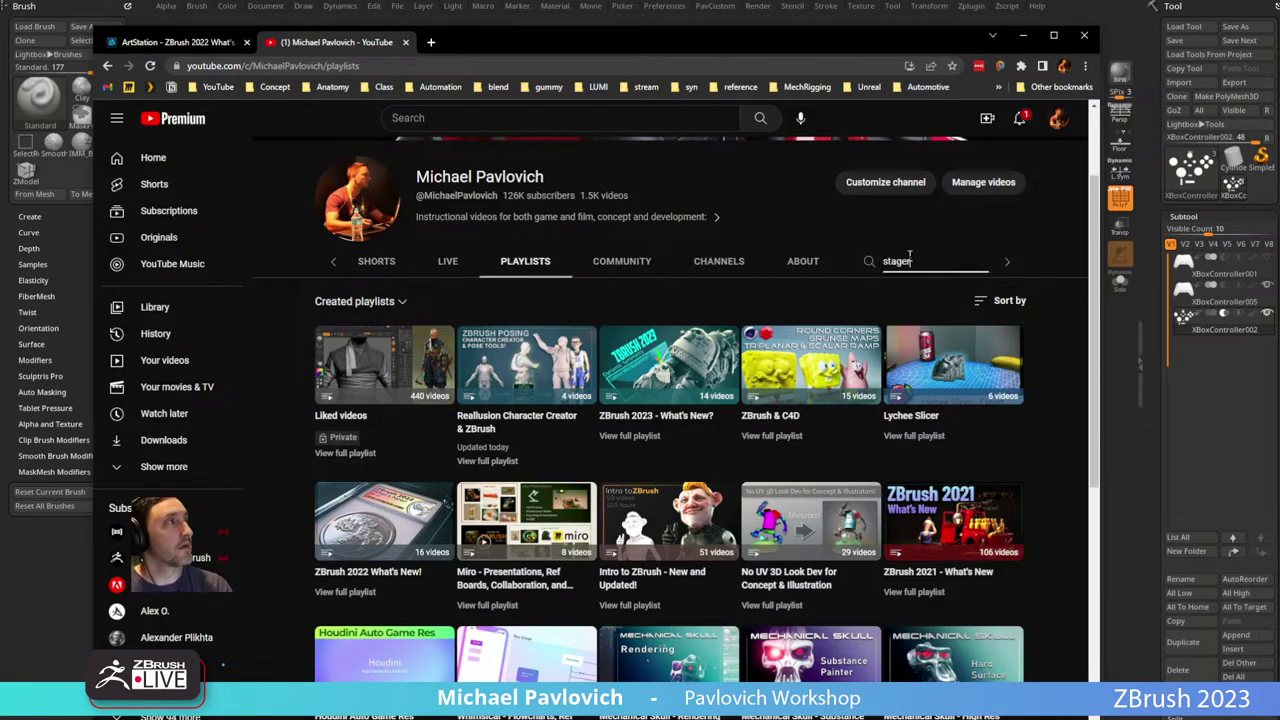
text(ager)
key(Return)
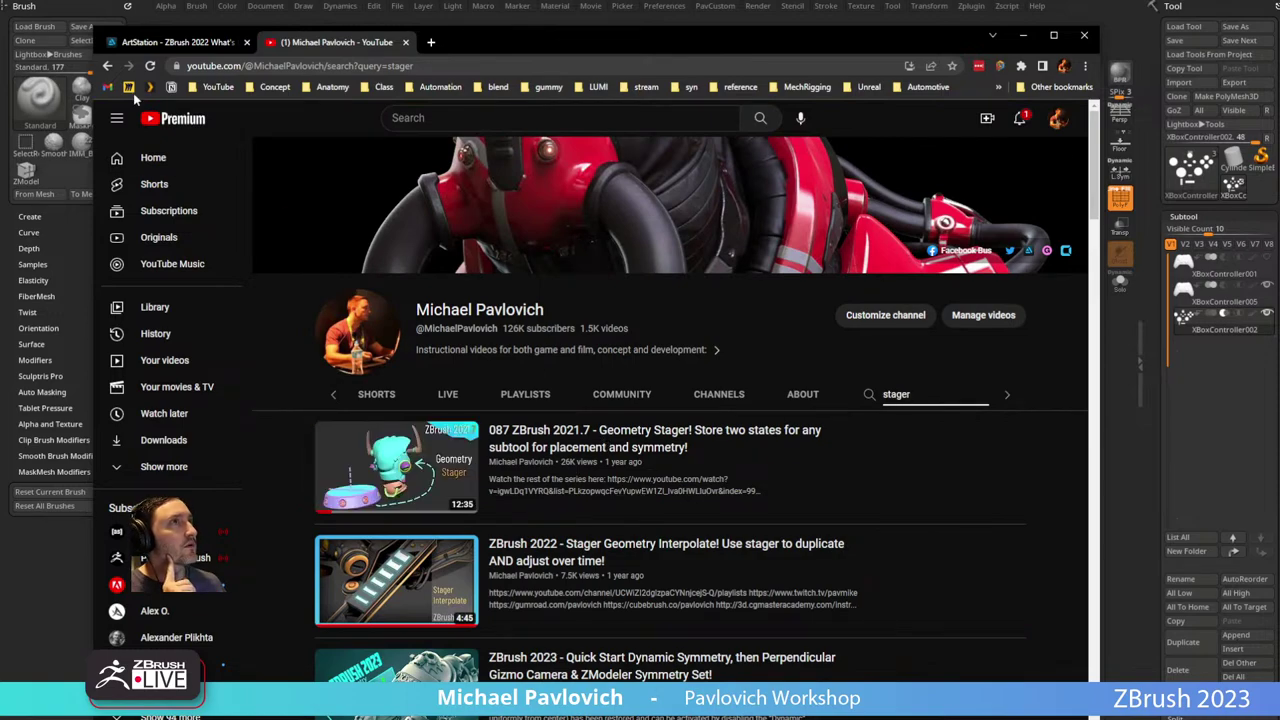
Leave the channel search, return to the ArtStation portfolio overview and select the portfolio's web address.
click(108, 67)
click(176, 43)
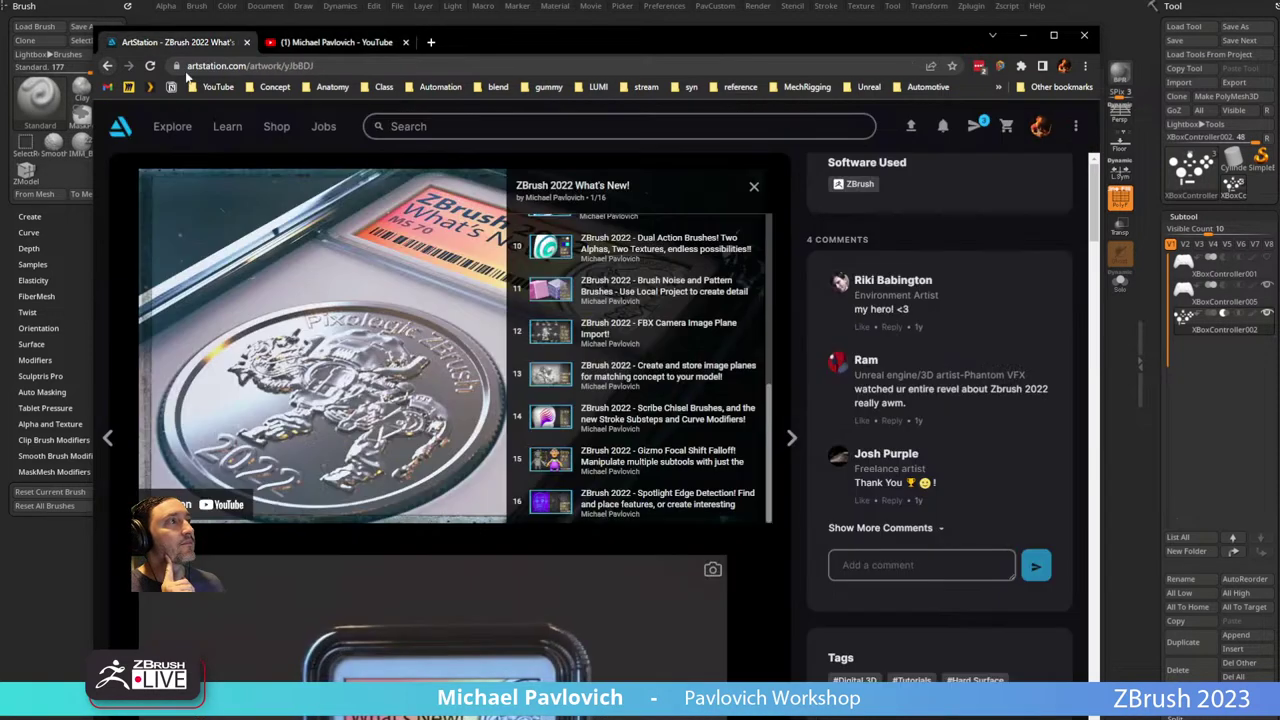
click(107, 66)
scroll(555, 378, down, 3)
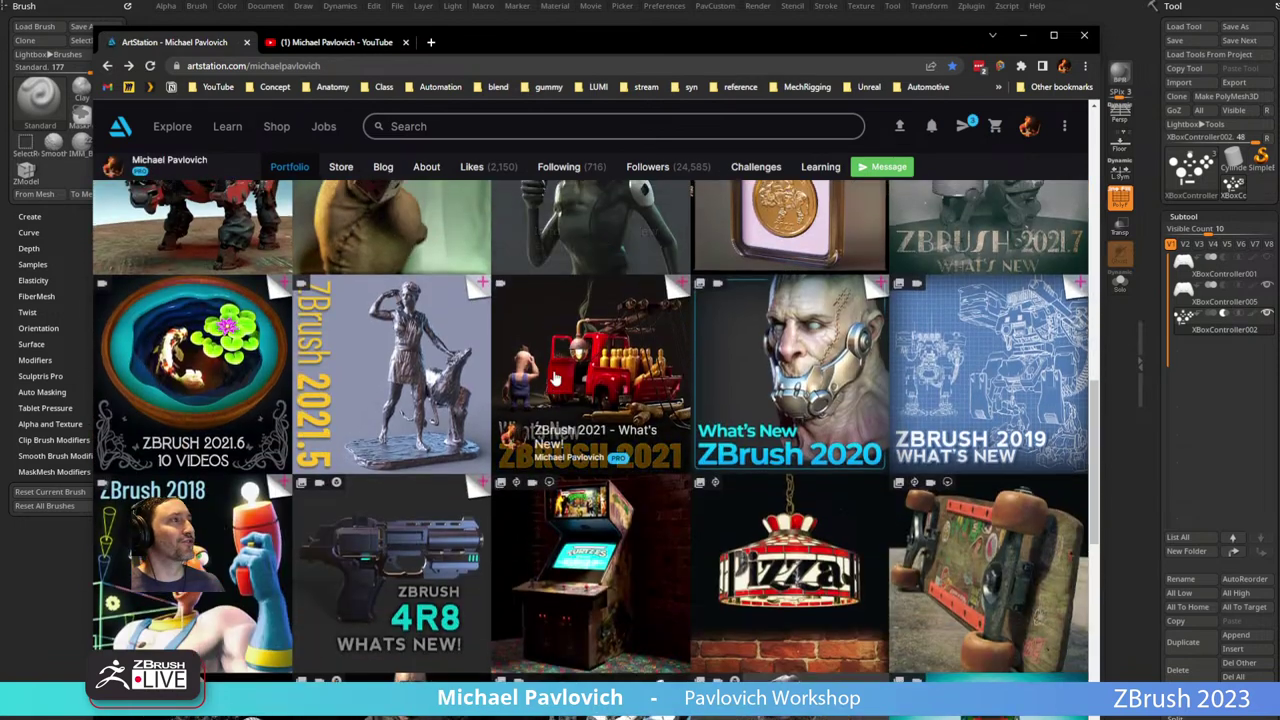
scroll(555, 378, up, 4)
scroll(555, 378, down, 2)
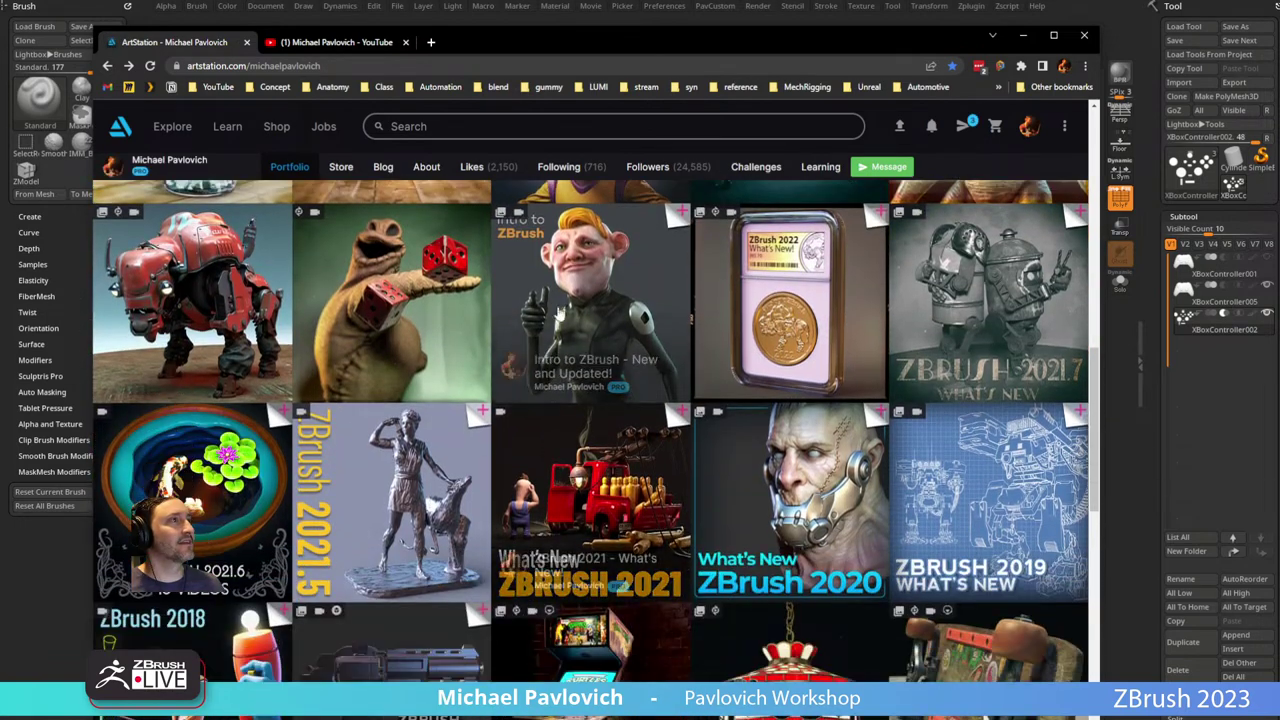
click(376, 68)
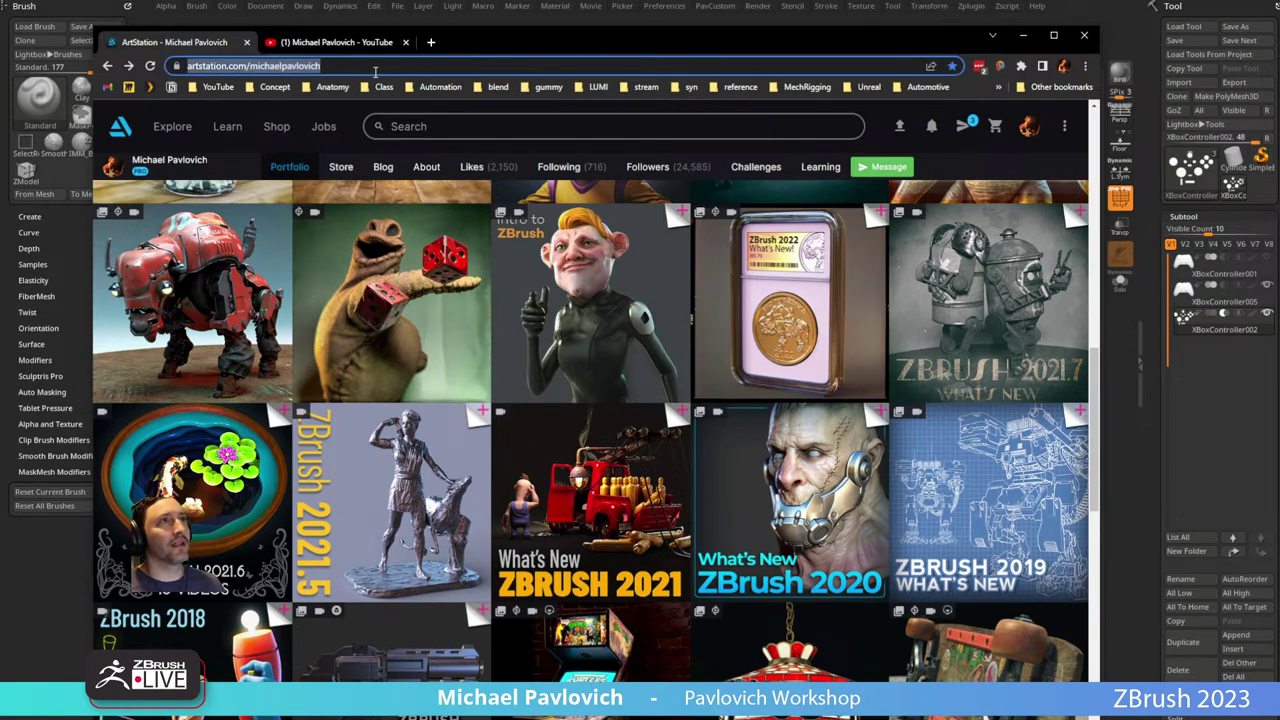
Open the "Zbrush 2021.7 - What's New!" artwork page and show the video list of its embedded playlist.
key(alt+Tab)
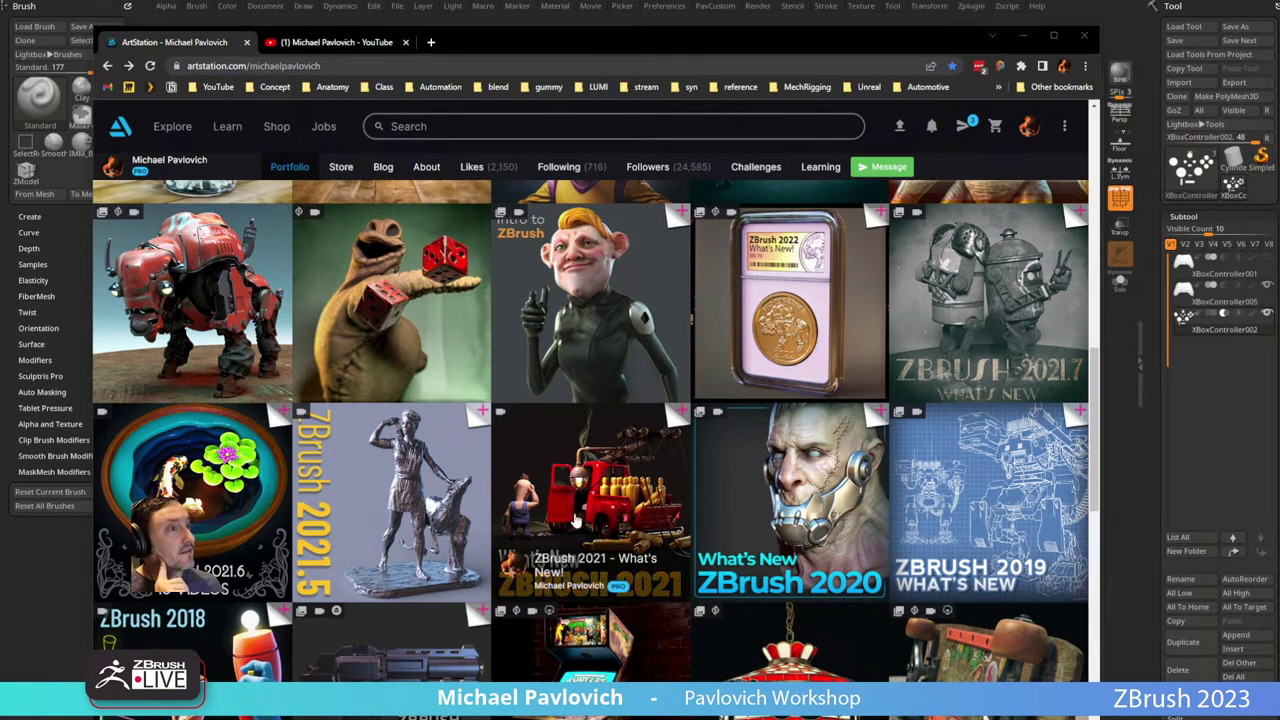
click(1005, 307)
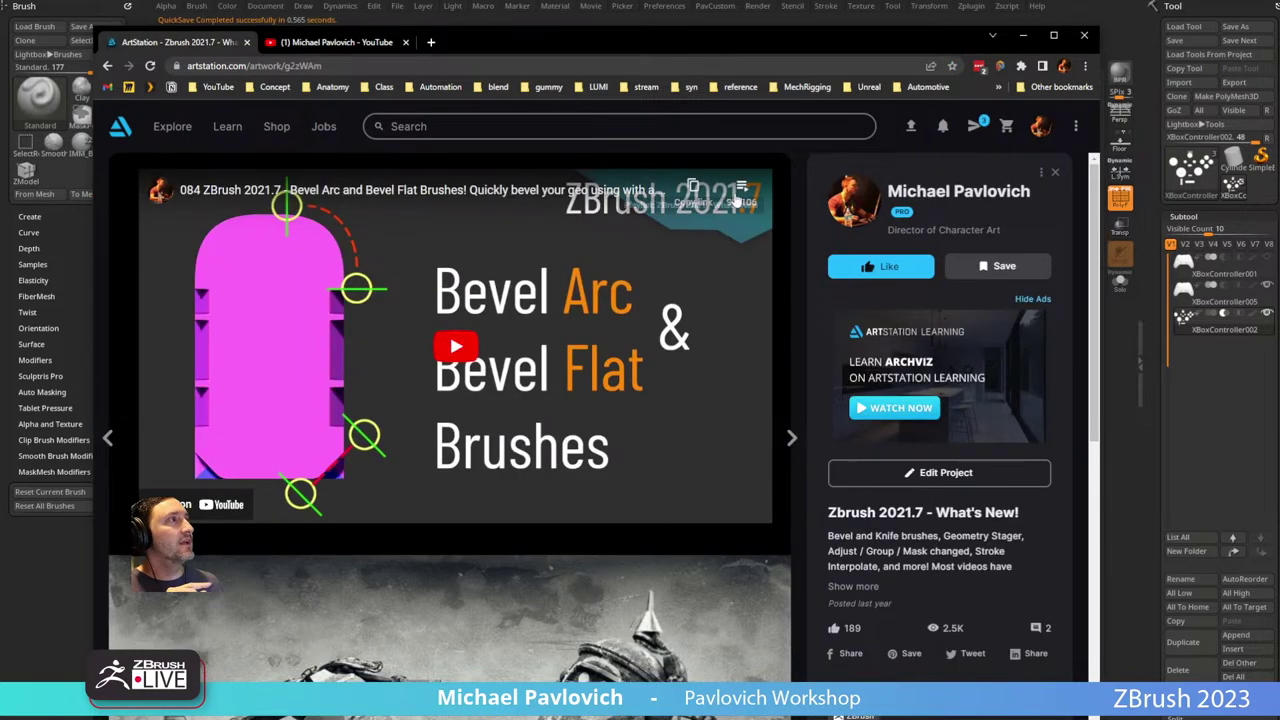
click(740, 188)
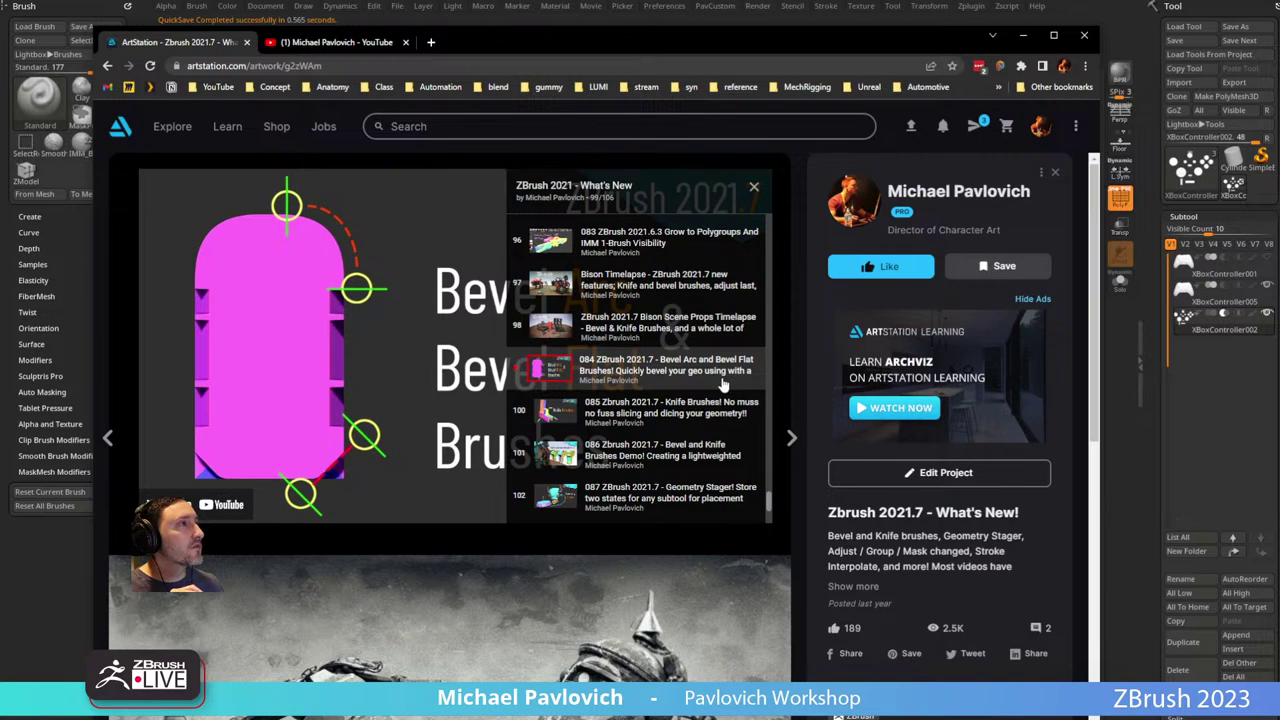
Start the "087 ZBrush 2021.7 - Geometry Stager!" video from the playlist and select the artwork page's web address.
scroll(722, 385, down, 1)
scroll(722, 385, down, 1)
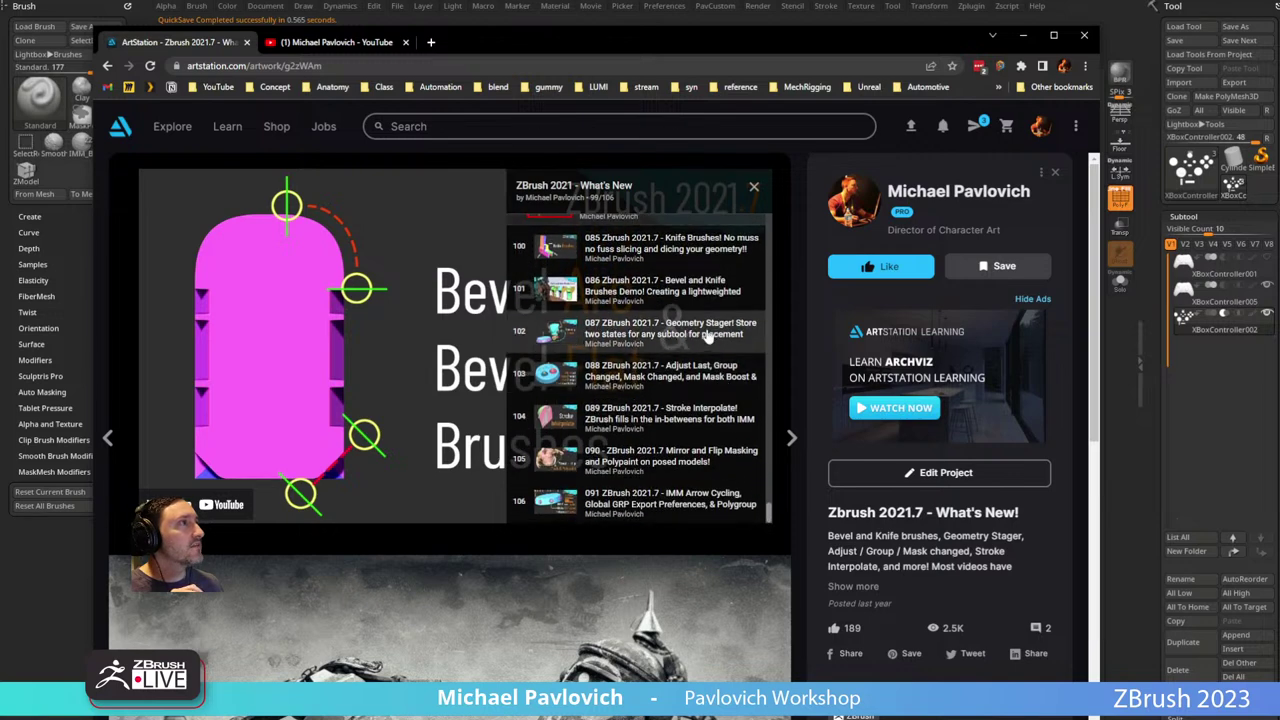
click(672, 340)
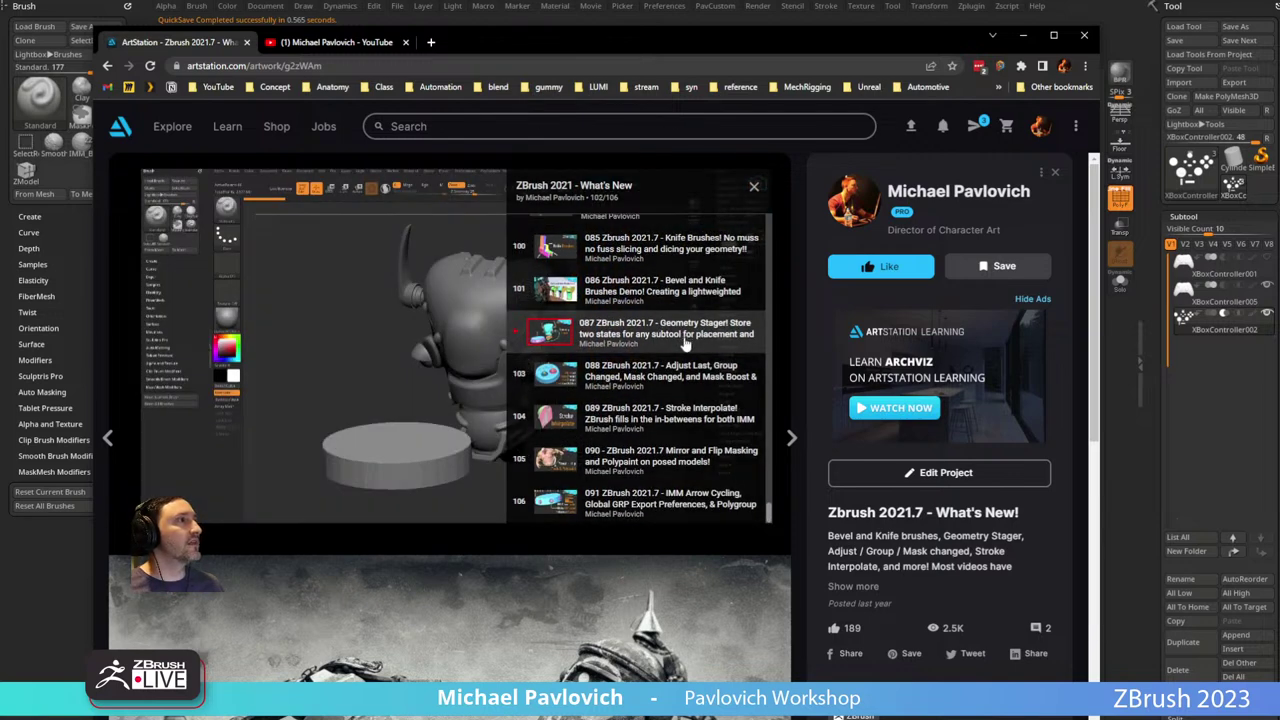
key(ctrl+l)
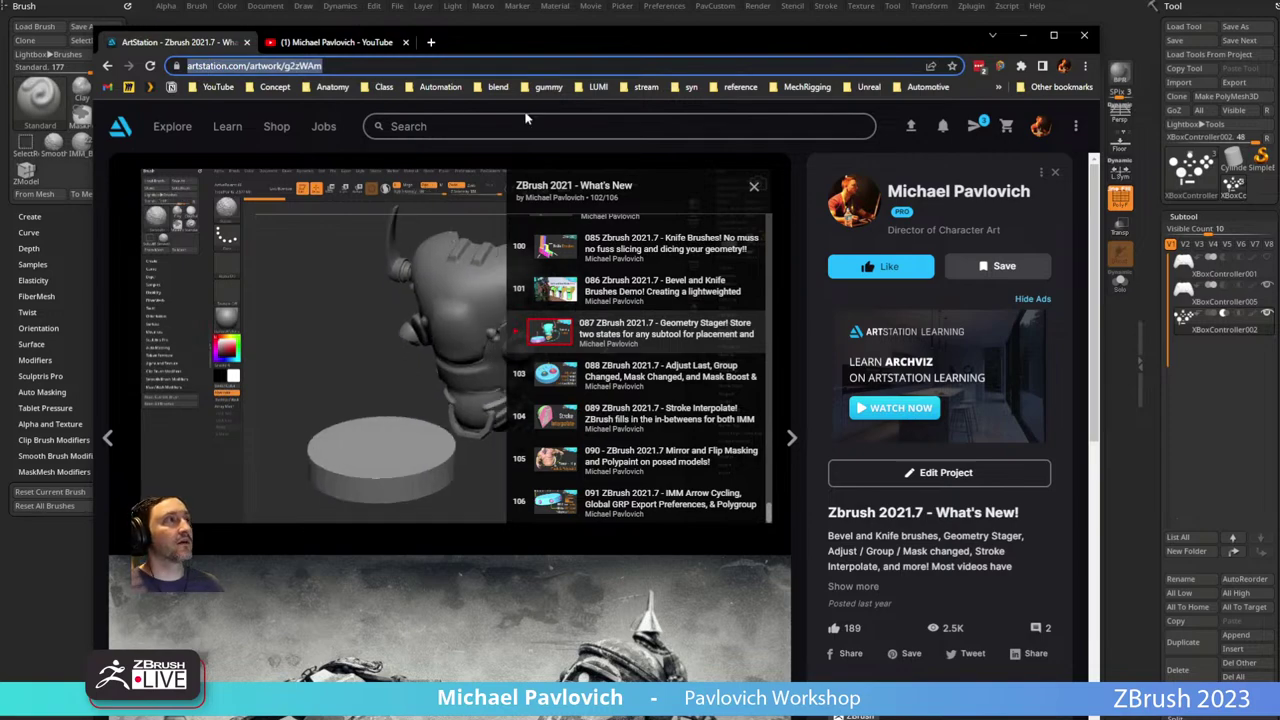
Move the browser out of the way to return to ZBrush and expand the Stager options under the cutter's Geometry settings.
click(340, 42)
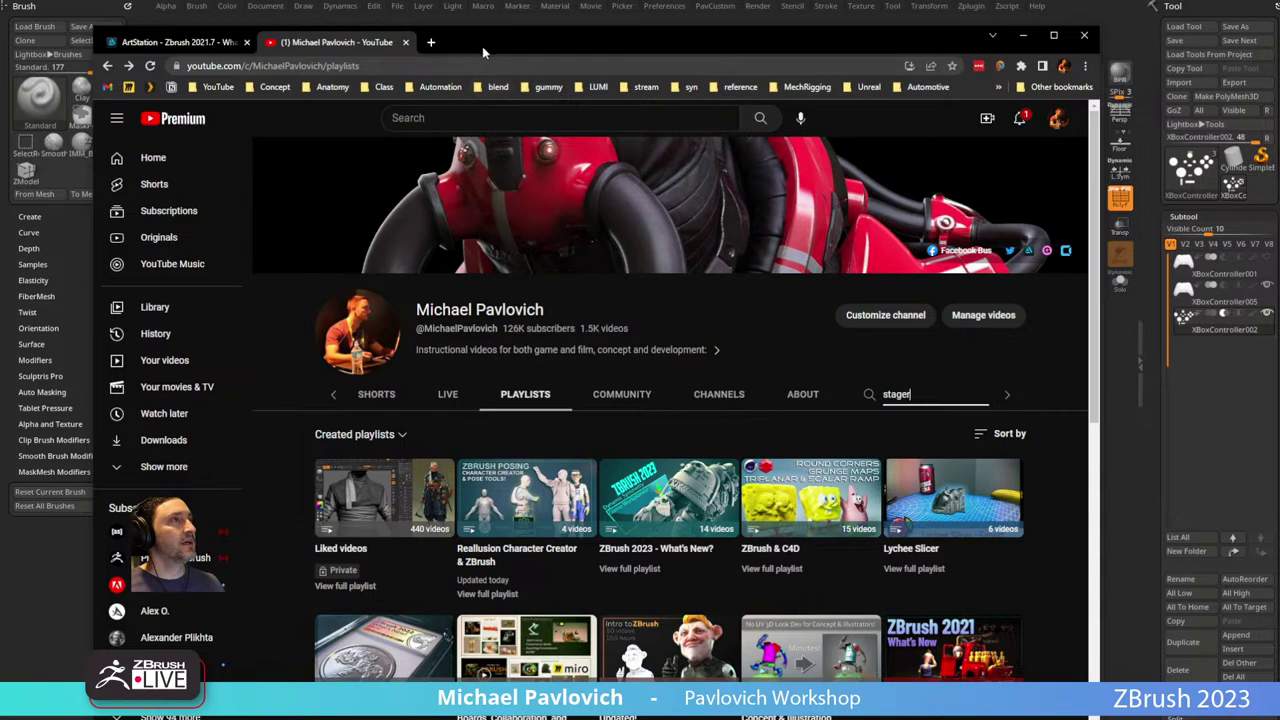
drag(482, 48, 480, 719)
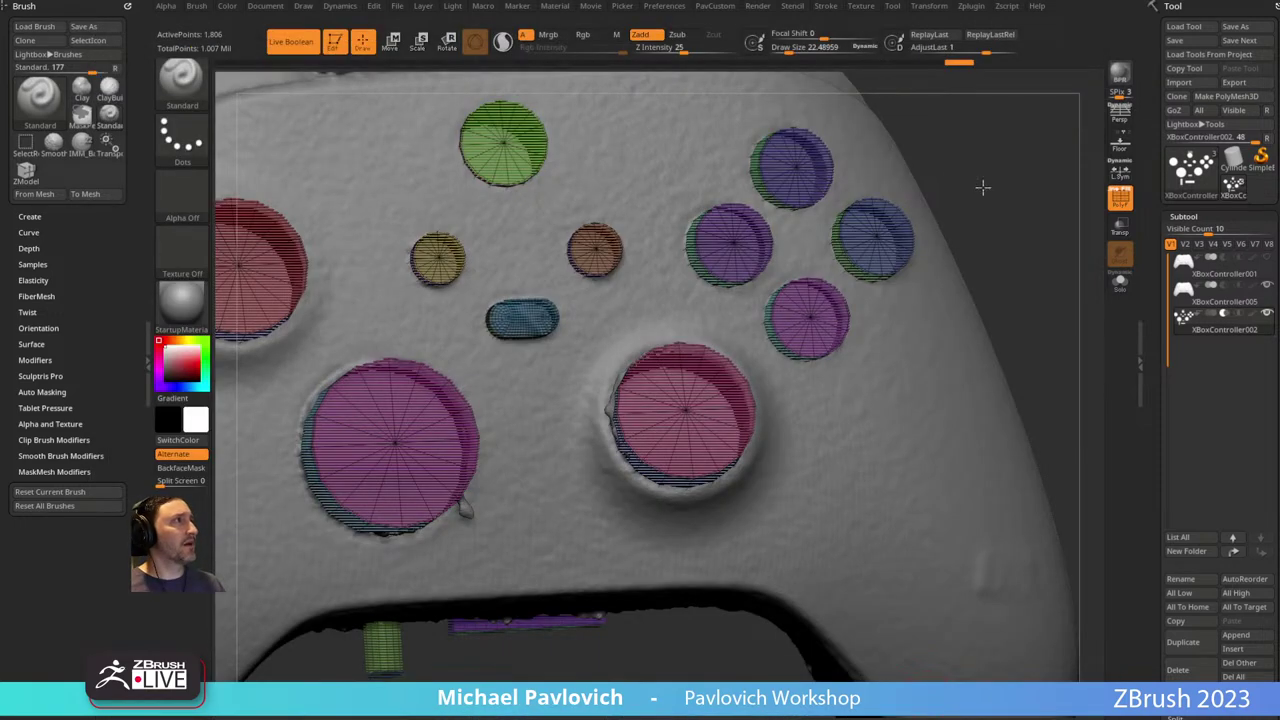
drag(983, 187, 1004, 228)
drag(1145, 368, 1174, 150)
scroll(1152, 371, up, 5)
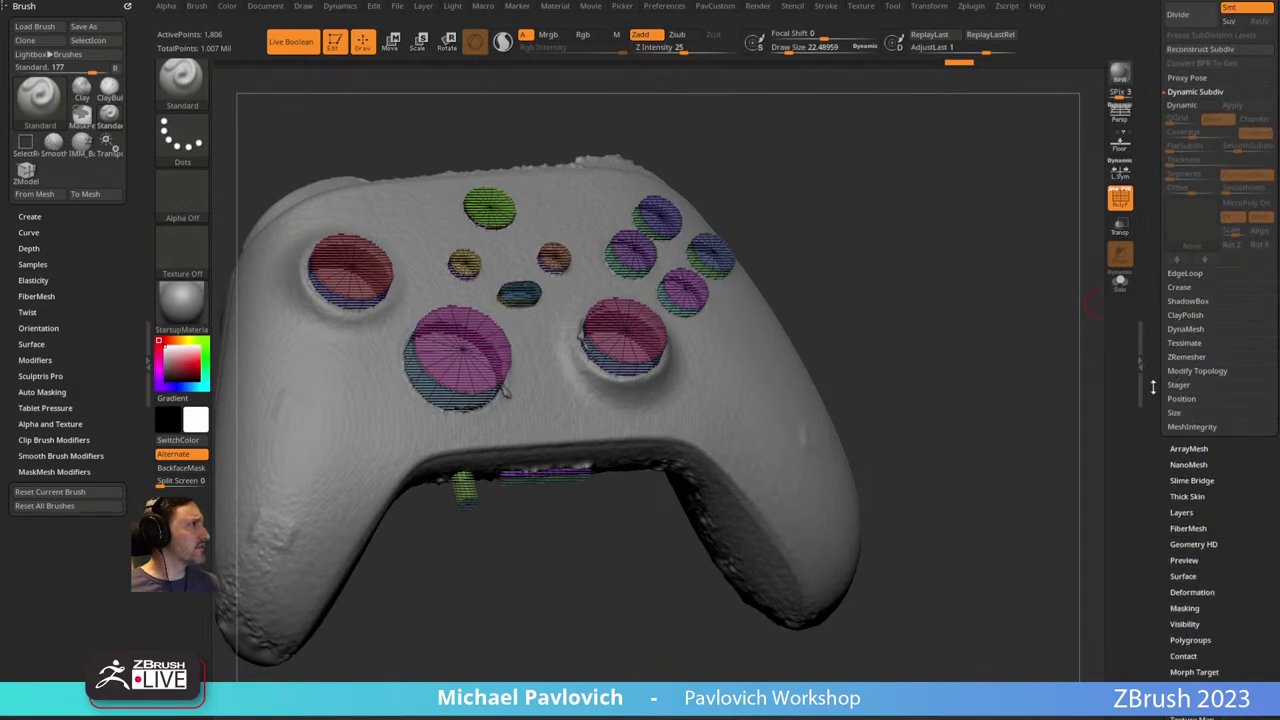
scroll(1152, 440, up, 7)
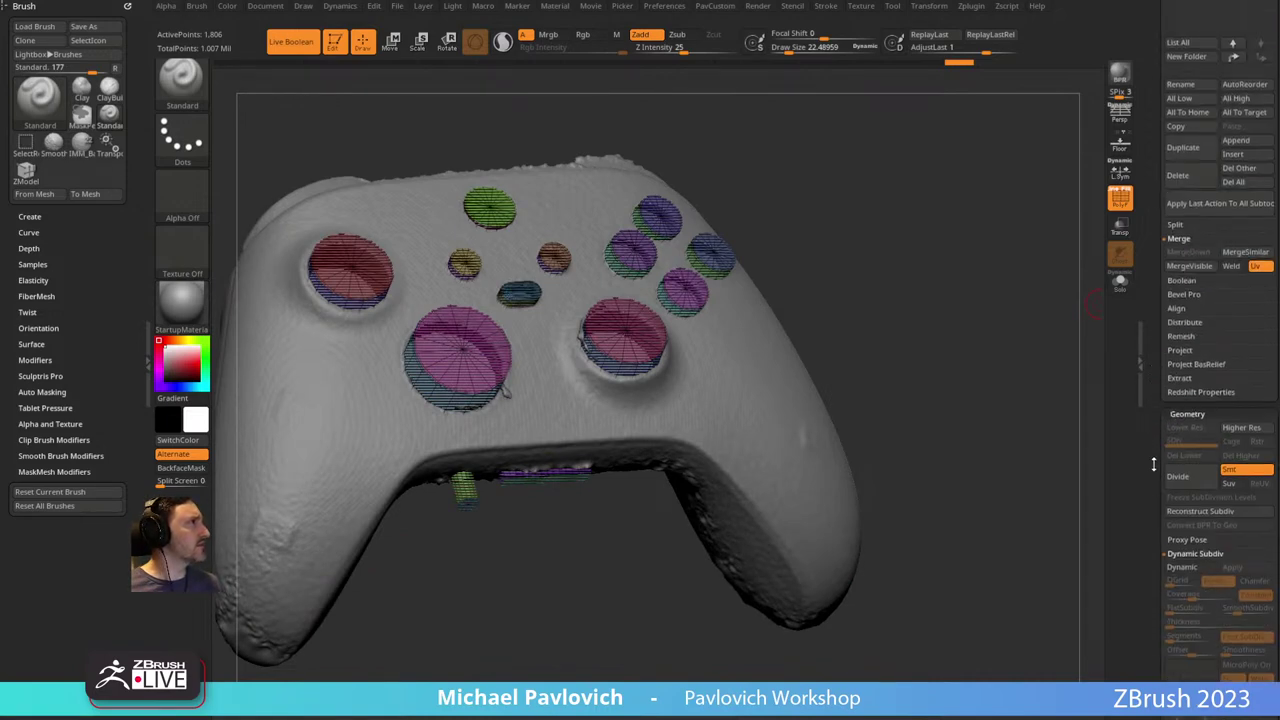
scroll(1160, 392, down, 10)
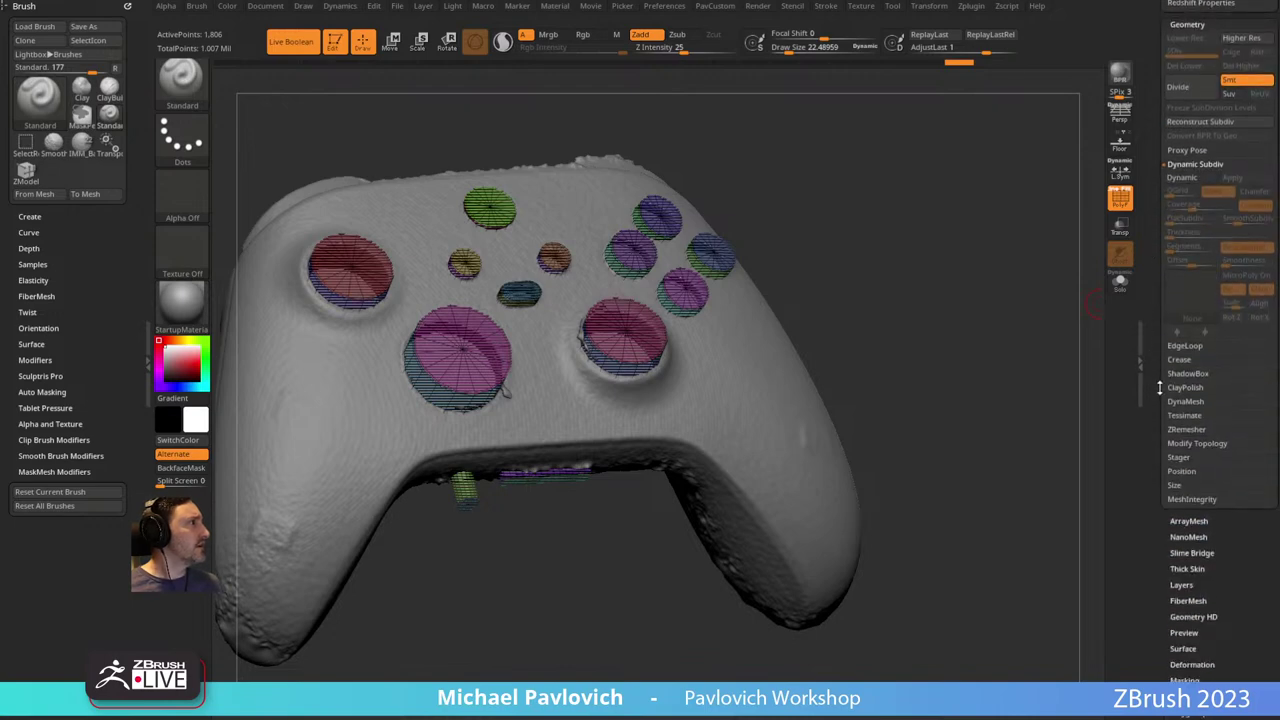
click(1178, 457)
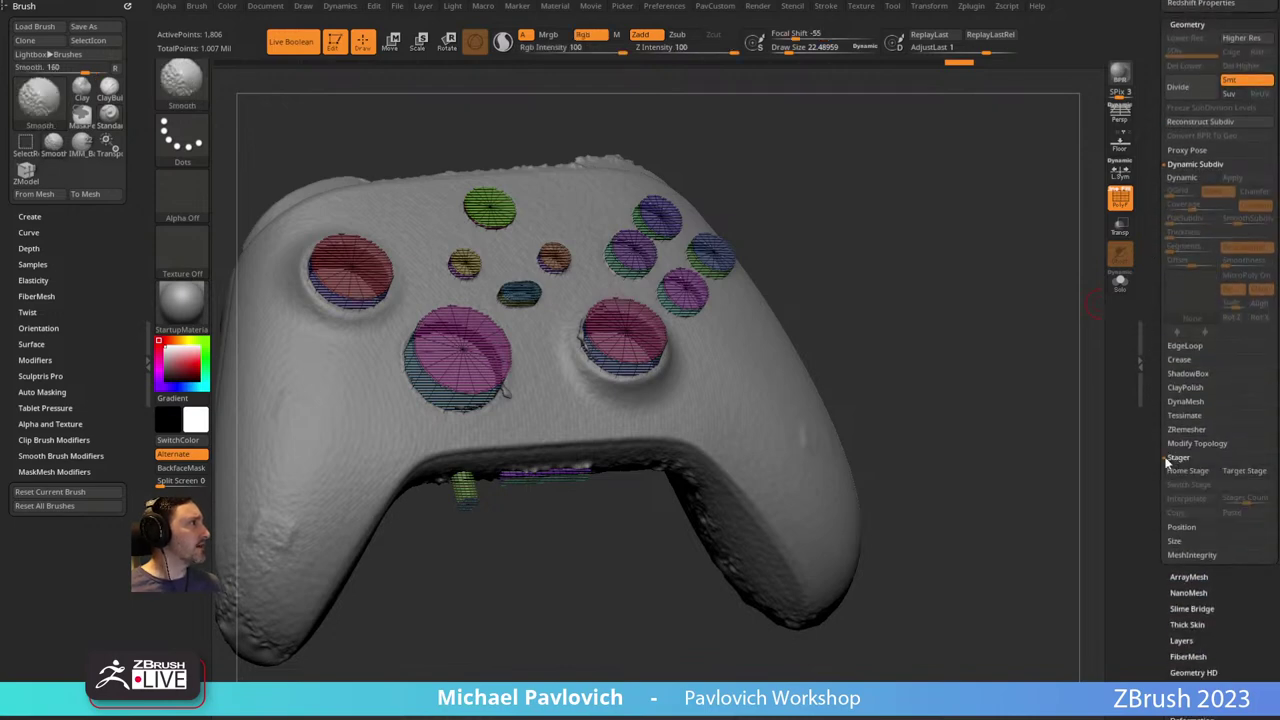
Store the cutter primitives' current placement on the controller as the Home Stage.
drag(1024, 444, 806, 417)
drag(853, 293, 890, 375)
click(1179, 470)
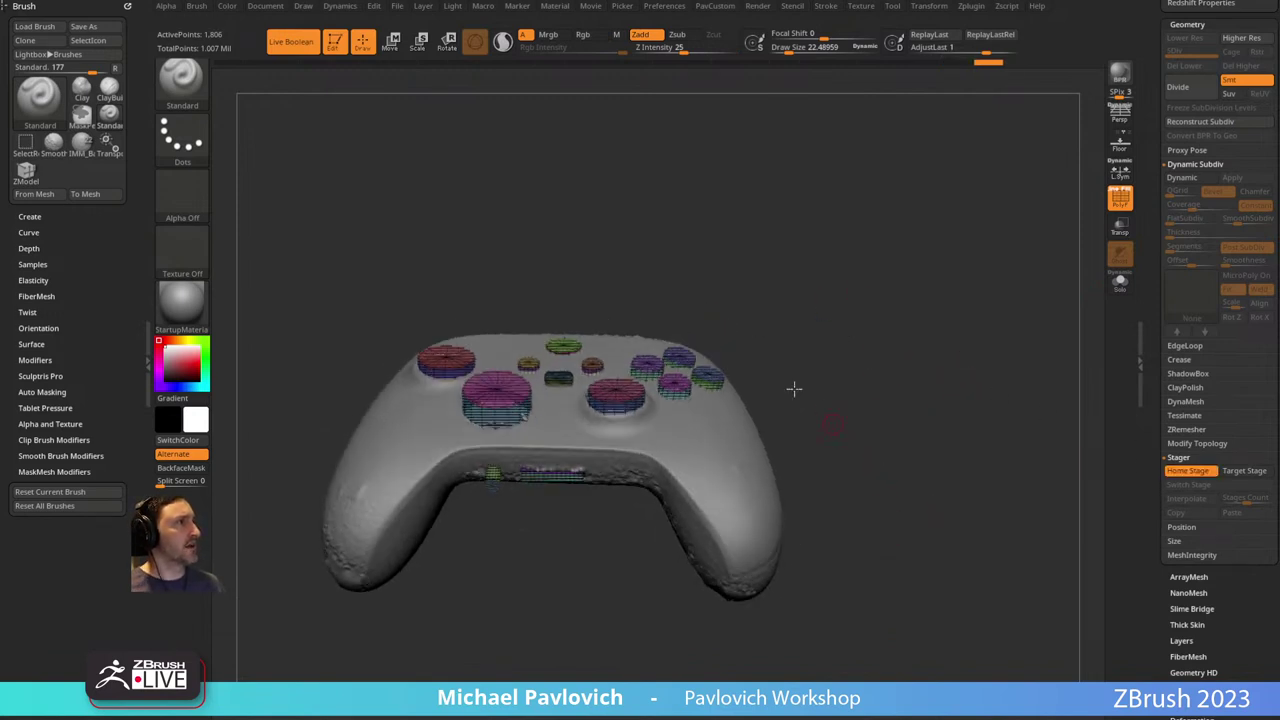
Move the cutter primitives well away from the controller body and turn off Live Boolean.
key(w)
drag(641, 348, 673, 380)
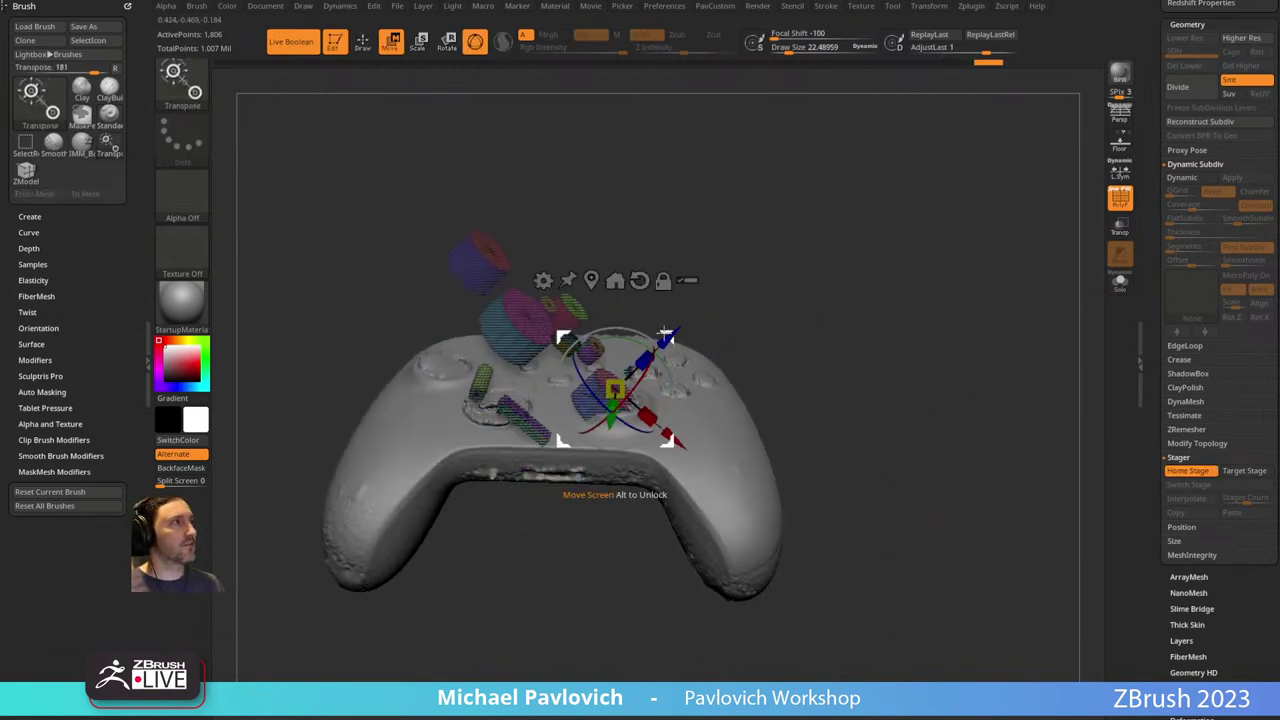
drag(668, 442, 1046, 262)
alt+drag(1057, 383, 978, 453)
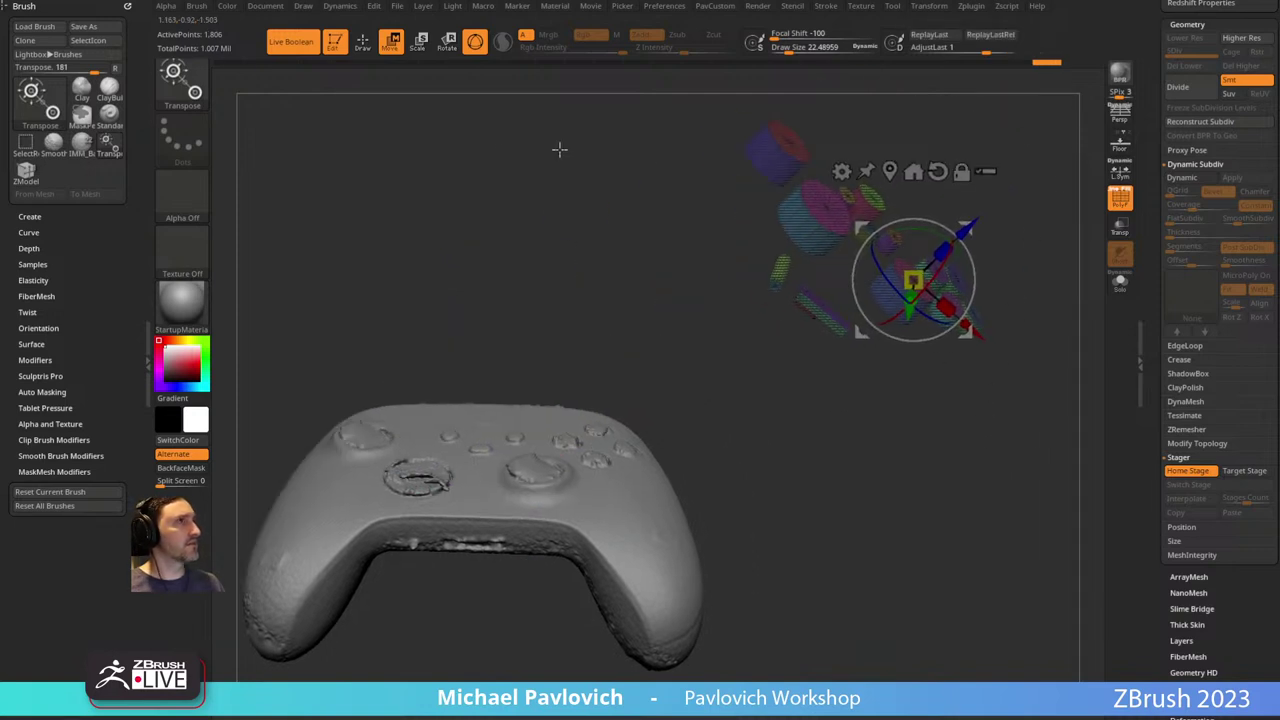
click(291, 41)
Store the moved cutters' placement as the Target Stage and switch repeatedly between the two stages.
click(1236, 472)
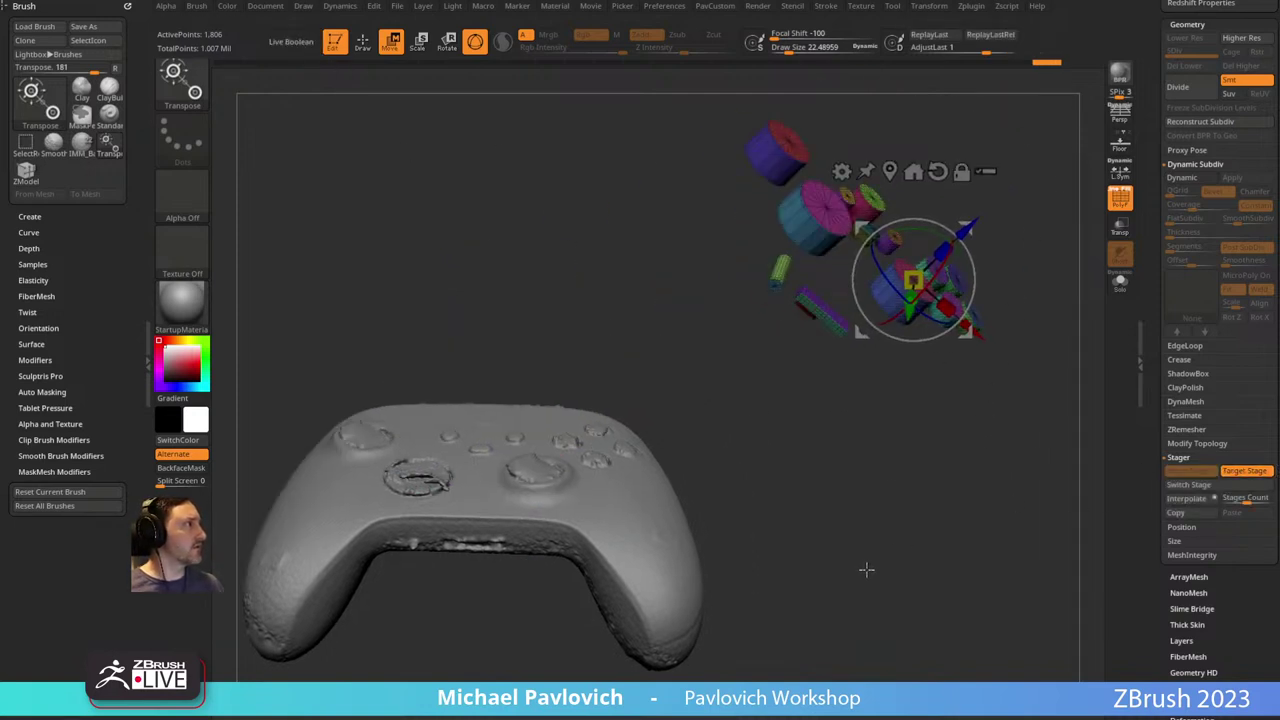
alt+drag(901, 534, 975, 499)
click(1188, 485)
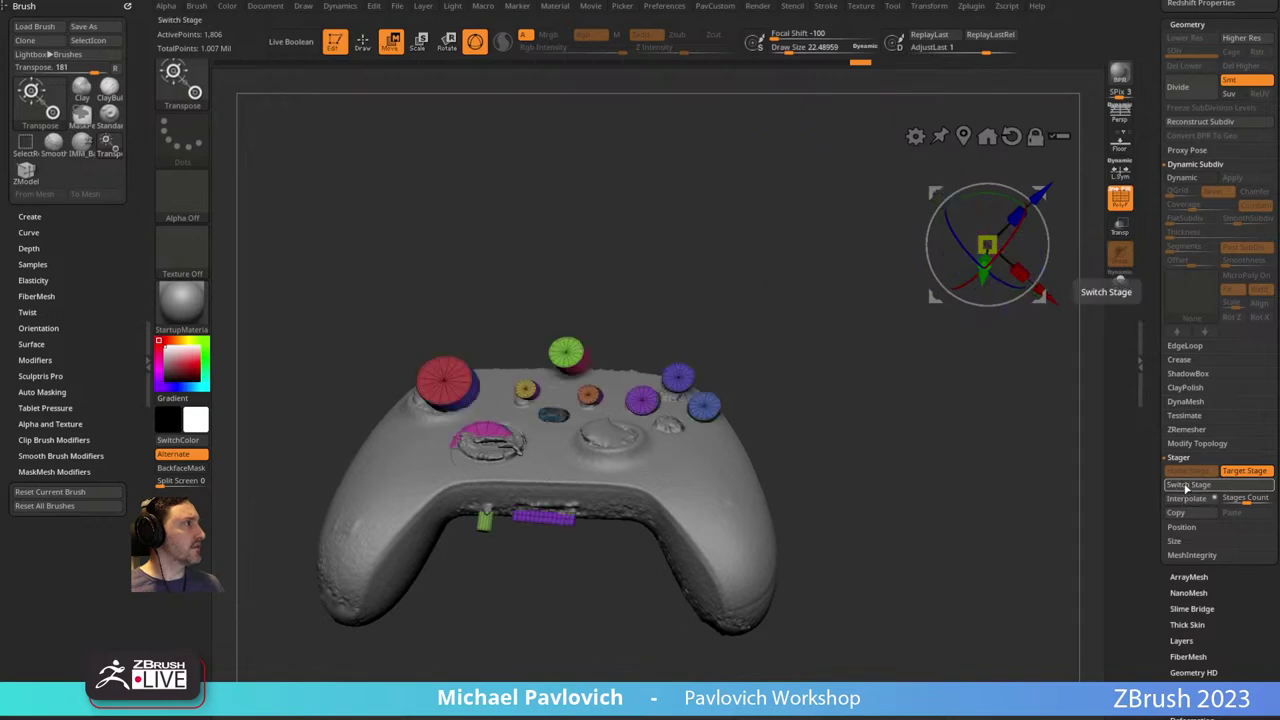
click(1188, 485)
click(1188, 485)
drag(1006, 491, 930, 502)
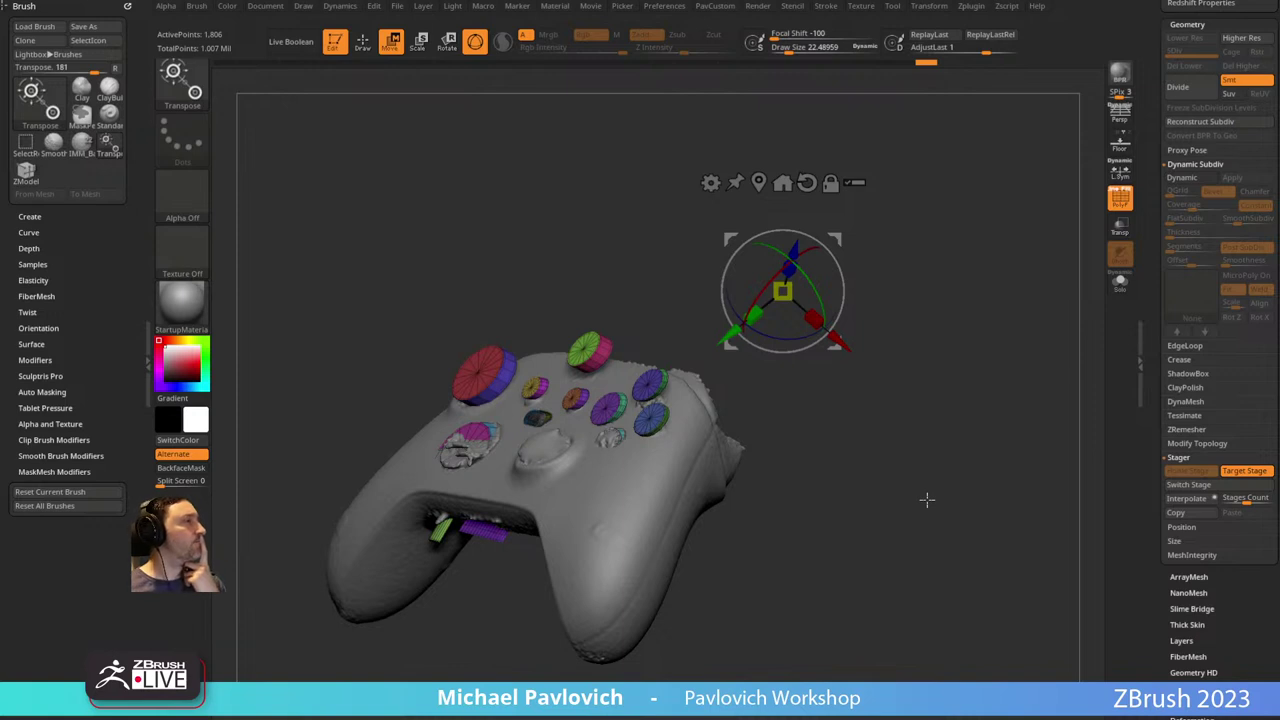
Undo the stage switches, the stored stages and the cutter move.
drag(880, 339, 851, 392)
key(ctrl+z)
key(ctrl+z)
key(ctrl+z)
key(ctrl+z)
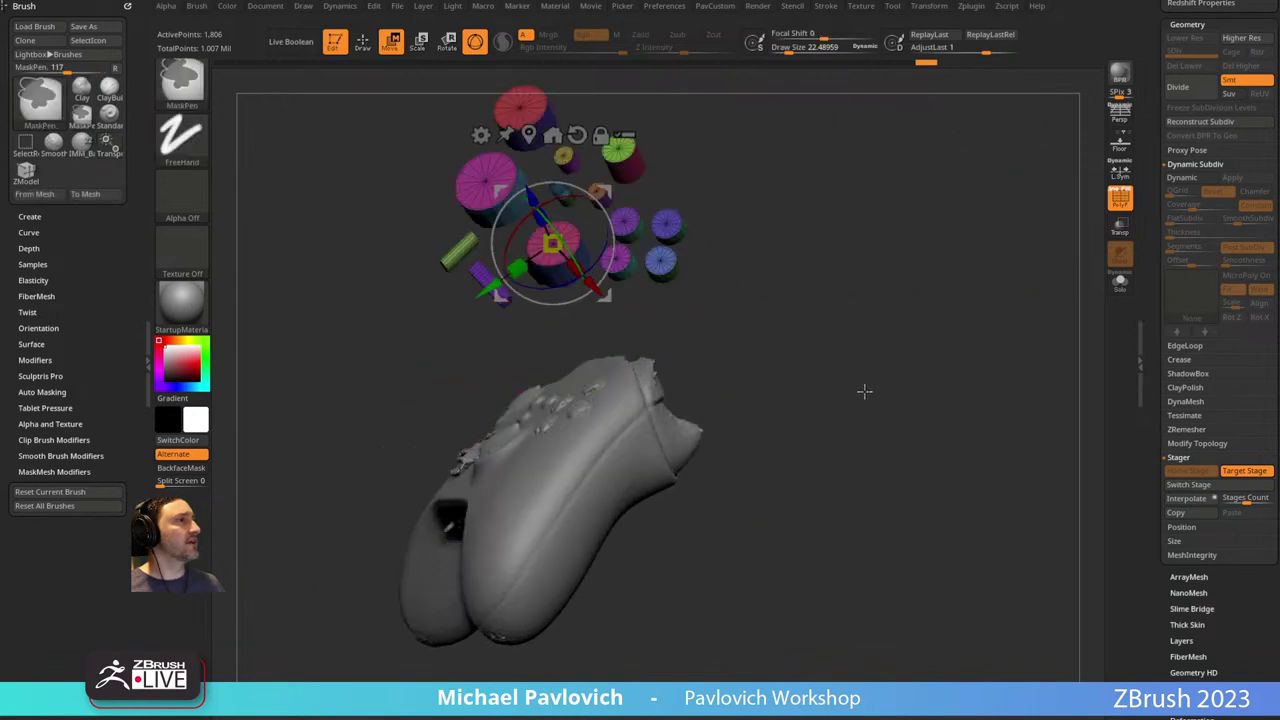
key(ctrl+z)
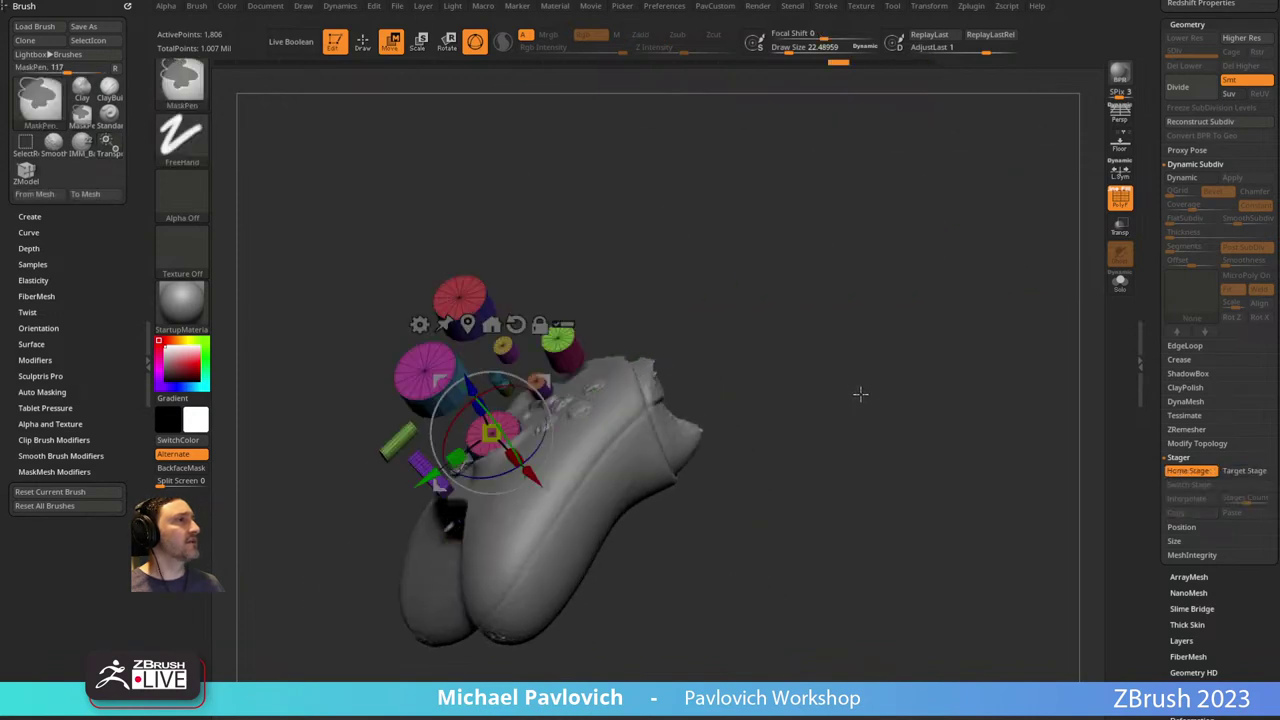
key(ctrl+z)
mouse_move(855, 406)
mouse_down()
mouse_move(930, 391)
mouse_move(906, 360)
mouse_move(909, 420)
mouse_move(943, 400)
mouse_move(925, 353)
mouse_up()
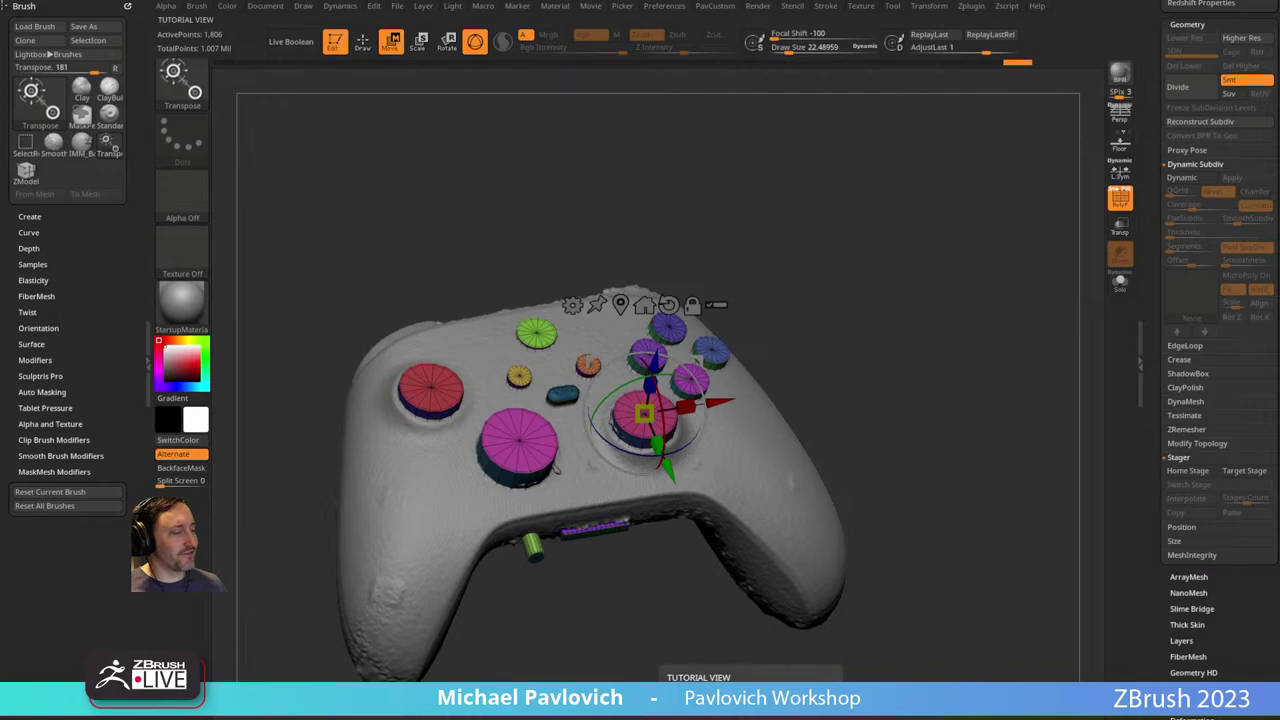
Turn Live Boolean back on, hide the polyframe and return to Draw mode to show the cut openings.
key(alt+Tab)
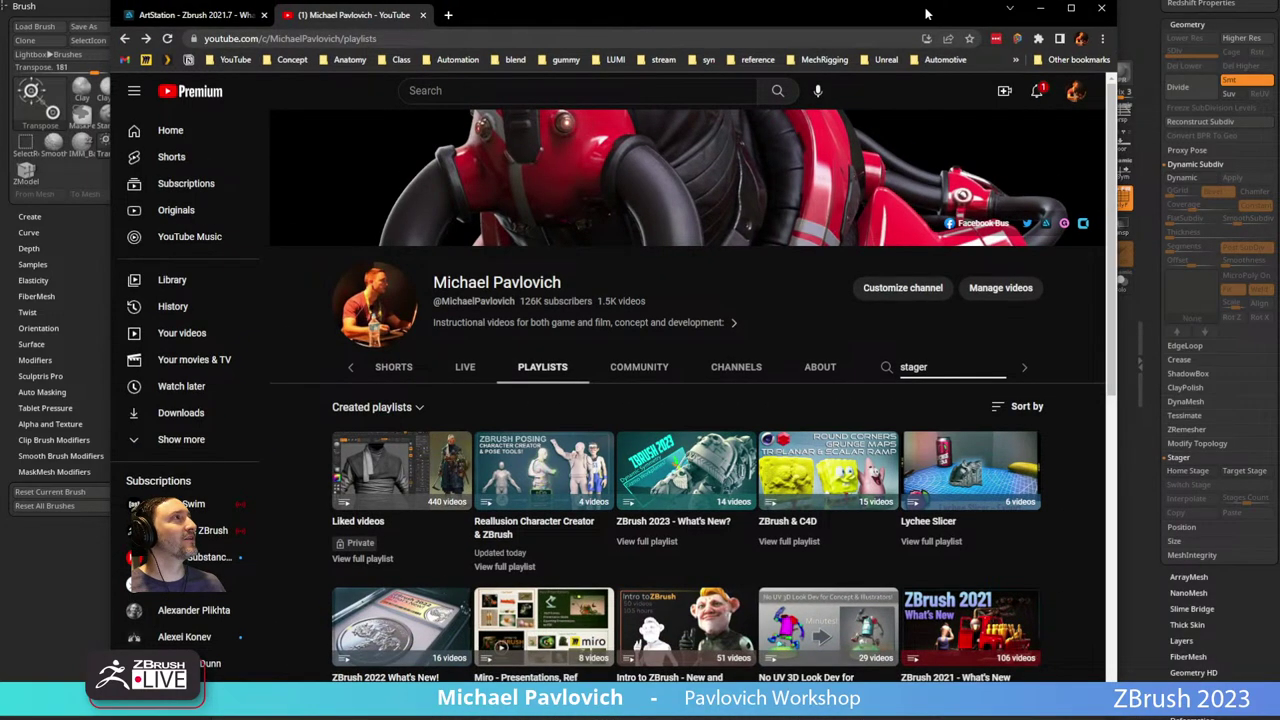
key(alt+Tab)
mouse_move(800, 320)
mouse_down()
mouse_move(860, 289)
mouse_move(879, 340)
mouse_up()
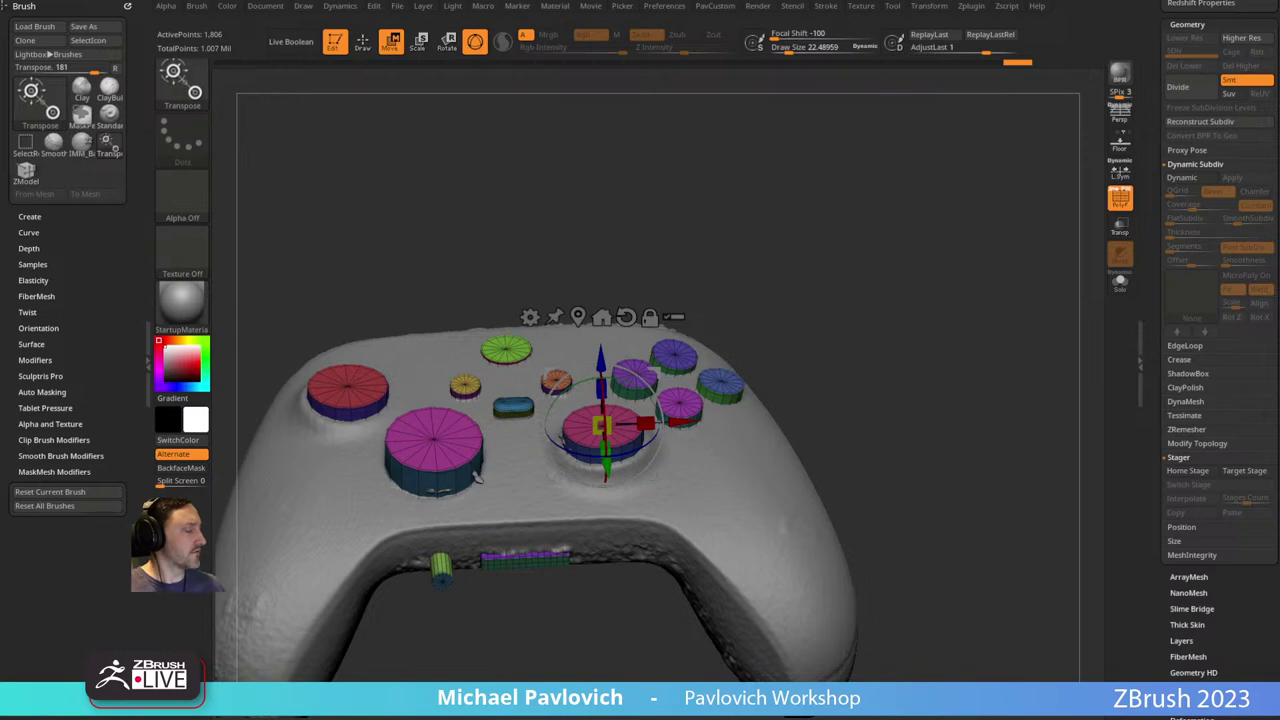
drag(871, 240, 880, 305)
drag(1144, 206, 1146, 590)
alt+drag(929, 241, 985, 268)
click(291, 41)
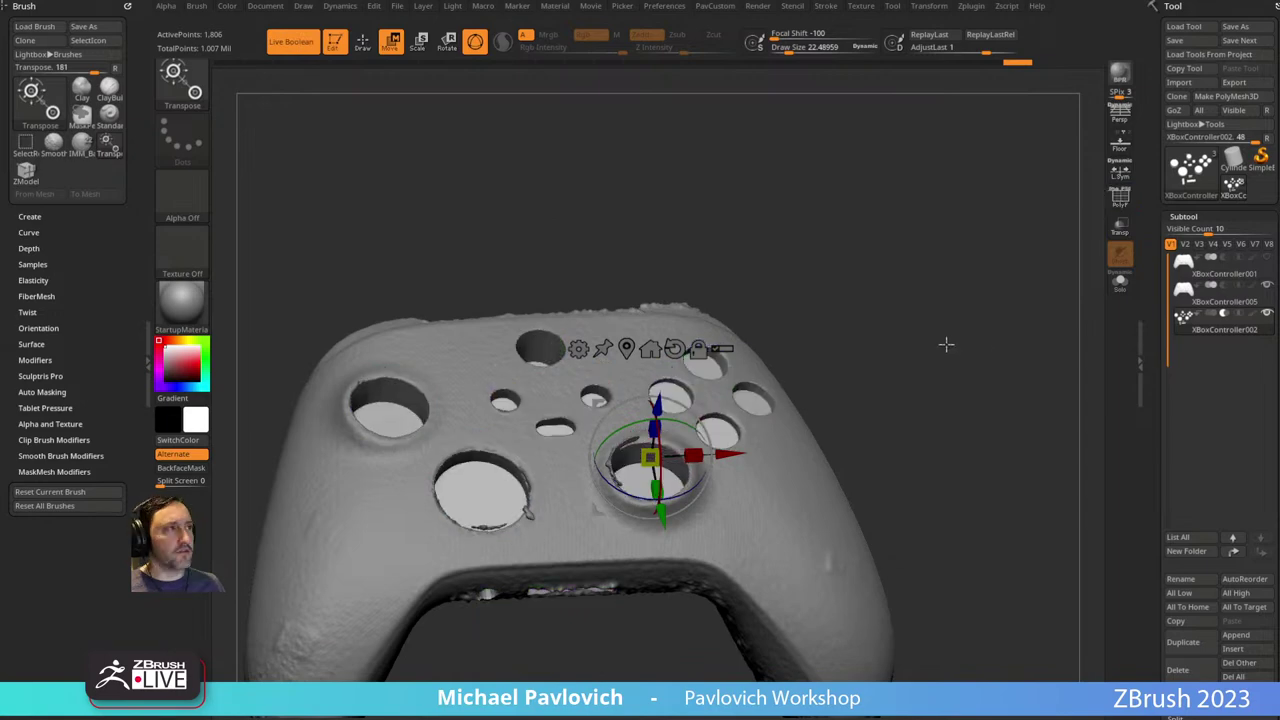
key(q)
drag(932, 368, 914, 266)
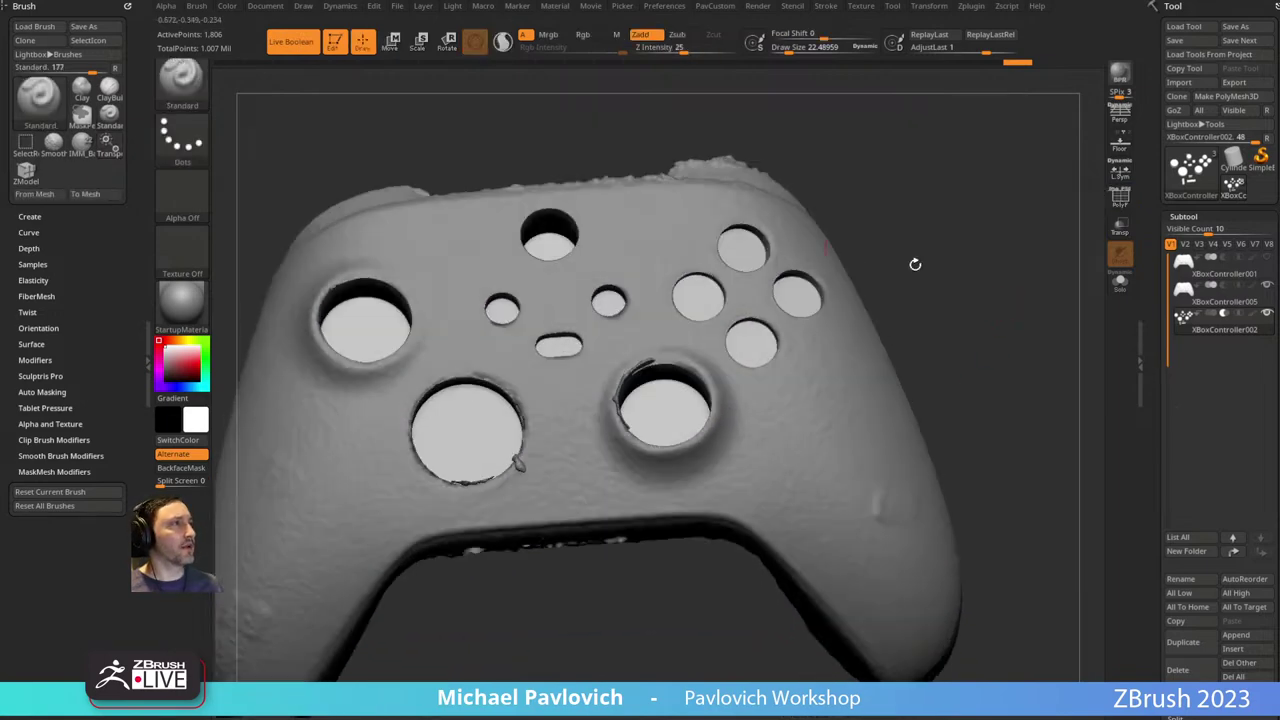
Select the scanned controller body subtool, set the draw size to about 43.67 and show the body in Solo.
click(1205, 300)
drag(914, 206, 963, 231)
alt+drag(962, 229, 994, 209)
key(s)
drag(594, 383, 603, 383)
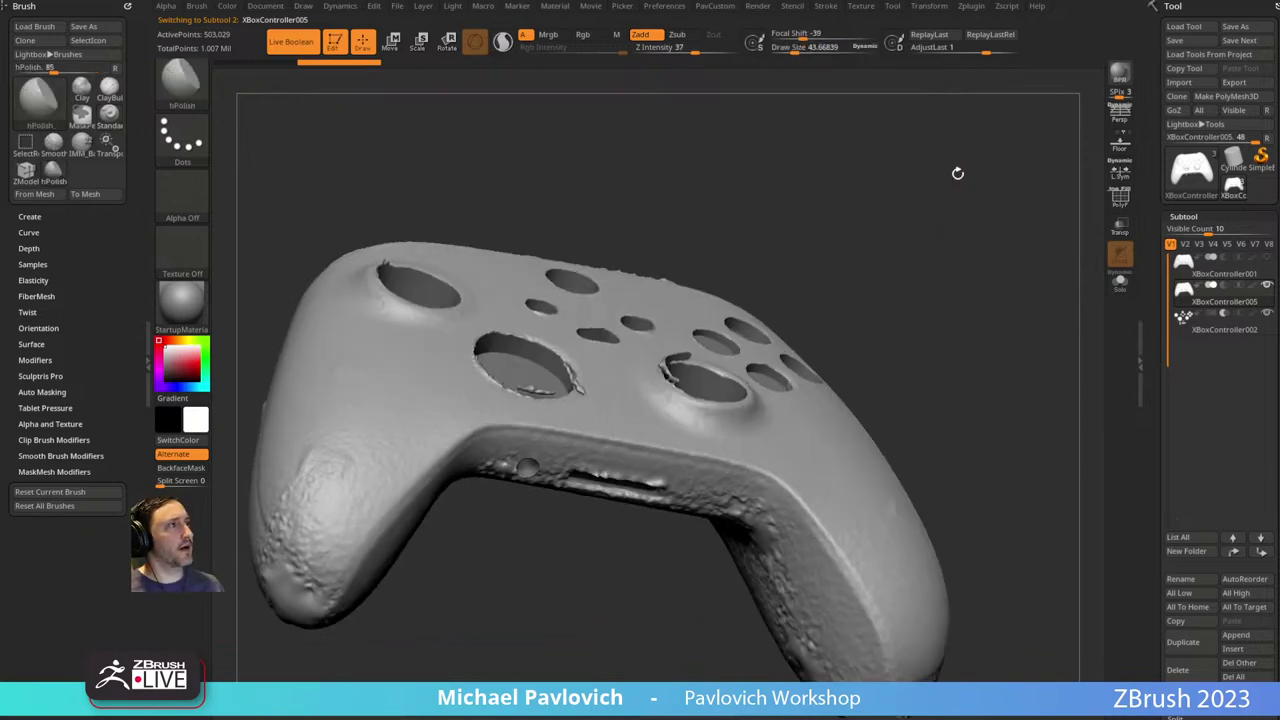
drag(957, 173, 786, 290)
click(1120, 283)
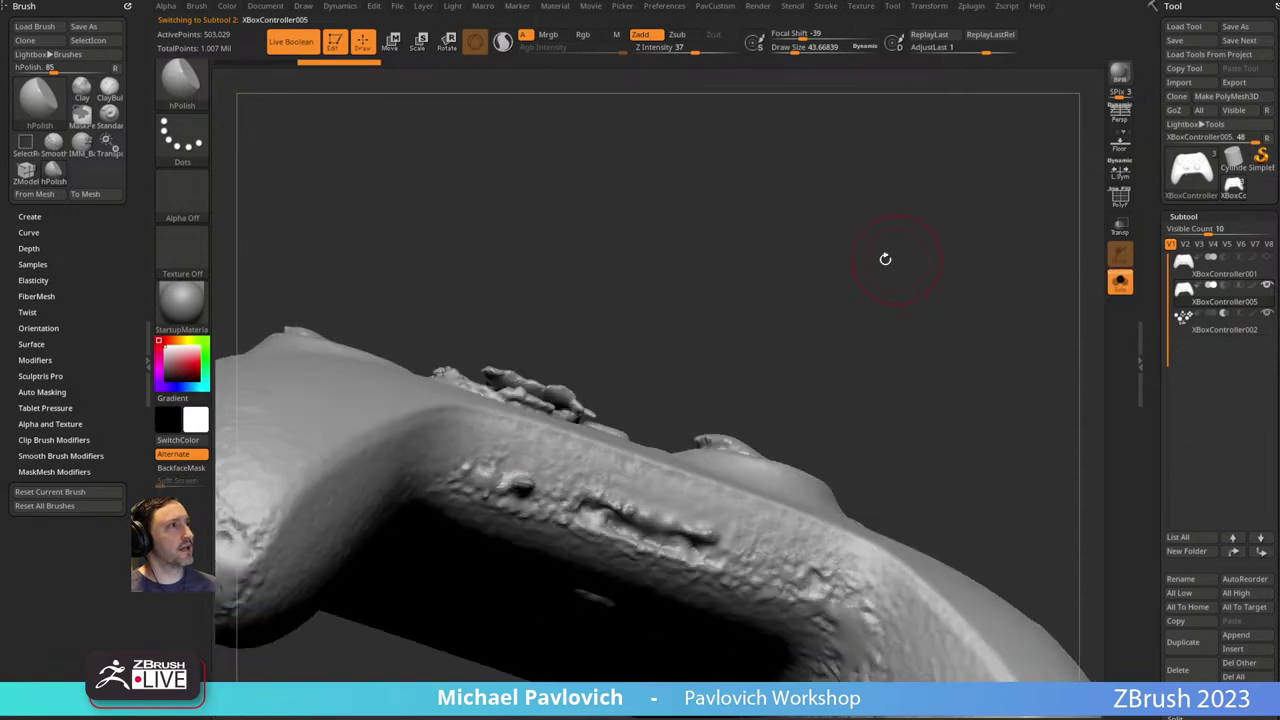
Try smoothing the rough scan debris that sticks up over the controller's D-pad area.
key(shift)
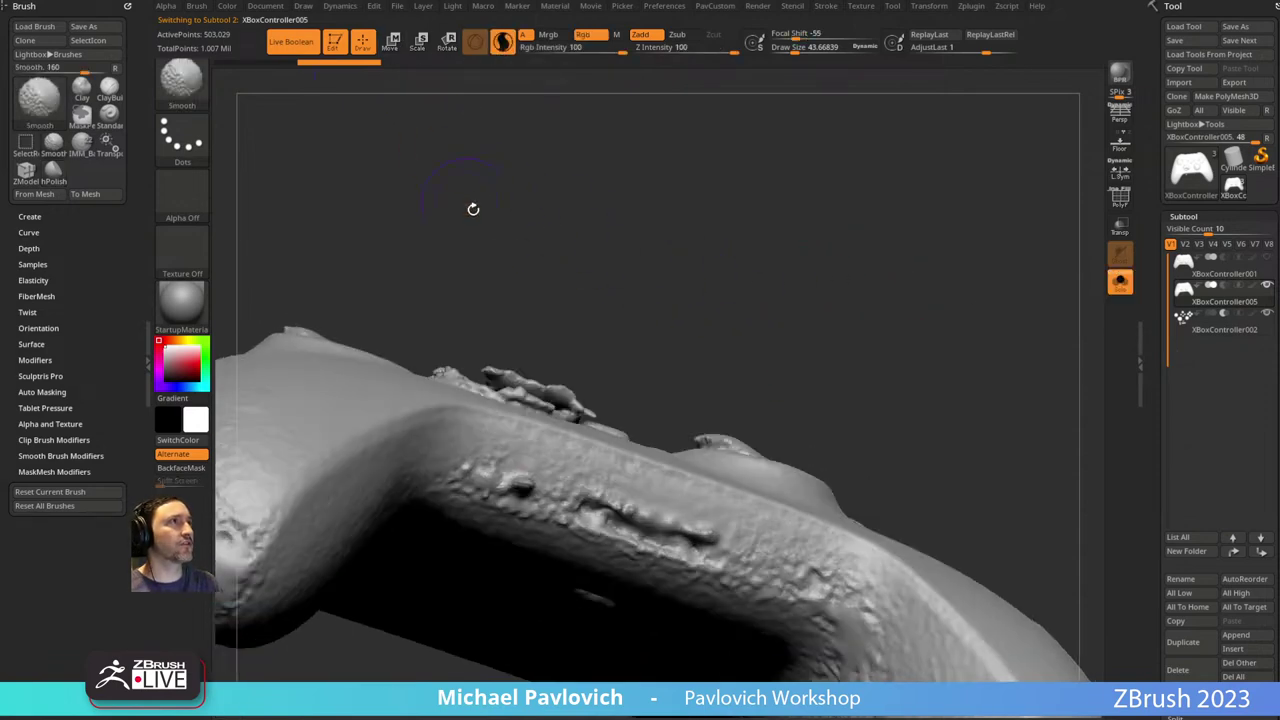
drag(473, 209, 591, 320)
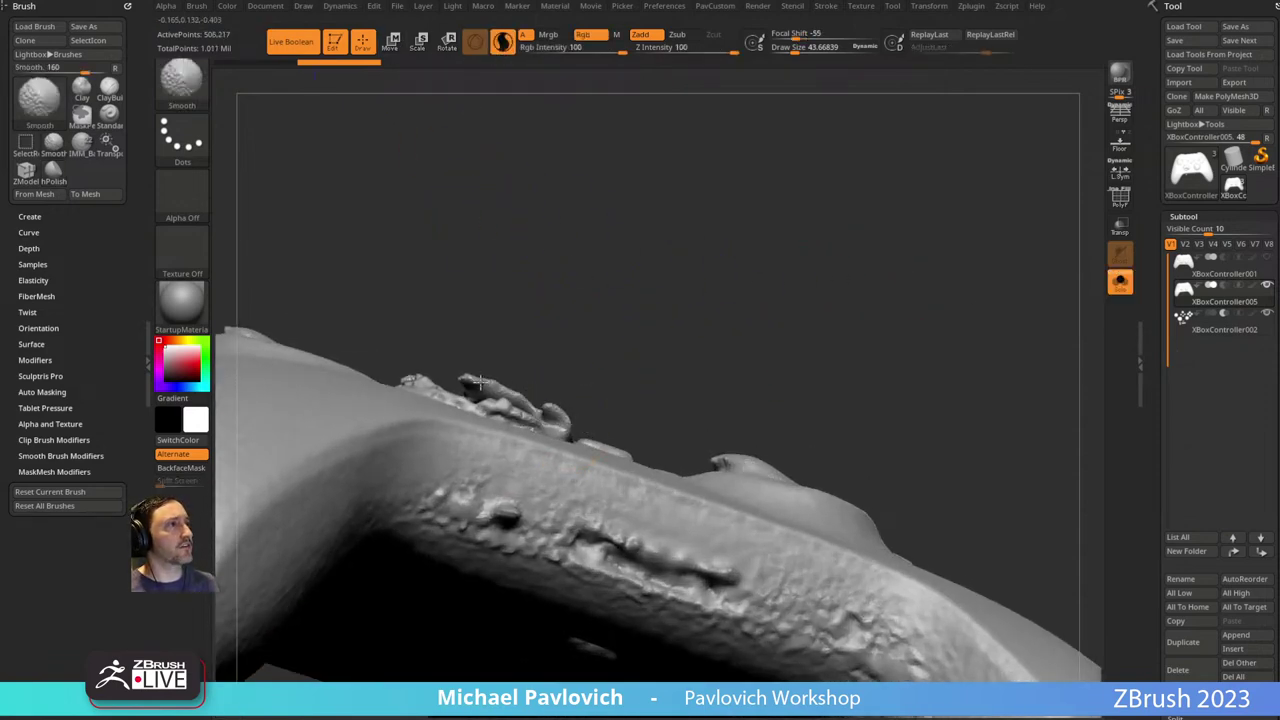
drag(599, 329, 597, 455)
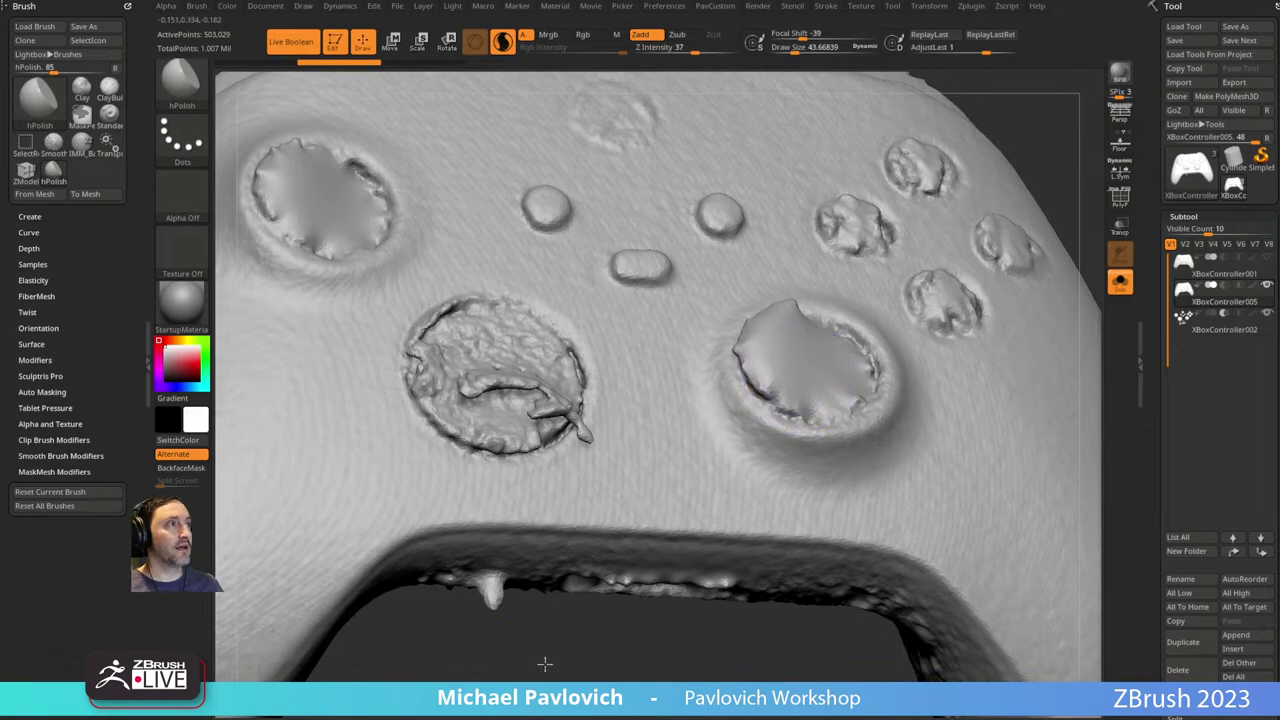
Choose the SelectLasso brush and hide the debris protruding above the D-pad area with a lasso selection.
mouse_move(545, 663)
mouse_down()
mouse_move(620, 420)
mouse_move(671, 360)
mouse_move(649, 323)
mouse_up()
ctrl+shift+click(184, 88)
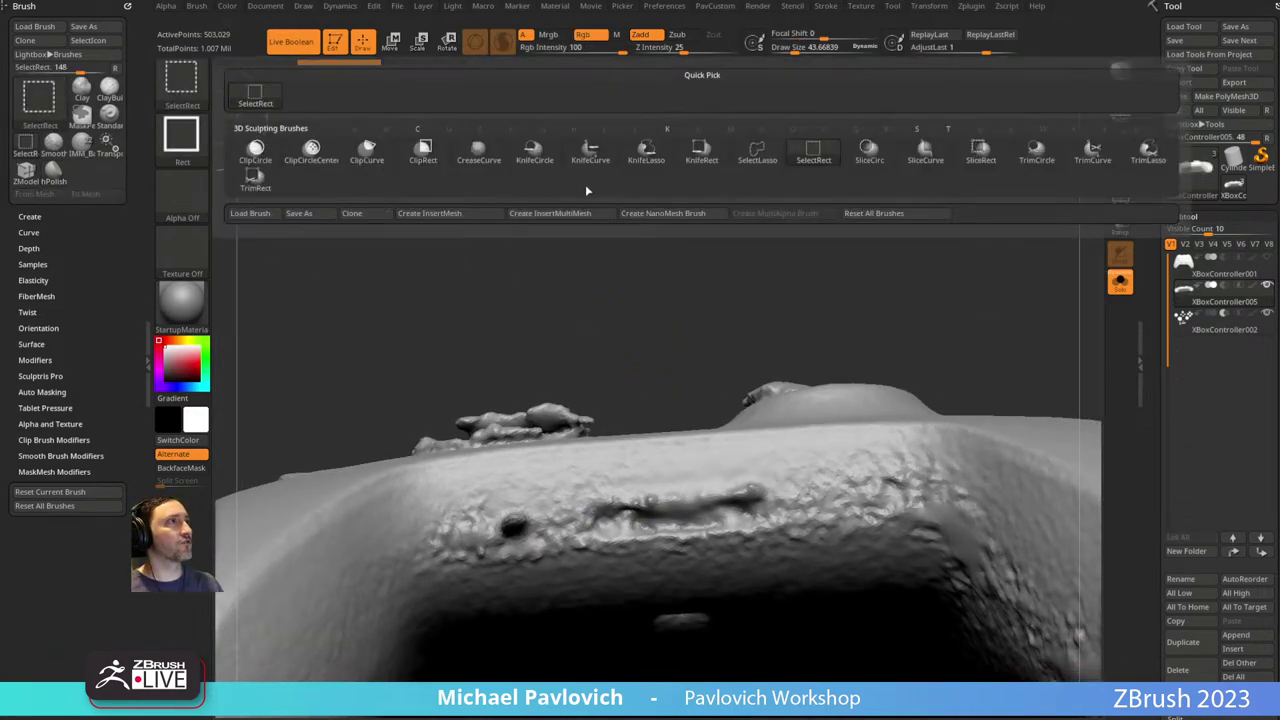
click(752, 160)
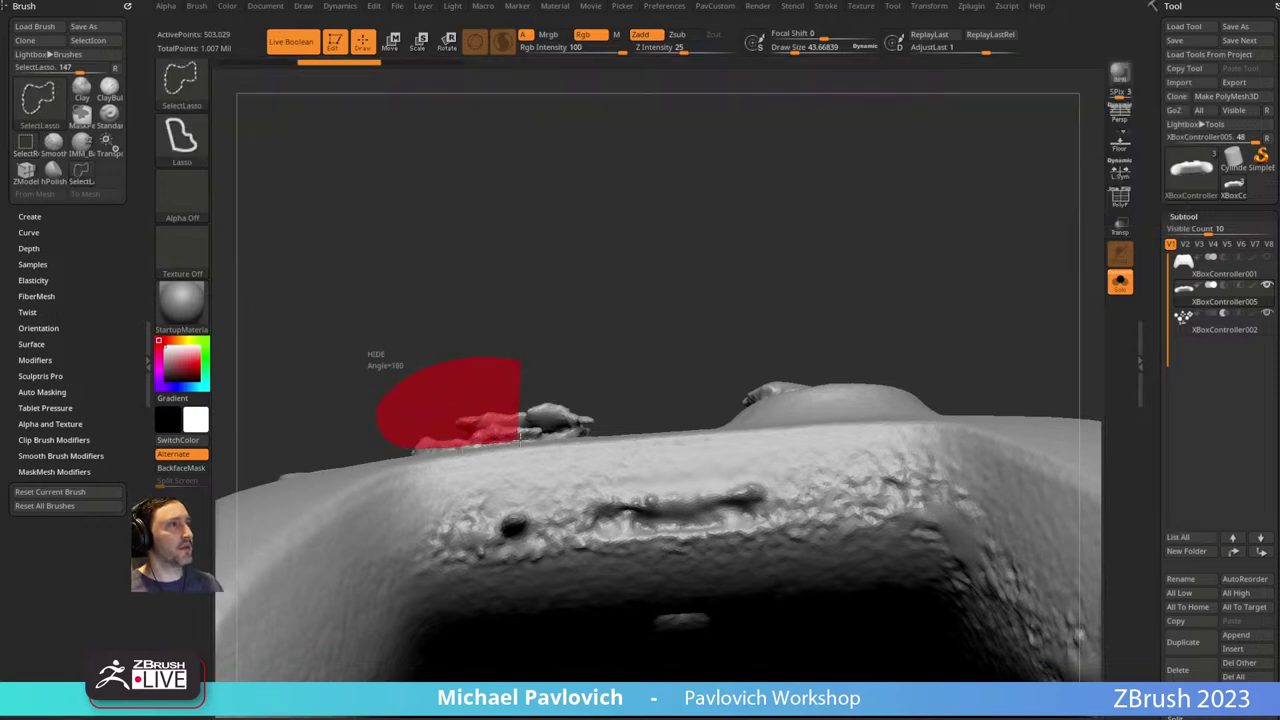
ctrl+alt+shift+drag(626, 347, 630, 340)
Lasso-hide the raised lump on the right thumbstick and invert the visibility to show only the hidden pieces.
mouse_move(666, 211)
mouse_down()
mouse_move(762, 423)
mouse_move(814, 226)
mouse_move(711, 266)
mouse_up()
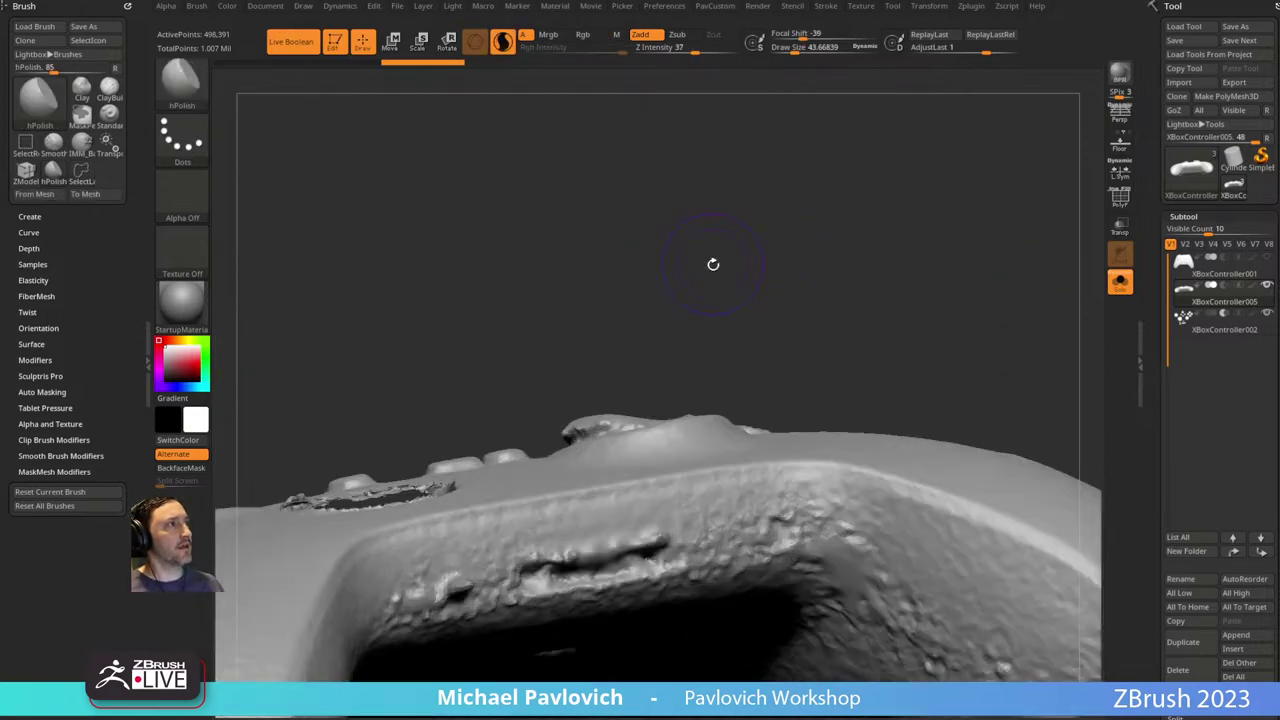
ctrl+alt+shift+drag(656, 380, 538, 421)
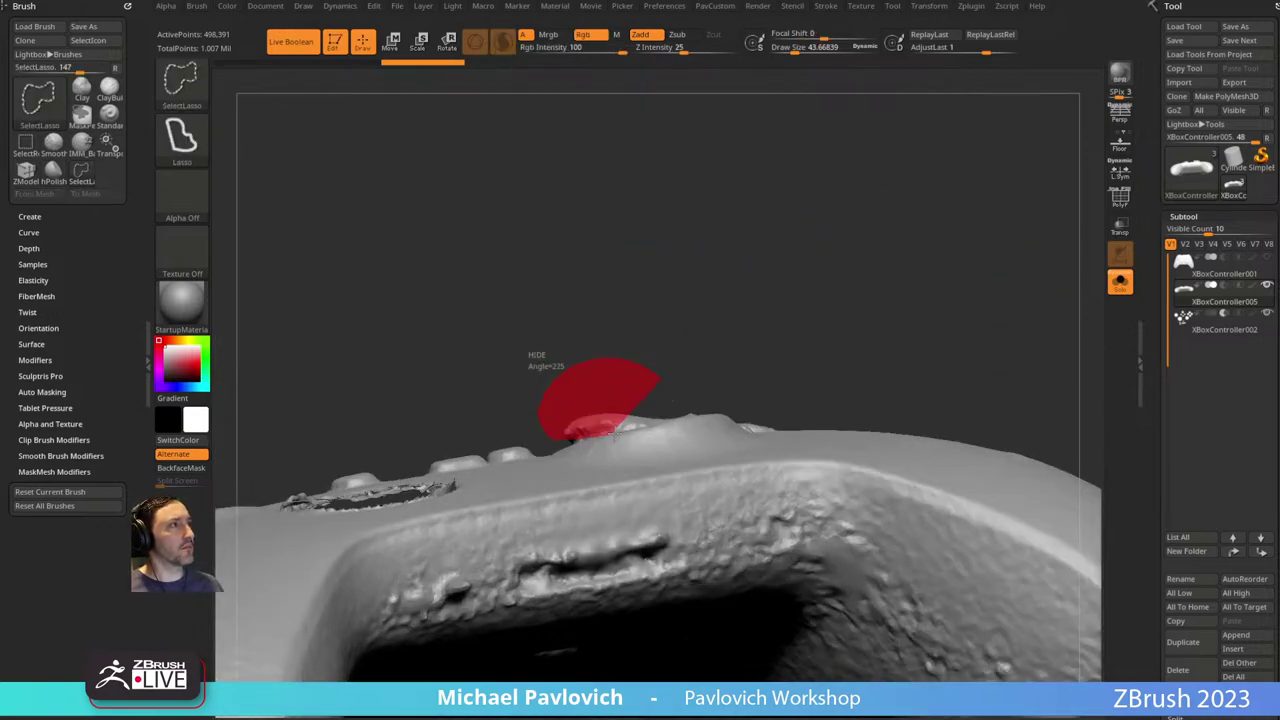
ctrl+alt+shift+drag(614, 433, 662, 416)
mouse_move(735, 256)
mouse_down()
mouse_move(723, 246)
mouse_move(727, 478)
mouse_move(592, 357)
mouse_up()
ctrl+shift+drag(803, 569, 729, 466)
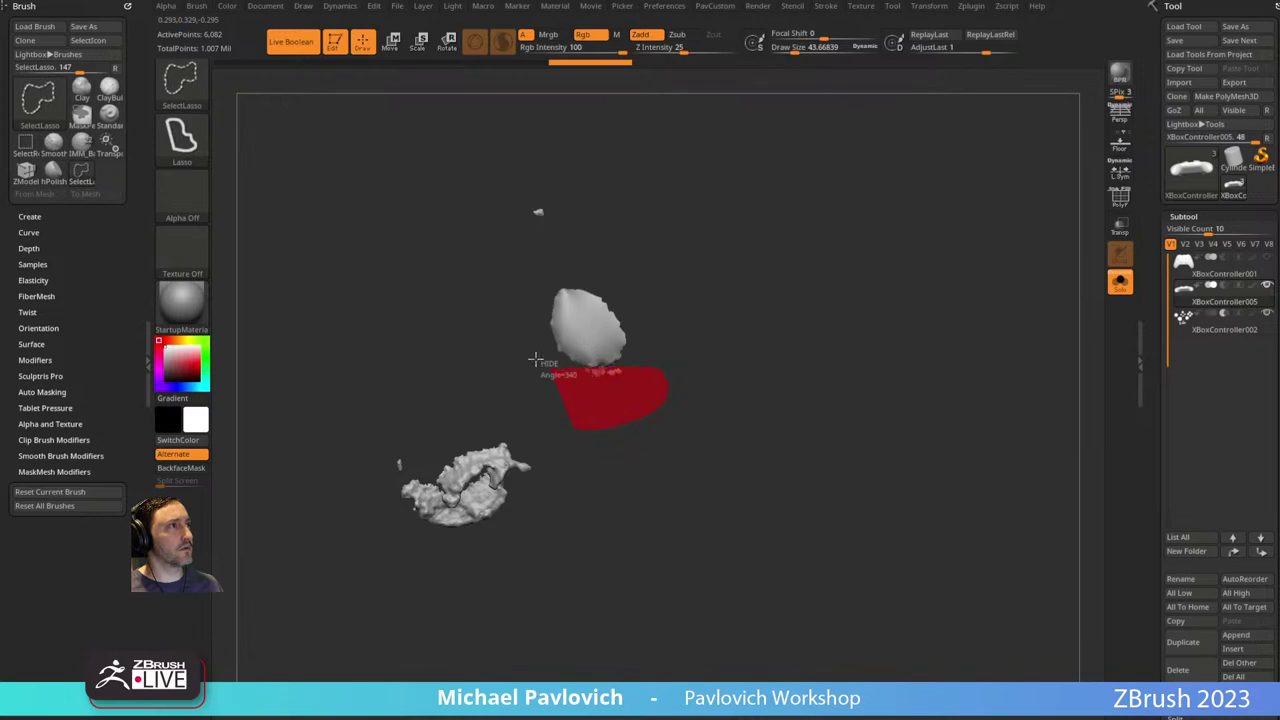
Lasso-hide the stray fragments below the thumbstick piece and invert the visibility to bring back the controller shell.
ctrl+alt+shift+drag(535, 360, 537, 362)
ctrl+alt+shift+drag(503, 201, 504, 203)
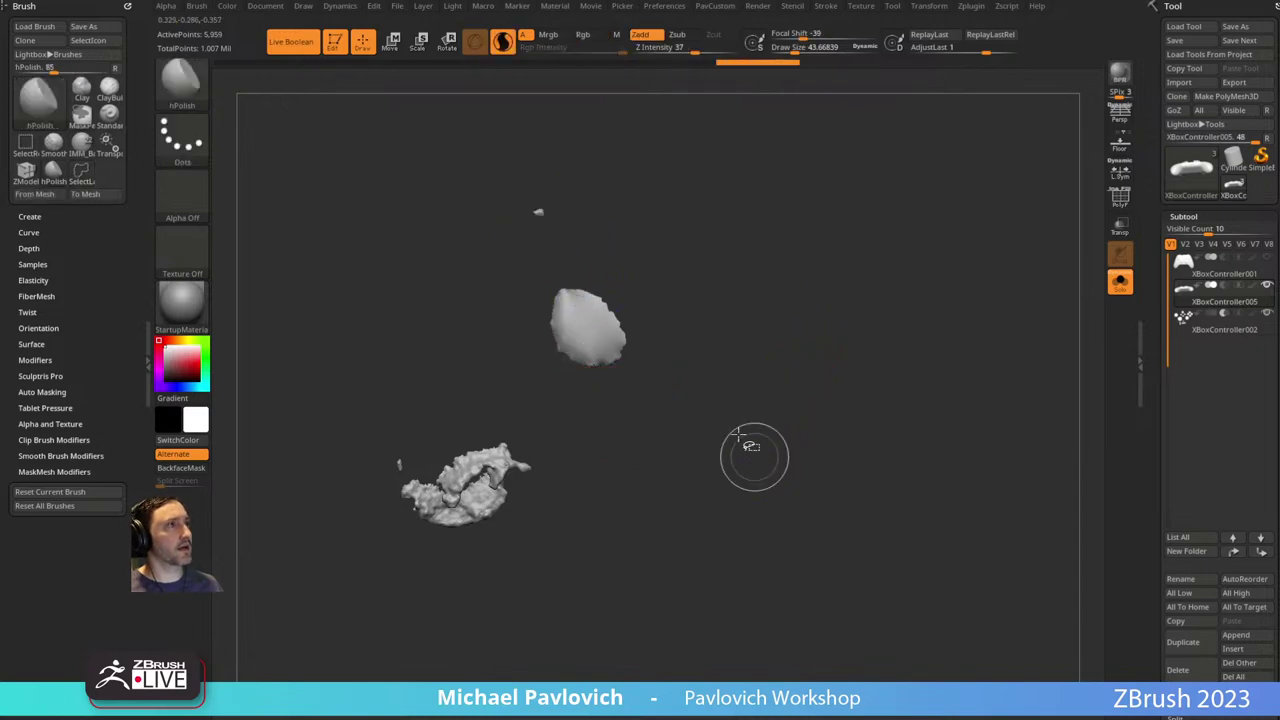
ctrl+shift+click(726, 531)
mouse_move(733, 532)
mouse_down()
mouse_move(751, 494)
mouse_move(723, 529)
mouse_move(791, 477)
mouse_move(786, 207)
mouse_move(894, 189)
mouse_move(980, 340)
mouse_move(846, 260)
mouse_move(835, 313)
mouse_move(831, 289)
mouse_move(727, 371)
mouse_move(704, 408)
mouse_up()
mouse_move(909, 289)
alt+mouse_down()
mouse_move(860, 291)
mouse_move(906, 354)
mouse_move(950, 355)
mouse_move(983, 286)
mouse_move(995, 357)
mouse_move(786, 323)
mouse_move(671, 573)
alt+mouse_up()
drag(840, 313, 936, 323)
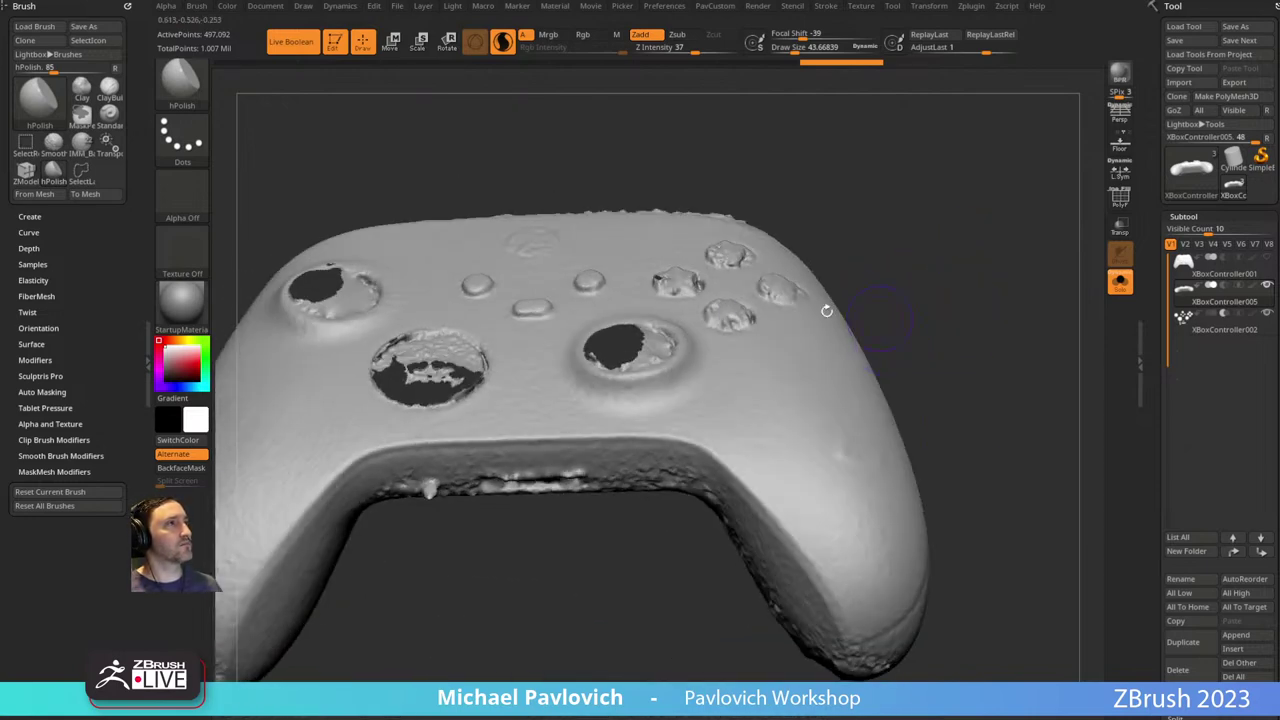
Hide more loose interior fragments of the controller shell, checking the hidden pieces by inverting the visibility and back.
mouse_move(519, 567)
mouse_down()
mouse_move(577, 526)
mouse_move(569, 580)
mouse_move(441, 476)
mouse_move(480, 494)
mouse_up()
key(ctrl+shift)
drag(490, 510, 608, 360)
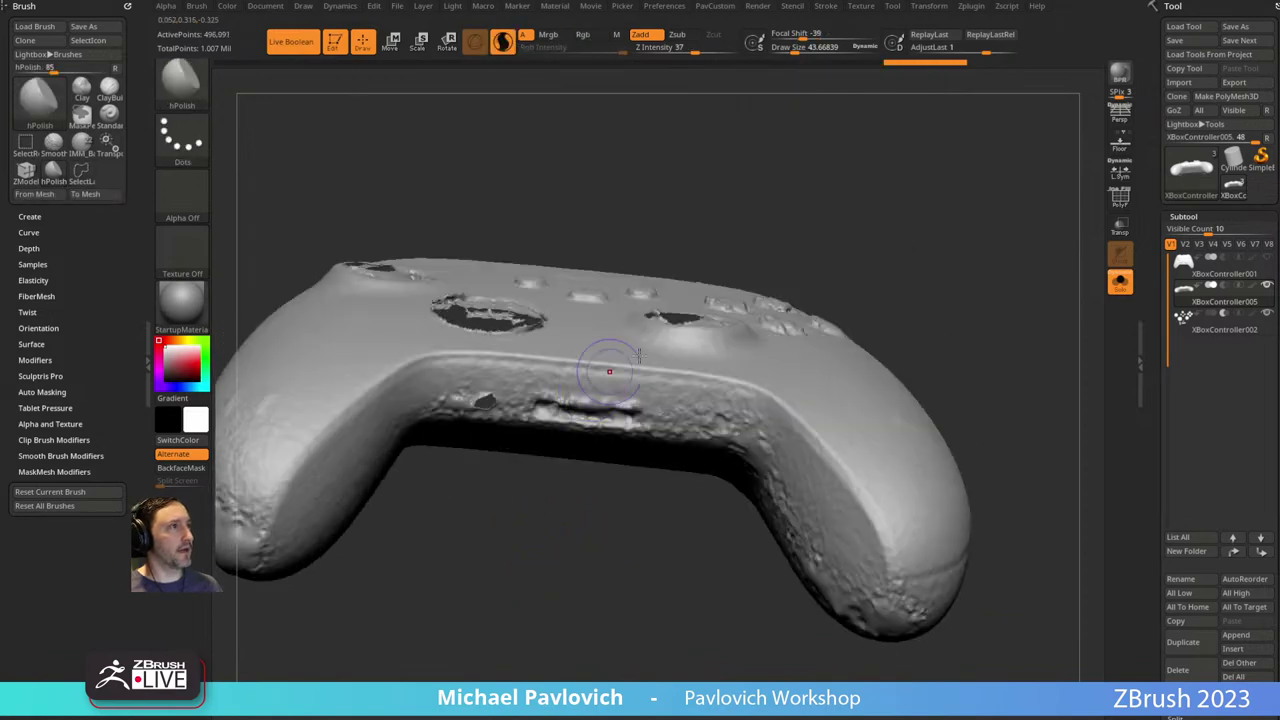
mouse_move(896, 256)
mouse_down()
mouse_move(994, 274)
mouse_move(872, 286)
mouse_move(977, 266)
mouse_move(971, 340)
mouse_move(624, 620)
mouse_move(666, 549)
mouse_move(651, 594)
mouse_move(655, 570)
mouse_up()
drag(672, 345, 588, 192)
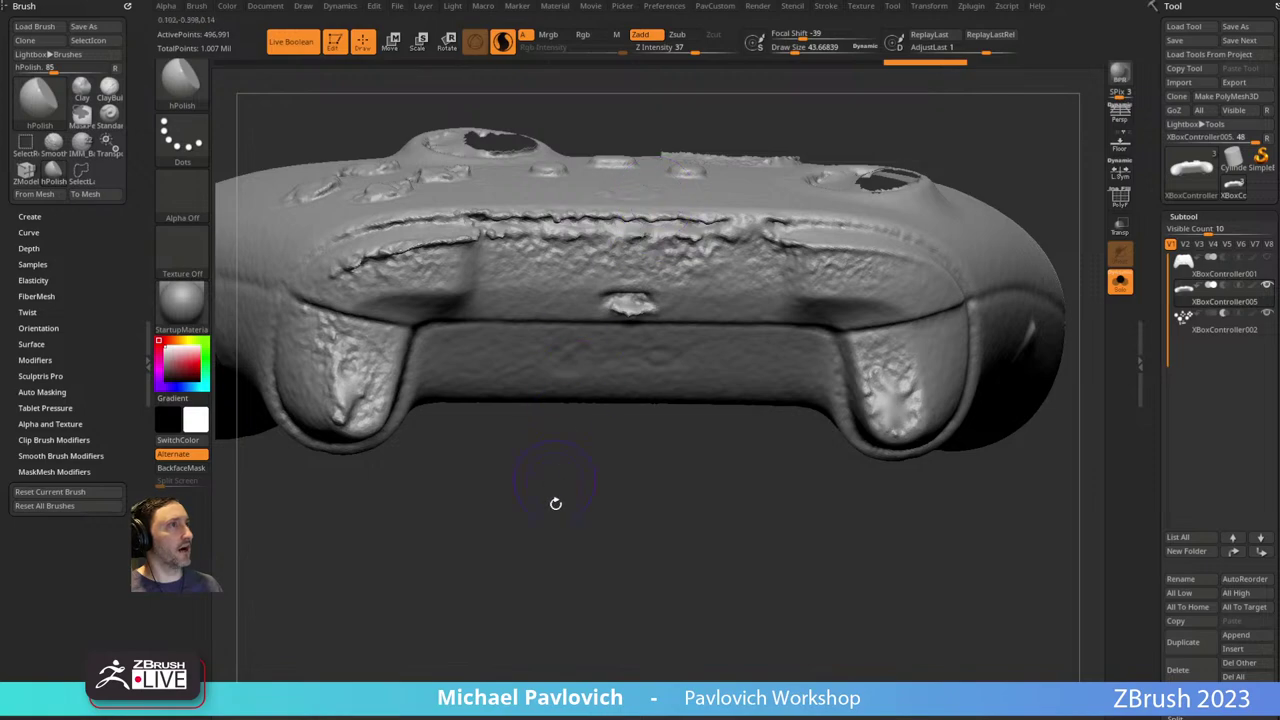
mouse_move(556, 503)
mouse_down()
mouse_move(569, 594)
mouse_move(606, 594)
mouse_move(655, 535)
mouse_move(571, 603)
mouse_move(686, 357)
mouse_move(676, 510)
mouse_move(666, 409)
mouse_up()
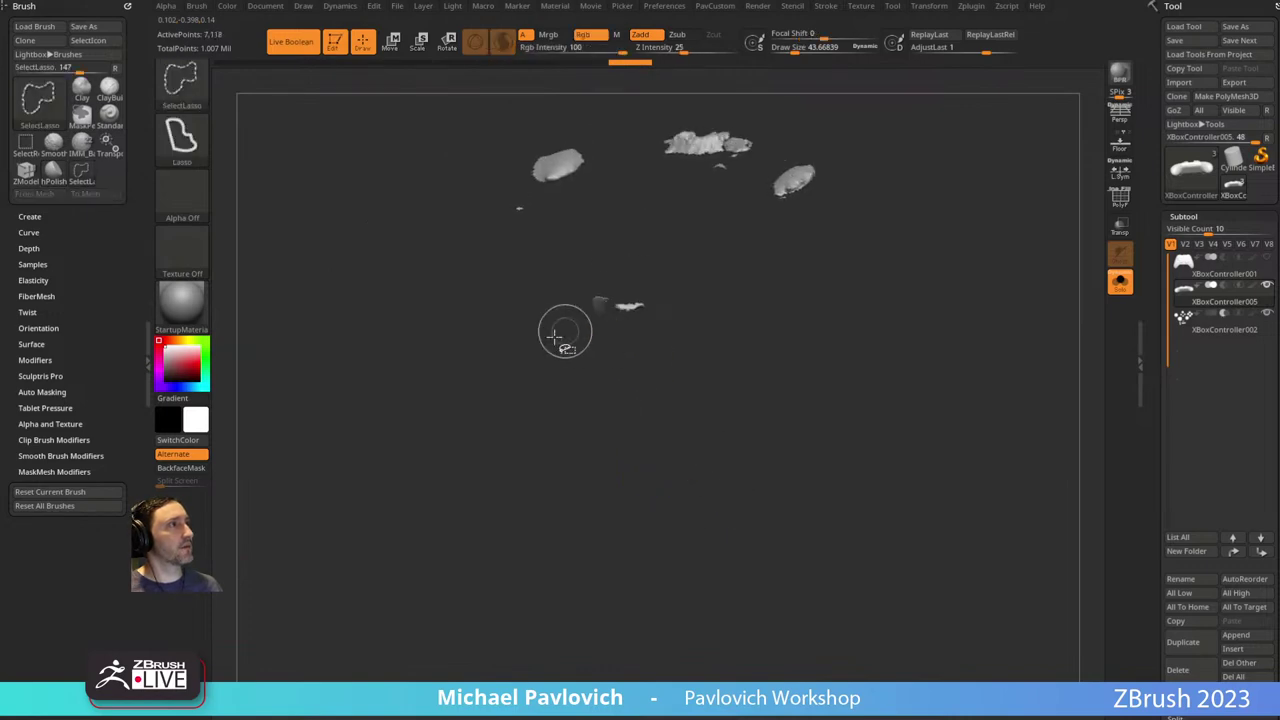
ctrl+shift+click(657, 445)
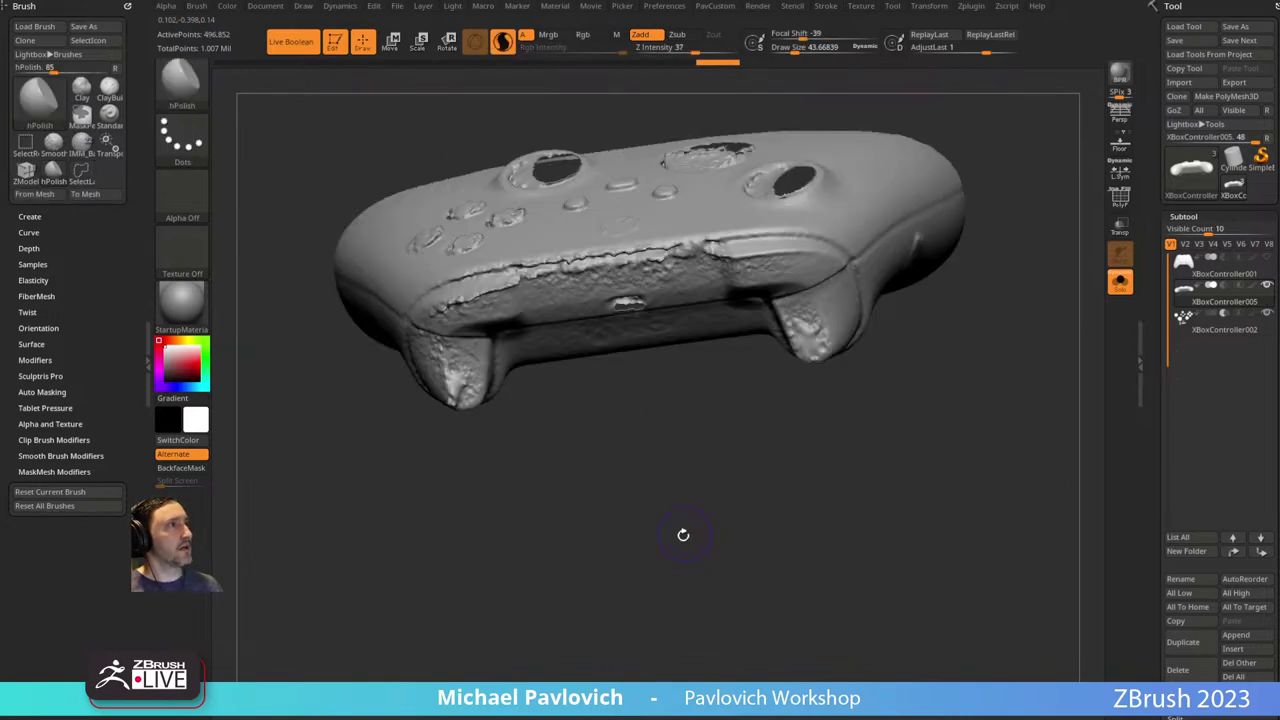
Delete the hidden geometry of the controller shell and close its holes.
mouse_move(683, 531)
mouse_down()
mouse_move(706, 537)
mouse_move(694, 511)
mouse_move(757, 520)
mouse_move(771, 594)
mouse_move(791, 423)
mouse_move(884, 304)
mouse_move(926, 286)
mouse_up()
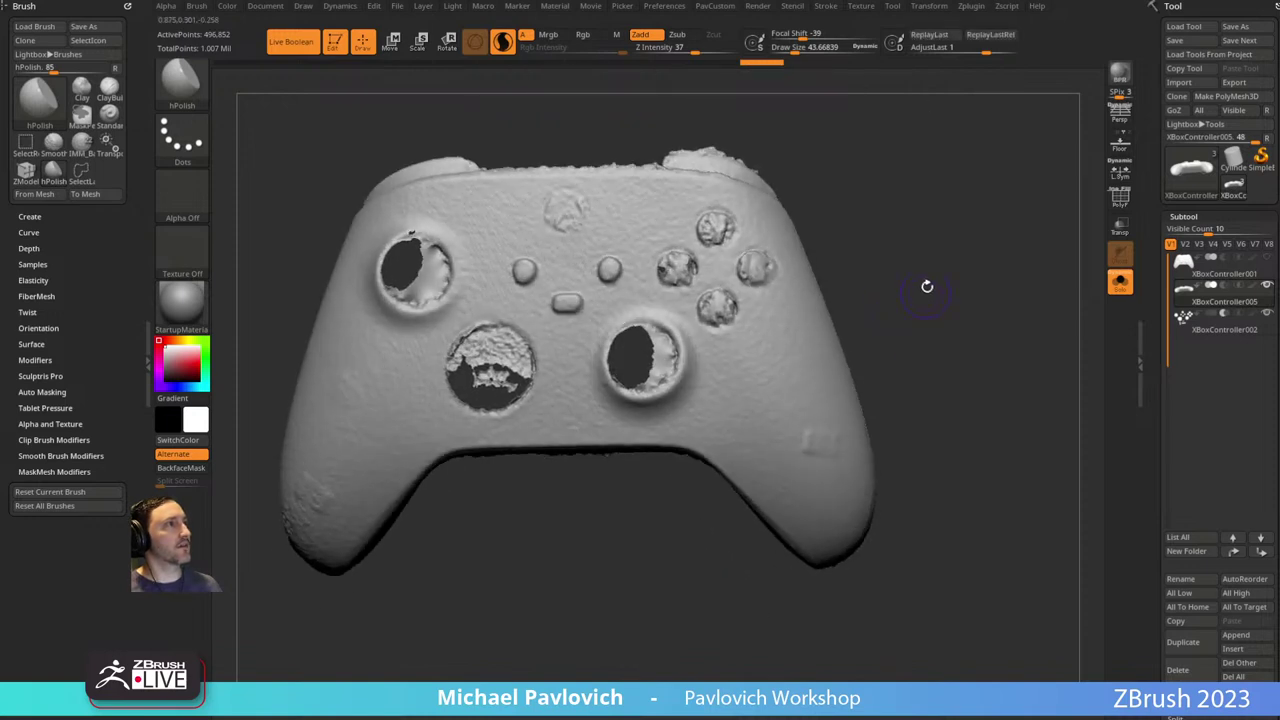
key(space)
click(897, 300)
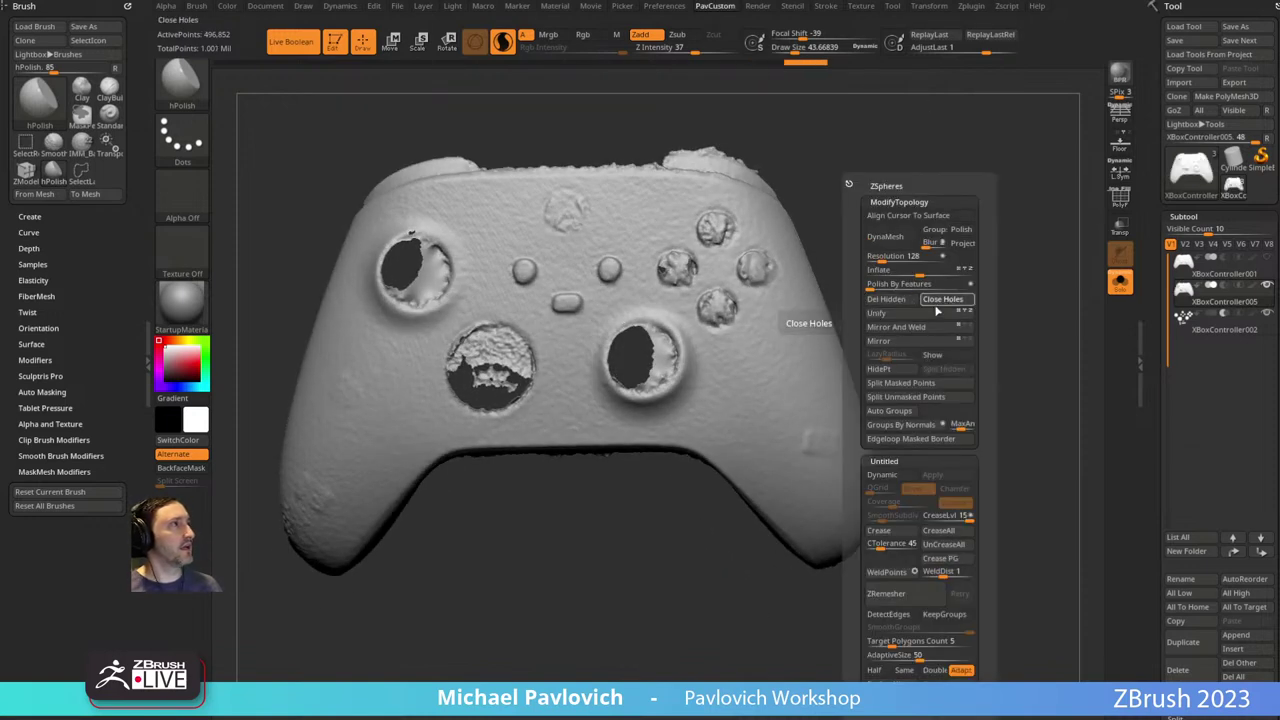
click(926, 304)
Display the polyframe and inspect the patches that fill the thumbstick and D-pad openings.
drag(1050, 330, 1082, 210)
key(w)
click(1120, 198)
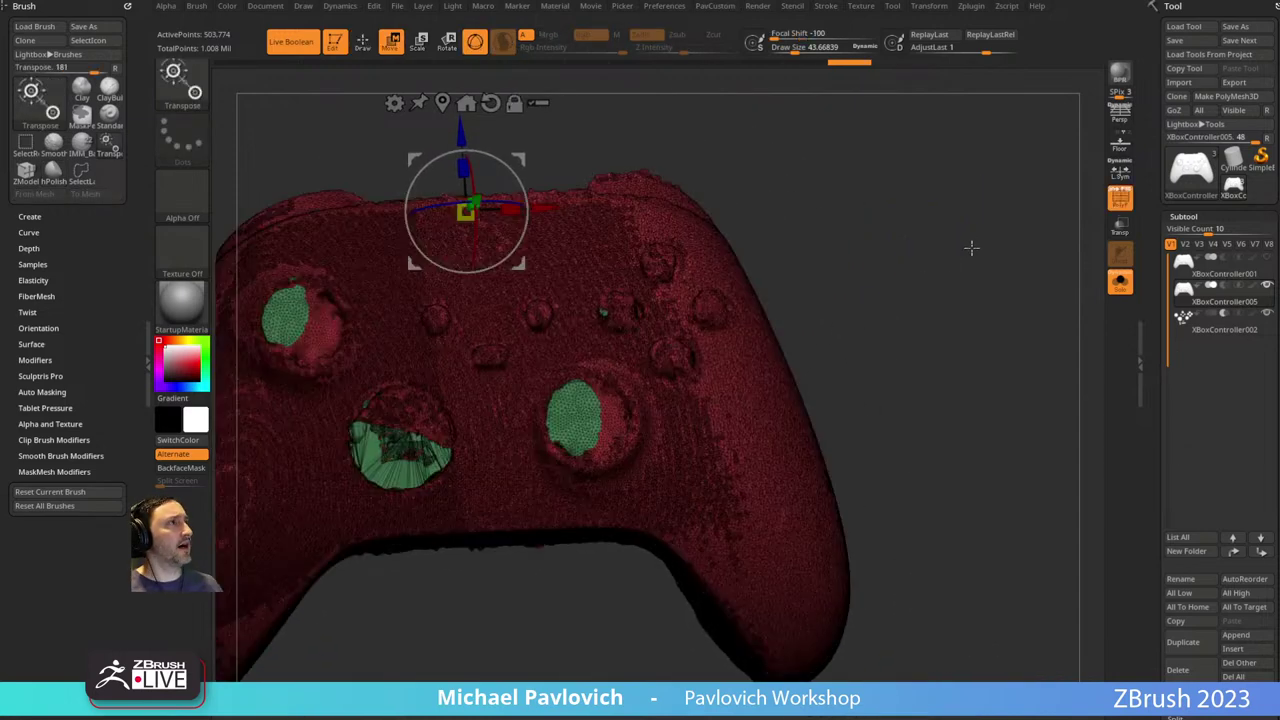
mouse_move(971, 249)
mouse_down()
mouse_move(1013, 322)
mouse_move(1059, 223)
mouse_move(989, 217)
mouse_move(974, 200)
mouse_move(1034, 191)
mouse_move(958, 236)
mouse_up()
key(q)
key(3)
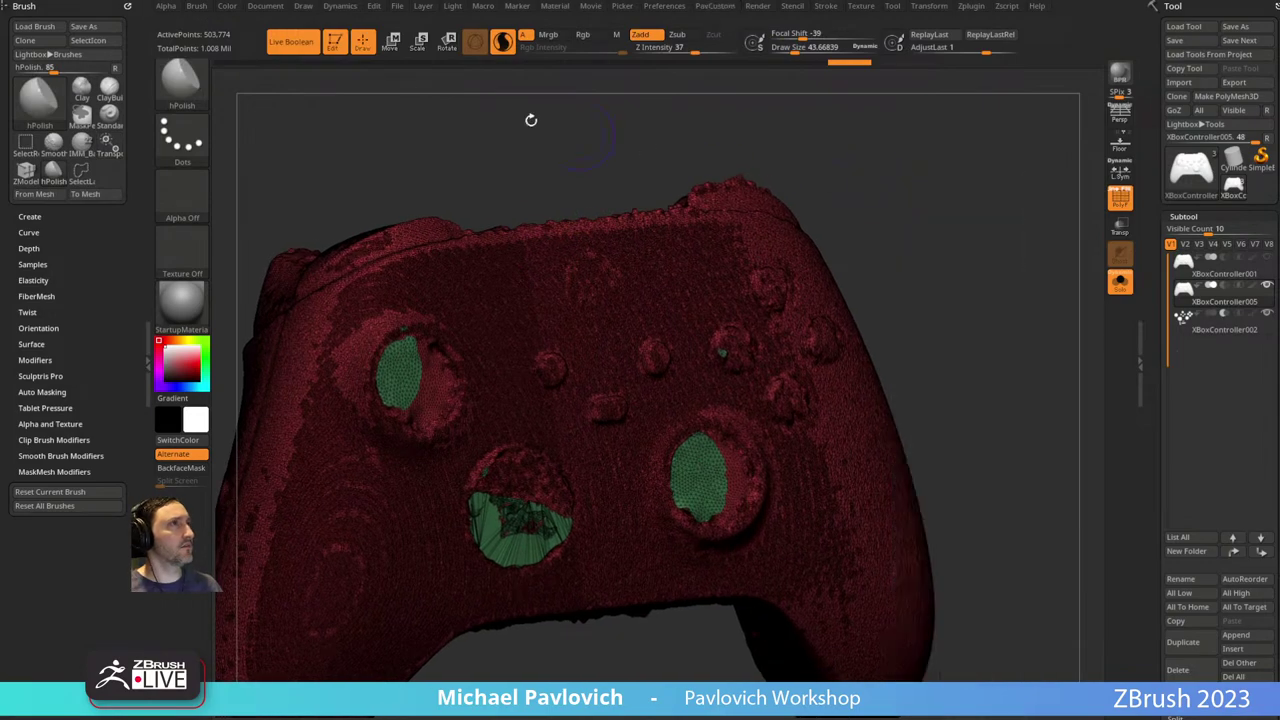
key(w)
key(q)
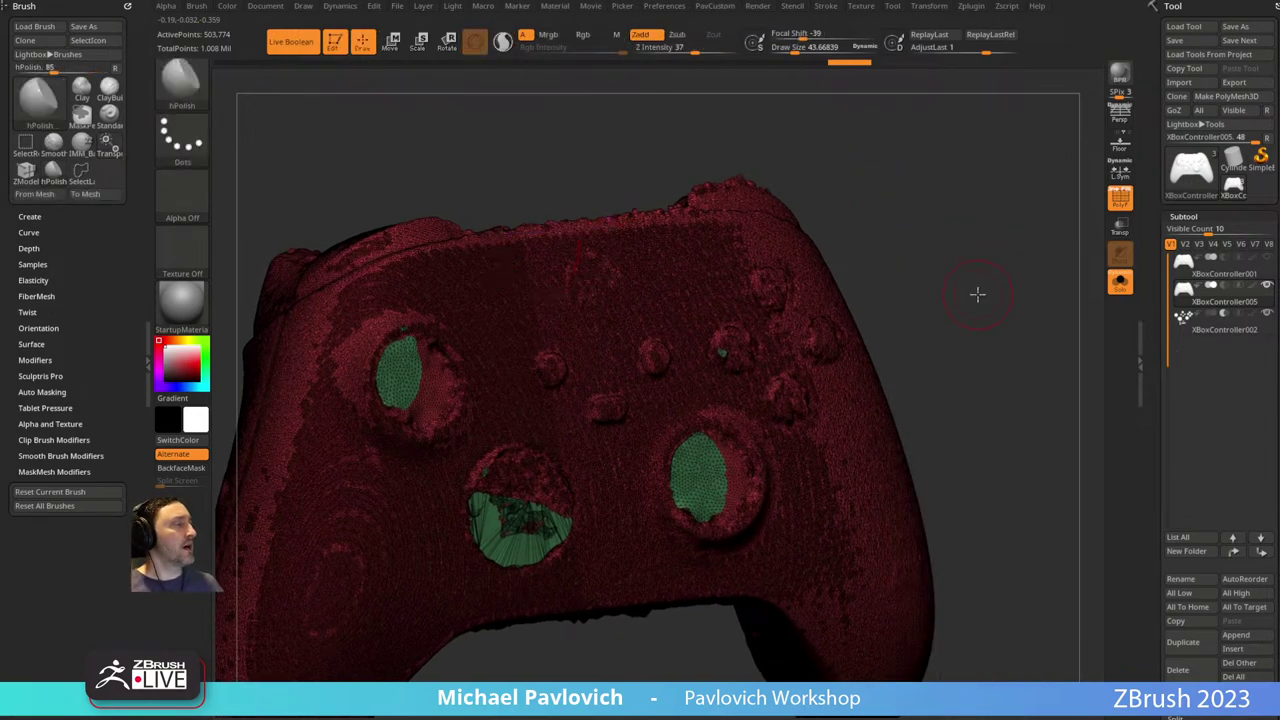
DynaMesh the controller shell at a resolution of 632.
drag(1151, 360, 1163, 134)
drag(1154, 208, 1147, 326)
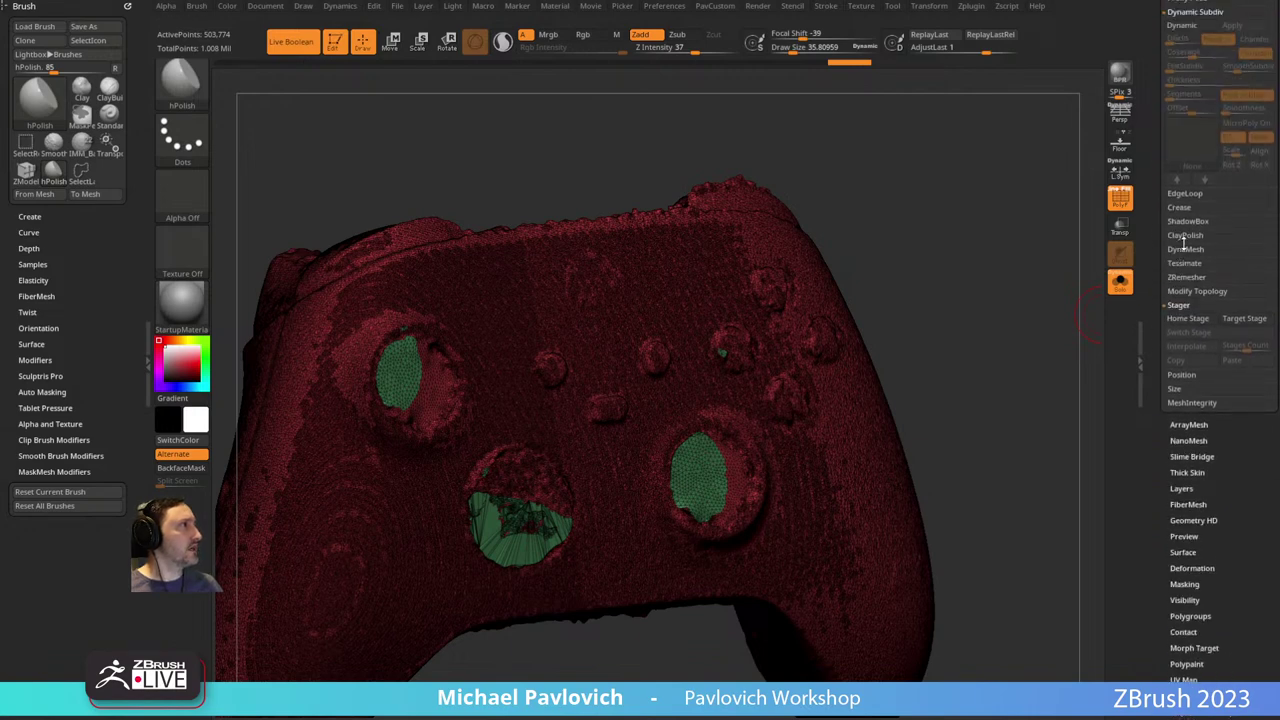
click(1185, 249)
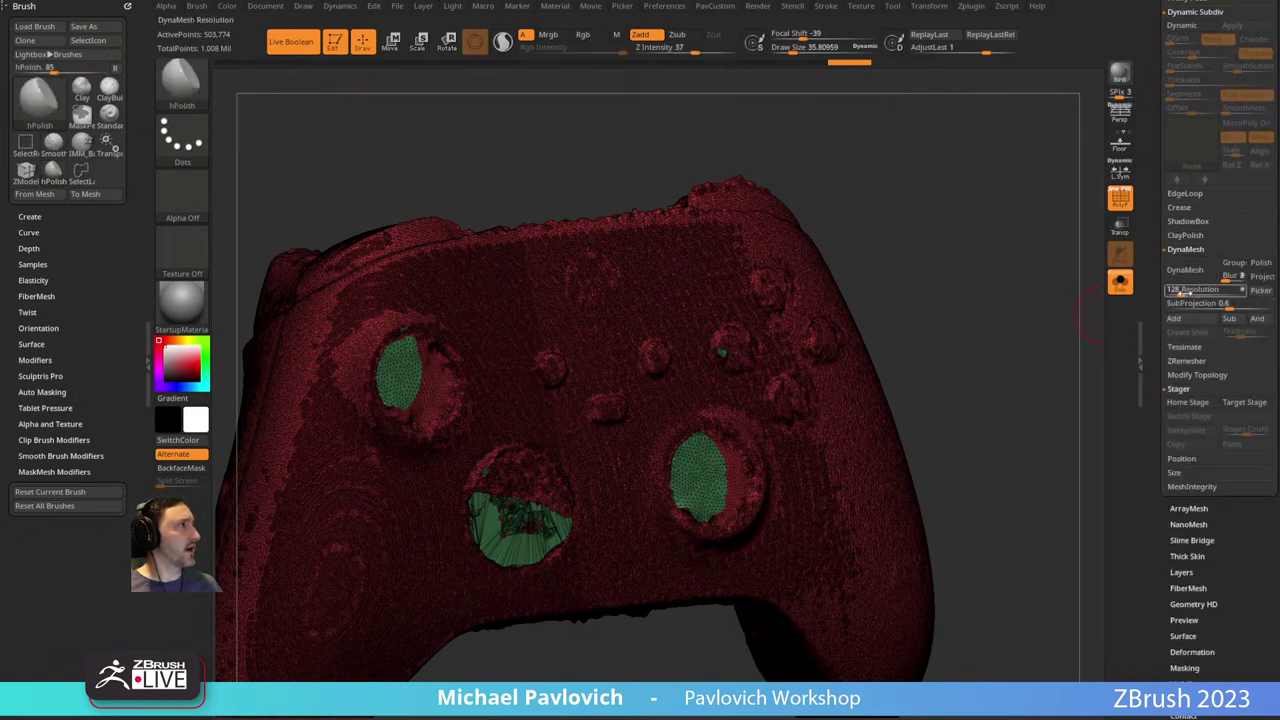
click(1183, 289)
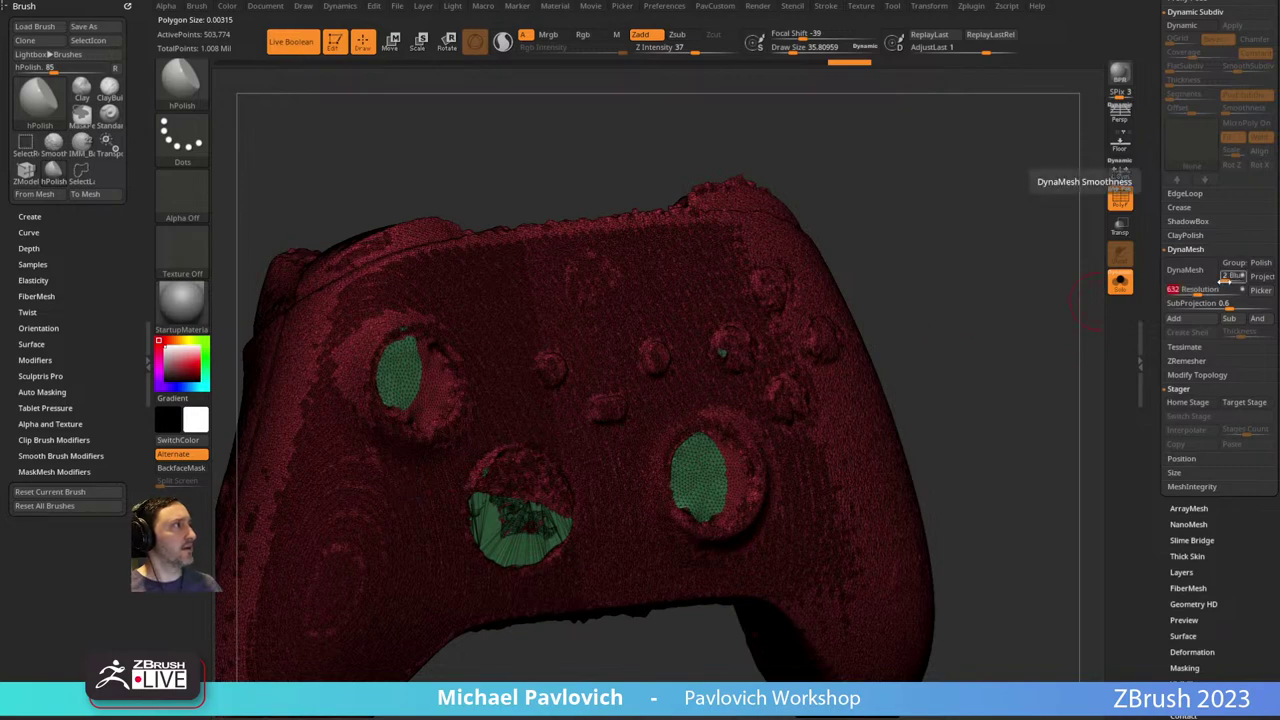
drag(1010, 316, 951, 329)
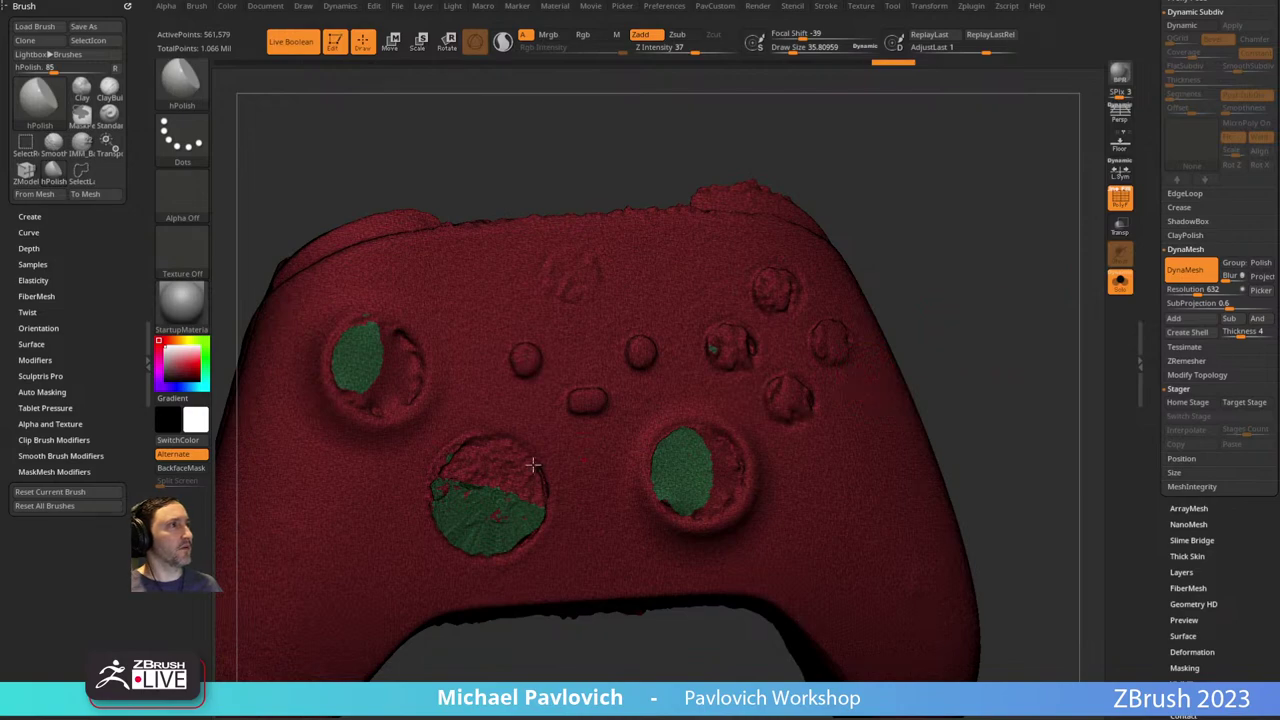
Hide the polyframe, turn off Solo and examine the Live Boolean button and thumbstick openings in the shell.
click(1120, 197)
drag(898, 208, 818, 266)
drag(508, 403, 593, 480)
drag(643, 578, 765, 473)
alt+drag(924, 208, 950, 211)
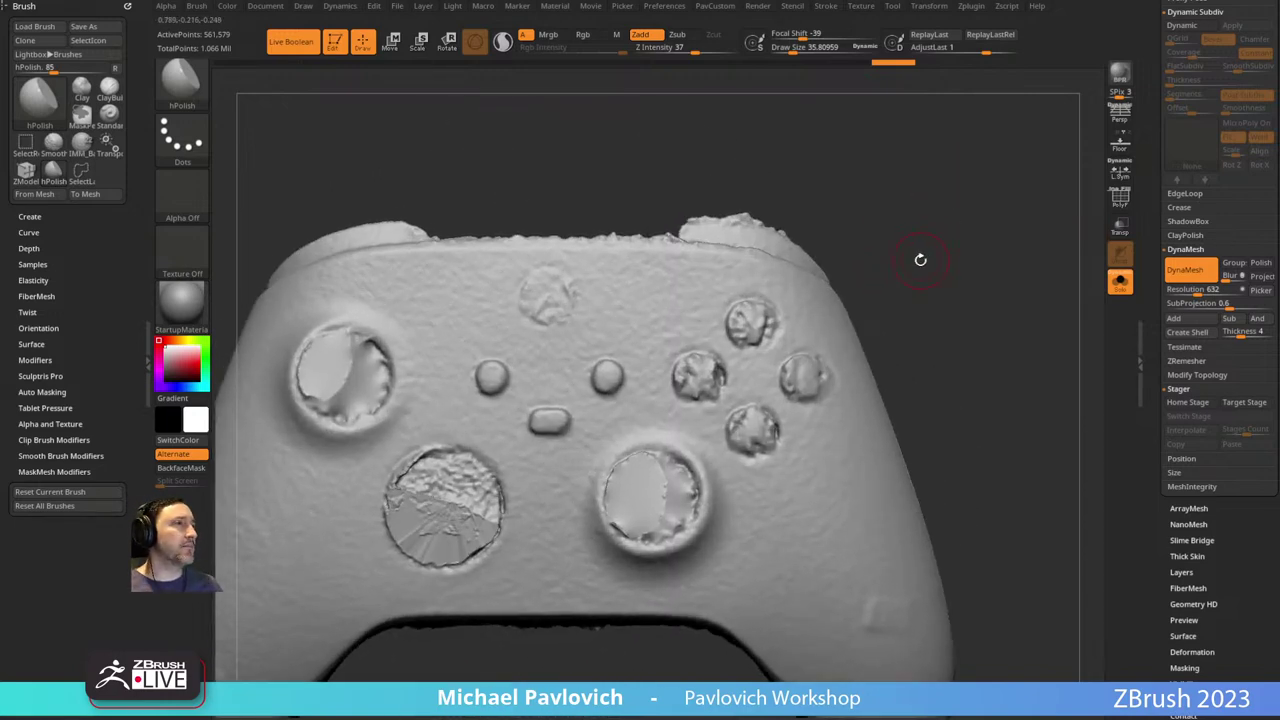
click(1121, 284)
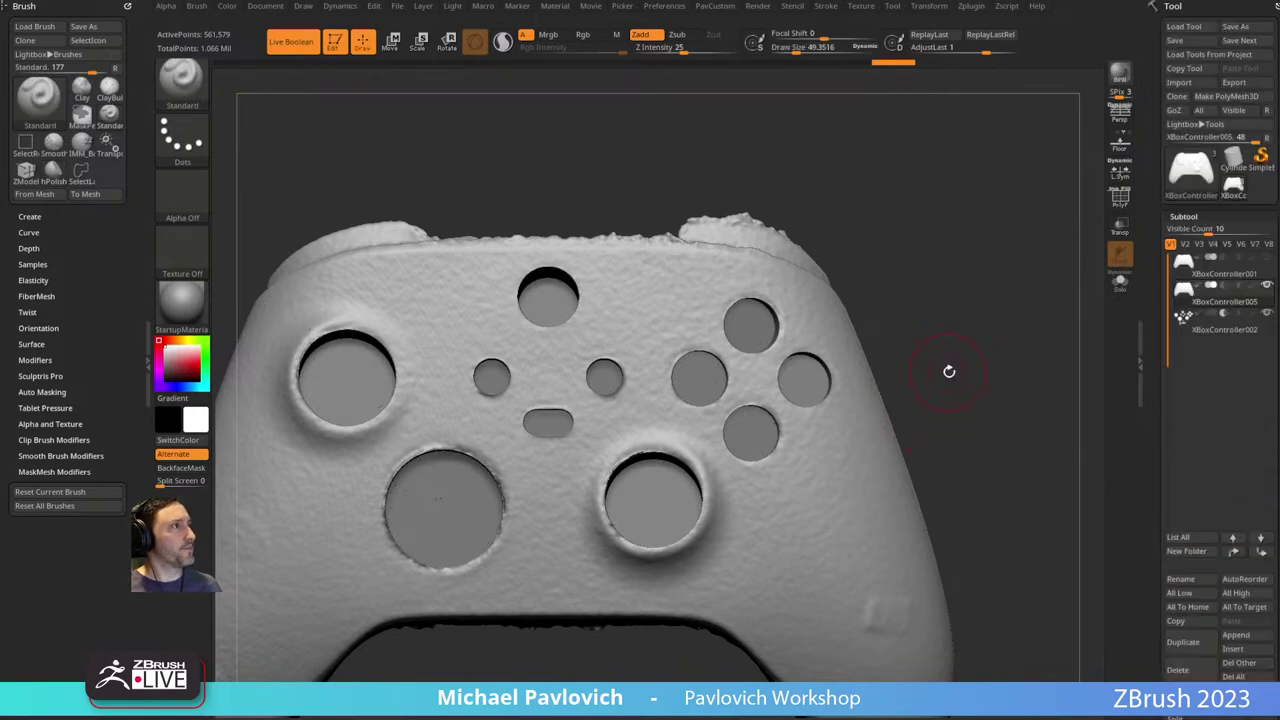
alt+drag(950, 362, 963, 325)
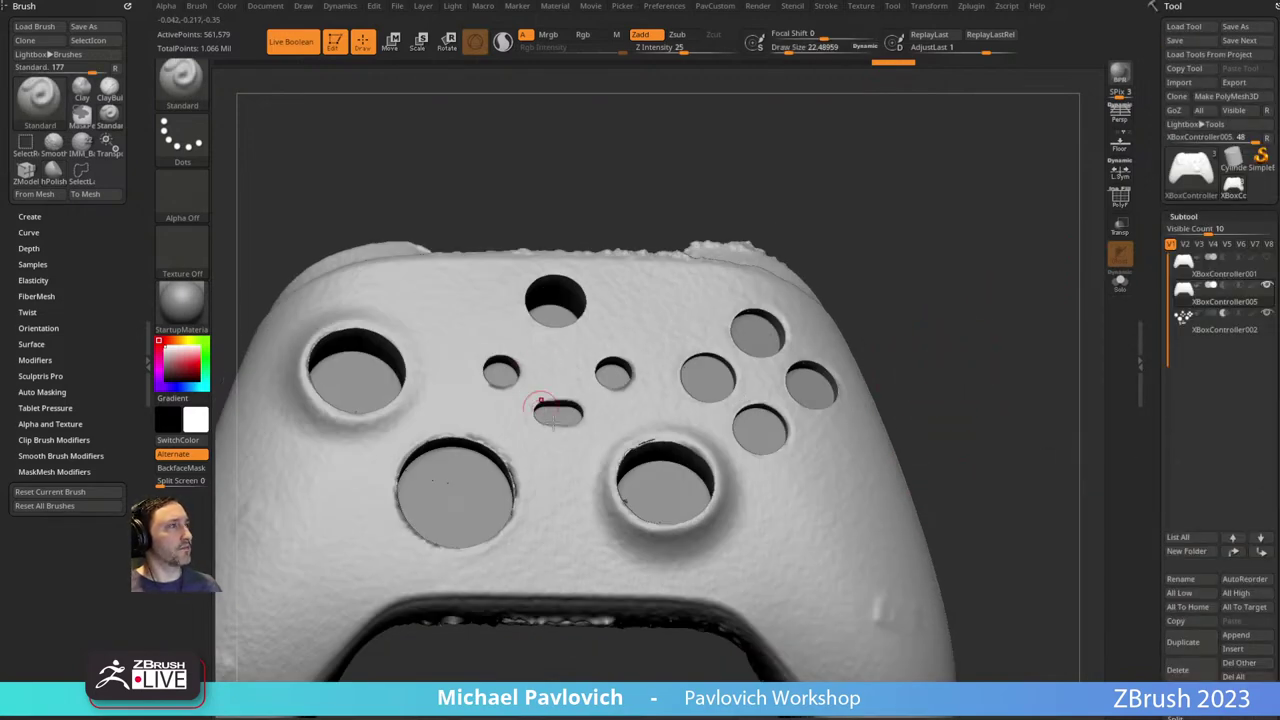
drag(885, 305, 918, 341)
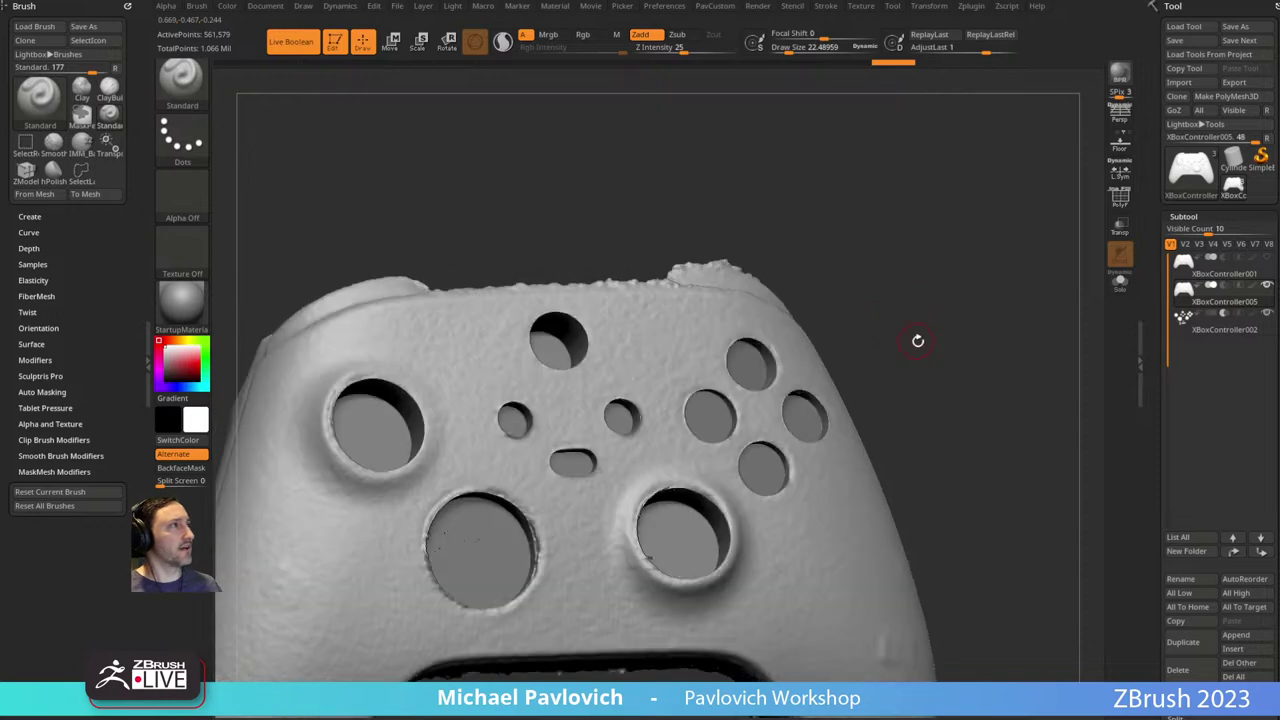
Select and solo the XBoxController002 subtool of button cylinders and duplicate it.
click(1204, 344)
click(1120, 287)
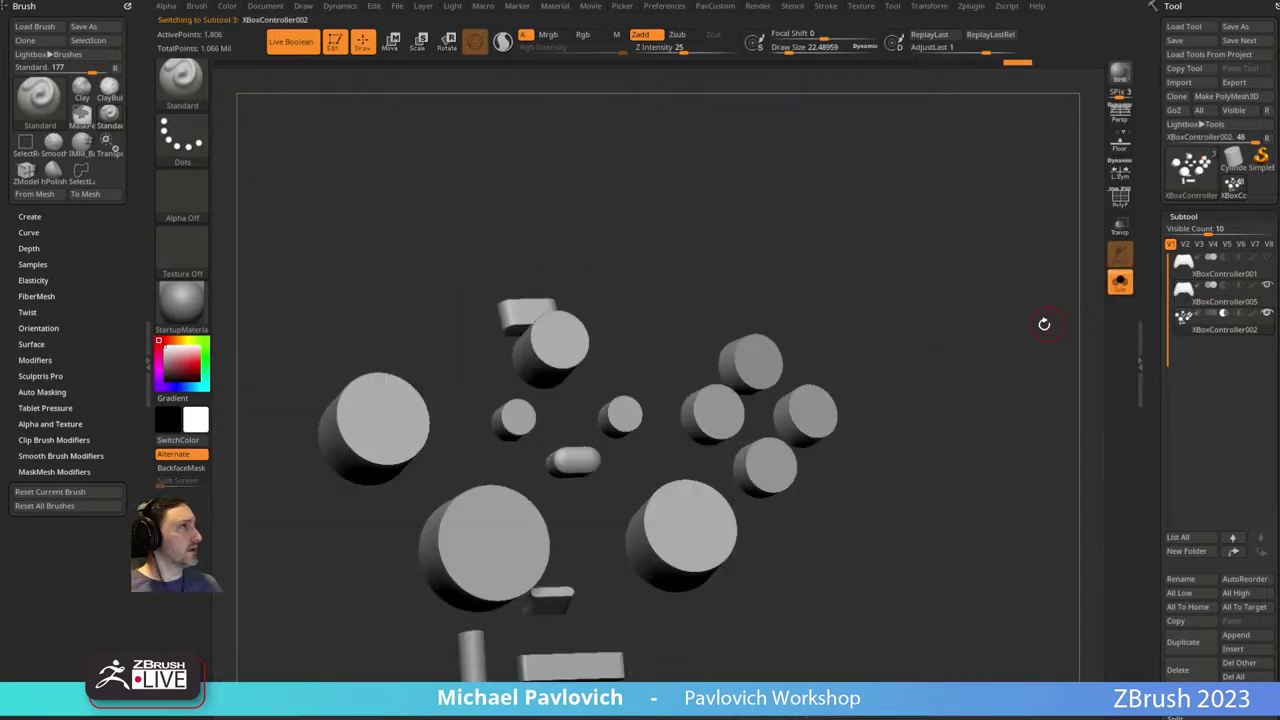
shift+drag(1046, 324, 991, 361)
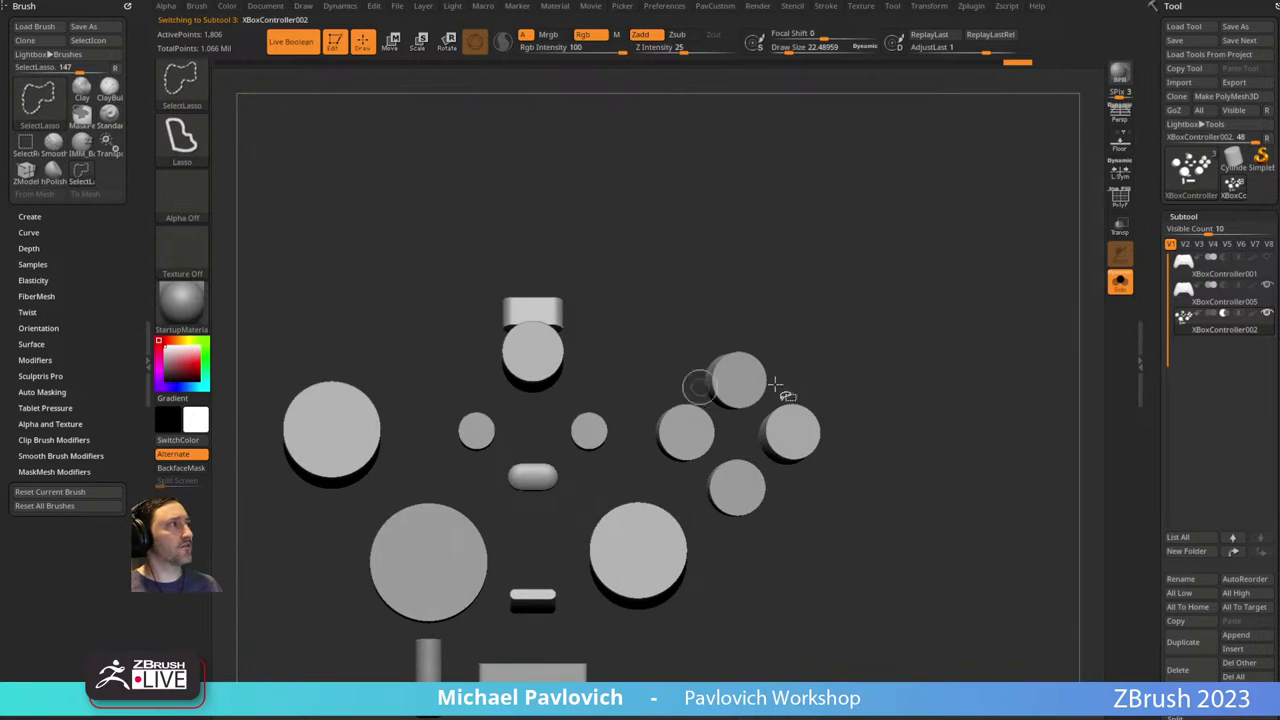
click(1183, 642)
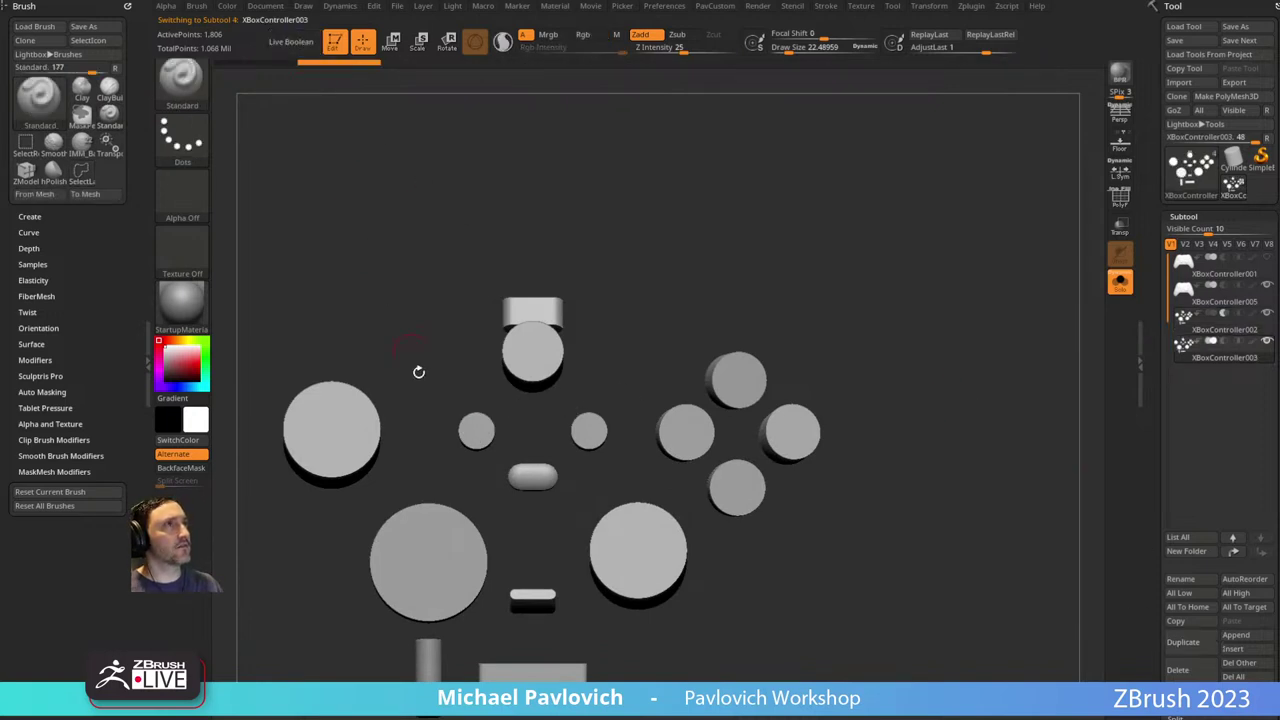
Isolate the two small round center-button cylinders and split the hidden cylinders into their own subtool.
mouse_move(452, 400)
ctrl+shift+mouse_down()
mouse_move(594, 437)
mouse_move(620, 400)
ctrl+shift+mouse_up()
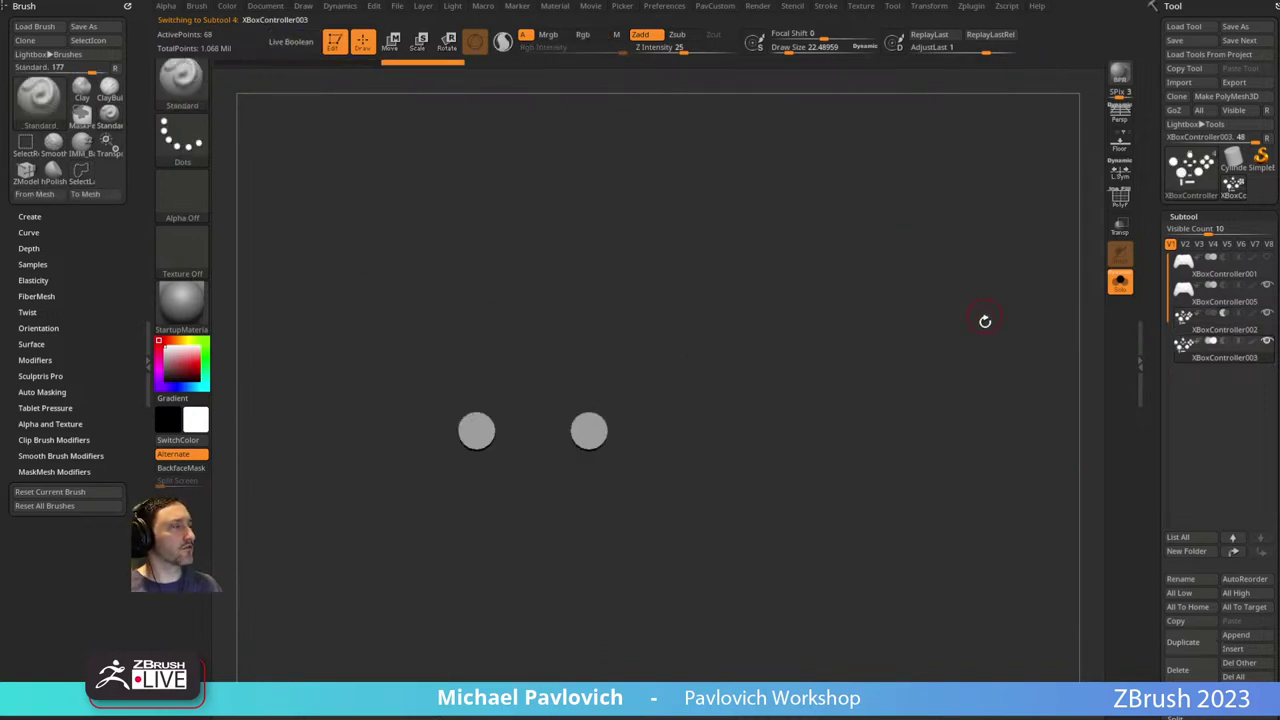
key(3)
click(1008, 373)
Display the polyframe on the two small cylinders and apply Mirror And Weld to make them symmetrical.
click(1119, 284)
drag(974, 377, 1018, 332)
click(1120, 198)
click(1119, 284)
alt+drag(940, 305, 936, 361)
key(3)
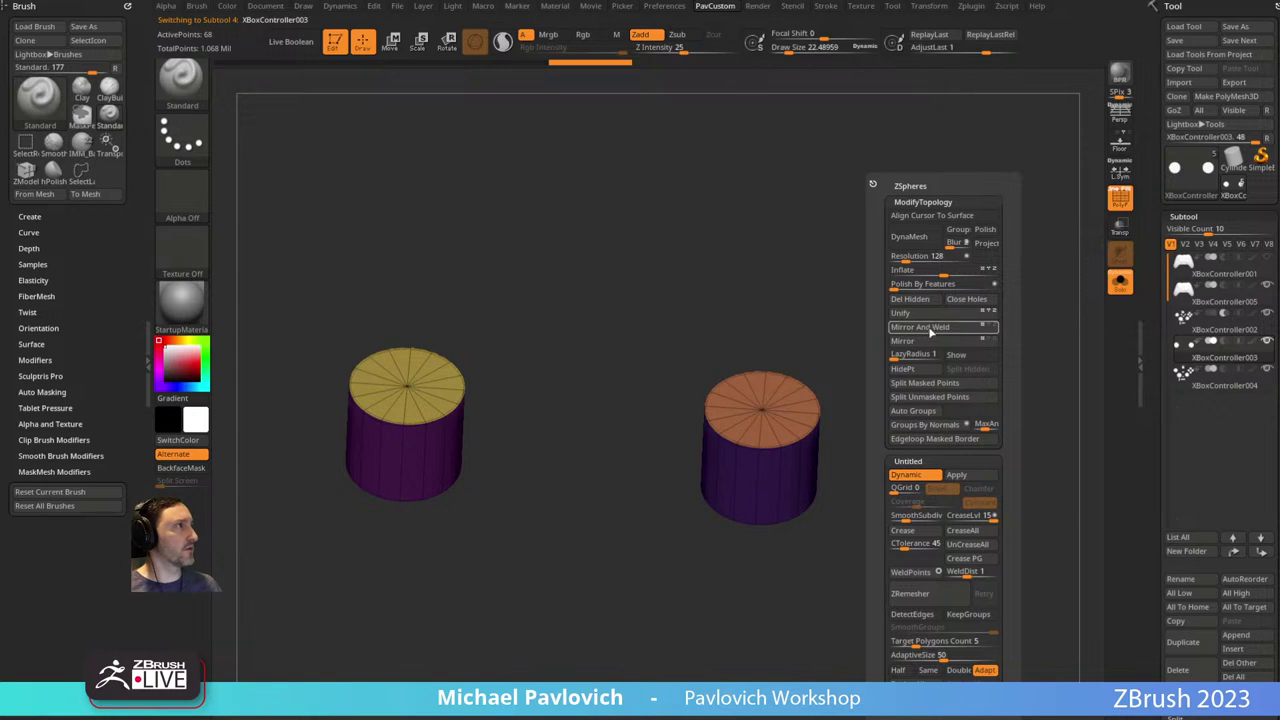
click(931, 331)
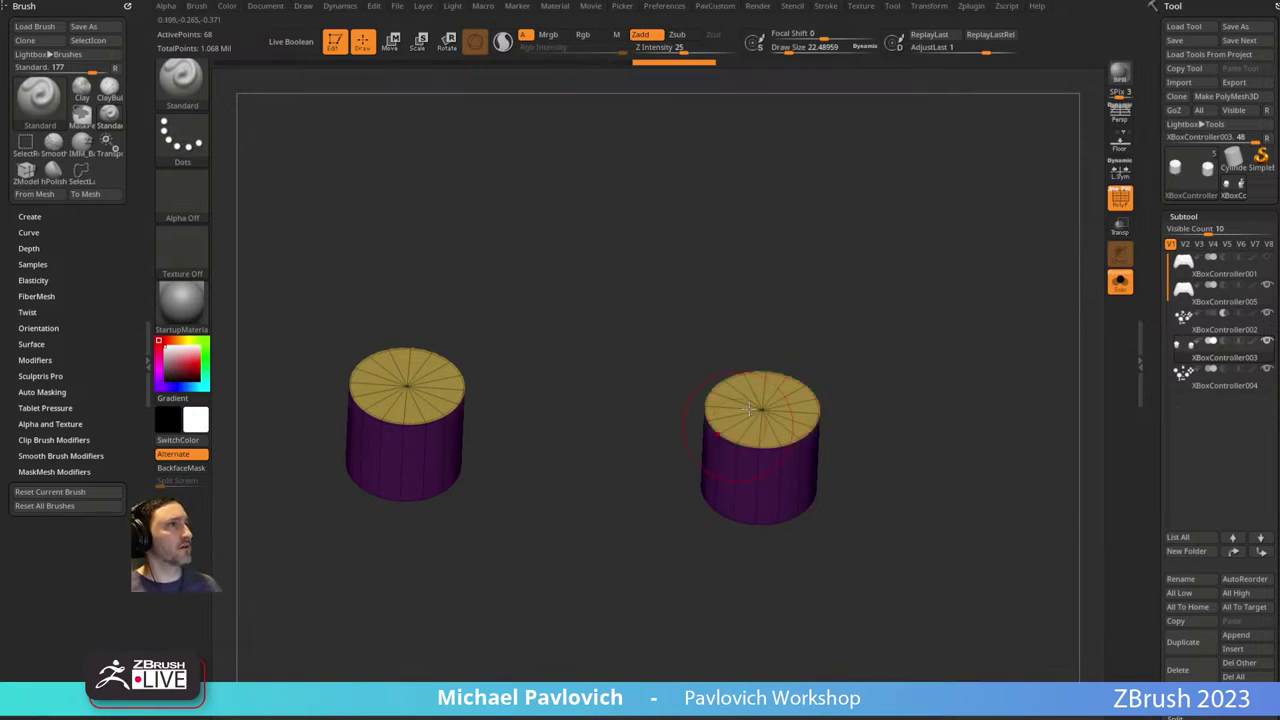
alt+drag(953, 335, 942, 370)
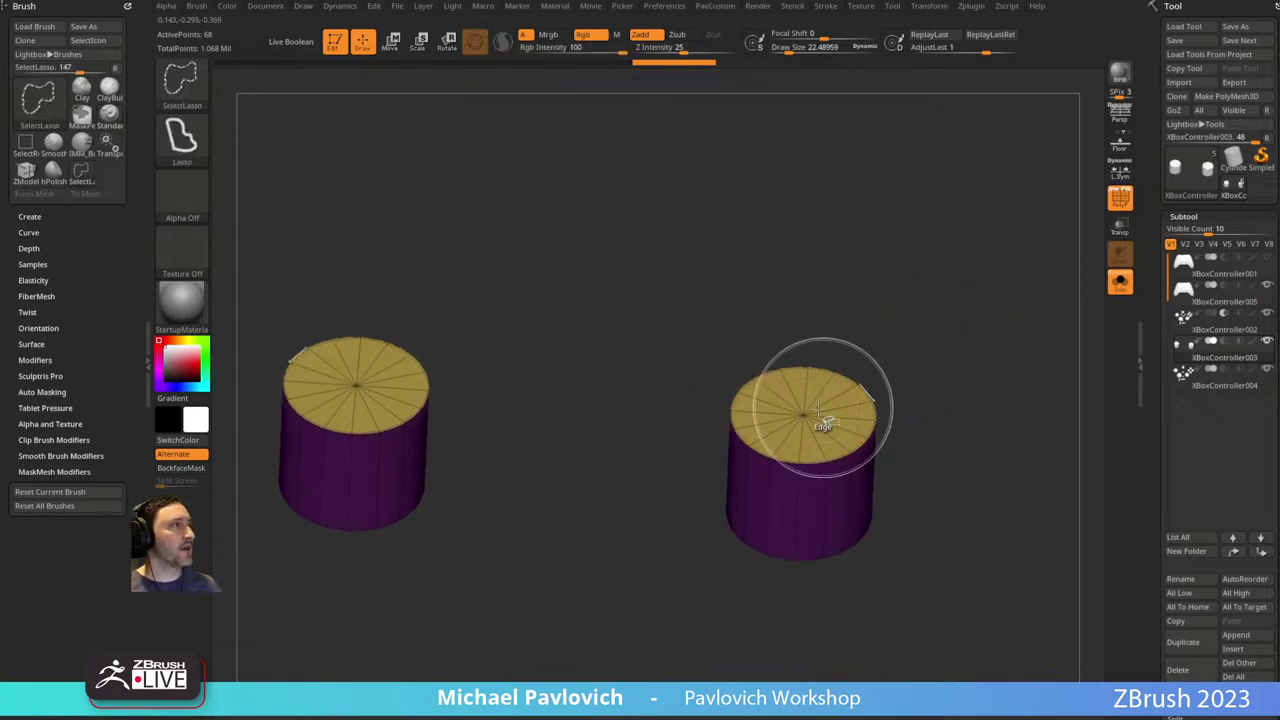
Hide the yellow top caps of both cylinders with the SelectRect brush and delete the hidden polygons.
ctrl+shift+click(816, 410)
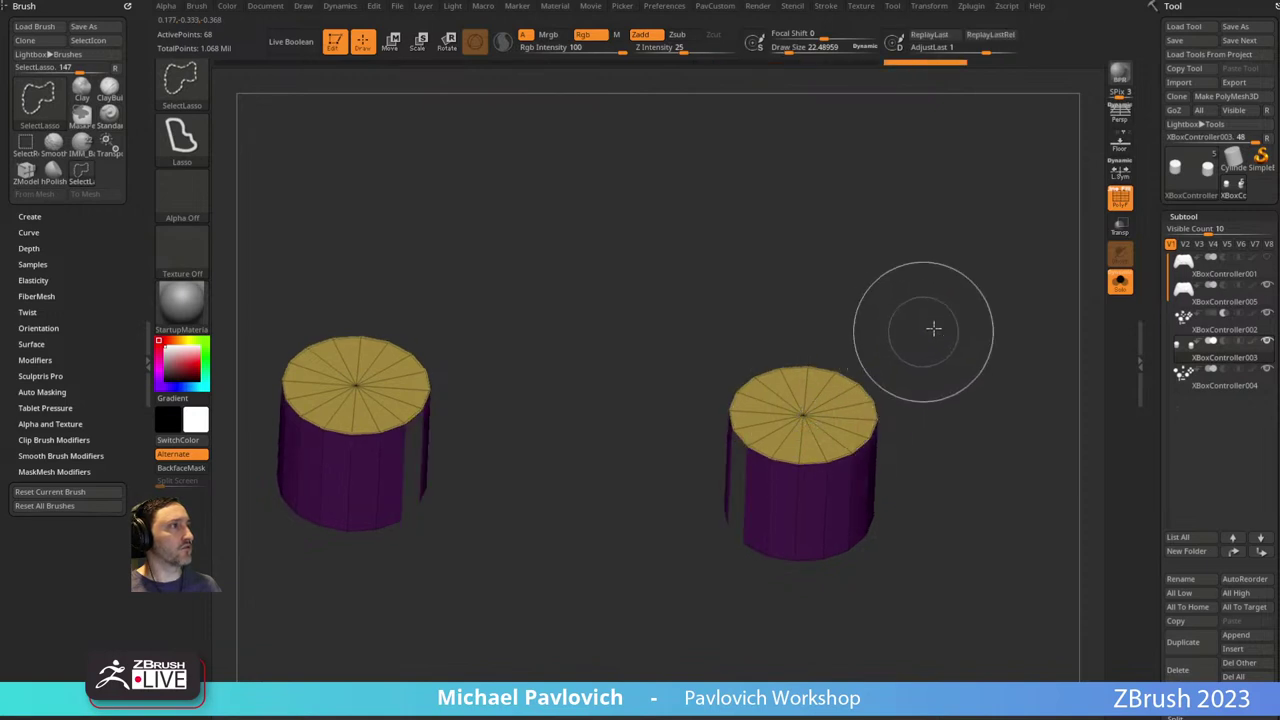
key(b)
ctrl+shift+click(303, 105)
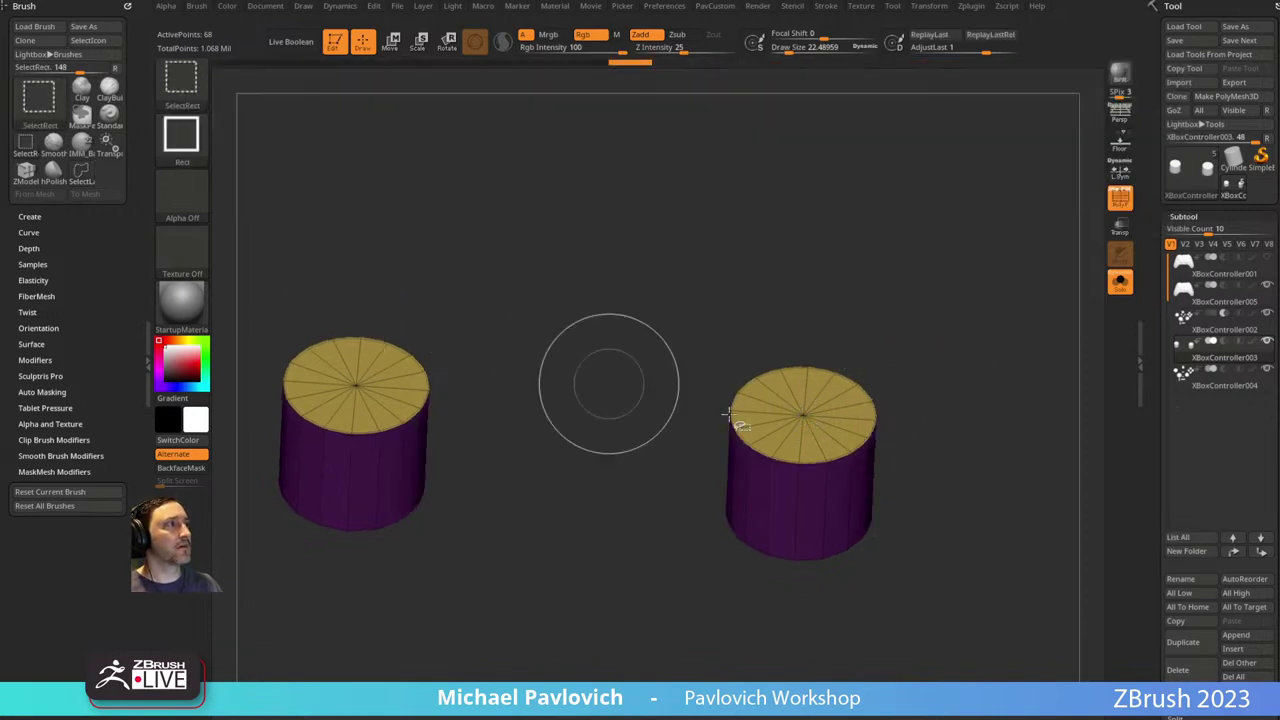
ctrl+shift+click(797, 428)
ctrl+shift+click(797, 428)
key(1)
click(985, 300)
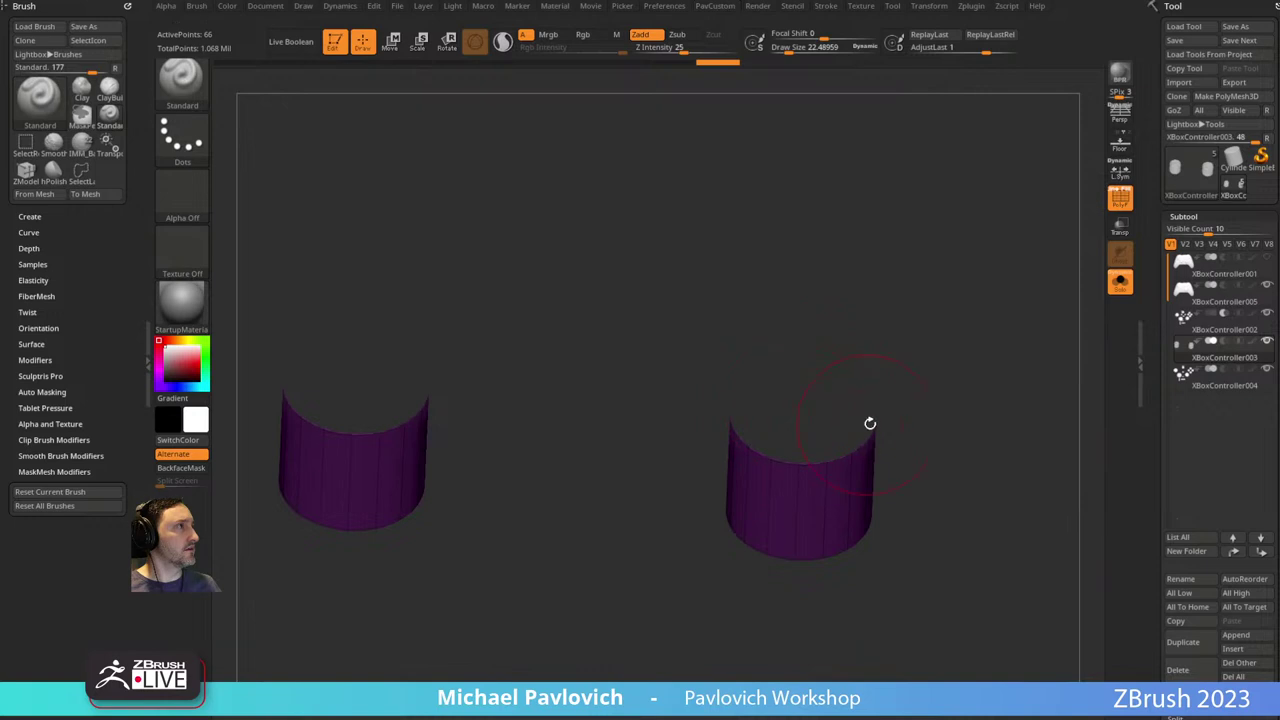
Close the open top edges of both cylinders with domed caps using the ZModeler Close edge action.
key(b)
key(z)
key(m)
click(813, 463)
key(shift+d)
key(space)
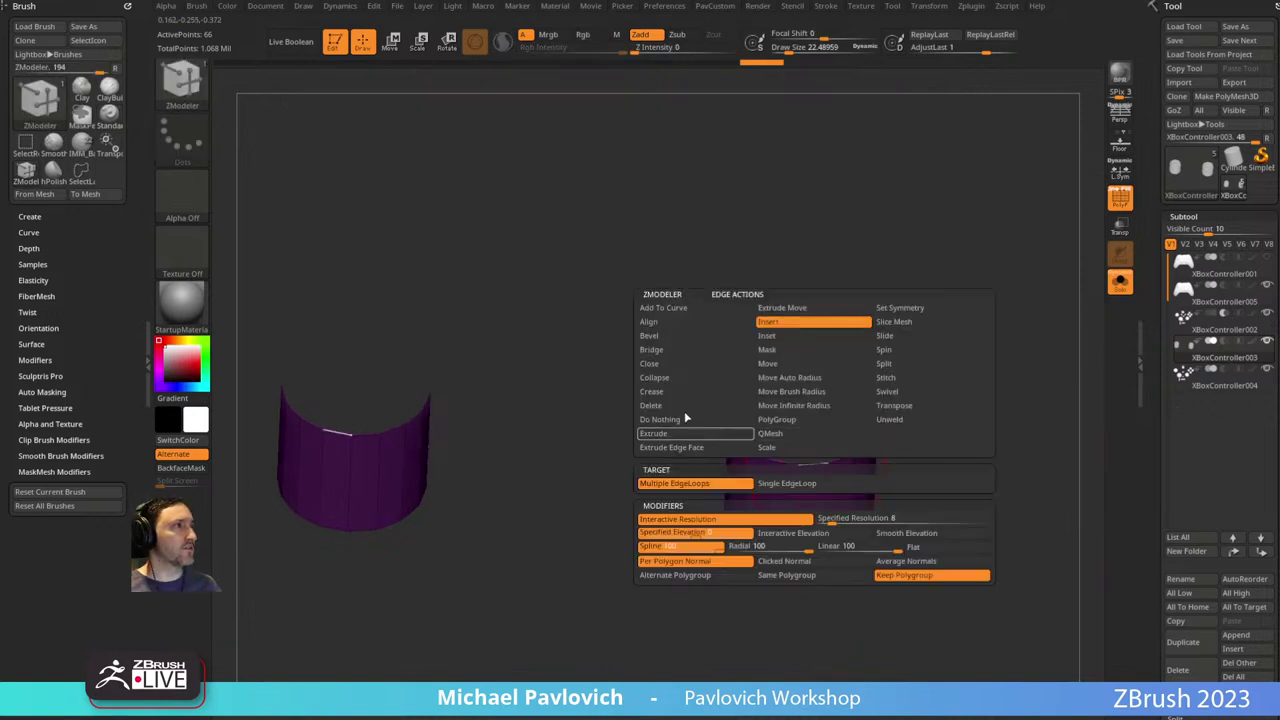
click(694, 364)
drag(815, 463, 906, 406)
Isolate the domed caps, assign them a single polygroup and show the whole cylinders again.
ctrl+shift+click(808, 387)
key(ctrl+w)
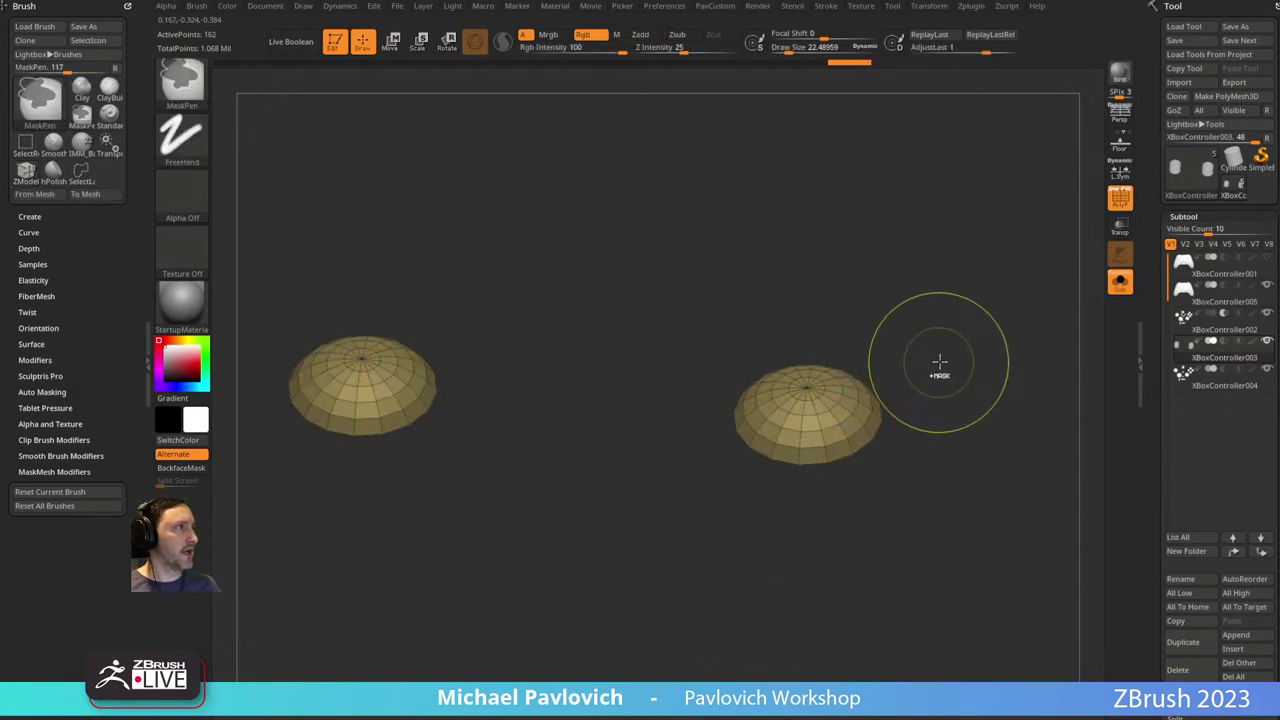
ctrl+shift+click(940, 366)
drag(775, 373, 800, 386)
drag(966, 405, 992, 373)
Subdivide the capped cylinders and ZRemesh them with Half and KeepGroups enabled, SmoothGroups at 0 and AdaptiveSize at 0.
key(grave)
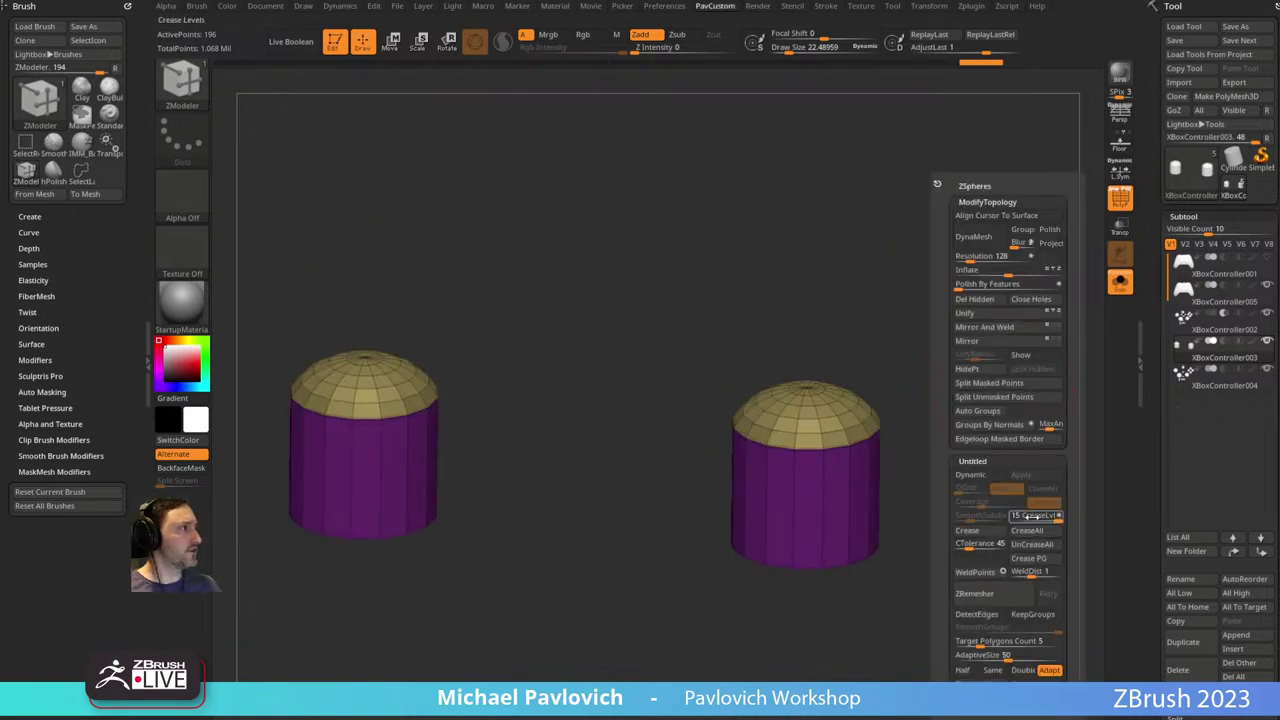
key(ctrl)
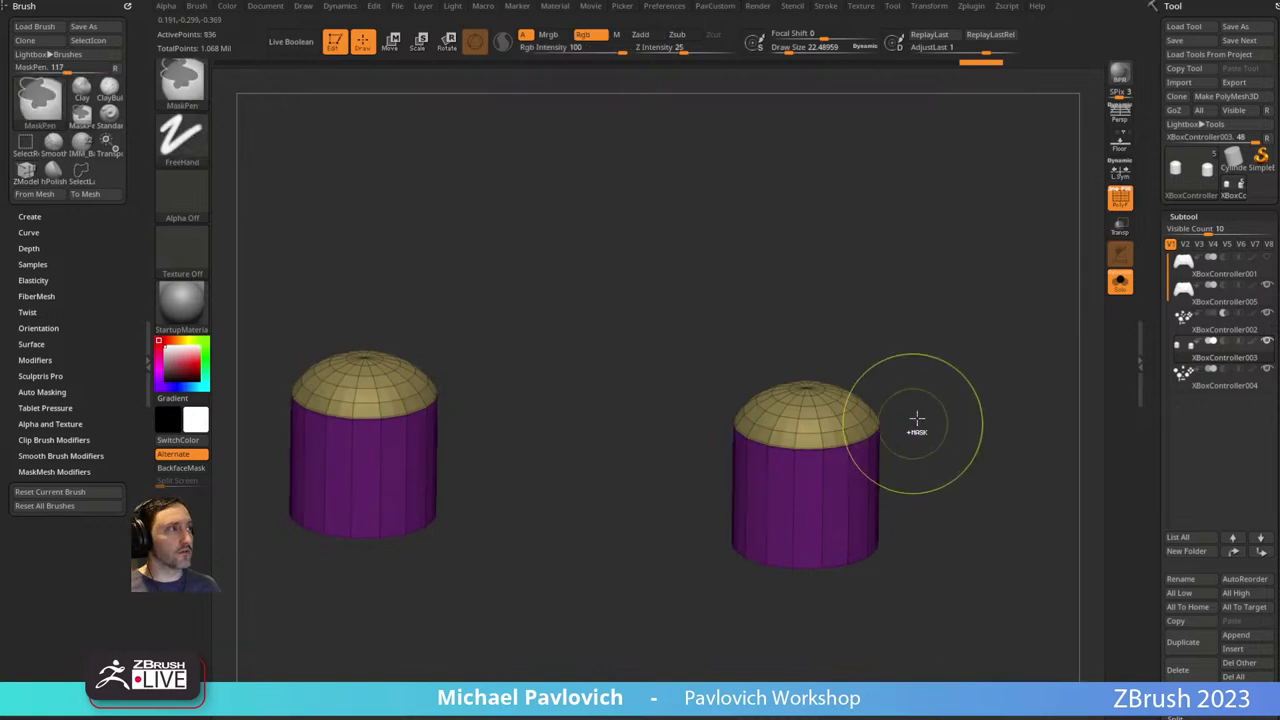
key(space)
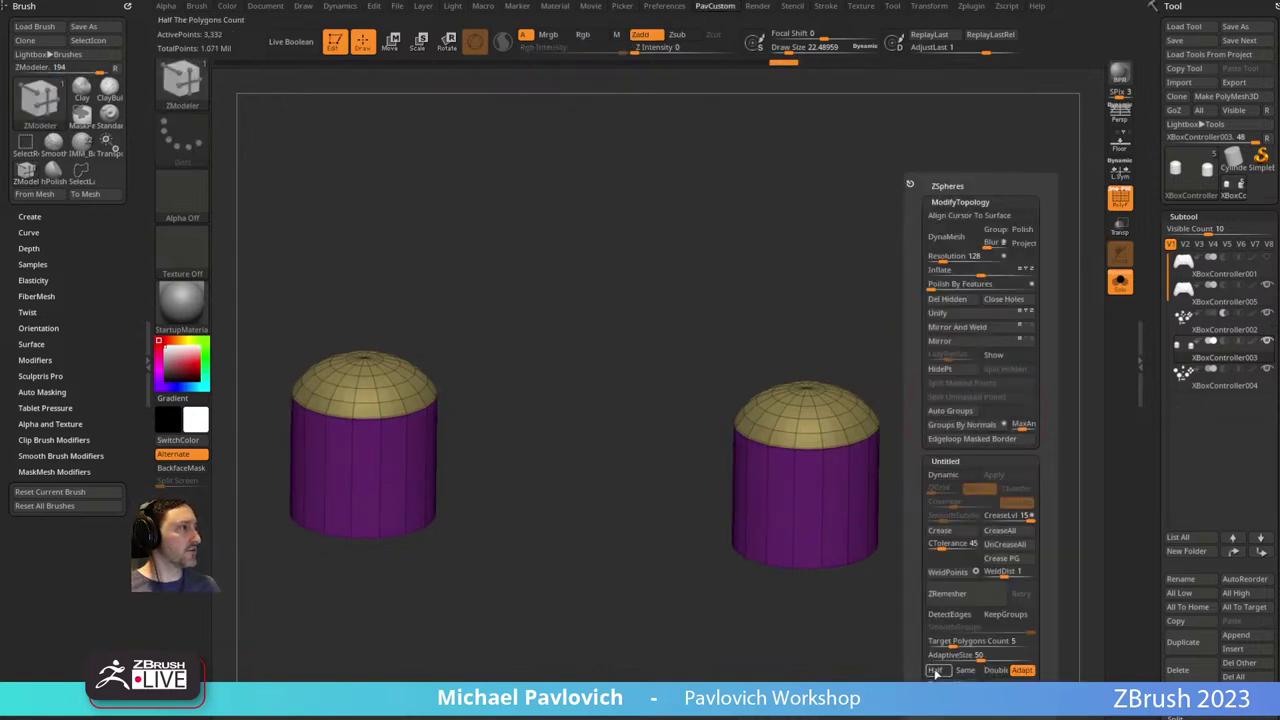
click(935, 671)
click(942, 655)
click(1007, 615)
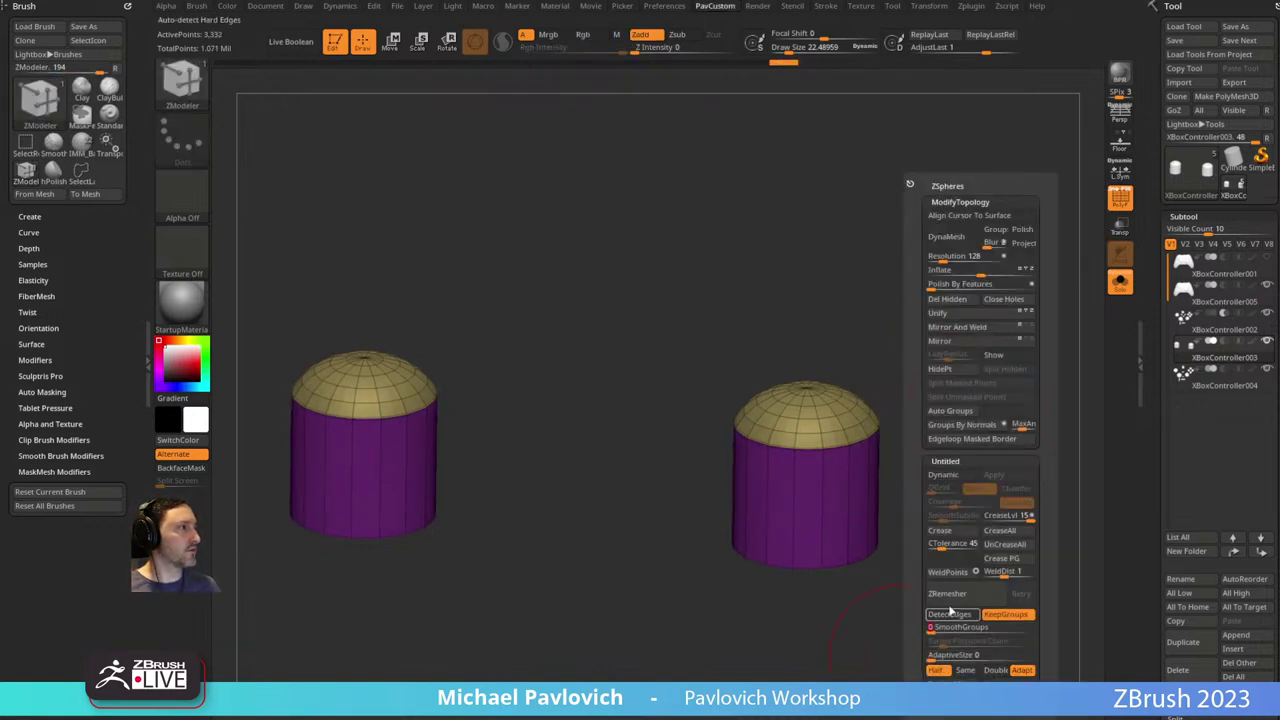
click(947, 594)
Show the controller without polyframe or the XBoxController002 cylinders, and lower the domed buttons along Z into the shell.
mouse_move(963, 295)
mouse_down()
mouse_move(954, 431)
mouse_move(963, 314)
mouse_up()
click(1120, 281)
click(1121, 199)
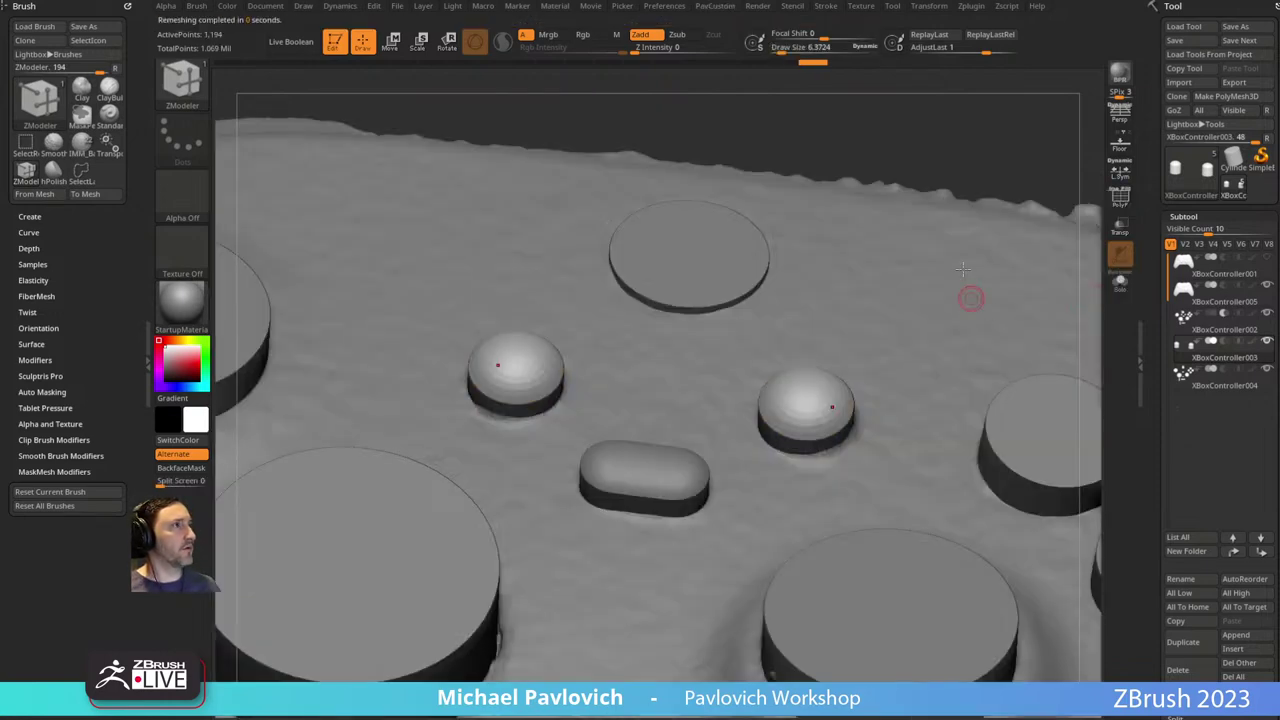
drag(932, 218, 905, 45)
key(w)
mouse_move(884, 214)
alt+mouse_down()
mouse_move(845, 217)
mouse_move(883, 231)
alt+mouse_up()
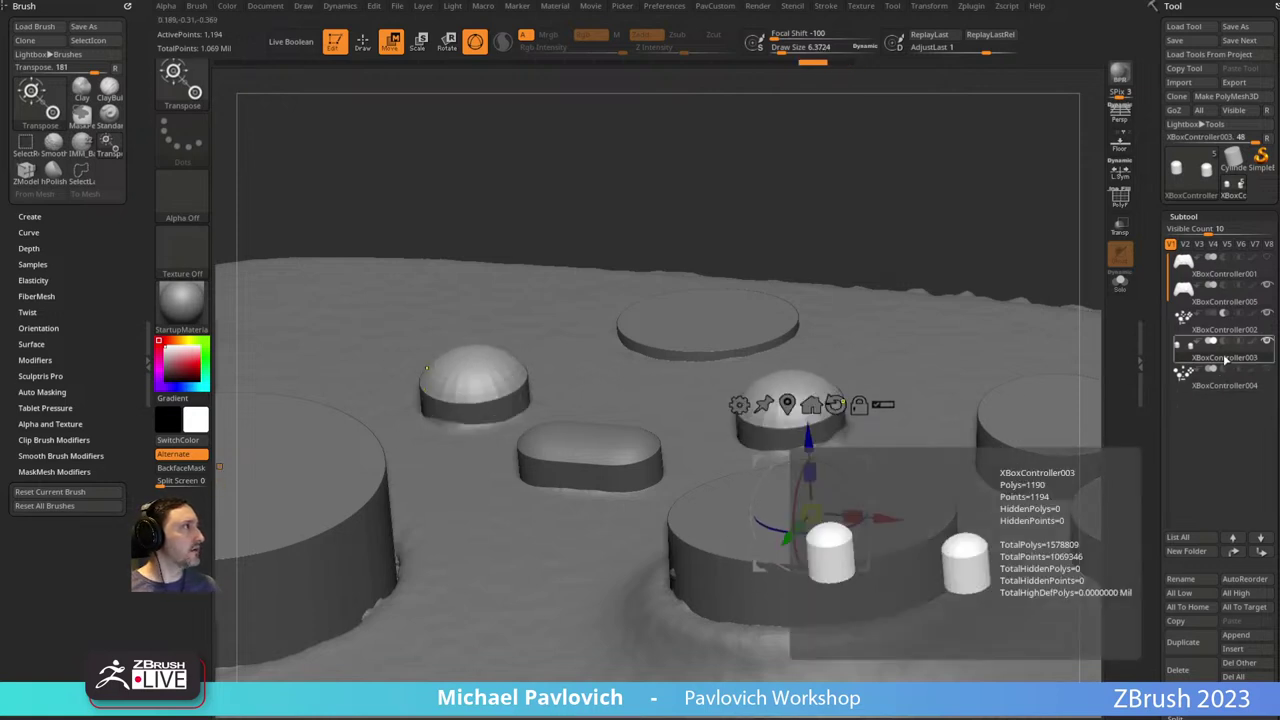
click(1267, 313)
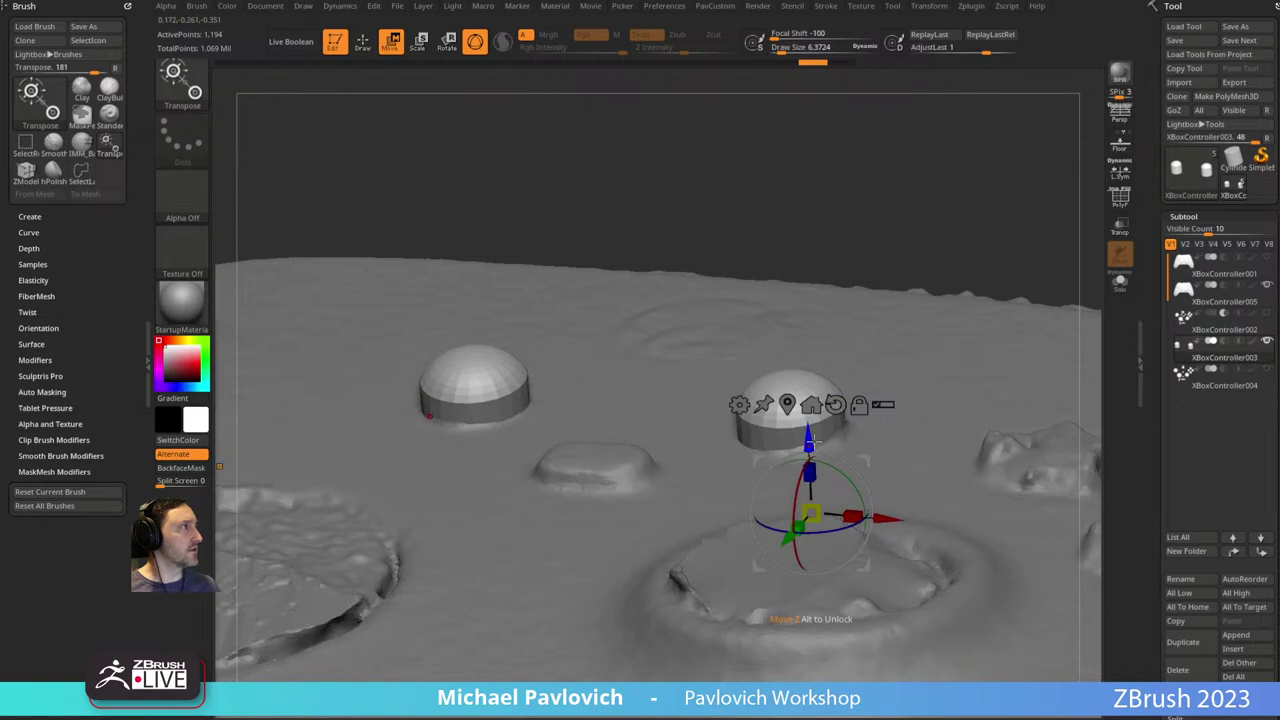
mouse_move(808, 440)
mouse_down()
mouse_move(810, 474)
mouse_move(808, 455)
mouse_up()
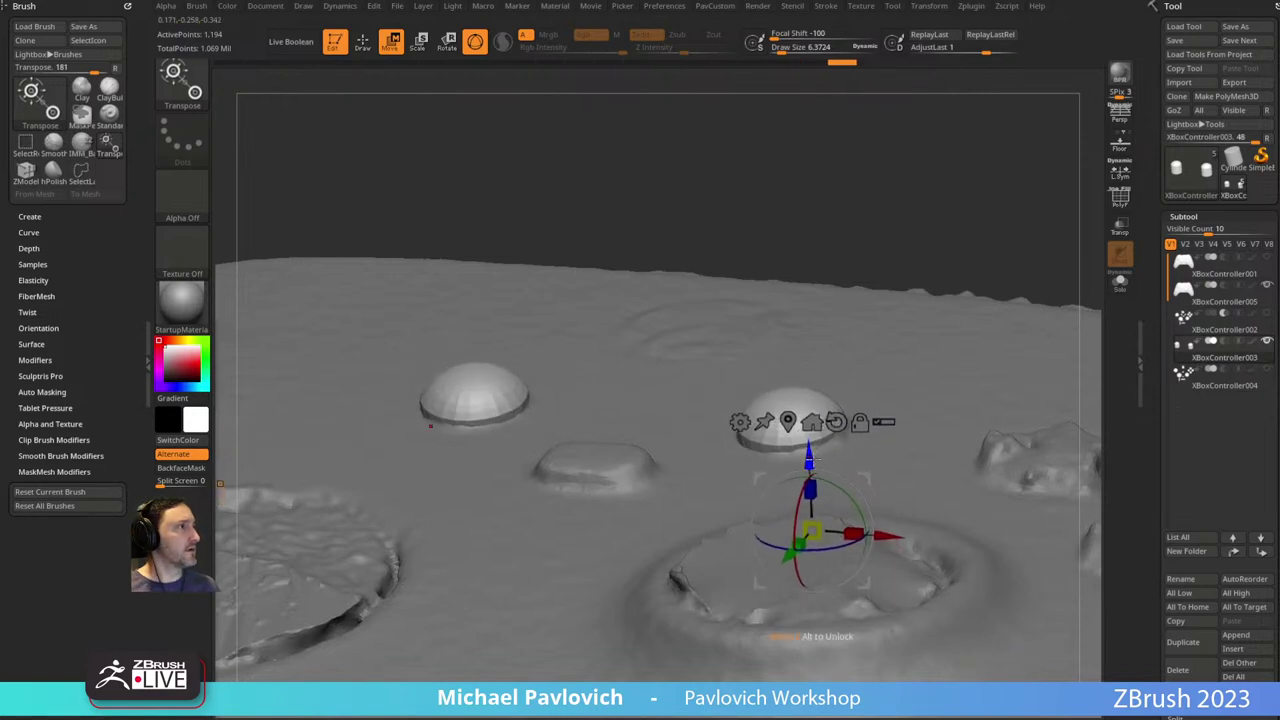
Align the gizmo to a cylinder's bottom face and shift the domed buttons along that axis until they protrude slightly above the shell.
click(1120, 284)
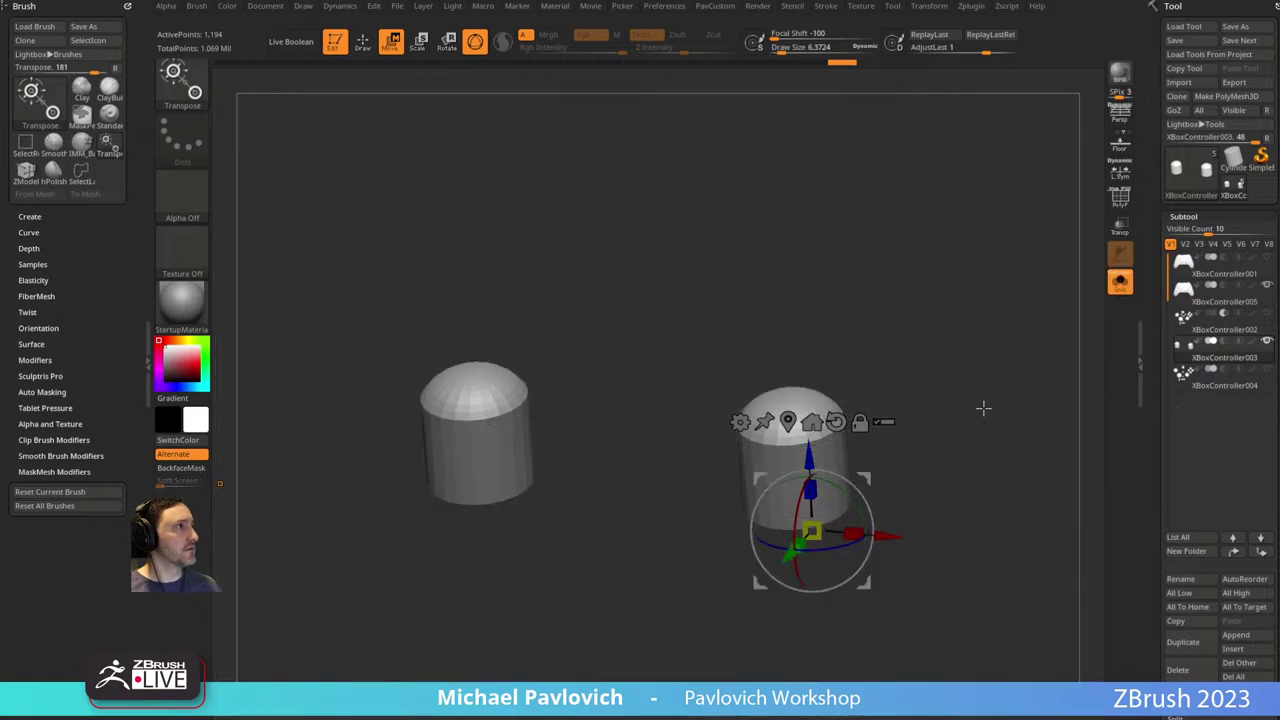
key(f)
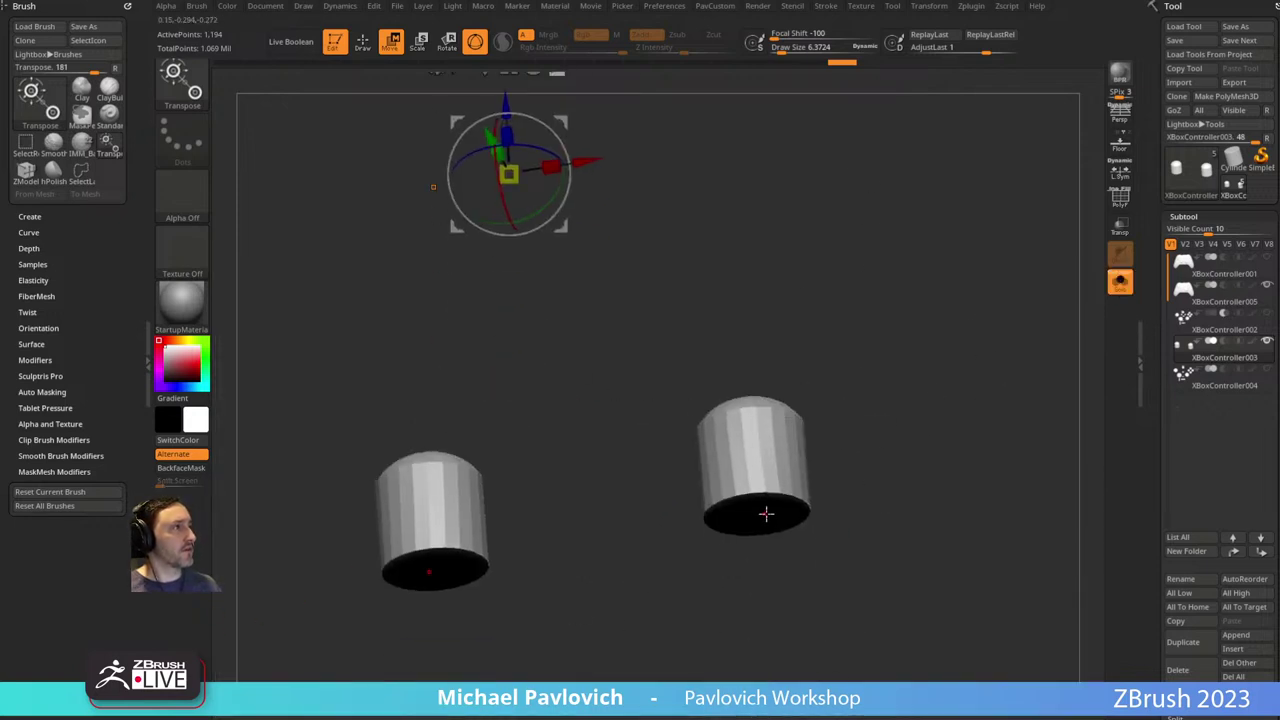
alt+click(760, 516)
drag(961, 342, 950, 455)
click(1120, 284)
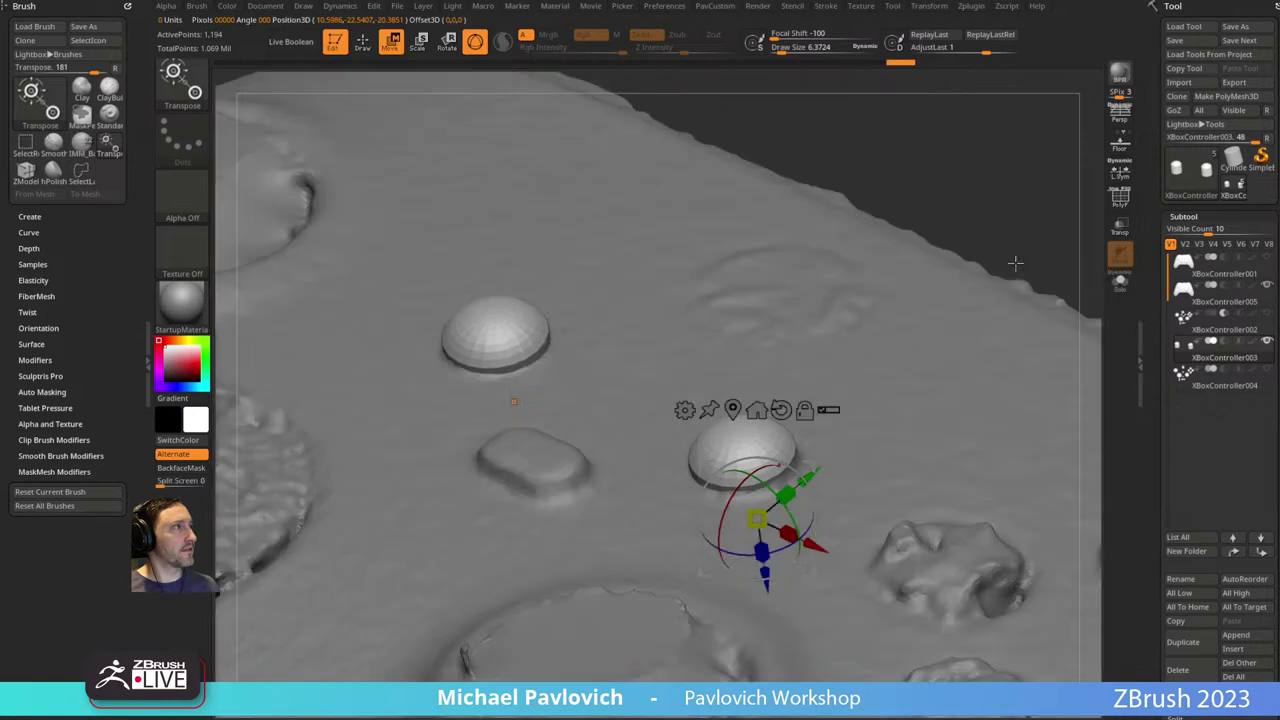
drag(1016, 264, 1036, 238)
drag(757, 562, 757, 540)
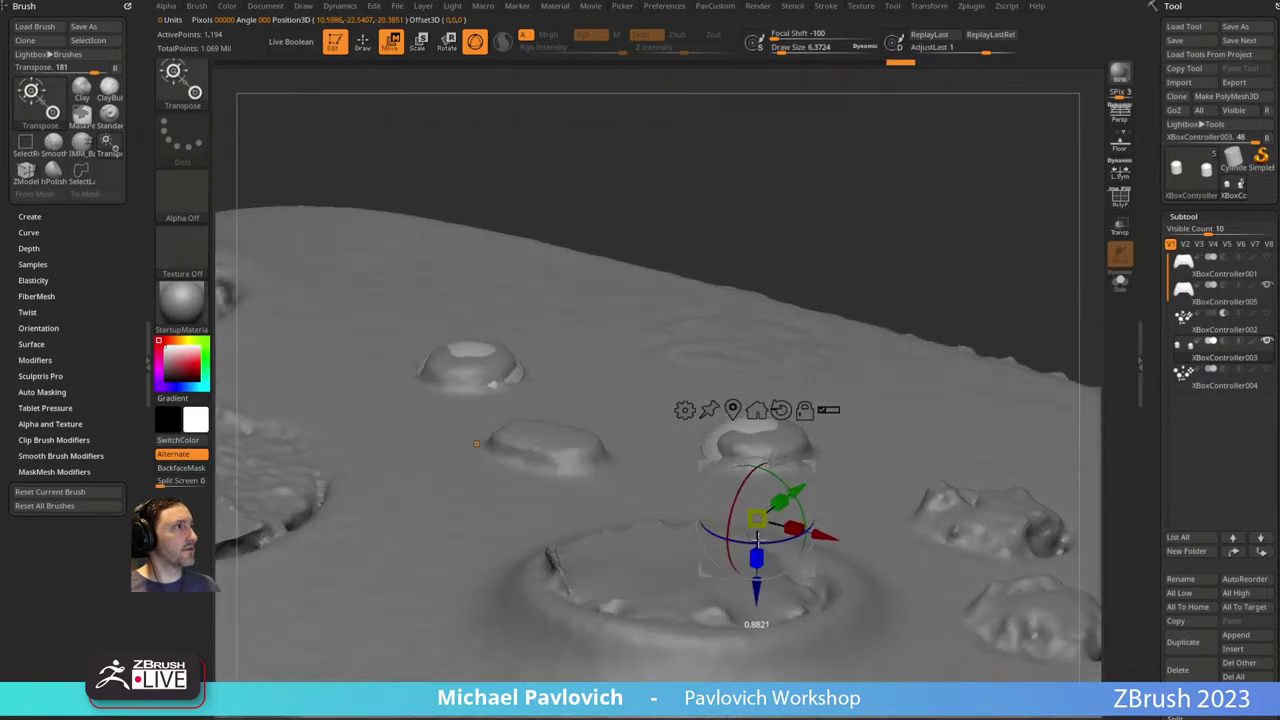
drag(756, 590, 756, 560)
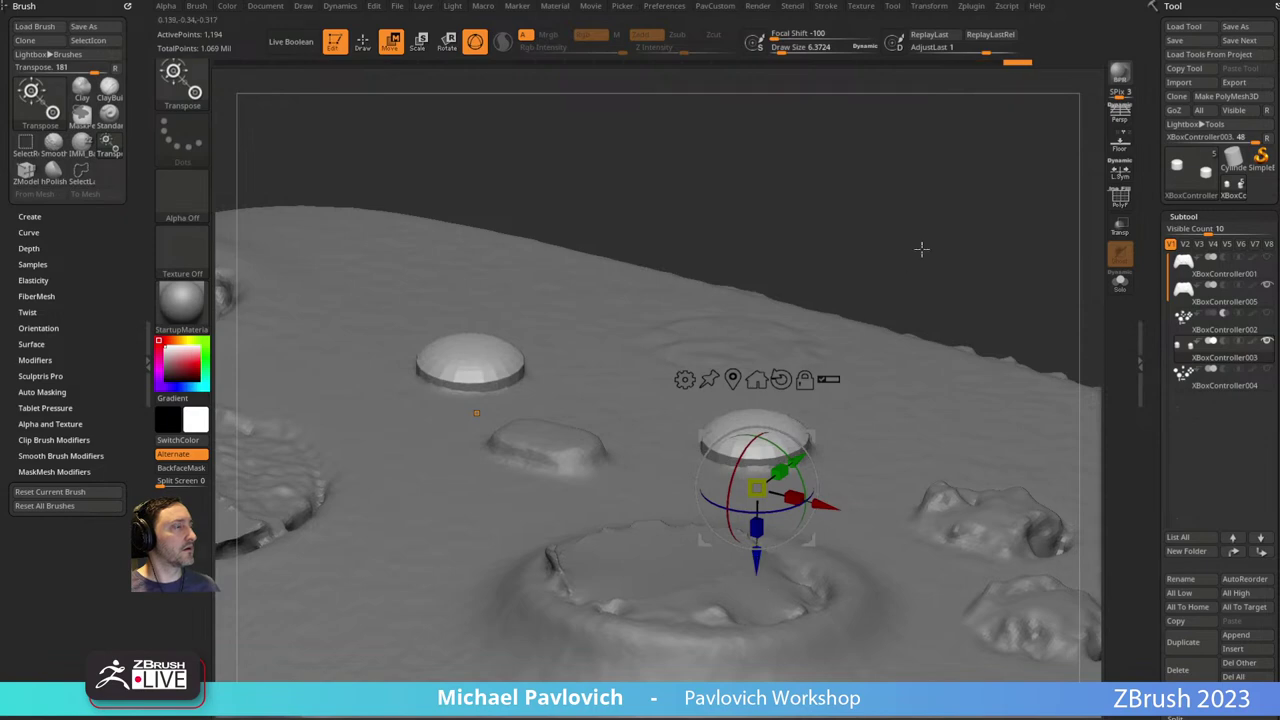
Fine-tune the placement of the two domed buttons on the shell with small moves, checking from several angles.
mouse_move(920, 249)
mouse_down()
mouse_move(880, 388)
mouse_move(749, 186)
mouse_move(969, 234)
mouse_move(947, 246)
mouse_up()
key(q)
drag(931, 294, 783, 382)
key(w)
mouse_move(661, 505)
mouse_down()
mouse_move(657, 516)
mouse_move(662, 503)
mouse_up()
key(q)
mouse_move(935, 268)
alt+mouse_down()
mouse_move(944, 197)
mouse_move(989, 206)
mouse_move(966, 229)
mouse_move(848, 254)
mouse_move(712, 430)
mouse_move(678, 405)
alt+mouse_up()
key(w)
click(580, 333)
key(q)
mouse_move(934, 334)
mouse_down()
mouse_move(815, 316)
mouse_move(803, 251)
mouse_move(757, 184)
mouse_move(923, 229)
mouse_up()
key(w)
drag(685, 514, 686, 516)
key(q)
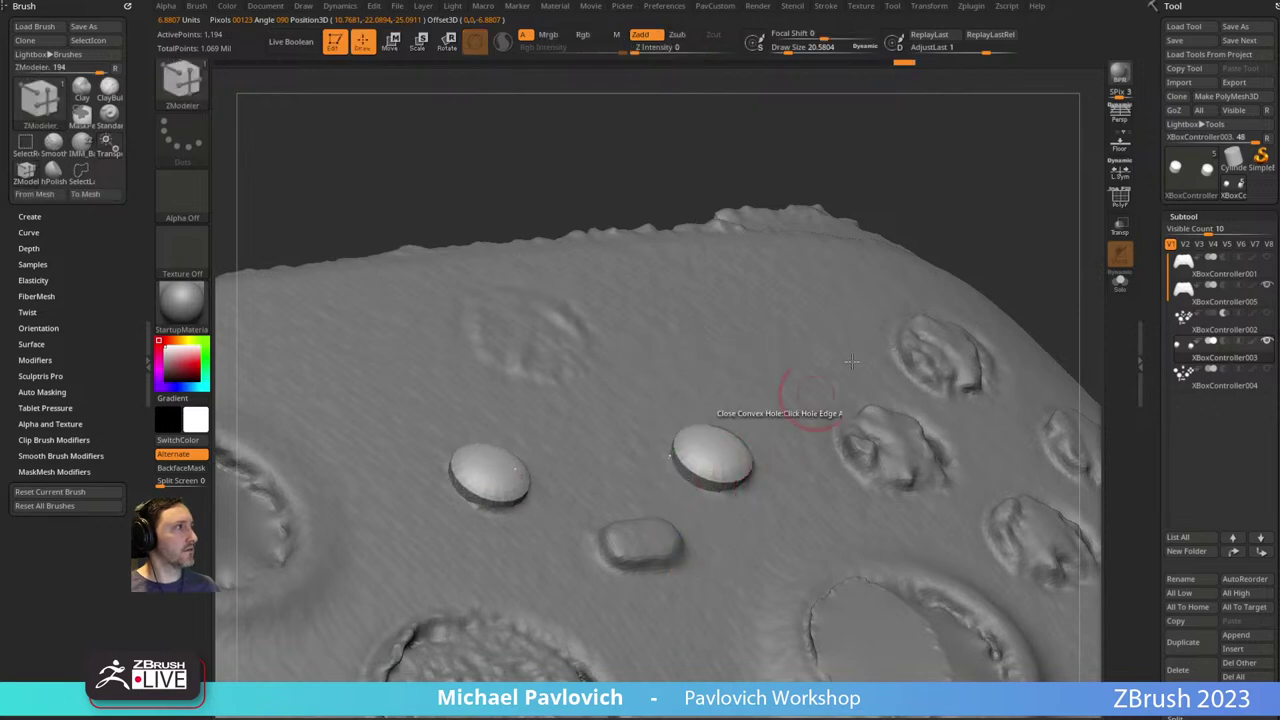
drag(1075, 240, 1047, 253)
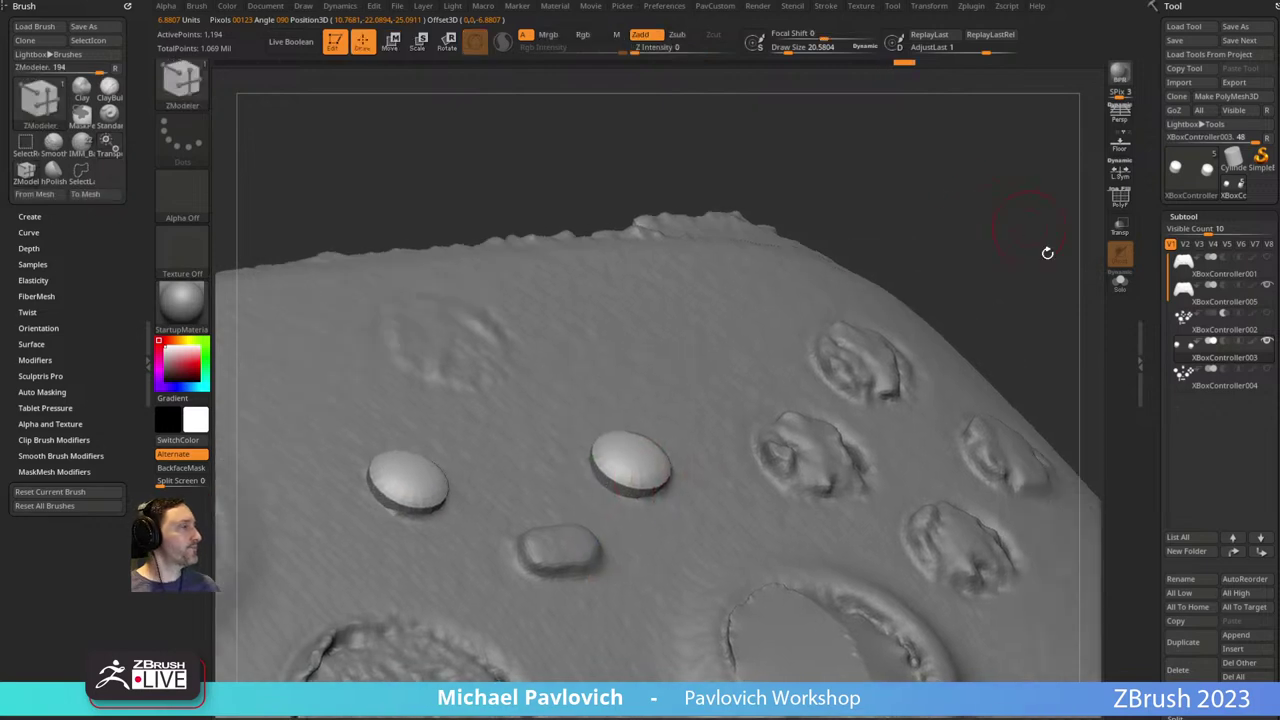
Compare the domed buttons with the XBoxController002 cylinders and duplicate the XBoxController003 subtool.
click(1222, 333)
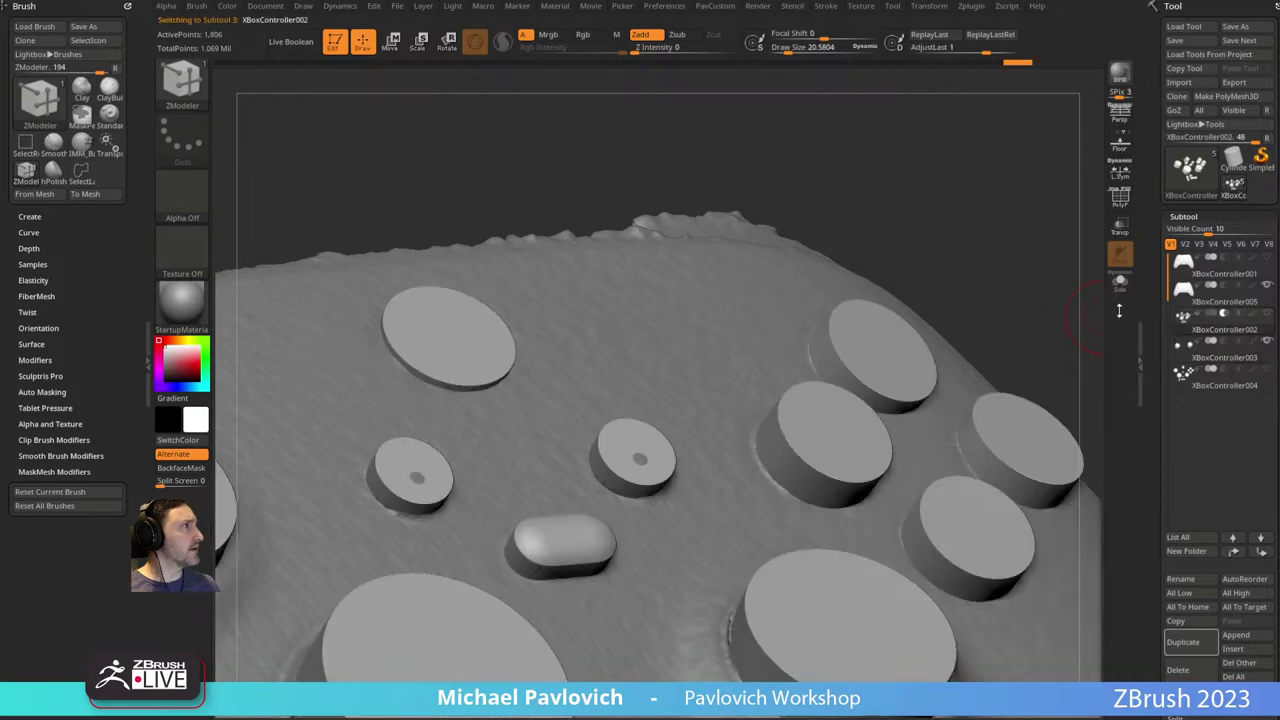
click(1195, 358)
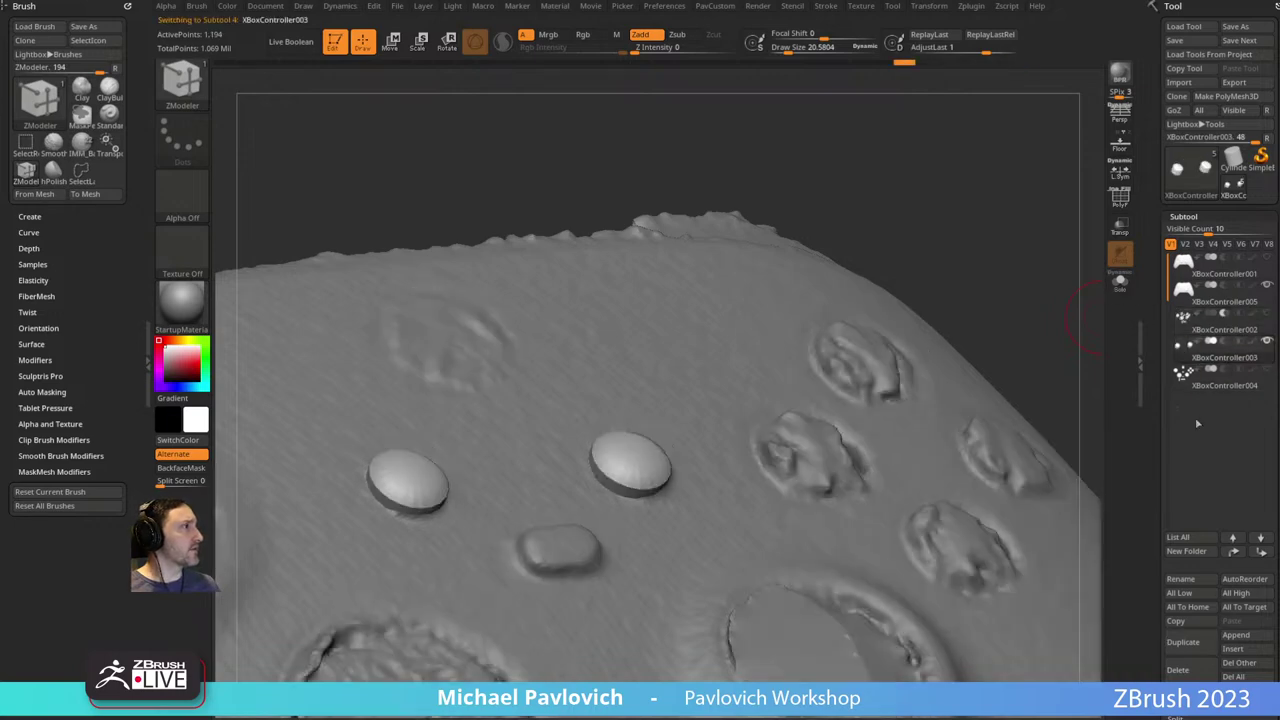
click(1182, 641)
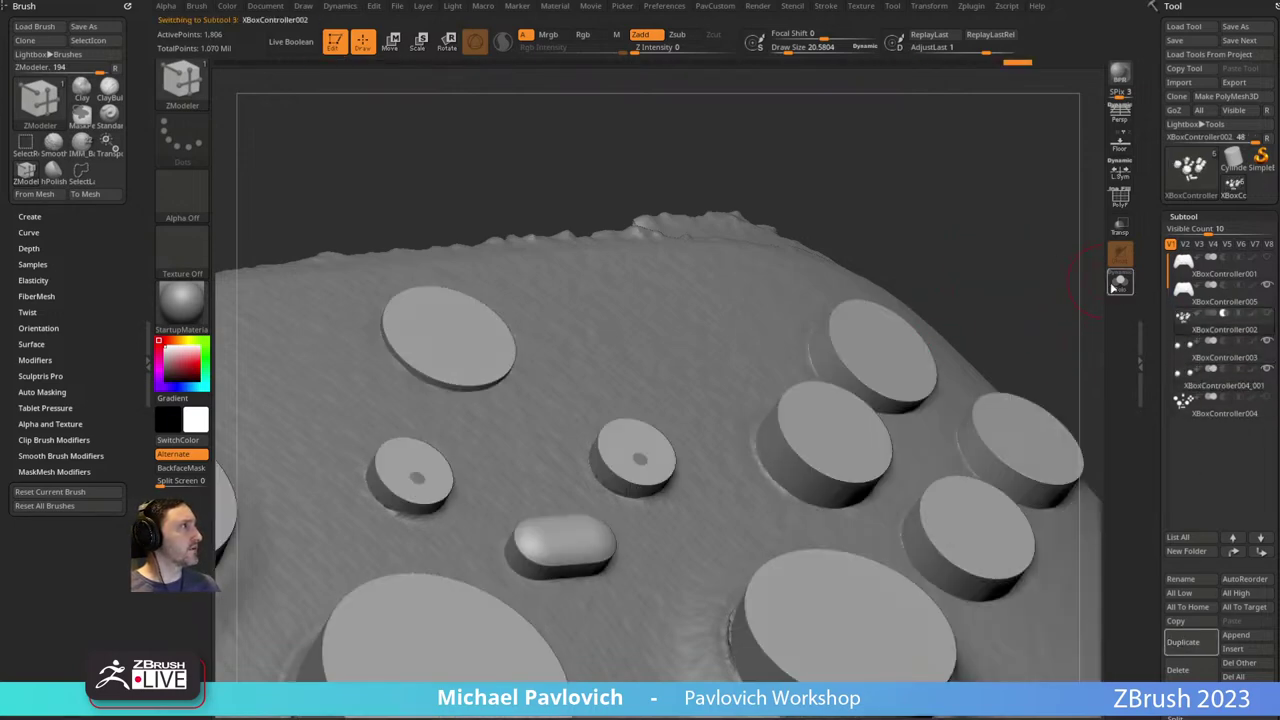
Isolate XBoxController002 and delete its two small flat-topped cylinders.
click(1117, 284)
drag(977, 263, 711, 389)
ctrl+shift+drag(431, 471, 648, 490)
key(ctrl+shift+a)
ctrl+shift+drag(752, 287, 800, 288)
key(4)
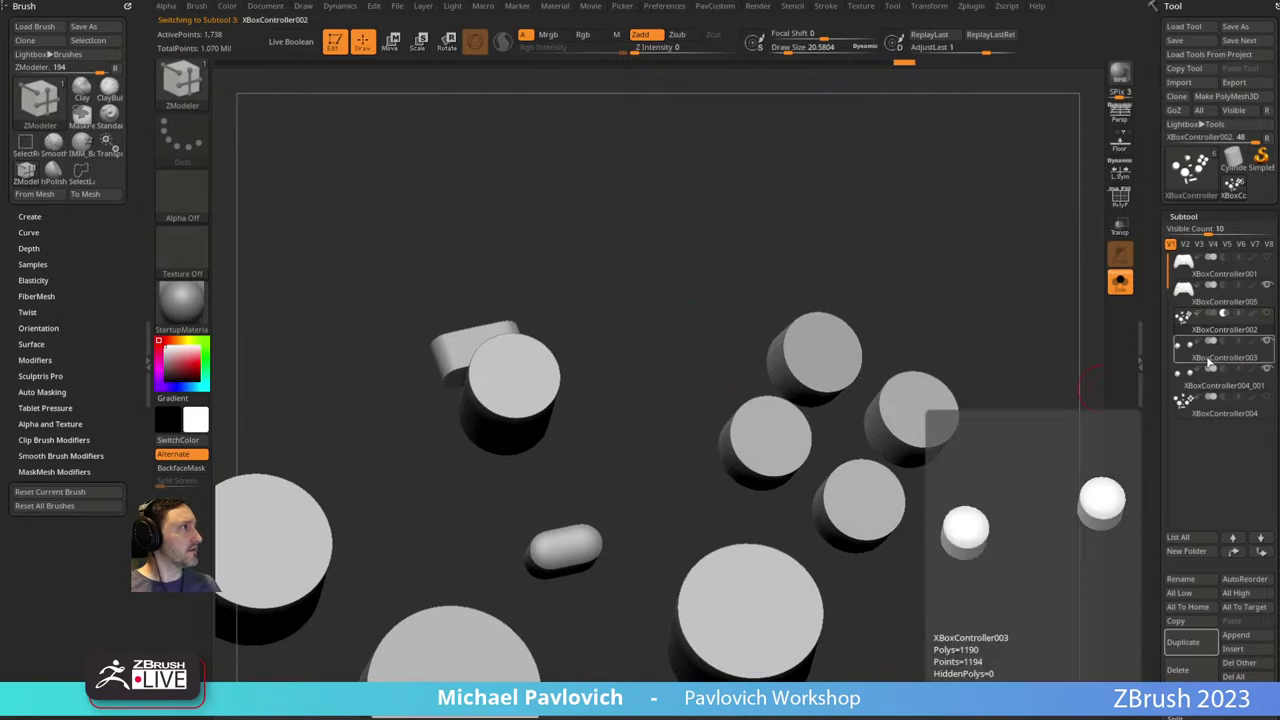
Merge the XBoxController003 domed buttons into the XBoxController002 subtool.
key(ctrl)
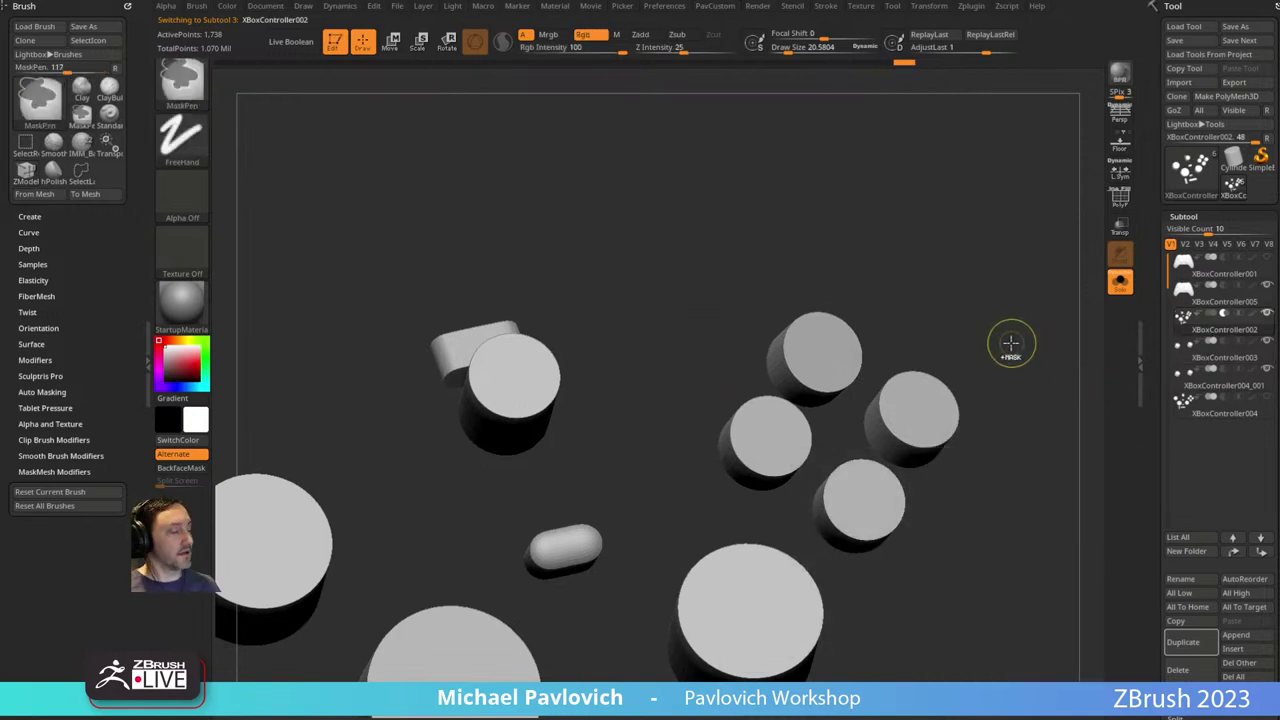
key(ctrl+e)
alt+drag(988, 332, 1069, 281)
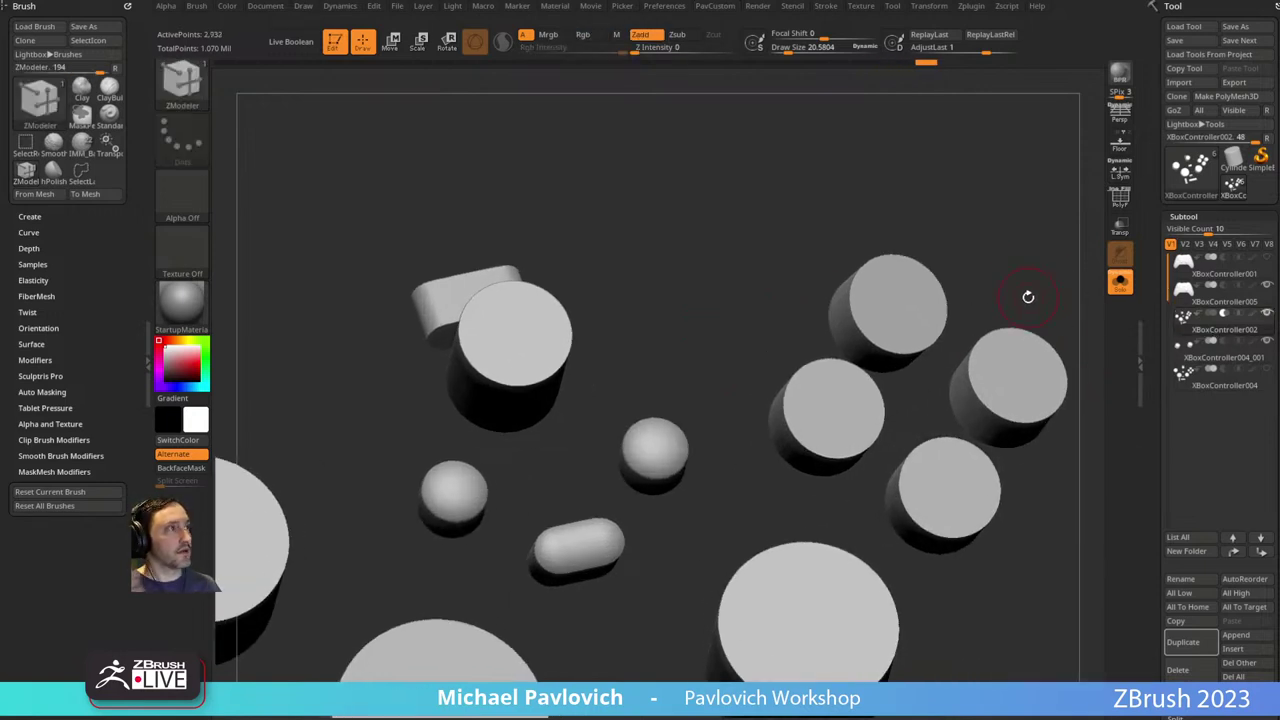
Bring back the whole controller around the merged button cylinders and switch to the Standard brush.
key(space)
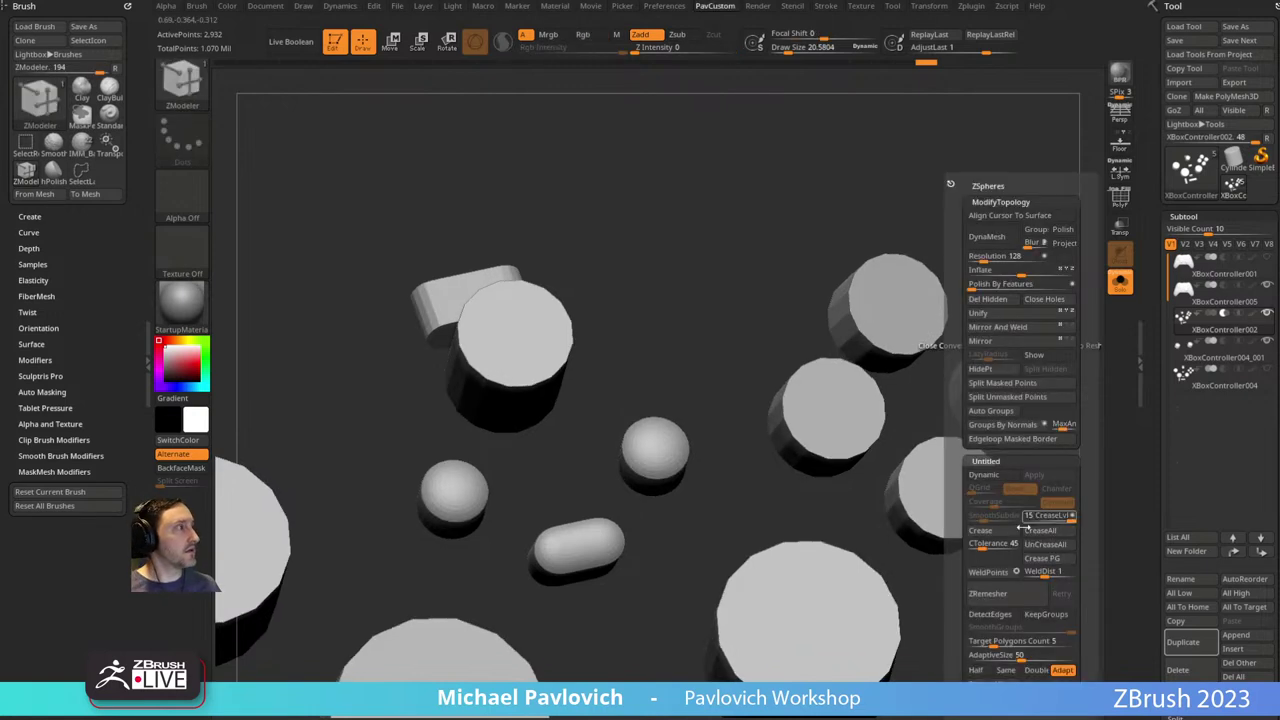
drag(672, 225, 737, 251)
key(w)
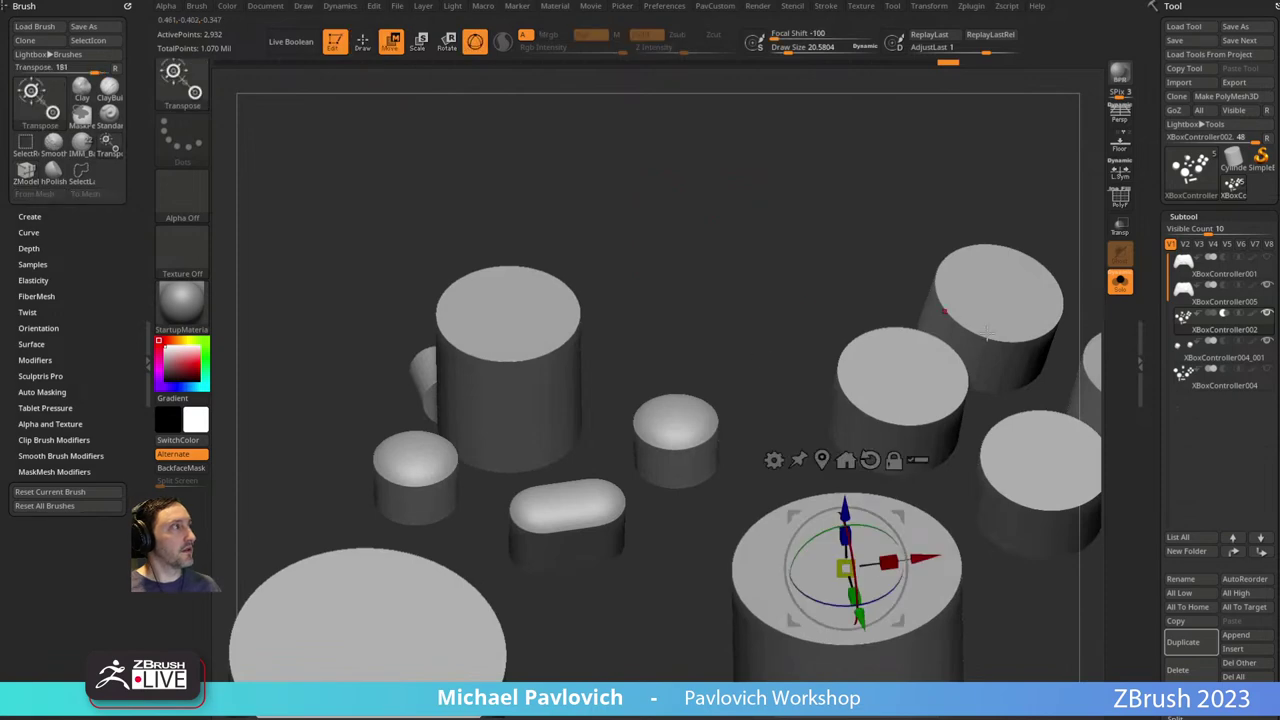
click(1120, 282)
alt+drag(988, 132, 903, 86)
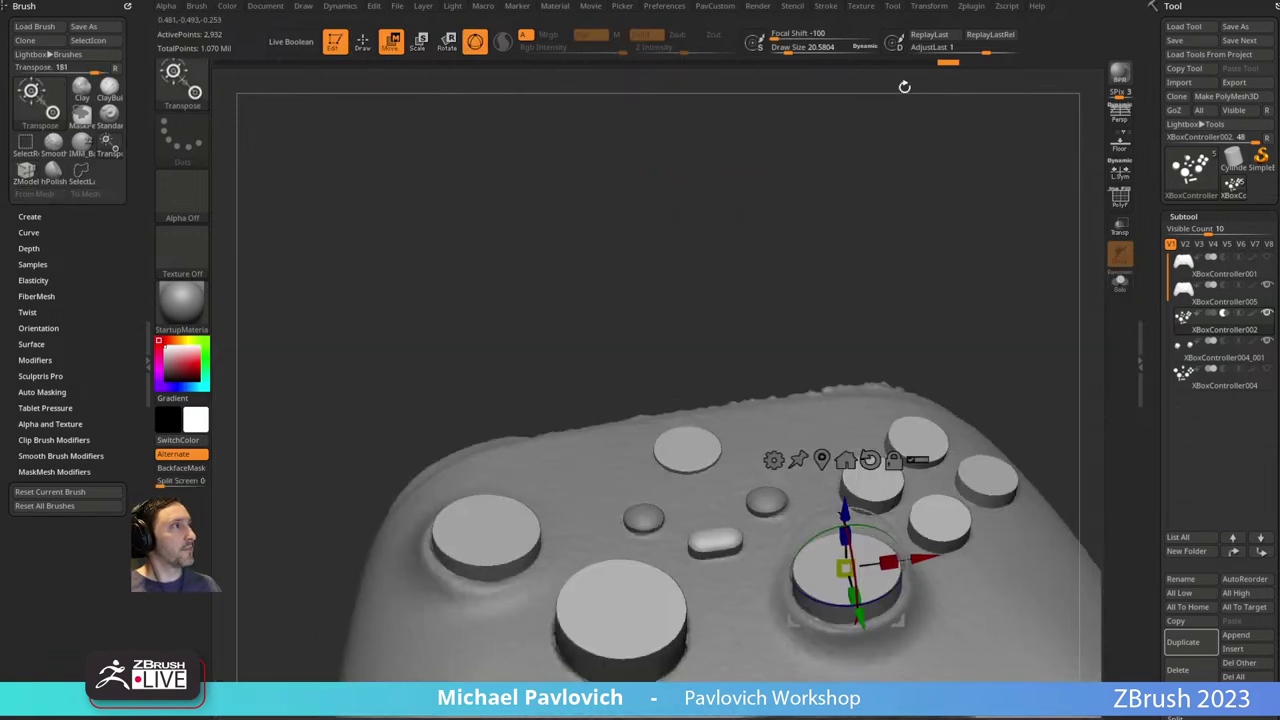
key(q)
drag(954, 187, 1001, 301)
key(b)
key(s)
key(t)
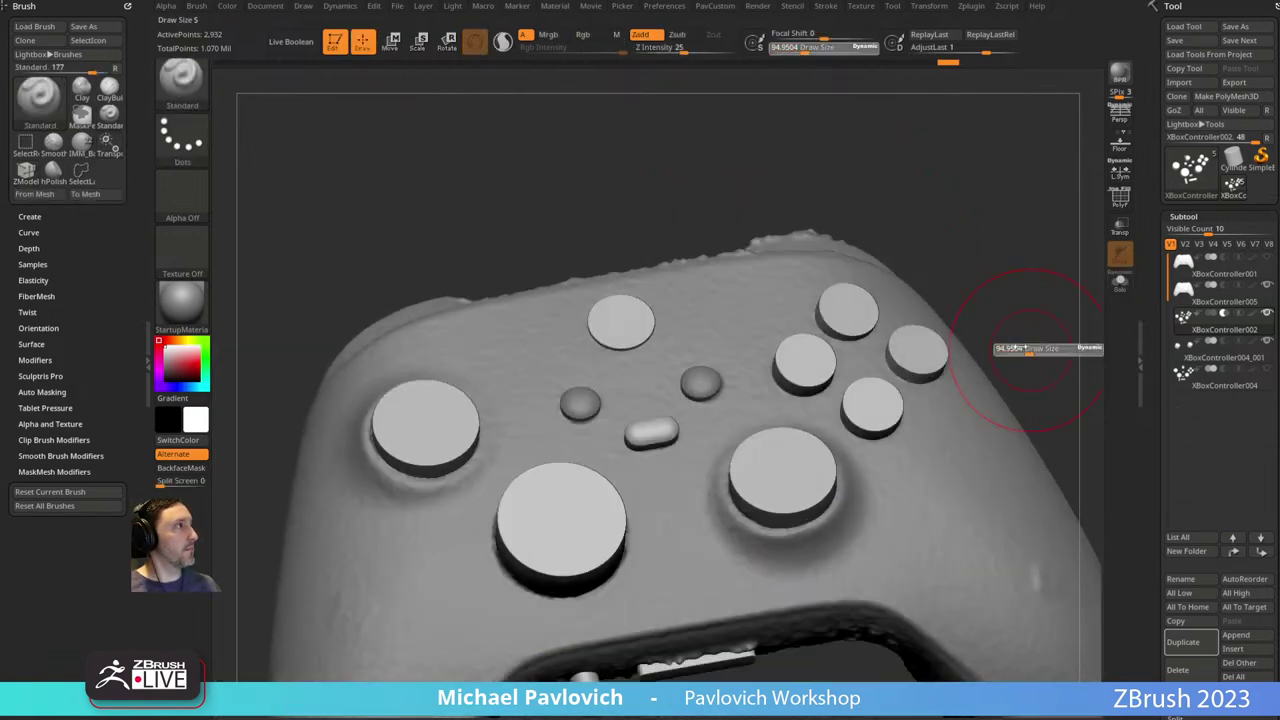
Hide the XBoxController004_001 duplicate, delete the XBoxController004 subtool and return to the full controller view.
click(1247, 357)
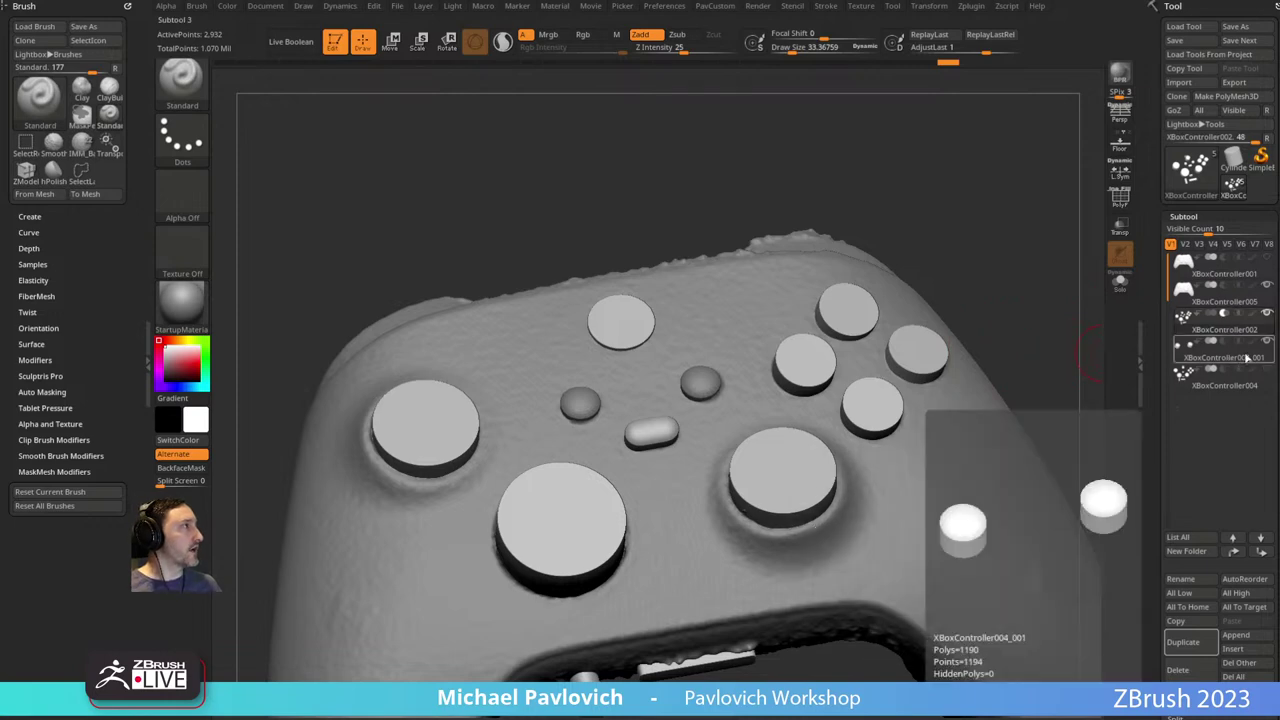
click(1270, 342)
click(1242, 385)
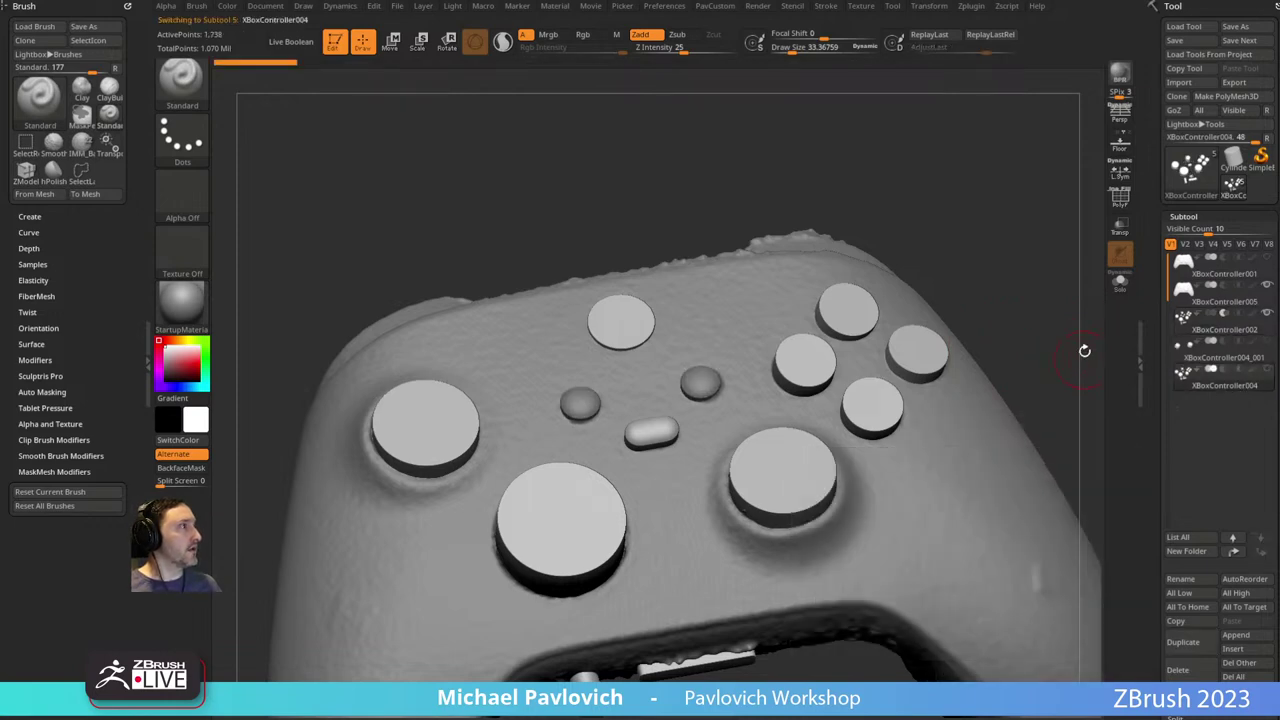
click(1111, 290)
key(f)
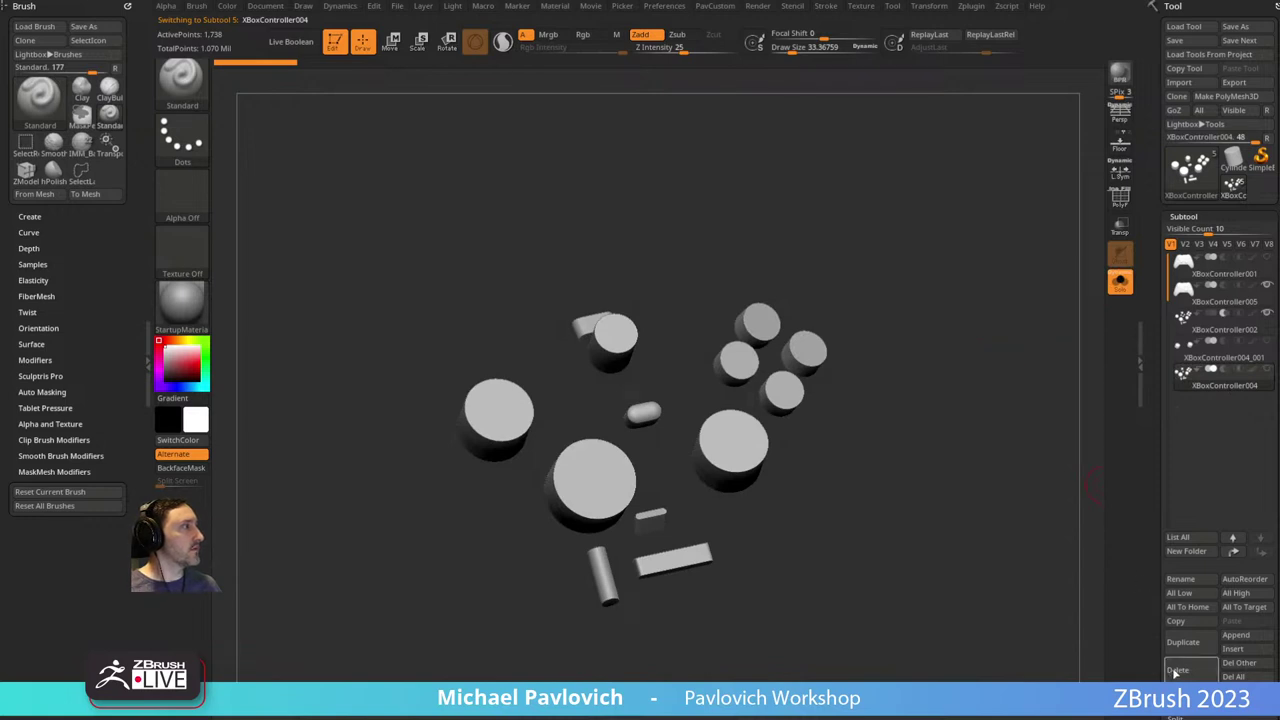
click(1177, 670)
click(1097, 697)
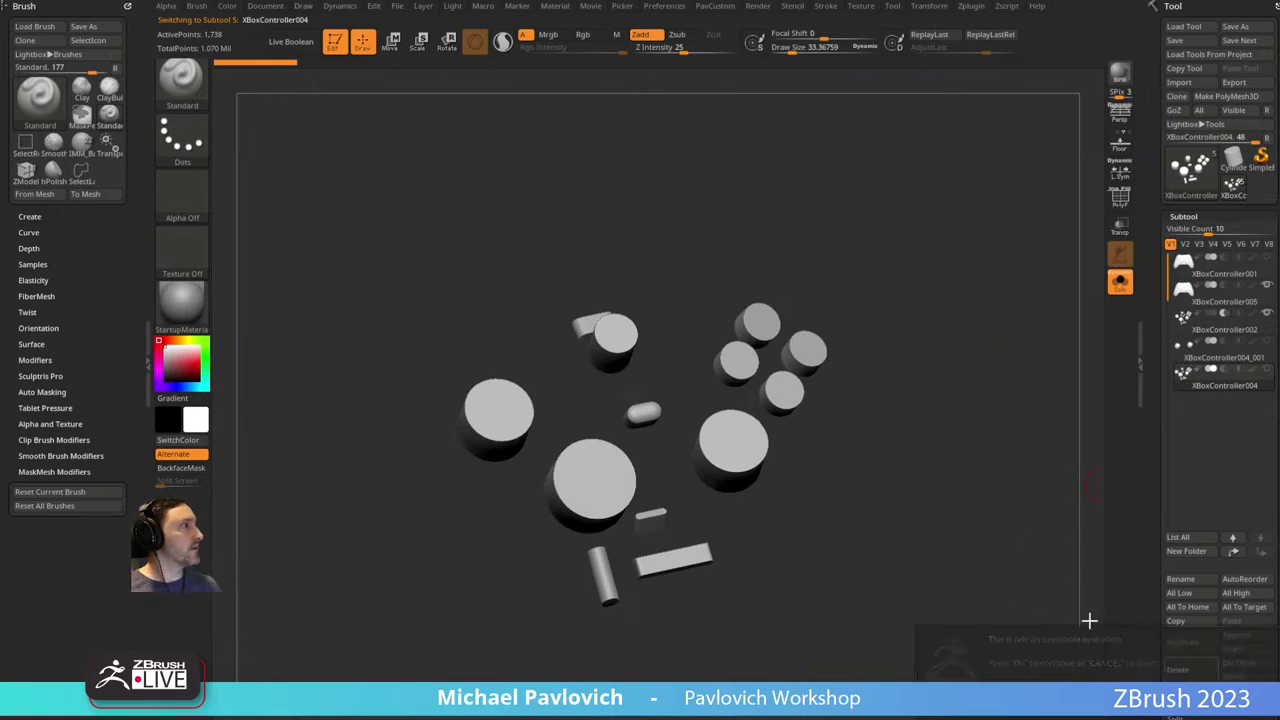
click(1119, 281)
drag(945, 315, 1078, 311)
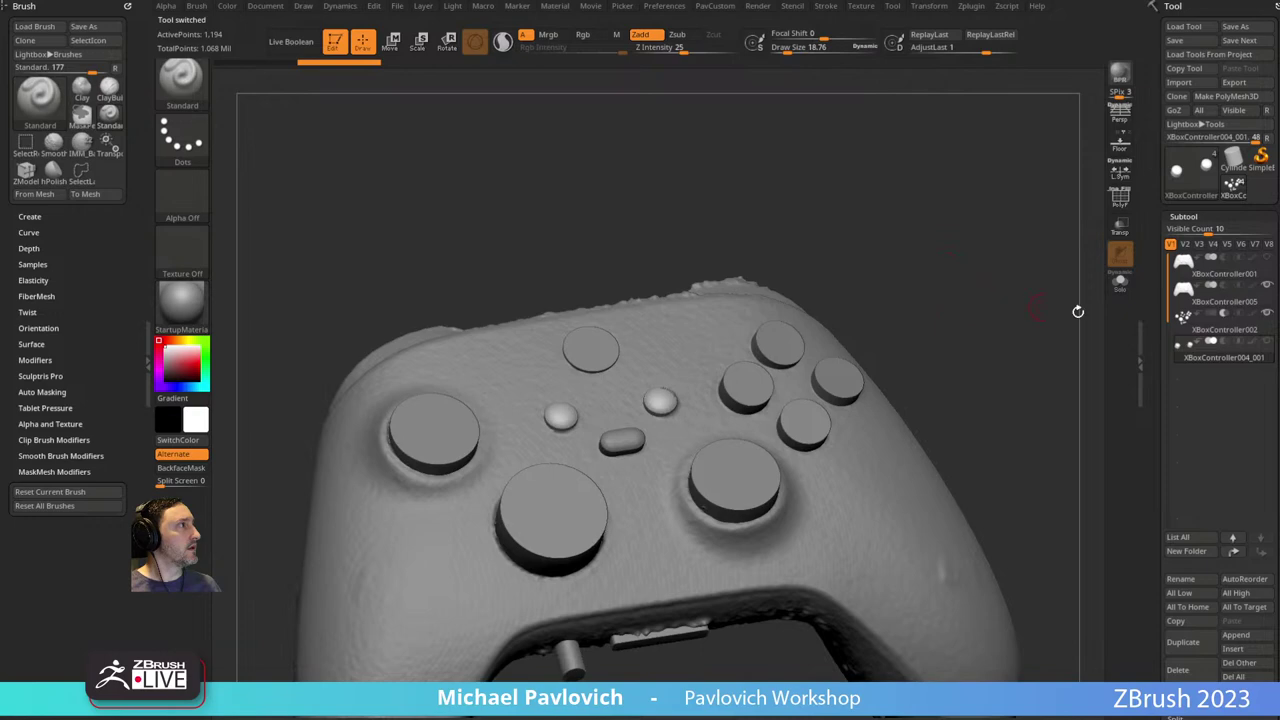
Select the XBoxController005 shell and enable Live Boolean to preview the button holes cut into it.
click(1224, 296)
drag(983, 303, 1054, 259)
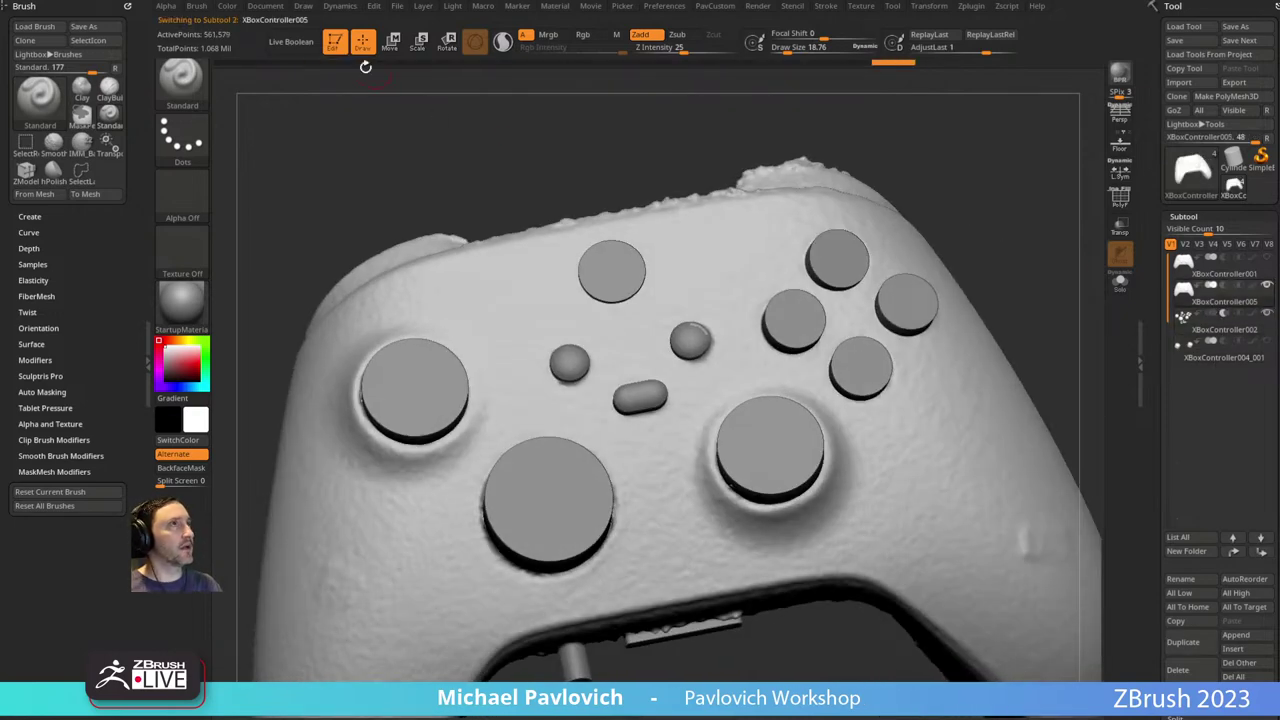
click(291, 41)
drag(907, 174, 943, 180)
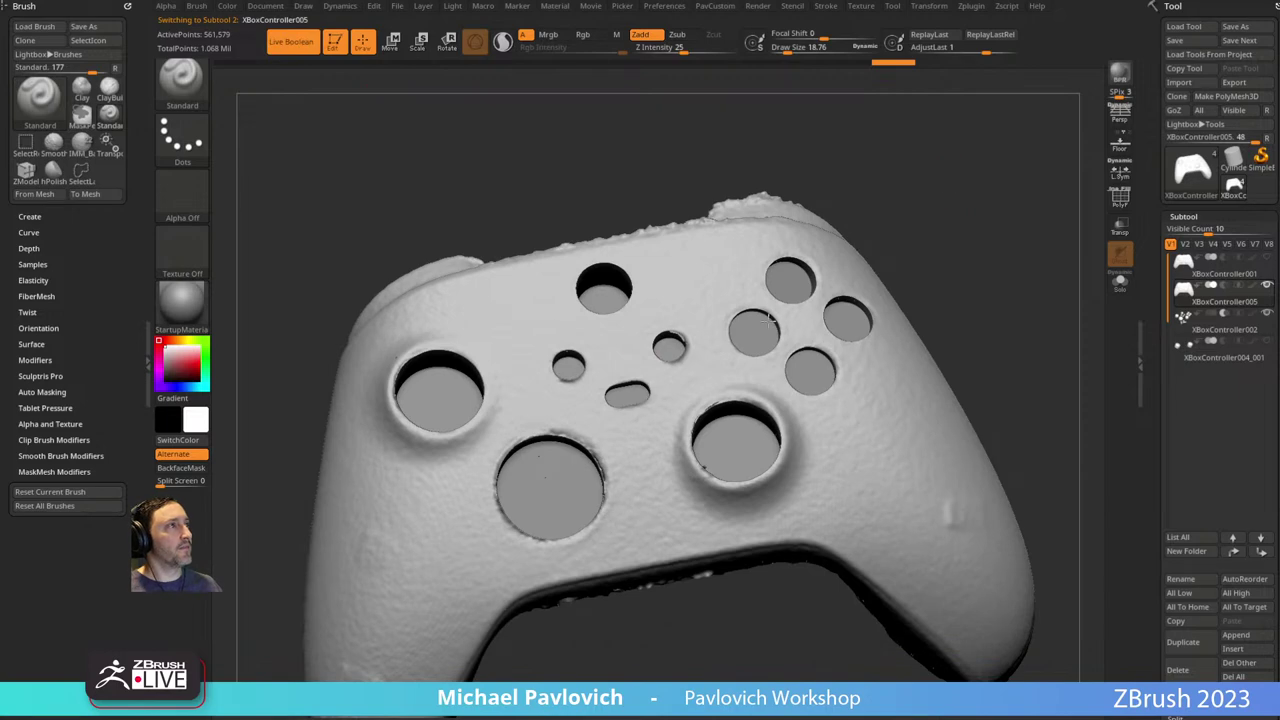
drag(770, 318, 1009, 253)
Isolate the shell and carve down the scanned small round and pill-shaped button bumps with the Clay brush.
click(1120, 283)
key(b)
key(c)
key(l)
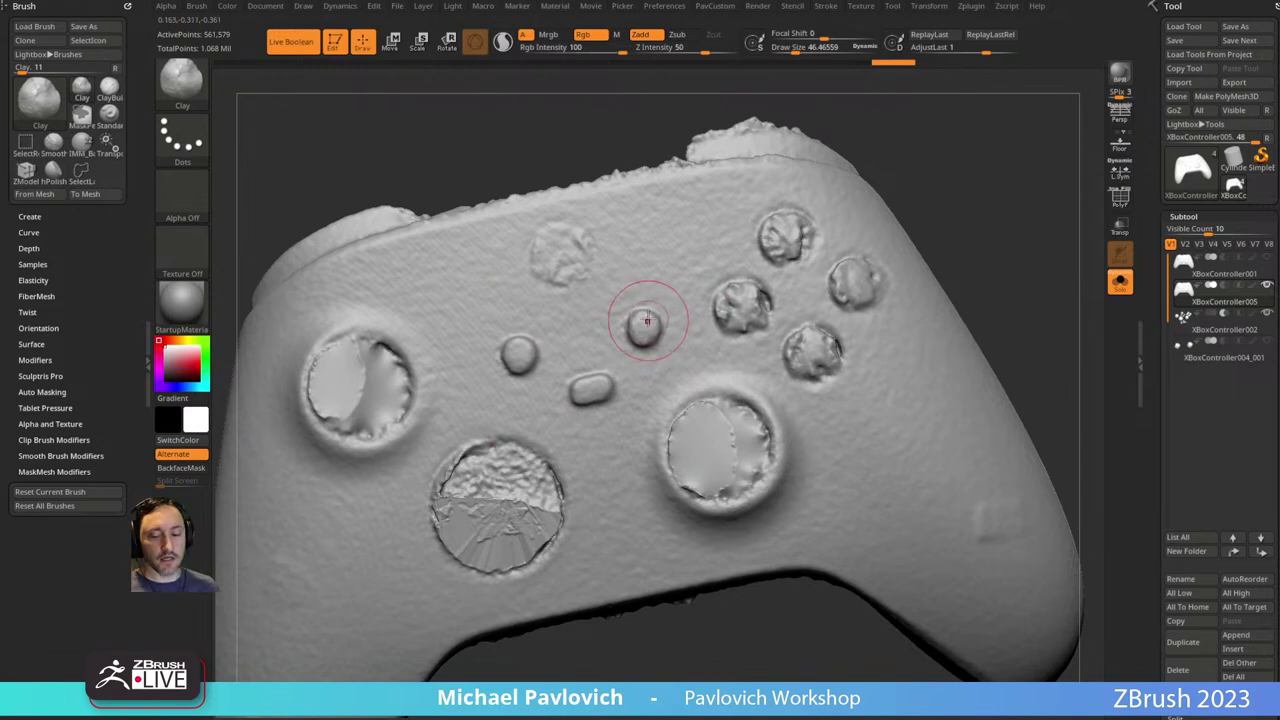
drag(643, 331, 646, 326)
key(s)
mouse_move(600, 388)
mouse_down()
mouse_move(580, 390)
mouse_move(596, 387)
mouse_up()
alt+drag(586, 391, 597, 388)
Carve down the rough scanned bumps of the four face buttons on the shell with the Clay brush.
alt+drag(1001, 210, 906, 264)
alt+drag(666, 358, 697, 351)
key([)
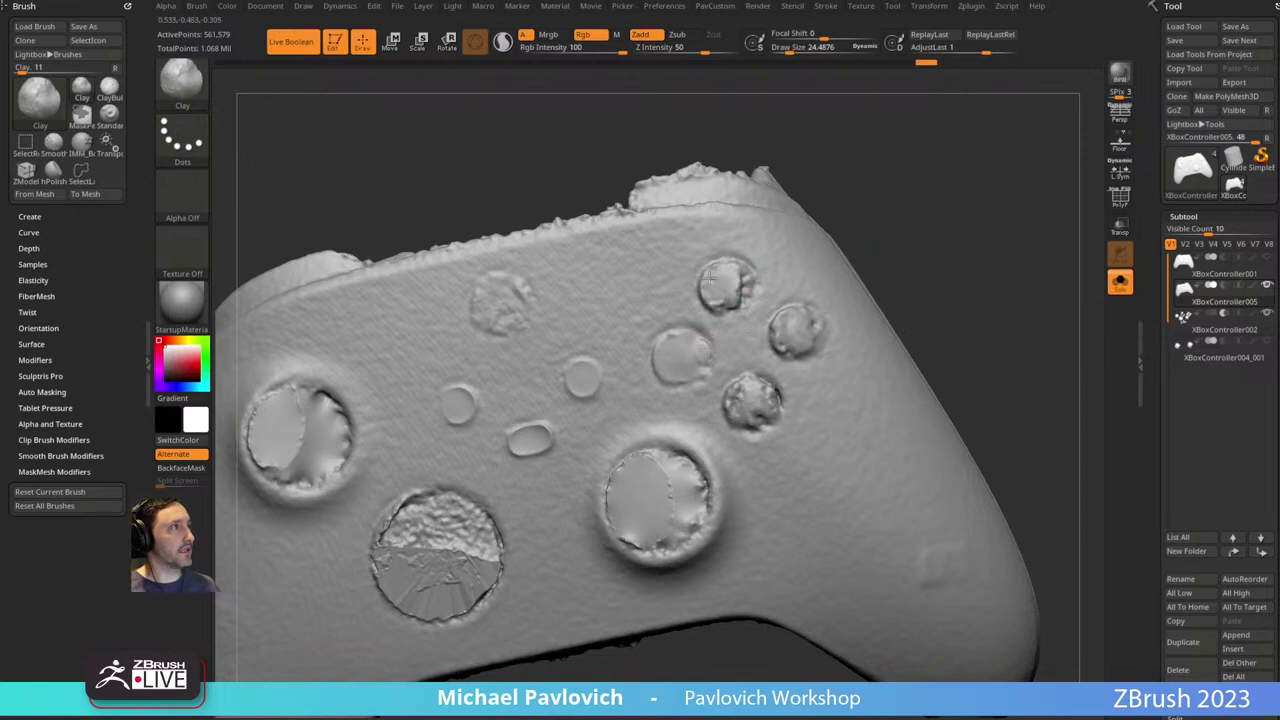
key(])
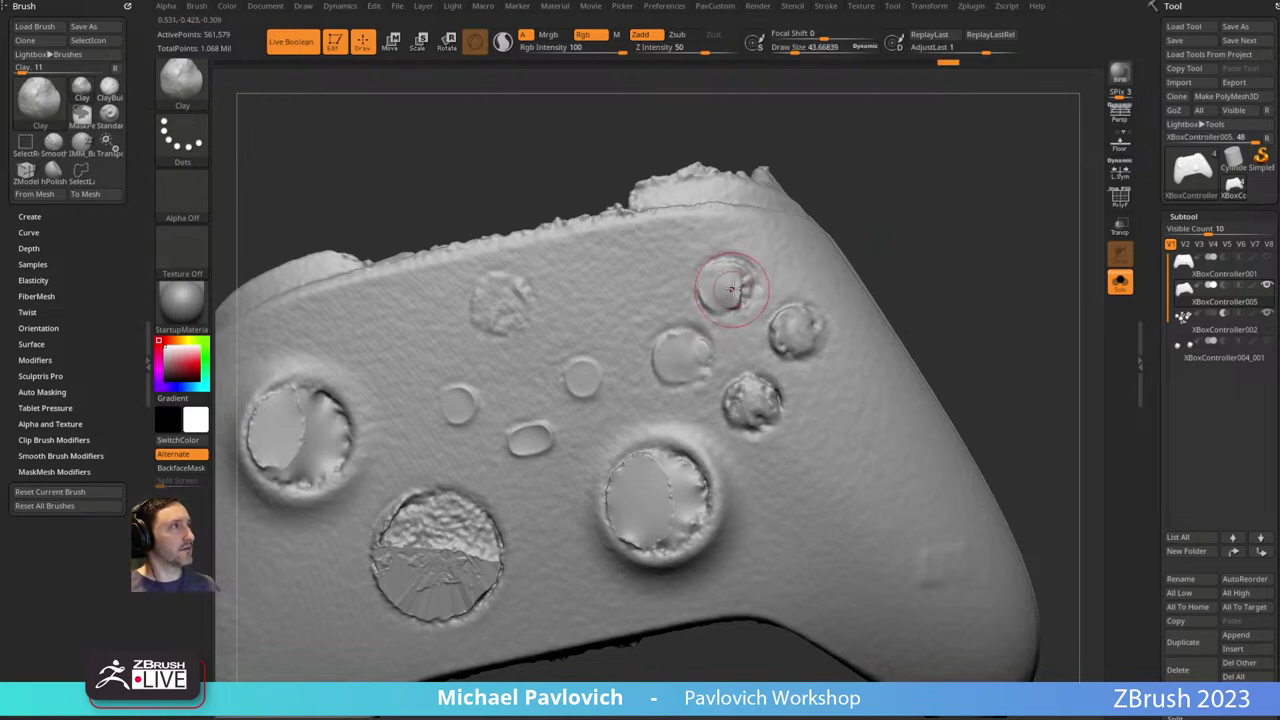
mouse_move(726, 286)
alt+mouse_down()
mouse_move(735, 294)
mouse_move(730, 284)
alt+mouse_up()
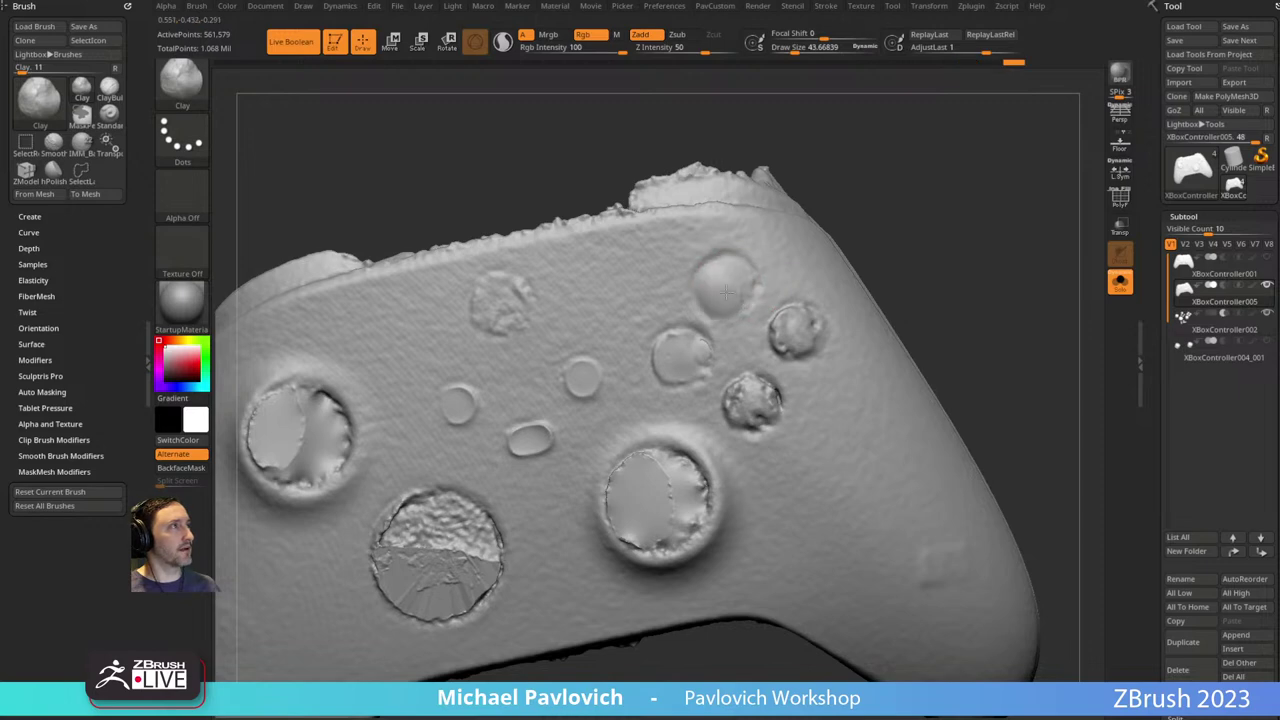
drag(882, 234, 868, 236)
mouse_move(768, 313)
shift+mouse_down()
mouse_move(772, 325)
mouse_move(769, 309)
shift+mouse_up()
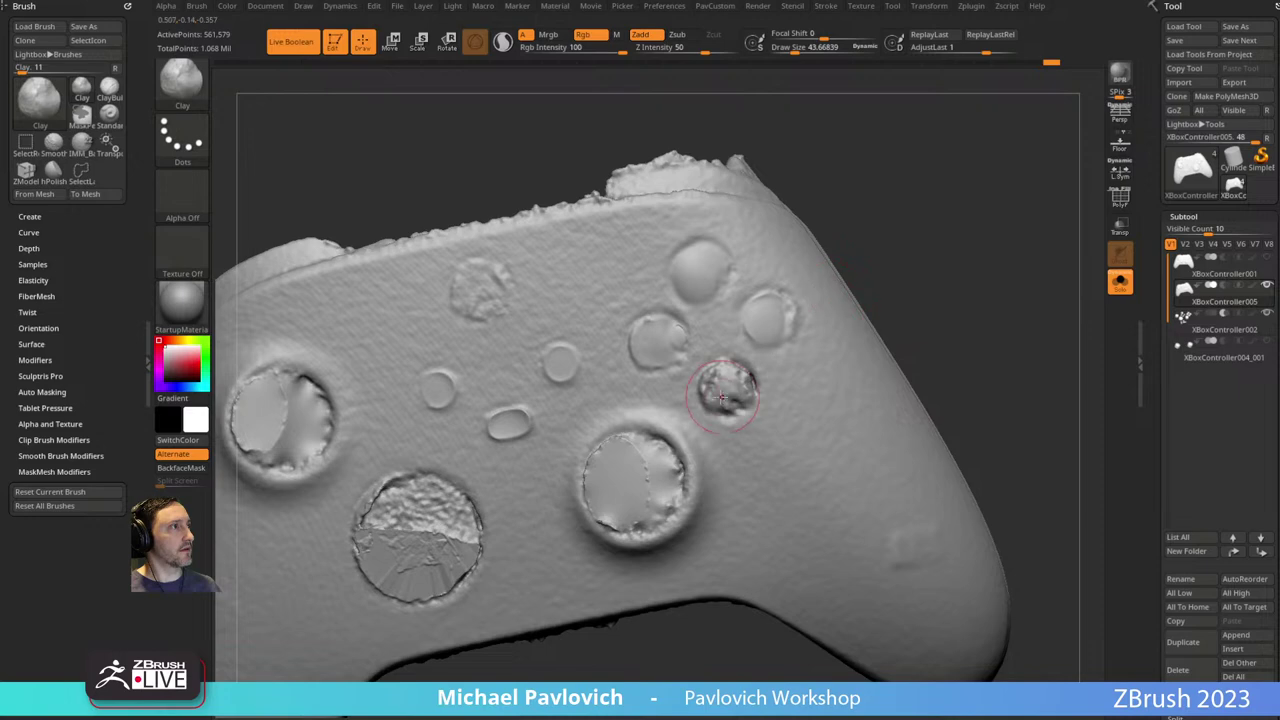
shift+drag(722, 397, 757, 378)
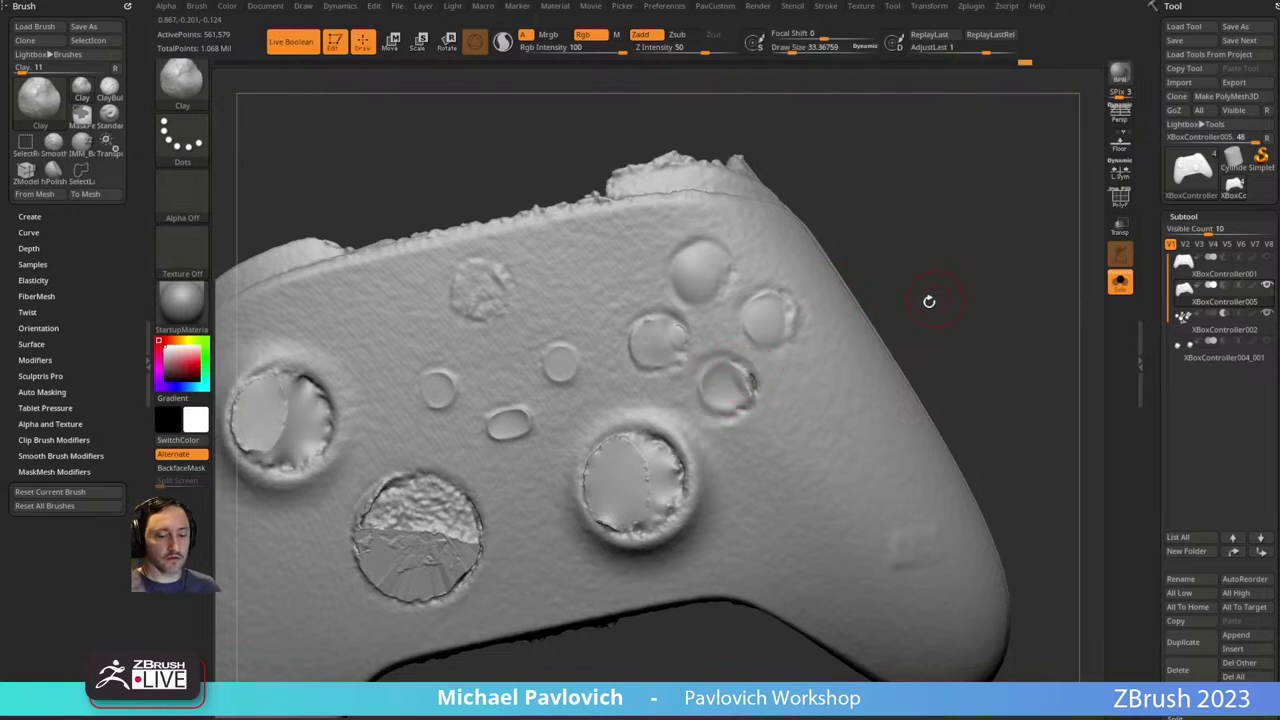
Even out the lowest face button with the Inflat brush and set the Smooth brush's Weighted Smooth Mode to 1.
key(b)
key(i)
key(n)
ctrl+drag(978, 177, 1013, 291)
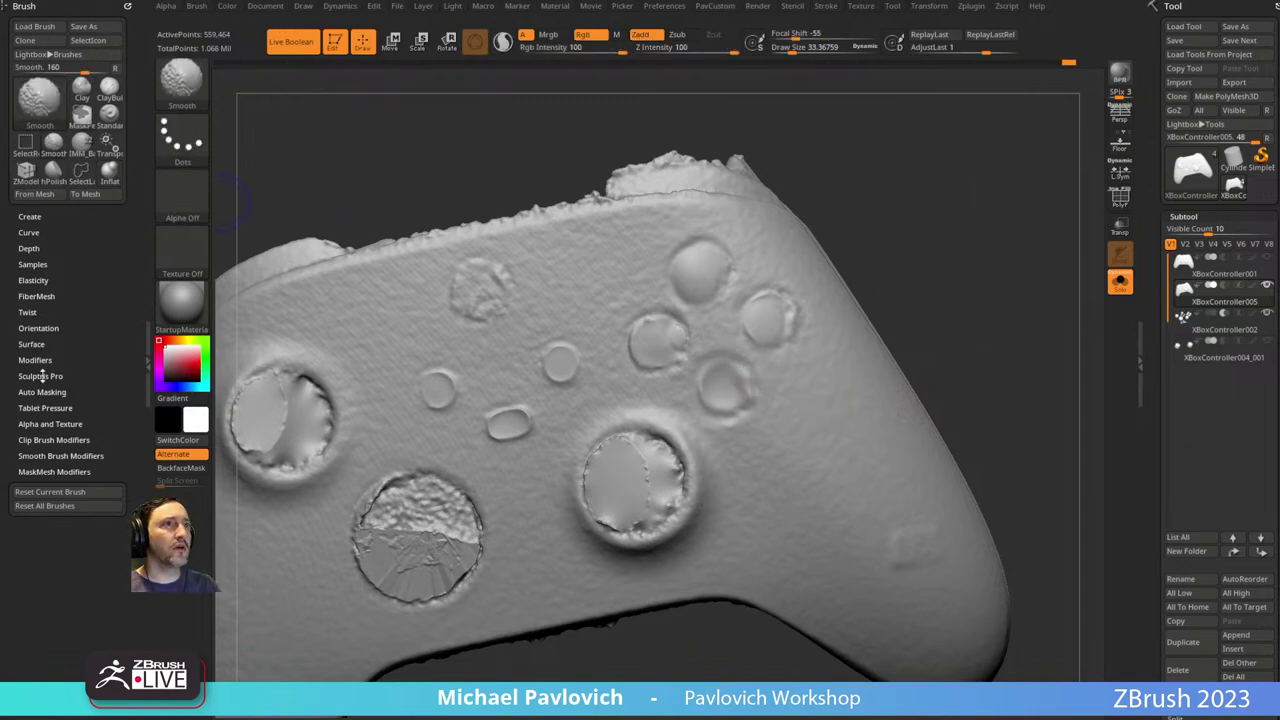
click(42, 456)
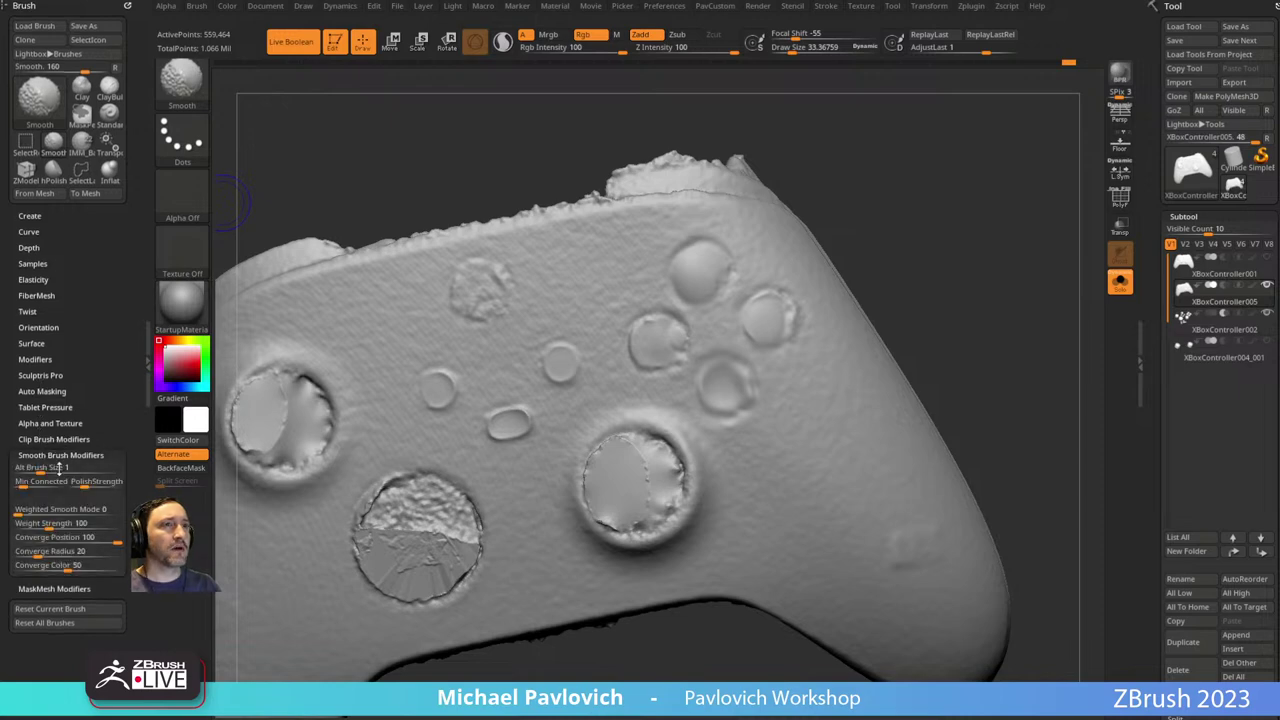
click(22, 510)
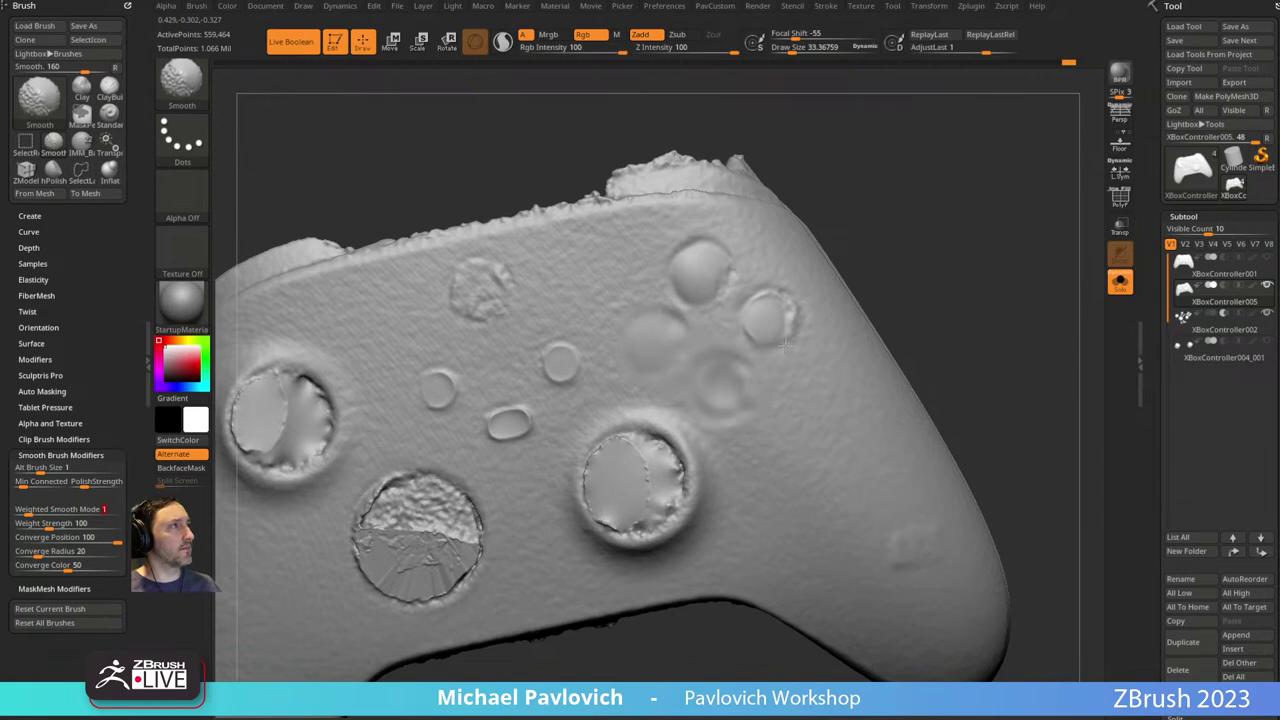
Smooth away the rims of the face buttons, the Xbox button and the three small centre buttons on the shell.
shift+drag(695, 267, 681, 306)
alt+drag(914, 214, 938, 239)
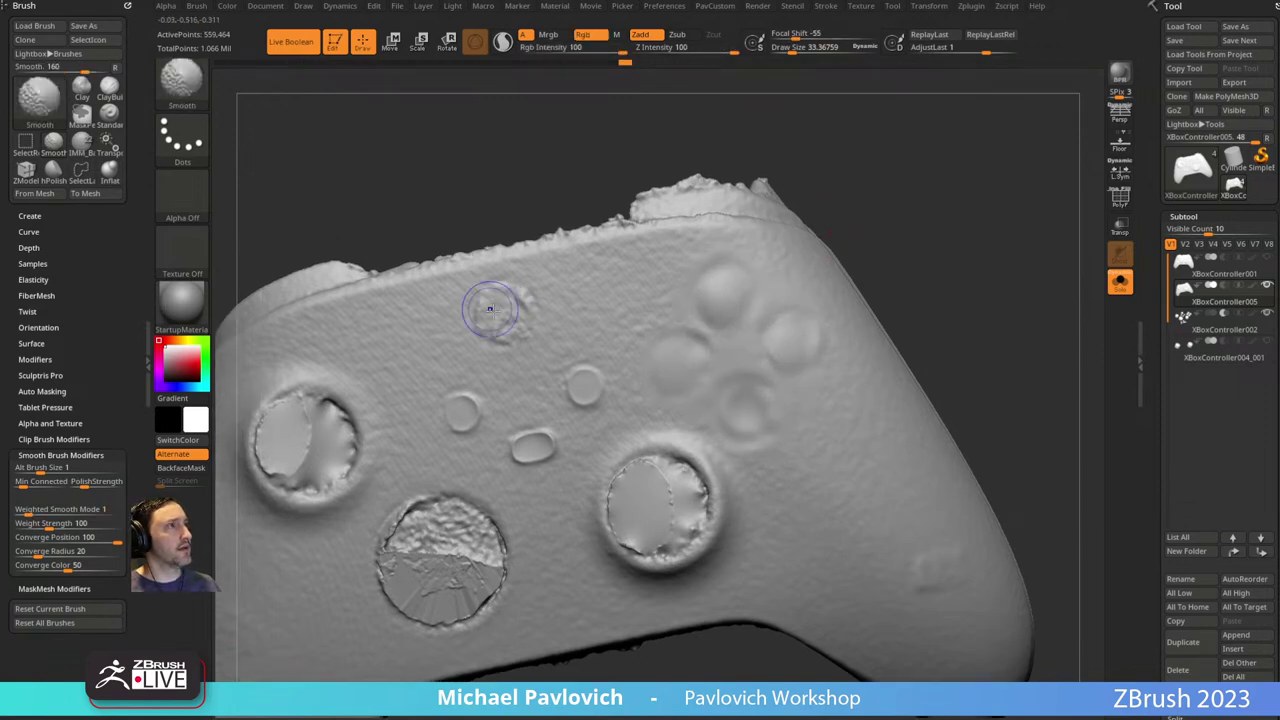
shift+drag(501, 308, 484, 327)
alt+drag(883, 223, 917, 193)
drag(917, 193, 950, 197)
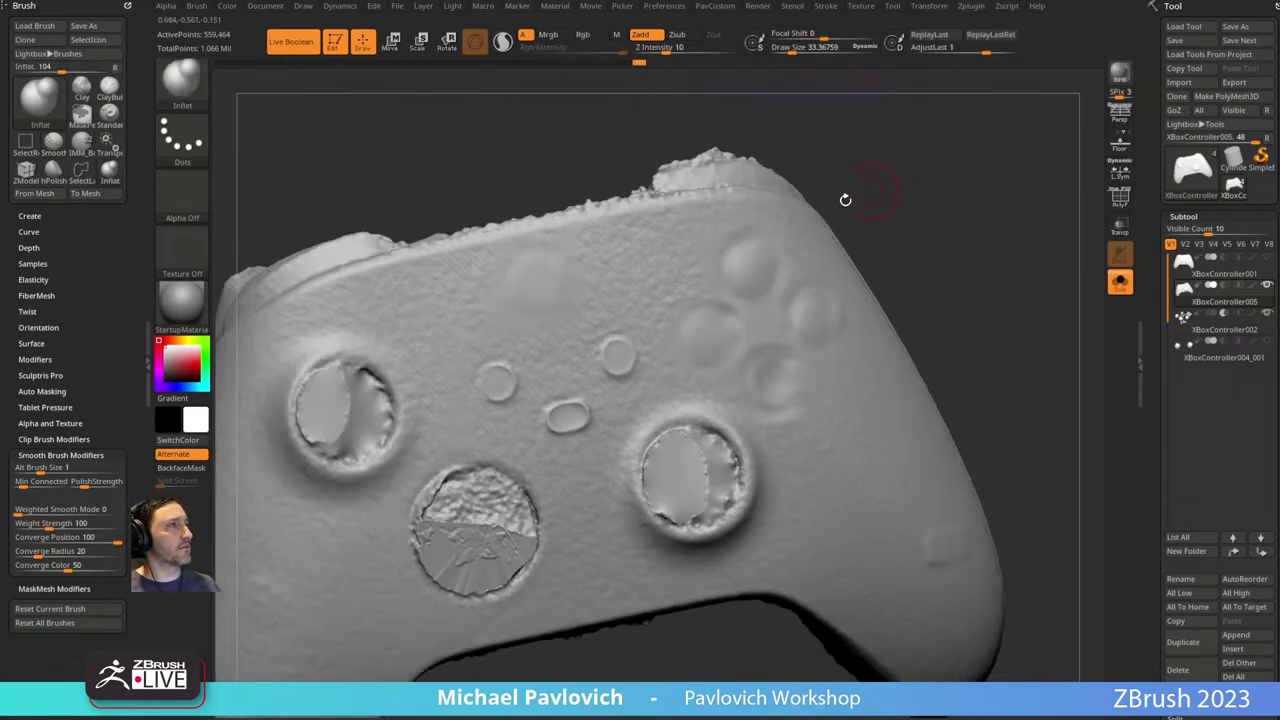
shift+drag(614, 343, 614, 368)
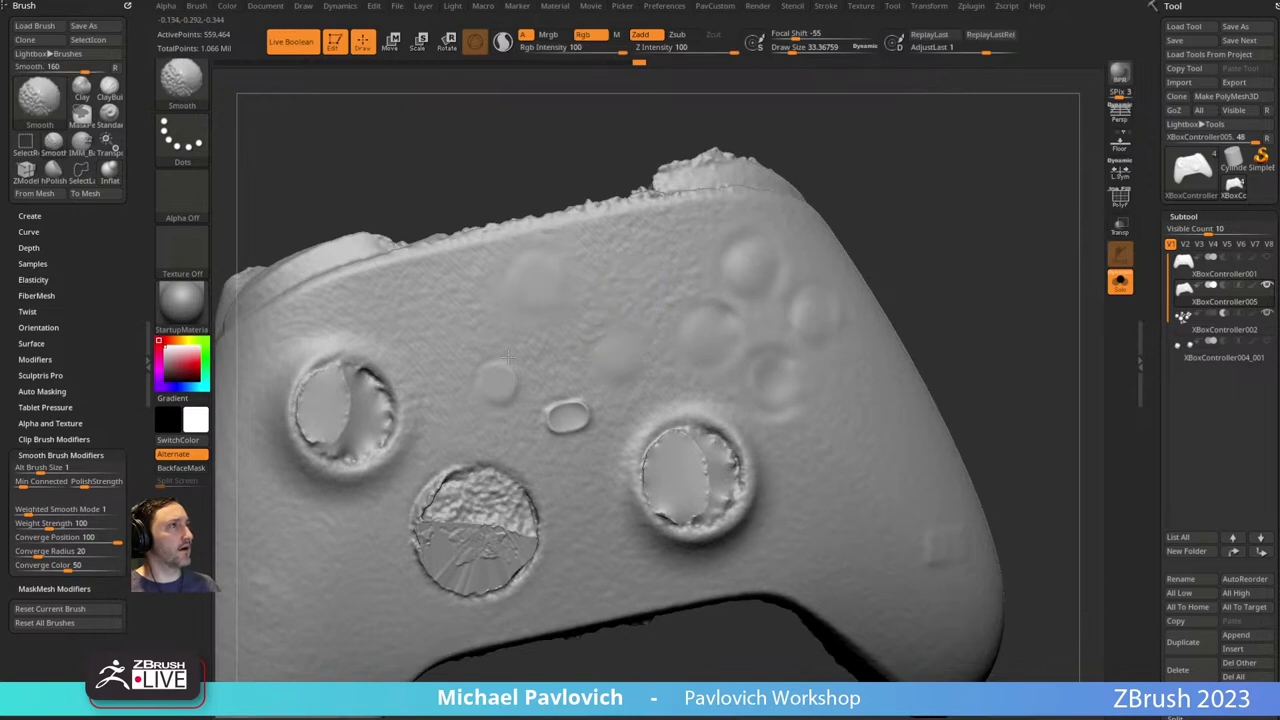
shift+drag(587, 412, 590, 384)
mouse_move(958, 284)
alt+mouse_down()
mouse_move(946, 249)
mouse_move(1005, 222)
alt+mouse_up()
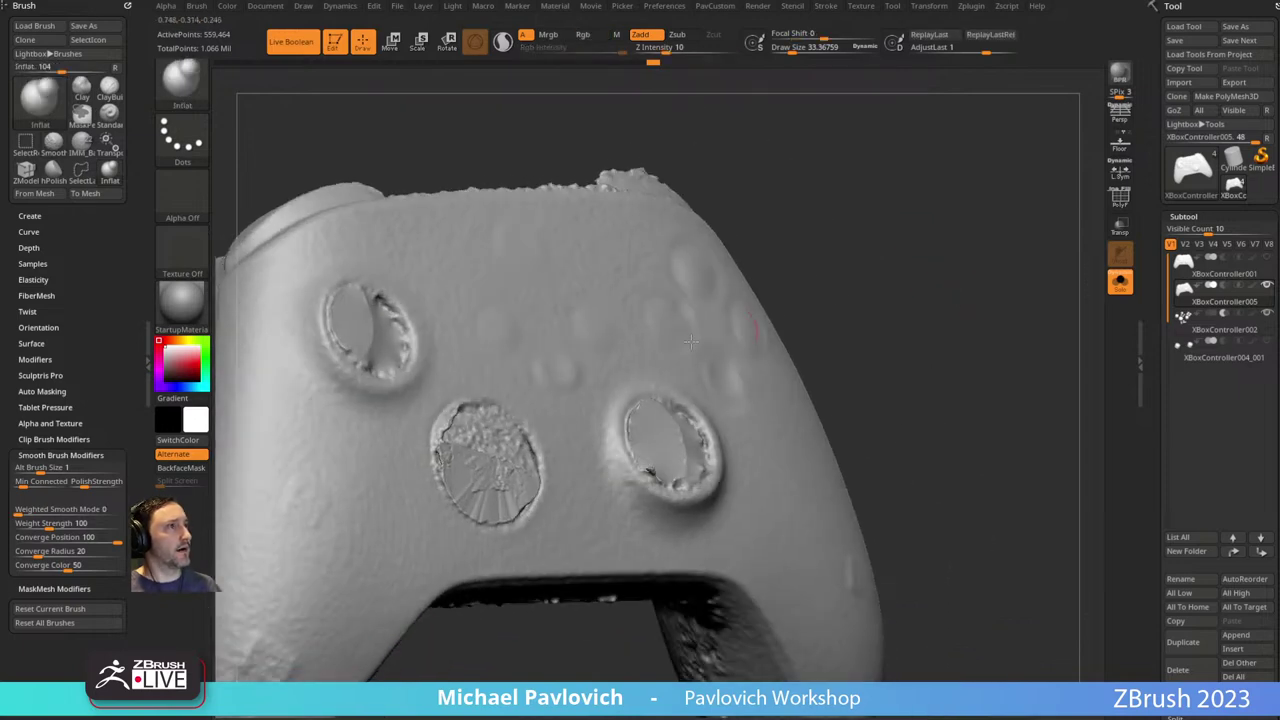
Try the weighted smoothing on the shell's rough top edge beside the bumper.
mouse_move(757, 145)
alt+mouse_down()
mouse_move(900, 220)
mouse_move(957, 194)
mouse_move(814, 294)
mouse_move(584, 342)
mouse_move(522, 400)
mouse_move(445, 435)
mouse_move(540, 390)
alt+mouse_up()
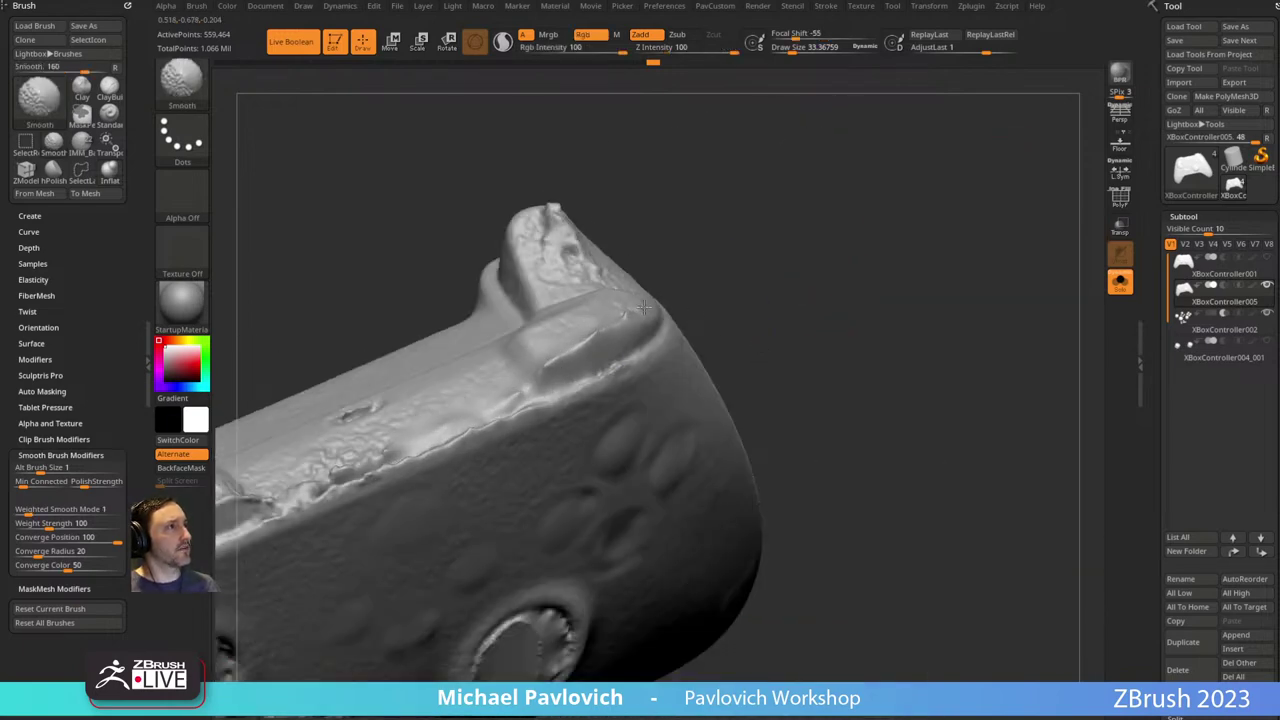
key(ctrl+z)
drag(803, 294, 806, 268)
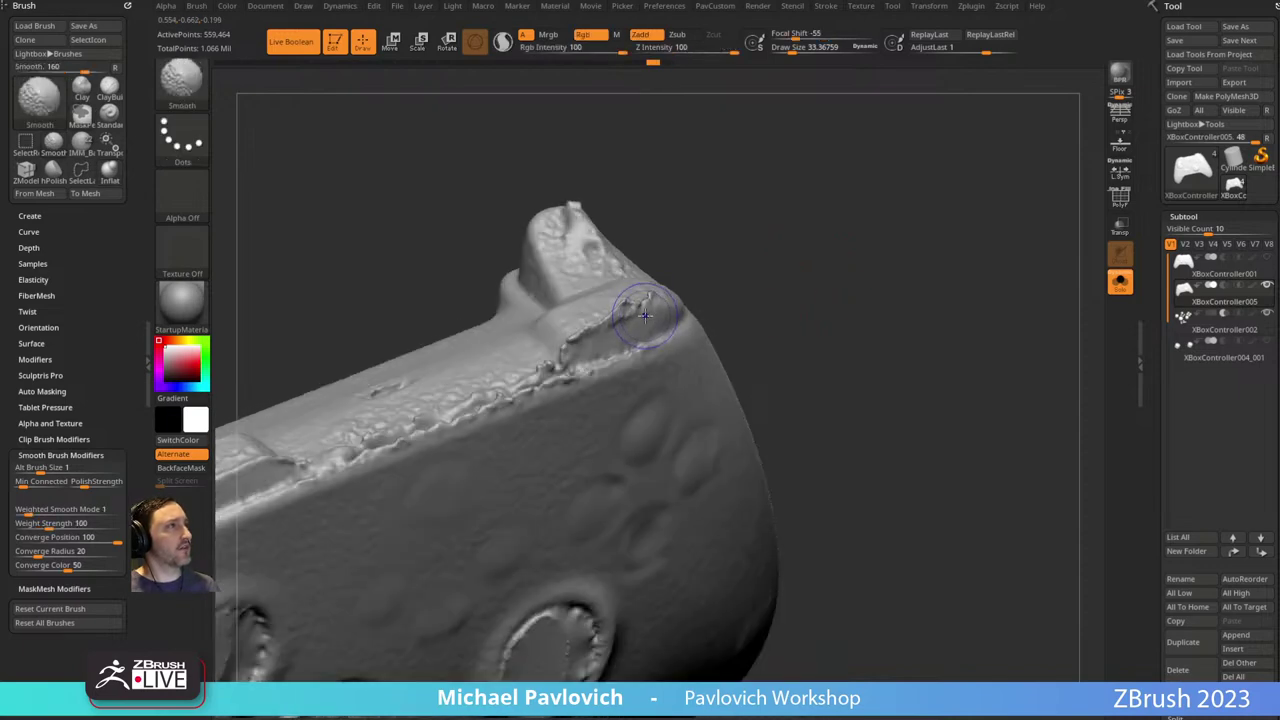
shift+drag(645, 315, 572, 343)
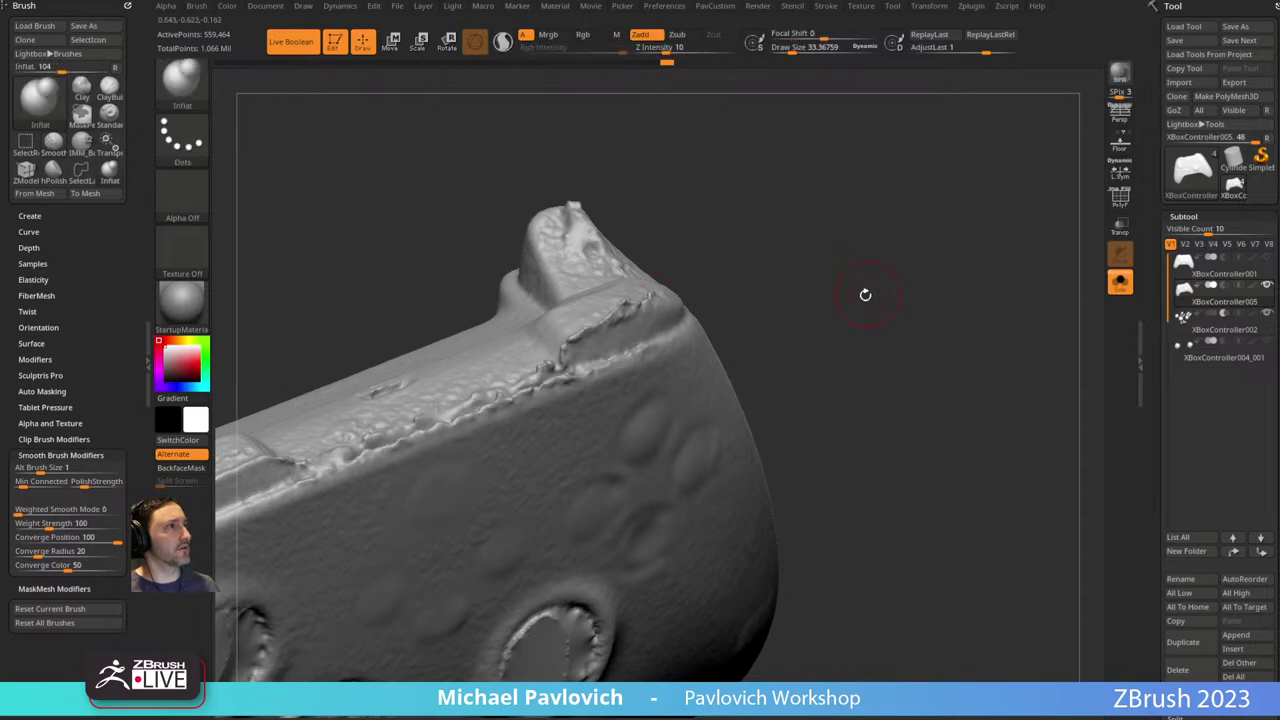
Smooth the middle of the shell and level the leftover face-button bumps and hollows with the Clay brush.
drag(863, 291, 580, 437)
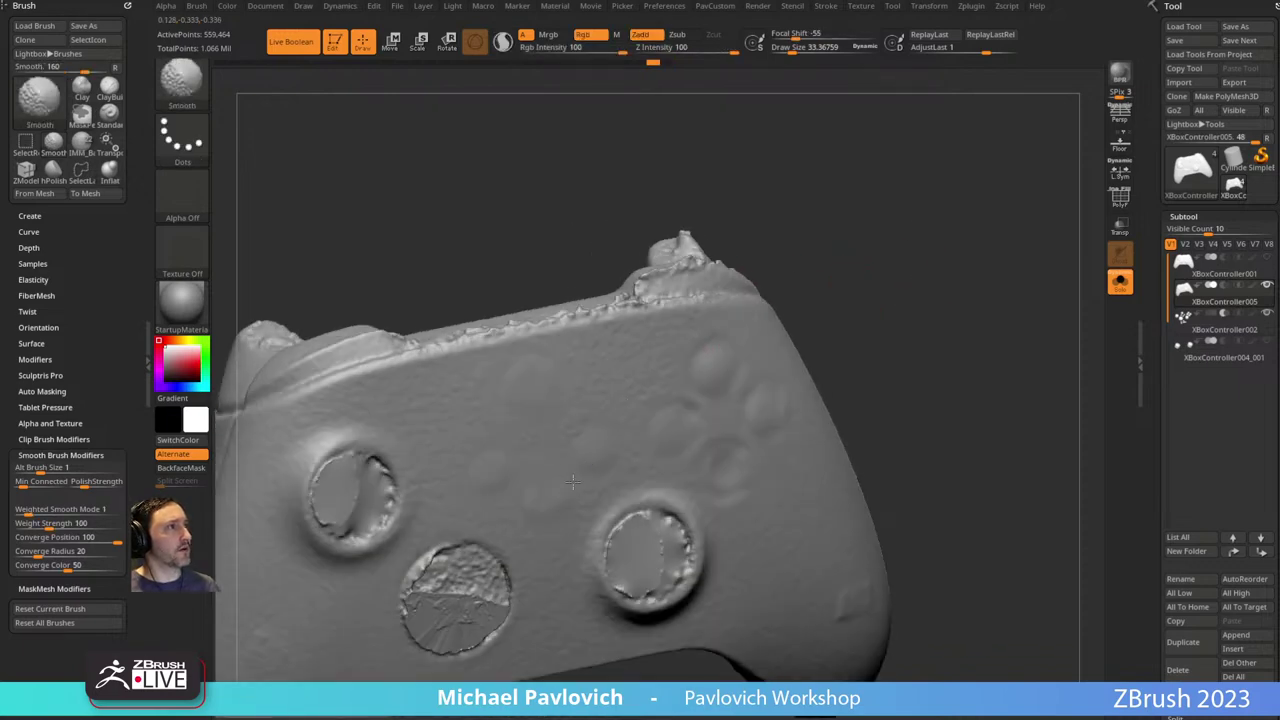
mouse_move(866, 306)
mouse_down()
mouse_move(854, 274)
mouse_move(779, 298)
mouse_move(829, 265)
mouse_up()
drag(805, 217, 826, 256)
key(b)
key(c)
key(l)
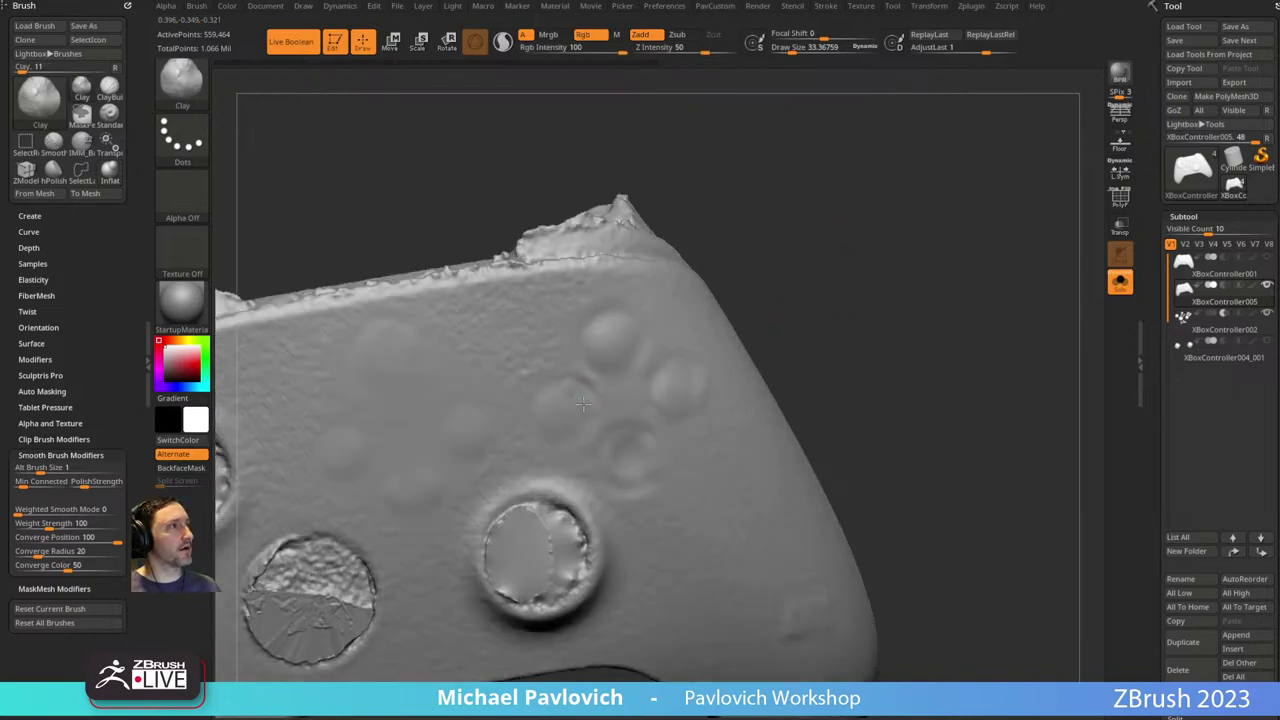
drag(817, 336, 775, 326)
drag(641, 454, 640, 463)
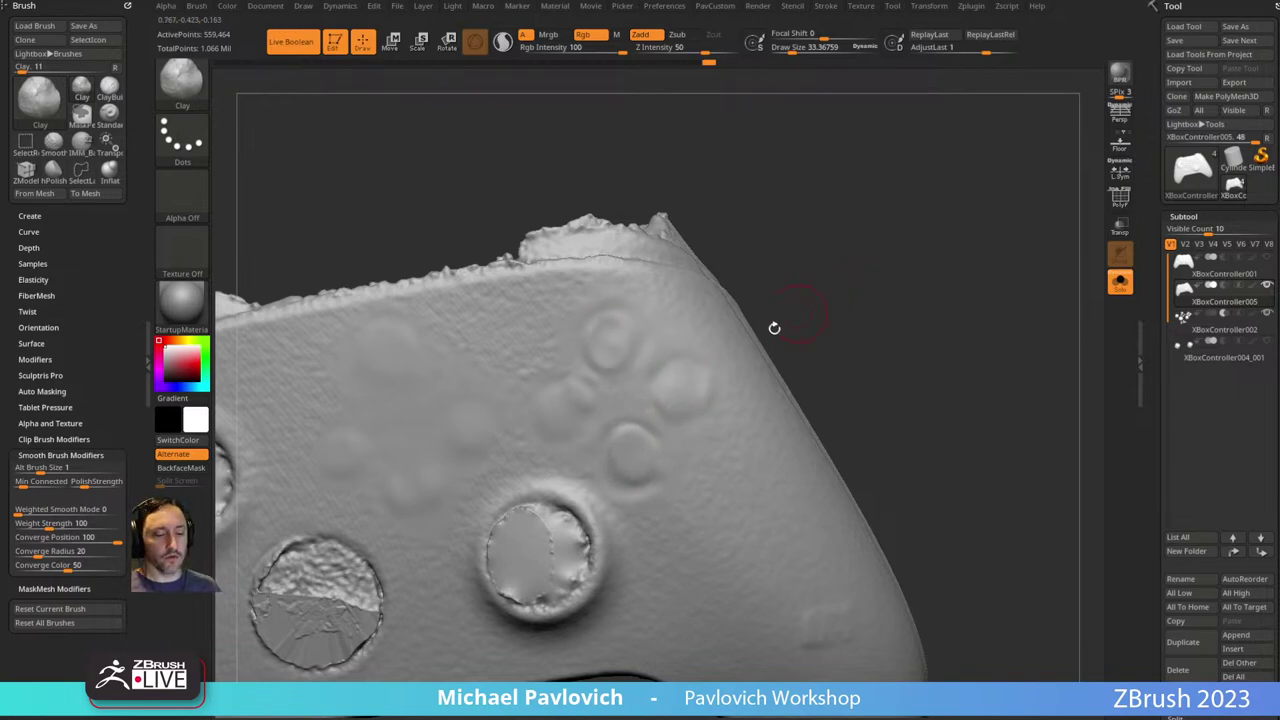
Flatten the face-button area of the shell with the hPolish brush at a draw size of about 79.
key(b)
key(h)
key(p)
key(s)
mouse_move(628, 420)
mouse_down()
mouse_move(666, 514)
mouse_move(632, 496)
mouse_move(640, 460)
mouse_up()
drag(850, 308, 780, 314)
mouse_move(720, 398)
mouse_down()
mouse_move(608, 380)
mouse_move(723, 334)
mouse_up()
drag(882, 284, 830, 296)
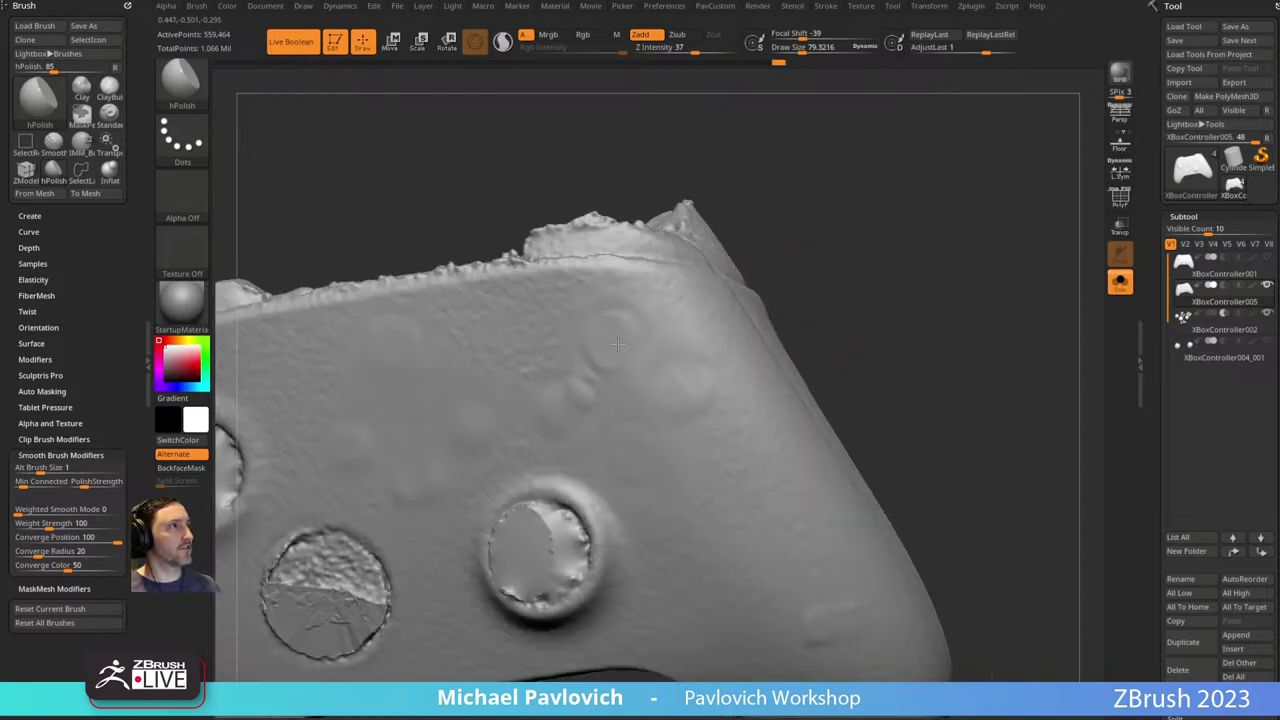
right_drag(636, 371, 651, 386)
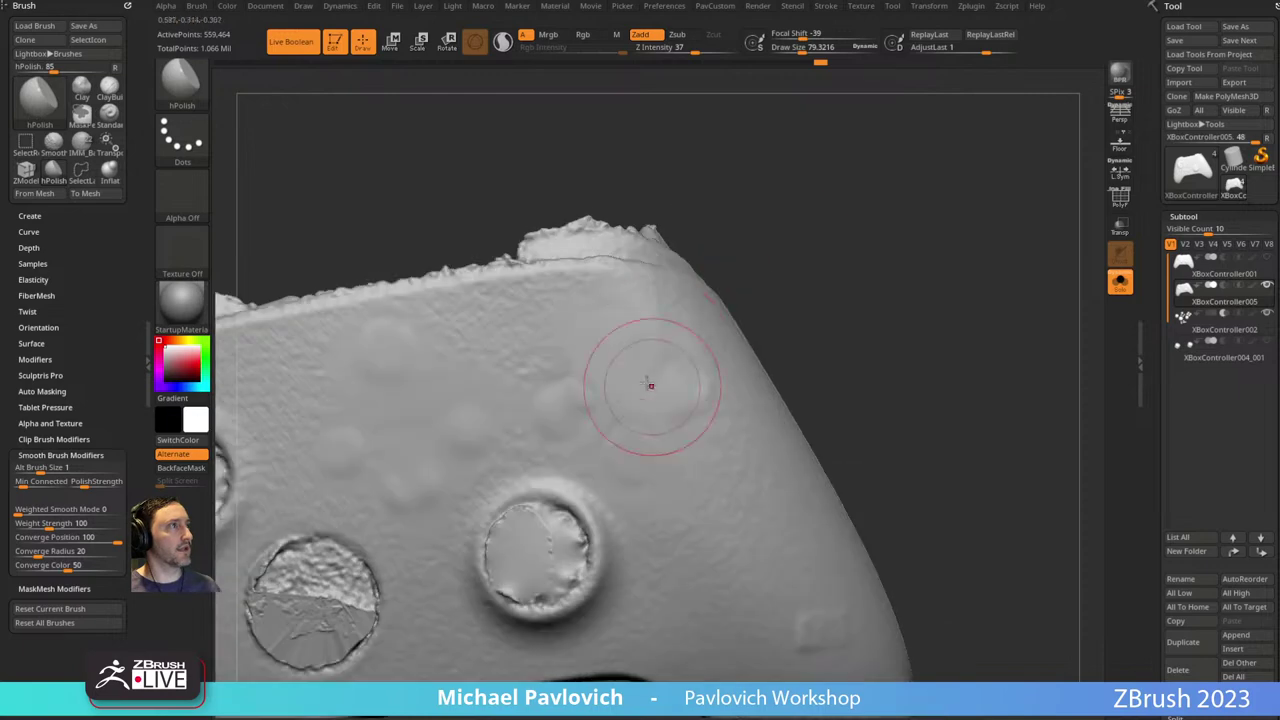
mouse_move(651, 386)
mouse_down()
mouse_move(646, 331)
mouse_move(604, 378)
mouse_move(532, 388)
mouse_up()
Smooth and polish the remaining bumps around the face, Xbox and small centre buttons at a draw size of about 58.
key(shift)
key(shift)
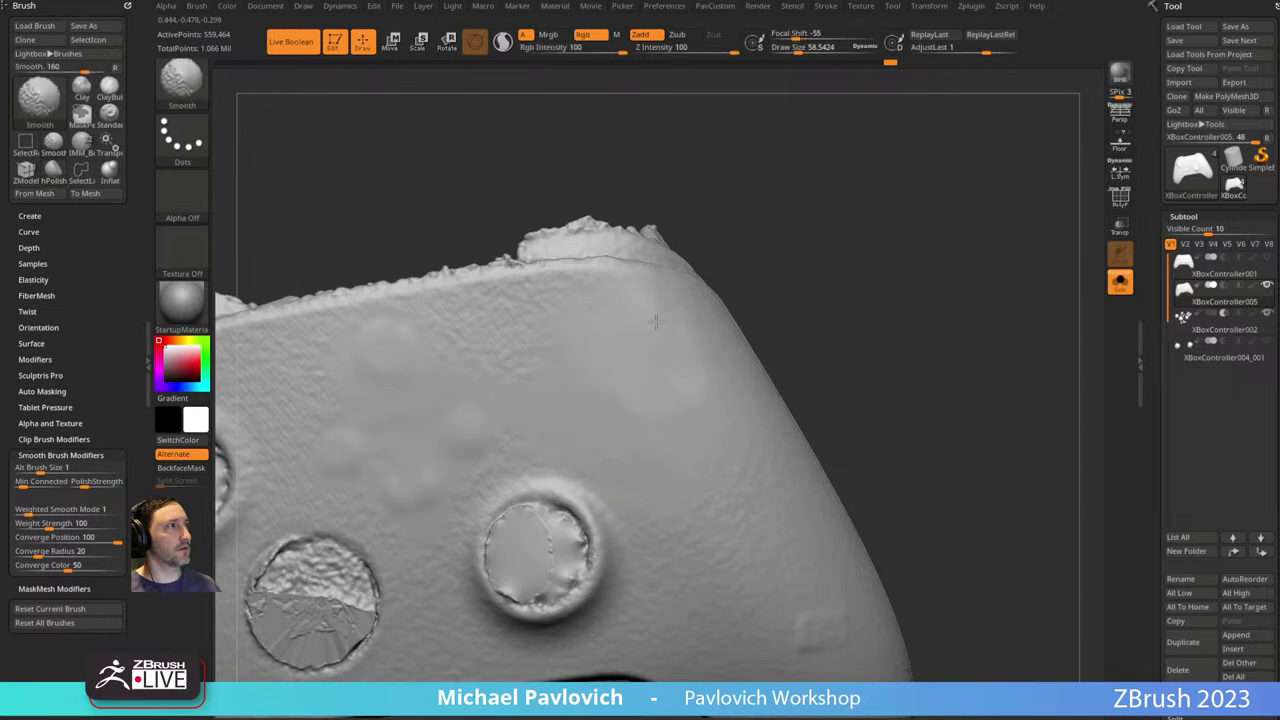
shift+drag(700, 345, 704, 338)
drag(832, 216, 877, 214)
shift+drag(503, 349, 435, 368)
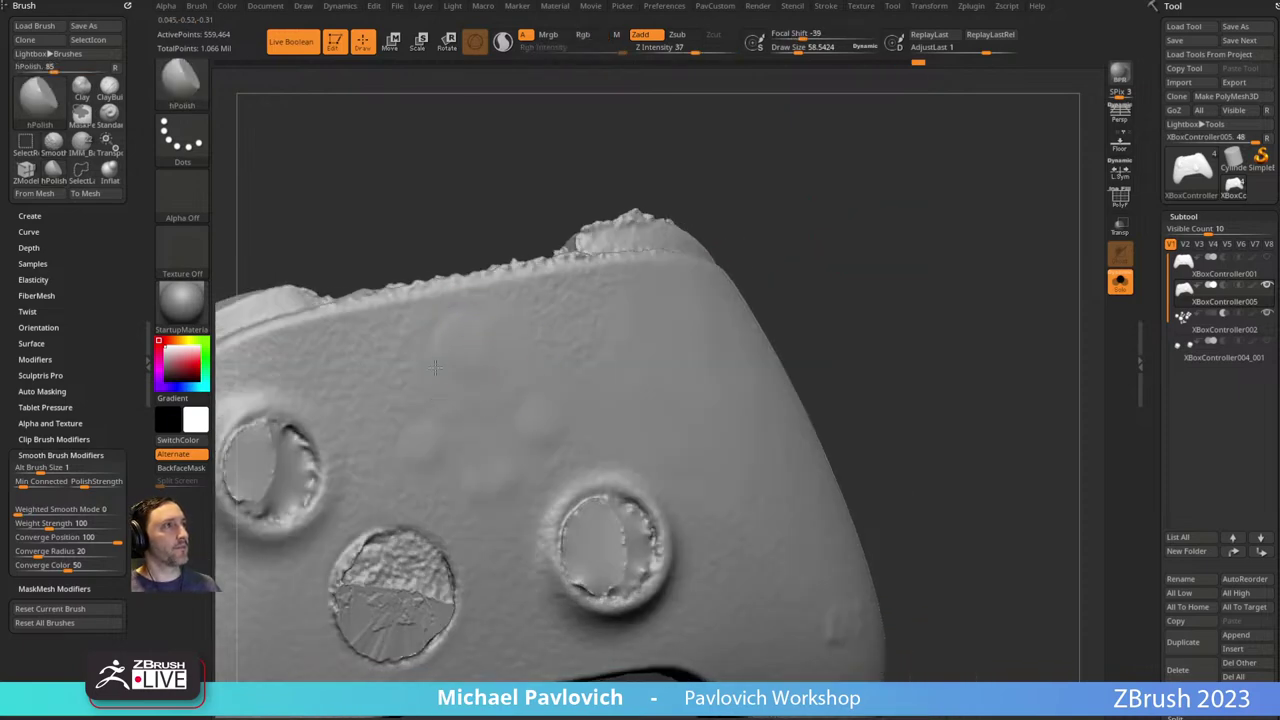
drag(416, 427, 525, 397)
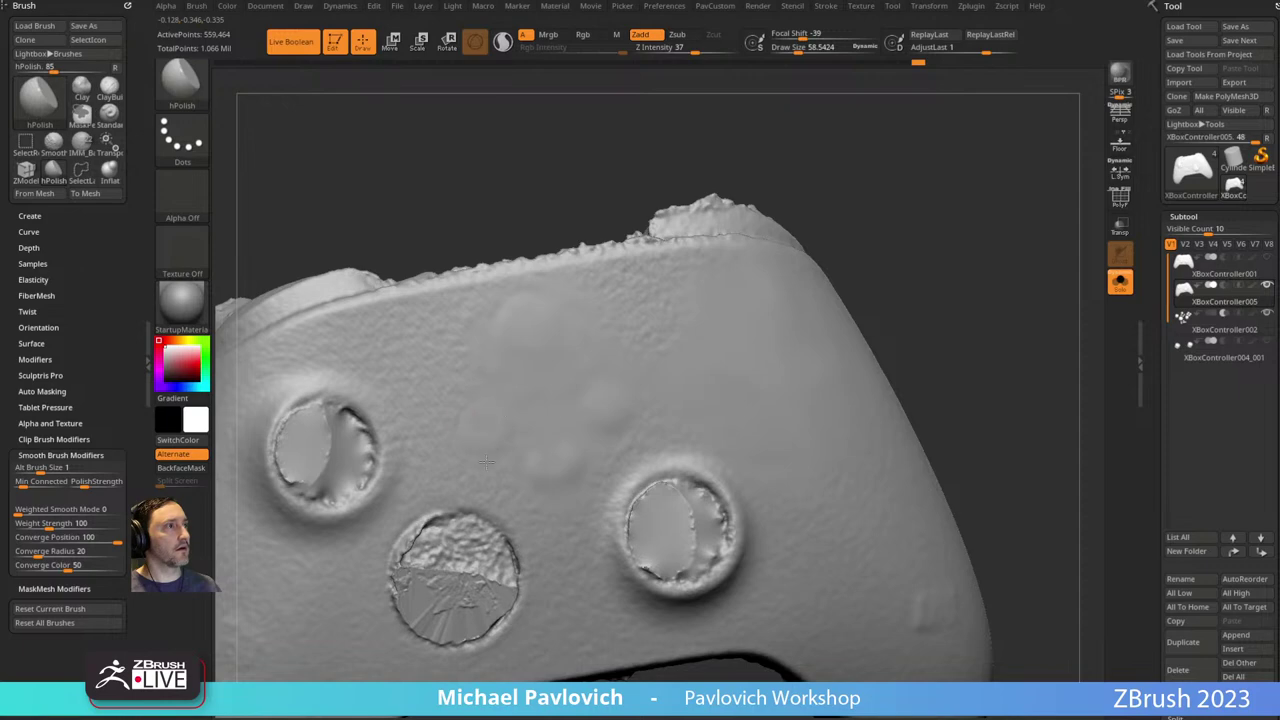
mouse_move(592, 419)
shift+mouse_down()
mouse_move(606, 406)
mouse_move(576, 416)
shift+mouse_up()
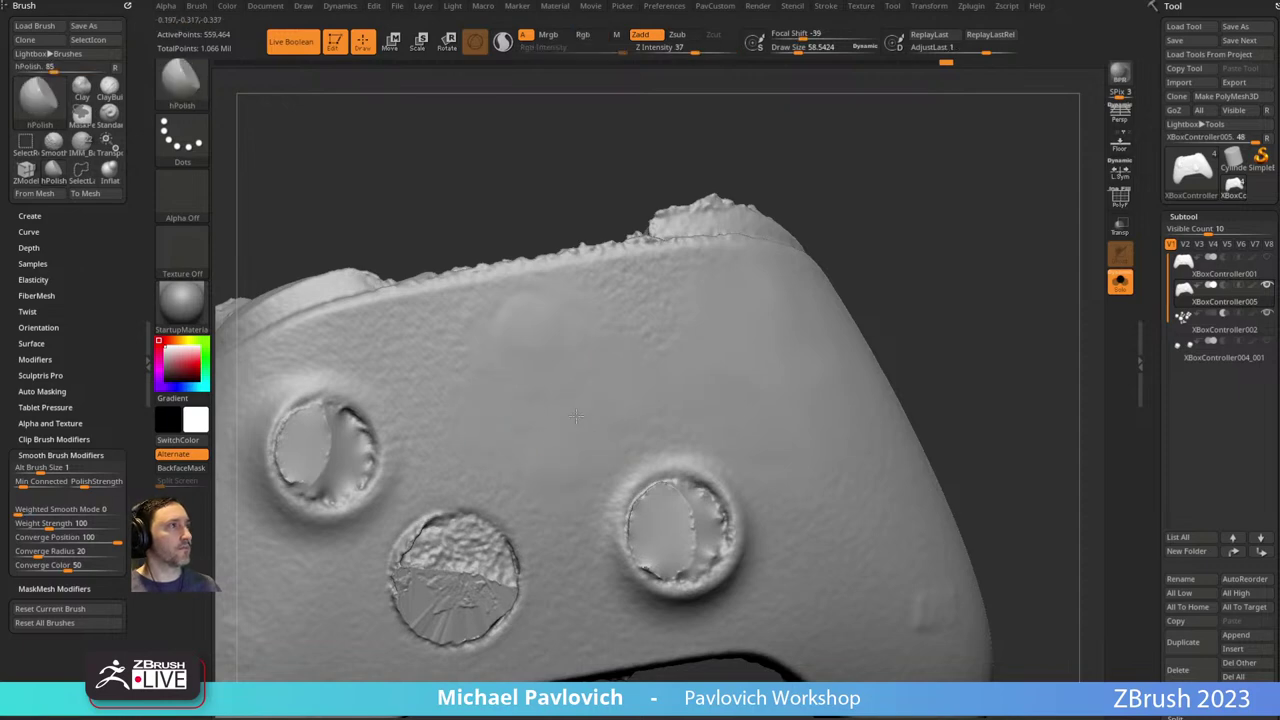
Show all visible subtools together and inspect the boolean button holes in the cleaned shell from several angles.
click(1120, 282)
alt+drag(1000, 290, 938, 254)
drag(811, 246, 611, 403)
drag(870, 222, 1040, 300)
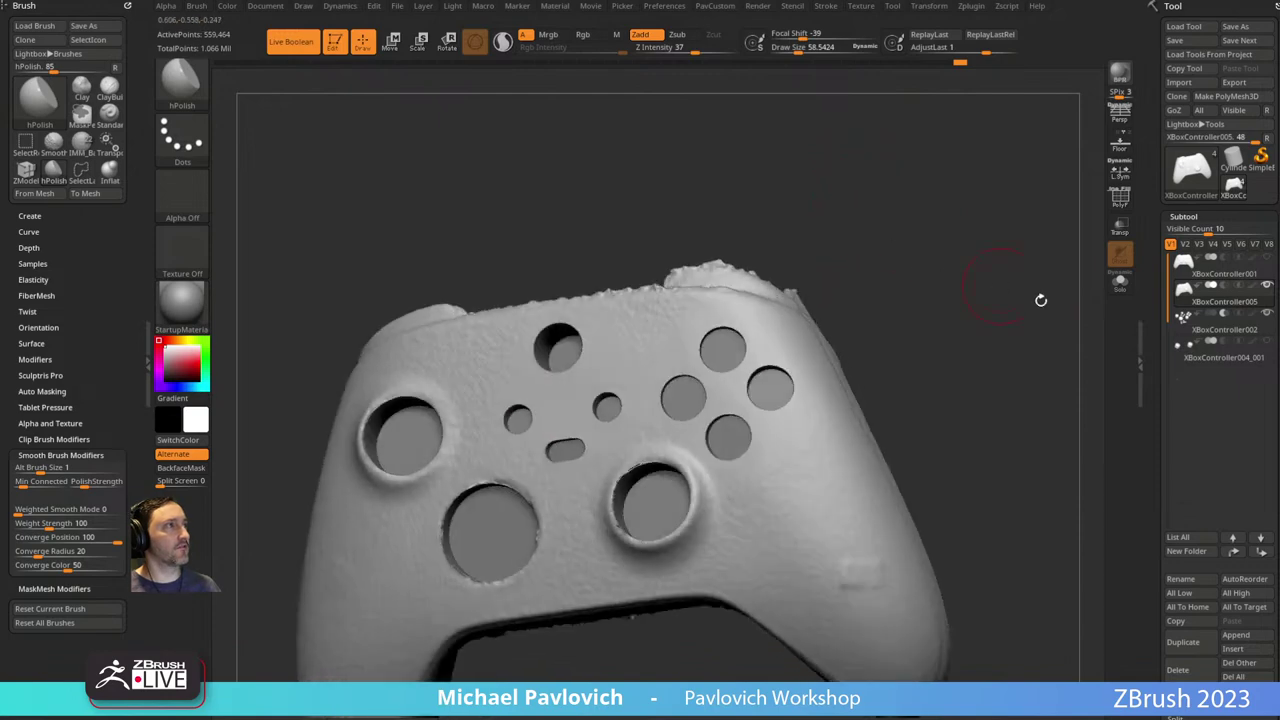
drag(969, 265, 988, 272)
alt+drag(821, 205, 861, 268)
drag(900, 220, 725, 240)
drag(919, 246, 943, 223)
Isolate the shell again and blend the flattened face-button and Xbox-button areas with smoothing.
mouse_move(831, 236)
mouse_down()
mouse_move(931, 240)
mouse_move(645, 375)
mouse_up()
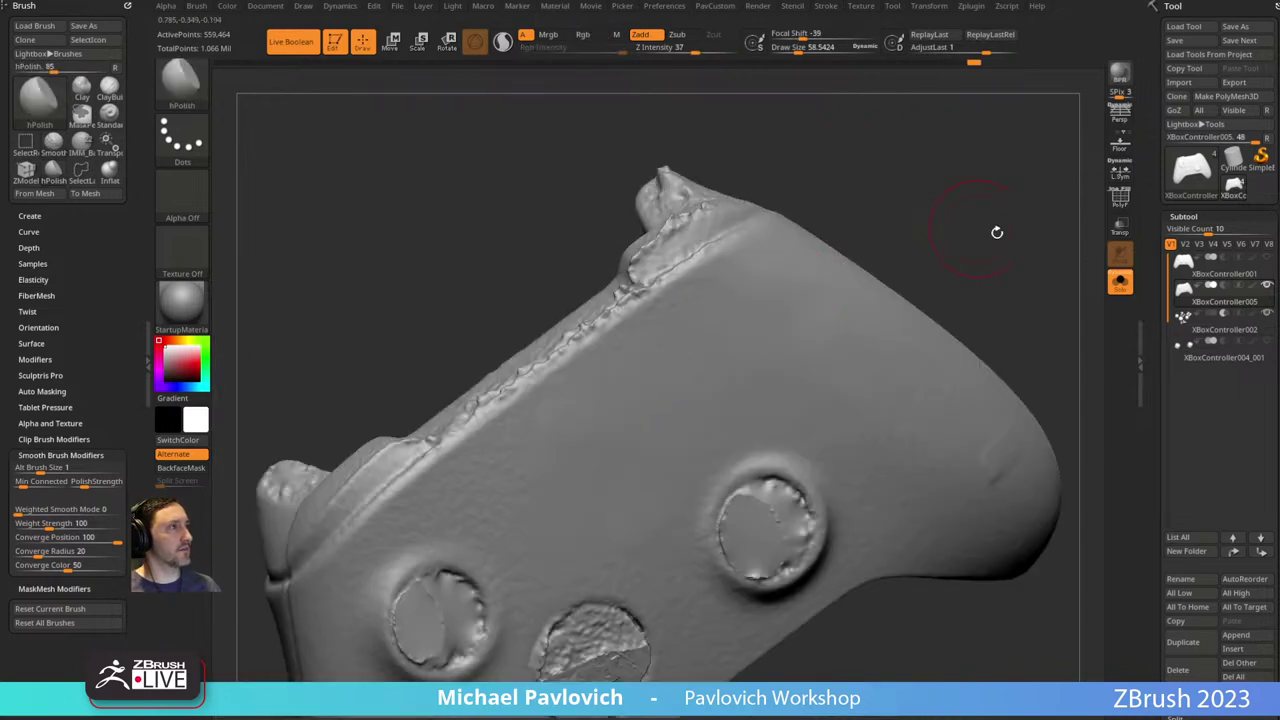
drag(986, 229, 606, 401)
drag(985, 228, 687, 267)
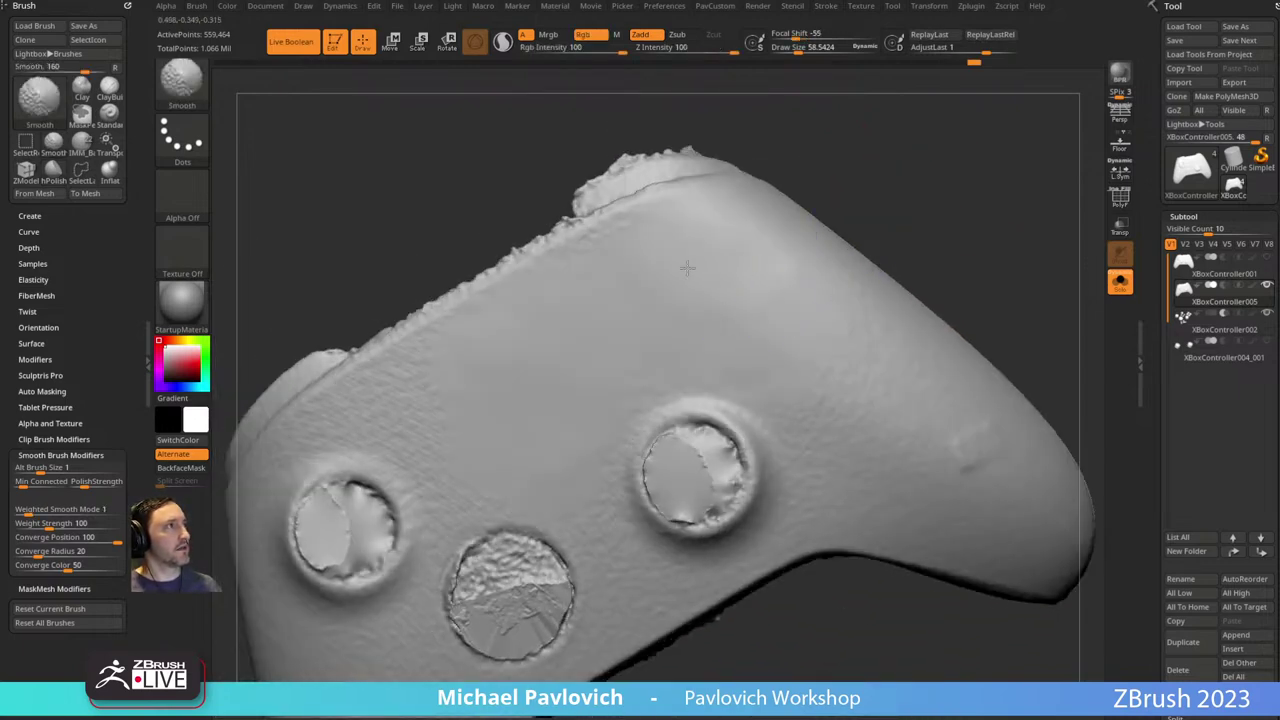
drag(845, 190, 921, 150)
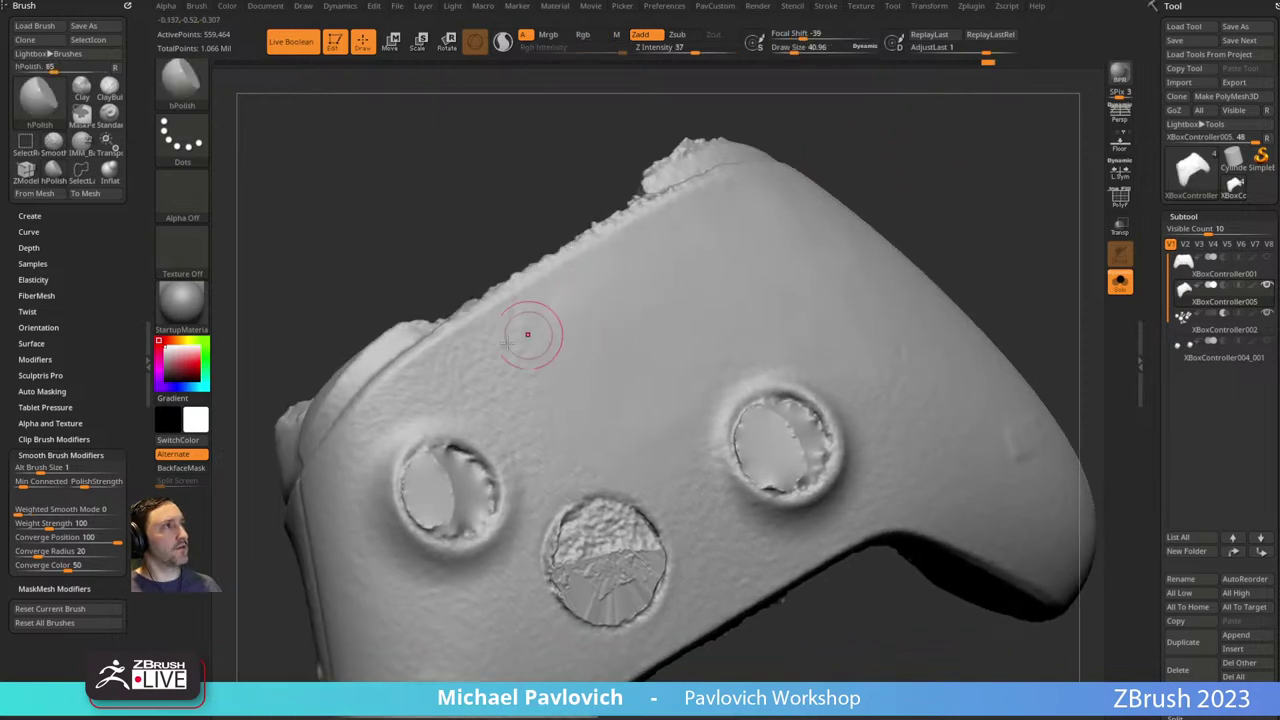
shift+drag(526, 334, 525, 324)
drag(896, 205, 895, 172)
Smooth the broken D-pad recess, redoing the last pass with Sculptris Pro enabled.
mouse_move(600, 508)
shift+mouse_down()
mouse_move(606, 475)
mouse_move(622, 504)
shift+mouse_up()
drag(738, 613, 687, 535)
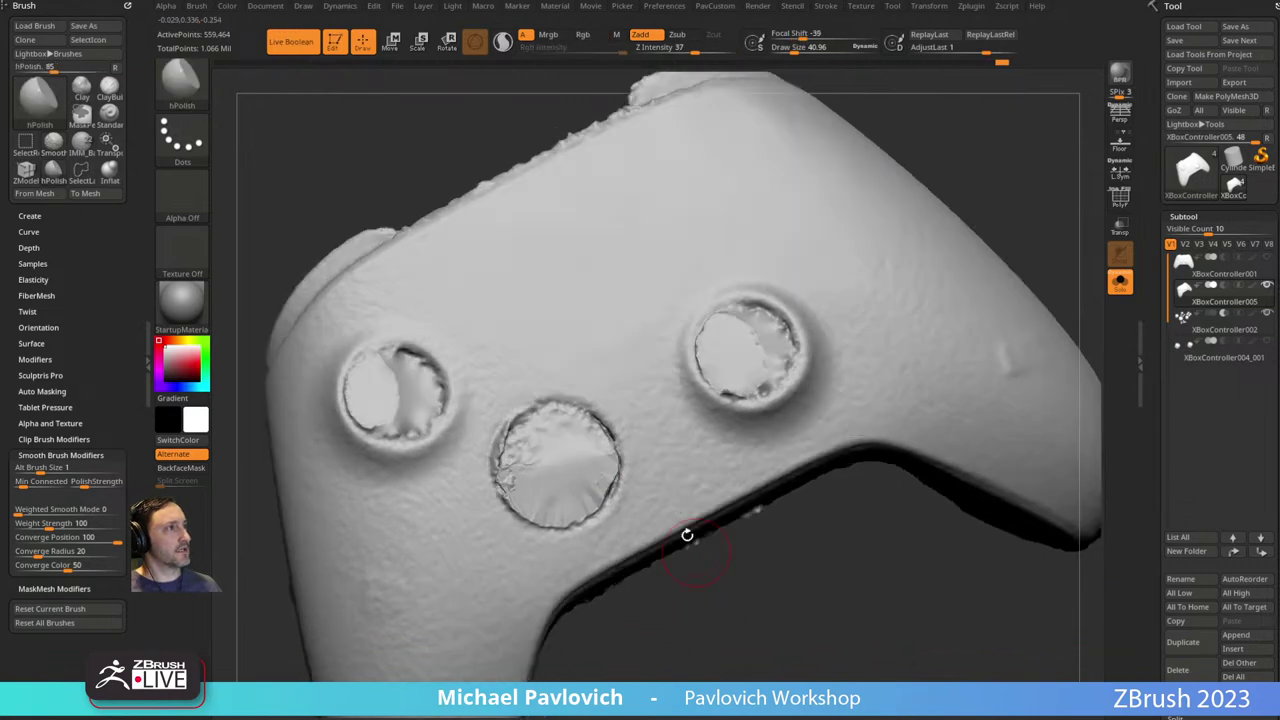
mouse_move(602, 500)
shift+mouse_down()
mouse_move(588, 440)
mouse_move(530, 410)
shift+mouse_up()
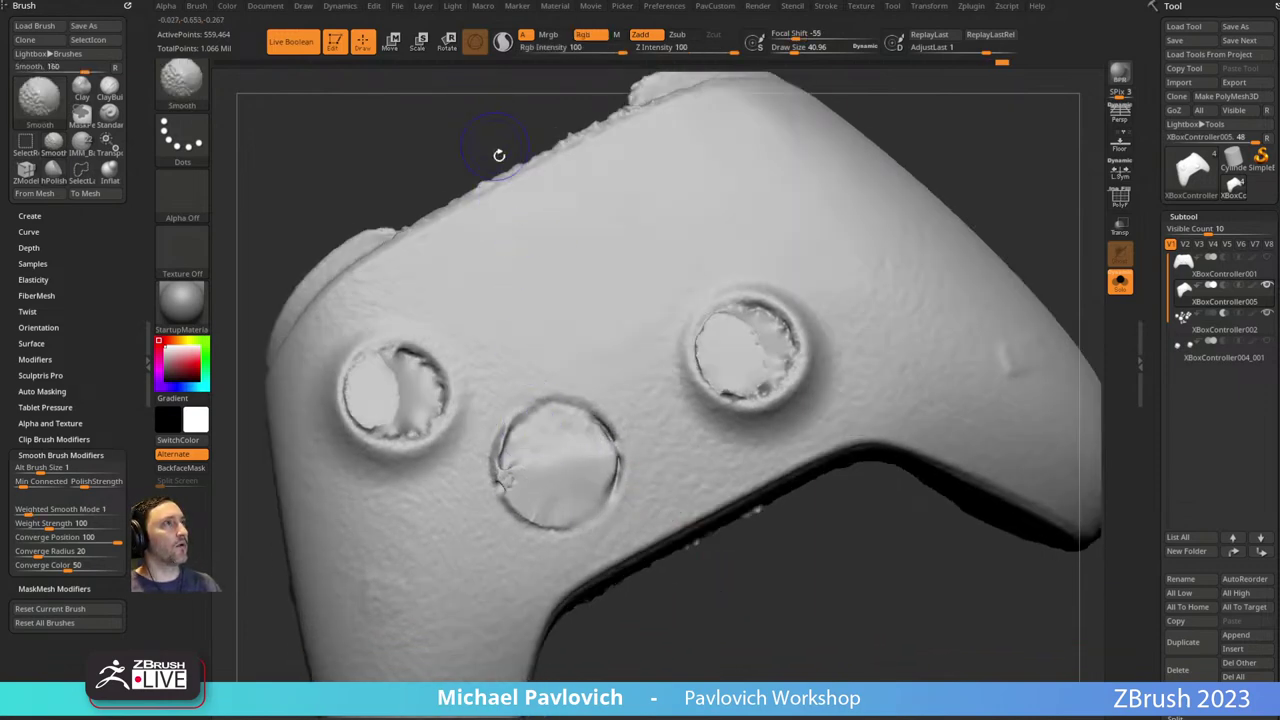
key(ctrl+z)
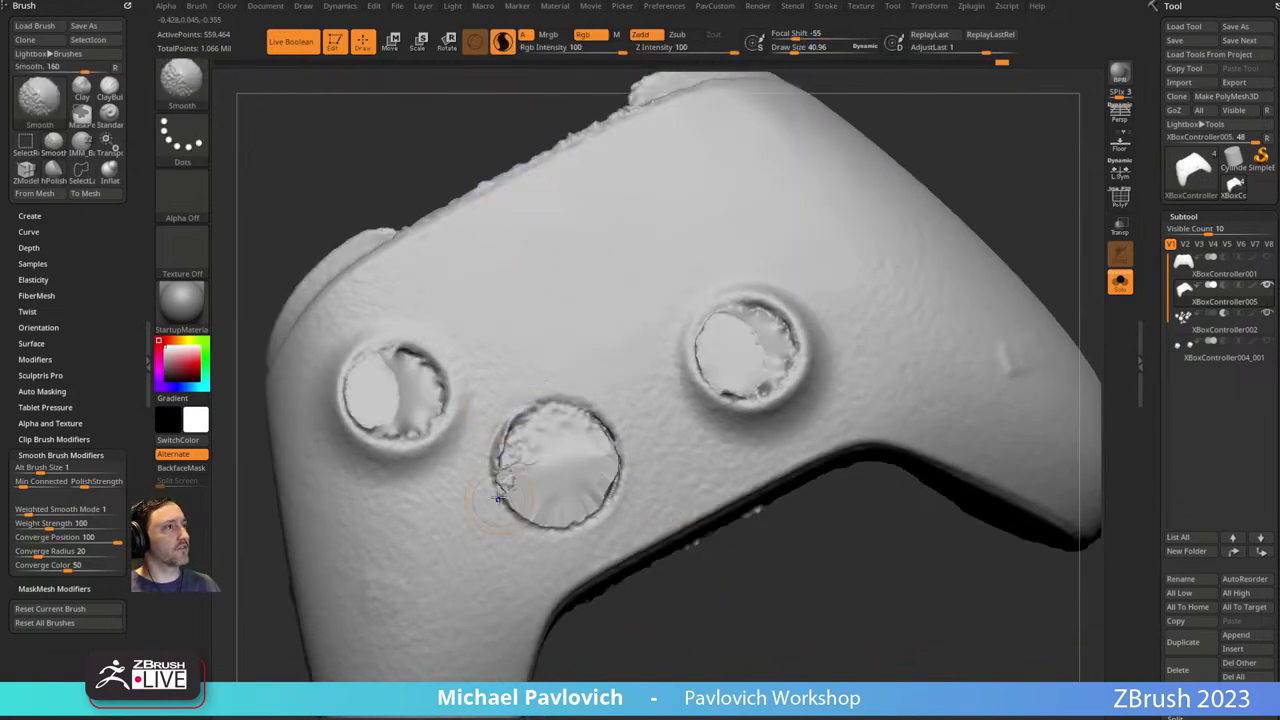
mouse_move(505, 505)
mouse_down()
mouse_move(500, 450)
mouse_move(512, 518)
mouse_up()
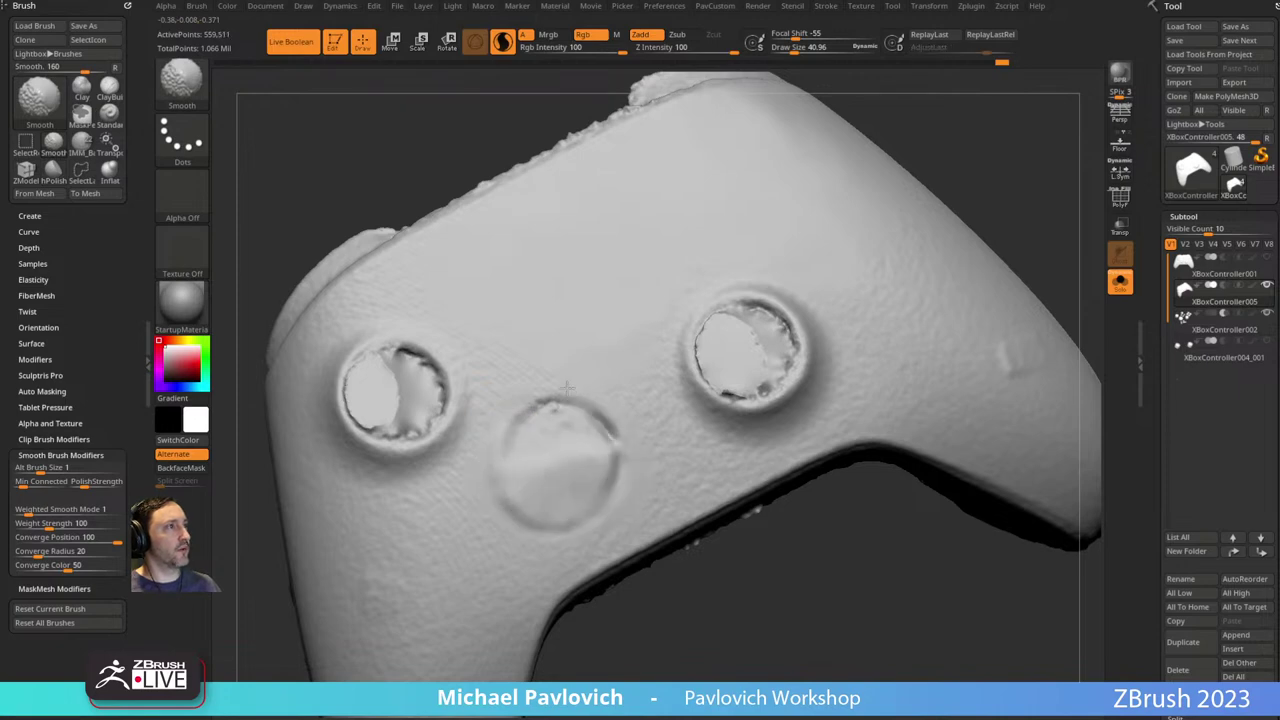
Smooth the D-pad area into an even surface at a draw size of about 76 while checking its mesh in polyframe view.
key(b)
key(h)
key(p)
key(shift+f)
key(s)
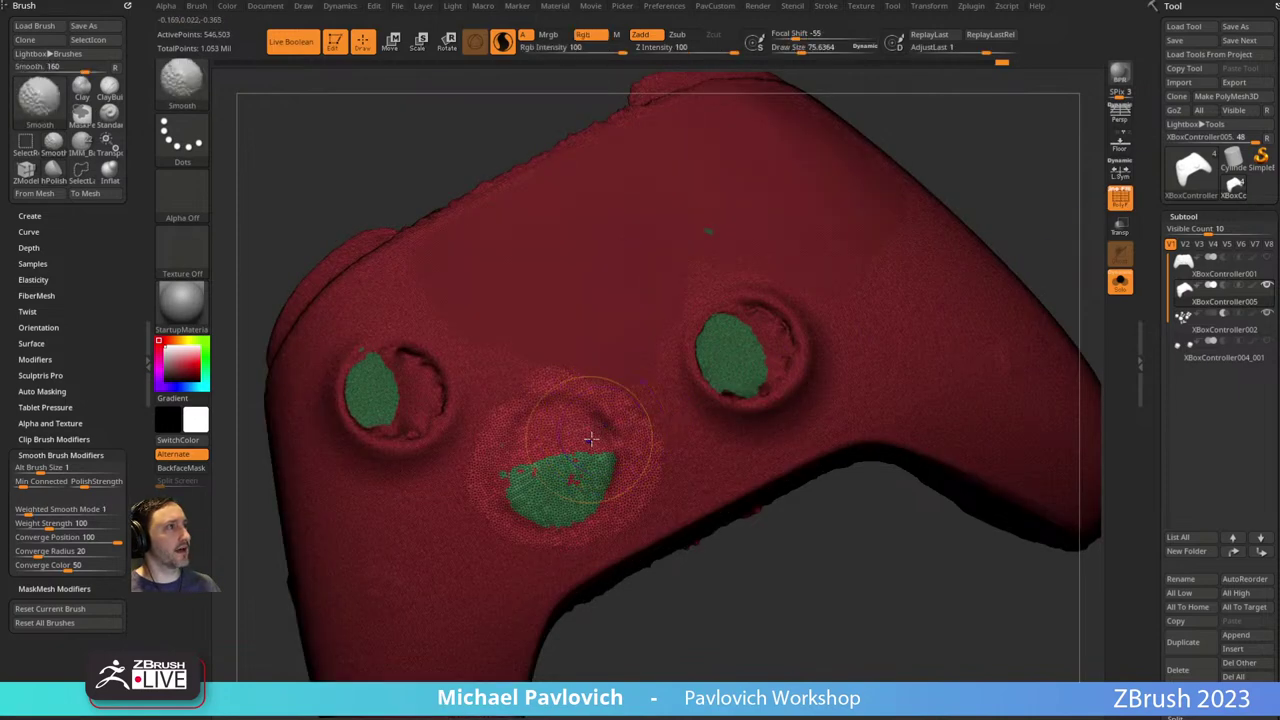
mouse_move(593, 454)
shift+mouse_down()
mouse_move(543, 420)
mouse_move(604, 452)
shift+mouse_up()
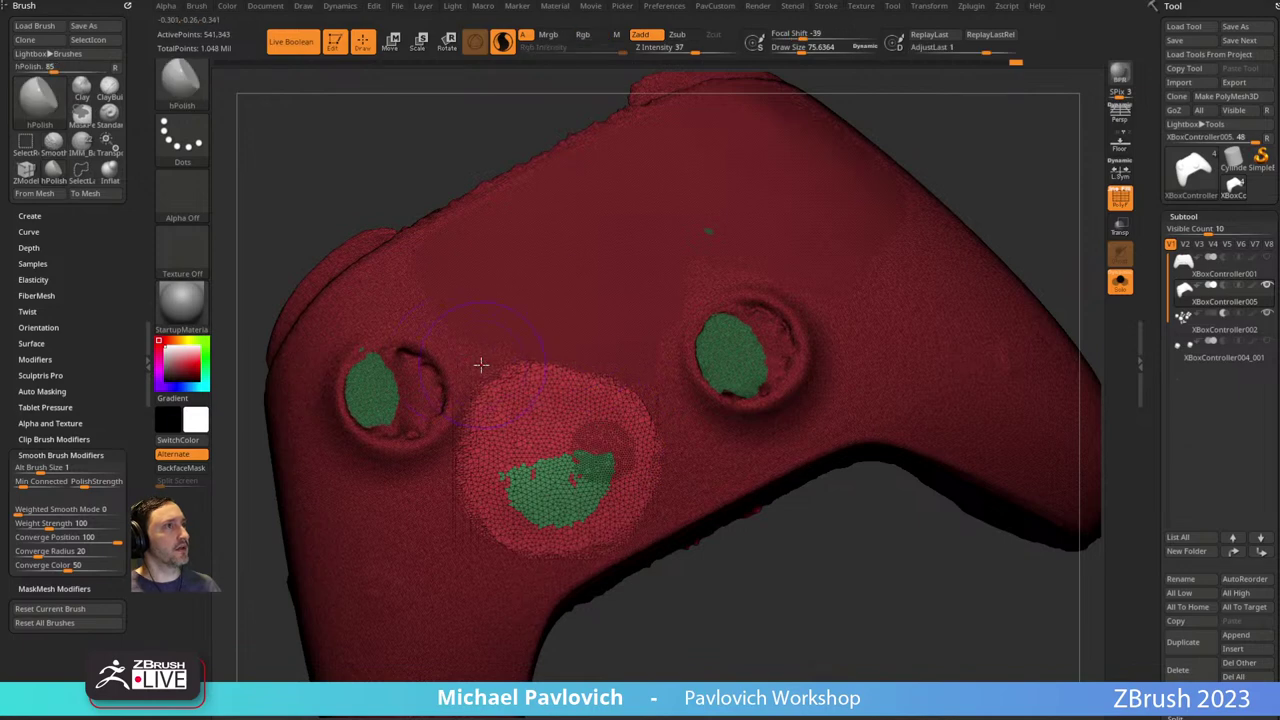
key(ctrl+z)
mouse_move(531, 490)
shift+mouse_down()
mouse_move(552, 441)
mouse_move(614, 426)
shift+mouse_up()
click(1120, 203)
Smooth the jagged, broken interiors of both thumbstick recesses with Sculptris Pro active at a draw size of 28.75.
mouse_move(951, 200)
alt+mouse_down()
mouse_move(866, 207)
mouse_move(920, 177)
mouse_move(606, 400)
mouse_move(579, 394)
mouse_move(593, 432)
alt+mouse_up()
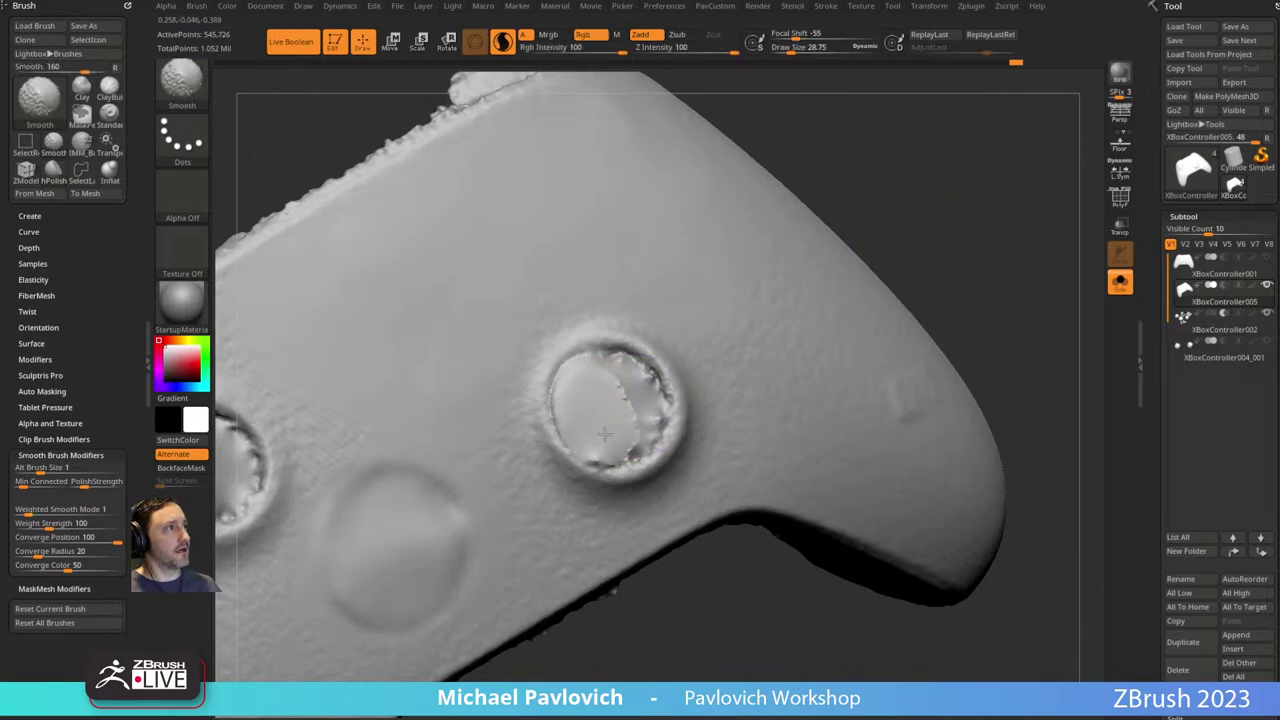
mouse_move(918, 210)
mouse_down()
mouse_move(934, 135)
mouse_move(930, 235)
mouse_up()
mouse_move(598, 443)
shift+mouse_down()
mouse_move(627, 418)
mouse_move(650, 436)
mouse_move(650, 398)
mouse_move(626, 362)
mouse_move(604, 368)
shift+mouse_up()
drag(934, 180, 998, 178)
shift+drag(705, 385, 700, 375)
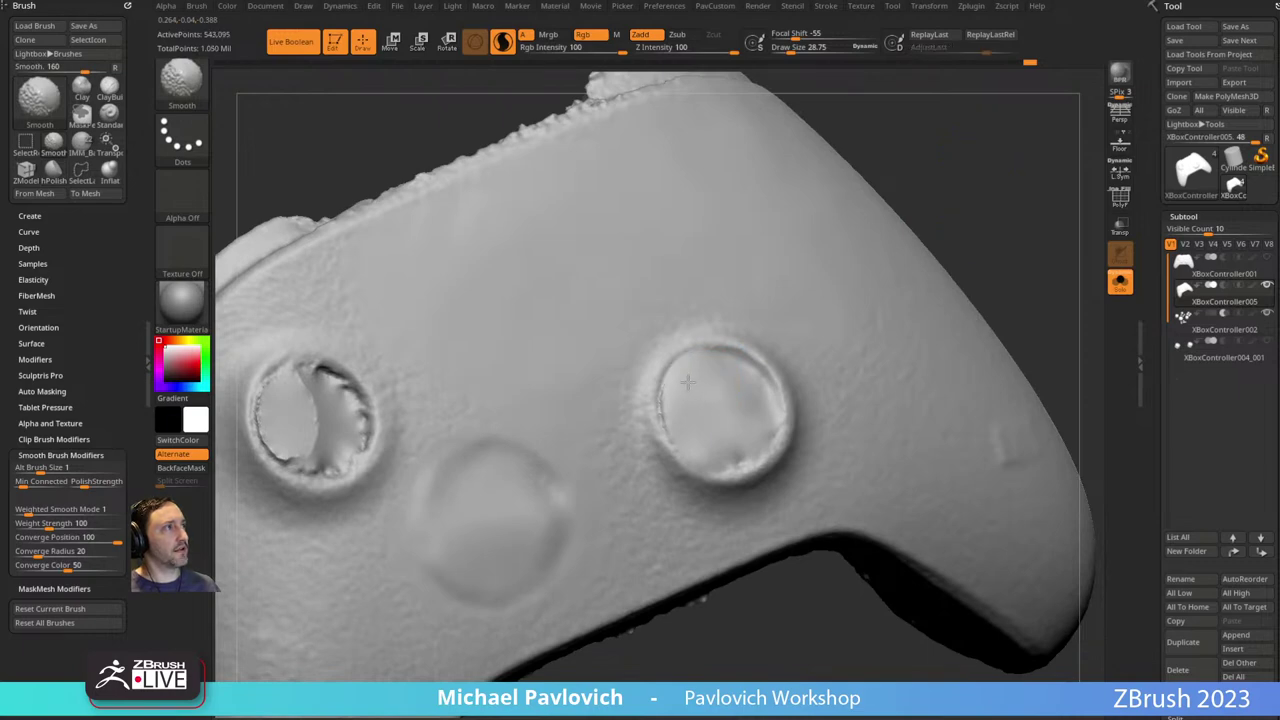
alt+drag(900, 160, 1068, 181)
mouse_move(460, 436)
shift+mouse_down()
mouse_move(462, 416)
mouse_move(428, 452)
mouse_move(455, 480)
mouse_move(488, 474)
mouse_move(516, 436)
shift+mouse_up()
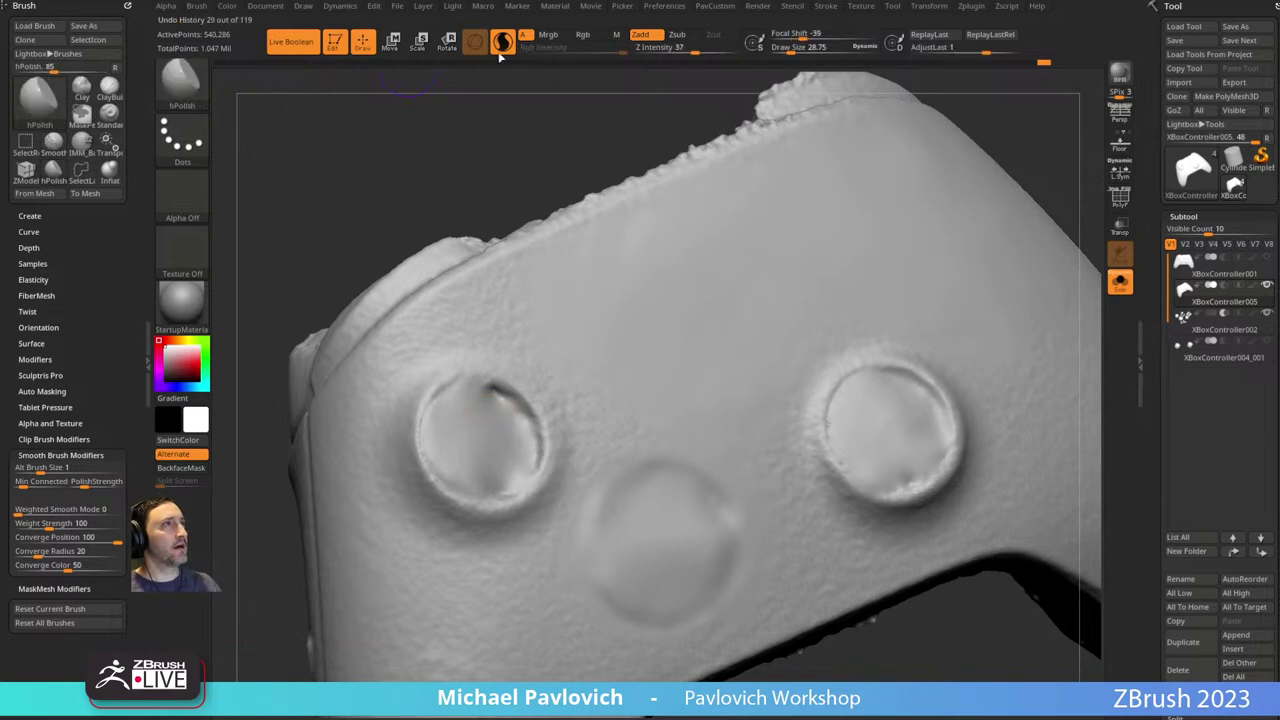
Turn off Sculptris Pro and fill the remaining hollows in the left thumbstick recess with the Clay brush.
click(501, 50)
alt+drag(467, 135, 400, 128)
key(b)
key(c)
key(l)
mouse_move(446, 354)
right_down()
mouse_move(423, 394)
mouse_move(449, 412)
right_up()
mouse_move(419, 403)
mouse_down()
mouse_move(438, 406)
mouse_move(455, 455)
mouse_move(424, 486)
mouse_up()
right_drag(424, 470, 487, 368)
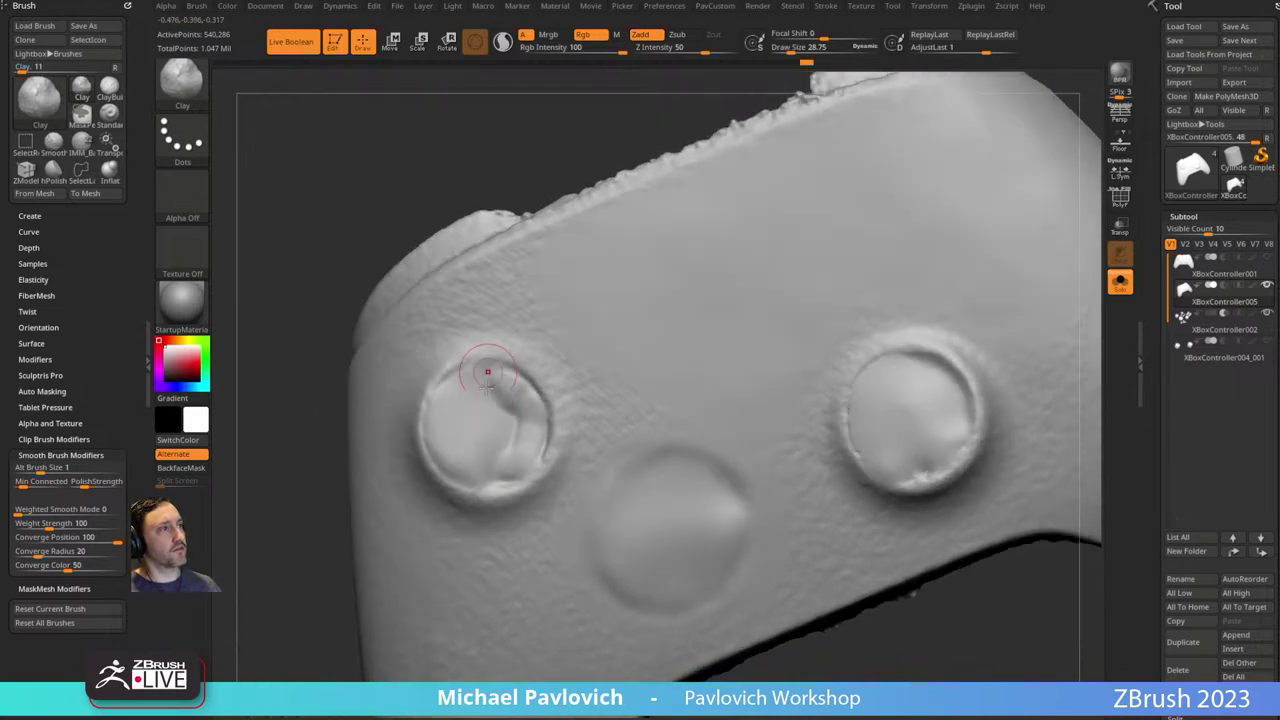
mouse_move(503, 447)
mouse_down()
mouse_move(482, 458)
mouse_move(503, 476)
mouse_move(502, 397)
mouse_up()
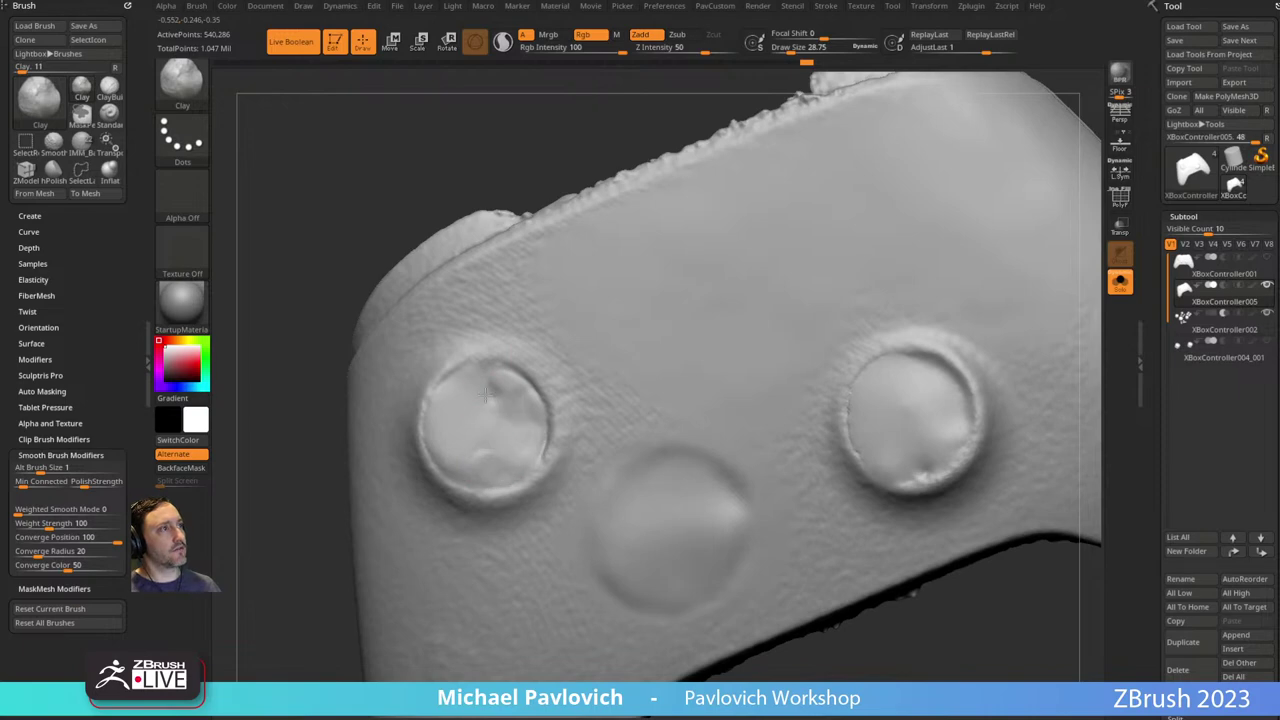
right_drag(504, 446, 488, 440)
mouse_move(488, 440)
mouse_down()
mouse_move(493, 384)
mouse_move(470, 436)
mouse_move(520, 443)
mouse_move(511, 400)
mouse_up()
Build up the low spots inside the right thumbstick recess with Clay strokes at a draw size of 28.75.
mouse_move(511, 400)
right_down()
mouse_move(714, 325)
mouse_move(883, 134)
mouse_move(694, 294)
right_up()
mouse_move(585, 388)
mouse_down()
mouse_move(620, 427)
mouse_move(615, 441)
mouse_up()
right_drag(615, 441, 641, 405)
mouse_move(610, 408)
mouse_down()
mouse_move(620, 446)
mouse_move(591, 478)
mouse_up()
right_drag(875, 294, 846, 301)
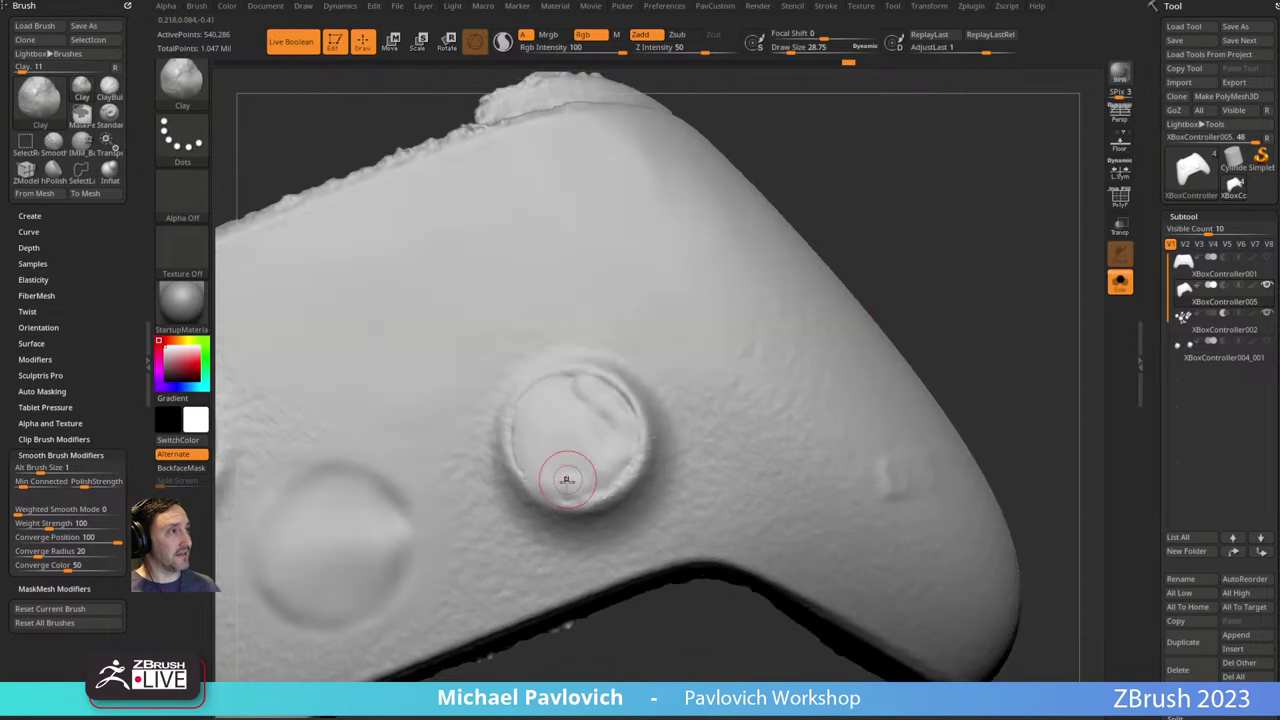
drag(602, 478, 590, 424)
mouse_move(812, 228)
mouse_down()
mouse_move(937, 198)
mouse_move(943, 177)
mouse_move(894, 177)
mouse_up()
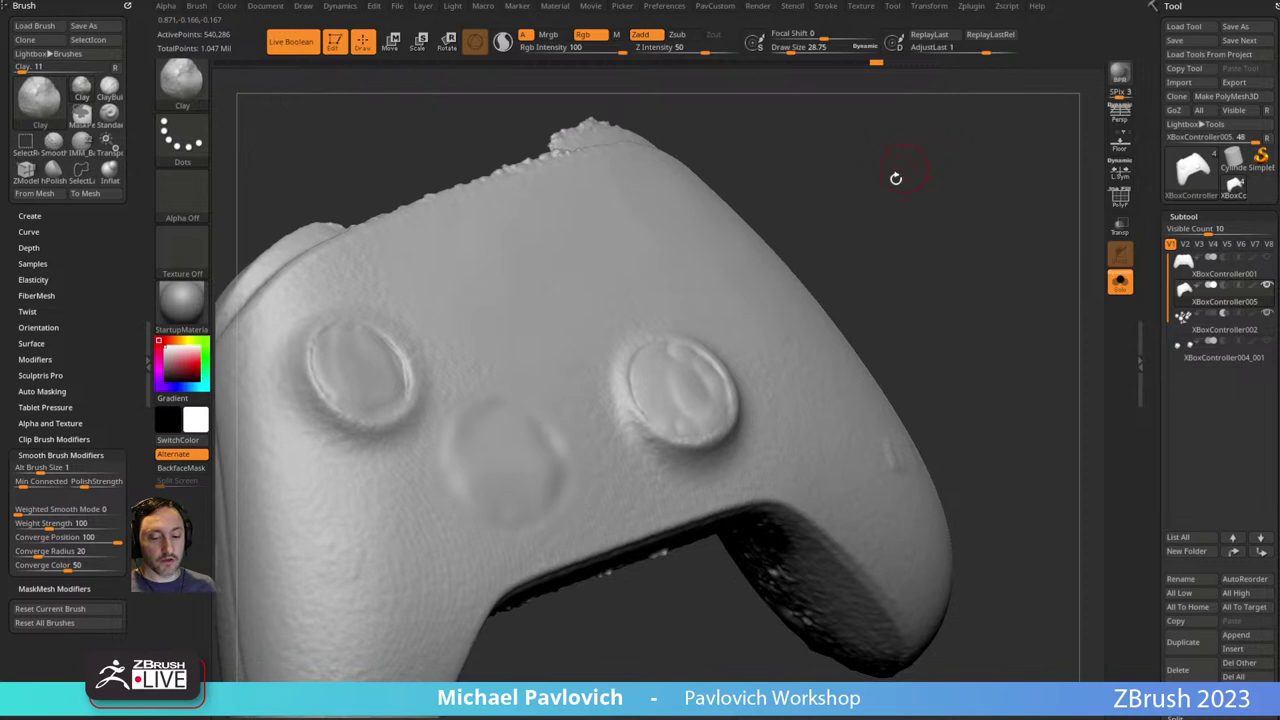
Flatten the D-pad area into the surrounding shell with hPolish, using draw sizes of about 108 and 83.
key(b)
key(h)
key(p)
drag(471, 474, 474, 440)
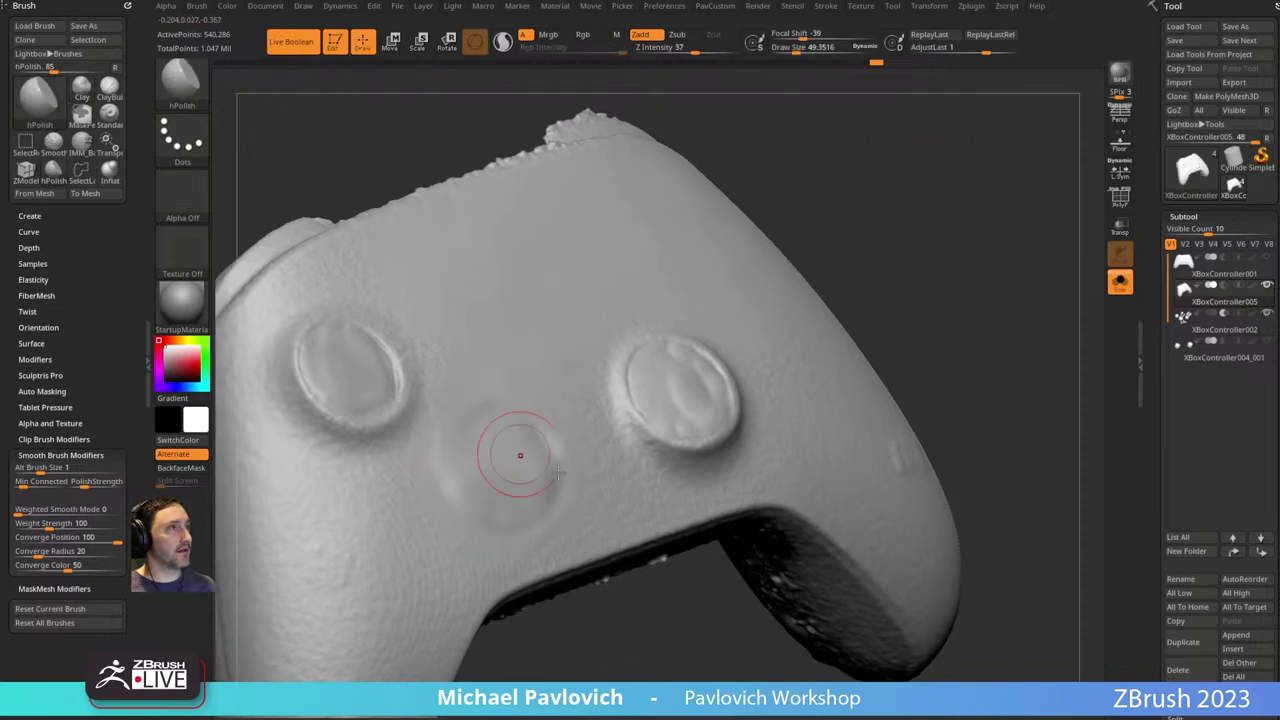
drag(591, 602, 591, 526)
key(s)
drag(501, 441, 478, 399)
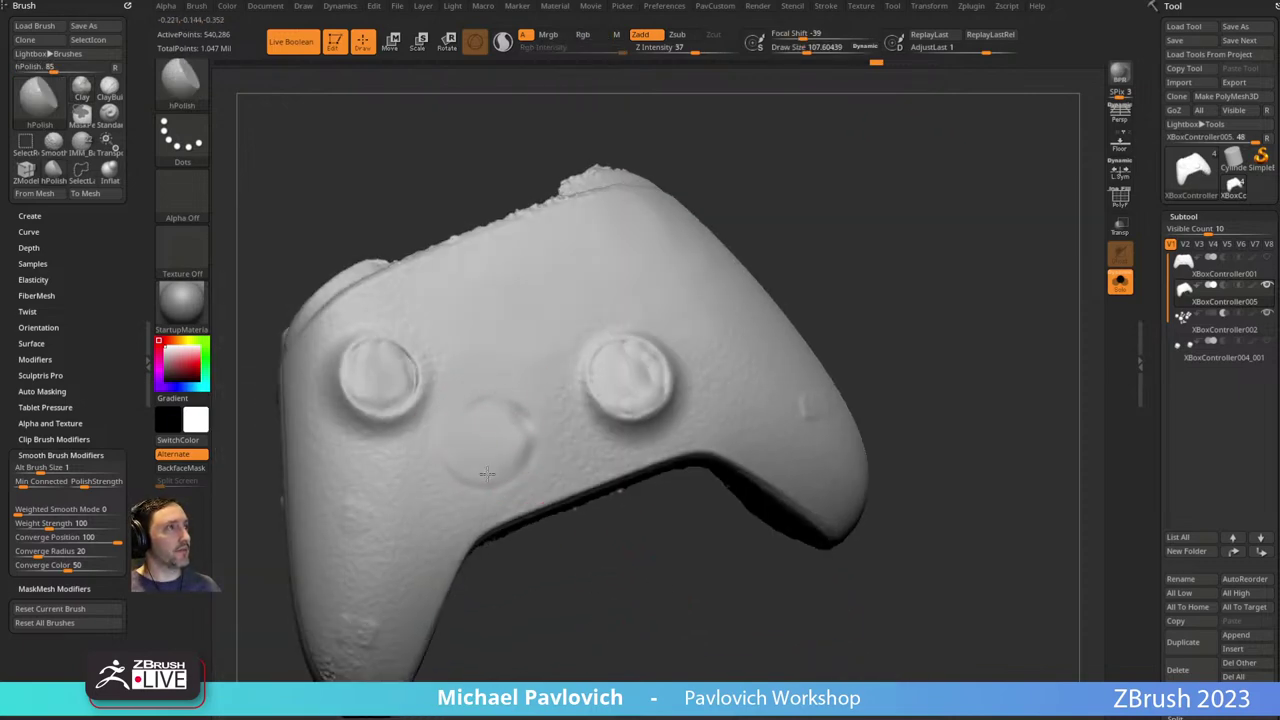
drag(487, 474, 518, 448)
drag(570, 562, 613, 540)
drag(558, 420, 545, 390)
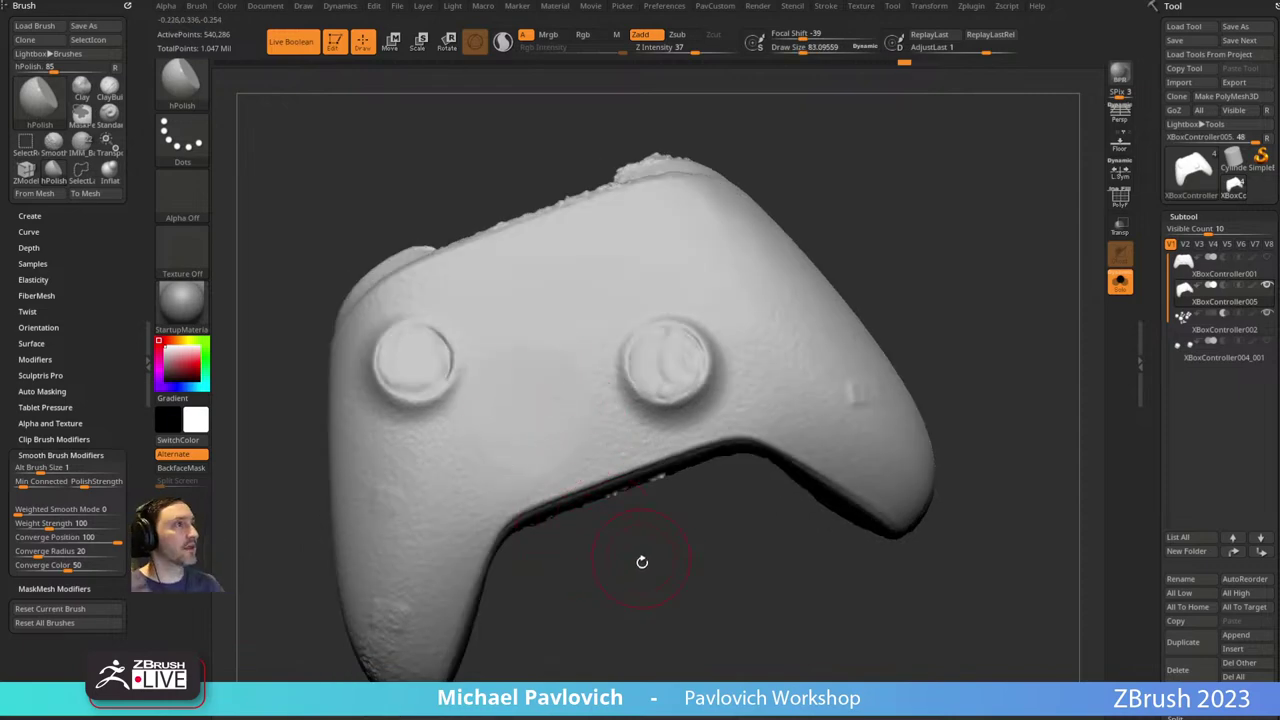
drag(642, 562, 554, 406)
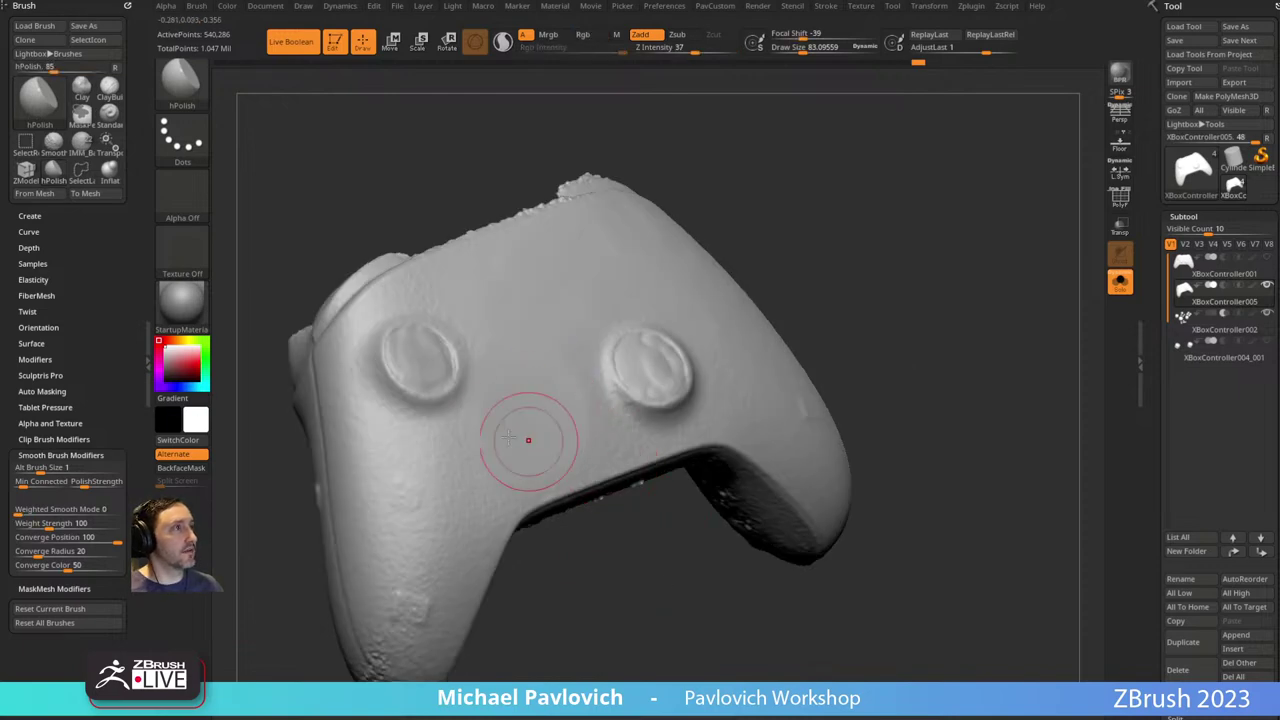
Undo the last polish stroke and polish the shell beside the right thumbstick at draw sizes of about 72 and 69.
right_drag(605, 540, 586, 434)
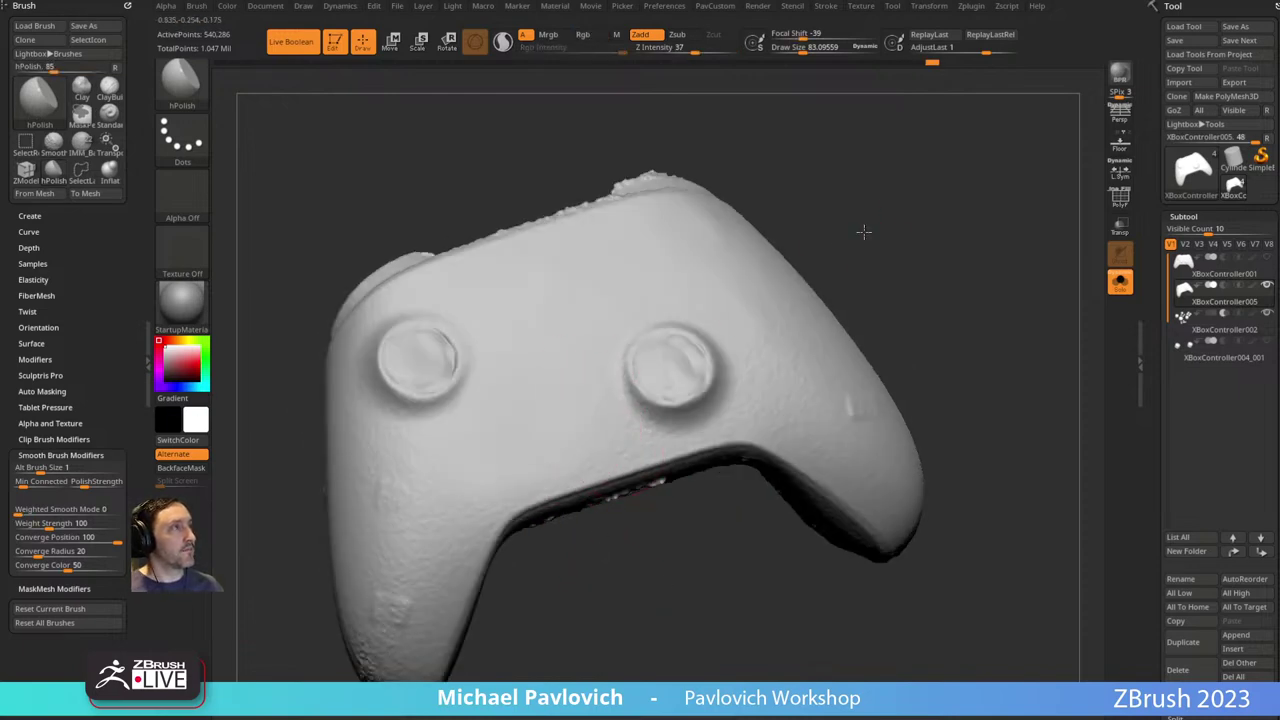
alt+drag(864, 232, 828, 274)
key(ctrl+z)
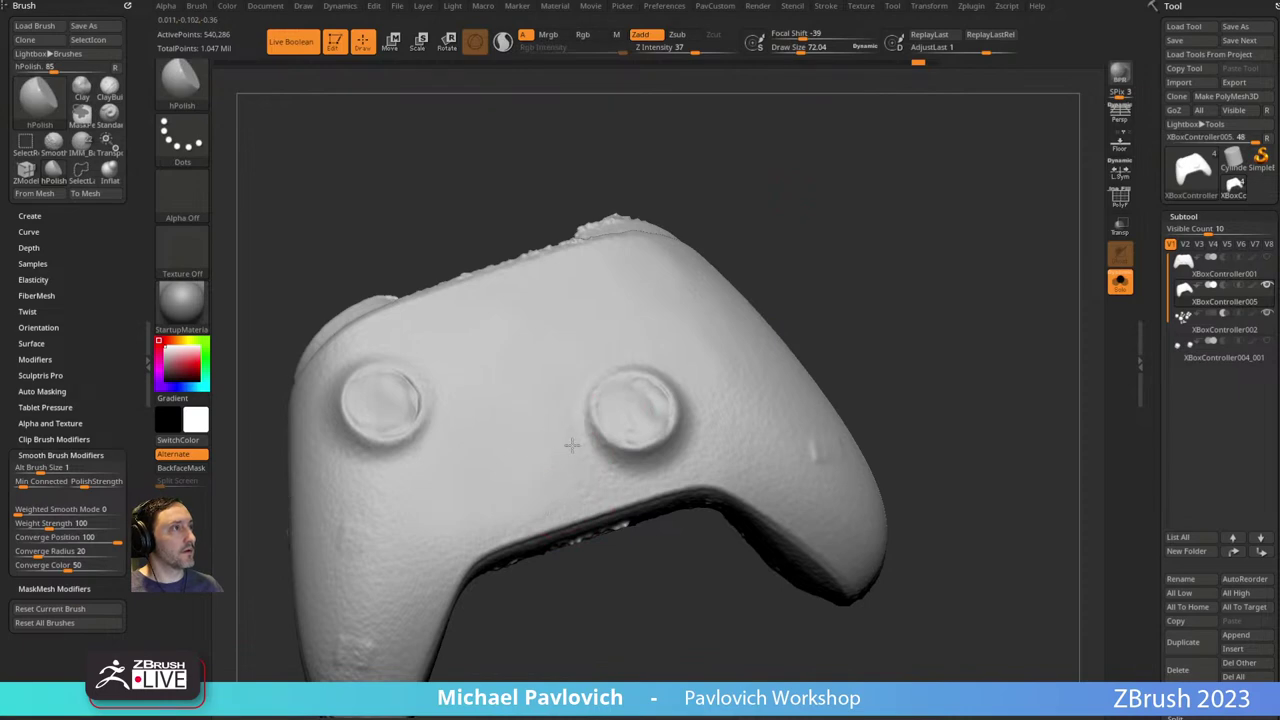
drag(857, 223, 771, 271)
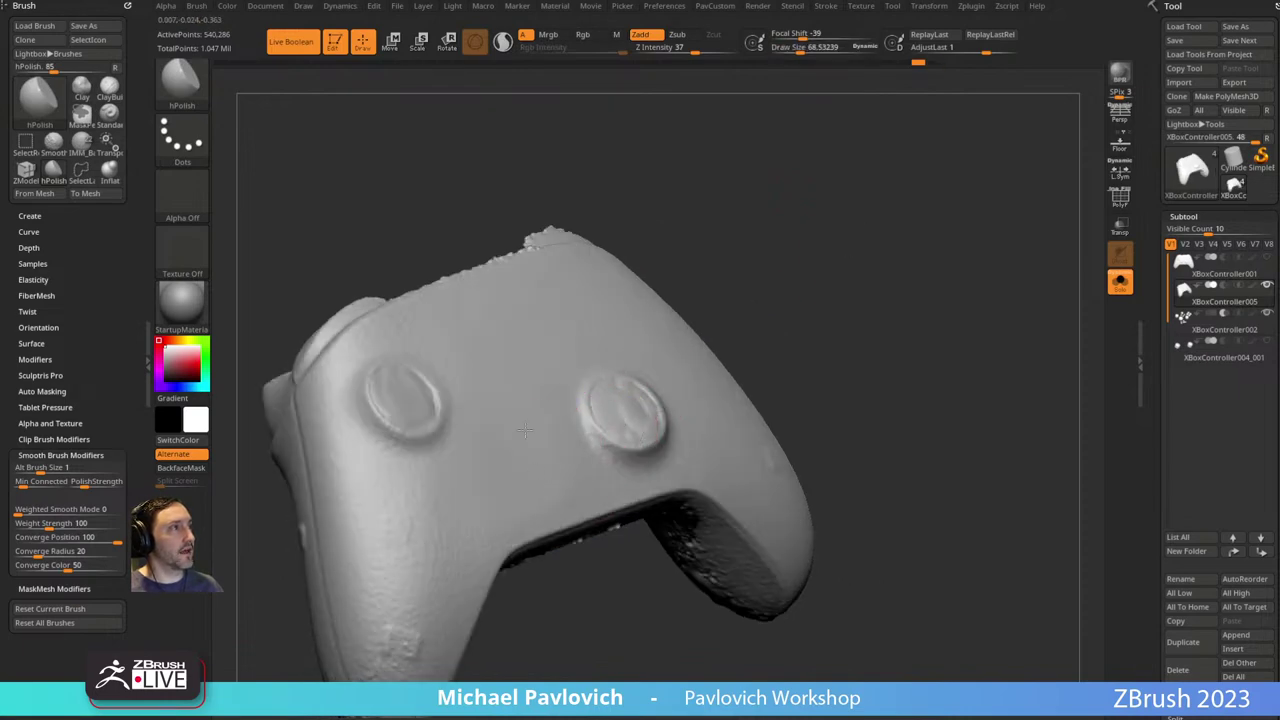
drag(525, 430, 597, 377)
right_drag(597, 377, 596, 442)
Flatten the clay-filled top of the right thumbstick with hPolish, reducing the draw size from about 69 to 46.
mouse_move(866, 256)
alt+mouse_down()
mouse_move(769, 280)
mouse_move(765, 330)
alt+mouse_up()
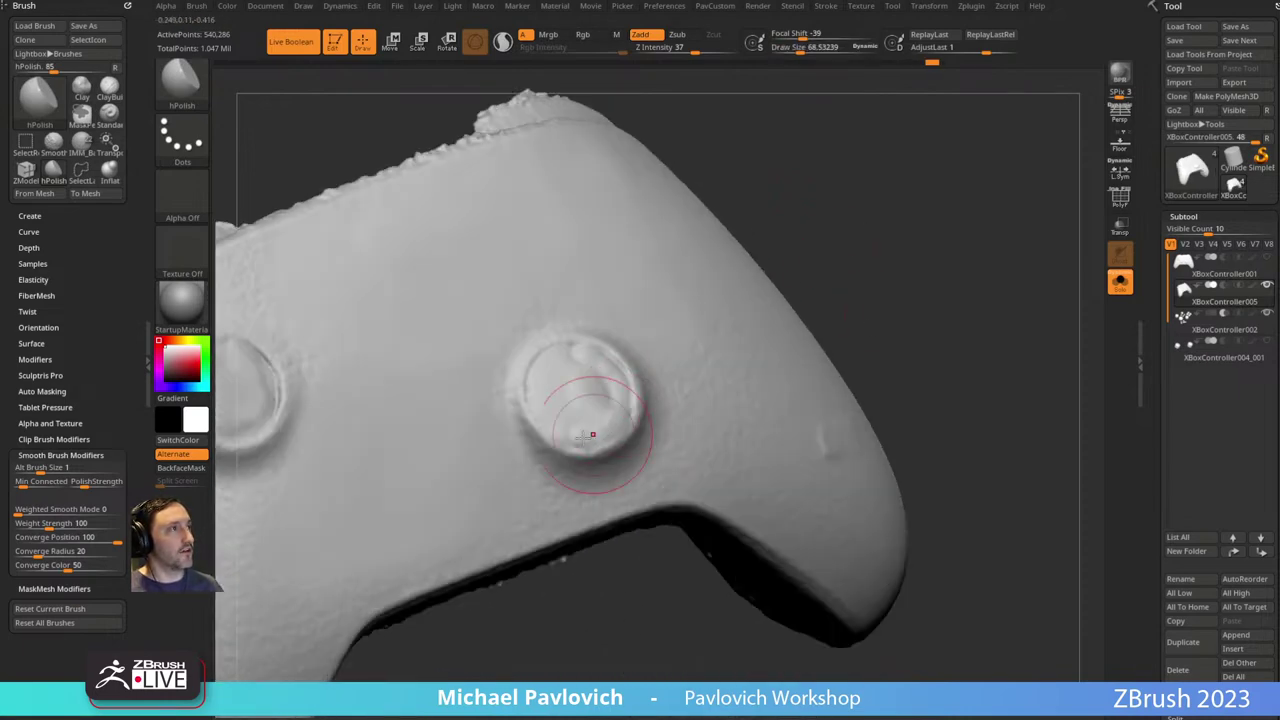
mouse_move(592, 434)
right_down()
mouse_move(829, 291)
mouse_move(523, 443)
right_up()
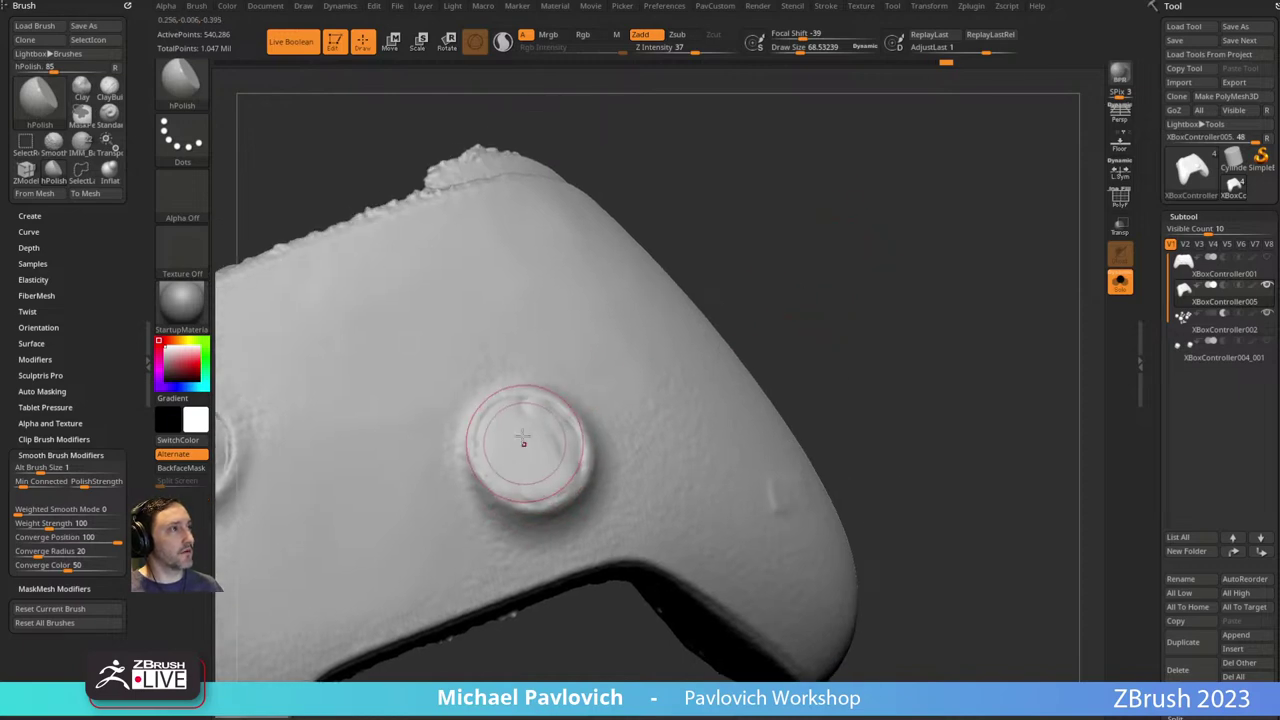
mouse_move(523, 443)
mouse_down()
mouse_move(528, 463)
mouse_move(522, 434)
mouse_move(540, 452)
mouse_move(526, 457)
mouse_up()
key([)
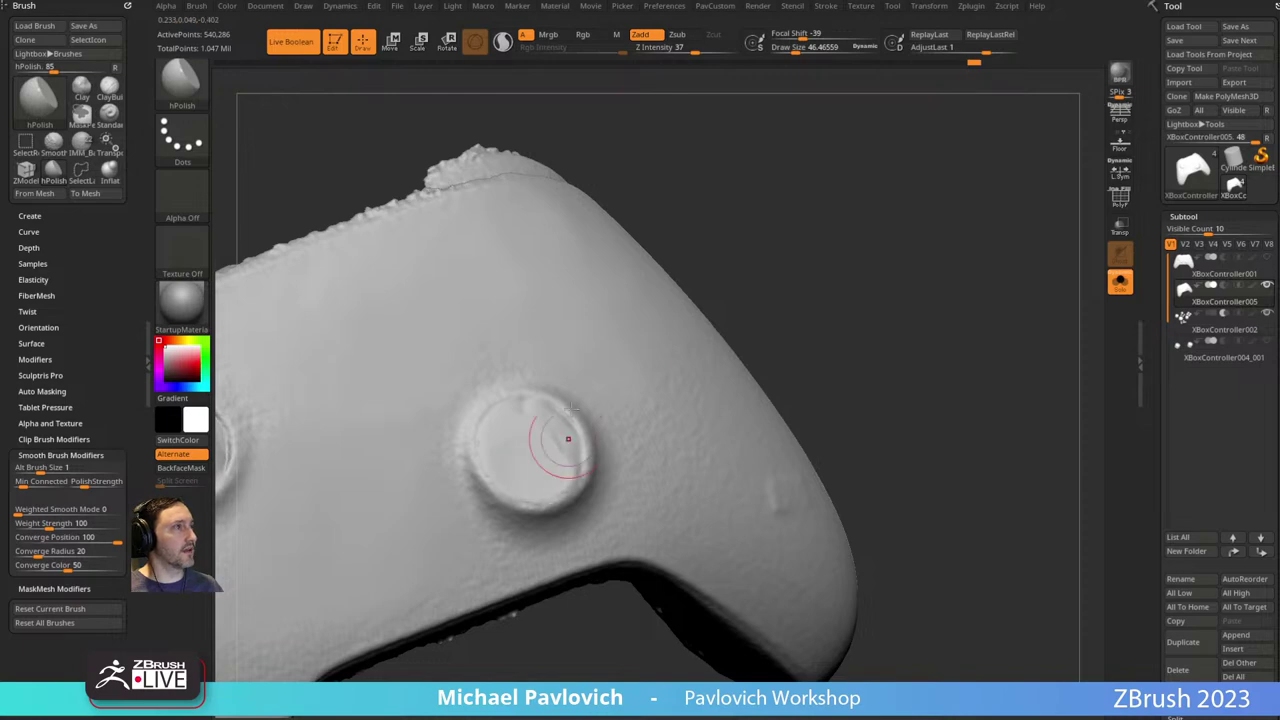
right_drag(571, 408, 622, 363)
drag(524, 448, 537, 482)
Refine the right thumbstick's top into a clean flat disc out to its rim at draw sizes of about 31 and 38.
key([)
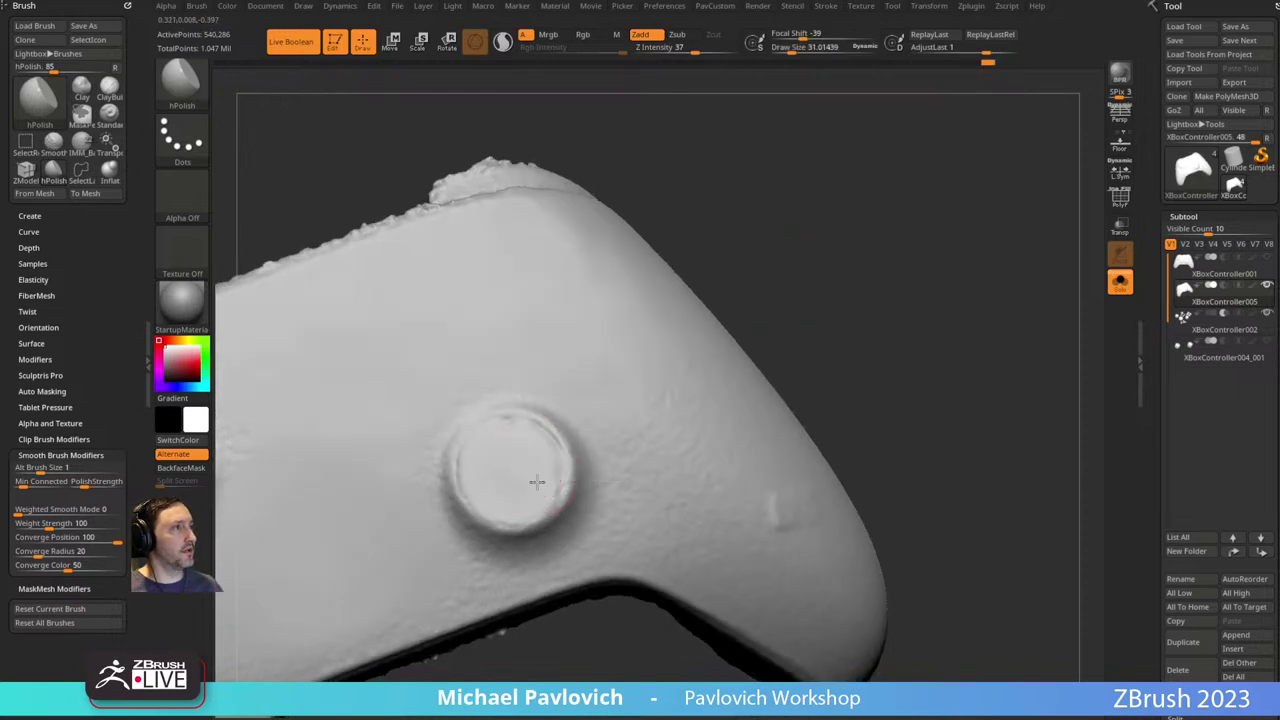
right_drag(548, 468, 589, 416)
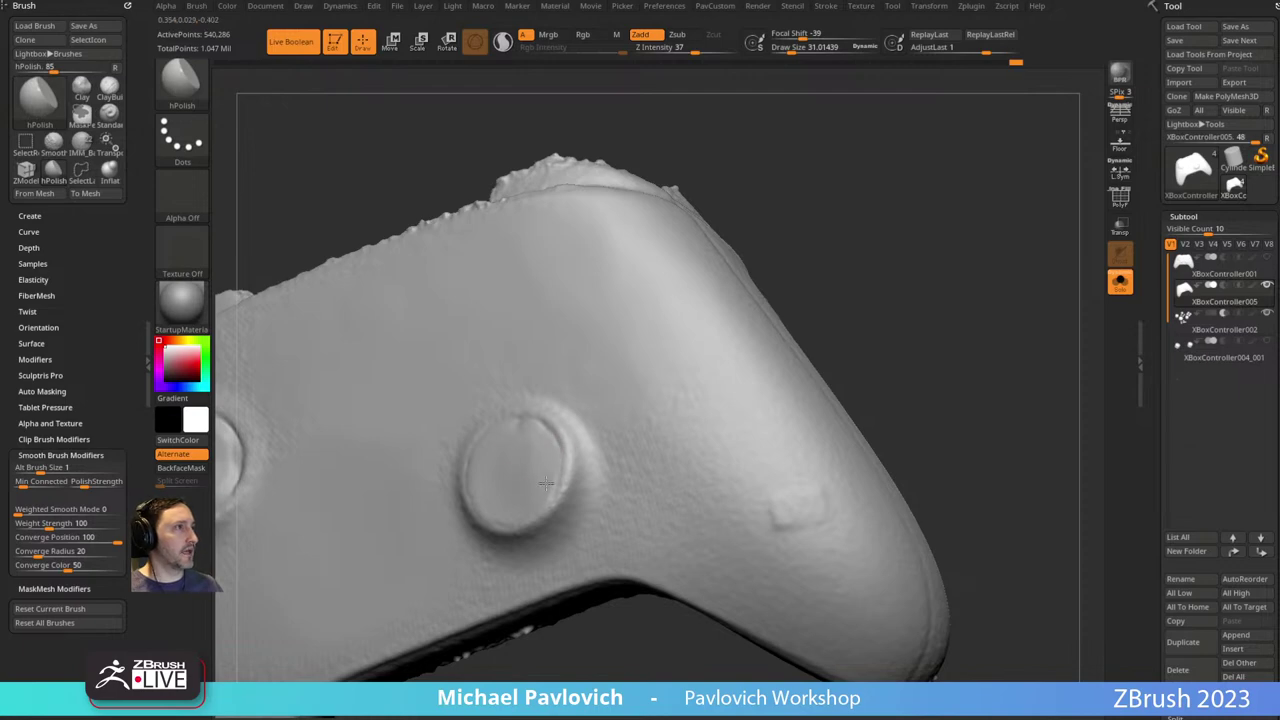
right_drag(822, 241, 523, 491)
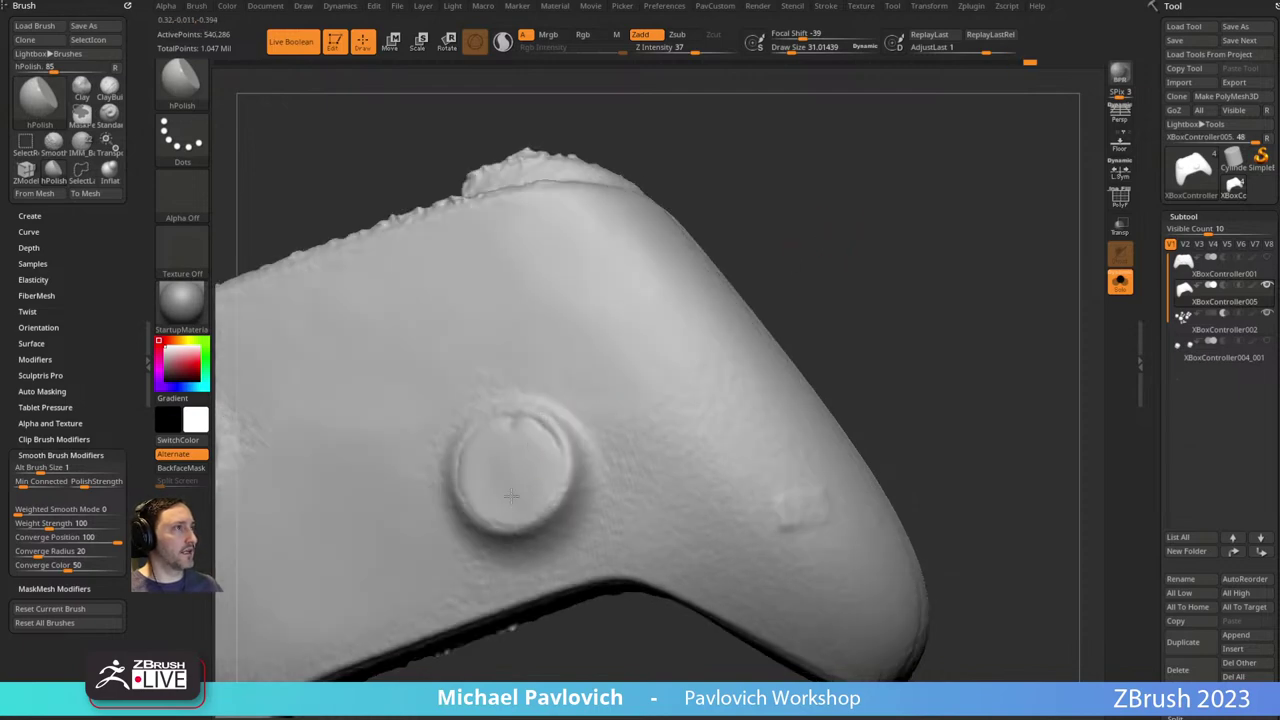
mouse_move(565, 378)
right_down()
mouse_move(894, 251)
mouse_move(497, 444)
mouse_move(540, 440)
right_up()
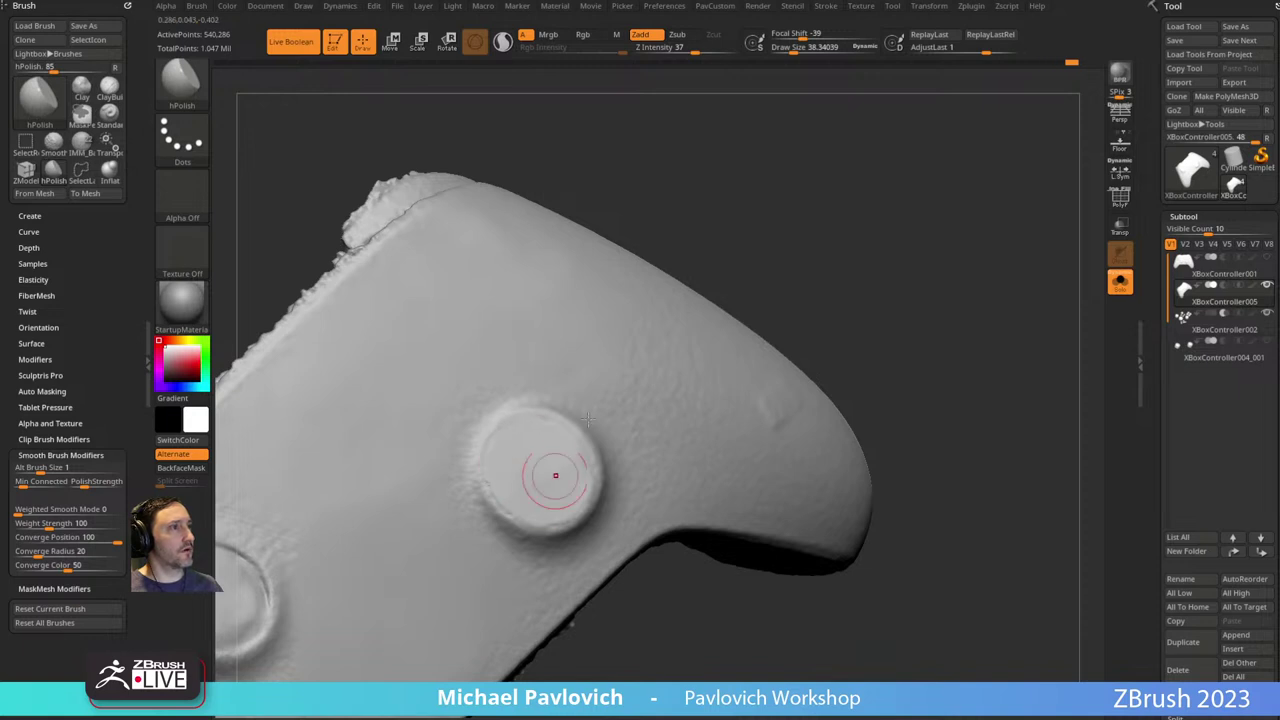
right_drag(555, 475, 506, 480)
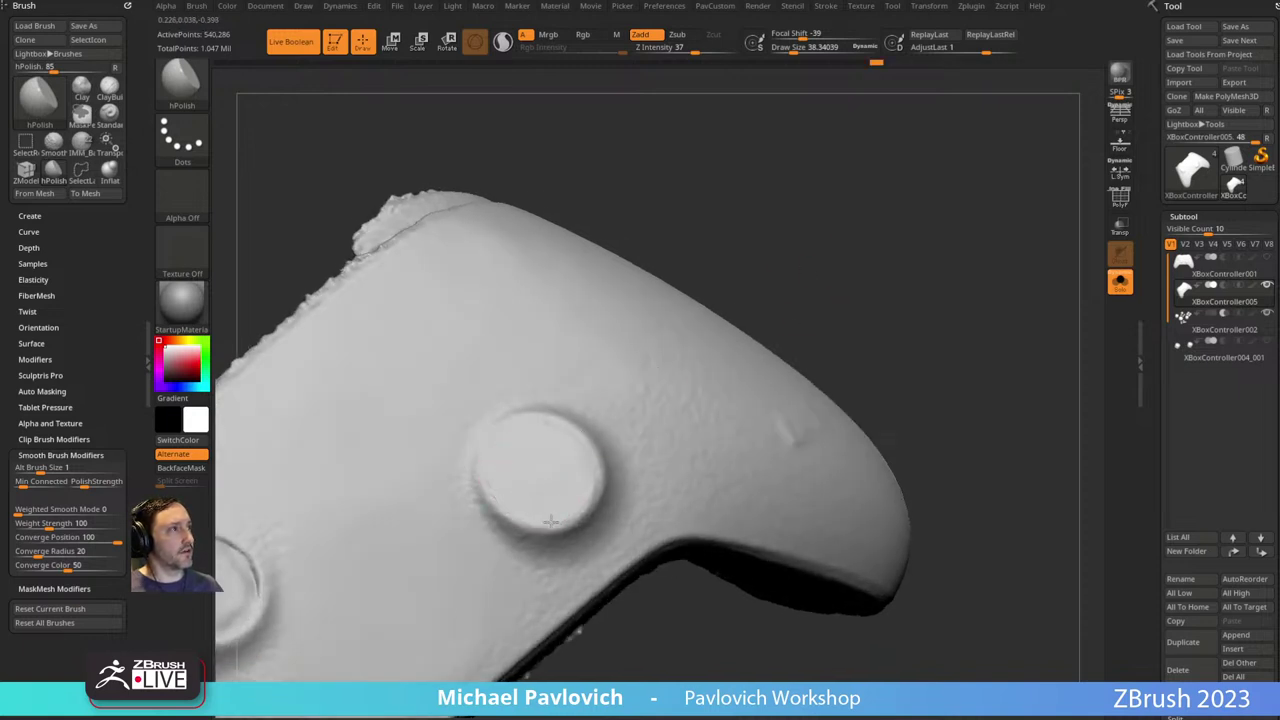
right_drag(640, 405, 618, 437)
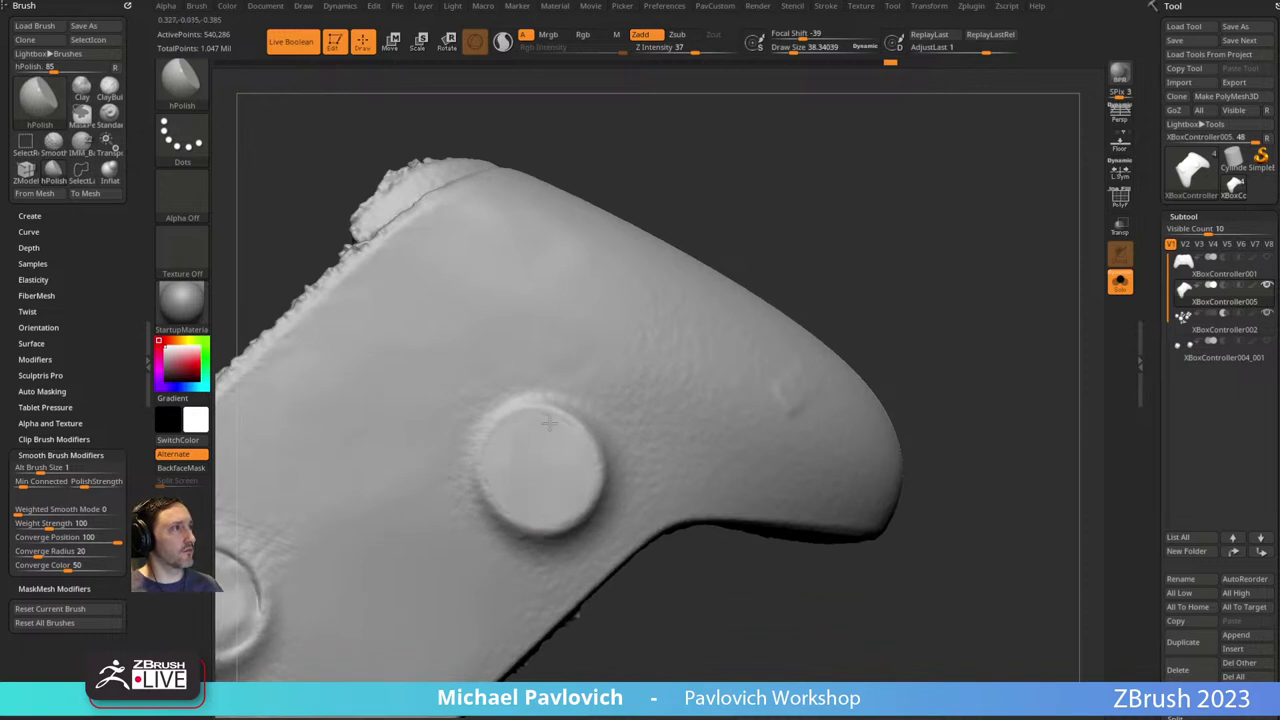
right_drag(560, 445, 628, 329)
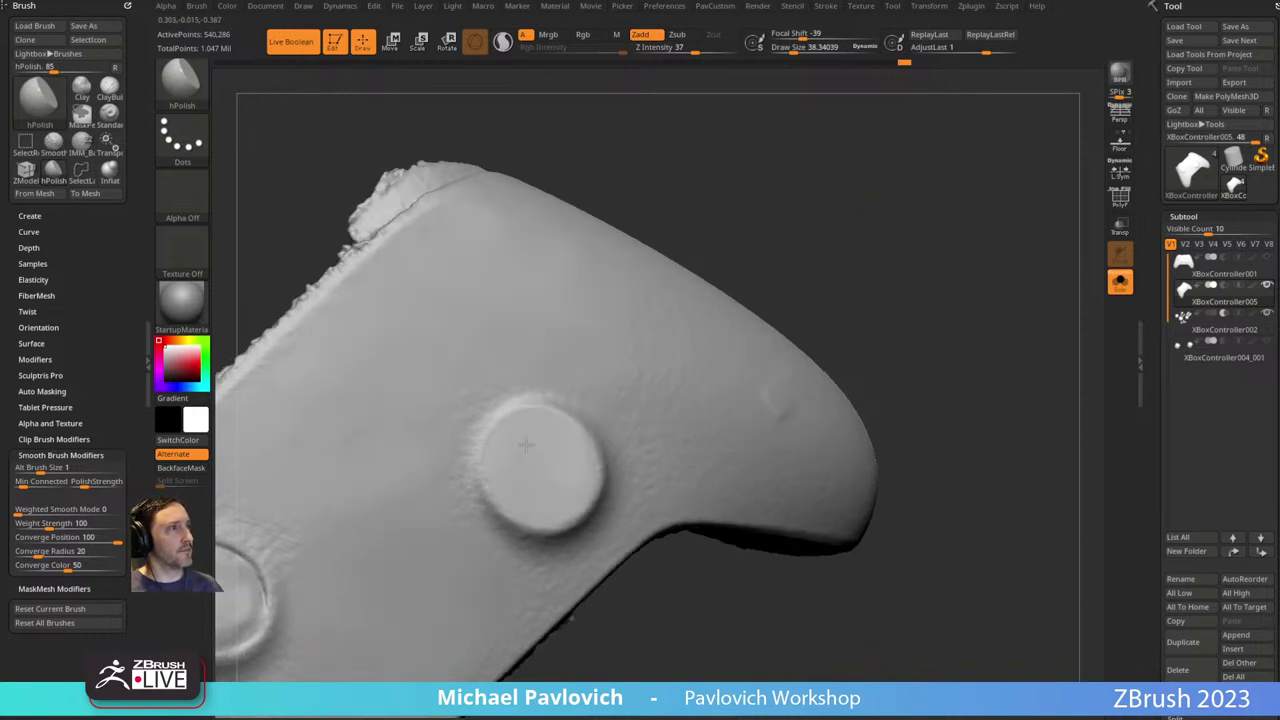
mouse_move(492, 456)
mouse_down()
mouse_move(501, 503)
mouse_move(537, 521)
mouse_up()
right_drag(782, 268, 571, 423)
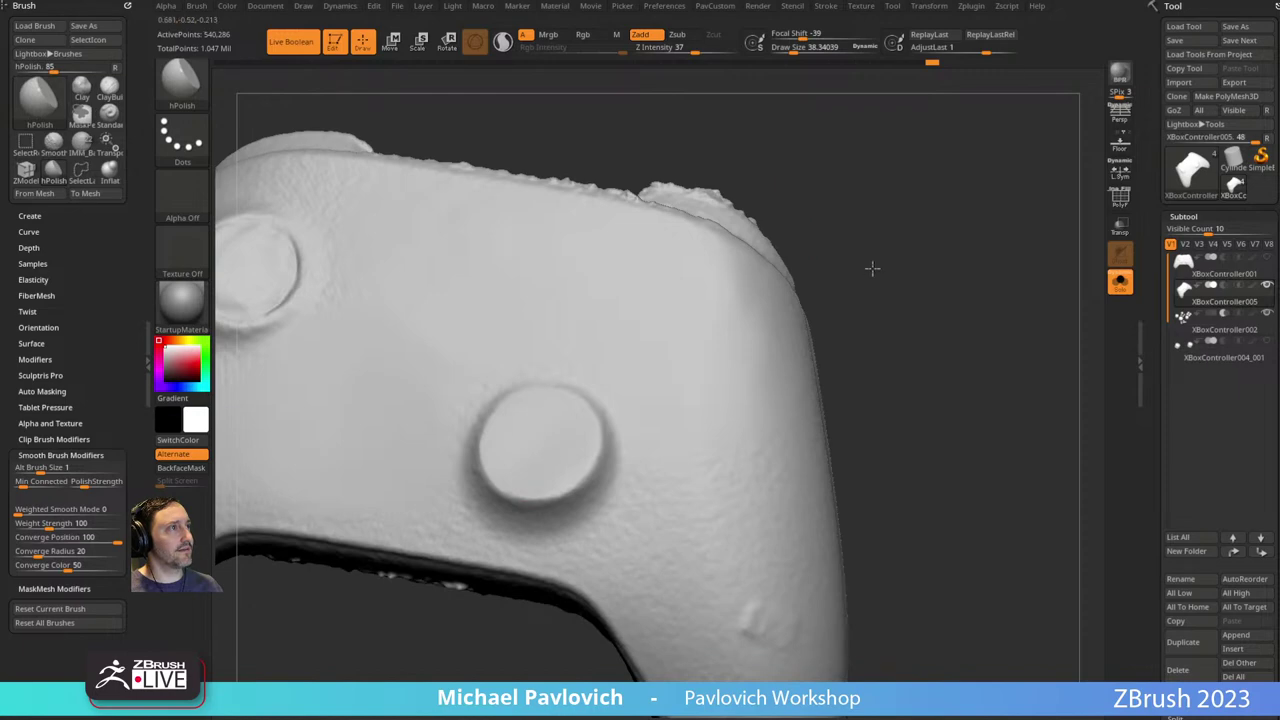
right_drag(872, 268, 606, 437)
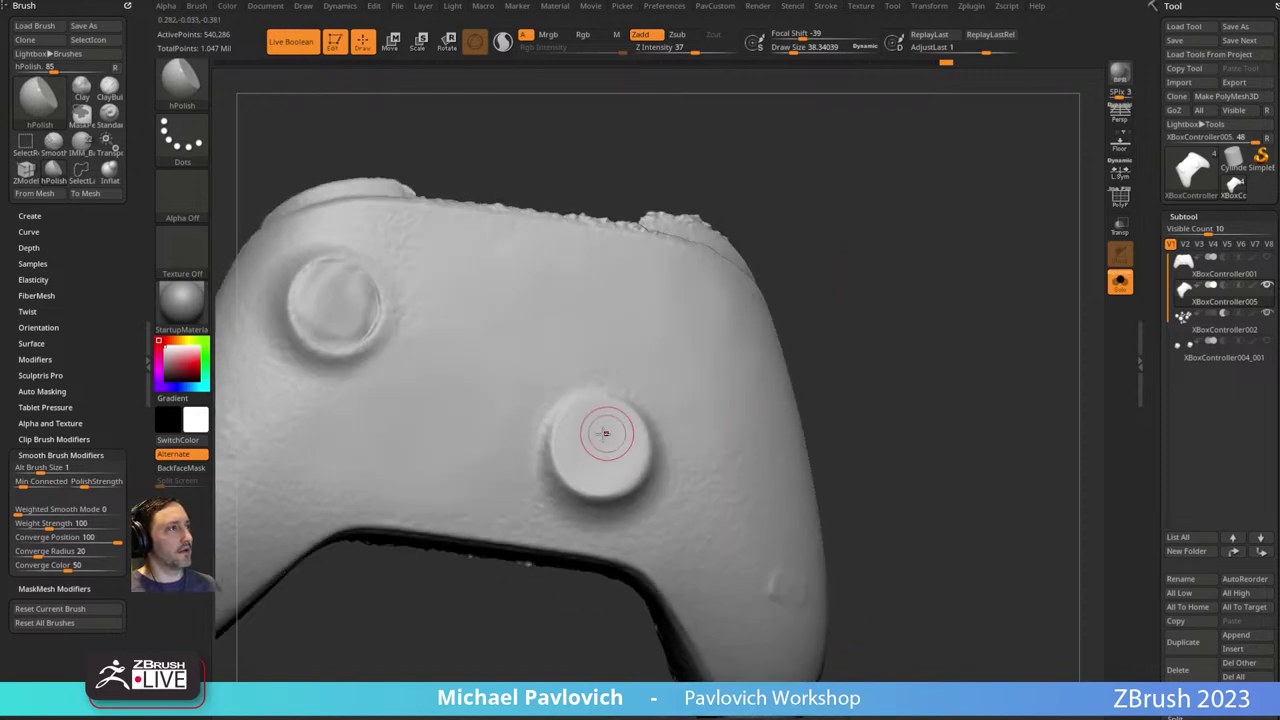
Flatten the filled top of the left thumbstick with hPolish at a draw size of about 38.
right_drag(819, 356, 500, 443)
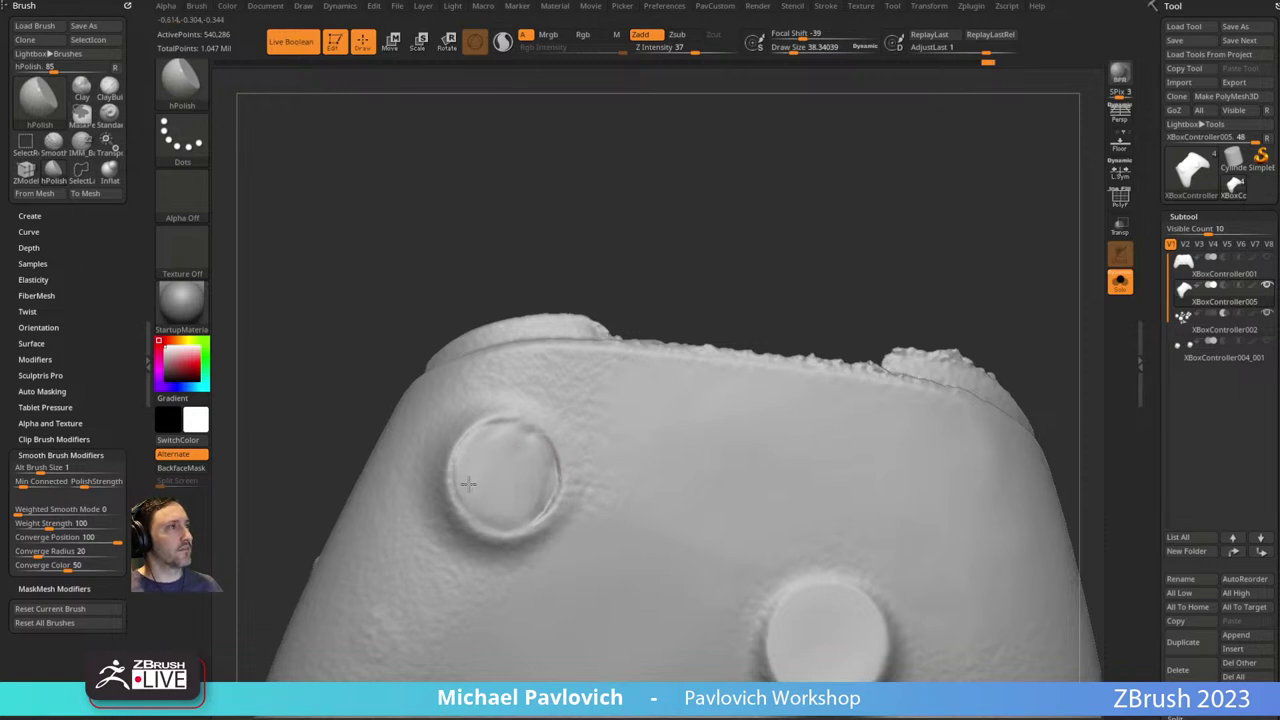
right_drag(579, 302, 485, 468)
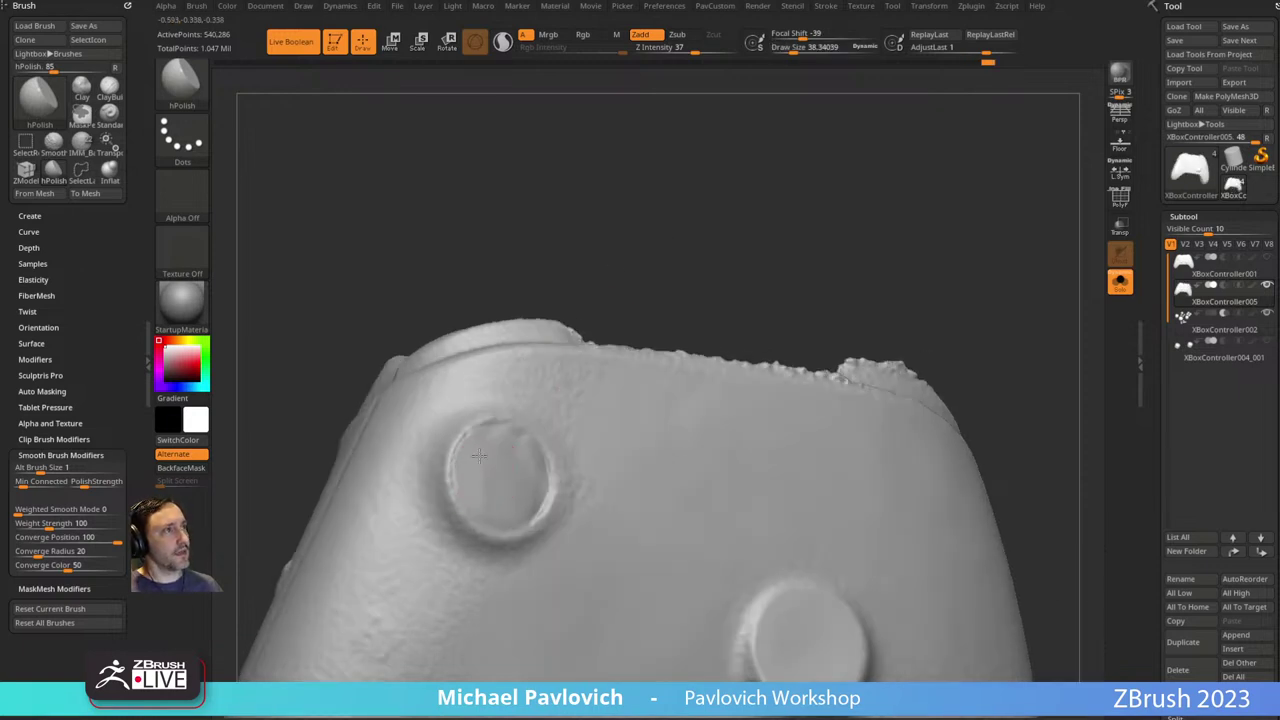
right_drag(491, 487, 754, 374)
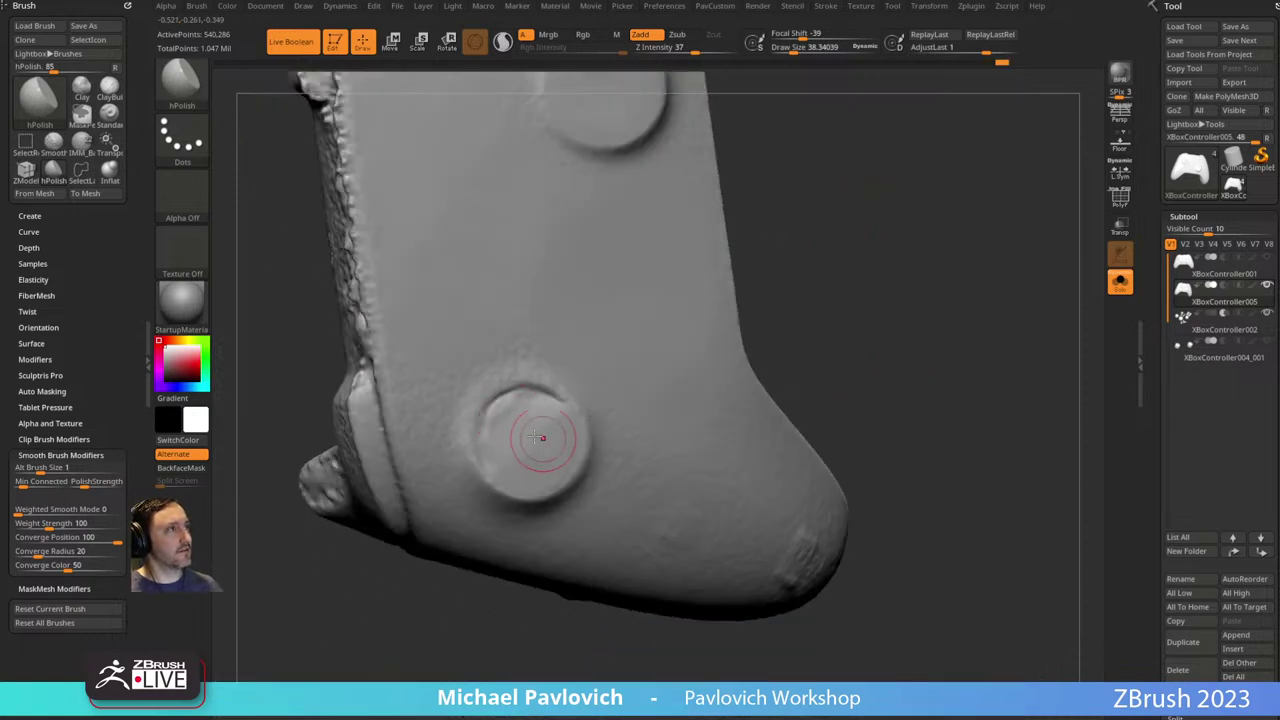
drag(845, 298, 712, 335)
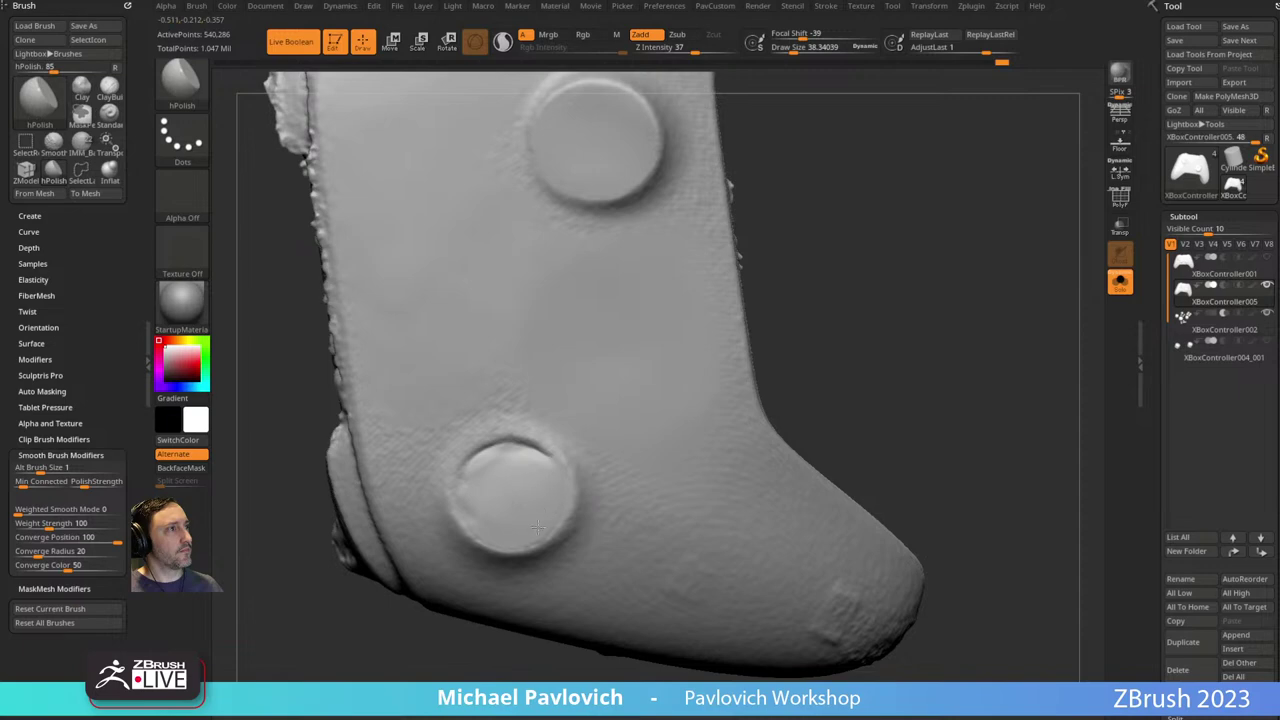
drag(511, 491, 514, 495)
drag(804, 346, 798, 318)
drag(526, 503, 537, 528)
drag(824, 341, 818, 369)
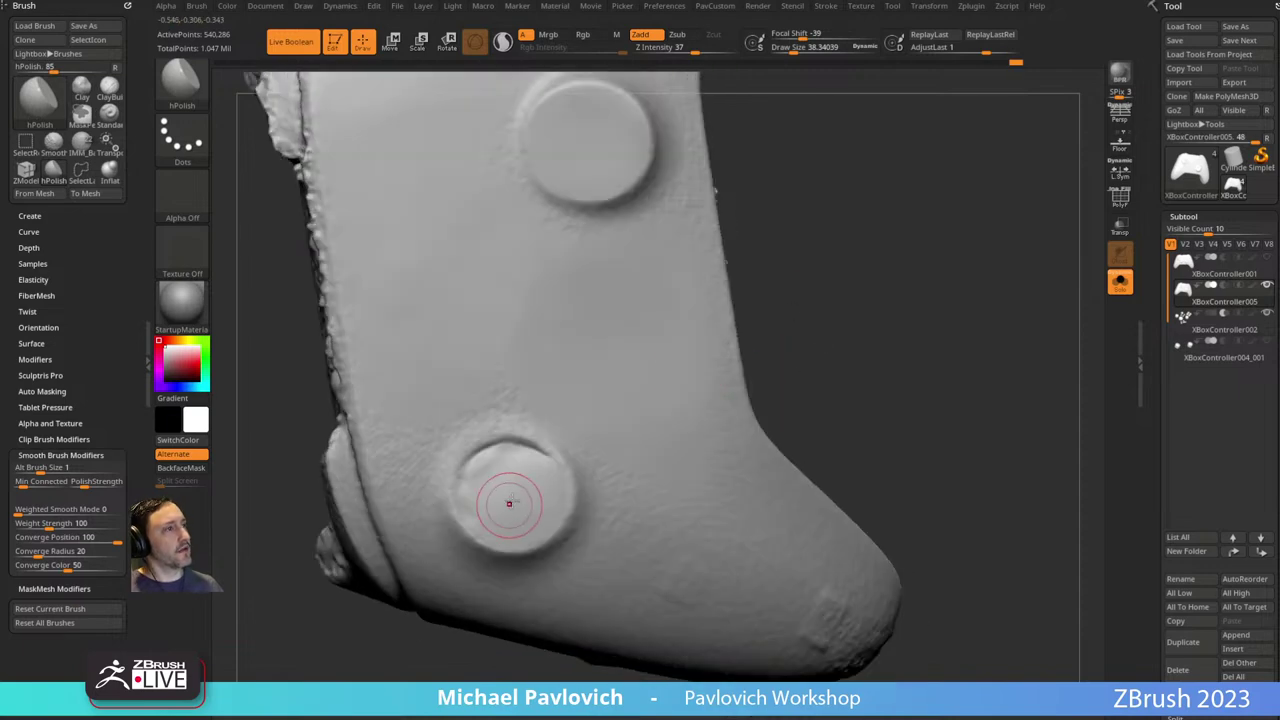
Even out the left thumbstick's disc near its rim with further hPolish strokes from changing view angles.
right_drag(500, 506, 490, 490)
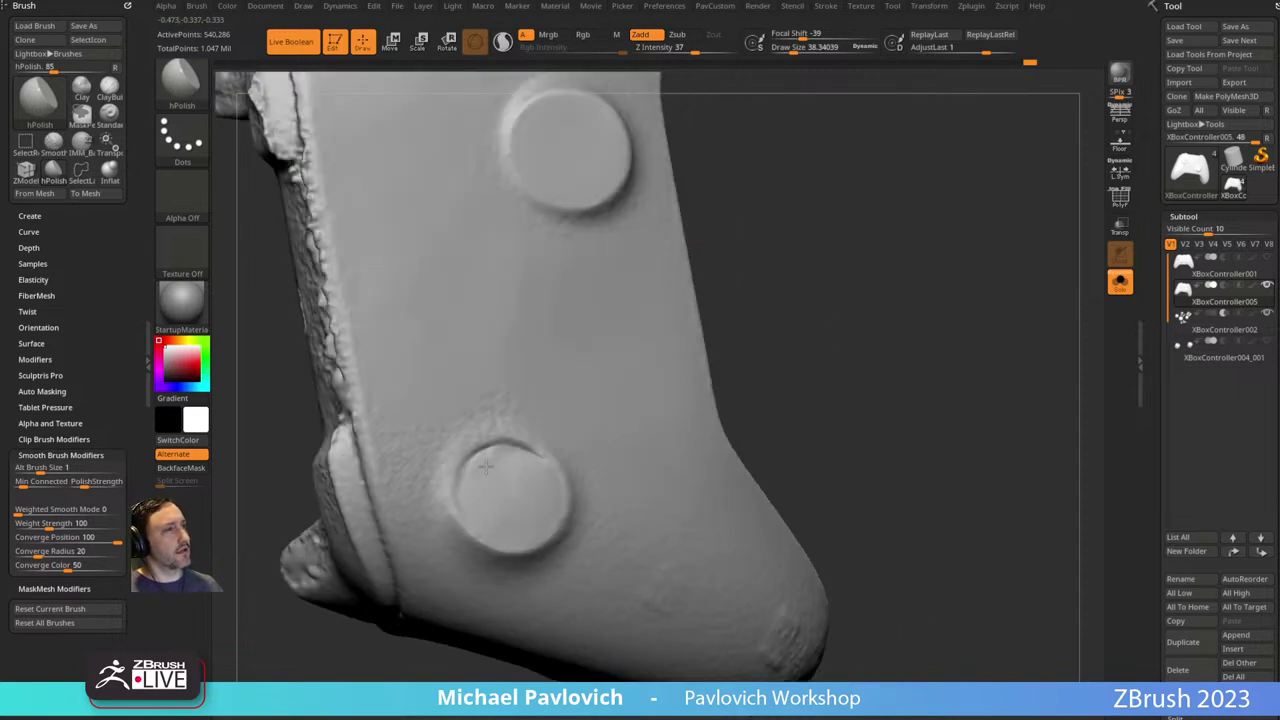
right_drag(676, 400, 492, 500)
drag(771, 374, 731, 374)
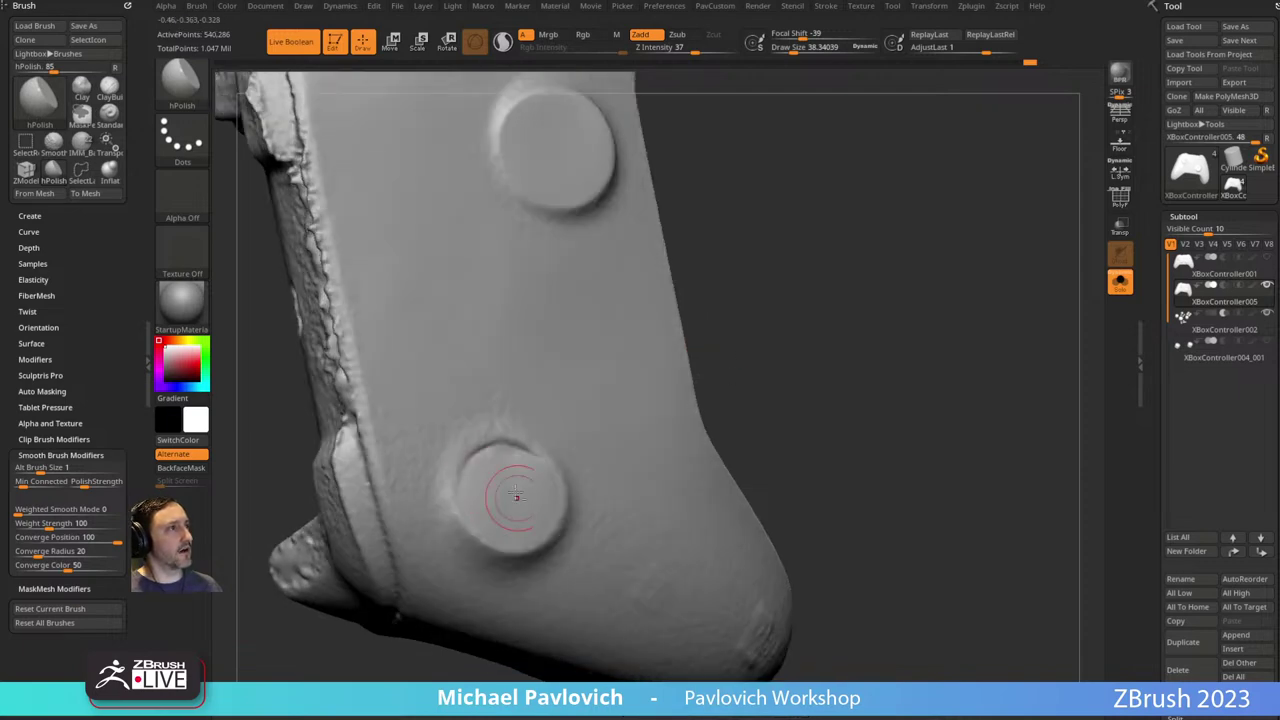
mouse_move(775, 359)
mouse_down()
mouse_move(735, 361)
mouse_move(775, 361)
mouse_up()
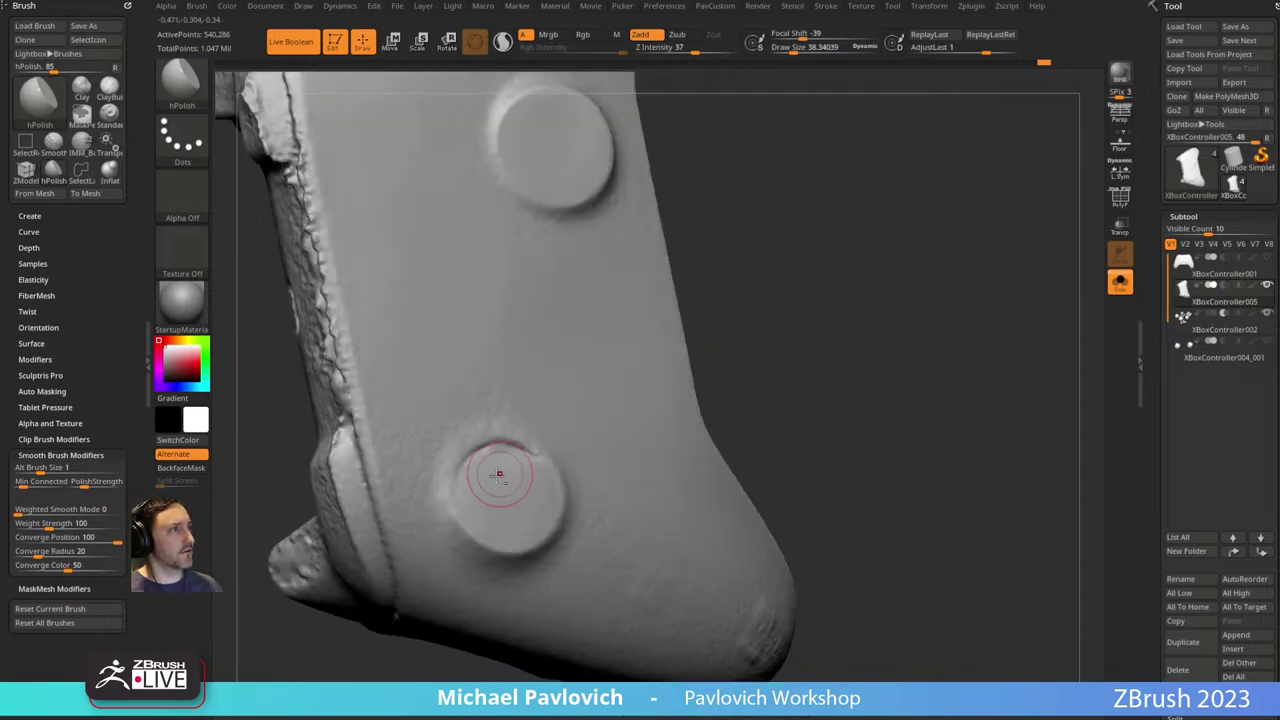
mouse_move(470, 470)
right_down()
mouse_move(897, 309)
mouse_move(880, 396)
mouse_move(737, 376)
right_up()
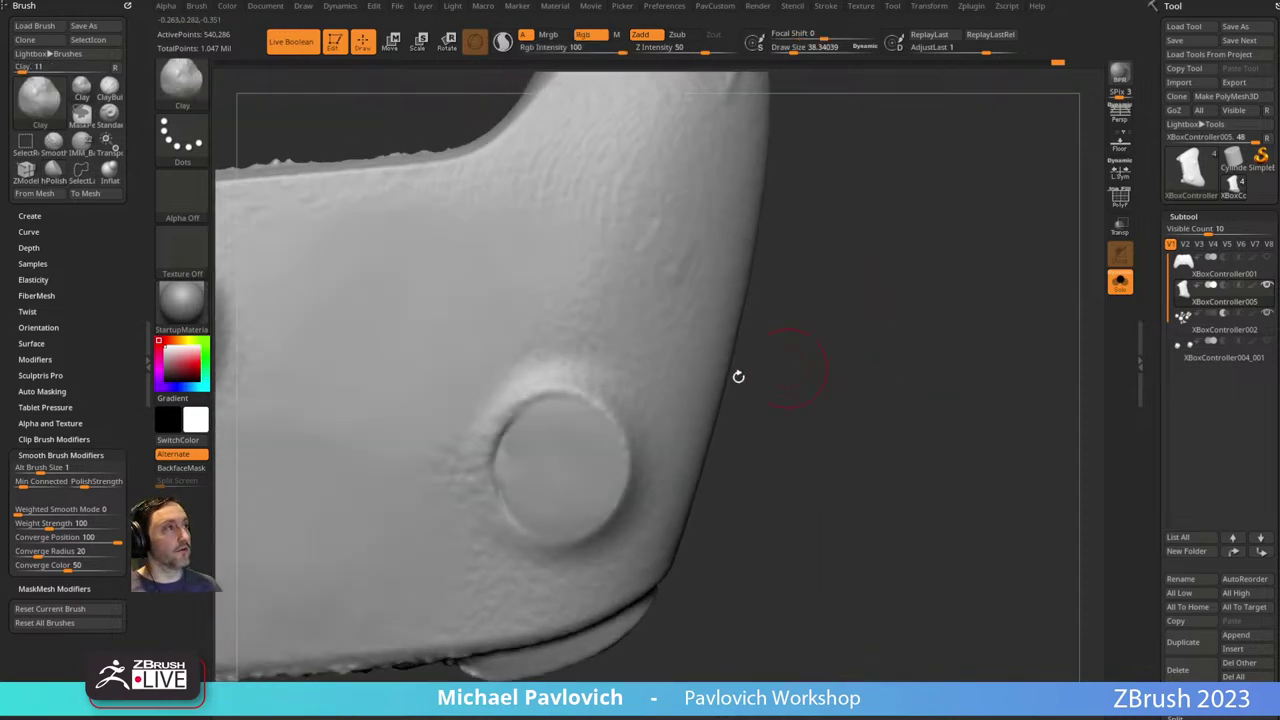
Build up the uneven edge of the left thumbstick's disc with the Clay brush at draw sizes of about 24 and 19.
key(b)
key(c)
key(l)
right_drag(554, 443, 529, 443)
right_drag(768, 367, 529, 449)
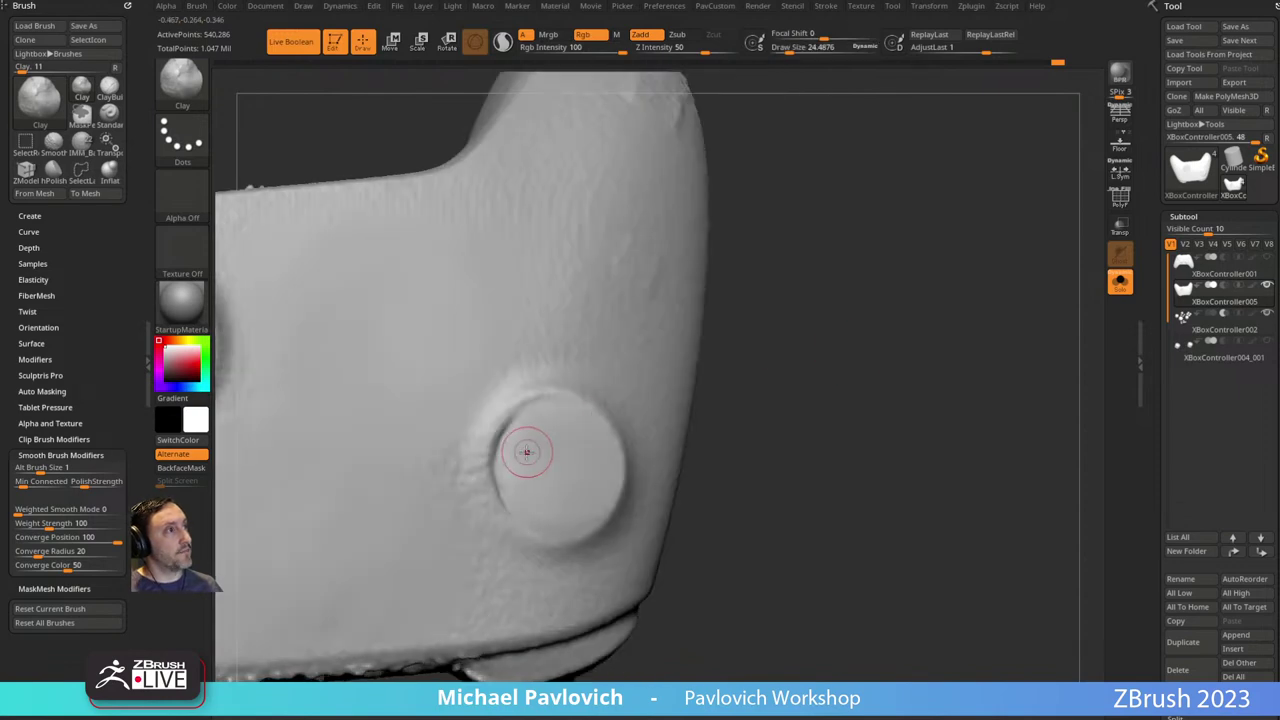
right_drag(781, 395, 759, 381)
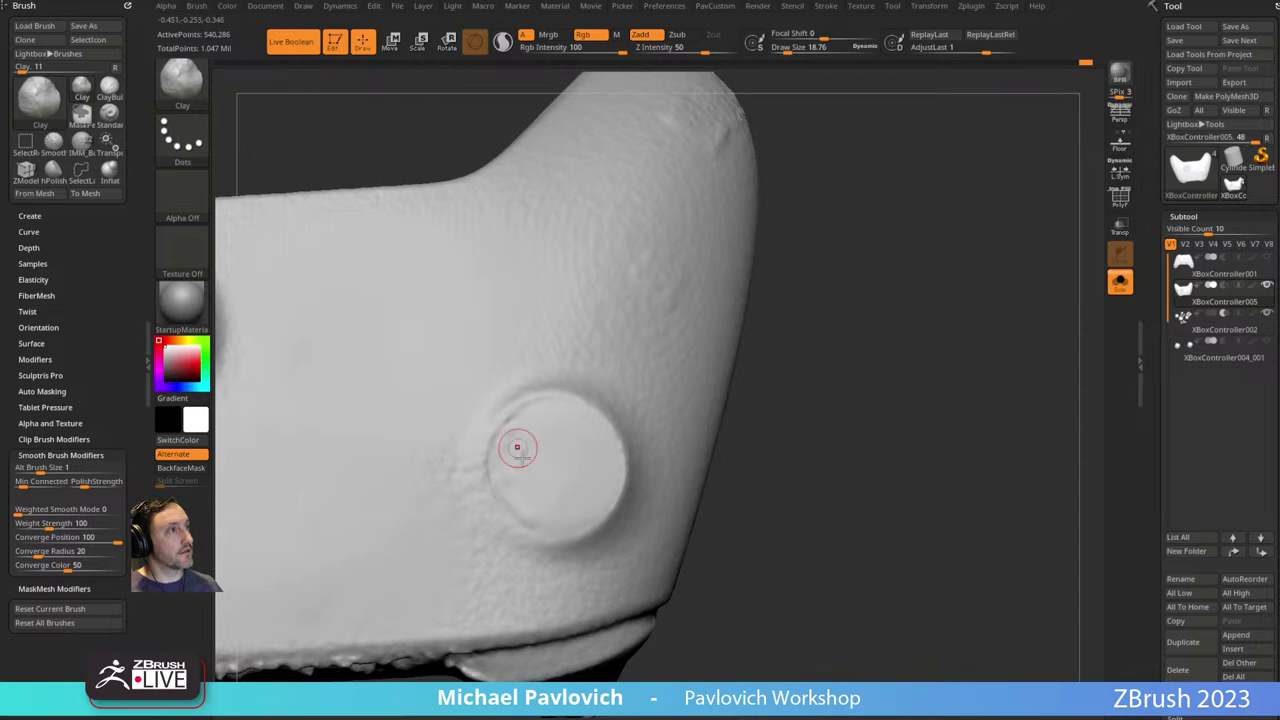
Flatten the fresh clay on the left thumbstick's disc with hPolish at a draw size of about 49.
key(b)
key(h)
key(p)
right_drag(804, 366, 790, 364)
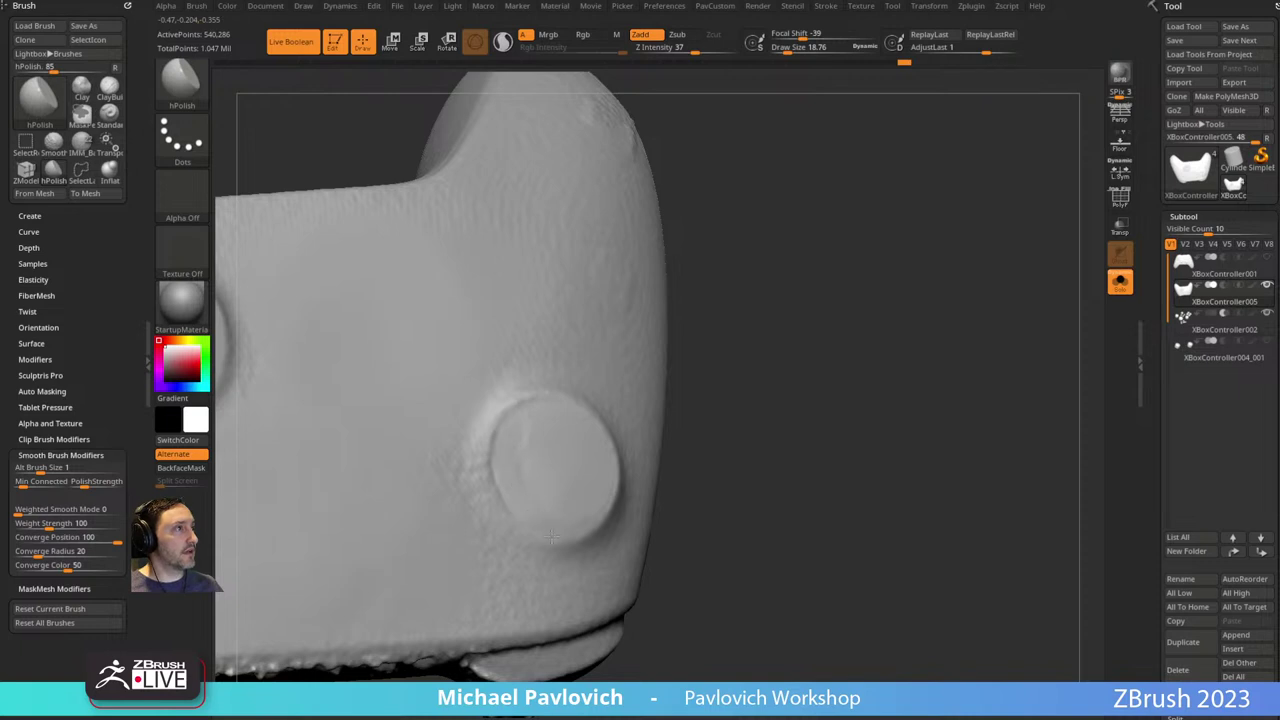
right_drag(736, 460, 714, 423)
key(bracketright)
key(bracketright)
key(bracketright)
drag(536, 469, 547, 506)
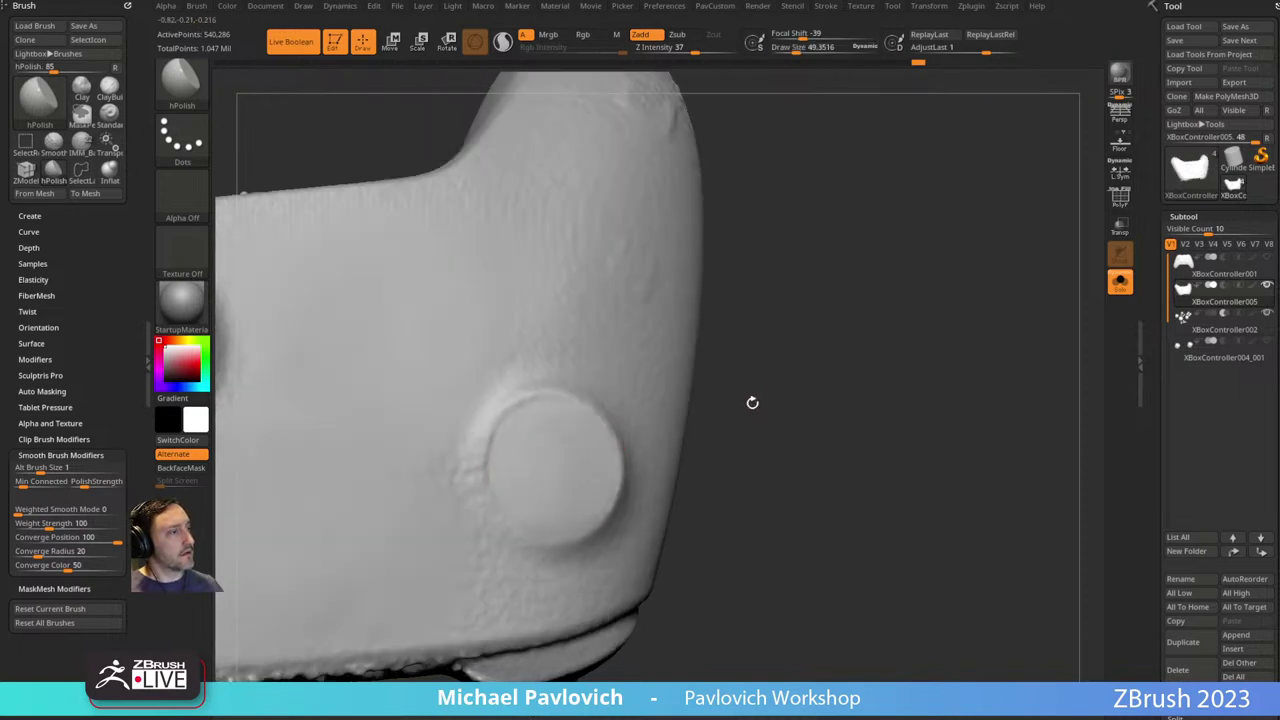
Polish the left thumbstick's disc evenly out to its rim at draw sizes of about 44 and 38.
drag(752, 403, 738, 404)
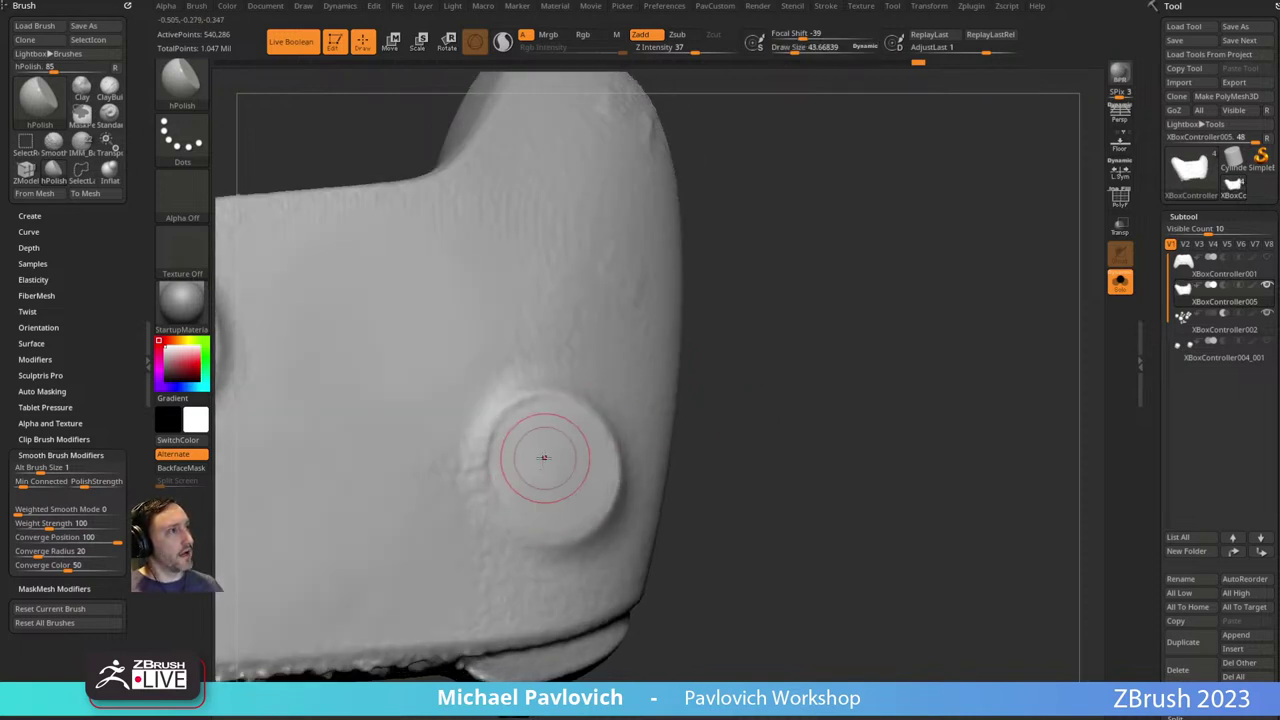
key(bracketleft)
drag(545, 458, 512, 468)
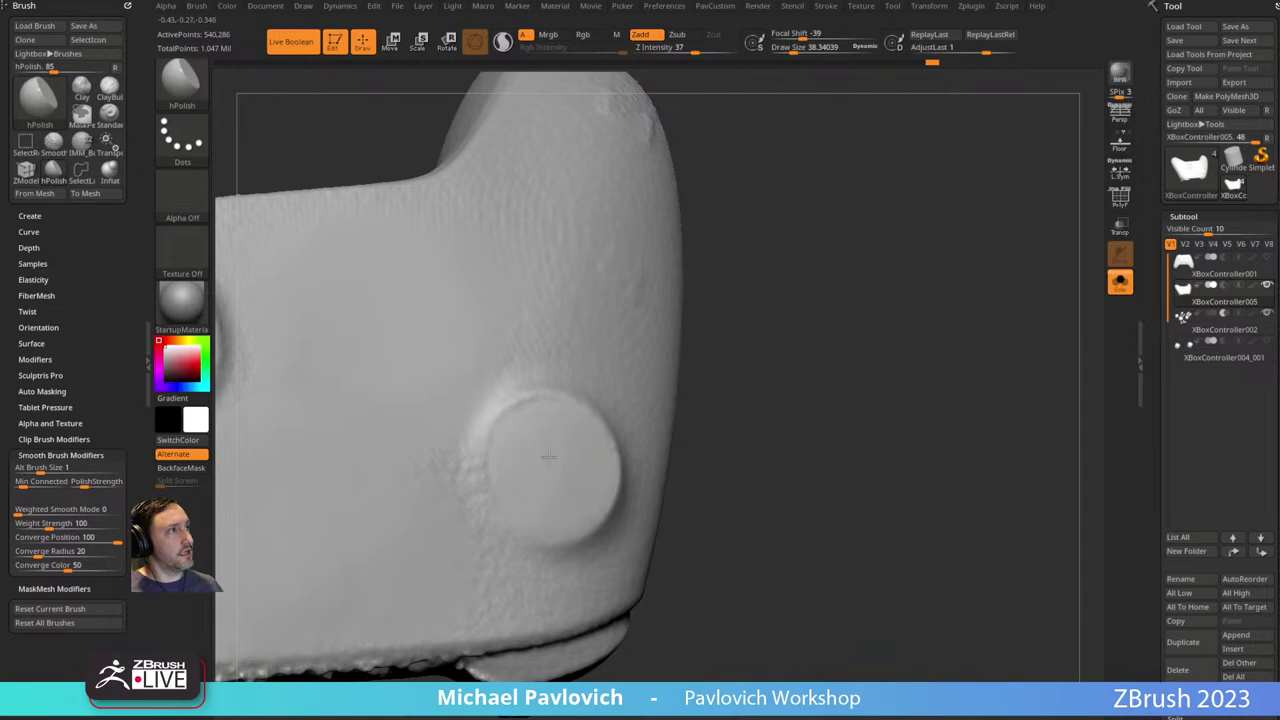
right_drag(548, 457, 541, 465)
drag(765, 407, 742, 424)
mouse_move(550, 452)
mouse_down()
mouse_move(558, 495)
mouse_move(576, 469)
mouse_up()
mouse_move(755, 398)
mouse_down()
mouse_move(831, 351)
mouse_move(769, 391)
mouse_up()
drag(539, 466, 522, 463)
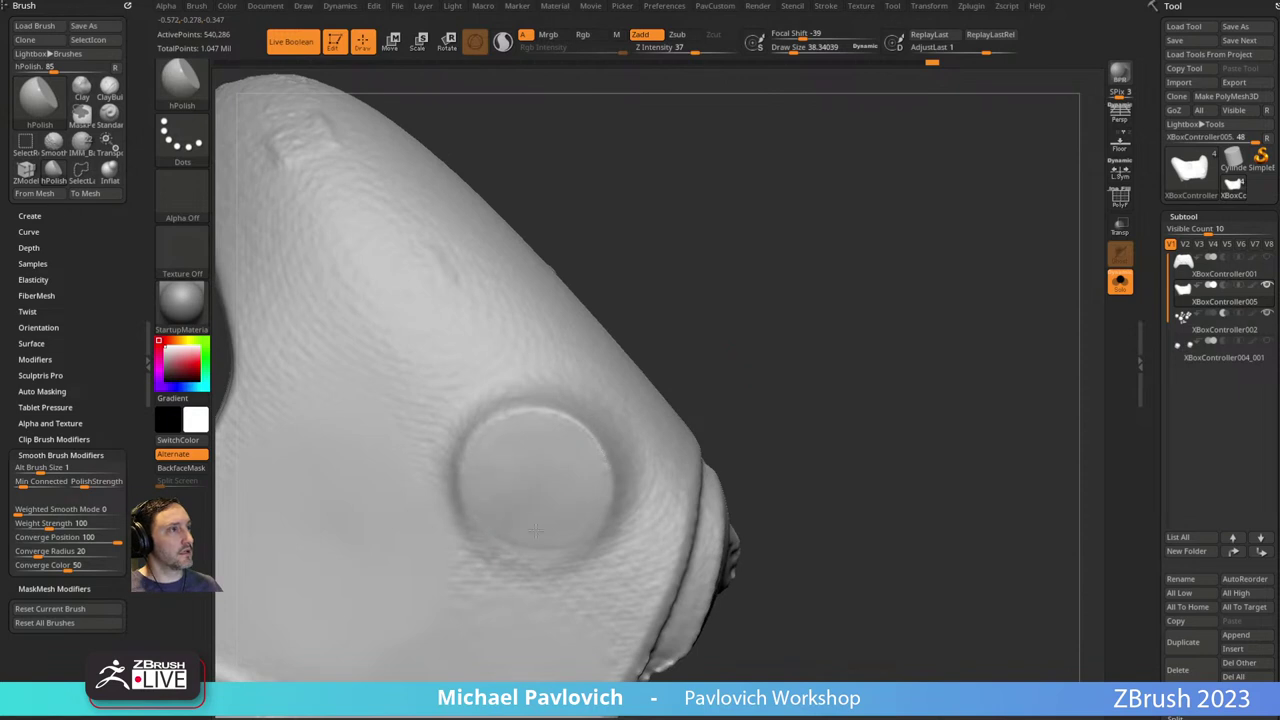
Finish the left thumbstick's rim from several angles, reducing the hPolish draw size to about 29, and reframe the whole controller front.
right_drag(535, 531, 804, 344)
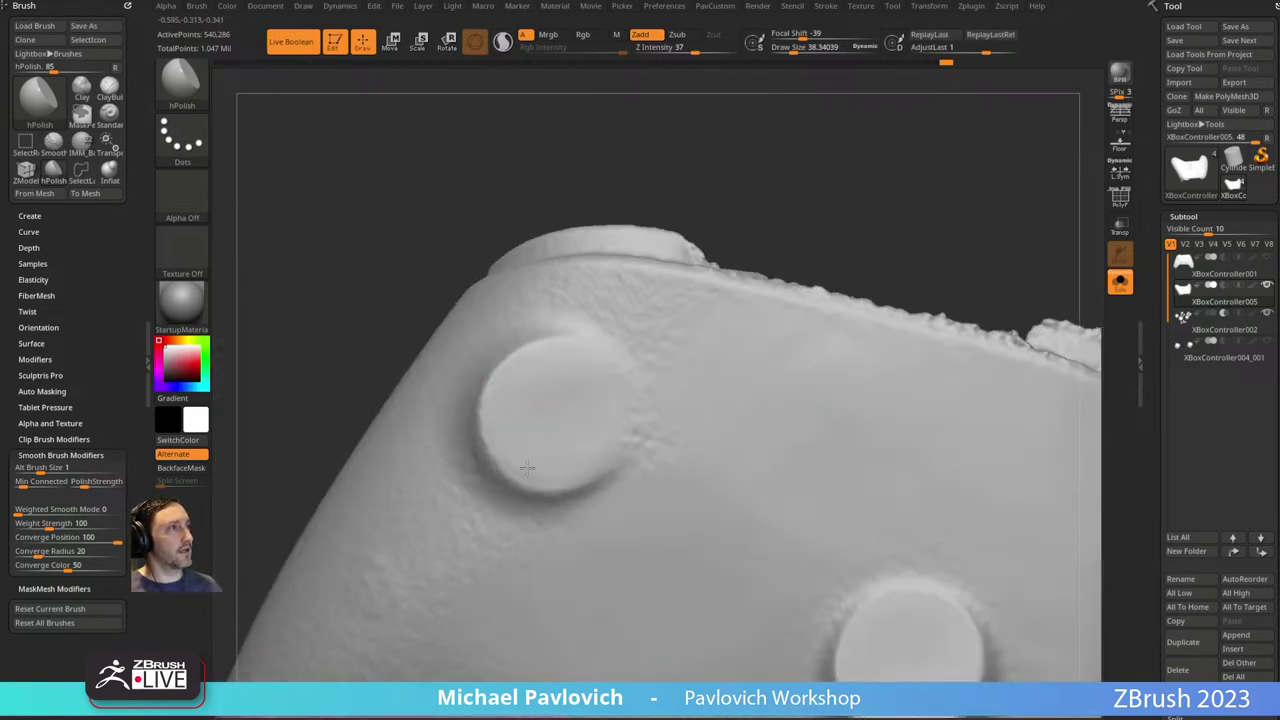
mouse_move(527, 467)
right_down()
mouse_move(763, 217)
mouse_move(501, 423)
mouse_move(620, 206)
mouse_move(505, 467)
right_up()
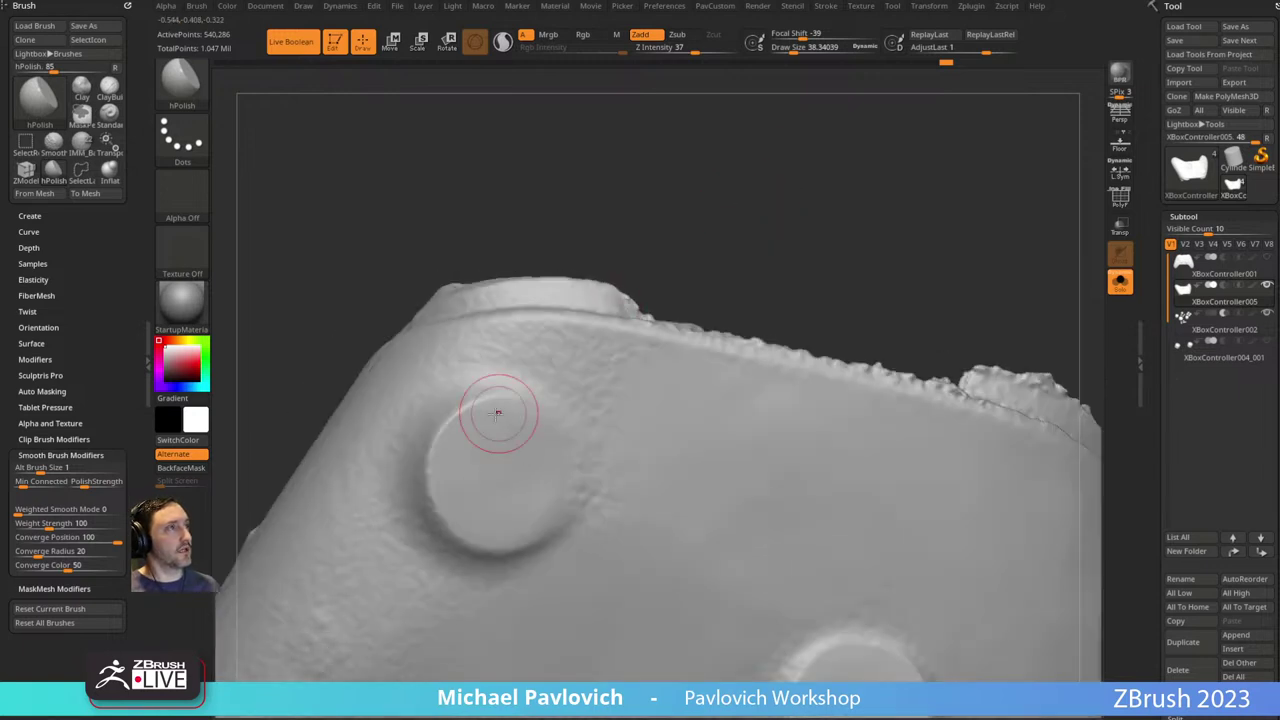
right_drag(486, 420, 729, 254)
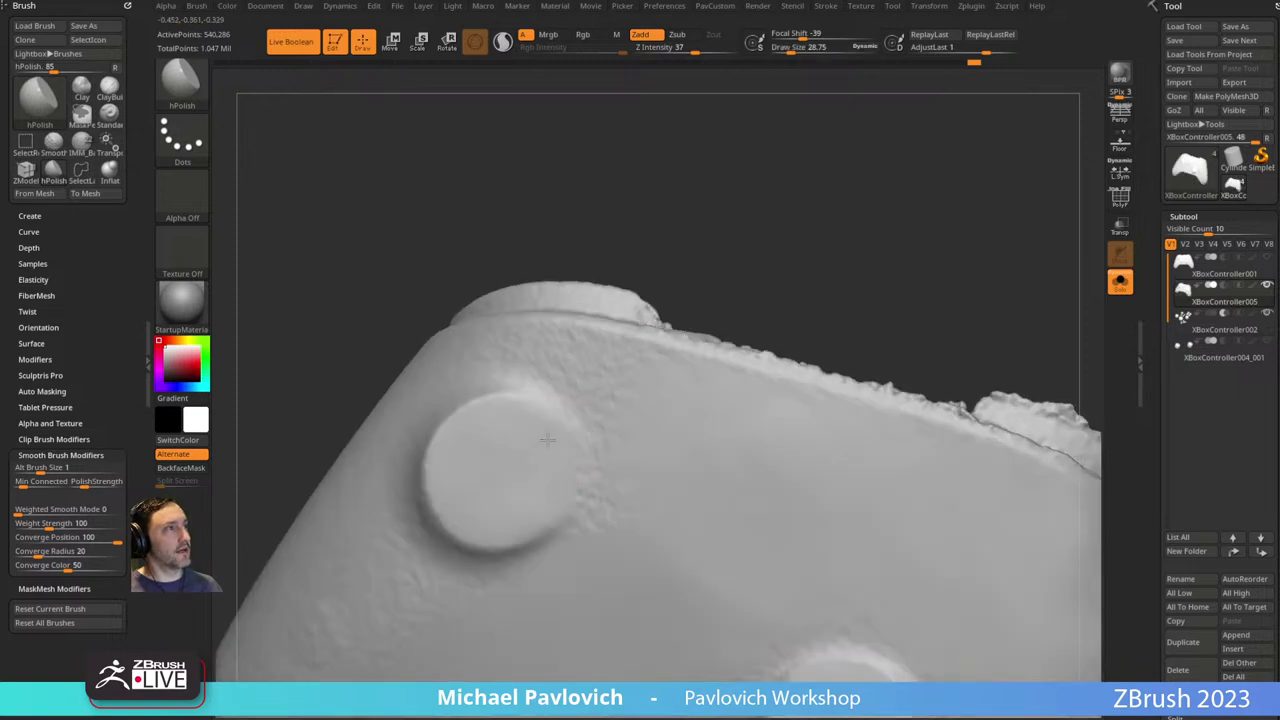
right_drag(537, 409, 726, 257)
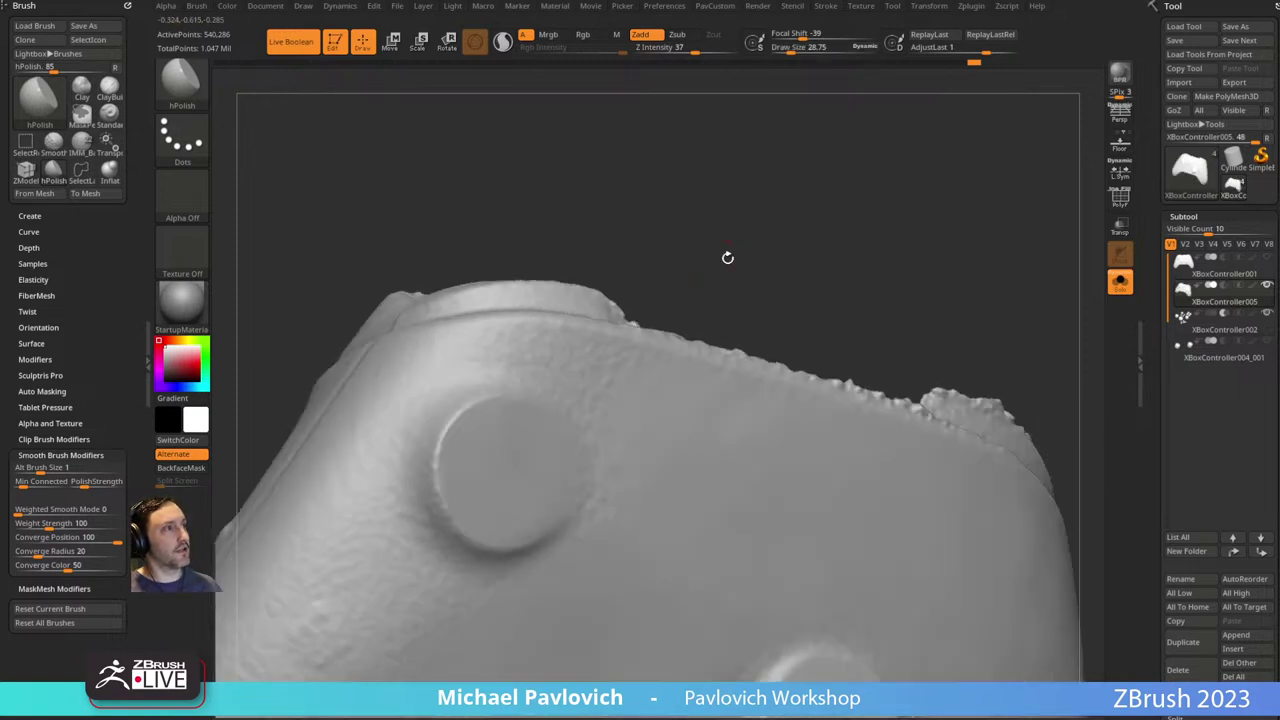
mouse_move(788, 260)
alt+mouse_down()
mouse_move(775, 252)
mouse_move(800, 250)
mouse_move(730, 322)
alt+mouse_up()
shift+drag(730, 322, 678, 377)
alt+drag(859, 392, 937, 319)
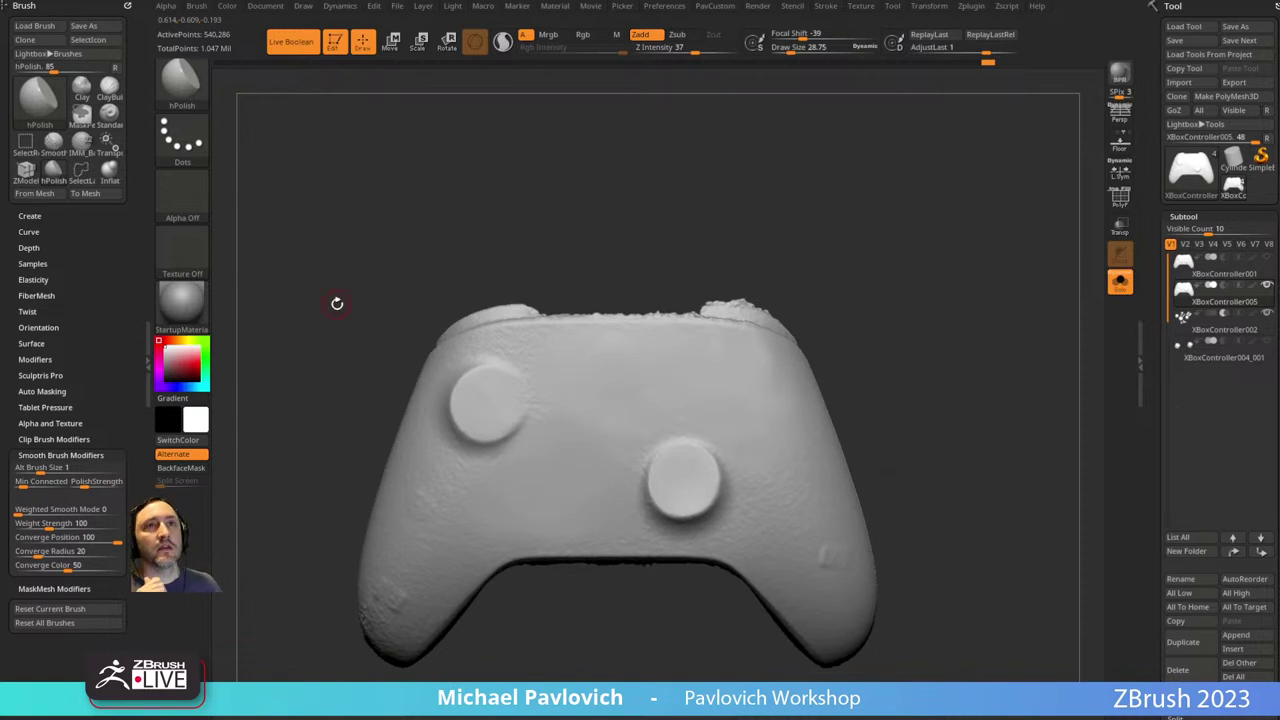
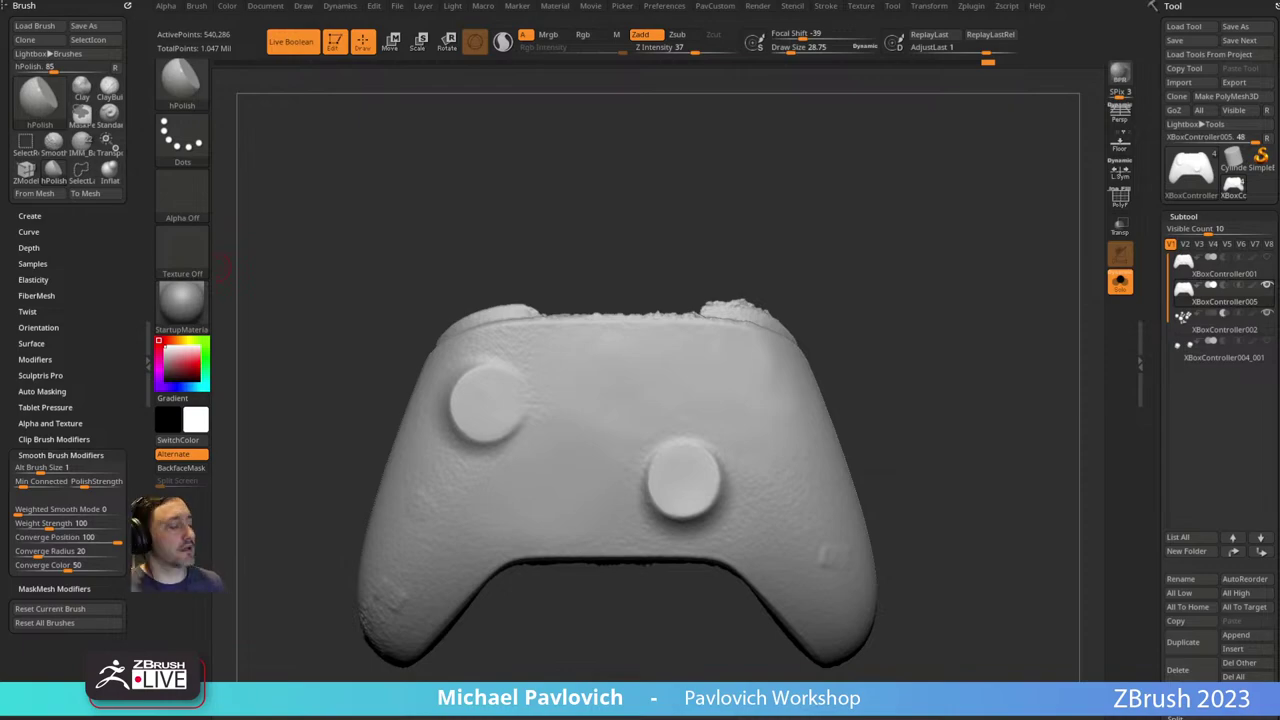
Switch to the browser, find the ZRemesh and Project History Refresher video in the ZBrush 2023 - What's New? playlist, and copy its link.
drag(665, 718, 627, 57)
click(634, 587)
click(630, 582)
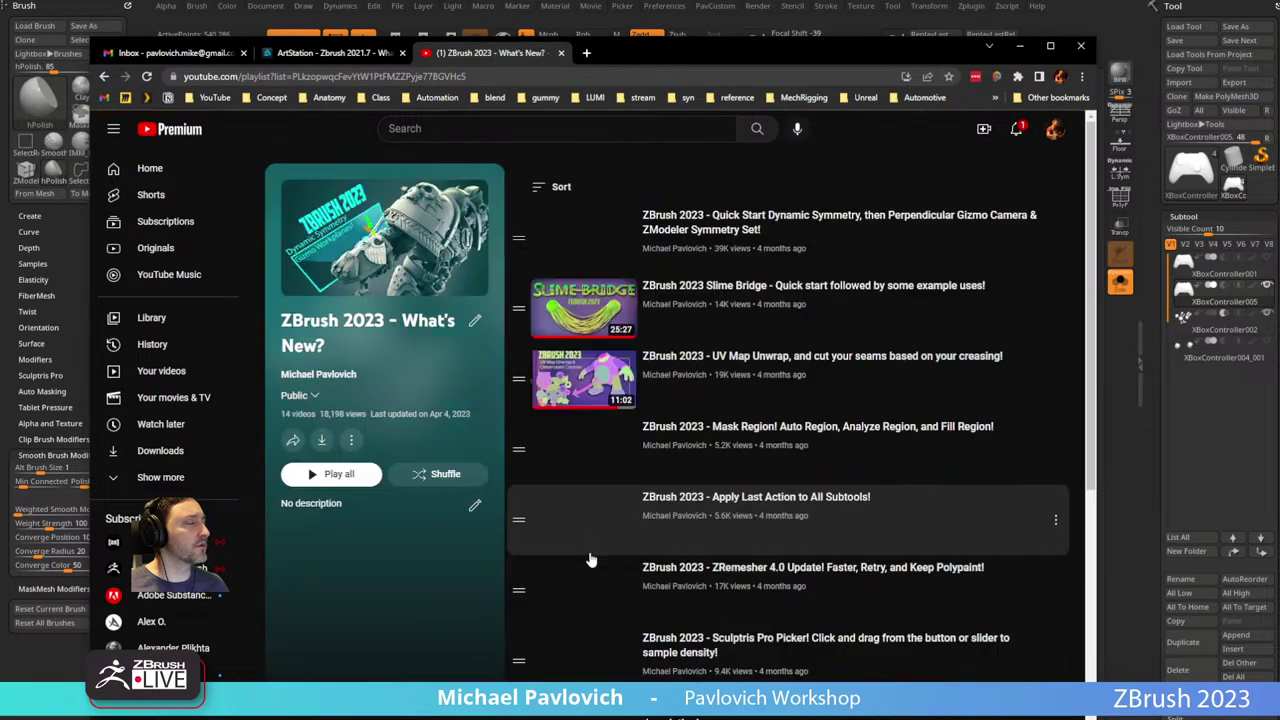
scroll(620, 520, down, 3)
scroll(727, 497, down, 1)
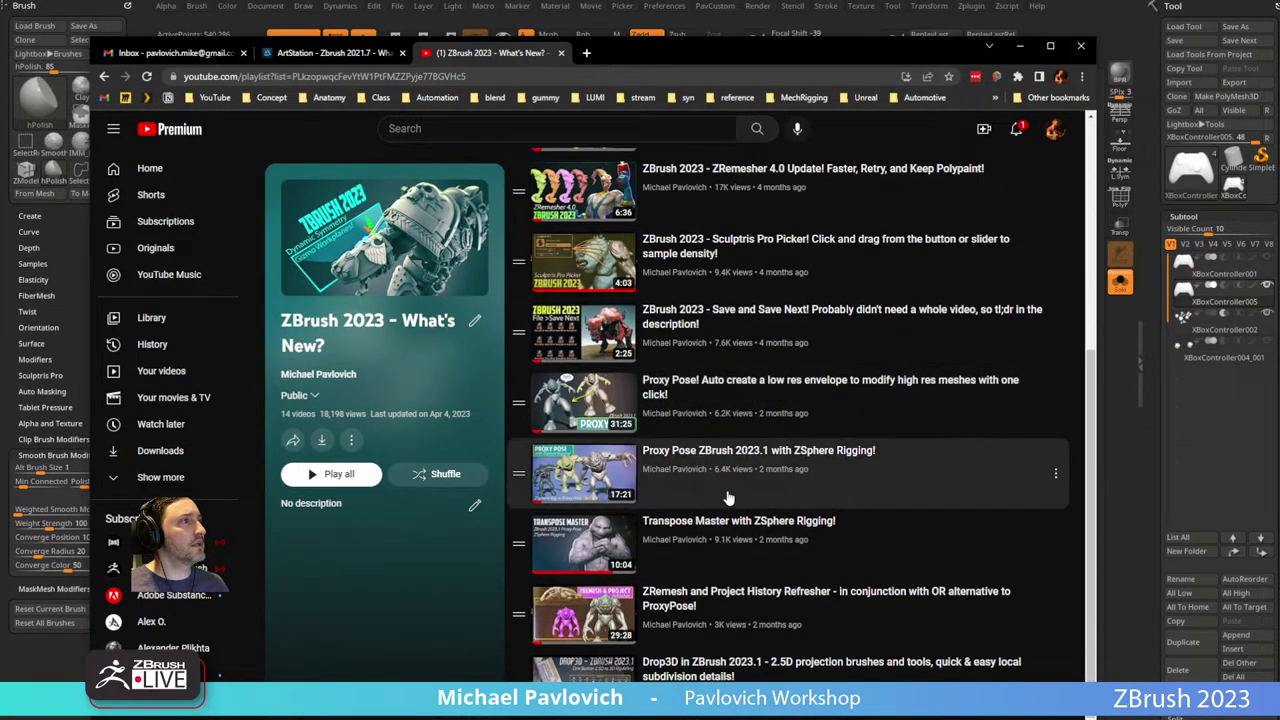
scroll(730, 500, down, 1)
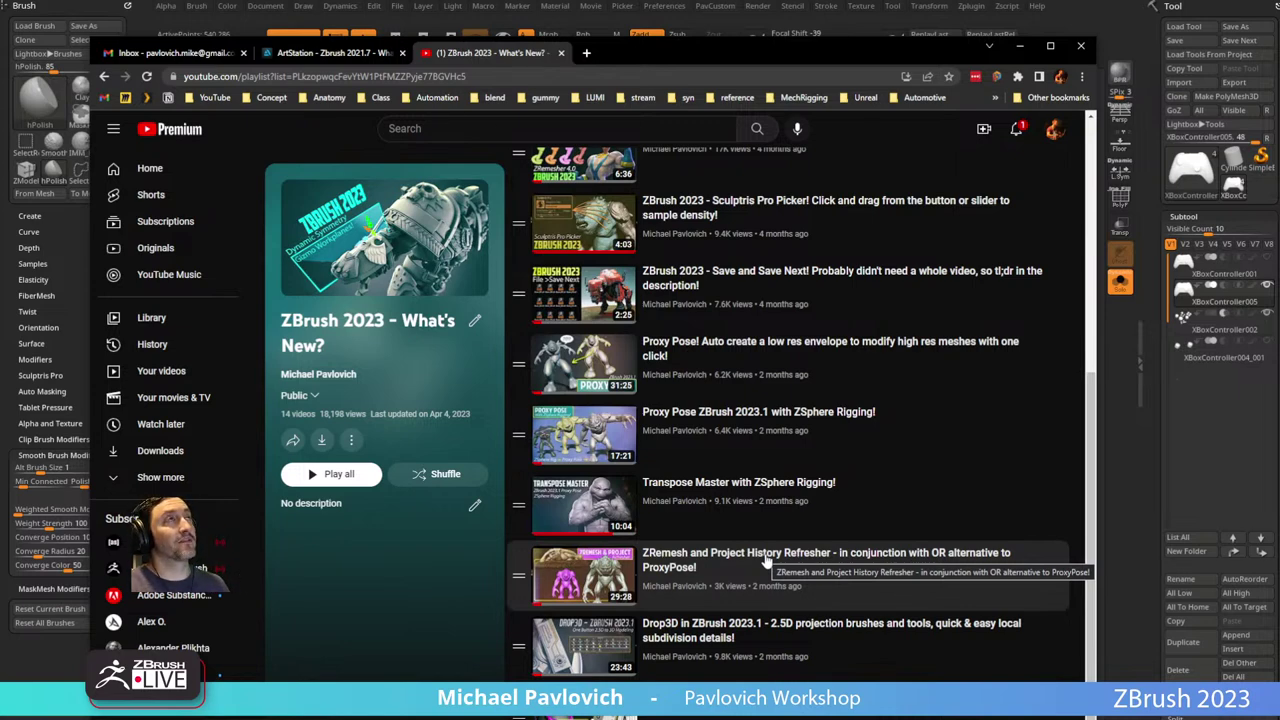
right_click(690, 567)
click(737, 645)
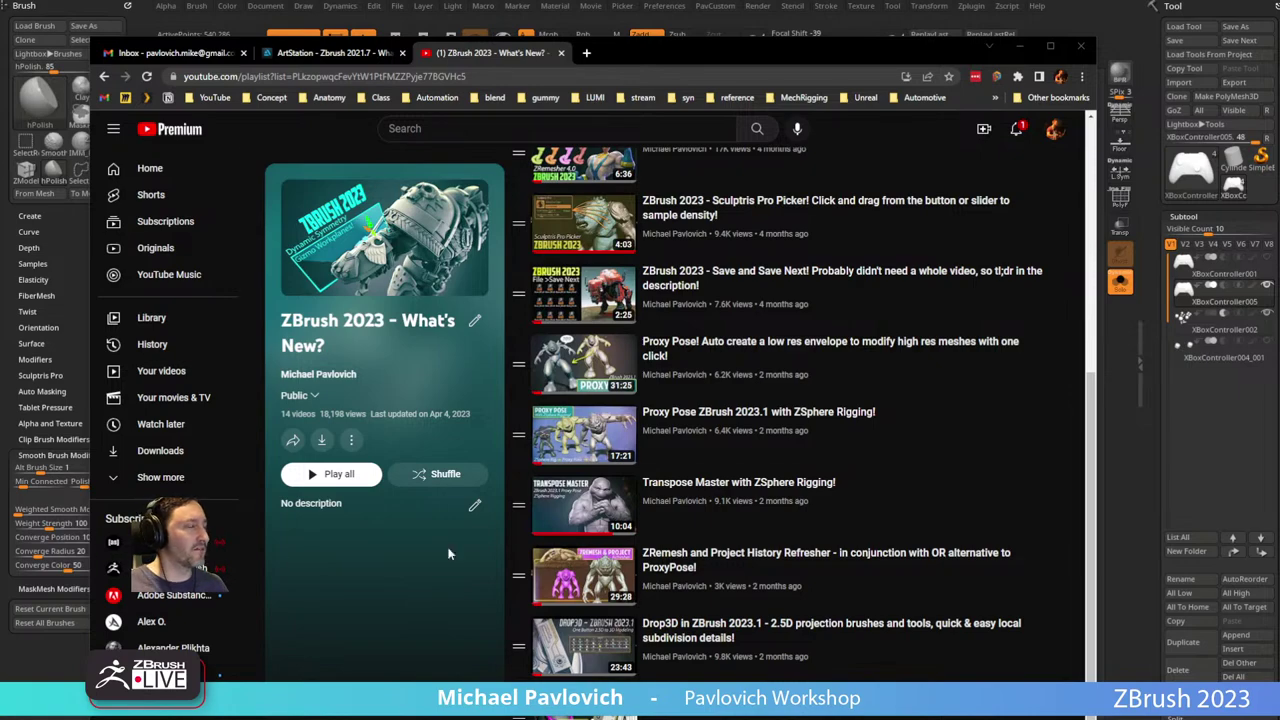
Look through the remaining videos of the ZBrush 2023 playlist and return to ZBrush.
scroll(610, 567, up, 3)
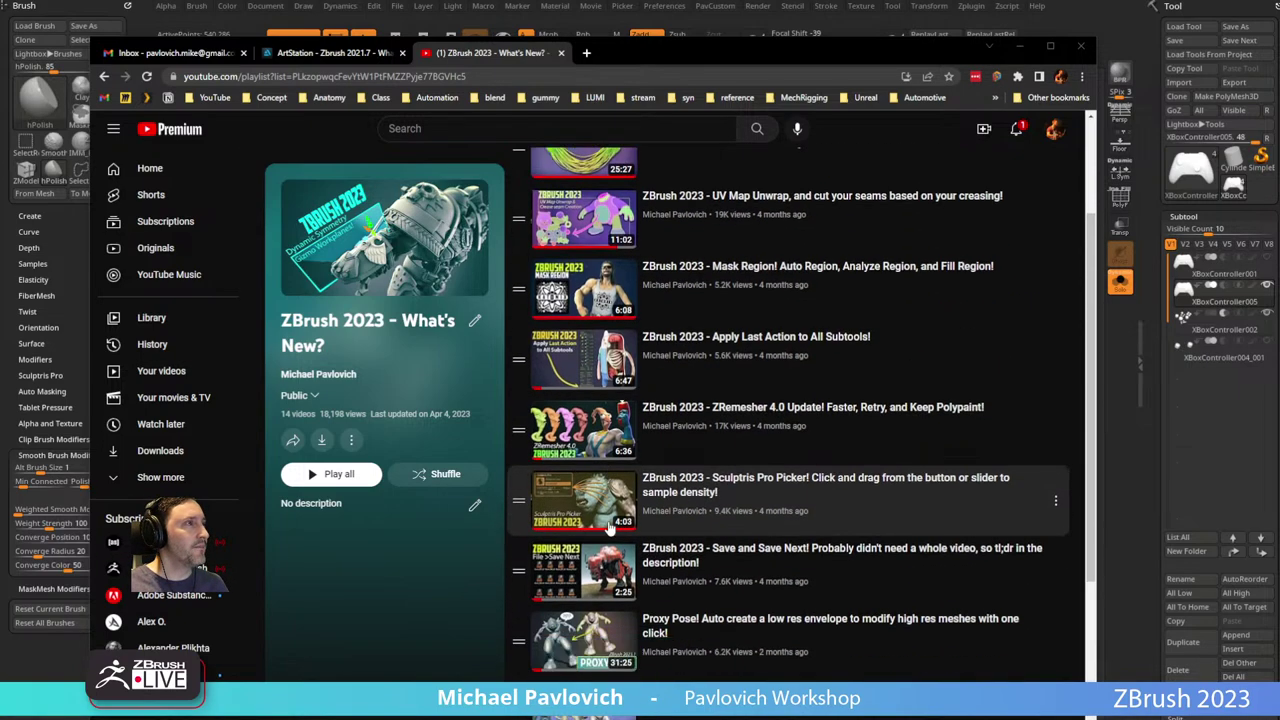
scroll(610, 560, down, 3)
scroll(610, 540, up, 4)
scroll(610, 527, up, 1)
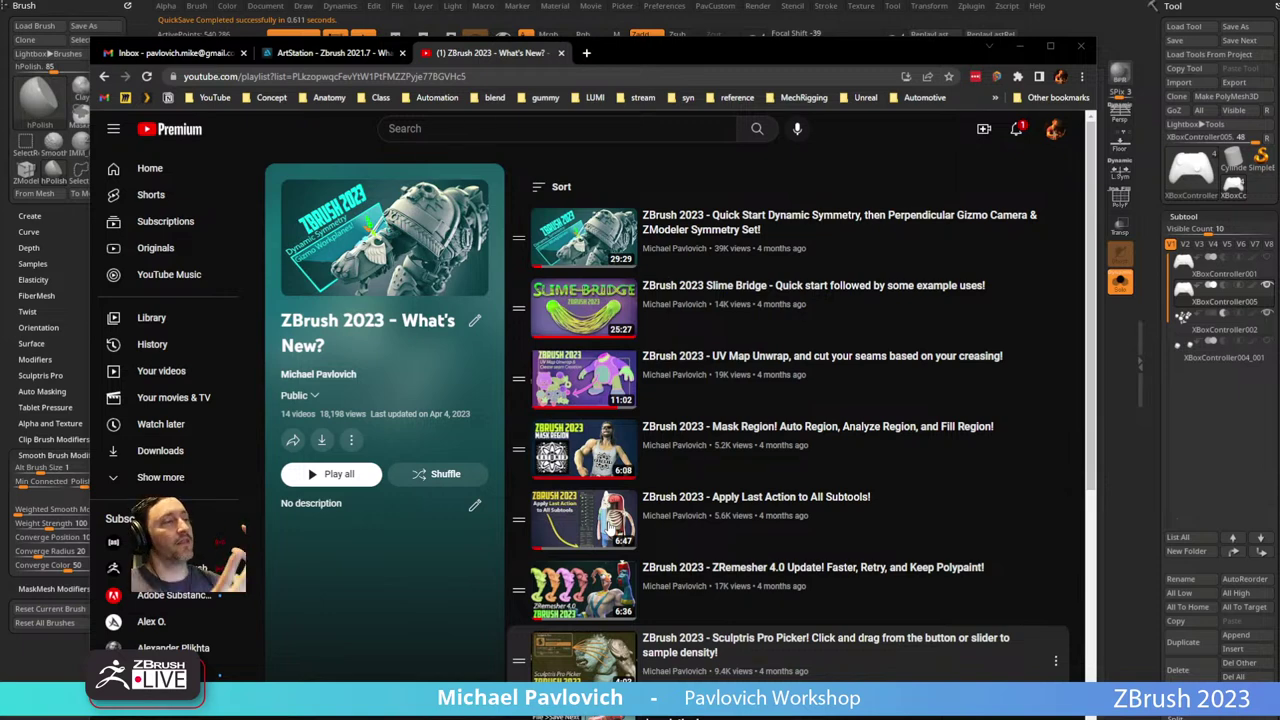
click(764, 22)
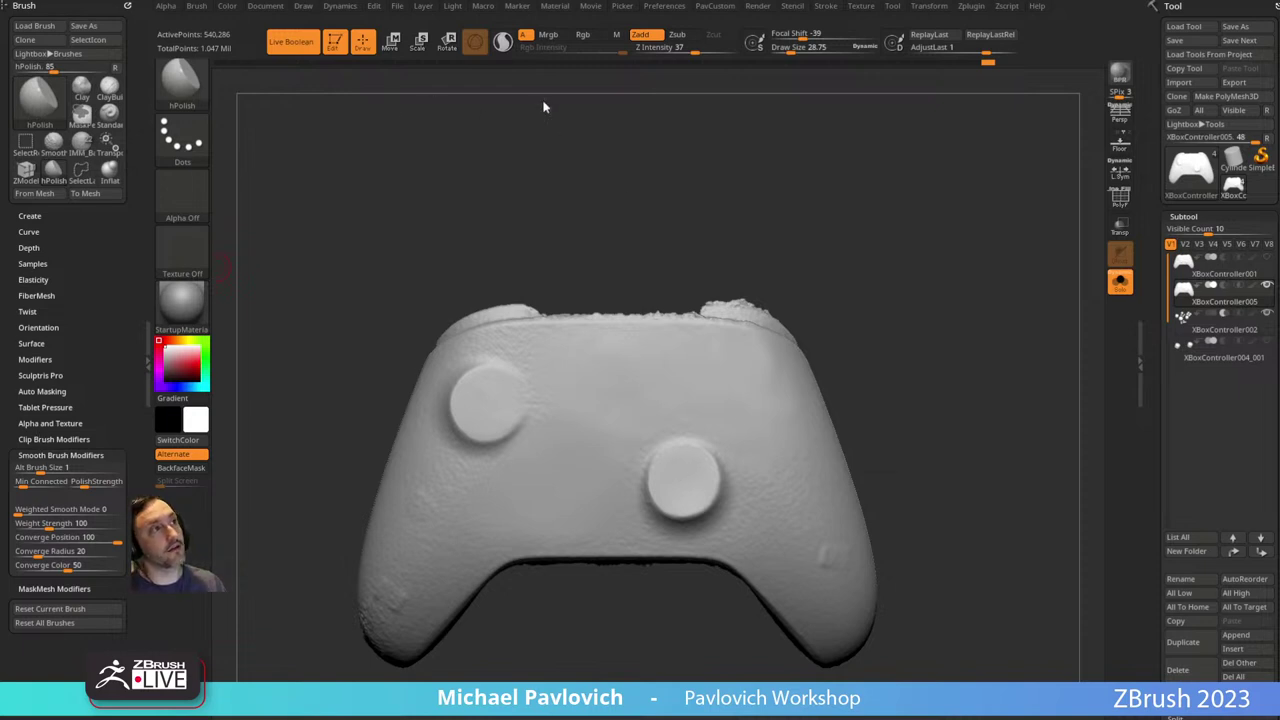
Polish the shell's upper right face and shoulder with hPolish at a draw size of about 44.
mouse_move(947, 259)
mouse_down()
mouse_move(829, 232)
mouse_move(930, 240)
mouse_move(789, 286)
mouse_move(651, 393)
mouse_up()
key(b)
key(s)
key(t)
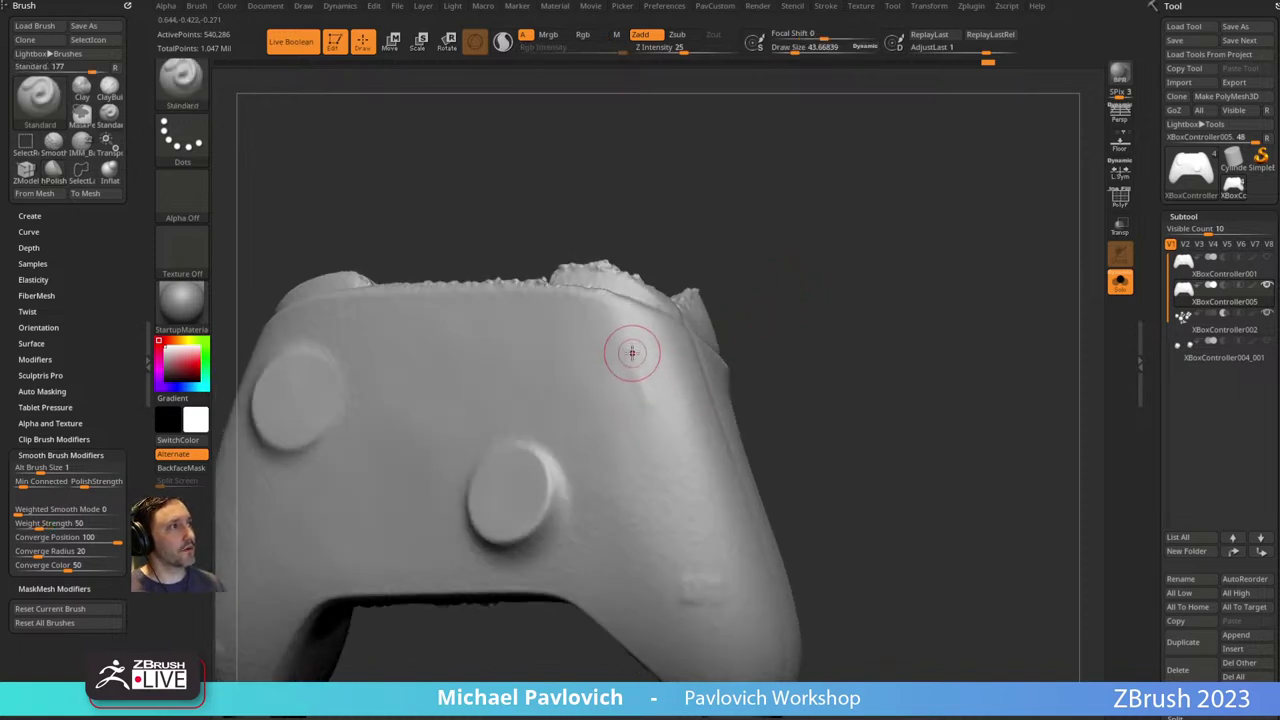
key(b)
key(h)
key(p)
drag(780, 329, 820, 383)
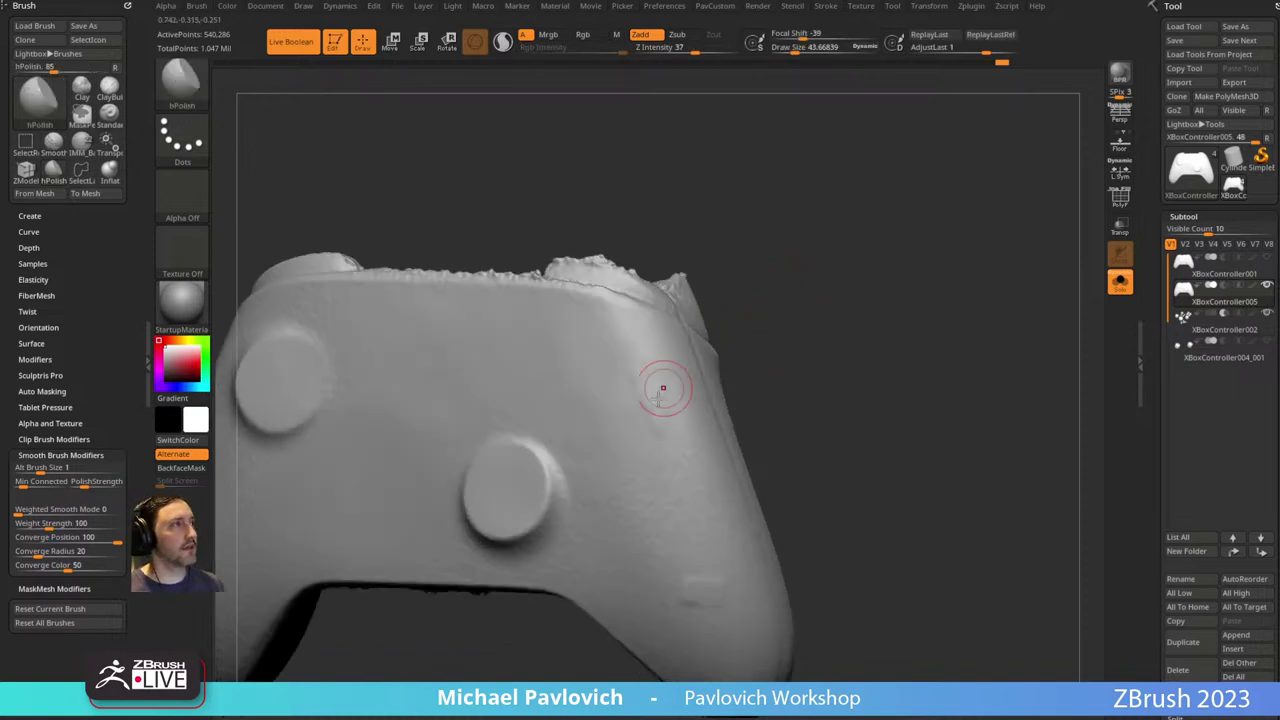
drag(748, 362, 672, 388)
Smooth the face beside the right thumbstick and polish the shell's central area with hPolish at a draw size of about 99.
key(shift)
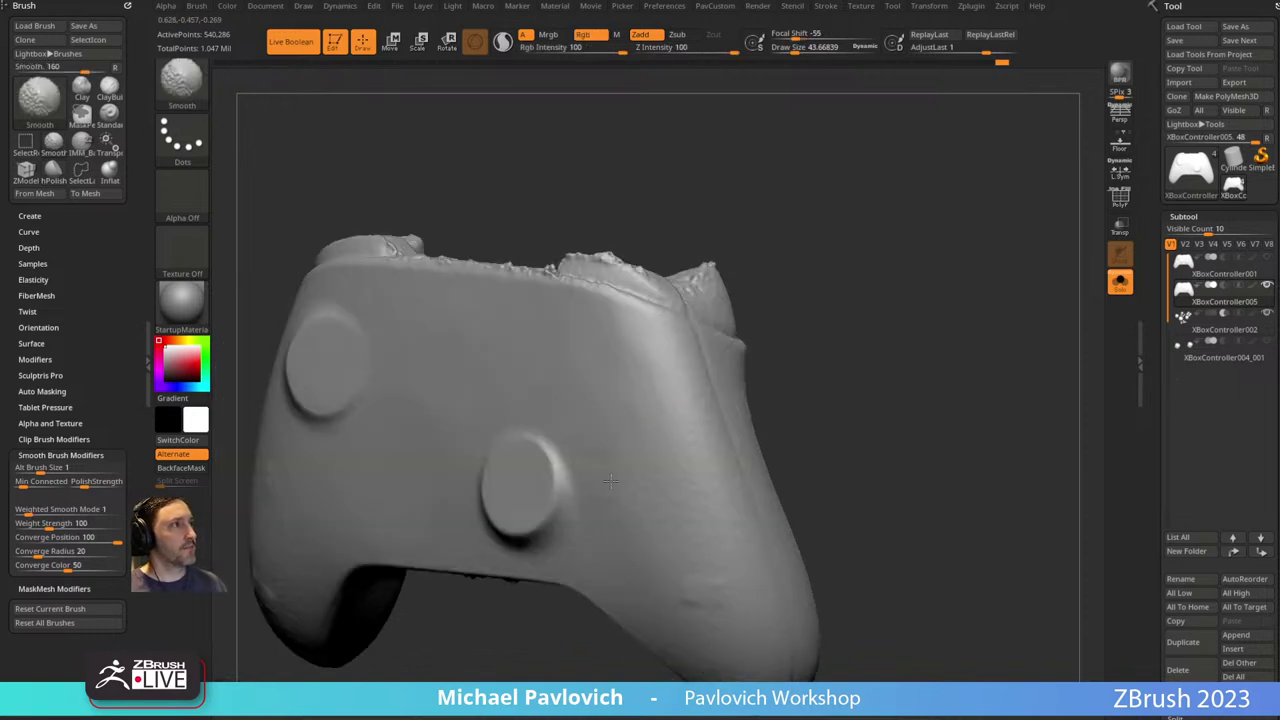
mouse_move(610, 481)
shift+right_down()
mouse_move(920, 240)
mouse_move(913, 251)
mouse_move(976, 249)
shift+right_up()
key(s)
drag(646, 377, 620, 376)
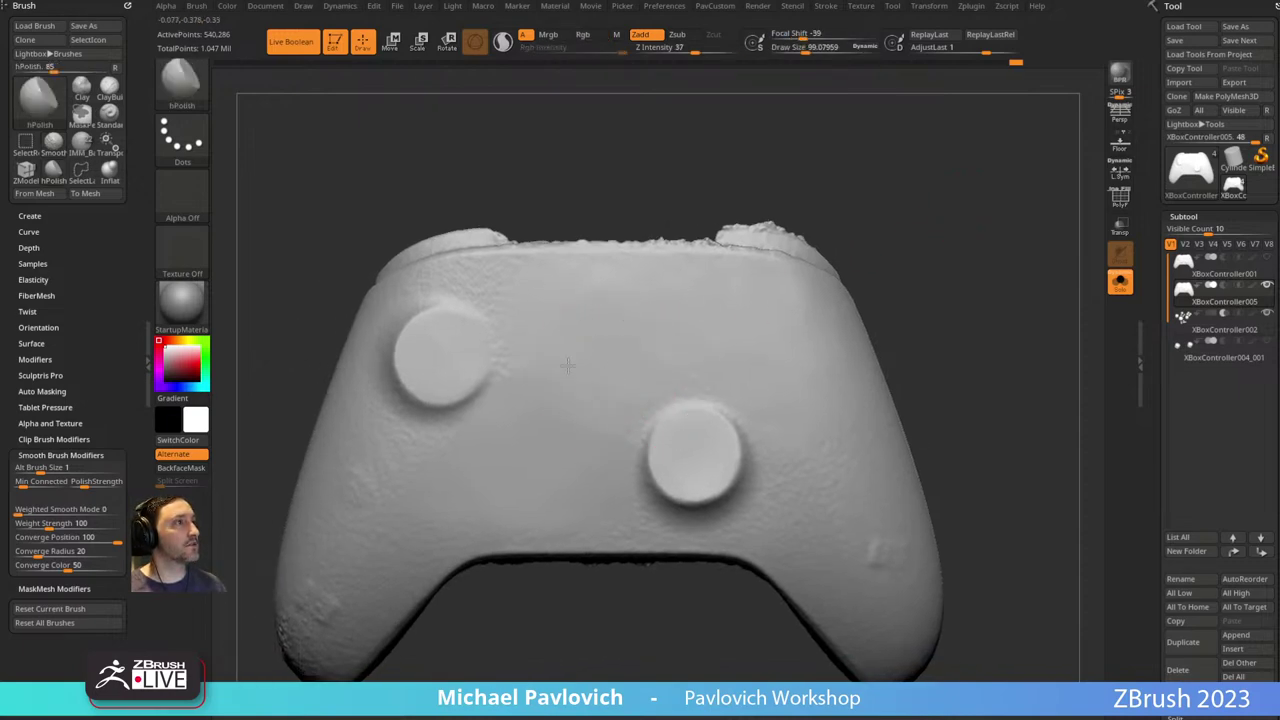
Smooth the bumpy shell surface around the left thumbstick at a draw size of about 31.
alt+right_drag(675, 184, 734, 214)
key(shift)
key(shift)
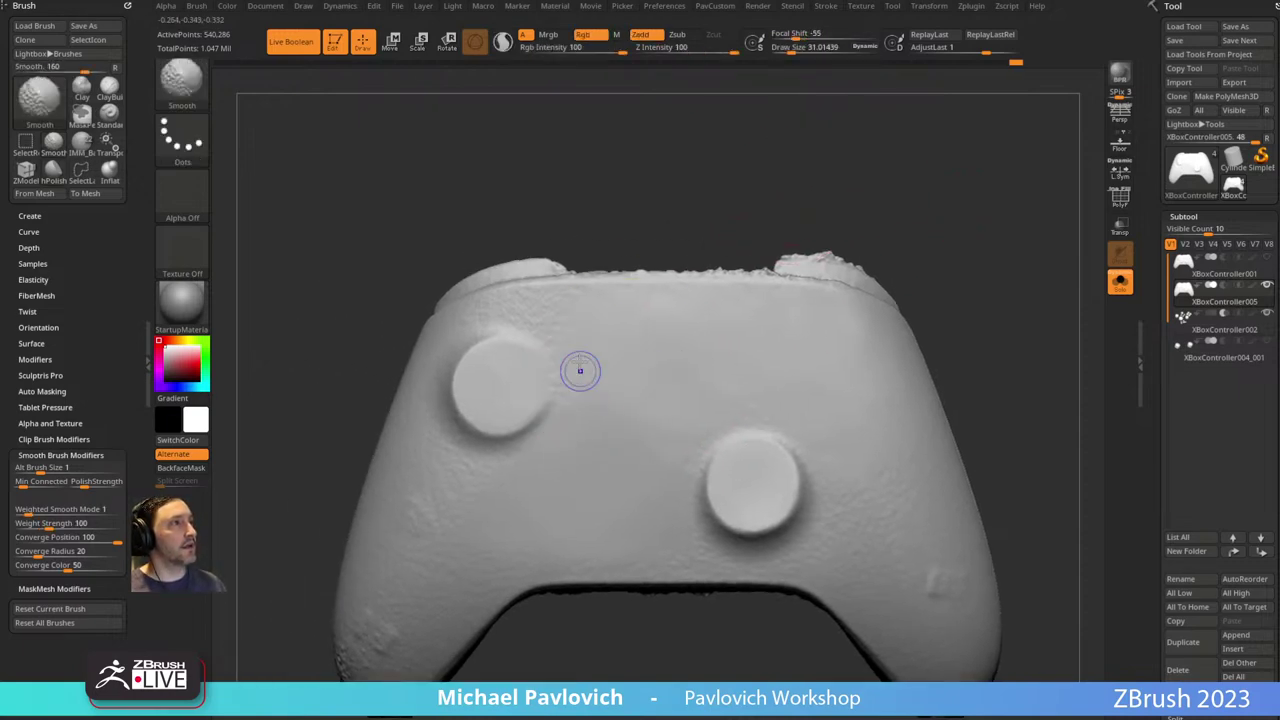
right_drag(560, 308, 571, 300)
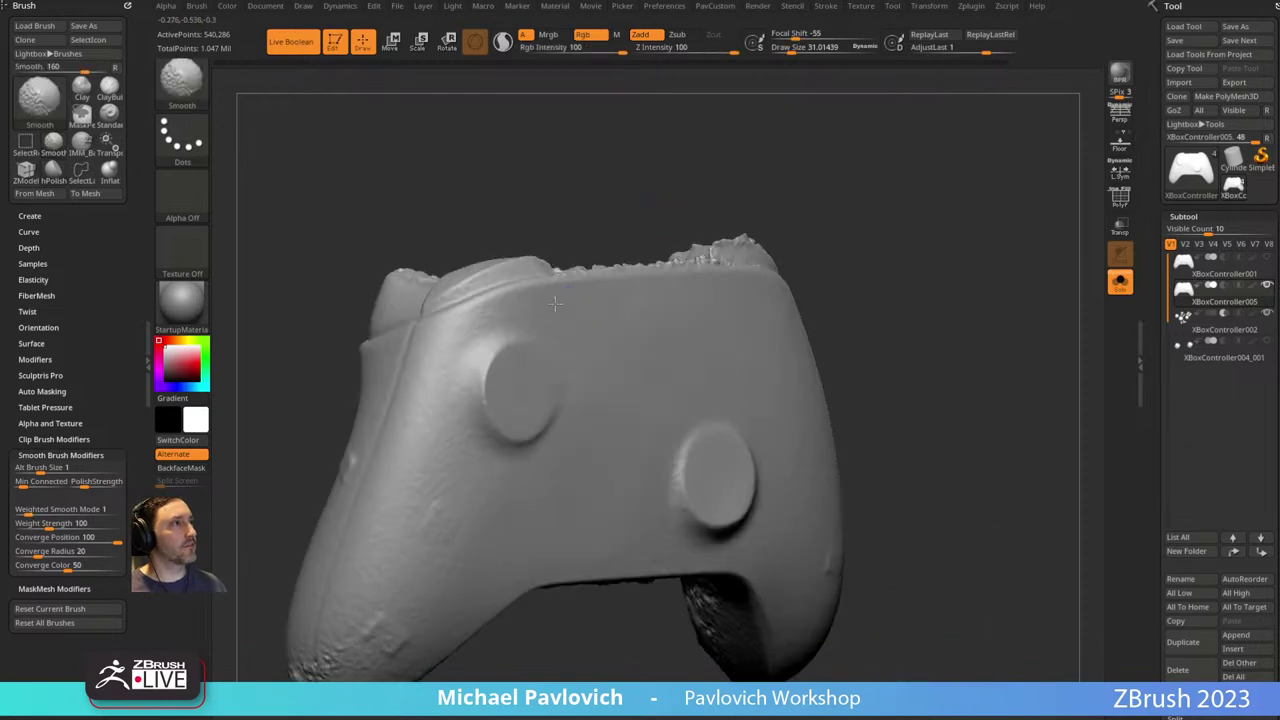
mouse_move(482, 318)
right_down()
mouse_move(737, 177)
mouse_move(934, 243)
mouse_move(966, 221)
right_up()
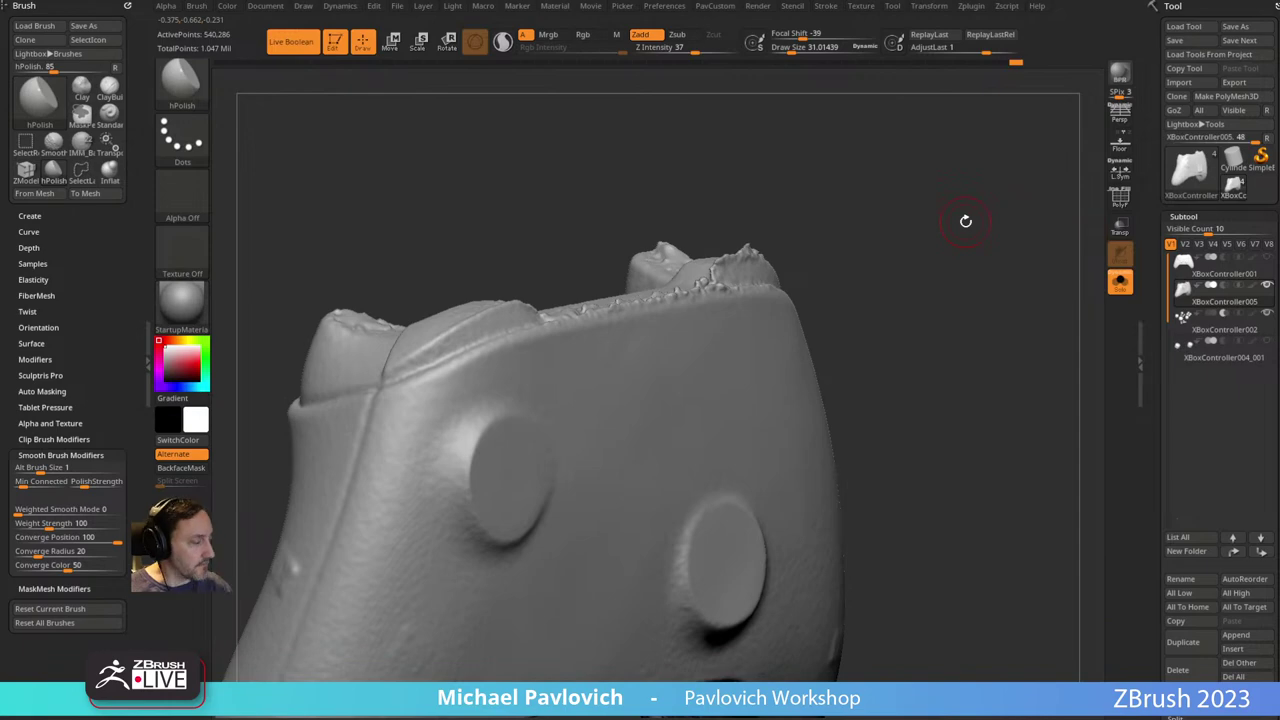
Clip the jagged top edge between the two bumpers straight with the ClipCurve brush.
mouse_move(914, 143)
right_down()
mouse_move(869, 197)
mouse_move(906, 209)
mouse_move(877, 197)
right_up()
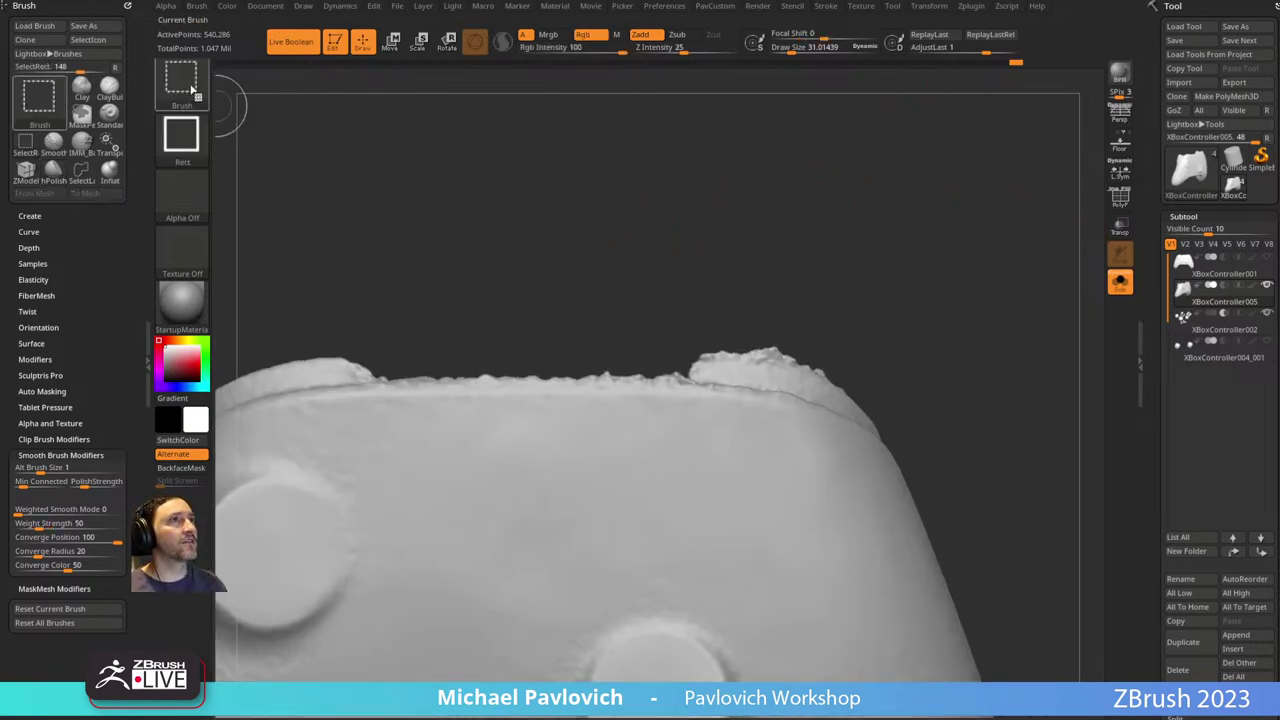
key(ctrl+shift+b)
click(367, 150)
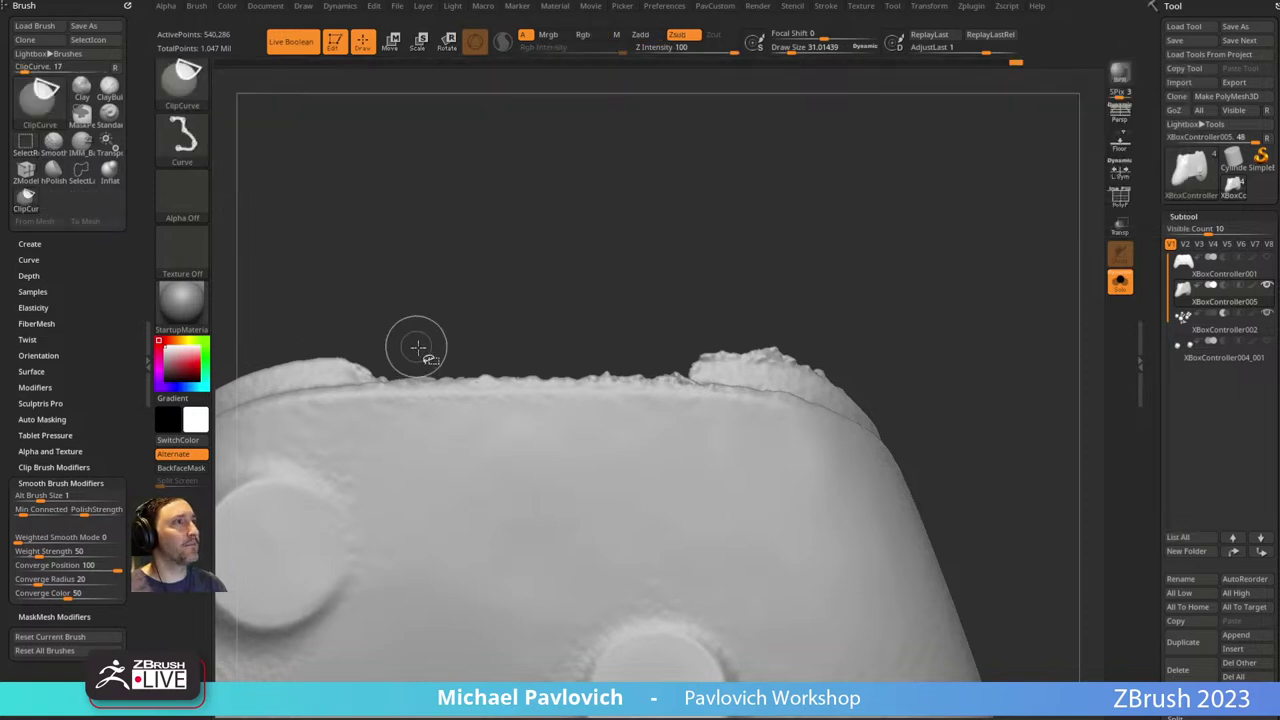
mouse_move(387, 359)
ctrl+shift+mouse_down()
mouse_move(496, 352)
mouse_move(494, 374)
mouse_move(692, 378)
ctrl+shift+mouse_up()
mouse_move(908, 234)
mouse_down()
mouse_move(896, 308)
mouse_move(863, 260)
mouse_move(934, 297)
mouse_move(903, 337)
mouse_move(900, 325)
mouse_move(656, 307)
mouse_move(674, 349)
mouse_move(648, 283)
mouse_move(523, 162)
mouse_move(552, 240)
mouse_move(567, 374)
mouse_up()
Hide the jagged sliver on top of the right bumper and split the hidden part into its own subtool.
ctrl+shift+click(182, 82)
ctrl+shift+click(311, 94)
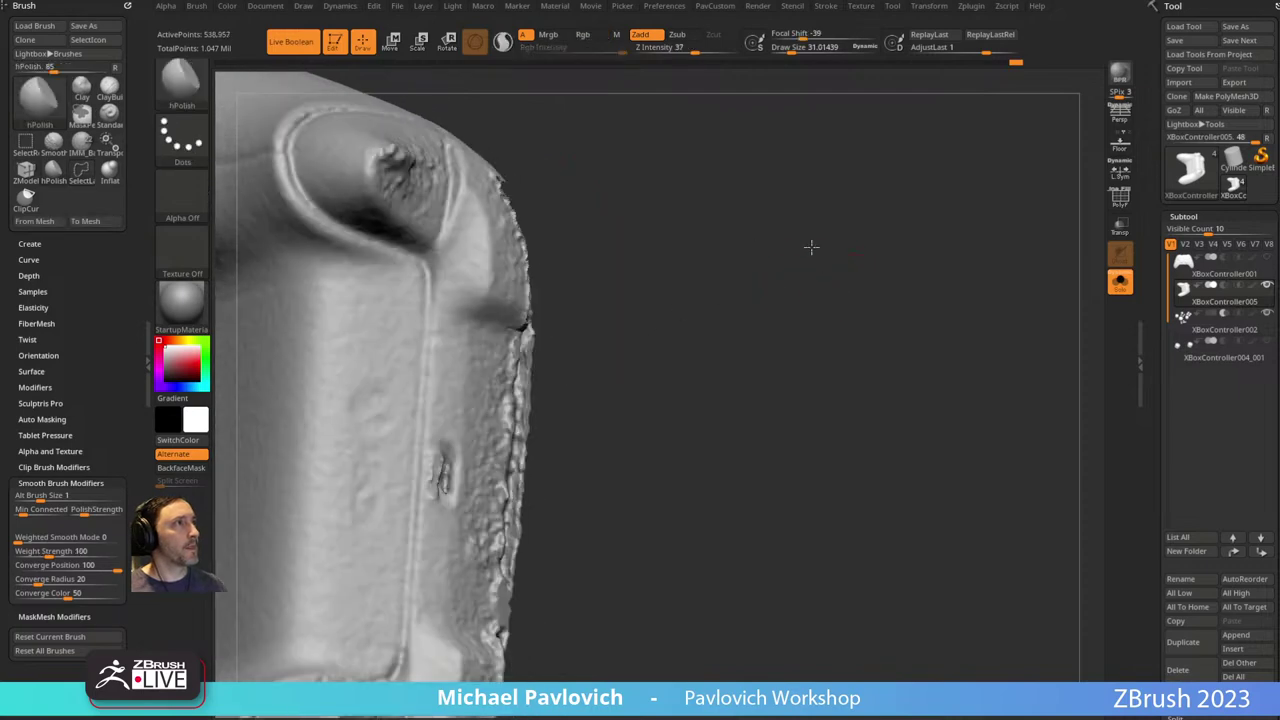
key(space)
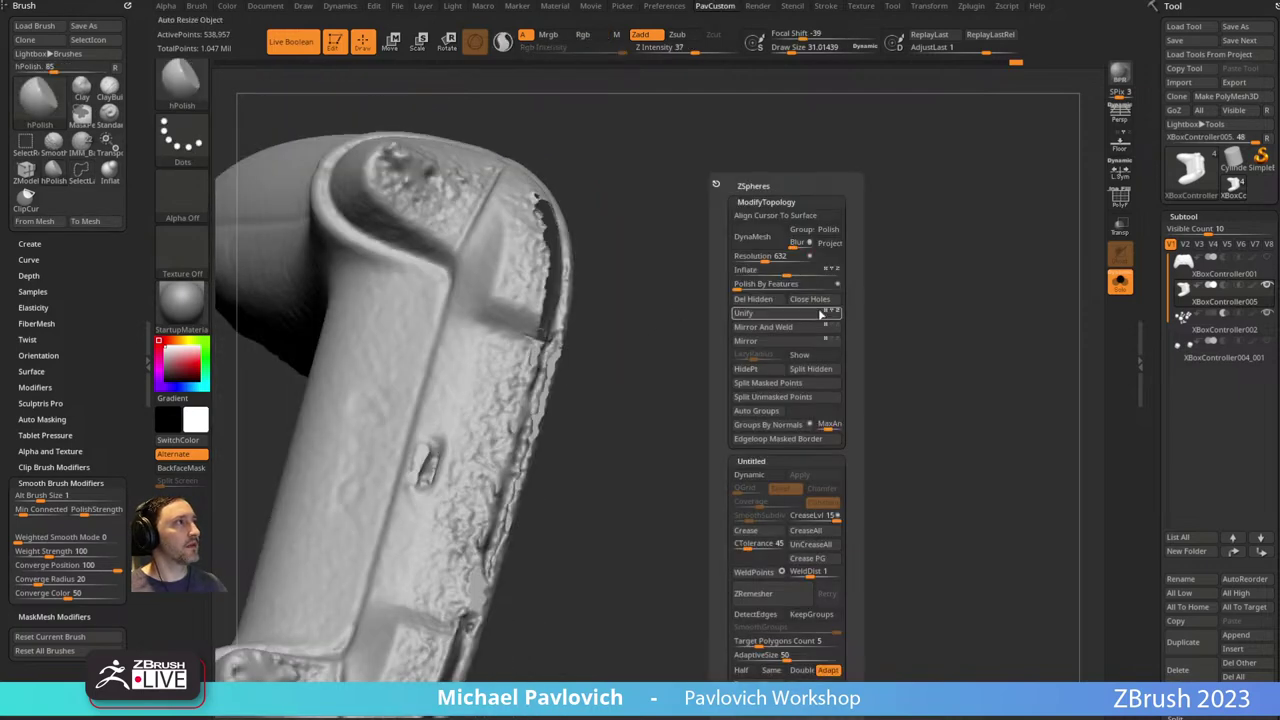
click(815, 370)
Select the split-off sliver's subtool and delete it.
drag(674, 354, 1040, 320)
click(1204, 330)
drag(1155, 438, 1153, 318)
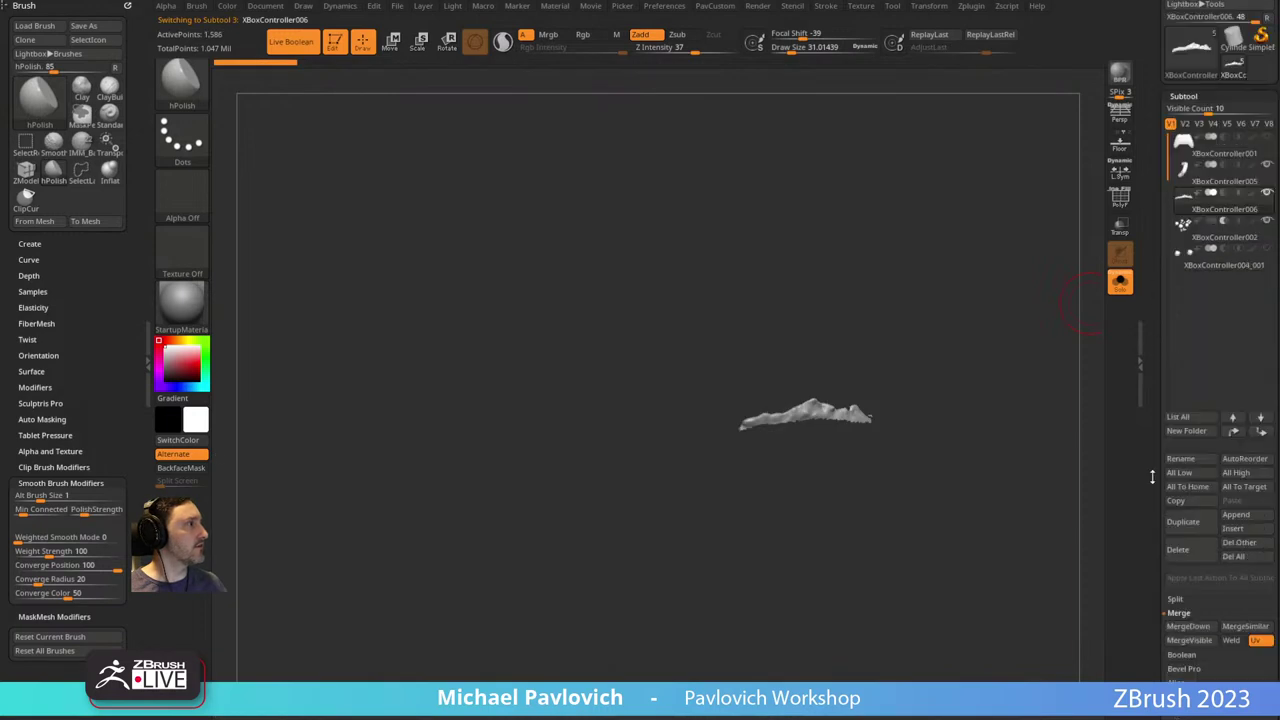
click(1173, 556)
Select the XBoxController005 shell and close the open hole left on the right bumper.
click(1197, 179)
drag(931, 226, 893, 252)
key(space)
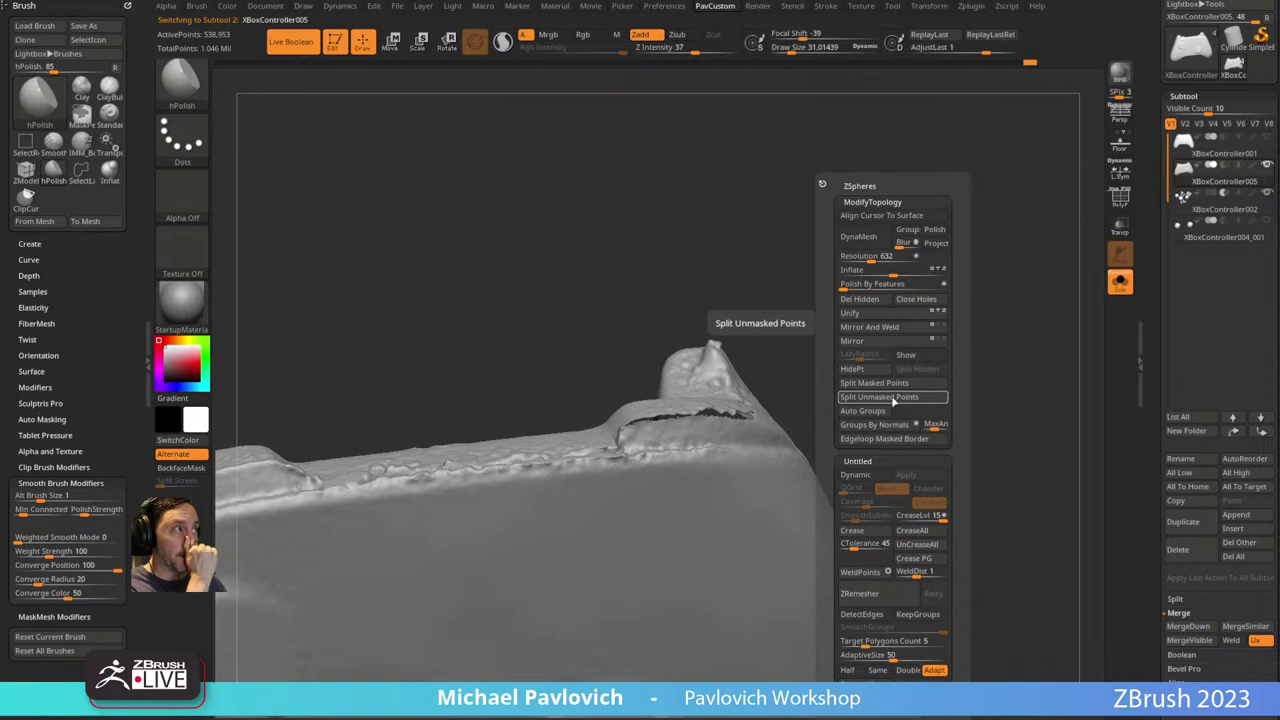
click(916, 340)
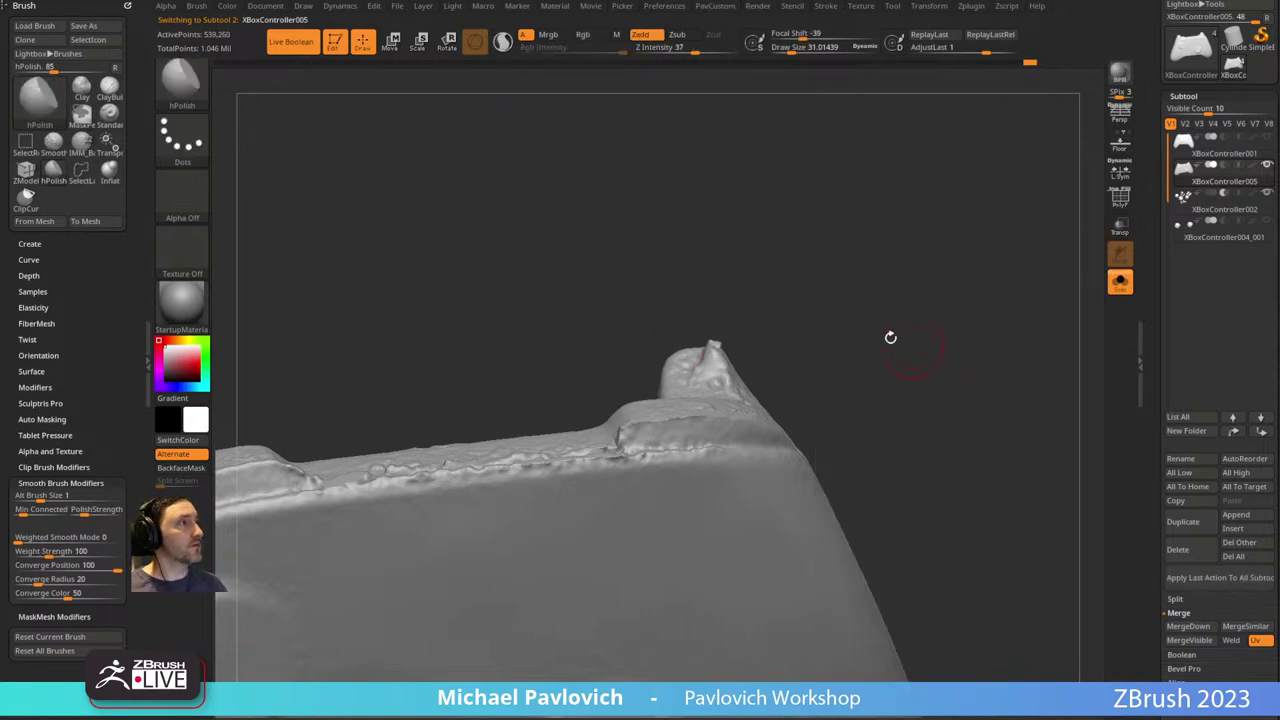
key(space)
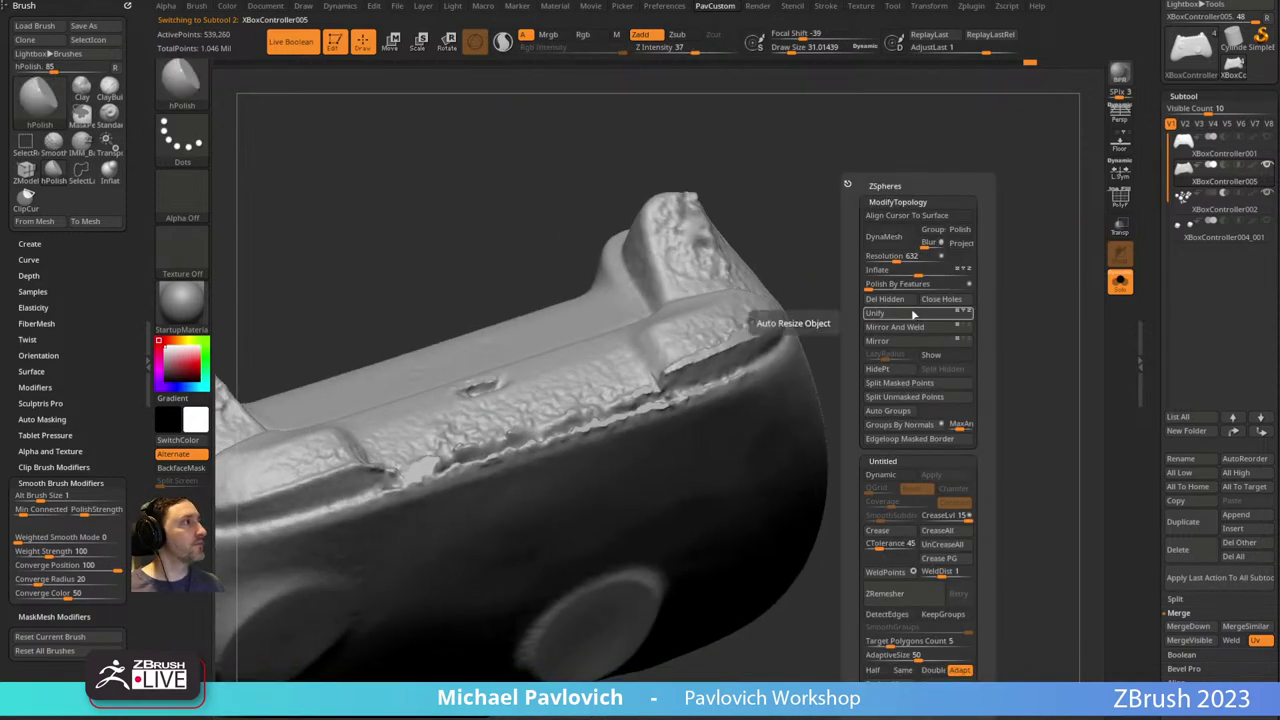
Remesh the shell with DynaMesh at resolution 632 and trim the rough top of the left bumper with the TrimDynamic brush.
click(898, 240)
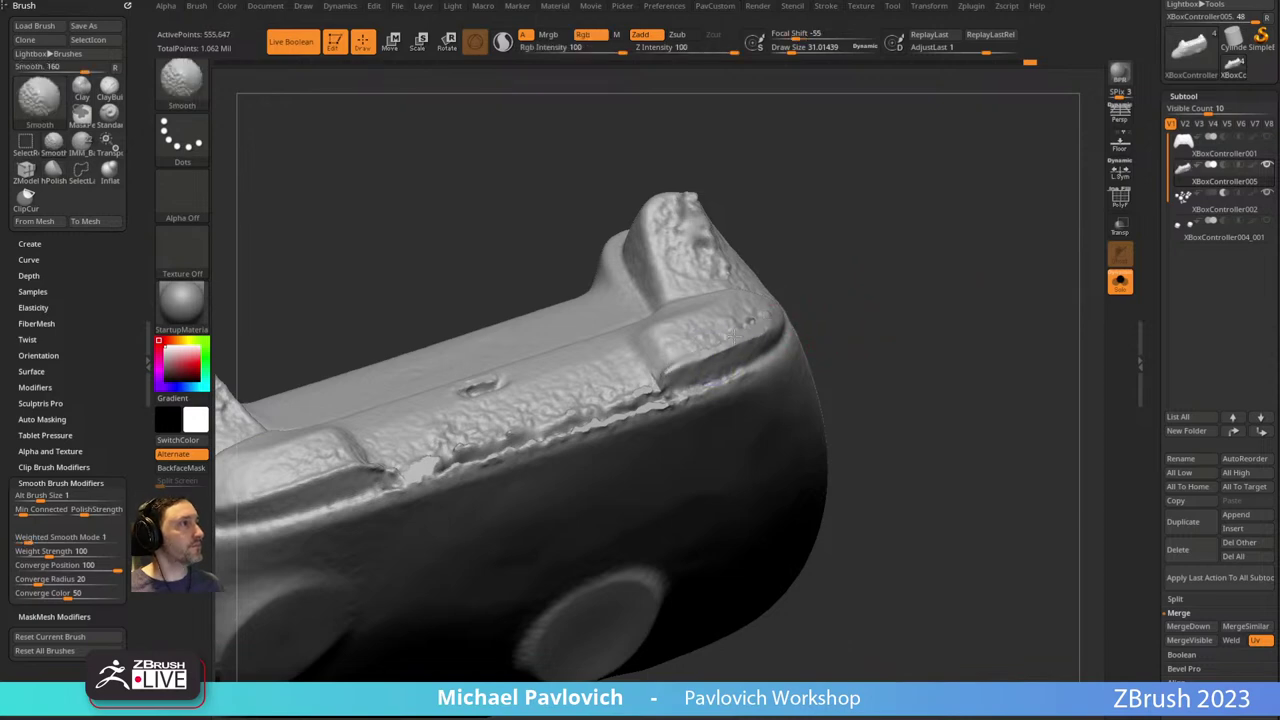
alt+drag(848, 264, 640, 386)
alt+drag(720, 279, 560, 420)
key(b)
key(t)
key(d)
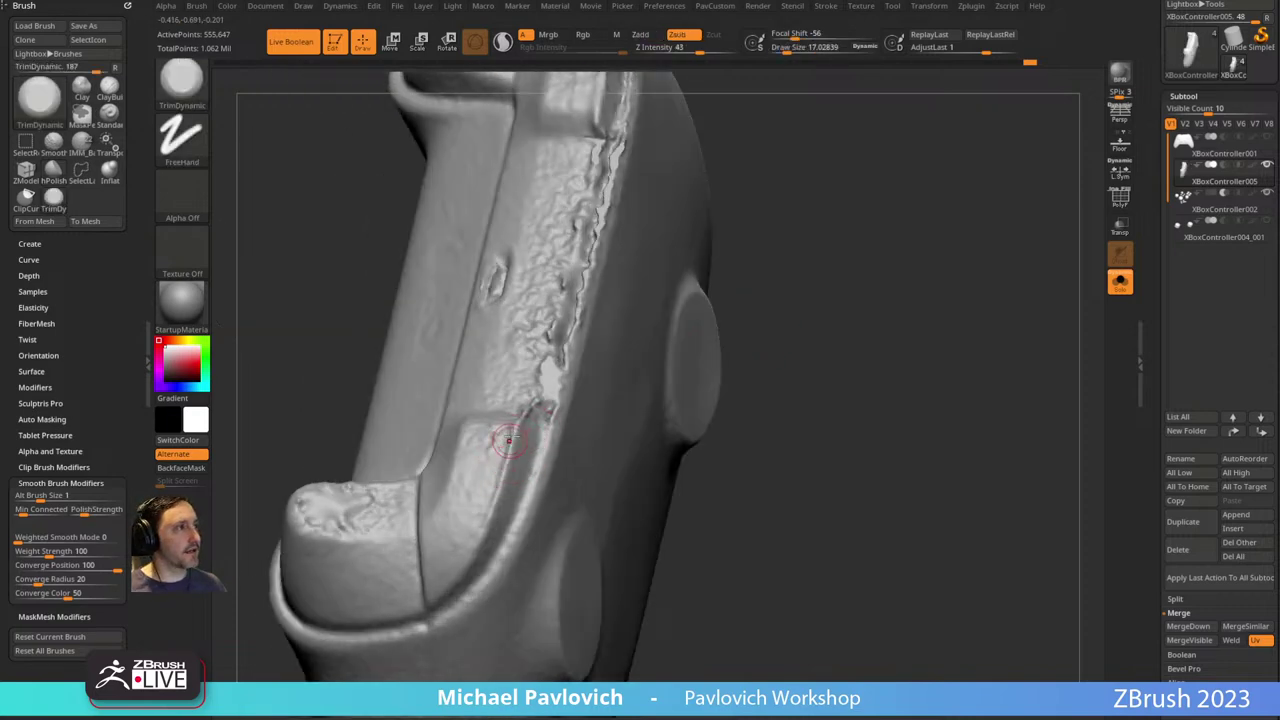
drag(497, 473, 510, 452)
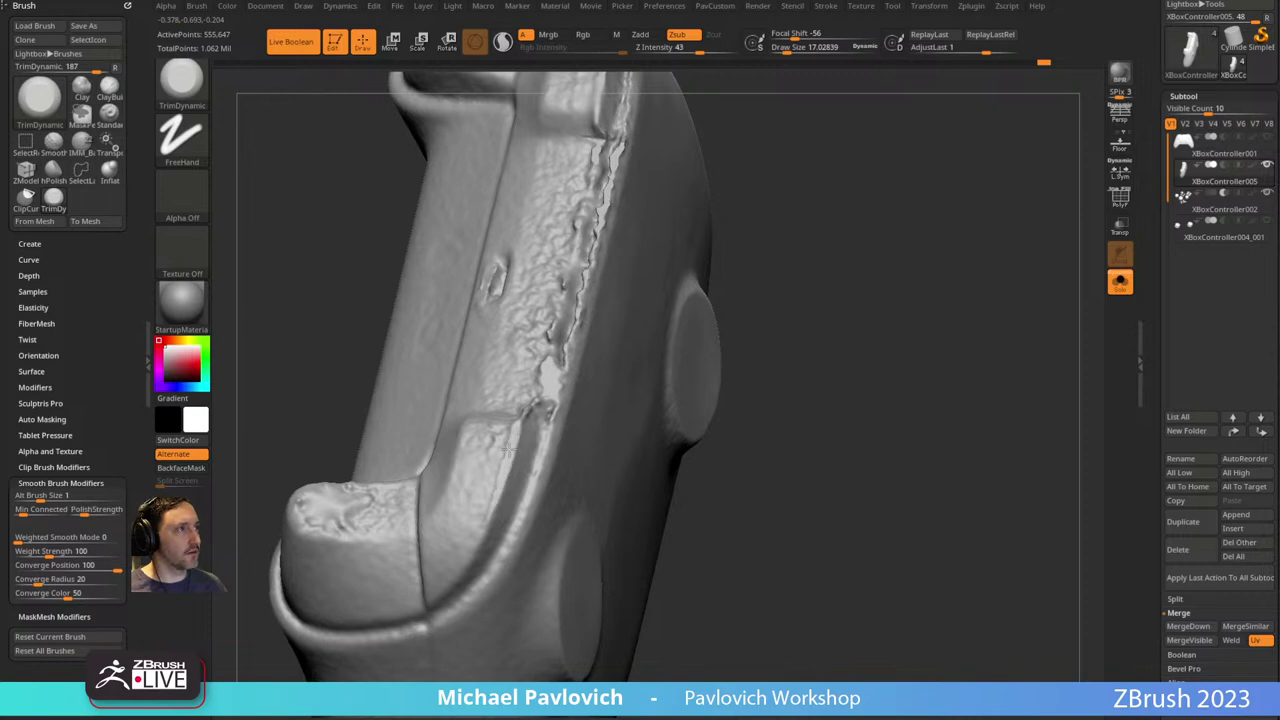
drag(745, 376, 666, 391)
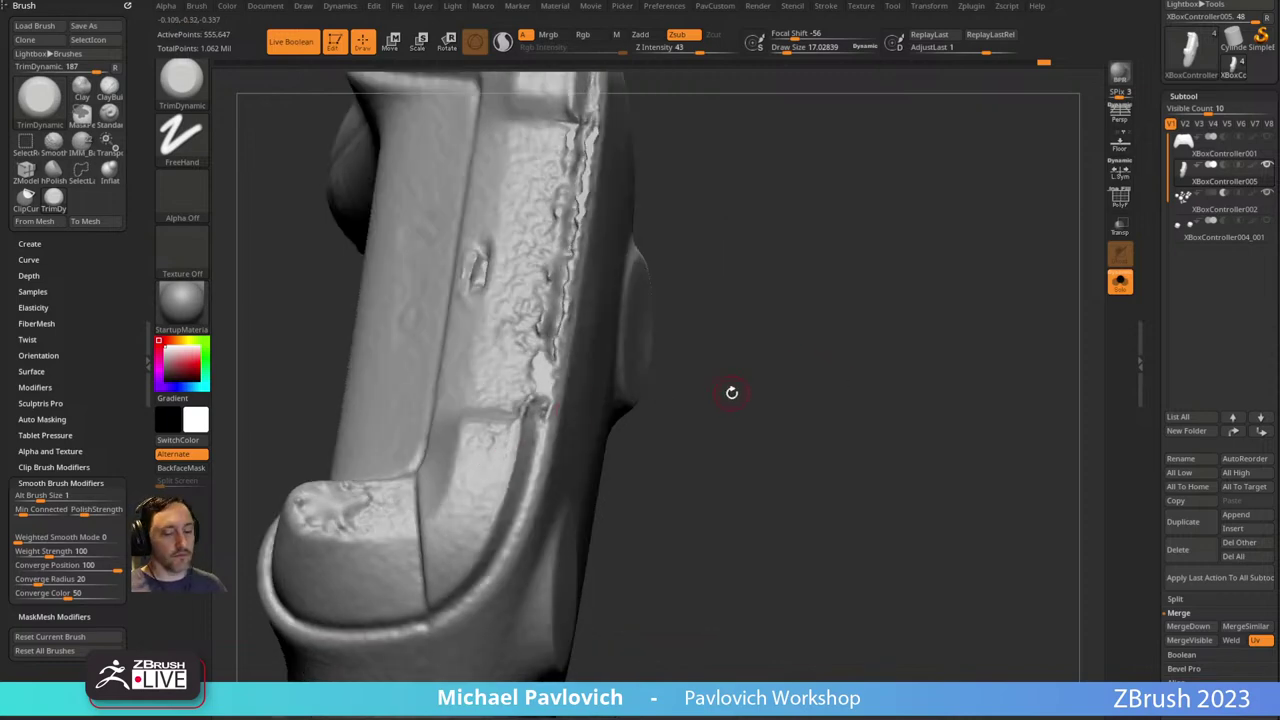
Flatten the top face of the left bumper with the hPolish brush and smooth its bumpy surface.
key(b)
key(h)
key(p)
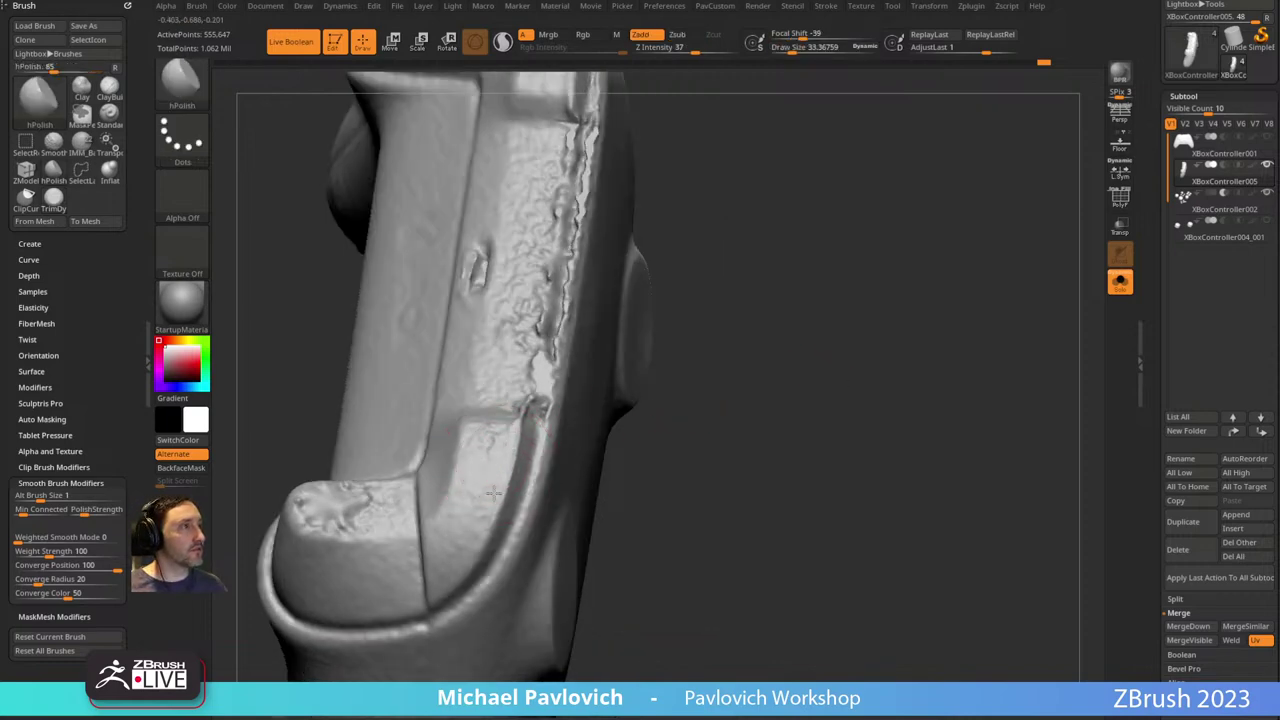
mouse_move(500, 432)
mouse_down()
mouse_move(481, 466)
mouse_move(480, 440)
mouse_up()
shift+drag(480, 486, 464, 526)
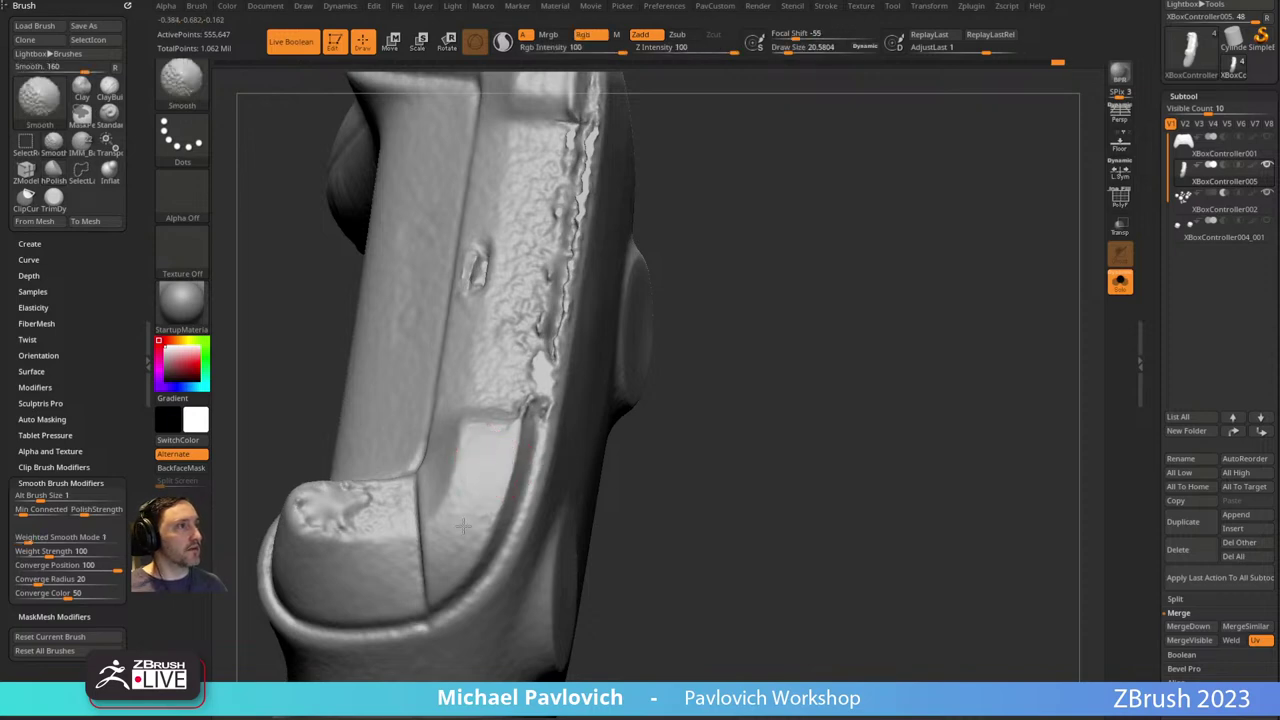
drag(632, 405, 690, 378)
shift+drag(474, 491, 471, 534)
Trim the torn inner end of the left bumper with TrimDynamic, using Sculptris Pro.
mouse_move(680, 490)
mouse_down()
mouse_move(728, 436)
mouse_move(743, 371)
mouse_move(720, 377)
mouse_move(786, 386)
mouse_up()
mouse_move(919, 358)
mouse_down()
mouse_move(963, 283)
mouse_move(911, 314)
mouse_move(700, 300)
mouse_move(601, 346)
mouse_move(597, 366)
mouse_move(634, 326)
mouse_move(484, 527)
mouse_up()
key(b)
key(t)
key(d)
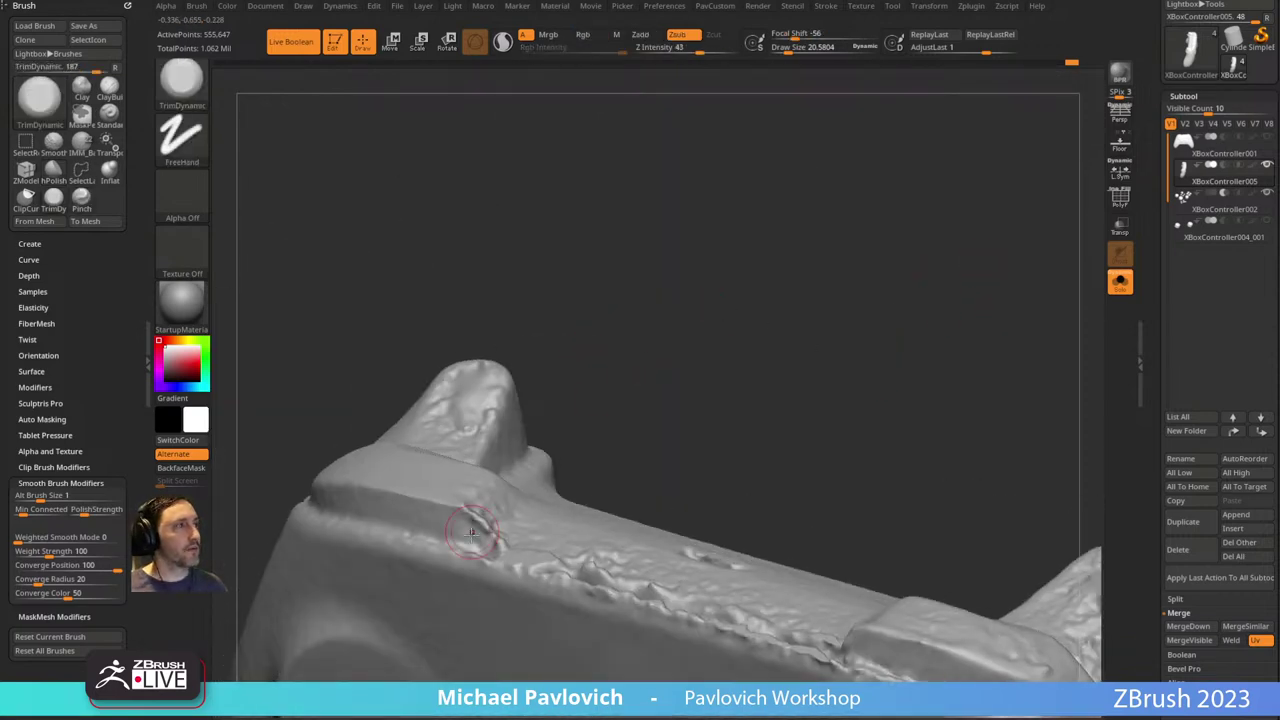
click(502, 40)
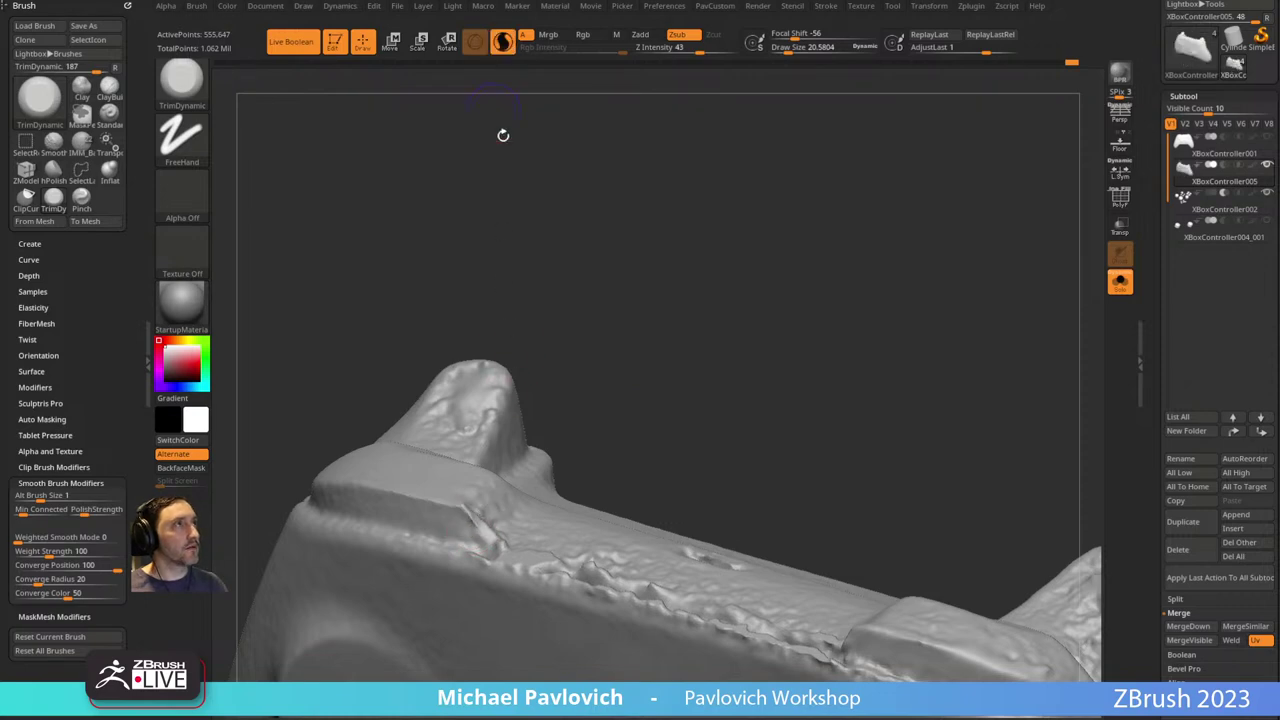
drag(490, 525, 487, 535)
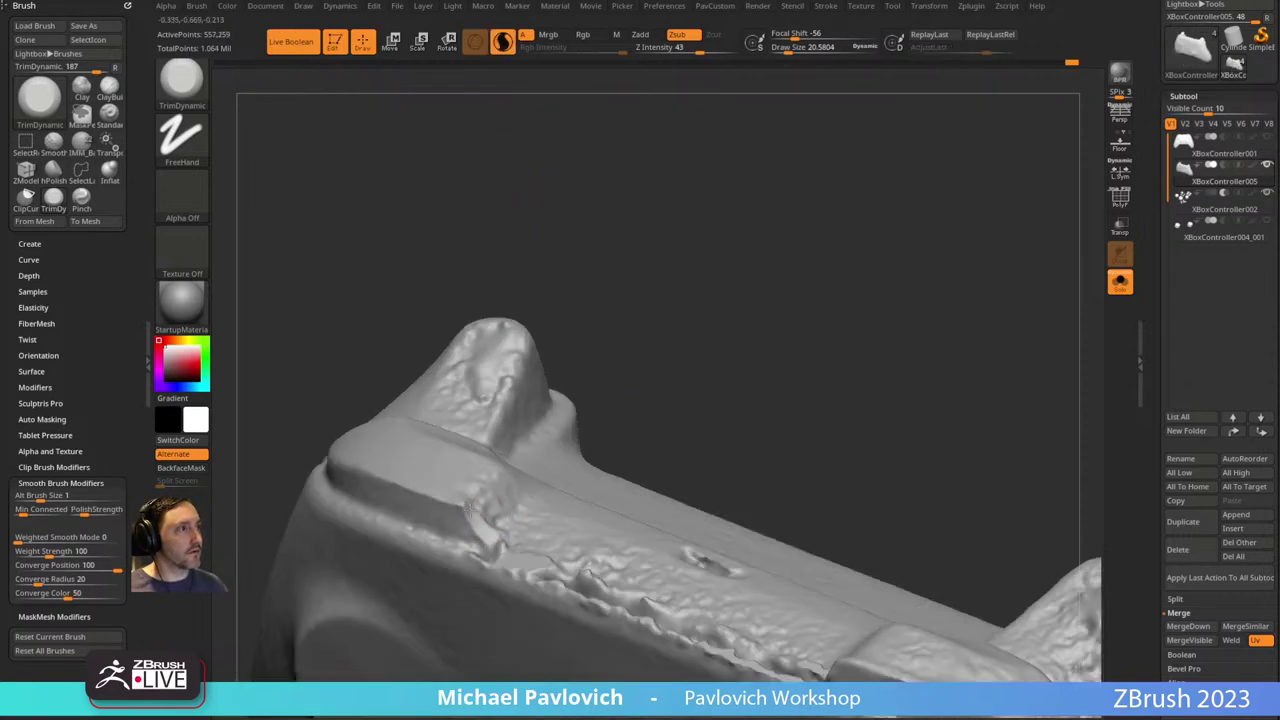
drag(585, 385, 572, 445)
mouse_move(496, 493)
mouse_down()
mouse_move(484, 510)
mouse_move(494, 504)
mouse_up()
mouse_move(630, 375)
mouse_down()
mouse_move(711, 331)
mouse_move(557, 417)
mouse_up()
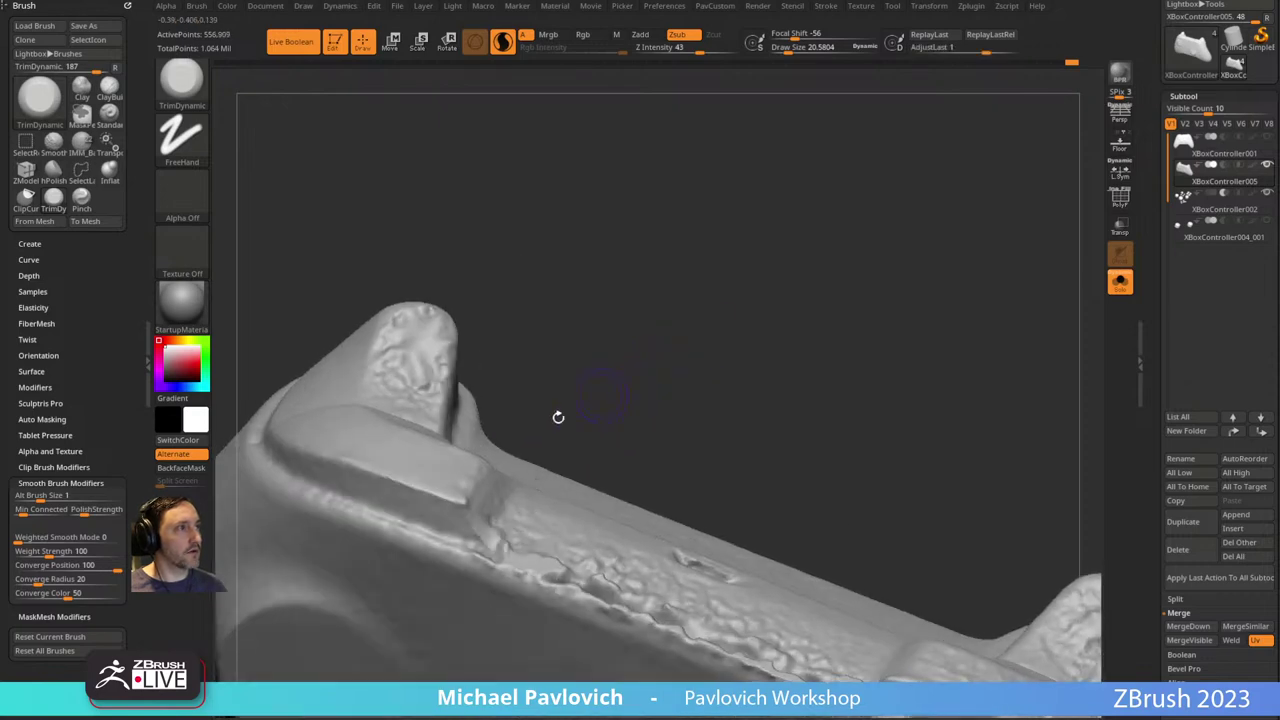
mouse_move(468, 504)
mouse_down()
mouse_move(484, 512)
mouse_move(491, 488)
mouse_up()
Turn off Sculptris Pro and polish the inner corner of the left bumper with the hPolish brush.
mouse_move(540, 418)
mouse_down()
mouse_move(612, 355)
mouse_move(650, 378)
mouse_up()
key(b)
key(h)
key(p)
click(503, 41)
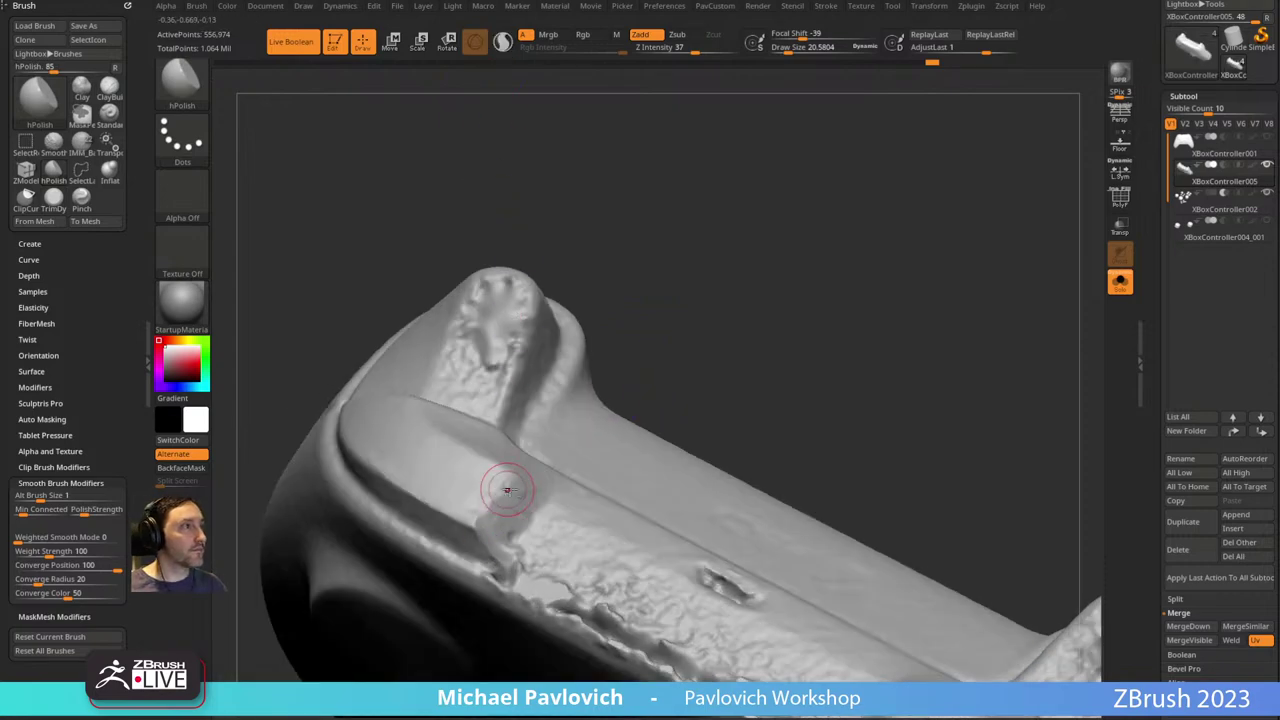
mouse_move(495, 528)
mouse_down()
mouse_move(530, 522)
mouse_move(480, 490)
mouse_up()
drag(714, 337, 738, 322)
drag(488, 500, 505, 500)
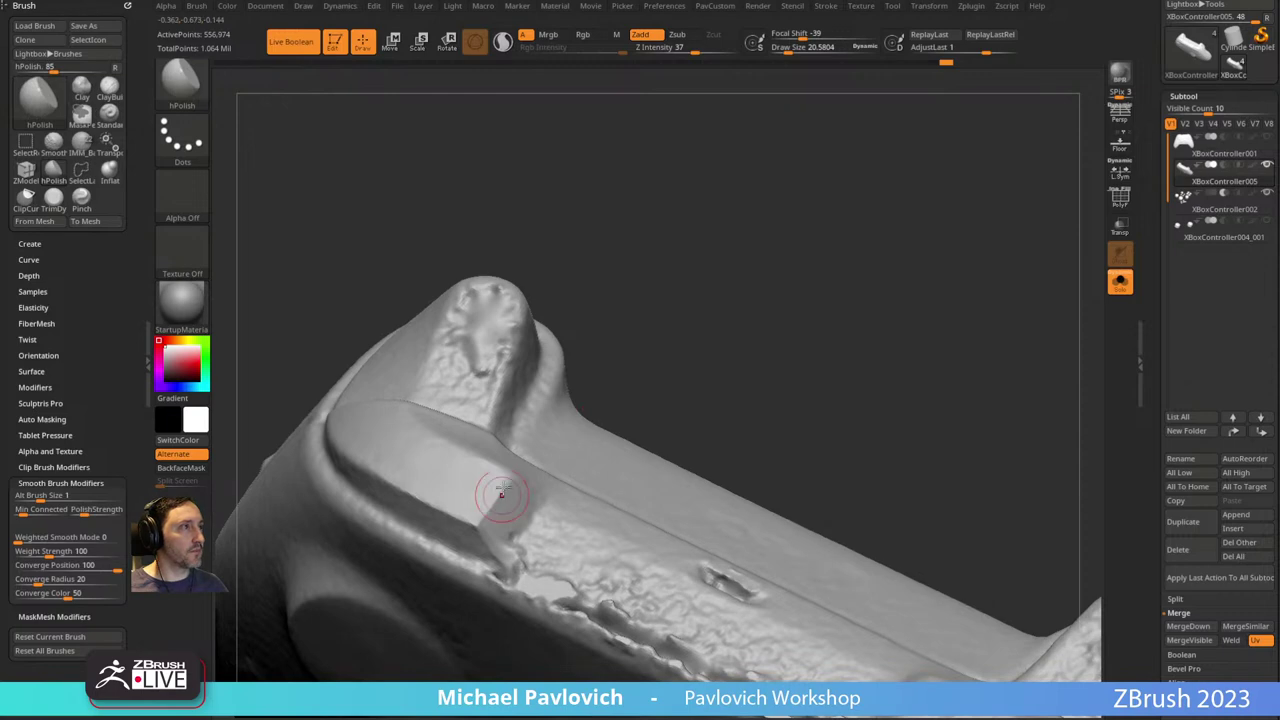
mouse_move(686, 414)
mouse_down()
mouse_move(763, 357)
mouse_move(723, 318)
mouse_move(690, 400)
mouse_up()
Carve a crease along the inner end of the left bumper with the DamStandard brush.
key(b)
key(d)
key(s)
drag(498, 484, 474, 544)
drag(669, 273, 657, 337)
Polish the left bumper's inner end face and its surrounding edges flat with the hPolish brush.
key(b)
key(h)
key(p)
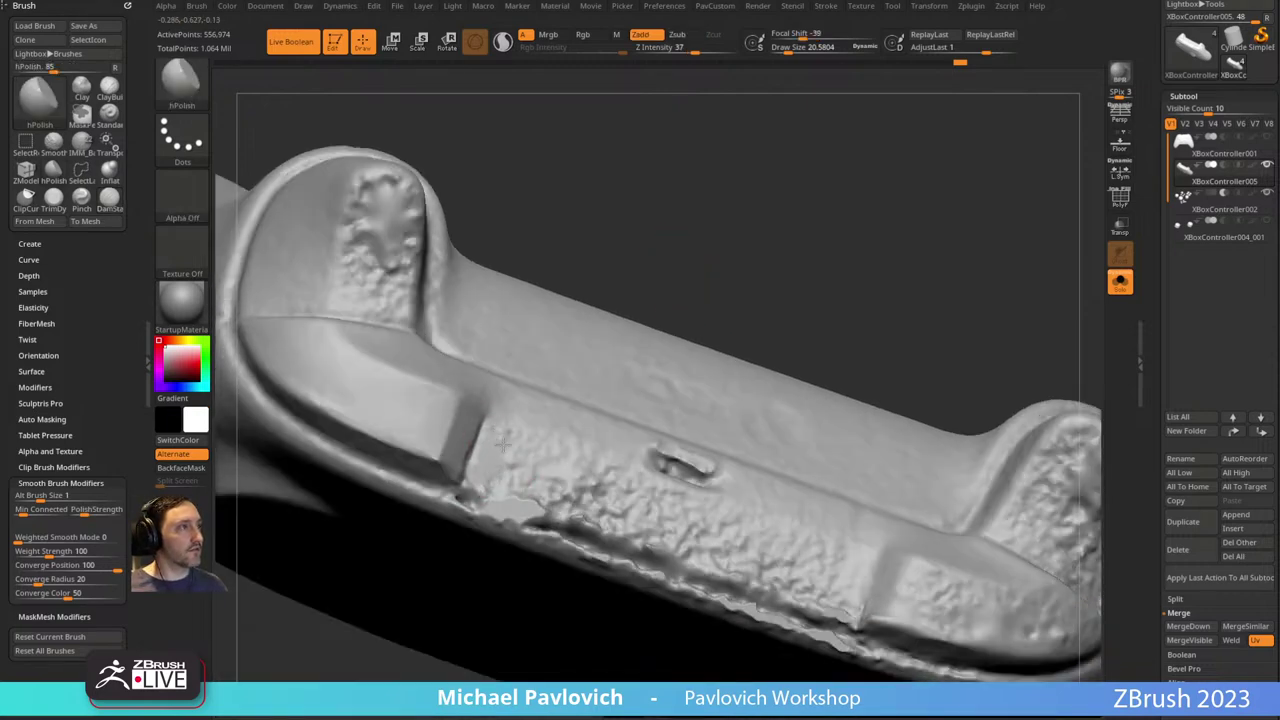
drag(657, 320, 612, 302)
drag(464, 431, 468, 404)
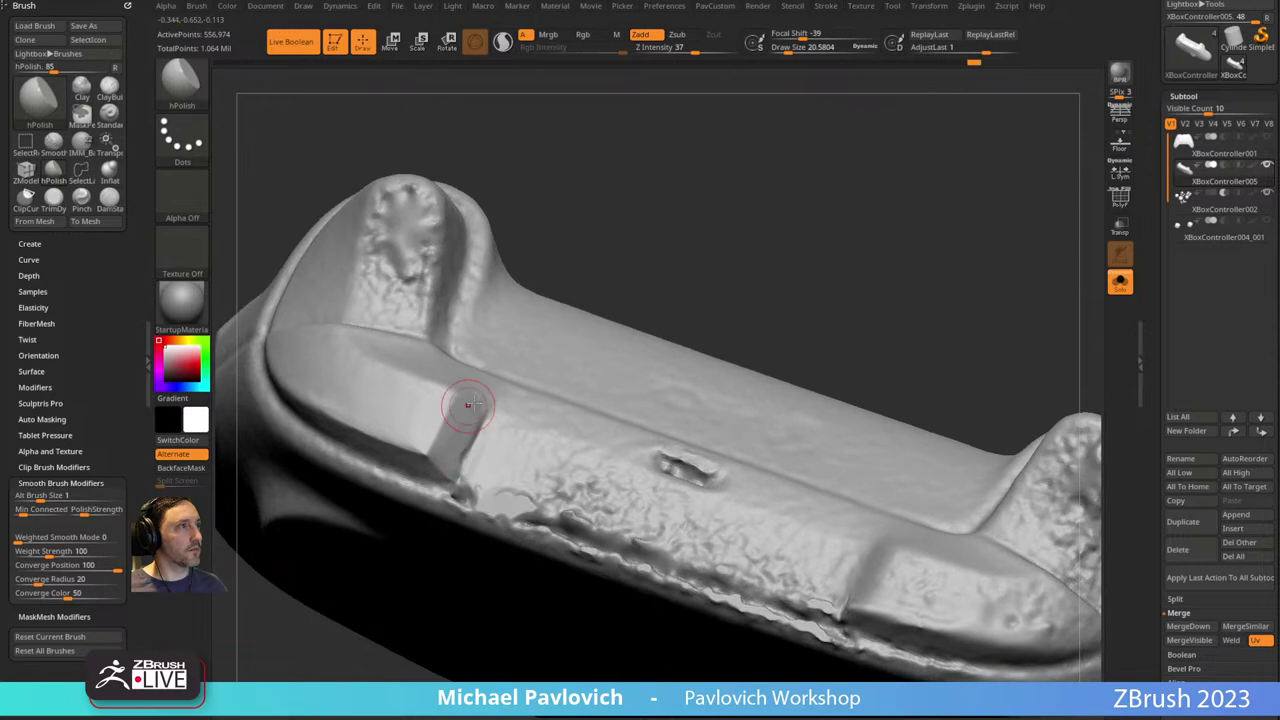
drag(620, 260, 487, 456)
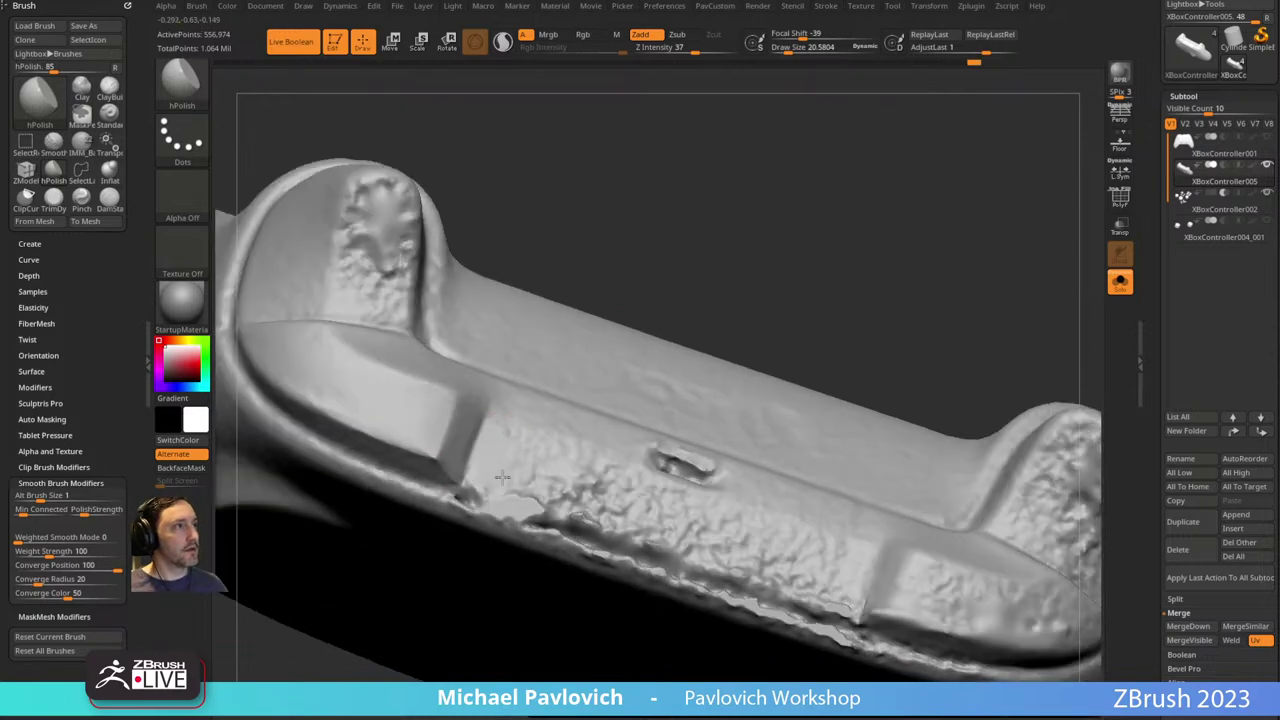
mouse_move(709, 313)
alt+mouse_down()
mouse_move(706, 280)
mouse_move(692, 318)
alt+mouse_up()
drag(490, 205, 513, 469)
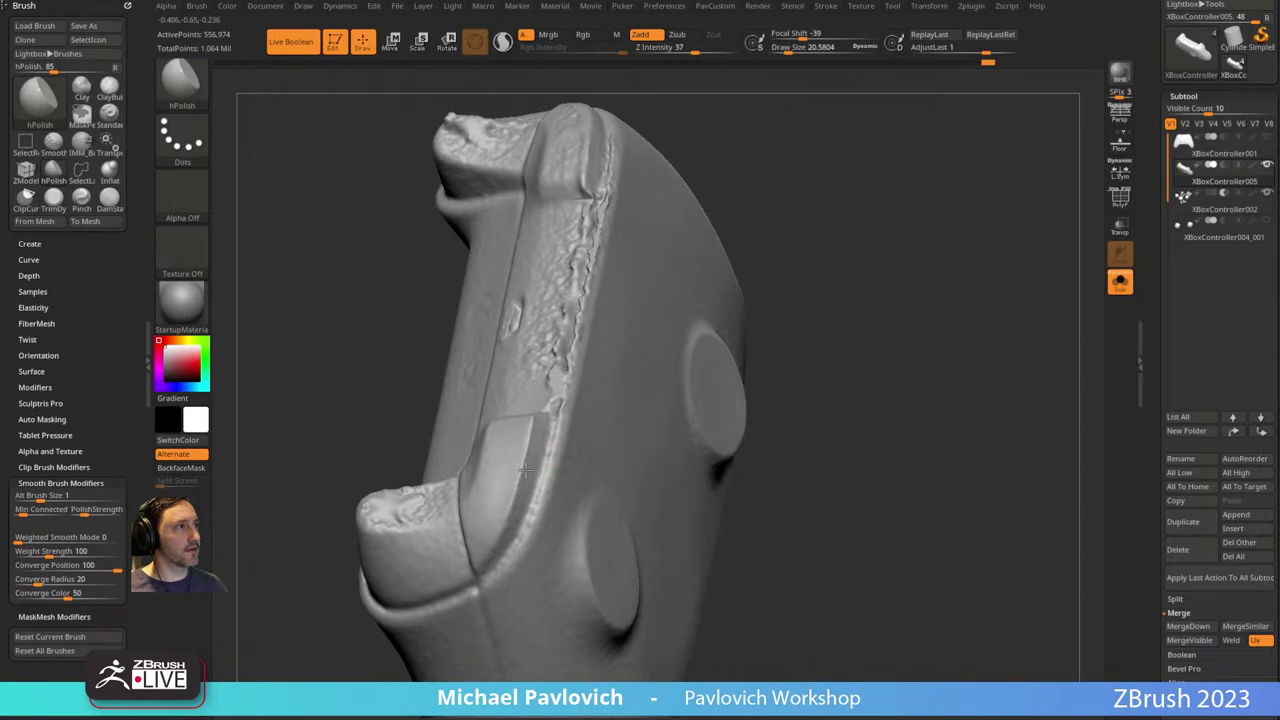
Try to apply Mirror And Weld to the whole shell, and undo it.
drag(860, 363, 857, 334)
key(2)
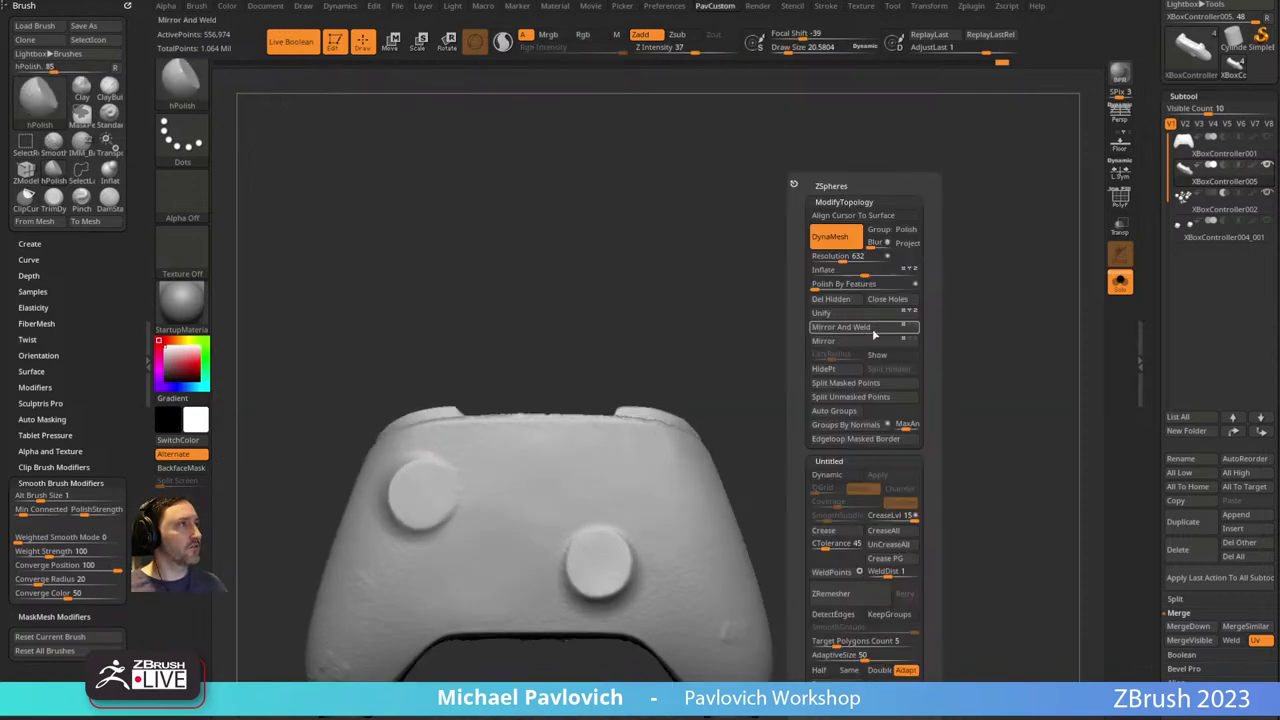
click(864, 331)
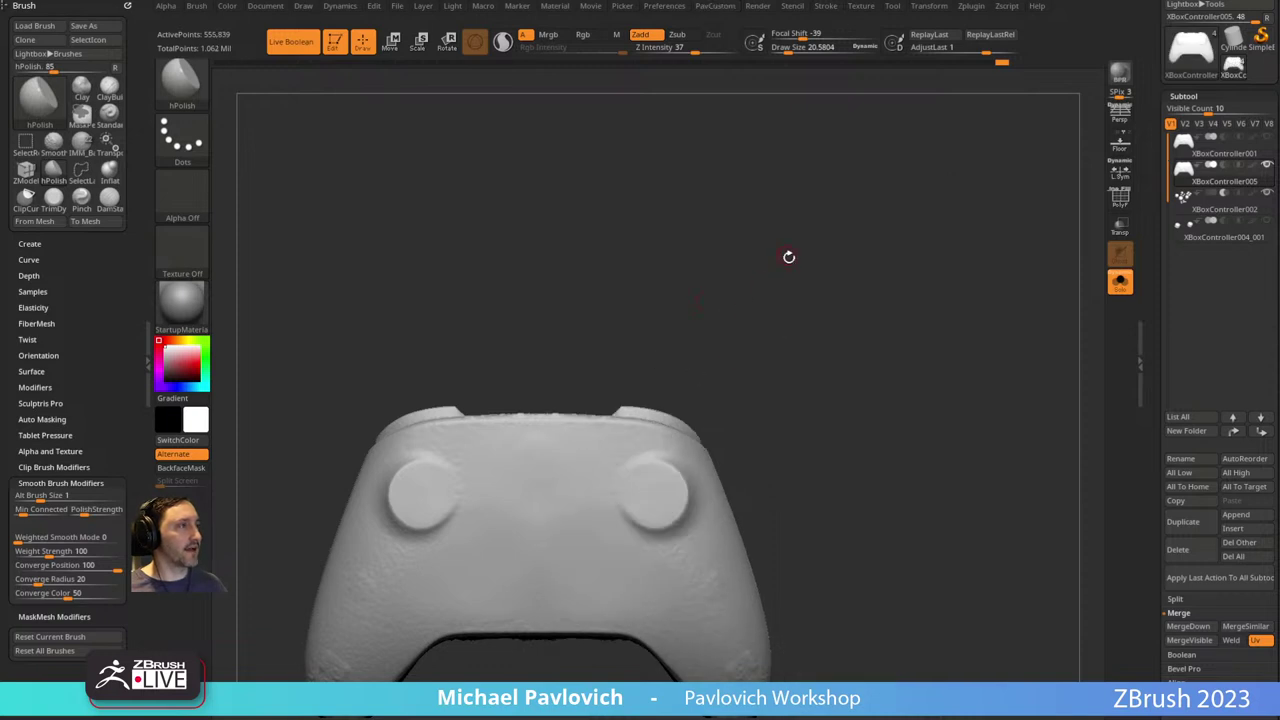
drag(786, 257, 479, 461)
mouse_move(866, 368)
shift+mouse_down()
mouse_move(841, 341)
mouse_move(852, 336)
mouse_move(803, 349)
mouse_move(819, 354)
shift+mouse_up()
key(s)
key(b)
key(s)
key(t)
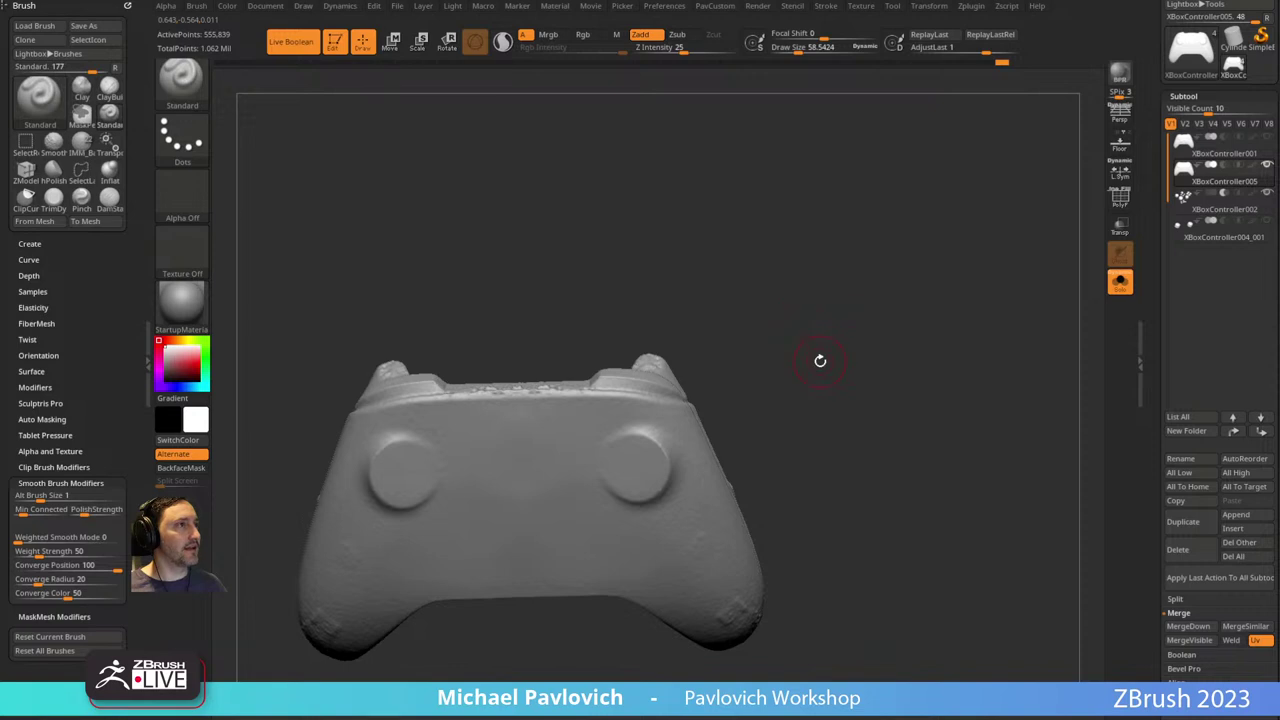
key(ctrl+z)
Duplicate the XBoxController005 shell subtool and mirror the copy.
drag(760, 310, 805, 282)
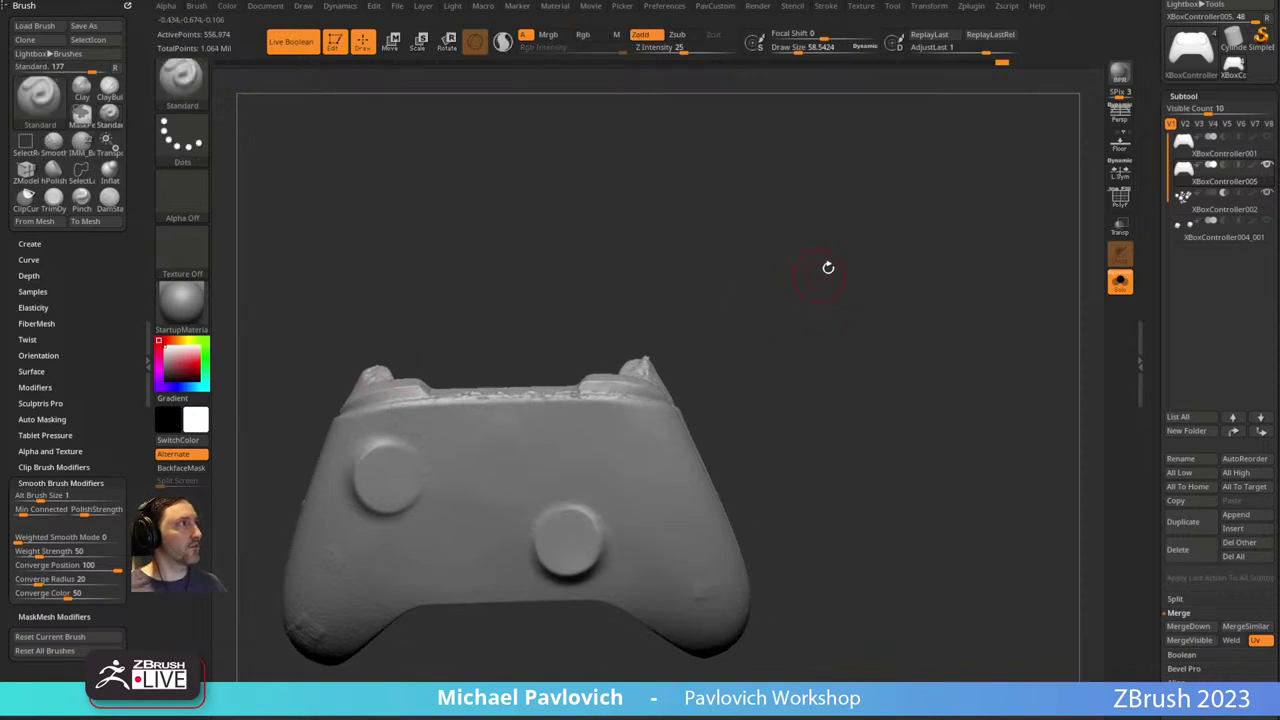
click(1182, 521)
key(3)
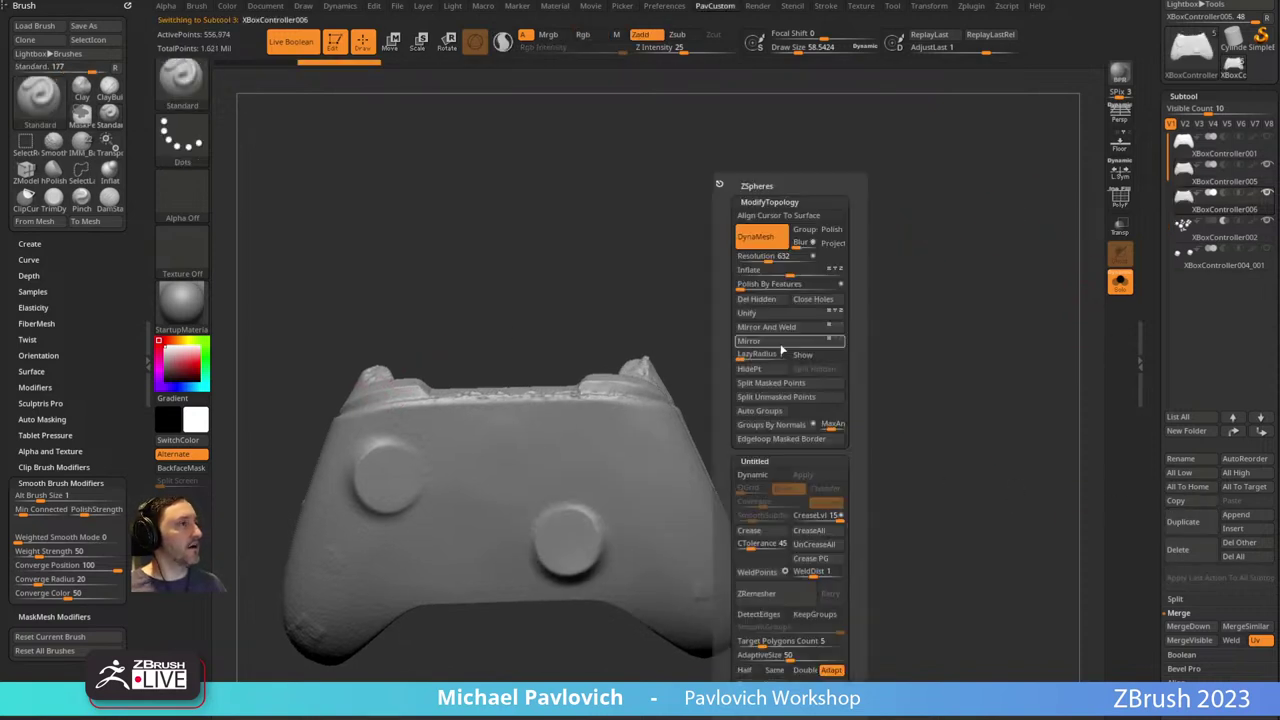
click(748, 340)
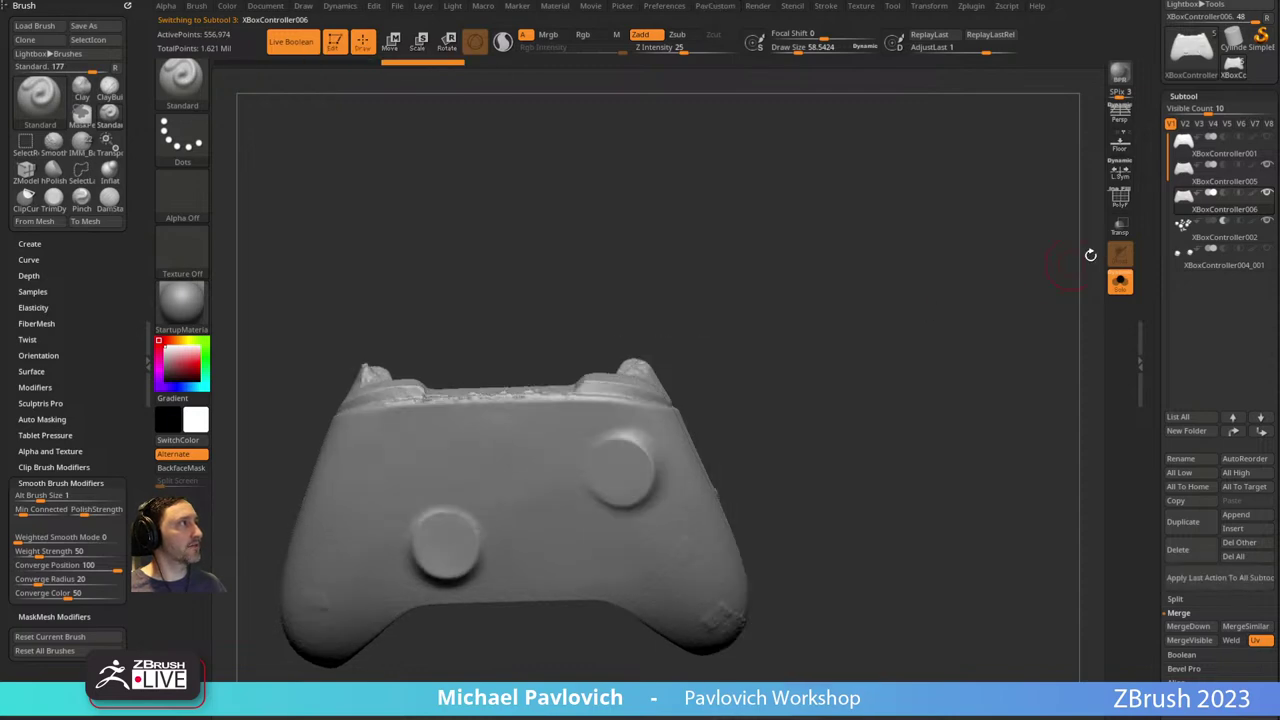
key(ctrl)
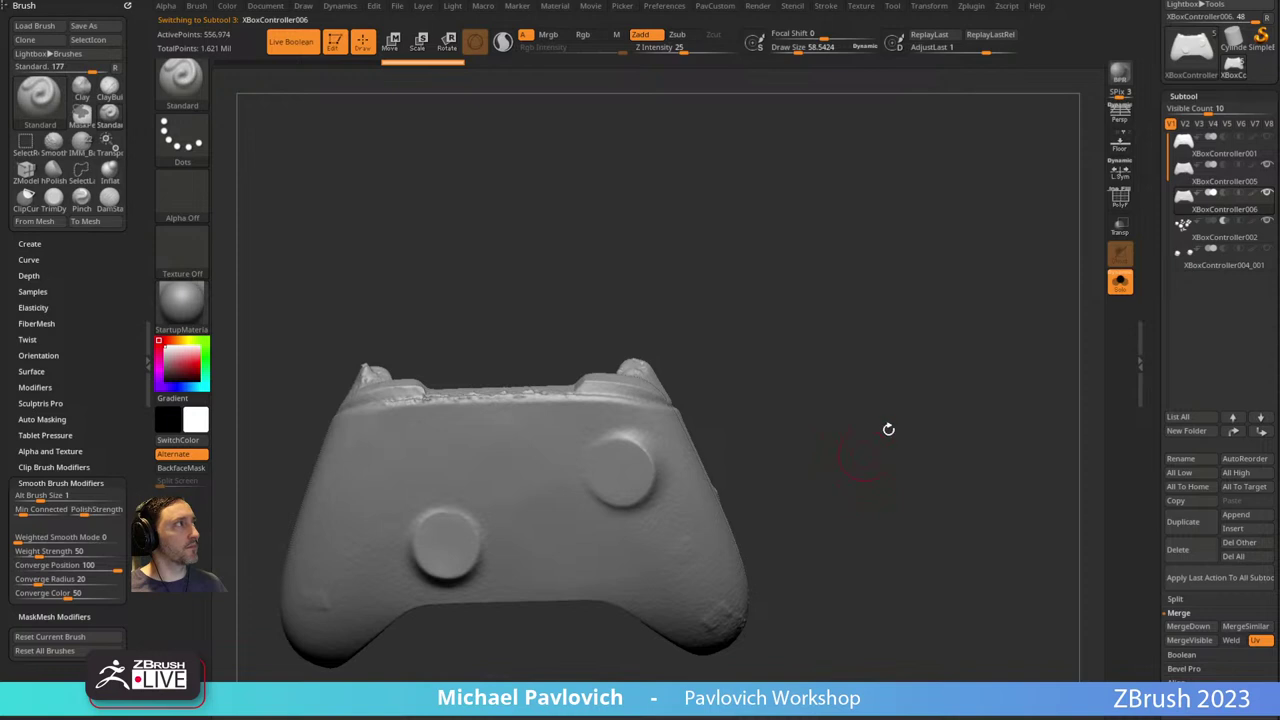
Select the original XBoxController005 shell and turn off Solo.
click(1215, 180)
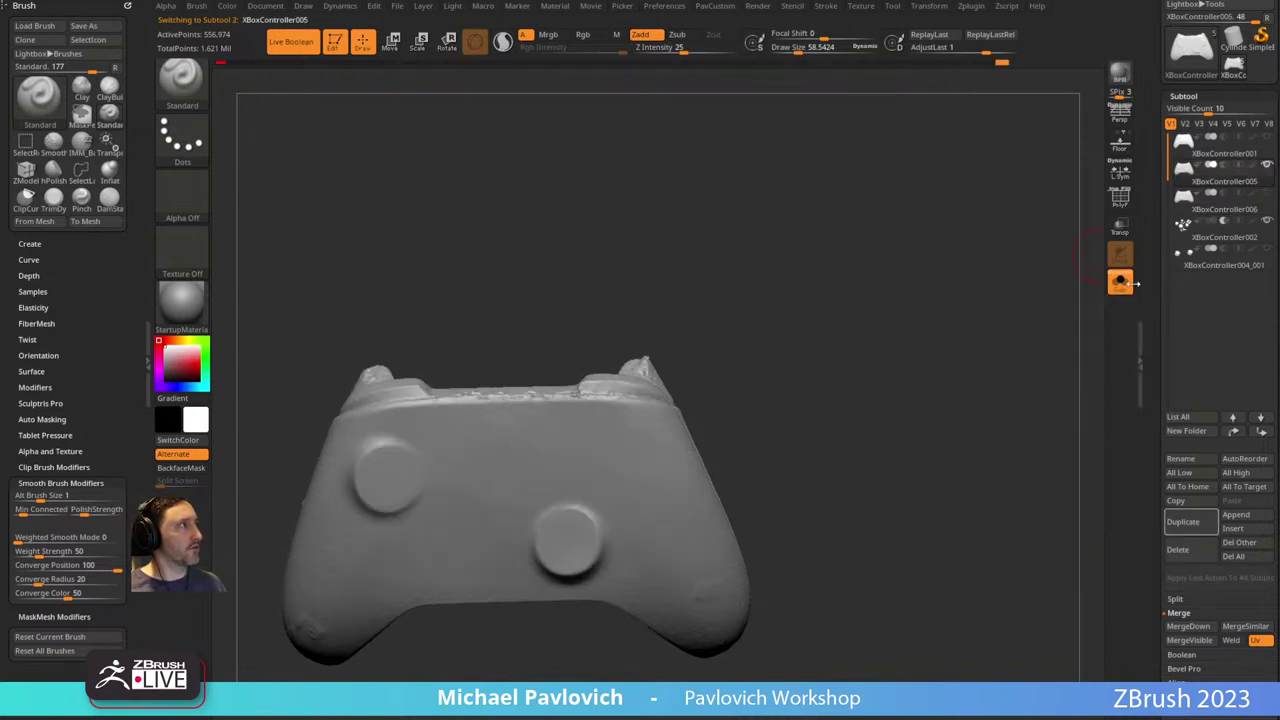
click(1122, 282)
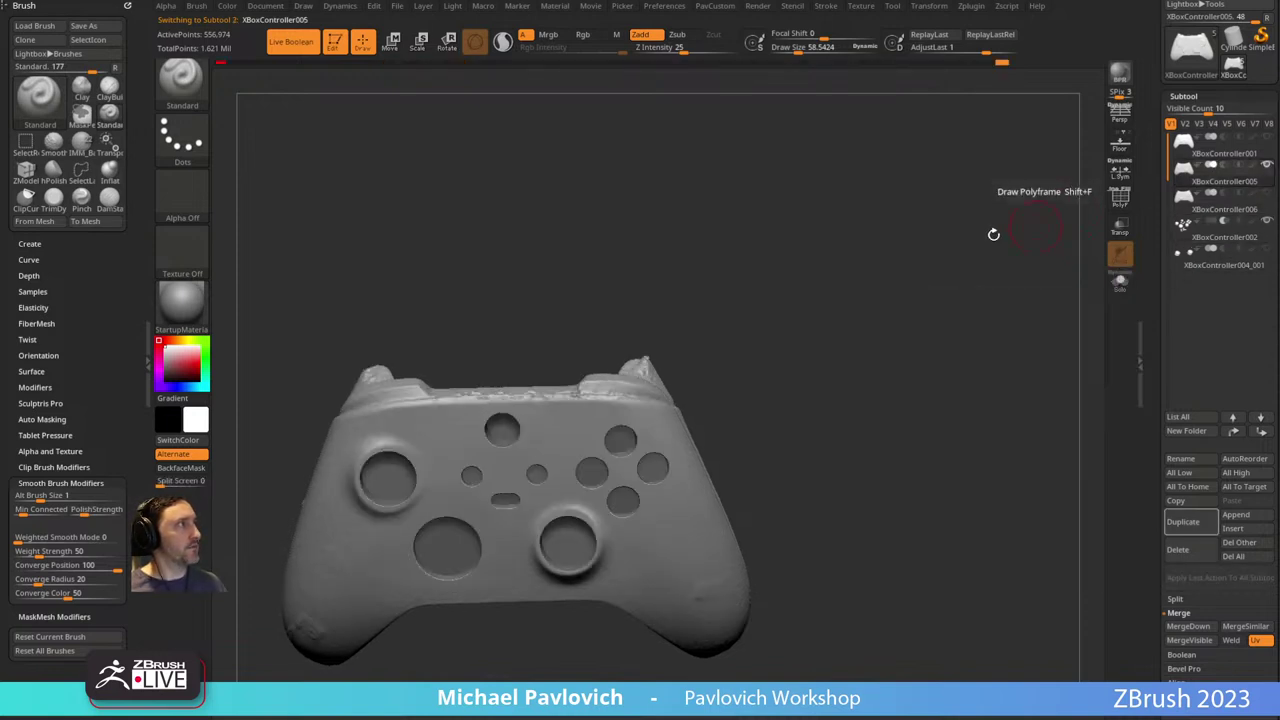
mouse_move(859, 353)
alt+mouse_down()
mouse_move(903, 314)
mouse_move(859, 354)
alt+mouse_up()
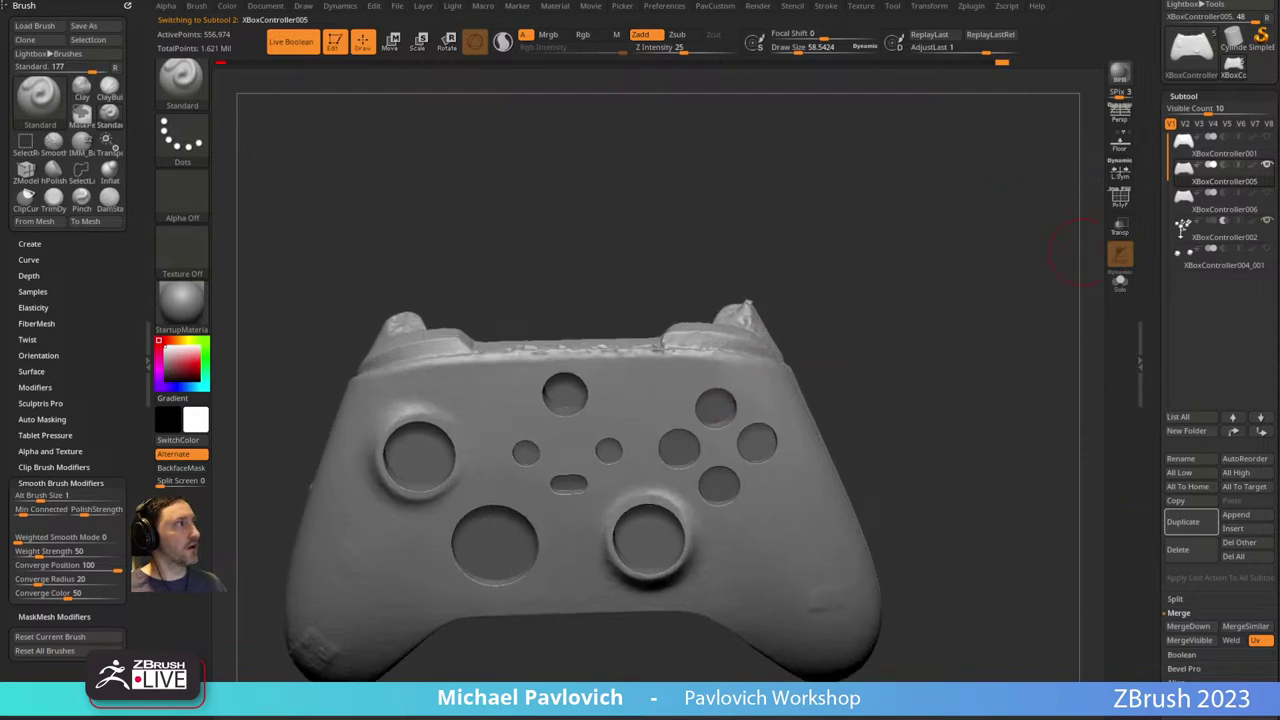
Paint the clean mirrored bumper shape onto the right bumper of the shell with the HistoryRecall brush.
drag(626, 294, 842, 317)
key(b)
key(h)
key(r)
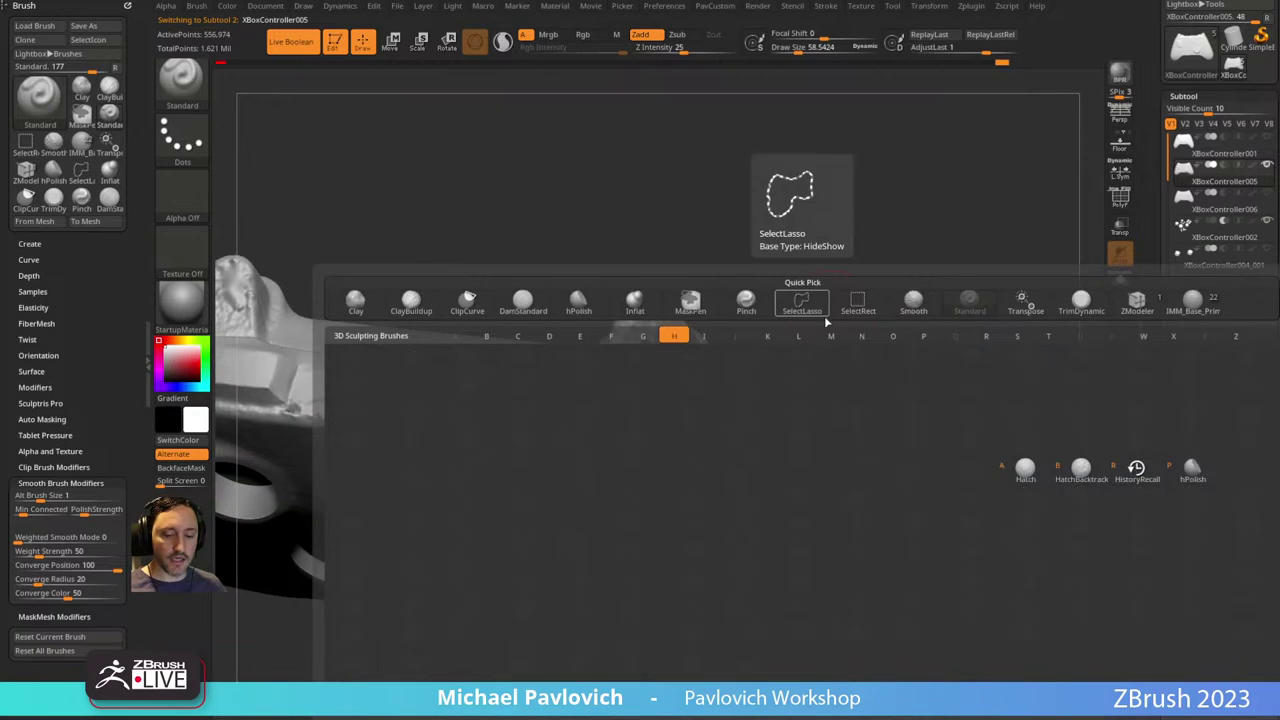
alt+right_drag(612, 405, 751, 360)
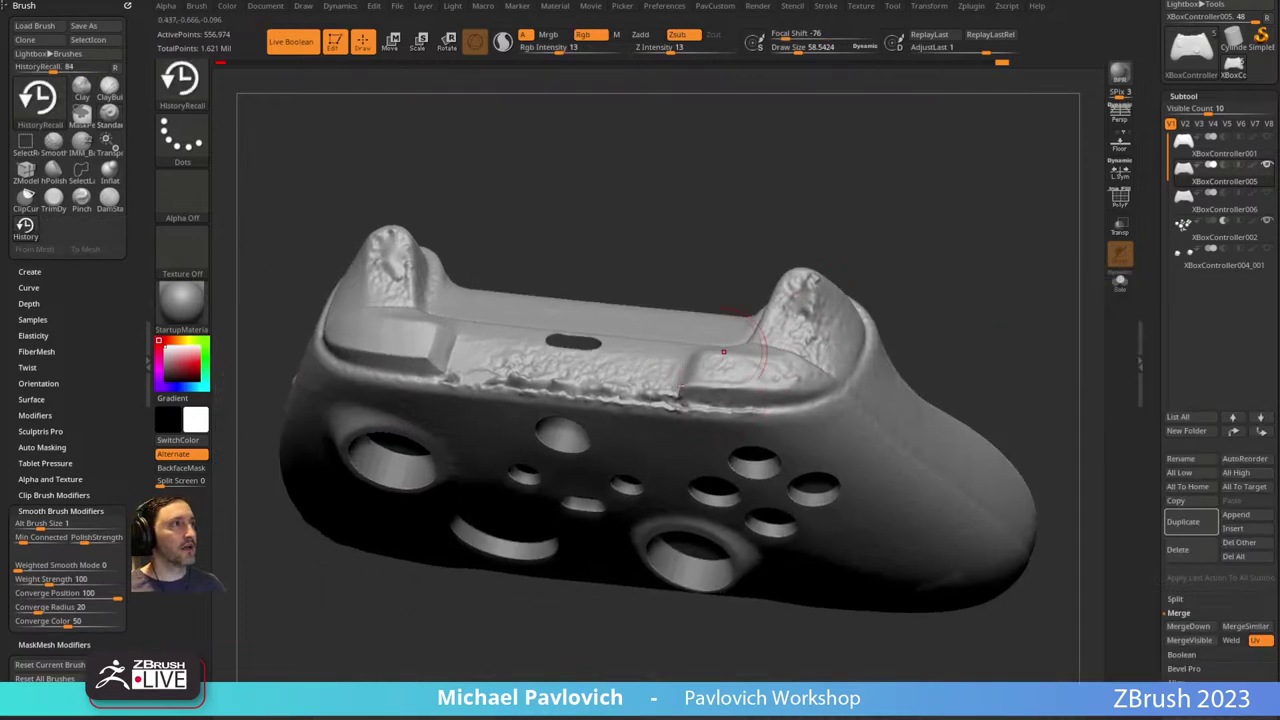
mouse_move(983, 232)
mouse_down()
mouse_move(888, 251)
mouse_move(845, 310)
mouse_move(869, 335)
mouse_move(862, 365)
mouse_up()
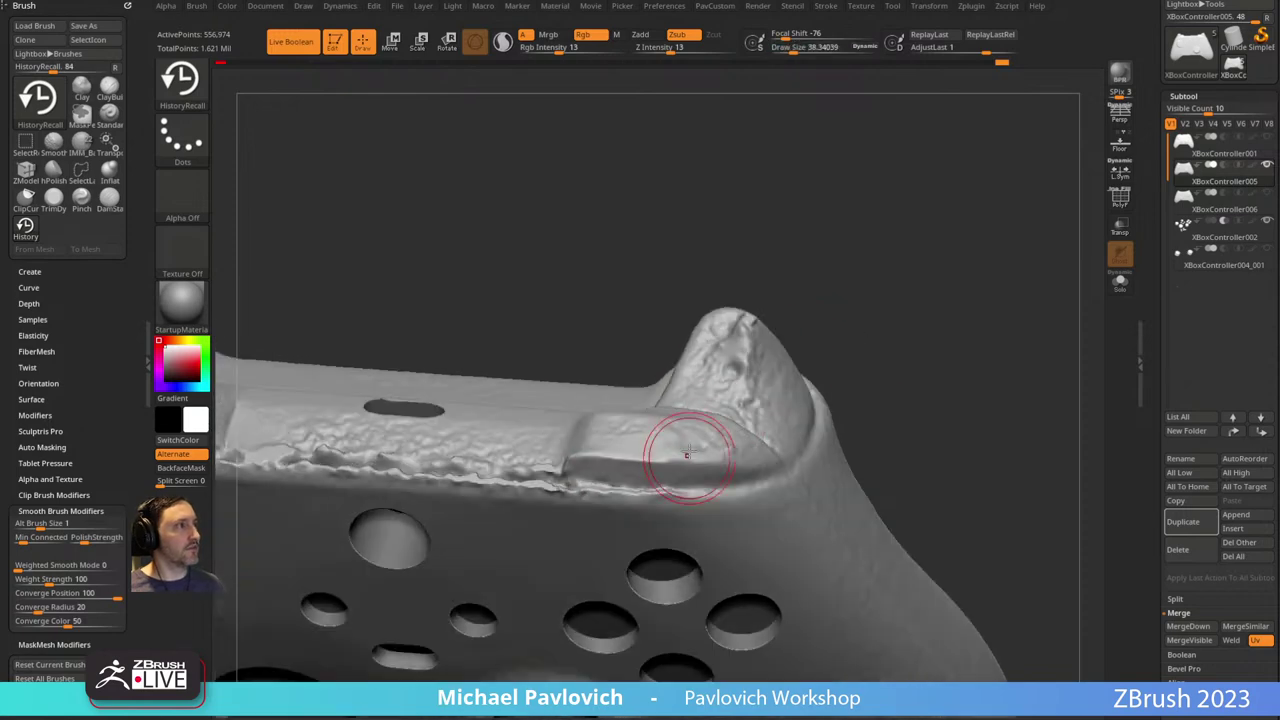
drag(688, 454, 732, 455)
drag(850, 310, 760, 377)
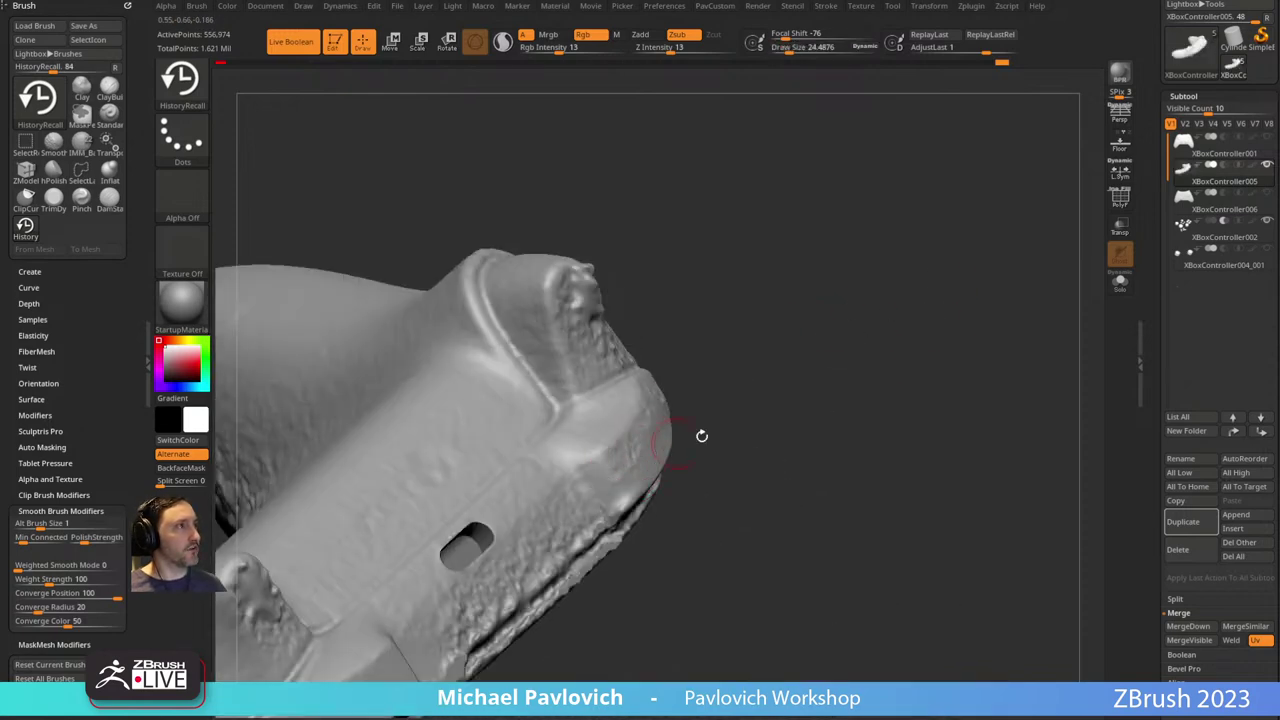
drag(700, 434, 574, 448)
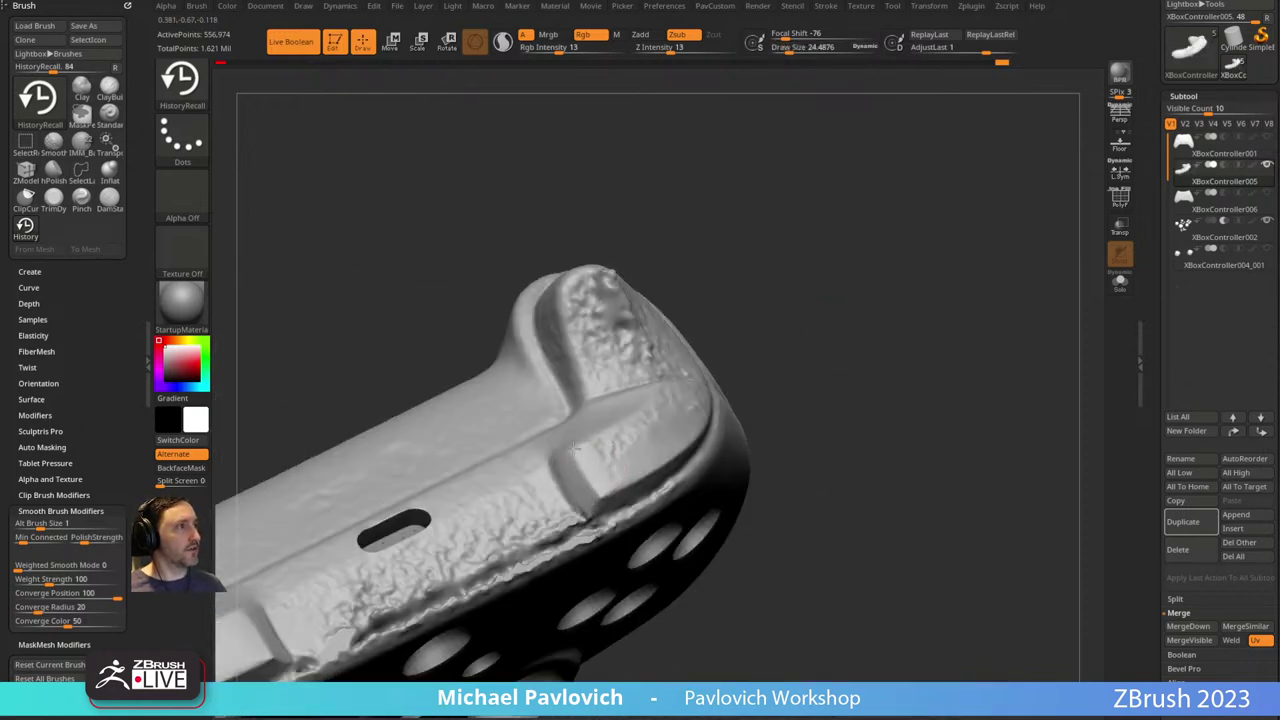
mouse_move(785, 320)
mouse_down()
mouse_move(678, 426)
mouse_move(1066, 257)
mouse_move(968, 354)
mouse_move(648, 403)
mouse_up()
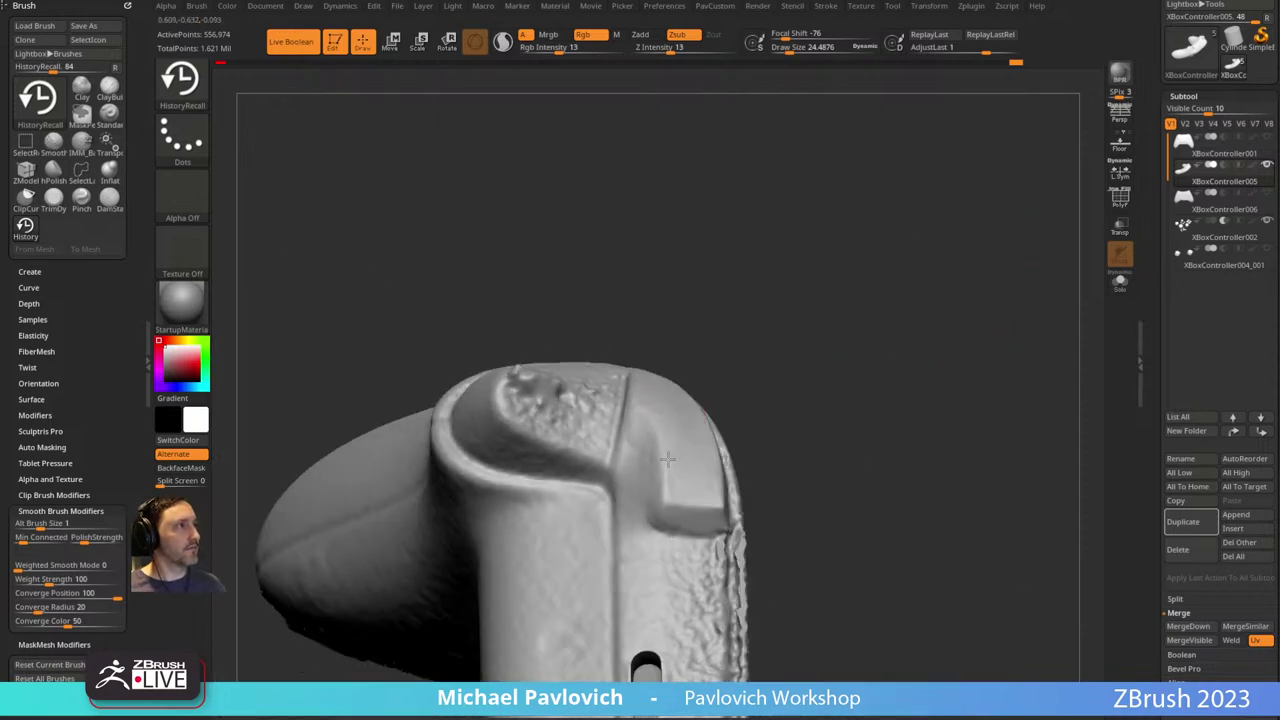
mouse_move(667, 459)
mouse_down()
mouse_move(883, 271)
mouse_move(686, 323)
mouse_move(857, 214)
mouse_move(484, 347)
mouse_move(786, 269)
mouse_move(717, 360)
mouse_move(851, 297)
mouse_move(907, 303)
mouse_move(641, 419)
mouse_move(699, 353)
mouse_up()
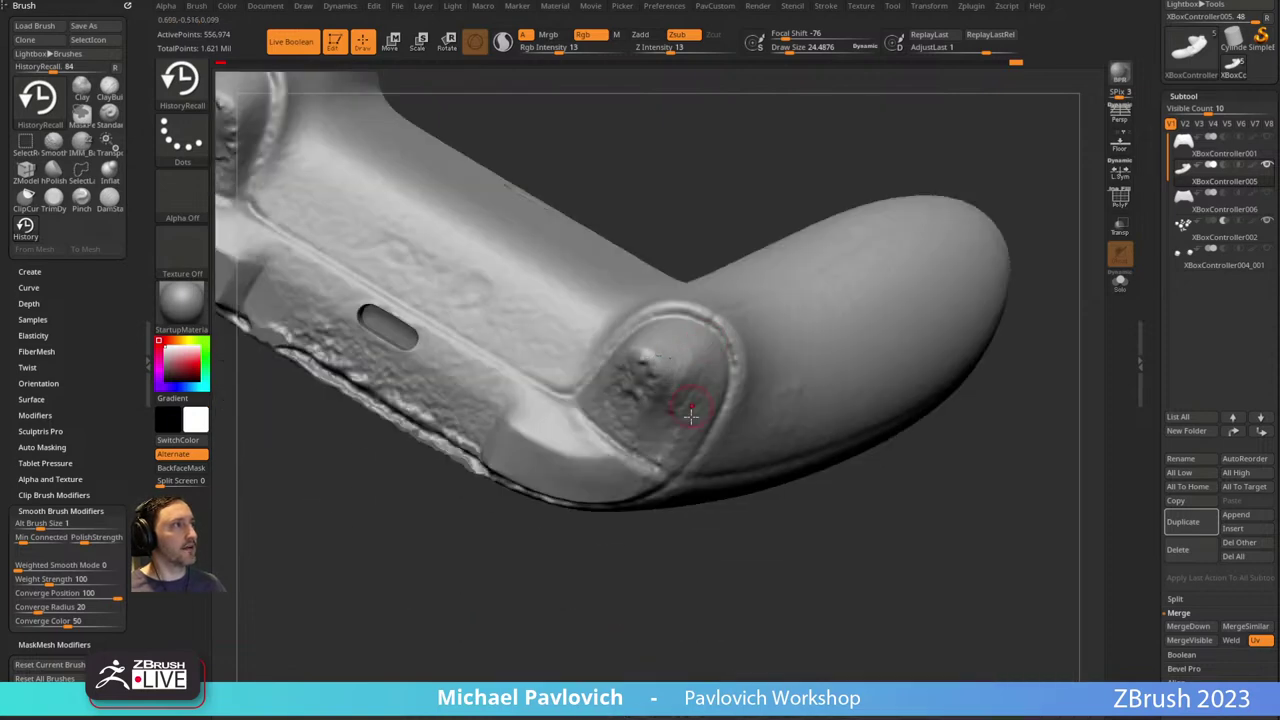
Paint the mirrored shape onto the right trigger with HistoryRecall, using Sculptris Pro.
mouse_move(500, 100)
mouse_down()
mouse_move(589, 509)
mouse_move(662, 358)
mouse_move(706, 523)
mouse_move(651, 375)
mouse_up()
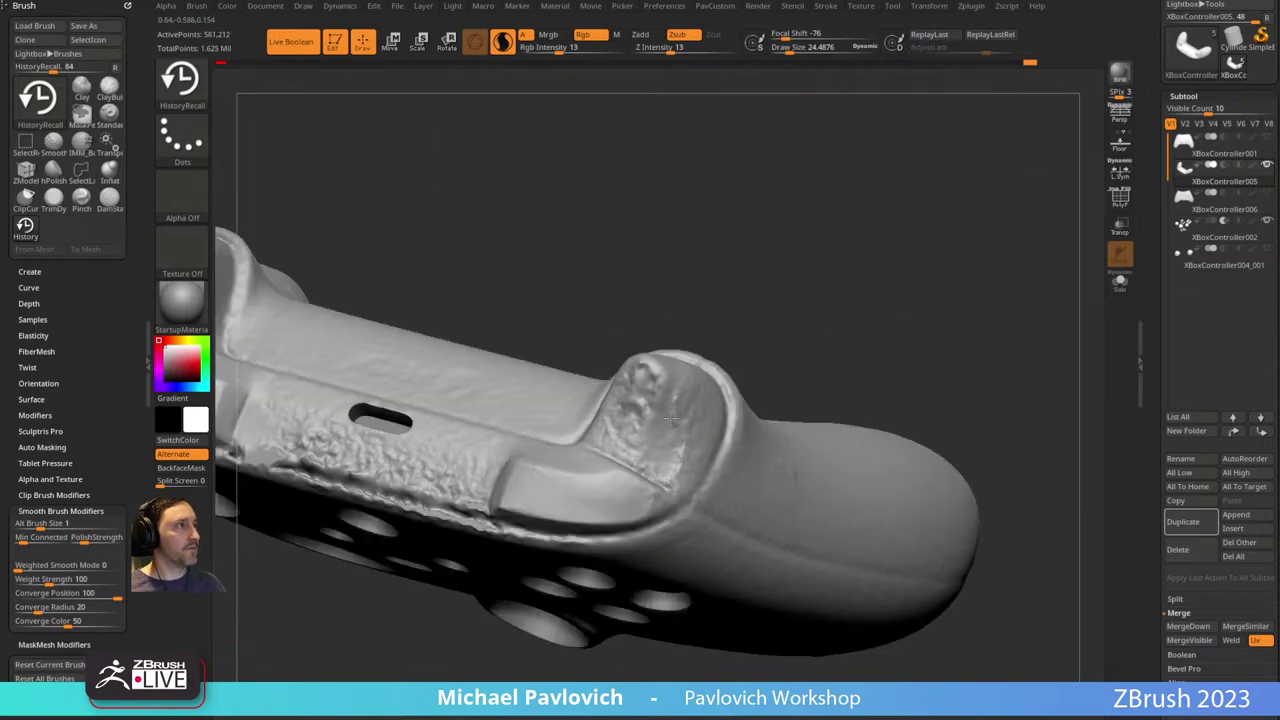
drag(671, 418, 684, 438)
drag(692, 332, 734, 363)
mouse_move(670, 456)
mouse_down()
mouse_move(680, 434)
mouse_move(700, 440)
mouse_up()
drag(717, 346, 661, 430)
mouse_move(839, 351)
mouse_down()
mouse_move(837, 283)
mouse_move(826, 309)
mouse_move(837, 286)
mouse_move(923, 411)
mouse_move(891, 383)
mouse_move(921, 371)
mouse_move(674, 329)
mouse_up()
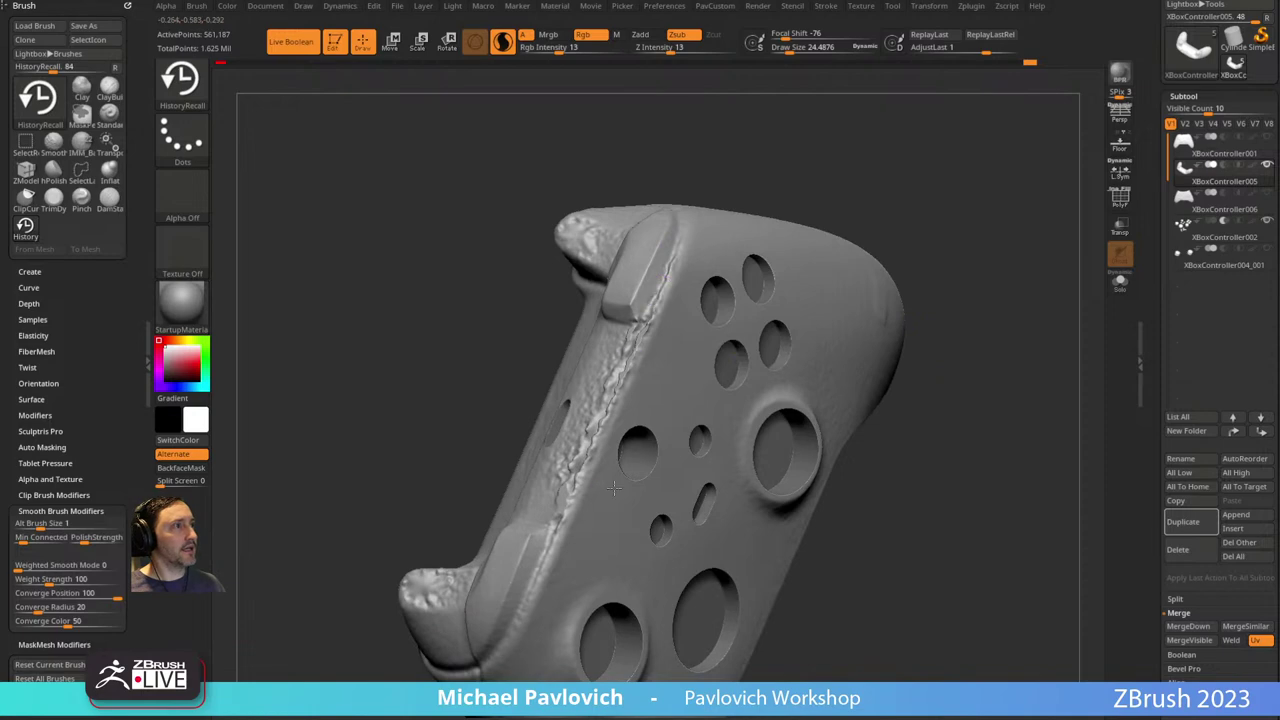
Smooth the rough front edge between the right and left bumpers of the shell.
drag(925, 356, 946, 354)
drag(611, 170, 650, 205)
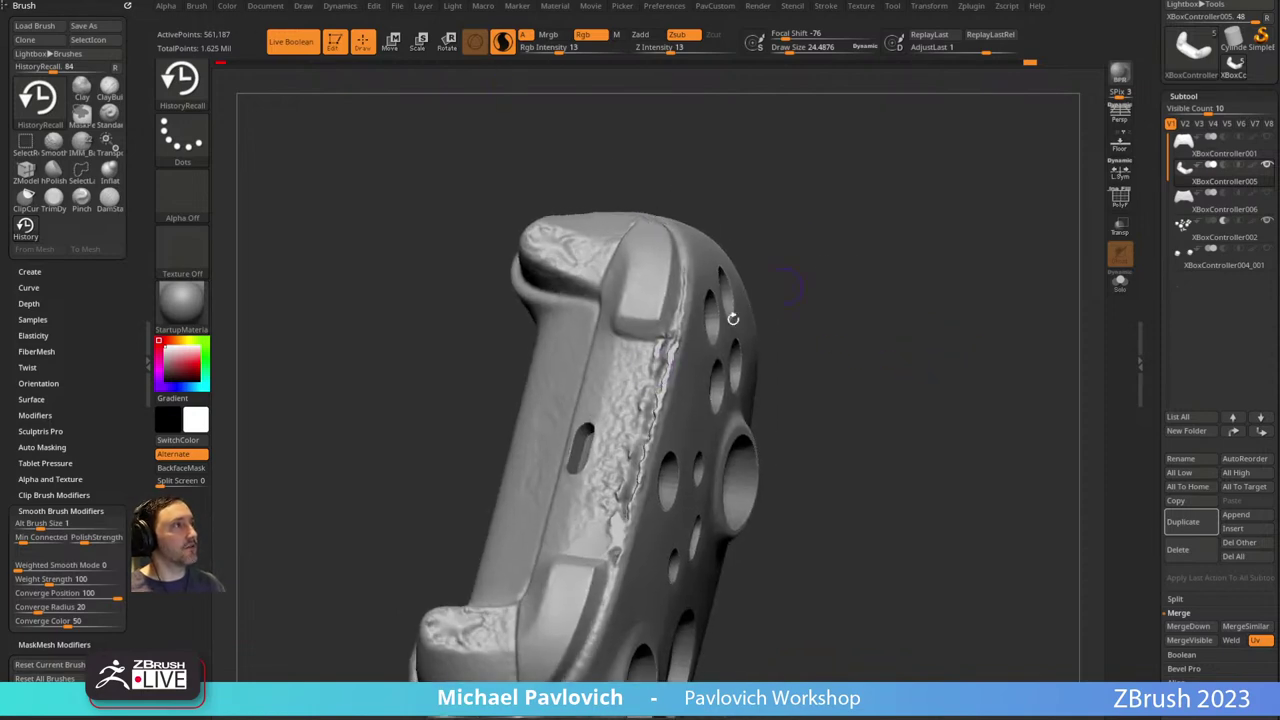
shift+drag(664, 346, 655, 366)
shift+drag(648, 418, 611, 538)
key(b)
key(h)
key(r)
mouse_move(921, 320)
mouse_down()
mouse_move(677, 437)
mouse_move(654, 352)
mouse_up()
mouse_move(835, 287)
mouse_down()
mouse_move(903, 291)
mouse_move(897, 303)
mouse_up()
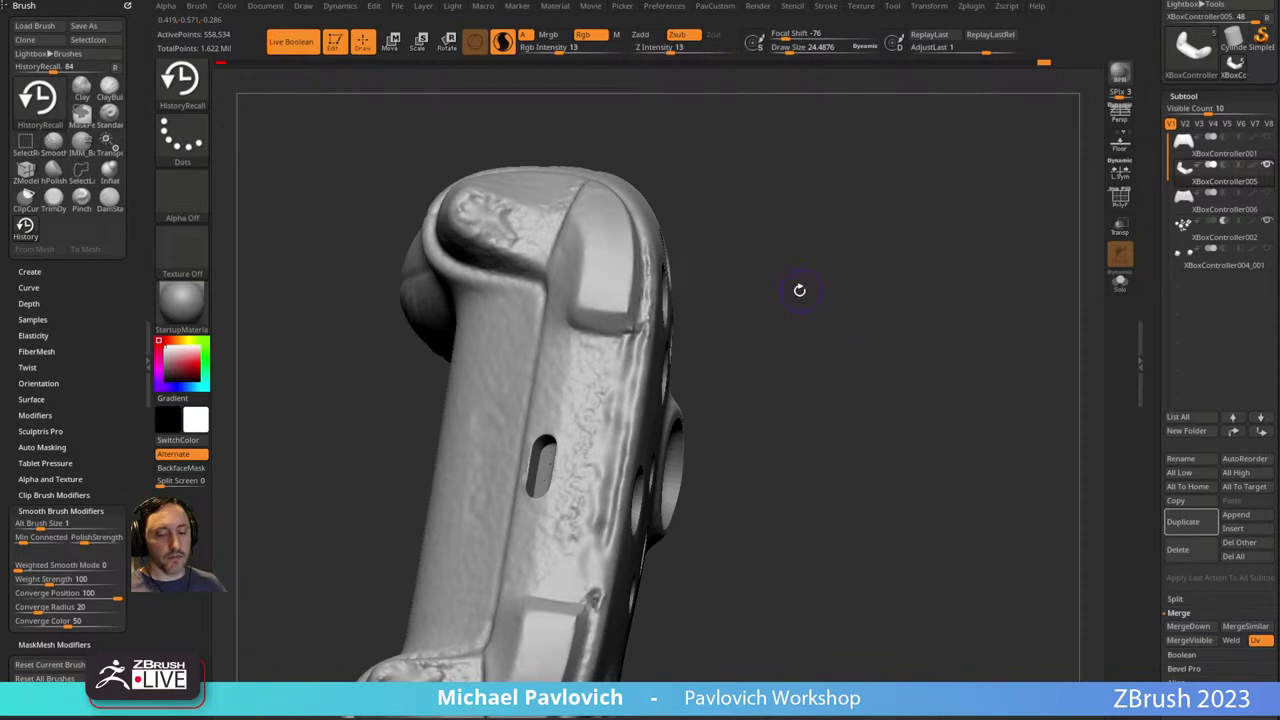
Turn off Sculptris Pro and build up the front edge between the bumpers with the Clay brush.
key(b)
key(c)
key(l)
click(503, 42)
drag(694, 206, 690, 252)
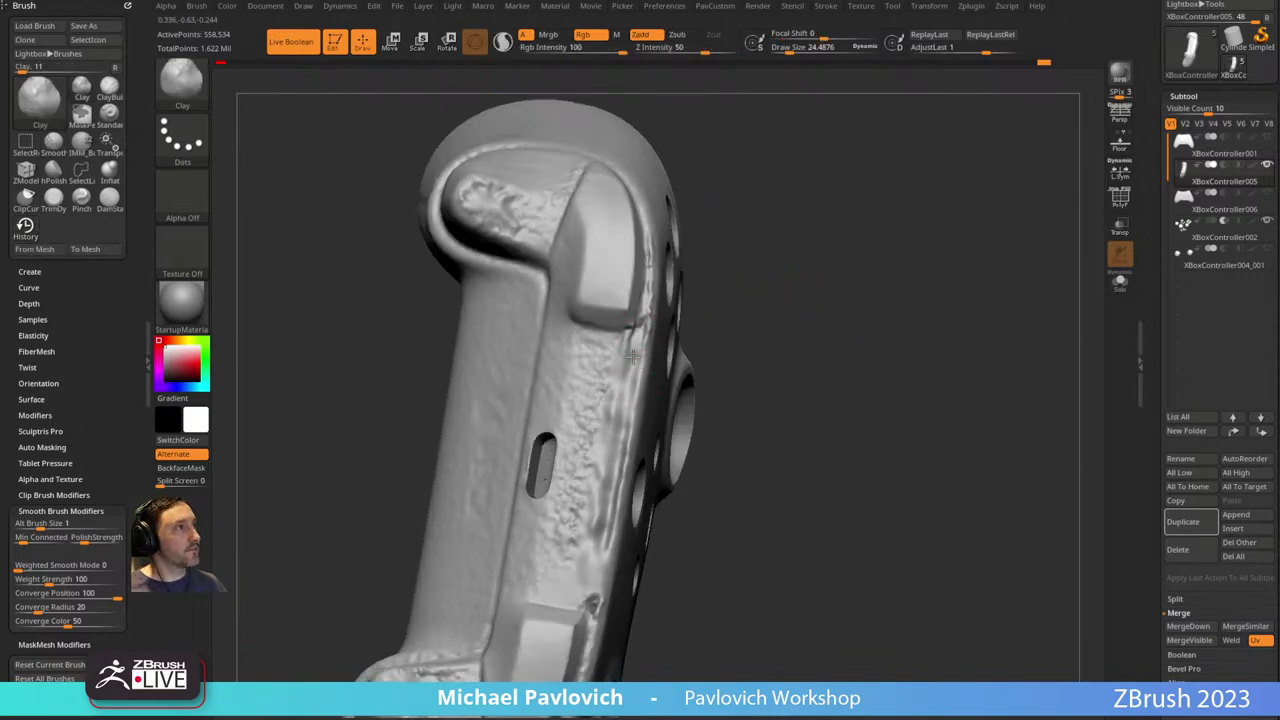
drag(633, 356, 607, 497)
drag(613, 440, 597, 554)
drag(624, 344, 598, 540)
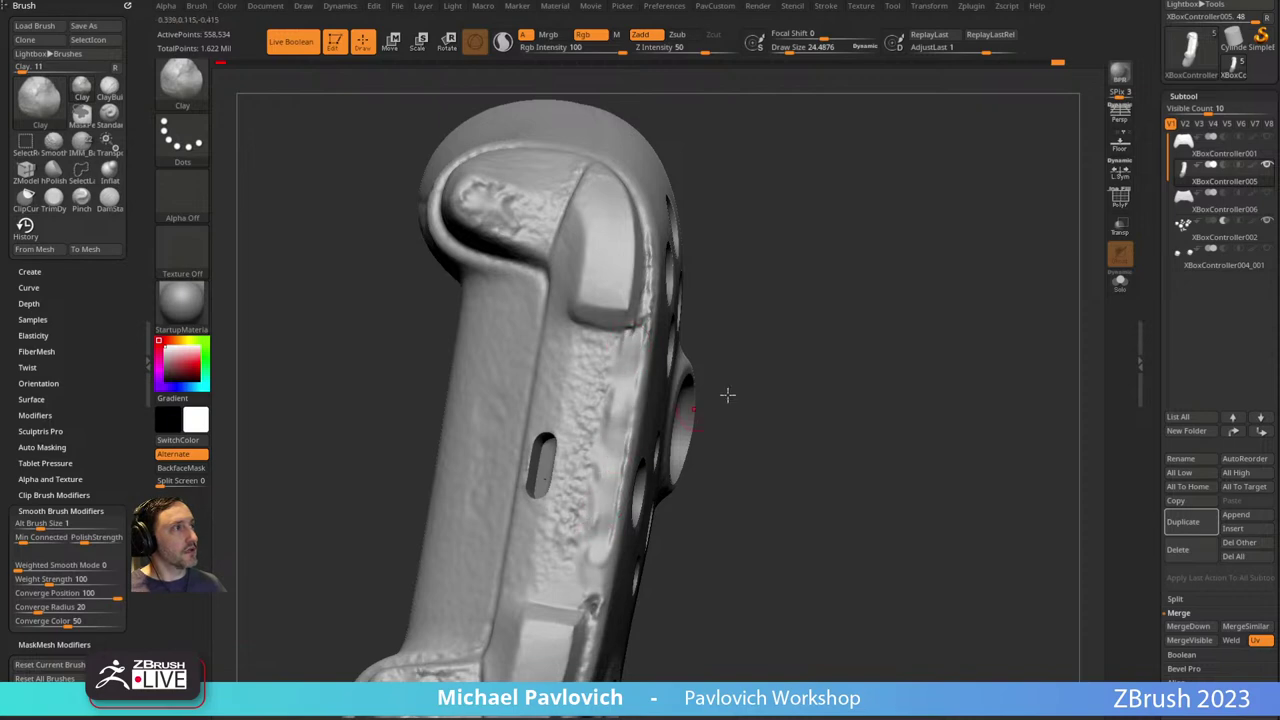
Flatten the built-up strip between the bumpers with the hPolish brush, from the right bumper down to the left bumper.
key(b)
key(h)
key(p)
drag(780, 347, 702, 352)
key(s)
drag(615, 414, 603, 414)
drag(790, 244, 817, 234)
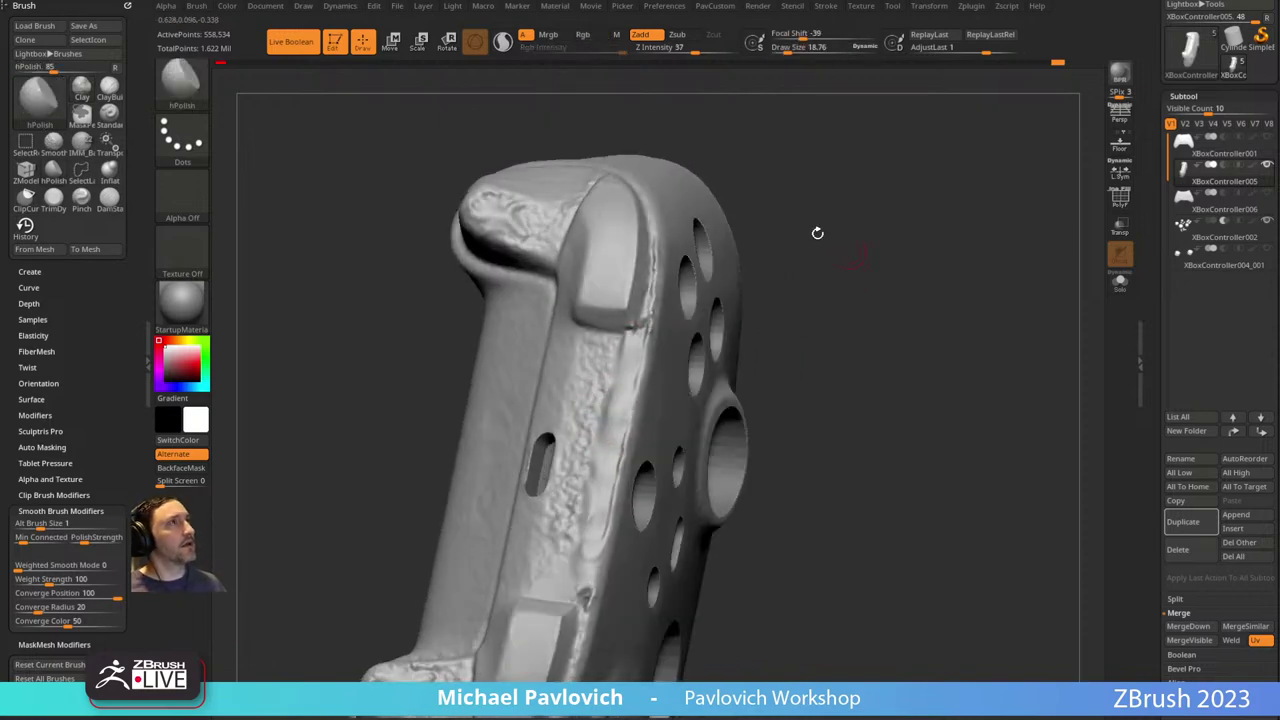
mouse_move(624, 420)
mouse_down()
mouse_move(610, 415)
mouse_move(624, 418)
mouse_move(596, 464)
mouse_move(626, 388)
mouse_up()
key(s)
drag(759, 355, 806, 348)
drag(606, 477, 595, 540)
drag(780, 445, 738, 450)
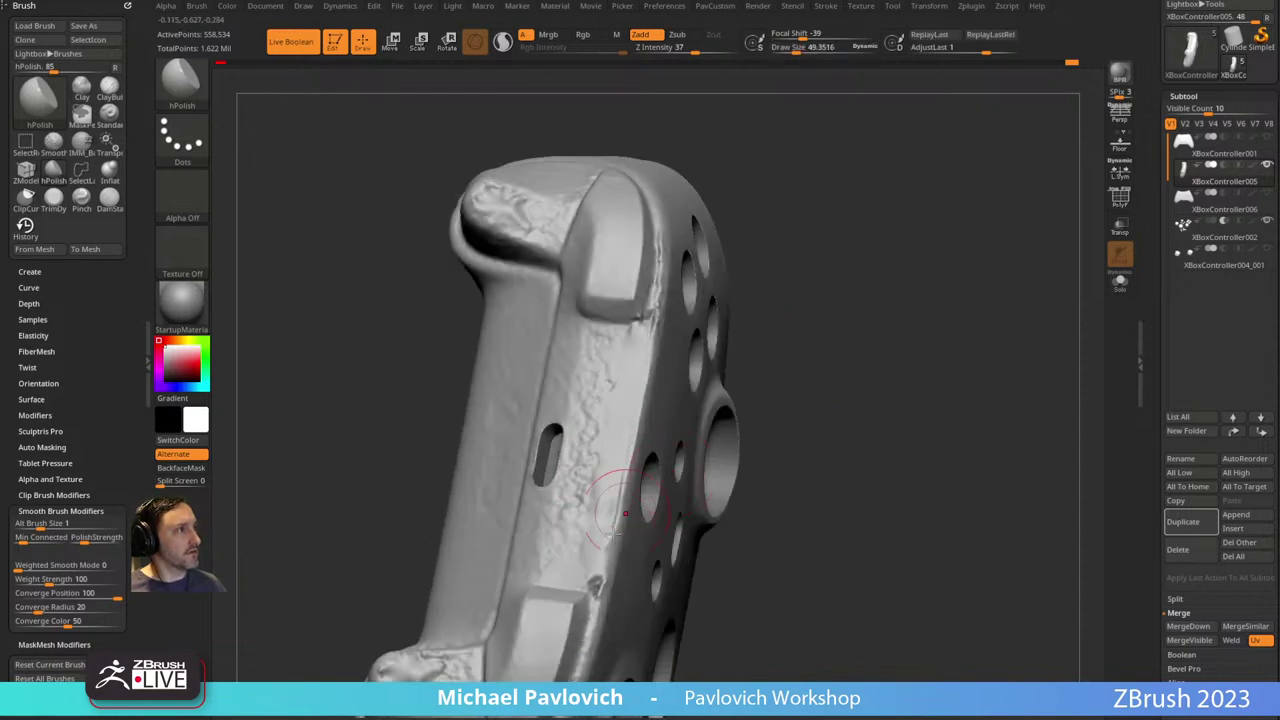
drag(606, 510, 597, 571)
mouse_move(601, 563)
right_down()
mouse_move(766, 423)
mouse_move(594, 520)
right_up()
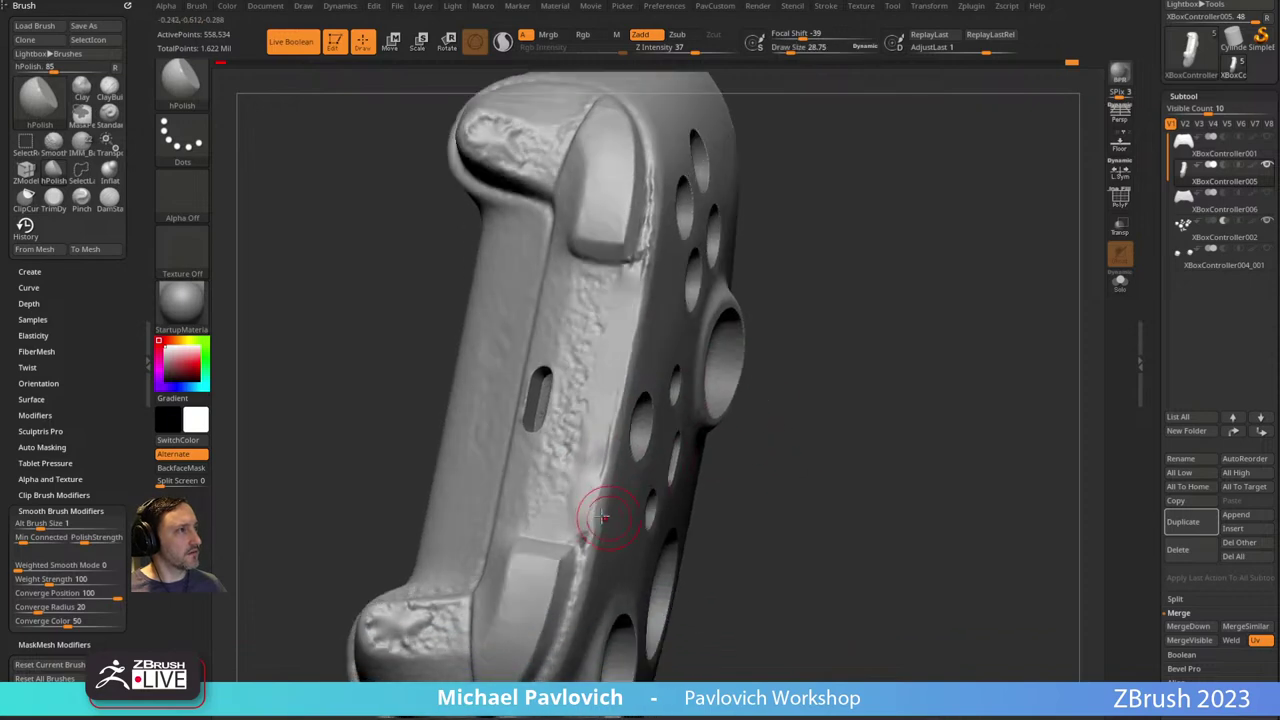
mouse_move(835, 444)
right_down()
mouse_move(838, 400)
mouse_move(815, 450)
right_up()
Inflate the pitted corner where the strip meets the left bumper with the Inflat brush.
key(b)
key(i)
key(n)
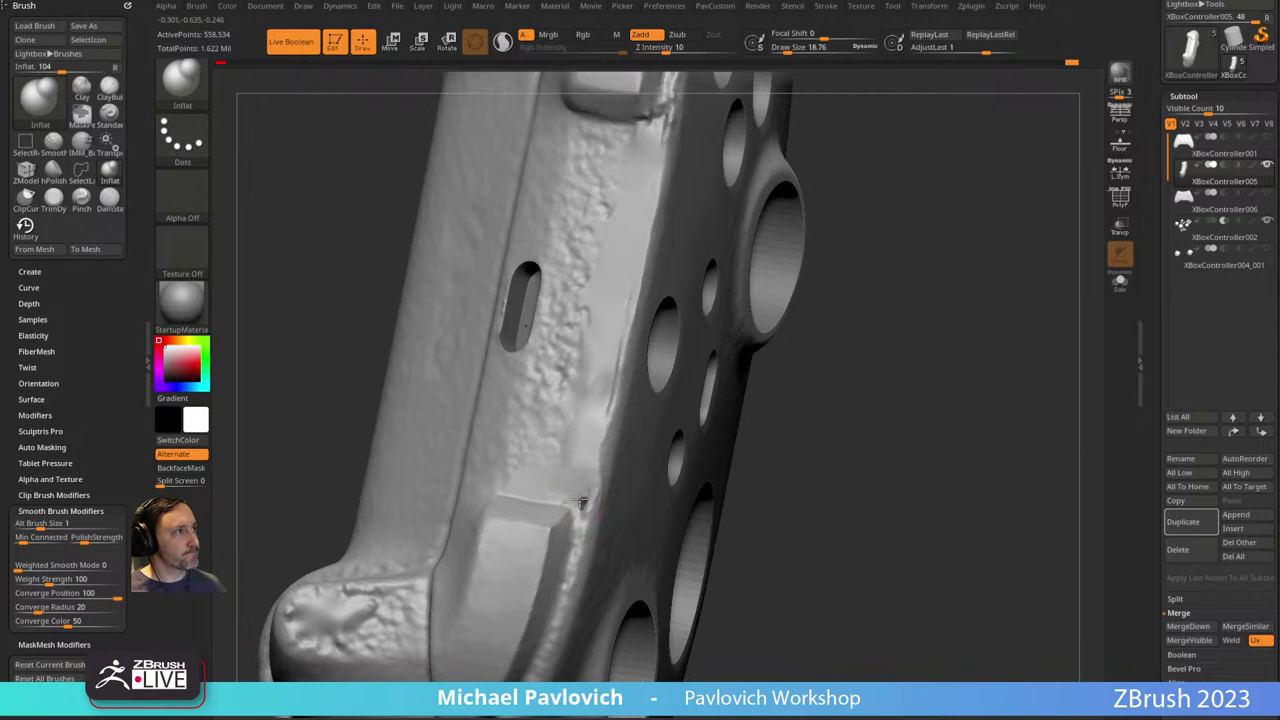
drag(592, 489, 594, 486)
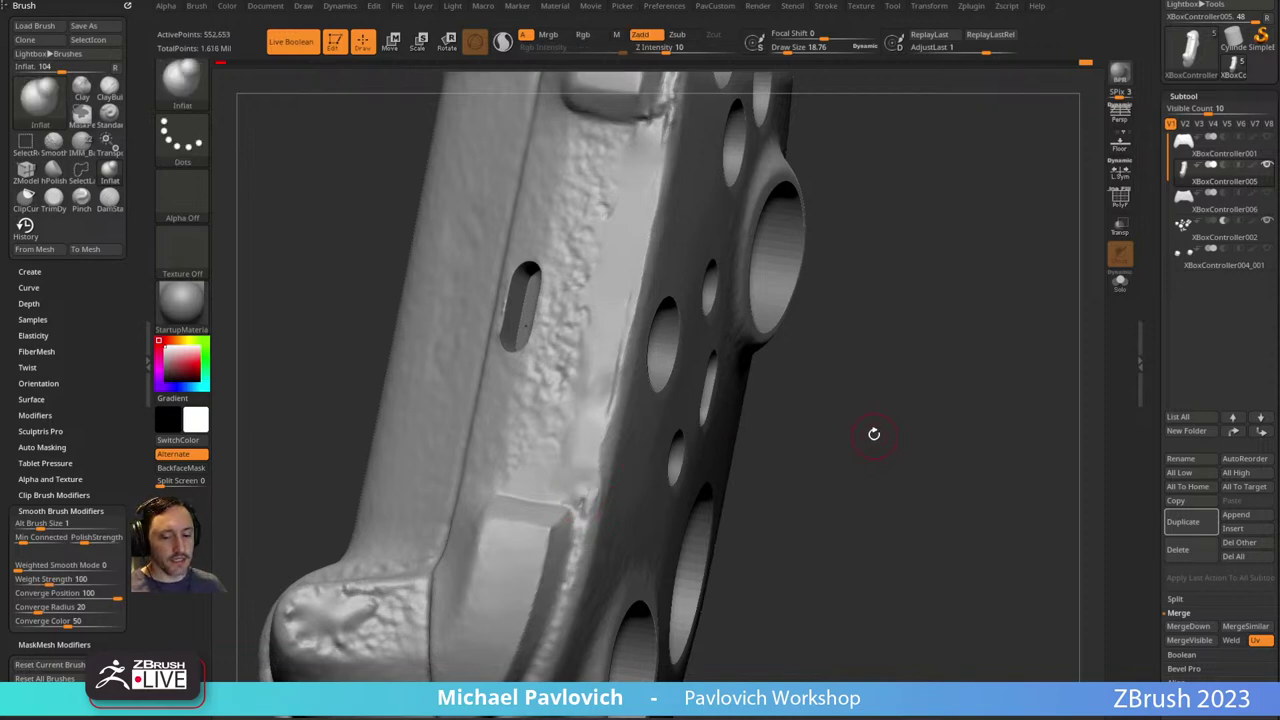
Polish the strip and its corner beside the left bumper with hPolish, varying the brush size.
key(b)
key(h)
key(p)
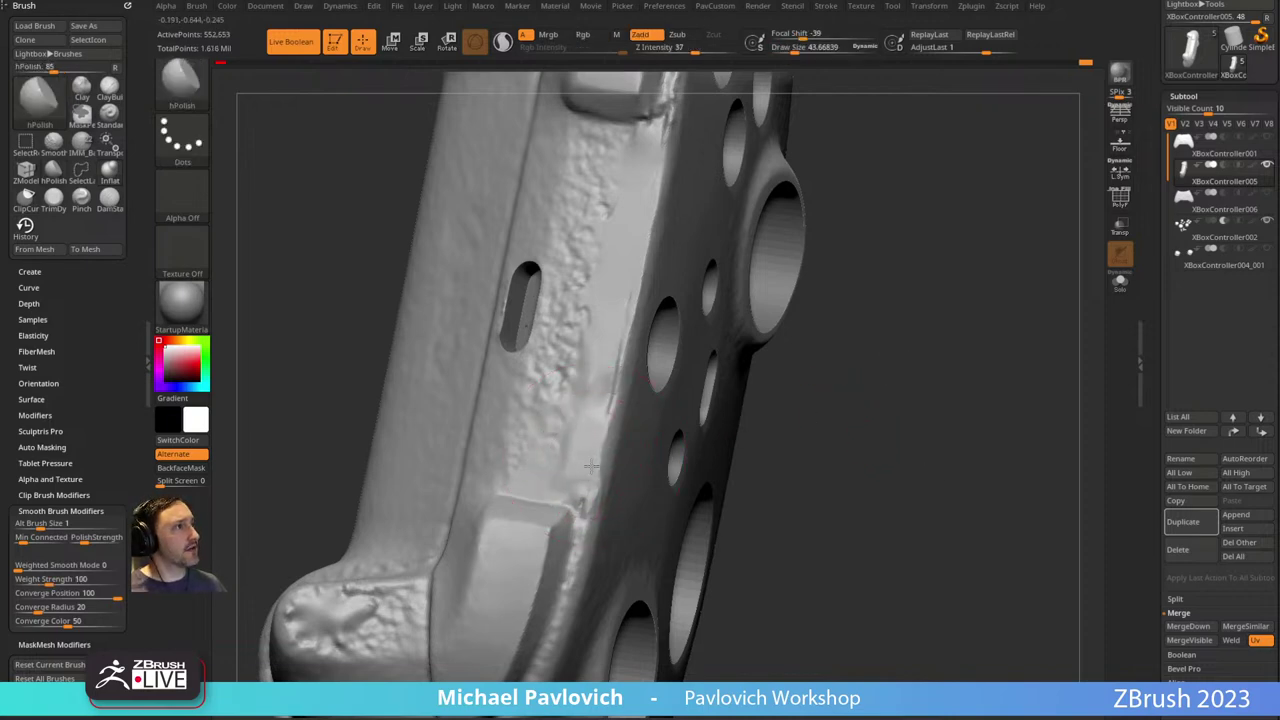
right_drag(802, 345, 845, 346)
key(s)
mouse_move(615, 383)
mouse_down()
mouse_move(601, 383)
mouse_move(614, 330)
mouse_move(604, 378)
mouse_up()
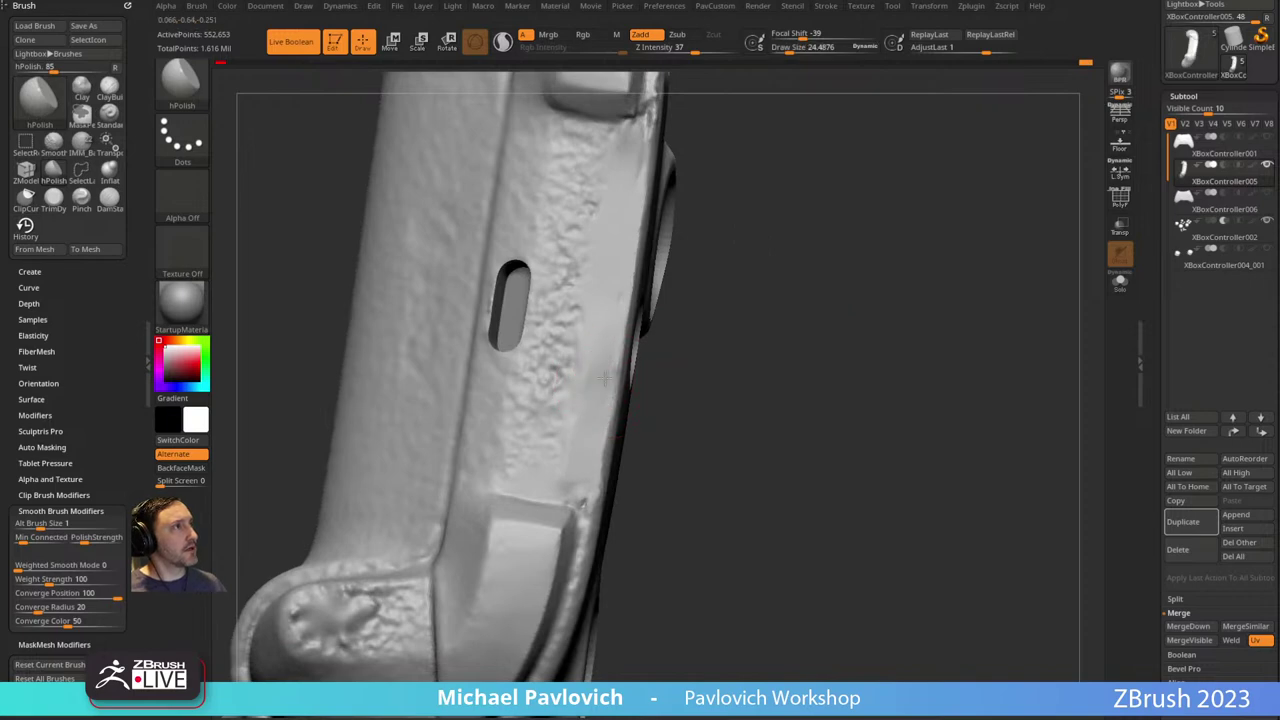
right_drag(662, 455, 631, 486)
key(s)
drag(592, 526, 587, 526)
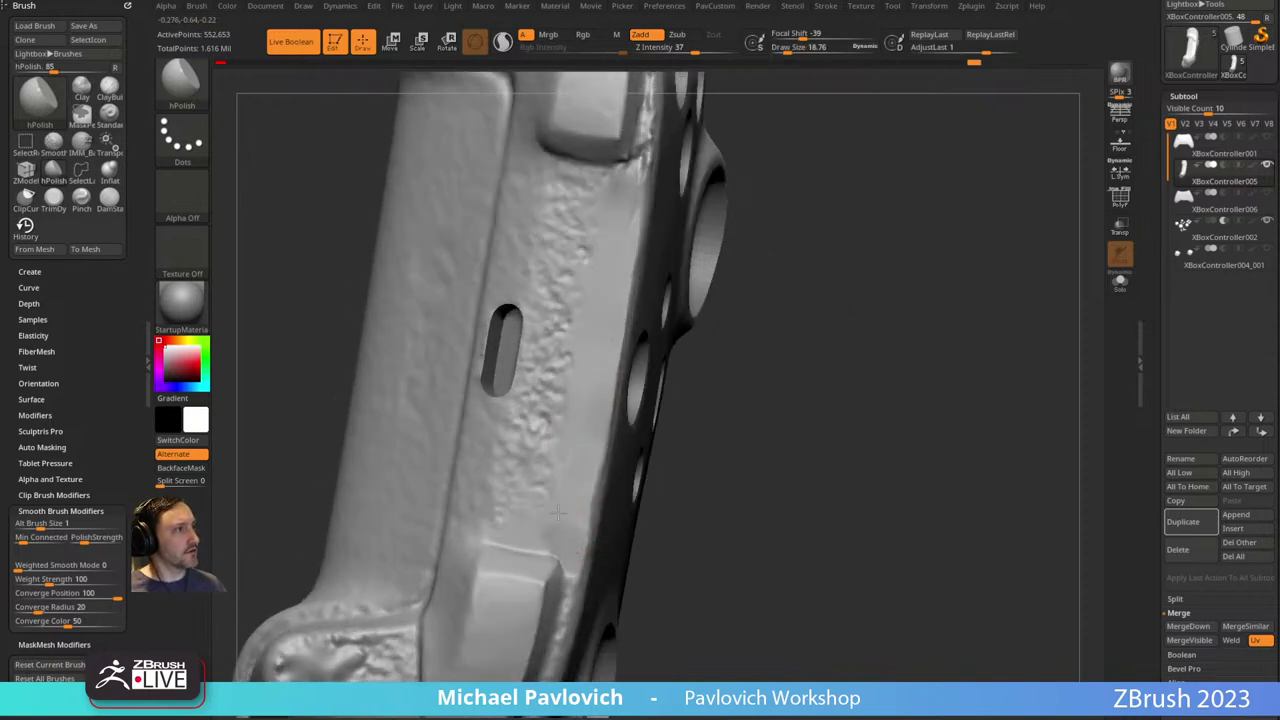
mouse_move(583, 491)
right_down()
mouse_move(737, 429)
mouse_move(607, 483)
right_up()
key(s)
drag(607, 483, 583, 469)
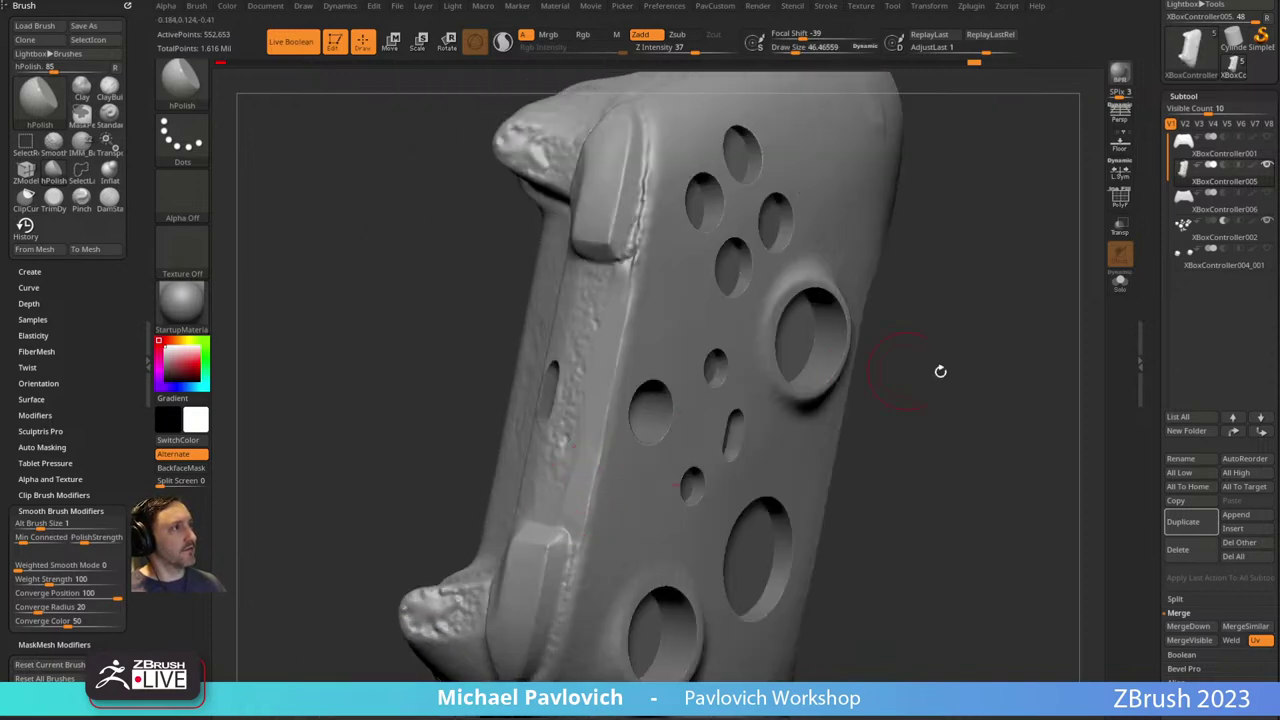
Polish the face-side edge and the rough centre of the strip between the bumpers with hPolish.
right_drag(943, 371, 586, 471)
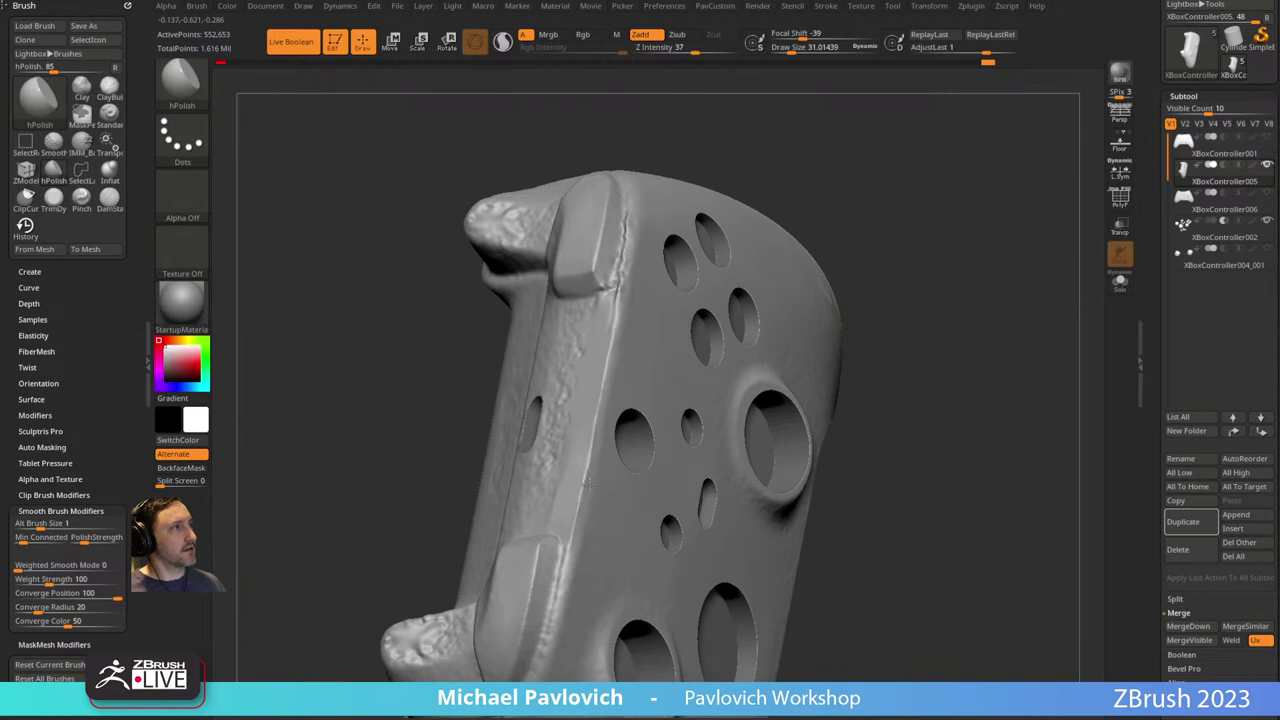
right_drag(631, 294, 815, 183)
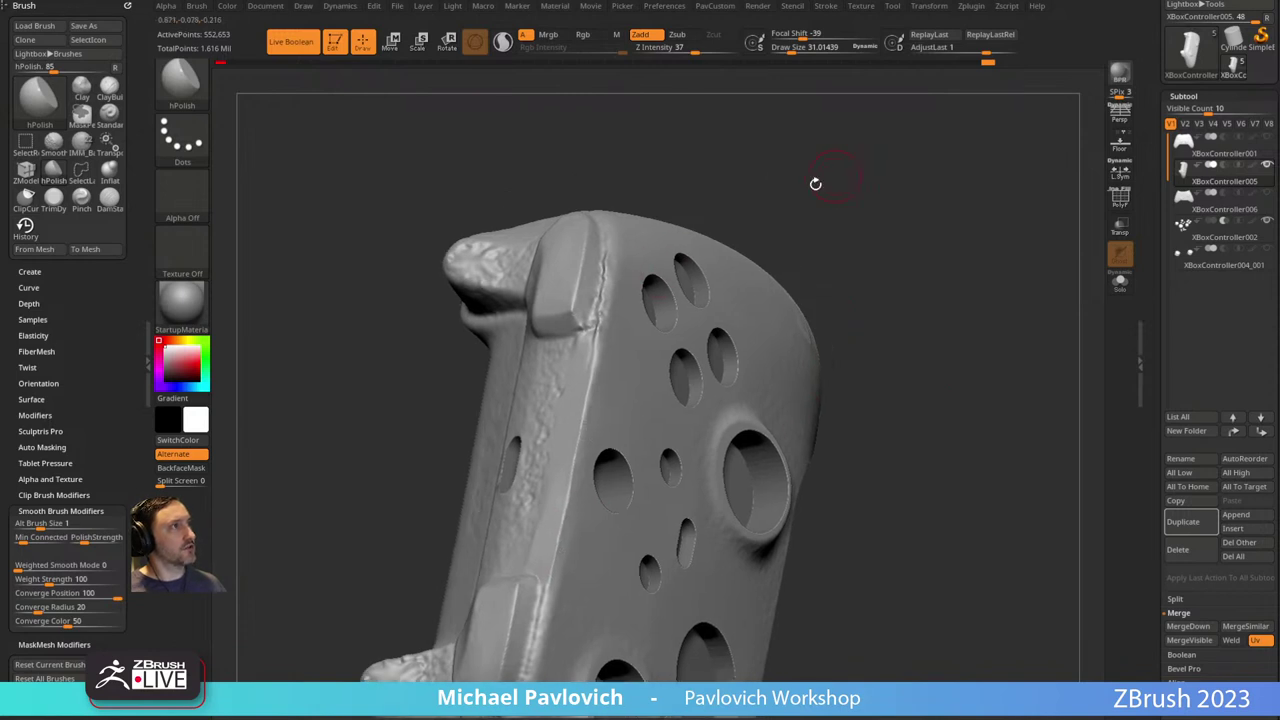
right_drag(661, 178, 608, 304)
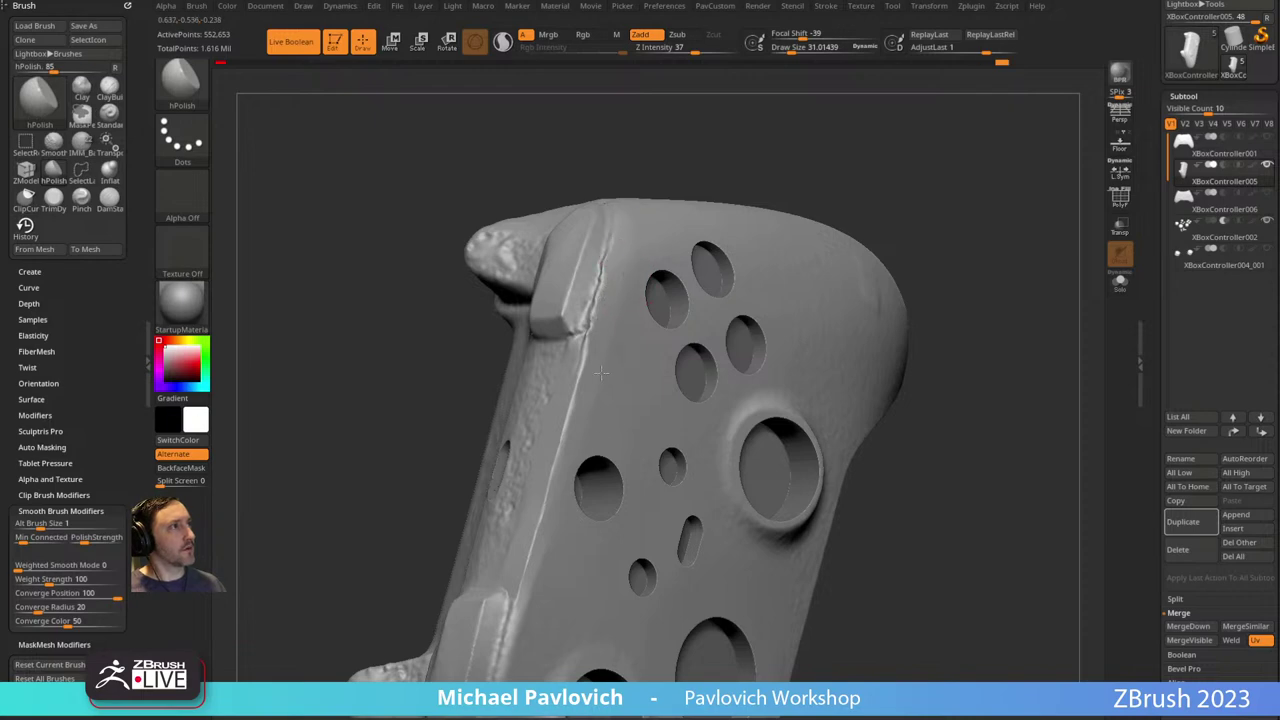
right_drag(601, 373, 651, 314)
right_drag(632, 388, 601, 419)
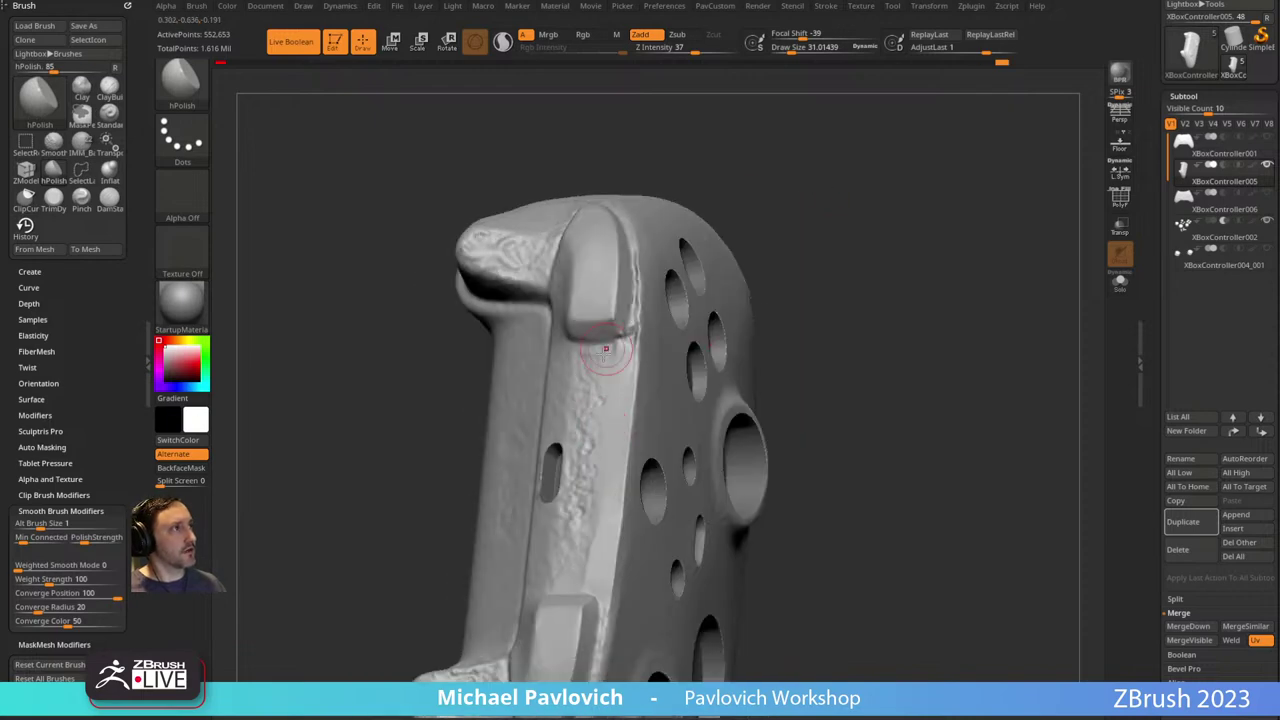
right_drag(586, 533, 857, 297)
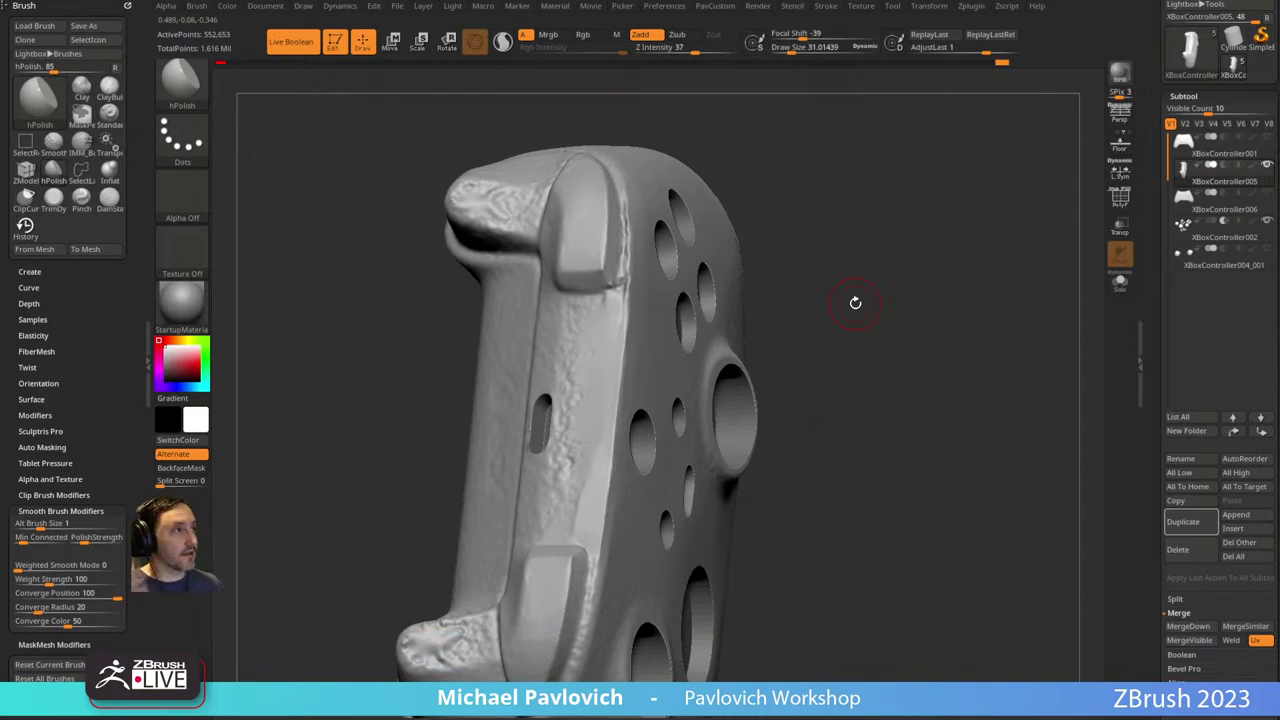
right_drag(890, 239, 645, 305)
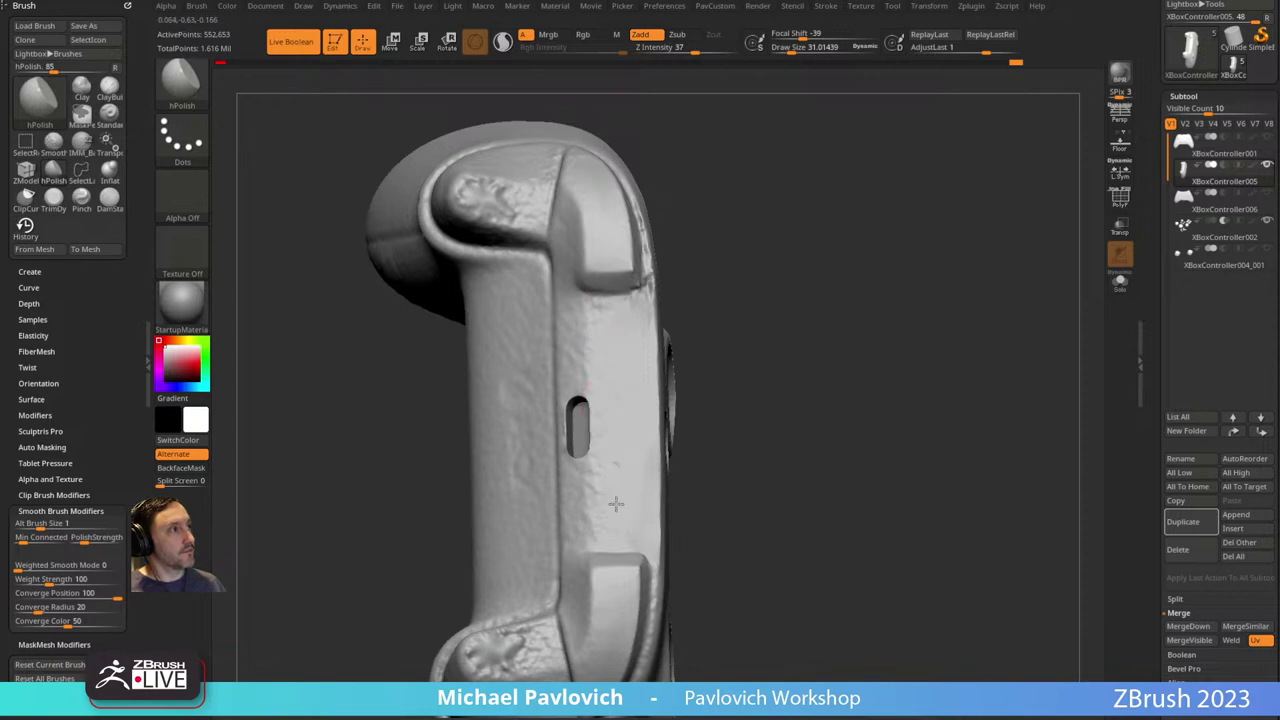
right_drag(643, 530, 774, 287)
key(b)
key(d)
key(s)
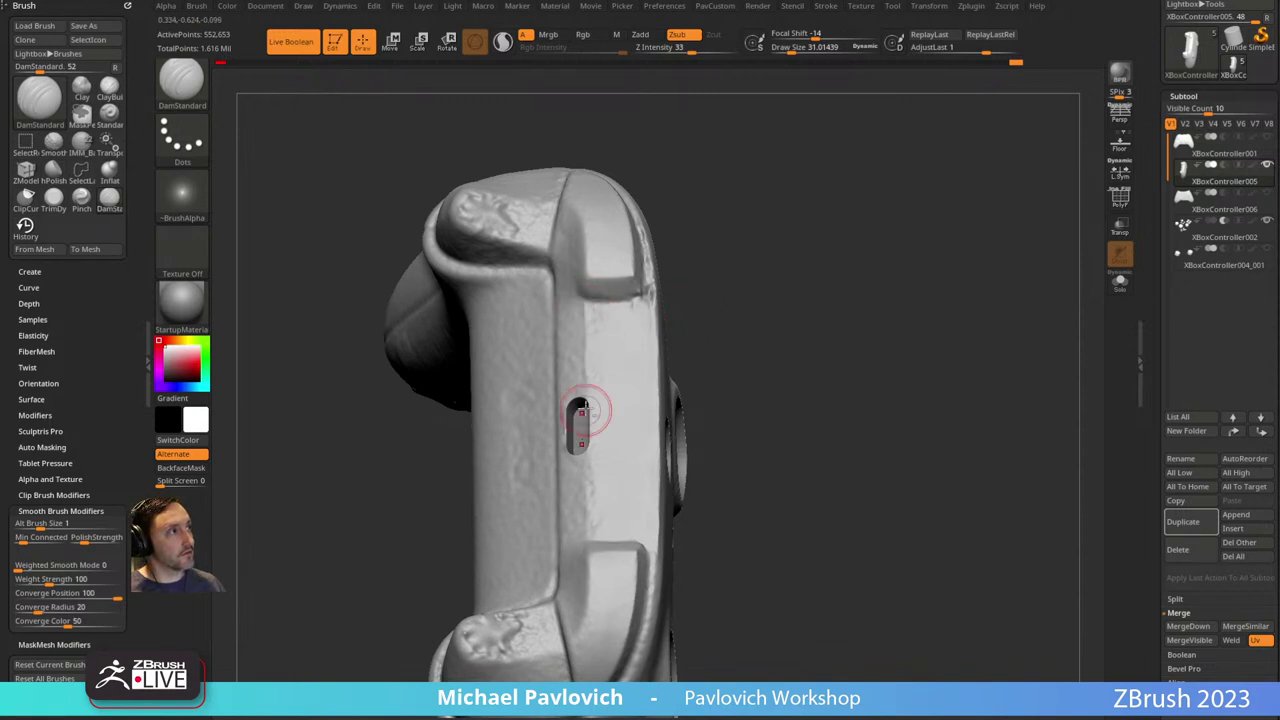
right_drag(586, 414, 781, 309)
Polish the rough surface between the port slot and the right bumper with hPolish.
key(b)
key(h)
key(p)
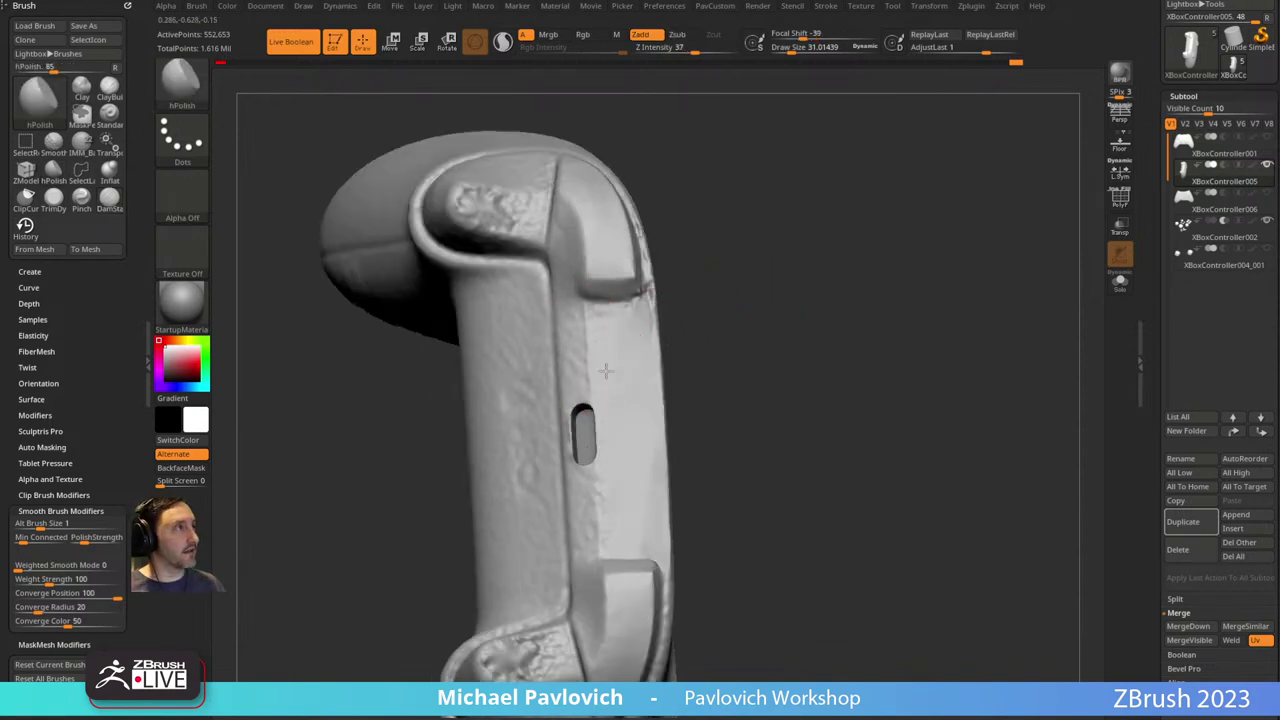
mouse_move(611, 370)
right_down()
mouse_move(809, 234)
mouse_move(831, 236)
mouse_move(610, 318)
mouse_move(737, 249)
mouse_move(600, 350)
mouse_move(680, 254)
mouse_move(614, 395)
right_up()
drag(574, 344, 588, 349)
right_drag(609, 362, 658, 425)
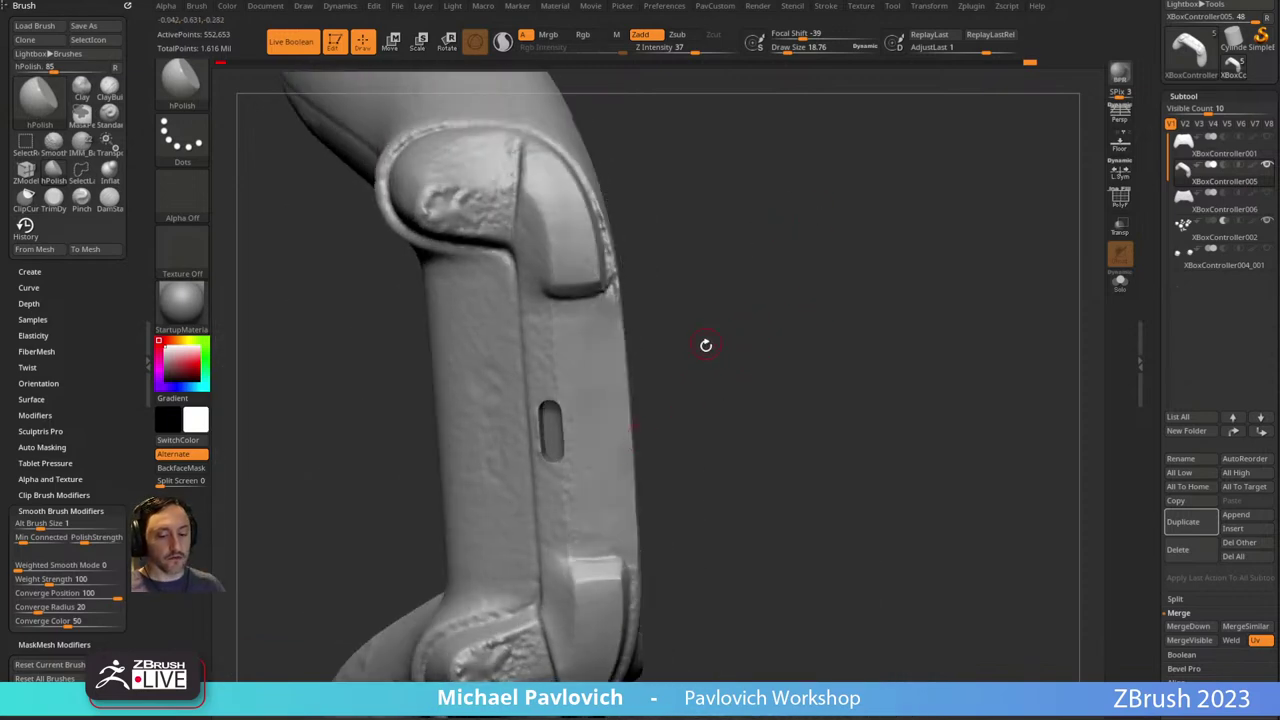
Flatten the wide strip and the narrow band around the port slot with a larger hPolish brush.
right_drag(705, 345, 594, 517)
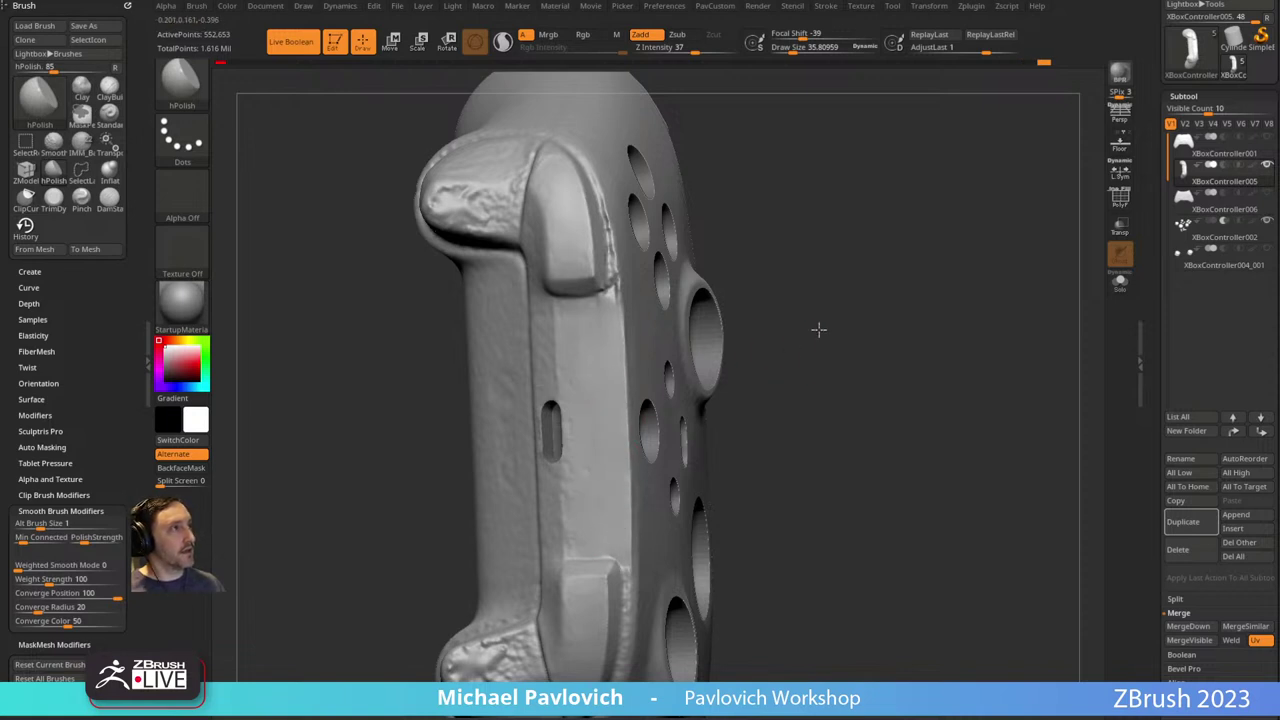
drag(818, 329, 602, 448)
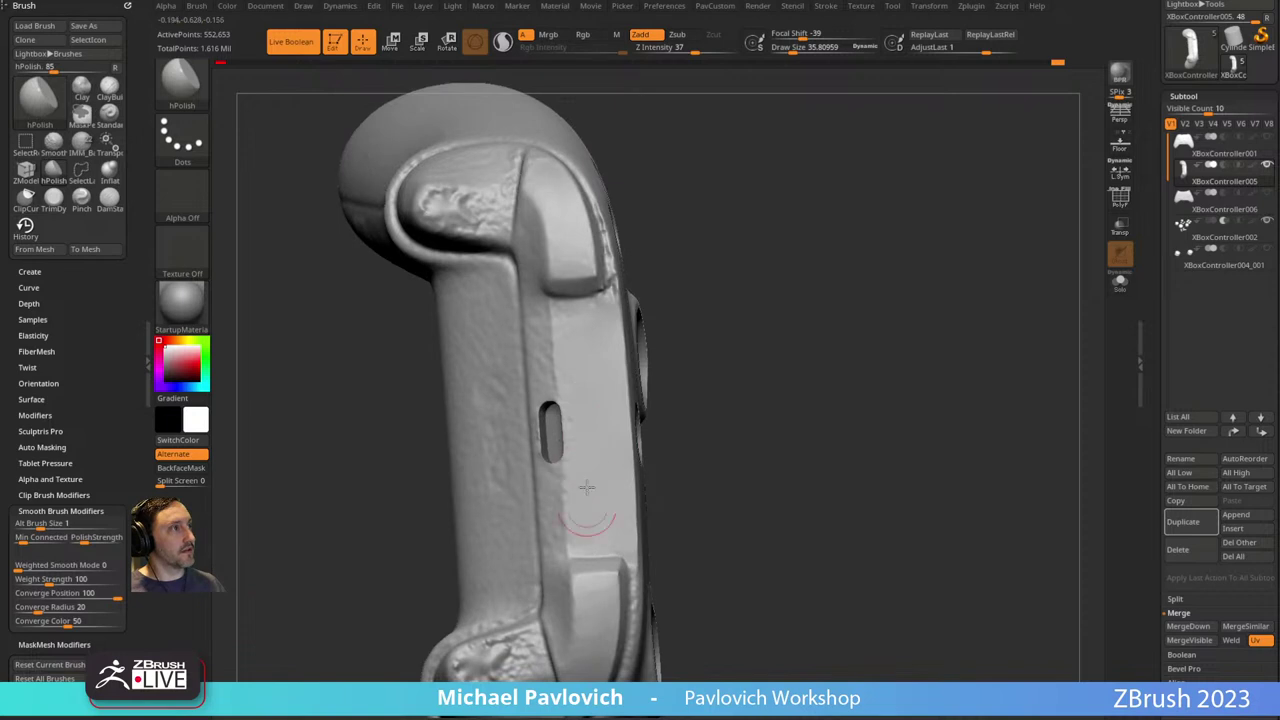
mouse_move(706, 303)
mouse_down()
mouse_move(709, 286)
mouse_move(571, 357)
mouse_up()
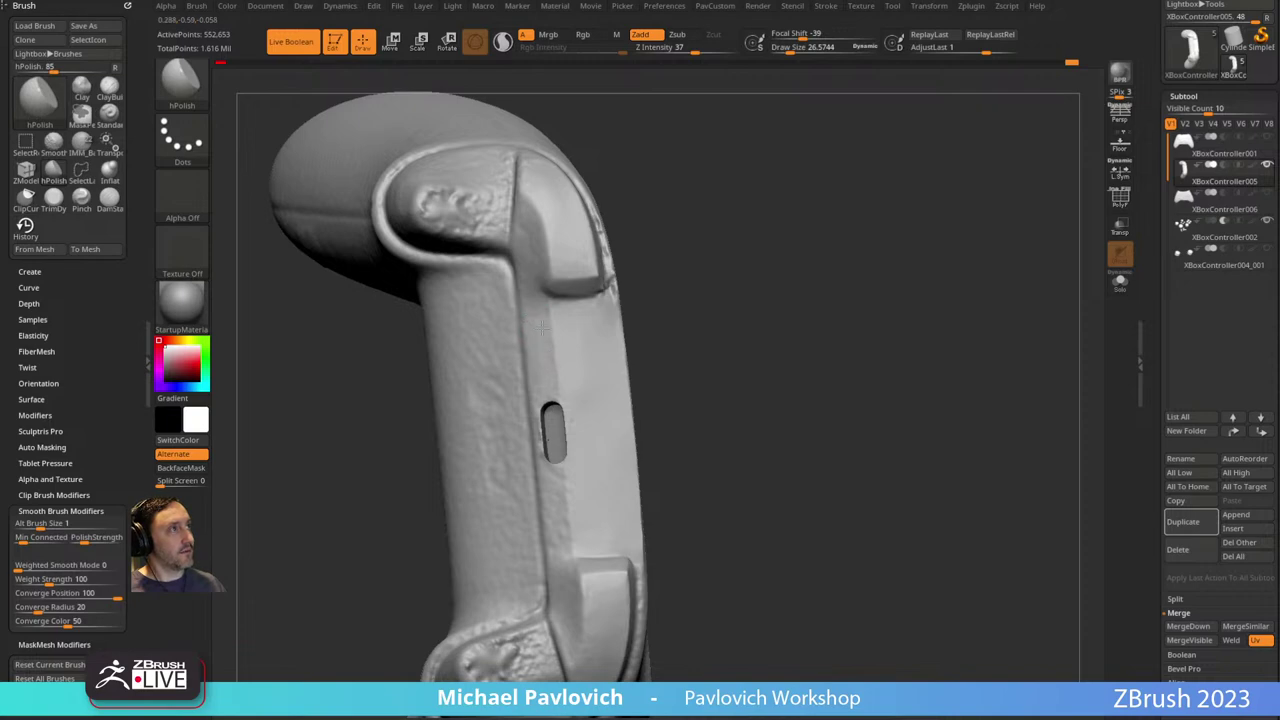
drag(699, 265, 601, 313)
drag(672, 256, 609, 363)
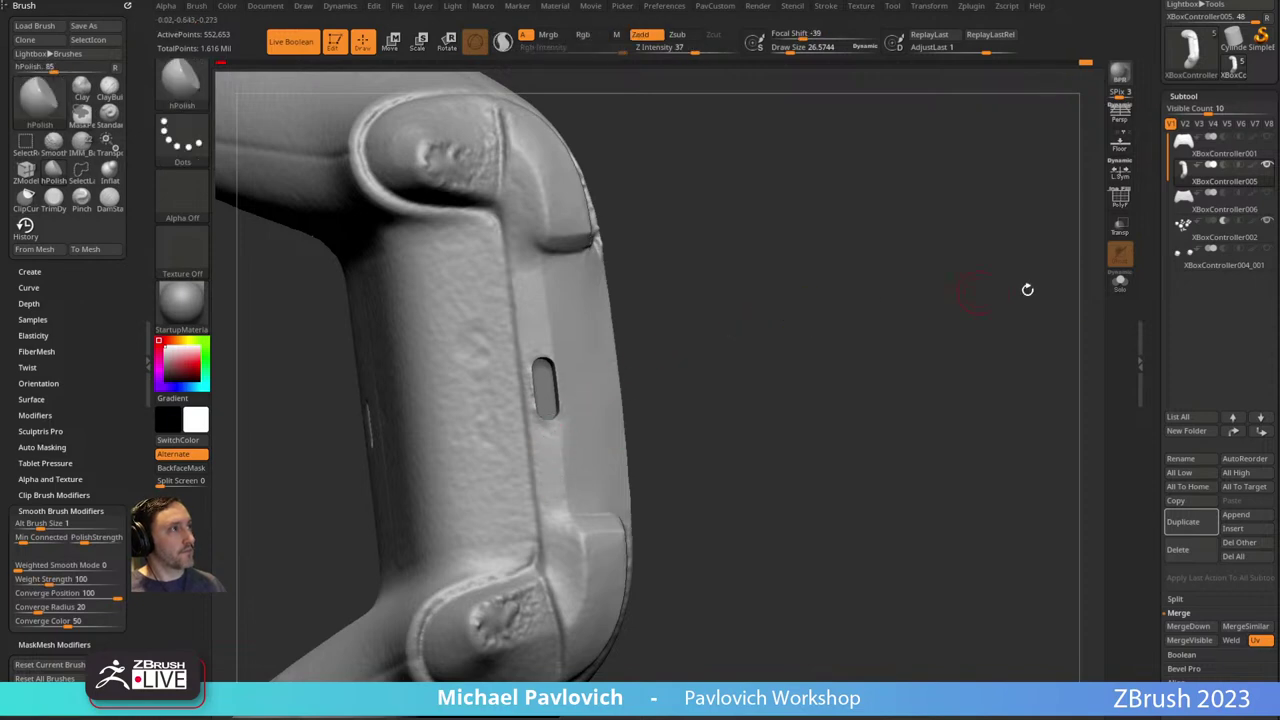
Solo the shell and fill the port recess between the bumpers with the Clay brush.
click(1120, 282)
drag(911, 326, 880, 318)
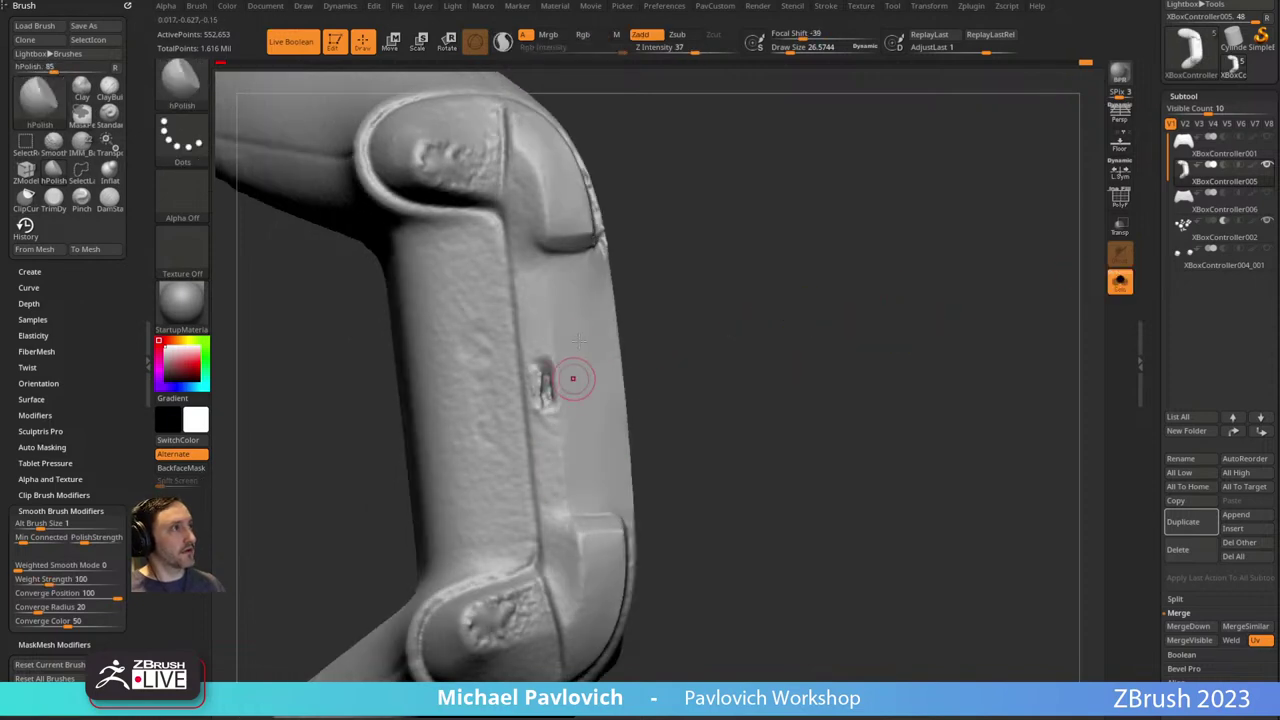
drag(771, 257, 769, 277)
key(b)
key(c)
key(l)
drag(555, 392, 539, 350)
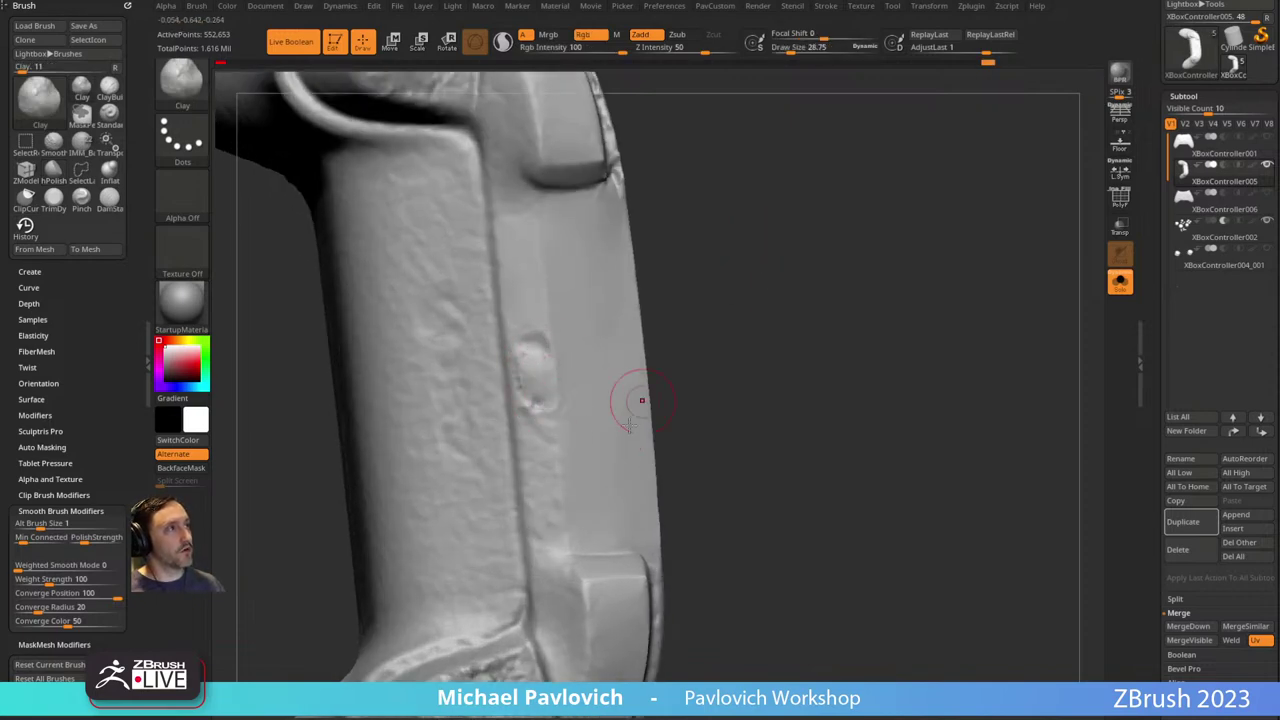
drag(758, 278, 715, 277)
drag(538, 345, 538, 412)
drag(700, 275, 683, 275)
mouse_move(546, 345)
mouse_down()
mouse_move(530, 392)
mouse_move(532, 356)
mouse_up()
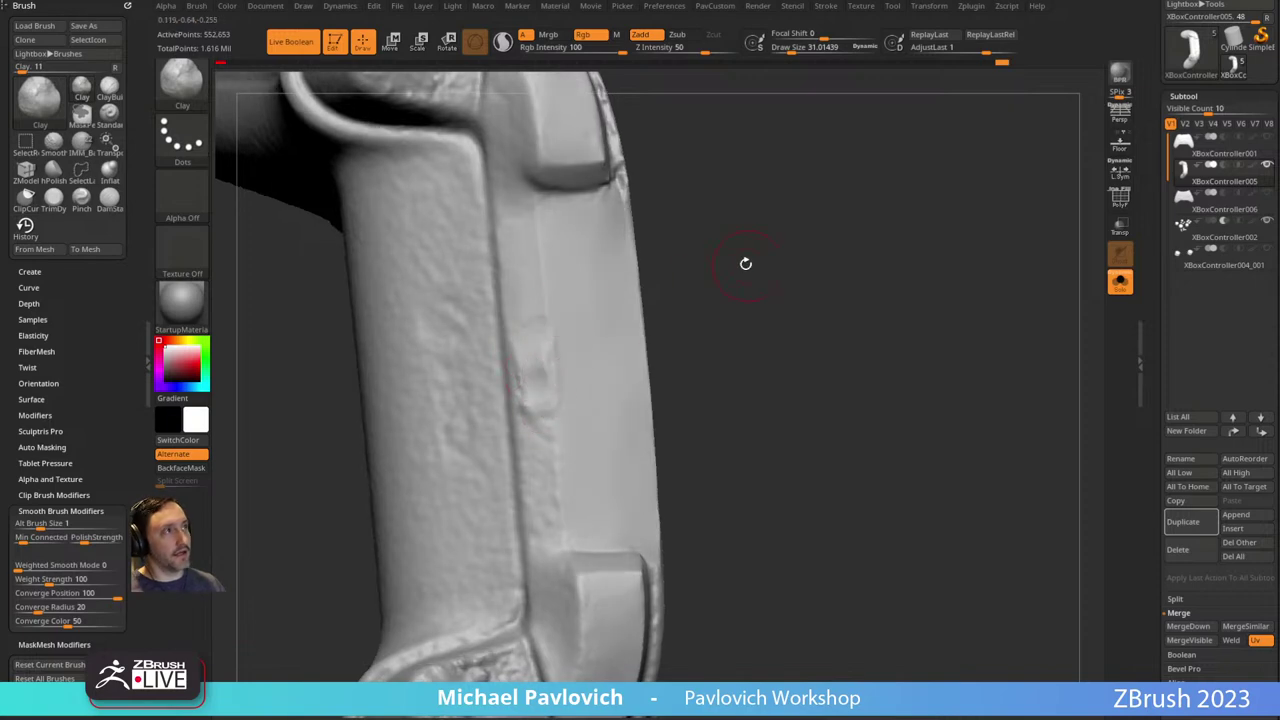
Flatten the filled port area and the narrow band beside the strip with hPolish.
key(b)
key(h)
key(p)
drag(719, 256, 740, 257)
key(s)
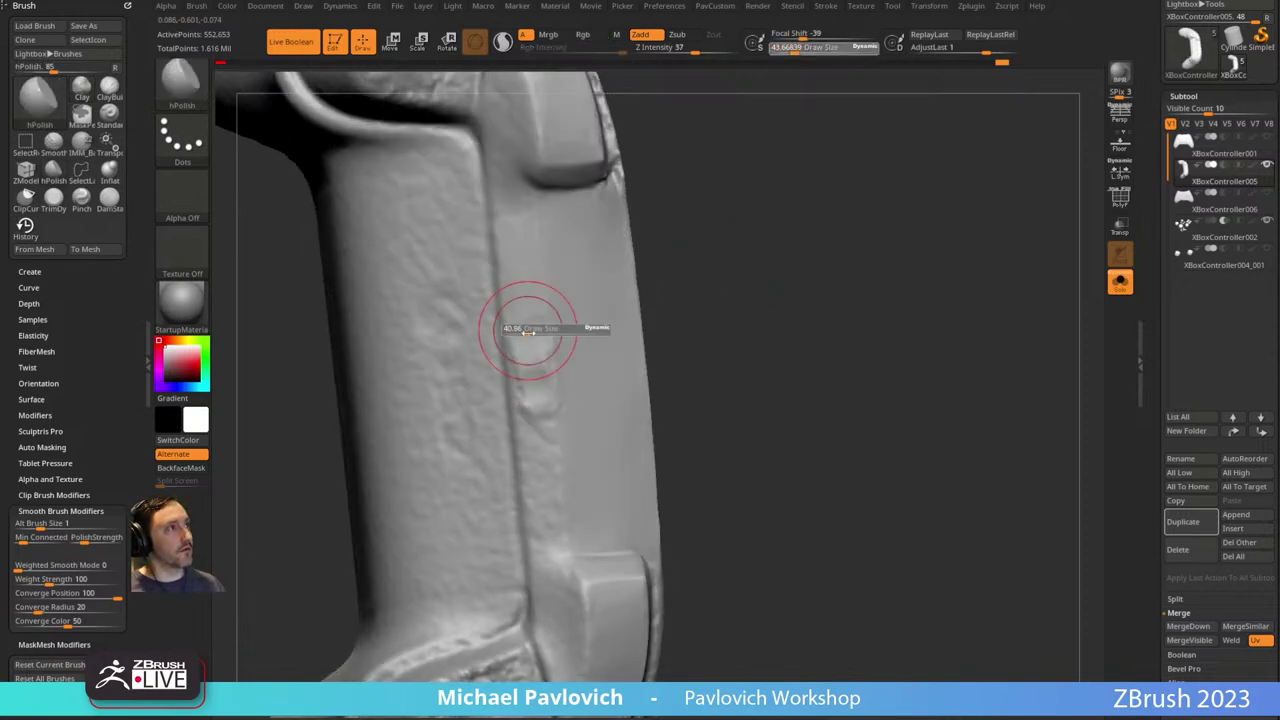
drag(533, 345, 540, 389)
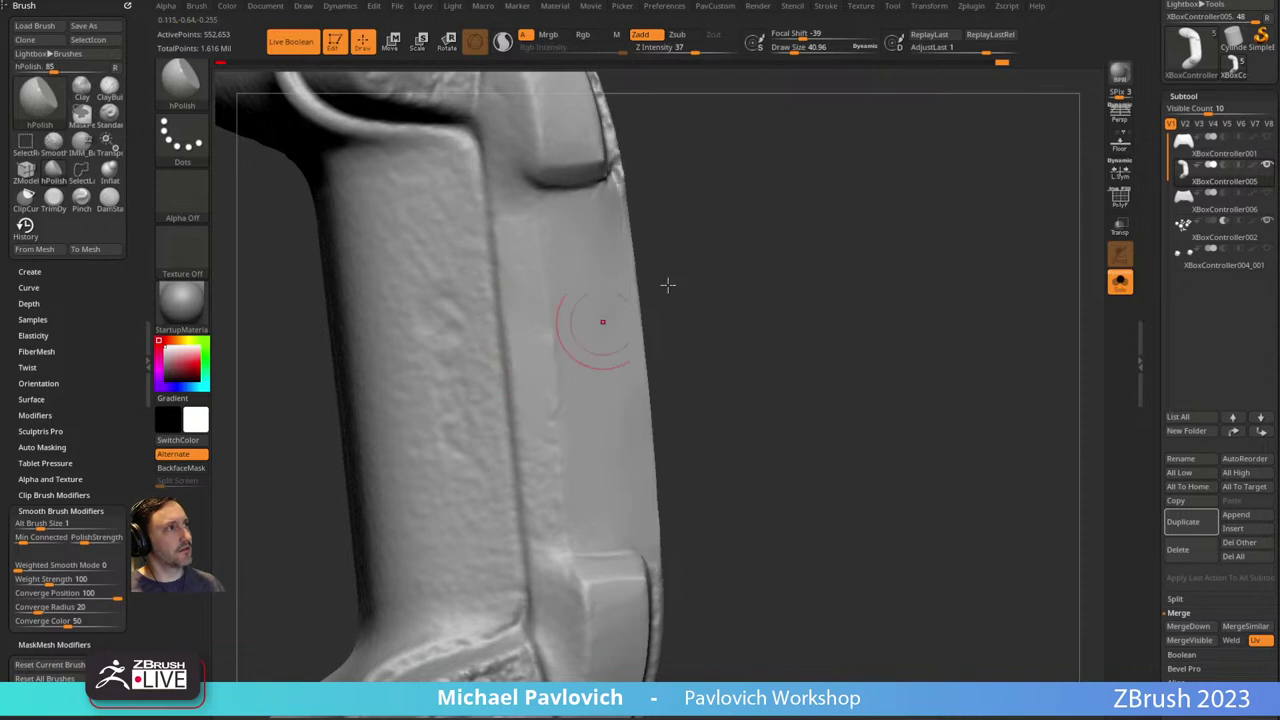
mouse_move(668, 285)
mouse_down()
mouse_move(561, 326)
mouse_move(563, 354)
mouse_up()
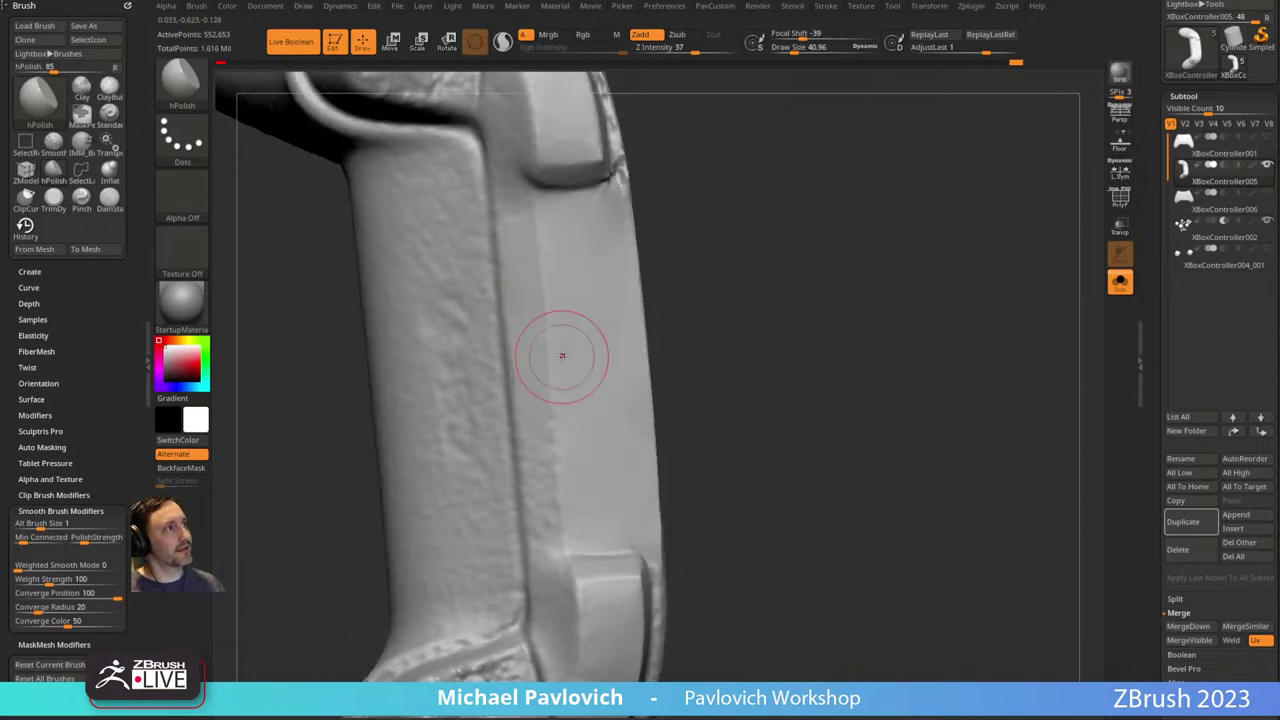
drag(653, 317, 543, 451)
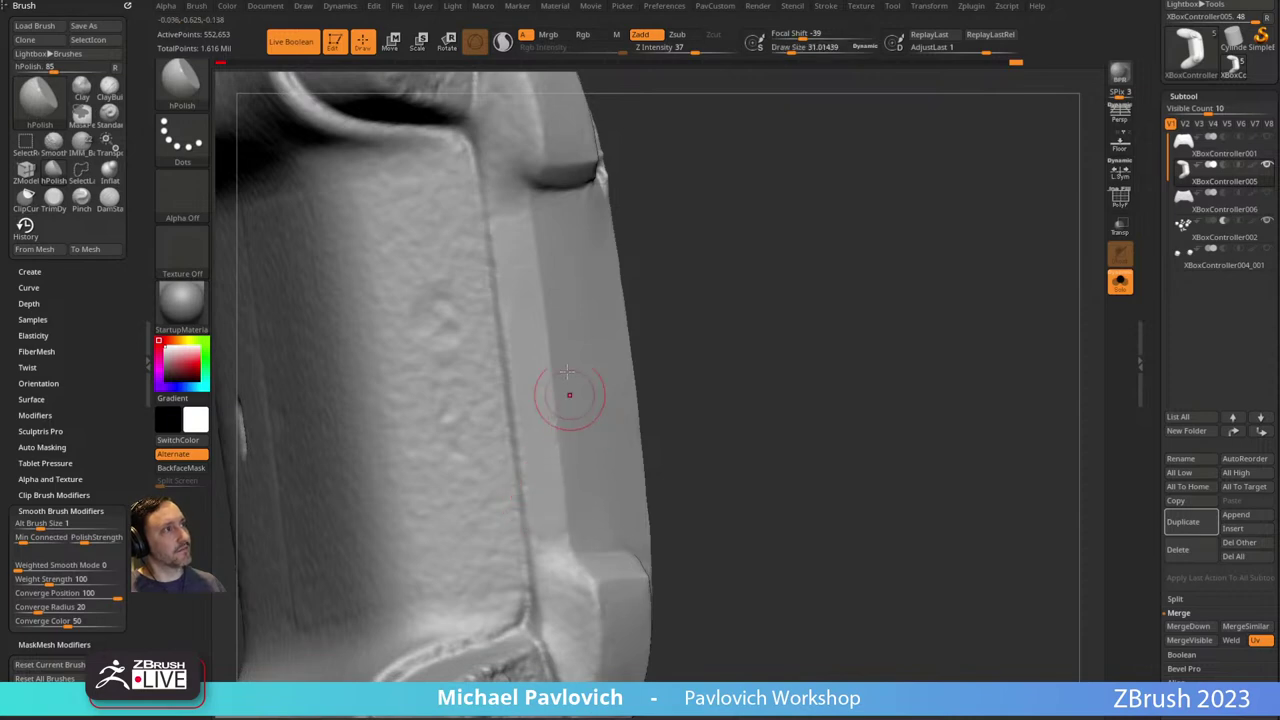
Polish the narrow band beside the front strip and the strip's end against the bumper with hPolish.
alt+drag(639, 222, 649, 354)
drag(502, 366, 519, 403)
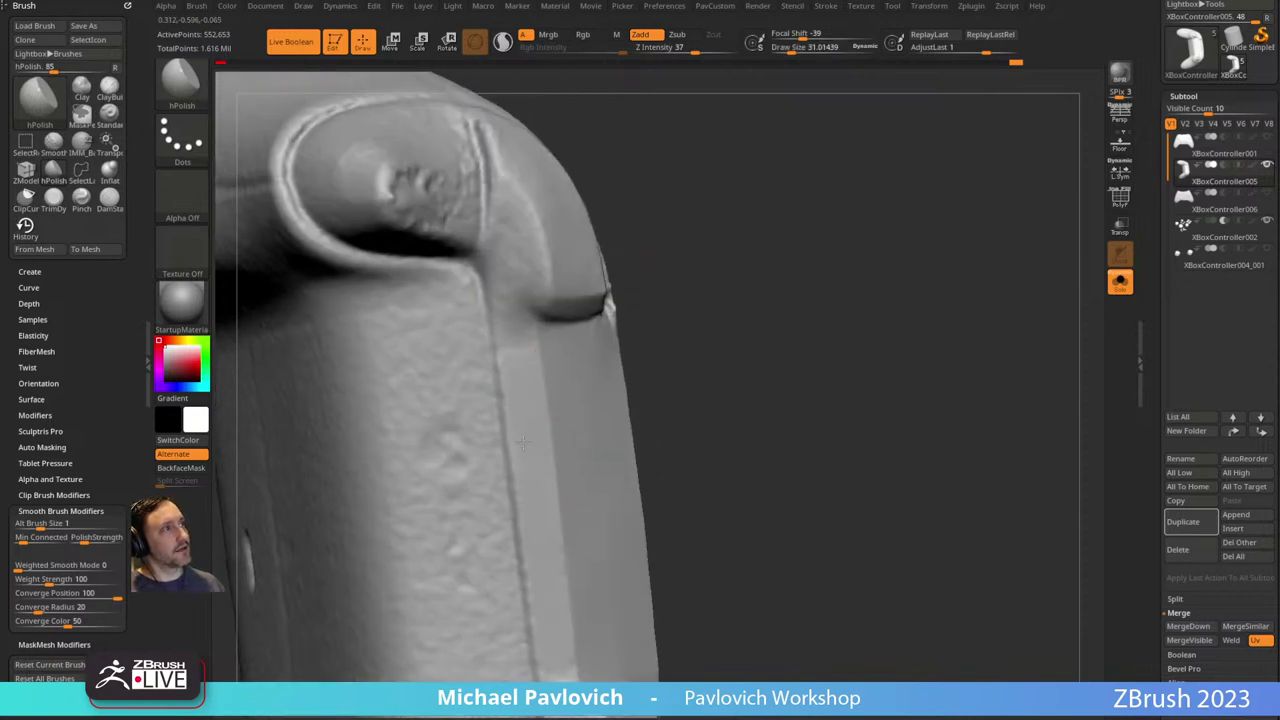
drag(523, 443, 525, 430)
drag(666, 312, 660, 252)
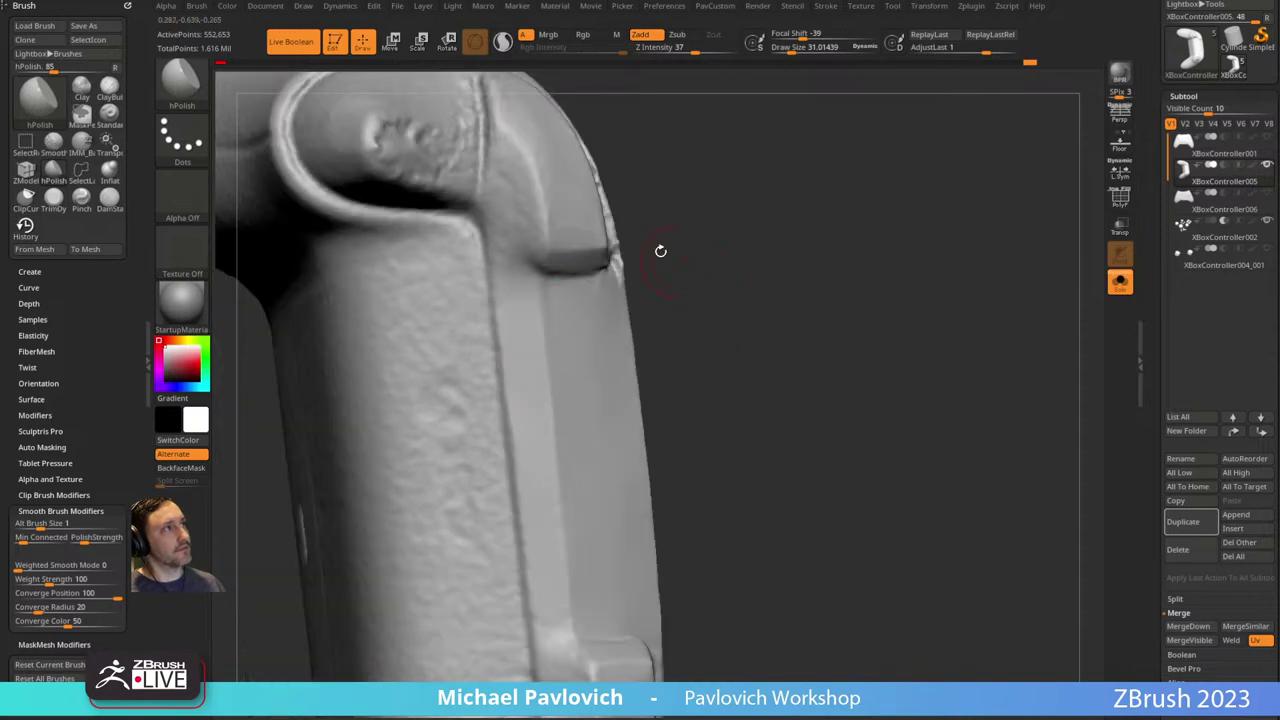
drag(552, 283, 606, 286)
mouse_move(703, 303)
mouse_down()
mouse_move(889, 217)
mouse_move(843, 354)
mouse_up()
mouse_move(883, 476)
alt+mouse_down()
mouse_move(726, 491)
mouse_move(940, 354)
mouse_move(831, 366)
mouse_move(800, 345)
alt+mouse_up()
Fill the pitted face of the trigger below the bumper with the Clay brush at a draw size of about 31.
mouse_move(597, 448)
shift+mouse_down()
mouse_move(606, 426)
mouse_move(621, 452)
shift+mouse_up()
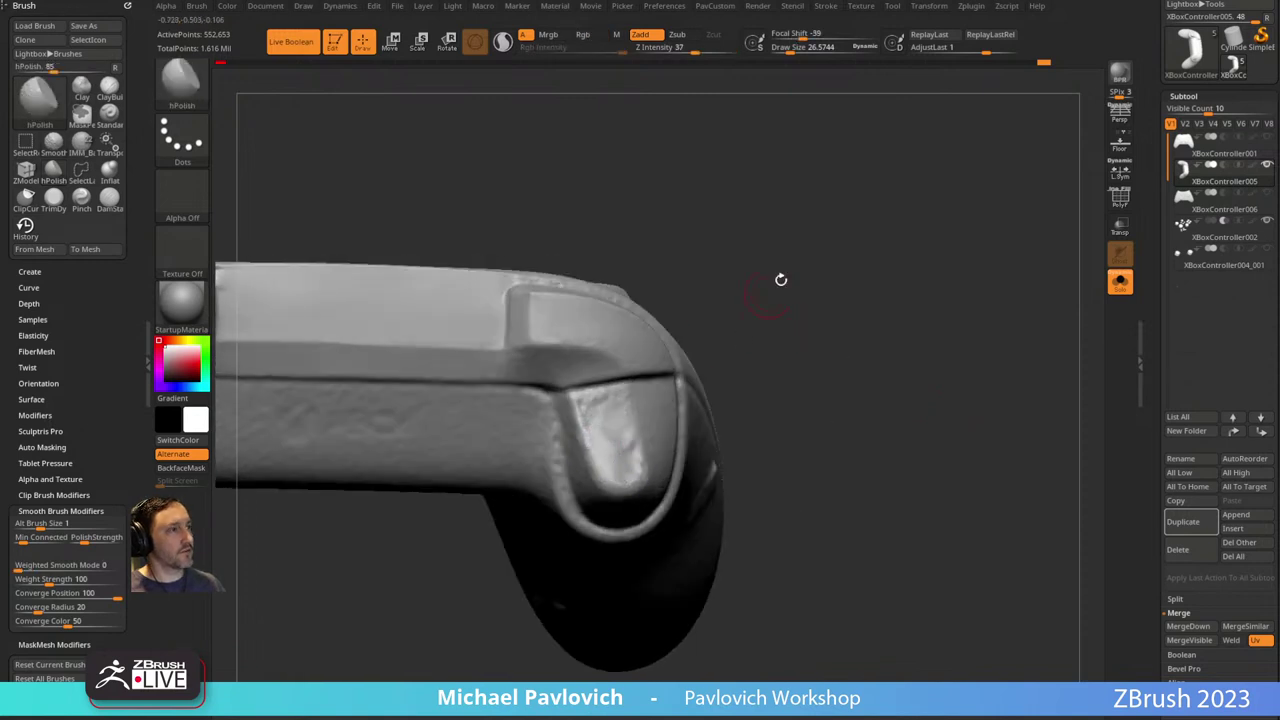
mouse_move(780, 277)
mouse_down()
mouse_move(771, 306)
mouse_move(758, 294)
mouse_up()
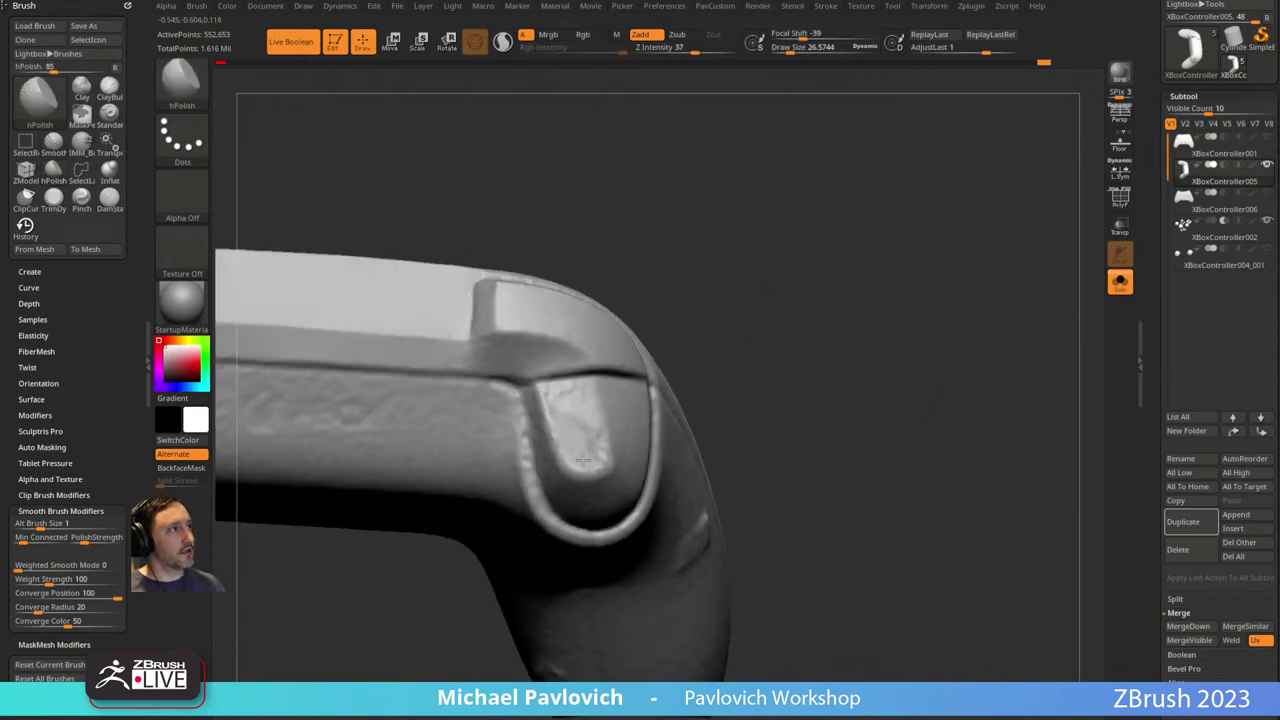
mouse_move(583, 460)
right_down()
mouse_move(743, 291)
mouse_move(663, 357)
right_up()
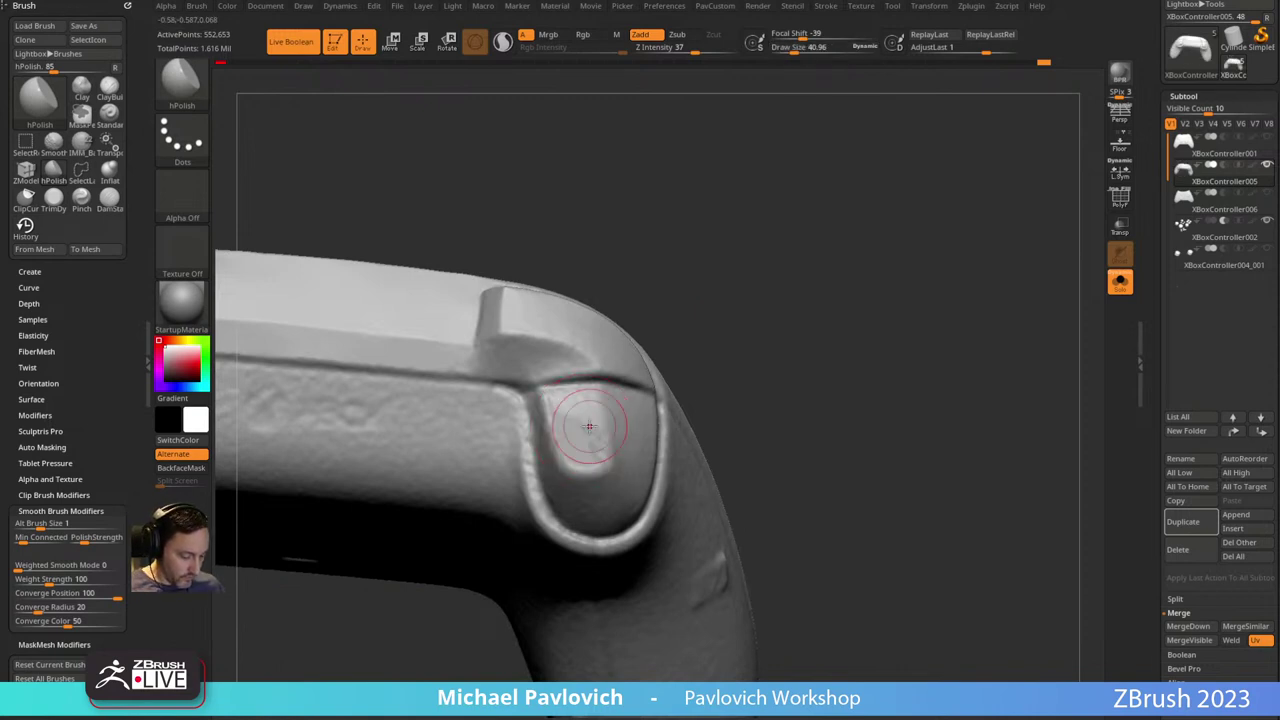
right_drag(589, 427, 653, 318)
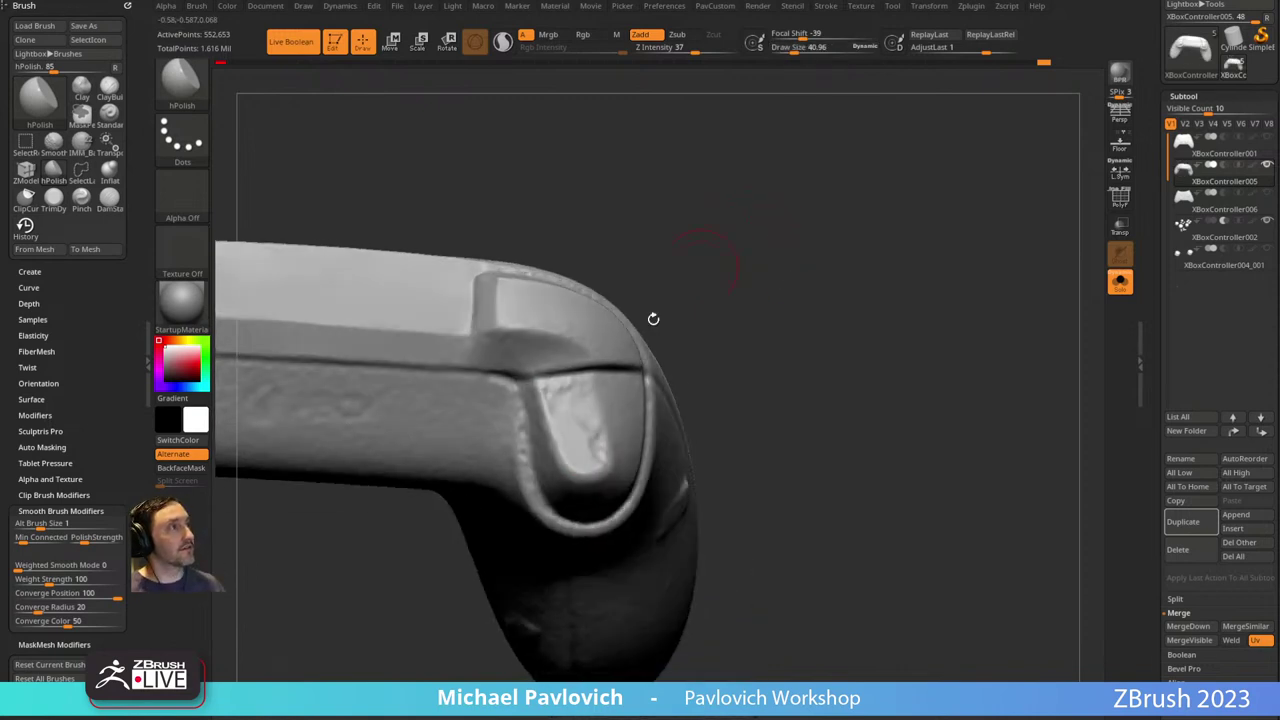
right_drag(747, 301, 603, 386)
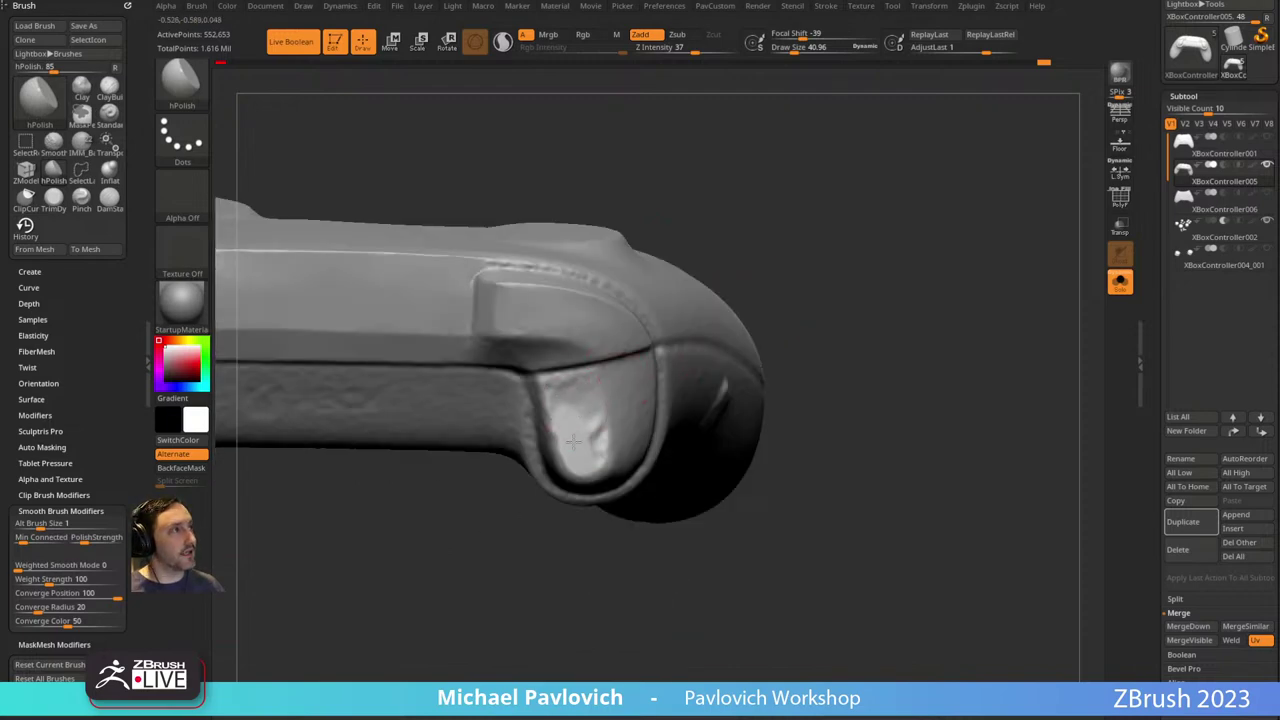
right_drag(594, 480, 532, 539)
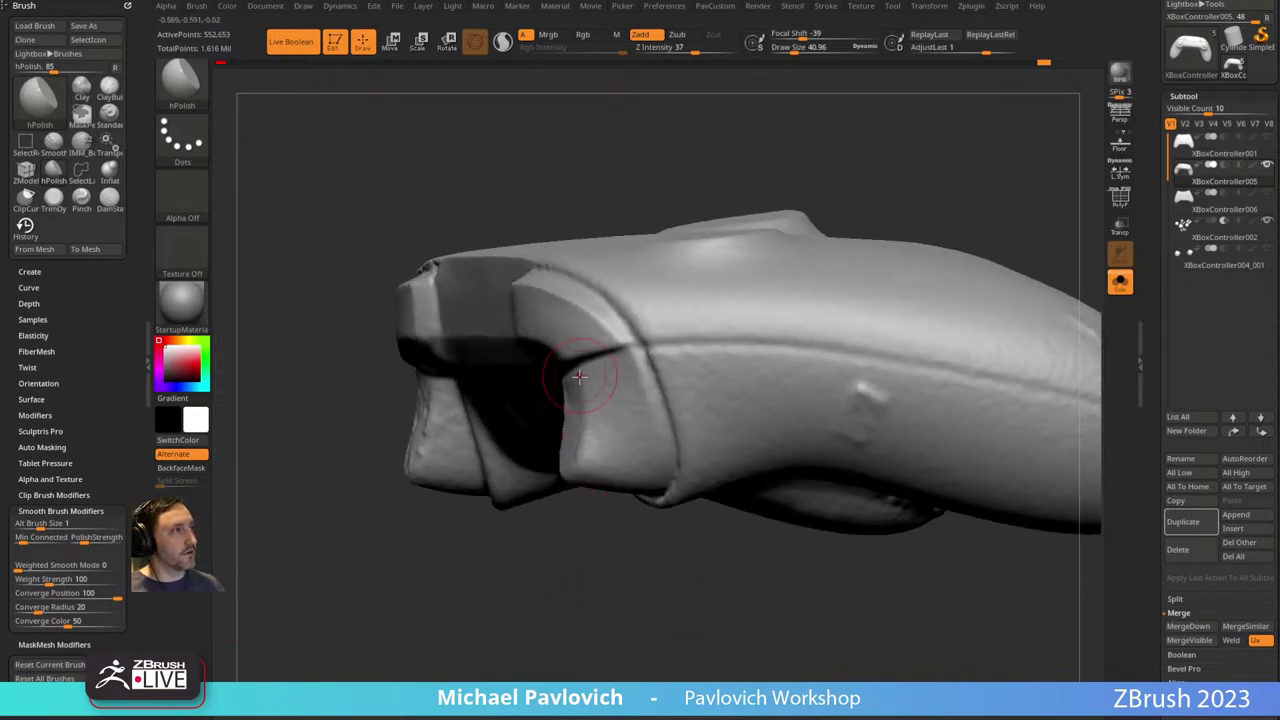
right_drag(546, 491, 640, 490)
key(b)
key(c)
key(l)
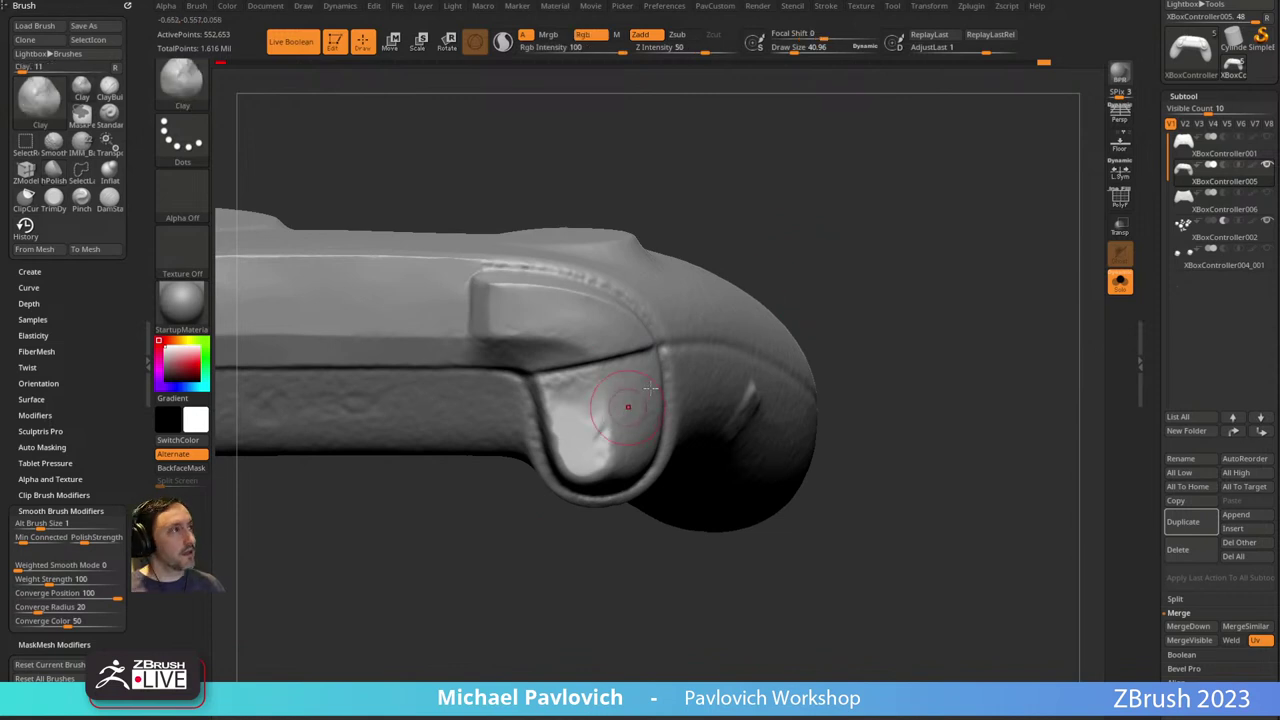
right_drag(842, 280, 798, 282)
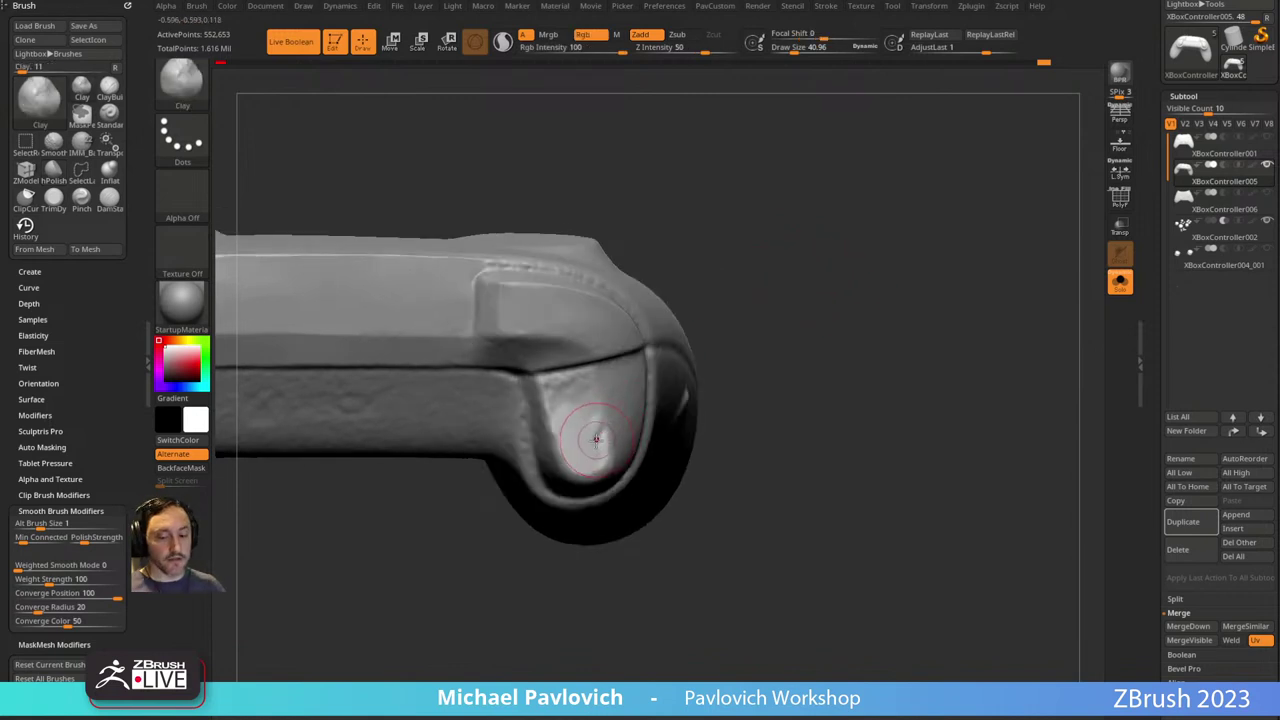
key(bracketleft)
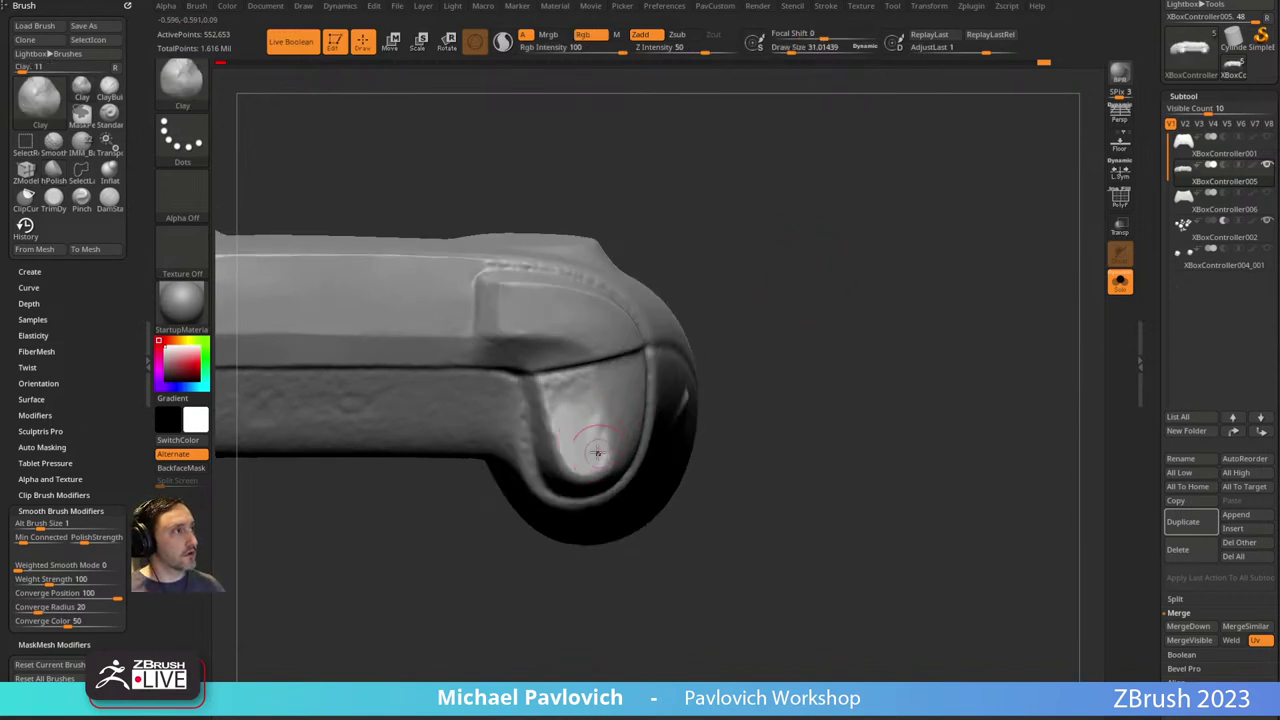
drag(564, 428, 547, 393)
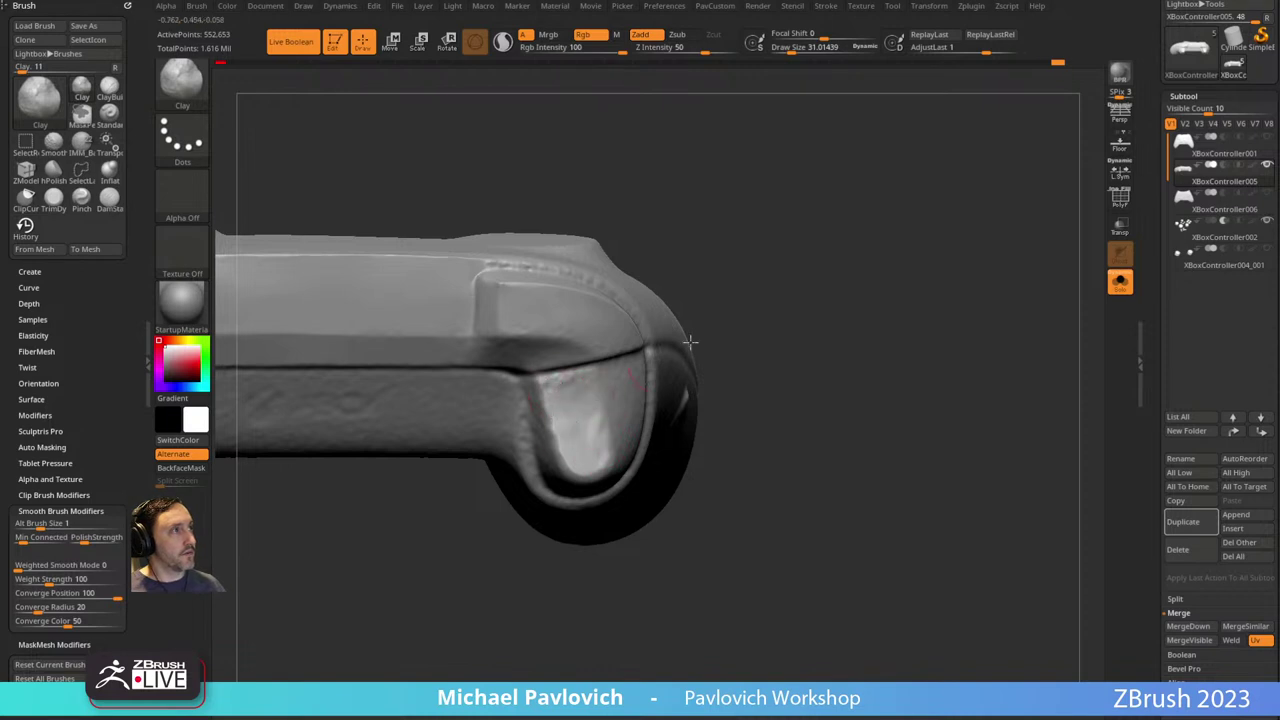
Flatten the filled trigger face with hPolish at a draw size of about 19.
right_drag(690, 341, 784, 300)
key(b)
key(h)
key(p)
right_drag(703, 306, 651, 330)
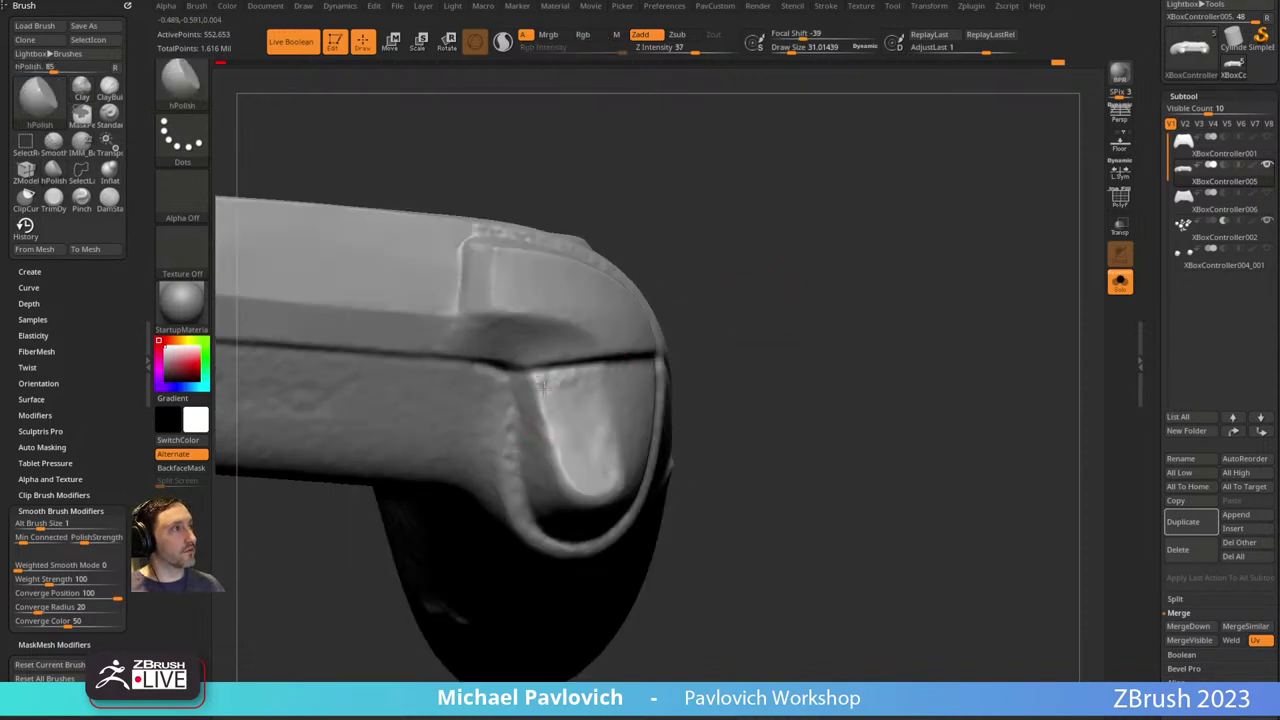
key(bracketleft)
drag(543, 385, 557, 398)
right_drag(549, 408, 572, 513)
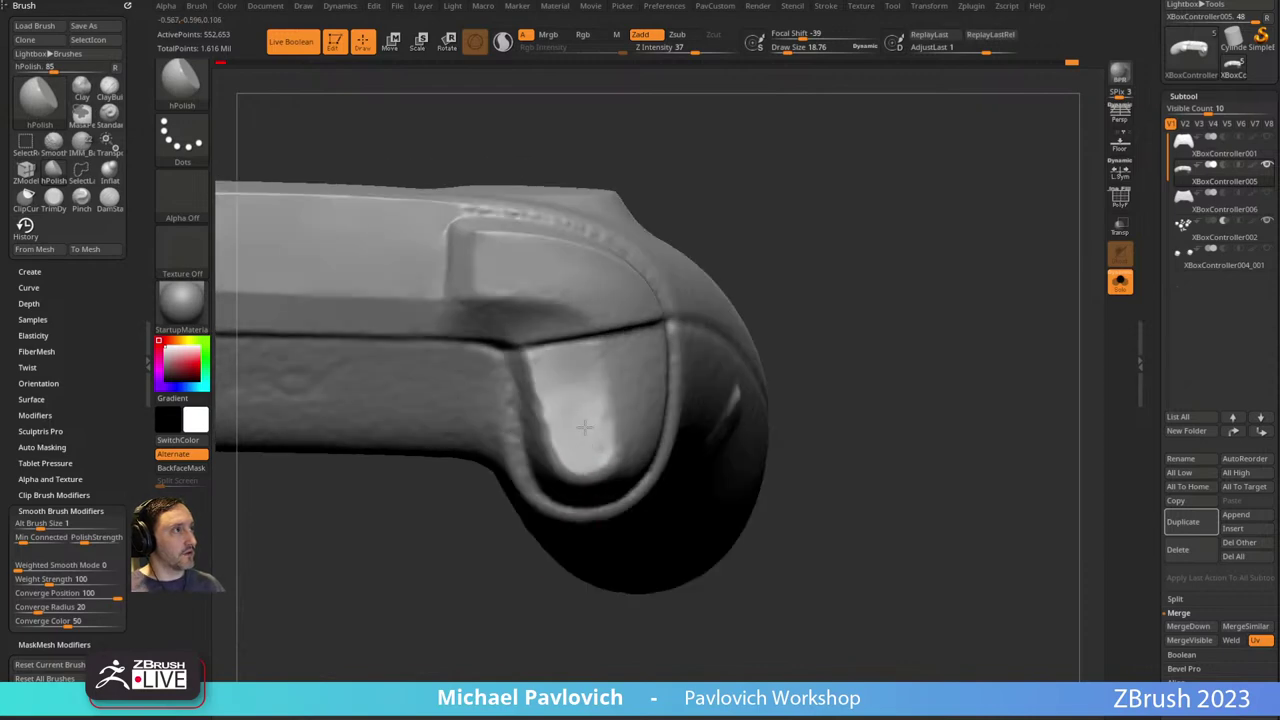
Even out the flat trigger face down to its rounded lower end with the small hPolish brush.
right_drag(599, 410, 724, 313)
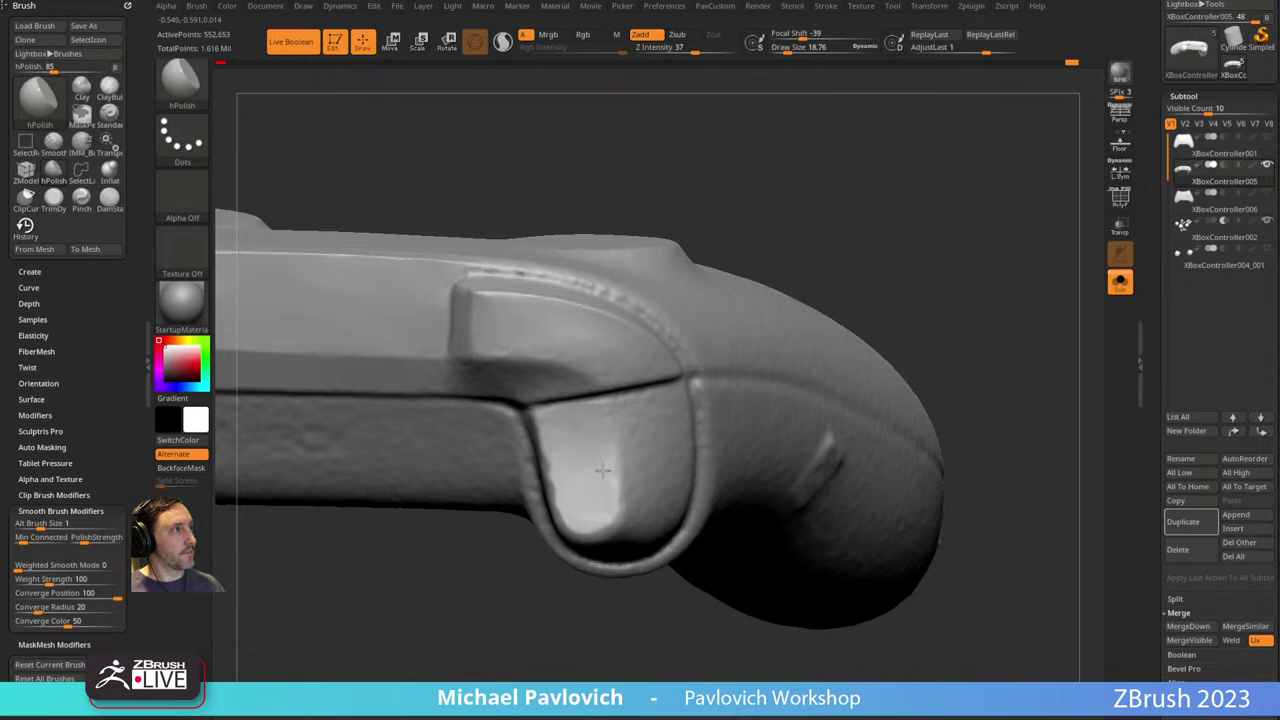
right_drag(603, 470, 563, 459)
right_drag(505, 559, 594, 449)
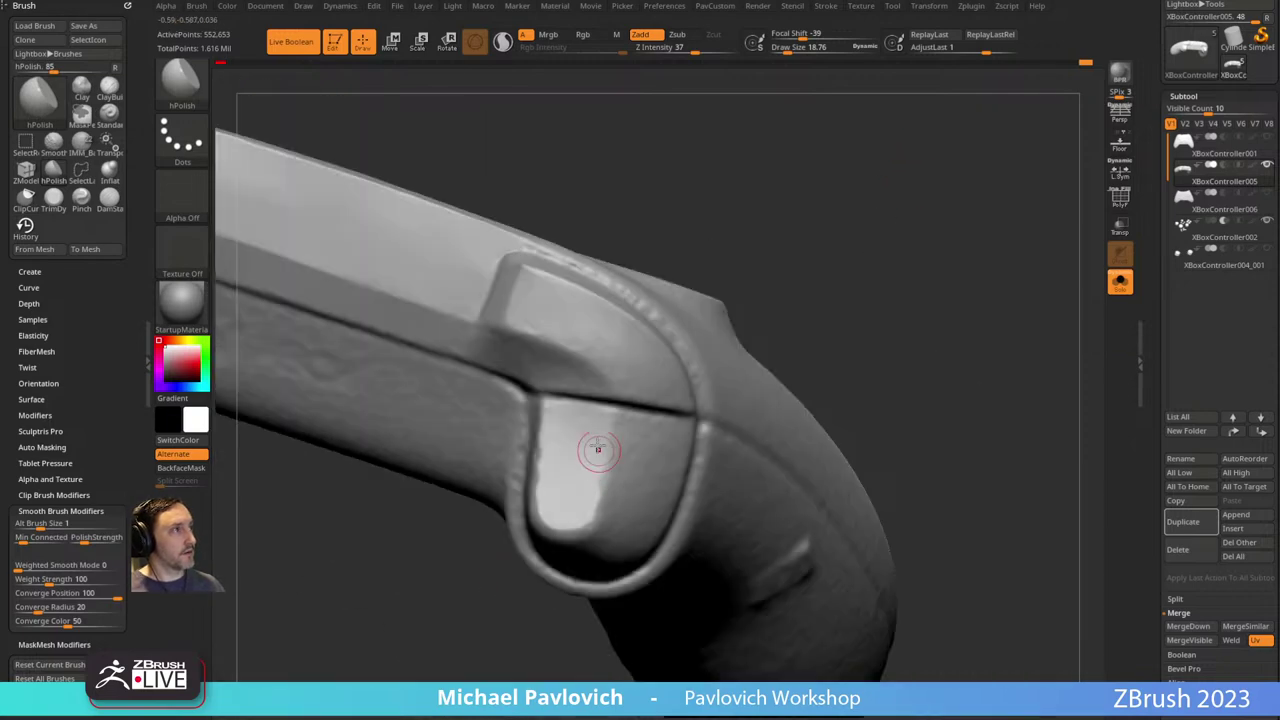
right_drag(584, 508, 594, 423)
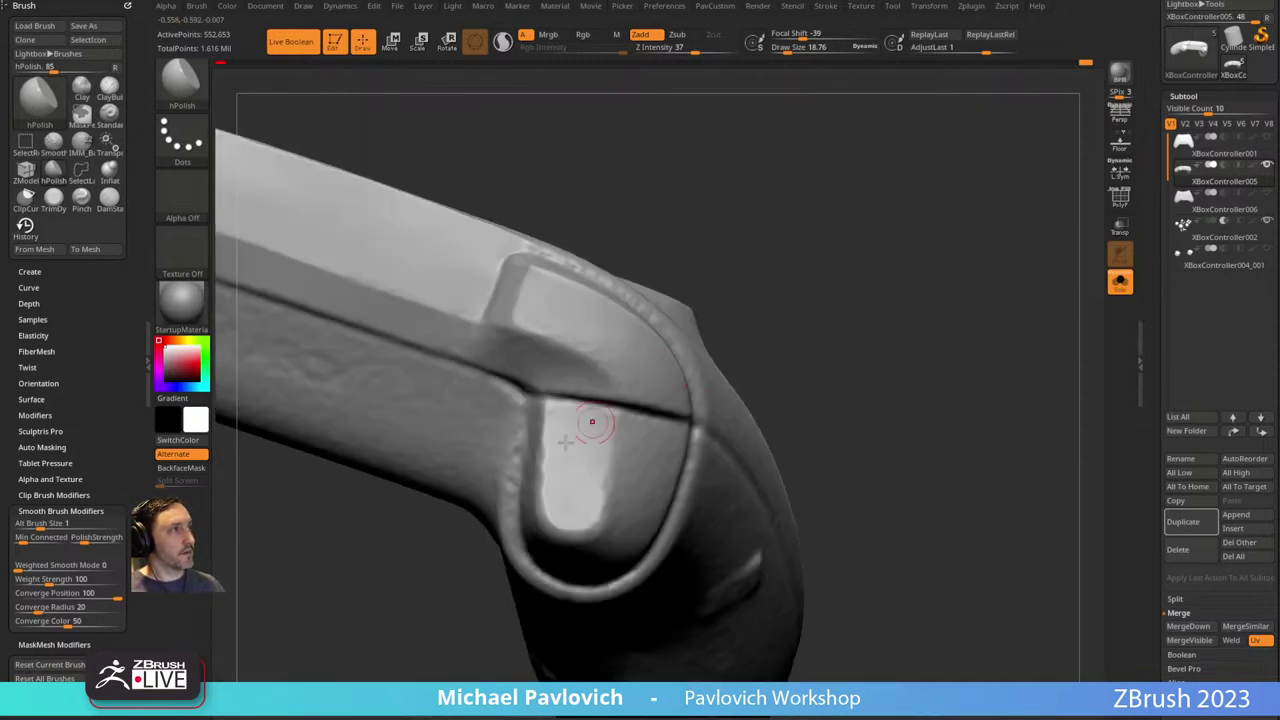
right_drag(537, 497, 771, 339)
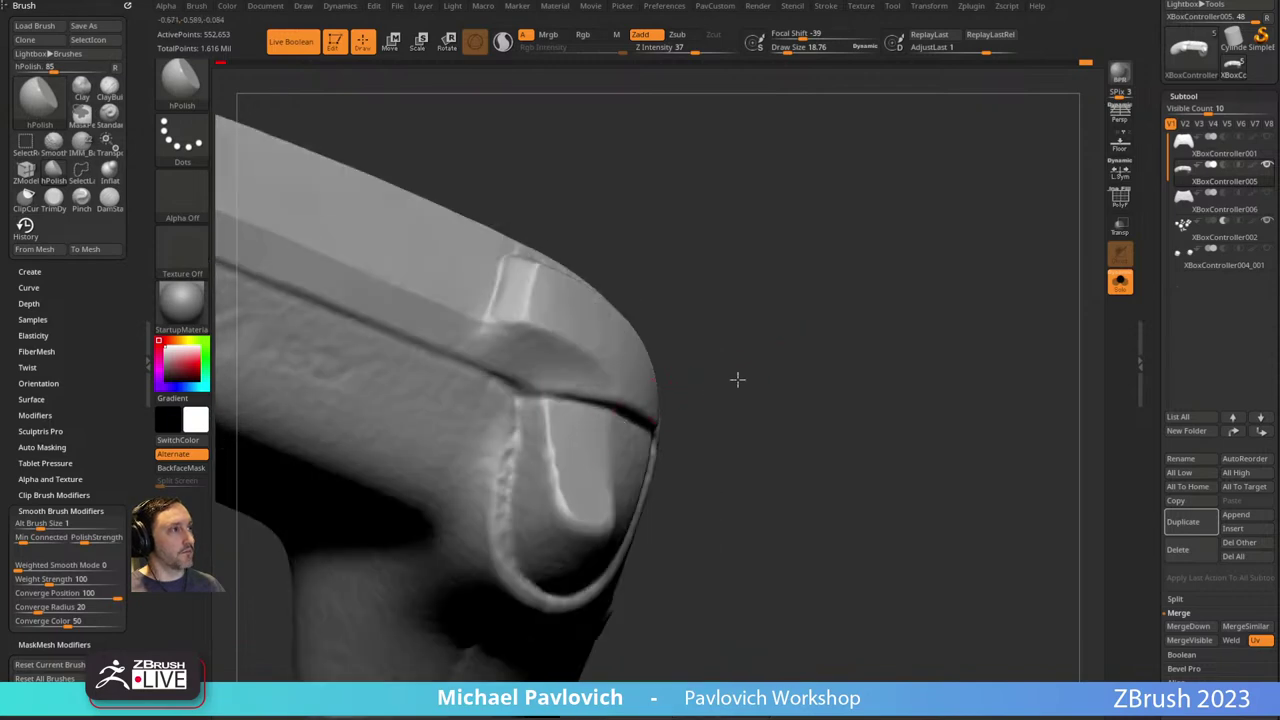
right_drag(737, 380, 842, 318)
Sharpen the borders of the flat trigger face with hPolish at a draw size of about 22.5.
key(bracketright)
right_drag(589, 475, 543, 440)
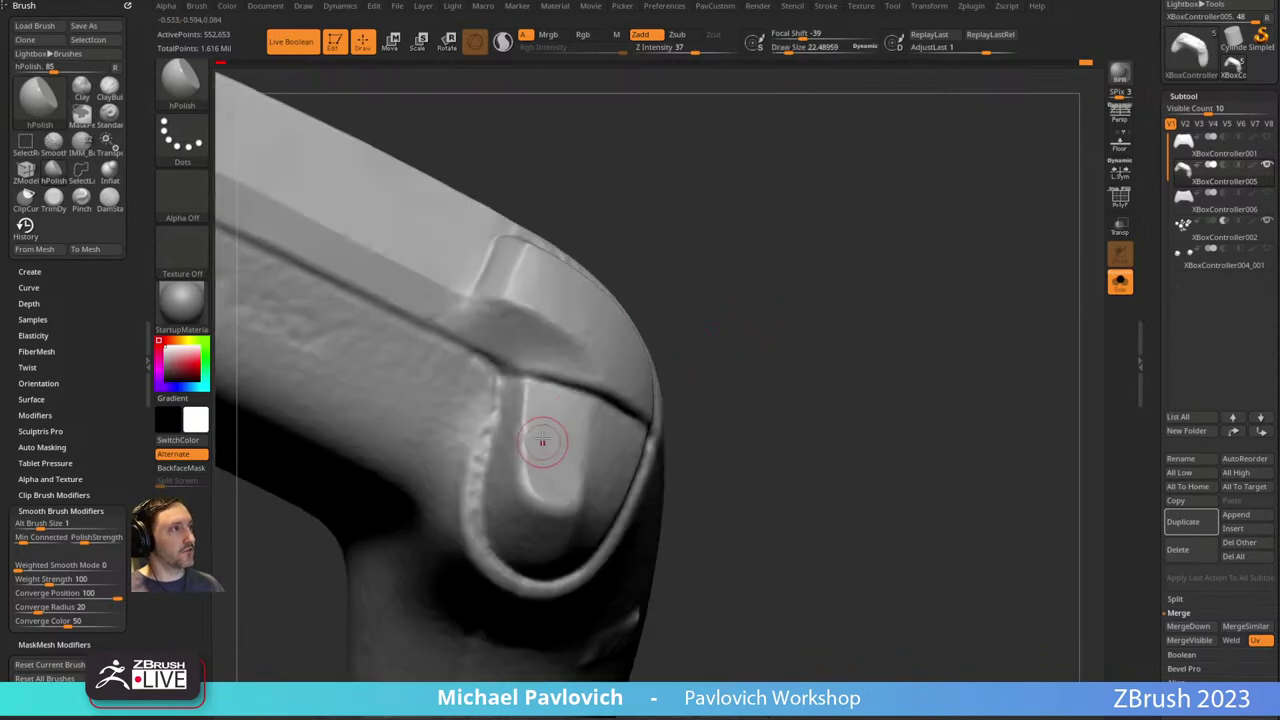
right_drag(677, 355, 540, 497)
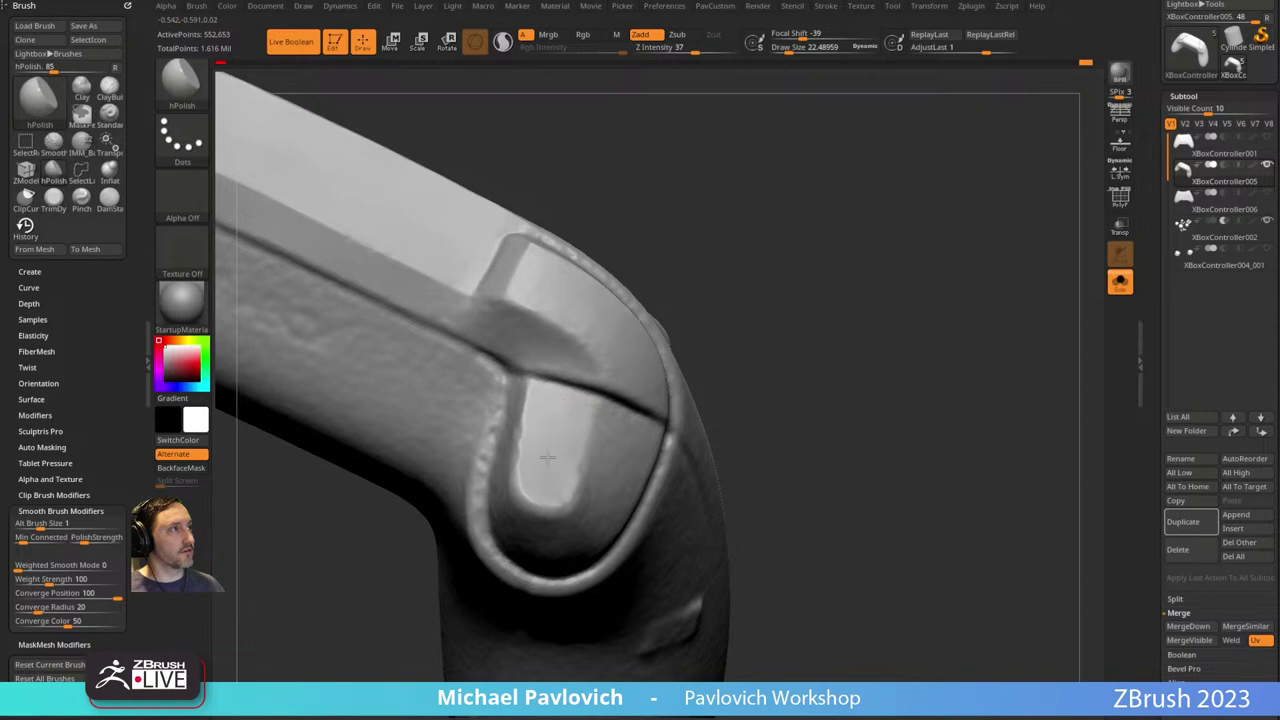
right_drag(783, 325, 531, 406)
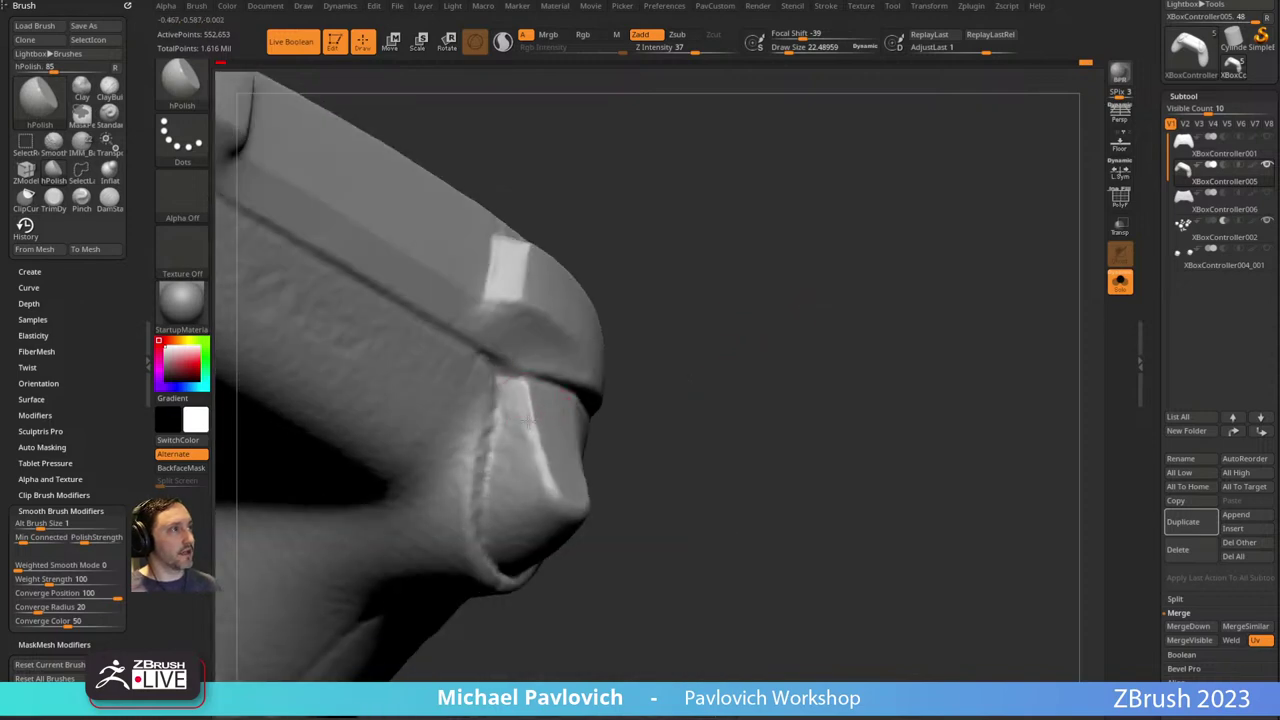
right_drag(626, 517, 530, 460)
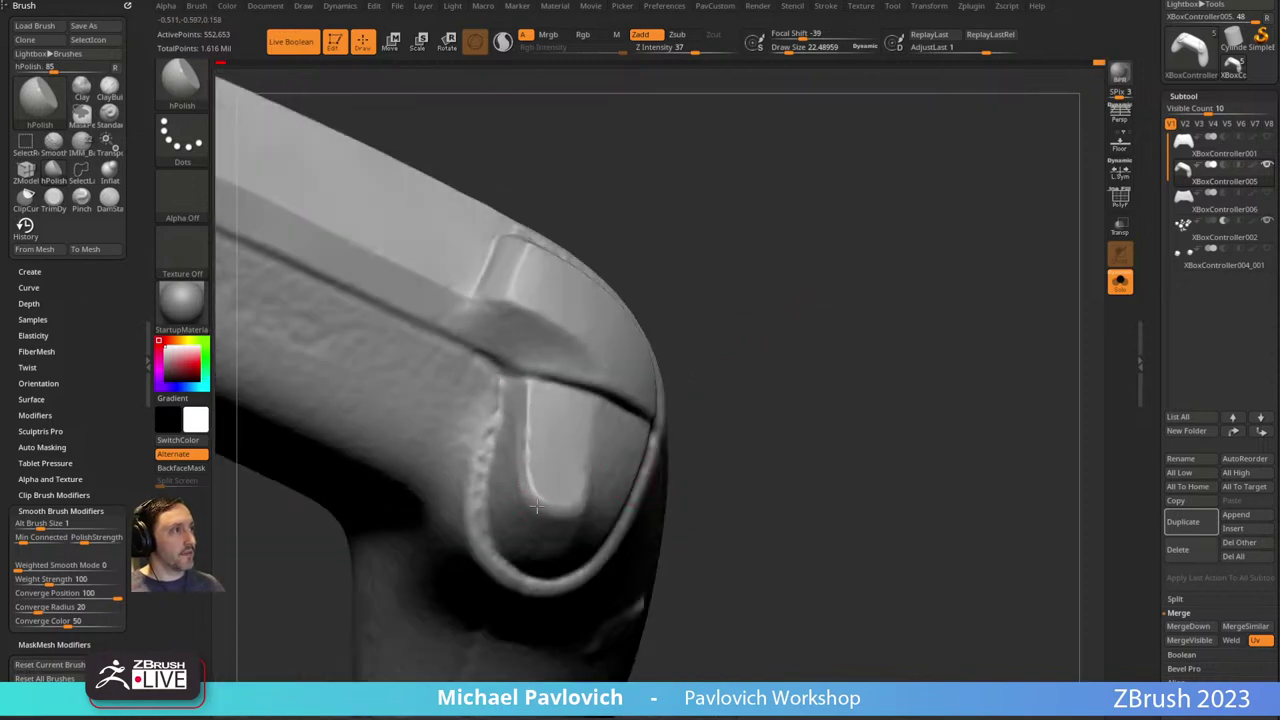
right_drag(555, 510, 608, 474)
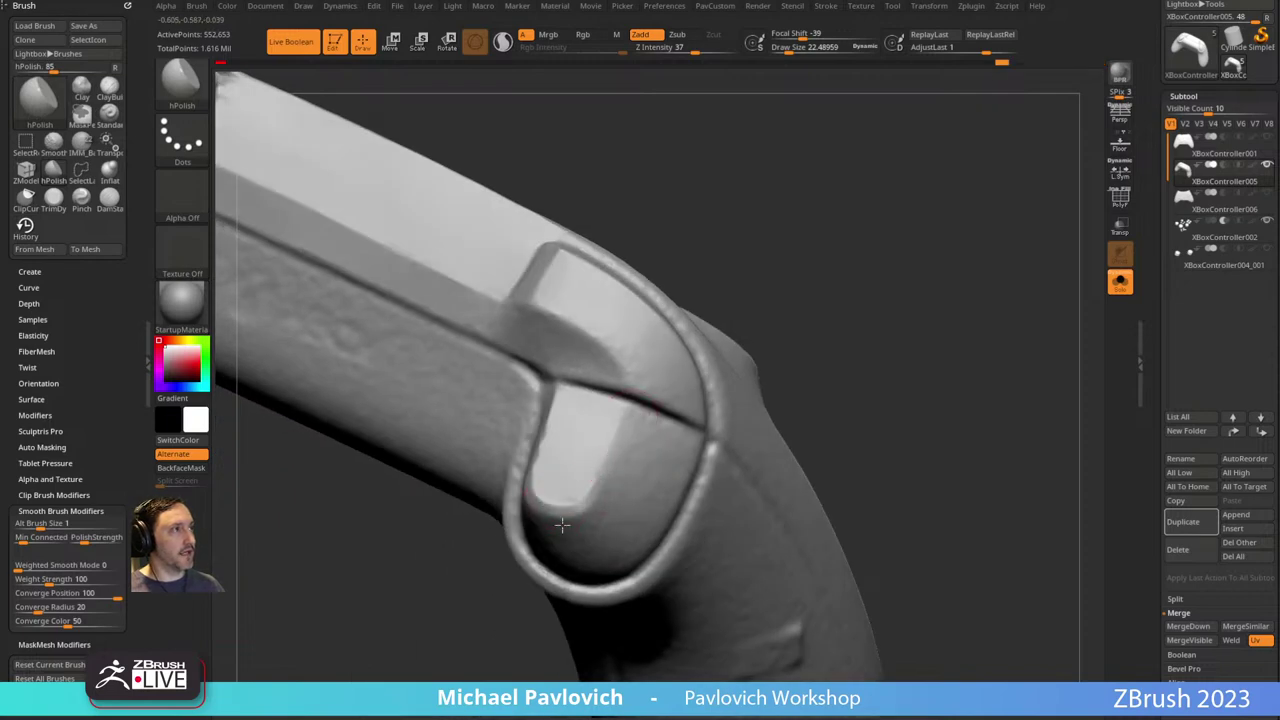
Polish the jagged inner edge of the trigger face and the narrow side wall next to it with hPolish.
right_drag(626, 425, 837, 400)
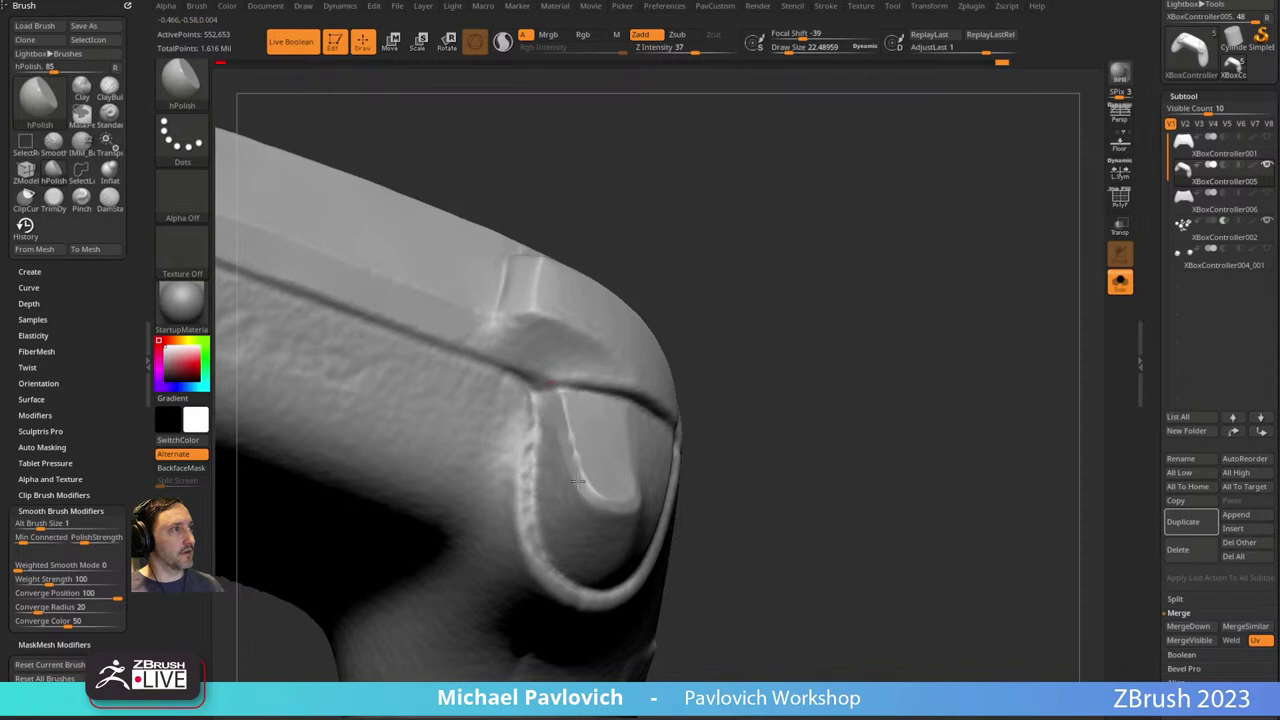
right_drag(575, 425, 601, 422)
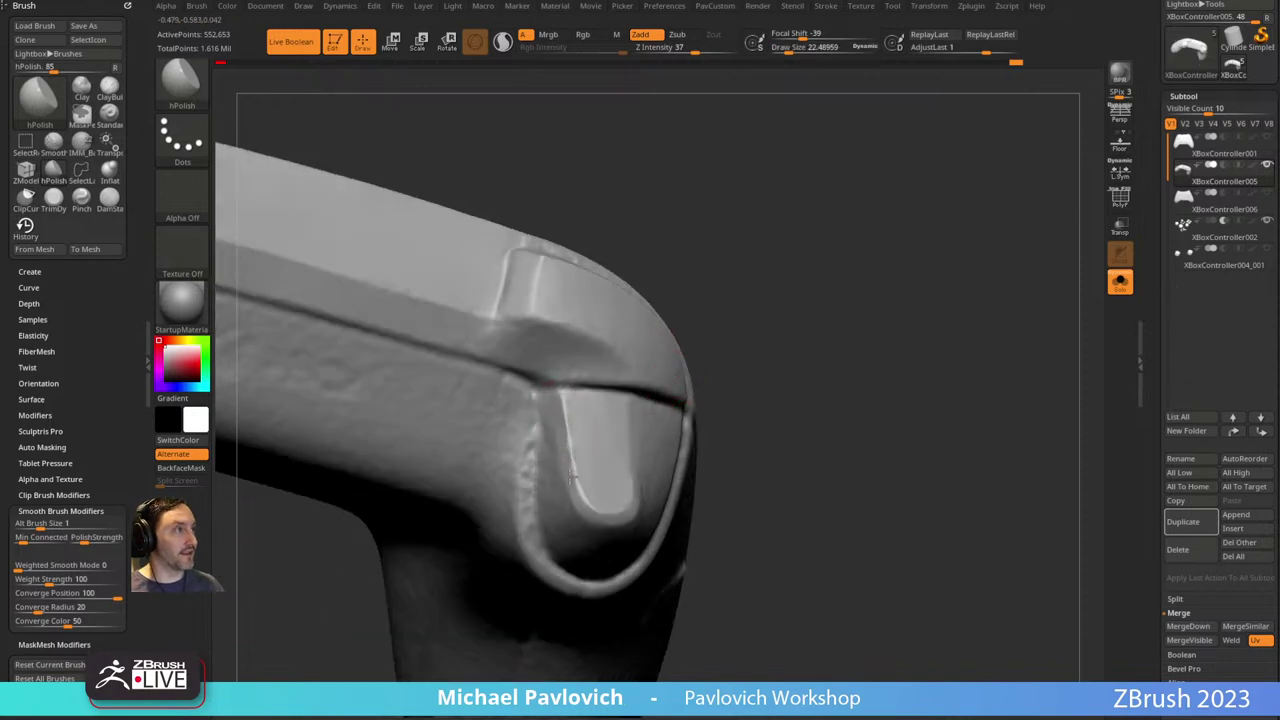
right_drag(594, 476, 643, 414)
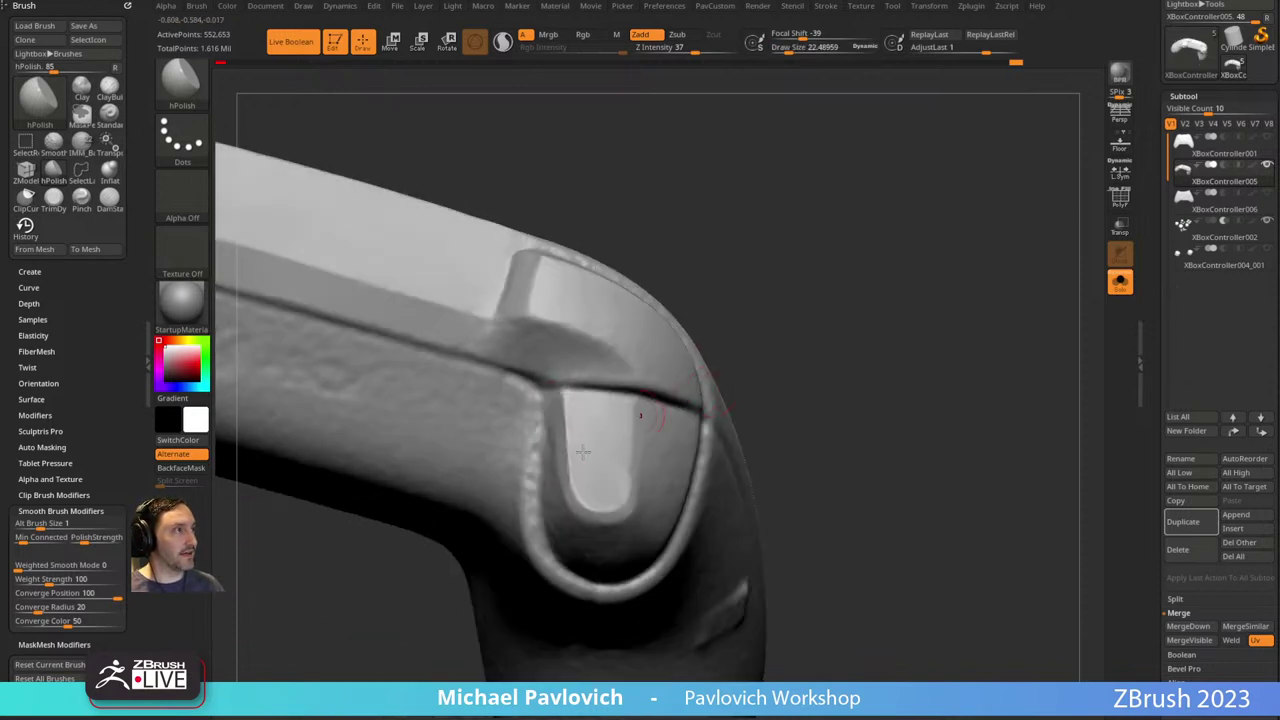
right_drag(610, 517, 643, 296)
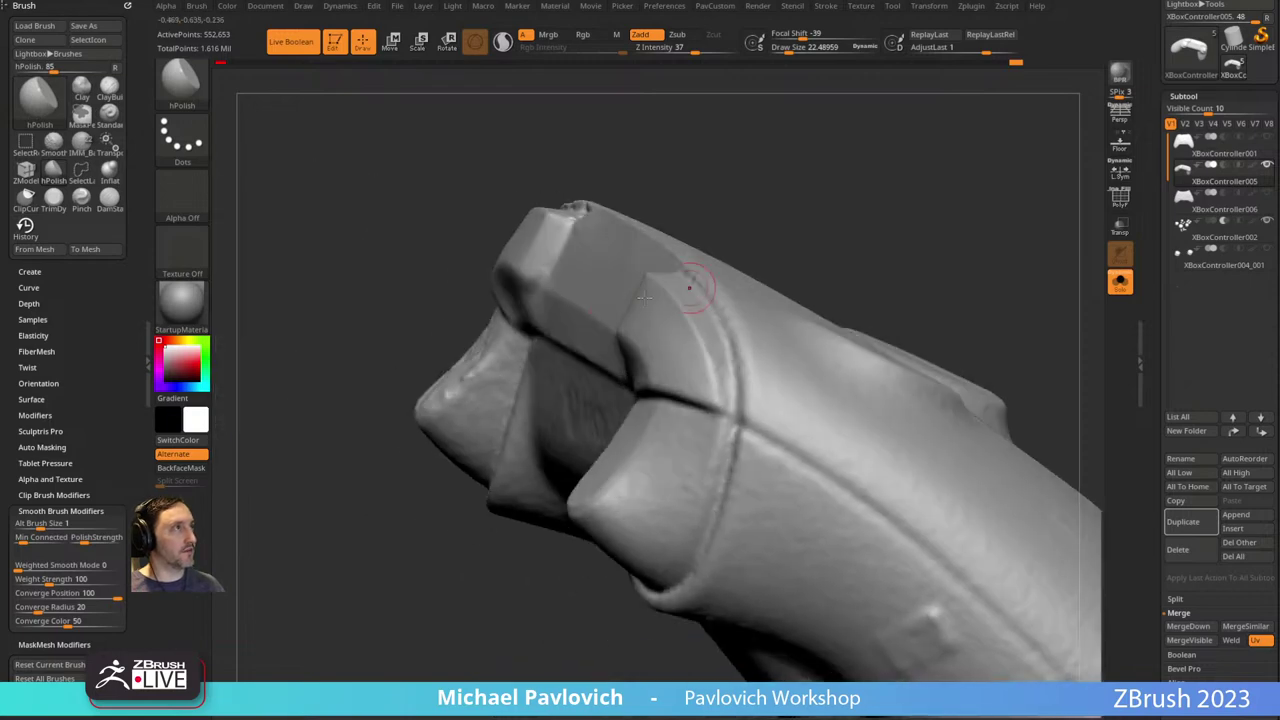
drag(433, 679, 870, 310)
drag(757, 309, 740, 330)
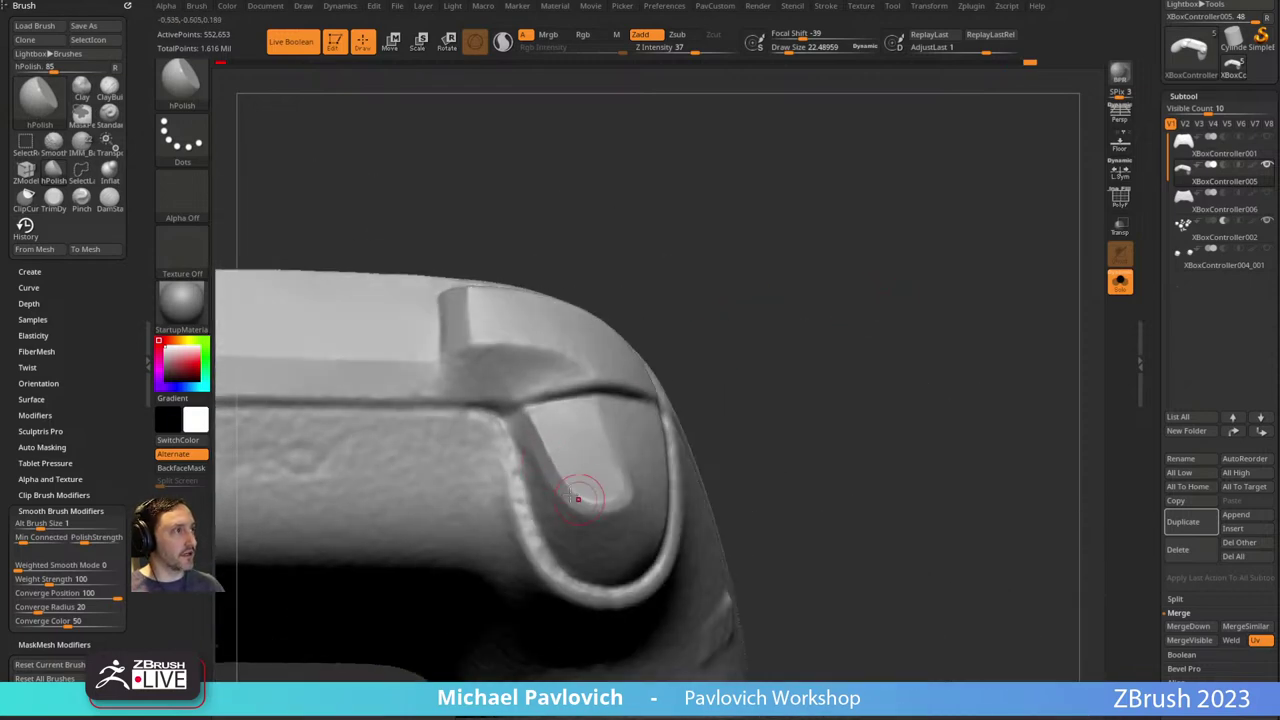
mouse_move(580, 490)
right_down()
mouse_move(612, 496)
mouse_move(609, 457)
right_up()
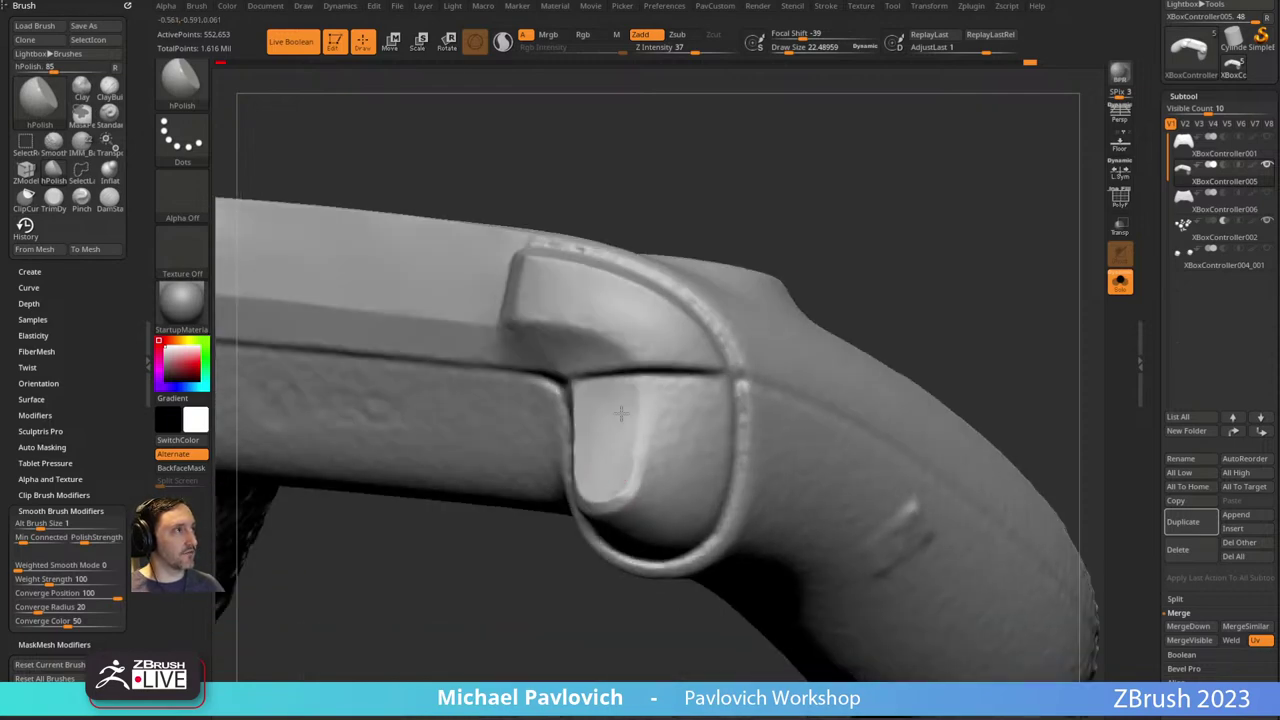
Polish the transition from the flat trigger face to its rounded outer side and refine the lower inner edge.
drag(634, 431, 640, 464)
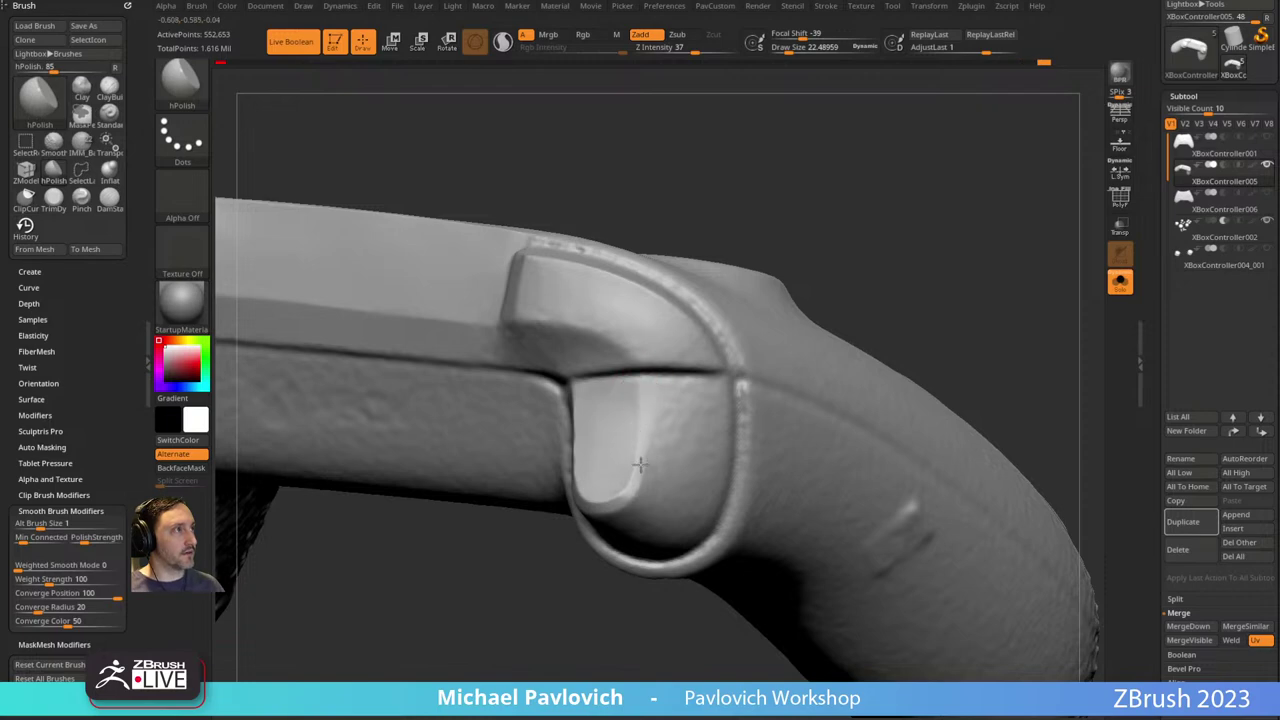
mouse_move(536, 545)
mouse_down()
mouse_move(551, 600)
mouse_move(630, 600)
mouse_up()
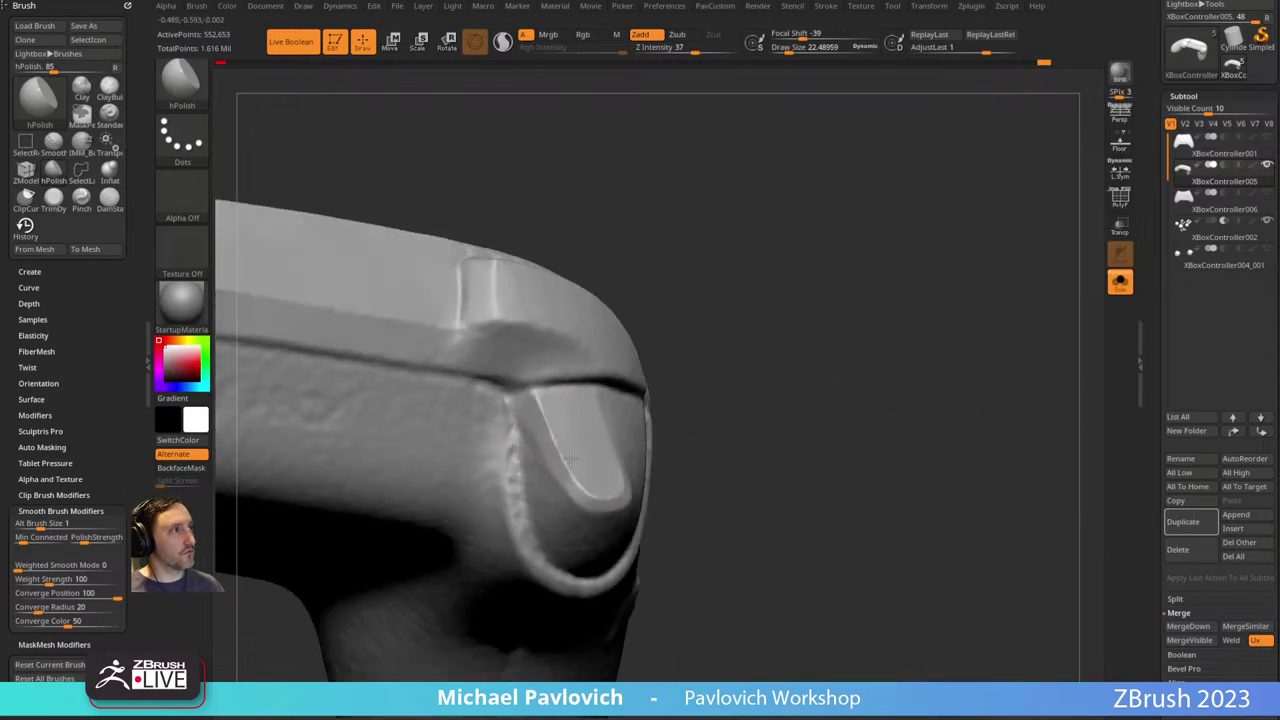
mouse_move(731, 368)
mouse_down()
mouse_move(756, 324)
mouse_move(566, 436)
mouse_up()
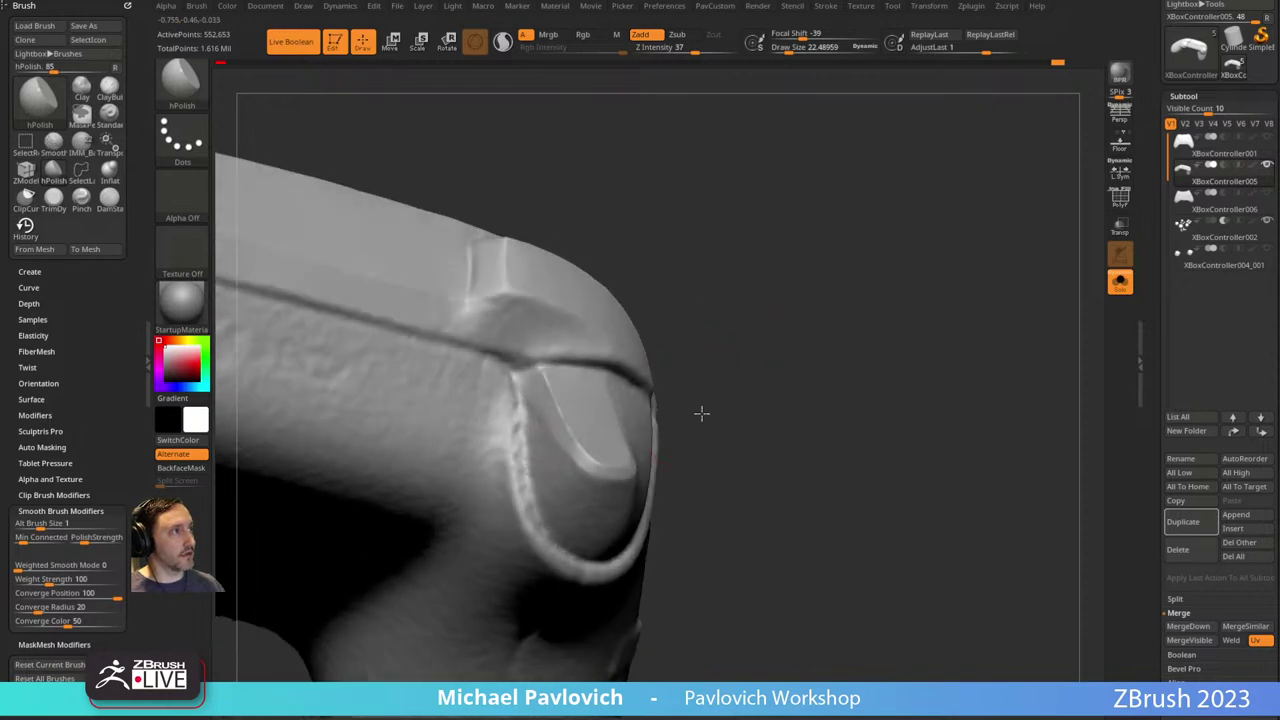
mouse_move(702, 413)
mouse_down()
mouse_move(571, 486)
mouse_move(574, 526)
mouse_up()
drag(674, 466, 592, 502)
Smooth the rounded outer side of the trigger with the Smooth brush.
key(s)
mouse_move(738, 468)
mouse_down()
mouse_move(638, 493)
mouse_move(690, 478)
mouse_up()
key(shift)
drag(900, 300, 950, 390)
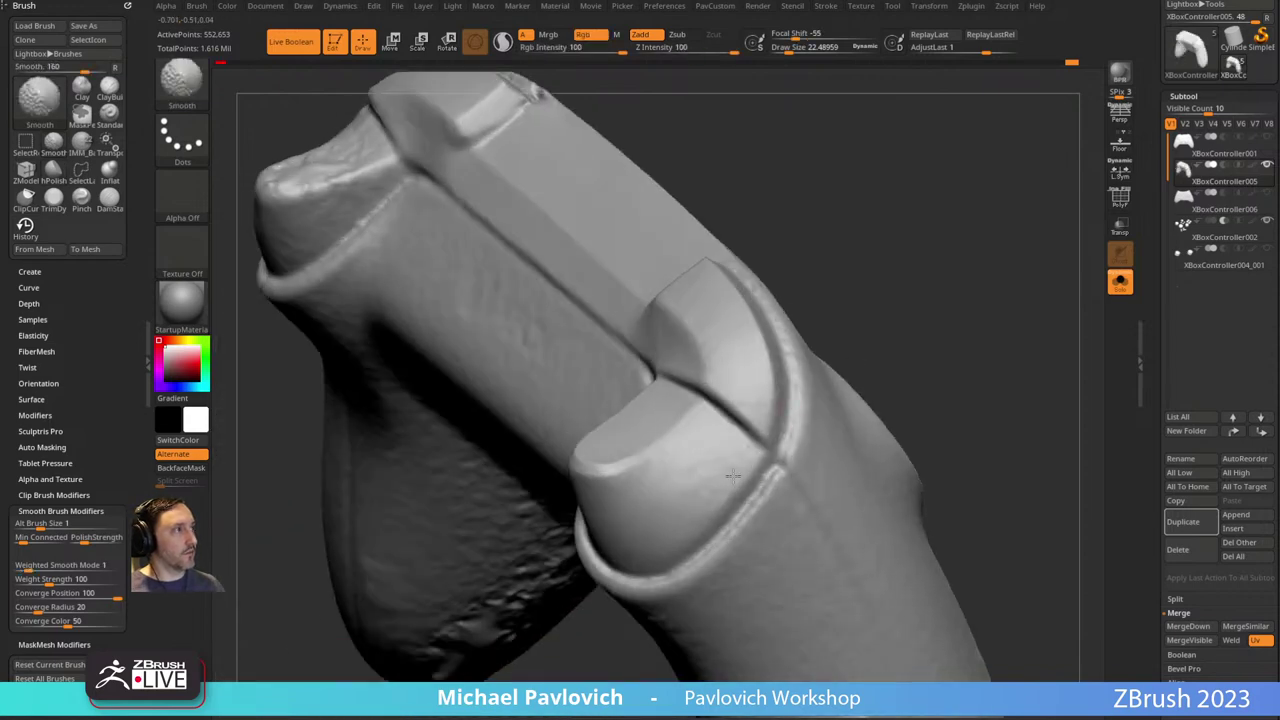
mouse_move(930, 320)
mouse_down()
mouse_move(916, 264)
mouse_move(637, 229)
mouse_move(620, 188)
mouse_up()
Select the XBoxController006 subtool and delete it.
click(1218, 210)
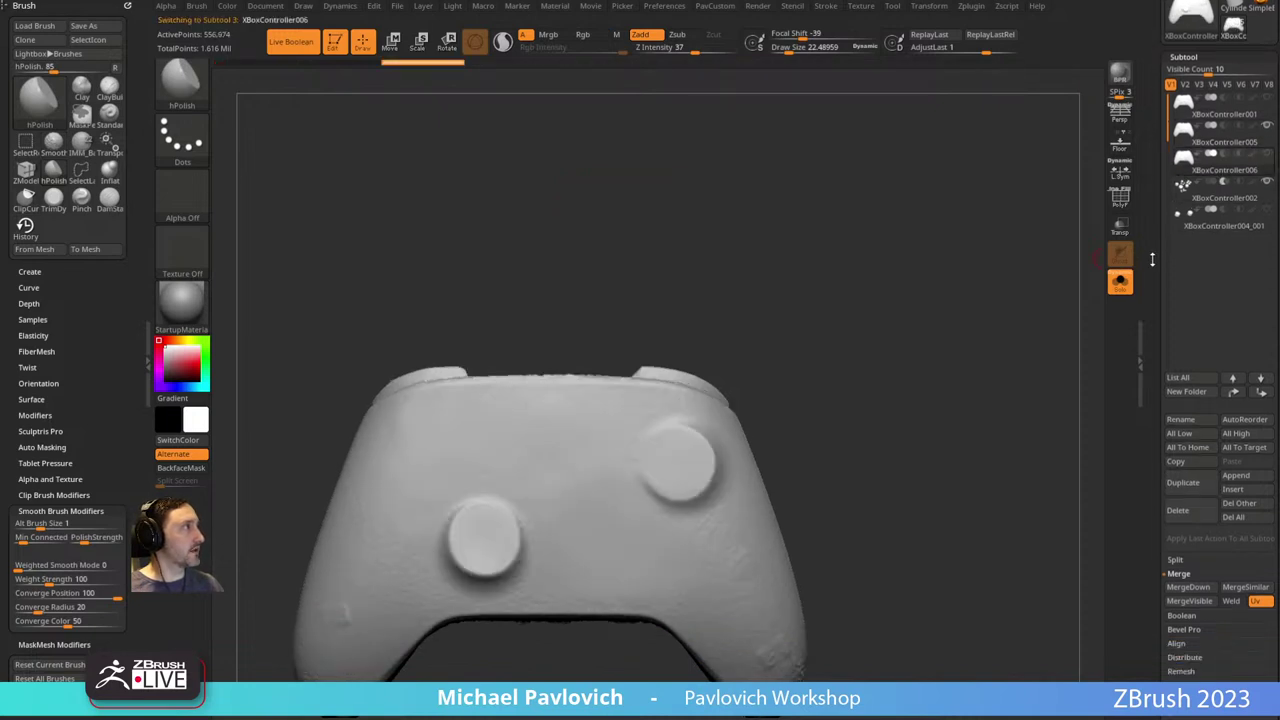
scroll(1152, 265, down, 1)
click(1177, 510)
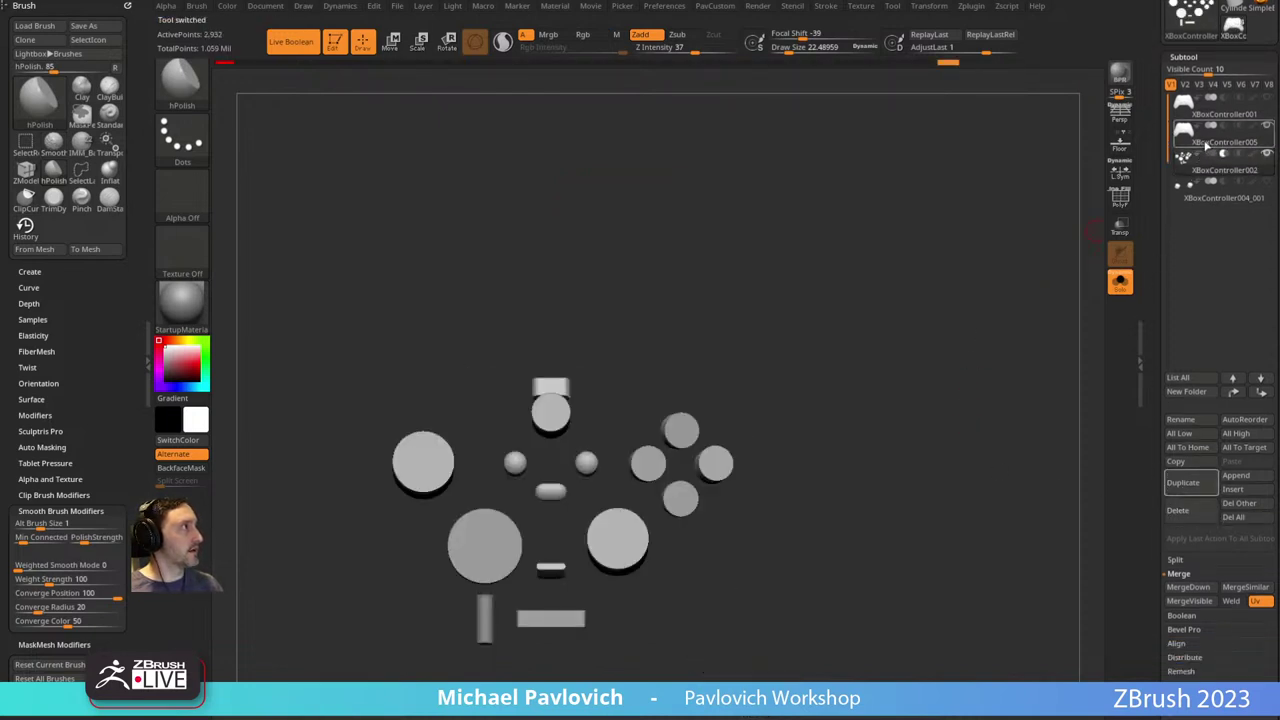
Duplicate the XBoxController005 subtool and mirror the copy for use as the History Recall source.
click(1176, 485)
key(3)
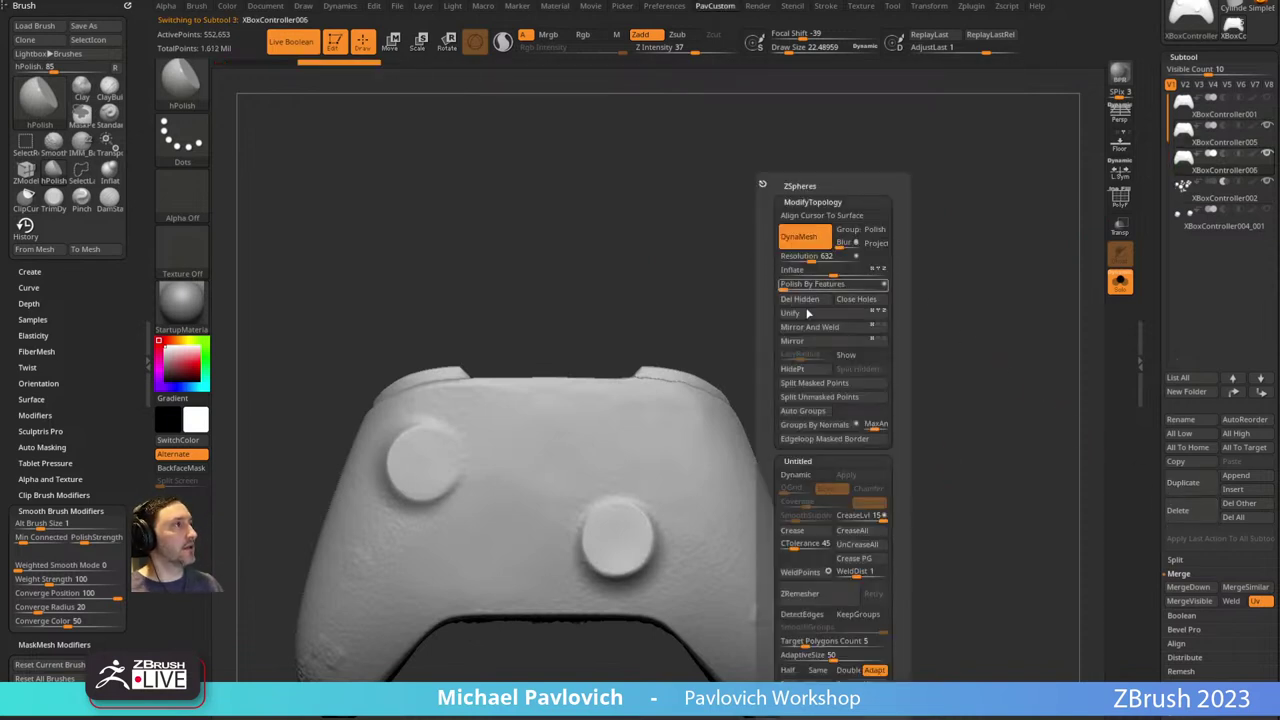
click(809, 327)
key(ctrl)
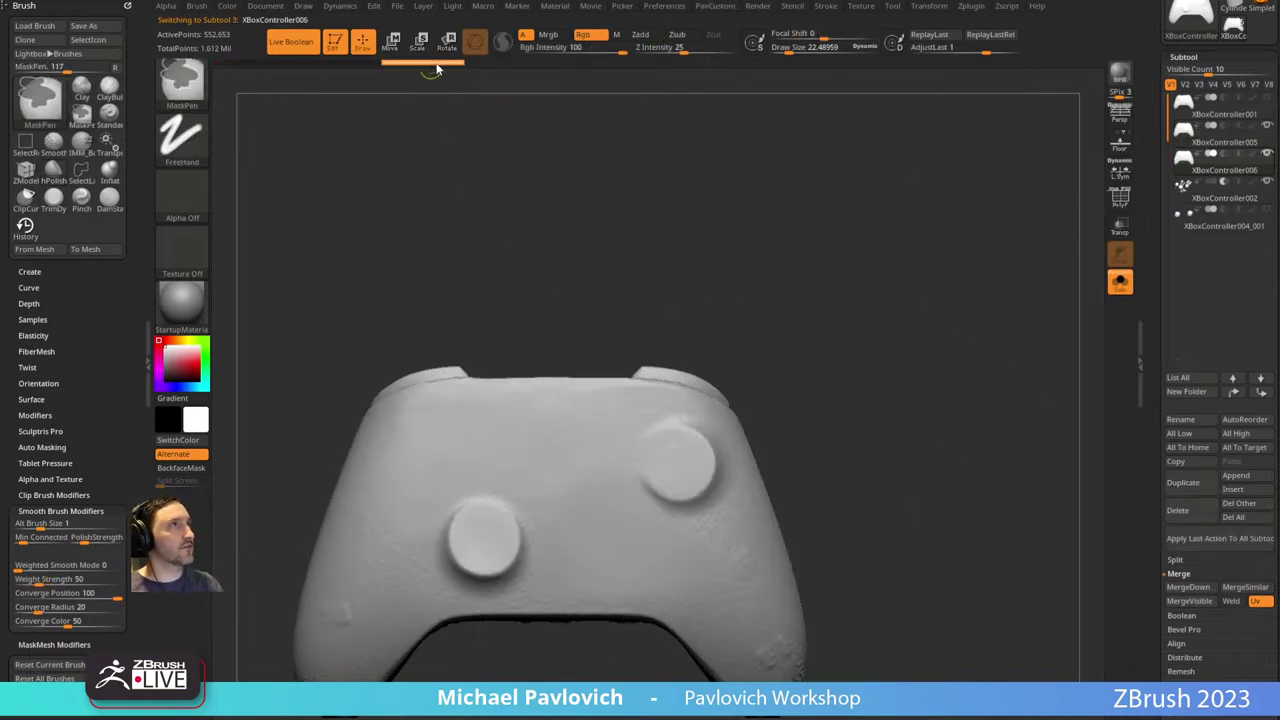
Hide the mirrored XBoxController006 copy and make XBoxController005 active with the HistoryRecall brush.
click(1267, 154)
click(1218, 143)
mouse_move(946, 177)
mouse_down()
mouse_move(872, 296)
mouse_move(883, 289)
mouse_up()
key(b)
key(h)
key(r)
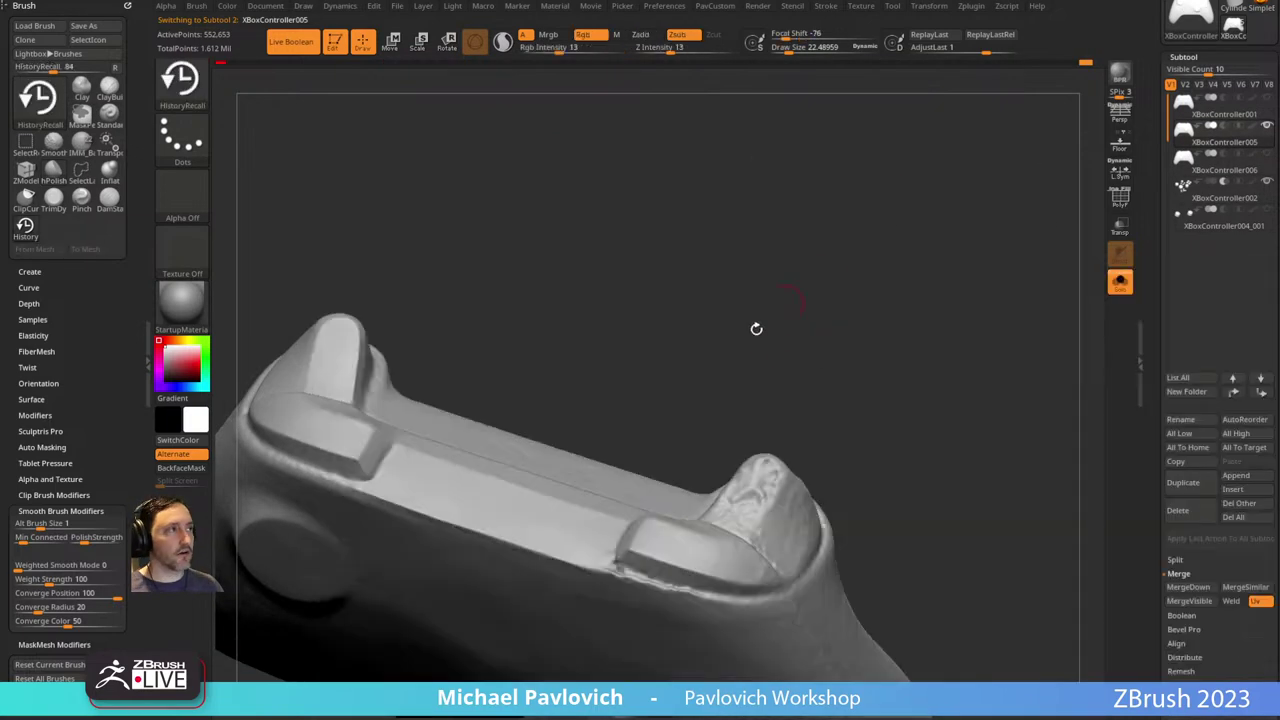
Recall the polished trigger's shape onto the rough trigger with the HistoryRecall brush at a draw size of about 24.
drag(756, 328, 870, 380)
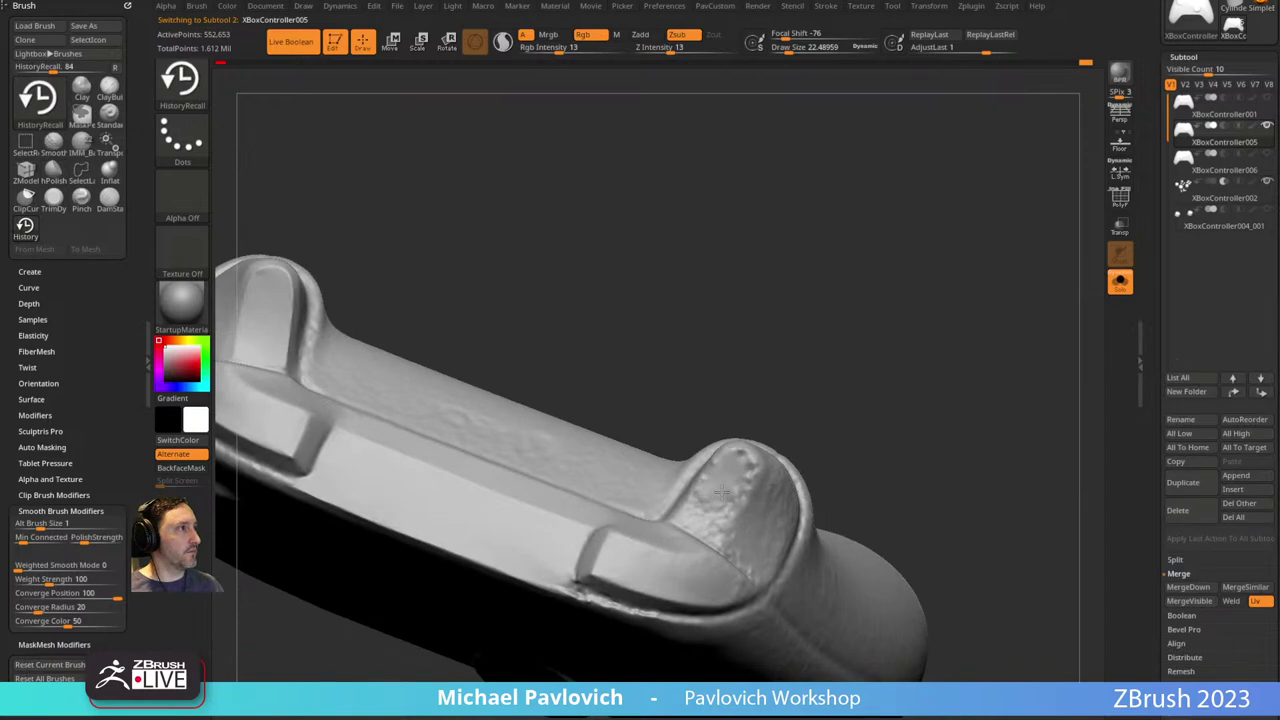
drag(766, 223, 789, 371)
key(s)
drag(720, 480, 726, 480)
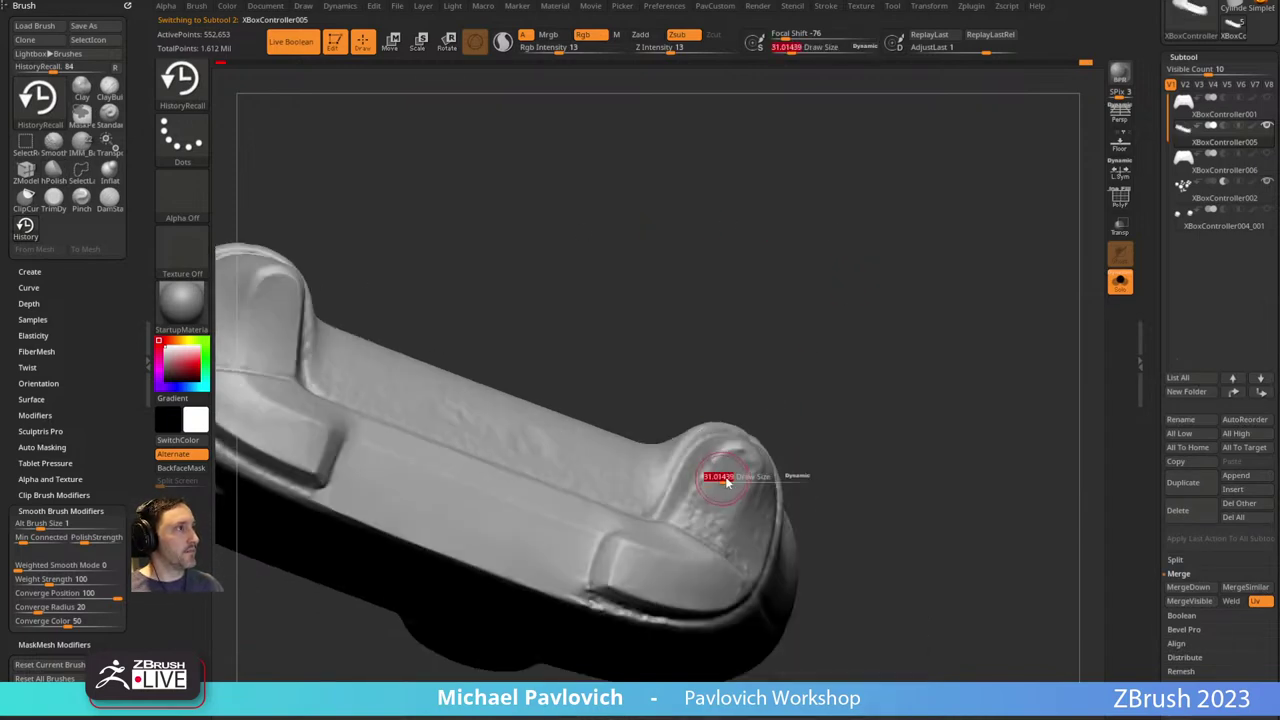
mouse_move(776, 413)
mouse_down()
mouse_move(835, 440)
mouse_move(765, 405)
mouse_up()
key(s)
drag(753, 458, 735, 507)
drag(772, 560, 870, 368)
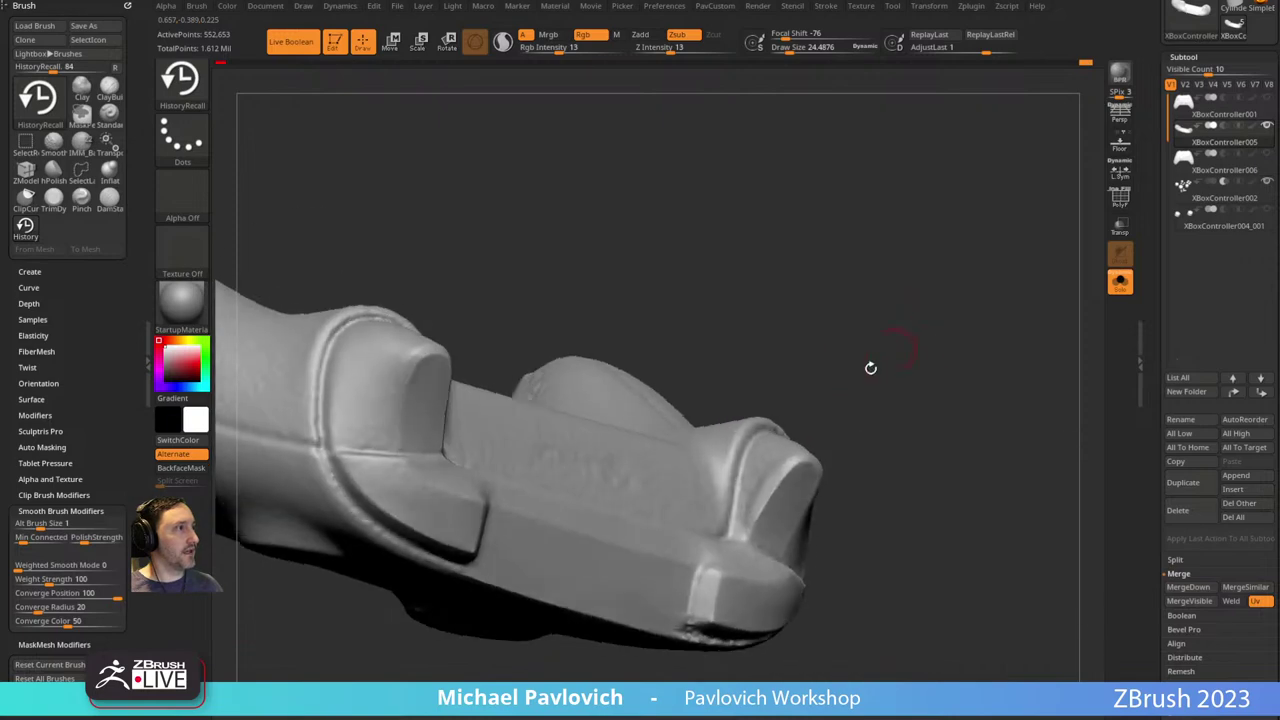
drag(831, 415, 836, 452)
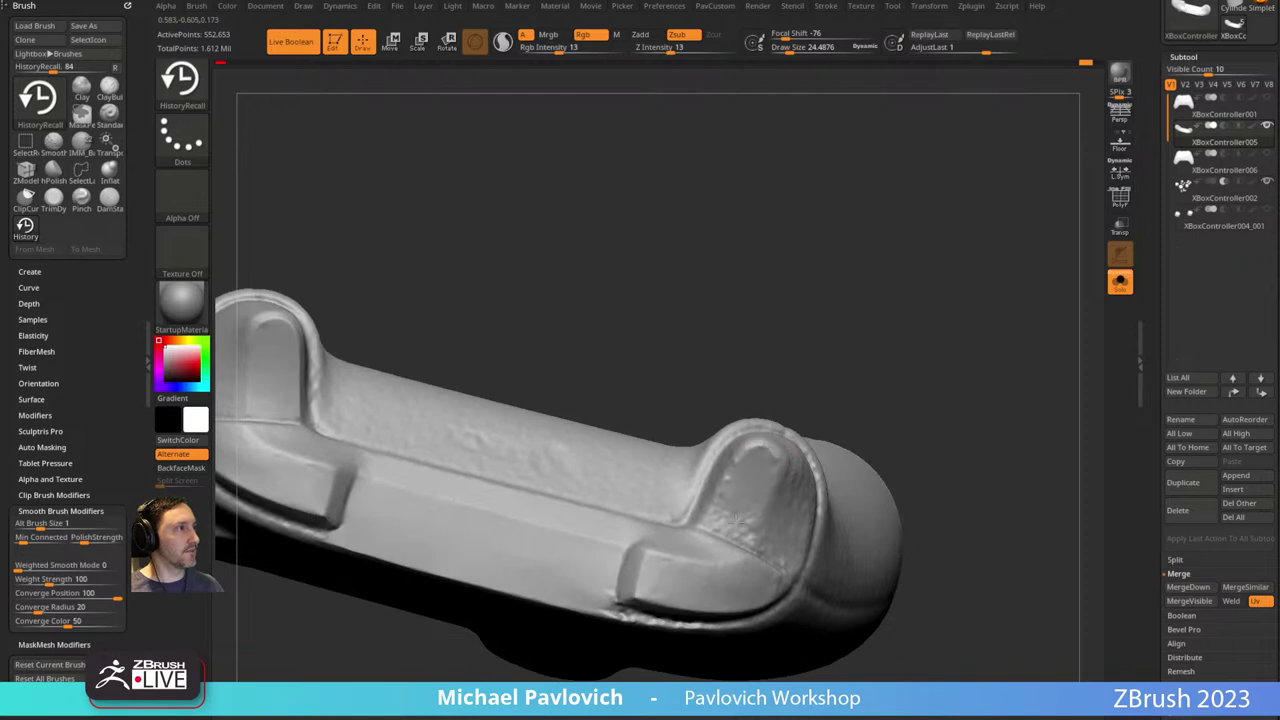
drag(884, 396, 826, 423)
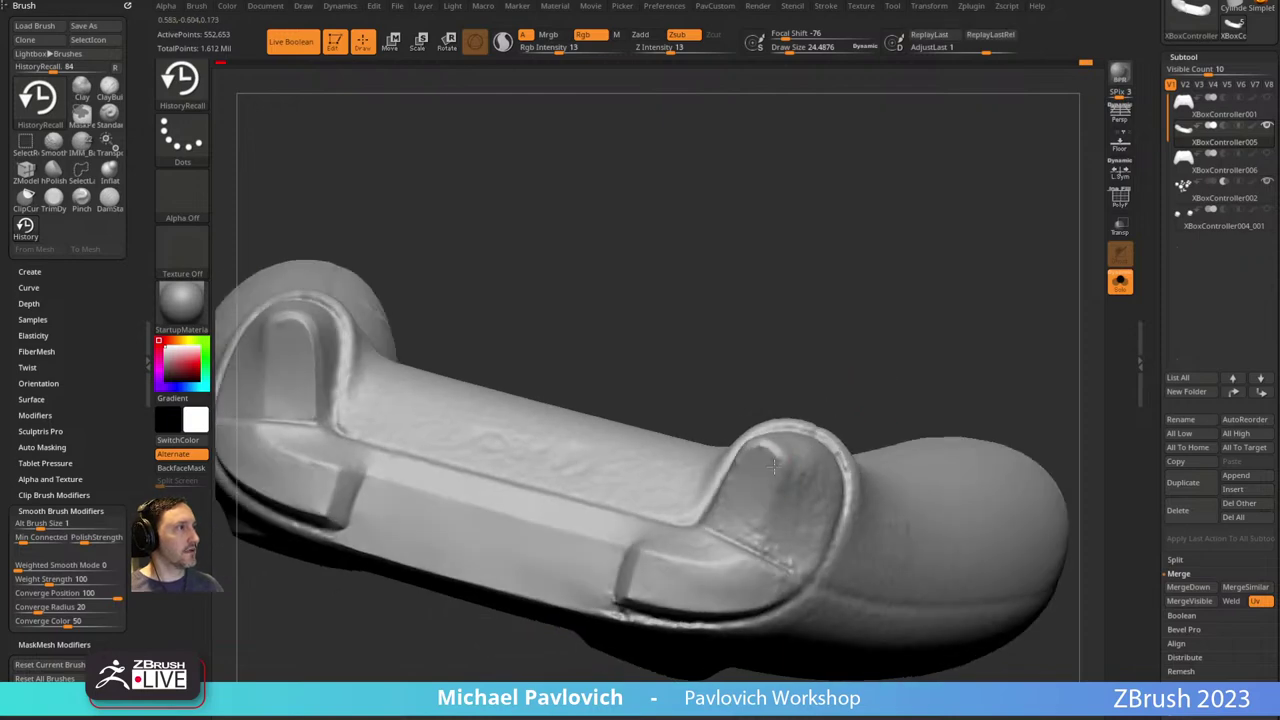
Polish the rounded rim between the recalled trigger's flat face and its inner side wall with hPolish.
mouse_move(1030, 265)
mouse_down()
mouse_move(891, 288)
mouse_move(903, 274)
mouse_move(896, 332)
mouse_up()
key(b)
key(h)
key(p)
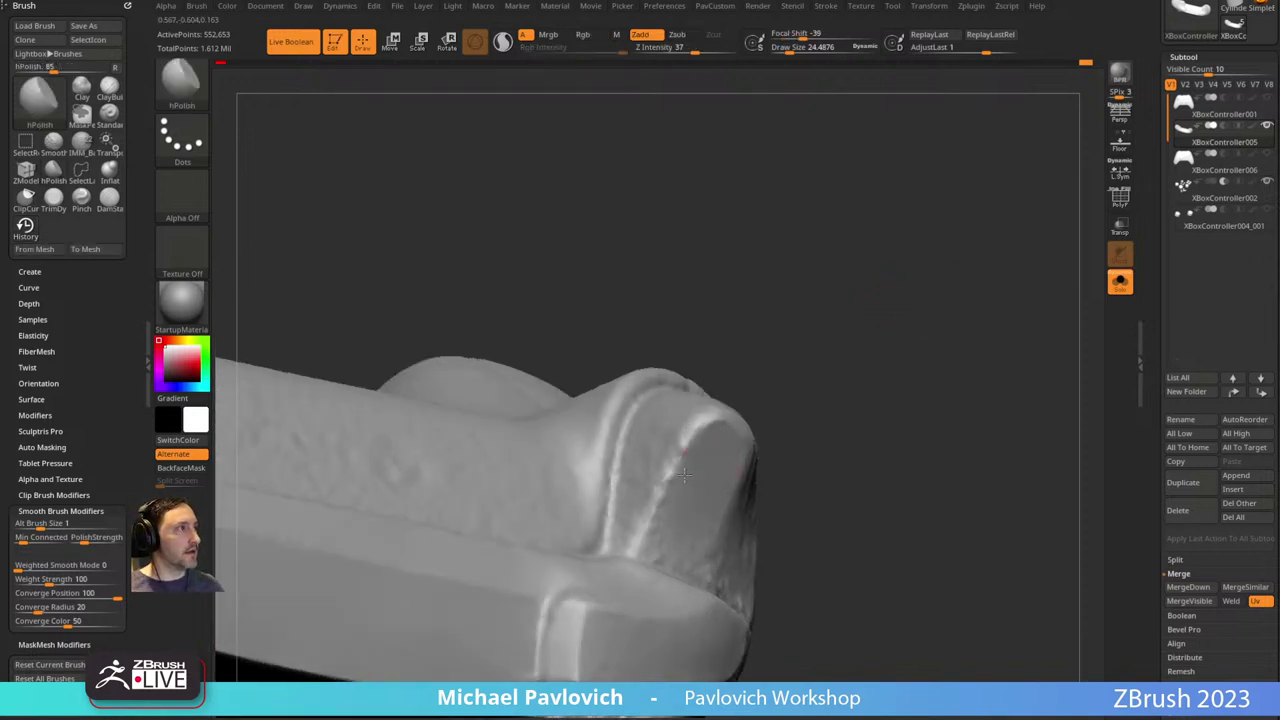
right_drag(708, 519, 673, 457)
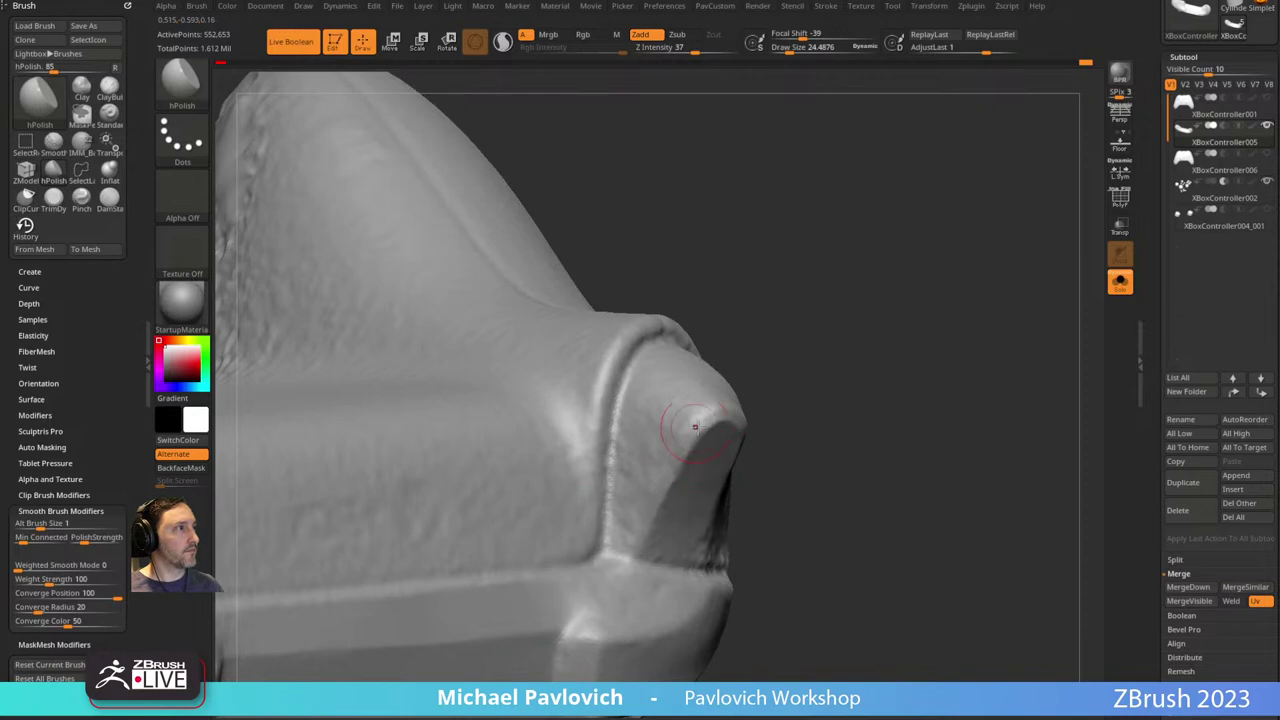
mouse_move(777, 386)
right_down()
mouse_move(703, 422)
mouse_move(737, 423)
mouse_move(737, 463)
mouse_move(820, 277)
mouse_move(647, 422)
mouse_move(777, 323)
mouse_move(634, 354)
mouse_move(715, 388)
mouse_move(649, 407)
mouse_move(837, 237)
mouse_move(869, 274)
mouse_move(617, 500)
right_up()
Smooth the lower outer side of the trigger and polish its flat face along the seam with the bumper.
key(shift)
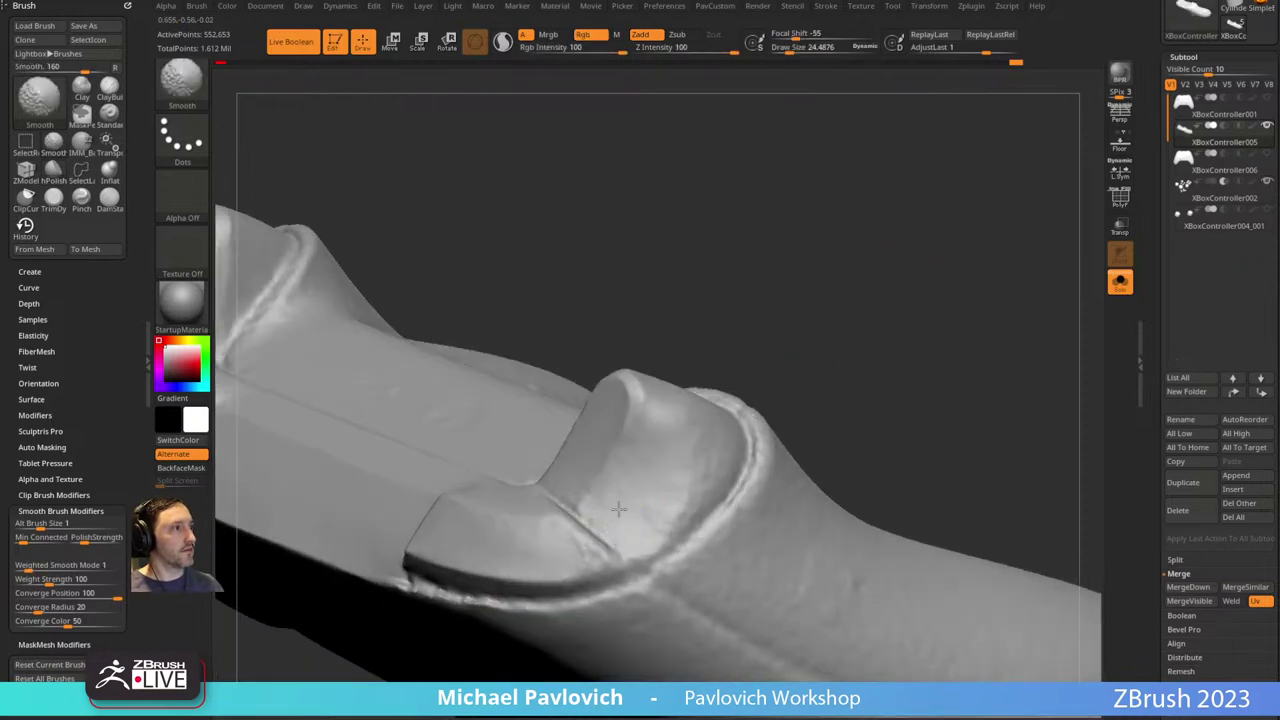
right_drag(702, 445, 672, 498)
mouse_move(692, 414)
right_down()
mouse_move(1006, 323)
mouse_move(656, 440)
mouse_move(797, 300)
mouse_move(735, 350)
right_up()
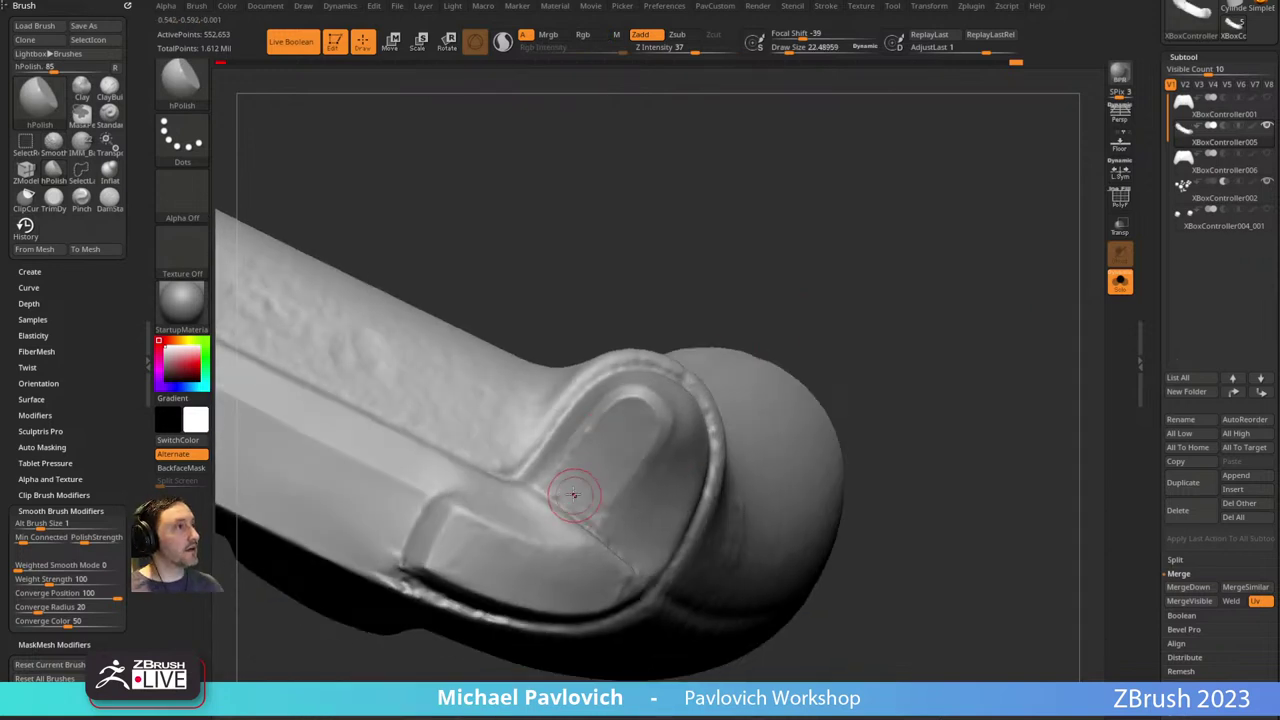
mouse_move(574, 494)
mouse_down()
mouse_move(590, 514)
mouse_move(568, 494)
mouse_up()
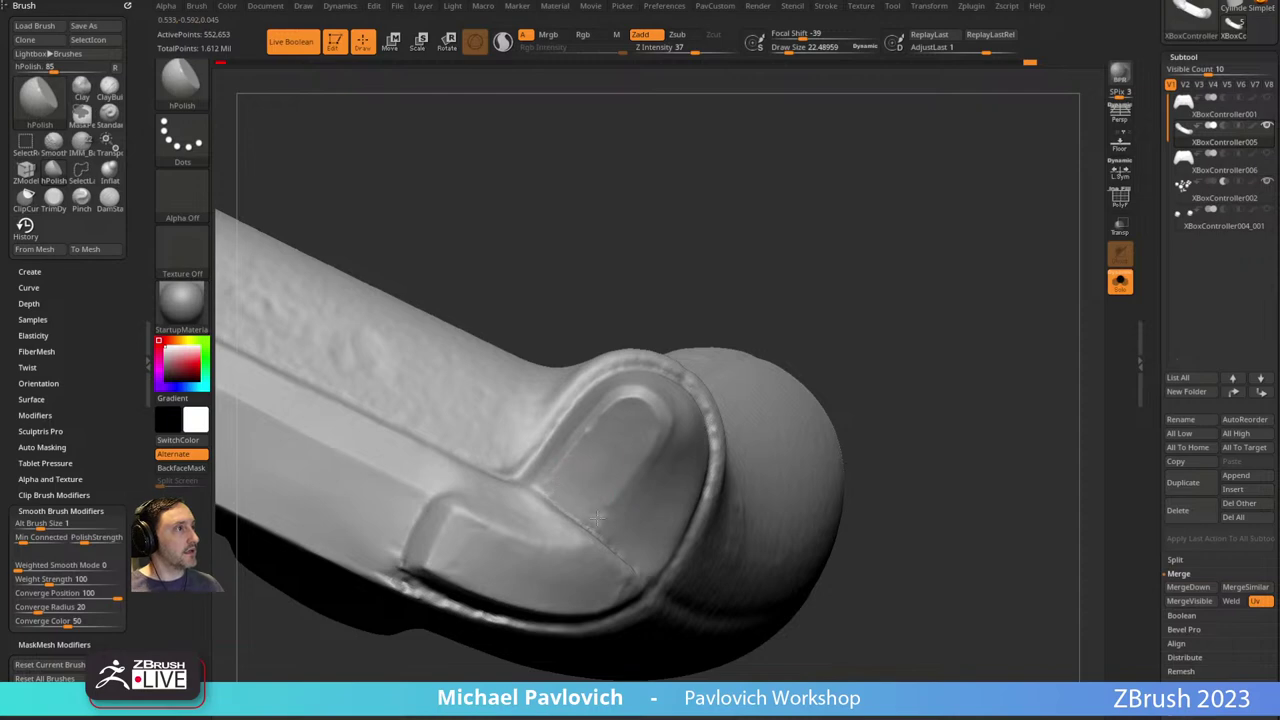
drag(786, 326, 757, 268)
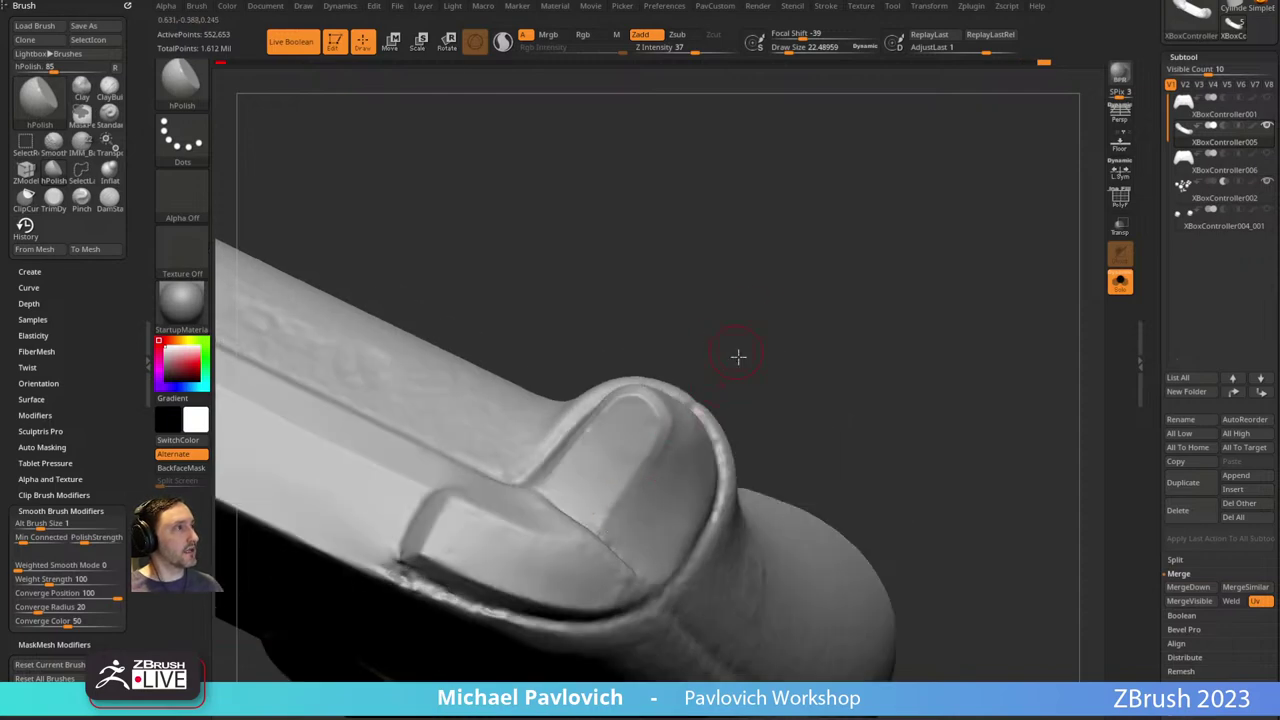
Polish the trigger's inner side wall and its lower inner edge with hPolish at a draw size of about 21.
drag(738, 356, 586, 449)
drag(659, 363, 597, 441)
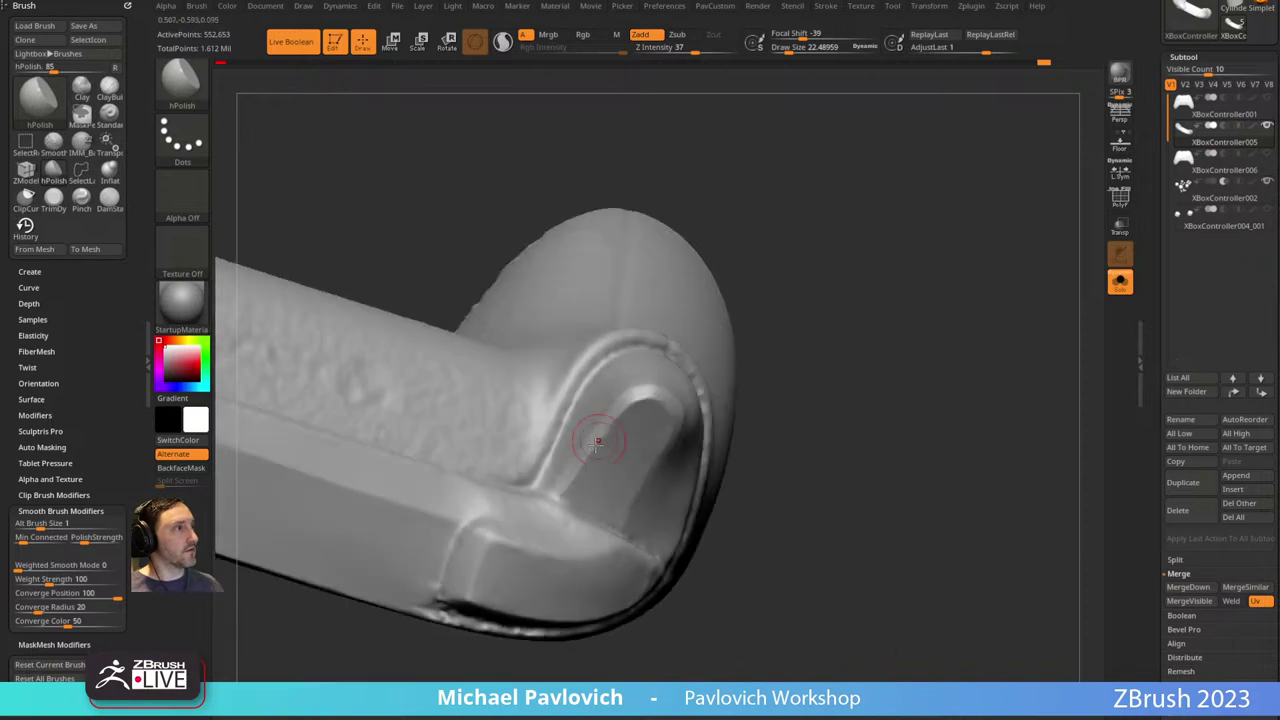
drag(656, 356, 608, 423)
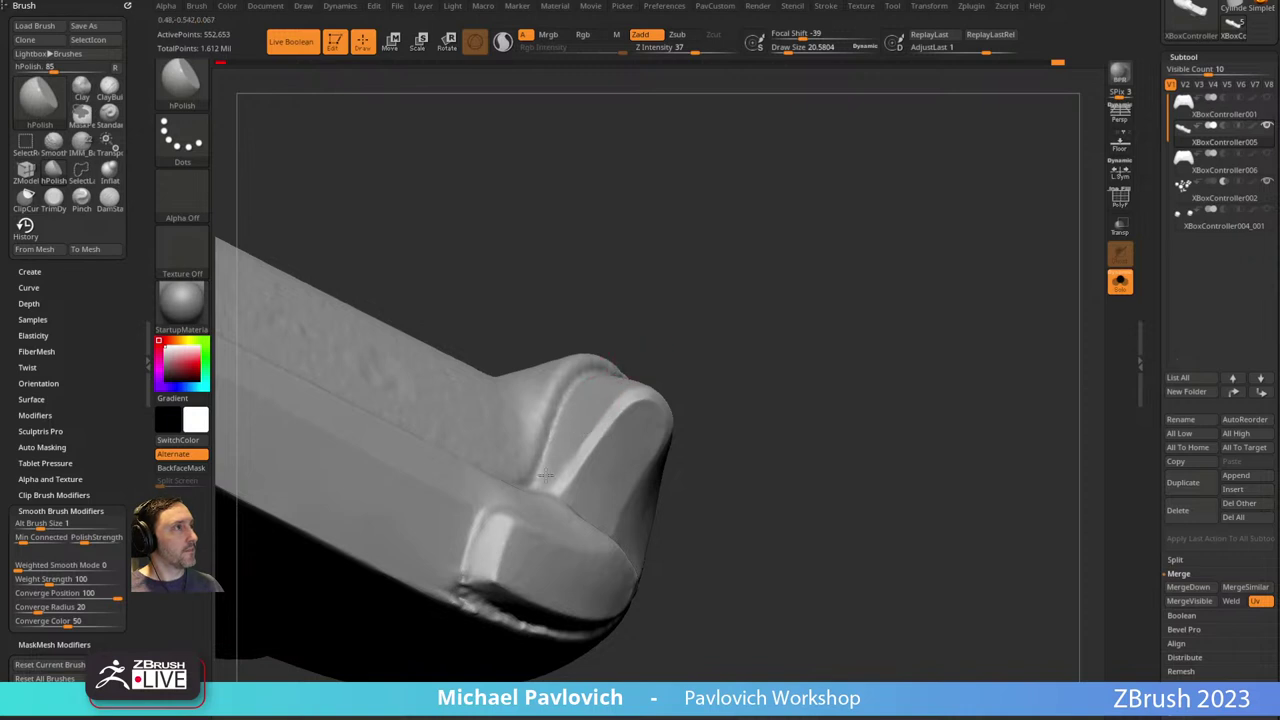
drag(681, 351, 577, 433)
Polish the rounded outer side of the trigger and its transition to the tip with hPolish.
mouse_move(797, 340)
mouse_down()
mouse_move(800, 263)
mouse_move(651, 423)
mouse_move(734, 409)
mouse_move(675, 440)
mouse_up()
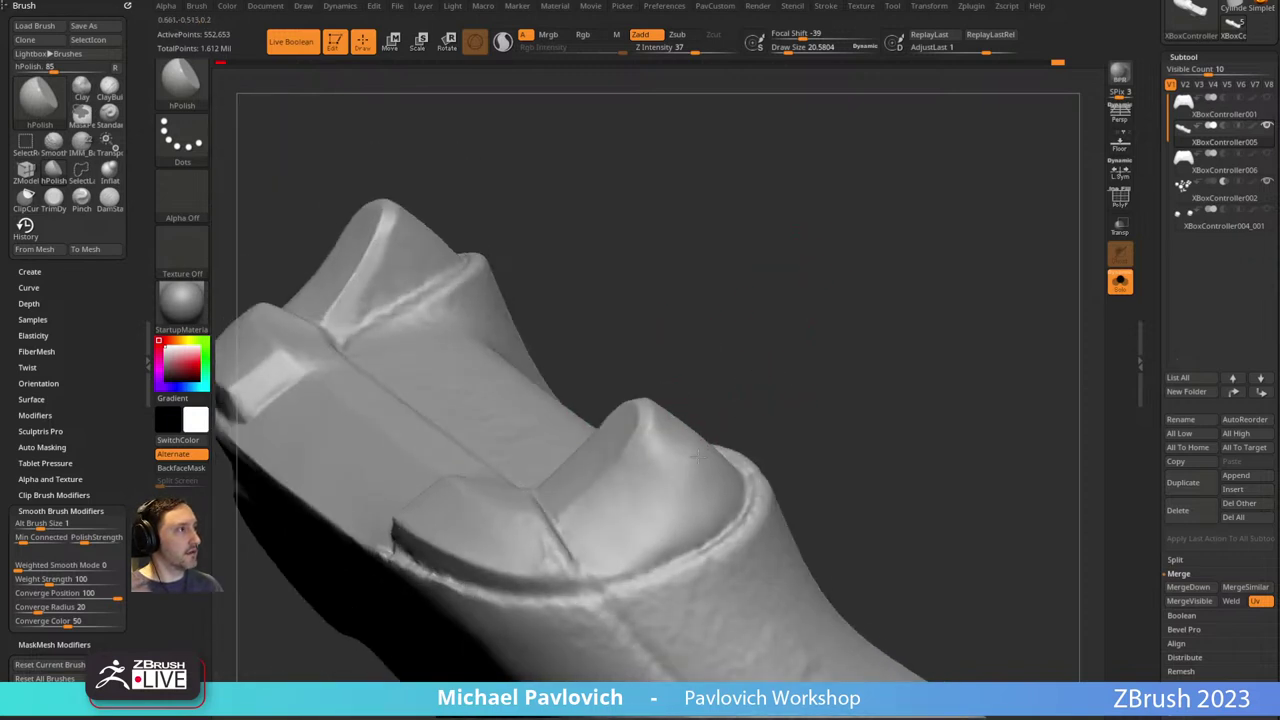
drag(751, 374, 672, 449)
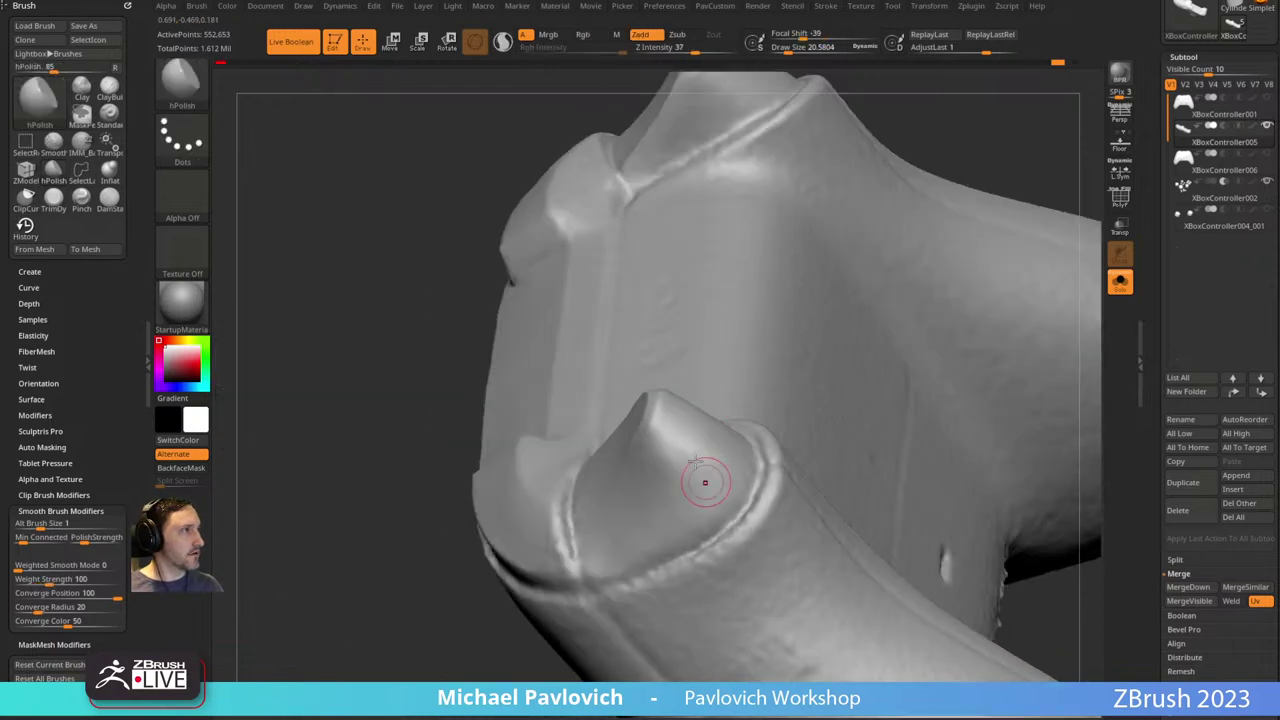
drag(1000, 134, 686, 434)
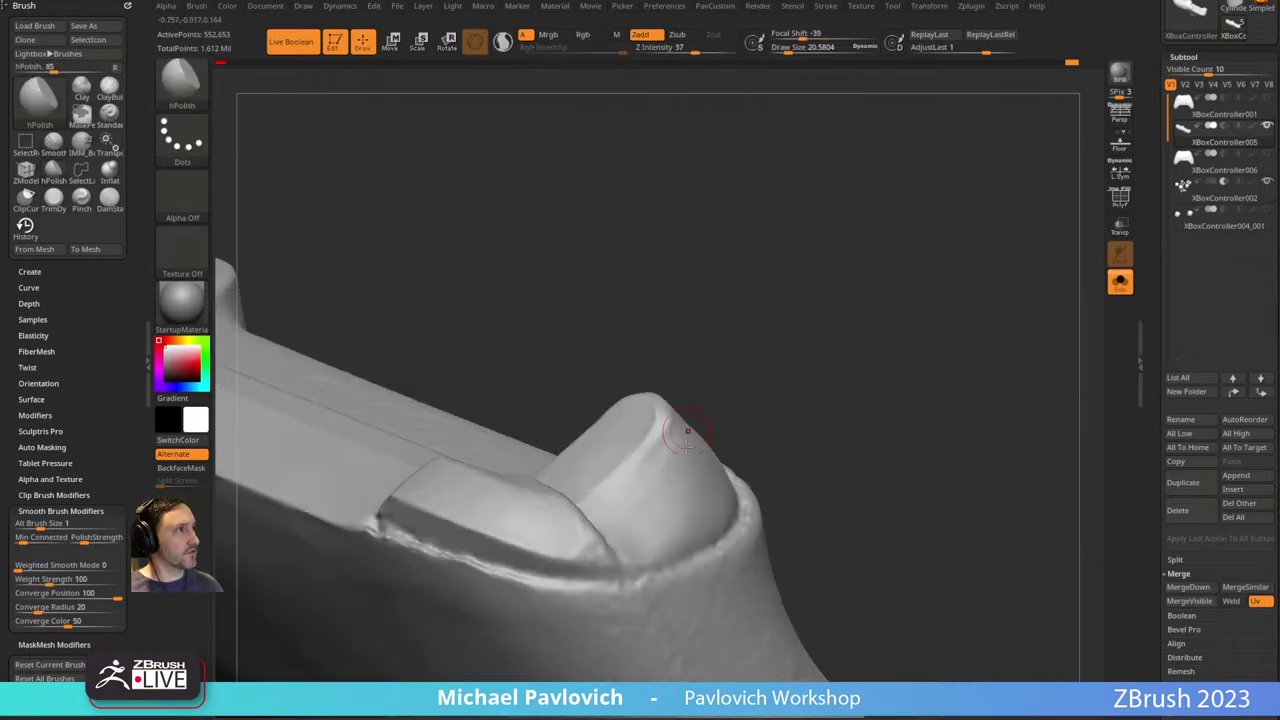
Enlarge hPolish to a draw size of about 46 and polish the front shell alongside the front strip's edge.
mouse_move(800, 390)
mouse_down()
mouse_move(874, 289)
mouse_move(901, 321)
mouse_move(920, 306)
mouse_move(946, 369)
mouse_up()
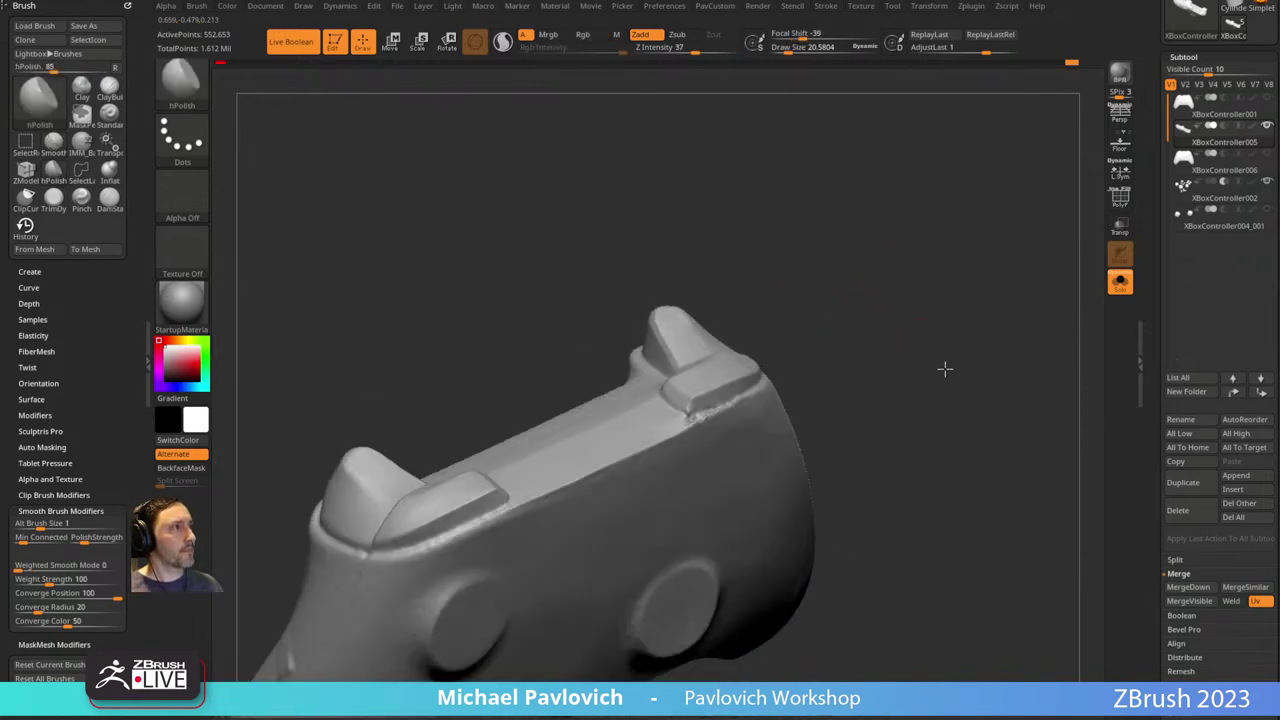
key(s)
drag(624, 470, 642, 467)
mouse_move(900, 346)
mouse_down()
mouse_move(926, 291)
mouse_move(629, 466)
mouse_move(511, 494)
mouse_up()
key(s)
mouse_move(927, 304)
mouse_down()
mouse_move(897, 277)
mouse_move(917, 314)
mouse_move(523, 471)
mouse_move(503, 491)
mouse_up()
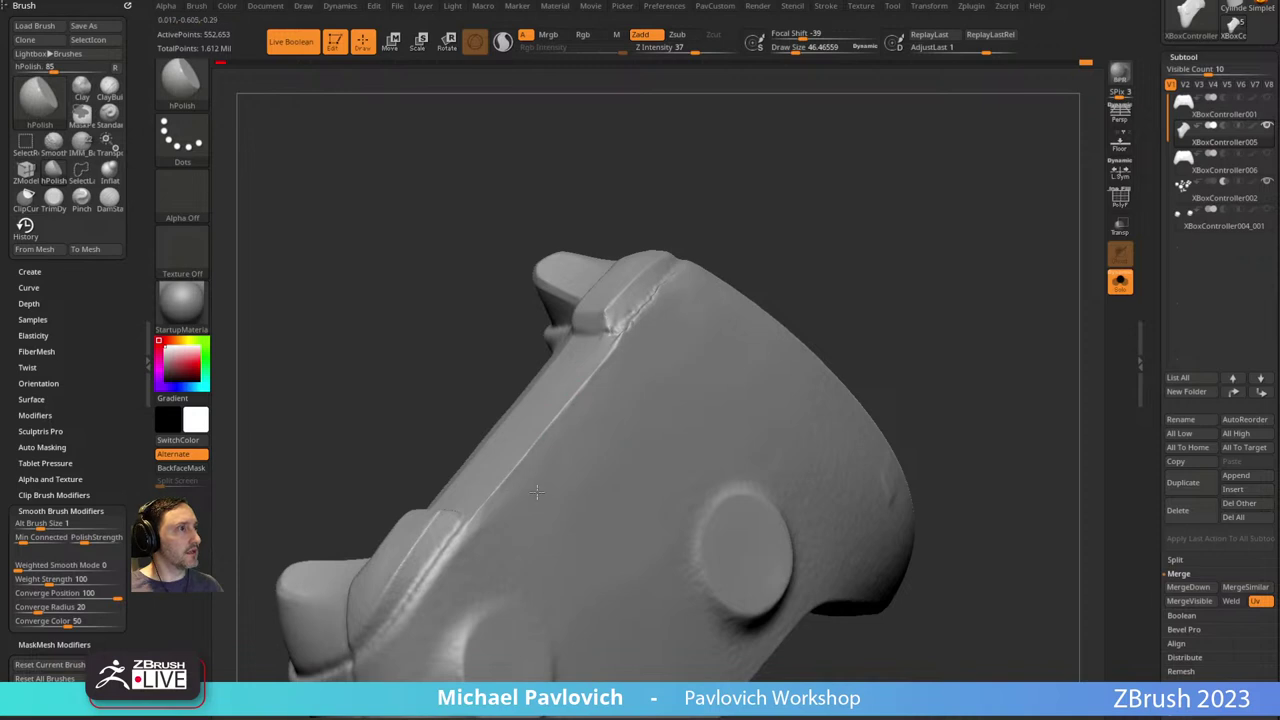
Try to polish the jagged groove below the bumper with hPolish, and undo those strokes.
mouse_move(880, 295)
alt+mouse_down()
mouse_move(969, 177)
mouse_move(929, 175)
alt+mouse_up()
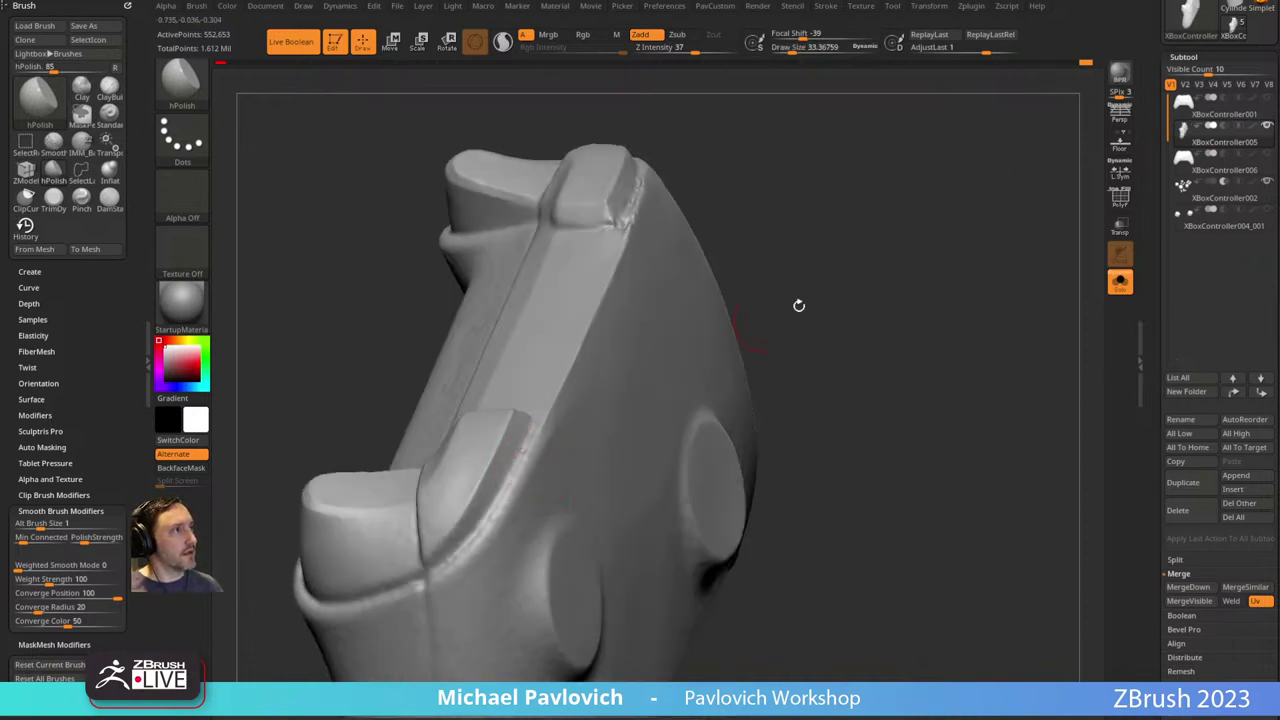
drag(830, 298, 855, 210)
drag(570, 385, 556, 420)
key([)
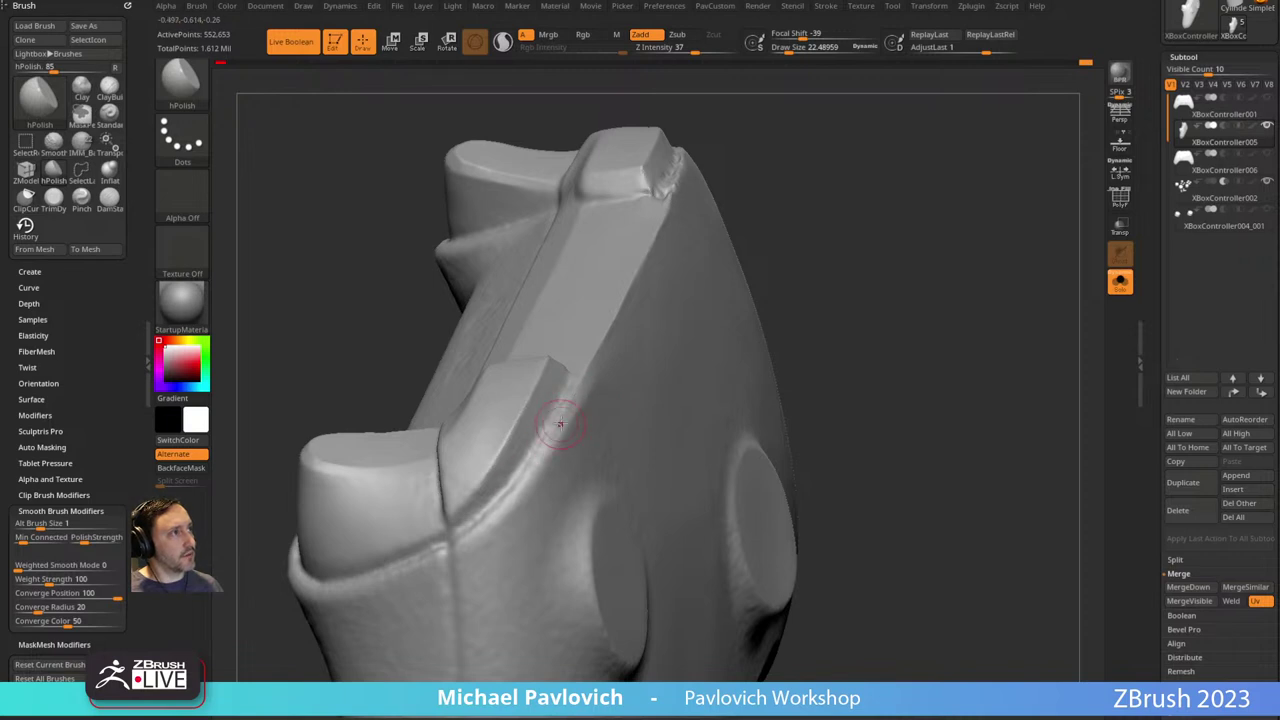
key(ctrl+z)
key(ctrl+z)
key(ctrl+z)
key(ctrl+z)
key(ctrl+z)
Polish the groove below the bumper with hPolish at a draw size of about 19.
key(s)
drag(557, 446, 555, 446)
drag(568, 388, 565, 423)
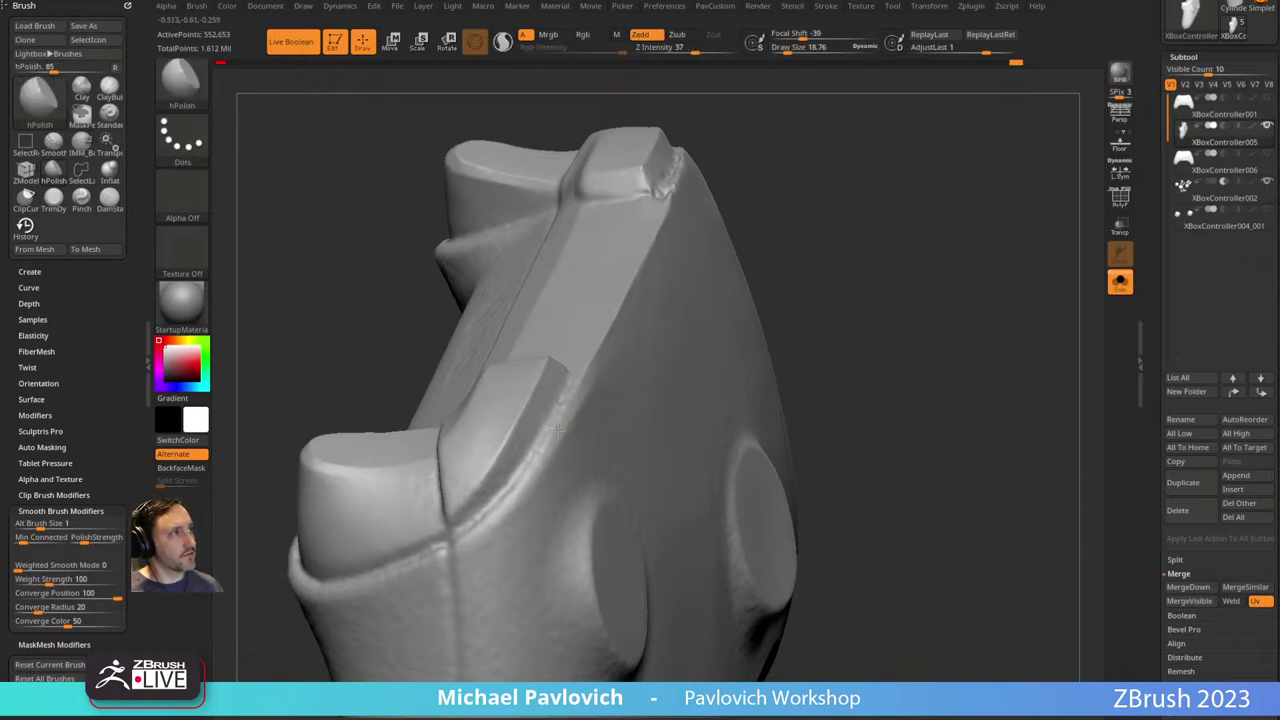
drag(536, 467, 468, 533)
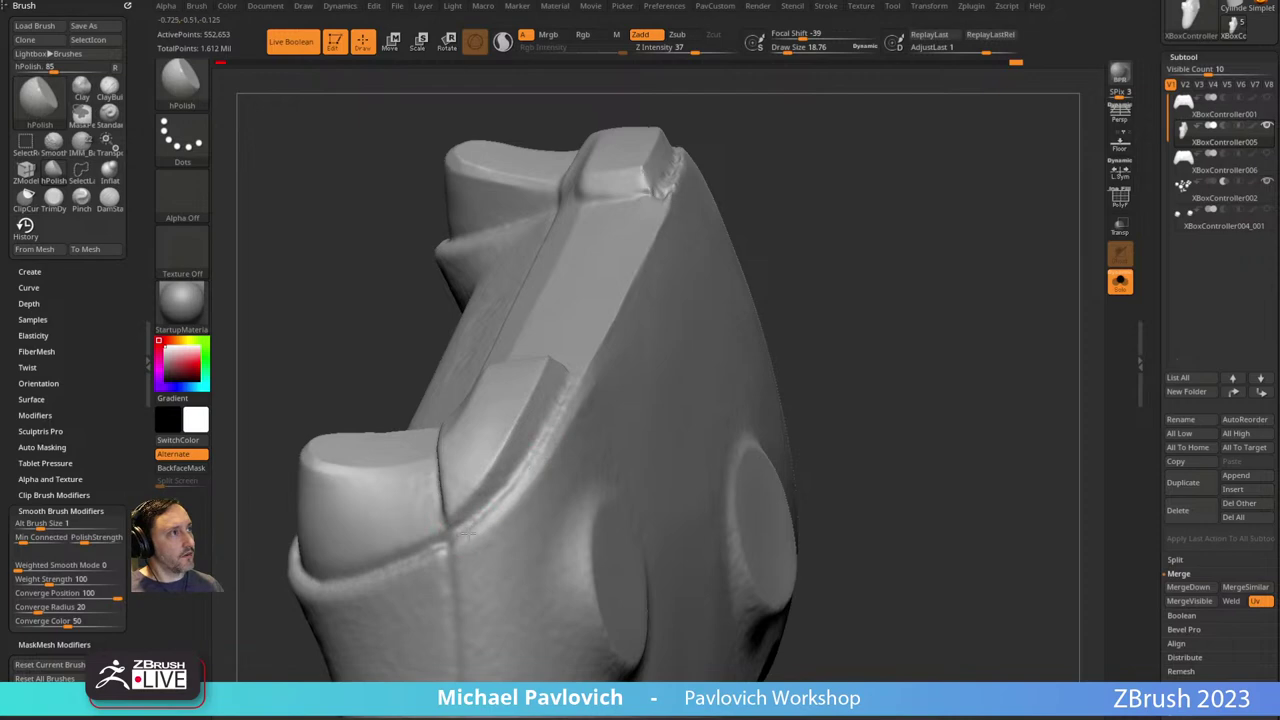
Recall the mirrored shape onto the jagged groove below the opposite bumper with HistoryRecall, undoing the last stroke.
mouse_move(806, 202)
alt+mouse_down()
mouse_move(726, 317)
mouse_move(649, 347)
alt+mouse_up()
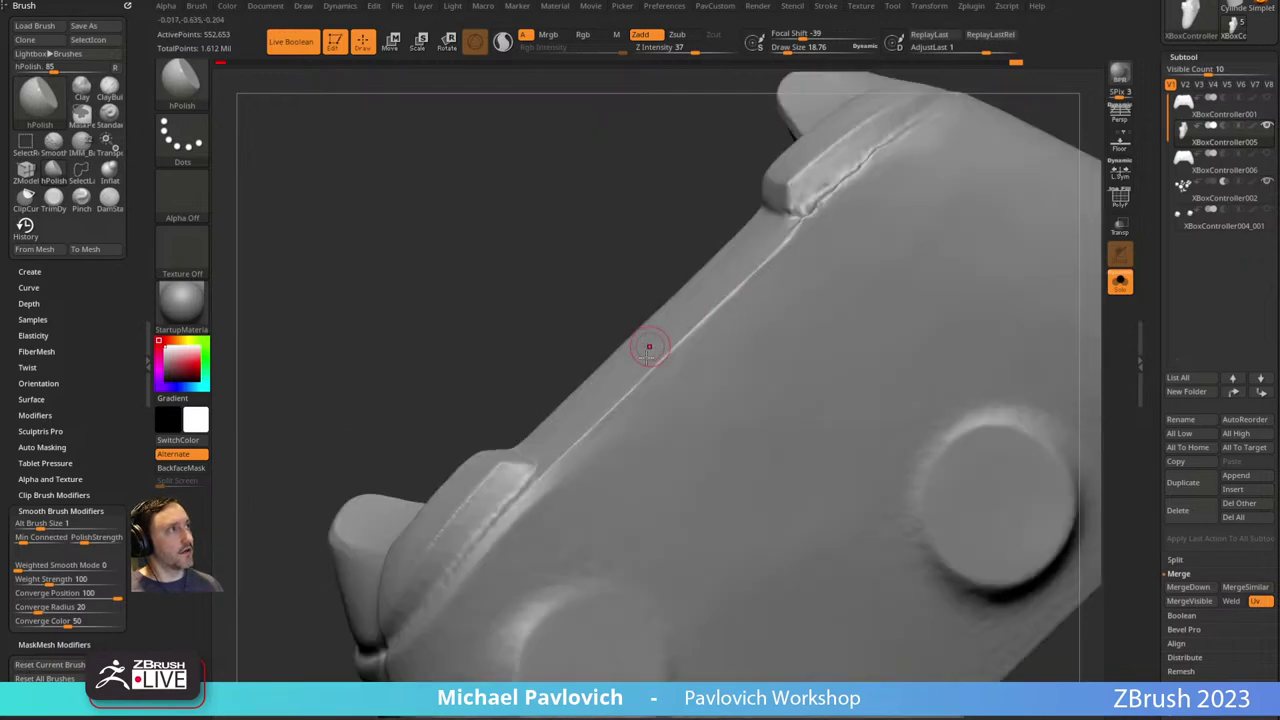
right_drag(668, 227, 669, 254)
mouse_move(1037, 300)
right_down()
mouse_move(1014, 237)
mouse_move(853, 179)
right_up()
key(r)
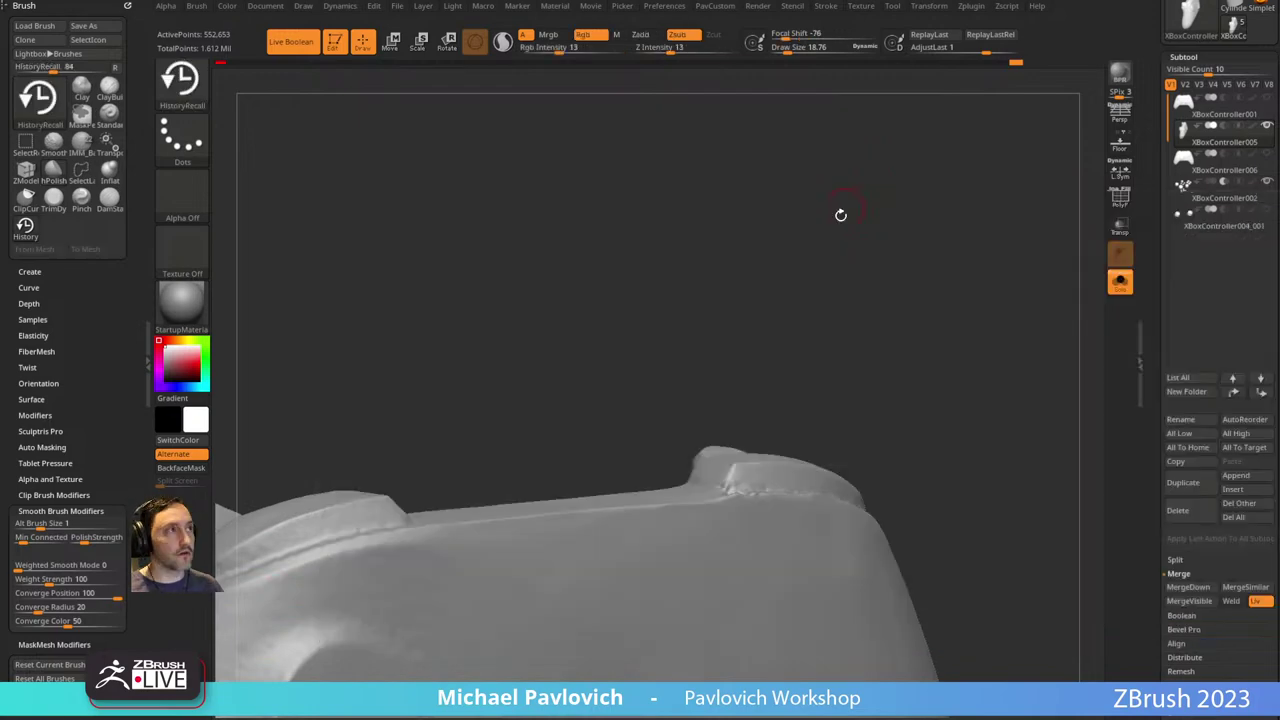
mouse_move(840, 214)
mouse_down()
mouse_move(957, 269)
mouse_move(920, 250)
mouse_up()
drag(782, 402, 773, 408)
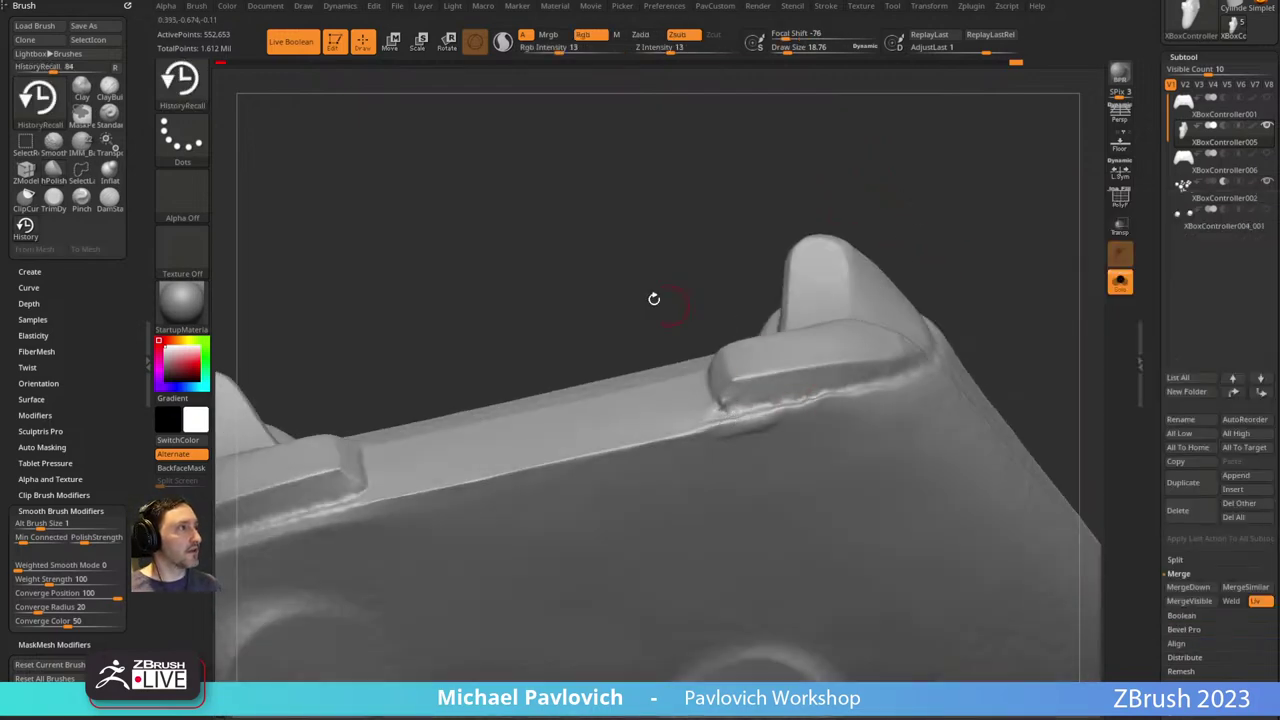
mouse_move(653, 298)
mouse_down()
mouse_move(740, 423)
mouse_move(851, 385)
mouse_up()
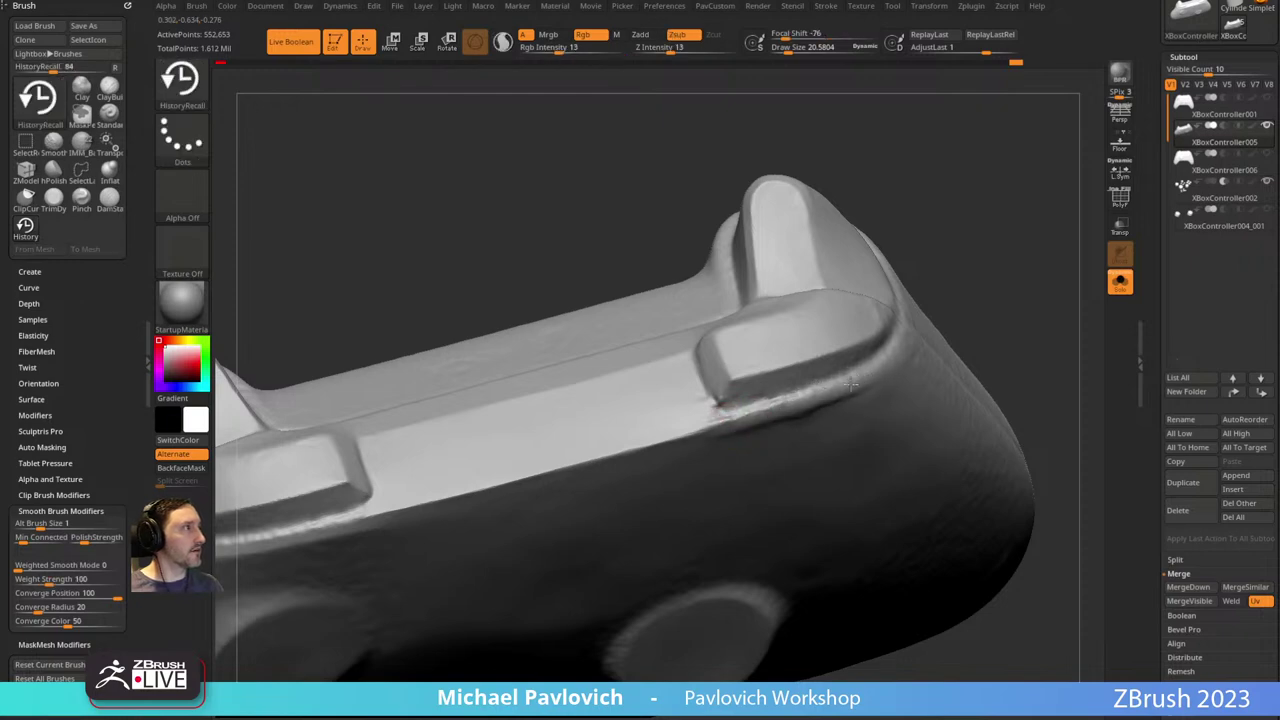
drag(1030, 325, 955, 310)
key(ctrl+z)
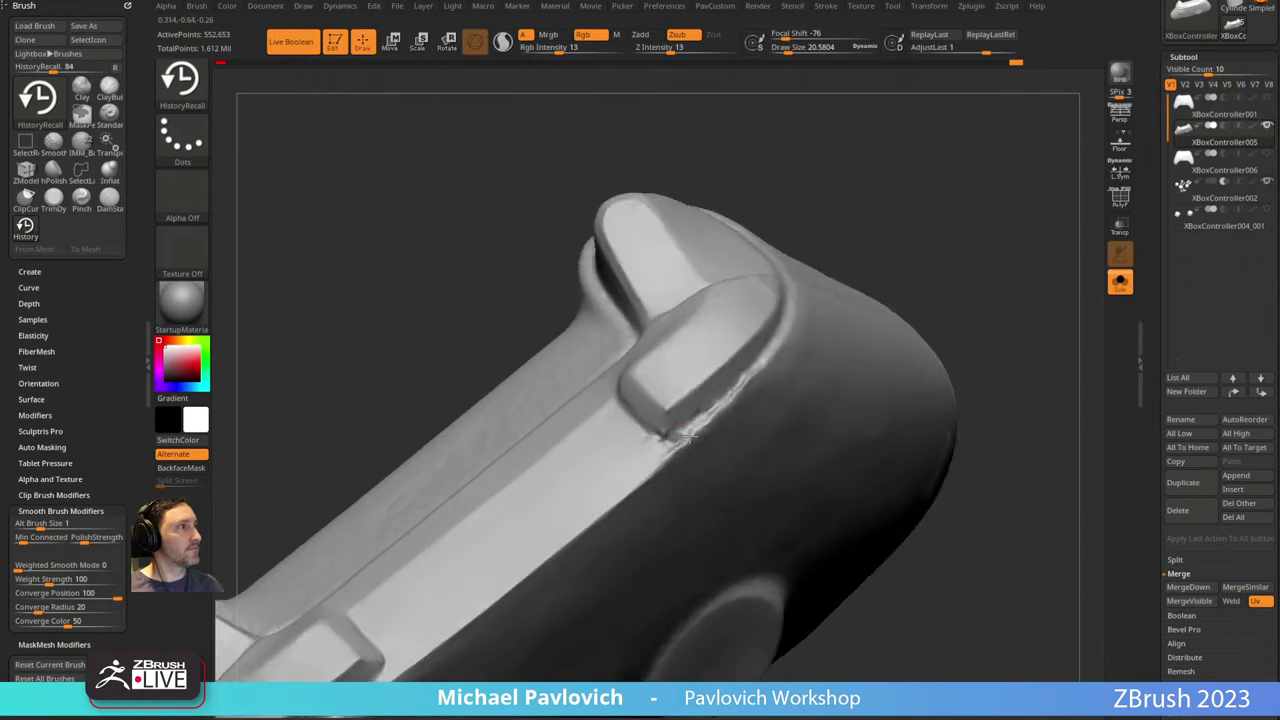
drag(900, 255, 937, 238)
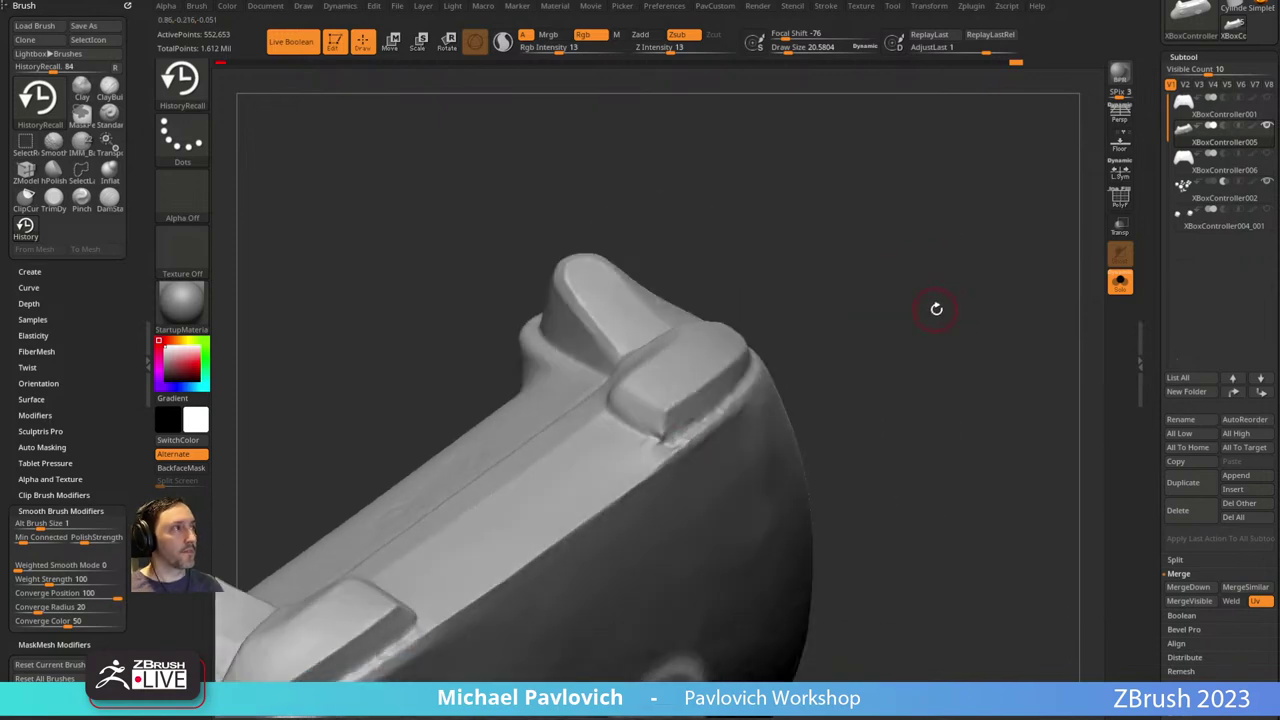
mouse_move(936, 309)
mouse_down()
mouse_move(905, 283)
mouse_move(824, 320)
mouse_up()
Polish the rough groove and shell edge below that opposite bumper with hPolish.
key(b)
key(h)
key(p)
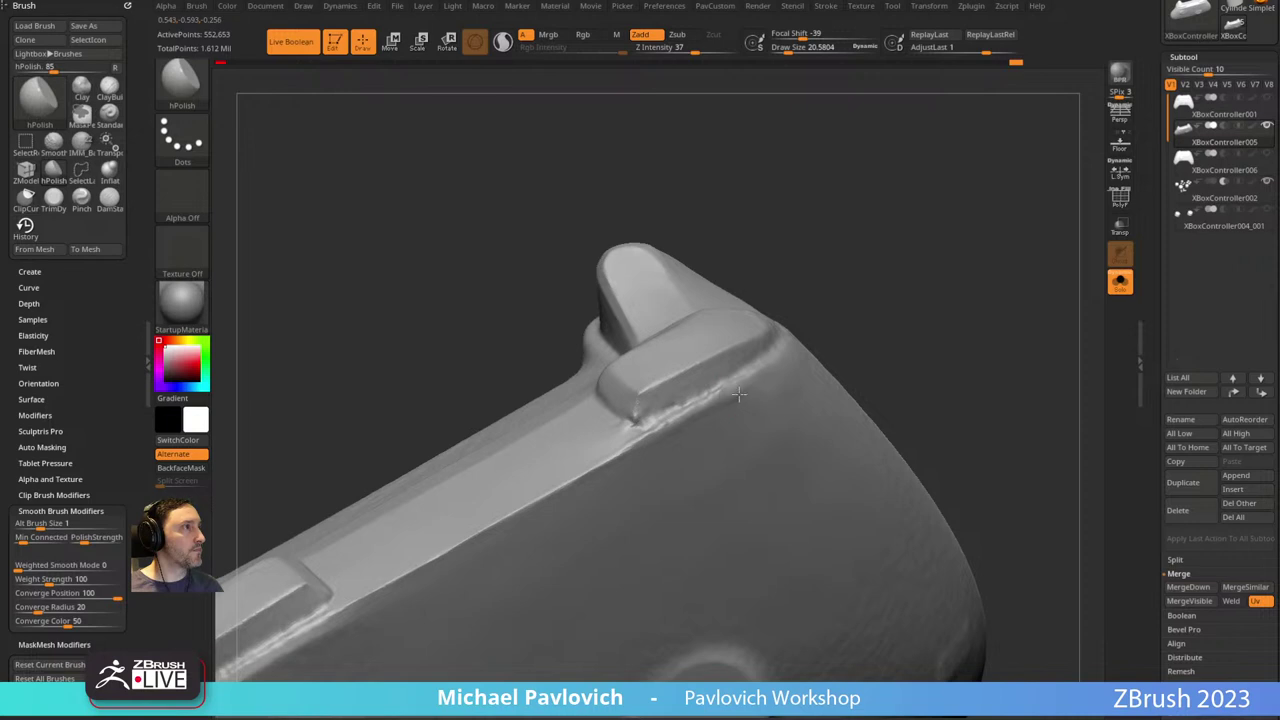
drag(739, 394, 690, 424)
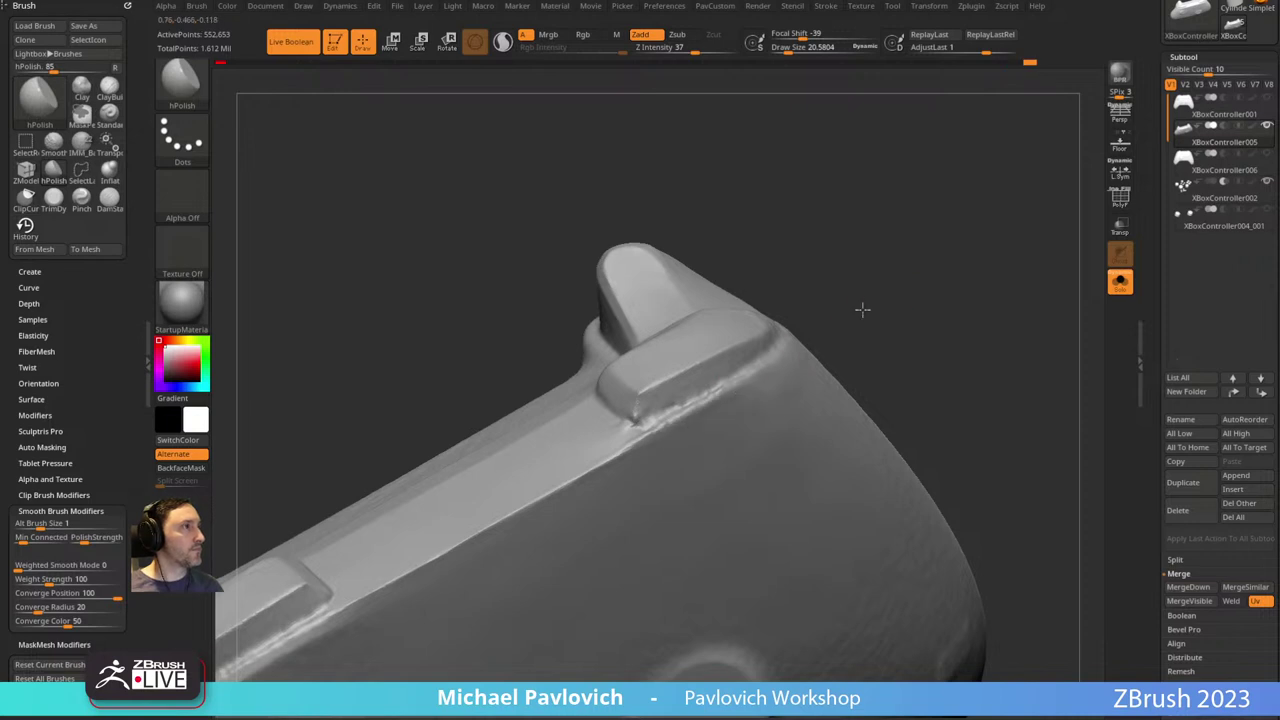
drag(862, 310, 577, 471)
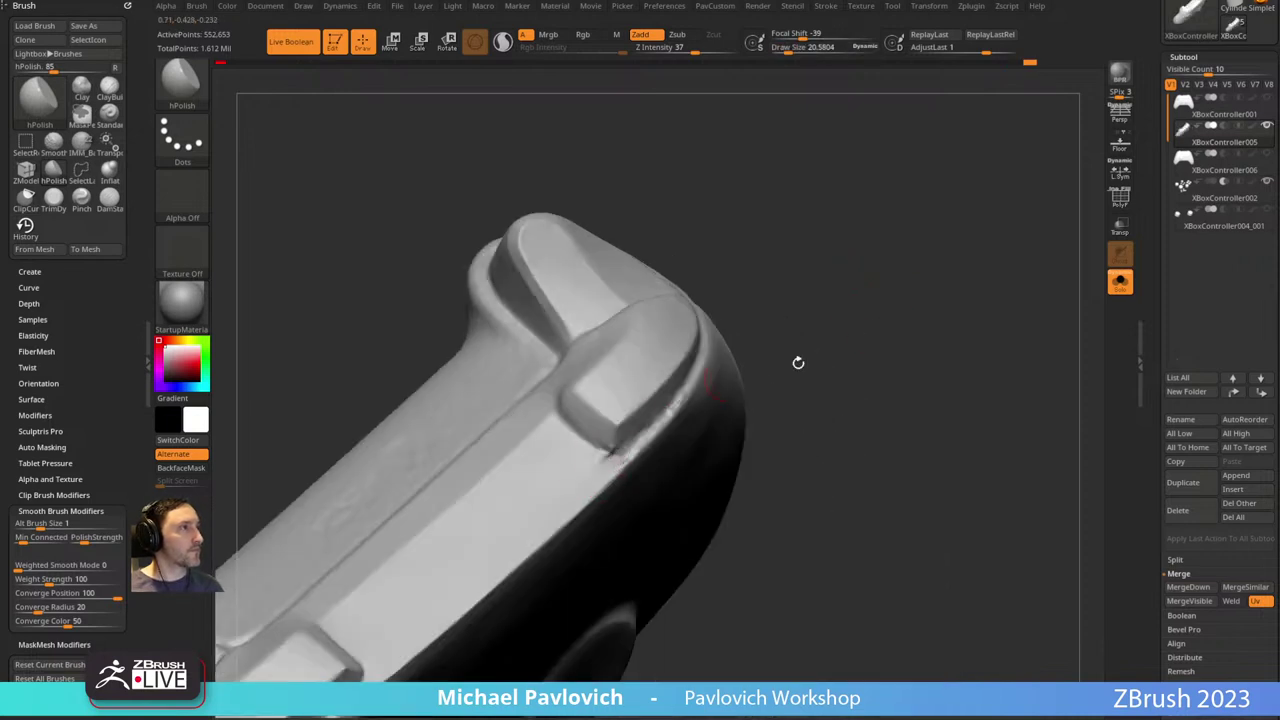
Try to flatten the jagged groove below the bumper with TrimAdaptive, and undo the stroke.
mouse_move(798, 362)
mouse_down()
mouse_move(836, 314)
mouse_move(809, 320)
mouse_move(810, 345)
mouse_up()
key(b)
key(t)
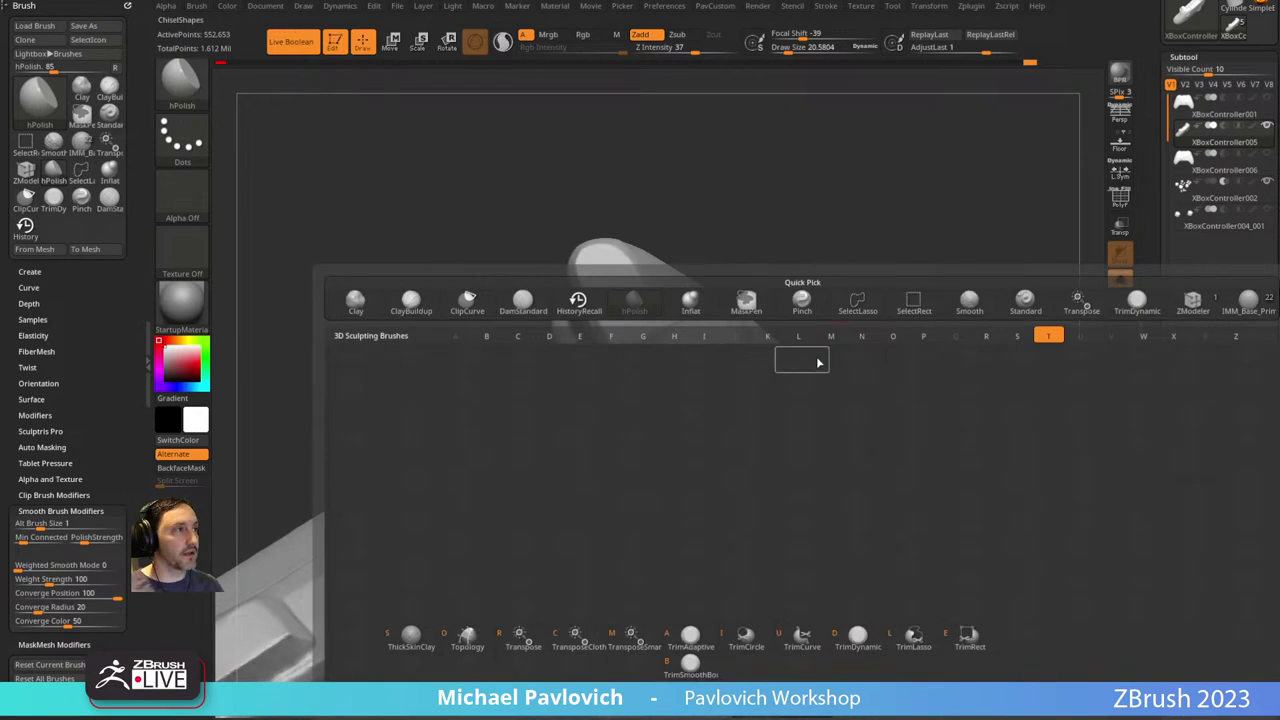
key(a)
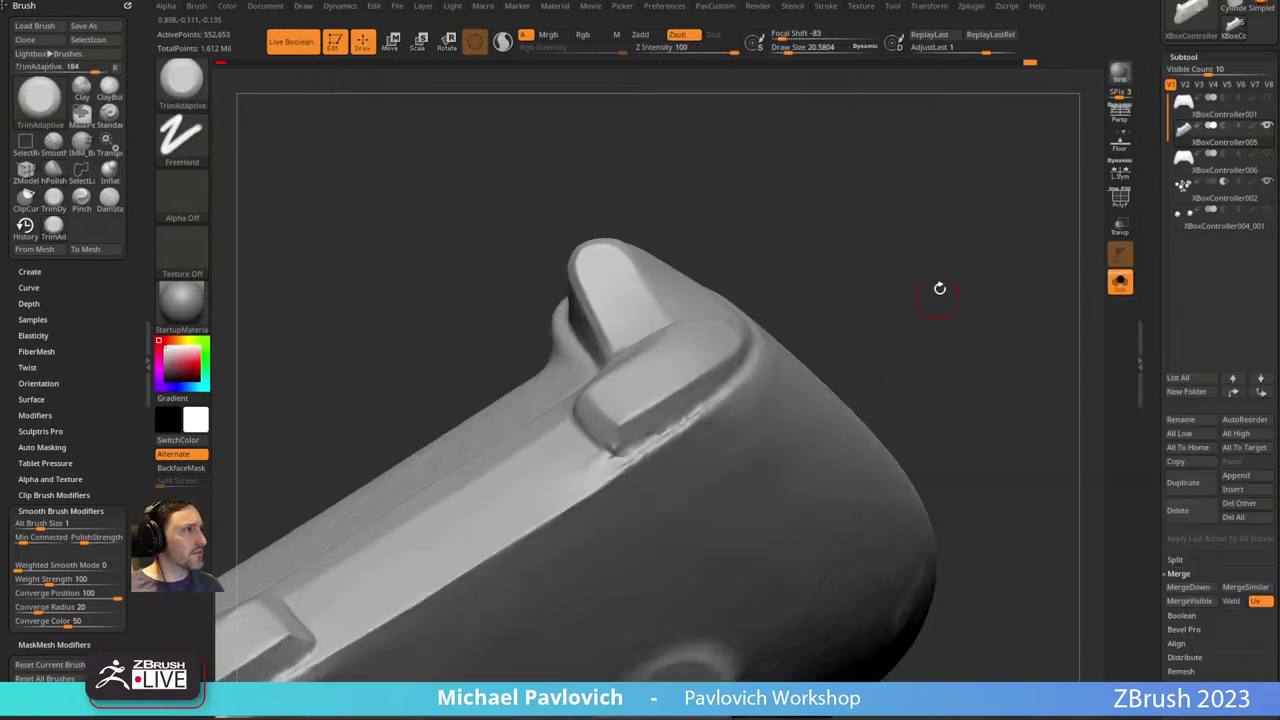
mouse_move(592, 488)
mouse_down()
mouse_move(591, 449)
mouse_move(567, 483)
mouse_move(615, 425)
mouse_move(643, 441)
mouse_up()
drag(889, 345, 830, 290)
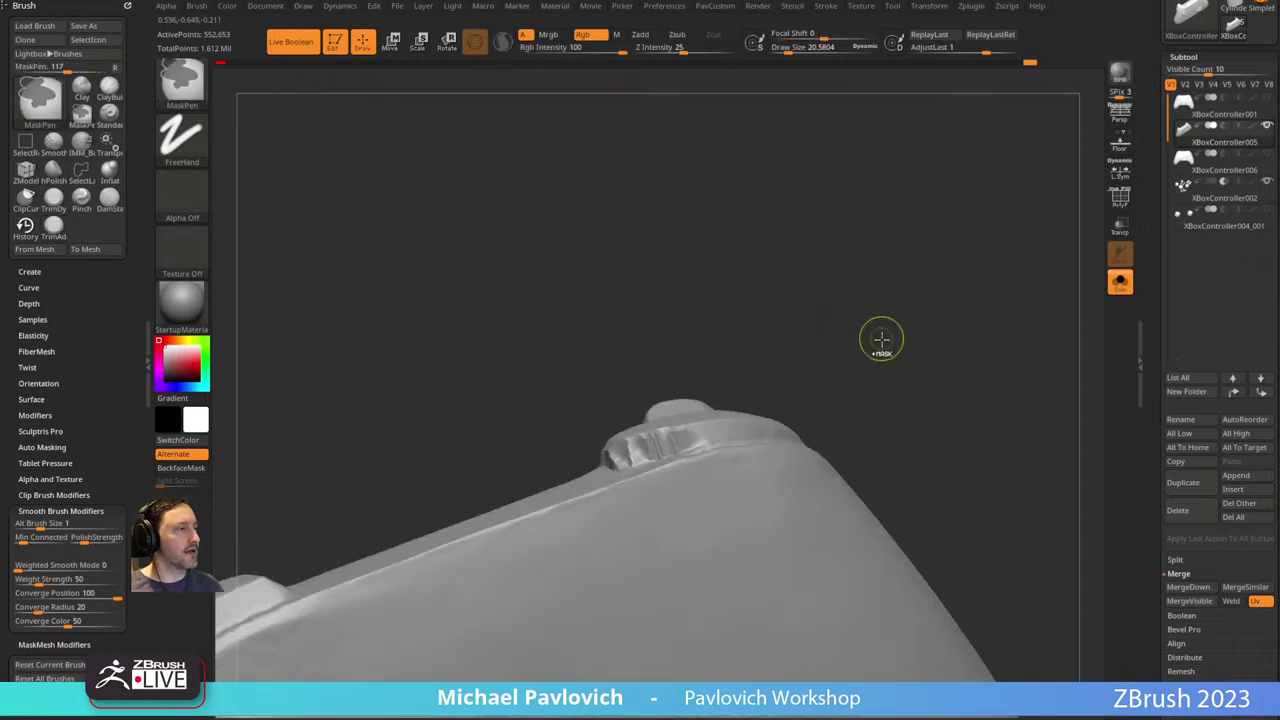
key(ctrl+z)
Polish the jagged groove below the bumper with hPolish at a draw size of about 17.
drag(939, 341, 845, 307)
key(b)
key(h)
key(p)
mouse_move(846, 254)
mouse_down()
mouse_move(917, 297)
mouse_move(819, 317)
mouse_up()
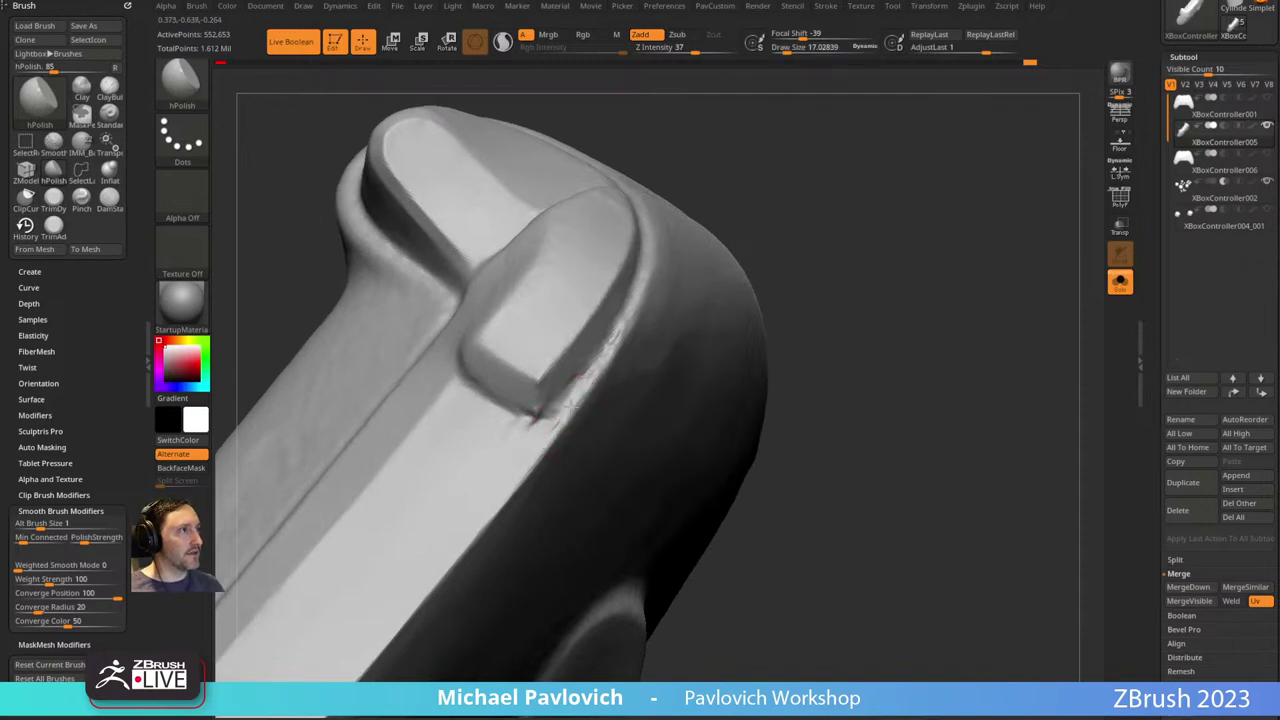
drag(850, 262, 780, 251)
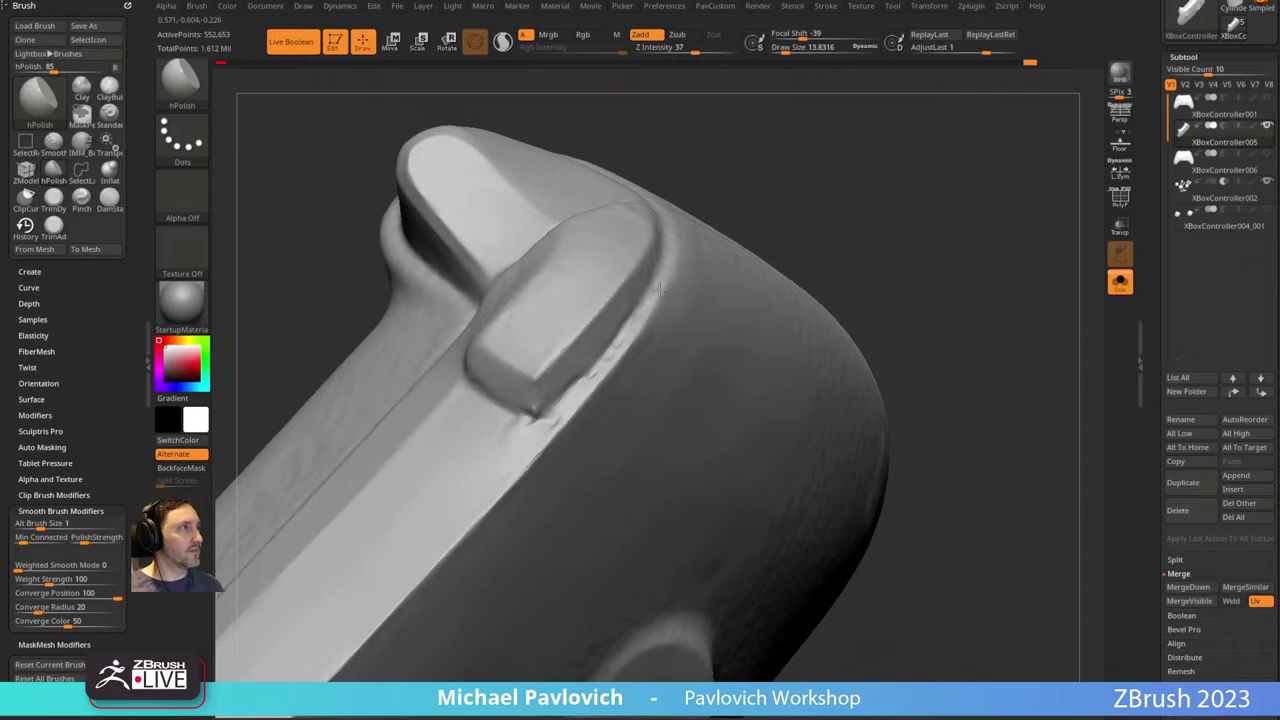
Polish the bumper's side wall, outer corner and the ledge beneath it with hPolish at a draw size of about 14.
right_drag(659, 288, 734, 203)
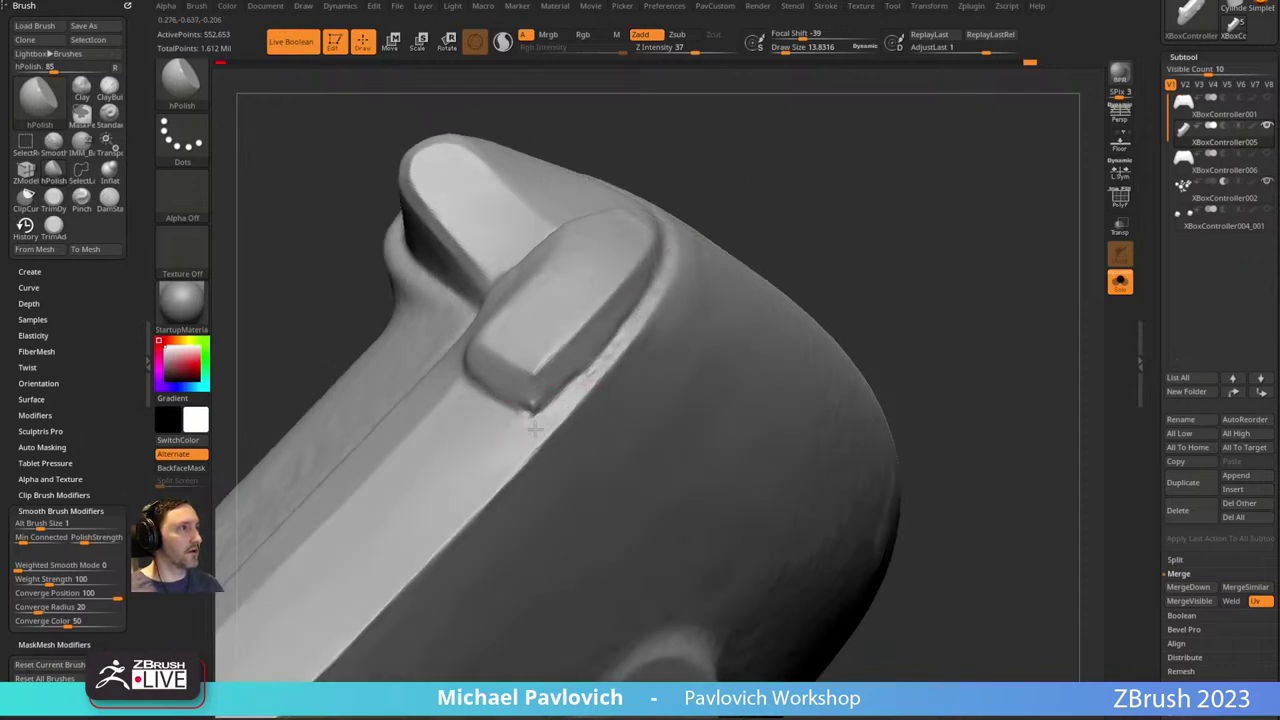
mouse_move(535, 428)
right_down()
mouse_move(774, 200)
mouse_move(516, 388)
right_up()
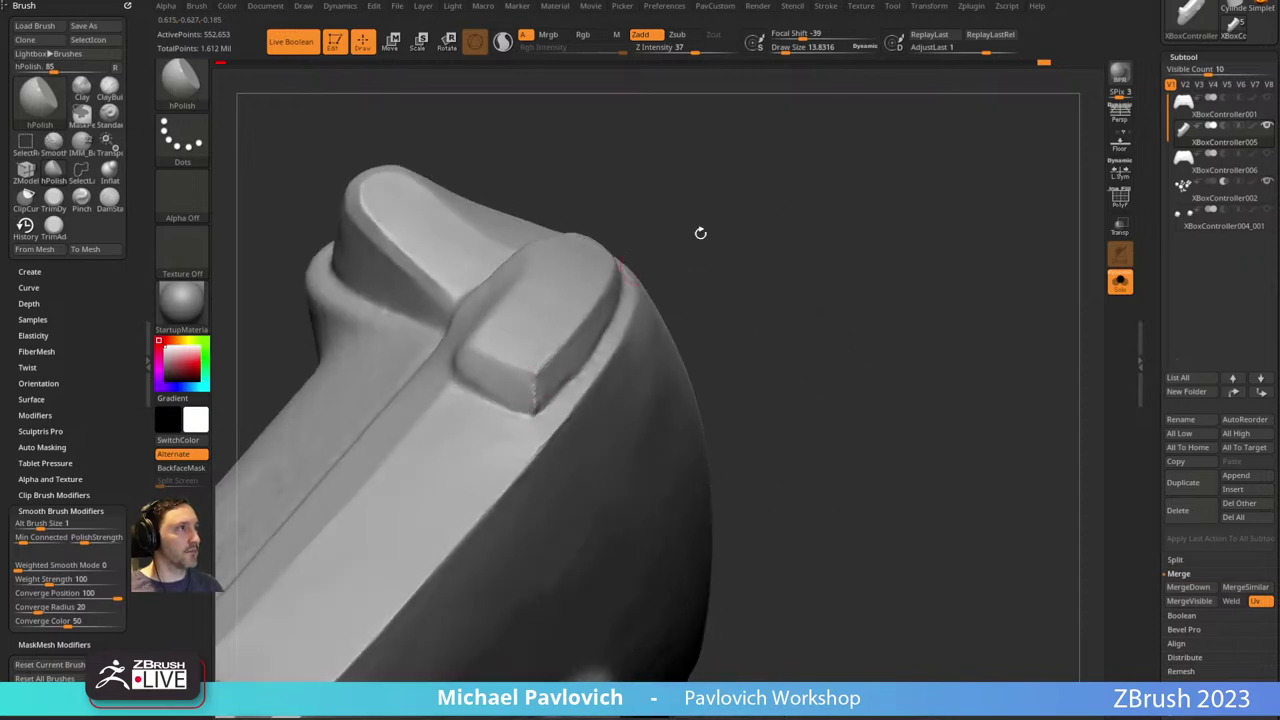
mouse_move(700, 232)
right_down()
mouse_move(500, 400)
mouse_move(491, 449)
mouse_move(532, 402)
right_up()
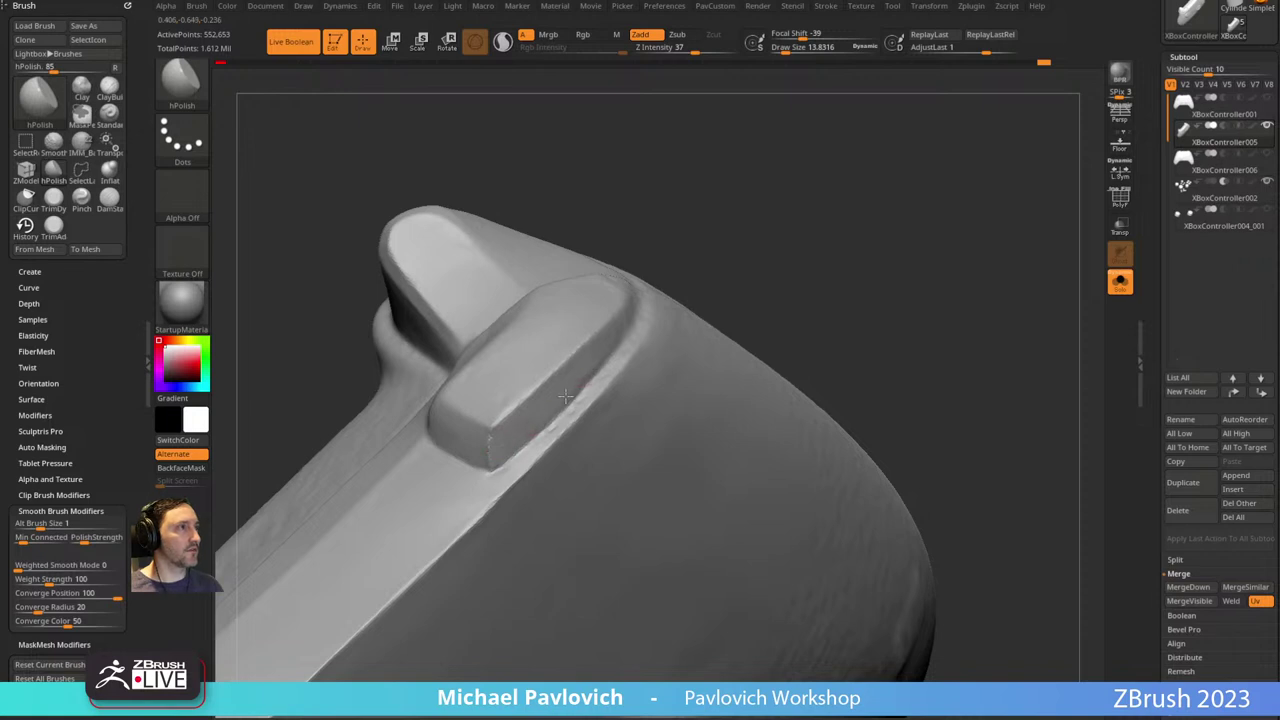
right_drag(632, 311, 608, 403)
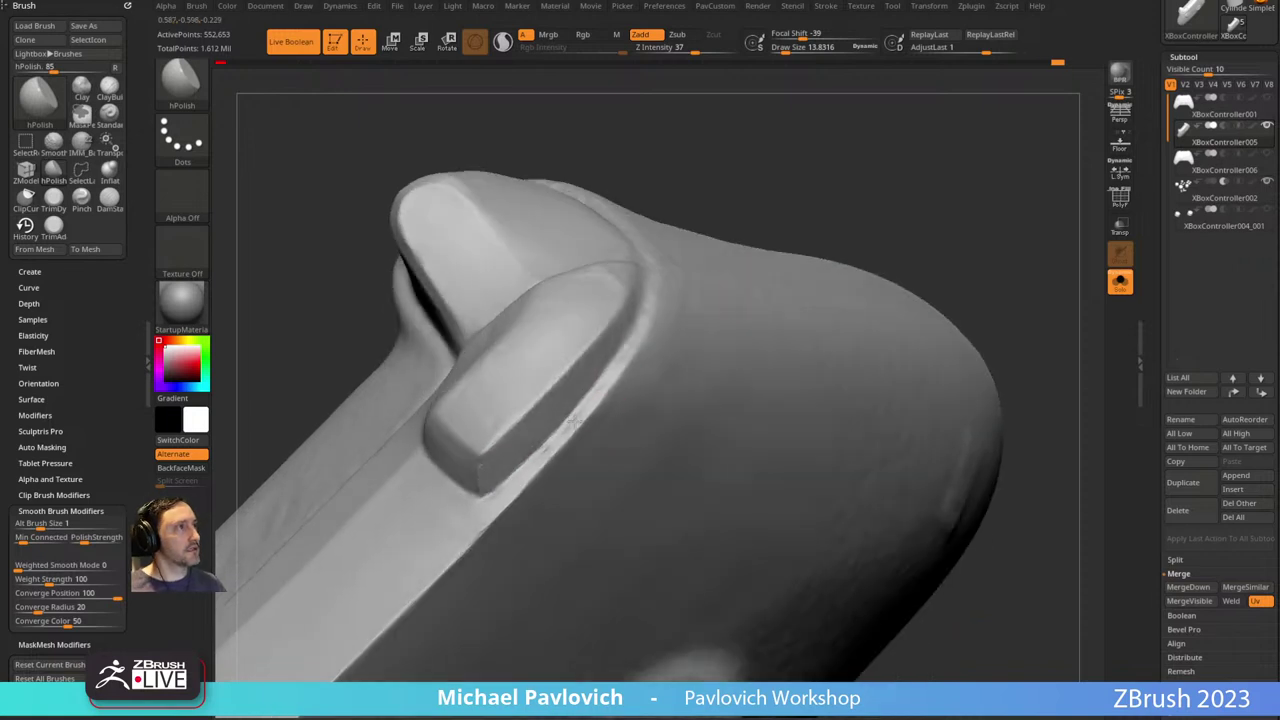
right_drag(735, 250, 560, 430)
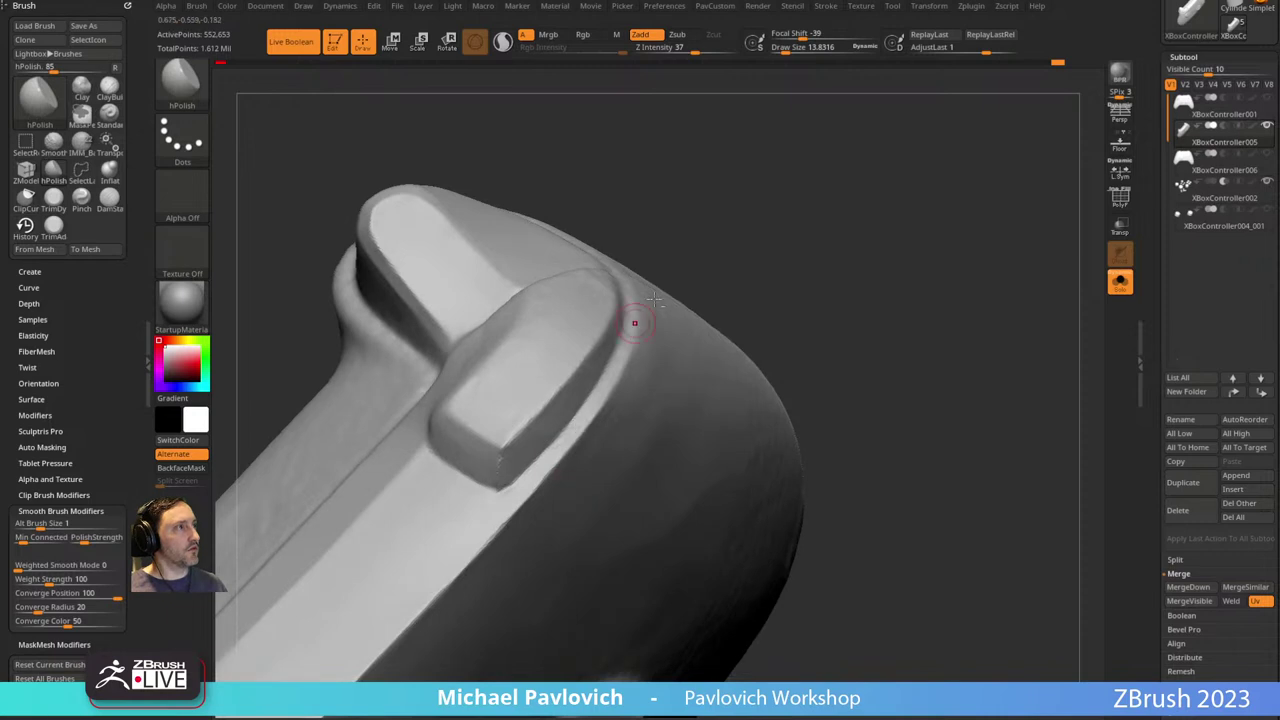
right_drag(652, 300, 508, 491)
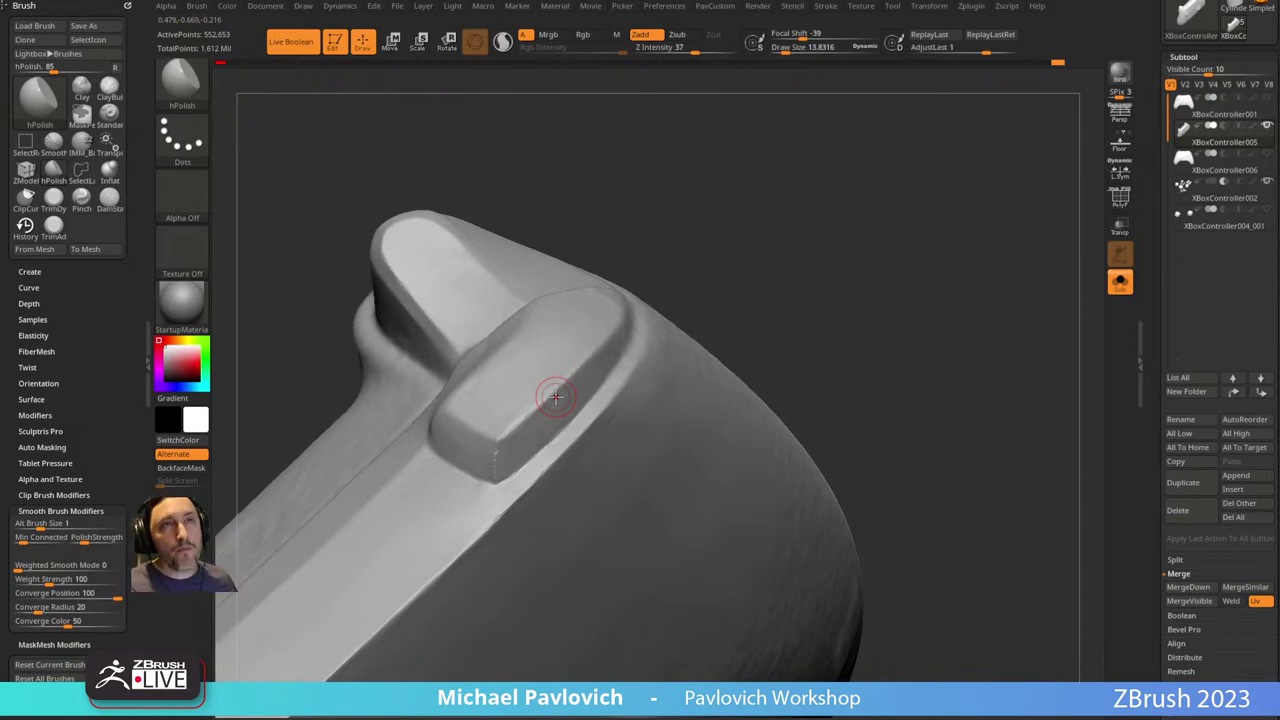
Set the draw size to about 19 and polish the bumper's side wall and outer edge with hPolish.
click(25, 228)
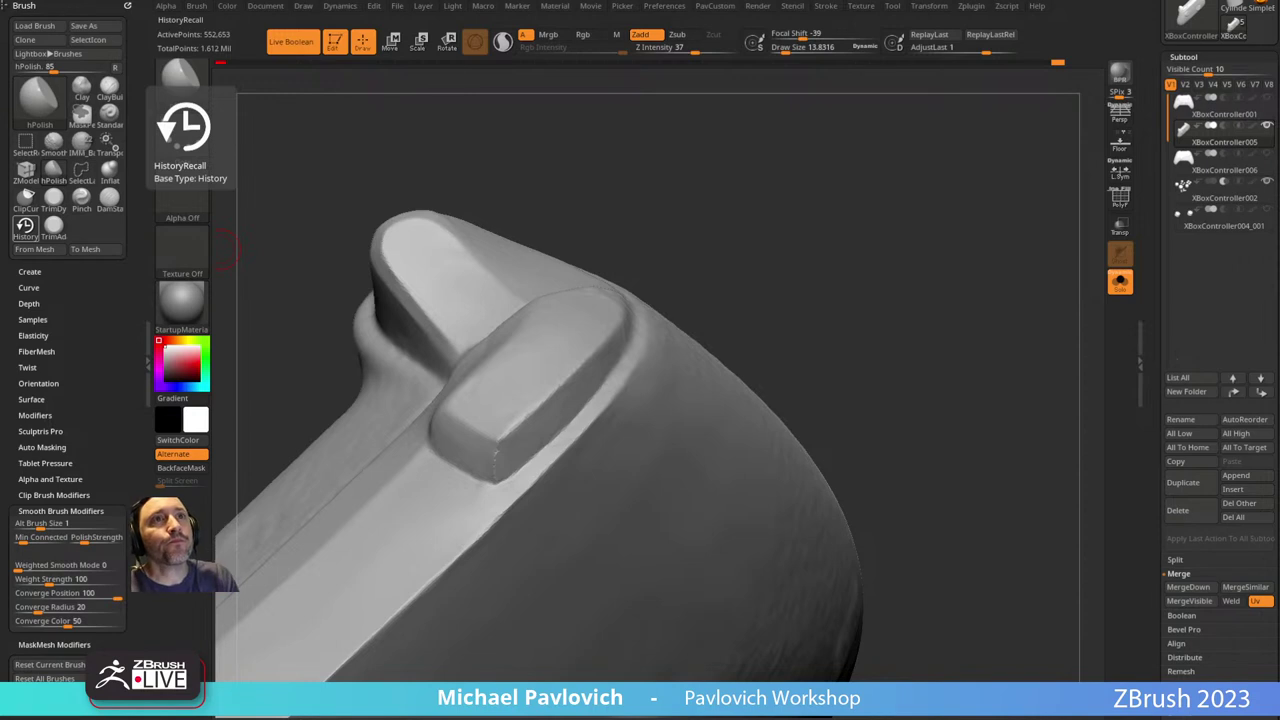
mouse_move(228, 245)
mouse_down()
mouse_move(791, 180)
mouse_move(757, 240)
mouse_move(877, 229)
mouse_move(858, 181)
mouse_move(934, 246)
mouse_move(900, 211)
mouse_move(866, 260)
mouse_move(883, 251)
mouse_move(936, 322)
mouse_move(862, 345)
mouse_up()
key(s)
mouse_move(595, 405)
mouse_down()
mouse_move(630, 407)
mouse_move(604, 402)
mouse_move(620, 394)
mouse_up()
key(s)
drag(950, 400, 797, 349)
mouse_move(594, 386)
mouse_down()
mouse_move(803, 274)
mouse_move(811, 214)
mouse_move(643, 296)
mouse_up()
Polish the bumper's top surface and its inner end face with hPolish at a draw size of about 19.
drag(629, 347, 543, 371)
drag(701, 214, 509, 377)
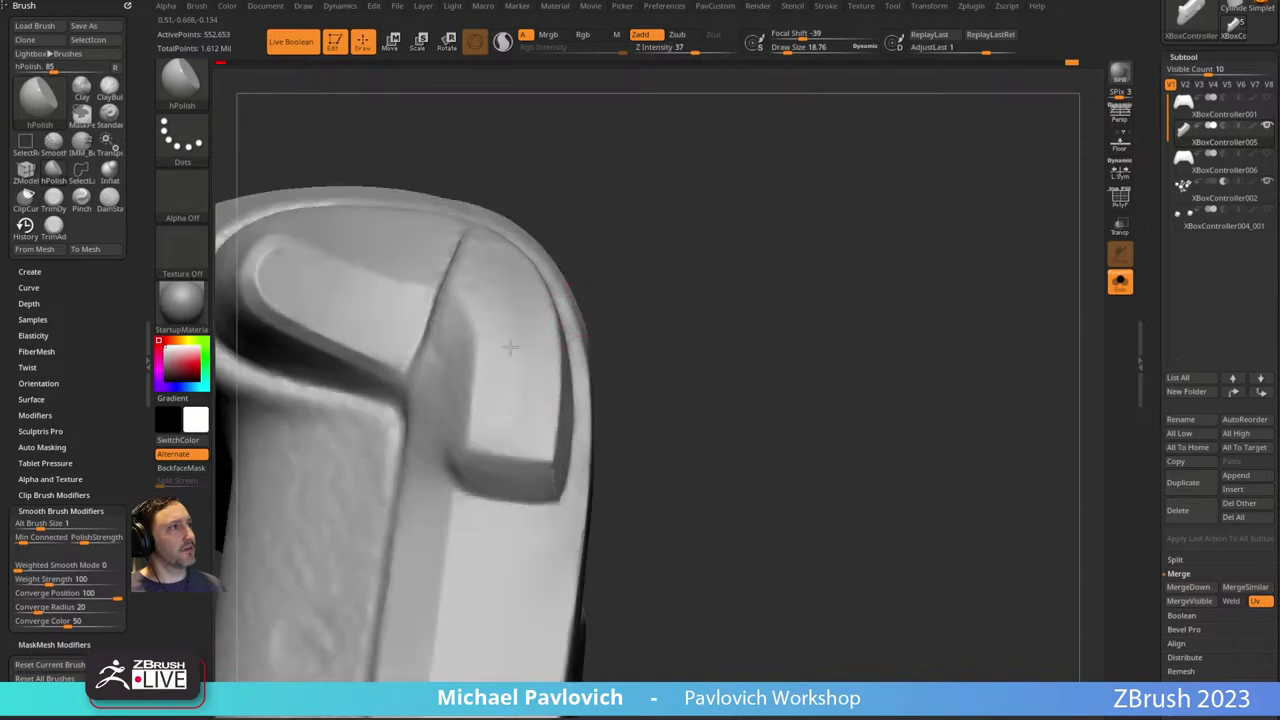
drag(674, 317, 501, 390)
drag(702, 255, 648, 303)
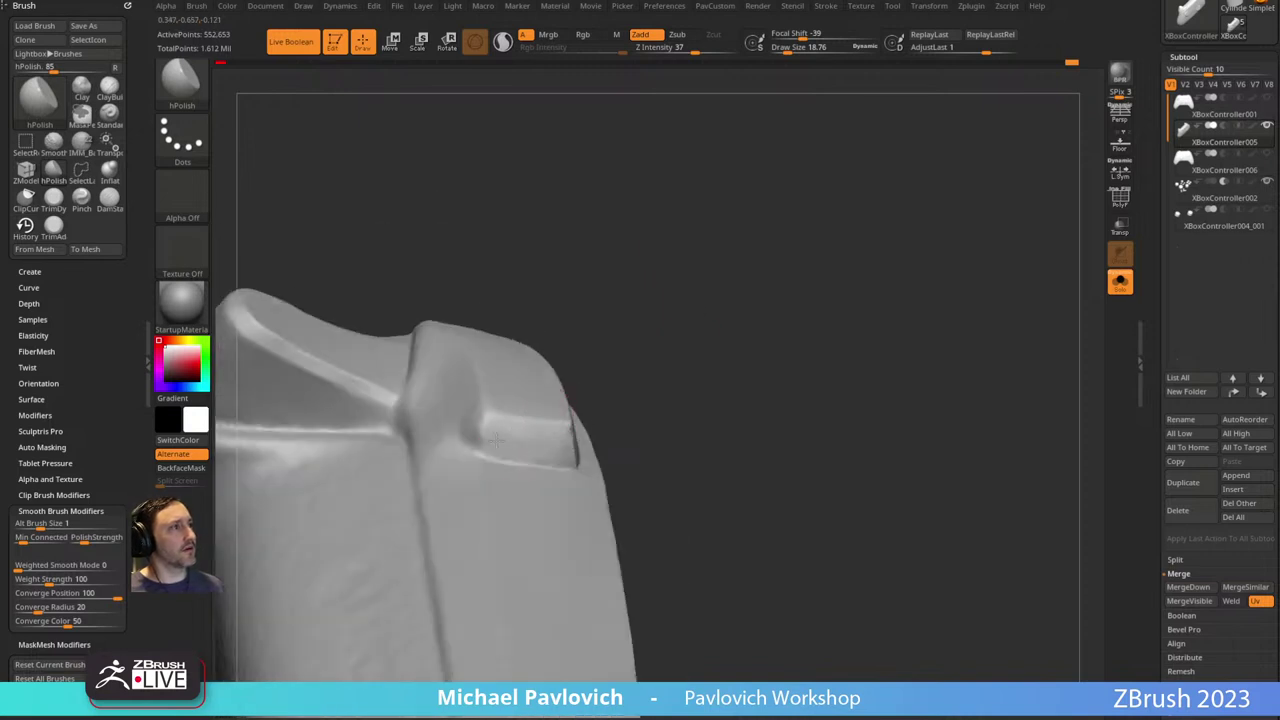
mouse_move(560, 458)
mouse_down()
mouse_move(537, 449)
mouse_move(786, 263)
mouse_move(566, 450)
mouse_up()
Smooth the shell edge below the bumper and along the strip at a draw size of about 36.
drag(811, 252, 911, 223)
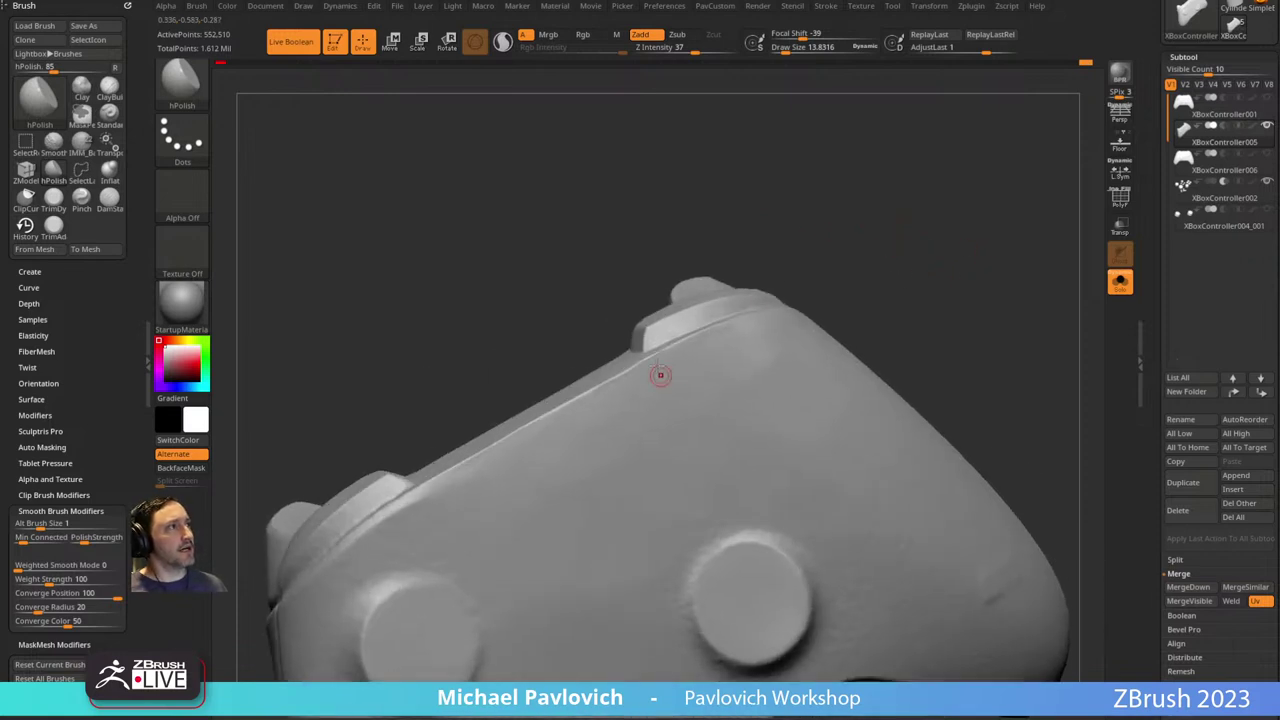
drag(790, 250, 721, 262)
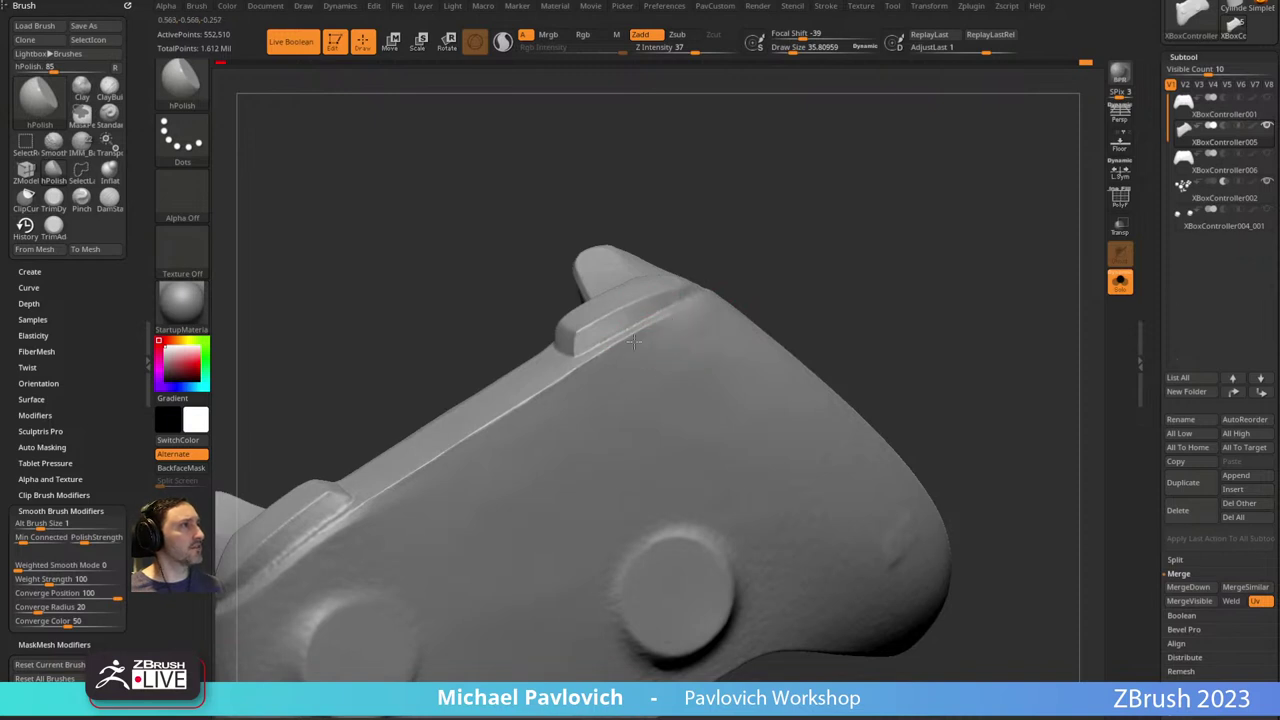
drag(808, 294, 774, 300)
shift+drag(694, 336, 548, 405)
drag(854, 214, 763, 271)
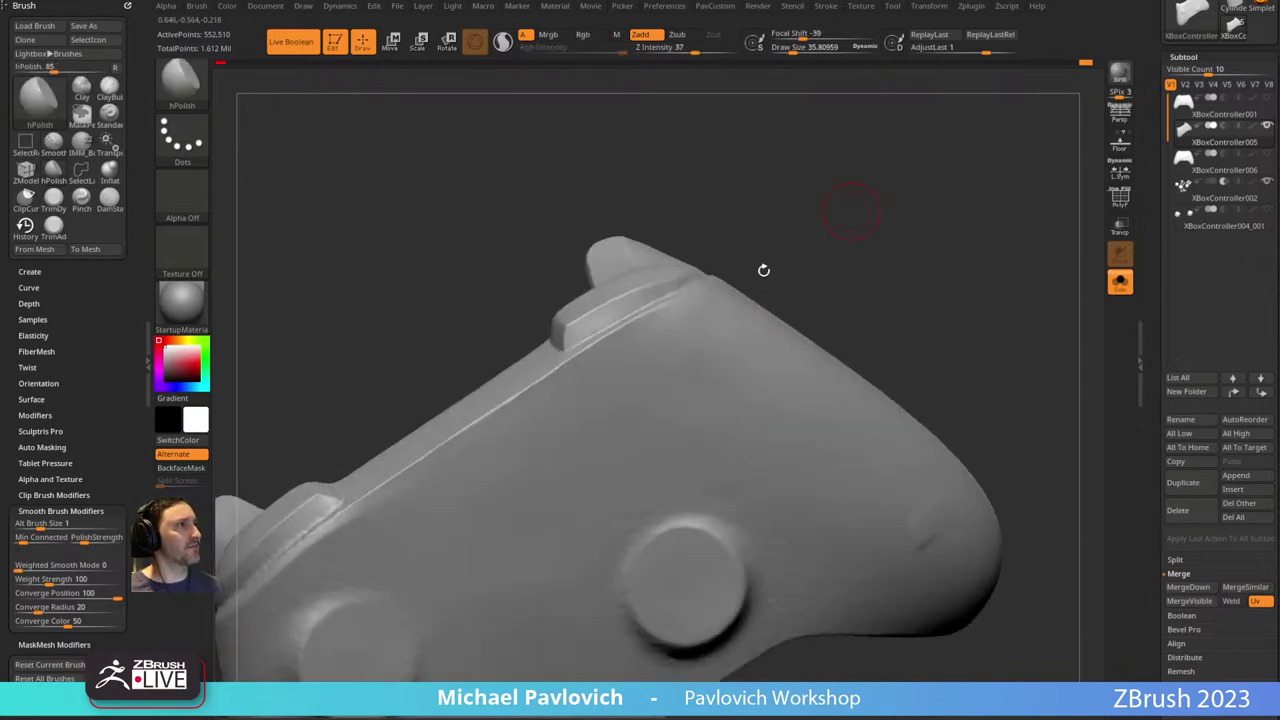
shift+drag(680, 306, 383, 480)
shift+drag(574, 363, 686, 298)
Polish the raised rim between the shell and the bumper with hPolish at a draw size of about 27.
mouse_move(862, 204)
mouse_down()
mouse_move(735, 309)
mouse_move(871, 177)
mouse_move(974, 251)
mouse_move(851, 317)
mouse_move(631, 351)
mouse_up()
key(b)
key(t)
key(d)
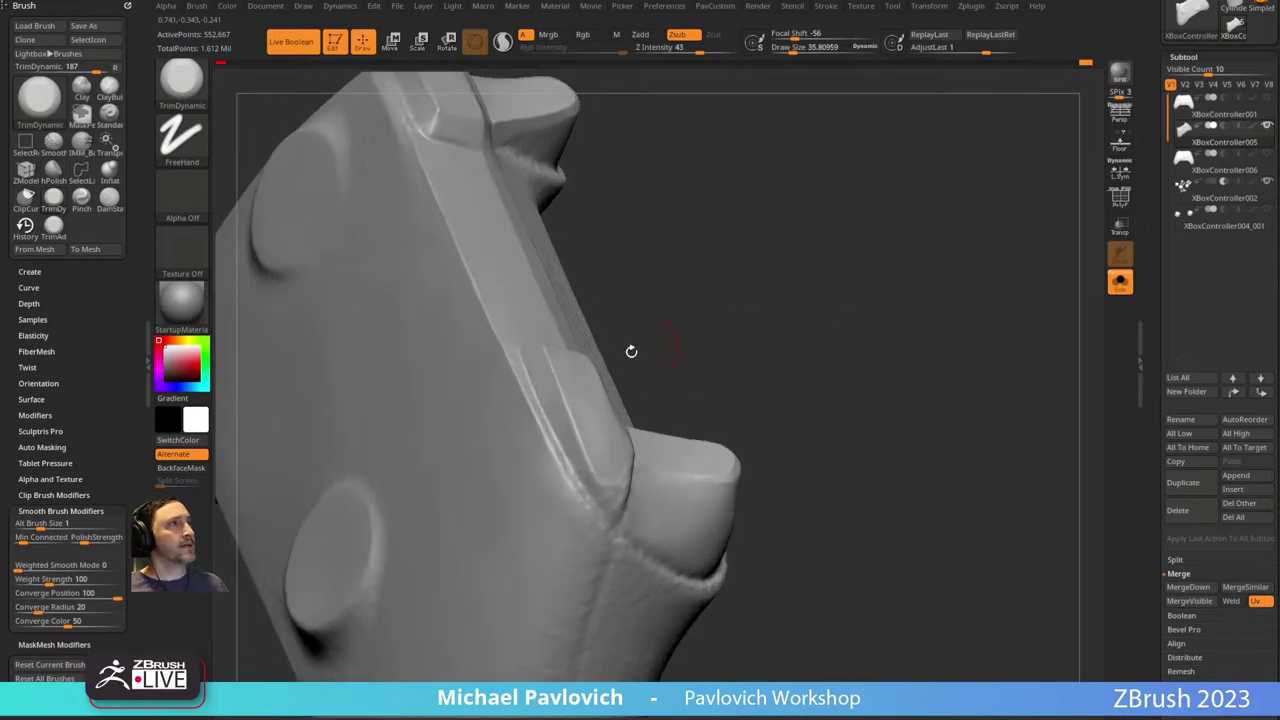
mouse_move(640, 290)
mouse_down()
mouse_move(749, 229)
mouse_move(491, 363)
mouse_up()
key(b)
key(h)
key(p)
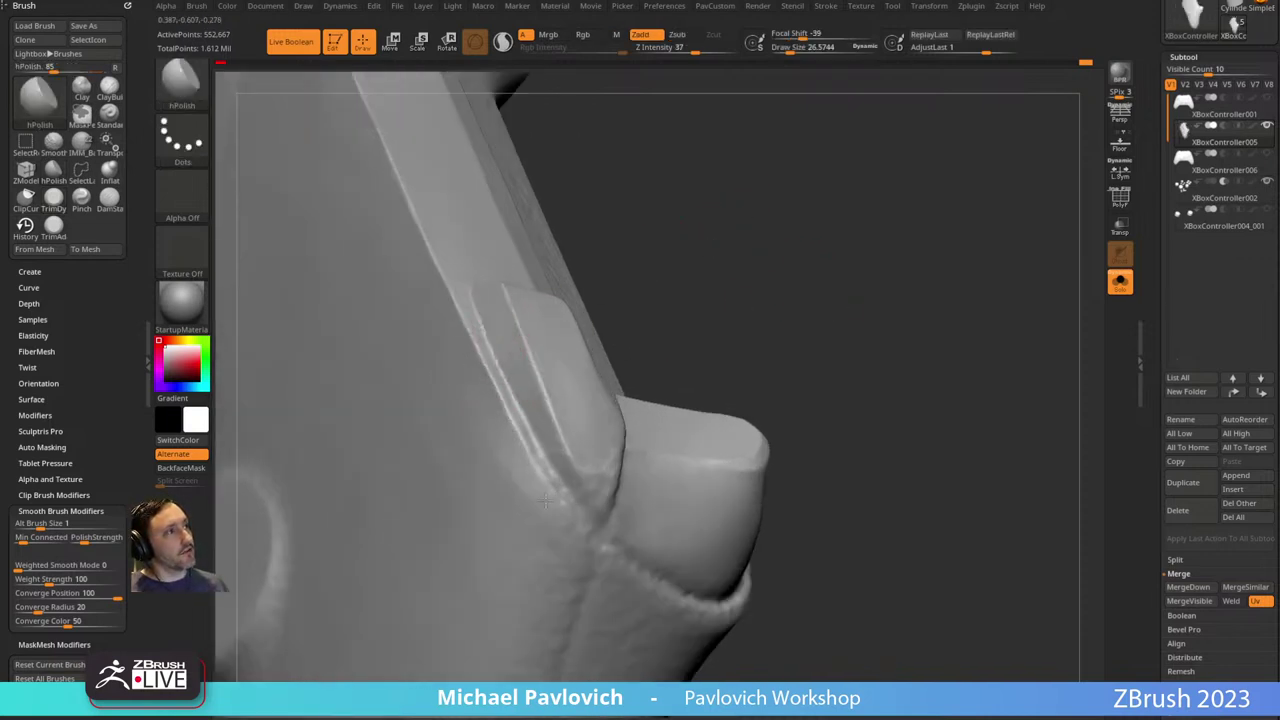
drag(640, 223, 735, 236)
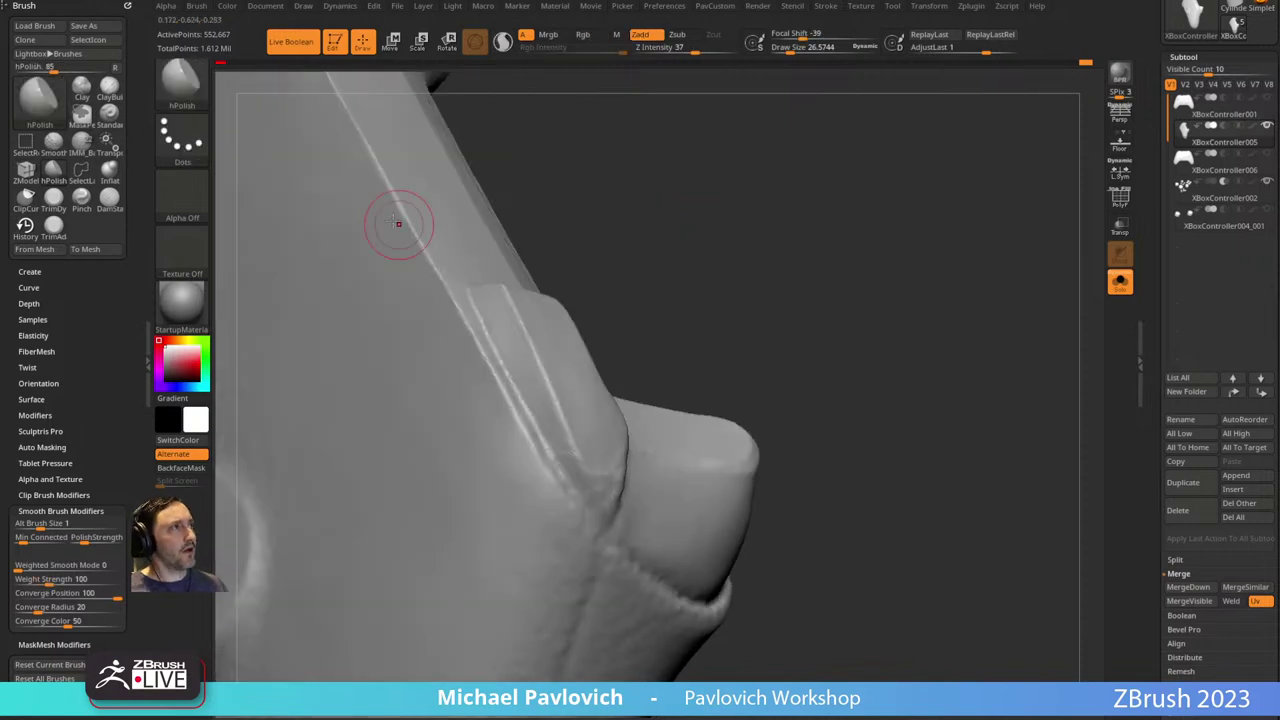
Flatten the rim around the bumper's outer end with TrimDynamic at a draw size of about 17.
key(b)
key(t)
key(d)
mouse_move(753, 283)
mouse_down()
mouse_move(697, 271)
mouse_move(471, 337)
mouse_up()
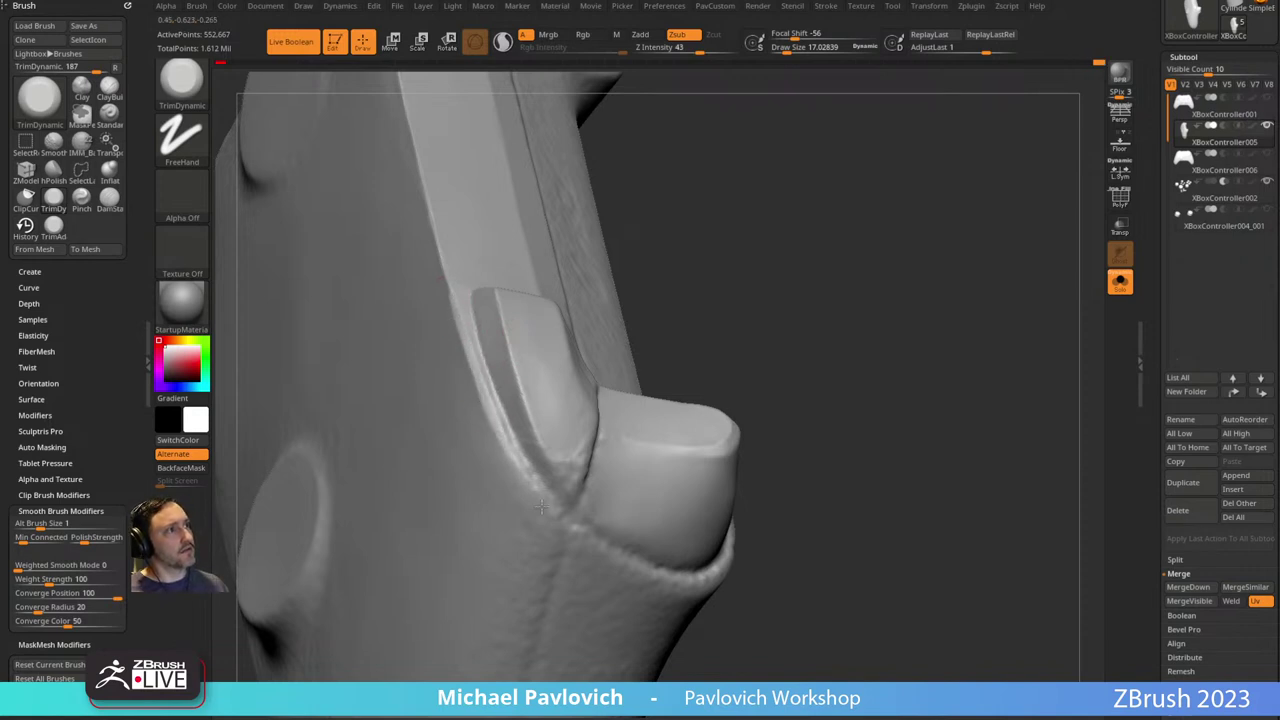
drag(563, 470, 737, 257)
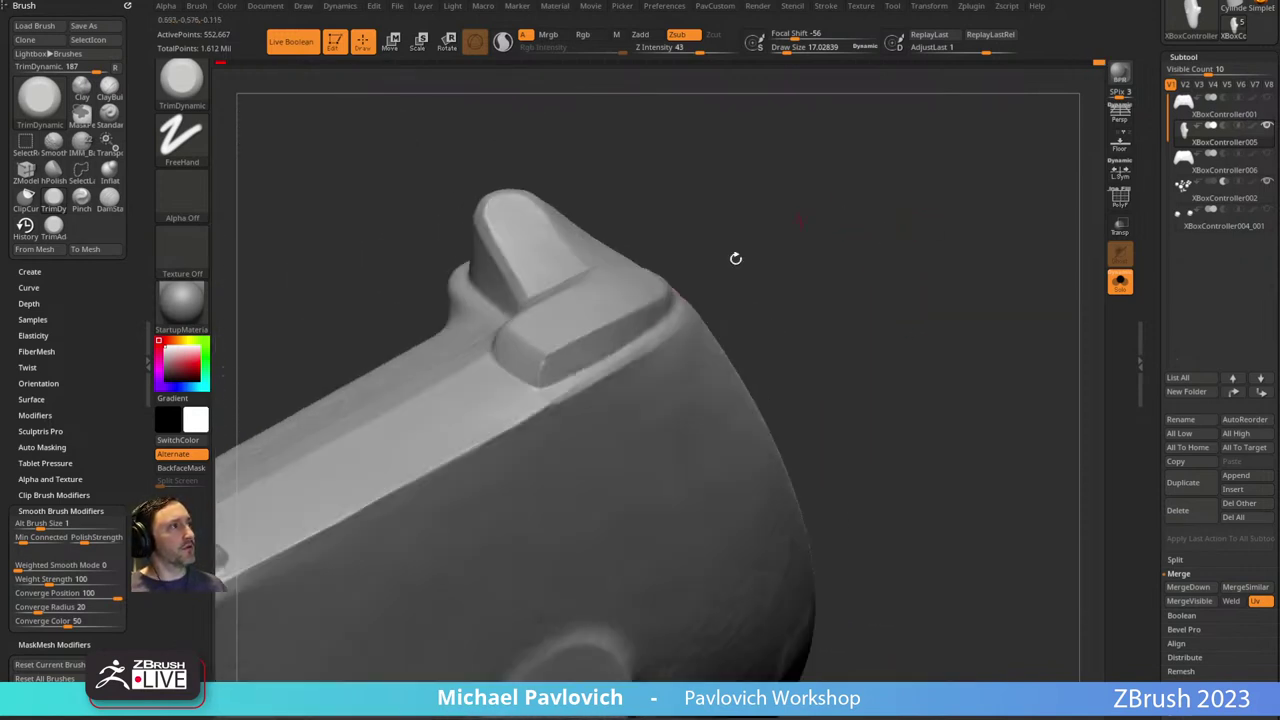
Flatten the ledge below the bumper and the shell edge along the strip with TrimDynamic at a draw size of about 21.
drag(617, 376, 577, 395)
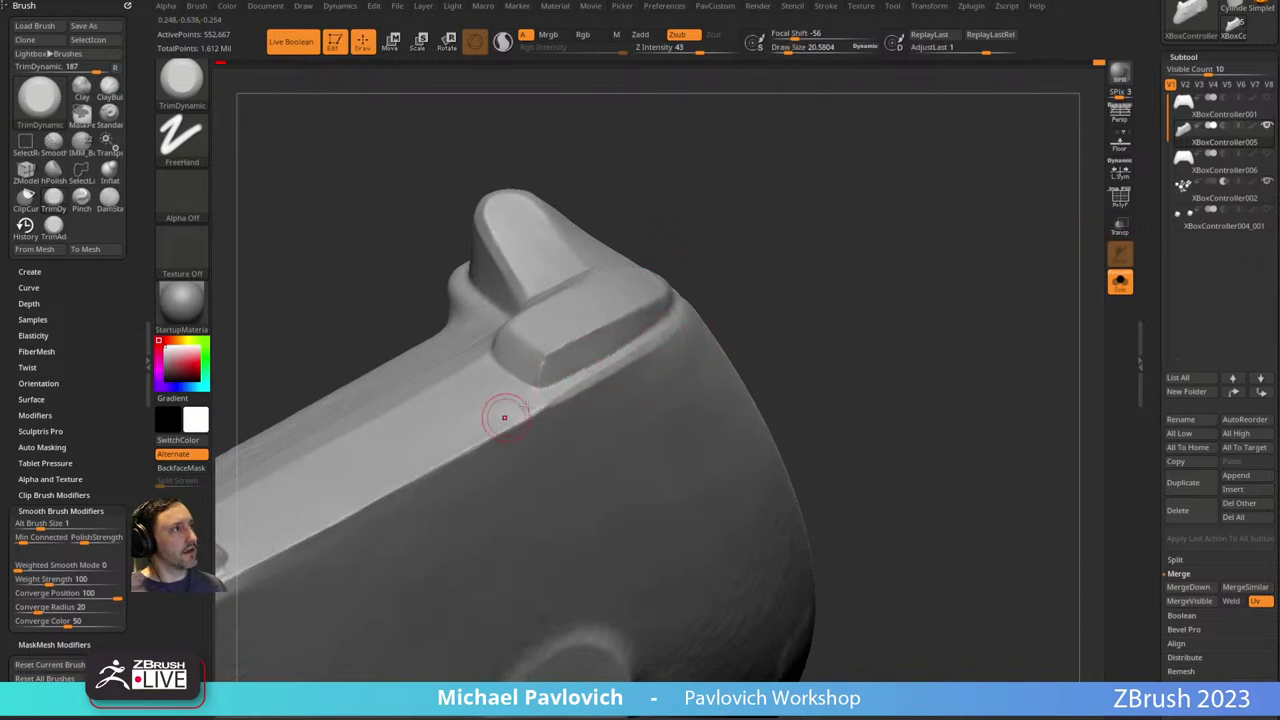
mouse_move(504, 430)
mouse_down()
mouse_move(640, 352)
mouse_move(470, 449)
mouse_up()
mouse_move(850, 262)
mouse_down()
mouse_move(869, 246)
mouse_move(893, 268)
mouse_up()
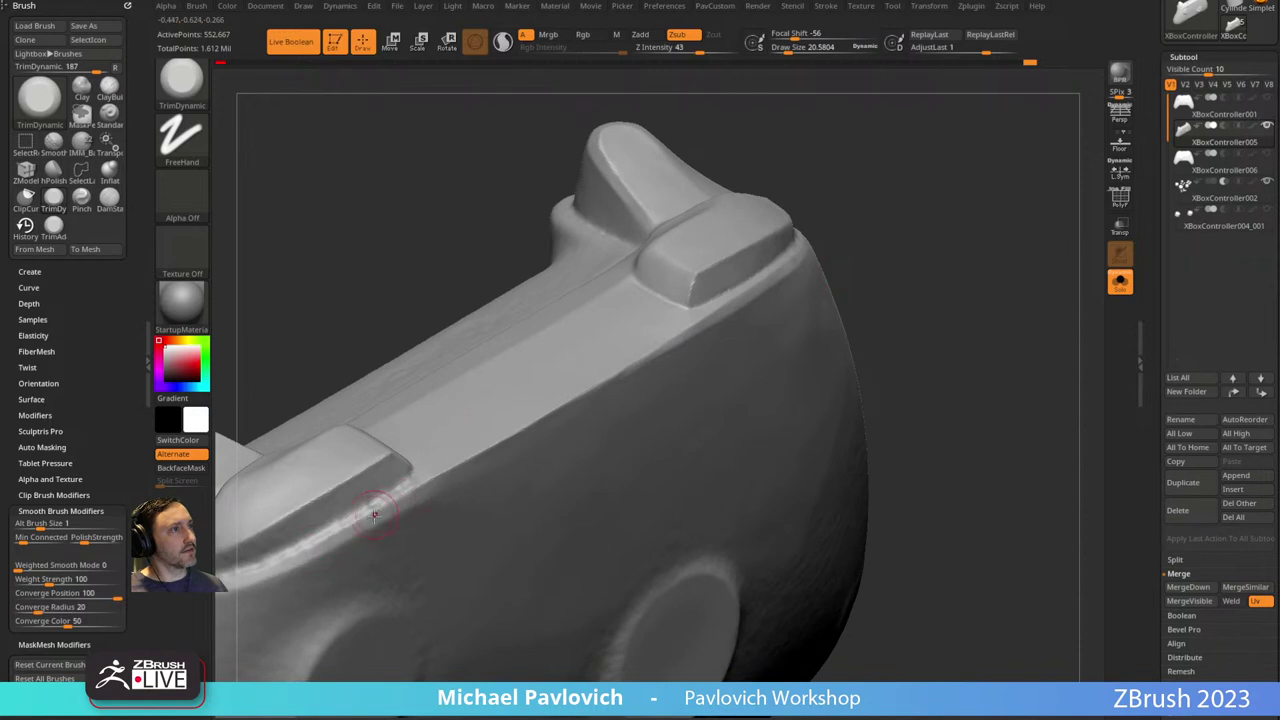
drag(375, 515, 470, 457)
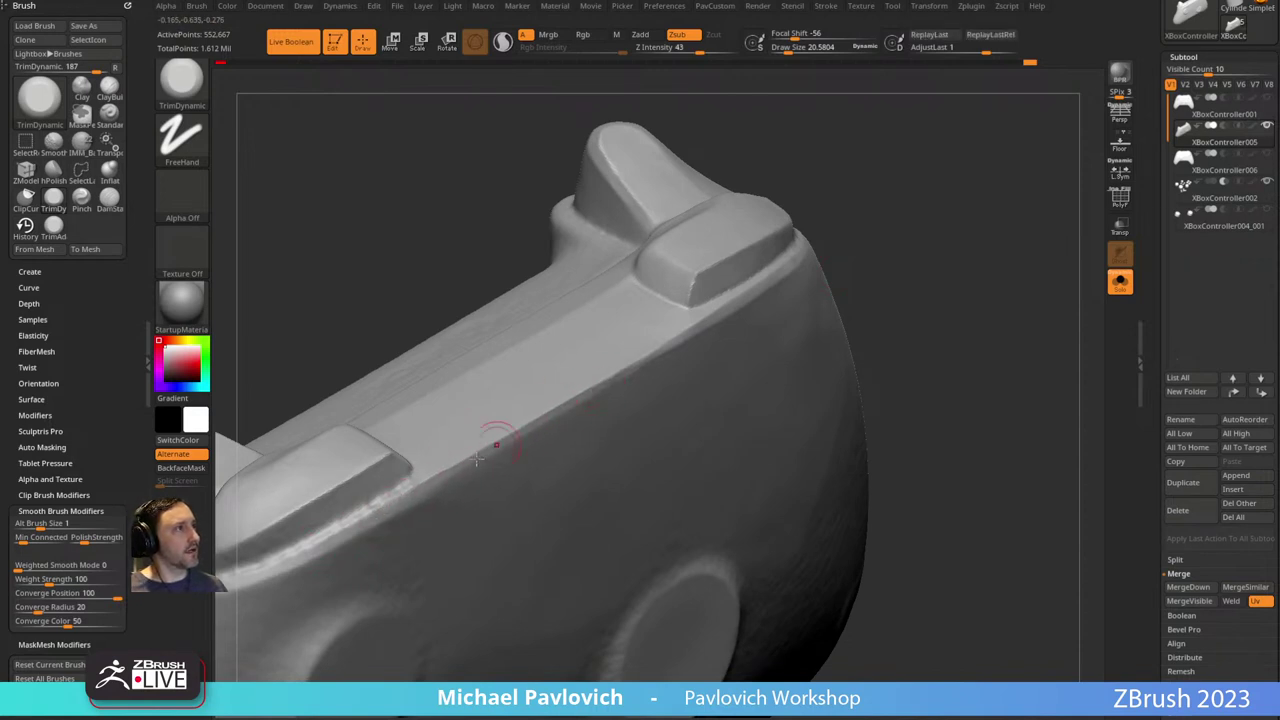
drag(477, 458, 684, 326)
drag(894, 251, 908, 228)
drag(672, 330, 520, 434)
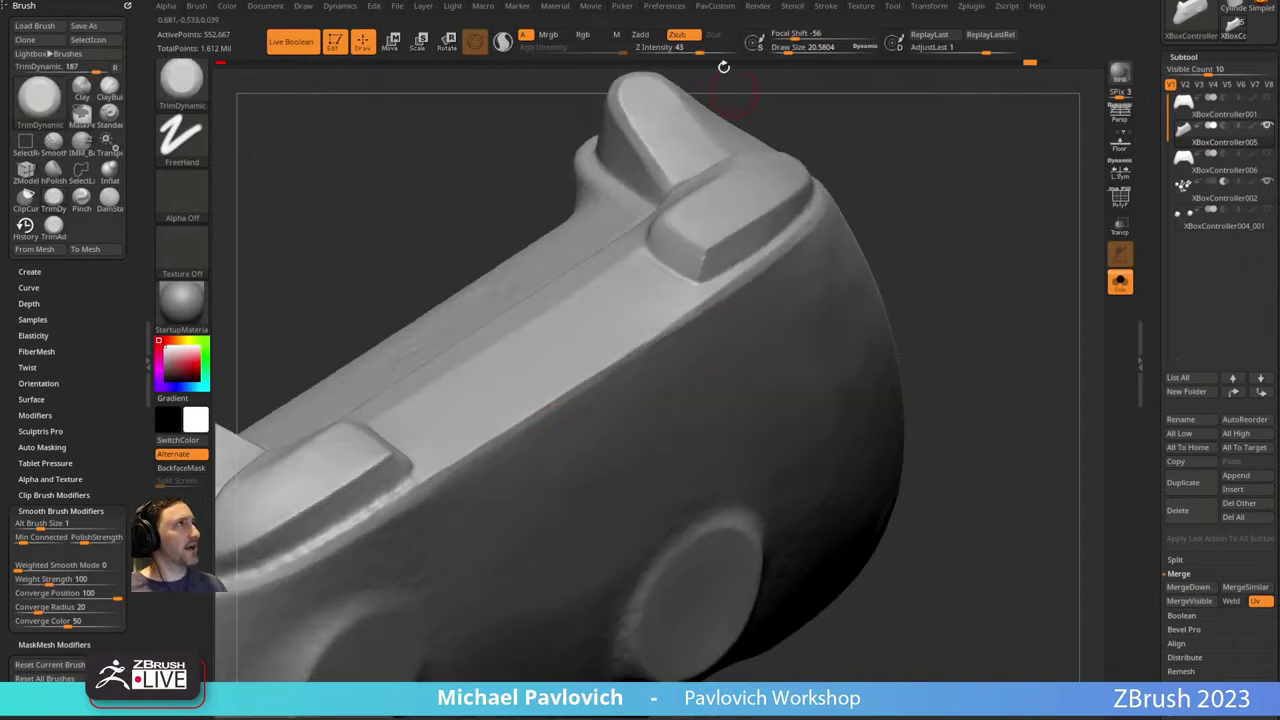
Turn on LazyMouse for the TrimDynamic brush.
click(826, 6)
key(shift)
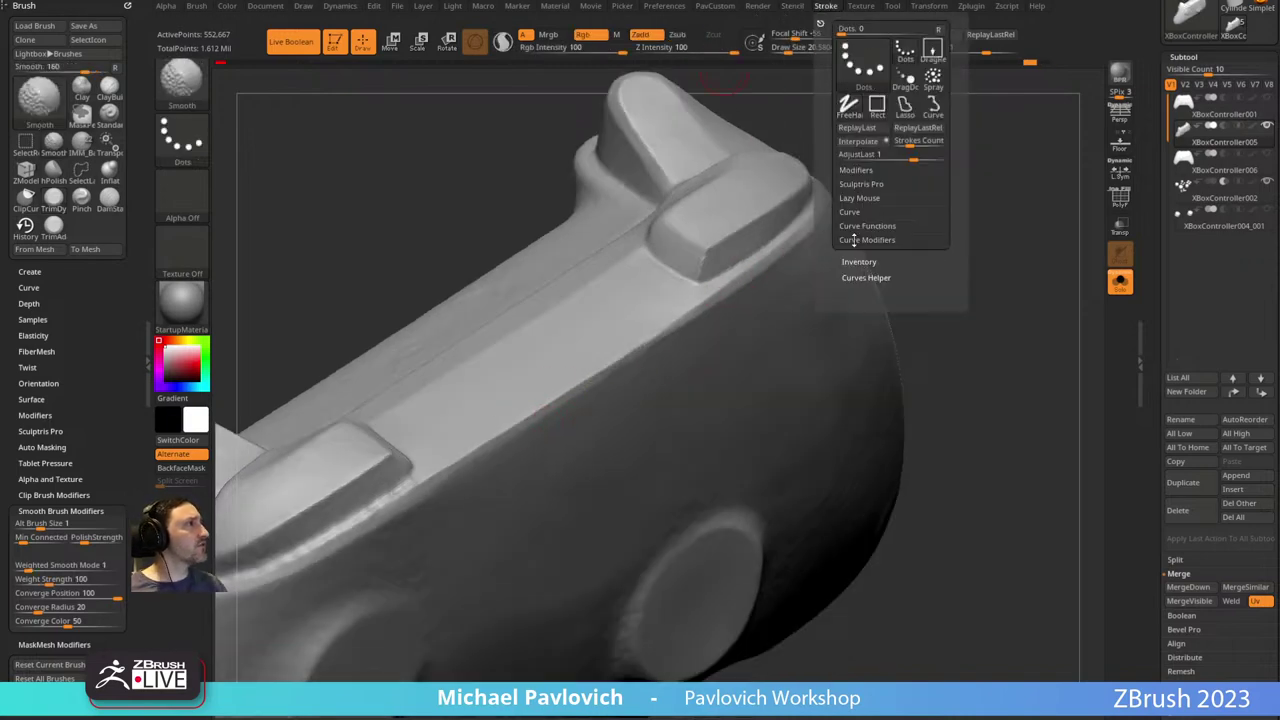
click(860, 238)
click(862, 226)
click(852, 212)
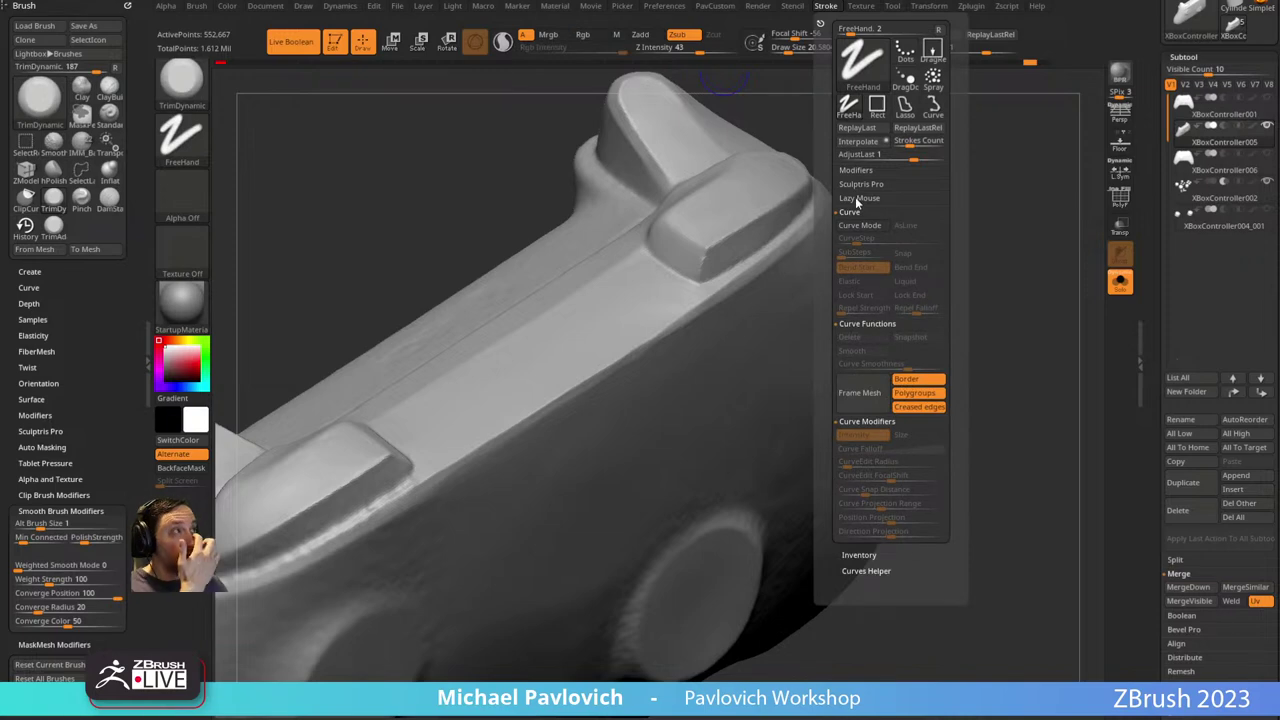
click(857, 199)
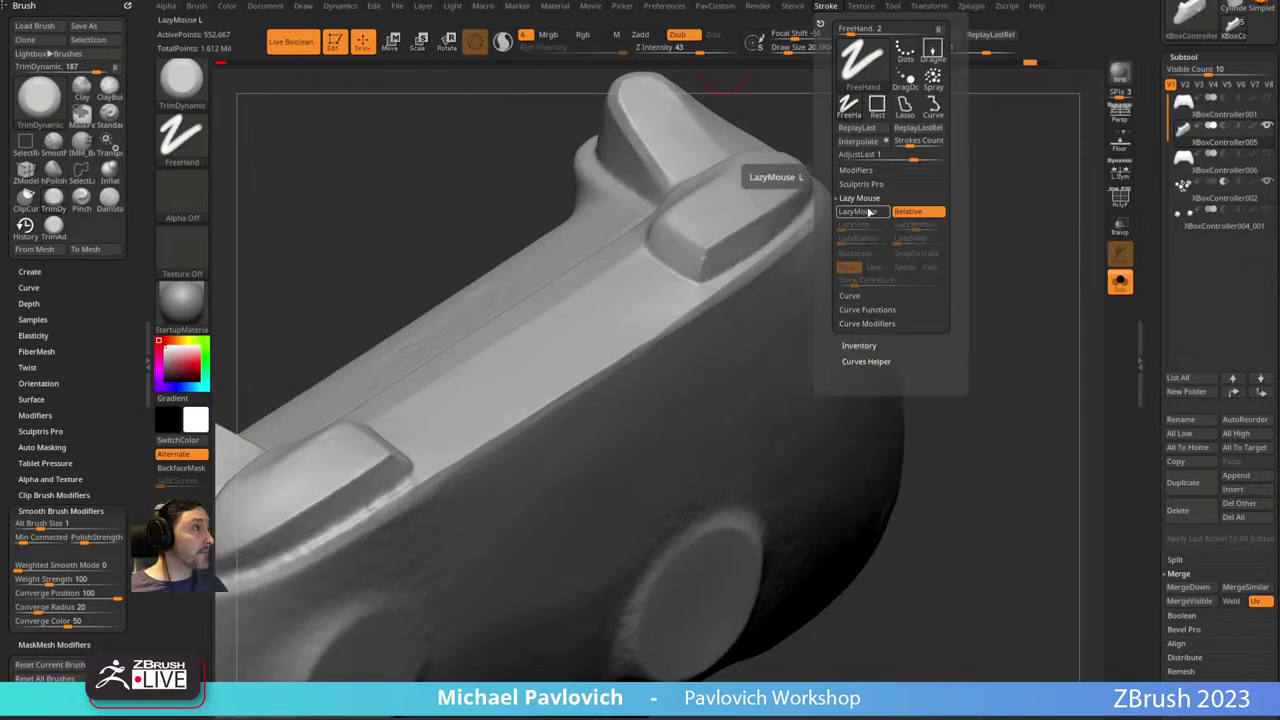
click(868, 212)
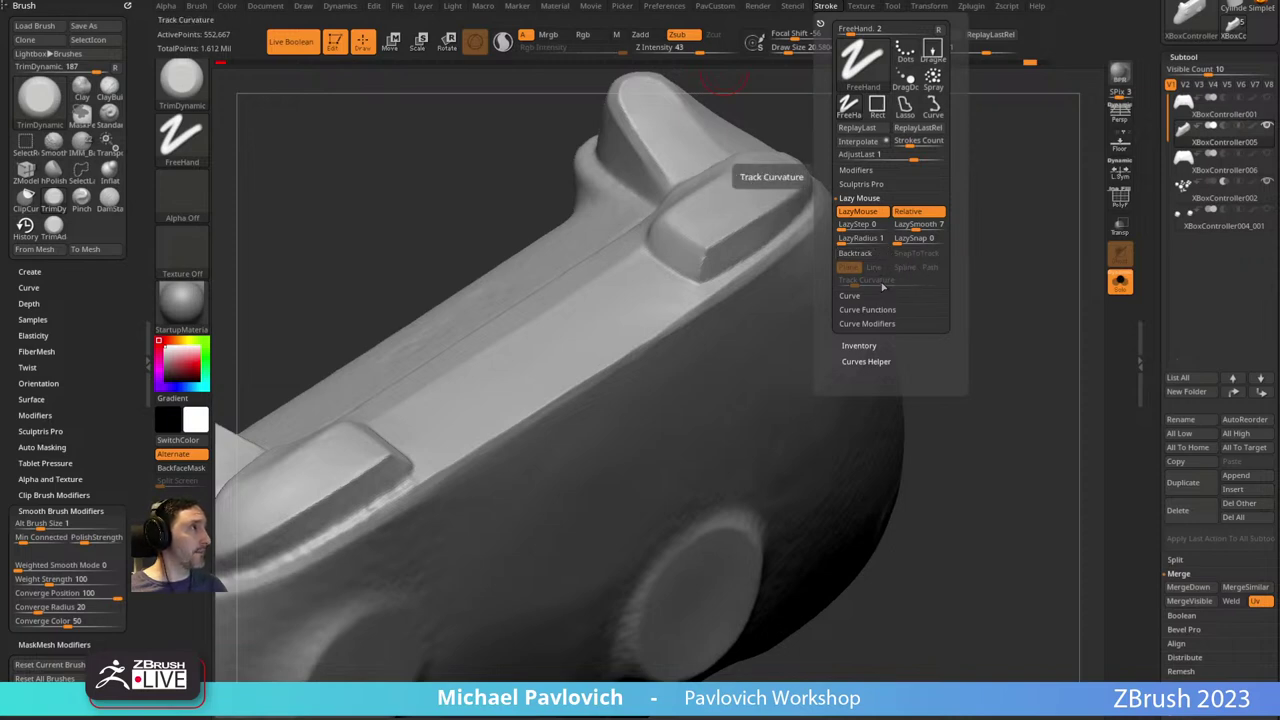
Trim the long shell edge between the two bumpers with TrimDynamic using LazyMouse strokes.
drag(914, 303, 932, 332)
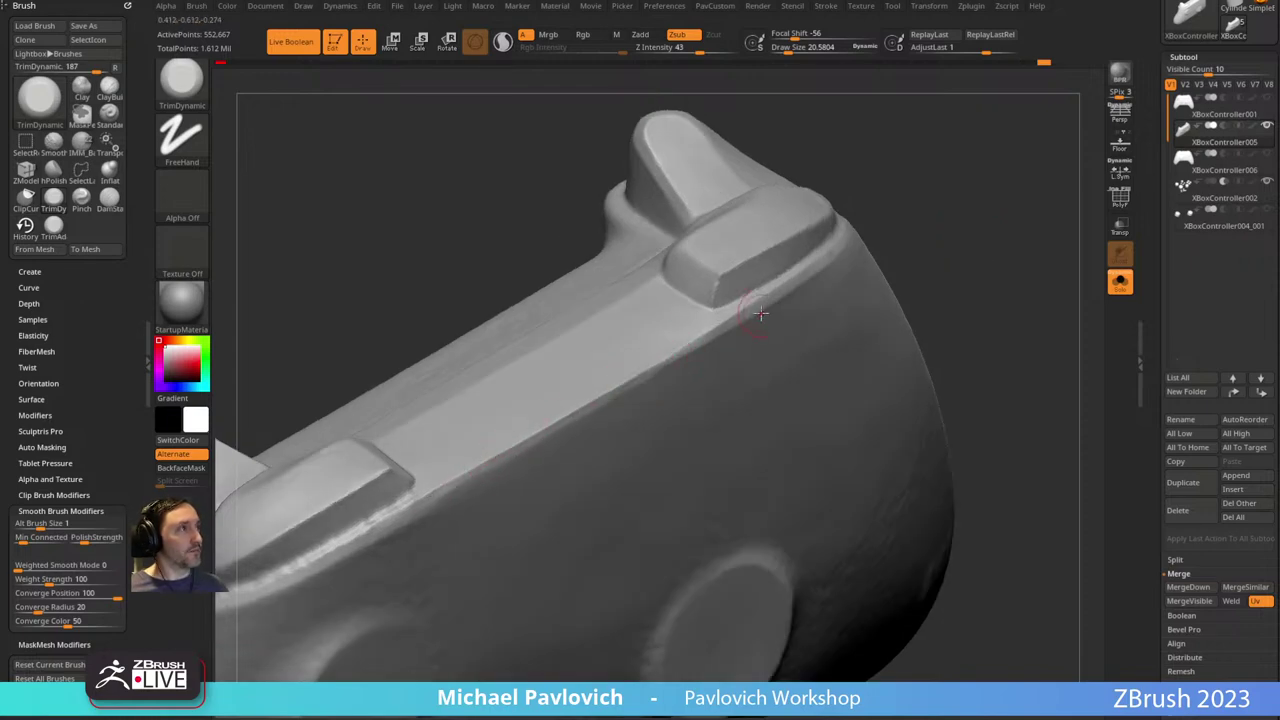
drag(910, 206, 926, 194)
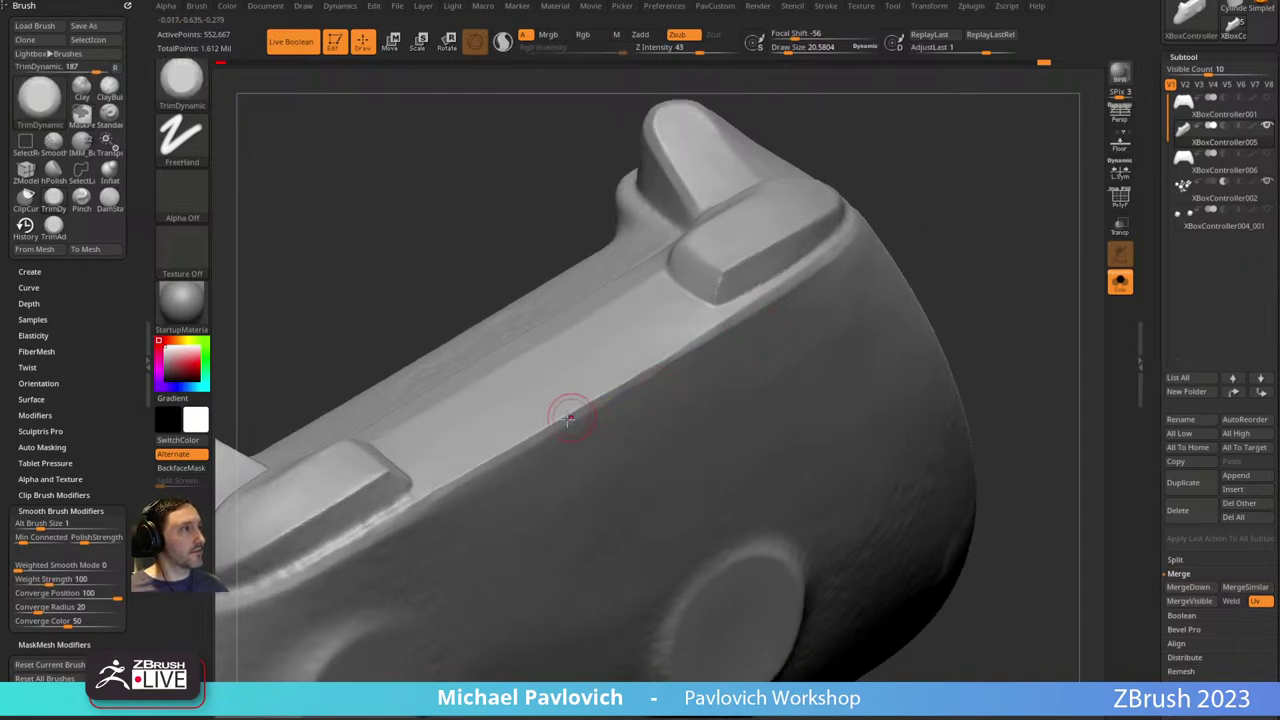
drag(546, 425, 661, 365)
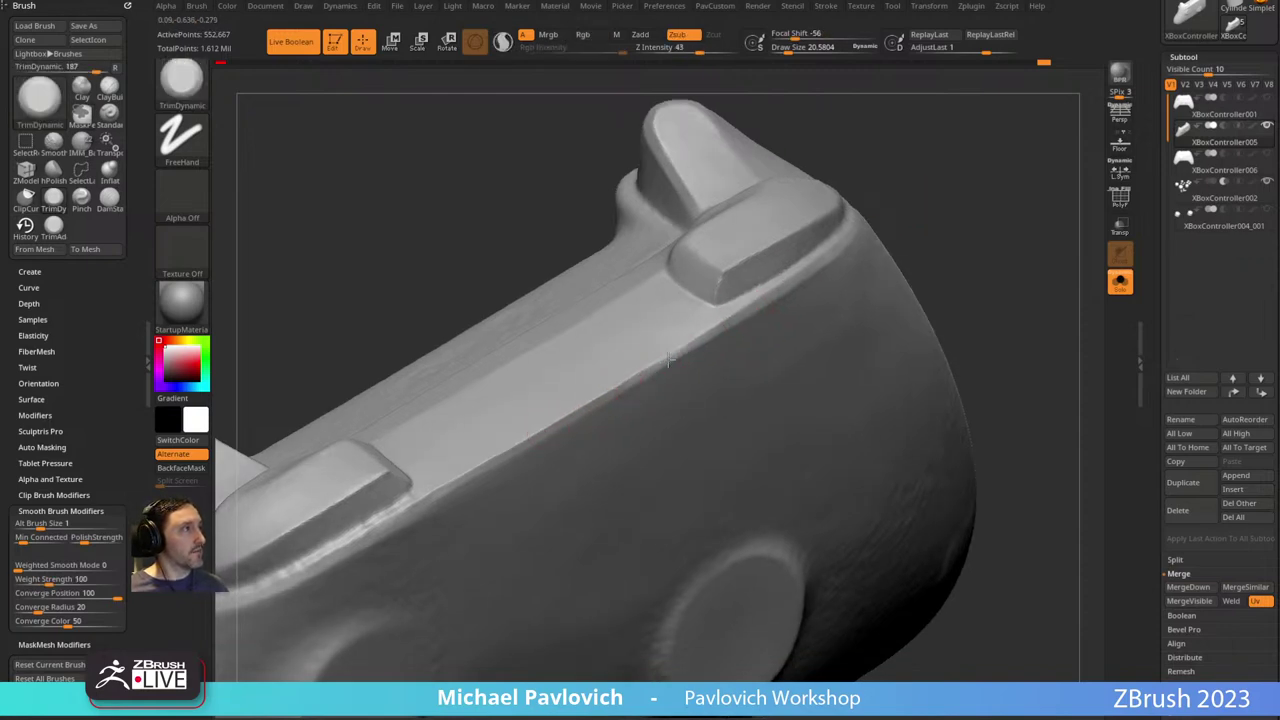
drag(624, 375, 534, 446)
mouse_move(940, 250)
mouse_down()
mouse_move(1000, 217)
mouse_move(985, 236)
mouse_up()
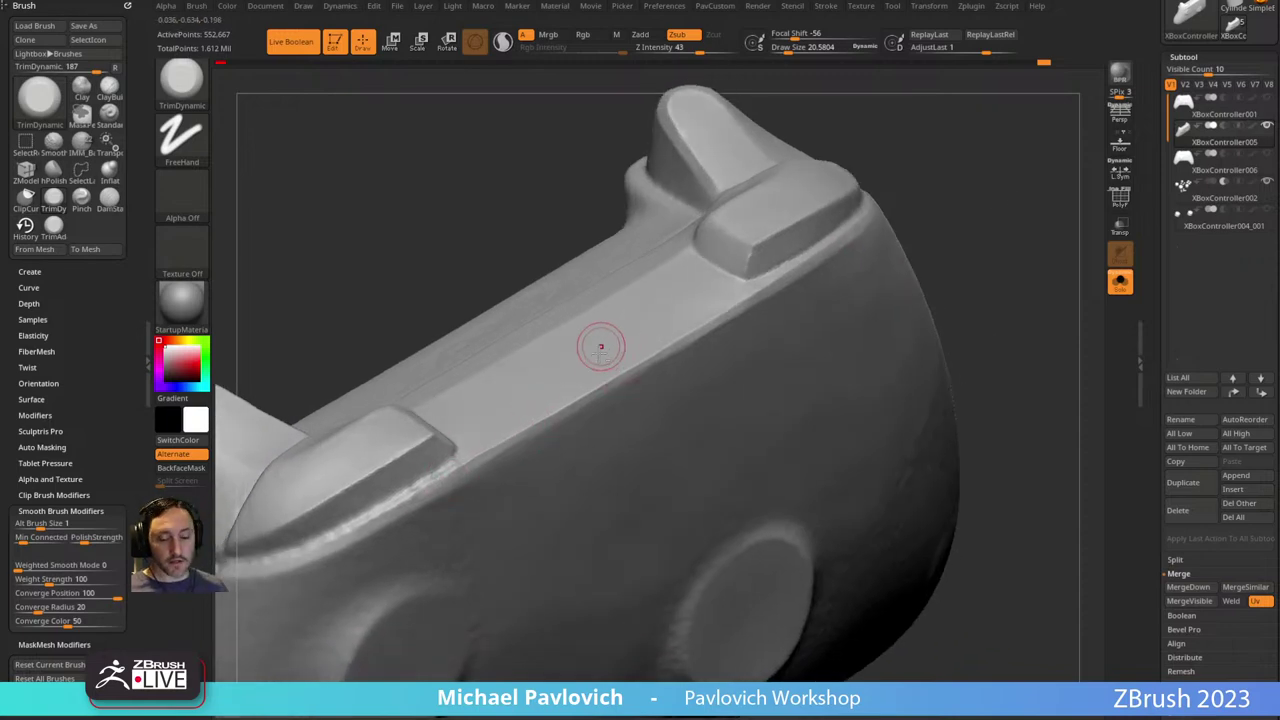
Polish the long shell edge below the strip toward the opposite bumper with hPolish at a draw size of about 21.
key(b)
key(h)
key(p)
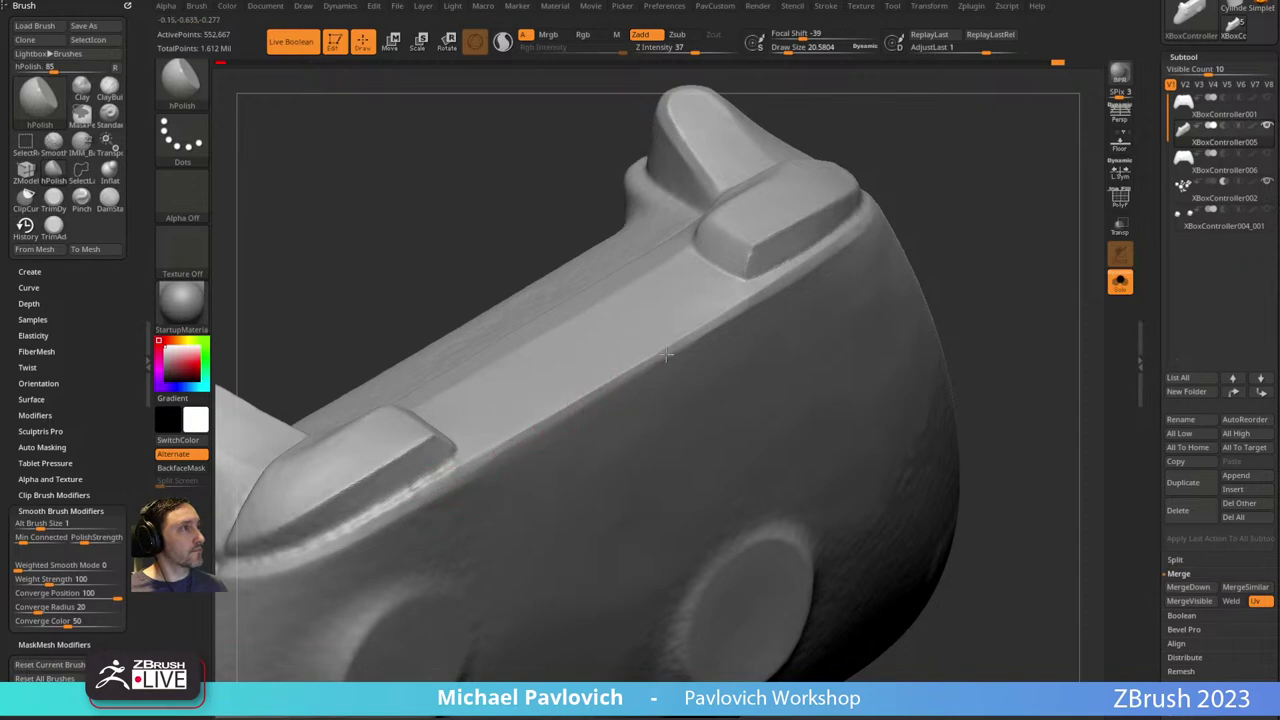
drag(932, 228, 926, 200)
drag(464, 476, 428, 494)
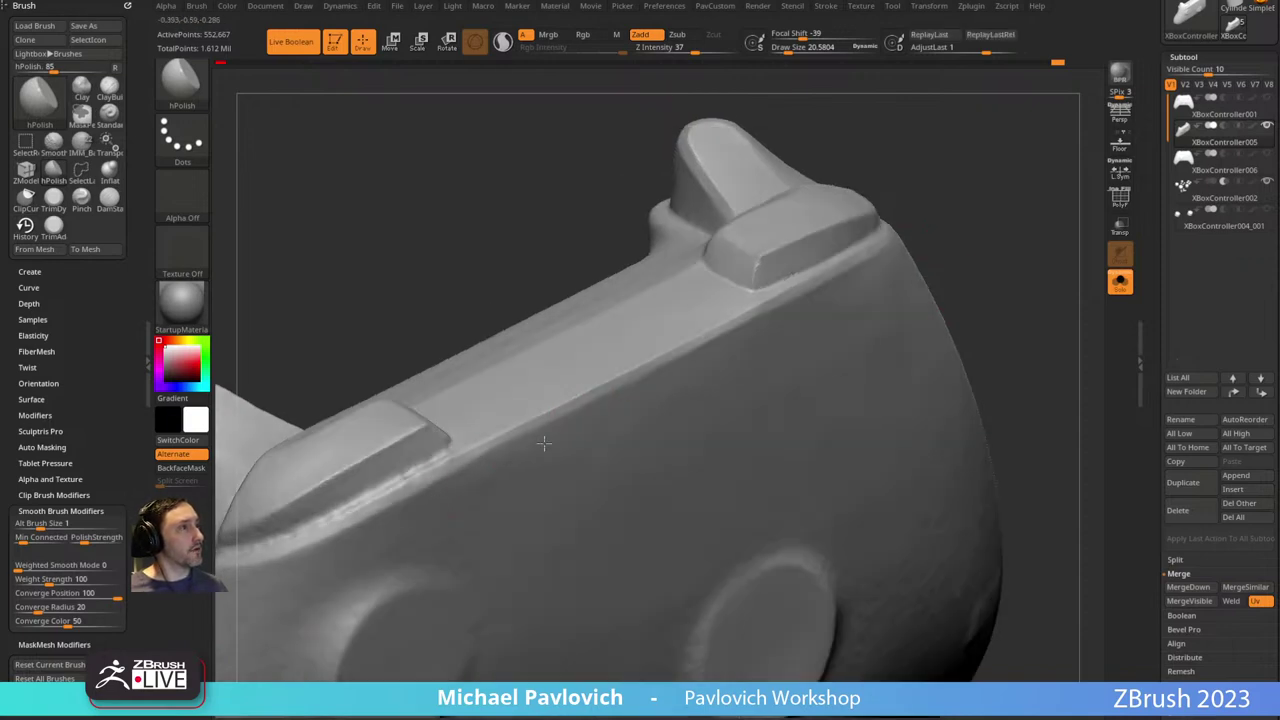
Polish the controller's face along its top edge between the two bumpers with hPolish at a draw size of about 52.
right_drag(652, 390, 498, 470)
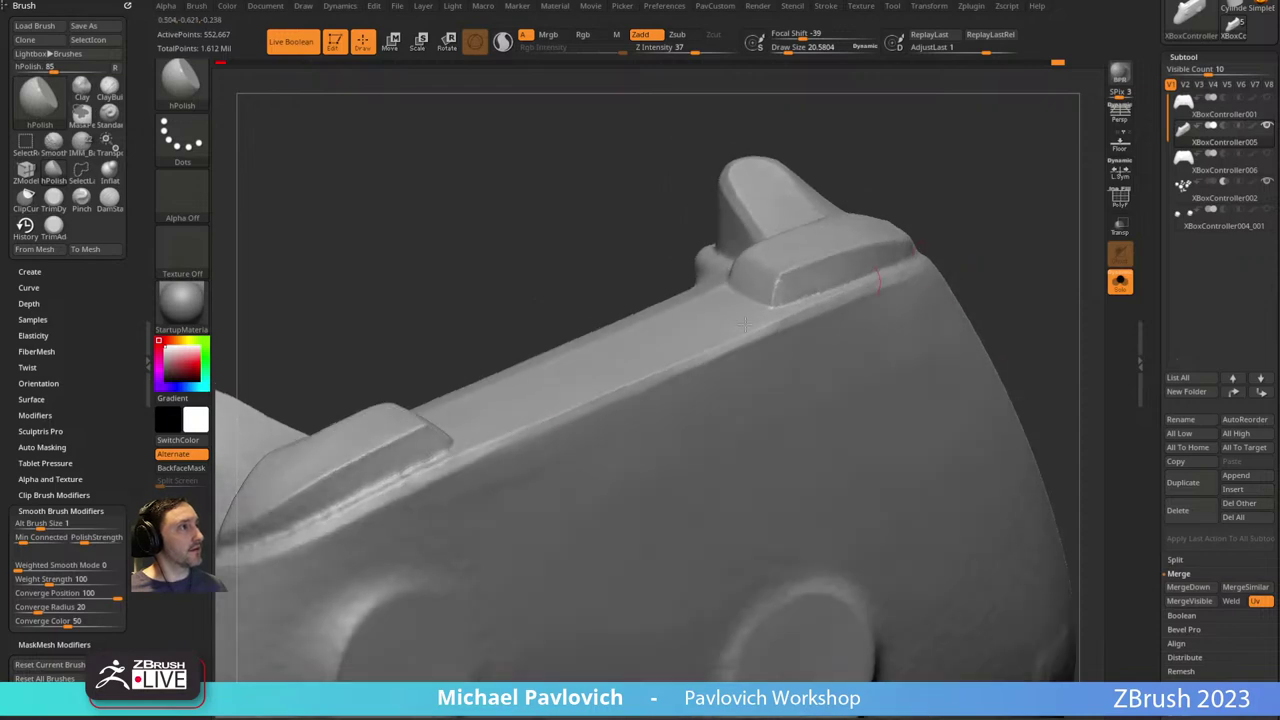
key(s)
click(461, 504)
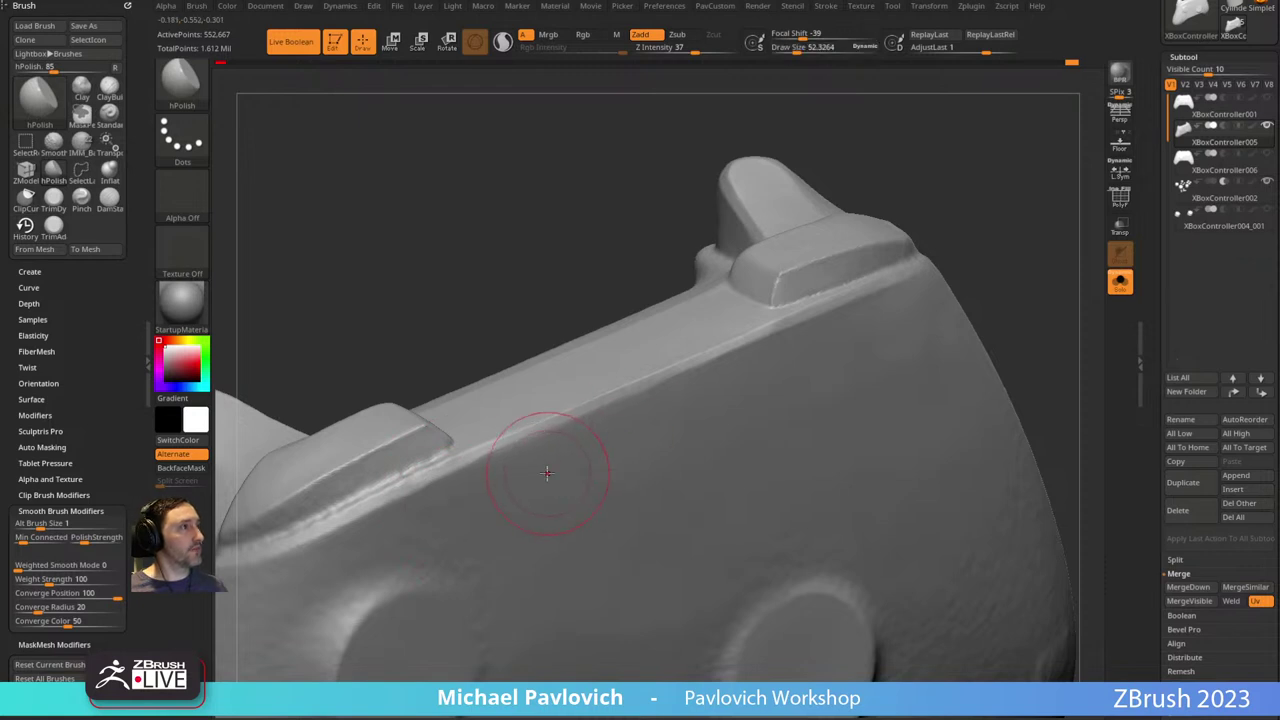
ctrl+right_drag(918, 274, 668, 414)
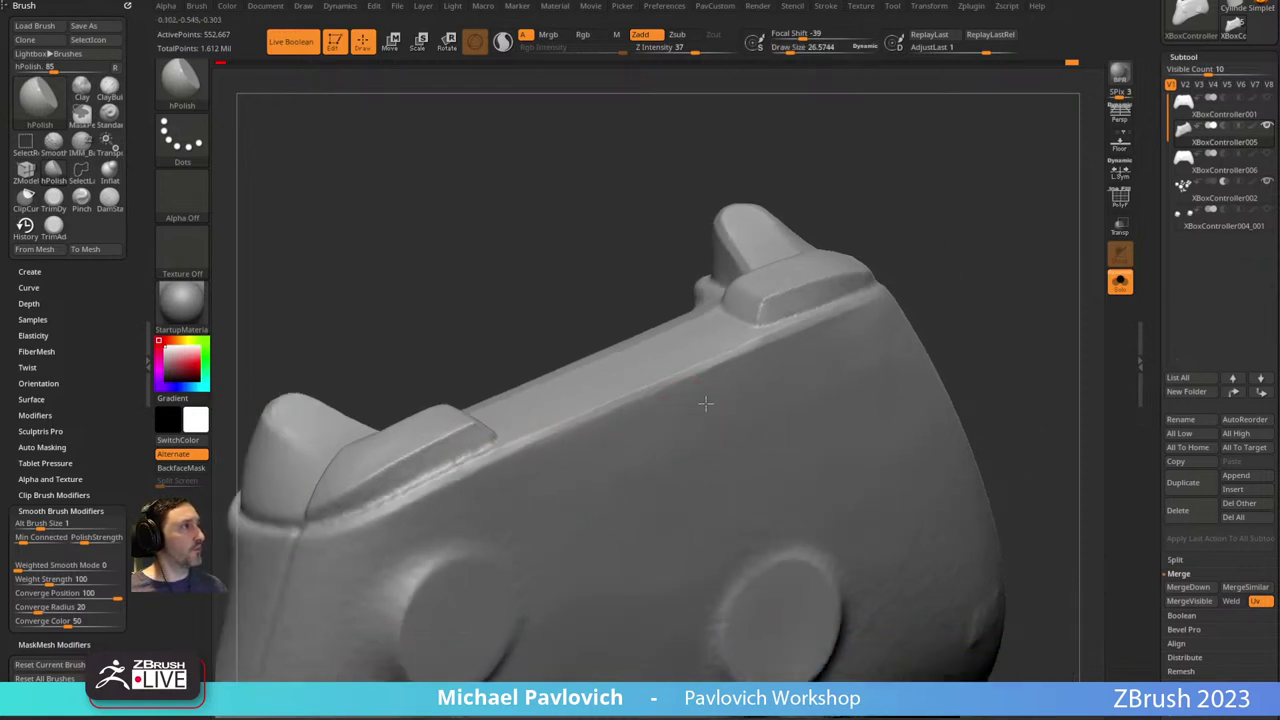
right_drag(766, 370, 960, 280)
Polish the face below the far bumper with hPolish, using draw sizes of about 83 and 41.
key(s)
click(688, 440)
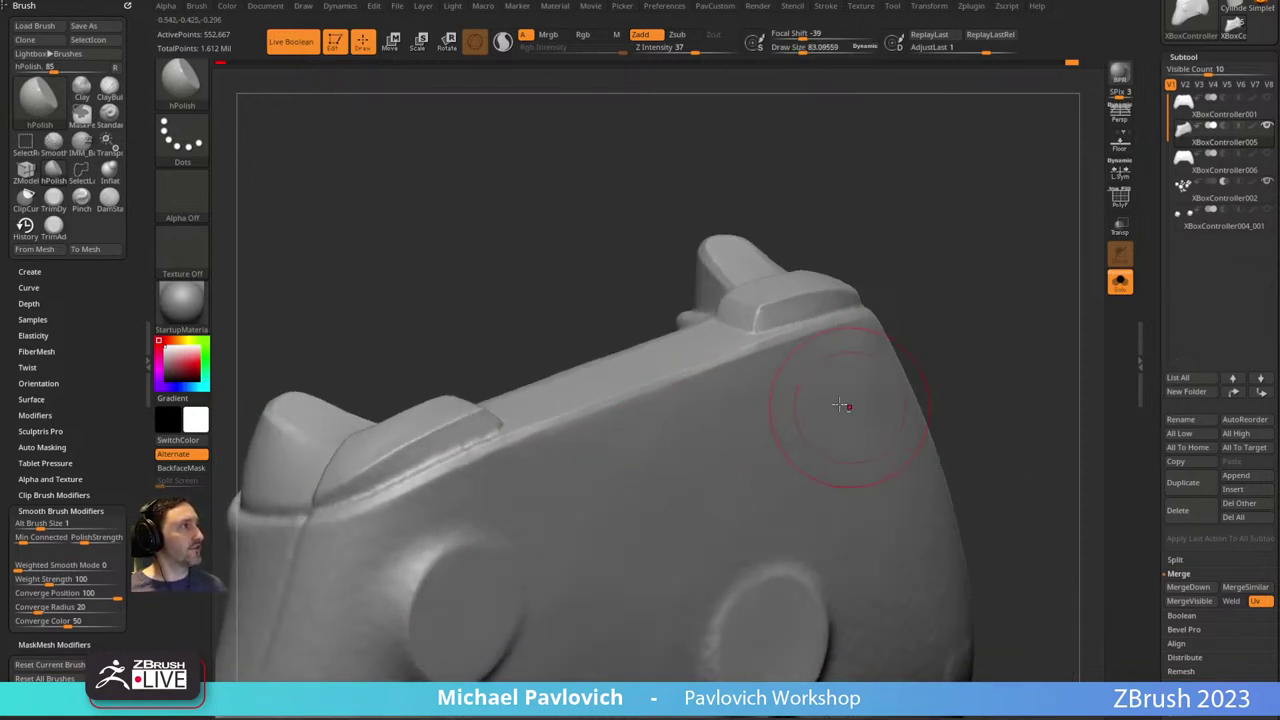
ctrl+right_drag(888, 457, 856, 388)
key(s)
click(848, 390)
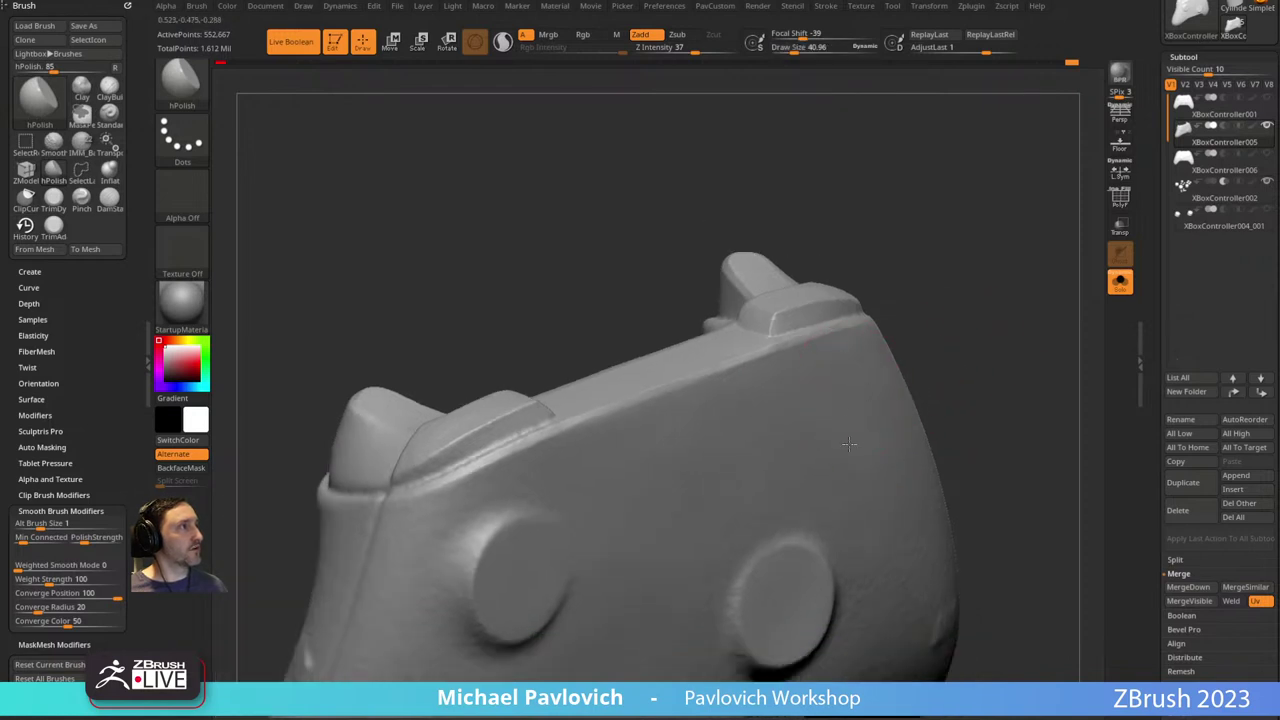
Smooth the face between the near bumper and the adjacent thumbstick base with draw sizes from about 36 down to 17.
key(shift)
alt+right_drag(608, 460, 685, 412)
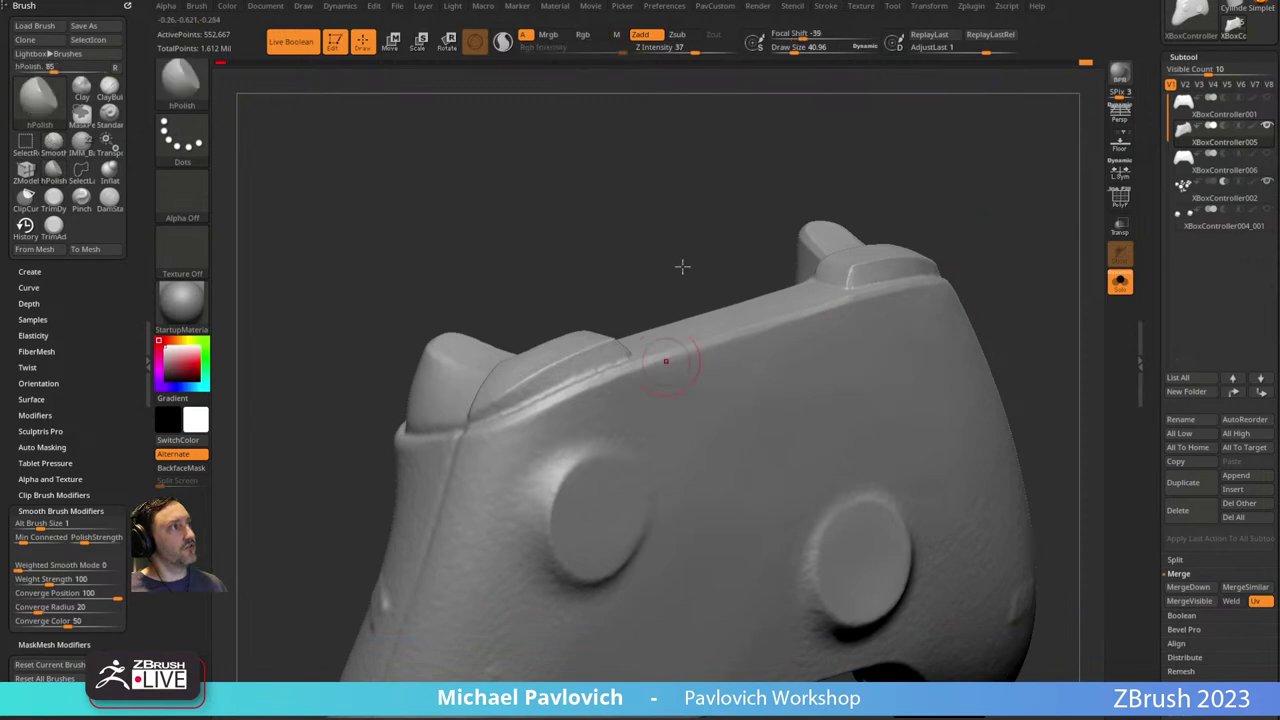
mouse_move(789, 322)
right_down()
mouse_move(1043, 214)
mouse_move(909, 209)
right_up()
key(shift)
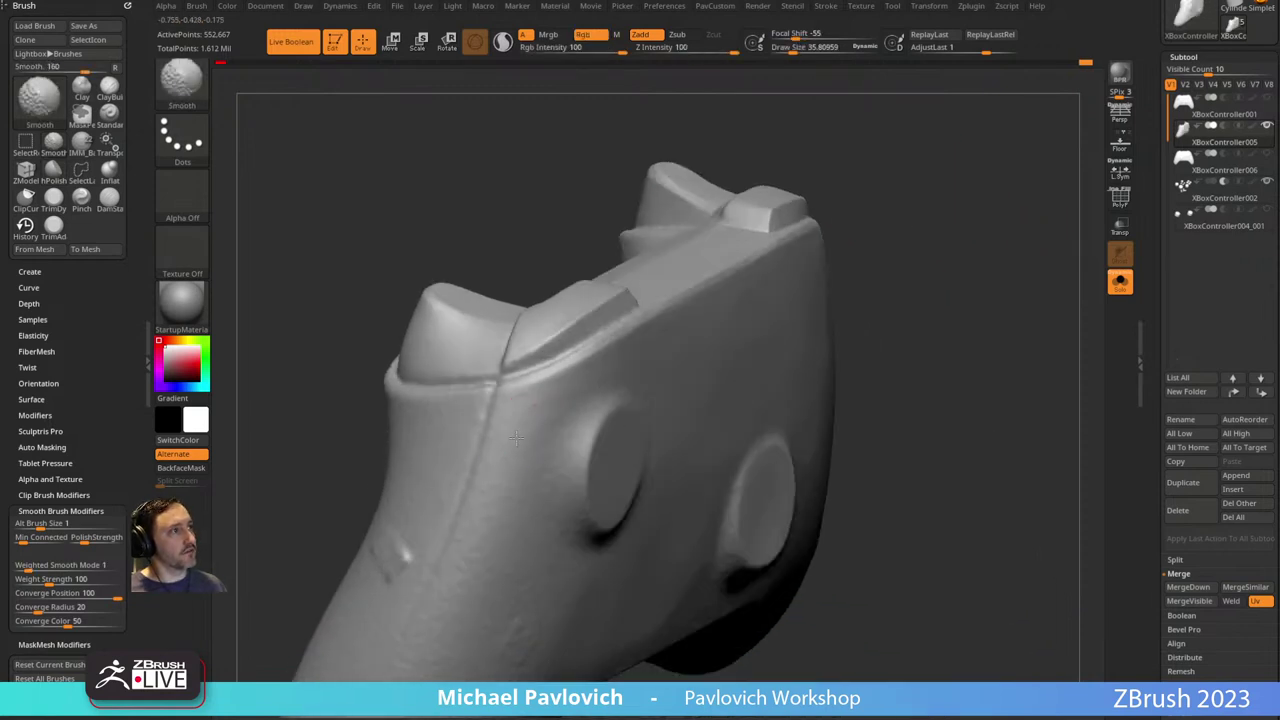
right_drag(850, 317, 760, 345)
key(s)
drag(570, 437, 562, 438)
key(shift)
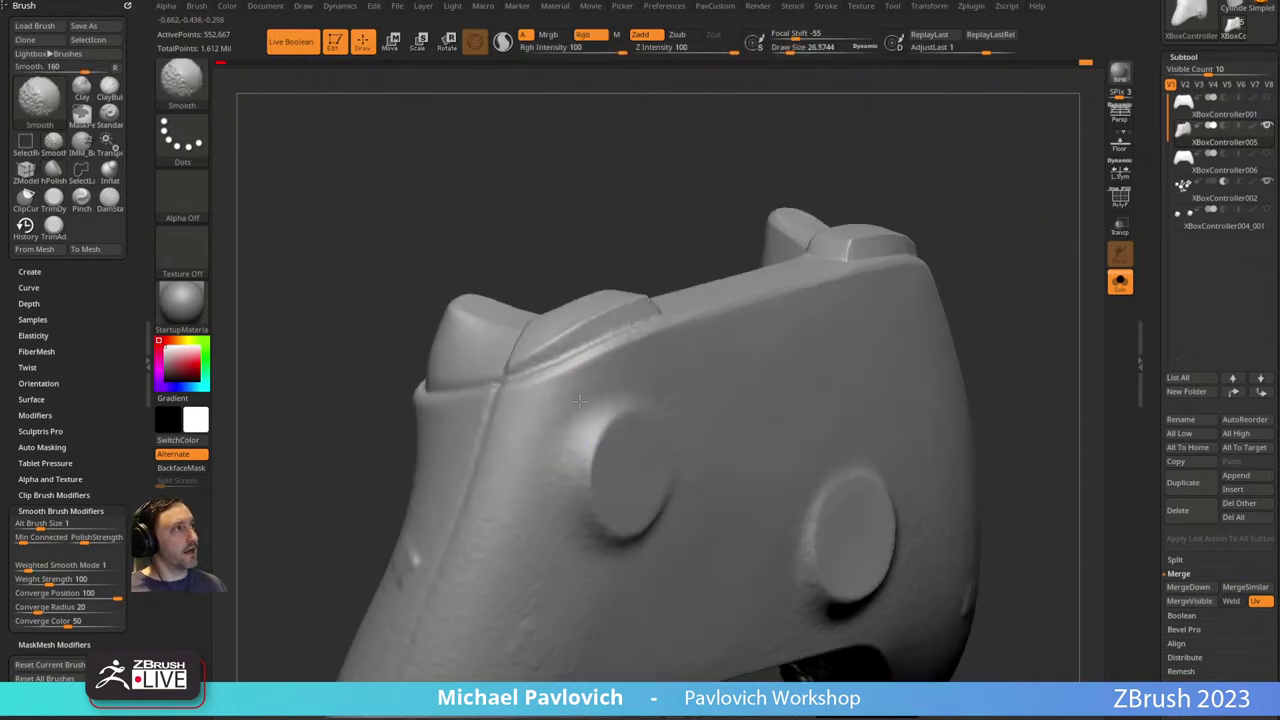
mouse_move(630, 358)
right_down()
mouse_move(957, 257)
mouse_move(629, 371)
right_up()
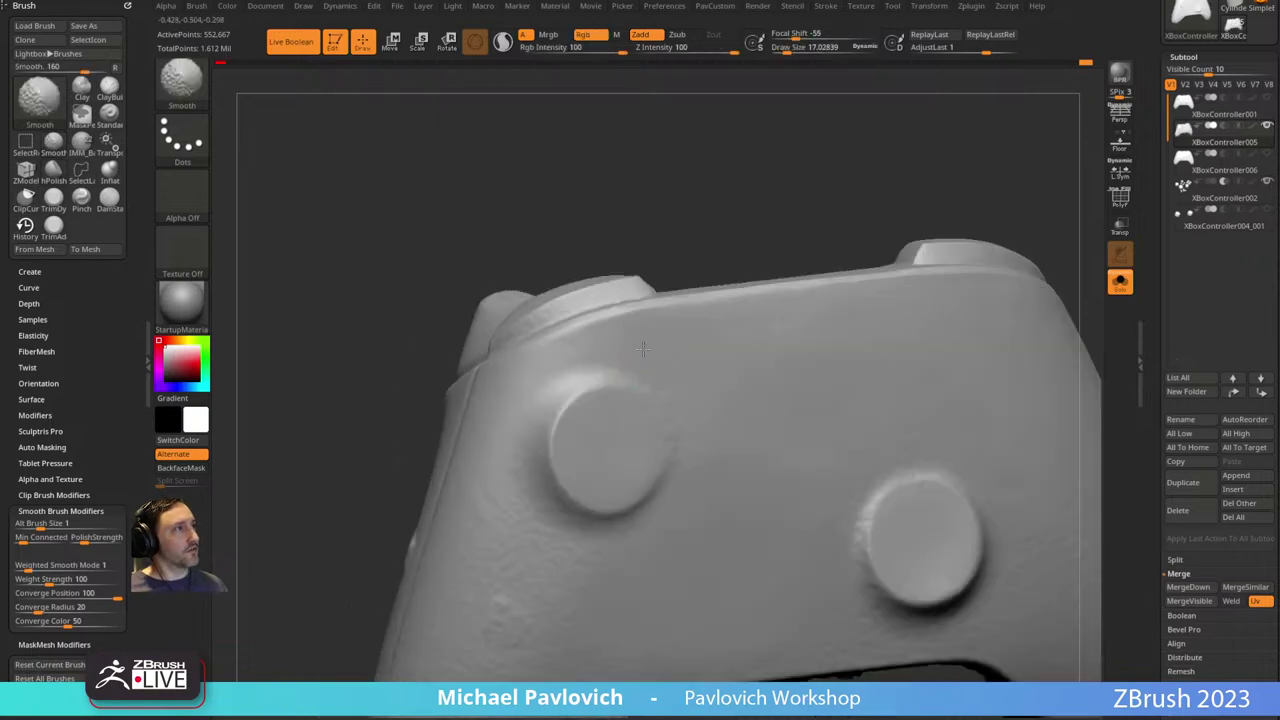
Polish and smooth the bumpy surface of the near grip with a draw size of about 65.
mouse_move(749, 210)
mouse_down()
mouse_move(928, 291)
mouse_move(509, 457)
mouse_up()
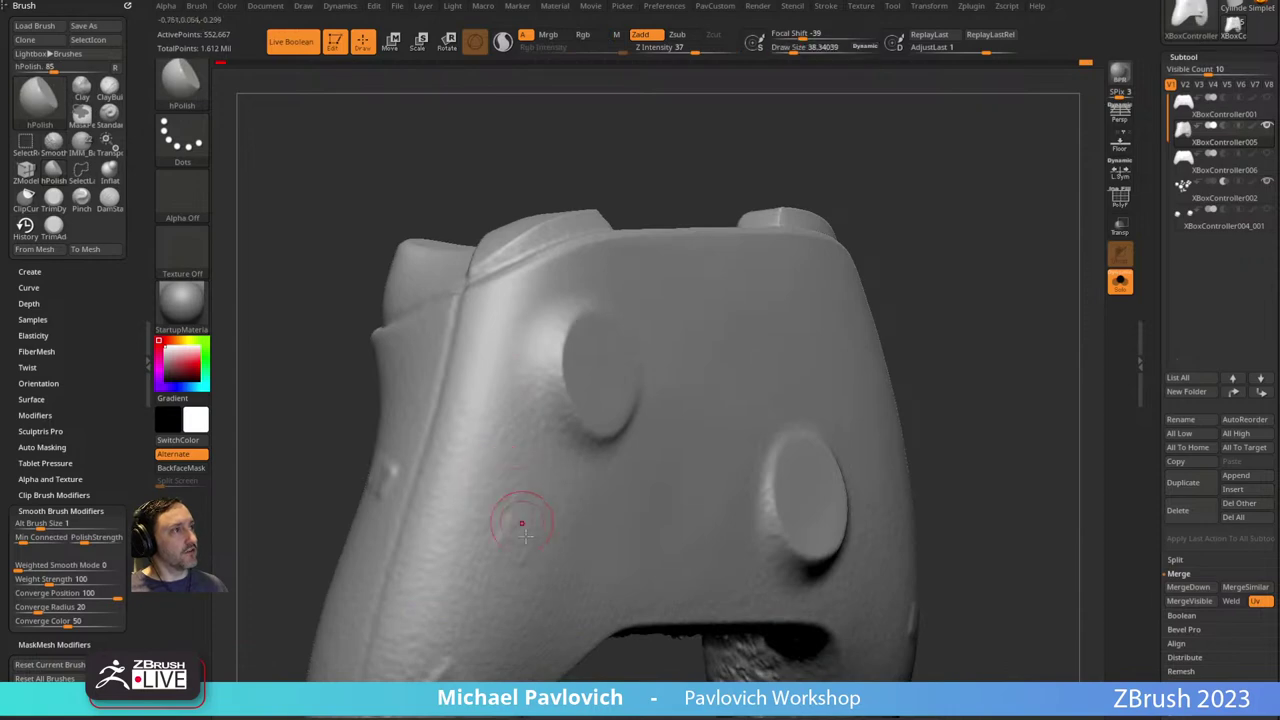
drag(713, 421, 484, 497)
key(shift)
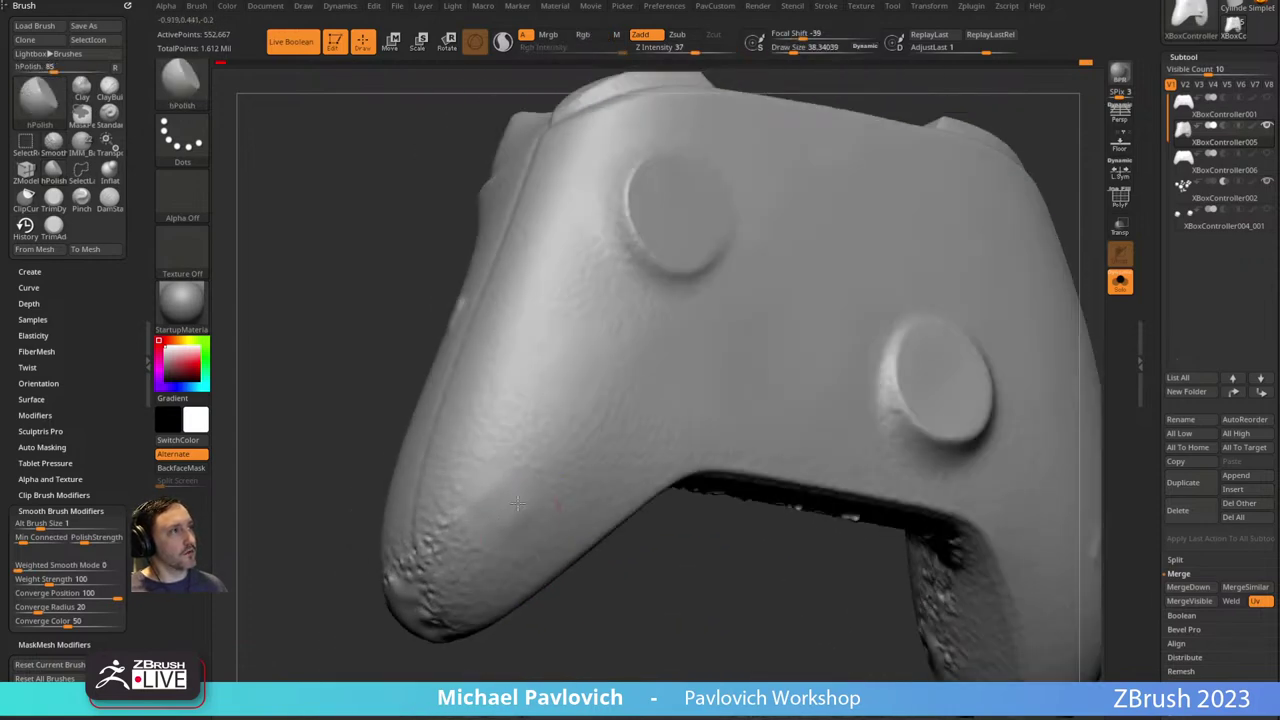
key(bracketright)
key(bracketright)
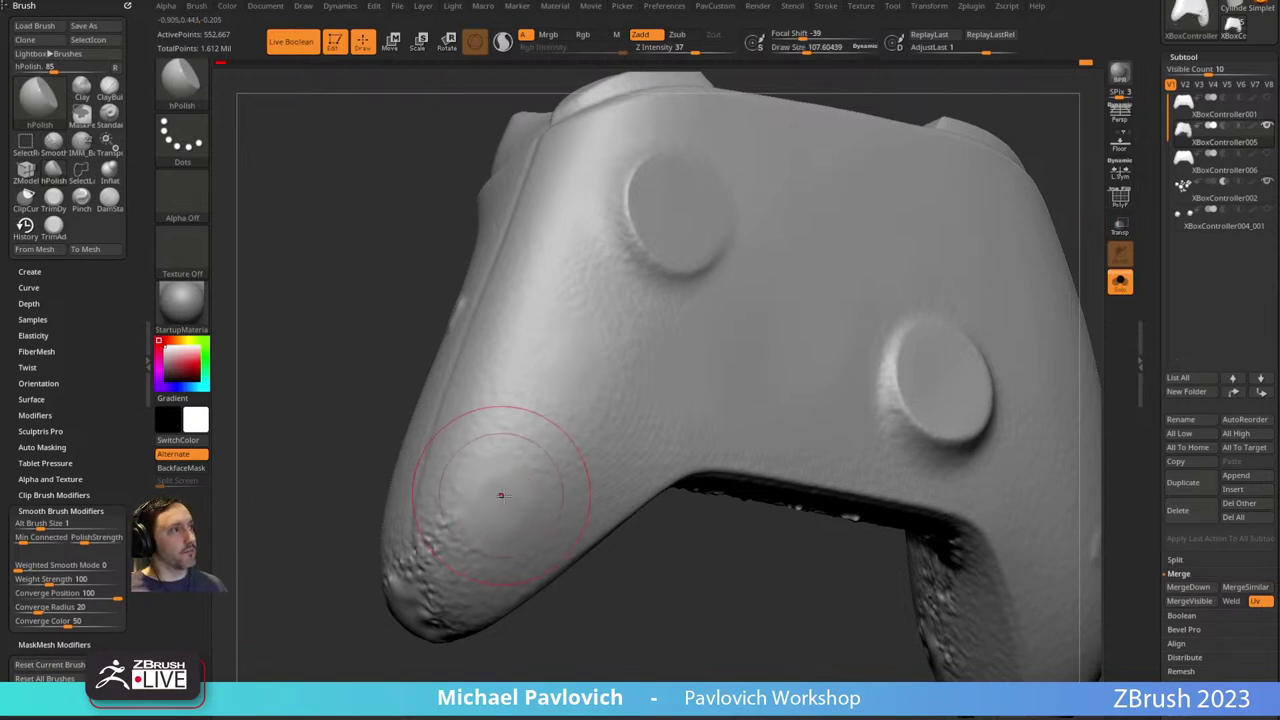
key(bracketleft)
mouse_move(518, 512)
mouse_down()
mouse_move(488, 493)
mouse_move(507, 523)
mouse_move(514, 492)
mouse_up()
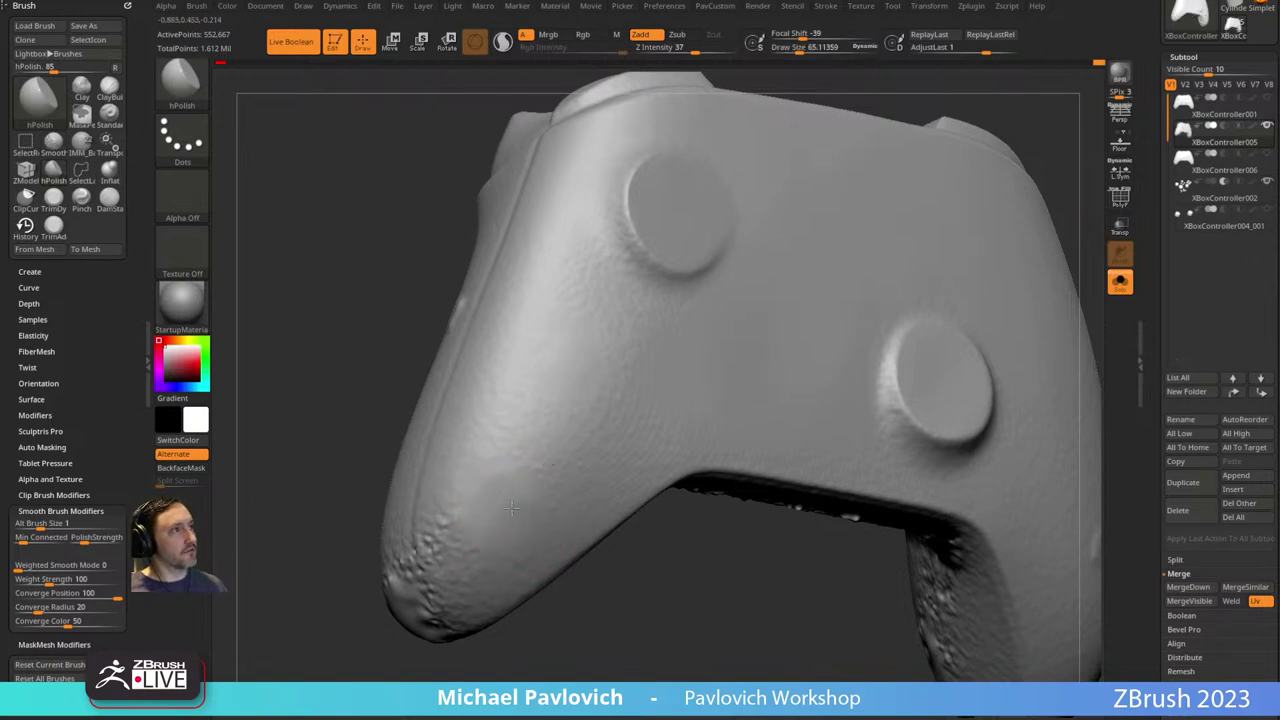
key(shift)
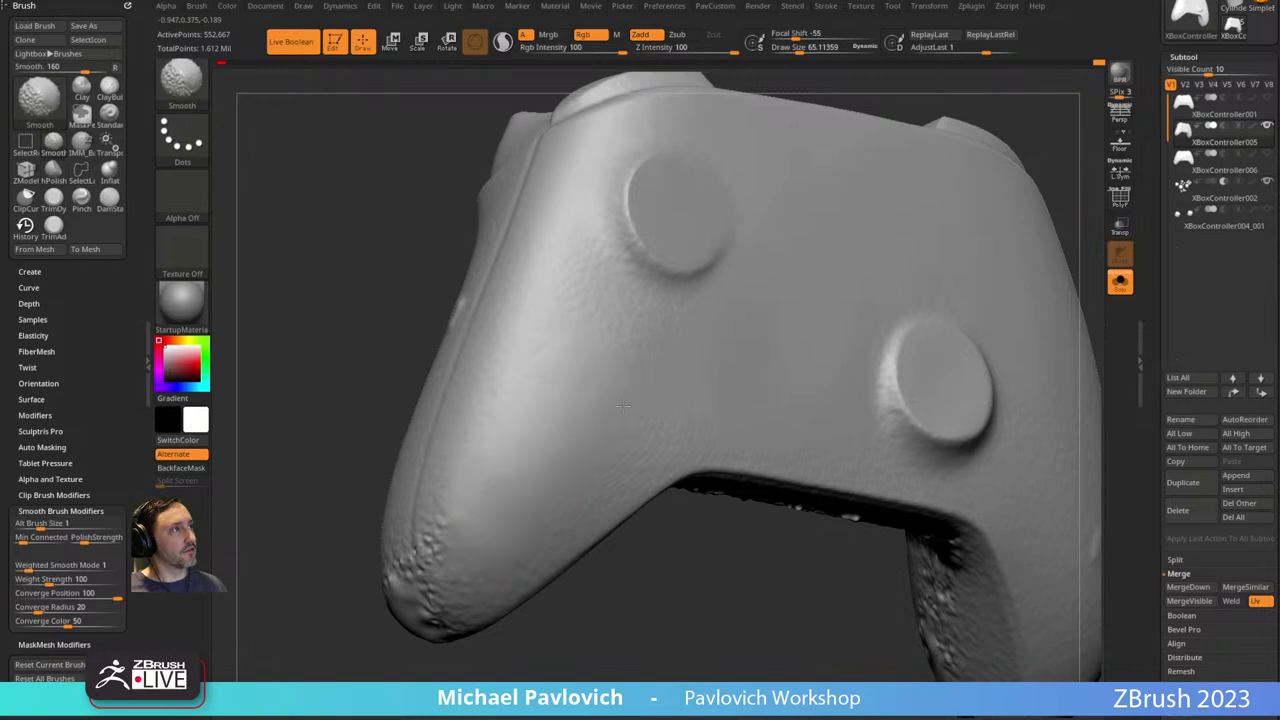
alt+right_drag(622, 406, 545, 476)
Smooth the rim of the thumbstick base nearest the near grip with a draw size of about 17.
mouse_move(691, 283)
alt+right_down()
mouse_move(766, 237)
mouse_move(793, 250)
alt+right_up()
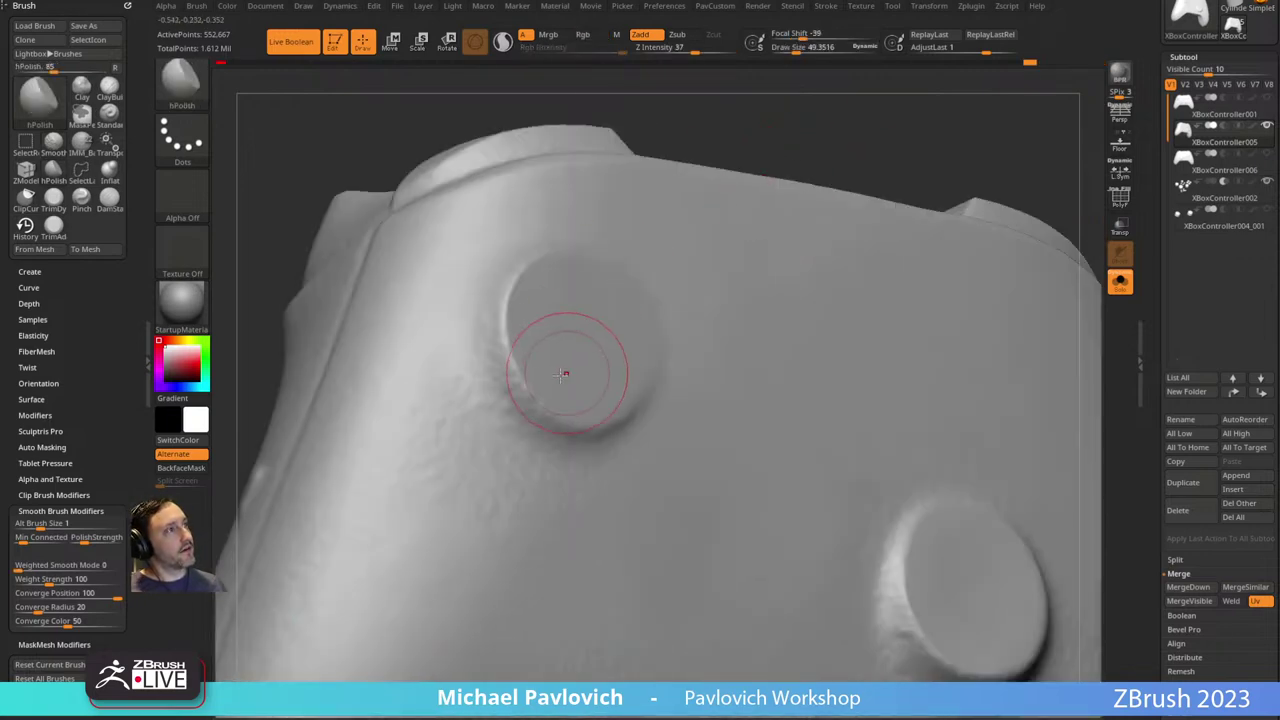
key(bracketleft)
key(bracketleft)
key(bracketleft)
shift+drag(489, 348, 516, 393)
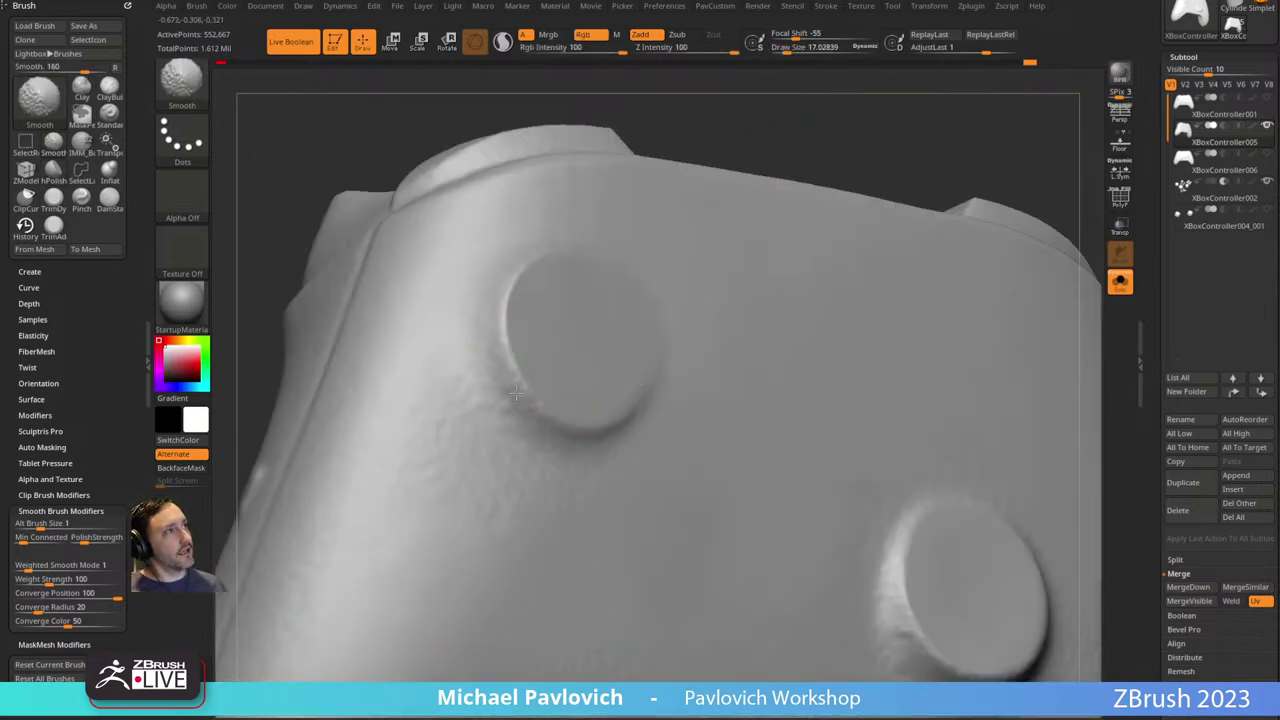
right_drag(588, 423, 751, 163)
key(shift)
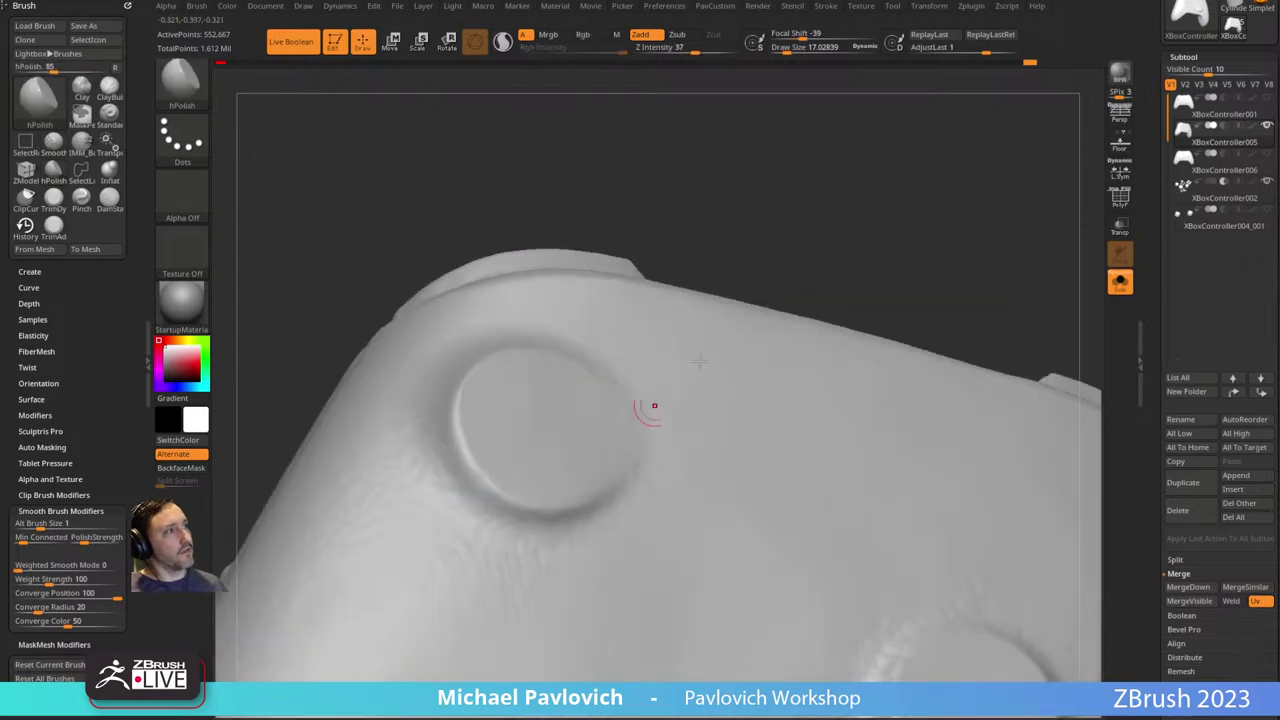
right_drag(654, 405, 765, 231)
key(b)
key(s)
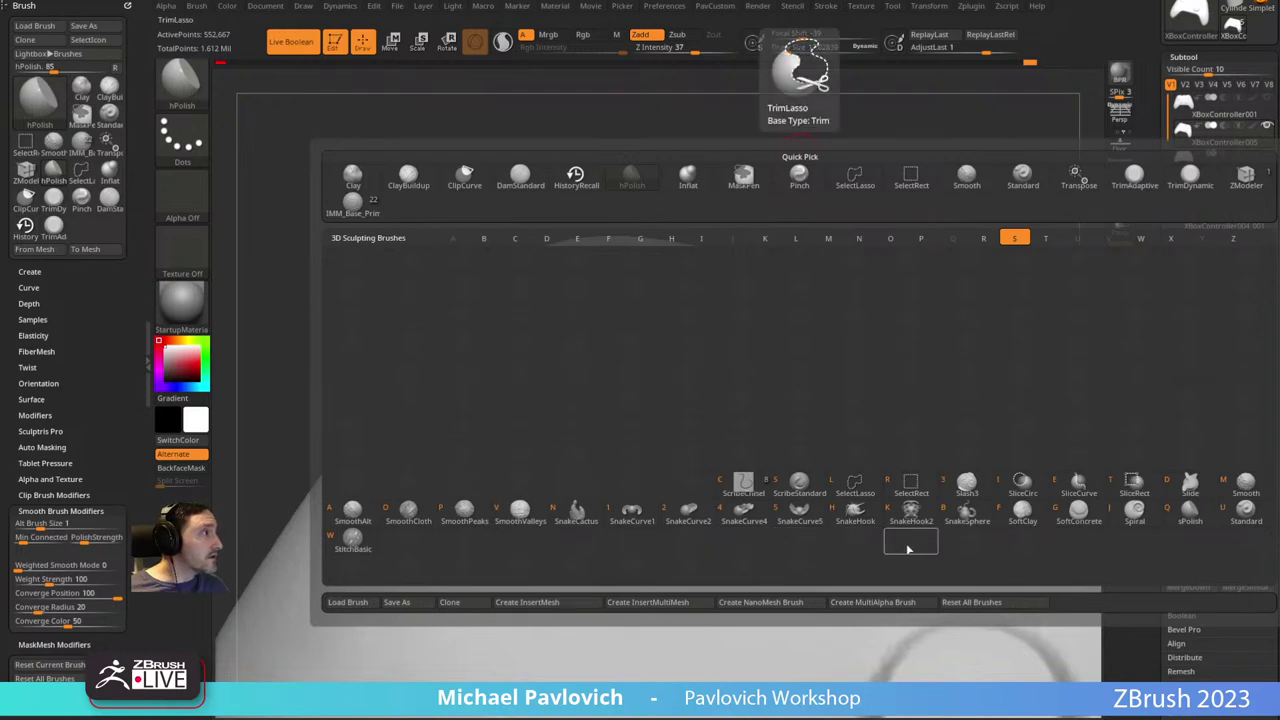
click(347, 513)
mouse_move(623, 137)
mouse_down()
mouse_move(786, 177)
mouse_move(808, 160)
mouse_up()
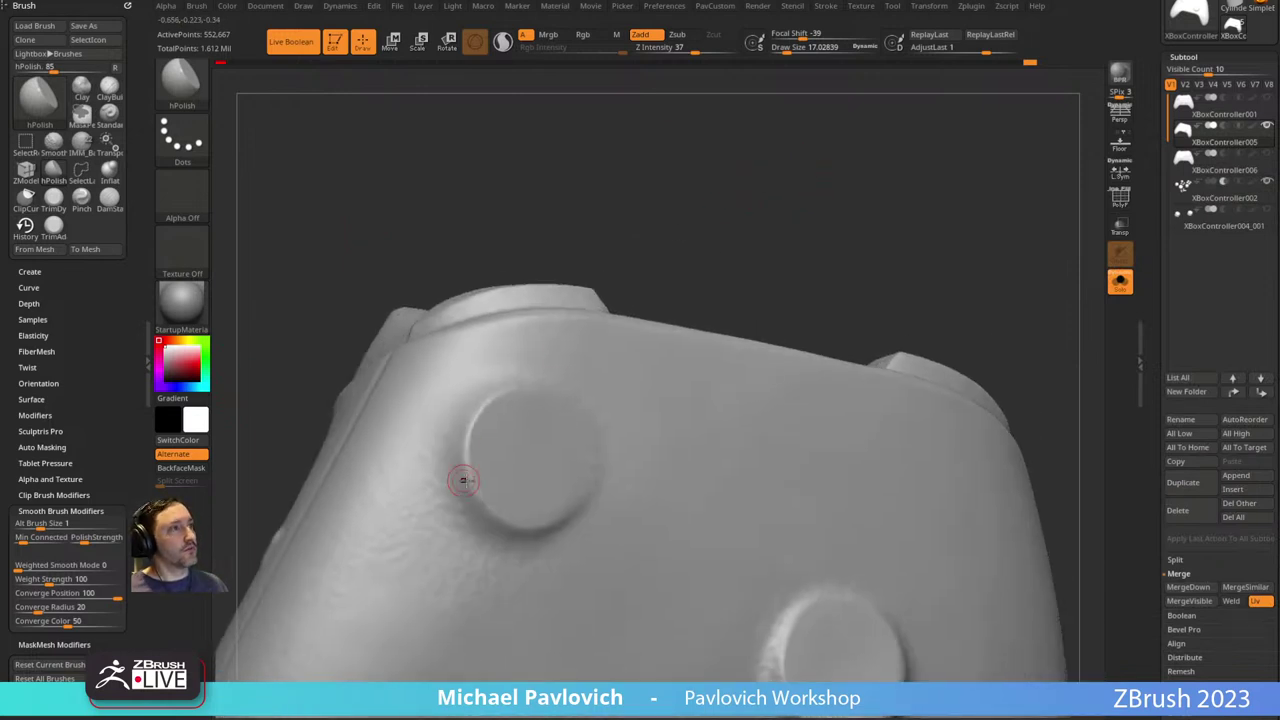
Smooth the transition all around the near thumbstick base into the surrounding face and grip at a draw size of about 17.
drag(724, 243, 738, 205)
shift+drag(531, 539, 494, 551)
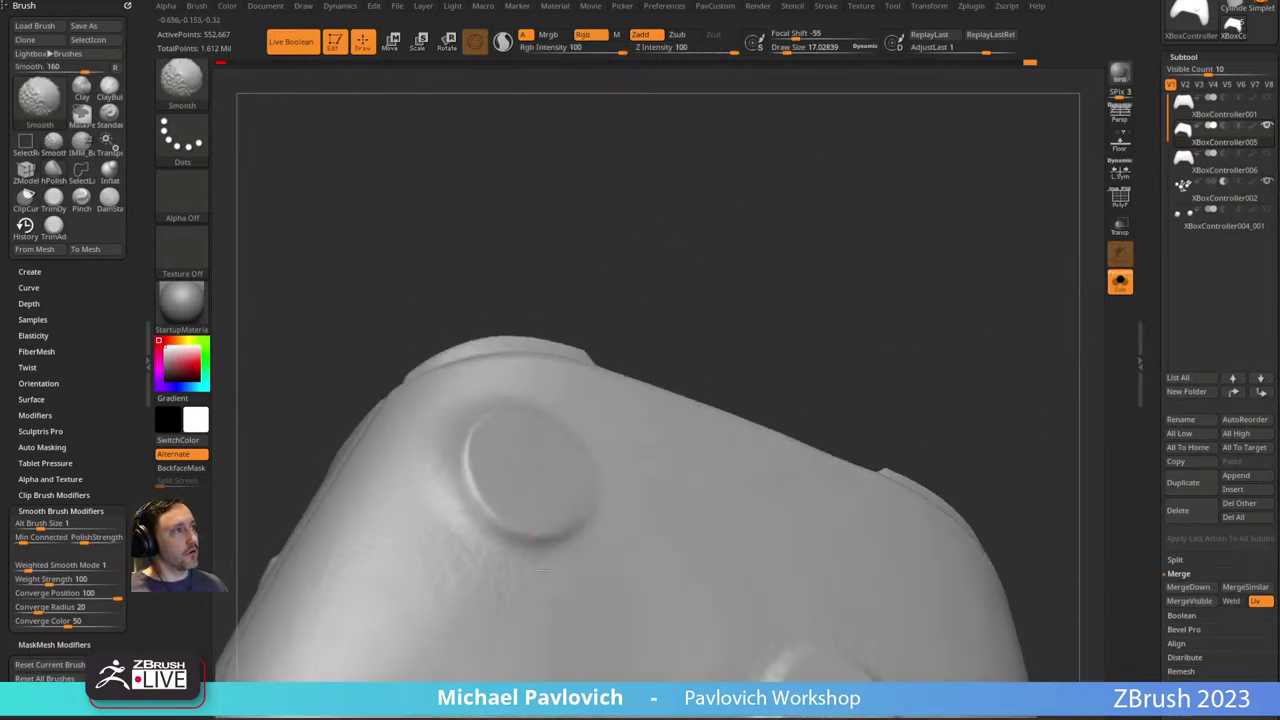
drag(735, 290, 660, 300)
shift+drag(545, 579, 555, 557)
right_drag(535, 545, 766, 363)
shift+drag(660, 479, 661, 460)
right_drag(597, 447, 634, 423)
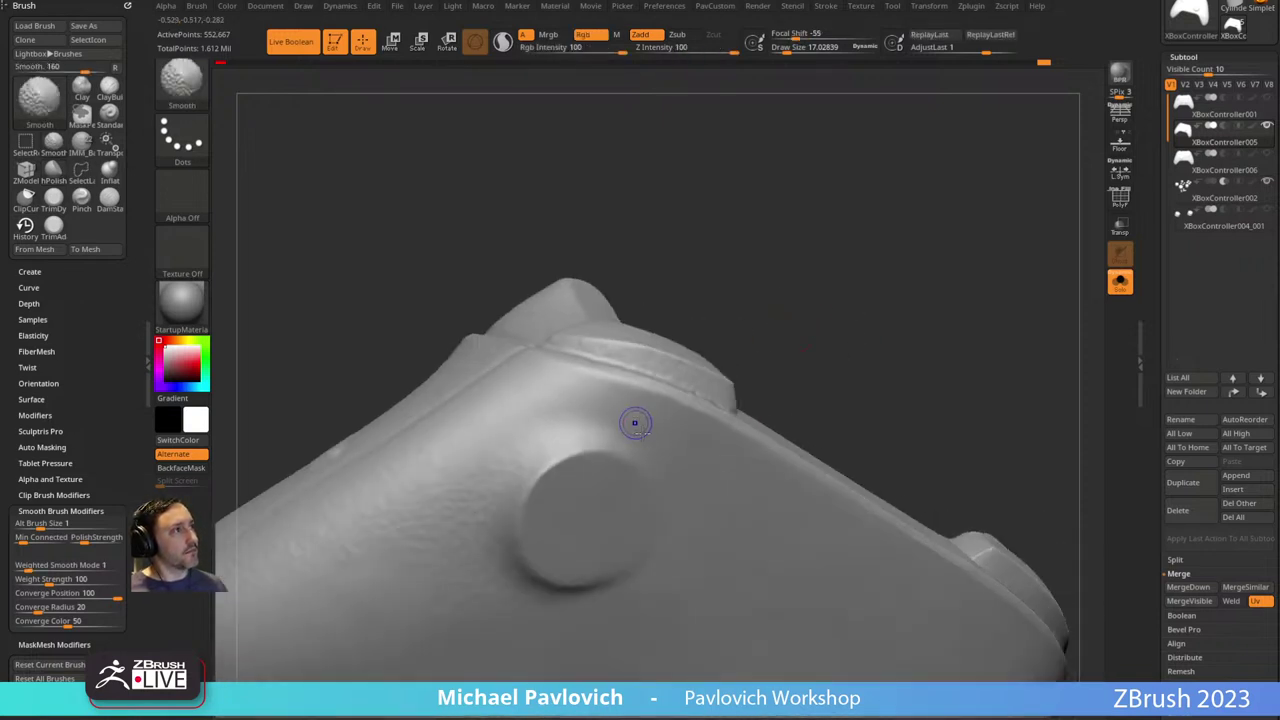
shift+drag(634, 423, 631, 429)
mouse_move(545, 438)
right_down()
mouse_move(607, 404)
mouse_move(575, 415)
right_up()
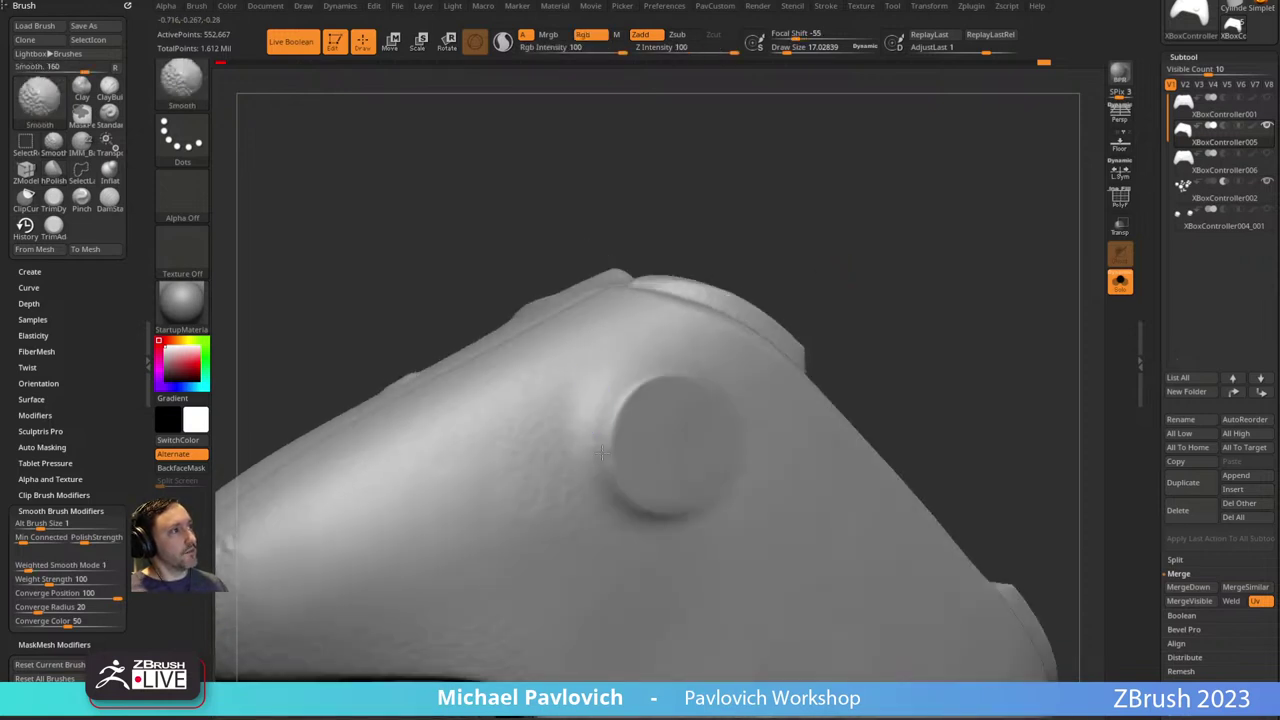
right_drag(582, 542, 589, 501)
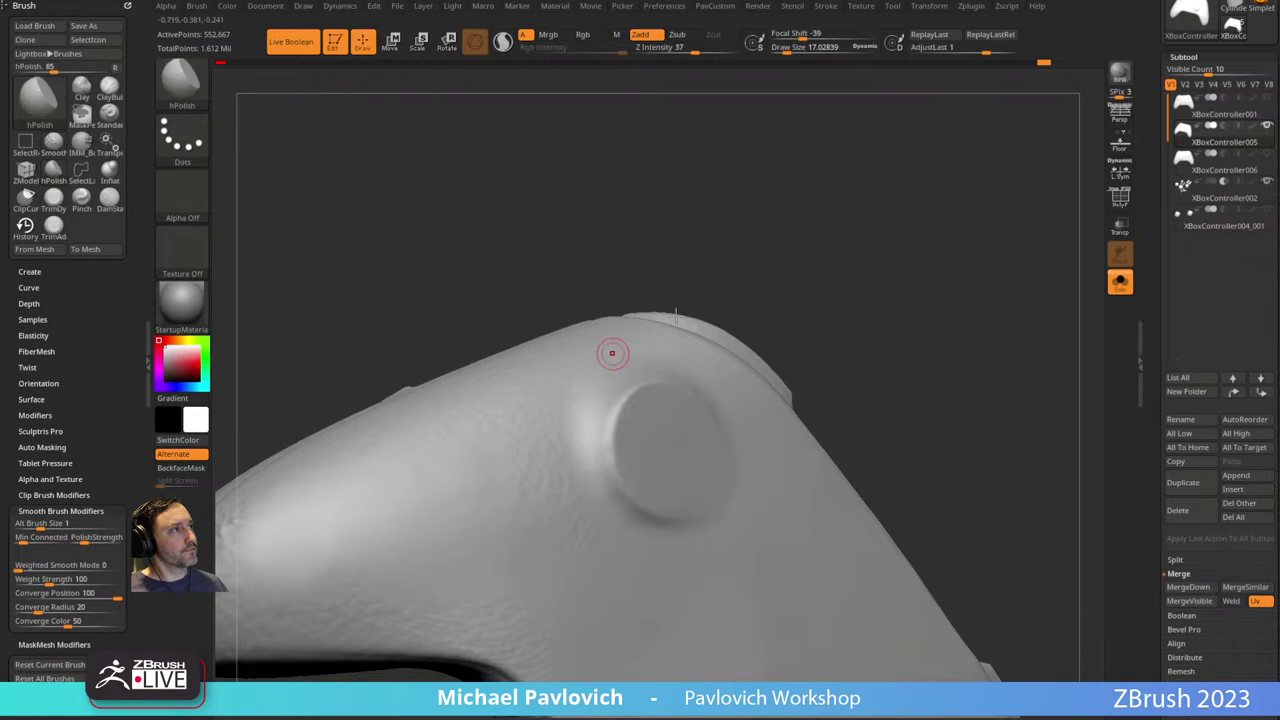
Build up and smooth the surface between the near thumbstick base and the grip with a draw size of about 33.
right_drag(674, 311, 831, 295)
shift+drag(537, 437, 543, 407)
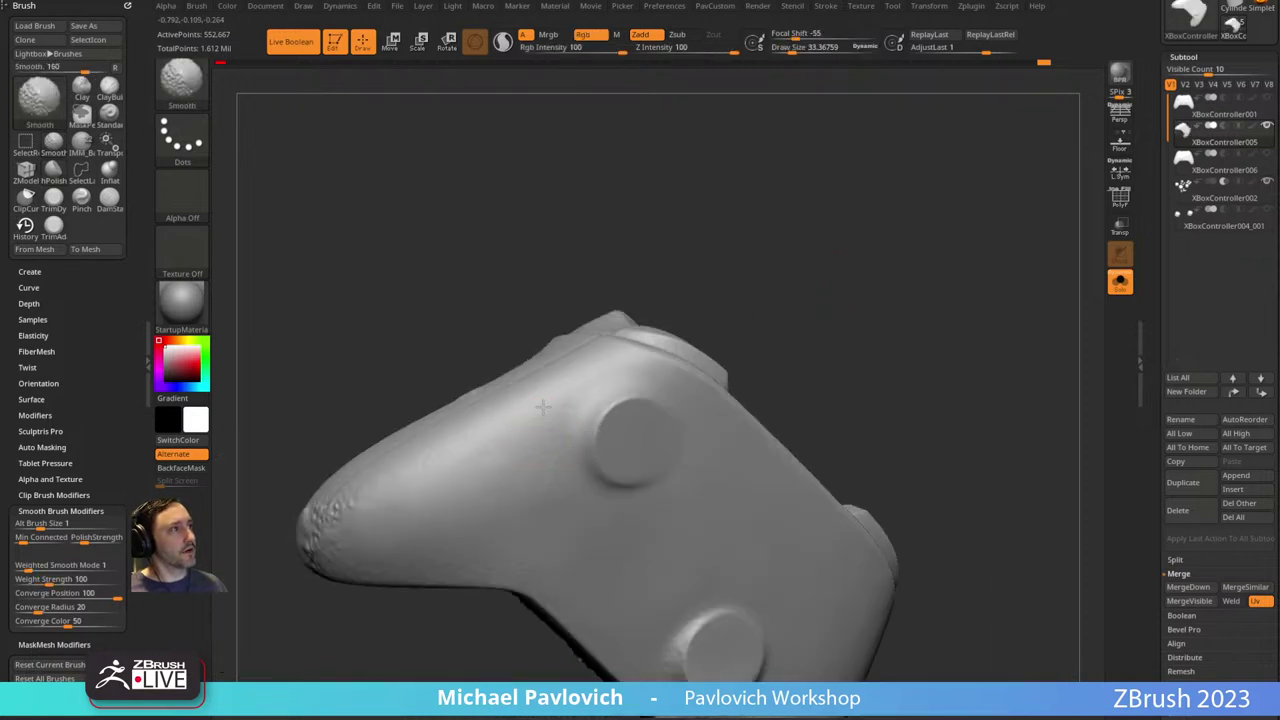
drag(735, 300, 835, 297)
shift+drag(558, 496, 545, 460)
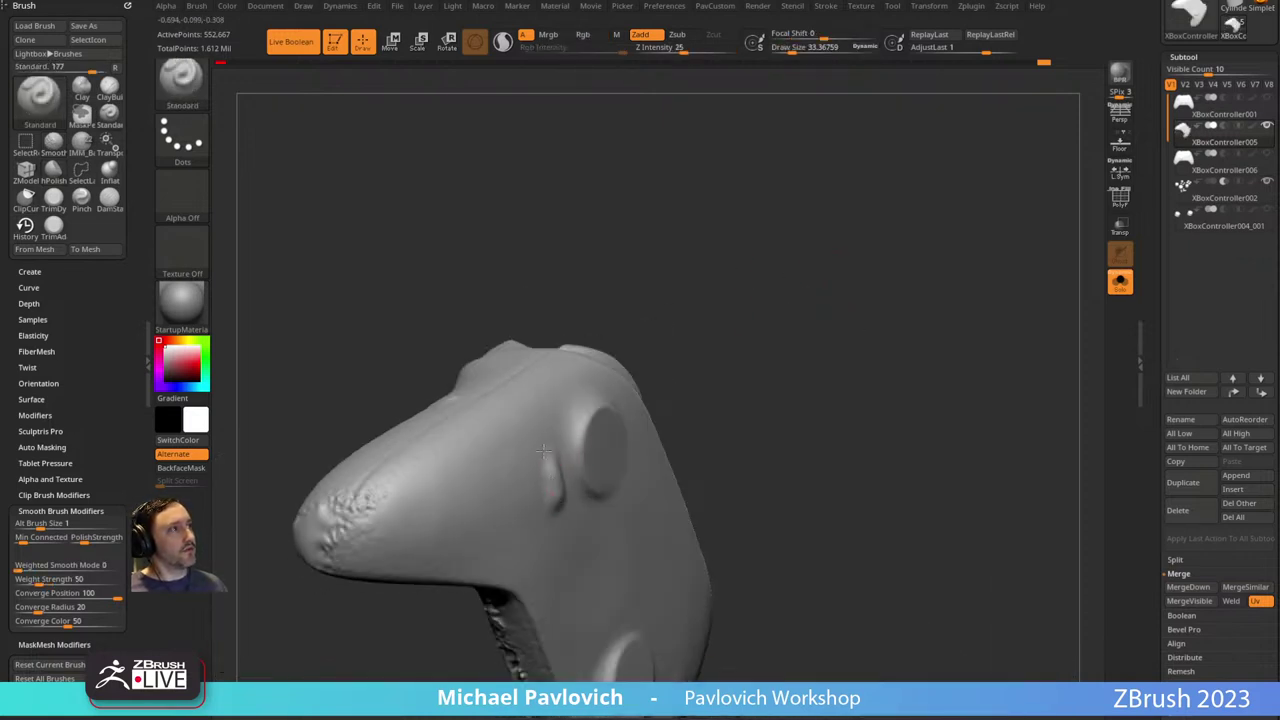
drag(739, 293, 645, 288)
mouse_move(566, 445)
shift+mouse_down()
mouse_move(560, 476)
mouse_move(532, 408)
shift+mouse_up()
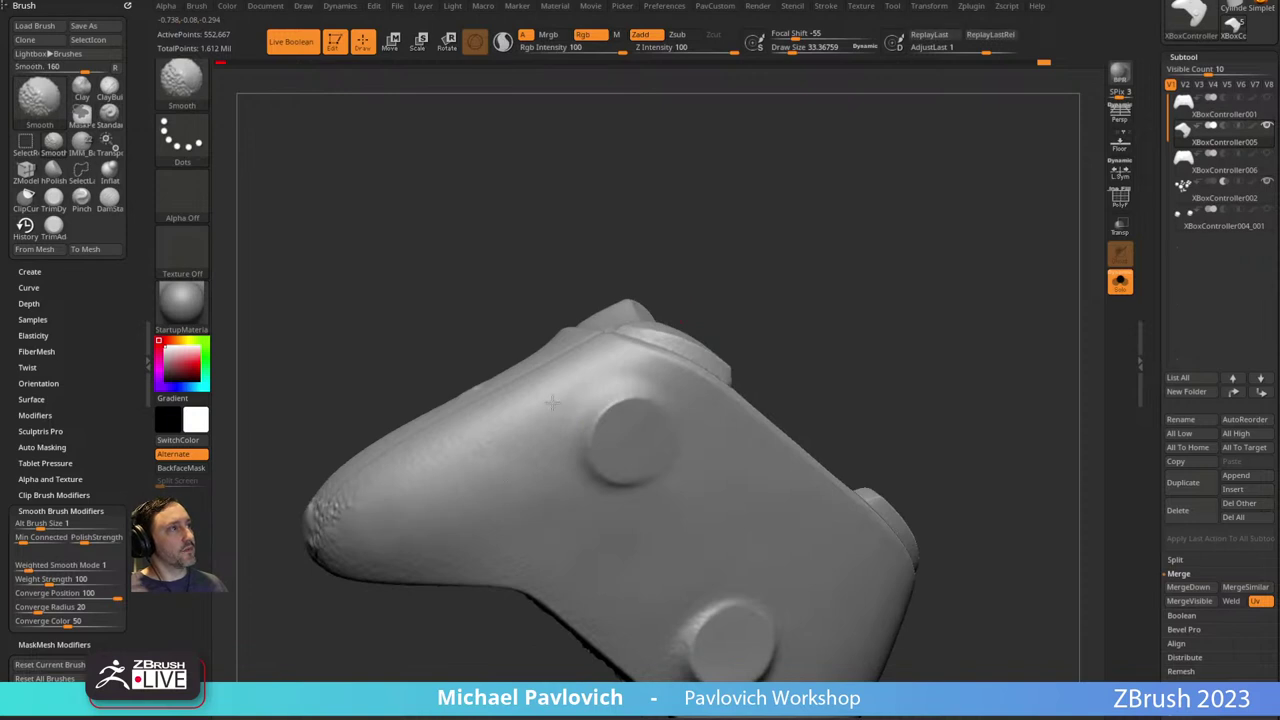
right_drag(474, 487, 500, 410)
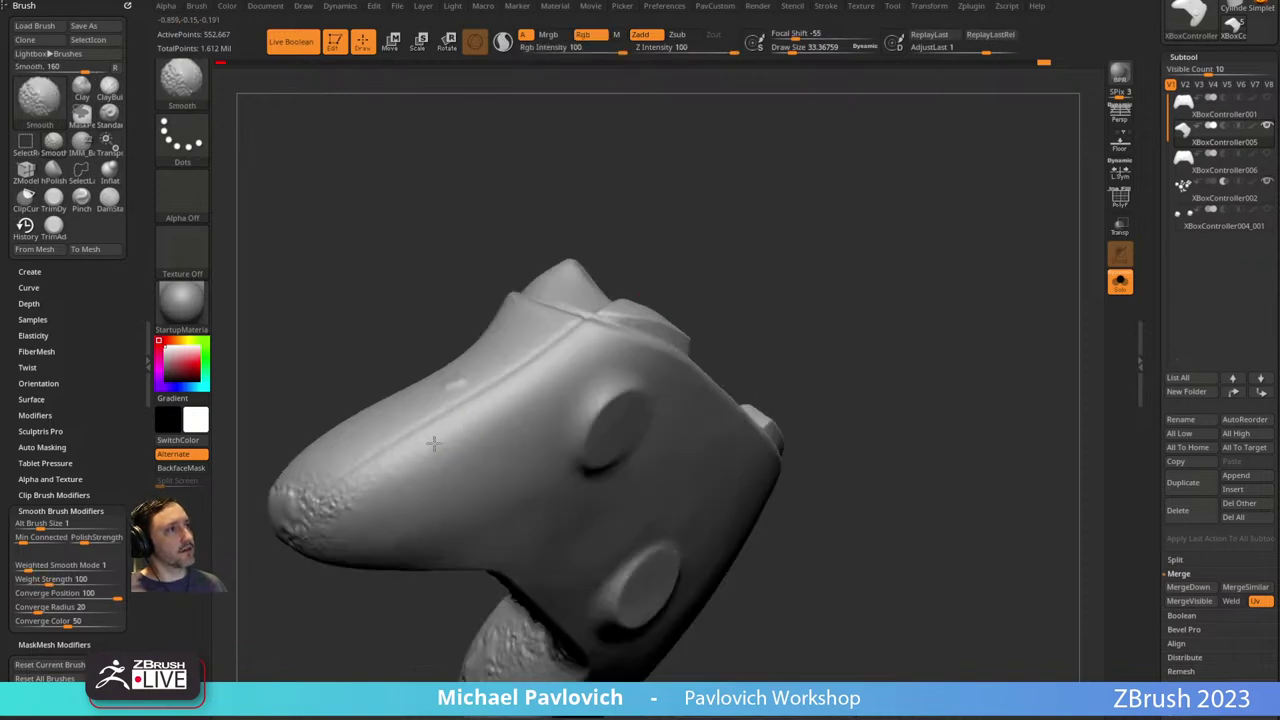
right_drag(348, 494, 977, 357)
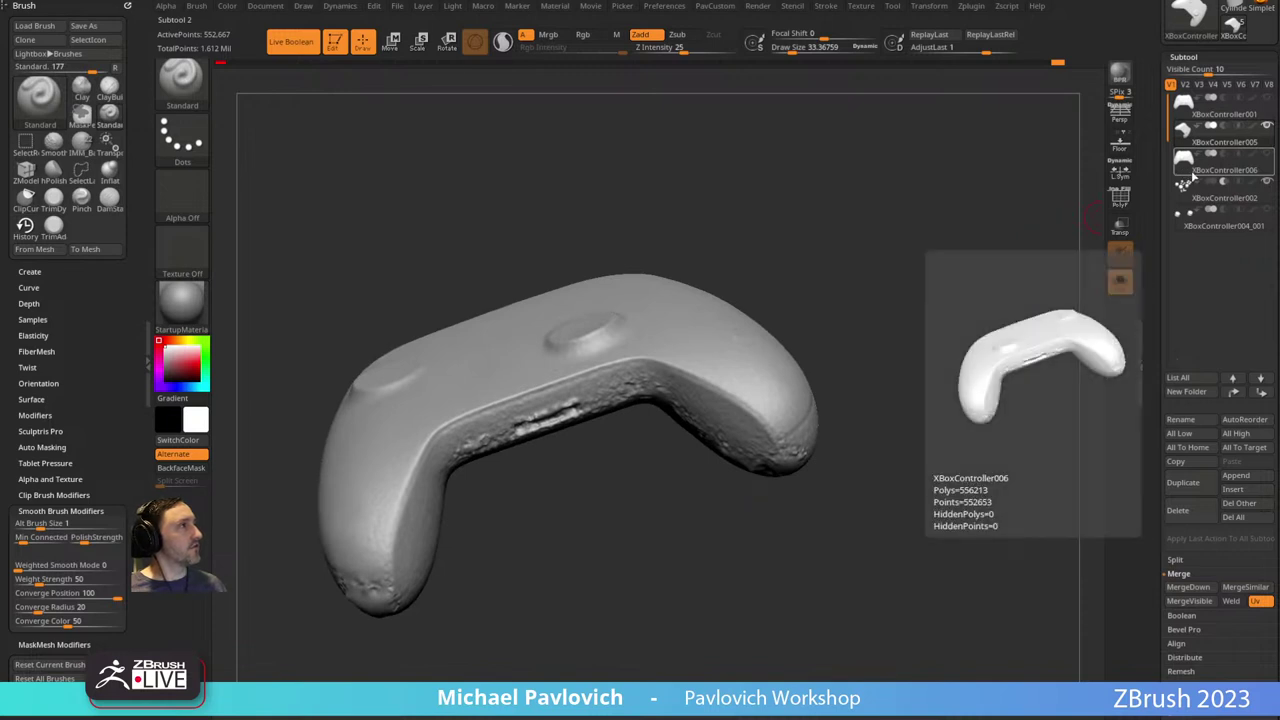
Compare the grips and underside of subtools XBoxController006 and XBoxController005 by switching between them.
click(1196, 172)
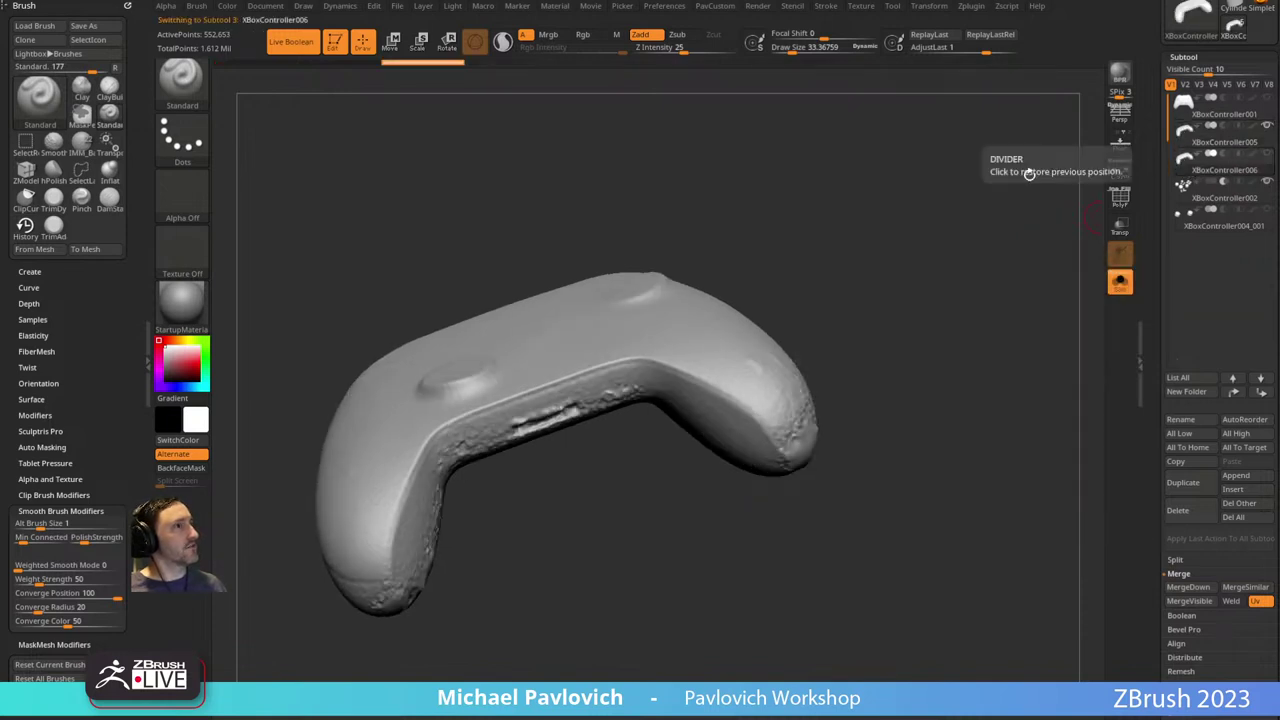
right_drag(1023, 171, 960, 193)
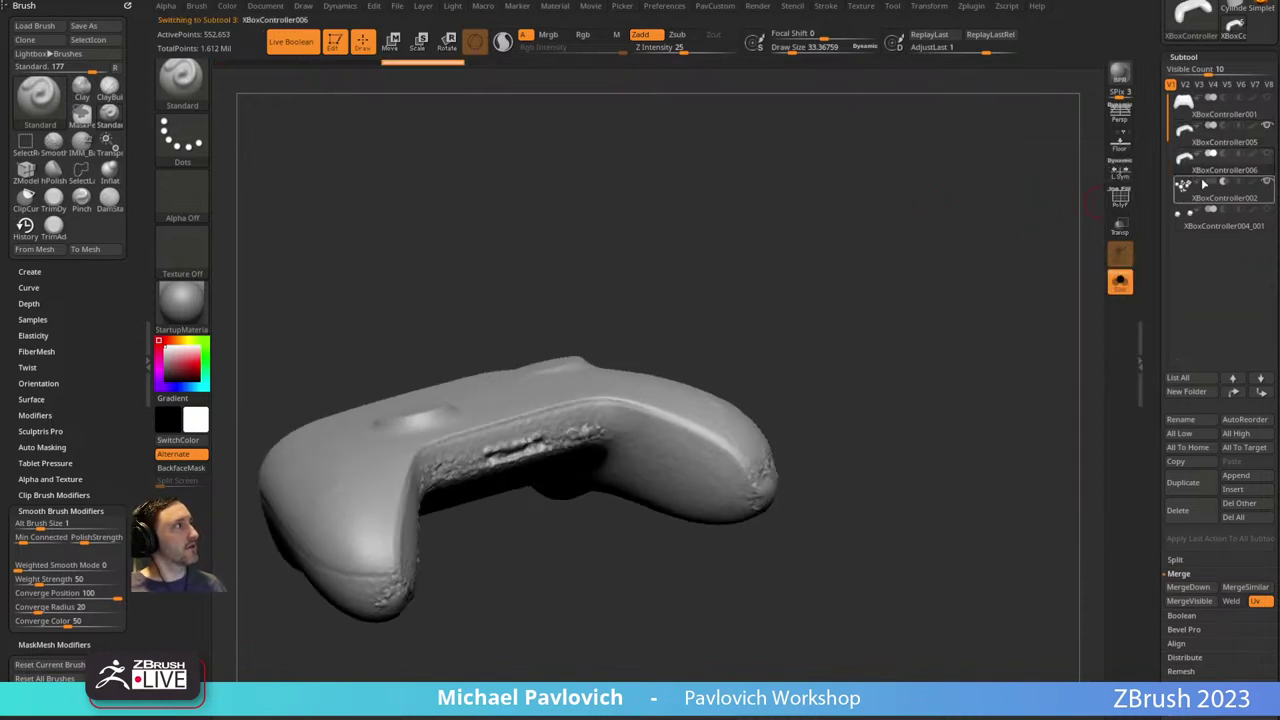
click(1213, 148)
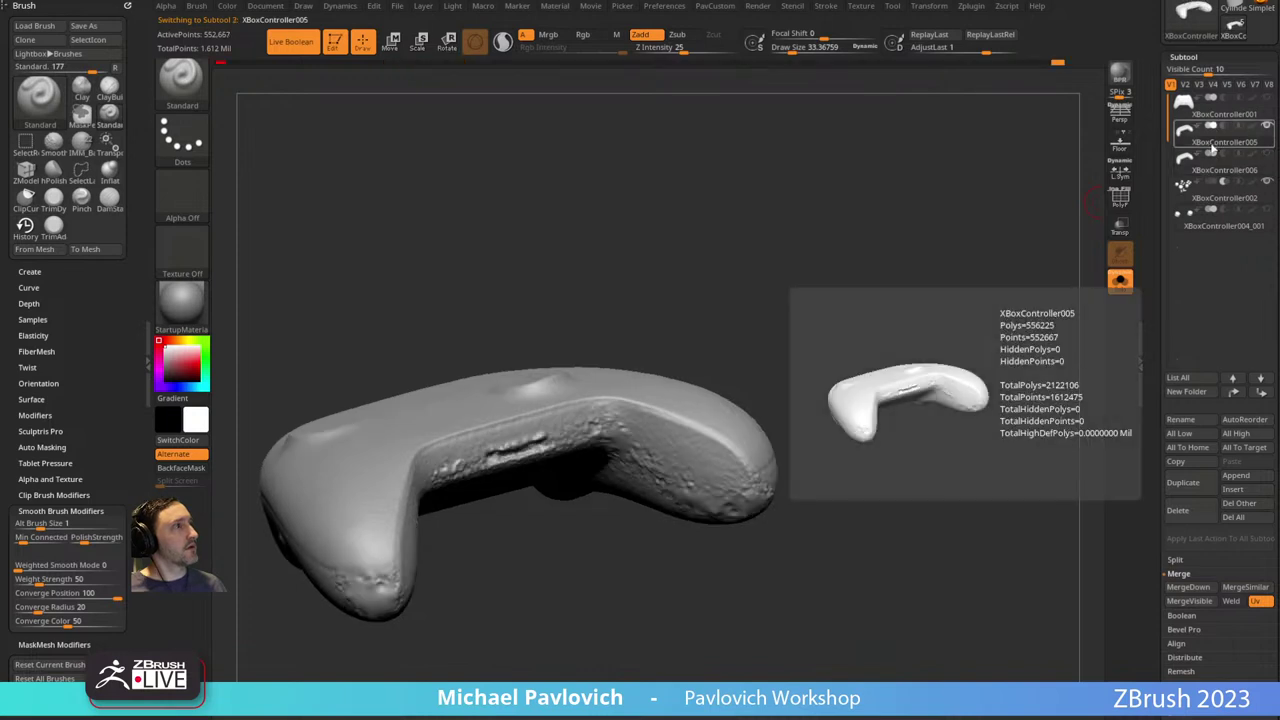
click(1208, 172)
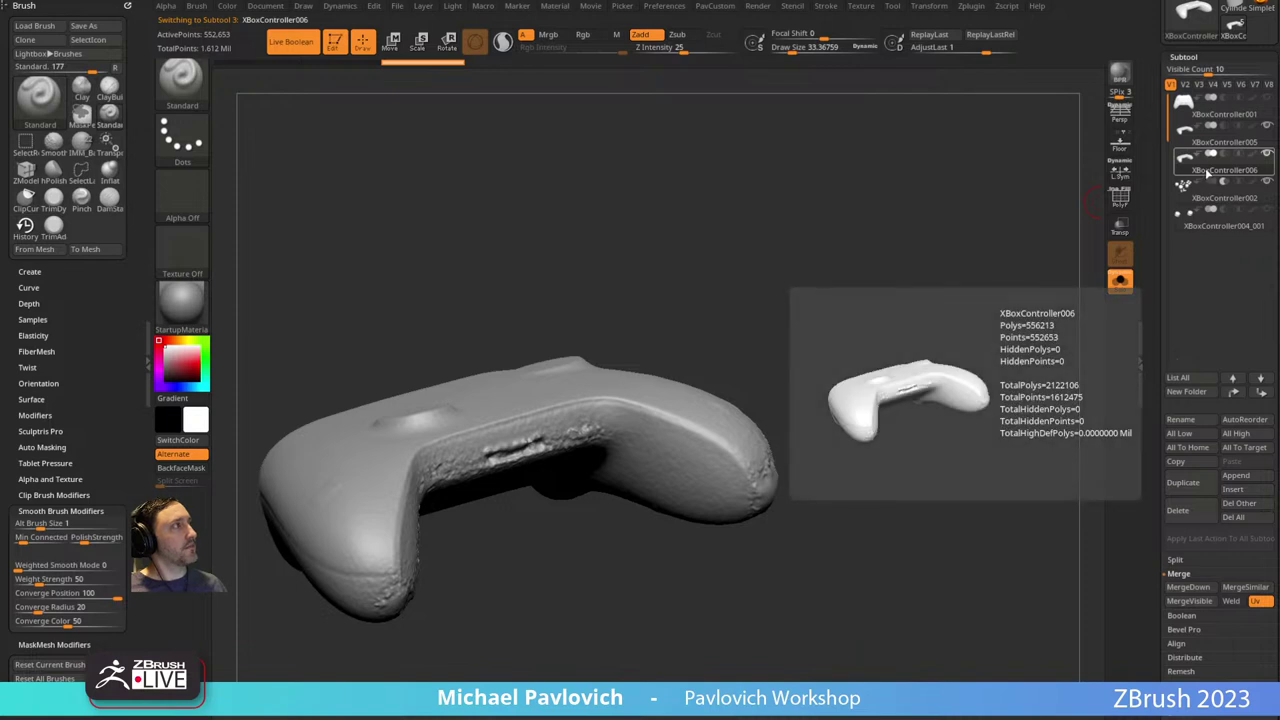
drag(760, 250, 1034, 220)
mouse_move(972, 179)
mouse_down()
mouse_move(869, 183)
mouse_move(843, 225)
mouse_up()
Recall the stored shape onto the near grip's tip on XBoxController005 with the HistoryRecall brush.
key(b)
key(h)
key(r)
drag(520, 603, 540, 618)
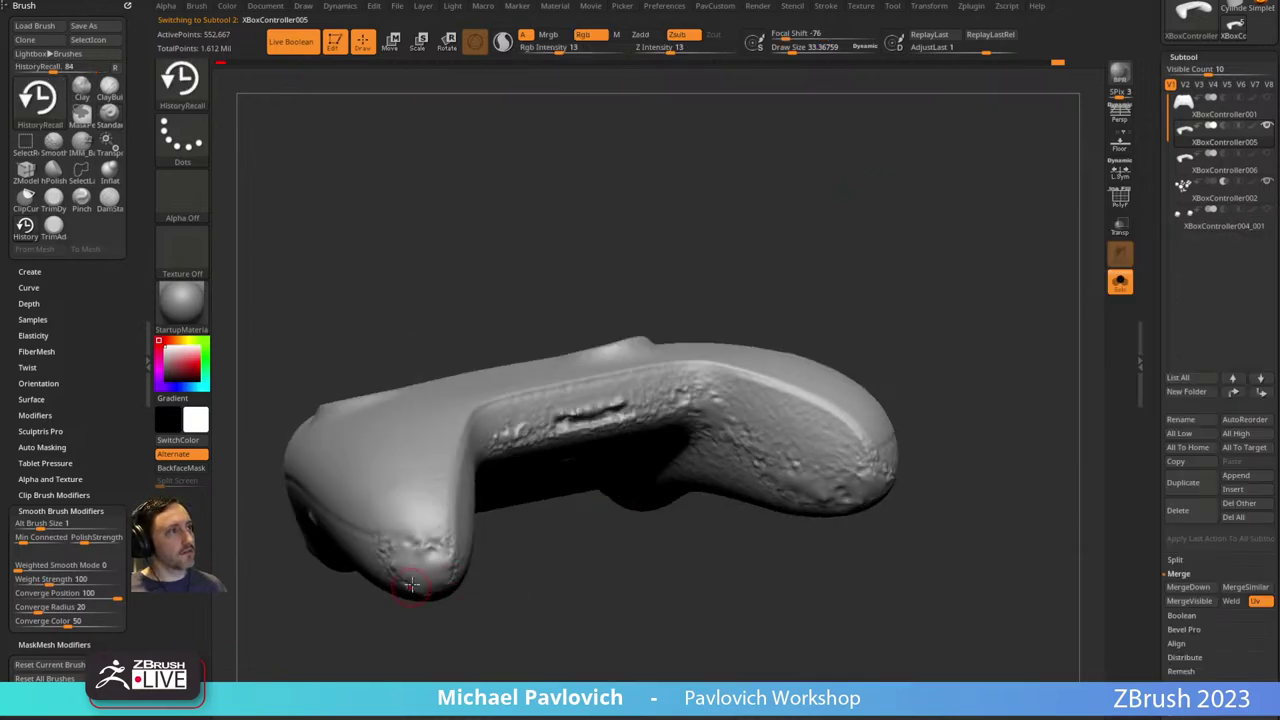
Smooth the rough tip of the near grip with a draw size of about 59.
mouse_move(428, 630)
mouse_down()
mouse_move(446, 543)
mouse_move(466, 545)
mouse_move(486, 658)
mouse_move(529, 591)
mouse_move(606, 531)
mouse_move(486, 417)
mouse_up()
key(s)
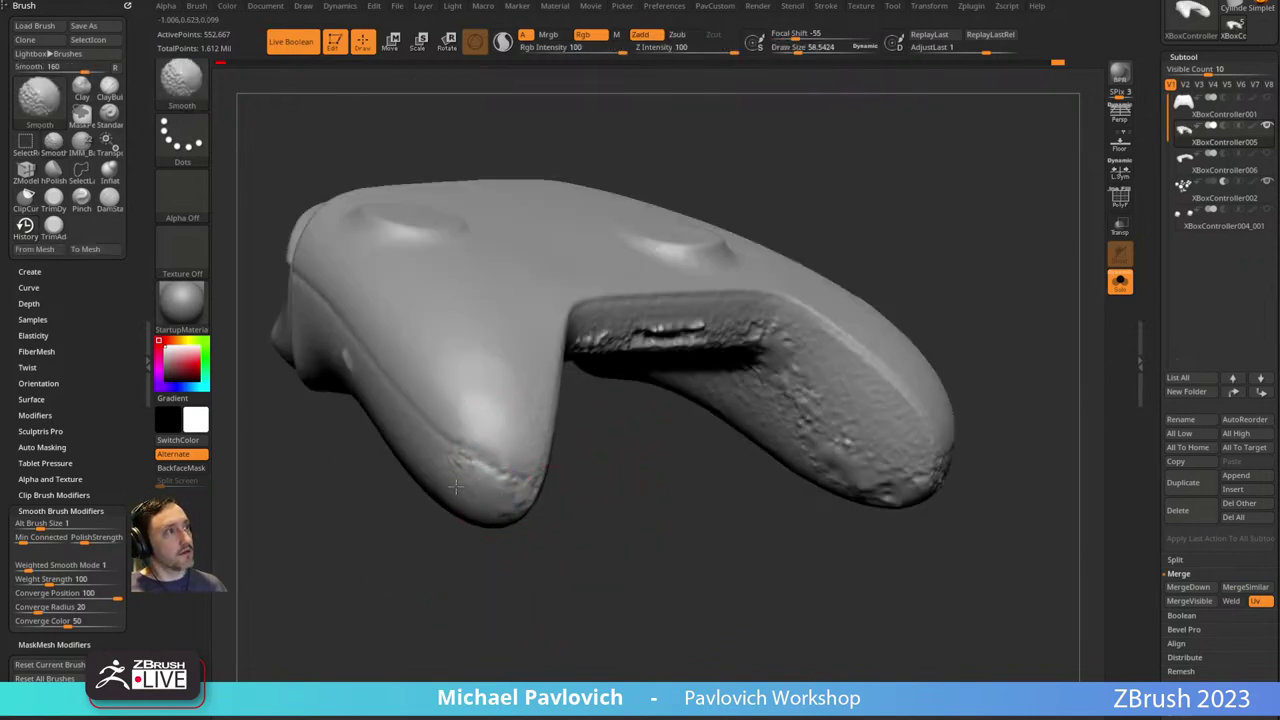
shift+drag(456, 487, 566, 530)
key(s)
shift+drag(489, 471, 505, 466)
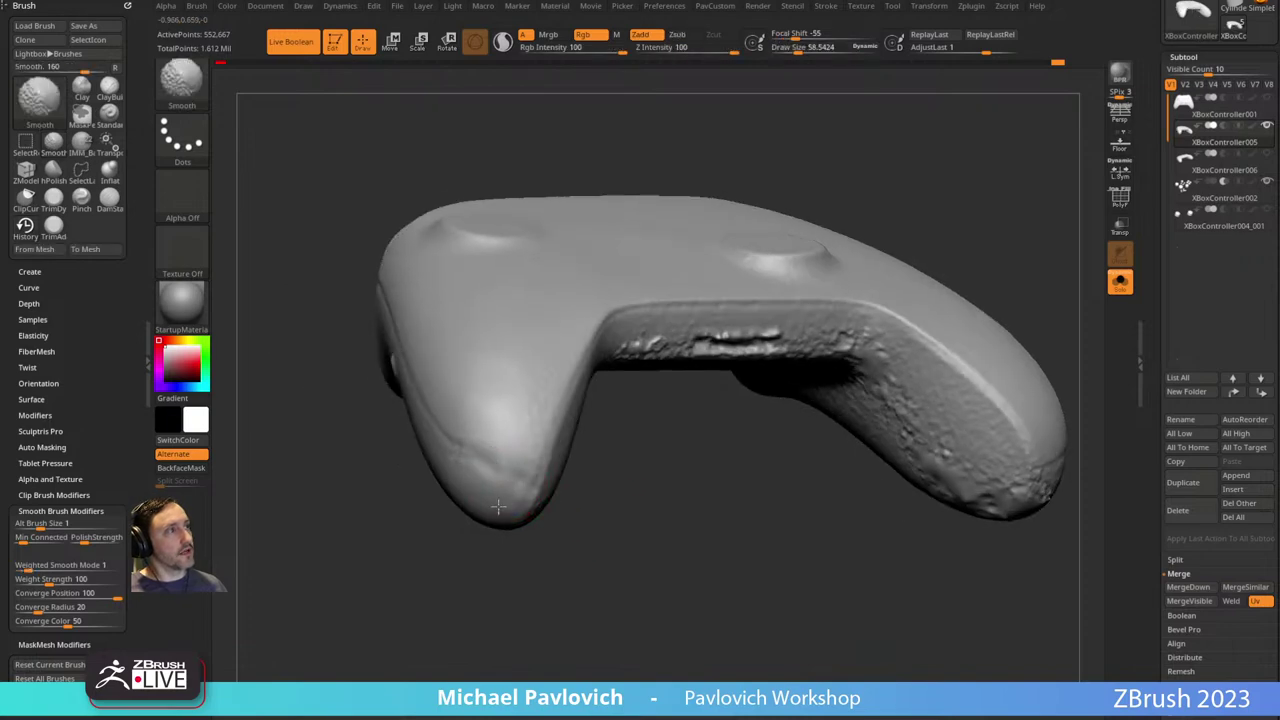
Smooth the near grip's upper surface and tip with a draw size of about 41.
mouse_move(574, 518)
mouse_down()
mouse_move(597, 526)
mouse_move(592, 578)
mouse_up()
key(s)
drag(487, 471, 466, 518)
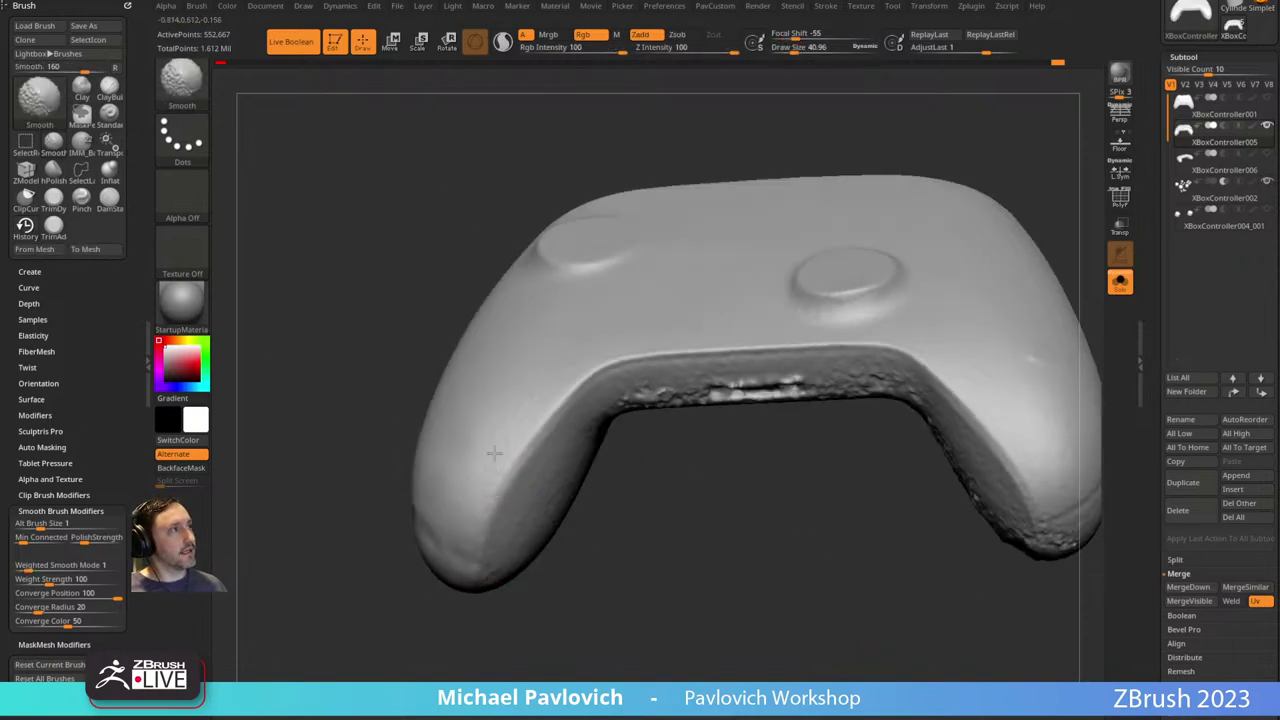
drag(709, 506, 571, 437)
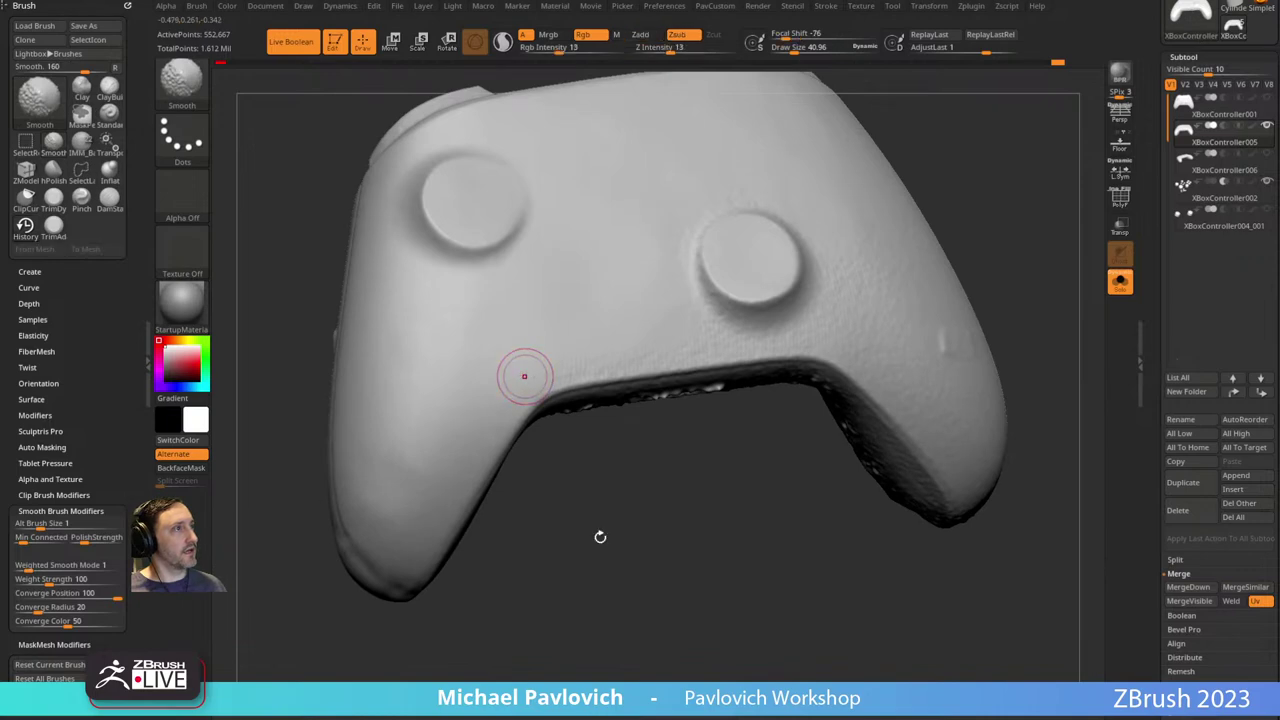
Smooth the bumpy face surface around the lower thumbstick base with a draw size of about 31.
drag(600, 537, 500, 380)
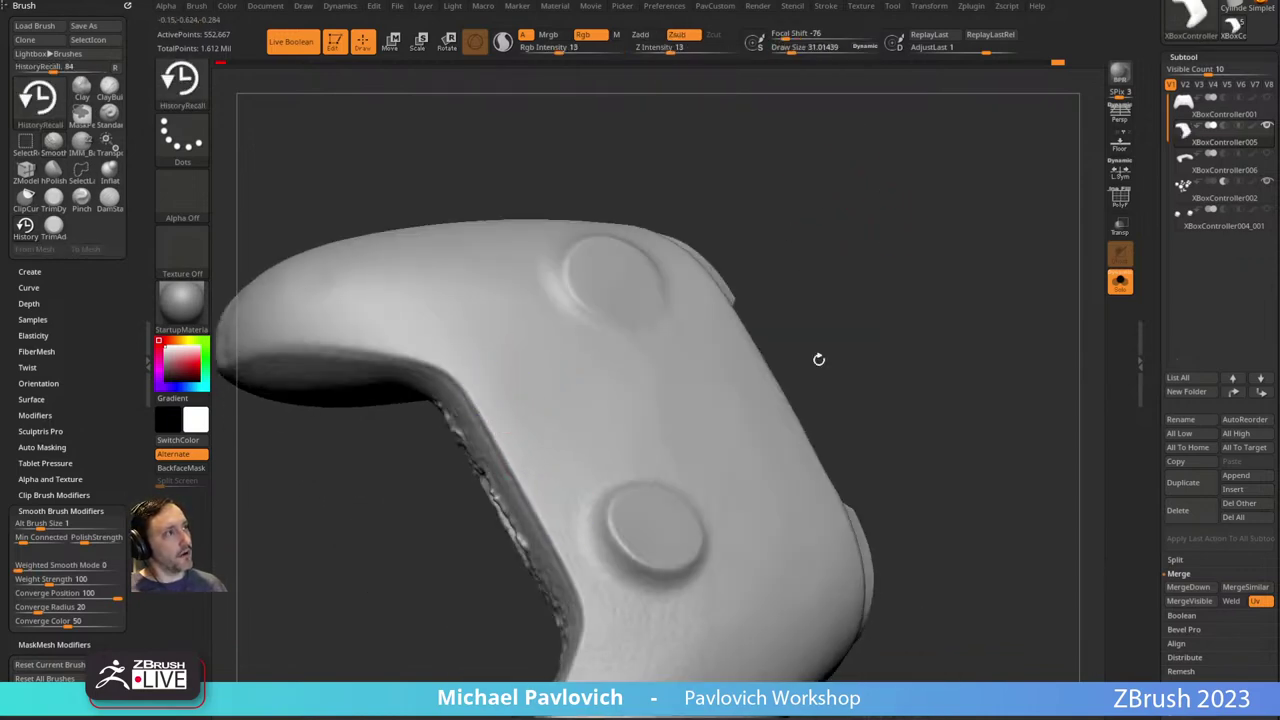
drag(820, 360, 424, 198)
key(shift)
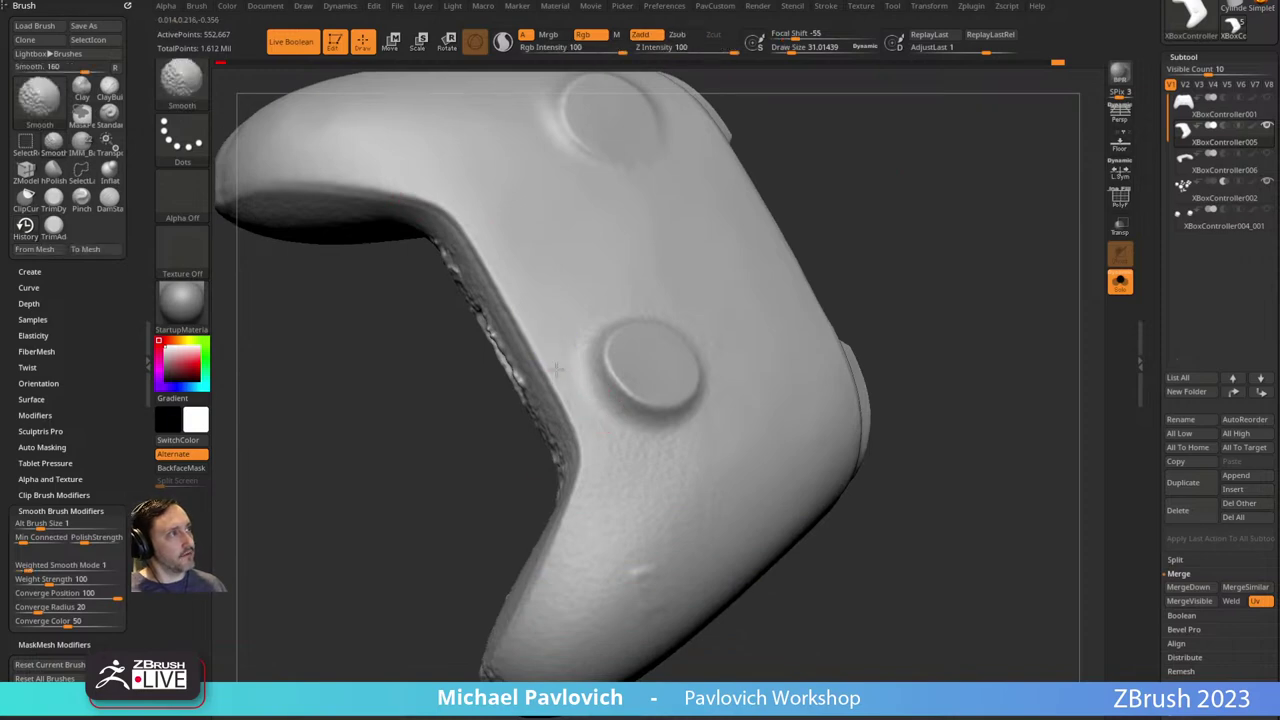
alt+drag(923, 335, 923, 256)
key(shift)
mouse_move(612, 470)
mouse_down()
mouse_move(951, 451)
mouse_move(897, 371)
mouse_move(971, 363)
mouse_move(917, 352)
mouse_move(429, 443)
mouse_move(403, 390)
mouse_up()
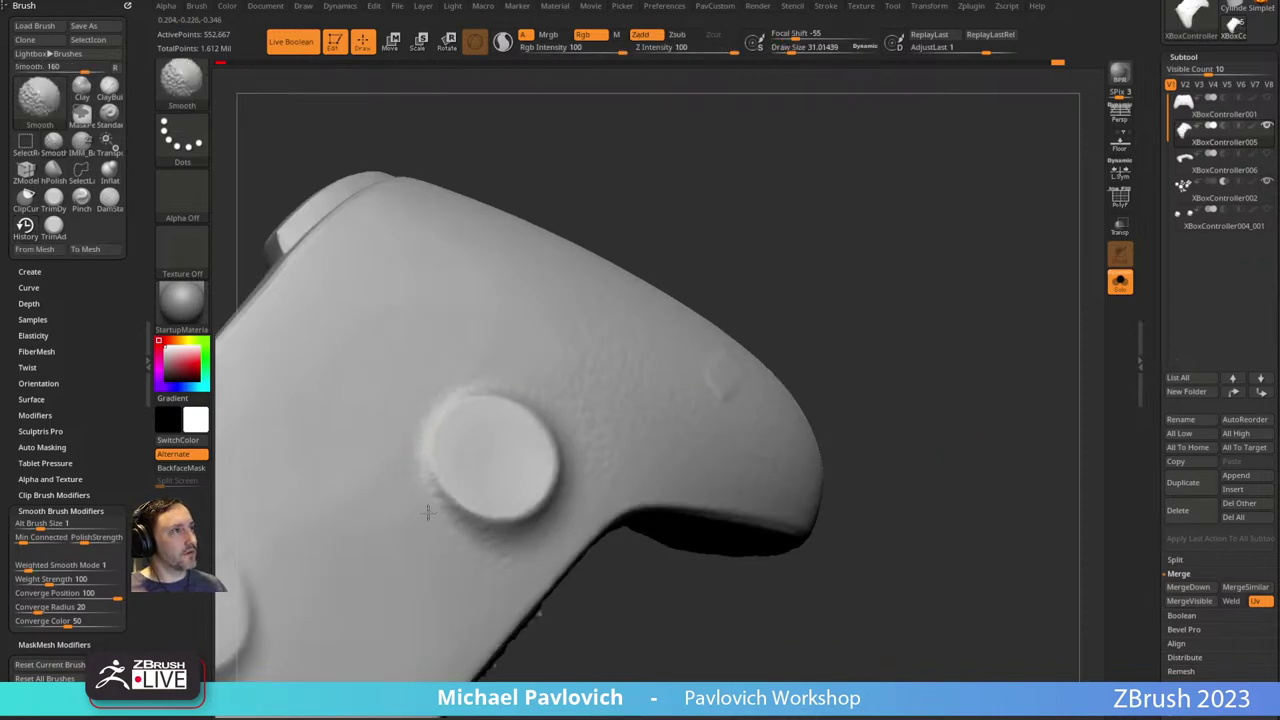
drag(629, 614, 562, 606)
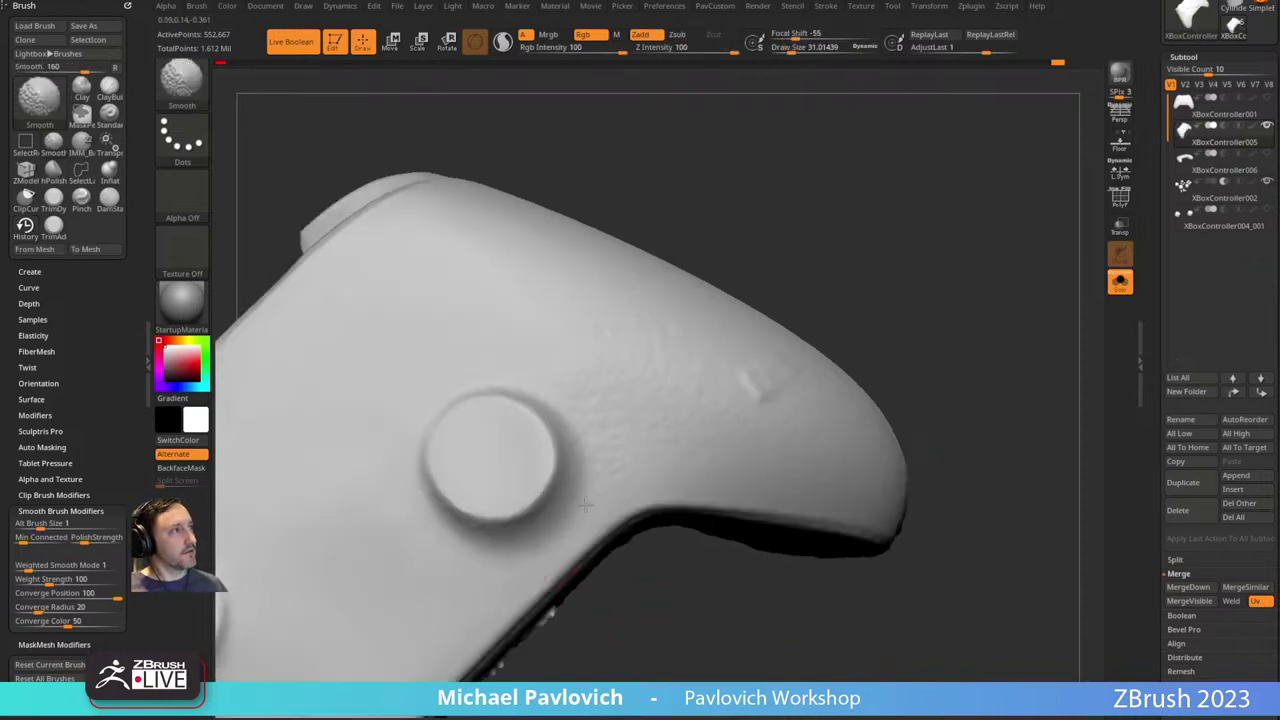
shift+drag(618, 458, 600, 392)
drag(700, 243, 483, 420)
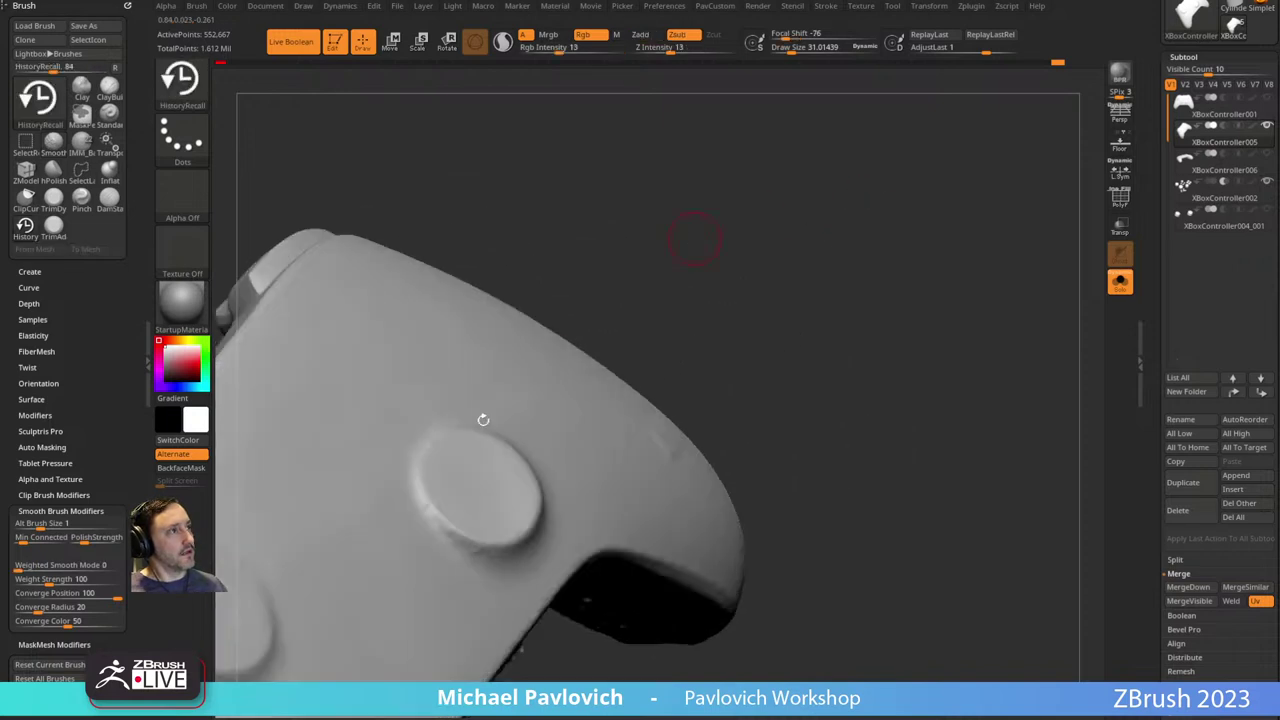
Smooth the tight transition around the rim of the lower thumbstick base with a draw size of about 17.
shift+drag(436, 515, 495, 552)
drag(765, 340, 689, 371)
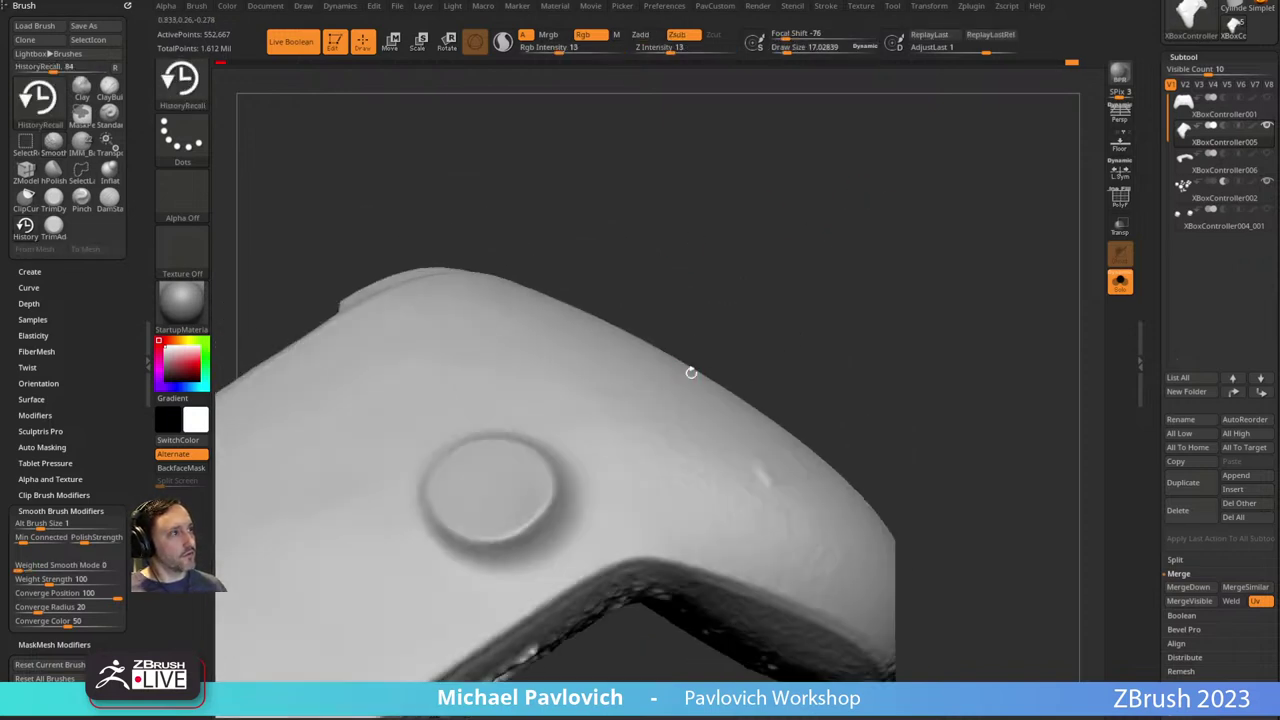
shift+drag(471, 558, 497, 559)
drag(768, 338, 706, 373)
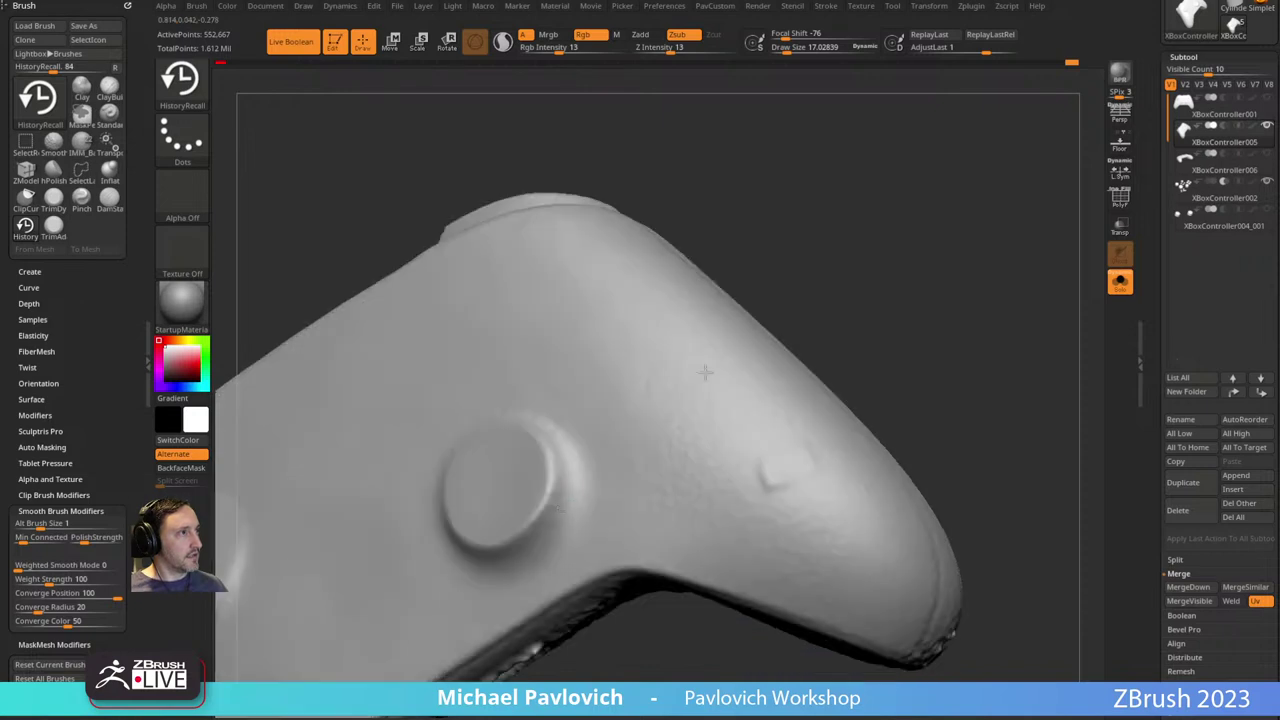
shift+drag(544, 523, 564, 473)
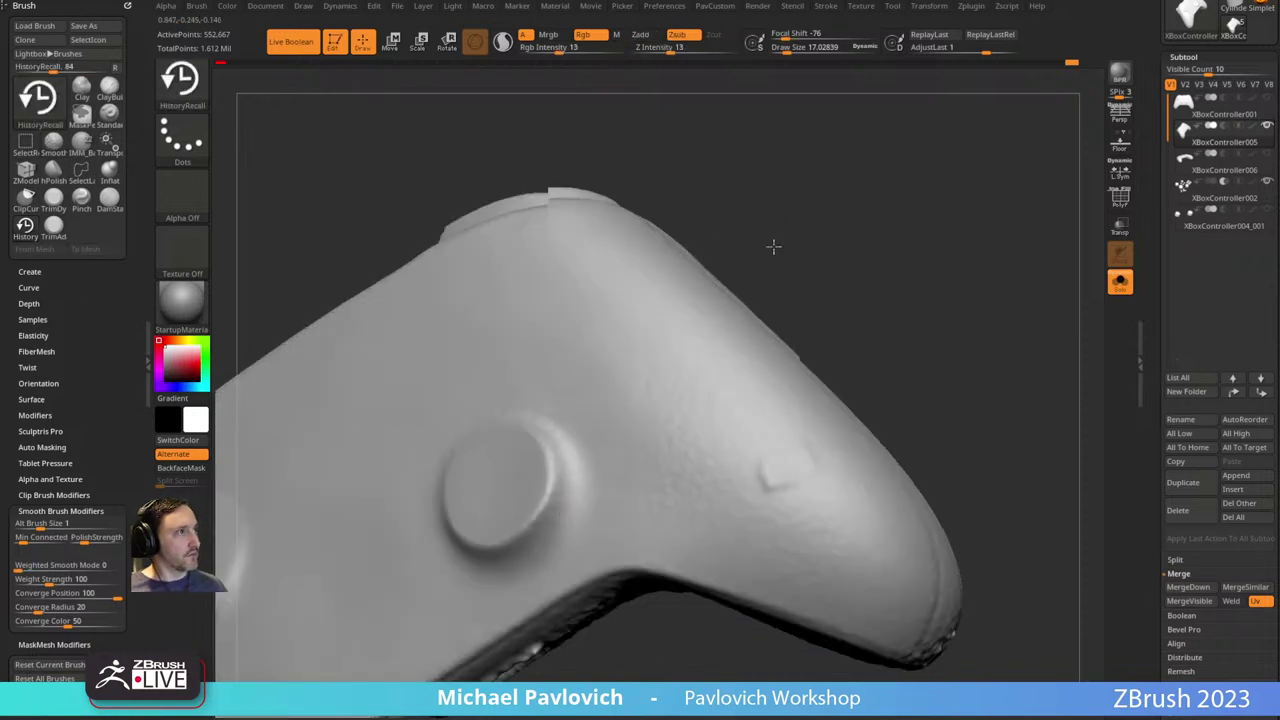
drag(771, 246, 728, 300)
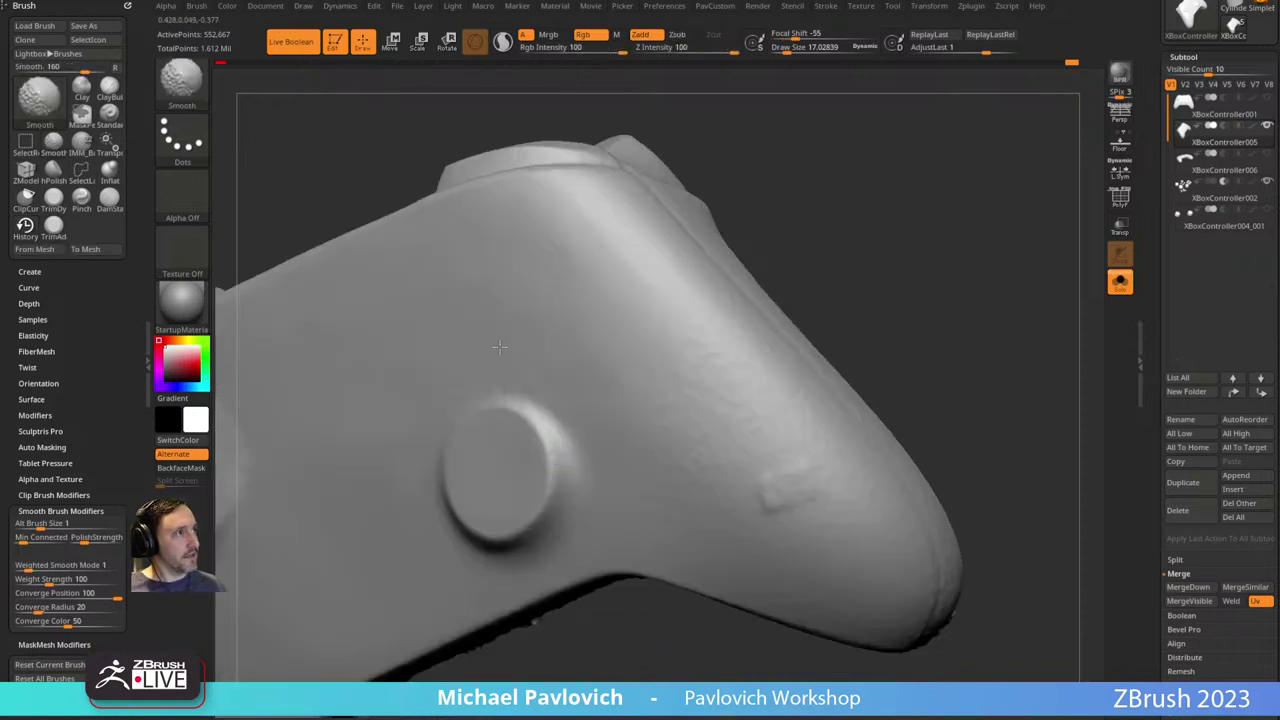
Smooth the square mark and remaining bumps on the grip beside the lower thumbstick base with a draw size of about 55.
mouse_move(499, 347)
mouse_down()
mouse_move(474, 400)
mouse_move(814, 234)
mouse_move(606, 446)
mouse_up()
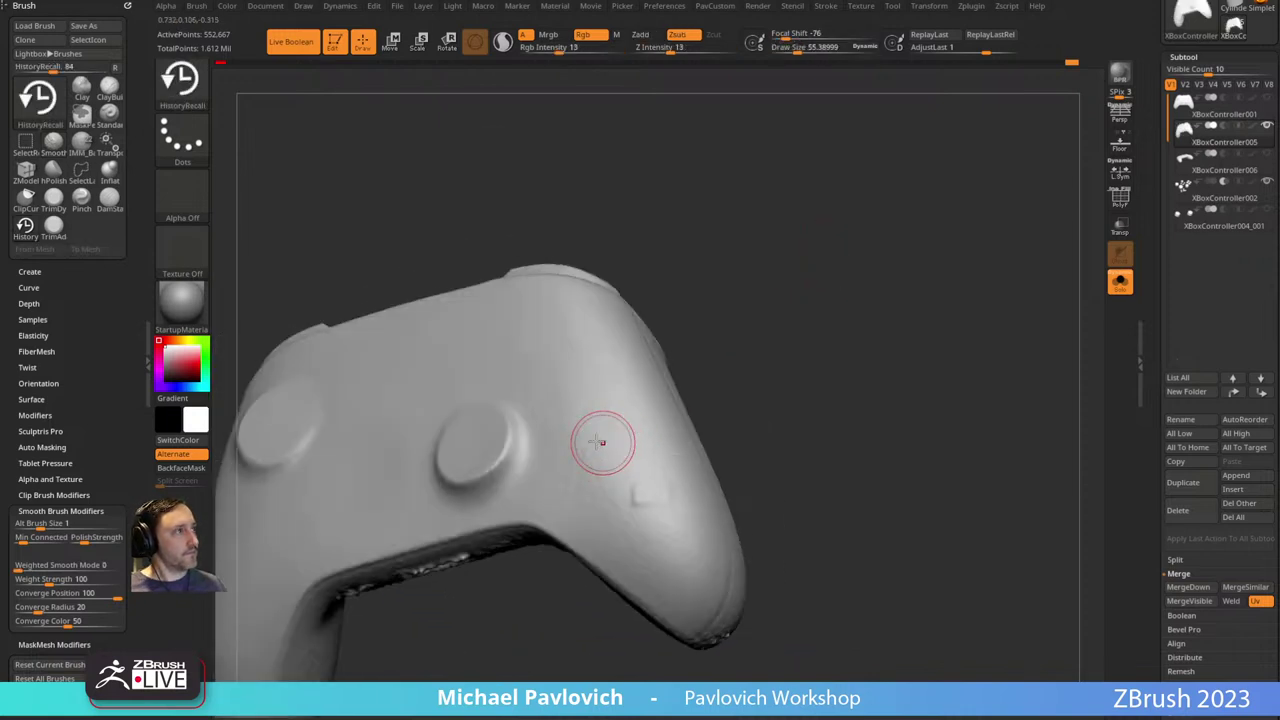
drag(754, 437, 532, 474)
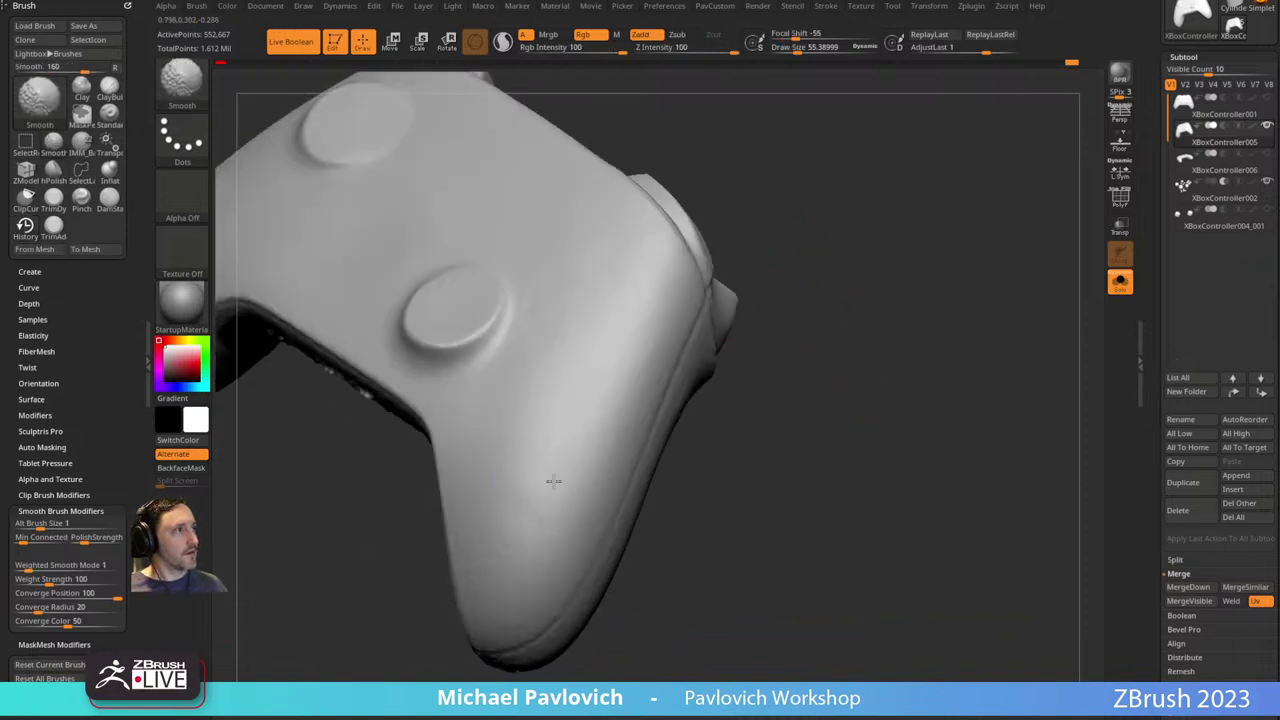
right_drag(530, 515, 549, 497)
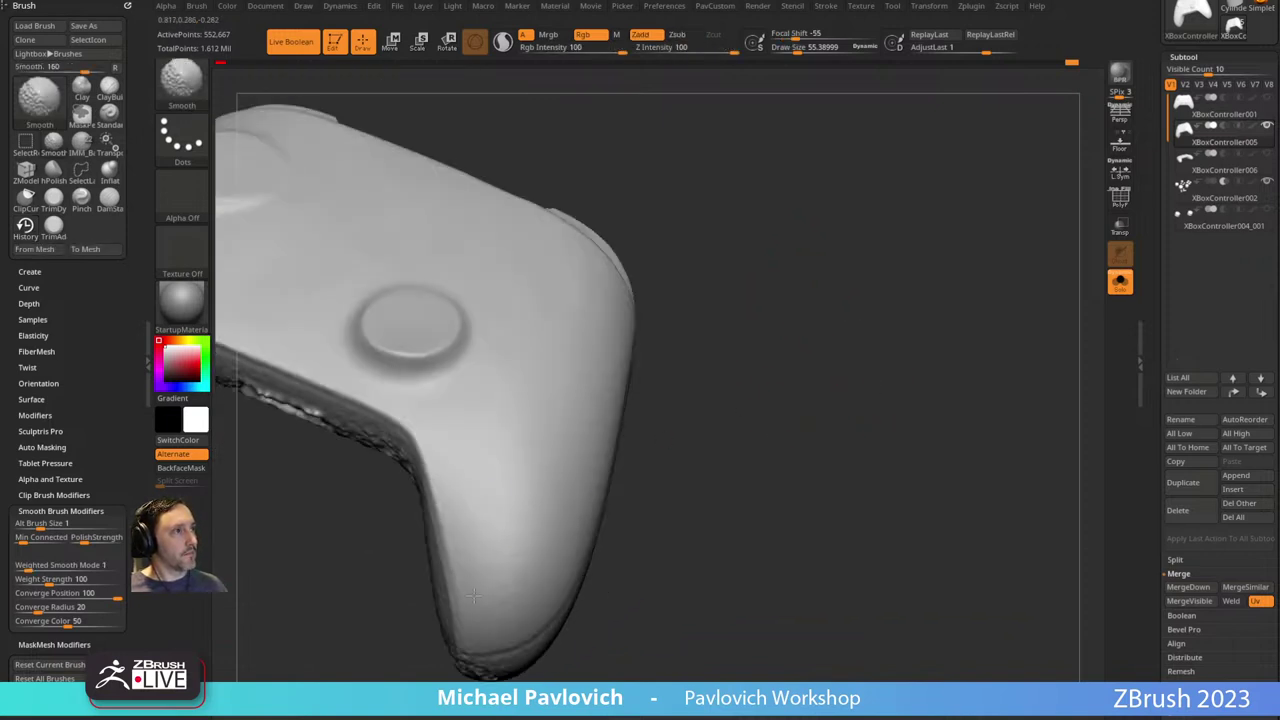
right_drag(537, 549, 500, 613)
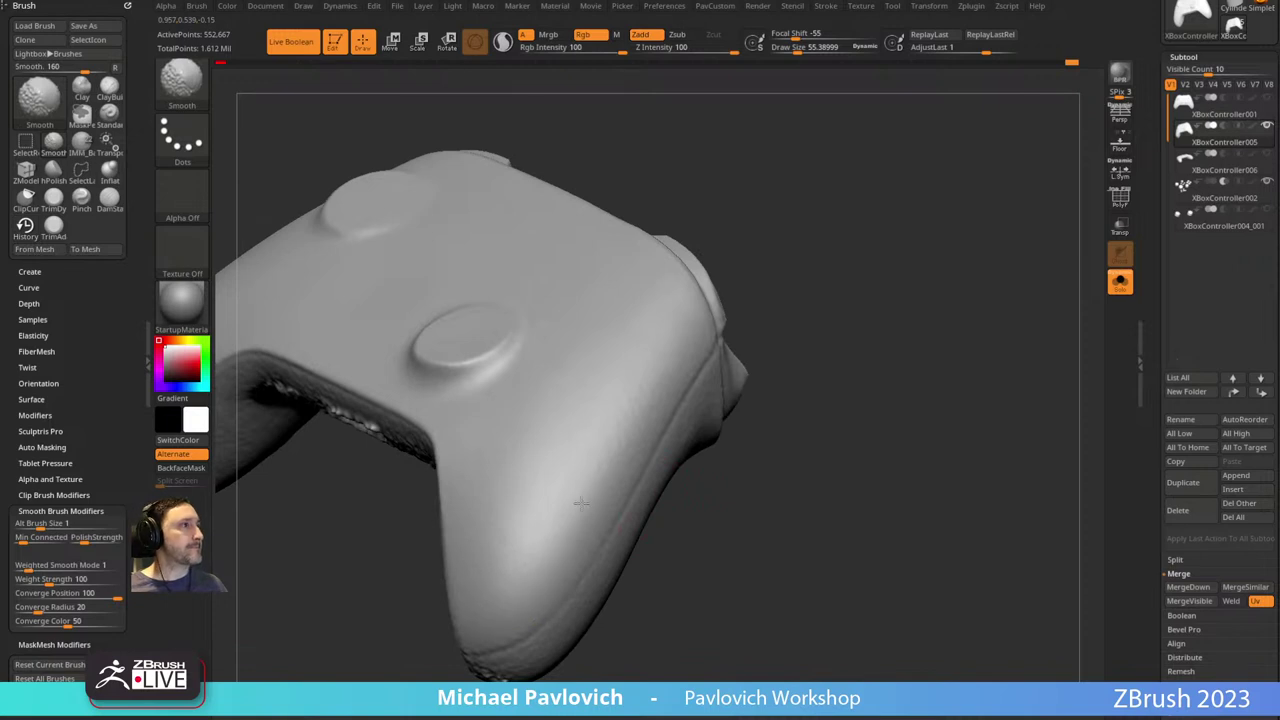
right_drag(791, 289, 632, 392)
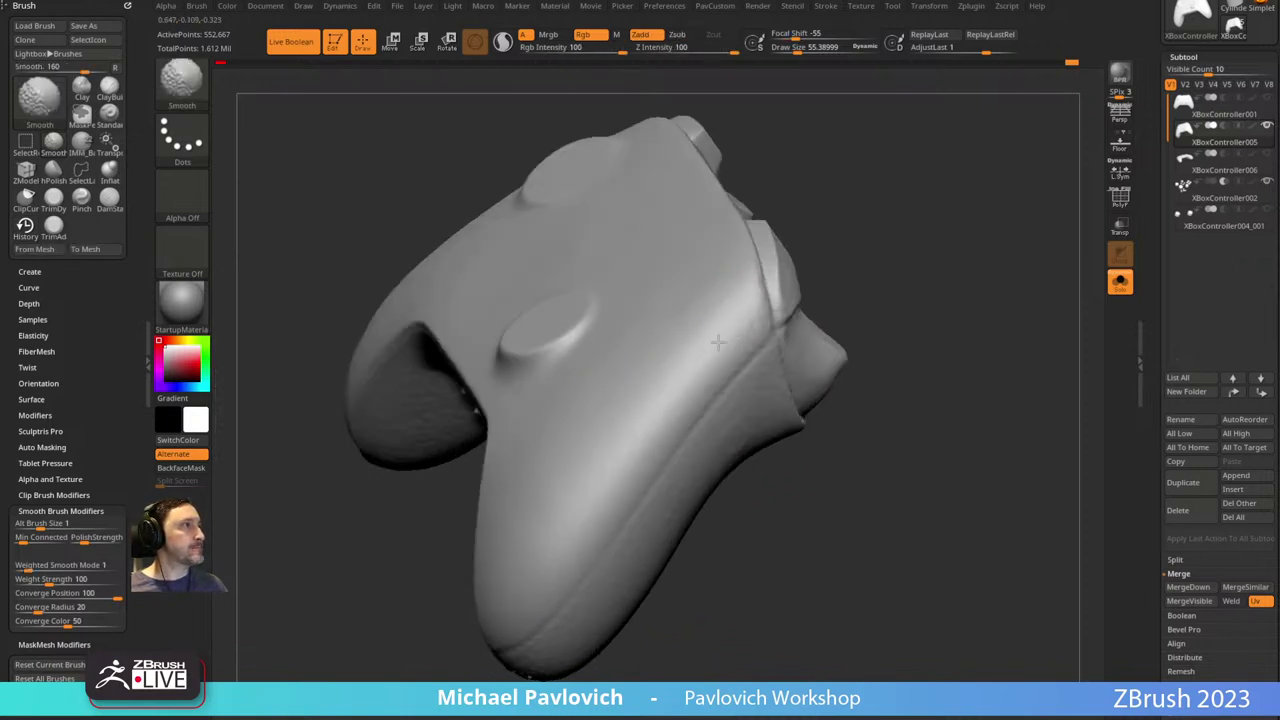
mouse_move(738, 313)
right_down()
mouse_move(986, 214)
mouse_move(949, 206)
mouse_move(937, 135)
mouse_move(780, 420)
mouse_move(820, 440)
mouse_move(811, 423)
mouse_move(829, 408)
mouse_move(843, 425)
right_up()
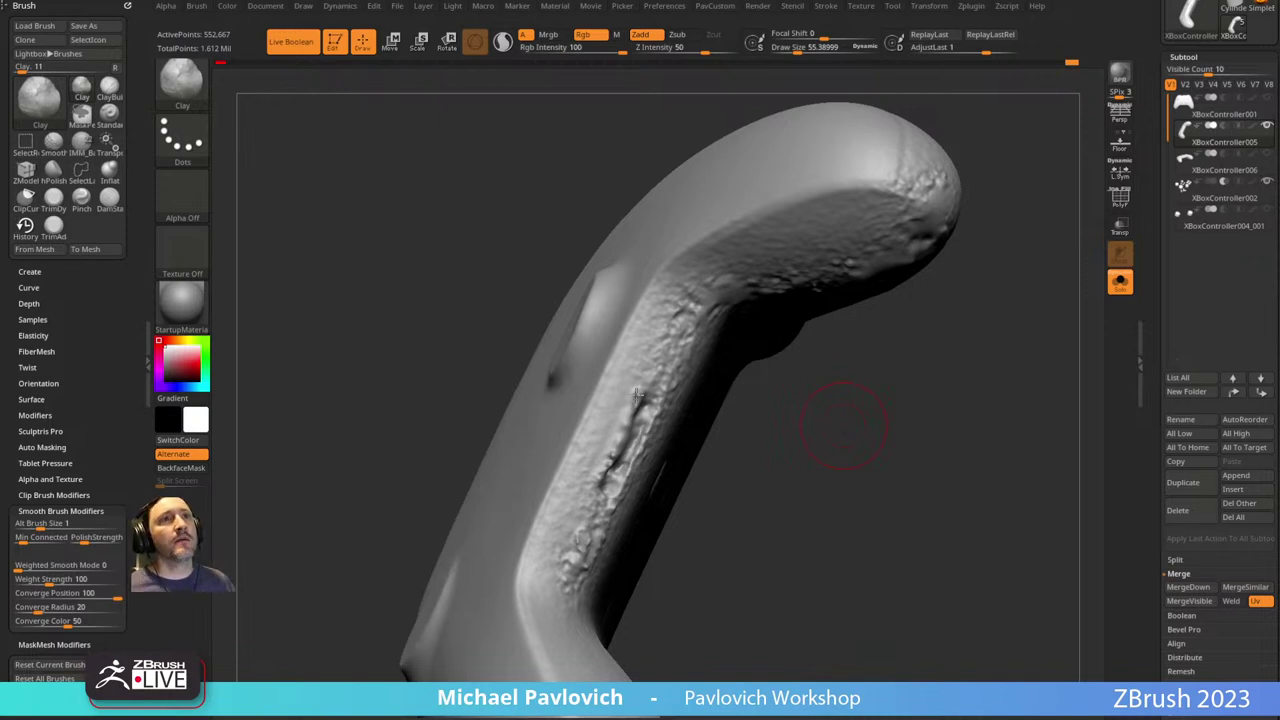
Fill the long gouge in the rough lower edge between the grips using the Clay brush with a draw size of about 36.
mouse_move(845, 425)
mouse_down()
mouse_move(780, 423)
mouse_move(774, 440)
mouse_move(771, 426)
mouse_up()
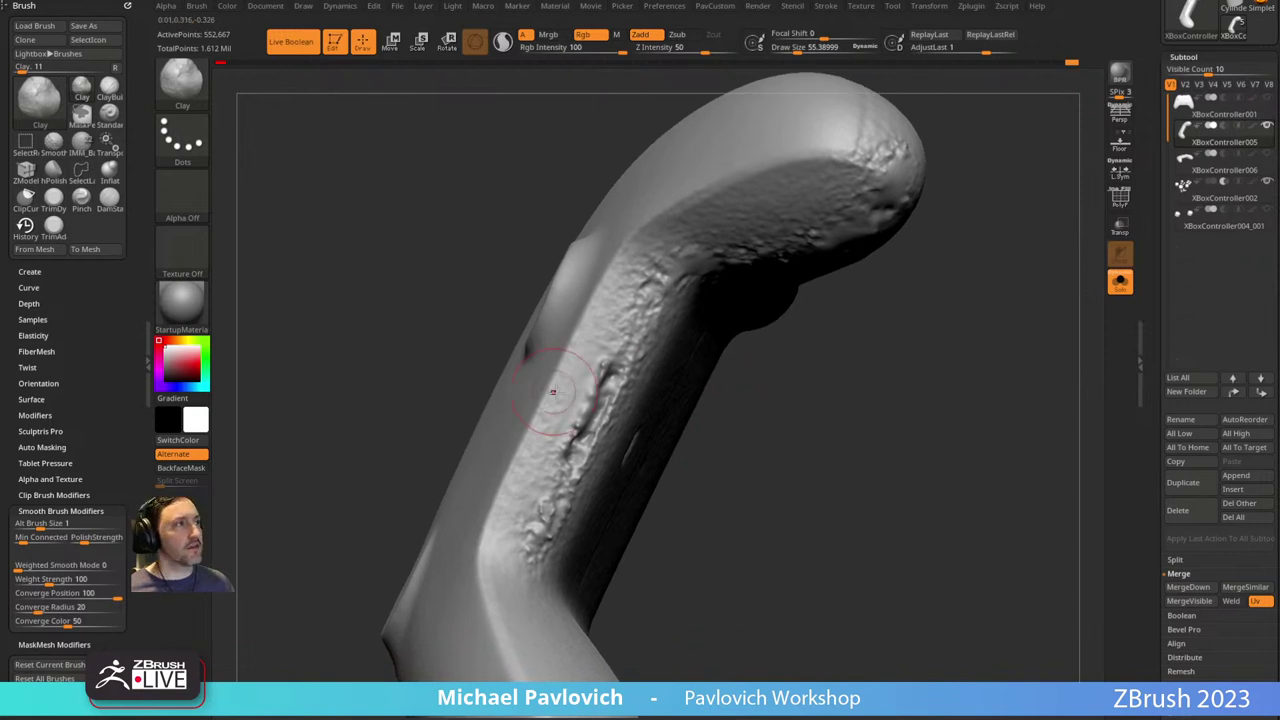
key(bracketleft)
key(bracketleft)
drag(606, 374, 577, 453)
drag(716, 415, 760, 415)
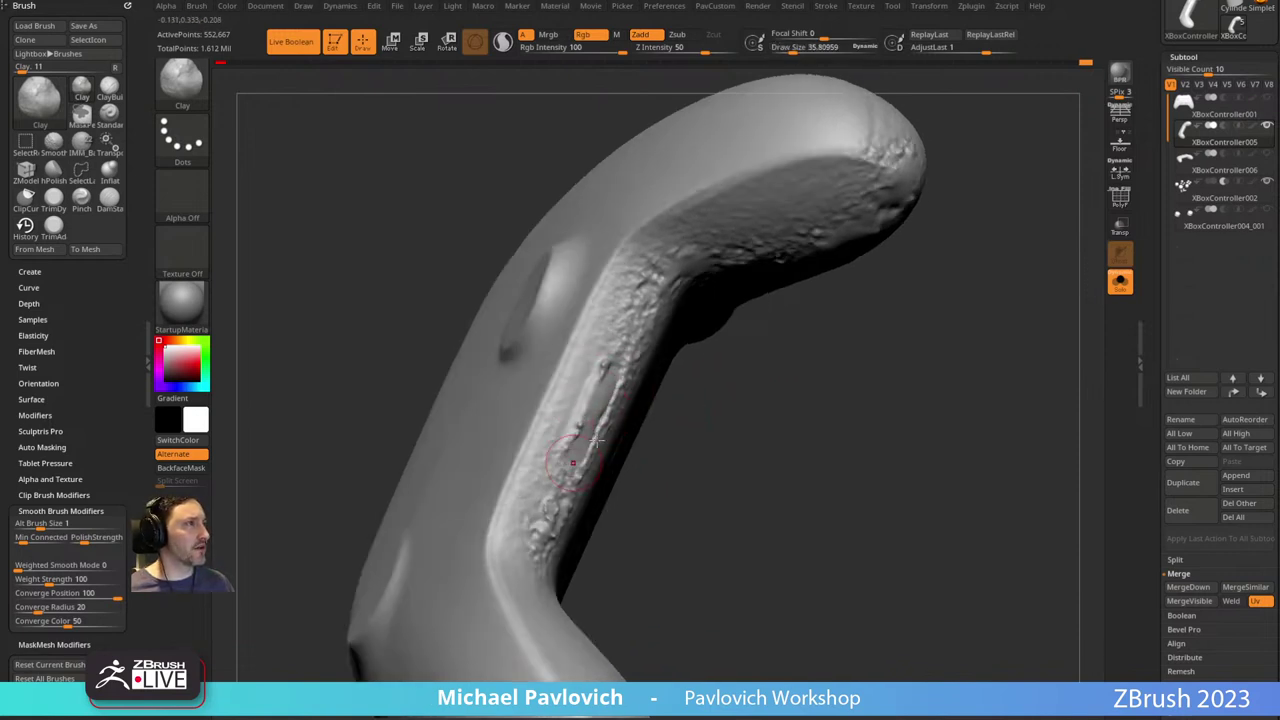
mouse_move(640, 430)
mouse_down()
mouse_move(660, 420)
mouse_move(660, 437)
mouse_move(685, 421)
mouse_up()
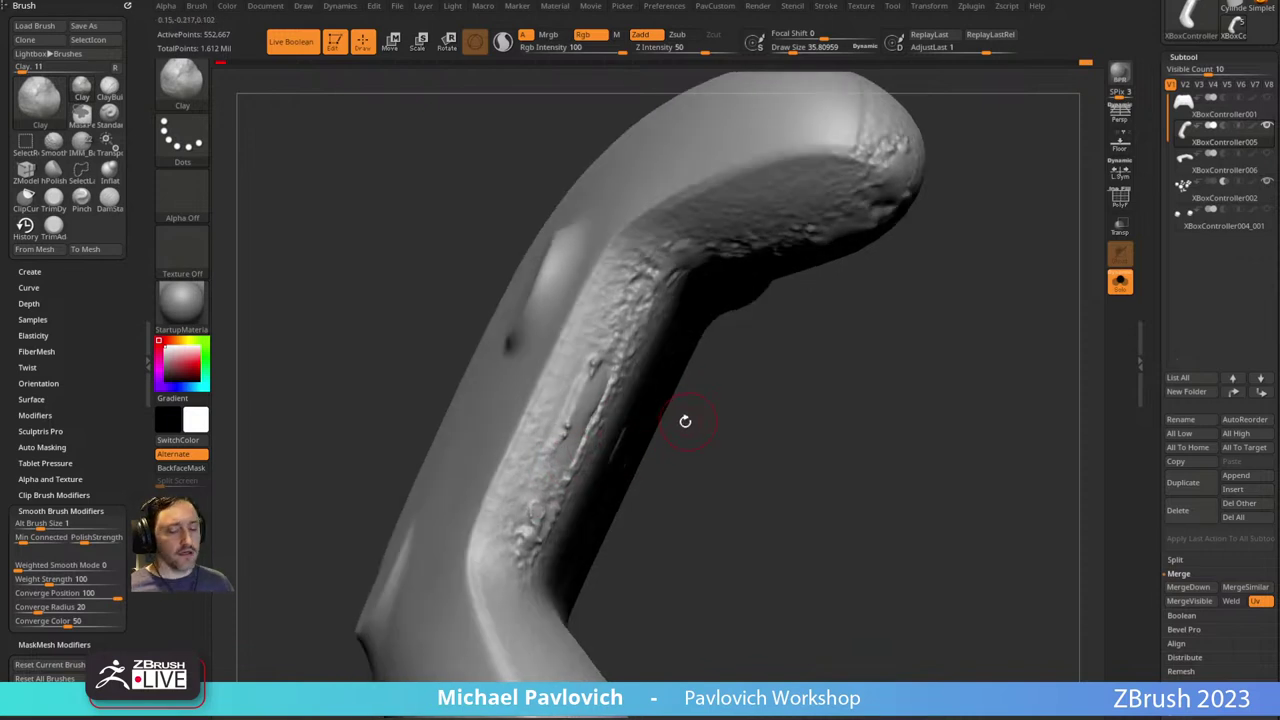
Flatten the rough lower edge between the grips with the hPolish brush at a draw size of about 36.
key(b)
key(h)
key(p)
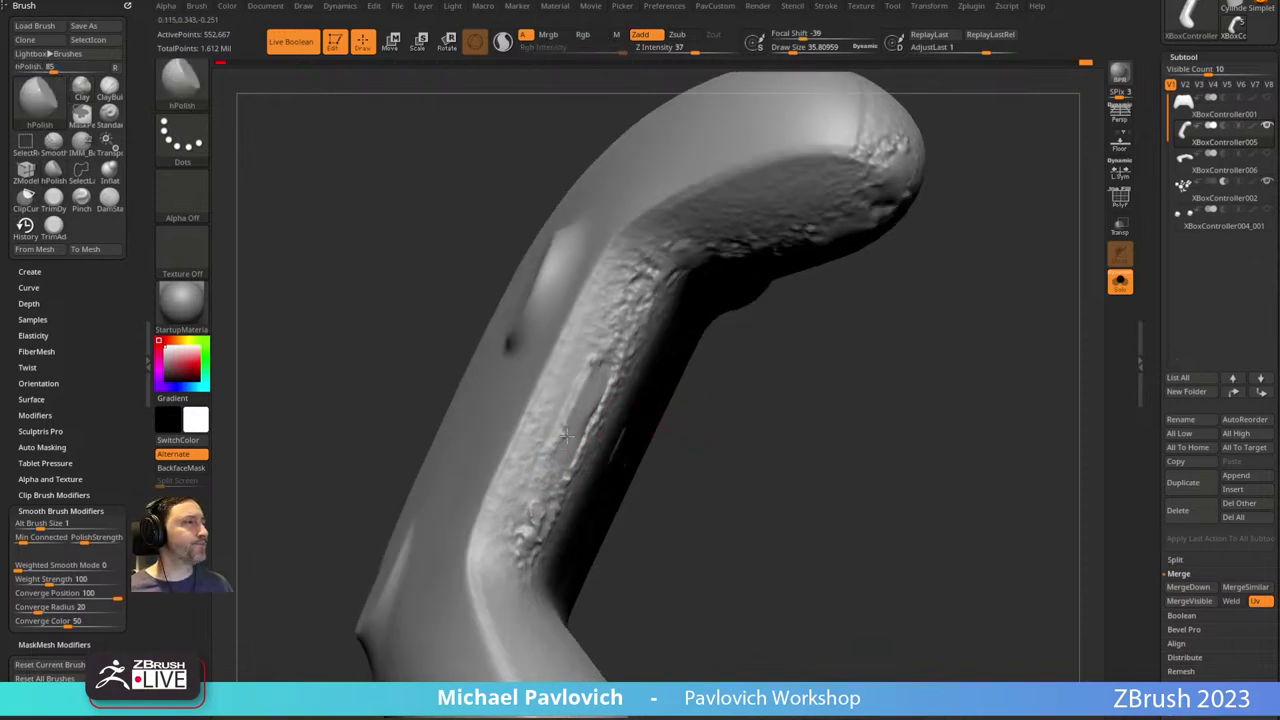
mouse_move(556, 432)
mouse_down()
mouse_move(581, 378)
mouse_move(540, 519)
mouse_up()
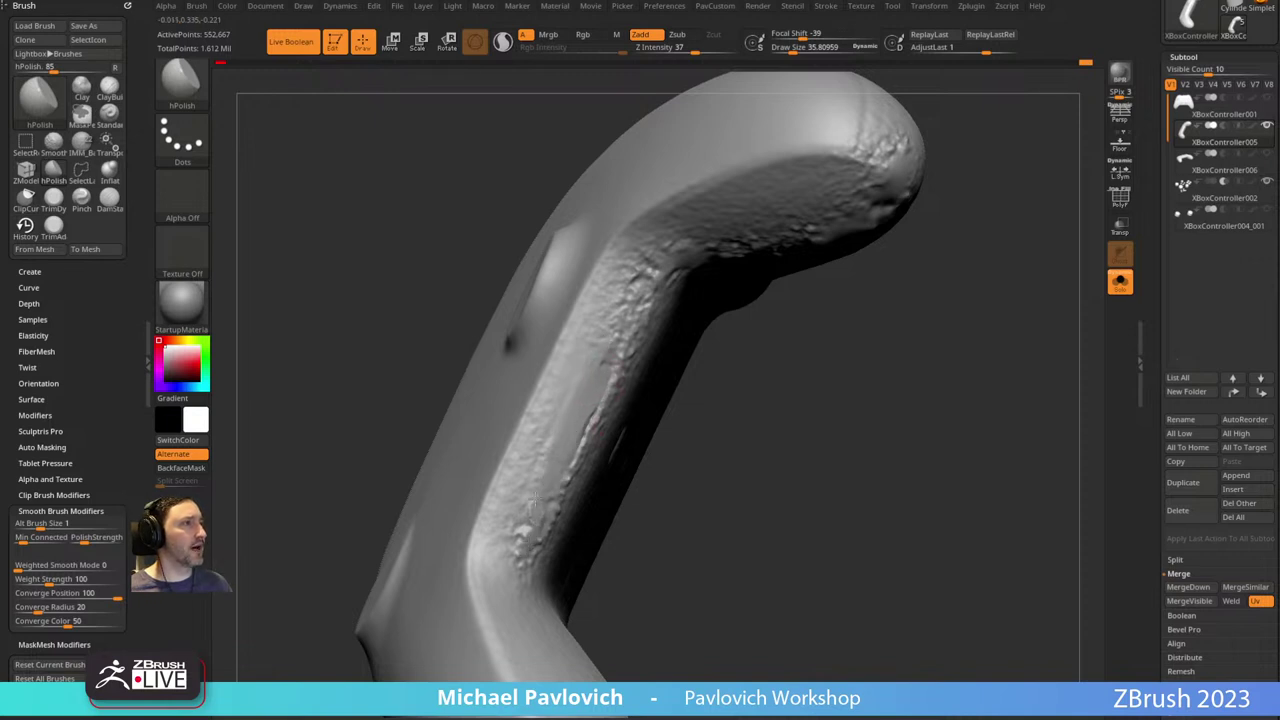
drag(653, 495, 594, 461)
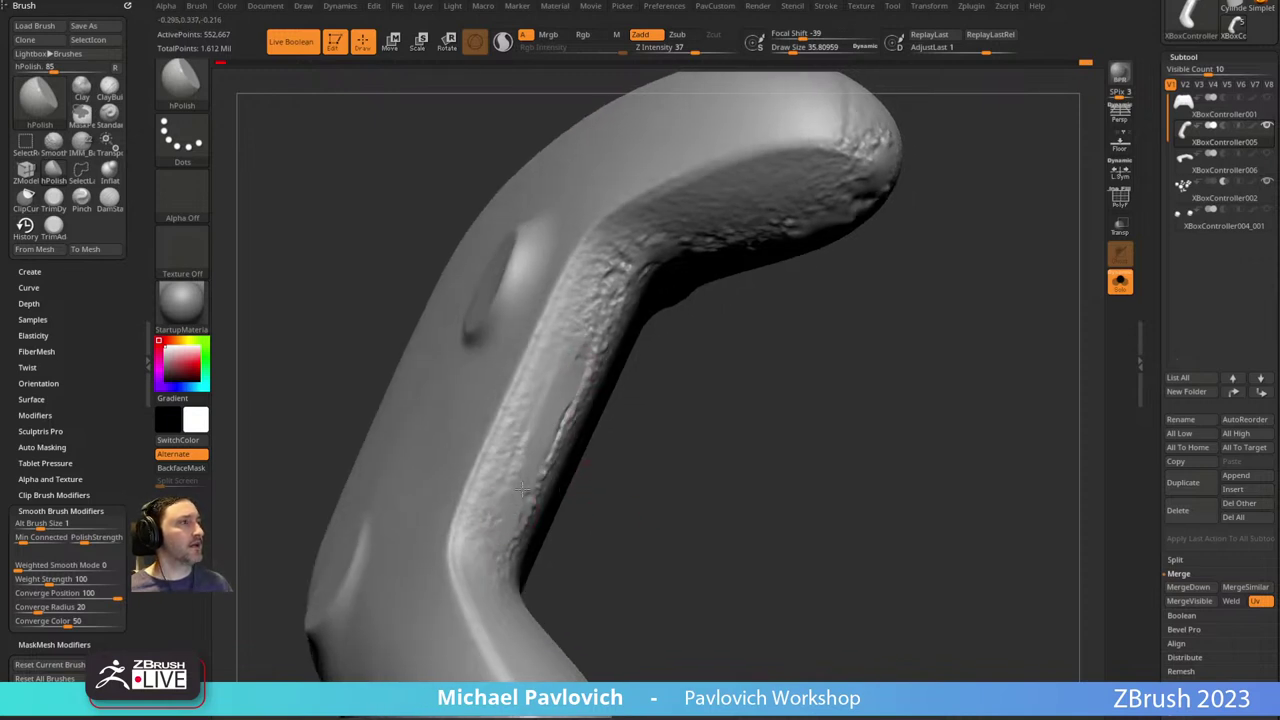
drag(652, 423, 545, 428)
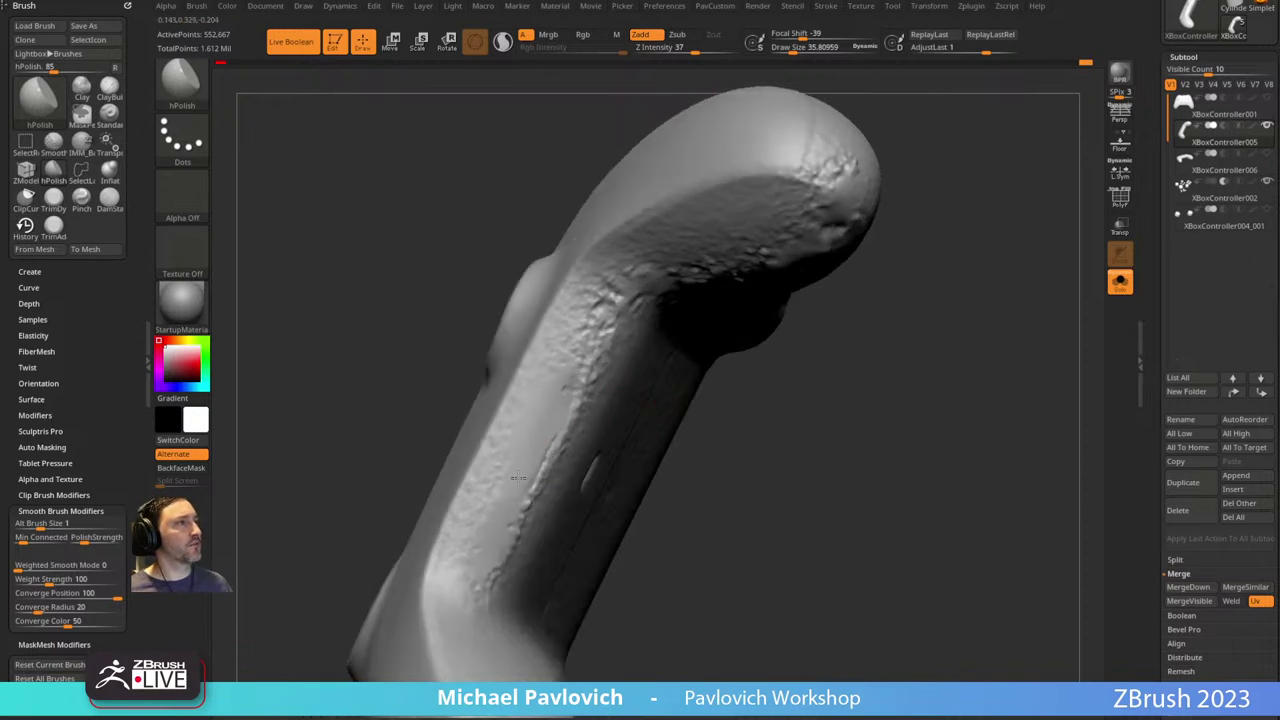
Examine the export options in the ImportExport preferences.
click(664, 6)
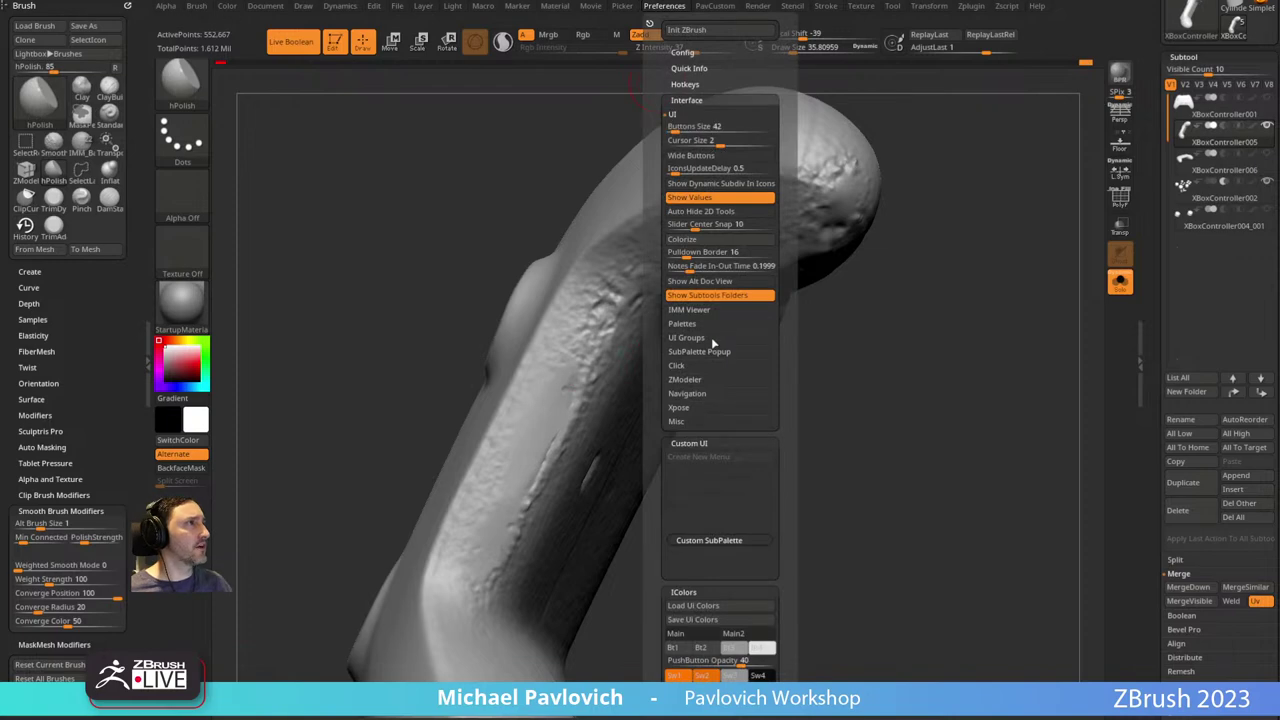
shift+click(687, 100)
shift+click(686, 116)
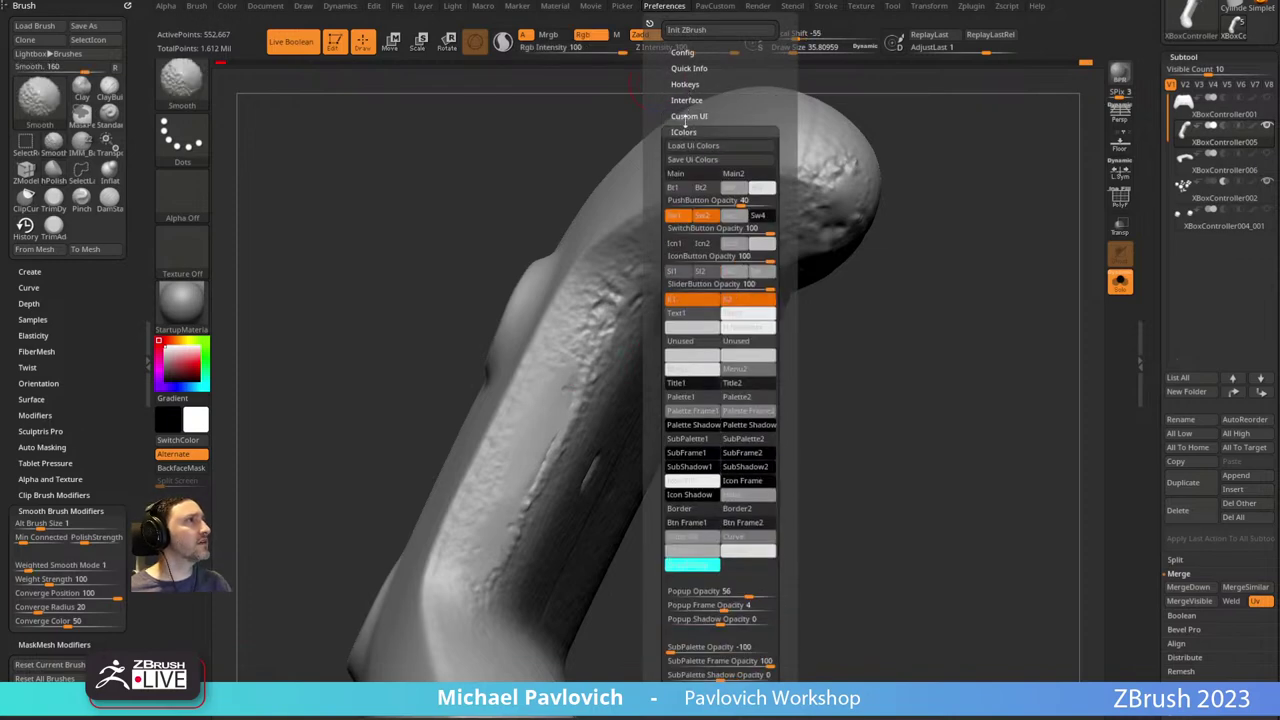
shift+click(684, 132)
shift+click(694, 227)
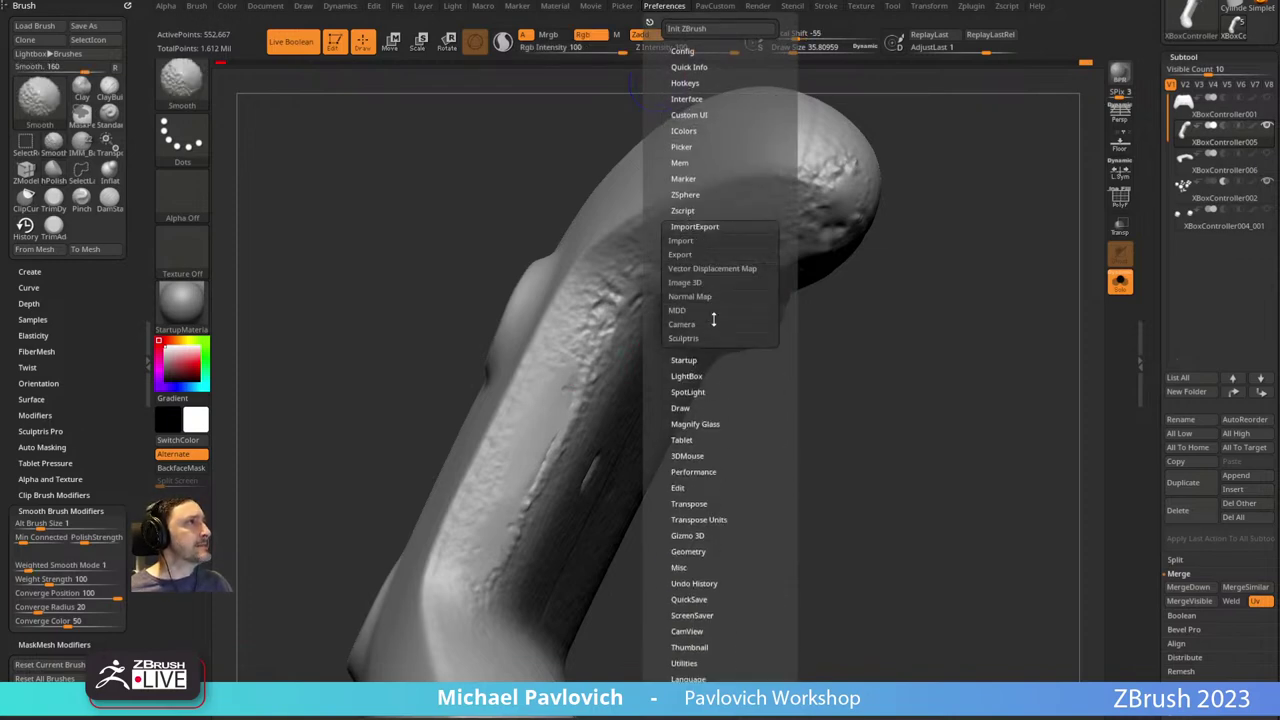
shift+click(680, 255)
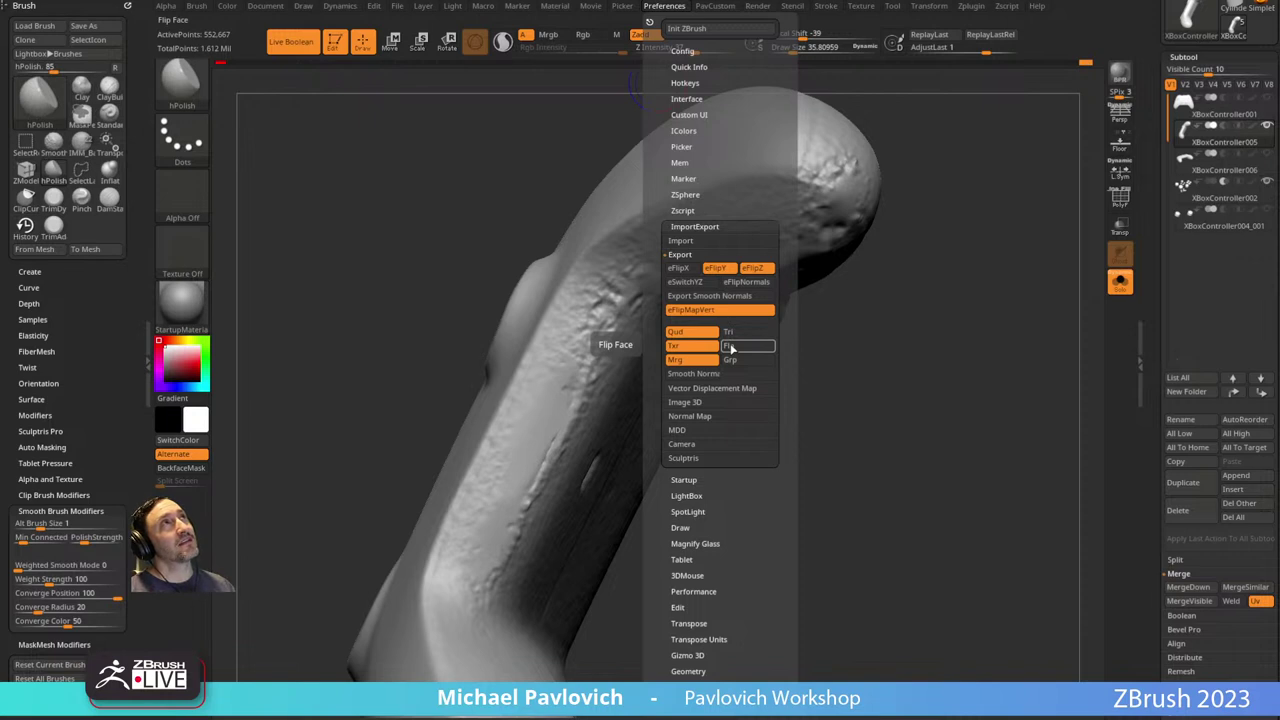
Make XBoxController002 the active subtool and display its polyframe.
drag(700, 318, 955, 338)
click(1201, 195)
click(1120, 198)
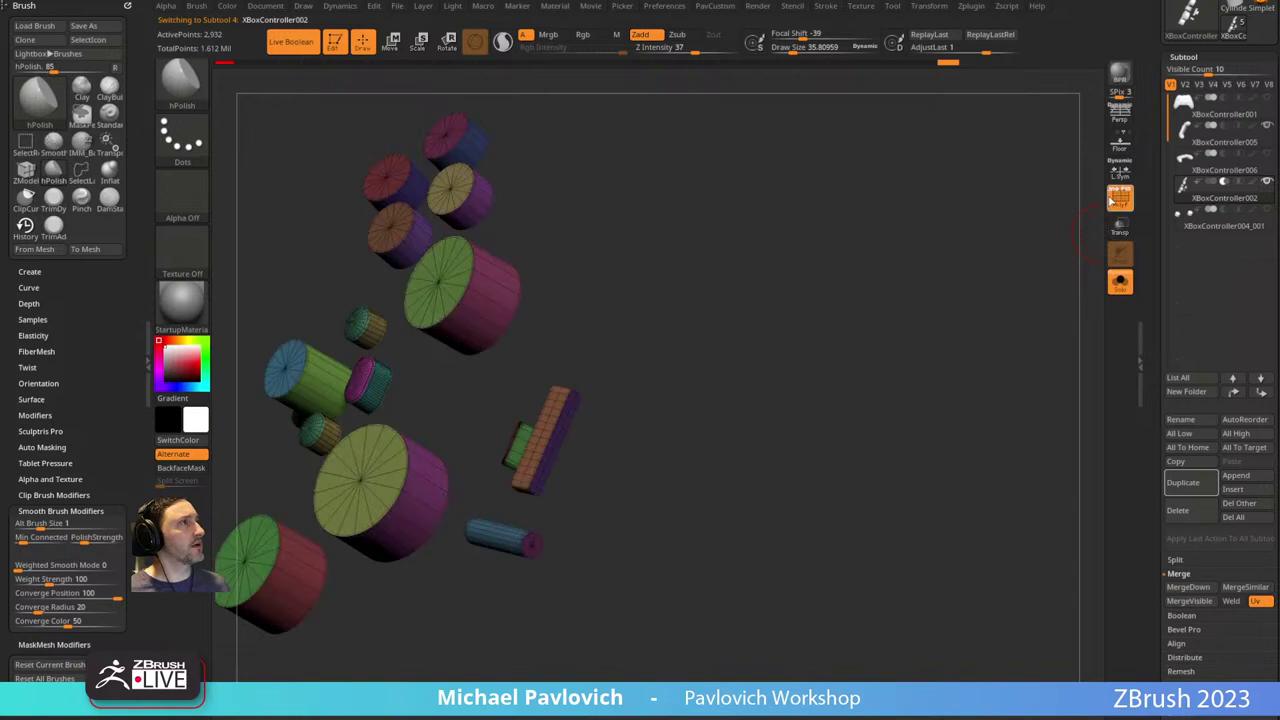
Remove all creases from the XBoxController002 button meshes and crease their polygroup borders instead.
drag(1000, 250, 901, 315)
key(3)
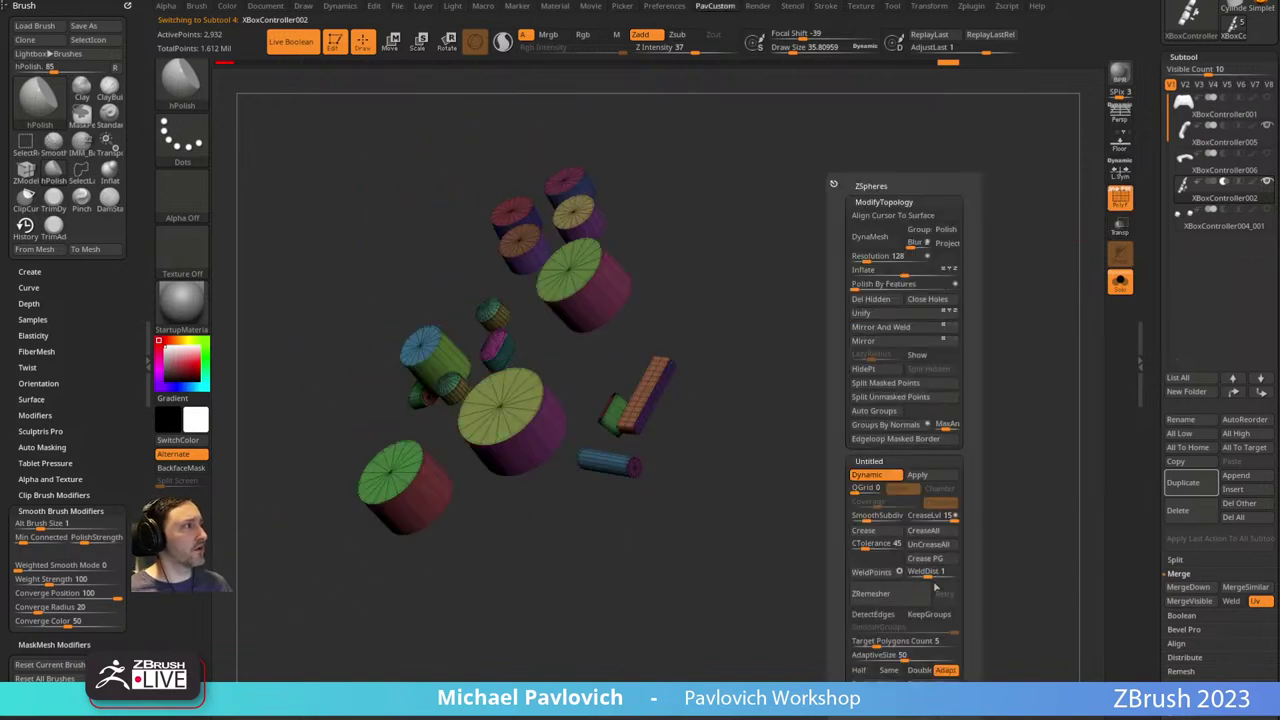
click(934, 546)
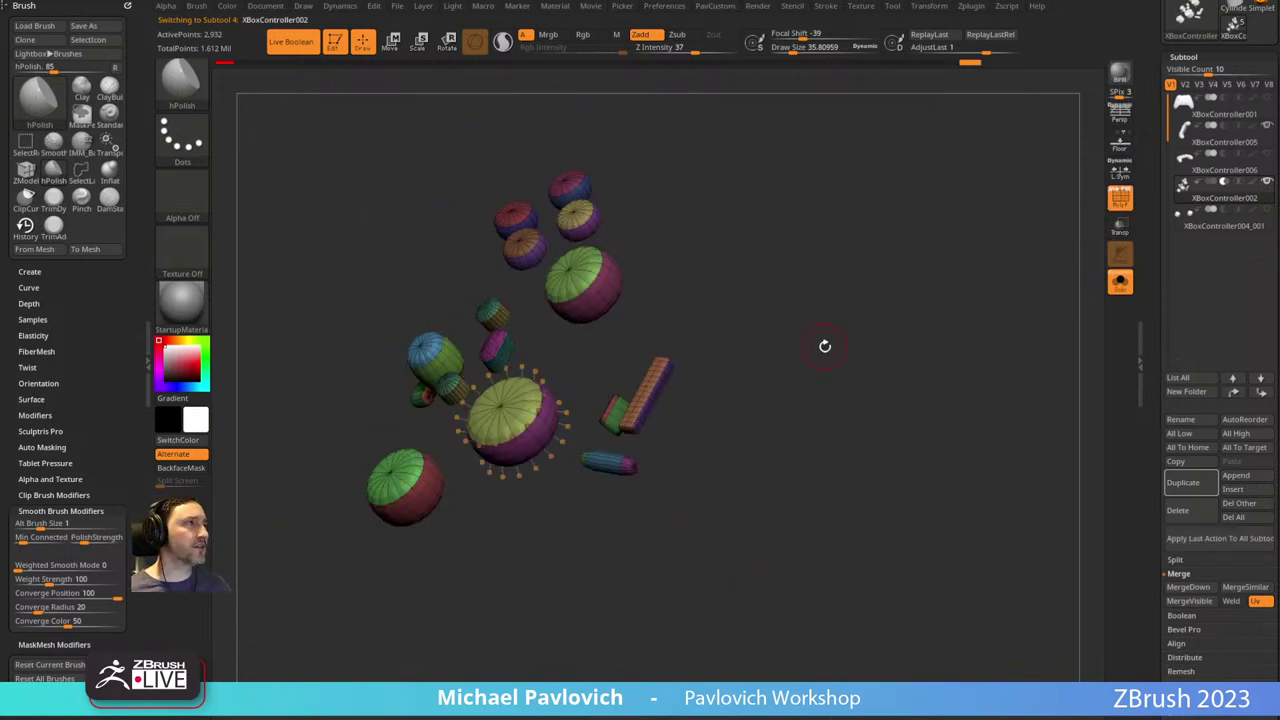
key(space)
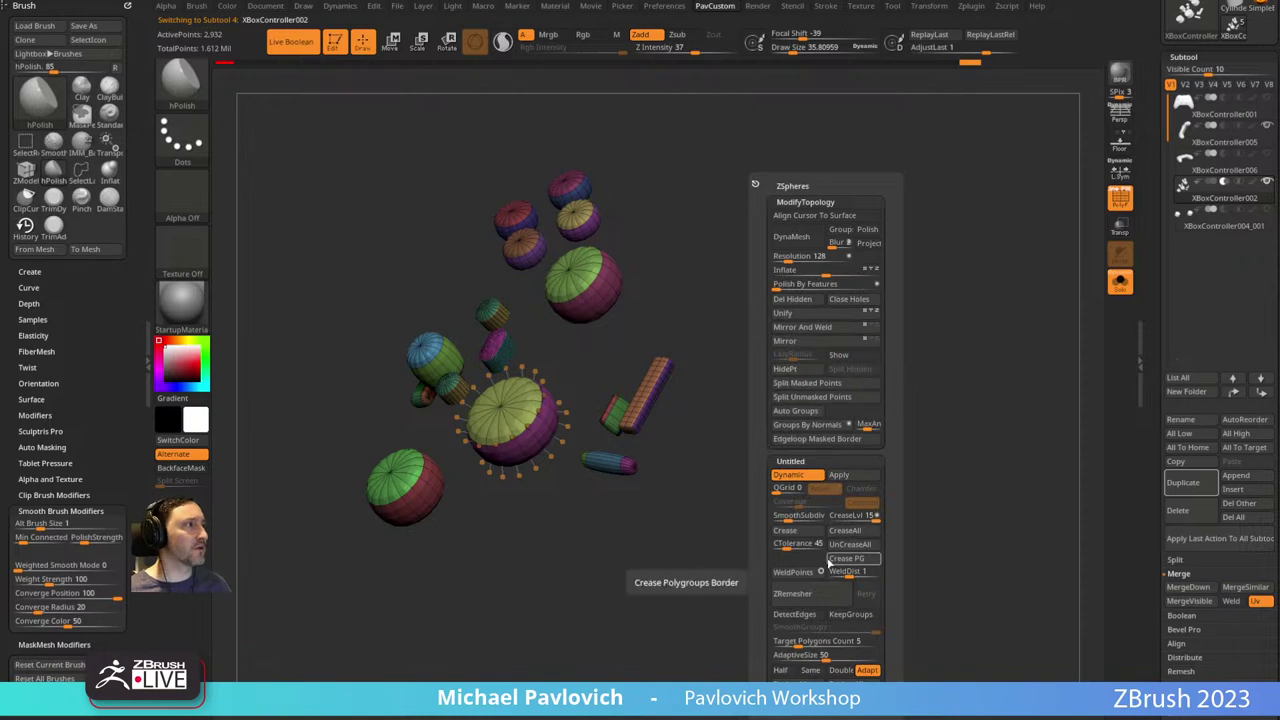
click(836, 566)
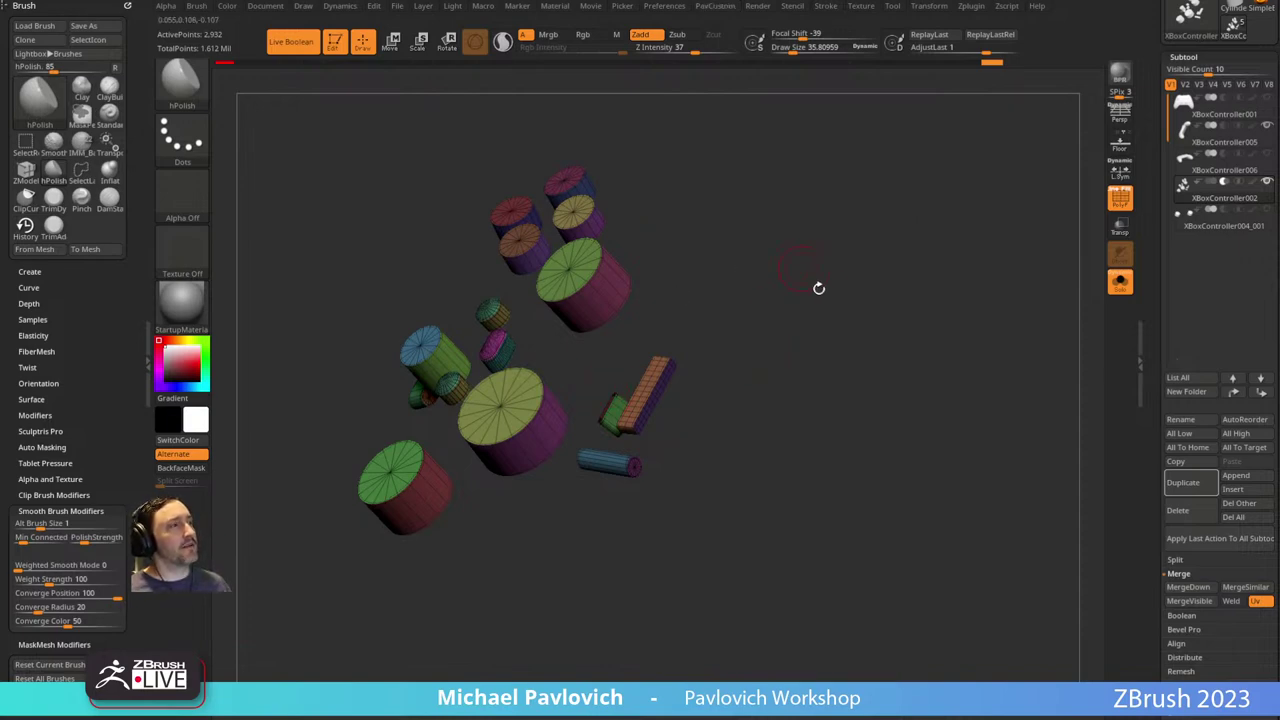
Merge all the XBoxController002 button meshes into a single polygroup.
mouse_move(818, 288)
mouse_down()
mouse_move(840, 277)
mouse_move(811, 451)
mouse_move(803, 354)
mouse_move(841, 341)
mouse_move(886, 463)
mouse_up()
key(4)
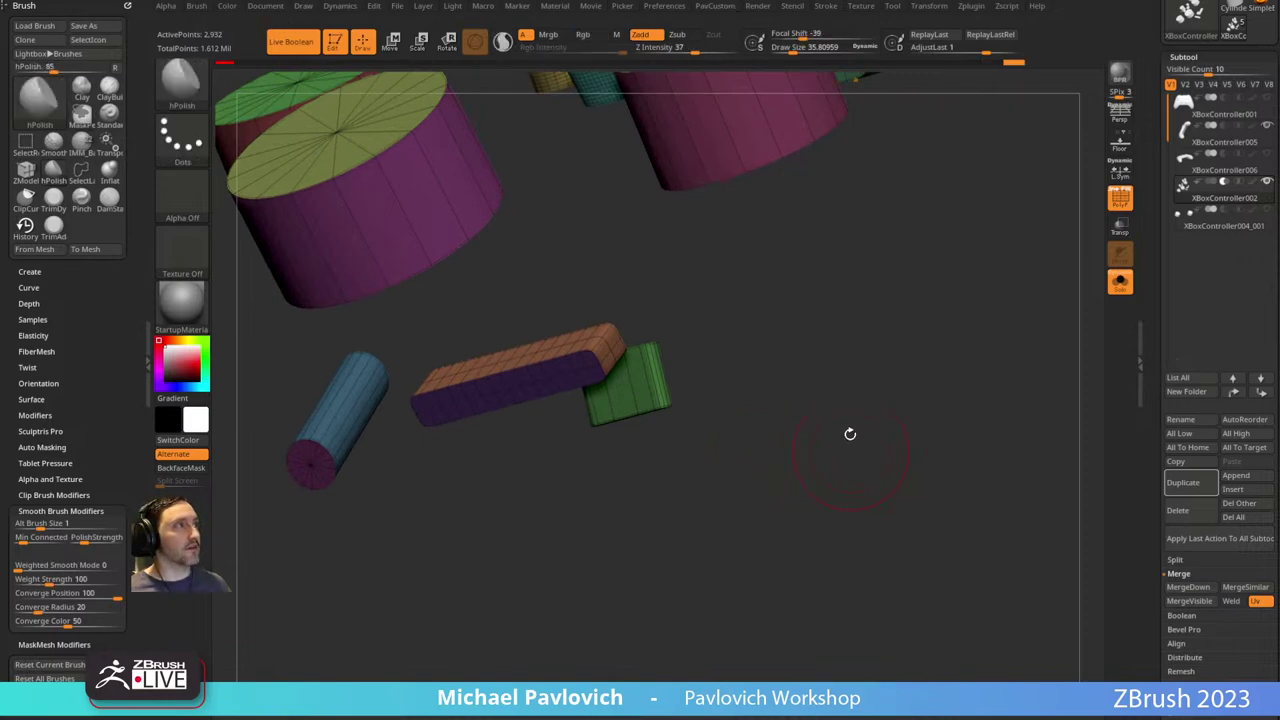
mouse_move(849, 434)
mouse_down()
mouse_move(854, 420)
mouse_move(868, 425)
mouse_up()
key(ctrl+w)
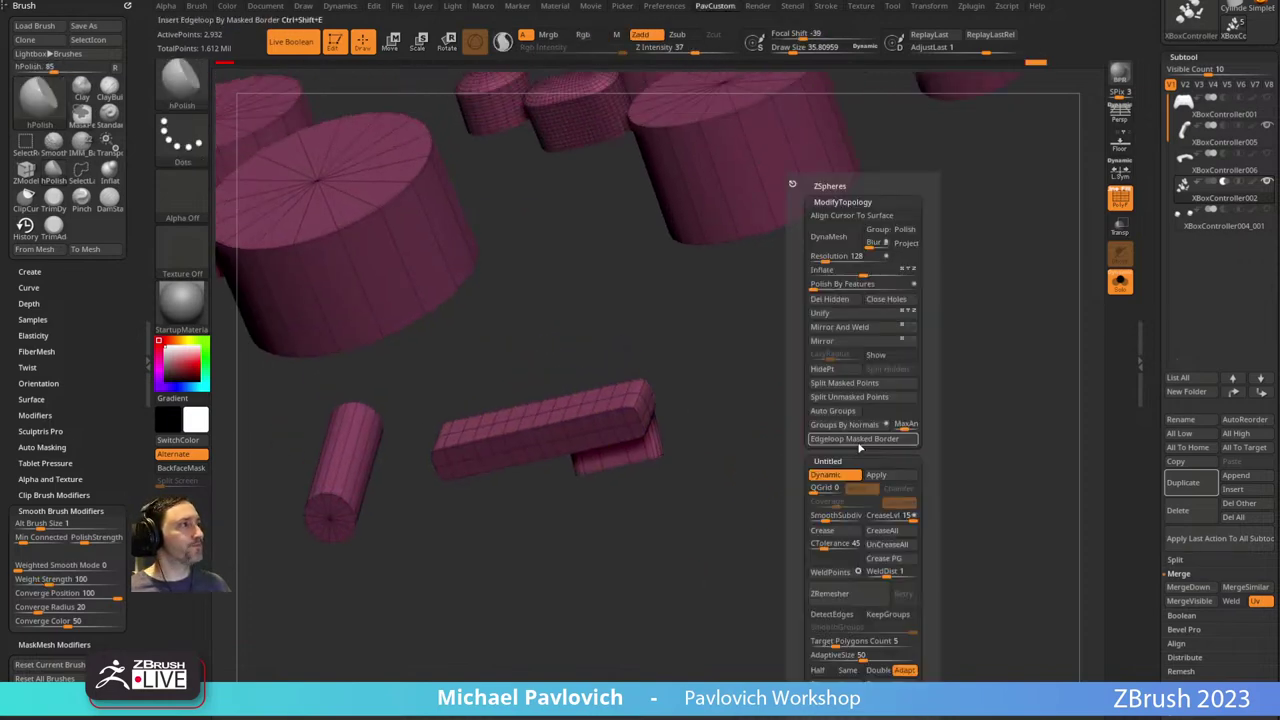
Remove all creases from the XBoxController002 button meshes and crease them again by angle with a crease tolerance of 45.
click(886, 544)
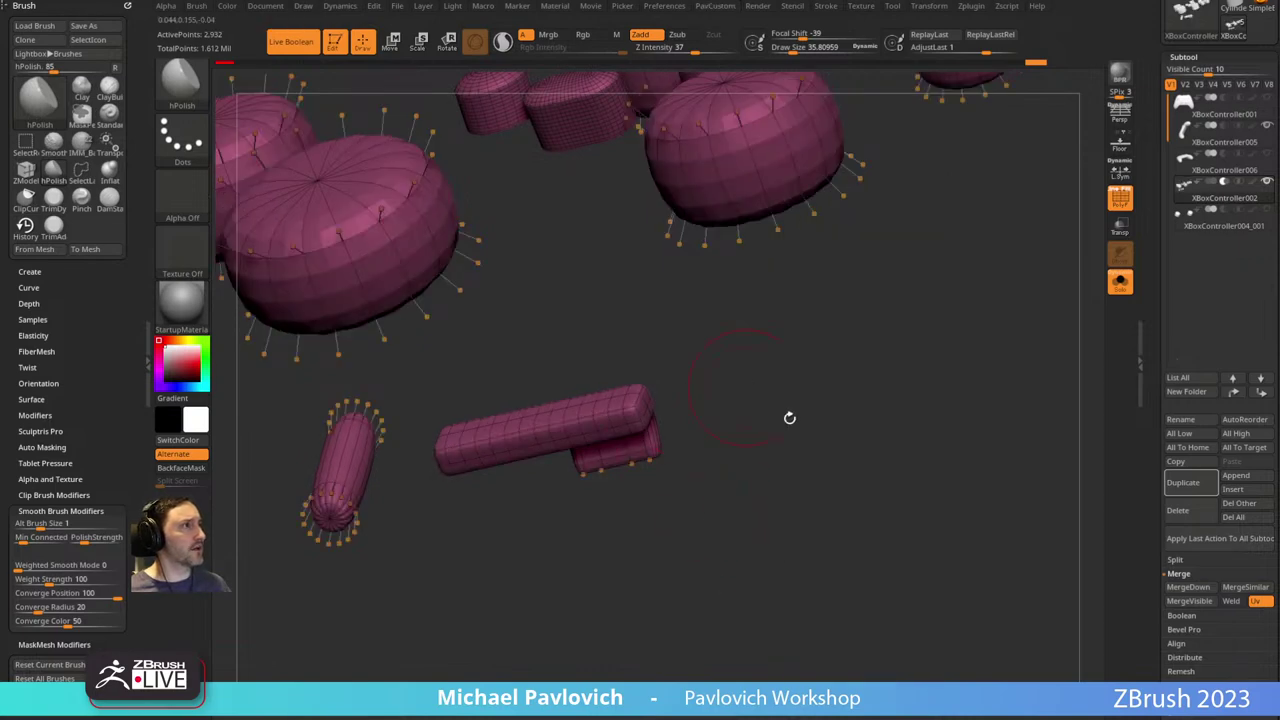
key(space)
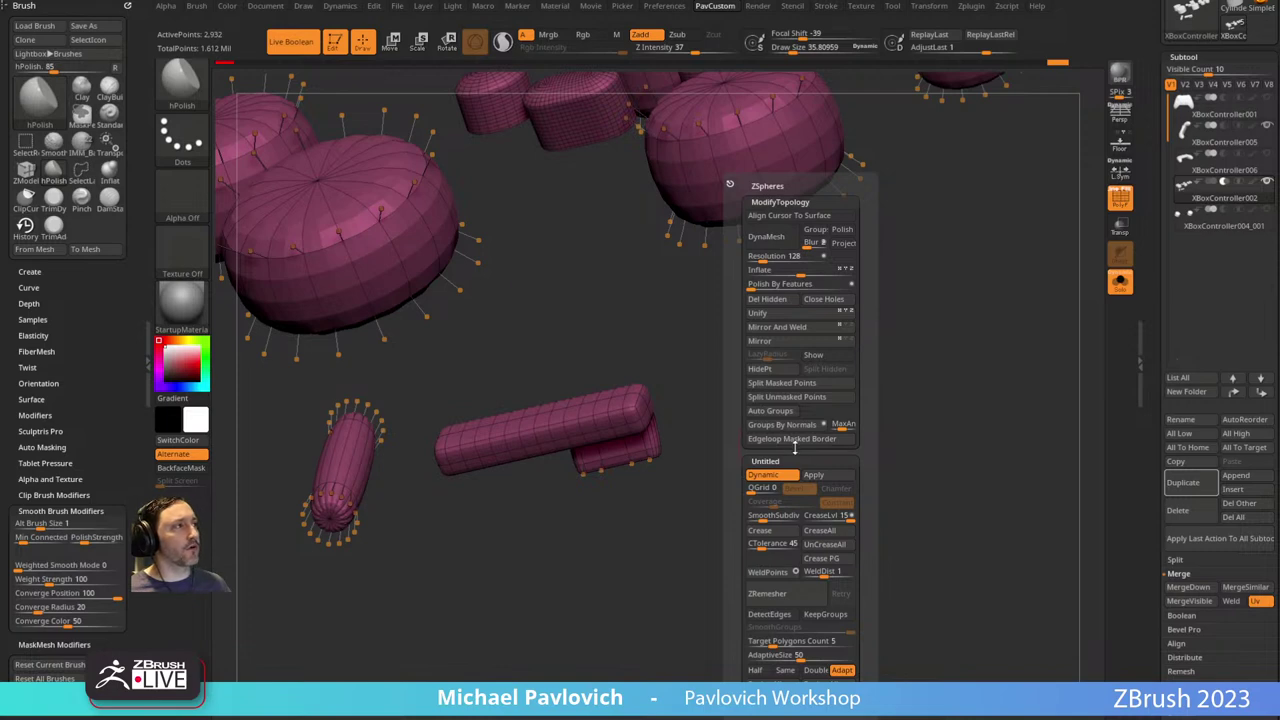
click(767, 533)
ctrl+right_drag(706, 540, 793, 520)
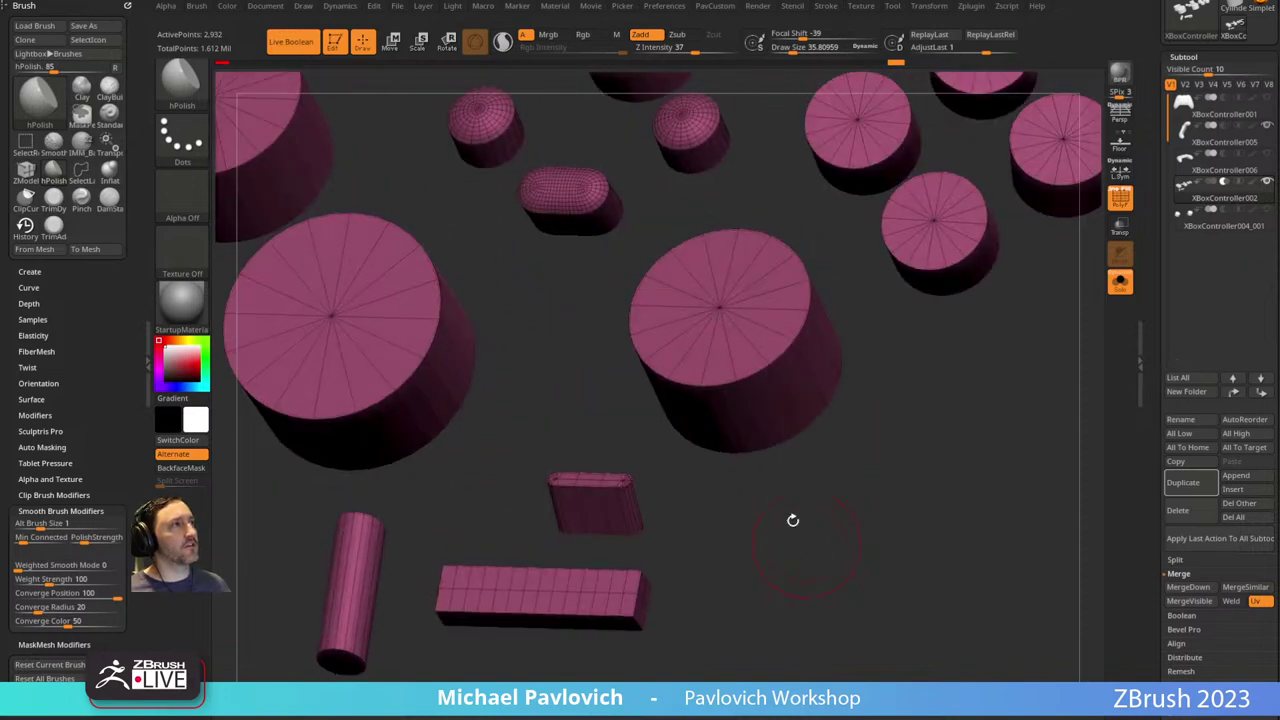
right_drag(602, 225, 588, 241)
key(space)
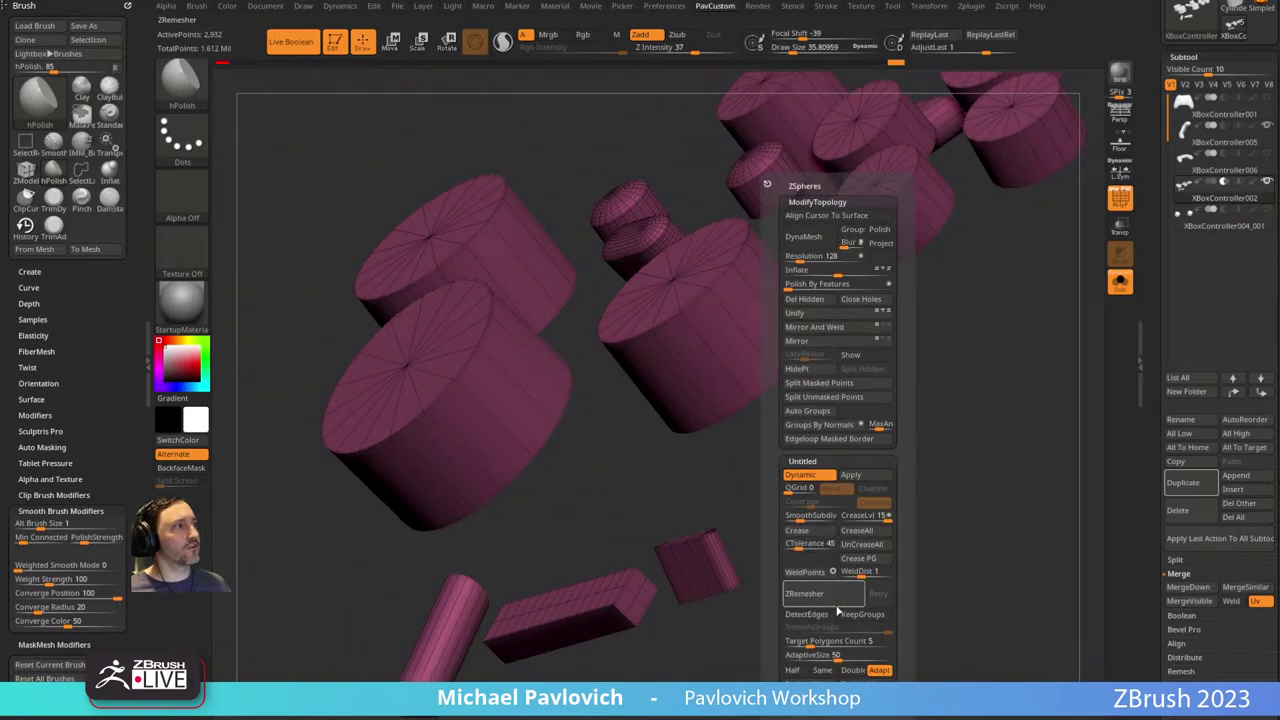
Switch to the ZModeler brush and set its edge action to Crease with the EdgeLoop Complete target.
drag(814, 560, 729, 475)
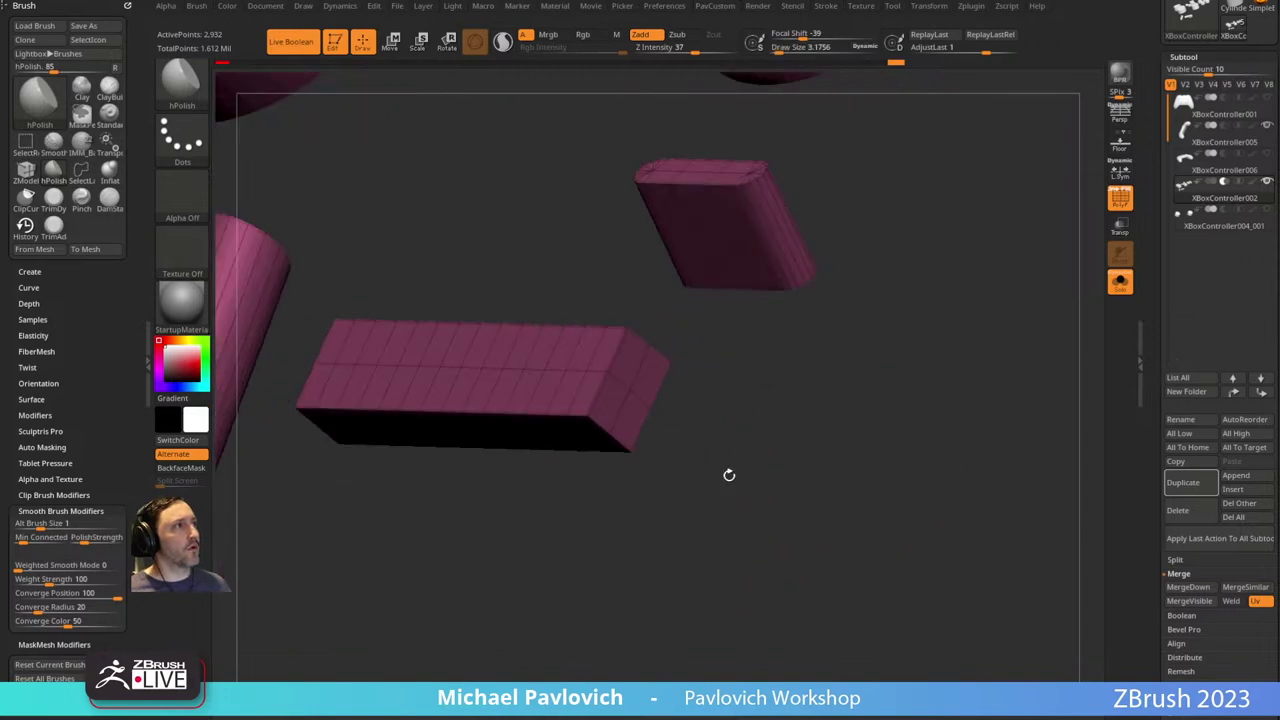
key(b)
key(z)
key(m)
key(space)
click(452, 393)
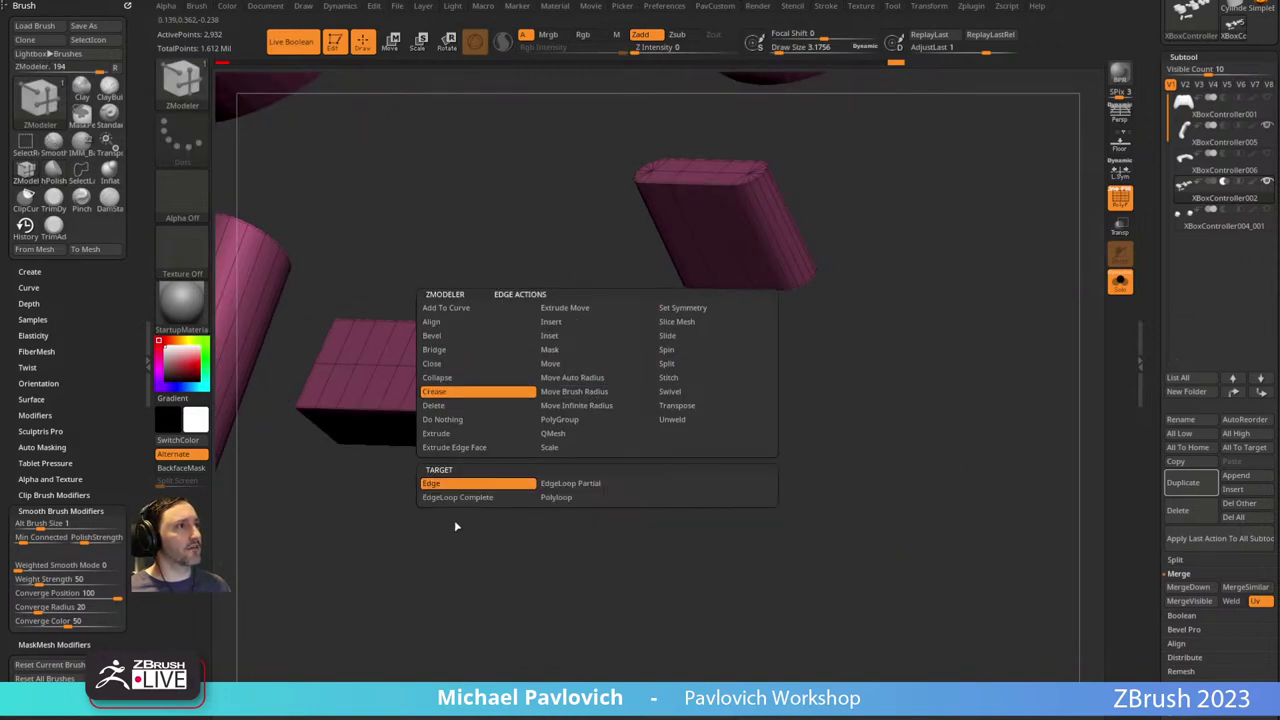
click(457, 498)
Uncrease the short corner edges of the bar-shaped button with ZModeler so that its corners round off.
click(608, 380)
right_drag(608, 380, 651, 394)
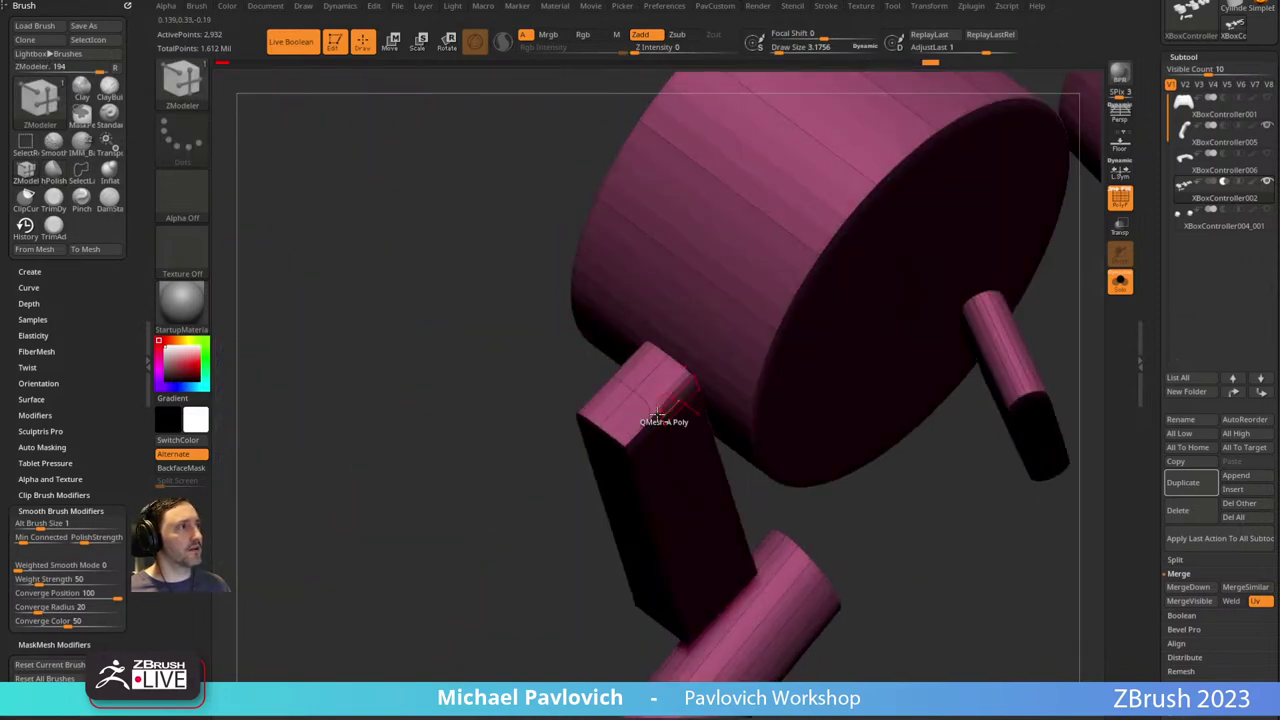
click(654, 418)
drag(466, 523, 586, 490)
drag(769, 471, 640, 440)
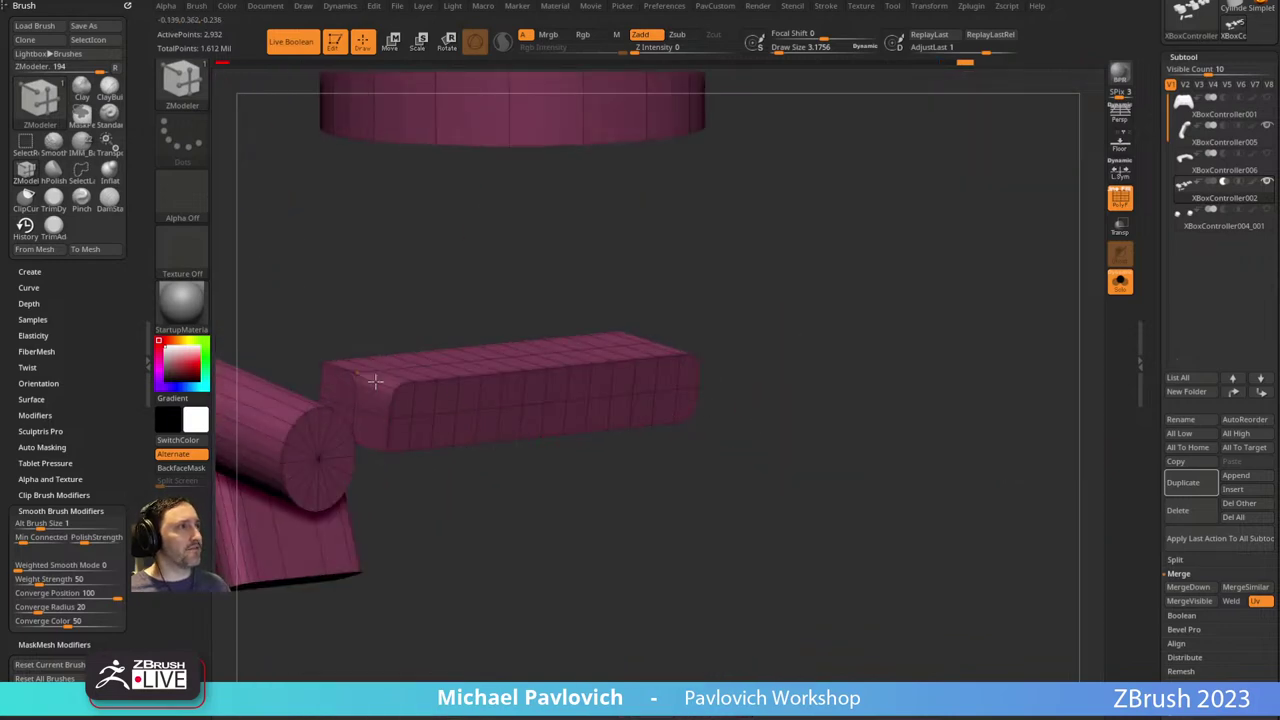
key(Right)
key(Right)
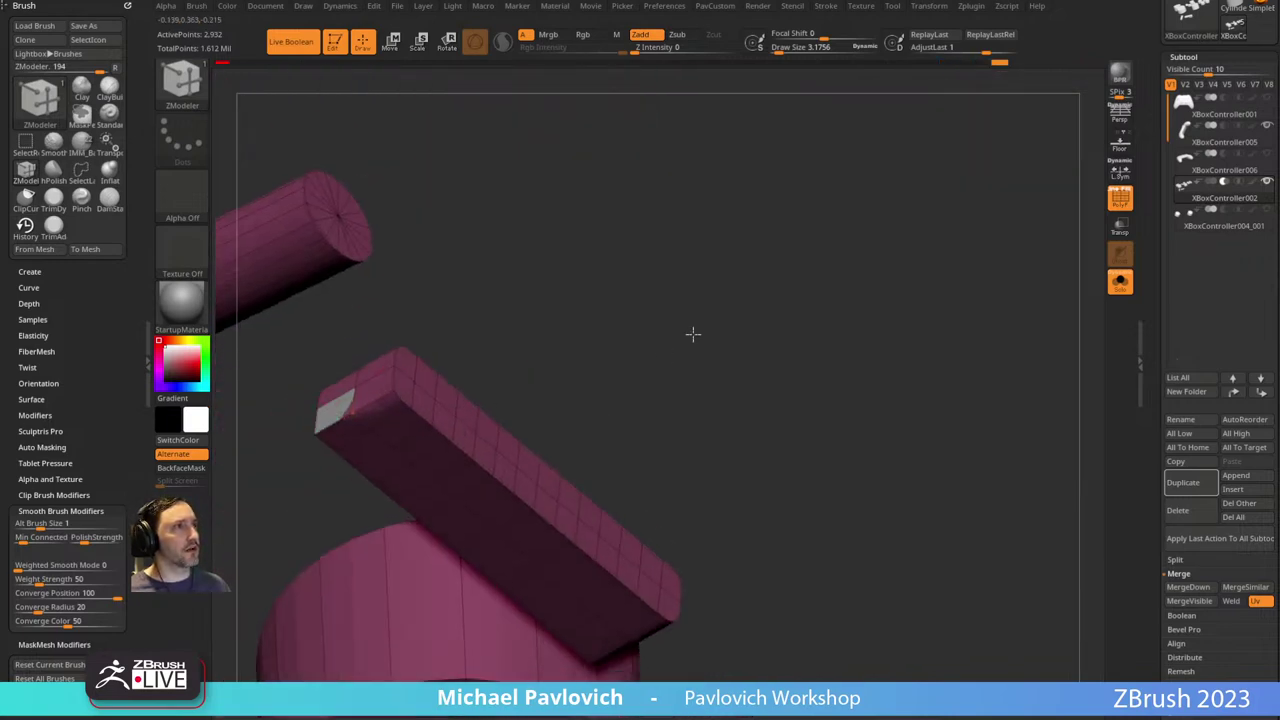
key(Right)
key(Right)
key(Right)
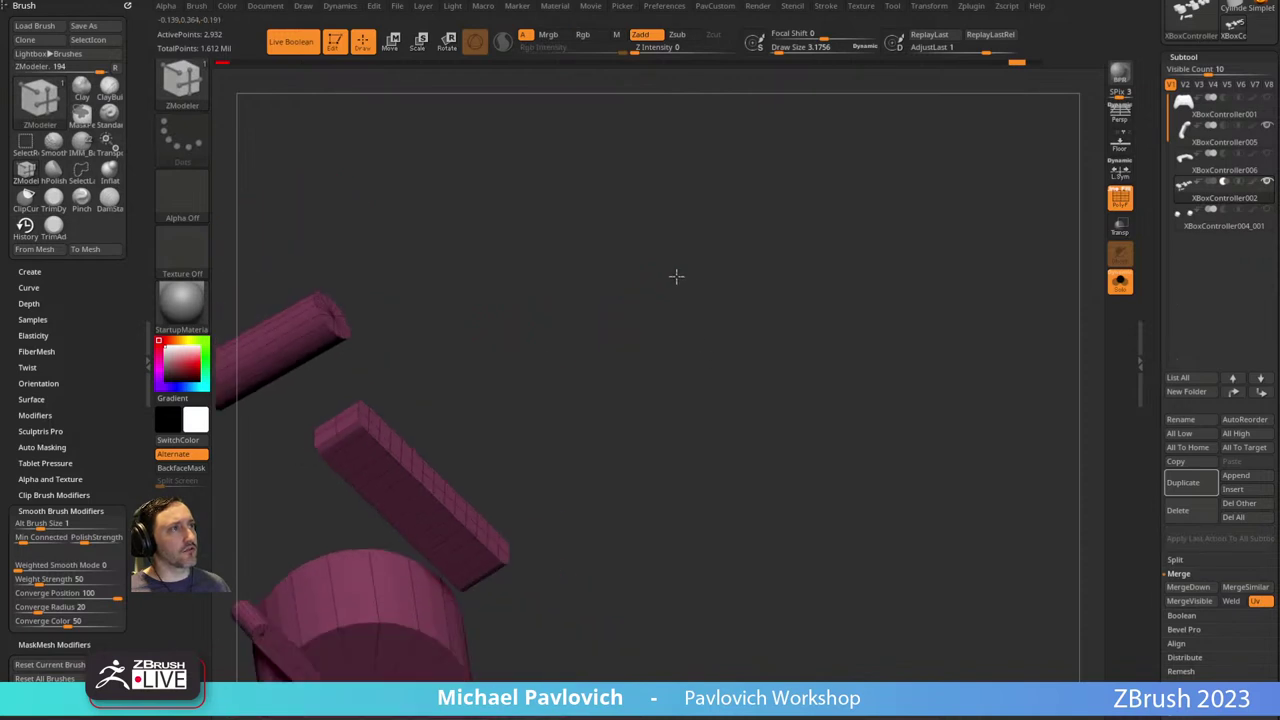
drag(676, 276, 683, 477)
drag(817, 431, 801, 462)
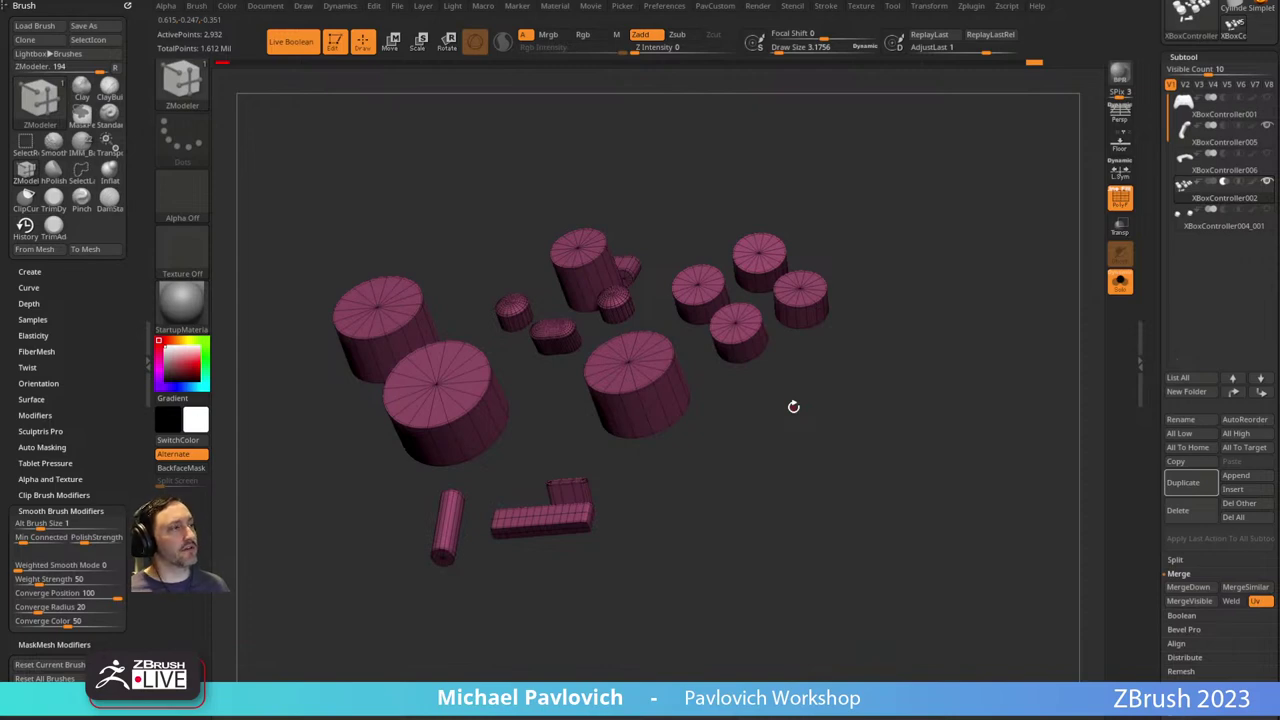
Uncrease all the button meshes, and step the undo history back to the state with their separate polygroups.
drag(781, 405, 789, 445)
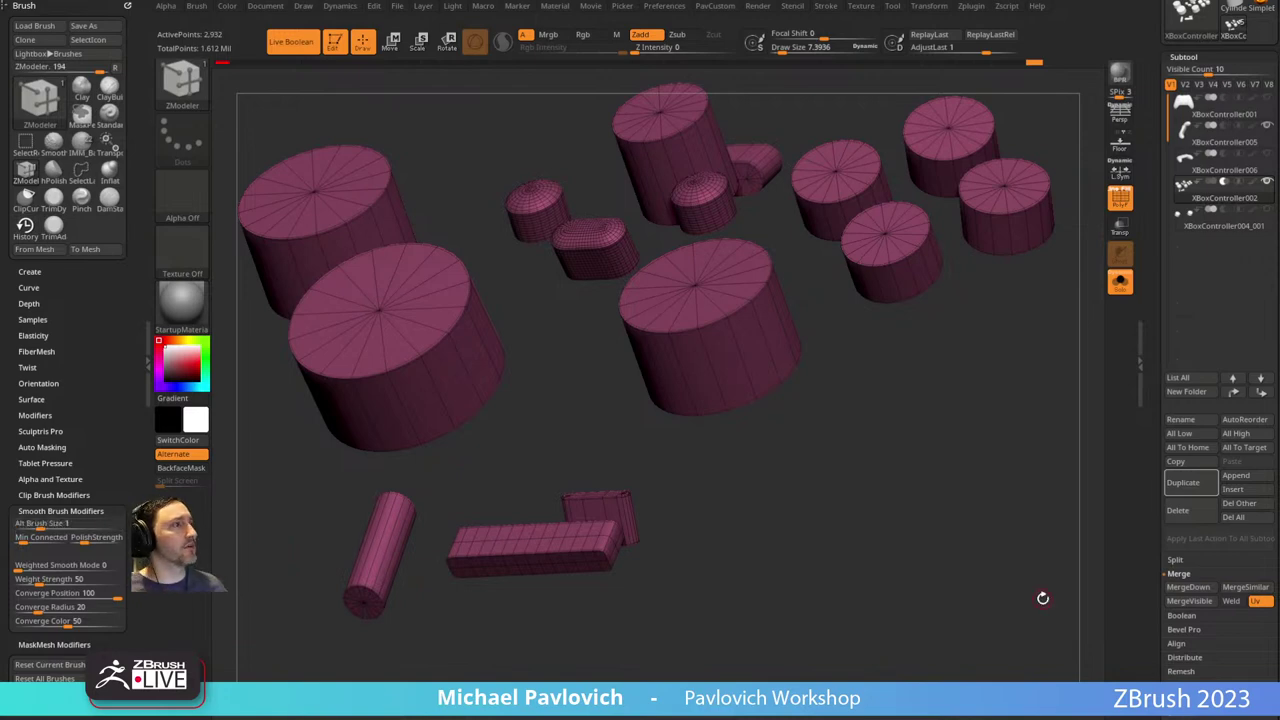
drag(841, 441, 850, 452)
key(3)
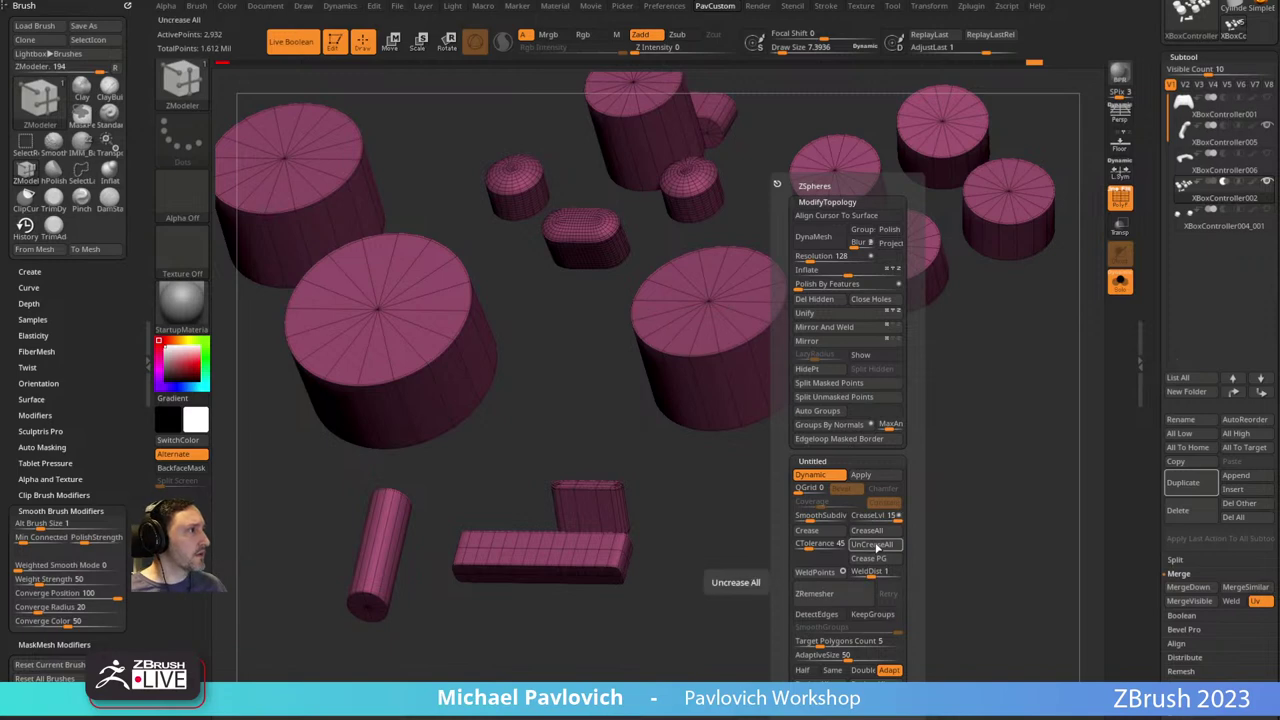
click(873, 551)
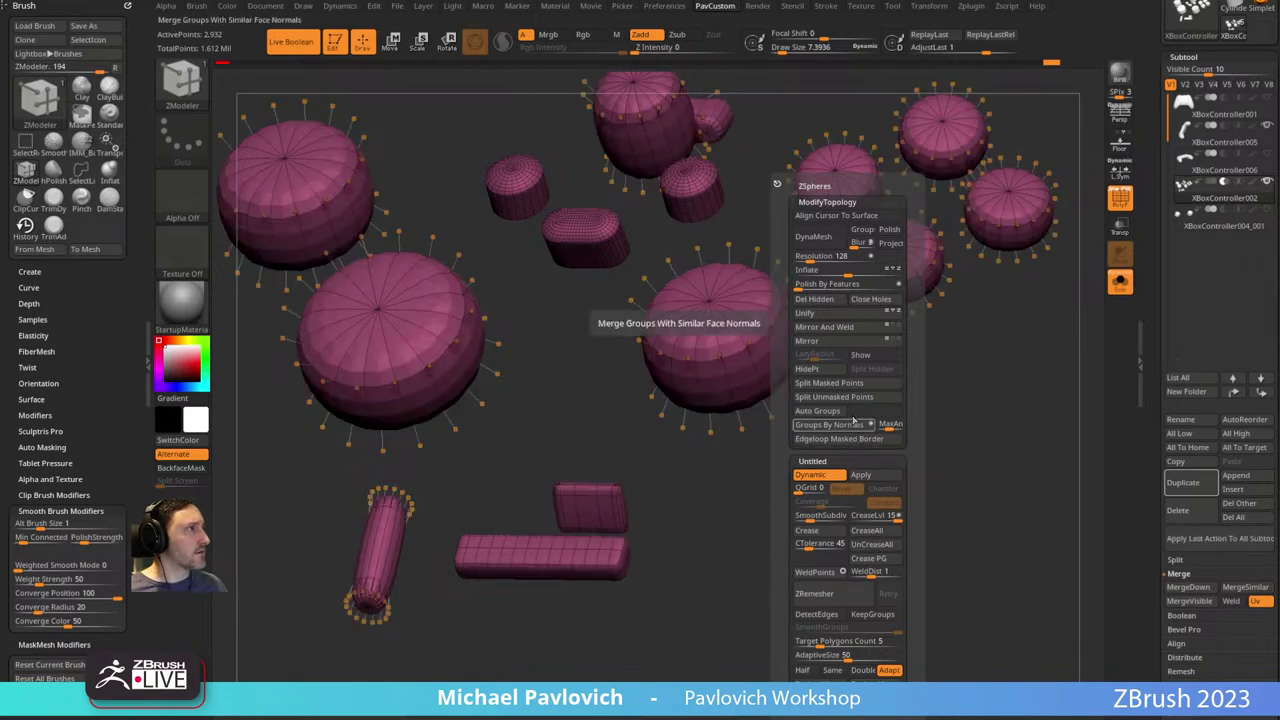
click(1050, 64)
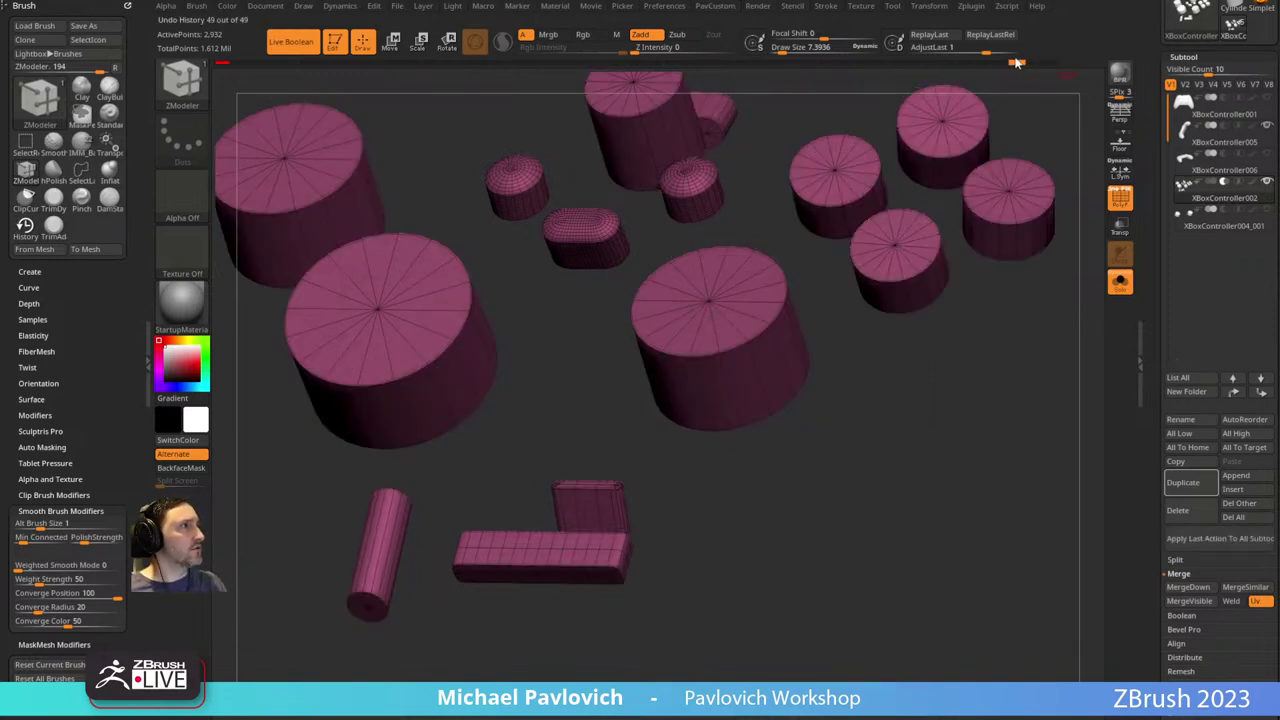
drag(858, 62, 845, 62)
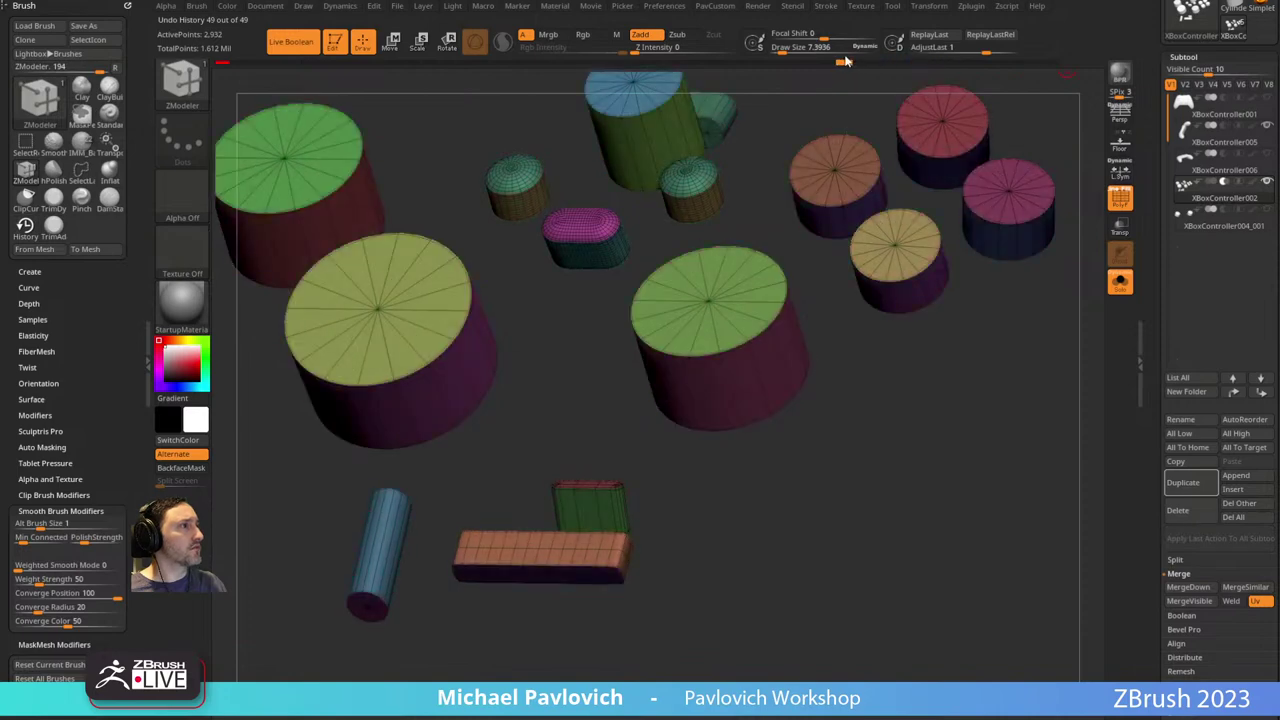
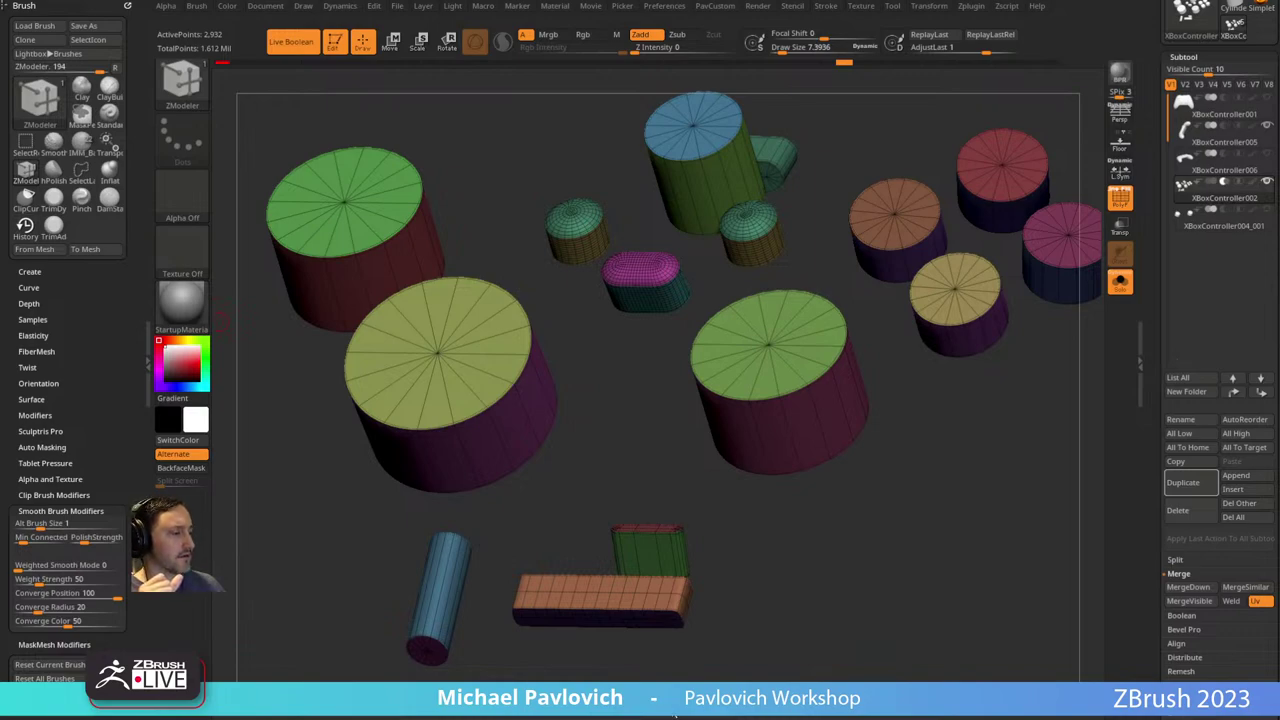
Switch to the browser and open the video 012 Working With Imported Objects from the channel's Fusion 360 Quickstart playlist.
drag(604, 0, 608, 5)
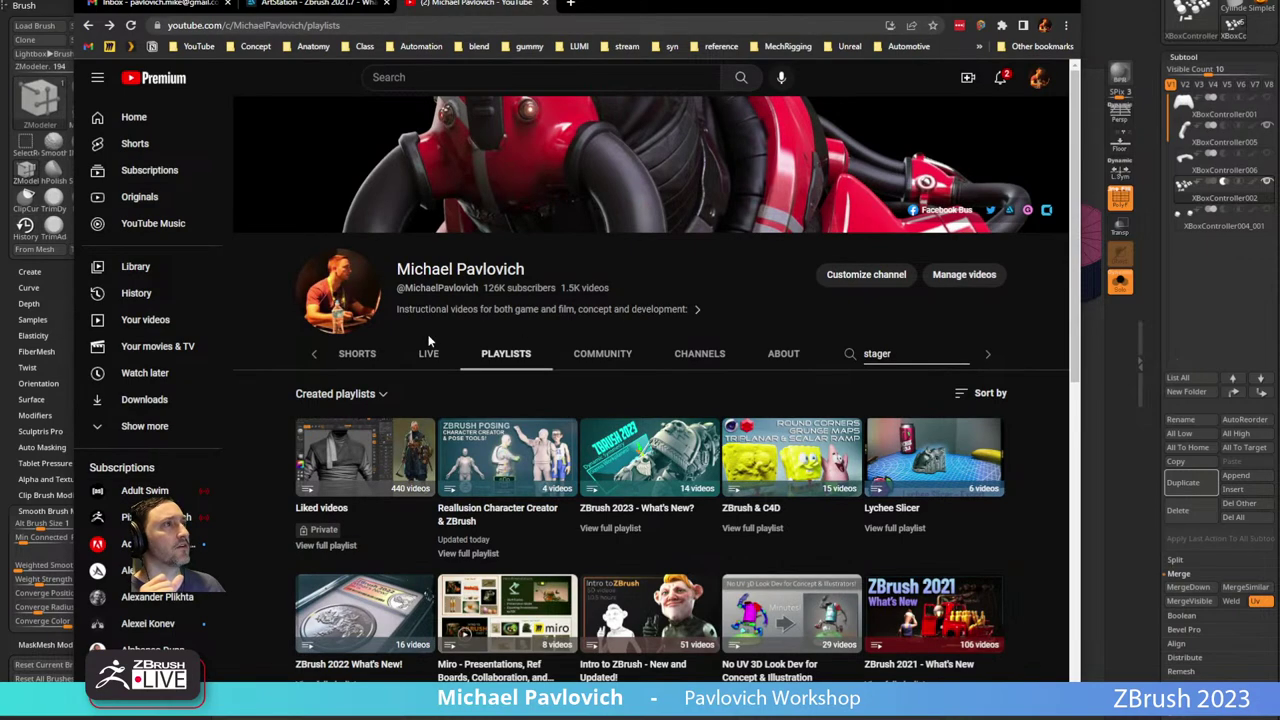
scroll(474, 366, down, 15)
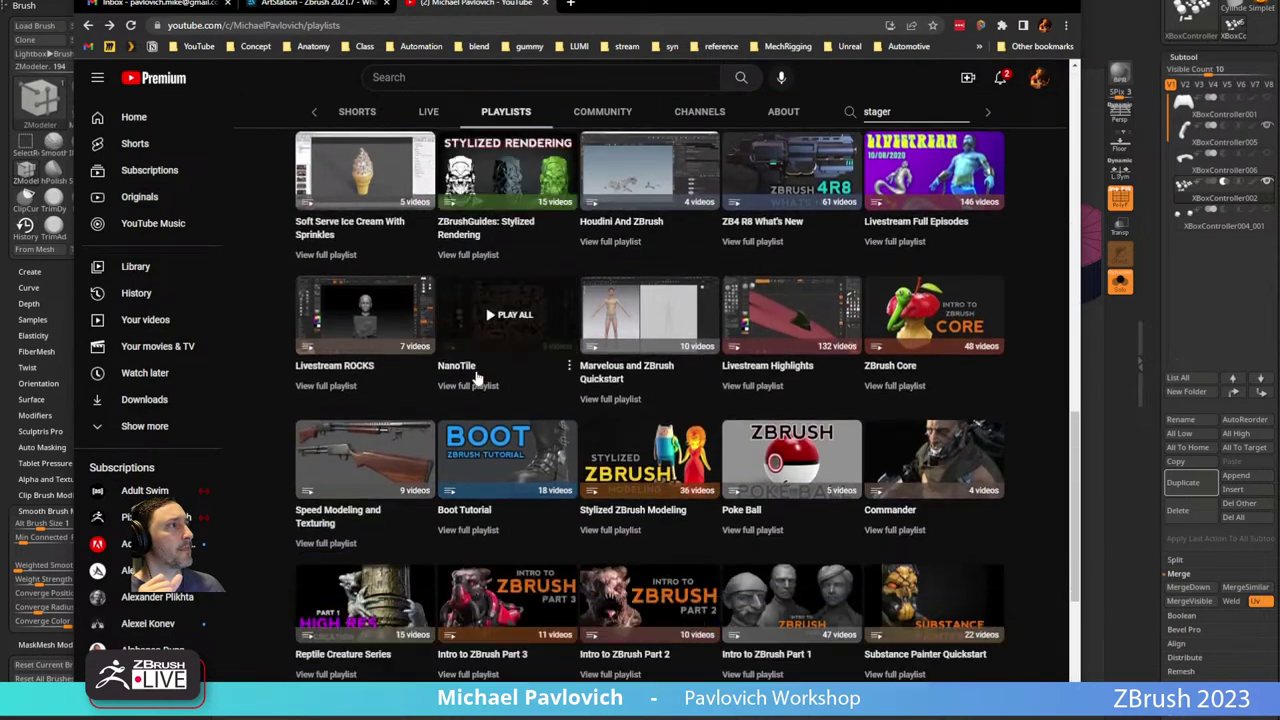
scroll(476, 376, down, 3)
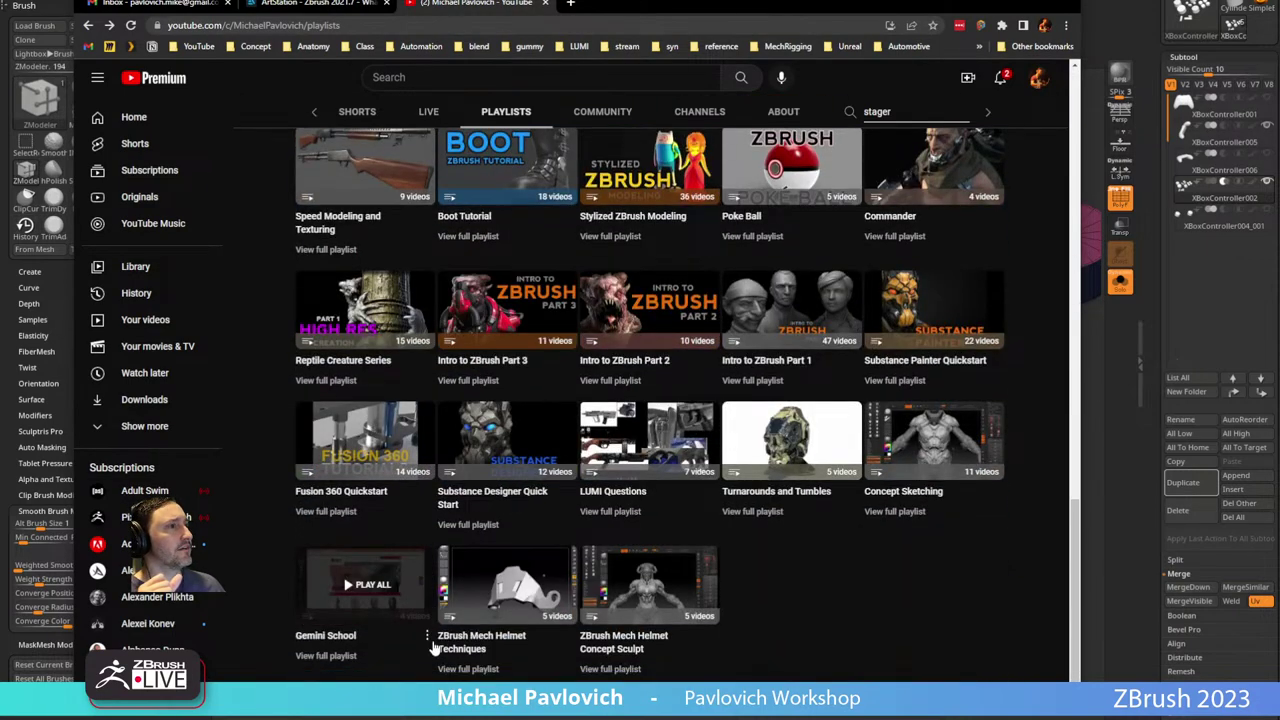
click(330, 511)
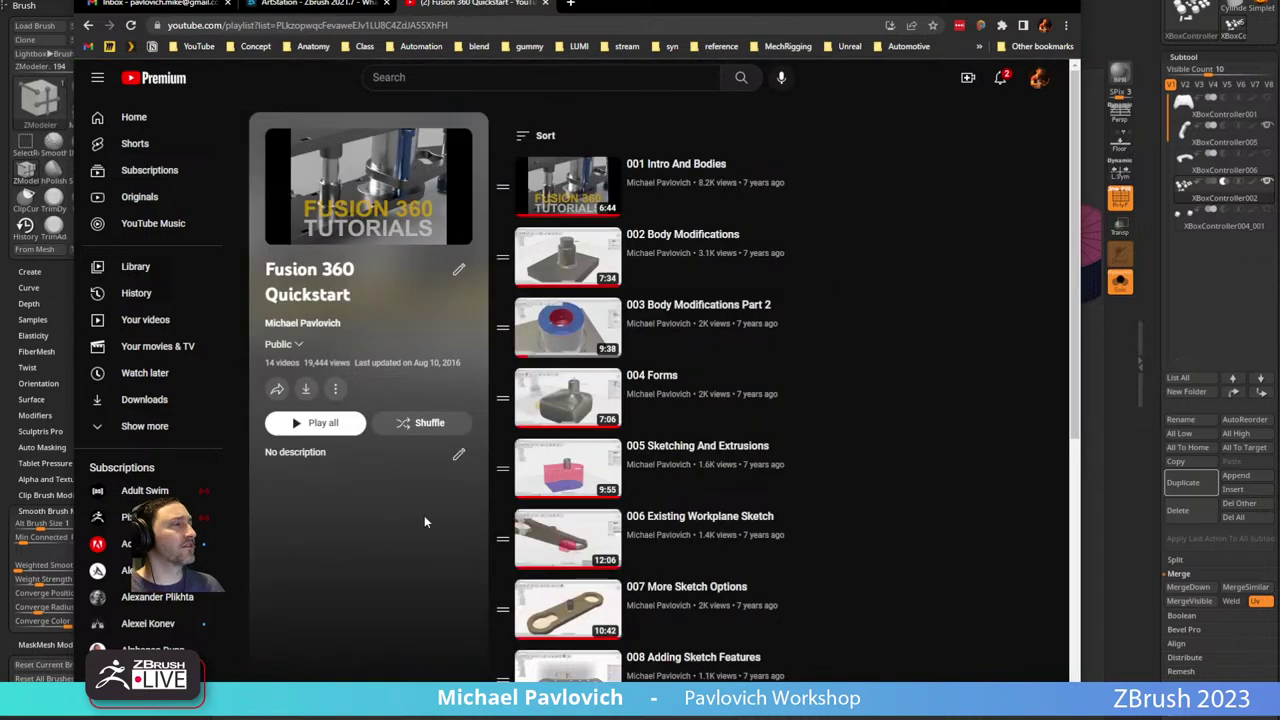
scroll(586, 451, down, 4)
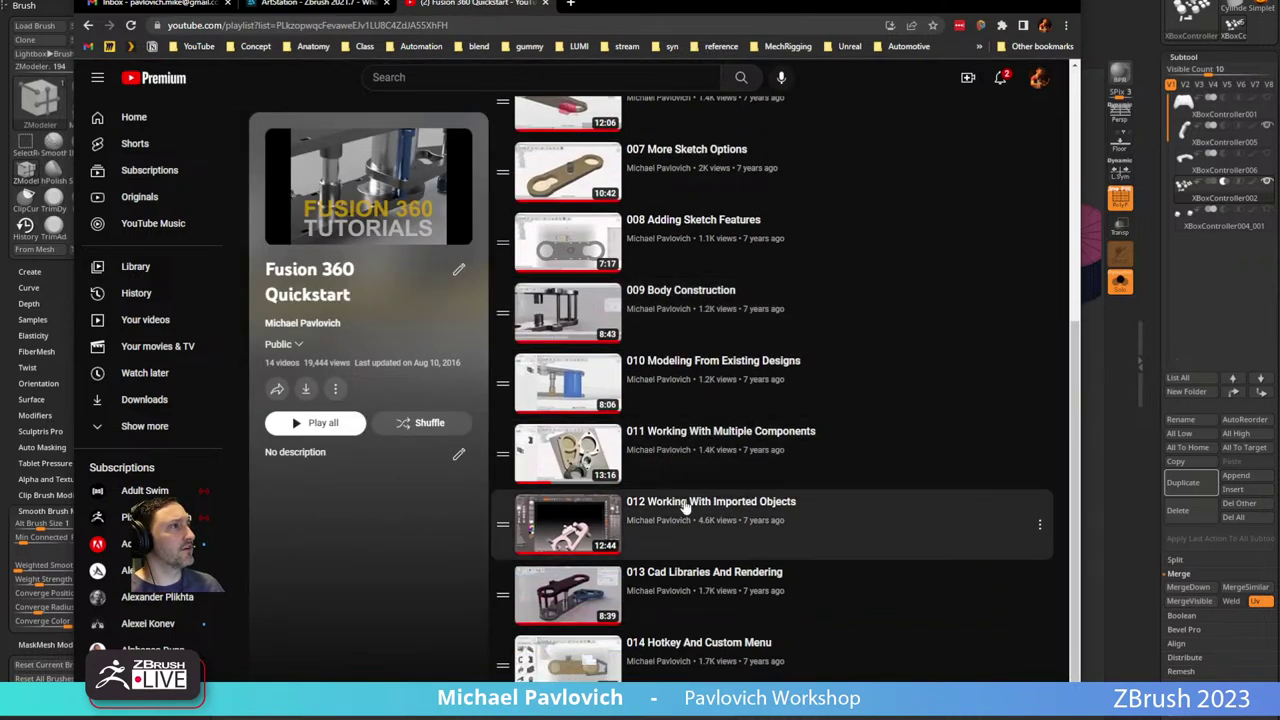
click(730, 506)
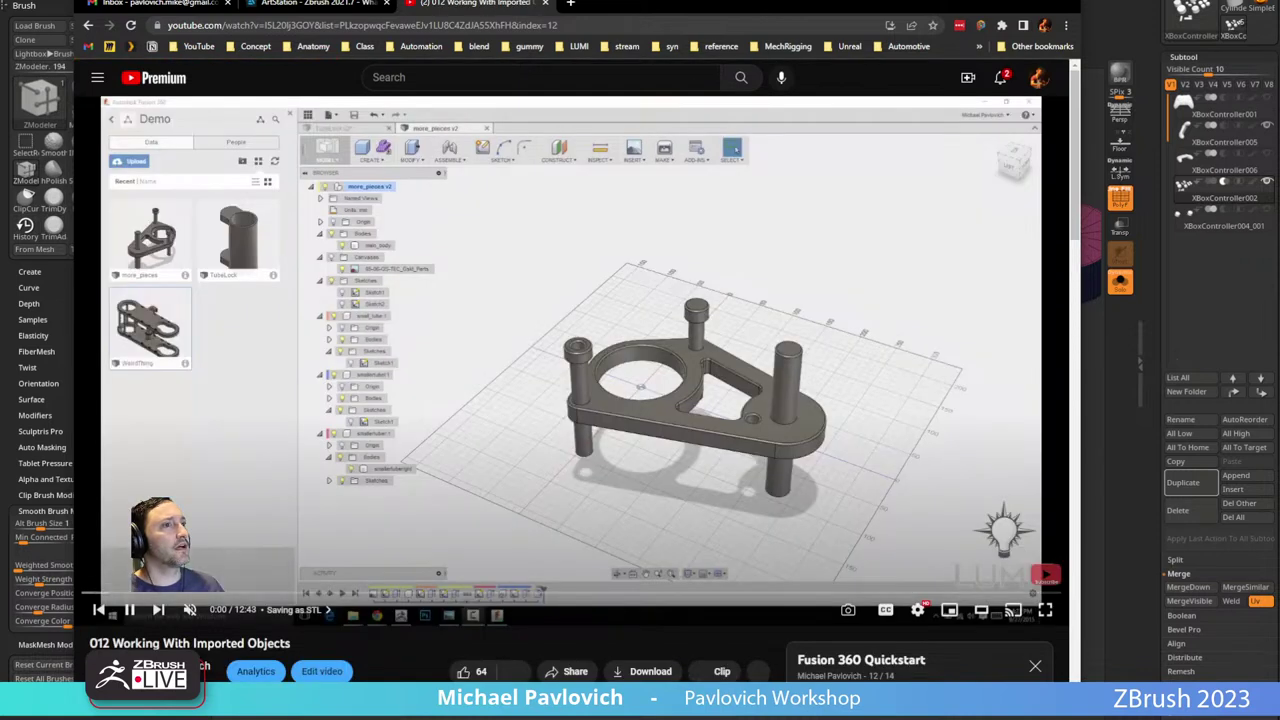
Copy the video's web address and return to ZBrush.
click(596, 27)
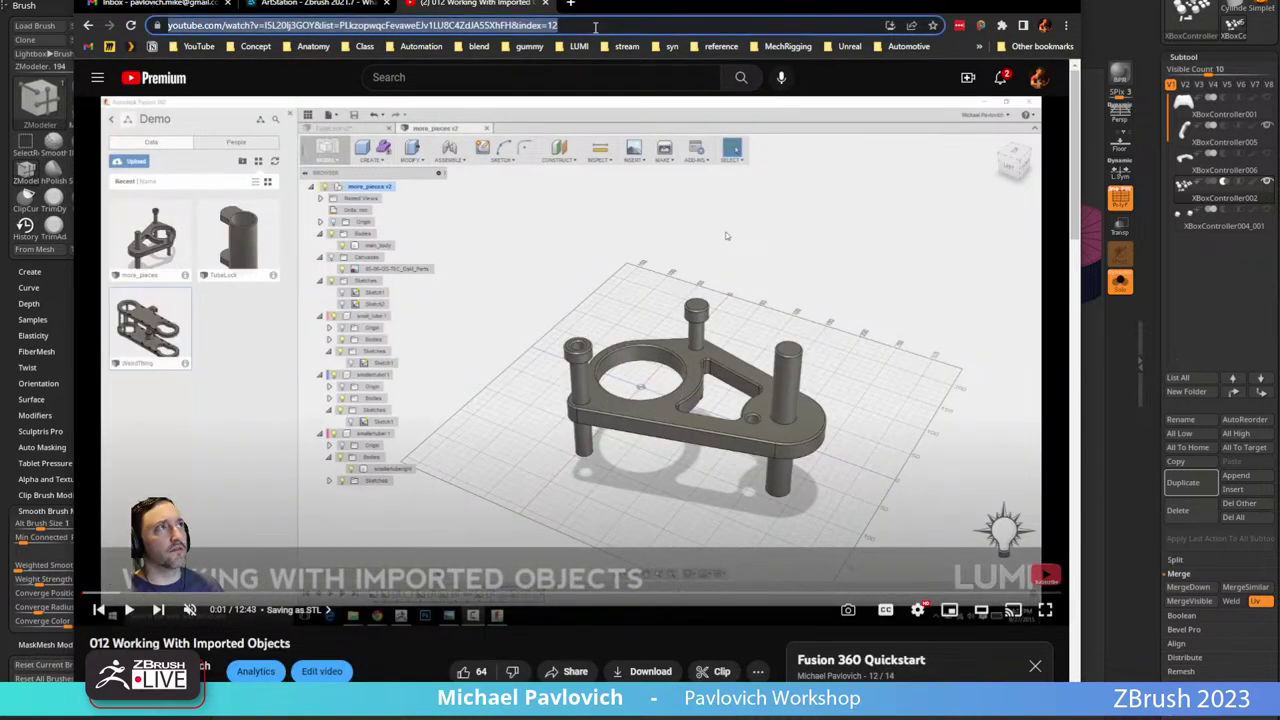
key(ctrl+c)
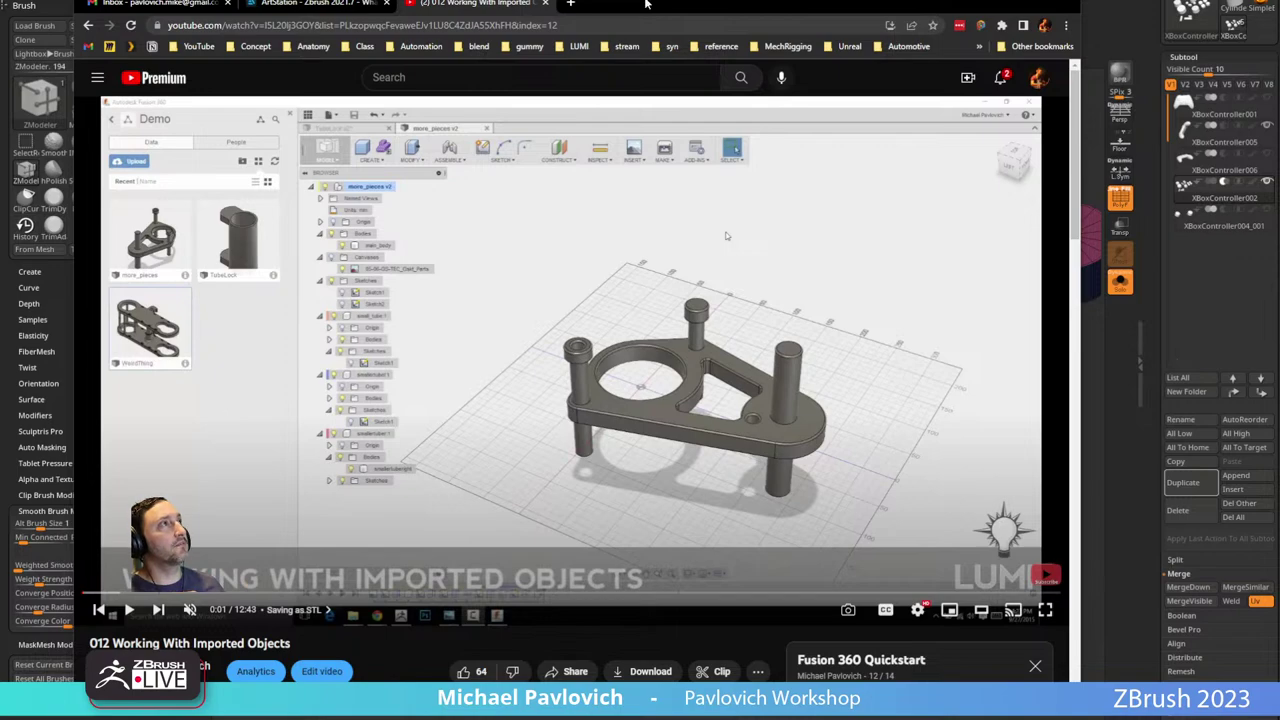
drag(646, 4, 780, 718)
Hide the polyframe, make XBoxController005 the active subtool and isolate it in Solo mode.
drag(826, 590, 839, 586)
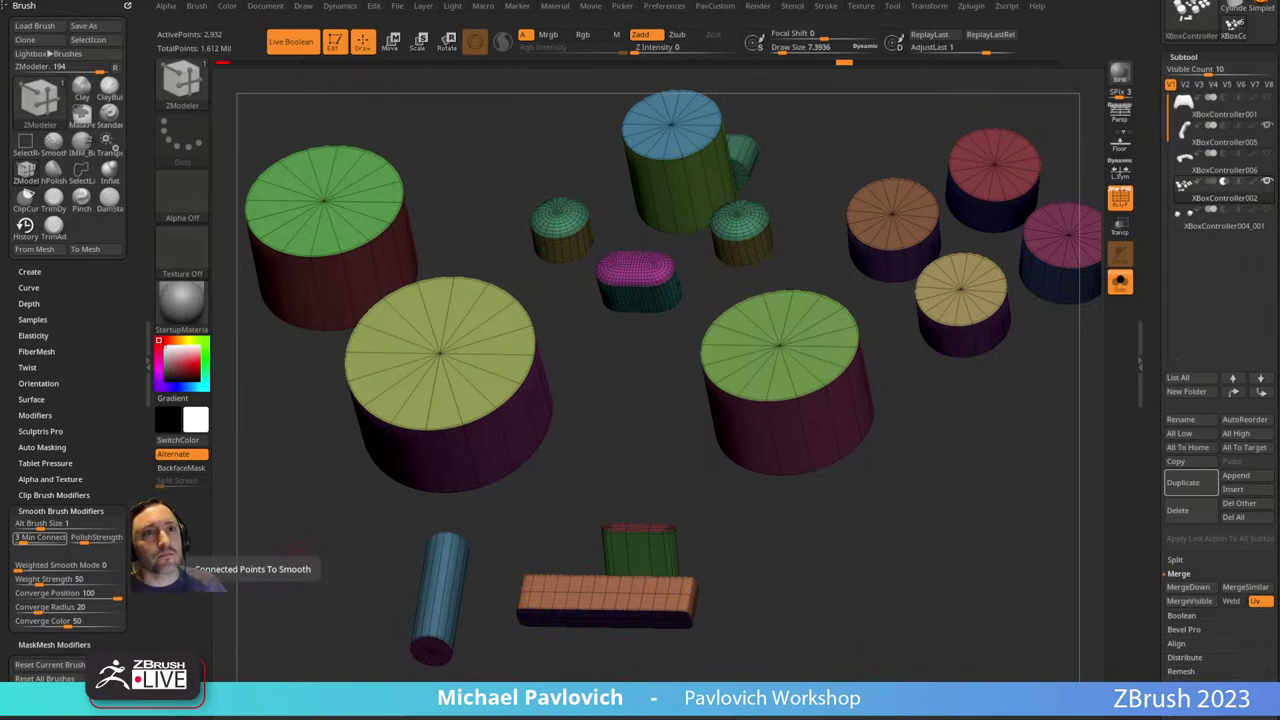
drag(371, 497, 372, 501)
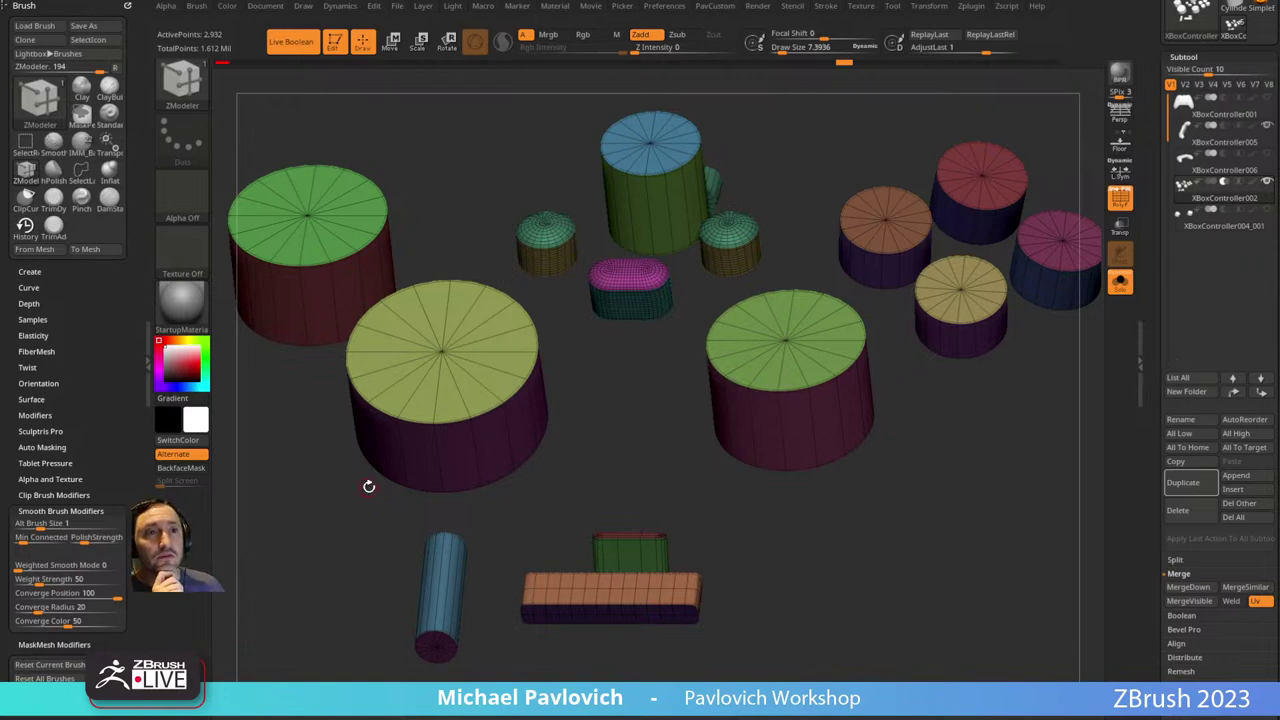
drag(926, 438, 914, 394)
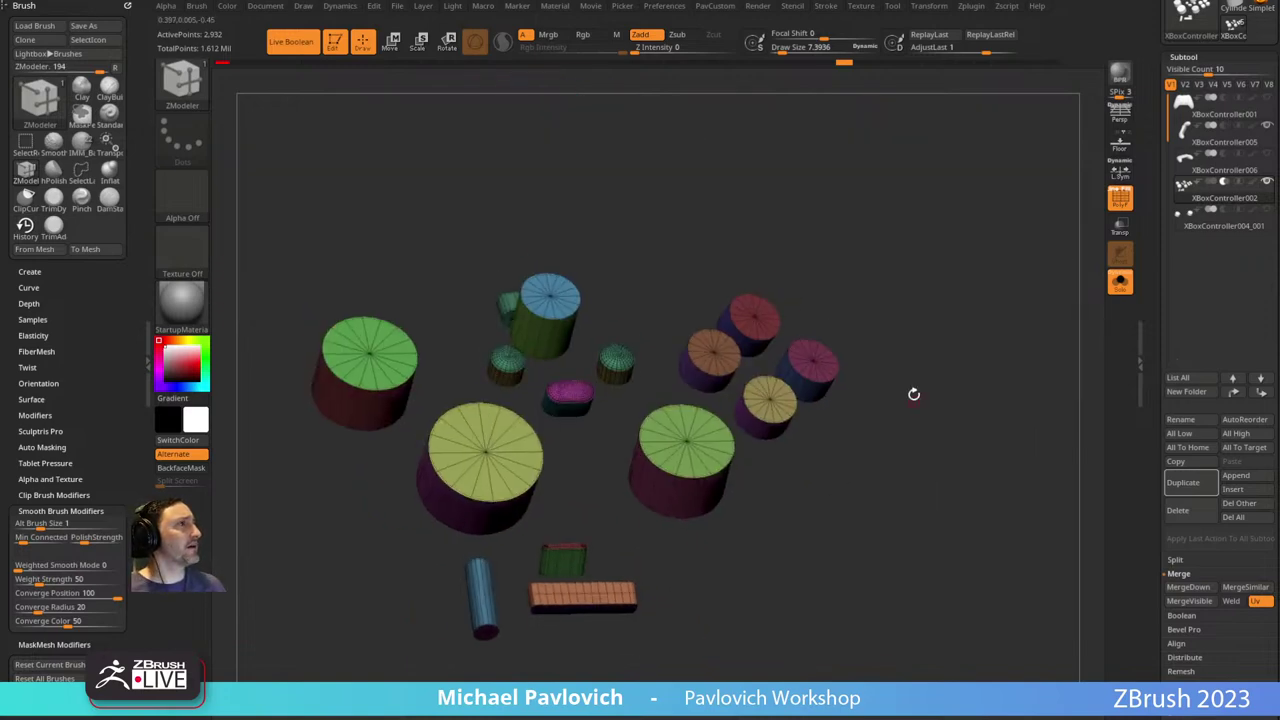
click(1119, 283)
key(shift+f)
drag(969, 323, 1035, 212)
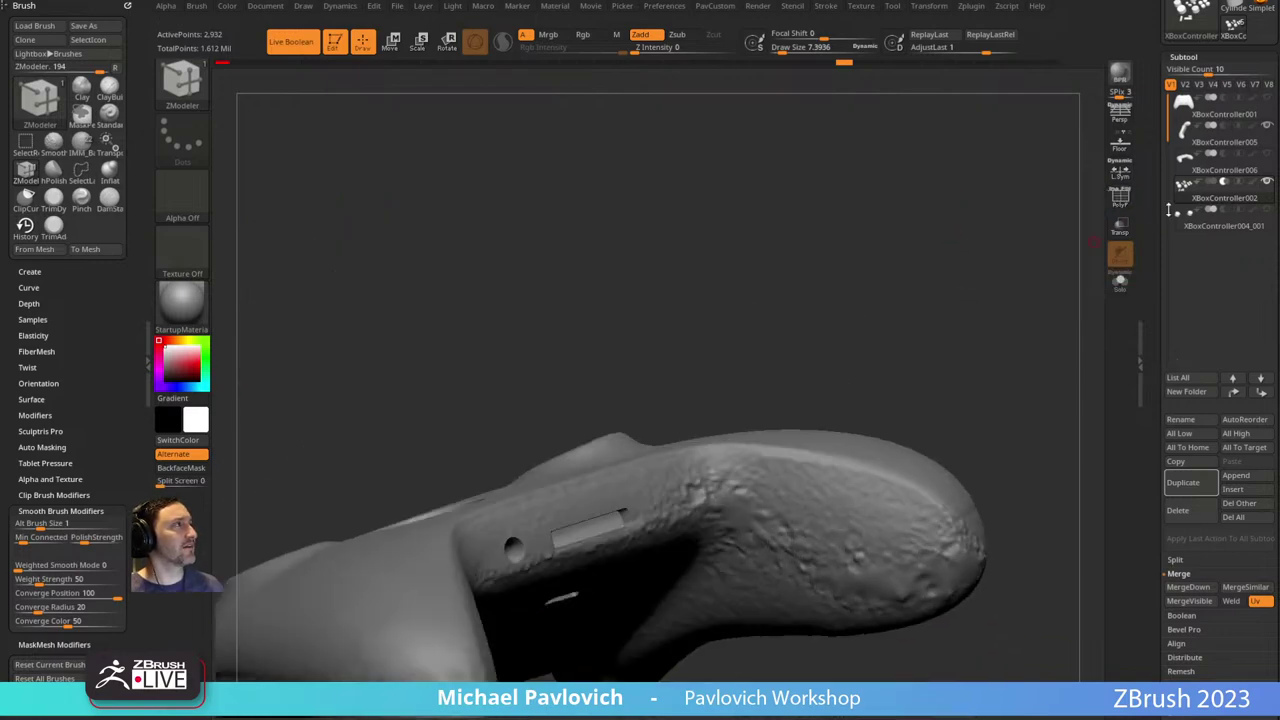
click(1207, 138)
key(f)
click(1120, 283)
Close the small slot in the controller's back panel and polish the spot with the hPolish brush.
mouse_move(926, 231)
mouse_down()
mouse_move(884, 174)
mouse_move(916, 175)
mouse_move(983, 289)
mouse_move(977, 317)
mouse_move(955, 206)
mouse_move(952, 363)
mouse_move(894, 465)
mouse_up()
alt+drag(760, 492, 814, 441)
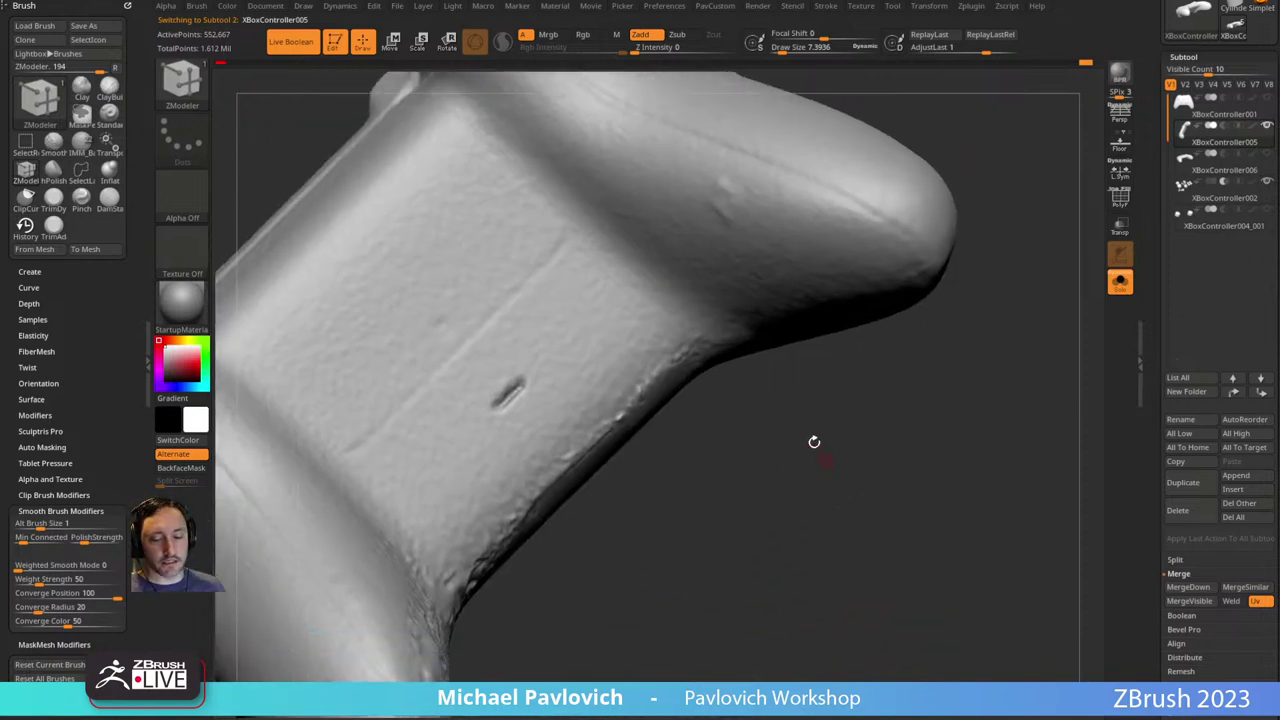
key(1)
mouse_move(509, 408)
mouse_down()
mouse_move(508, 396)
mouse_move(494, 403)
mouse_up()
key(])
key(])
alt+drag(702, 468, 740, 503)
key(2)
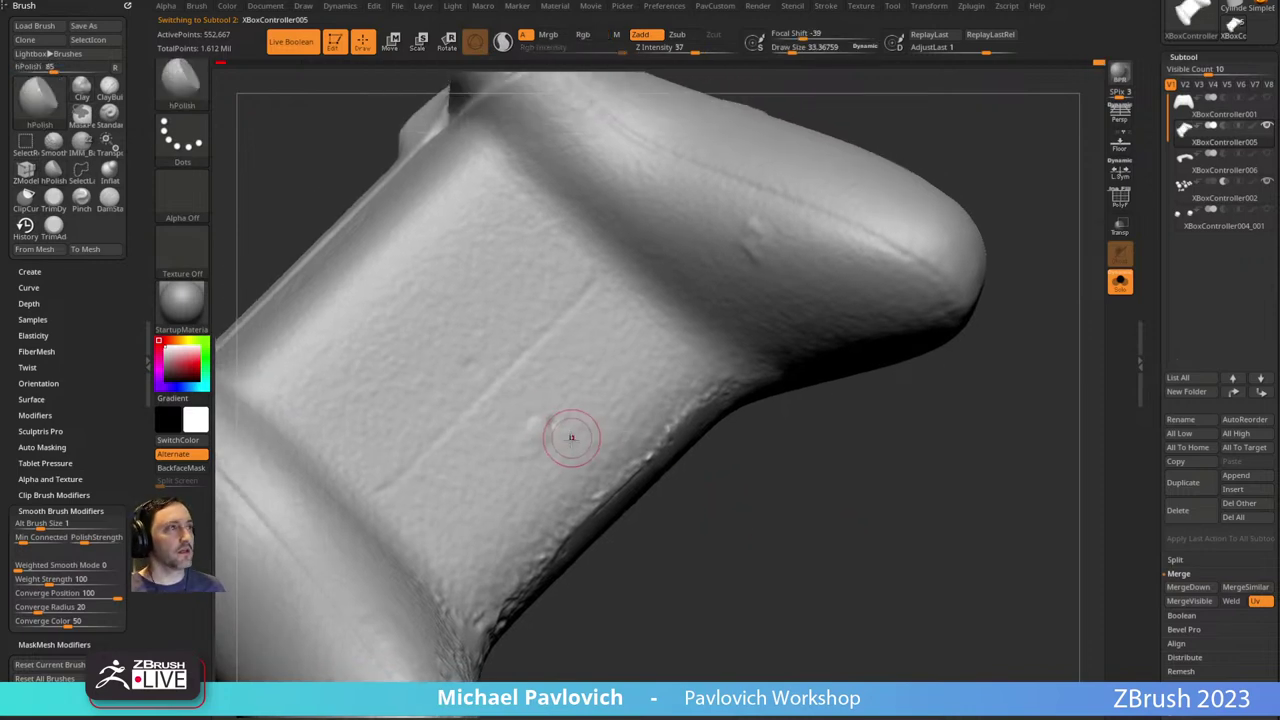
key(s)
mouse_move(572, 441)
mouse_down()
mouse_move(547, 414)
mouse_move(532, 445)
mouse_up()
key(s)
Set the hPolish Draw Size to about 36 and polish the surface of the controller's grip.
mouse_move(624, 408)
right_down()
mouse_move(920, 359)
mouse_move(838, 376)
mouse_move(838, 415)
right_up()
key(s)
drag(650, 439, 644, 439)
drag(644, 439, 659, 427)
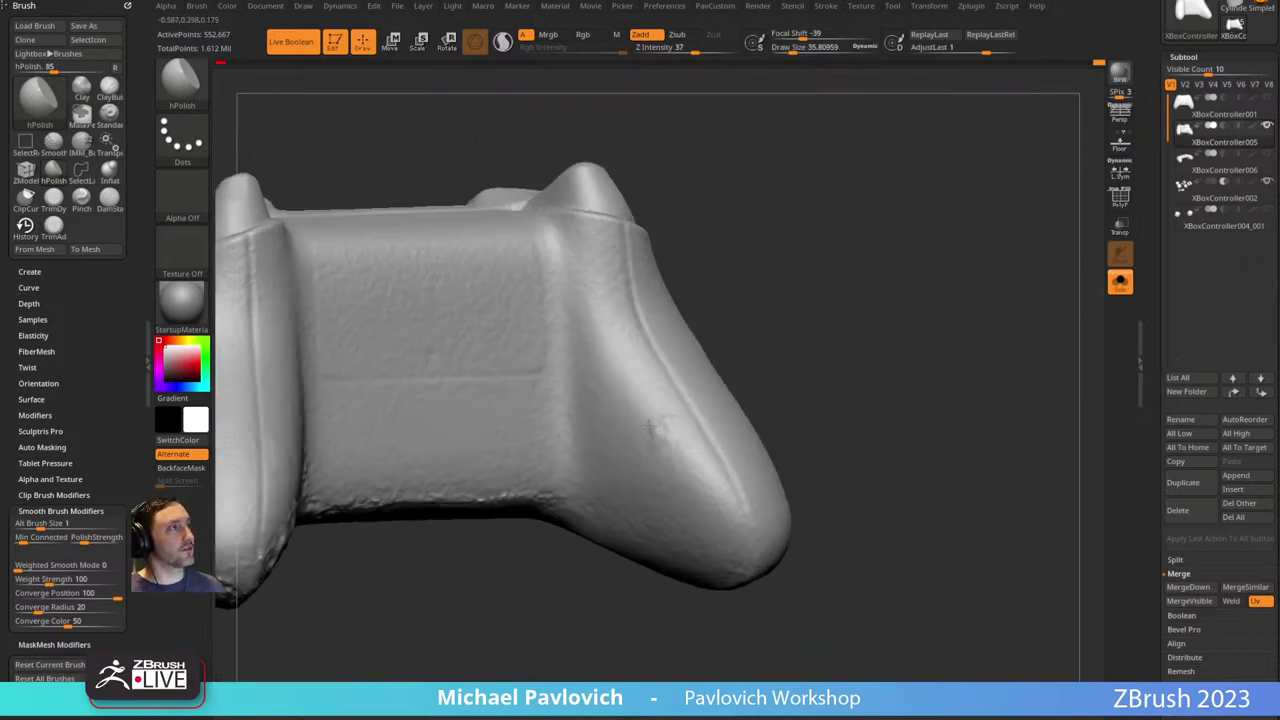
right_drag(680, 432, 779, 344)
mouse_move(779, 344)
mouse_down()
mouse_move(646, 451)
mouse_move(640, 420)
mouse_up()
mouse_move(660, 420)
right_down()
mouse_move(803, 313)
mouse_move(680, 410)
right_up()
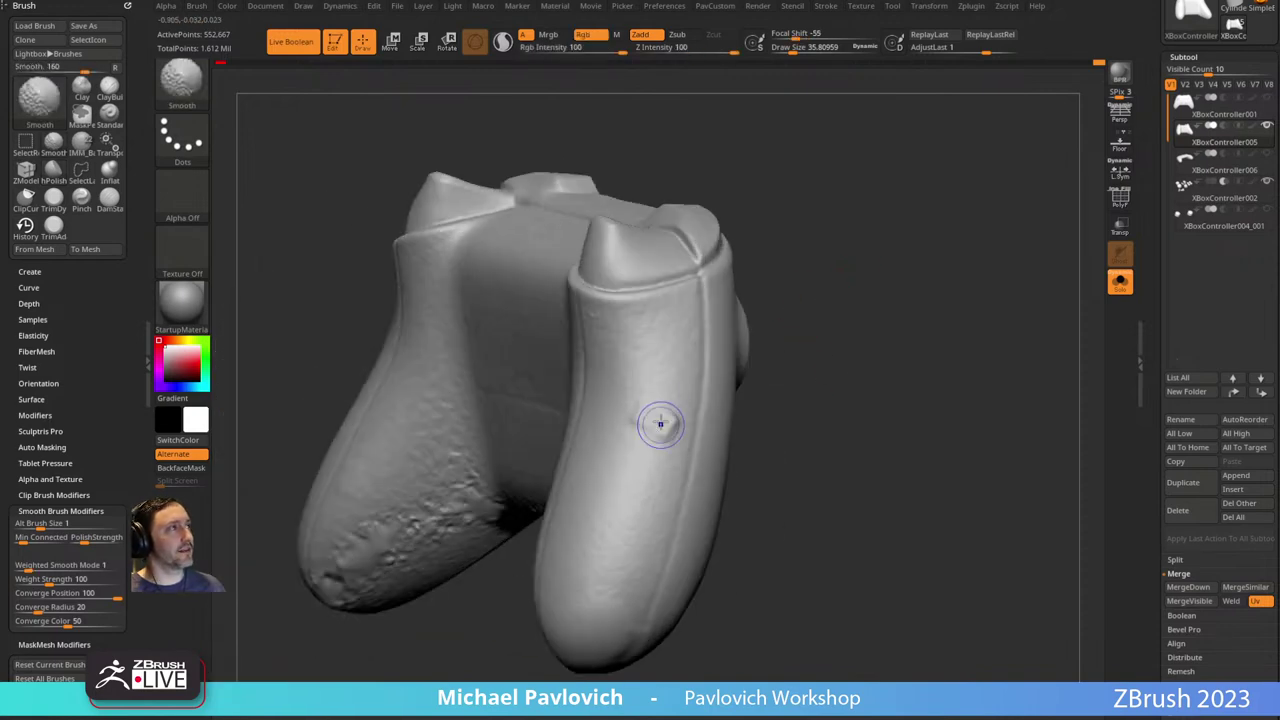
Smooth and polish the uneven surface along the outer side of the controller's grip.
shift+drag(660, 423, 651, 382)
shift+drag(671, 438, 664, 428)
right_drag(827, 380, 714, 383)
drag(640, 424, 652, 406)
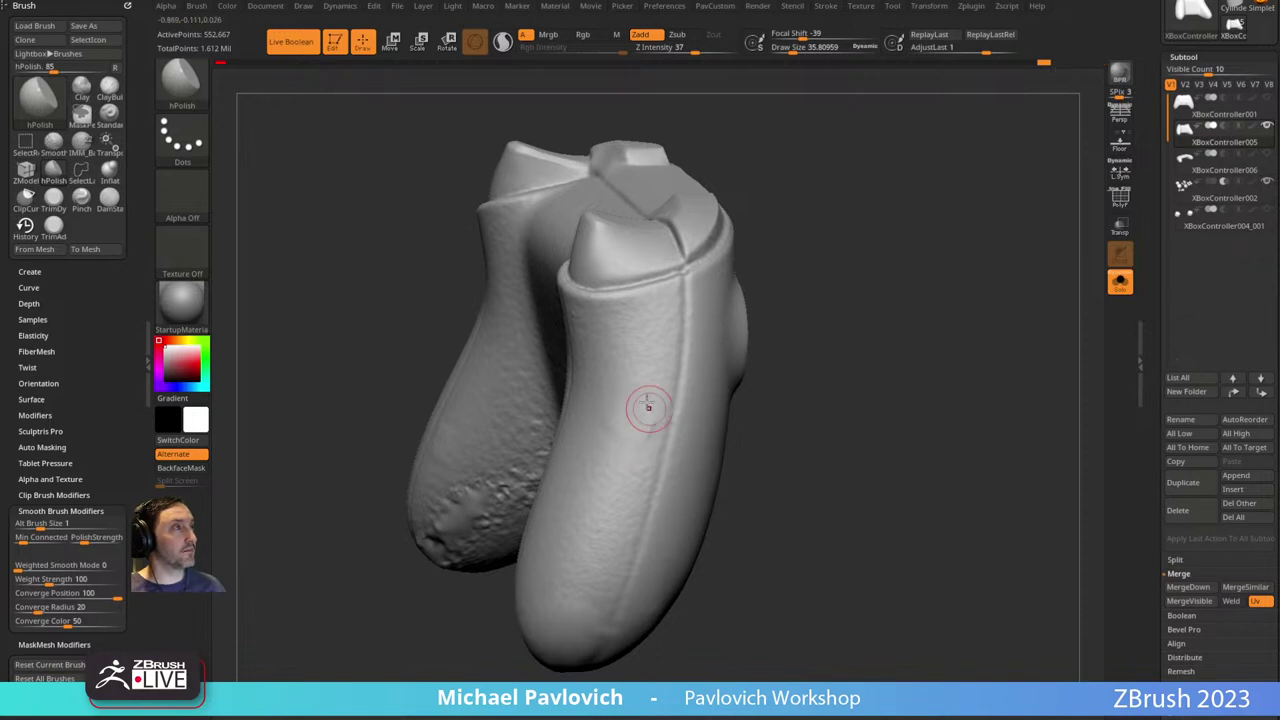
key(shift)
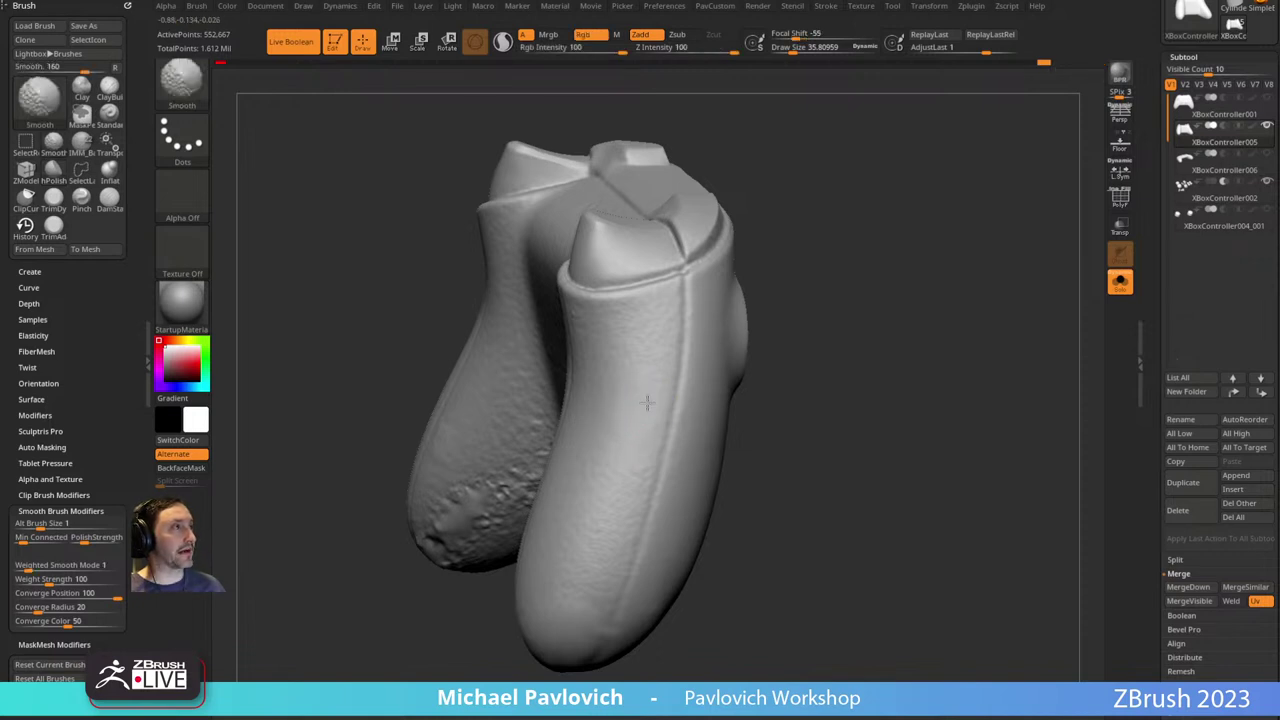
shift+drag(647, 402, 637, 388)
right_drag(637, 388, 694, 357)
shift+drag(623, 408, 622, 514)
right_drag(763, 383, 558, 565)
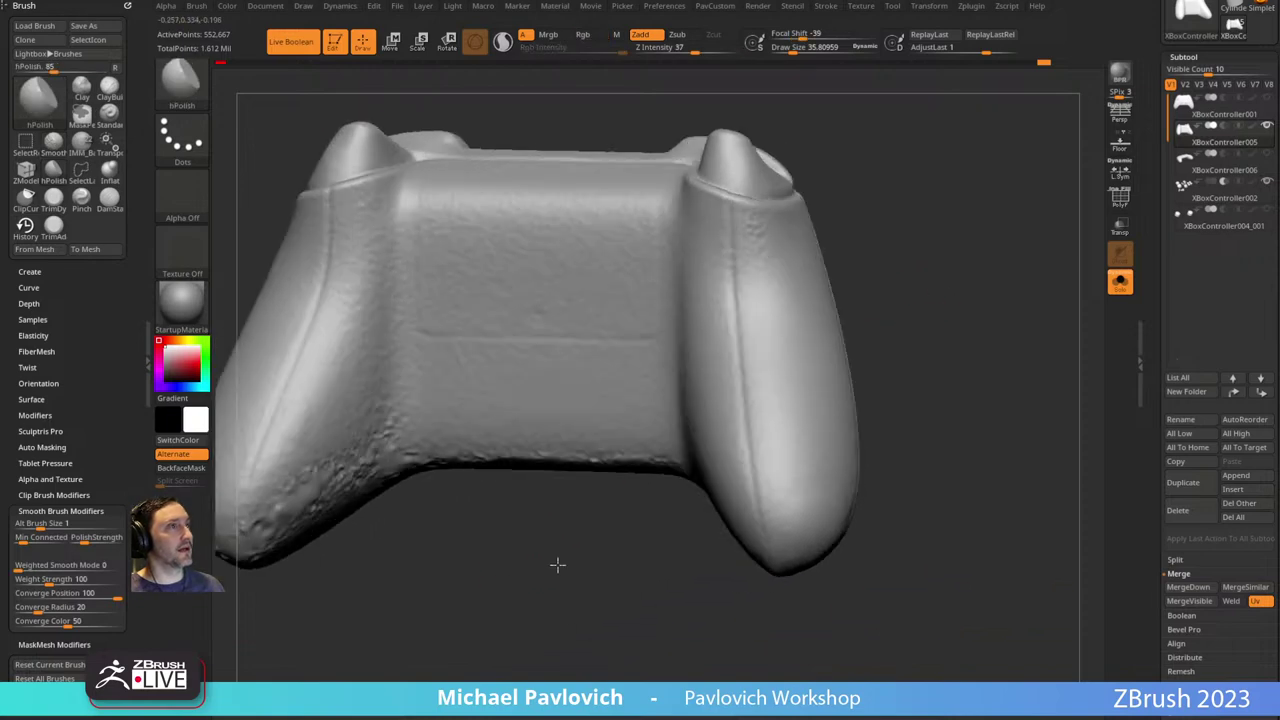
Choose the HistoryRecall brush with a Draw Size of about 79 and brush it over the rough lower grip.
mouse_move(557, 565)
mouse_down()
mouse_move(614, 557)
mouse_move(737, 640)
mouse_move(737, 569)
mouse_move(670, 576)
mouse_move(602, 512)
mouse_move(648, 503)
mouse_up()
key(b)
key(h)
key(r)
key(s)
drag(714, 583, 672, 565)
drag(637, 480, 648, 508)
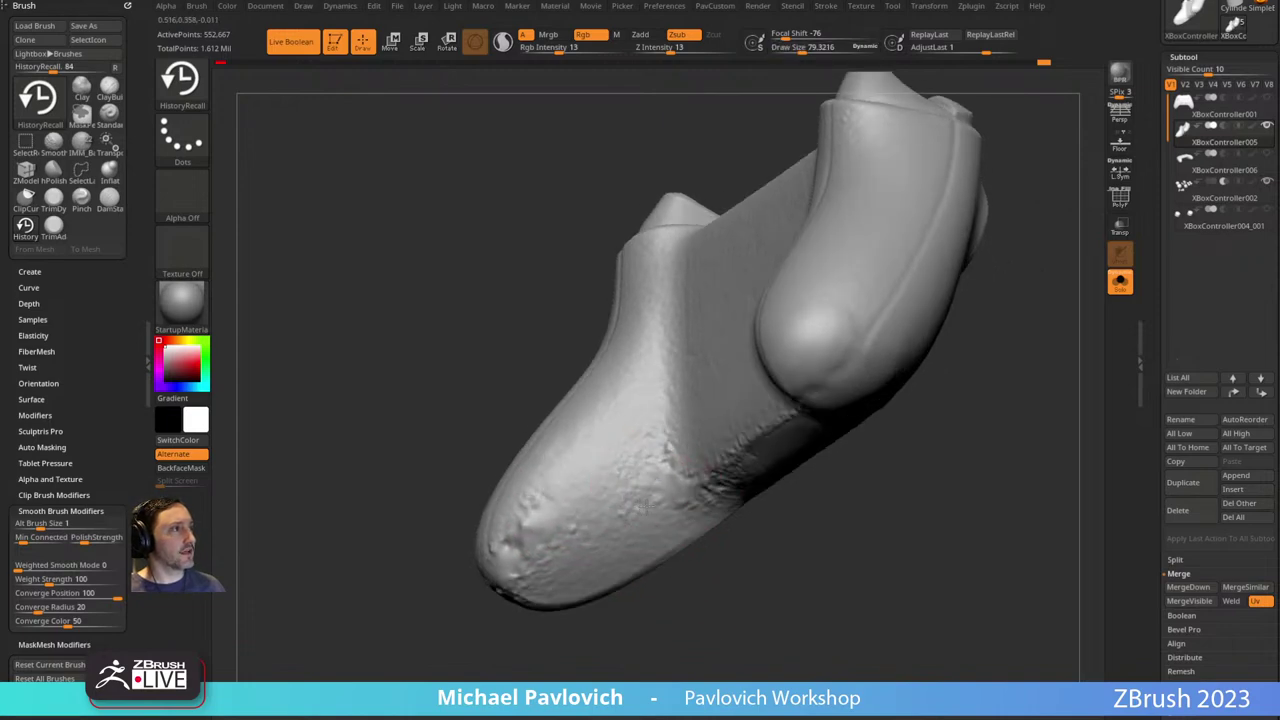
mouse_move(691, 560)
mouse_down()
mouse_move(820, 506)
mouse_move(823, 371)
mouse_move(609, 510)
mouse_move(508, 545)
mouse_up()
Reduce the HistoryRecall Draw Size to about 59 and brush over the grip tip and the body's rough lower edge.
key(s)
mouse_move(680, 583)
alt+mouse_down()
mouse_move(650, 557)
mouse_move(851, 509)
mouse_move(623, 423)
alt+mouse_up()
key(bracketleft)
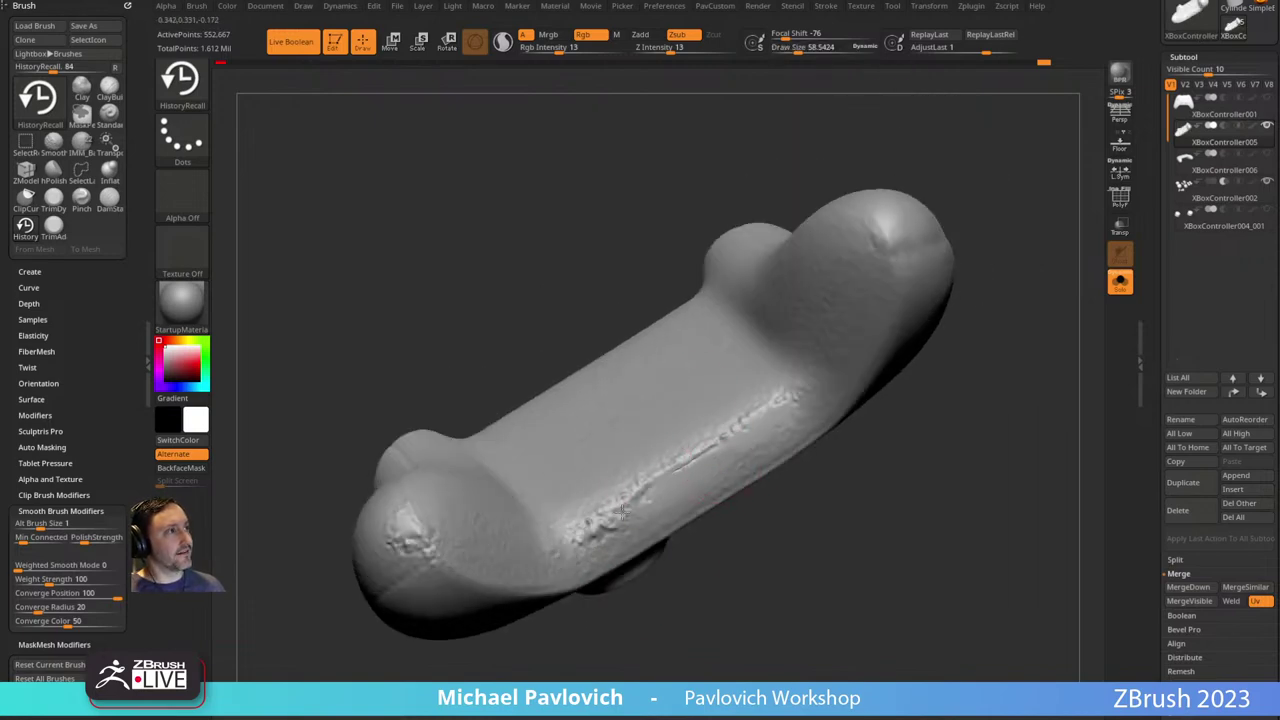
drag(623, 511, 734, 571)
drag(549, 537, 623, 578)
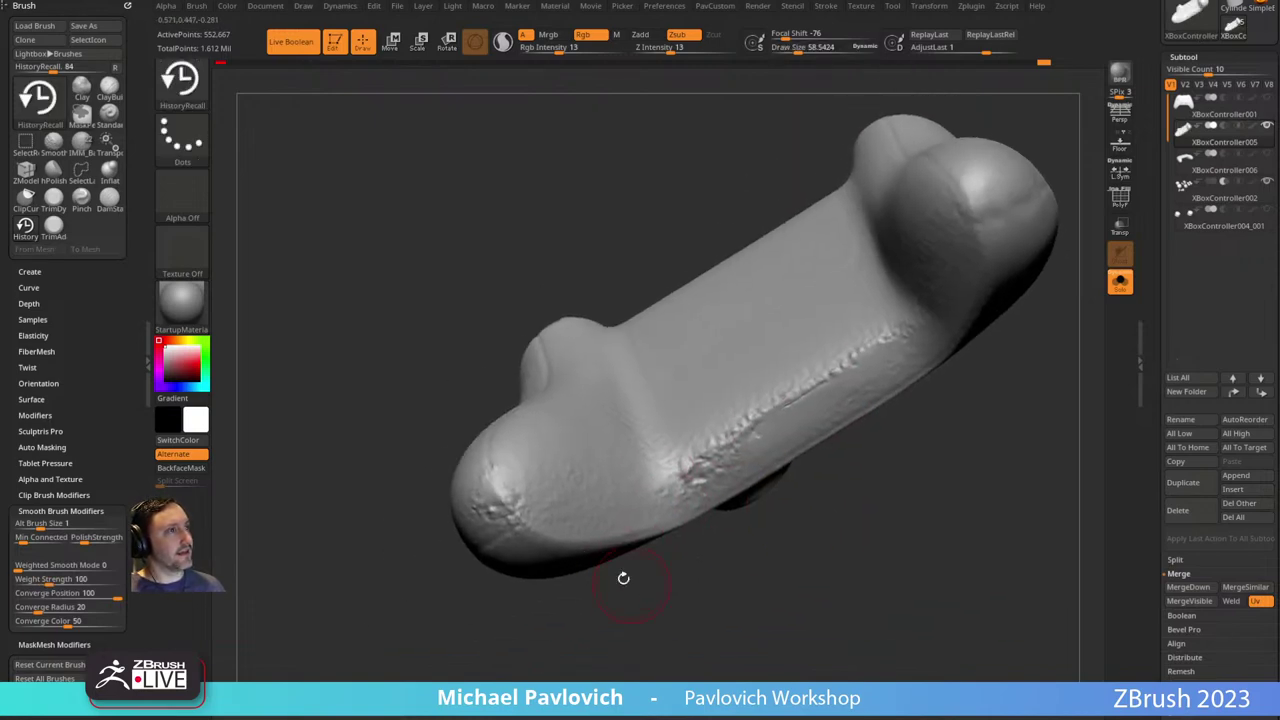
mouse_move(490, 482)
mouse_down()
mouse_move(500, 494)
mouse_move(484, 524)
mouse_up()
drag(478, 578, 490, 655)
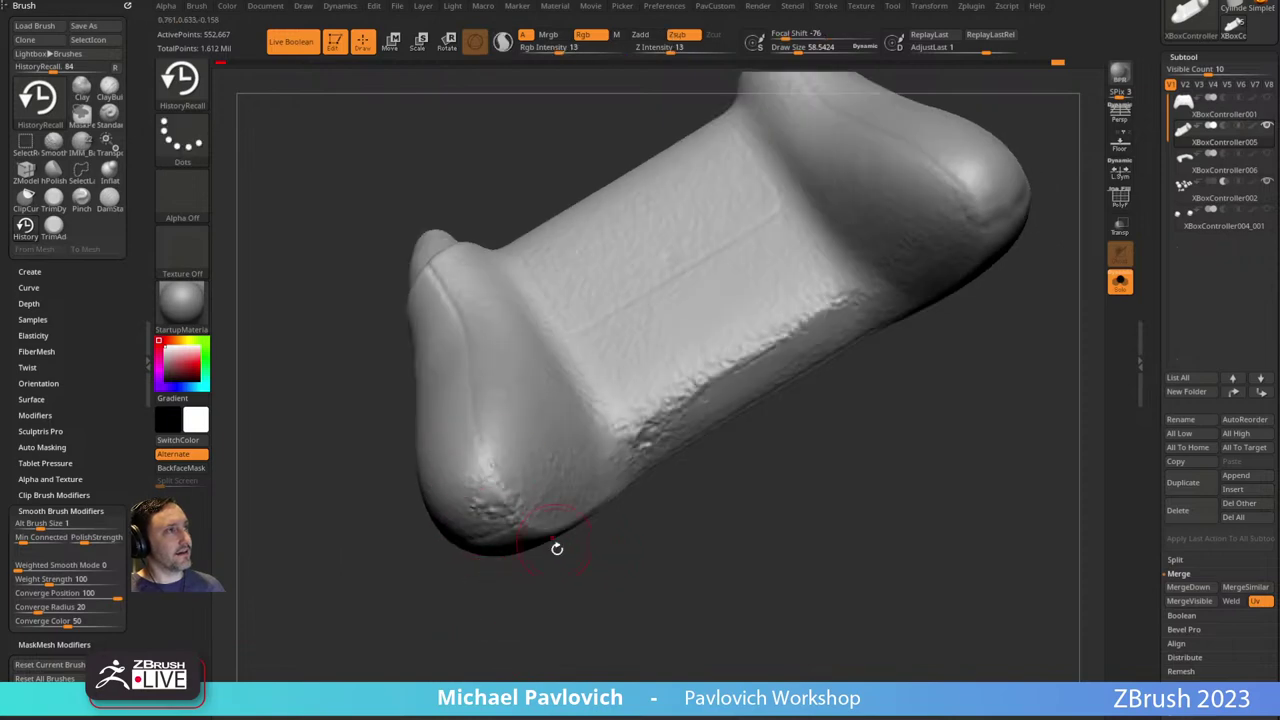
Switch to the hPolish brush with a Draw Size of about 38 and polish the bumpy tip of the grip.
mouse_move(600, 595)
mouse_down()
mouse_move(629, 580)
mouse_move(586, 514)
mouse_up()
key(b)
key(h)
key(p)
key(bracketleft)
key(bracketleft)
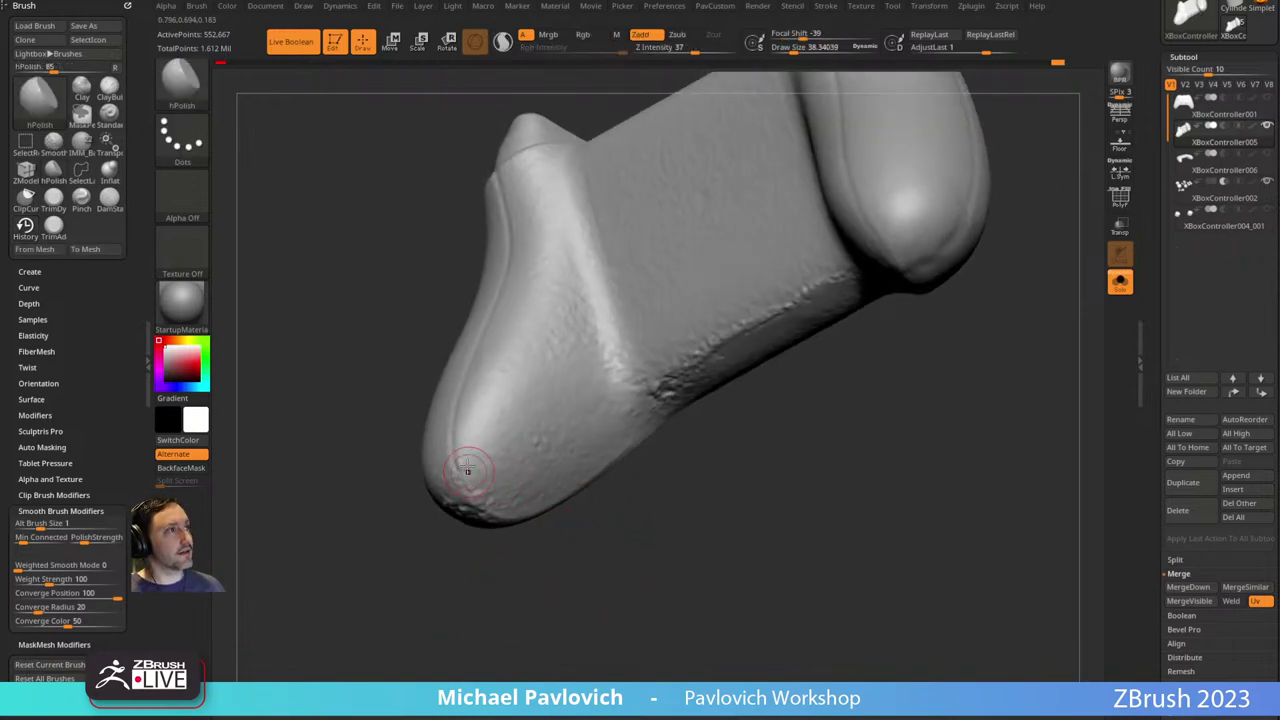
drag(468, 470, 466, 458)
drag(530, 560, 534, 520)
mouse_move(484, 478)
mouse_down()
mouse_move(498, 500)
mouse_move(474, 474)
mouse_up()
key(shift)
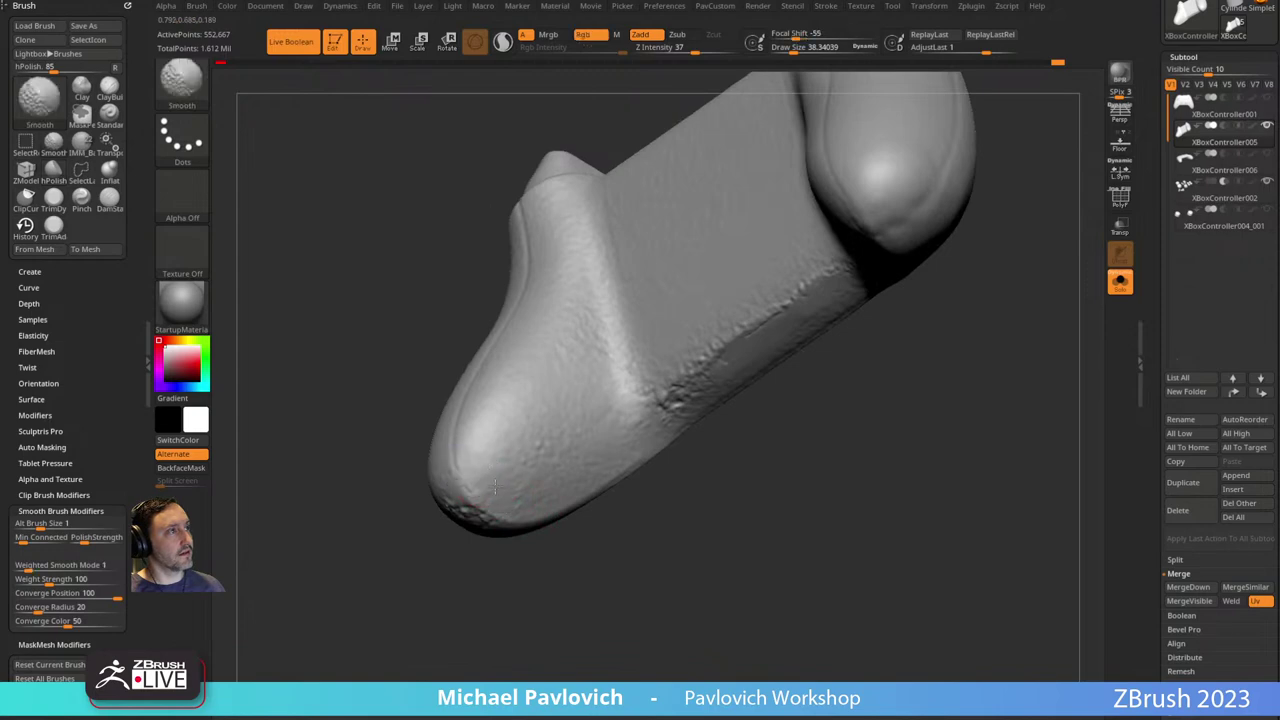
Polish the narrow face along the body's lower edge between the grips, and remesh the body with DynaMesh.
drag(708, 446, 640, 457)
alt+drag(762, 466, 680, 477)
drag(775, 498, 719, 487)
drag(649, 432, 553, 440)
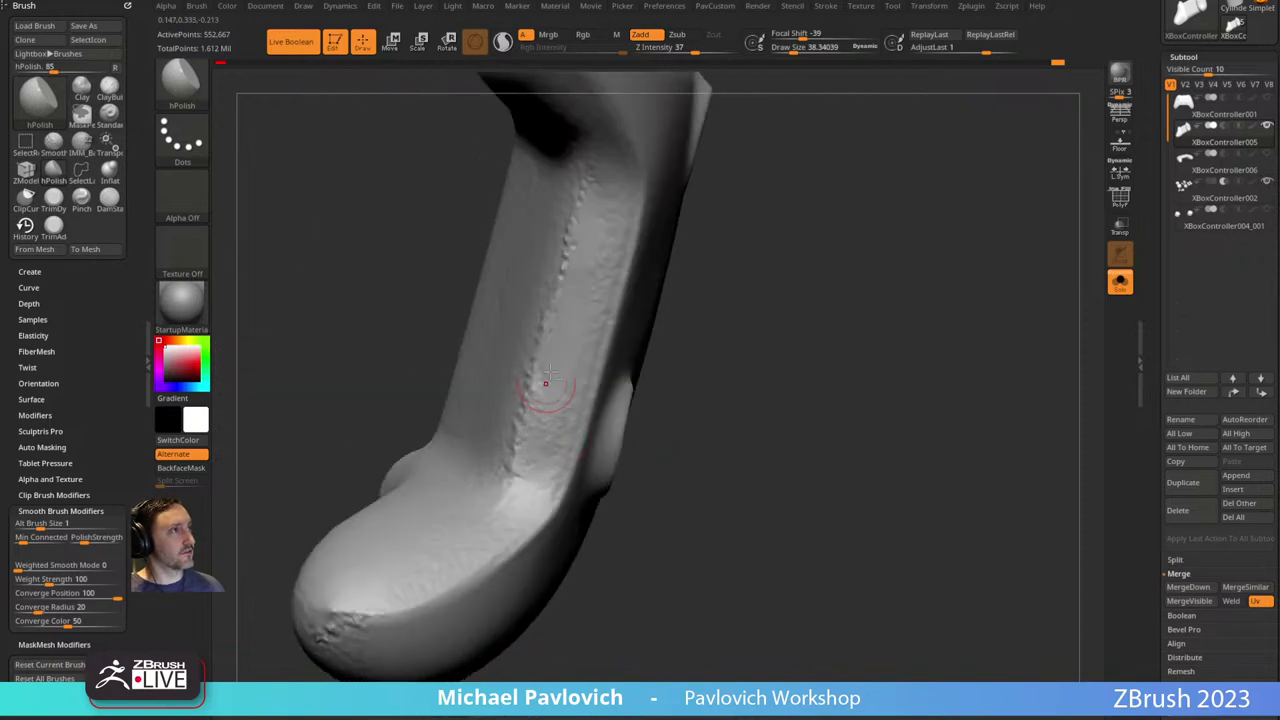
mouse_move(737, 300)
alt+mouse_down()
mouse_move(720, 374)
mouse_move(547, 485)
mouse_move(677, 357)
mouse_move(534, 474)
alt+mouse_up()
drag(580, 363, 612, 335)
drag(570, 459, 574, 389)
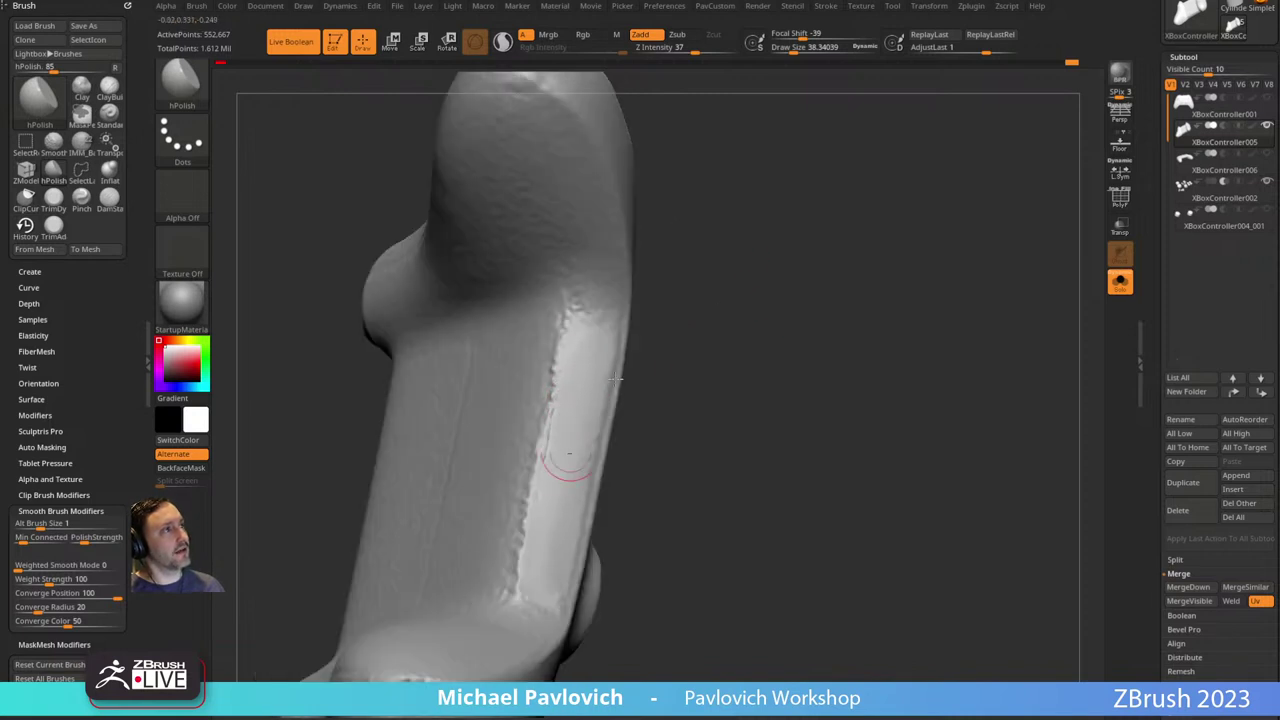
right_drag(615, 379, 619, 381)
ctrl+drag(729, 311, 729, 361)
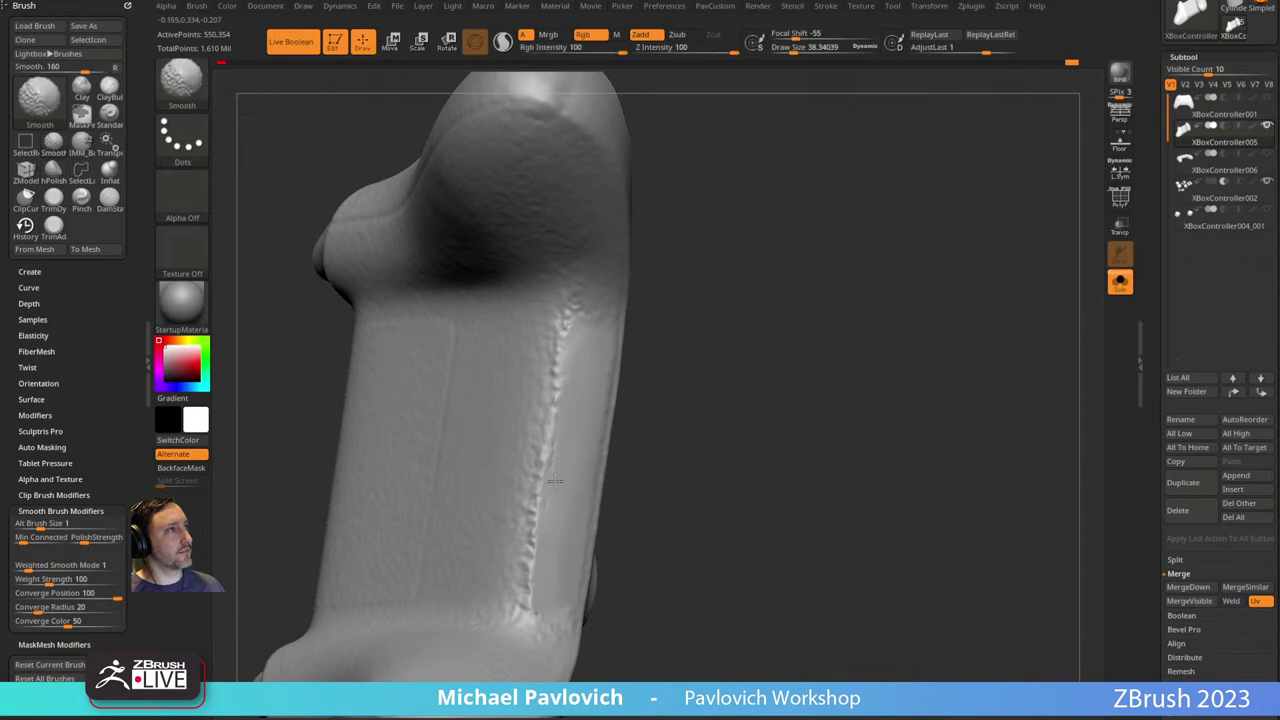
Polish the back panel surface alongside the jagged lower edge.
right_drag(573, 369, 597, 406)
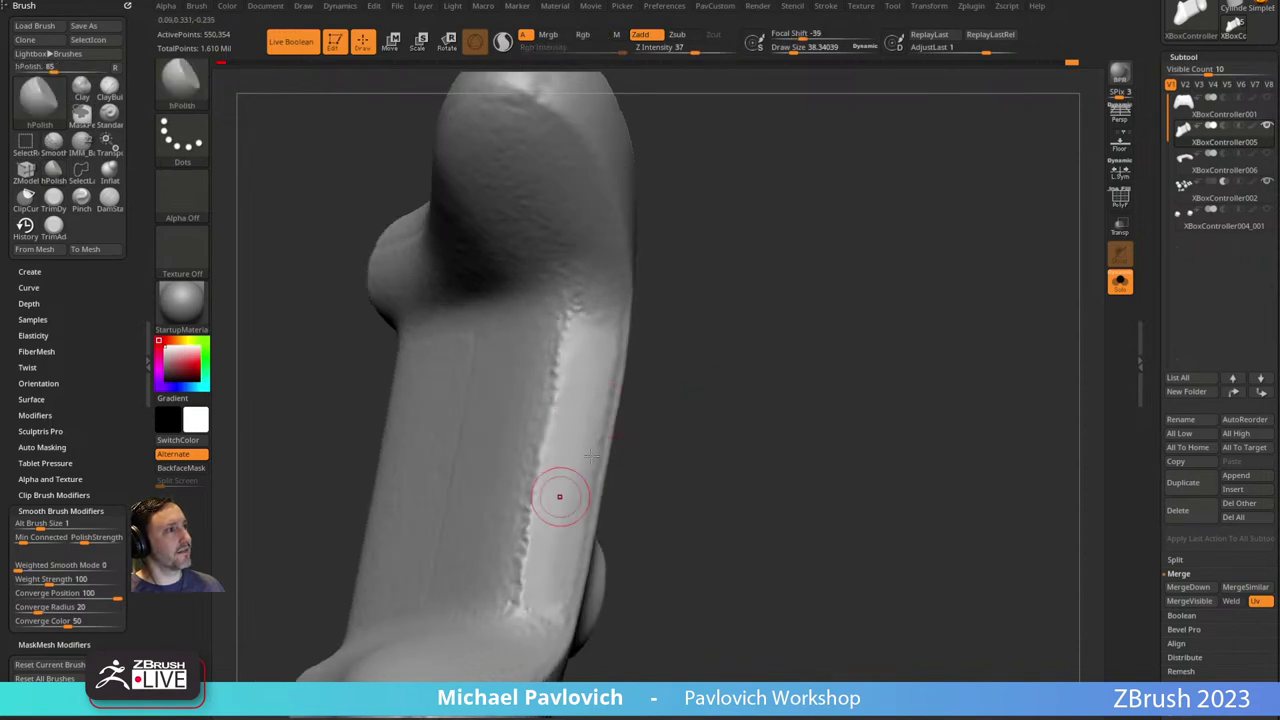
right_drag(560, 497, 714, 346)
drag(713, 346, 550, 390)
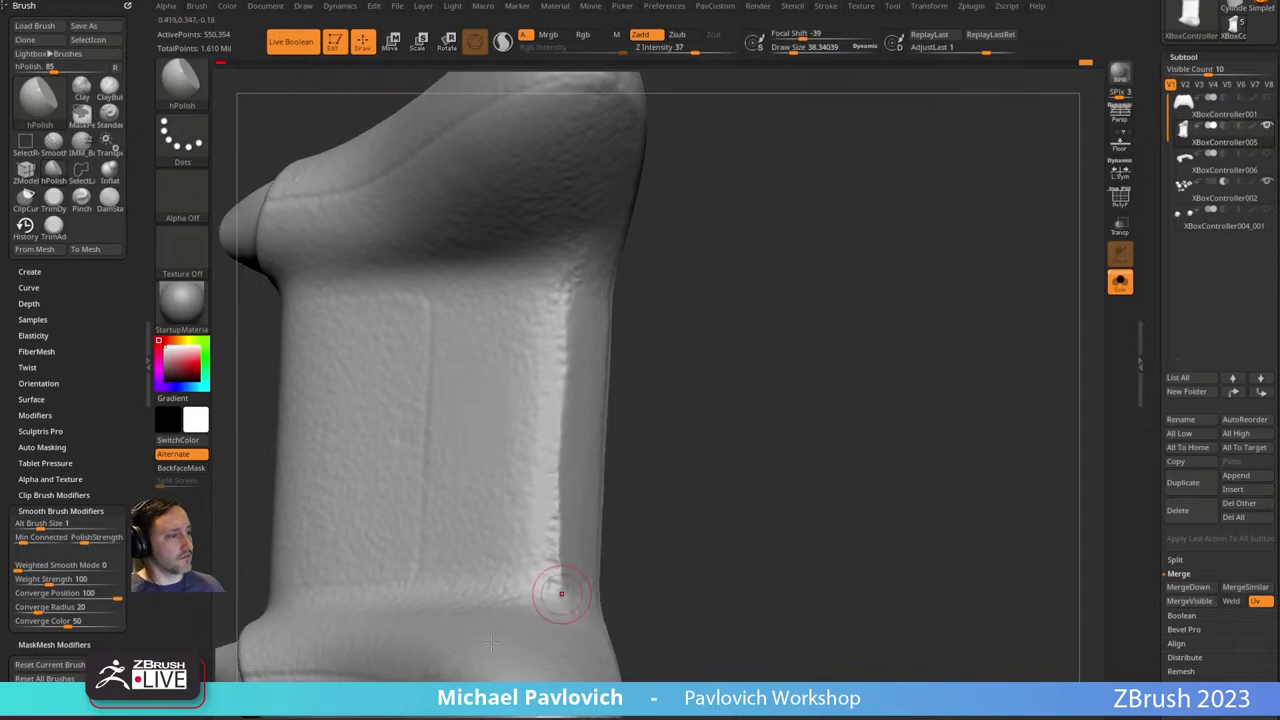
Switch to the web browser and go back from the Fusion 360 video to the YouTube channel's playlists page.
drag(709, 718, 600, 24)
click(95, 53)
click(470, 28)
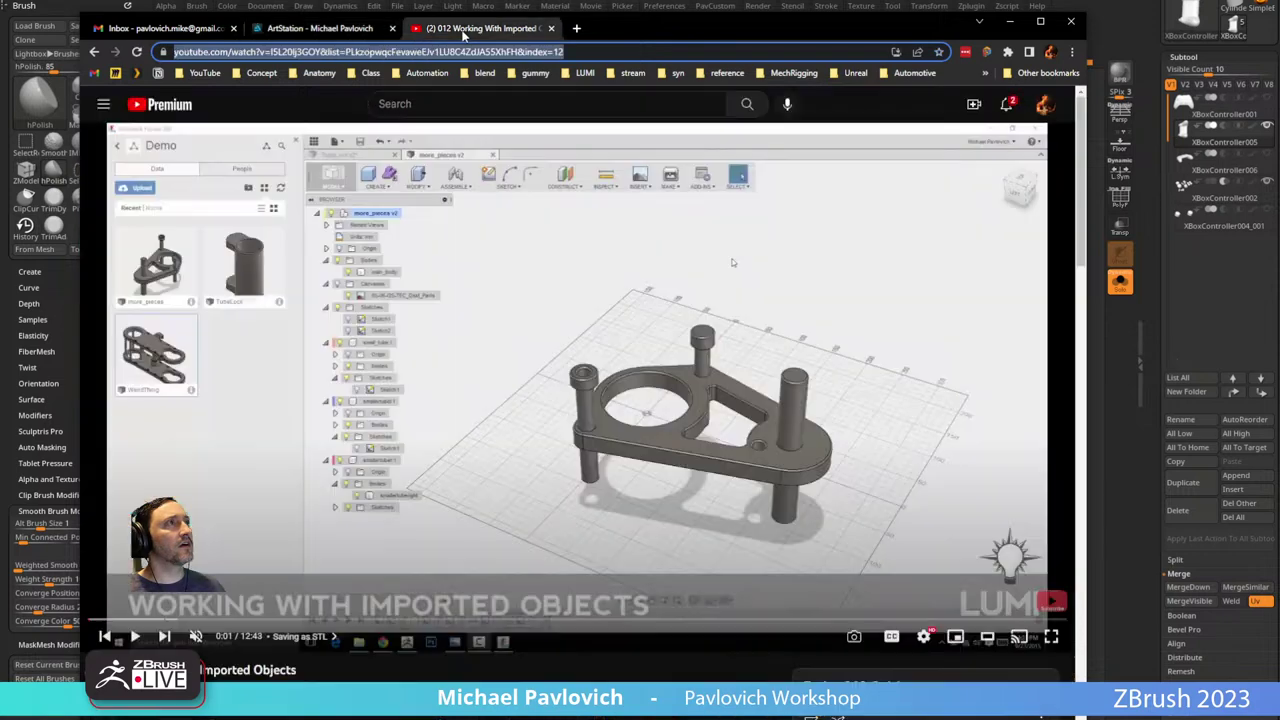
click(97, 52)
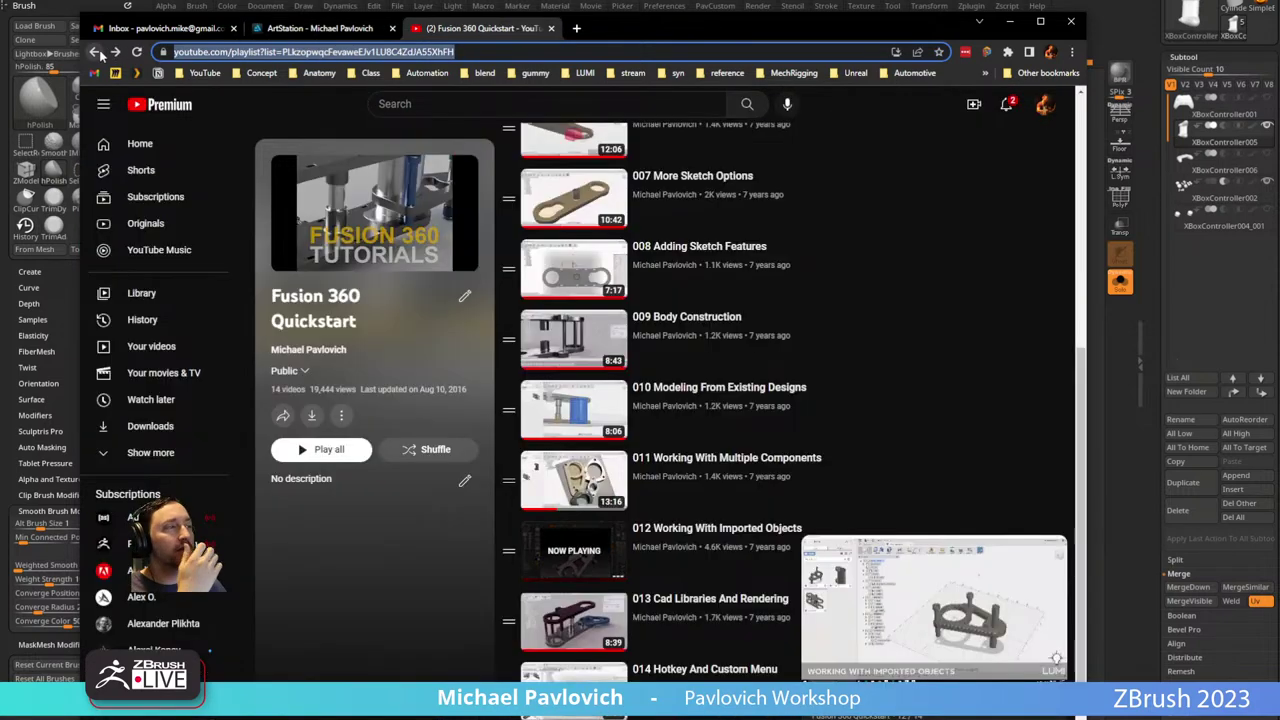
click(97, 52)
Open the "ZBrush 2022 What's New!" project in the ArtStation portfolio and show its embedded video playlist.
click(305, 28)
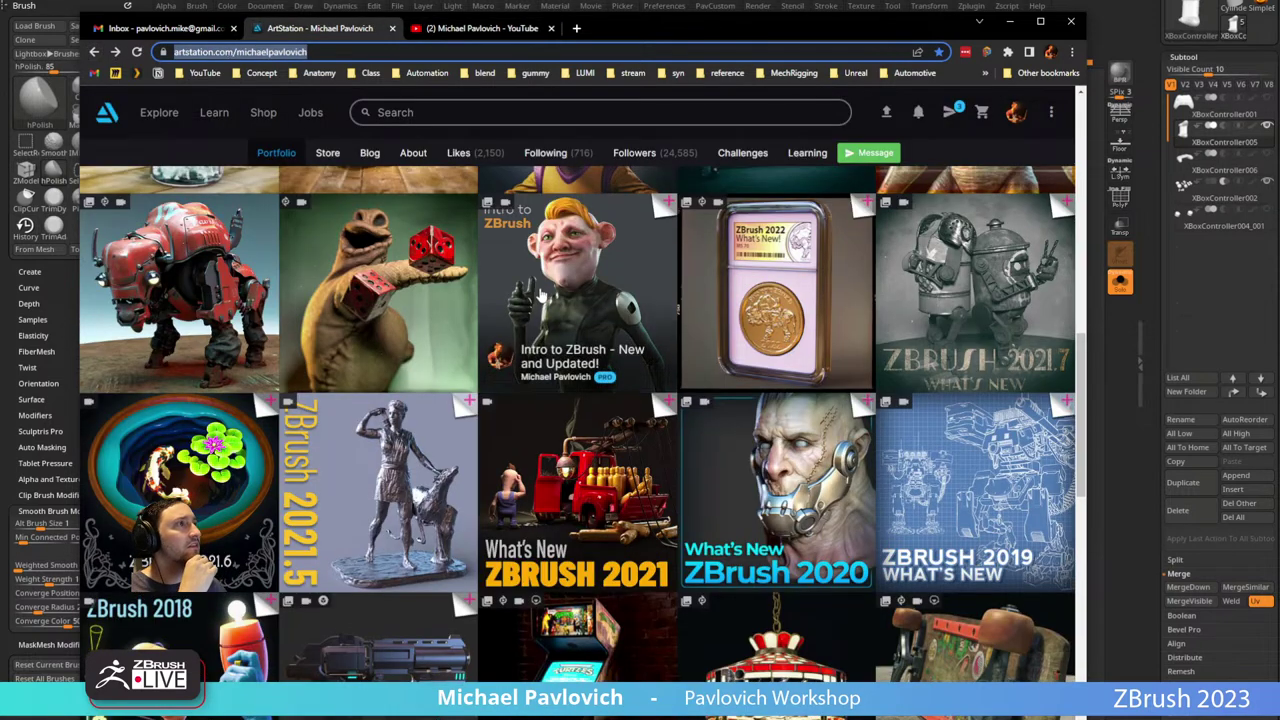
scroll(695, 465, up, 2)
scroll(695, 465, down, 2)
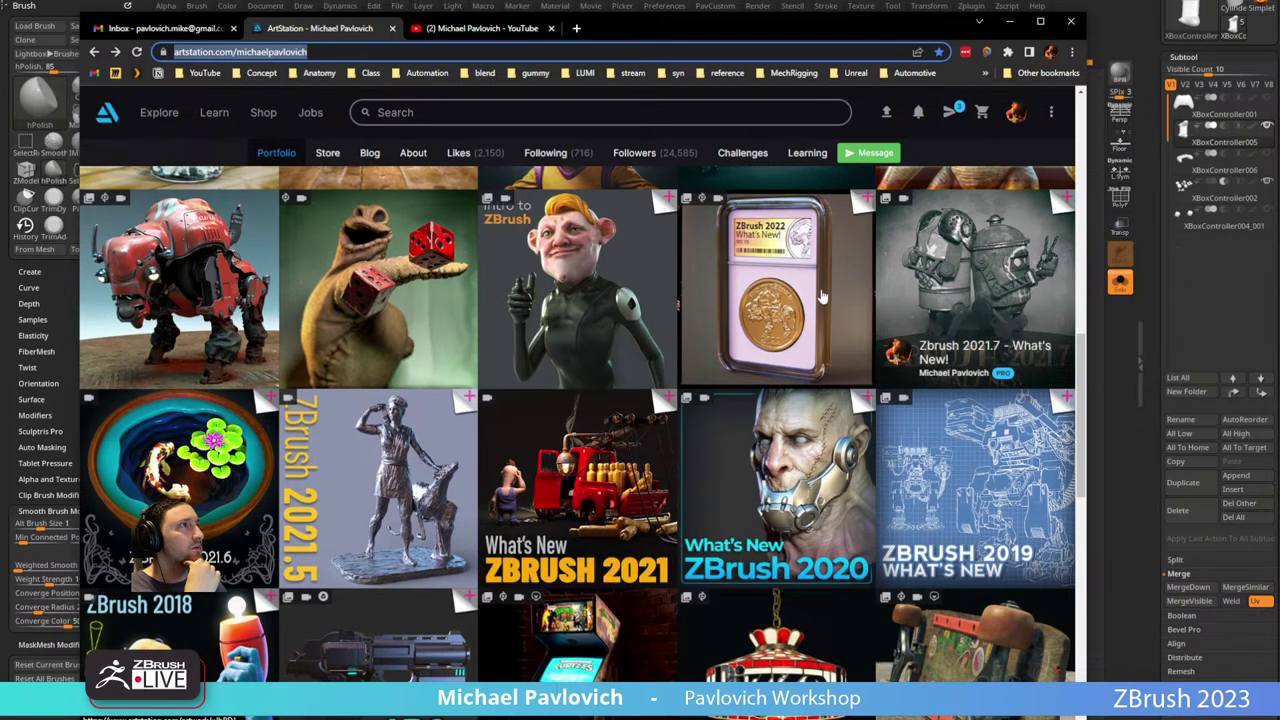
click(787, 289)
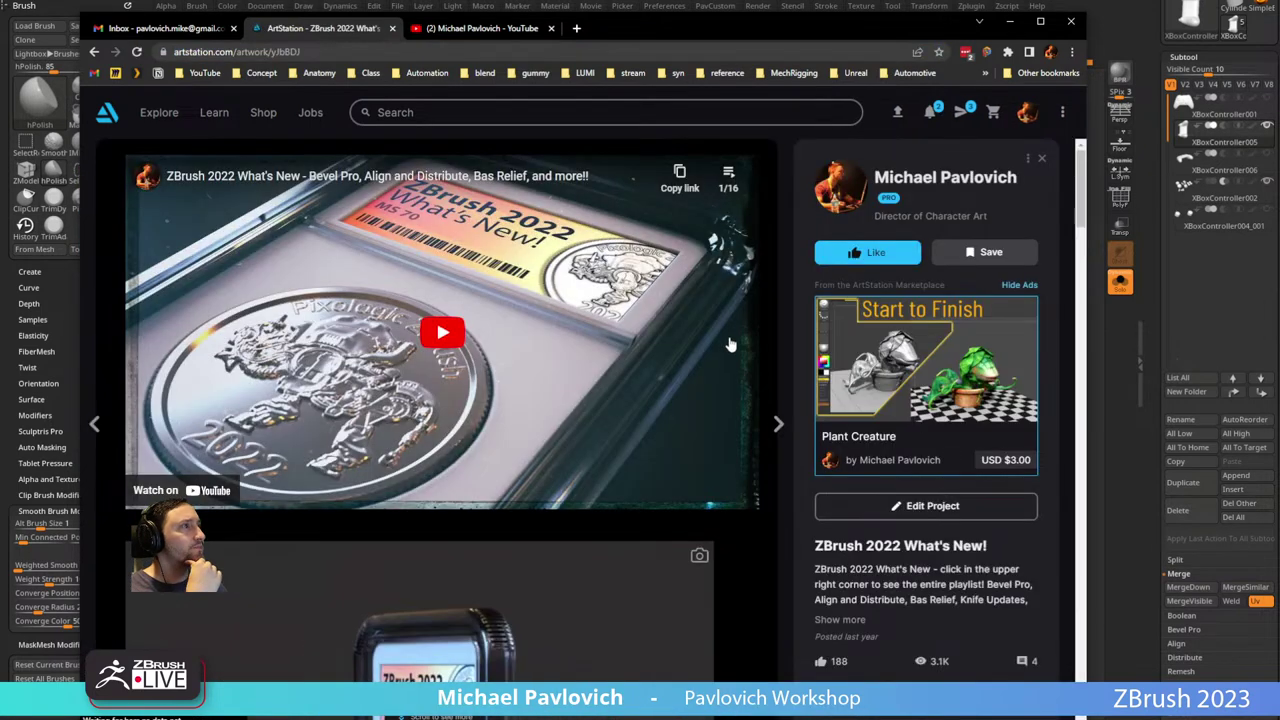
click(733, 182)
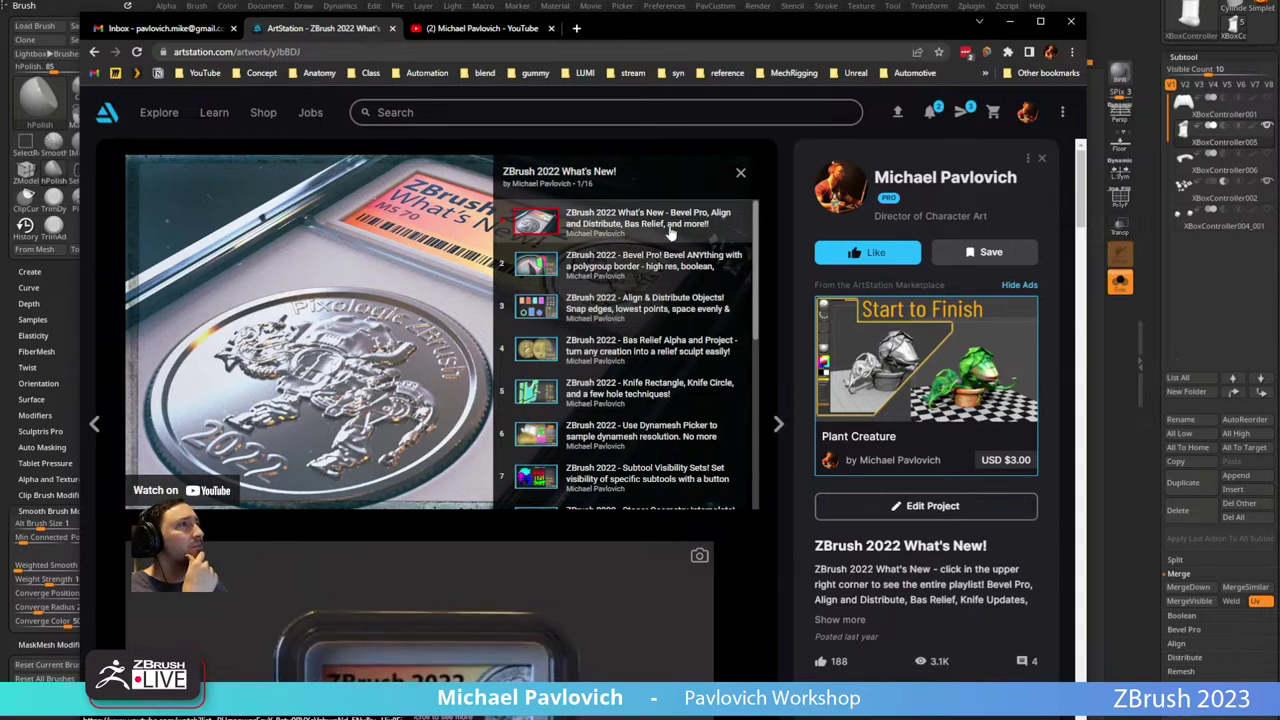
Look through the ZBrush 2022 playlist's video titles and return to the ArtStation portfolio.
scroll(672, 232, down, 3)
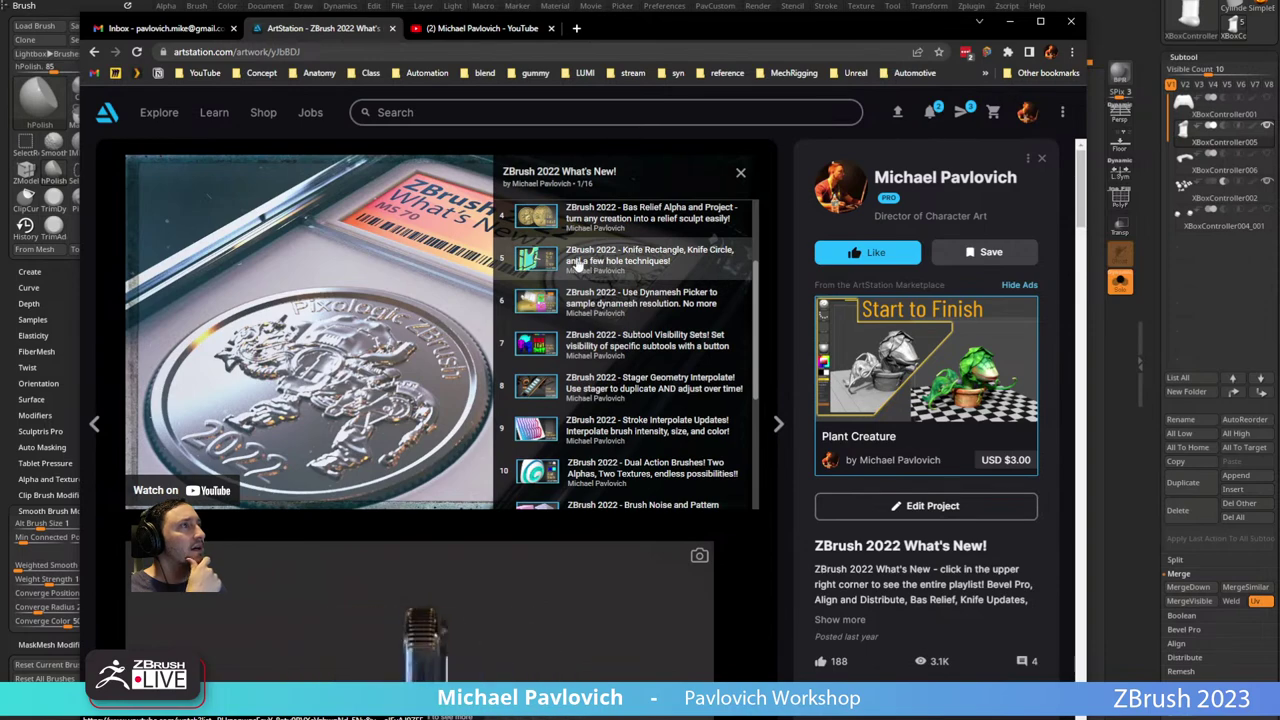
scroll(618, 266, down, 6)
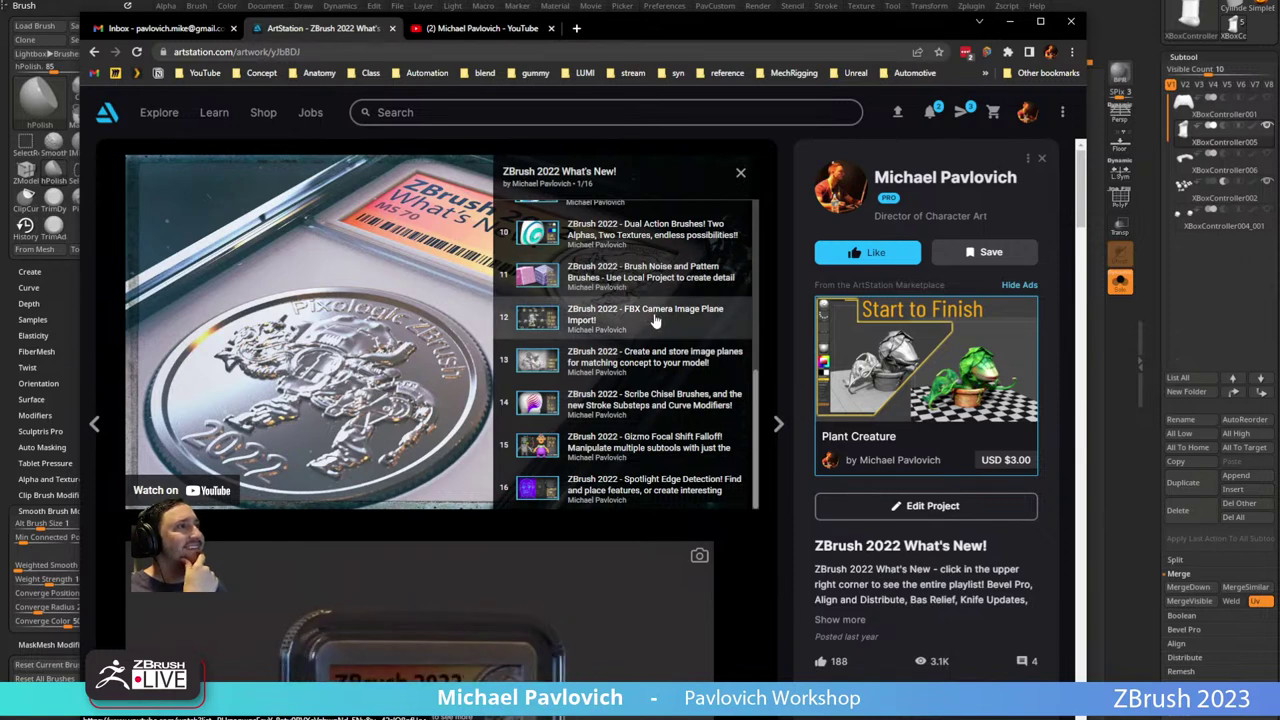
scroll(655, 320, down, 1)
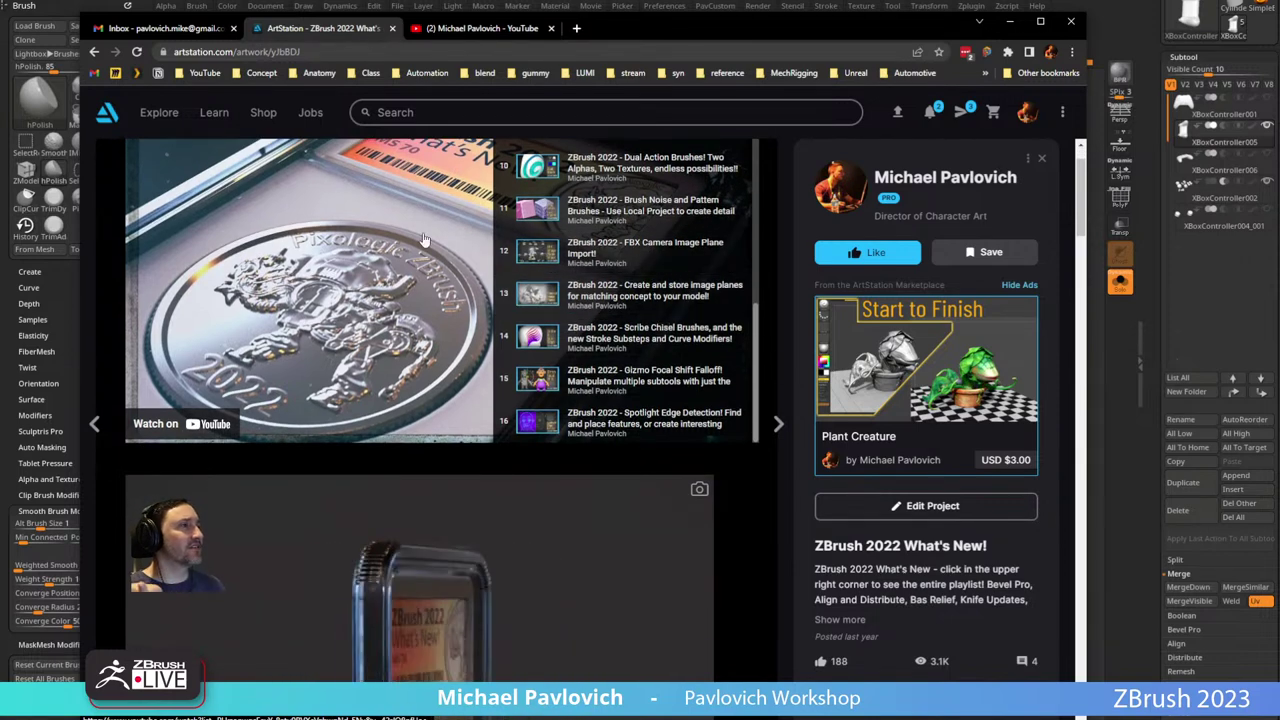
click(94, 52)
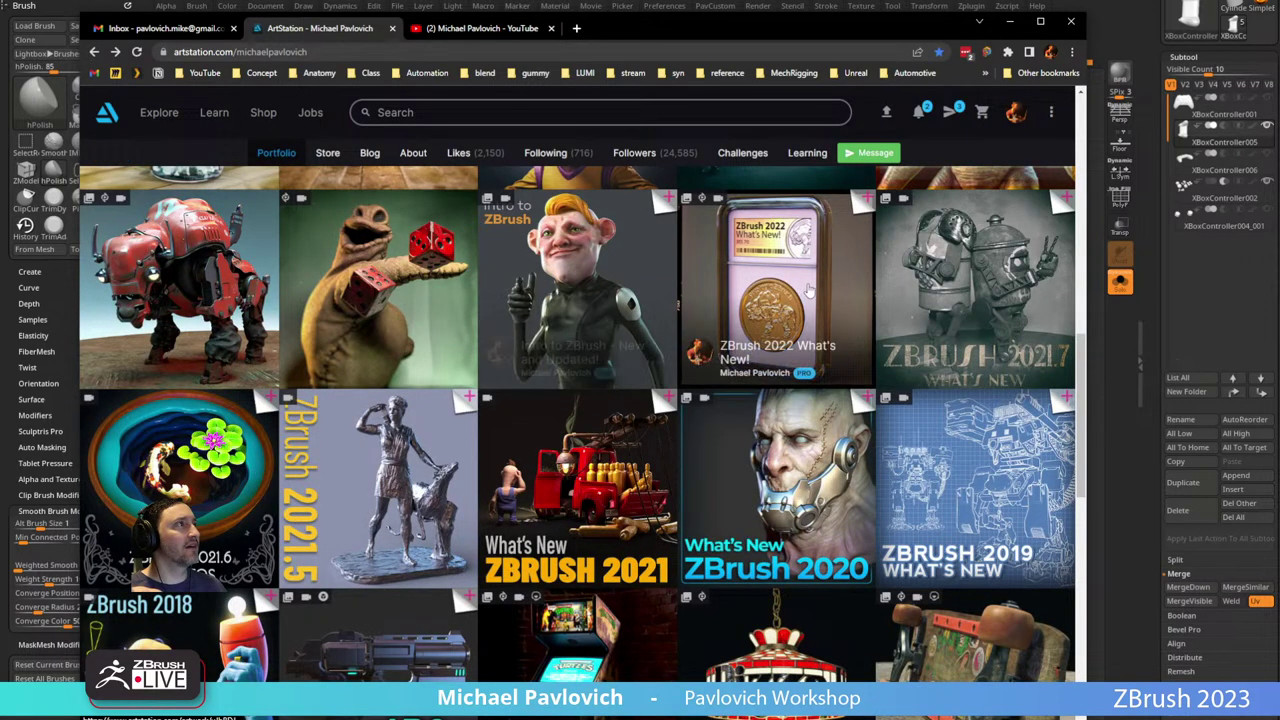
scroll(808, 292, up, 1)
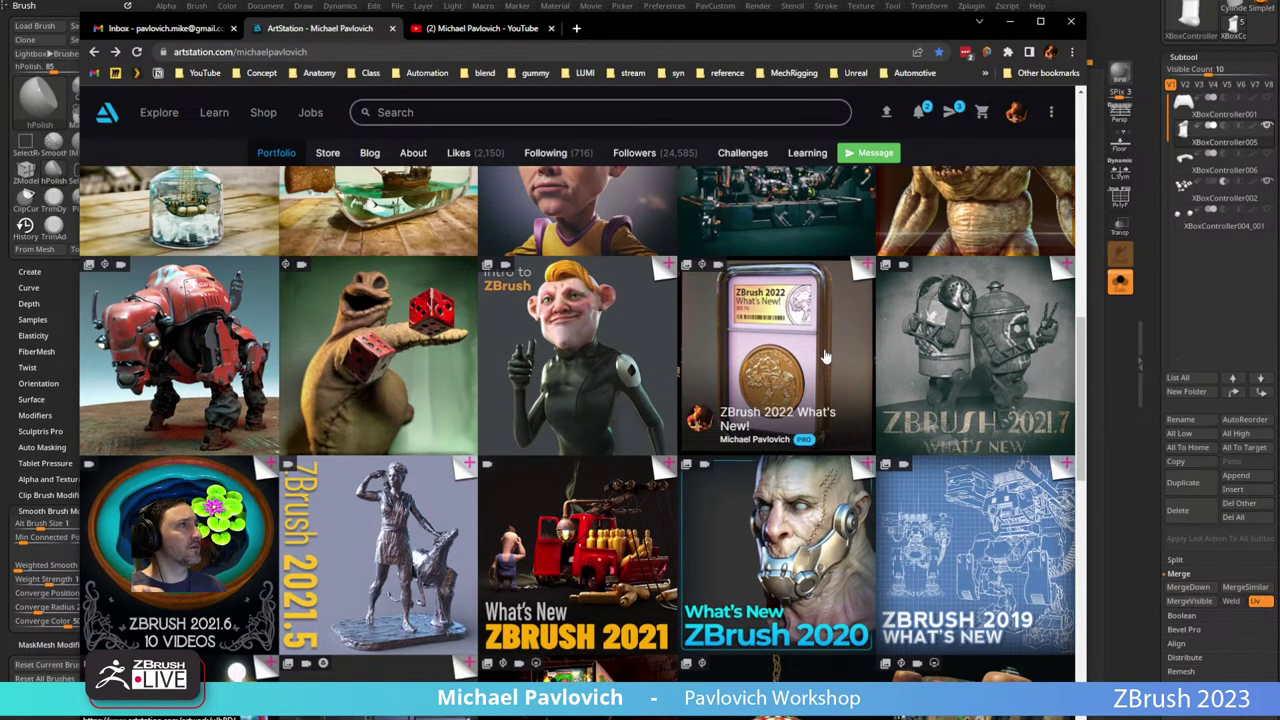
Reload the YouTube channel's playlists from the bookmarks and open the full "ZBrush 2023 - What's New?" playlist.
click(460, 28)
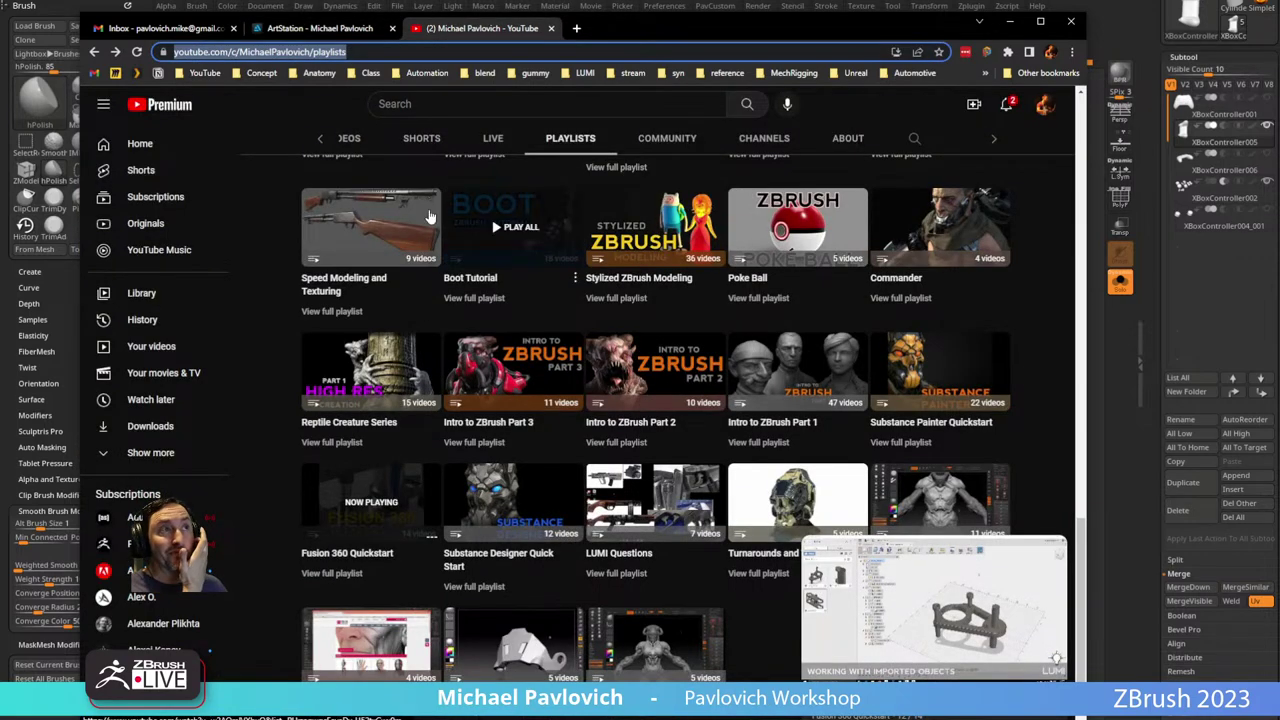
click(205, 73)
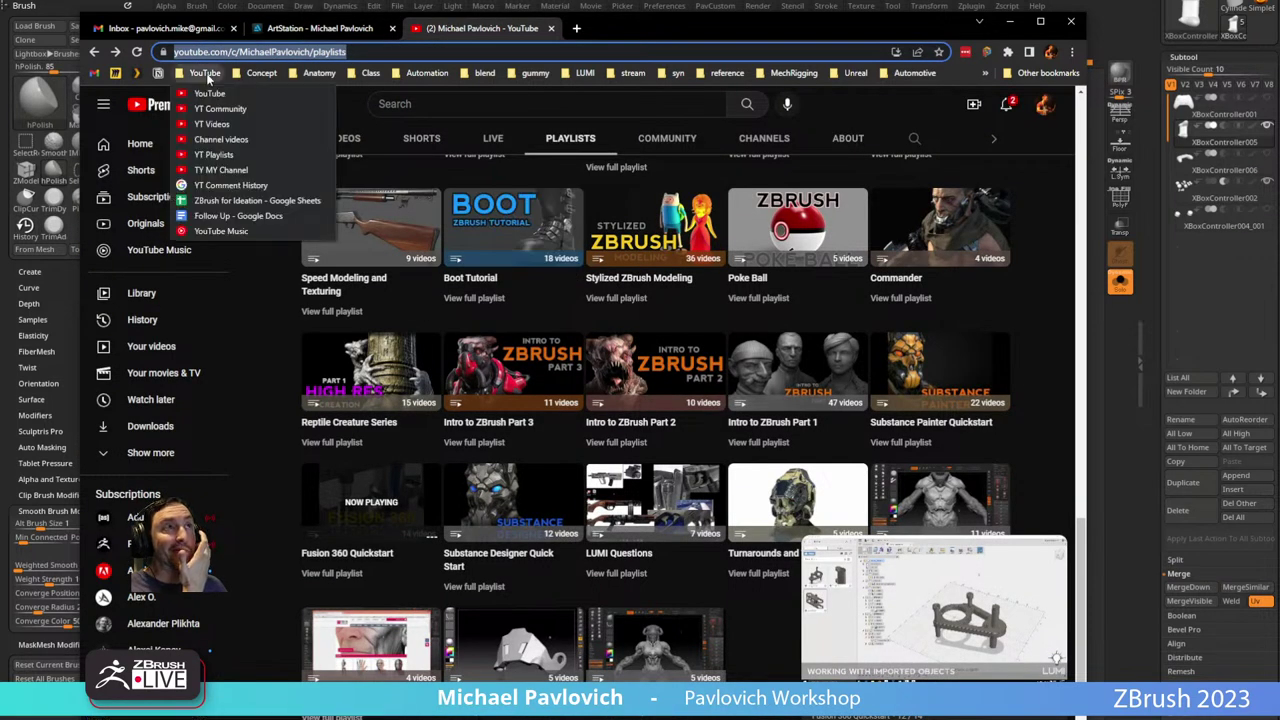
click(215, 154)
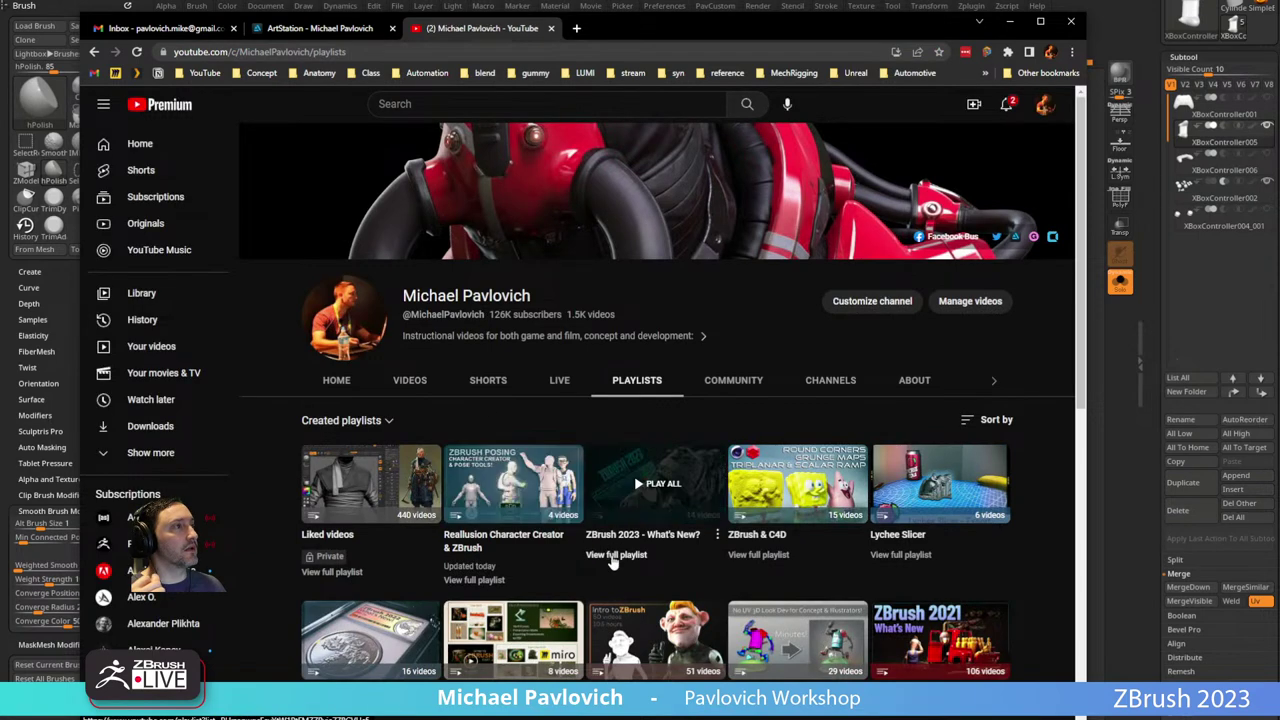
click(612, 554)
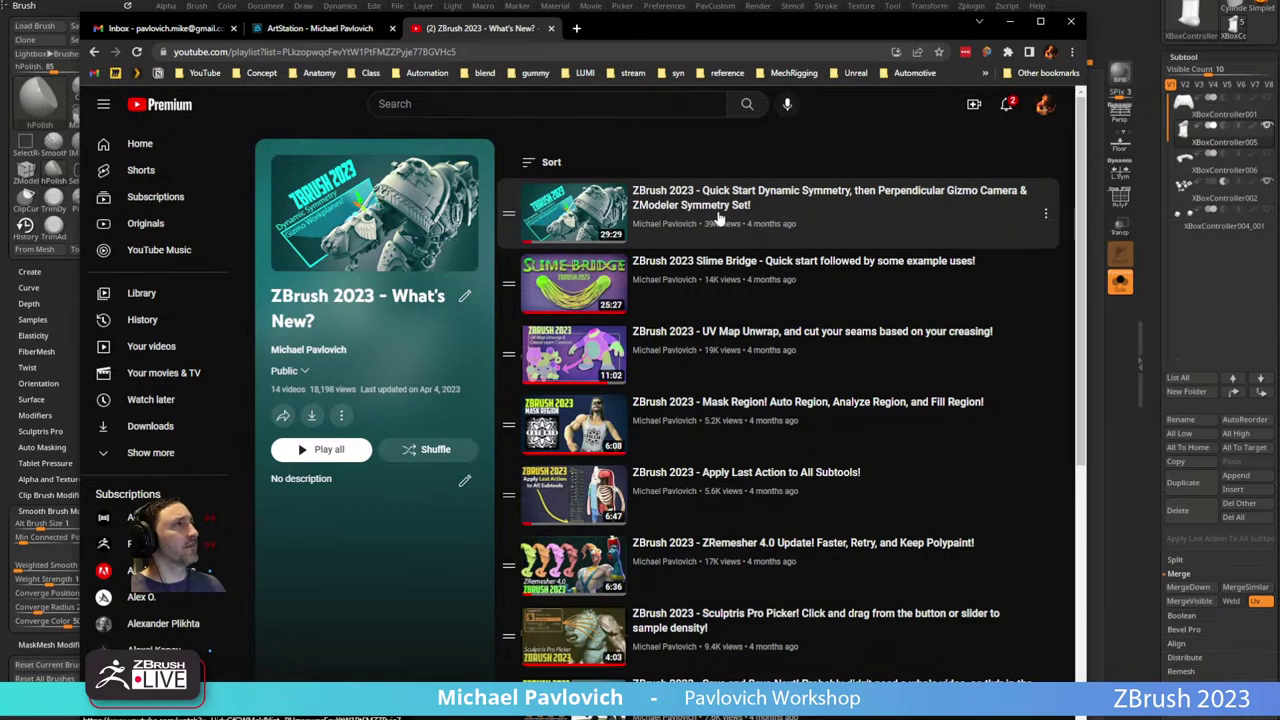
Reposition the browser window over ZBrush and look through the video titles in the ZBrush 2023 playlist.
drag(720, 28, 390, 98)
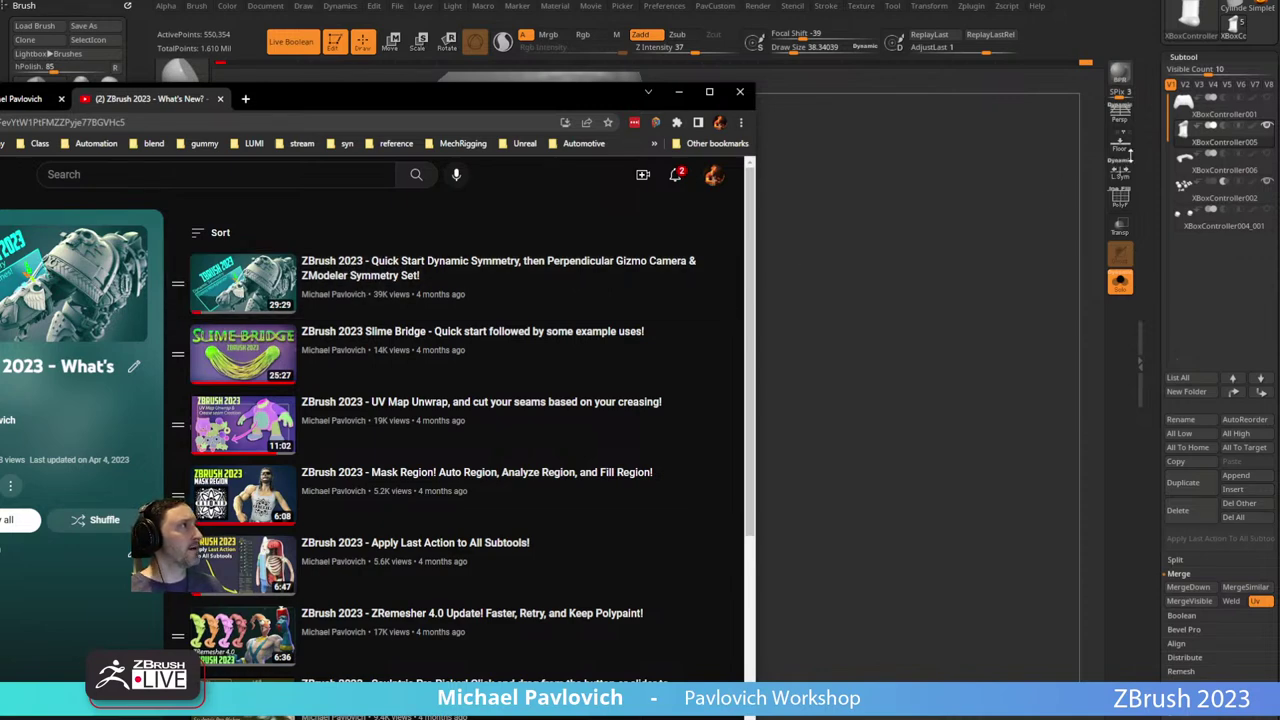
drag(568, 100, 859, 69)
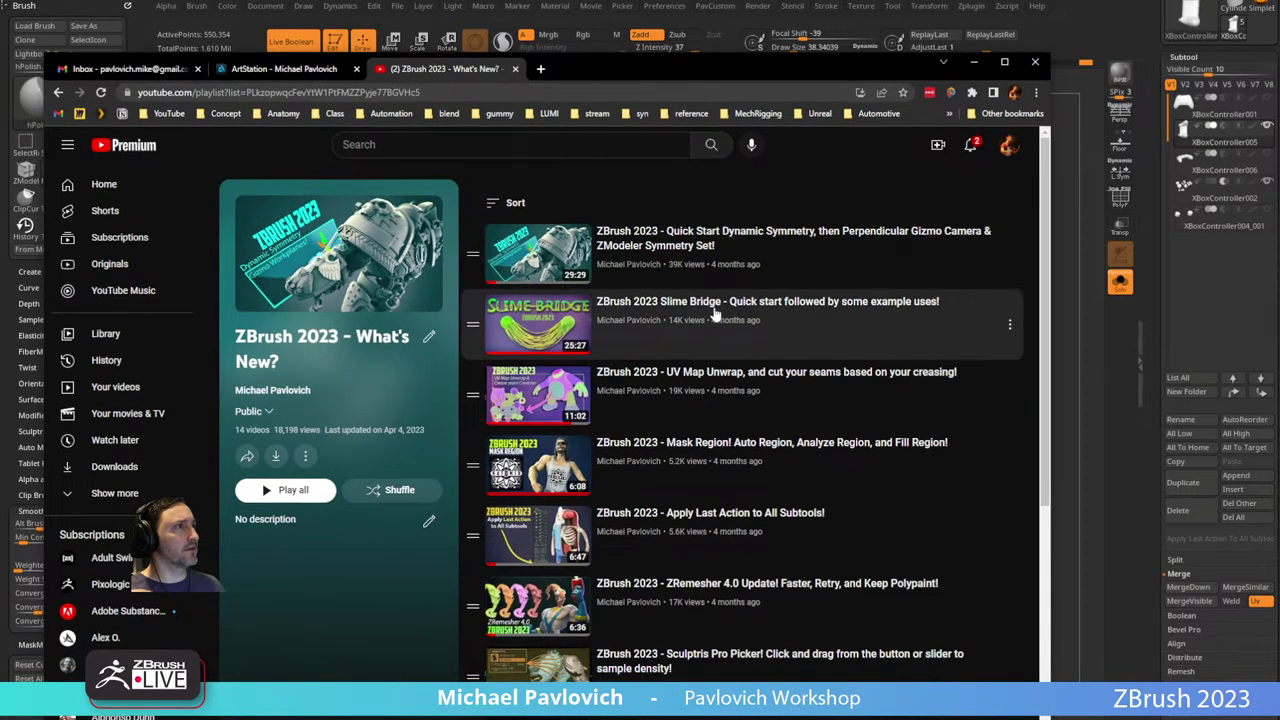
scroll(763, 309, down, 1)
scroll(716, 319, down, 1)
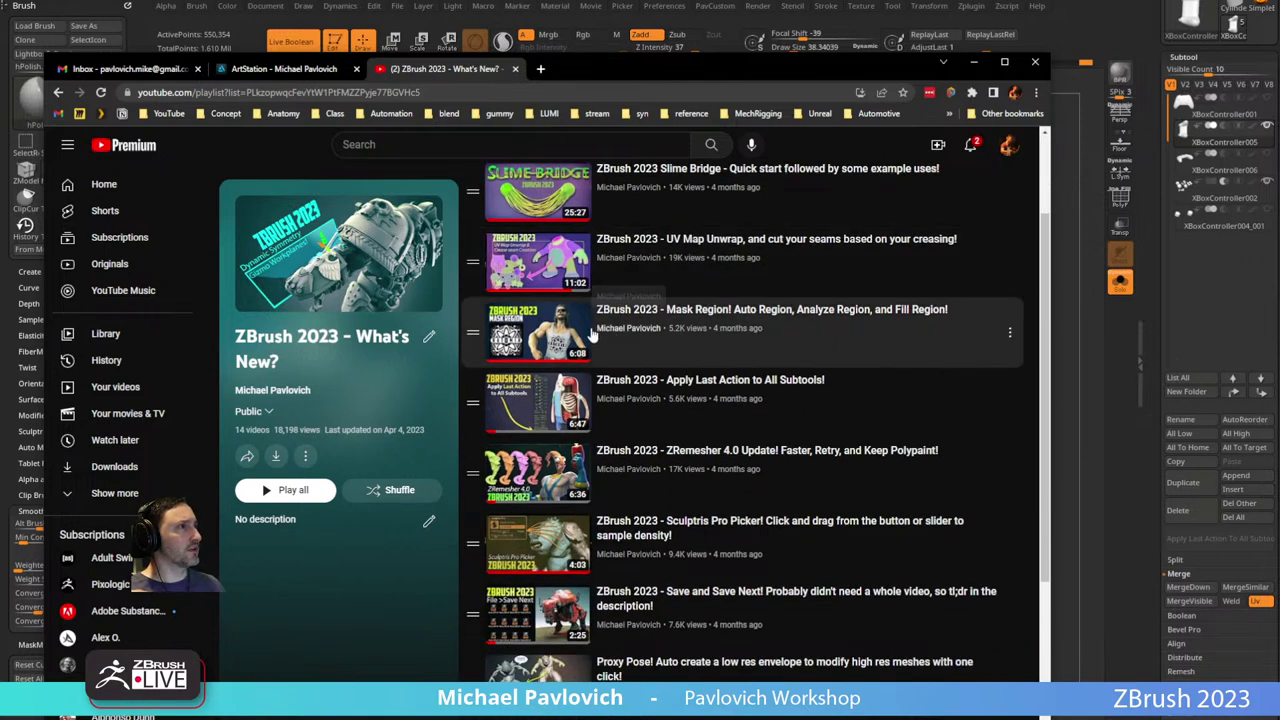
scroll(590, 326, down, 1)
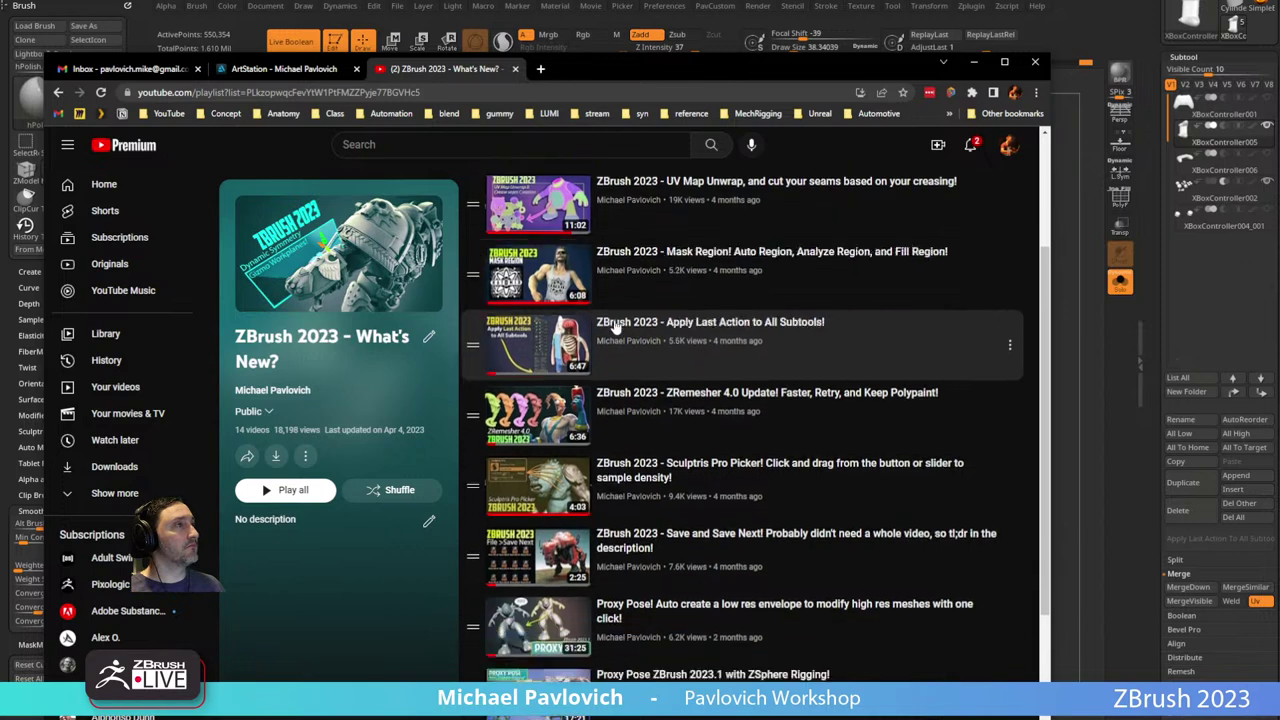
scroll(695, 343, down, 1)
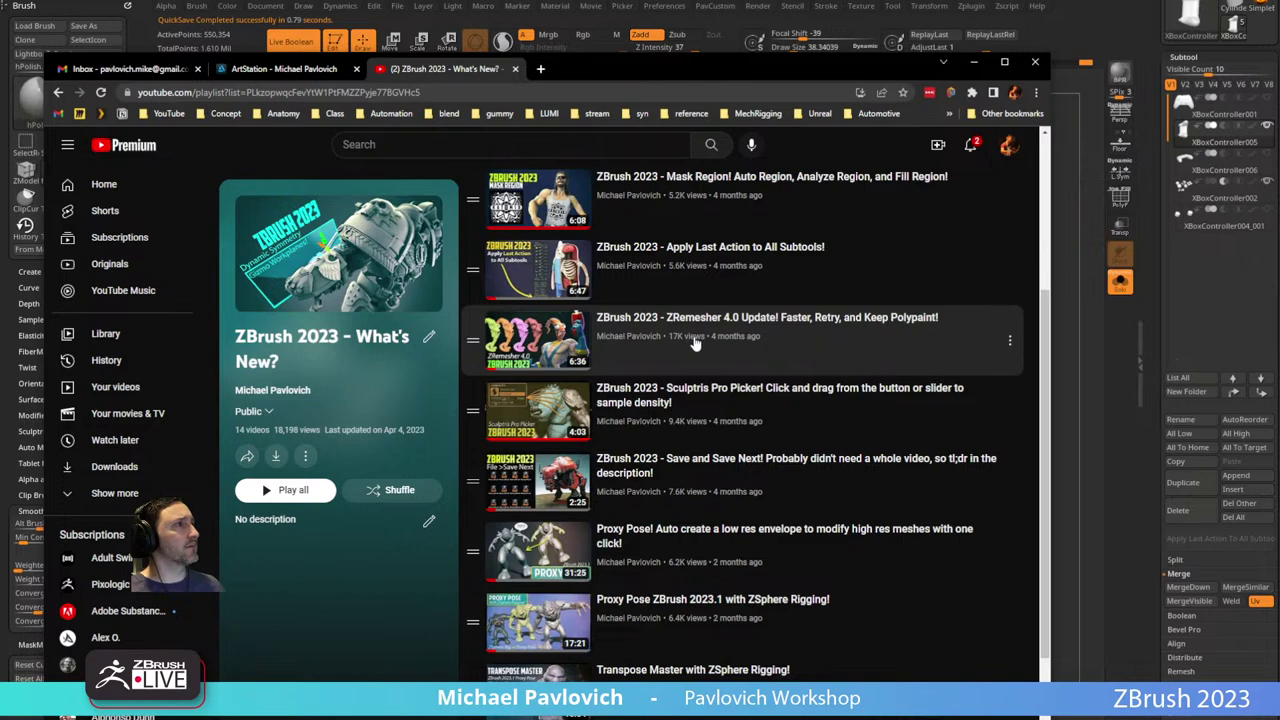
scroll(695, 343, down, 1)
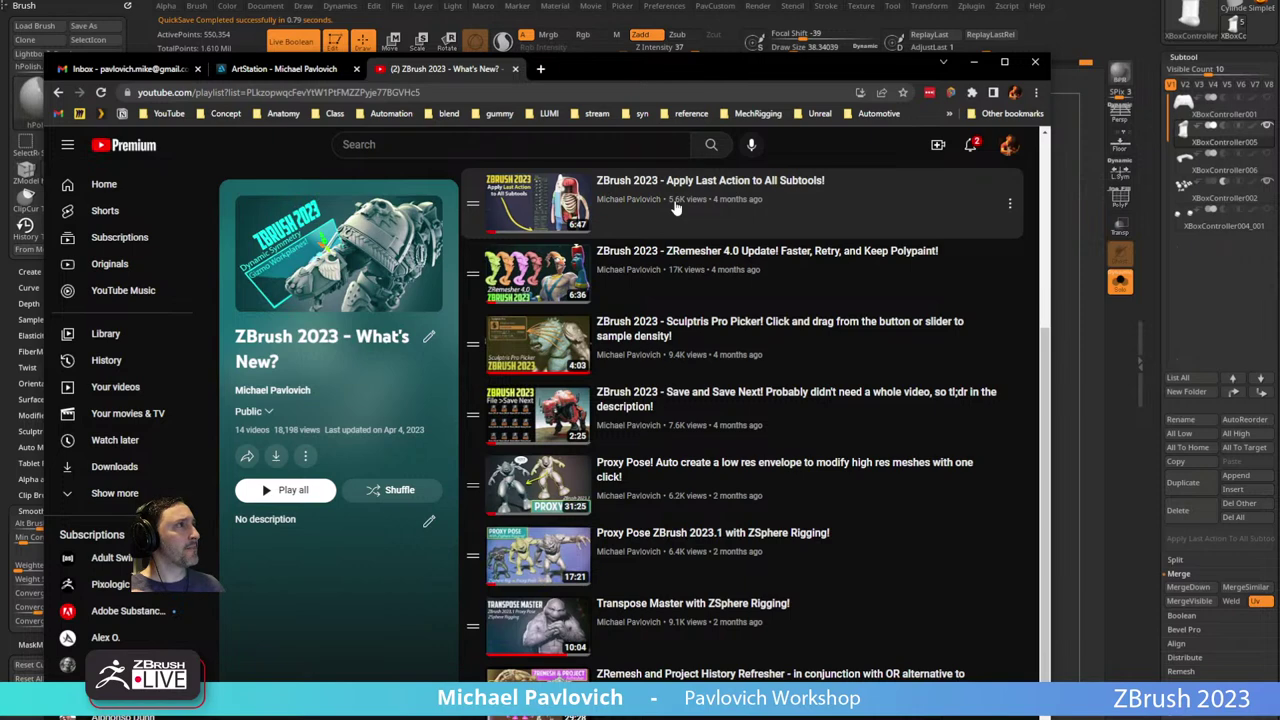
Look through the remaining ZBrush 2023 playlist titles and return to the controller sculpt in ZBrush.
scroll(675, 205, down, 2)
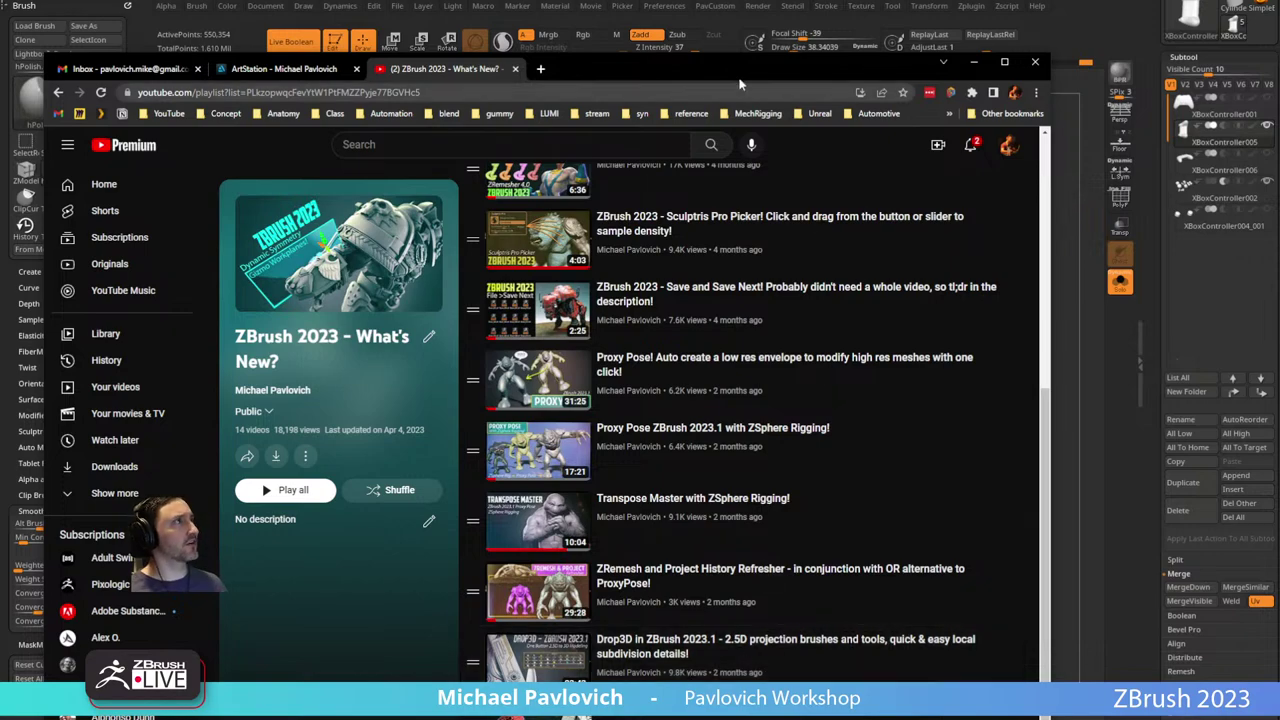
click(974, 62)
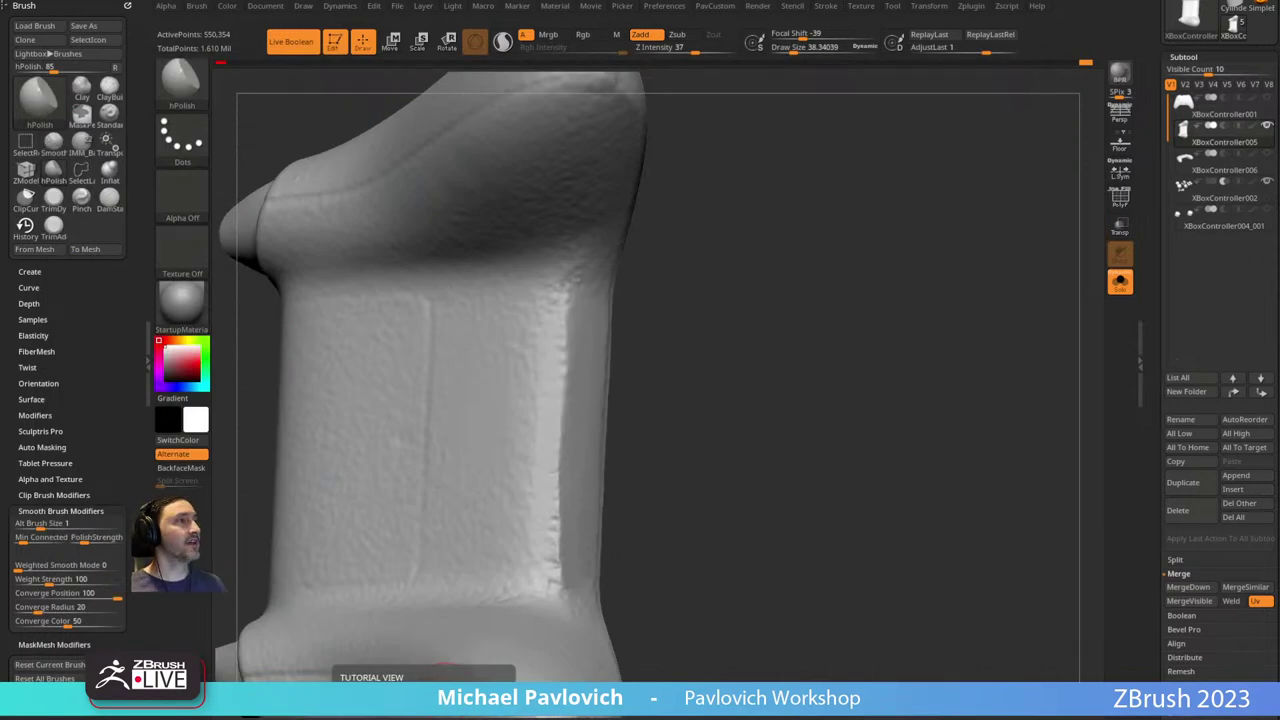
mouse_move(734, 397)
mouse_down()
mouse_move(711, 339)
mouse_move(523, 451)
mouse_up()
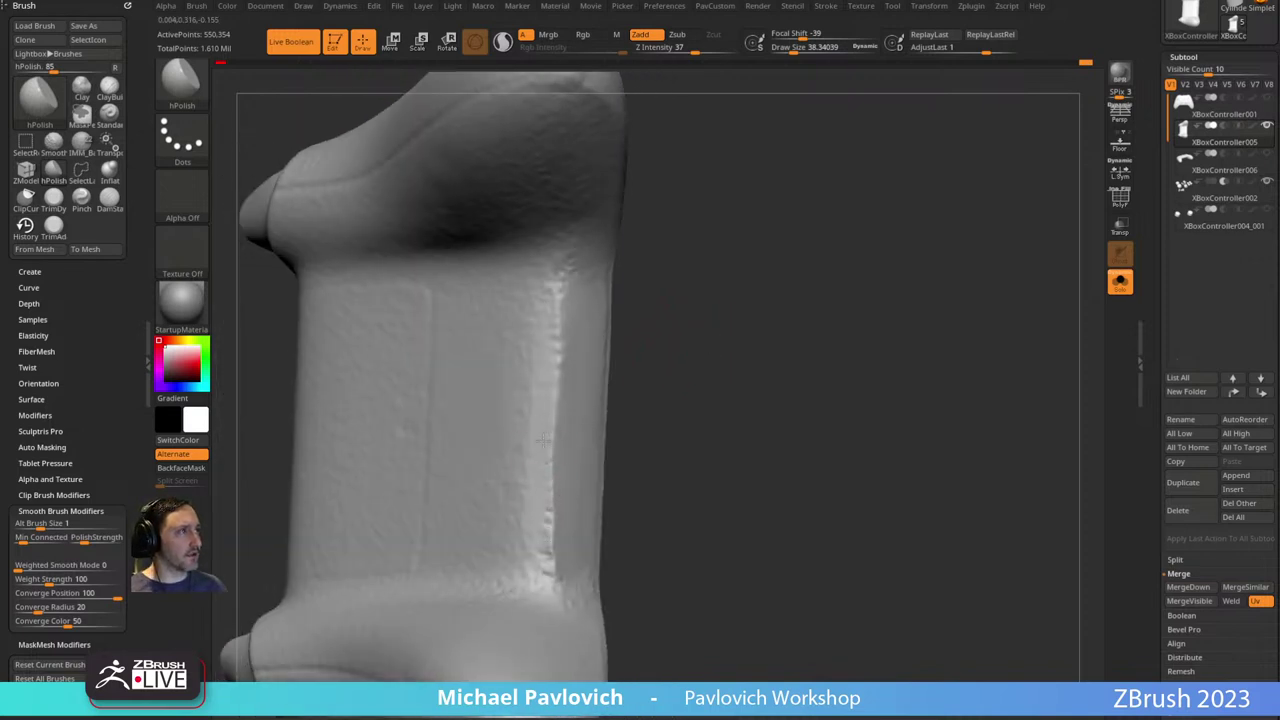
Polish the long side edge of the controller's raised back panel with the hPolish brush.
drag(669, 306, 563, 374)
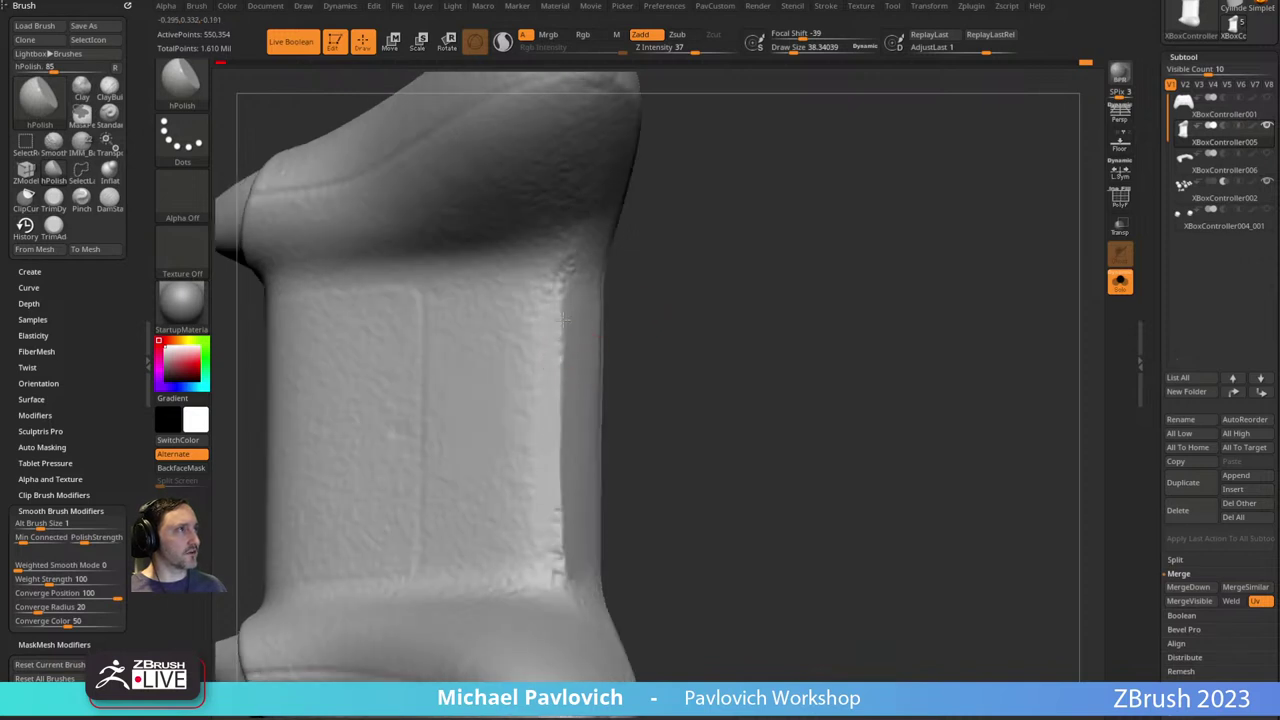
drag(631, 328, 600, 368)
mouse_move(700, 464)
mouse_down()
mouse_move(680, 403)
mouse_move(688, 438)
mouse_up()
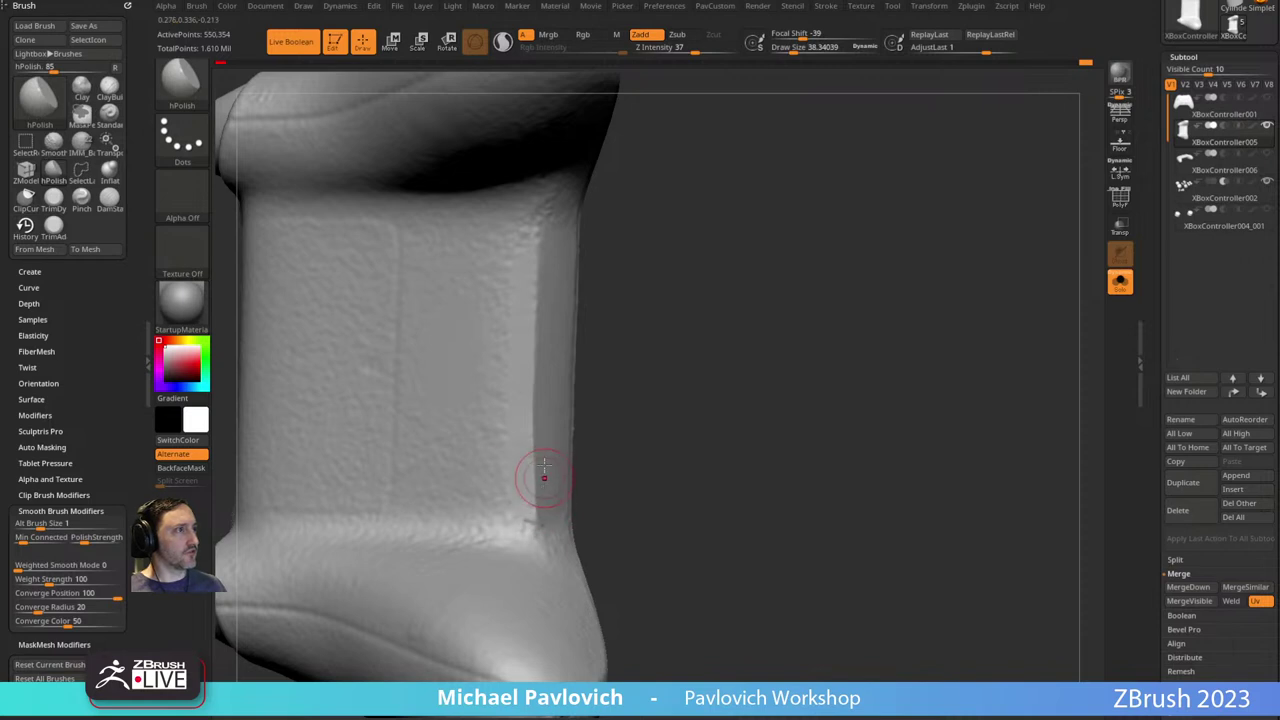
mouse_move(540, 454)
mouse_down()
mouse_move(536, 434)
mouse_move(562, 452)
mouse_up()
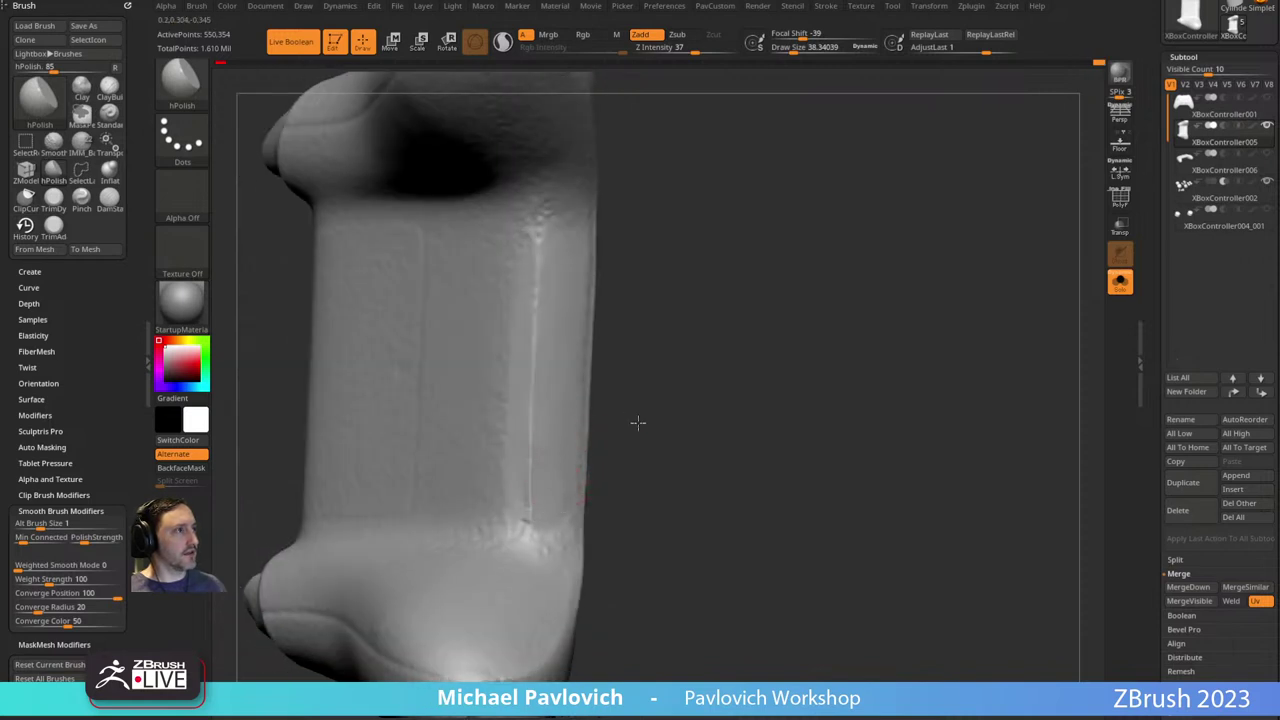
drag(638, 422, 527, 478)
Smooth the corners and long side edge of the back panel where it meets the grips.
key(shift)
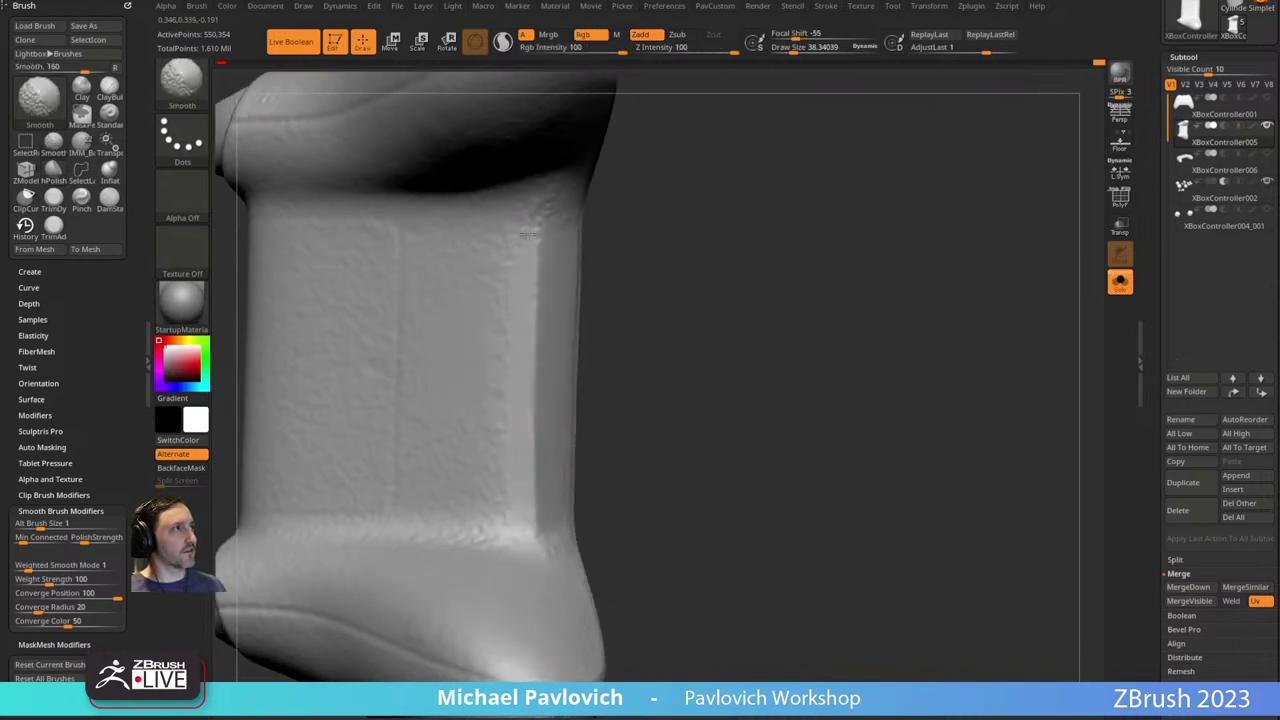
drag(615, 262, 560, 299)
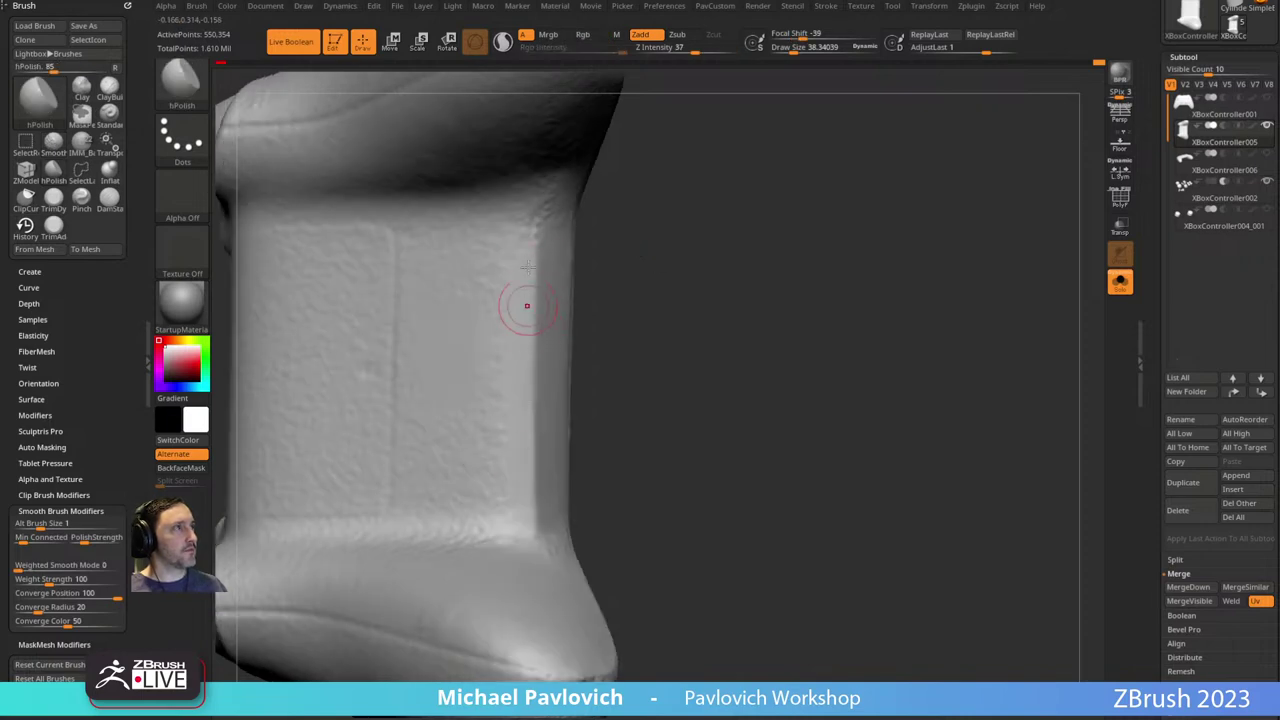
key(shift)
drag(598, 440, 503, 393)
shift+drag(494, 521, 530, 365)
mouse_move(680, 325)
mouse_down()
mouse_move(720, 331)
mouse_move(660, 410)
mouse_up()
shift+drag(563, 497, 523, 477)
Polish the inner side and rounded end of the controller grip with hPolish, reducing the draw size to 28.75.
mouse_move(690, 445)
mouse_down()
mouse_move(615, 480)
mouse_move(608, 514)
mouse_move(635, 468)
mouse_up()
mouse_move(770, 425)
mouse_down()
mouse_move(703, 426)
mouse_move(630, 505)
mouse_move(640, 450)
mouse_up()
drag(720, 437, 611, 474)
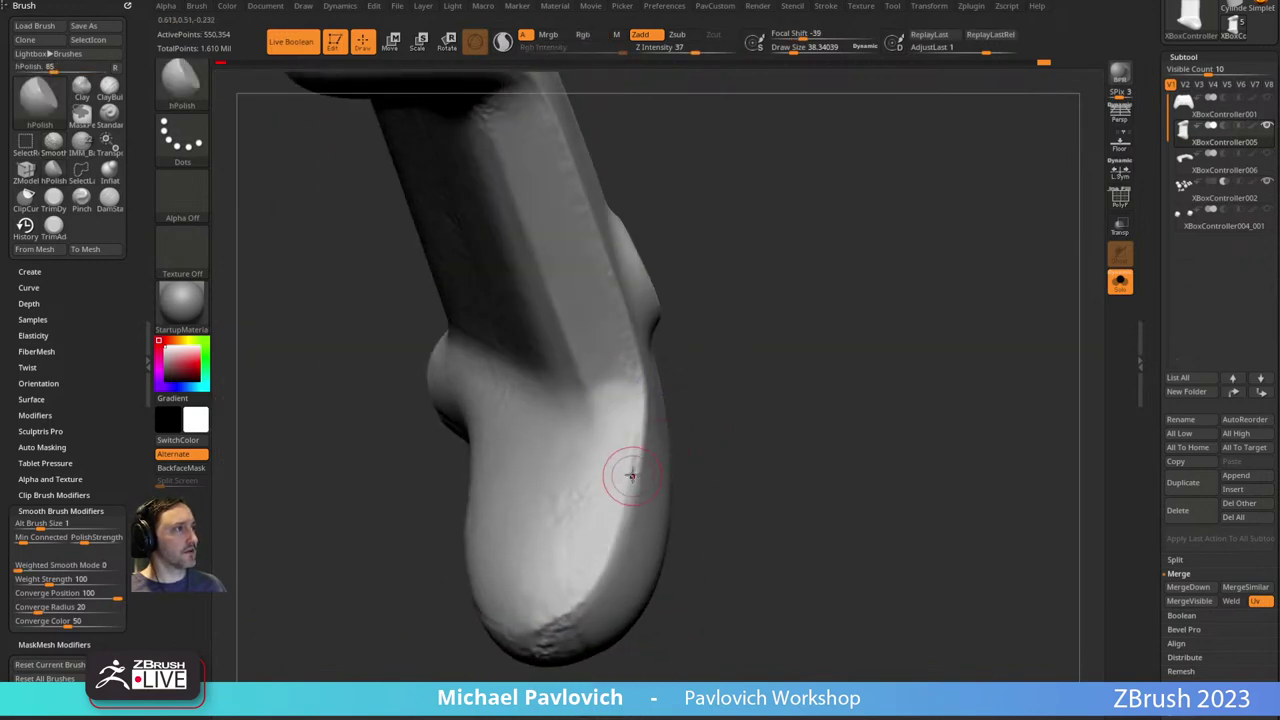
mouse_move(714, 400)
mouse_down()
mouse_move(731, 377)
mouse_move(820, 454)
mouse_move(921, 428)
mouse_move(809, 594)
mouse_move(740, 609)
mouse_move(590, 380)
mouse_up()
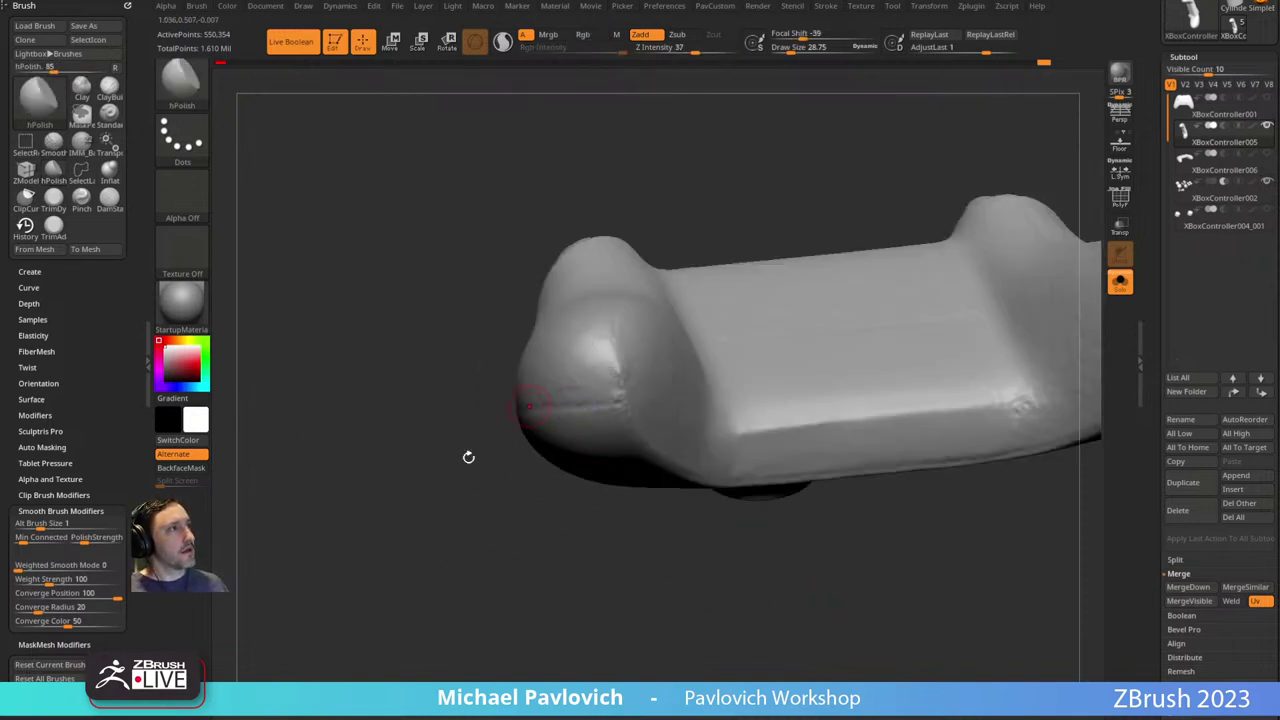
Smooth the rough seams around the grip's rounded tip.
mouse_move(469, 454)
mouse_down()
mouse_move(608, 434)
mouse_move(846, 251)
mouse_move(783, 289)
mouse_move(943, 149)
mouse_move(894, 200)
mouse_move(943, 264)
mouse_move(960, 217)
mouse_move(1037, 249)
mouse_move(943, 277)
mouse_up()
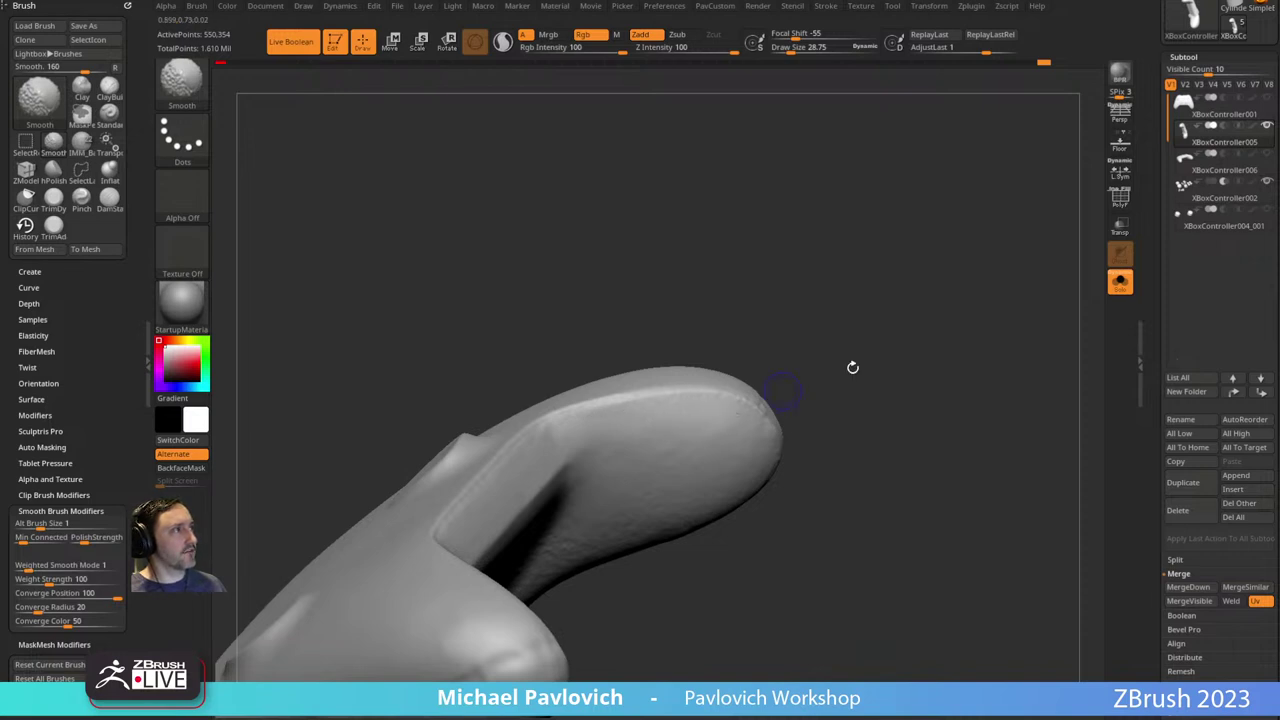
mouse_move(852, 367)
mouse_down()
mouse_move(826, 391)
mouse_move(644, 430)
mouse_move(671, 409)
mouse_up()
drag(786, 383, 778, 398)
shift+drag(697, 410, 710, 427)
mouse_move(790, 398)
mouse_down()
mouse_move(800, 360)
mouse_move(654, 443)
mouse_move(786, 396)
mouse_move(640, 423)
mouse_move(694, 429)
mouse_move(789, 403)
mouse_move(623, 403)
mouse_move(757, 374)
mouse_move(631, 474)
mouse_move(923, 243)
mouse_move(754, 334)
mouse_move(931, 243)
mouse_move(690, 347)
mouse_up()
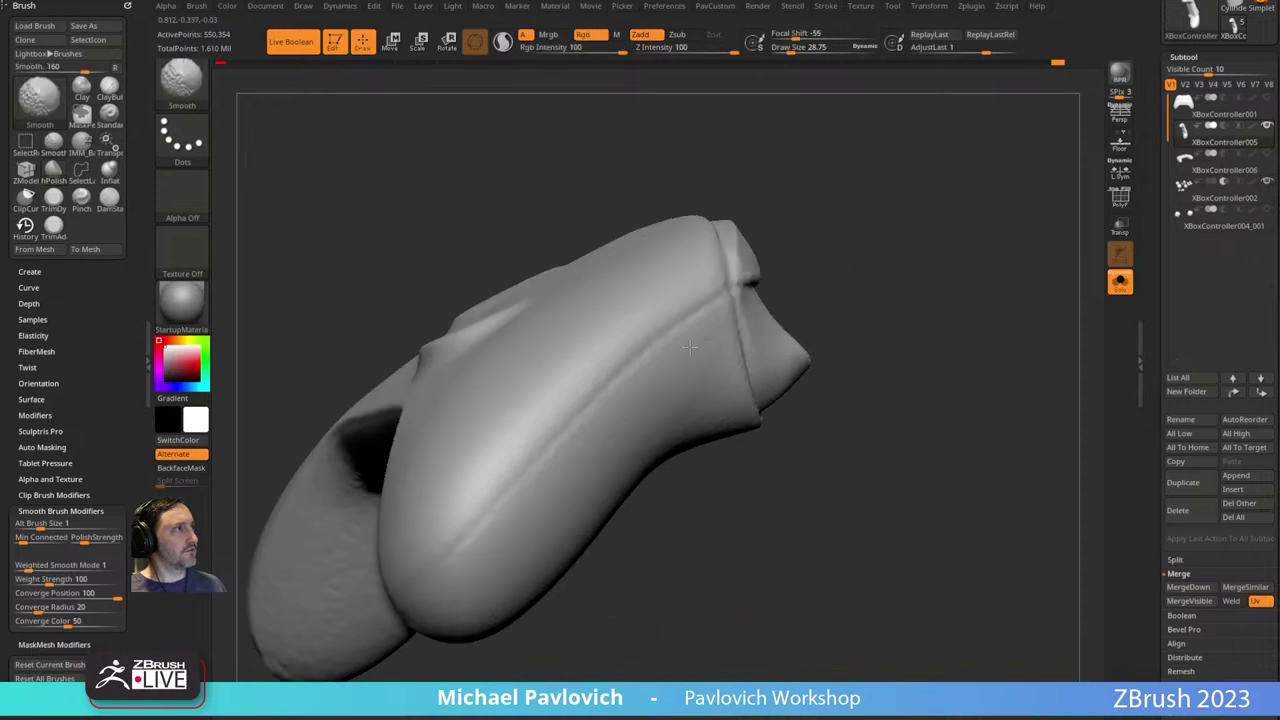
Polish the raised rim around the trigger with hPolish at a draw size of about 20.6.
drag(700, 500, 723, 359)
mouse_move(960, 217)
mouse_down()
mouse_move(944, 174)
mouse_move(828, 149)
mouse_move(720, 214)
mouse_up()
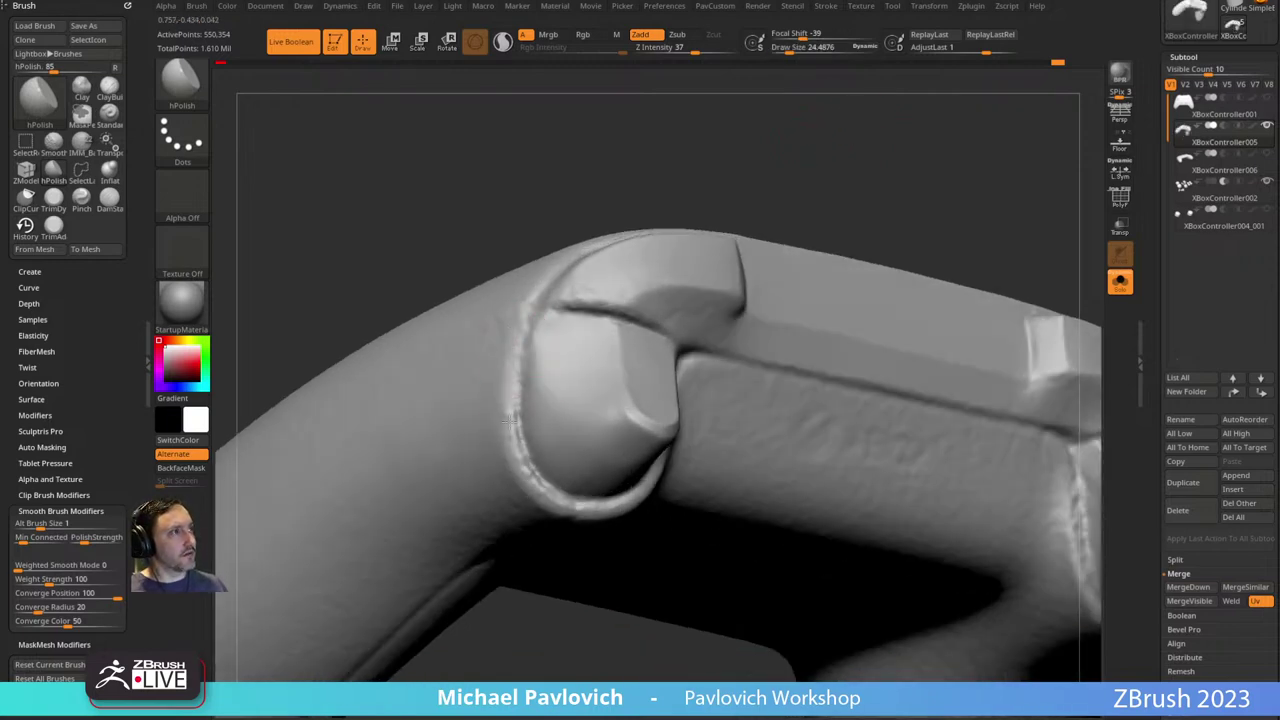
drag(549, 606, 505, 568)
key(s)
mouse_move(519, 472)
mouse_down()
mouse_move(530, 471)
mouse_move(516, 453)
mouse_up()
mouse_move(592, 498)
right_down()
mouse_move(589, 470)
mouse_move(828, 316)
right_up()
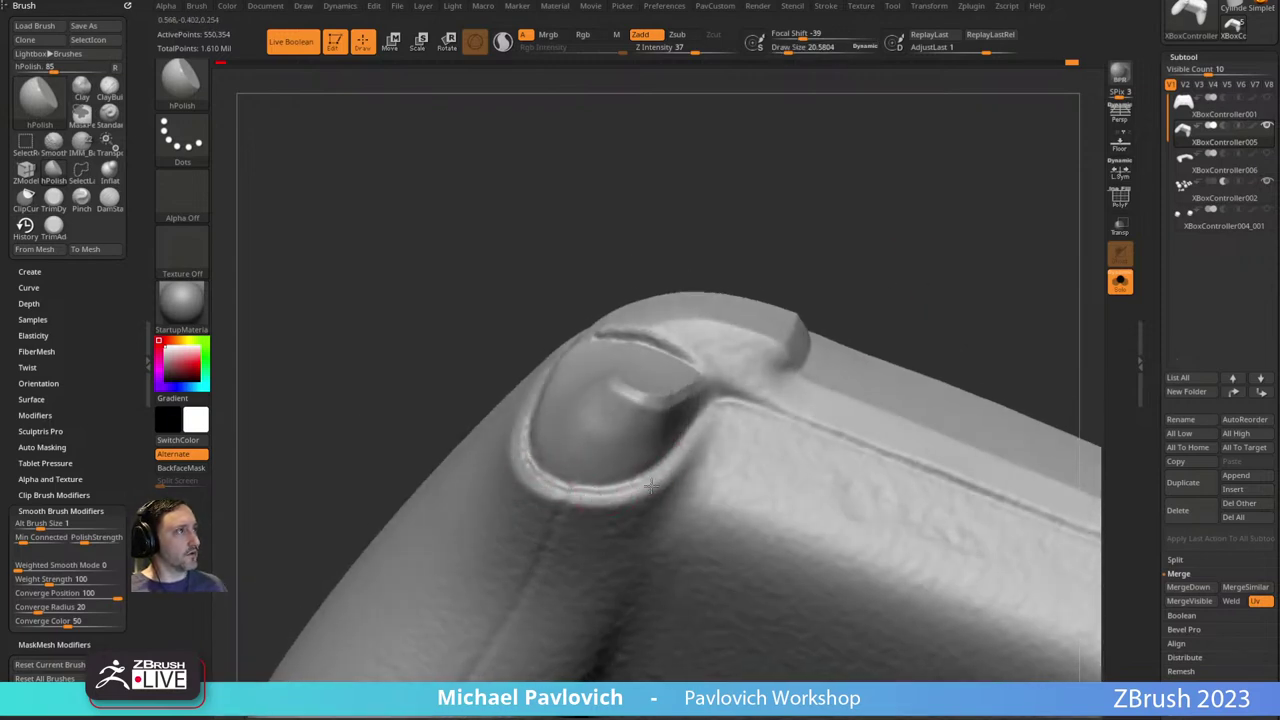
Smooth and polish the transition between the bumper, the trigger and the bridge along the controller's top.
drag(880, 268, 765, 330)
shift+drag(596, 384, 650, 397)
mouse_move(656, 400)
right_down()
mouse_move(763, 300)
mouse_move(600, 391)
right_up()
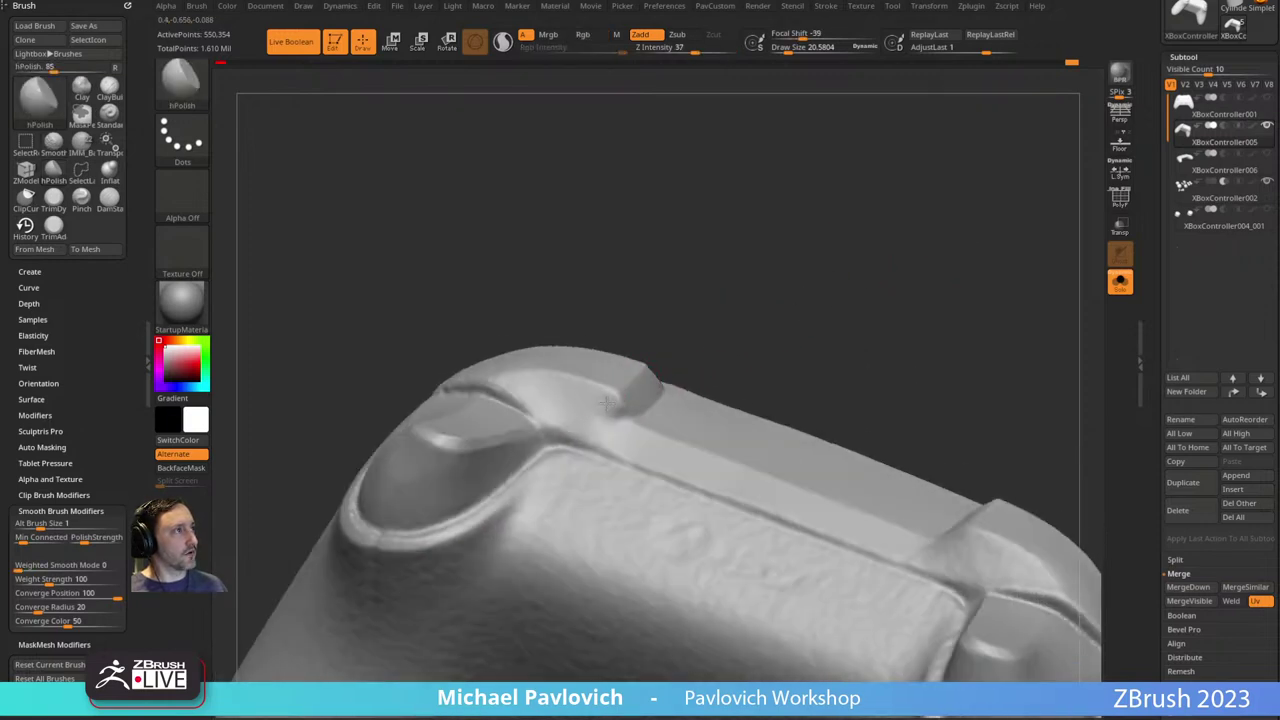
mouse_move(611, 434)
right_down()
mouse_move(720, 263)
mouse_move(820, 251)
mouse_move(634, 400)
mouse_move(951, 317)
mouse_move(974, 177)
mouse_move(636, 390)
mouse_move(617, 420)
mouse_move(677, 334)
right_up()
key(shift)
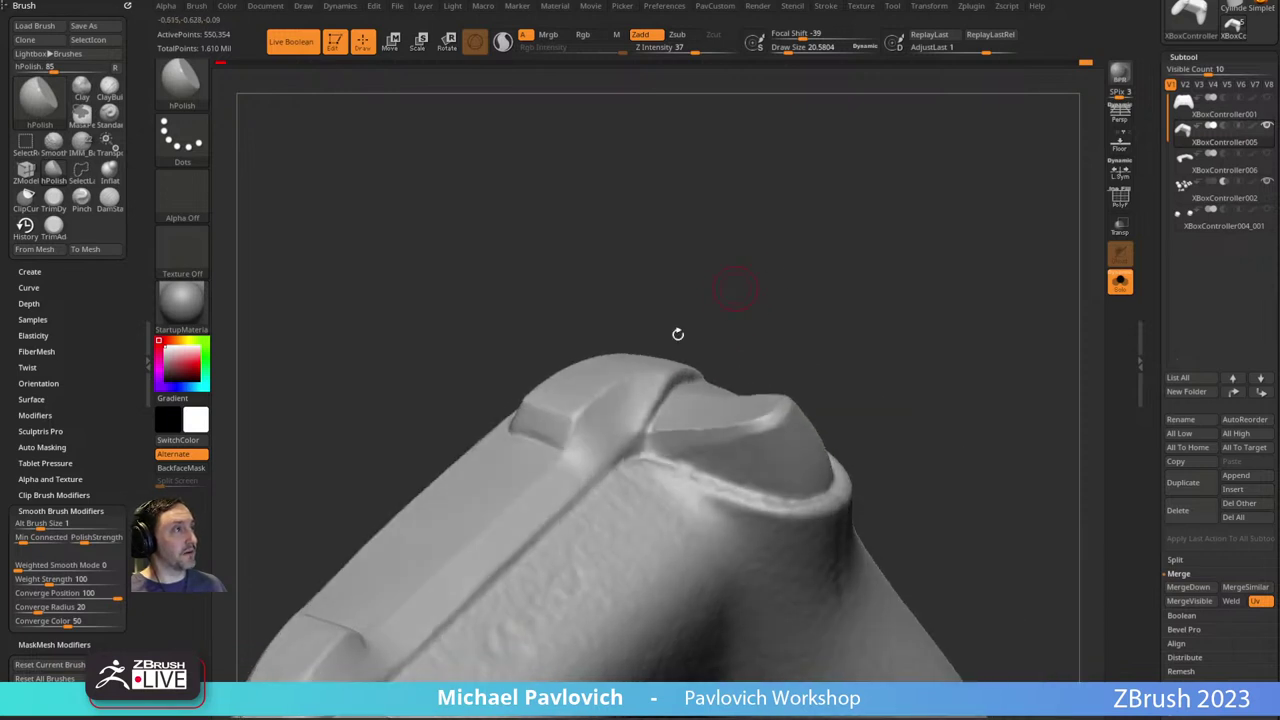
right_drag(610, 413, 688, 362)
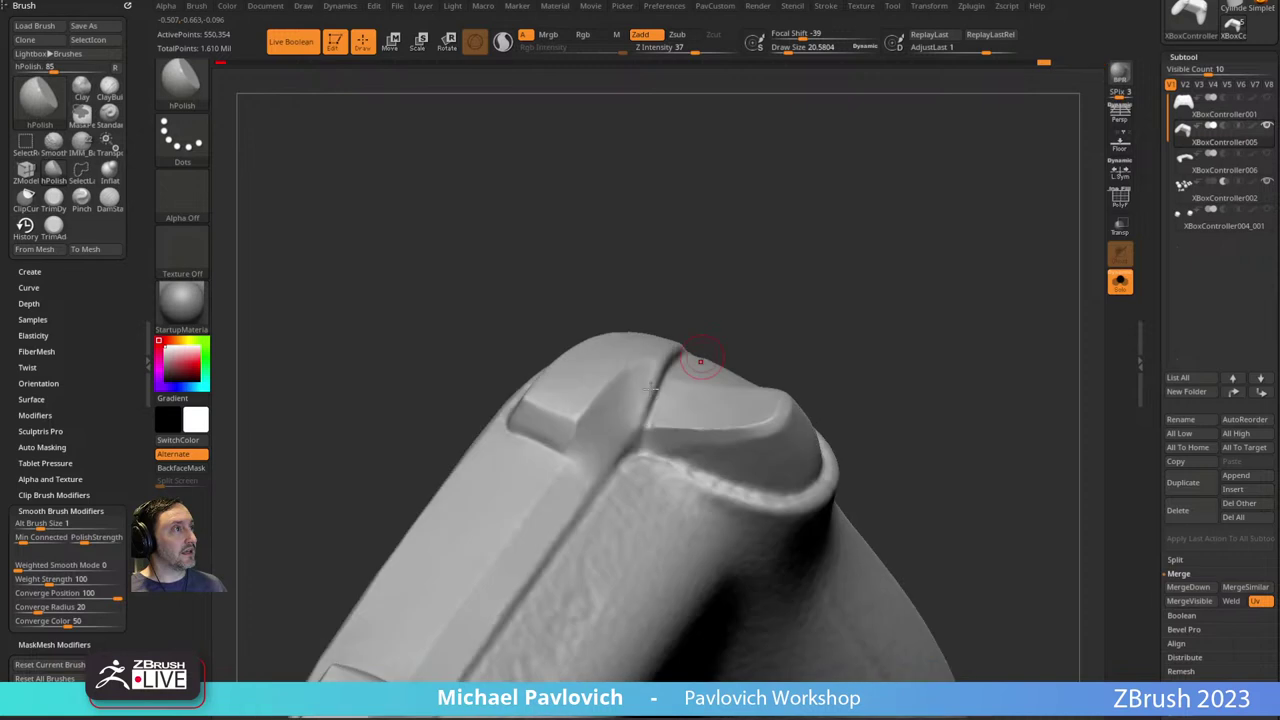
right_drag(580, 463, 566, 477)
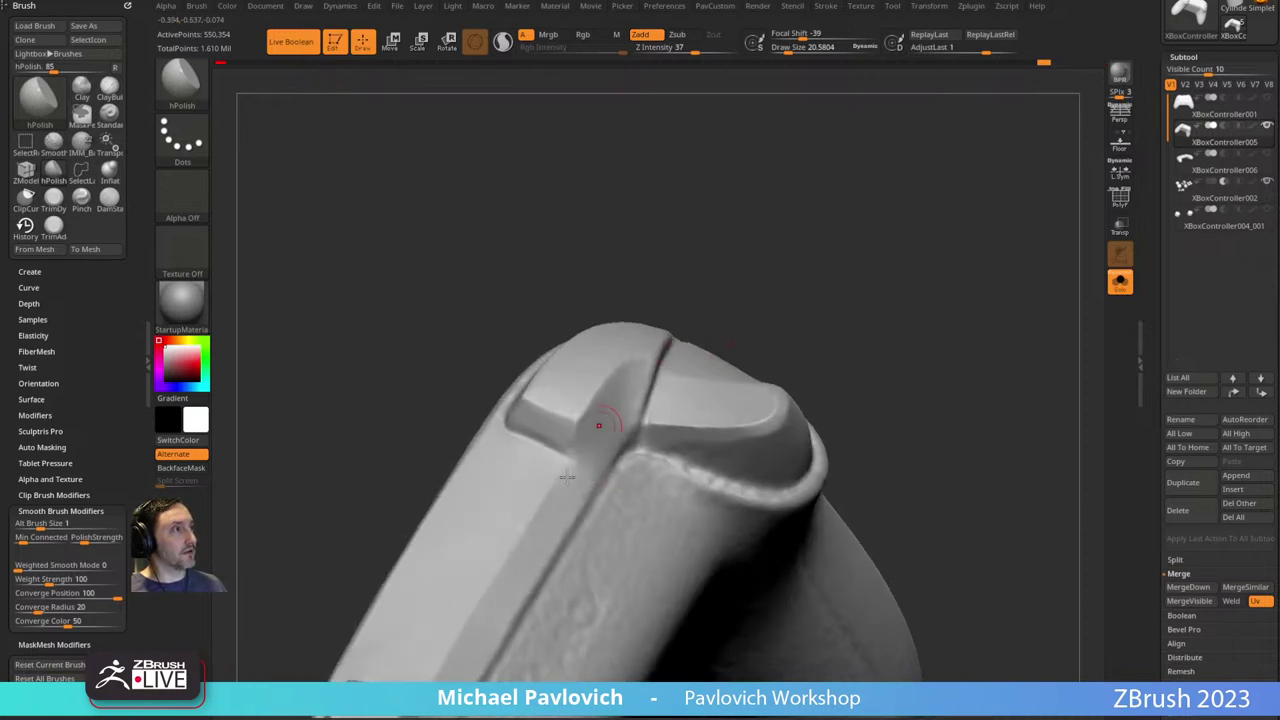
drag(607, 422, 580, 470)
Polish the groove between bumper and trigger with hPolish, reducing the draw size to about 17.
alt+right_drag(693, 352, 703, 280)
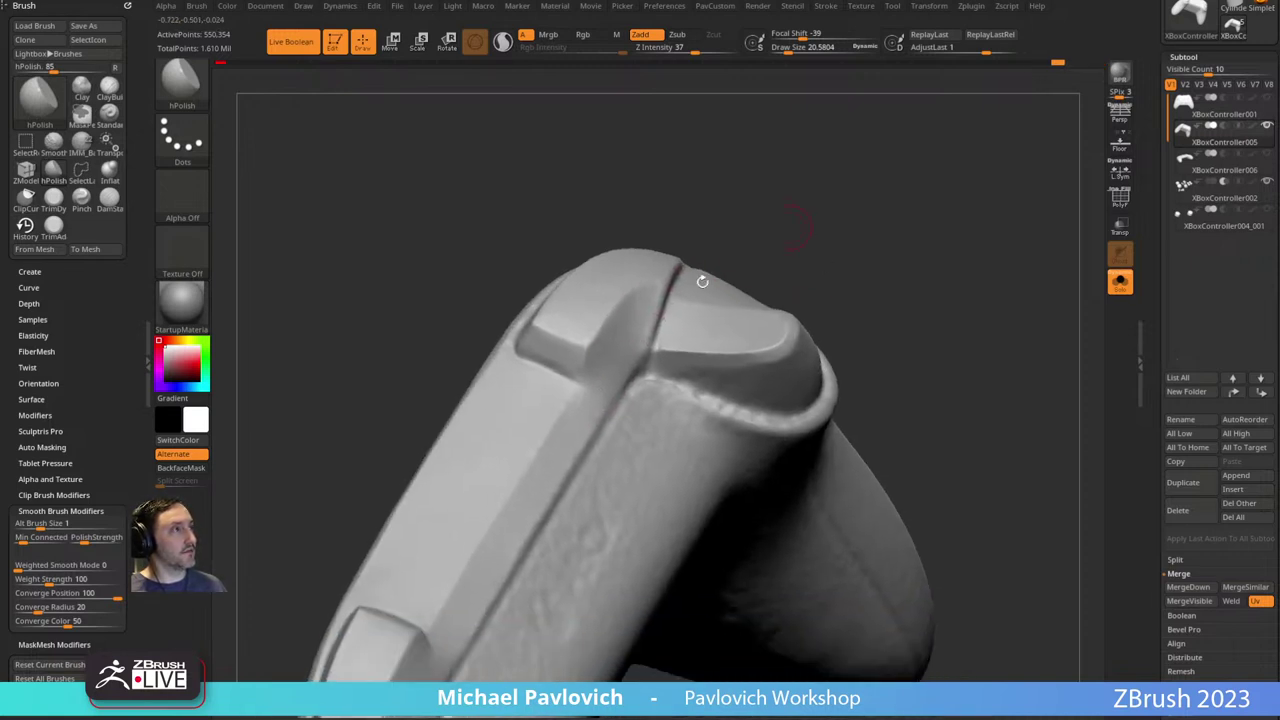
mouse_move(862, 272)
alt+right_down()
mouse_move(844, 256)
mouse_move(598, 350)
alt+right_up()
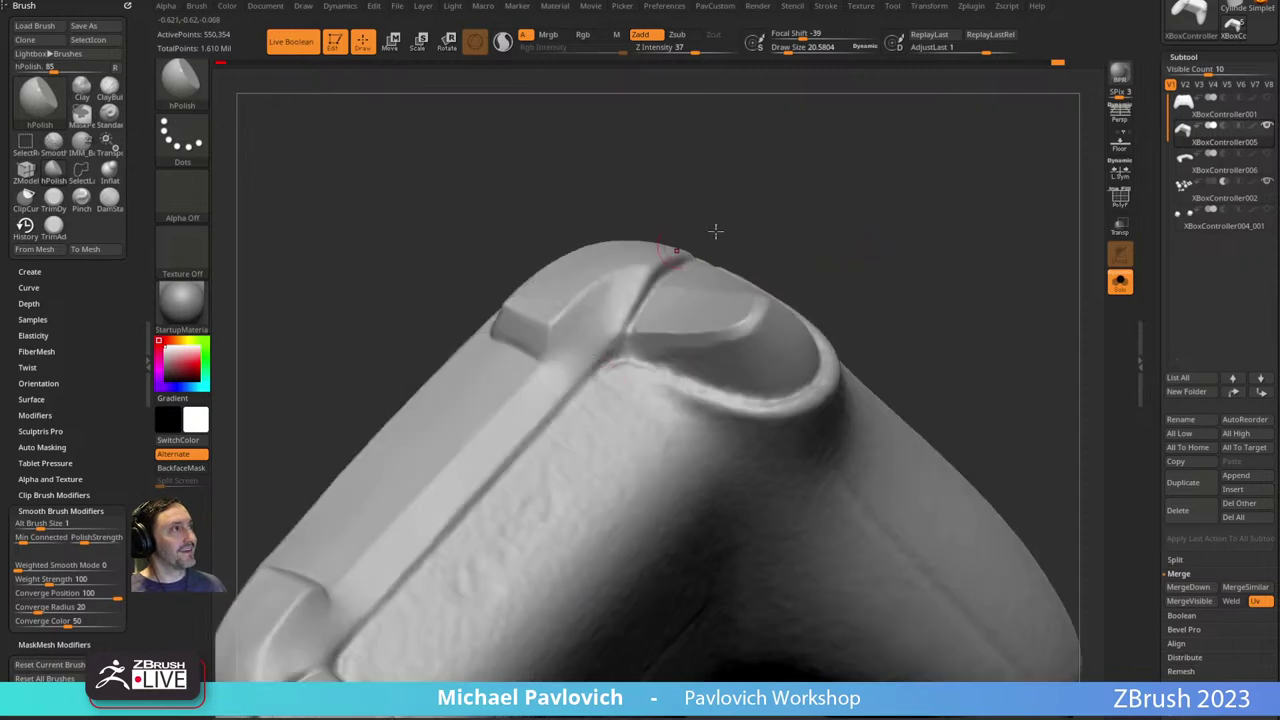
right_drag(715, 231, 671, 306)
alt+right_drag(821, 213, 885, 215)
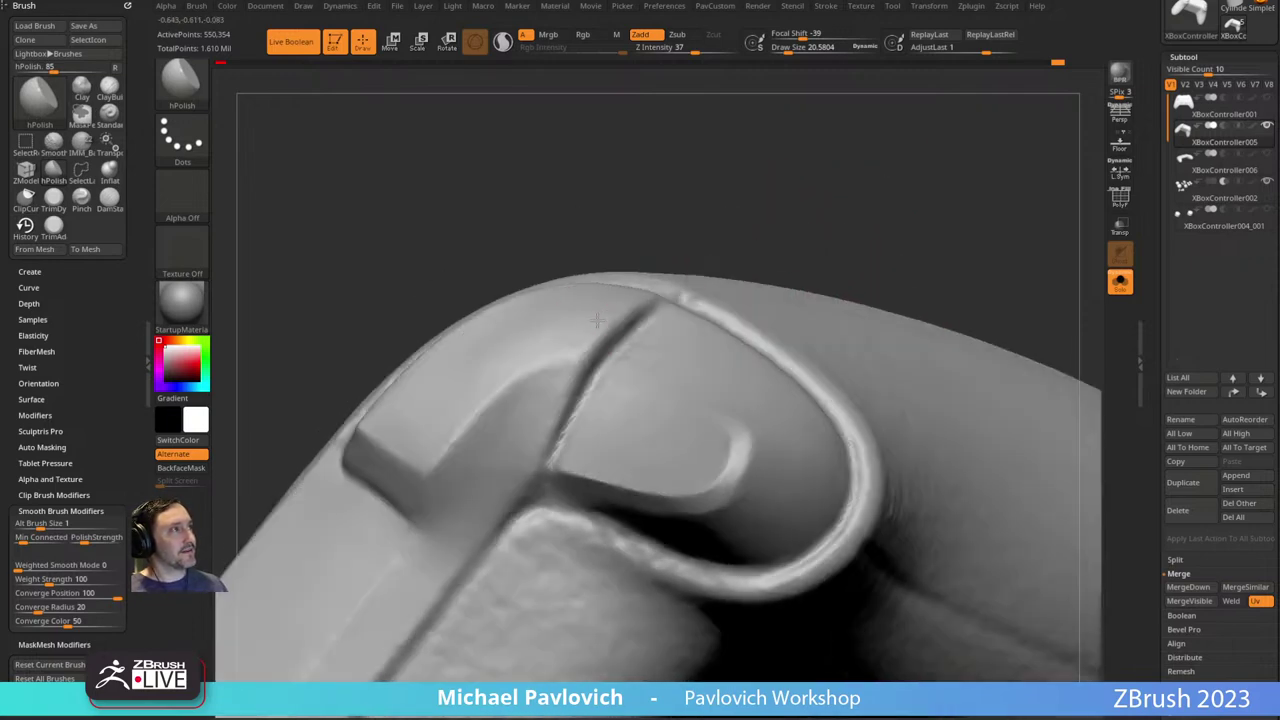
right_drag(603, 314, 631, 323)
key(s)
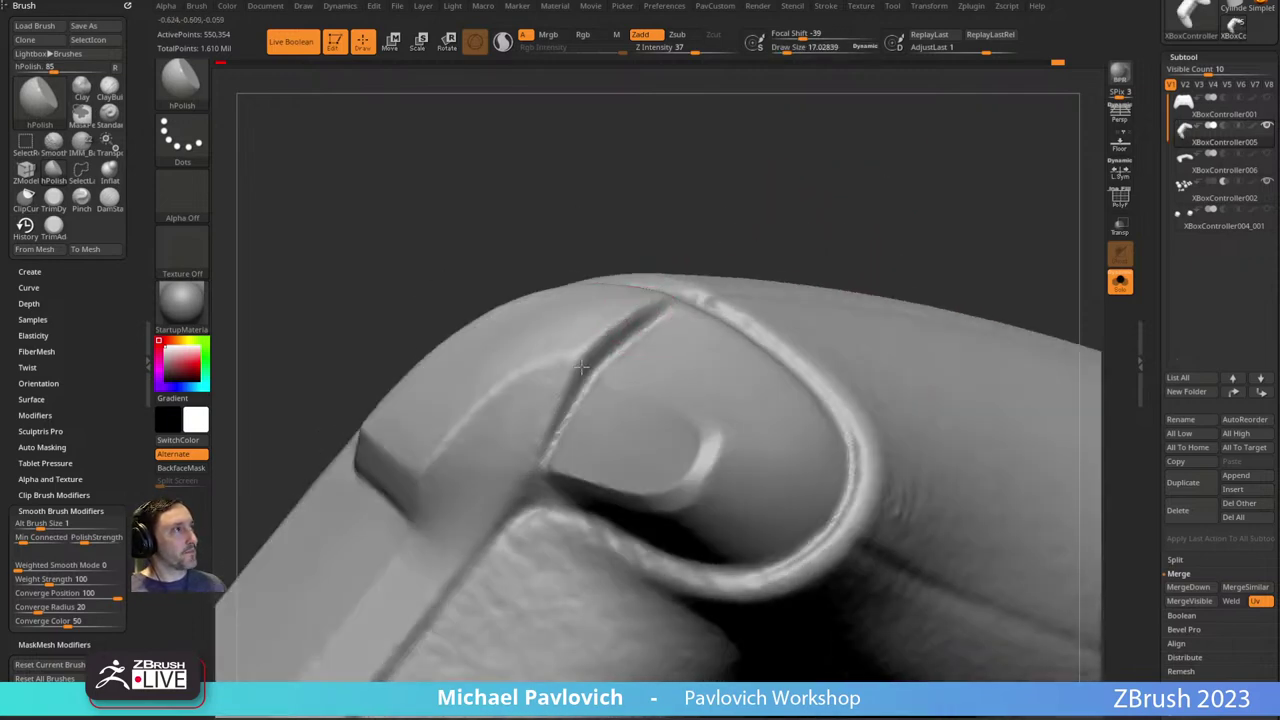
Remesh the controller body with DynaMesh at a higher density.
key(space)
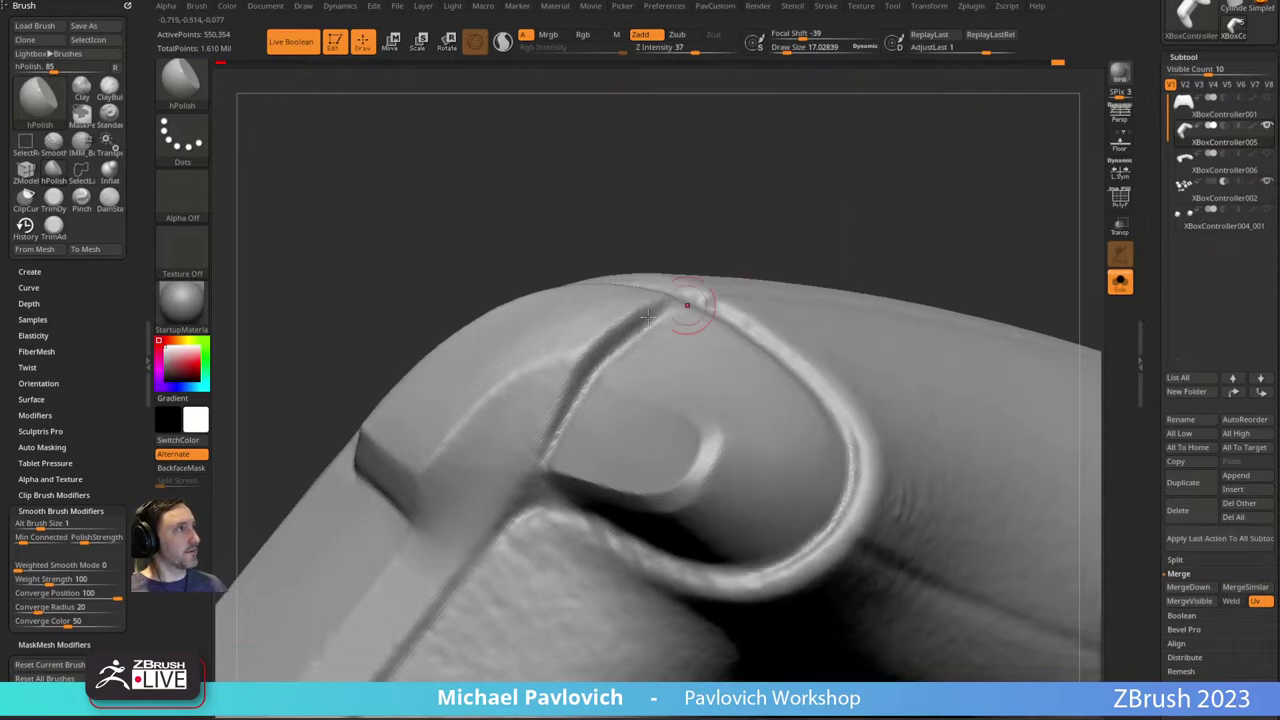
ctrl+drag(772, 160, 866, 190)
Sharpen the edges of the bumper-trigger groove with hPolish at a draw size of about 13.8.
key([)
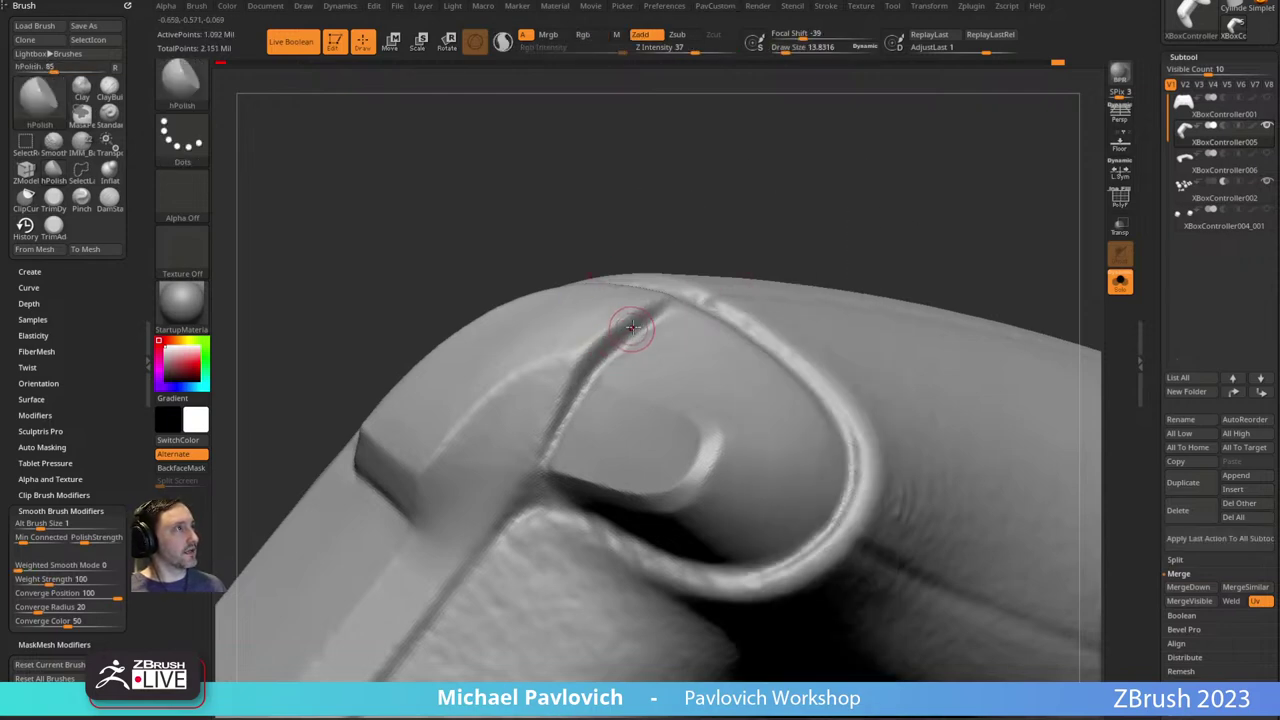
right_drag(597, 349, 588, 370)
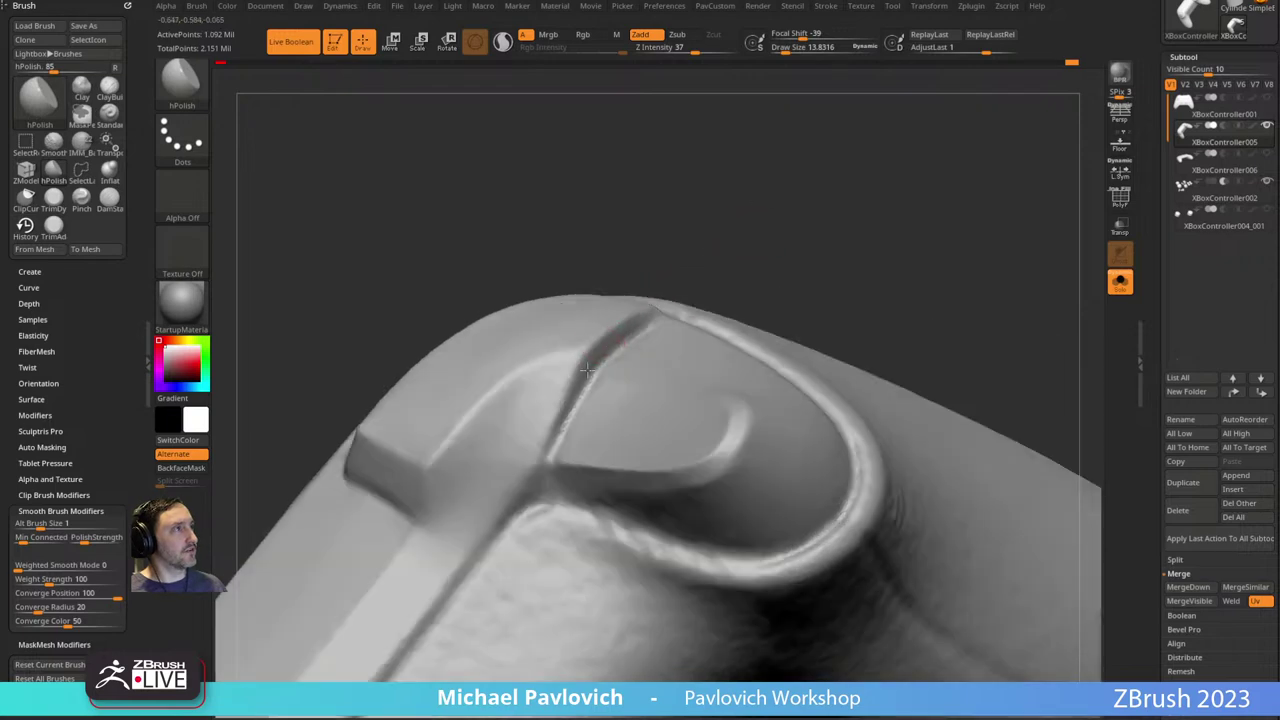
mouse_move(653, 315)
ctrl+right_down()
mouse_move(686, 269)
mouse_move(583, 134)
mouse_move(351, 400)
mouse_move(305, 363)
mouse_move(357, 309)
mouse_move(571, 449)
ctrl+right_up()
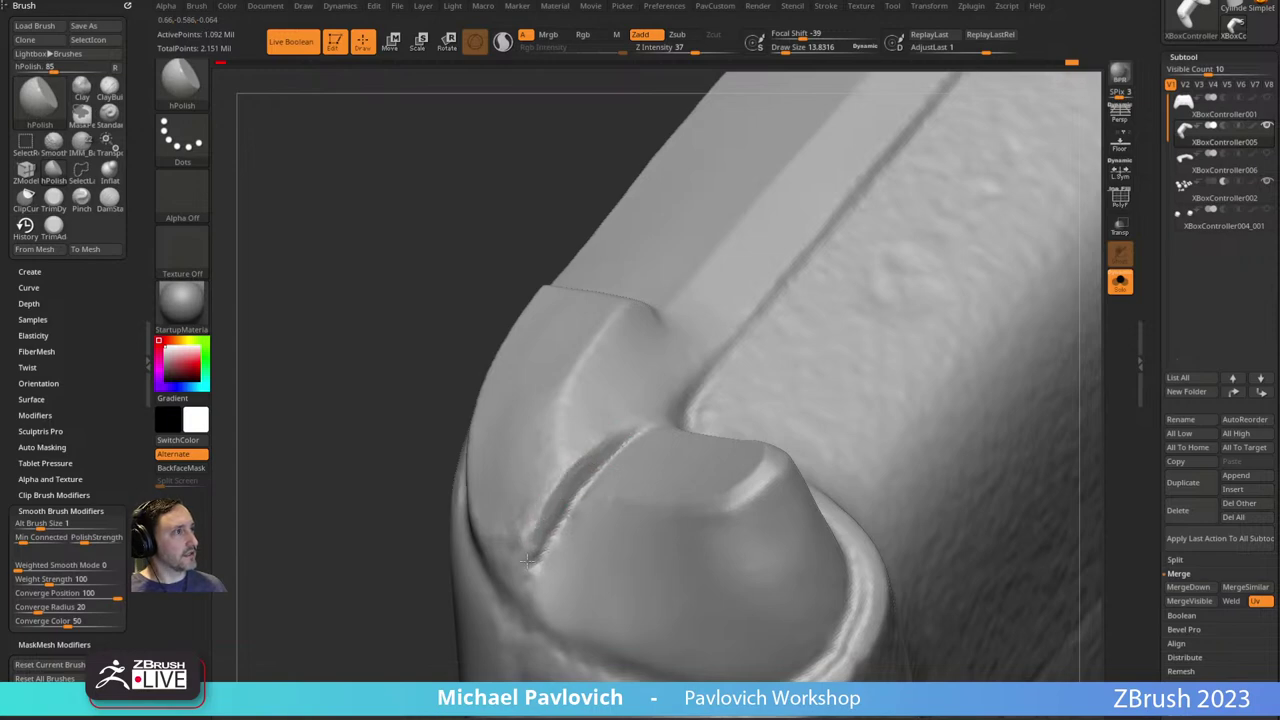
right_drag(600, 423, 531, 491)
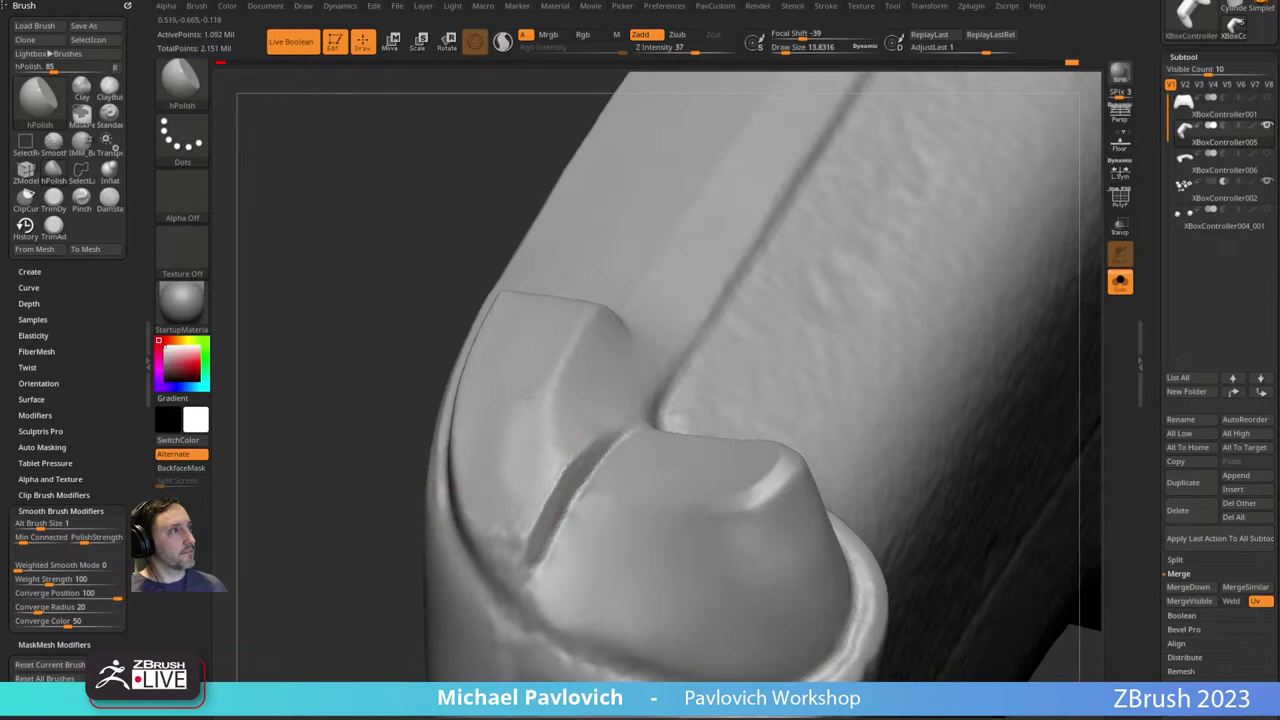
Flatten the bumper's faces with hPolish at a draw size of about 26.6, refining near the groove at about 17.
key(])
key(])
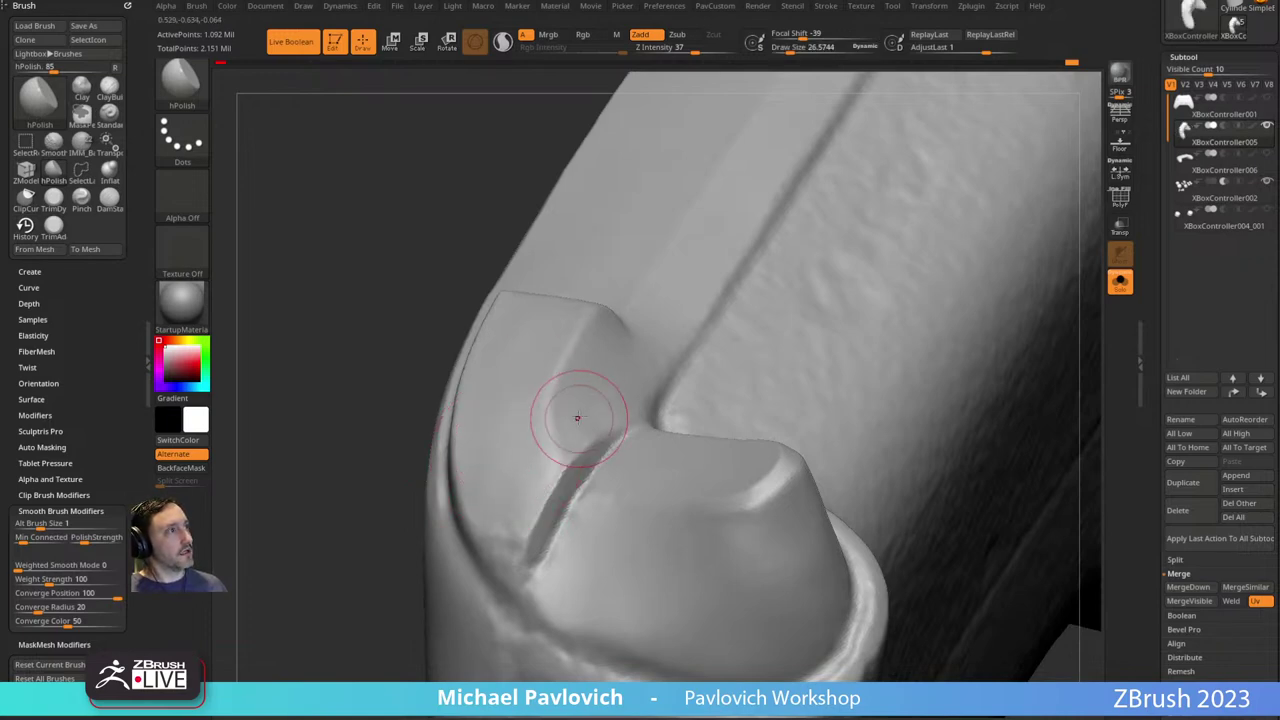
key([)
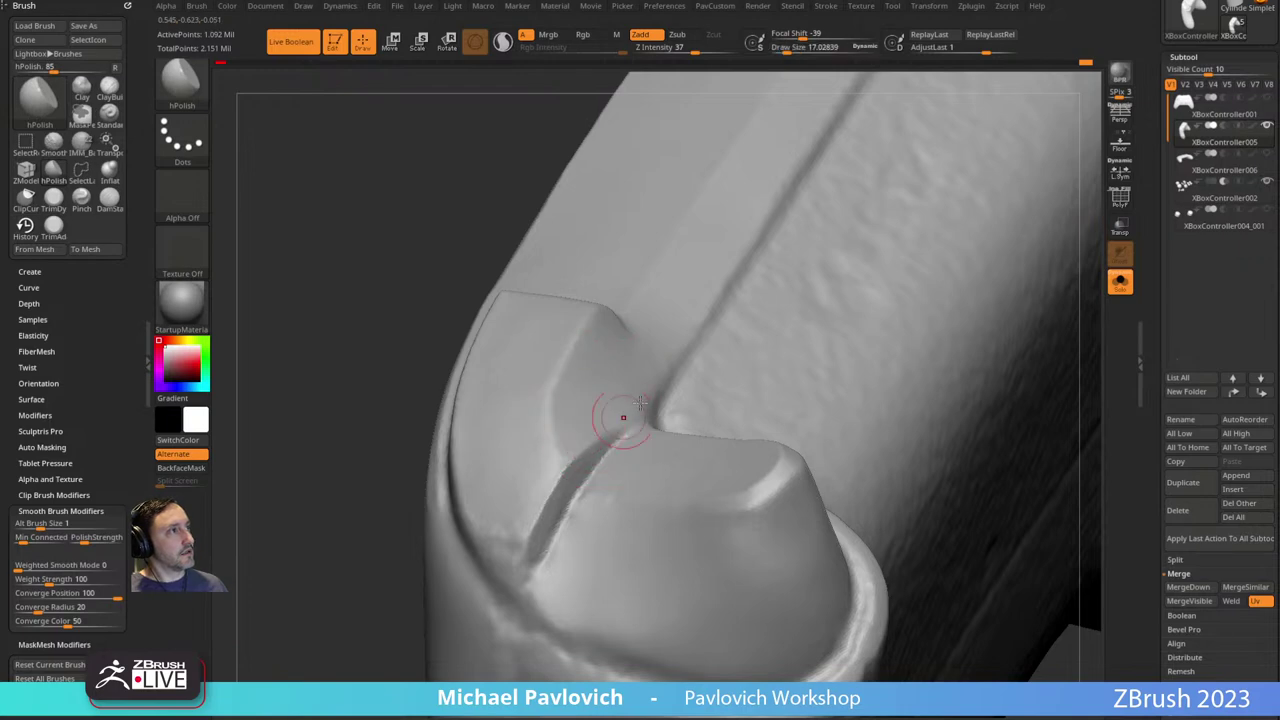
mouse_move(366, 550)
mouse_down()
mouse_move(369, 506)
mouse_move(460, 490)
mouse_up()
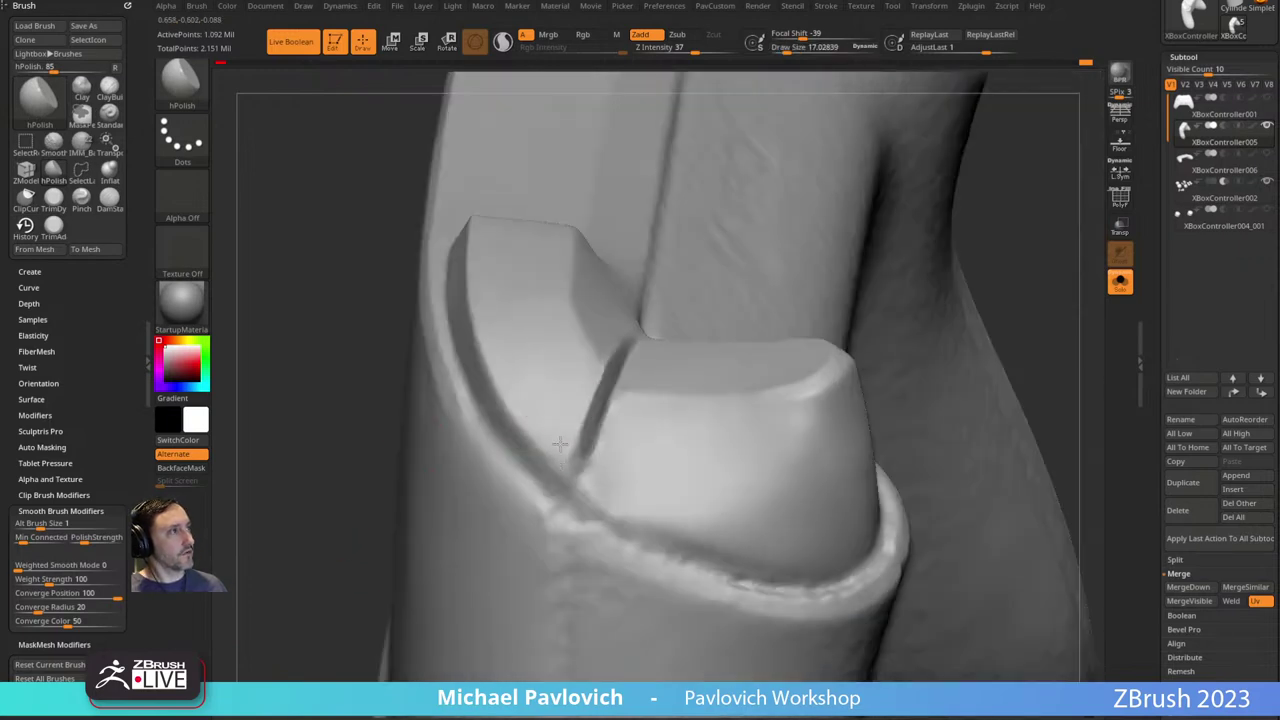
mouse_move(508, 371)
mouse_down()
mouse_move(846, 366)
mouse_move(811, 334)
mouse_move(793, 204)
mouse_up()
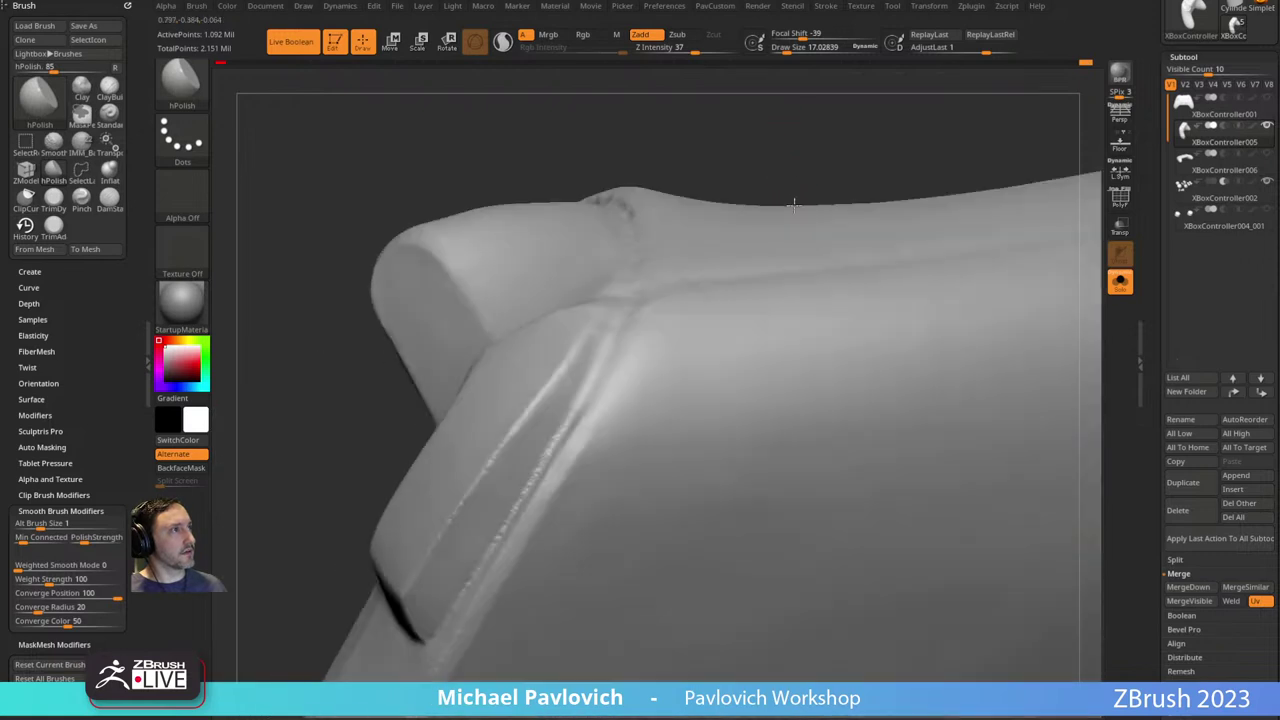
Polish the bumper's outer edge and the trigger side of the groove, reducing the draw size to about 11.
right_drag(793, 204, 793, 192)
mouse_move(506, 394)
right_down()
mouse_move(593, 346)
mouse_move(557, 414)
right_up()
right_drag(667, 400, 651, 354)
key(s)
mouse_move(547, 432)
mouse_down()
mouse_move(794, 426)
mouse_move(771, 377)
mouse_move(522, 430)
mouse_up()
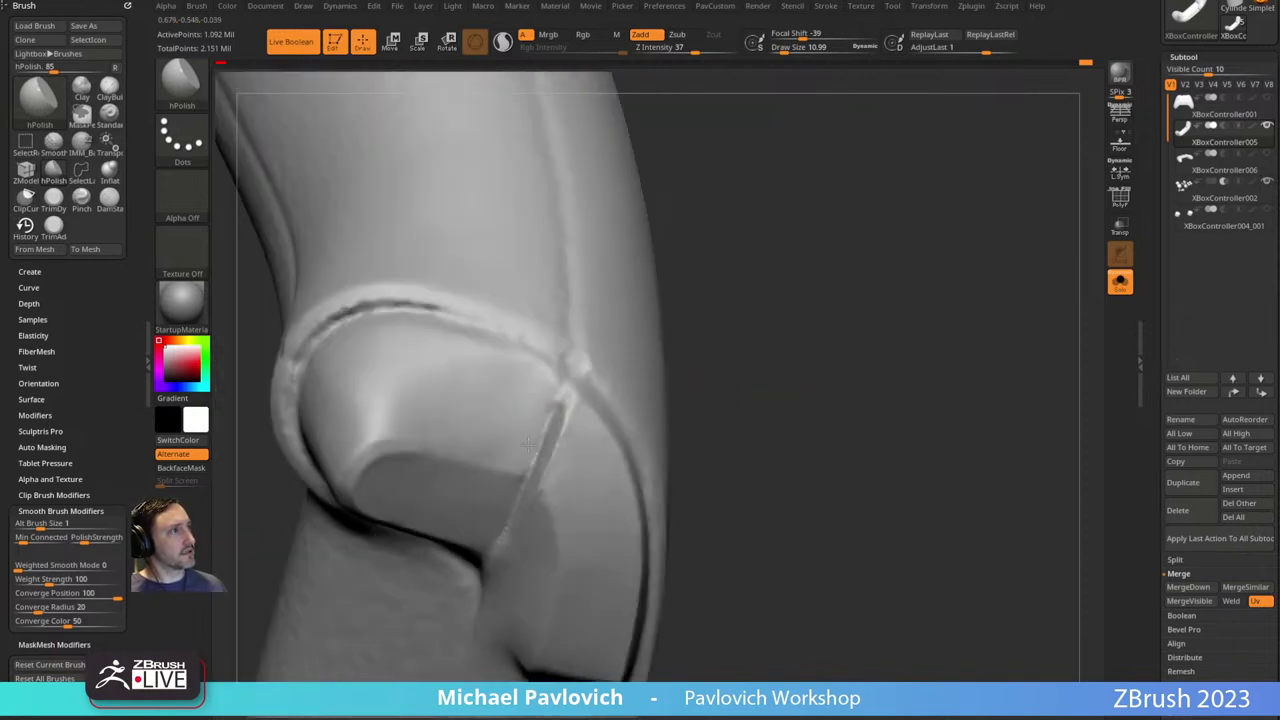
mouse_move(480, 453)
mouse_down()
mouse_move(774, 369)
mouse_move(809, 266)
mouse_move(706, 214)
mouse_move(928, 247)
mouse_move(600, 375)
mouse_up()
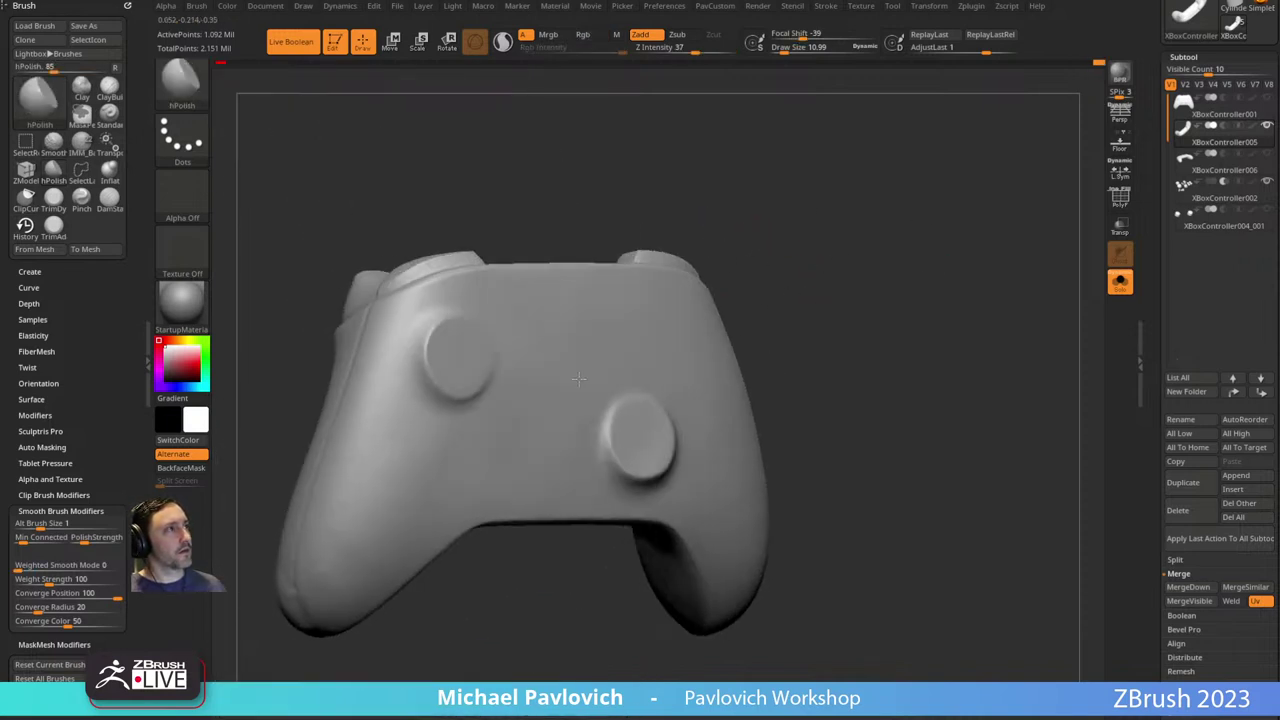
Smooth the front face around the upper thumbstick and along the edge below the bumper at draw sizes between about 41 and 49.
key(shift)
shift+drag(577, 421, 563, 340)
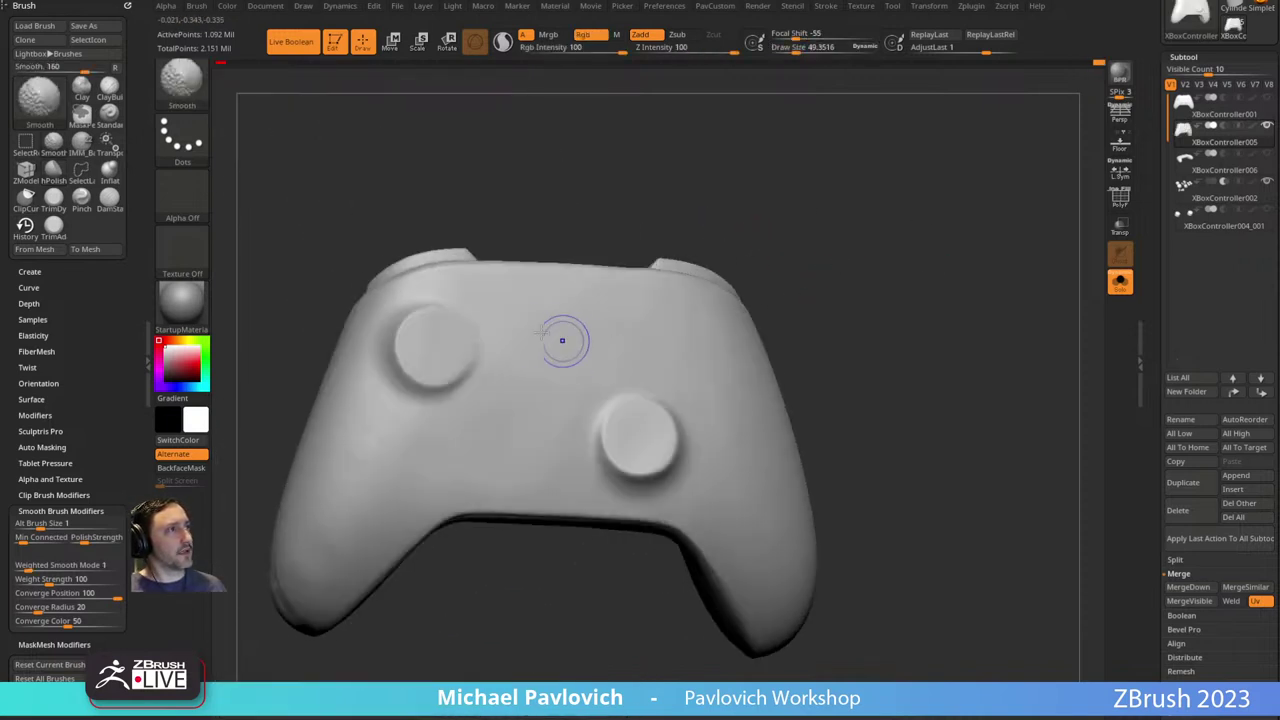
drag(655, 230, 771, 157)
right_drag(484, 279, 526, 306)
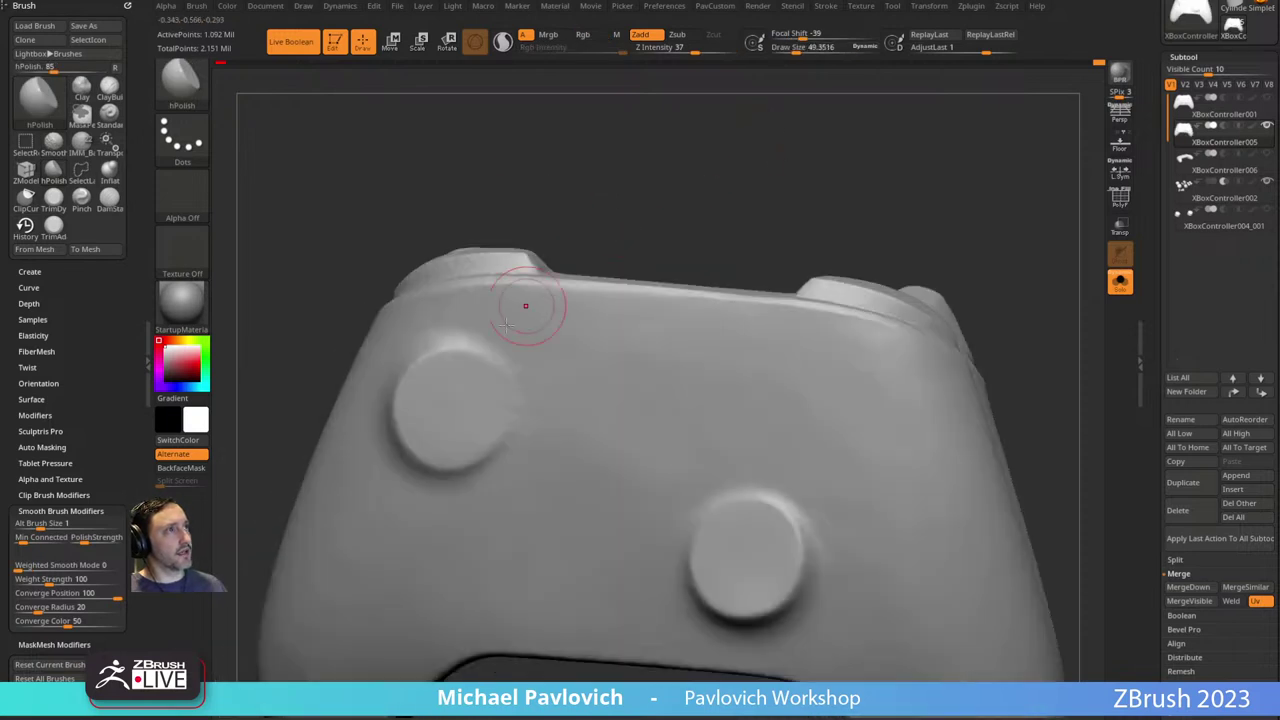
key([)
shift+drag(457, 320, 533, 350)
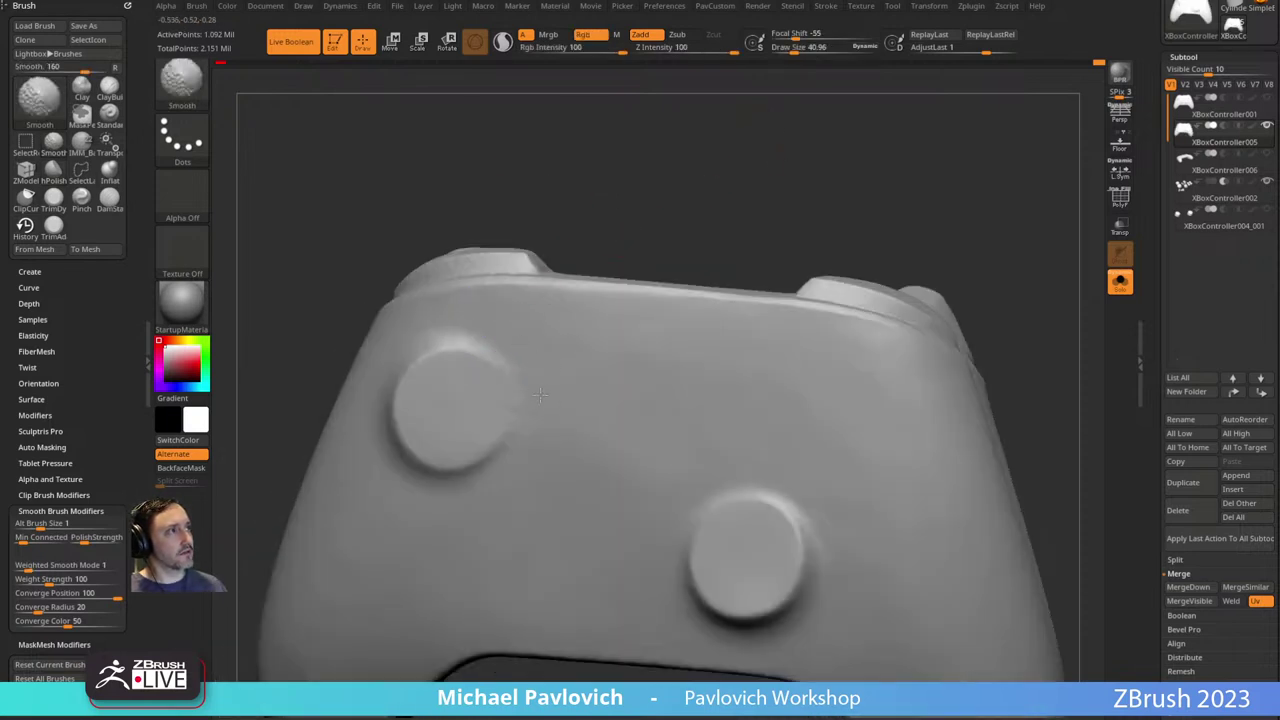
drag(572, 246, 614, 243)
shift+drag(441, 320, 490, 275)
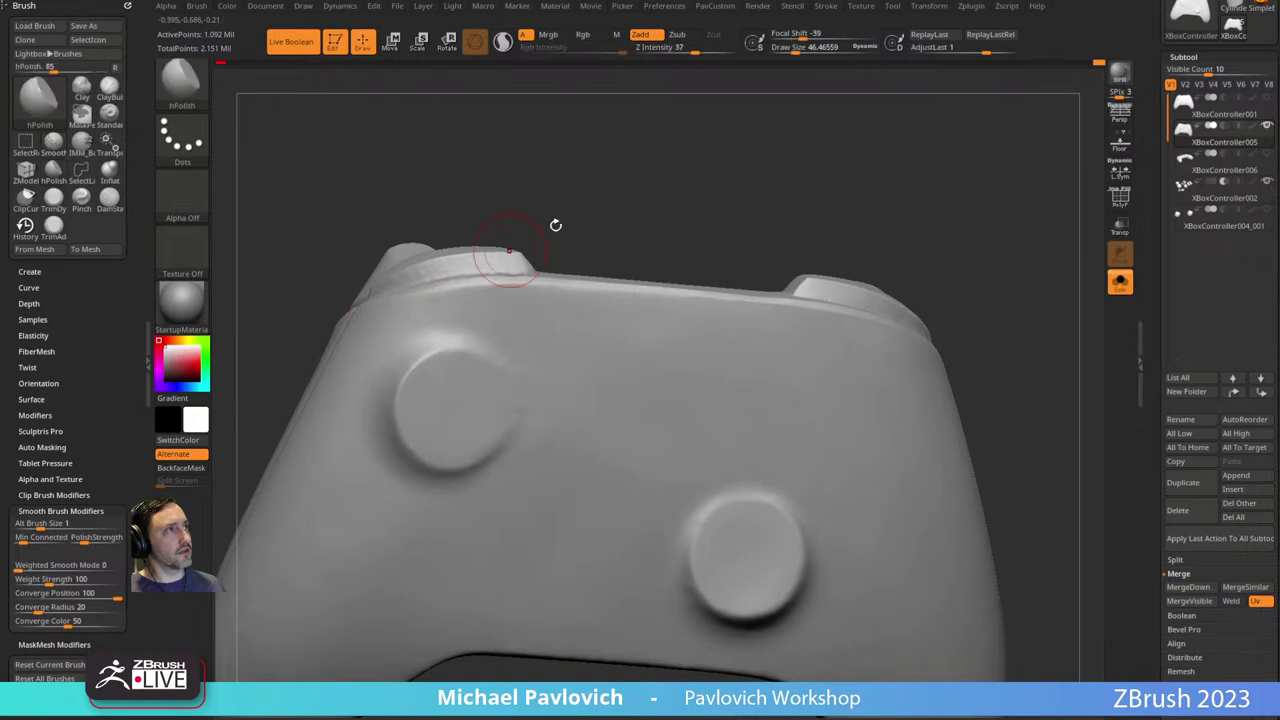
drag(557, 226, 585, 222)
key(s)
drag(349, 423, 351, 423)
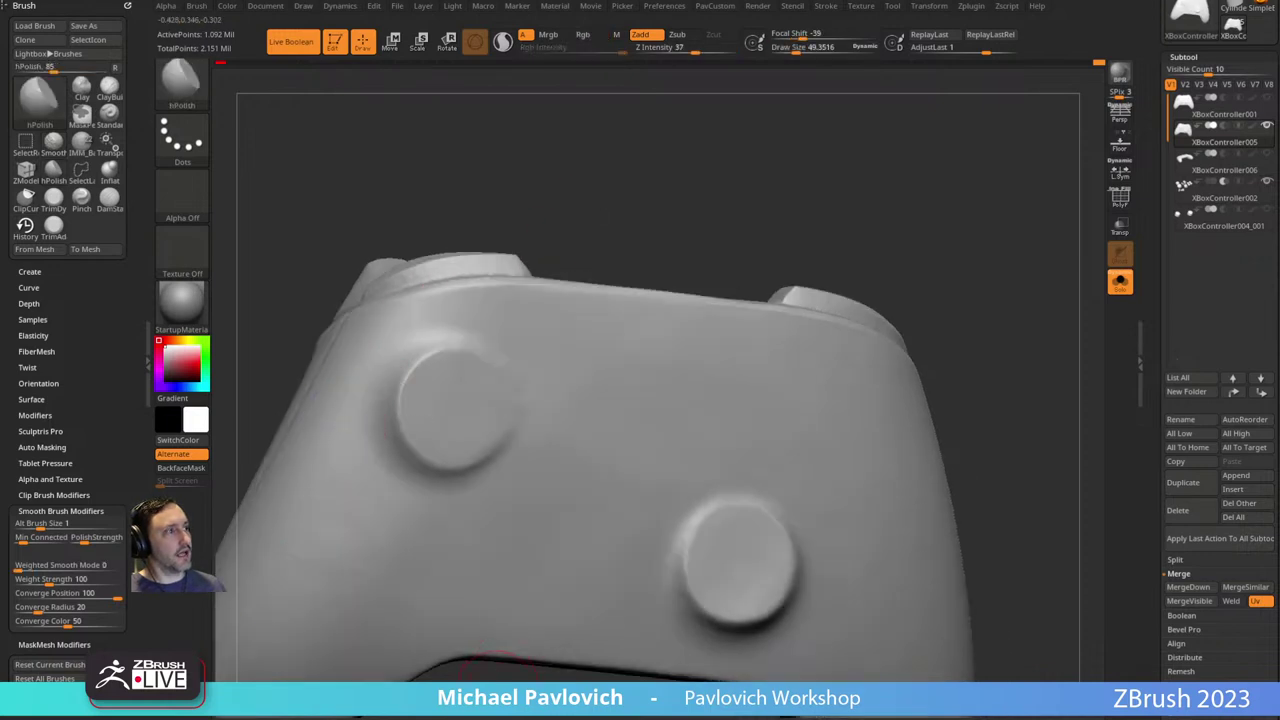
Smooth the upper back of the grip below the trigger, reducing the draw size to about 38.
mouse_move(490, 675)
alt+mouse_down()
mouse_move(565, 502)
mouse_move(530, 490)
alt+mouse_up()
key(shift)
mouse_move(373, 483)
mouse_down()
mouse_move(520, 594)
mouse_move(451, 483)
mouse_up()
drag(474, 563, 466, 477)
mouse_move(534, 332)
mouse_down()
mouse_move(780, 194)
mouse_move(866, 214)
mouse_move(538, 314)
mouse_up()
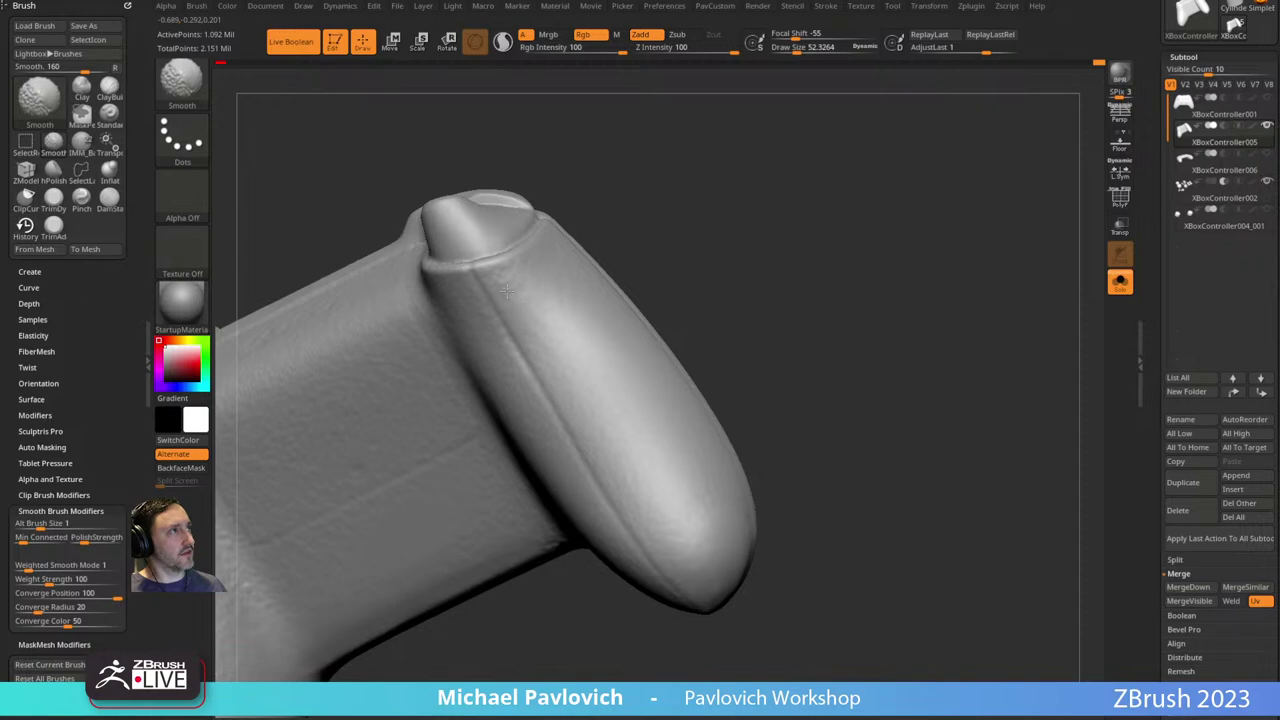
right_drag(538, 304, 586, 257)
key(s)
drag(584, 256, 567, 248)
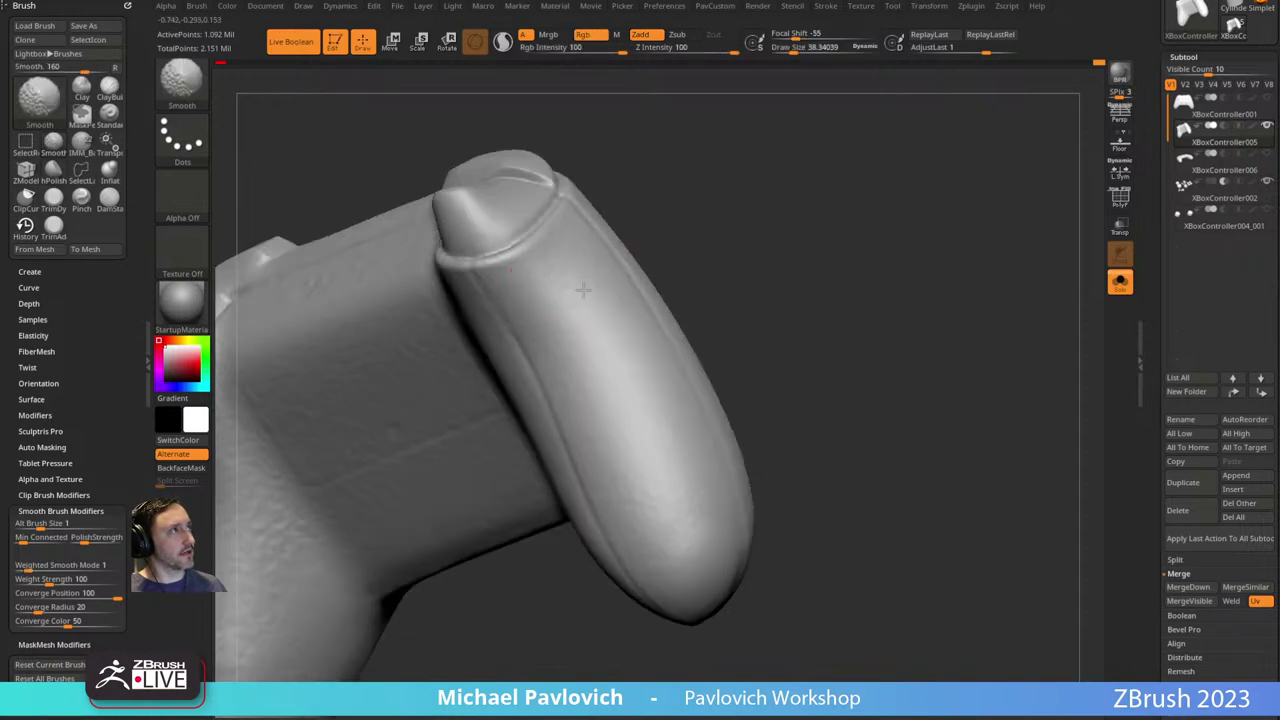
drag(806, 204, 692, 215)
mouse_move(607, 285)
shift+mouse_down()
mouse_move(602, 275)
mouse_move(617, 315)
shift+mouse_up()
Smooth the grip's seam, inner side and rounded tip at a draw size of about 38.
mouse_move(757, 197)
mouse_down()
mouse_move(856, 235)
mouse_move(700, 214)
mouse_move(552, 372)
mouse_up()
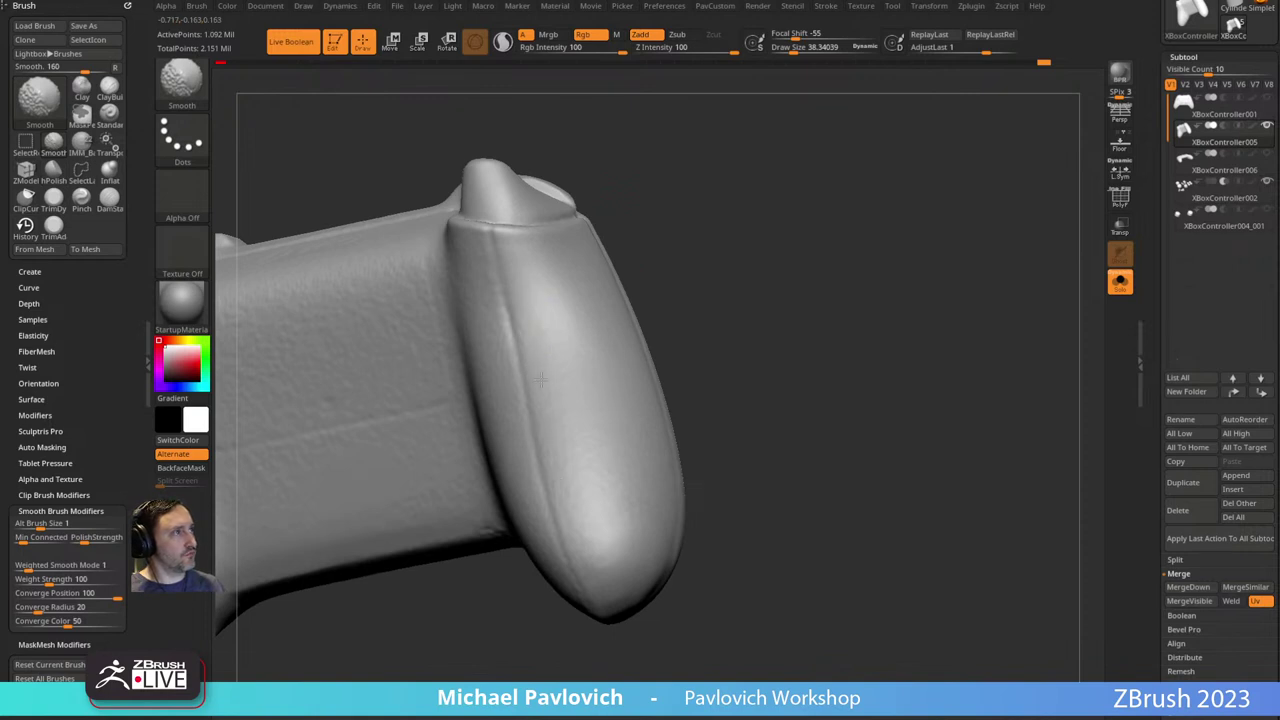
shift+drag(643, 461, 645, 480)
mouse_move(737, 363)
mouse_down()
mouse_move(651, 414)
mouse_move(661, 459)
mouse_up()
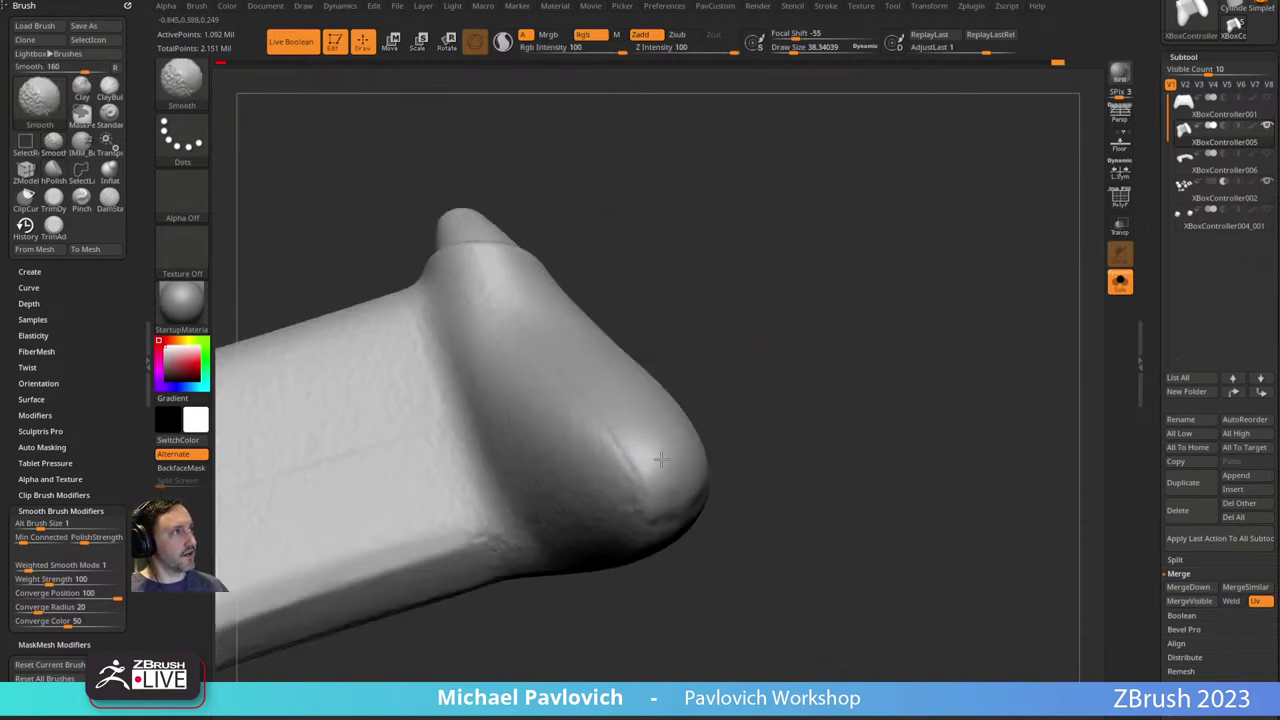
drag(752, 436, 630, 488)
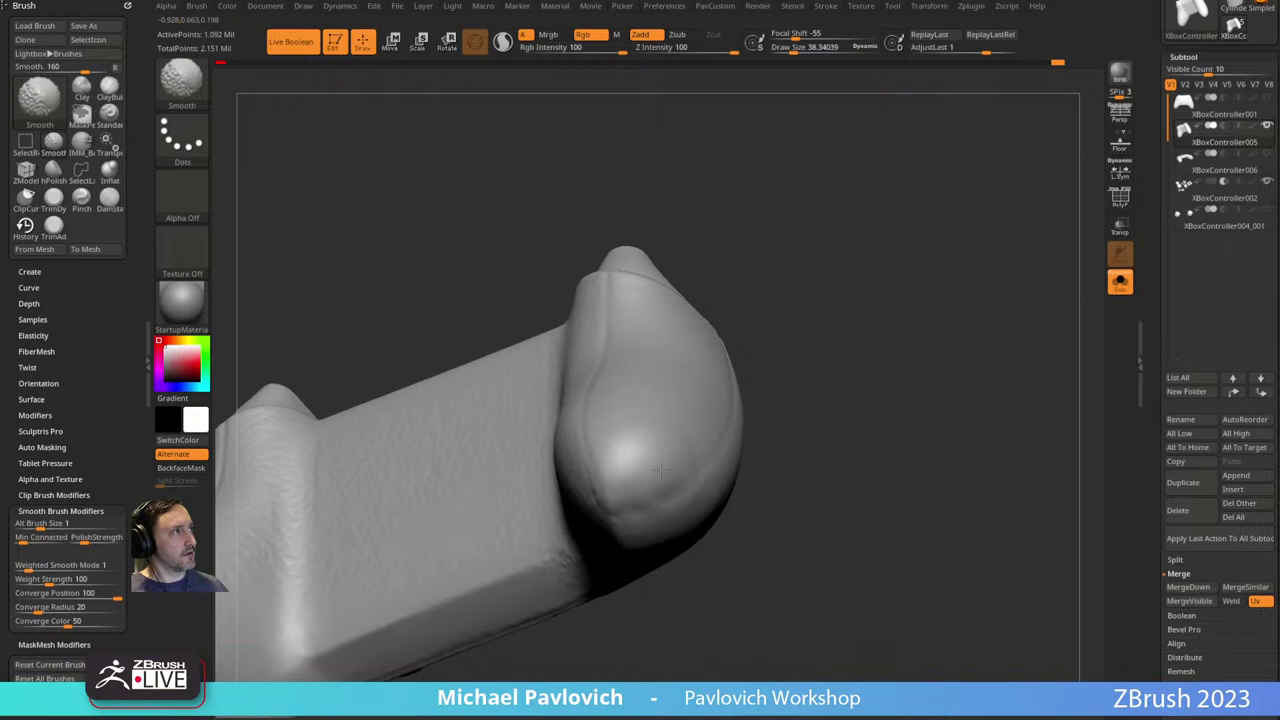
right_drag(713, 411, 702, 420)
drag(728, 352, 706, 306)
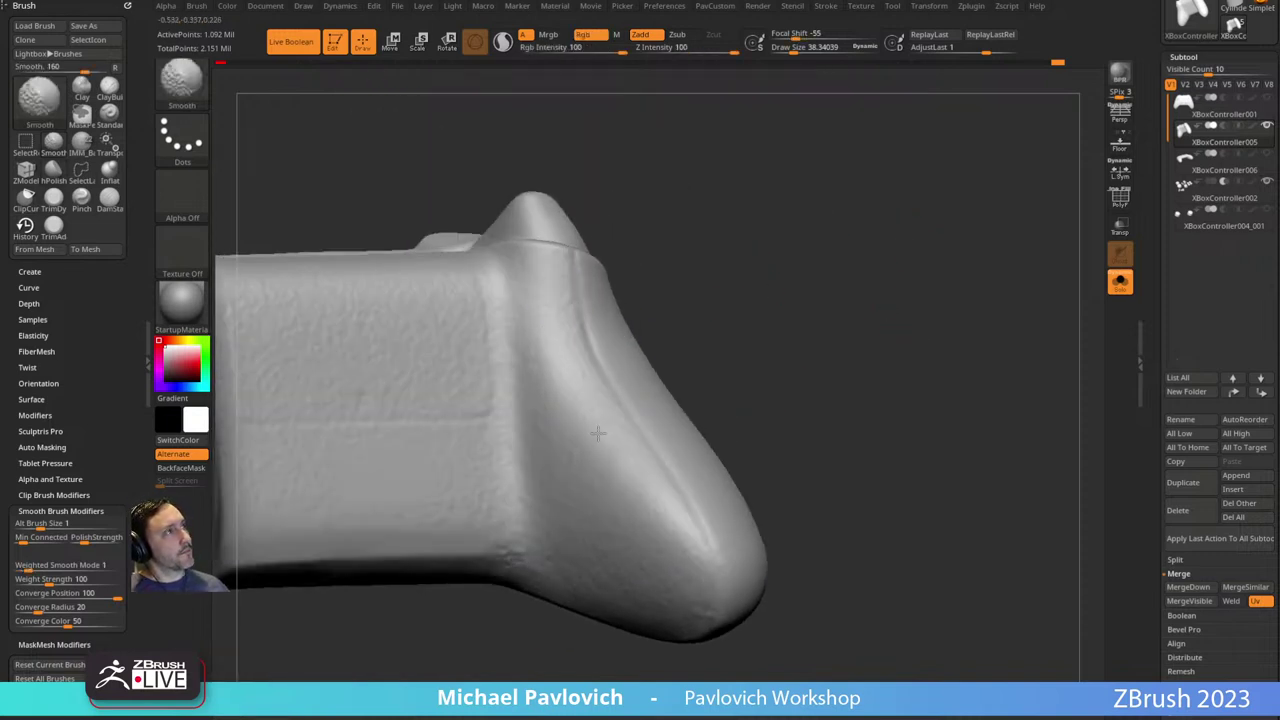
Smooth the strip between the two triggers and fill its uneven spots with the Clay brush.
drag(829, 543, 886, 243)
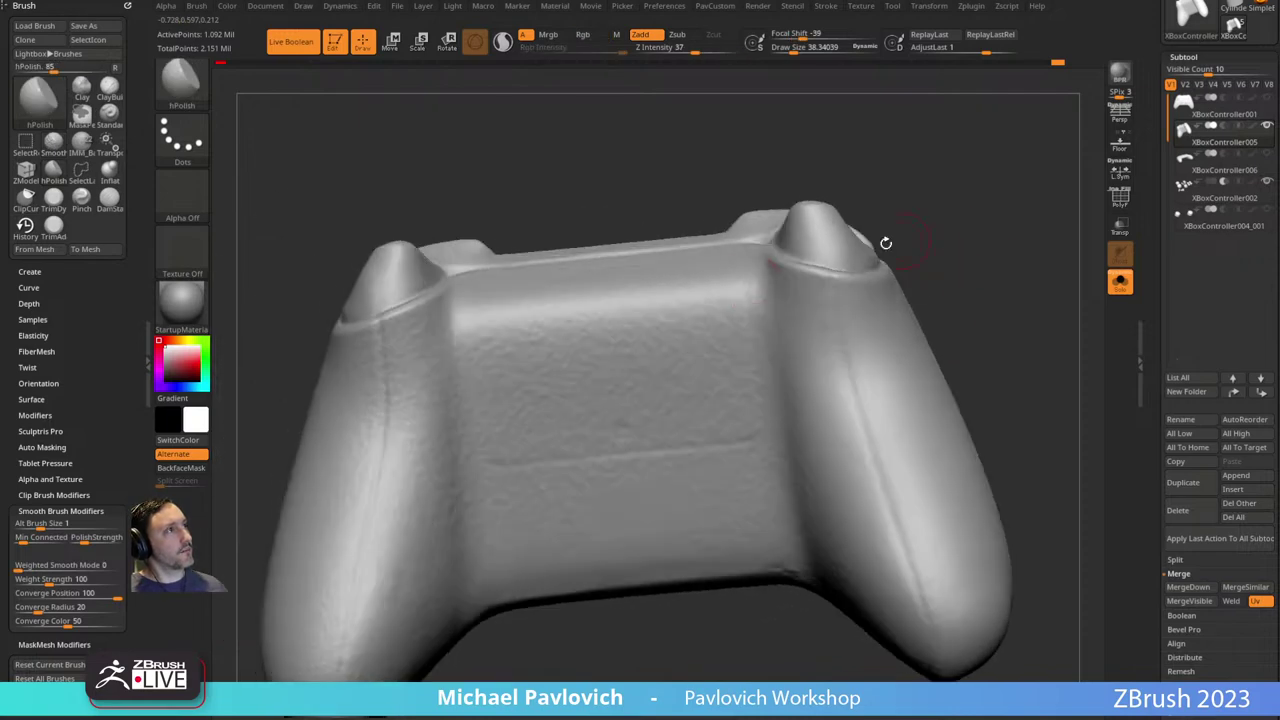
drag(611, 194, 592, 277)
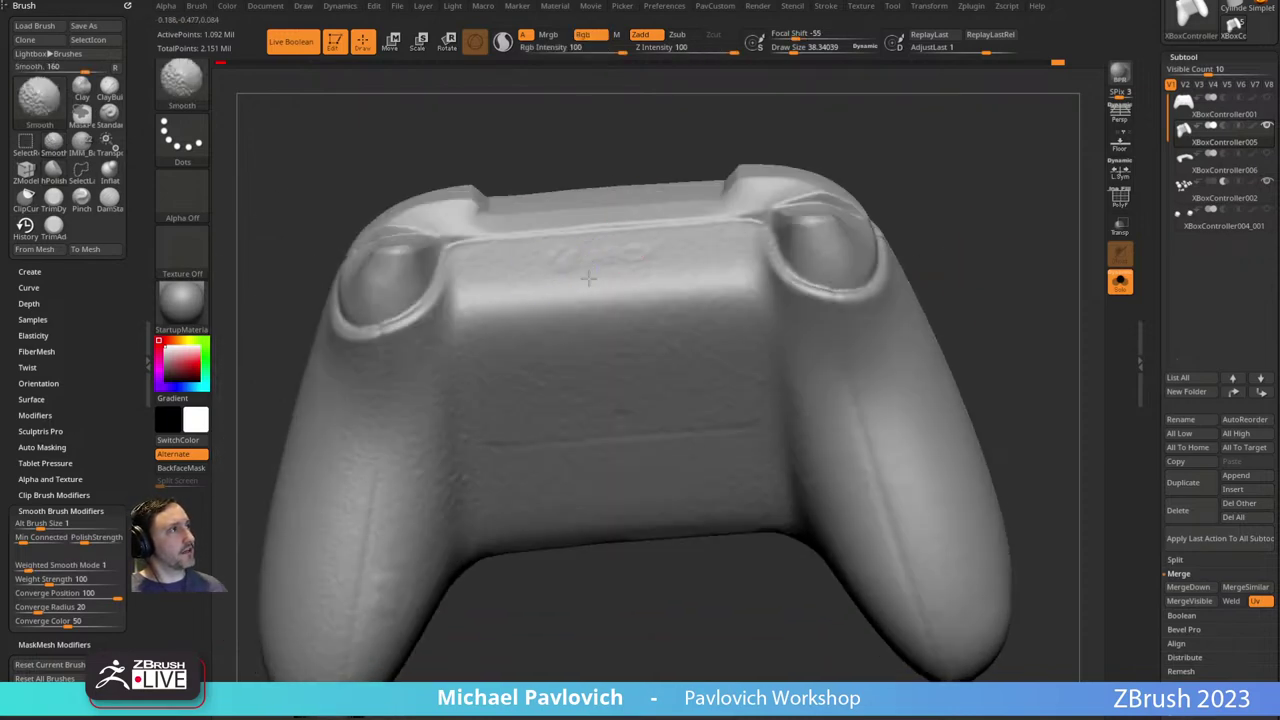
mouse_move(634, 111)
mouse_down()
mouse_move(856, 309)
mouse_move(816, 300)
mouse_up()
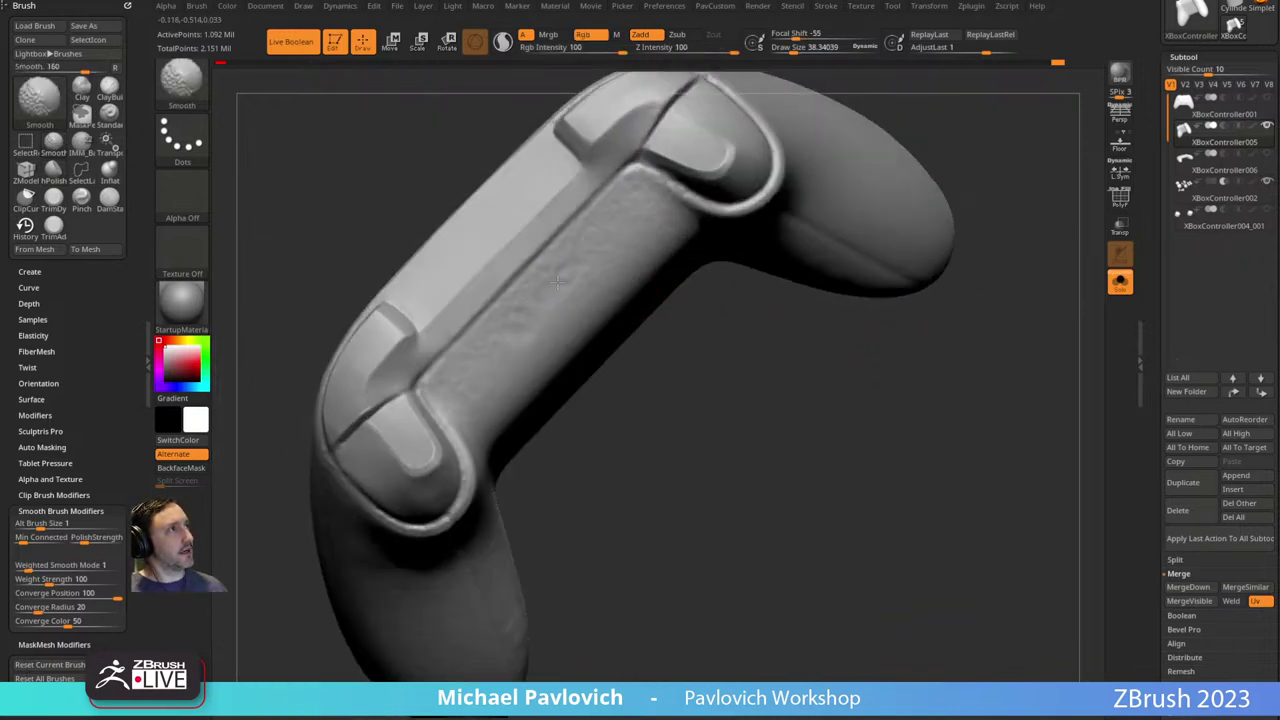
key(b)
key(c)
key(l)
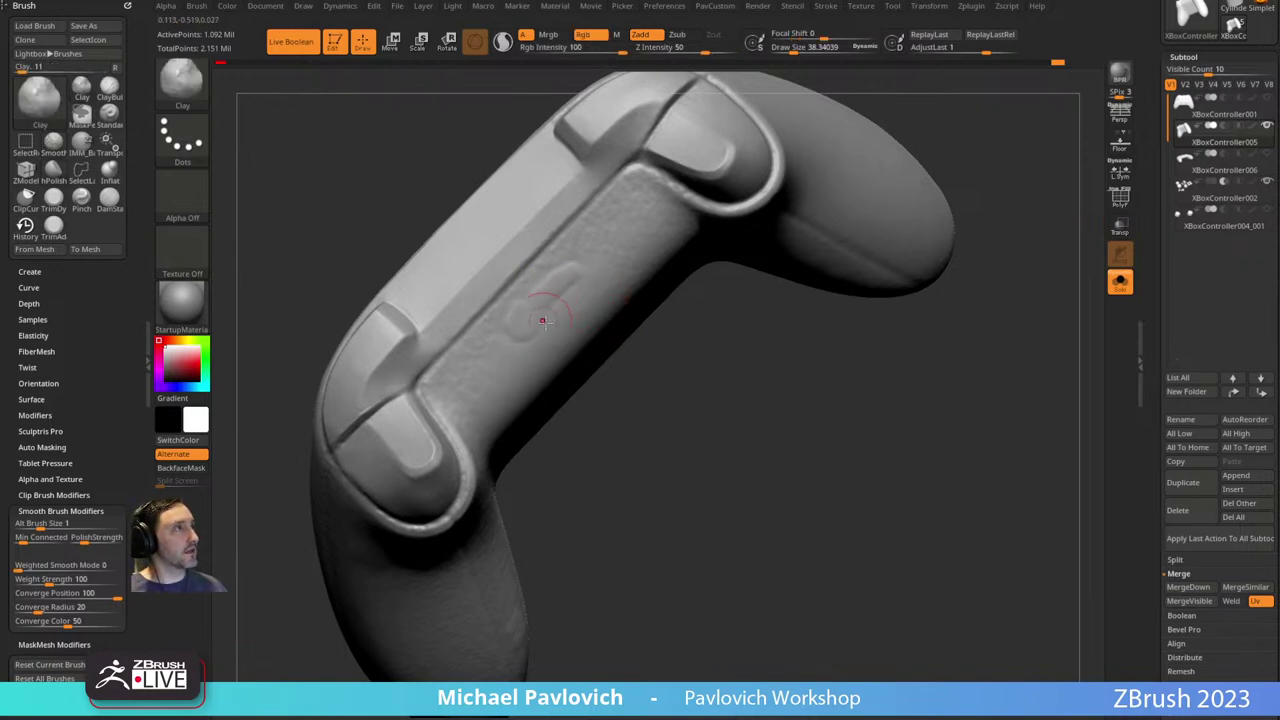
Flatten the strip between the triggers with hPolish at a draw size of about 41.
key(b)
key(h)
key(p)
key(s)
mouse_move(573, 298)
mouse_down()
mouse_move(566, 283)
mouse_move(535, 299)
mouse_up()
key(s)
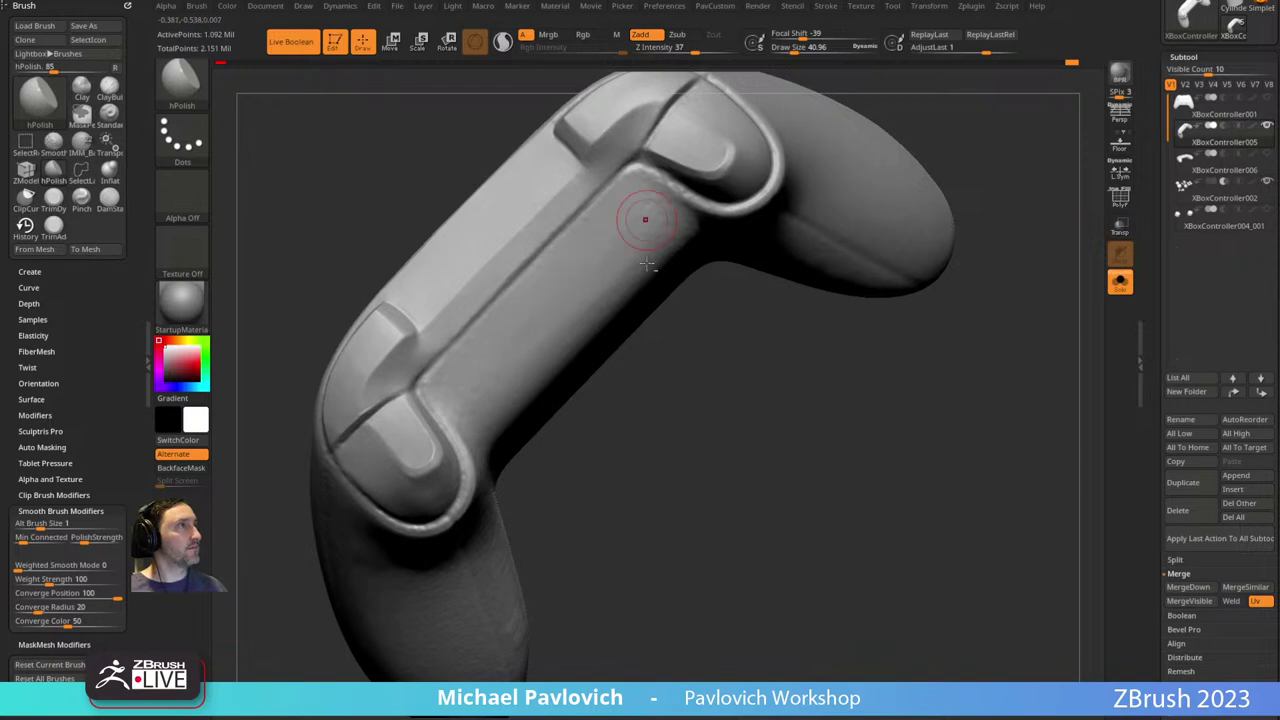
Polish the trigger-side end and rounded edge of the strip with hPolish at a draw size of about 36.
right_drag(646, 264, 620, 198)
drag(648, 213, 745, 174)
right_drag(660, 270, 640, 231)
key(s)
drag(640, 230, 634, 229)
drag(633, 229, 538, 305)
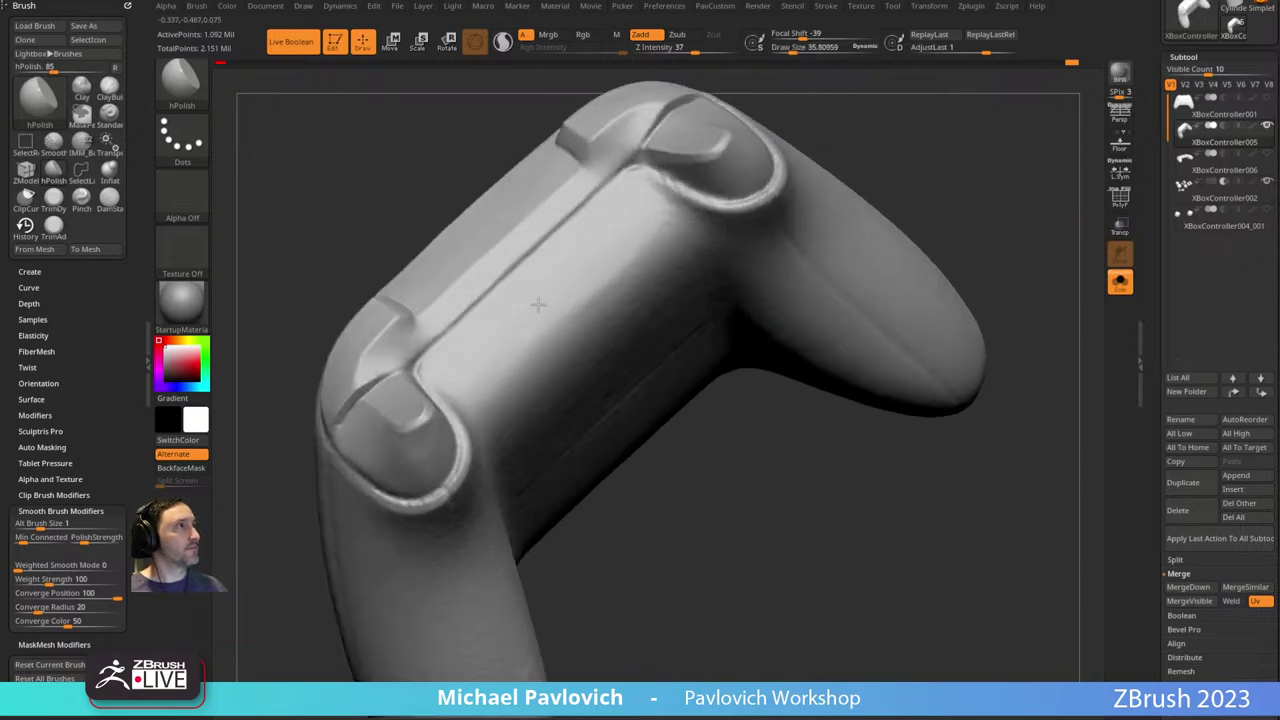
Smooth the opposite grip's back, seam and tip at a draw size of about 36.
key(shift)
mouse_move(537, 304)
right_down()
mouse_move(611, 245)
mouse_move(971, 114)
mouse_move(686, 271)
mouse_move(918, 160)
mouse_move(927, 186)
right_up()
shift+drag(503, 307, 455, 307)
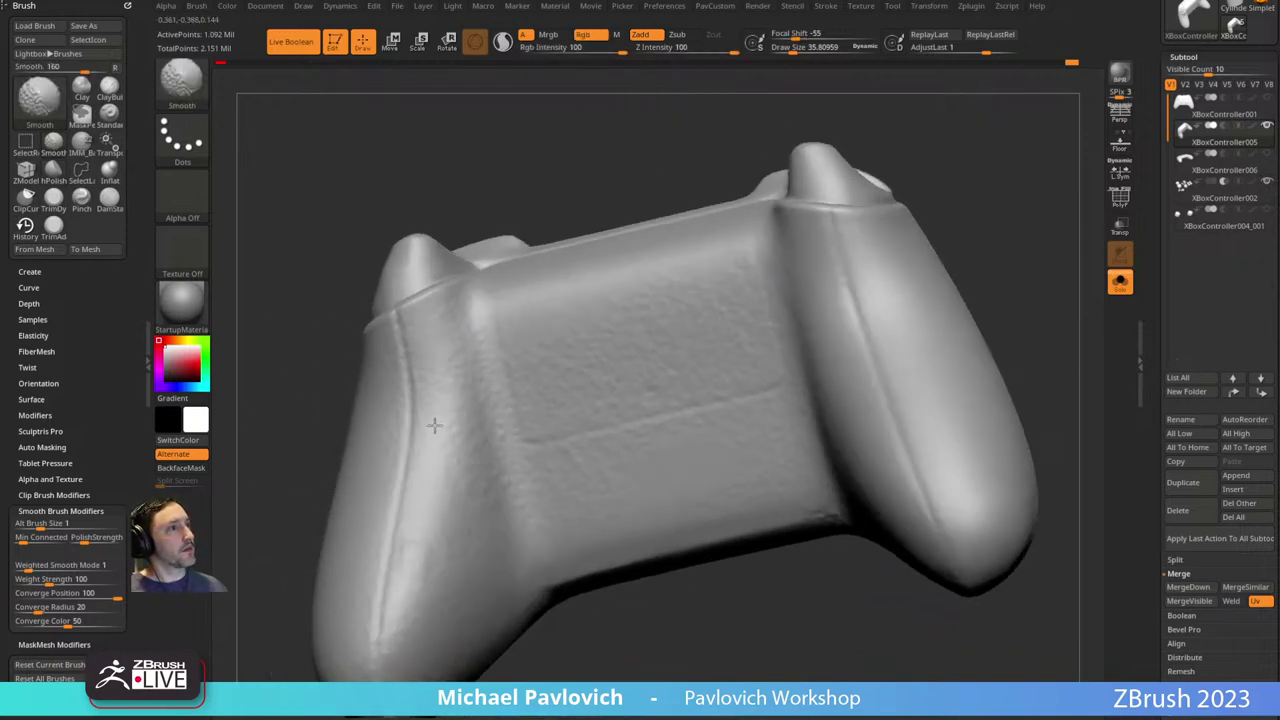
right_drag(412, 590, 443, 507)
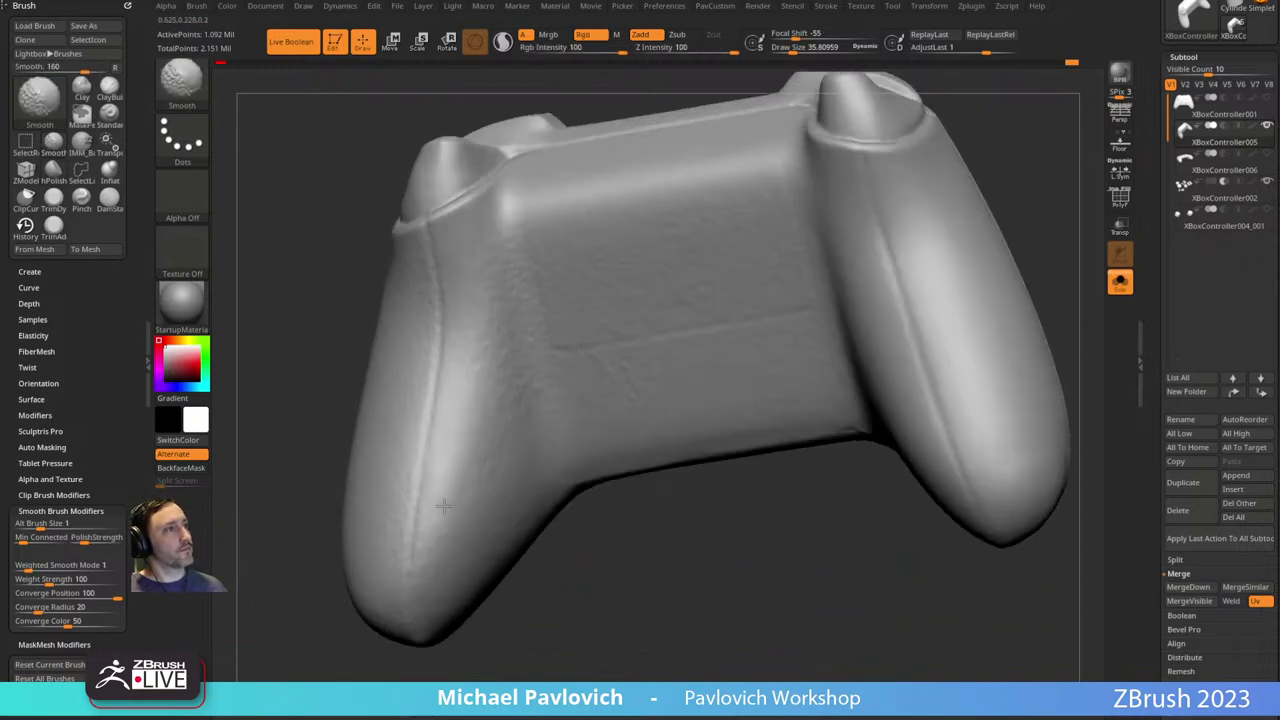
right_drag(483, 598, 426, 549)
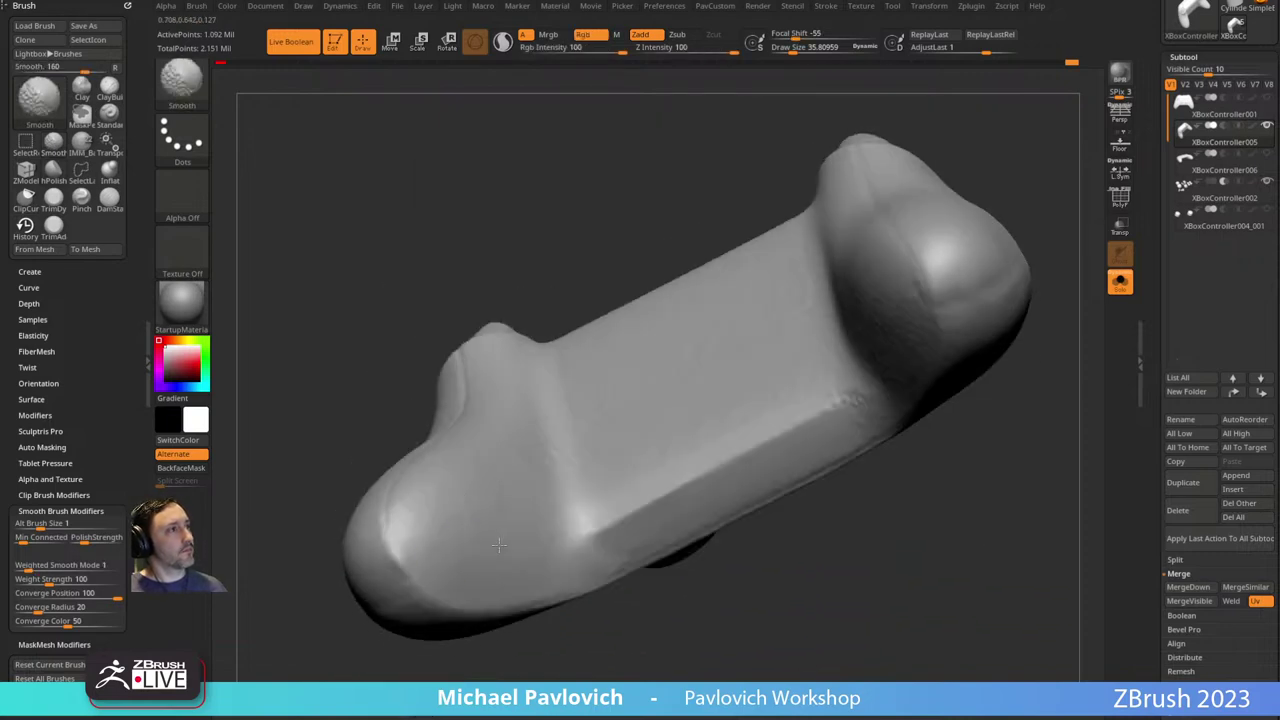
right_drag(612, 580, 640, 631)
Smooth the bumpy back panel between the grips at draw sizes of about 103 and 83.
key(s)
drag(467, 358, 478, 373)
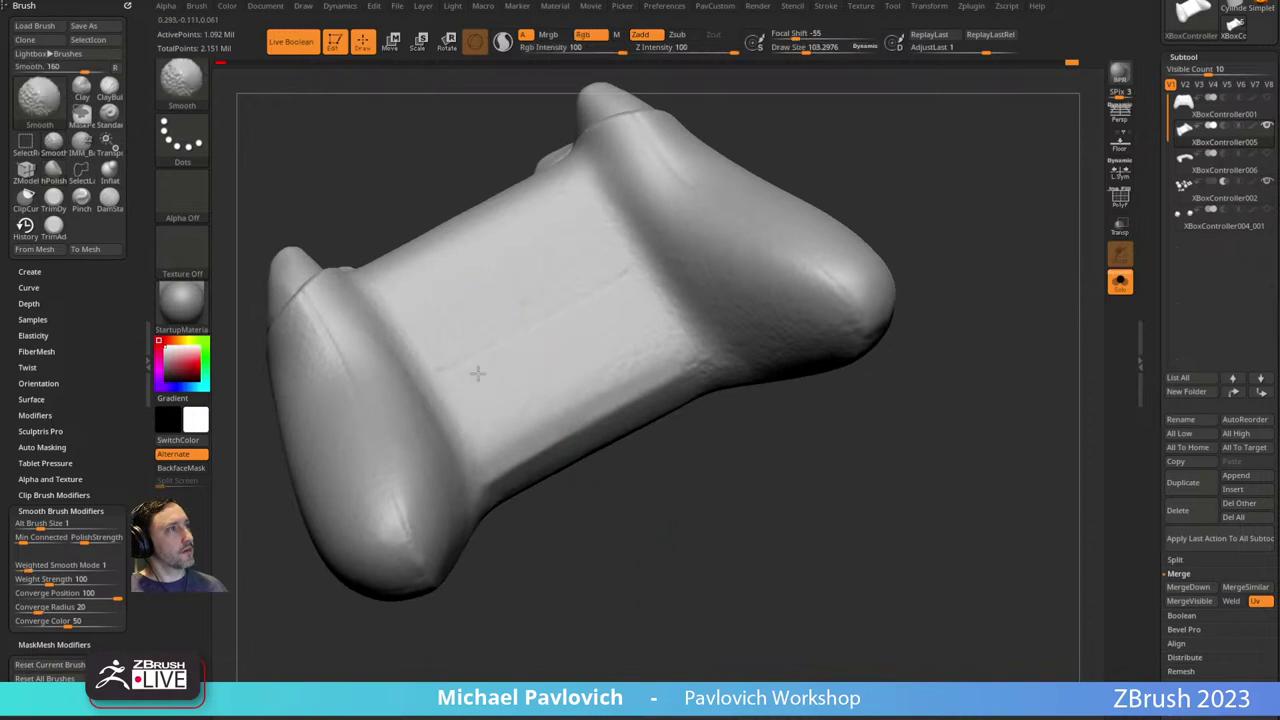
right_drag(686, 200, 626, 374)
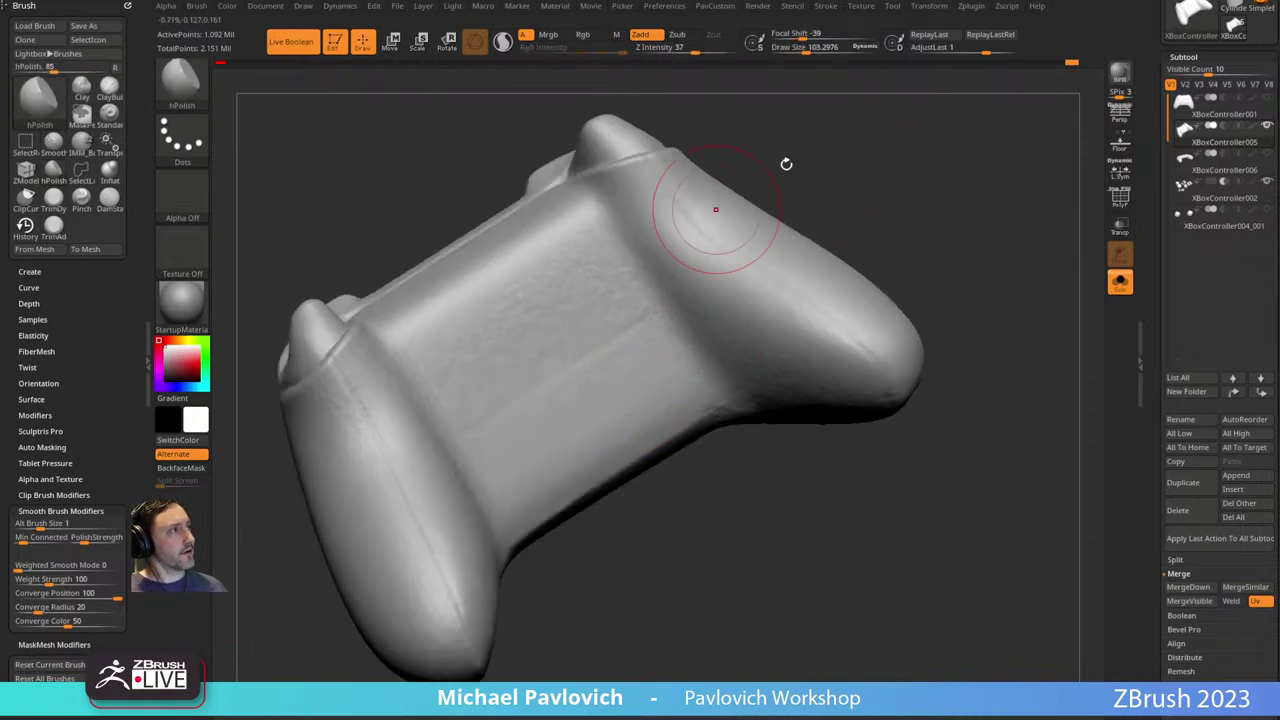
right_drag(716, 209, 610, 323)
key(shift)
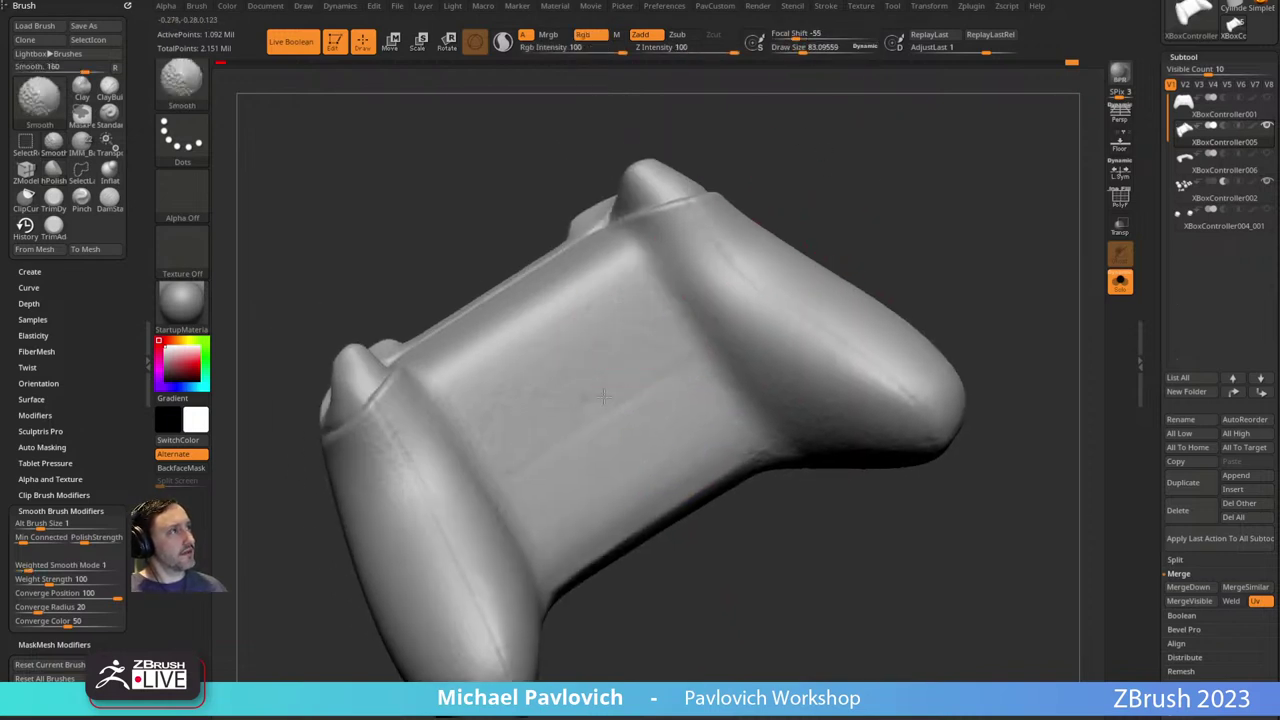
Polish the back panel and its lower edge with hPolish, reducing the draw size to about 58.5.
right_drag(603, 397, 900, 157)
right_drag(493, 335, 626, 475)
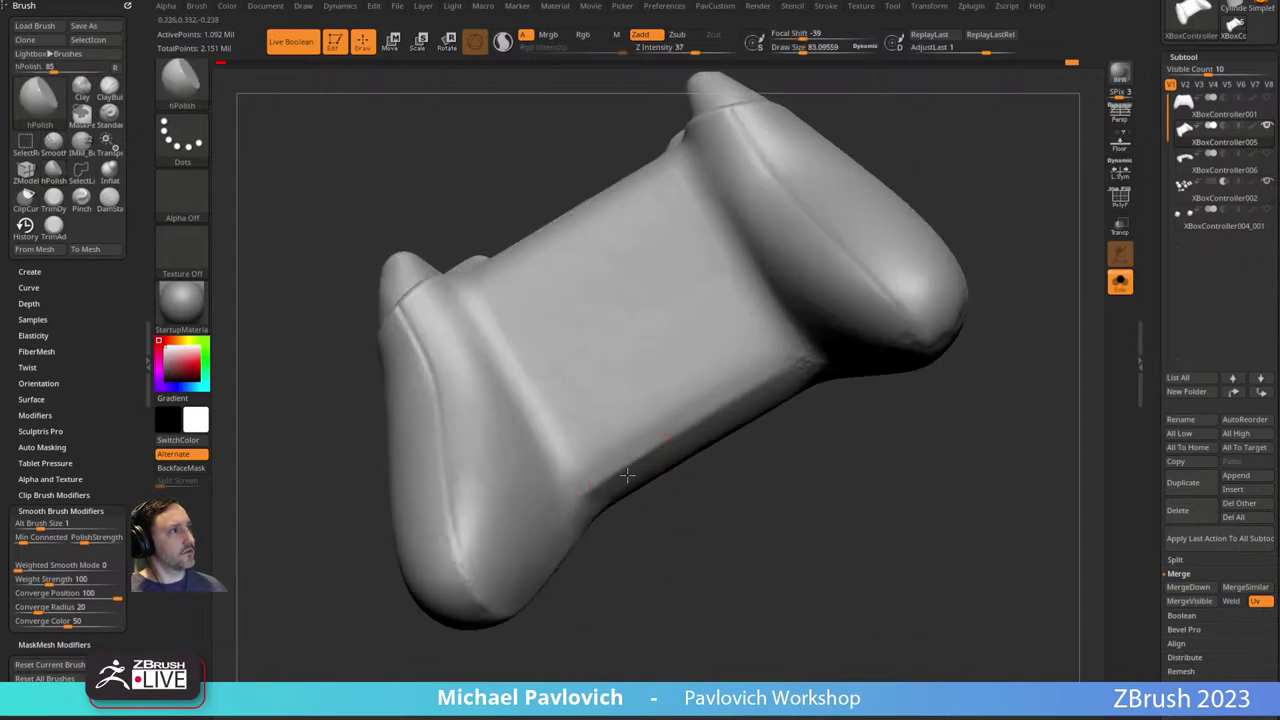
mouse_move(520, 420)
right_down()
mouse_move(654, 483)
mouse_move(567, 436)
mouse_move(737, 446)
mouse_move(715, 415)
right_up()
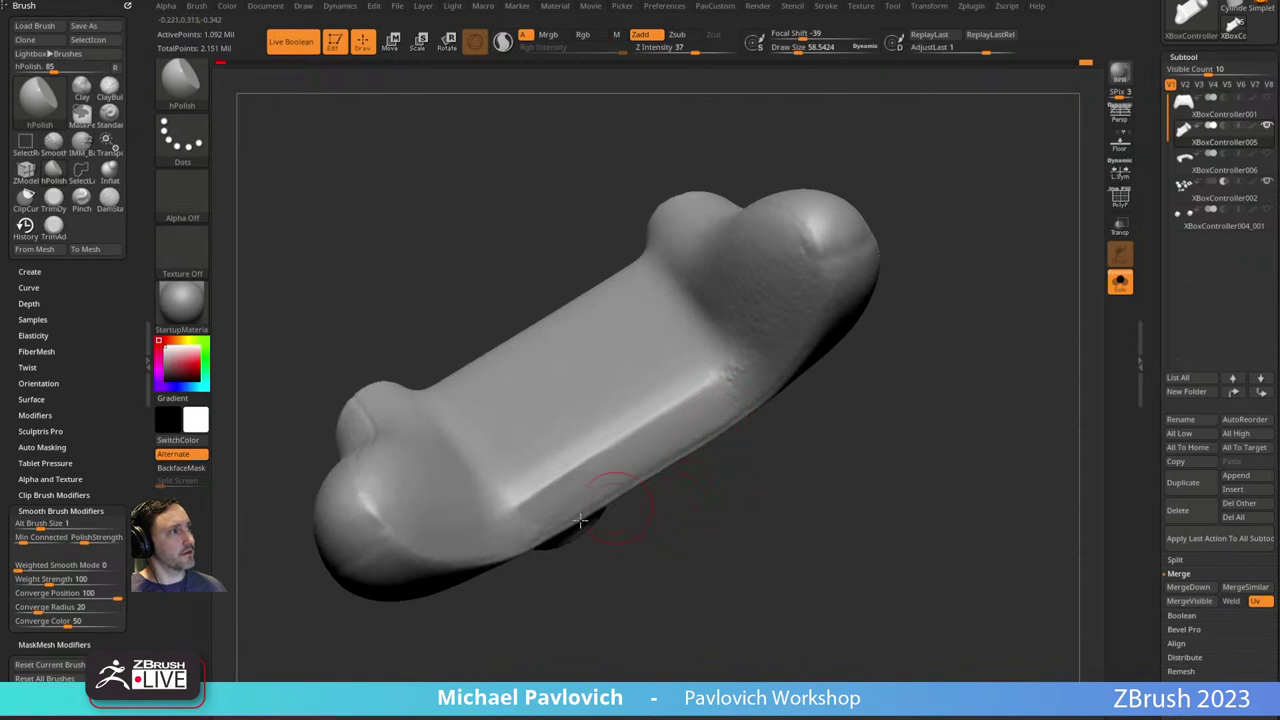
mouse_move(580, 520)
right_down()
mouse_move(566, 531)
mouse_move(871, 542)
mouse_move(820, 514)
mouse_move(835, 450)
right_up()
Smooth the grip's inner edge and tip at a draw size of about 33.
mouse_move(857, 280)
right_down()
mouse_move(603, 473)
mouse_move(723, 360)
mouse_move(603, 464)
mouse_move(665, 305)
mouse_move(615, 295)
right_up()
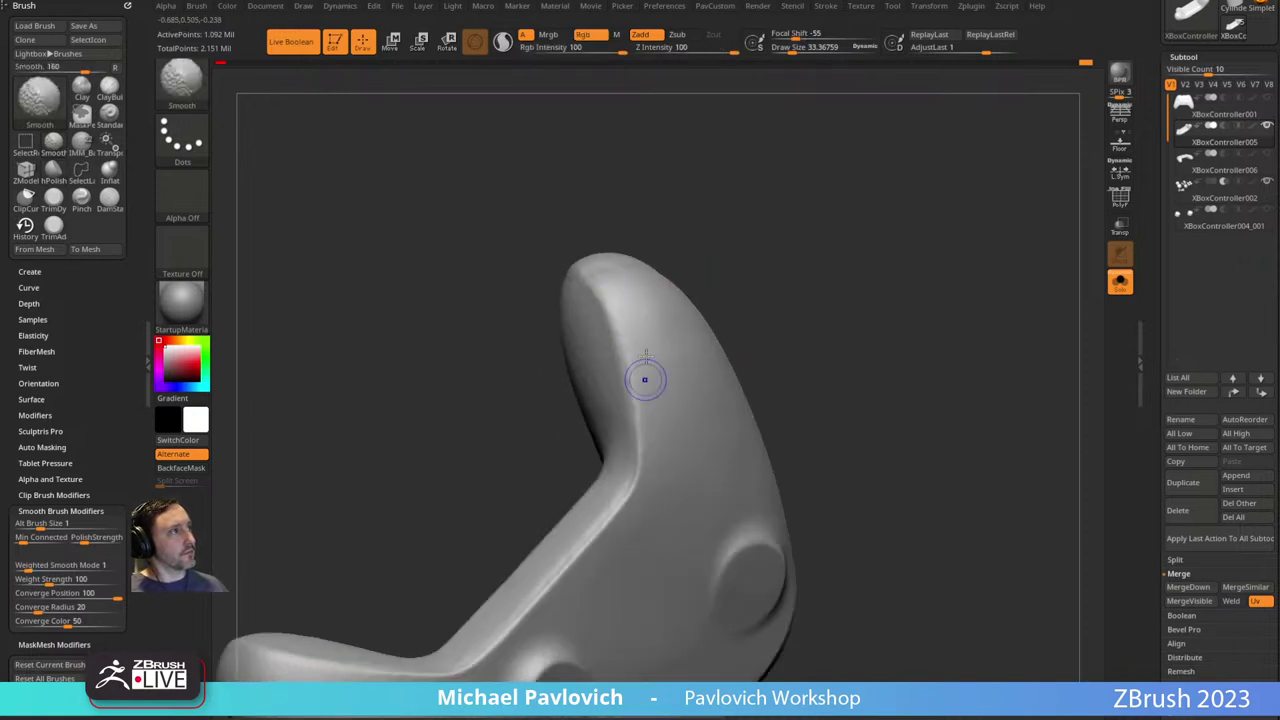
mouse_move(734, 271)
right_down()
mouse_move(814, 260)
mouse_move(823, 197)
mouse_move(634, 333)
mouse_move(760, 329)
mouse_move(683, 469)
mouse_move(609, 357)
right_up()
key(shift)
key(shift)
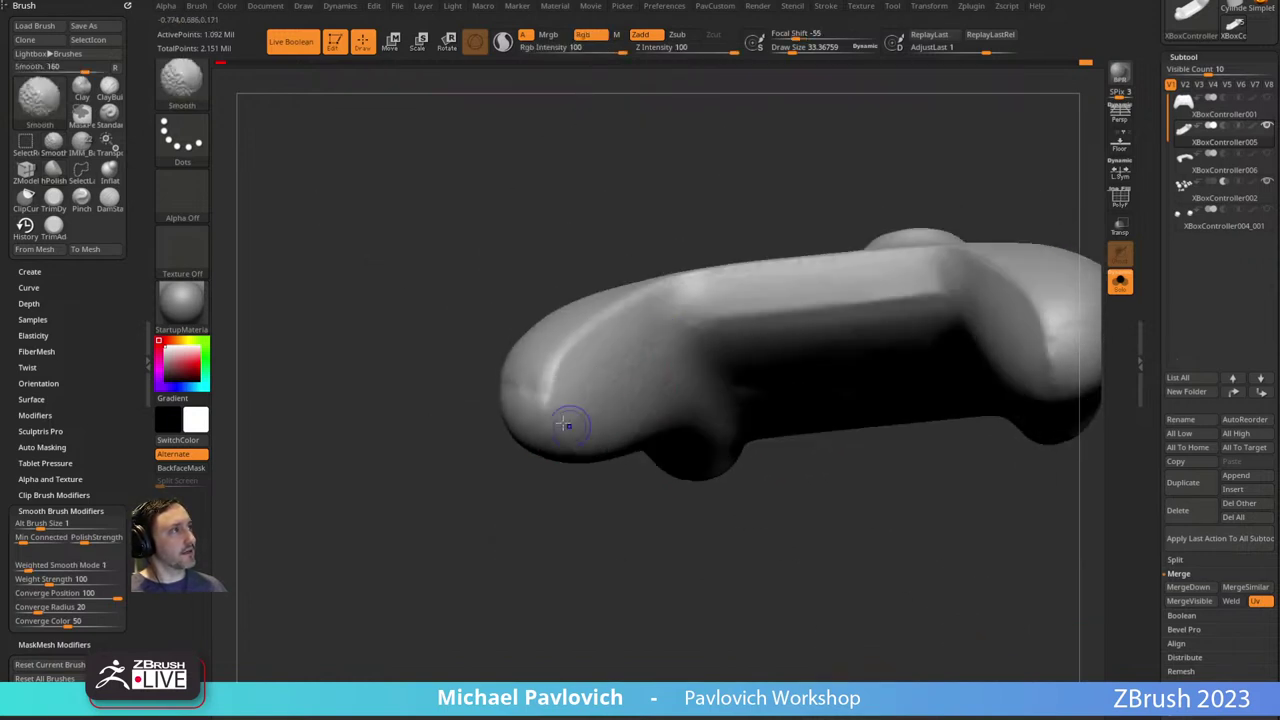
Polish the grip's inner back surface with hPolish at a draw size of about 62 and smooth it at about 58.5.
right_drag(566, 425, 579, 369)
mouse_move(625, 320)
right_down()
mouse_move(695, 232)
mouse_move(608, 330)
right_up()
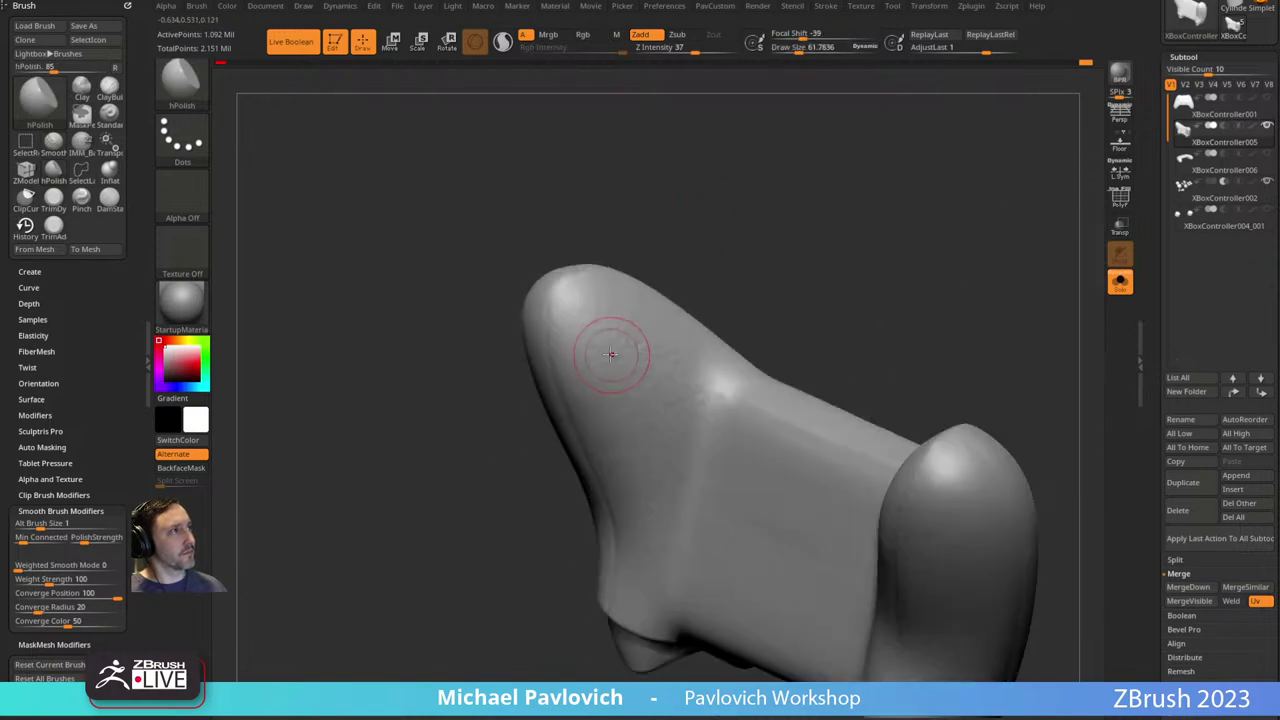
right_drag(702, 430, 597, 374)
shift+right_drag(654, 239, 536, 289)
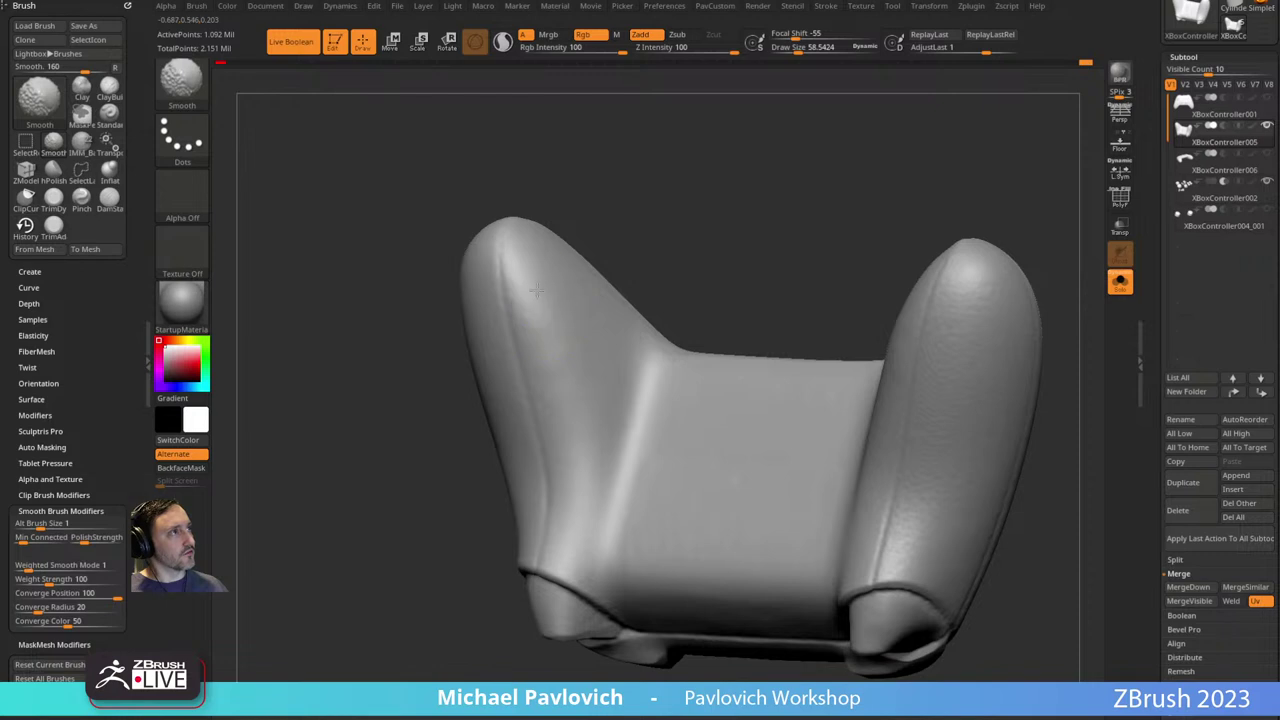
right_drag(834, 194, 698, 163)
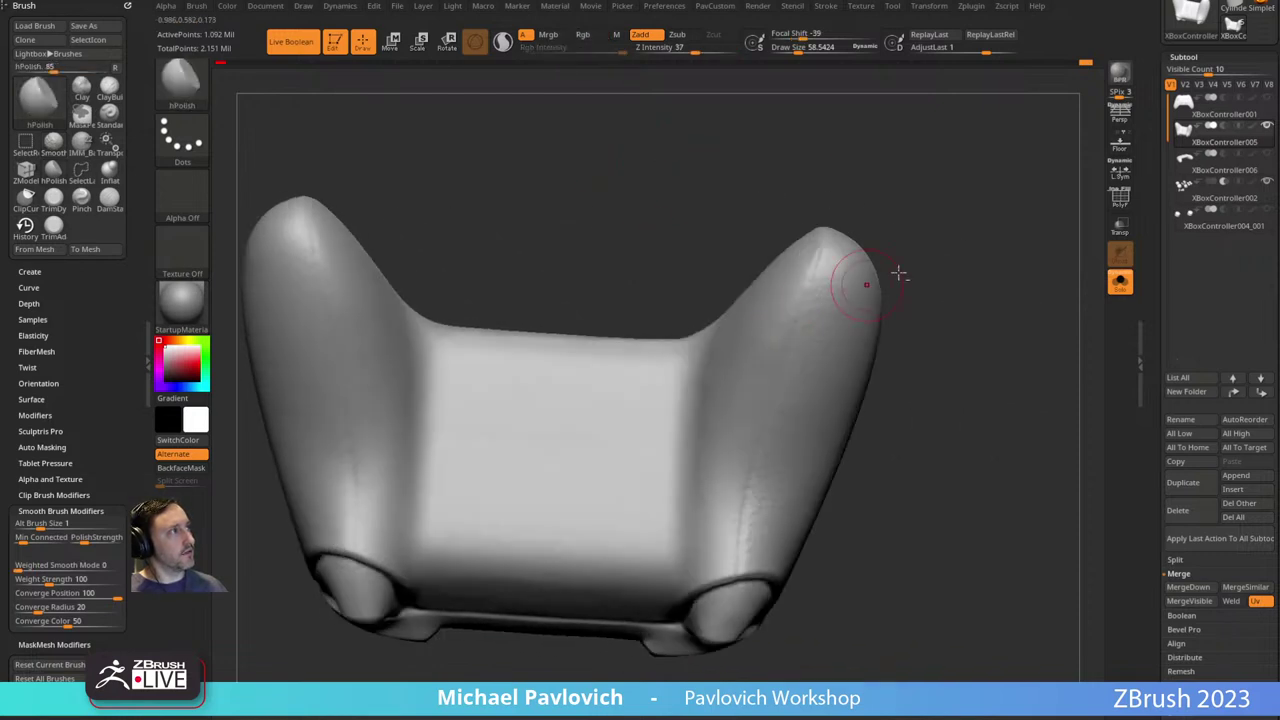
Smooth the back of the other grip at a draw size of about 58.5, reducing the size to about 46.5.
shift+right_drag(898, 272, 737, 271)
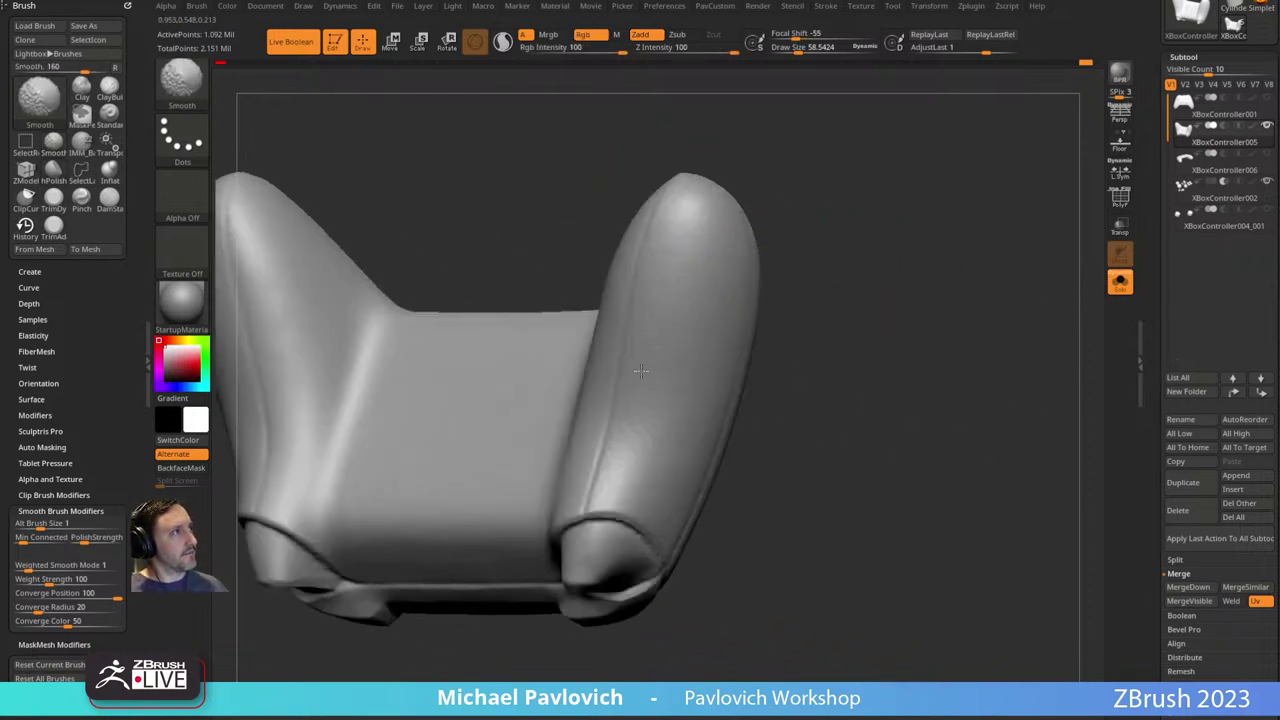
shift+drag(641, 371, 637, 389)
key(s)
mouse_move(642, 463)
mouse_down()
mouse_move(612, 496)
mouse_move(639, 467)
mouse_up()
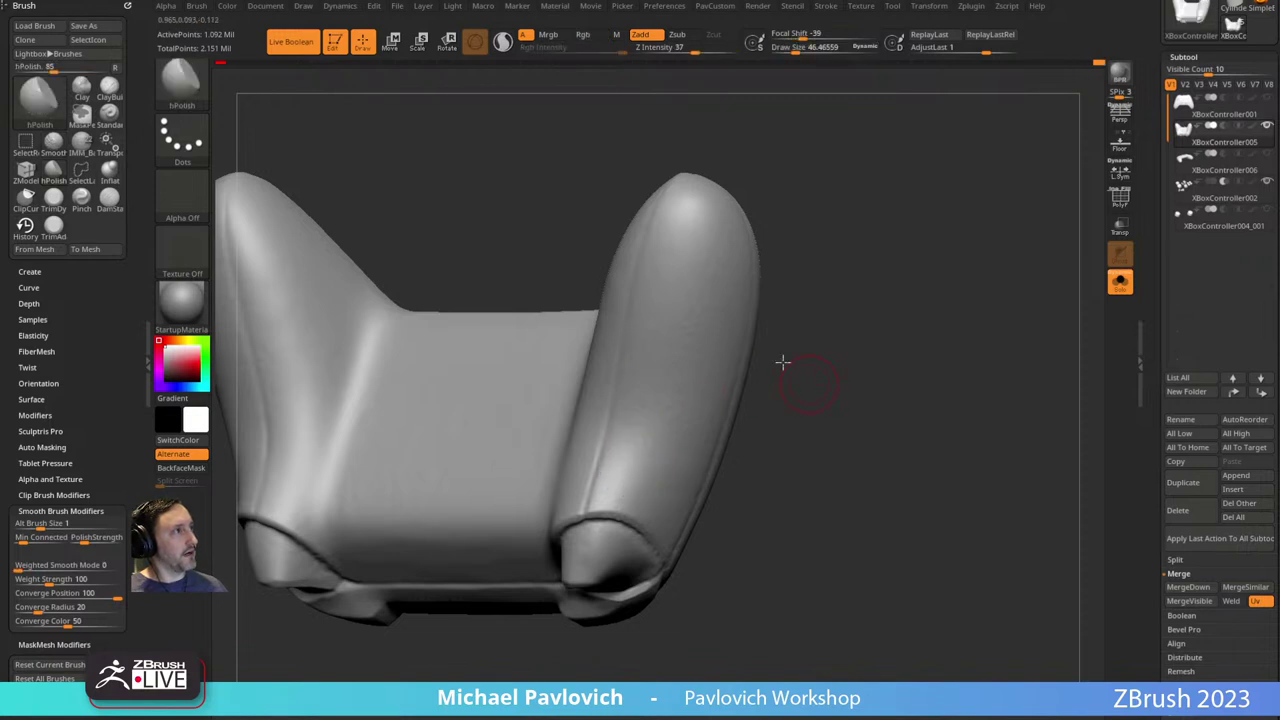
Smooth the grip's front shoulder and side seam near the bumper at a draw size of about 46.5.
shift+right_drag(783, 362, 667, 471)
mouse_move(745, 235)
shift+right_down()
mouse_move(678, 370)
mouse_move(920, 160)
mouse_move(800, 260)
shift+right_up()
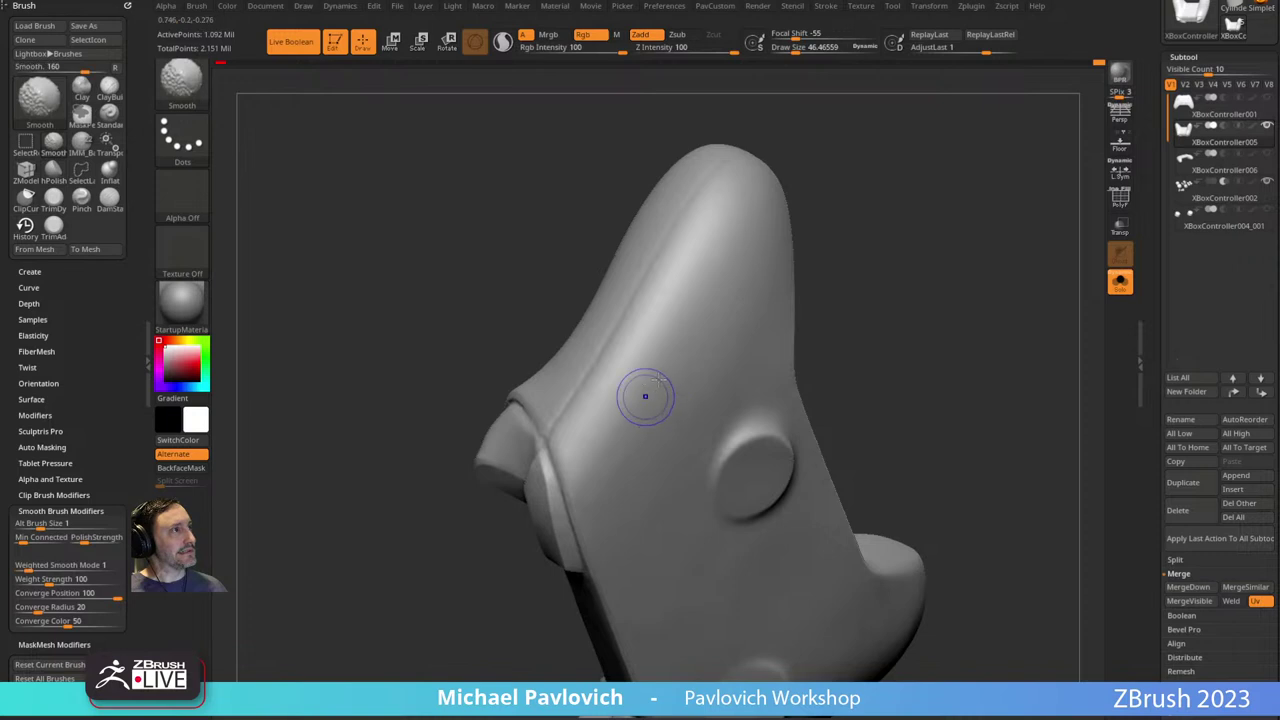
right_drag(647, 294, 765, 270)
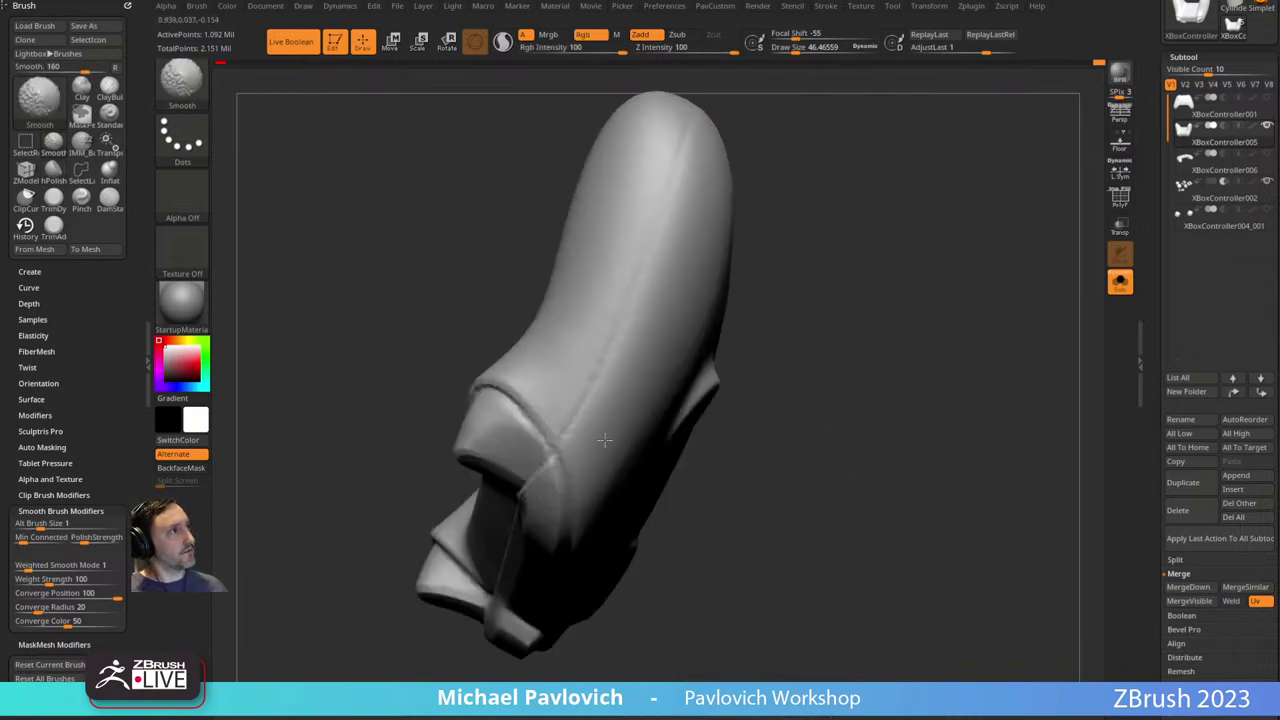
mouse_move(732, 312)
right_down()
mouse_move(923, 189)
mouse_move(837, 249)
mouse_move(762, 230)
mouse_move(829, 266)
mouse_move(811, 220)
mouse_move(791, 209)
mouse_move(765, 240)
right_up()
Carve the groove between the grip and the trigger and bumper with DamStandard at a draw size of about 20.6.
key(b)
key(d)
key(s)
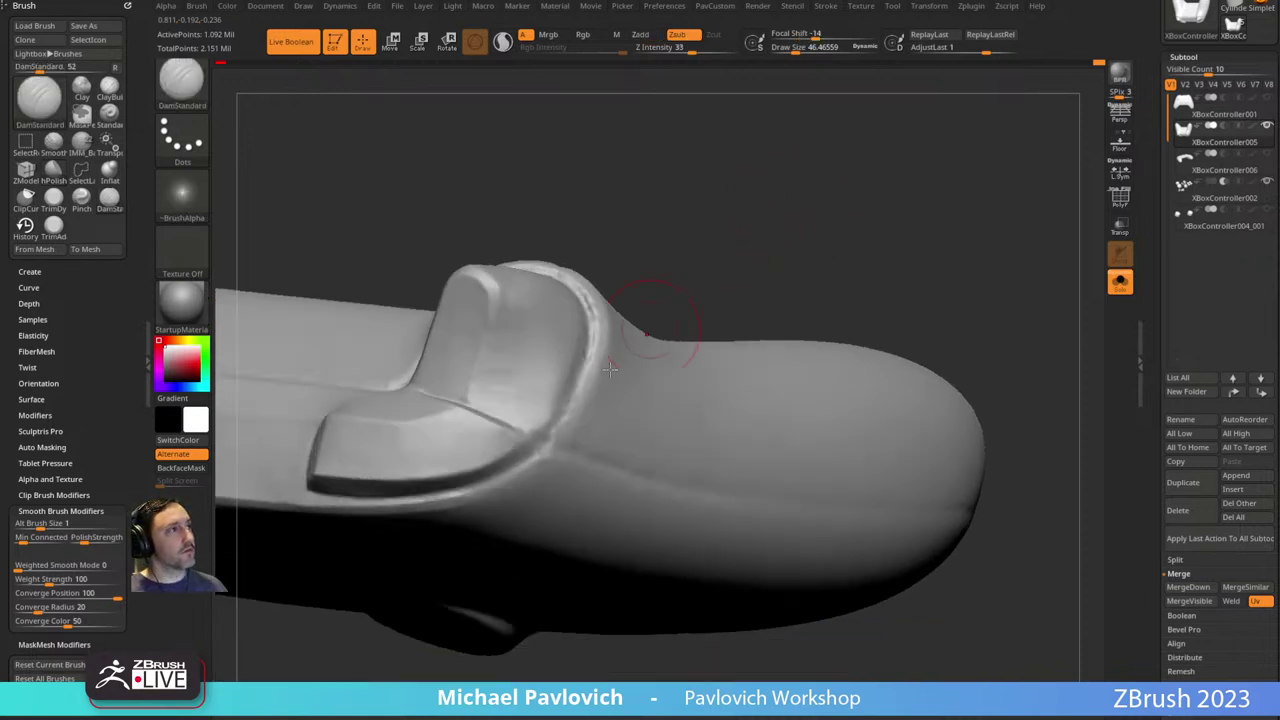
key([)
right_drag(601, 358, 580, 384)
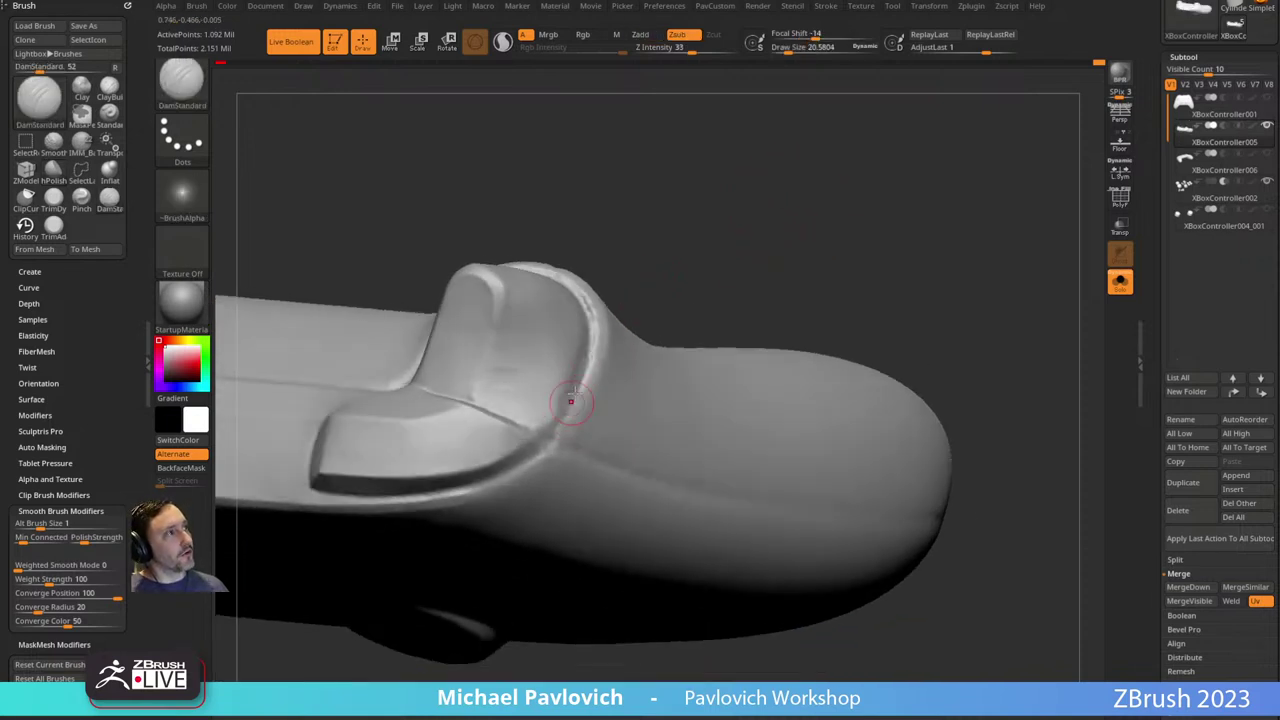
drag(557, 429, 548, 446)
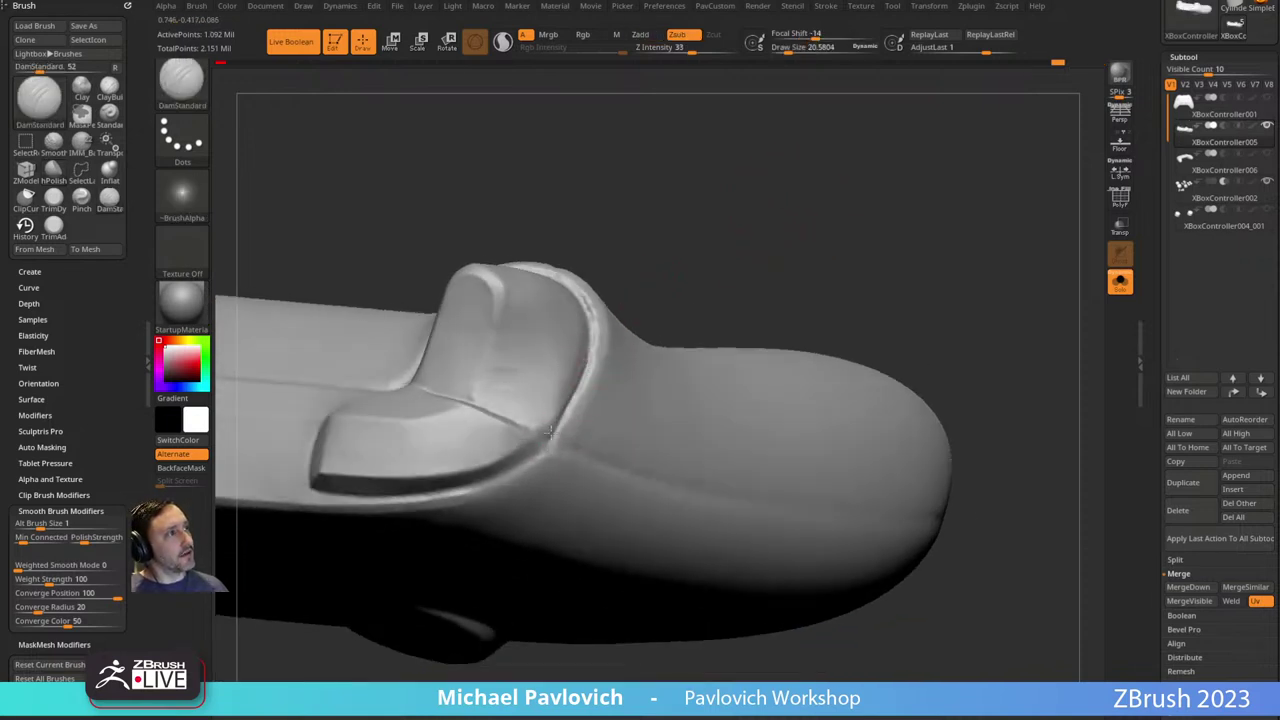
mouse_move(549, 432)
right_down()
mouse_move(674, 243)
mouse_move(849, 326)
mouse_move(863, 374)
mouse_move(605, 385)
right_up()
key(ctrl)
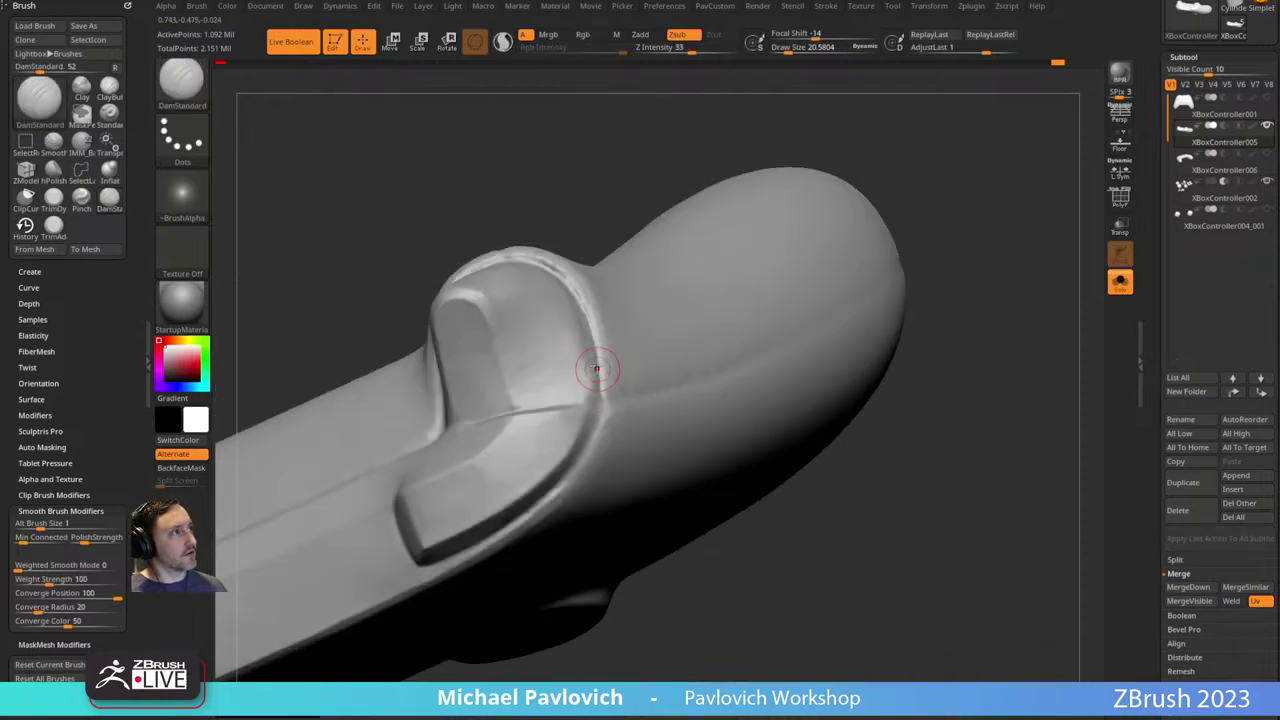
right_drag(538, 531, 601, 453)
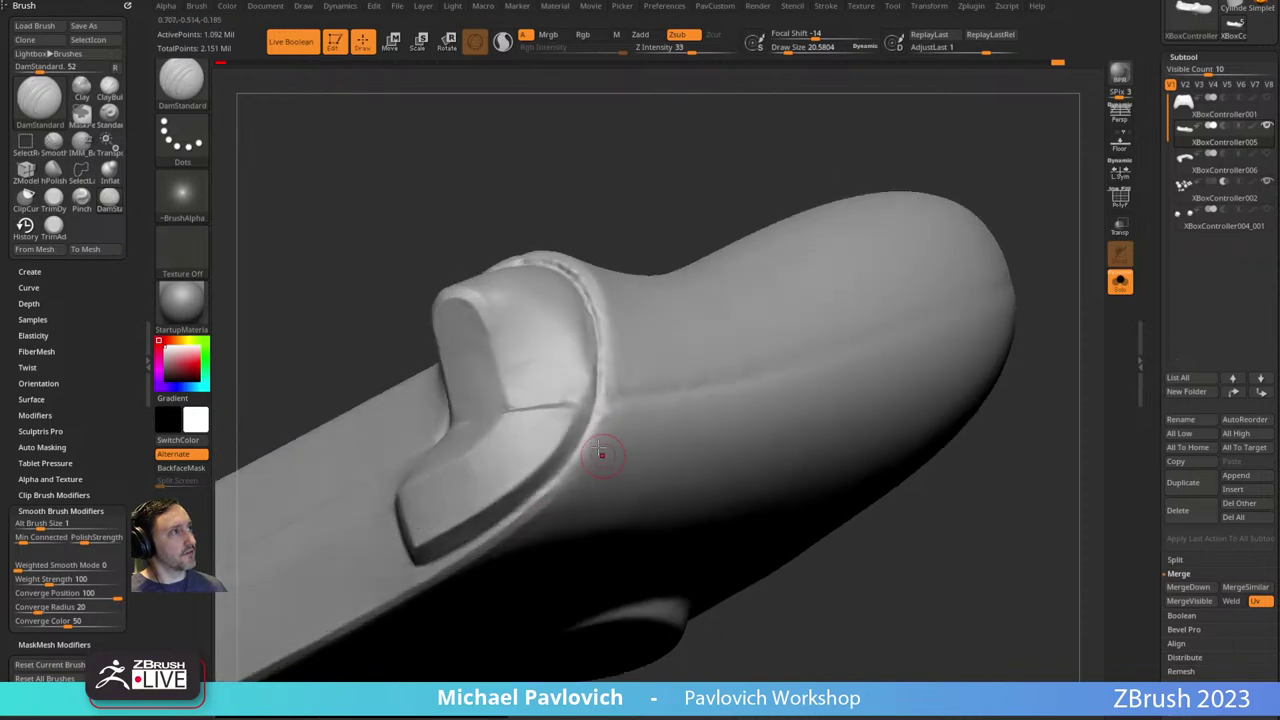
right_drag(597, 377, 614, 286)
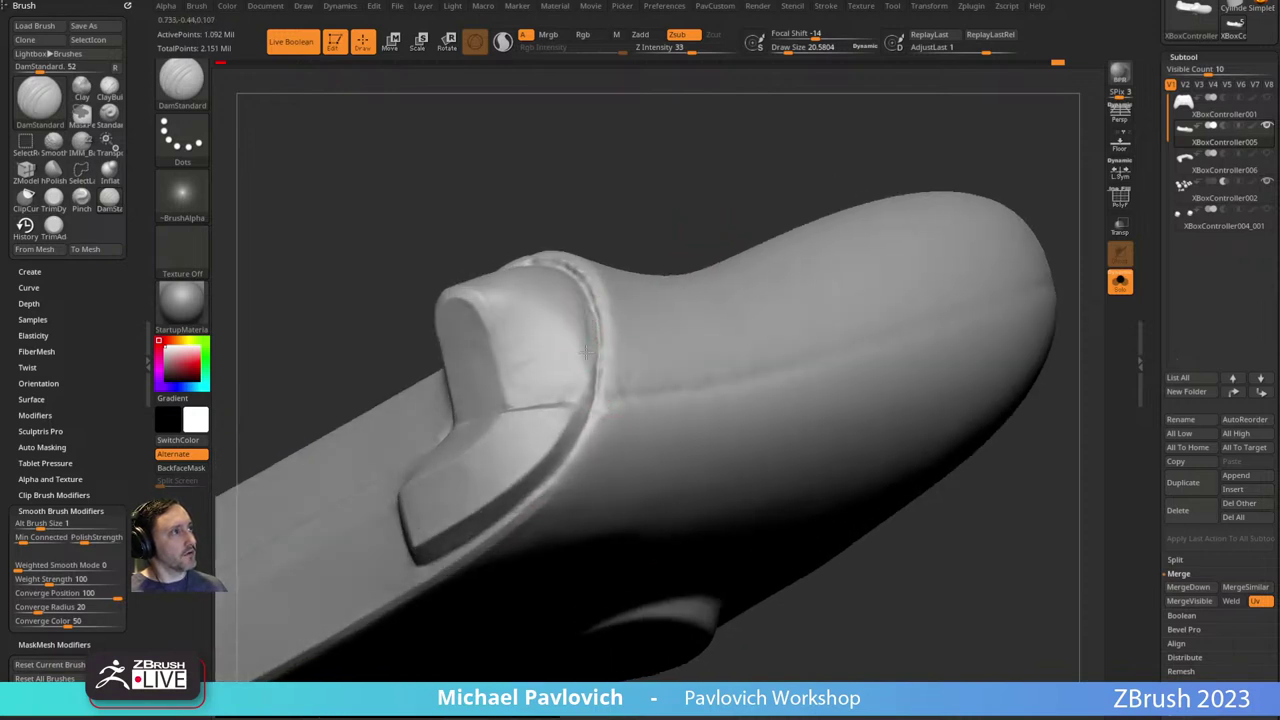
drag(671, 187, 663, 205)
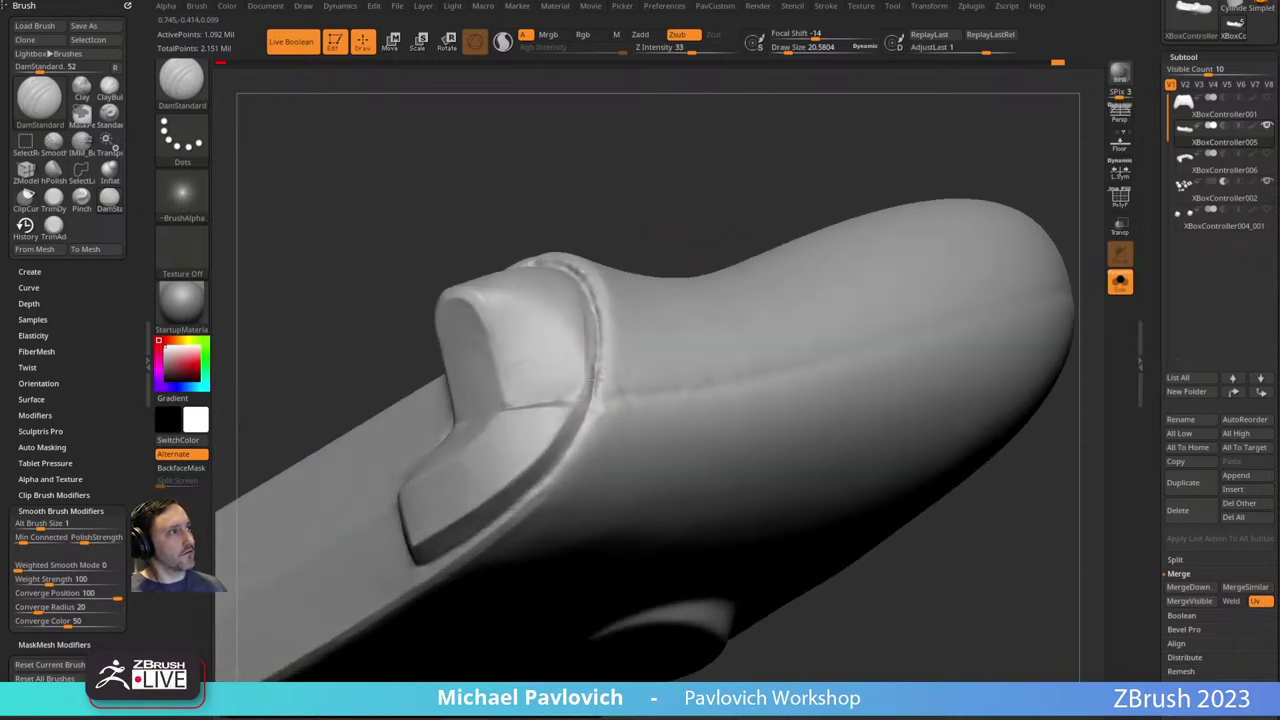
right_drag(713, 215, 688, 216)
Adjust the groove's edge beside the trigger using the Move brush with AccuCurve at a draw size of about 26.6.
key(b)
key(m)
key(v)
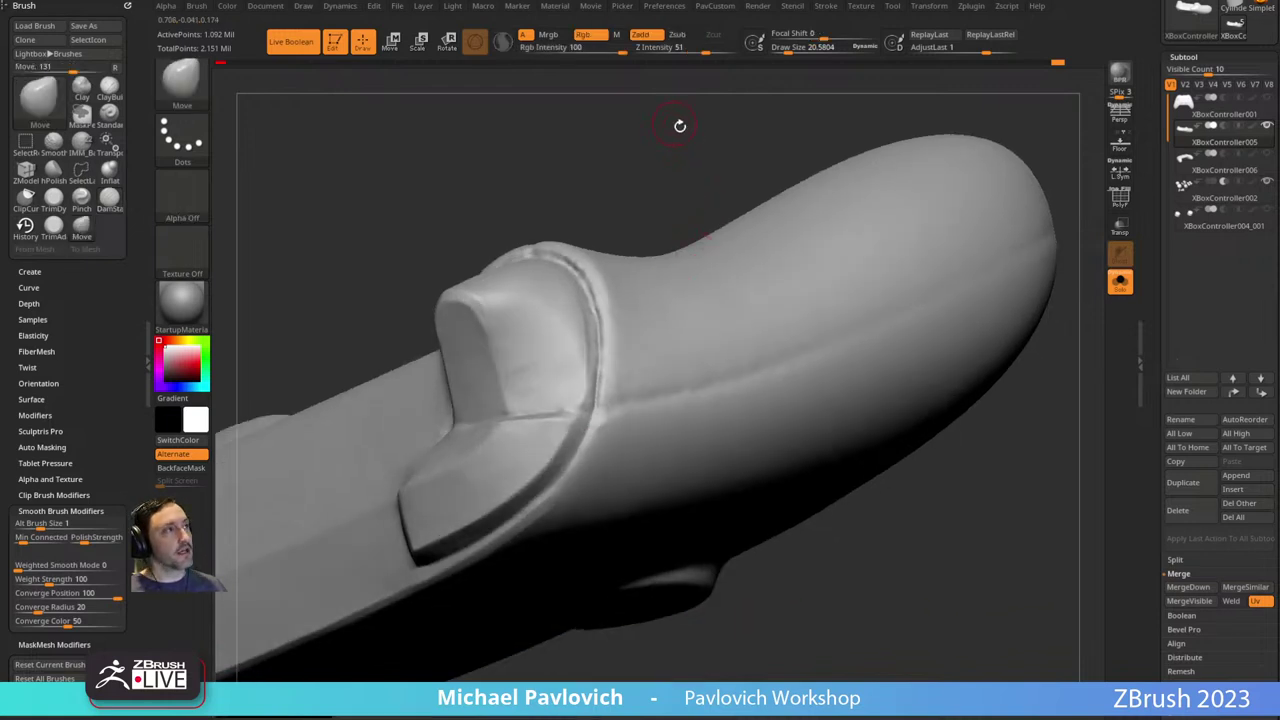
right_drag(680, 123, 640, 349)
right_drag(899, 471, 909, 497)
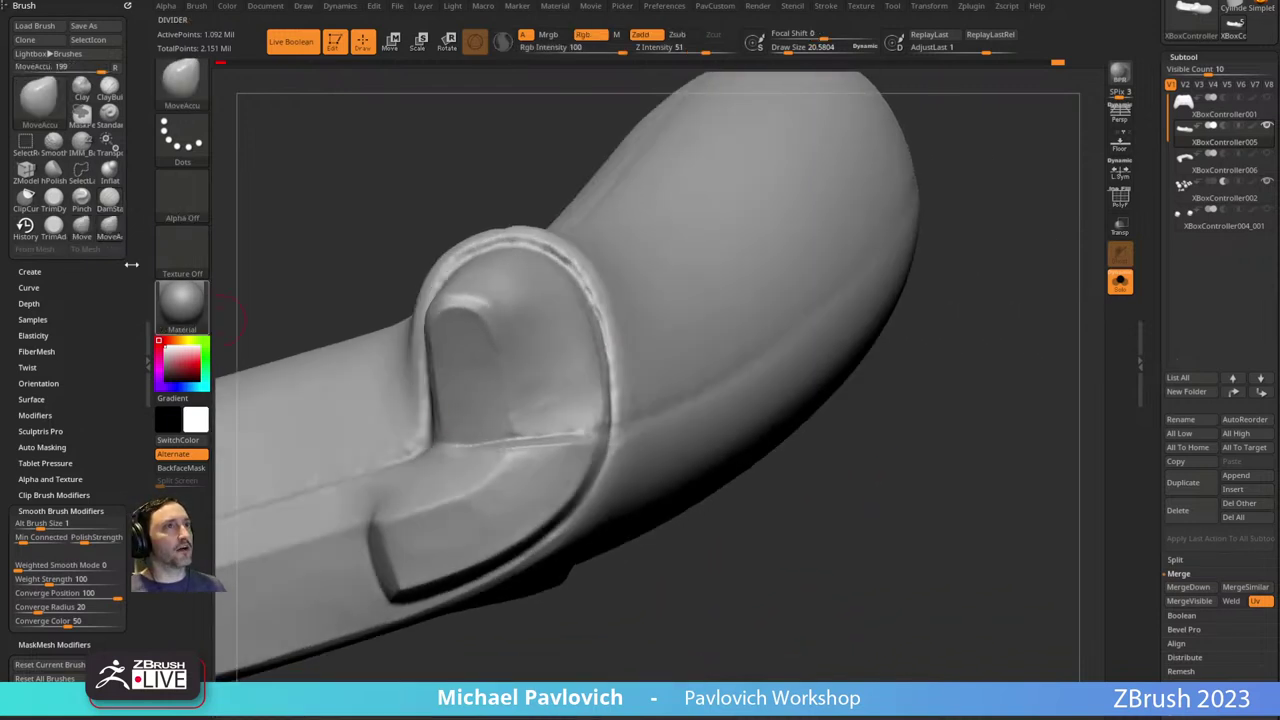
key(b)
key(s)
key(m)
click(30, 272)
click(28, 375)
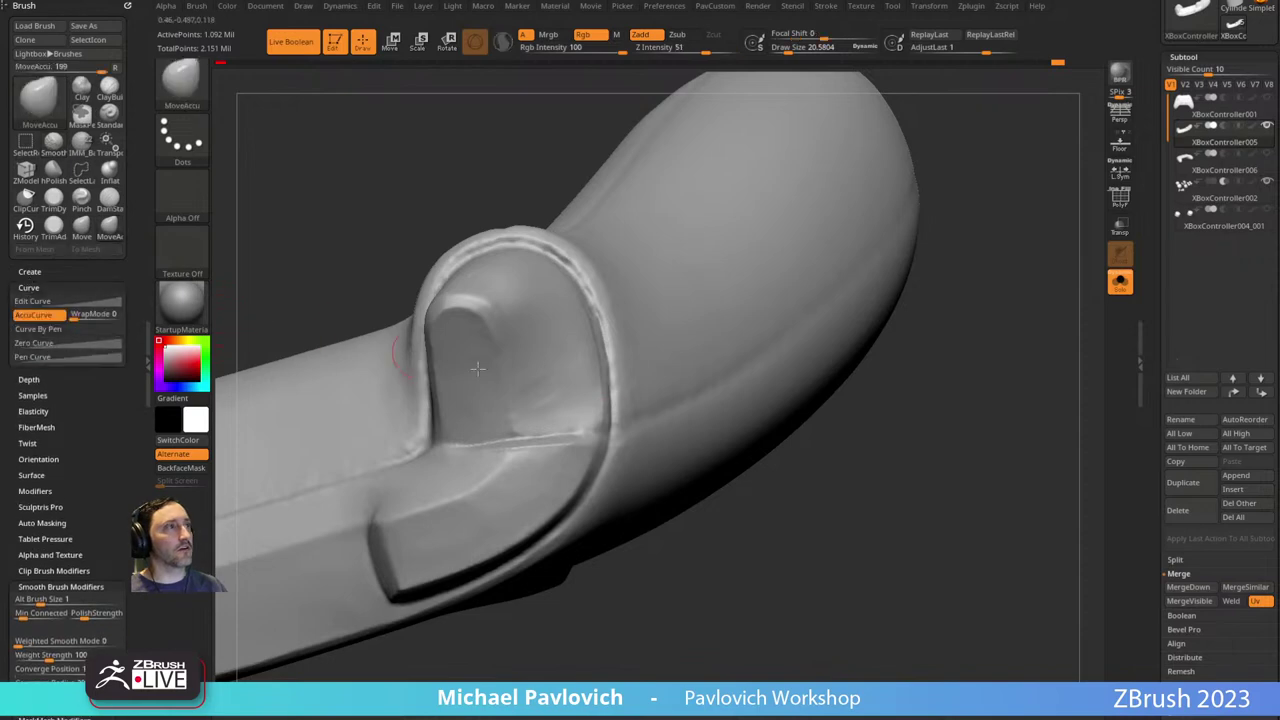
key(bracketright)
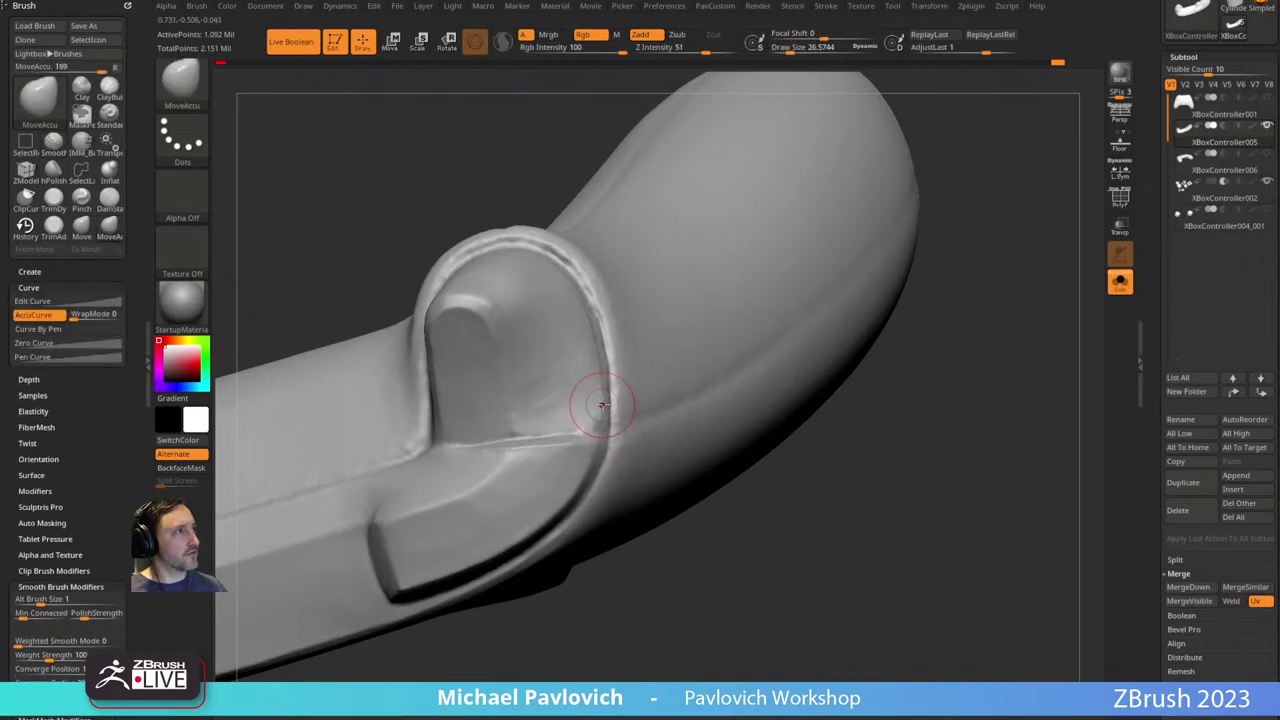
mouse_move(713, 554)
mouse_down()
mouse_move(729, 535)
mouse_move(706, 512)
mouse_up()
shift+drag(580, 402, 578, 394)
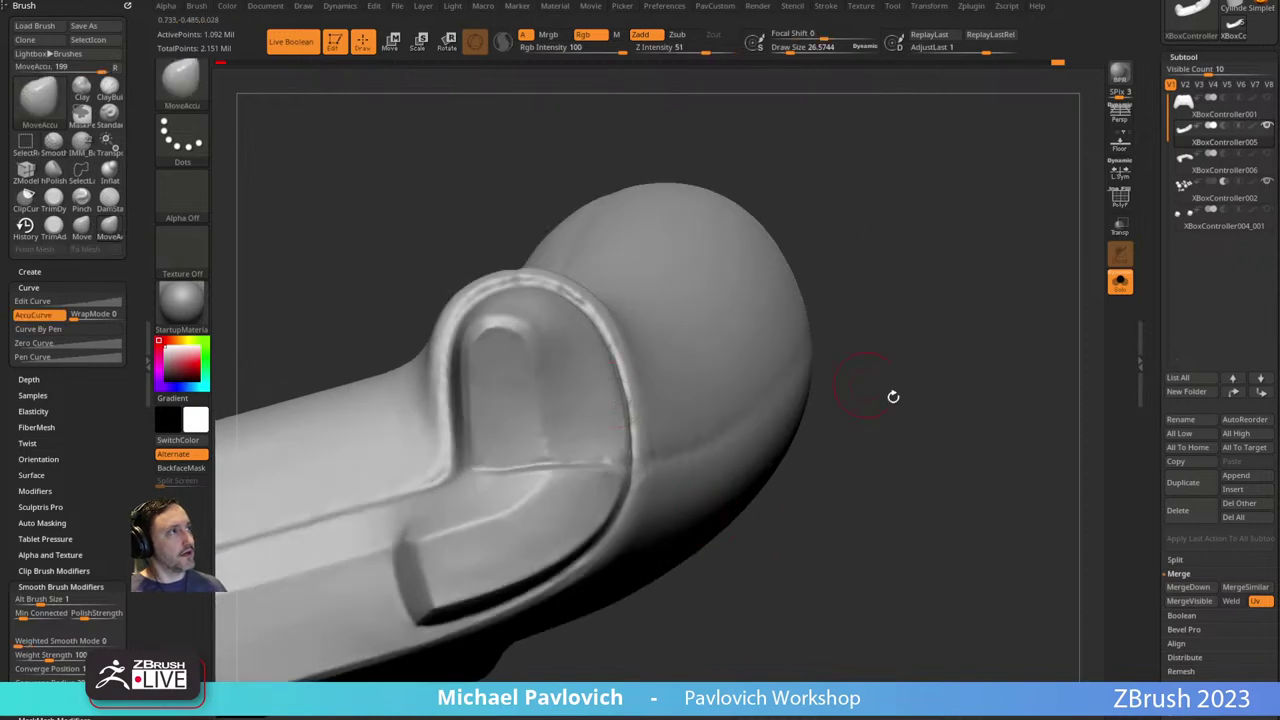
mouse_move(891, 394)
mouse_down()
mouse_move(831, 400)
mouse_move(854, 374)
mouse_move(811, 329)
mouse_up()
Polish the trigger's front face, rounded edge and side with hPolish at a draw size of about 12.4.
key(b)
key(h)
key(p)
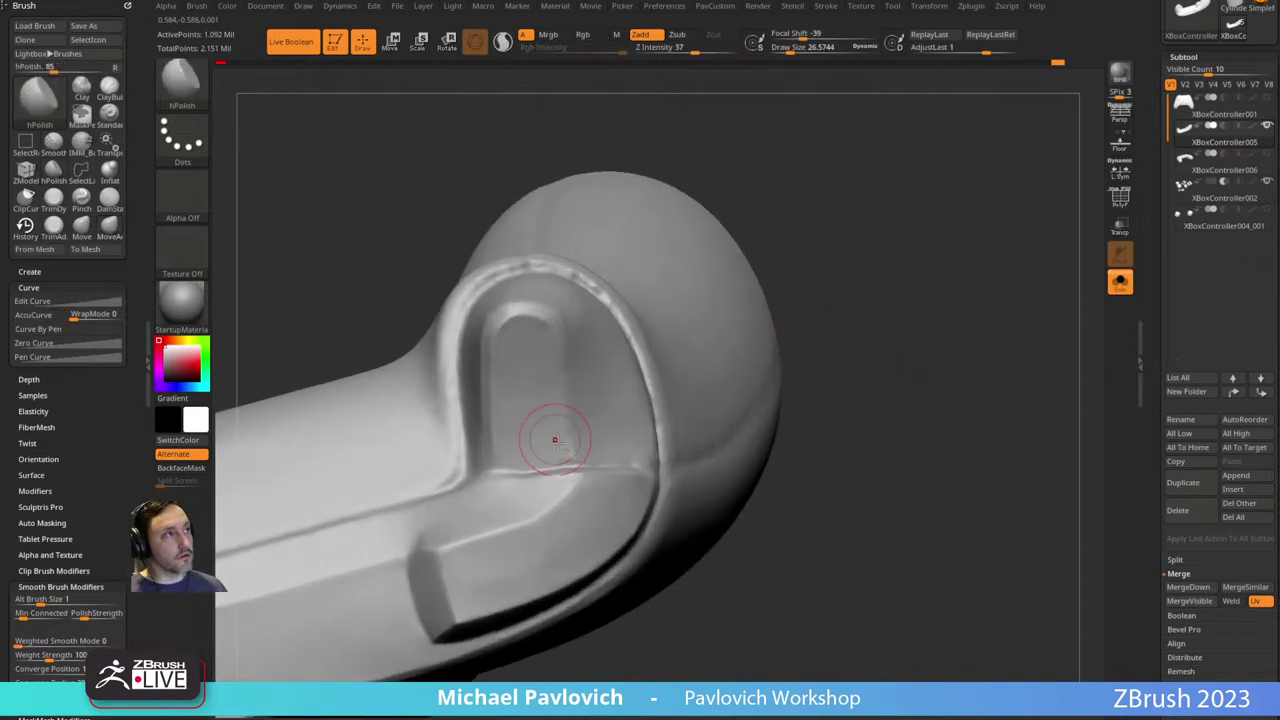
mouse_move(558, 443)
mouse_down()
mouse_move(572, 458)
mouse_move(583, 440)
mouse_move(559, 437)
mouse_up()
key(s)
key(ctrl+z)
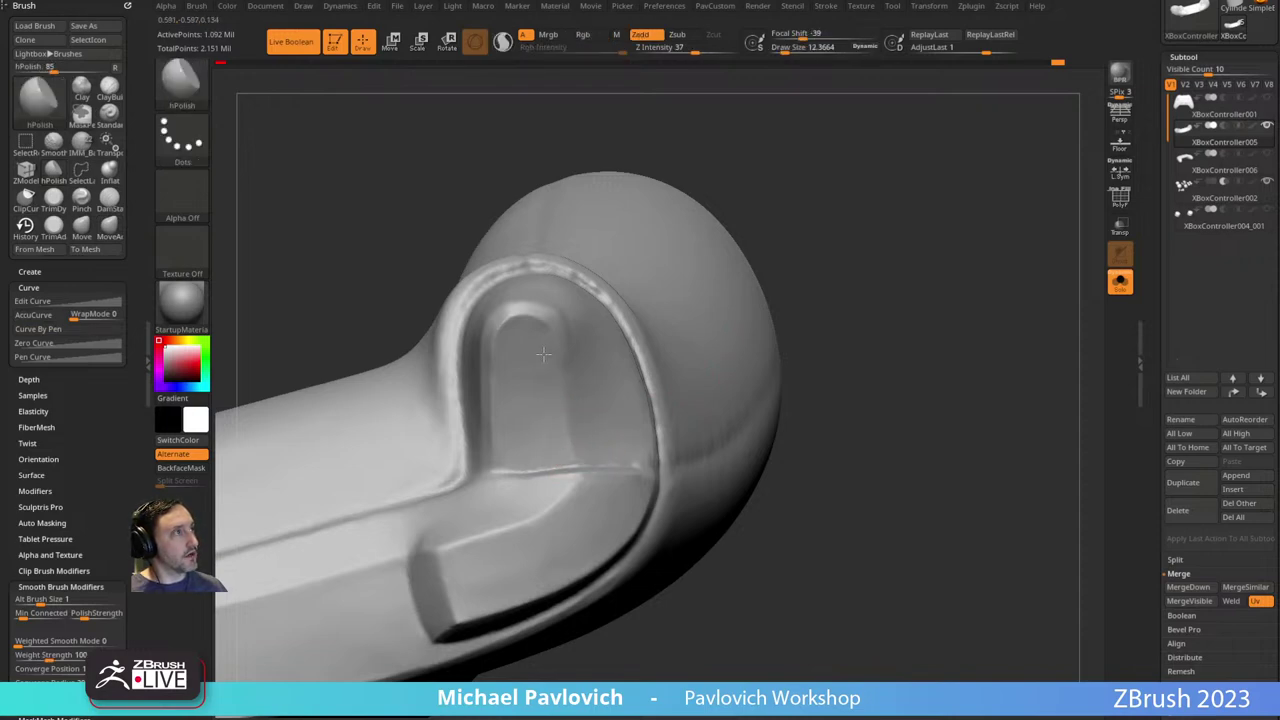
right_drag(605, 373, 515, 388)
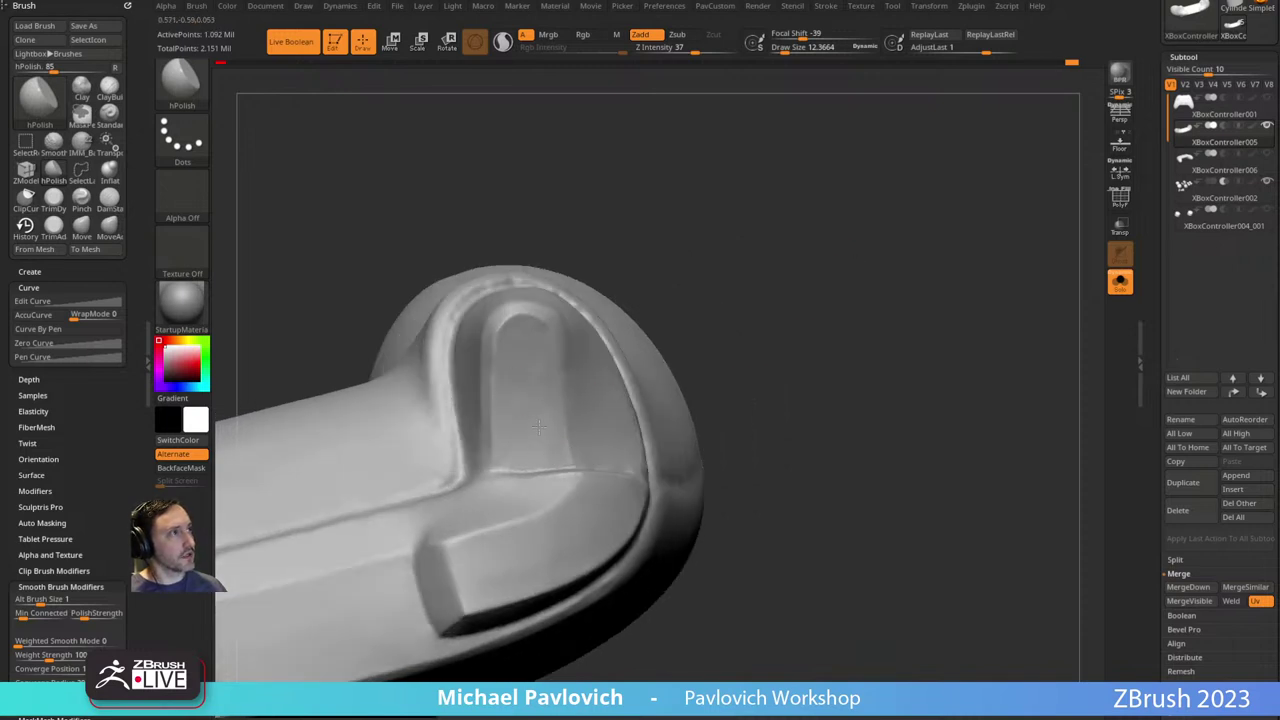
right_drag(551, 455, 520, 371)
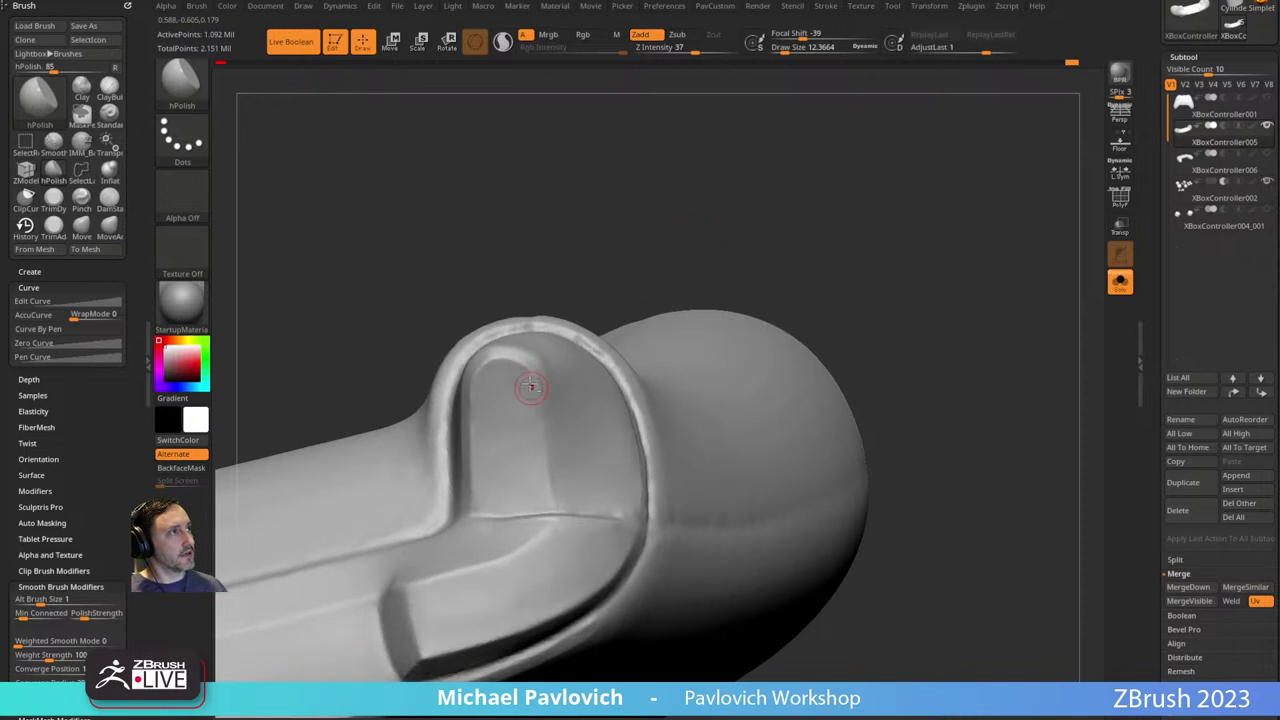
right_drag(532, 416, 530, 381)
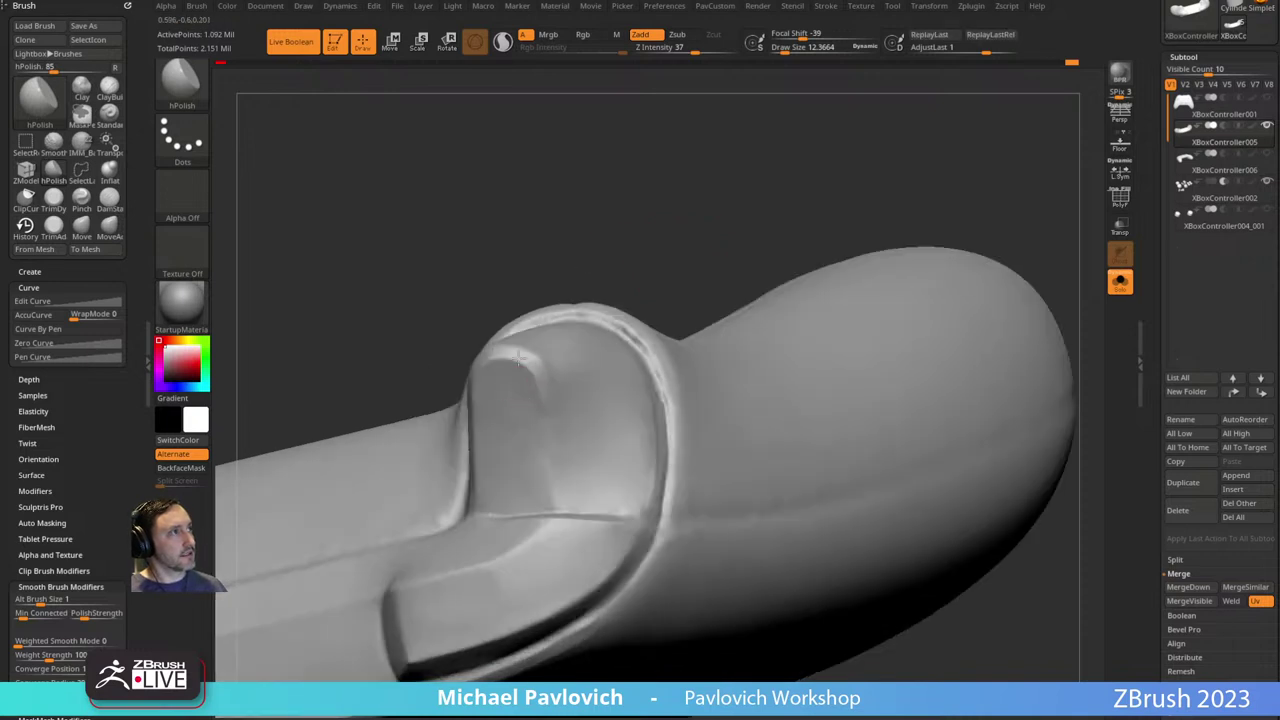
right_drag(531, 250, 503, 354)
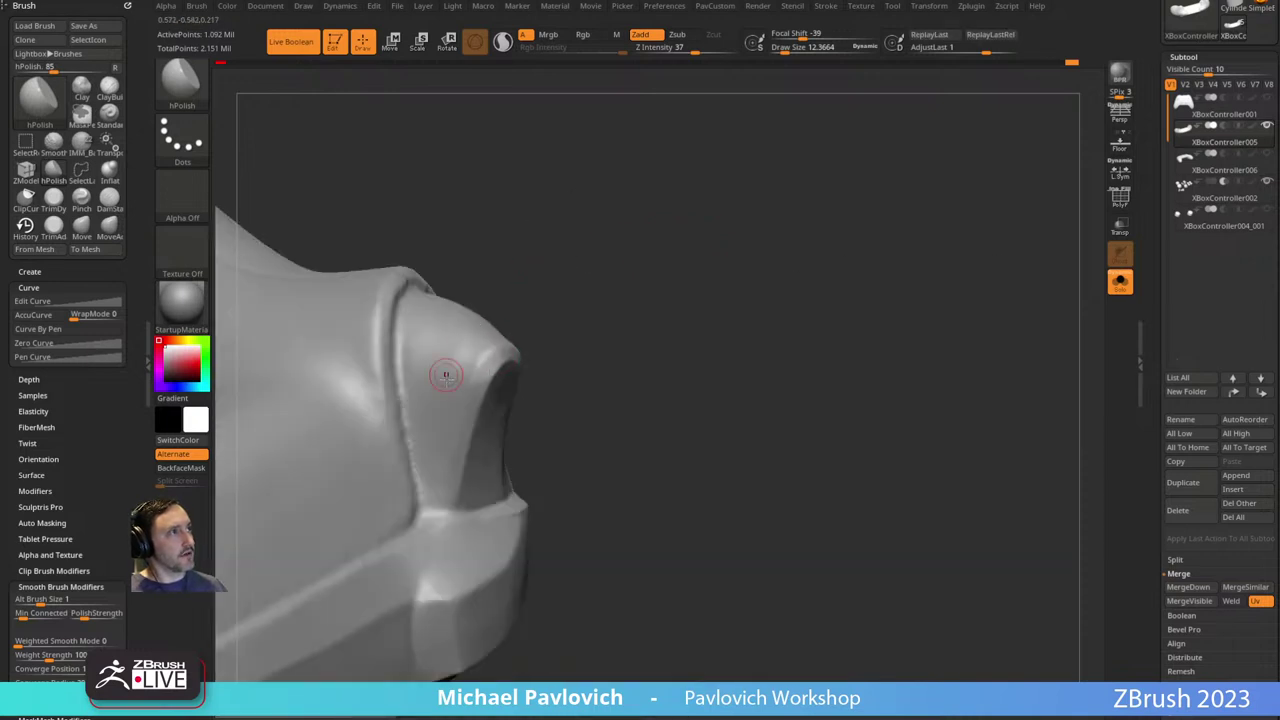
key(shift)
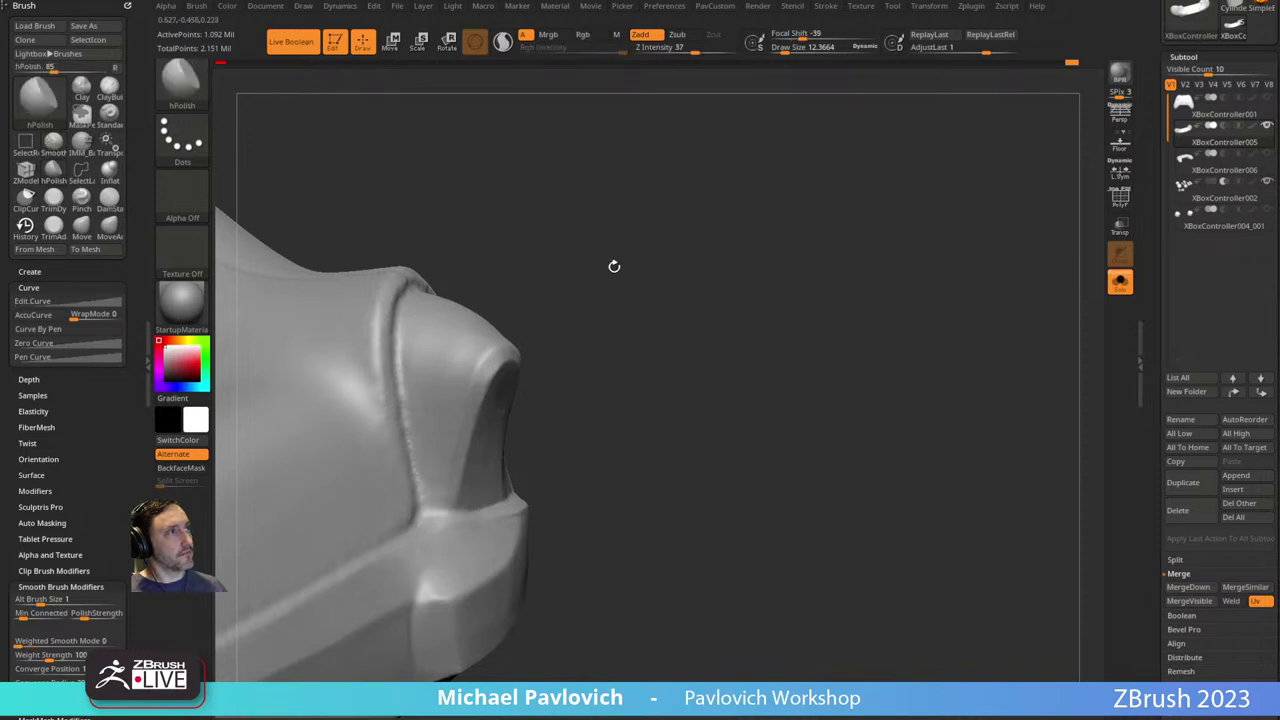
Polish the bumper's faces with hPolish at a draw size of about 26.6 and smooth the trigger's outer side.
mouse_move(614, 266)
right_down()
mouse_move(737, 183)
mouse_move(849, 206)
mouse_move(833, 205)
mouse_move(820, 260)
mouse_move(846, 251)
mouse_move(951, 314)
mouse_move(923, 337)
mouse_move(954, 364)
right_up()
key(s)
mouse_move(637, 395)
mouse_down()
mouse_move(660, 392)
mouse_move(633, 380)
mouse_up()
key(s)
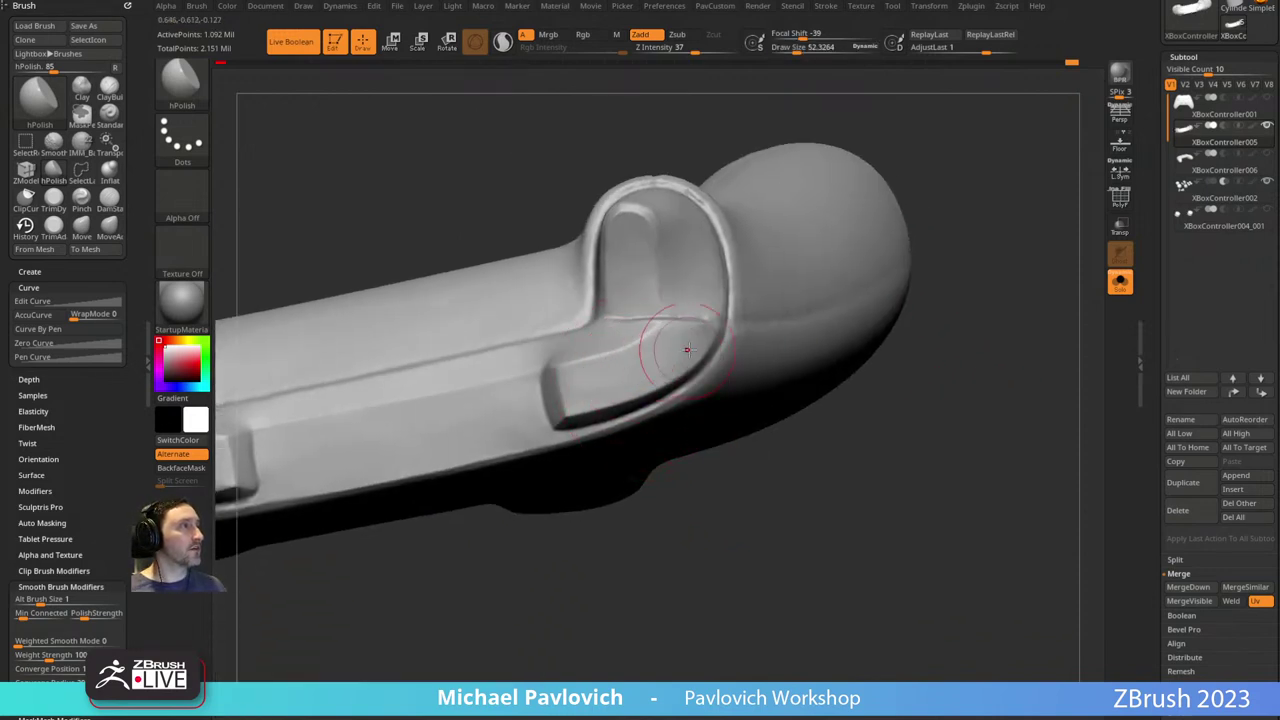
key(s)
drag(691, 349, 677, 350)
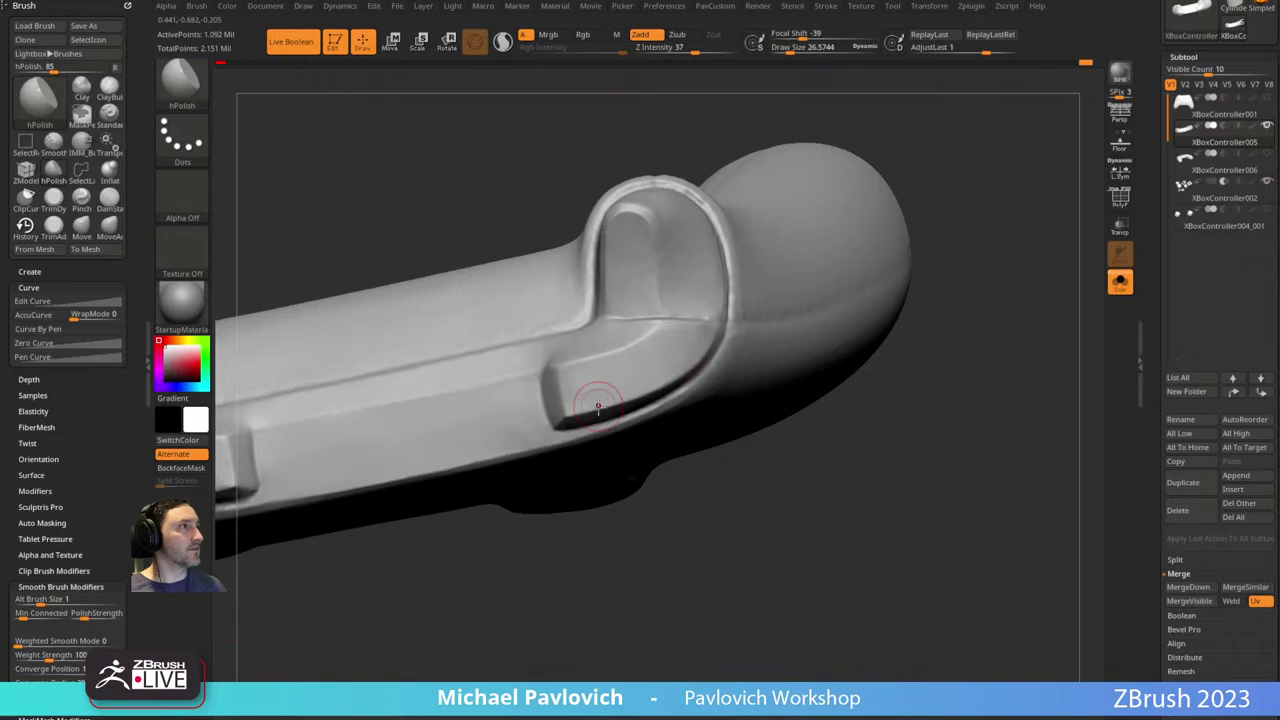
right_drag(597, 407, 715, 528)
right_drag(507, 543, 689, 389)
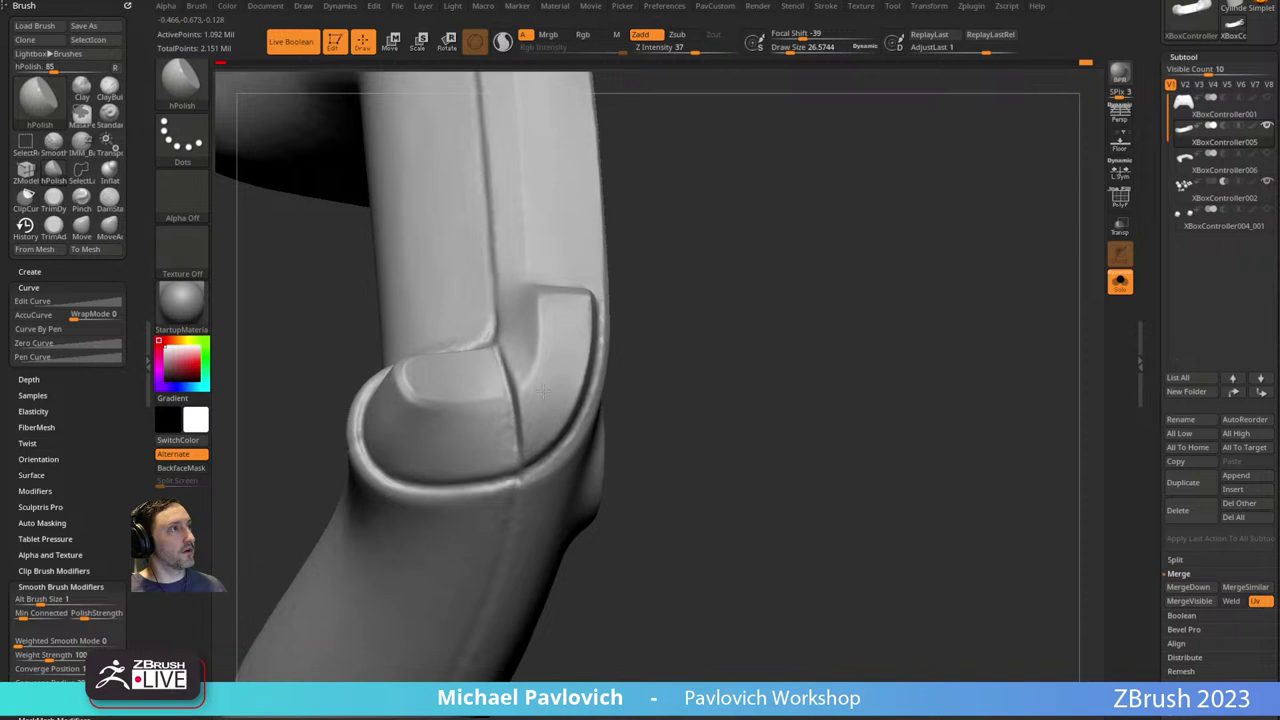
mouse_move(563, 393)
right_down()
mouse_move(496, 425)
mouse_move(749, 371)
mouse_move(483, 421)
right_up()
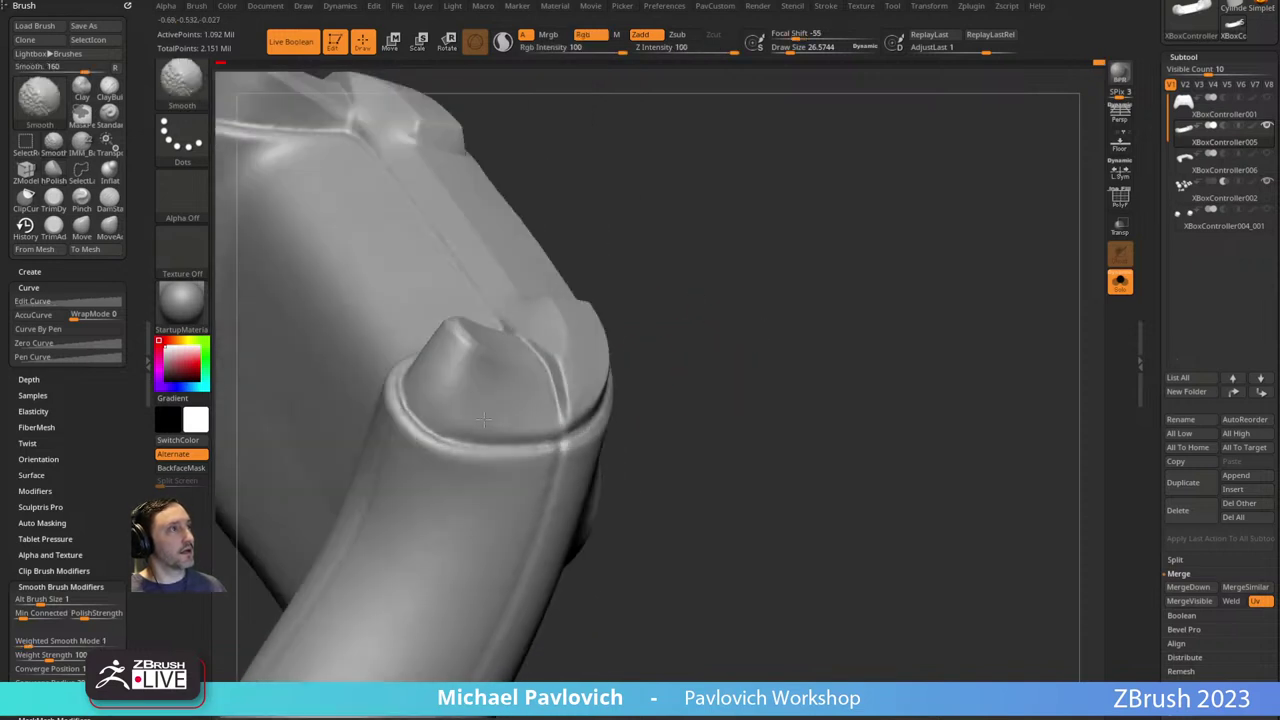
right_drag(542, 388, 508, 427)
Reshape the grip's rounded tip with MoveAccu at a draw size of about 75.6, reducing the size to about 49.4.
mouse_move(388, 577)
mouse_down()
mouse_move(371, 529)
mouse_move(455, 368)
mouse_up()
drag(641, 218, 830, 215)
key(s)
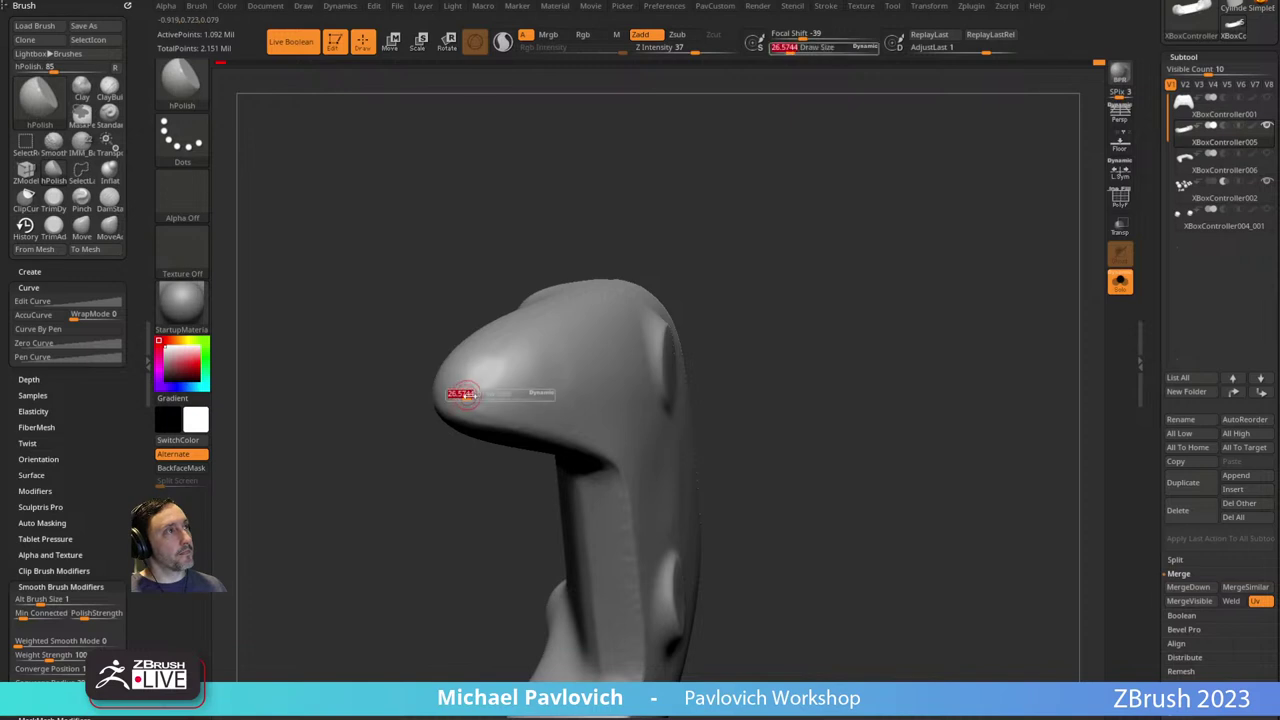
mouse_move(463, 394)
mouse_down()
mouse_move(777, 371)
mouse_move(457, 514)
mouse_move(457, 417)
mouse_move(583, 414)
mouse_move(482, 536)
mouse_move(514, 300)
mouse_move(566, 443)
mouse_move(786, 466)
mouse_move(820, 260)
mouse_move(829, 286)
mouse_move(870, 297)
mouse_up()
key(1)
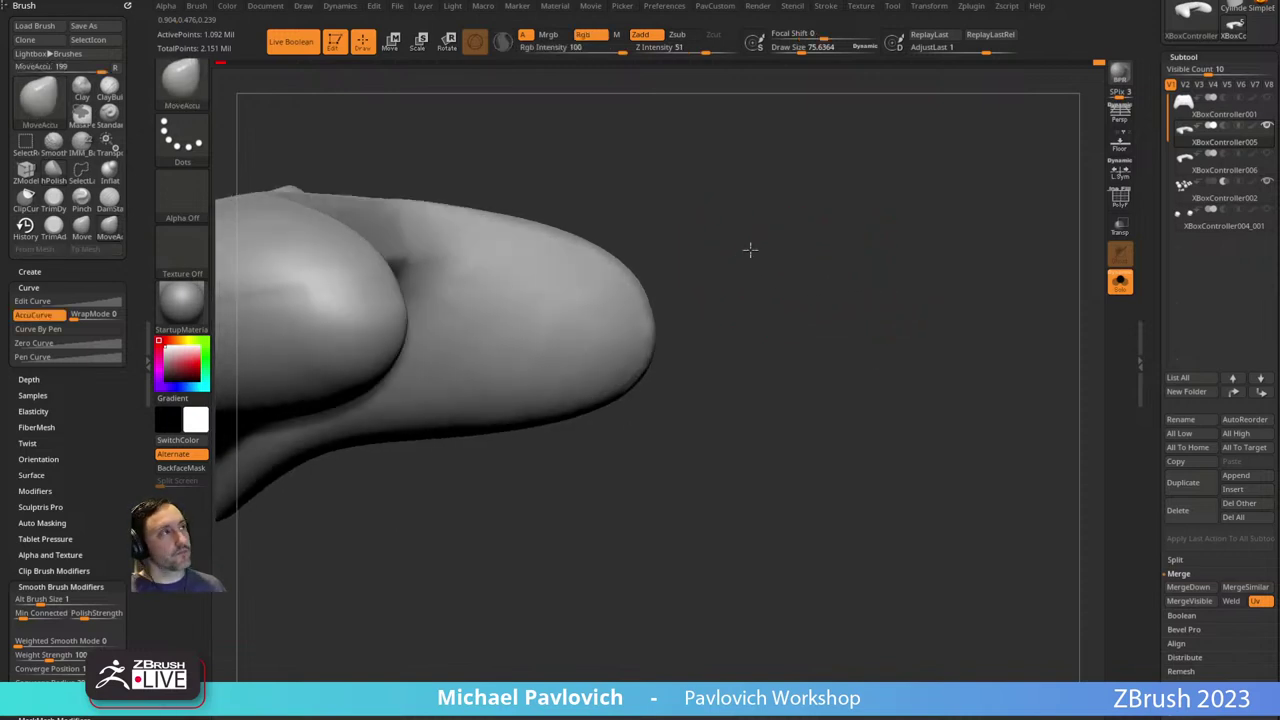
drag(751, 251, 790, 262)
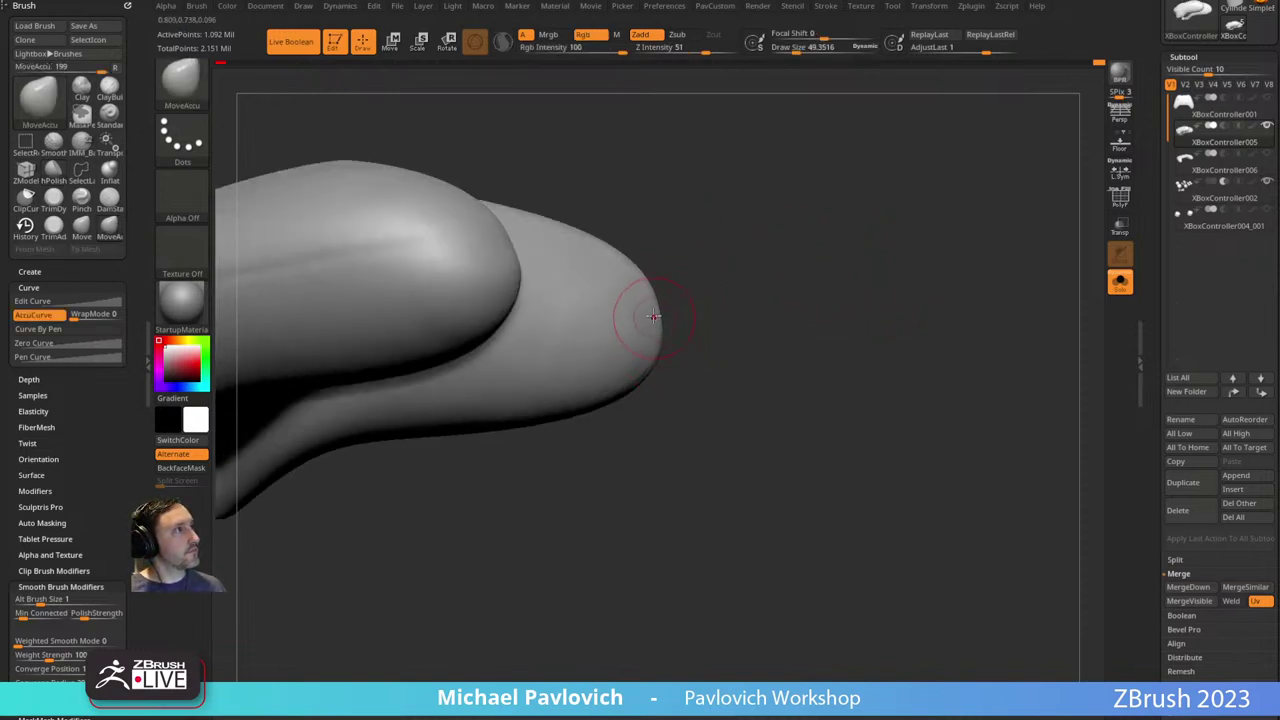
mouse_move(690, 314)
mouse_down()
mouse_move(794, 306)
mouse_move(764, 337)
mouse_move(830, 257)
mouse_move(891, 375)
mouse_move(829, 286)
mouse_up()
Smooth the back of the grip and the central back panel at a draw size of about 49.4.
key(shift)
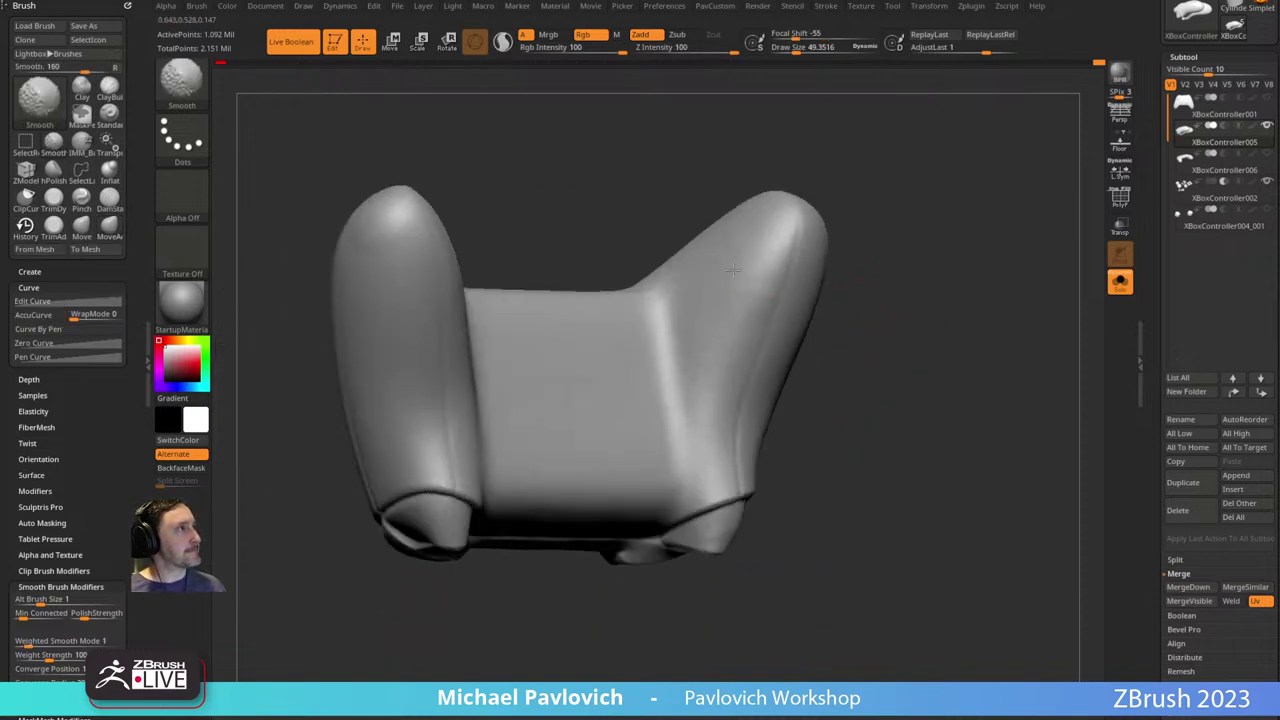
right_drag(757, 275, 685, 290)
key(shift)
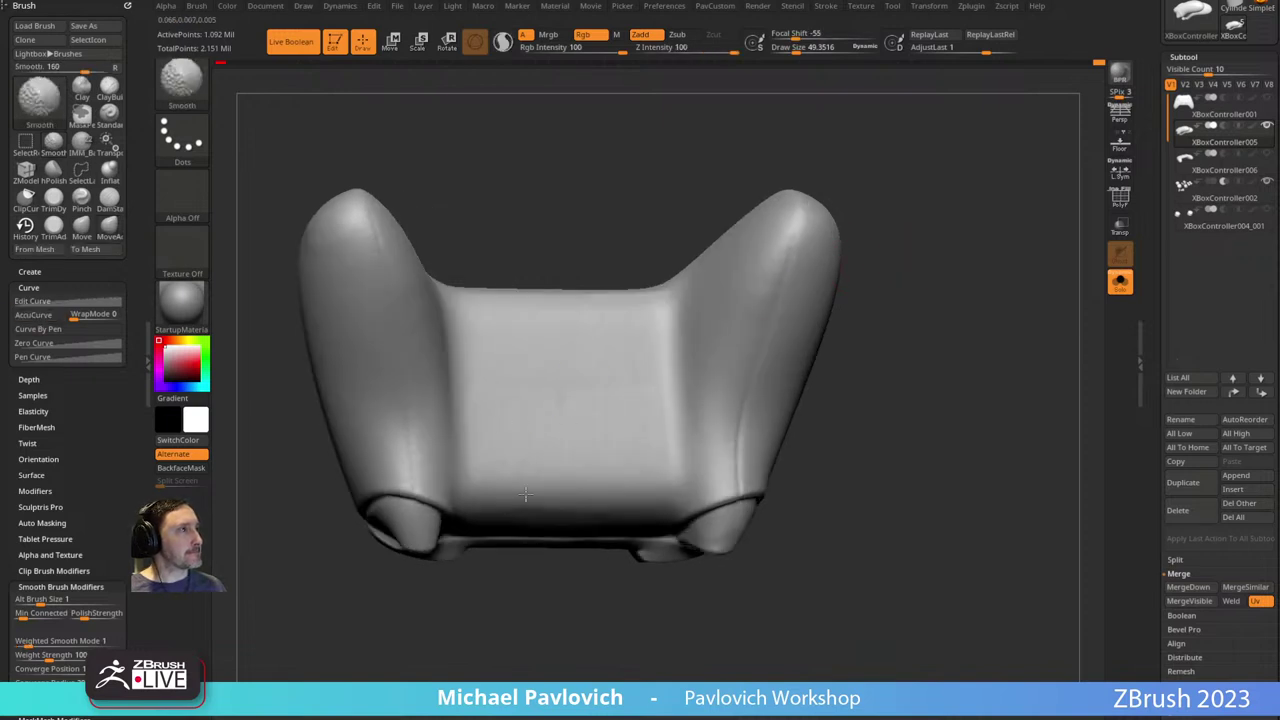
shift+drag(560, 436, 584, 498)
key(shift)
Smooth the front surface of the lower grip at a draw size of about 49.4.
mouse_move(623, 206)
mouse_down()
mouse_move(632, 236)
mouse_move(651, 220)
mouse_move(421, 347)
mouse_move(375, 331)
mouse_up()
mouse_move(640, 135)
mouse_down()
mouse_move(854, 246)
mouse_move(857, 348)
mouse_move(877, 293)
mouse_up()
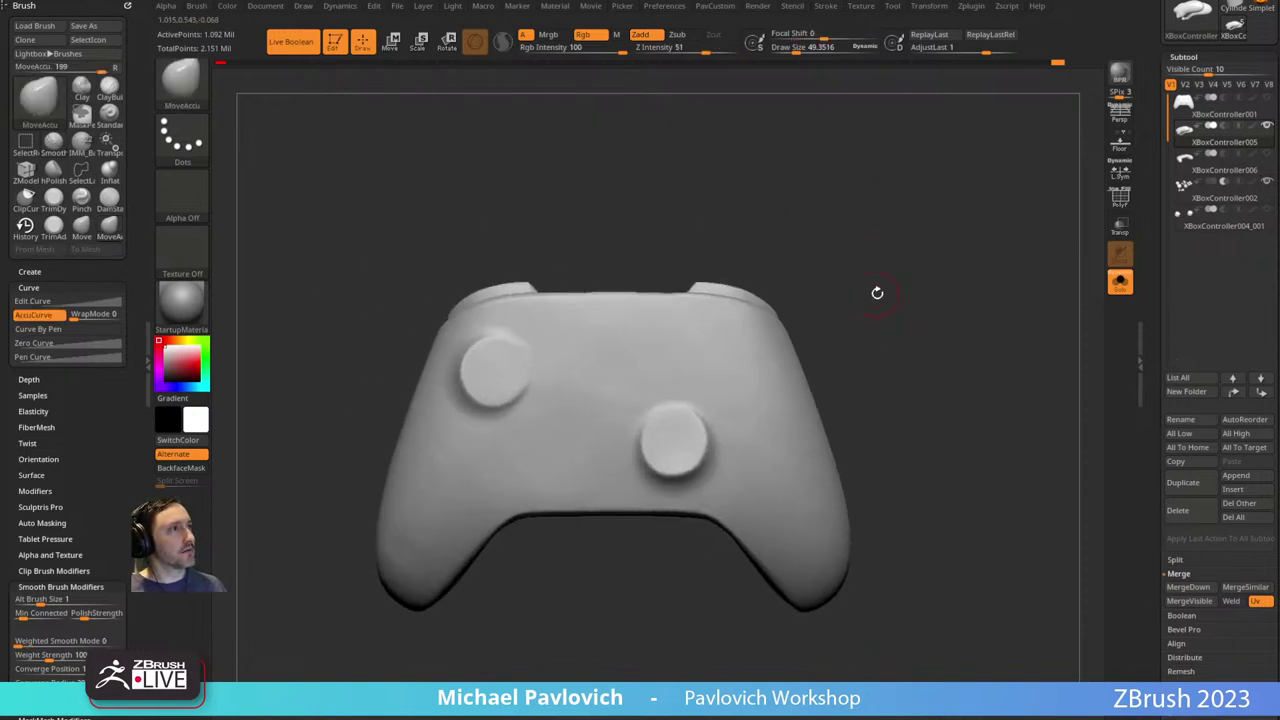
shift+drag(436, 495, 436, 534)
alt+drag(523, 597, 527, 643)
mouse_move(527, 643)
mouse_down()
mouse_move(551, 637)
mouse_move(556, 560)
mouse_up()
Inflate the grip's front and inner edge with Inflat at draw size 72 and Z Intensity 10, smoothing between strokes.
key(b)
key(i)
key(n)
drag(322, 562, 319, 588)
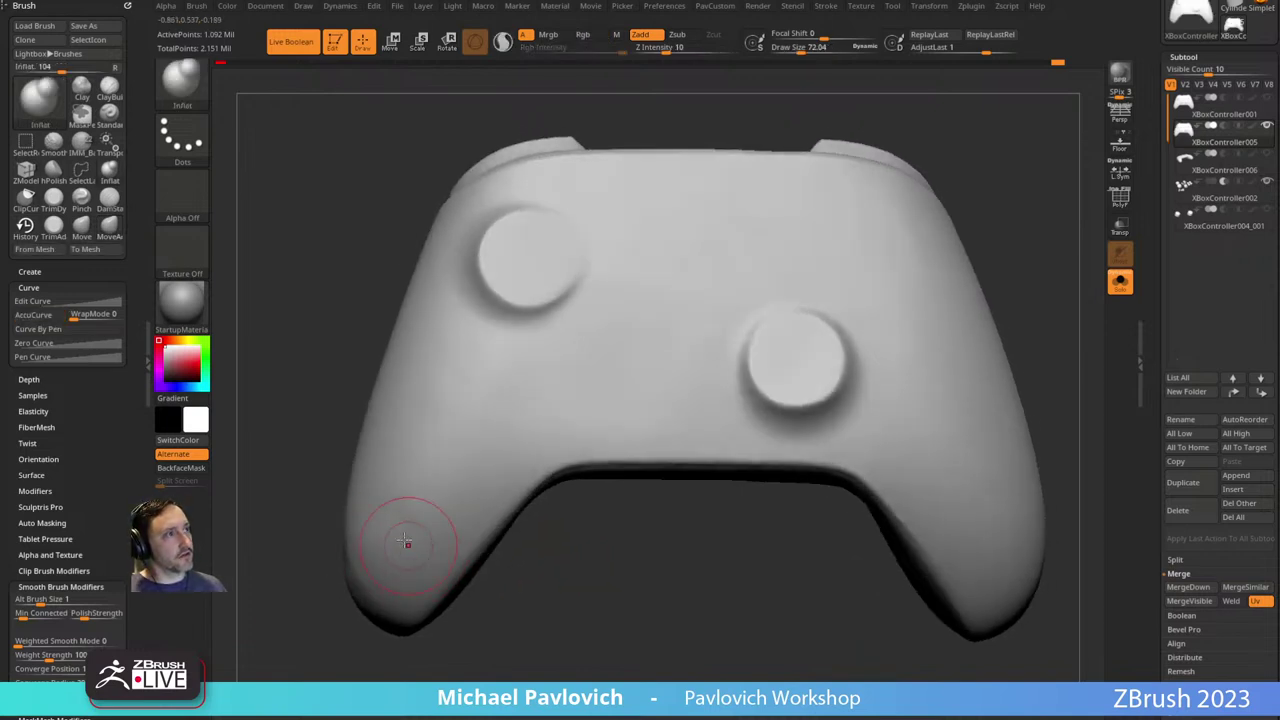
drag(510, 556, 486, 541)
shift+drag(409, 514, 404, 540)
drag(507, 532, 523, 491)
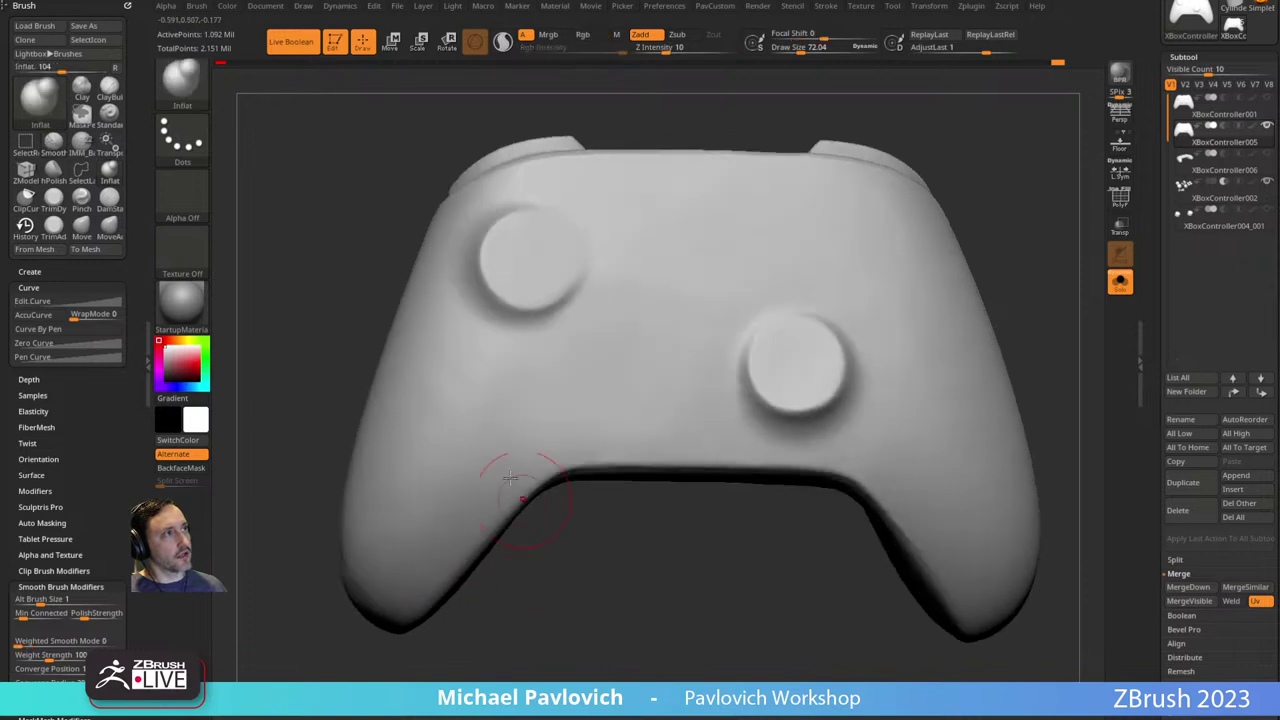
shift+drag(431, 436, 433, 412)
key(ctrl)
key(ctrl)
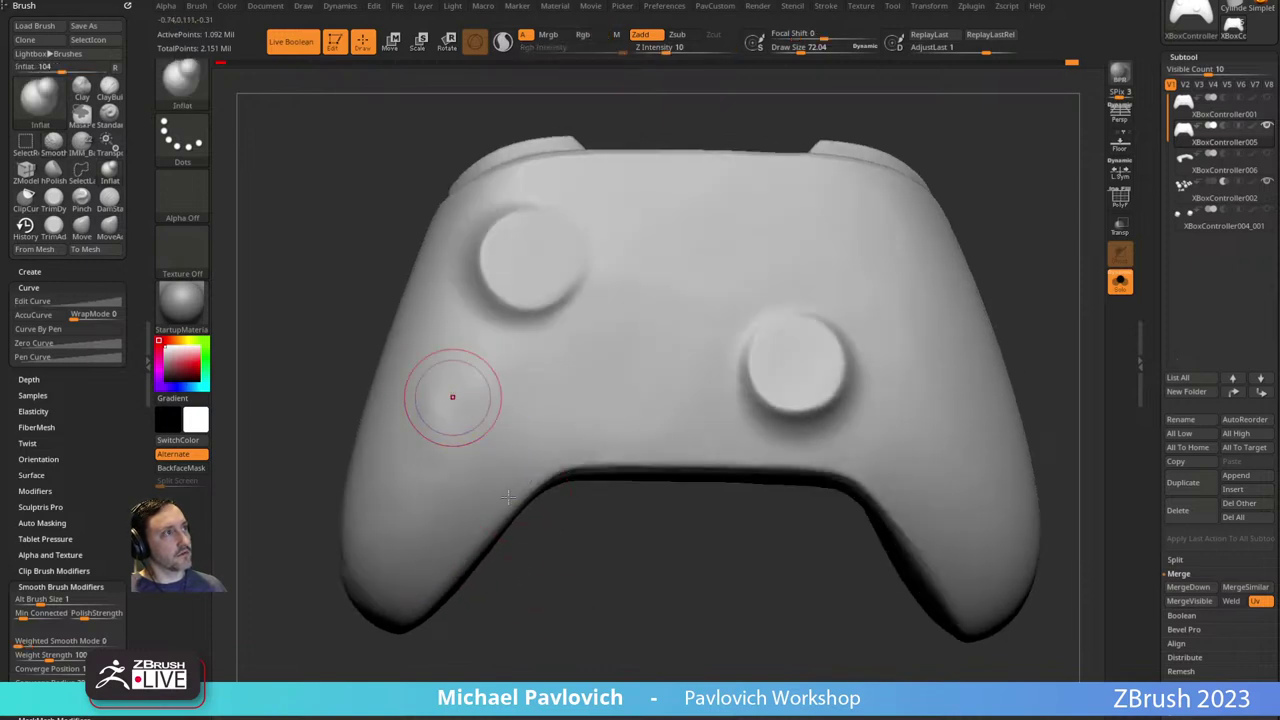
Inflate the front of the grip below the upper thumbstick with Inflat at Z Intensity 7 and smooth it.
mouse_move(547, 568)
mouse_down()
mouse_move(520, 530)
mouse_move(545, 542)
mouse_move(522, 434)
mouse_up()
drag(668, 50, 656, 56)
drag(366, 302, 422, 370)
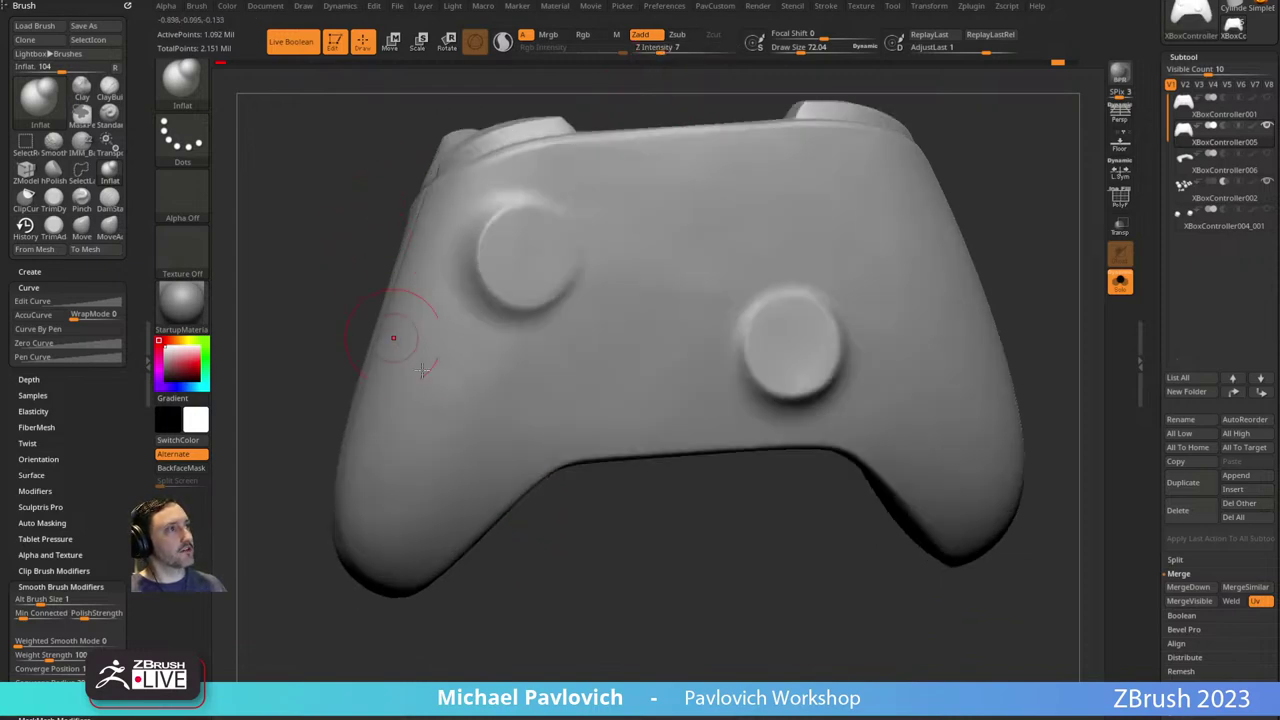
drag(526, 534, 426, 412)
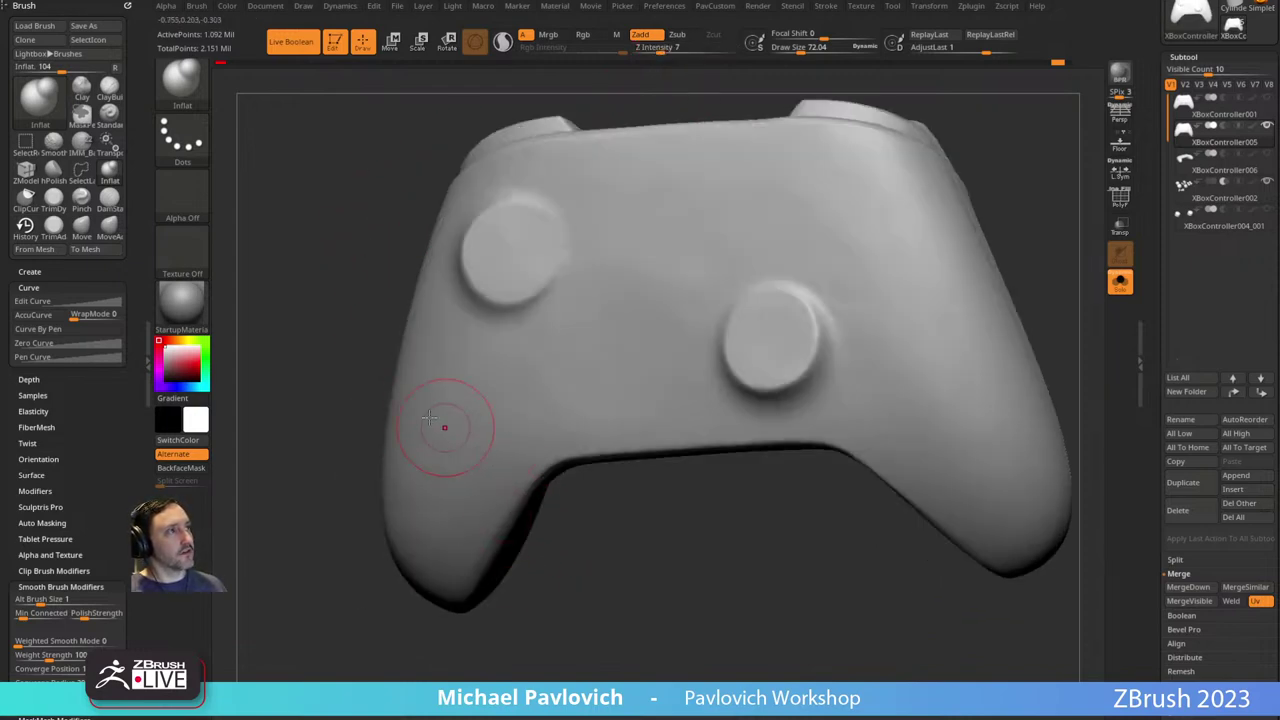
drag(578, 549, 455, 372)
key(shift)
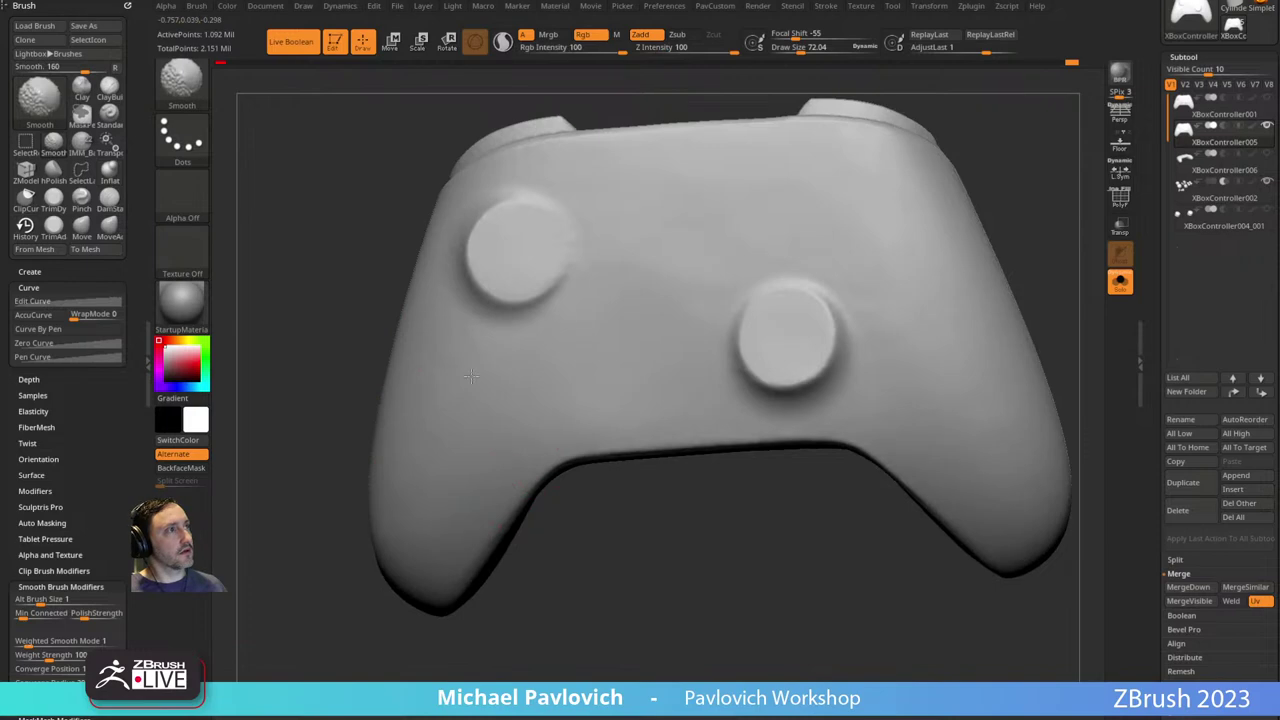
Show the other subtools alongside the controller body and make the XBoxController002 button cutters the active subtool.
shift+drag(998, 225, 960, 237)
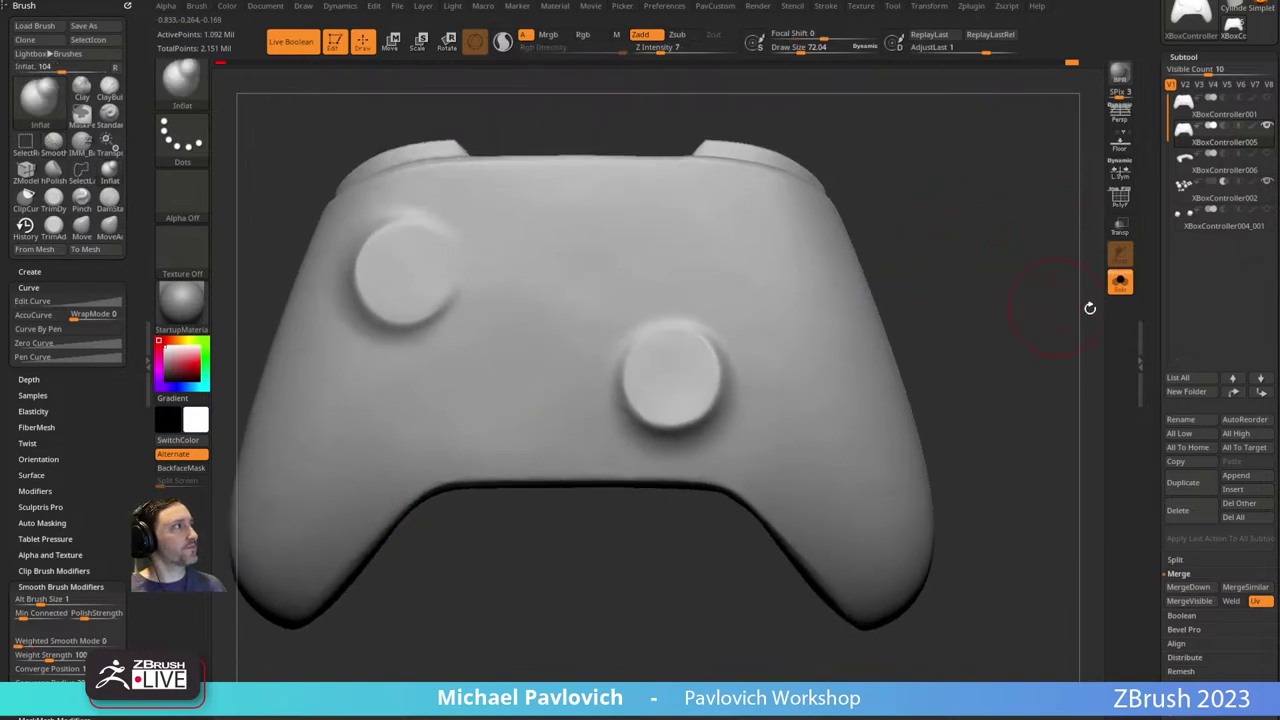
click(1119, 284)
drag(979, 293, 951, 291)
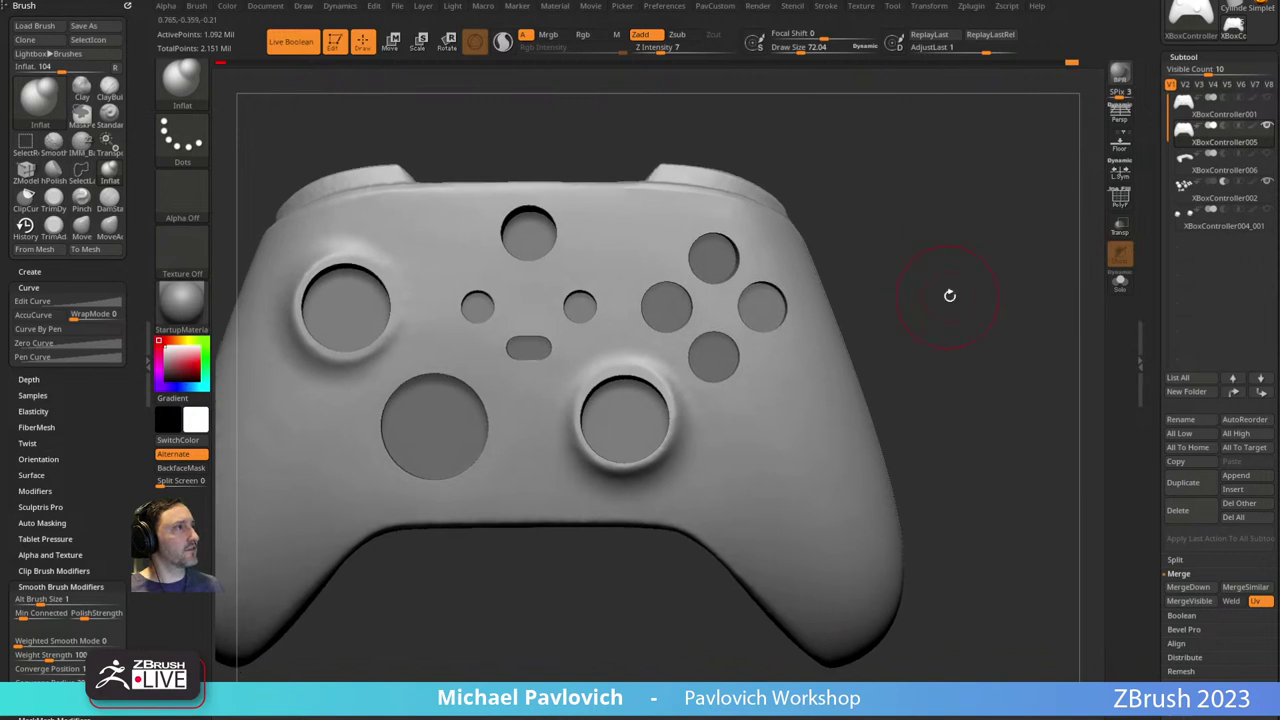
click(1121, 226)
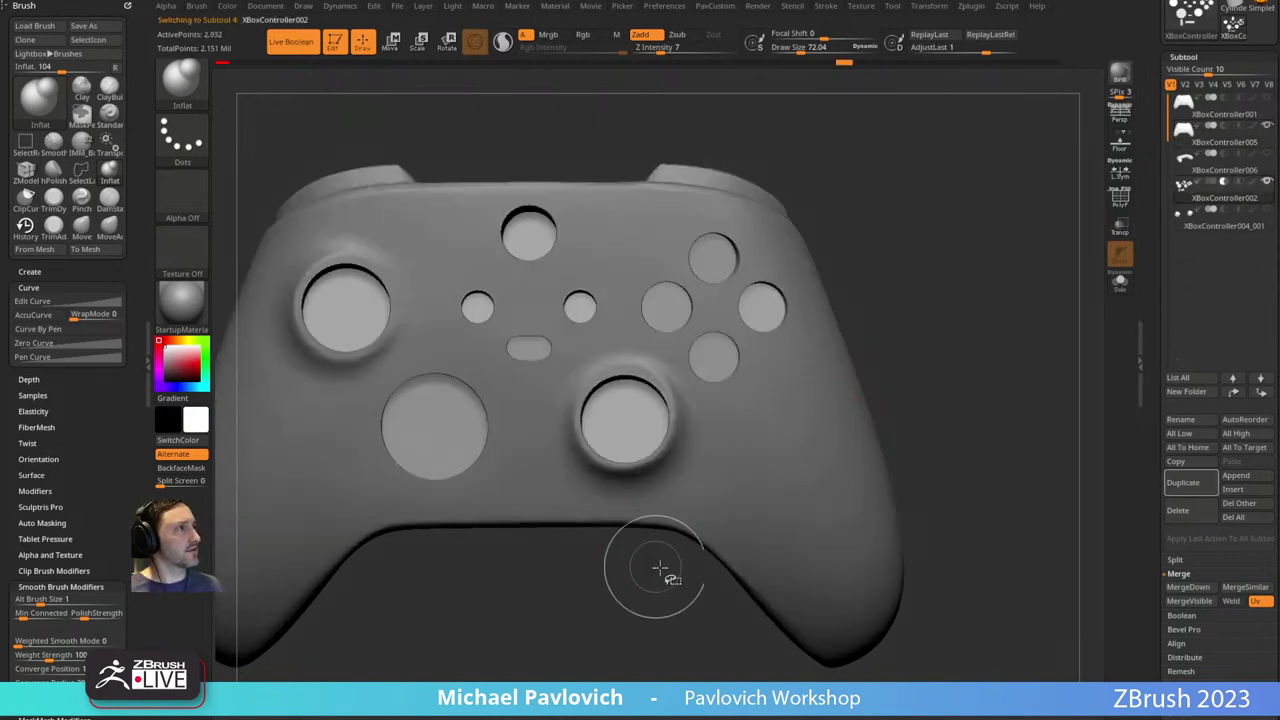
mouse_move(668, 562)
ctrl+shift+mouse_down()
mouse_move(605, 446)
mouse_move(568, 450)
ctrl+shift+mouse_up()
ctrl+shift+click(964, 314)
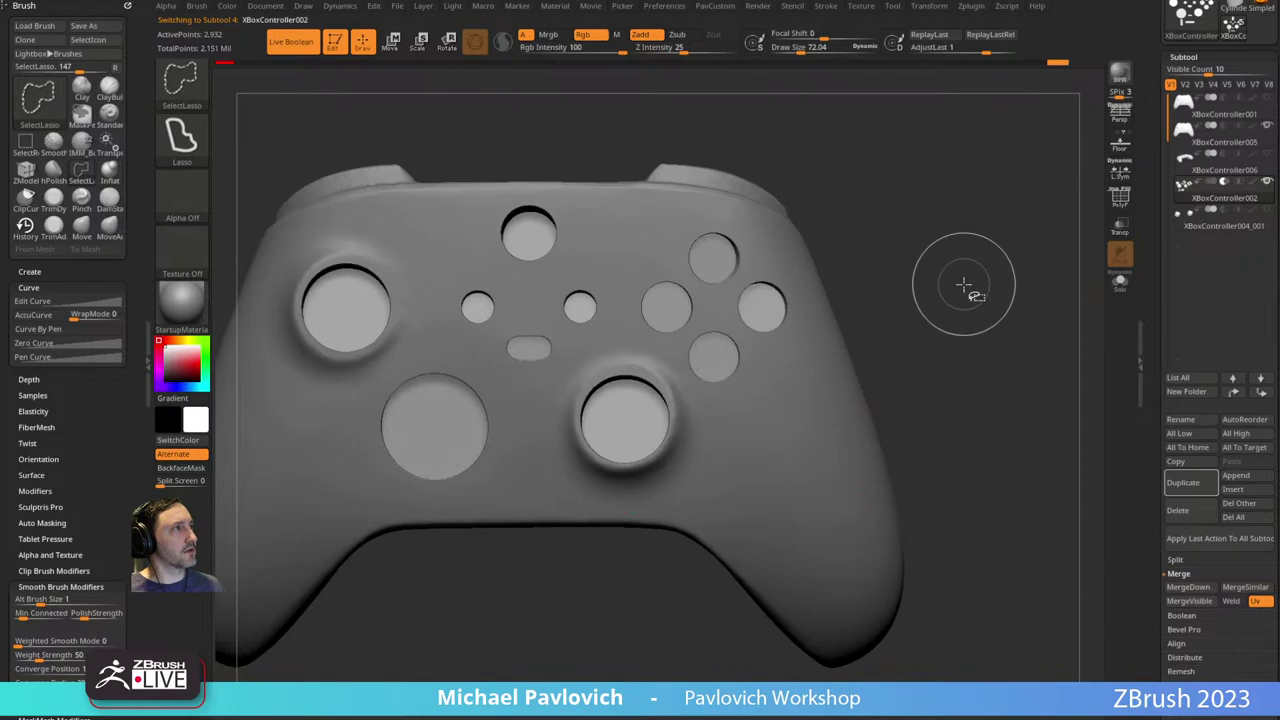
Isolate the XBoxController002 cutters and mask everything except the lower thumbstick cylinder, ready for moving.
click(1119, 284)
mouse_move(688, 488)
ctrl+shift+mouse_down()
mouse_move(641, 412)
mouse_move(612, 424)
ctrl+shift+mouse_up()
ctrl+click(951, 337)
ctrl+shift+click(985, 308)
ctrl+click(1010, 293)
key(w)
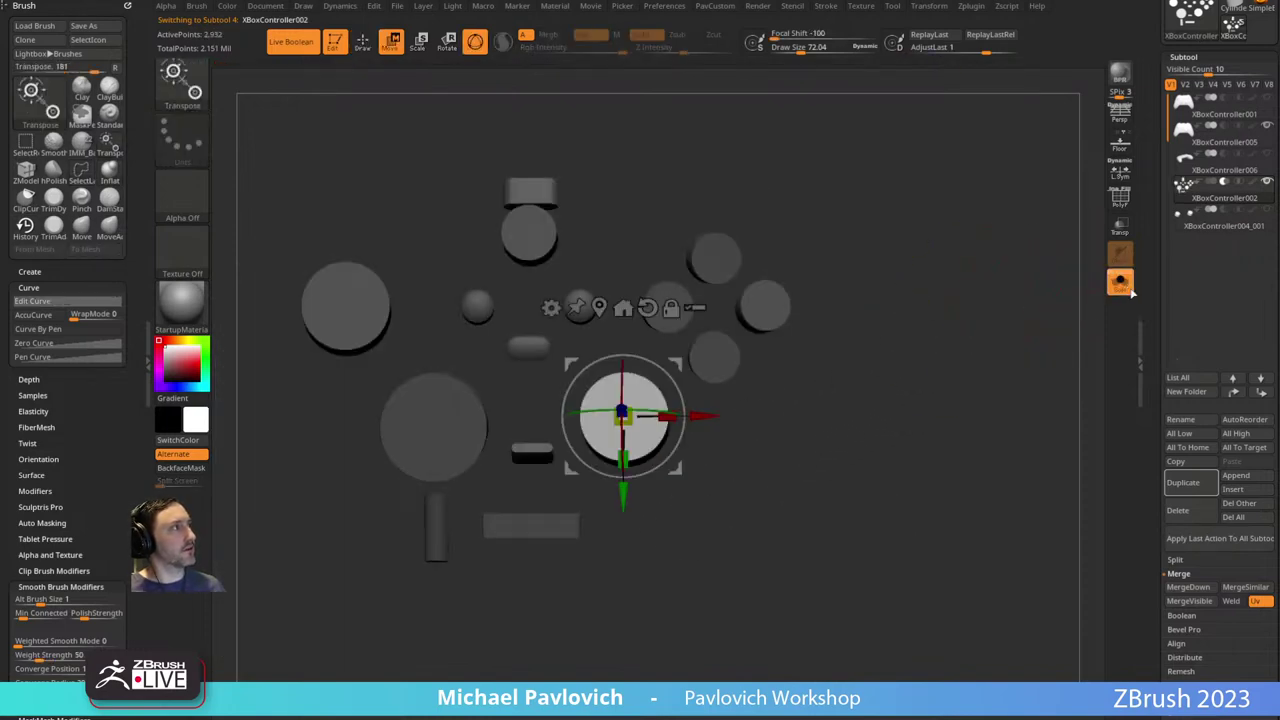
Show the controller body again and nudge the lower thumbstick cutter slightly to center it within its raised collar.
click(1123, 286)
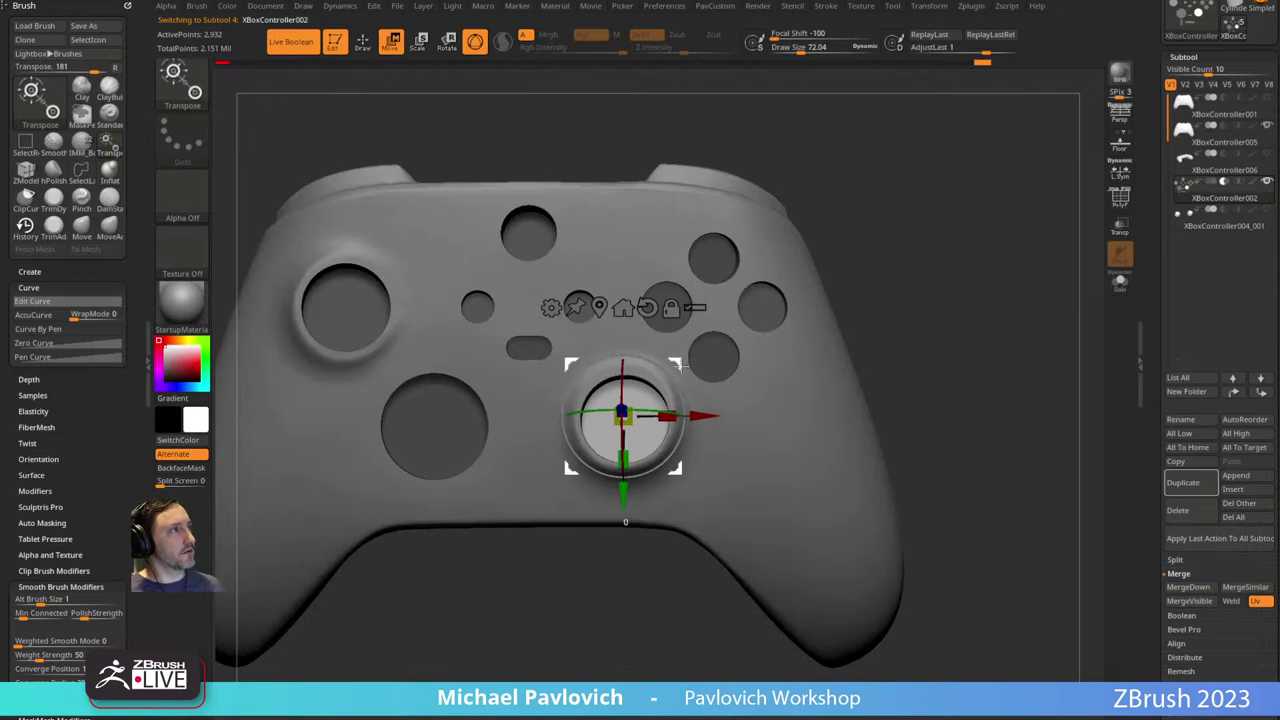
drag(684, 366, 684, 363)
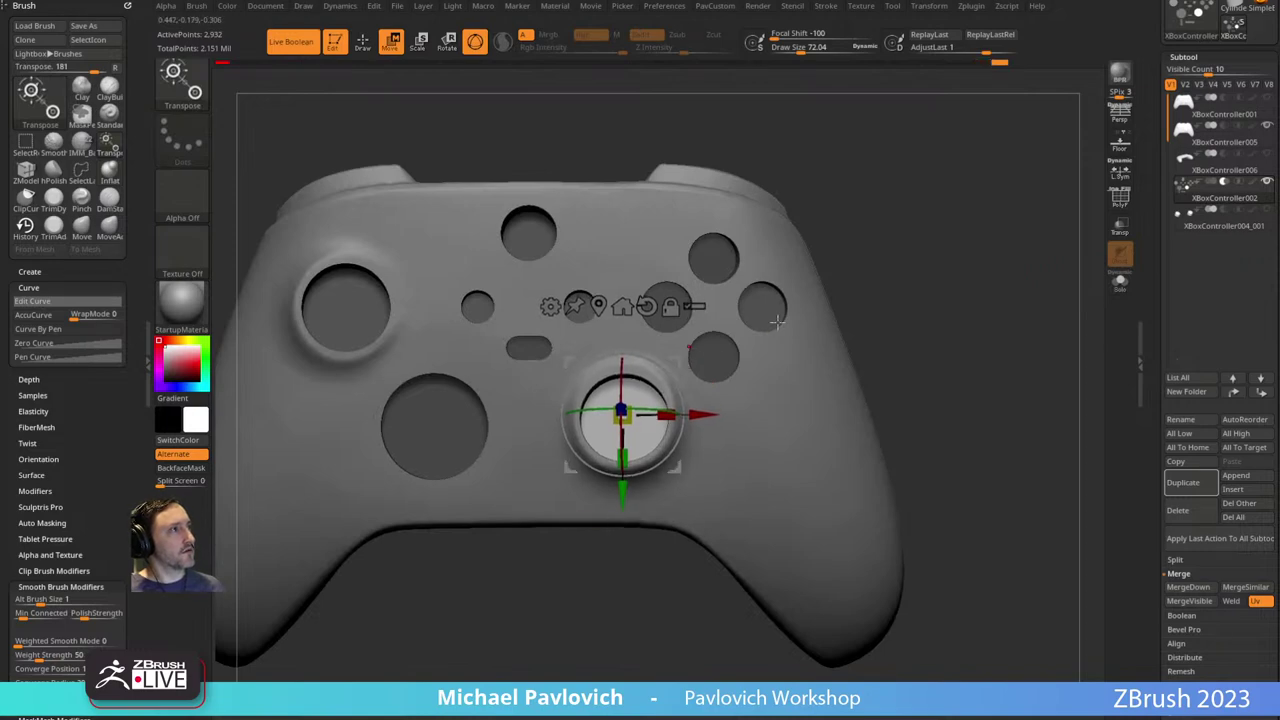
key(q)
mouse_move(895, 275)
mouse_down()
mouse_move(920, 257)
mouse_move(987, 267)
mouse_up()
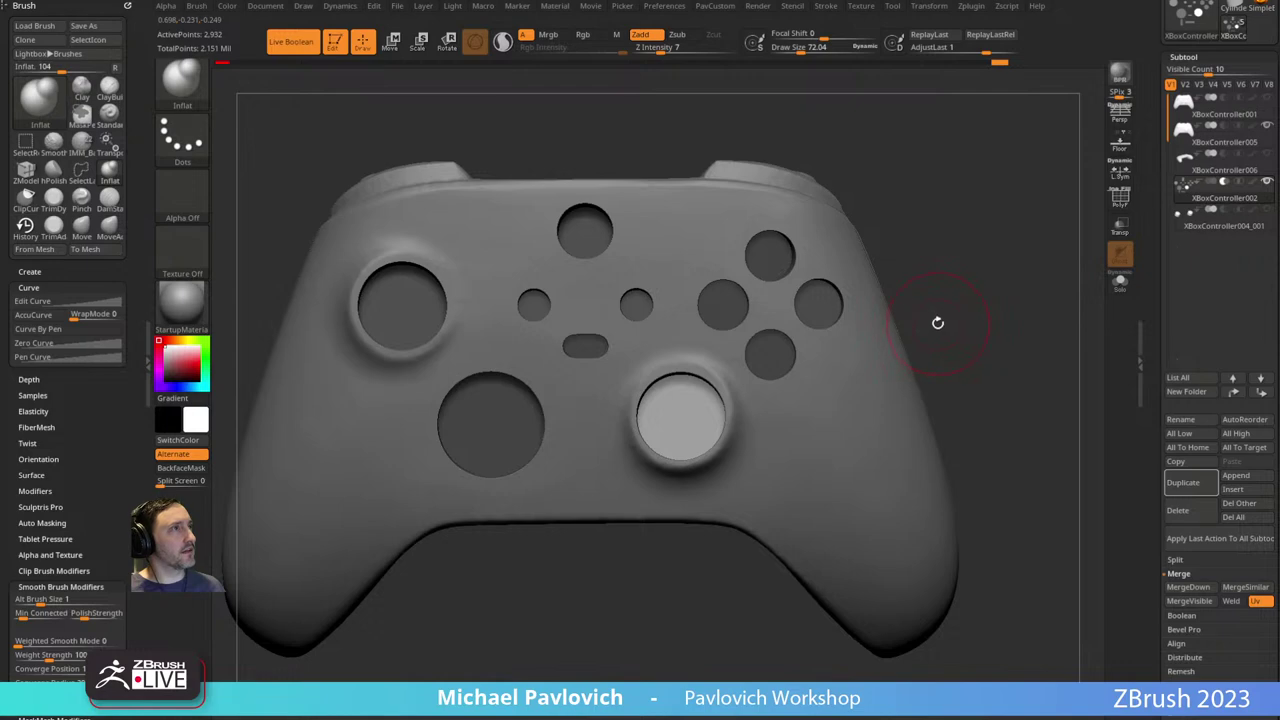
Activate the XBoxController005 body and adjust the upper rim of the lower thumbstick collar with Move at draw size about 65.
key(b)
key(s)
key(t)
alt+click(895, 366)
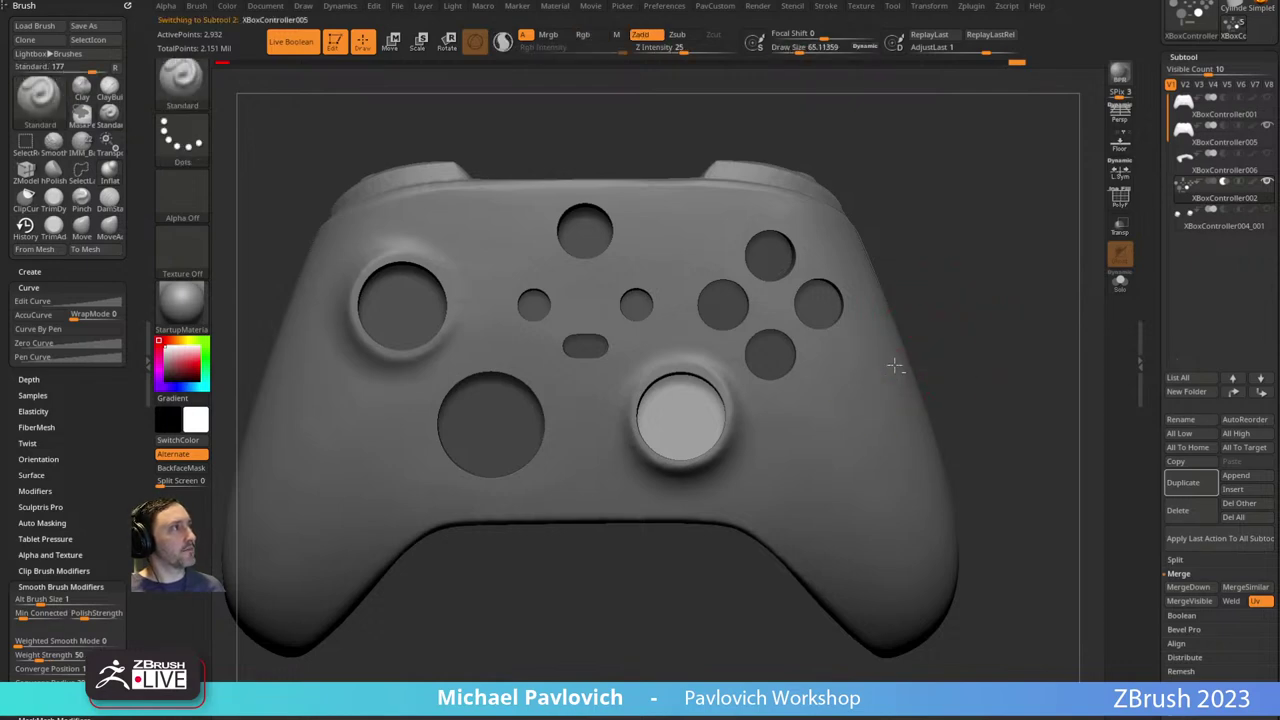
alt+drag(976, 291, 970, 322)
key(b)
key(m)
key(v)
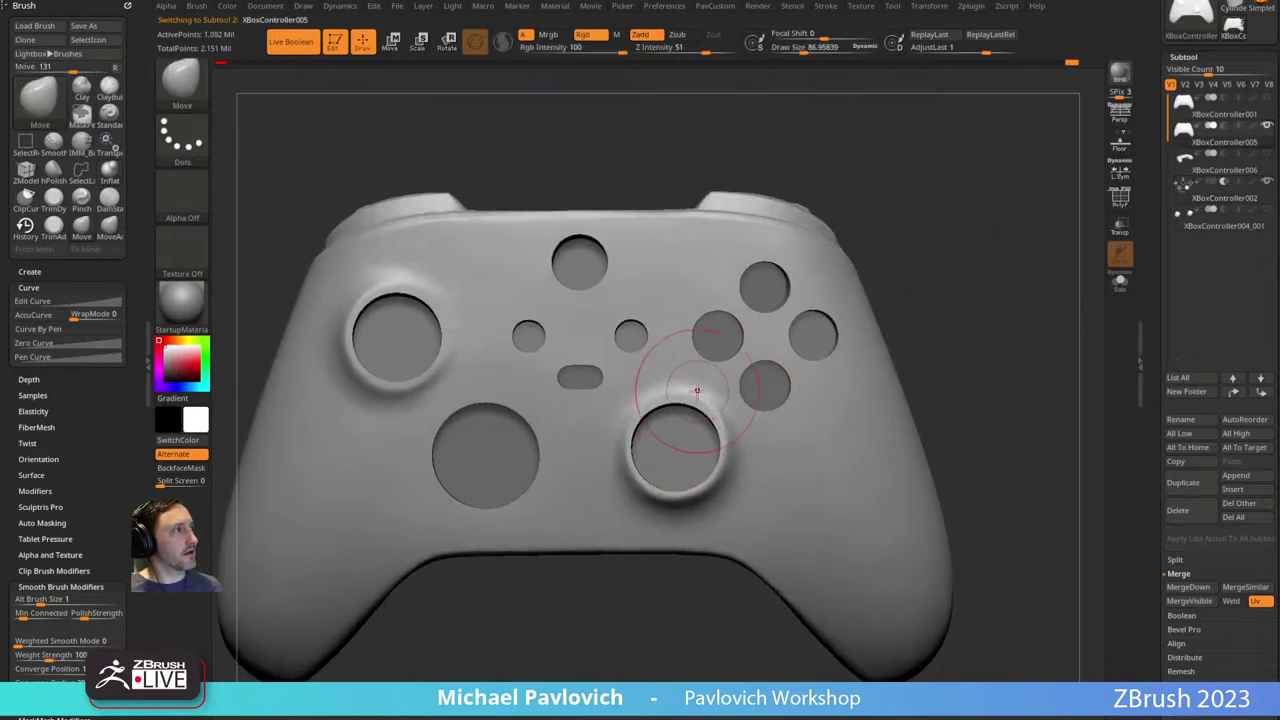
key(bracketleft)
key(bracketleft)
drag(691, 384, 690, 391)
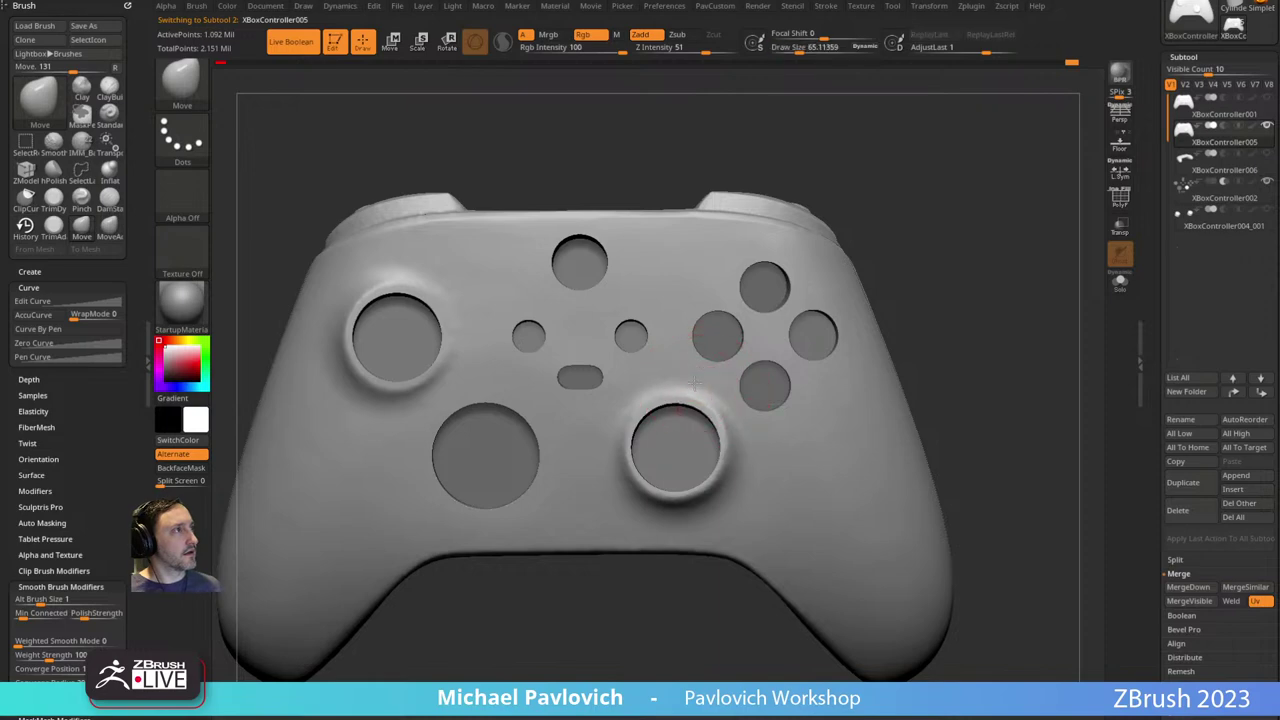
Shape the upper inner edge of the lower thumbstick collar with Move at draw size about 49, then enlarge the brush to about 103.
alt+drag(917, 244, 925, 262)
key(bracketleft)
key(bracketleft)
drag(640, 388, 644, 393)
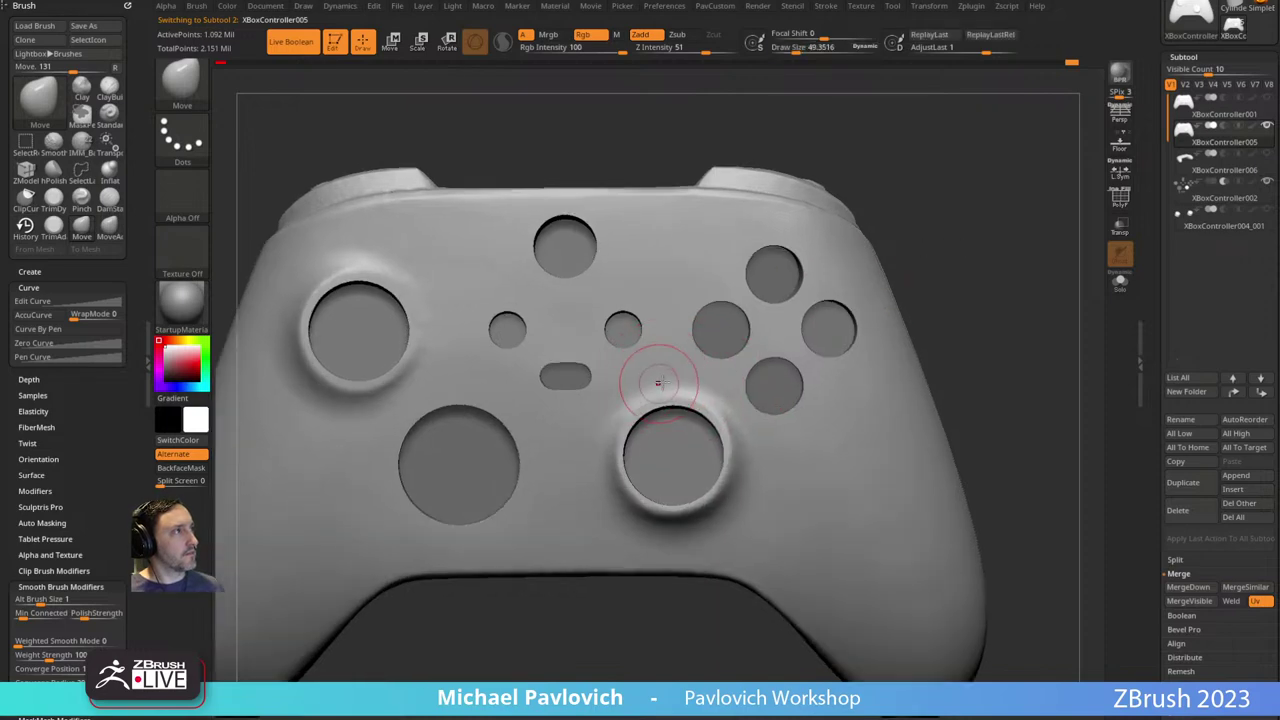
alt+drag(680, 157, 877, 206)
key(s)
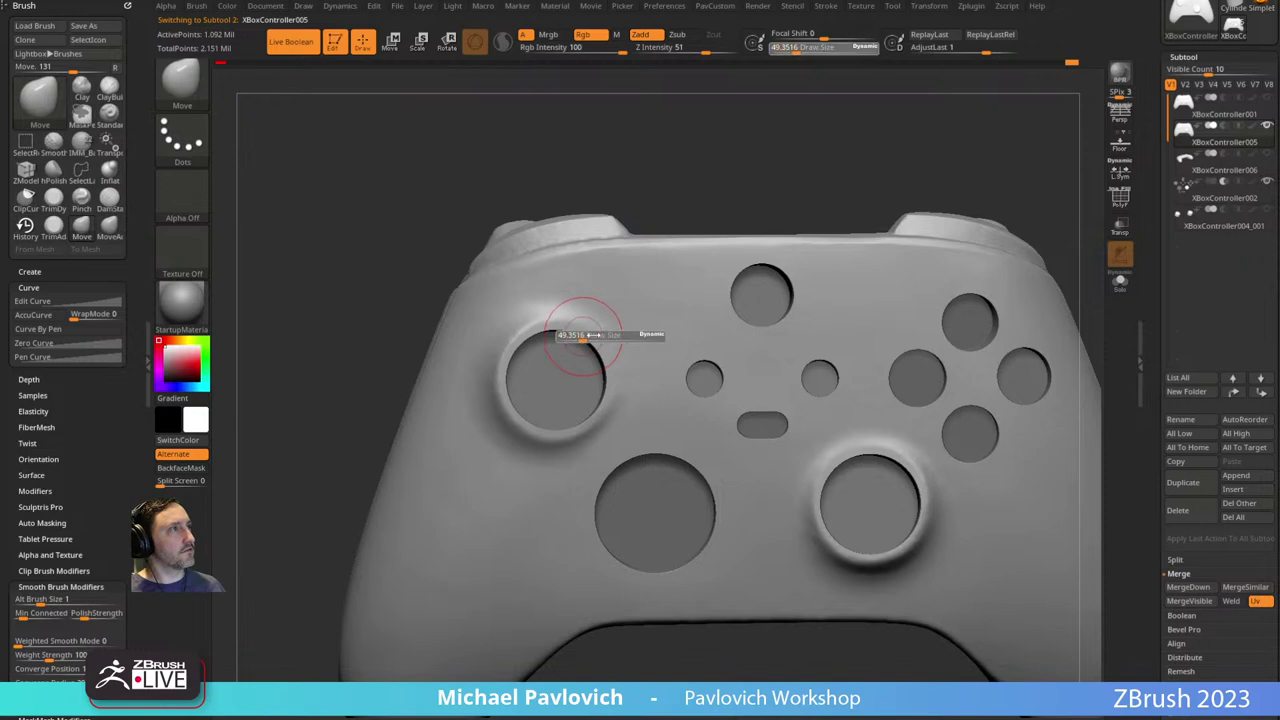
drag(575, 338, 614, 334)
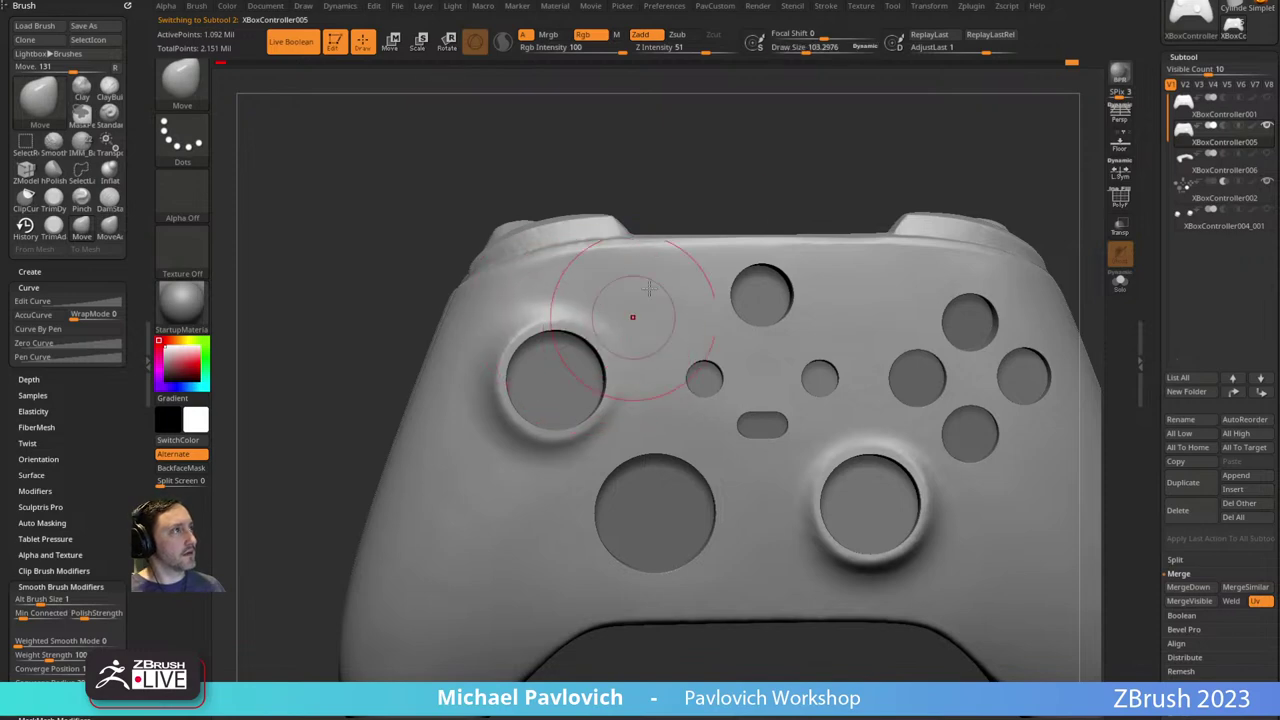
Smooth the groove and ridge where the front shell meets the bumper at a draw size of about 15.4.
key(b)
key(s)
key(t)
mouse_move(703, 174)
alt+mouse_down()
mouse_move(971, 223)
mouse_move(926, 229)
alt+mouse_up()
alt+drag(923, 177, 600, 132)
key(shift)
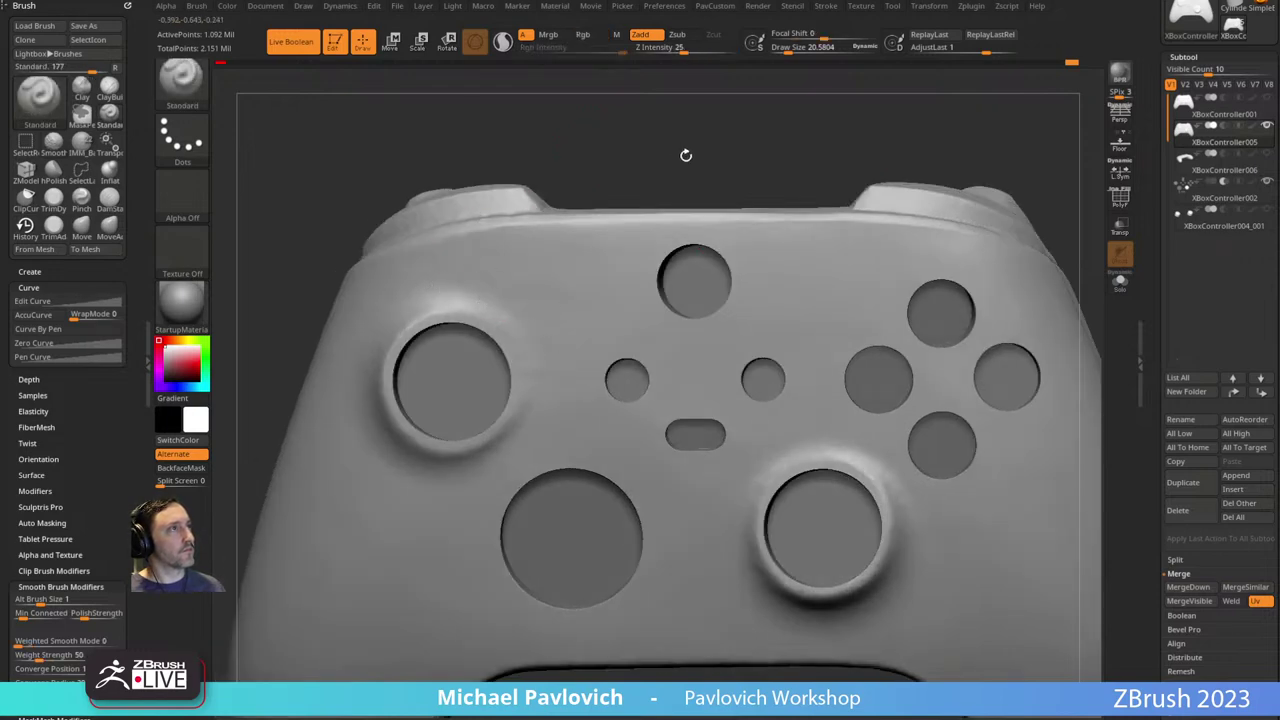
mouse_move(686, 149)
mouse_down()
mouse_move(808, 134)
mouse_move(920, 302)
mouse_move(730, 320)
mouse_up()
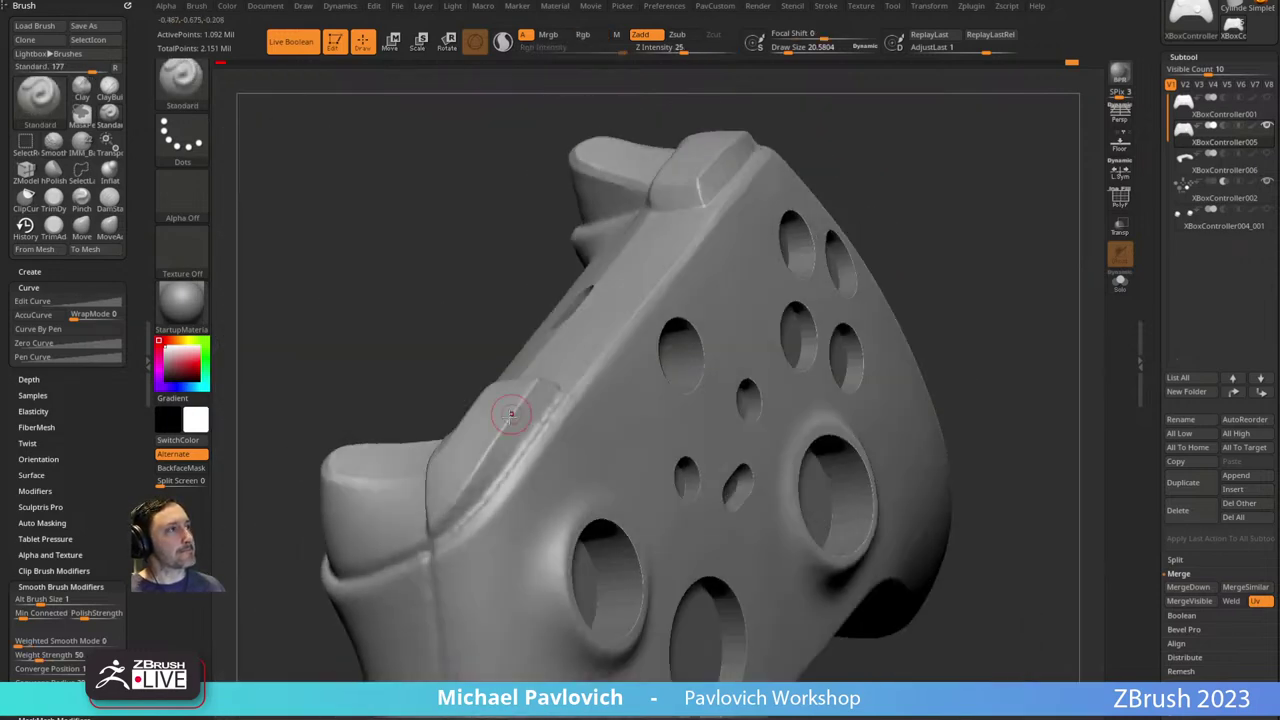
drag(511, 314, 478, 302)
key(shift)
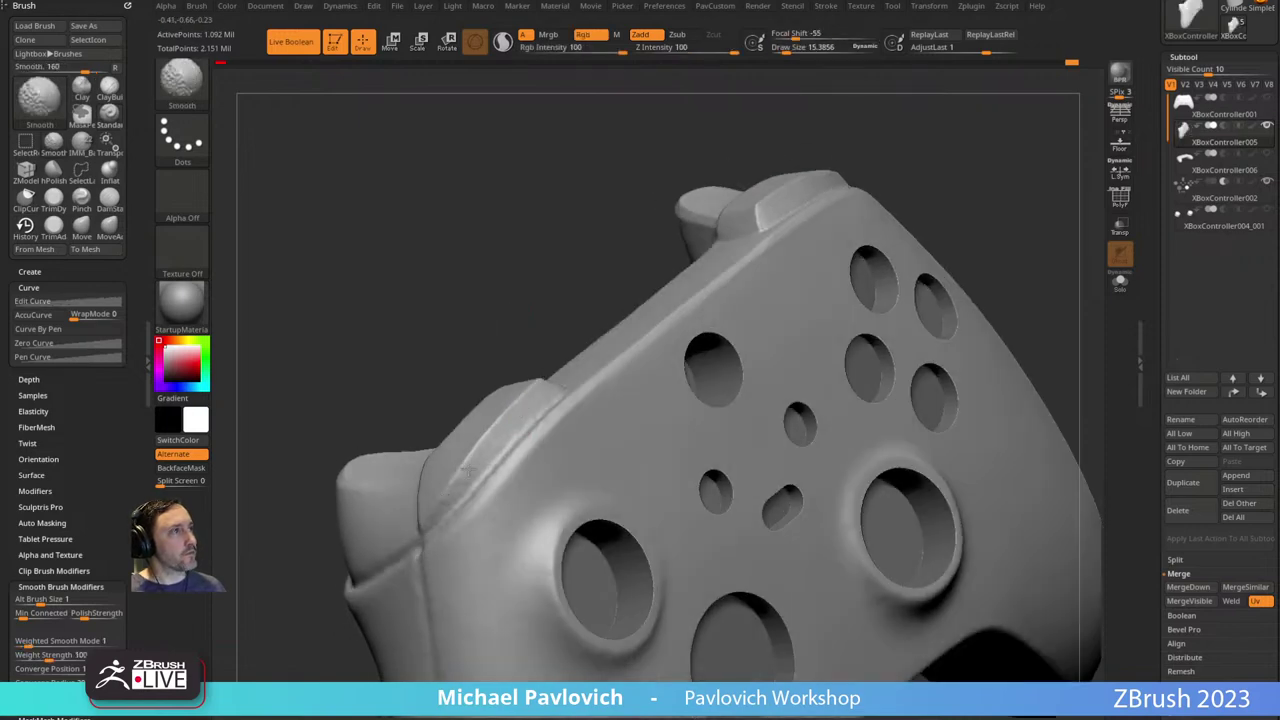
drag(443, 363, 846, 260)
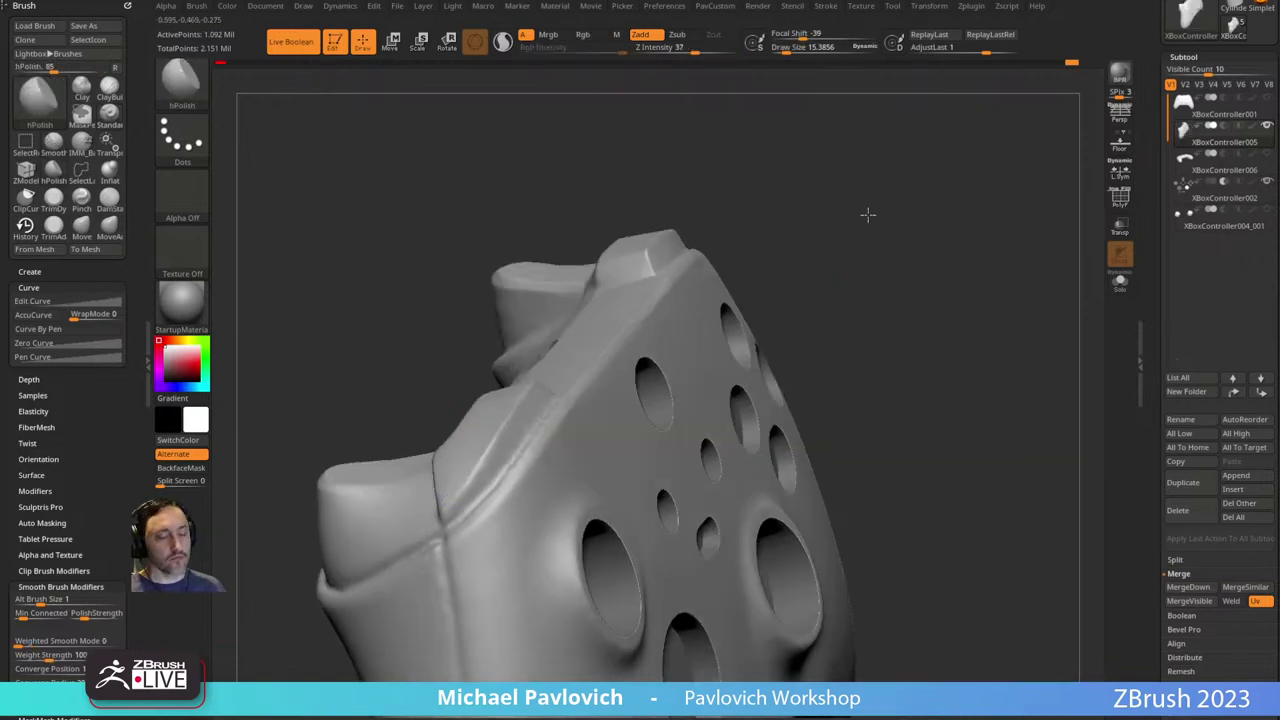
Polish the shell ridge along the bumper groove with hPolish, reducing the draw size from about 15.4 to 11.
drag(867, 214, 532, 425)
drag(583, 372, 543, 422)
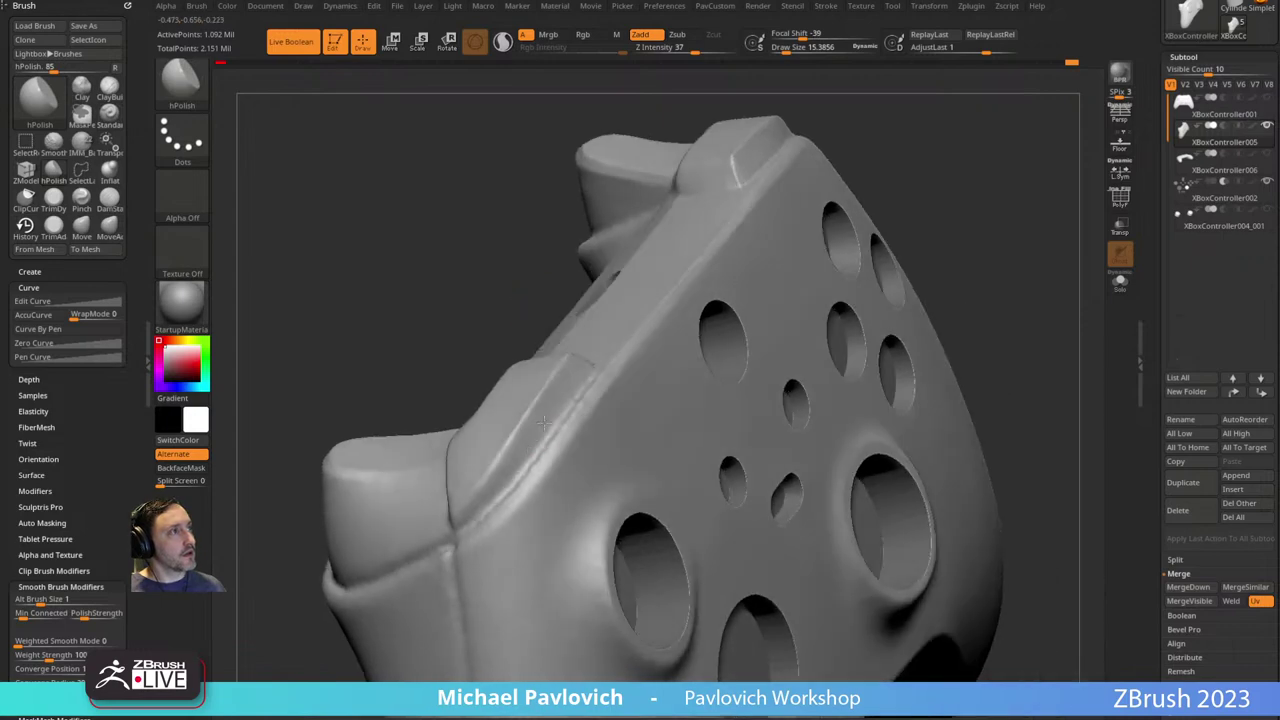
mouse_move(880, 222)
mouse_down()
mouse_move(974, 197)
mouse_move(929, 231)
mouse_move(896, 203)
mouse_move(884, 235)
mouse_up()
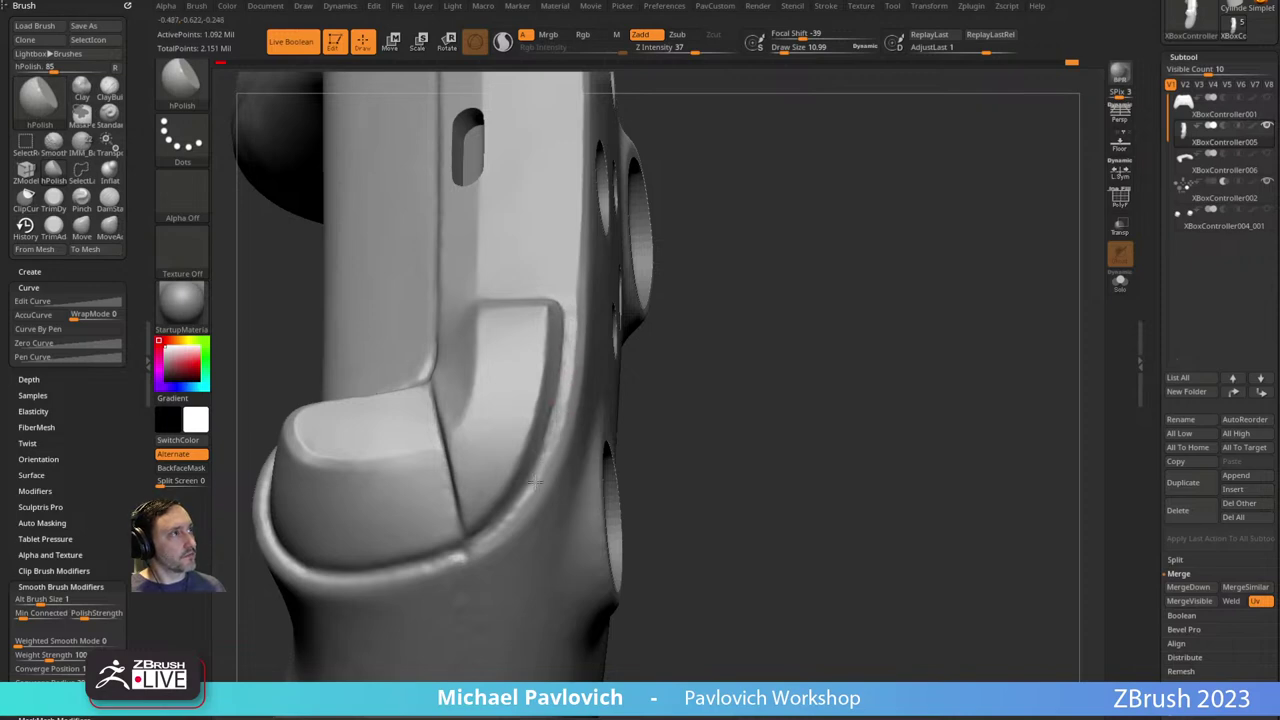
drag(503, 515, 540, 432)
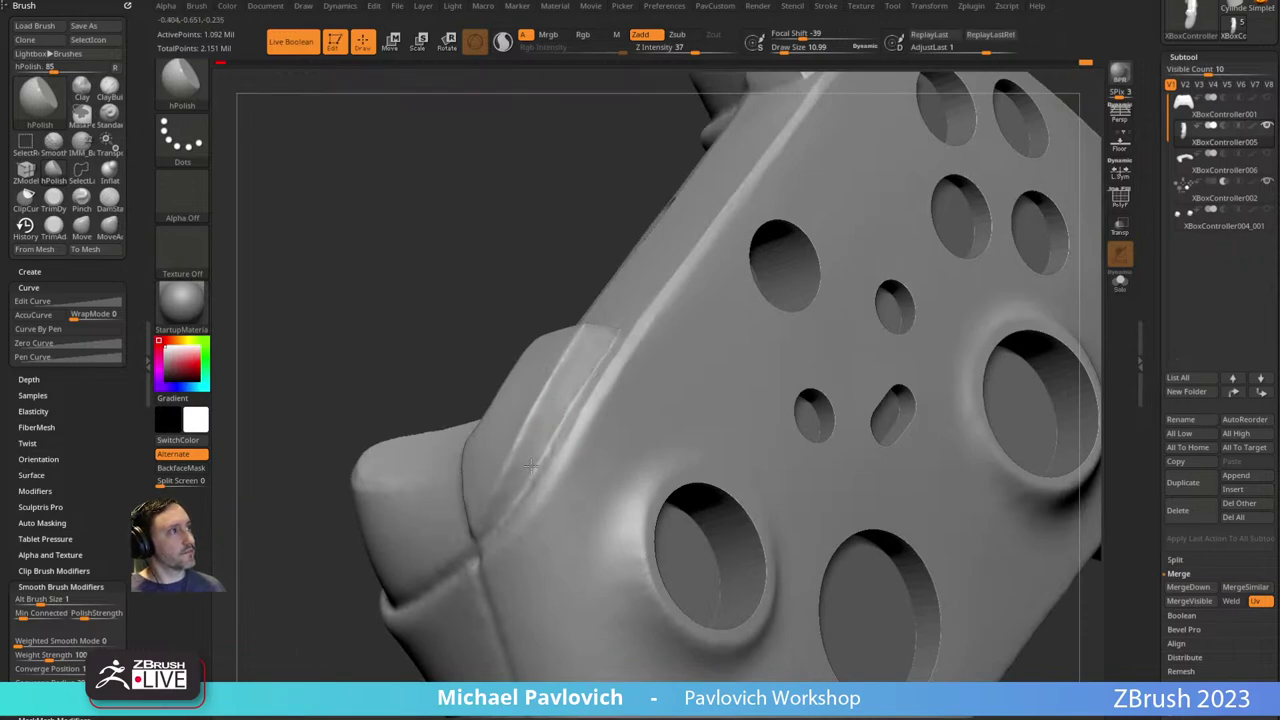
drag(530, 465, 604, 378)
drag(700, 218, 629, 337)
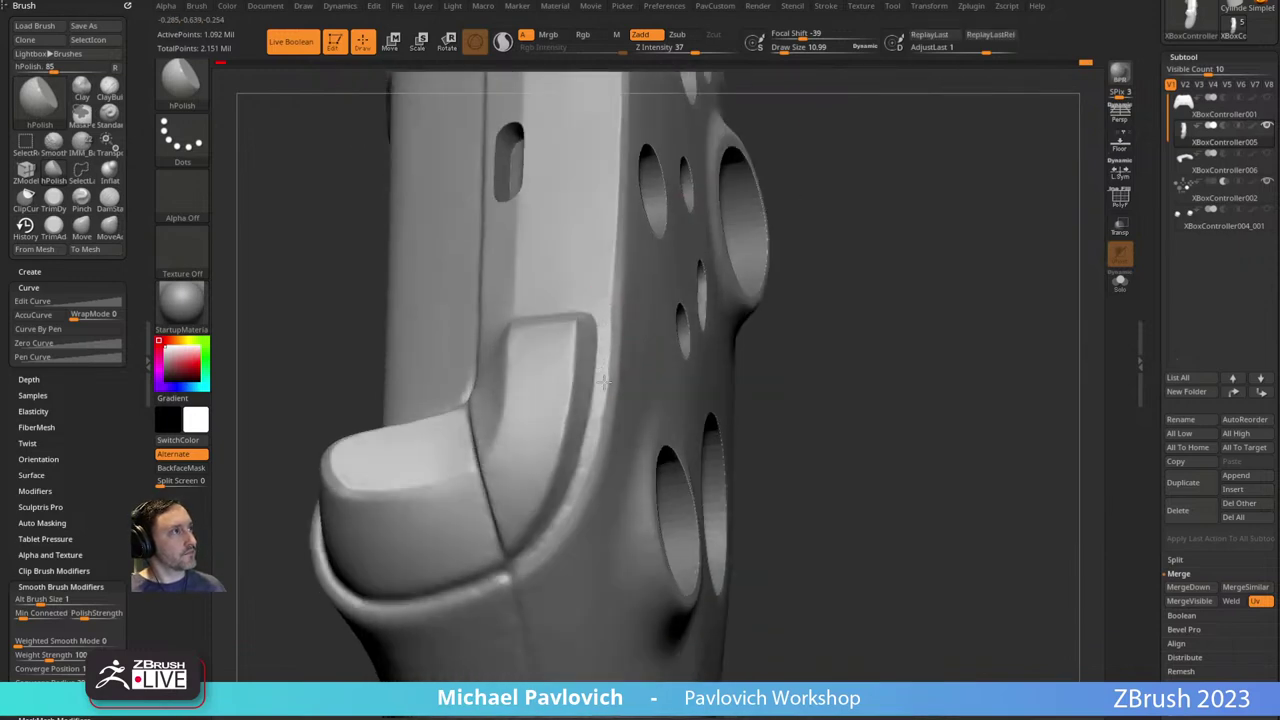
right_drag(602, 427, 580, 447)
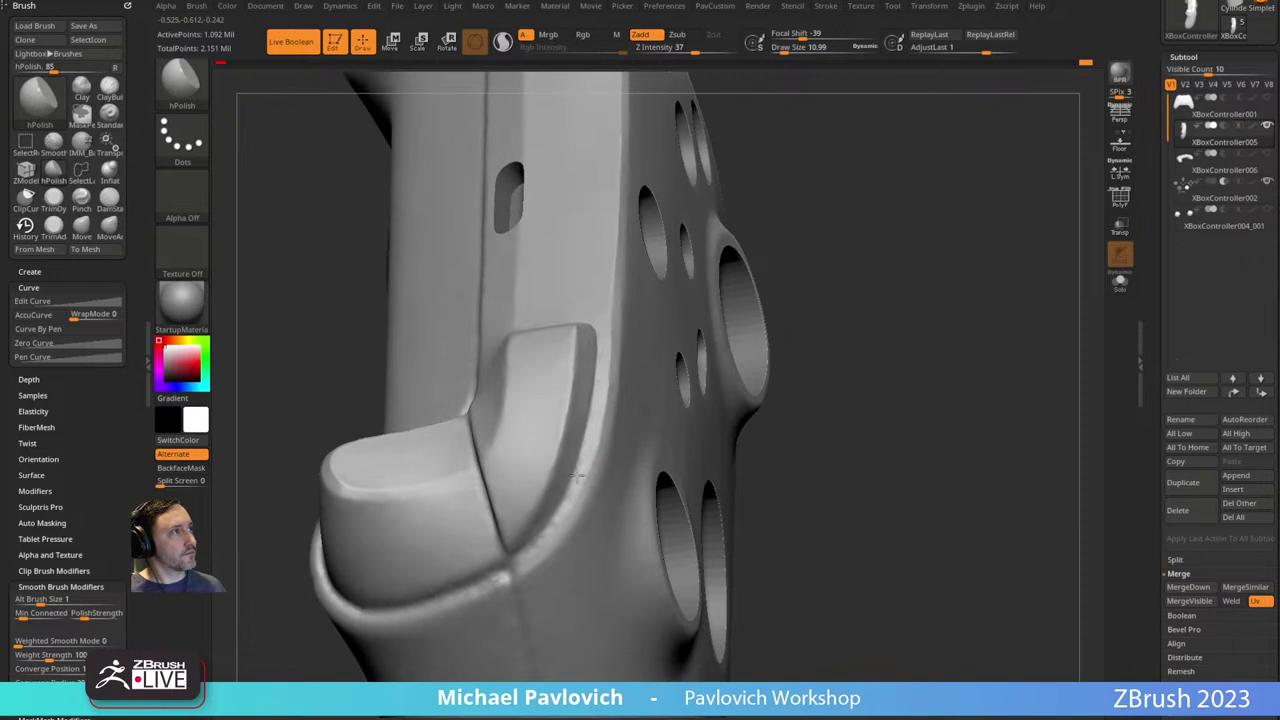
Flatten the shell edge beside the bumper with TrimDynamic at draw size about 18.8 and smooth it toward the center.
drag(815, 384, 622, 356)
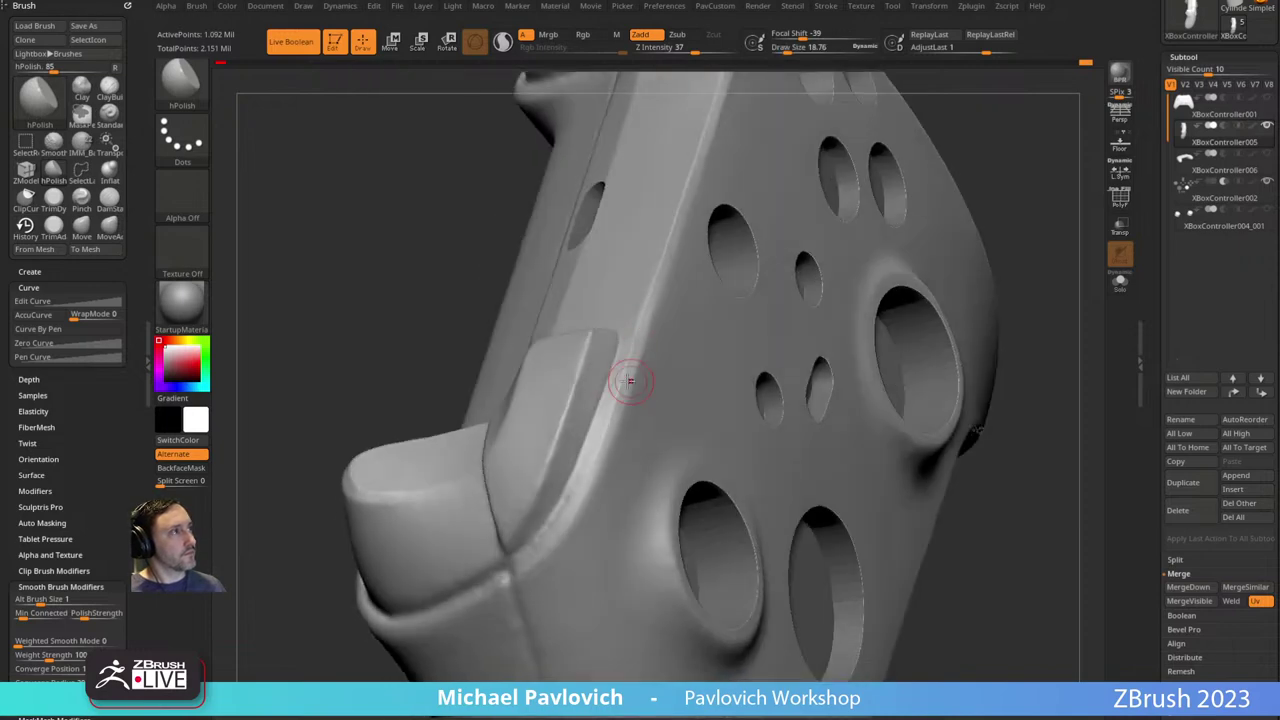
key(b)
key(t)
key(d)
drag(1049, 297, 628, 400)
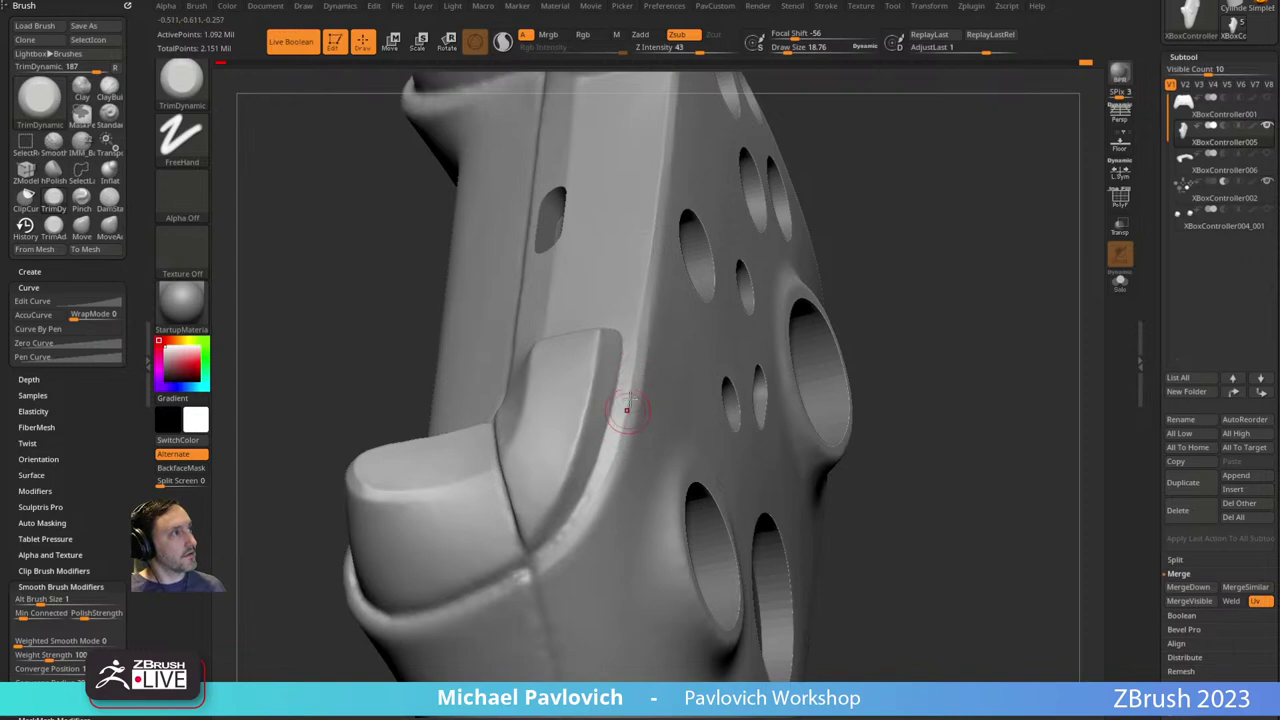
key(shift)
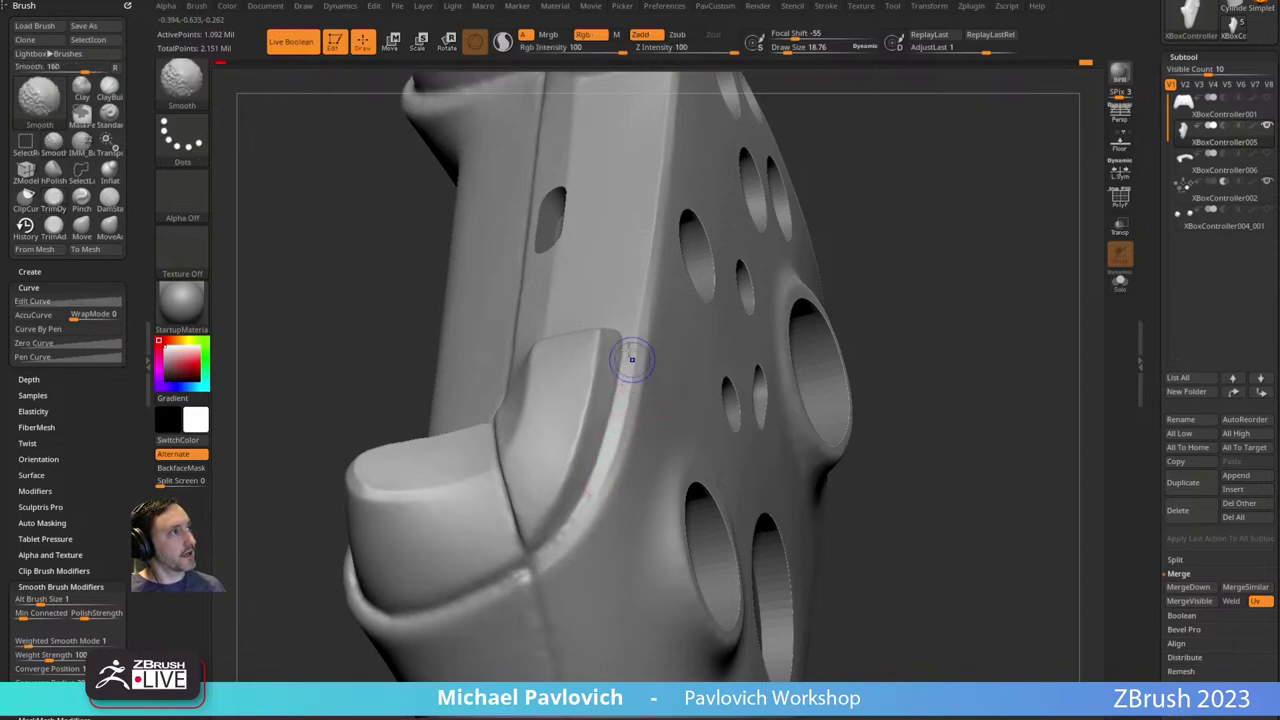
shift+drag(630, 367, 604, 474)
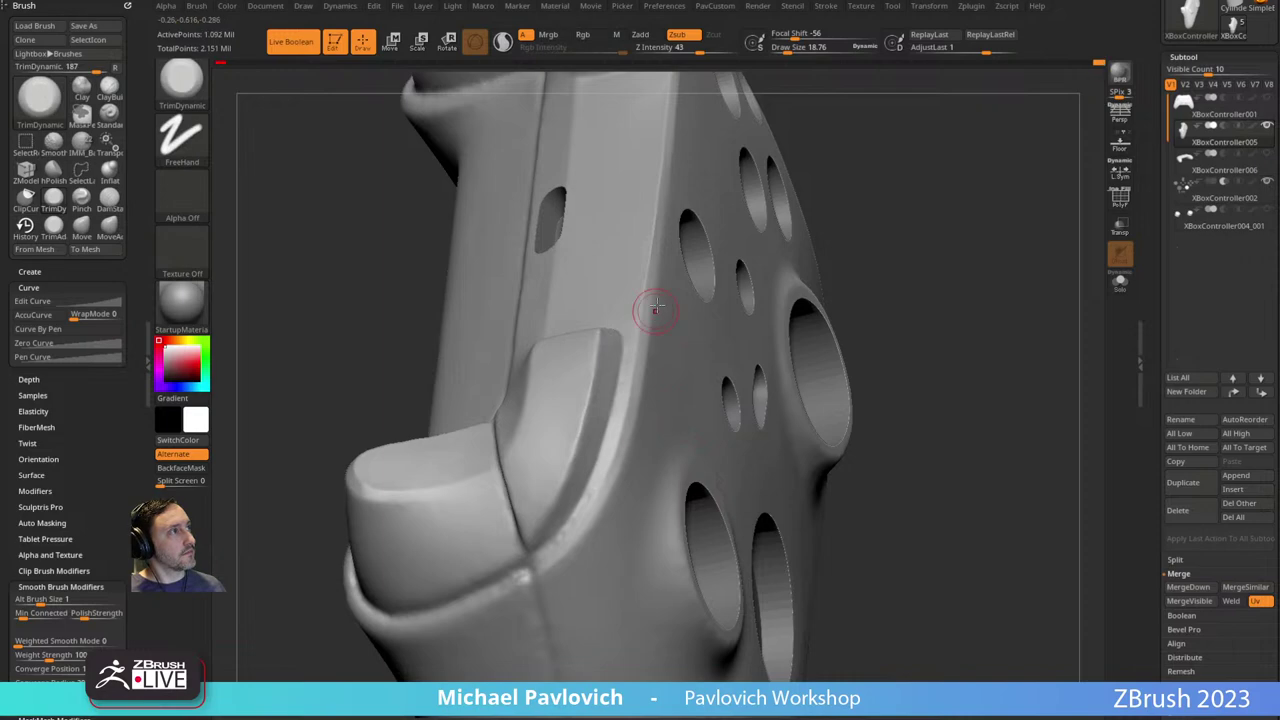
drag(969, 285, 880, 300)
shift+drag(649, 354, 667, 314)
Adjust the front shell's upper edge beside the bumper with Move at draw size about 28.8.
shift+drag(520, 200, 603, 223)
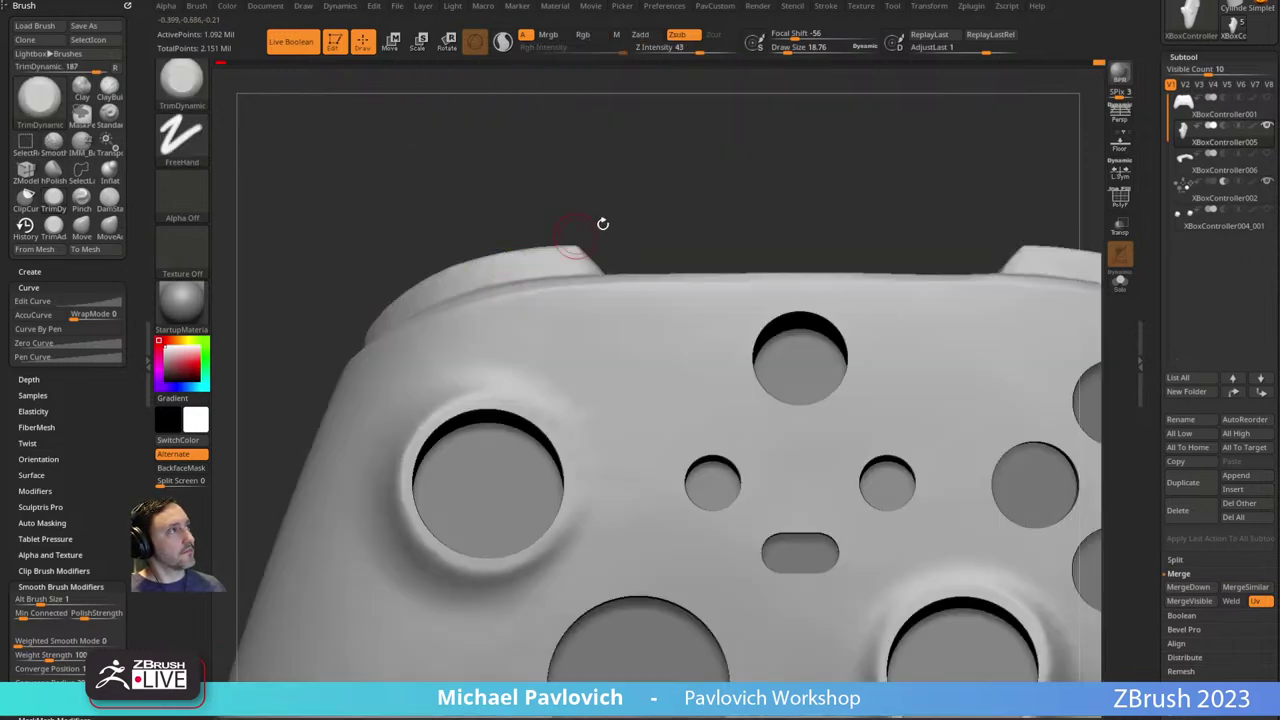
alt+drag(738, 155, 655, 278)
key(b)
key(m)
key(v)
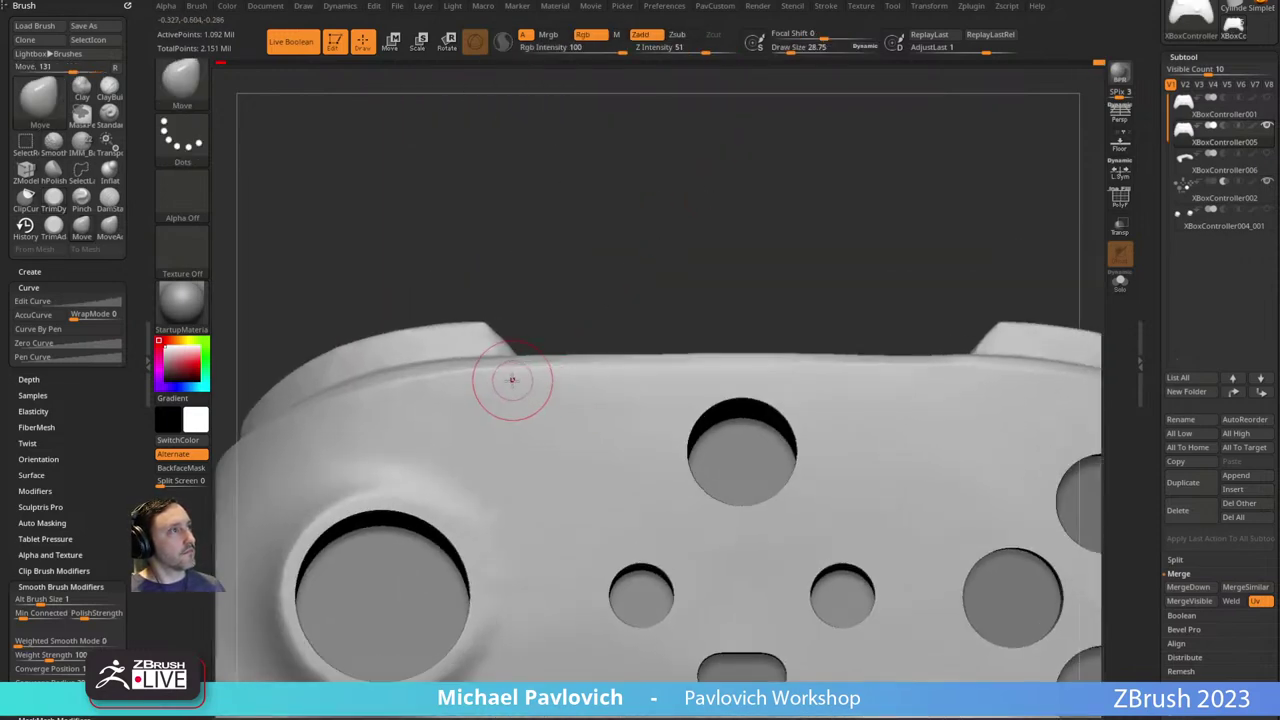
key(f)
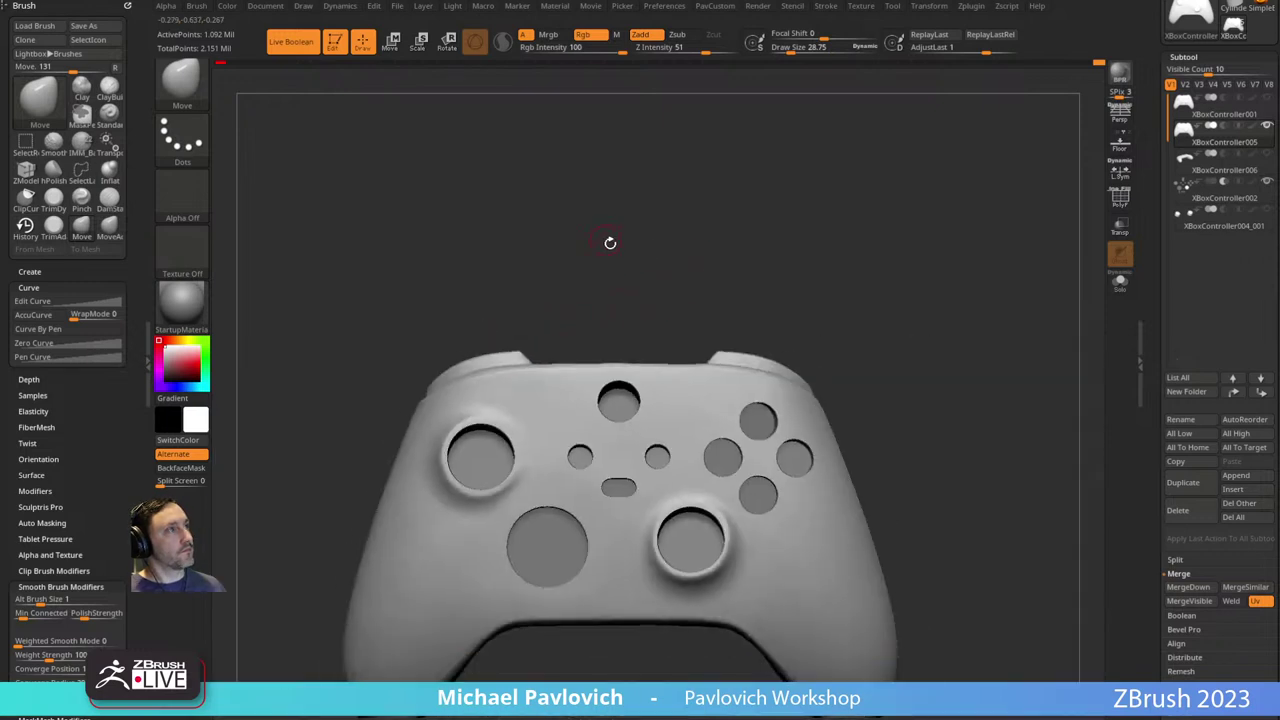
Smooth the shell rim behind the trigger and reshape it around the trigger with Move at draw size about 15.4.
drag(609, 243, 583, 368)
drag(458, 356, 491, 357)
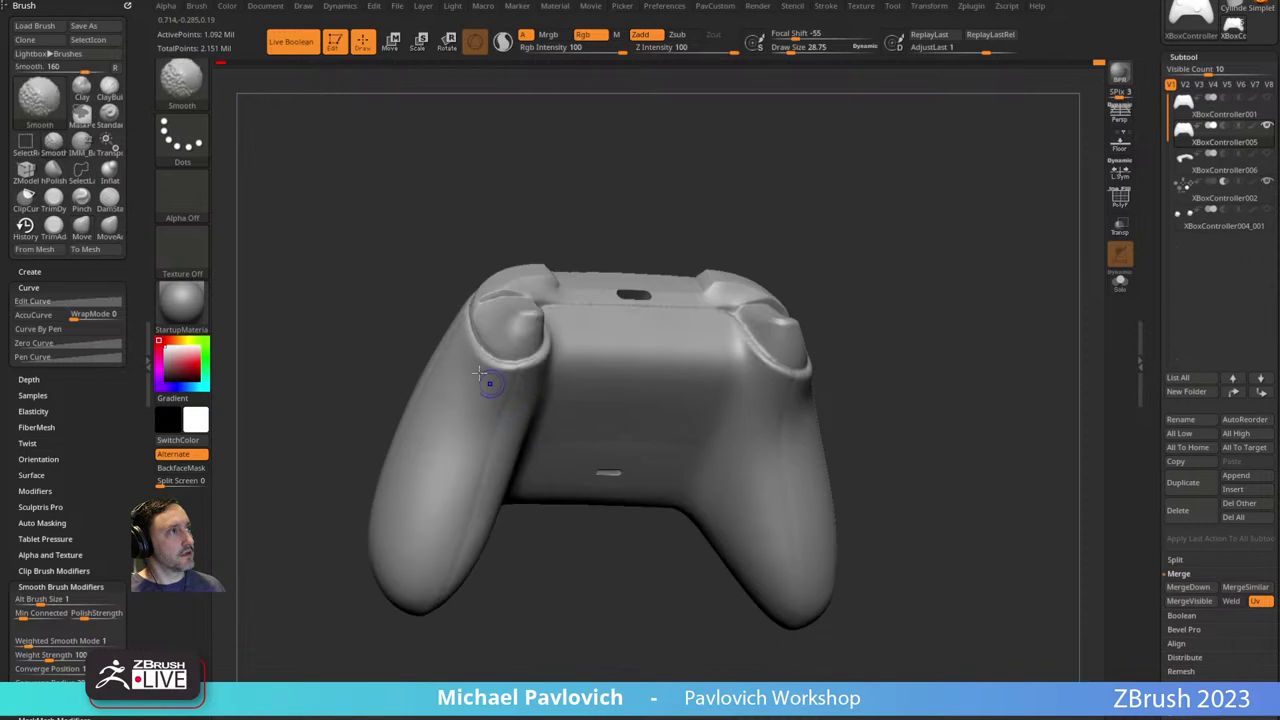
mouse_move(883, 211)
mouse_down()
mouse_move(894, 306)
mouse_move(894, 260)
mouse_move(645, 377)
mouse_up()
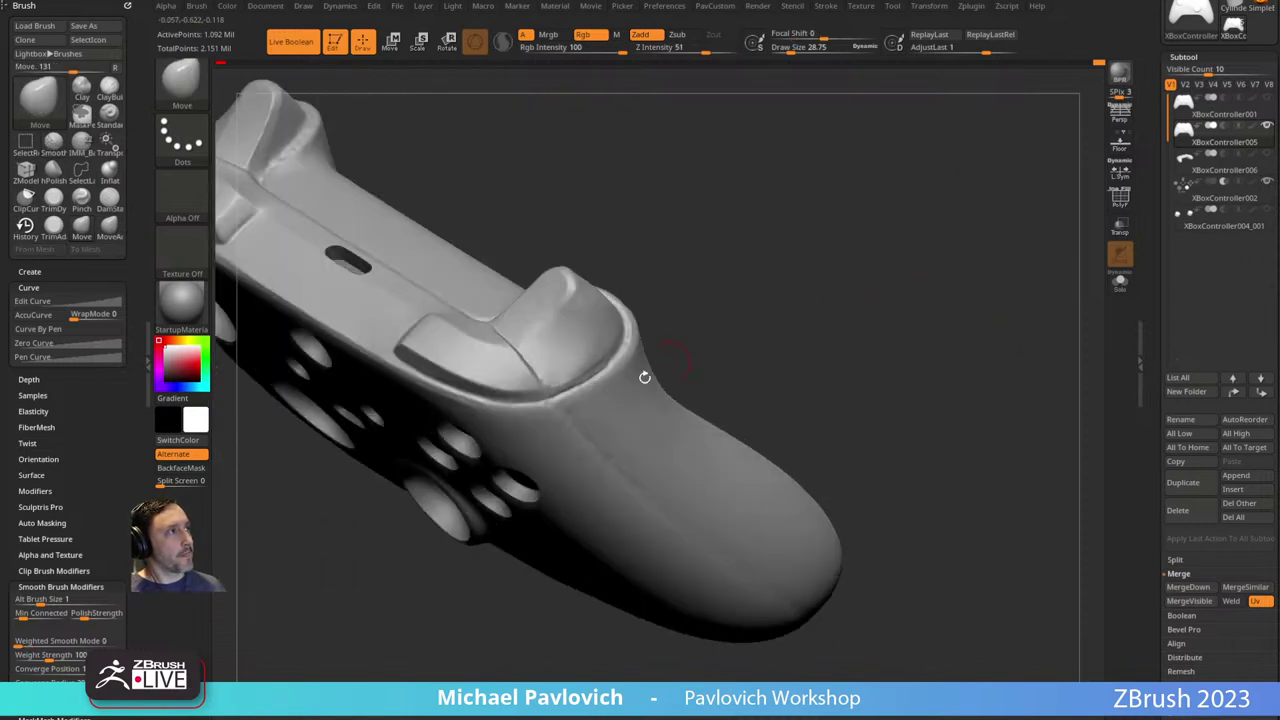
mouse_move(764, 269)
mouse_down()
mouse_move(794, 317)
mouse_move(794, 380)
mouse_up()
key(s)
mouse_move(543, 404)
mouse_down()
mouse_move(557, 363)
mouse_move(533, 375)
mouse_up()
key(s)
key(s)
drag(524, 397, 606, 335)
alt+right_drag(606, 335, 585, 388)
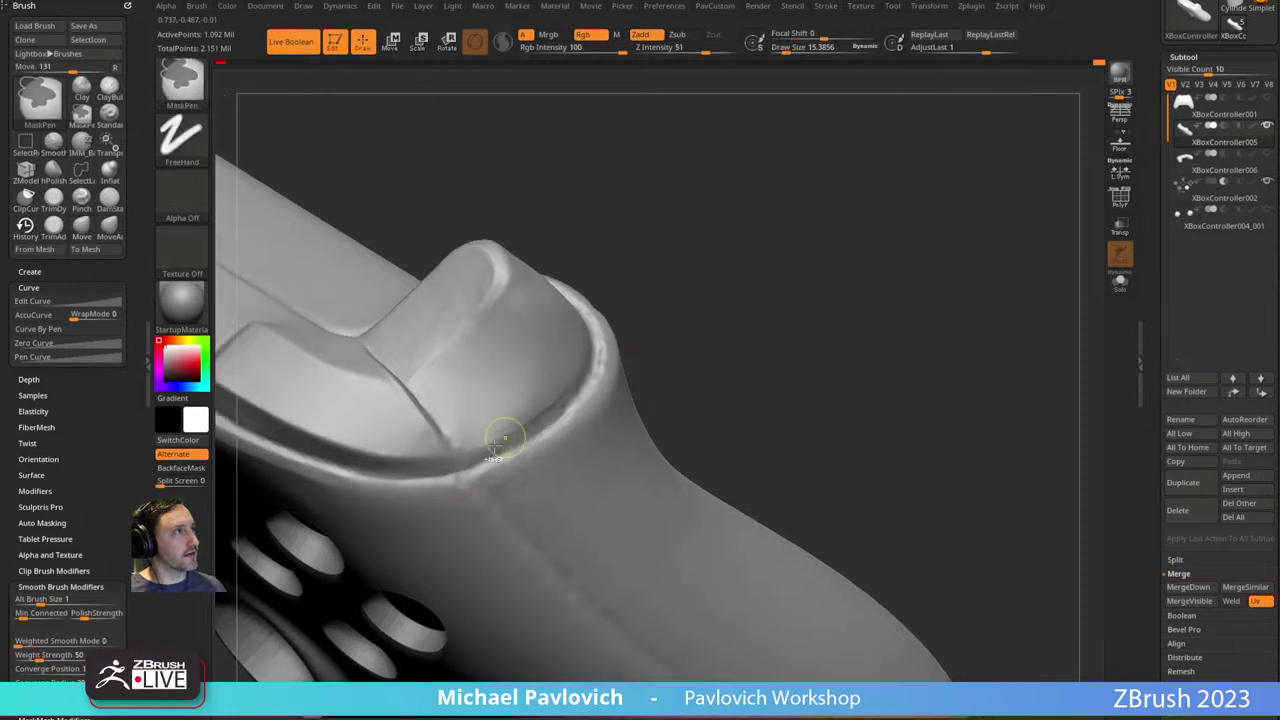
Tighten and smooth the groove between the trigger base and the shell rim at draw size about 9.7.
key(s)
drag(480, 452, 473, 452)
shift+drag(465, 463, 490, 451)
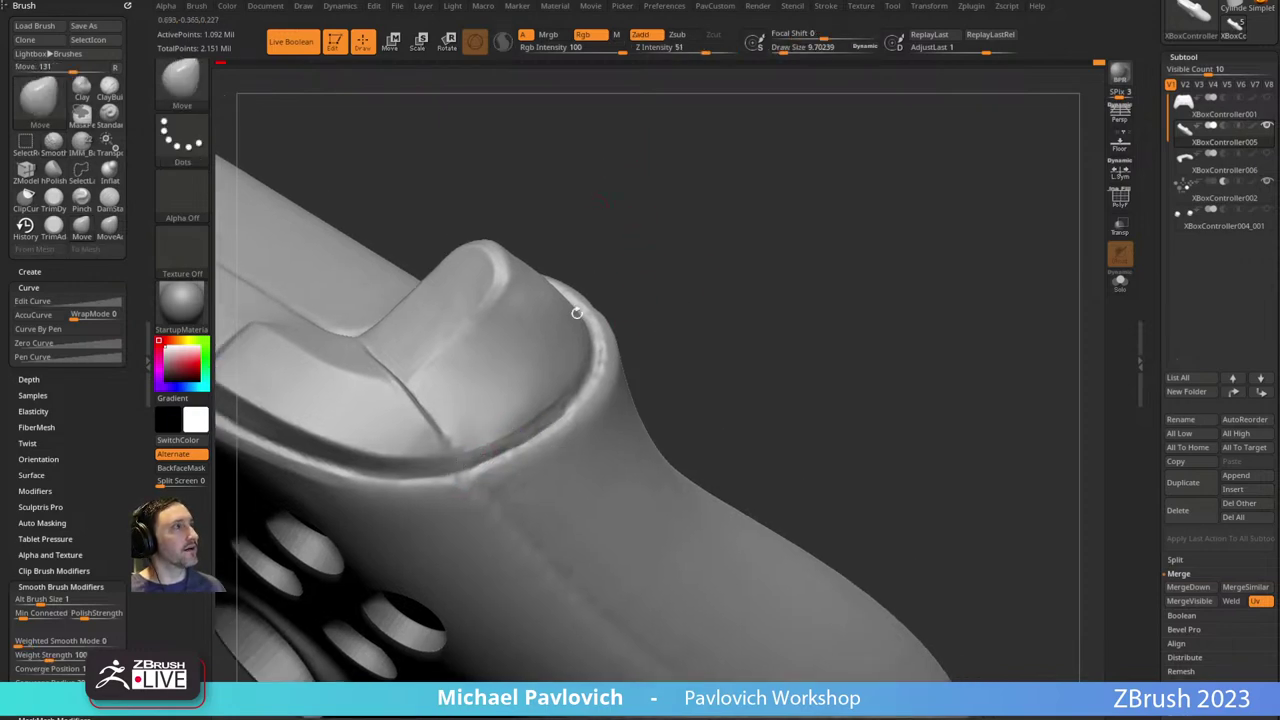
mouse_move(648, 347)
mouse_down()
mouse_move(749, 289)
mouse_move(717, 289)
mouse_move(686, 326)
mouse_up()
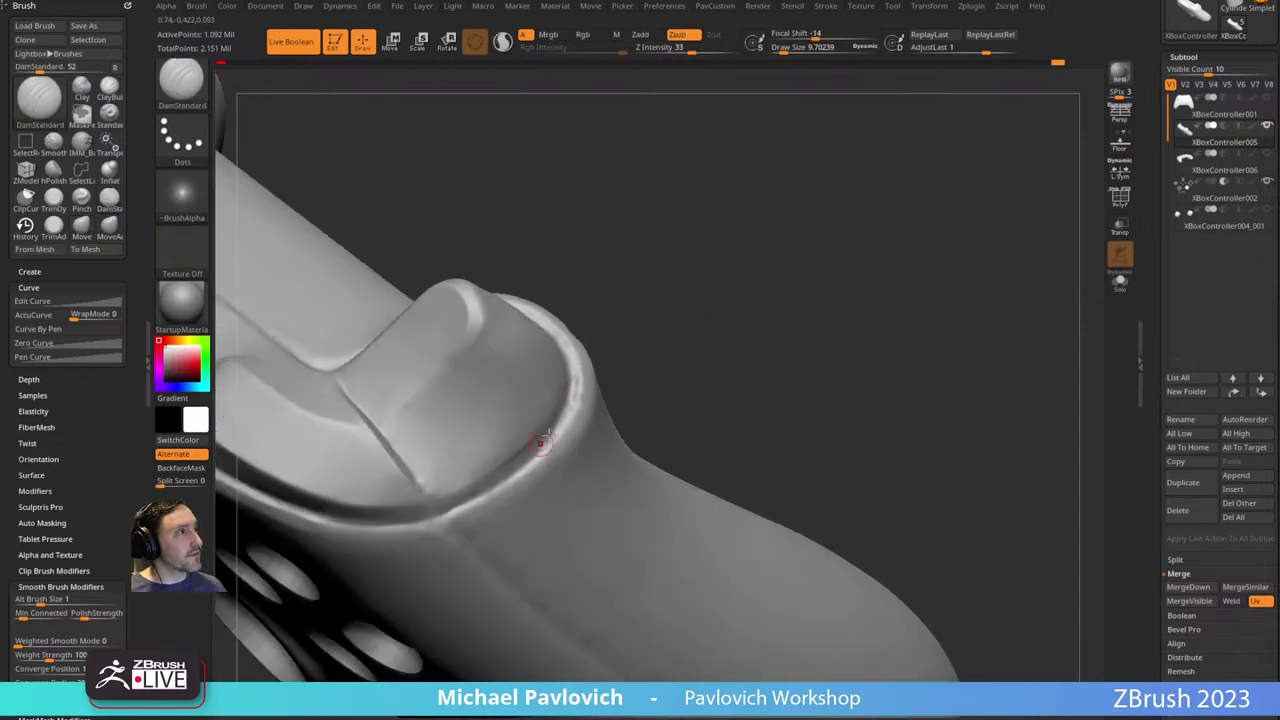
Smooth the shell rim around the trigger base and refine its edge with DamStandard at draw size about 17.
mouse_move(577, 382)
shift+mouse_down()
mouse_move(563, 406)
mouse_move(575, 413)
shift+mouse_up()
key(s)
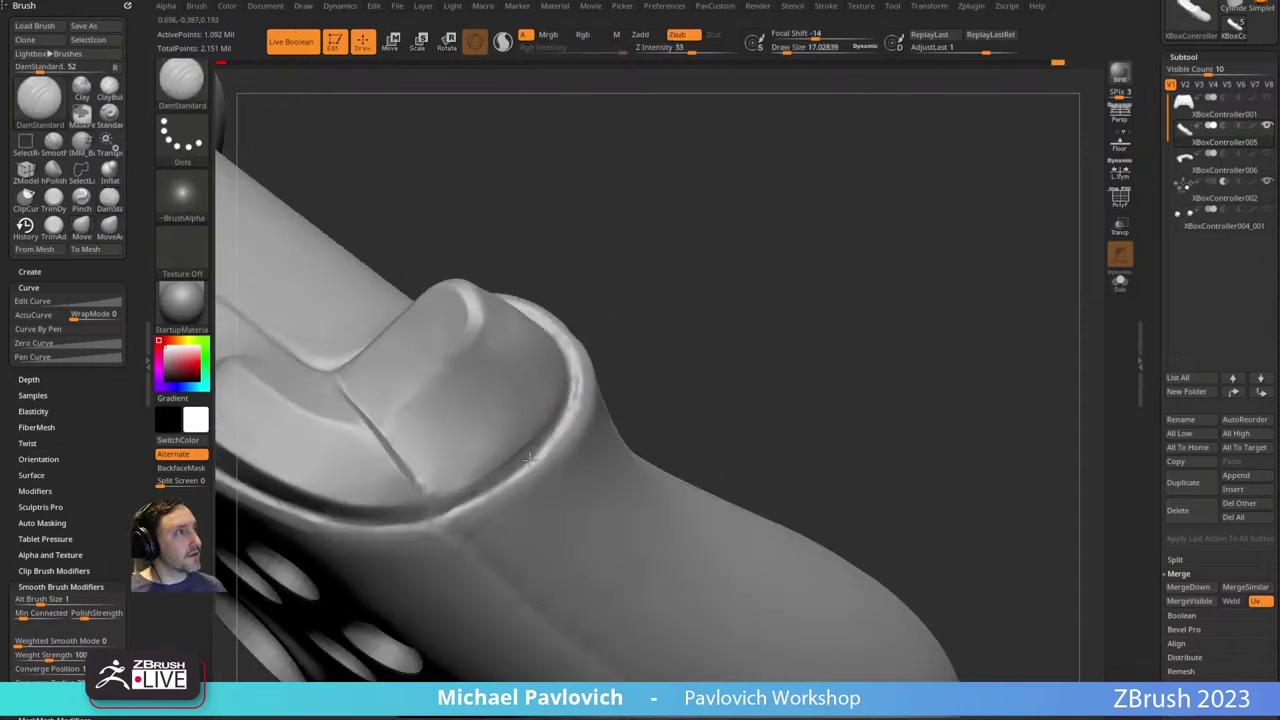
right_drag(529, 457, 548, 446)
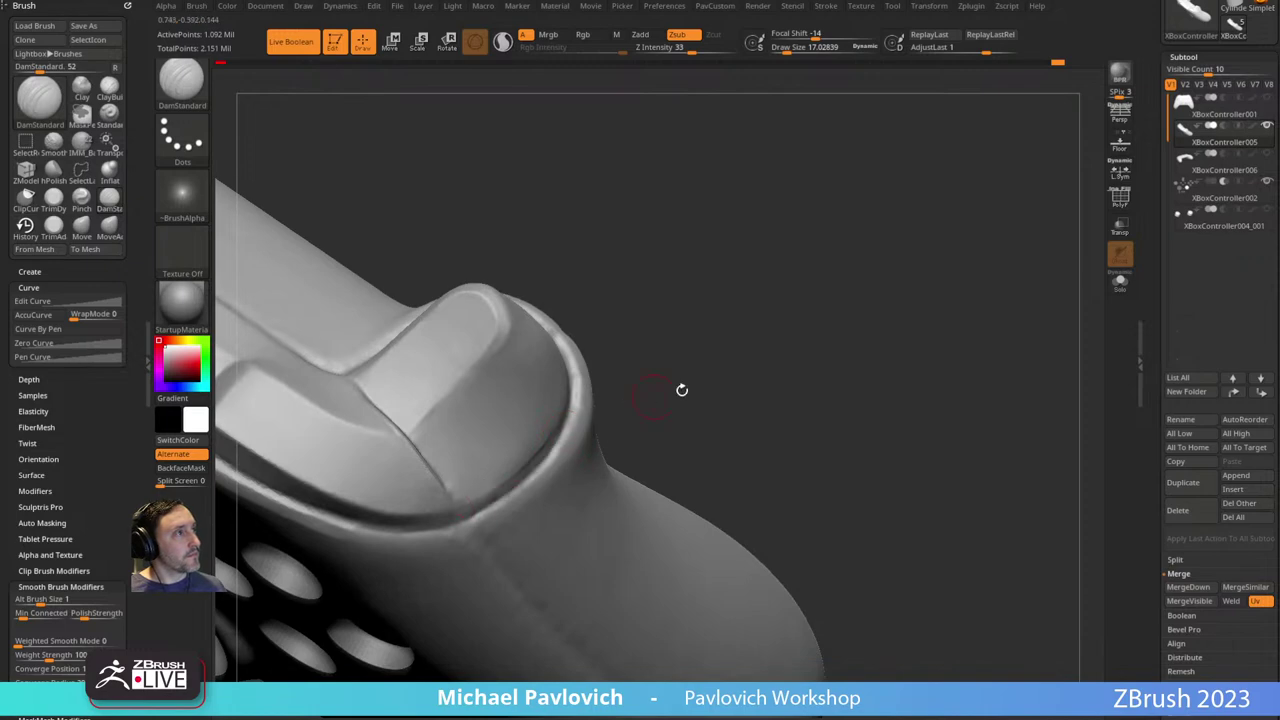
right_drag(681, 390, 497, 486)
right_drag(680, 291, 622, 394)
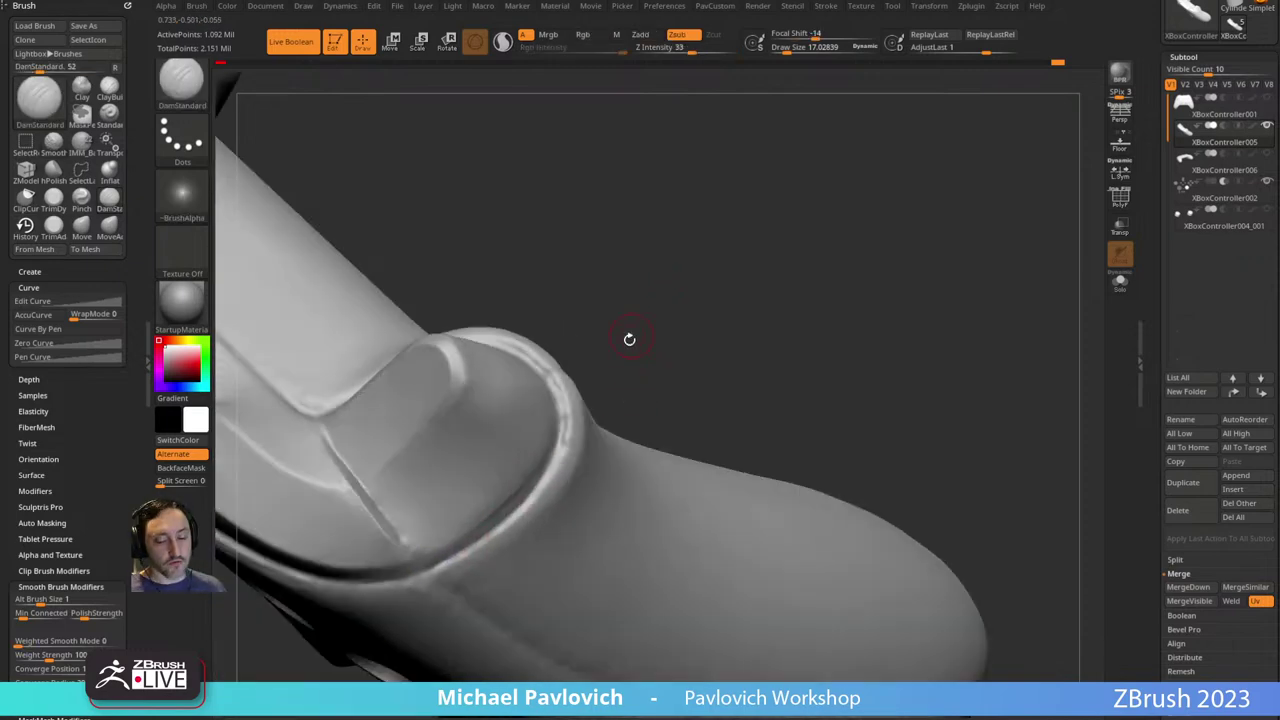
Polish the raised shell rim around the trigger base with hPolish at draw size about 15.4.
key(b)
key(h)
key(p)
right_drag(637, 340, 590, 362)
drag(554, 440, 549, 416)
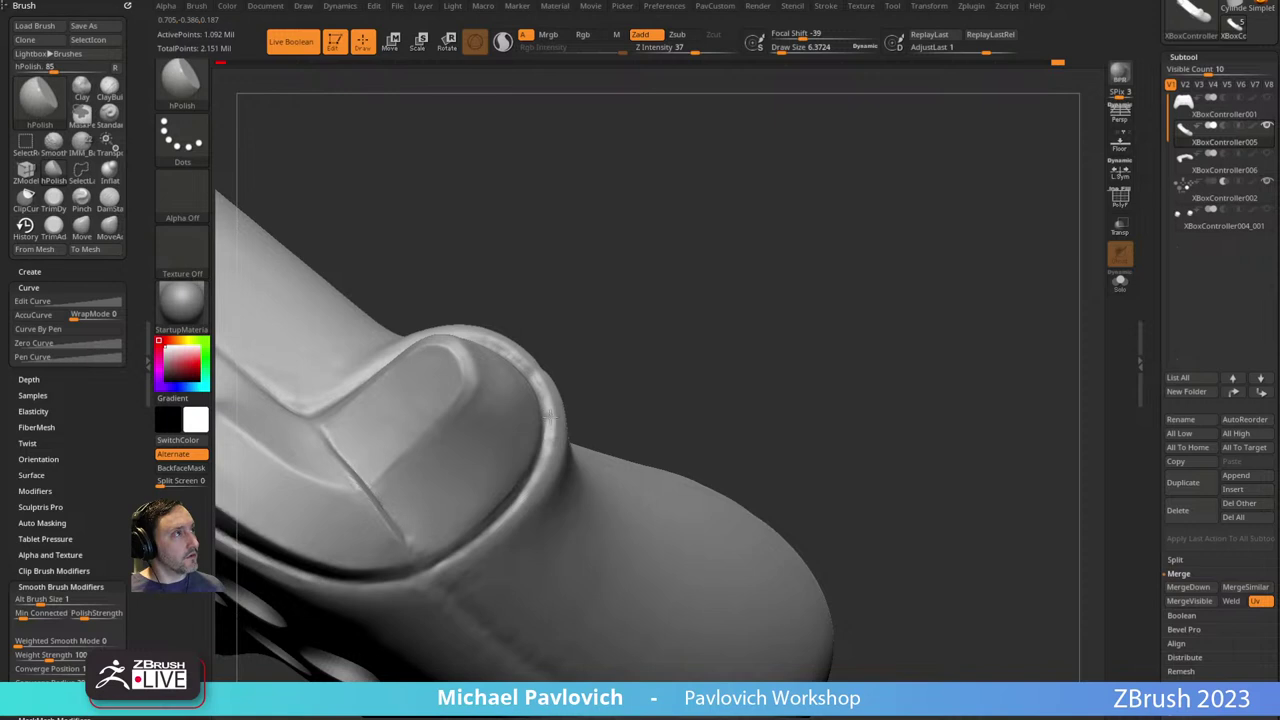
right_drag(584, 390, 551, 434)
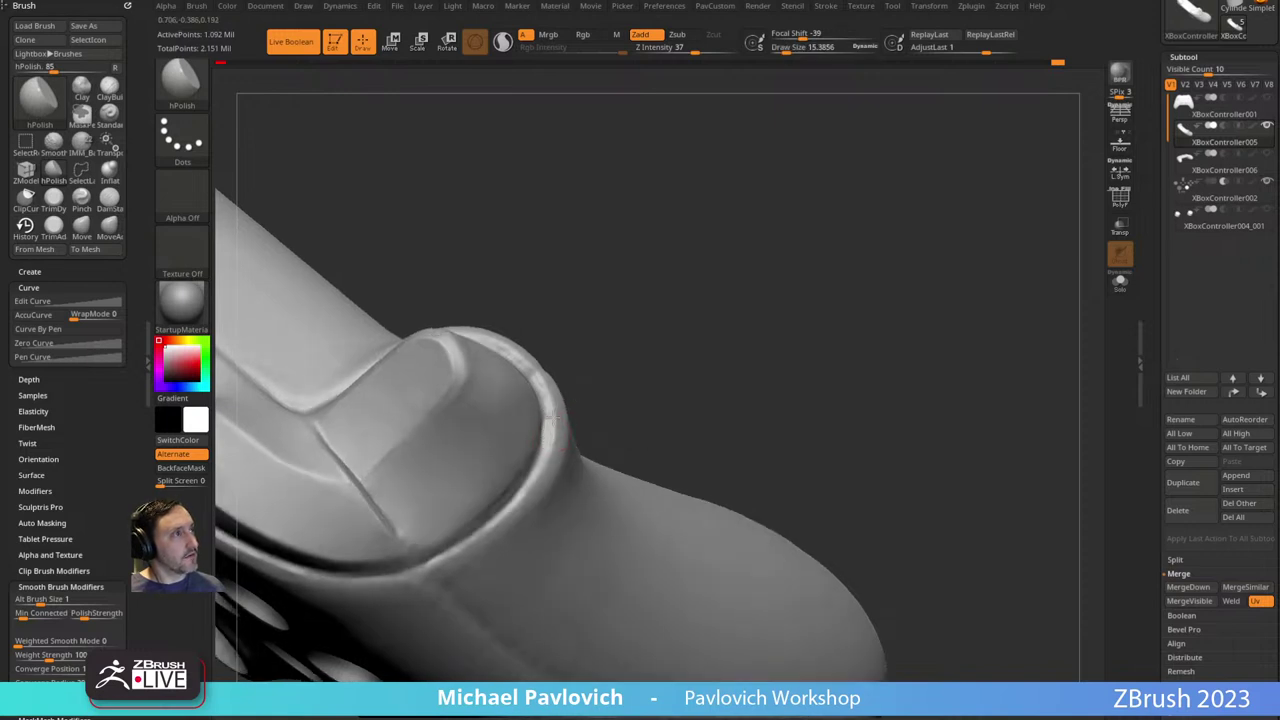
right_drag(569, 364, 529, 400)
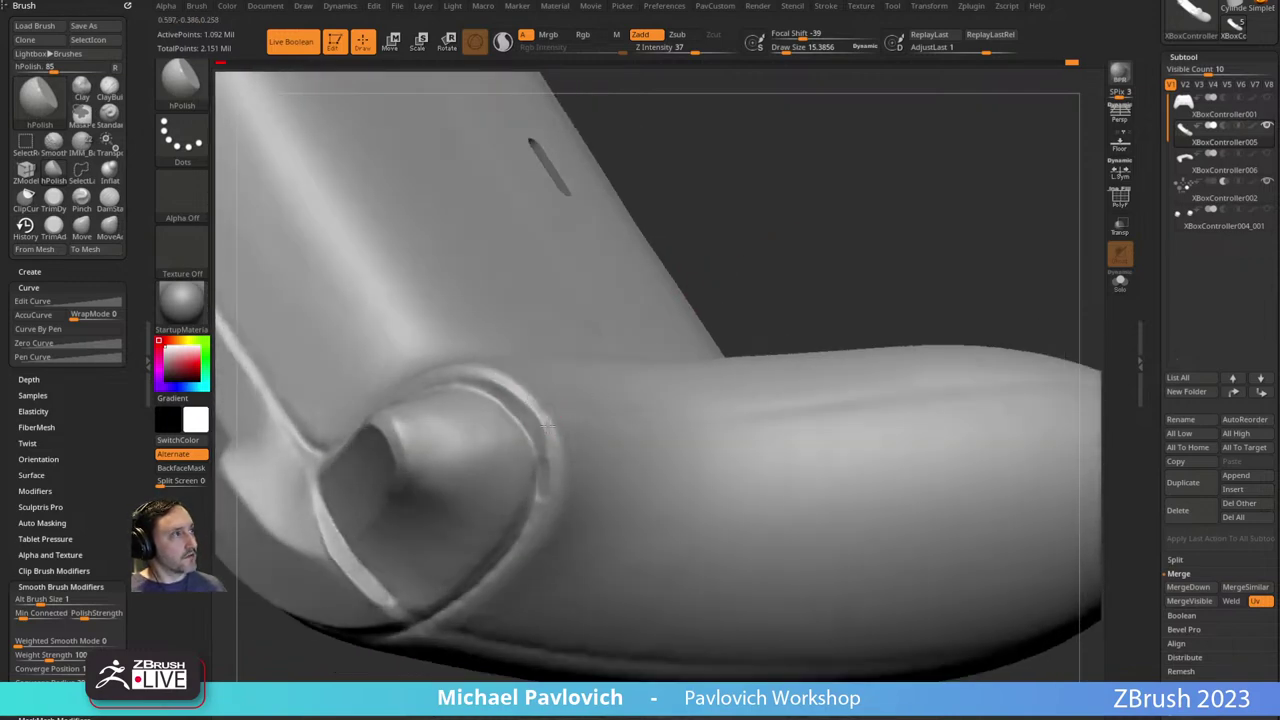
mouse_move(557, 458)
right_down()
mouse_move(565, 470)
mouse_move(534, 449)
right_up()
Polish the inner and outer sides of the trigger rim down to the bumper seam with hPolish at draw size about 11.
right_drag(666, 320, 584, 416)
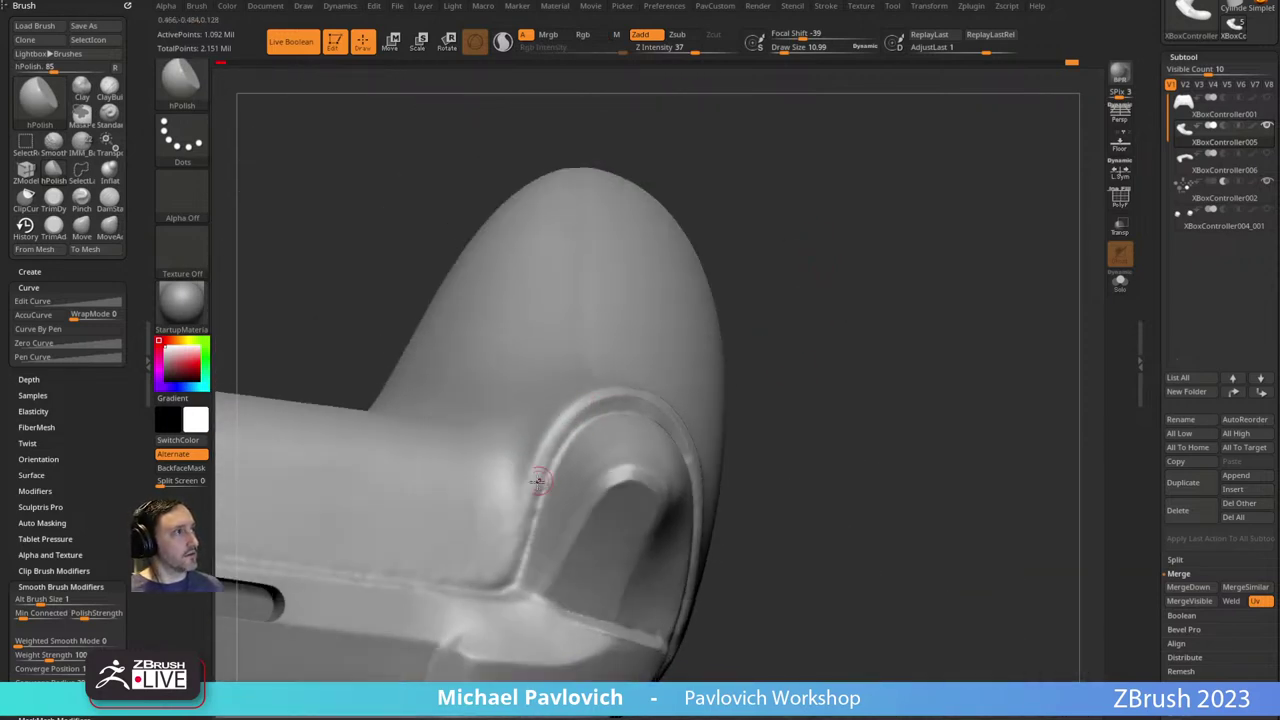
mouse_move(540, 490)
right_down()
mouse_move(466, 263)
mouse_move(812, 247)
mouse_move(791, 263)
mouse_move(809, 274)
mouse_move(598, 443)
right_up()
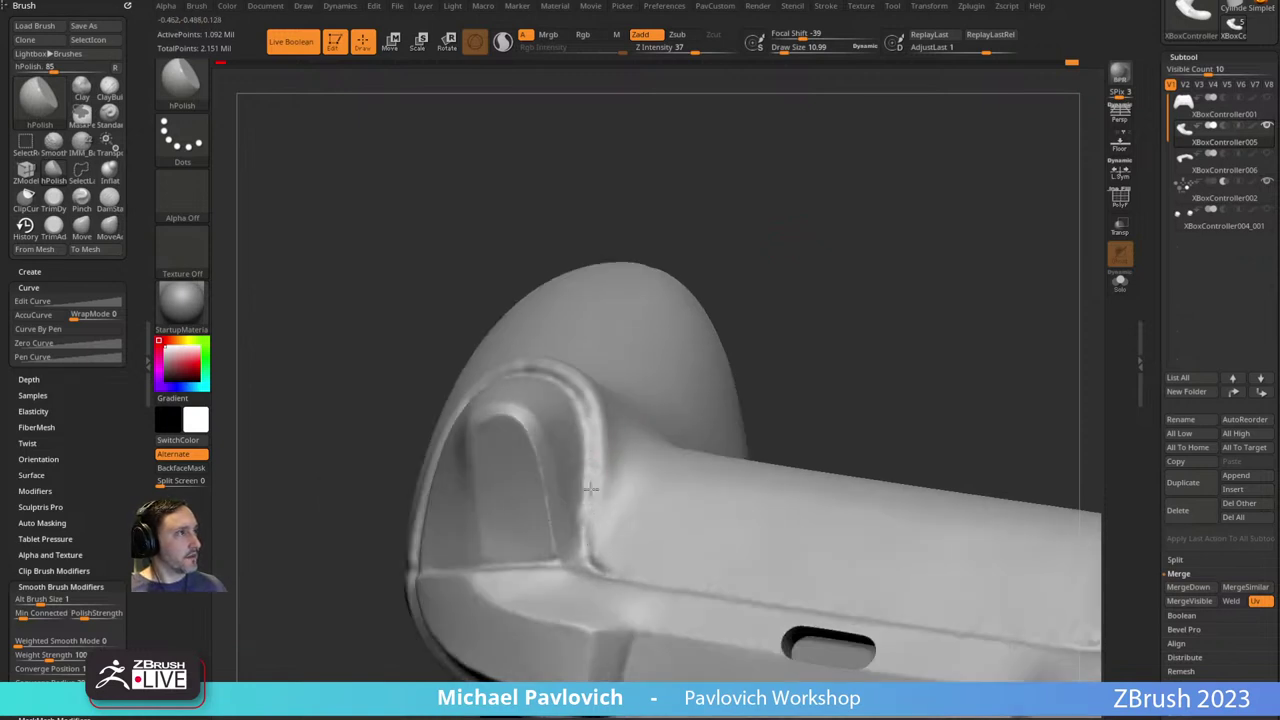
right_drag(591, 488, 569, 501)
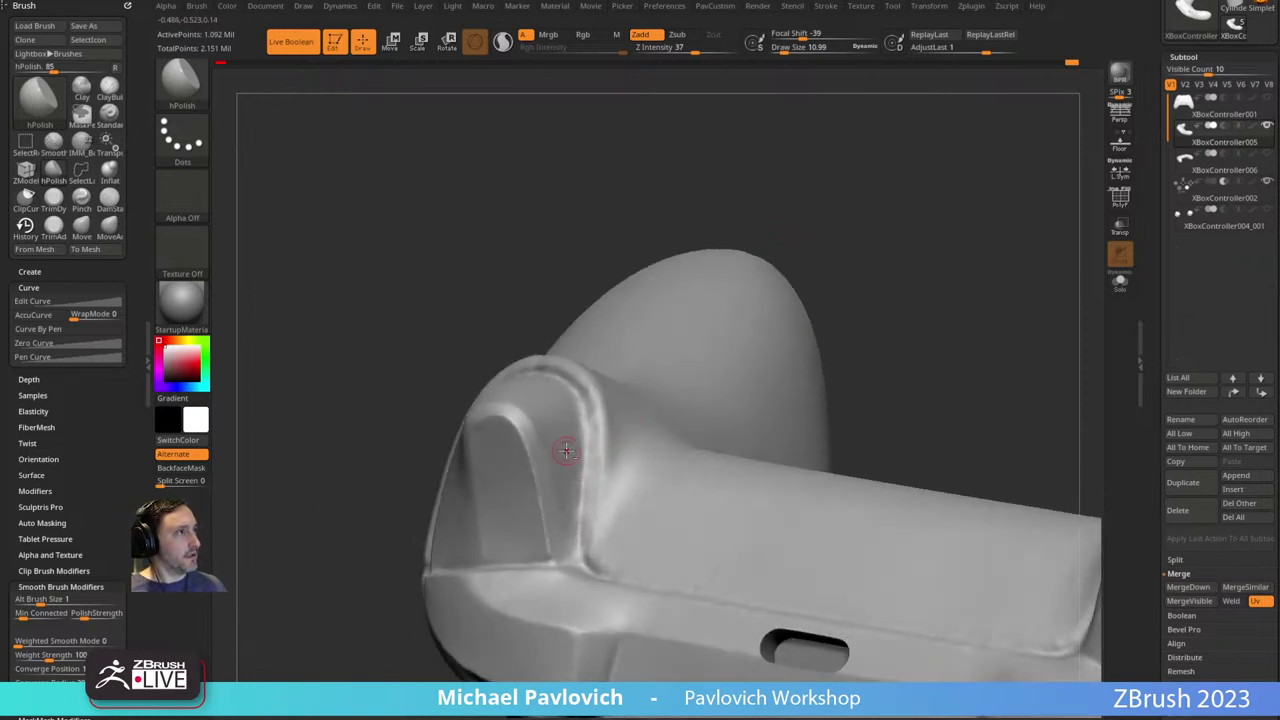
right_drag(728, 342, 587, 448)
right_drag(698, 266, 738, 311)
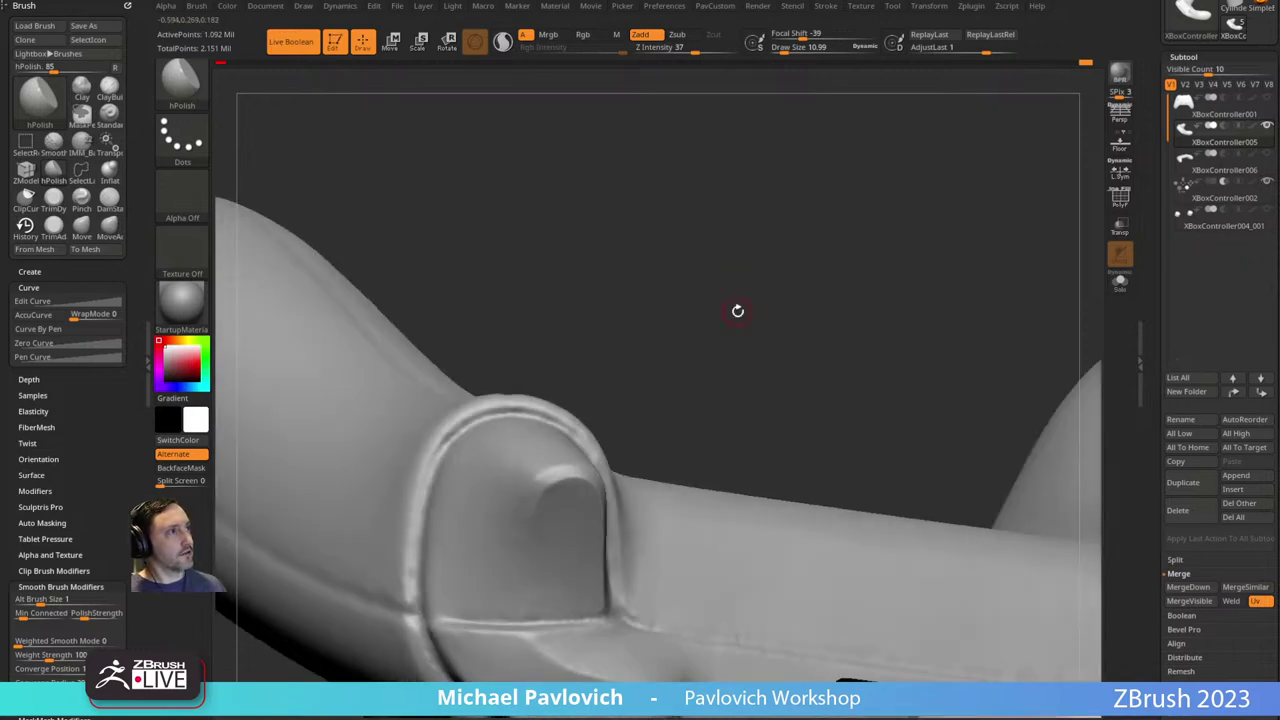
mouse_move(430, 449)
right_down()
mouse_move(631, 249)
mouse_move(449, 451)
right_up()
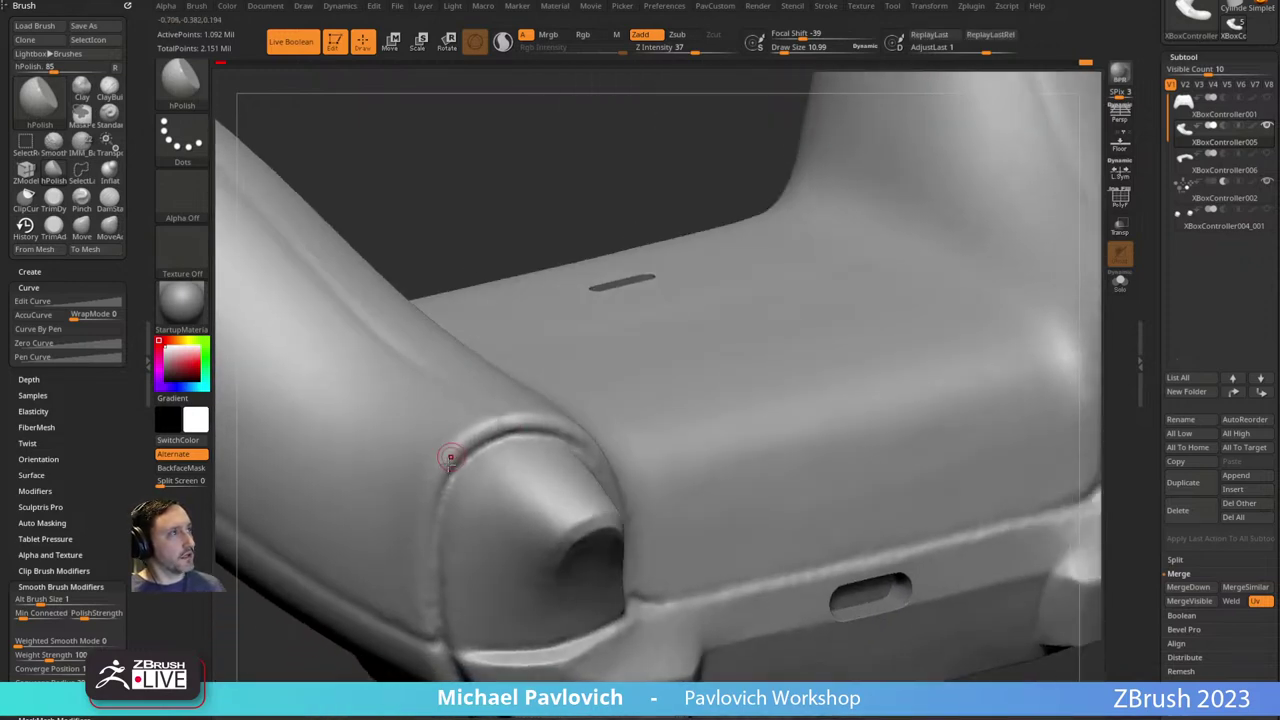
right_drag(632, 311, 540, 410)
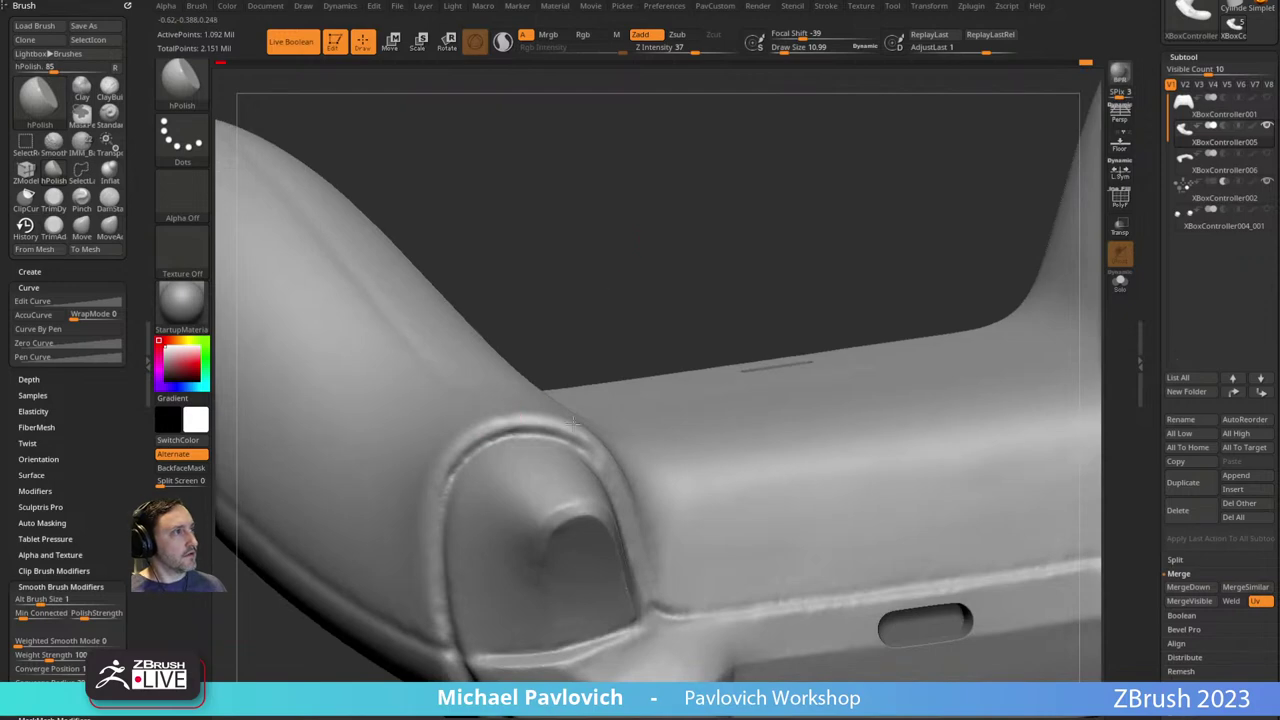
Polish the front shell's lower edge alongside the port slot with hPolish at draw size about 20.6.
key(f)
mouse_move(703, 269)
right_down()
mouse_move(723, 226)
mouse_move(786, 186)
mouse_move(984, 288)
mouse_move(911, 223)
right_up()
ctrl+right_drag(911, 223, 903, 240)
key(s)
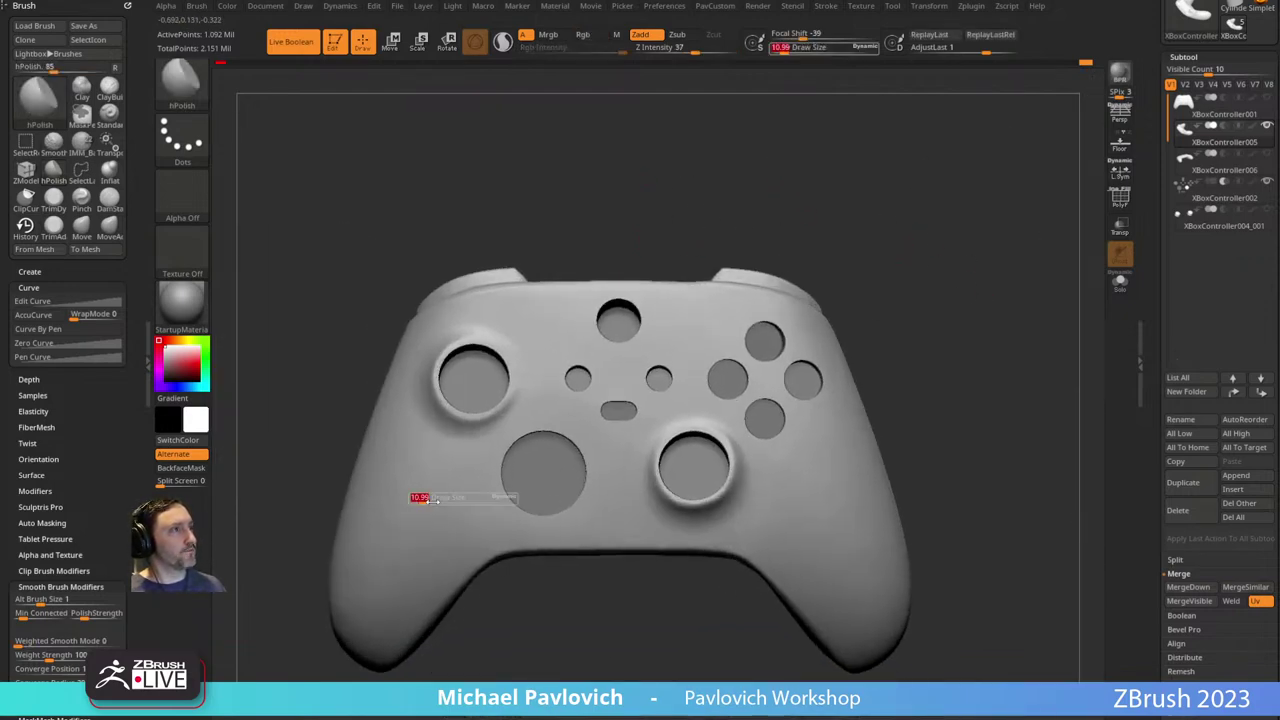
drag(420, 499, 468, 486)
mouse_move(467, 486)
right_down()
mouse_move(551, 580)
mouse_move(571, 523)
mouse_move(567, 484)
mouse_move(754, 449)
mouse_move(763, 460)
mouse_move(595, 471)
right_up()
mouse_move(652, 477)
mouse_down()
mouse_move(678, 453)
mouse_move(656, 377)
mouse_move(765, 405)
mouse_up()
key(s)
drag(548, 383, 536, 383)
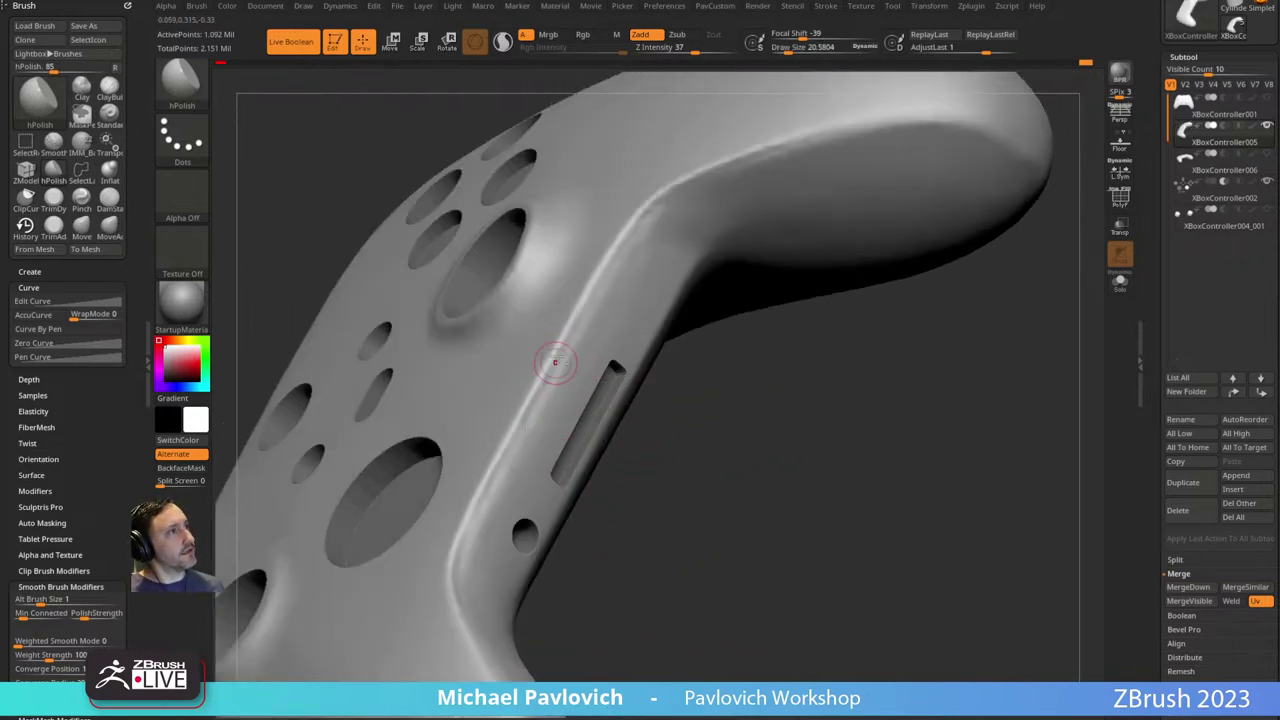
drag(628, 353, 571, 343)
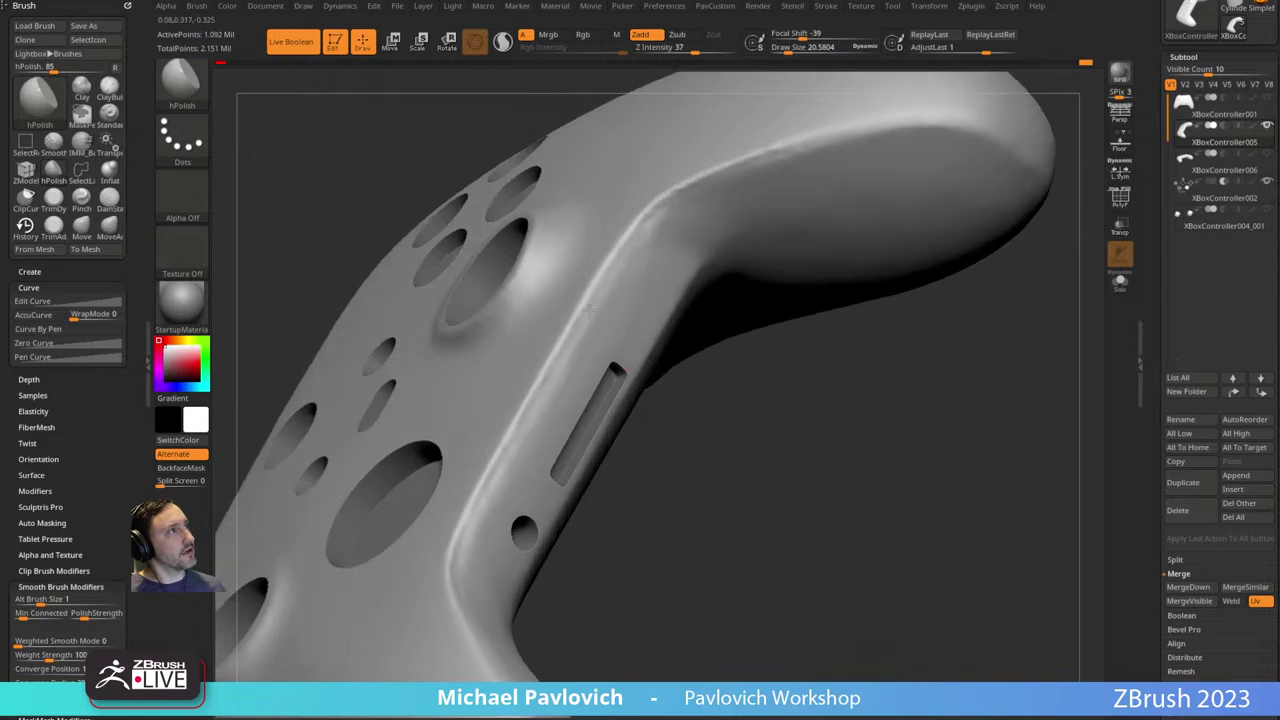
Polish the lower edge where it curves from the center section into the grip.
drag(708, 402, 640, 229)
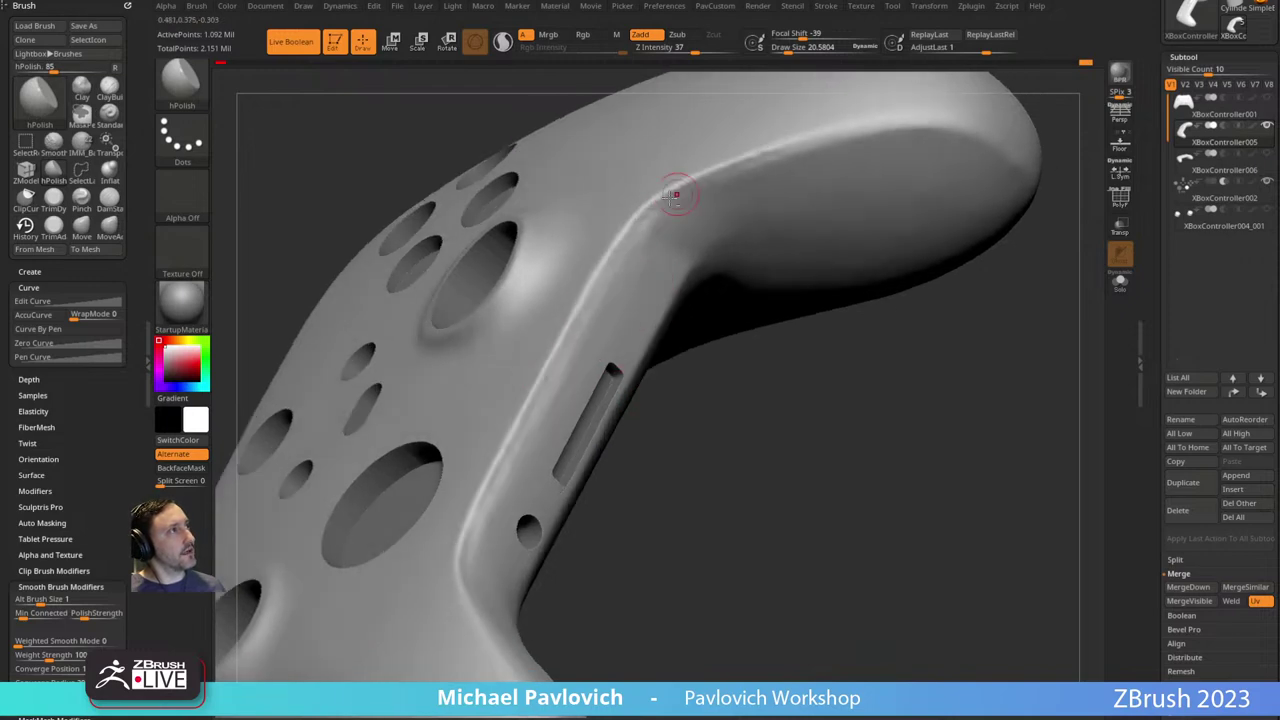
drag(735, 167, 815, 144)
drag(747, 366, 749, 183)
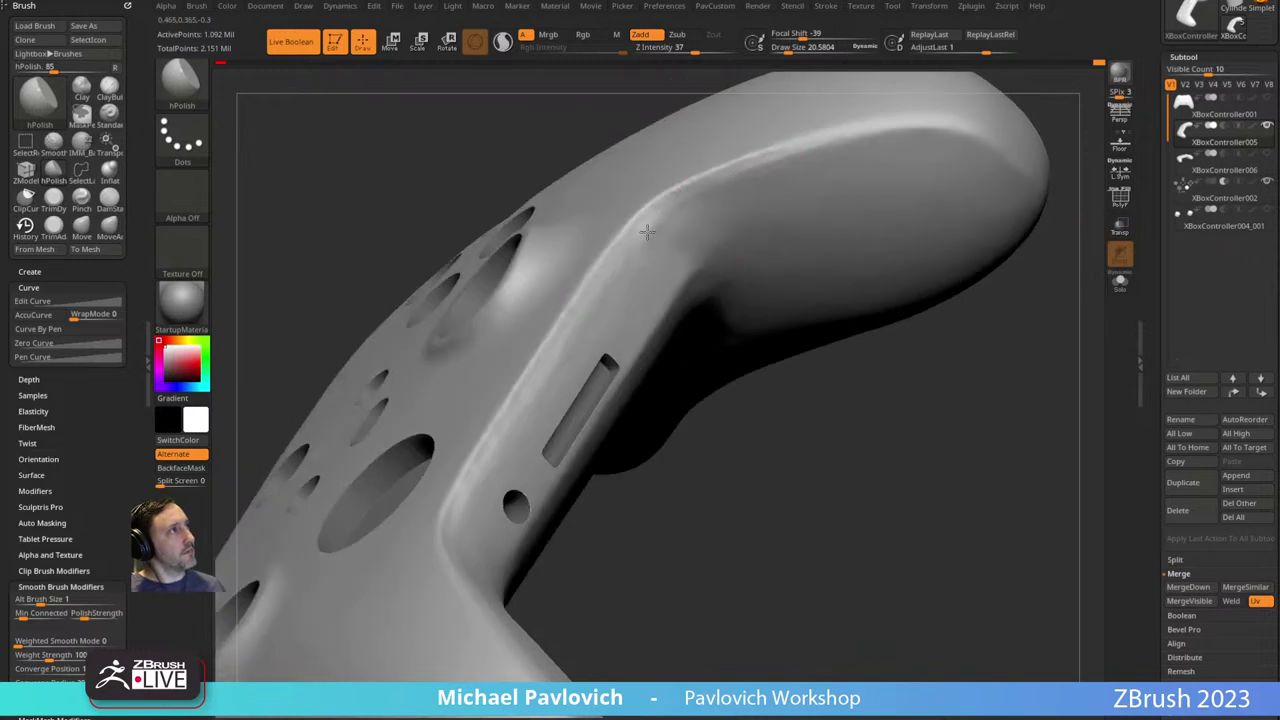
Smooth the front shell's lower edge beside the port slot and the round jack hole.
key(shift)
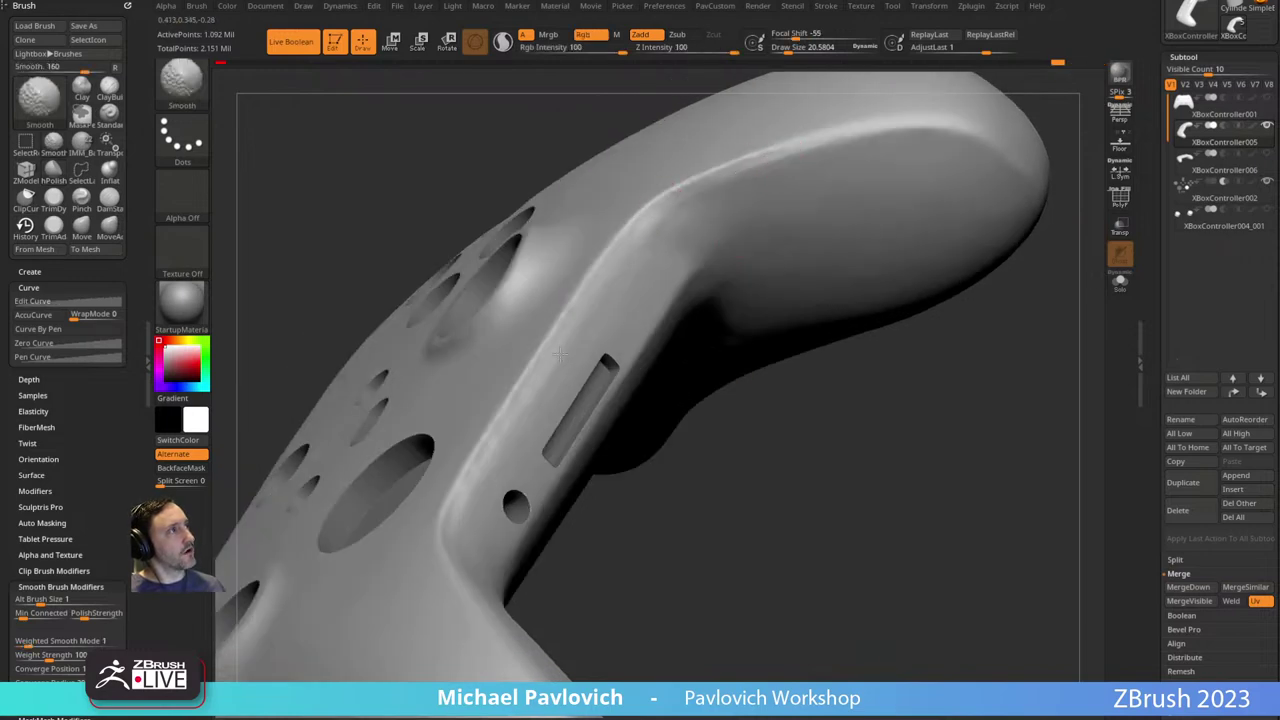
right_drag(480, 494, 467, 512)
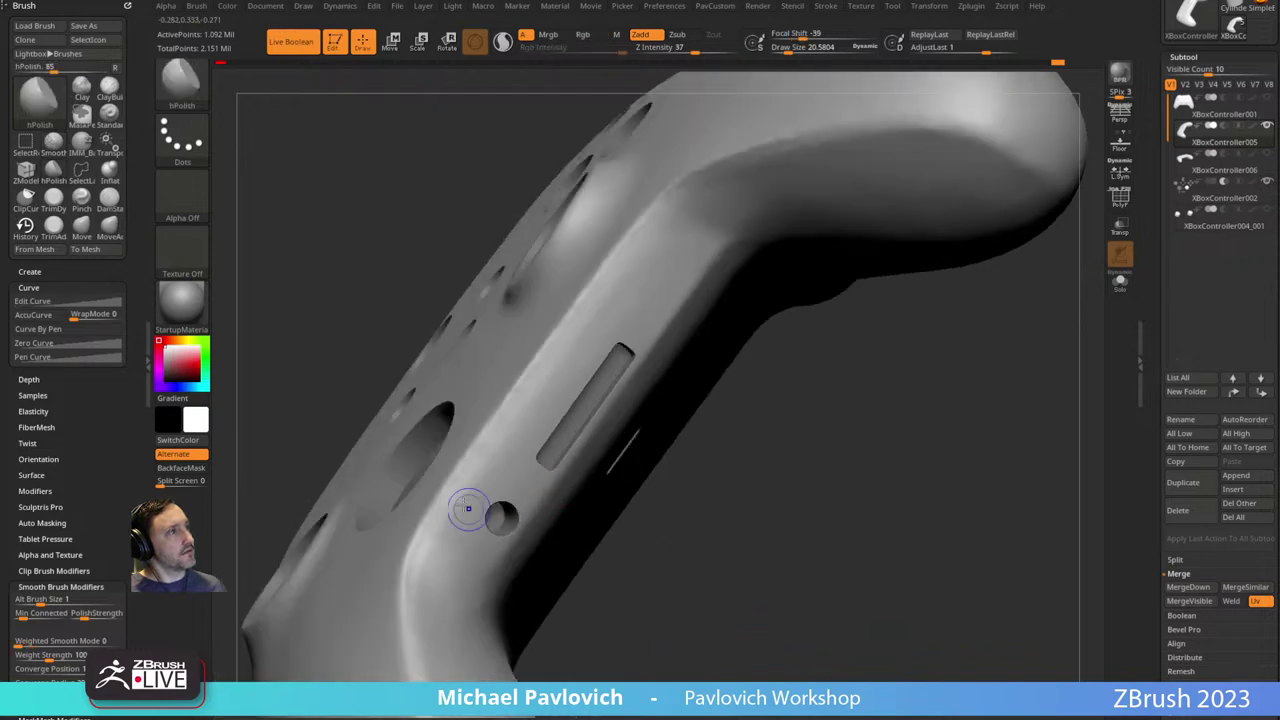
key(shift)
right_drag(527, 390, 597, 386)
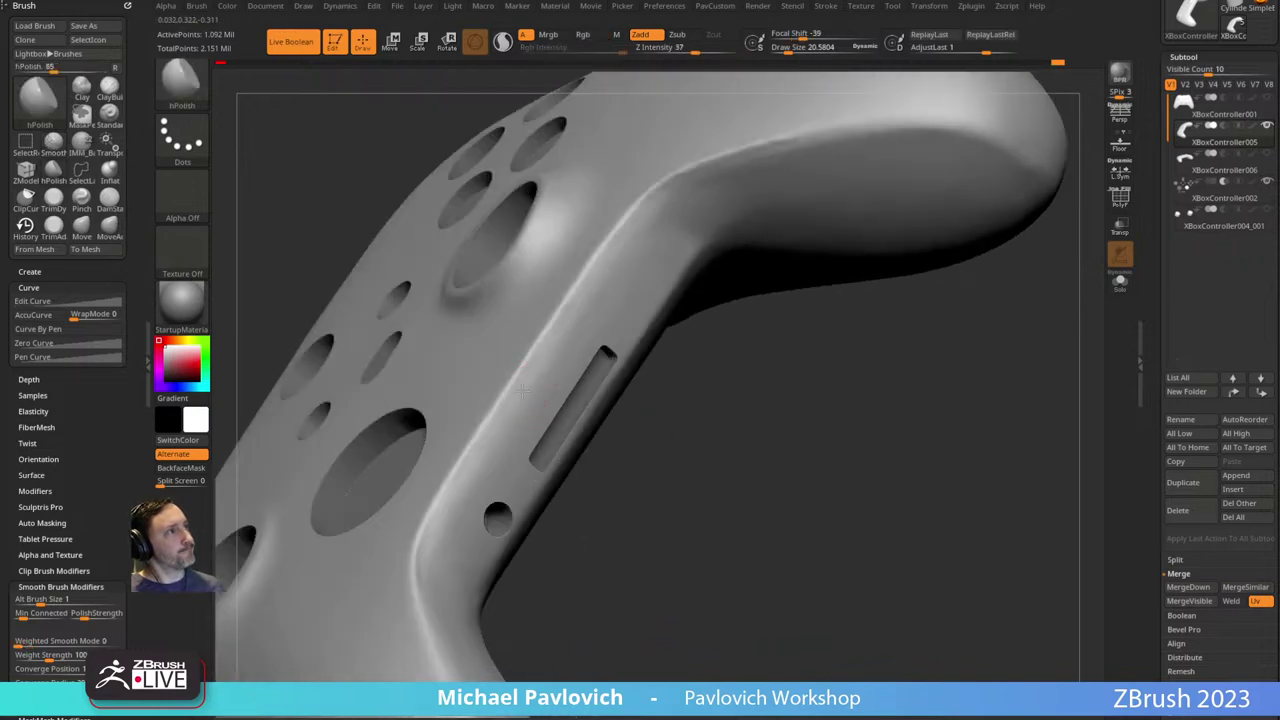
right_drag(557, 339, 666, 337)
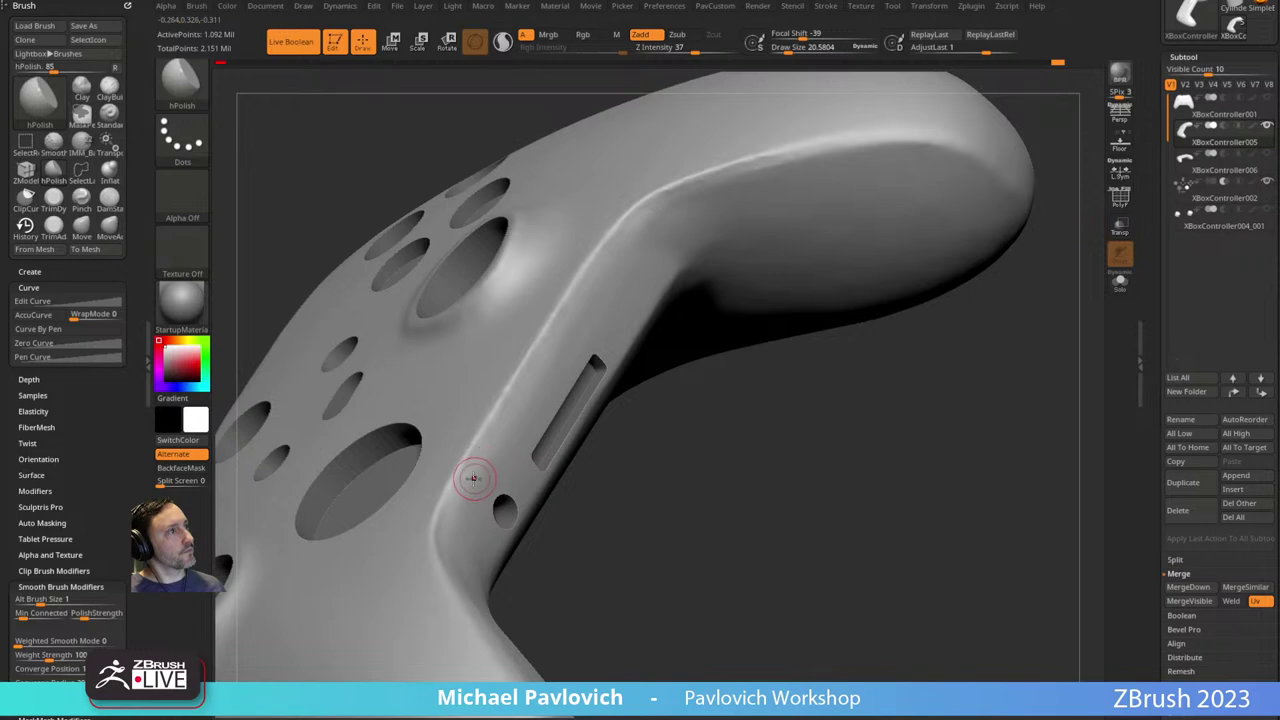
Re-polish the lower edge from the jack hole up to the grip bend and smooth it along the grip.
drag(467, 474, 615, 238)
drag(664, 199, 658, 193)
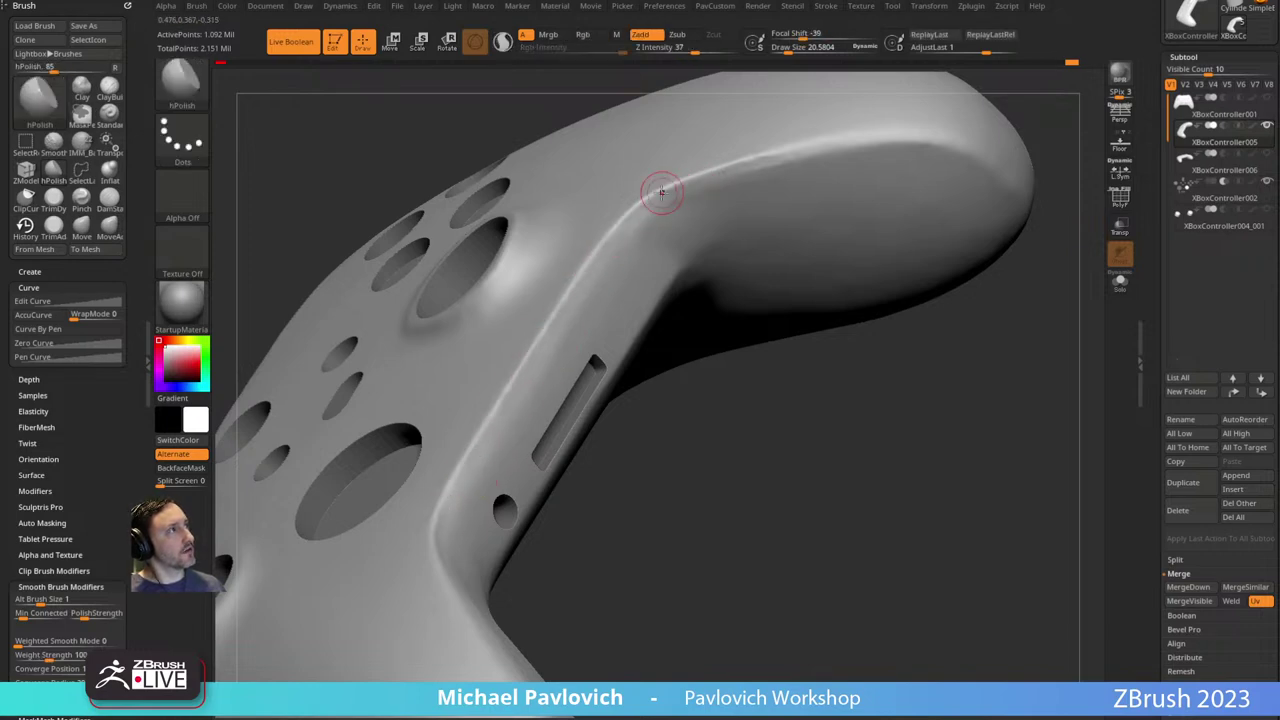
key(shift)
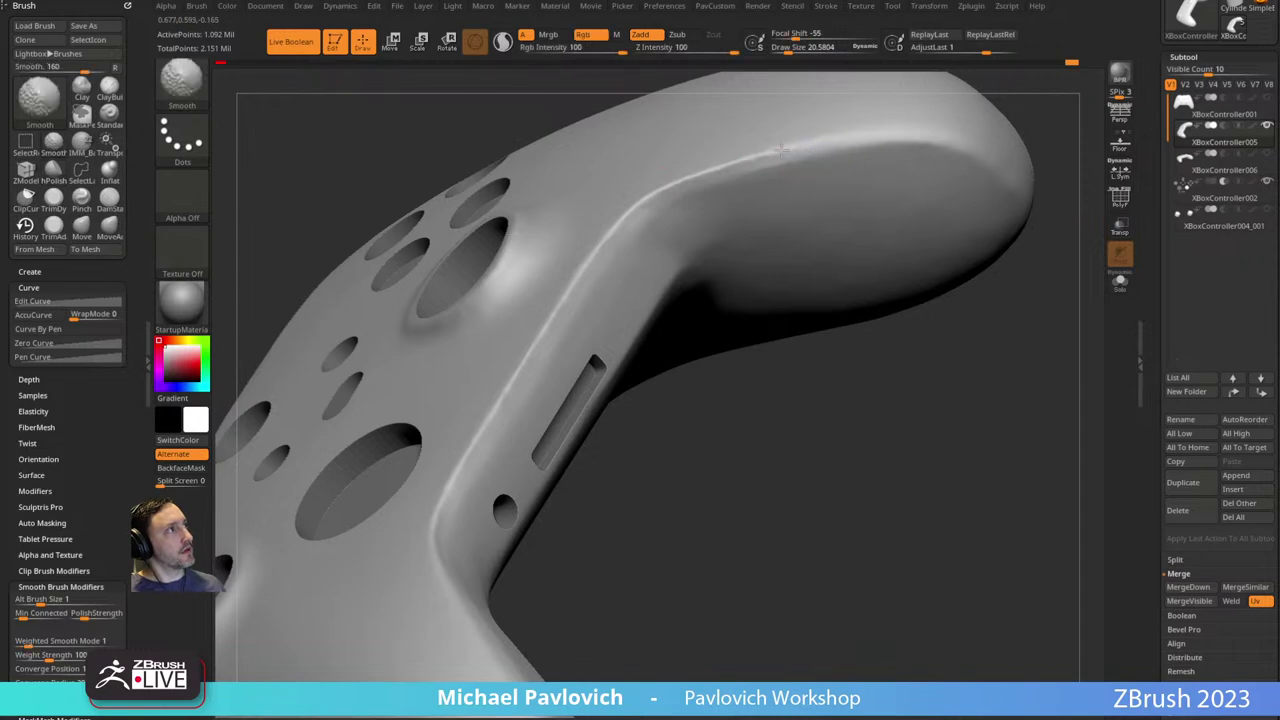
Smooth the rear surfaces of the grips with a draw size of about 52 to 55.
mouse_move(650, 420)
alt+mouse_down()
mouse_move(689, 457)
mouse_move(946, 403)
mouse_move(957, 251)
mouse_move(917, 300)
mouse_move(980, 306)
mouse_move(920, 289)
mouse_move(901, 250)
mouse_move(986, 309)
mouse_move(950, 330)
alt+mouse_up()
key(shift)
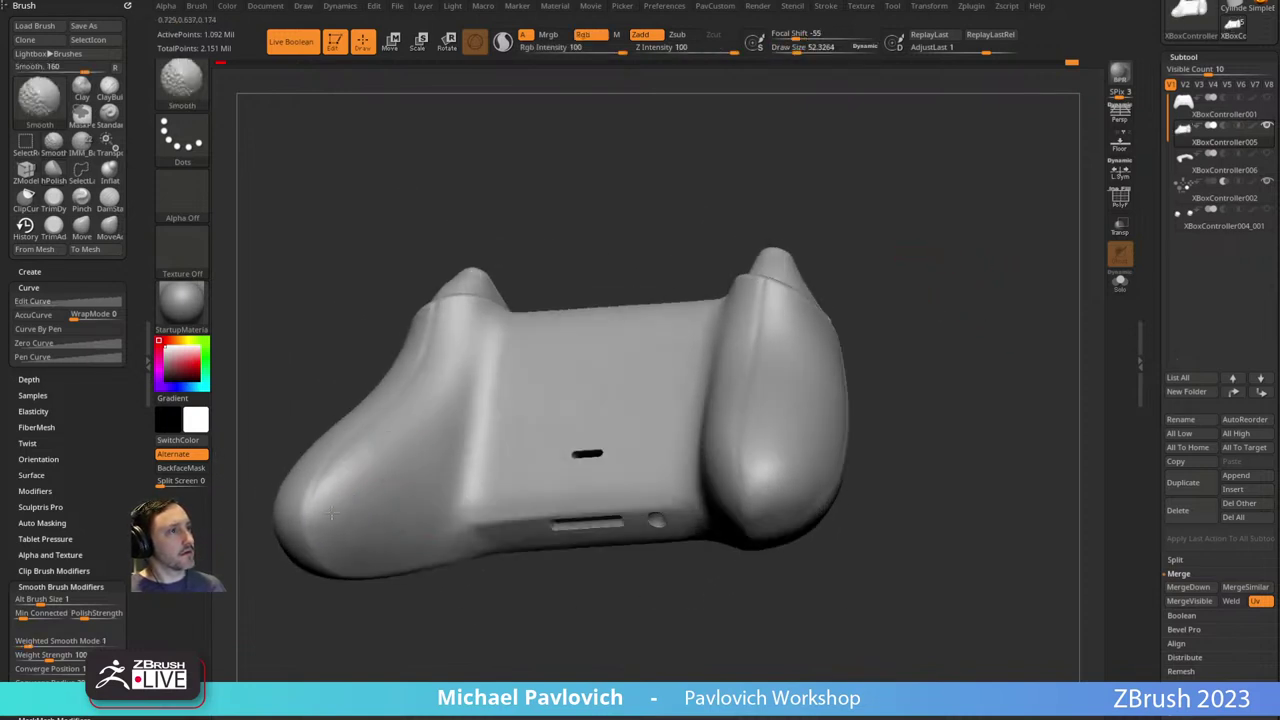
drag(437, 607, 414, 523)
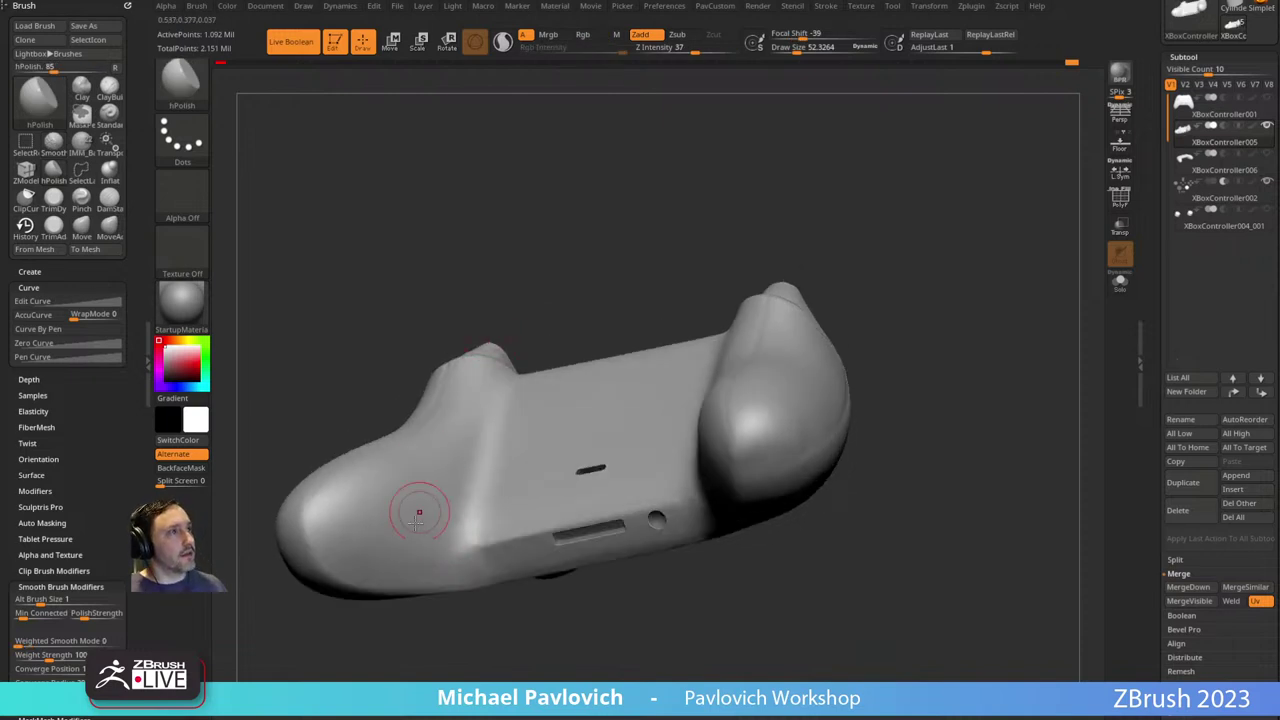
key(shift)
drag(622, 222, 608, 292)
key(shift)
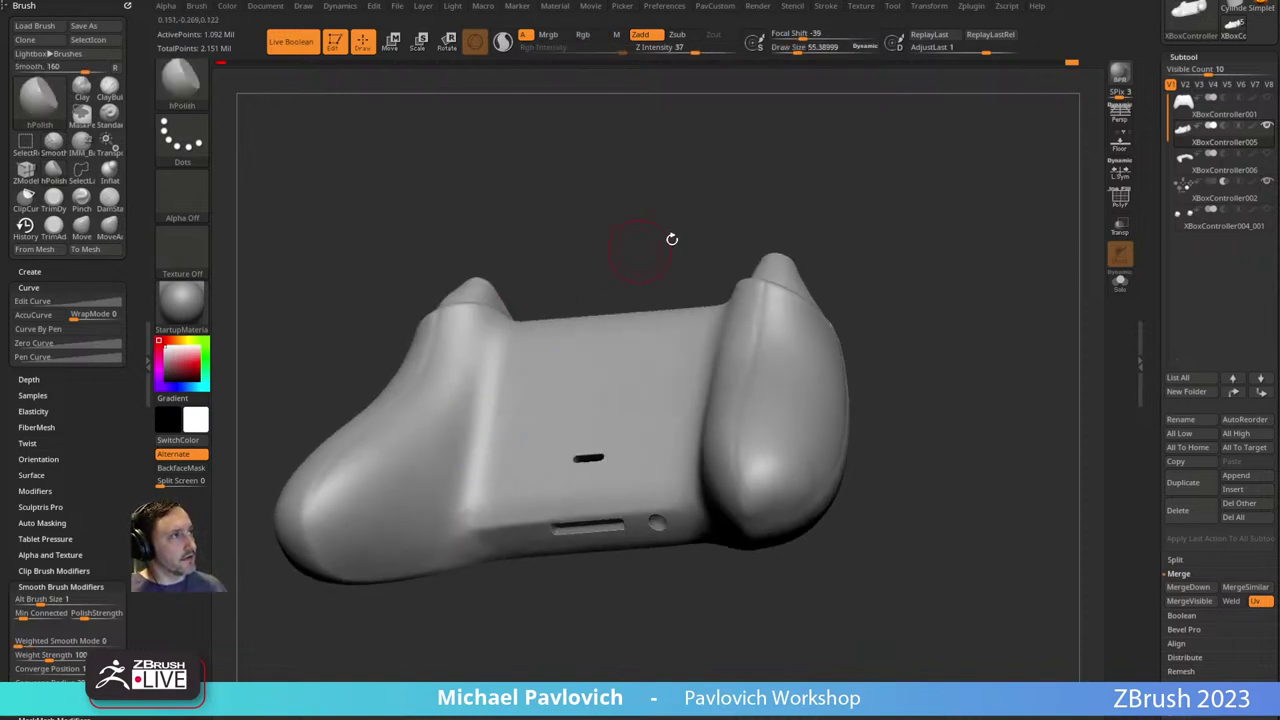
Smooth the flat back panel between the grips at draw size about 35.8.
drag(671, 237, 434, 491)
shift+drag(511, 303, 517, 434)
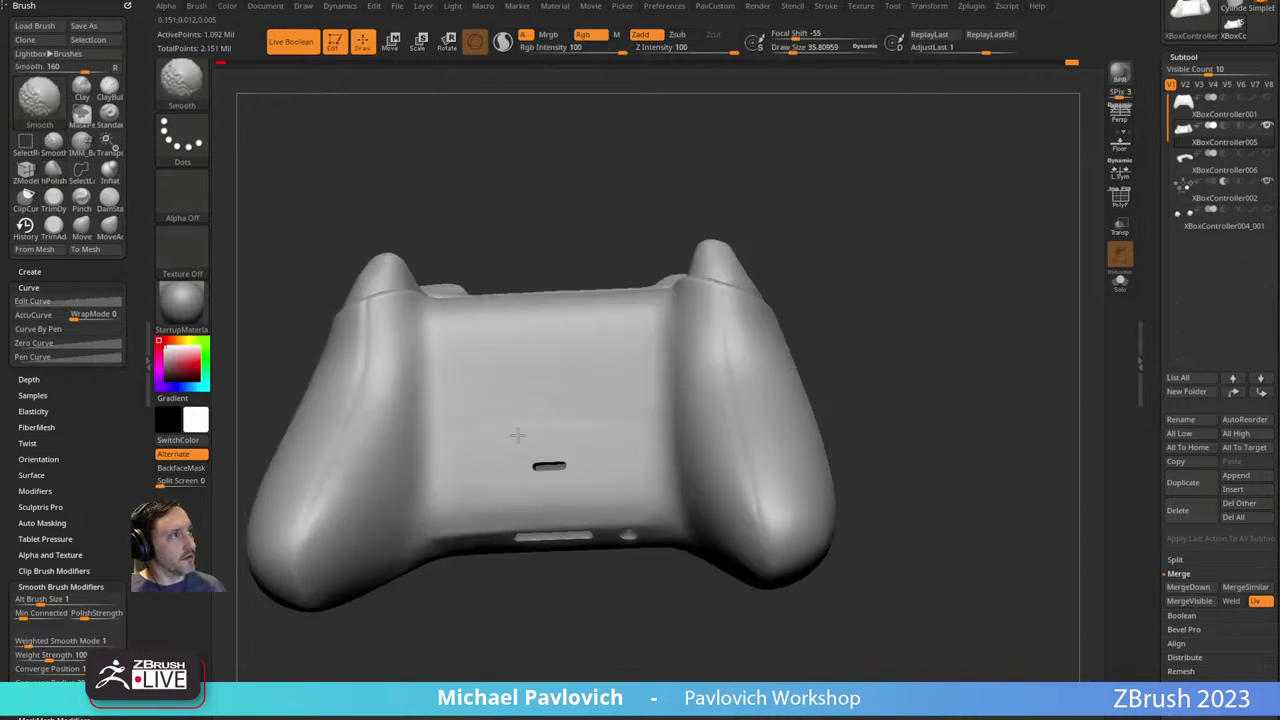
mouse_move(565, 383)
shift+mouse_down()
mouse_move(634, 329)
mouse_move(751, 291)
shift+mouse_up()
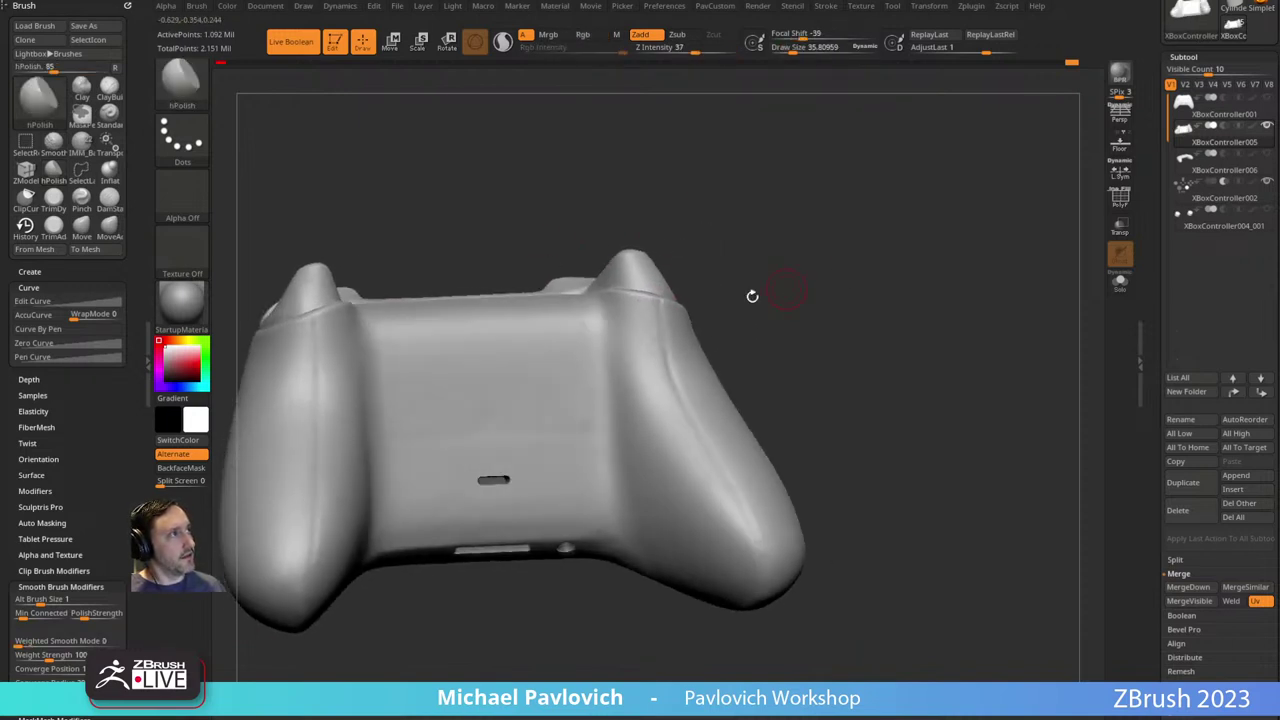
Polish the corner where the controller's lower rear edge meets the grip with hPolish at draw size about 35.8.
mouse_move(755, 335)
mouse_down()
mouse_move(651, 491)
mouse_move(669, 512)
mouse_up()
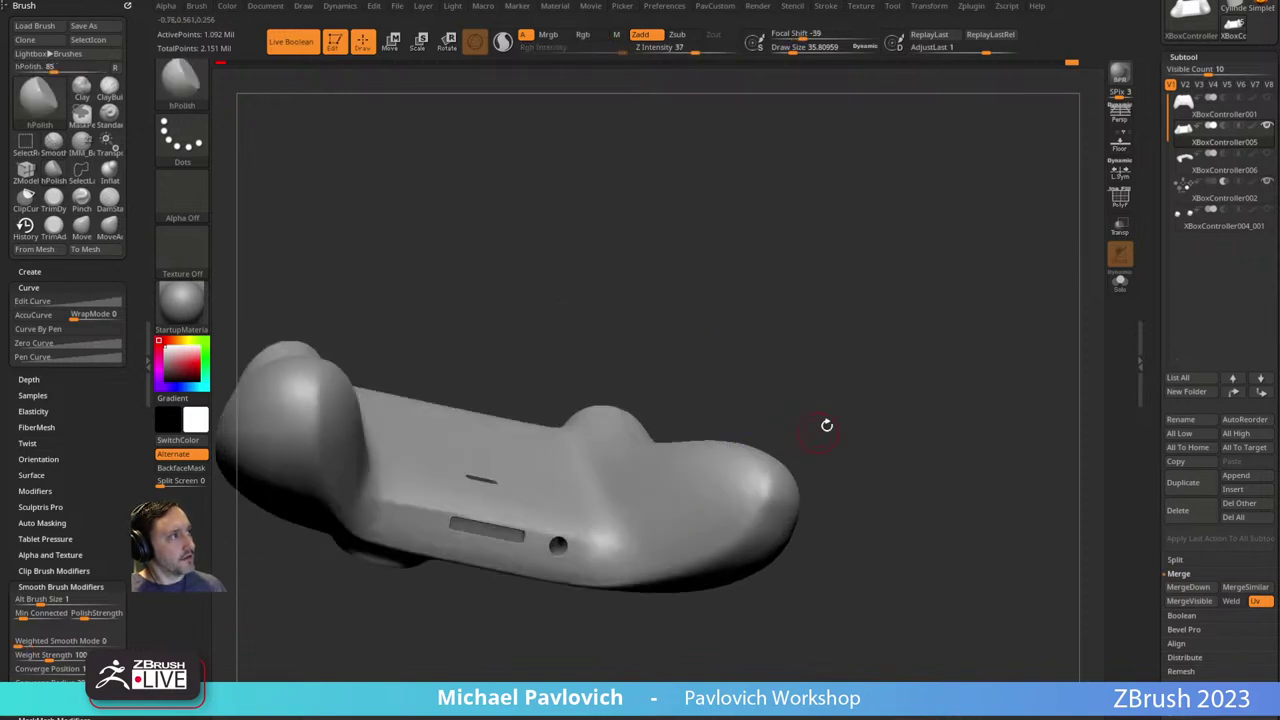
drag(826, 426, 646, 514)
mouse_move(777, 286)
mouse_down()
mouse_move(902, 441)
mouse_move(572, 524)
mouse_up()
drag(511, 570, 540, 503)
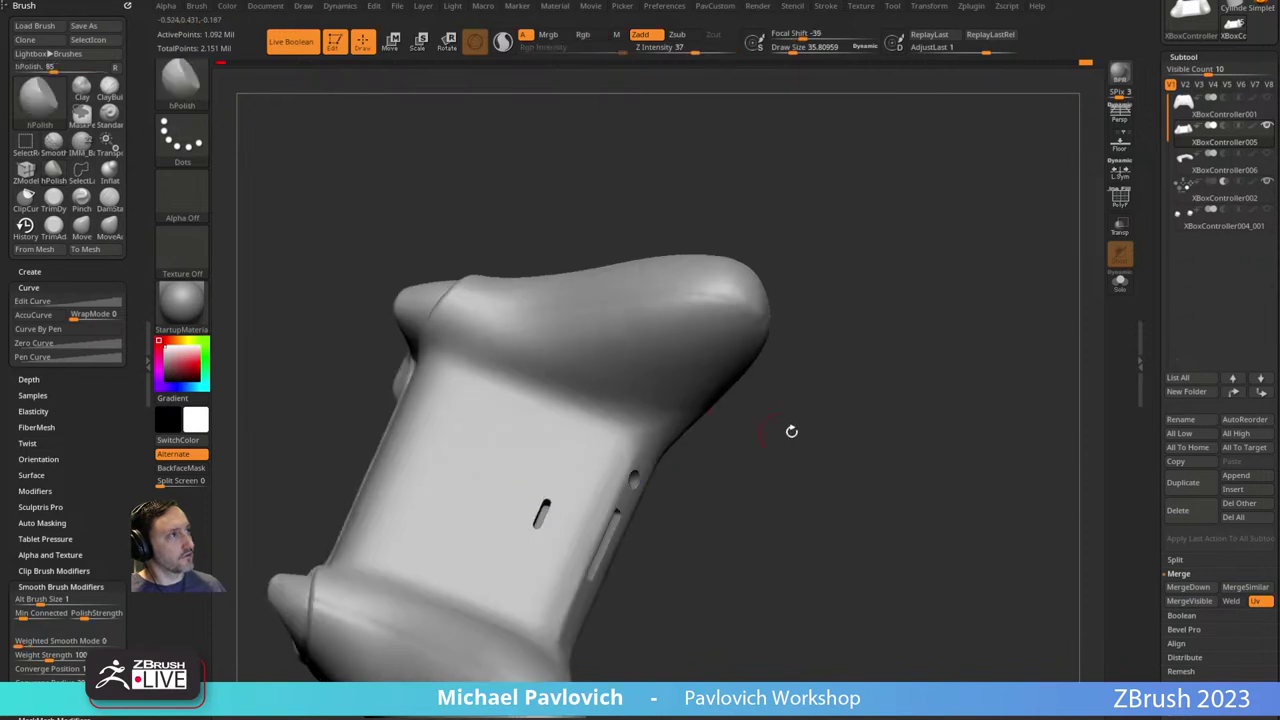
drag(791, 431, 618, 456)
Smooth the front faces of both grips and their outer edges at draw size about 35.8.
alt+drag(889, 336, 1009, 231)
alt+drag(1009, 231, 908, 312)
key(f)
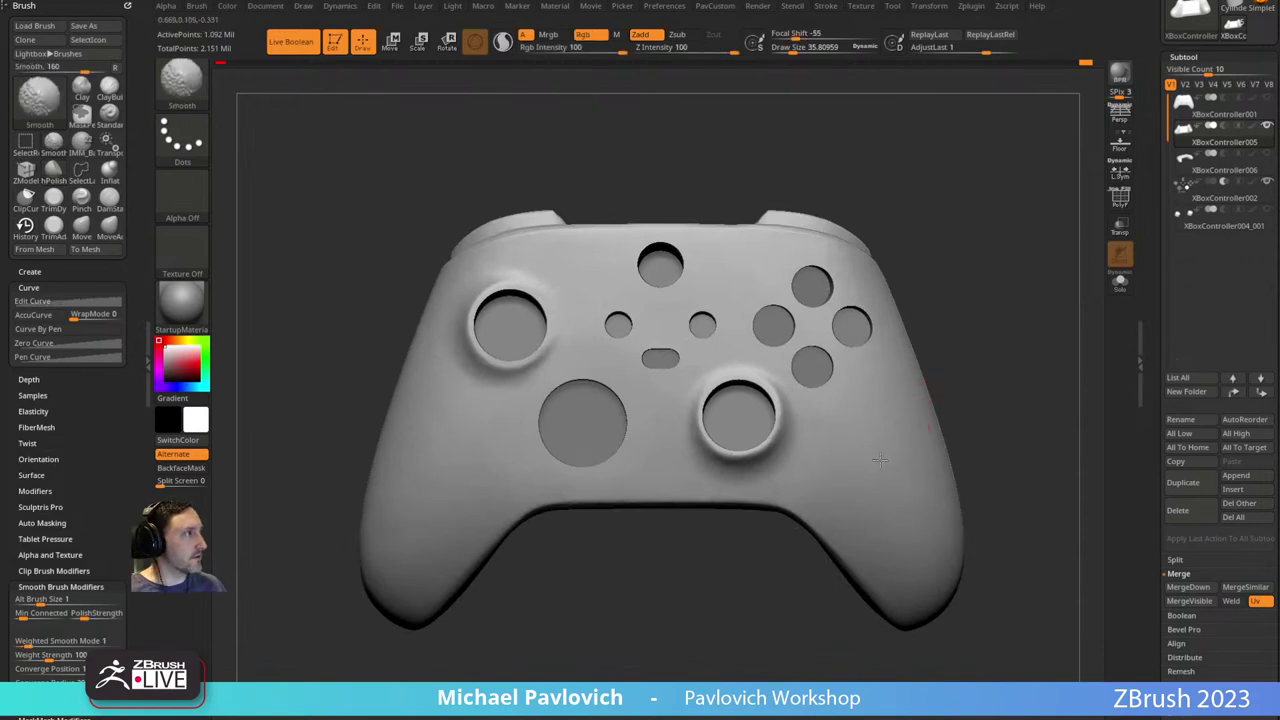
drag(908, 453, 931, 366)
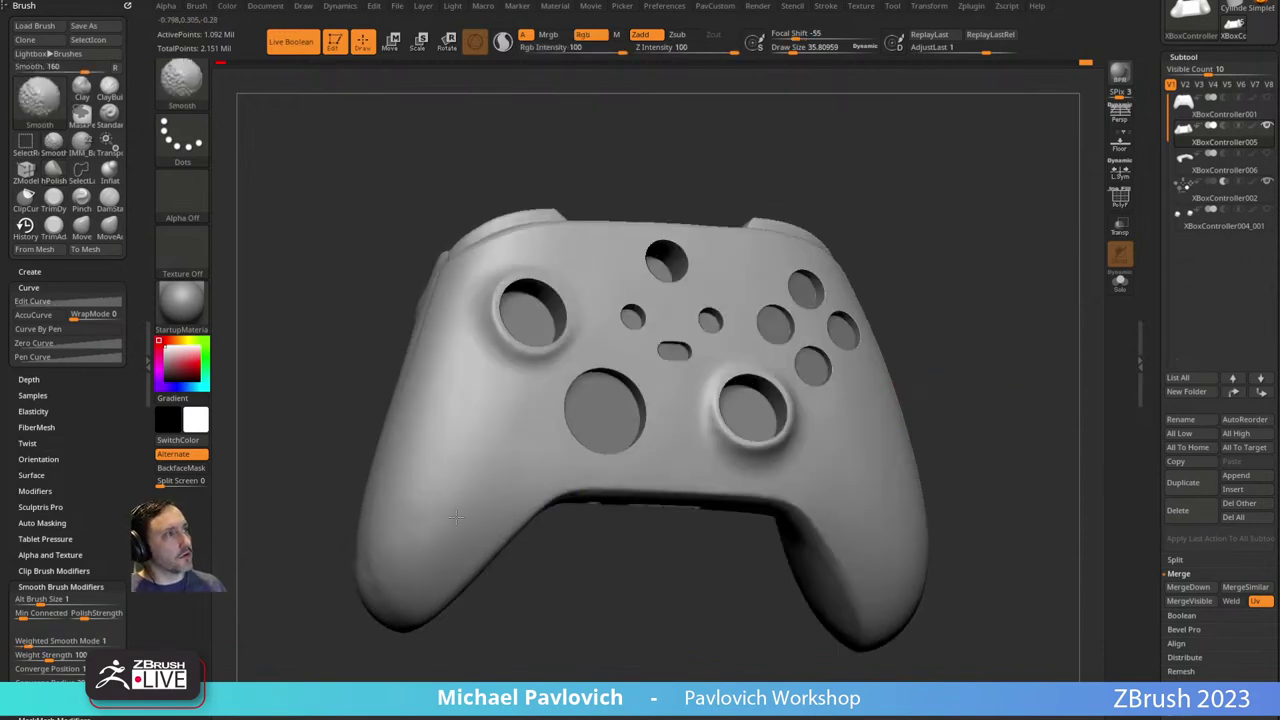
shift+drag(543, 609, 903, 337)
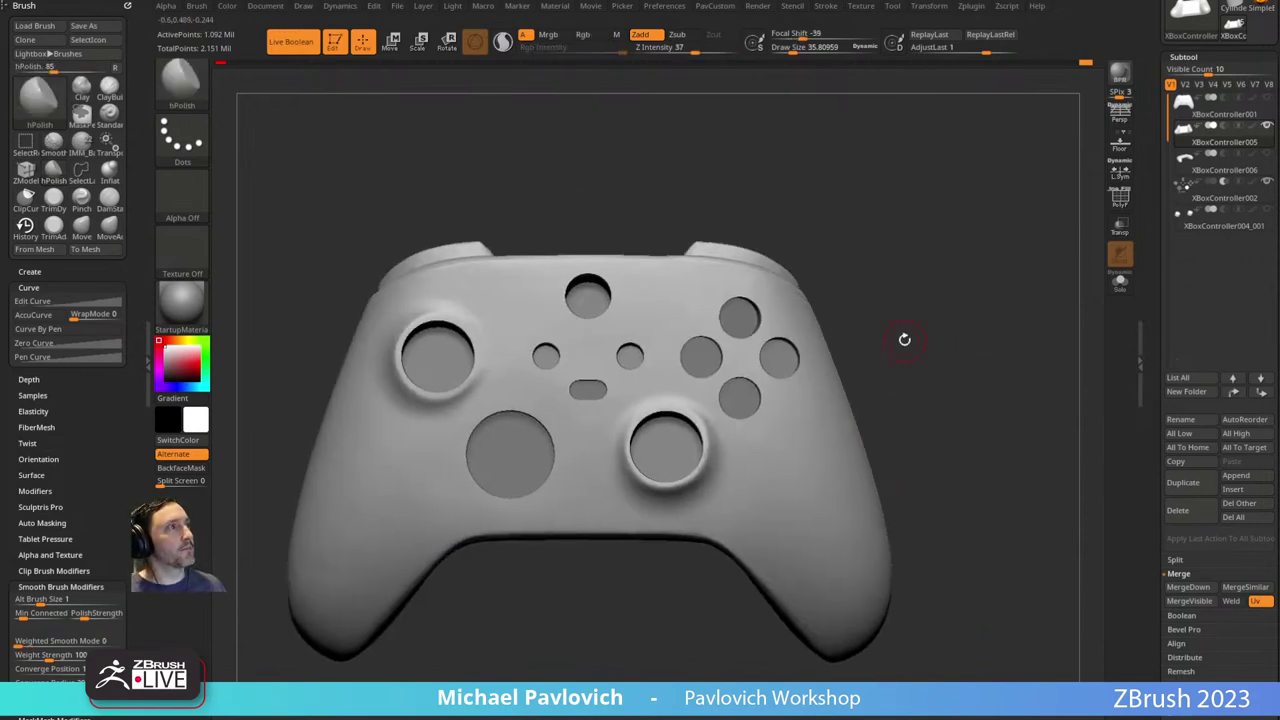
click(26, 196)
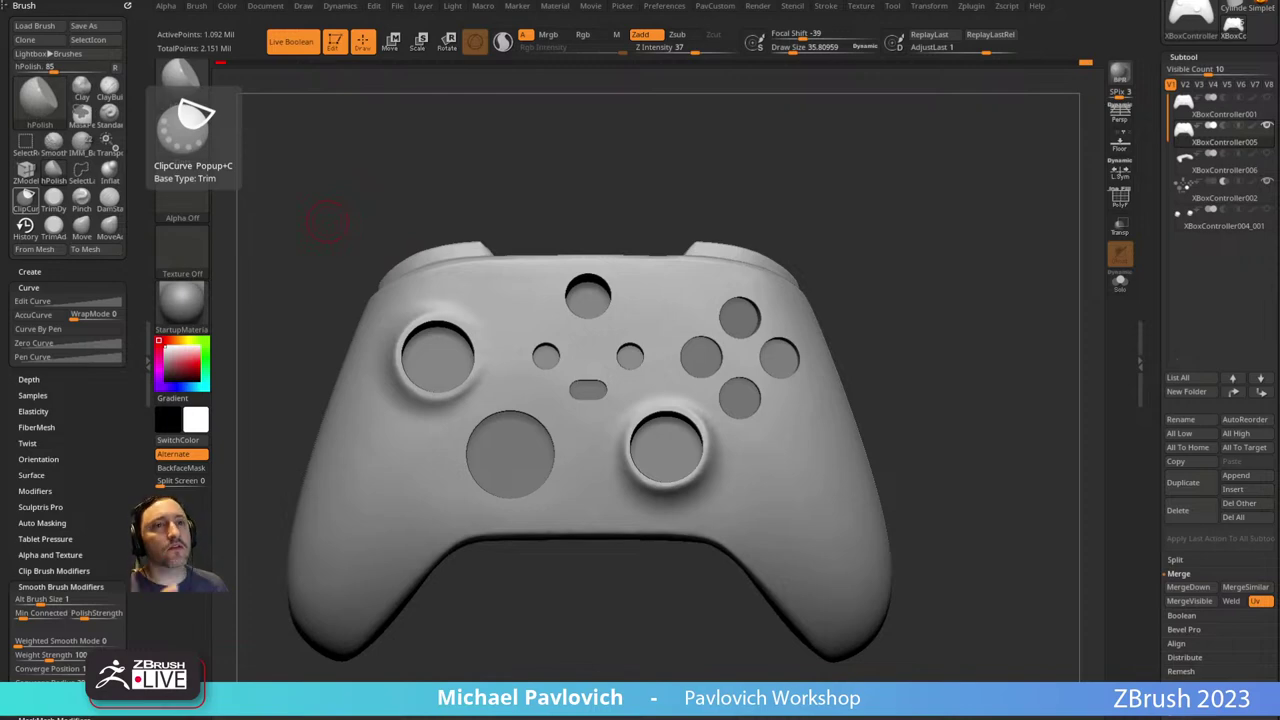
drag(859, 219, 660, 343)
drag(769, 303, 806, 277)
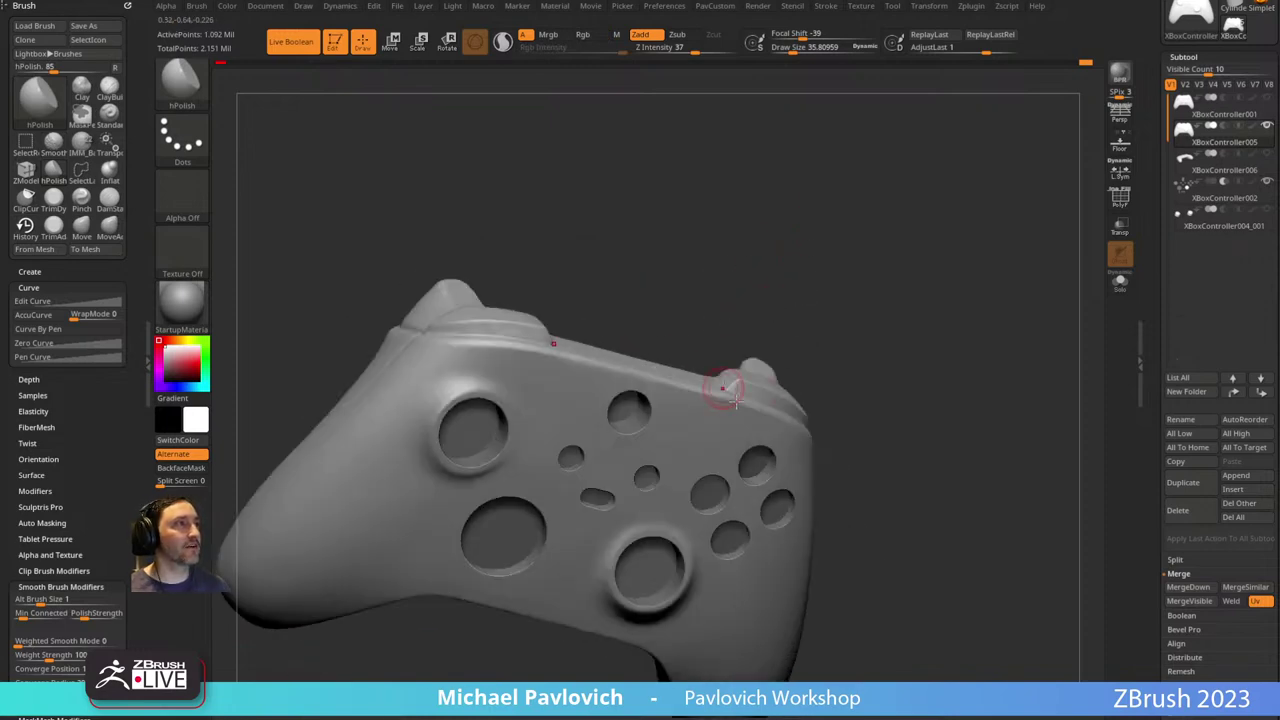
Polish the inner end corner of the bumper and its adjoining edges with hPolish at draw size about 8.5.
drag(854, 340, 674, 352)
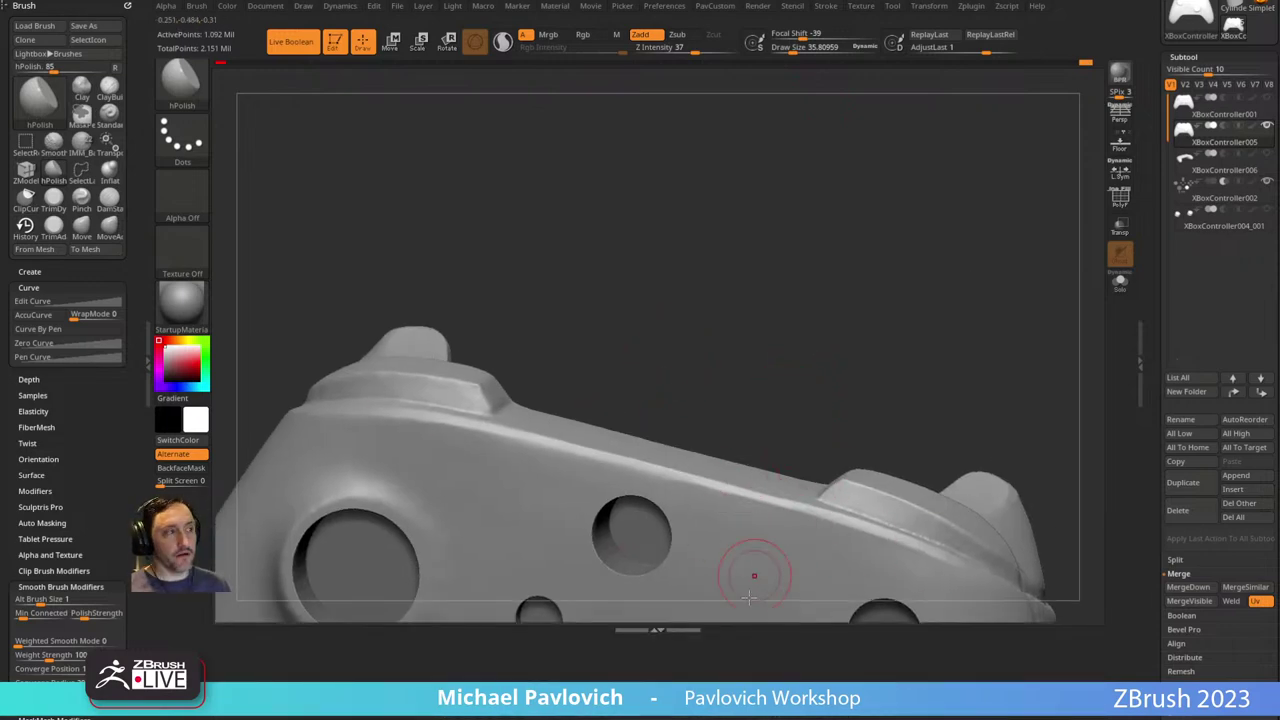
double_click(744, 631)
mouse_move(730, 365)
mouse_down()
mouse_move(694, 317)
mouse_move(686, 148)
mouse_move(640, 230)
mouse_up()
key(b)
key(s)
key(t)
mouse_move(503, 428)
mouse_down()
mouse_move(731, 300)
mouse_move(771, 306)
mouse_move(757, 292)
mouse_move(725, 304)
mouse_up()
key(b)
key(h)
key(p)
key(s)
drag(484, 488, 498, 491)
drag(648, 402, 636, 372)
drag(478, 490, 488, 495)
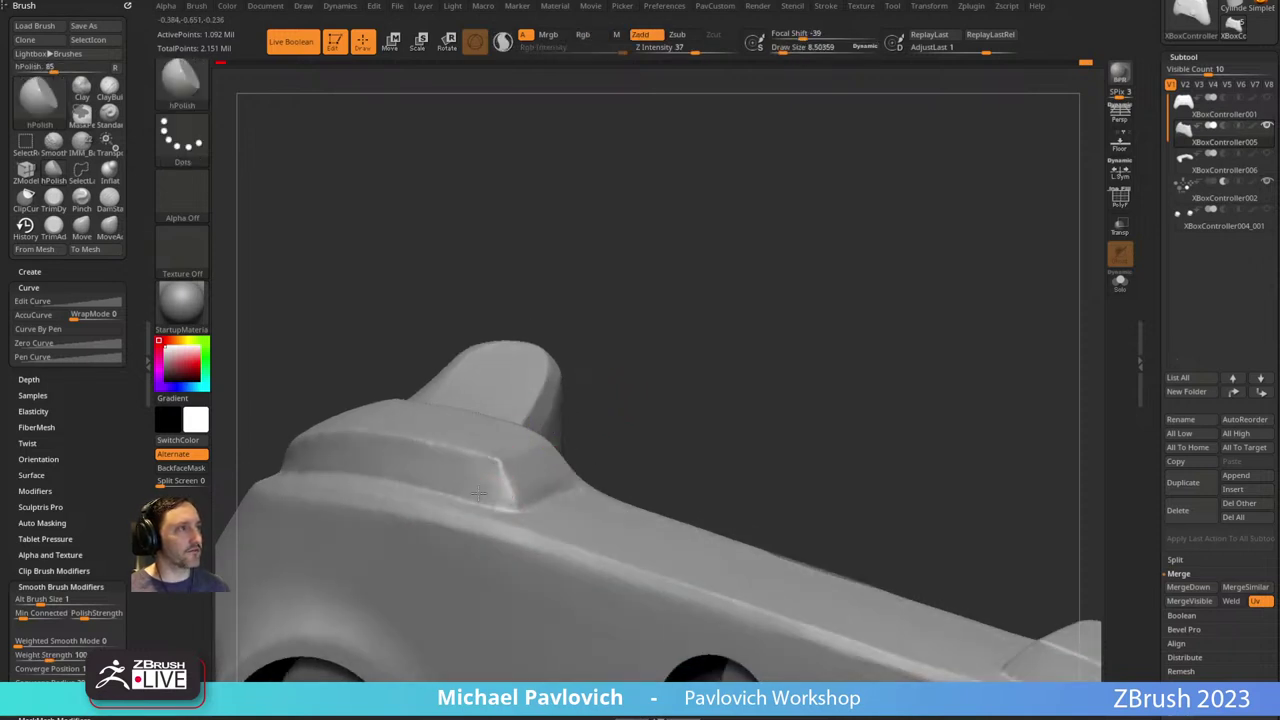
right_drag(490, 484, 480, 477)
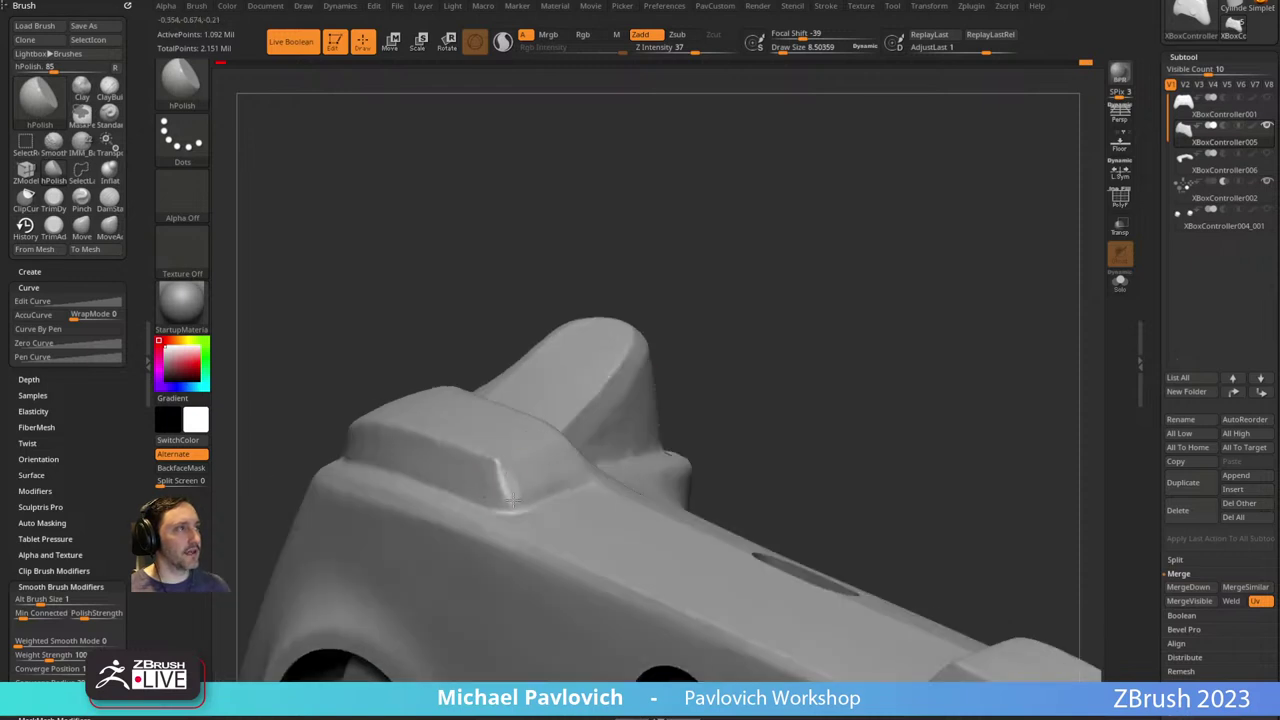
right_drag(748, 354, 520, 477)
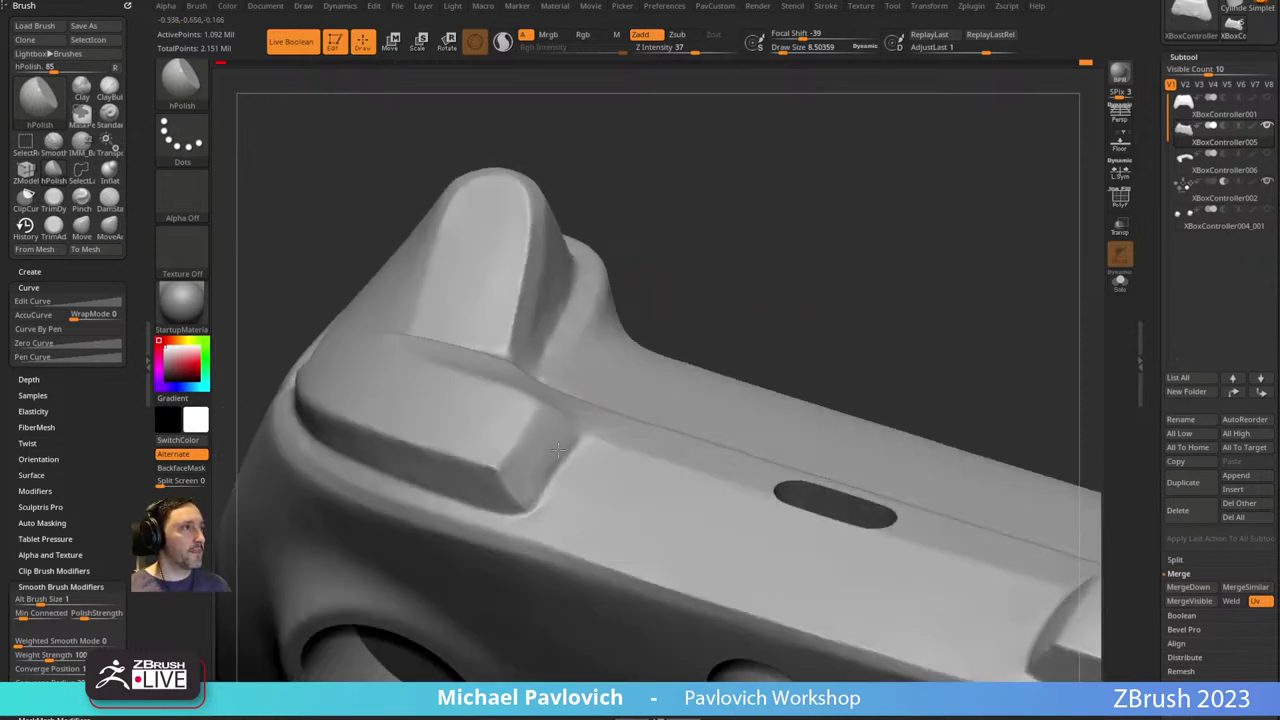
Polish the bevelled front face and edge of the opposite bumper with hPolish at draw size about 13.8.
right_drag(565, 421, 686, 289)
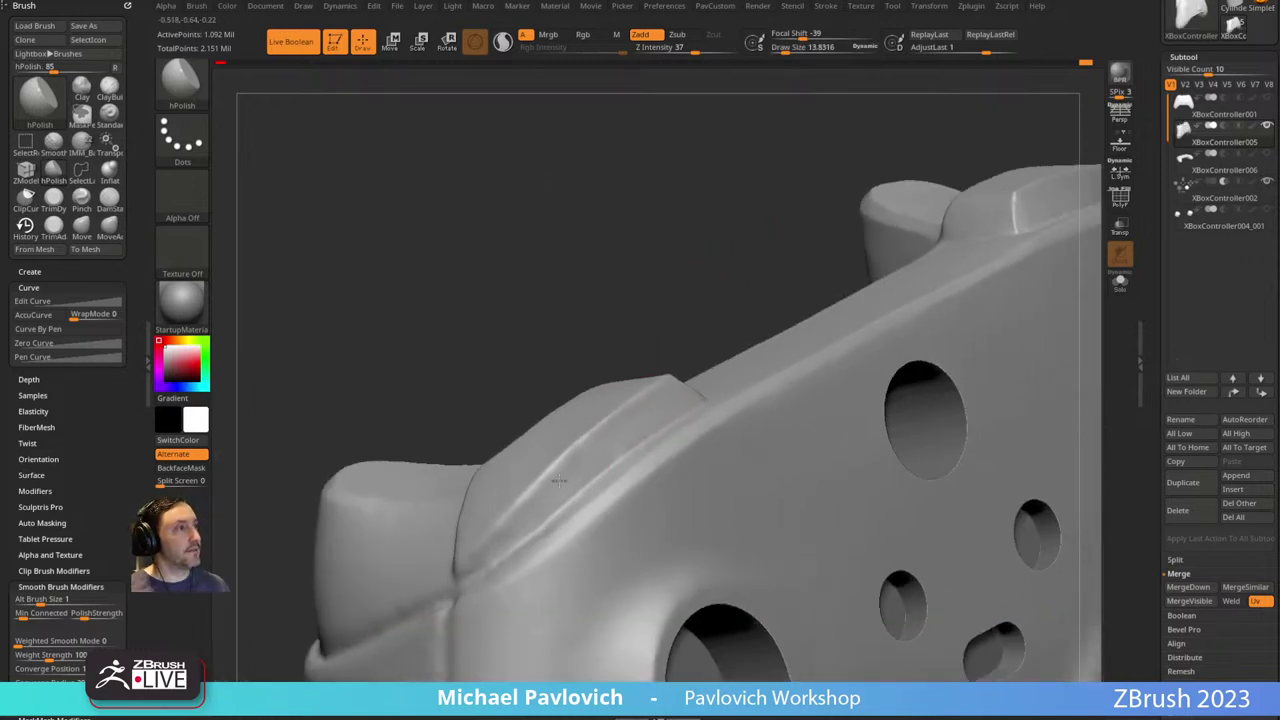
right_drag(494, 498, 507, 550)
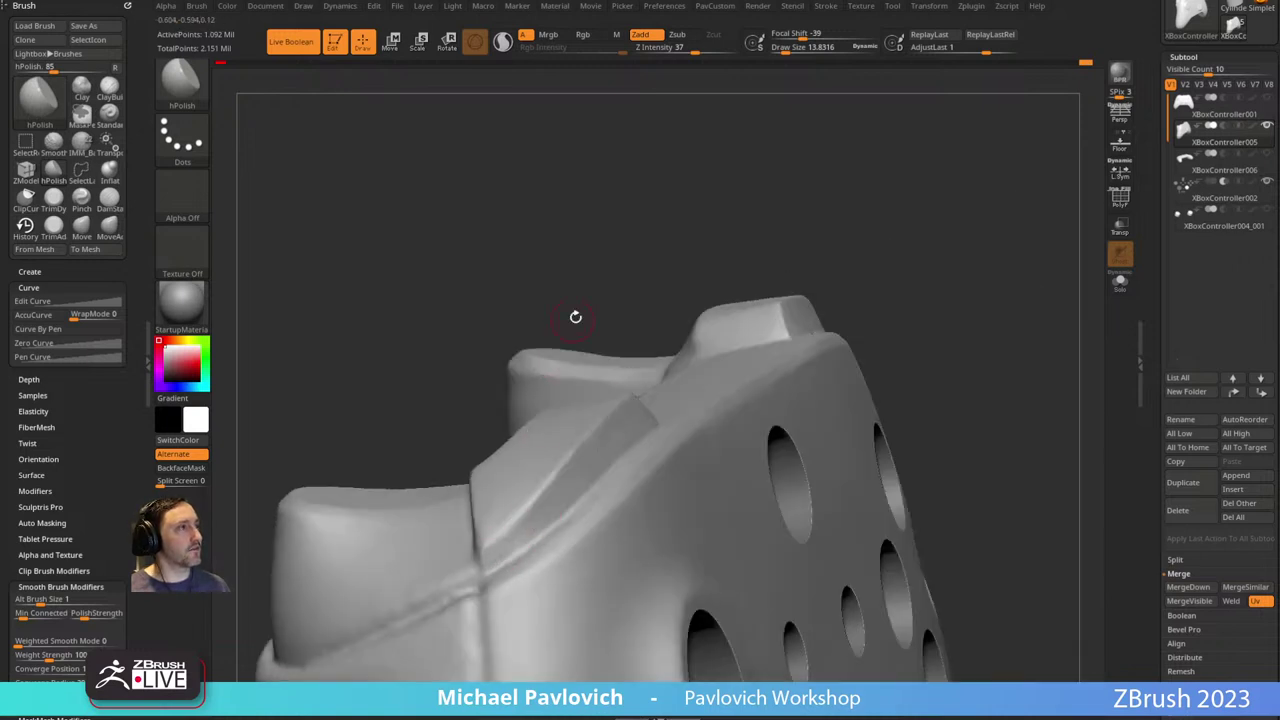
mouse_move(571, 320)
mouse_down()
mouse_move(556, 274)
mouse_move(495, 221)
mouse_move(697, 278)
mouse_up()
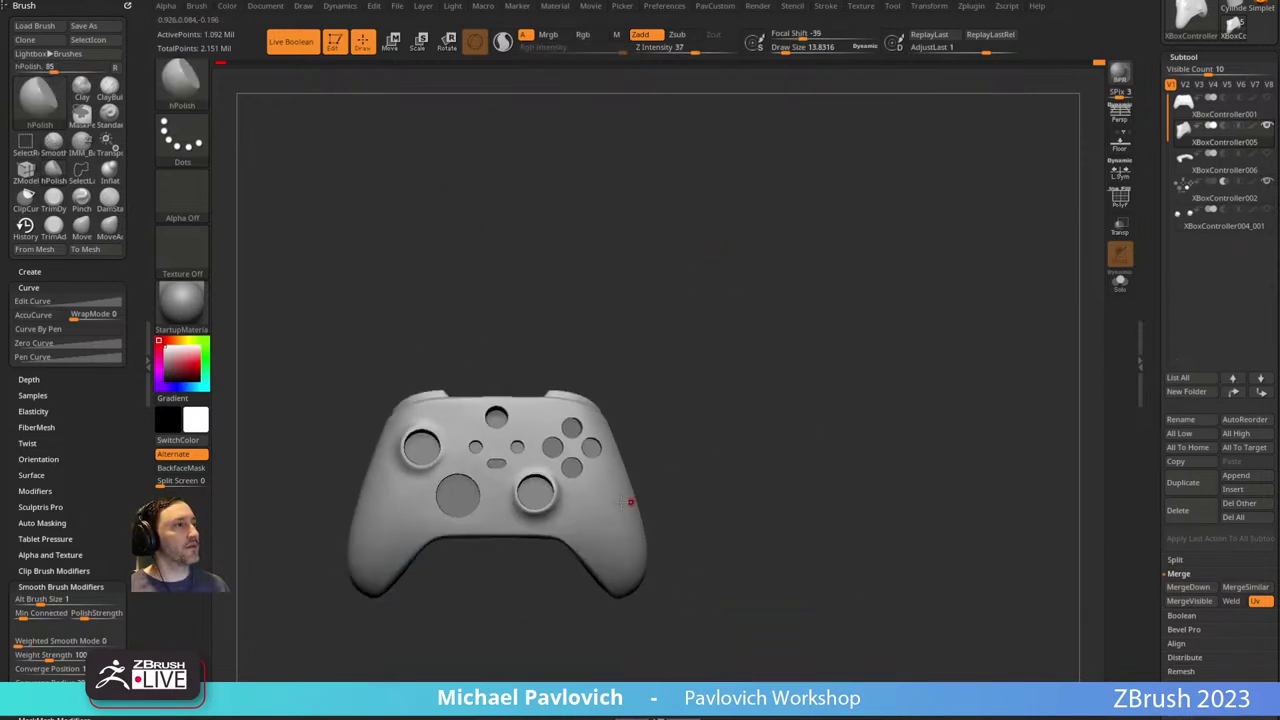
Switch to the Standard brush and smooth the back panel where it meets the grip at draw size about 65.1.
drag(553, 364, 574, 357)
key(b)
key(s)
key(t)
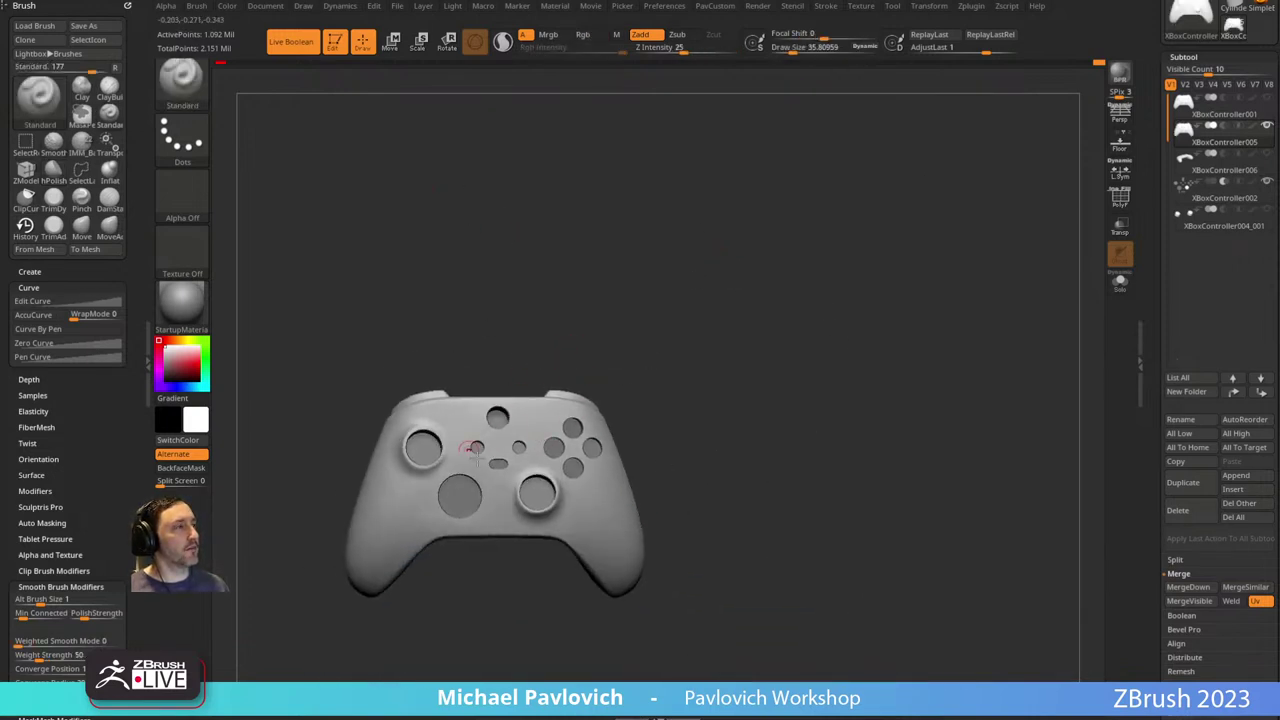
key(s)
drag(648, 430, 657, 428)
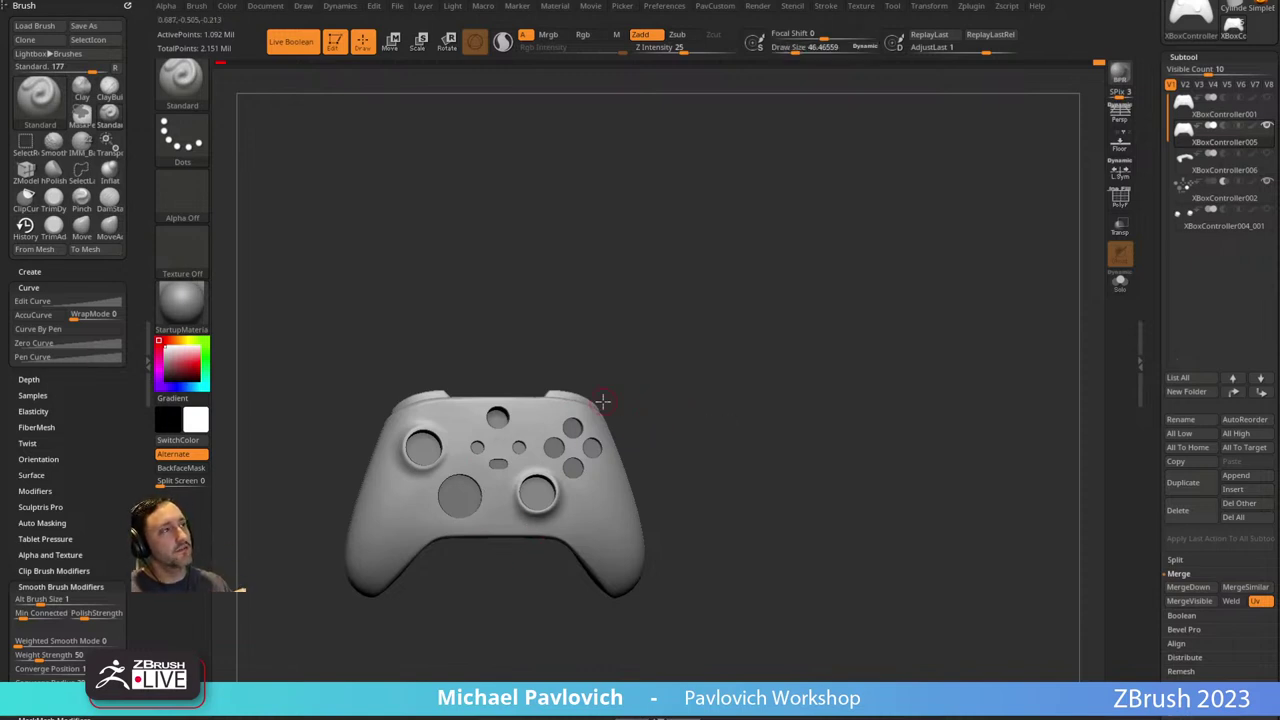
mouse_move(684, 300)
mouse_down()
mouse_move(503, 383)
mouse_move(421, 379)
mouse_move(595, 320)
mouse_move(722, 302)
mouse_move(414, 423)
mouse_move(441, 410)
mouse_up()
key(shift)
key(s)
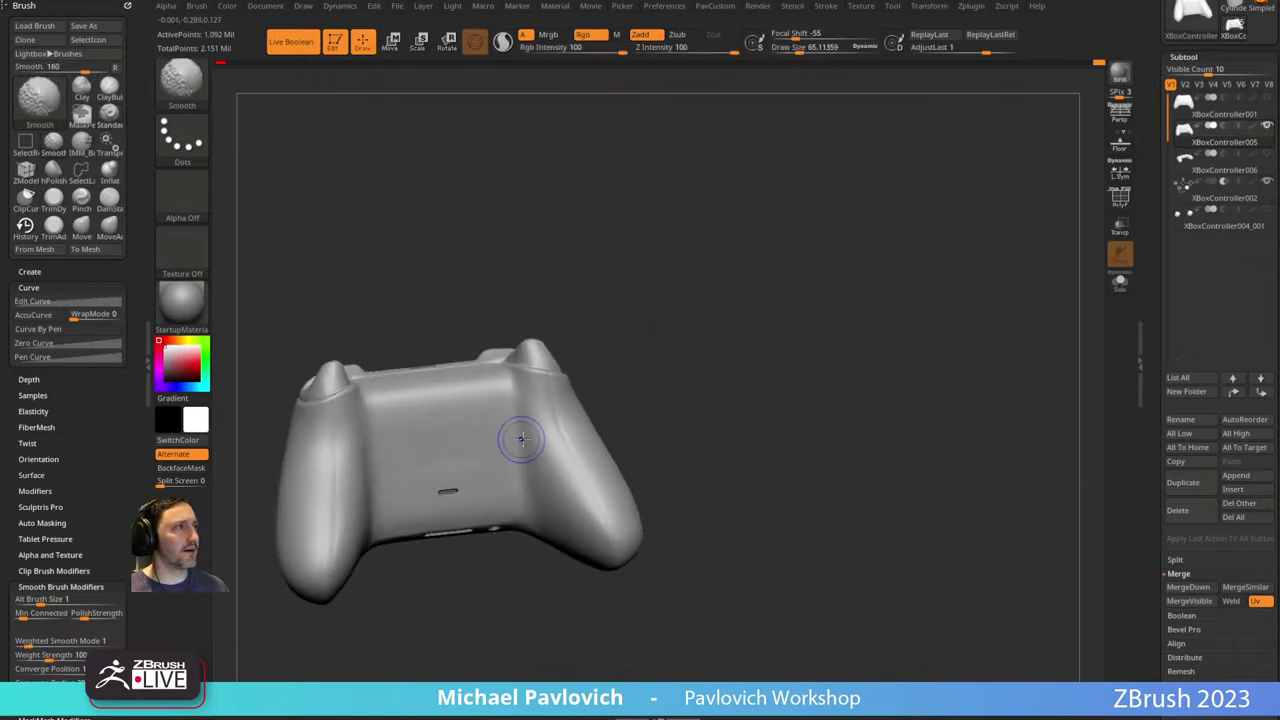
Smooth the controller's front face beside the large D-pad hole at draw size about 46.5.
mouse_move(622, 392)
mouse_down()
mouse_move(766, 329)
mouse_move(851, 326)
mouse_move(853, 385)
mouse_up()
mouse_move(868, 328)
alt+mouse_down()
mouse_move(883, 297)
mouse_move(917, 300)
alt+mouse_up()
shift+drag(459, 461, 433, 469)
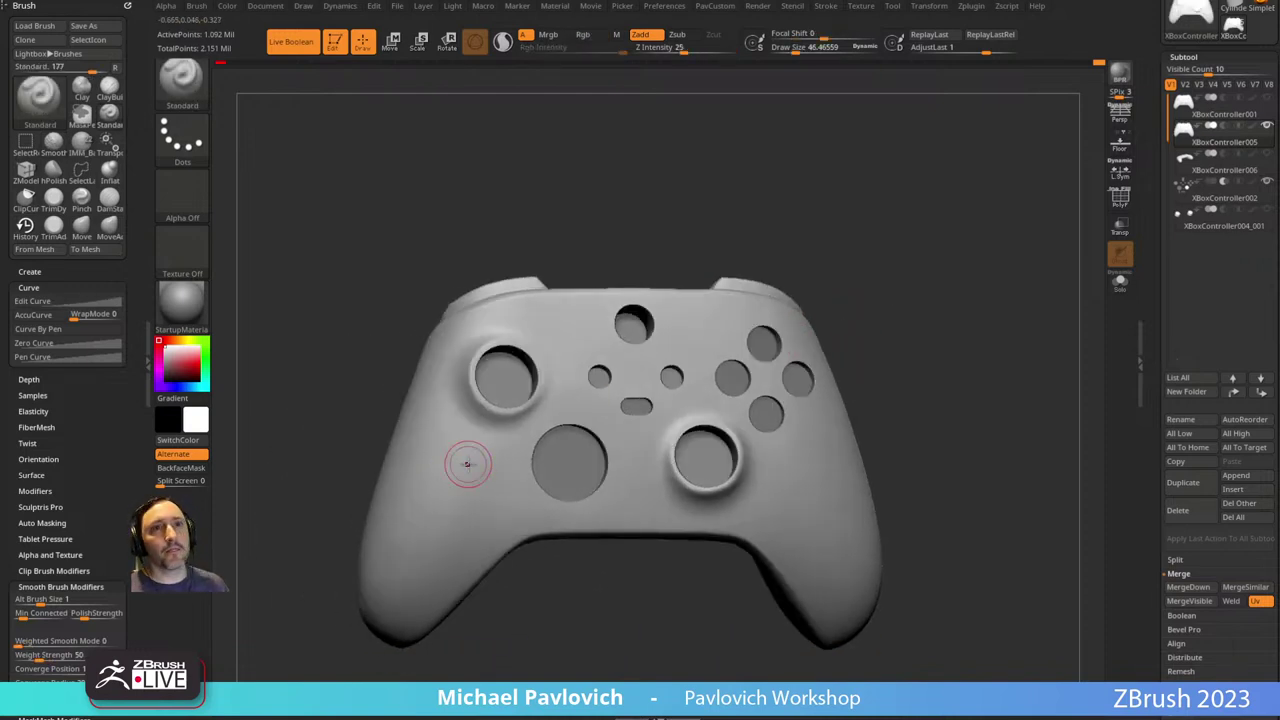
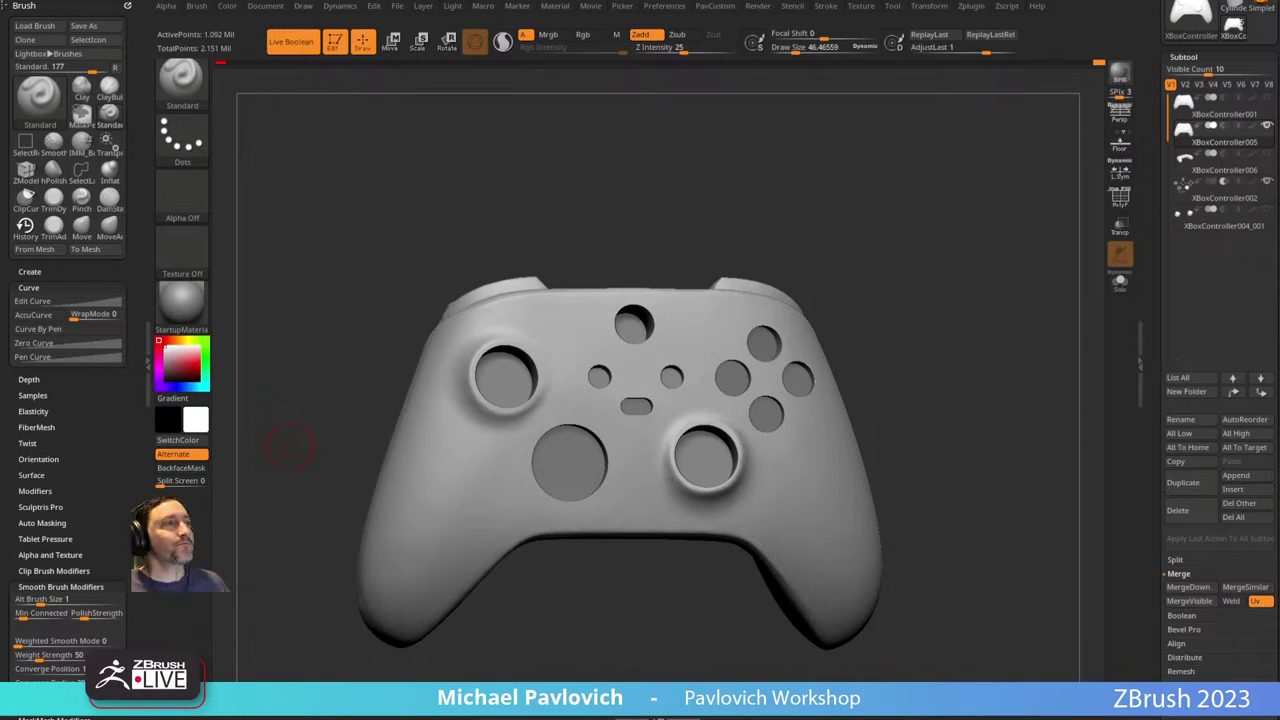
Smooth the lower-edge corner beside the round port at draw size about 22.5 and the grip's rear end at about 35.8.
mouse_move(899, 227)
mouse_down()
mouse_move(971, 217)
mouse_move(986, 249)
mouse_move(931, 451)
mouse_move(977, 265)
mouse_up()
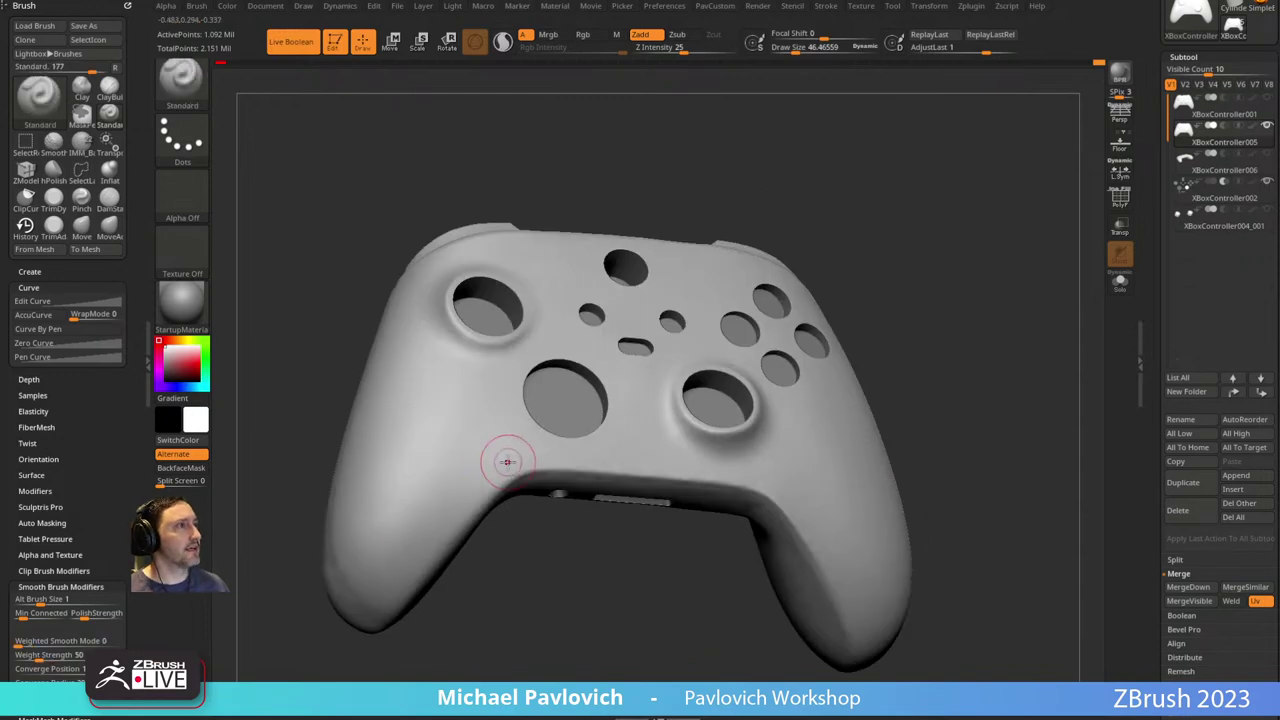
drag(541, 562, 537, 474)
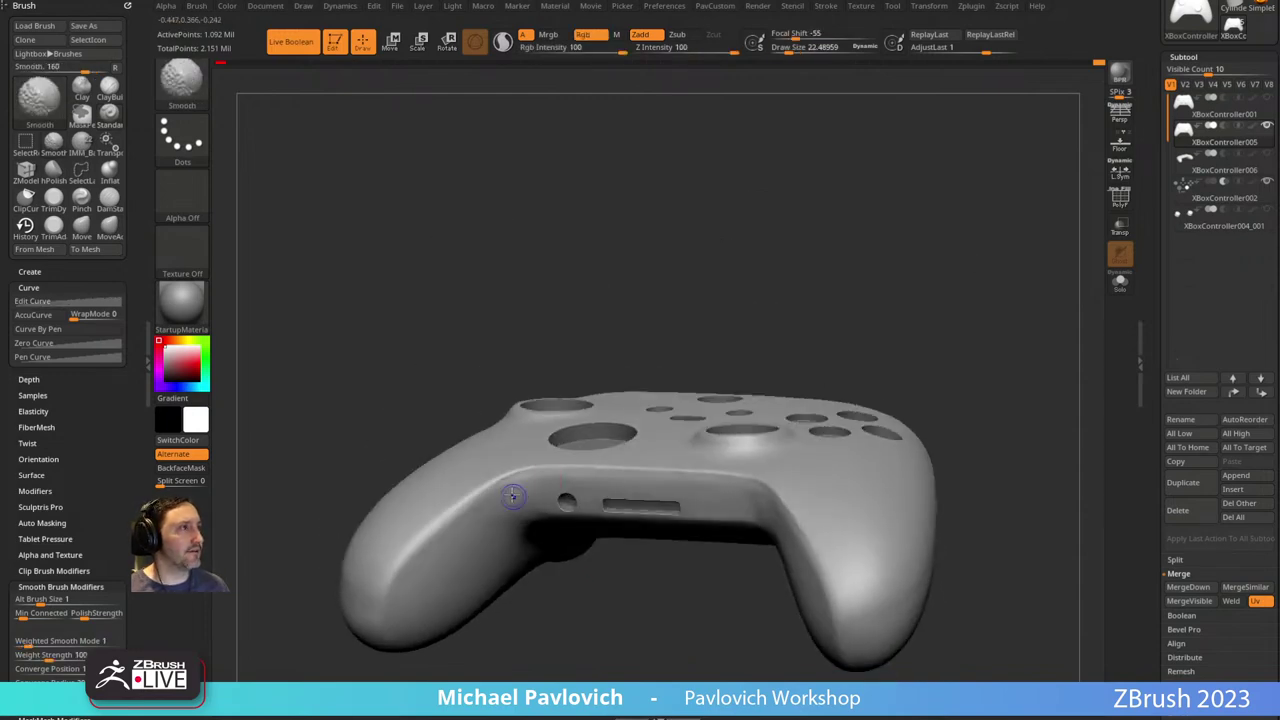
mouse_move(596, 611)
alt+mouse_down()
mouse_move(584, 562)
mouse_move(432, 555)
mouse_move(423, 534)
alt+mouse_up()
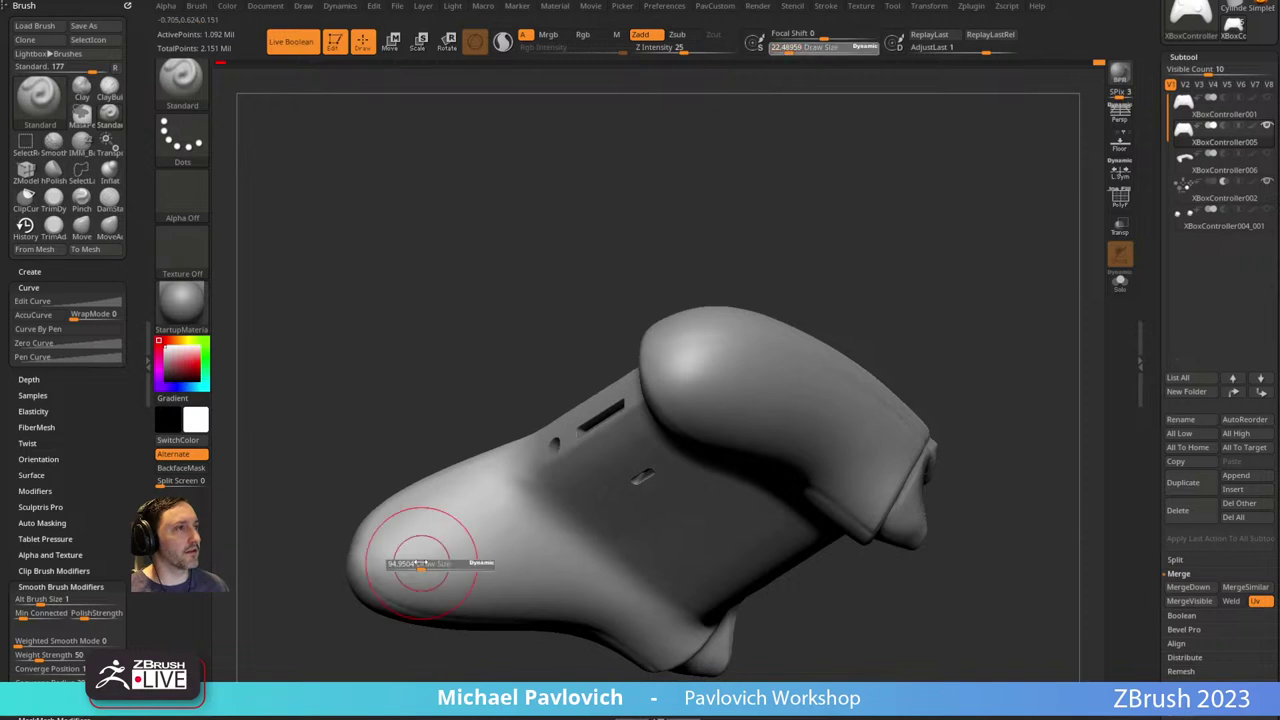
drag(445, 638, 484, 560)
drag(817, 614, 828, 556)
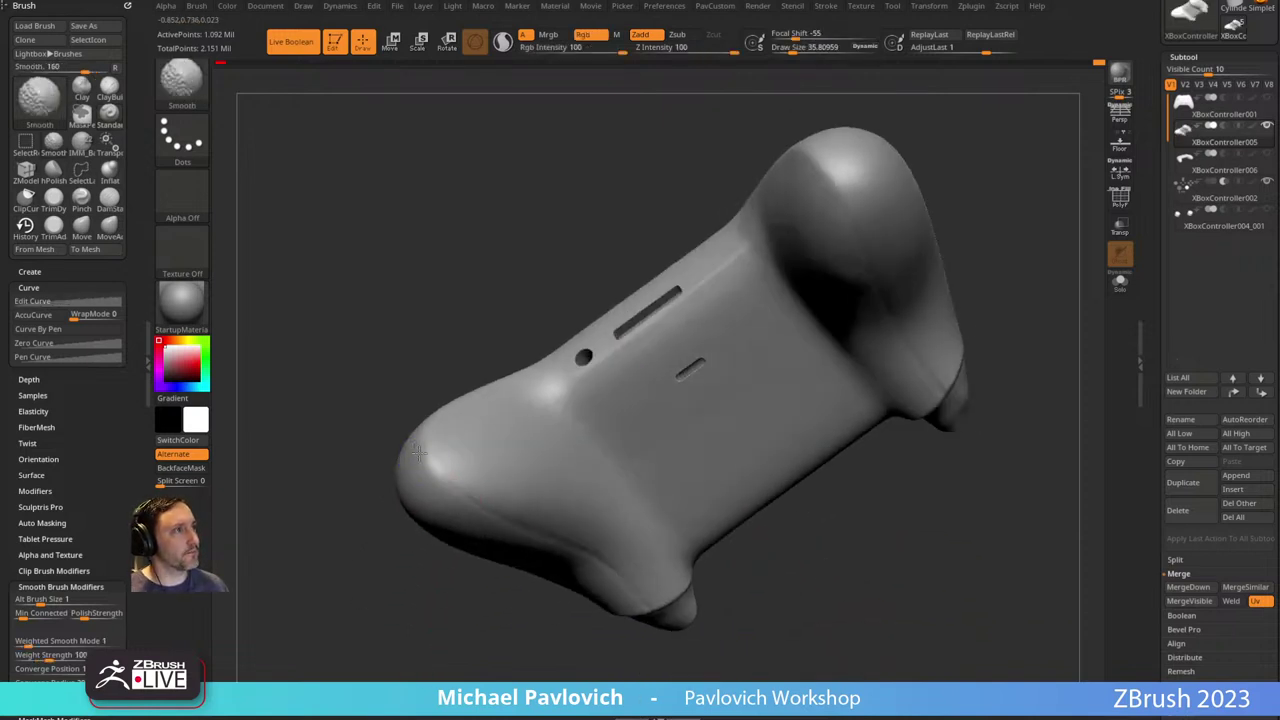
drag(451, 651, 616, 558)
key(f)
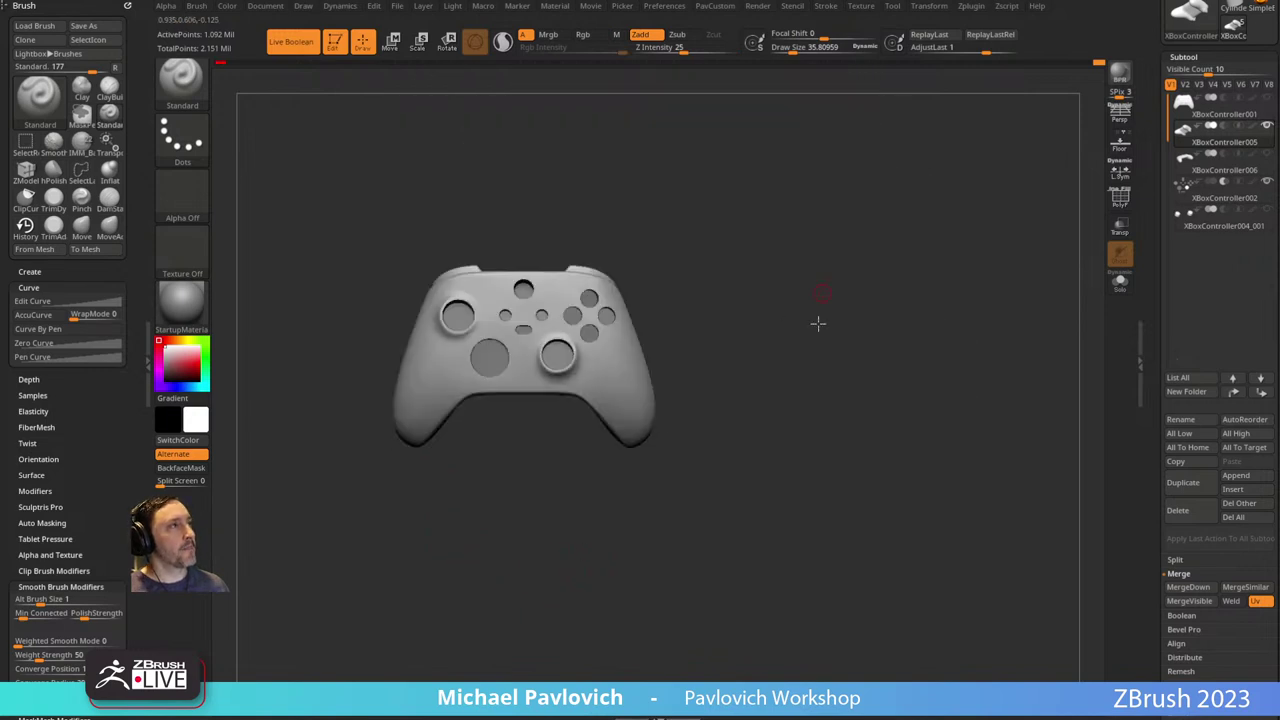
Make the XBoxController002 cutter subtool active and inspect its shapes in isolation with polyframes displayed.
mouse_move(820, 323)
mouse_down()
mouse_move(809, 391)
mouse_move(853, 343)
mouse_move(857, 386)
mouse_up()
alt+drag(935, 363, 898, 425)
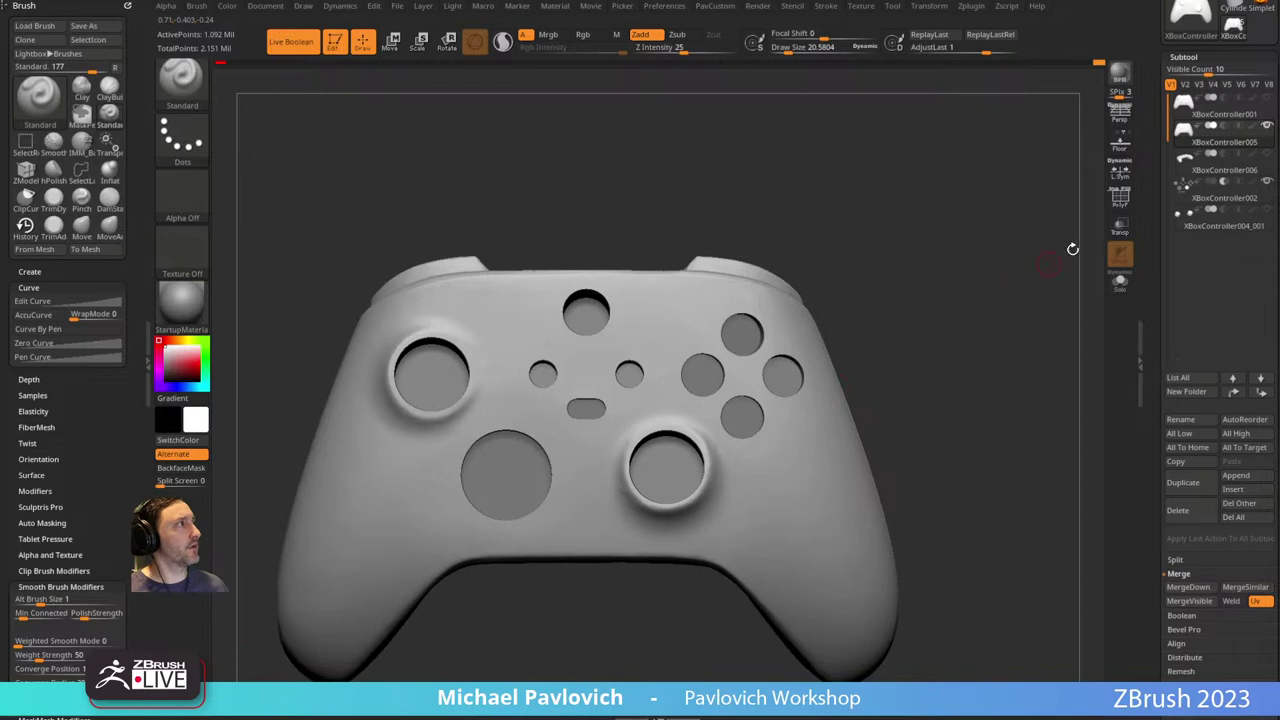
click(1219, 184)
click(1120, 283)
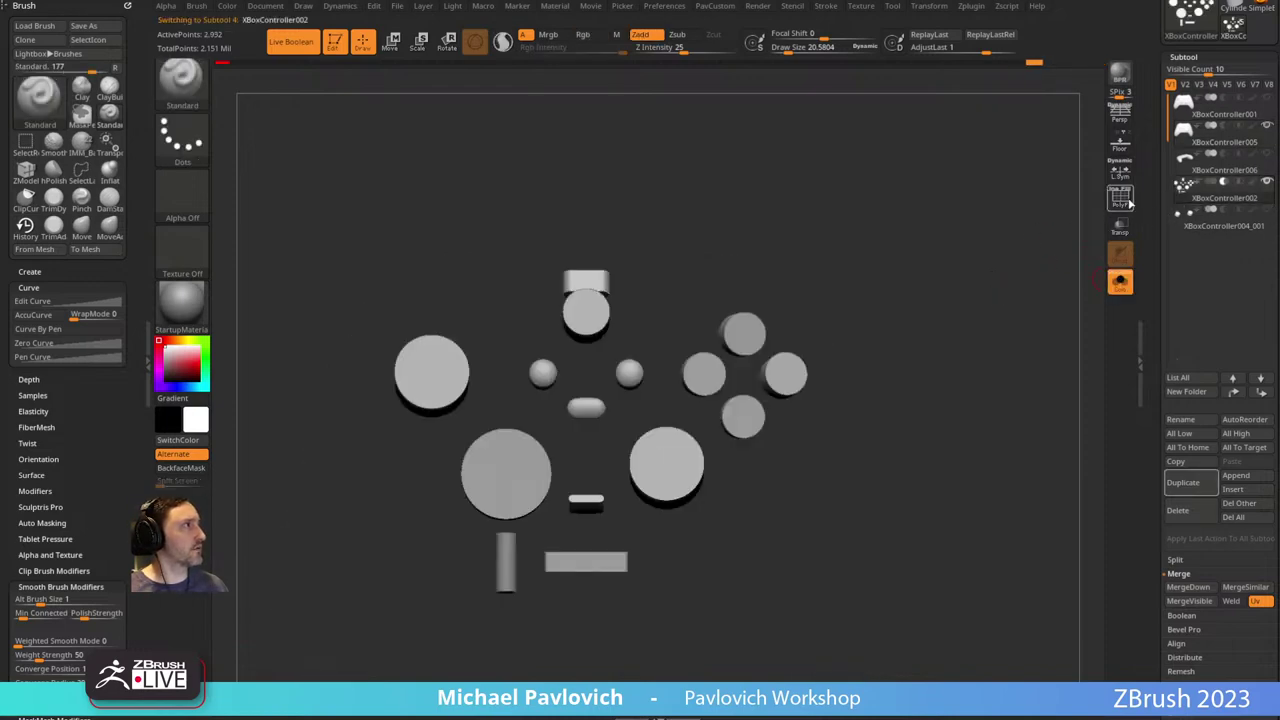
key(shift+f)
drag(1030, 290, 933, 303)
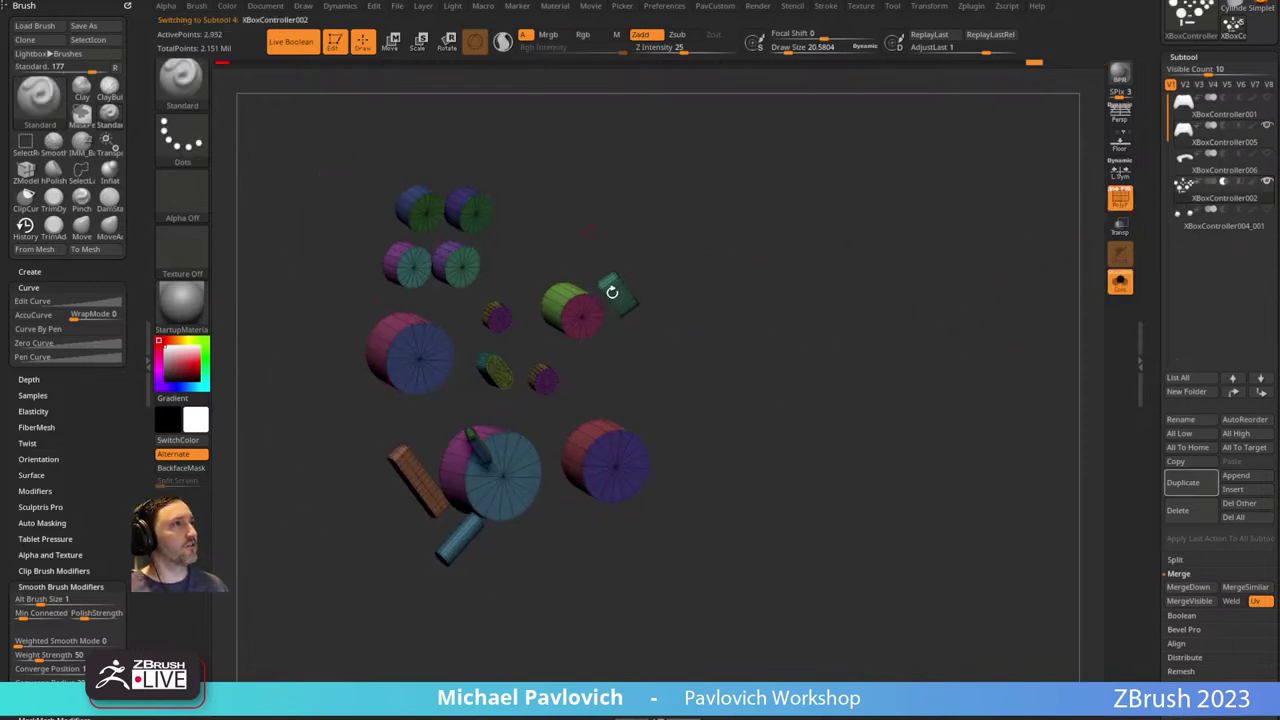
drag(612, 291, 529, 400)
click(1119, 283)
Examine how the cutter shapes sit in the controller's stick, button and port holes, with and without polyframes.
key(w)
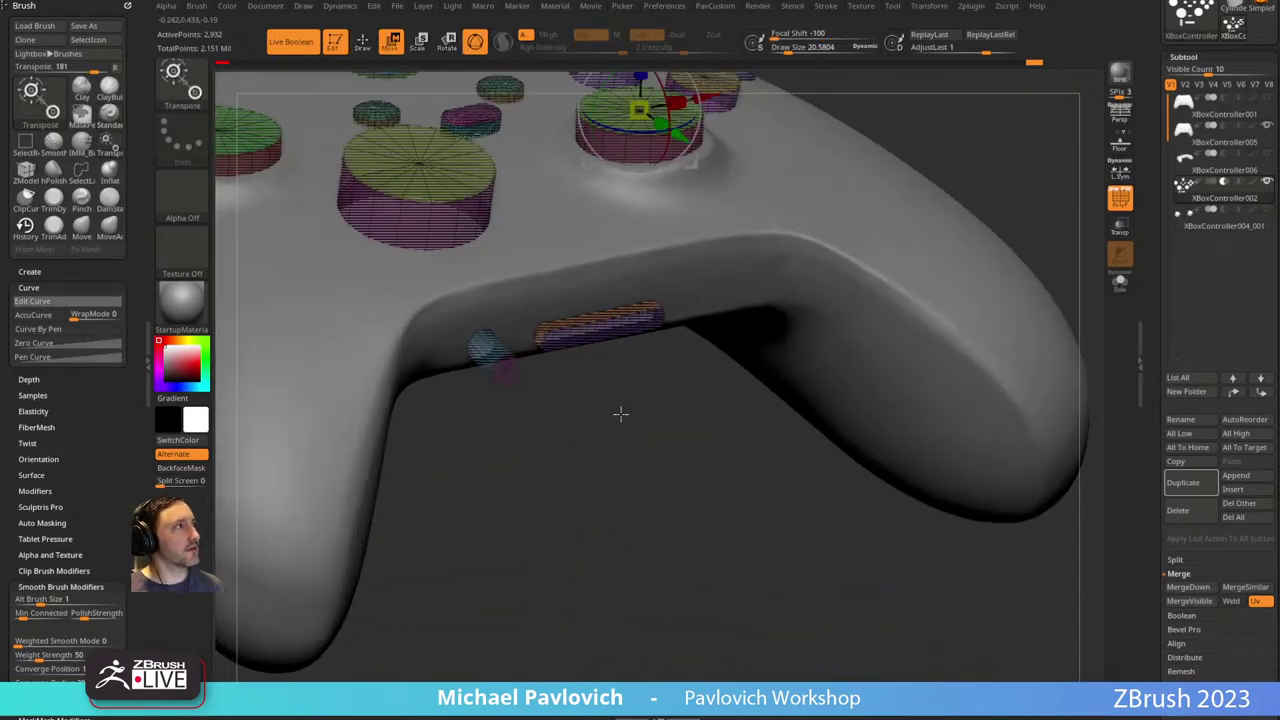
drag(620, 413, 582, 428)
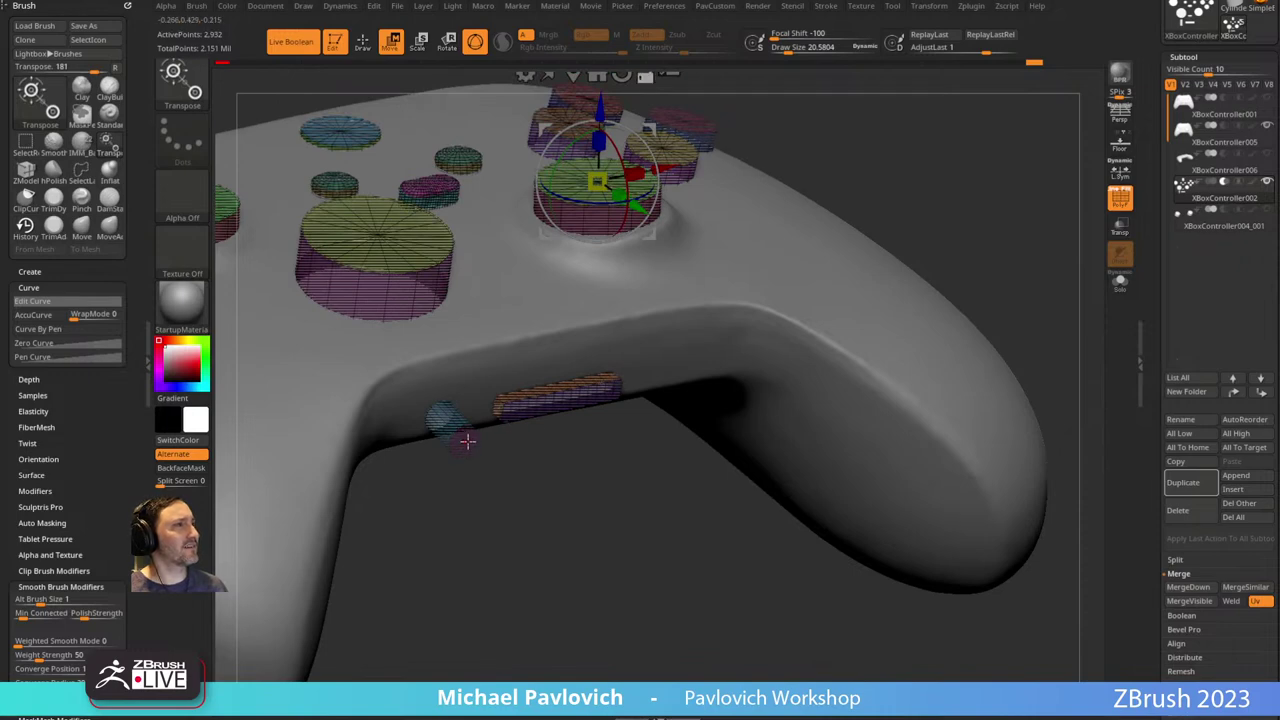
mouse_move(551, 512)
alt+mouse_down()
mouse_move(514, 486)
mouse_move(559, 480)
mouse_move(814, 366)
mouse_move(894, 358)
mouse_move(863, 346)
mouse_move(909, 356)
alt+mouse_up()
key(q)
key(s)
click(1116, 198)
drag(965, 254, 1021, 246)
click(1119, 198)
mouse_move(1021, 246)
mouse_down()
mouse_move(1012, 215)
mouse_move(1011, 230)
mouse_up()
key(s)
drag(1006, 251, 950, 268)
drag(860, 251, 864, 243)
key(bracketleft)
key(bracketleft)
key(bracketleft)
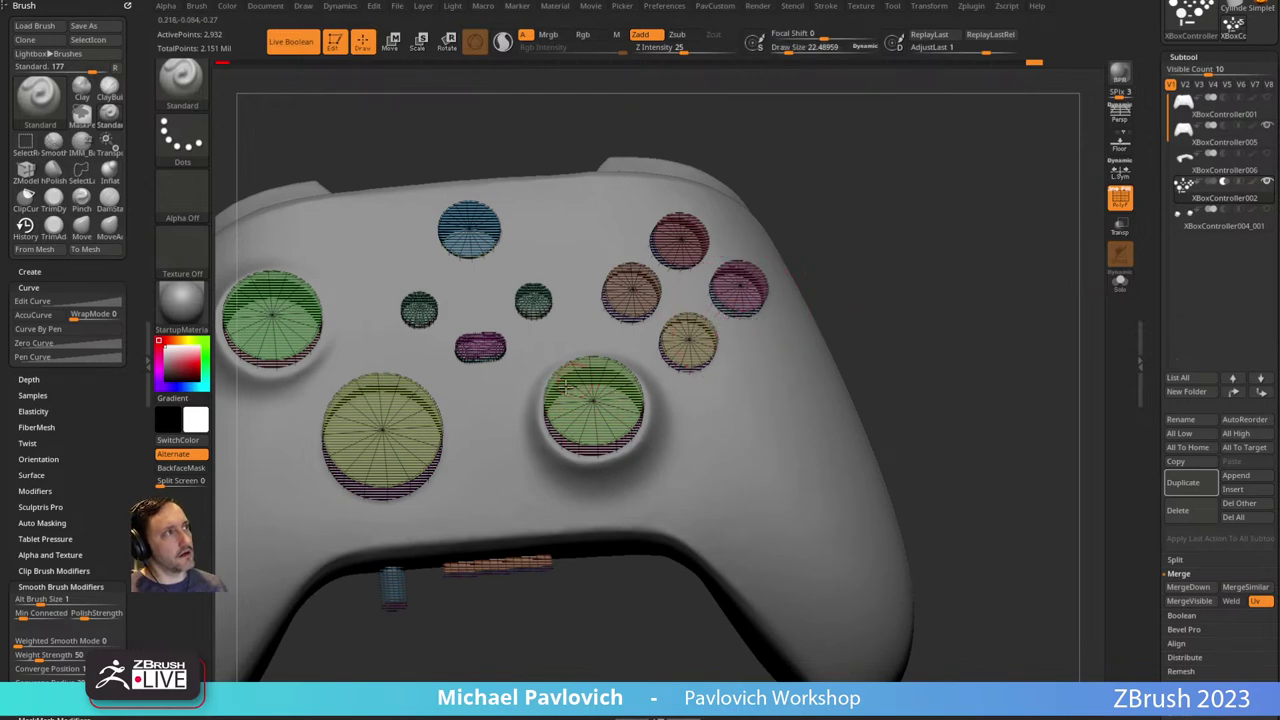
mouse_move(885, 345)
mouse_down()
mouse_move(900, 323)
mouse_move(880, 314)
mouse_move(903, 291)
mouse_move(916, 309)
mouse_move(889, 263)
mouse_move(946, 340)
mouse_move(916, 328)
mouse_move(880, 364)
mouse_up()
key(s)
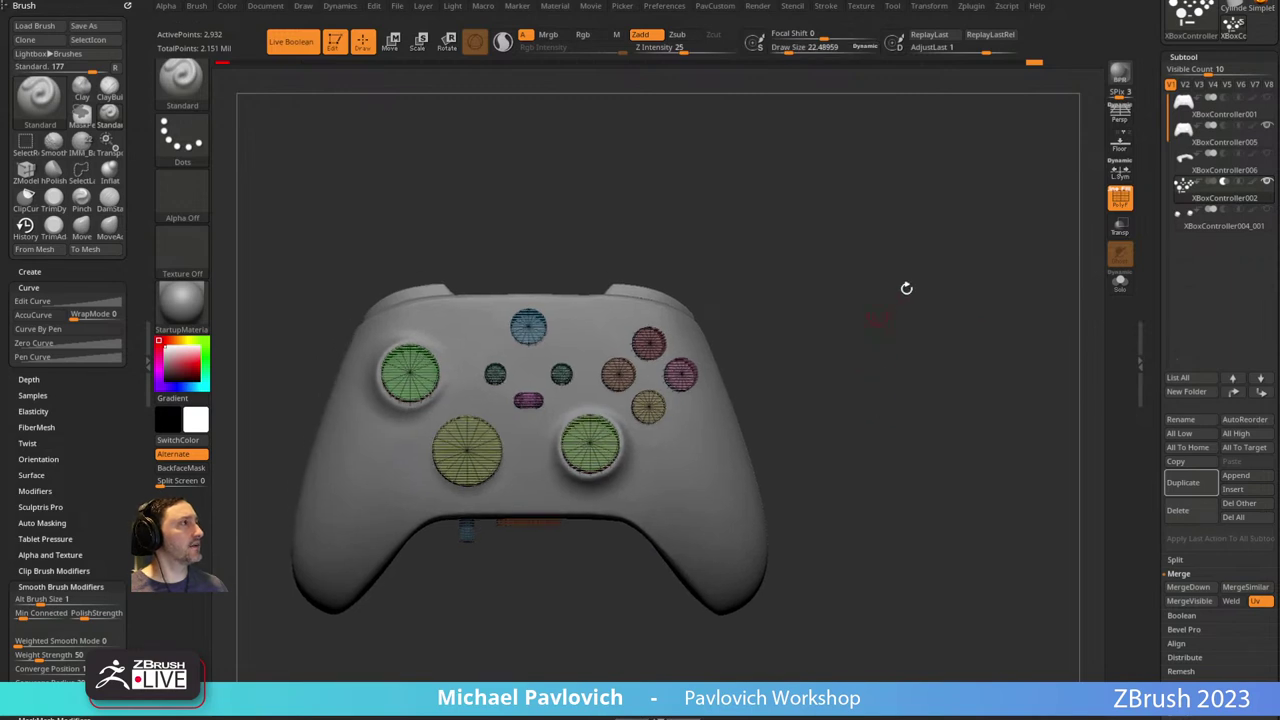
key(shift+f)
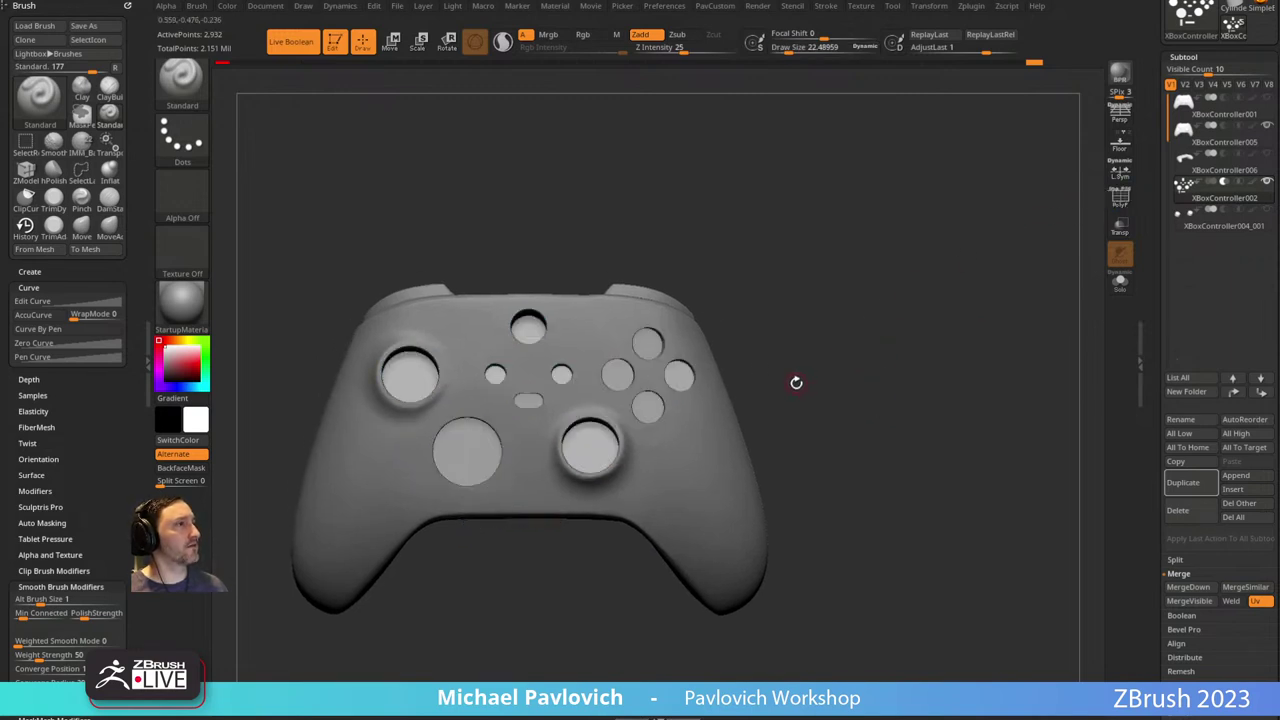
Compare the roundness of the cutter holes with Dynamic Subdiv off and on, leaving it enabled.
alt+drag(867, 343, 958, 363)
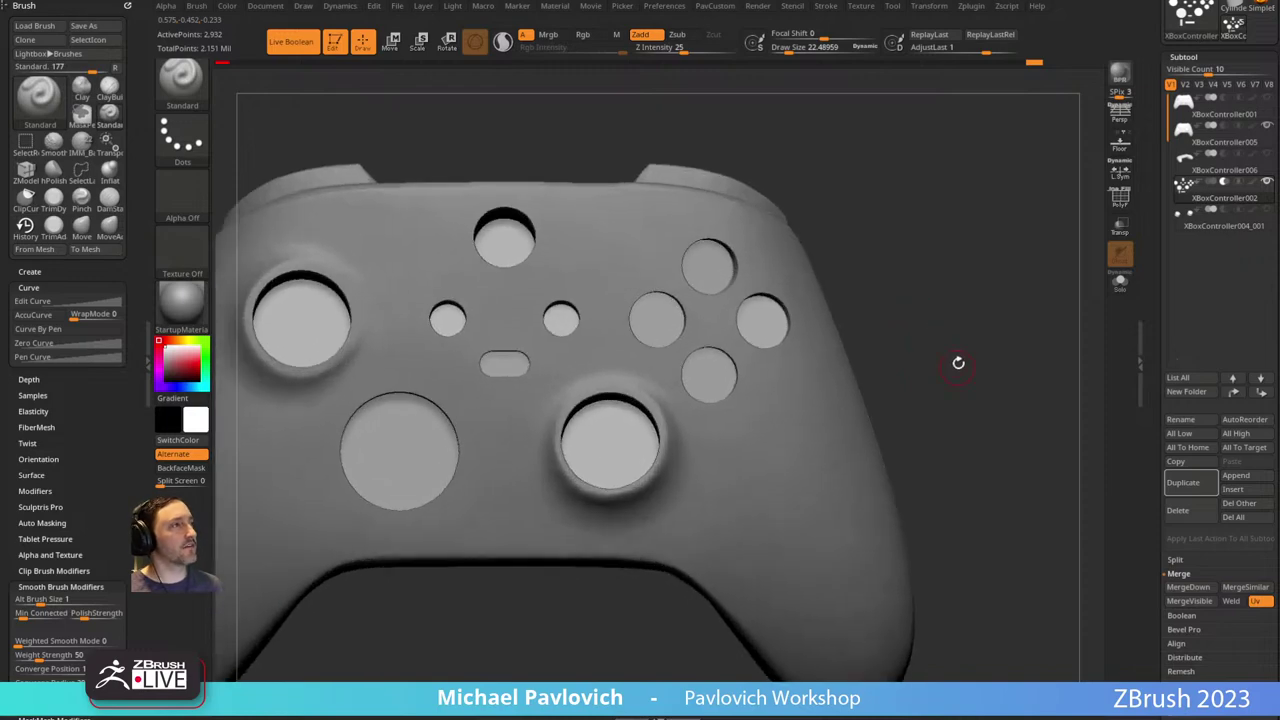
key(shift+d)
drag(1157, 366, 1154, 195)
drag(845, 208, 823, 214)
alt+drag(945, 185, 1012, 232)
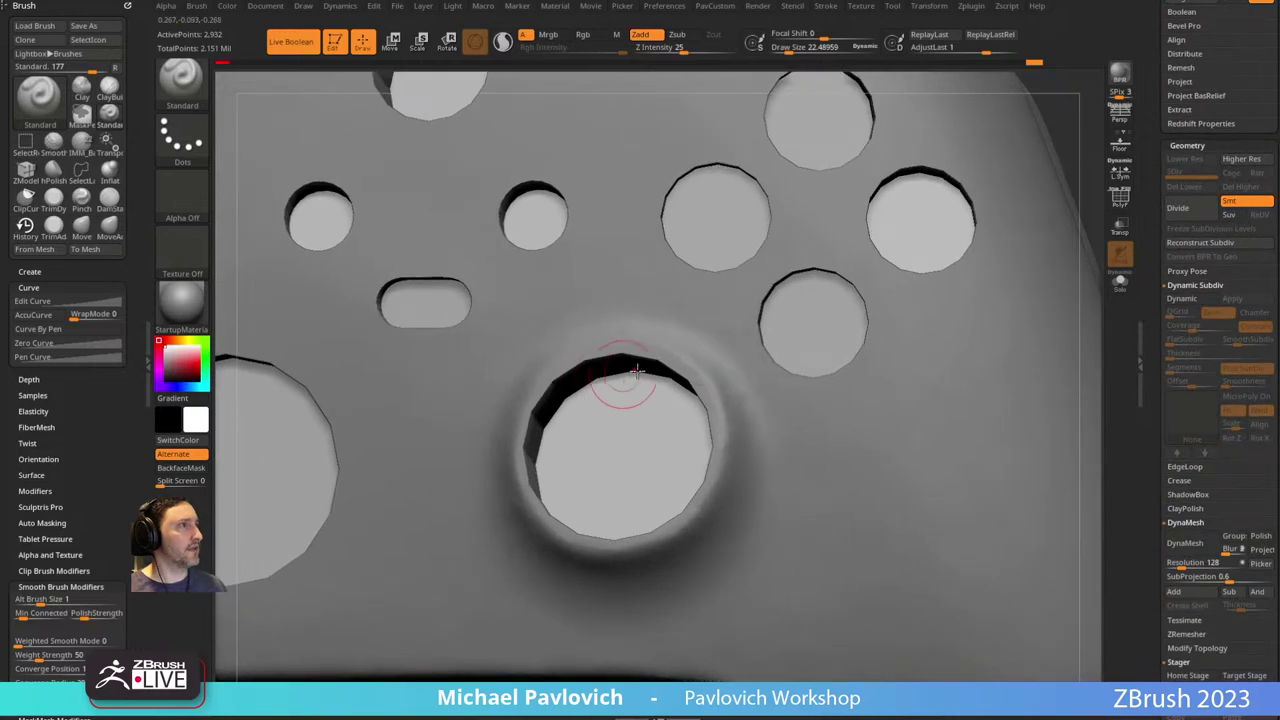
key(shift+d)
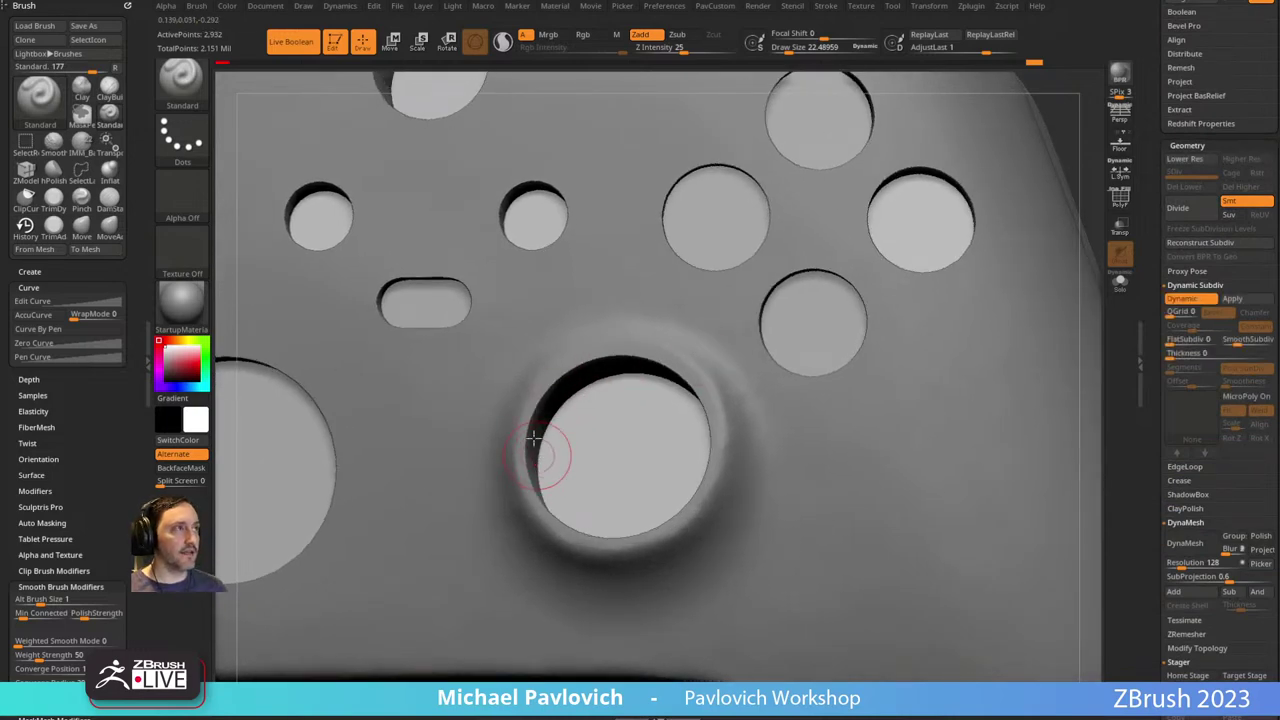
drag(1154, 350, 1147, 305)
key(shift+d)
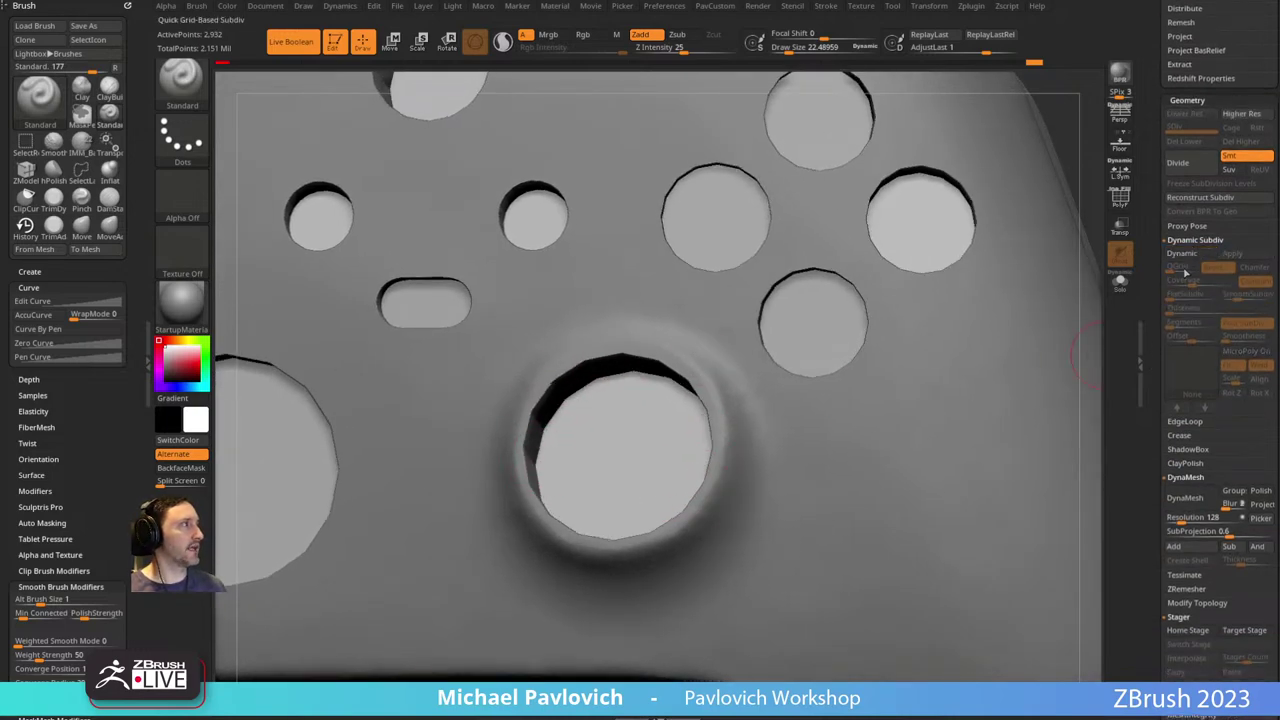
key(d)
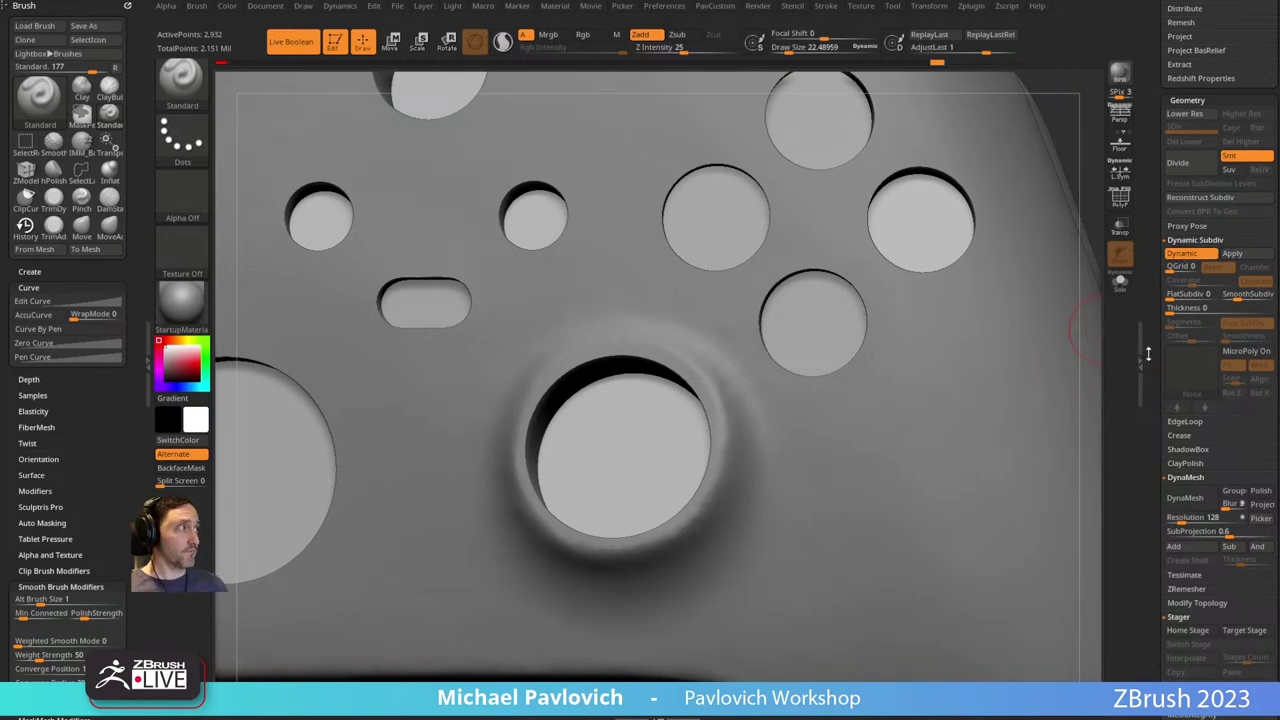
Open the Boolean options for the controller's subtools.
scroll(1175, 360, up, 5)
key(shift)
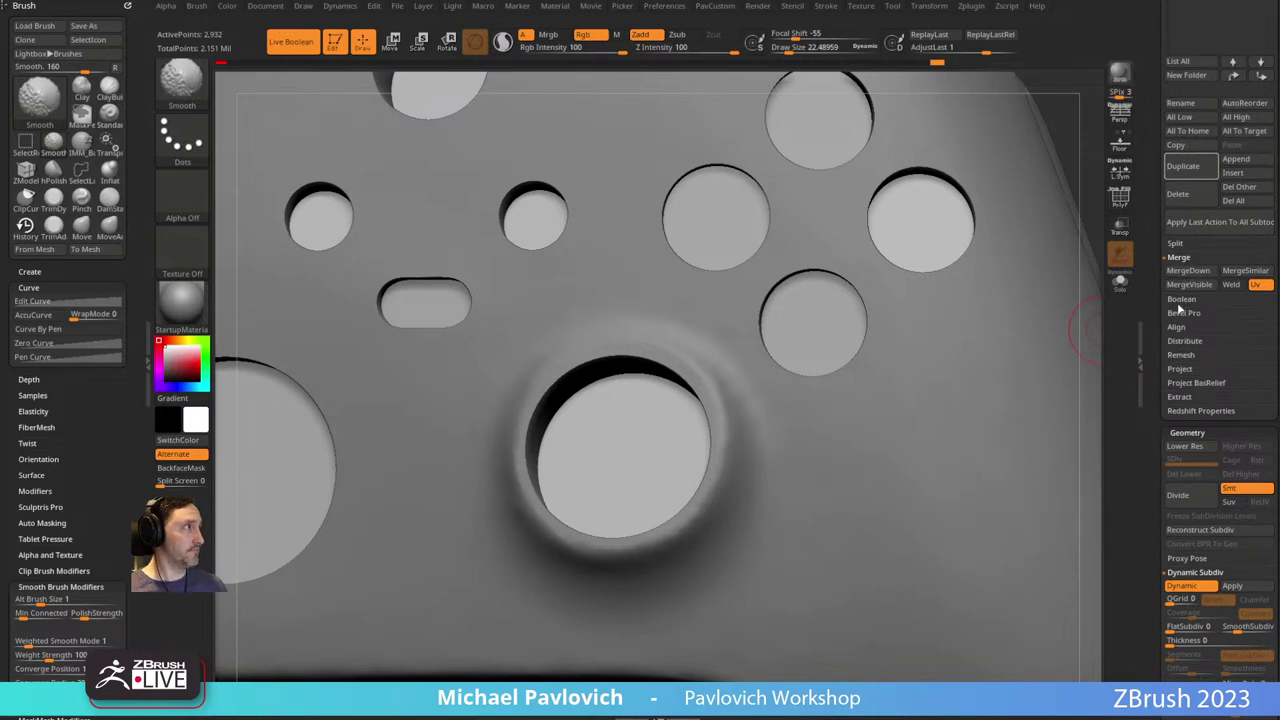
Make a Boolean mesh from the visible controller and cutout subtools, check the result tool and save the project.
click(1182, 300)
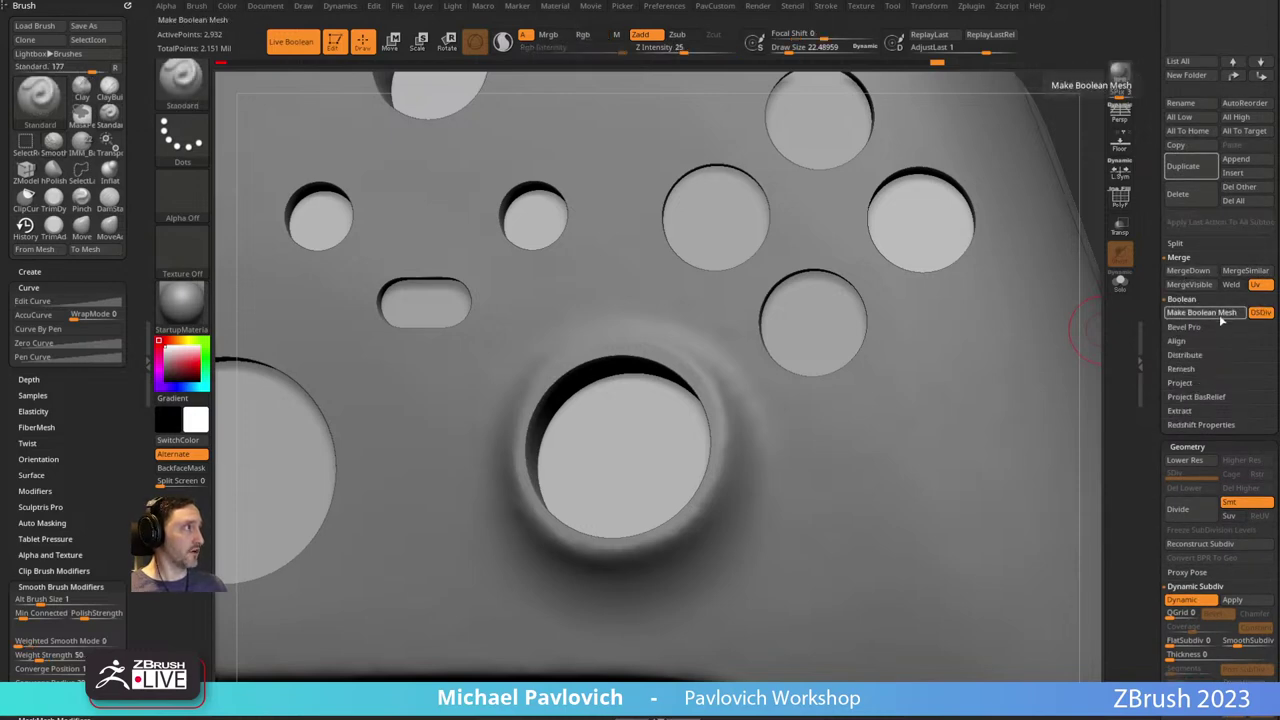
click(1200, 312)
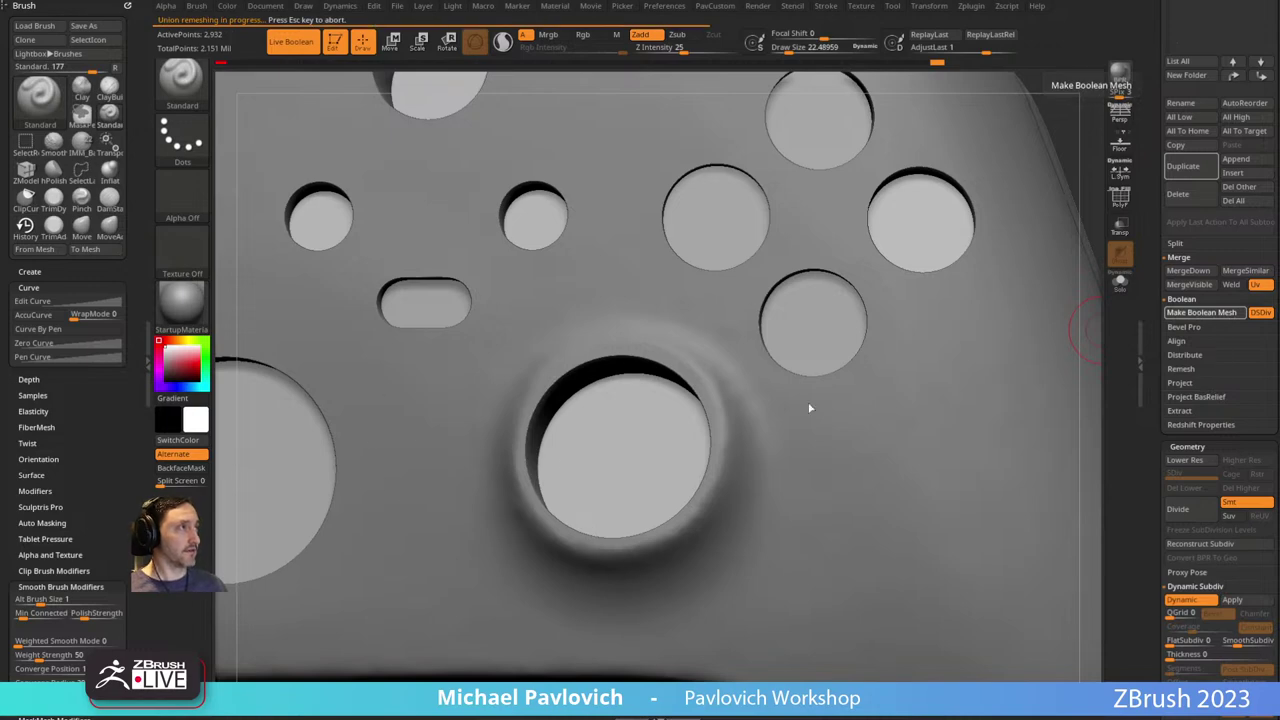
drag(1150, 250, 1134, 420)
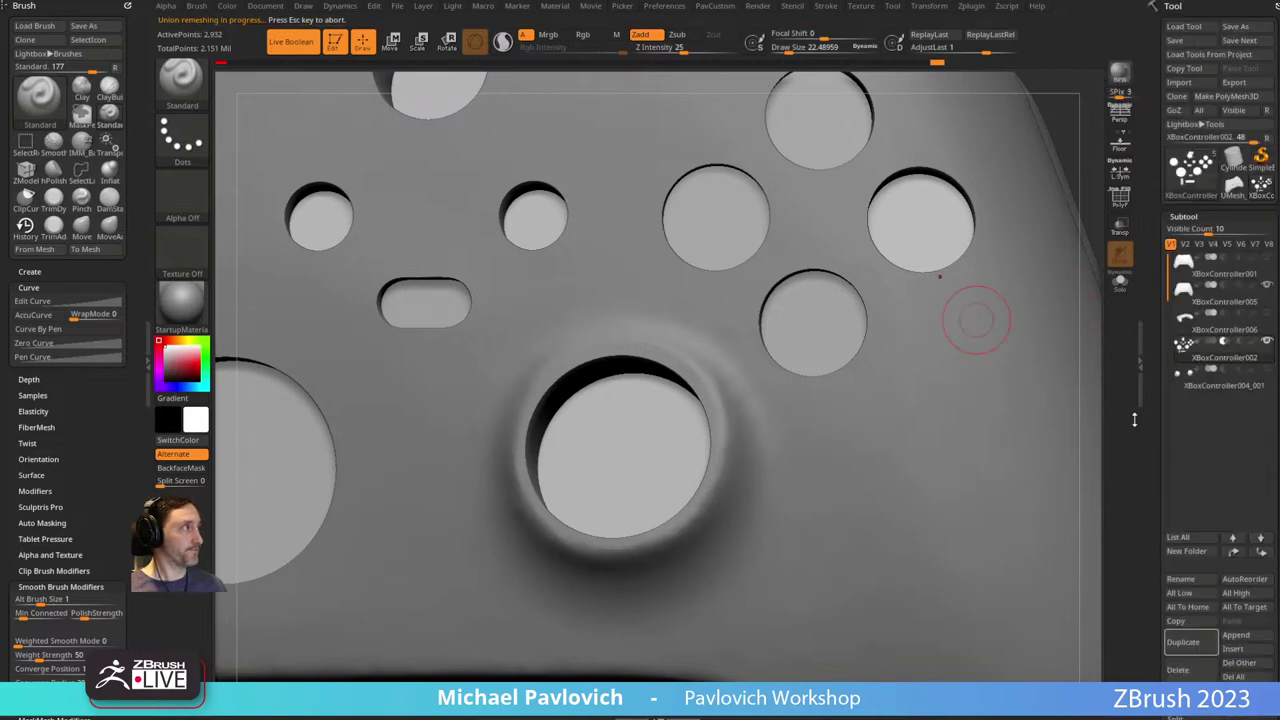
mouse_move(1234, 185)
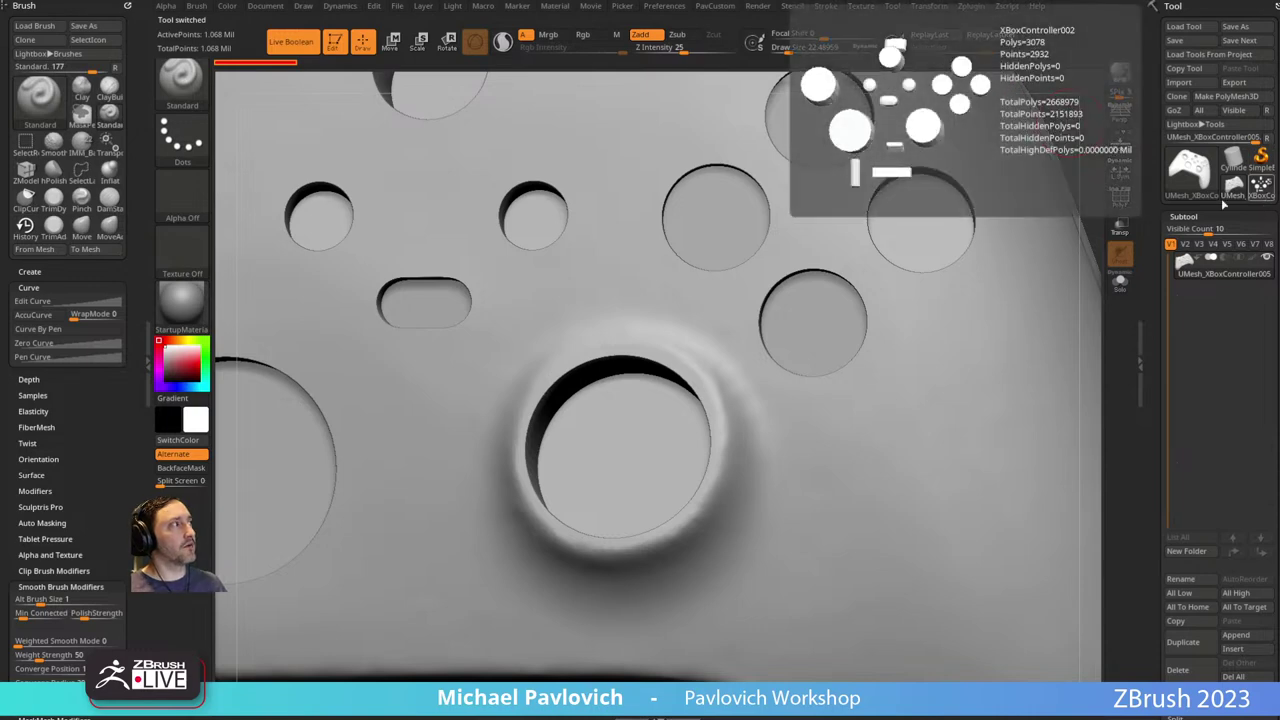
key(ctrl+s)
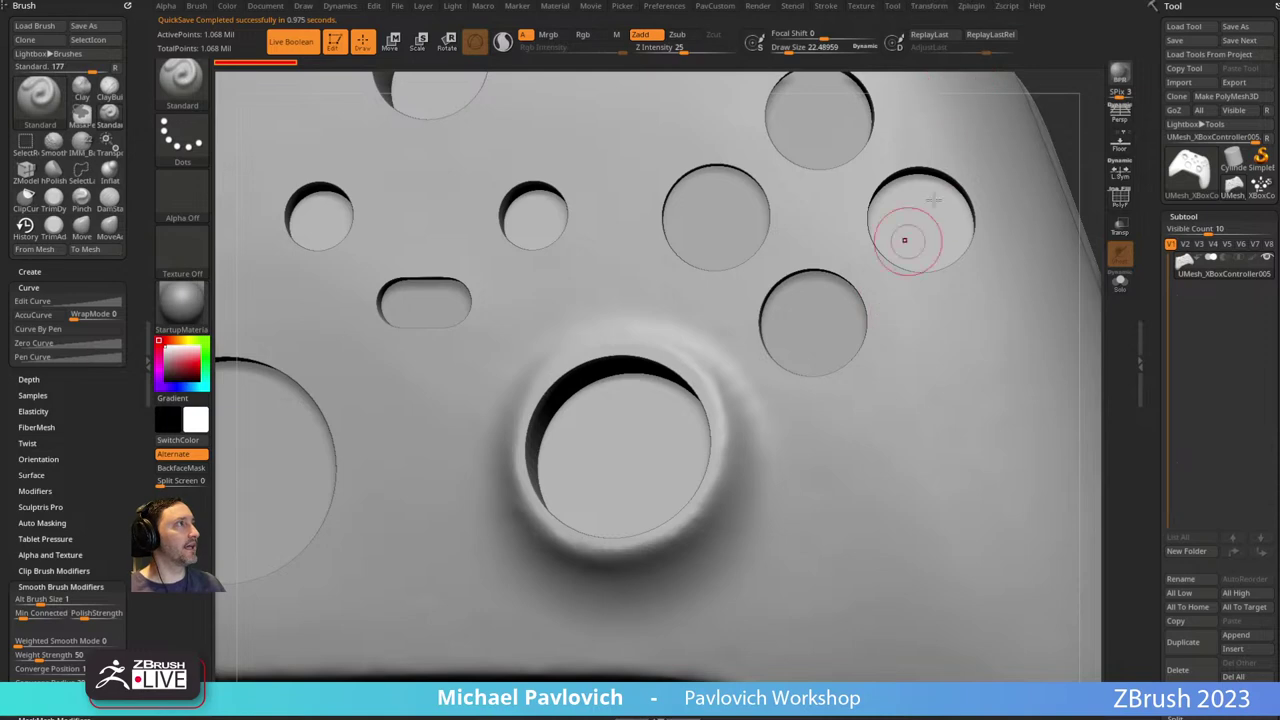
Examine the Boolean controller mesh from the front and side with its polygroup wireframe displayed.
mouse_move(1076, 125)
mouse_down()
mouse_move(1050, 132)
mouse_move(888, 40)
mouse_move(882, 12)
mouse_up()
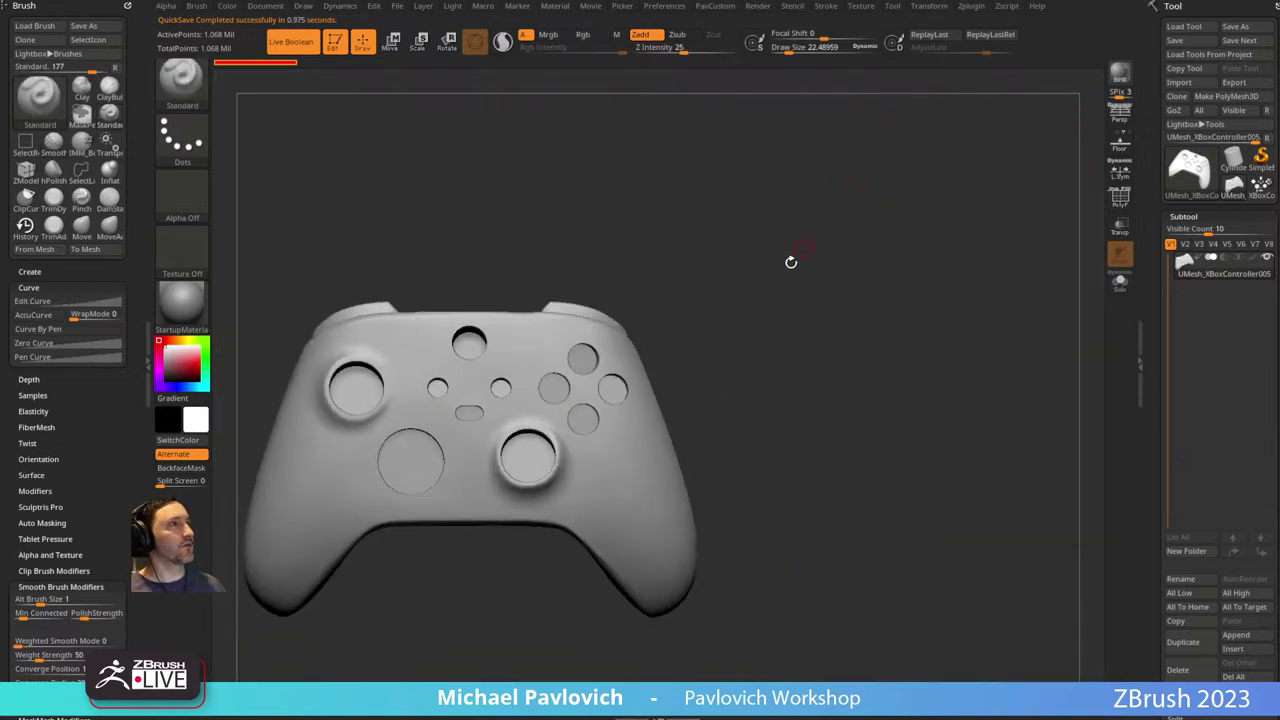
mouse_move(791, 263)
alt+mouse_down()
mouse_move(957, 260)
mouse_move(948, 246)
mouse_move(949, 311)
alt+mouse_up()
key(s)
click(949, 247)
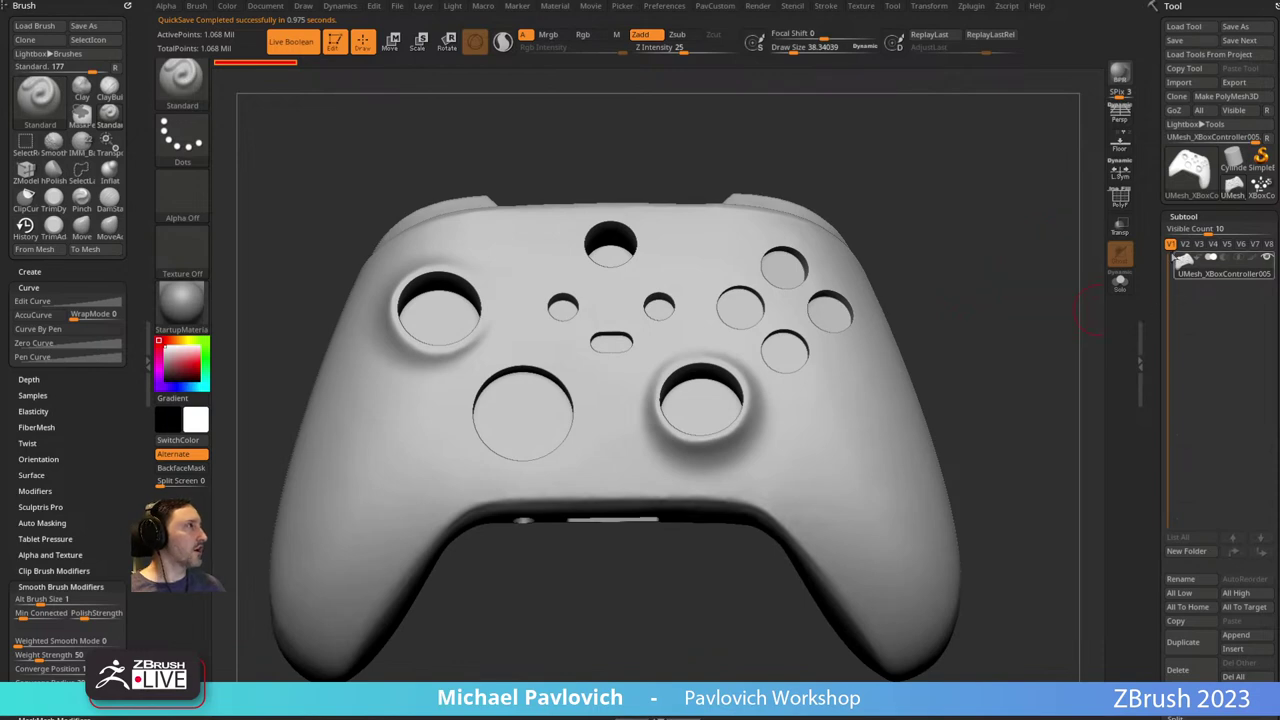
click(1120, 197)
drag(997, 309, 868, 365)
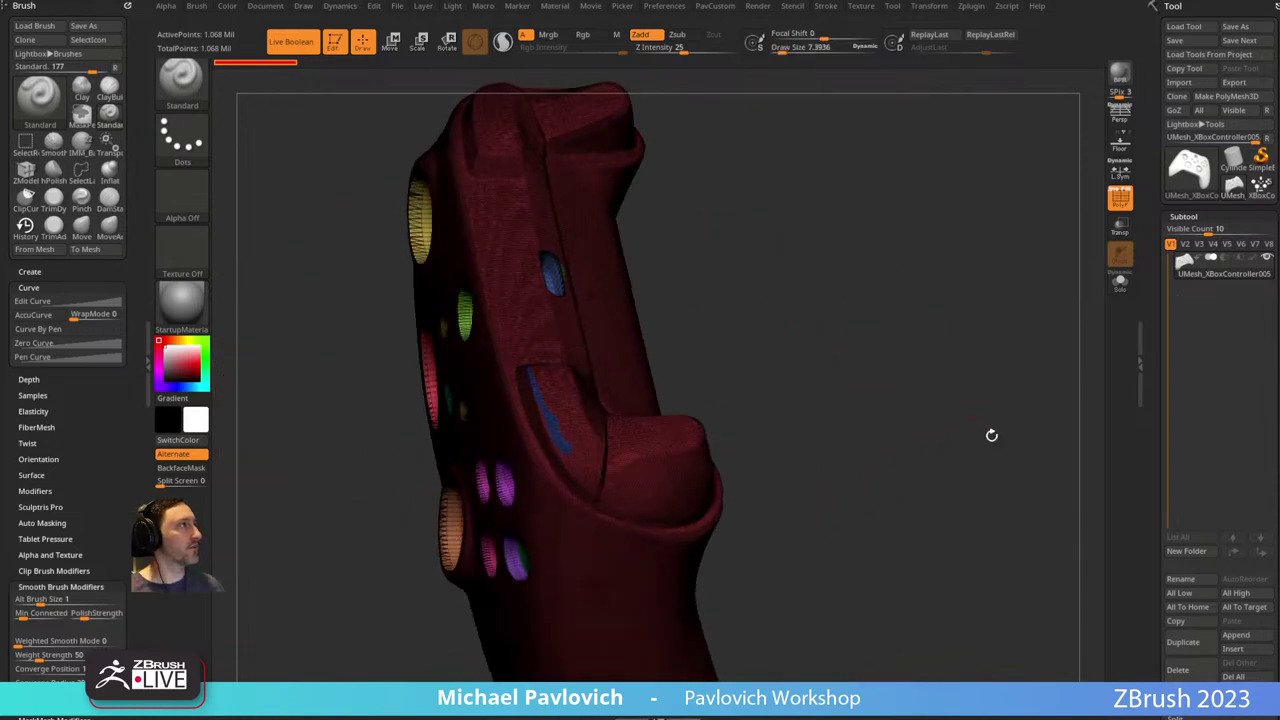
Delete the Boolean result and return to the XBoxController tool with the XBoxController005 subtool selected and the wireframe hidden.
drag(1152, 546, 1153, 519)
click(1175, 641)
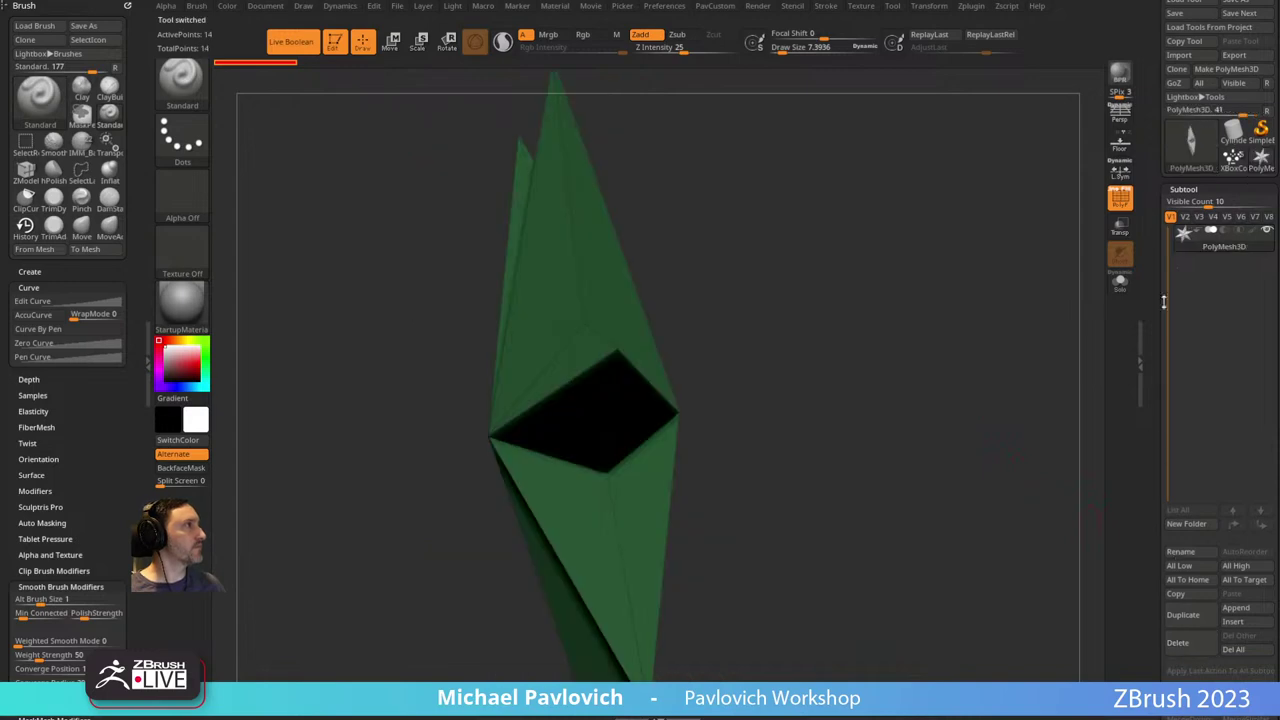
click(1234, 167)
drag(937, 261, 884, 318)
alt+click(669, 424)
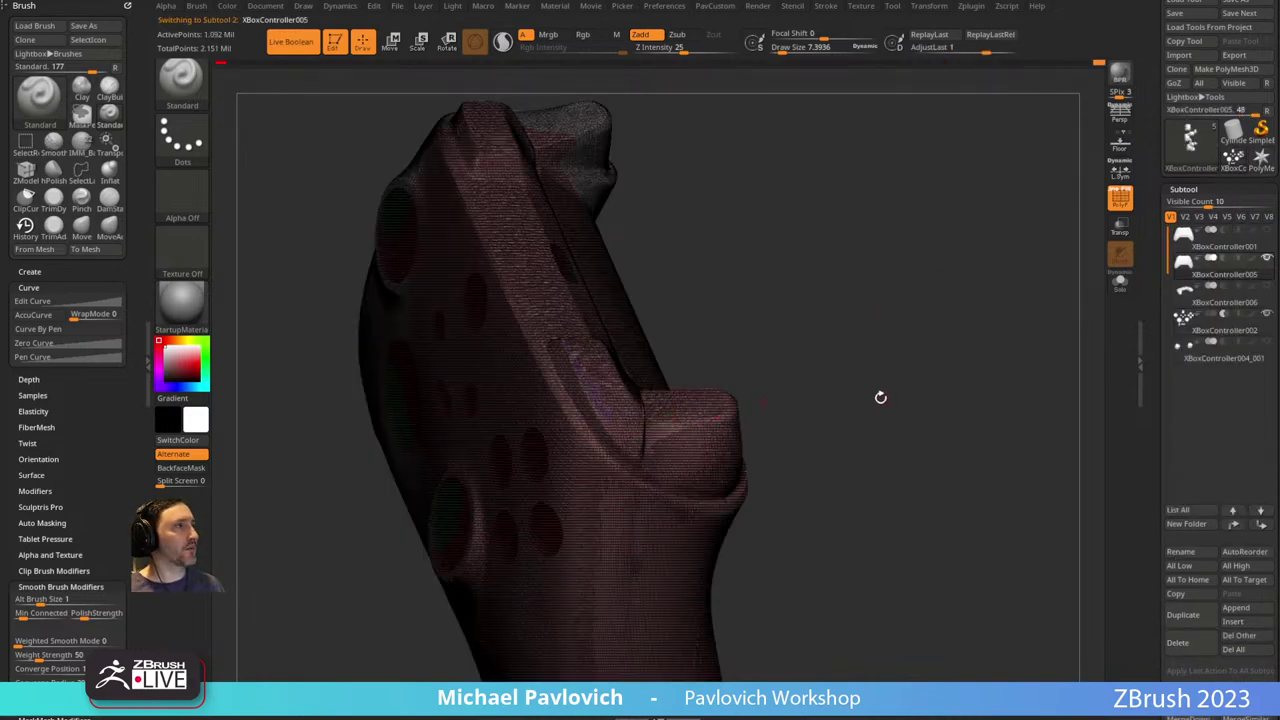
key(shift+f)
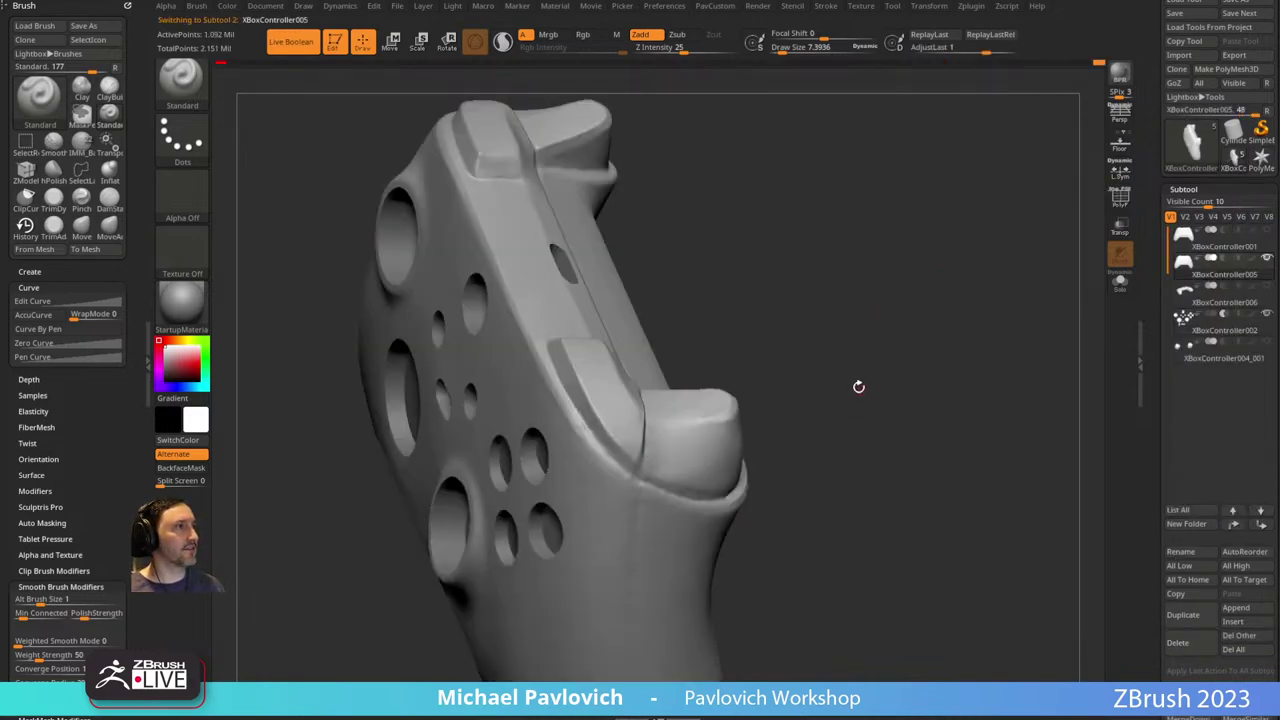
Generate a Boolean mesh from the visible controller subtools with dynamic subdivision allowed.
key(ctrl)
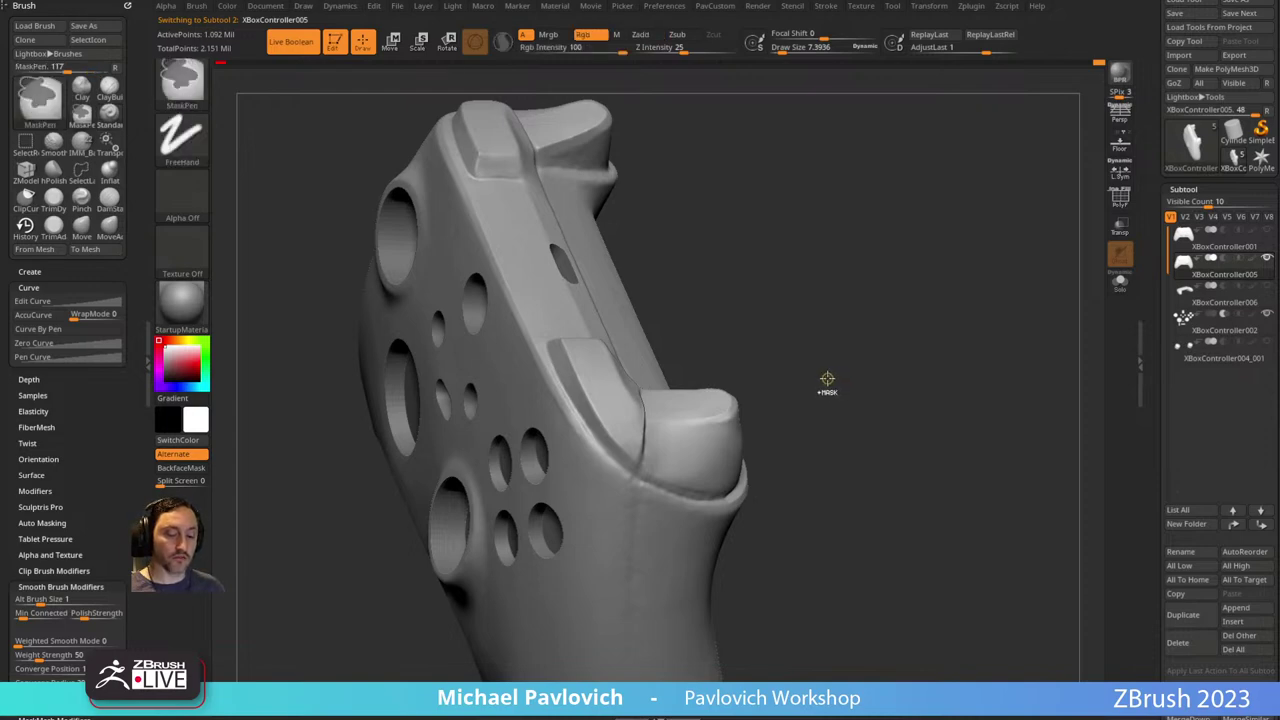
mouse_move(849, 366)
mouse_down()
mouse_move(811, 334)
mouse_move(845, 356)
mouse_move(822, 376)
mouse_move(916, 275)
mouse_up()
key(s)
drag(1040, 300, 1084, 323)
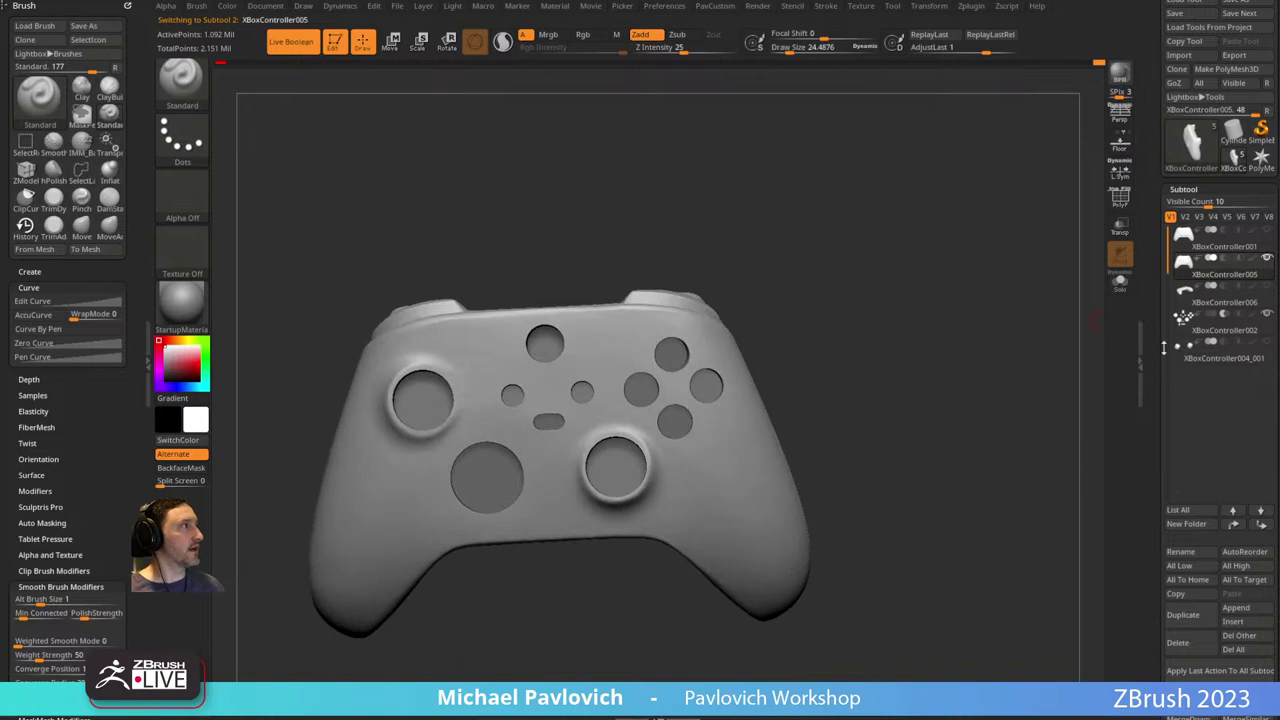
alt+drag(983, 316, 967, 340)
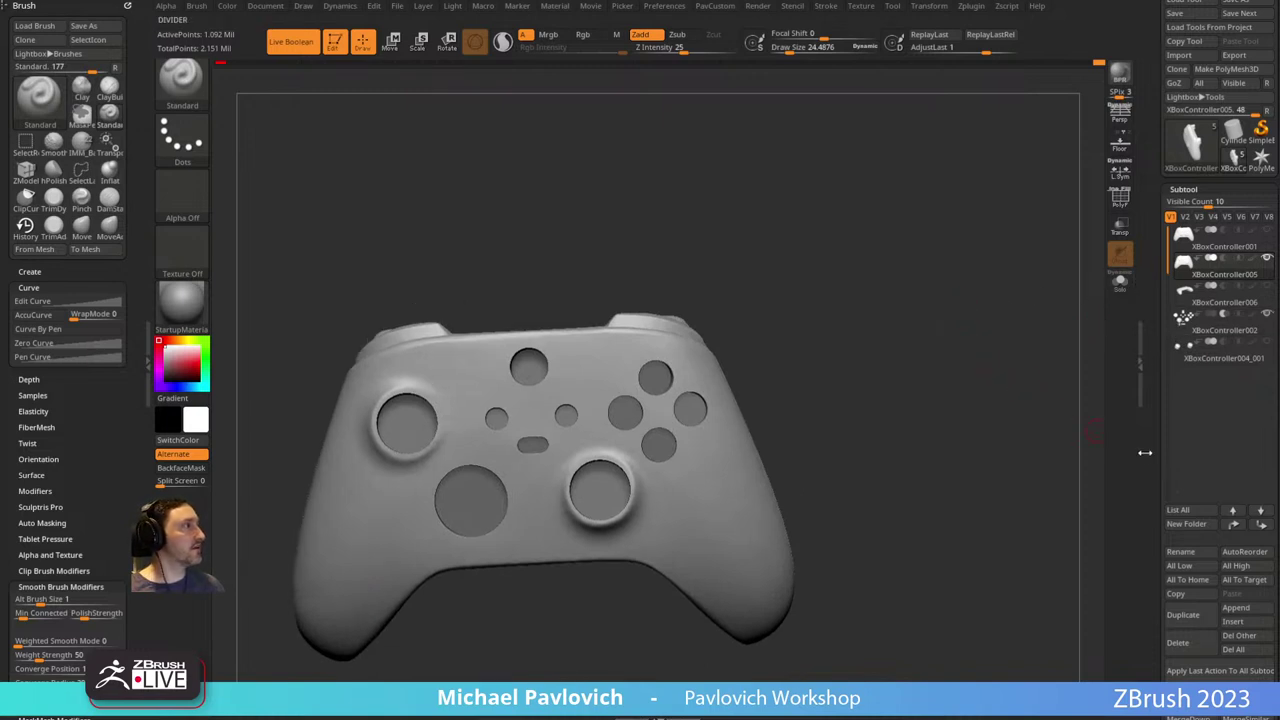
drag(1146, 452, 1147, 415)
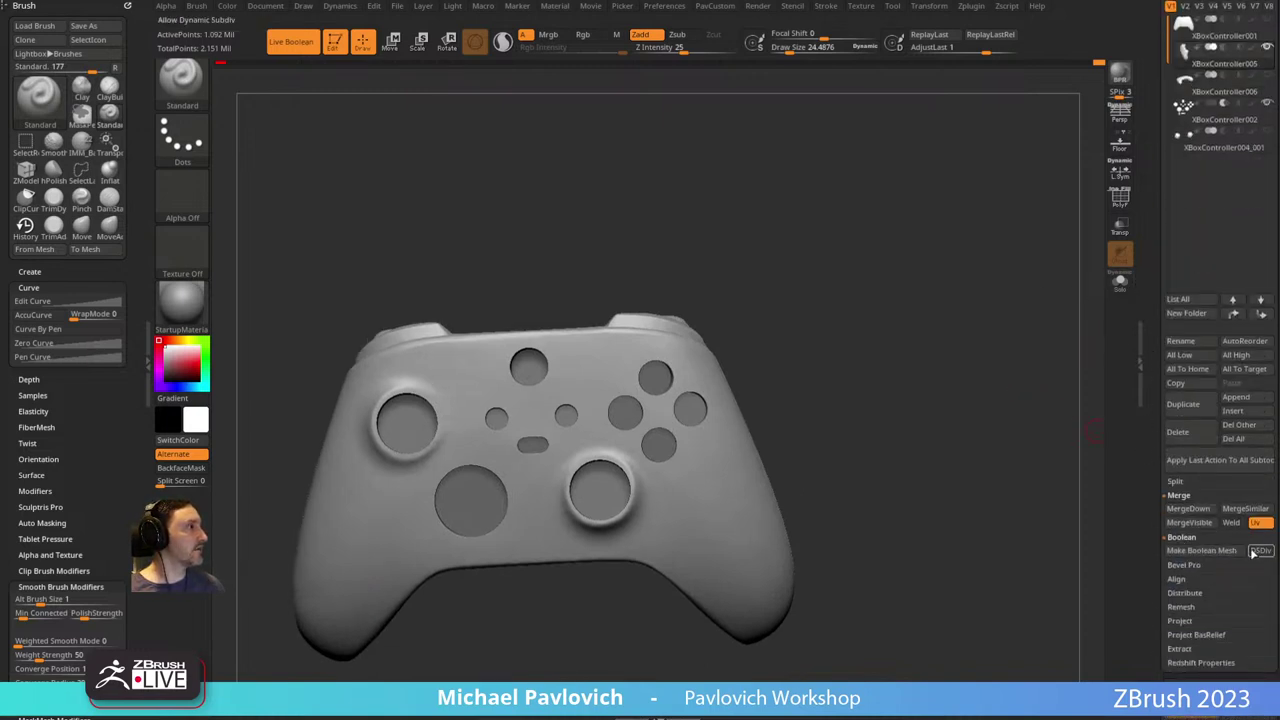
click(1203, 550)
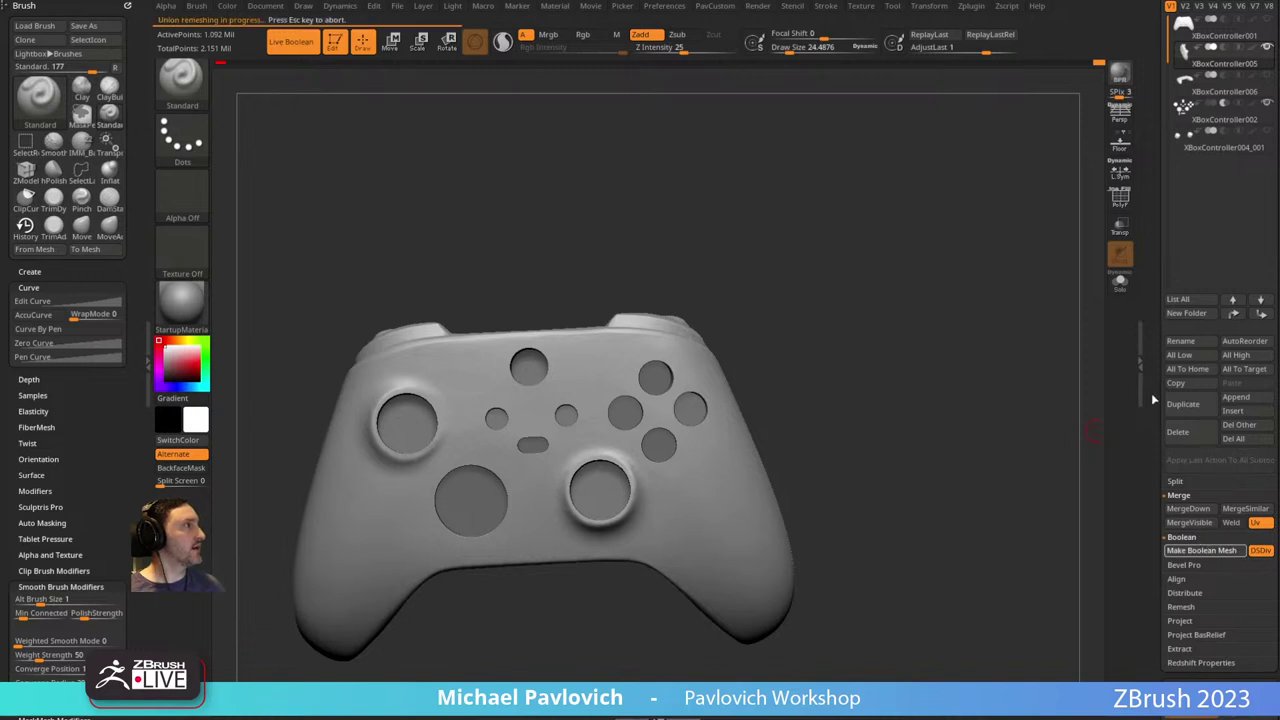
scroll(1152, 390, up, 5)
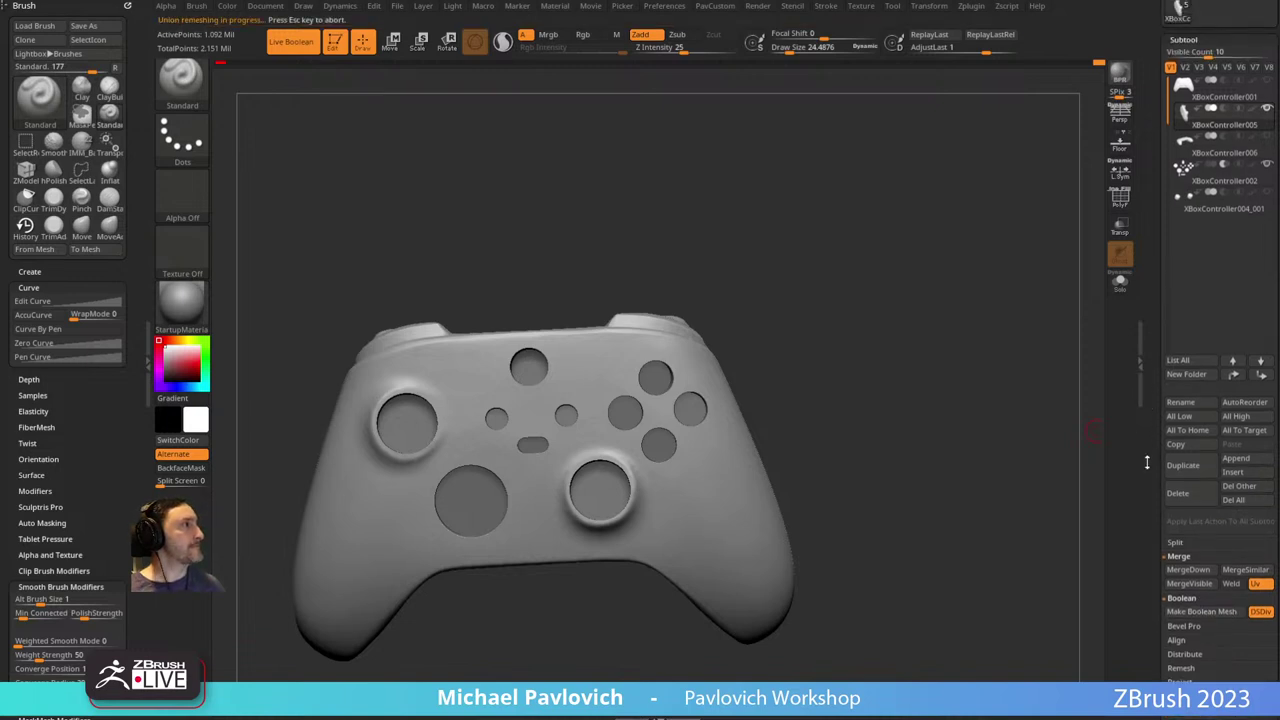
Switch to the UMesh_XBoxController005 Boolean result and display its polygroup wireframe.
click(970, 6)
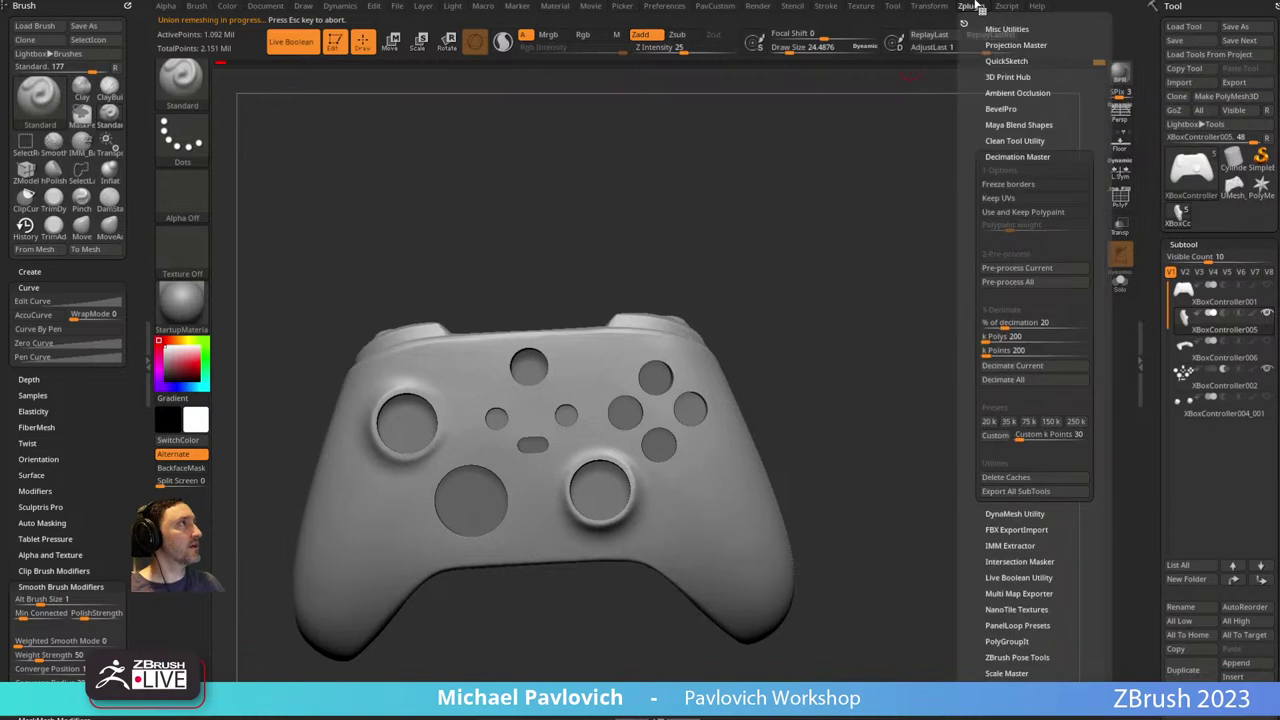
click(978, 5)
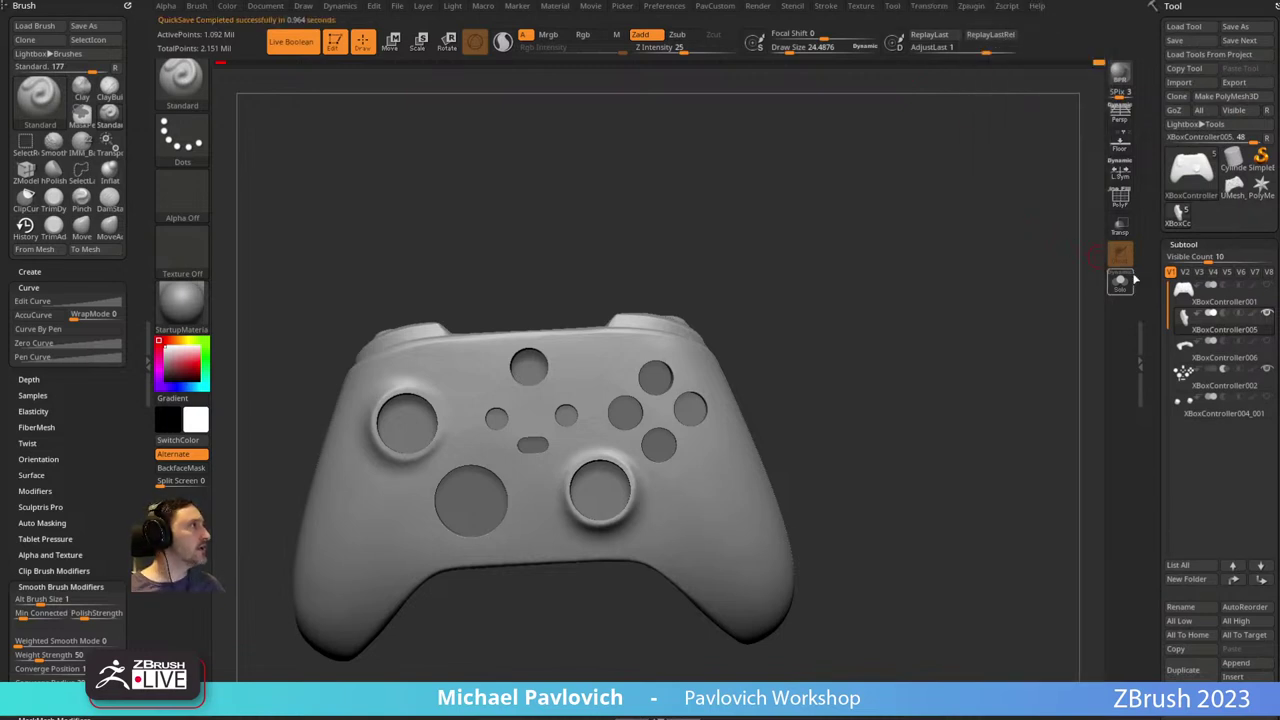
click(1179, 214)
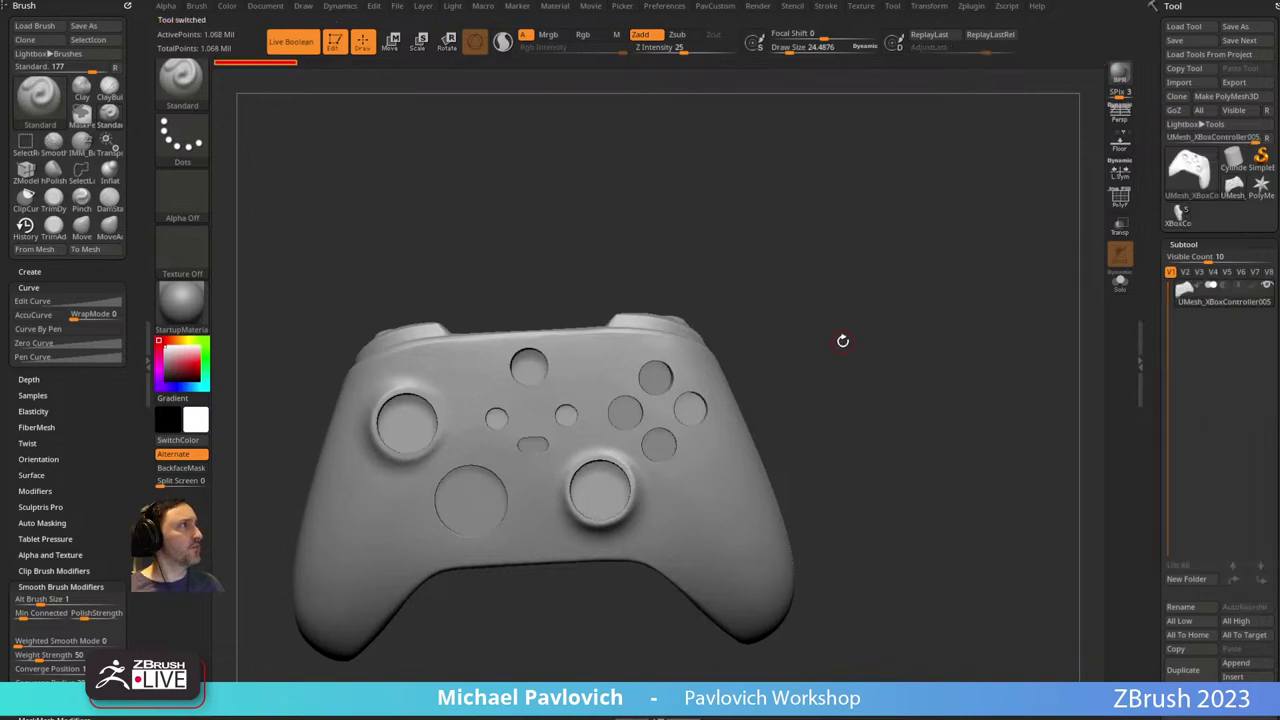
click(1118, 200)
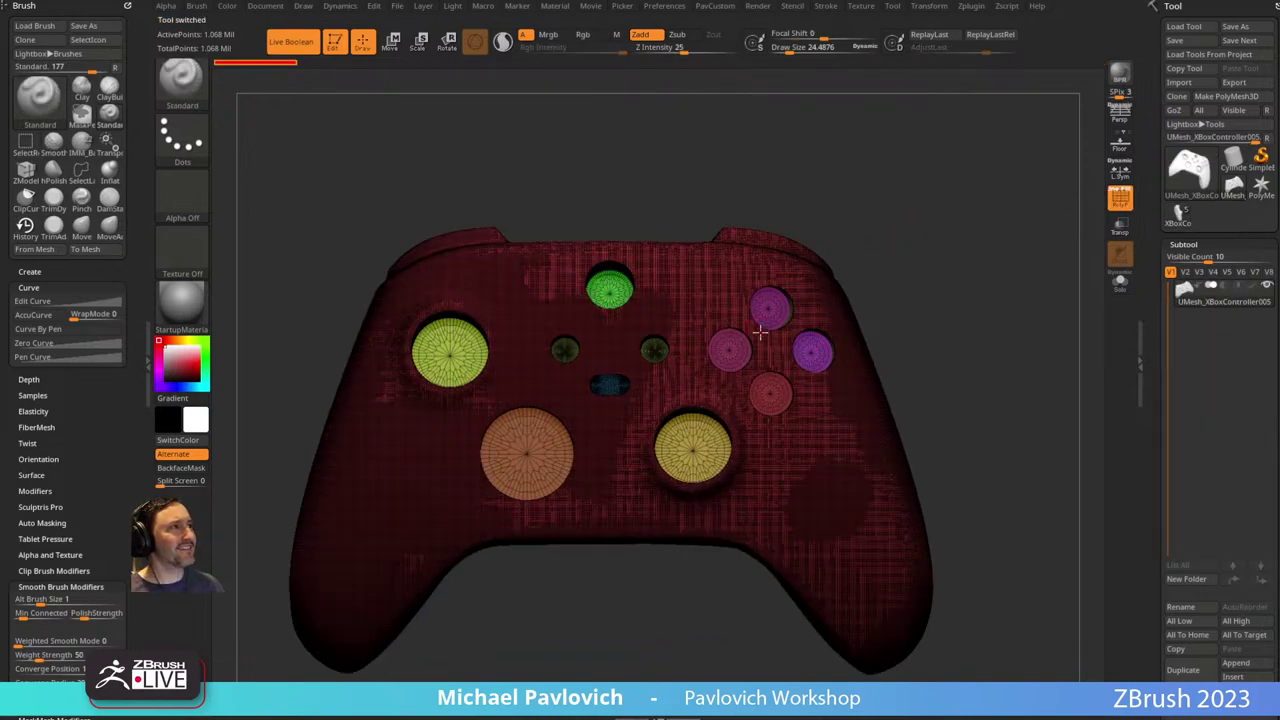
drag(917, 274, 687, 253)
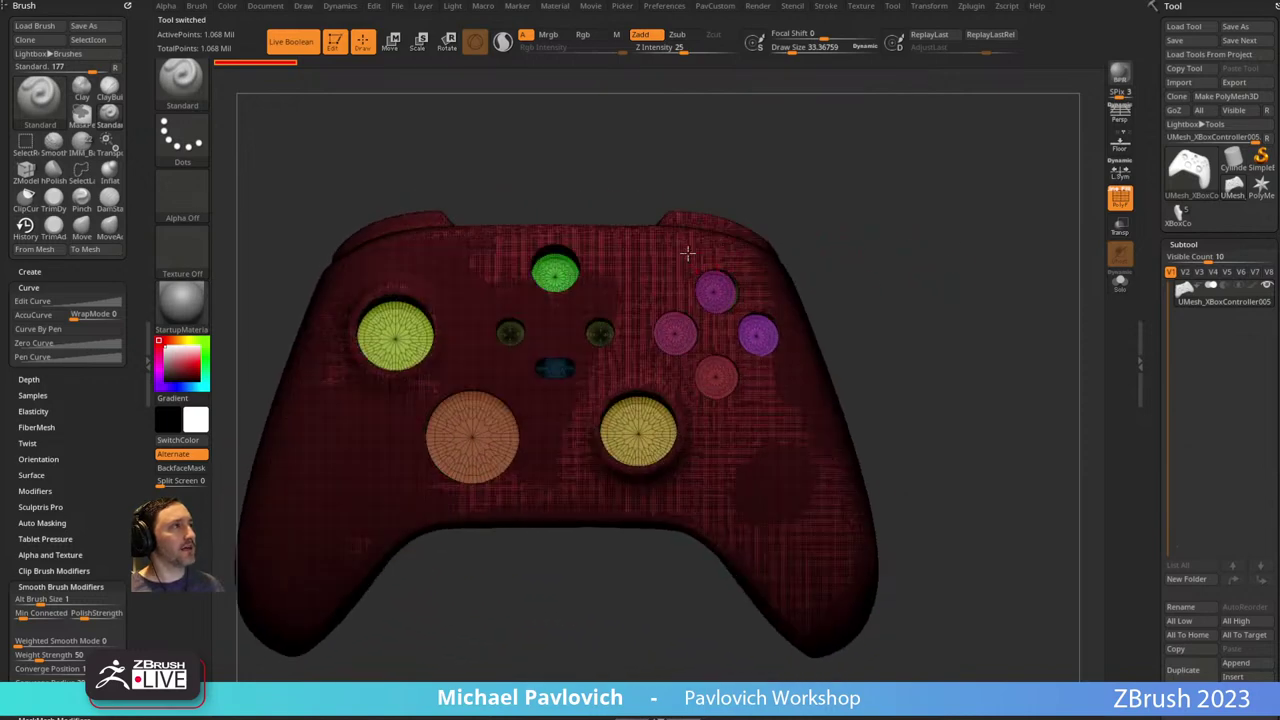
alt+drag(773, 236, 887, 239)
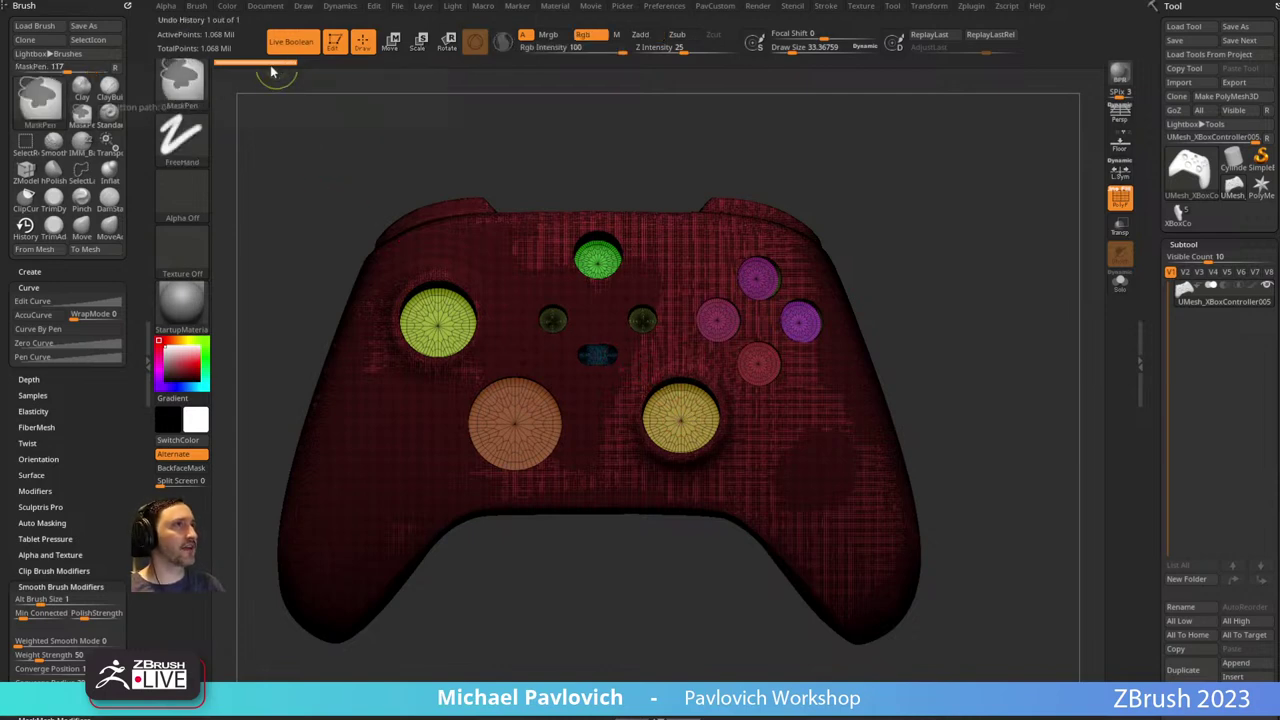
alt+drag(957, 314, 936, 311)
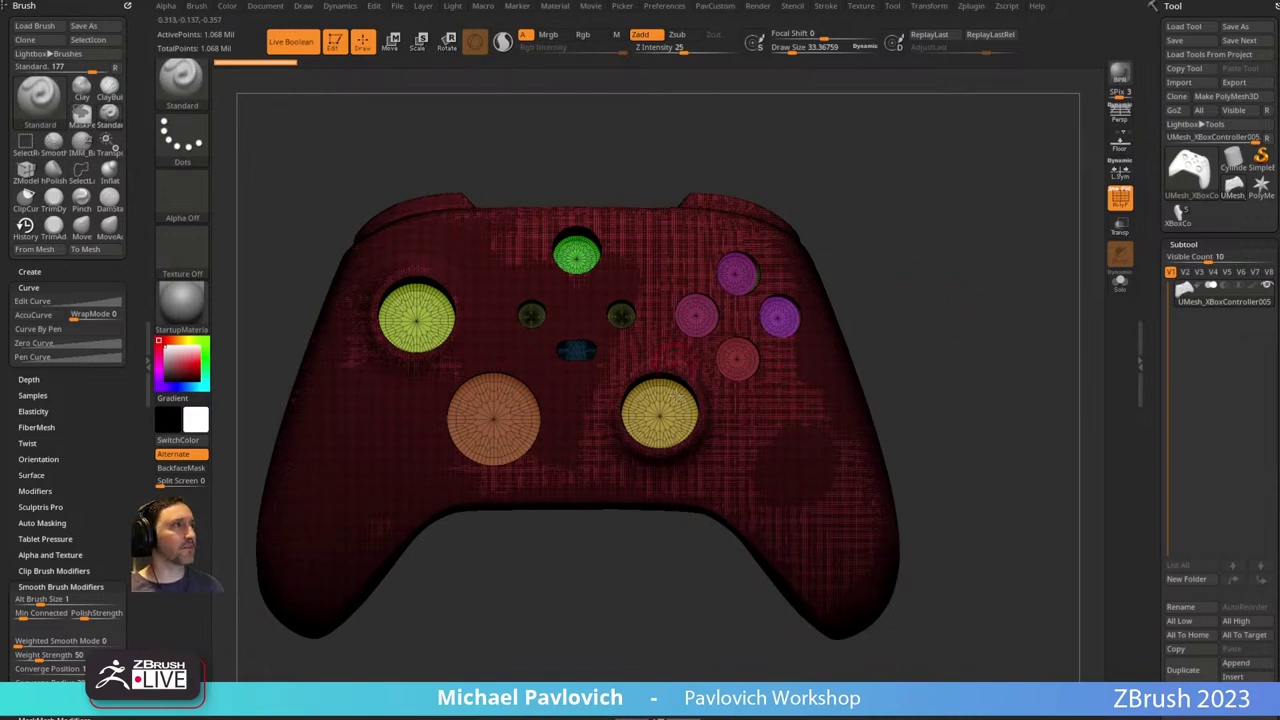
Set ZRemesher's target polygons count to 100 and its adaptive size to 11.
key(3)
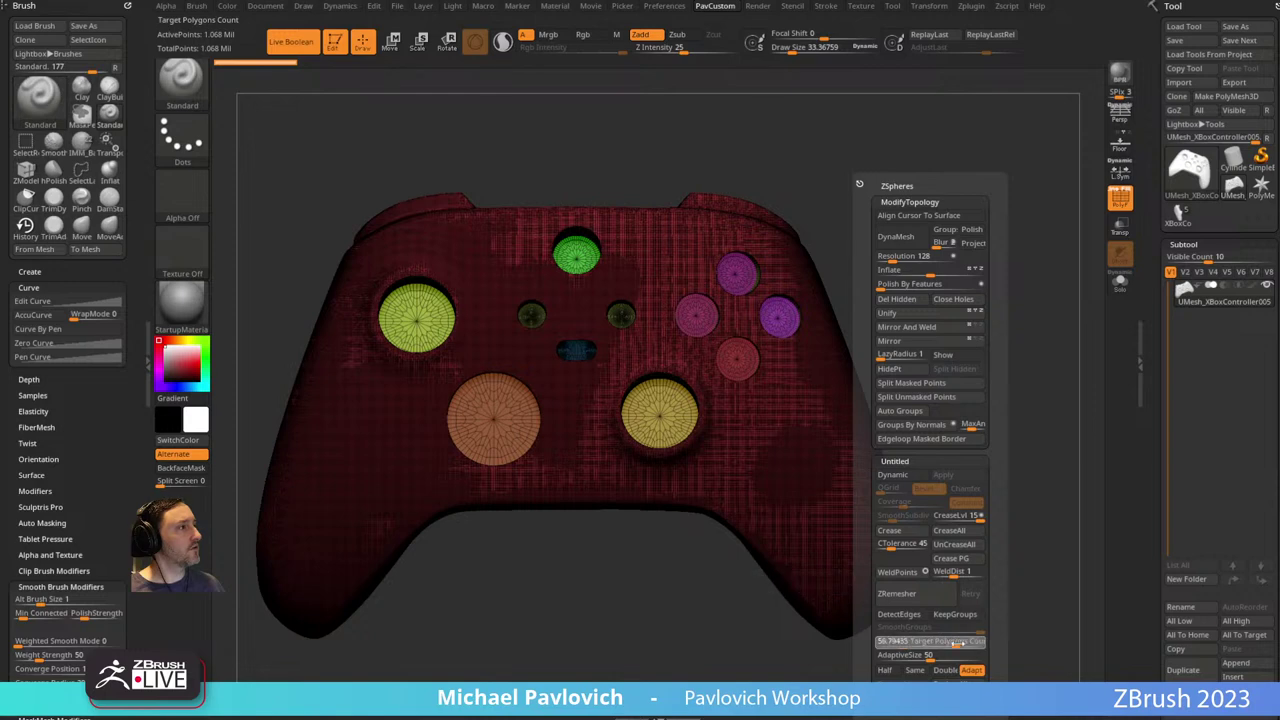
click(948, 645)
text(100)
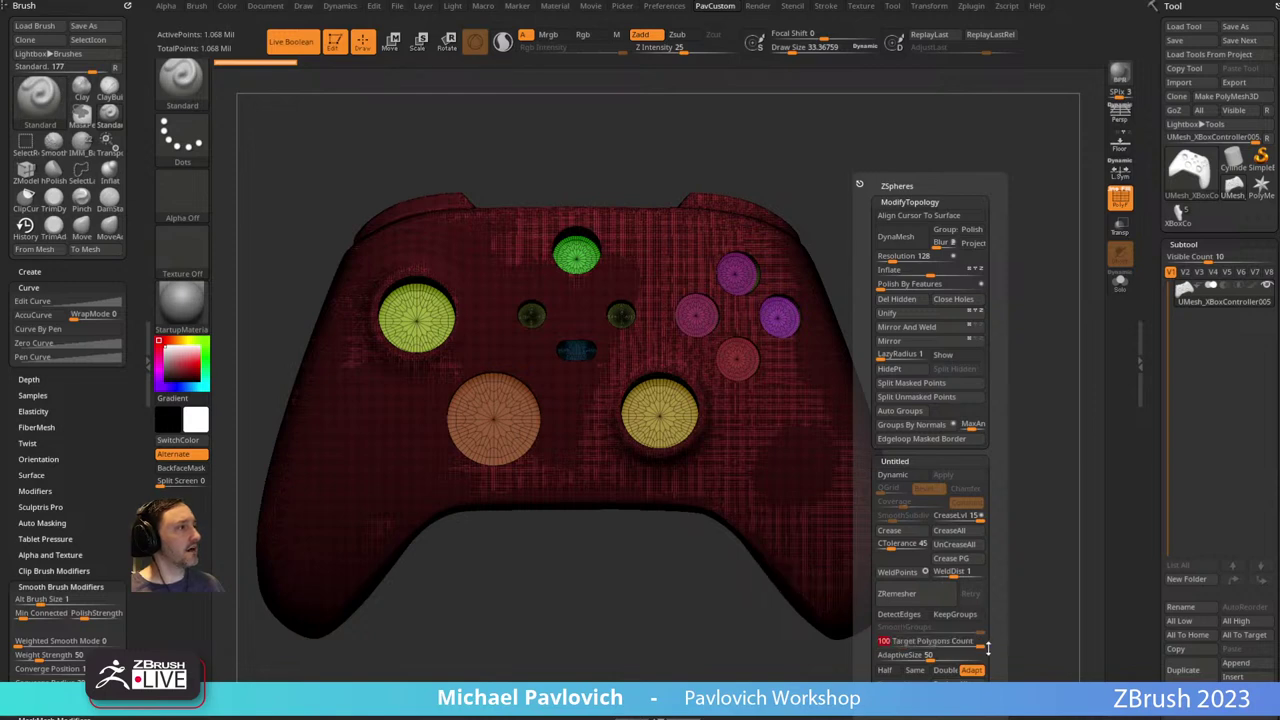
click(912, 655)
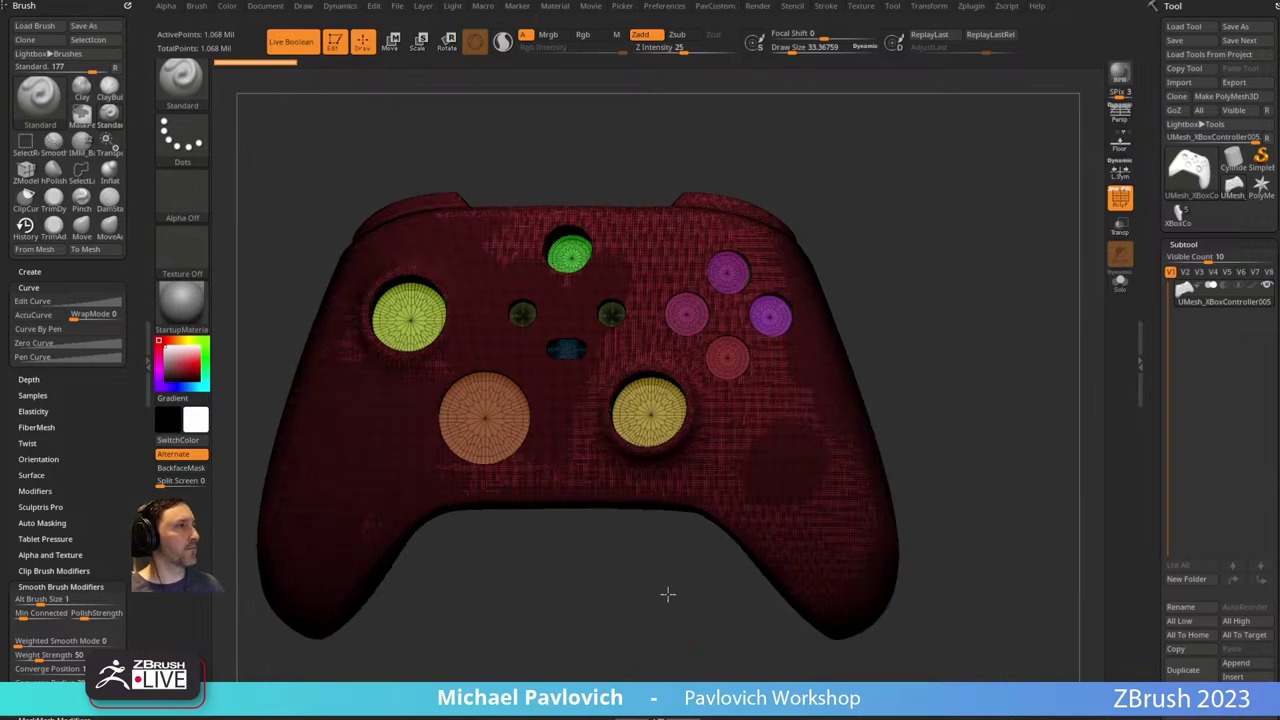
drag(668, 595, 626, 391)
shift+drag(540, 485, 583, 624)
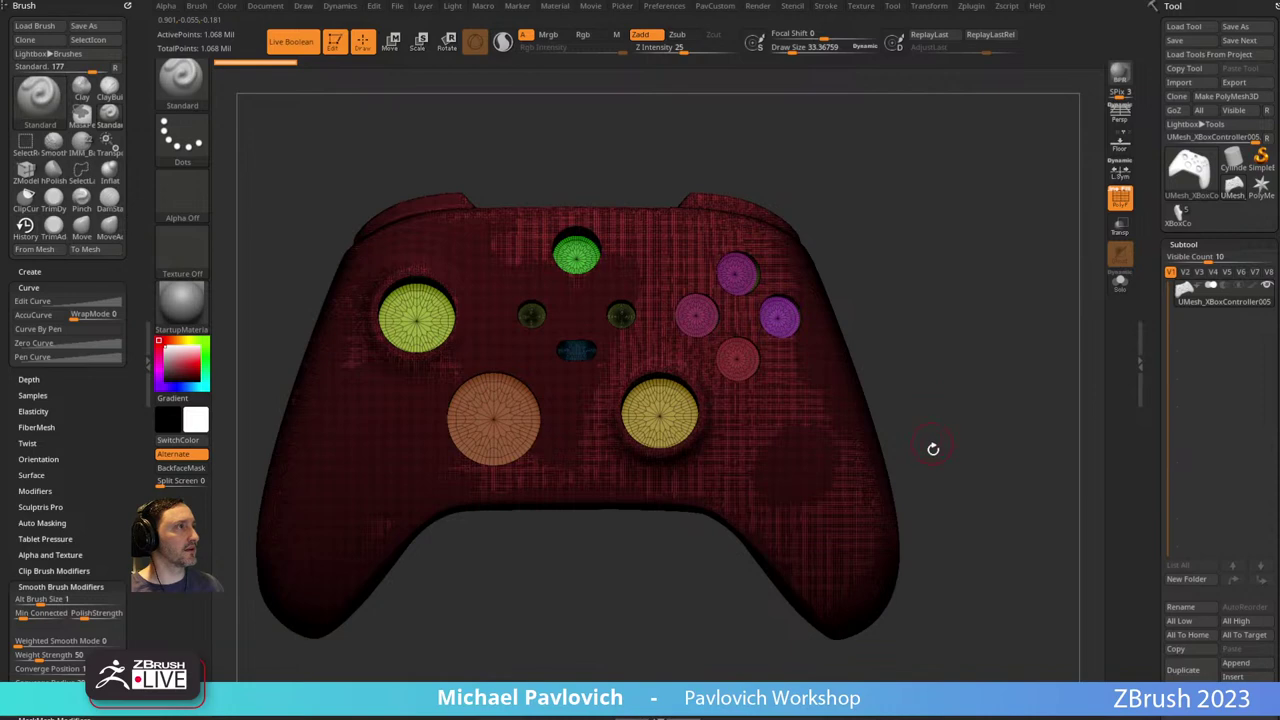
Turn on KeepGroups with SmoothGroups at 0 and run ZRemesher on the controller mesh.
key(2)
click(964, 618)
drag(964, 629, 880, 632)
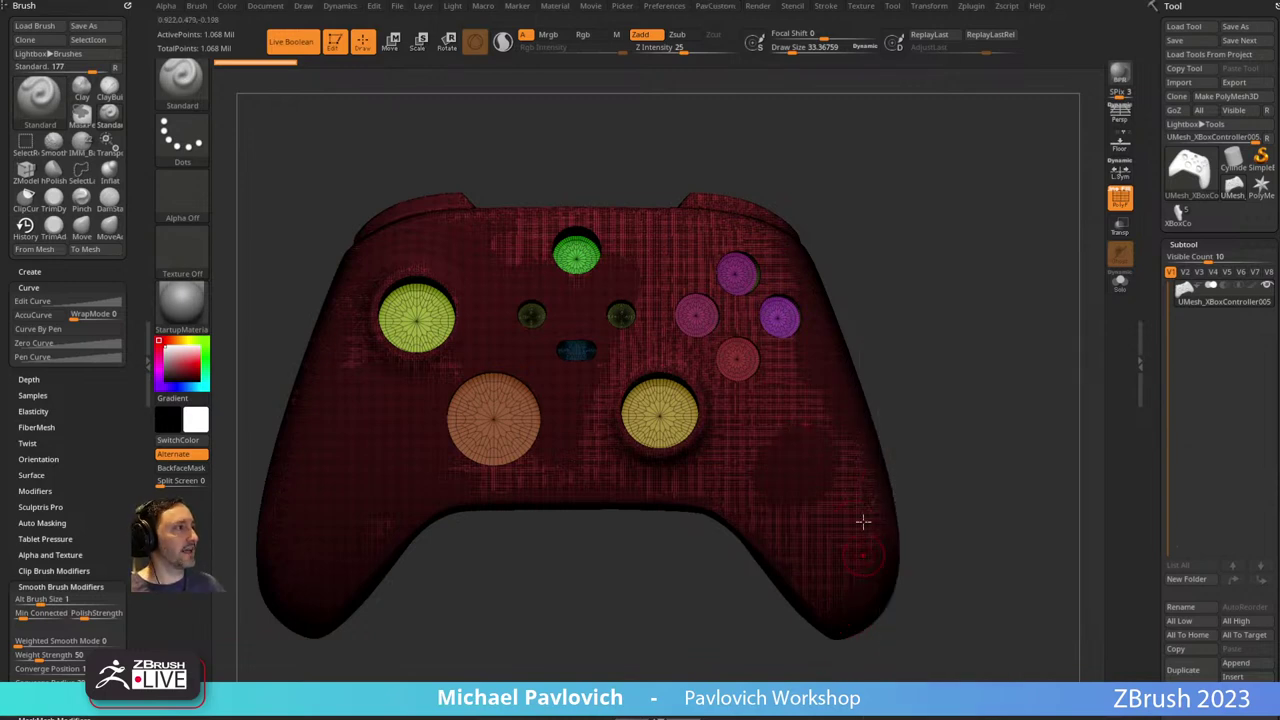
key(space)
click(889, 598)
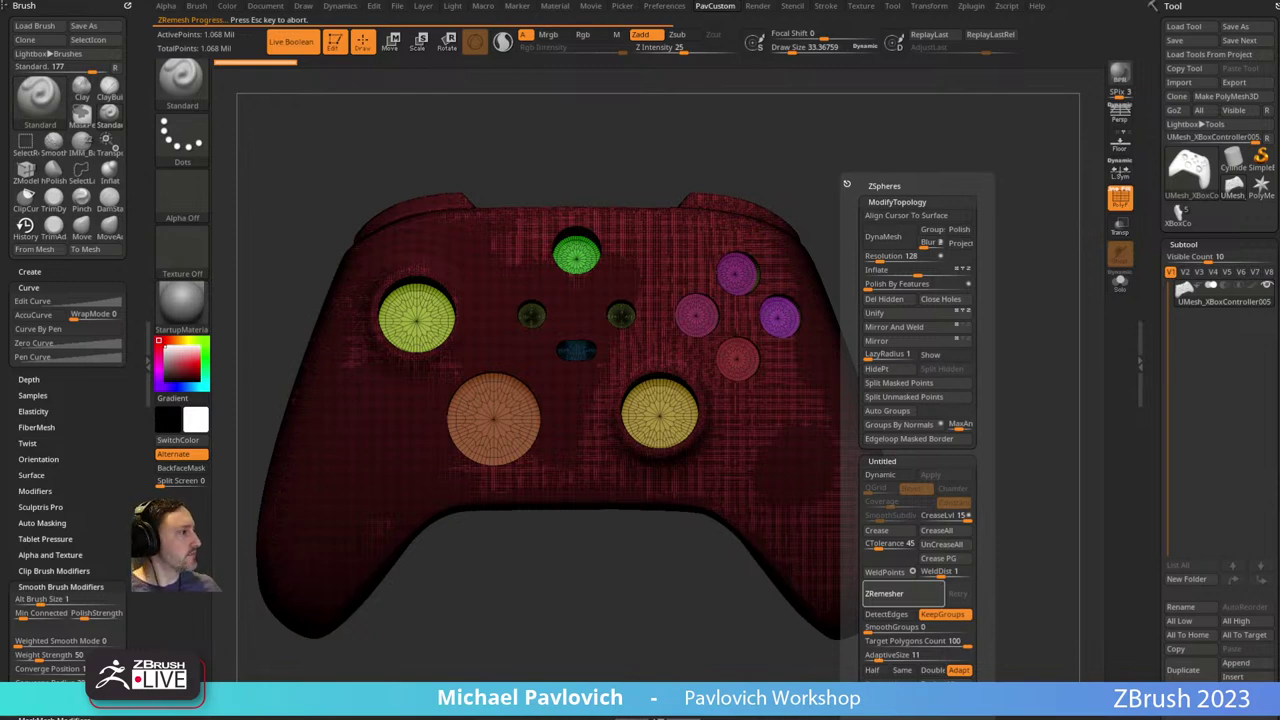
Switch to ZBrushCentral in the browser and look over the new topic form and the gallery posts.
drag(822, 719, 834, 3)
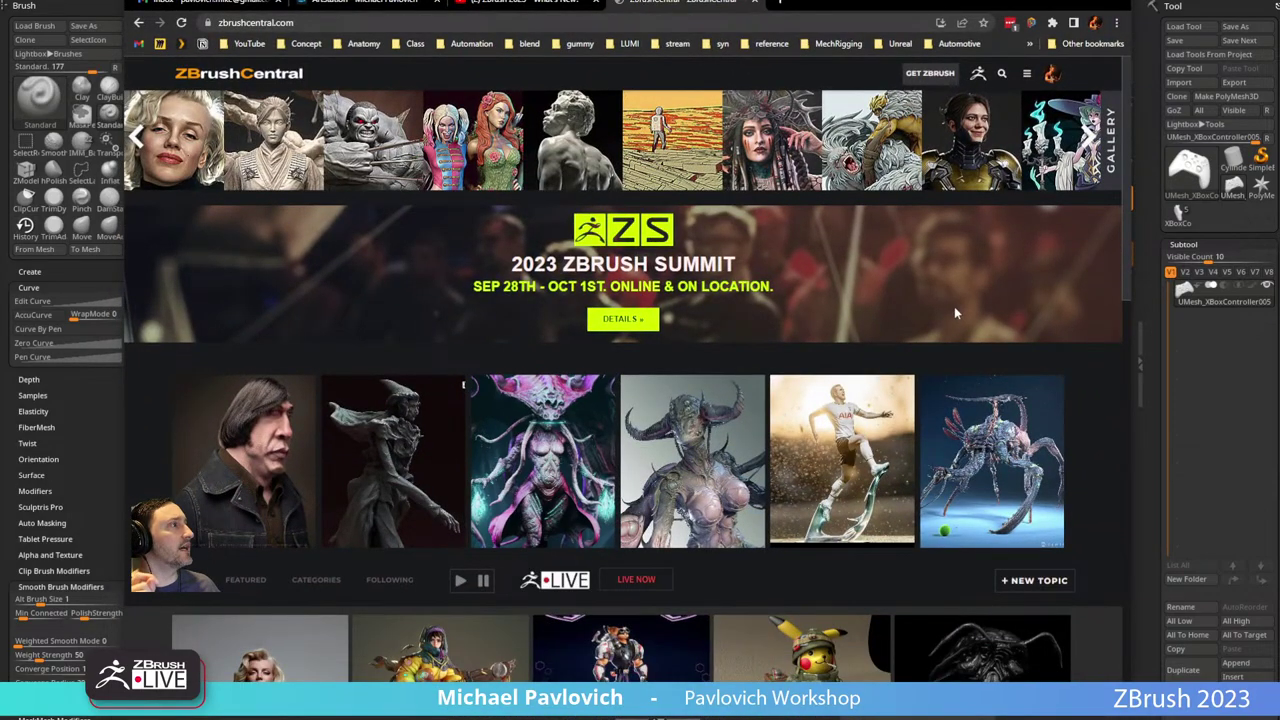
click(1036, 581)
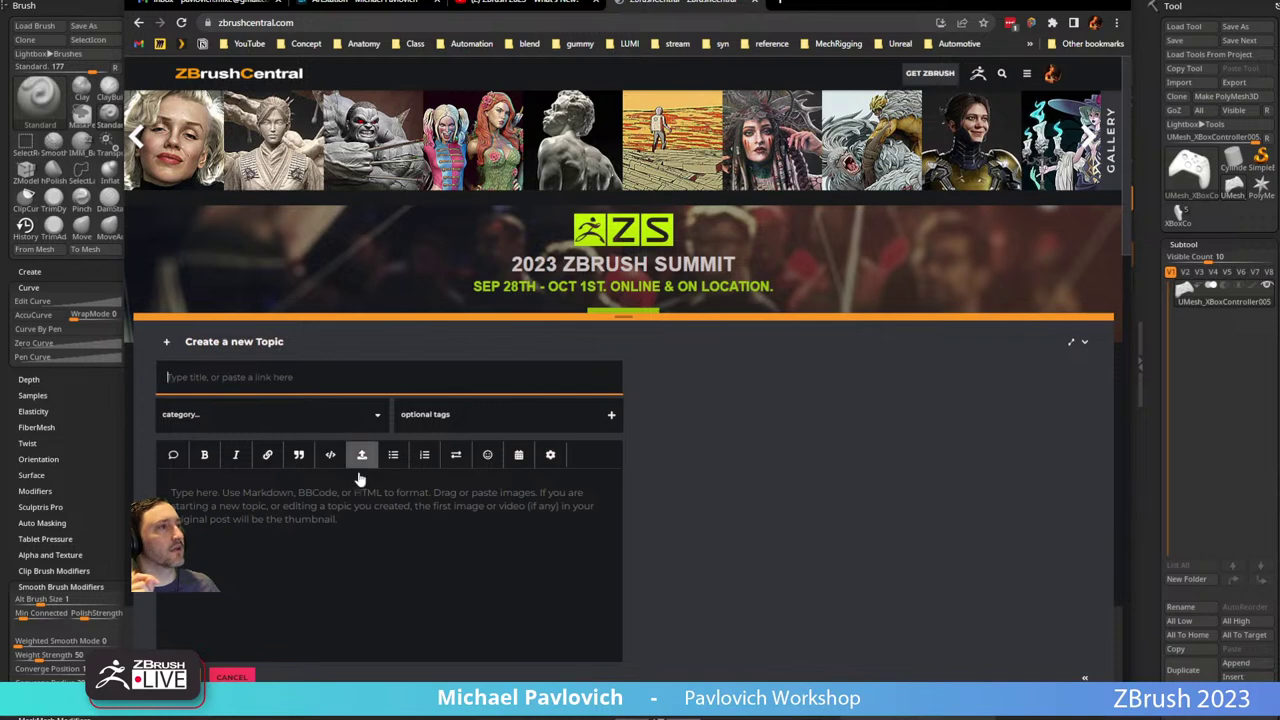
scroll(866, 429, down, 5)
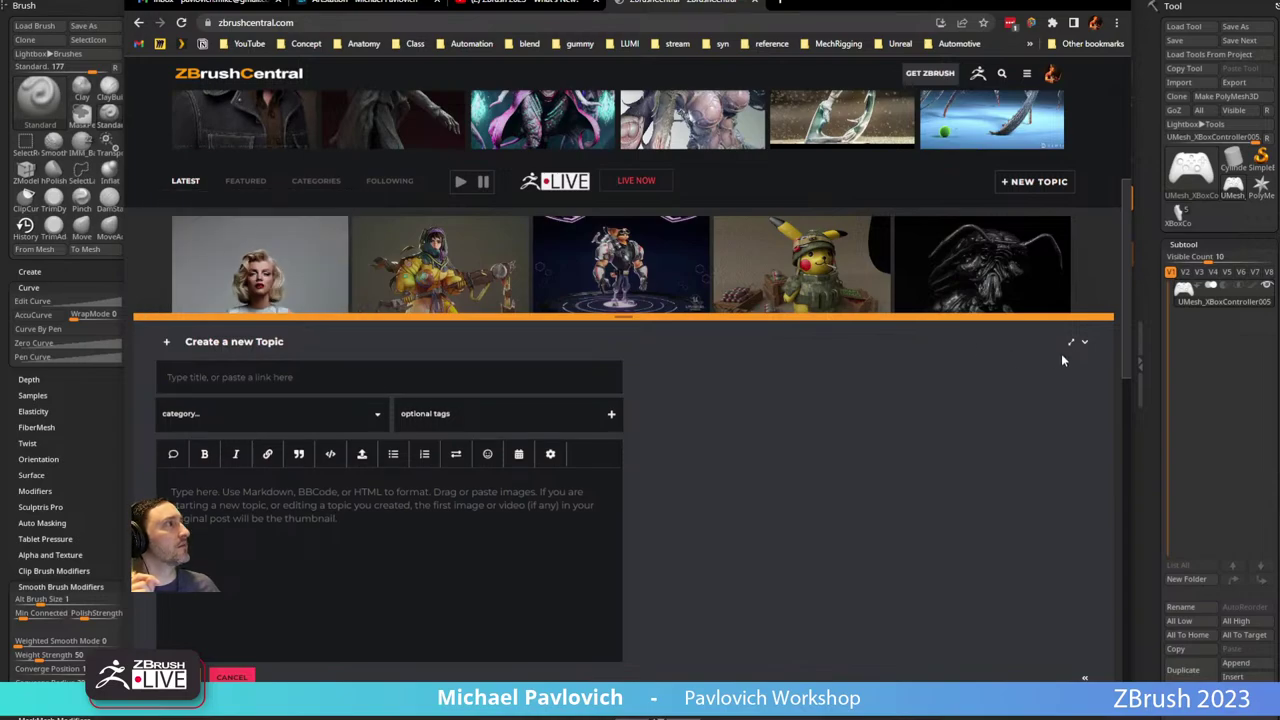
click(1084, 342)
scroll(748, 330, down, 4)
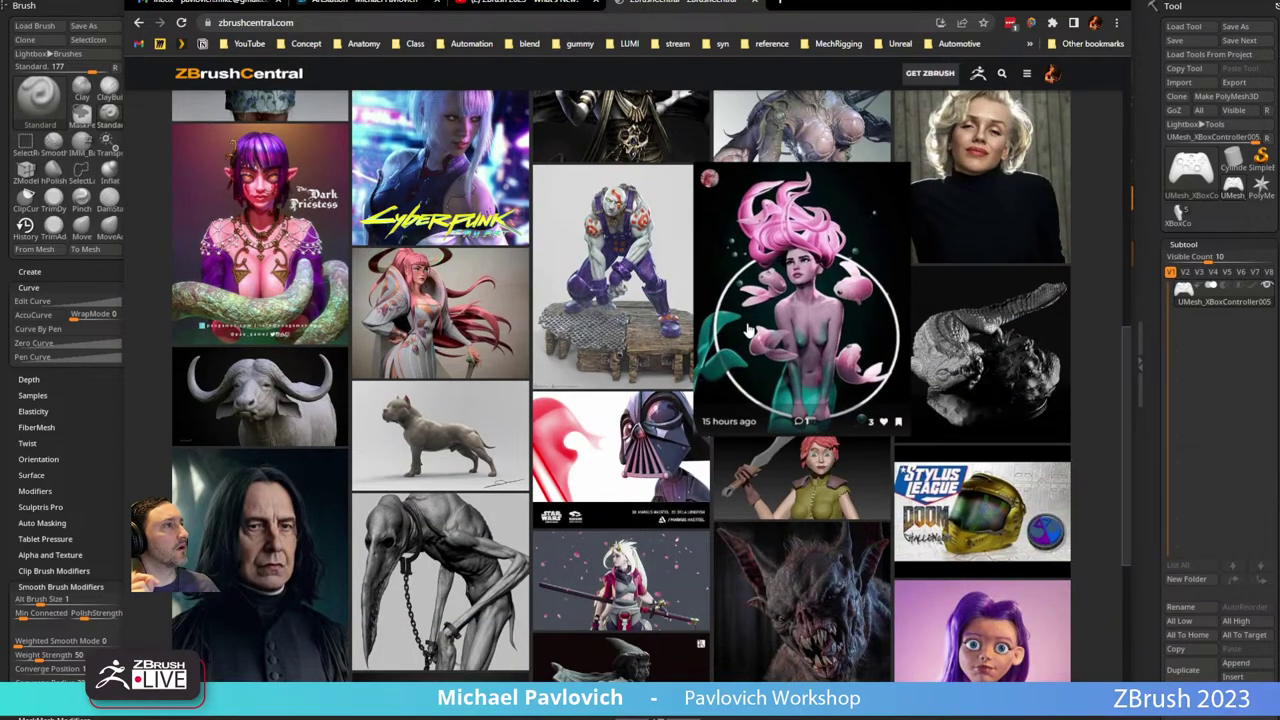
scroll(748, 330, up, 8)
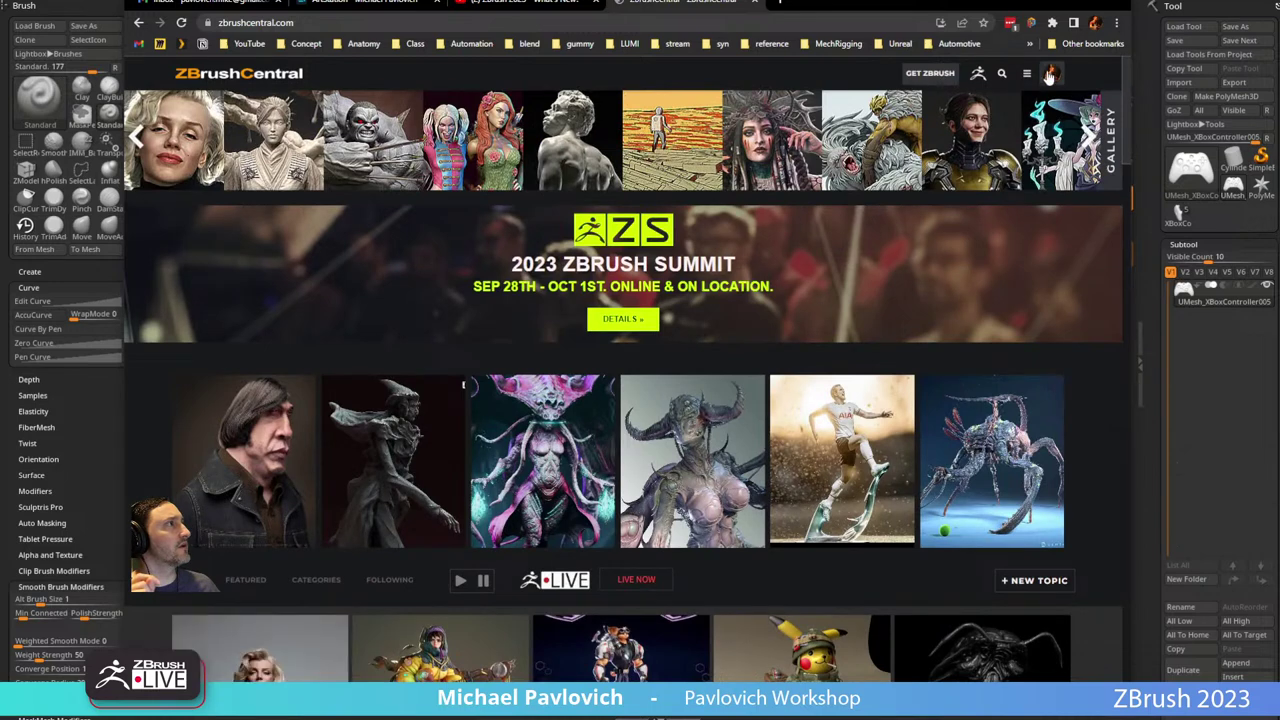
Open the Notorious Salacious B topic from the ZBrushCentral notifications and look over its title settings, media and reply.
click(1049, 76)
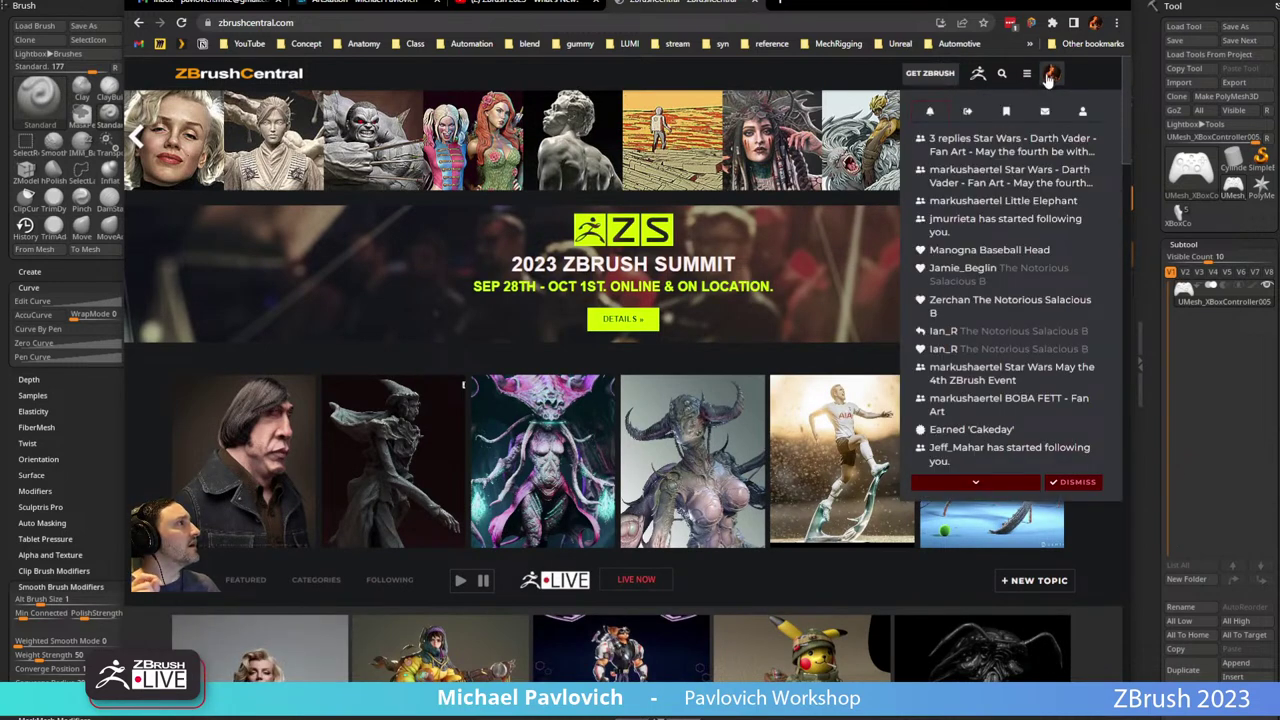
click(951, 270)
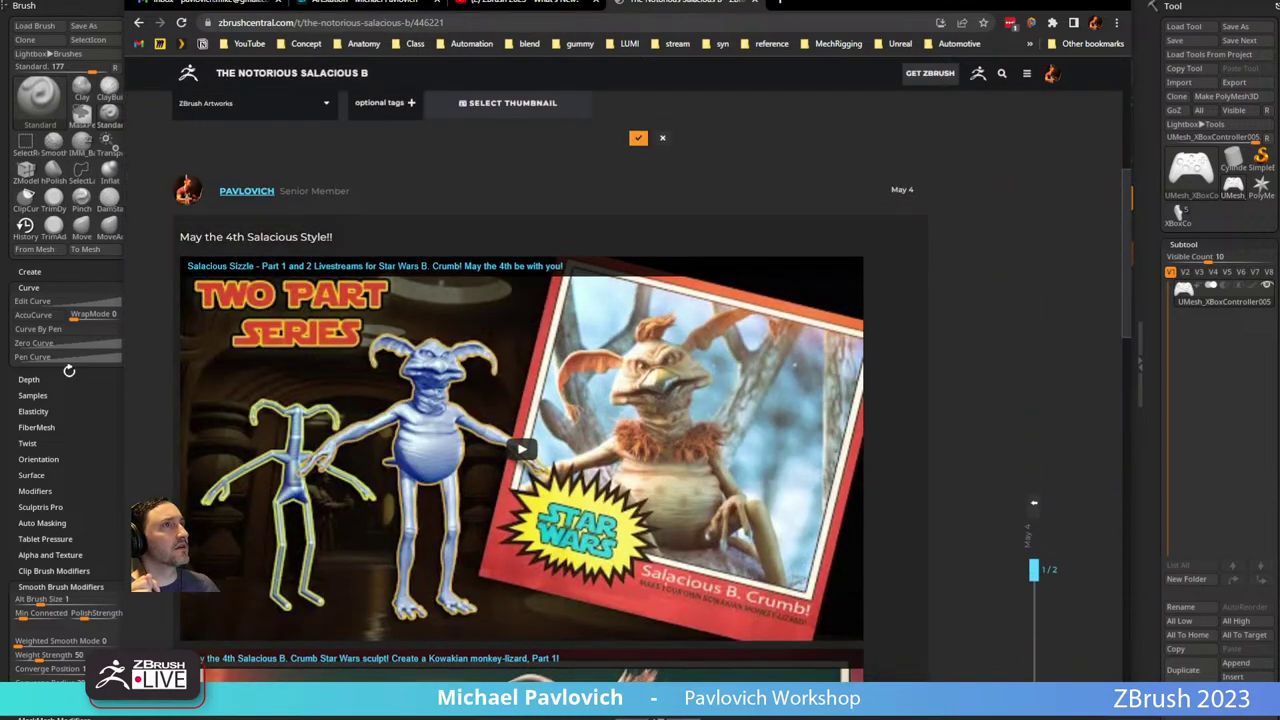
scroll(147, 326, down, 7)
scroll(147, 326, up, 6)
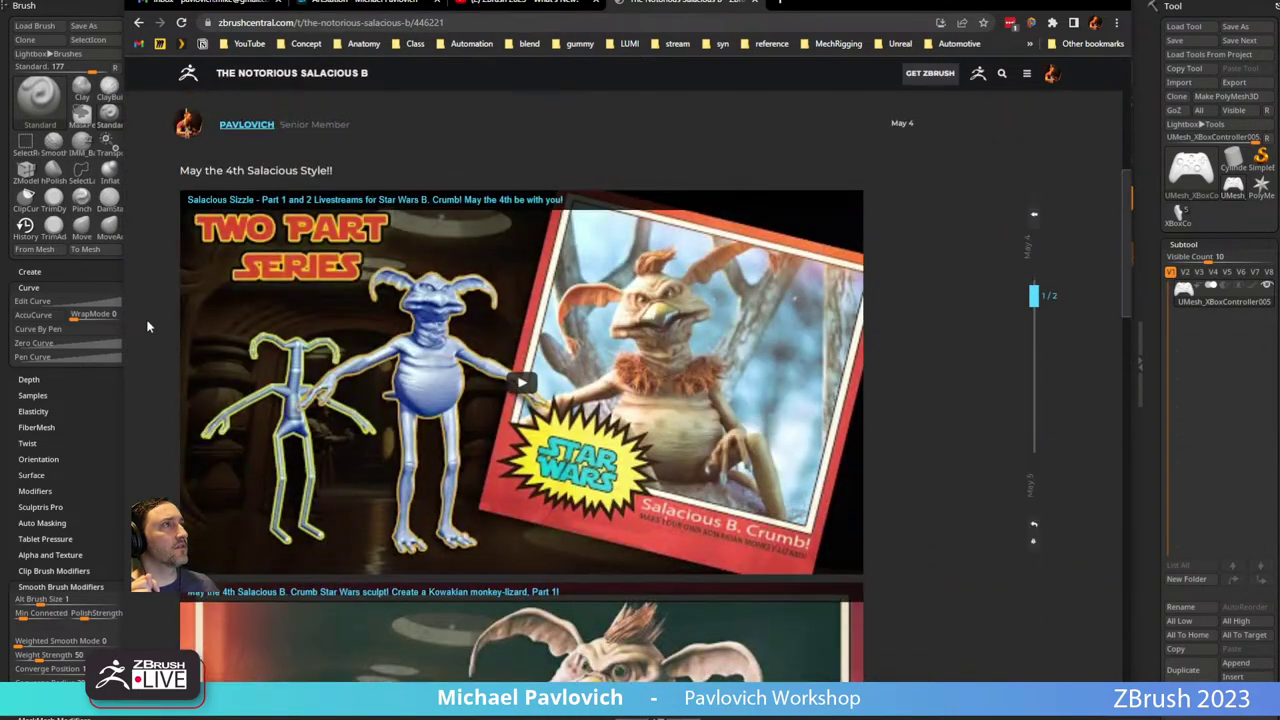
scroll(257, 180, up, 3)
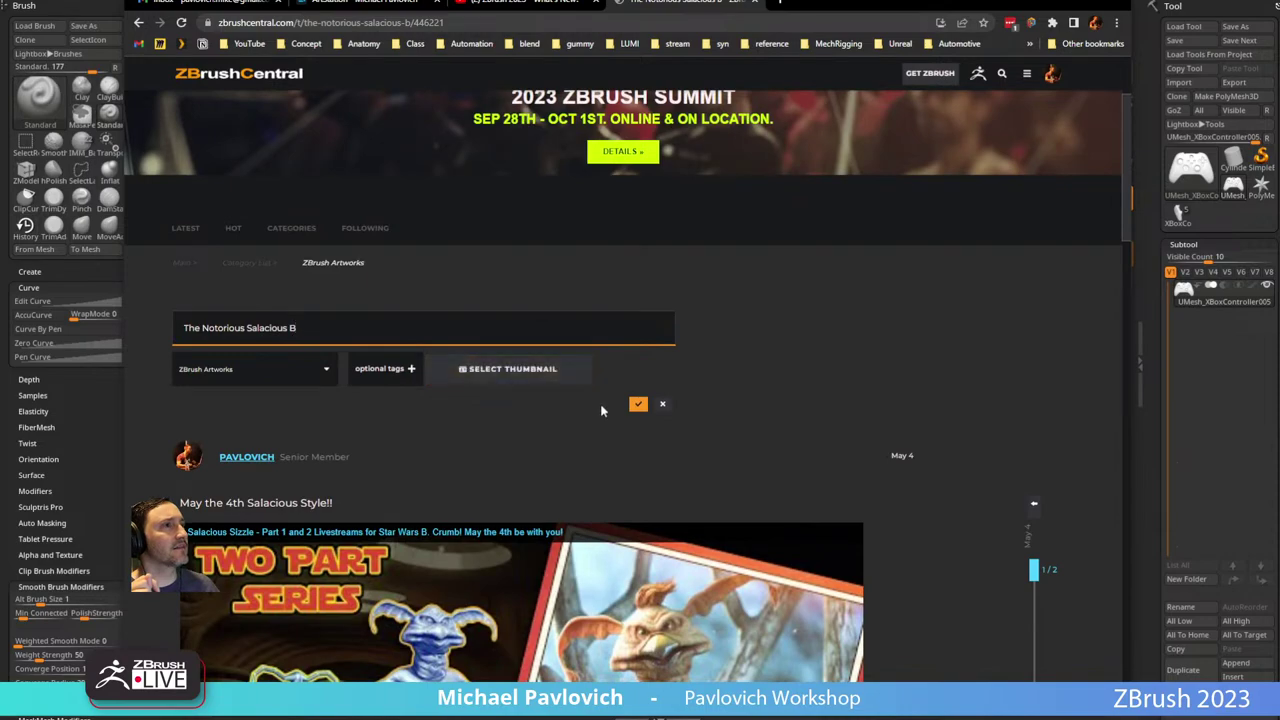
scroll(147, 383, down, 15)
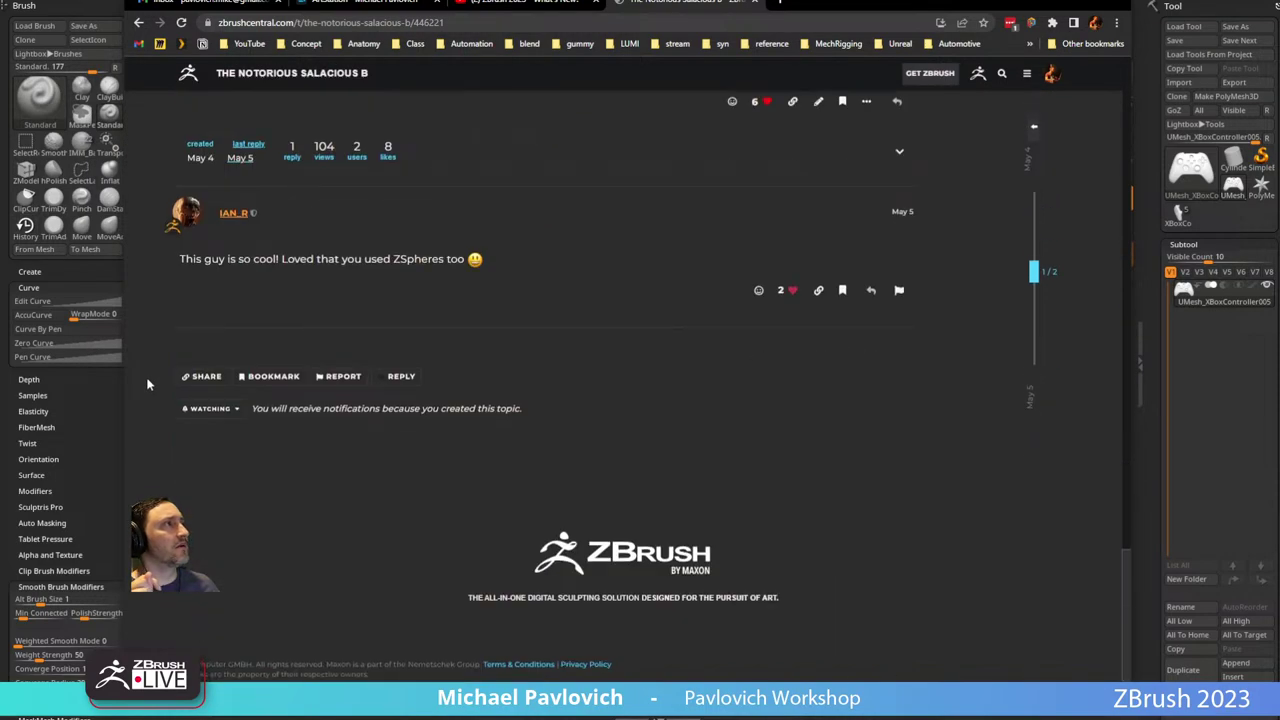
scroll(147, 383, up, 2)
scroll(147, 380, up, 15)
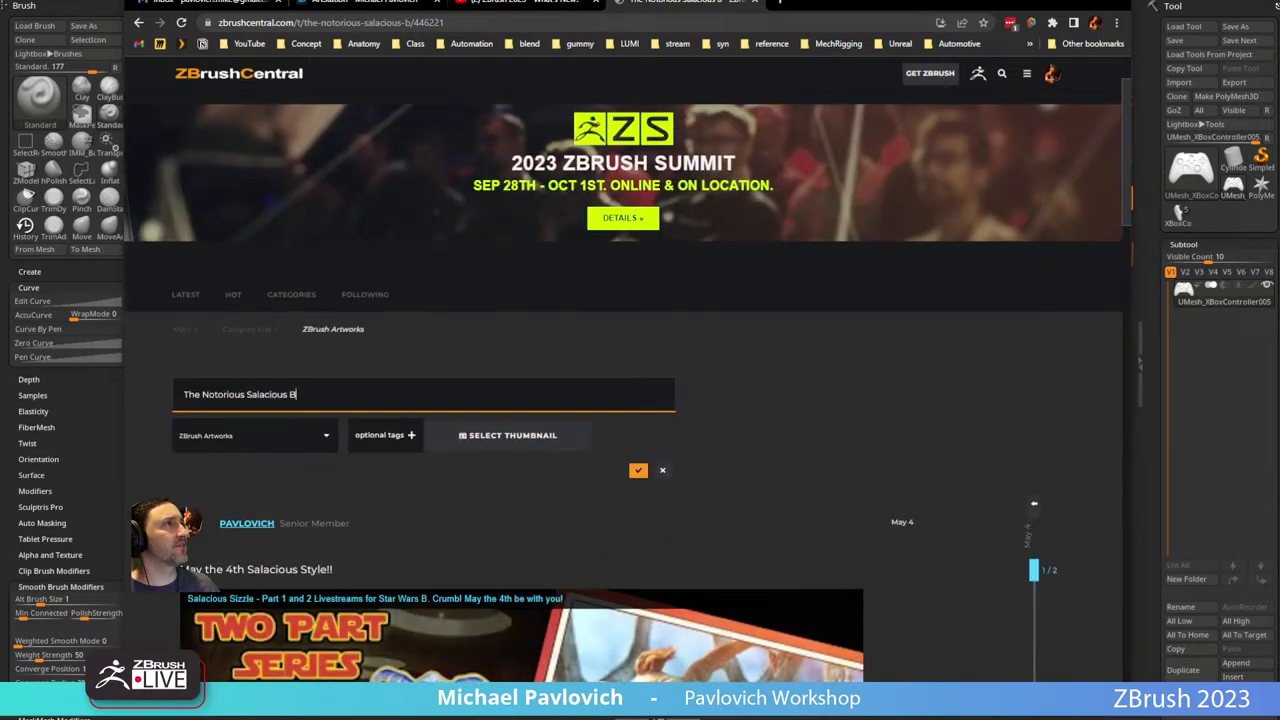
Switch back to ZBrush and examine the controller's polygroup wireframe around the button and stick cutouts from several angles.
click(757, 3)
drag(797, 10, 915, 403)
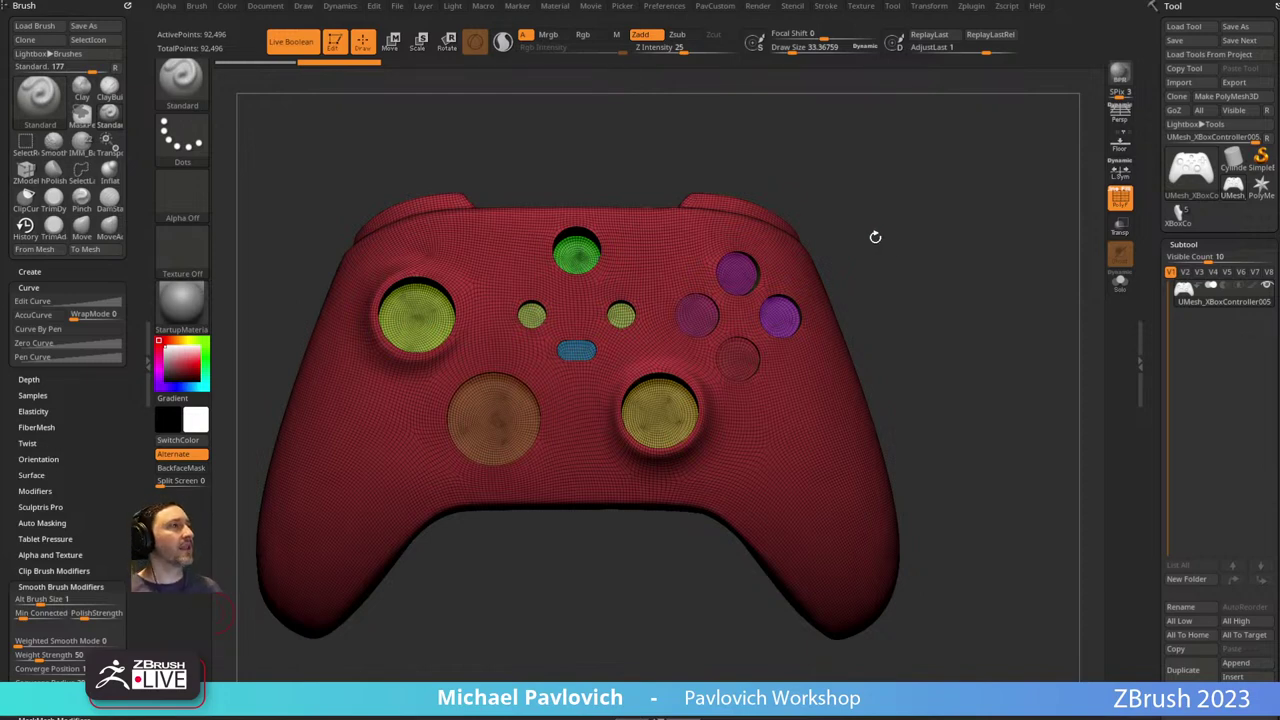
alt+drag(912, 235, 996, 260)
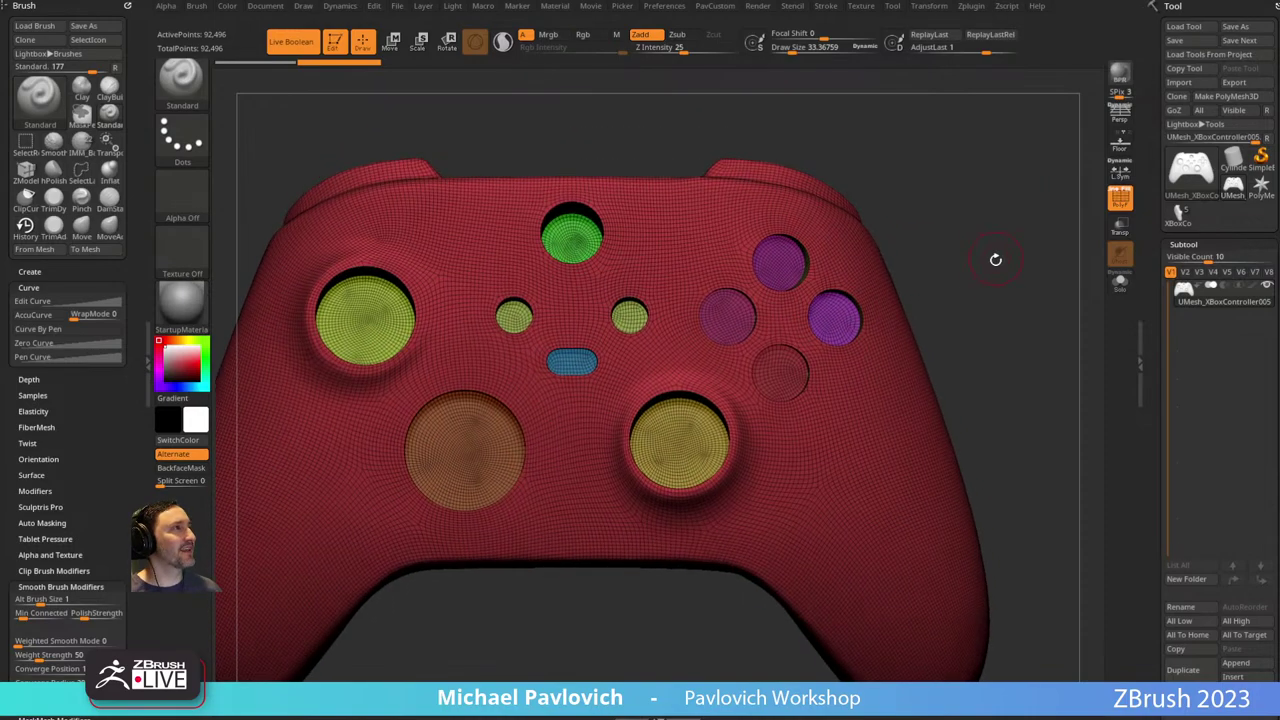
right_drag(986, 272, 922, 306)
right_drag(913, 247, 722, 218)
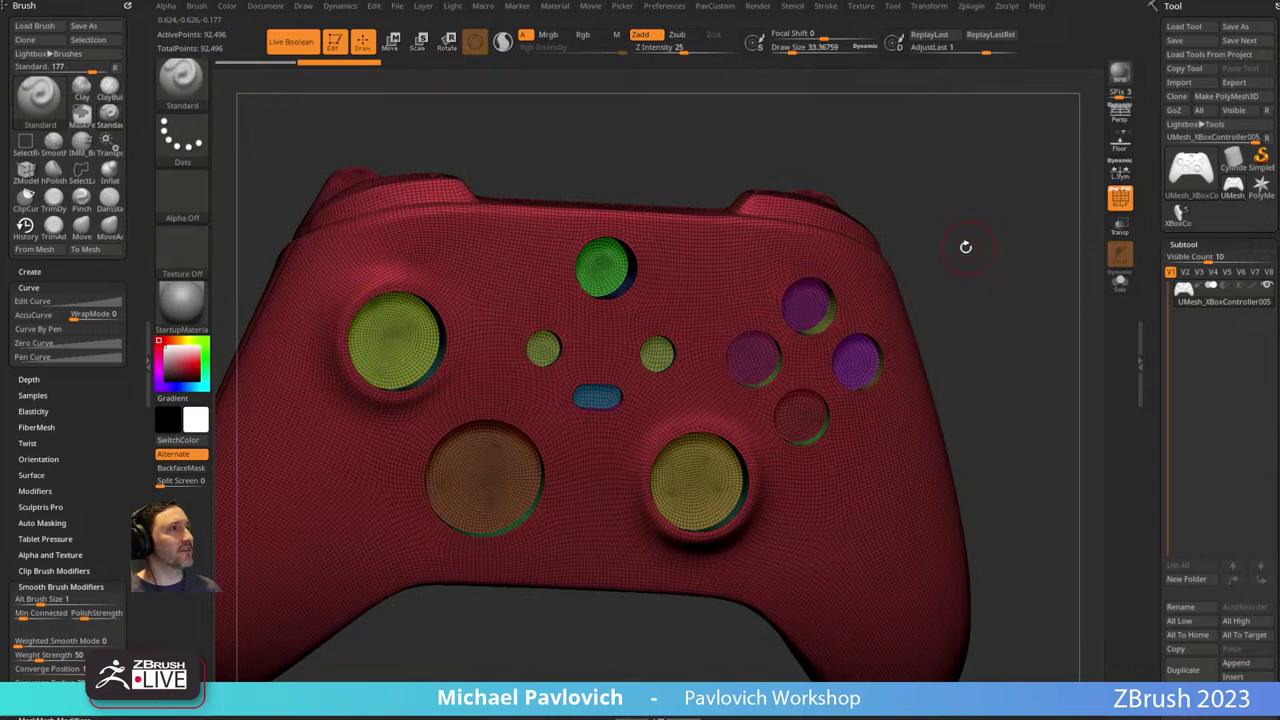
right_drag(965, 246, 944, 284)
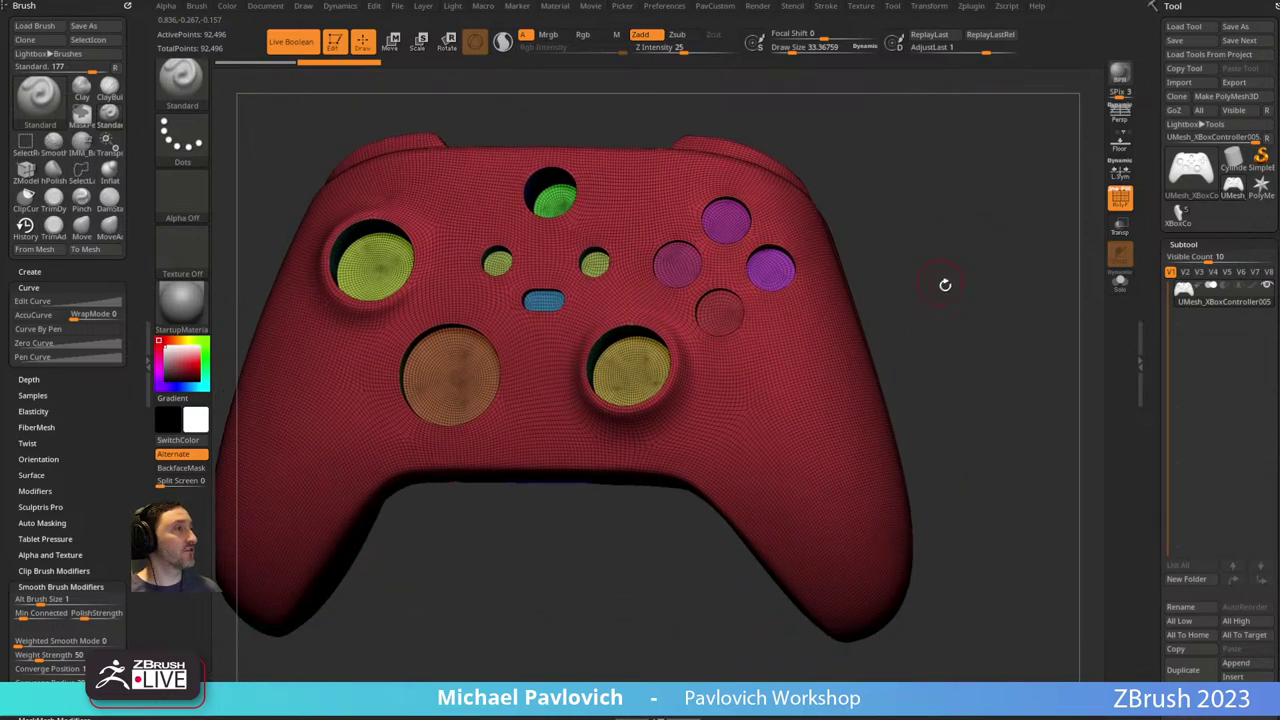
right_drag(914, 335, 969, 248)
right_drag(654, 493, 650, 320)
right_drag(942, 405, 811, 370)
Enable Half and run ZRemesher on the controller mesh with KeepGroups on, SmoothGroups 0 and AdaptiveSize 11.
key(space)
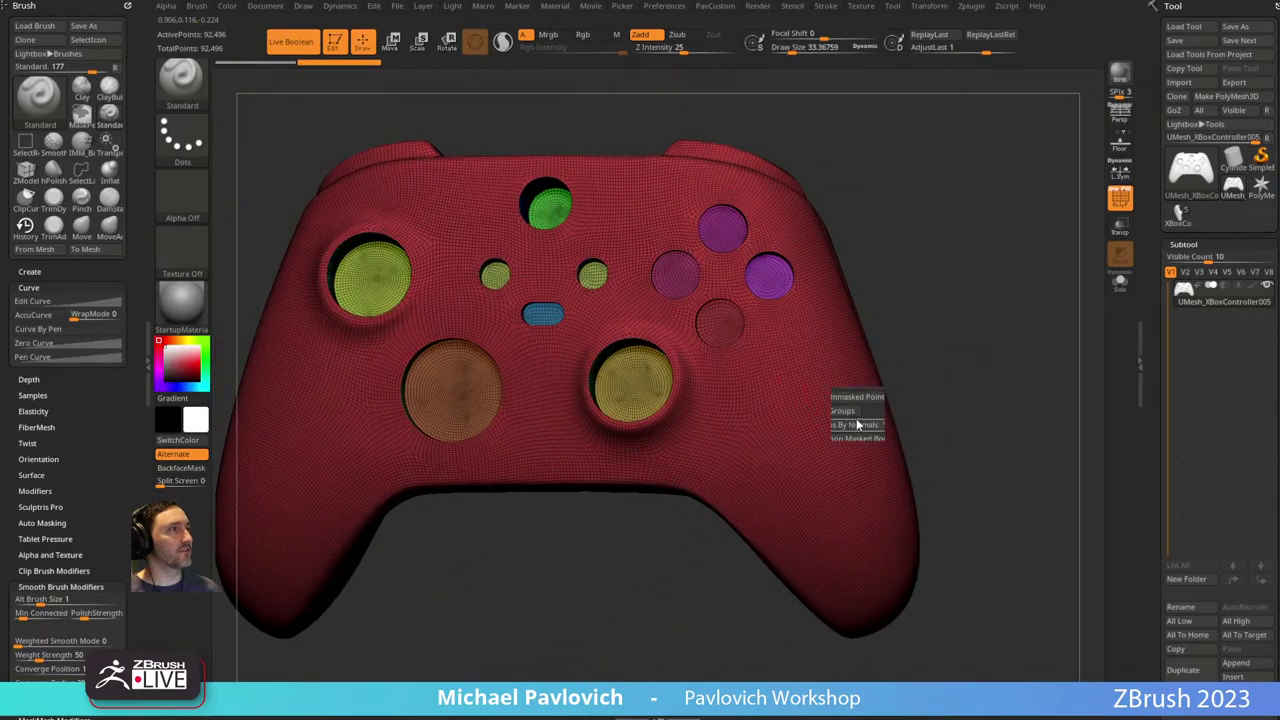
click(819, 670)
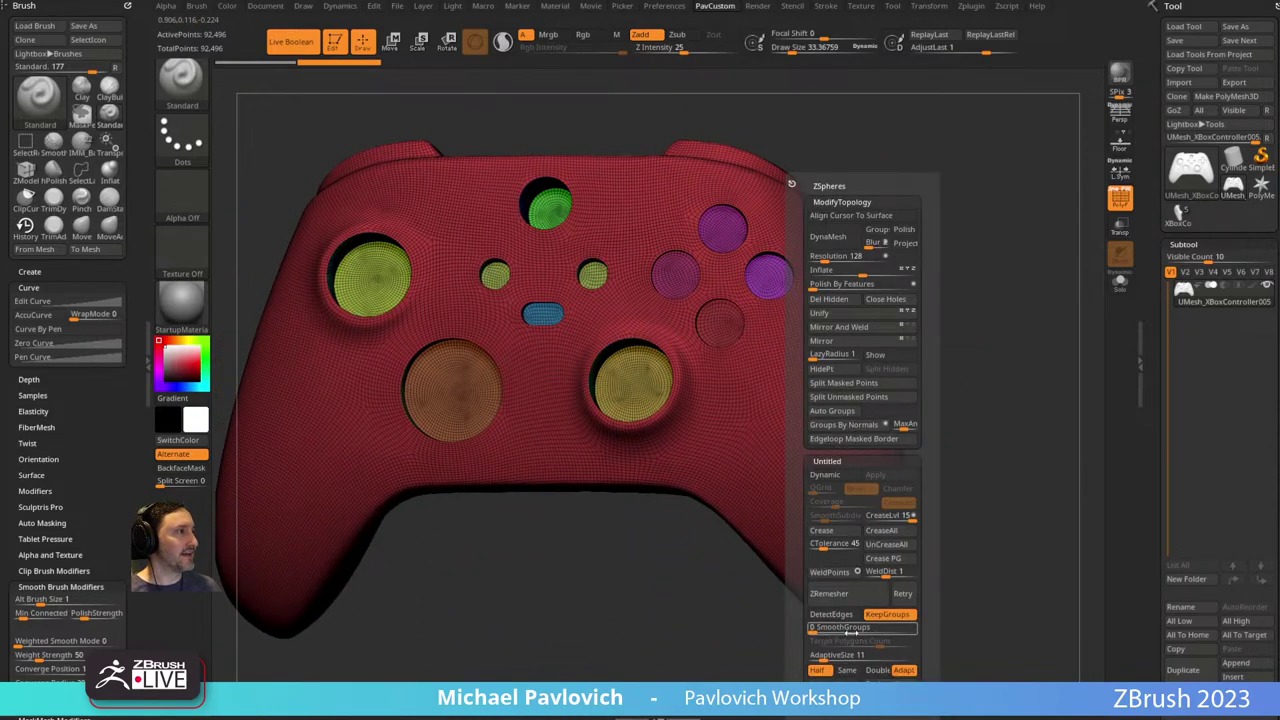
click(829, 593)
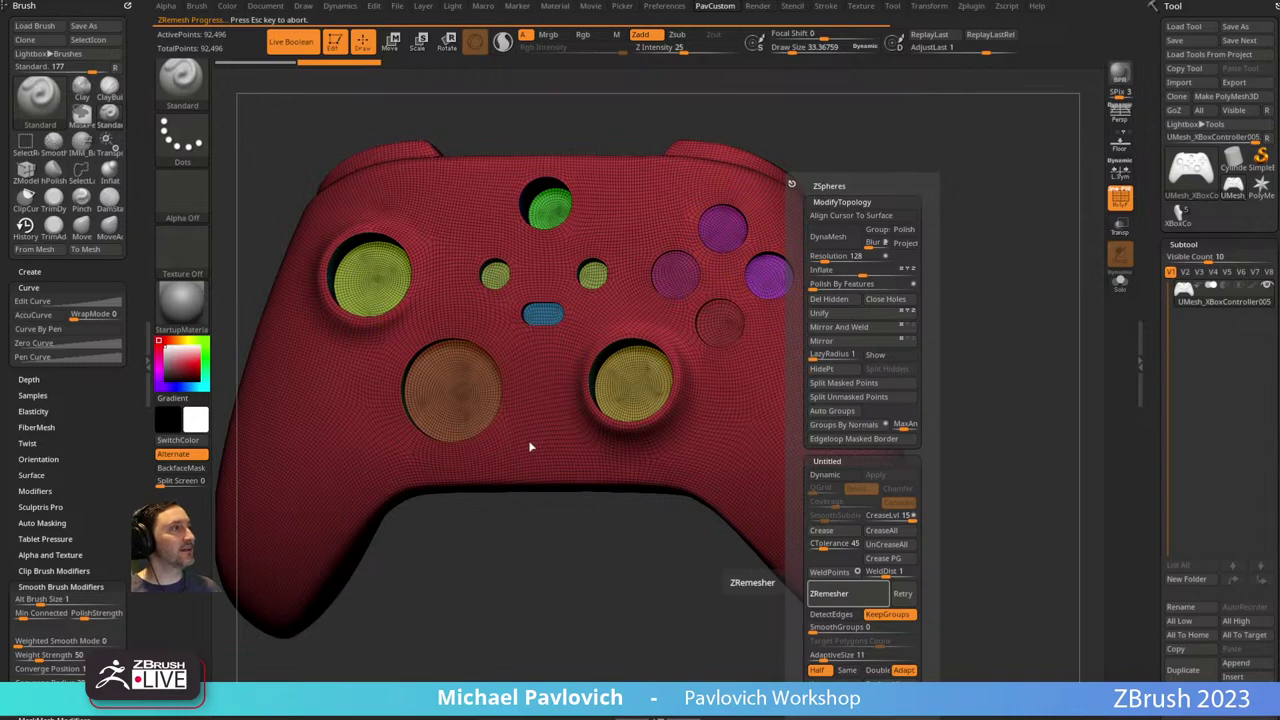
Examine the remeshed topology around the slots on the controller's back and the port on its top edge.
drag(568, 573, 583, 306)
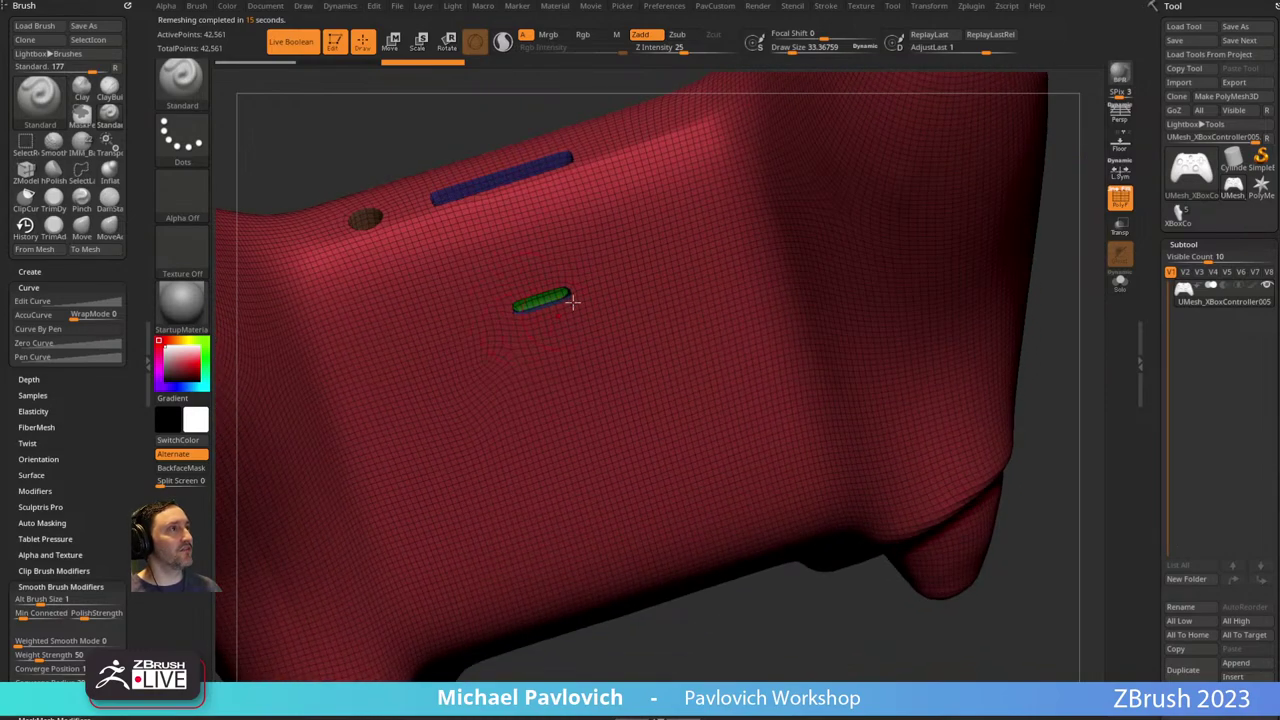
drag(613, 643, 598, 575)
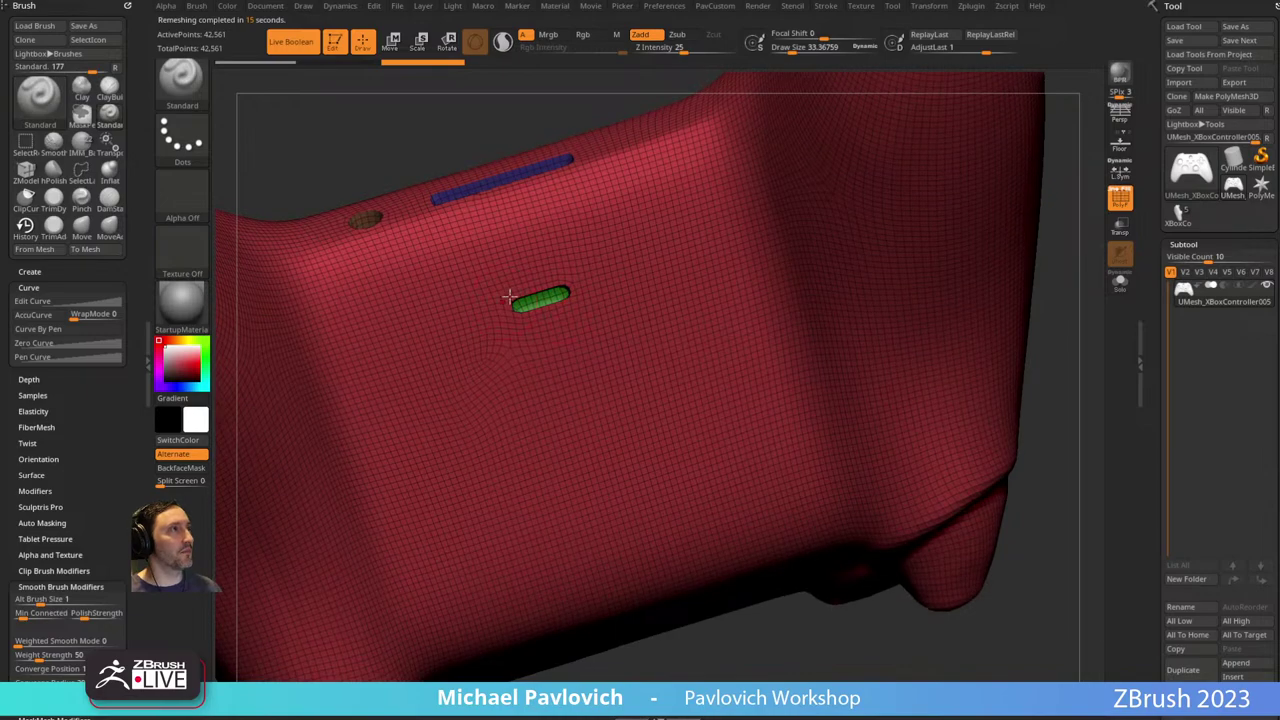
alt+drag(704, 636, 1003, 508)
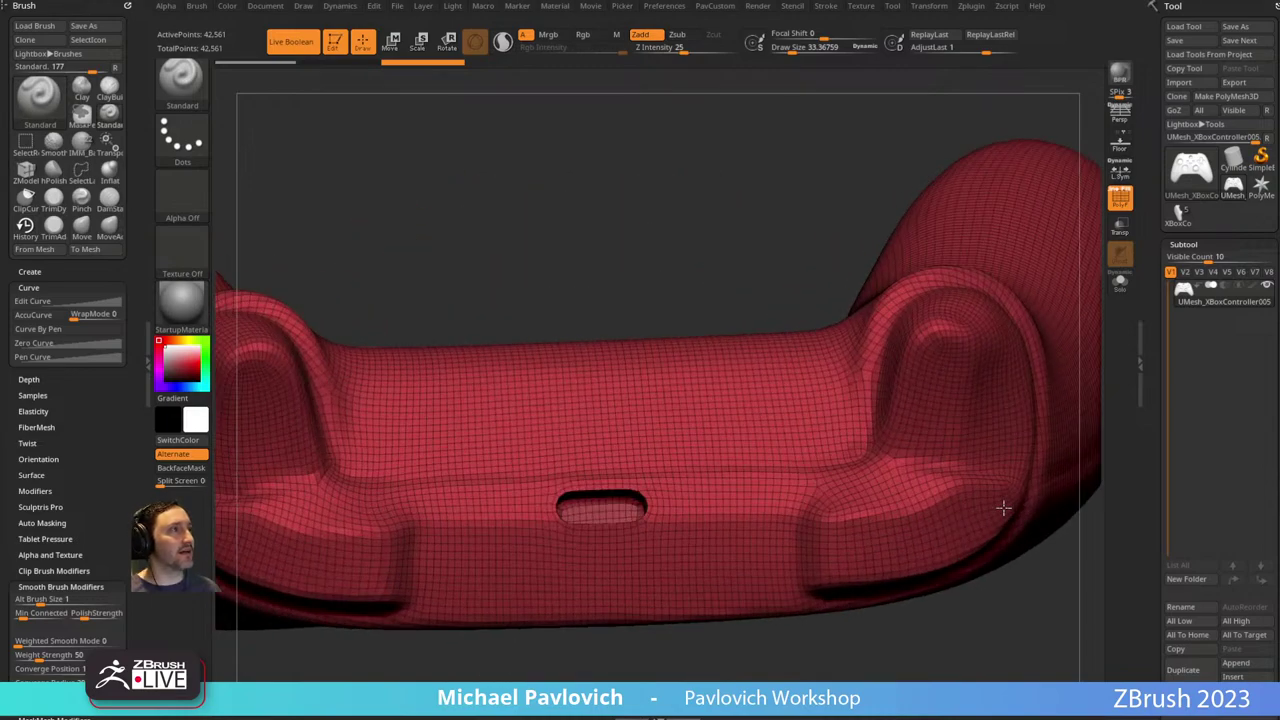
drag(804, 633, 780, 430)
alt+drag(957, 237, 1013, 320)
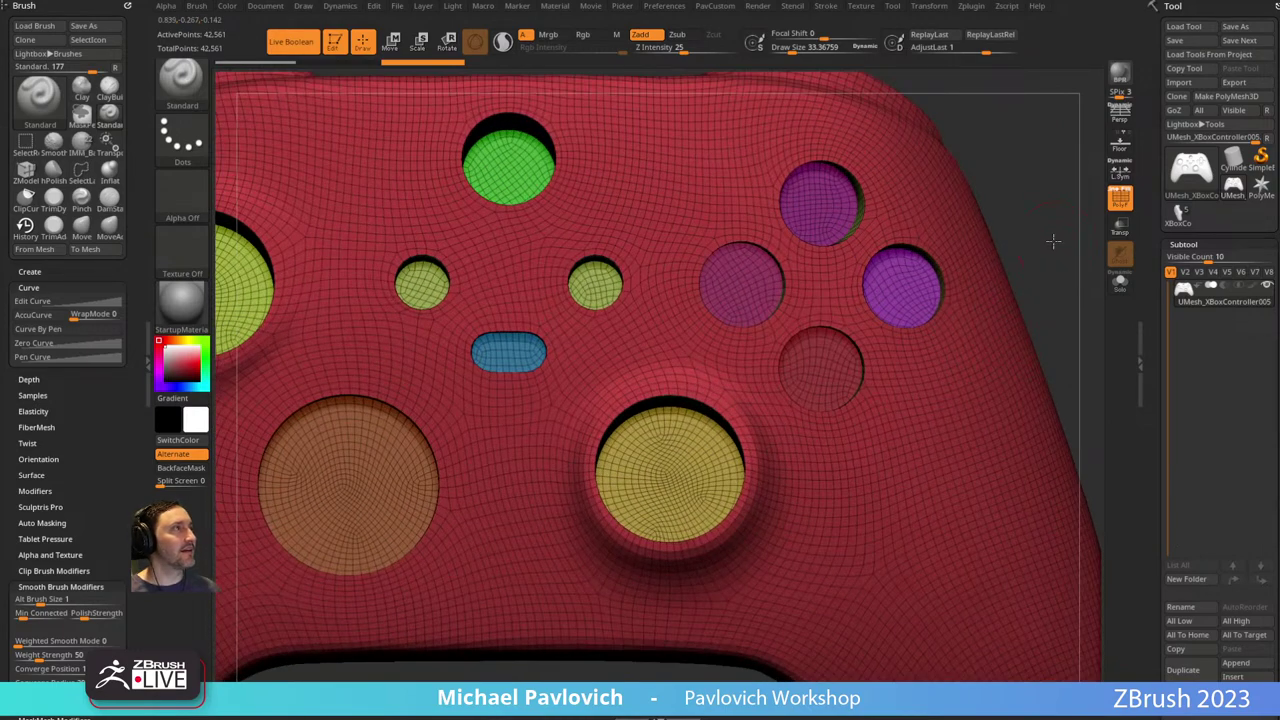
Inspect the remeshed edge flow close up around the face button cutouts and their inner walls.
drag(1053, 241, 681, 287)
ctrl+right_drag(778, 284, 809, 431)
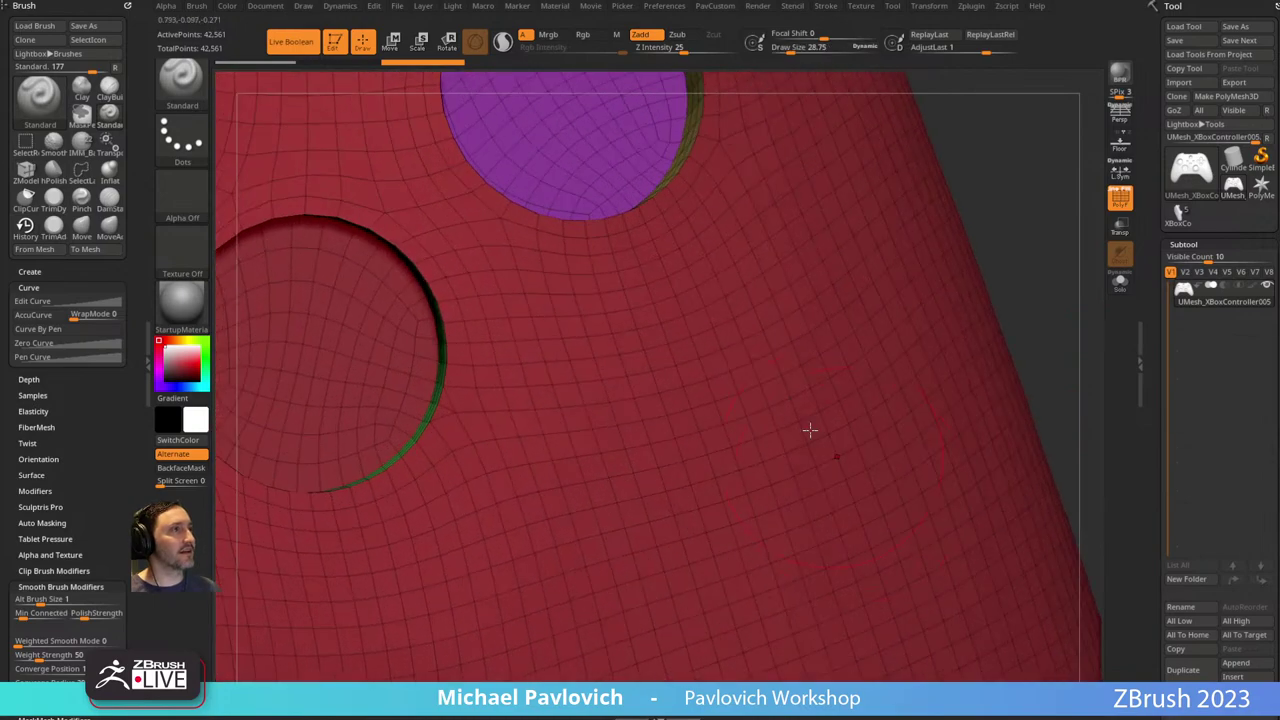
ctrl+right_drag(499, 378, 556, 420)
key(s)
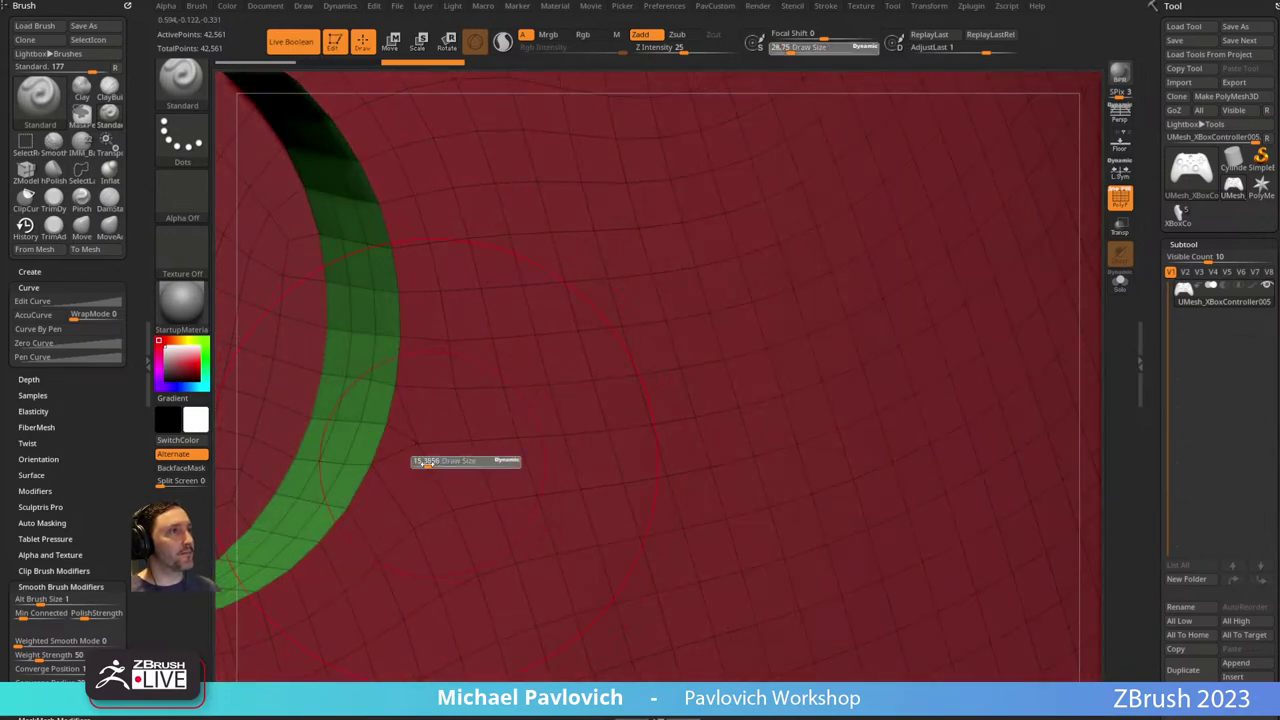
click(427, 462)
mouse_move(460, 369)
alt+right_down()
mouse_move(720, 380)
mouse_move(688, 424)
mouse_move(700, 367)
mouse_move(711, 394)
mouse_move(351, 304)
alt+right_up()
key(s)
click(678, 424)
mouse_move(900, 300)
ctrl+right_down()
mouse_move(920, 226)
mouse_move(982, 291)
ctrl+right_up()
key(f)
key(s)
click(969, 285)
Hide the polyframe wireframe and preview the remeshed controller with Dynamic subdivision turned on.
click(1122, 201)
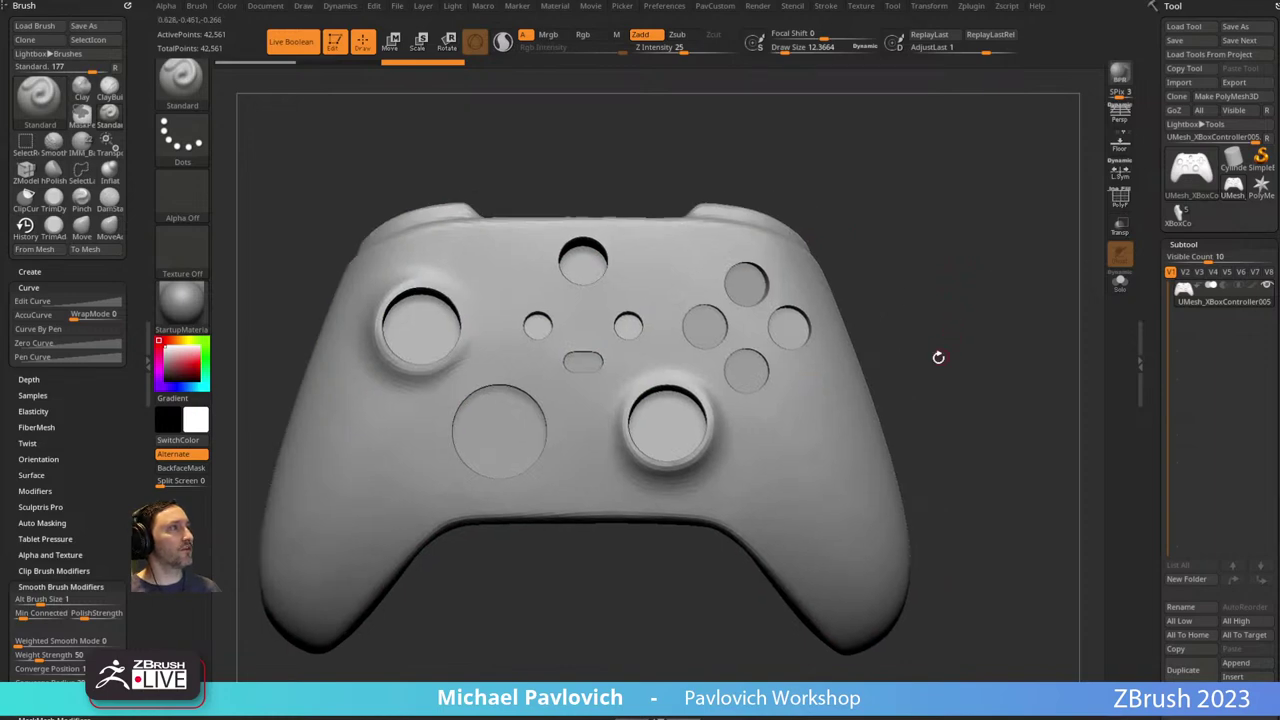
mouse_move(965, 329)
mouse_down()
mouse_move(953, 343)
mouse_move(1008, 361)
mouse_up()
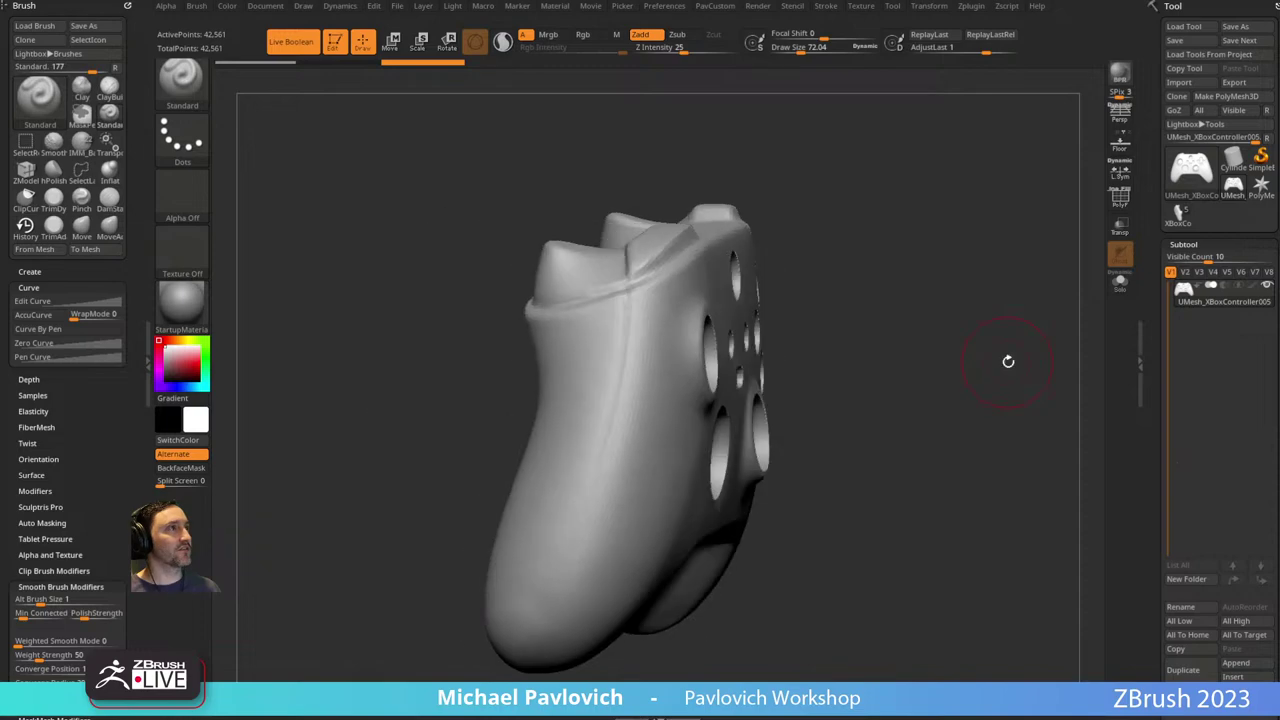
drag(931, 370, 959, 342)
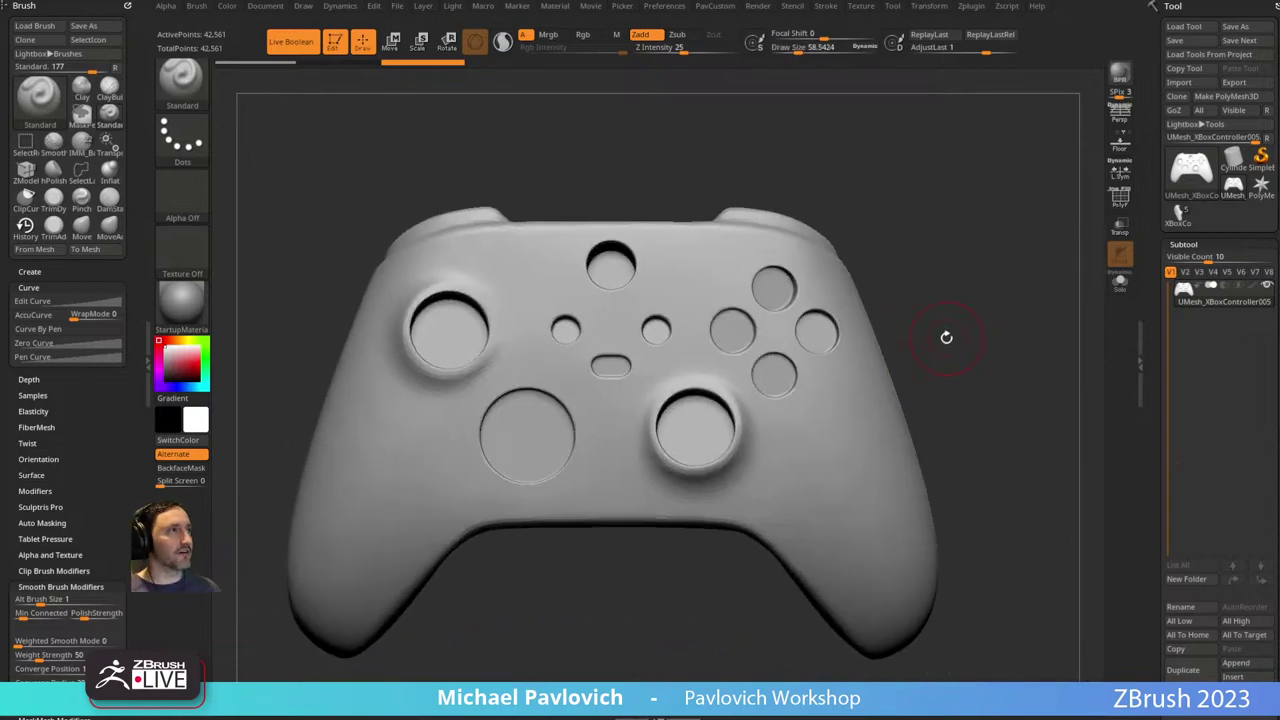
Crease the controller's polygroup borders and check the cutout edges from the front, top and side.
key(space)
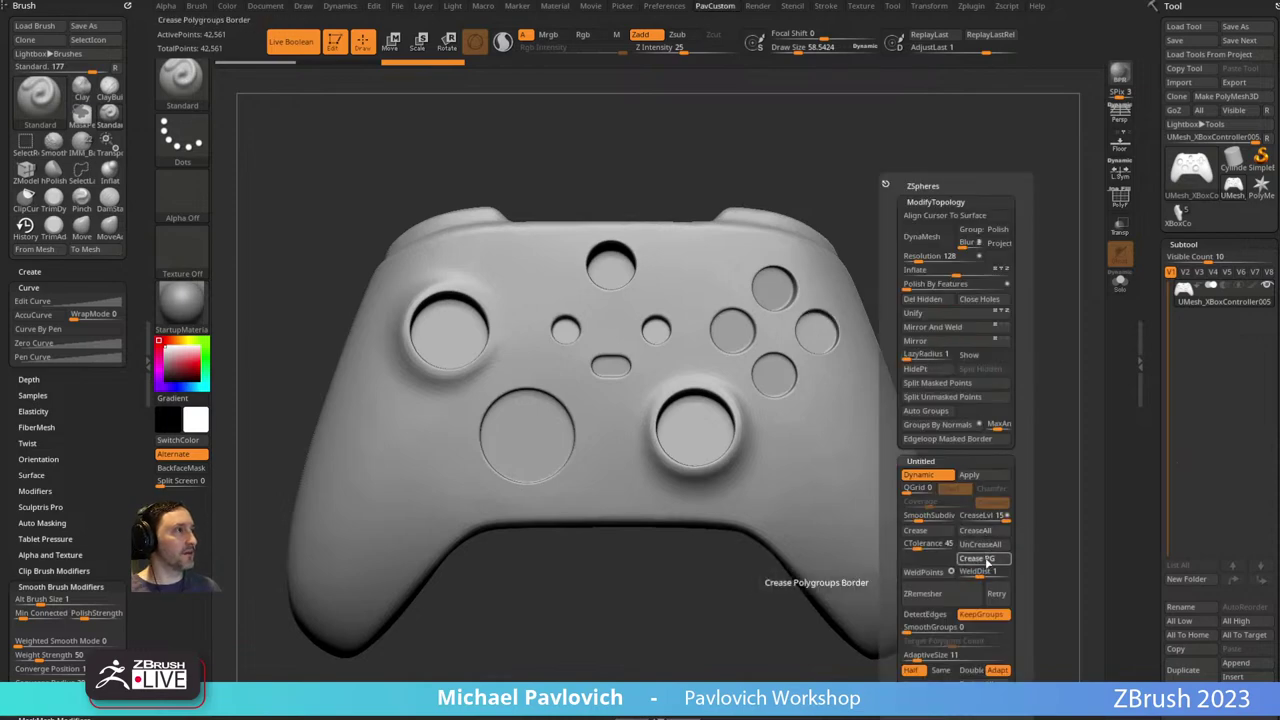
click(988, 559)
key(s)
drag(906, 301, 902, 302)
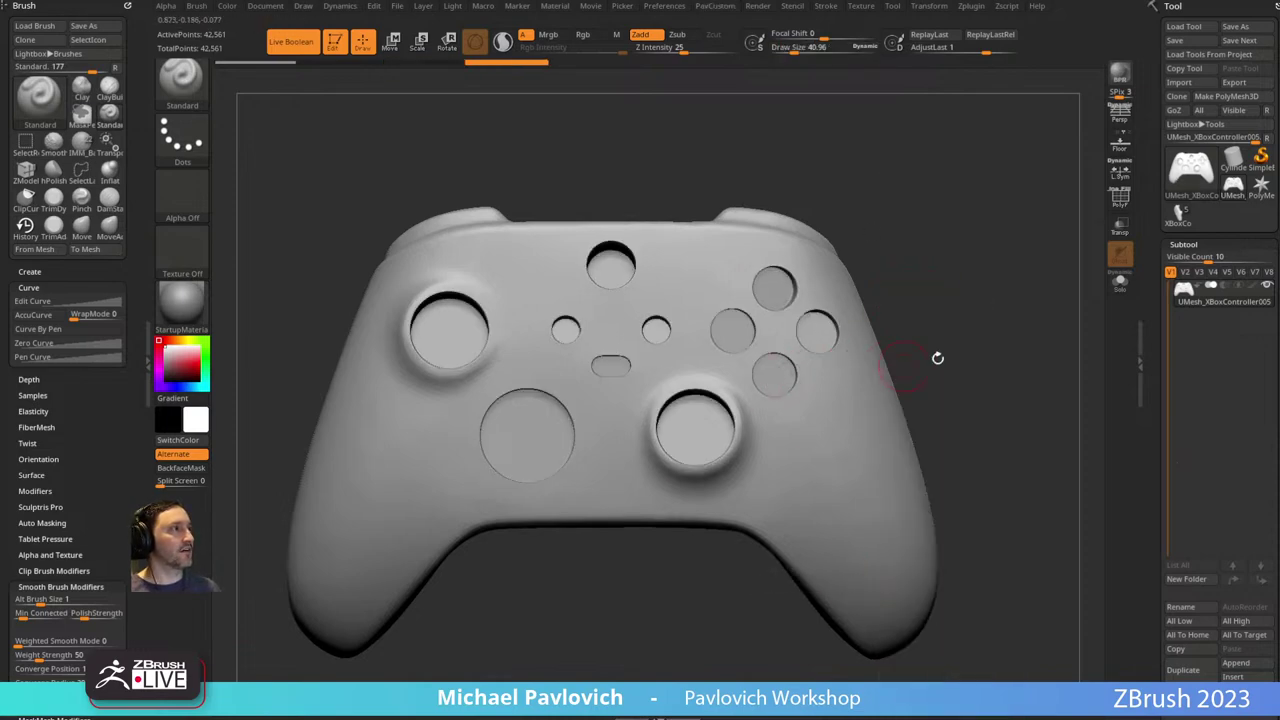
drag(937, 358, 945, 389)
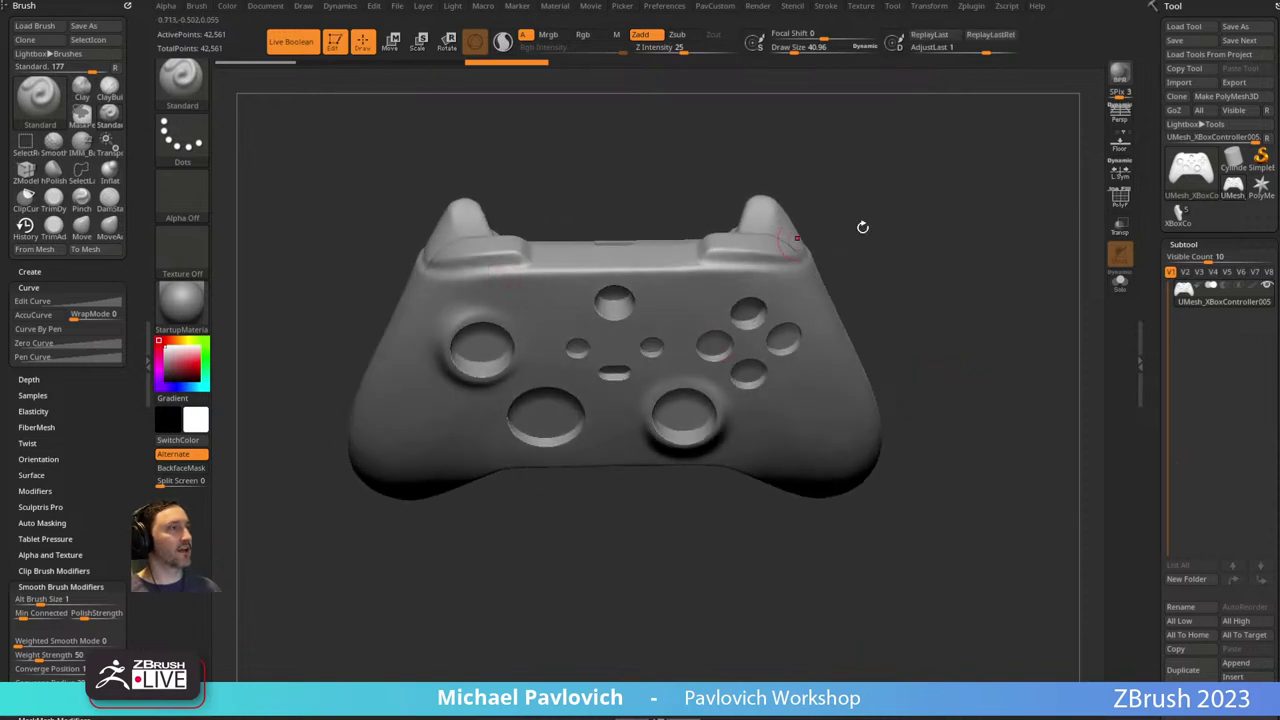
drag(862, 227, 745, 360)
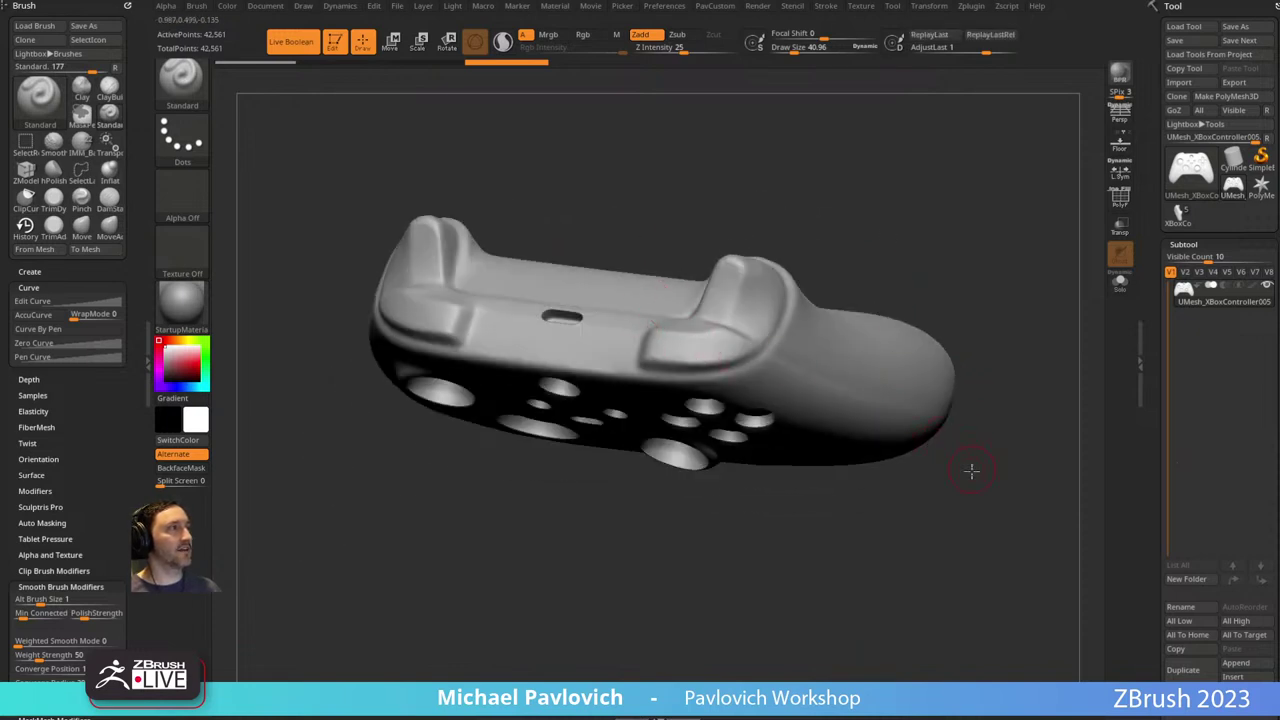
drag(971, 470, 718, 326)
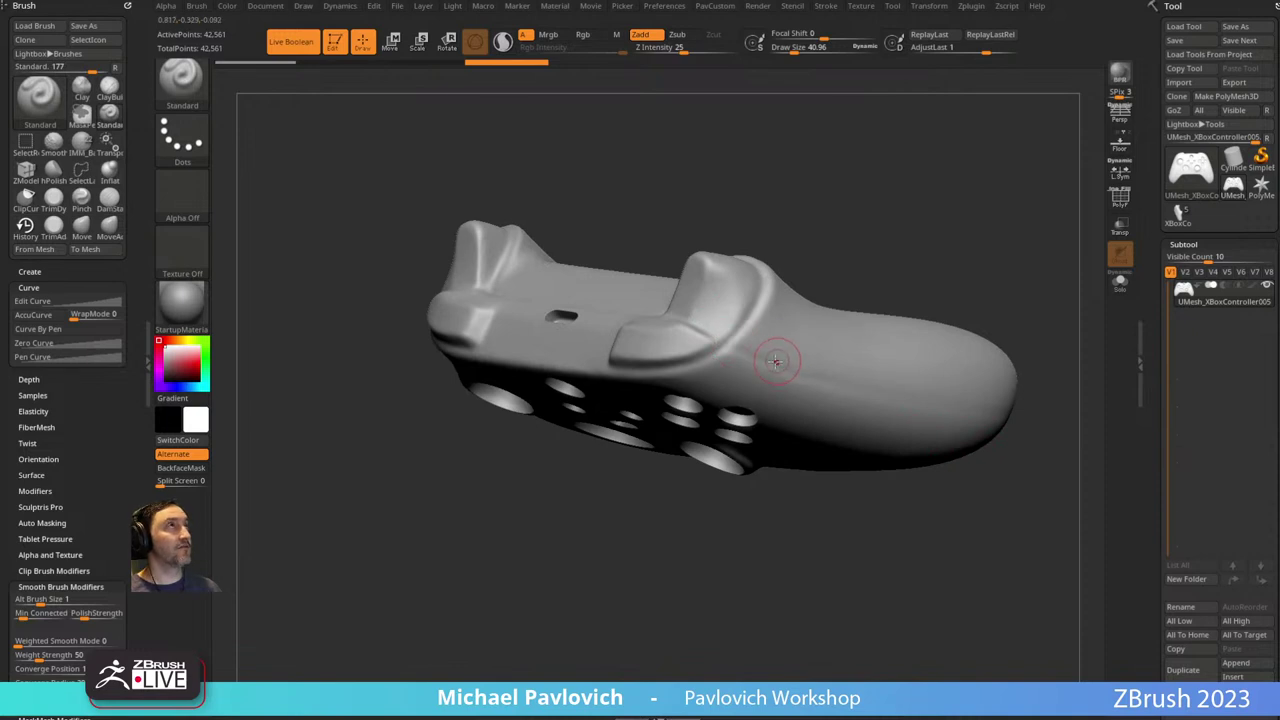
drag(971, 512, 922, 342)
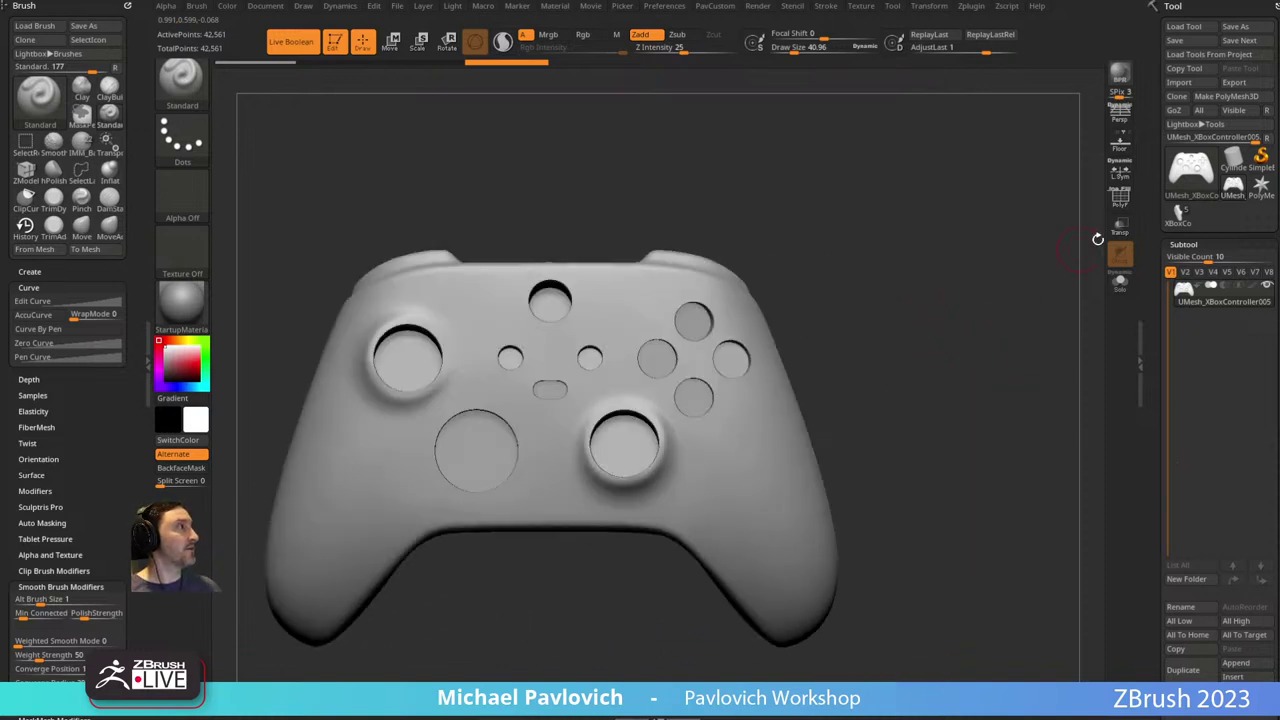
Switch to the XBoxController005 tool that holds the five original subtools and centre the controller.
click(1179, 212)
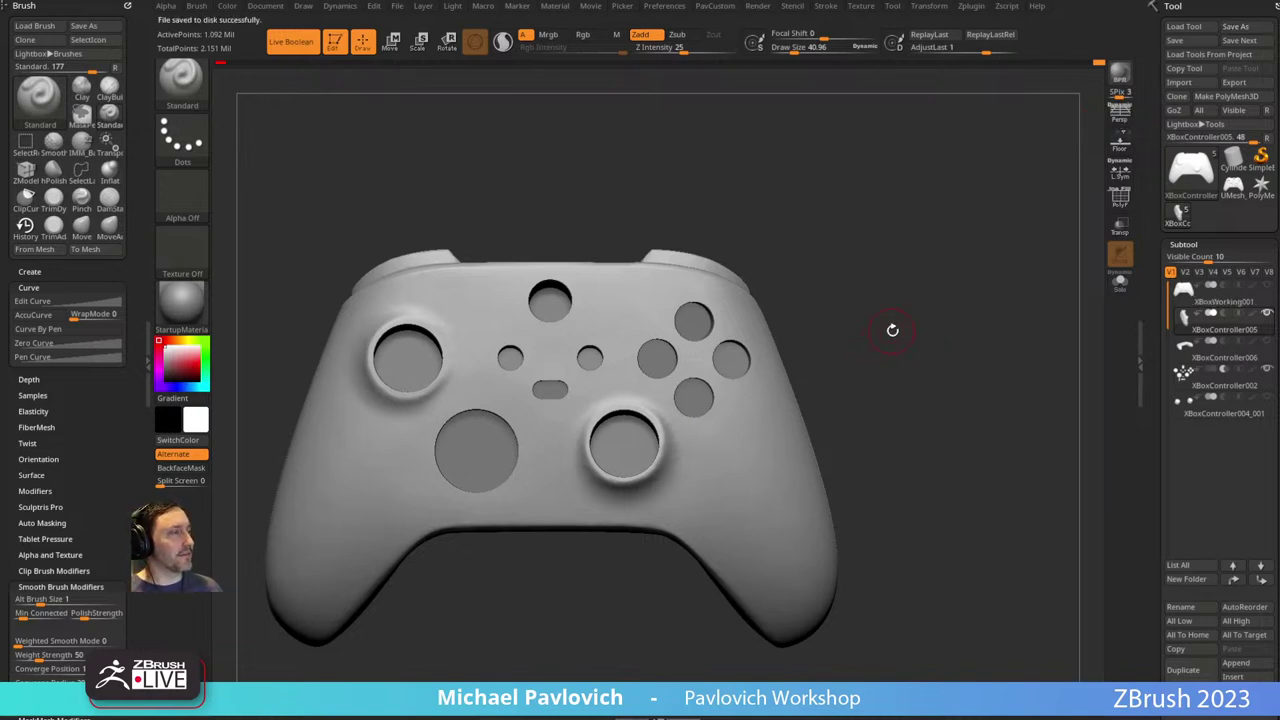
mouse_move(893, 330)
alt+mouse_down()
mouse_move(915, 324)
mouse_move(892, 334)
alt+mouse_up()
key(s)
click(891, 331)
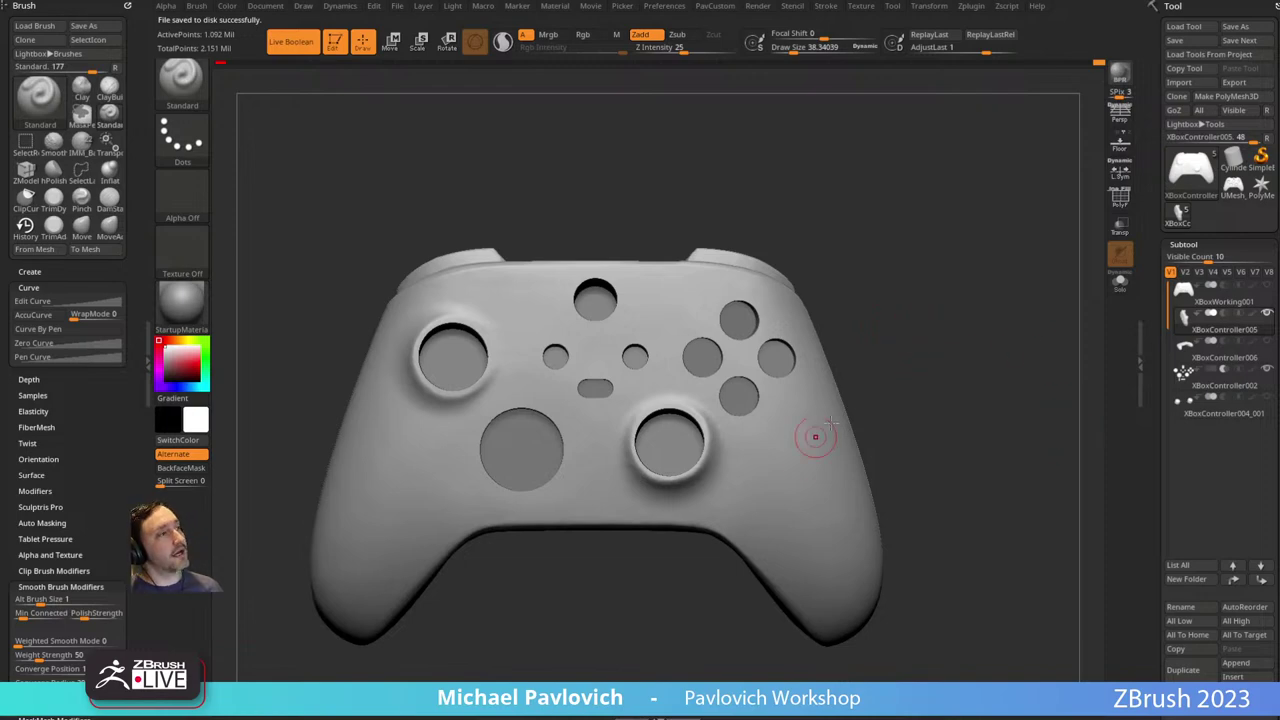
Isolate the XBoxController005 subtool with Solo and briefly check its polyframe.
scroll(1151, 393, down, 1)
mouse_move(1207, 304)
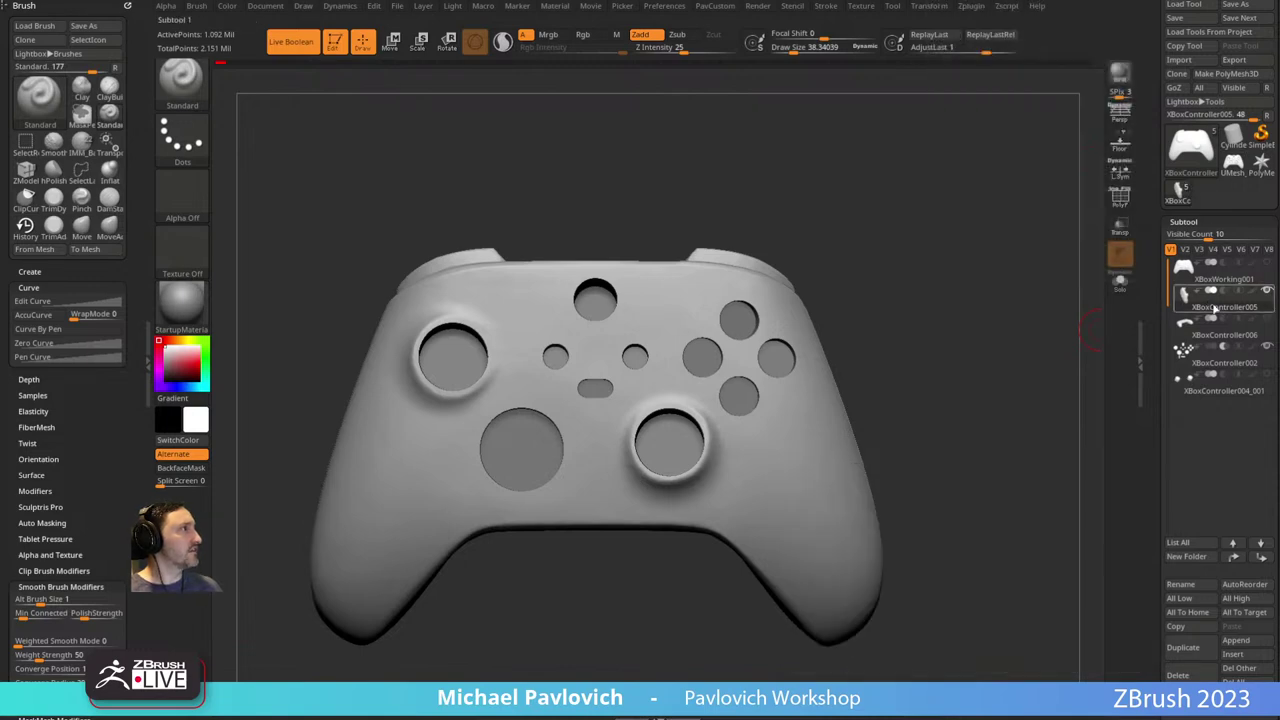
click(1120, 282)
click(1119, 199)
alt+drag(1010, 293, 894, 297)
key(shift+f)
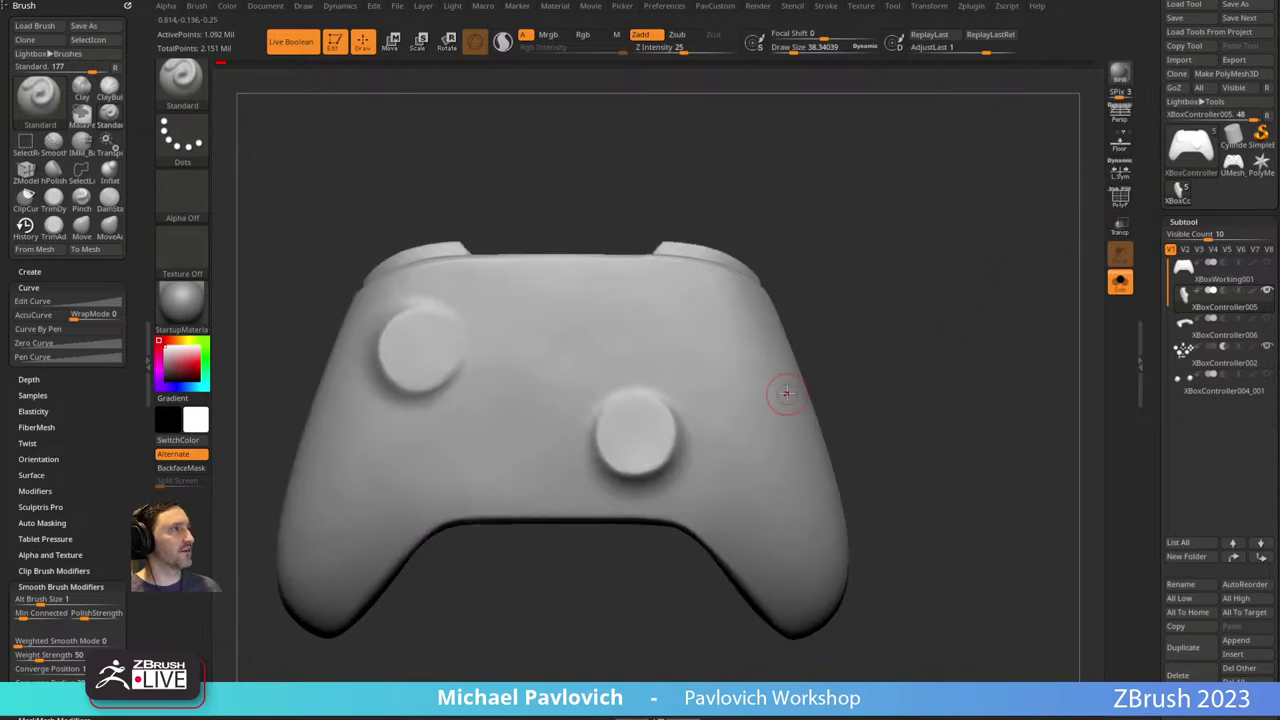
Delete the XBoxController005 and XBoxController006 subtools.
click(1185, 675)
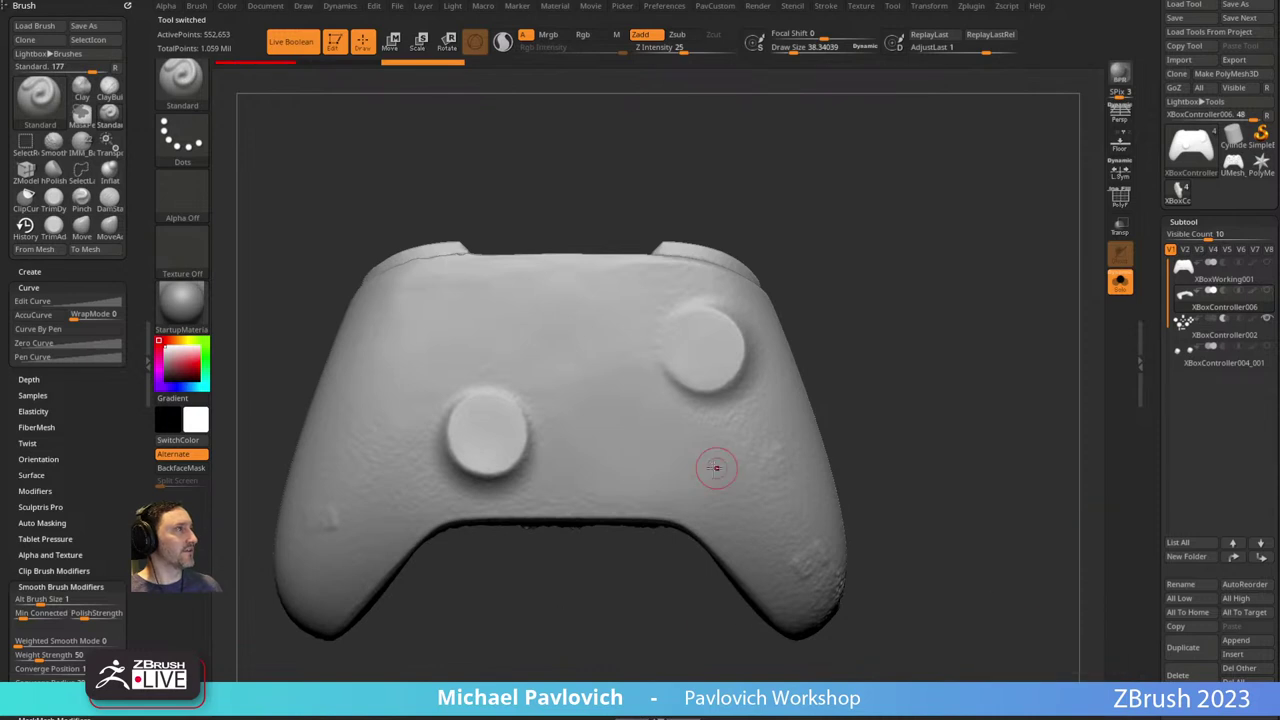
click(1180, 675)
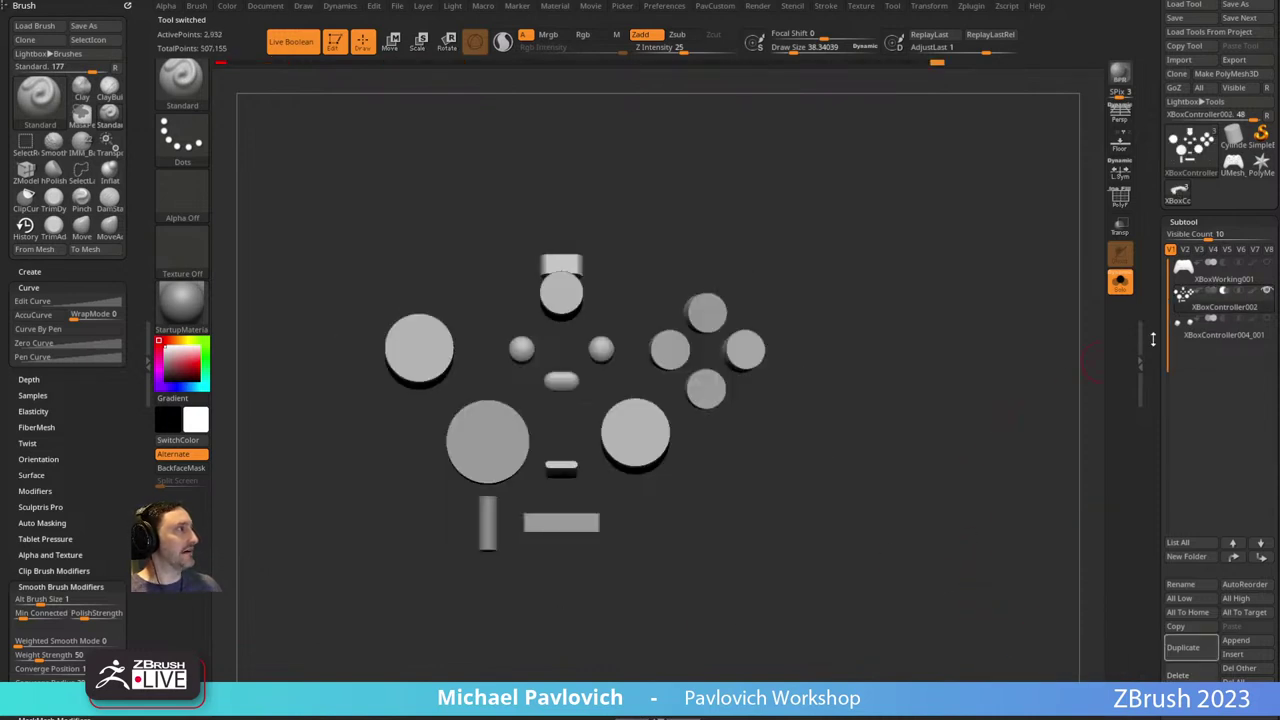
Insert the UMesh_XBoxController006 mesh into the tool and place it directly above the XBoxController002 subtool.
click(1233, 654)
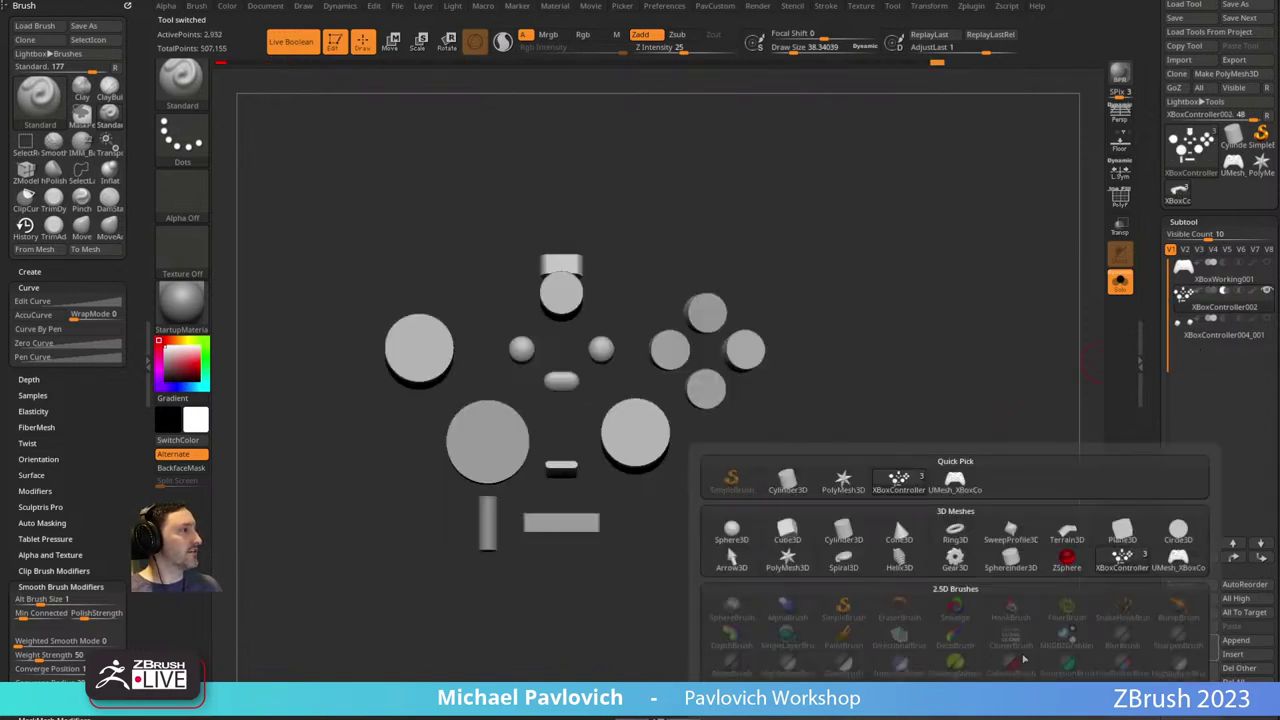
click(1178, 560)
click(1234, 557)
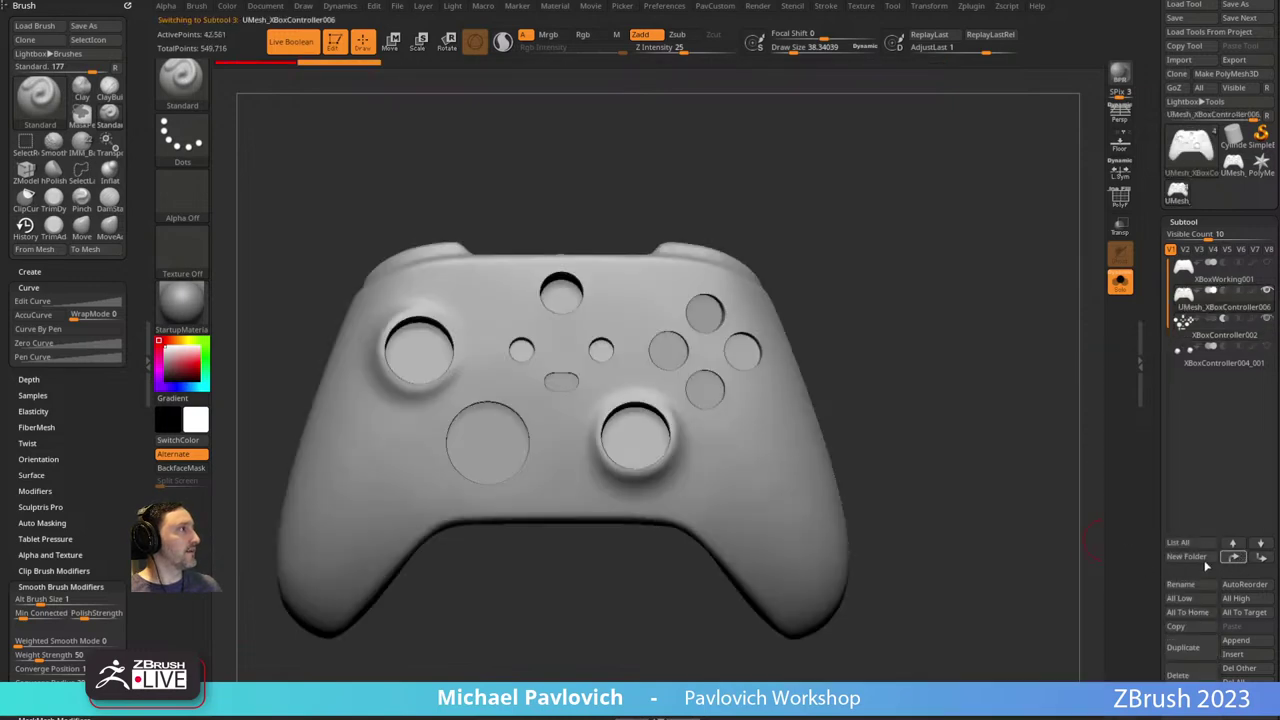
Leave Solo, select and show the XBoxController004_001 subtool, and switch off Live Boolean.
click(1210, 338)
click(1121, 283)
alt+drag(908, 342, 931, 341)
key(s)
click(1195, 365)
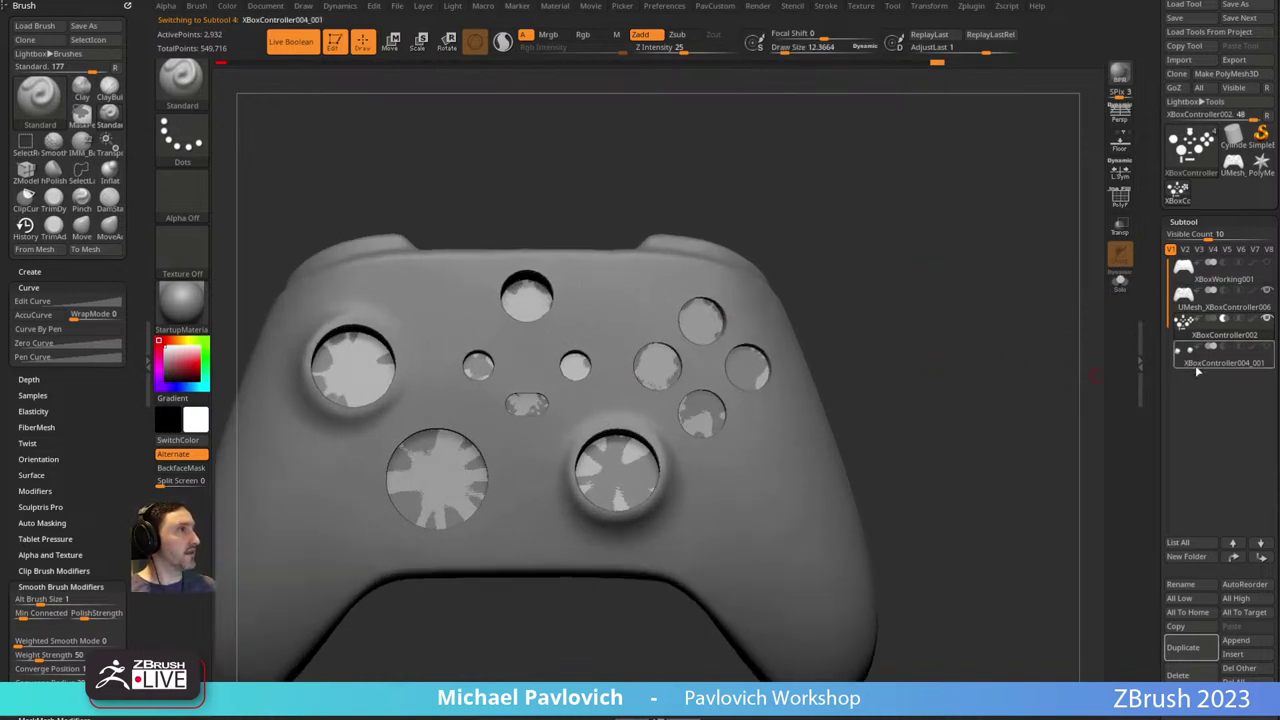
alt+drag(880, 374, 946, 361)
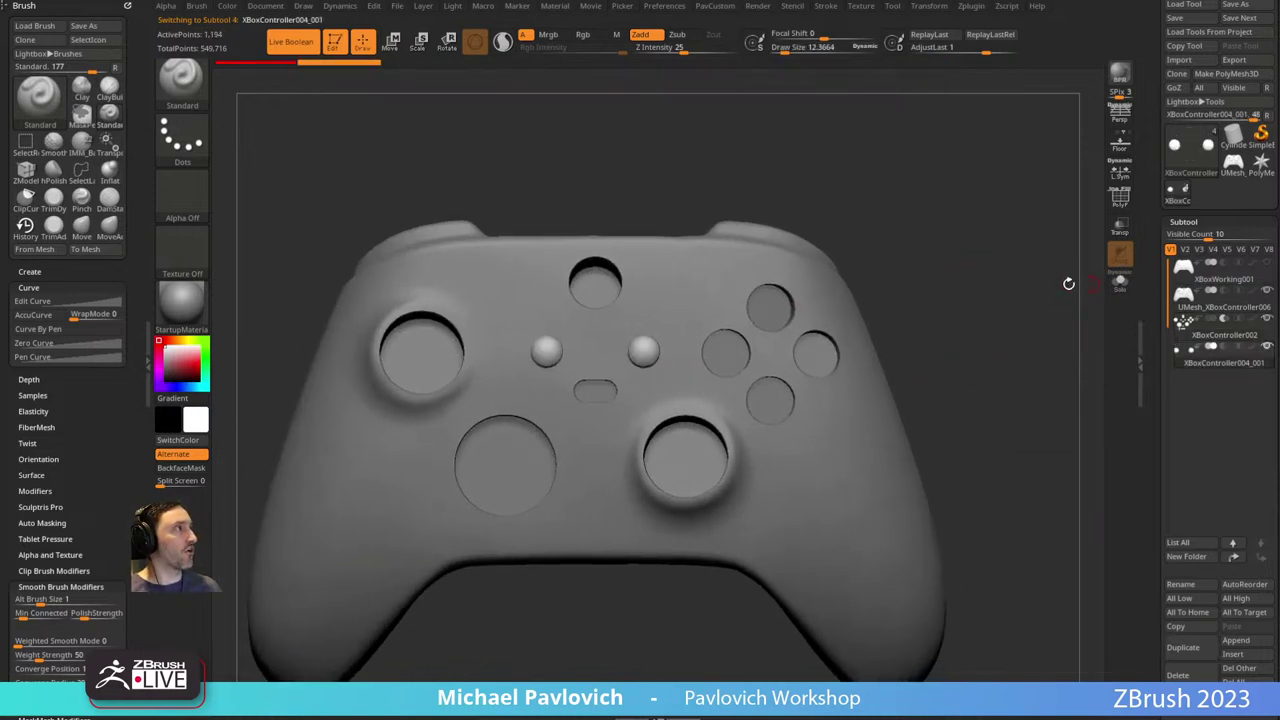
click(291, 41)
mouse_move(971, 303)
mouse_down()
mouse_move(1086, 323)
mouse_move(978, 311)
mouse_move(960, 291)
mouse_move(957, 306)
mouse_move(970, 306)
mouse_up()
key(s)
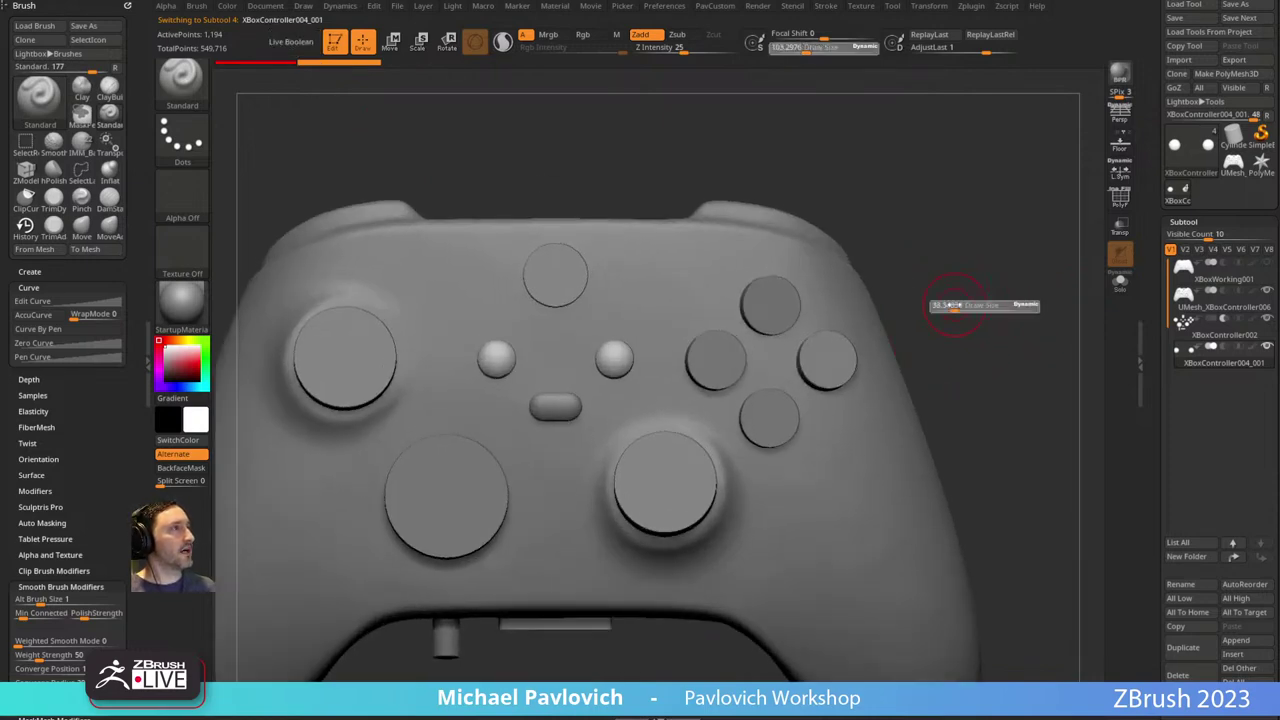
Isolate the XBoxController004_001 buttons with Solo, show their polyframe and examine the polygroups from below.
click(1120, 284)
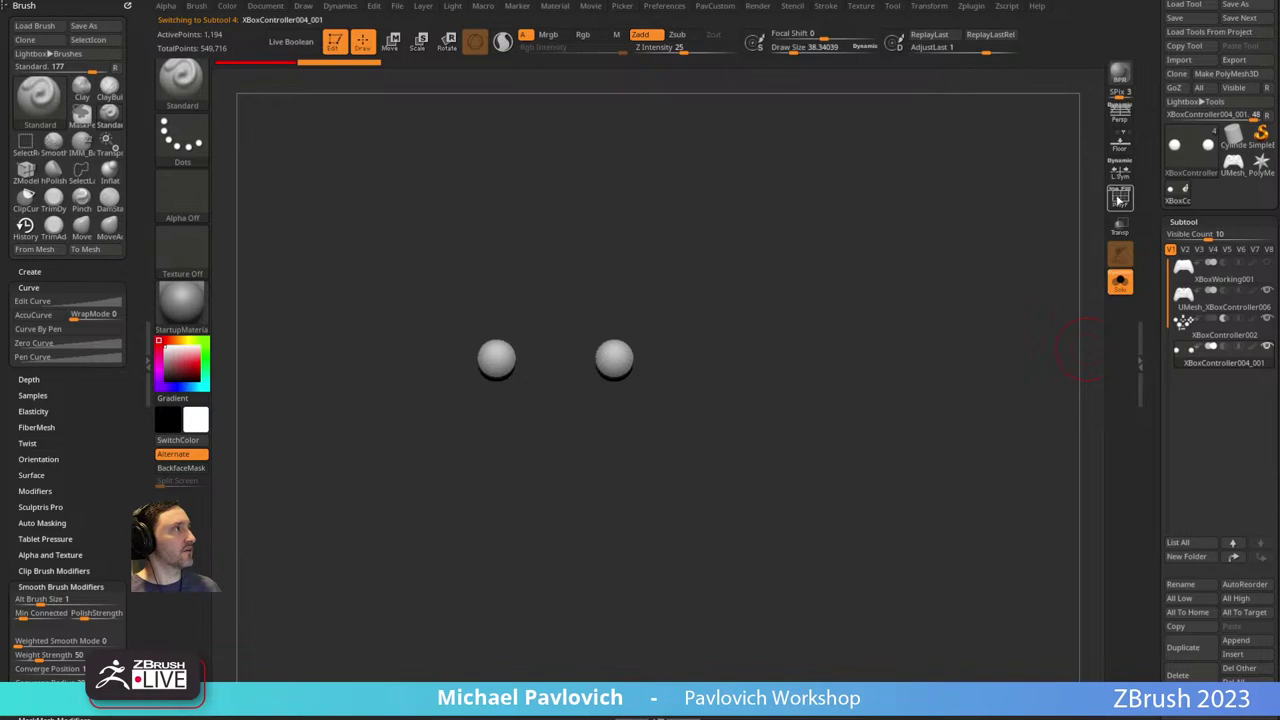
click(1120, 198)
mouse_move(803, 295)
alt+mouse_down()
mouse_move(908, 309)
mouse_move(925, 419)
alt+mouse_up()
key(s)
mouse_move(794, 391)
mouse_down()
mouse_move(757, 401)
mouse_move(916, 357)
mouse_up()
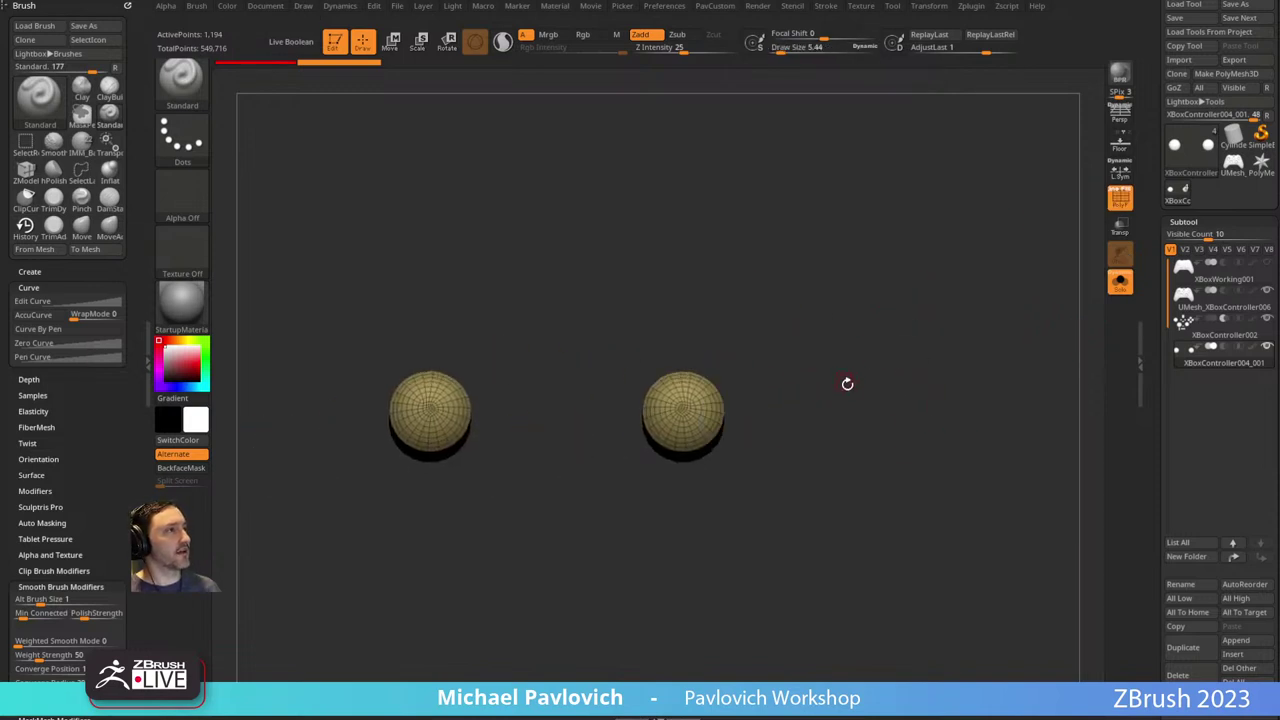
mouse_move(847, 383)
mouse_down()
mouse_move(835, 272)
mouse_move(852, 421)
mouse_move(807, 318)
mouse_move(828, 405)
mouse_up()
key(w)
click(706, 440)
key(q)
ctrl+shift+click(785, 395)
ctrl+shift+click(935, 294)
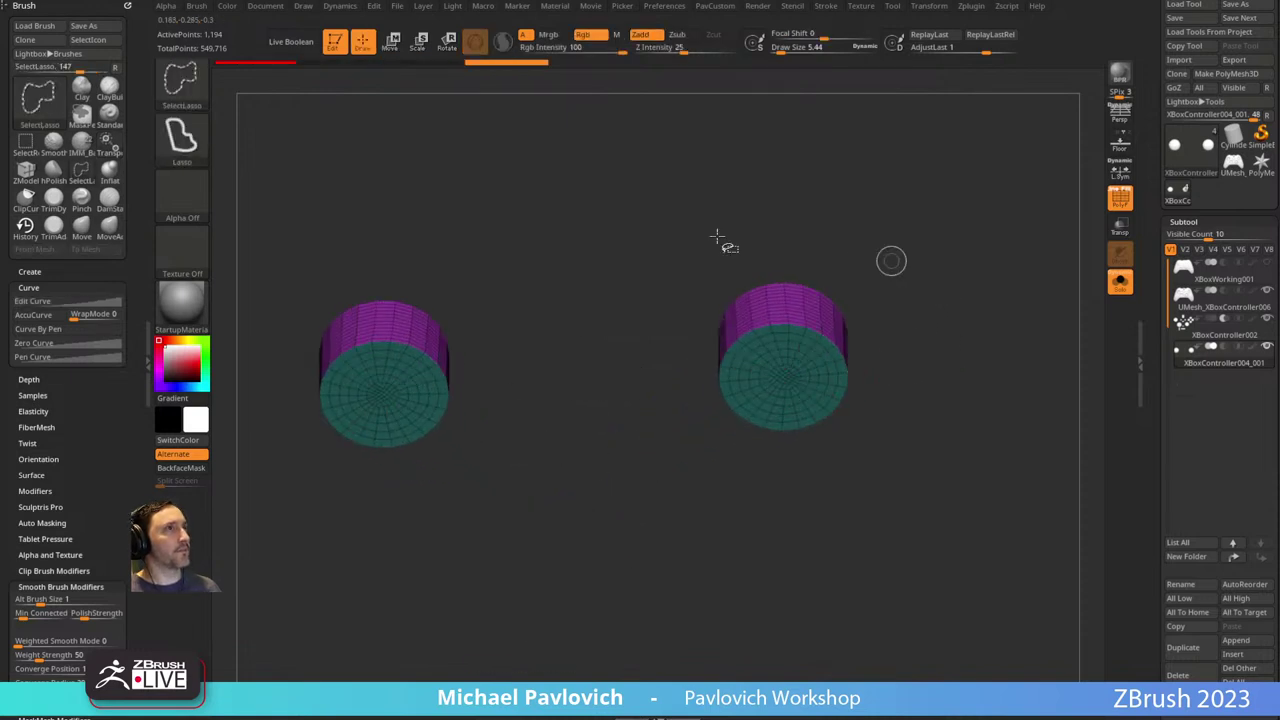
Switch to the SelectRect brush, hide the bottom cap polygroup of both small buttons and delete the hidden geometry.
ctrl+shift+click(188, 84)
ctrl+shift+click(372, 108)
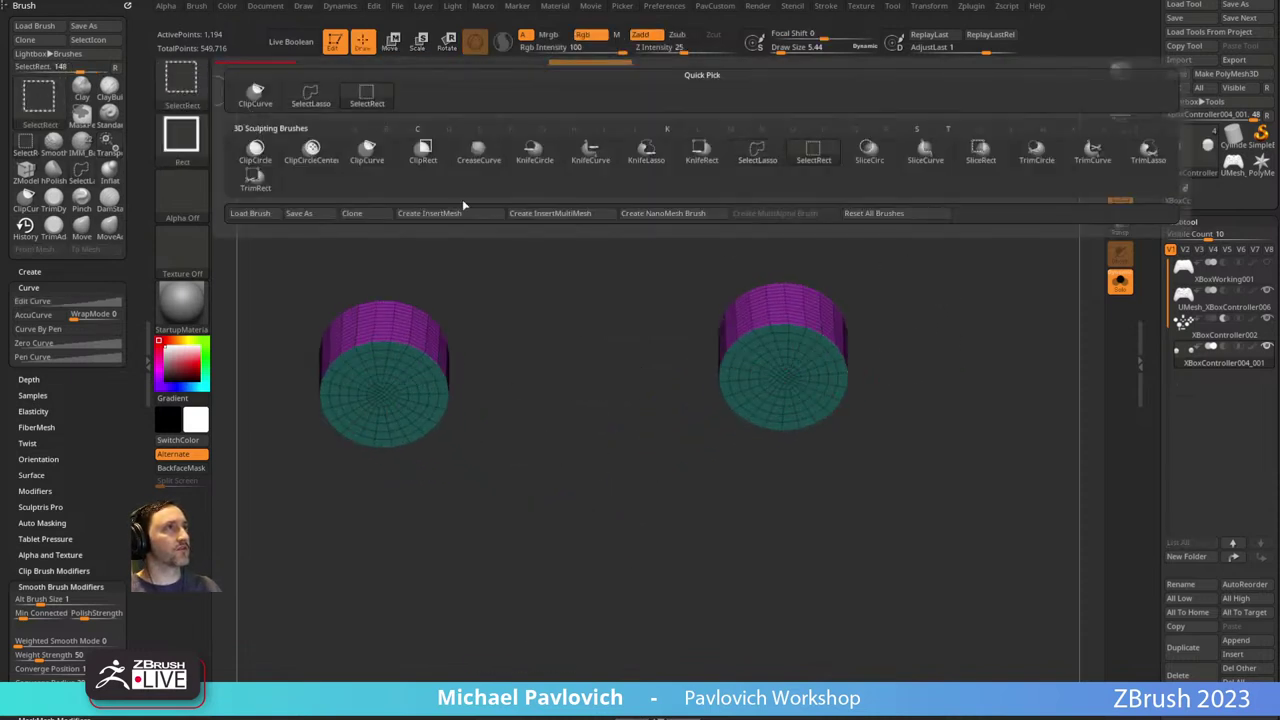
ctrl+shift+click(771, 380)
ctrl+shift+click(771, 380)
key(space)
click(966, 301)
Choose the ZModeler brush and set its edge action to Close with the Convex Hole target.
alt+drag(888, 324, 979, 352)
key(b)
key(z)
key(m)
key(space)
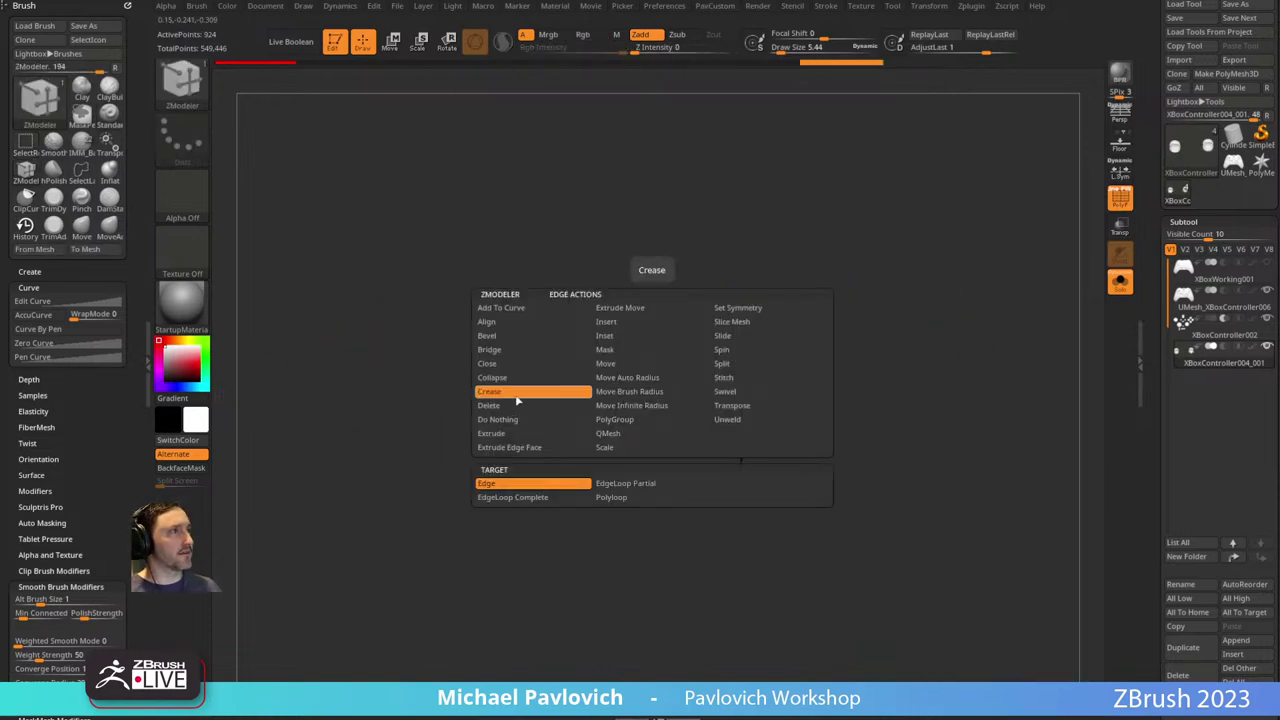
click(488, 363)
click(612, 483)
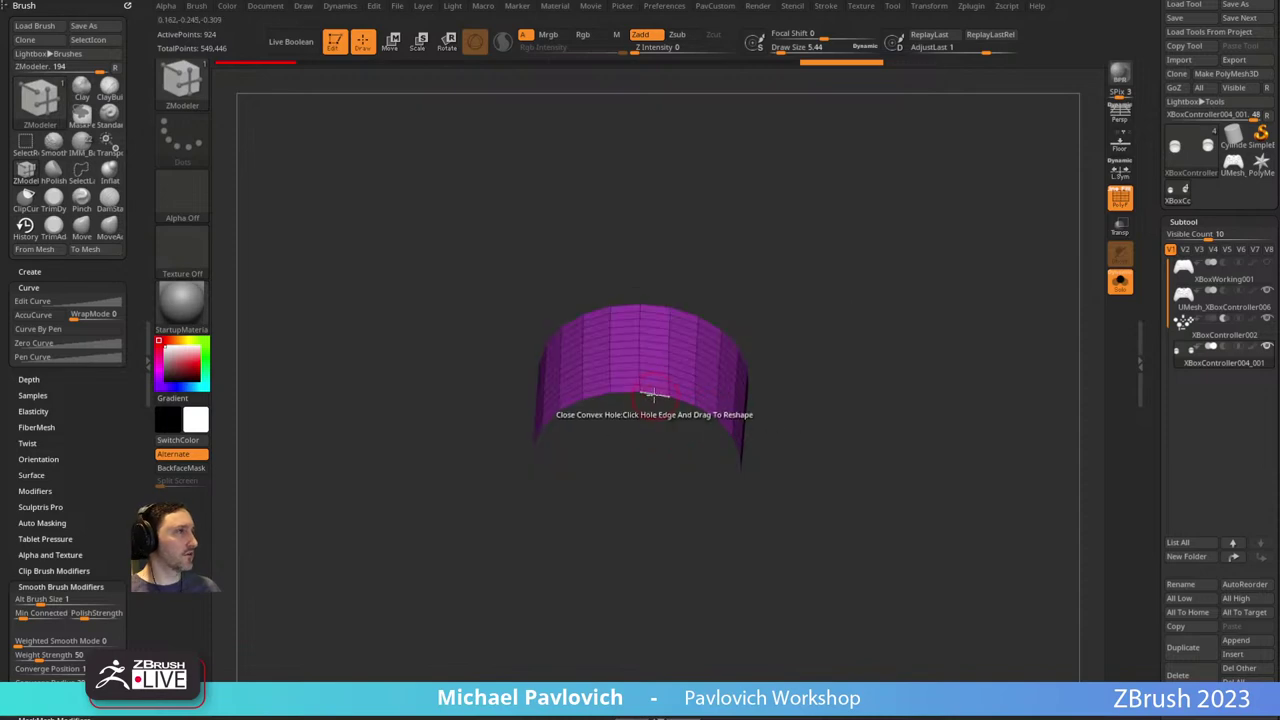
key(b)
key(c)
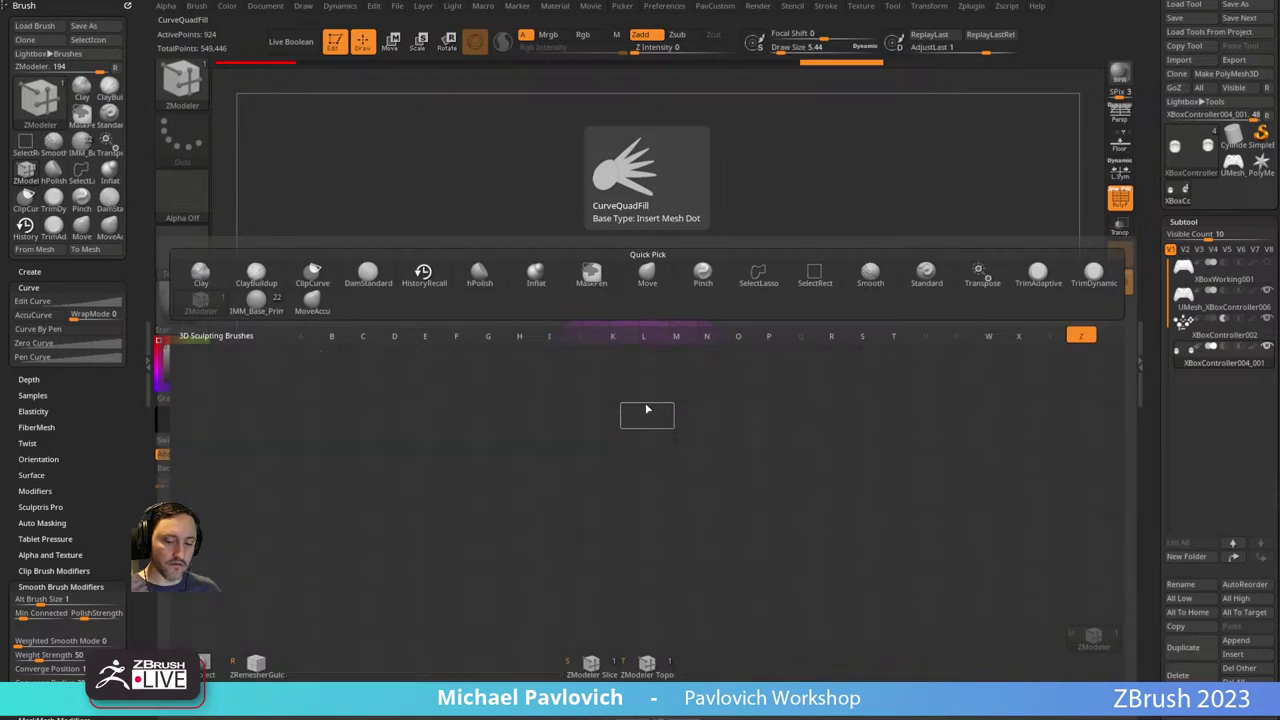
key(q)
key(space)
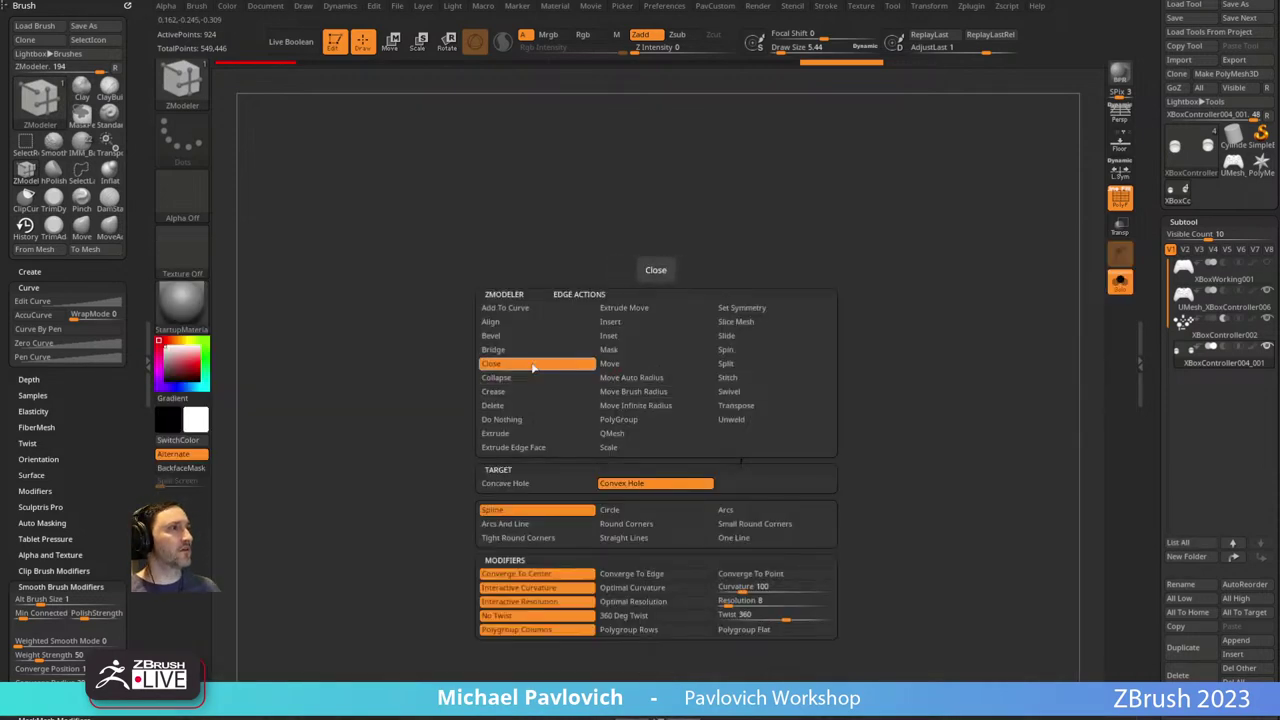
click(527, 372)
Try to close the buttons' open bottoms and put the new cap faces into their own polygroup.
click(652, 405)
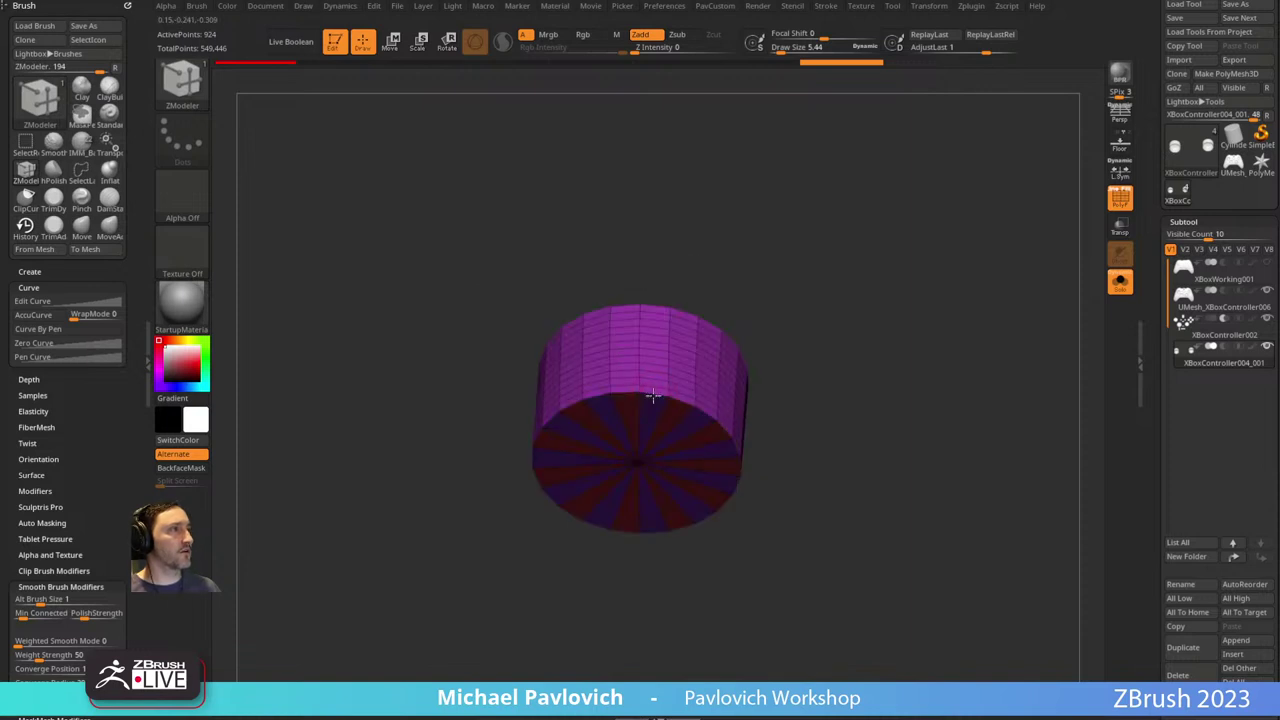
key(ctrl+shift)
ctrl+shift+click(640, 462)
key(ctrl+w)
ctrl+shift+click(798, 383)
alt+drag(810, 380, 866, 386)
alt+drag(869, 334, 890, 309)
key(ctrl+z)
key(ctrl+z)
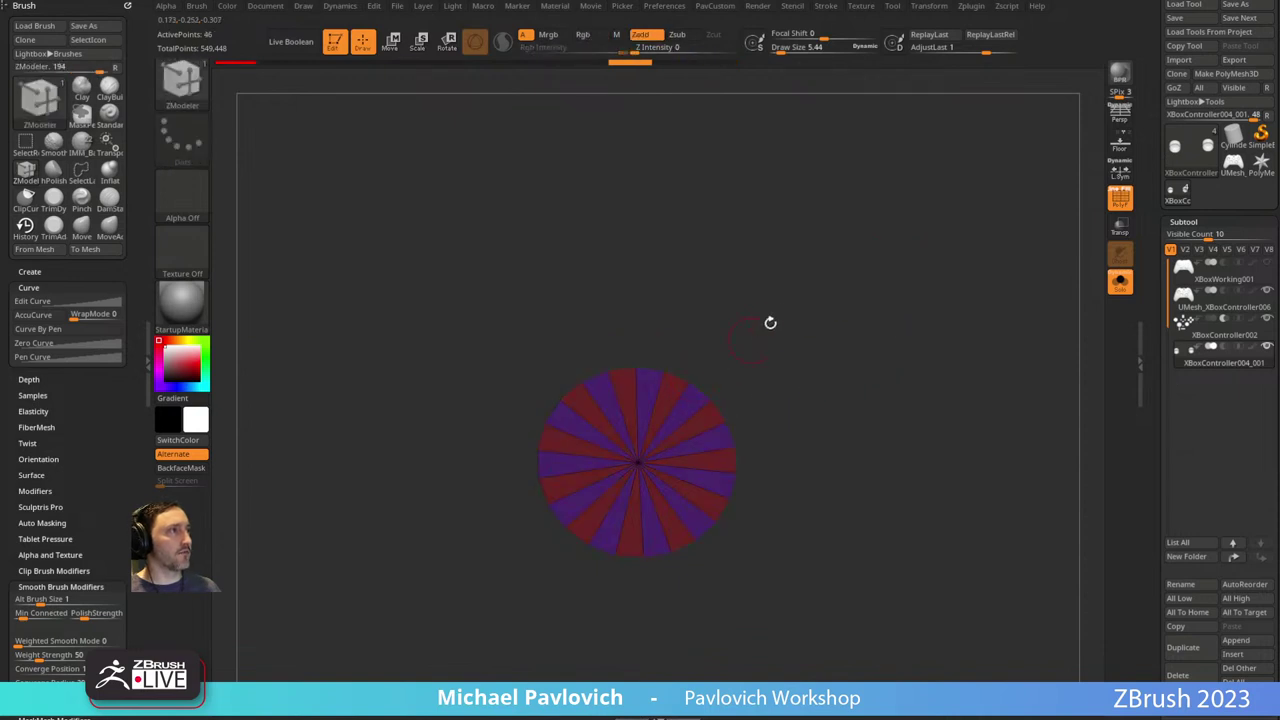
drag(771, 323, 755, 370)
key(ctrl+z)
key(ctrl+z)
Try to close the buttons' bottom holes with a rounded cap.
drag(675, 403, 814, 360)
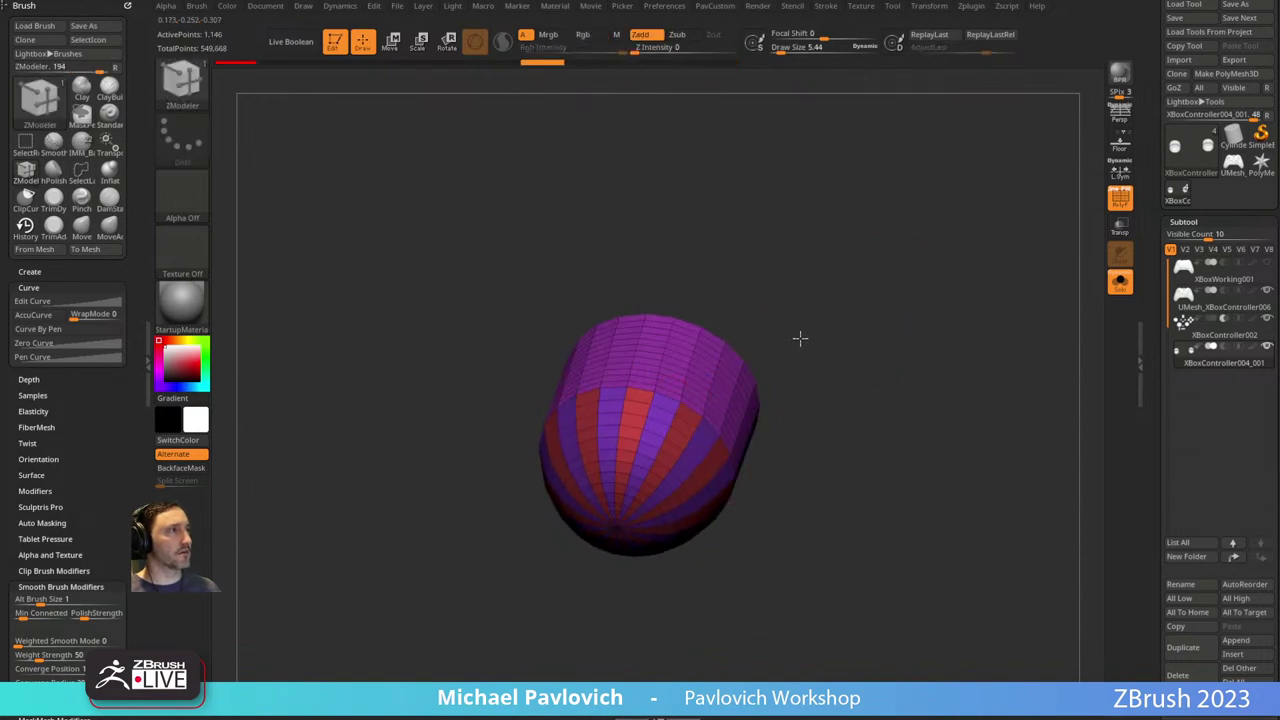
key(ctrl+z)
key(ctrl+z)
Close the buttons' bottom holes with a flat cap and merge the cap faces into a single polygroup.
click(673, 398)
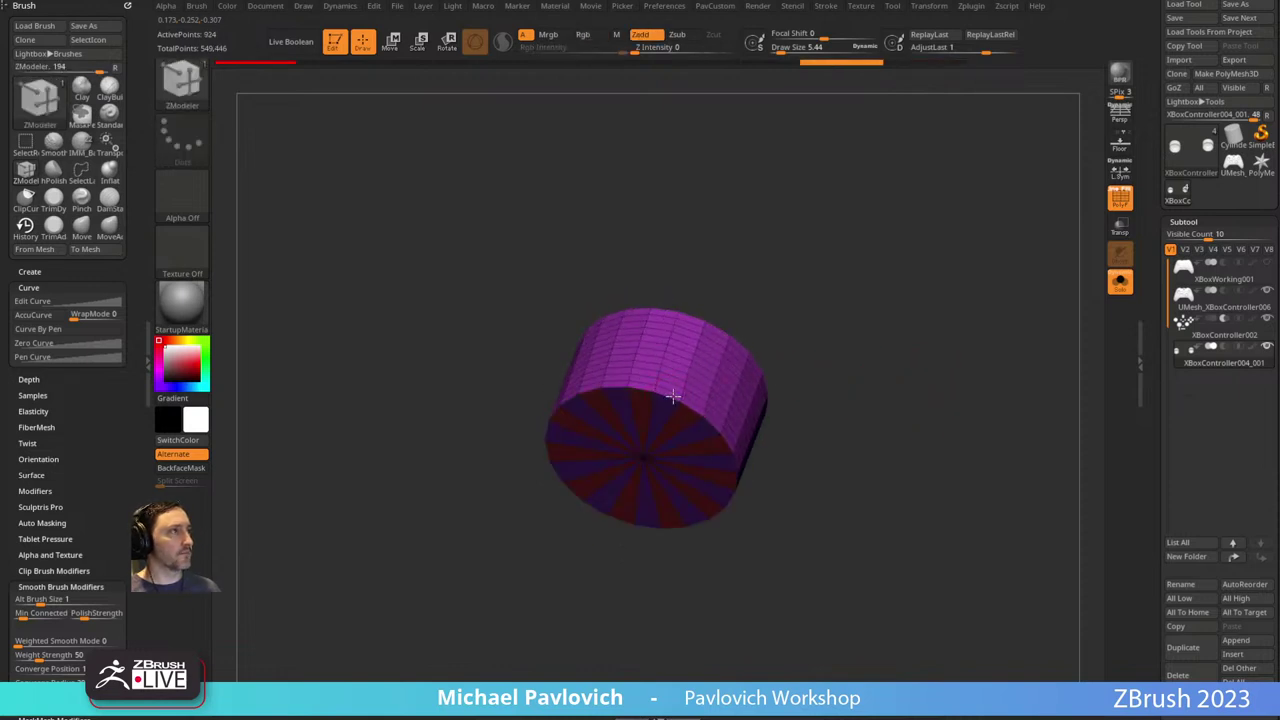
ctrl+shift+click(643, 457)
ctrl+click(825, 376)
ctrl+shift+click(827, 376)
ctrl+right_drag(838, 376, 870, 386)
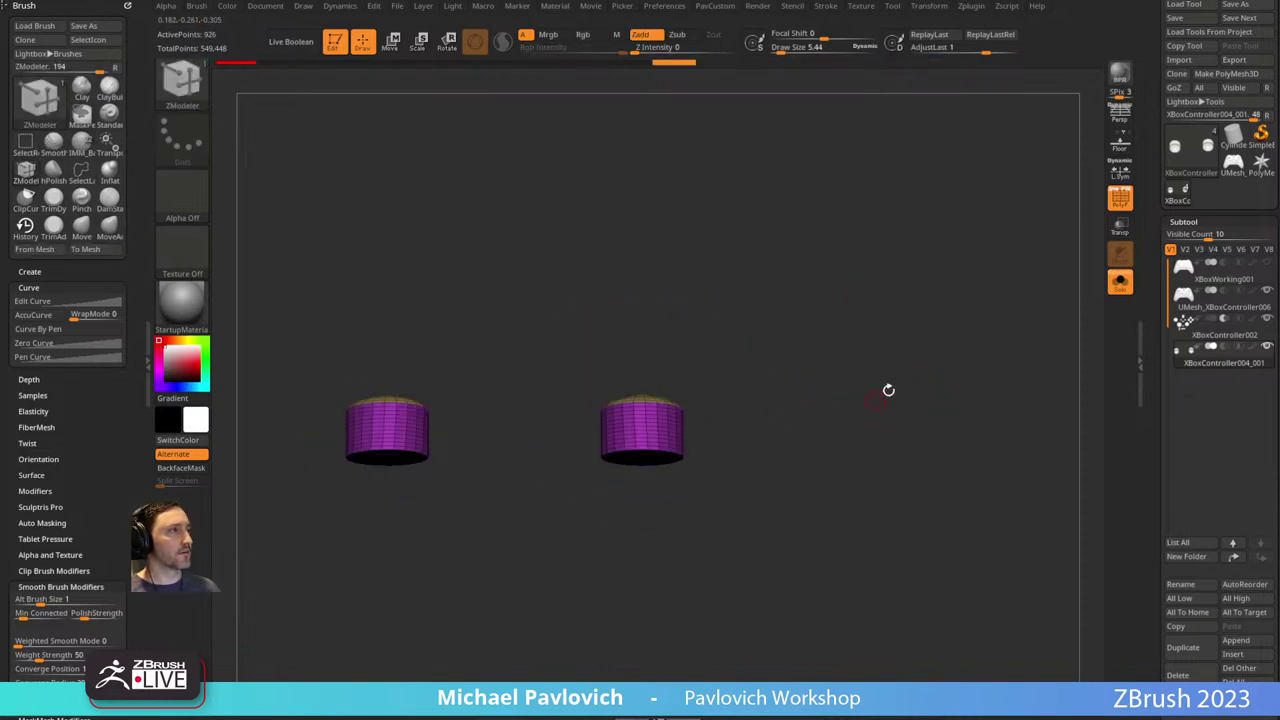
ctrl+drag(889, 391, 1061, 321)
right_drag(911, 329, 922, 365)
ctrl+right_drag(922, 365, 948, 461)
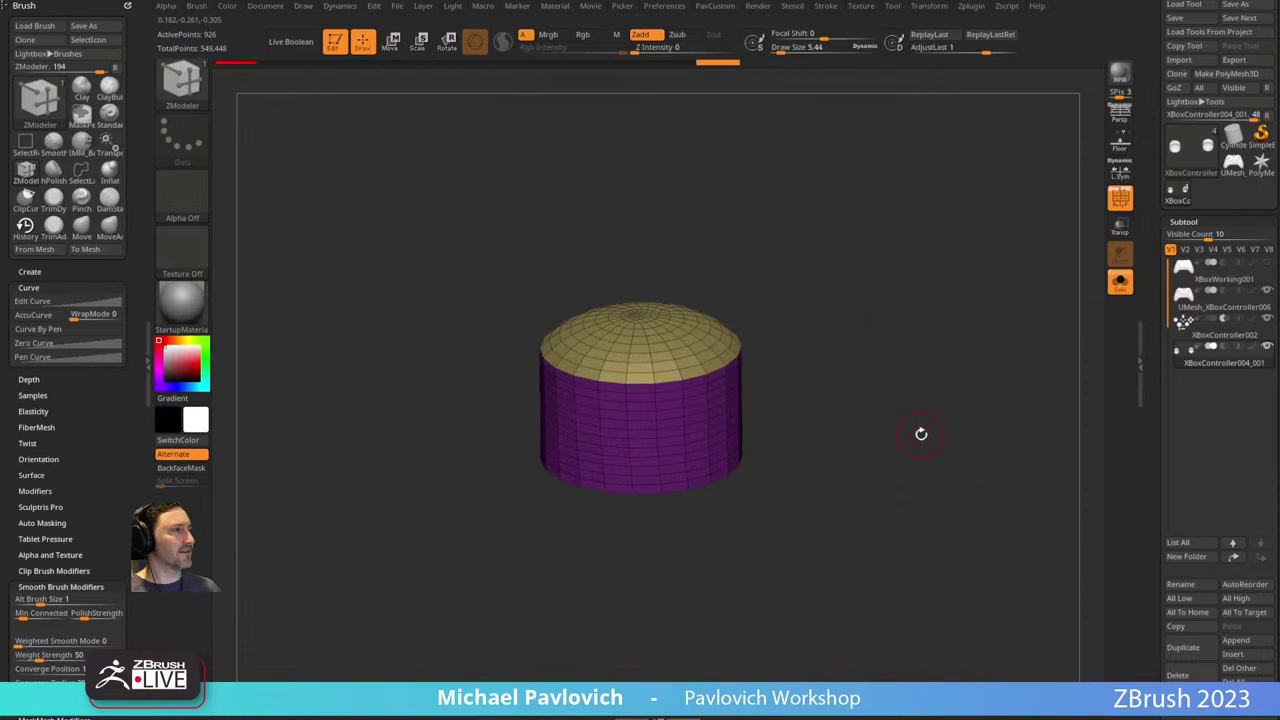
mouse_move(921, 434)
mouse_down()
mouse_move(923, 269)
mouse_move(916, 427)
mouse_up()
Try Delete Loops on the buttons with the angle tolerance at 45.
drag(1136, 407, 1160, 221)
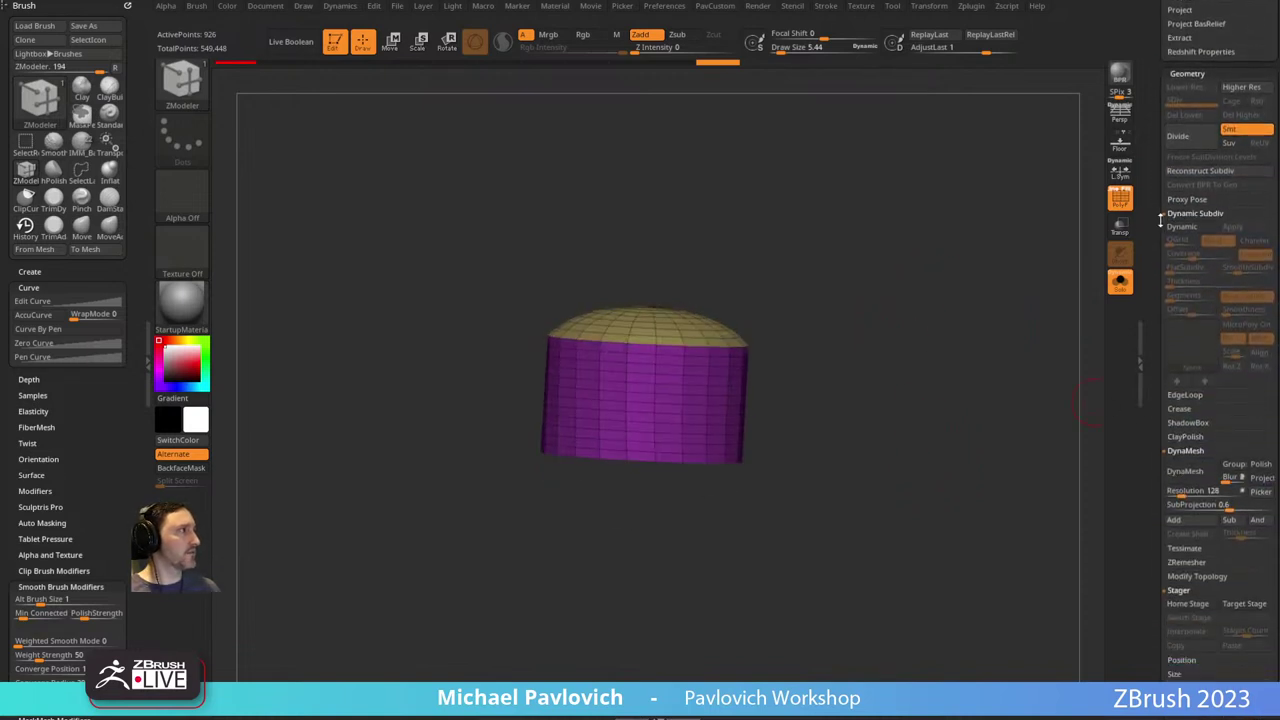
click(1184, 395)
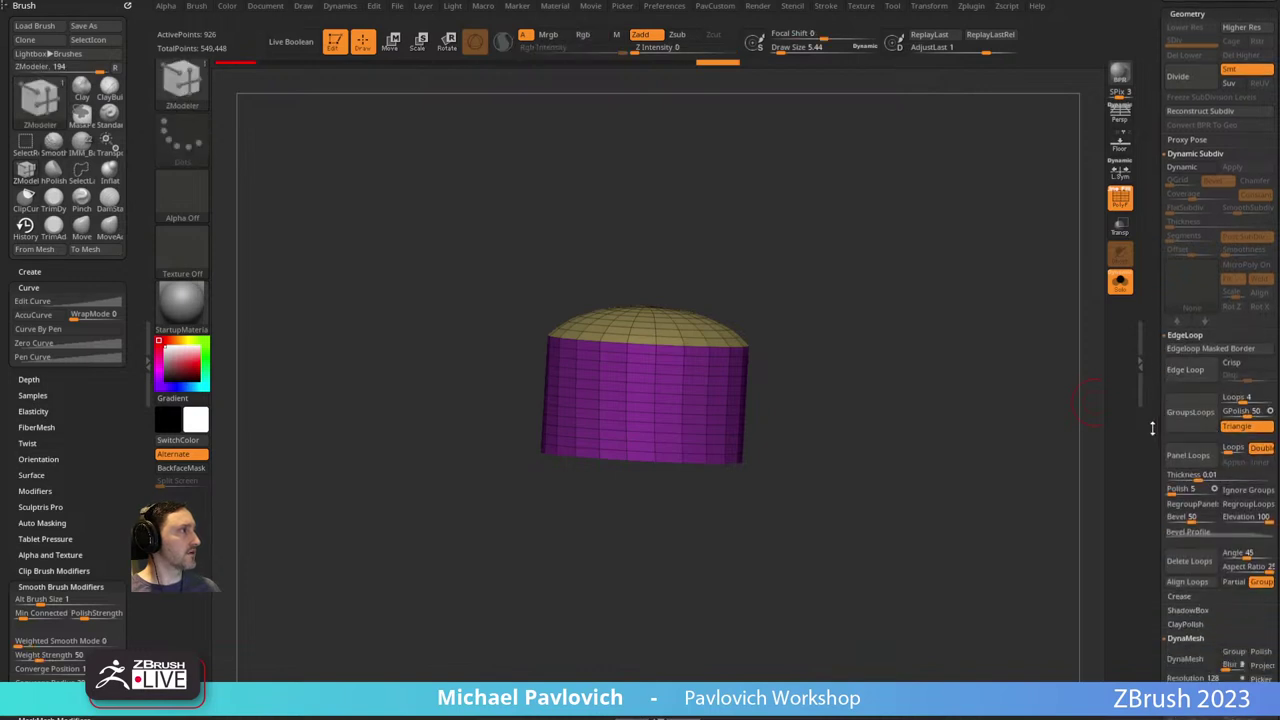
click(1184, 479)
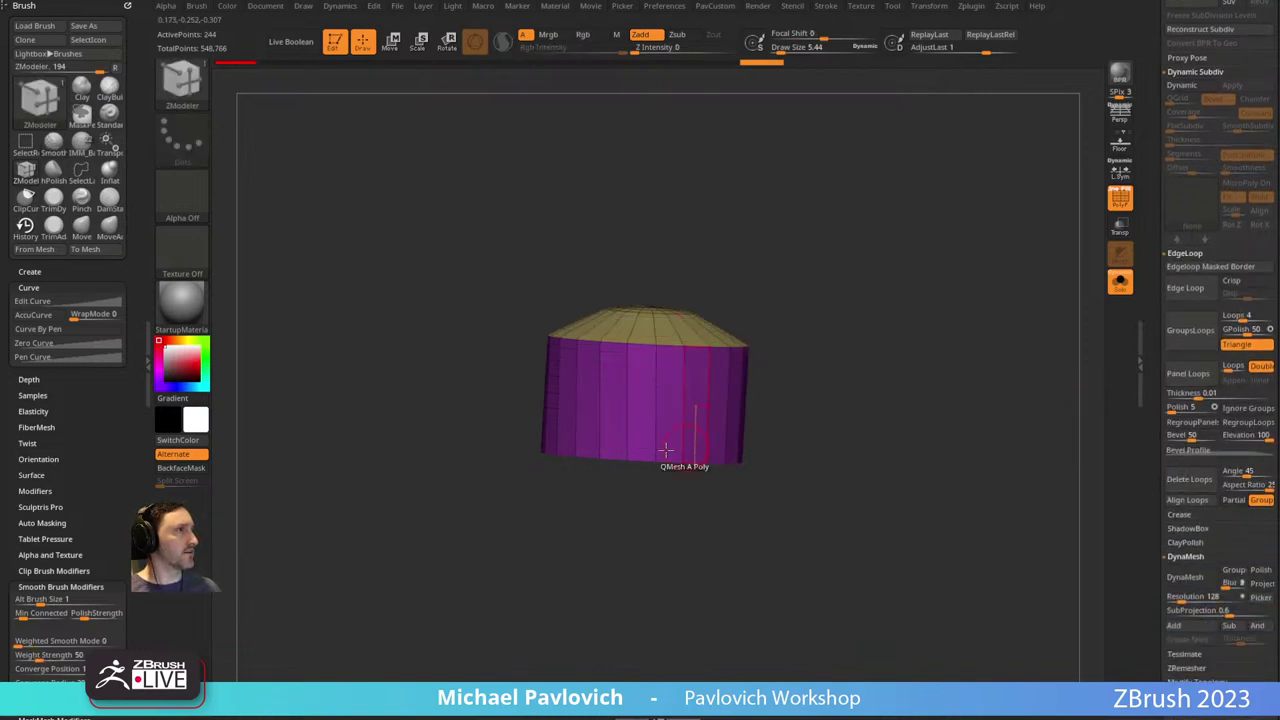
key(ctrl+z)
Try Delete Loops at an angle of about 27, undo it, and delete the nonessential loops at about 6.39.
click(1238, 473)
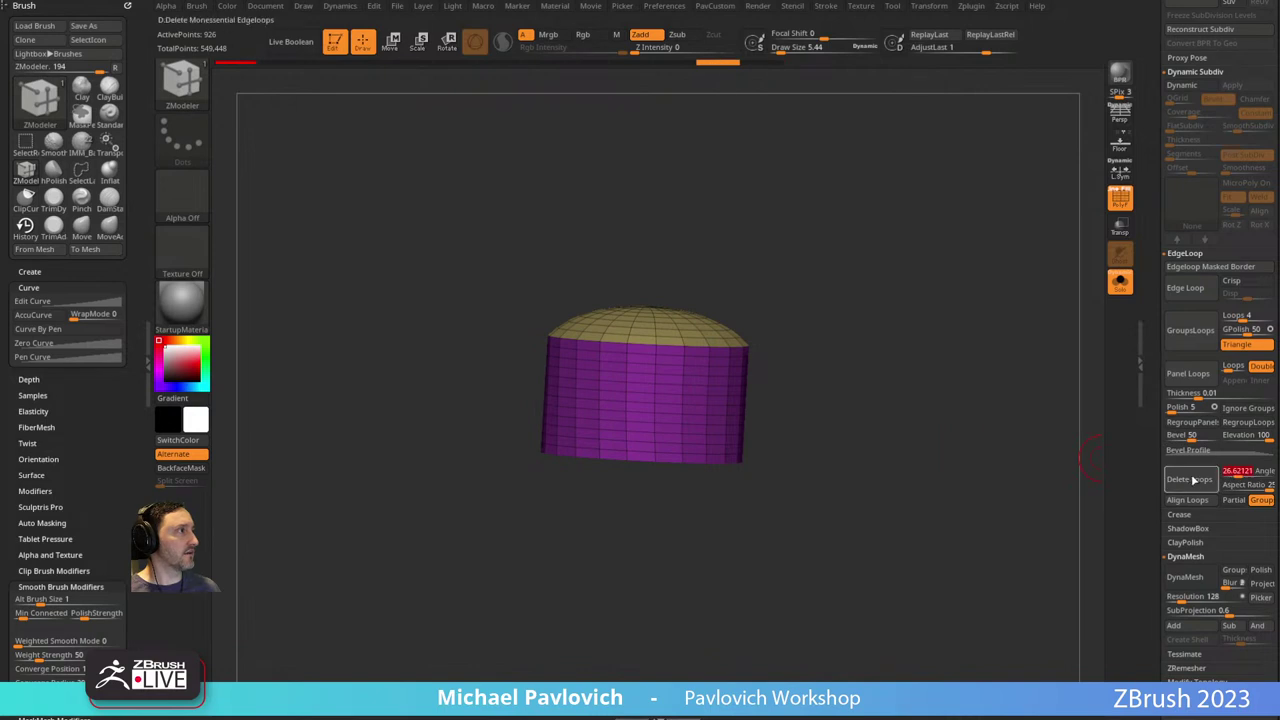
click(1197, 482)
key(ctrl+z)
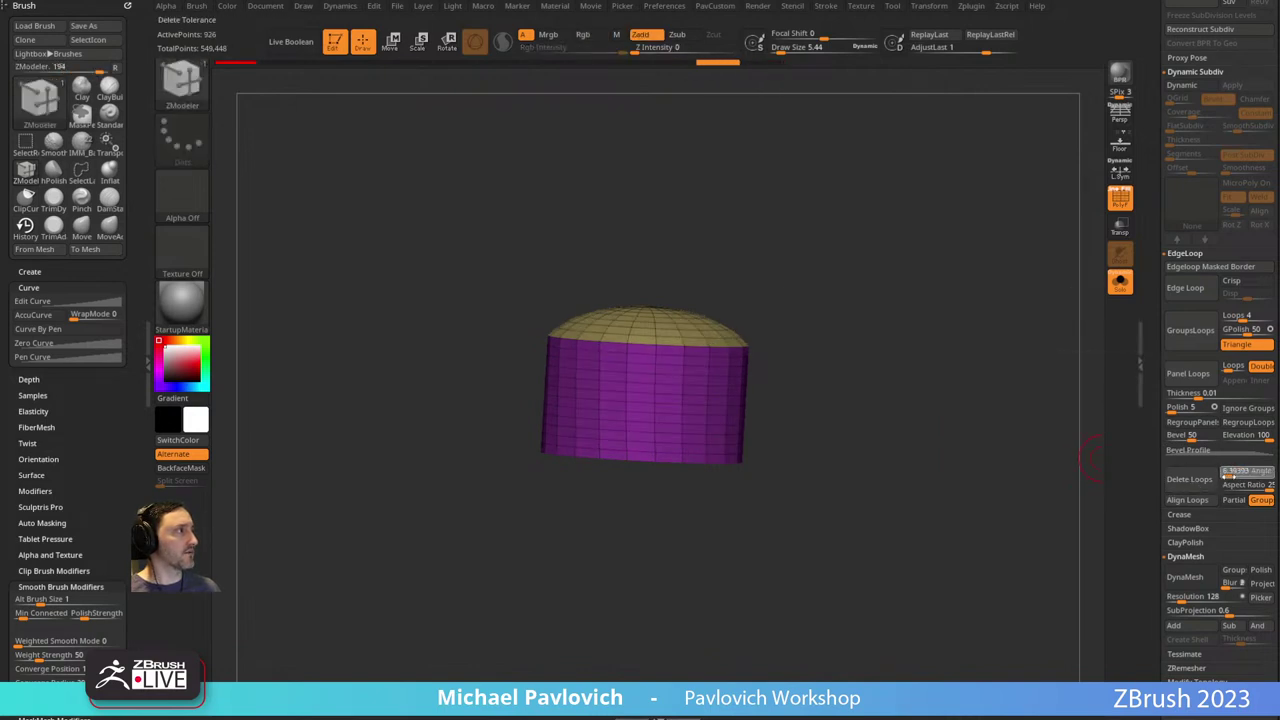
click(1189, 479)
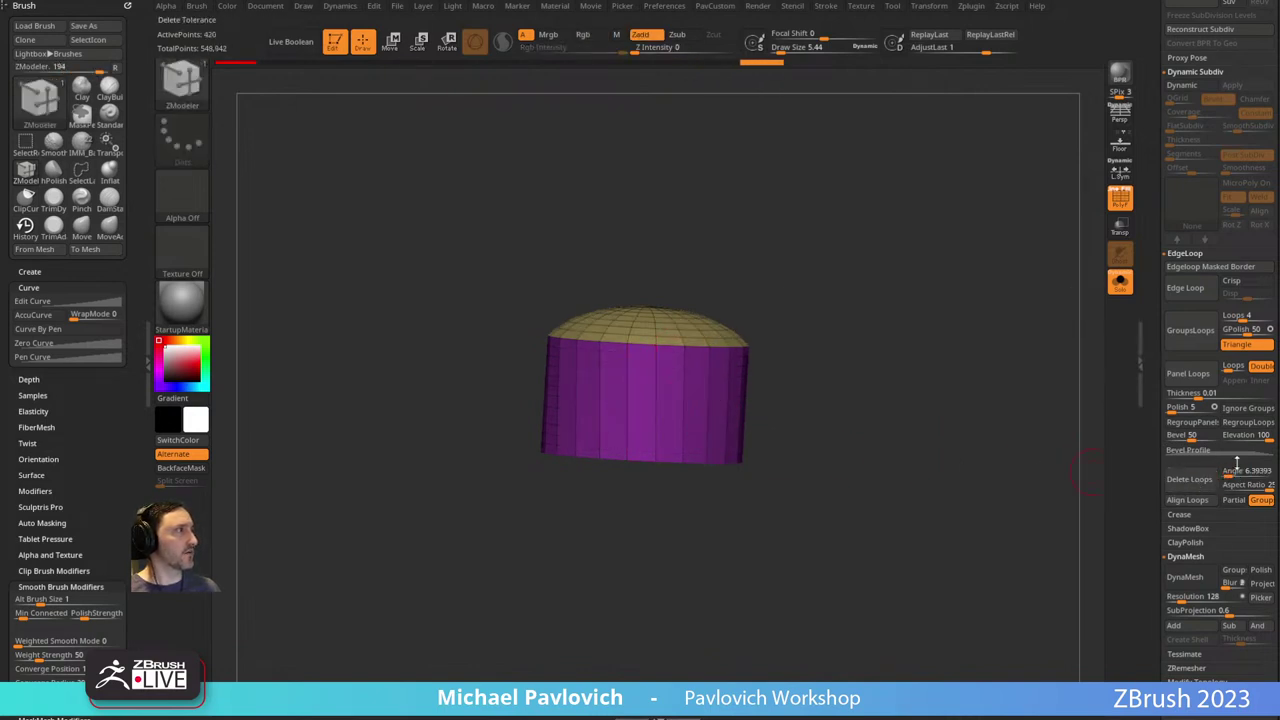
drag(905, 462, 809, 405)
Set the ZModeler edge action to Insert and add multiple edge loops around the buttons' side walls.
key(space)
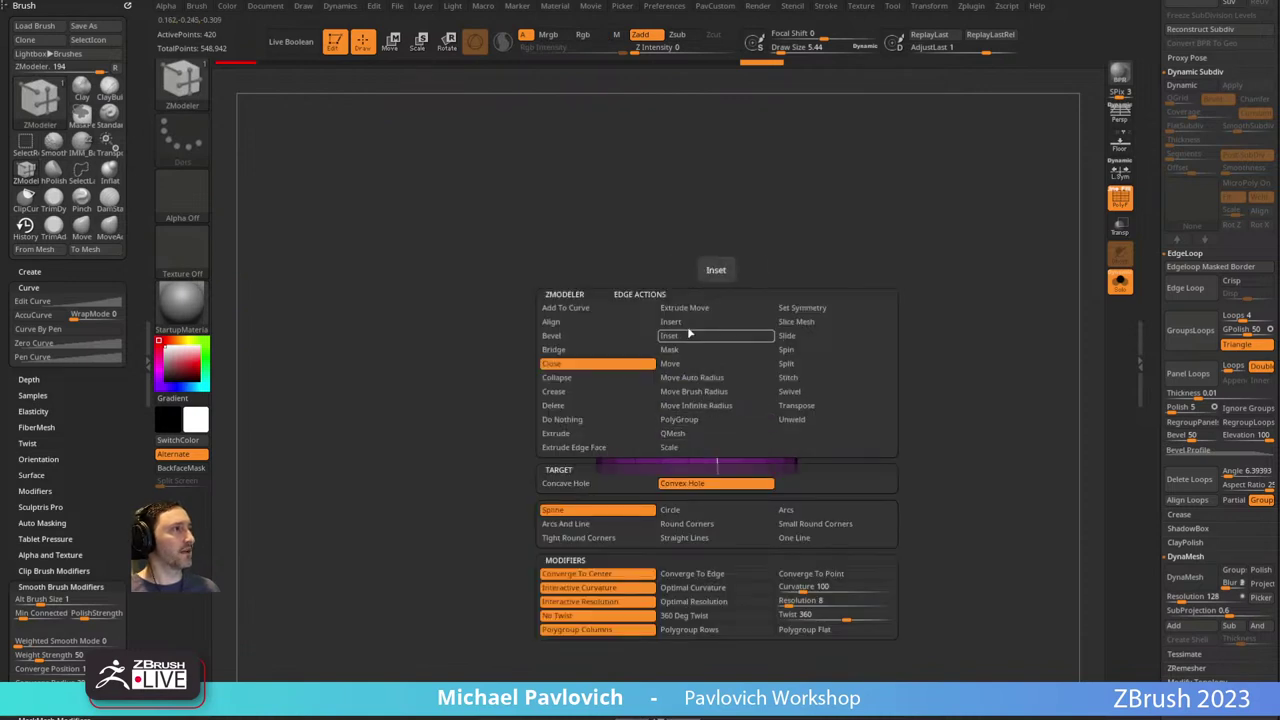
click(672, 321)
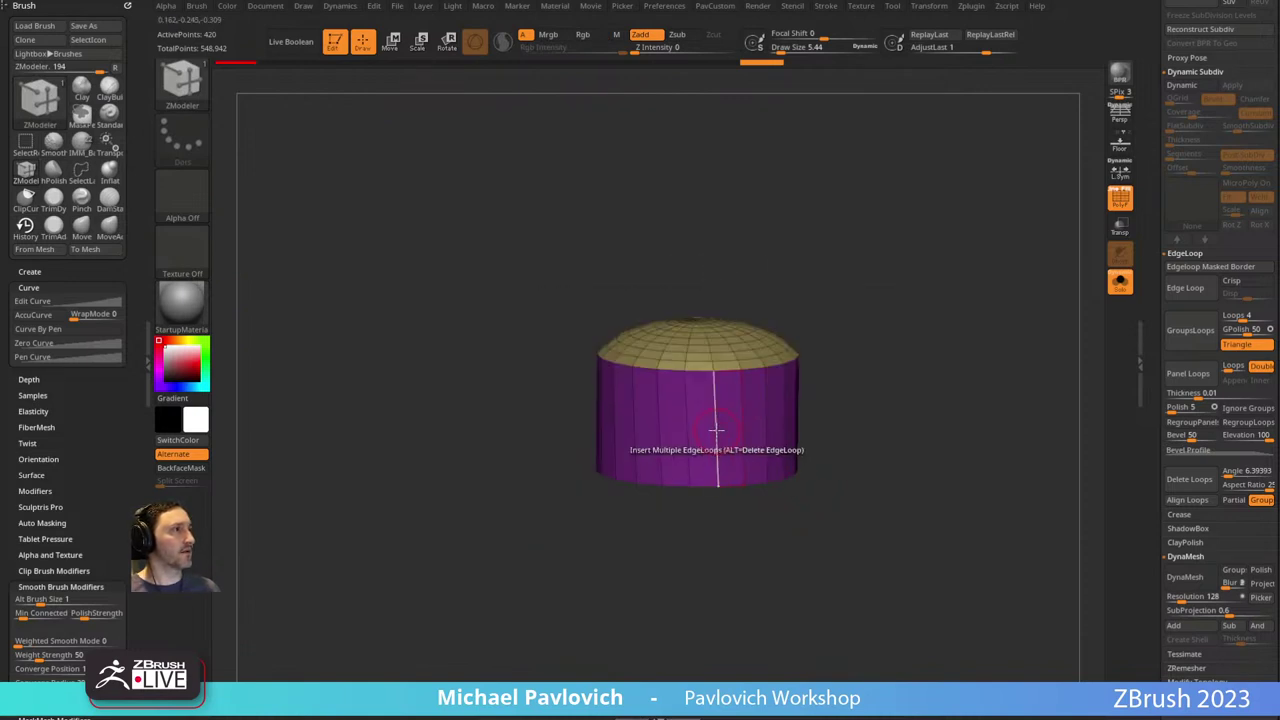
drag(717, 432, 719, 468)
mouse_move(915, 432)
alt+mouse_down()
mouse_move(934, 329)
mouse_move(922, 412)
alt+mouse_up()
Crease the buttons' polygroup borders, turn on Dynamic Subdiv and show the whole controller again.
key(ctrl+shift+d)
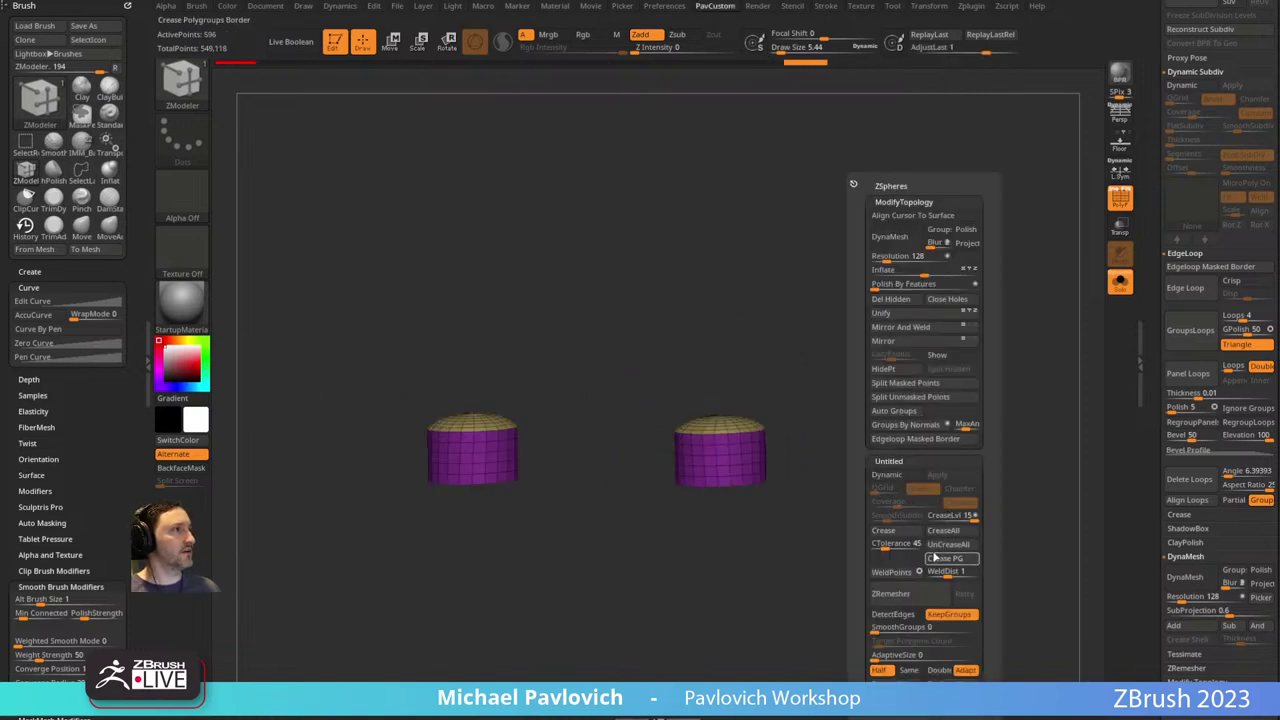
drag(860, 340, 960, 330)
click(1121, 285)
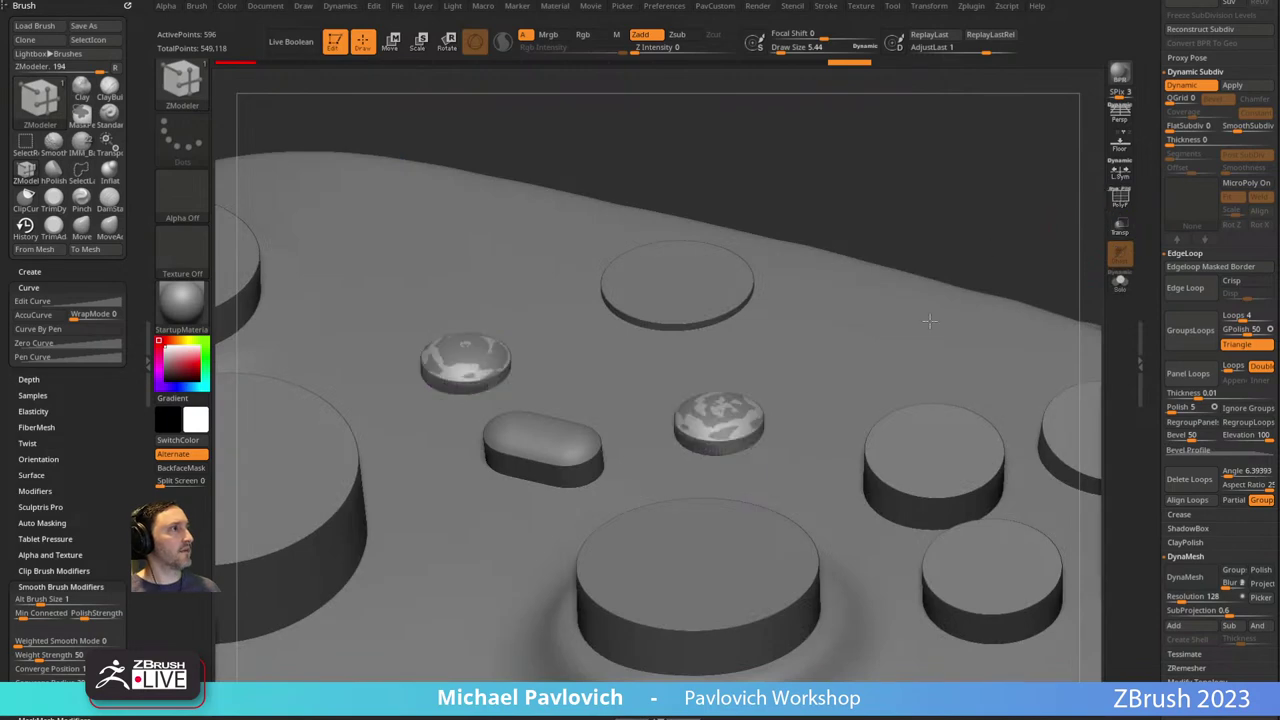
alt+drag(1039, 173, 964, 226)
Isolate the small buttons with Solo and inspect their smoothed surface with and without the polyframe.
click(1120, 284)
key(shift+f)
alt+drag(1063, 274, 1042, 312)
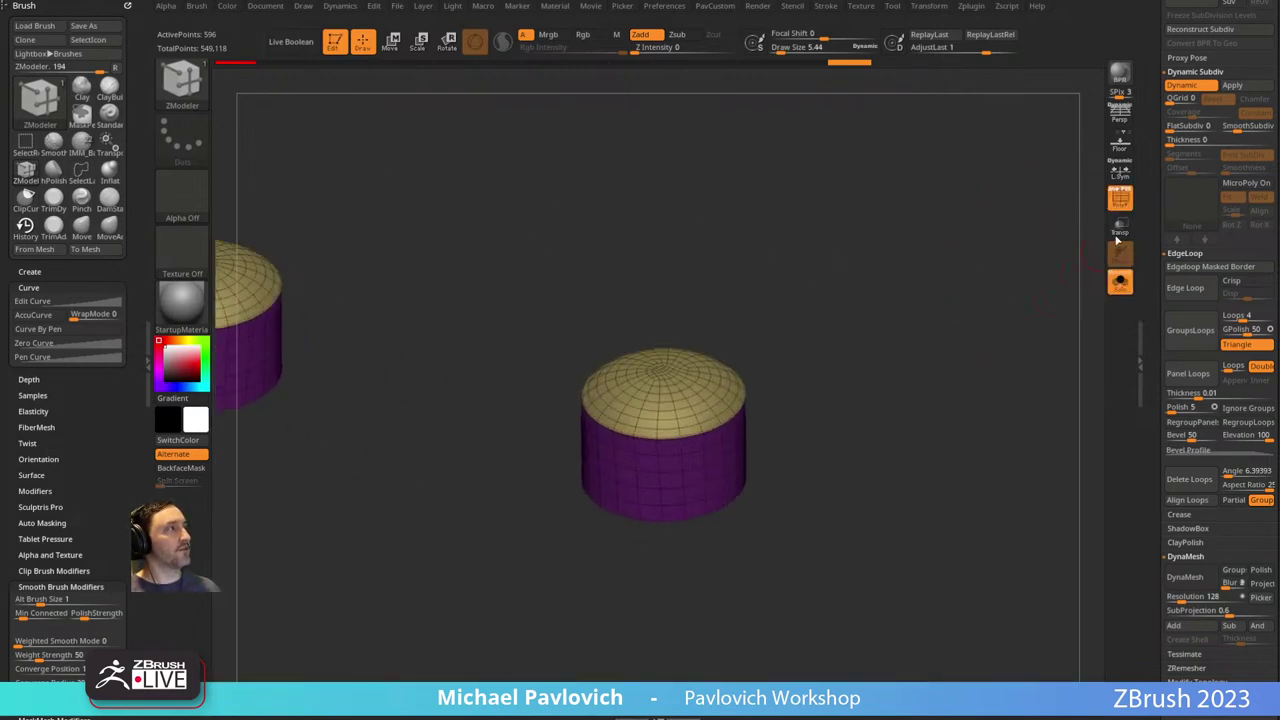
key(shift+f)
alt+drag(924, 316, 930, 371)
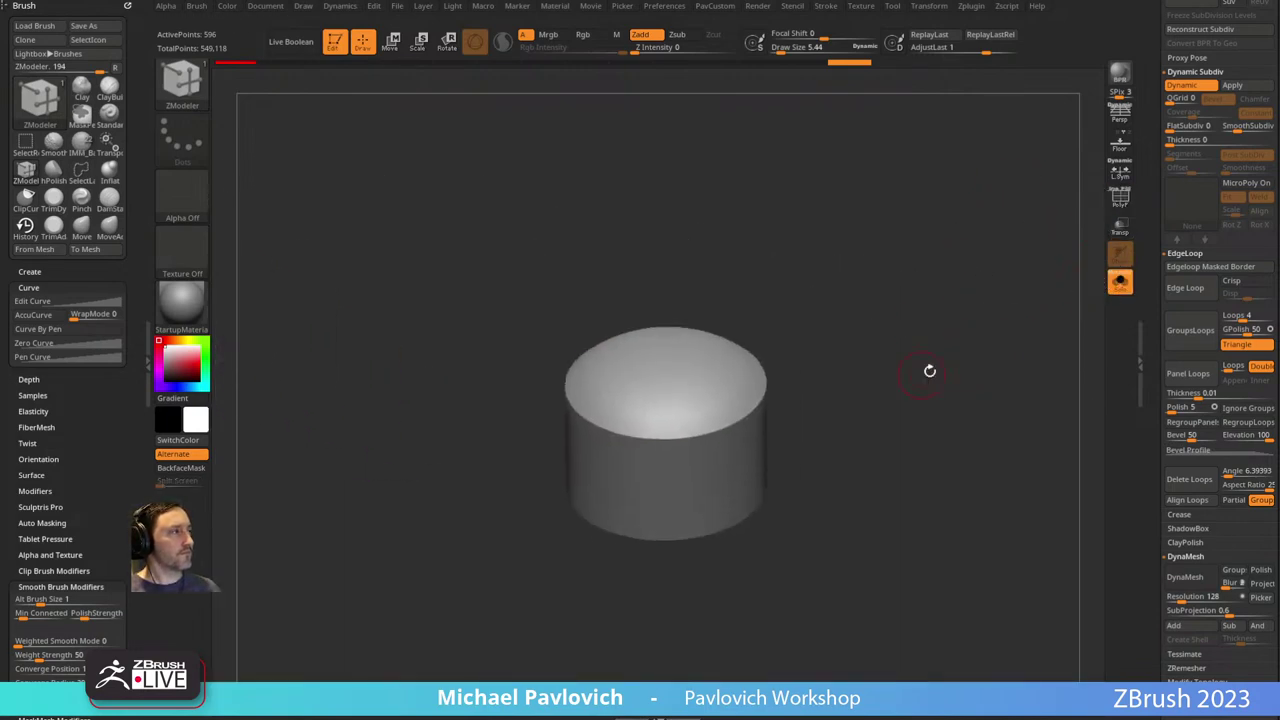
Open the geometry's Crease settings and set the crease level to 2 and SmoothSubdiv to 3.
drag(1144, 394, 1151, 404)
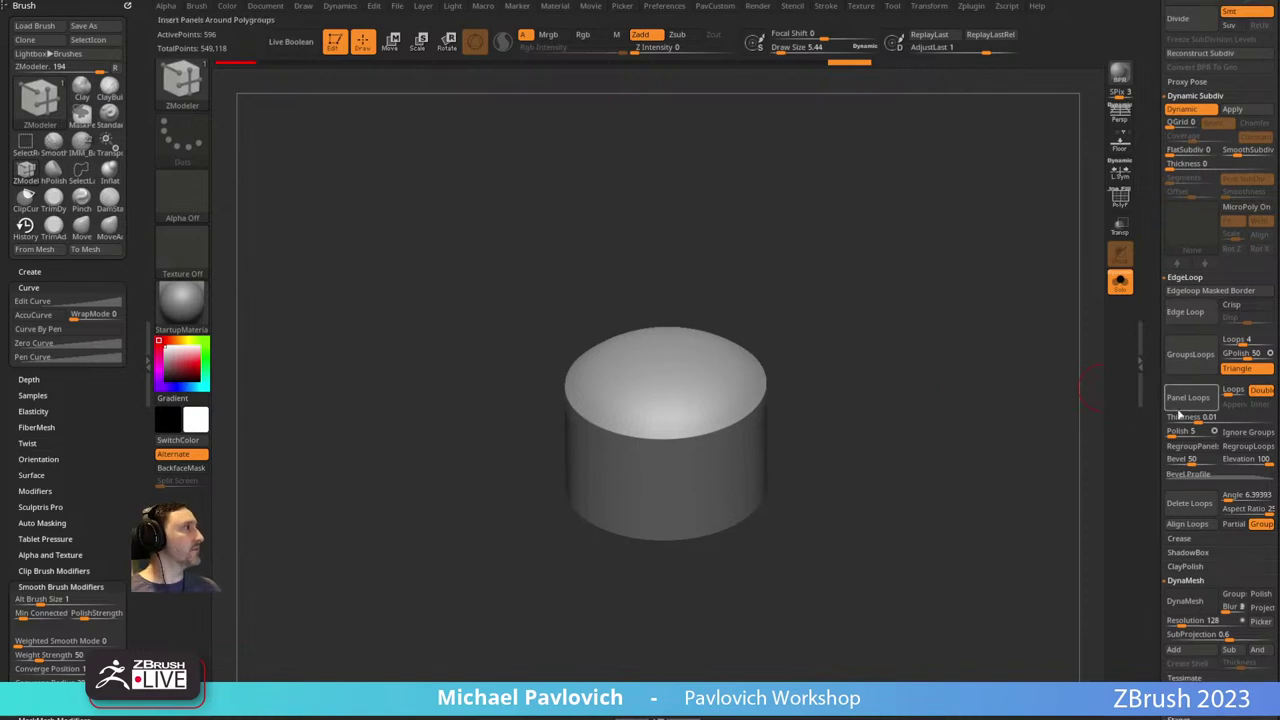
key(shift)
scroll(1187, 385, up, 10)
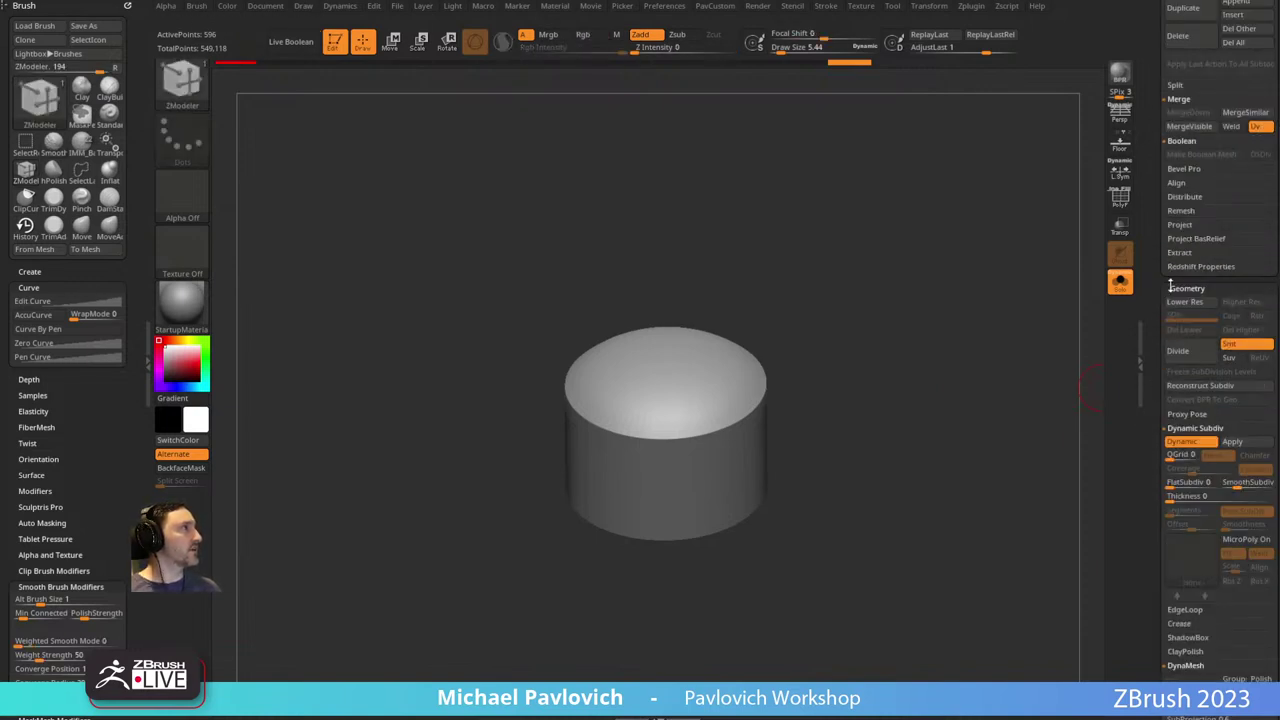
scroll(1157, 428, down, 4)
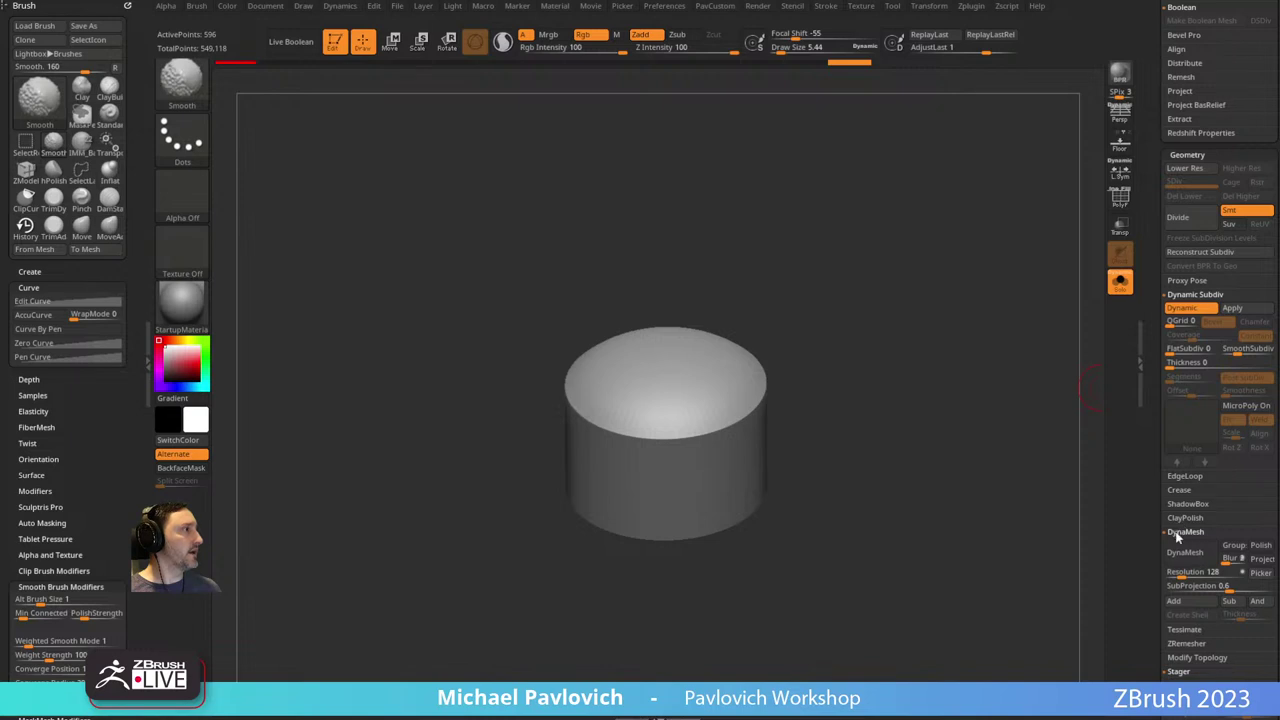
click(1182, 490)
scroll(1187, 493, down, 1)
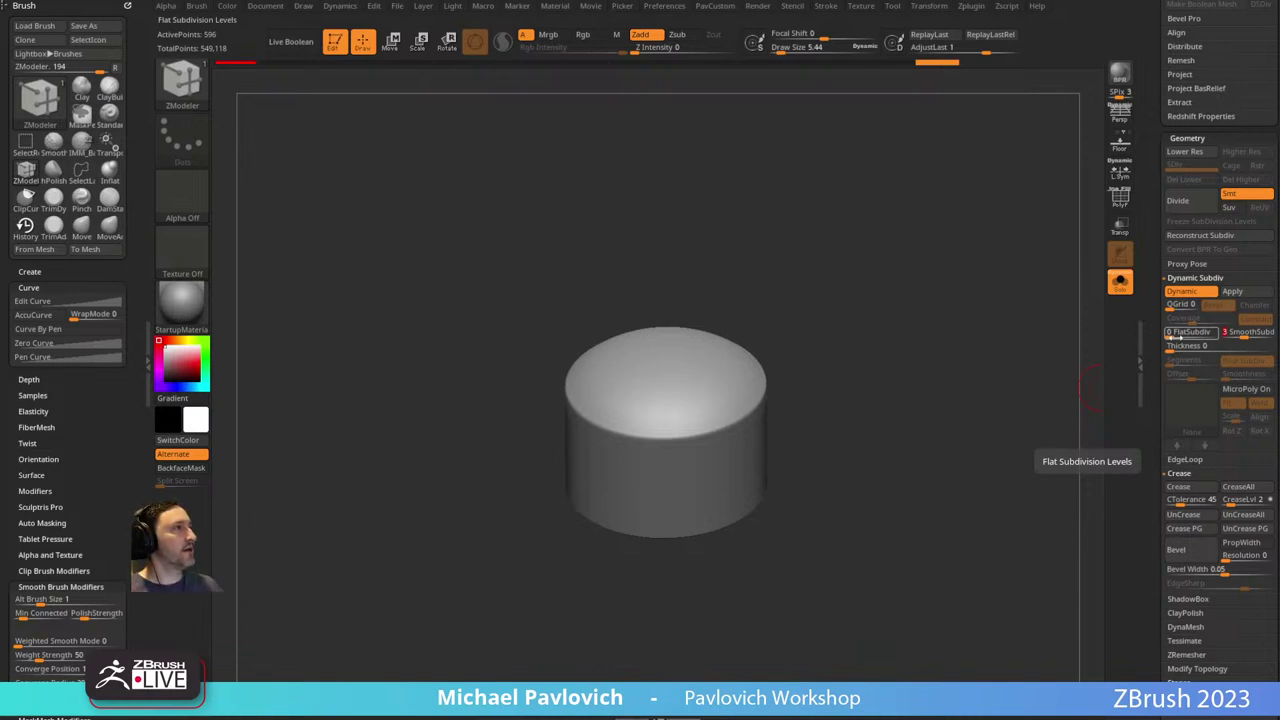
Set the small buttons' crease level to 1, check the smoothed rim and turn off Solo to show the whole controller.
drag(880, 380, 960, 370)
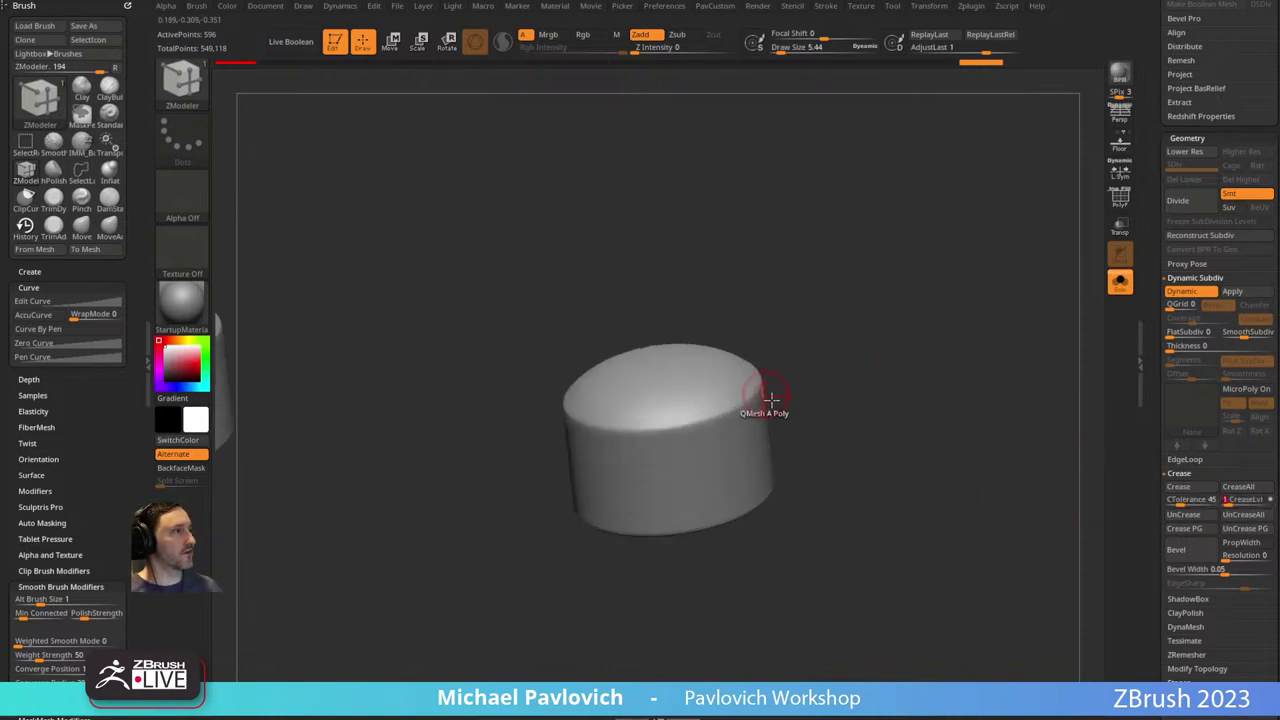
drag(790, 400, 890, 340)
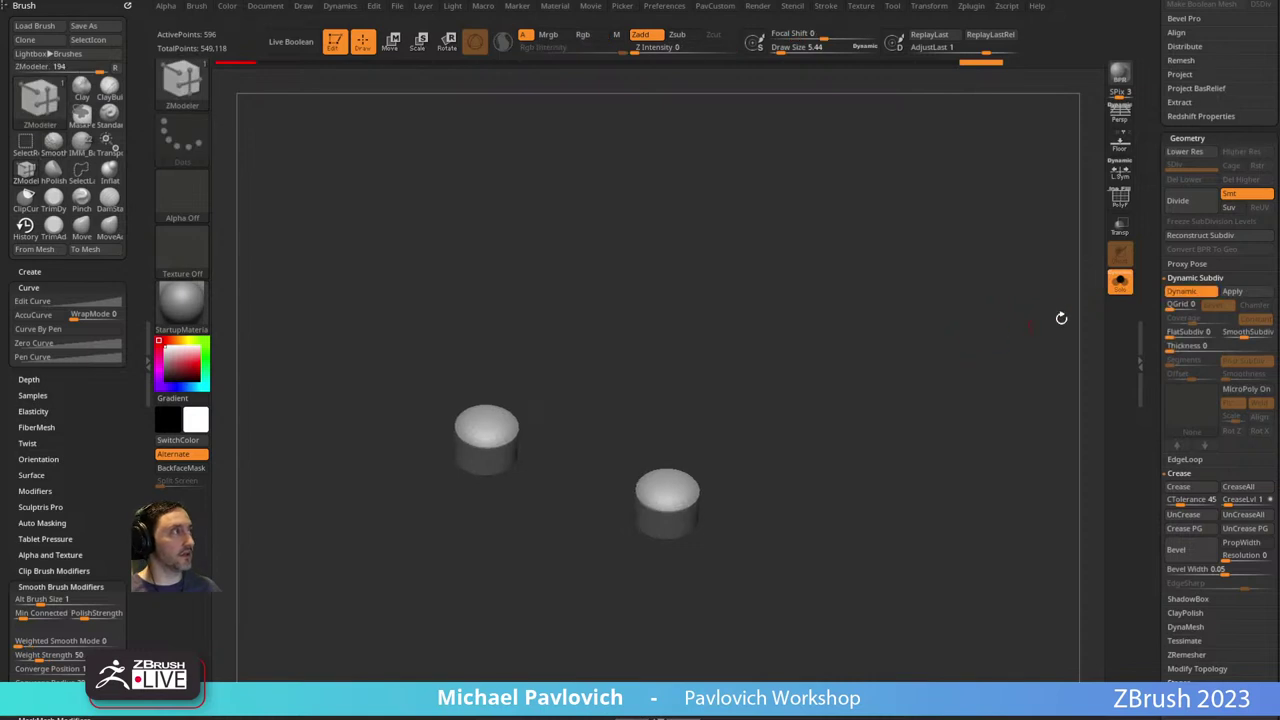
click(1116, 287)
mouse_move(947, 270)
mouse_down()
mouse_move(844, 202)
mouse_move(946, 260)
mouse_move(920, 223)
mouse_move(914, 271)
mouse_move(946, 243)
mouse_move(886, 263)
mouse_move(945, 247)
mouse_up()
Turn on Live Boolean to preview the button holes in the controller body, and switch to the Standard brush.
click(290, 41)
key(b)
key(s)
key(t)
key(s)
key(s)
drag(945, 247, 913, 245)
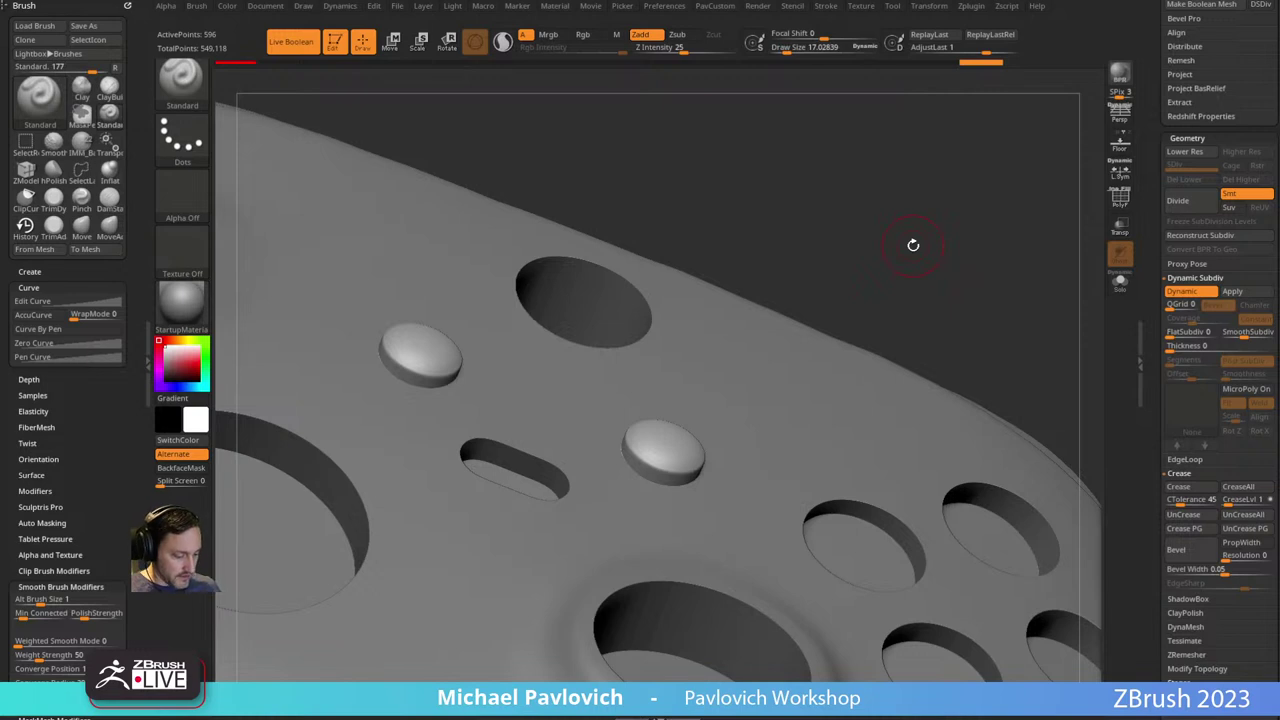
Isolate the small buttons with polyframe on, center the transform gizmo on a button's underside, and show the controller again.
click(1118, 282)
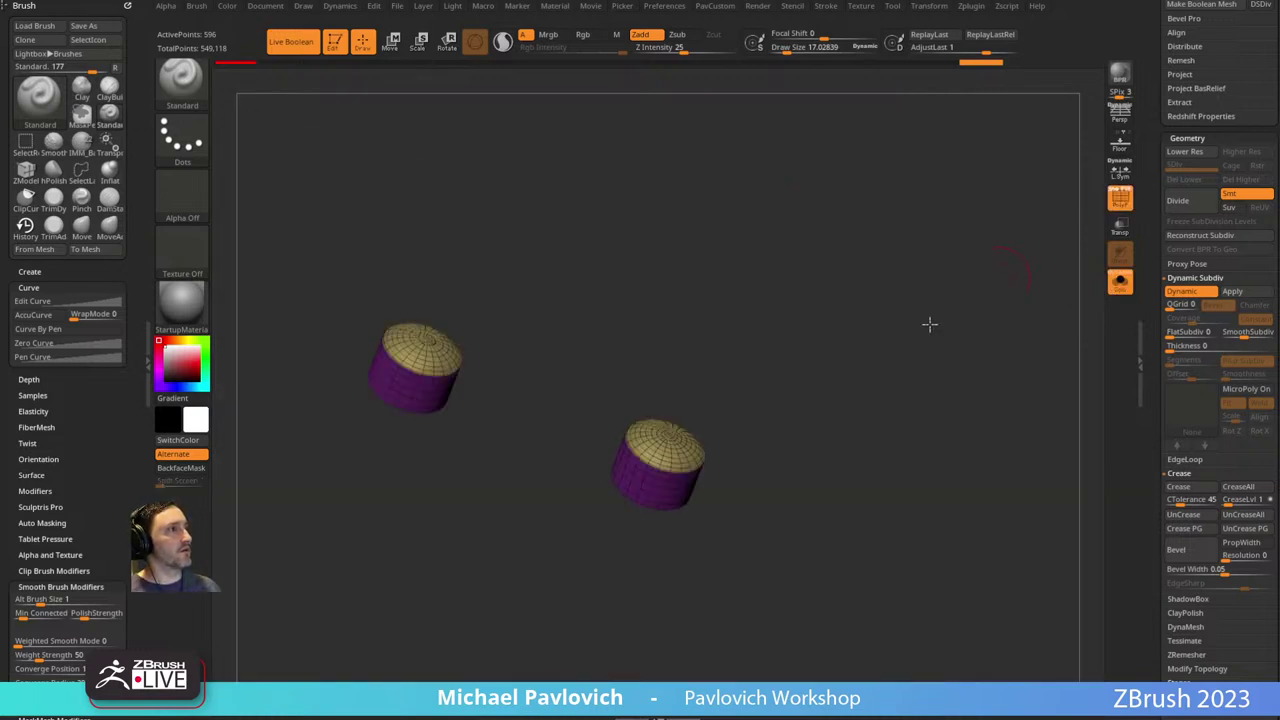
key(w)
alt+drag(661, 479, 403, 449)
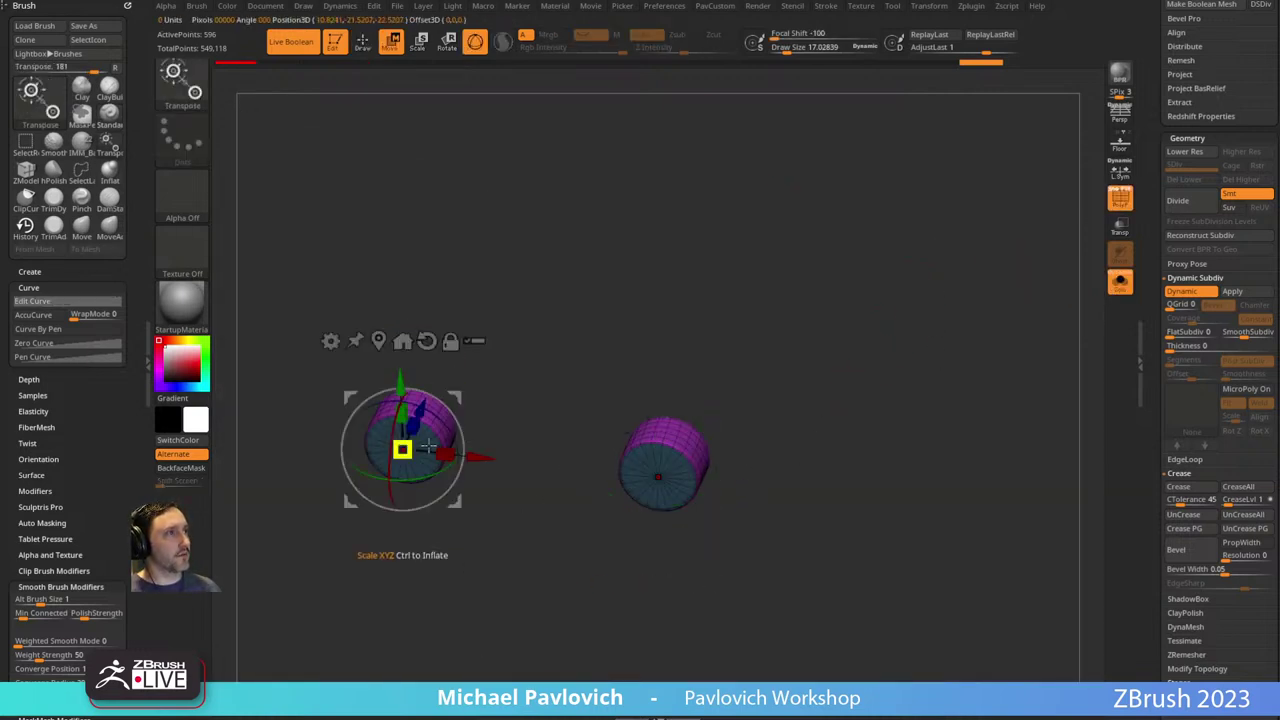
drag(960, 190, 1069, 320)
click(1111, 284)
drag(880, 406, 818, 341)
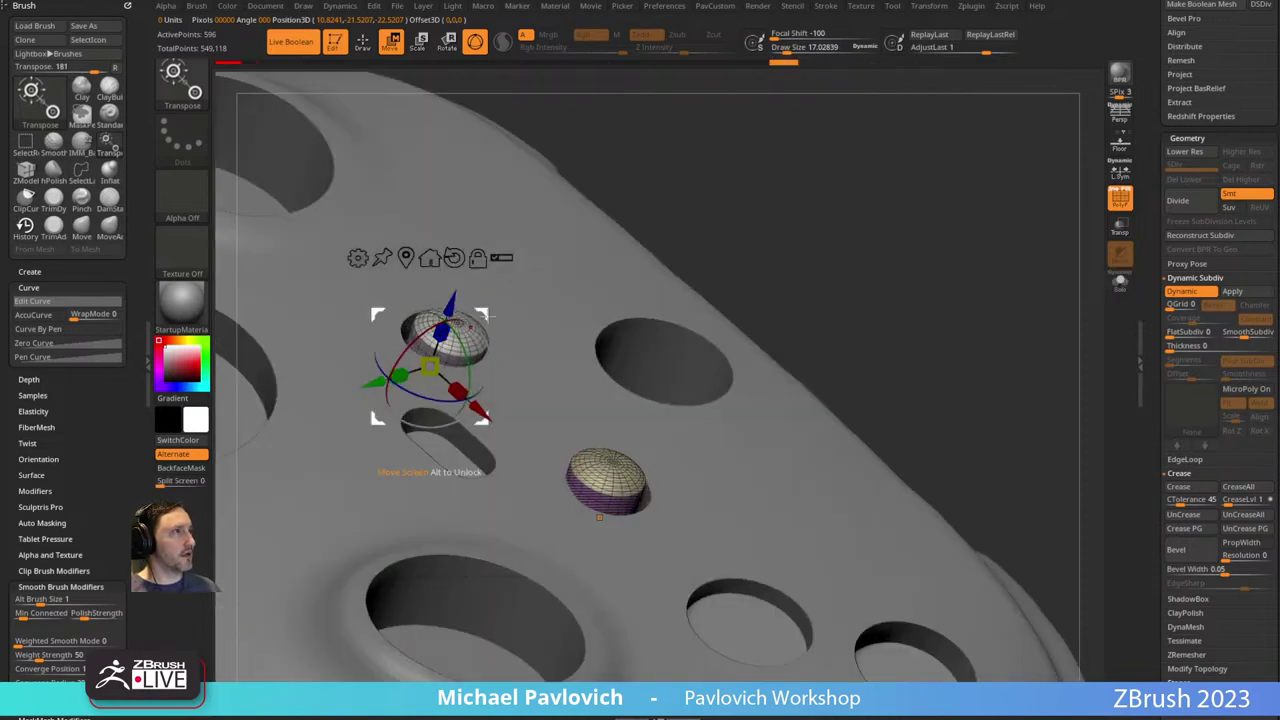
Try to scale the two small buttons from the gizmo without Local Symmetry.
click(612, 482)
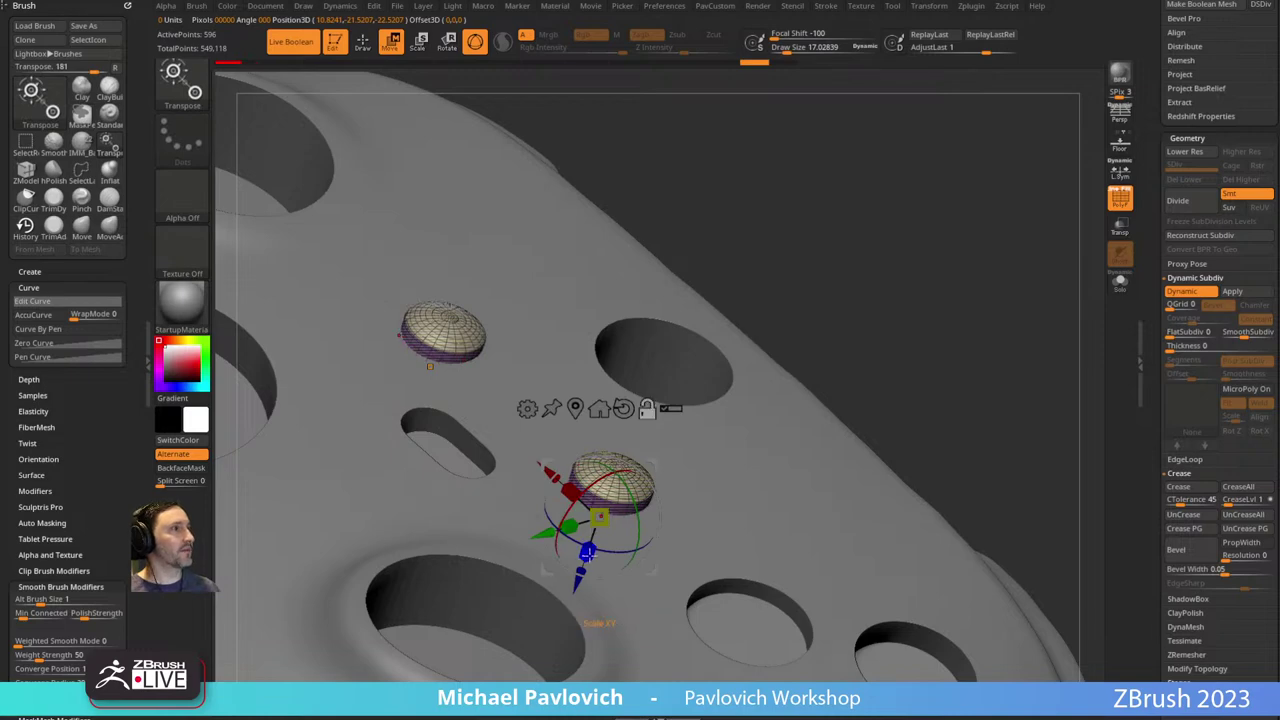
drag(598, 517, 460, 620)
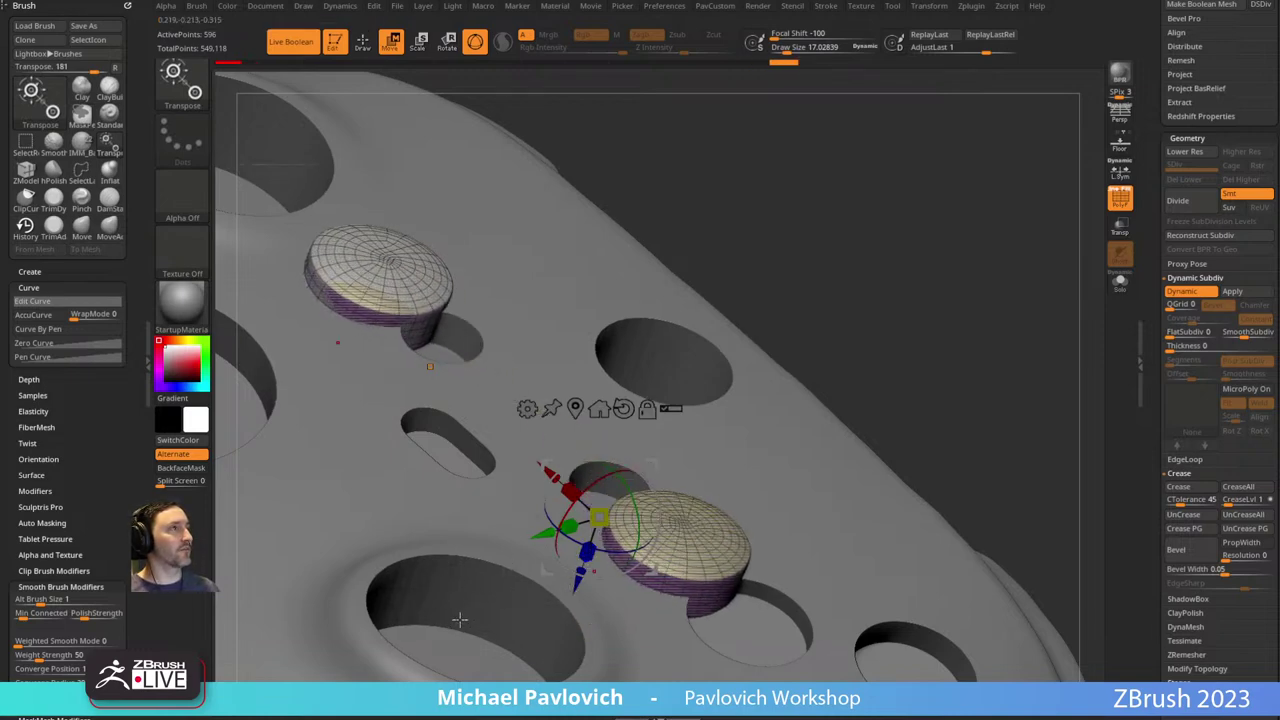
key(ctrl+z)
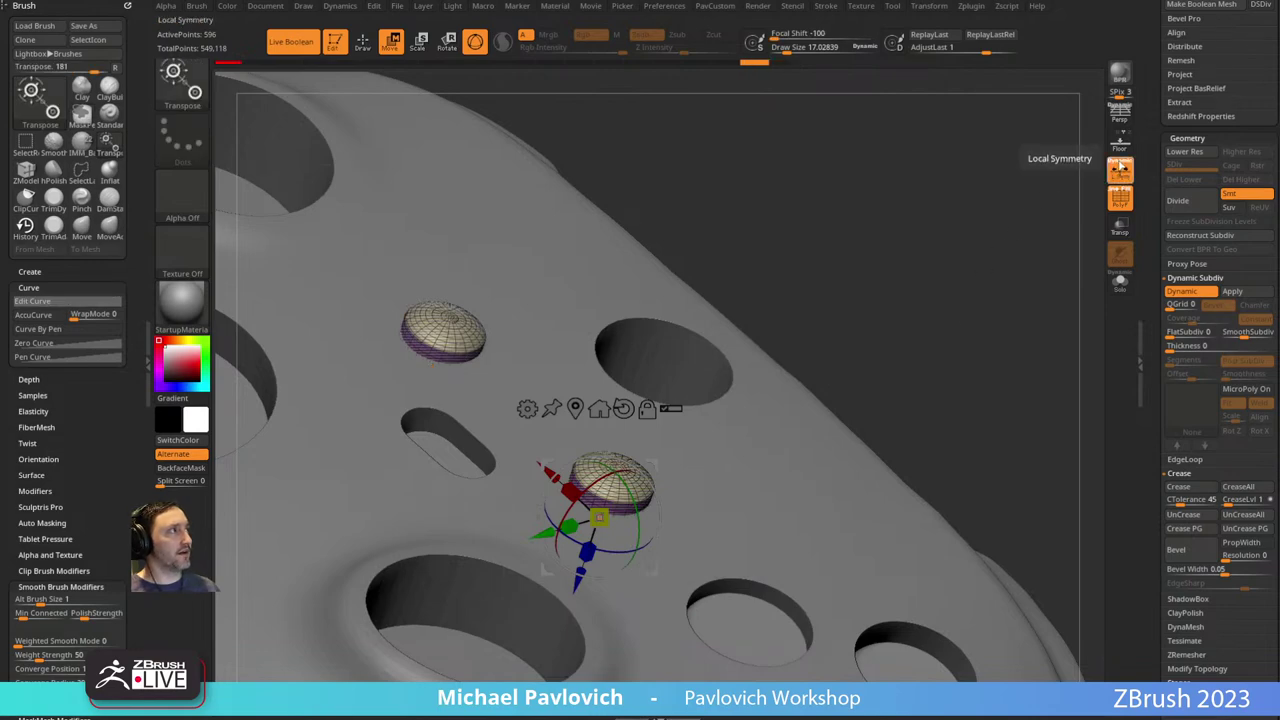
Turn on Local Symmetry and scale both small buttons in XY to about 0.965 for a gap around them.
drag(934, 284, 491, 503)
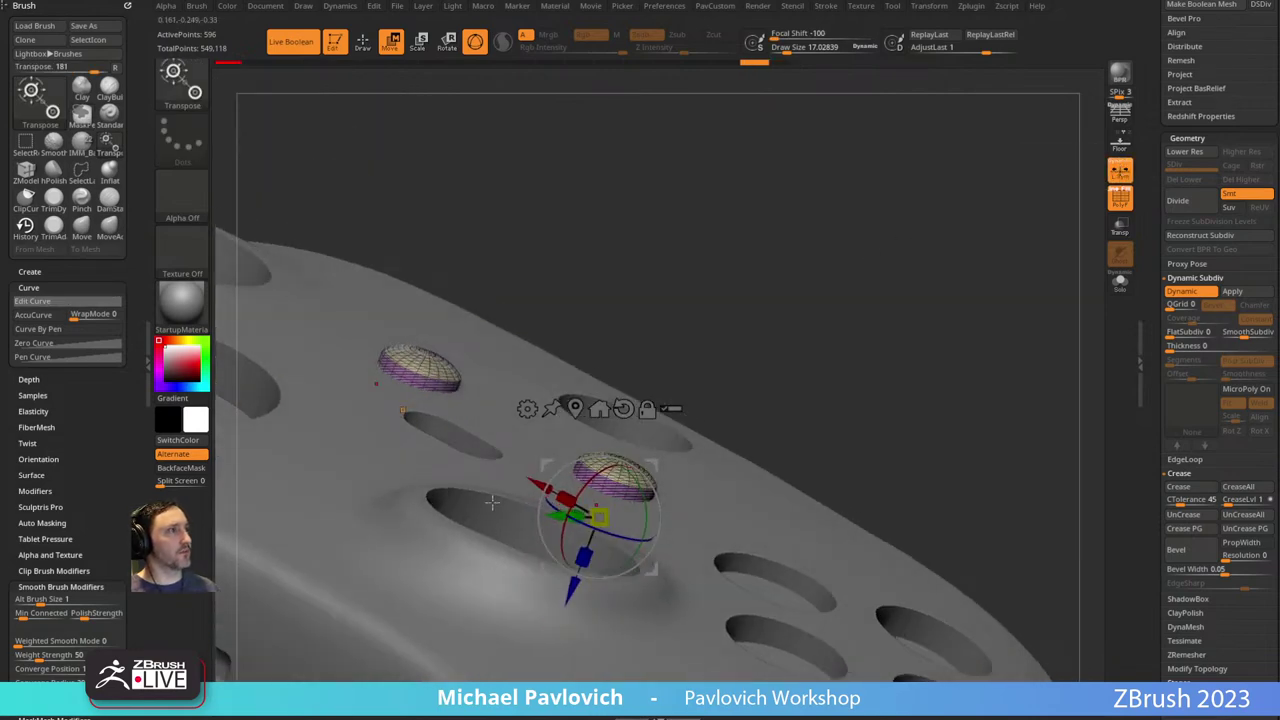
drag(794, 363, 816, 342)
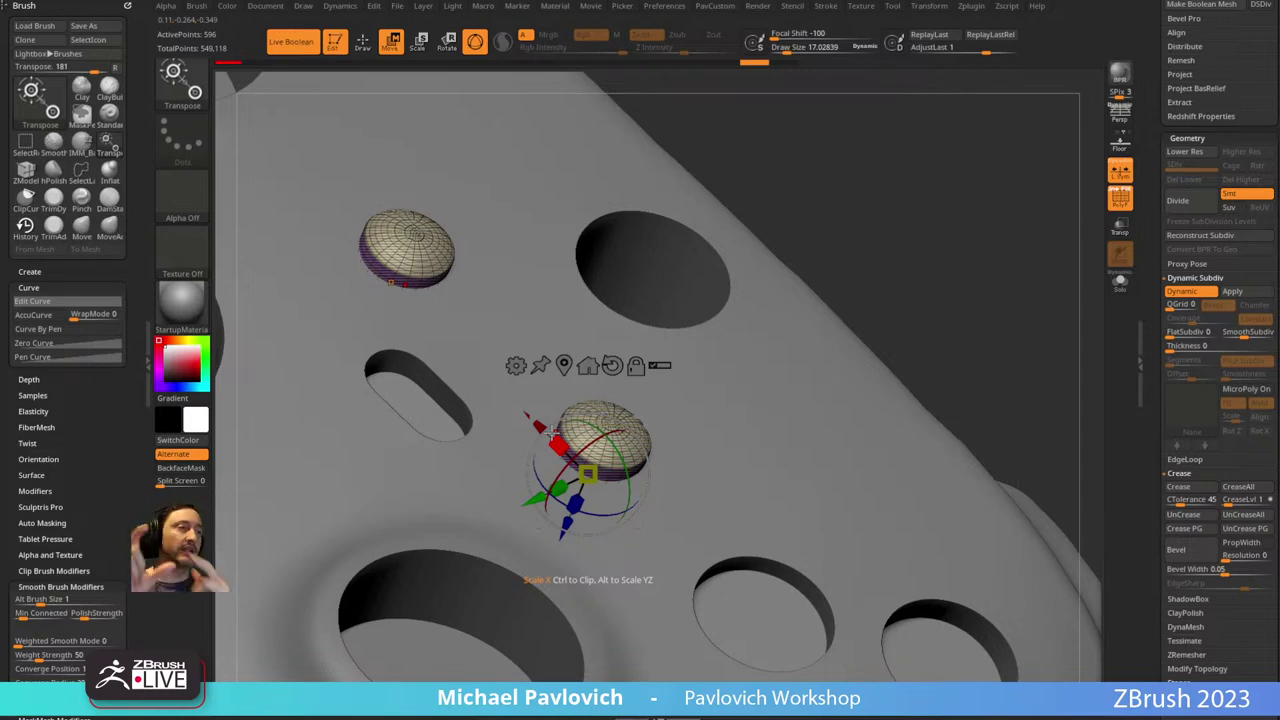
drag(938, 261, 935, 228)
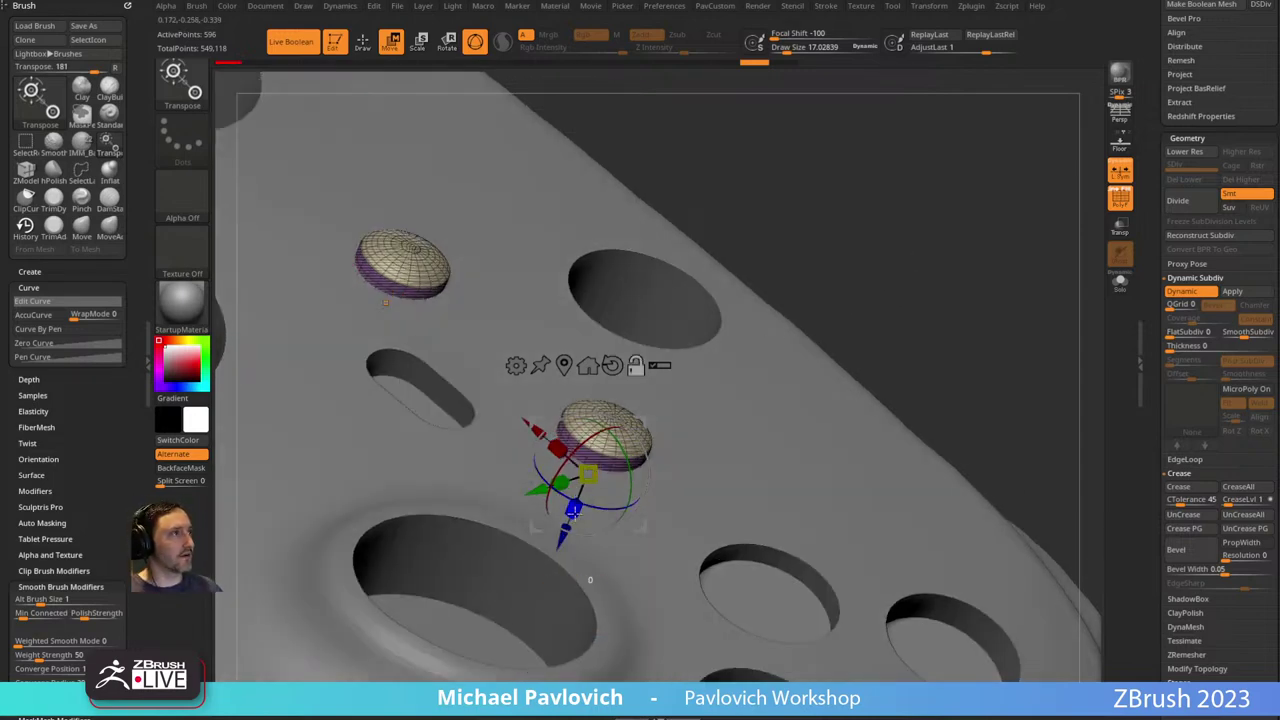
drag(574, 509, 573, 511)
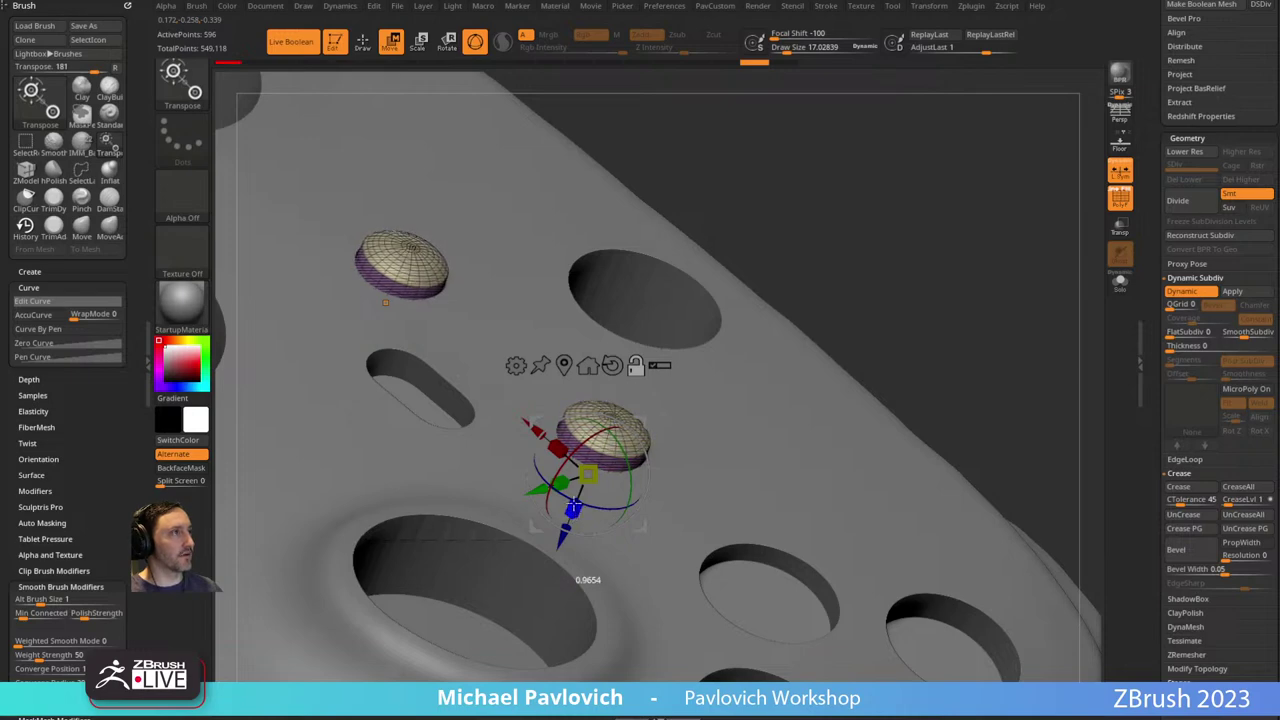
Turn off the polyframe, return to Draw mode, select the controller body subtool and isolate it with Solo.
mouse_move(975, 222)
mouse_down()
mouse_move(1057, 248)
mouse_move(983, 247)
mouse_move(1000, 274)
mouse_move(931, 303)
mouse_move(994, 229)
mouse_move(989, 331)
mouse_move(931, 266)
mouse_move(966, 294)
mouse_move(987, 290)
mouse_up()
key(shift+f)
key(q)
alt+click(831, 381)
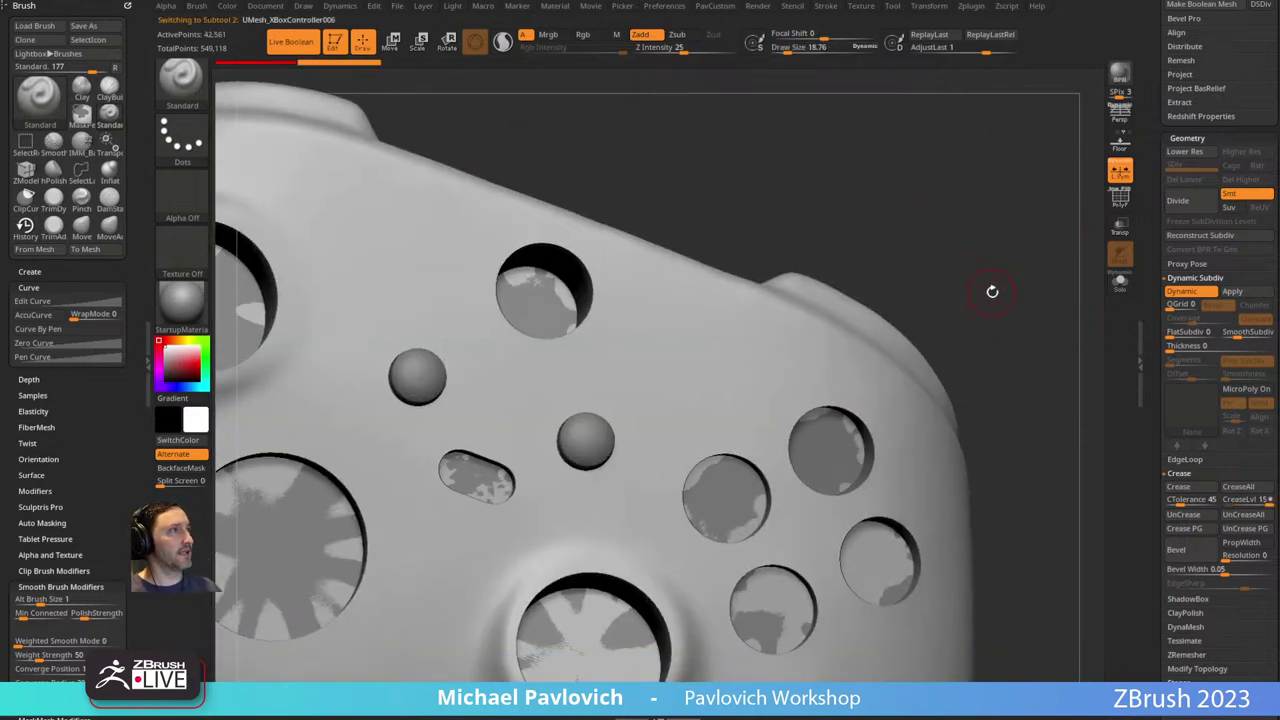
click(1125, 289)
drag(994, 293, 975, 294)
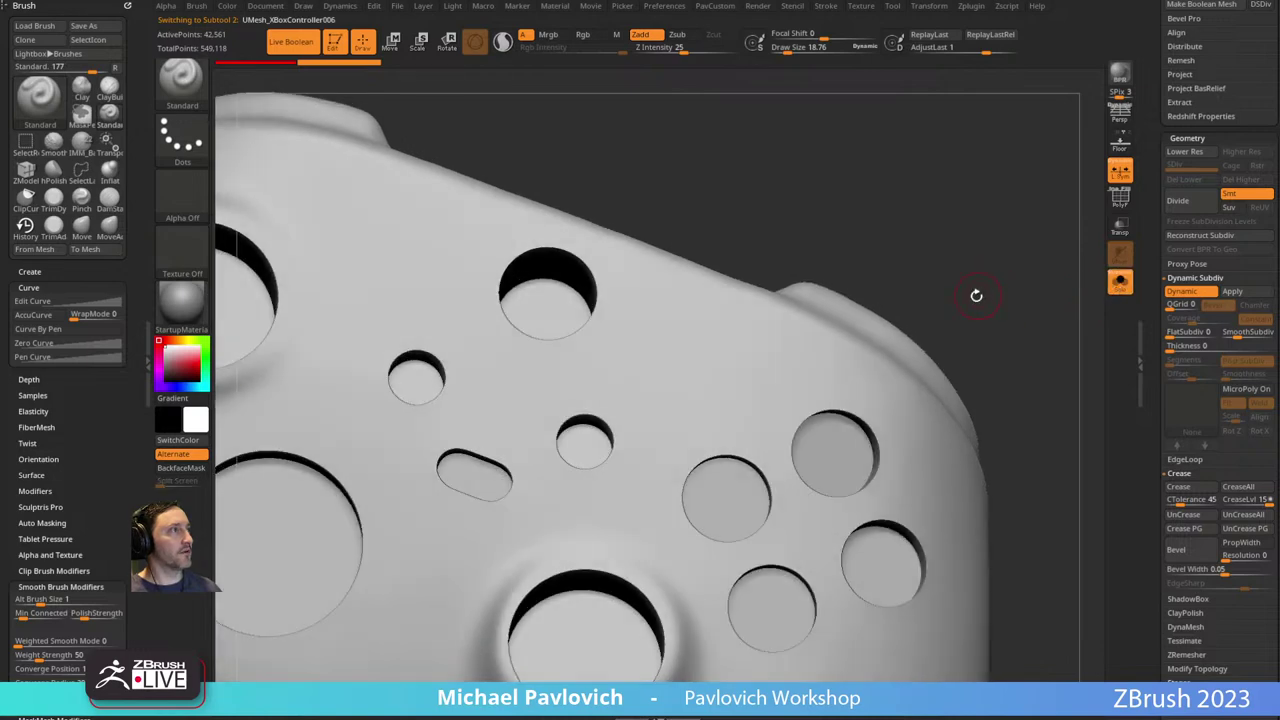
Set the body's crease level to 1, check the hole edges and show the whole controller again.
key(2)
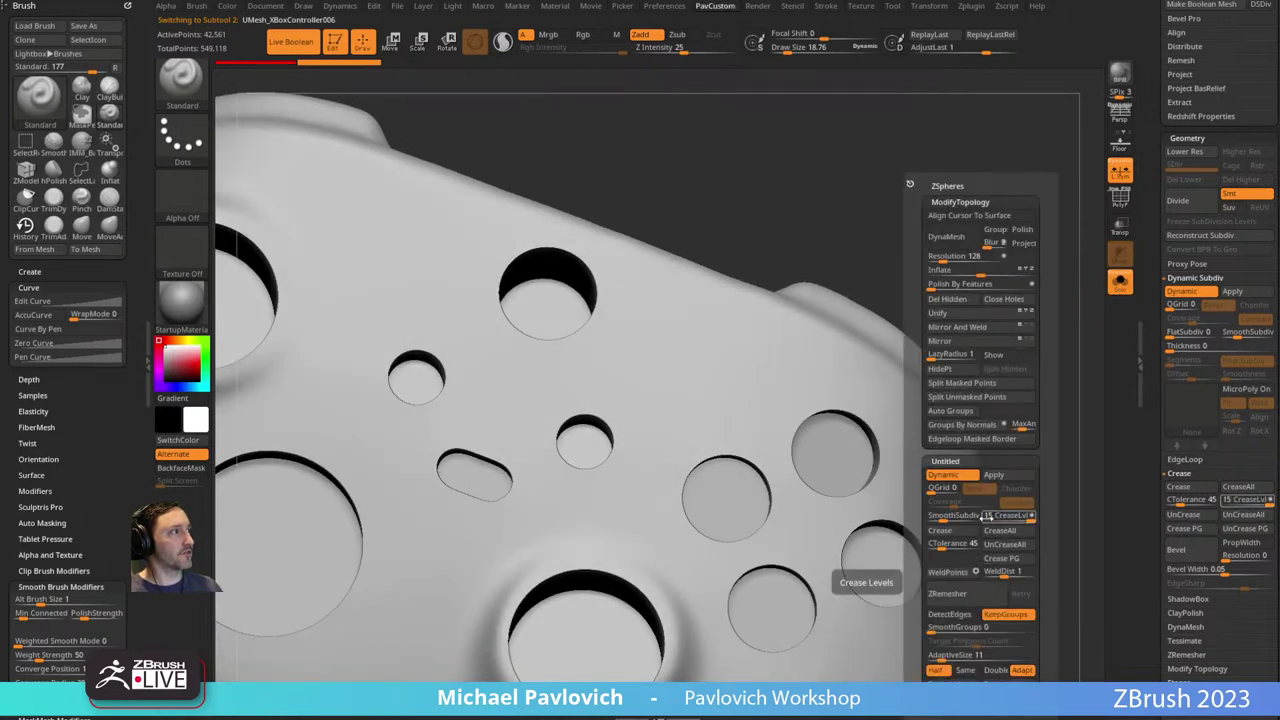
drag(1003, 515, 988, 528)
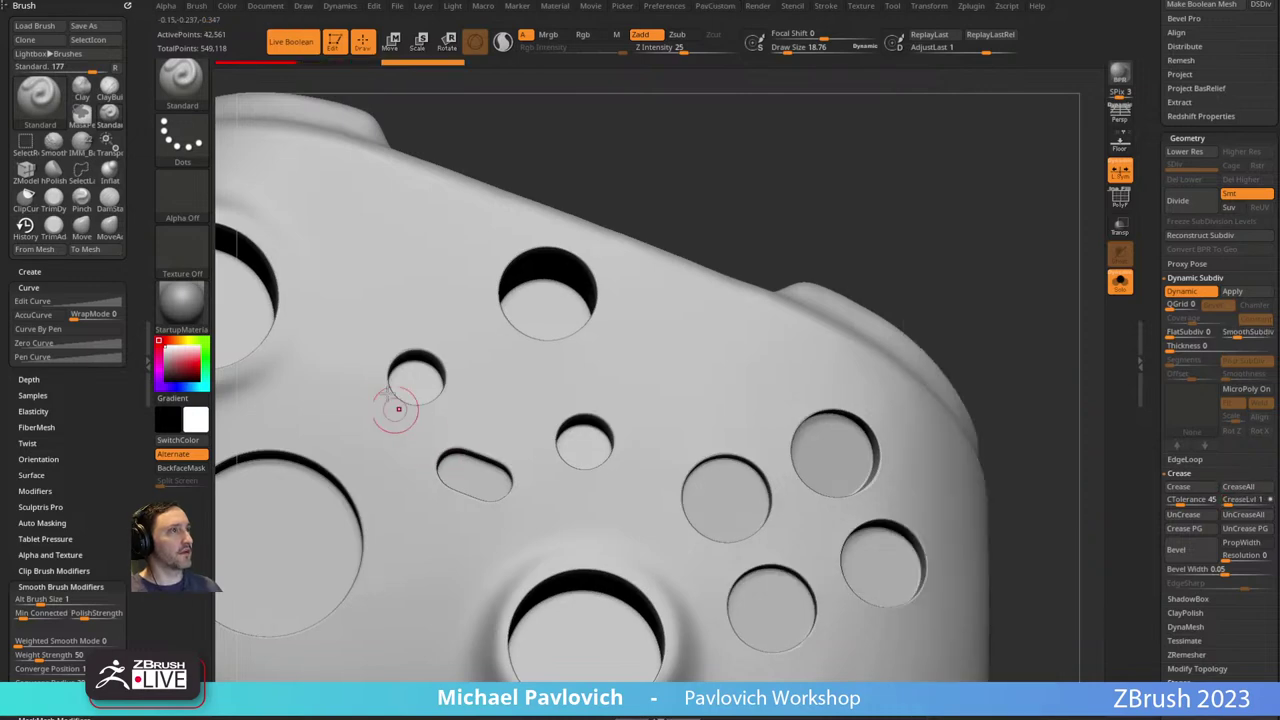
drag(845, 213, 867, 357)
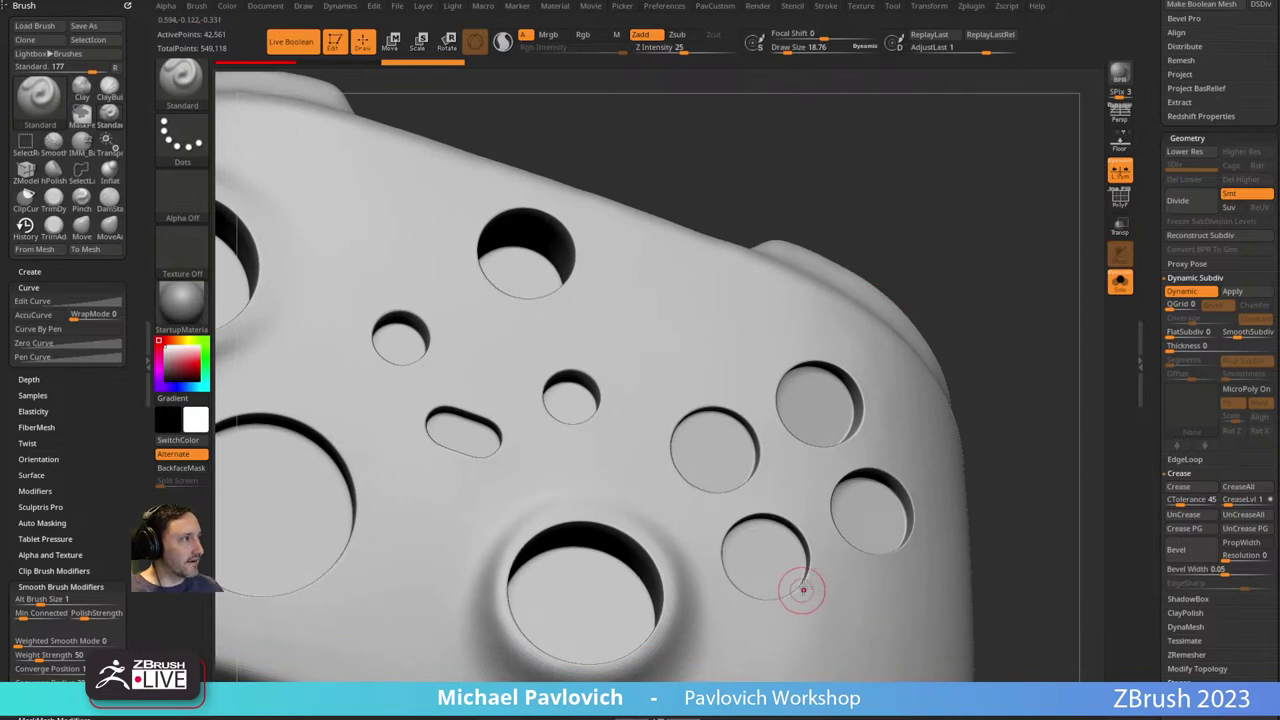
drag(995, 428, 976, 478)
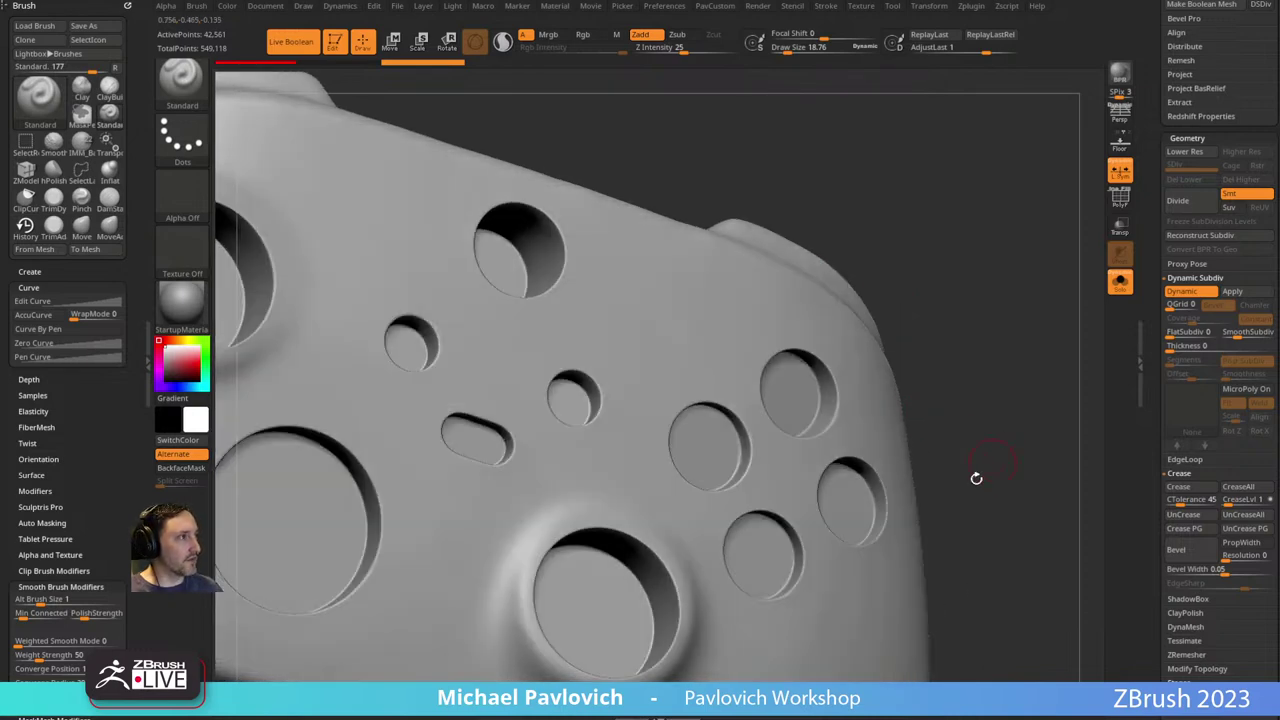
alt+drag(984, 331, 894, 238)
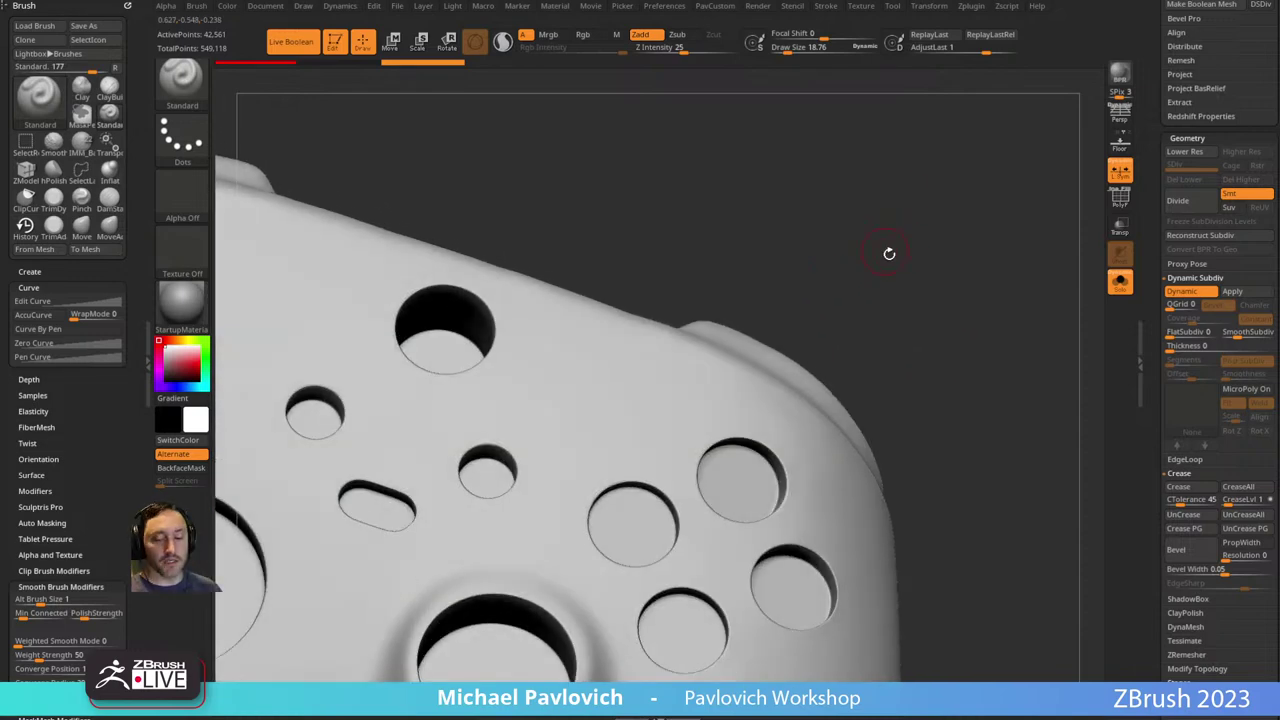
drag(1094, 310, 966, 259)
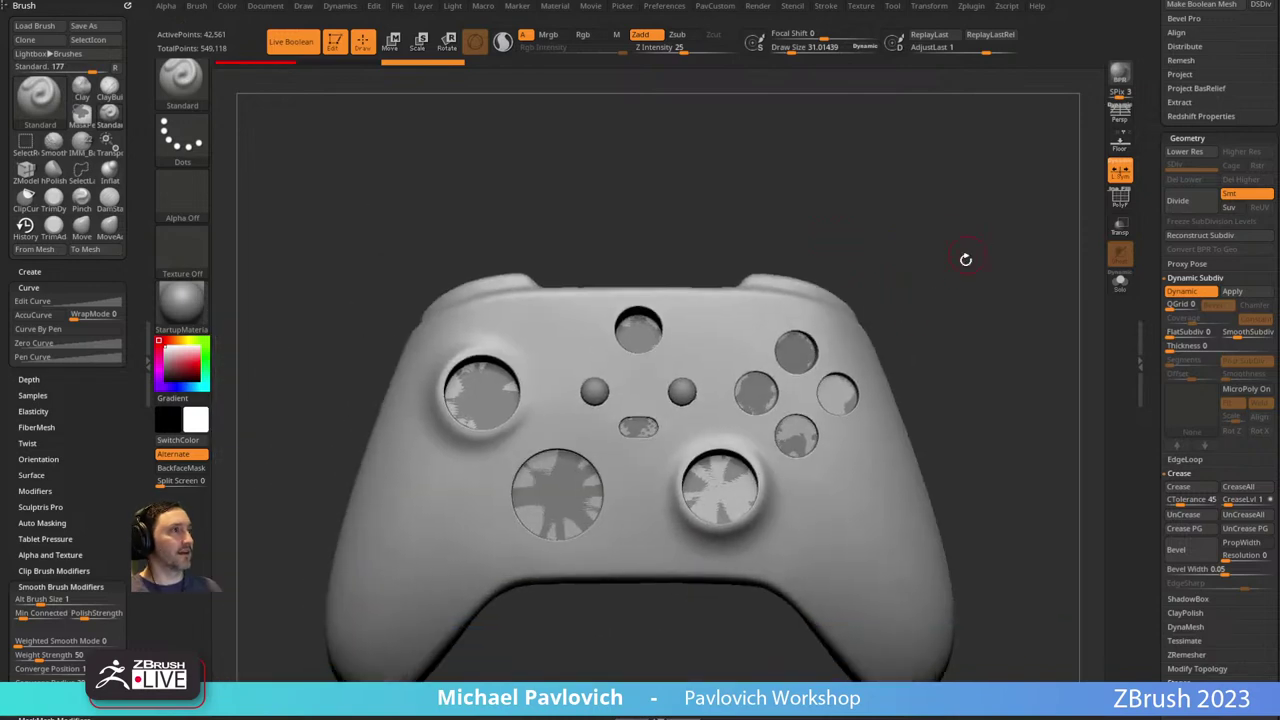
drag(937, 306, 926, 254)
Select the XBoxController002 subtool and change its boolean operation from subtraction to addition.
drag(1146, 268, 1120, 506)
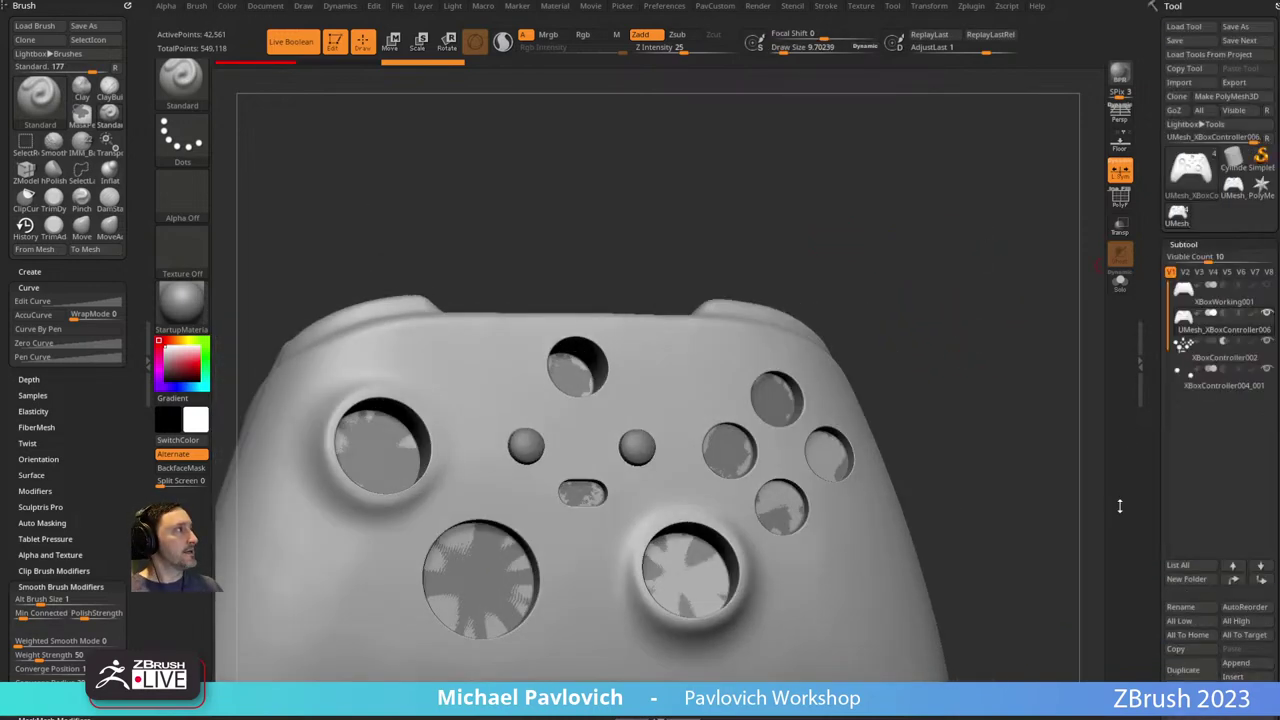
click(1206, 358)
drag(923, 354, 949, 280)
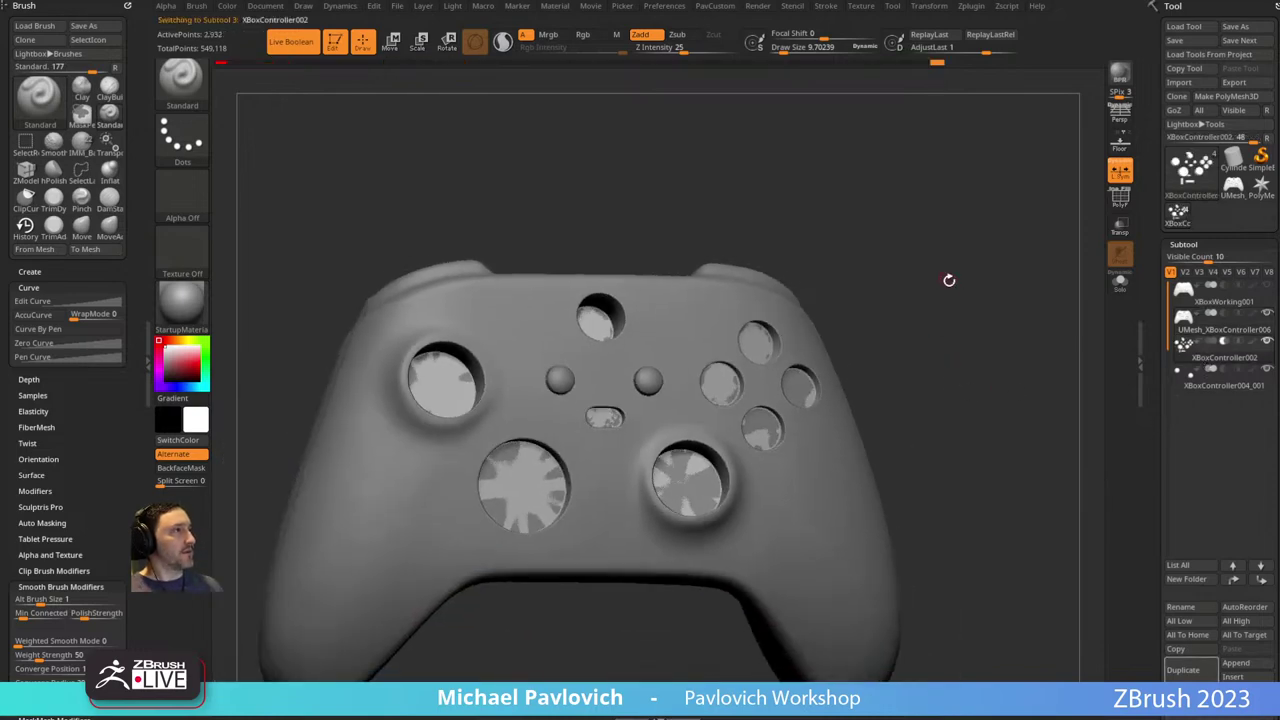
scroll(1145, 355, down, 2)
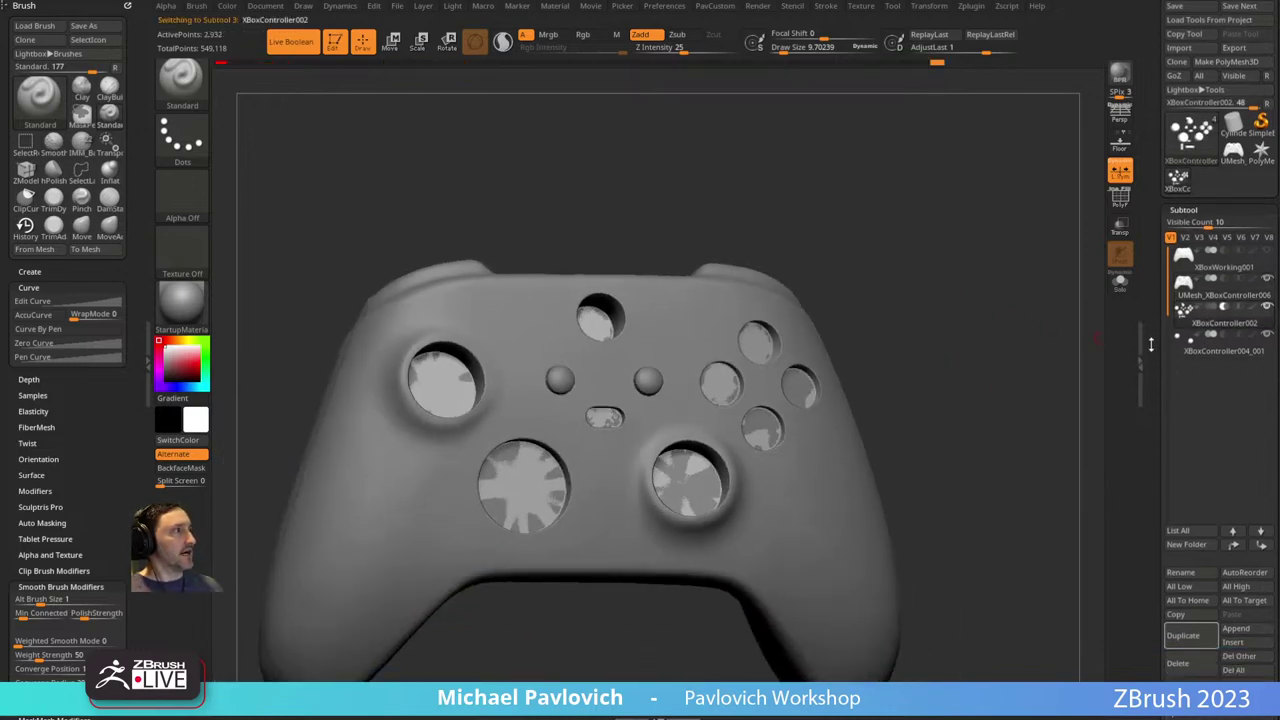
click(1219, 310)
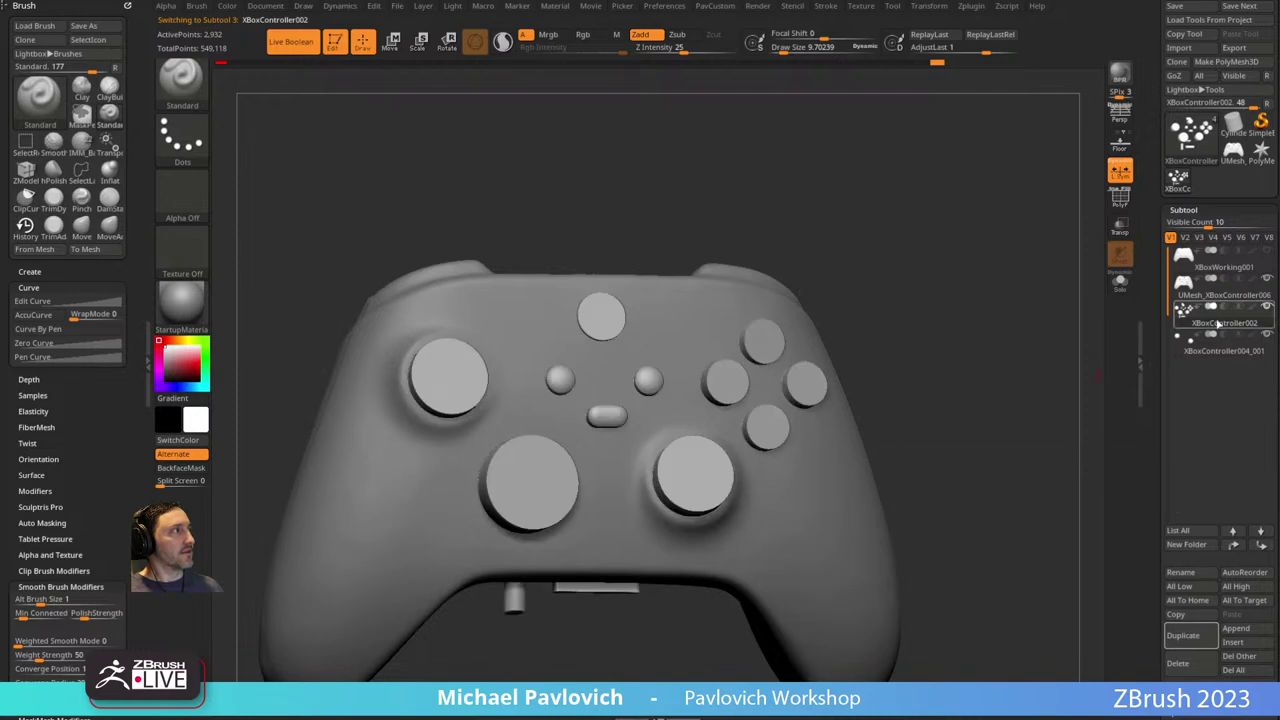
mouse_move(1212, 313)
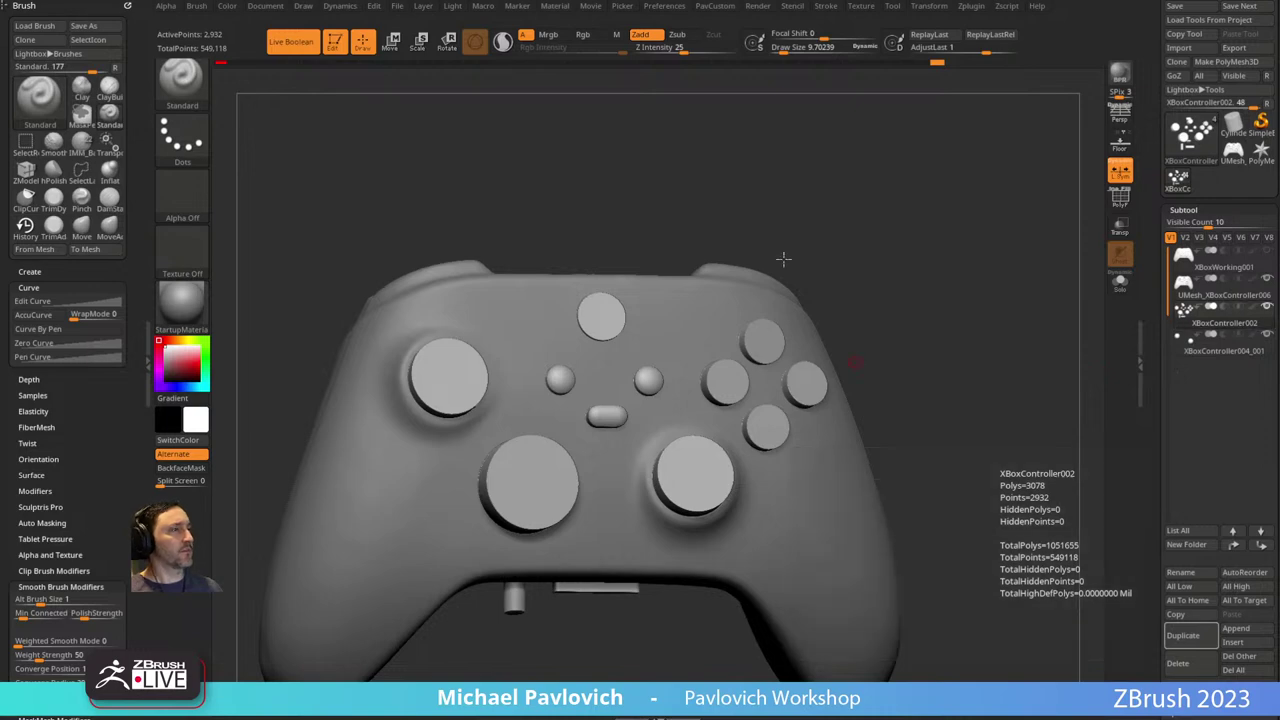
Isolate the XBoxController002 button shapes with Solo and turn on the polyframe.
alt+drag(938, 213, 918, 325)
click(1120, 281)
key(shift+f)
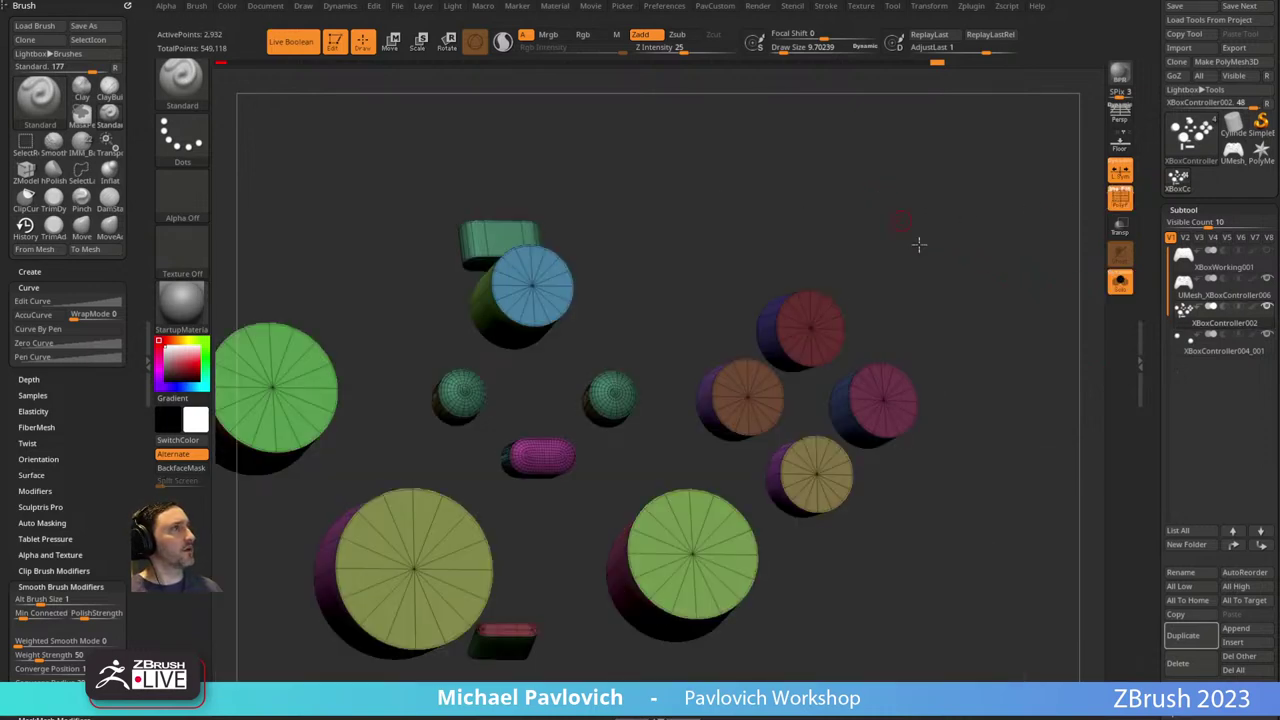
drag(917, 237, 975, 270)
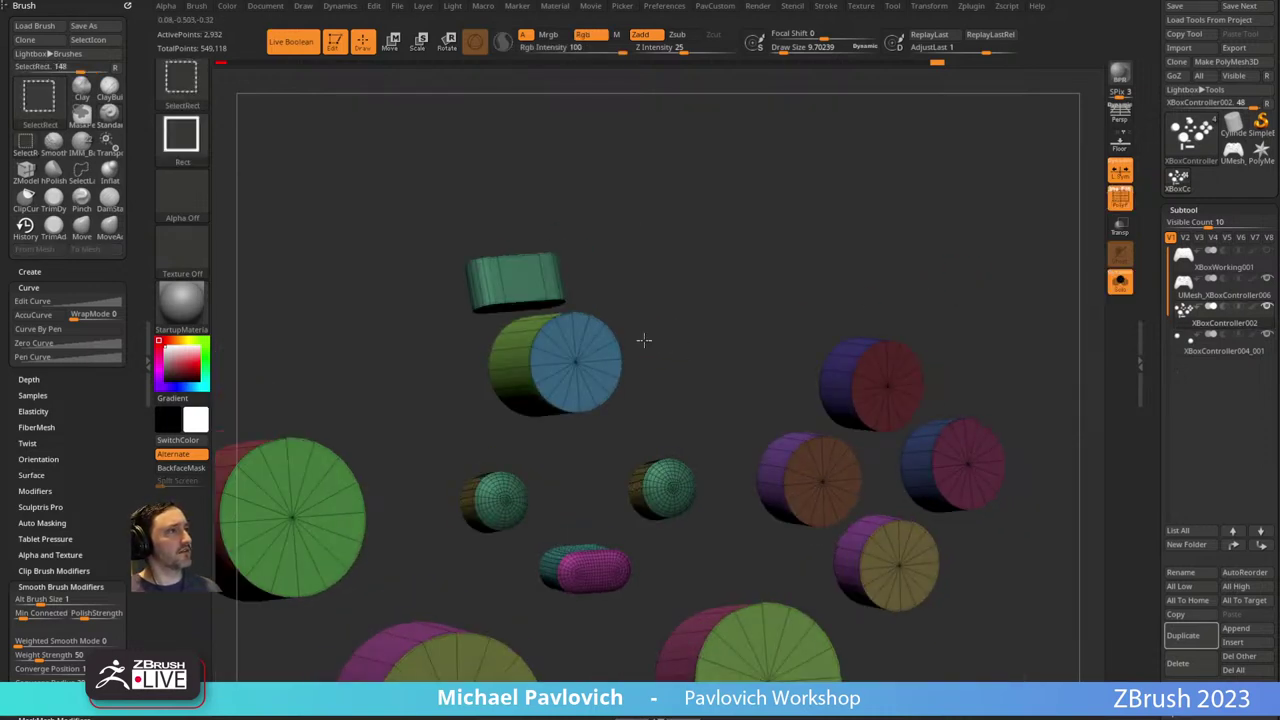
Hide everything except the round button cylinder above the two small buttons and separate it with Split Hidden.
ctrl+shift+drag(662, 335, 475, 410)
key(space)
ctrl+shift+click(650, 358)
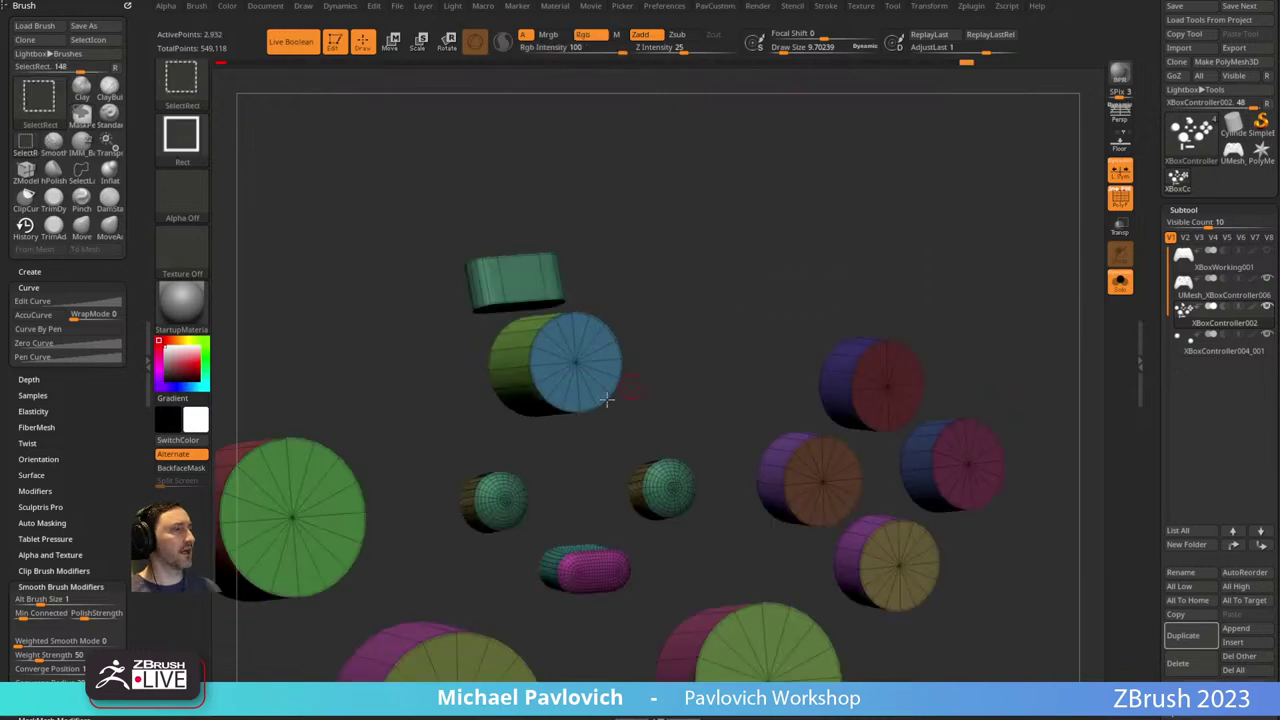
ctrl+shift+drag(654, 337, 604, 382)
ctrl+shift+click(702, 370)
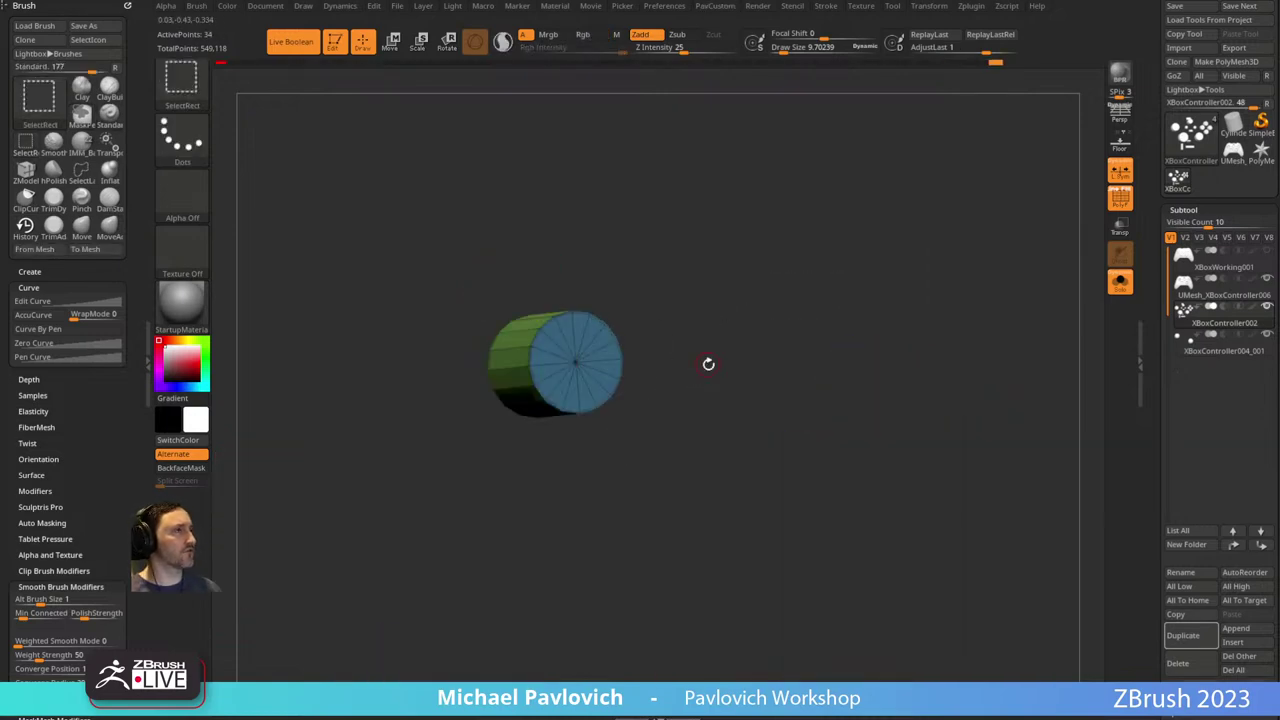
key(space)
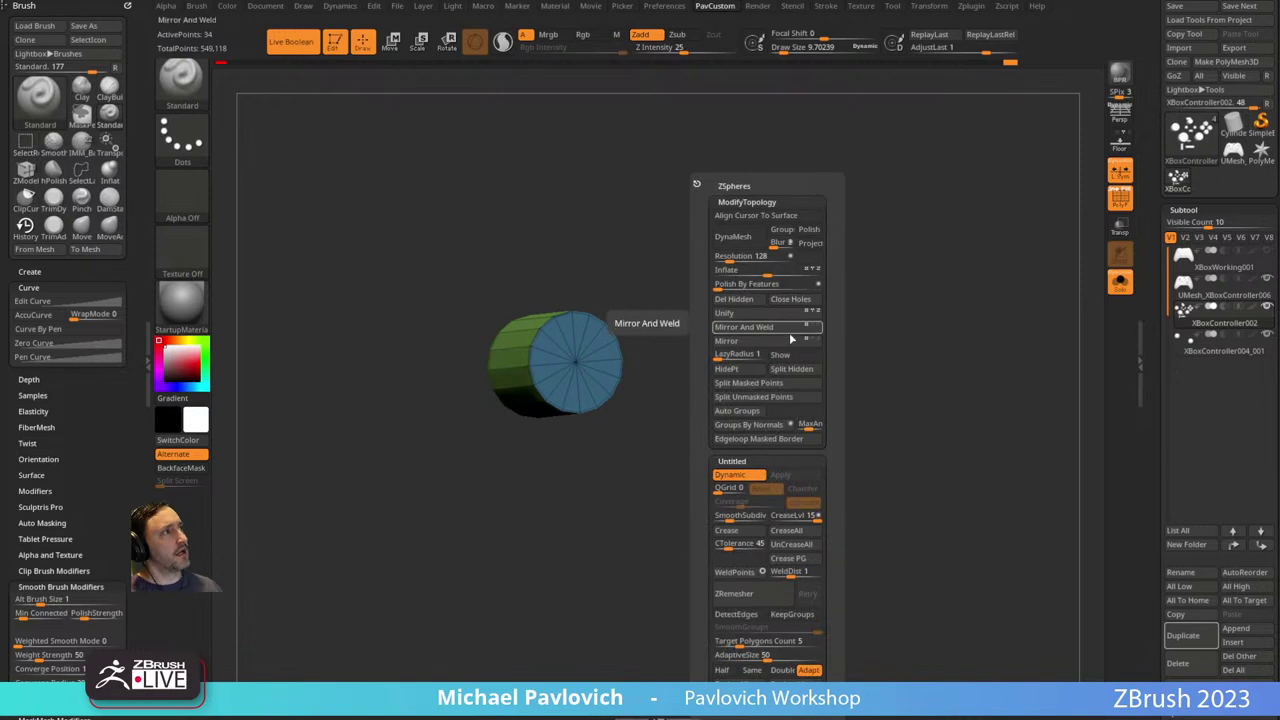
click(791, 366)
Show the controller body with the separated round button and position the transform gizmo at the button's inner end.
click(1265, 295)
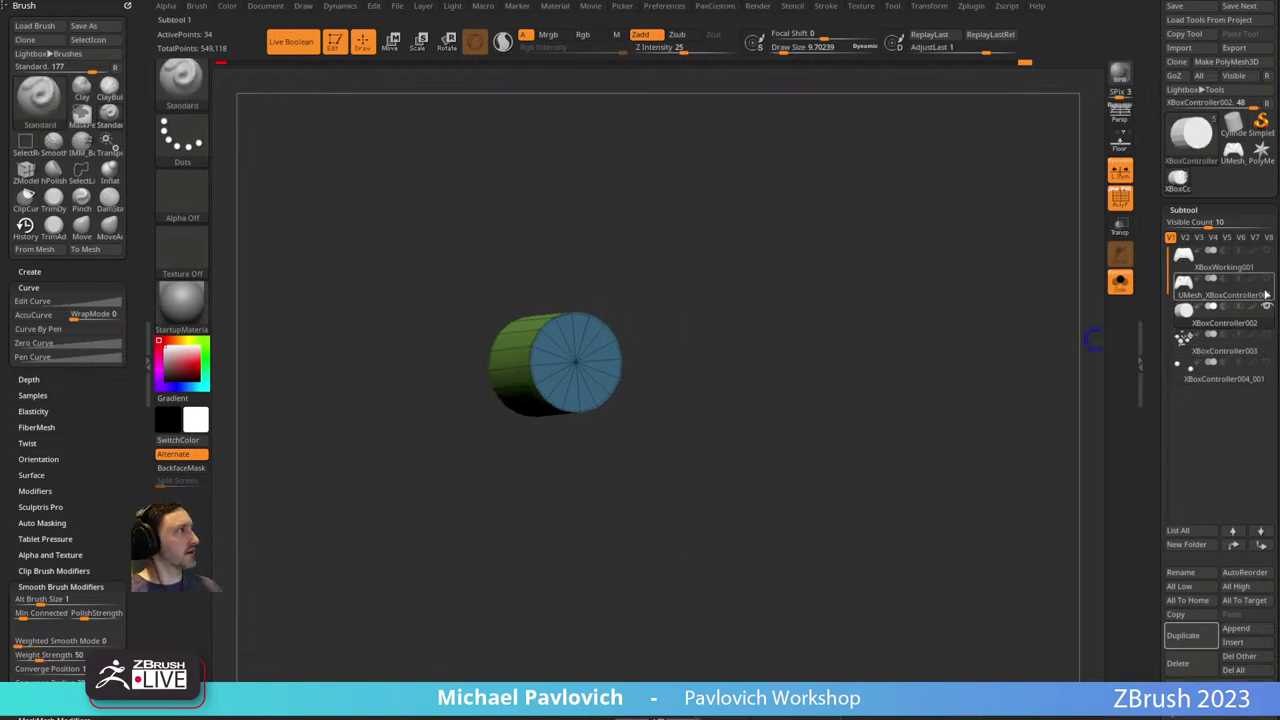
click(1120, 282)
drag(932, 210, 979, 313)
key(w)
click(1124, 283)
alt+click(757, 392)
click(1120, 282)
Scale the round button in XY to about 0.96 to leave a gap inside its hole.
drag(877, 181, 914, 174)
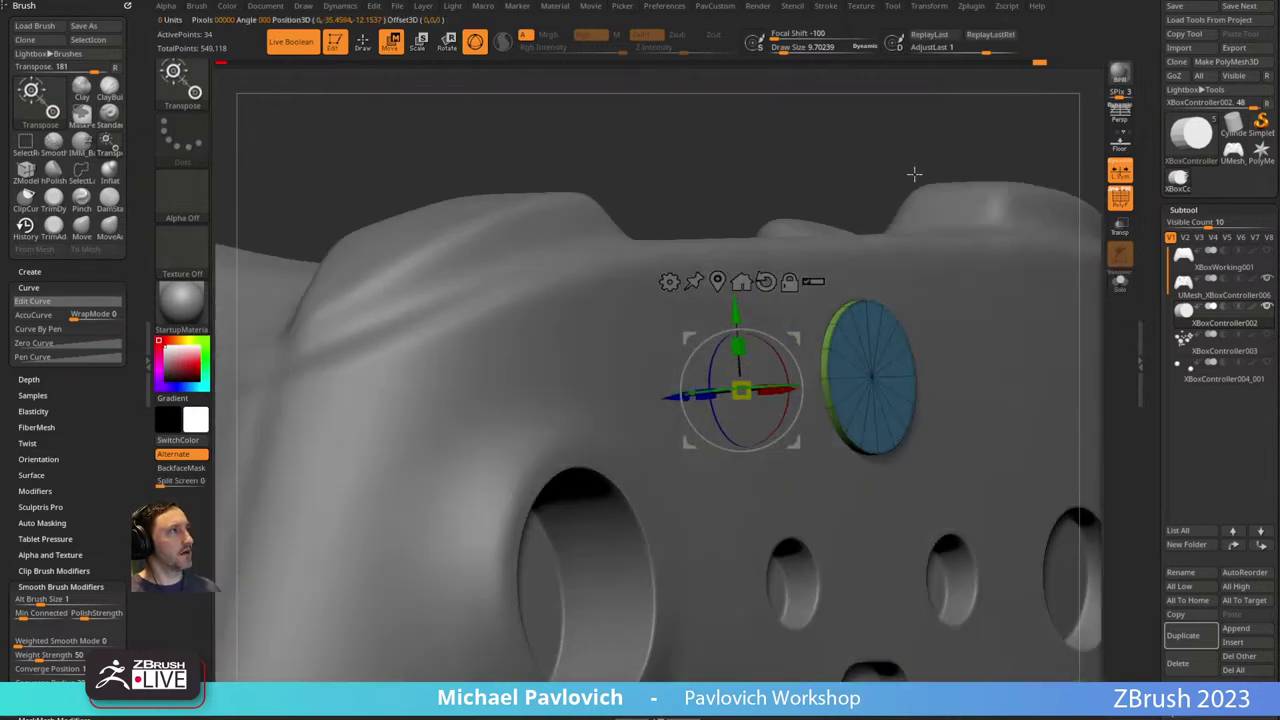
alt+drag(706, 397, 706, 398)
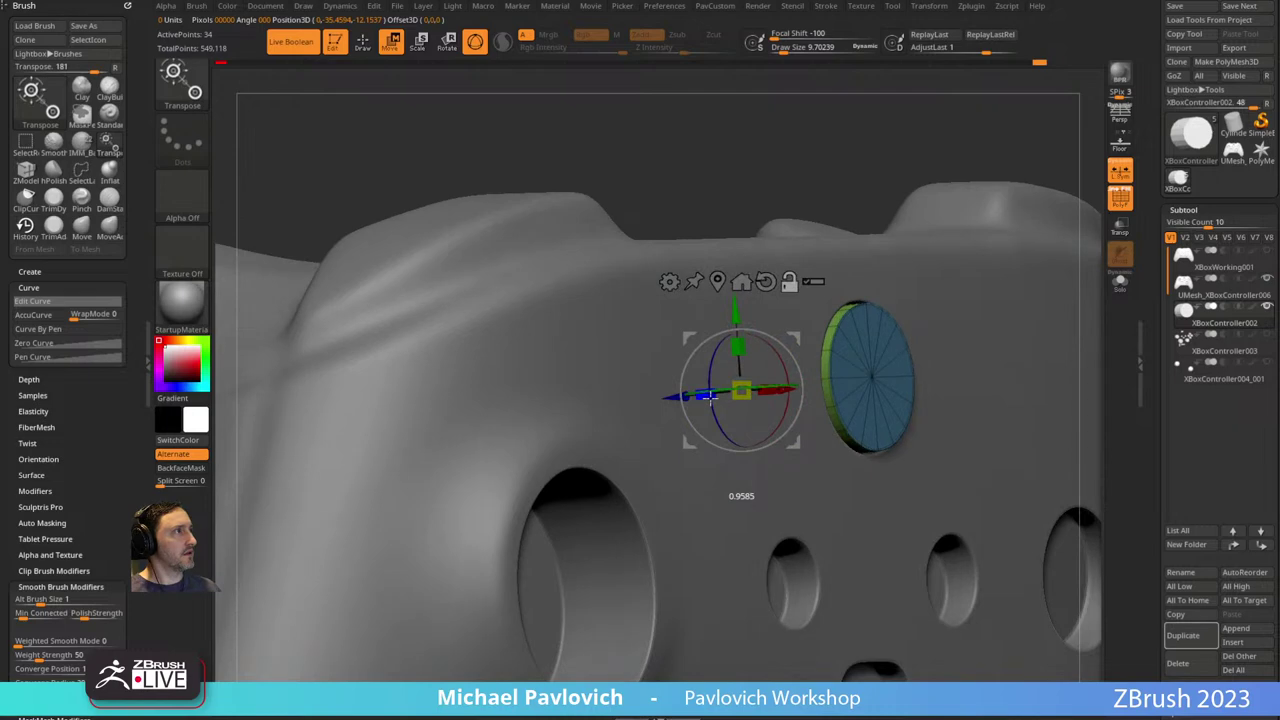
shift+drag(807, 173, 723, 209)
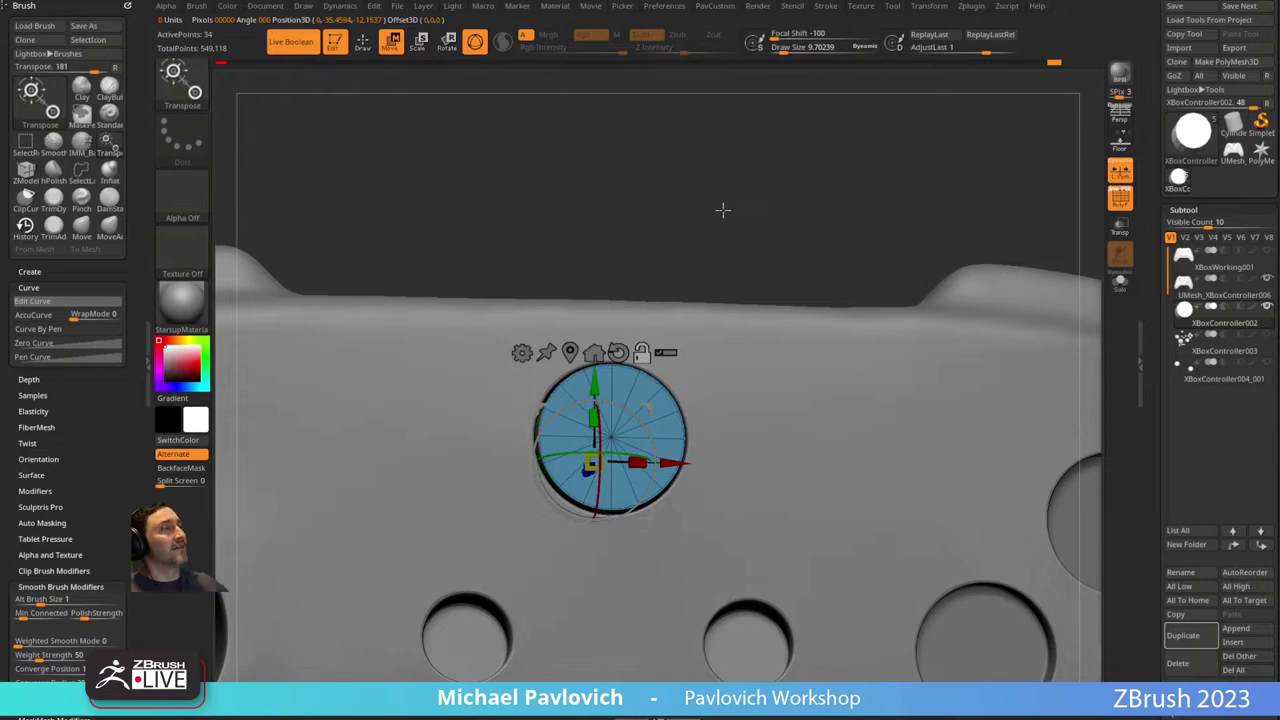
Isolate the round button, set its crease level to 2 and dynamic smooth subdivision to 3, and inspect the softened rim.
key(q)
mouse_move(766, 206)
mouse_down()
mouse_move(760, 180)
mouse_move(816, 221)
mouse_move(915, 221)
mouse_up()
click(1119, 281)
drag(954, 289, 928, 288)
key(w)
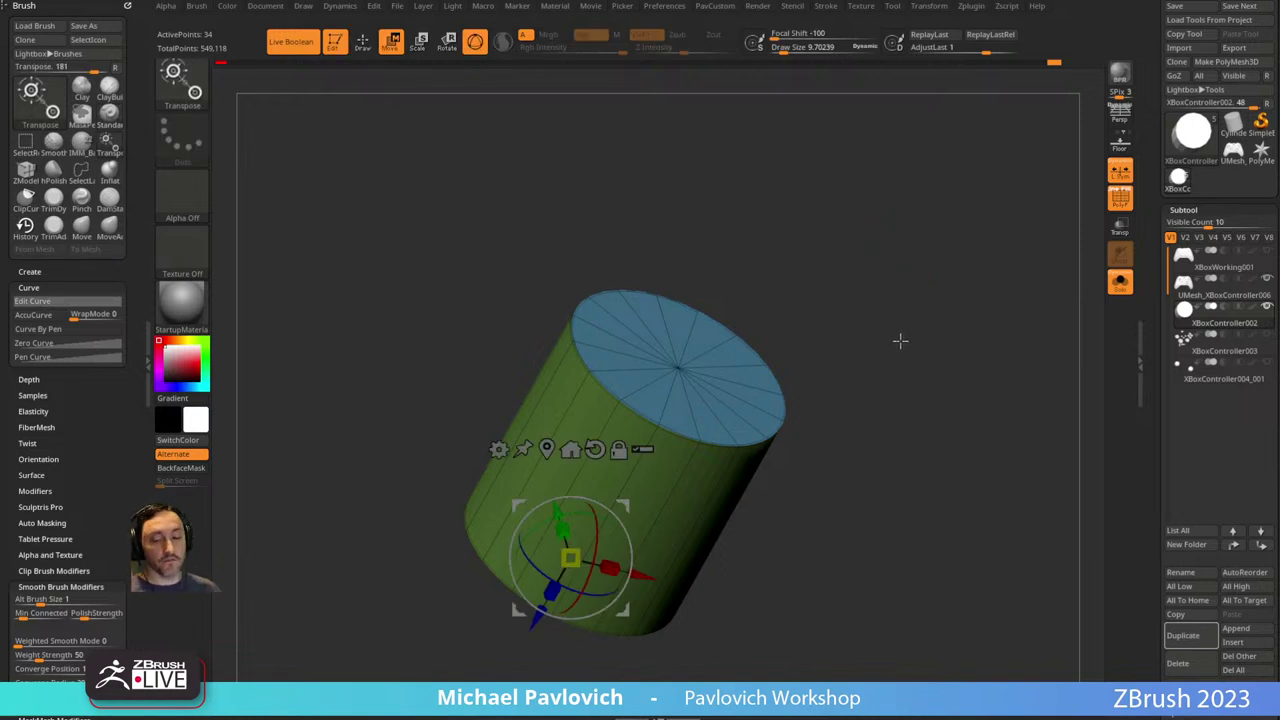
key(alt+a)
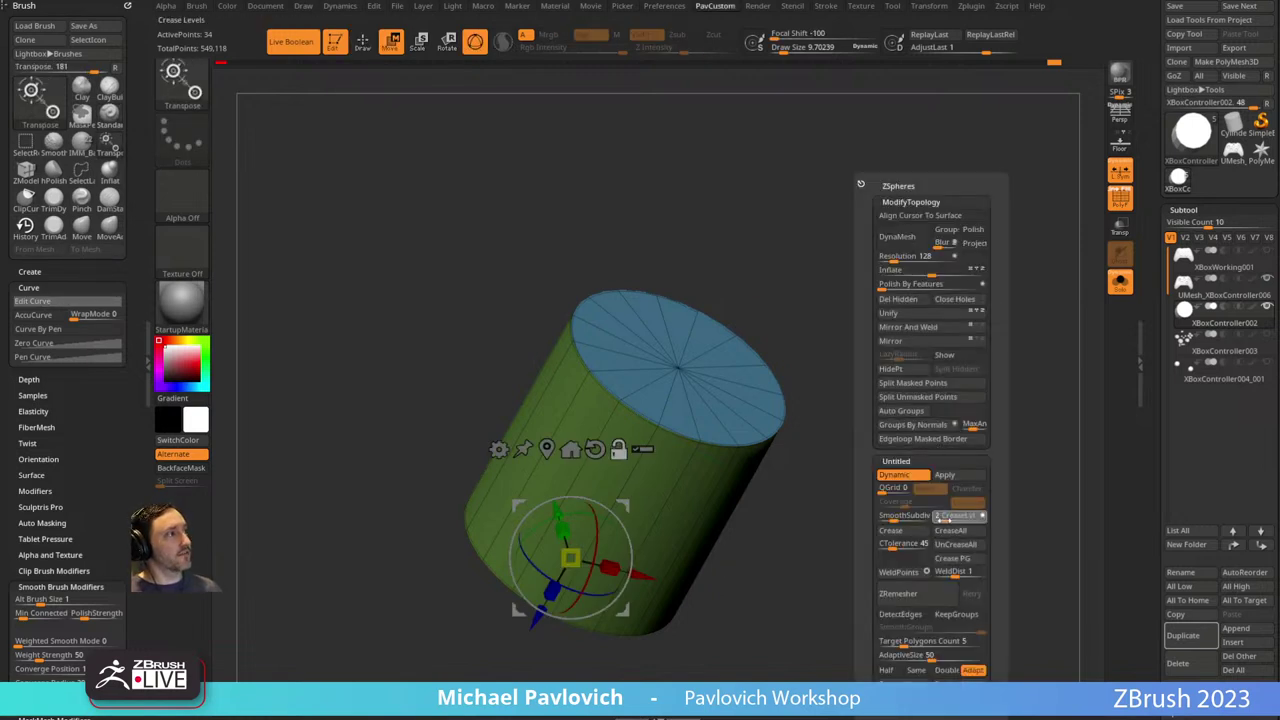
click(901, 517)
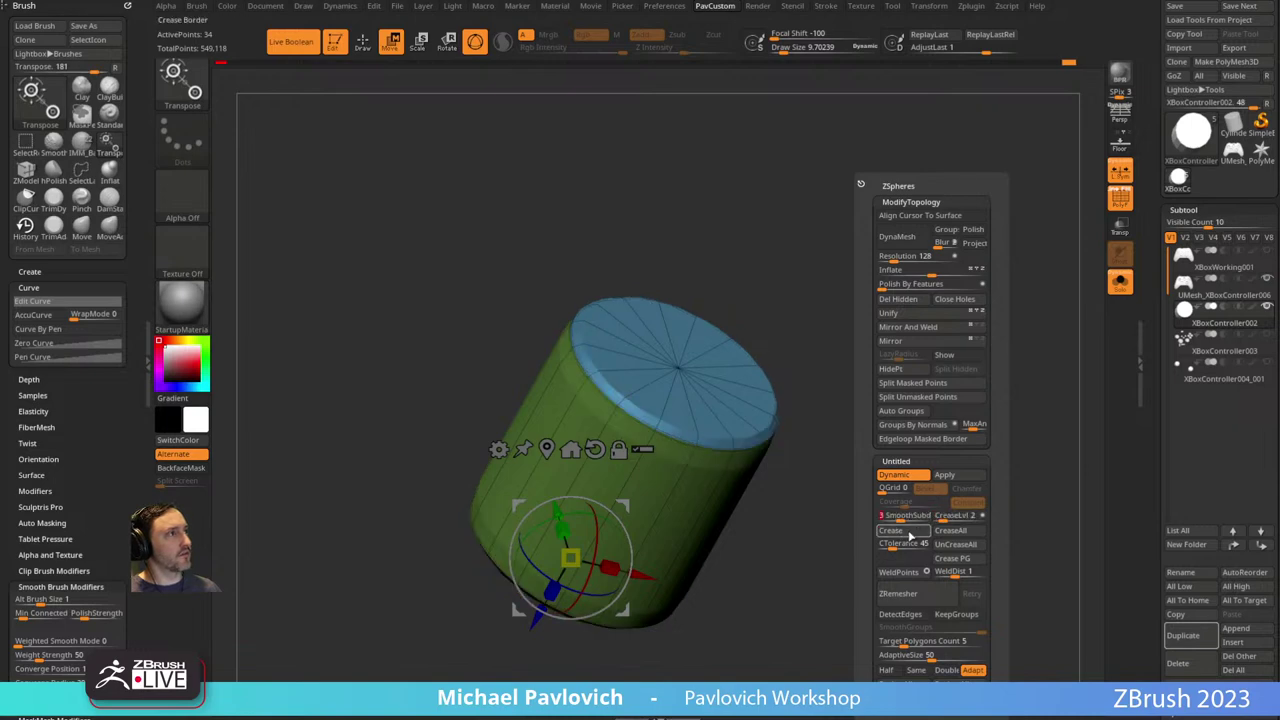
click(1117, 199)
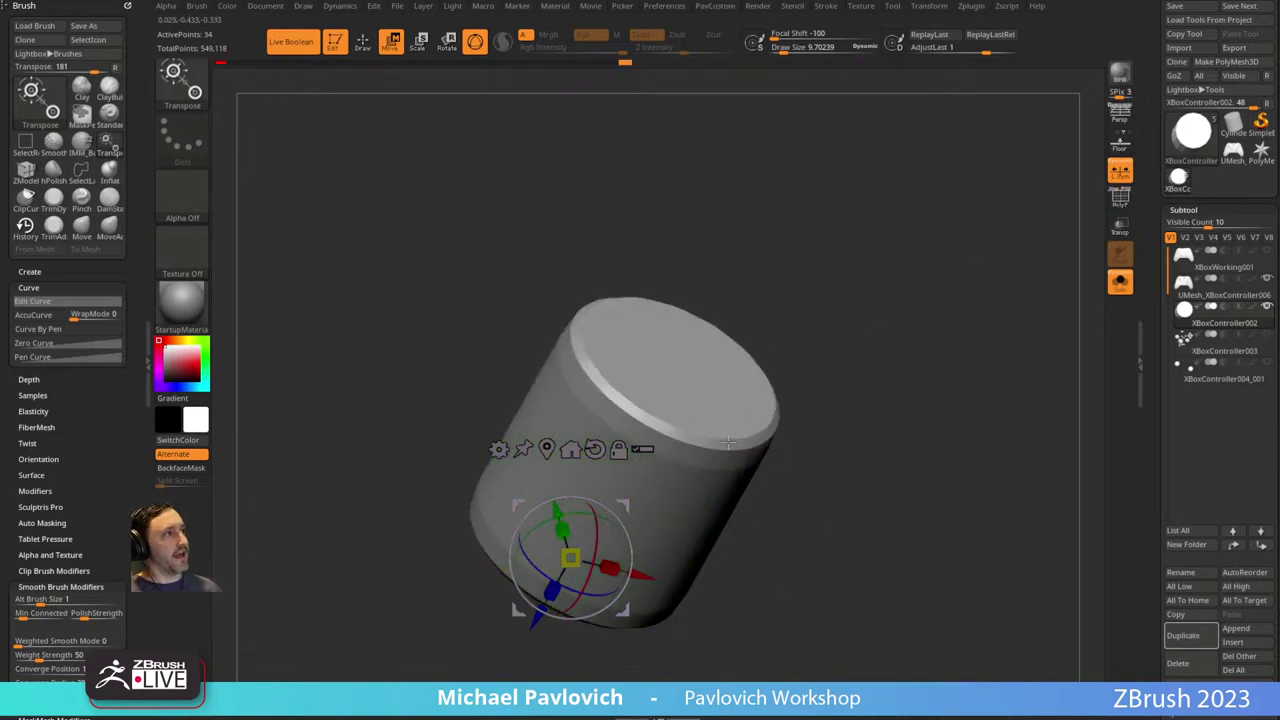
key(shift+f)
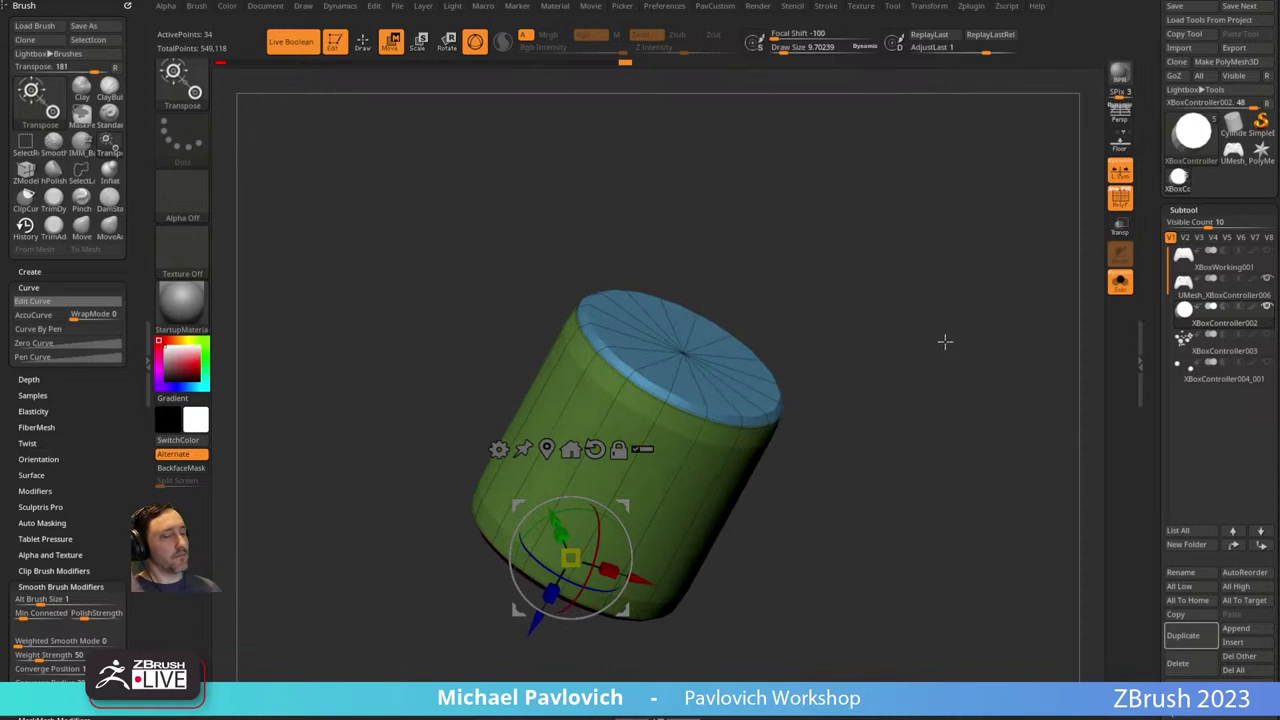
Try to insert single edge loops around the round button's side wall near each end with ZModeler.
key(shift+d)
drag(924, 347, 793, 377)
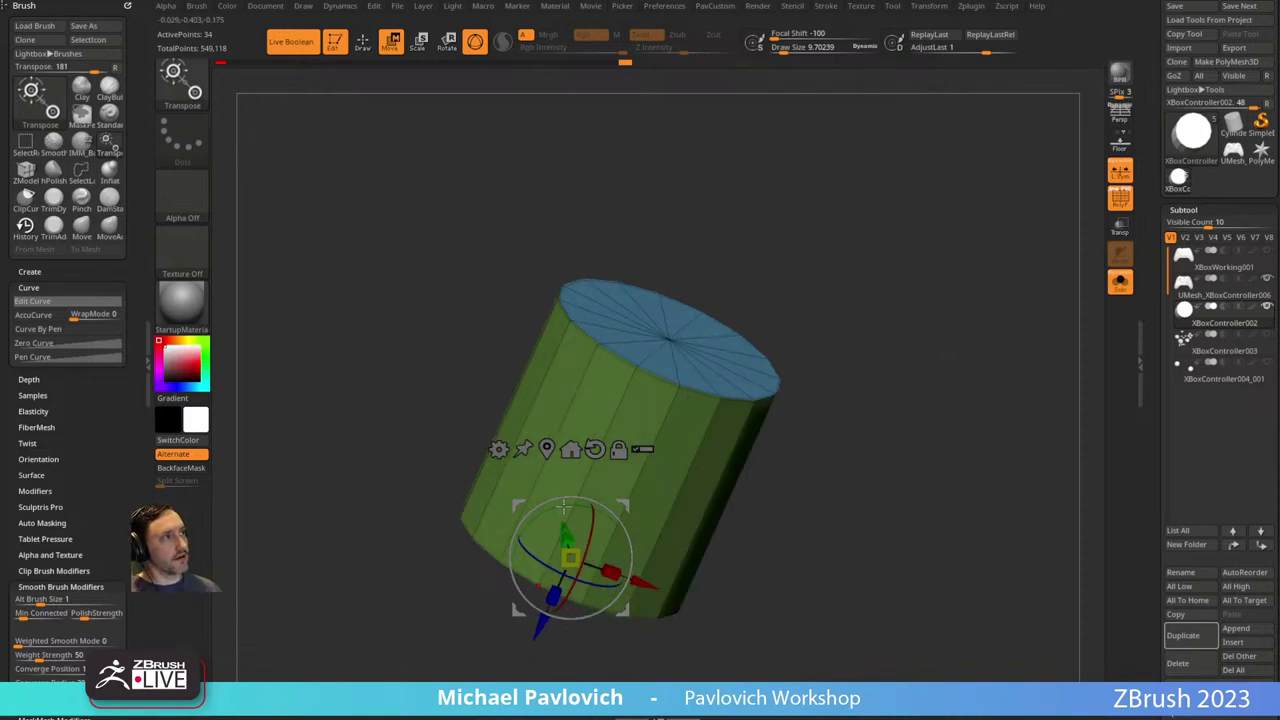
key(q)
key(b)
key(z)
key(m)
key(space)
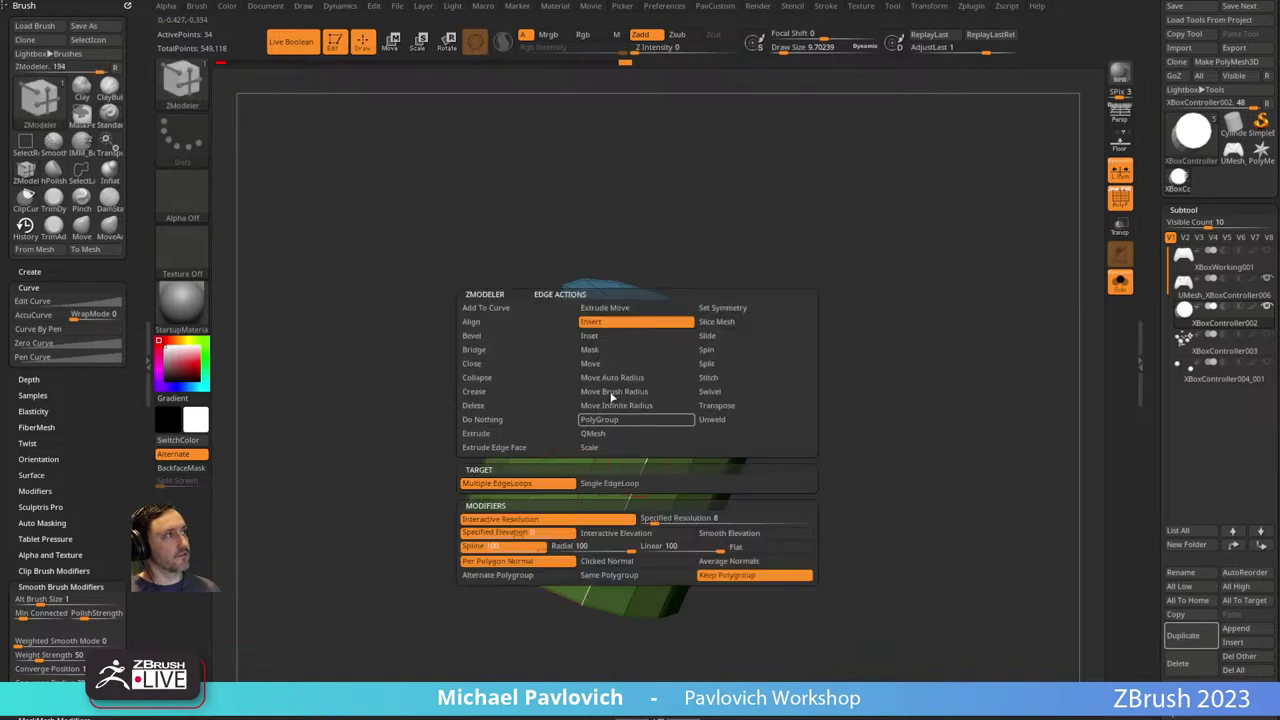
click(609, 483)
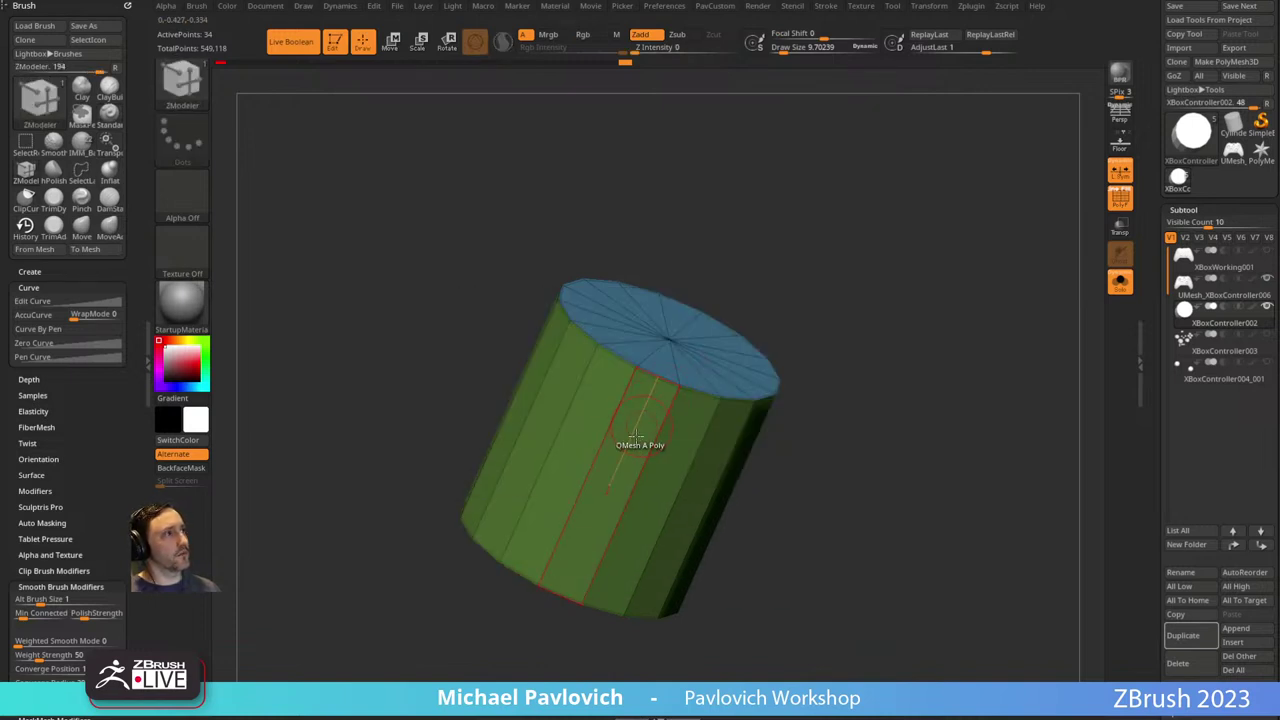
drag(632, 492, 585, 586)
key(d)
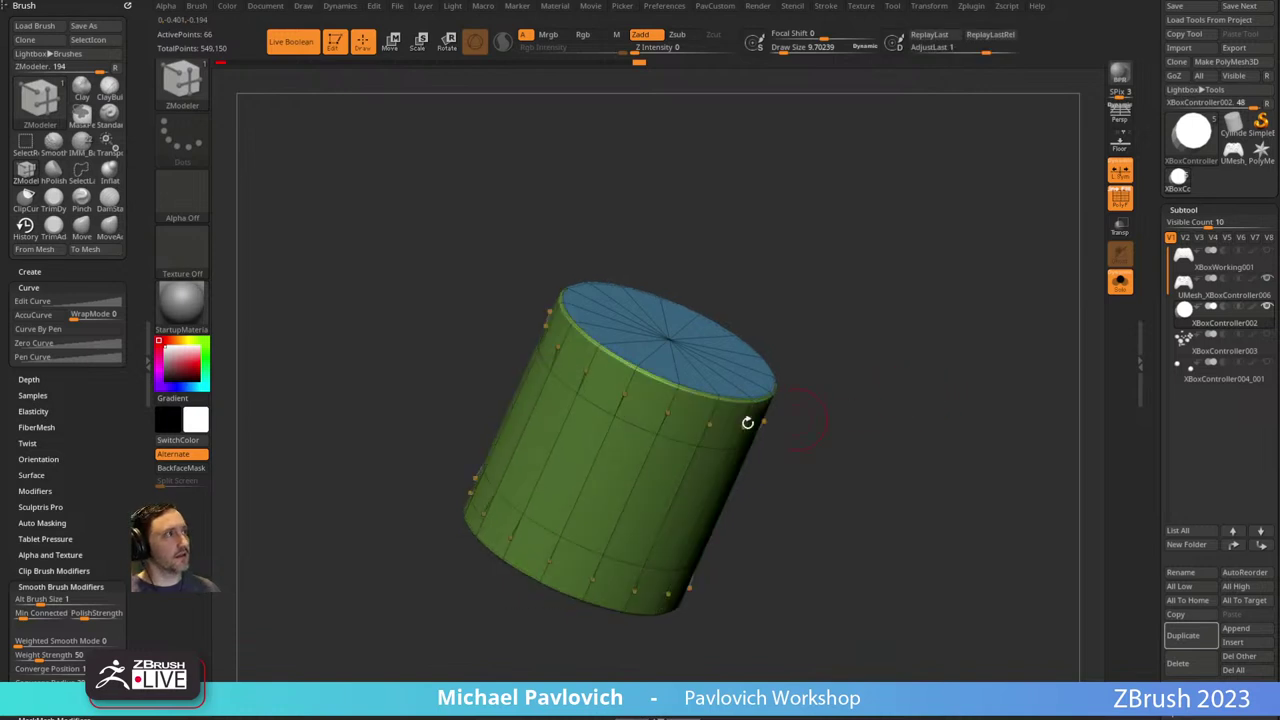
key(shift+d)
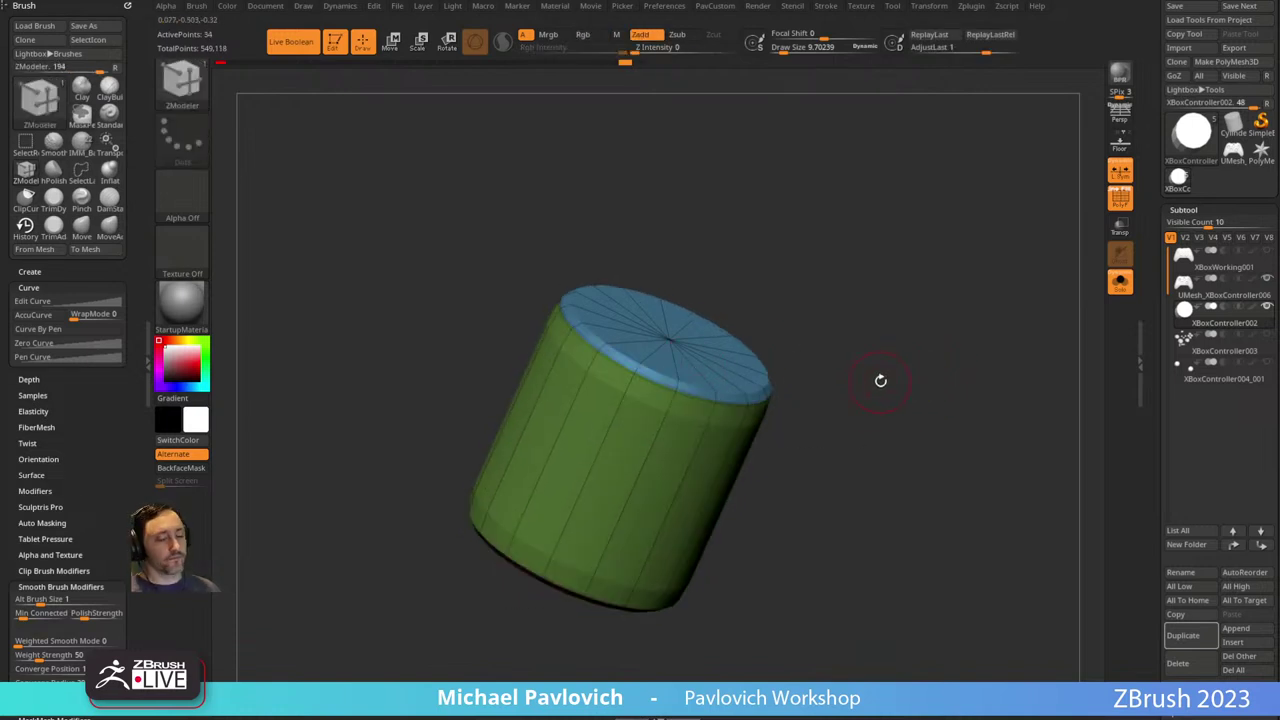
key(shift+d)
Insert five evenly spaced edge loops around the round button's side with ZModeler, and preview it smoothed in the controller body.
key(space)
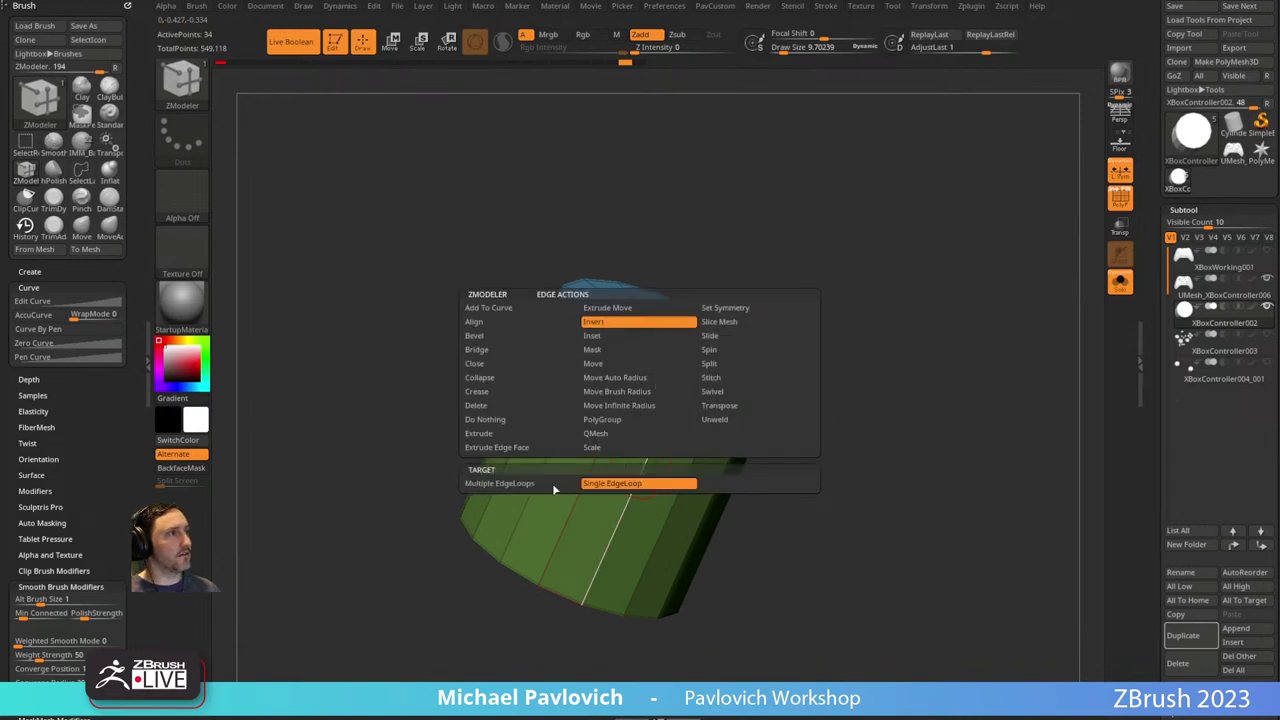
click(540, 484)
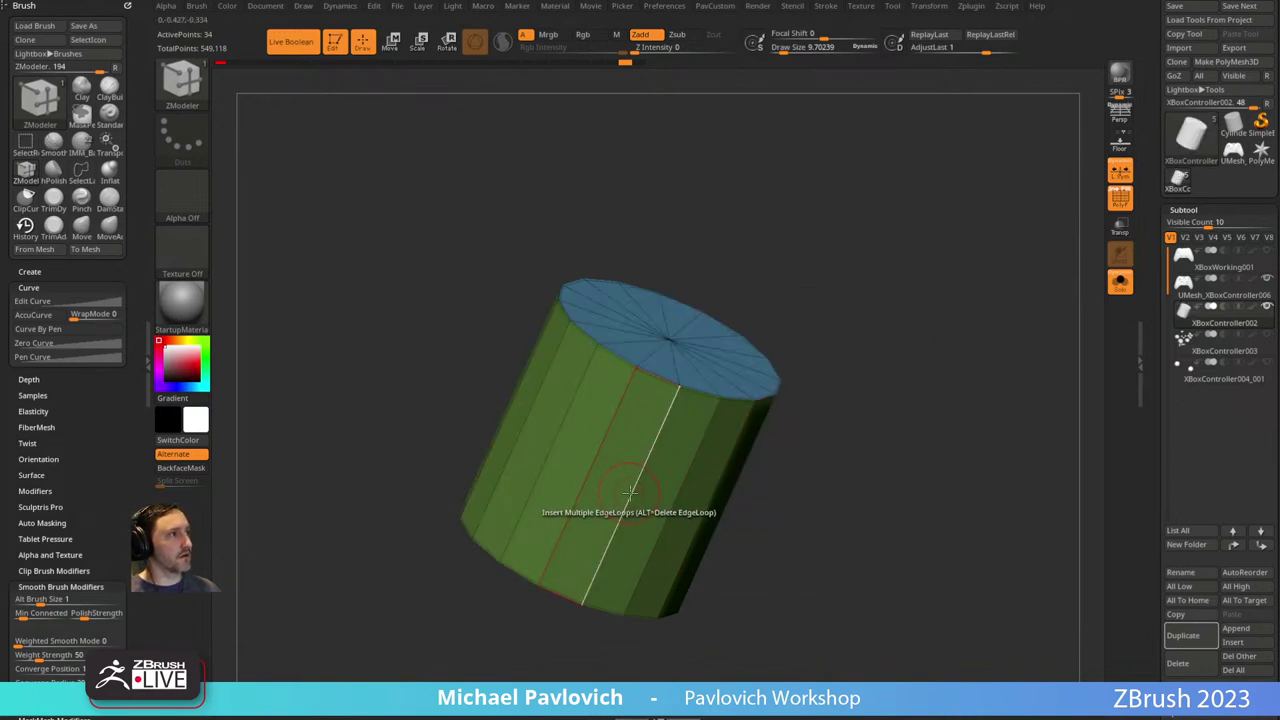
drag(629, 490, 629, 458)
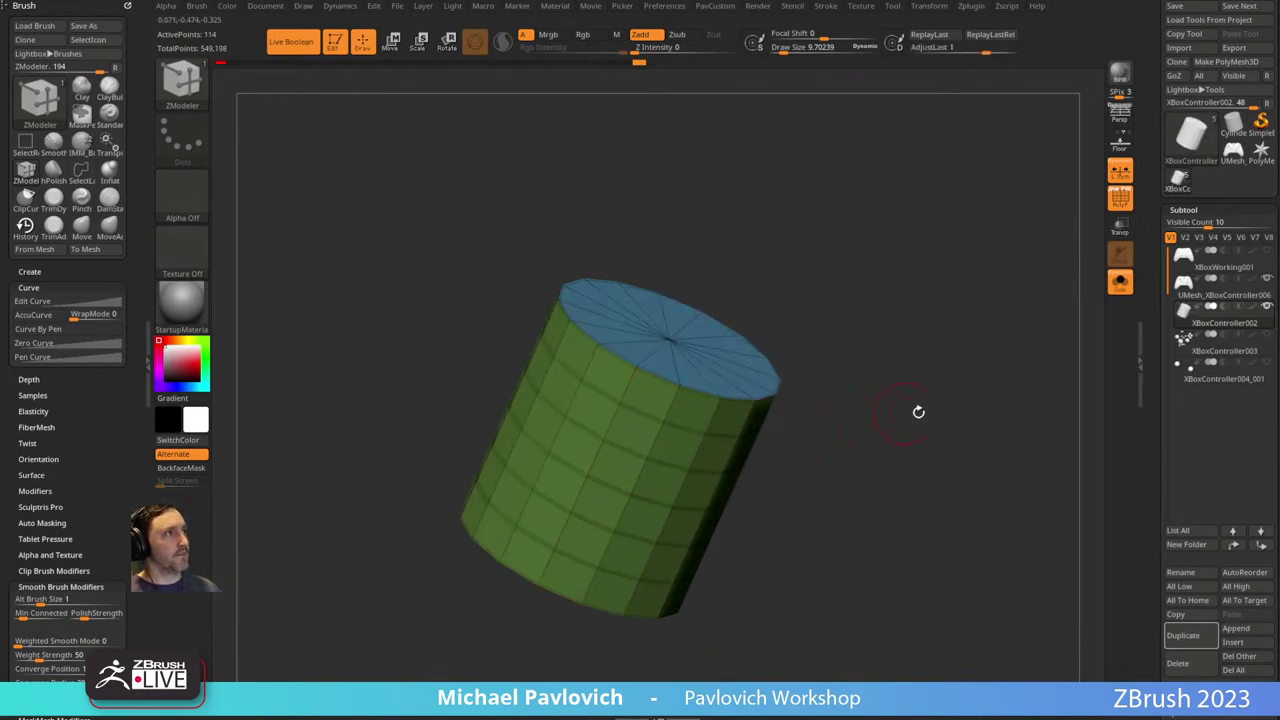
key(grave)
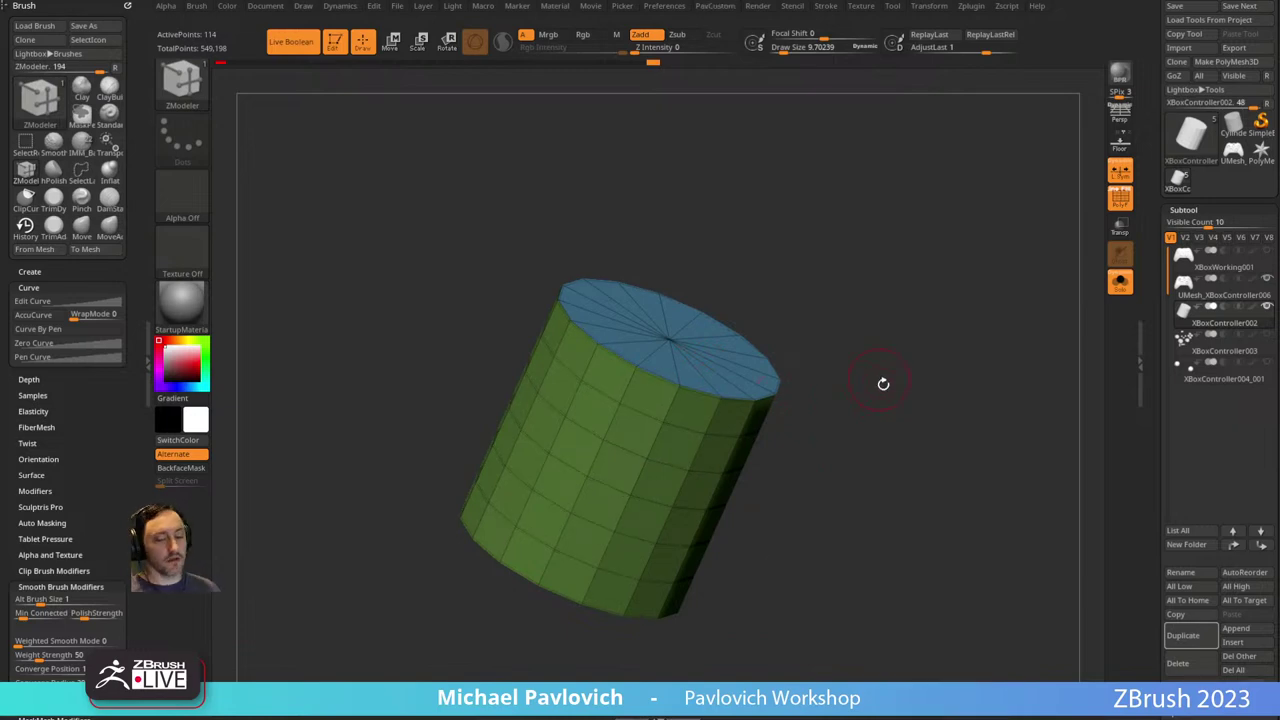
key(d)
key(g)
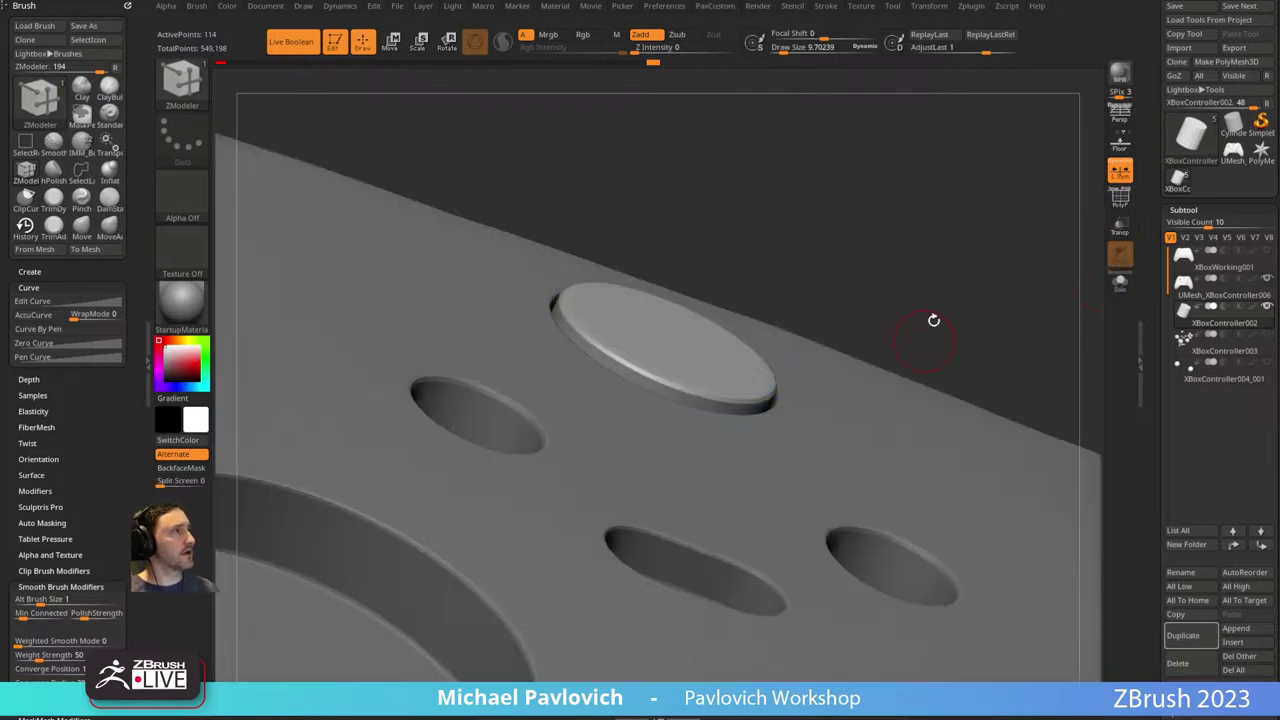
Fit the round button's face to the controller surface by adjusting its depth, finishing with a Z scale of about 1.04.
drag(928, 320, 660, 510)
key(w)
drag(566, 562, 566, 563)
key(q)
mouse_move(745, 325)
mouse_down()
mouse_move(831, 289)
mouse_move(820, 315)
mouse_move(851, 295)
mouse_move(813, 265)
mouse_move(906, 309)
mouse_move(894, 234)
mouse_move(951, 354)
mouse_move(909, 331)
mouse_move(920, 425)
mouse_up()
key(w)
drag(546, 497, 544, 497)
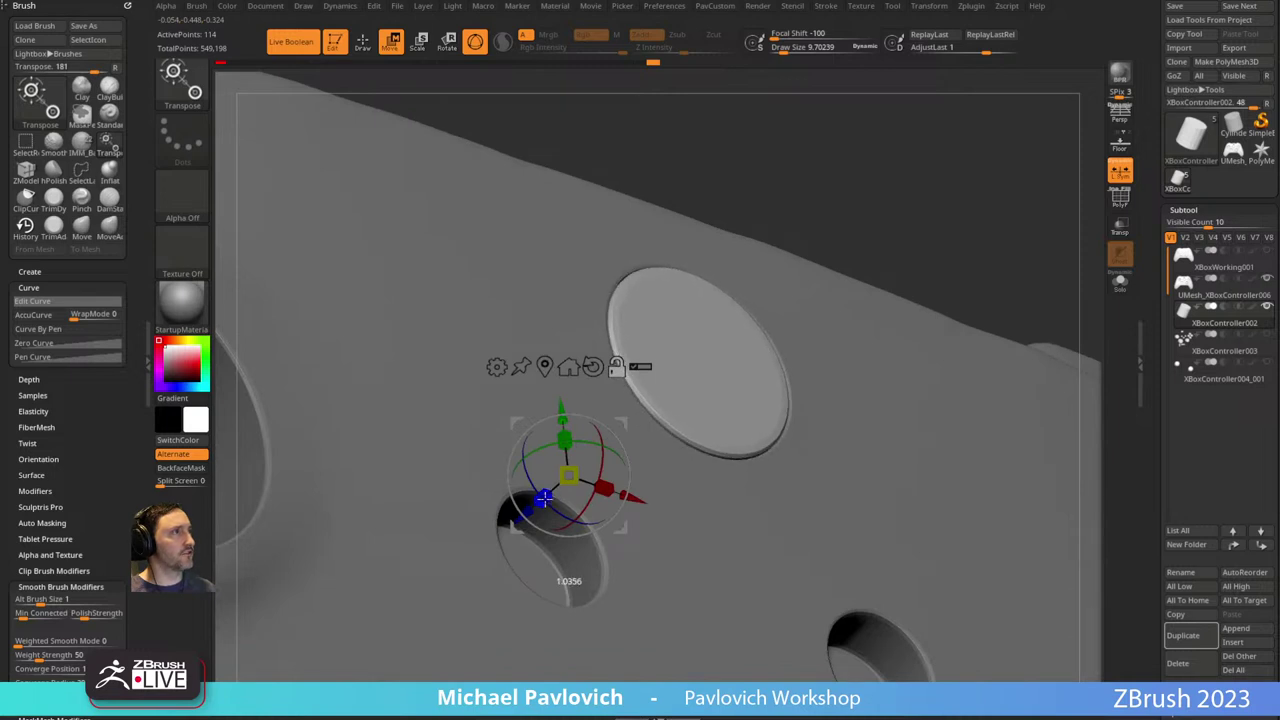
key(q)
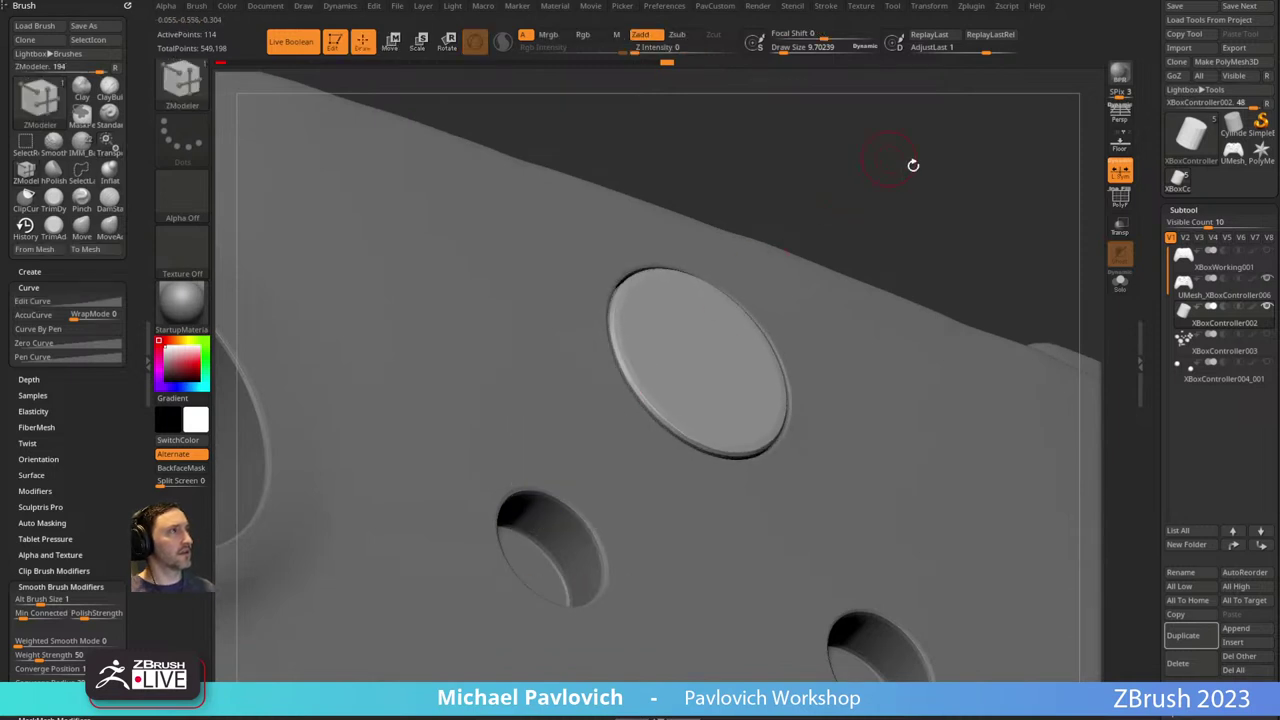
mouse_move(911, 163)
shift+mouse_down()
mouse_move(823, 177)
mouse_move(946, 197)
mouse_move(939, 238)
shift+mouse_up()
Delete the two small round buttons from the XBoxController003 subtool by hiding them and using Del Hidden.
key(1)
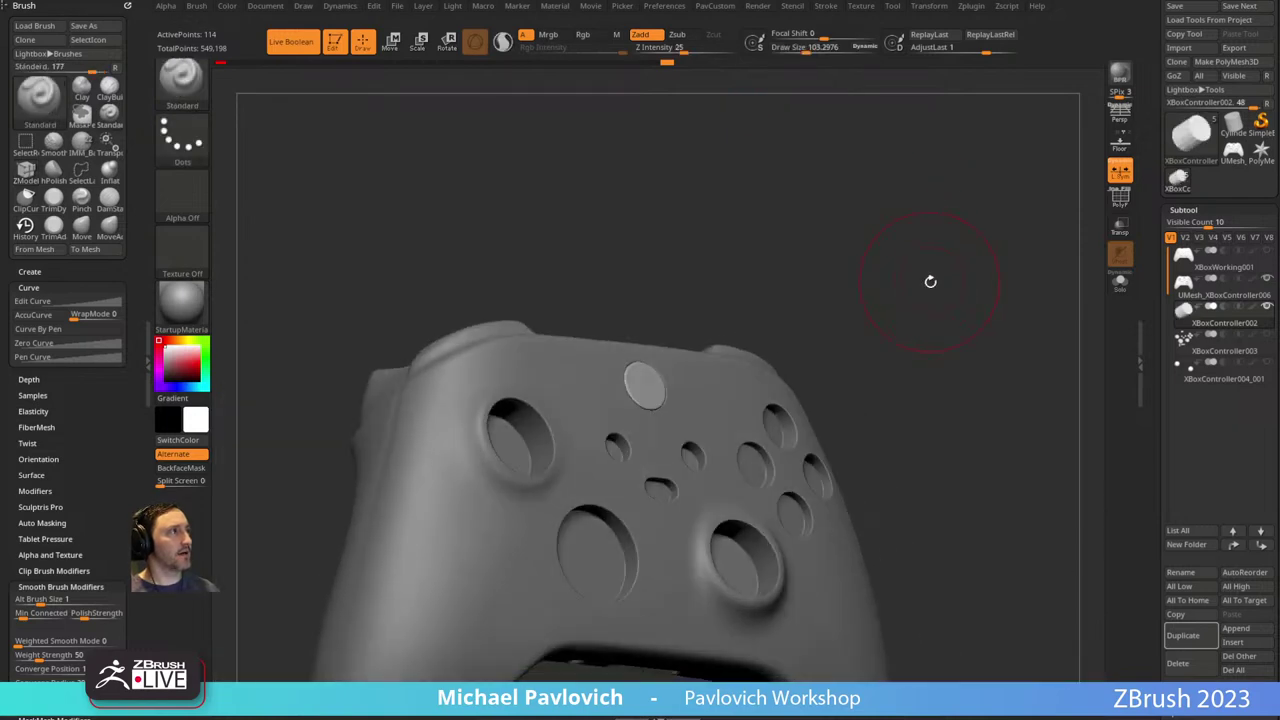
click(1197, 338)
drag(1000, 330, 960, 354)
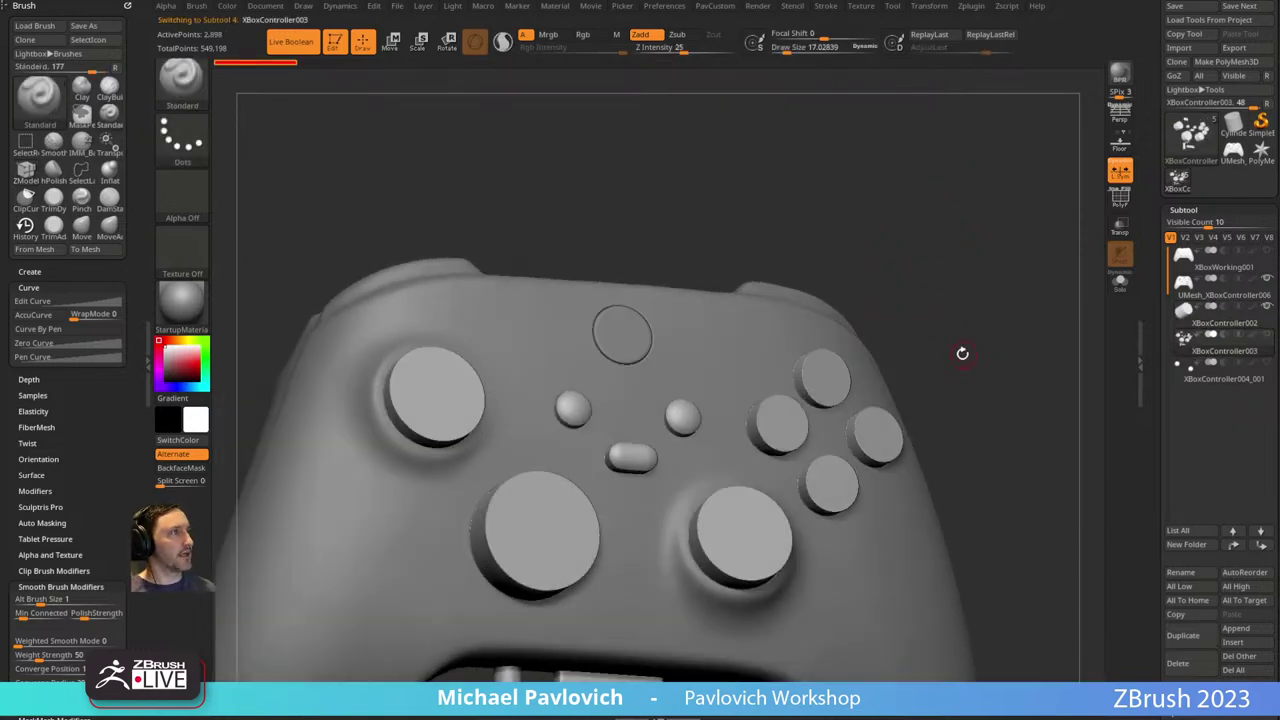
click(1120, 280)
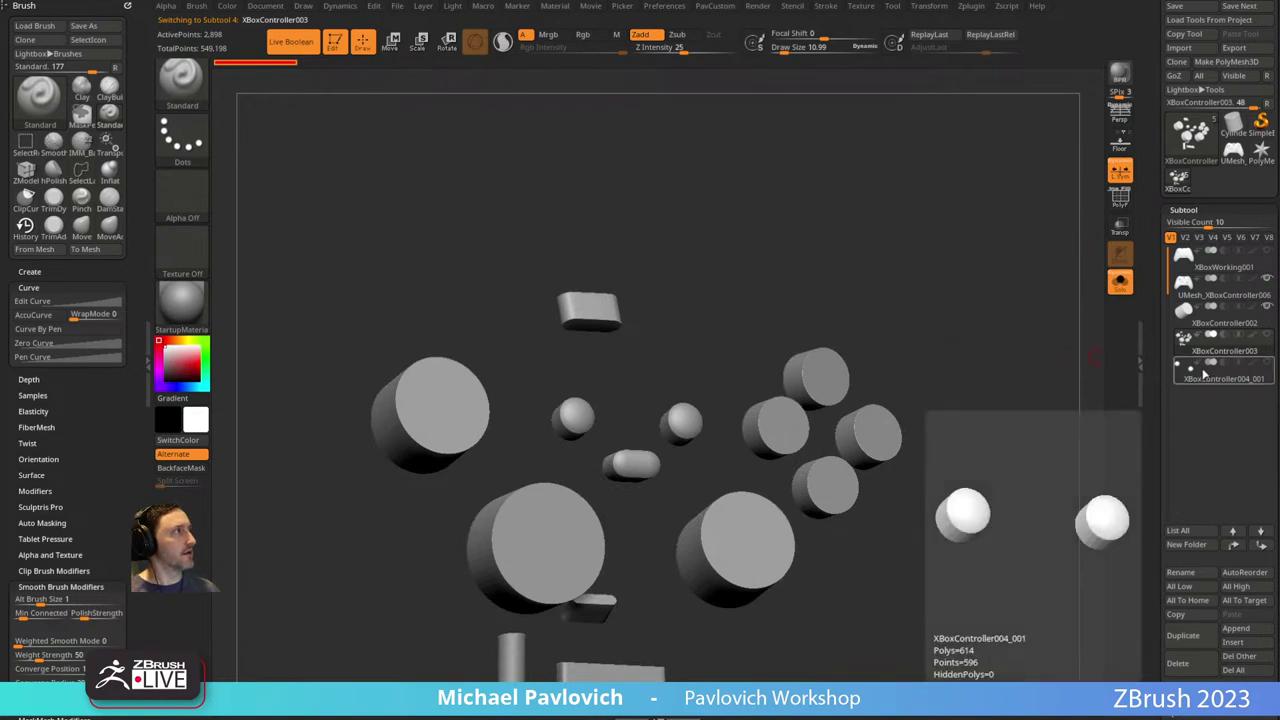
drag(1065, 350, 1041, 354)
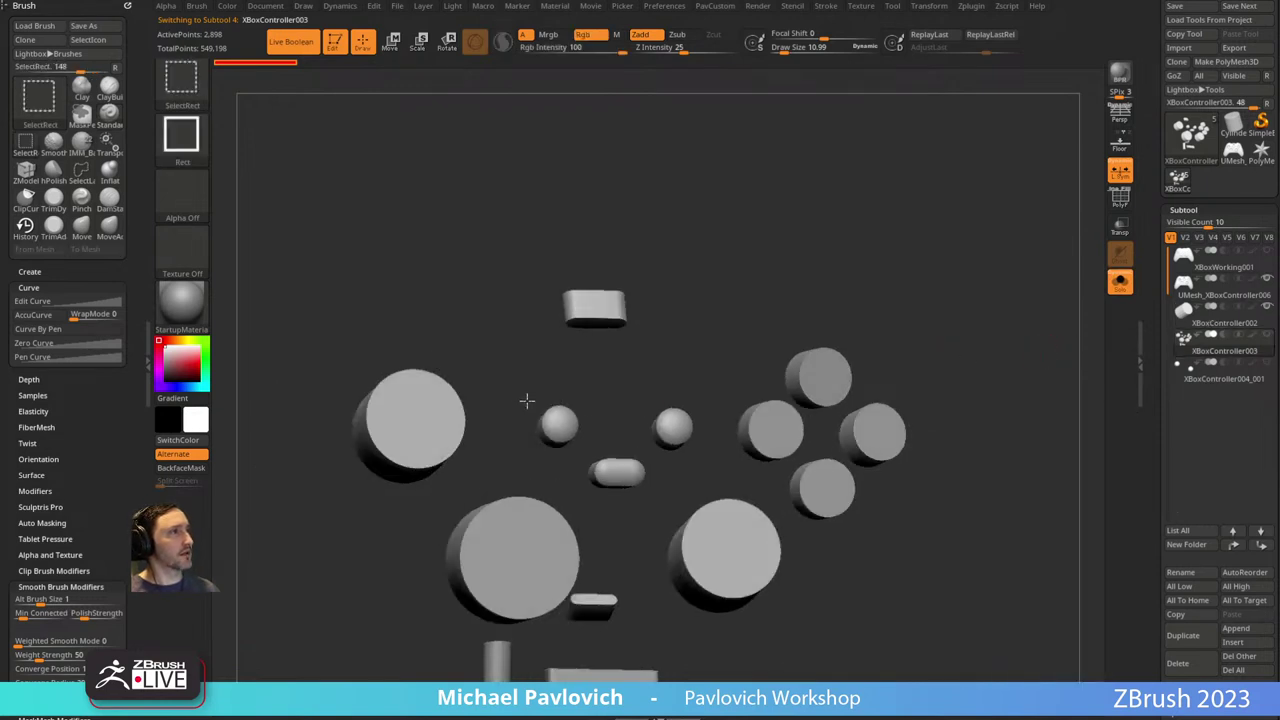
ctrl+shift+drag(520, 398, 676, 429)
ctrl+shift+click(1026, 347)
key(space)
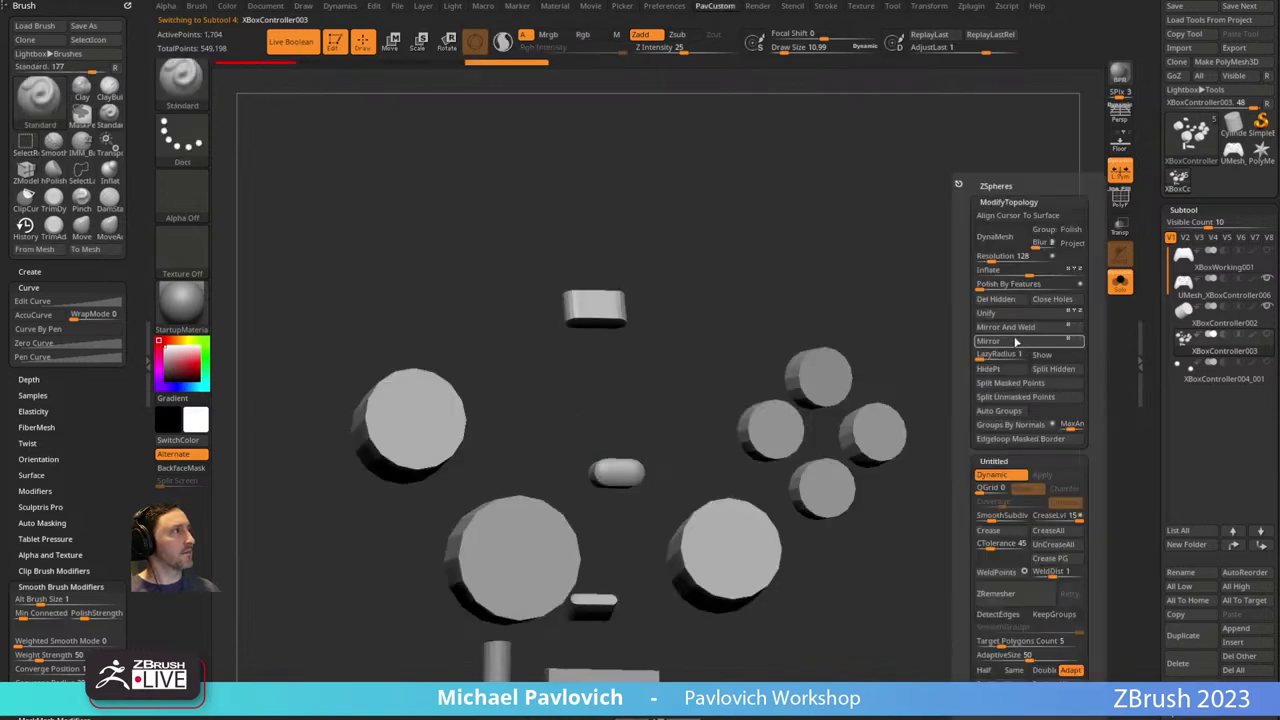
click(1000, 299)
click(1120, 284)
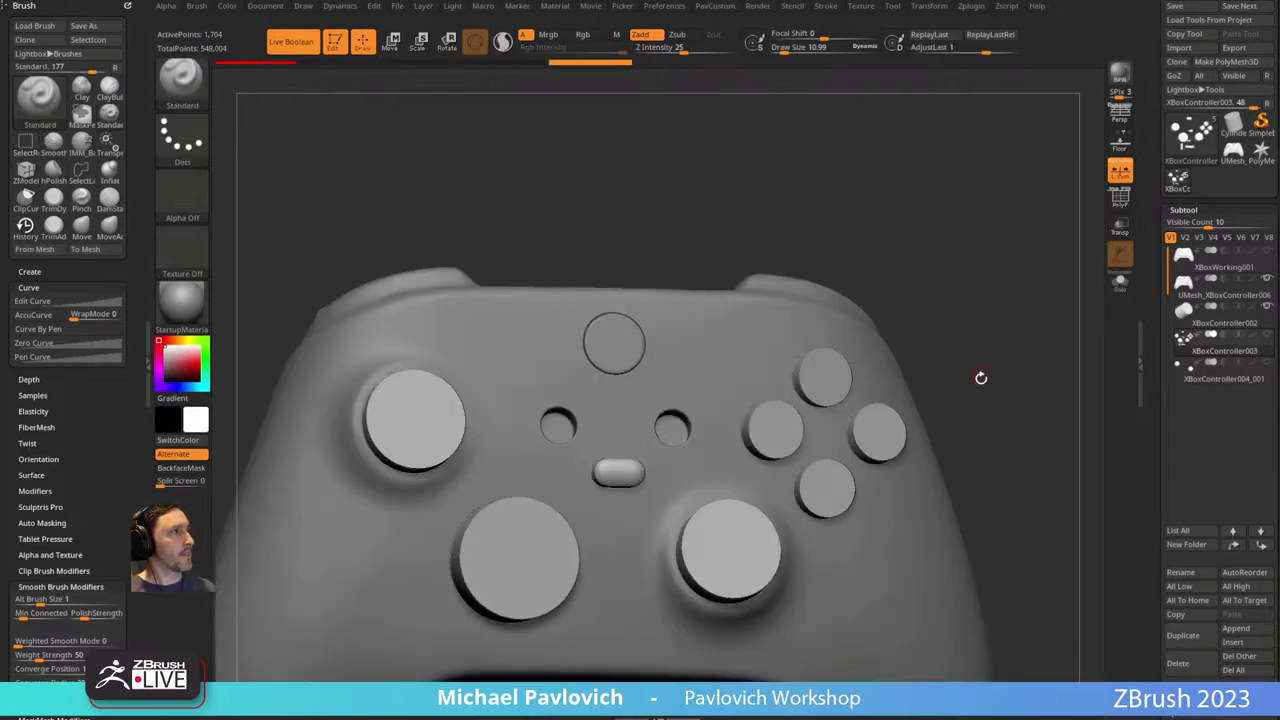
Isolate the small pill-shaped button in XBoxController003 and separate it from the other shapes with Split Hidden.
alt+drag(980, 377, 994, 331)
drag(820, 186, 748, 253)
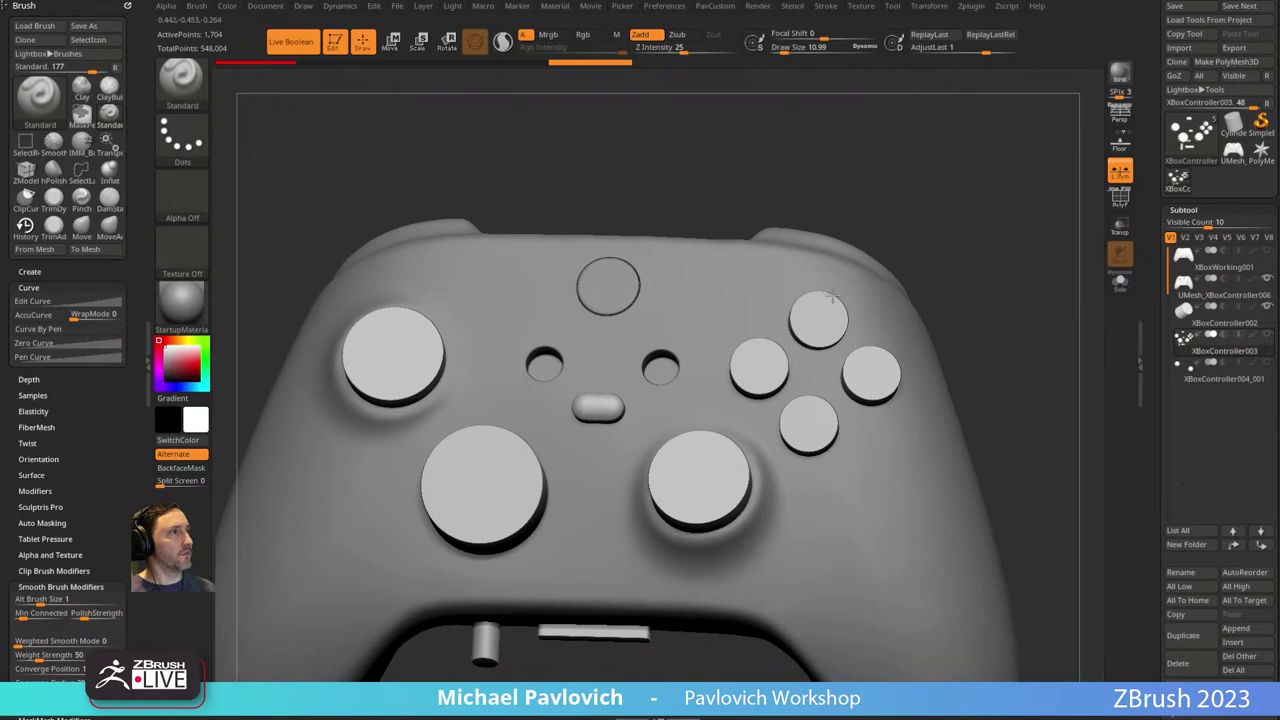
drag(832, 296, 942, 305)
click(1120, 284)
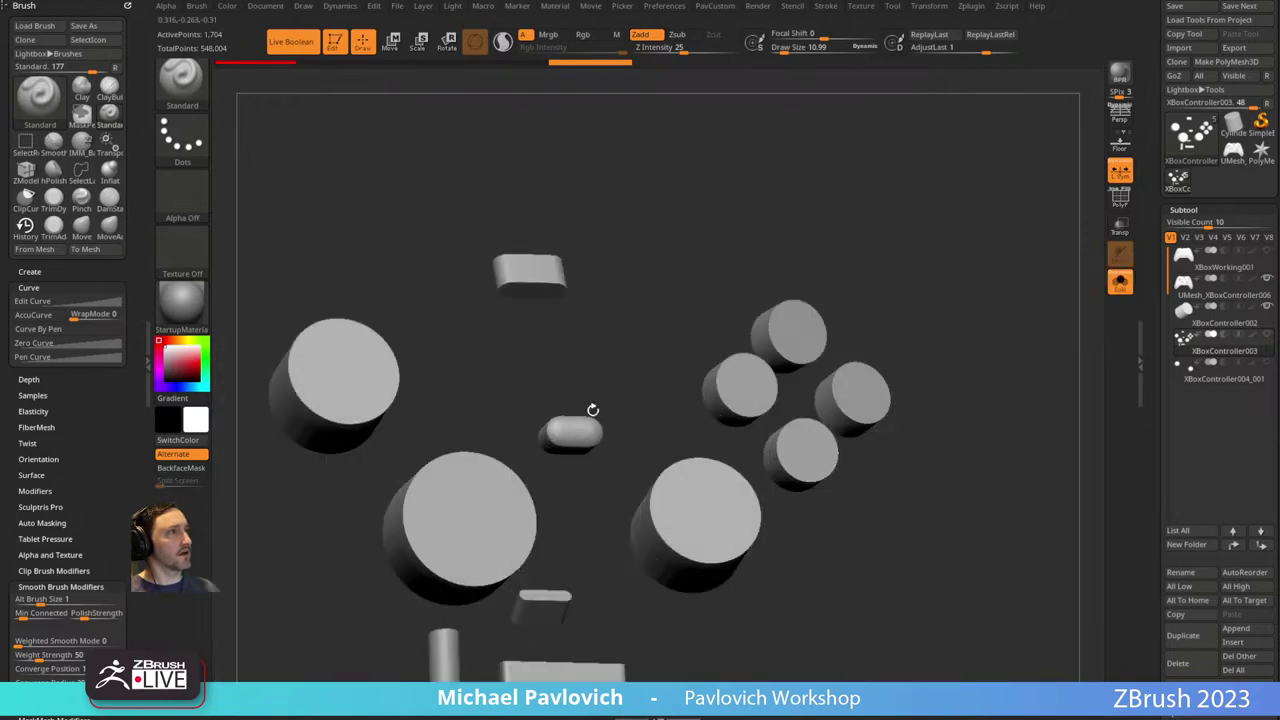
ctrl+shift+drag(537, 391, 617, 461)
key(space)
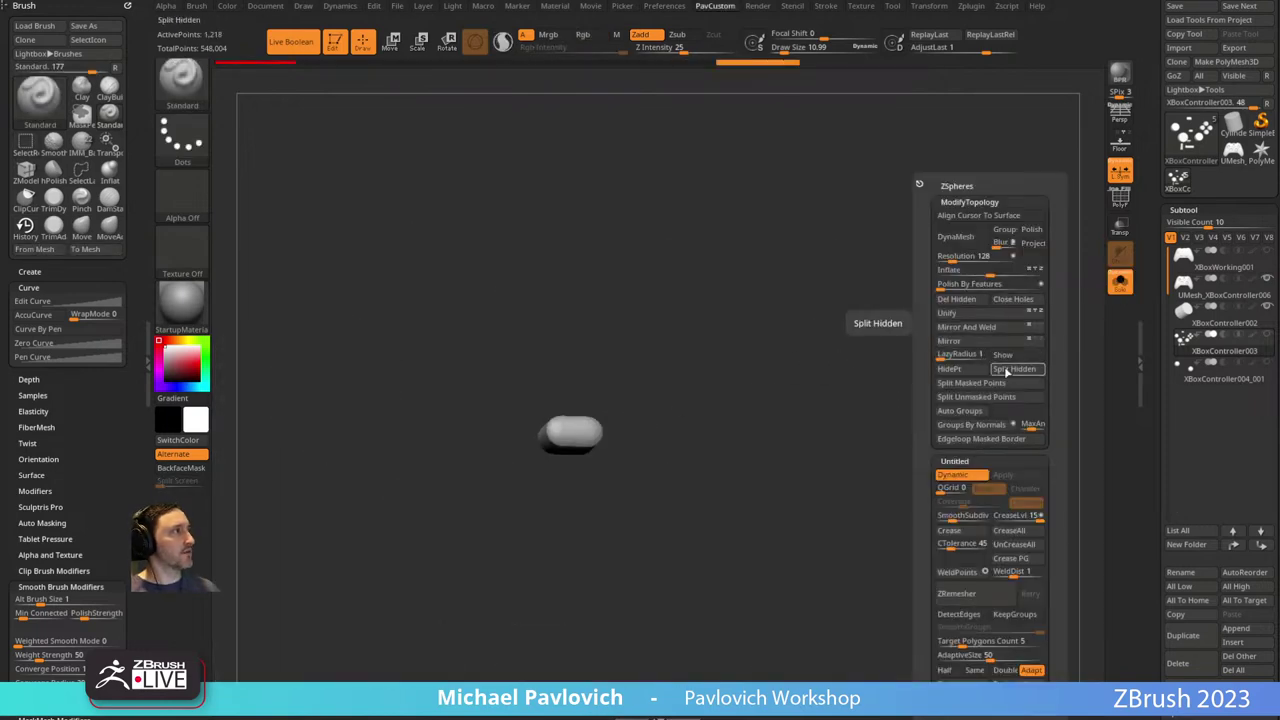
click(1013, 368)
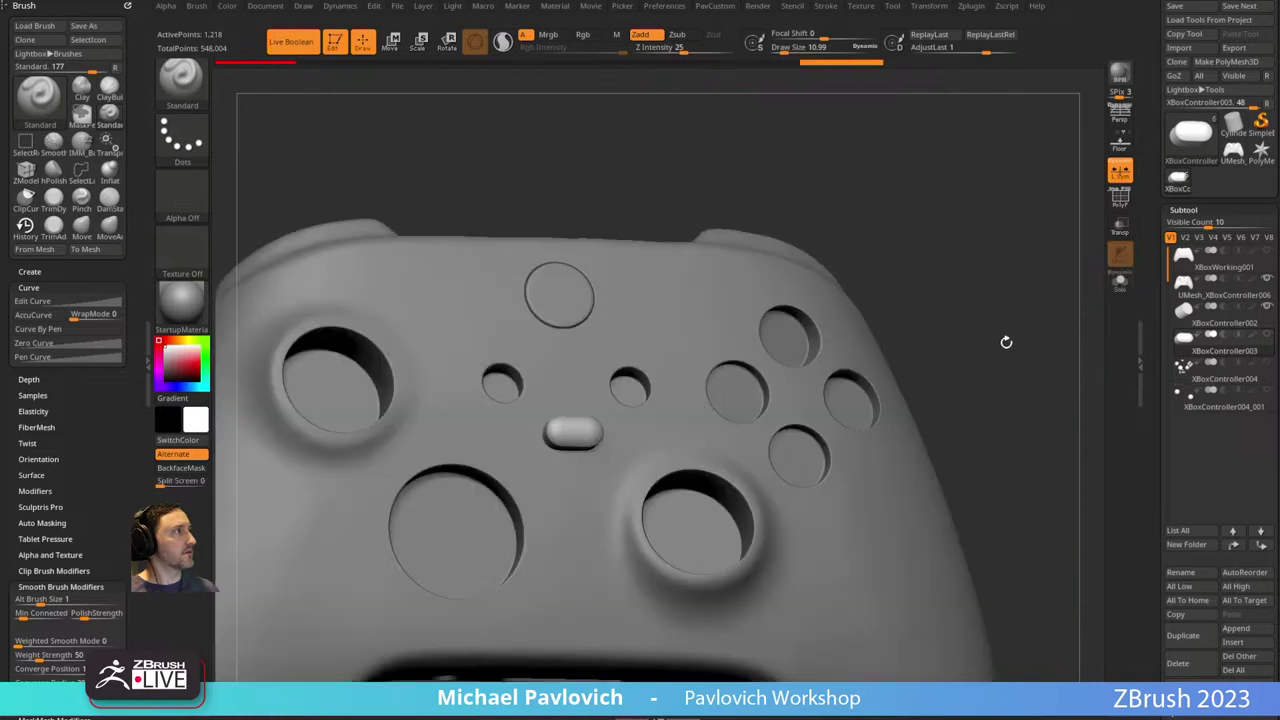
Position the transform gizmo at the pill-shaped button's inner end and show the button in the controller body.
drag(973, 355, 1010, 400)
key(w)
drag(1050, 385, 1095, 381)
click(1116, 288)
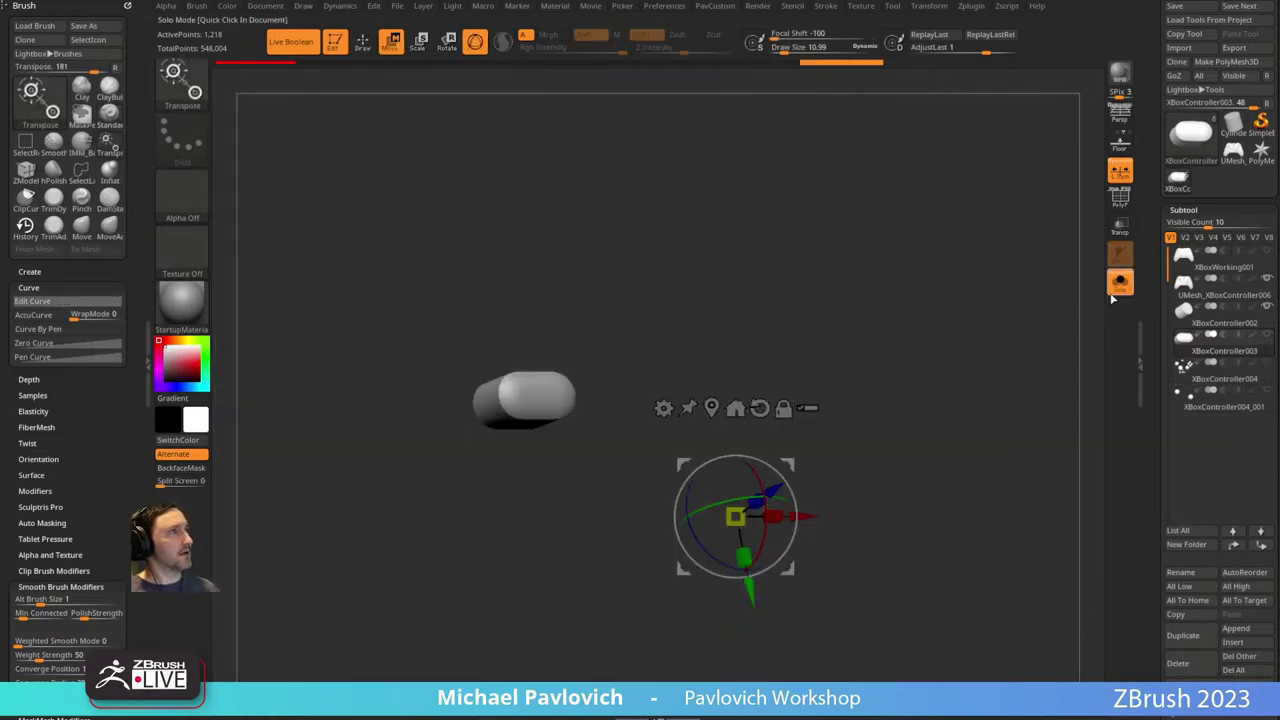
shift+drag(982, 354, 692, 397)
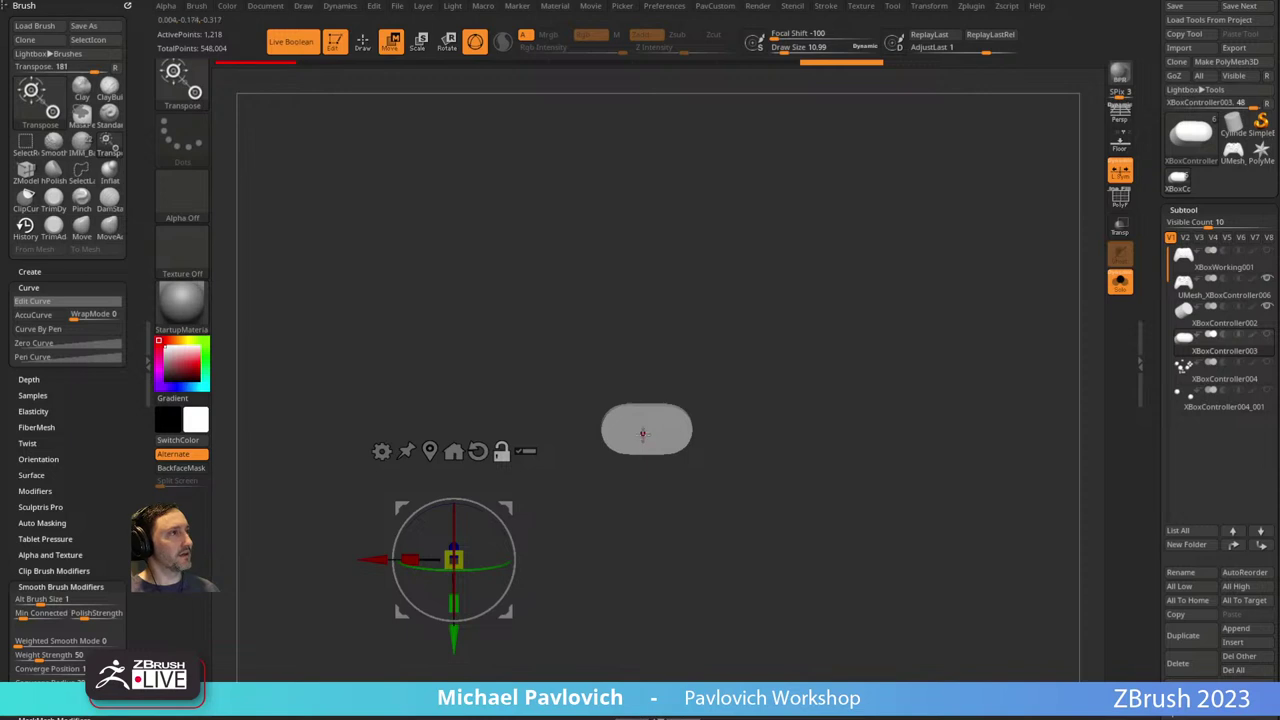
alt+click(646, 432)
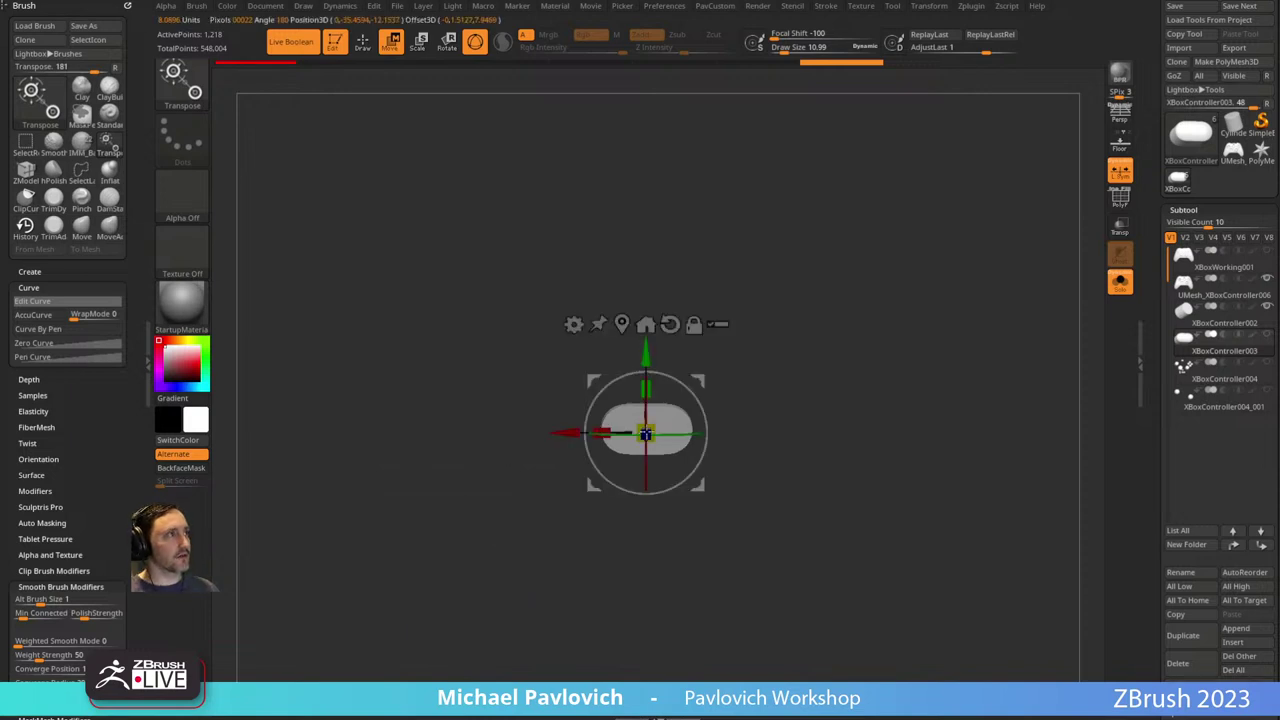
drag(752, 364, 838, 428)
click(1120, 282)
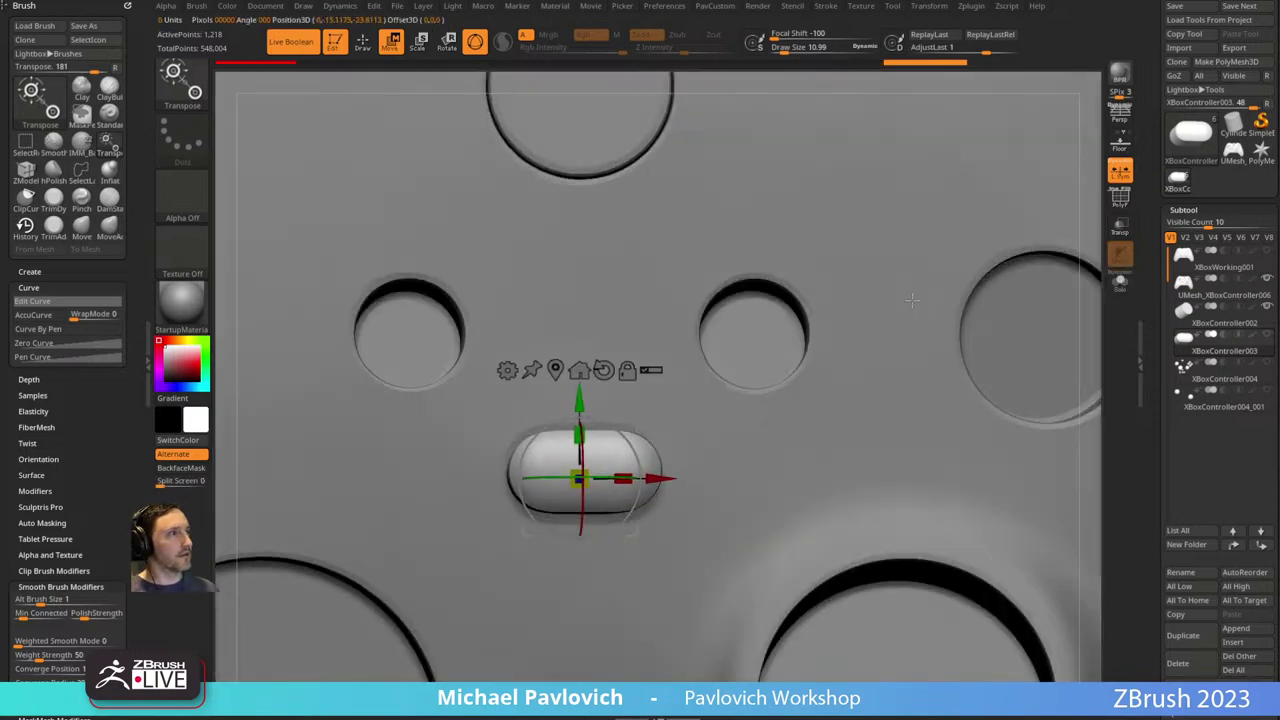
Fit the pill-shaped button to the controller surface by adjusting its depth along the Z axis.
drag(1095, 300, 858, 337)
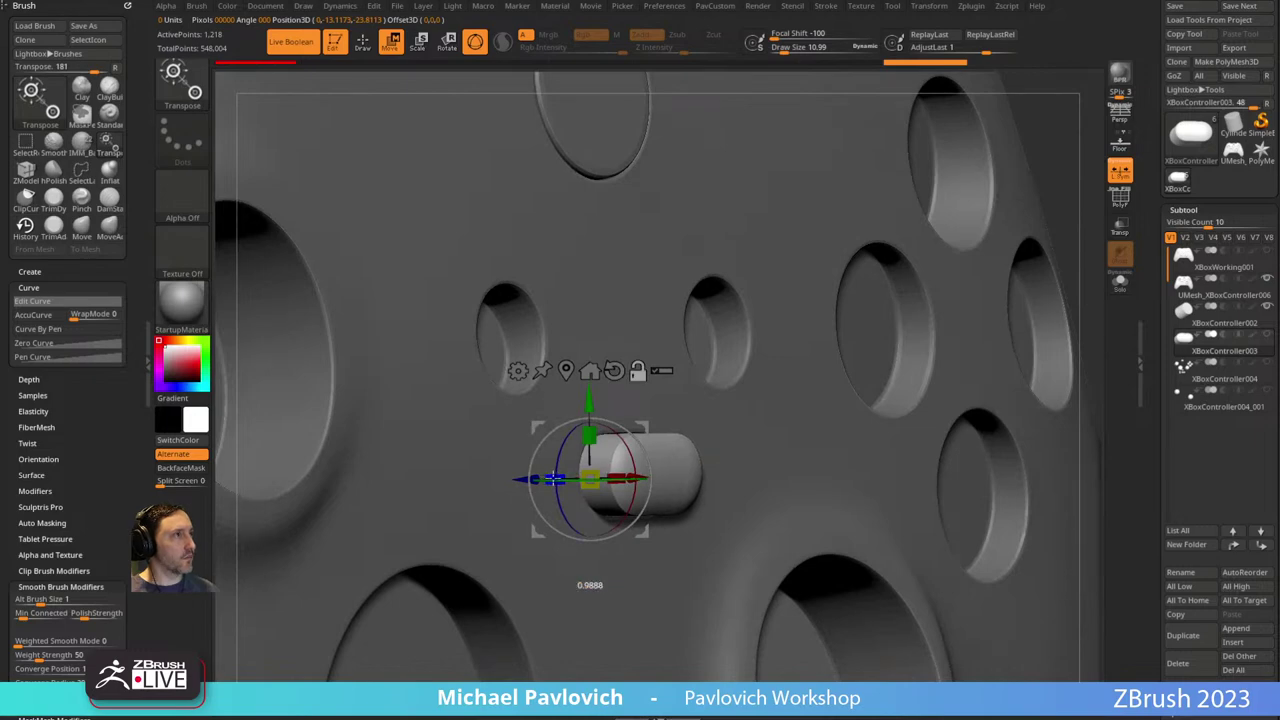
drag(610, 335, 715, 200)
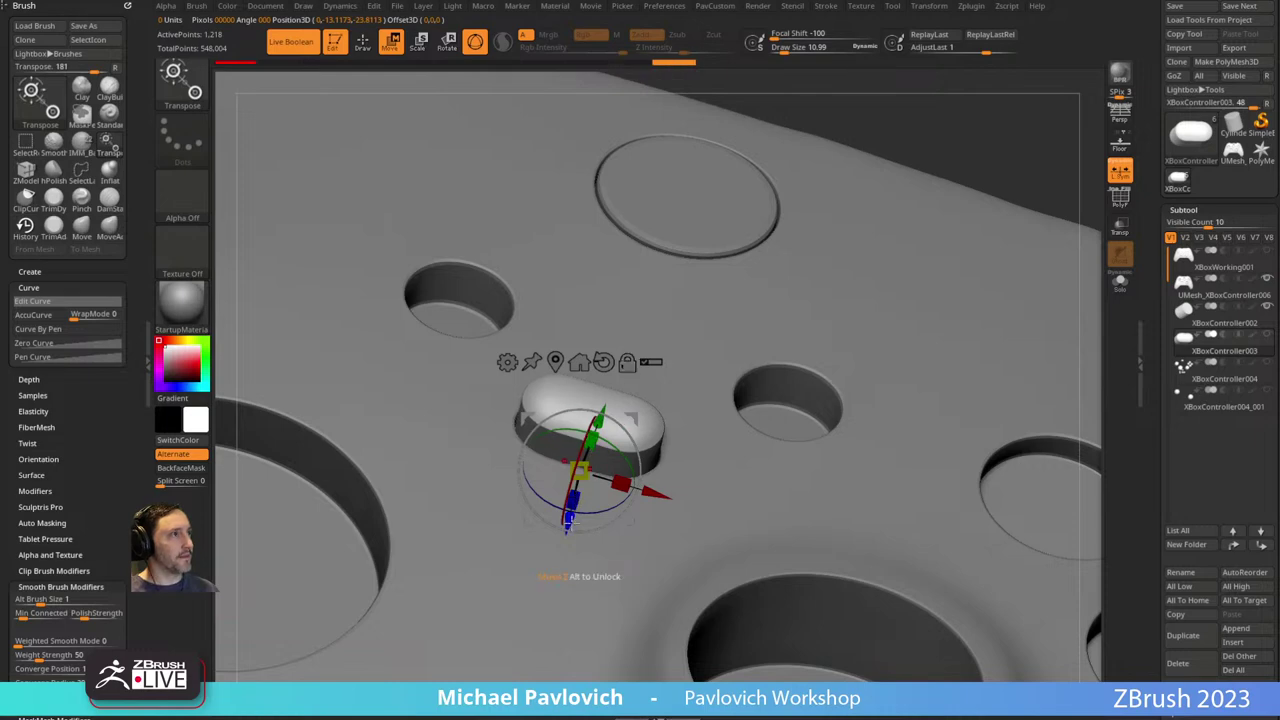
key(q)
mouse_move(752, 335)
right_down()
mouse_move(669, 358)
mouse_move(672, 435)
right_up()
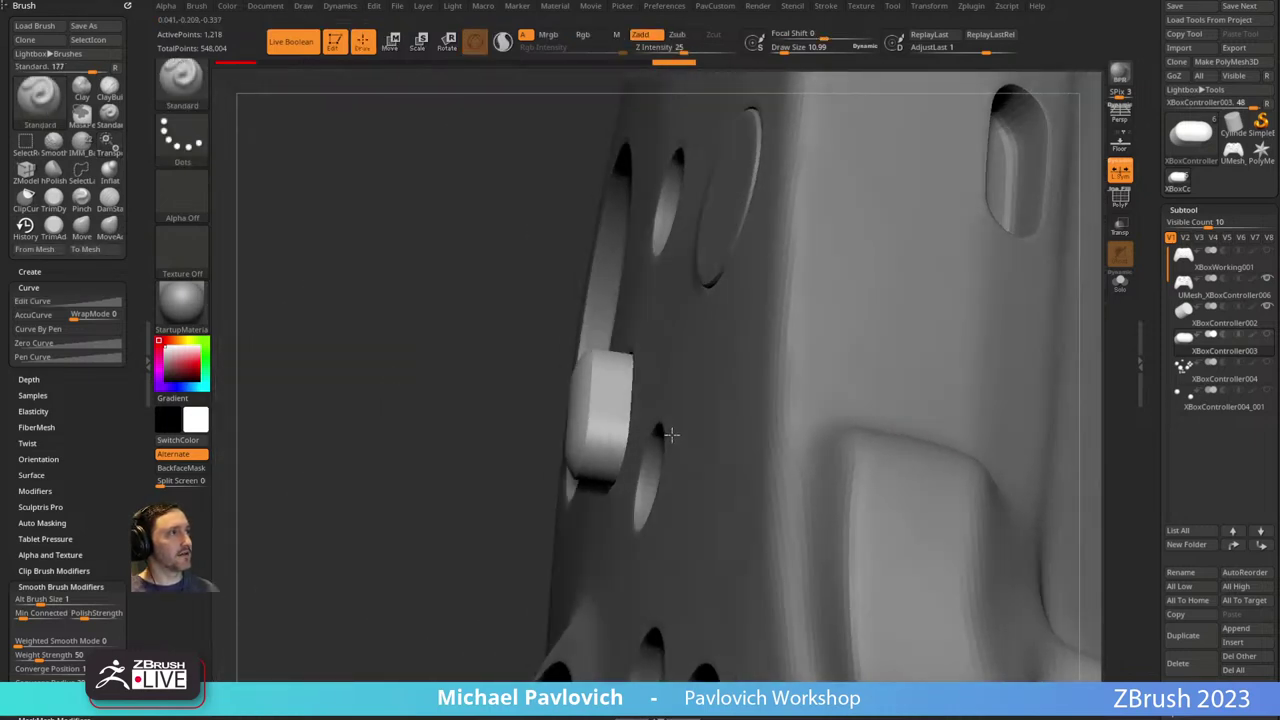
drag(671, 433, 610, 412)
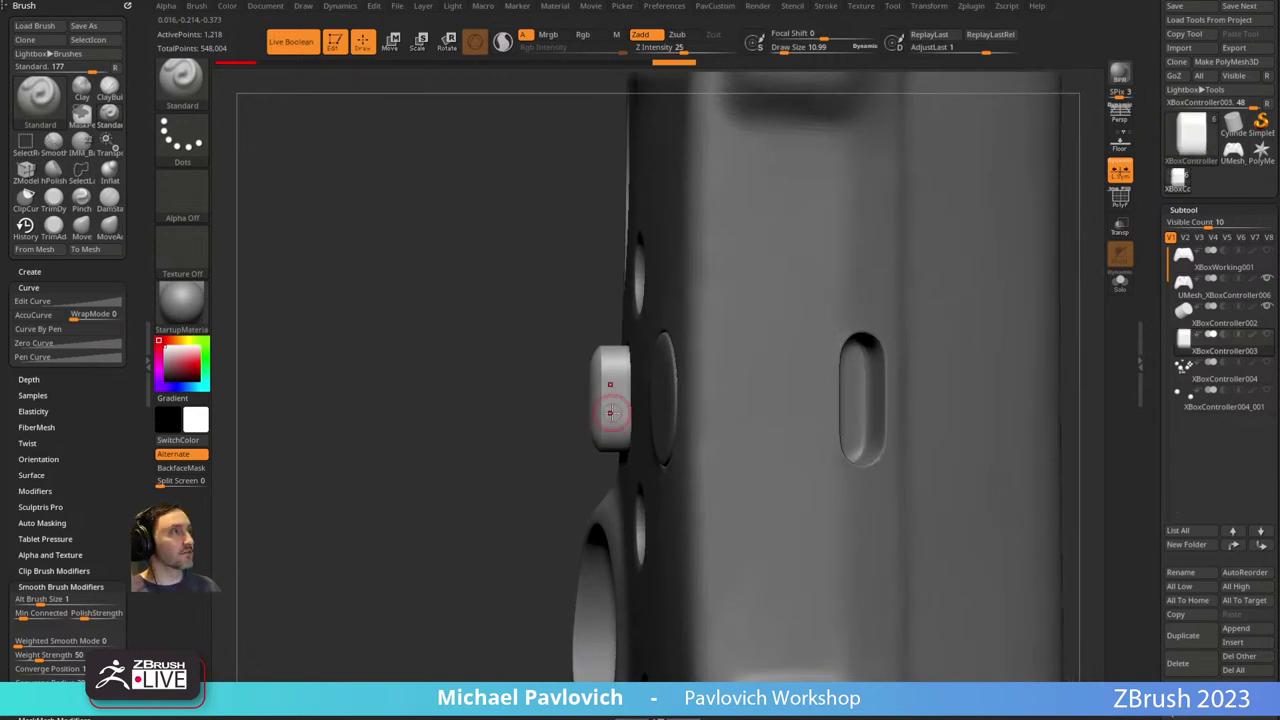
drag(497, 424, 451, 426)
key(w)
drag(742, 401, 748, 402)
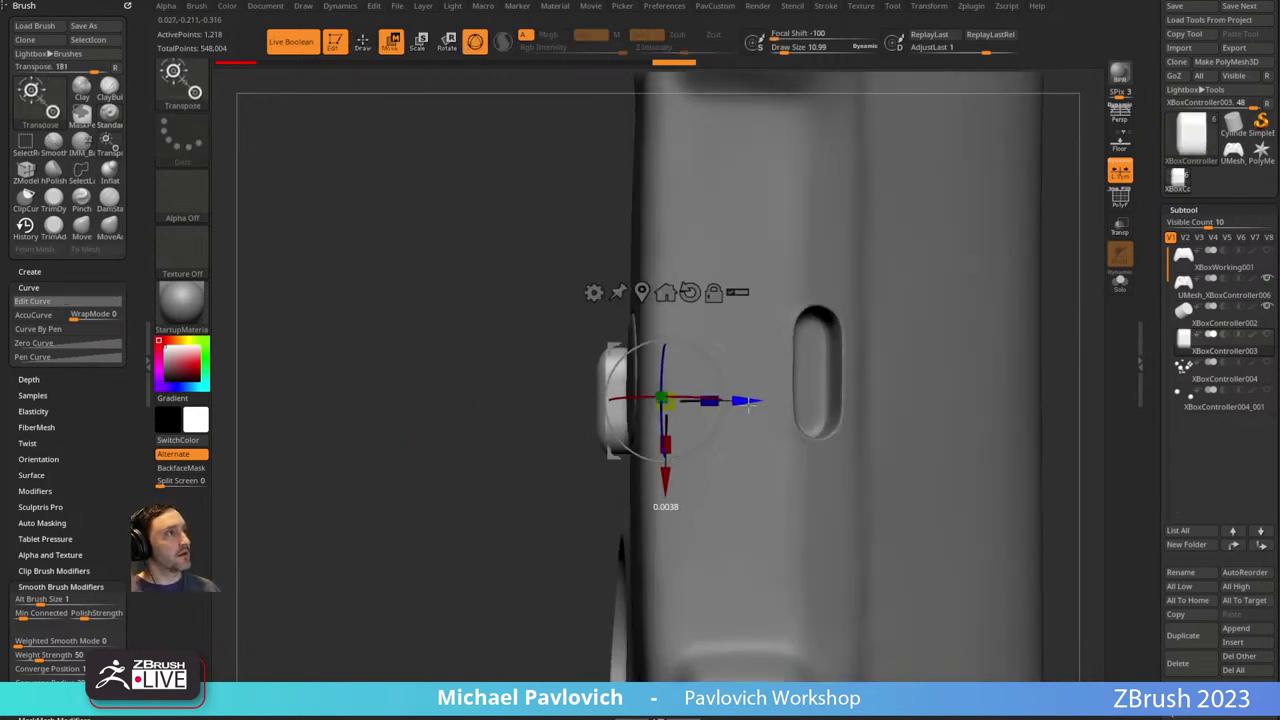
key(q)
mouse_move(414, 491)
mouse_down()
mouse_move(523, 274)
mouse_move(1004, 201)
mouse_move(974, 243)
mouse_move(986, 257)
mouse_up()
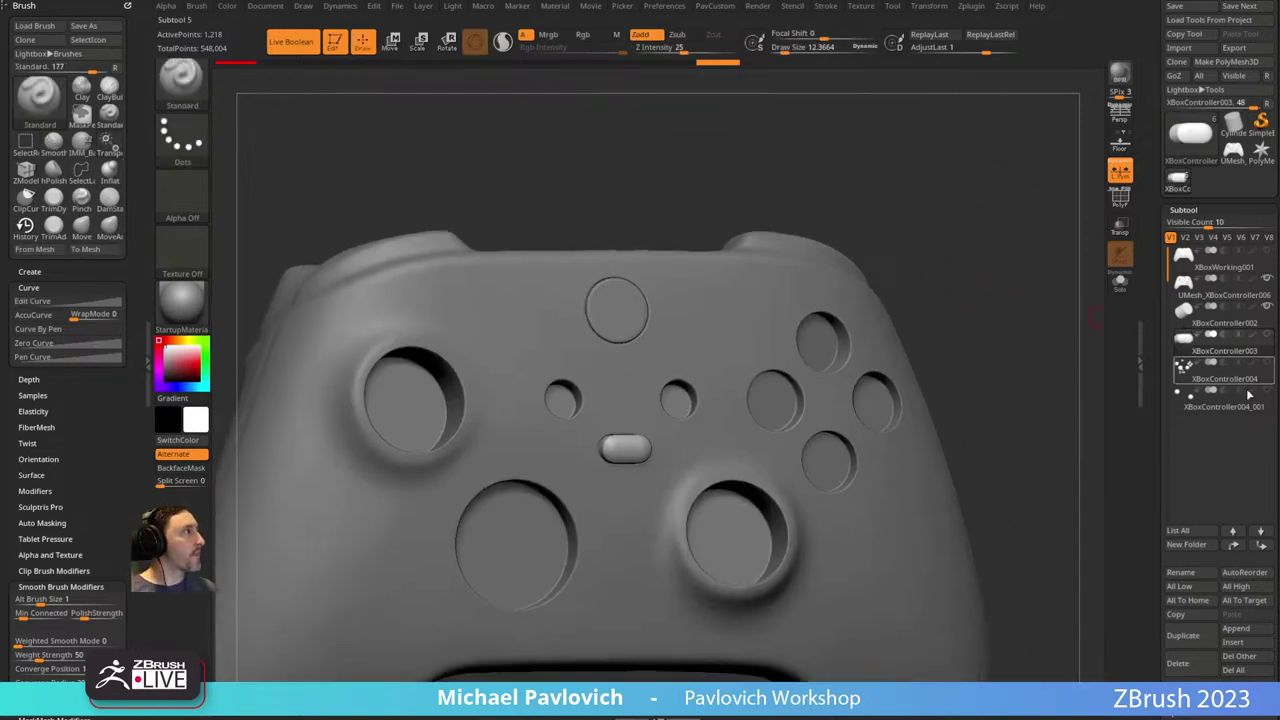
Move the XBoxController004_001 subtool above XBoxController004 and hide XBoxController002, keeping XBoxController004 active.
click(1267, 392)
click(1234, 410)
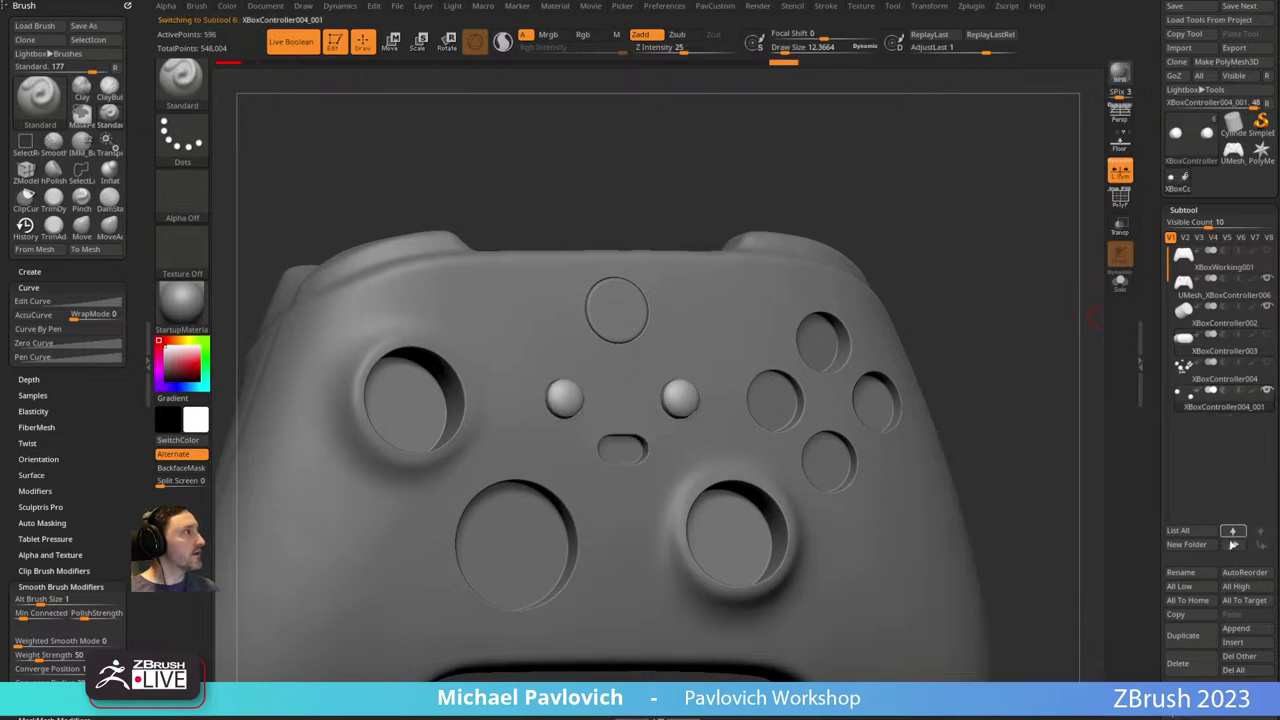
click(1232, 533)
click(1266, 362)
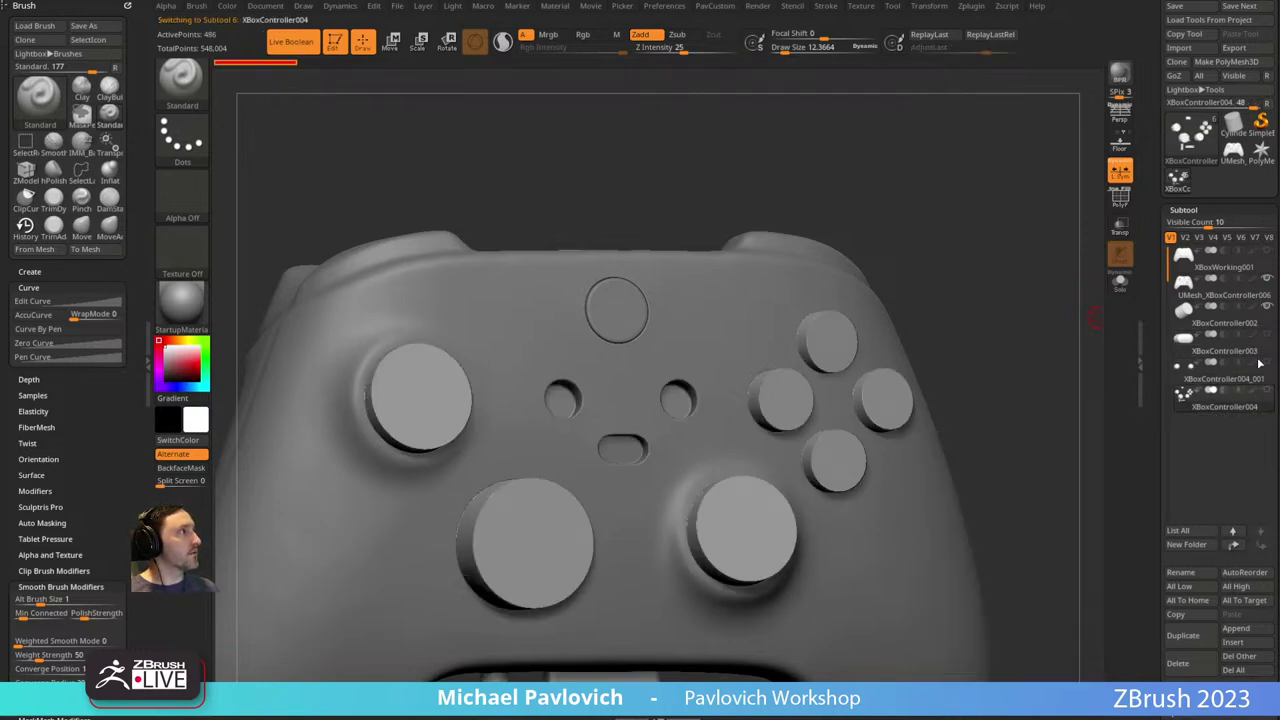
click(1267, 307)
mouse_move(958, 295)
mouse_down()
mouse_move(994, 337)
mouse_move(977, 320)
mouse_move(980, 294)
mouse_move(900, 346)
mouse_move(1080, 306)
mouse_up()
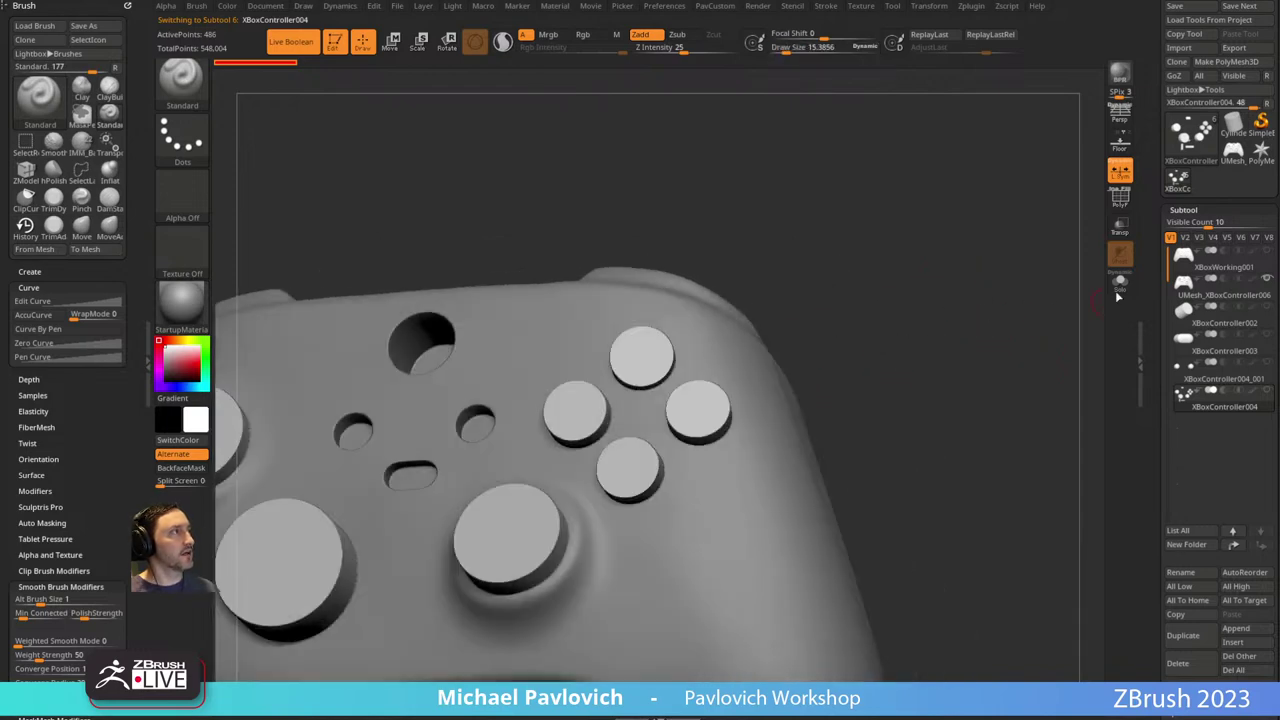
Solo XBoxController004 with polyframe on, isolate the four round face buttons and separate them from the other shapes with Split Hidden.
click(1120, 281)
click(1120, 198)
ctrl+shift+drag(890, 274, 536, 508)
key(space)
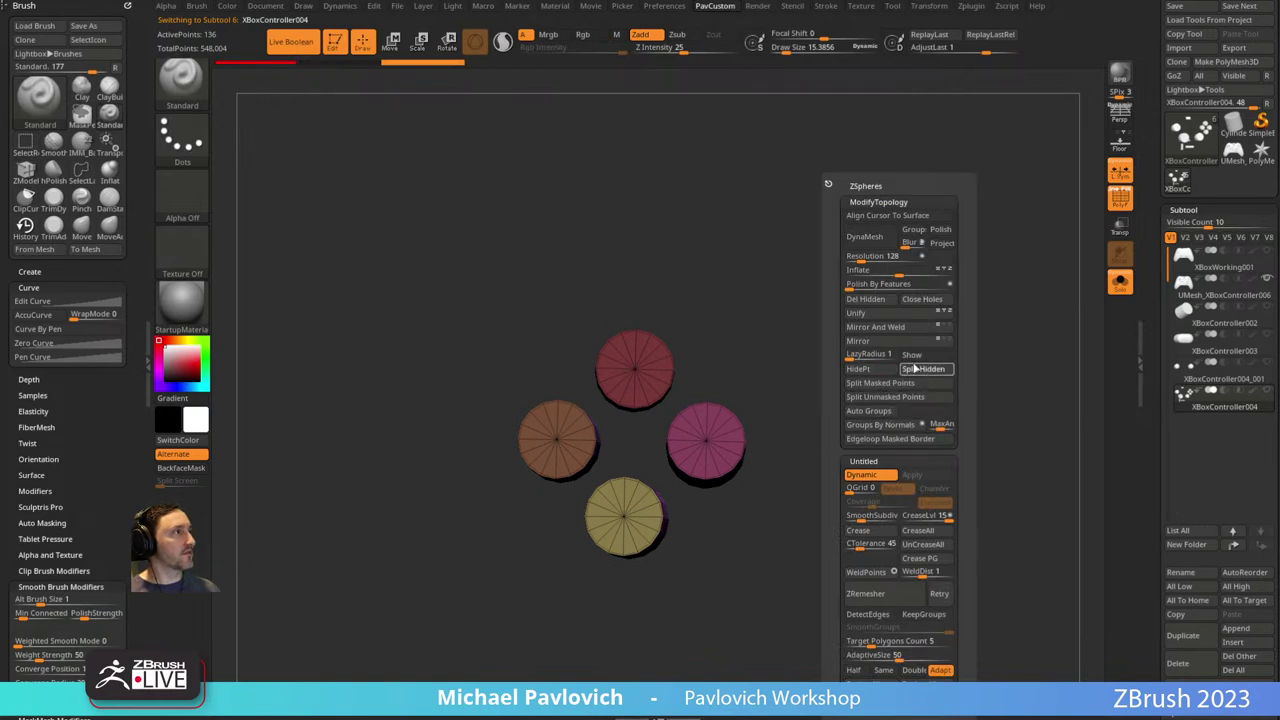
click(914, 368)
drag(850, 380, 897, 411)
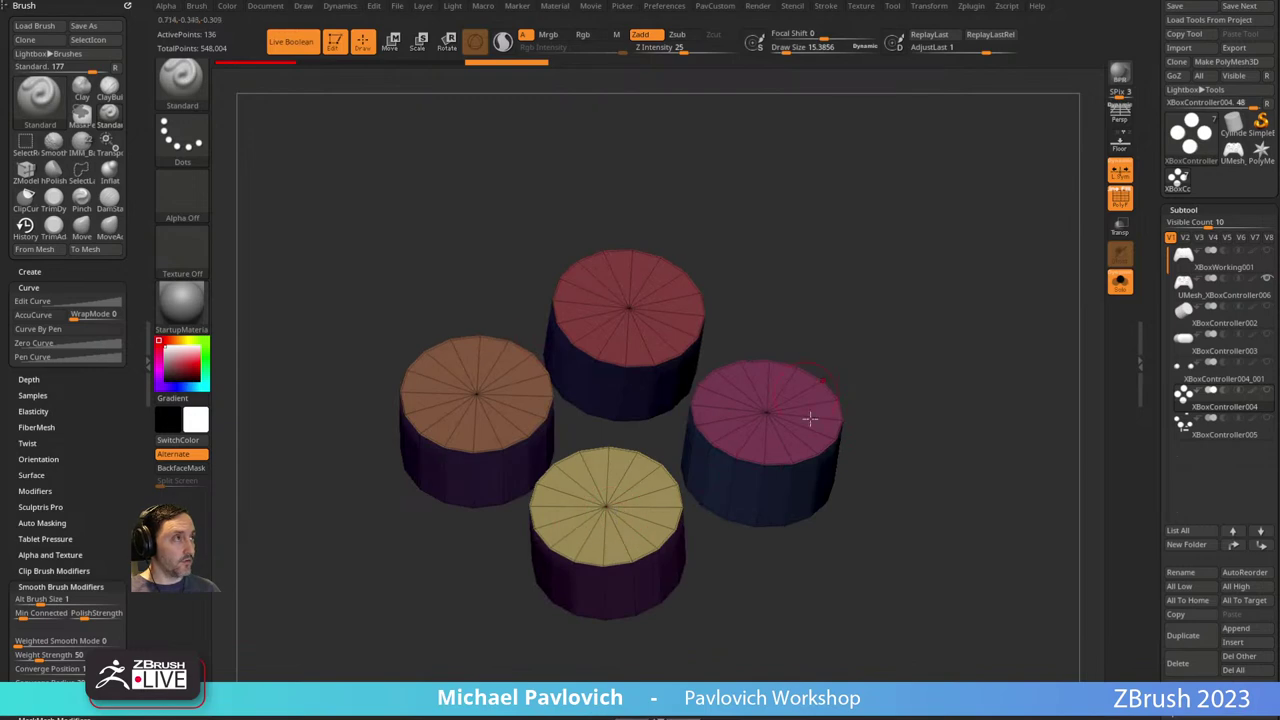
Hide the front caps of the four face buttons and delete them with Del Hidden.
ctrl+shift+click(622, 503)
ctrl+shift+click(922, 345)
ctrl+shift+click(783, 398)
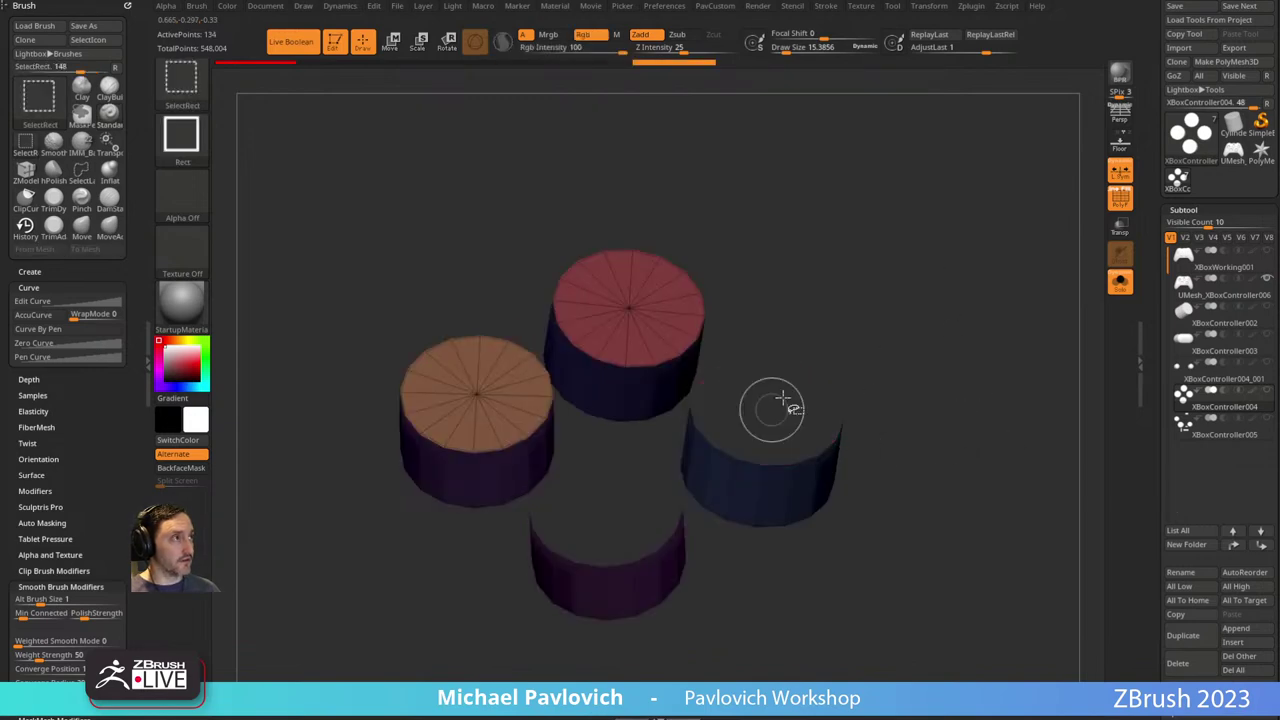
ctrl+shift+click(620, 294)
ctrl+shift+click(514, 380)
ctrl+shift+click(994, 380)
ctrl+shift+click(1001, 405)
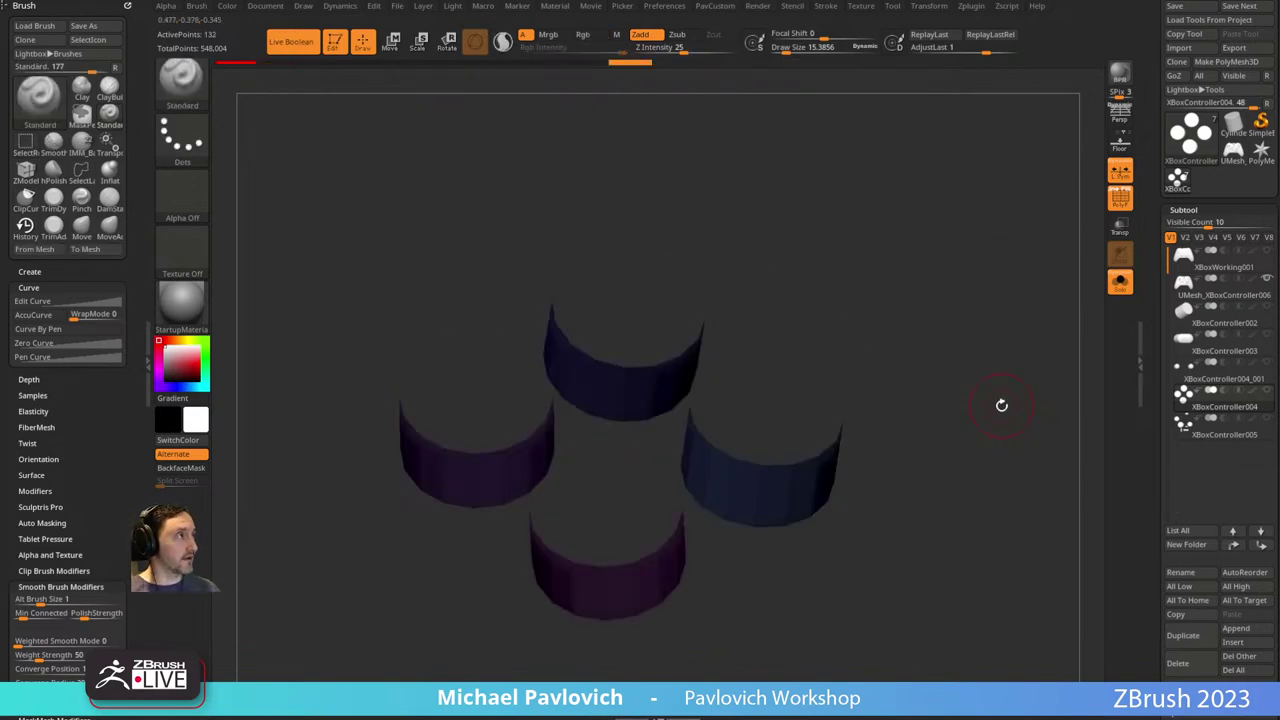
key(4)
click(973, 299)
Set the ZModeler edge action to Close with the Convex Hole target.
key(b)
key(z)
key(m)
key(space)
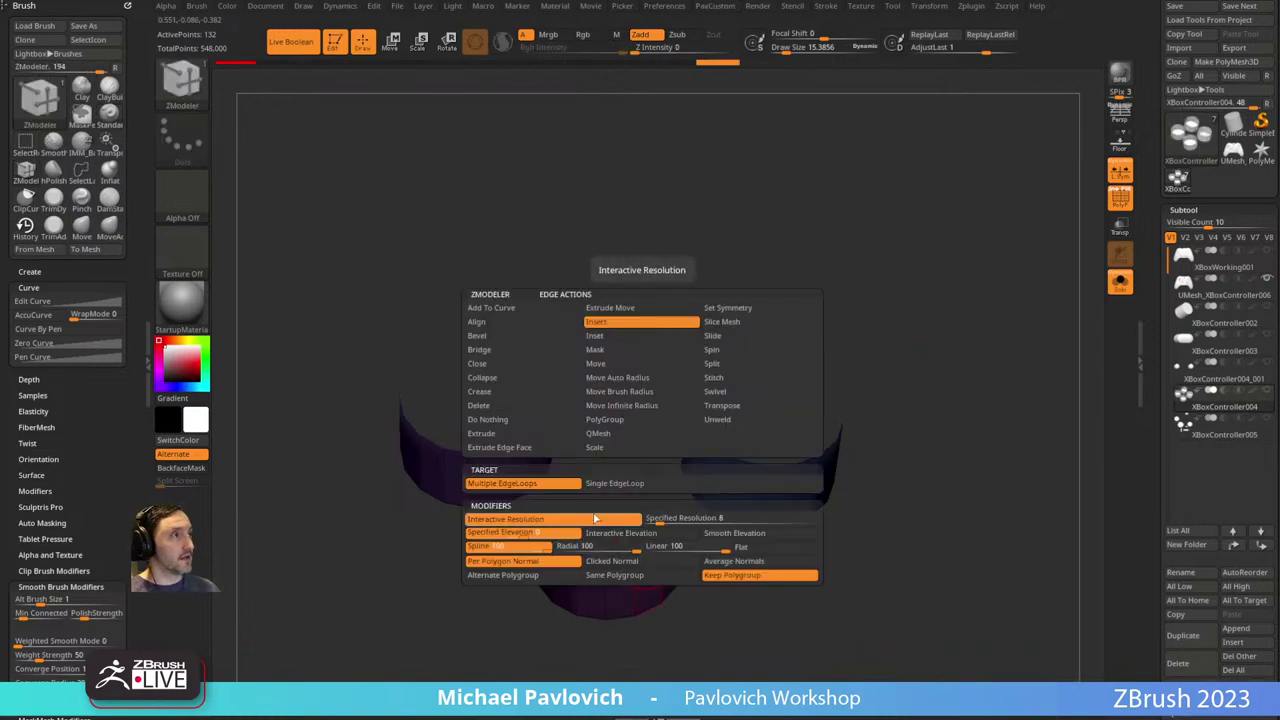
click(476, 365)
click(608, 482)
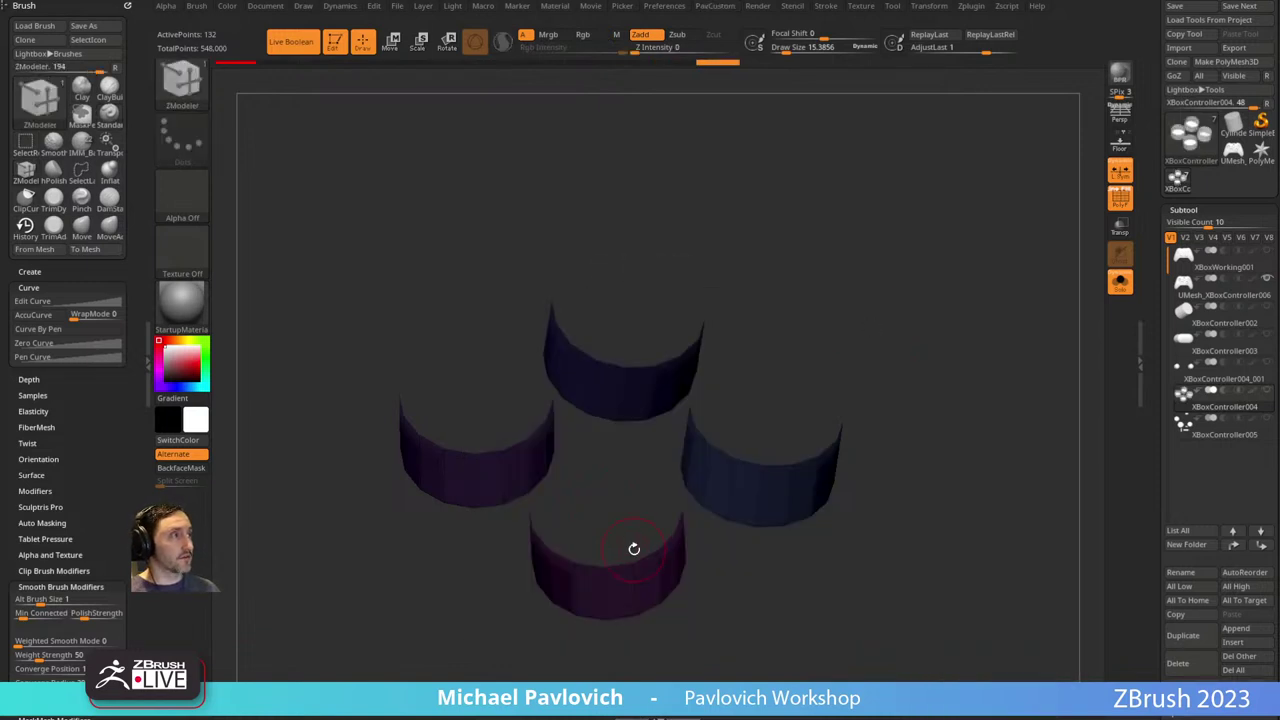
click(631, 546)
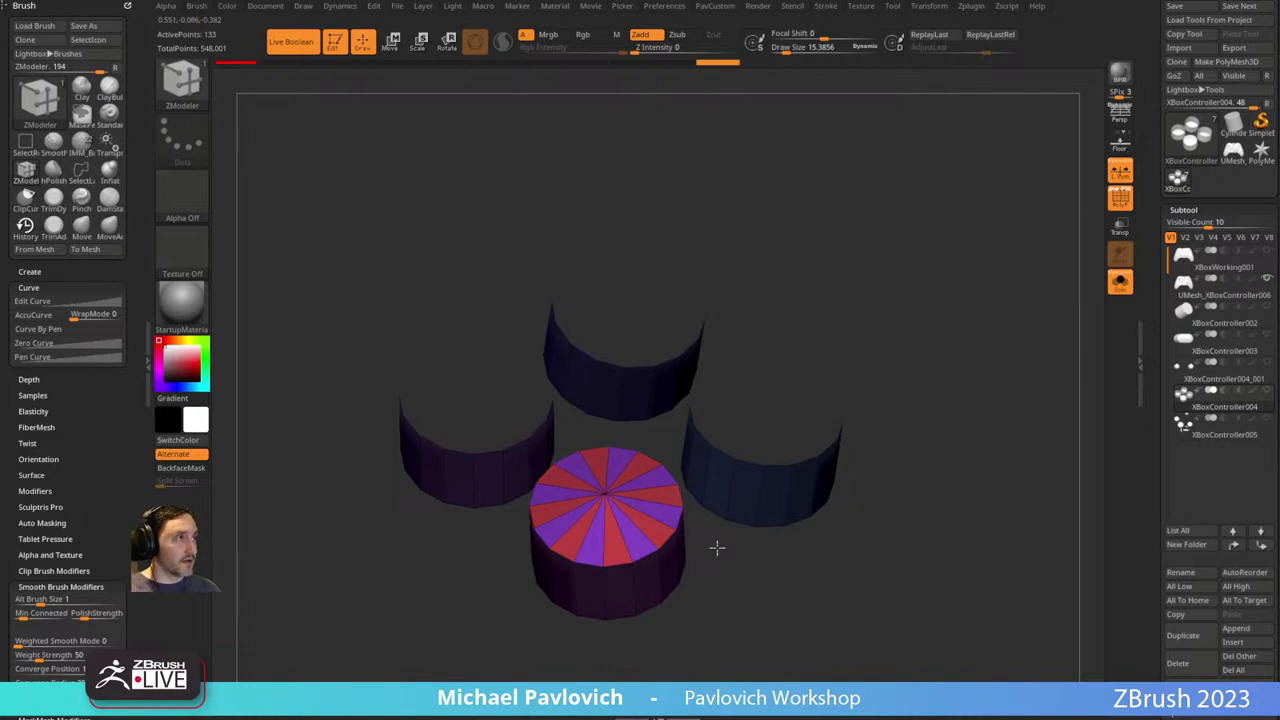
drag(731, 546, 731, 529)
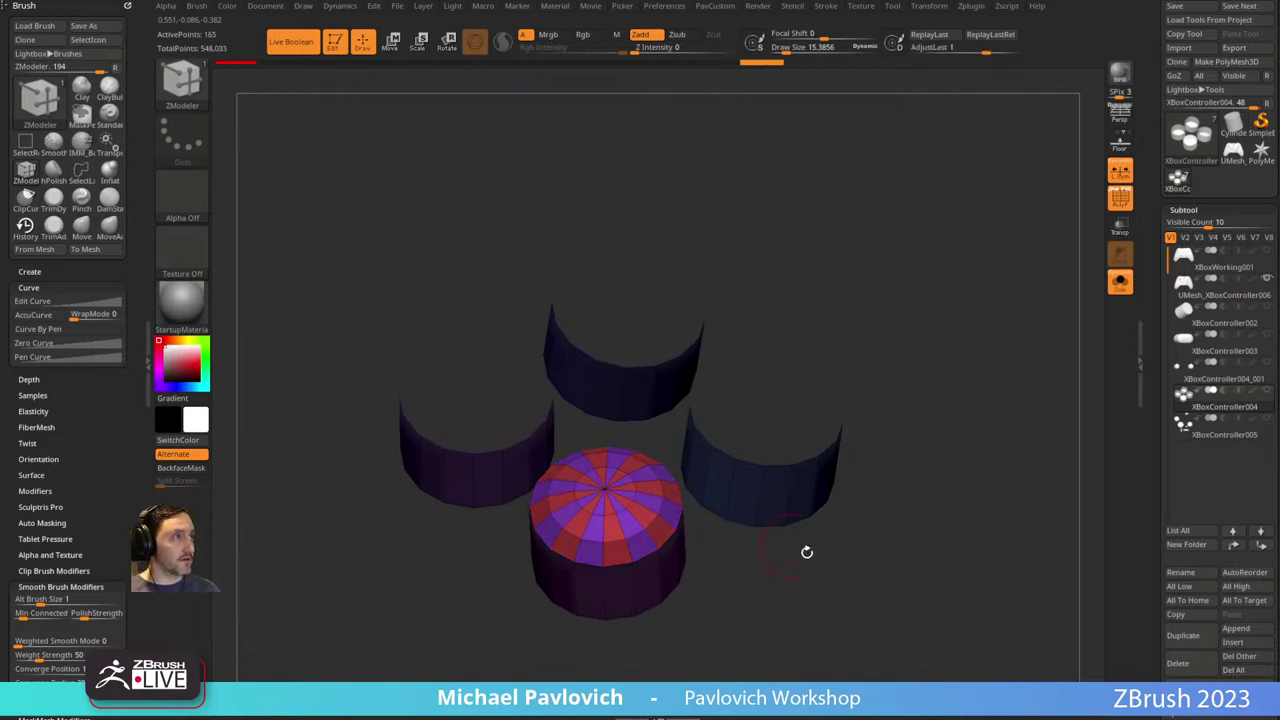
drag(807, 552, 805, 452)
drag(759, 380, 754, 484)
key(ctrl+z)
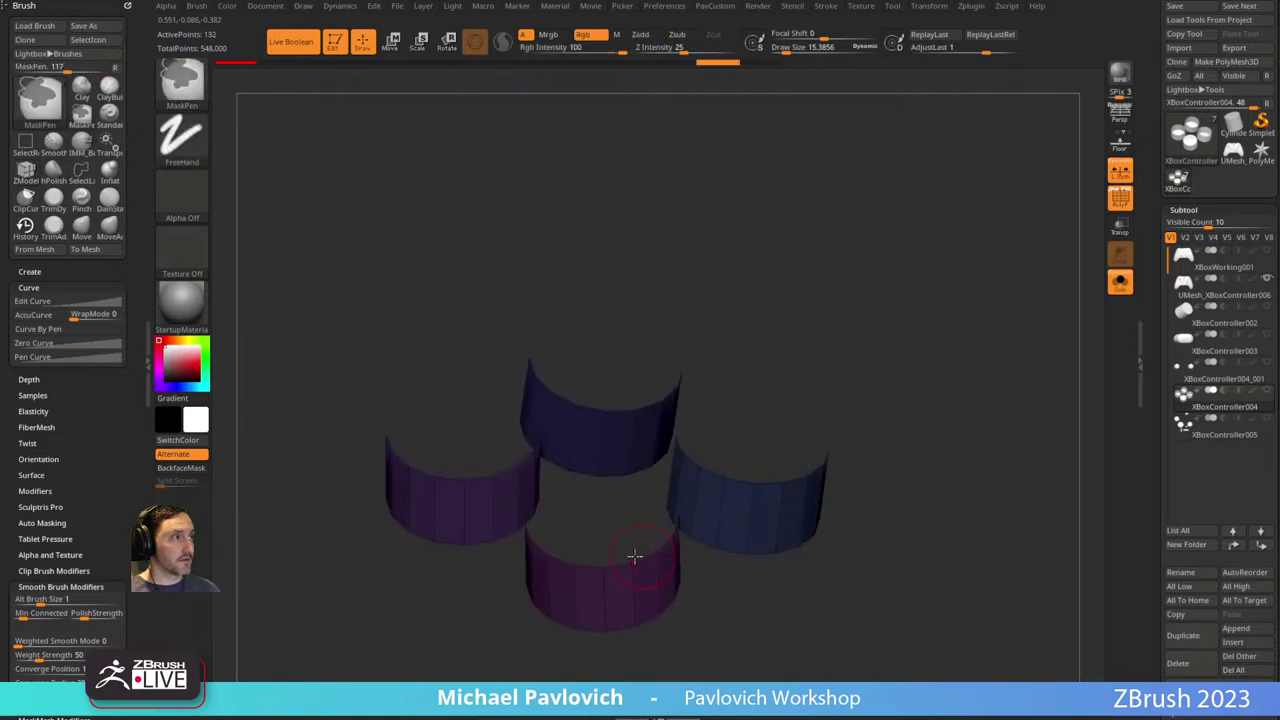
Close the lower face button's open front with a slightly domed cap and give that cap its own polygroup.
click(636, 558)
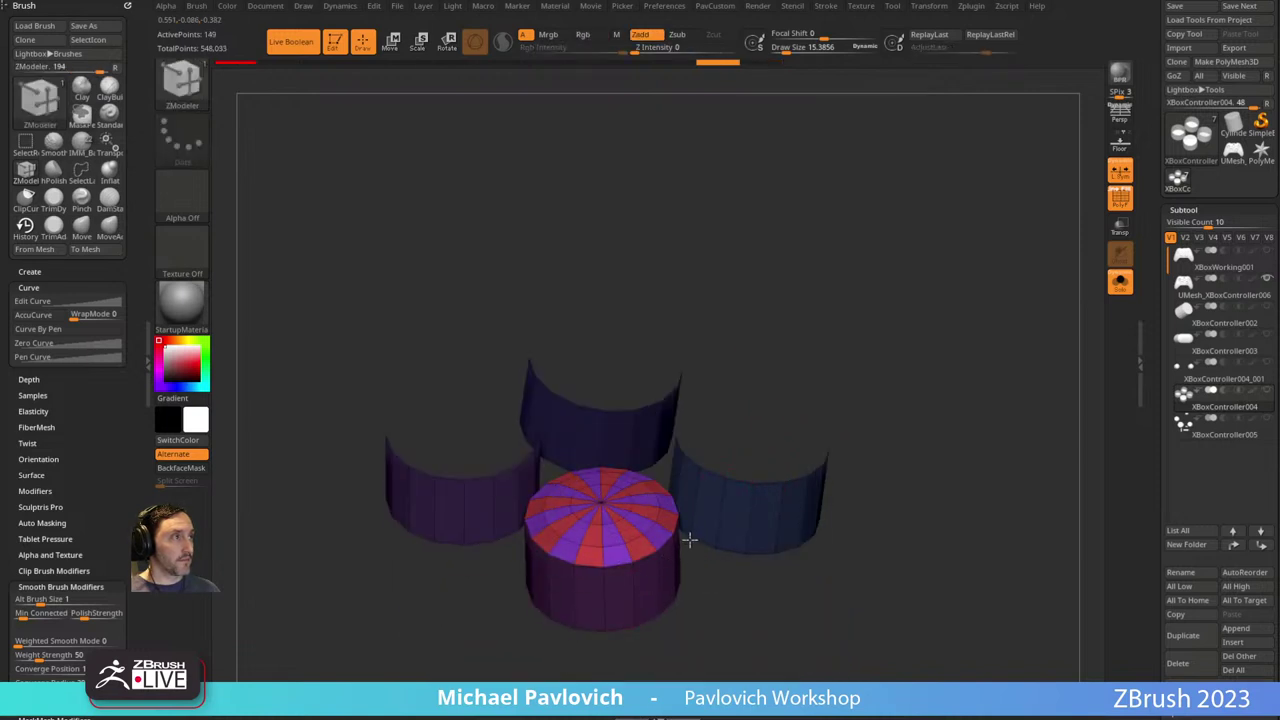
drag(765, 585, 737, 563)
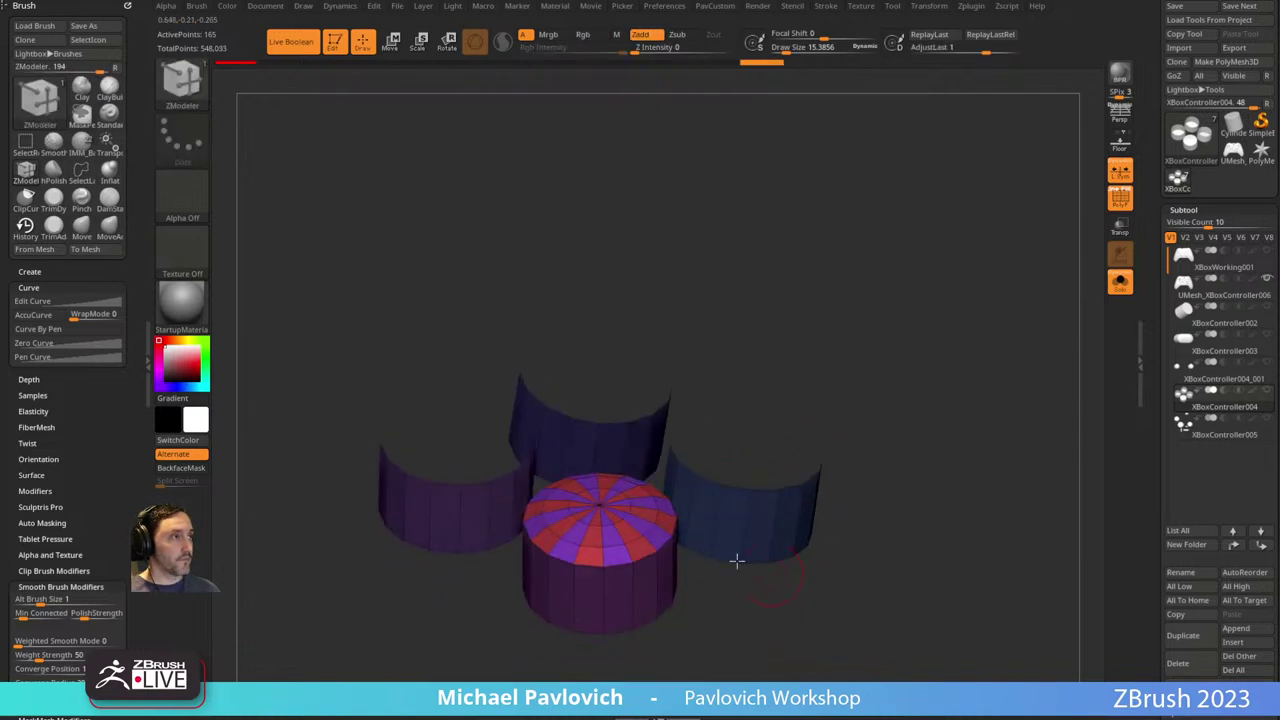
ctrl+shift+click(603, 514)
key(ctrl+w)
ctrl+shift+click(893, 422)
drag(917, 400, 900, 418)
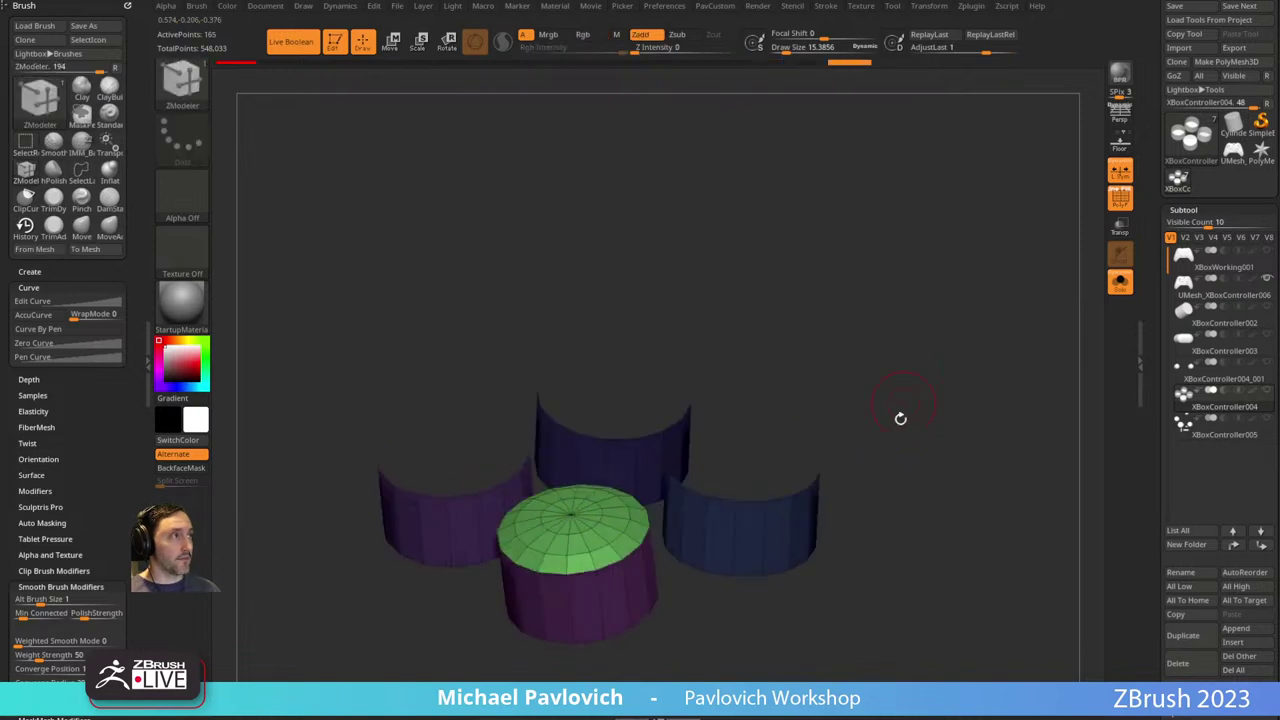
Close the open fronts of the other three face buttons with matching domed caps and group those caps into one polygroup.
click(740, 475)
click(690, 440)
click(457, 497)
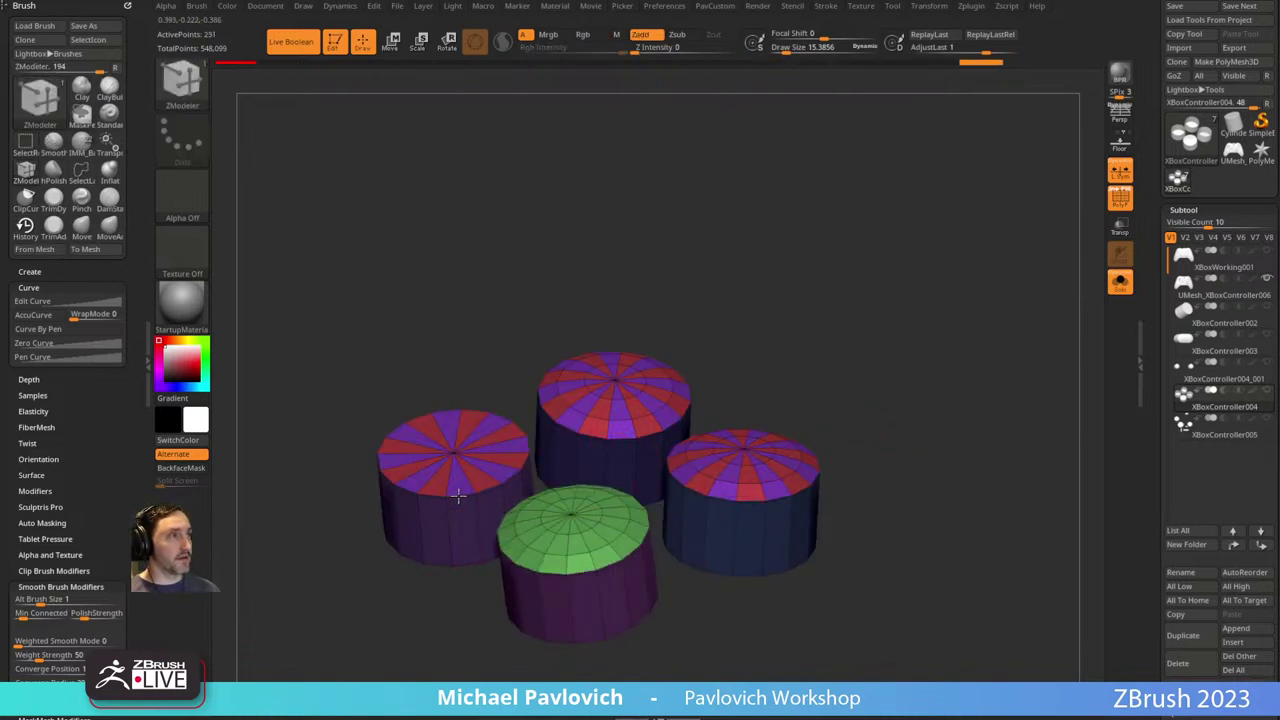
ctrl+shift+click(629, 371)
key(ctrl+w)
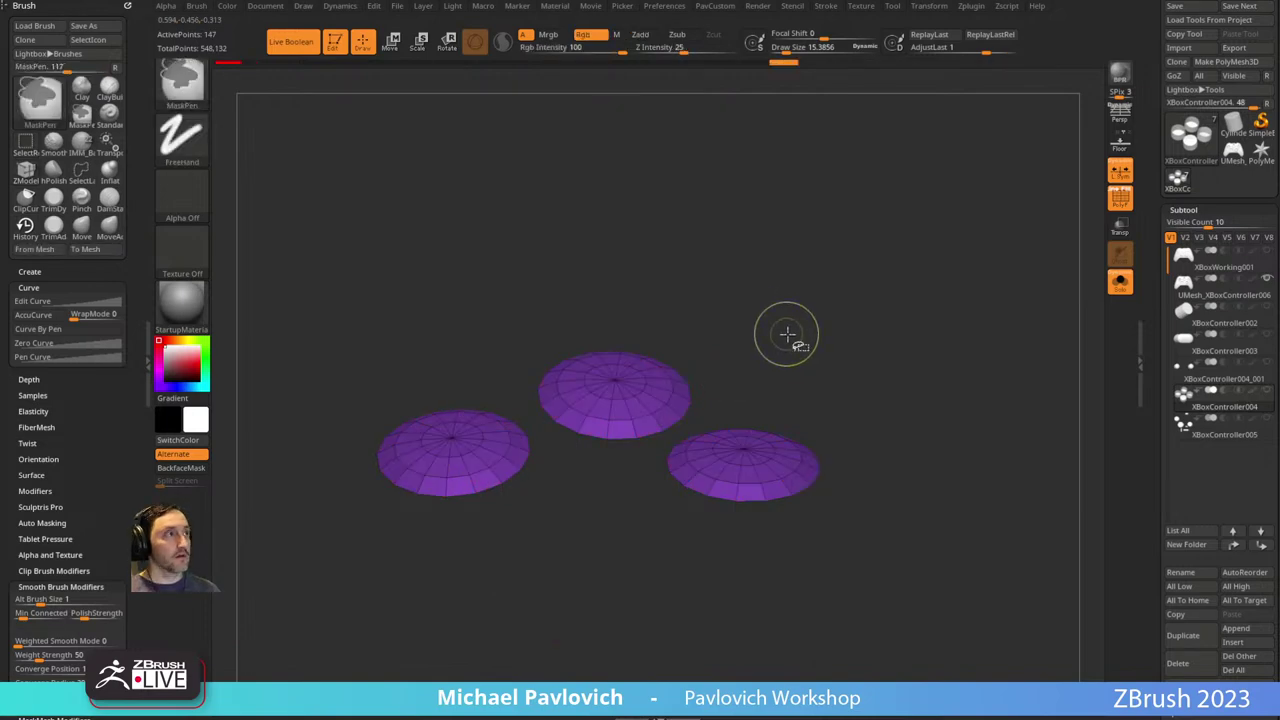
Isolate all four domed caps, merge them into a single polygroup and show the whole buttons again.
ctrl+shift+click(929, 371)
ctrl+shift+click(700, 495)
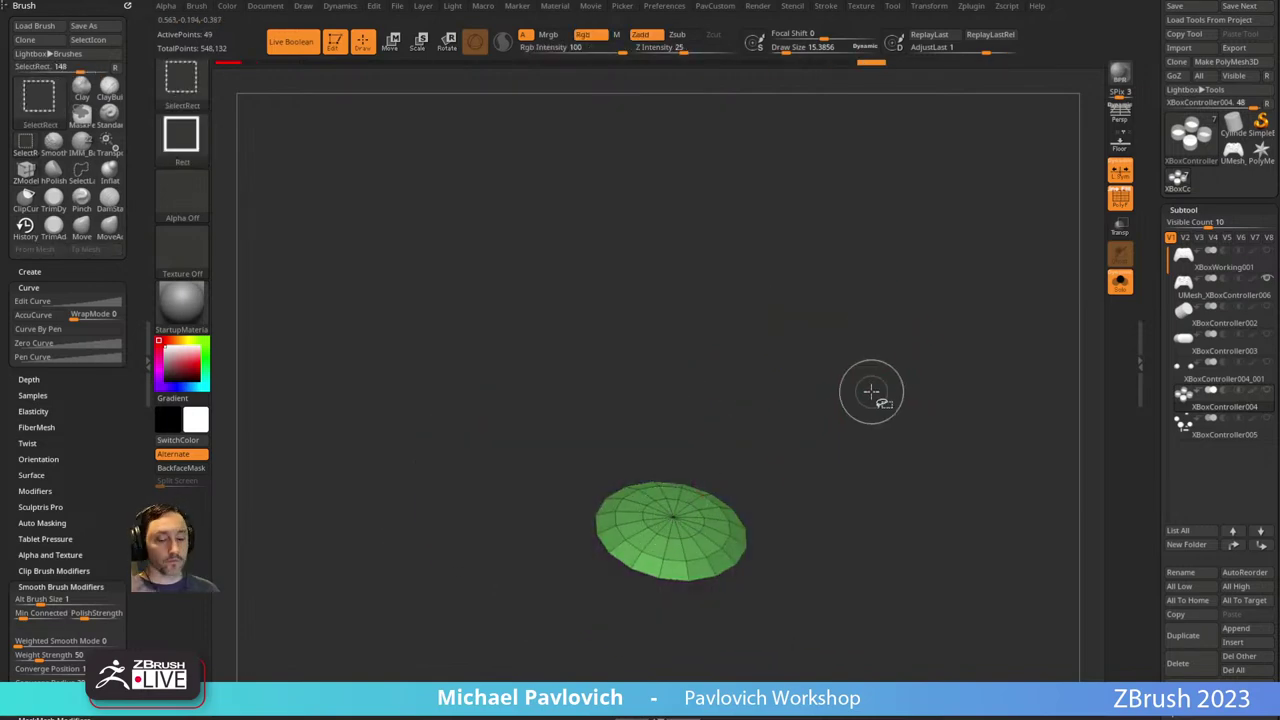
mouse_move(885, 365)
ctrl+shift+mouse_down()
mouse_move(923, 432)
mouse_move(951, 446)
ctrl+shift+mouse_up()
ctrl+shift+click(785, 446)
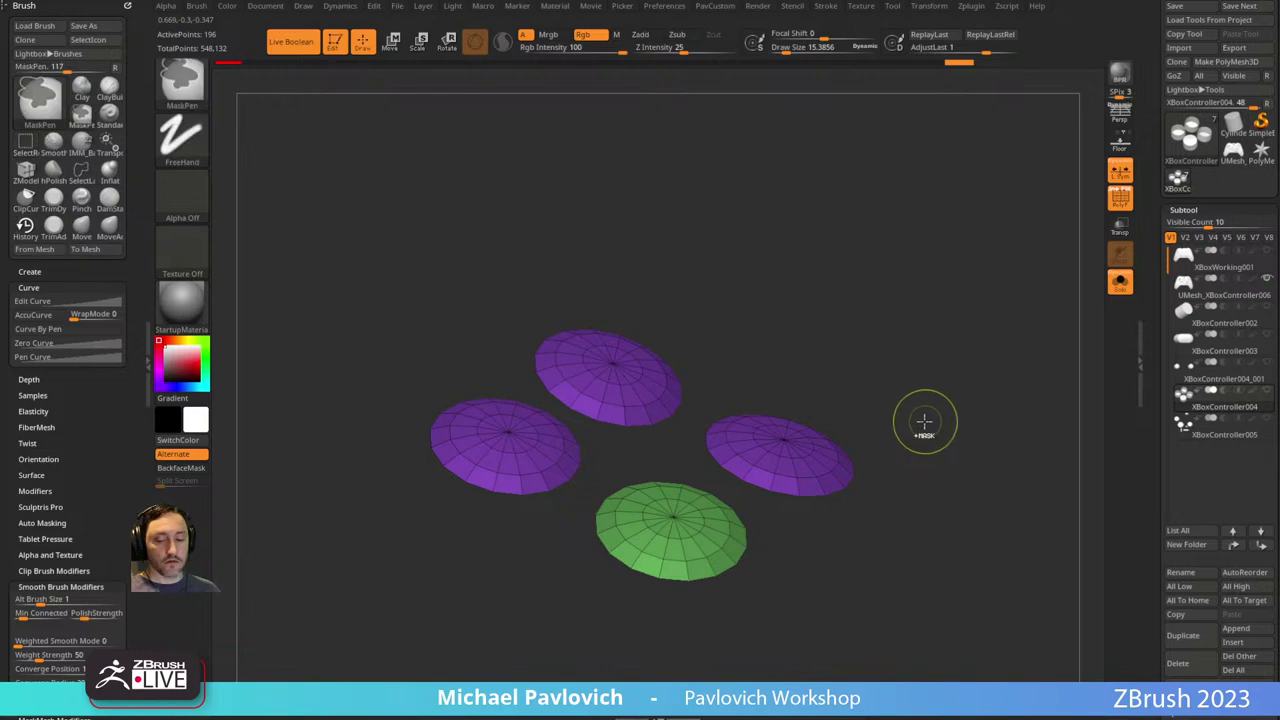
key(ctrl+w)
ctrl+shift+drag(902, 384, 947, 425)
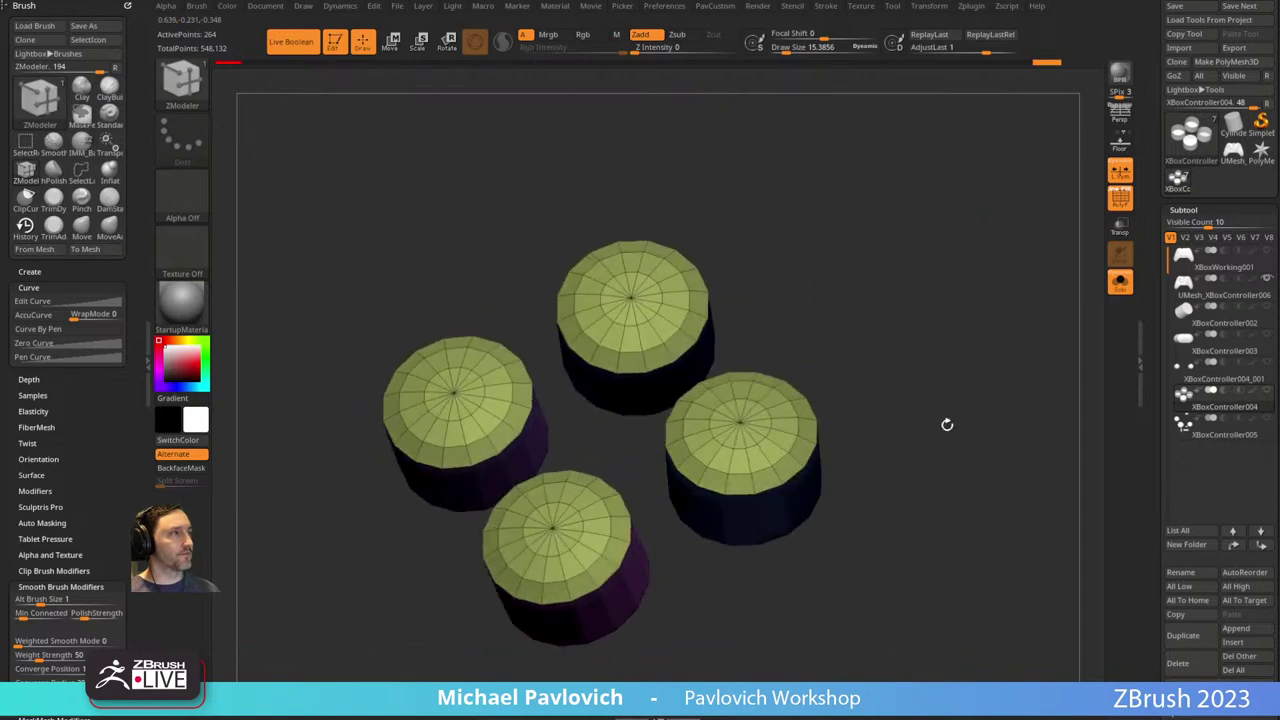
Switch to the Standard brush, preview the four face buttons with Dynamic Subdiv and apply it as real subdivision levels.
mouse_move(849, 335)
mouse_down()
mouse_move(837, 403)
mouse_move(863, 329)
mouse_move(898, 393)
mouse_move(882, 414)
mouse_move(881, 285)
mouse_move(856, 370)
mouse_move(870, 384)
mouse_up()
key(b)
key(s)
key(t)
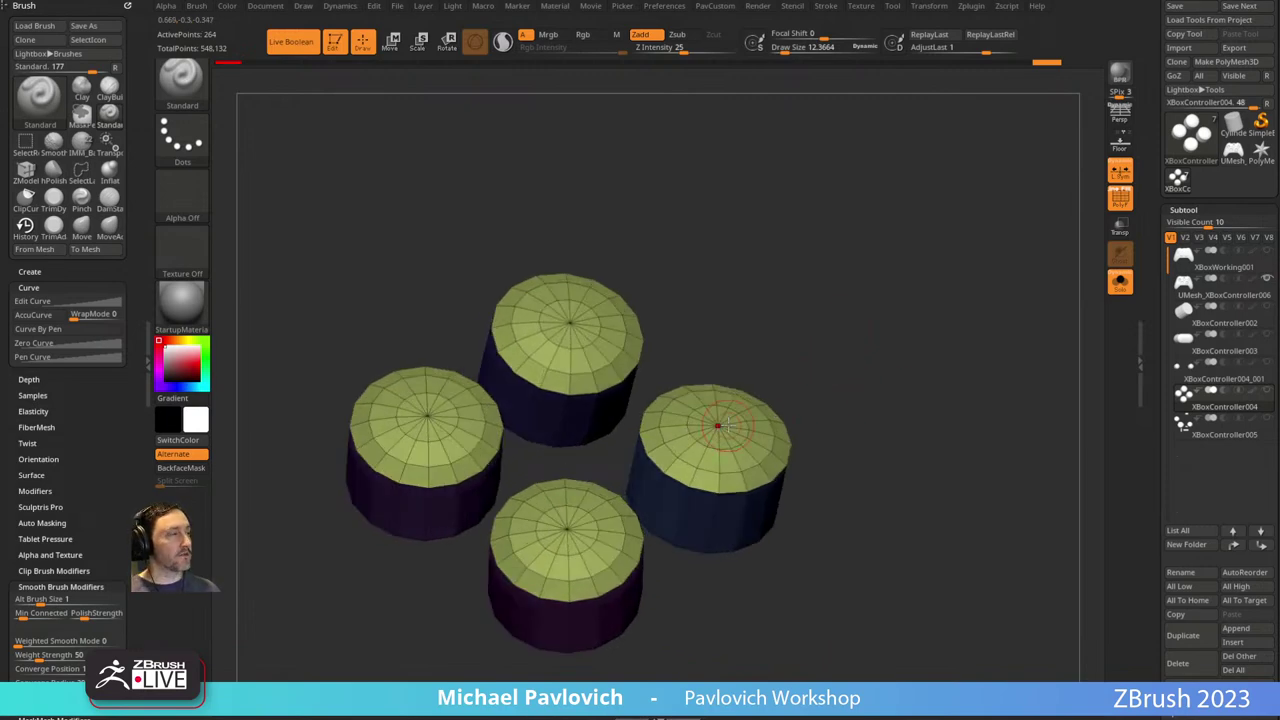
key(3)
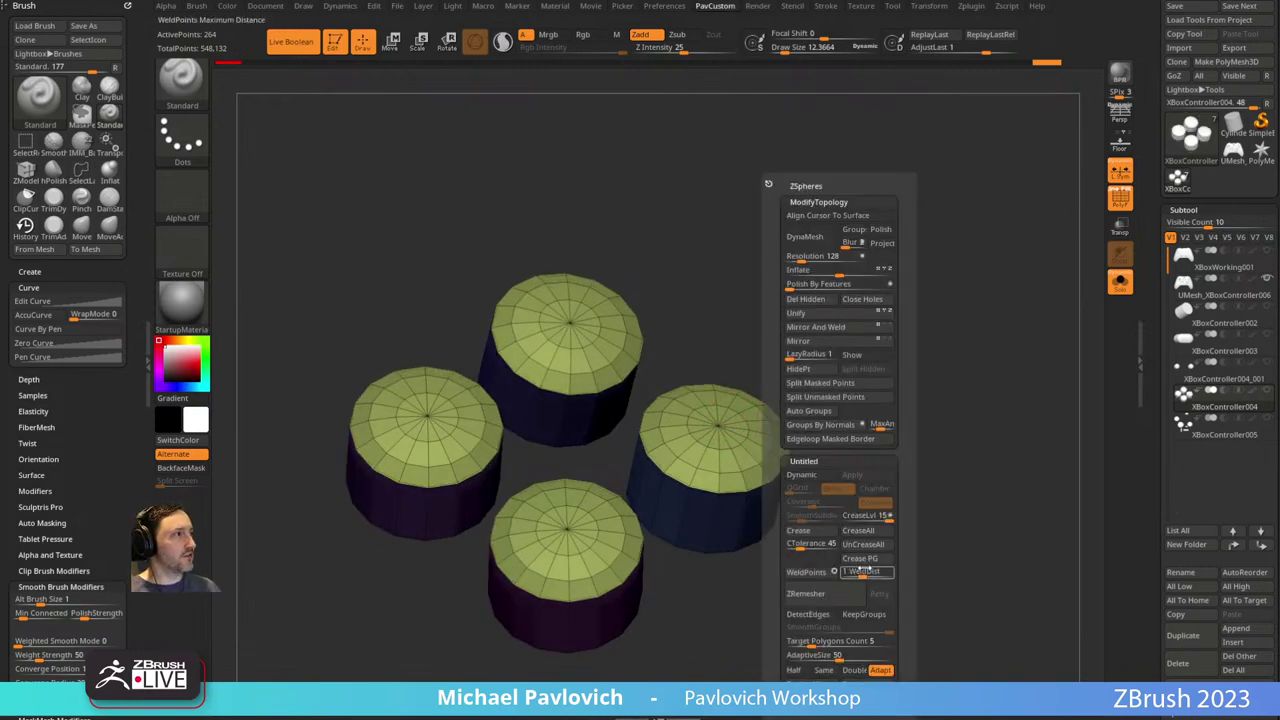
key(d)
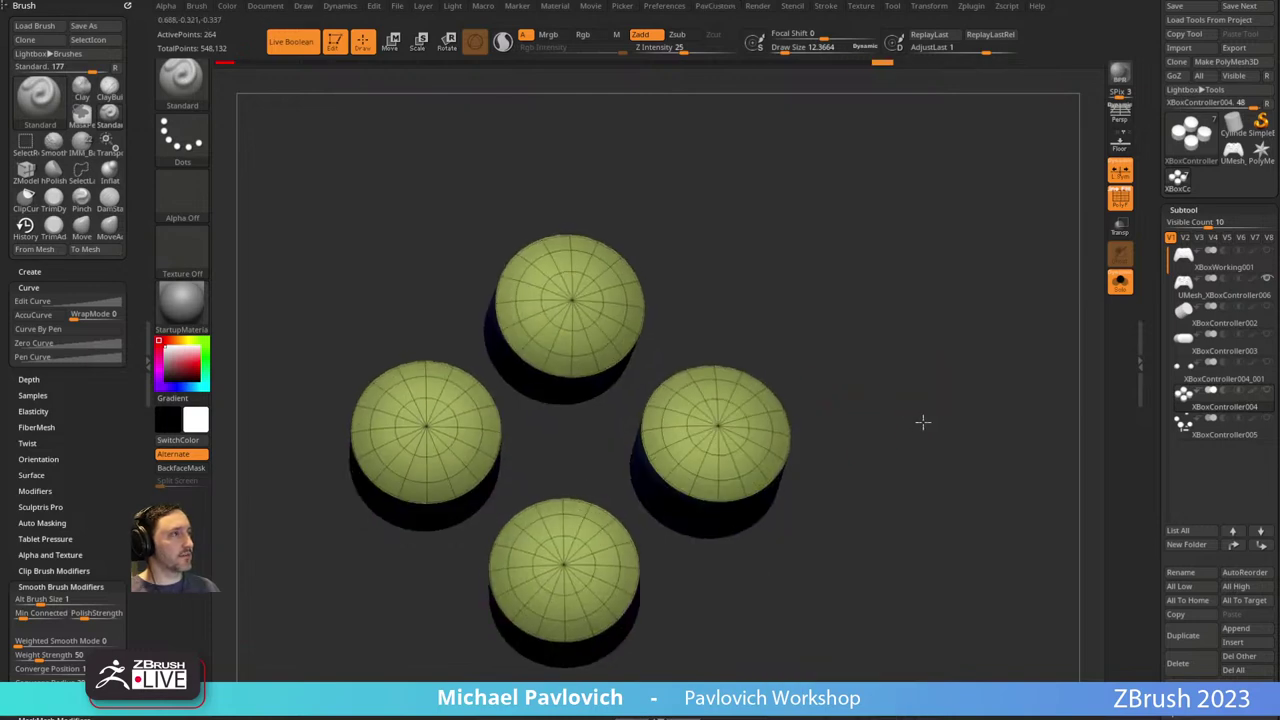
key(shift+d)
key(space)
click(917, 477)
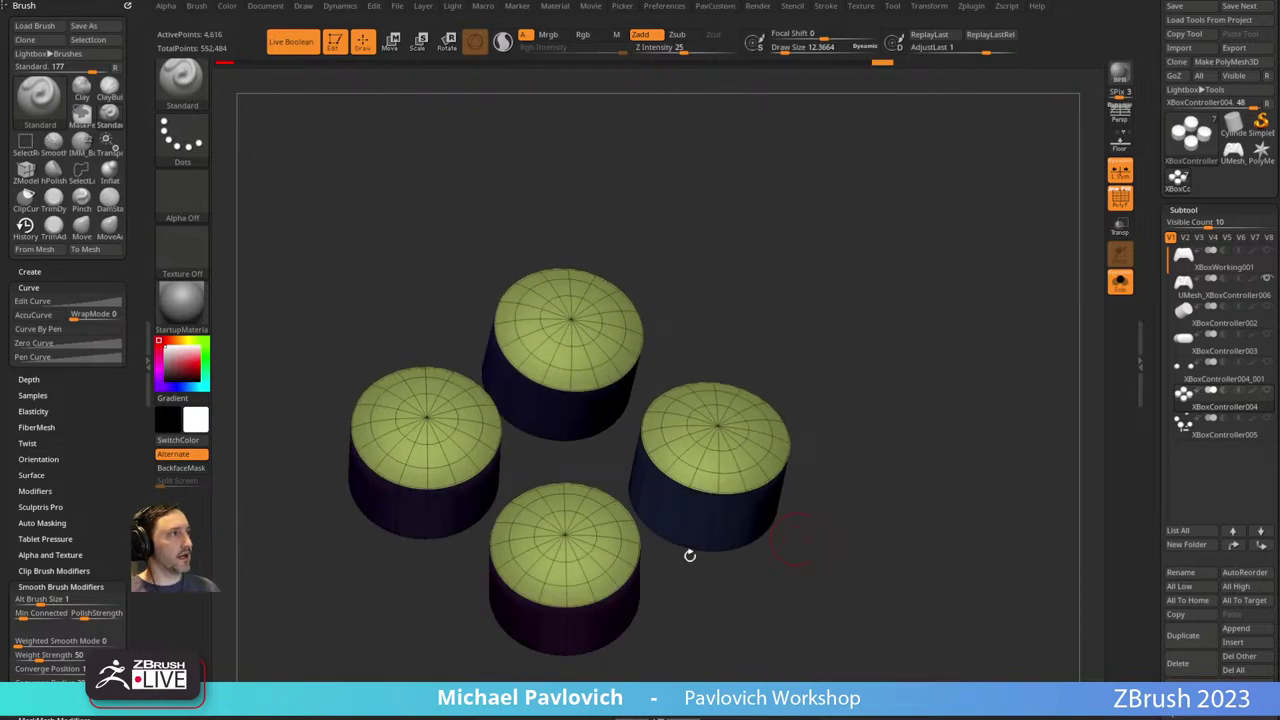
ZRemesh the four face buttons with Same, AdaptiveSize 0, KeepGroups on and SmoothGroups 1.
drag(1157, 286, 1156, 194)
drag(1188, 438, 1151, 437)
key(d)
key(d)
key(space)
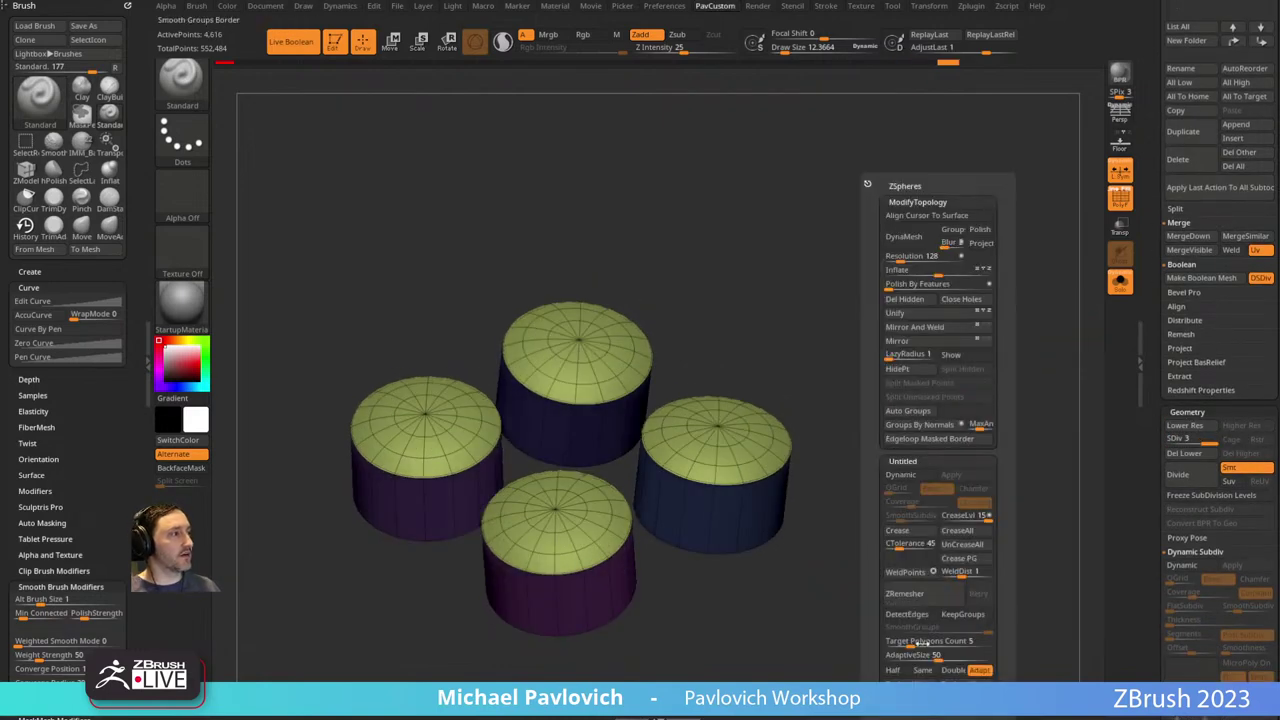
click(921, 672)
drag(902, 656, 875, 656)
click(966, 613)
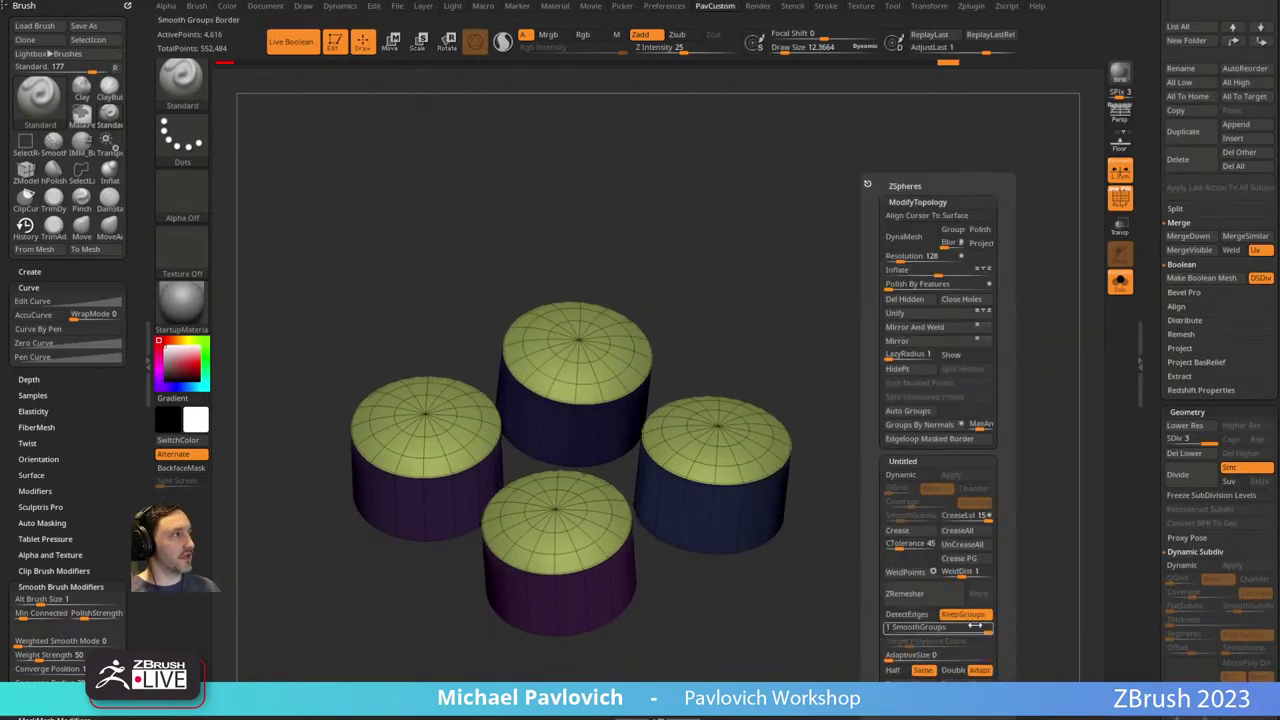
click(905, 593)
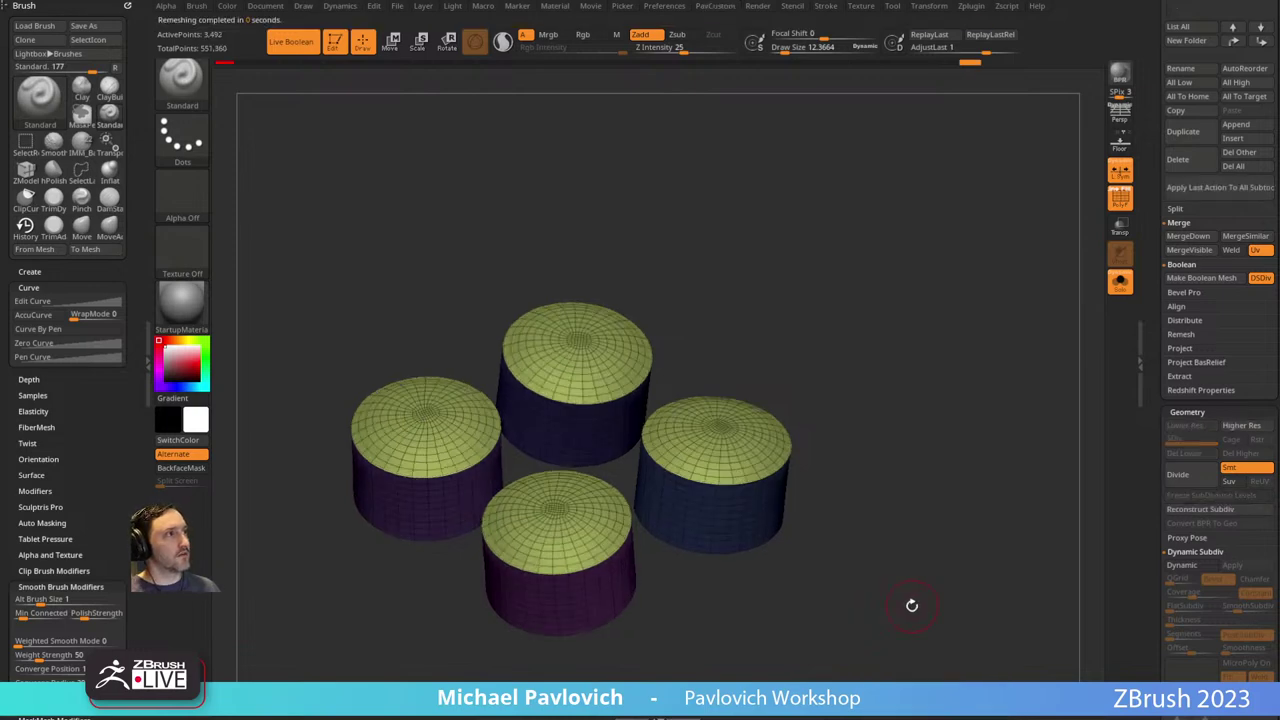
Hide the back caps of the four remeshed face buttons and delete them with Del Hidden.
drag(886, 350, 968, 427)
ctrl+shift+click(767, 423)
ctrl+shift+click(552, 328)
ctrl+shift+click(436, 494)
ctrl+shift+click(599, 612)
ctrl+shift+drag(960, 366, 987, 438)
key(1)
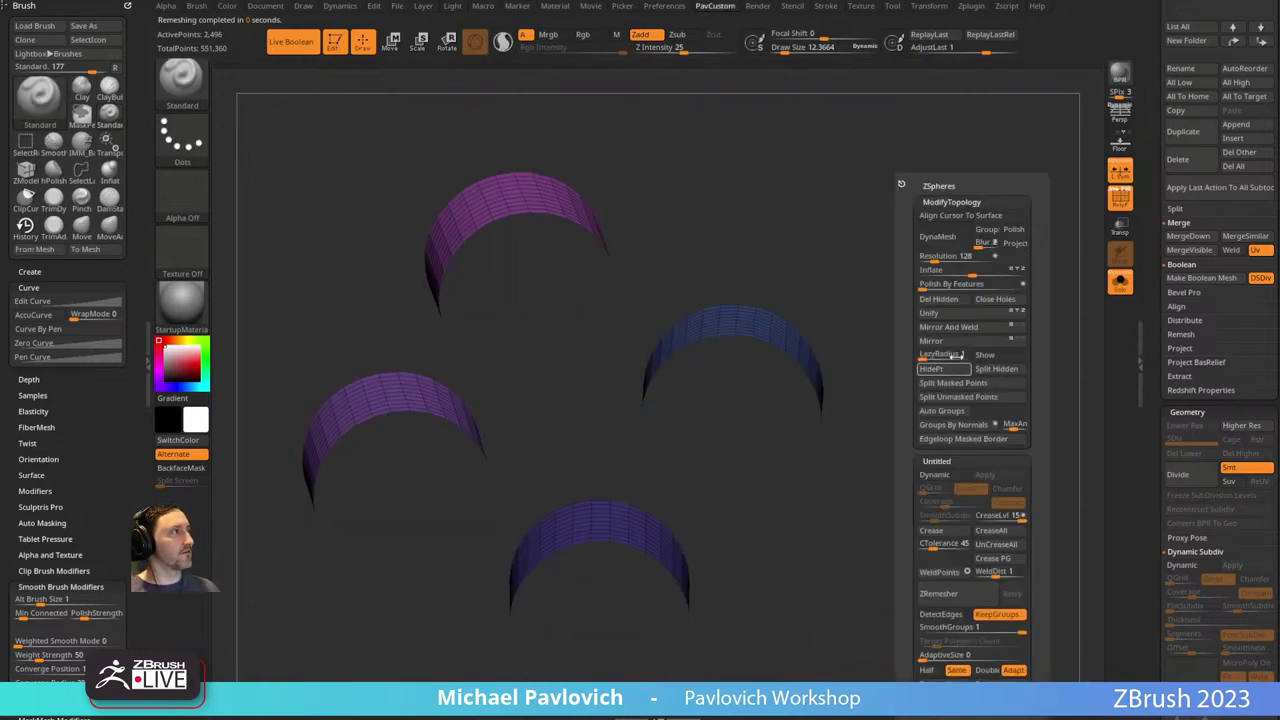
click(940, 299)
Close the four open button backs with ZModeler's Close on Convex Hole, and assign the new caps a single polygroup.
key(b)
key(z)
key(m)
key(space)
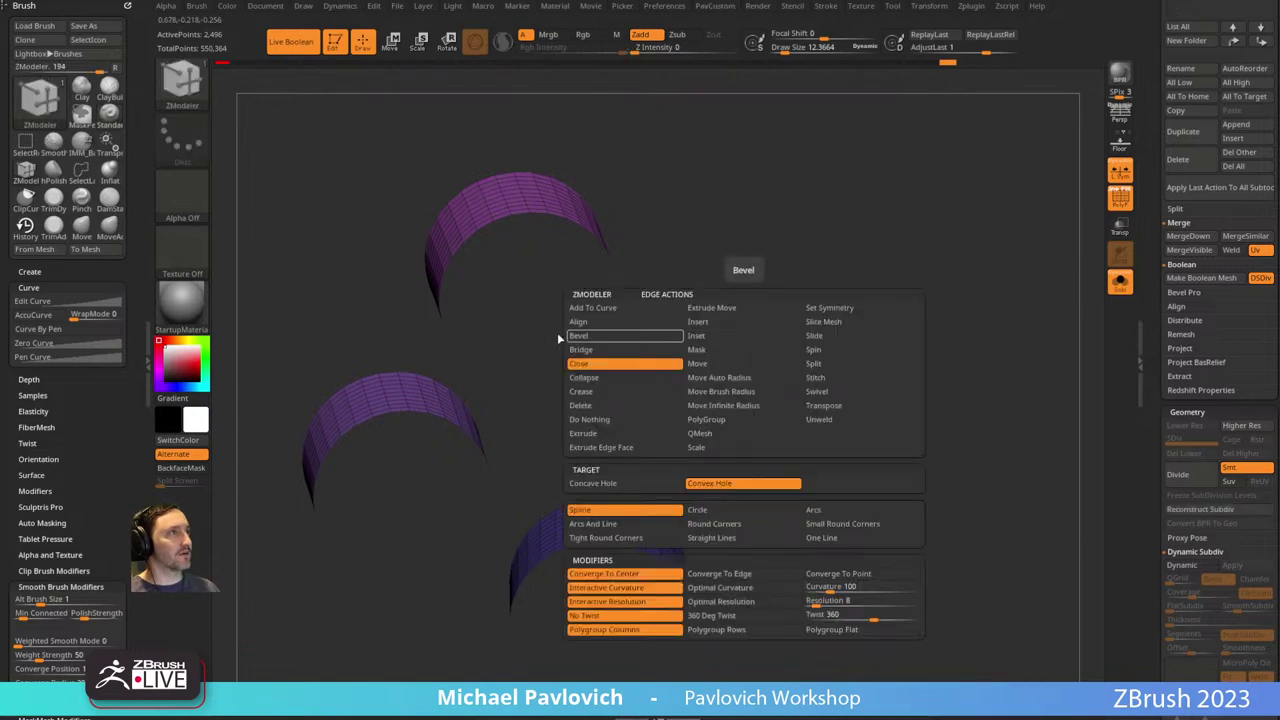
mouse_move(955, 300)
mouse_down()
mouse_move(972, 272)
mouse_move(968, 300)
mouse_up()
click(770, 343)
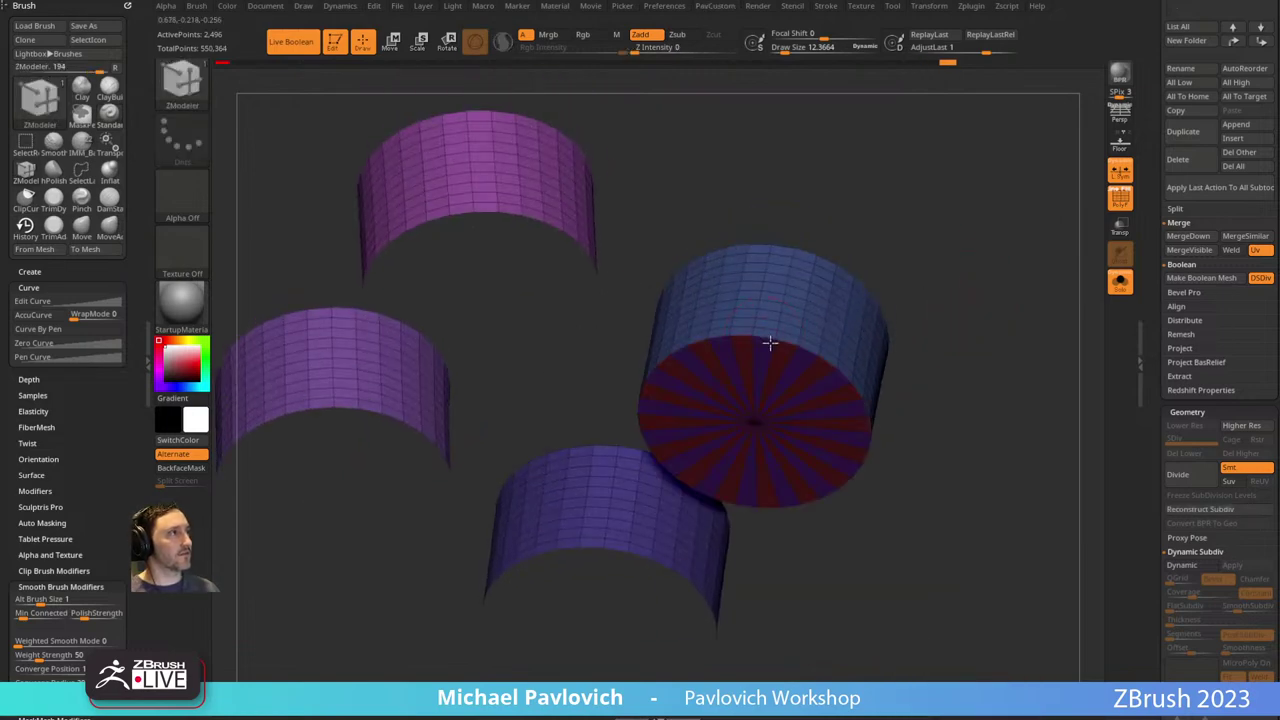
click(521, 229)
drag(669, 214, 492, 318)
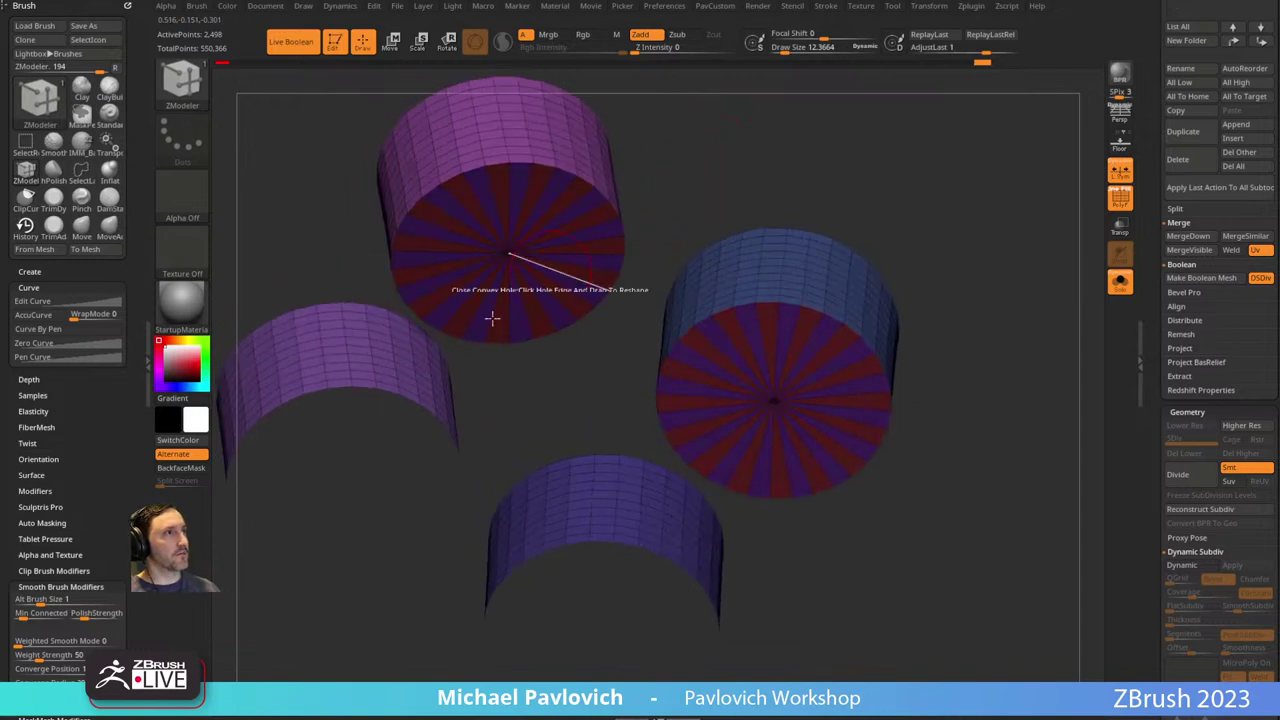
click(363, 385)
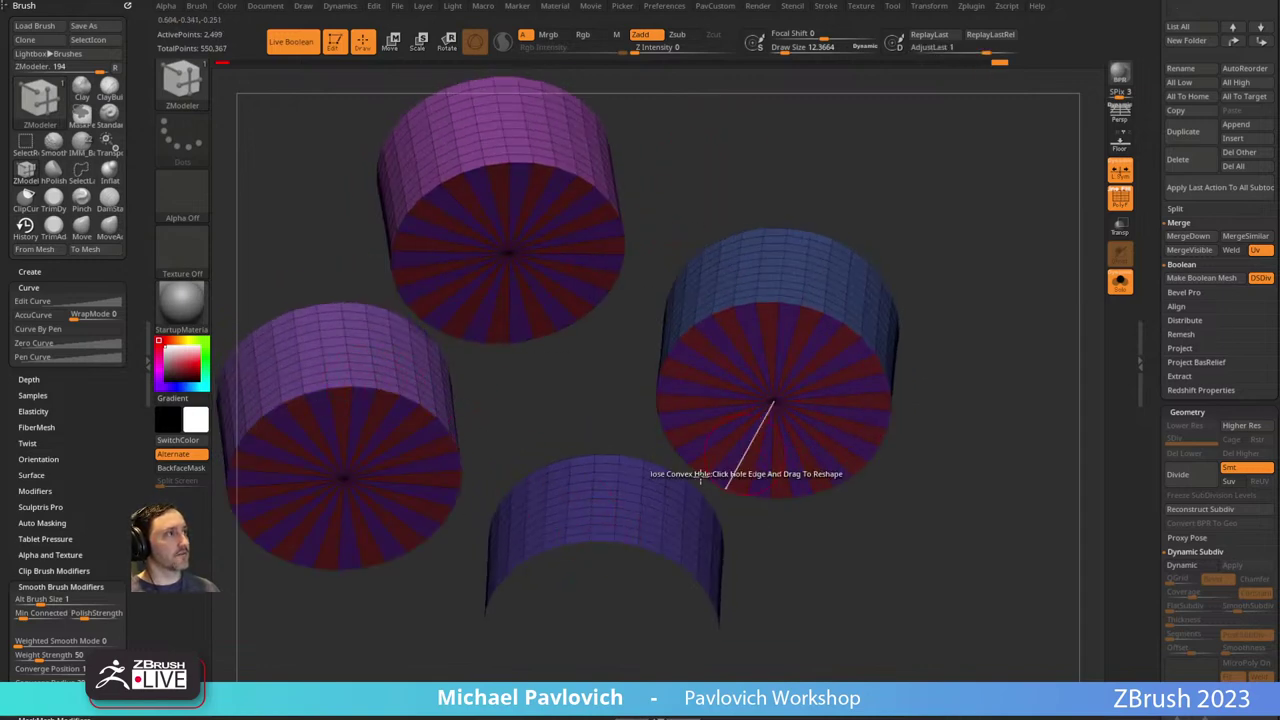
click(606, 538)
ctrl+shift+click(771, 400)
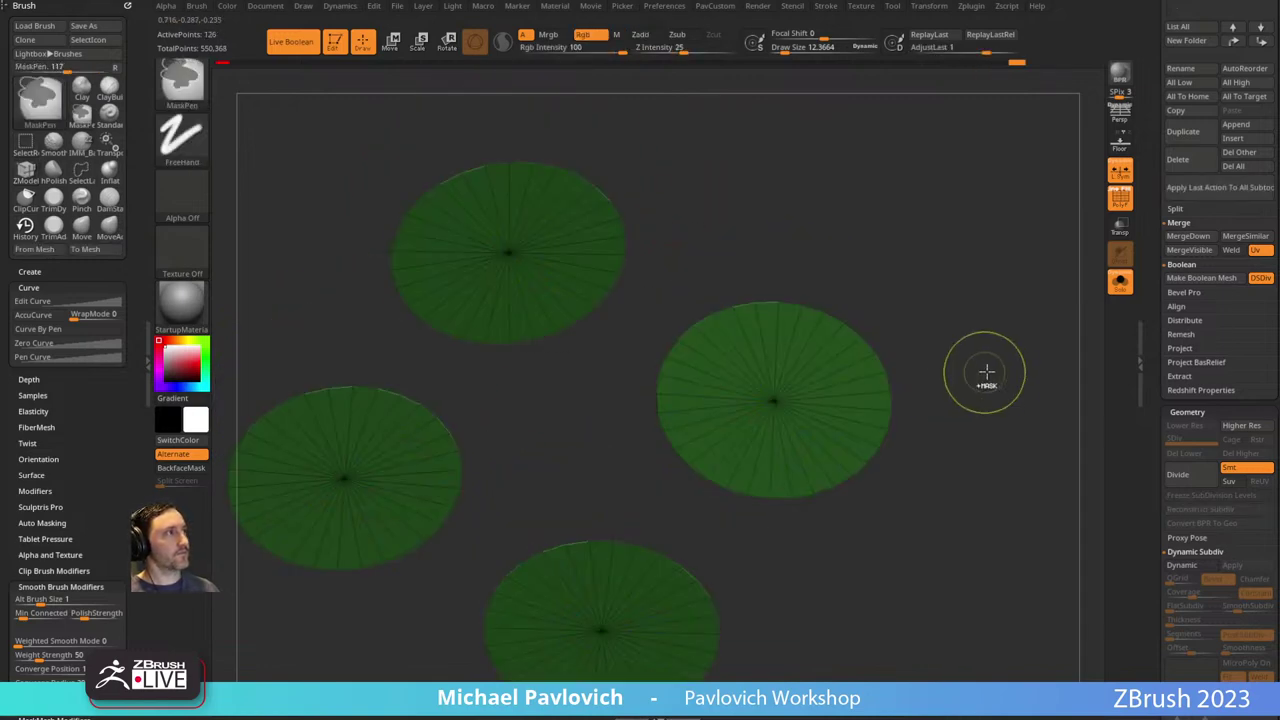
ctrl+shift+click(986, 372)
Turn on Dynamic Subdiv for the closed face buttons and hide the polyframe to inspect their smooth shading.
drag(997, 369, 845, 437)
key(3)
click(944, 477)
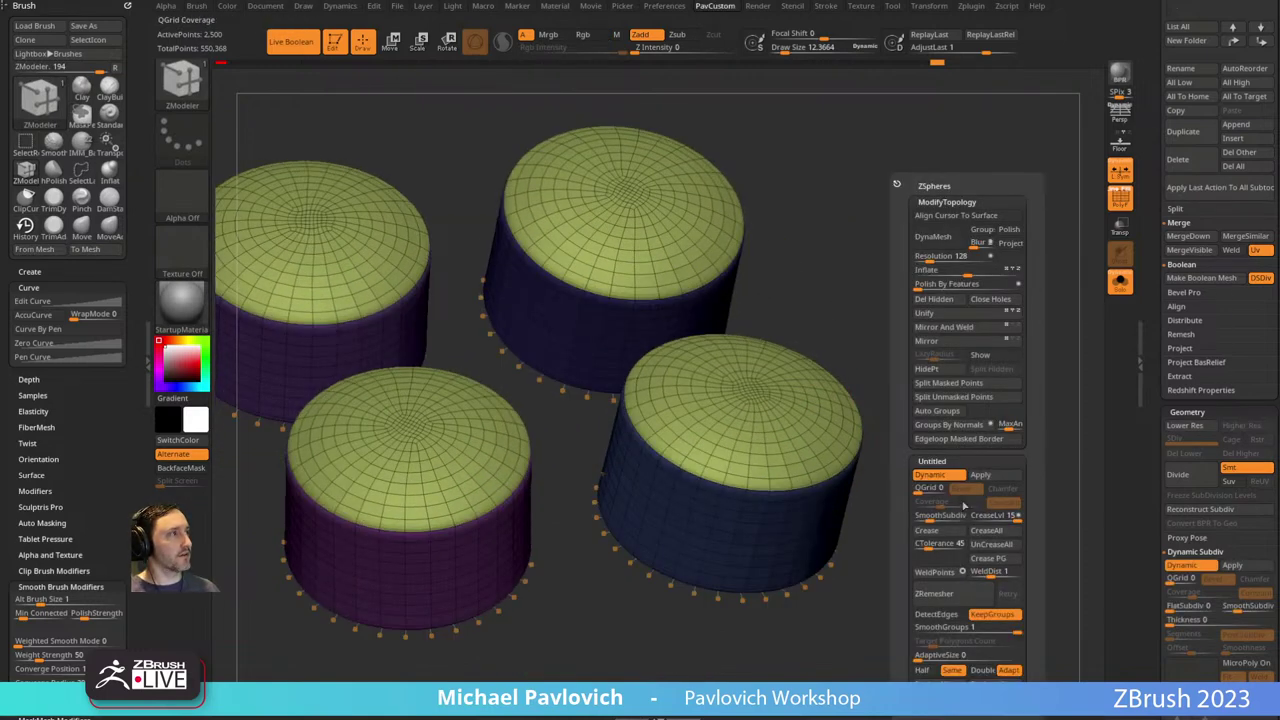
key(shift+f)
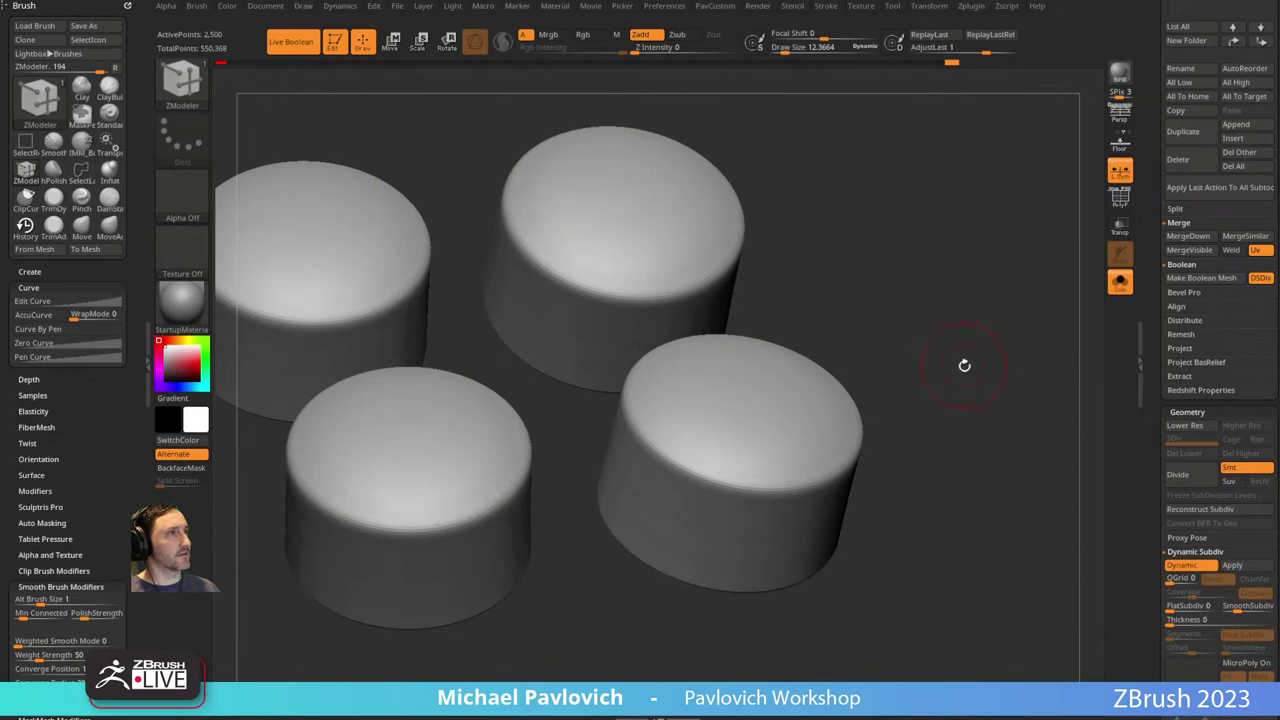
Try creasing the polygroup borders of the face buttons with crease levels 1 and 15.
key(3)
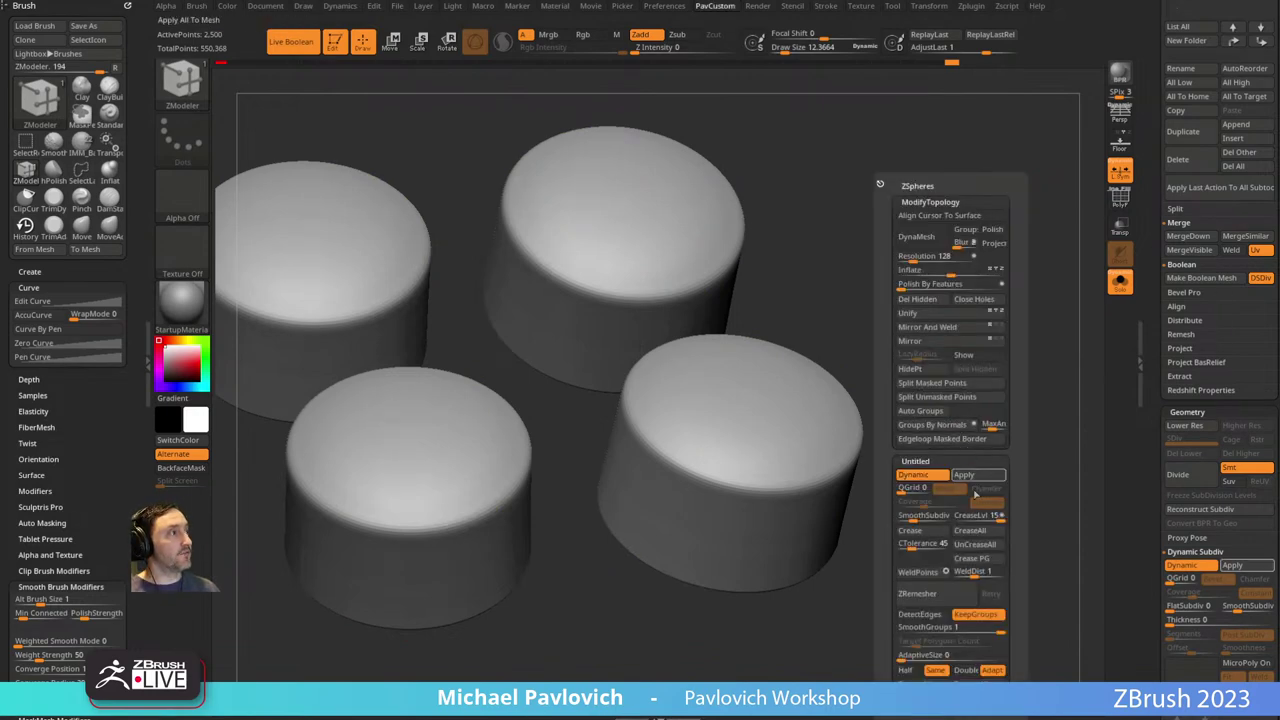
click(972, 557)
click(924, 517)
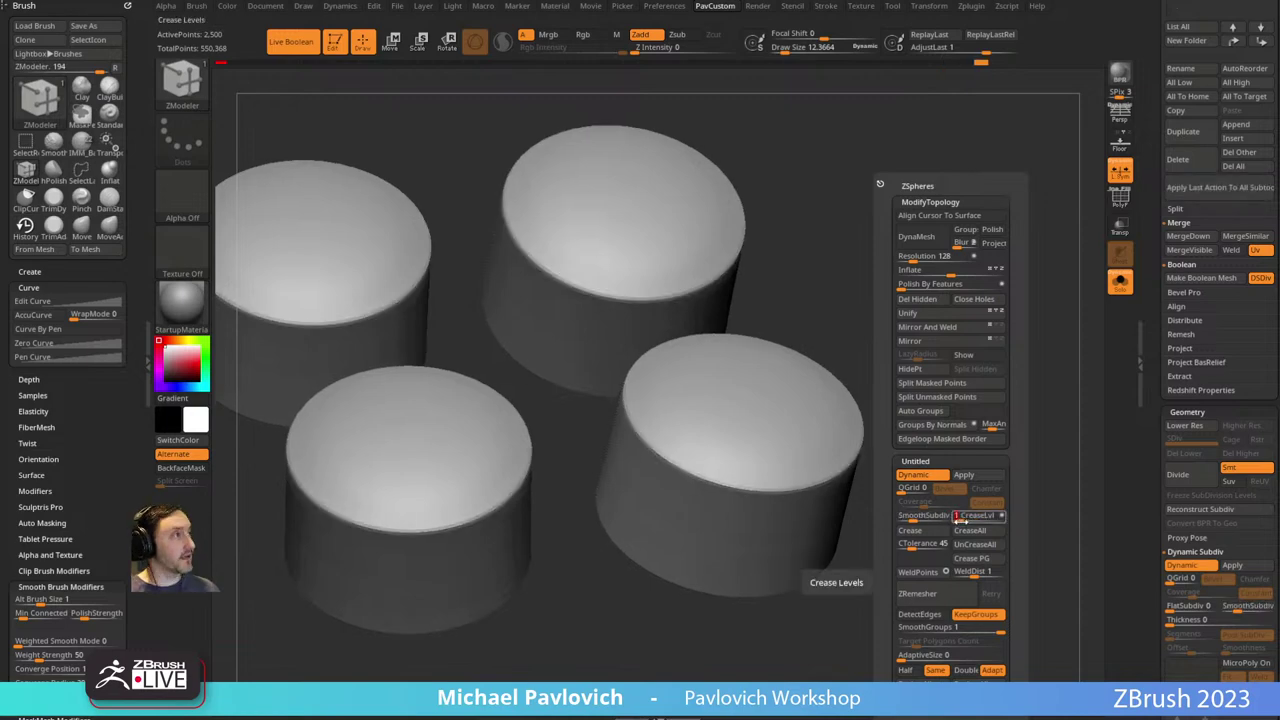
drag(960, 516, 1010, 516)
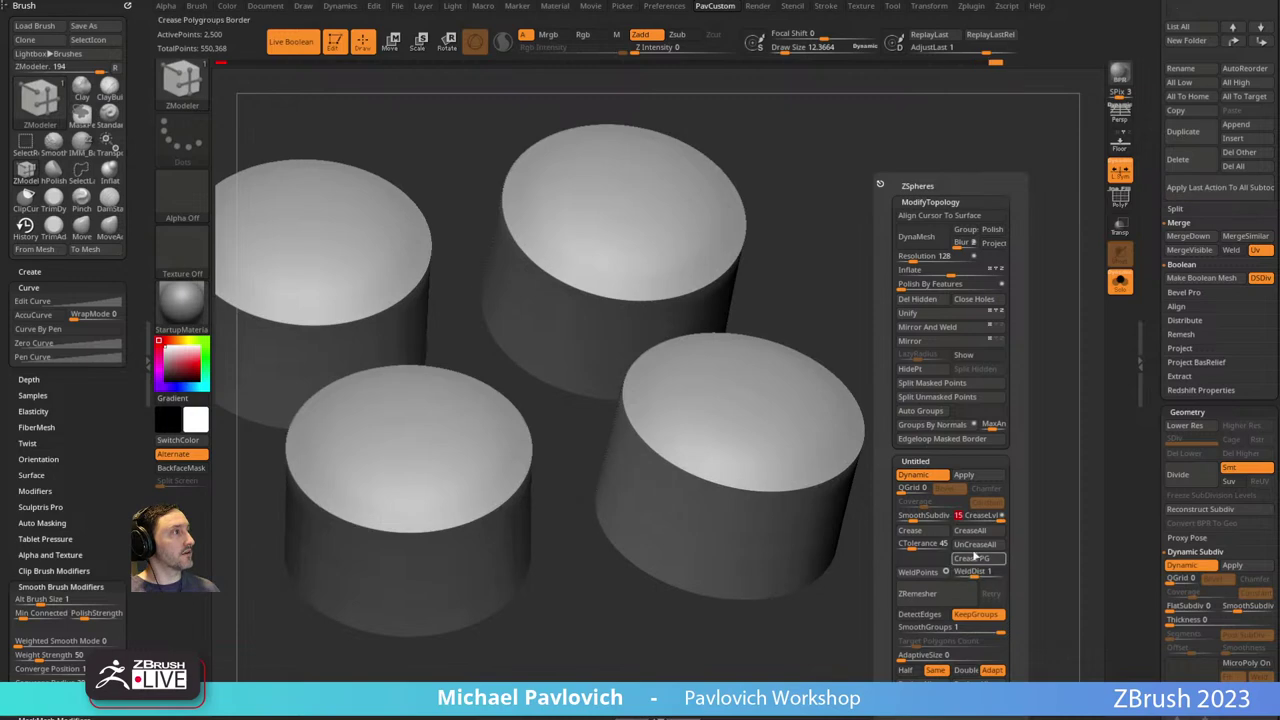
click(975, 557)
key(f)
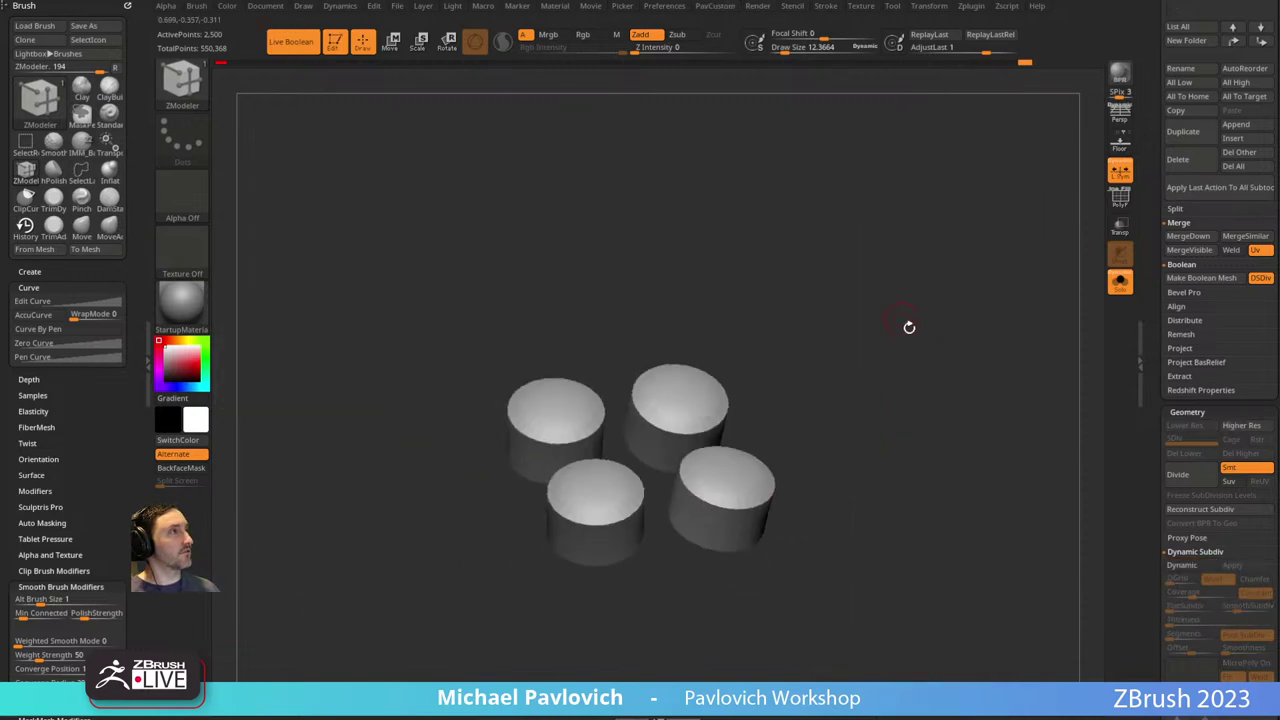
Preview the face buttons in Dynamic Subdiv together with the controller body, with local symmetry off and the polyframe displayed.
key(d)
click(1115, 292)
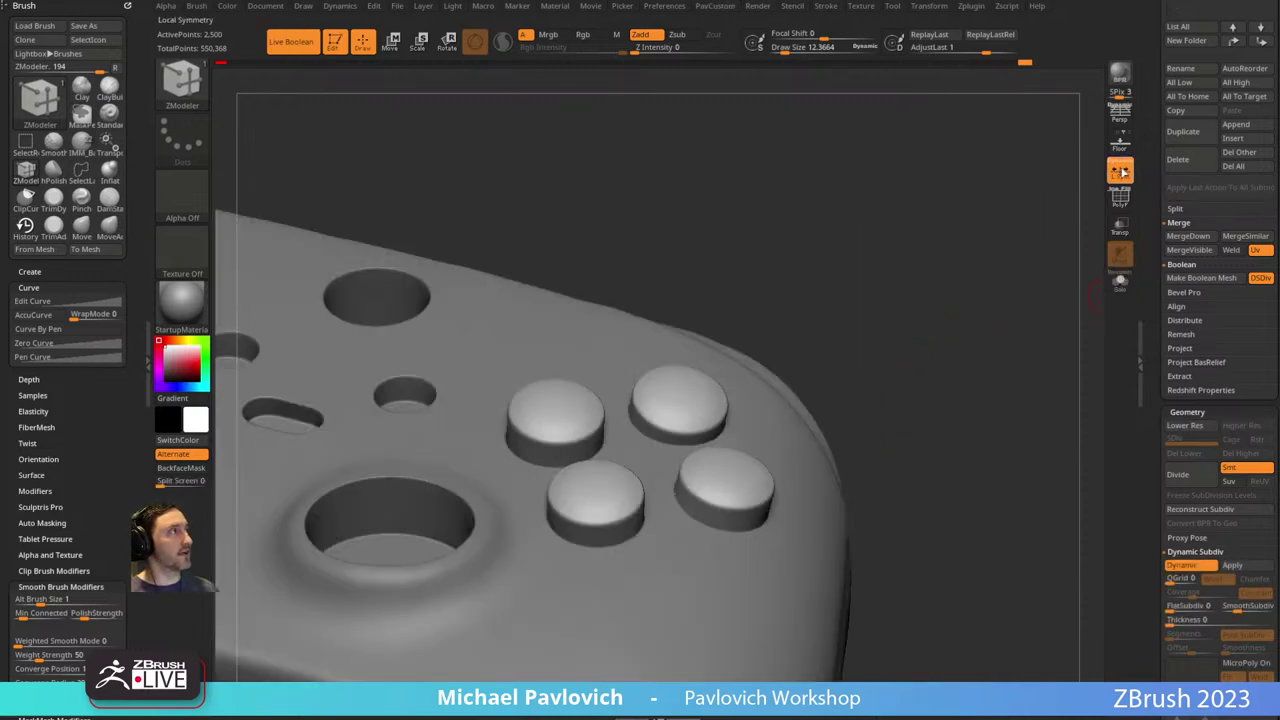
click(1120, 172)
alt+drag(1036, 210, 888, 423)
right_drag(888, 423, 941, 322)
click(1119, 197)
Give each of the four face buttons its own polygroup with Auto Groups.
drag(993, 234, 975, 277)
key(space)
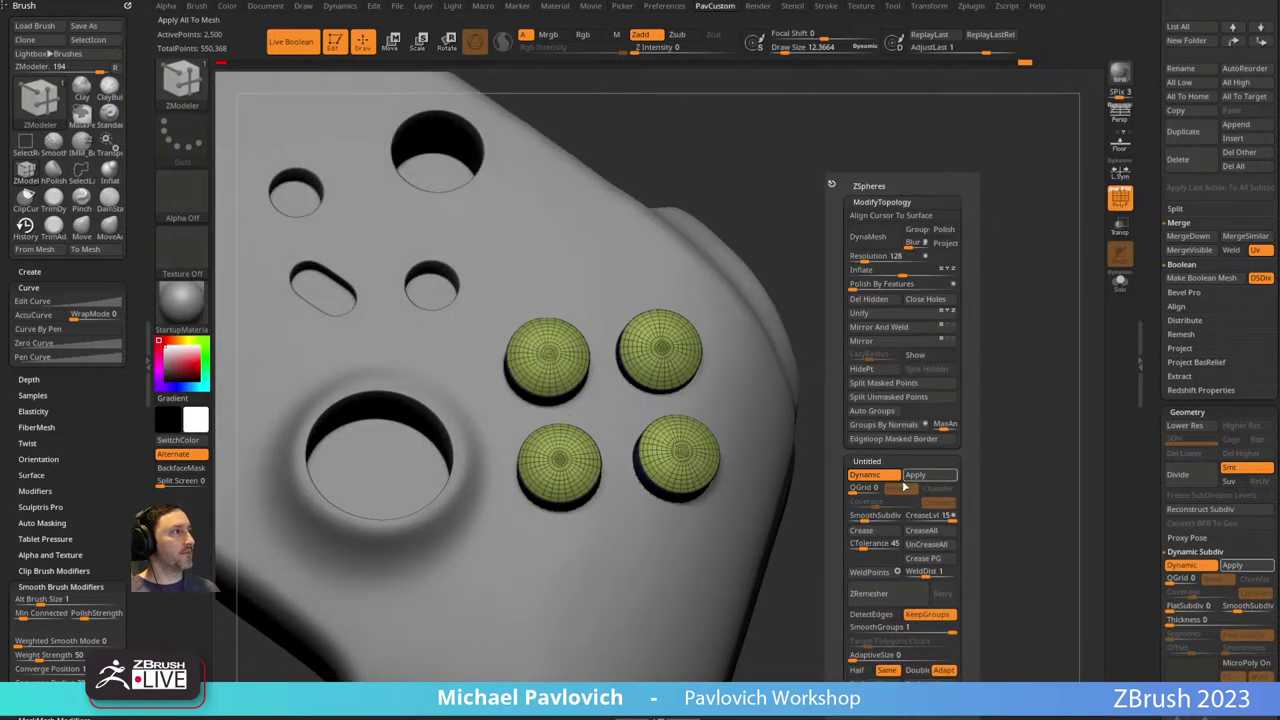
click(872, 410)
right_drag(826, 477, 898, 415)
Mask every face button except the left one and sink it deeper, centered in its hole in the controller body.
key(w)
ctrl+click(519, 319)
right_drag(760, 266, 898, 262)
right_drag(686, 214, 667, 266)
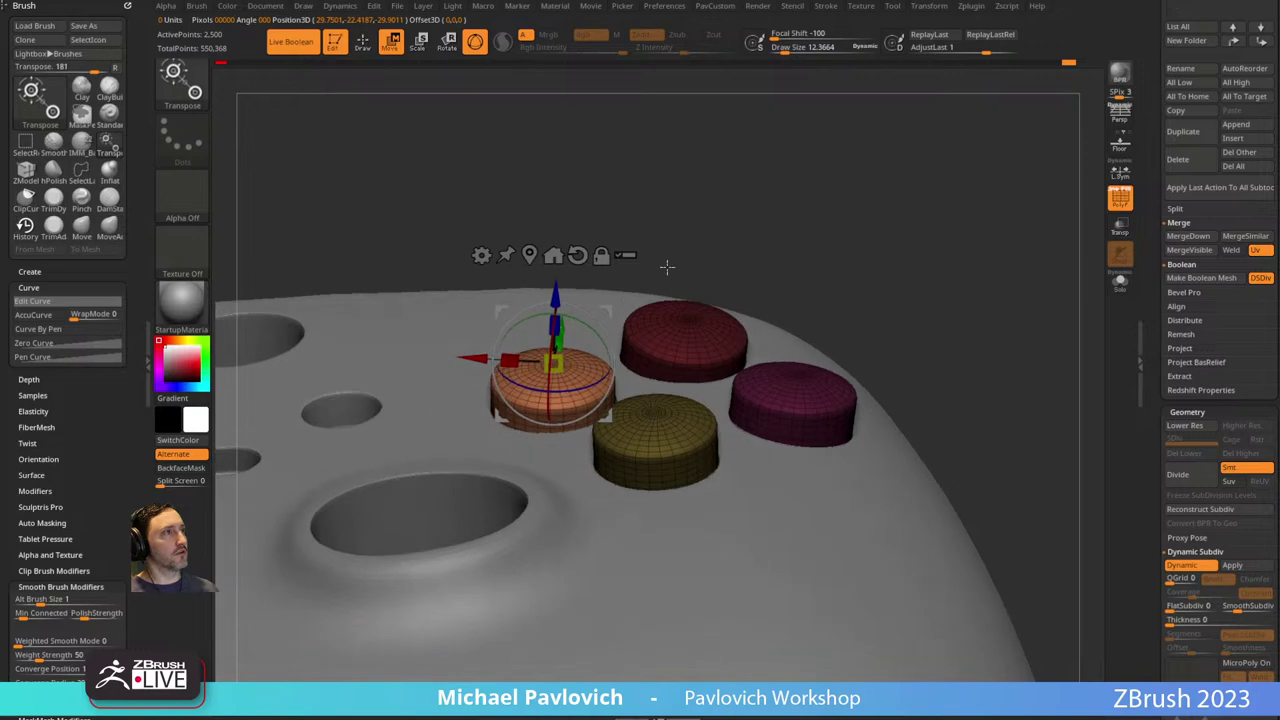
key(q)
mouse_move(590, 325)
right_down()
mouse_move(786, 220)
mouse_move(789, 334)
mouse_move(800, 220)
mouse_move(774, 209)
right_up()
key(w)
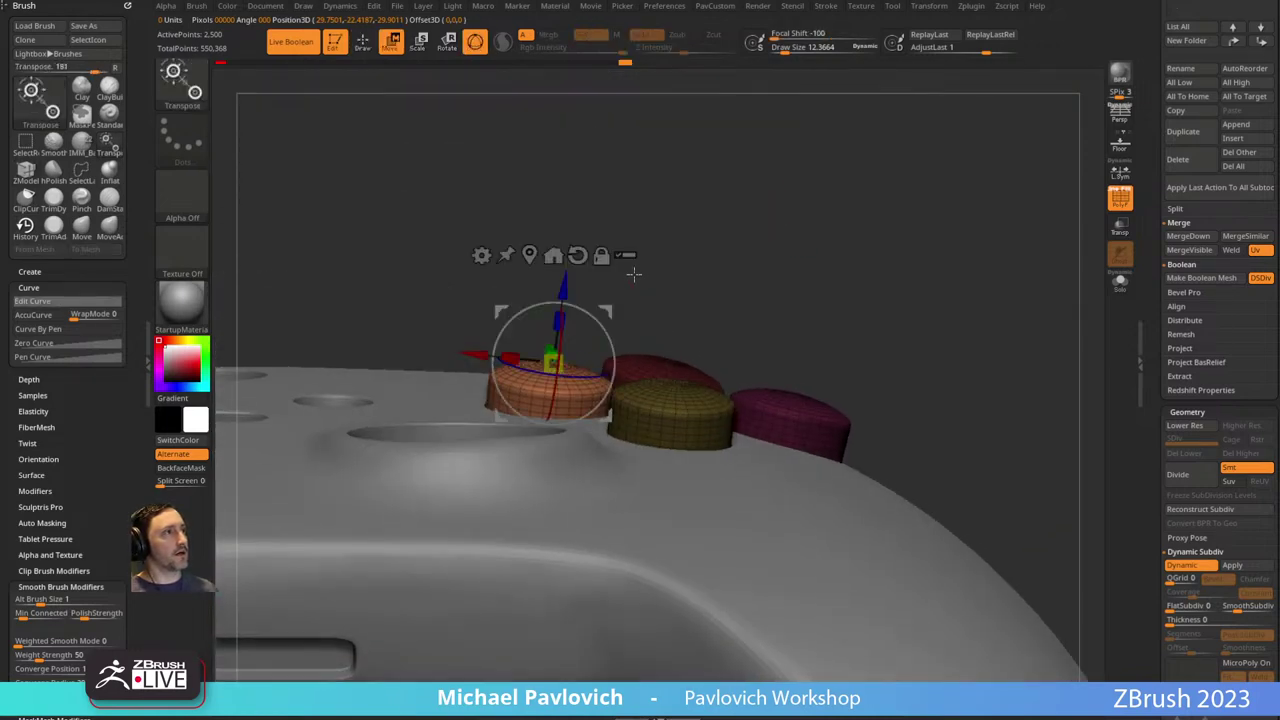
mouse_move(631, 275)
right_down()
mouse_move(625, 262)
mouse_move(877, 271)
mouse_move(837, 303)
mouse_move(843, 286)
mouse_move(793, 341)
mouse_move(797, 317)
mouse_move(835, 427)
mouse_move(861, 367)
right_up()
key(q)
key(w)
key(q)
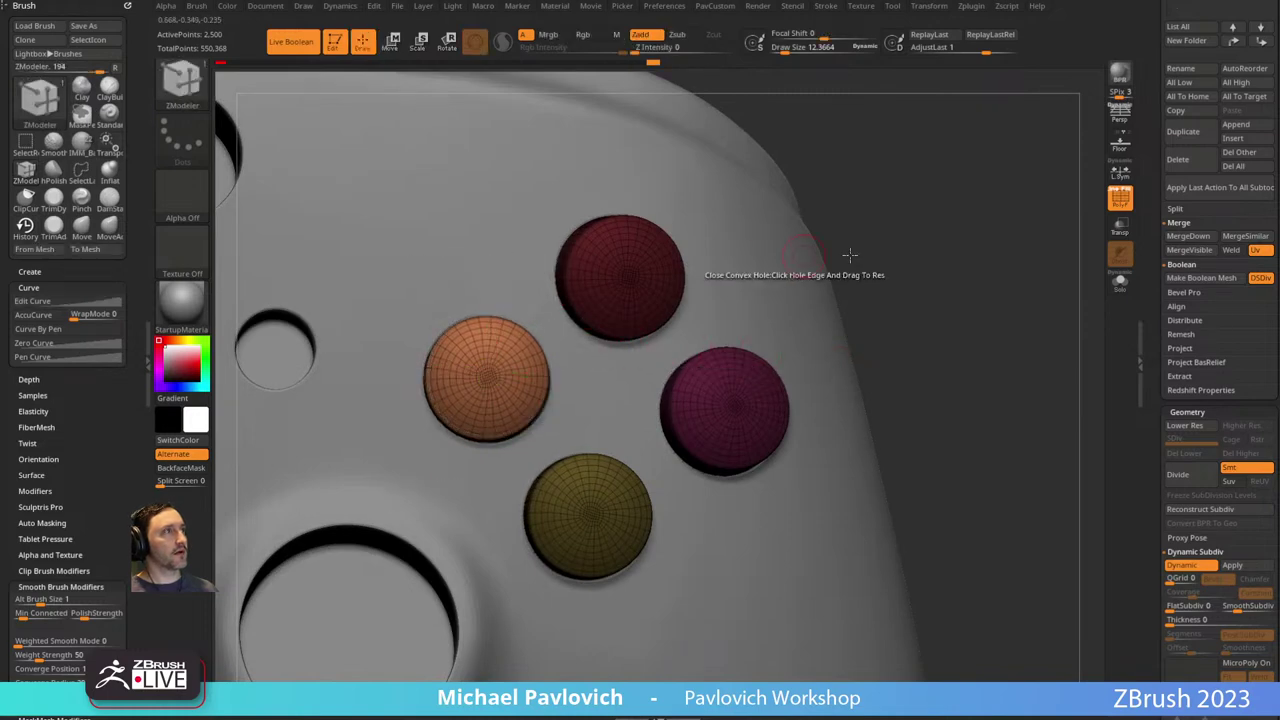
Unmask only the upper face button, sink it into the body and align it with its hole.
right_drag(849, 257, 877, 215)
key(w)
alt+click(629, 277)
mouse_move(930, 300)
right_down()
mouse_move(969, 166)
mouse_move(914, 254)
right_up()
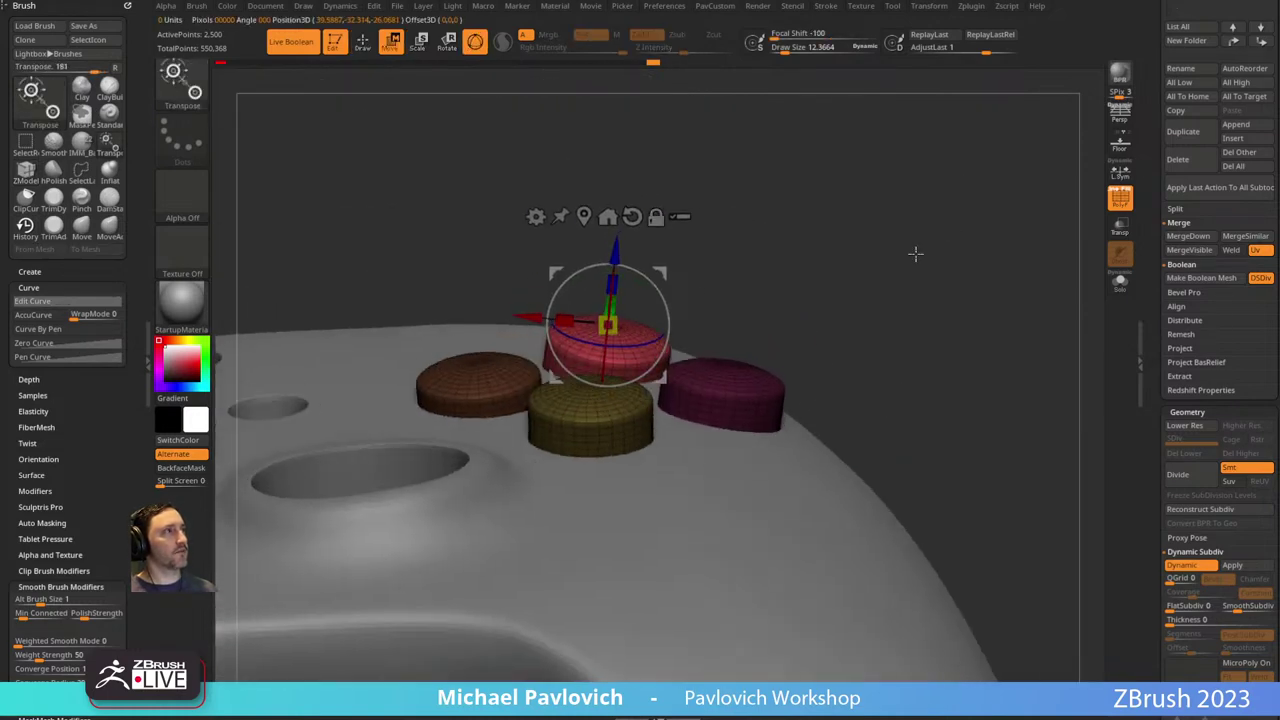
drag(661, 270, 653, 281)
mouse_move(641, 297)
right_down()
mouse_move(826, 206)
mouse_move(757, 223)
mouse_move(849, 211)
mouse_move(668, 298)
mouse_move(791, 271)
mouse_move(881, 316)
mouse_move(823, 211)
right_up()
key(q)
Return to the left face button and shift it slightly to improve its depth and fit in the hole.
right_drag(689, 200, 655, 285)
key(w)
alt+click(484, 286)
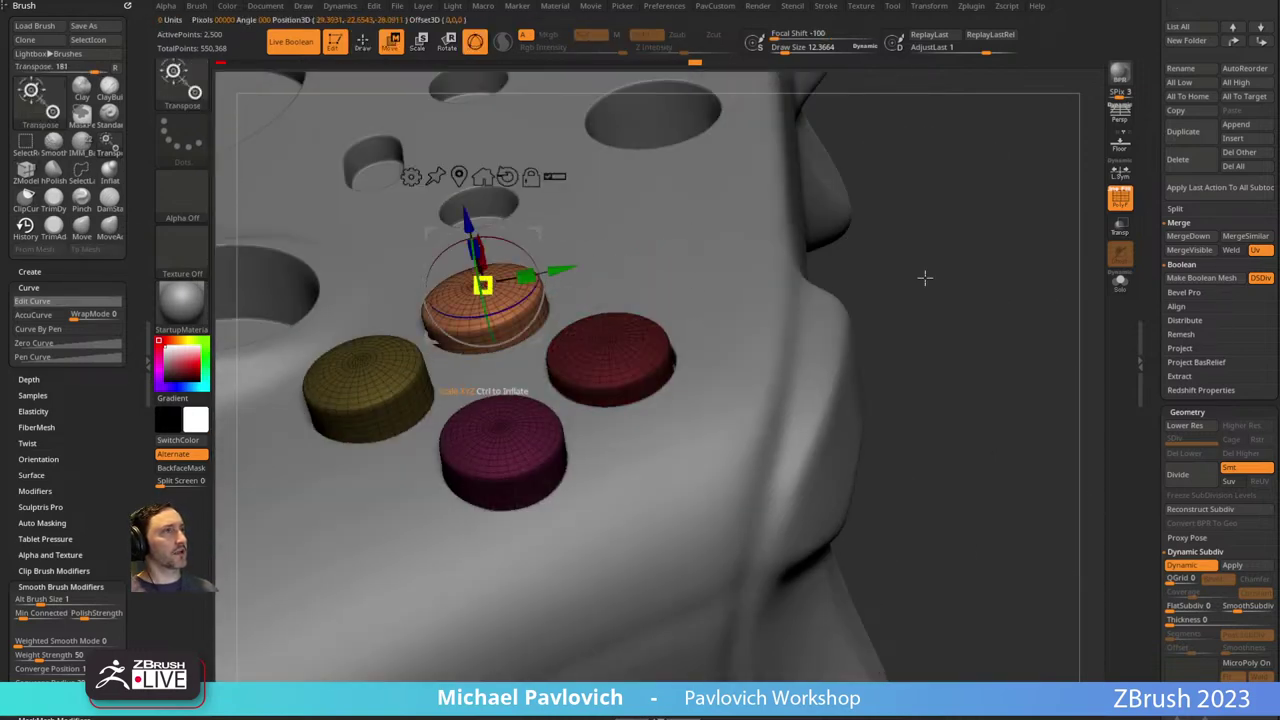
right_drag(924, 277, 719, 333)
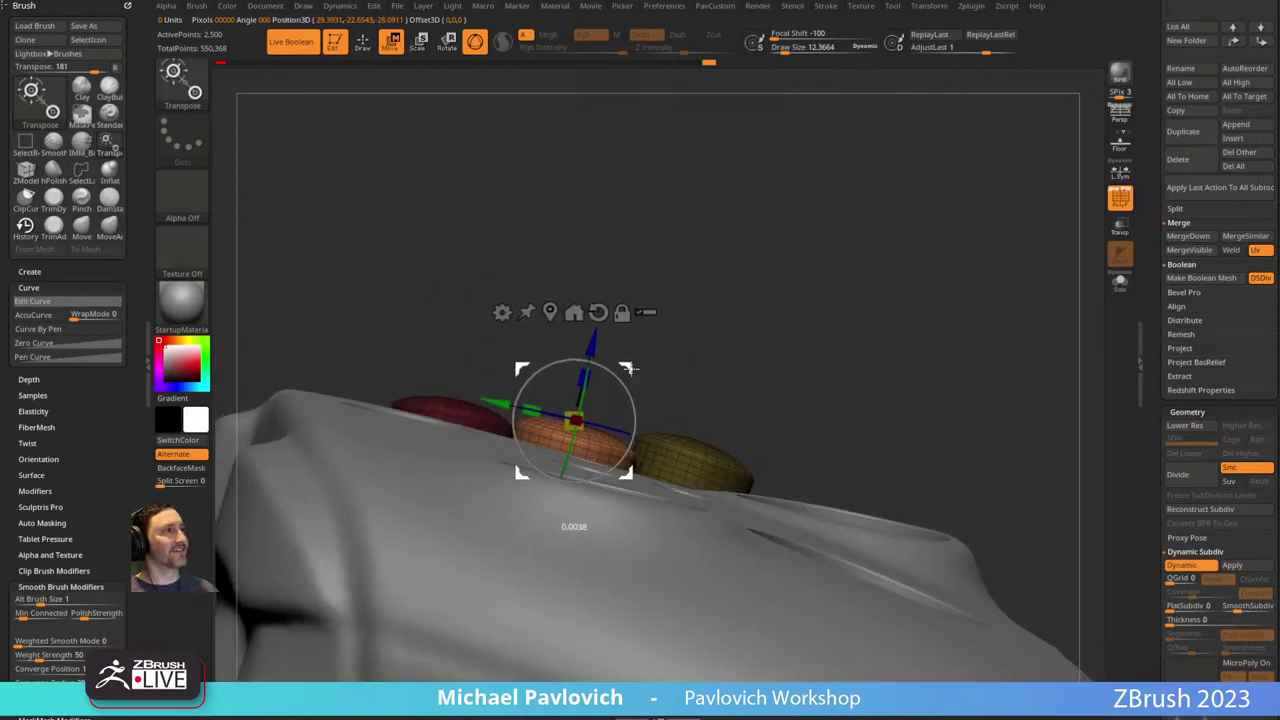
key(q)
mouse_move(627, 370)
right_down()
mouse_move(744, 340)
mouse_move(829, 343)
mouse_move(791, 422)
mouse_move(971, 194)
mouse_move(865, 257)
mouse_move(831, 251)
mouse_move(860, 263)
right_up()
Isolate the lower face button with masking and sink it along its own axis to match its neighbours' height.
key(w)
alt+click(757, 423)
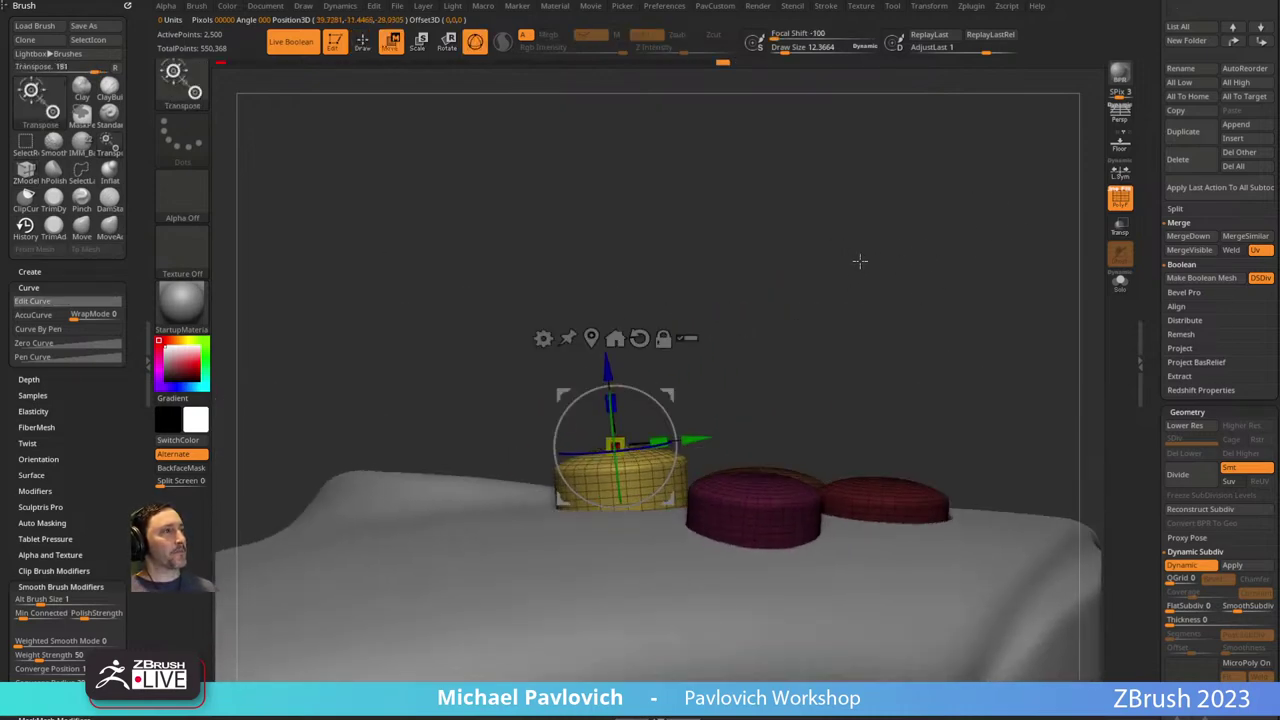
drag(604, 371, 624, 395)
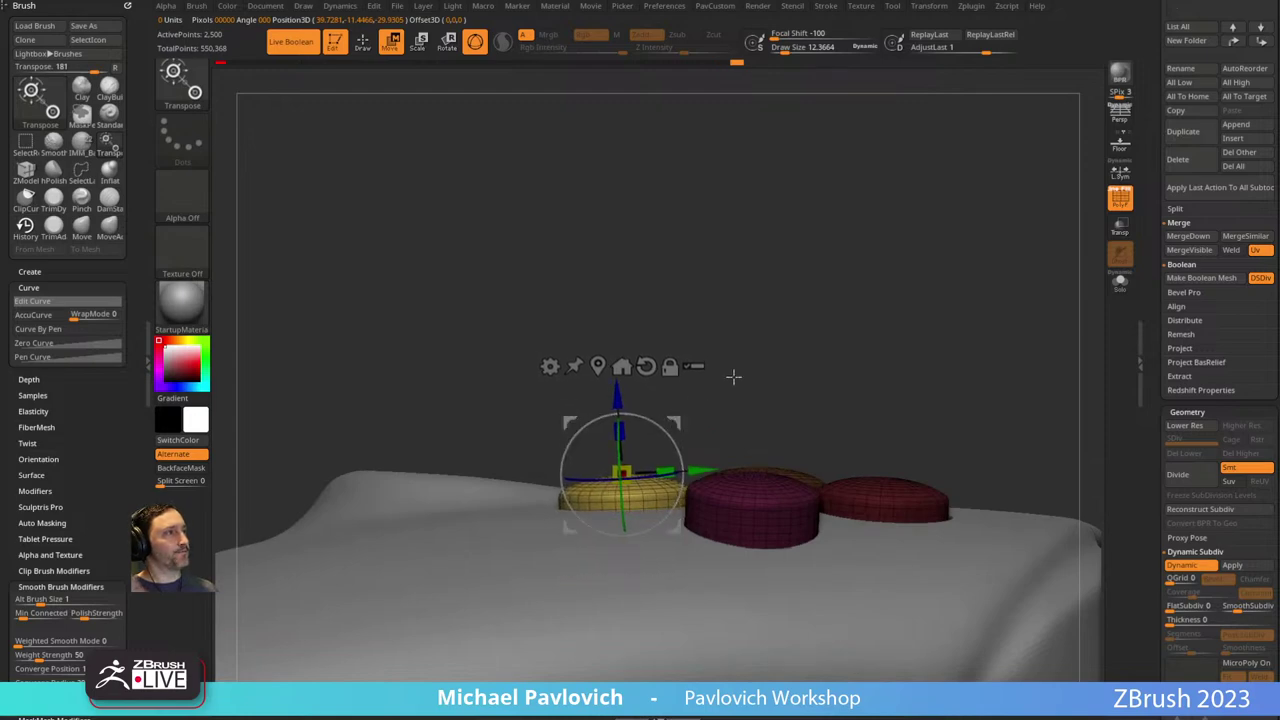
key(q)
mouse_move(733, 377)
right_down()
mouse_move(926, 380)
mouse_move(949, 320)
mouse_move(943, 350)
right_up()
Isolate the right face button with masking, sink it along its axis and shift it slightly to follow the curved body.
key(w)
alt+click(749, 429)
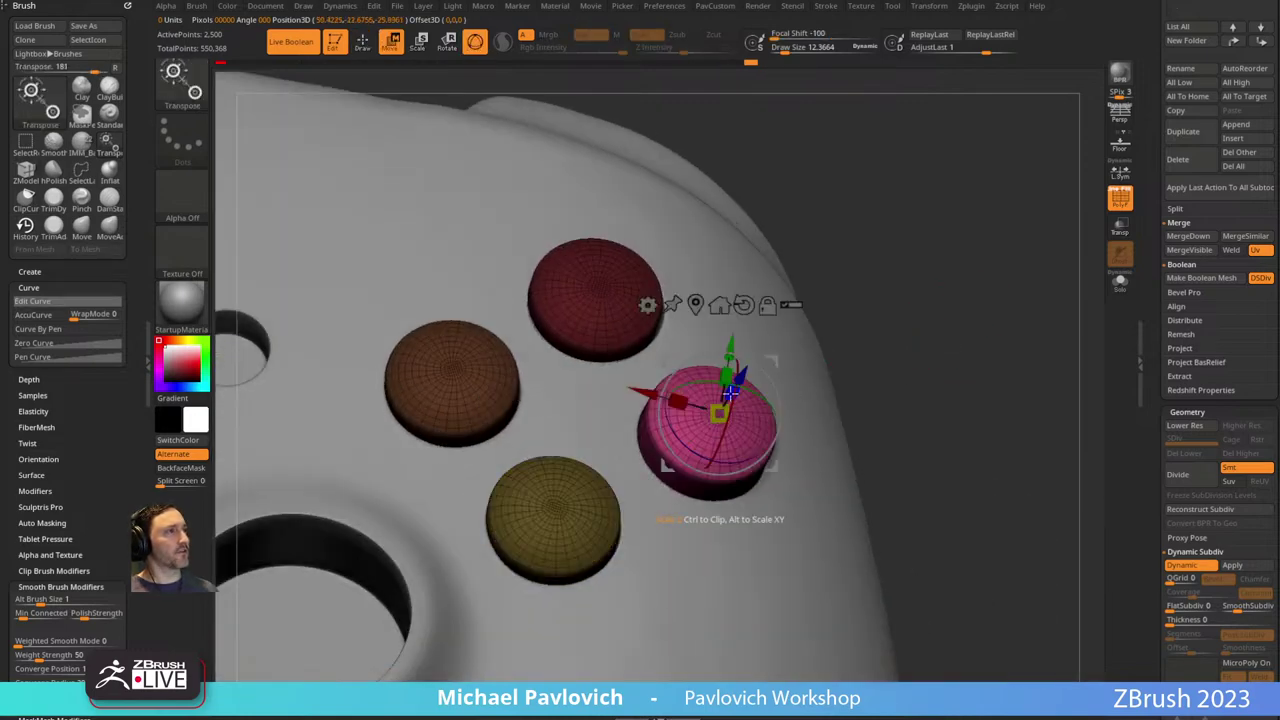
mouse_move(669, 518)
right_down()
mouse_move(911, 283)
mouse_move(774, 340)
right_up()
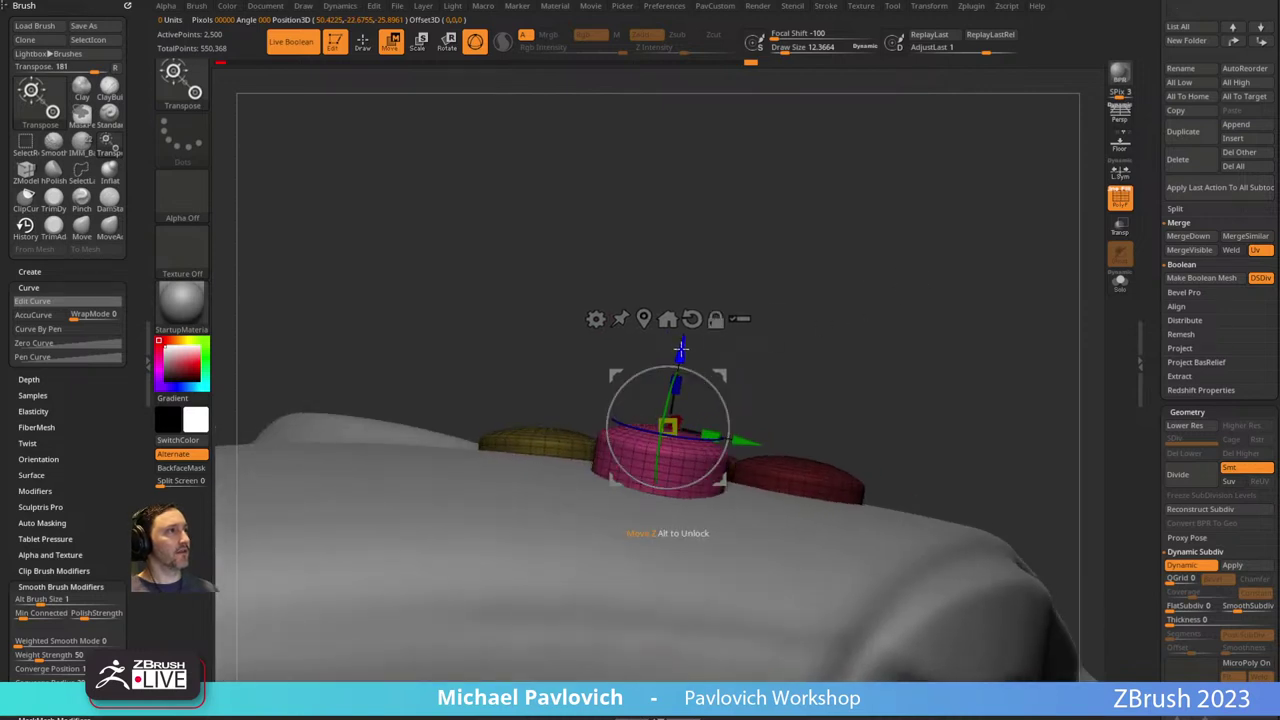
drag(680, 348, 676, 372)
right_drag(783, 357, 727, 405)
drag(714, 416, 716, 420)
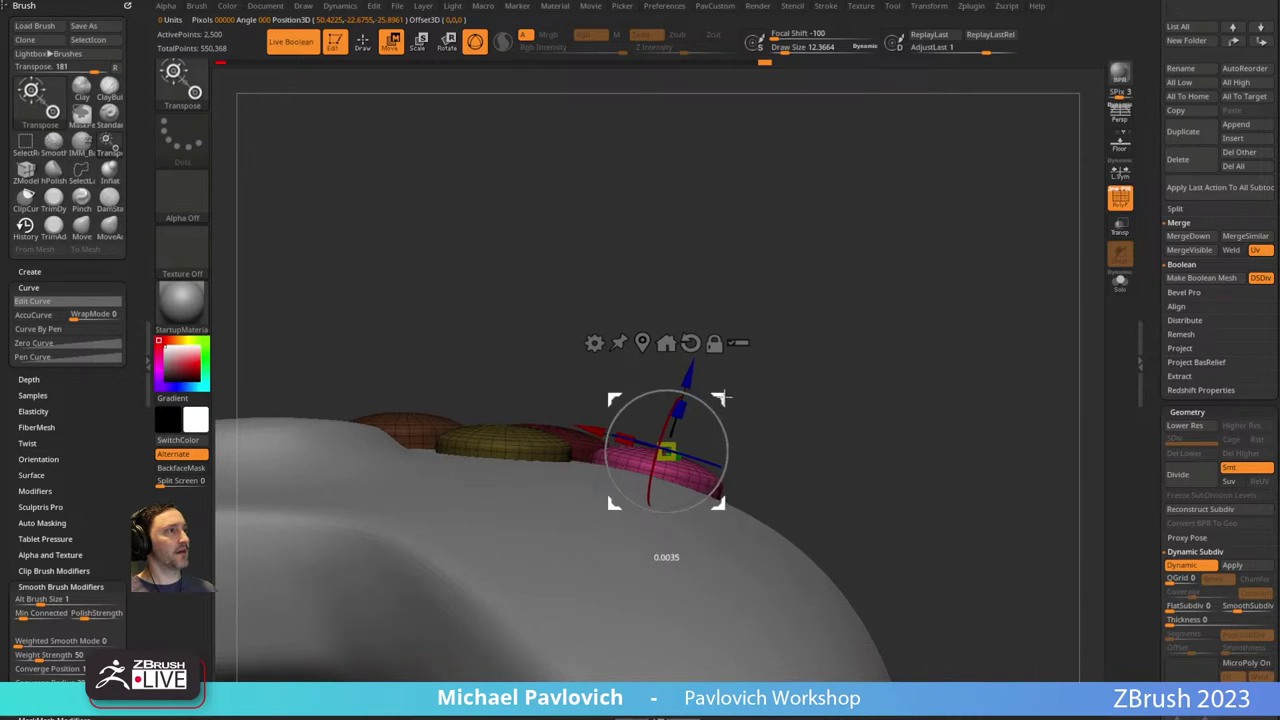
key(q)
mouse_move(748, 376)
right_down()
mouse_move(814, 354)
mouse_move(757, 331)
mouse_move(749, 380)
mouse_move(883, 349)
mouse_move(880, 329)
mouse_move(952, 363)
mouse_move(943, 303)
mouse_move(964, 345)
right_up()
key(w)
key(q)
Isolate the upper face button again and shift it slightly to center it within its hole.
key(w)
alt+click(588, 388)
alt+right_drag(904, 256, 952, 304)
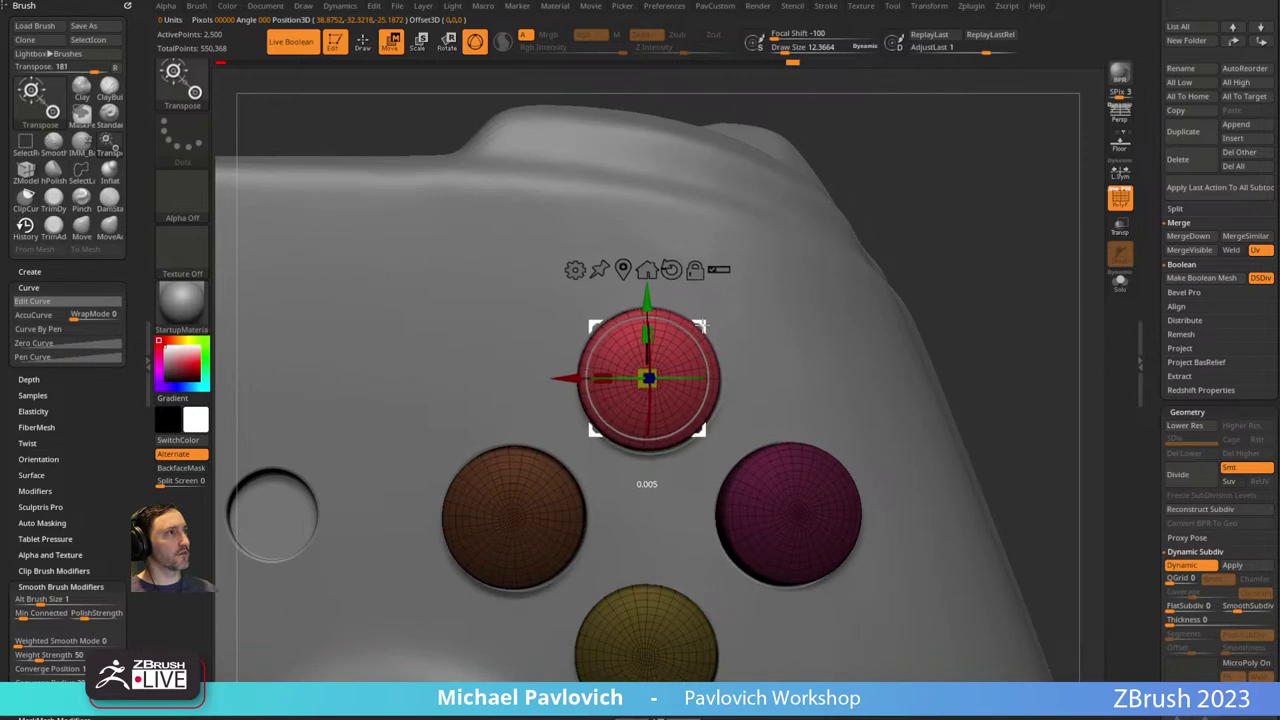
key(q)
mouse_move(1004, 354)
alt+right_down()
mouse_move(988, 297)
mouse_move(977, 323)
alt+right_up()
Clear the mask from the face buttons and switch to the Move brush with a draw size of 1.
key(w)
key(s)
key(q)
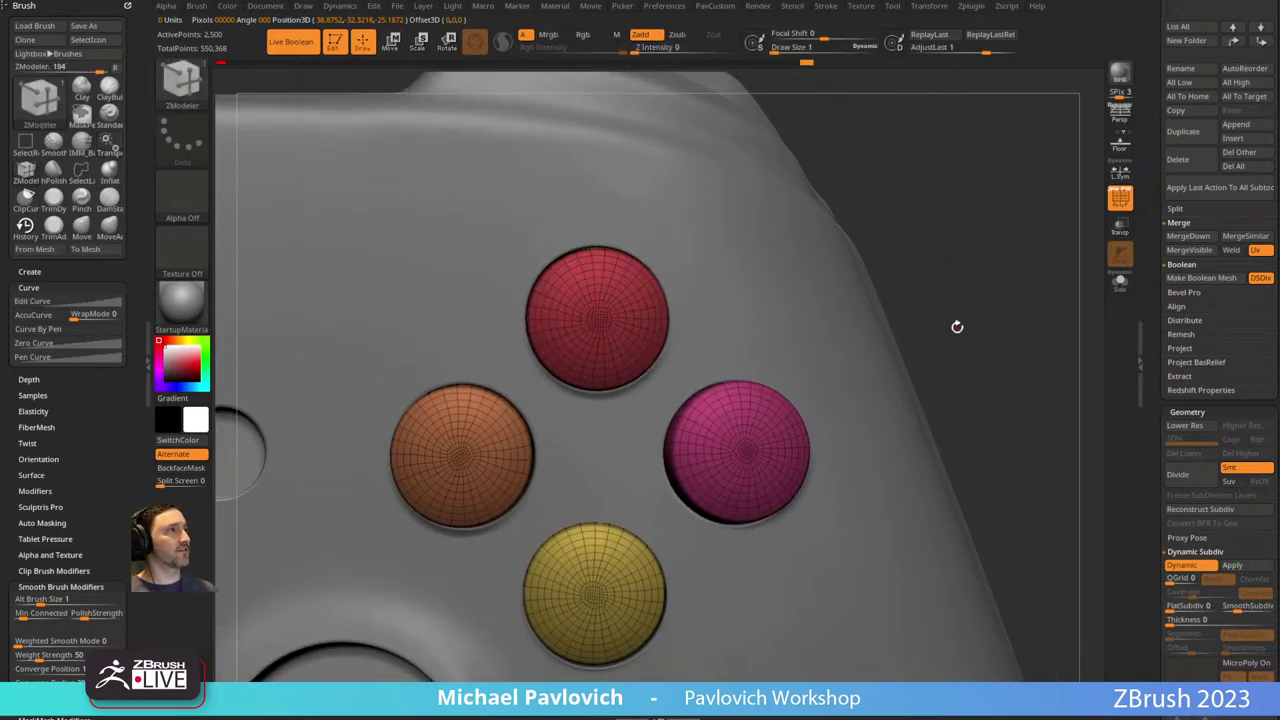
key(b)
key(m)
key(v)
mouse_move(944, 323)
alt+right_down()
mouse_move(906, 321)
mouse_move(931, 313)
alt+right_up()
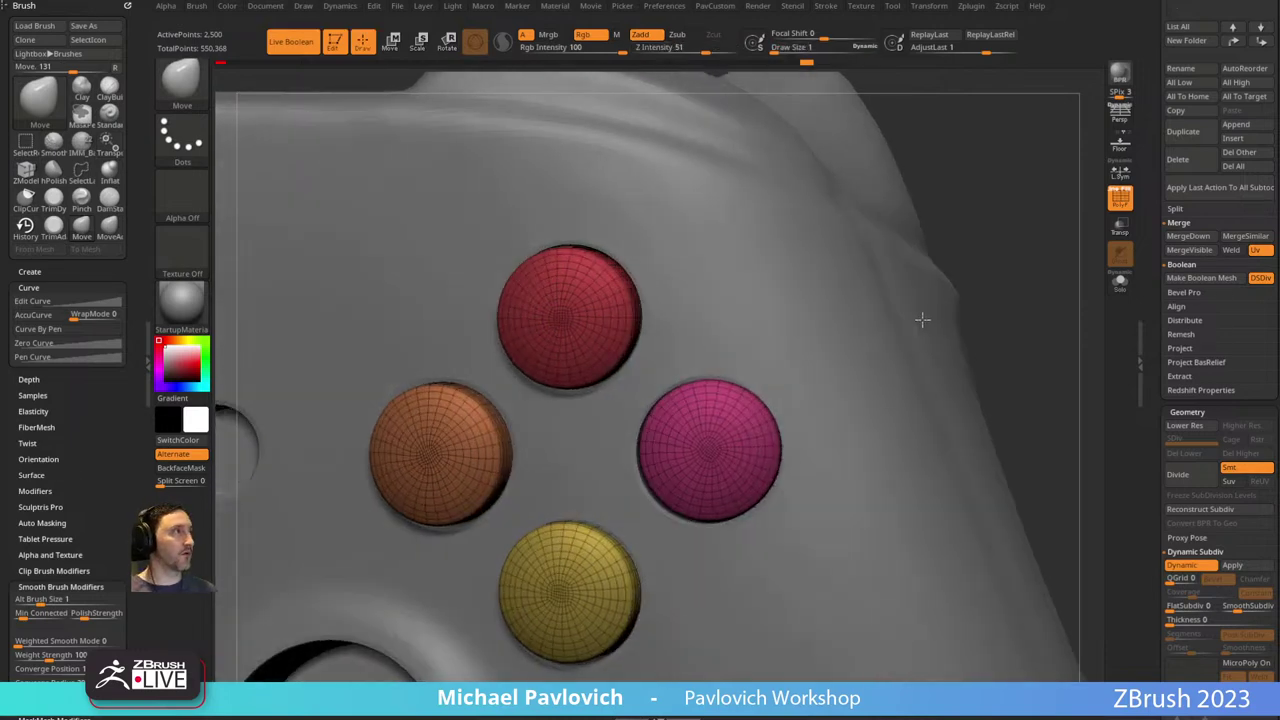
right_drag(962, 258, 1005, 239)
right_drag(981, 295, 992, 292)
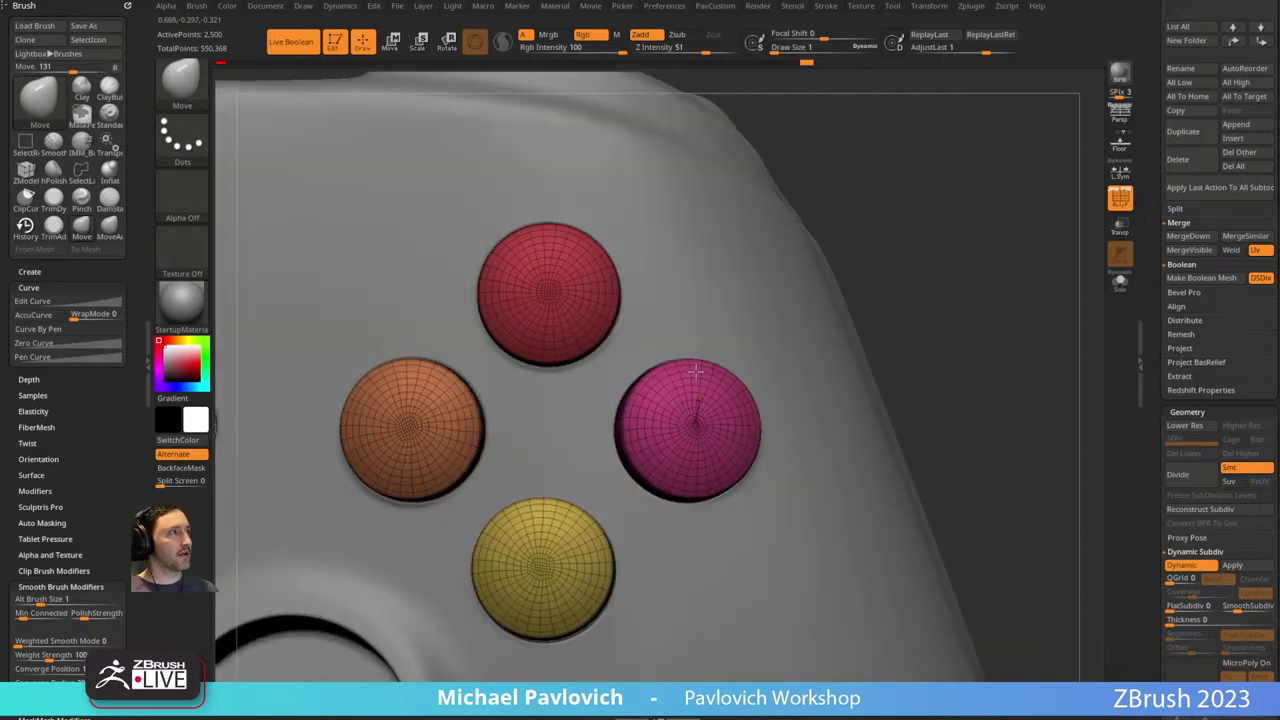
Turn on Topological auto masking for the Move brush.
scroll(89, 417, down, 3)
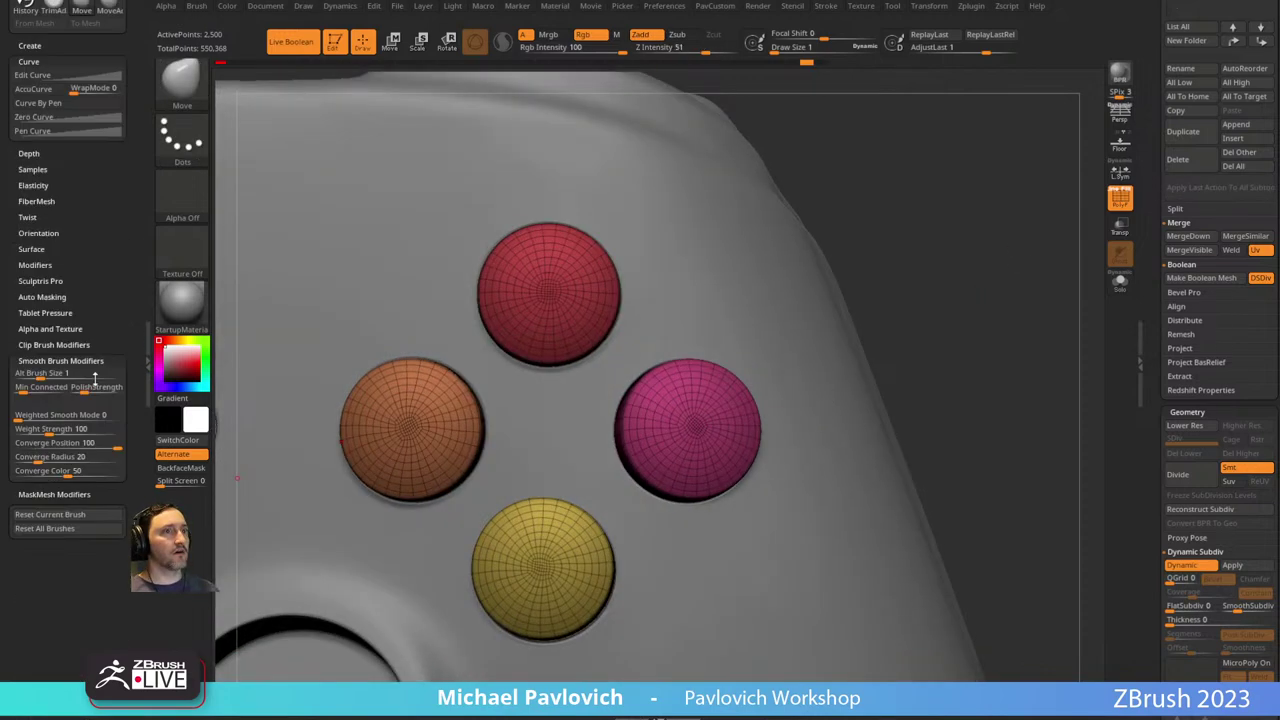
shift+click(50, 449)
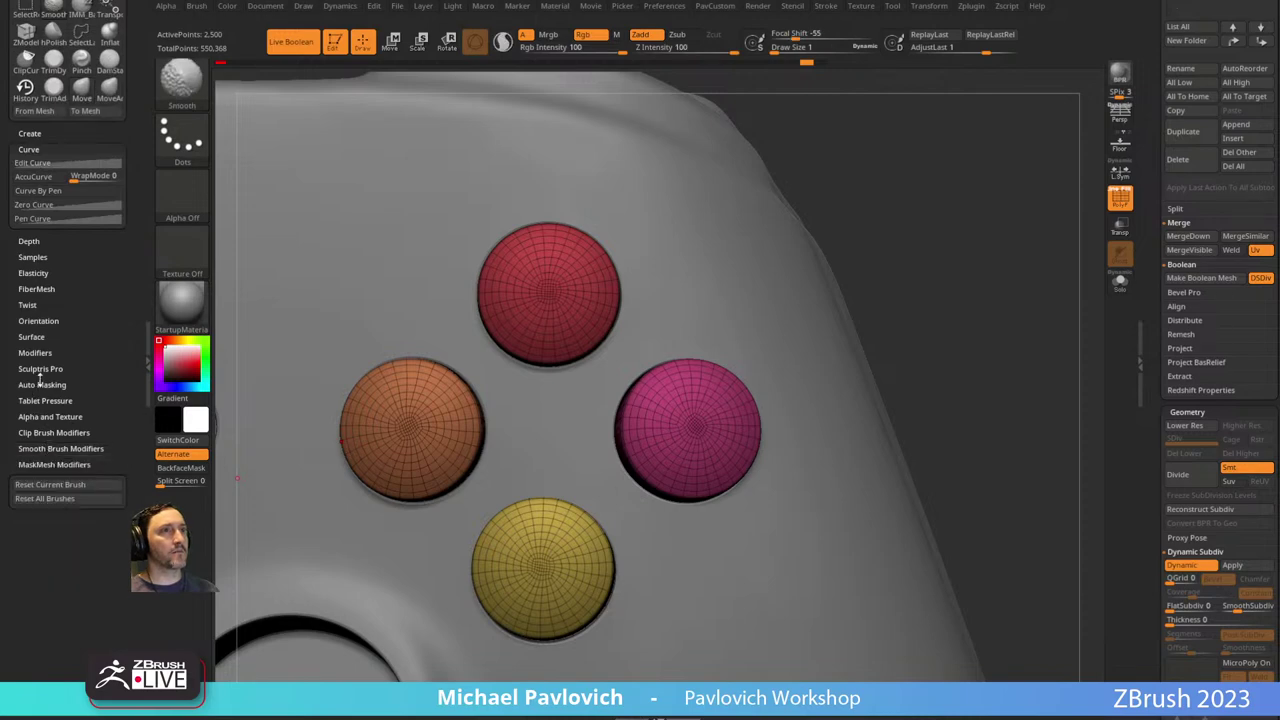
click(42, 384)
Nudge the right and left face buttons toward the centers of their holes with the Move brush.
alt+right_drag(876, 303, 903, 272)
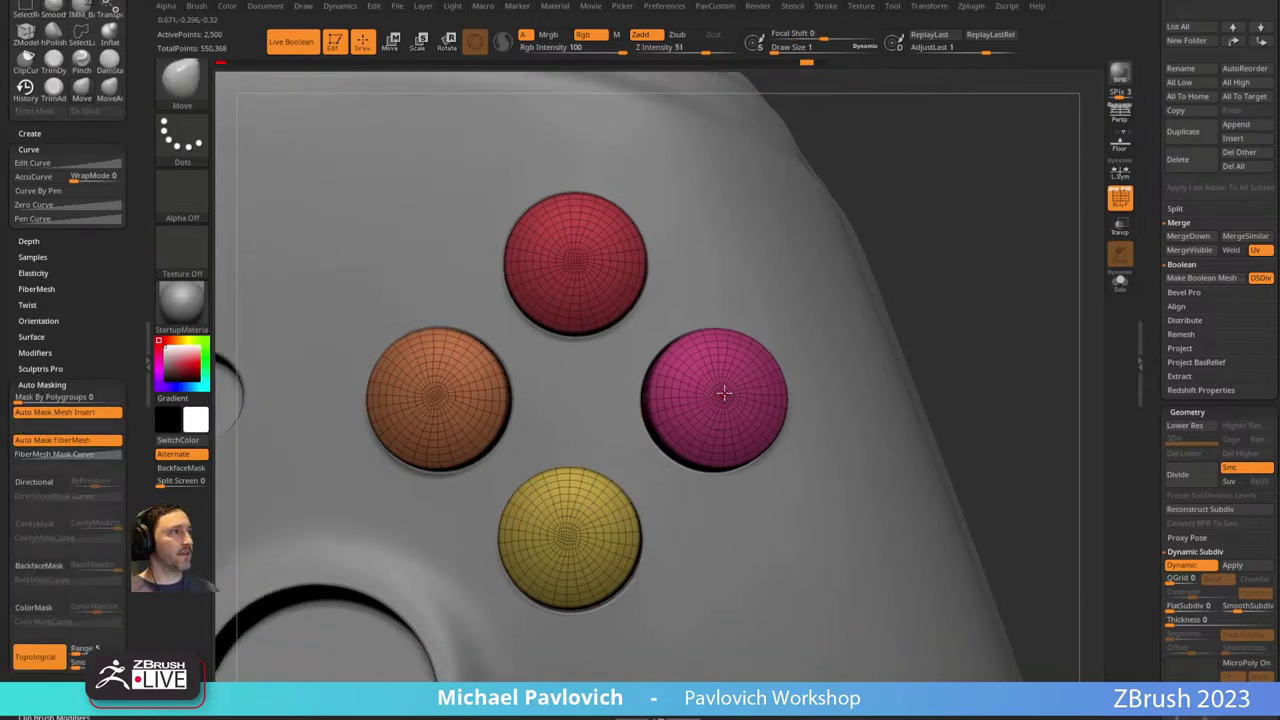
mouse_move(724, 393)
mouse_down()
mouse_move(708, 398)
mouse_move(718, 394)
mouse_up()
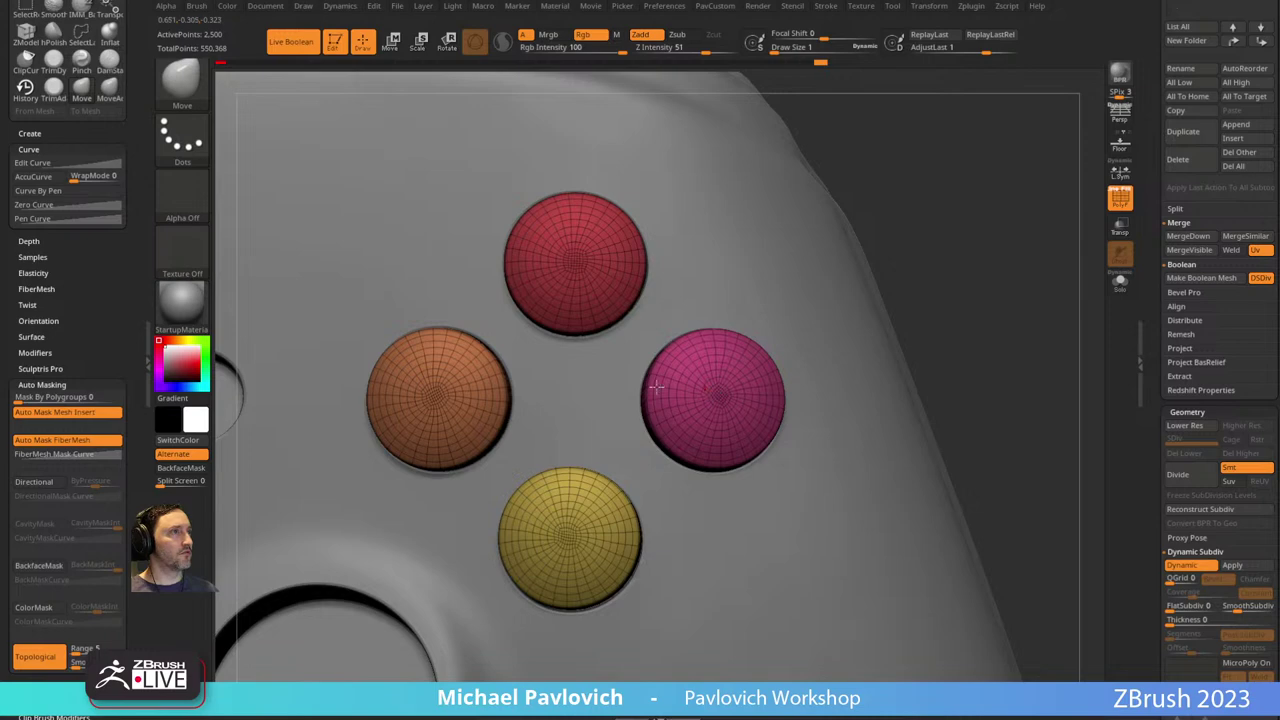
shift+drag(426, 392, 432, 391)
Nudge the upper face button within its hole with the Move brush, undoing the unwanted adjustments.
alt+drag(899, 143, 906, 194)
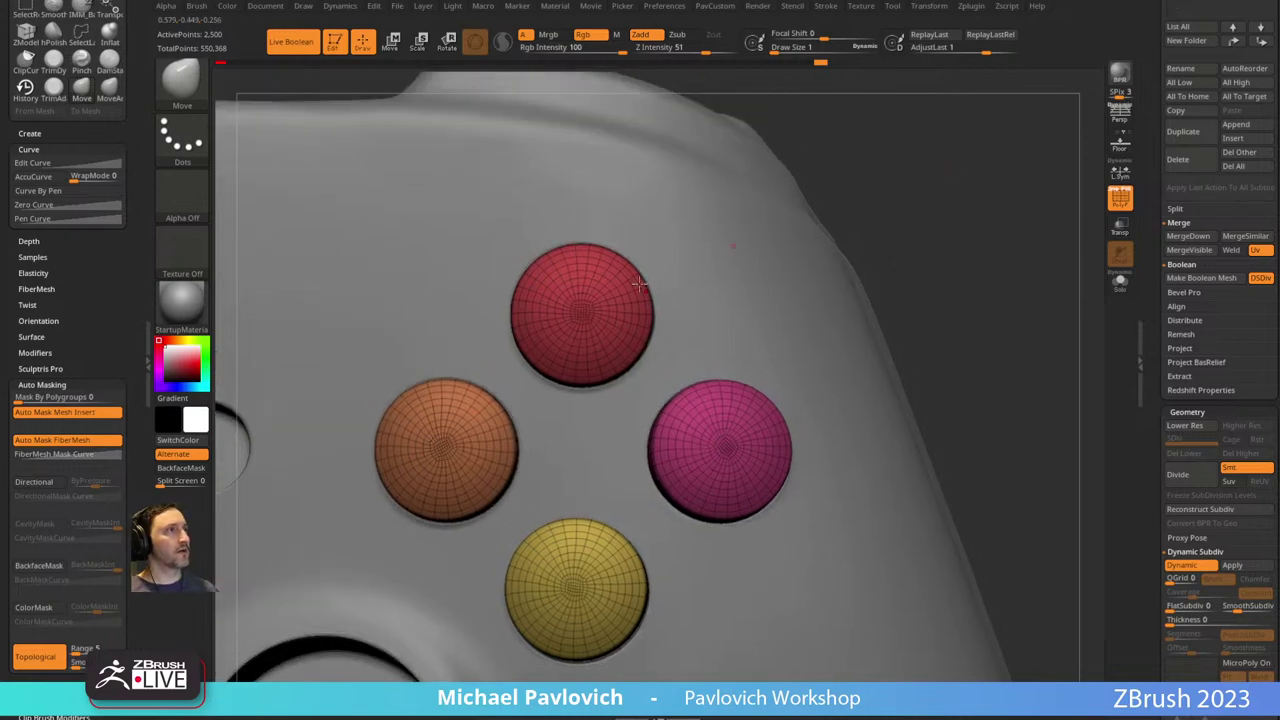
drag(588, 304, 583, 307)
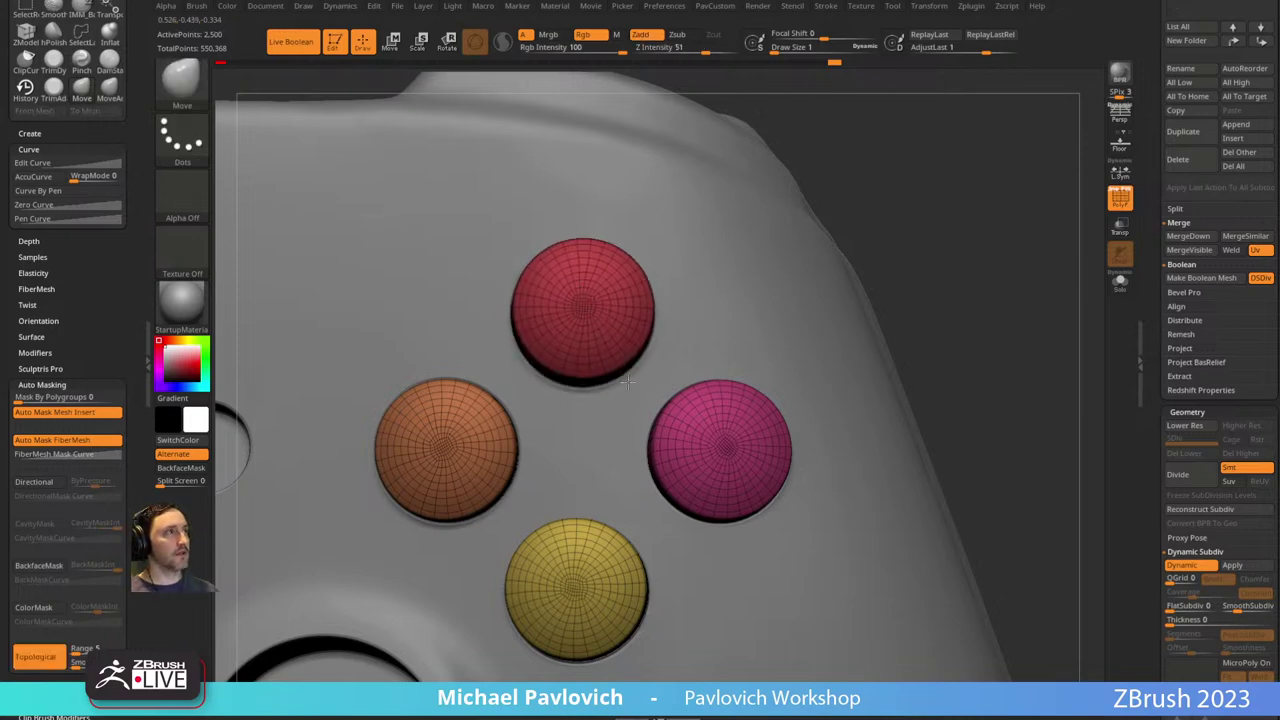
key(ctrl+z)
key(ctrl+z)
key(ctrl+z)
key(ctrl+z)
key(ctrl+shift+z)
alt+drag(955, 409, 952, 320)
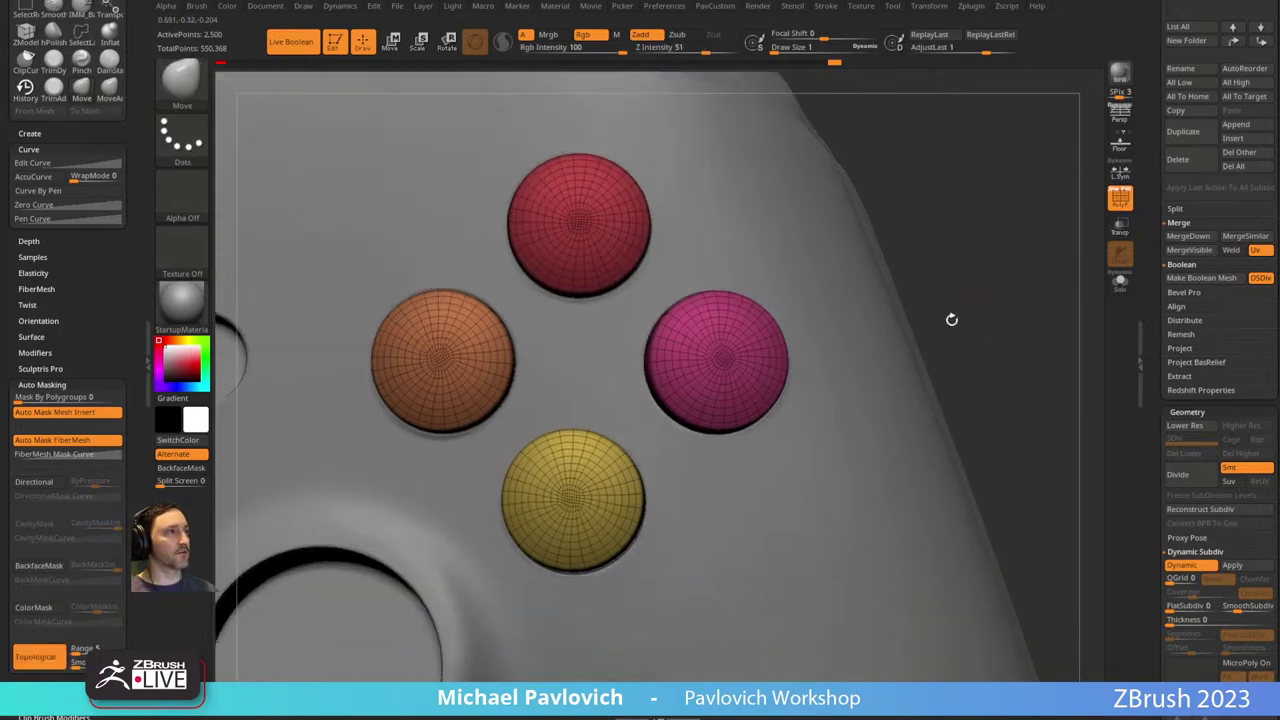
Nudge the lower, right, left and upper face buttons into even clearance within their holes using the Move brush.
shift+drag(584, 497, 576, 503)
drag(719, 366, 718, 366)
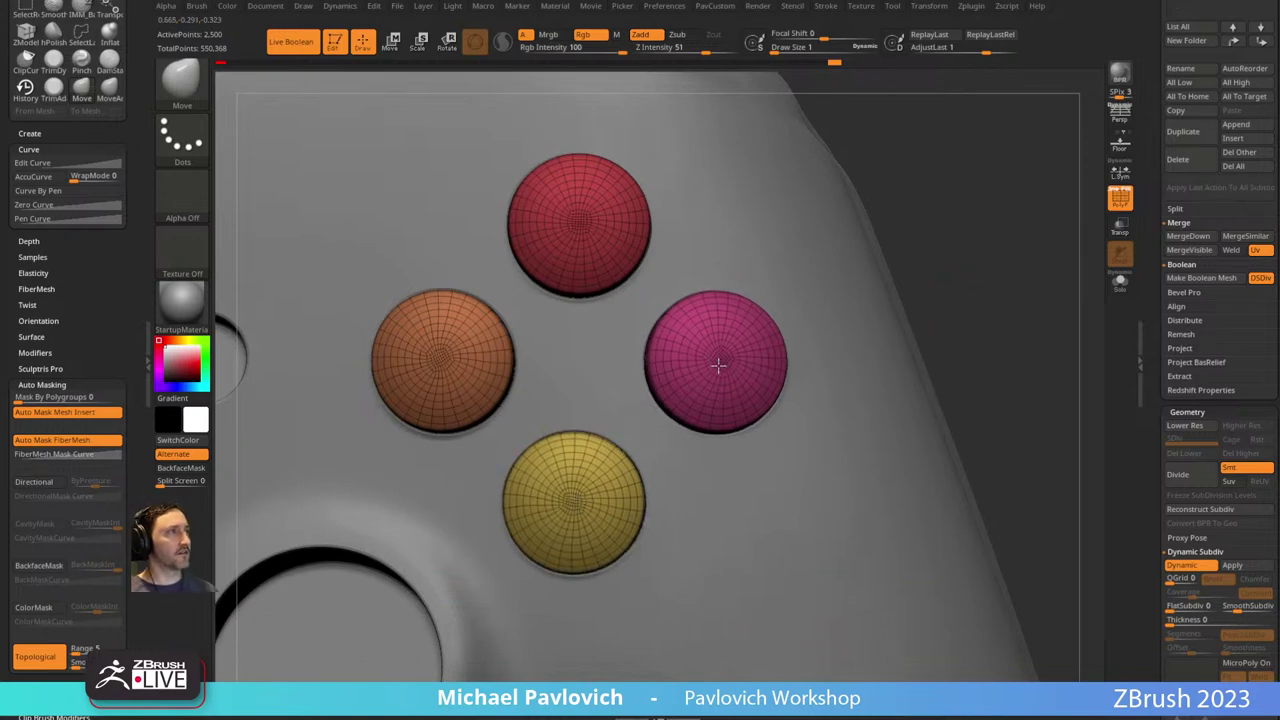
drag(935, 228, 971, 263)
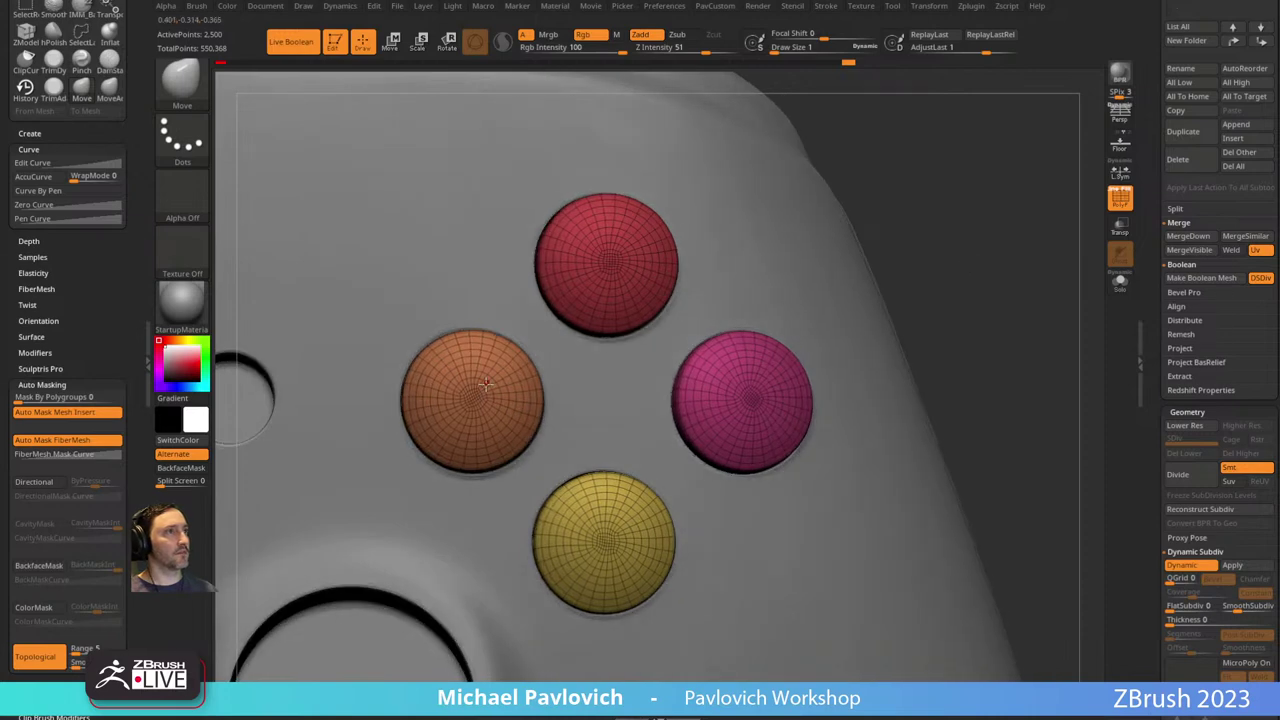
drag(478, 402, 474, 401)
drag(886, 192, 877, 235)
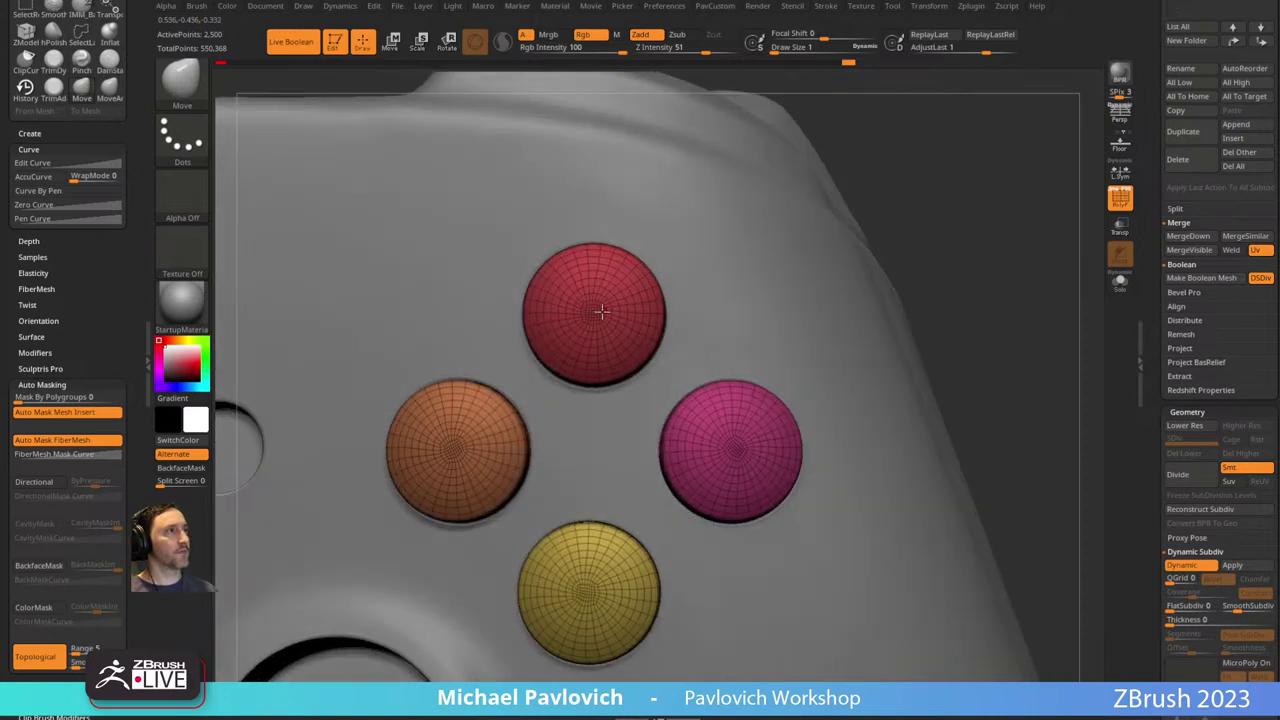
drag(593, 311, 591, 313)
Center the transform gizmo on the right face button and nudge the button slightly along its depth axis.
alt+drag(922, 340, 930, 242)
key(w)
alt+click(627, 460)
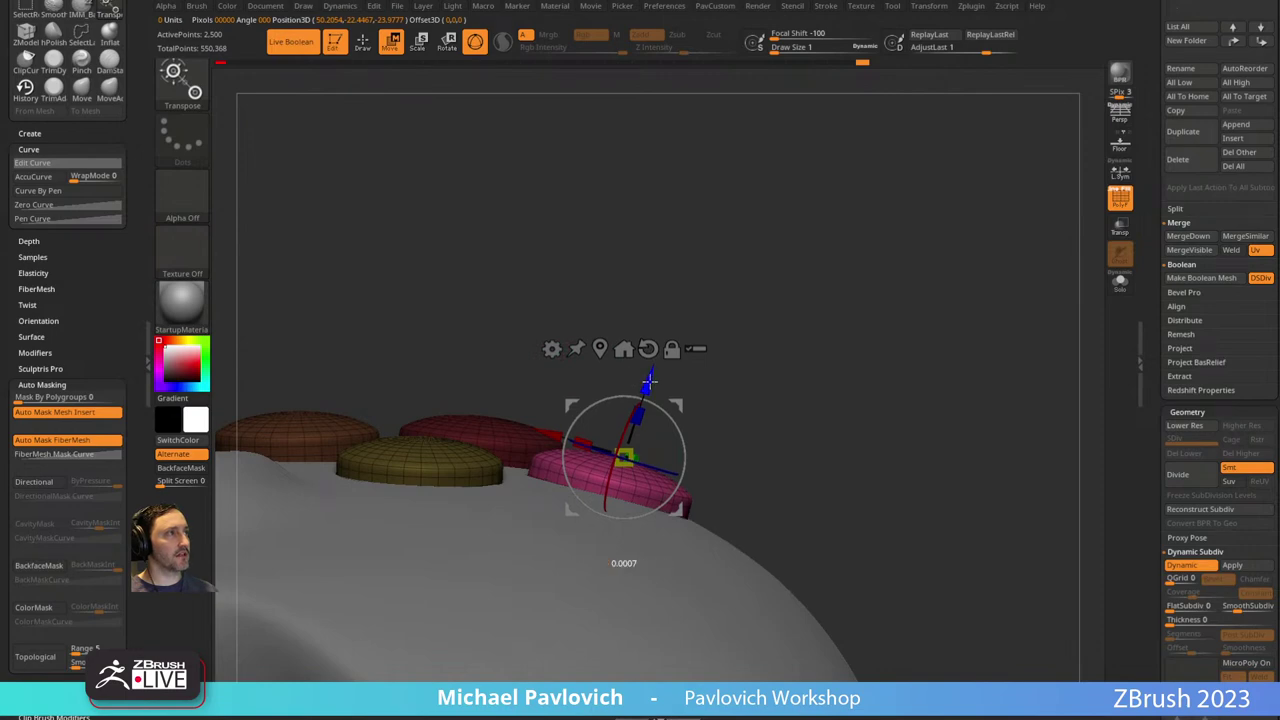
key(q)
Select the XBoxController005 subtool, isolate it, and delete its thin rod, long bar and small block pieces.
mouse_move(886, 323)
mouse_down()
mouse_move(872, 337)
mouse_move(969, 340)
mouse_move(939, 362)
mouse_up()
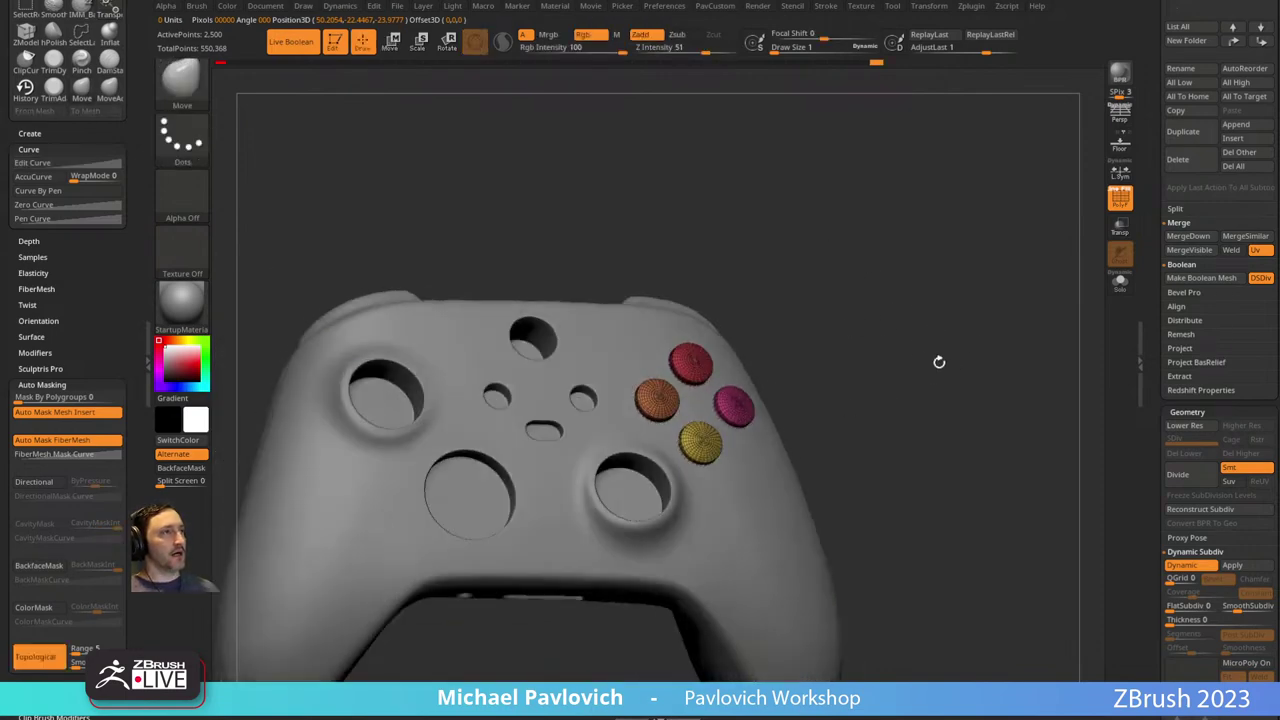
drag(1154, 232, 1117, 426)
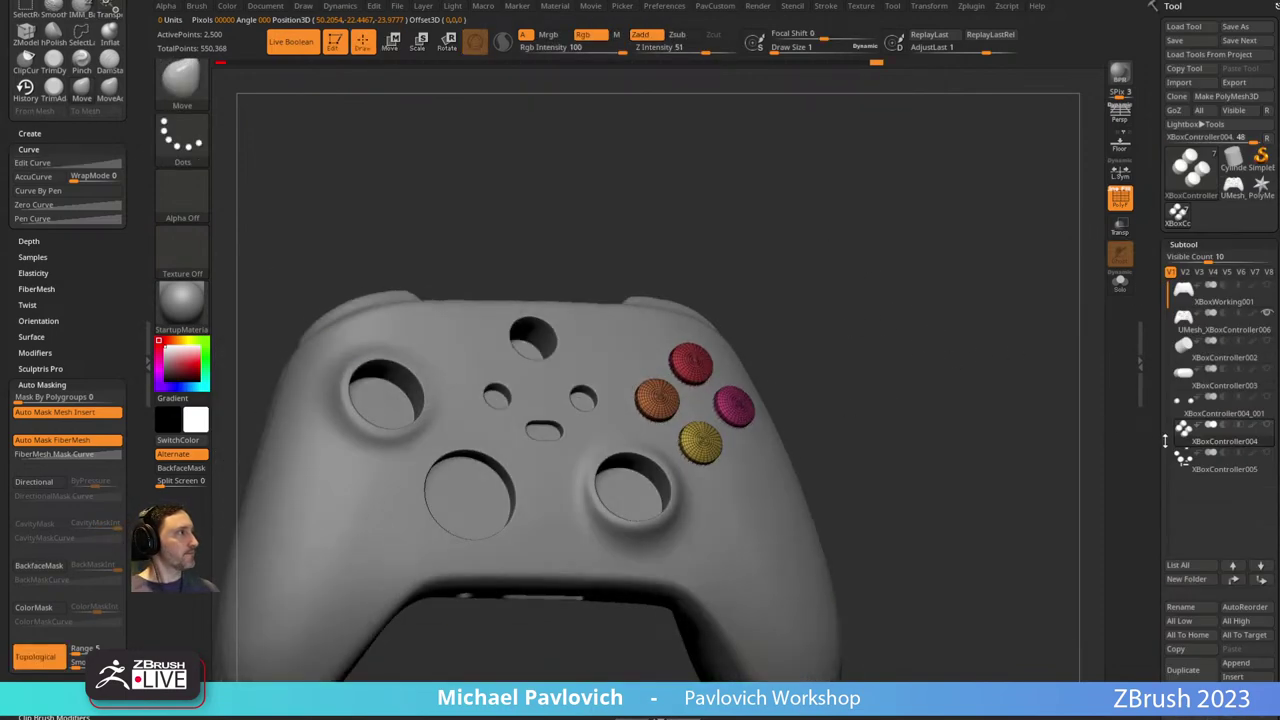
click(1212, 470)
drag(966, 414, 996, 266)
drag(584, 565, 578, 481)
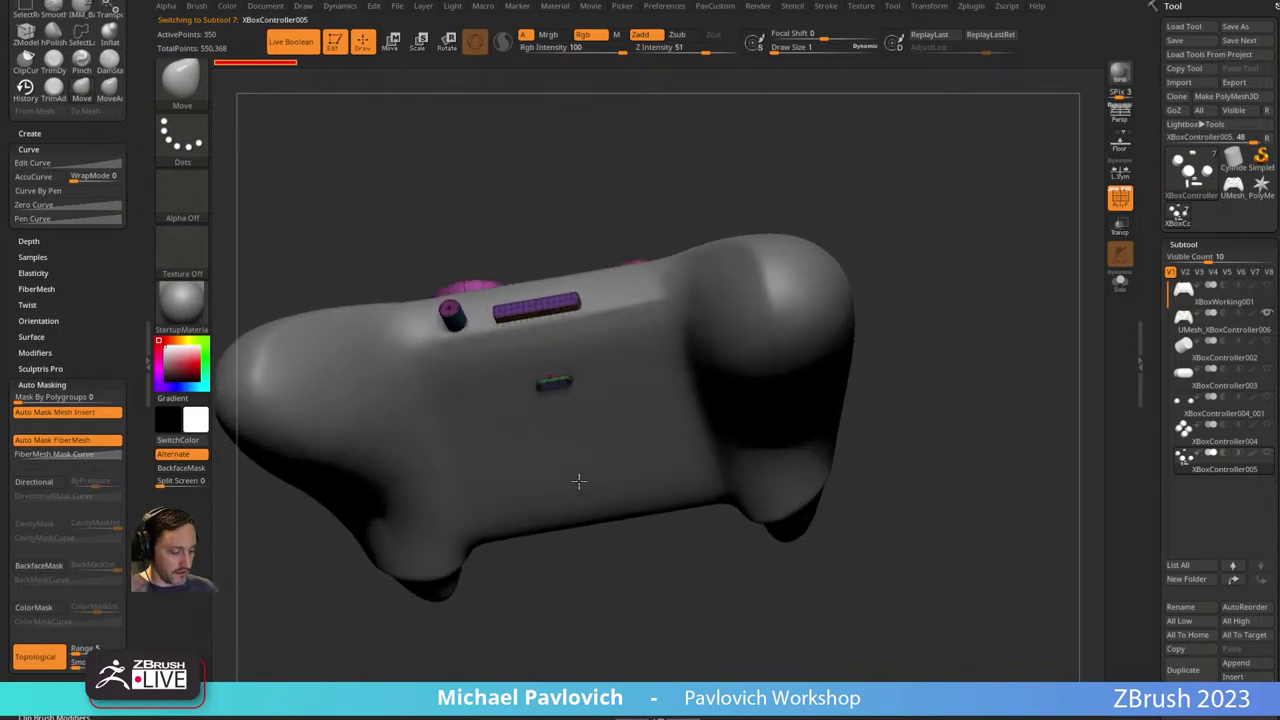
drag(981, 271, 1039, 424)
click(1120, 282)
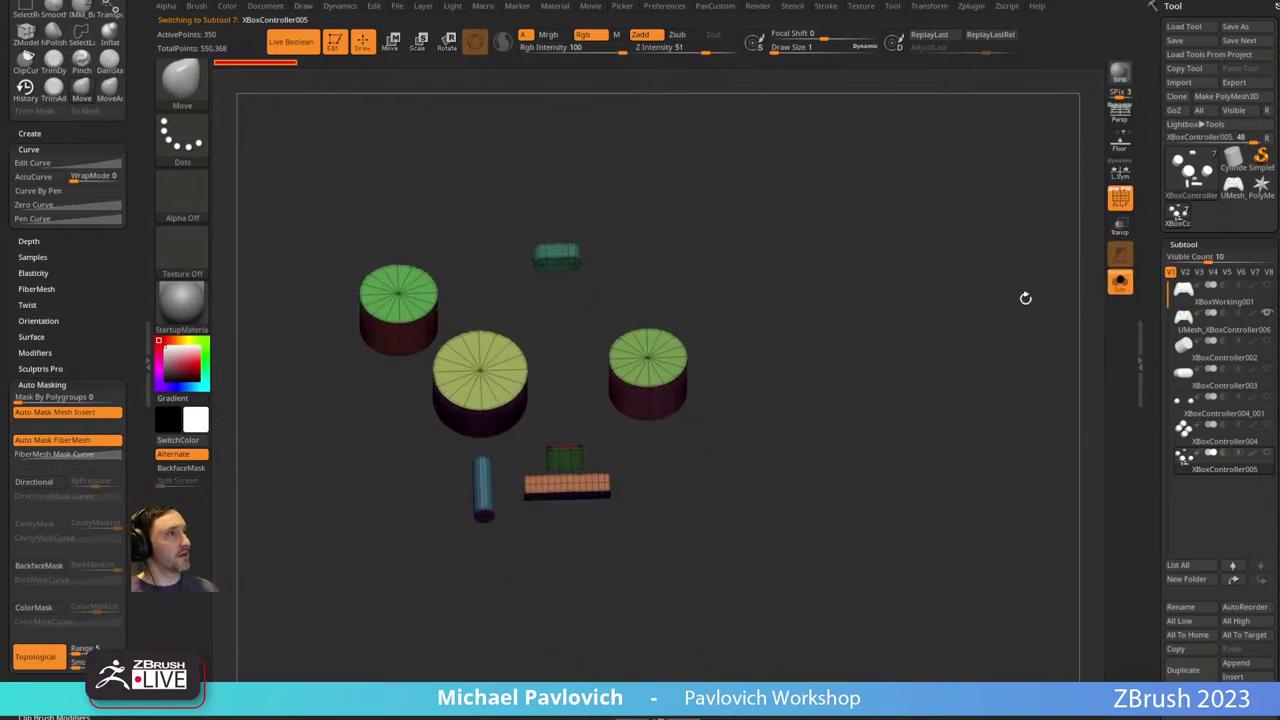
mouse_move(666, 551)
ctrl+shift+mouse_down()
mouse_move(449, 466)
mouse_move(421, 424)
ctrl+shift+mouse_up()
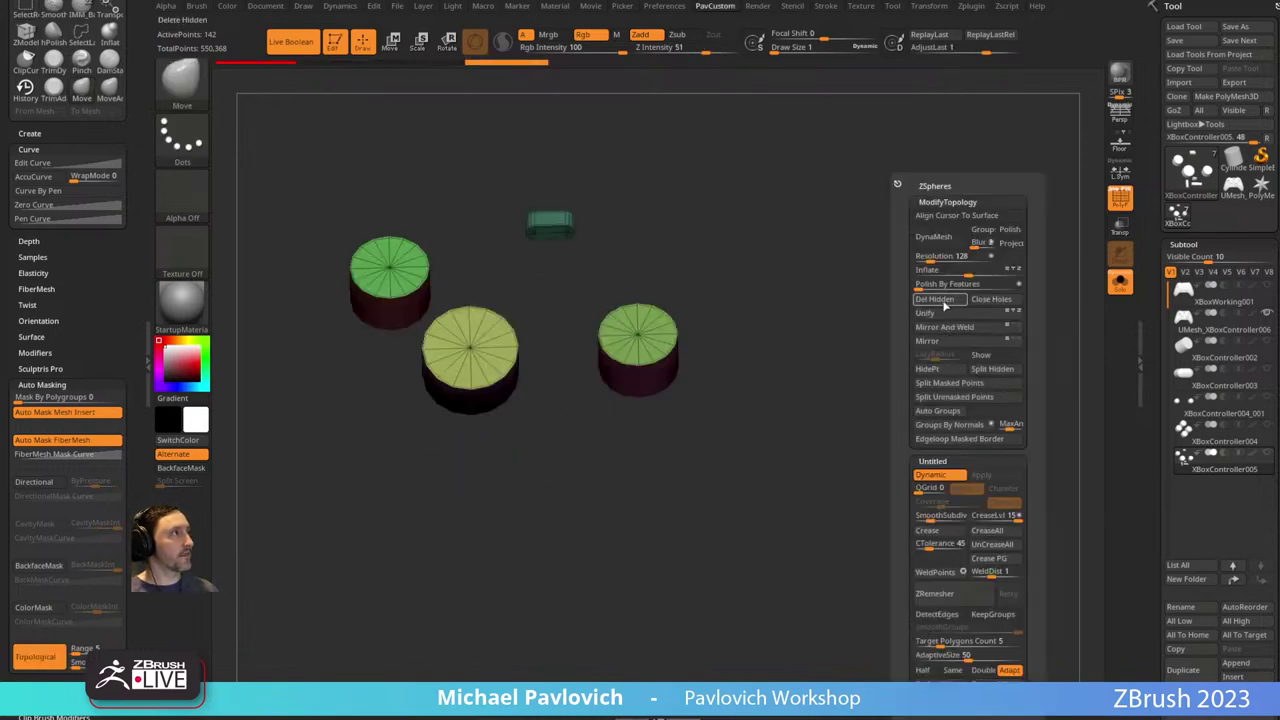
Delete the small teal piece at the controller's front edge, keeping only the three large cylinders in the subtool.
mouse_move(800, 520)
mouse_down()
mouse_move(820, 394)
mouse_move(1000, 300)
mouse_move(979, 344)
mouse_up()
click(1119, 282)
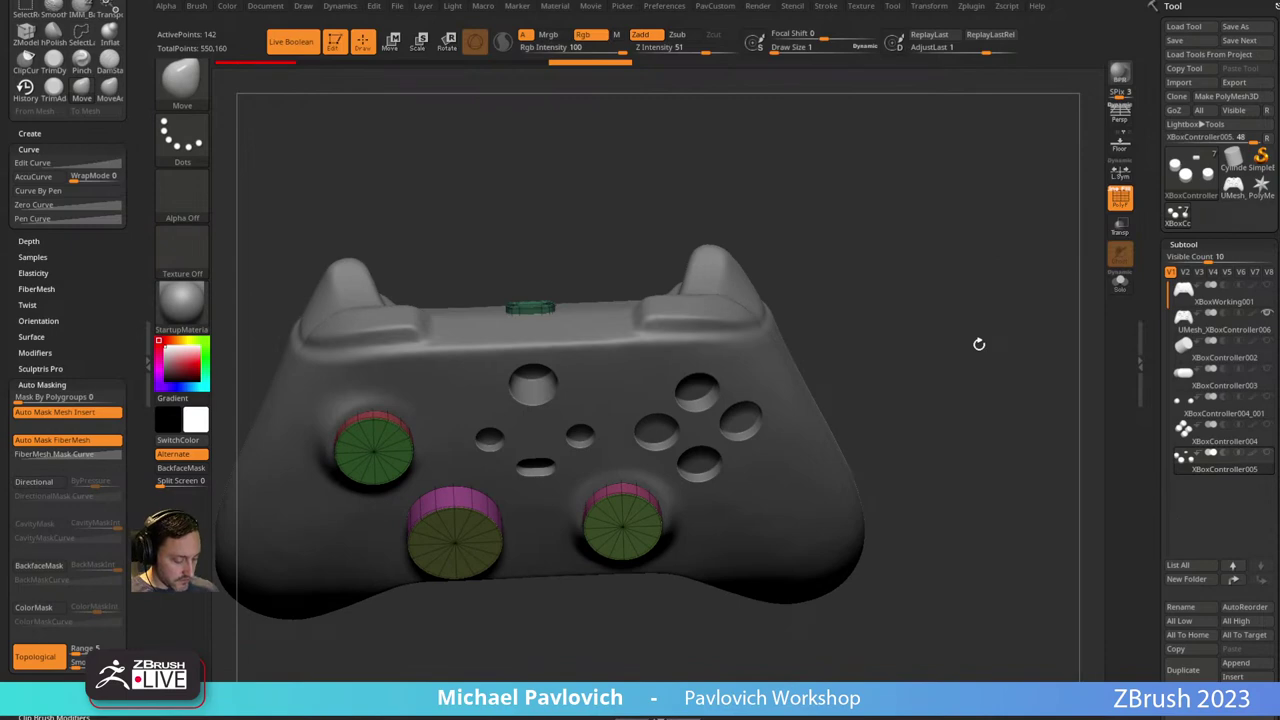
click(1119, 282)
ctrl+shift+drag(618, 258, 514, 338)
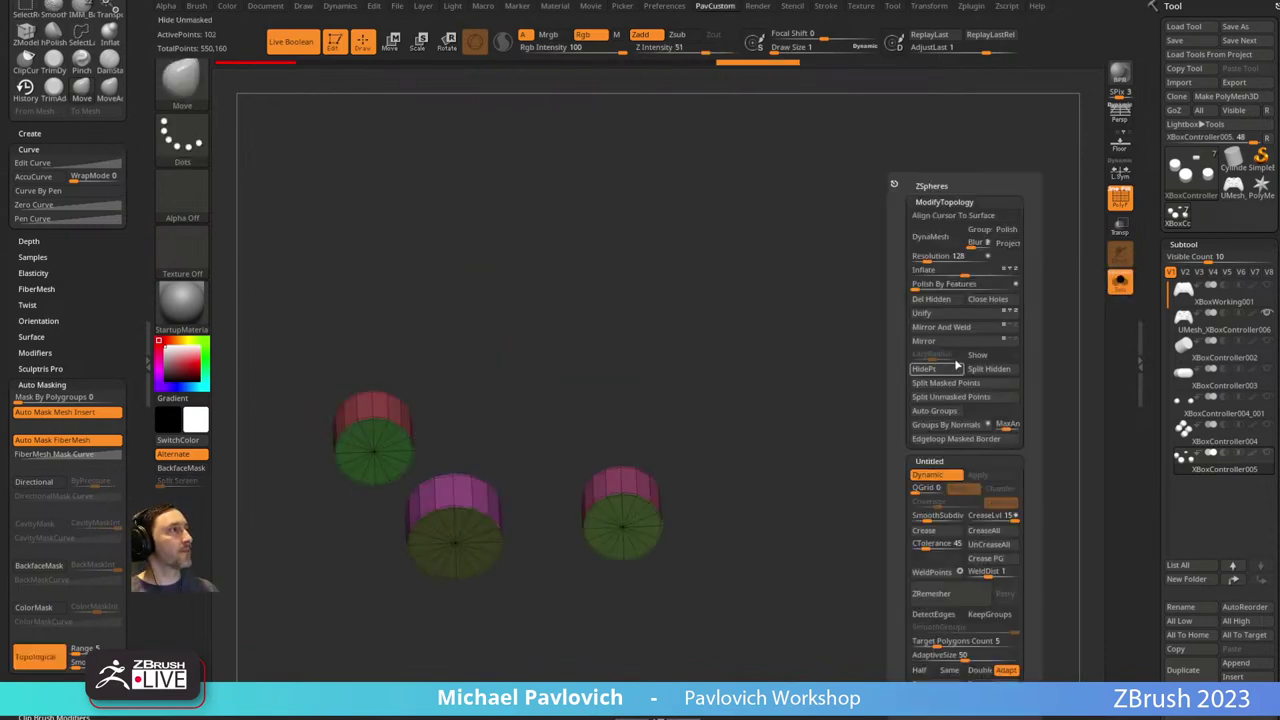
click(1119, 282)
Split the left thumbstick cylinder from the other two cylinders so that it is a separate subtool.
mouse_move(979, 411)
mouse_down()
mouse_move(971, 297)
mouse_move(980, 317)
mouse_move(983, 306)
mouse_move(946, 260)
mouse_move(835, 351)
mouse_up()
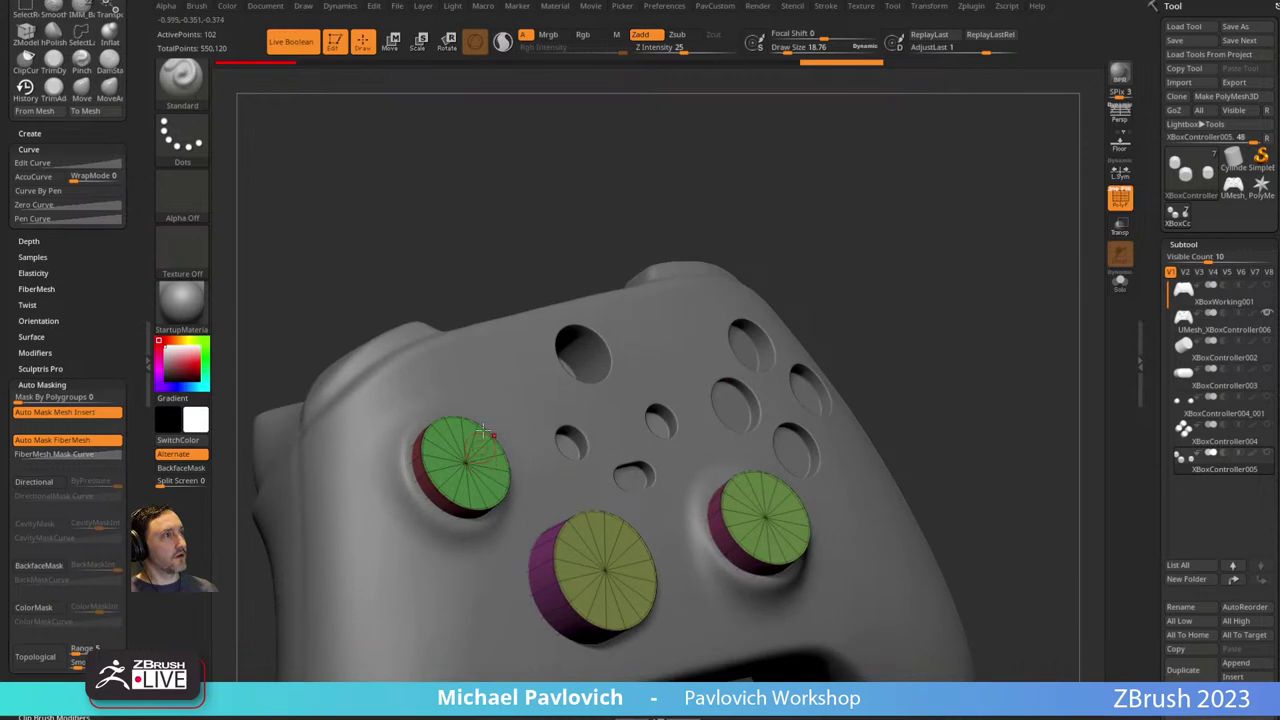
ctrl+shift+drag(503, 277, 384, 514)
key(3)
click(997, 370)
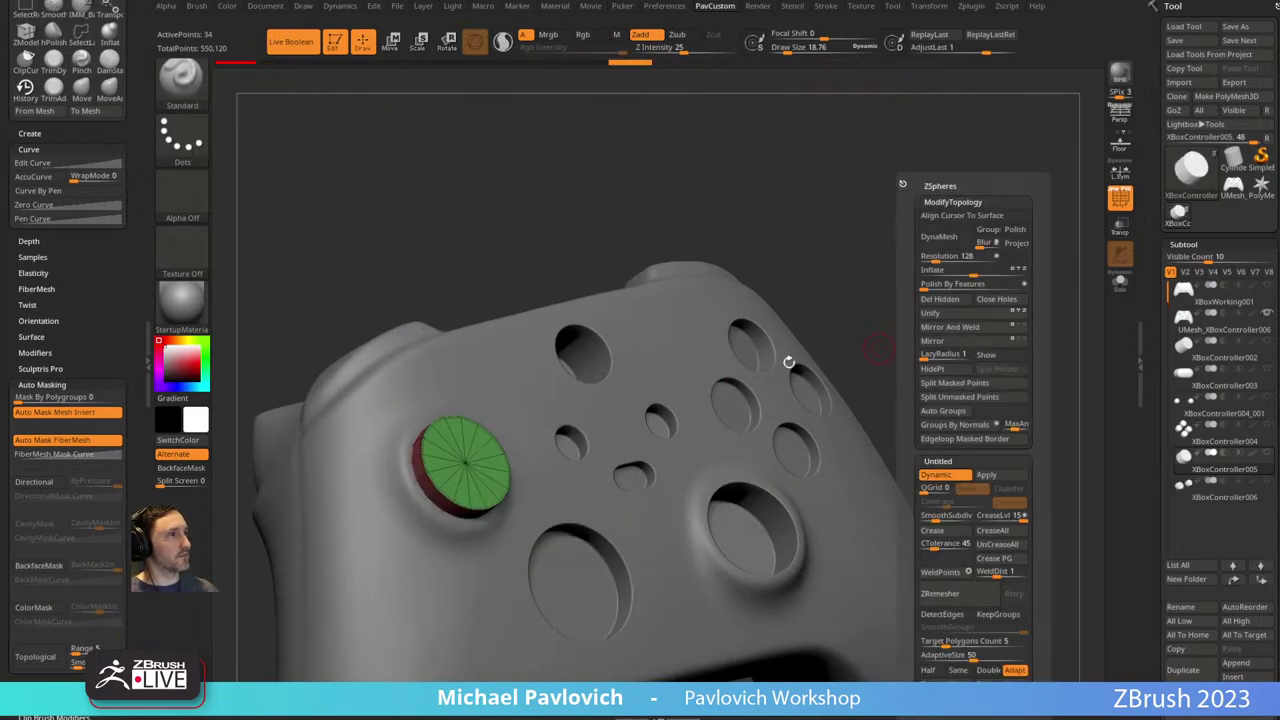
Center the transform gizmo on the left thumbstick cylinder and sink the cylinder below the rim of its hole.
alt+drag(931, 327, 992, 278)
key(w)
click(1123, 288)
drag(1075, 370, 1050, 200)
alt+click(730, 230)
drag(745, 335, 978, 356)
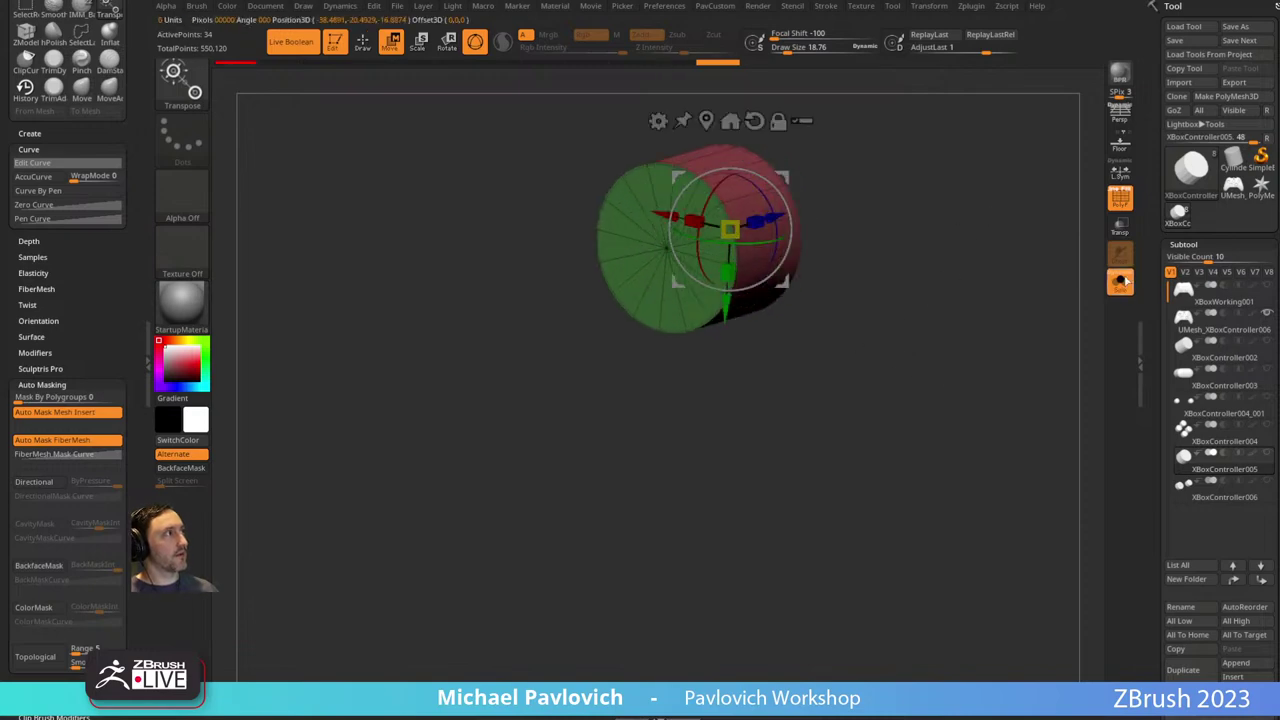
click(1121, 283)
alt+drag(431, 423, 797, 212)
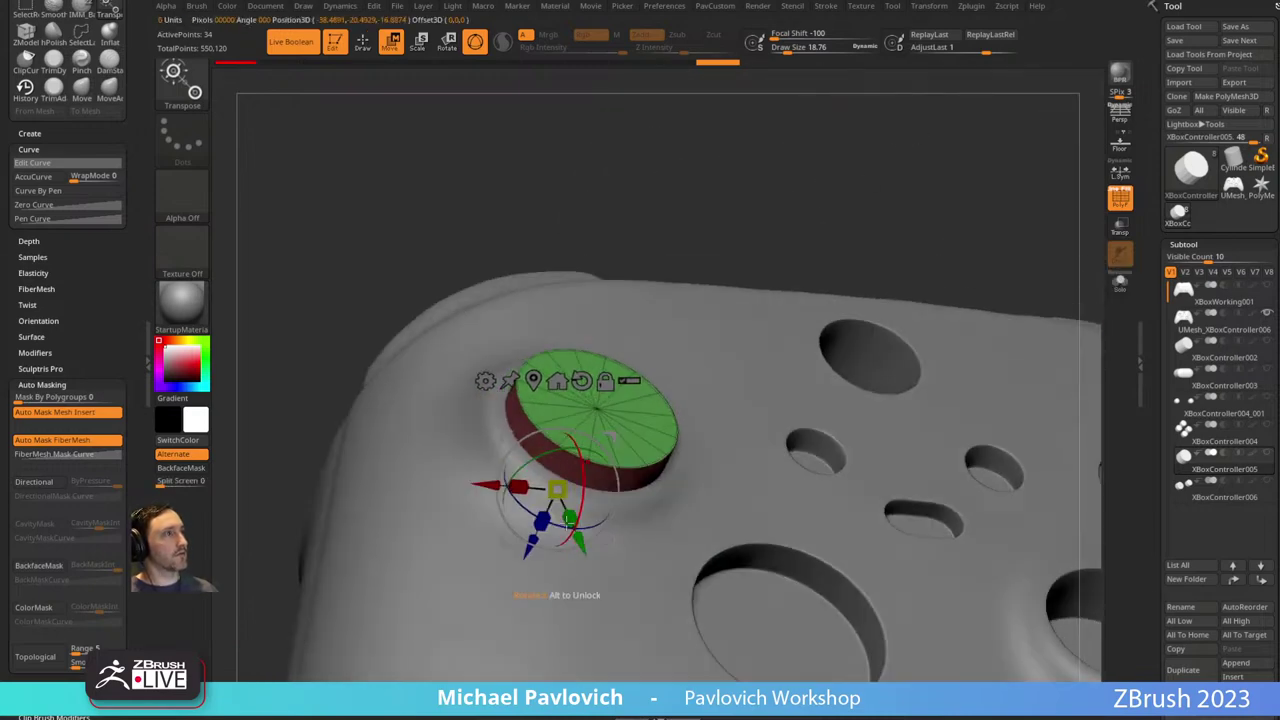
drag(541, 521, 543, 516)
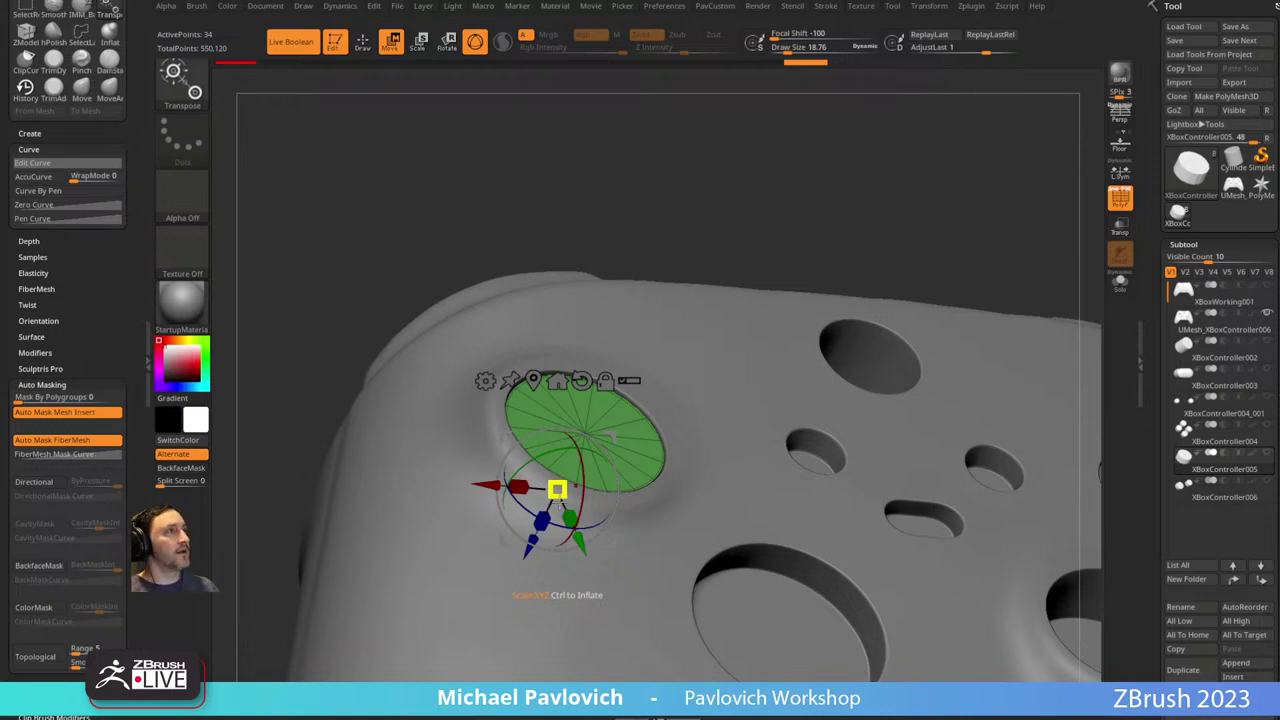
drag(700, 245, 733, 193)
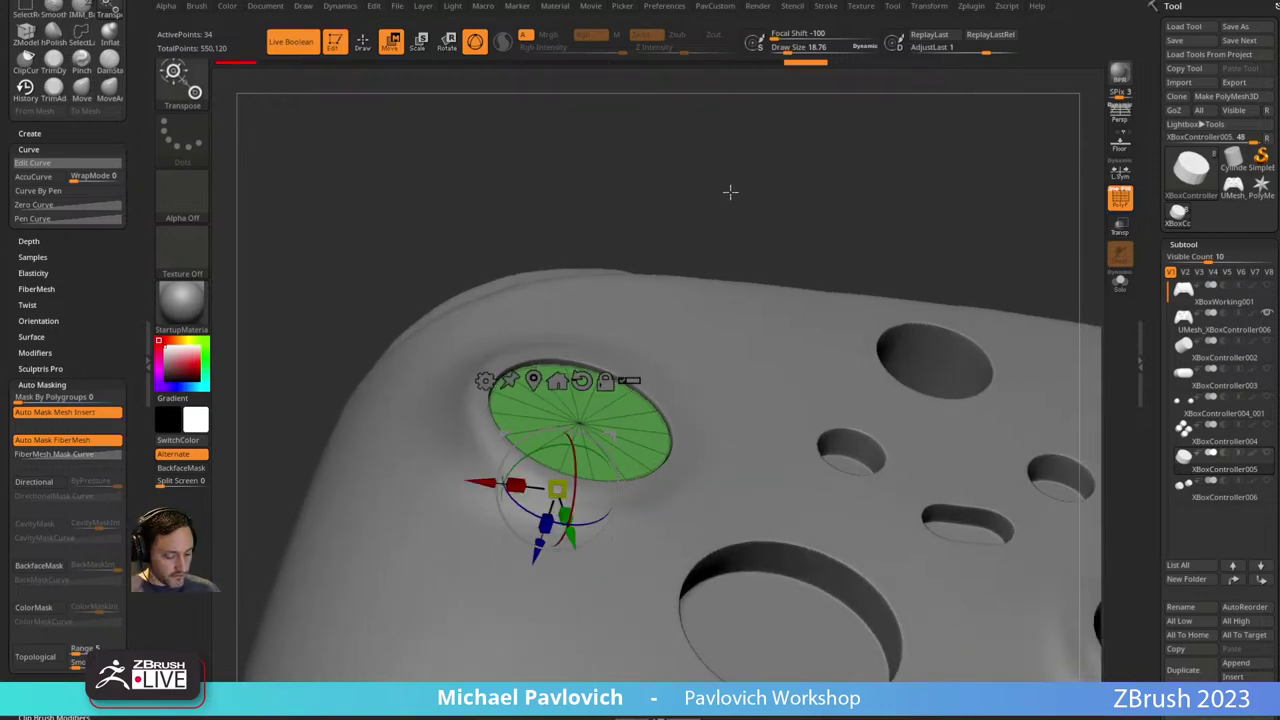
drag(567, 518, 563, 512)
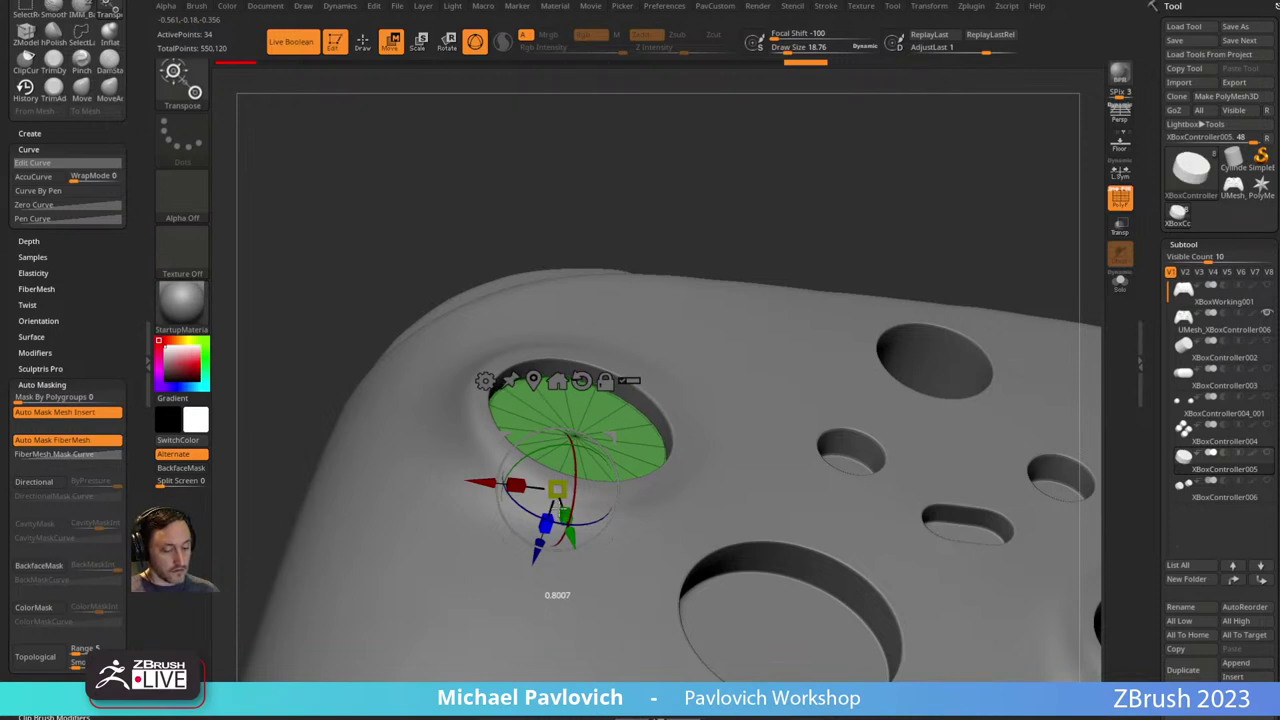
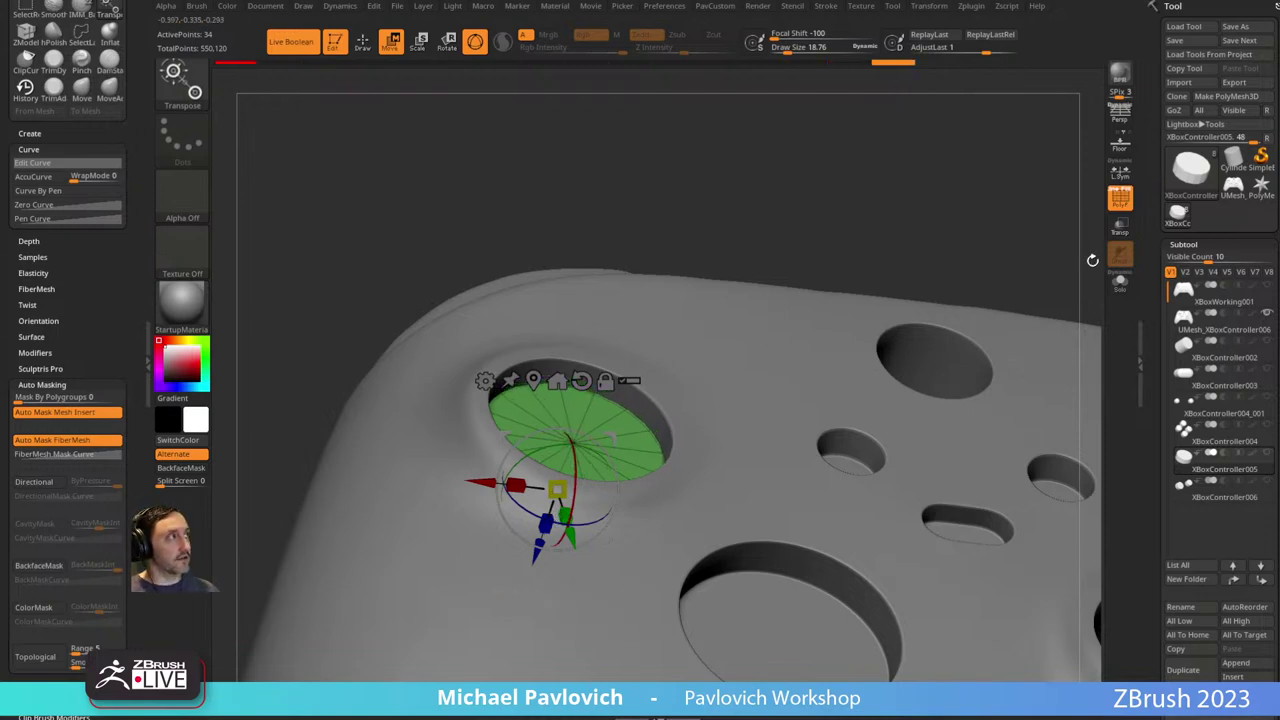
Isolate the left thumbstick cylinder and delete its flat top cap.
click(1120, 282)
mouse_move(811, 300)
mouse_down()
mouse_move(809, 314)
mouse_move(829, 303)
mouse_up()
key(q)
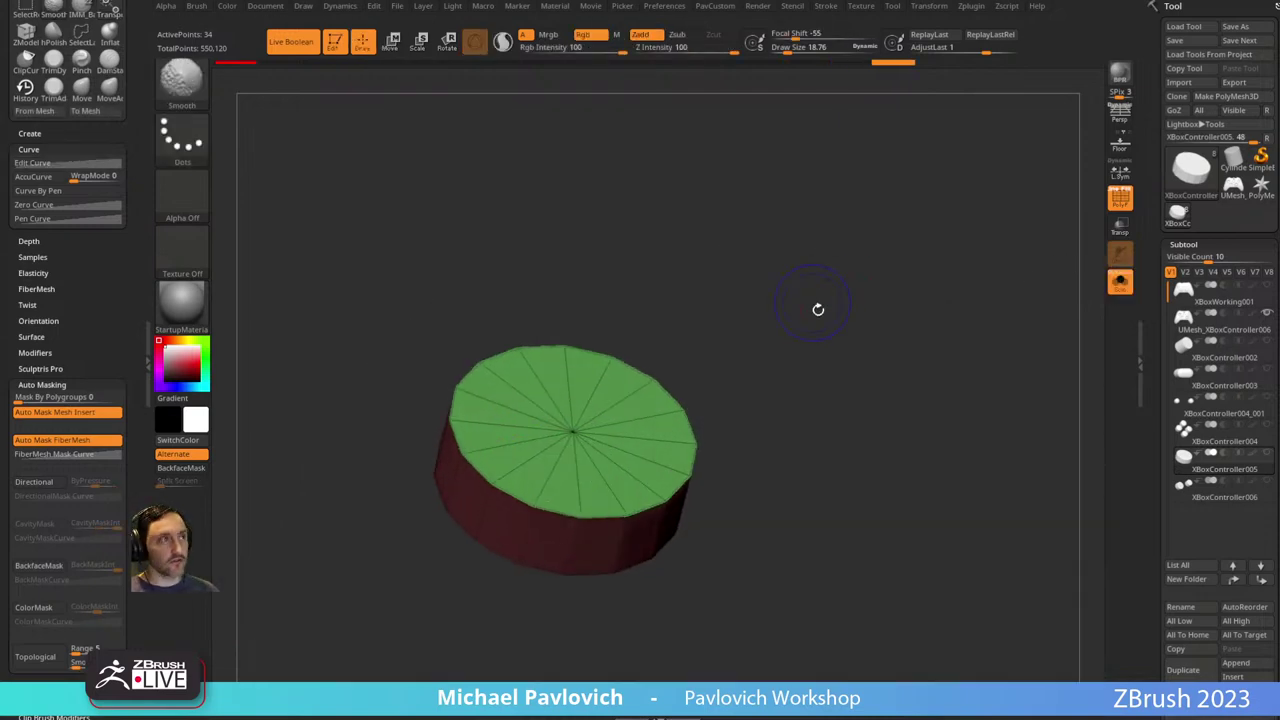
mouse_move(814, 382)
alt+mouse_down()
mouse_move(826, 354)
mouse_move(826, 384)
alt+mouse_up()
ctrl+shift+click(595, 397)
ctrl+shift+drag(835, 284, 890, 376)
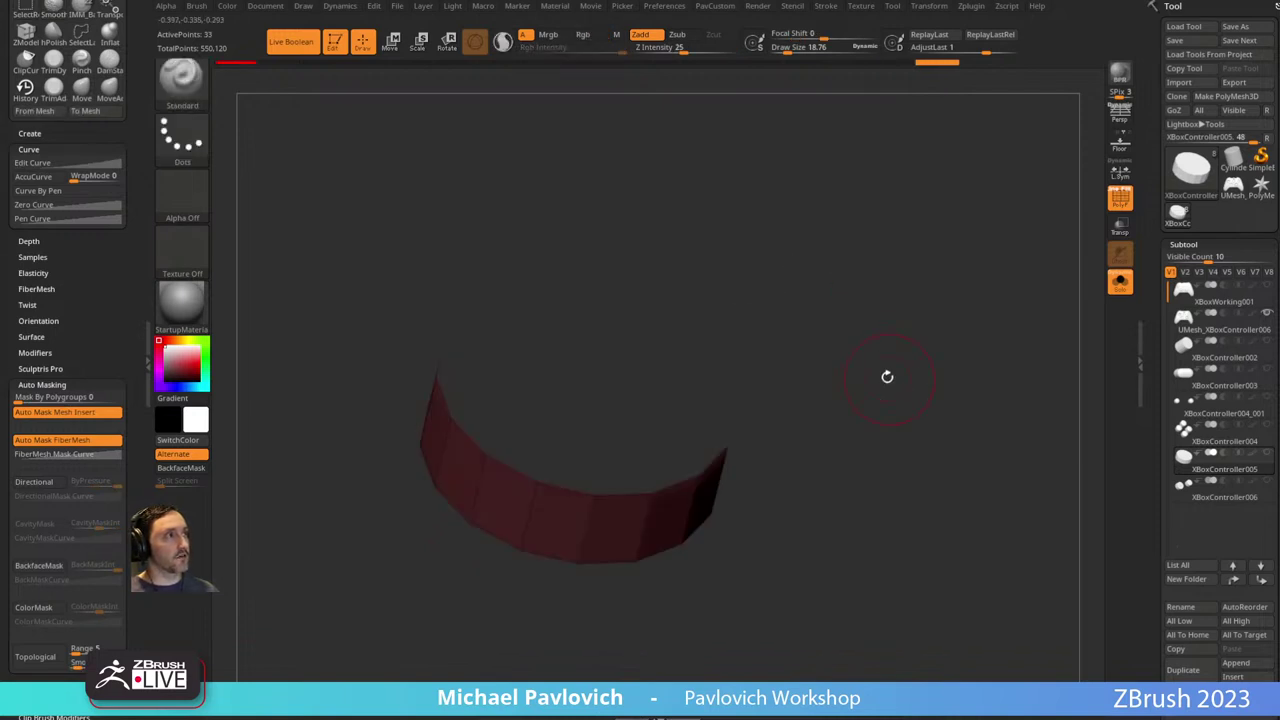
key(F1)
click(842, 299)
Close the open top of the cylinder with a multi-ring dome using ZModeler's Close edge action set to Convex Hole and Spline.
key(b)
key(z)
key(m)
key(space)
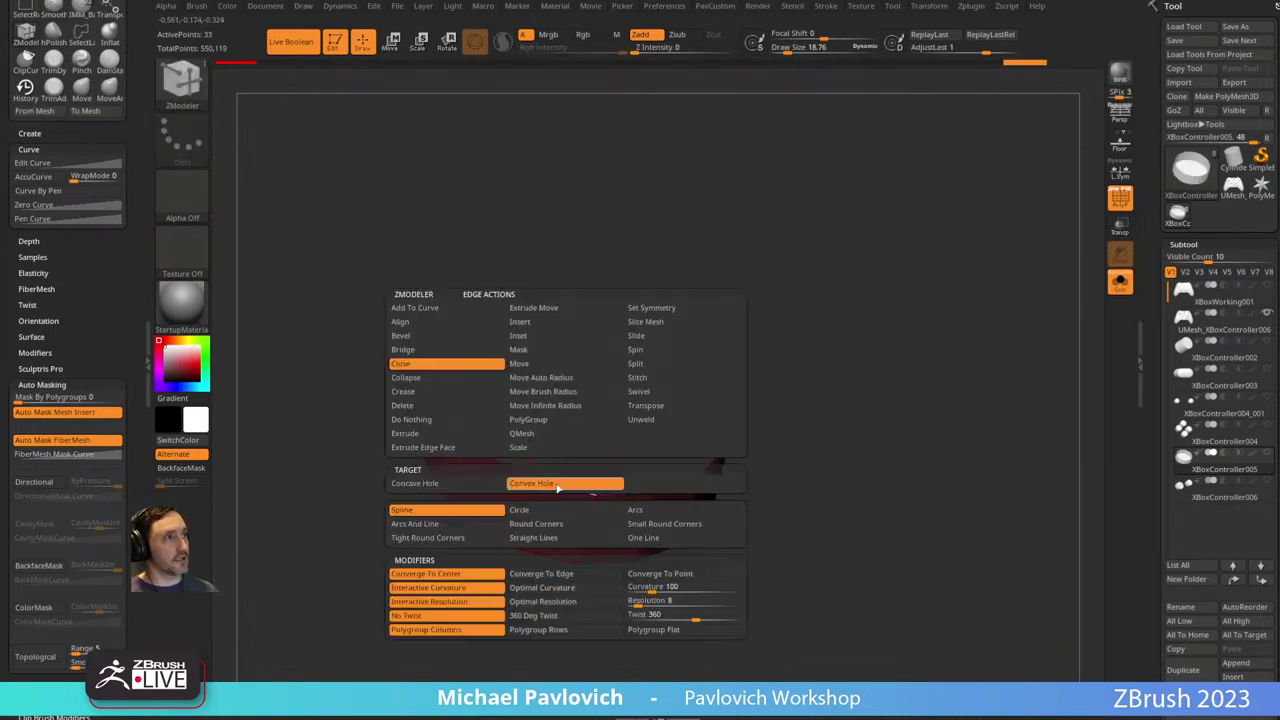
click(558, 486)
click(595, 482)
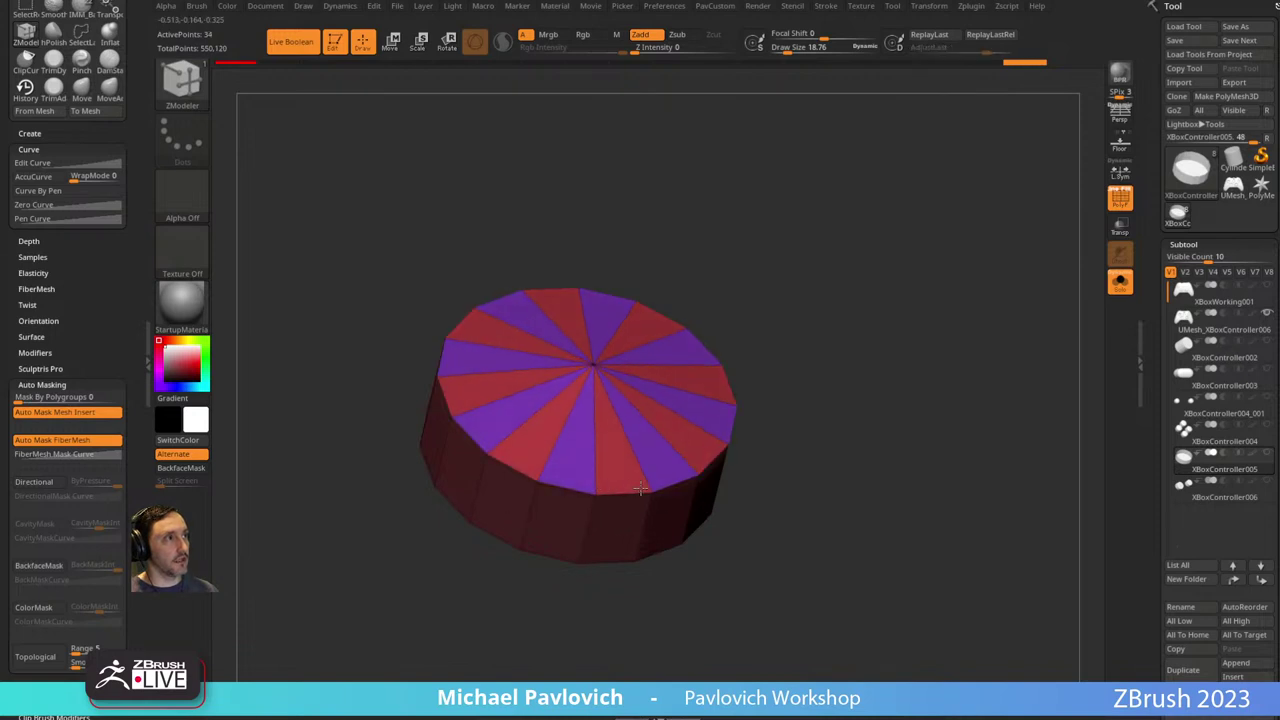
drag(641, 477, 642, 463)
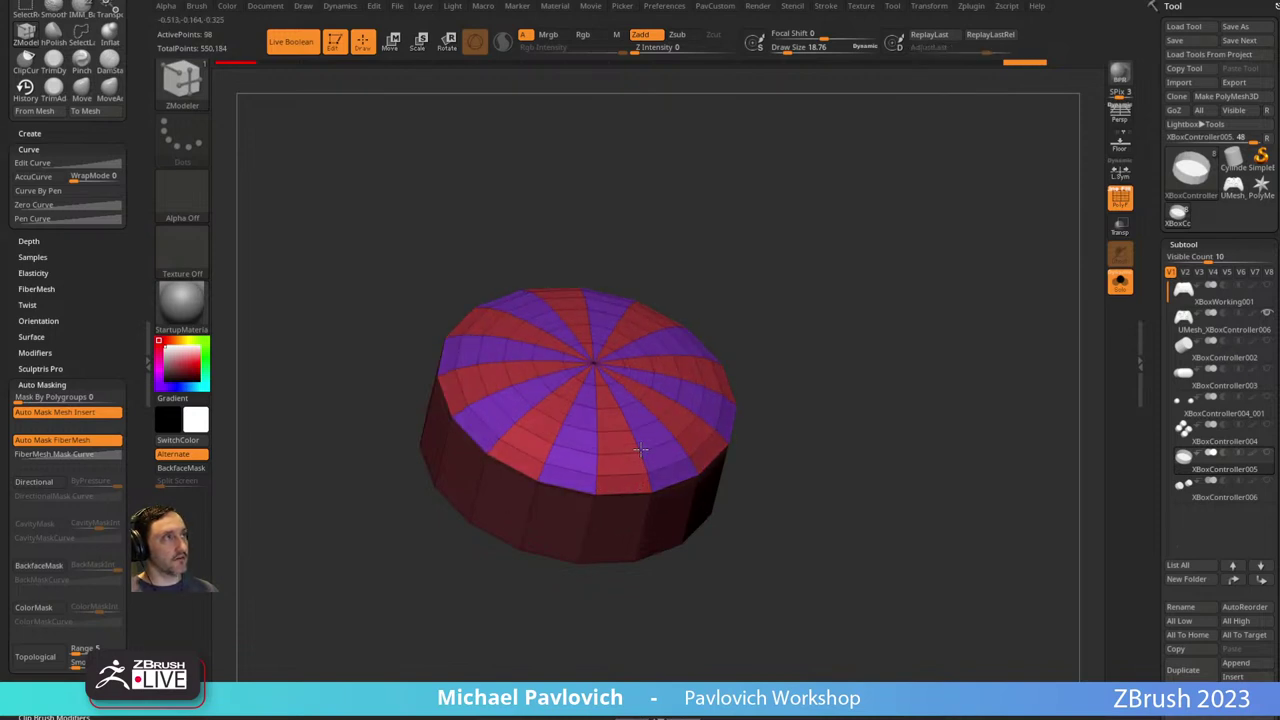
click(640, 450)
Assign the whole domed cap to a single polygroup and show the full cylinder again.
ctrl+shift+click(615, 373)
key(ctrl+w)
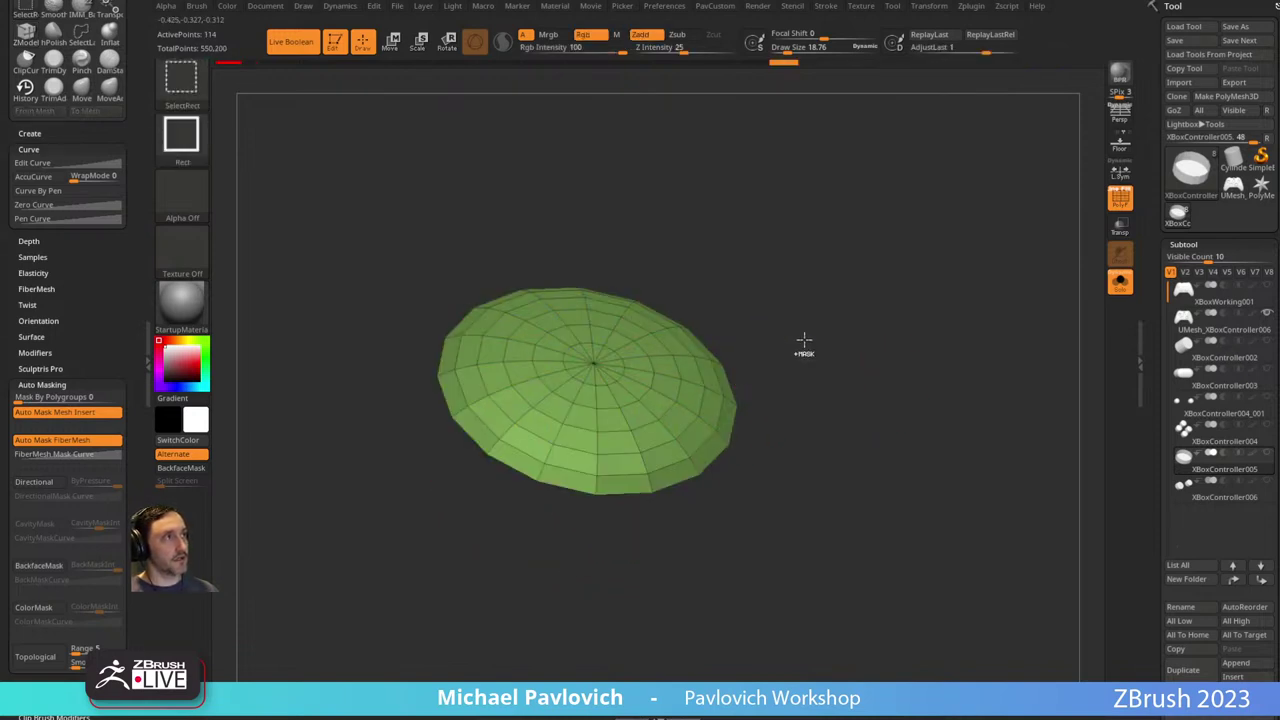
ctrl+shift+click(803, 341)
drag(820, 340, 735, 417)
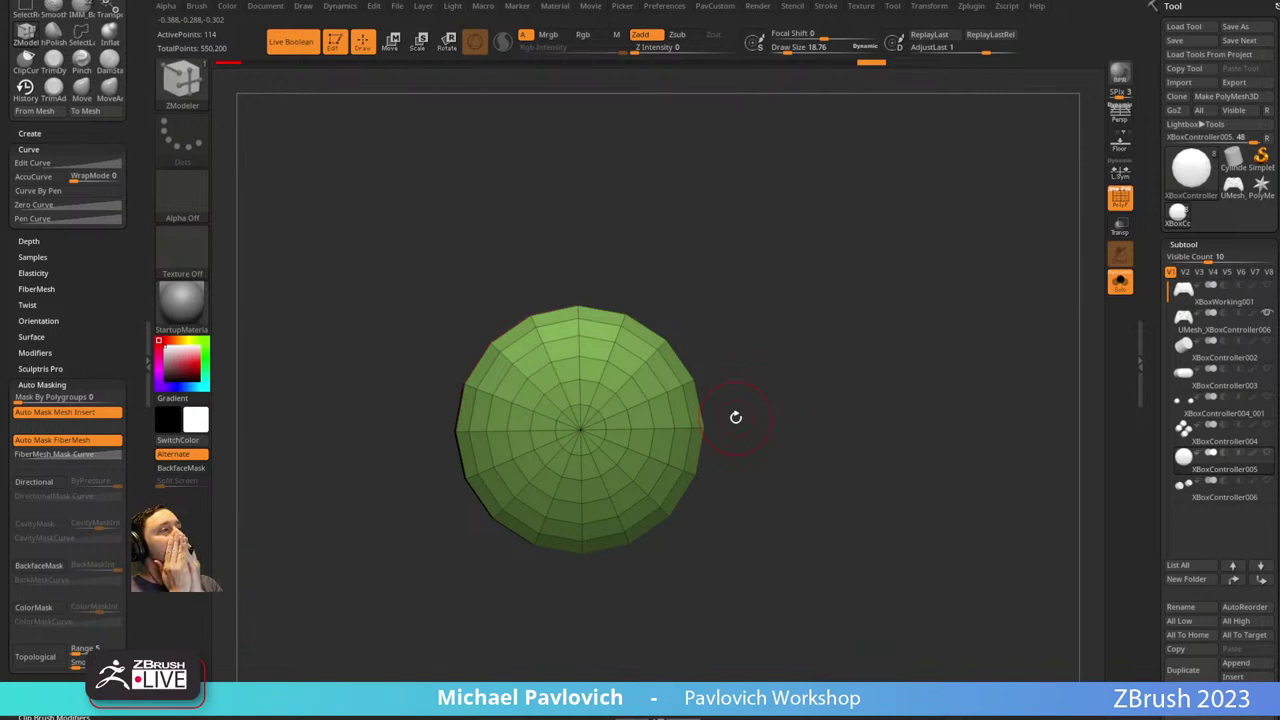
drag(830, 296, 863, 281)
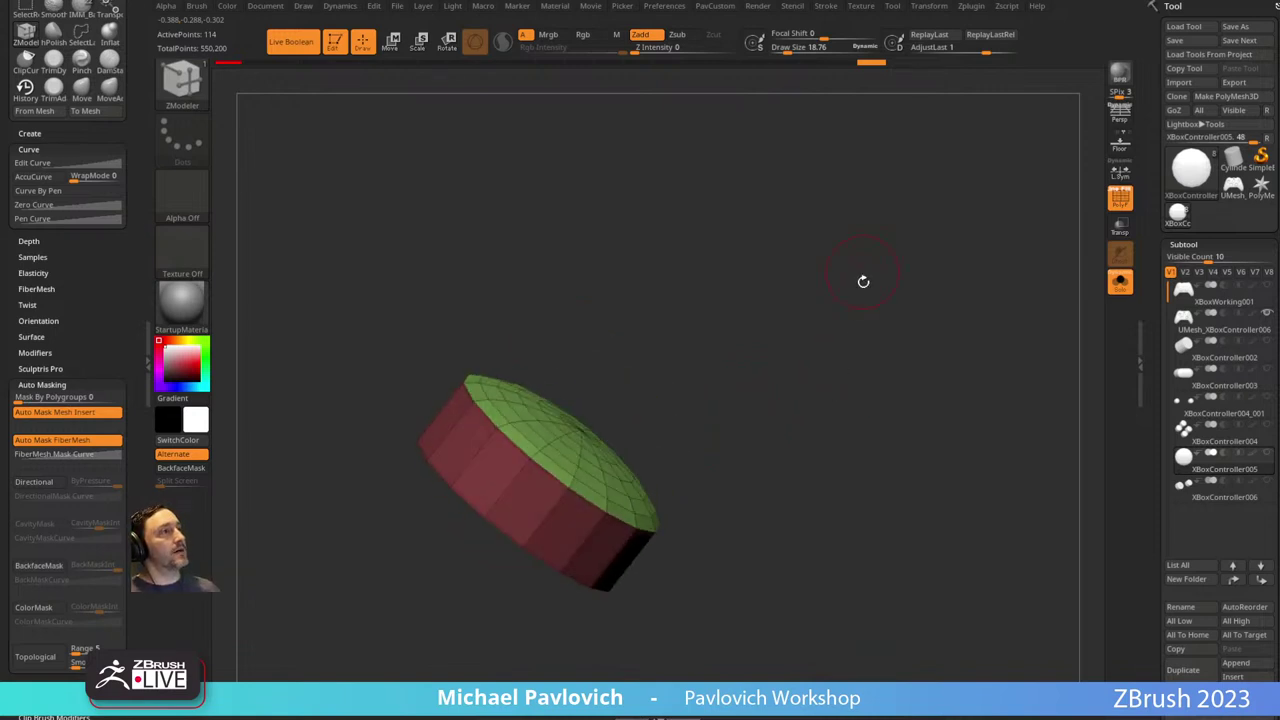
drag(888, 336, 863, 349)
Duplicate the domed cylinder outward along its axis and adjust the copy's height above the controller body.
key(w)
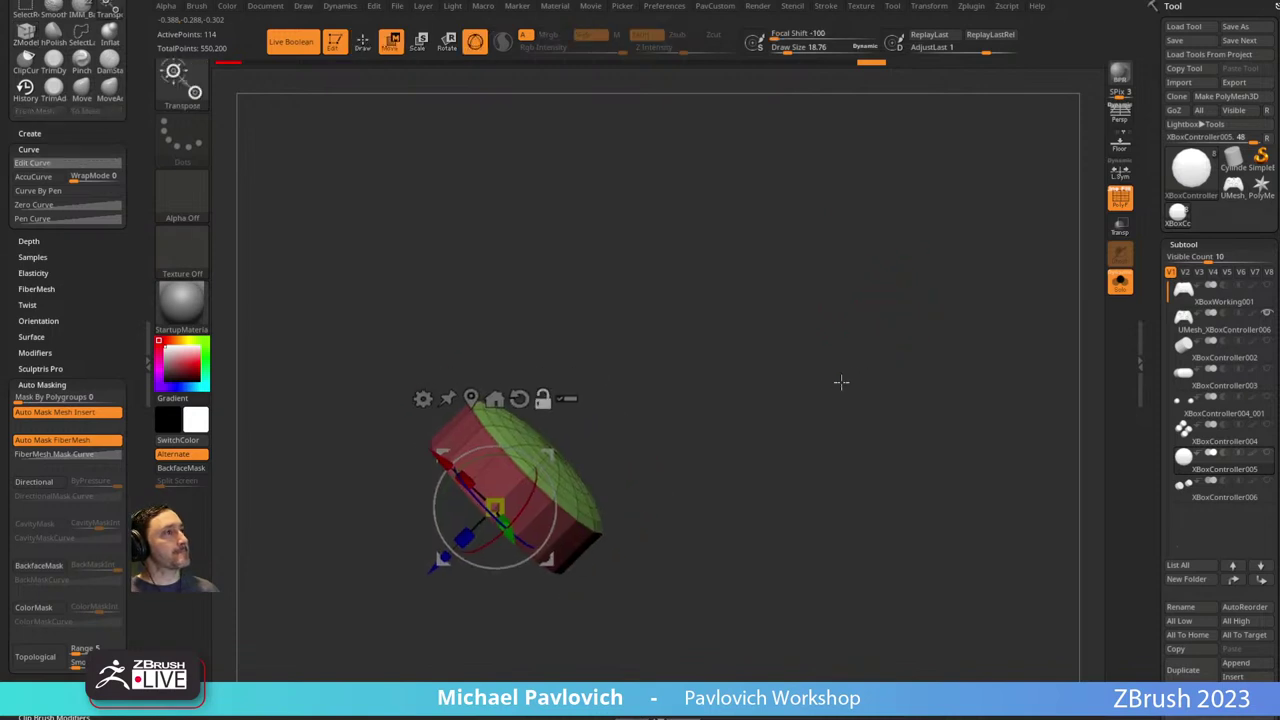
click(1120, 285)
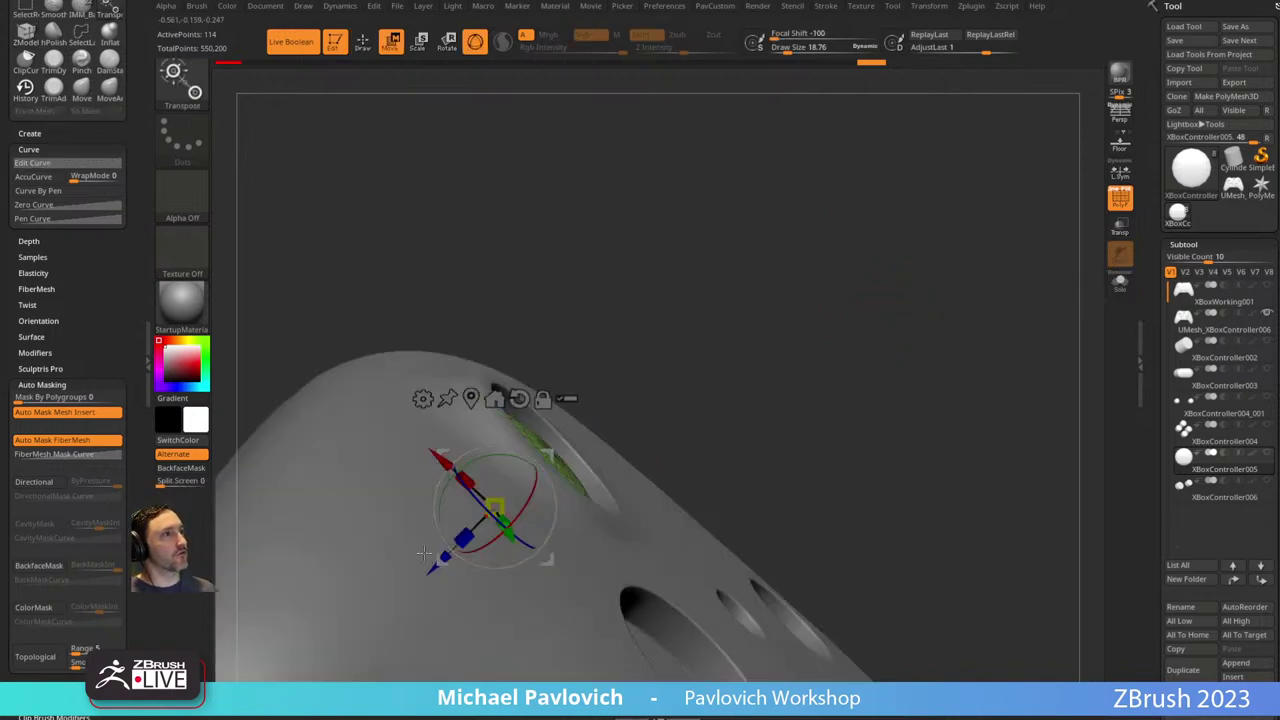
drag(433, 567, 506, 519)
drag(800, 337, 537, 467)
drag(855, 302, 908, 275)
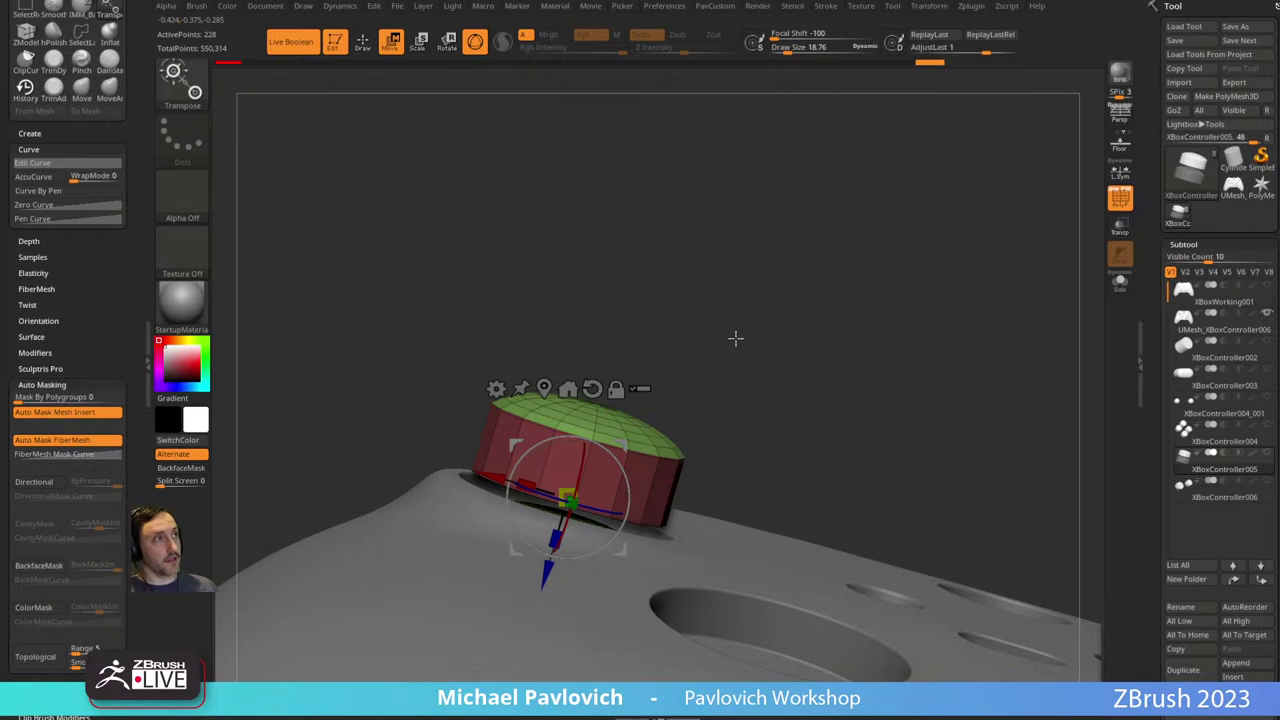
drag(735, 338, 681, 346)
ctrl+right_drag(727, 410, 727, 358)
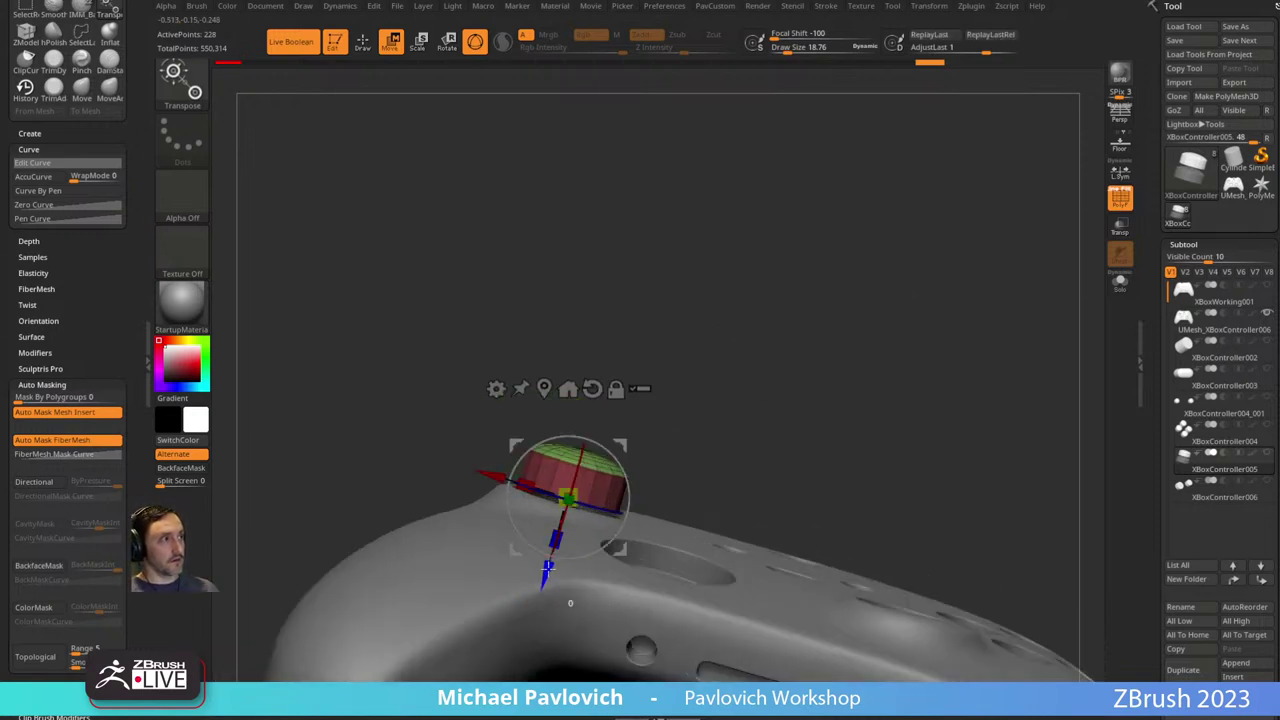
drag(547, 568, 555, 556)
key(q)
mouse_move(768, 342)
mouse_down()
mouse_move(814, 377)
mouse_move(792, 351)
mouse_move(819, 330)
mouse_move(823, 300)
mouse_move(771, 417)
mouse_up()
key(w)
key(q)
Isolate the two domed cylinders and delete the upper copy's dome and side walls, keeping only its flat base disc.
click(1119, 285)
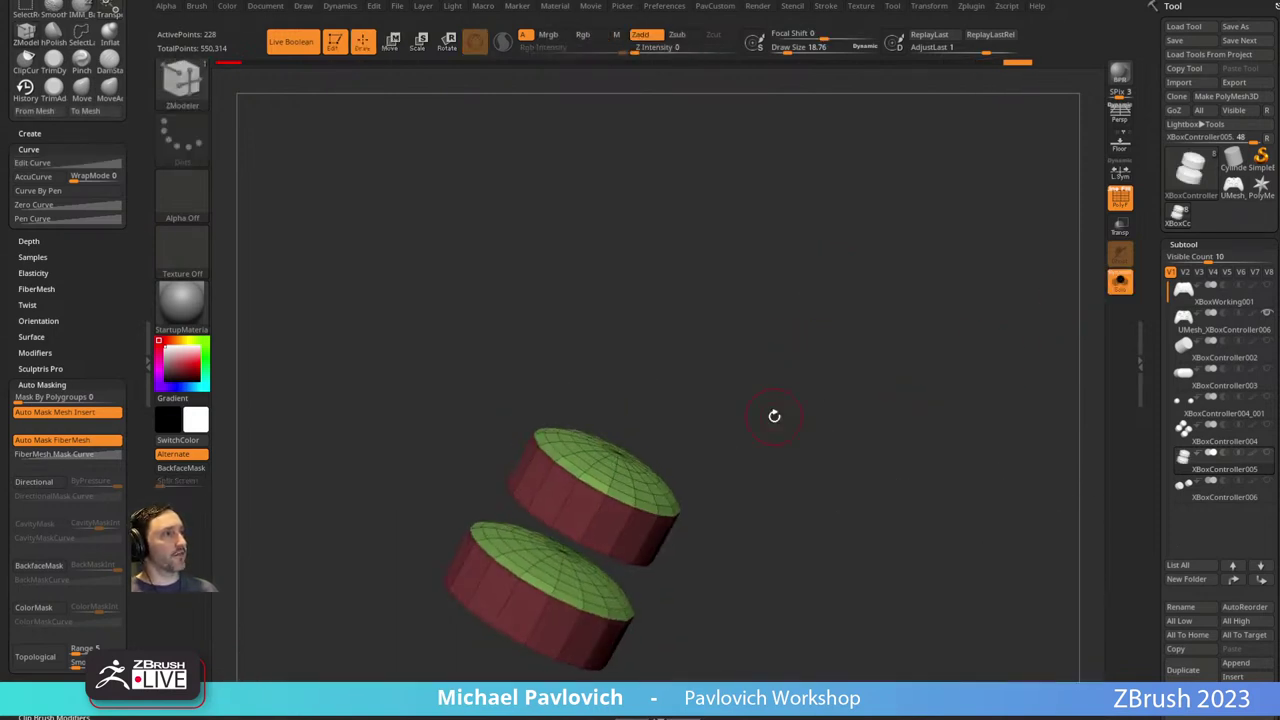
drag(741, 511, 821, 421)
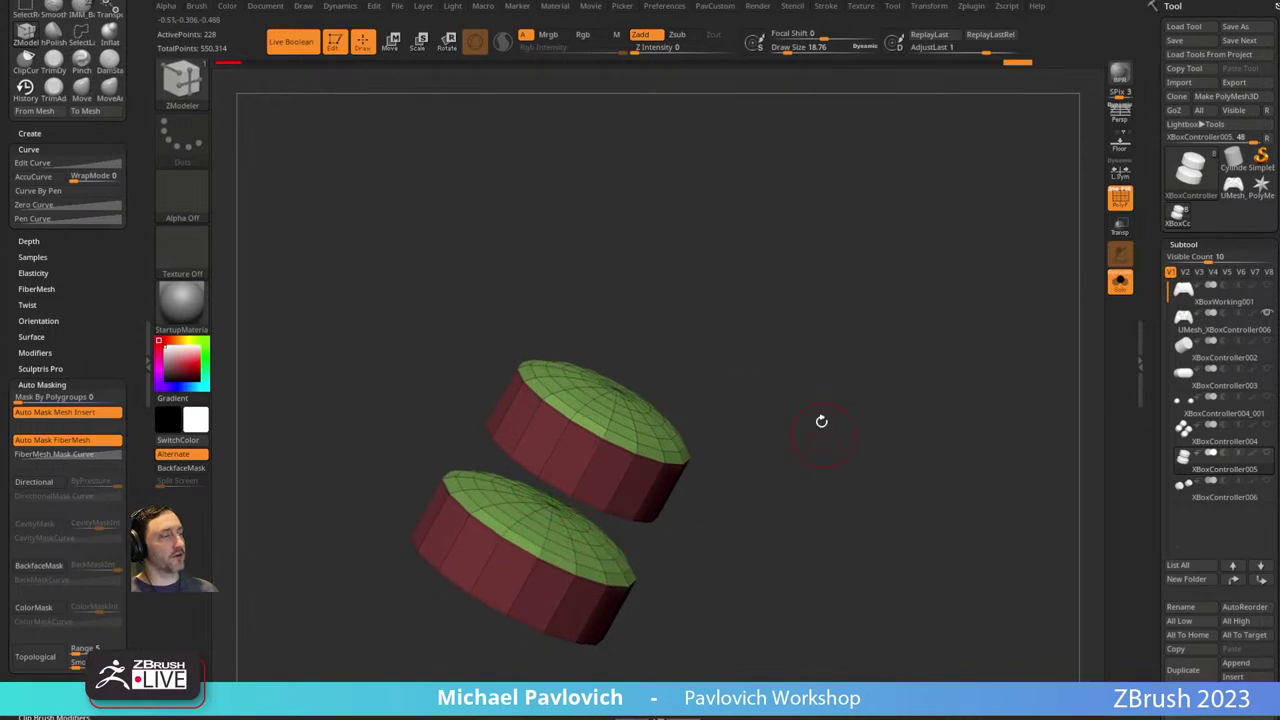
drag(782, 375, 797, 354)
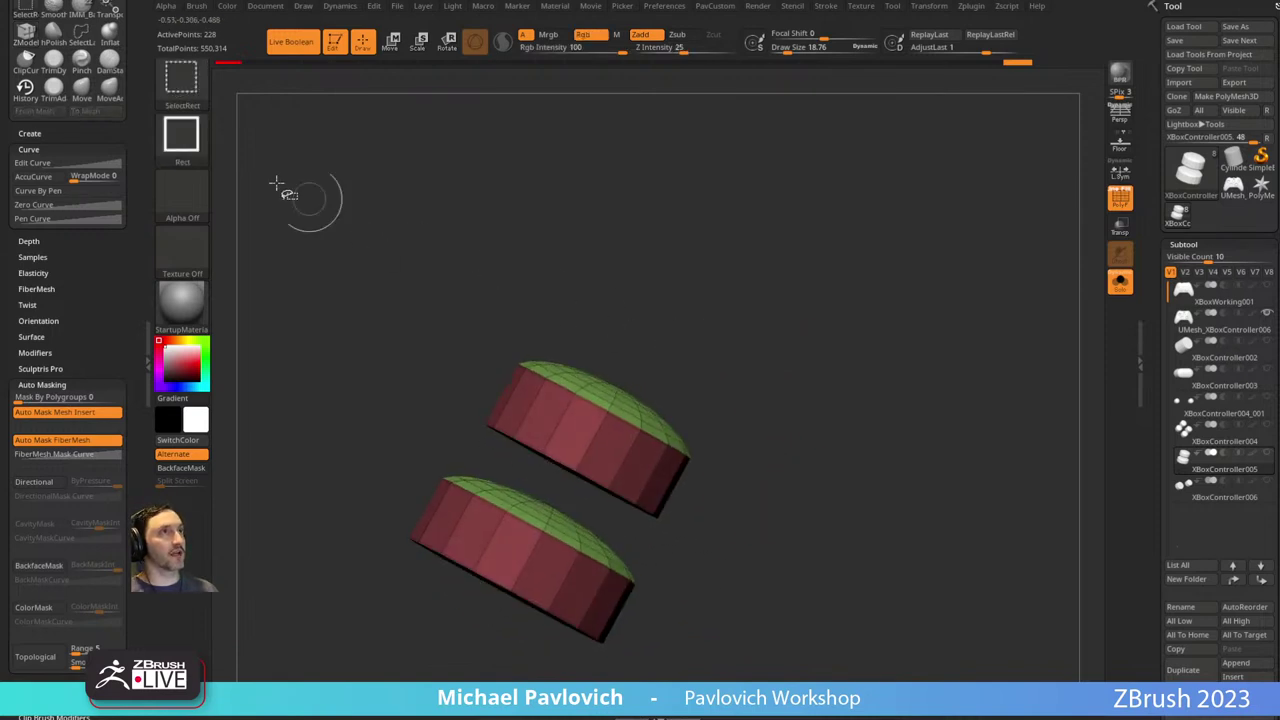
ctrl+shift+click(184, 84)
ctrl+shift+click(310, 97)
mouse_move(418, 370)
ctrl+alt+shift+mouse_down()
mouse_move(735, 463)
mouse_move(716, 490)
ctrl+alt+shift+mouse_up()
key(grave)
click(846, 300)
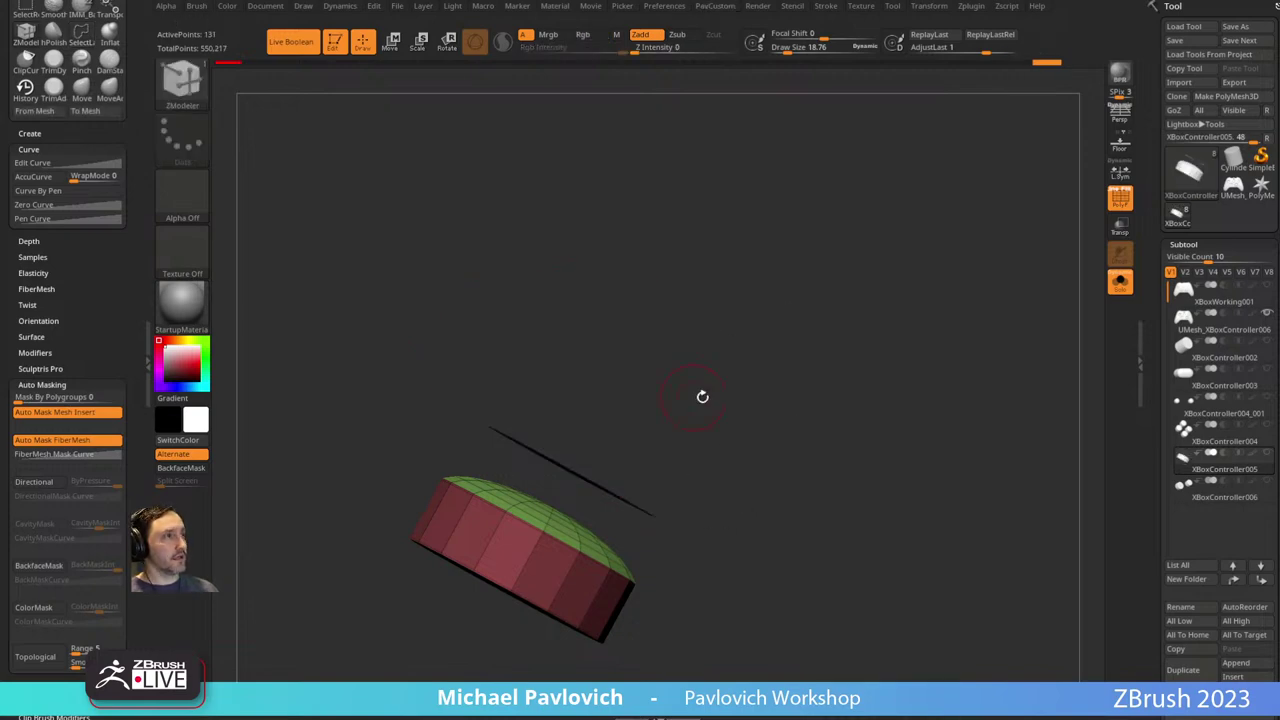
Give the flat upper disc thickness using ZModeler's QMesh polygon action with the Polygroup Island target.
drag(728, 383, 730, 344)
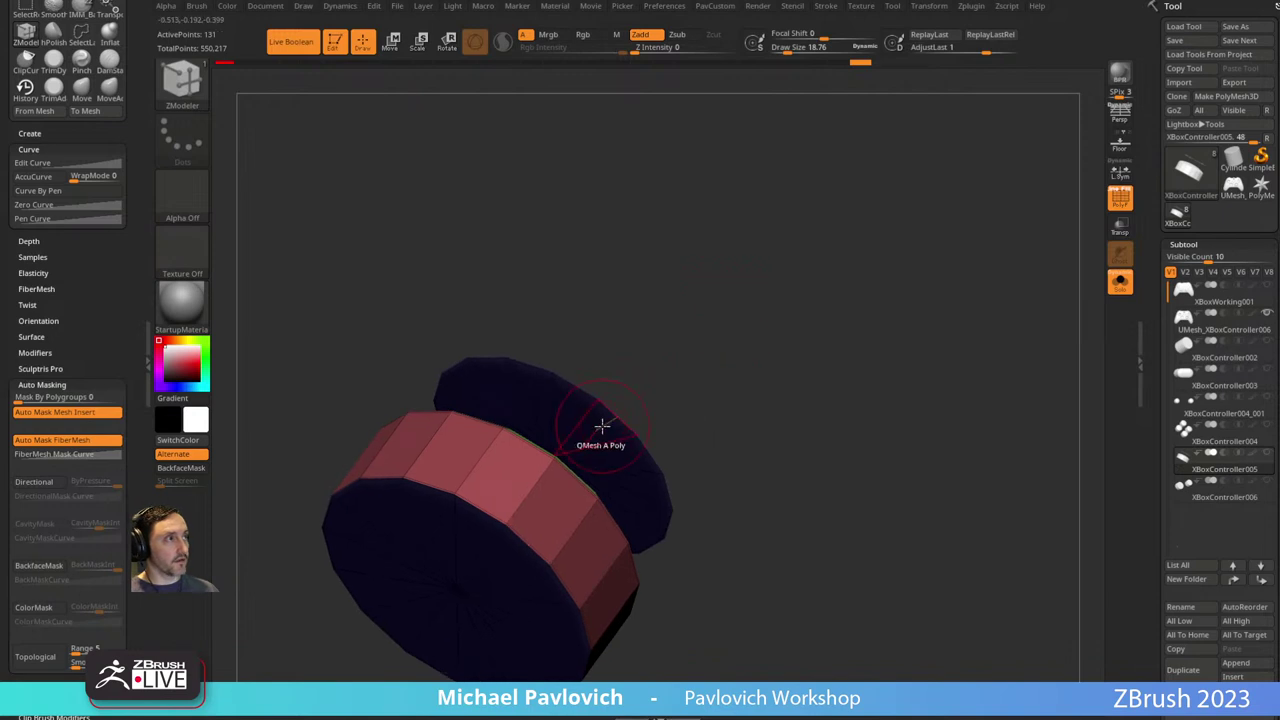
key(space)
click(711, 400)
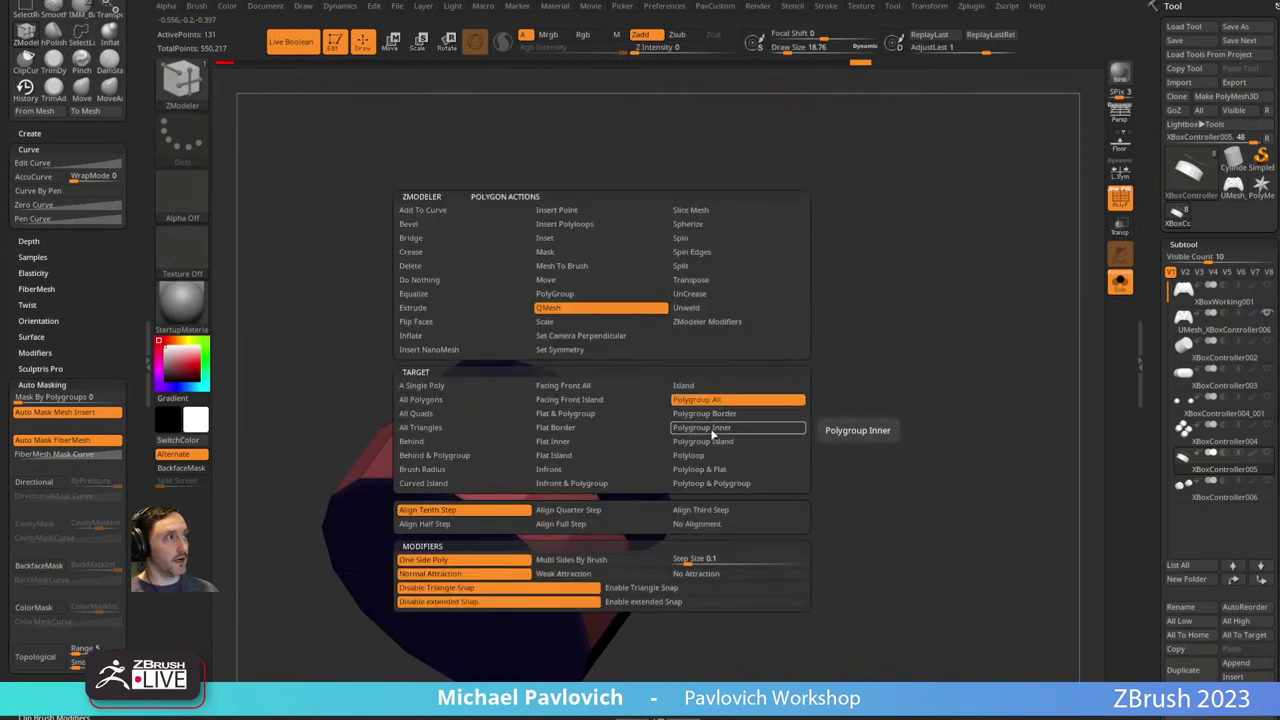
click(711, 432)
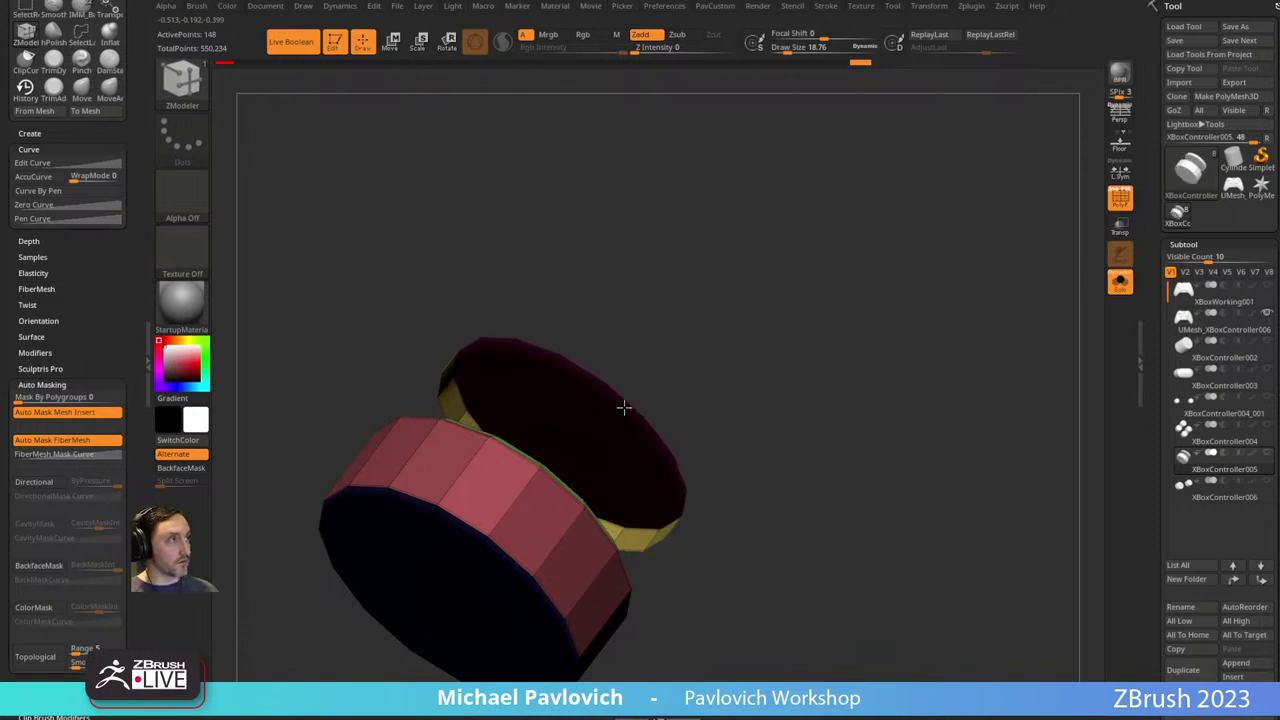
Isolate the thickened upper disc and flip its polygon normals so its faces point outward.
mouse_move(720, 398)
mouse_down()
mouse_move(786, 389)
mouse_move(886, 326)
mouse_up()
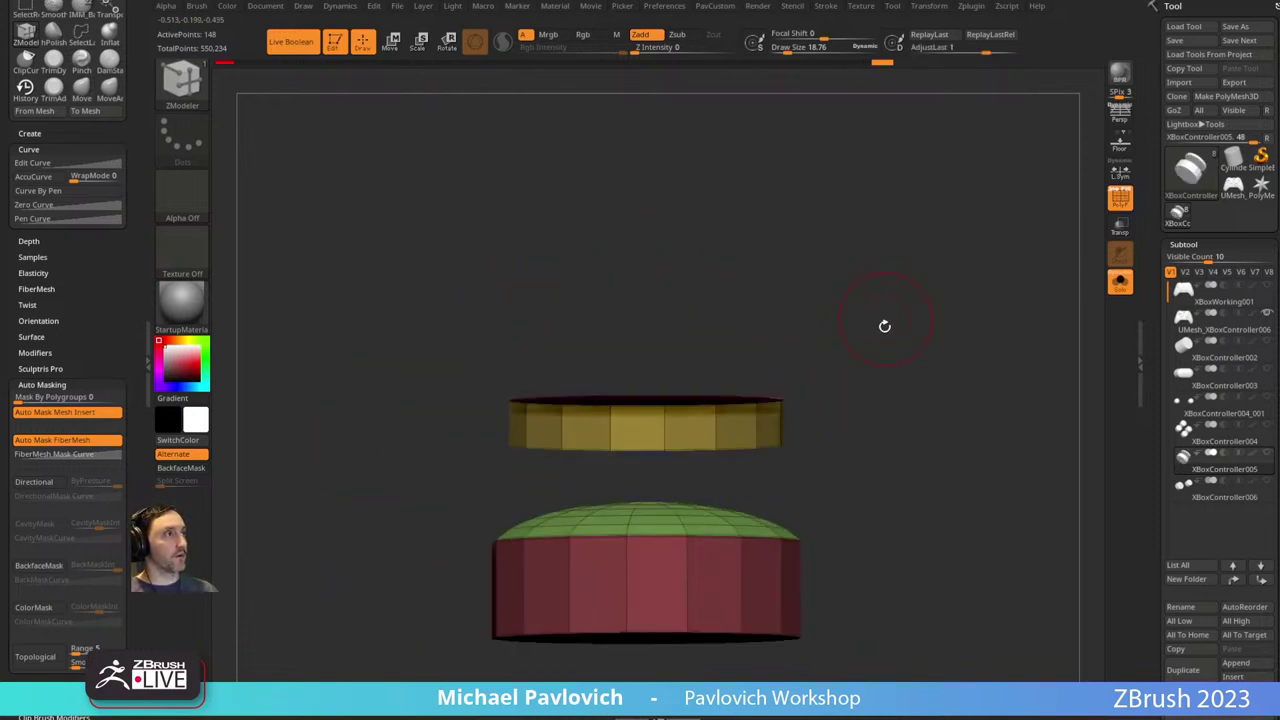
mouse_move(477, 297)
ctrl+shift+mouse_down()
mouse_move(440, 426)
mouse_move(860, 427)
mouse_move(842, 345)
mouse_move(449, 406)
mouse_move(820, 458)
mouse_move(842, 440)
ctrl+shift+mouse_up()
ctrl+shift+click(848, 330)
key(2)
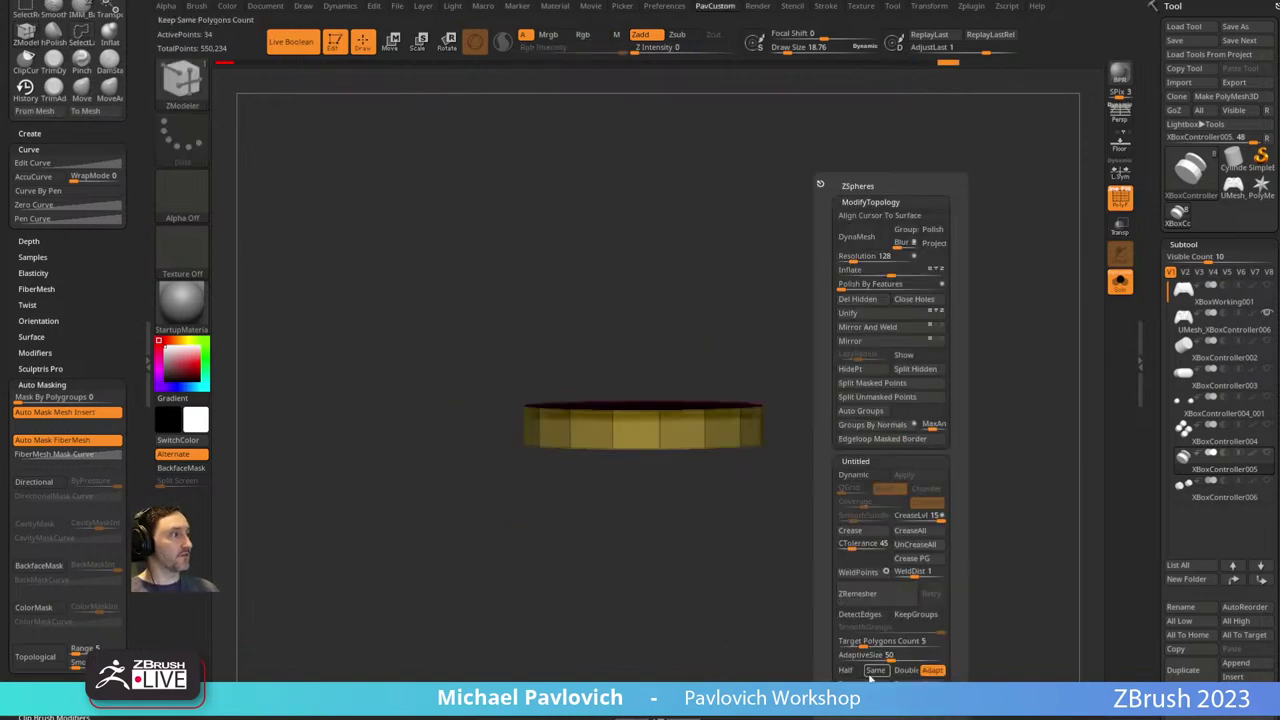
click(890, 700)
drag(1155, 423, 1155, 145)
click(1195, 374)
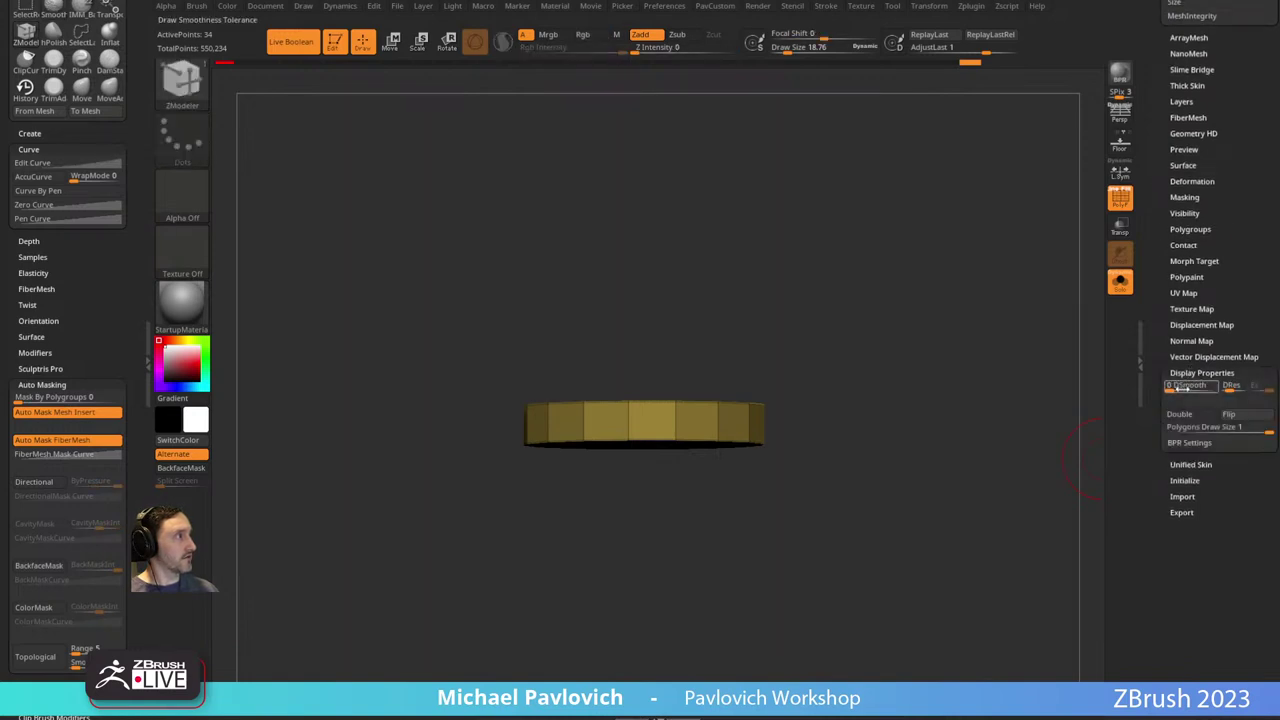
shift+click(1184, 373)
drag(1155, 385, 1110, 545)
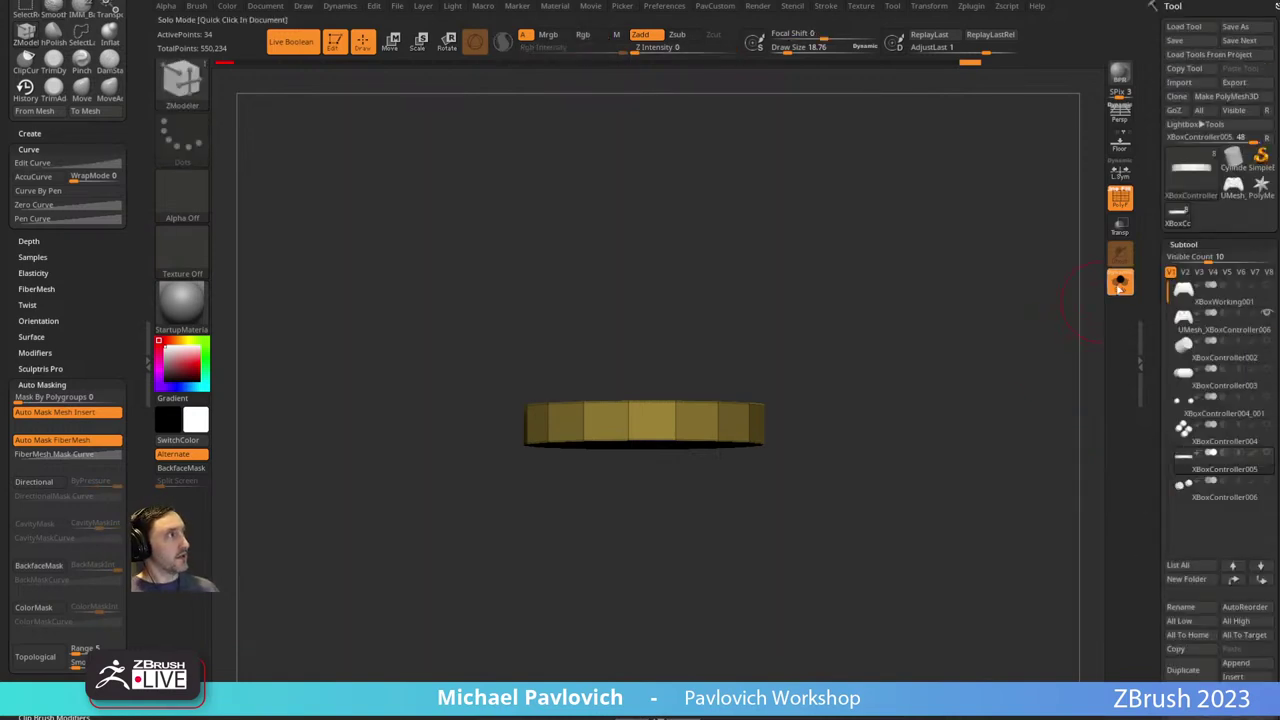
Show the controller body again and nudge the upper disc's height above the thumbstick hole.
click(1120, 283)
drag(871, 306, 851, 177)
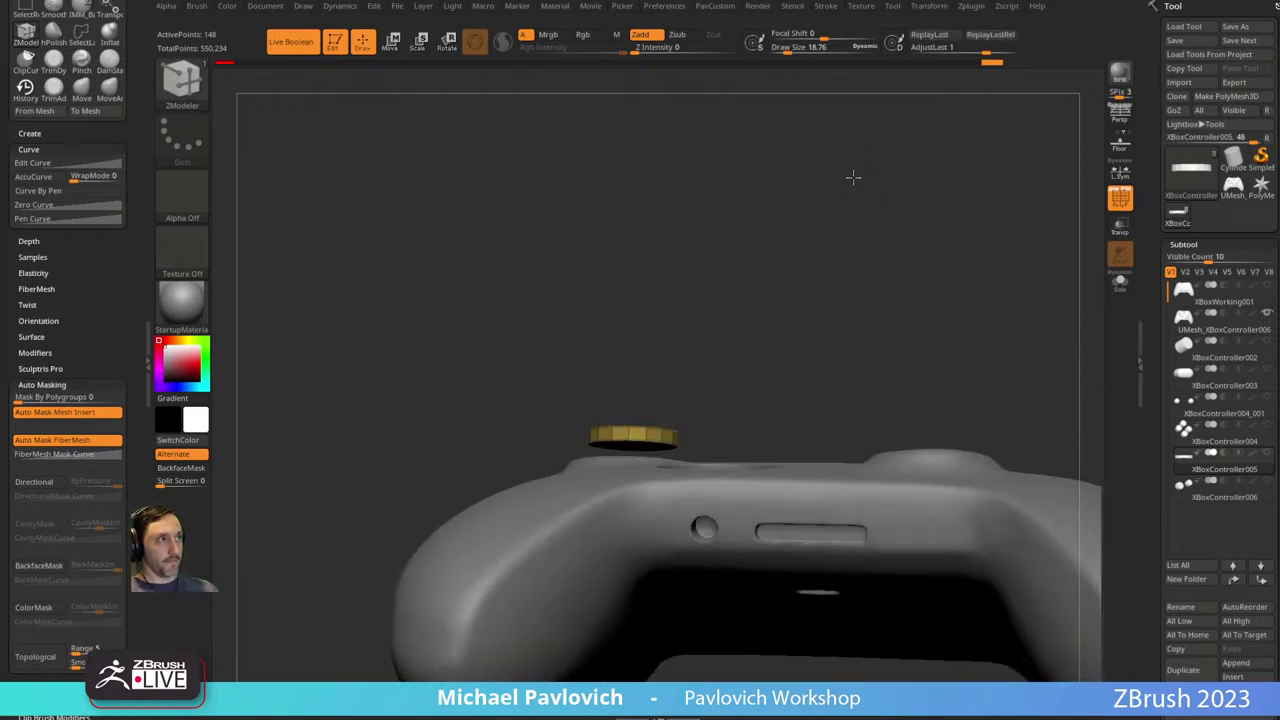
ctrl+drag(692, 401, 563, 452)
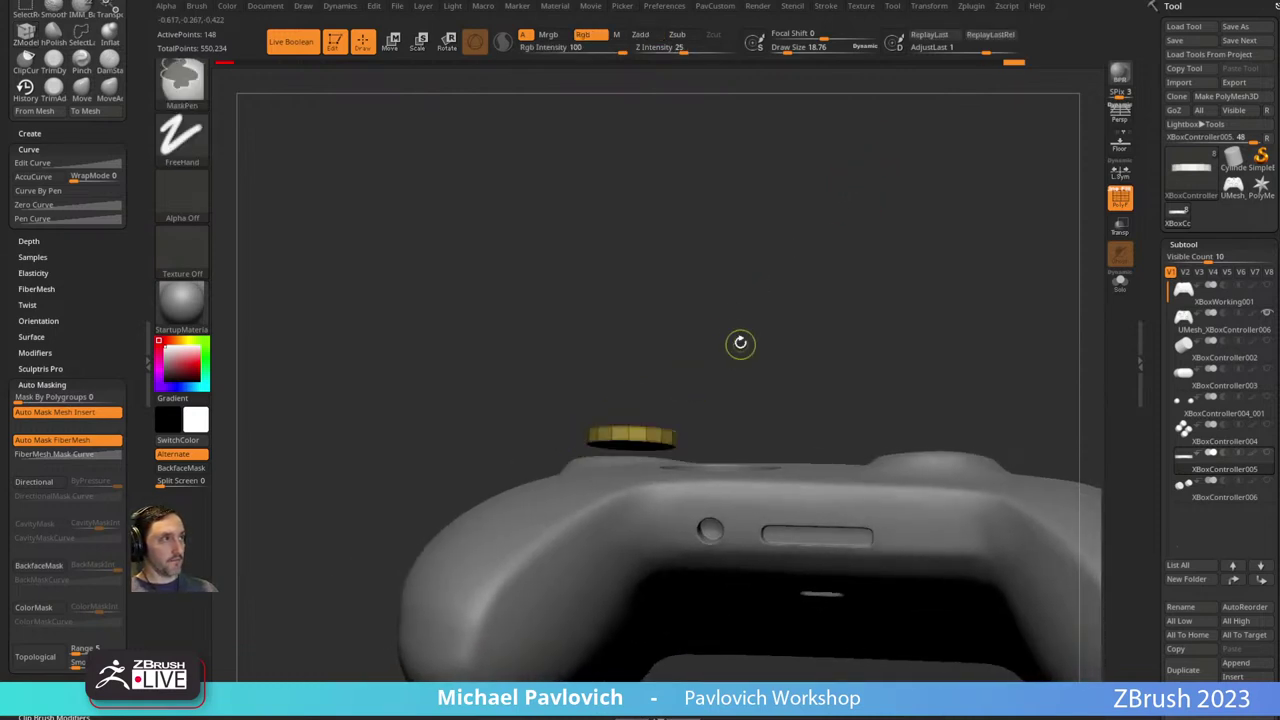
key(w)
drag(630, 517, 630, 509)
key(q)
mouse_move(795, 306)
right_down()
mouse_move(800, 348)
mouse_move(800, 302)
right_up()
drag(800, 301, 764, 336)
key(w)
key(q)
right_drag(764, 336, 755, 370)
Move the upper disc outward from the dome using ZModeler's Move polygon action with the Island target and Align To Normal.
key(space)
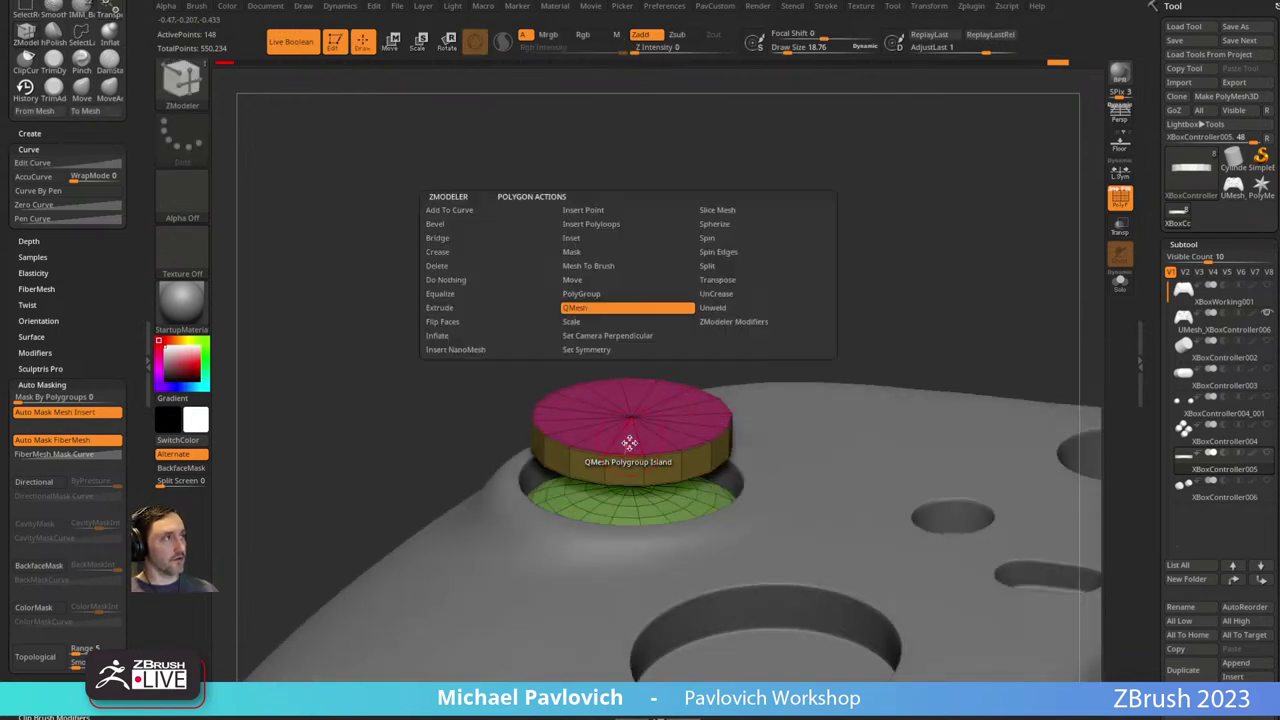
click(605, 280)
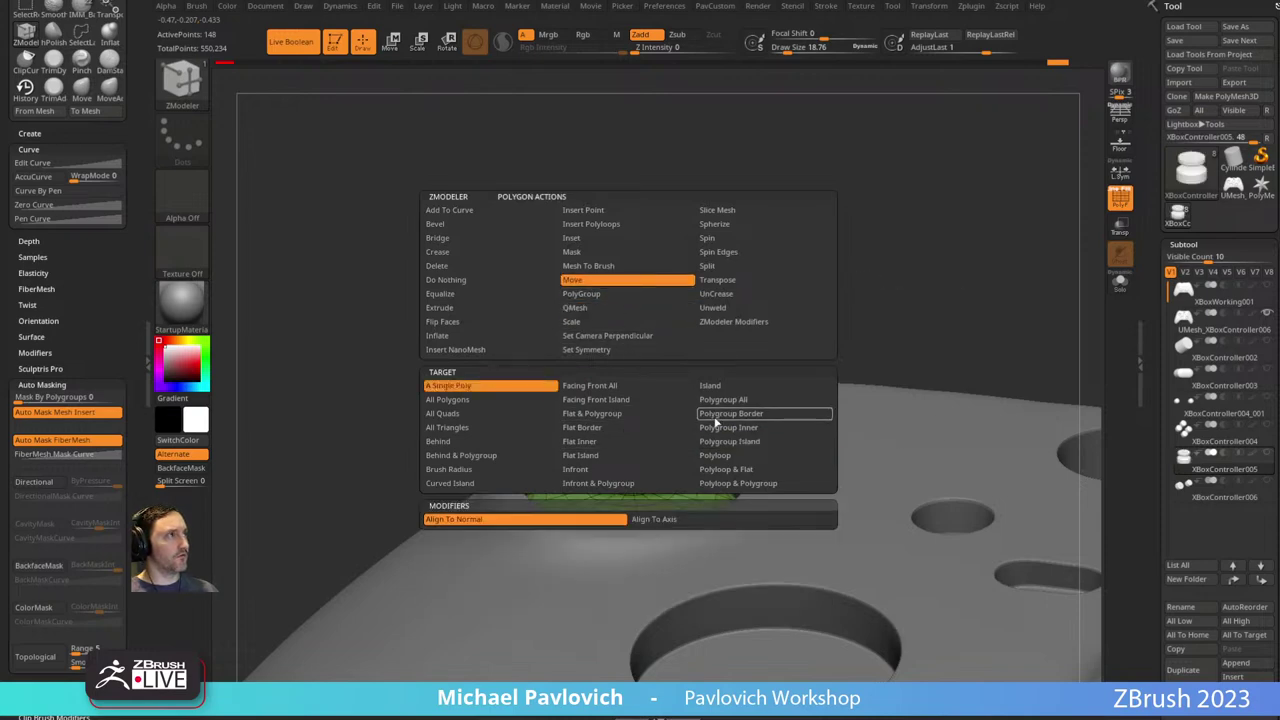
click(710, 385)
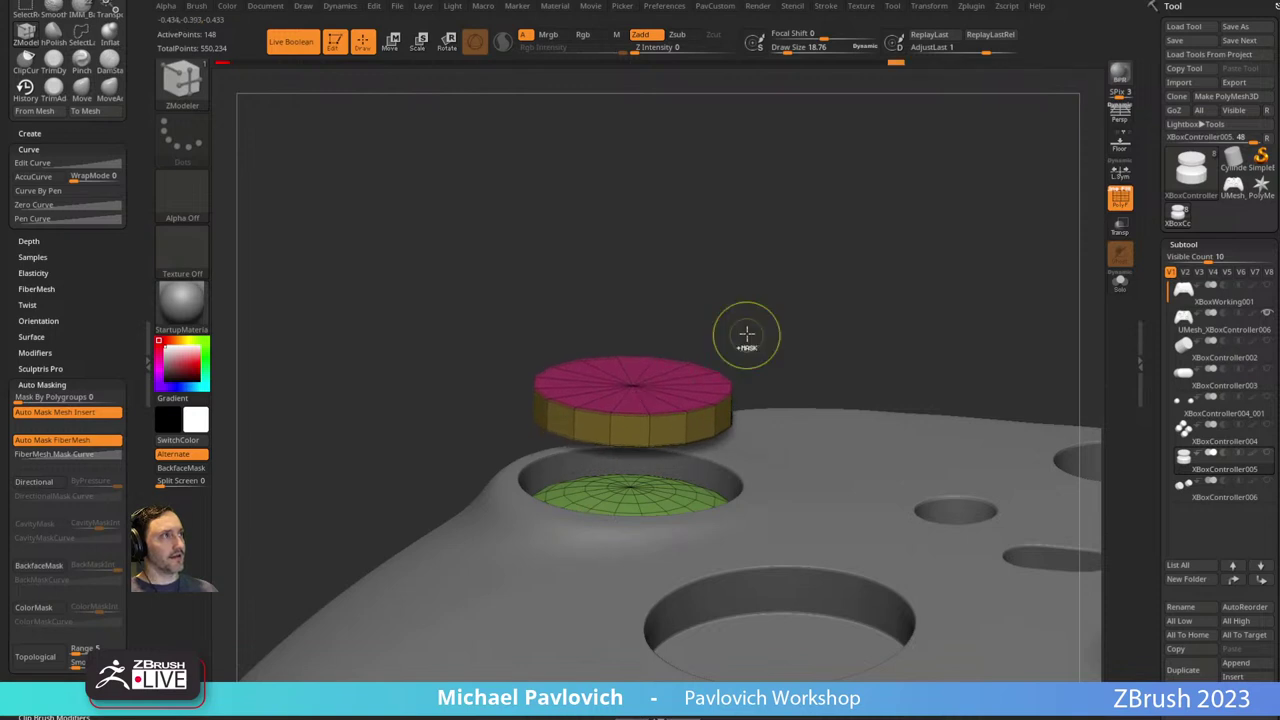
drag(746, 334, 625, 420)
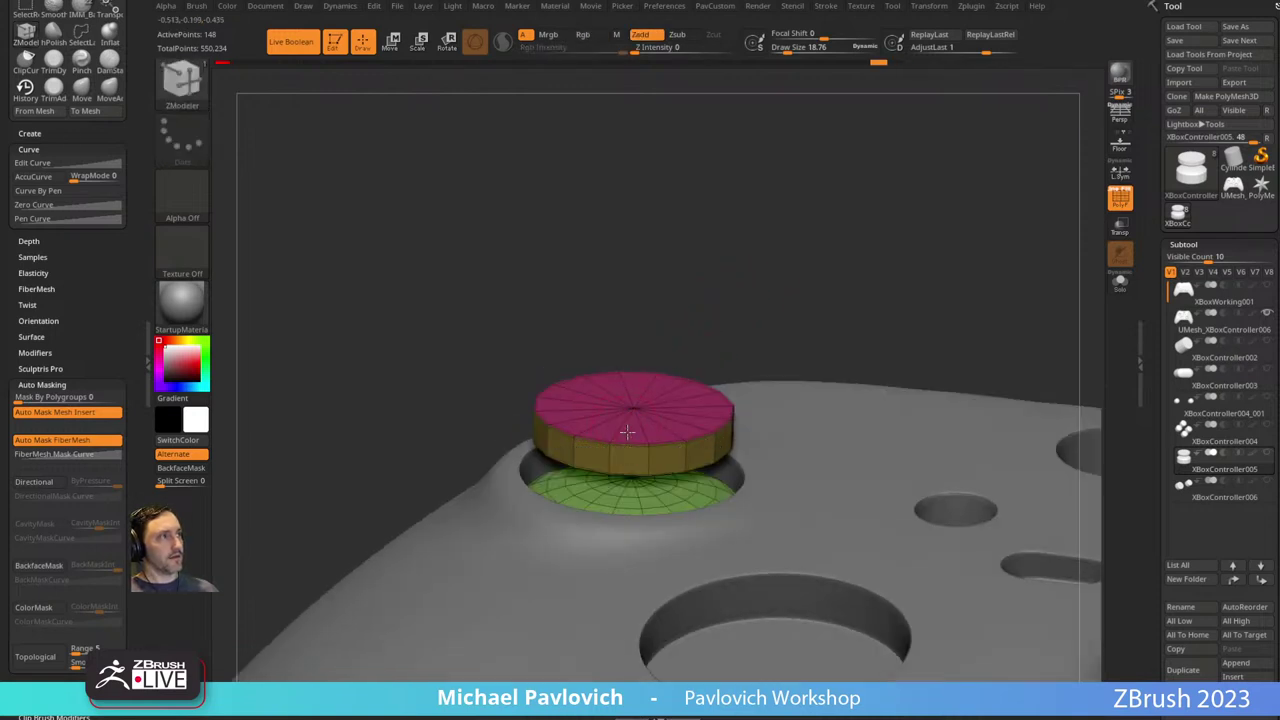
drag(820, 286, 830, 261)
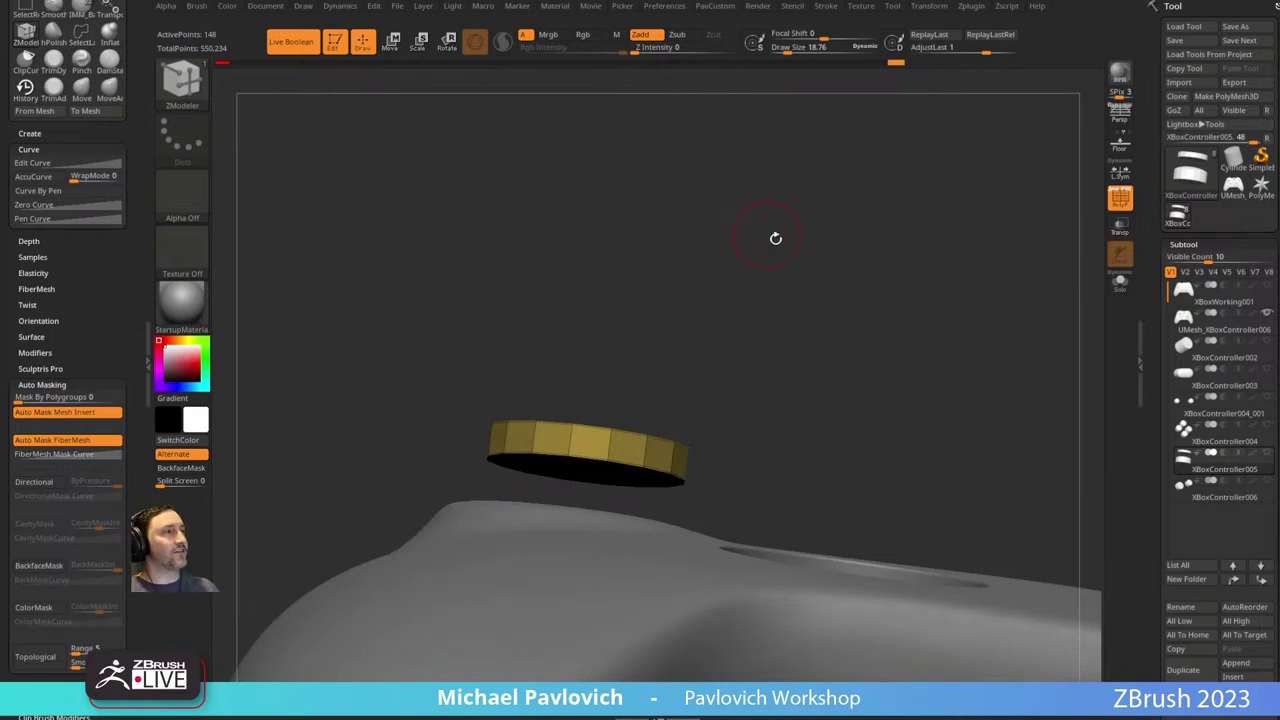
Isolate the thumbstick subtool and assign the dome's innermost rings to a new polygroup using ZModeler's PolyGroup edge action on polyloops.
drag(775, 238, 779, 313)
click(1122, 285)
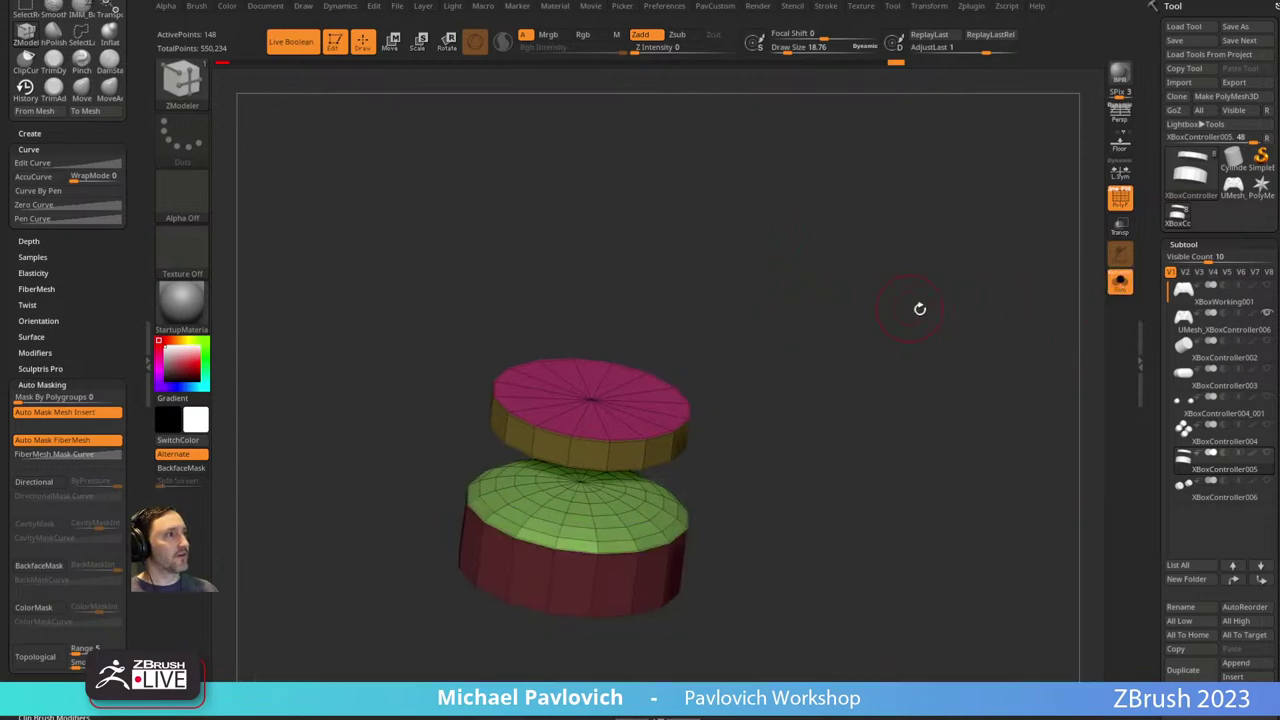
mouse_move(920, 306)
mouse_down()
mouse_move(931, 286)
mouse_move(894, 346)
mouse_move(909, 346)
mouse_move(897, 463)
mouse_move(929, 409)
mouse_move(954, 406)
mouse_move(930, 404)
mouse_move(914, 374)
mouse_move(845, 357)
mouse_up()
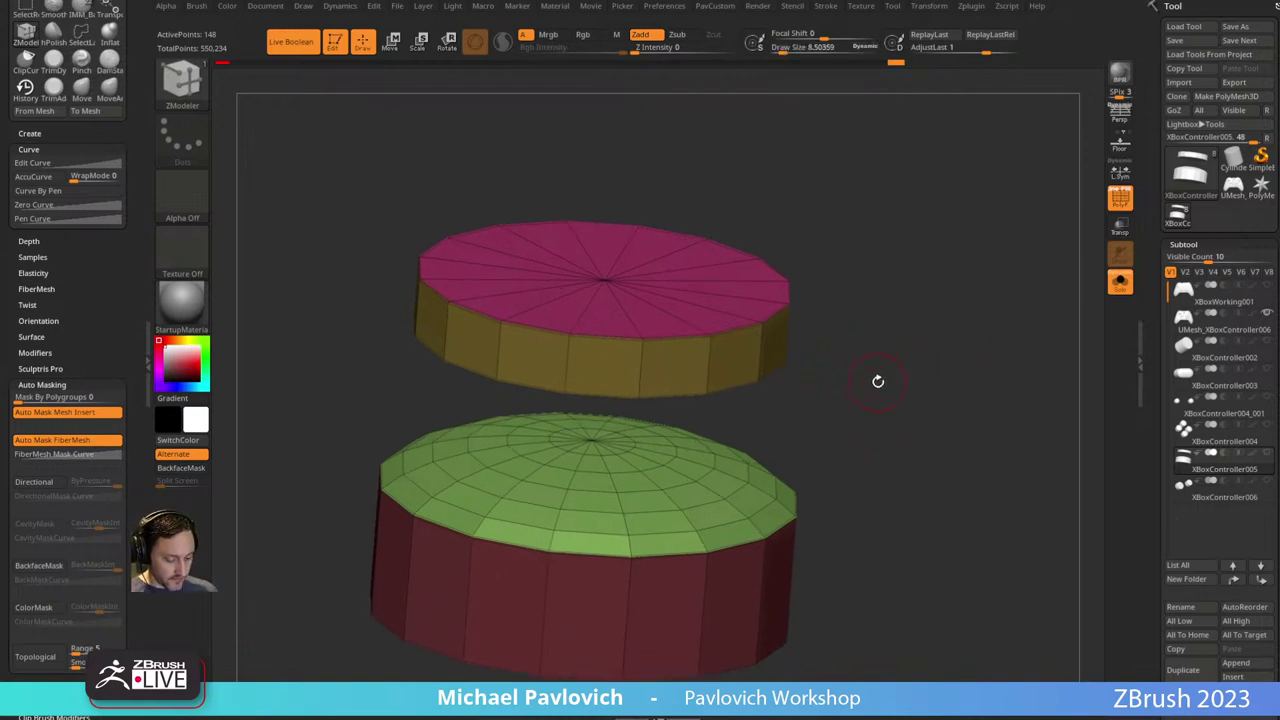
mouse_move(878, 381)
mouse_down()
mouse_move(866, 417)
mouse_move(874, 369)
mouse_move(865, 378)
mouse_up()
key(space)
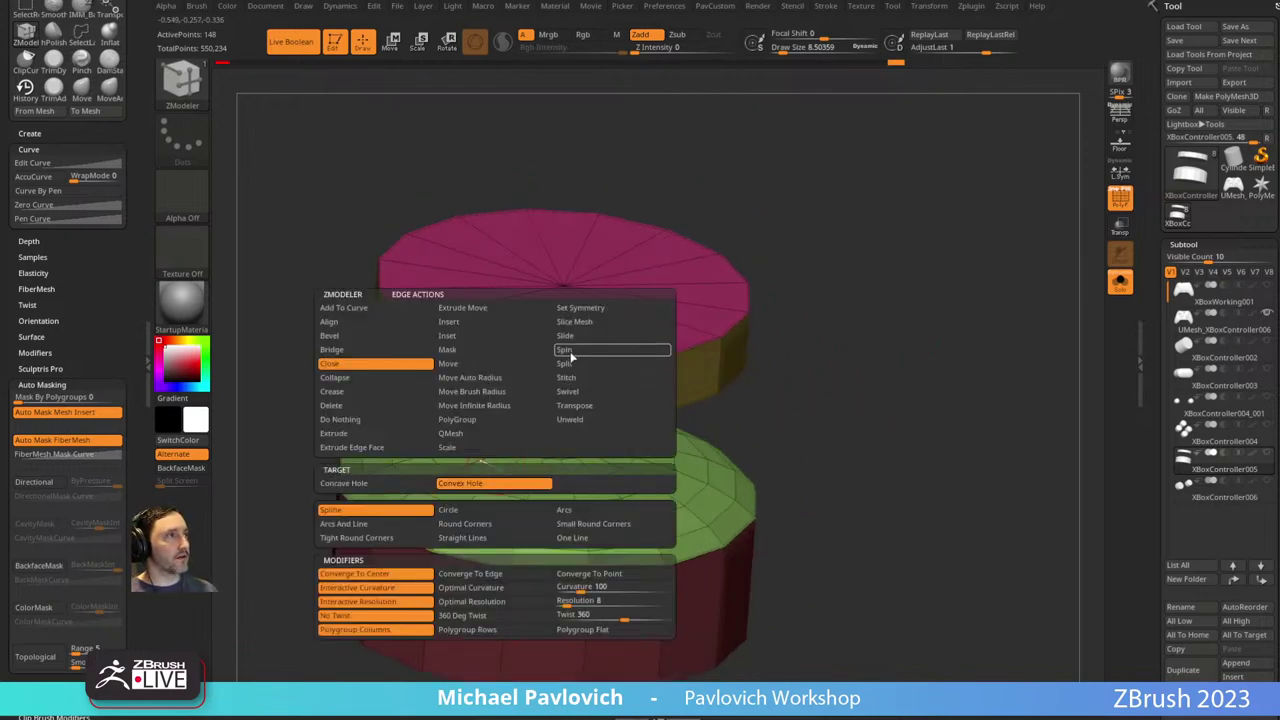
click(566, 335)
click(490, 482)
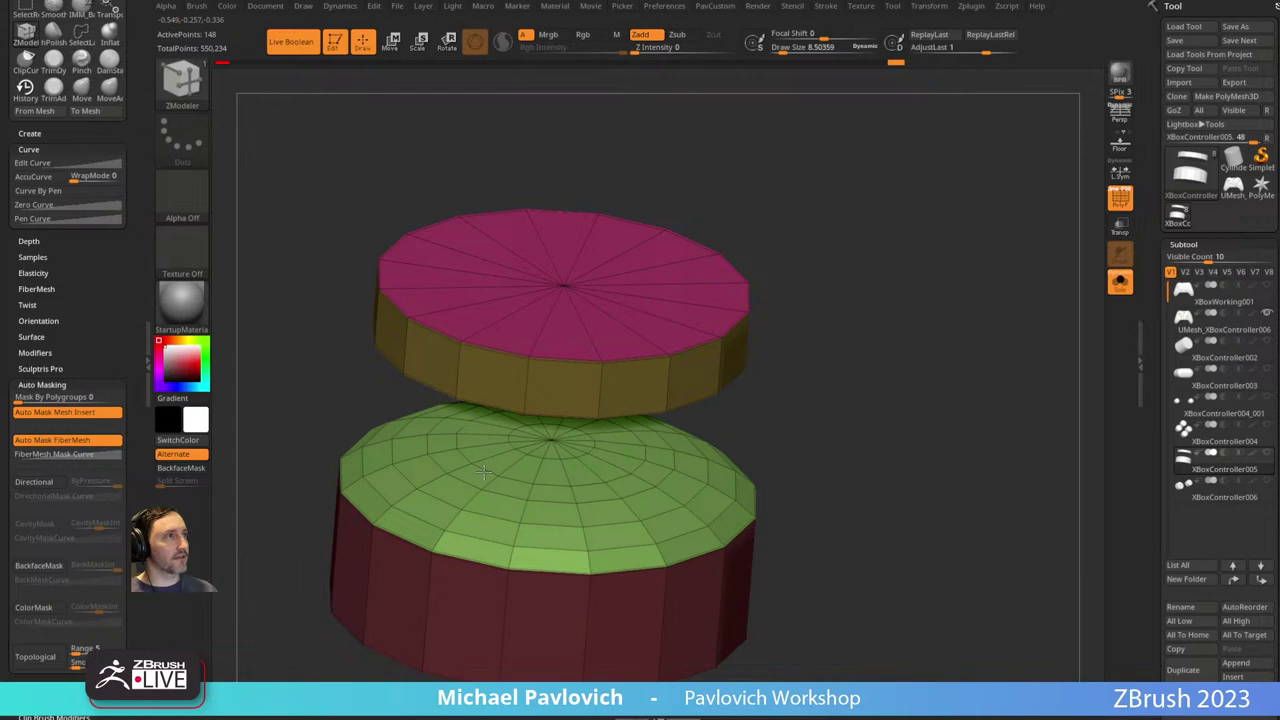
key(space)
click(487, 432)
click(522, 482)
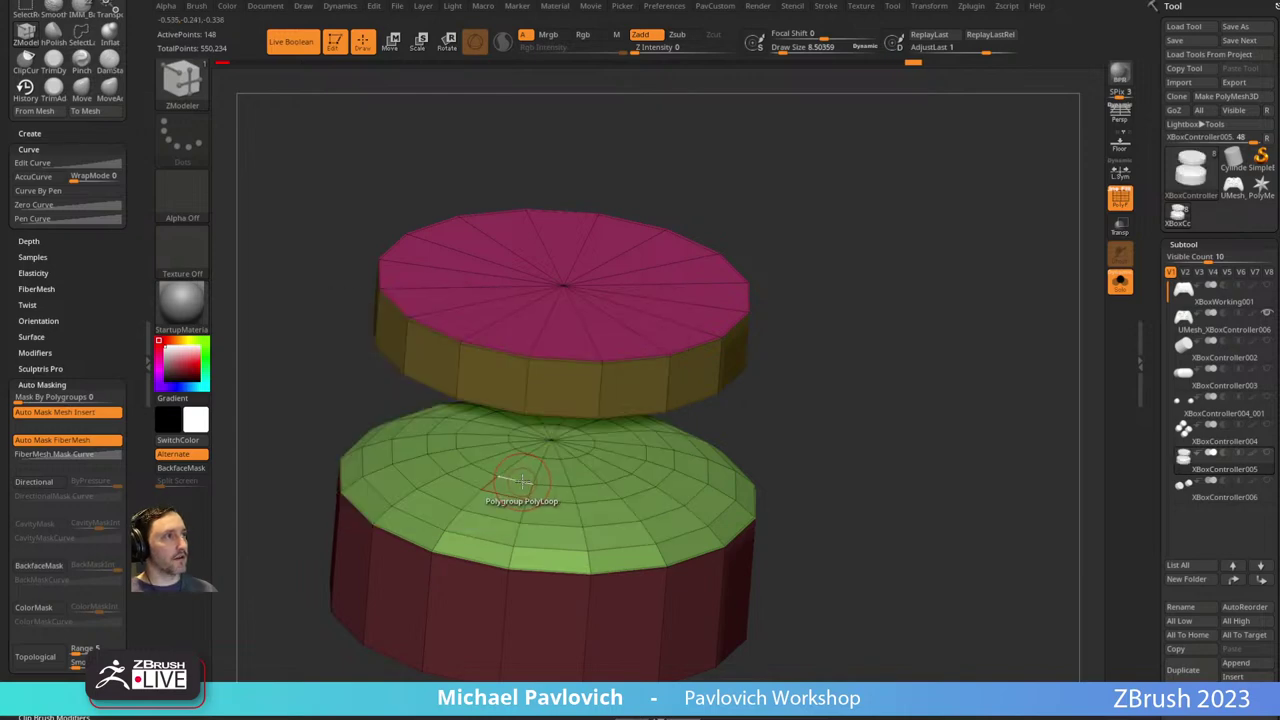
click(515, 465)
click(537, 452)
Select the dome's central polygroup by visibility and delete it, leaving a round opening in the dome.
ctrl+shift+click(530, 452)
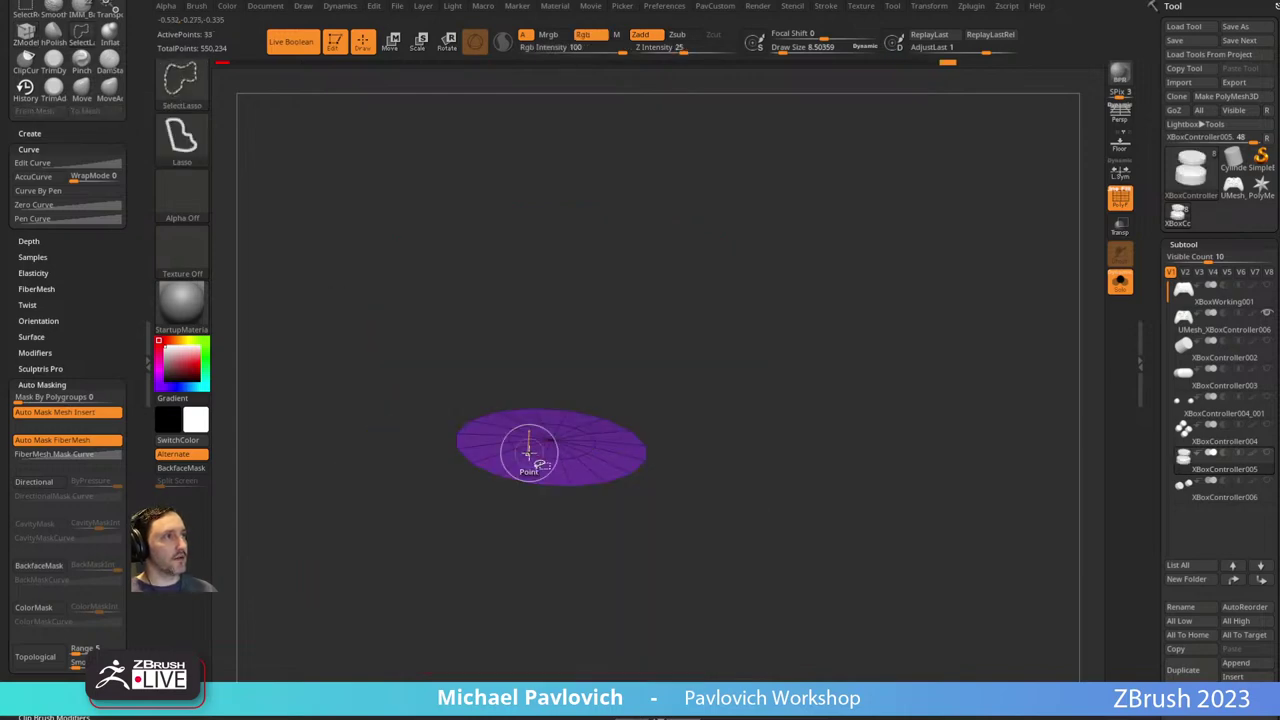
ctrl+shift+drag(850, 382, 968, 435)
key(grave)
click(913, 313)
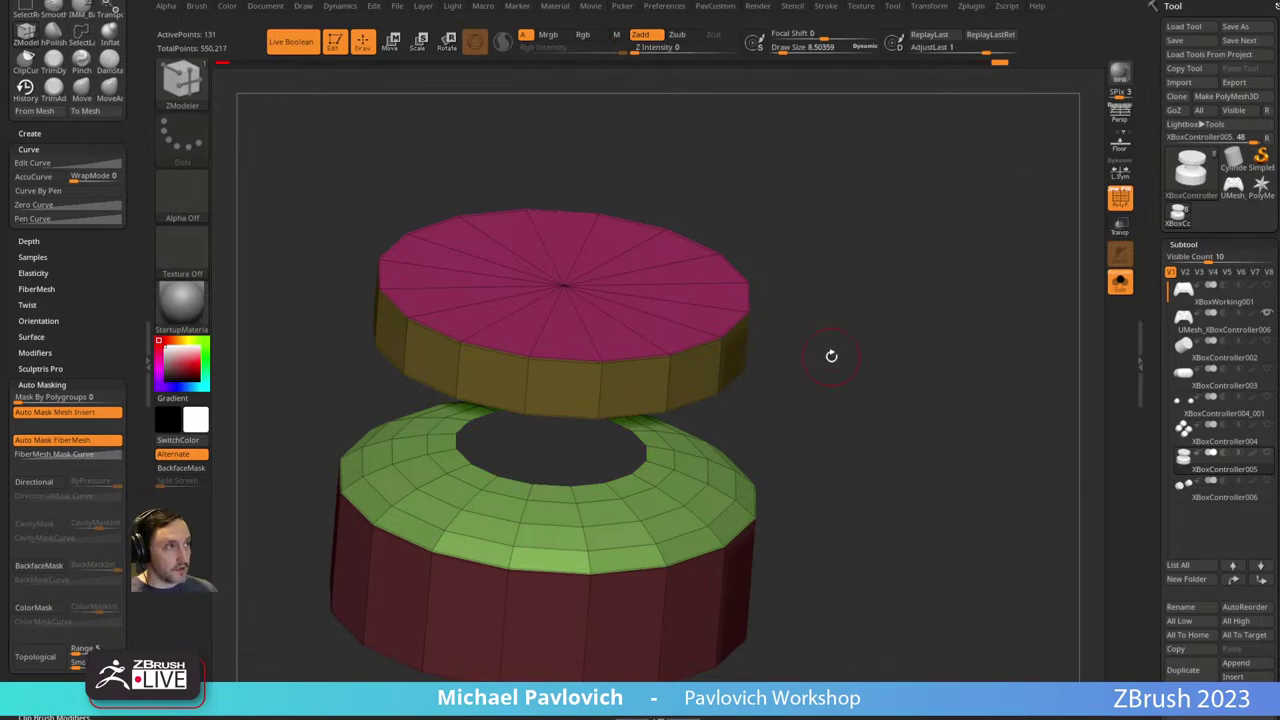
Close the dome's central opening with ZModeler's Close edge action set to Convex Hole and Spline, and assign the cap a single polygroup.
drag(842, 267, 858, 365)
key(space)
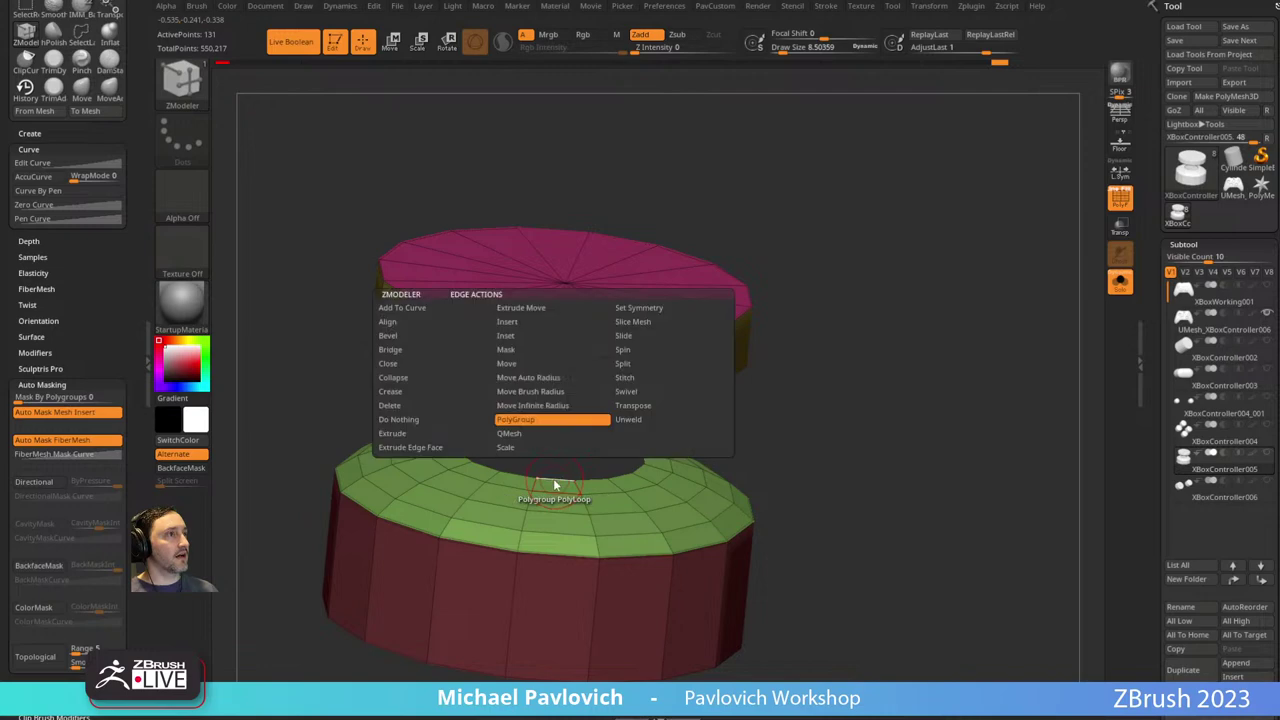
click(433, 364)
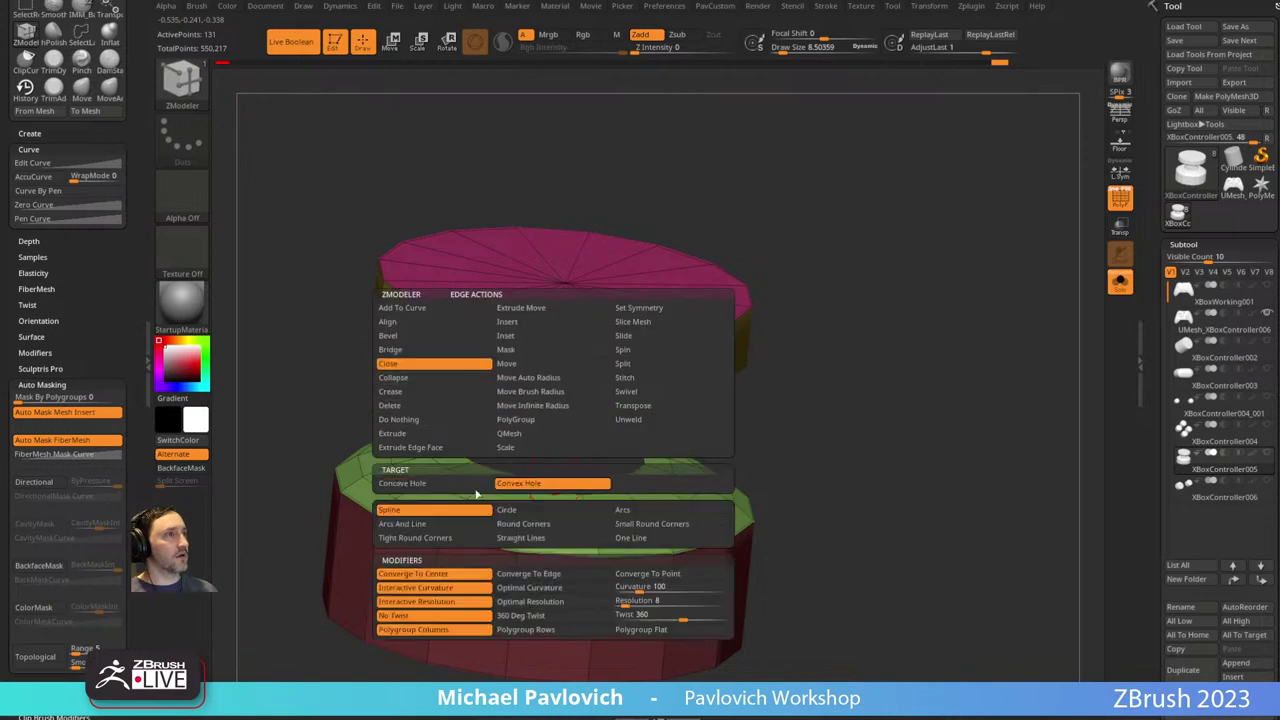
click(540, 486)
click(551, 481)
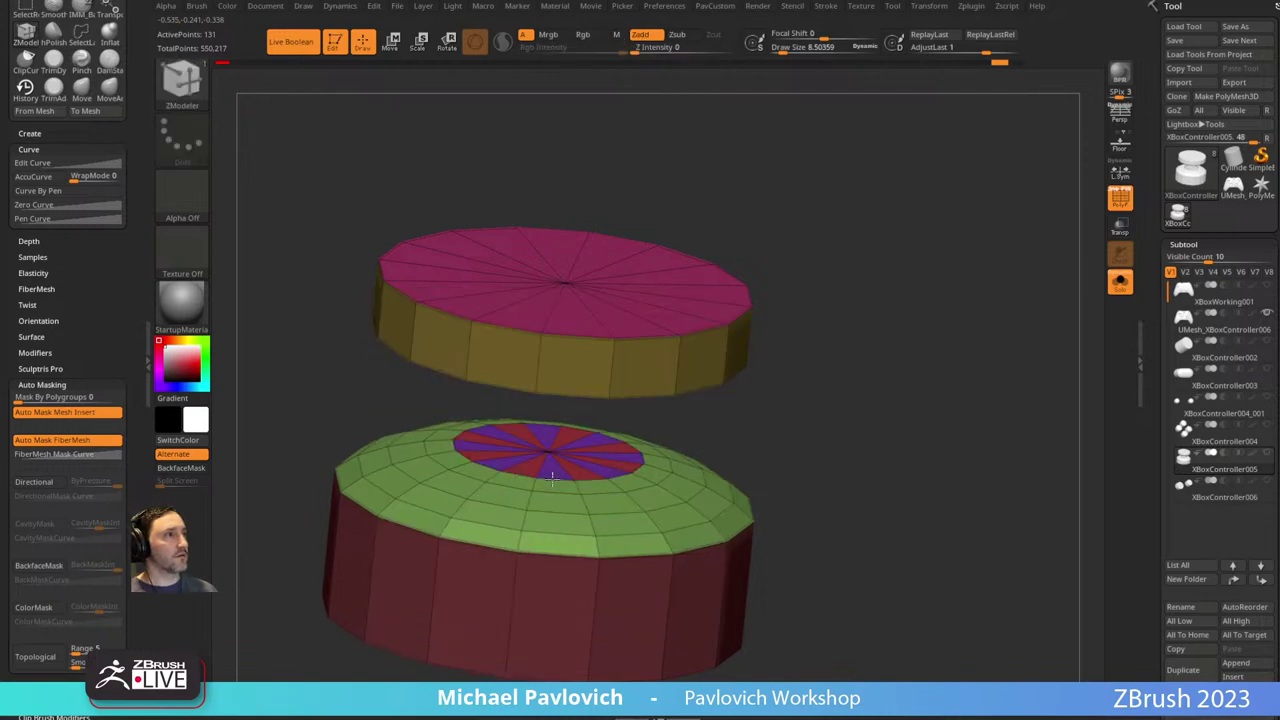
ctrl+shift+click(551, 451)
key(ctrl+w)
ctrl+shift+click(757, 414)
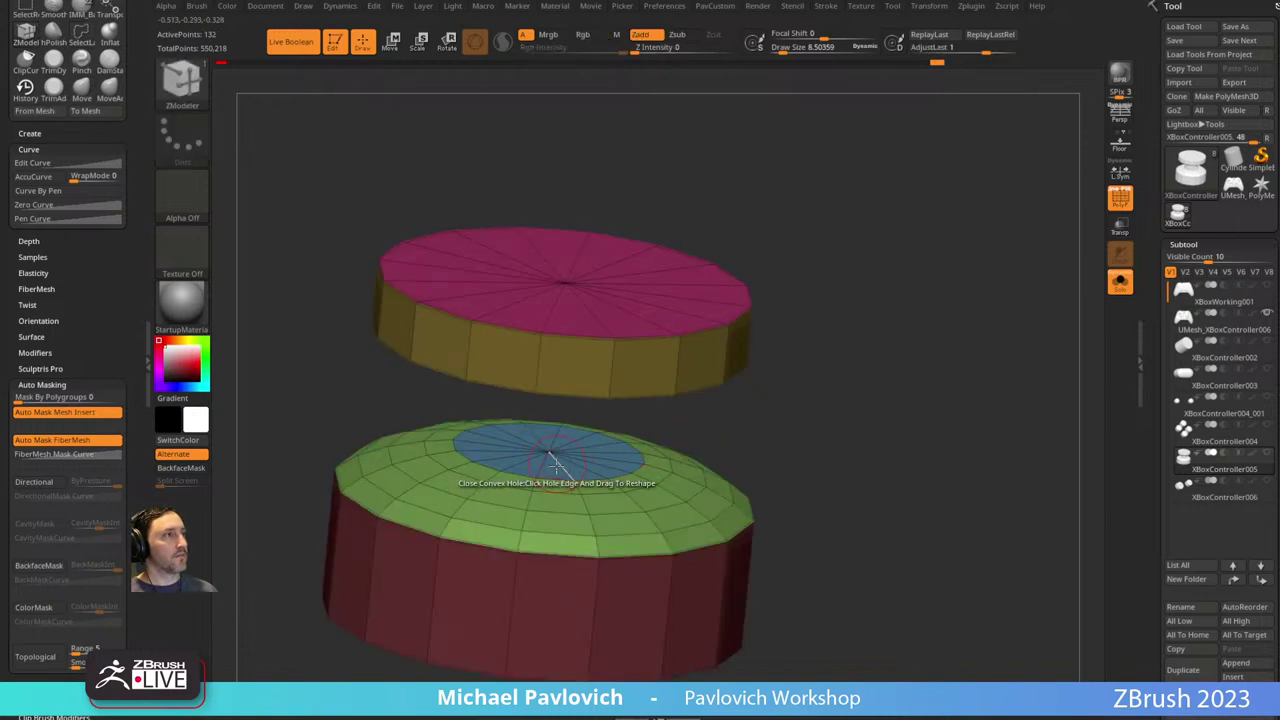
Try to raise the dome's central cap toward the upper disc with ZModeler's QMesh action on Polygroup Island.
key(space)
click(533, 308)
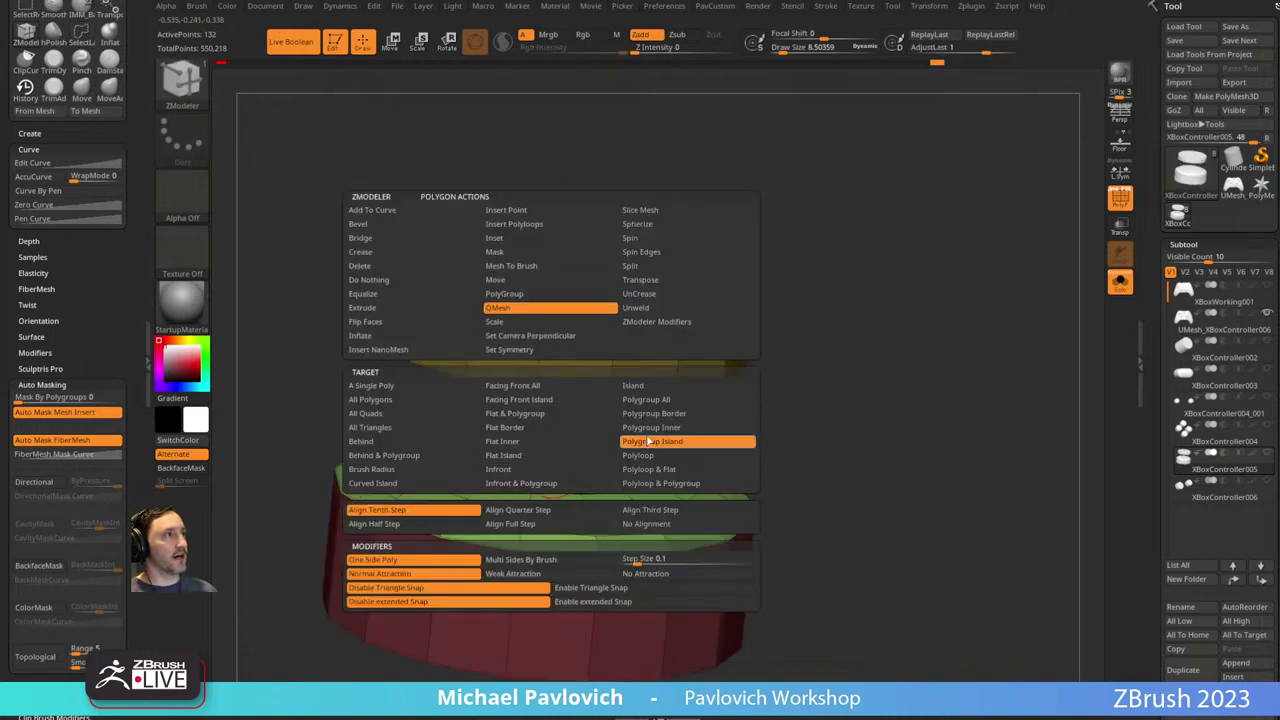
drag(556, 471, 561, 404)
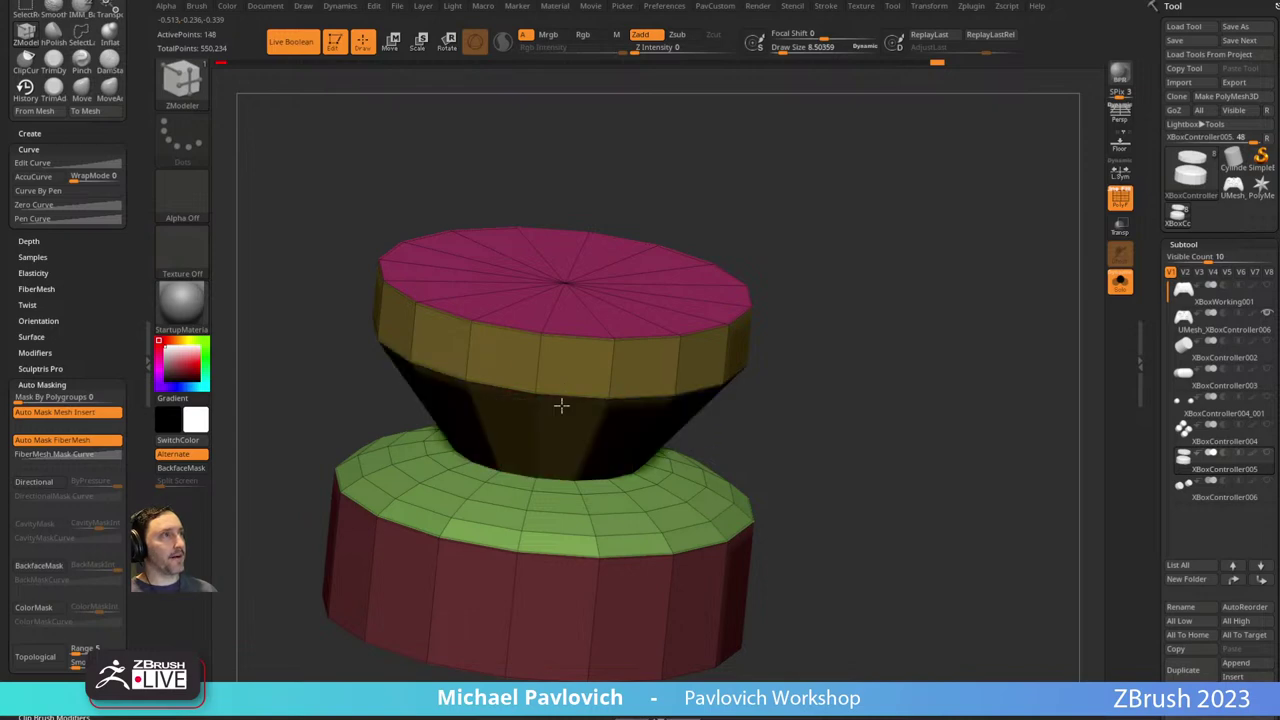
mouse_move(812, 397)
mouse_down()
mouse_move(818, 341)
mouse_move(817, 391)
mouse_move(780, 347)
mouse_move(714, 366)
mouse_move(811, 340)
mouse_move(820, 394)
mouse_move(803, 410)
mouse_up()
key(ctrl+z)
click(1119, 228)
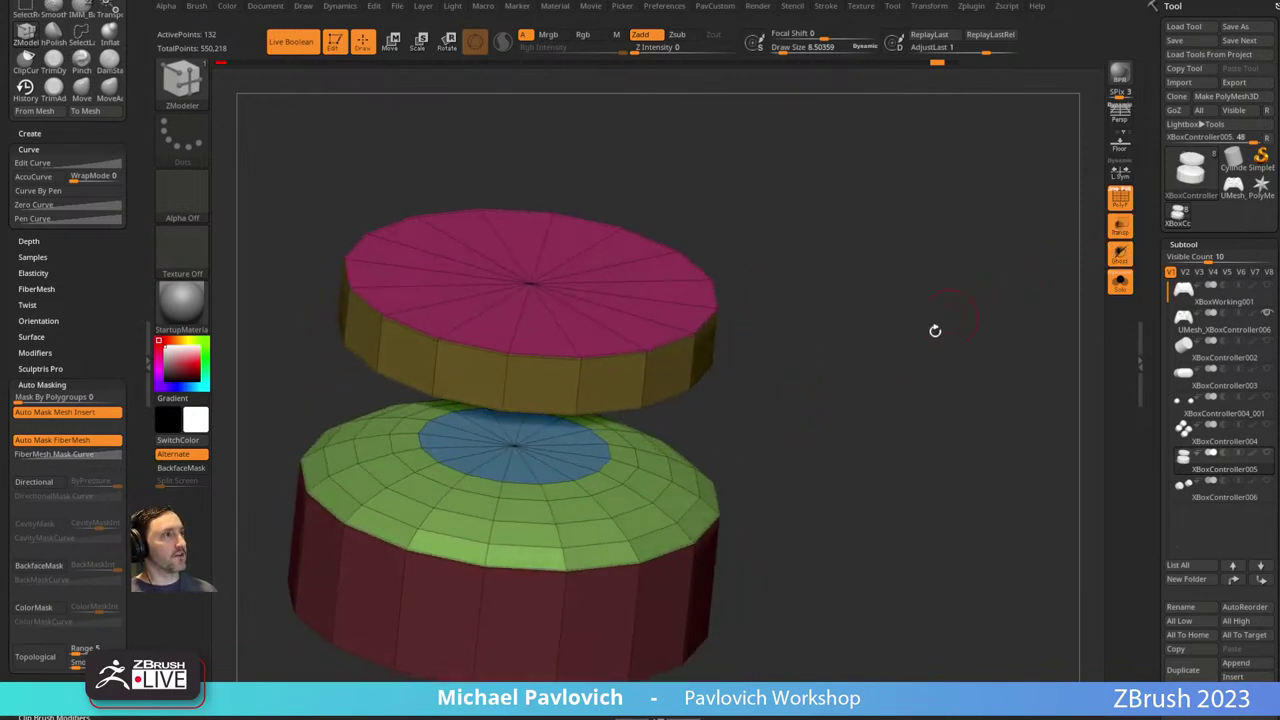
drag(974, 305, 912, 383)
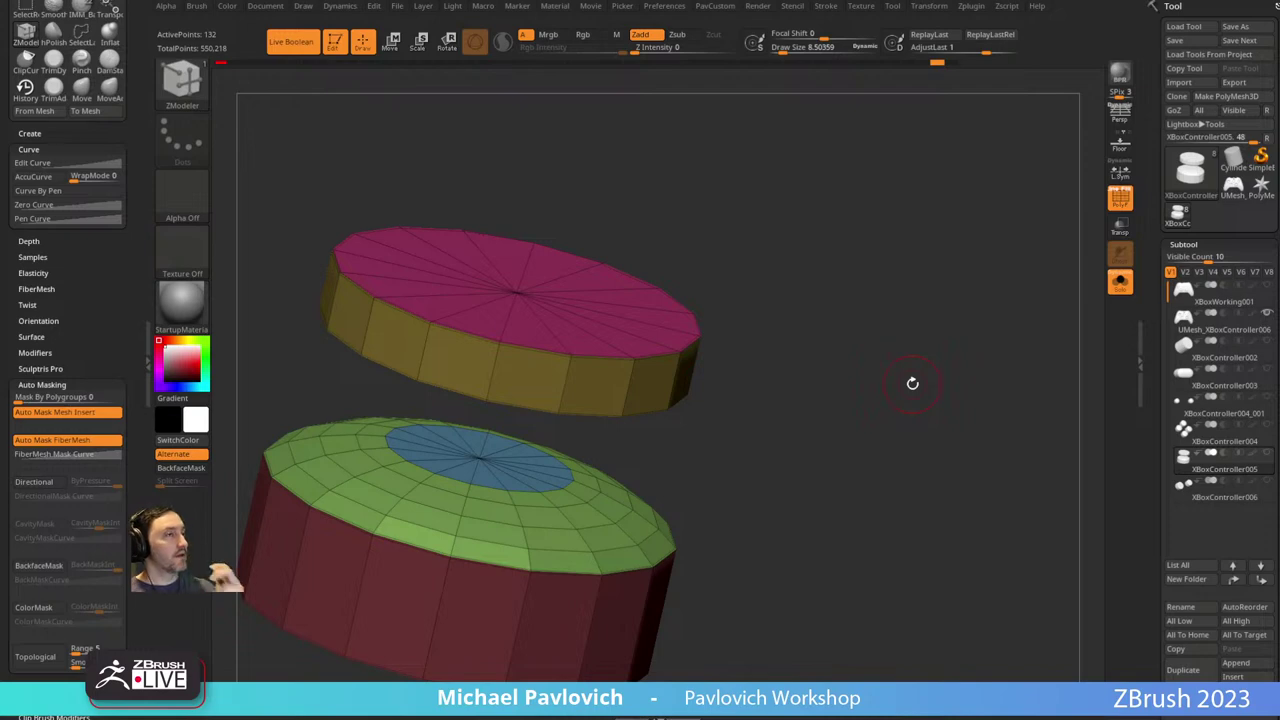
mouse_move(836, 395)
mouse_down()
mouse_move(857, 411)
mouse_move(833, 406)
mouse_up()
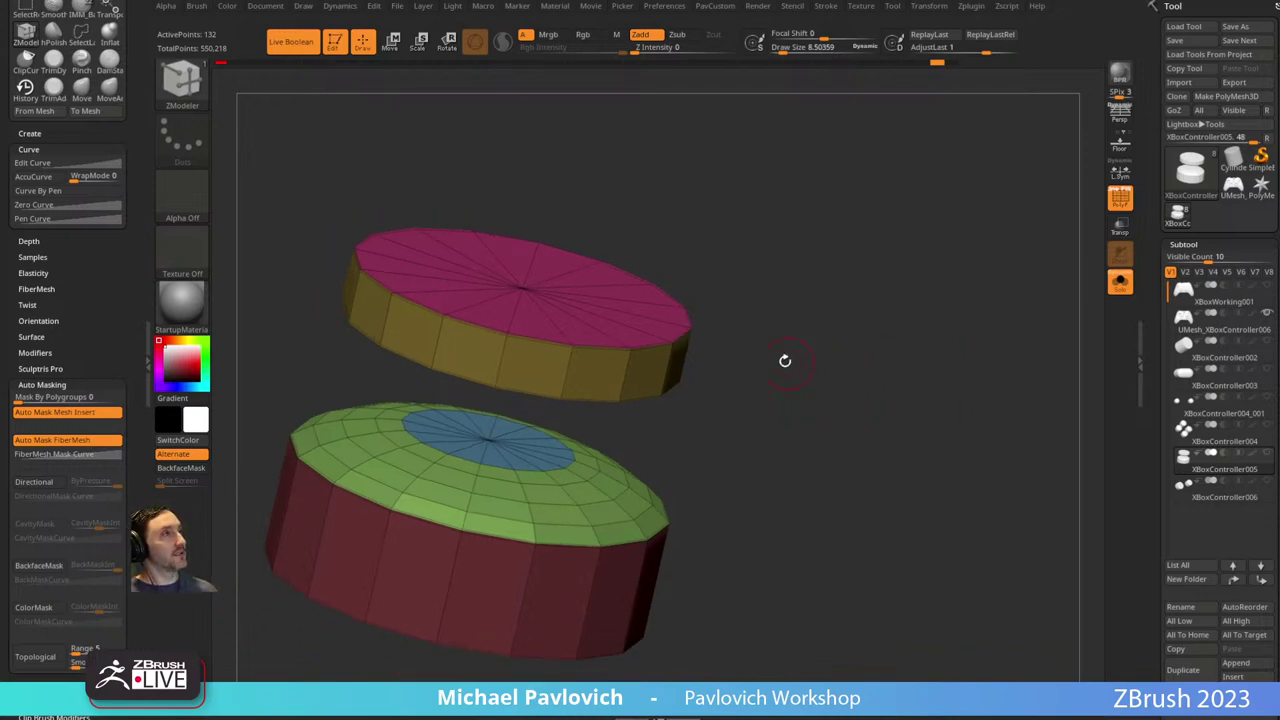
Extrude the dome's central cap polygroup upward into a short stem below the upper disc using ZModeler's Extrude polygon action.
drag(785, 360, 858, 390)
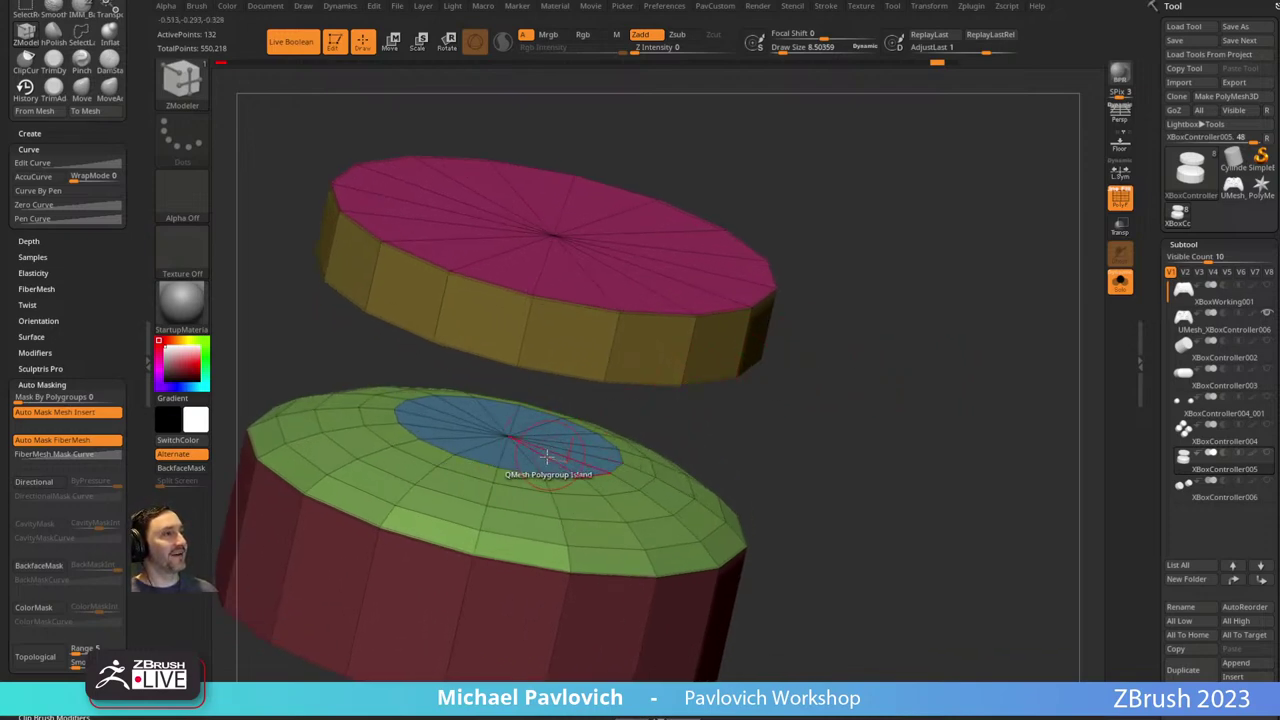
key(space)
click(334, 304)
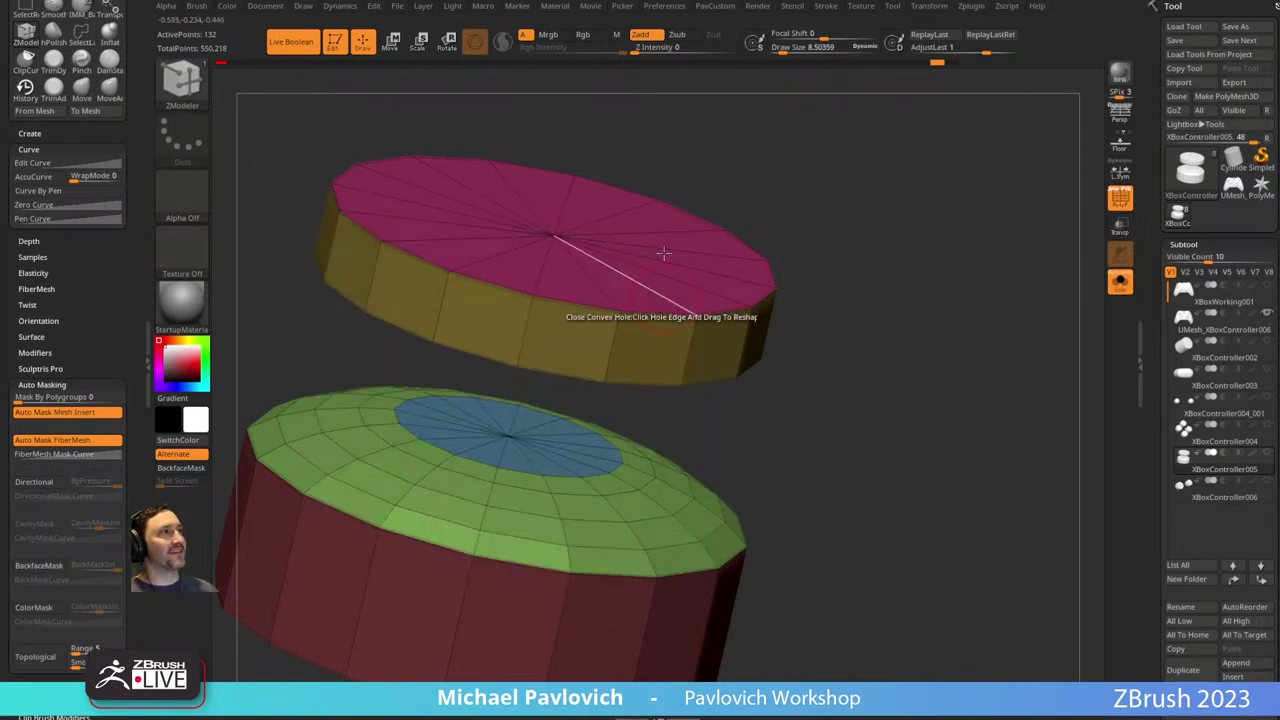
key(space)
click(324, 307)
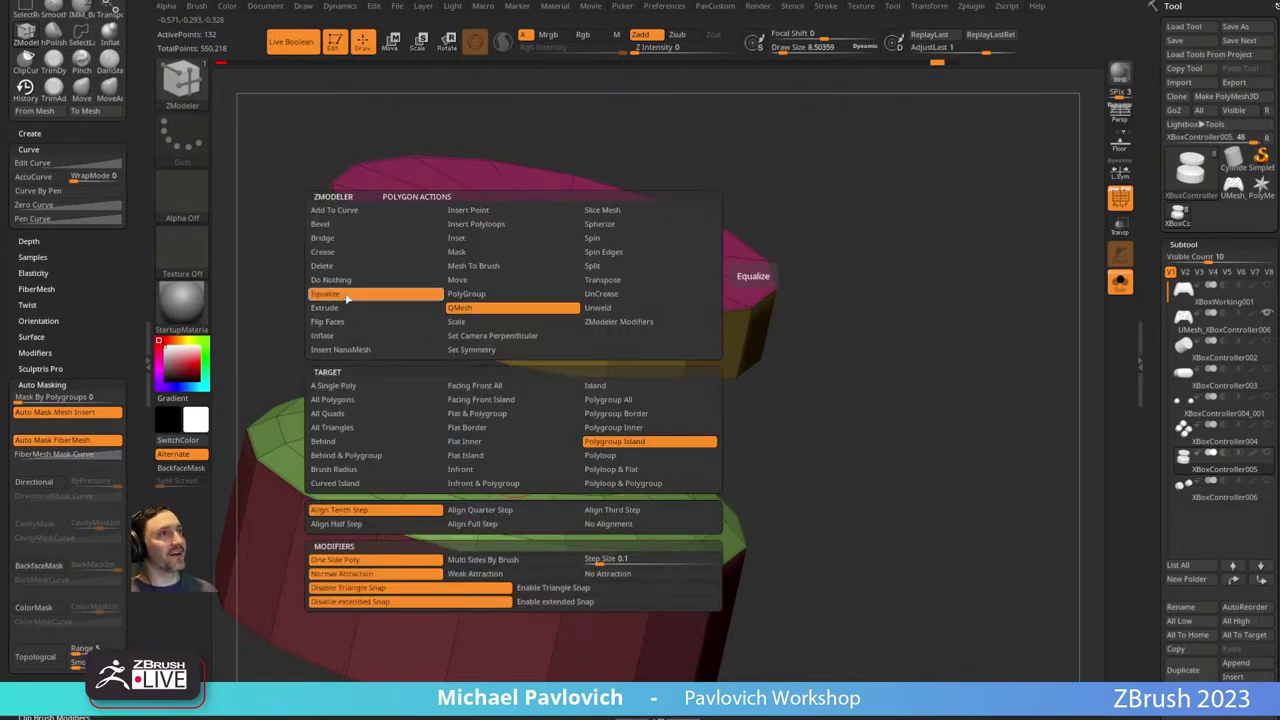
click(334, 390)
key(space)
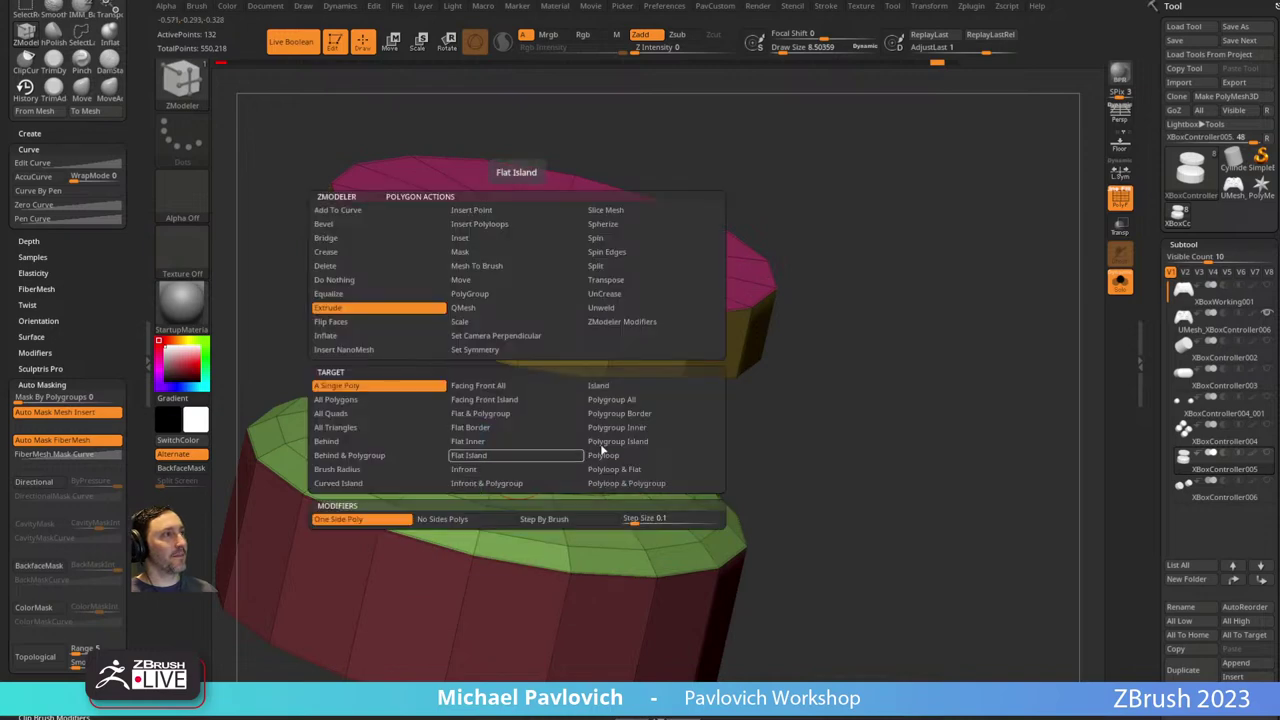
click(612, 401)
drag(519, 455, 541, 352)
drag(870, 325, 709, 451)
key(w)
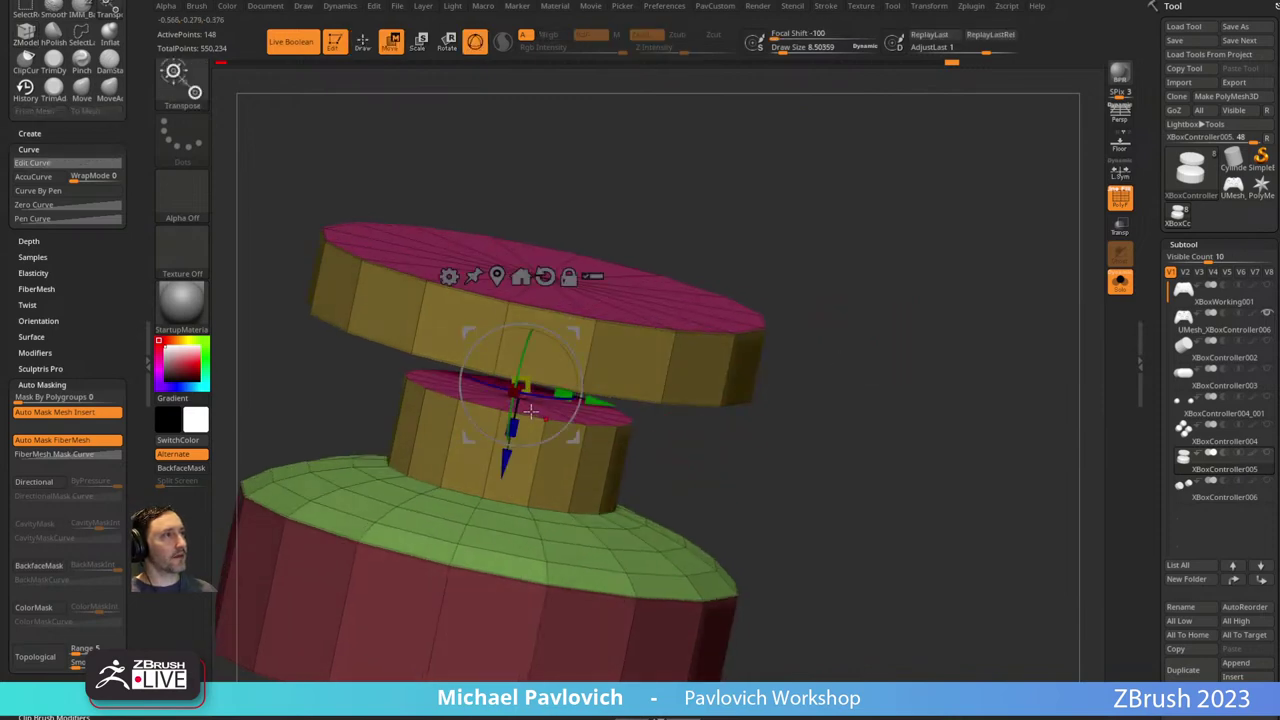
Undo the last stem extrusion, re-extrude the dome's central polygroup, and raise its top to just inside the upper disc's underside.
key(ctrl+z)
key(q)
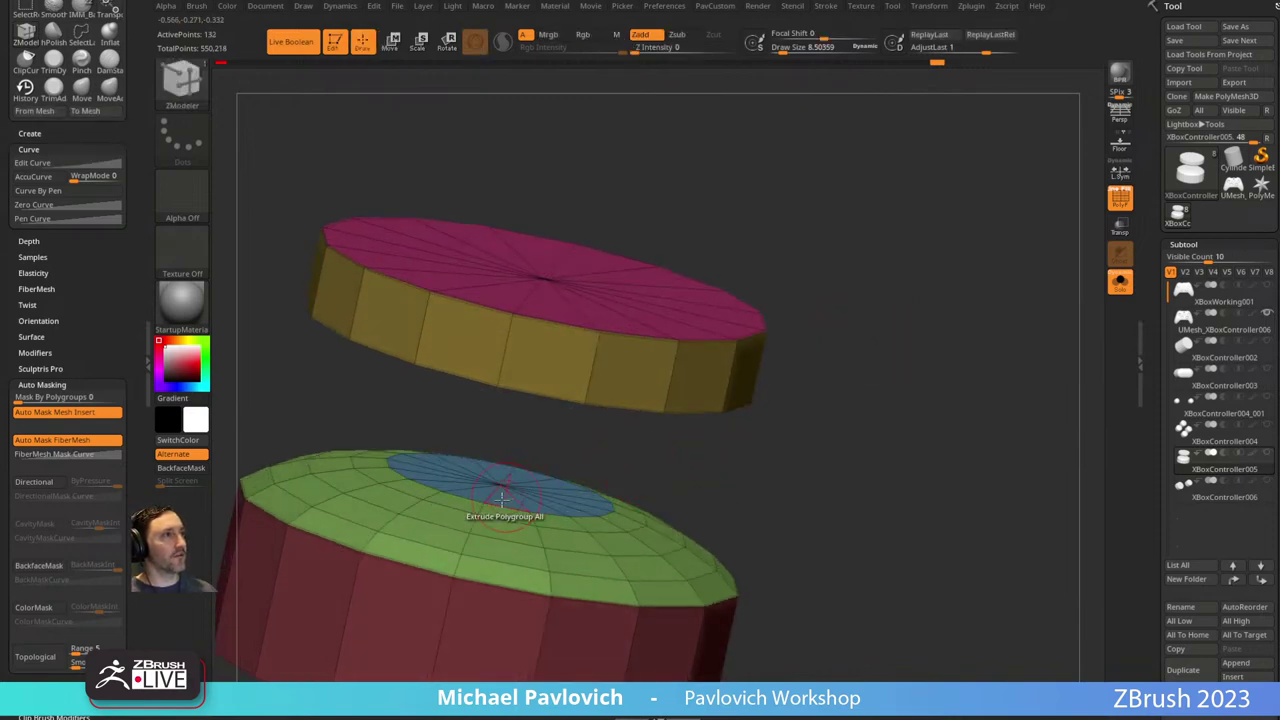
drag(502, 494, 514, 447)
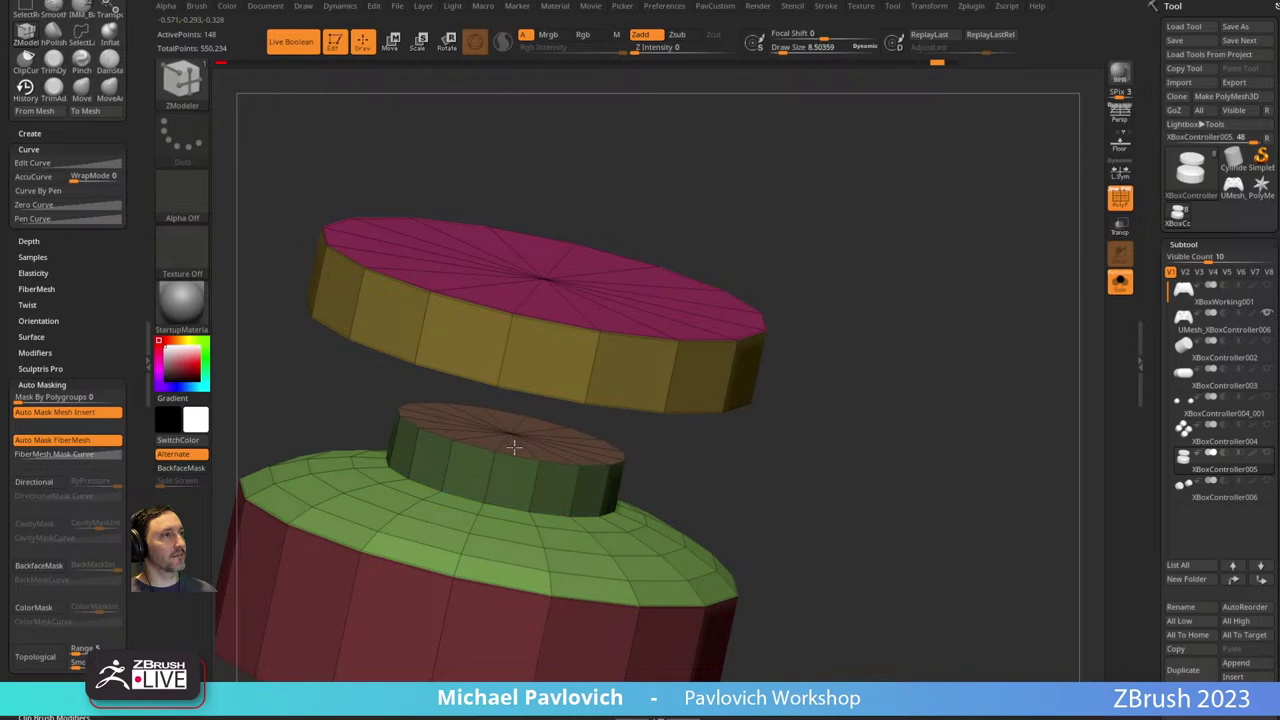
key(w)
ctrl+shift+click(527, 427)
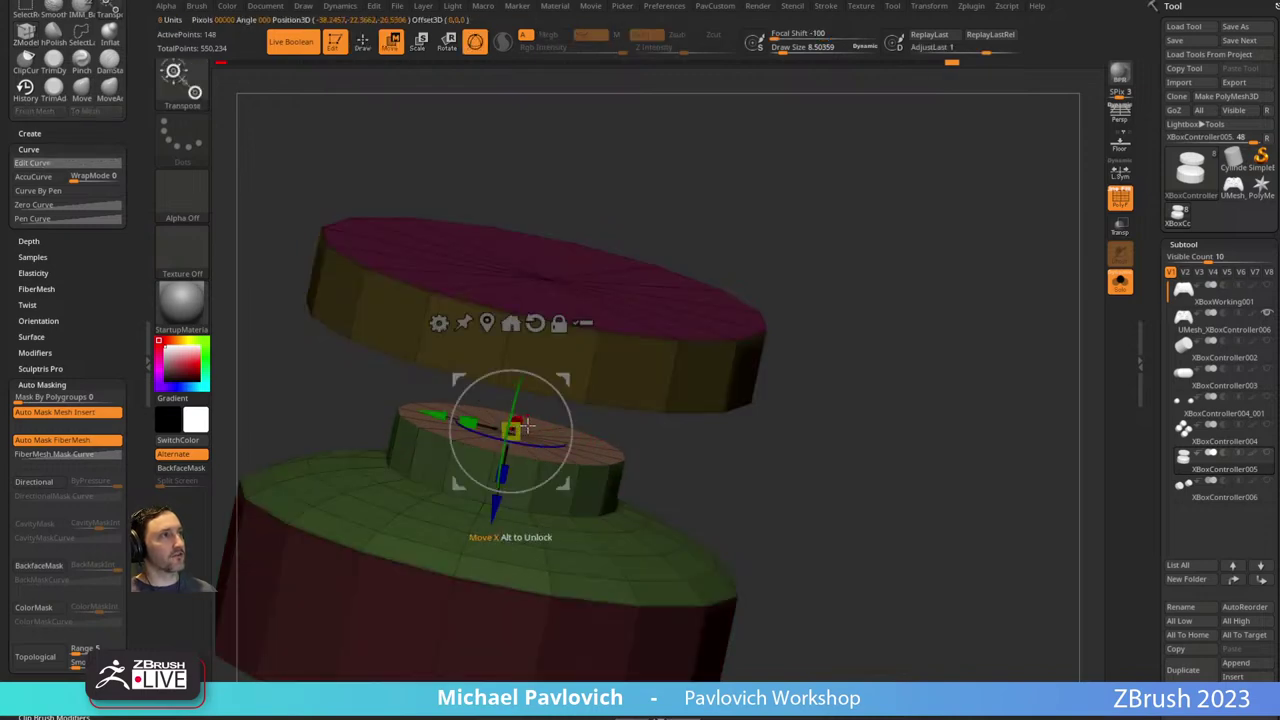
right_drag(527, 426, 530, 450)
drag(492, 508, 514, 423)
Extrude the stem's top further up through the disc to meet its upper face.
key(q)
mouse_move(872, 402)
right_down()
mouse_move(872, 370)
mouse_move(870, 417)
right_up()
key(w)
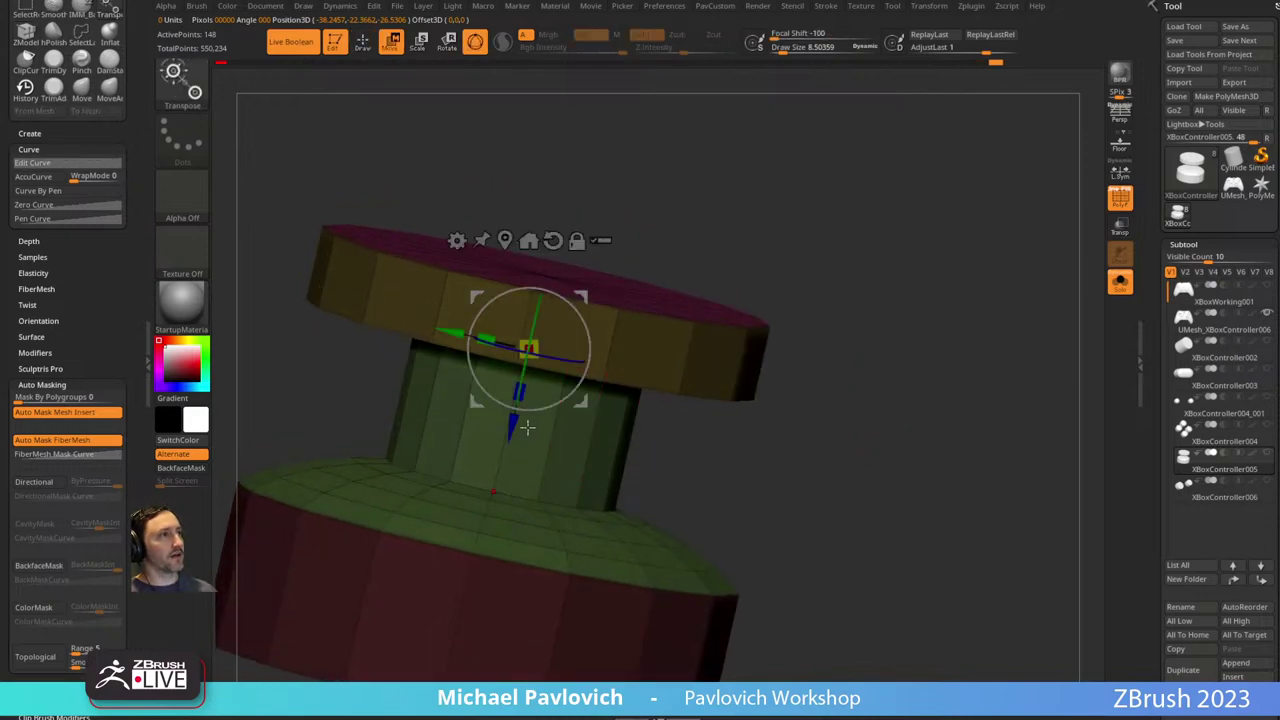
drag(511, 427, 536, 358)
key(q)
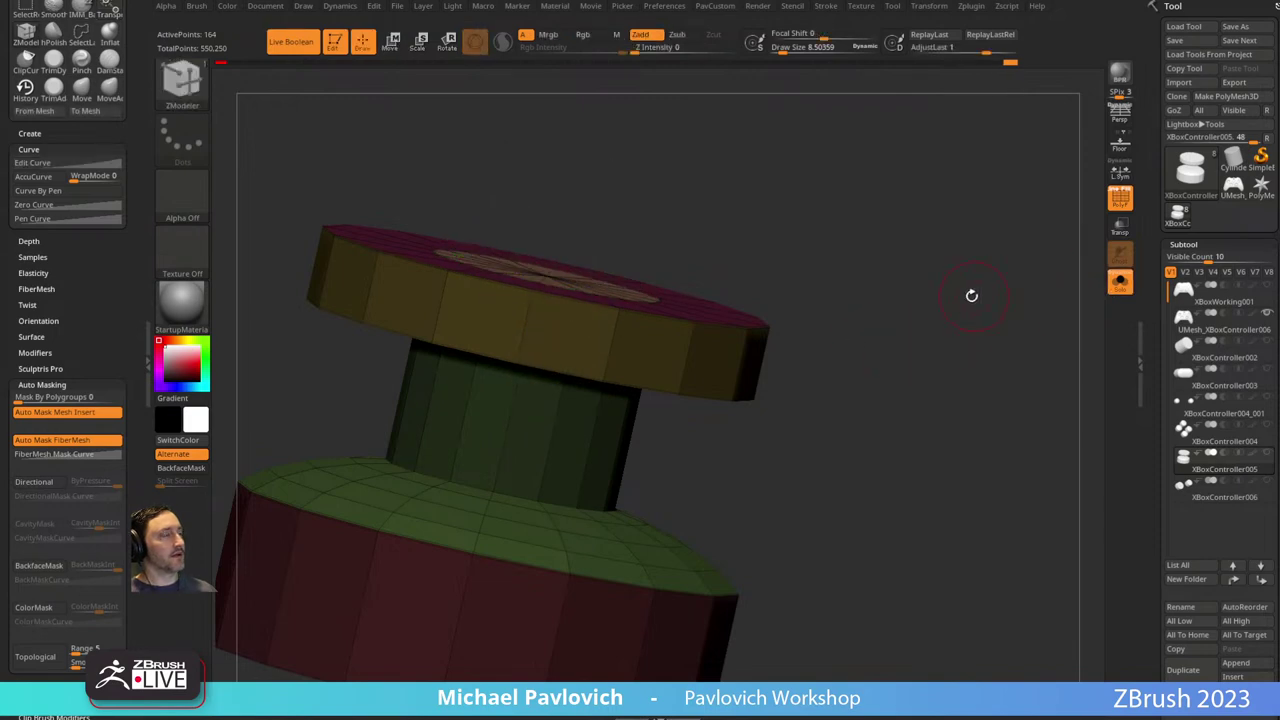
Isolate the whole upper disc by growing a partial selection, and split it from the stem and base into its own subtool.
drag(971, 295, 946, 354)
key(ctrl+shift)
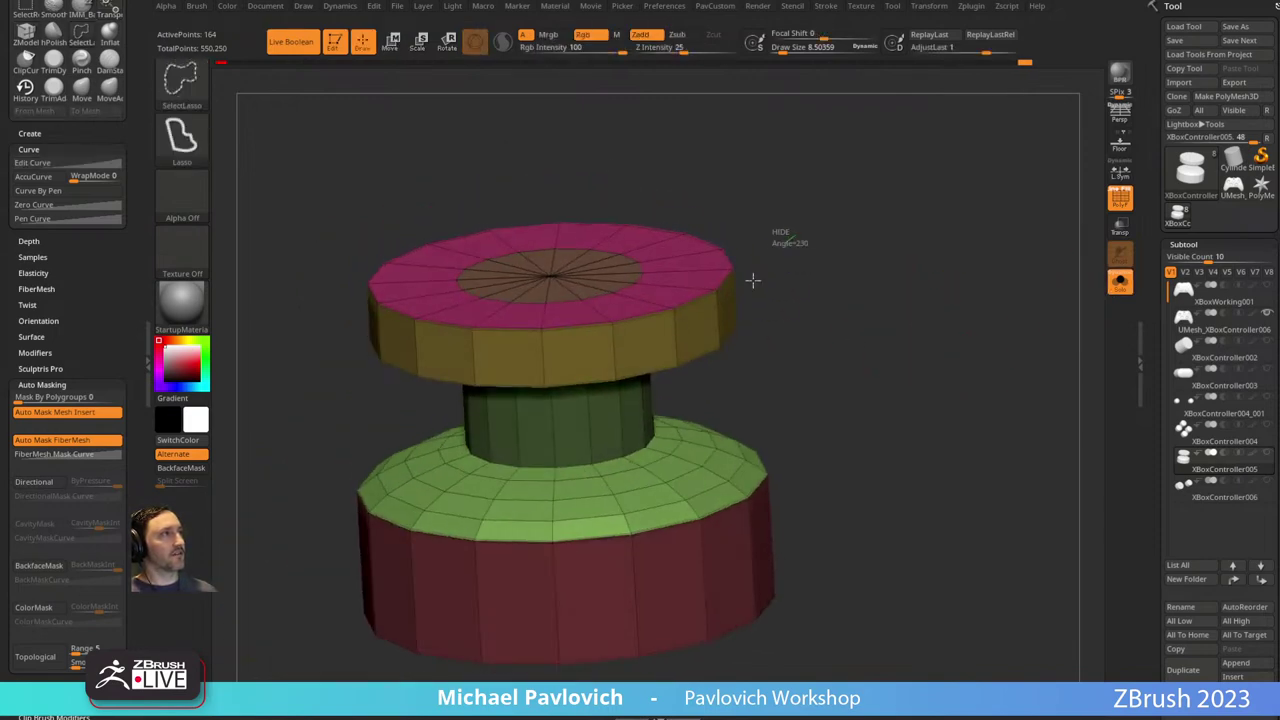
ctrl+shift+drag(723, 372, 790, 244)
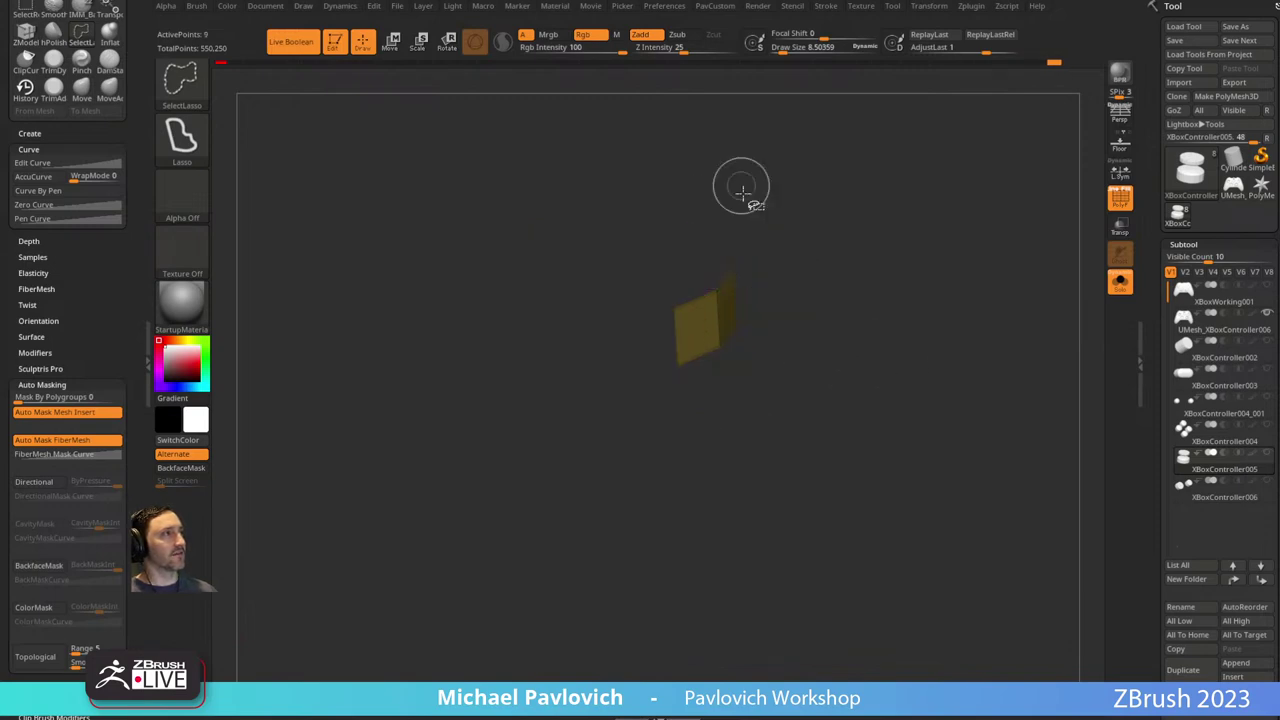
key(ctrl+shift+a)
key(2)
click(983, 369)
ctrl+shift+click(1092, 283)
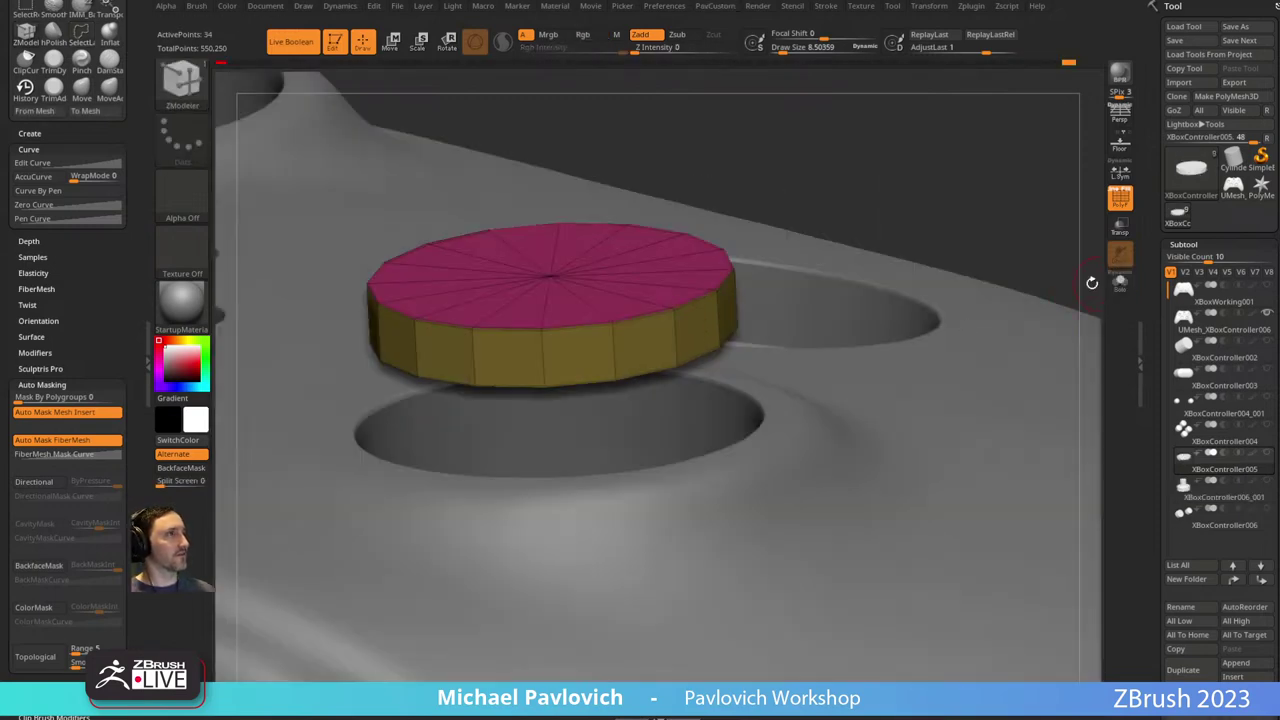
Hide the controller and other parts so only the disc and stem subtools are shown.
shift+click(1266, 454)
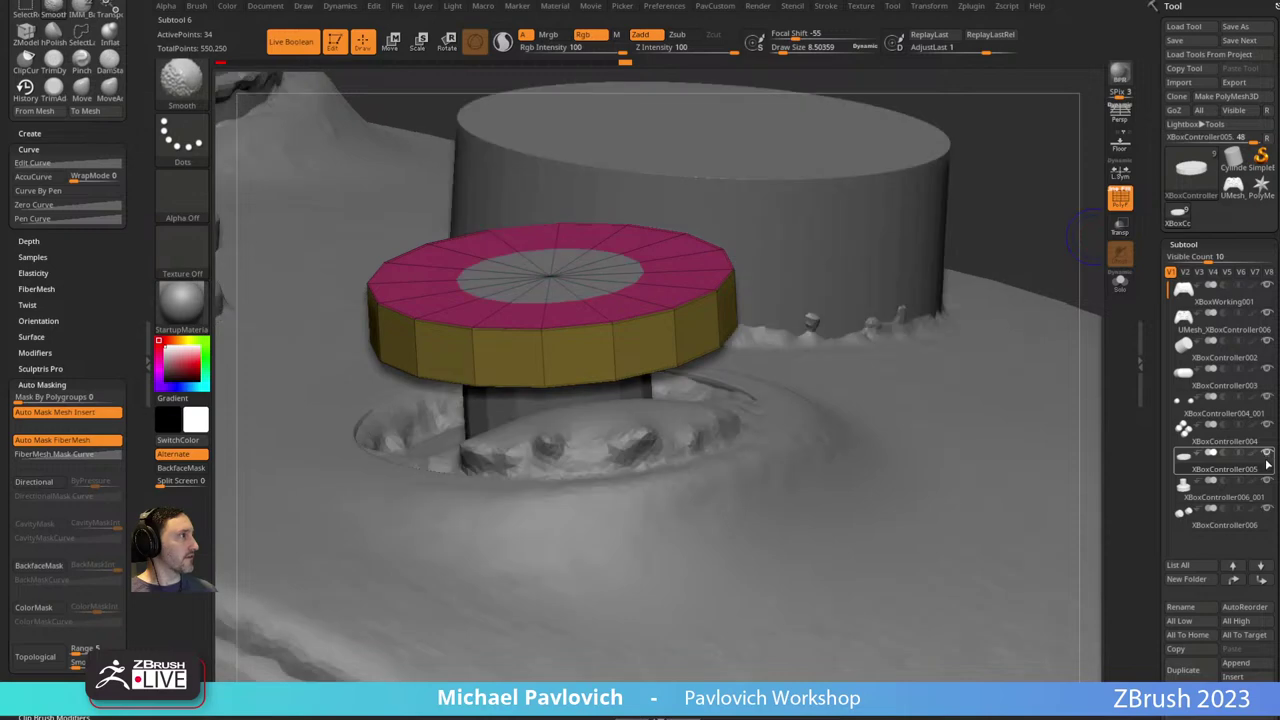
shift+click(1266, 454)
click(1267, 482)
drag(1047, 431, 1070, 315)
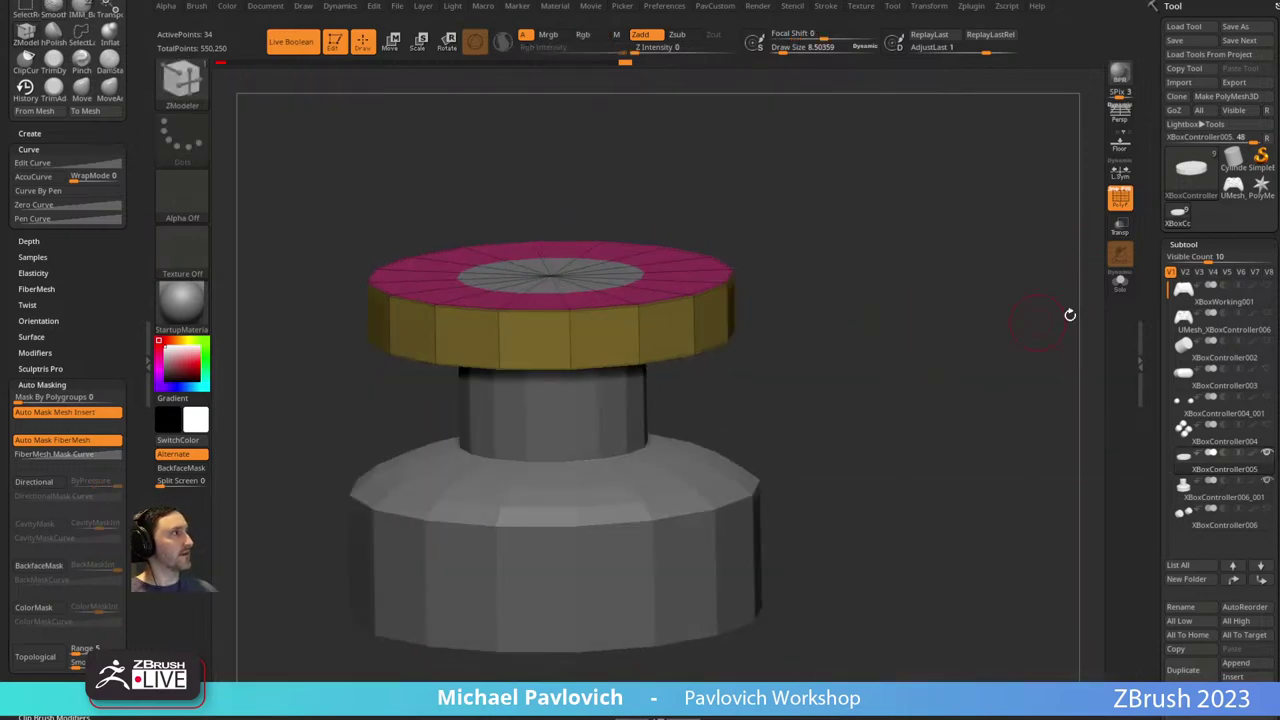
Isolate the stem subtool and give the stem's upper band its own polygroup with ZModeler's PolyGroup edge action.
click(1120, 282)
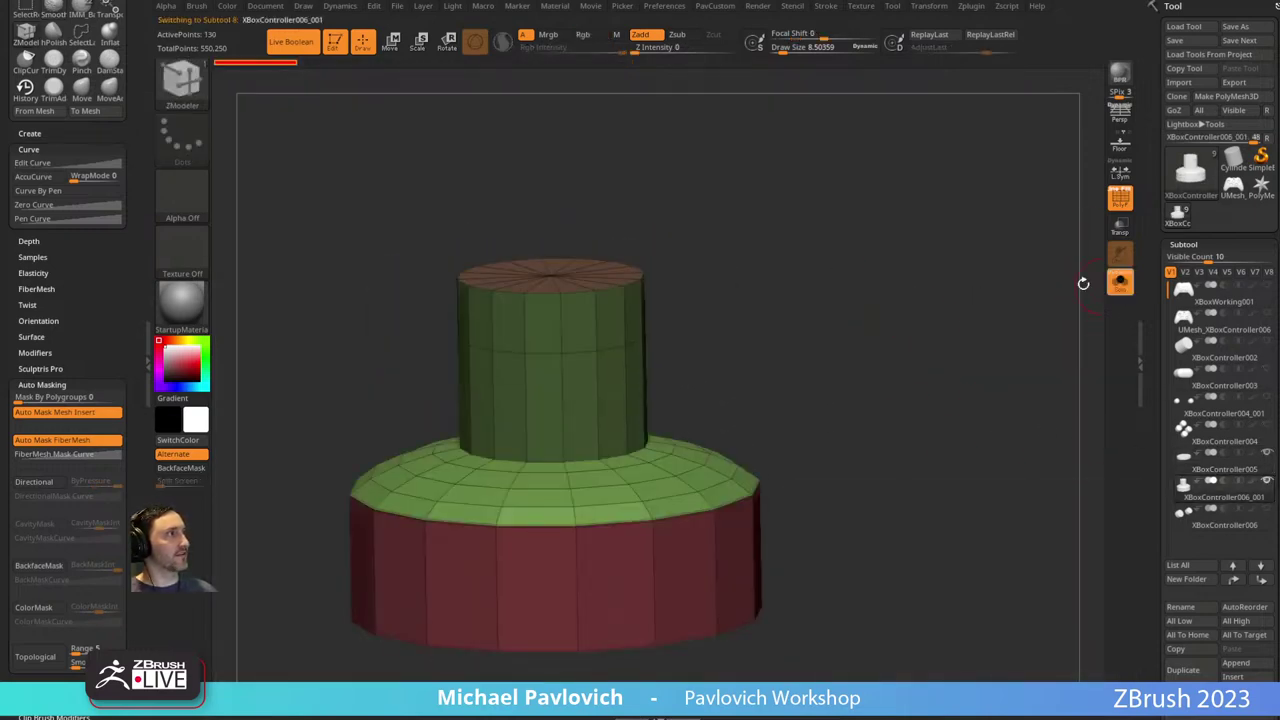
drag(941, 354, 723, 346)
drag(680, 245, 705, 280)
key(space)
click(586, 417)
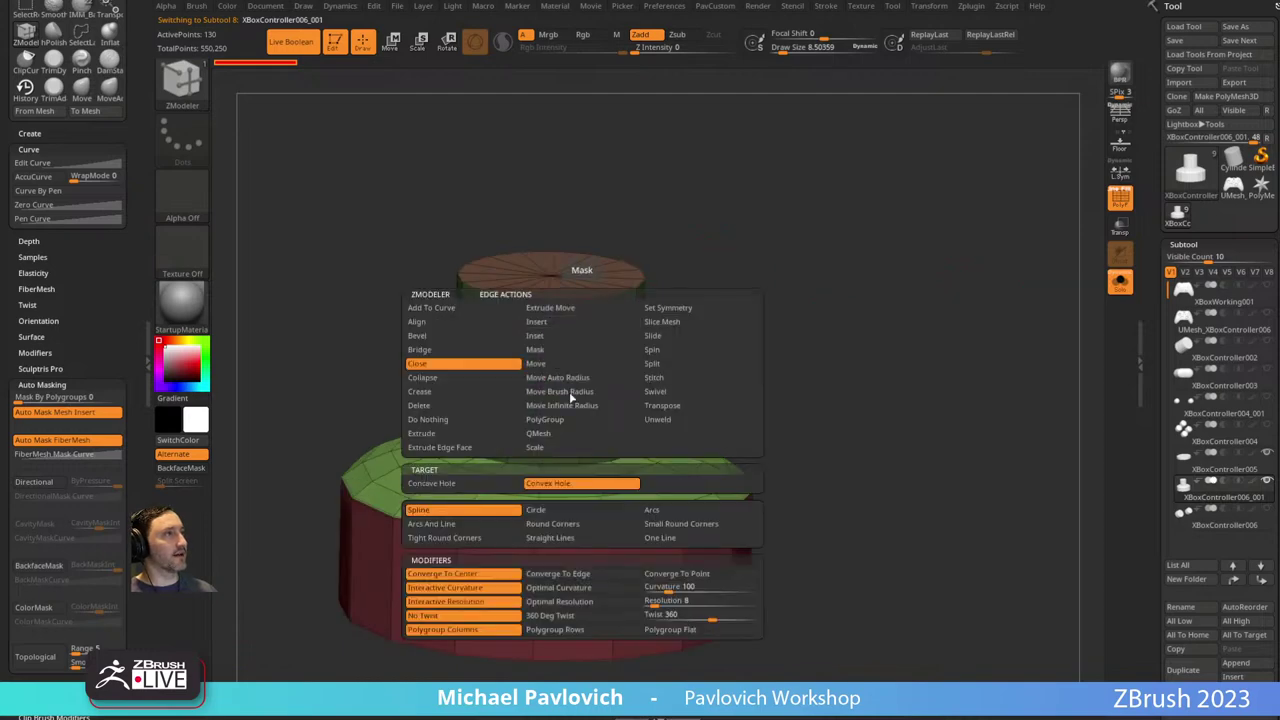
click(543, 517)
click(582, 331)
alt+drag(712, 215, 712, 312)
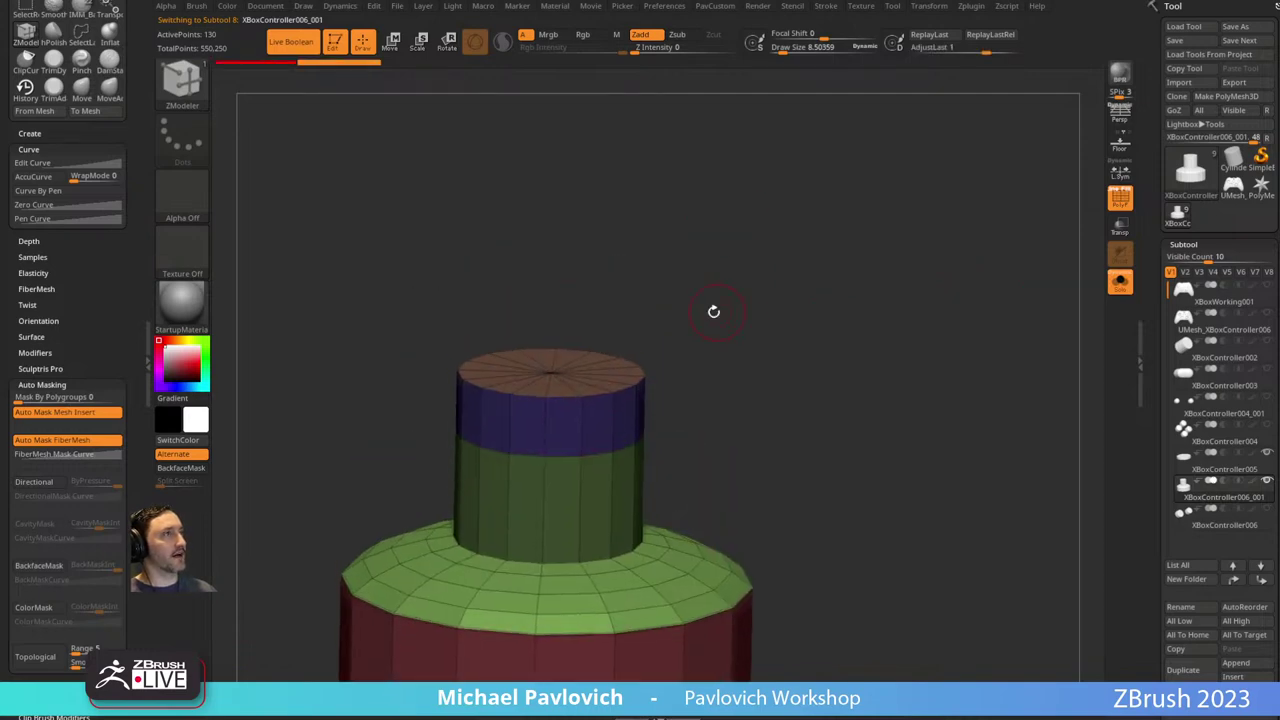
Try to extend the stem's top face upward with the Move gizmo, and undo the attempt.
key(w)
alt+drag(546, 371, 382, 491)
ctrl+click(549, 372)
alt+drag(696, 340, 692, 301)
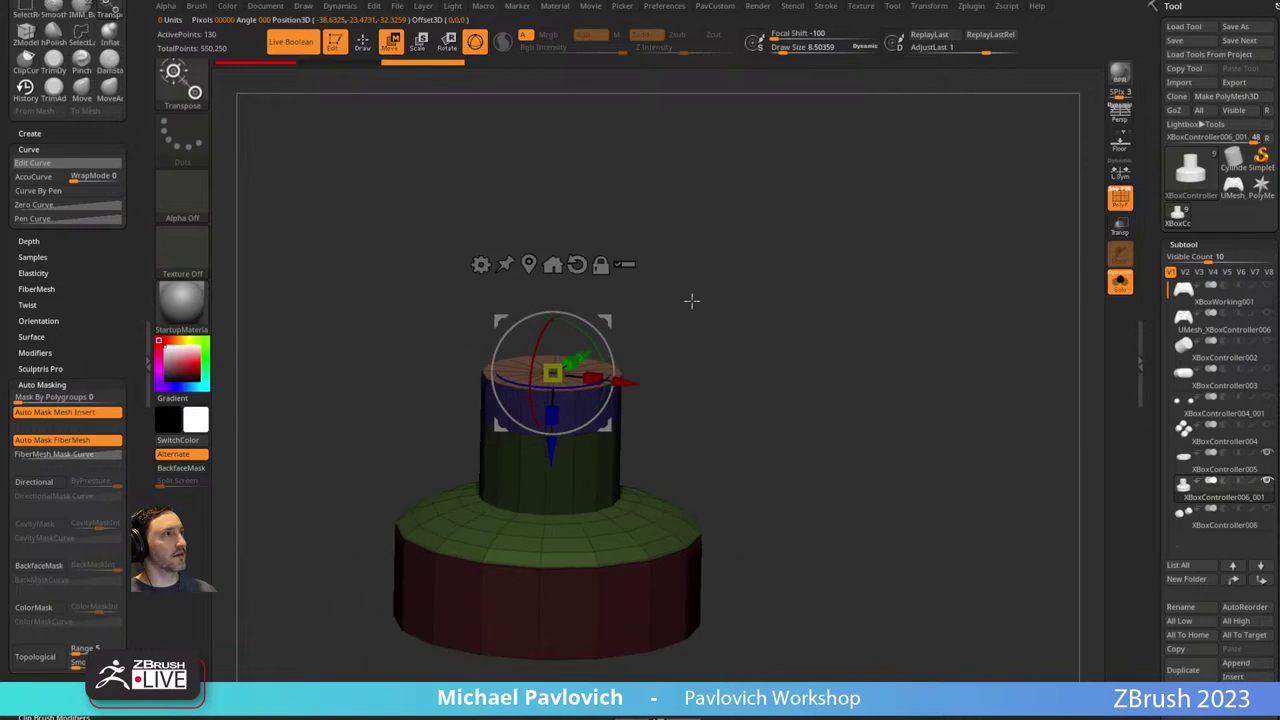
drag(551, 447, 549, 421)
drag(550, 400, 550, 158)
key(ctrl+z)
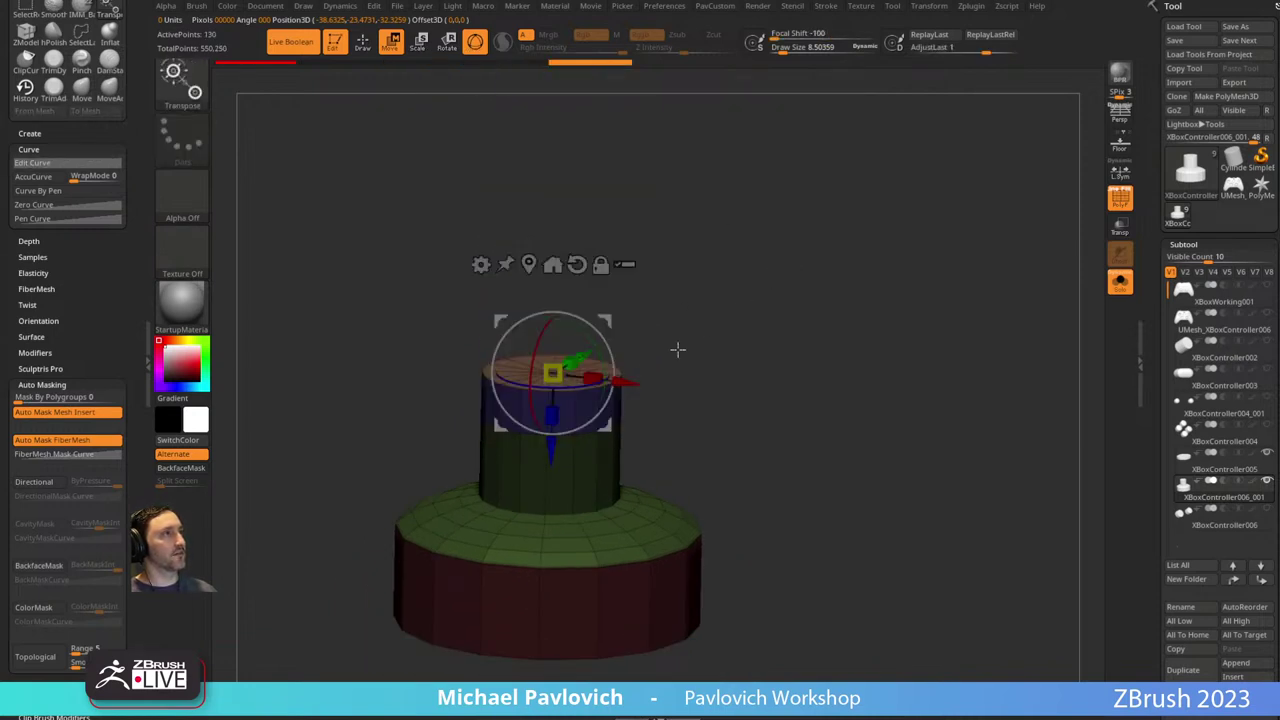
drag(552, 450, 548, 399)
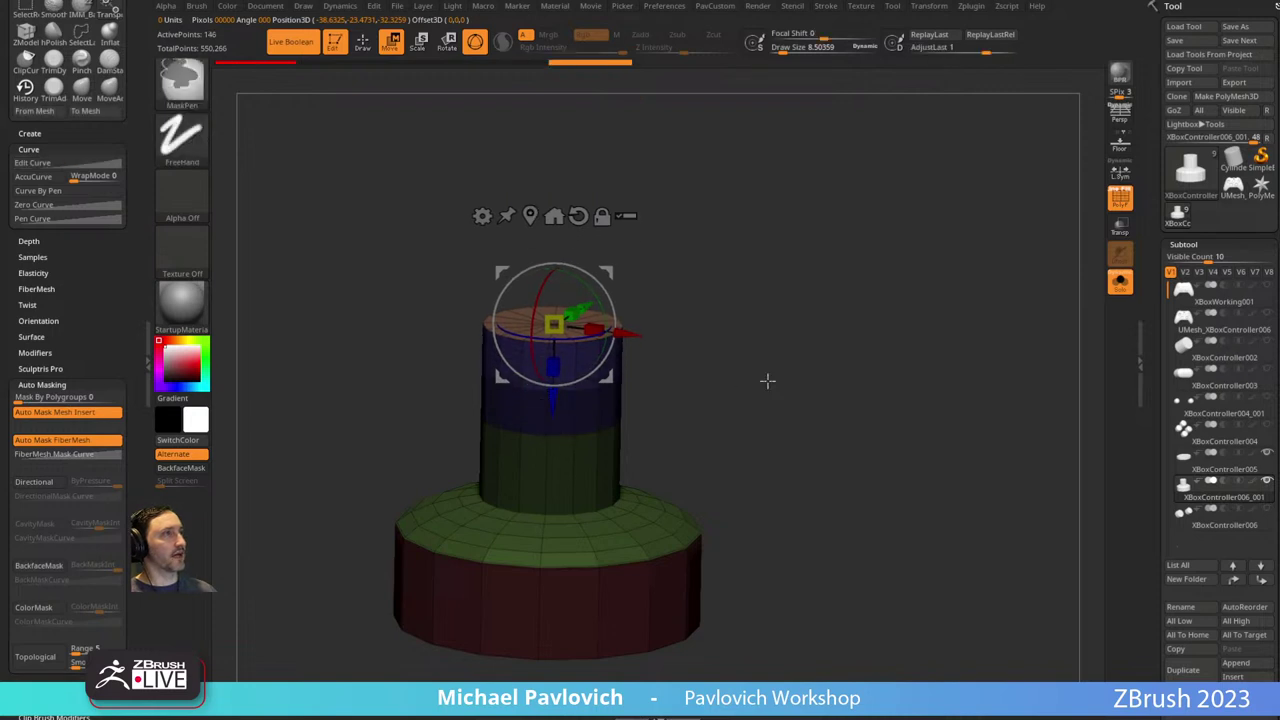
key(ctrl+z)
key(q)
Extrude the stem's upper band outward to the separate disc's radius with ZModeler's Extrude polygon action on Polygroup All.
mouse_move(808, 337)
alt+mouse_down()
mouse_move(940, 345)
mouse_move(949, 321)
alt+mouse_up()
click(1119, 288)
click(1119, 284)
key(space)
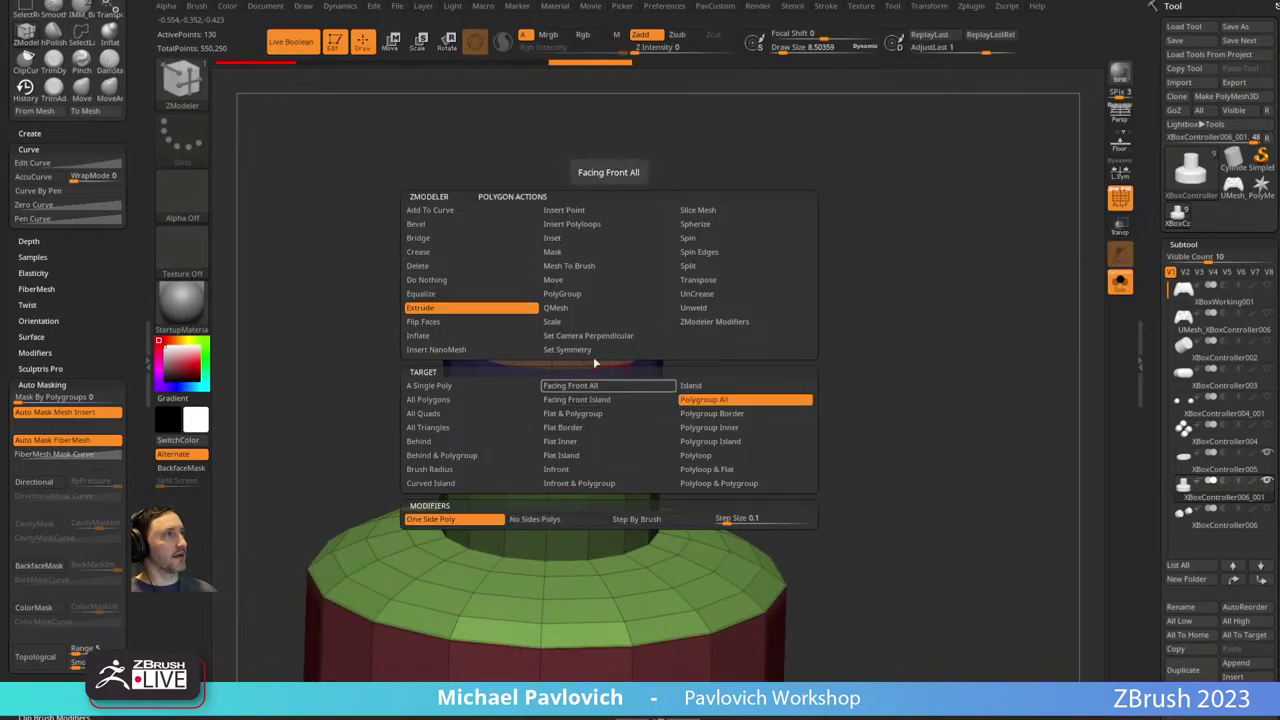
drag(611, 405, 997, 374)
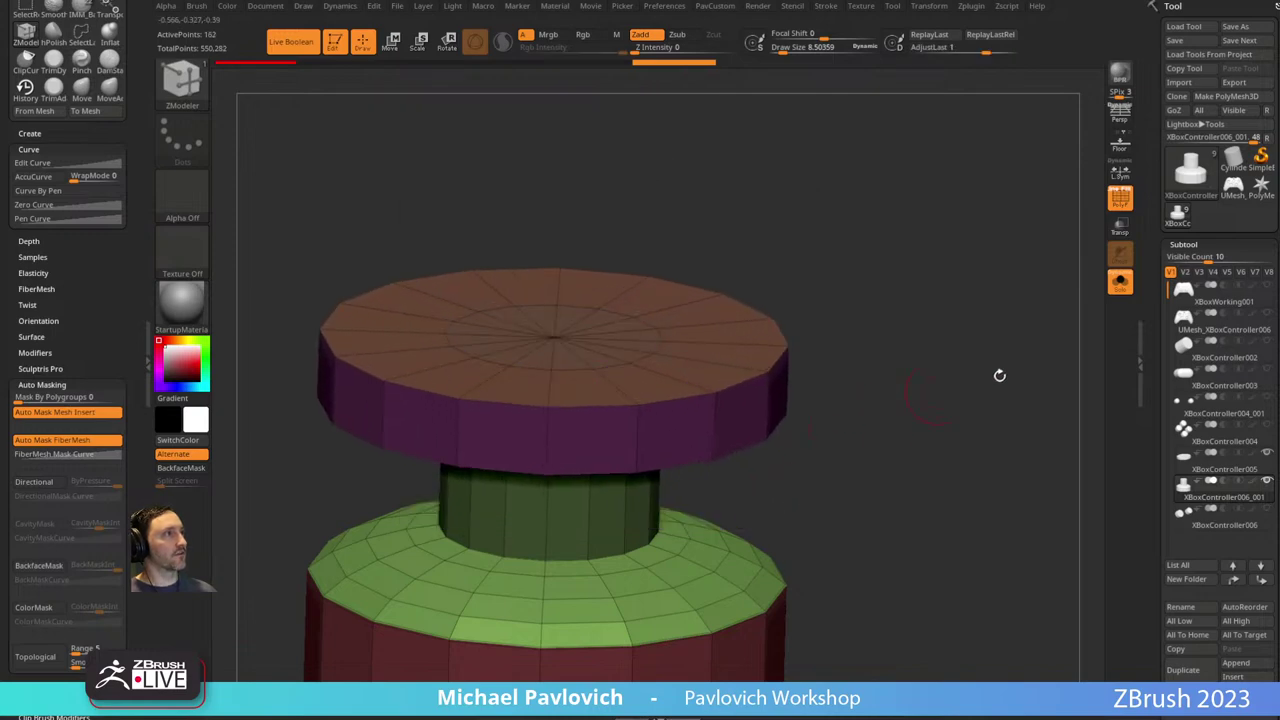
click(1119, 282)
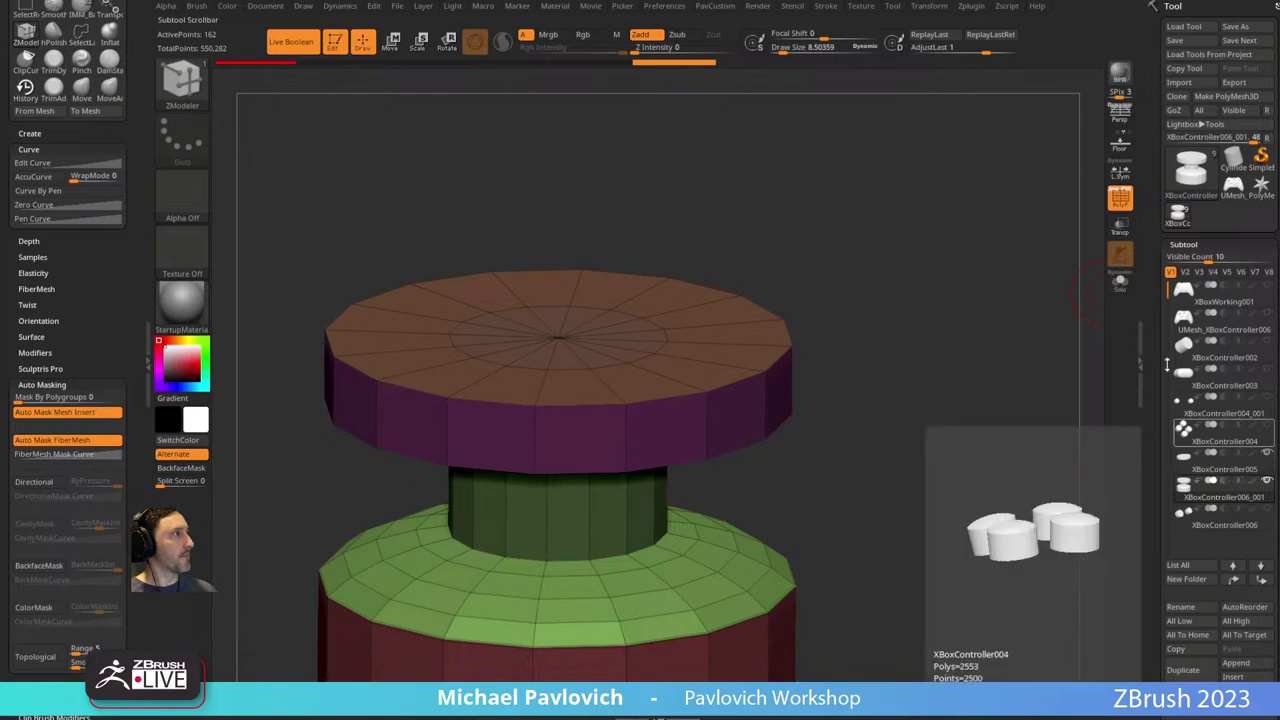
drag(1010, 305, 1014, 335)
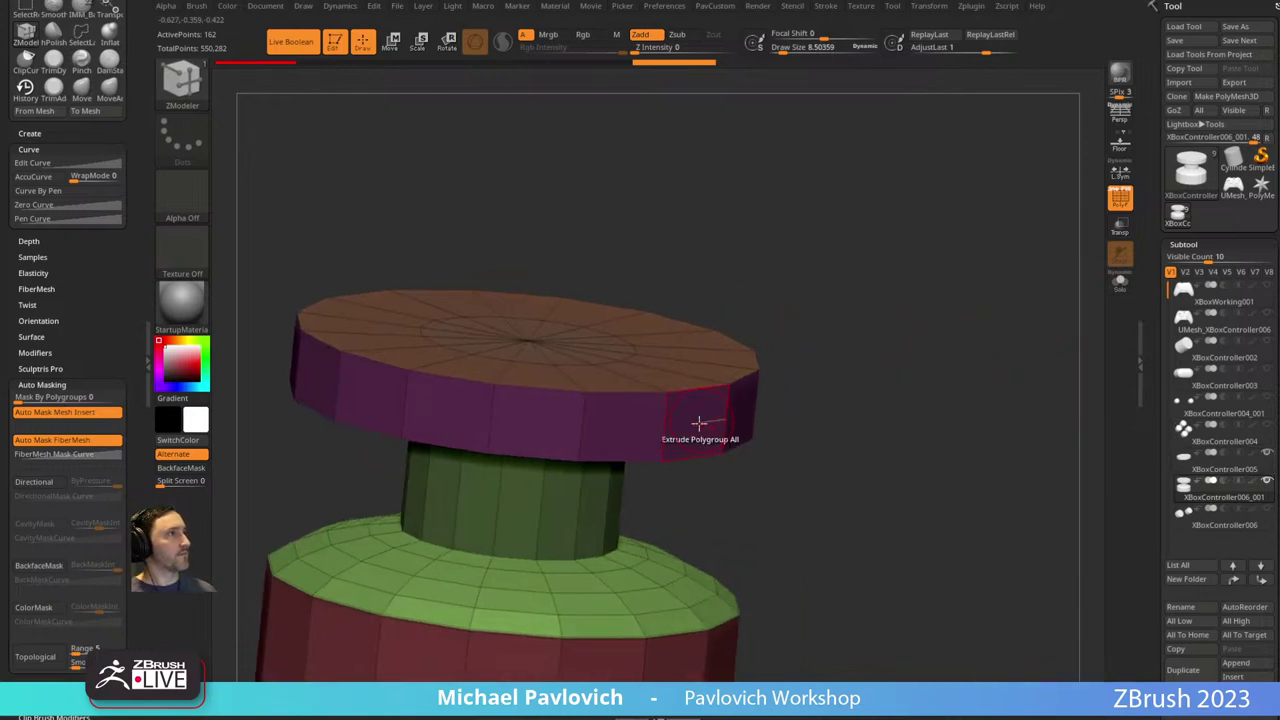
mouse_move(689, 427)
mouse_down()
mouse_move(660, 404)
mouse_move(674, 418)
mouse_up()
key(ctrl+z)
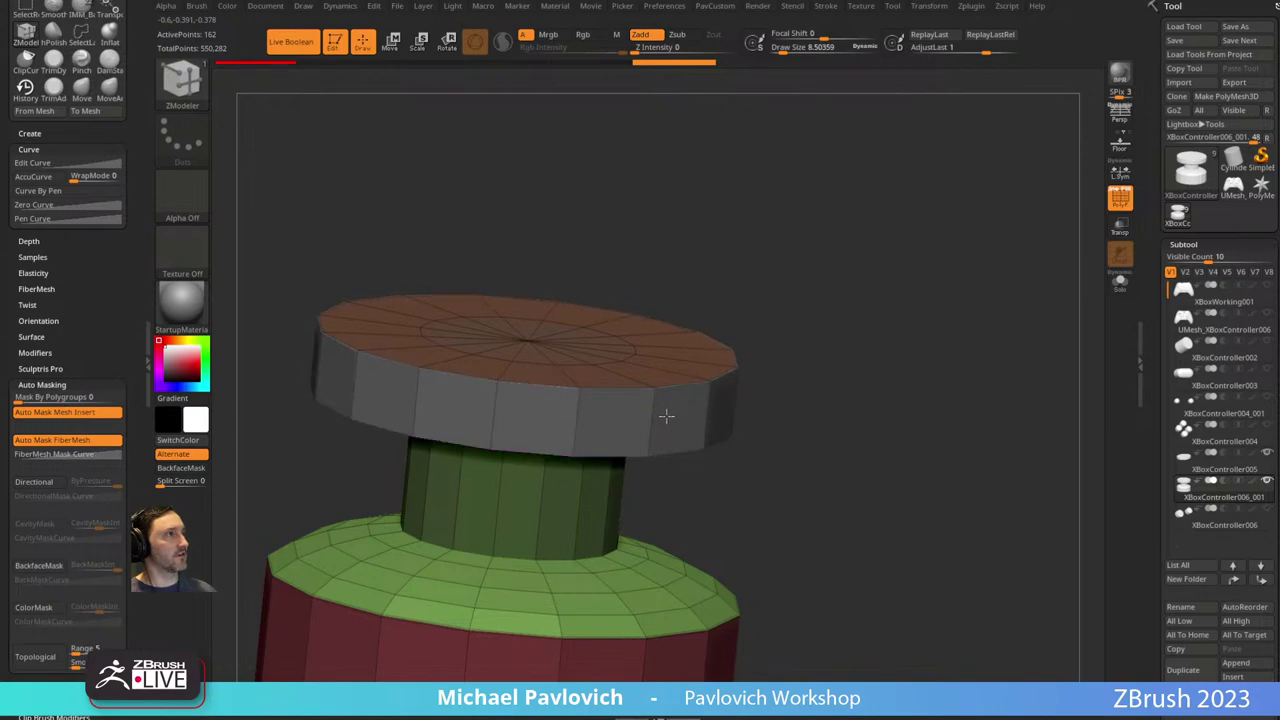
Select the separate reference disc's subtool and delete it, keeping the one-piece thumbstick.
key(s)
alt+click(724, 406)
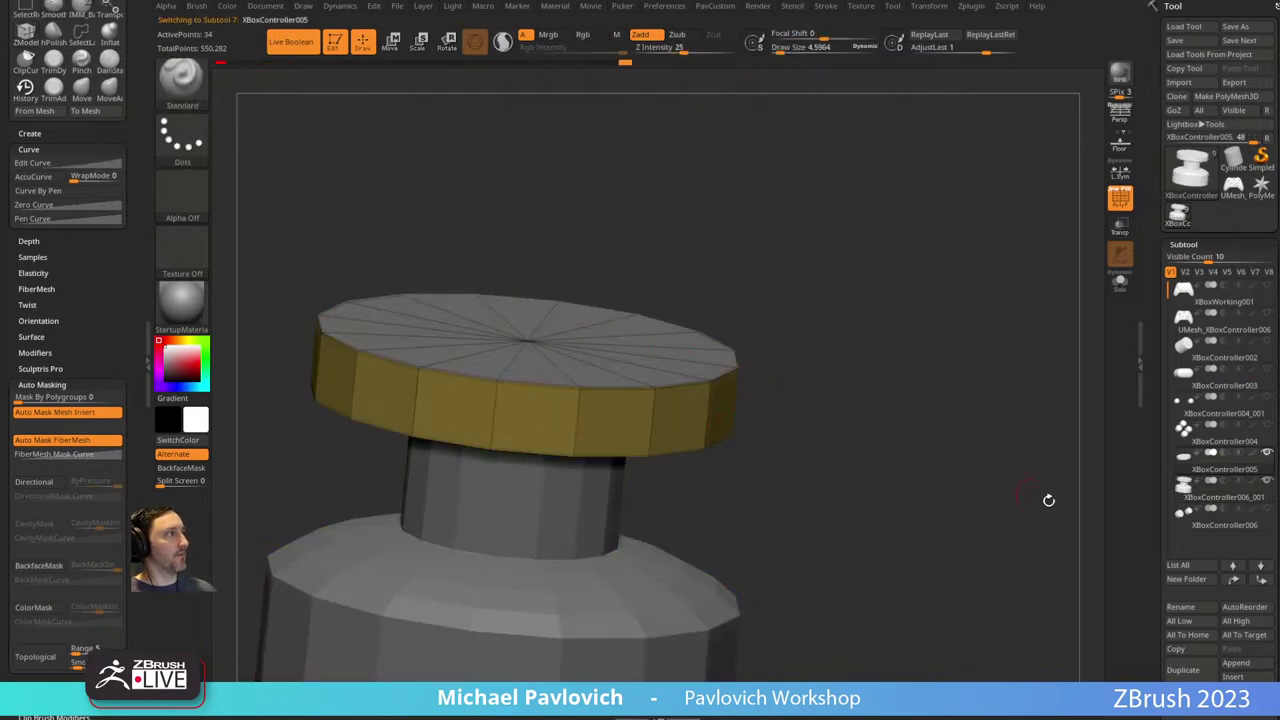
drag(1146, 621, 1146, 569)
click(1190, 646)
right_drag(691, 506, 749, 482)
drag(846, 442, 869, 411)
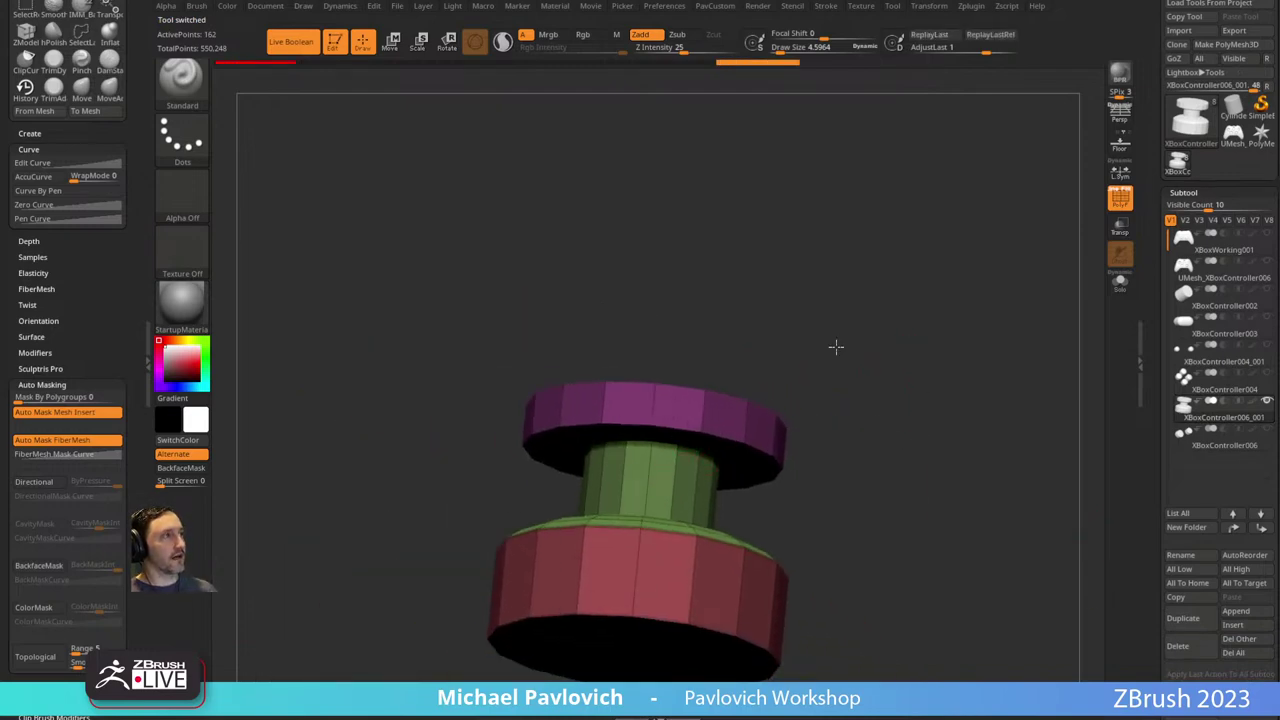
drag(836, 347, 899, 381)
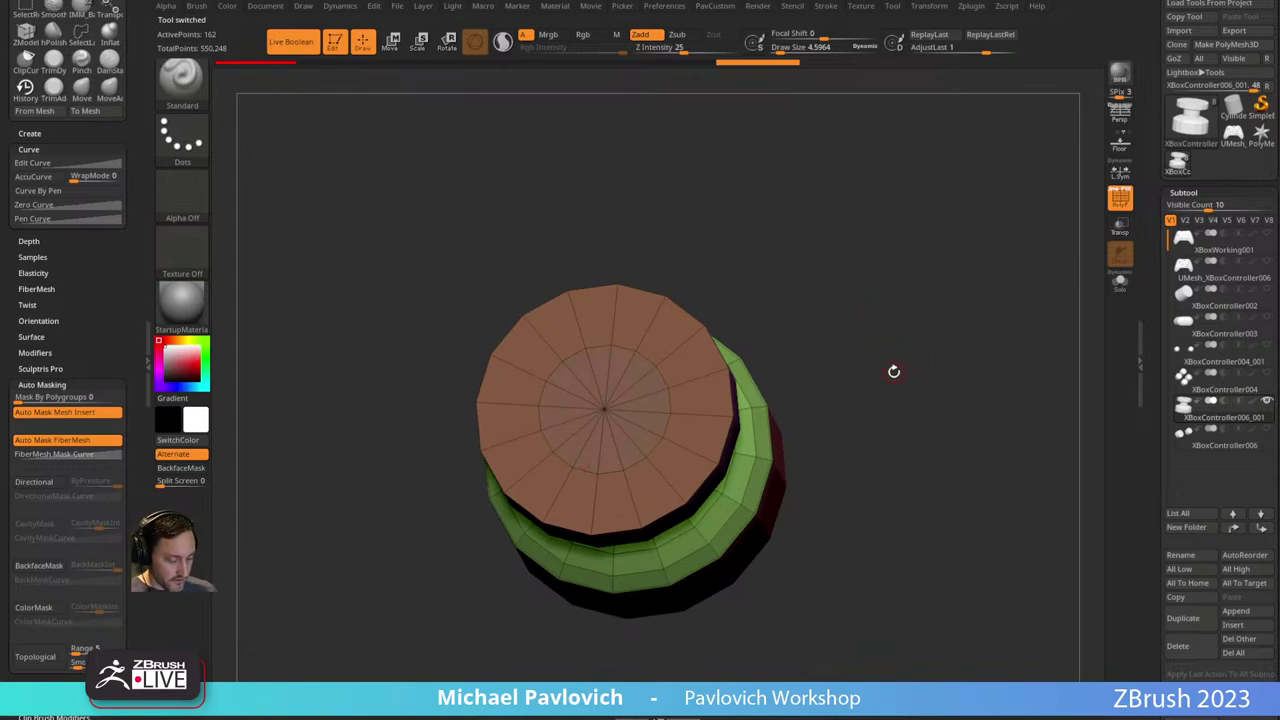
Set ZModeler's edge action to Bevel and try it on the upper rim of the thumbstick's cap.
mouse_move(838, 298)
mouse_down()
mouse_move(866, 349)
mouse_move(894, 320)
mouse_move(860, 345)
mouse_up()
key(b)
key(z)
key(m)
key(space)
click(589, 350)
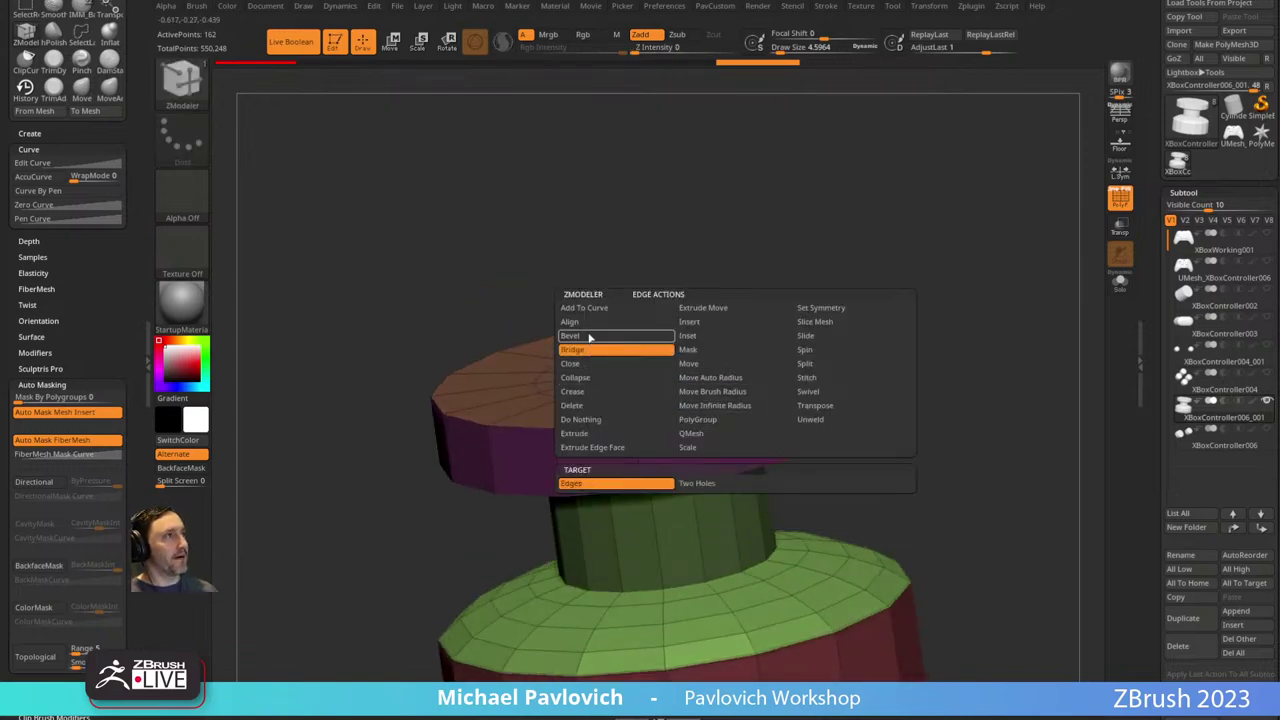
click(590, 337)
alt+drag(934, 380, 896, 368)
drag(706, 389, 726, 387)
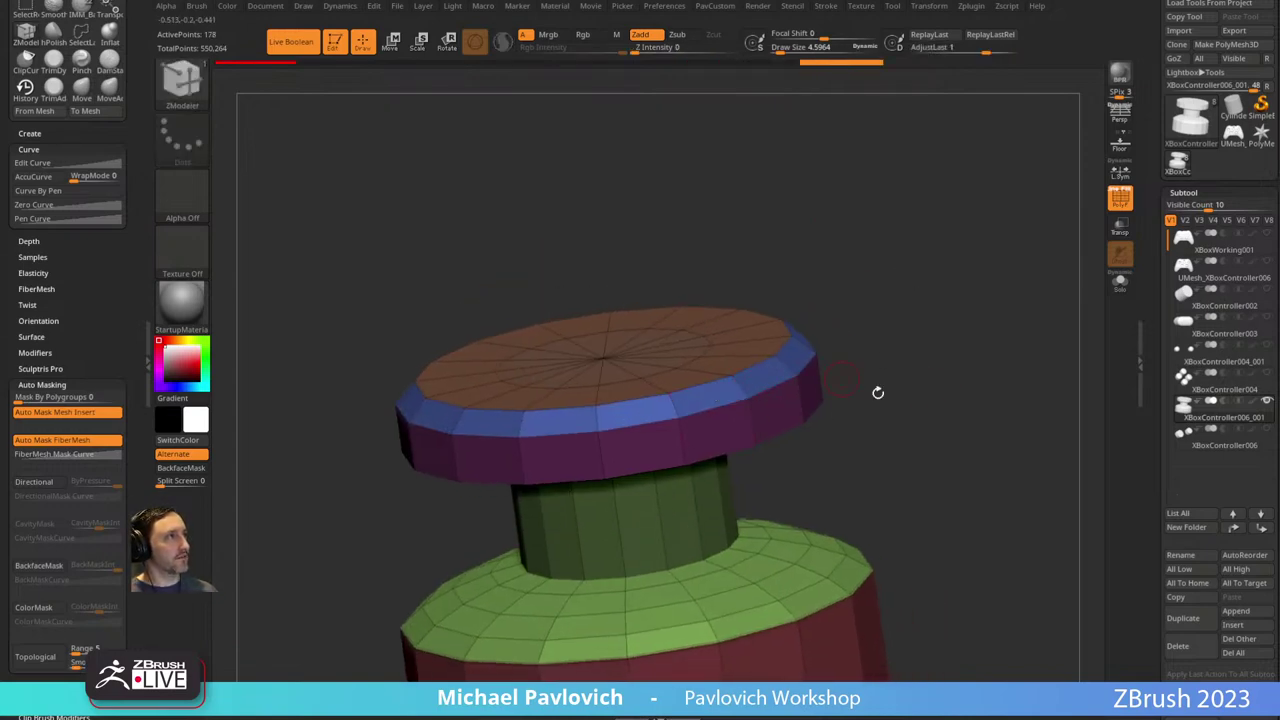
Bevel both the lower and upper rims of the thumbstick's cap.
drag(857, 414, 898, 345)
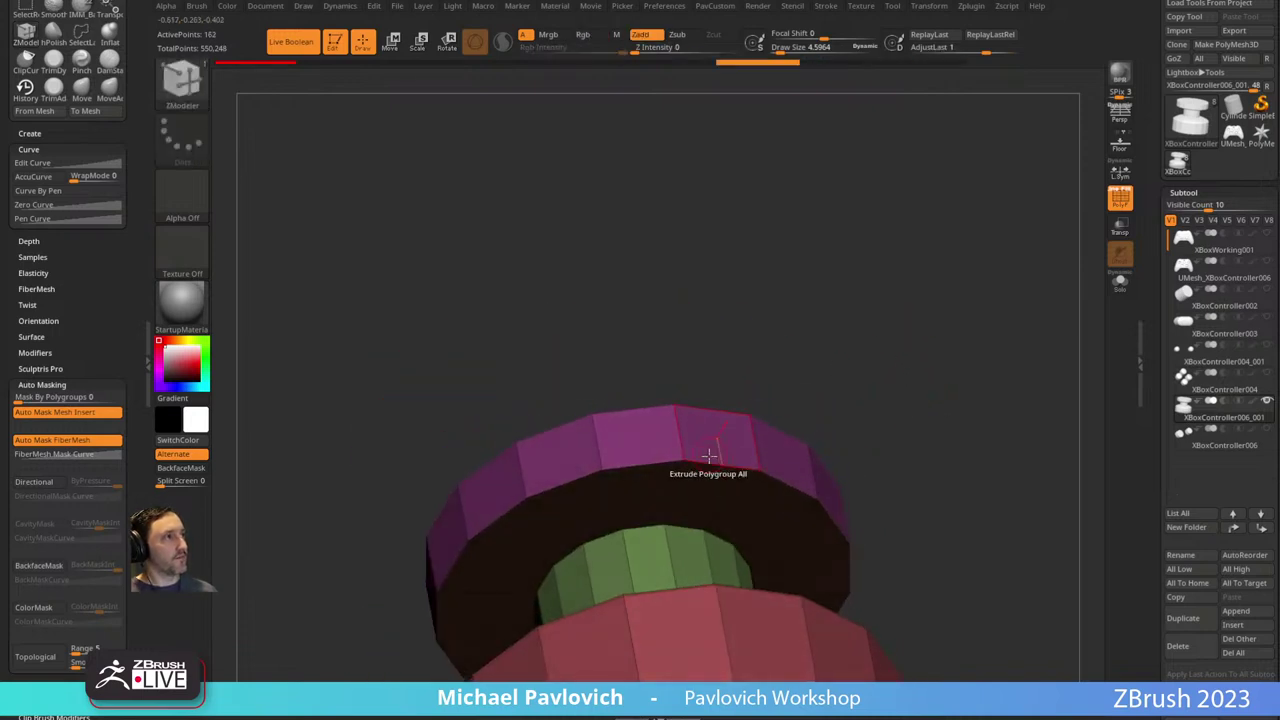
drag(708, 455, 727, 463)
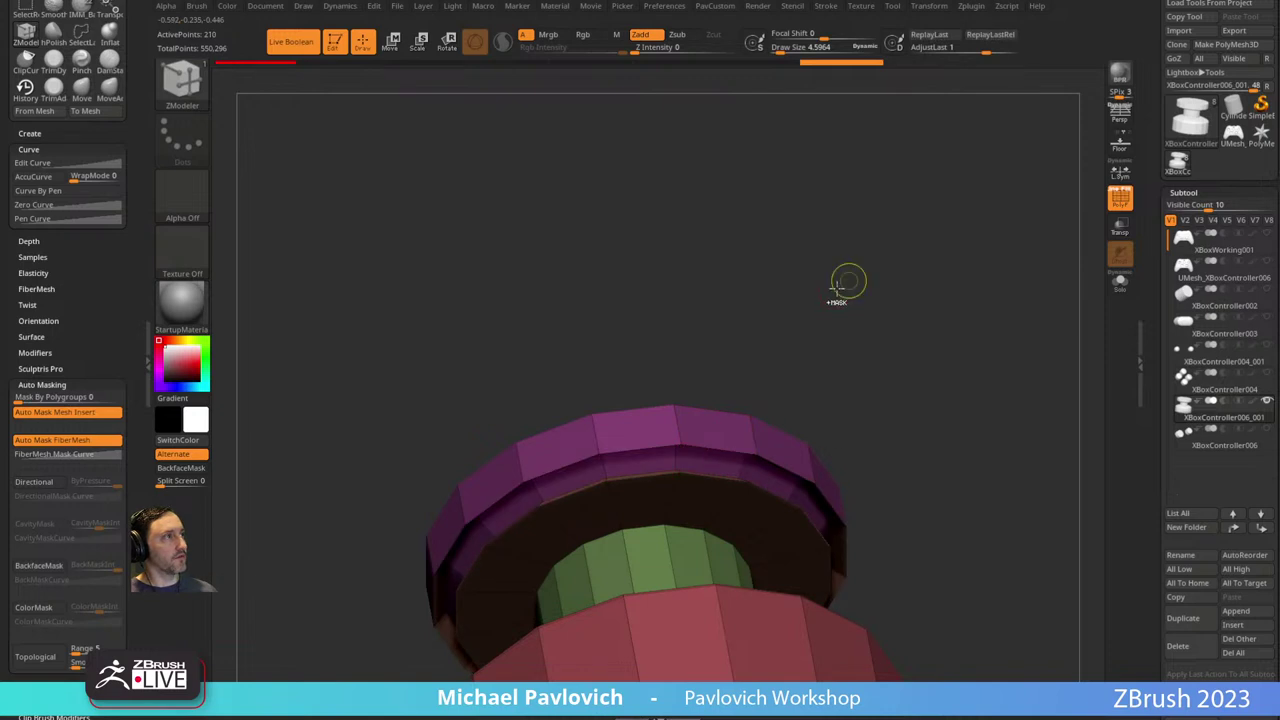
drag(849, 280, 728, 440)
drag(935, 425, 945, 385)
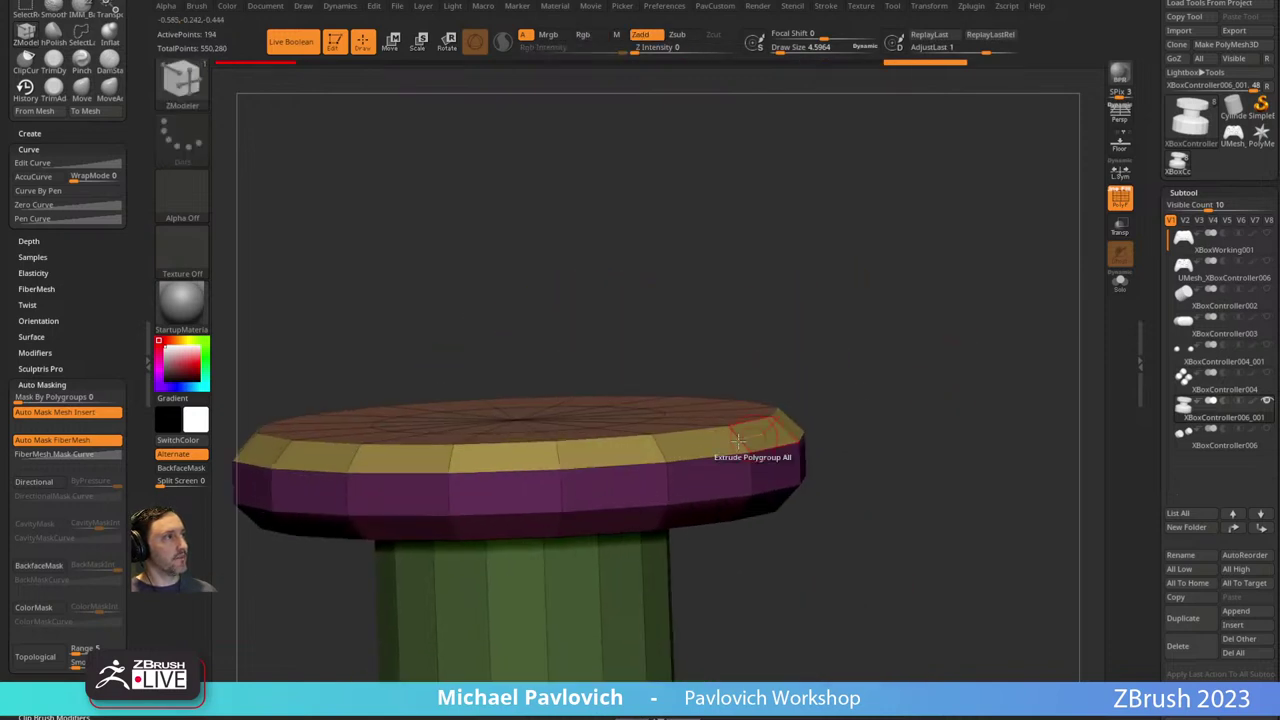
Round the cap's upper bevel by inserting edge loops with ZModeler's Insert action set to Multiple EdgeLoops and Interactive Elevation.
key(space)
click(700, 321)
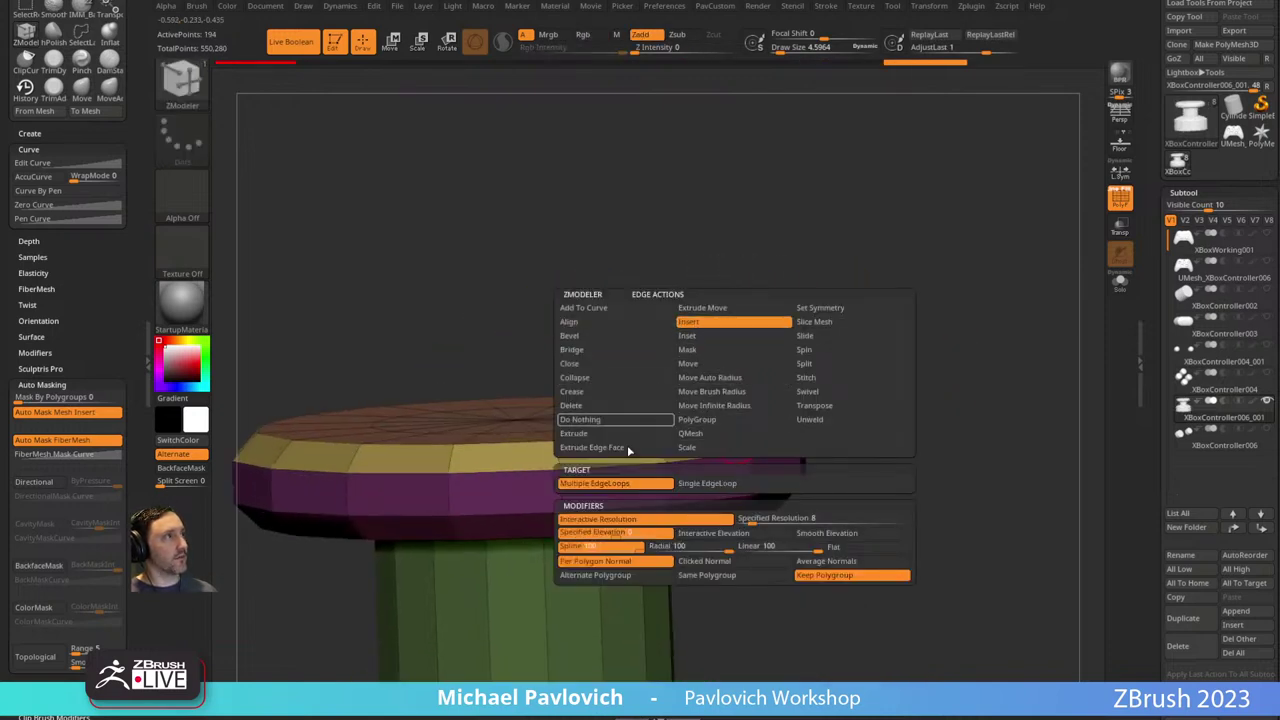
click(709, 534)
drag(880, 352, 812, 372)
drag(747, 438, 866, 409)
drag(735, 442, 847, 426)
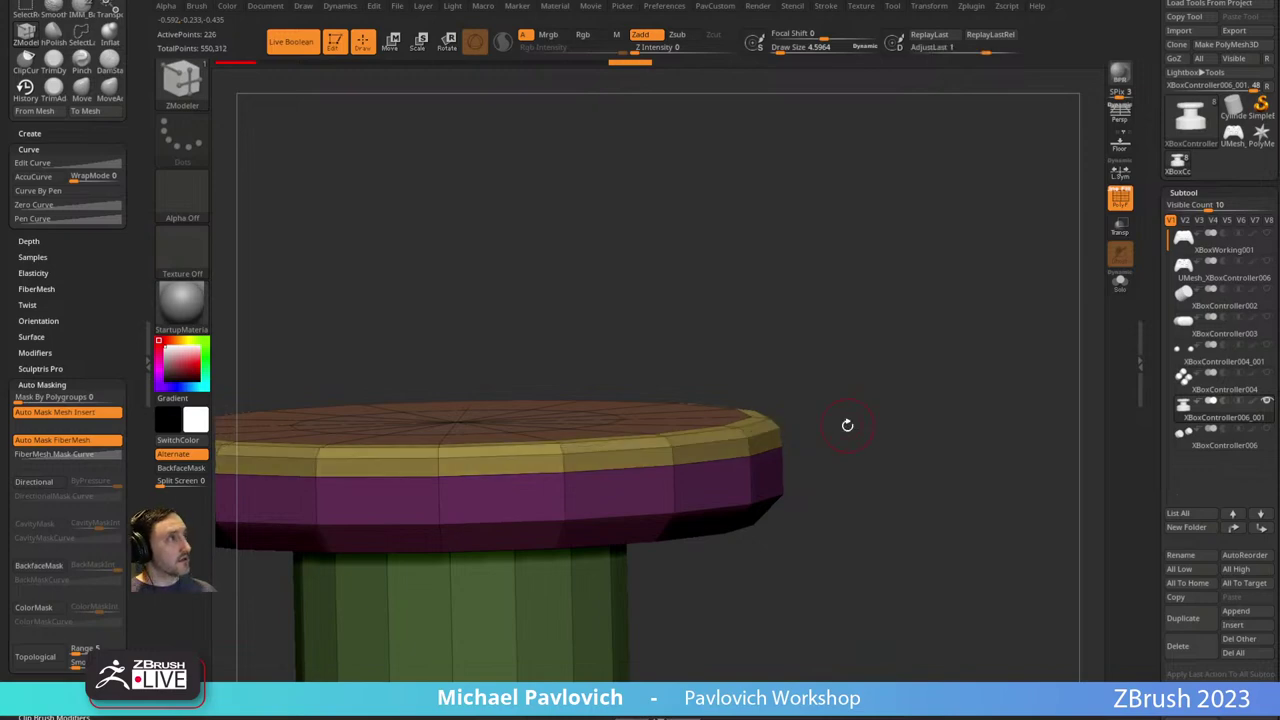
Insert edge loops around the top of the thumbstick cap.
right_drag(838, 440, 882, 365)
click(743, 451)
drag(881, 365, 915, 377)
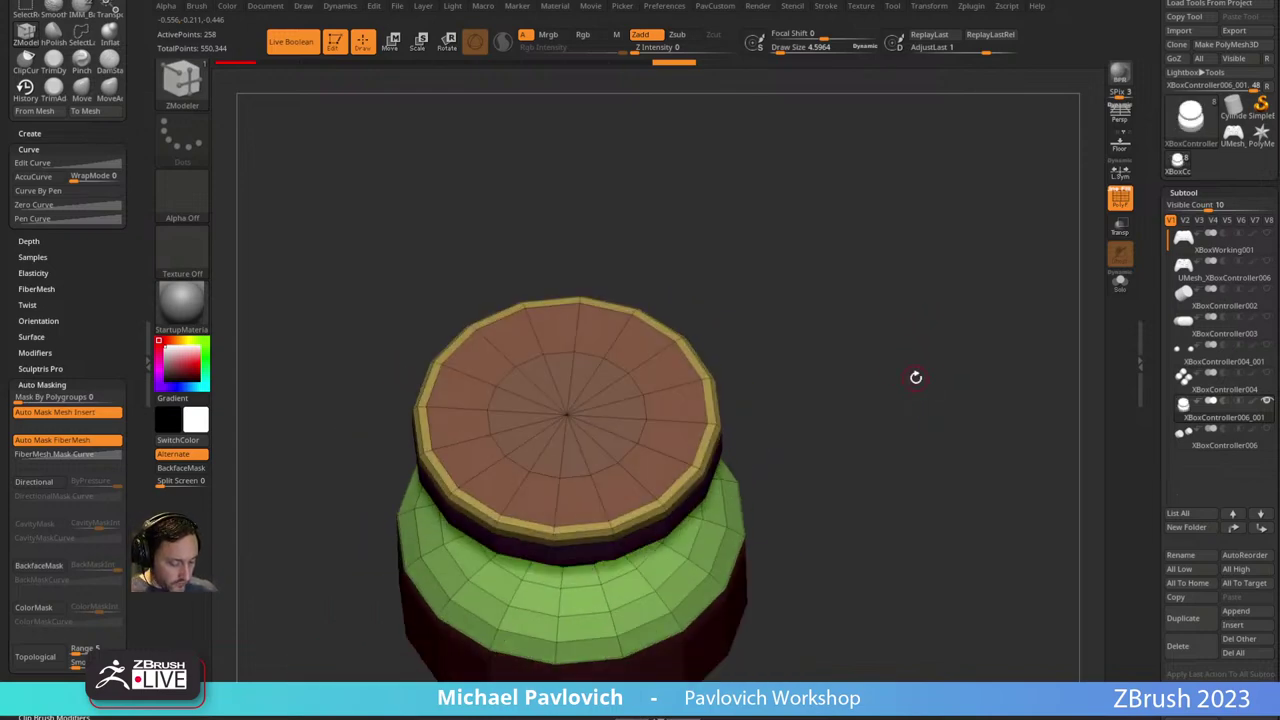
drag(915, 377, 795, 330)
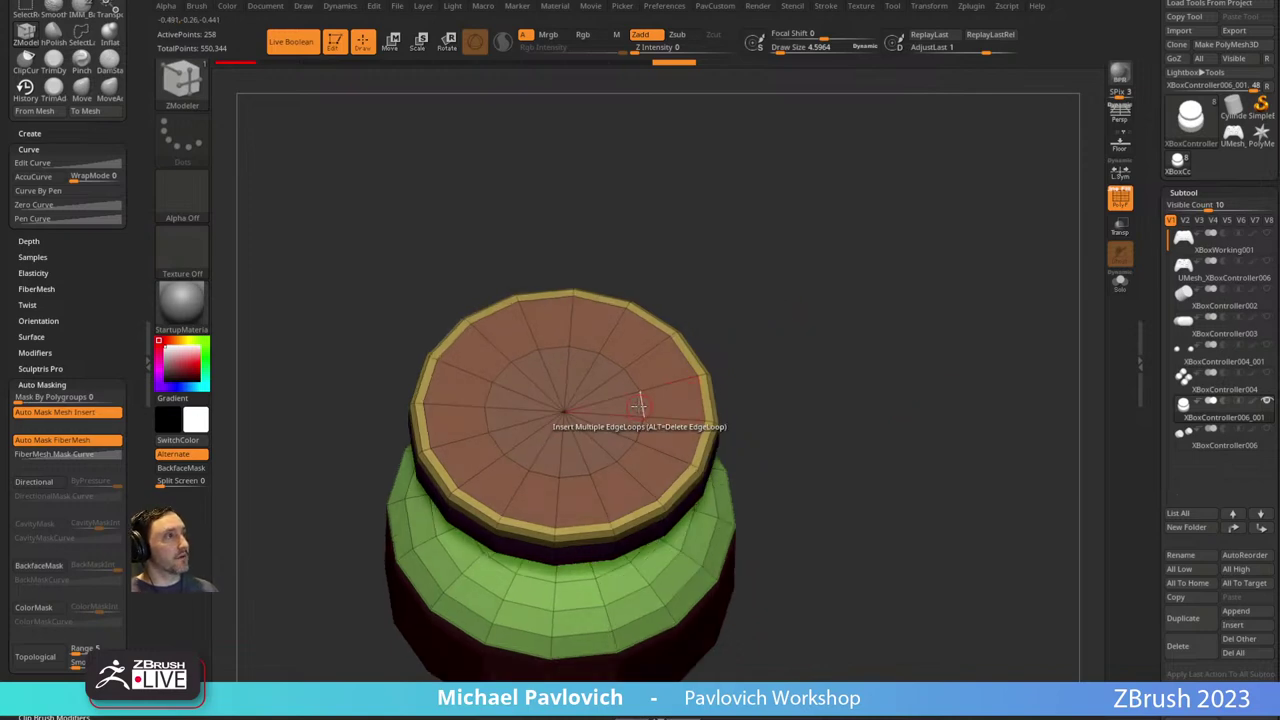
Slide the complete inner edge loop on the cap's top face outward, close to the rim.
key(space)
click(728, 342)
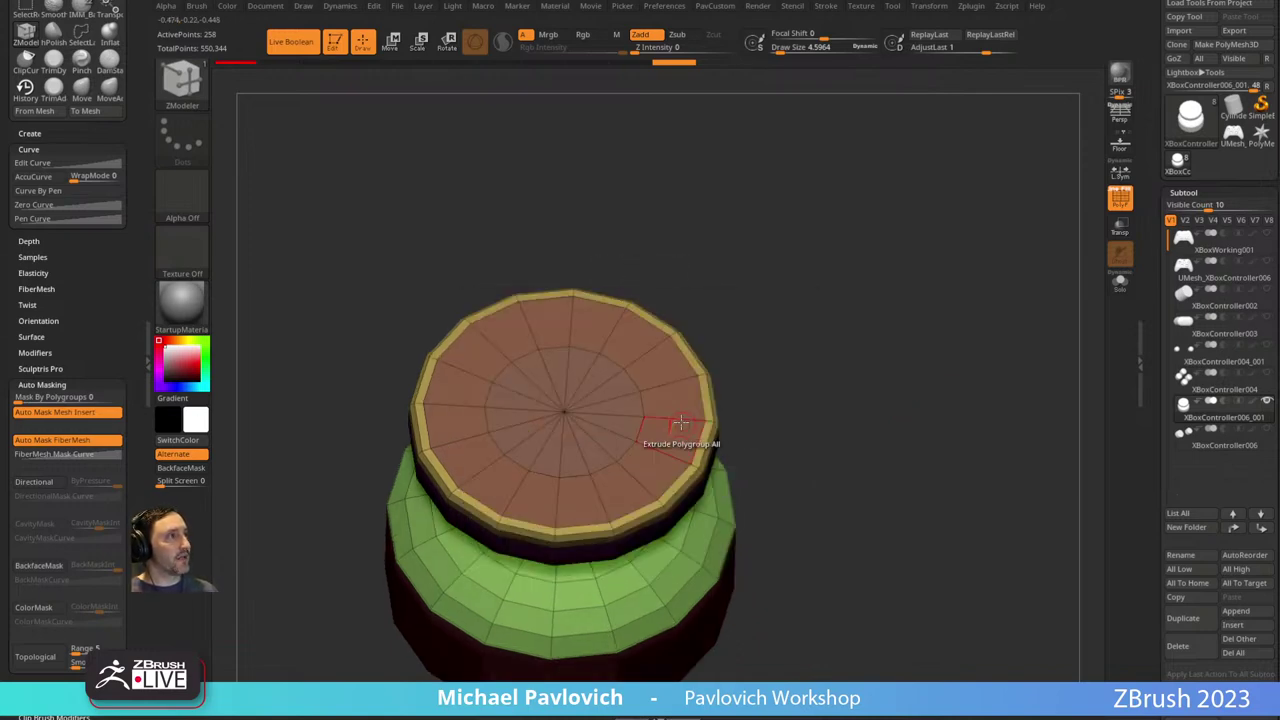
drag(641, 426, 690, 447)
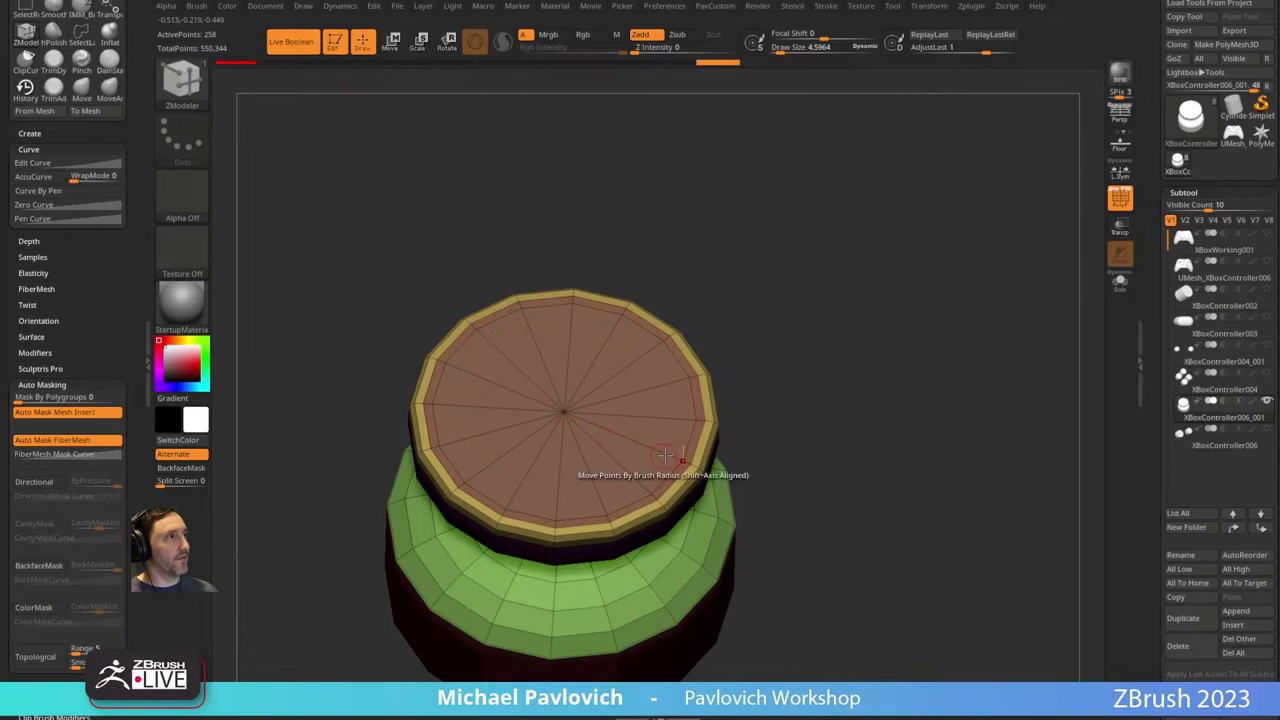
right_drag(665, 455, 686, 394)
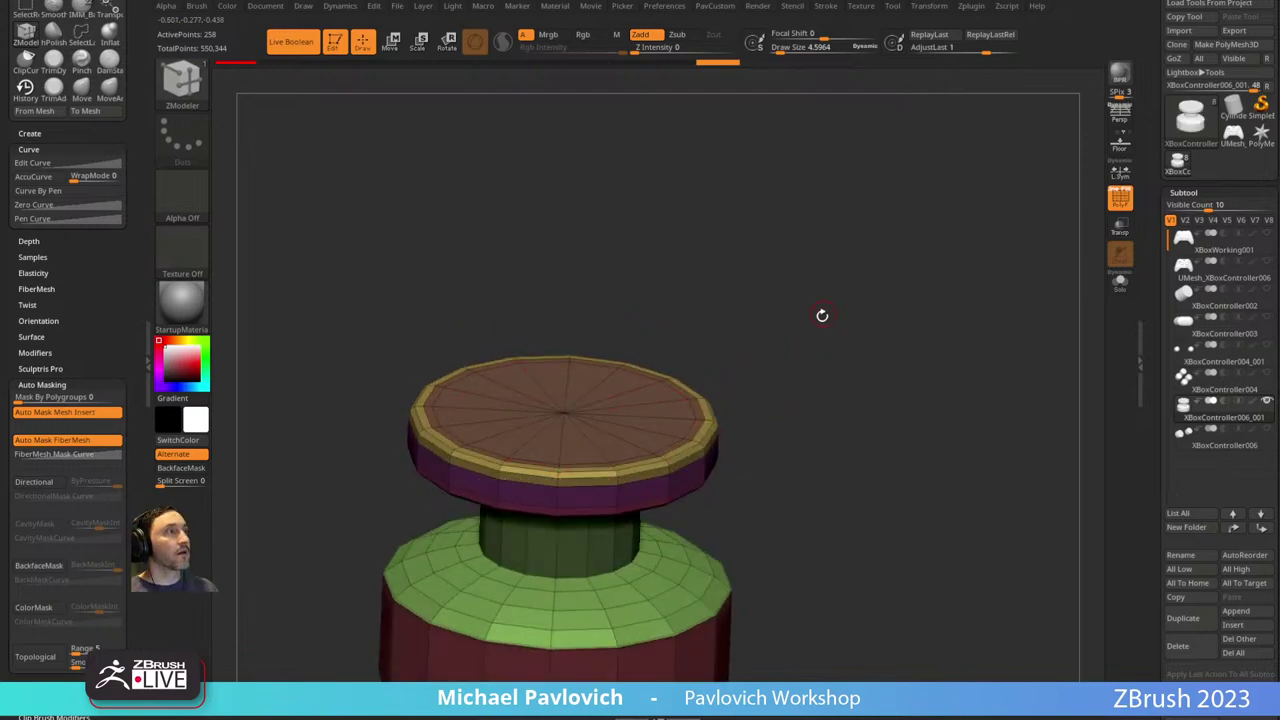
right_drag(822, 315, 680, 400)
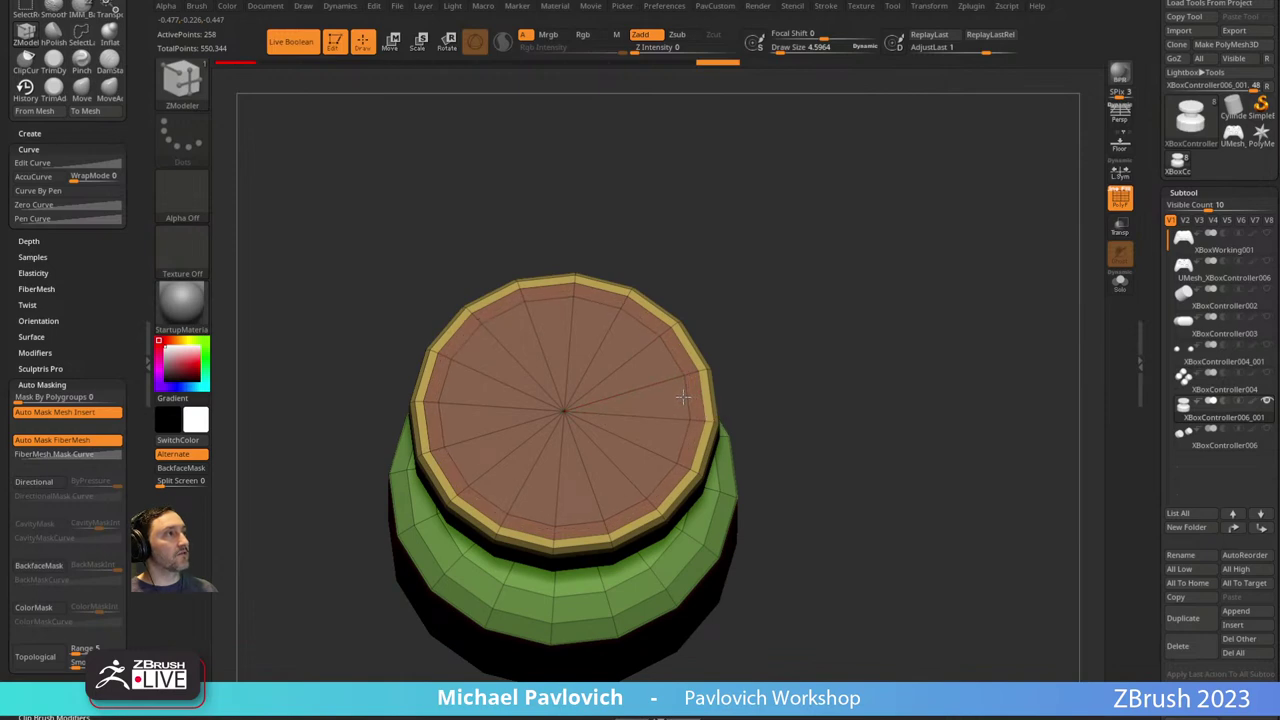
Isolate and hide the flat central disc of the cap's top, and delete the hidden geometry.
ctrl+shift+click(566, 414)
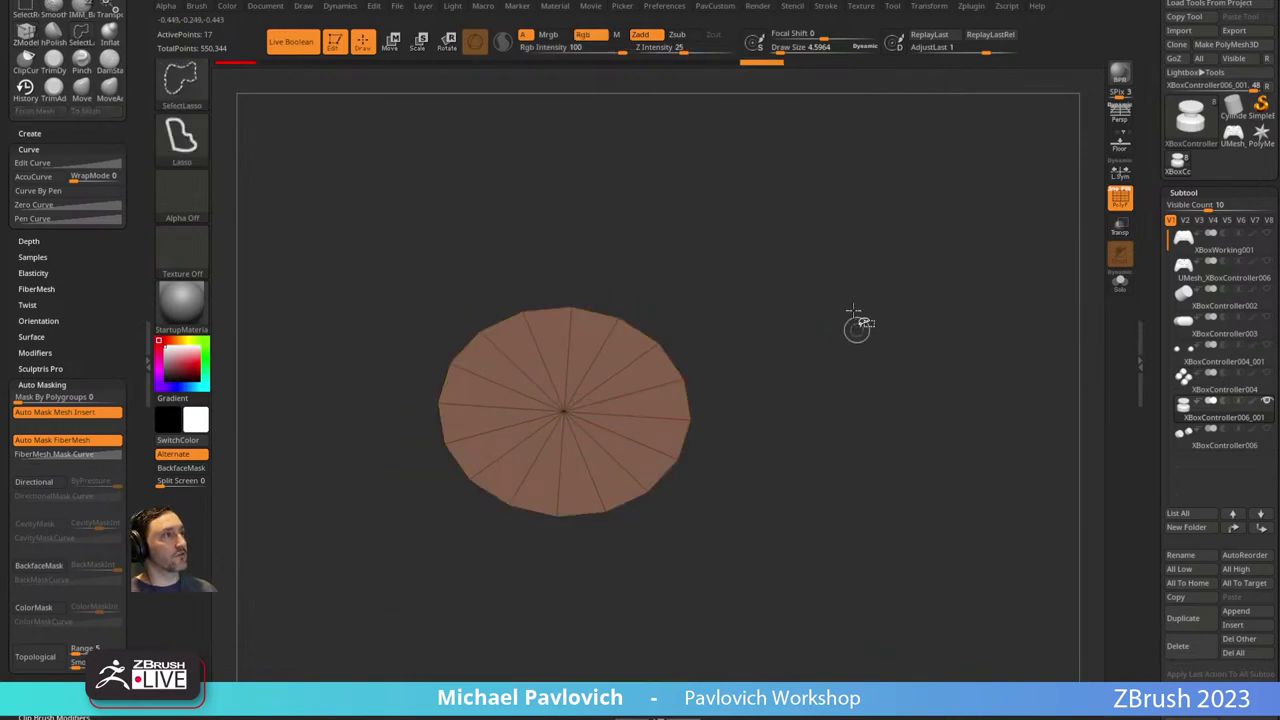
ctrl+shift+click(865, 335)
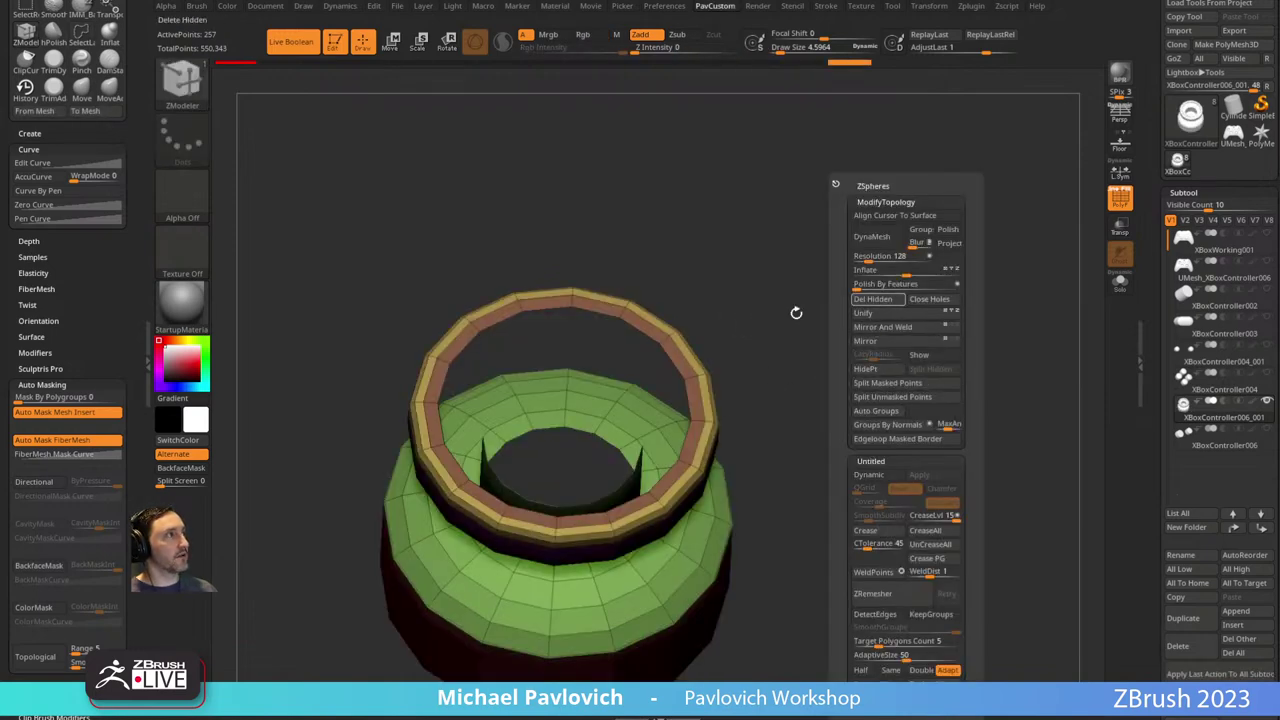
ctrl+shift+click(835, 353)
drag(835, 353, 751, 357)
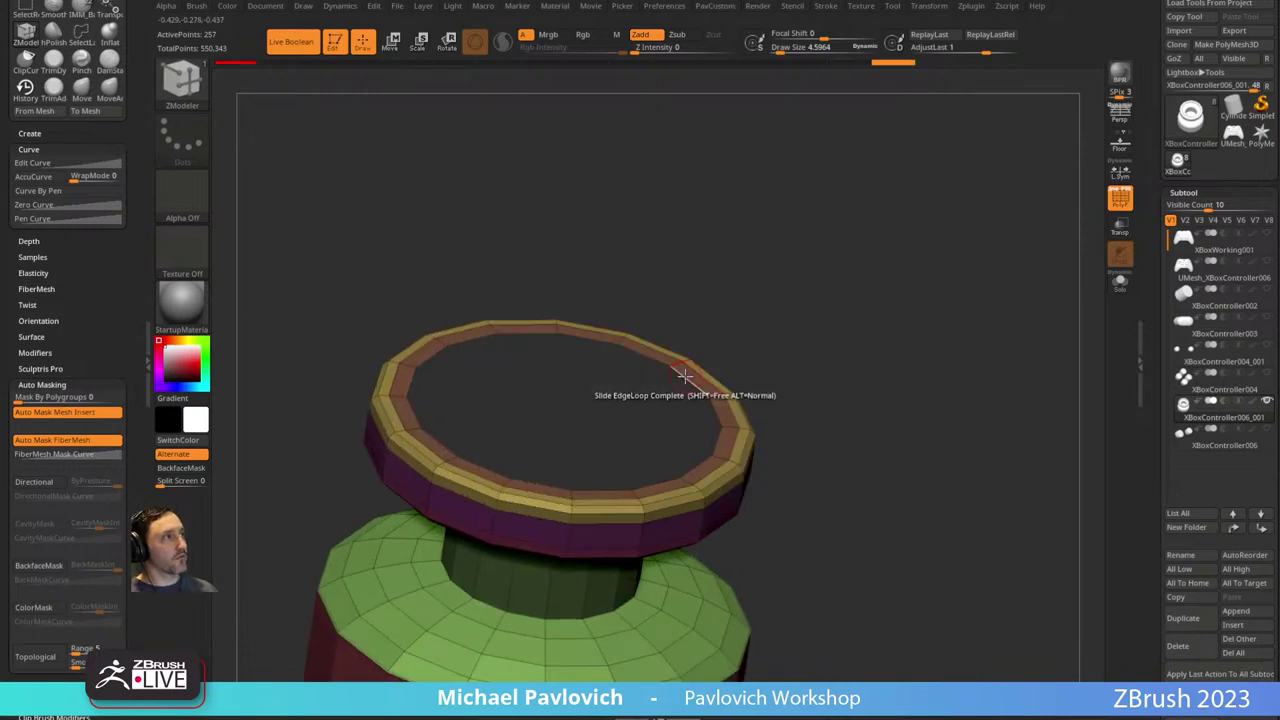
Try to close the cap's top opening with the Close edge action set to Convex Hole.
key(space)
click(526, 364)
drag(812, 330, 669, 378)
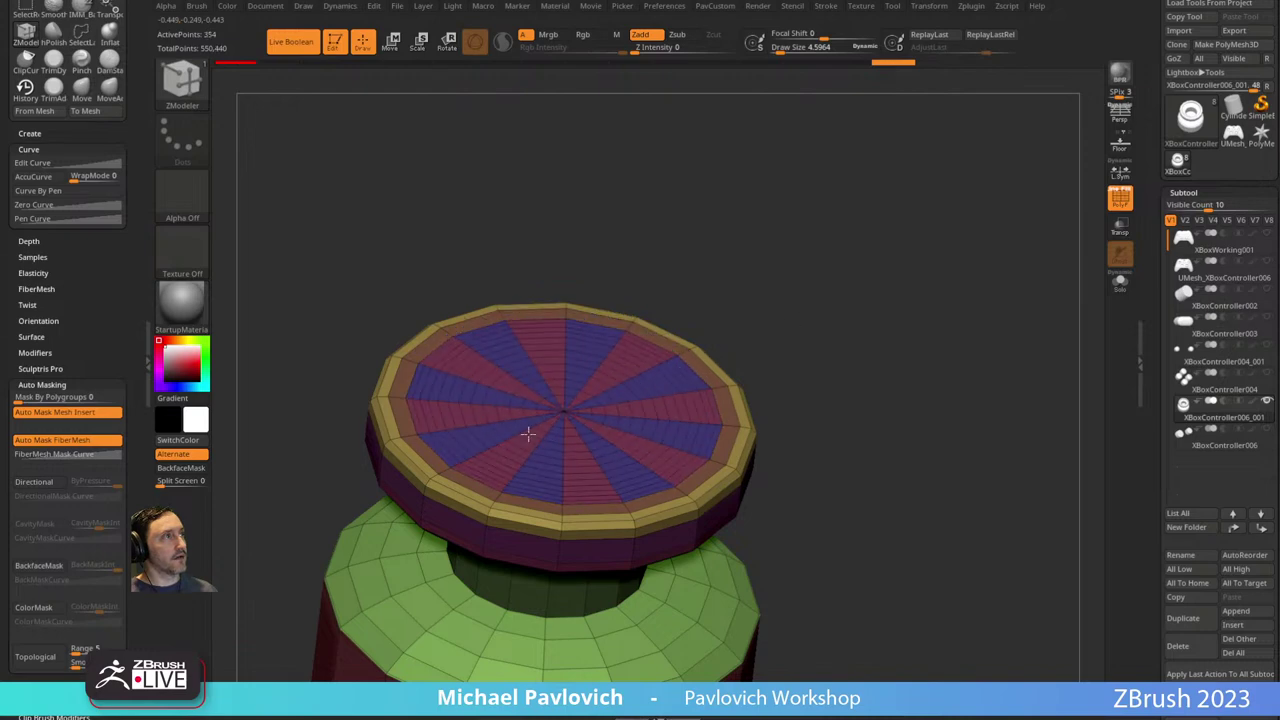
key(ctrl+z)
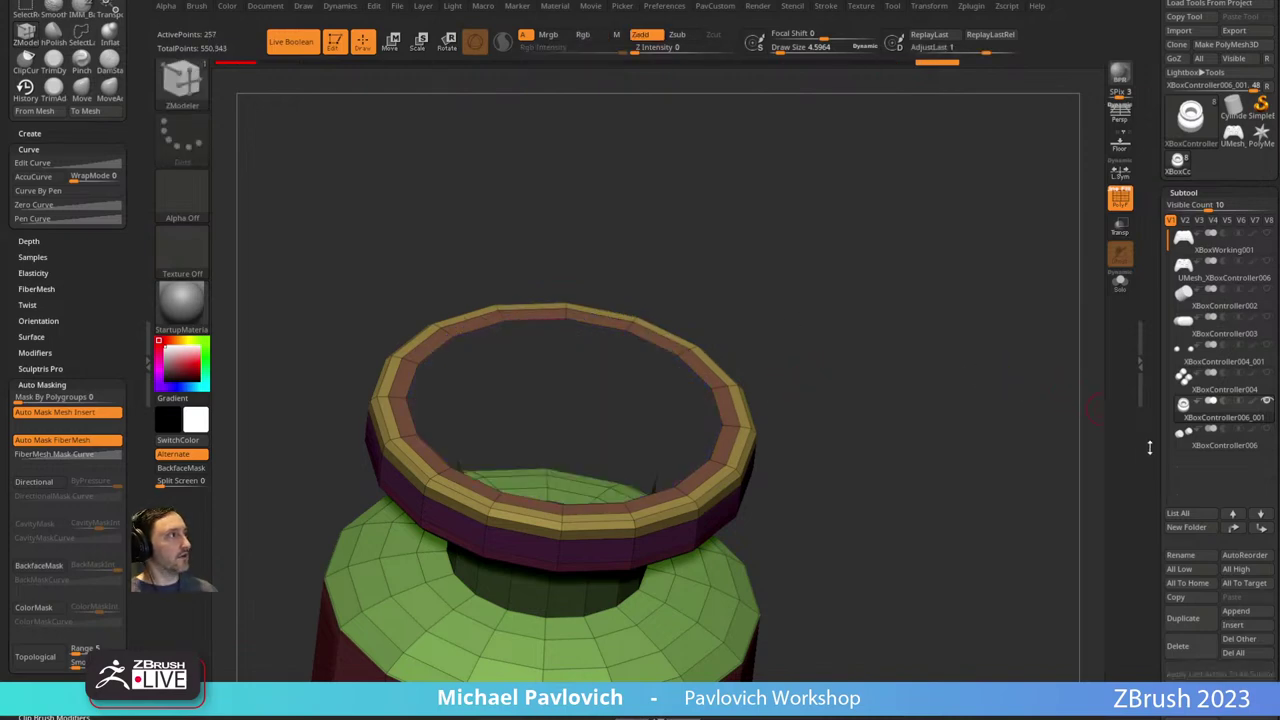
Flip the mesh normals, close the cap's top opening with an inward-curving convex-hole surface, and restore the normals' direction.
scroll(1146, 253, down, 10)
scroll(1146, 253, down, 10)
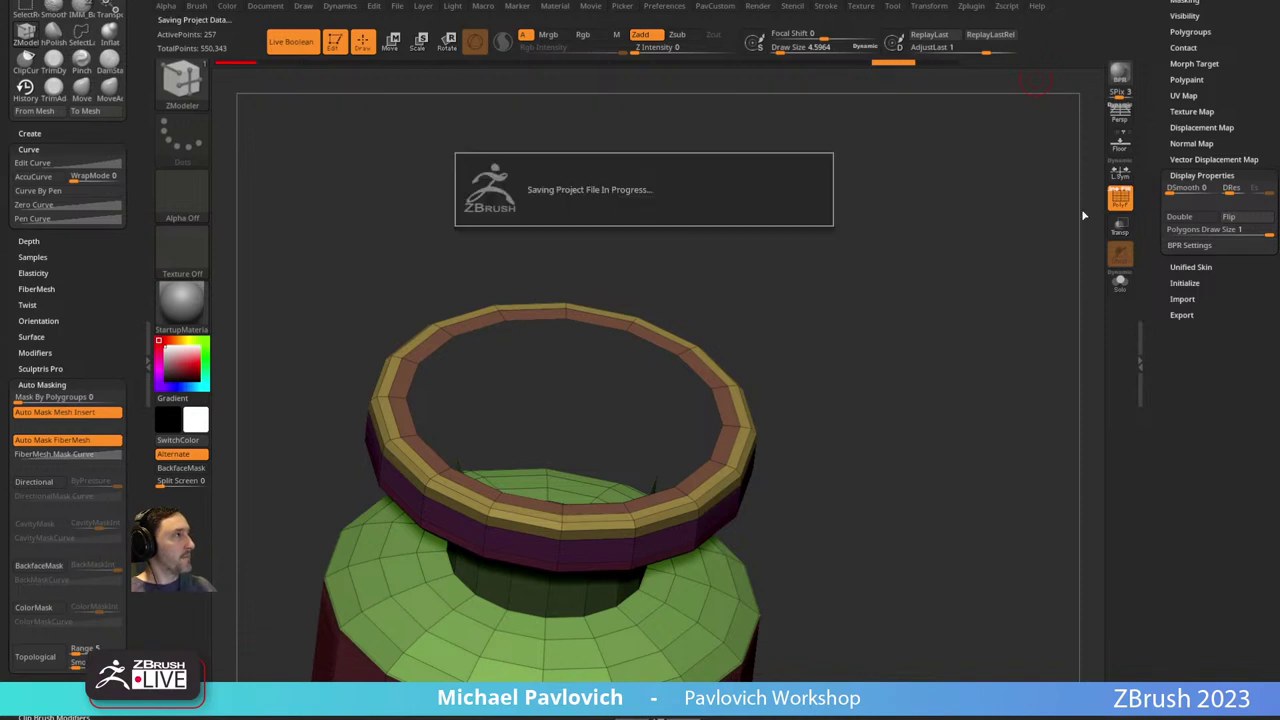
click(1229, 218)
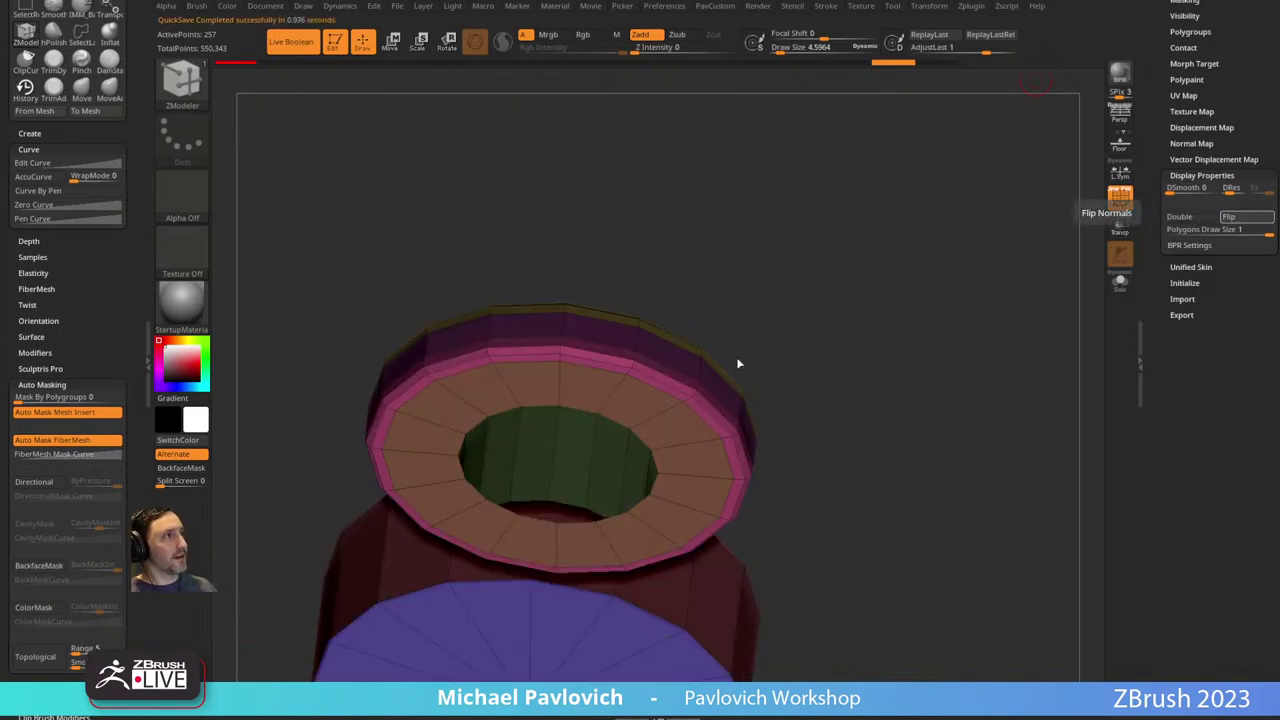
mouse_move(738, 364)
mouse_down()
mouse_move(751, 249)
mouse_move(808, 243)
mouse_move(694, 332)
mouse_move(760, 351)
mouse_move(763, 341)
mouse_up()
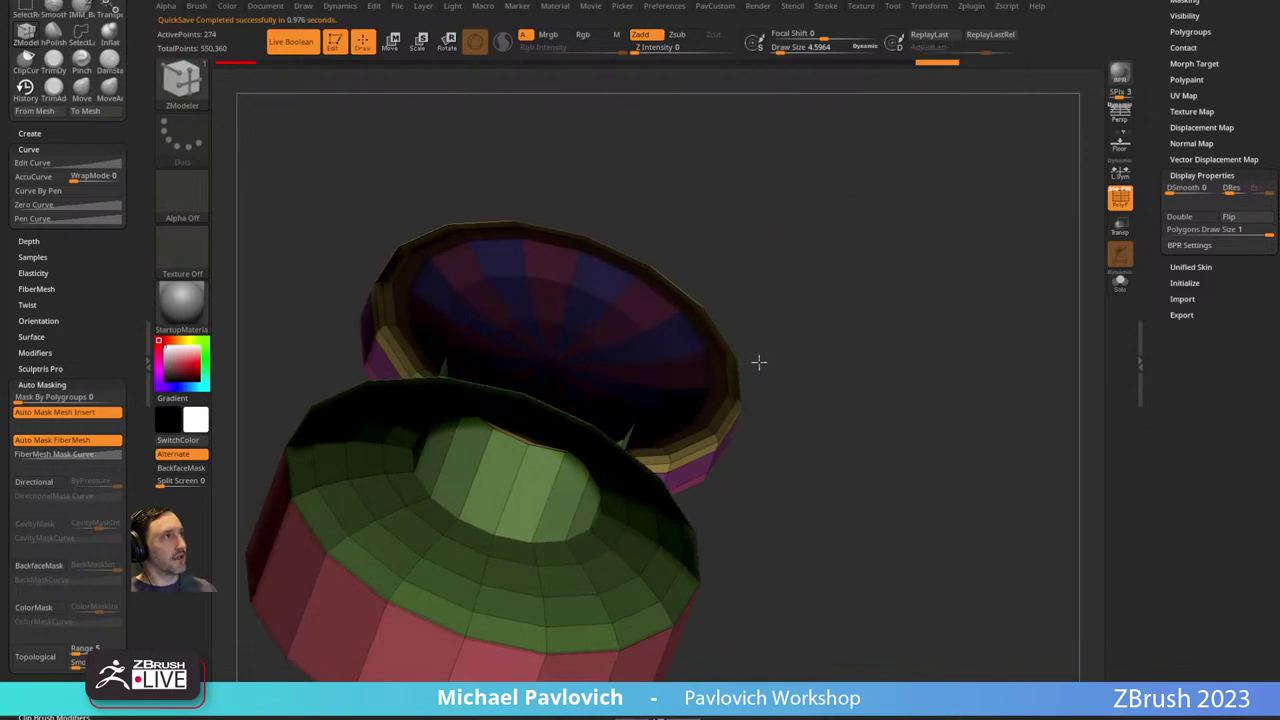
drag(846, 274, 829, 362)
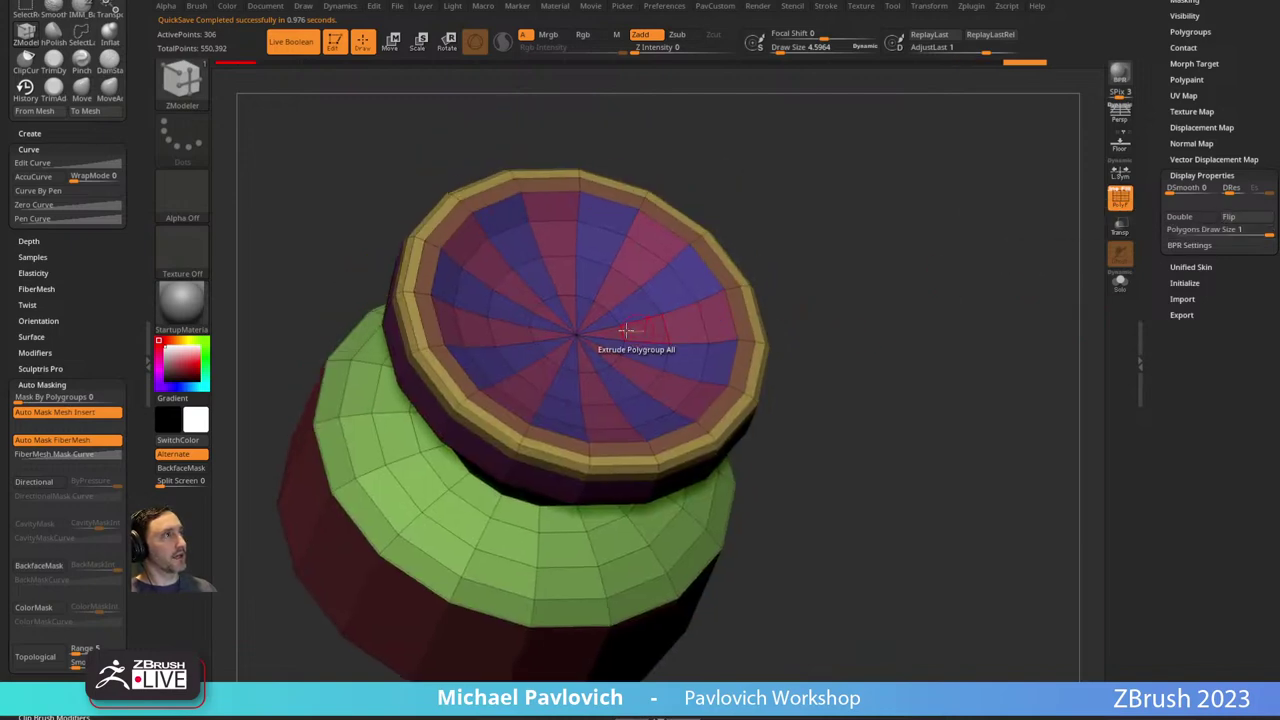
Isolate the striped dish surface in the cap and regroup it as one polygroup.
ctrl+shift+click(597, 325)
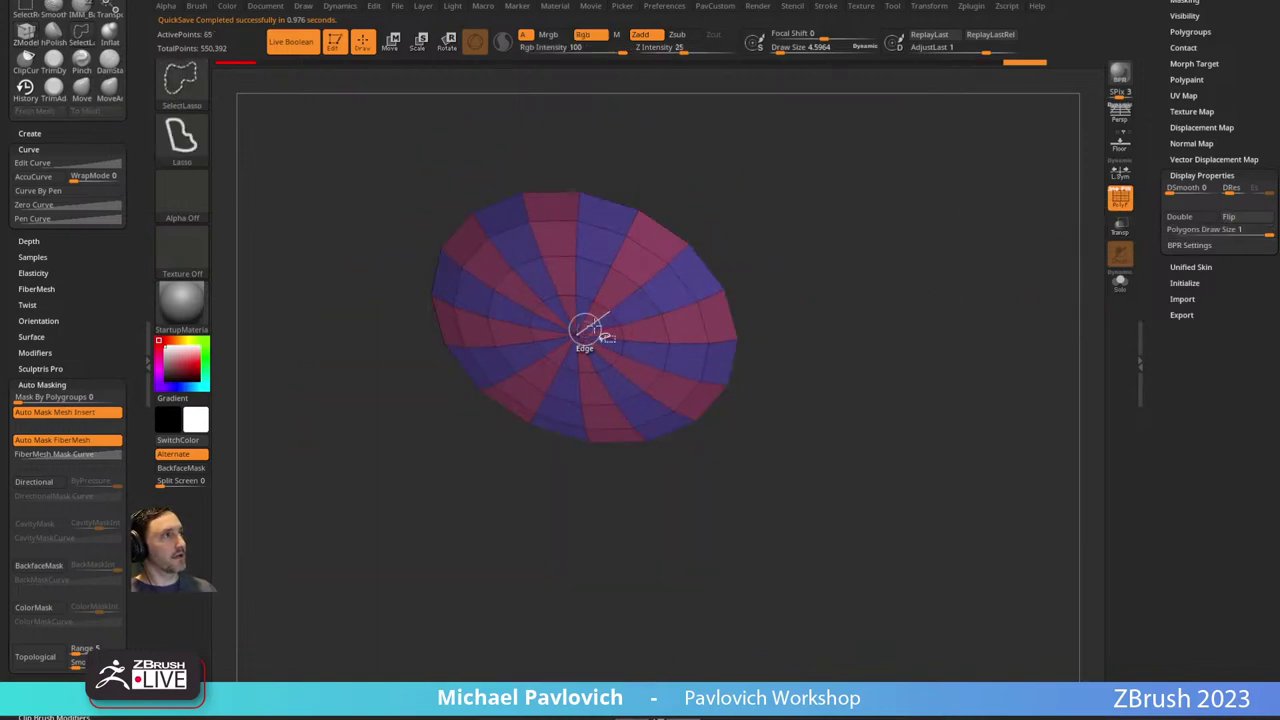
key(ctrl+w)
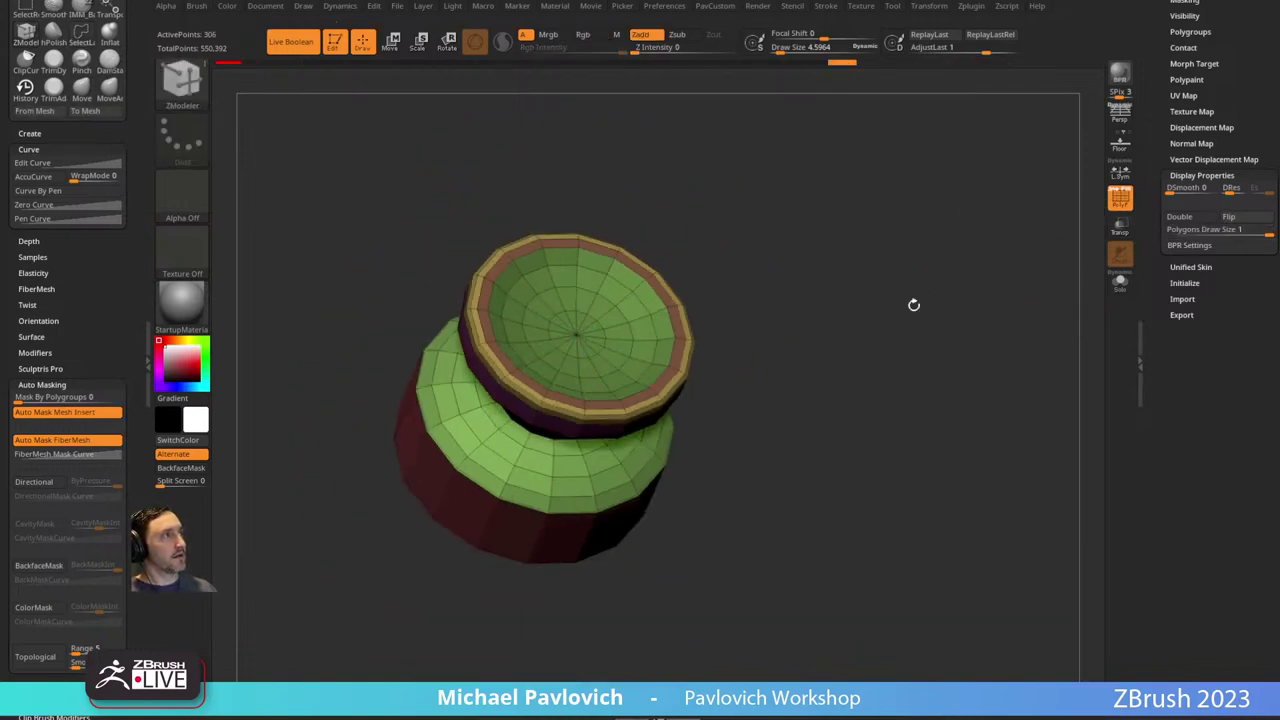
mouse_move(911, 303)
mouse_down()
mouse_move(891, 280)
mouse_move(903, 348)
mouse_up()
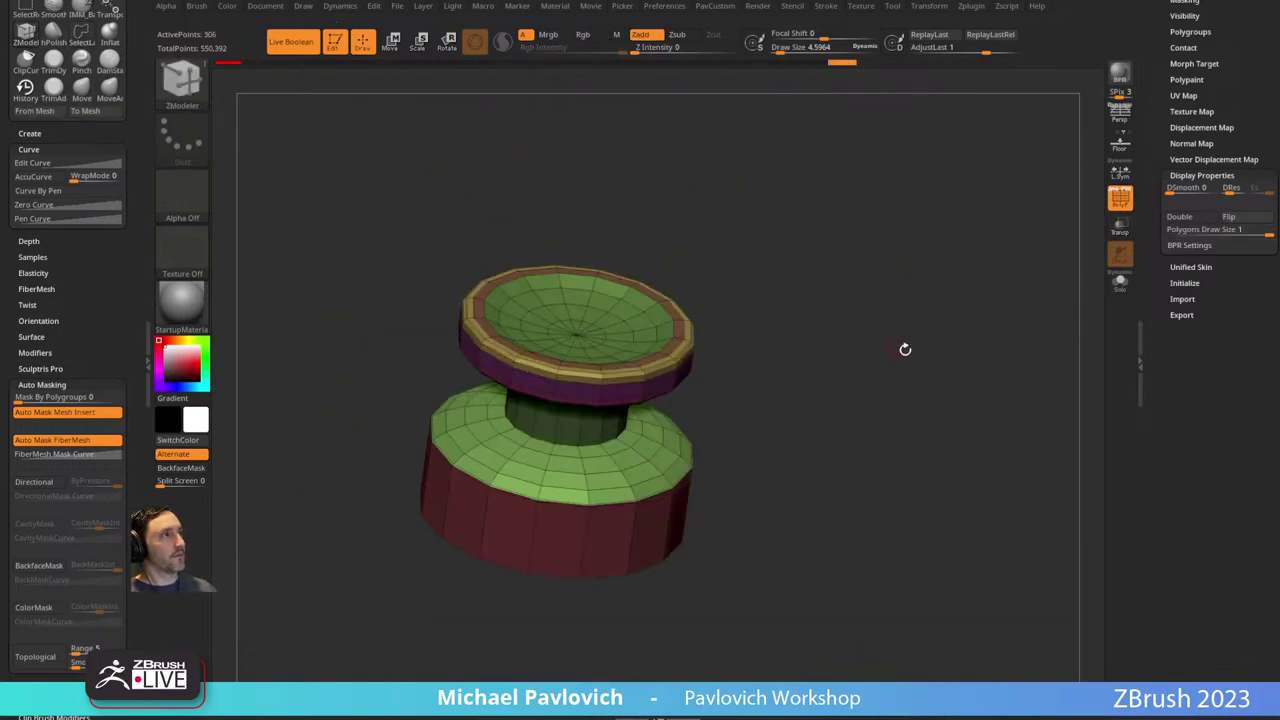
Merge the cap's rim, bevel and side rings into a single polygroup by isolating and regrouping them in turn.
key(space)
click(941, 550)
alt+drag(799, 387, 835, 374)
ctrl+shift+click(726, 428)
key(ctrl+w)
ctrl+shift+click(845, 407)
ctrl+shift+click(724, 460)
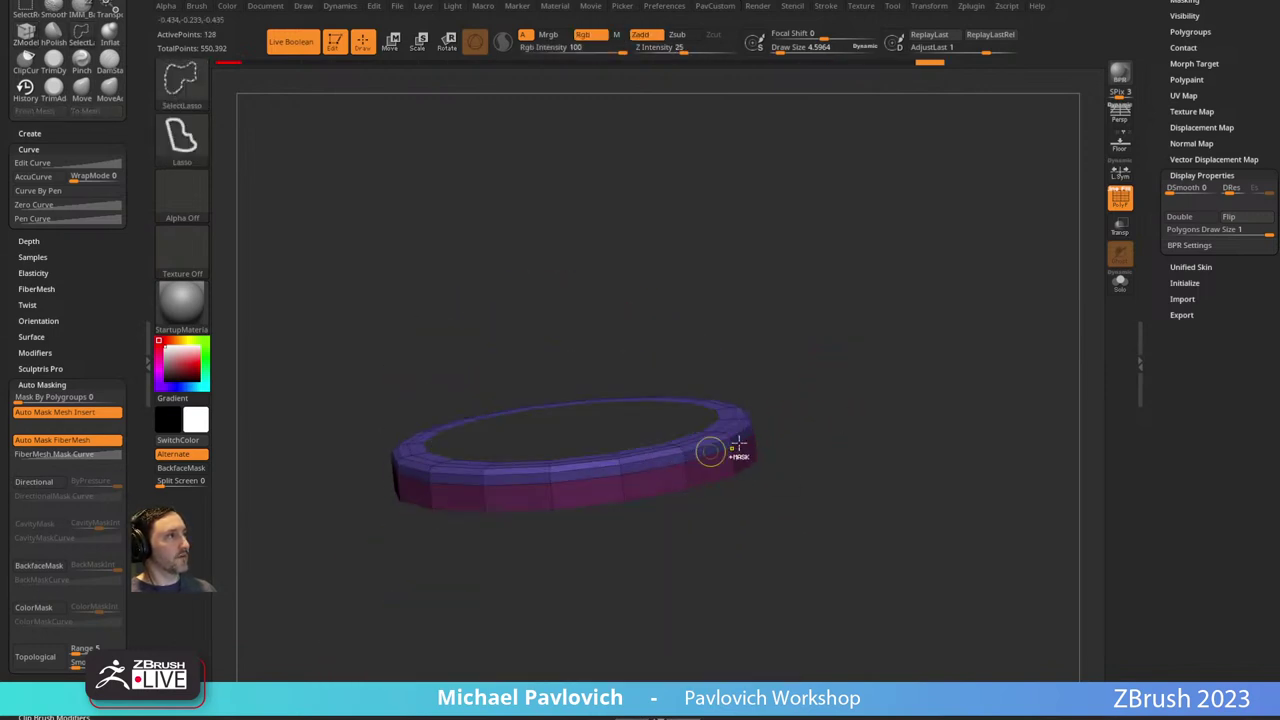
key(ctrl+w)
ctrl+shift+click(817, 422)
mouse_move(820, 426)
mouse_down()
mouse_move(843, 374)
mouse_move(866, 469)
mouse_move(877, 395)
mouse_move(870, 420)
mouse_up()
ctrl+shift+click(686, 488)
key(ctrl+w)
ctrl+shift+click(823, 425)
Insert multiple edge loops around the thumbstick's neck and base side, using Specified Elevation and Keep Polygroup.
key(space)
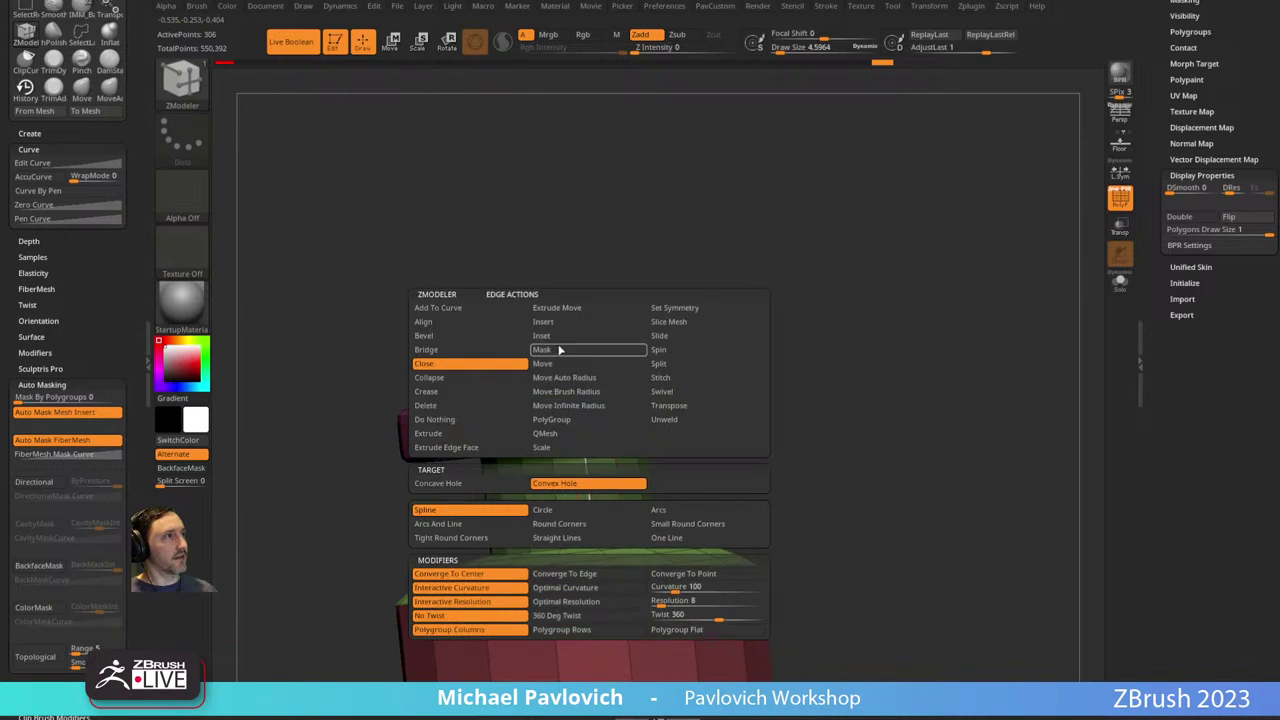
click(560, 321)
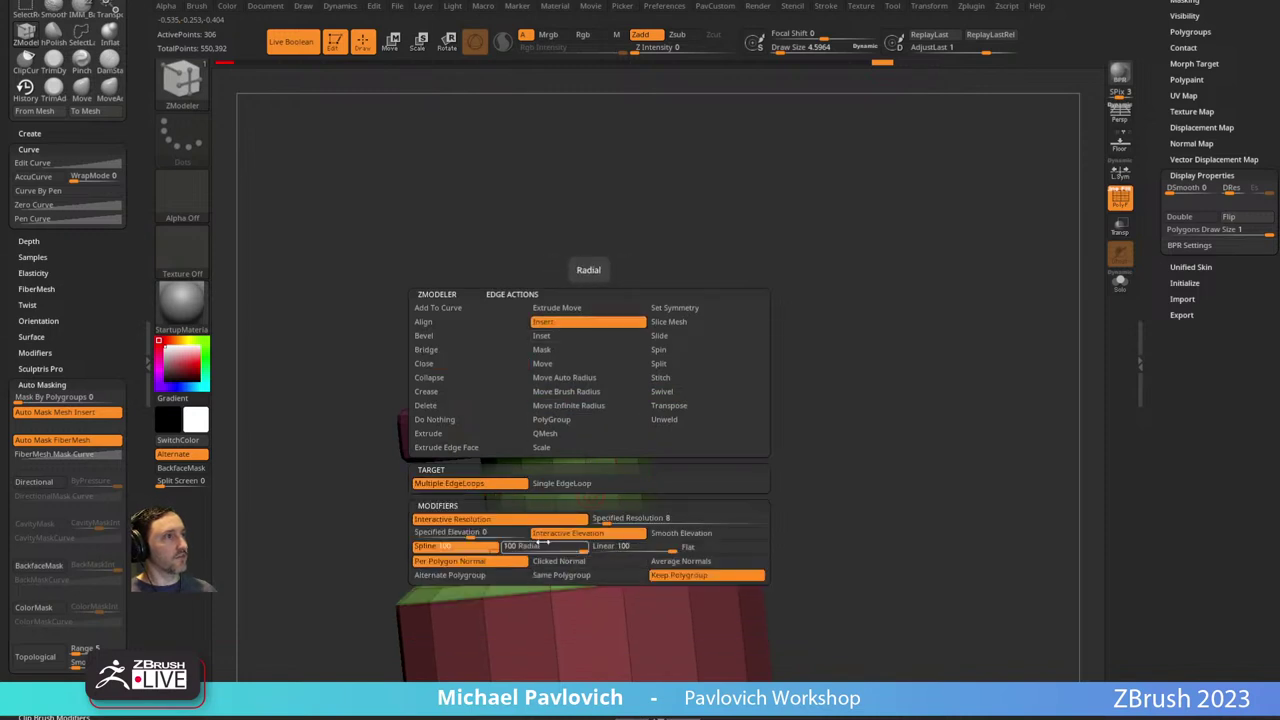
click(518, 533)
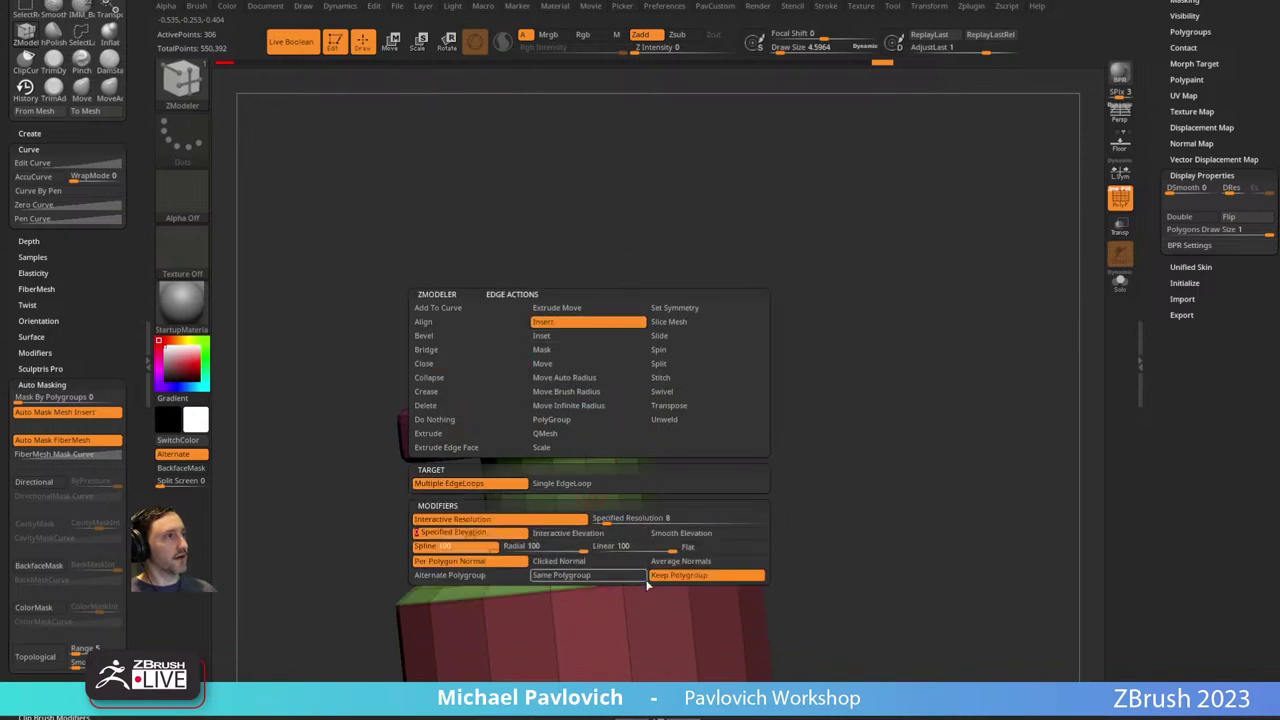
alt+drag(803, 486, 777, 403)
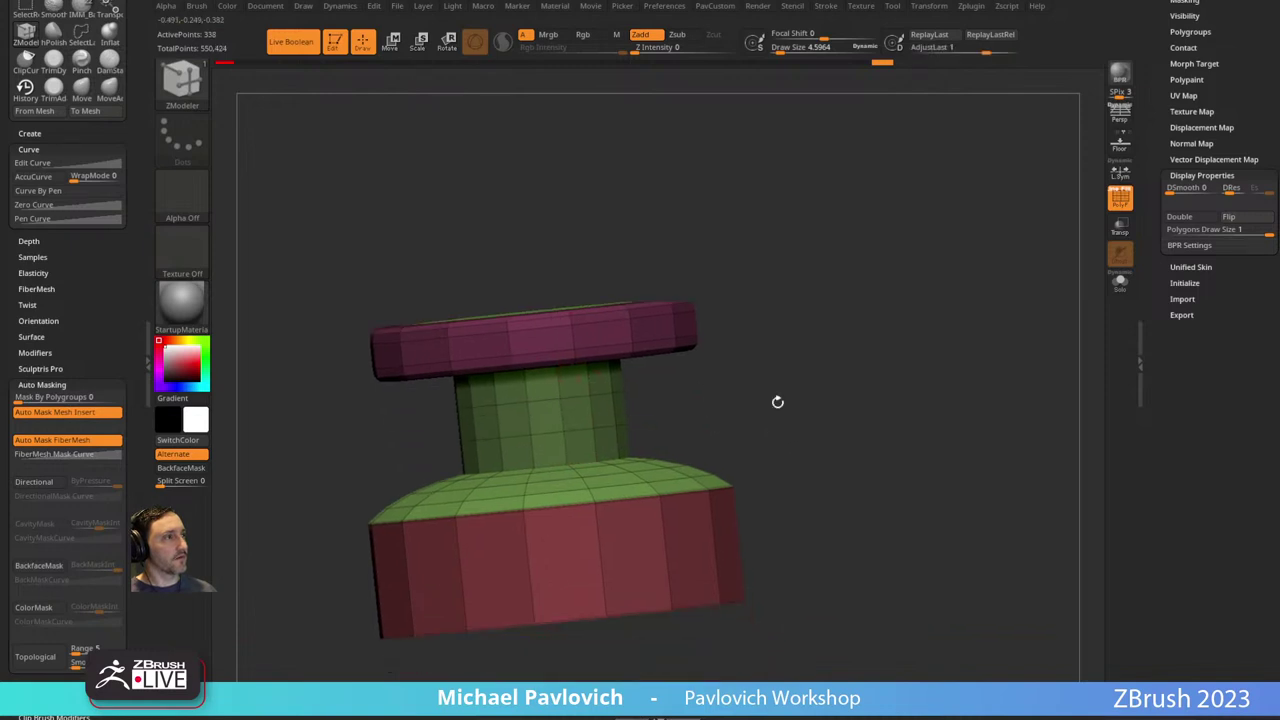
click(596, 541)
drag(785, 480, 843, 315)
alt+drag(771, 443, 770, 288)
Insert multiple edge loops across the disc on the underside of the base.
key(space)
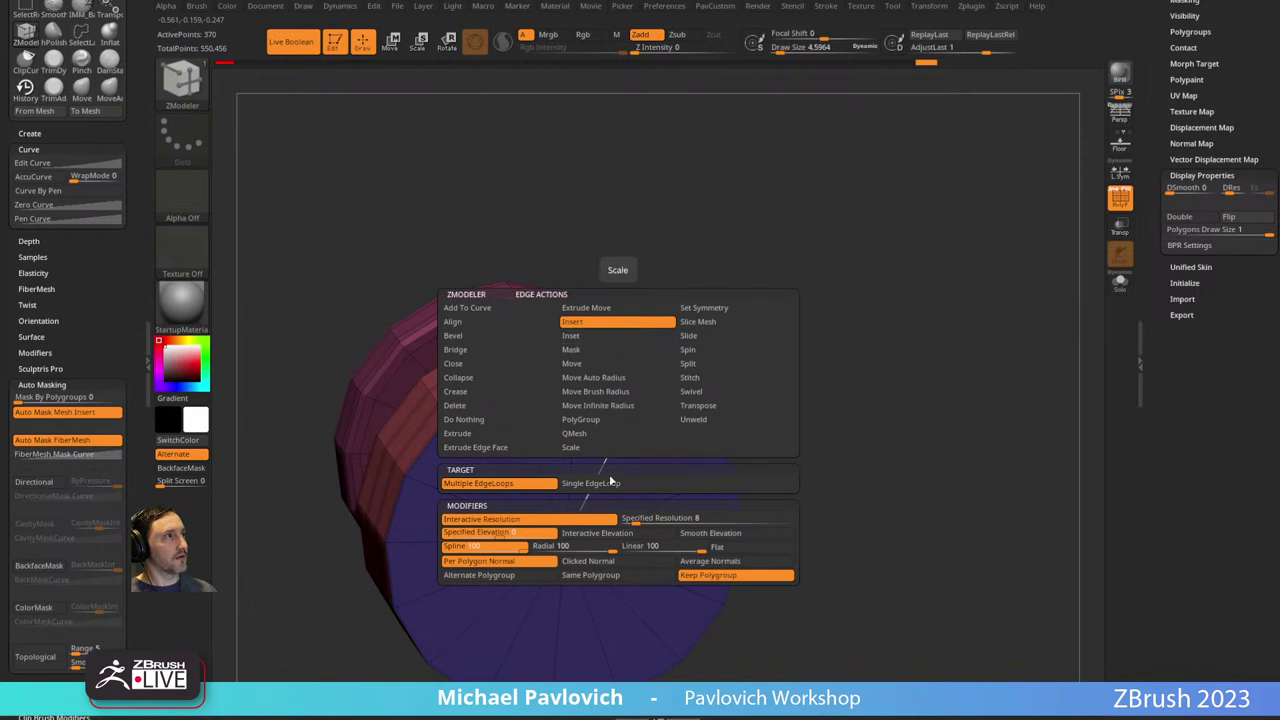
click(605, 433)
drag(831, 363, 818, 479)
Crease the polygroup borders and enable Dynamic Subdivision with SmoothSubdiv 3 and CreaseLvl 2.
key(2)
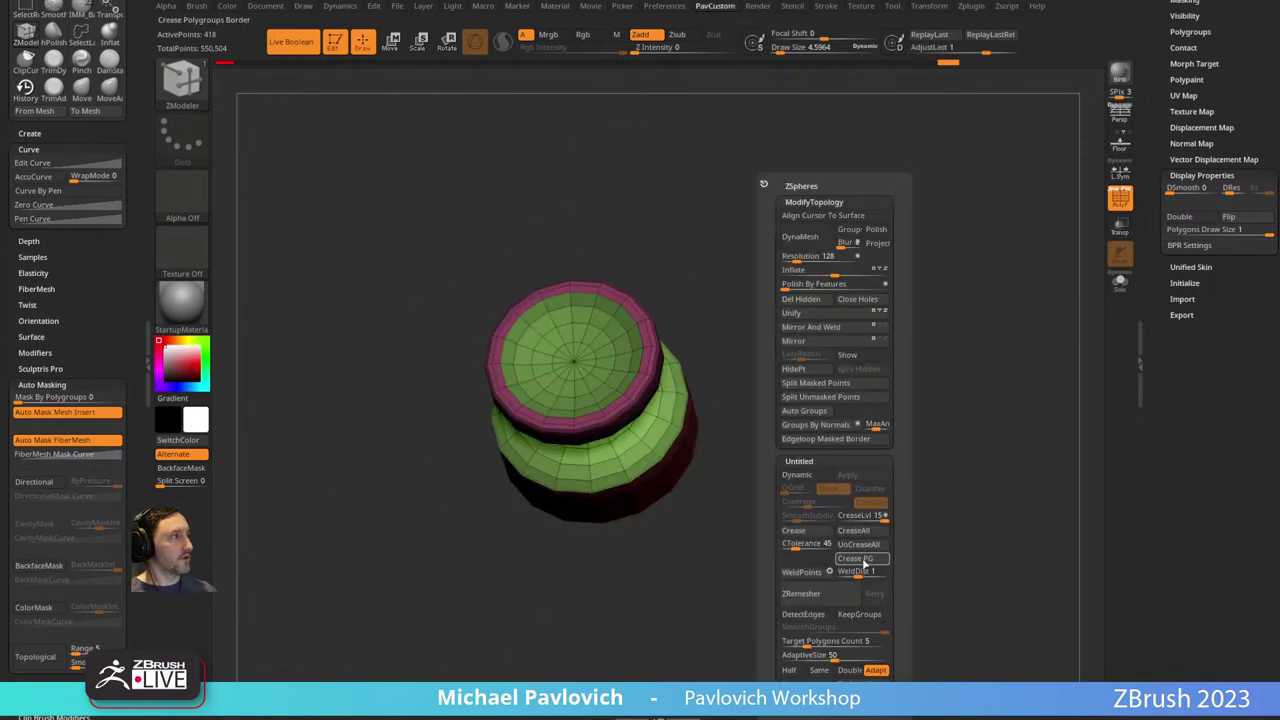
click(808, 475)
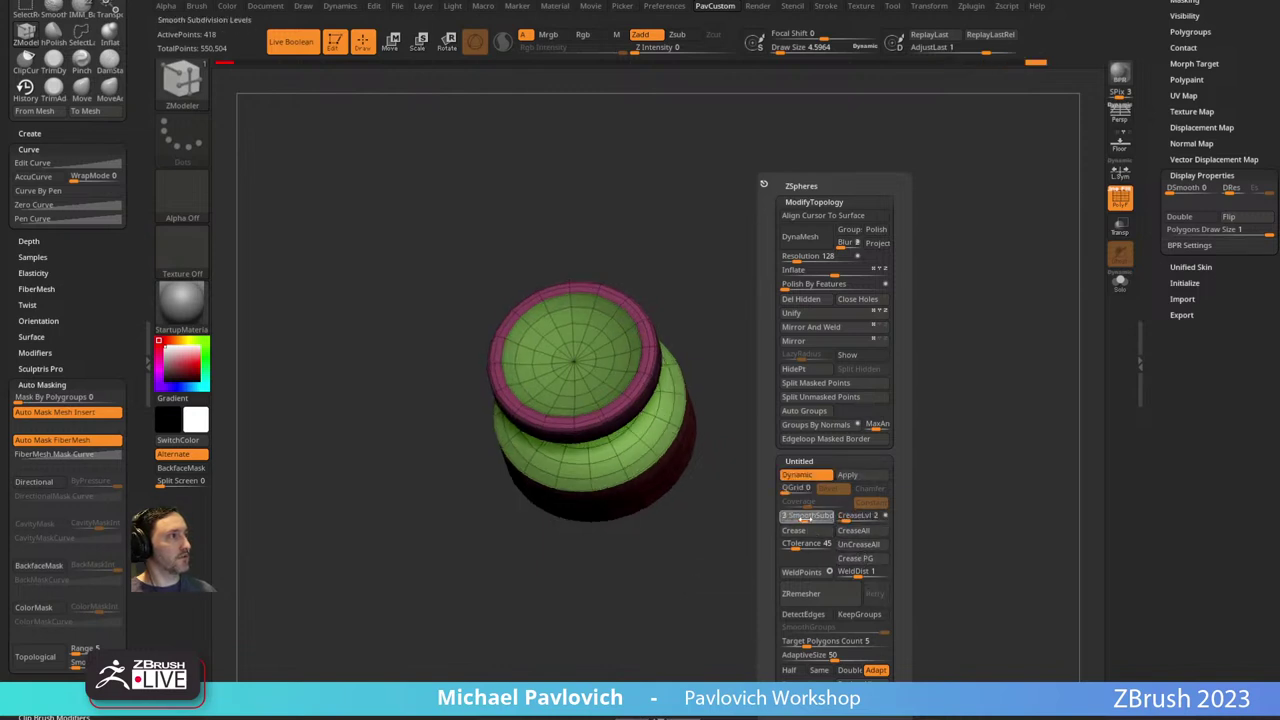
Turn off the polyframe display and show all controller subtools to check the thumbstick in place.
key(shift+f)
drag(929, 386, 968, 342)
click(1120, 282)
key(n)
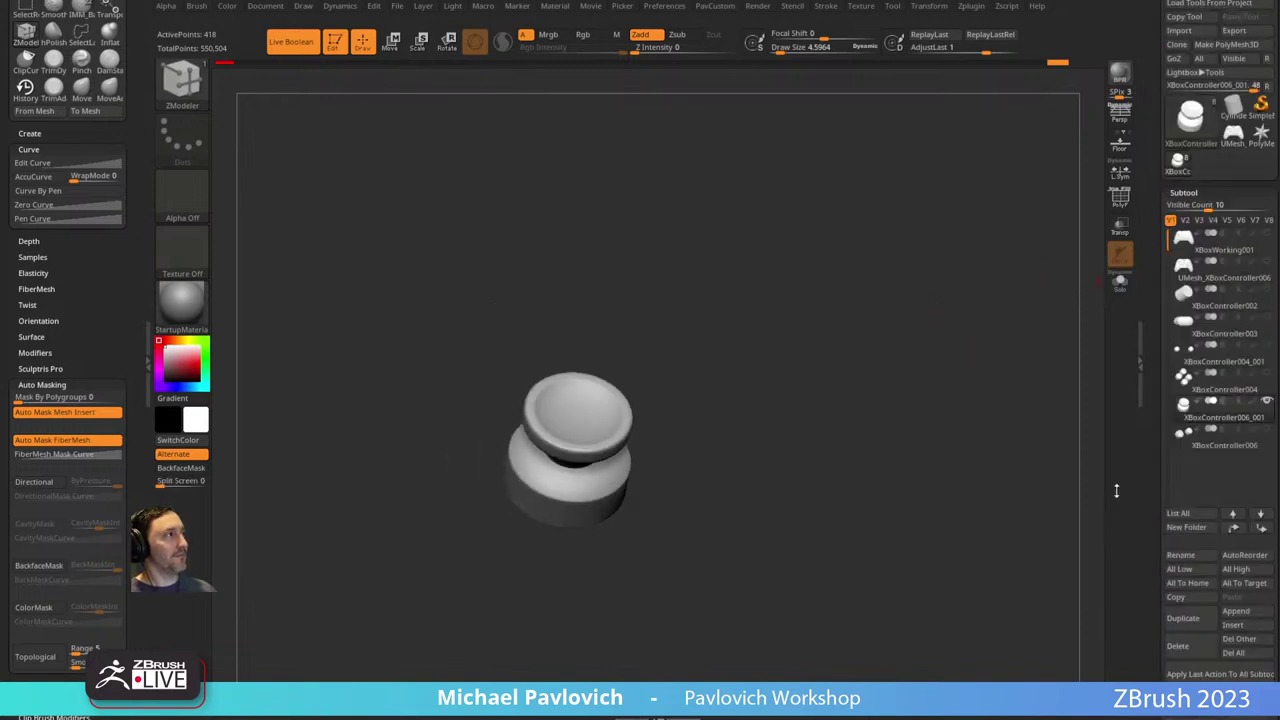
click(1267, 402)
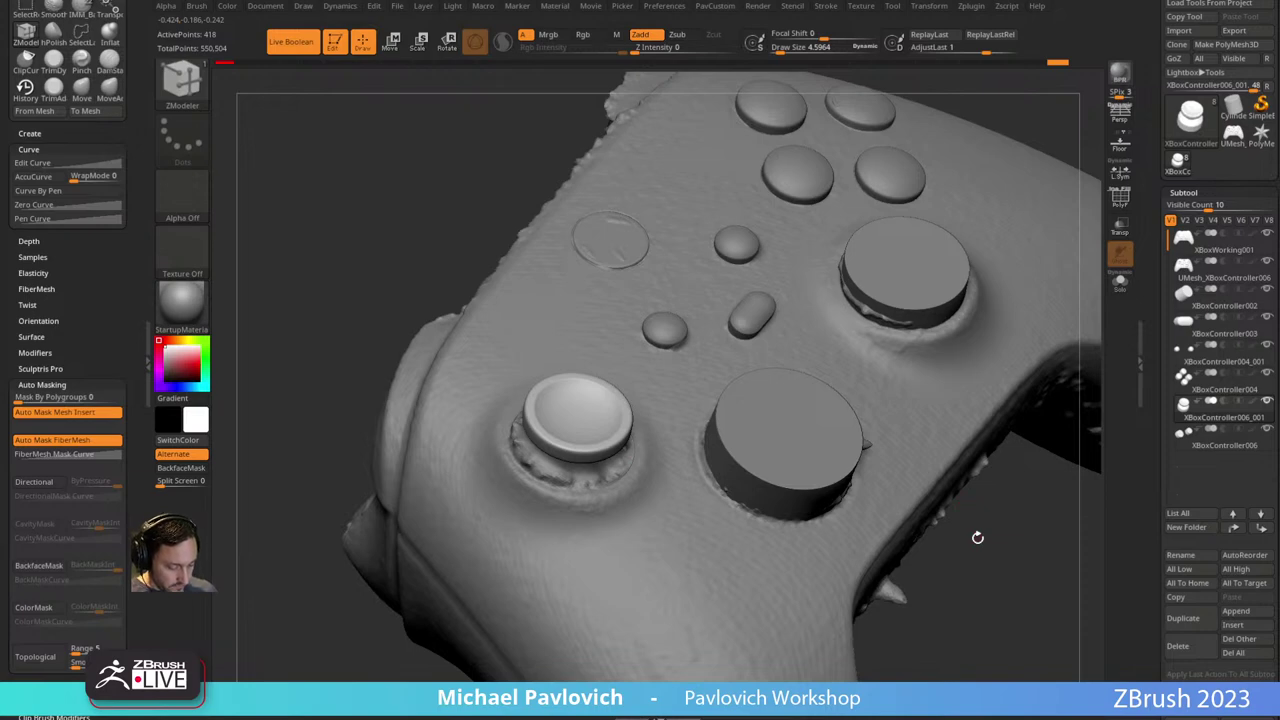
drag(283, 274, 570, 271)
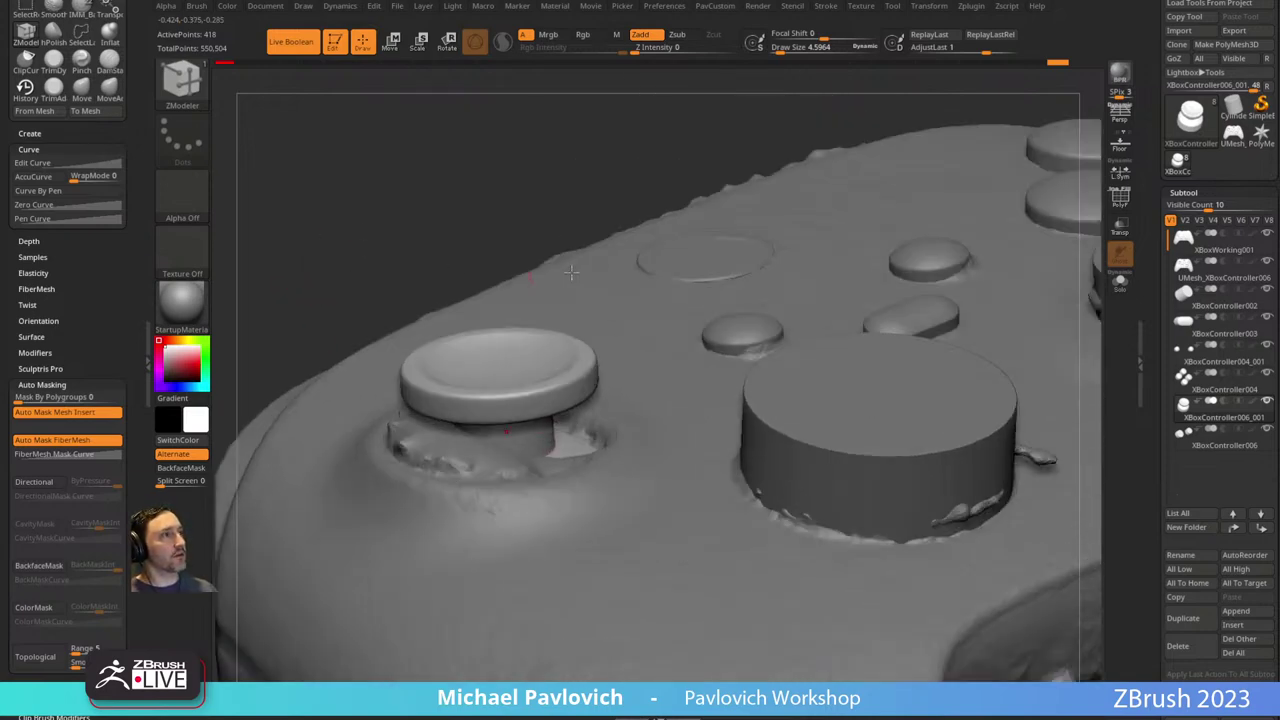
Isolate the thumbstick with polyframe displayed and delete an edge loop around the cap's outer side.
click(1120, 198)
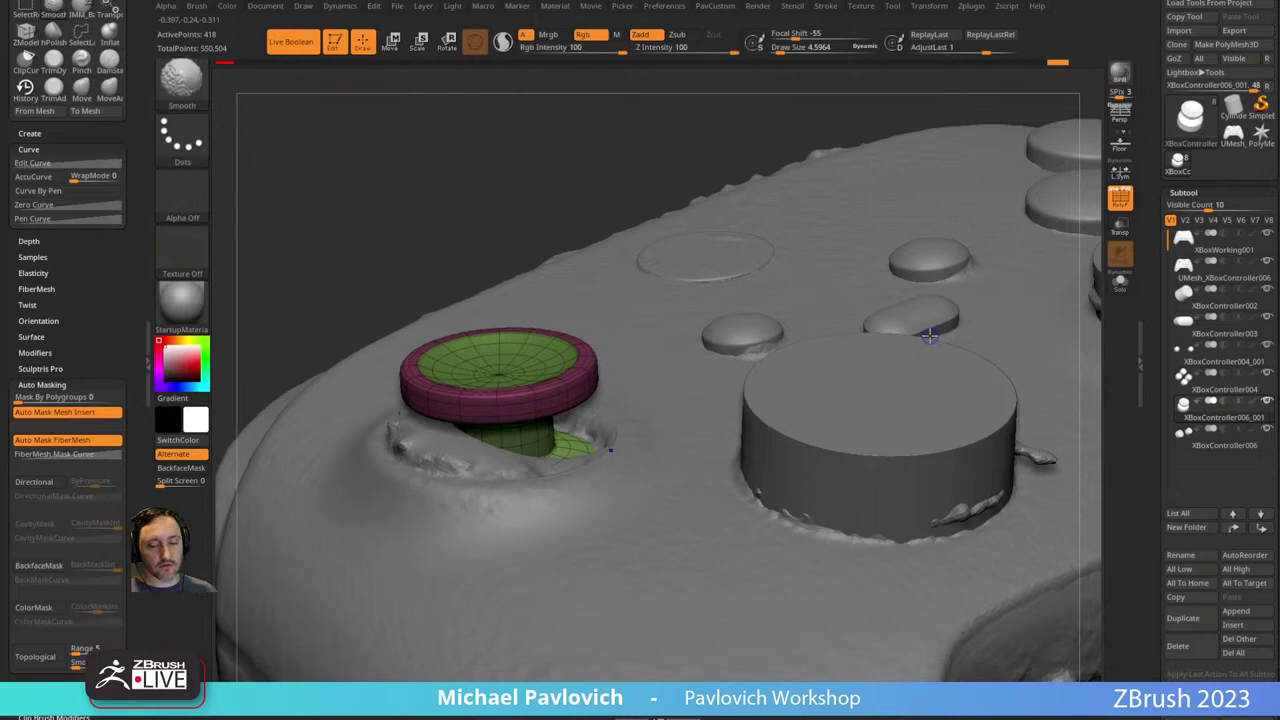
click(1120, 282)
alt+drag(829, 309, 857, 363)
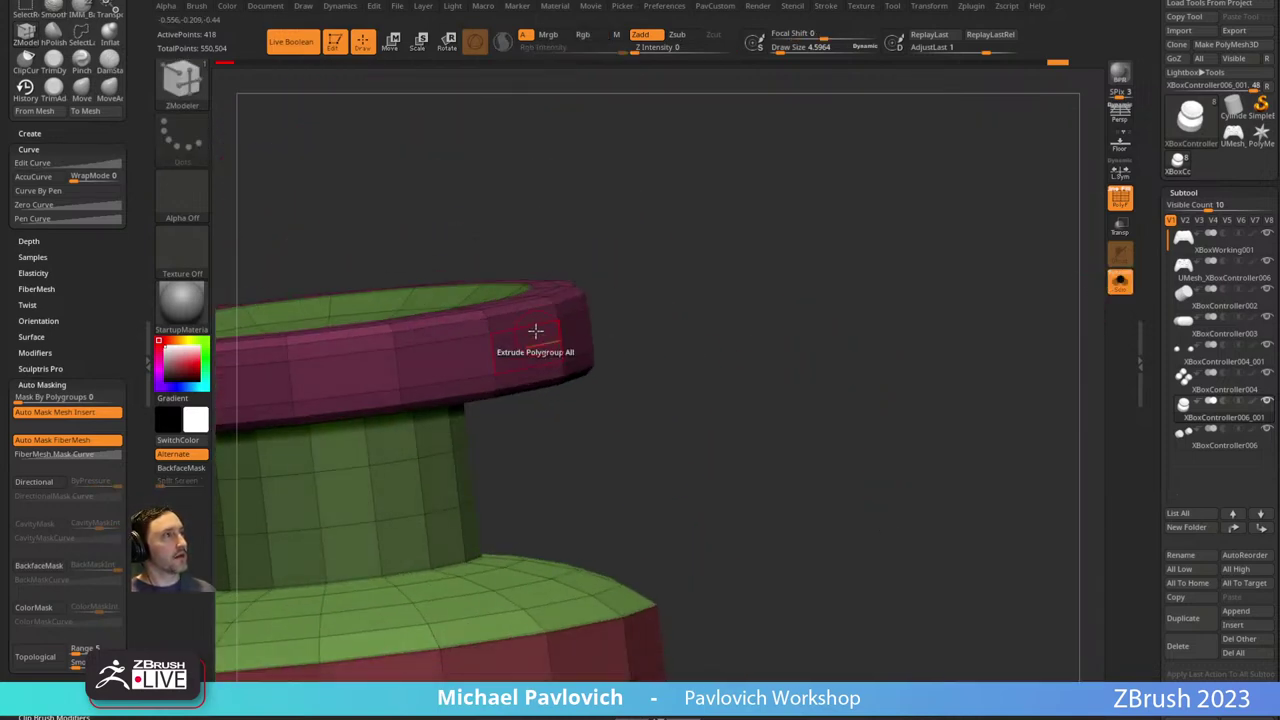
key(space)
click(532, 418)
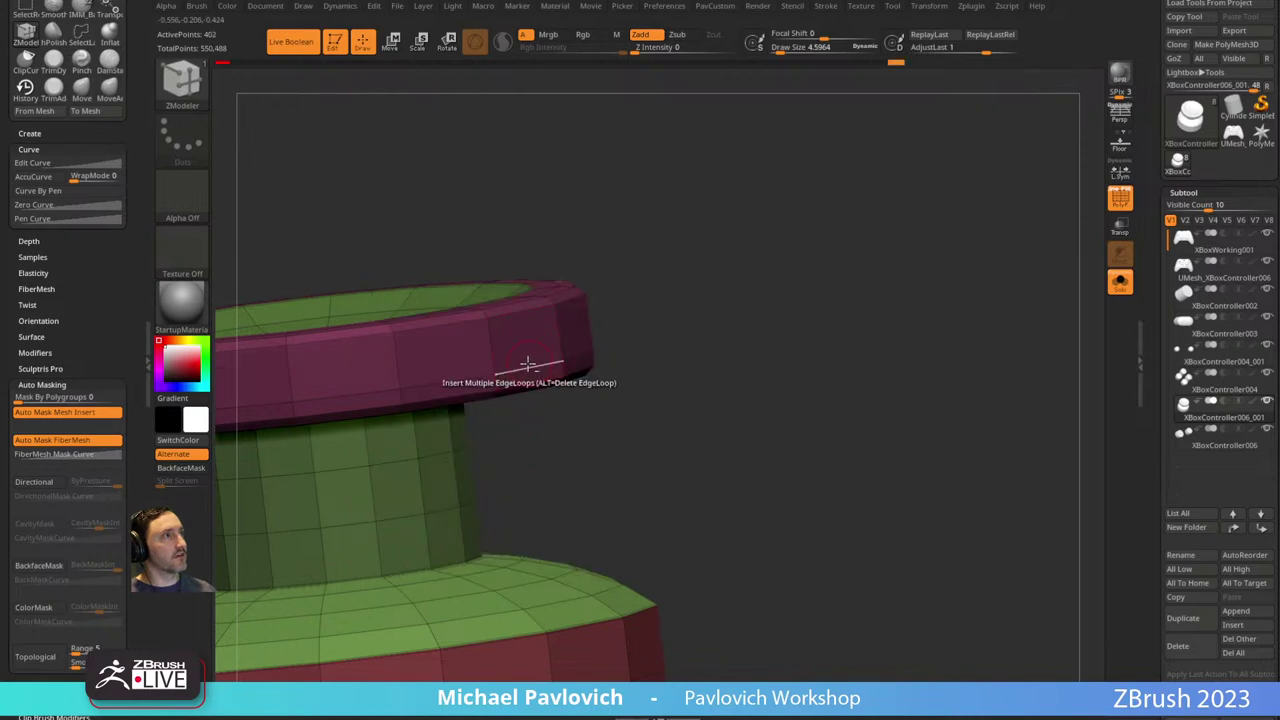
alt+click(527, 363)
Insert edge loops with elevation around the cap's outer side, bulging it outward into a rounded rim.
alt+drag(664, 296, 723, 326)
key(space)
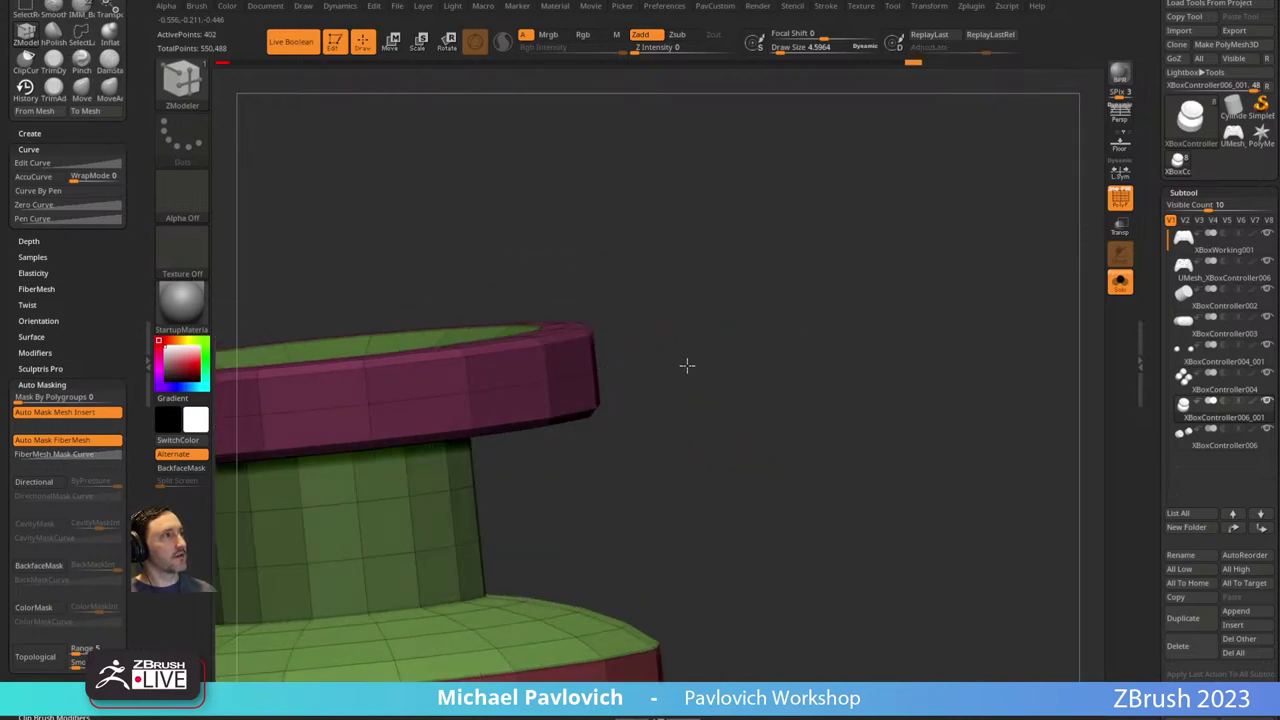
drag(707, 359, 923, 369)
key(space)
click(602, 535)
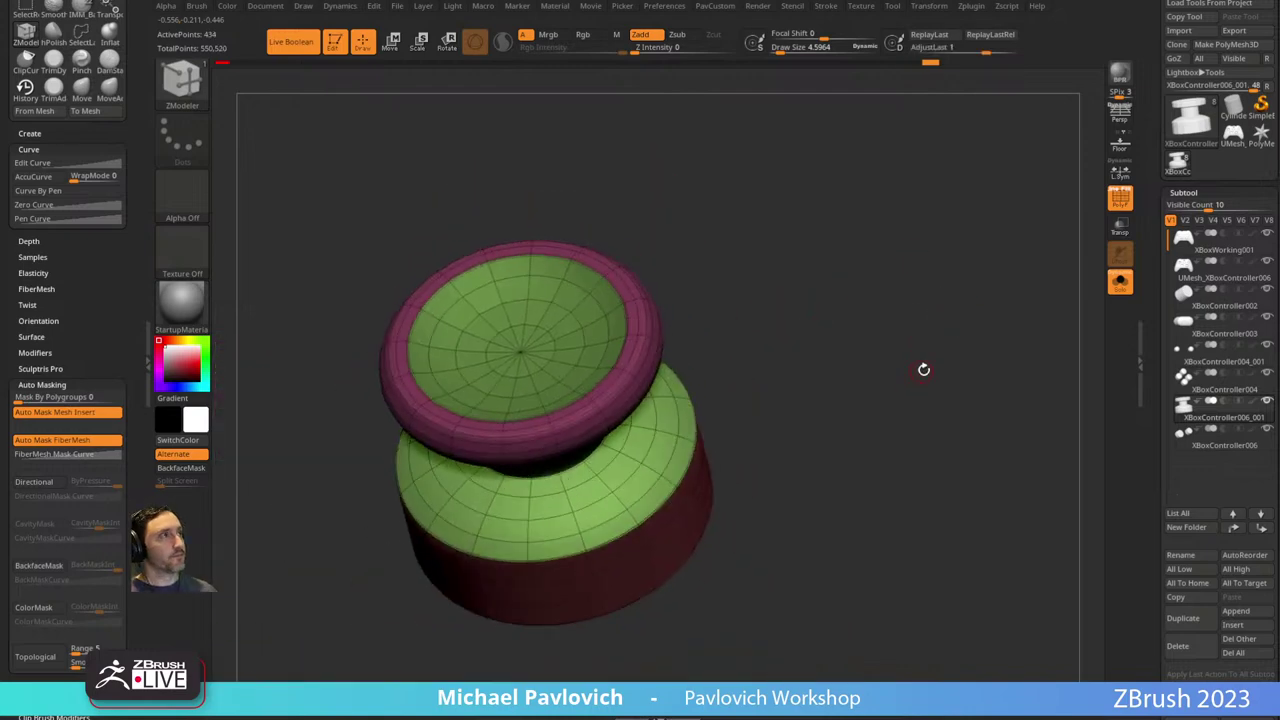
drag(985, 342, 963, 423)
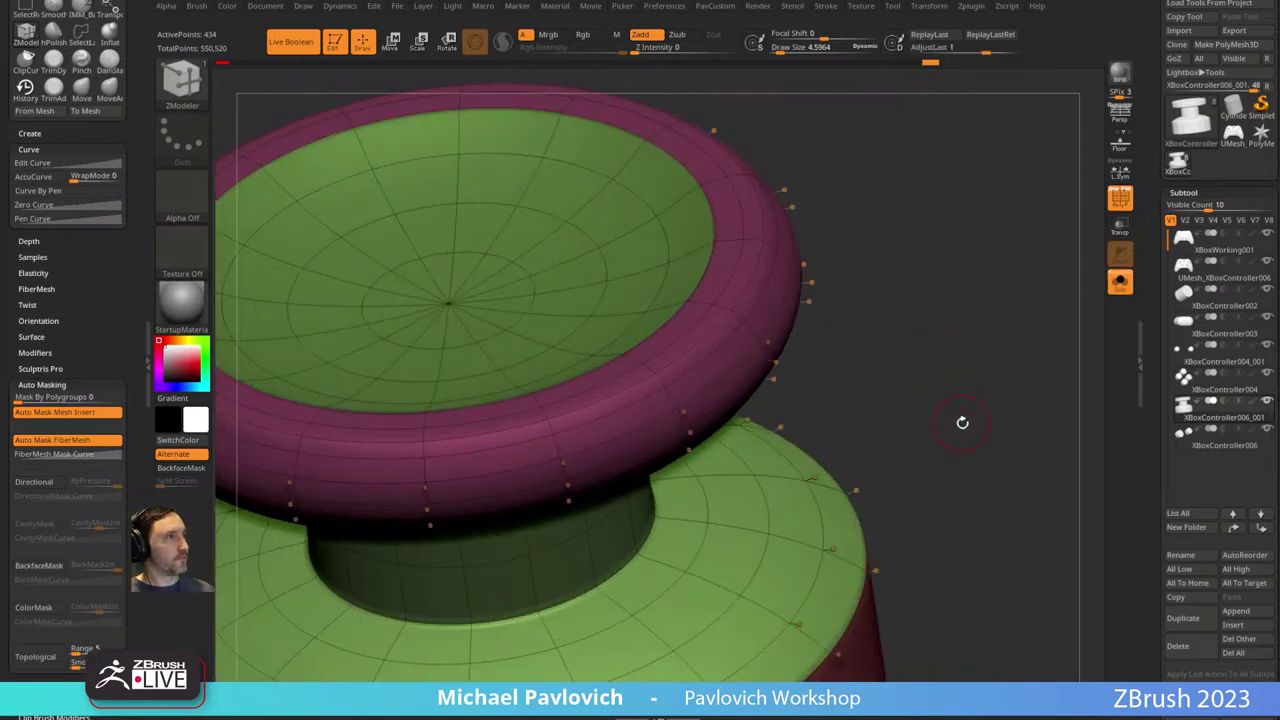
Turn off the thumbstick's dynamic subdivision preview and assign a new polygroup to the polyloop bordering the cap's dished top.
key(space)
click(992, 546)
click(989, 561)
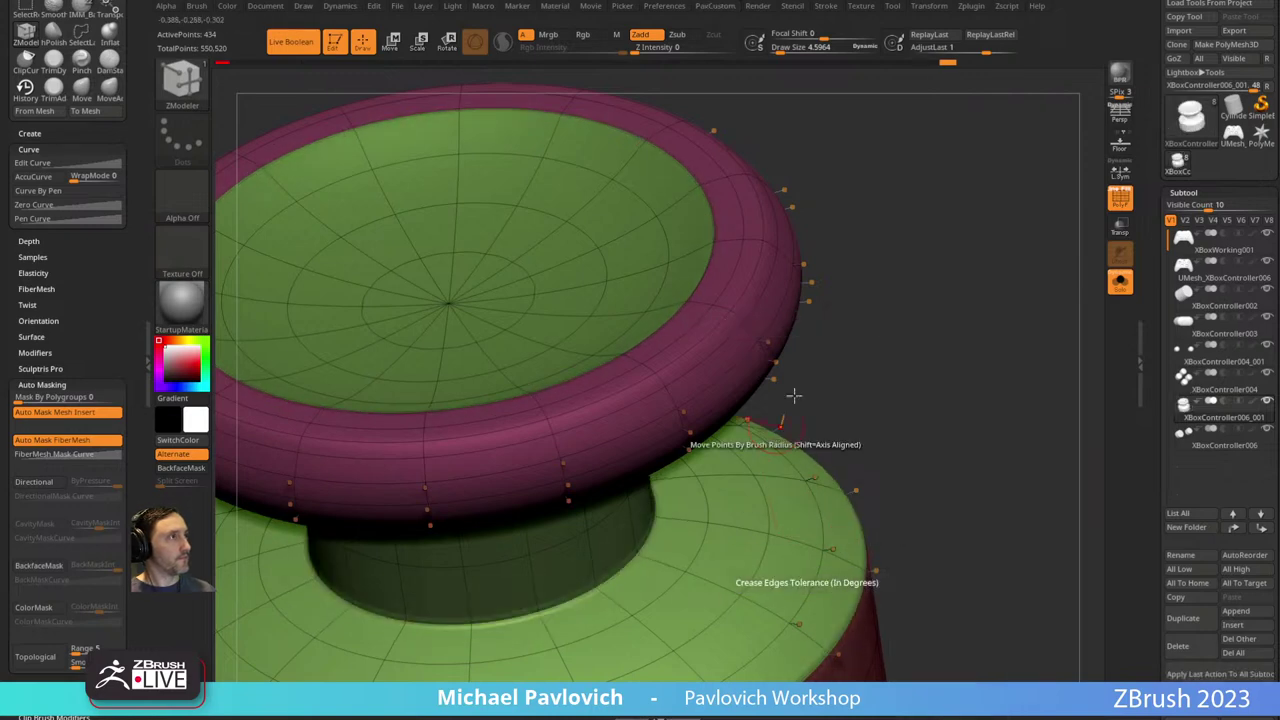
alt+drag(868, 384, 907, 304)
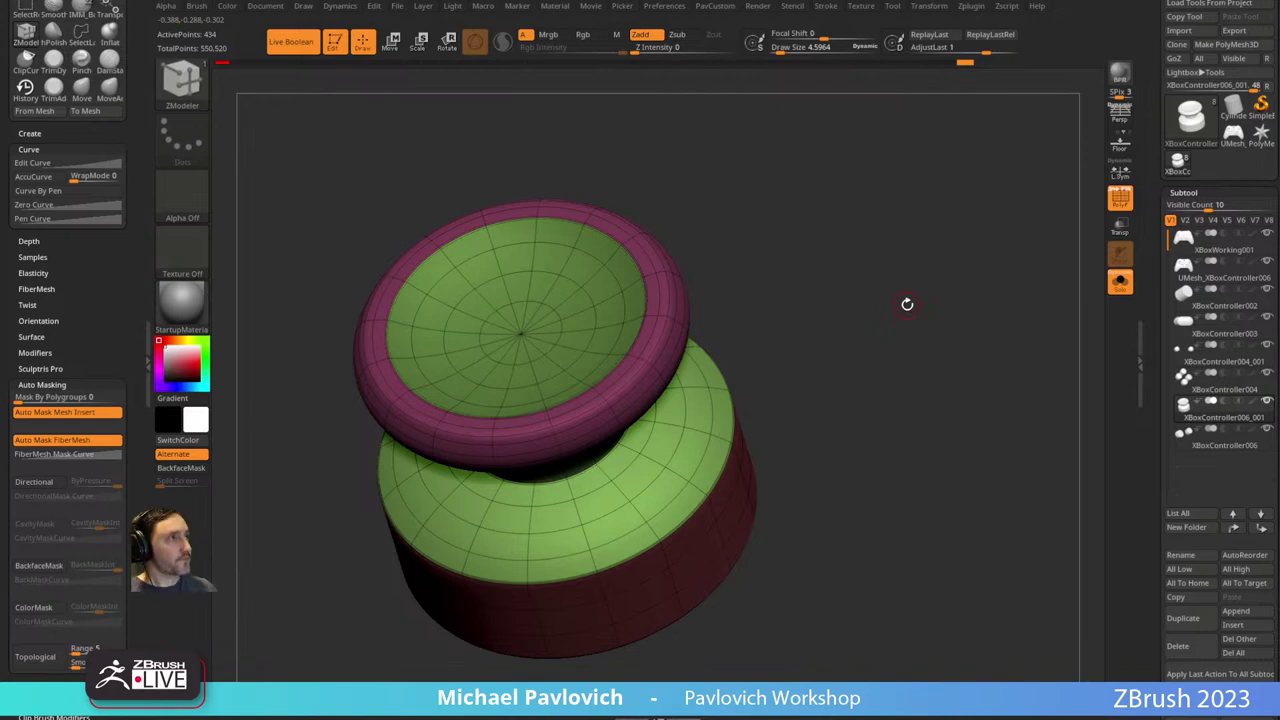
key(shift+d)
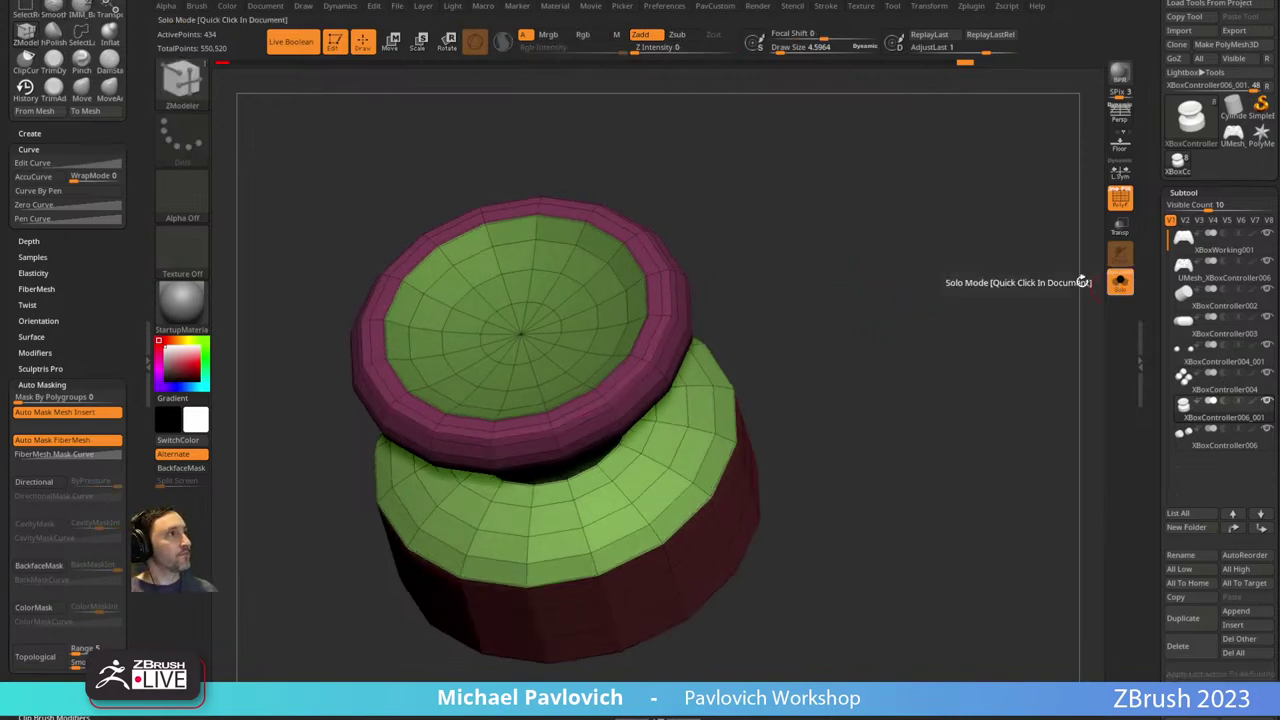
alt+drag(1020, 288, 1009, 315)
key(space)
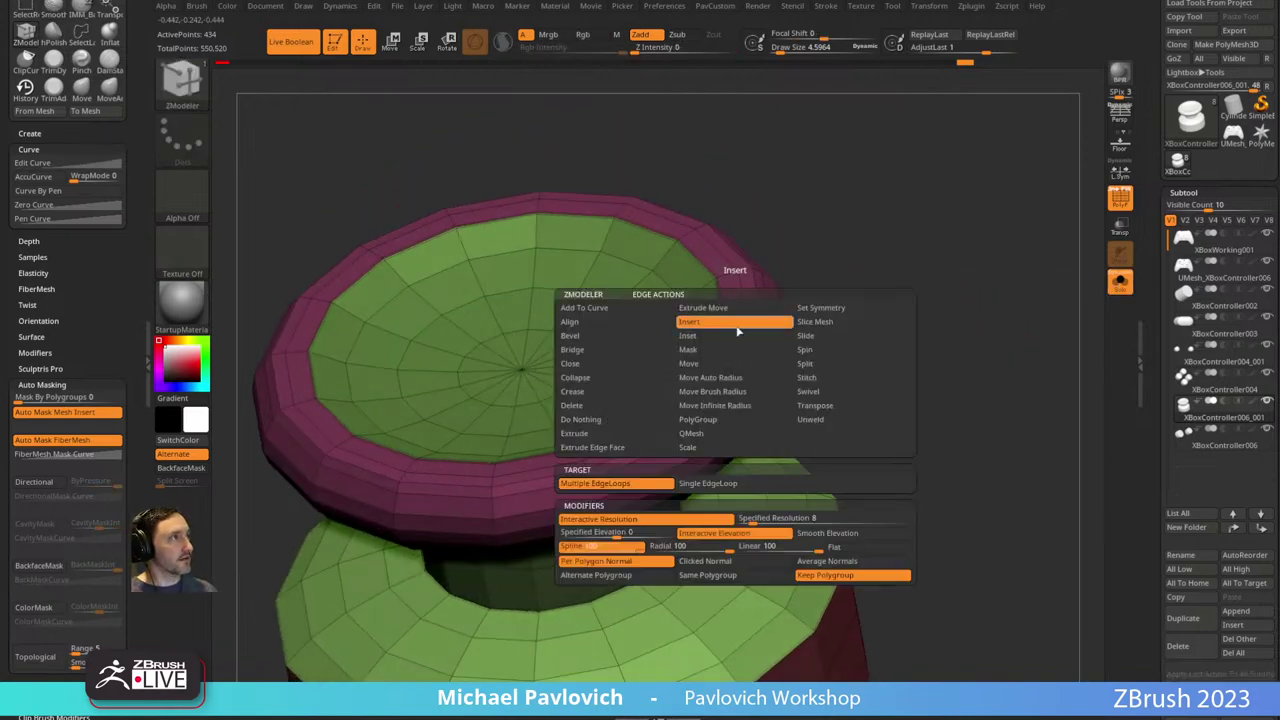
click(717, 420)
click(736, 321)
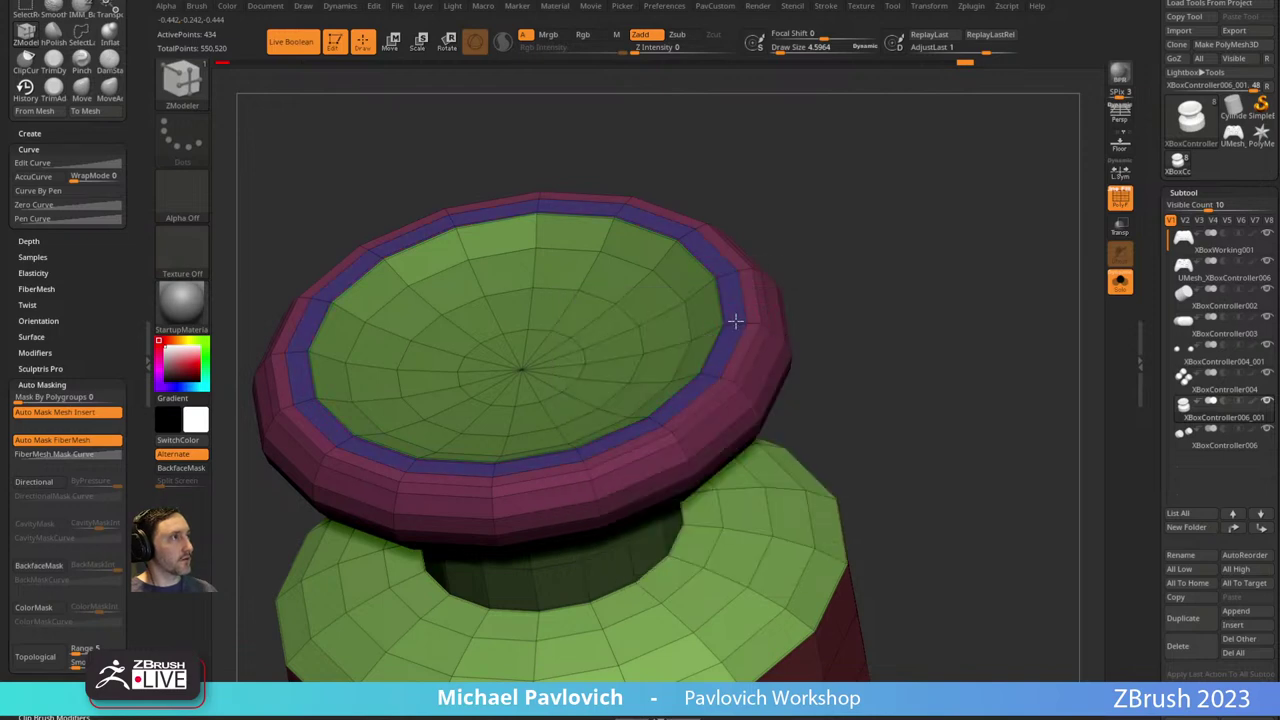
Show all controller subtools smoothed without the polyframe and hide the original scan, XBoxWorking001.
key(grave)
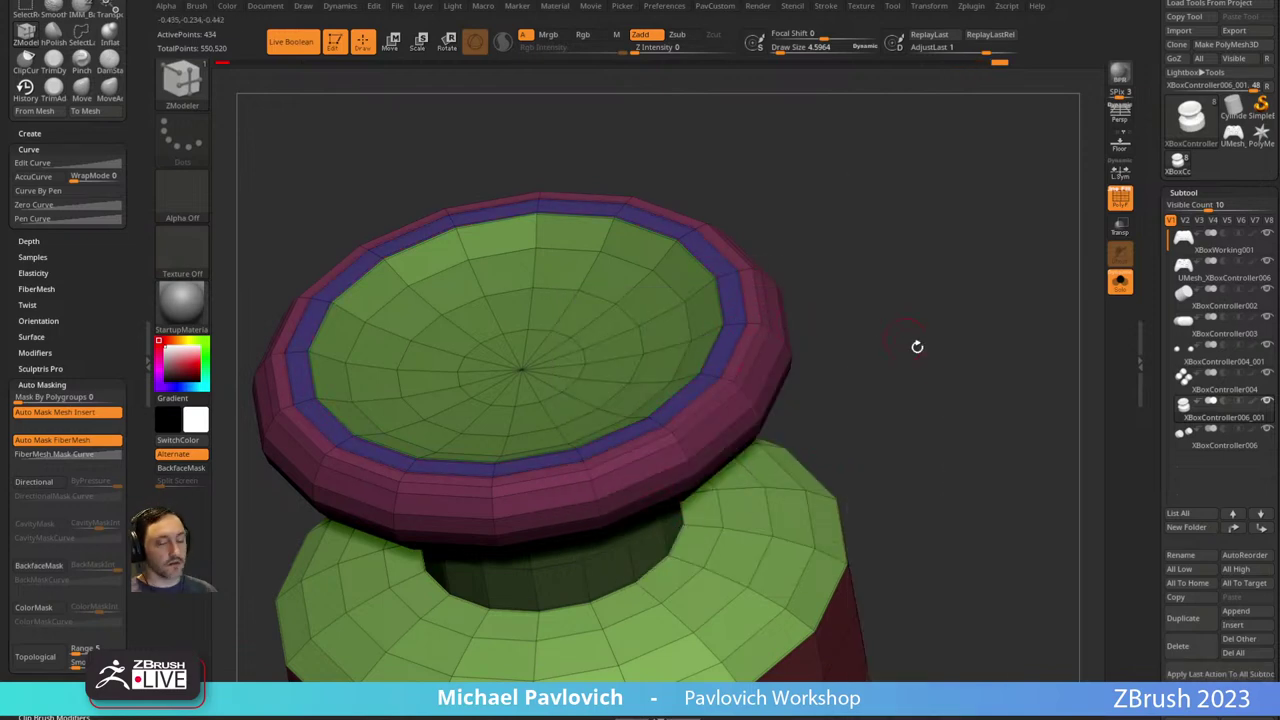
drag(914, 346, 912, 361)
click(1122, 281)
click(1121, 201)
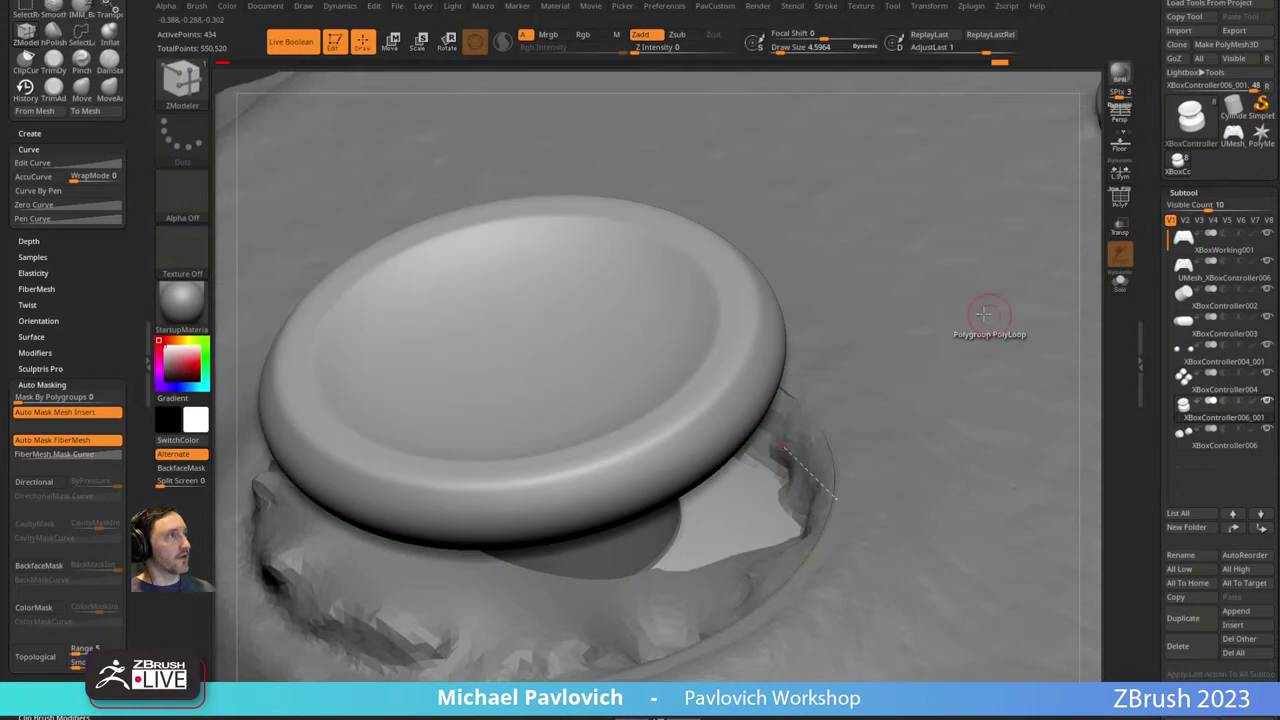
ctrl+right_drag(984, 314, 290, 294)
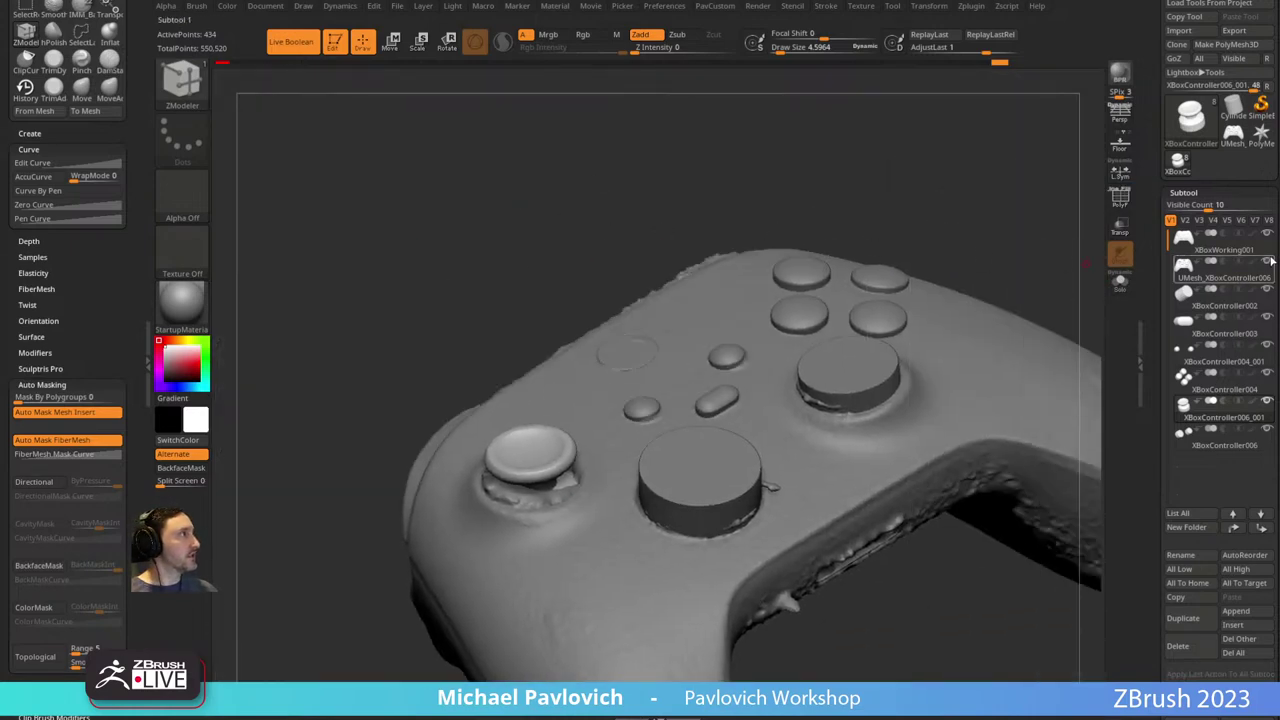
click(1268, 262)
mouse_move(920, 233)
mouse_down()
mouse_move(909, 180)
mouse_move(993, 277)
mouse_move(986, 303)
mouse_move(933, 270)
mouse_move(900, 317)
mouse_move(983, 346)
mouse_move(991, 306)
mouse_move(933, 297)
mouse_move(920, 349)
mouse_move(660, 360)
mouse_move(880, 336)
mouse_up()
Select the placeholder cylinders' subtool and delete the cylinder in the right thumbstick socket, keeping the D-pad cylinder.
key(b)
key(s)
key(t)
alt+click(704, 485)
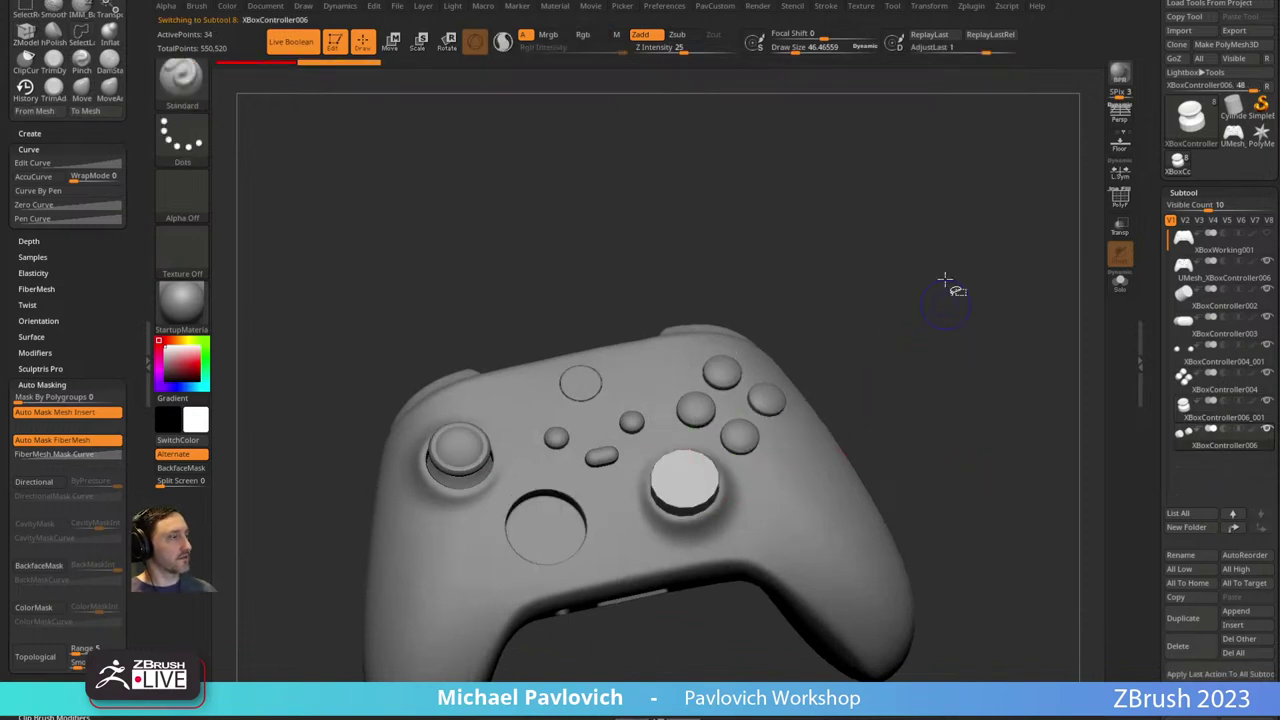
ctrl+shift+drag(948, 266, 975, 390)
key(3)
click(927, 303)
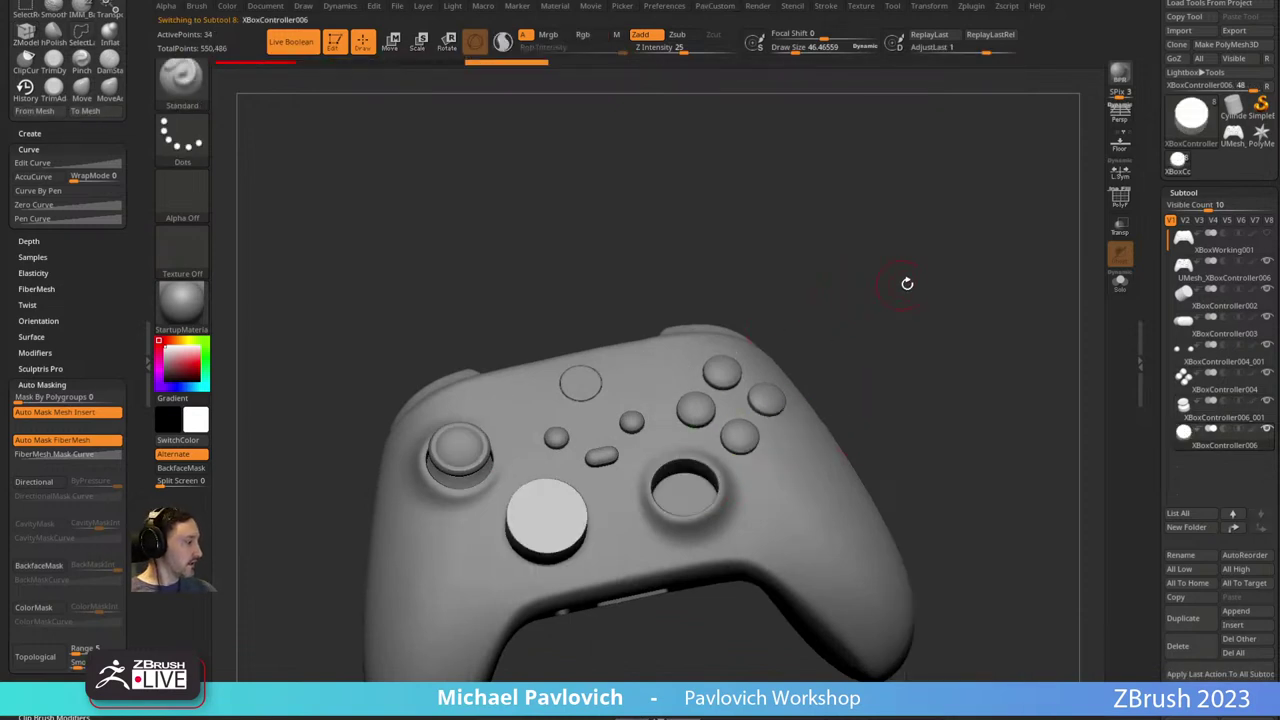
Duplicate the finished thumbstick into the right thumbstick socket and adjust the copy's depth along its axis.
drag(906, 283, 757, 361)
key(w)
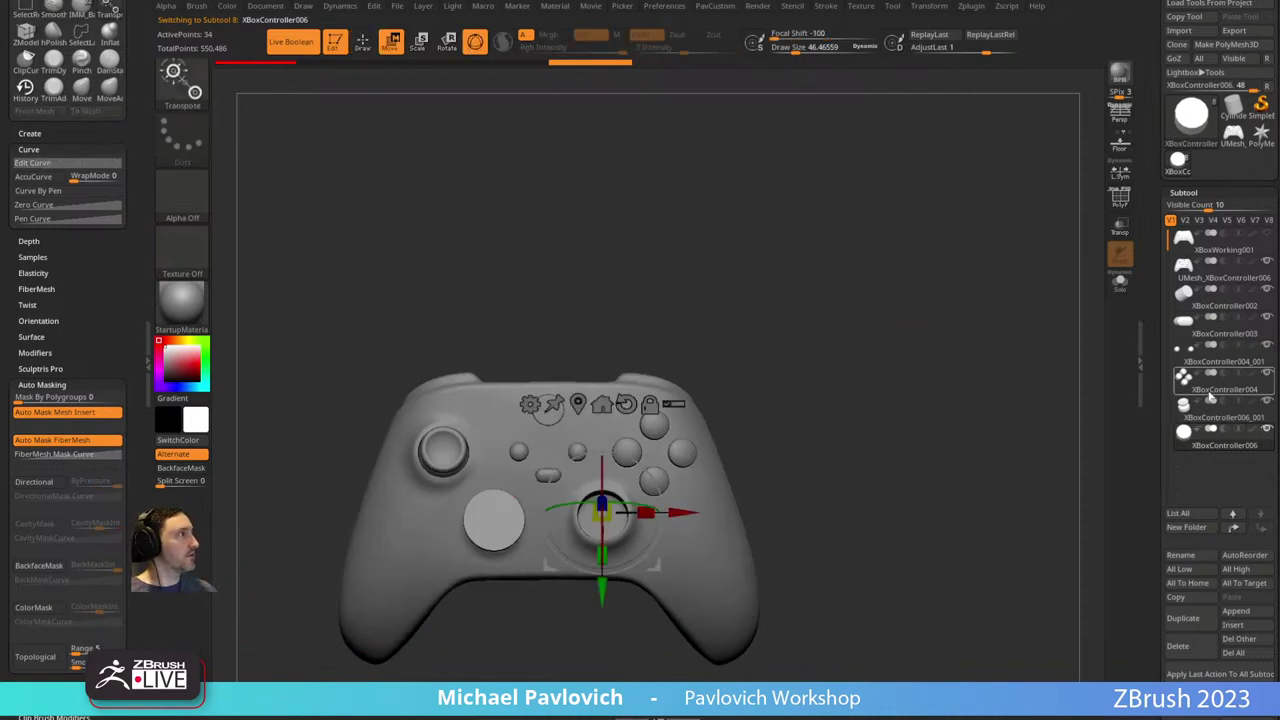
click(1195, 404)
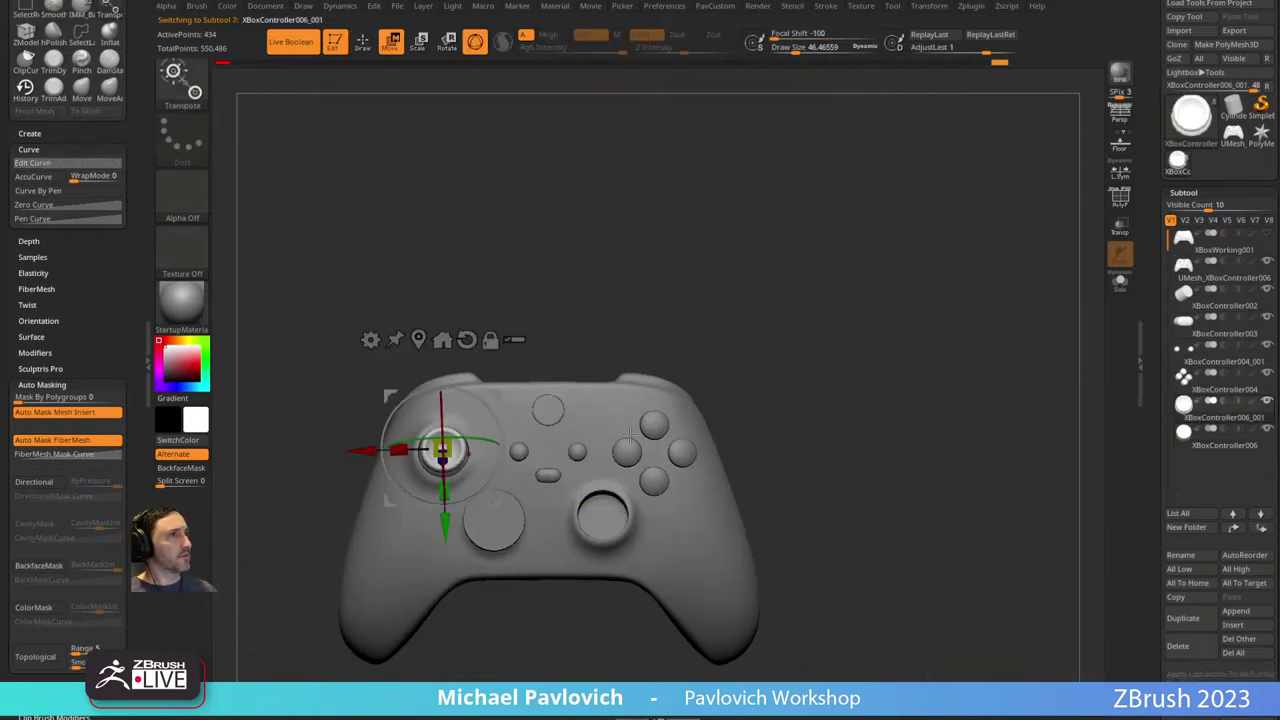
drag(510, 394, 722, 315)
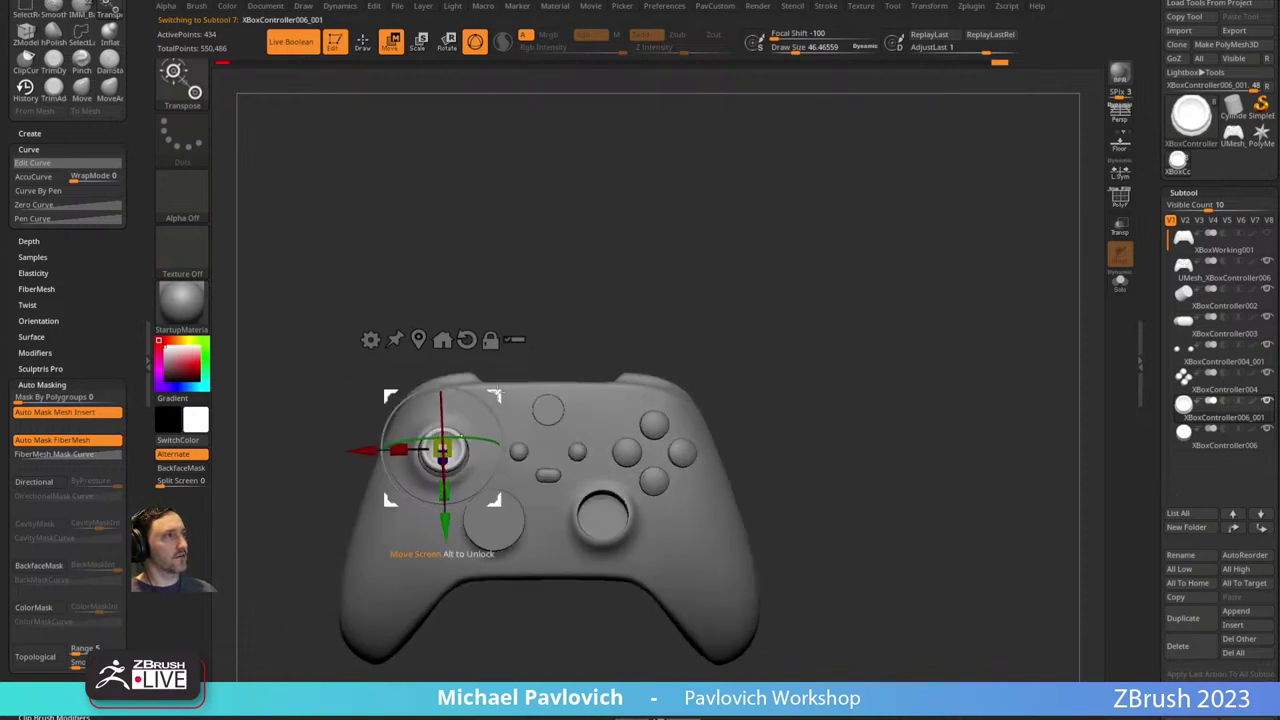
drag(441, 450, 600, 515)
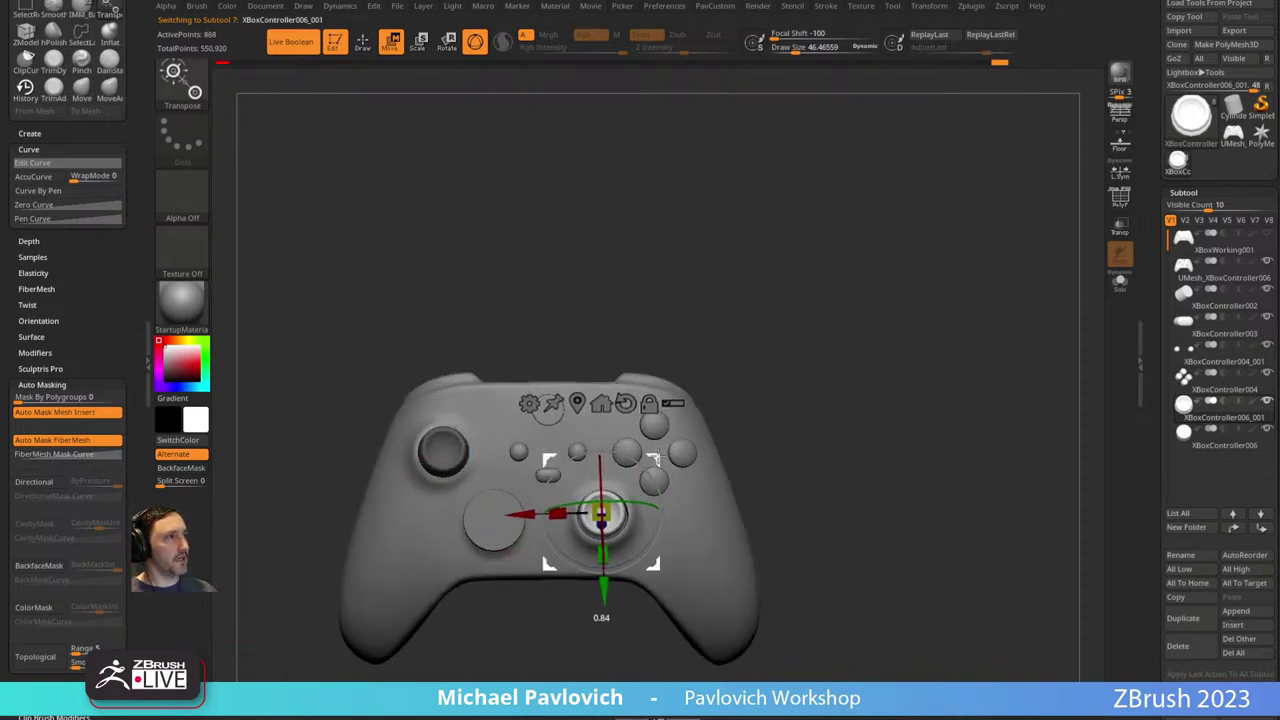
drag(858, 470, 834, 443)
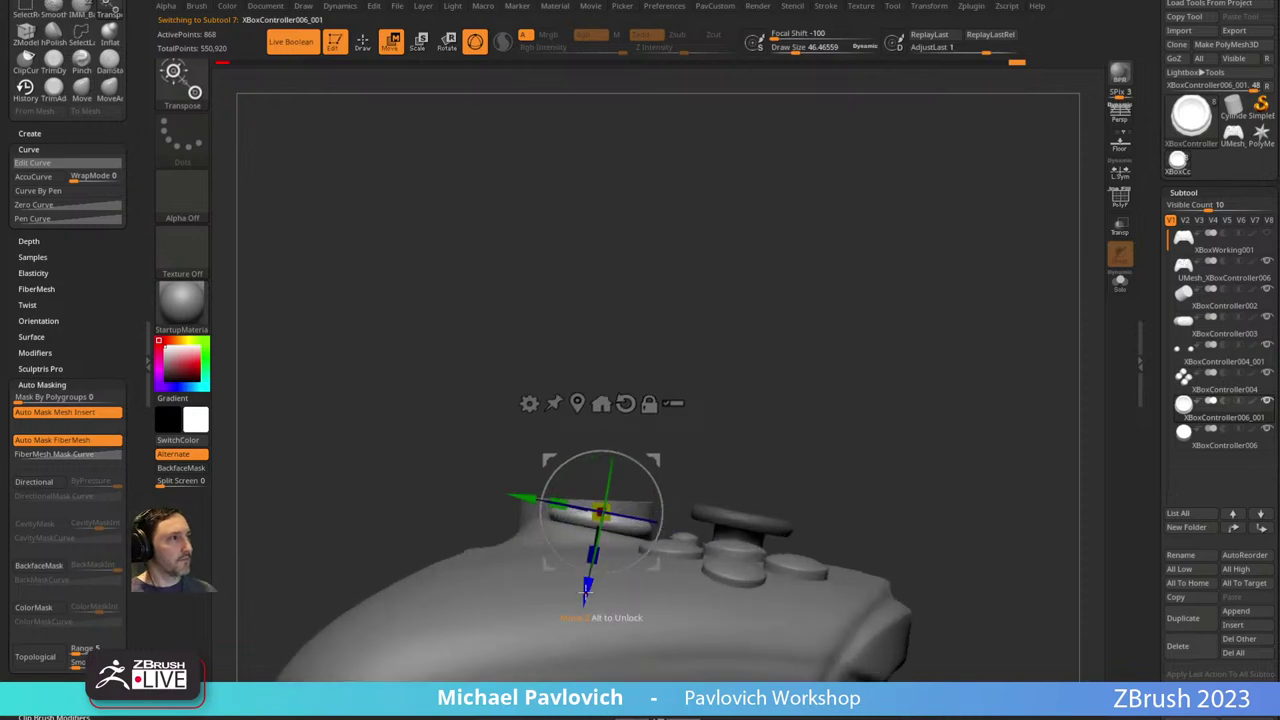
drag(586, 590, 592, 574)
Select and isolate the D-pad cylinder, place the transform gizmo on its underside, and show all subtools again.
key(q)
mouse_move(690, 450)
mouse_down()
mouse_move(846, 400)
mouse_move(823, 485)
mouse_move(740, 443)
mouse_move(737, 400)
mouse_move(802, 400)
mouse_move(823, 331)
mouse_move(883, 440)
mouse_move(877, 383)
mouse_move(884, 450)
mouse_move(869, 419)
mouse_move(917, 440)
mouse_move(921, 368)
mouse_up()
key(w)
click(1120, 282)
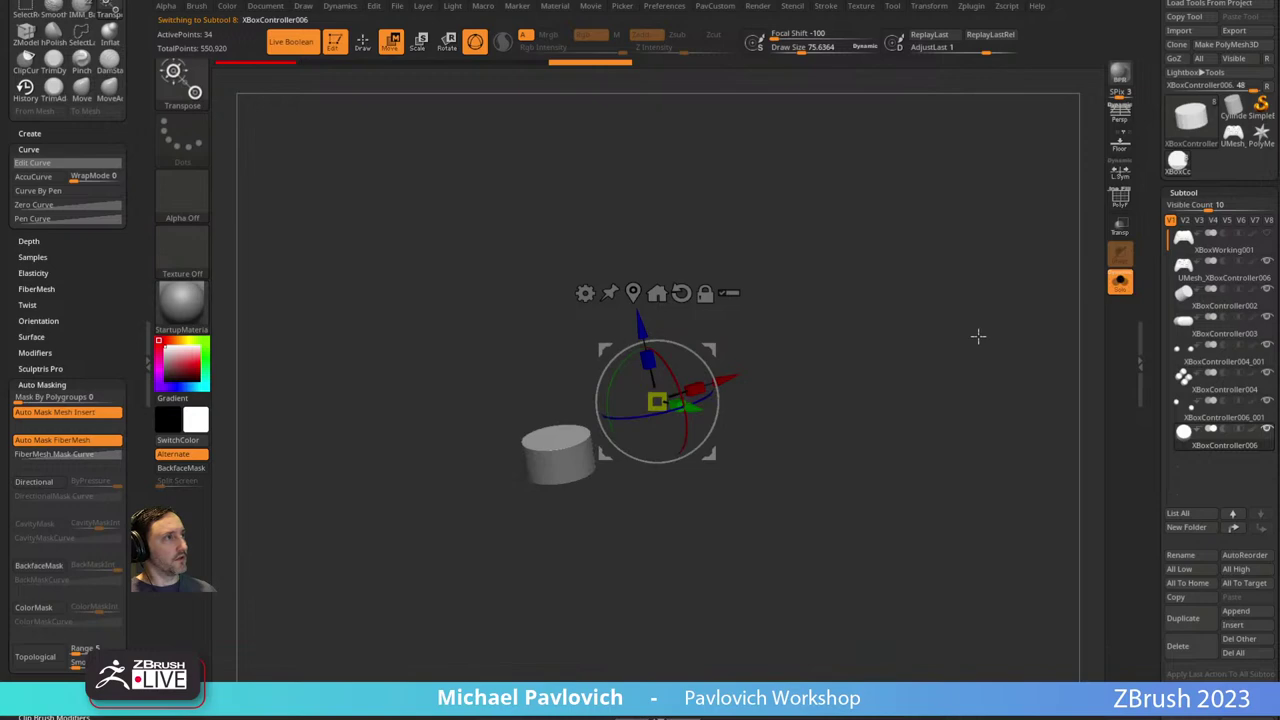
drag(977, 335, 814, 342)
alt+click(541, 319)
click(1118, 282)
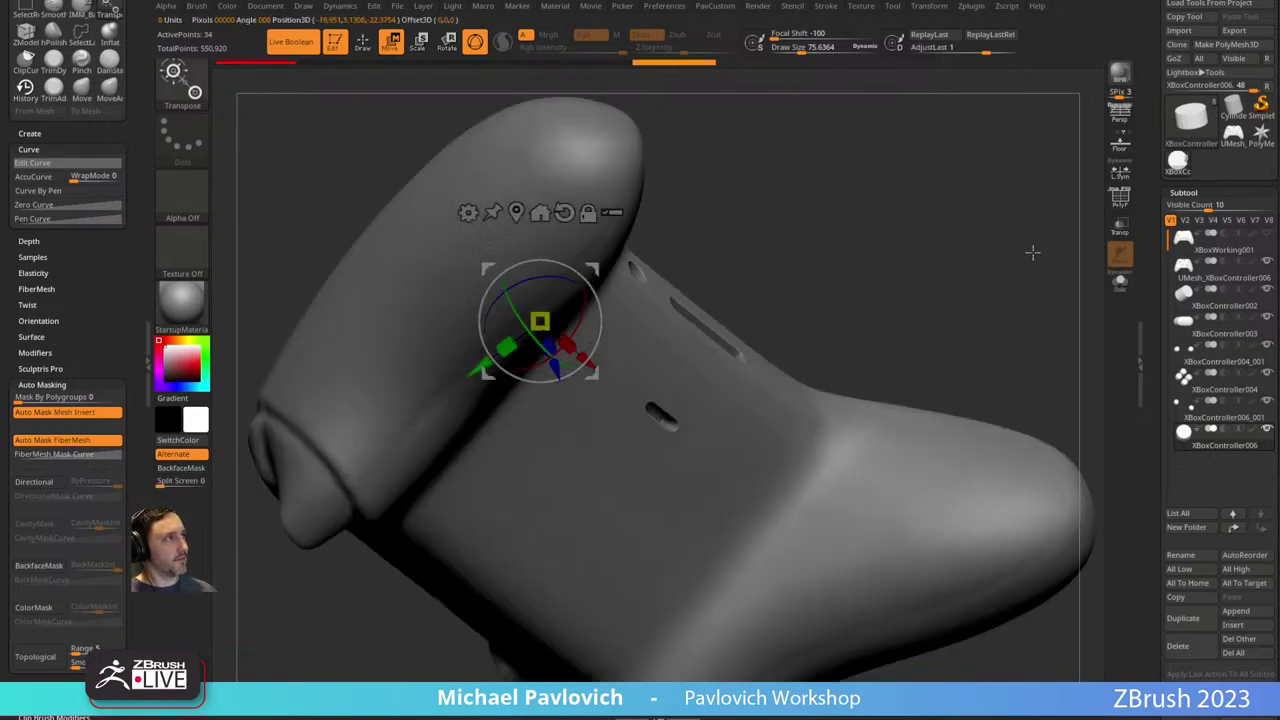
Scale the D-pad cylinder slightly narrower and flatten it along its depth into a low disc above the controller face.
drag(1031, 252, 806, 494)
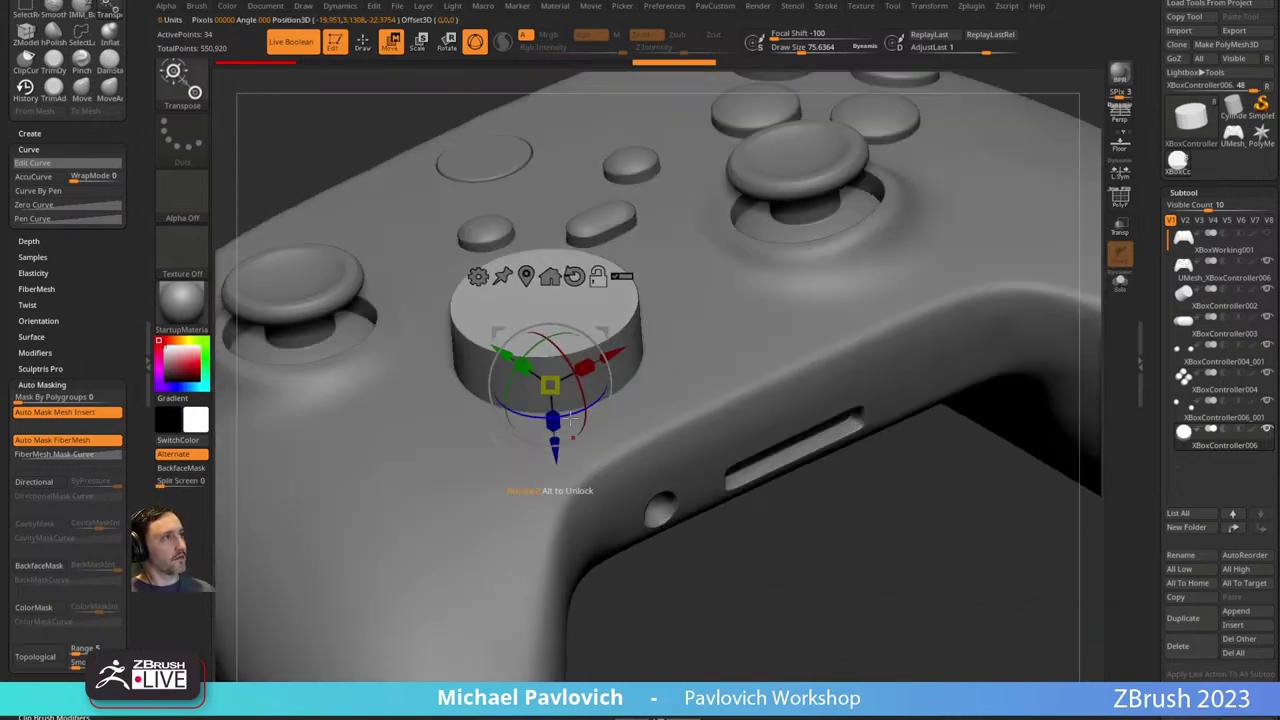
alt+drag(554, 426, 553, 424)
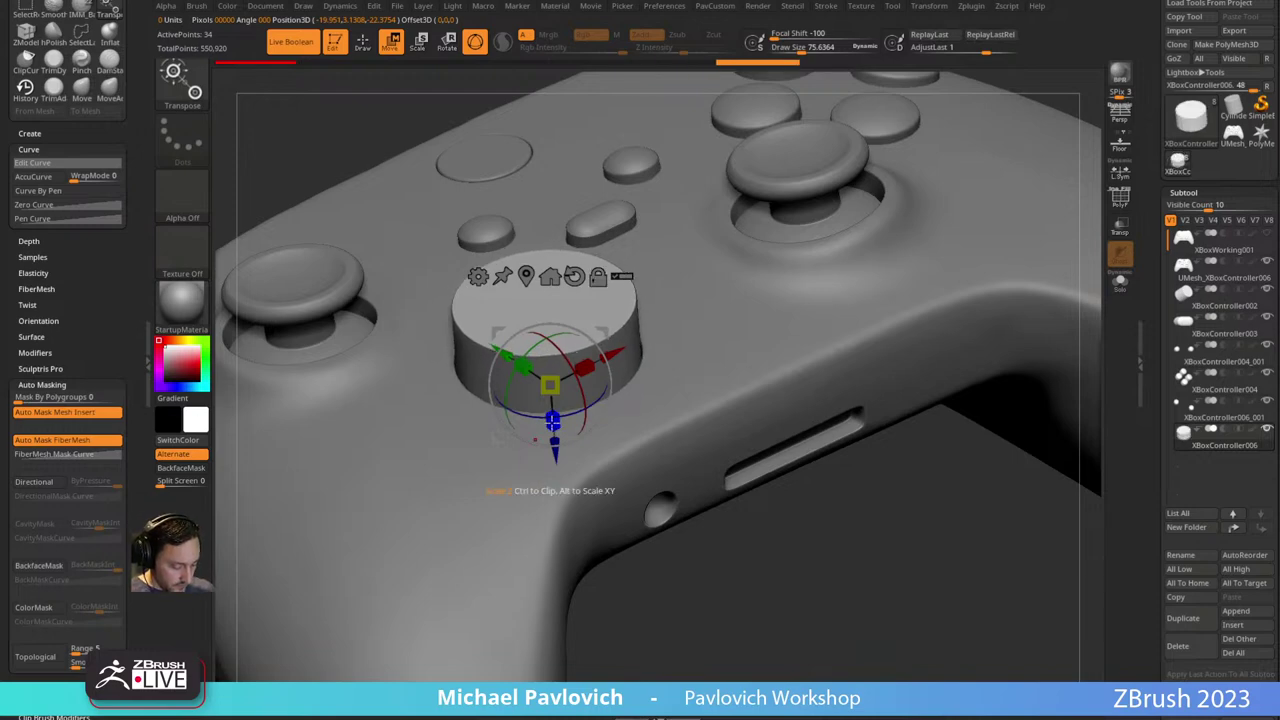
drag(740, 518, 618, 464)
drag(556, 424, 551, 385)
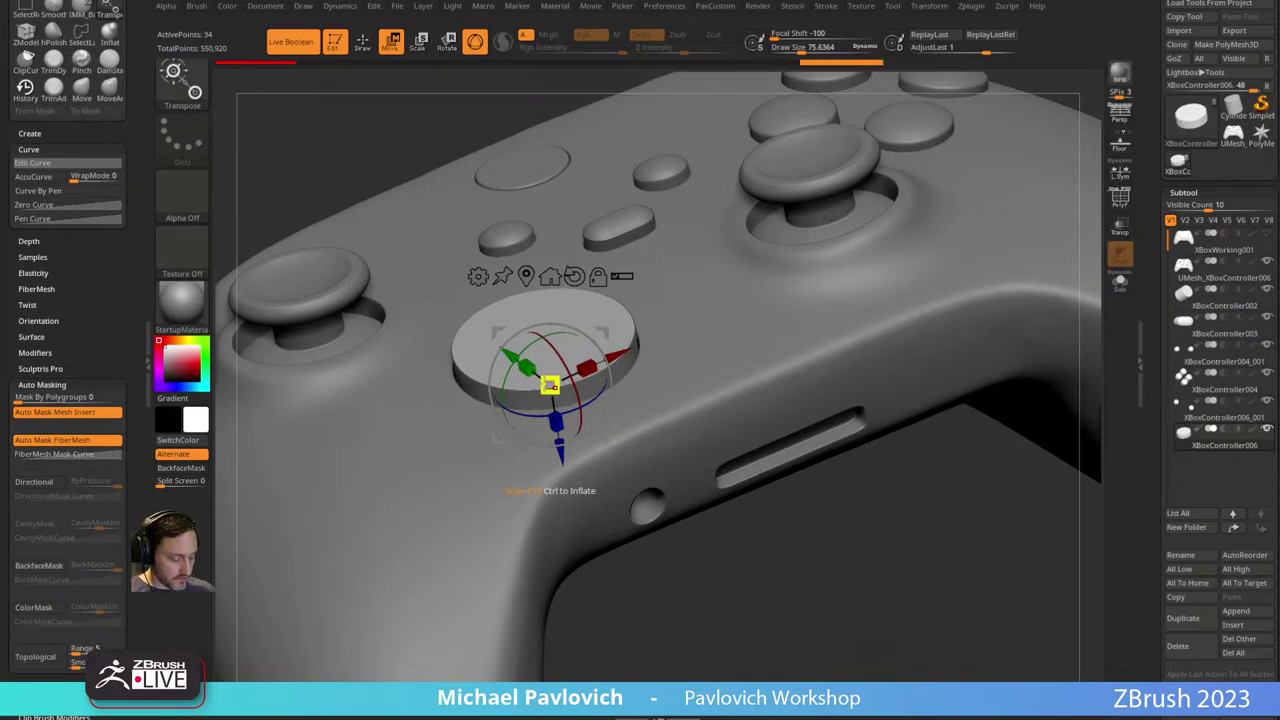
drag(678, 578, 579, 327)
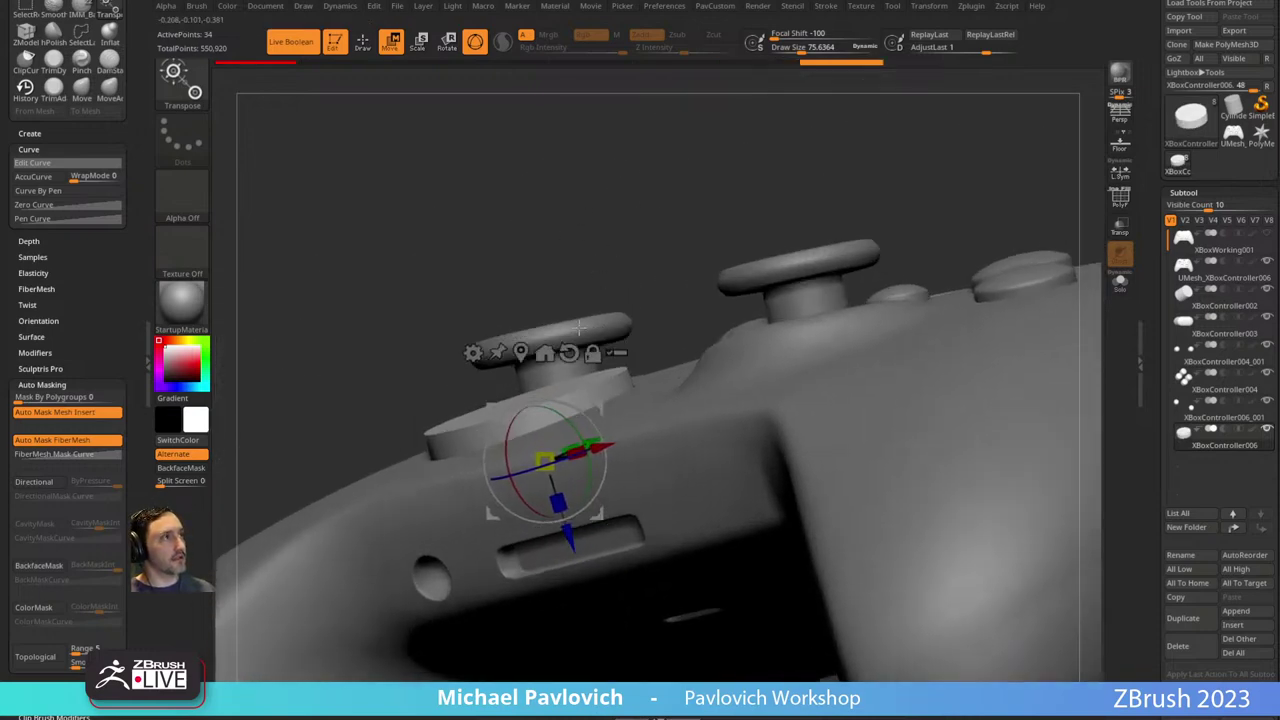
key(q)
mouse_move(590, 280)
mouse_down()
mouse_move(609, 194)
mouse_move(604, 432)
mouse_up()
drag(588, 632, 581, 616)
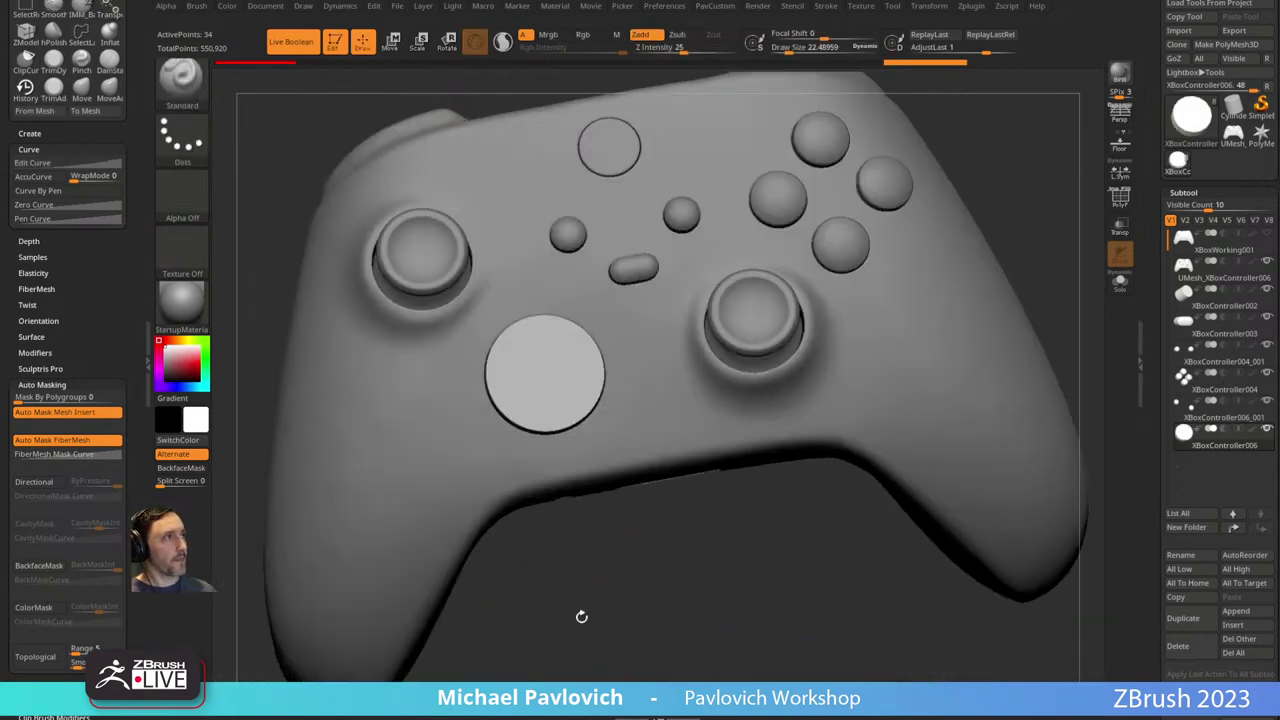
Inspect the D-pad disc in isolation and display its polyframe with the rest of the controller visible.
click(1119, 284)
click(1120, 198)
drag(858, 384, 1000, 275)
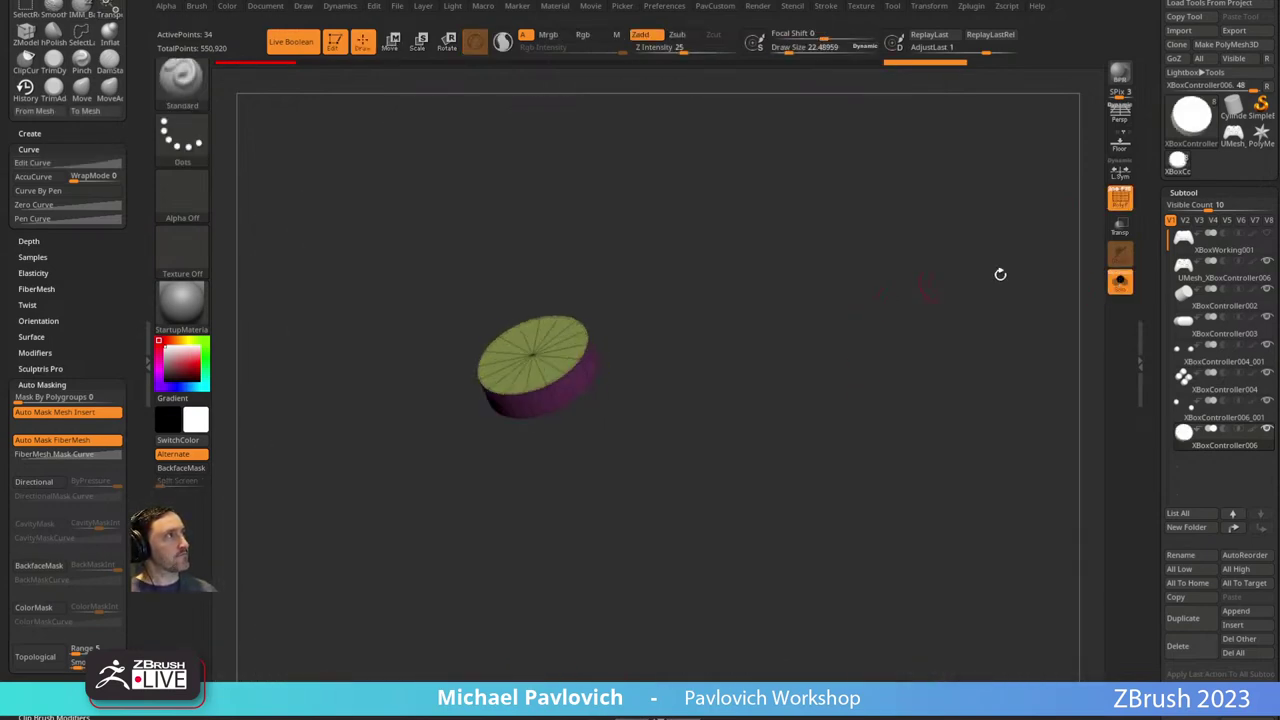
click(1118, 284)
click(1120, 198)
mouse_move(541, 601)
mouse_down()
mouse_move(534, 586)
mouse_move(500, 600)
mouse_move(526, 606)
mouse_move(530, 640)
mouse_up()
click(1120, 198)
With the ZModeler brush, insert a single edge loop about halfway between the center and rim of the D-pad disc's face.
key(b)
key(z)
key(m)
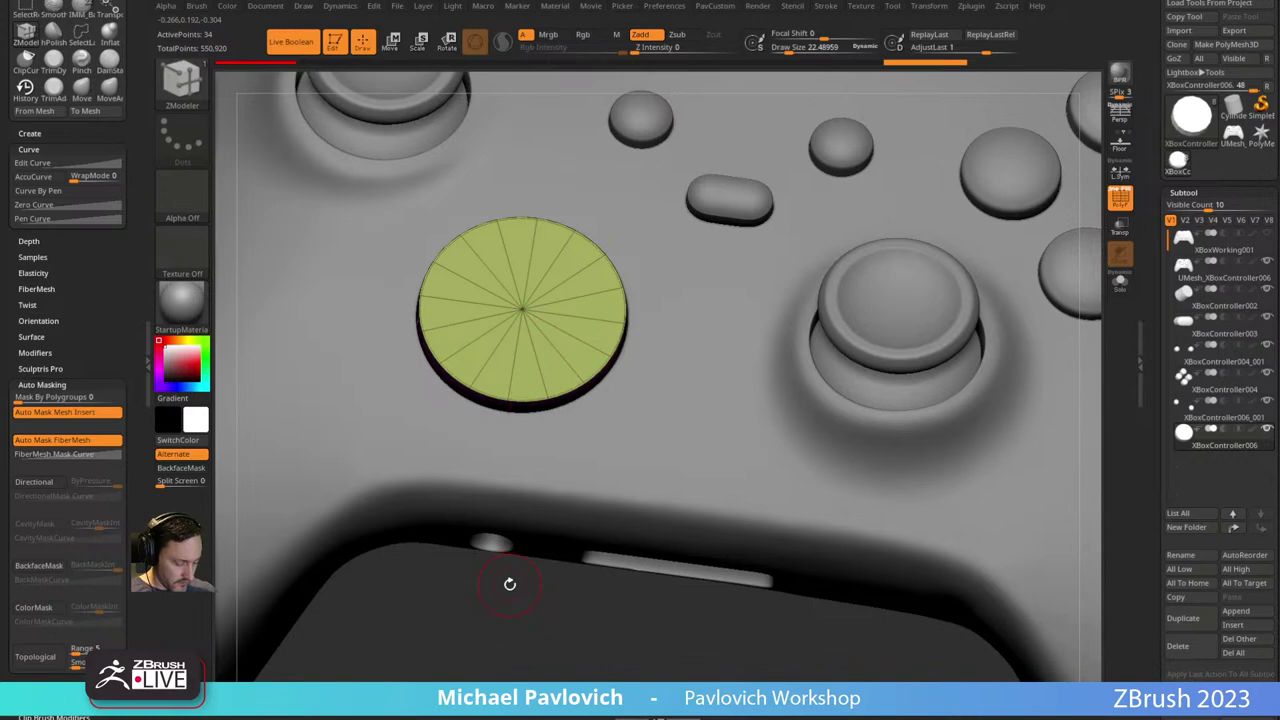
mouse_move(483, 566)
mouse_down()
mouse_move(482, 534)
mouse_move(507, 570)
mouse_up()
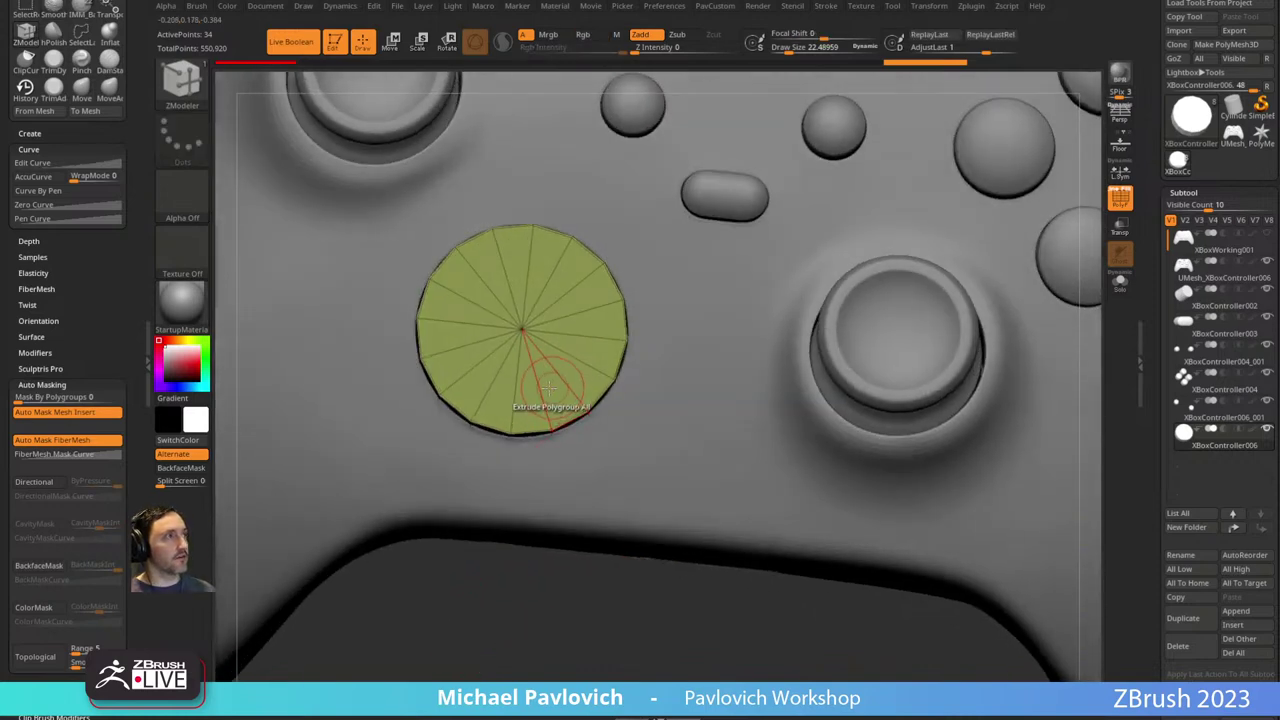
key(space)
click(510, 323)
click(530, 482)
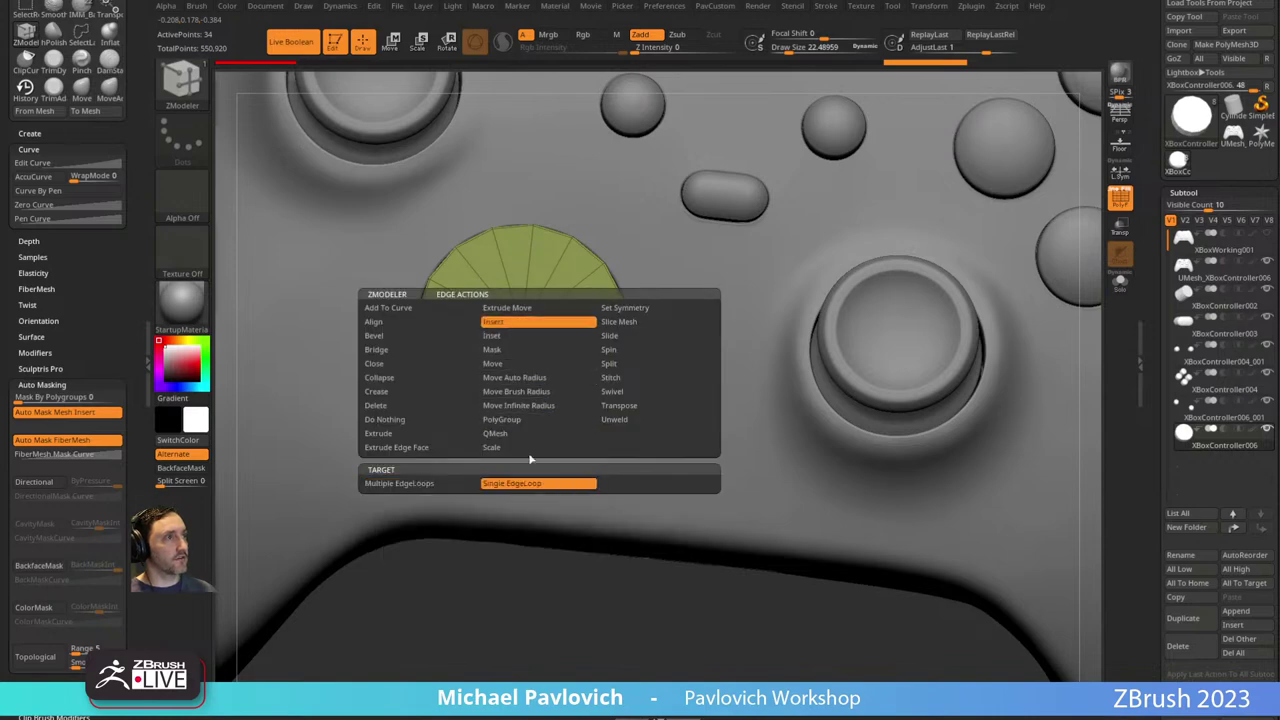
drag(530, 365, 535, 388)
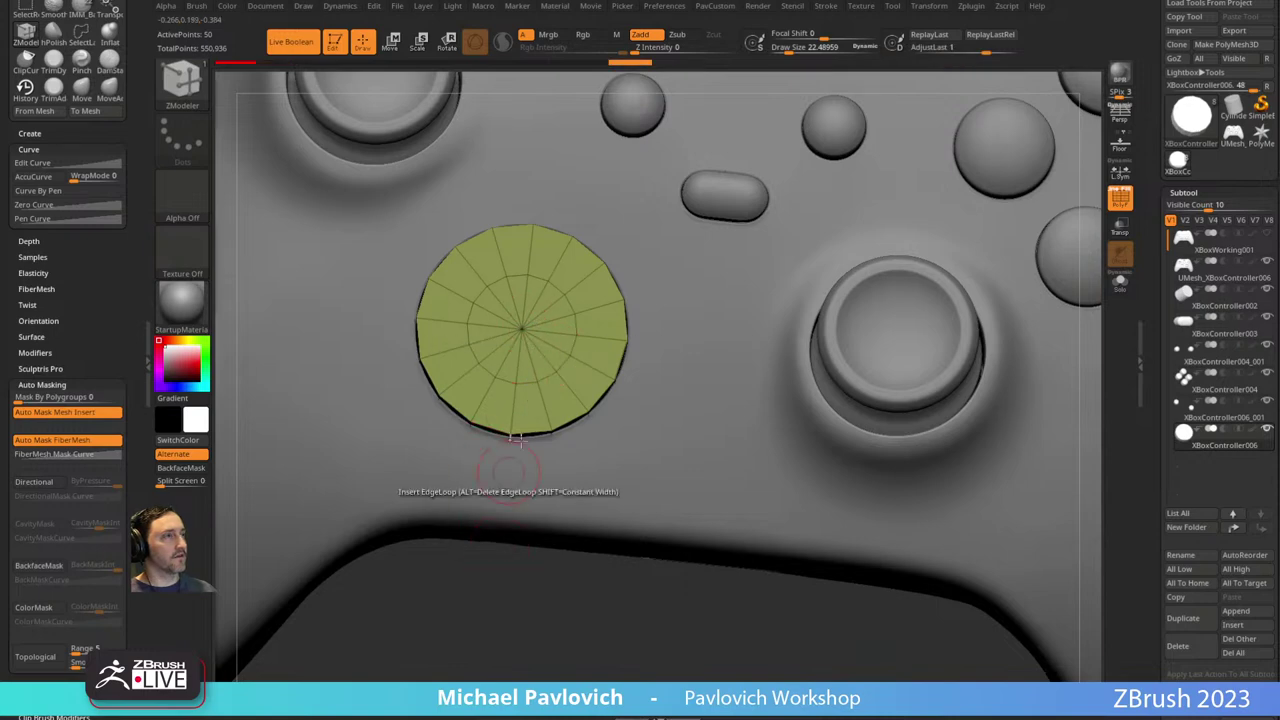
Assign a new polygroup to the inner polyloop at the center of the D-pad disc's face.
key(space)
click(490, 420)
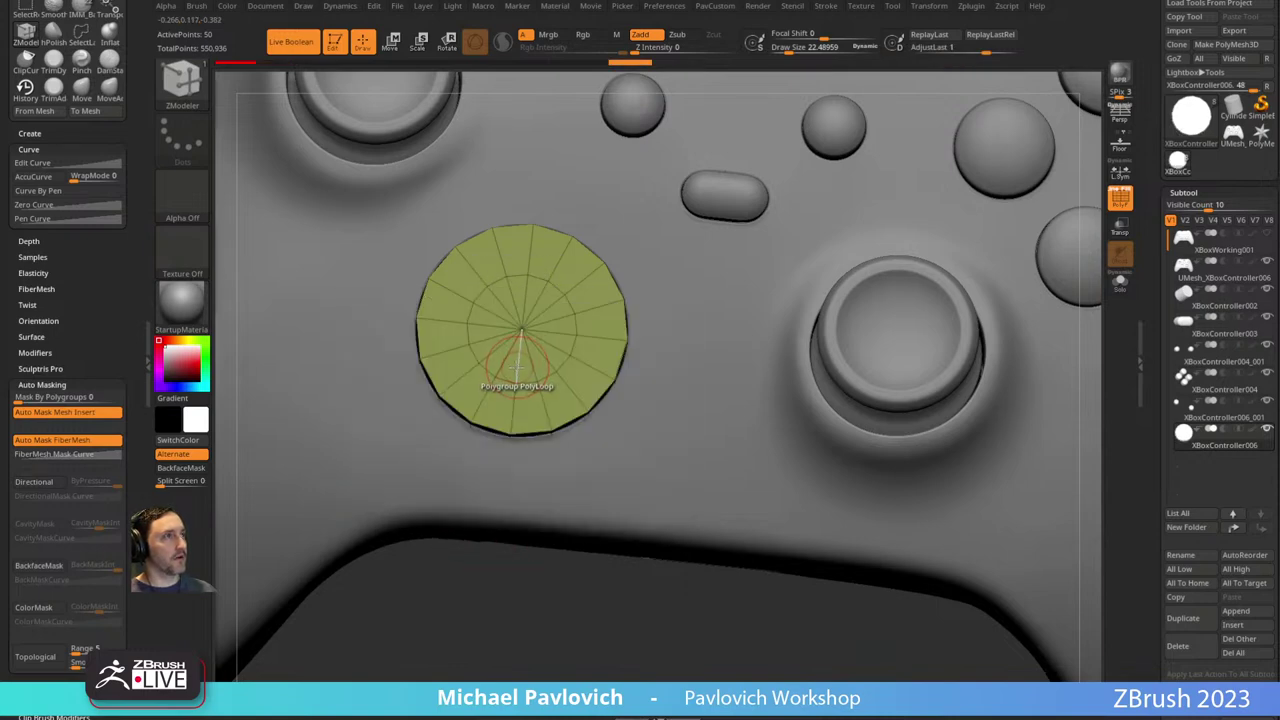
click(518, 370)
Mask all but the D-pad disc's inner polygroup and push that center inward to form a shallow dish.
mouse_move(470, 592)
alt+mouse_down()
mouse_move(468, 624)
mouse_move(489, 589)
alt+mouse_up()
key(w)
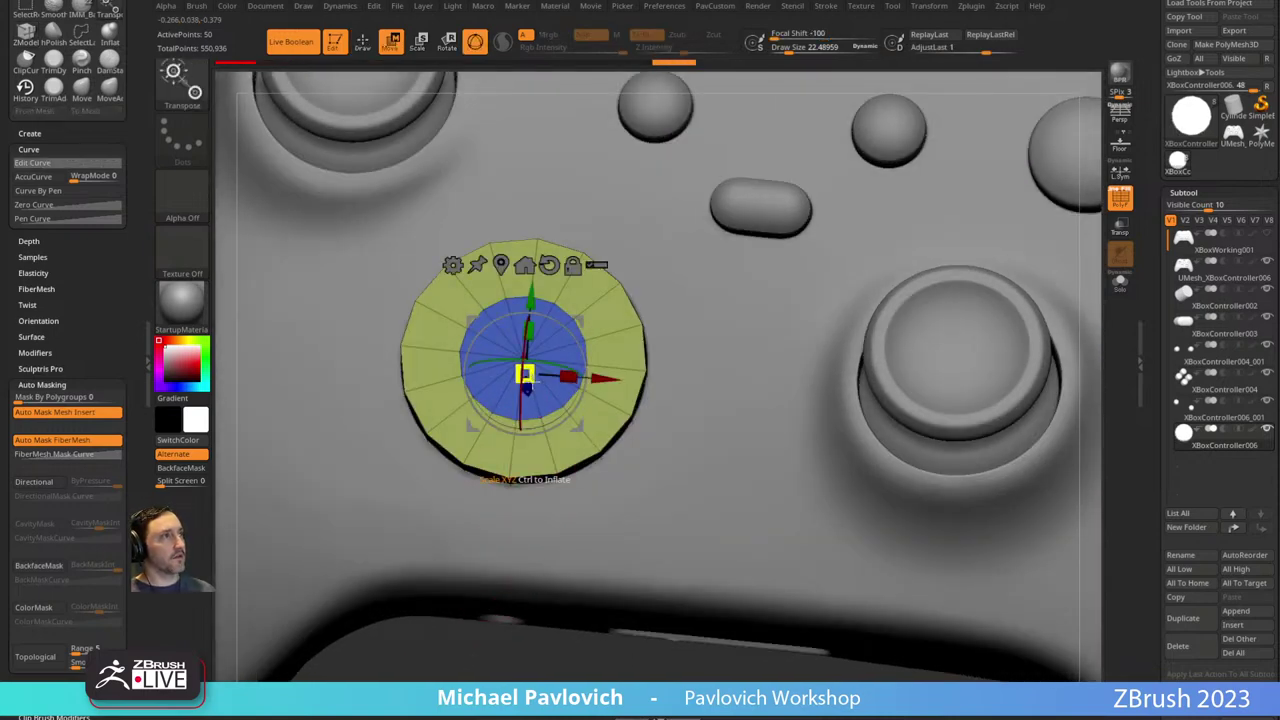
alt+drag(470, 428, 292, 562)
click(514, 378)
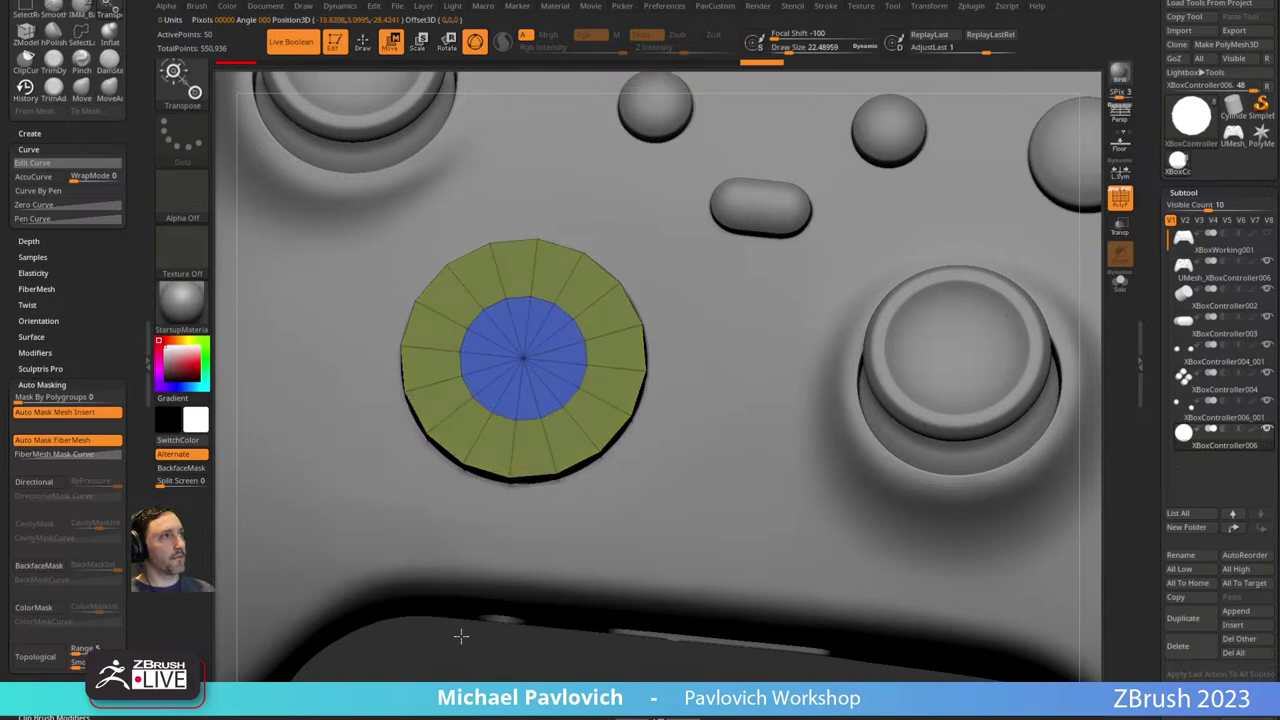
drag(460, 634, 512, 460)
drag(563, 423, 575, 441)
key(q)
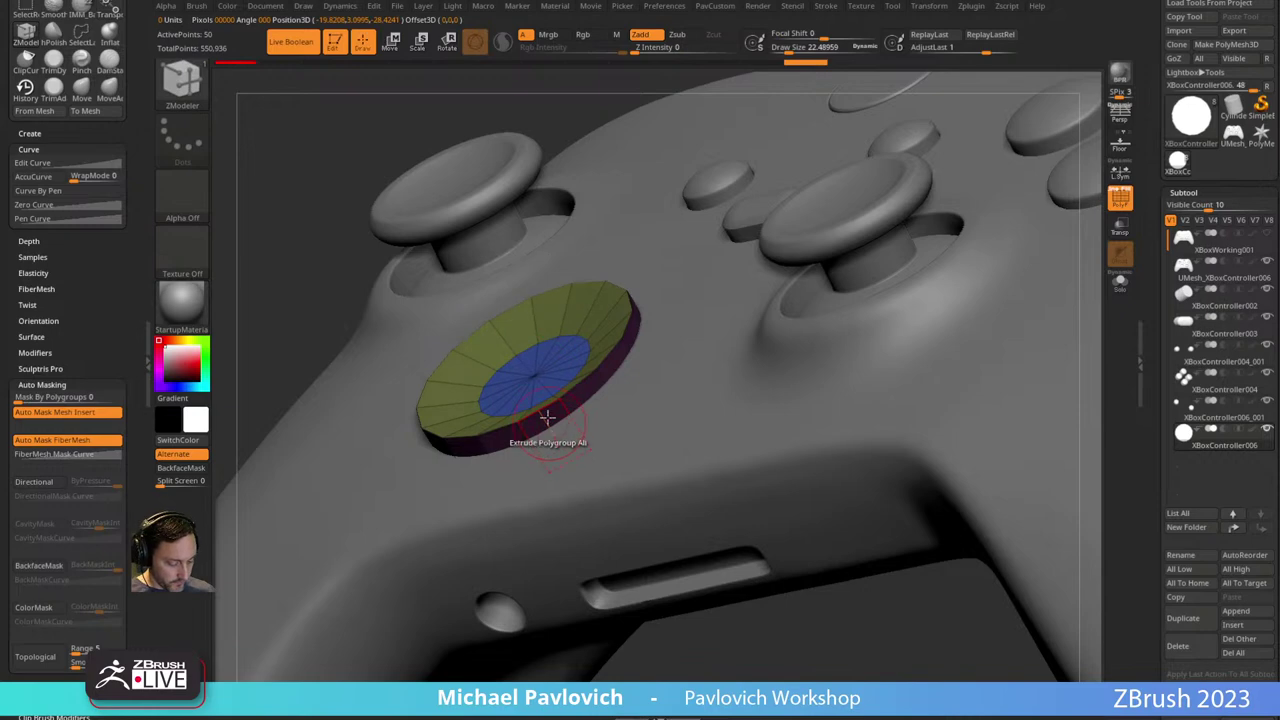
Crease the D-pad disc's polygroup borders and isolate the disc, framed in the viewport.
right_drag(534, 323, 588, 386)
key(grave)
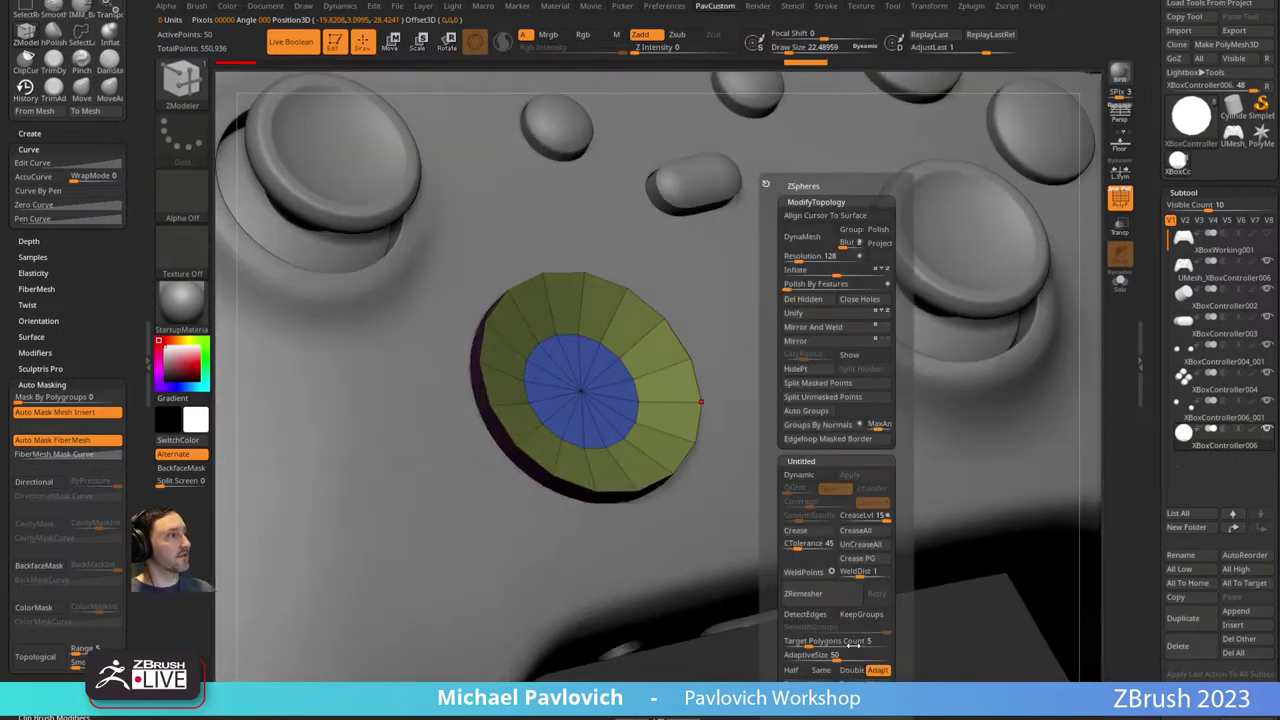
click(856, 564)
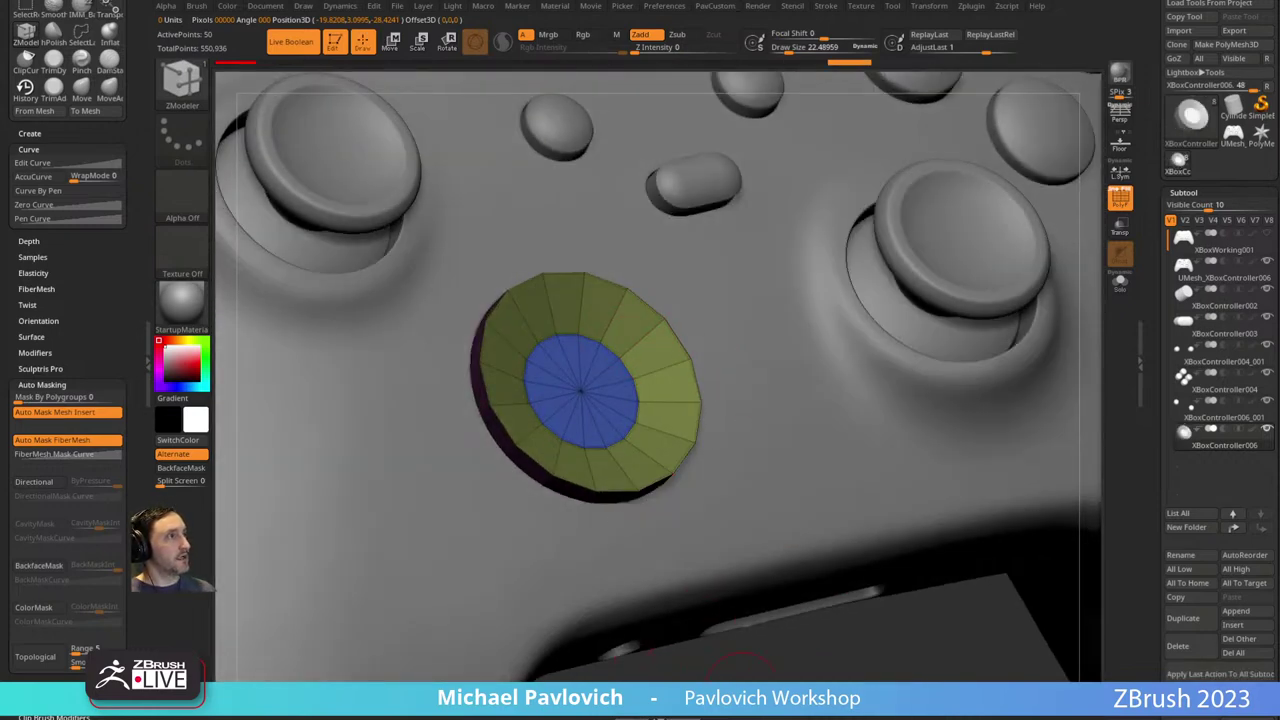
ctrl+right_drag(704, 585, 678, 624)
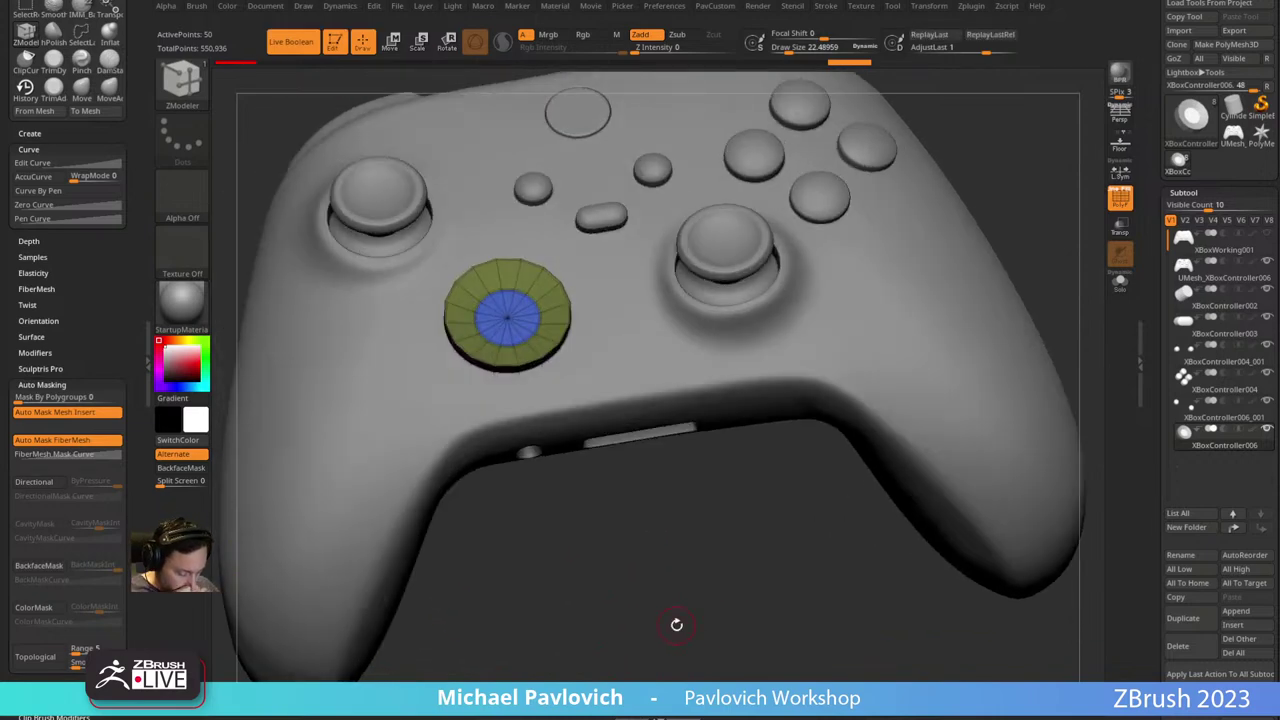
click(1121, 283)
key(f)
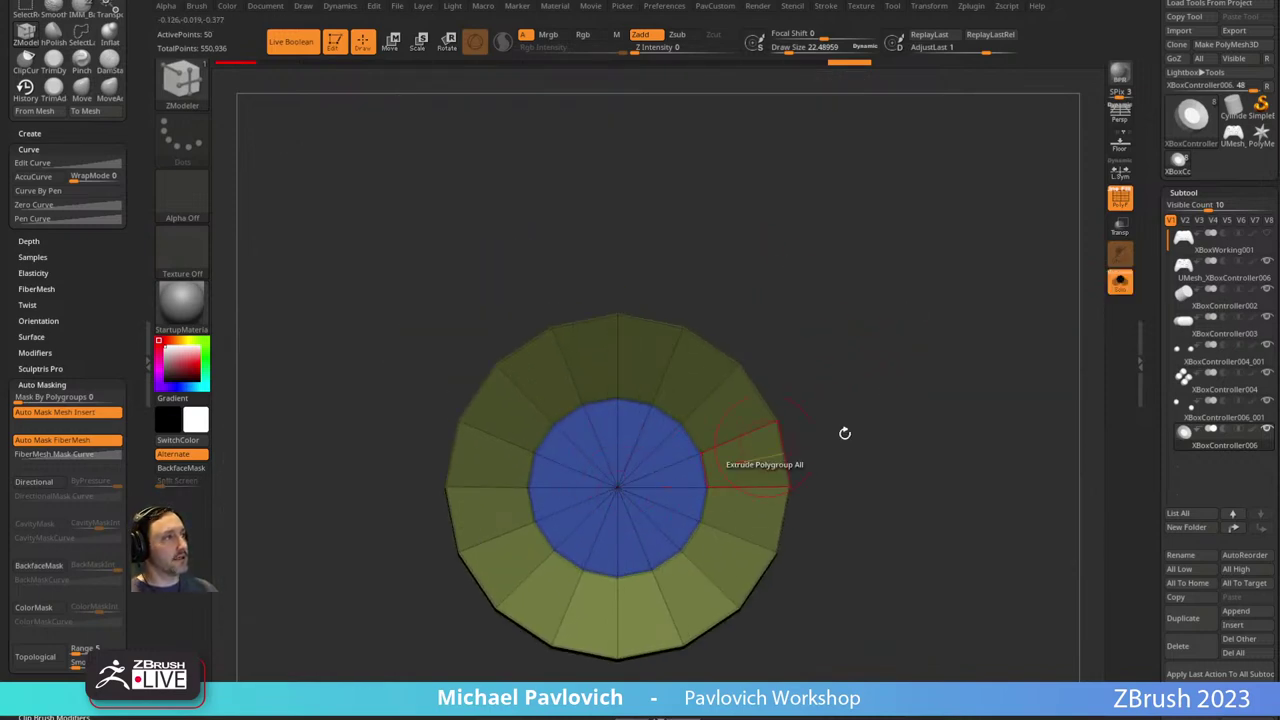
Try to insert a CubeMid primitive at the center of the D-pad disc with local symmetry turned on.
alt+right_drag(845, 433, 817, 416)
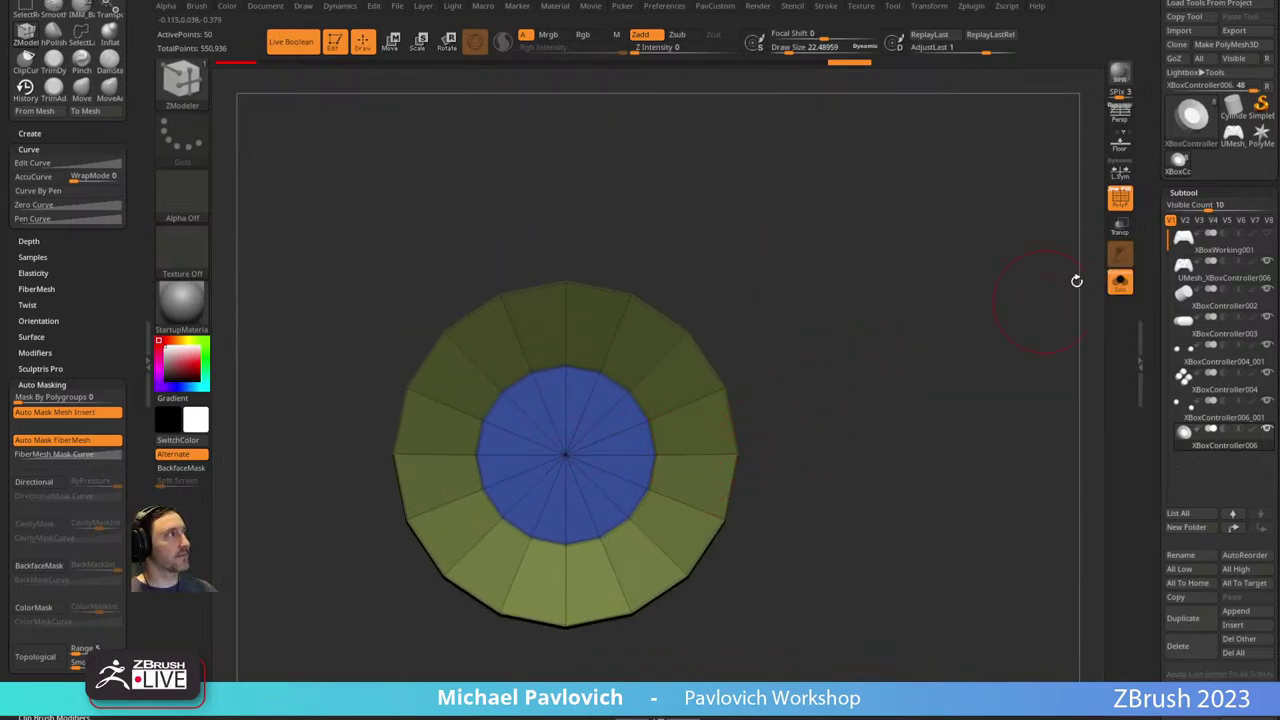
click(1120, 172)
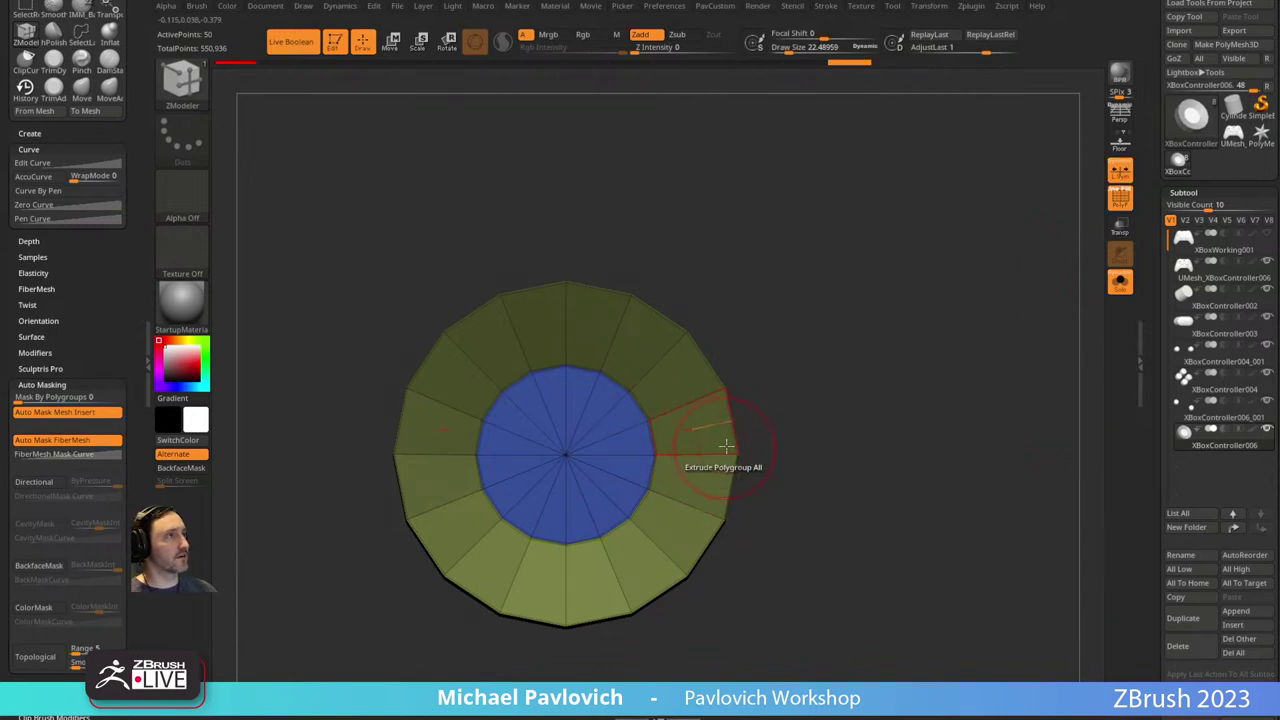
key(i)
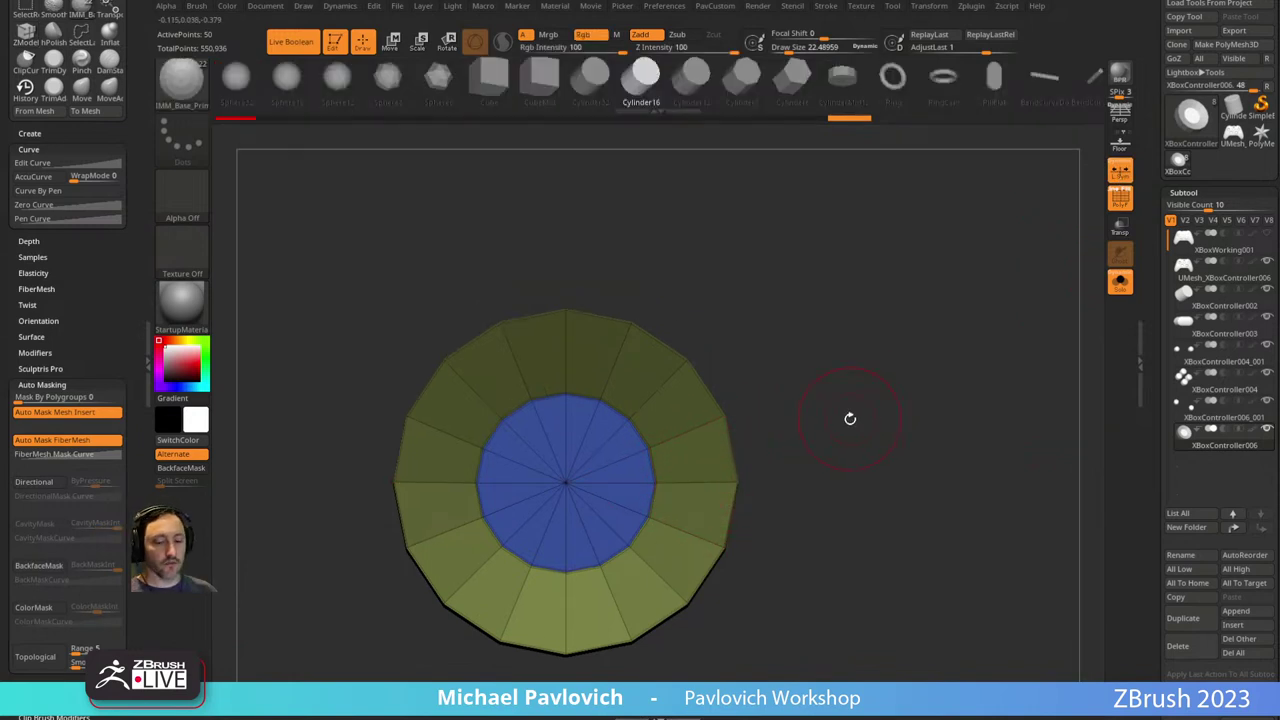
key(m)
mouse_move(828, 488)
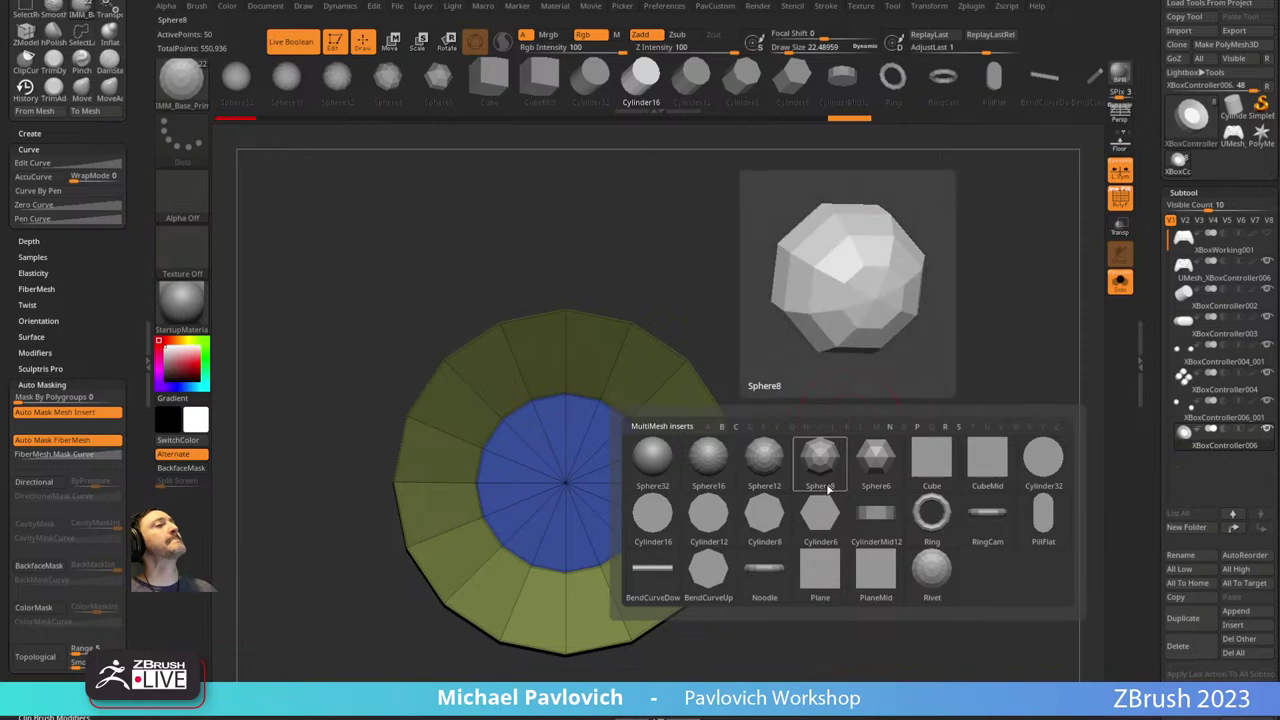
click(984, 464)
drag(566, 483, 871, 436)
key(ctrl+z)
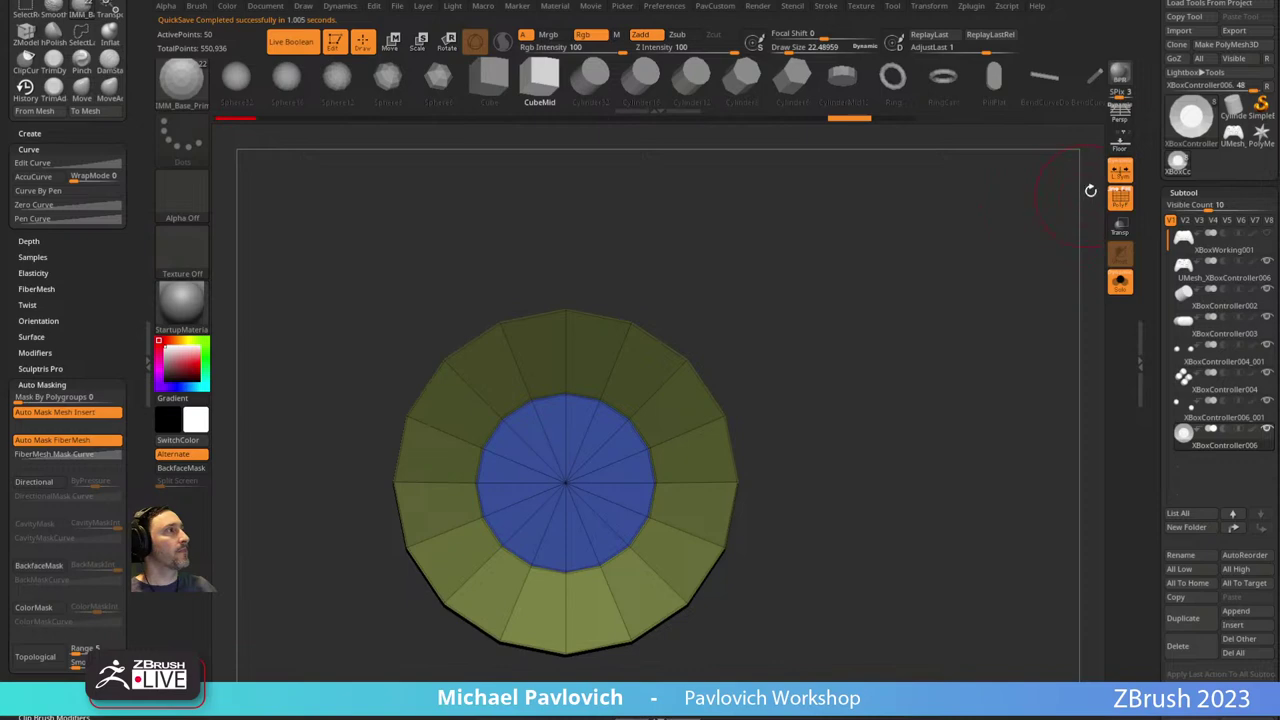
Turn off Live Boolean and reduce the brush draw size to about 8.5.
click(287, 50)
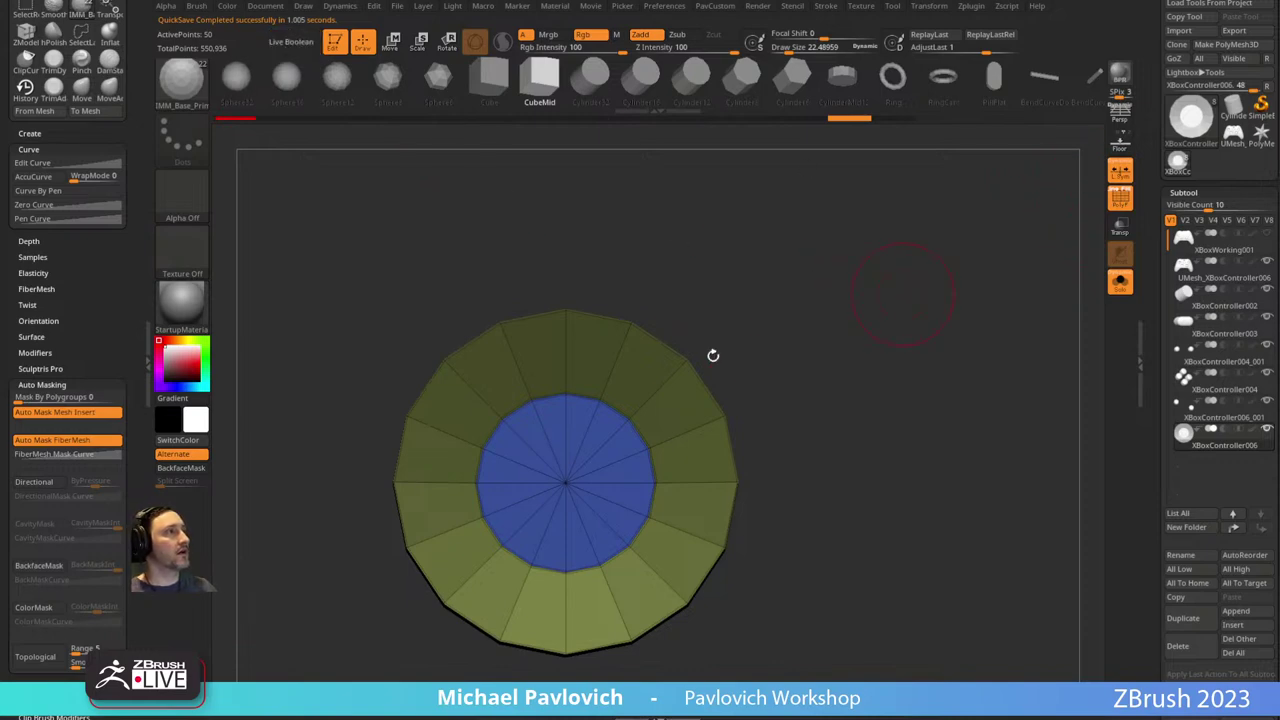
ctrl+right_drag(801, 379, 755, 346)
key(s)
drag(757, 351, 749, 351)
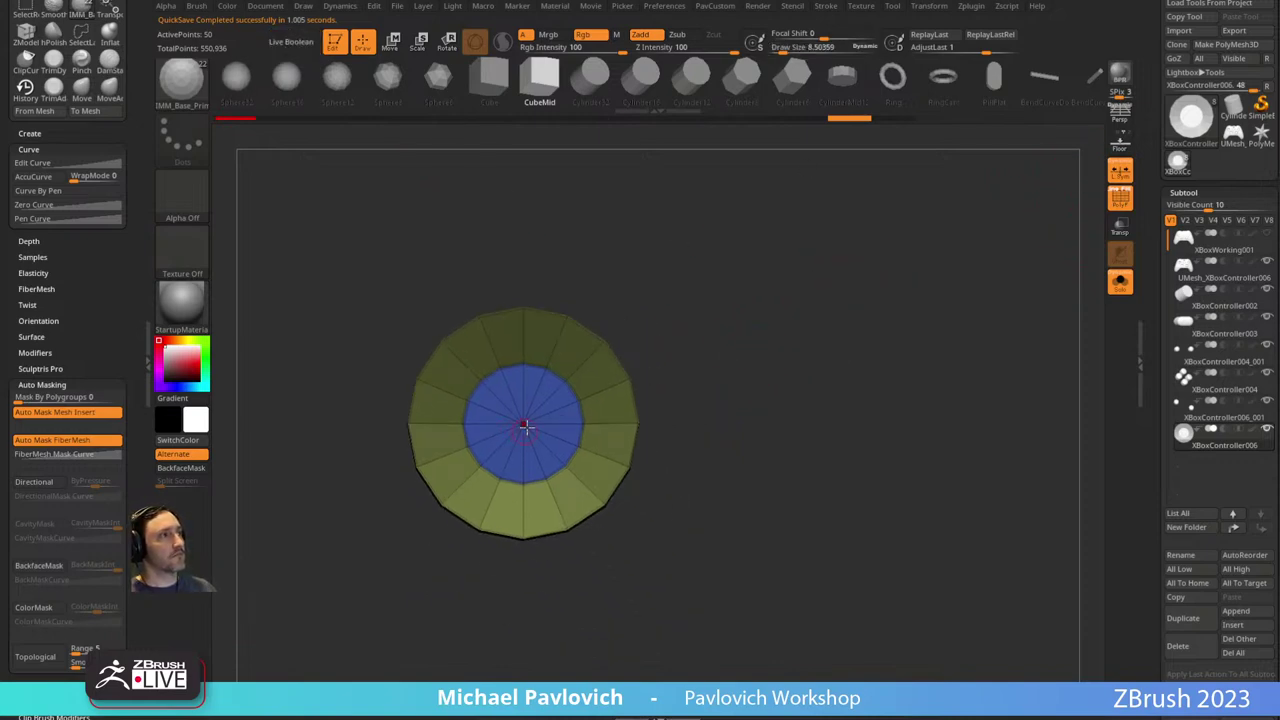
Try to insert a CubeMid mesh at the D-pad disc's center with the smaller brush size.
drag(525, 425, 527, 436)
ctrl+right_drag(841, 344, 640, 203)
mouse_move(972, 284)
right_down()
mouse_move(892, 292)
mouse_move(973, 291)
right_up()
key(w)
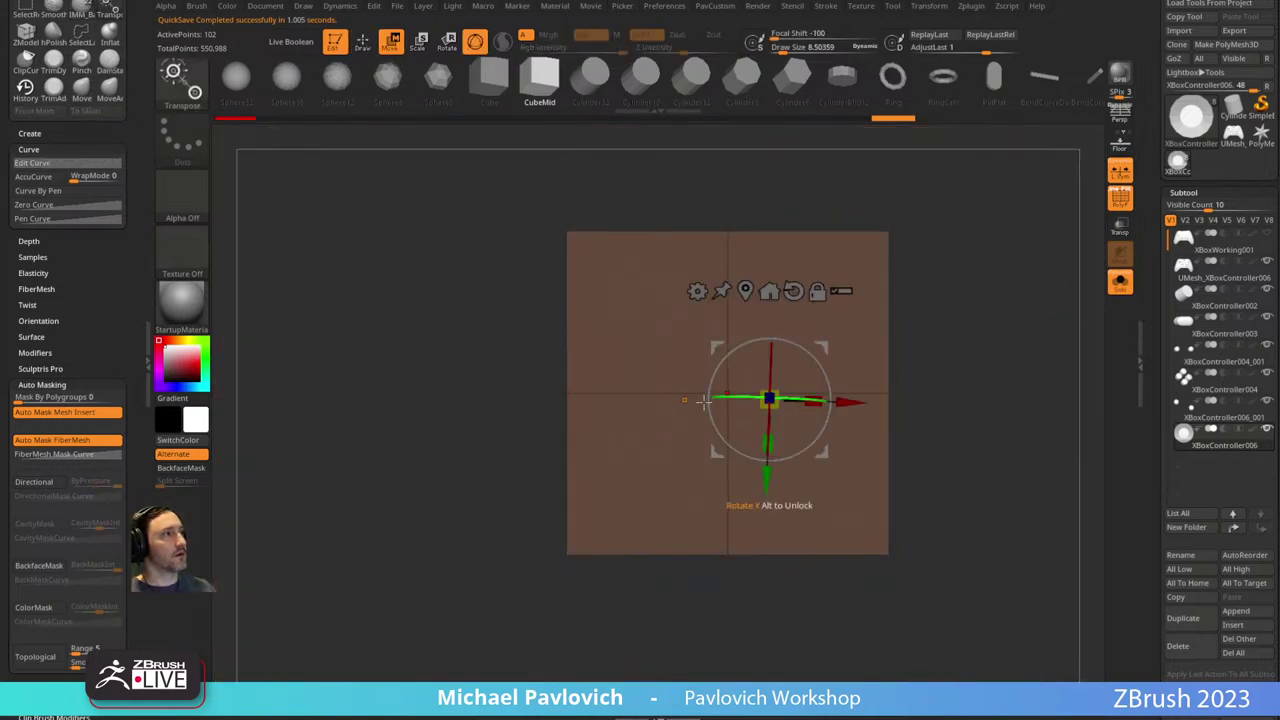
key(ctrl+z)
key(q)
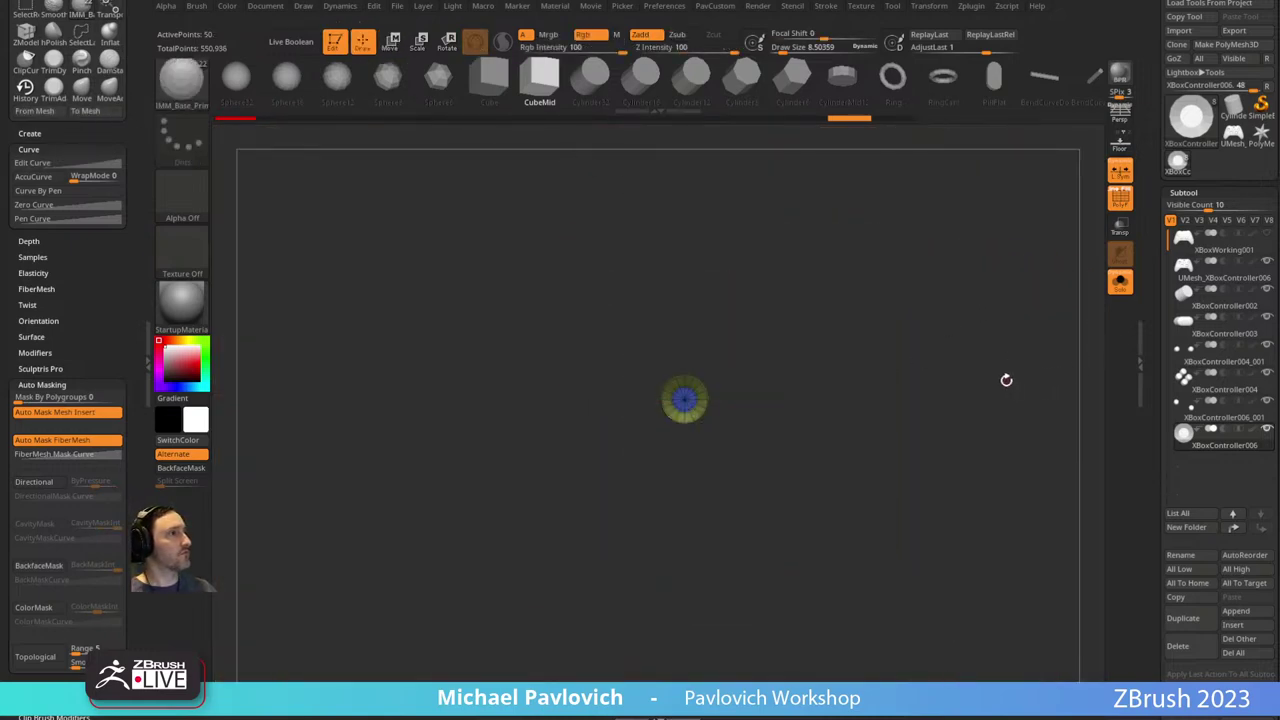
Switch to the Standard brush and leave isolation so the whole controller is shown around the D-pad disc.
alt+right_drag(1006, 380, 920, 399)
ctrl+right_drag(920, 399, 969, 491)
key(b)
key(s)
key(t)
alt+right_drag(920, 451, 880, 479)
ctrl+right_drag(880, 479, 980, 343)
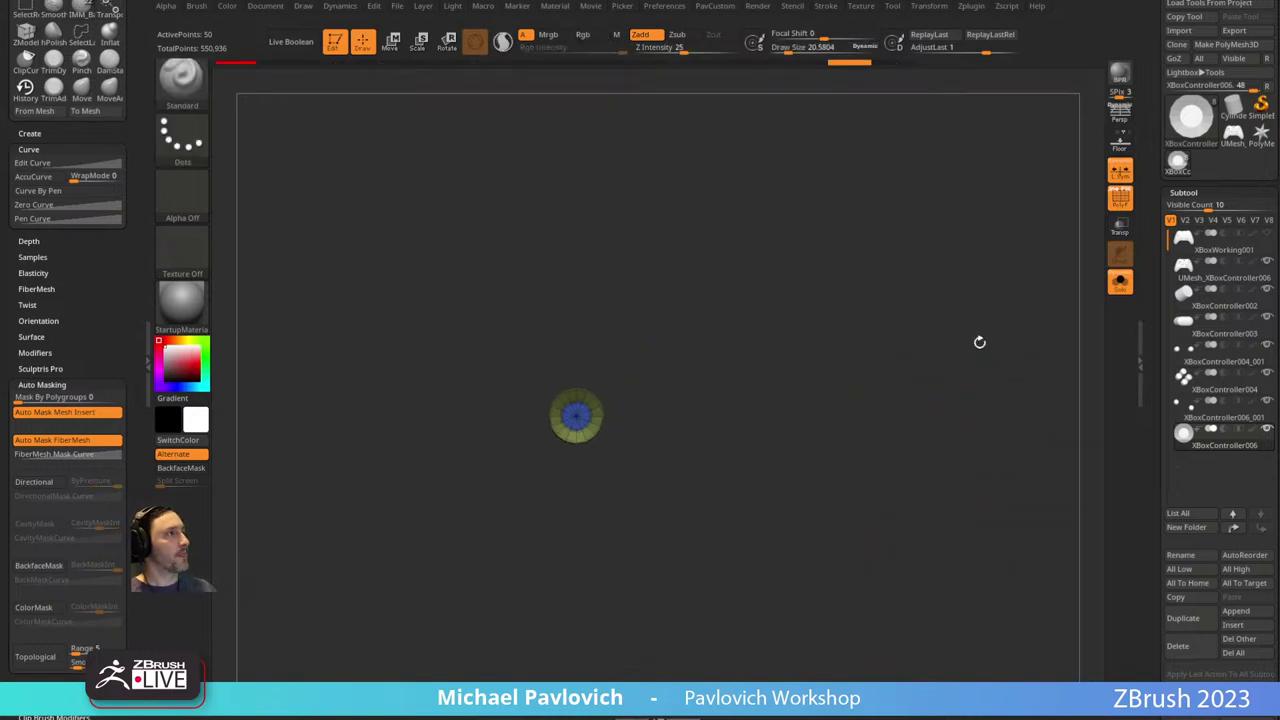
click(1121, 284)
drag(594, 512, 617, 519)
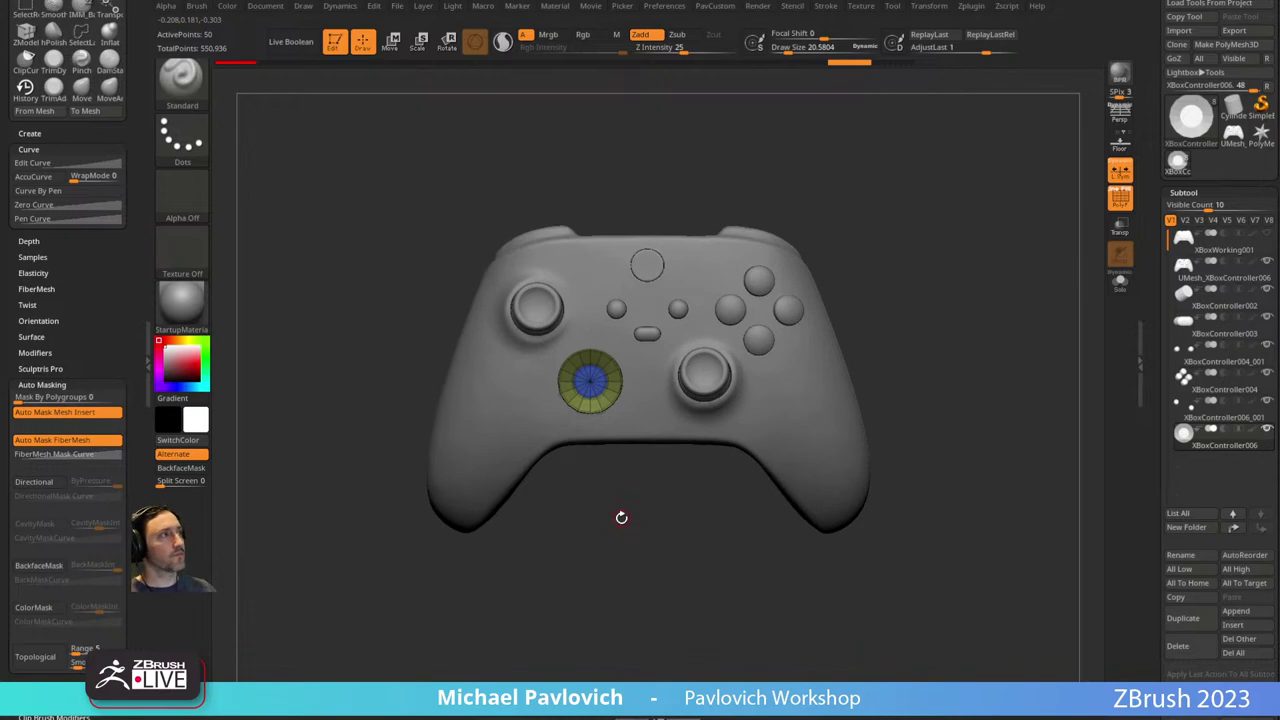
Activate the ZModeler brush and frame the front of the controller.
key(b)
key(z)
key(m)
alt+right_drag(620, 520, 596, 524)
mouse_move(596, 524)
ctrl+right_down()
mouse_move(640, 558)
mouse_move(614, 566)
ctrl+right_up()
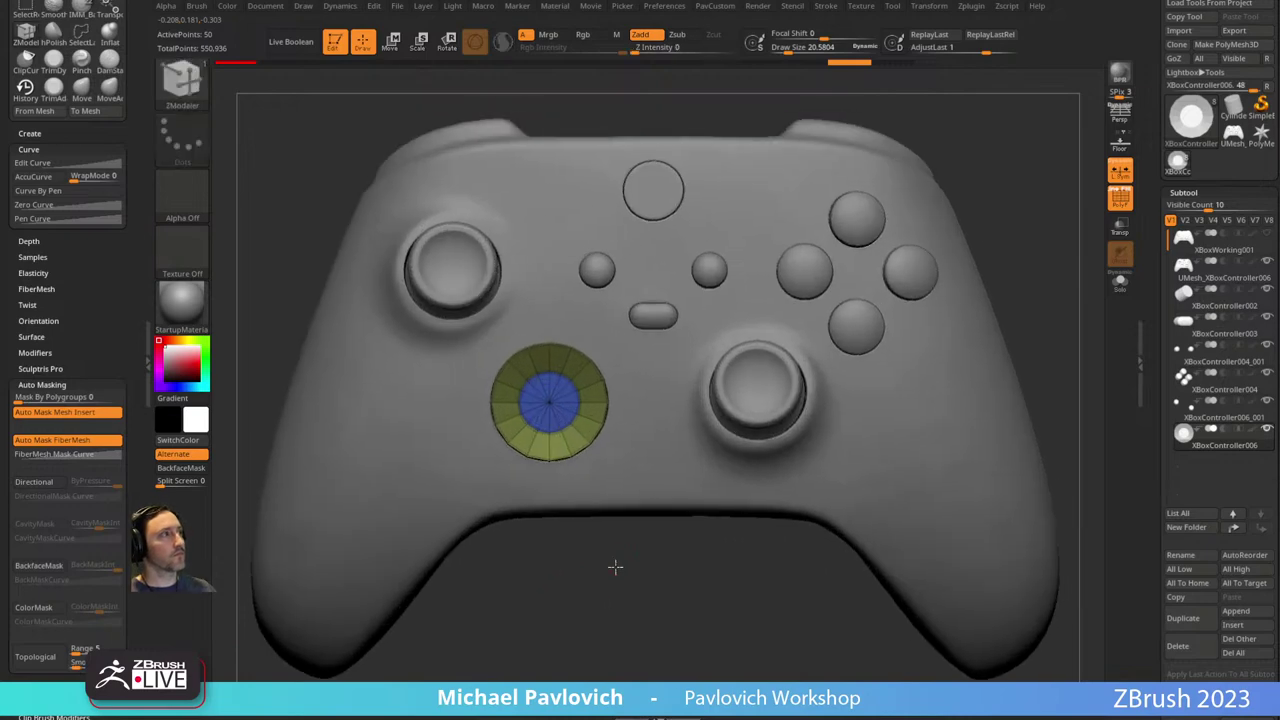
Select the thumbsticks subtool, isolate it and place the transform gizmo on the underside of the right thumbstick.
alt+click(775, 395)
alt+right_drag(725, 634, 974, 340)
key(w)
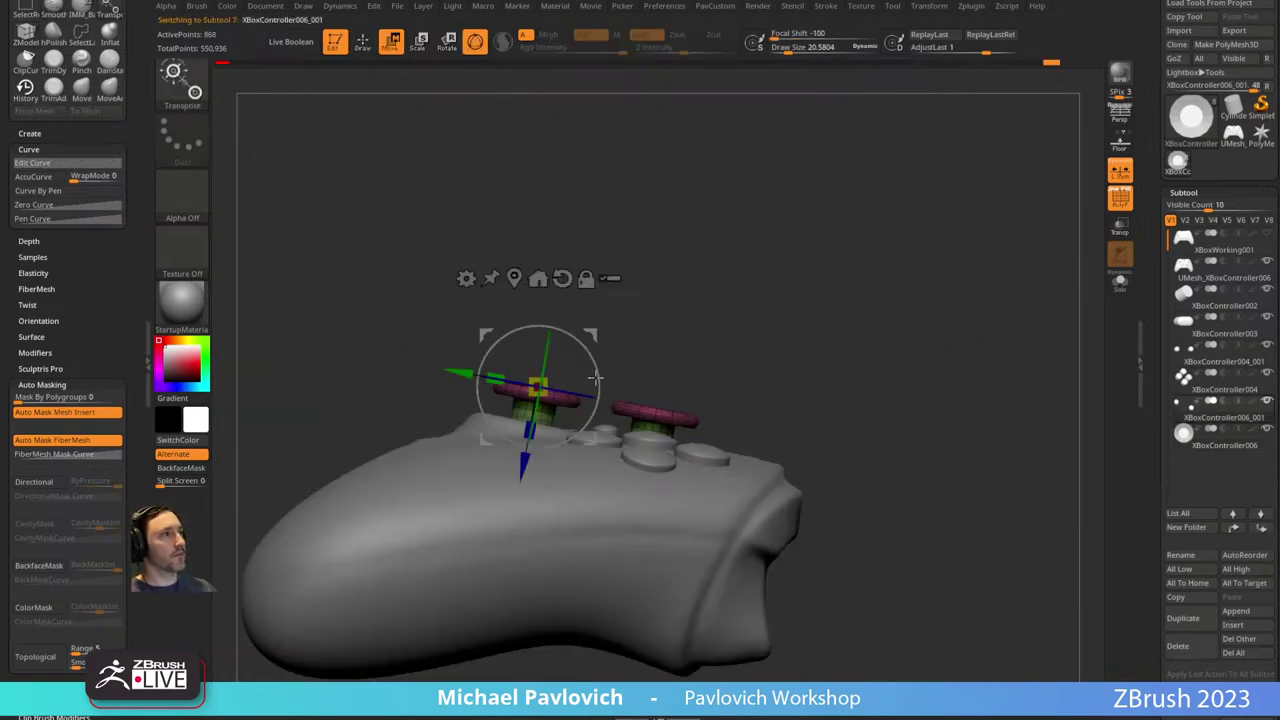
click(1120, 281)
drag(971, 423, 927, 378)
alt+click(455, 482)
alt+click(527, 438)
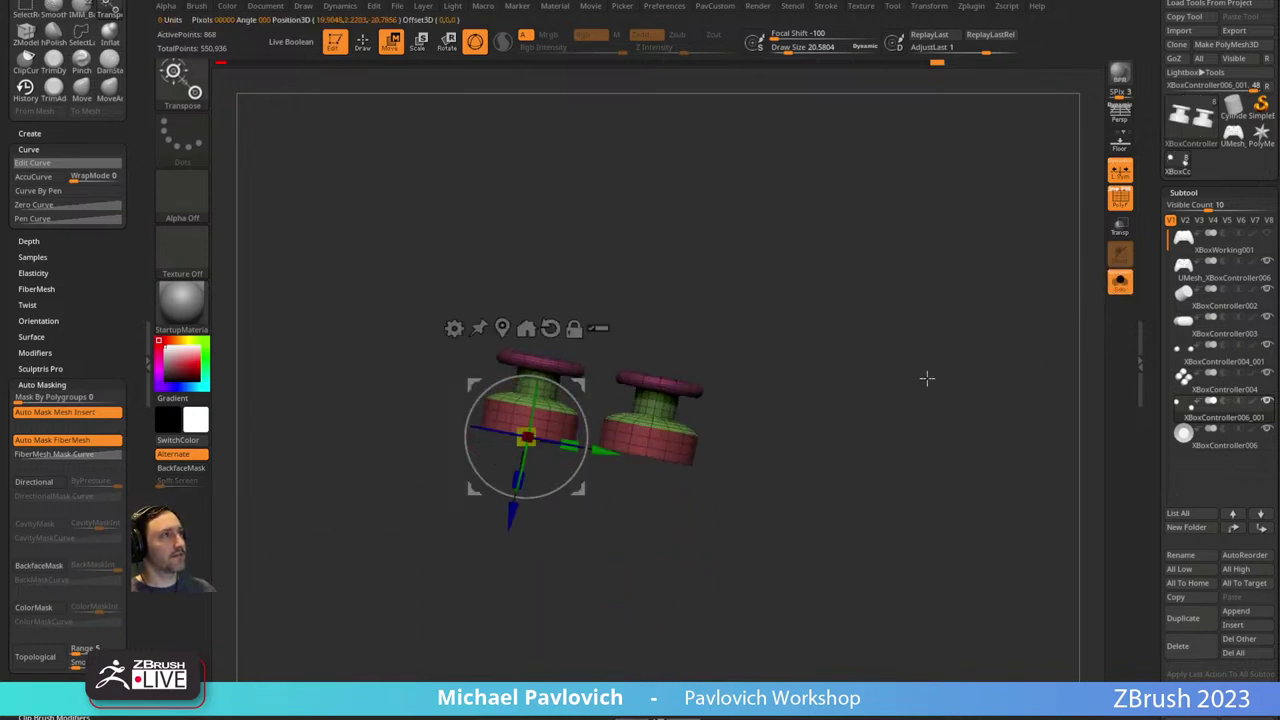
Show the whole controller again and mask the left thumbstick, leaving only the right thumbstick unmasked.
click(1120, 282)
drag(857, 346, 377, 263)
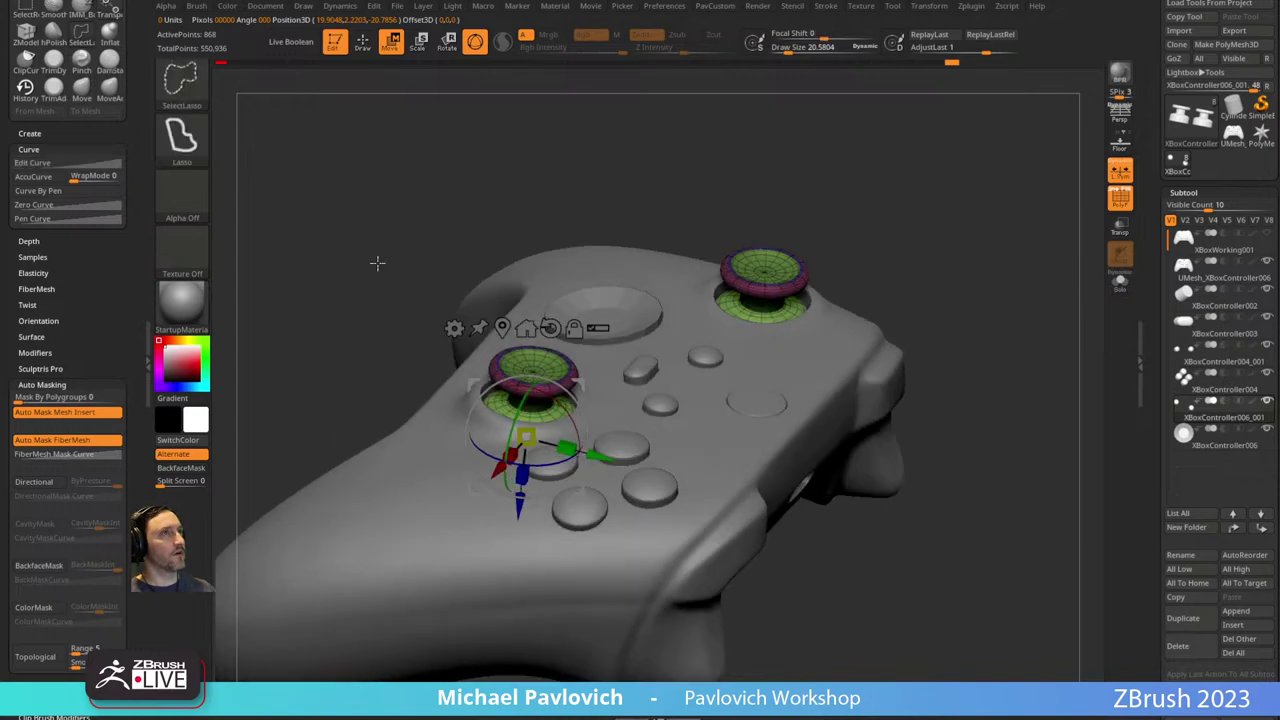
mouse_move(316, 387)
ctrl+shift+mouse_down()
mouse_move(659, 460)
mouse_move(510, 232)
ctrl+shift+mouse_up()
ctrl+click(919, 252)
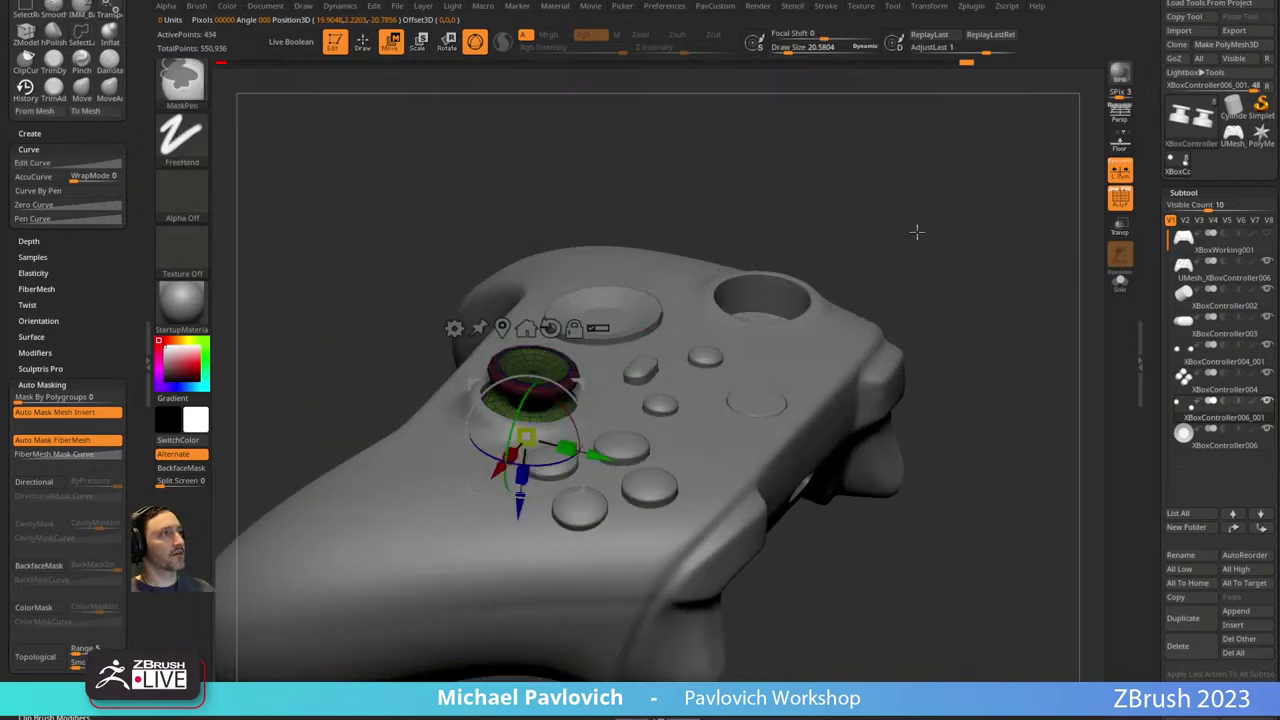
ctrl+shift+click(922, 224)
ctrl+click(931, 202)
drag(931, 202, 826, 314)
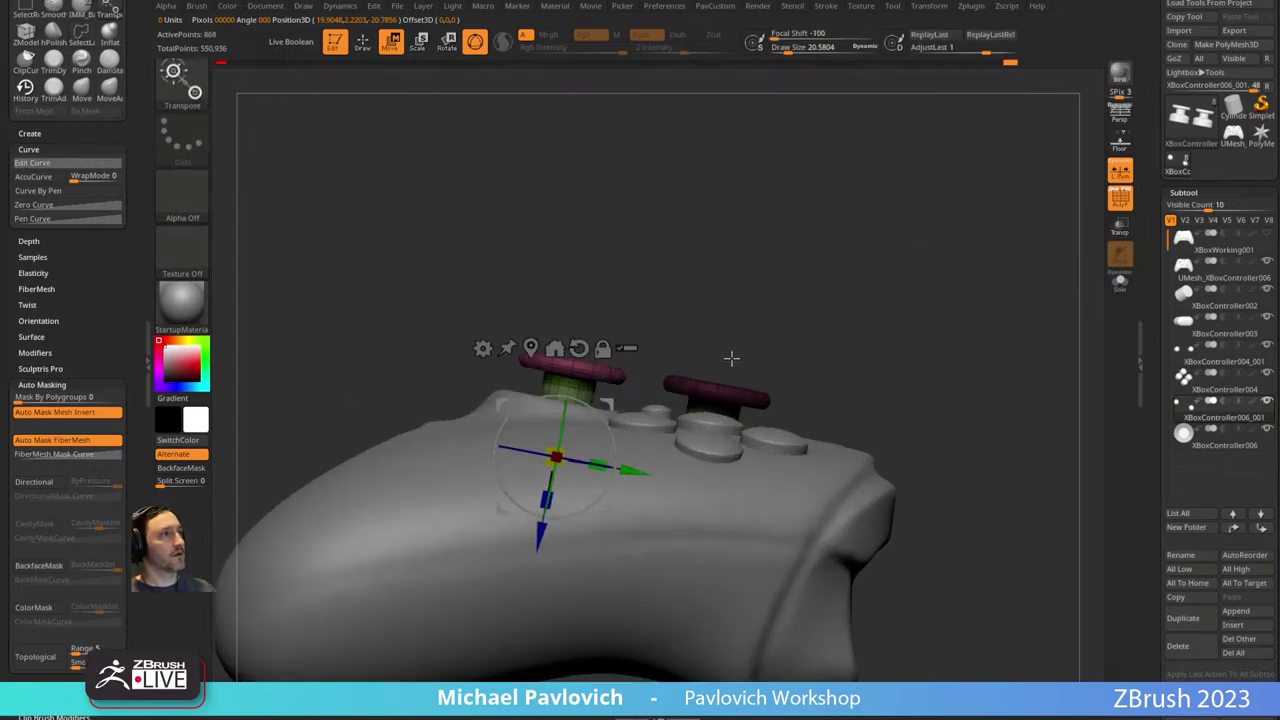
mouse_move(731, 357)
mouse_down()
mouse_move(857, 294)
mouse_move(937, 374)
mouse_move(946, 301)
mouse_move(929, 286)
mouse_move(957, 291)
mouse_move(820, 411)
mouse_up()
key(q)
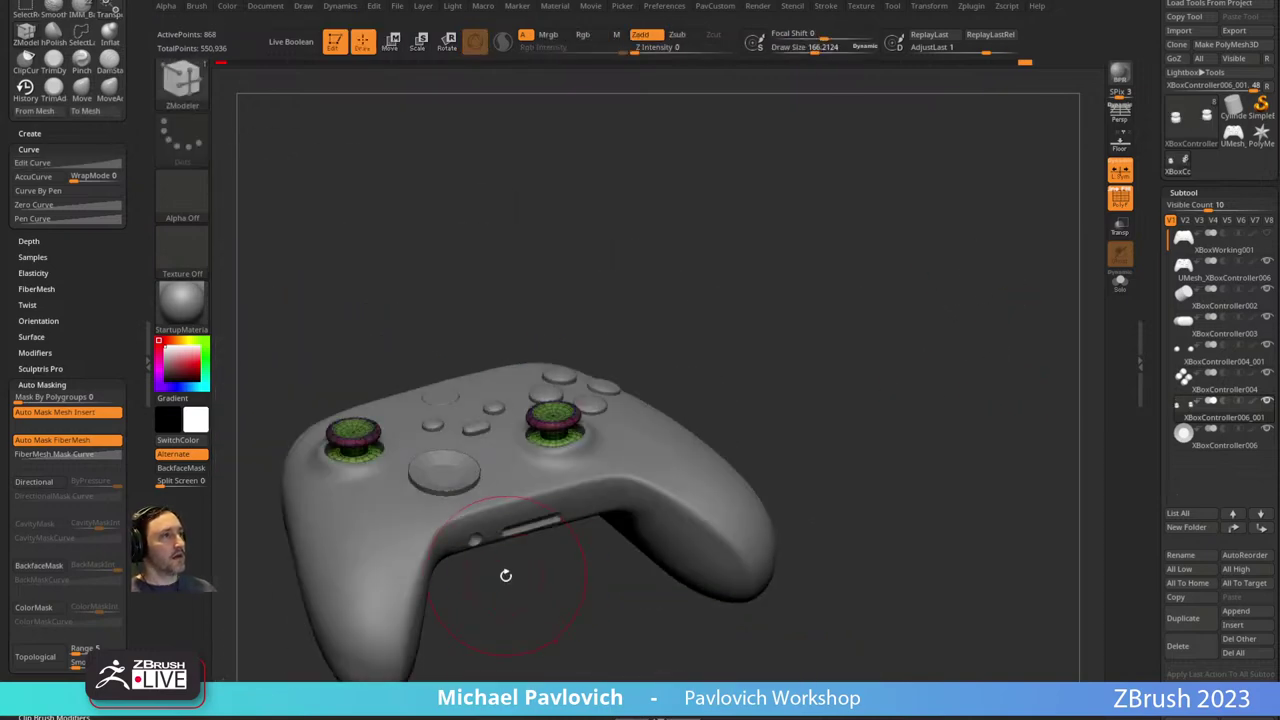
Switch to the Standard brush, adjust its draw size, and select and isolate the D-pad disc.
key(b)
key(s)
key(t)
drag(506, 575, 509, 578)
key(s)
alt+click(432, 467)
mouse_move(563, 634)
alt+mouse_down()
mouse_move(568, 554)
mouse_move(592, 662)
mouse_move(618, 642)
mouse_move(601, 637)
alt+mouse_up()
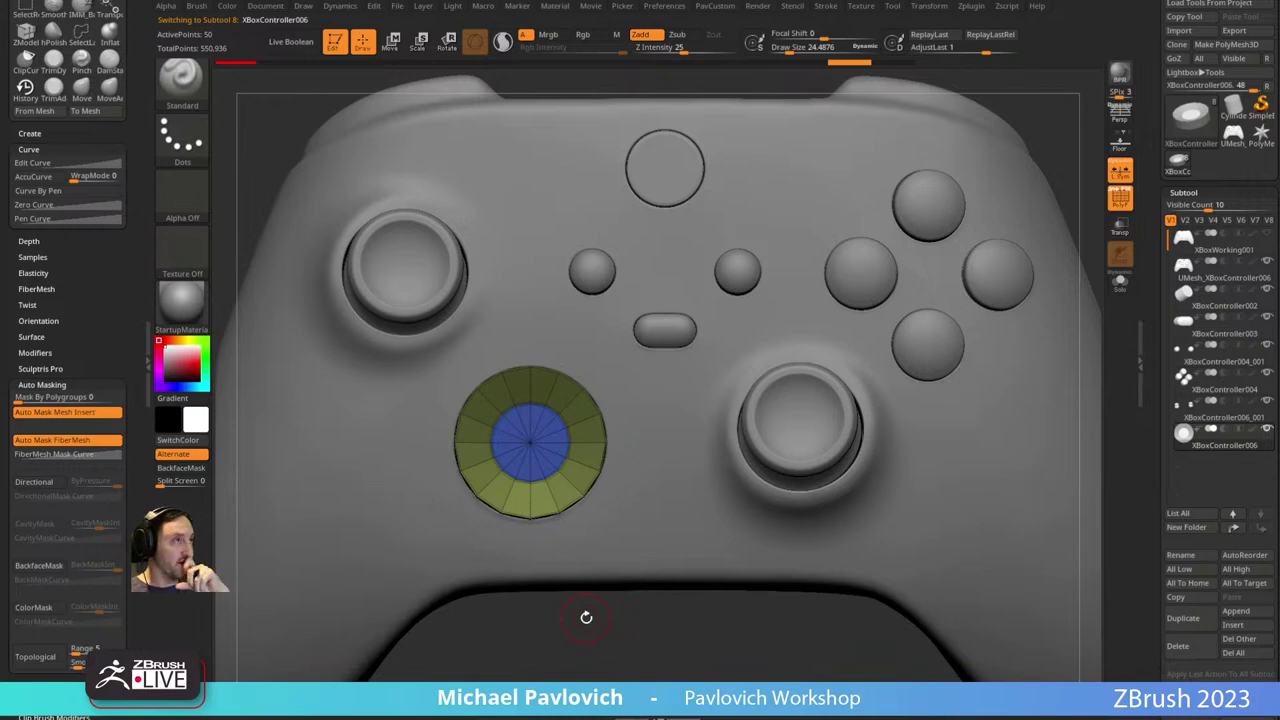
mouse_move(570, 505)
right_down()
mouse_move(557, 620)
mouse_move(572, 518)
right_up()
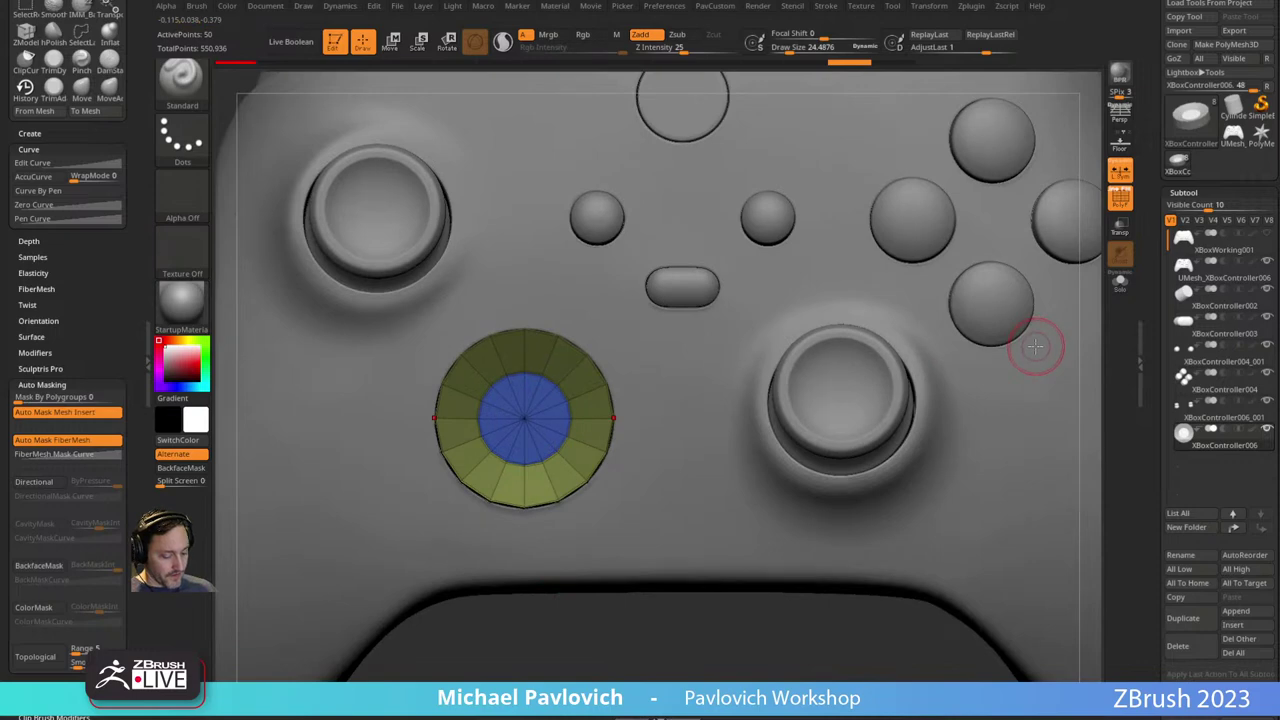
click(1112, 292)
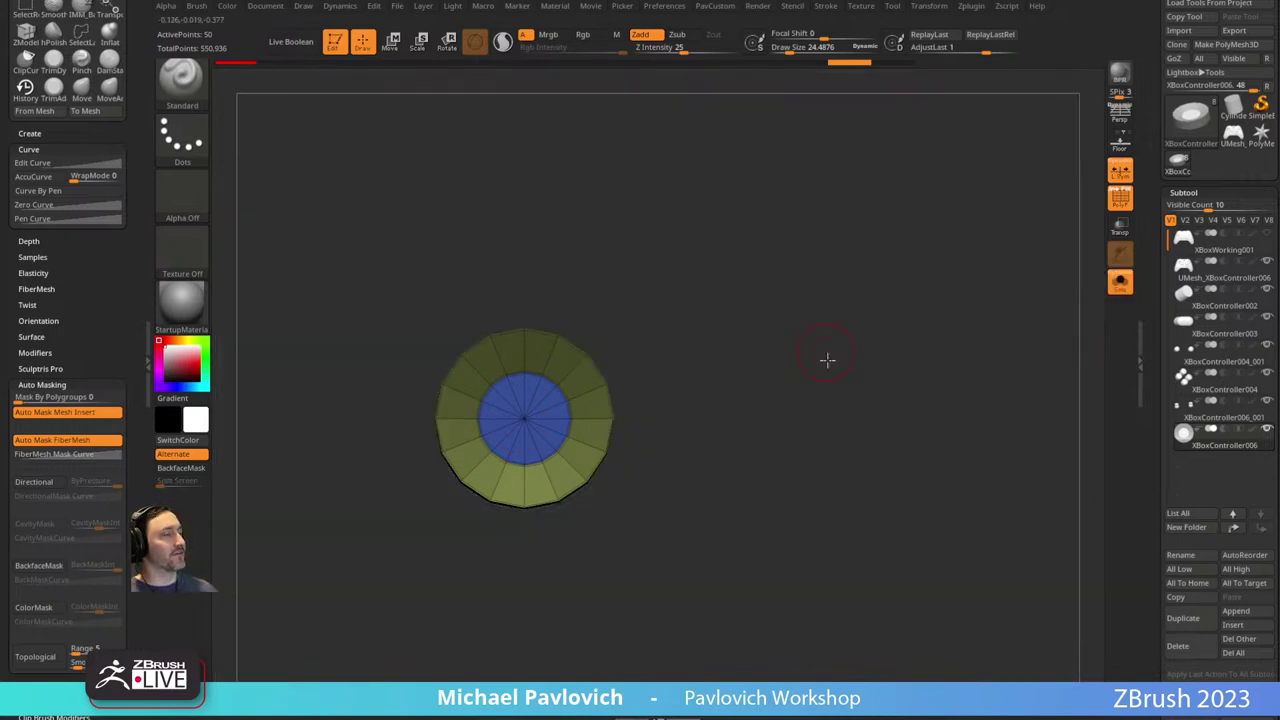
mouse_move(826, 360)
right_down()
mouse_move(817, 369)
mouse_move(817, 358)
right_up()
Try to insert a Cube primitive at the center of the isolated D-pad disc.
key(i)
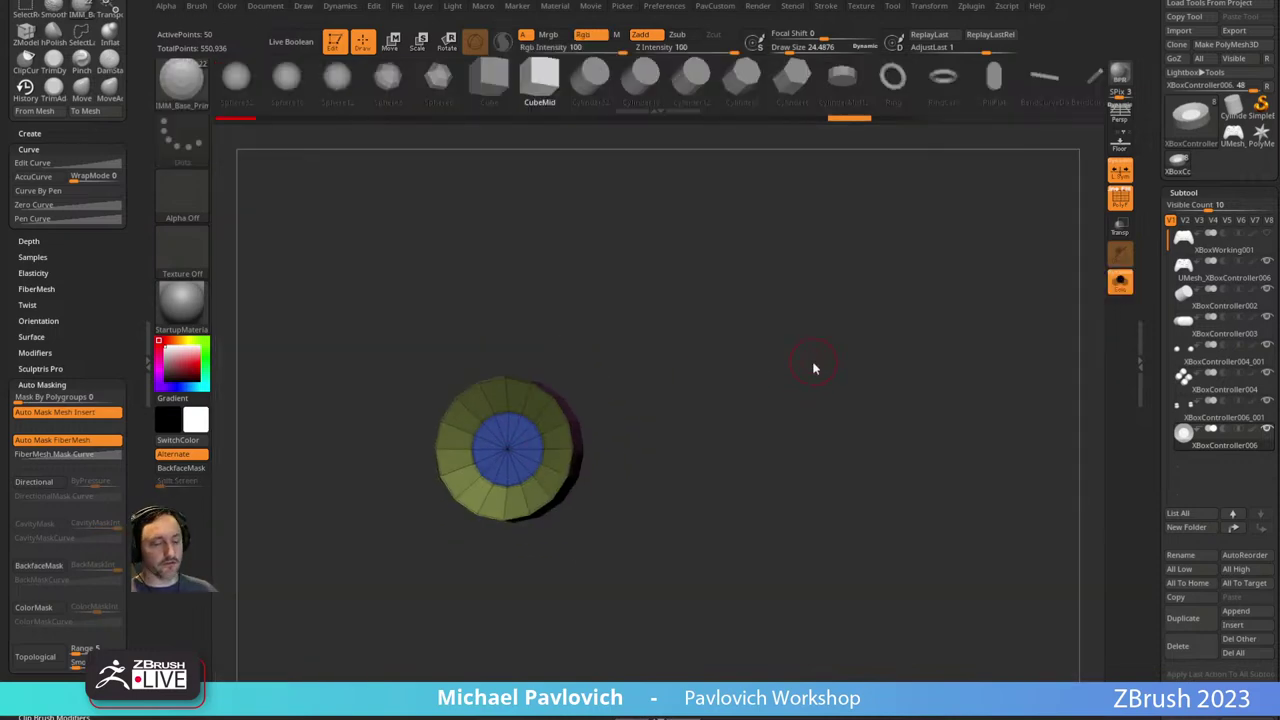
key(m)
click(913, 415)
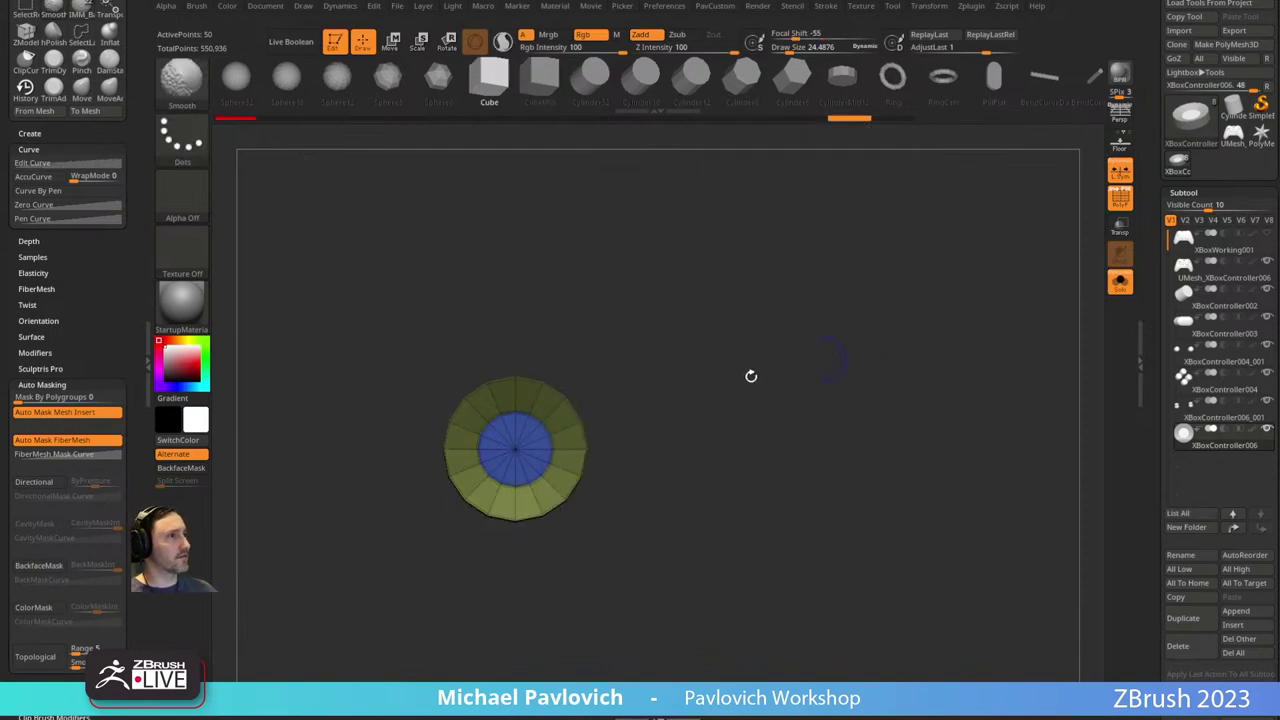
drag(510, 445, 812, 384)
key(ctrl+z)
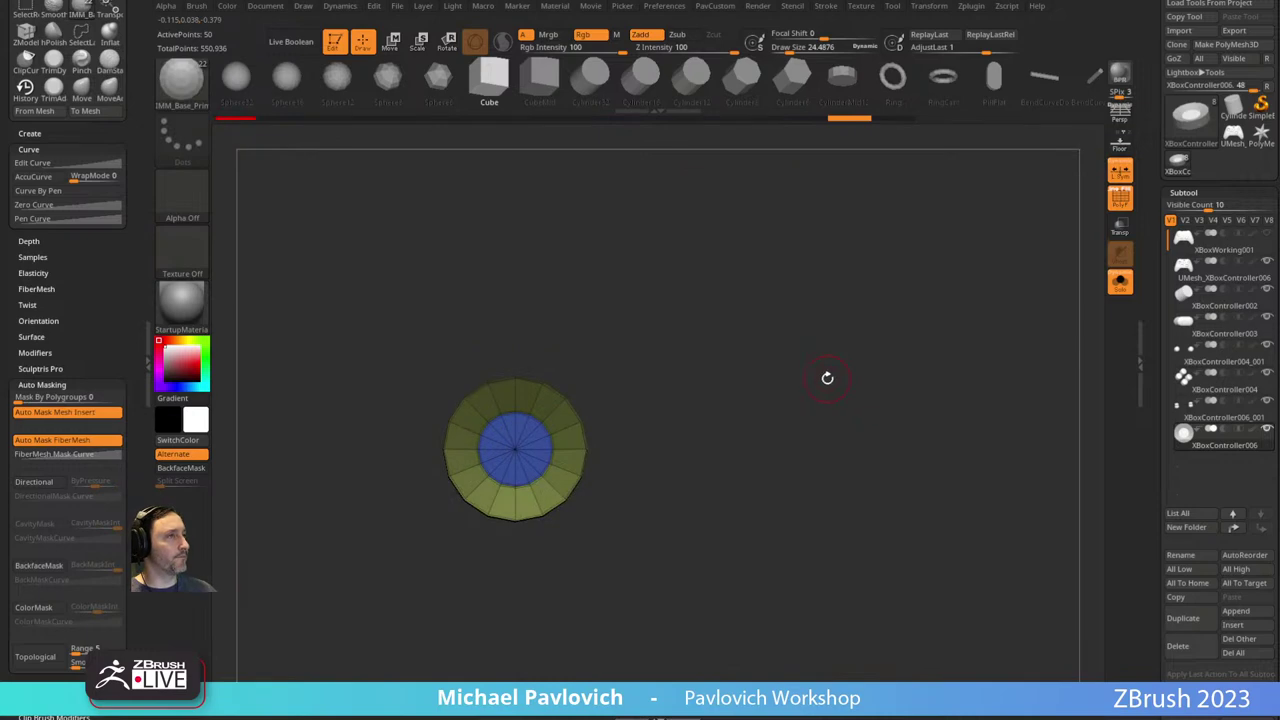
Turn off local symmetry and try inserting the Cube at the D-pad disc's center again.
click(1118, 176)
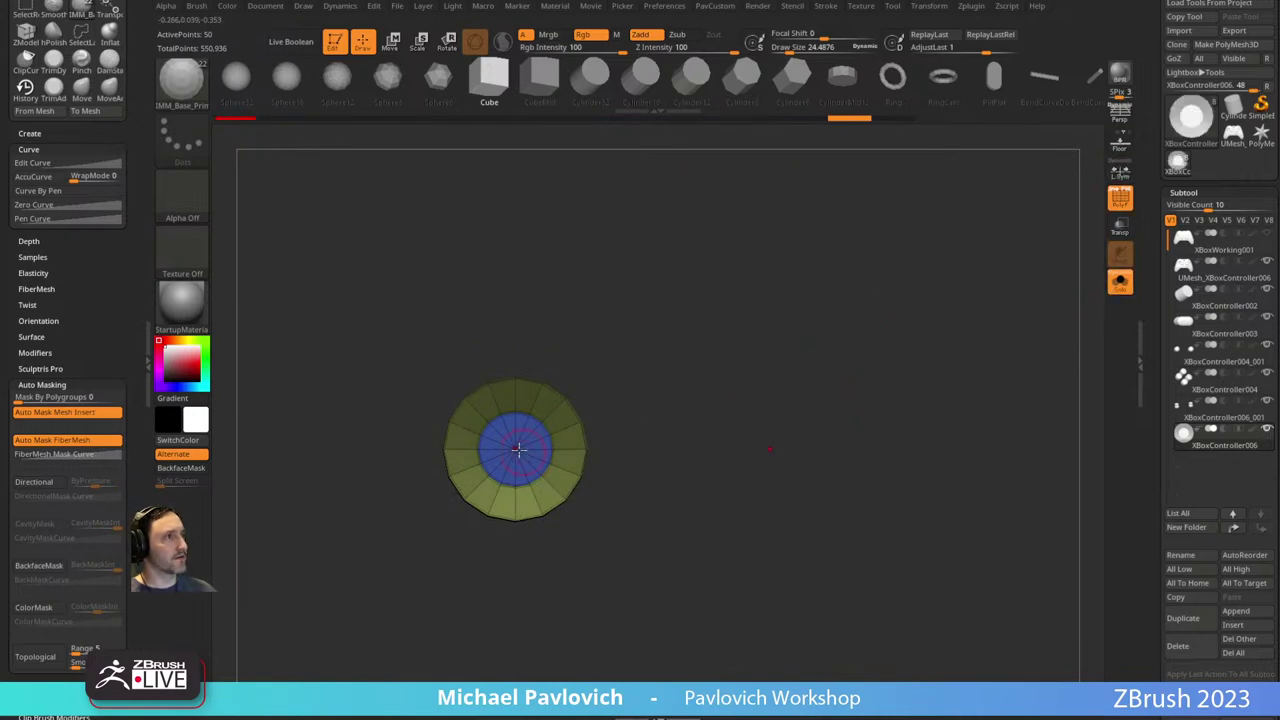
drag(515, 449, 526, 470)
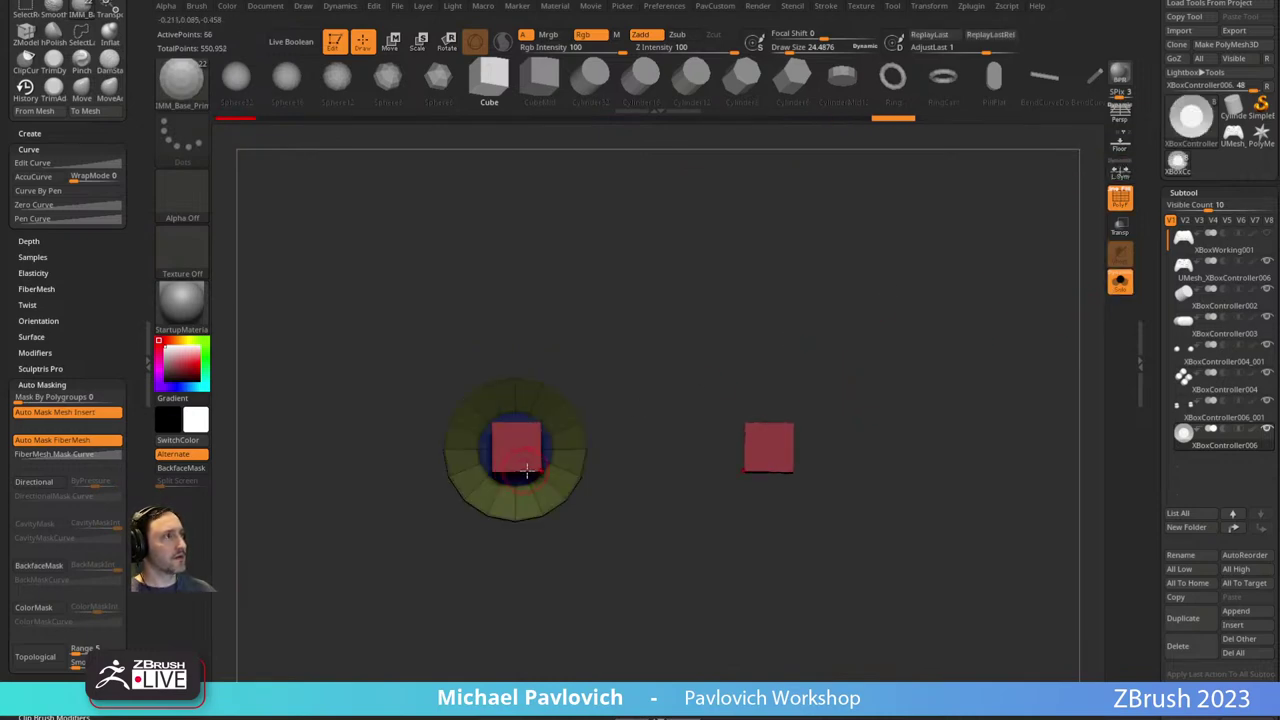
key(ctrl+z)
Insert a CubeMid primitive at the D-pad disc's center, sized to fit within its blue inner polygroup.
ctrl+right_drag(700, 409, 740, 431)
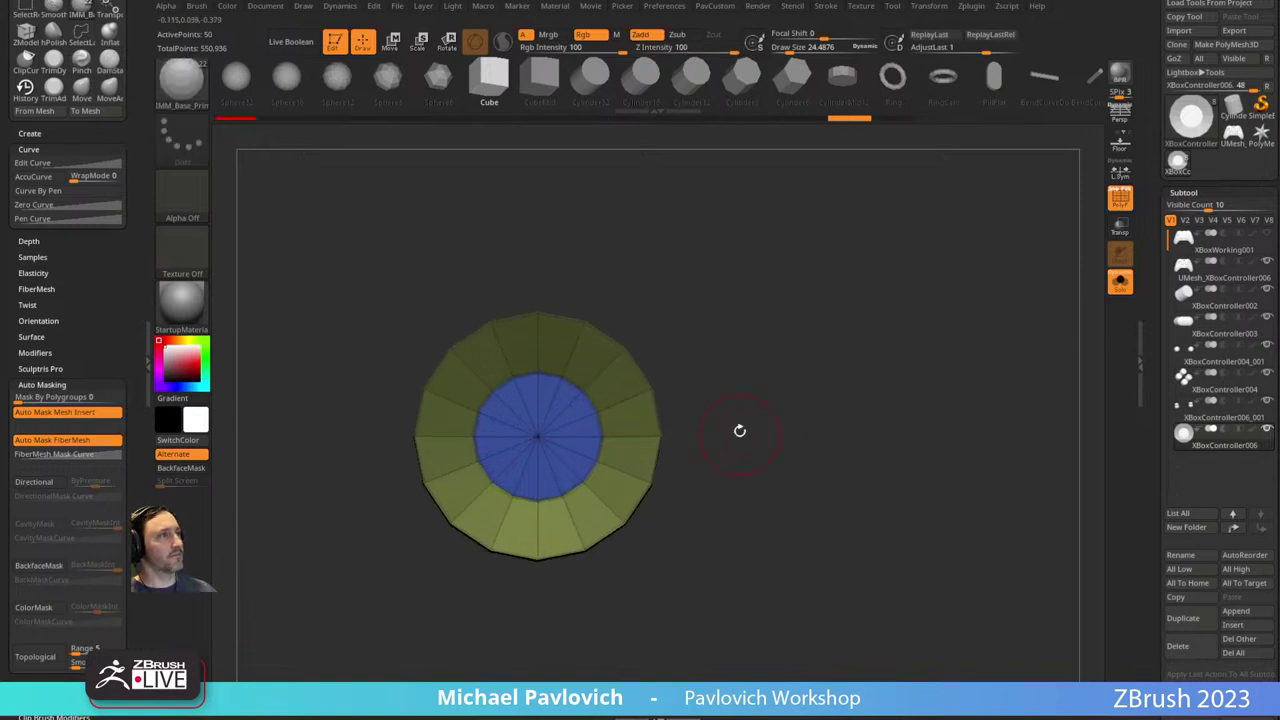
key(m)
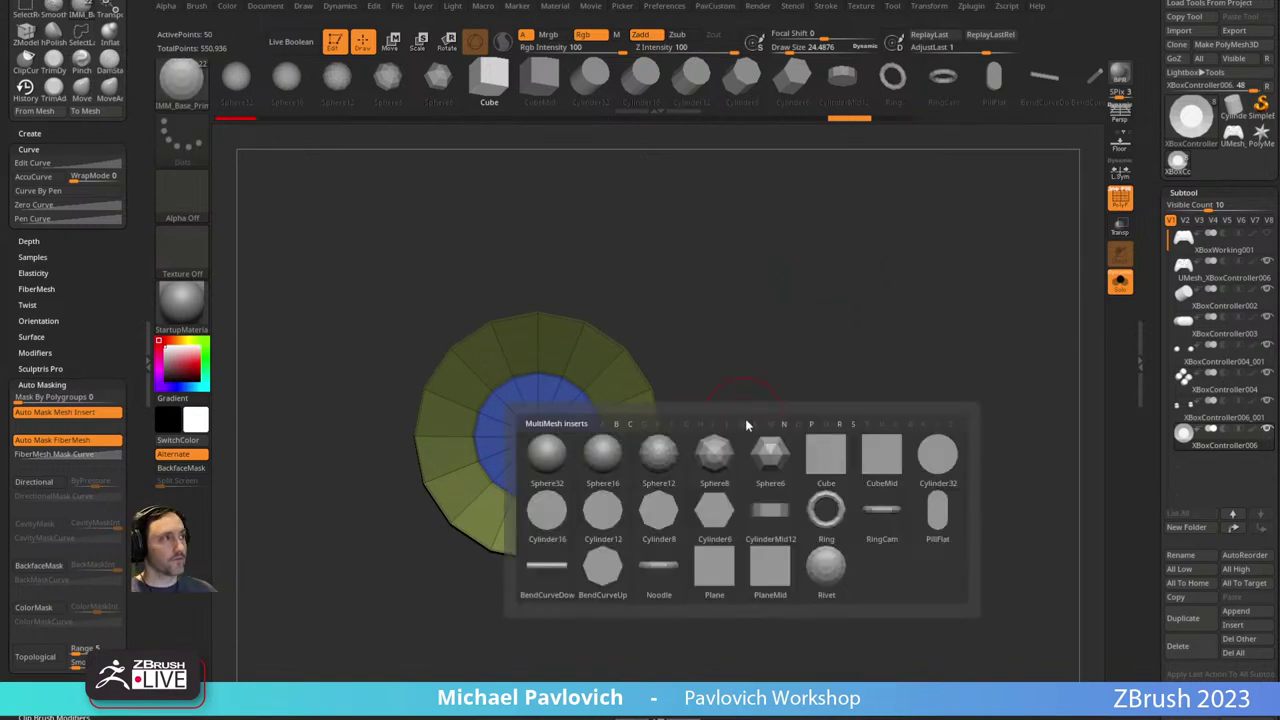
click(880, 458)
drag(539, 436, 535, 483)
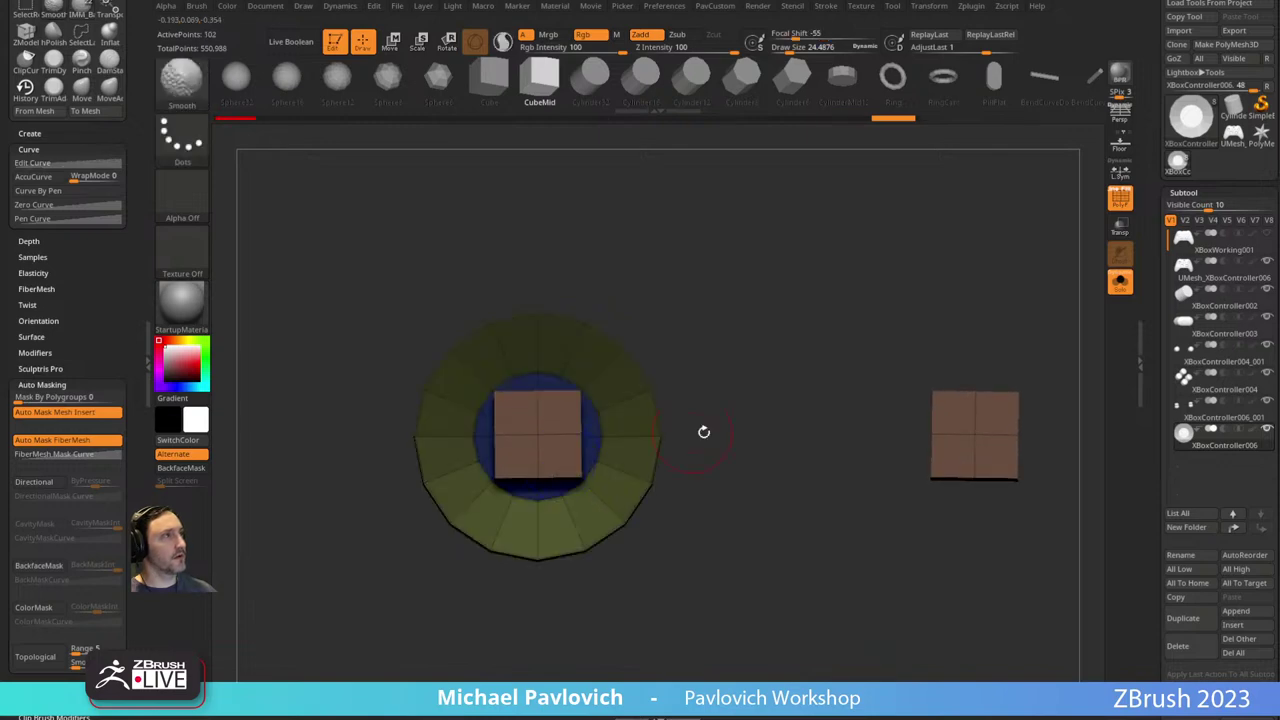
Split the masked disc into its own subtool, delete the mirrored duplicate cube, and show the full controller.
key(space)
click(789, 381)
mouse_move(698, 466)
alt+mouse_down()
mouse_move(663, 477)
mouse_move(703, 383)
mouse_move(863, 529)
mouse_move(862, 410)
alt+mouse_up()
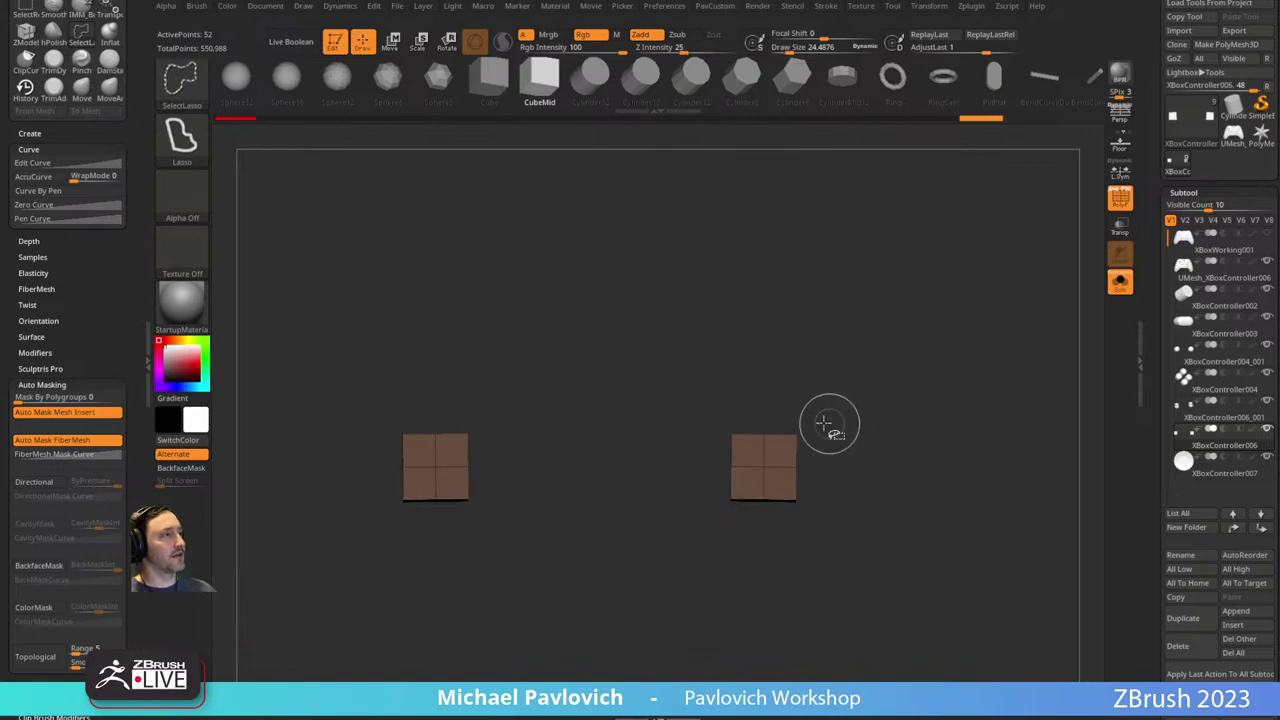
ctrl+alt+shift+drag(797, 360, 909, 424)
key(space)
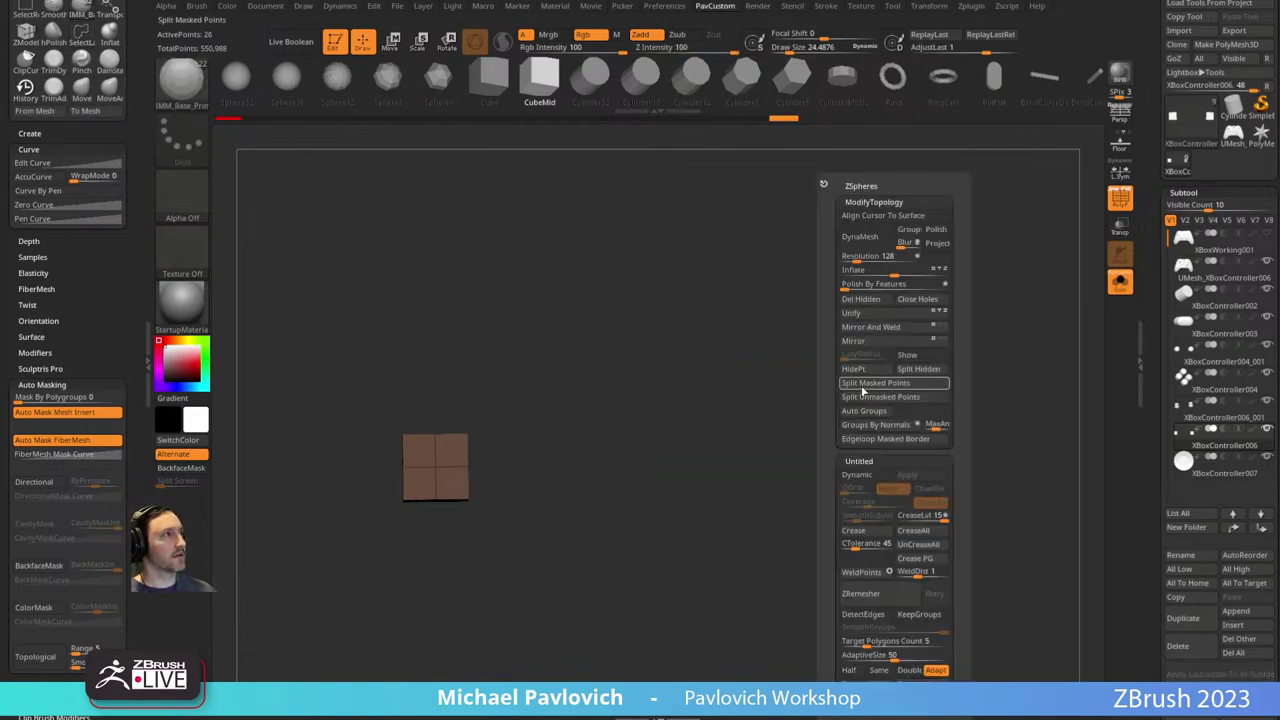
click(1120, 280)
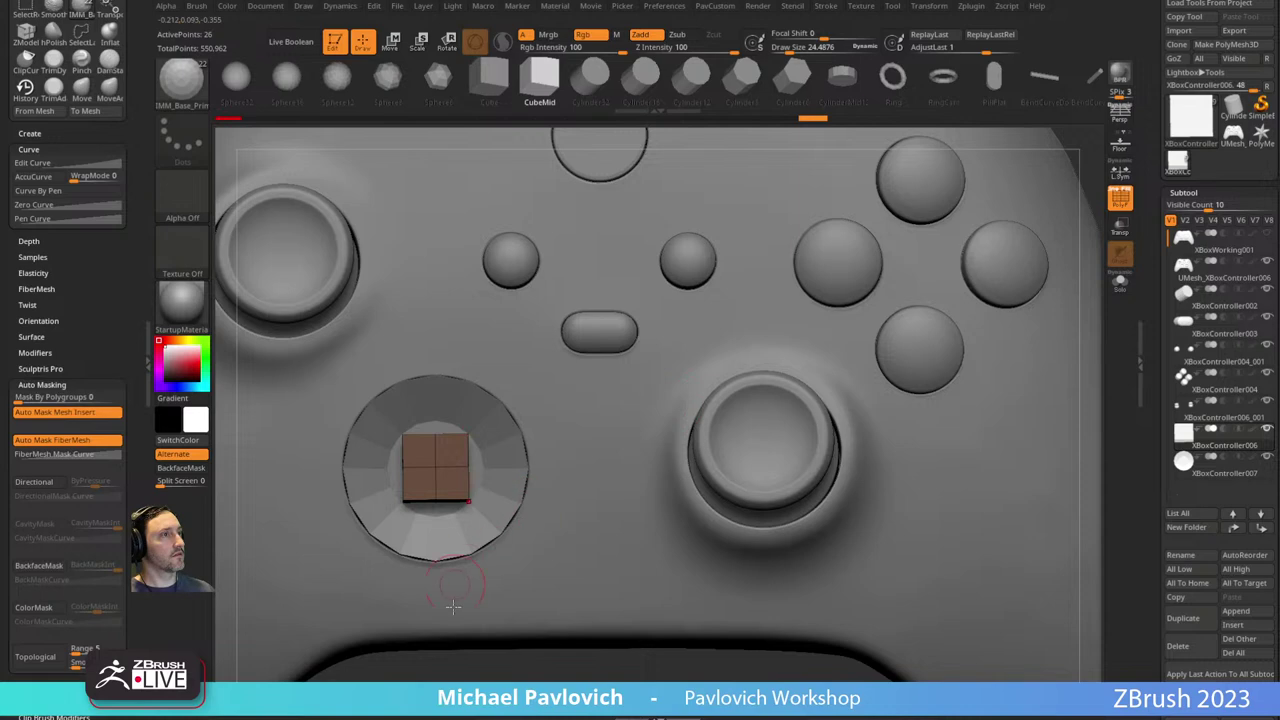
Flatten the inserted cube along its depth axis into a thin slab within the D-pad dish.
alt+drag(489, 702, 510, 448)
key(w)
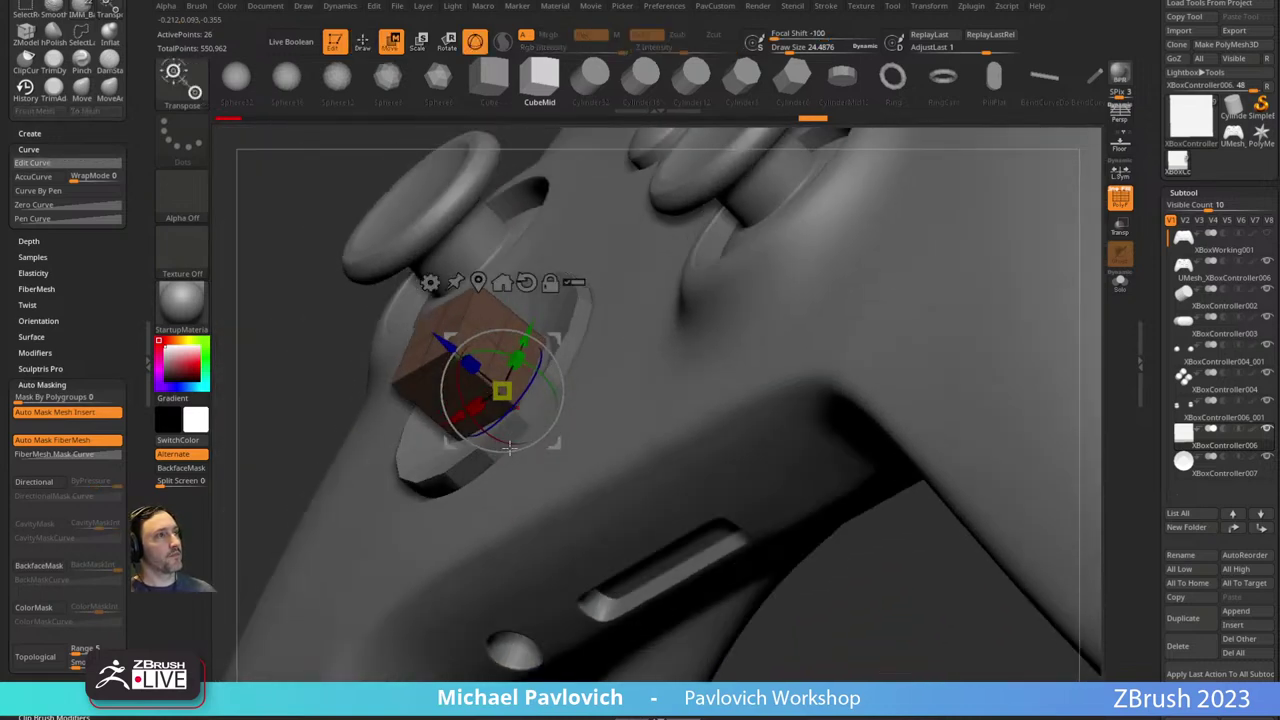
drag(471, 363, 510, 405)
key(q)
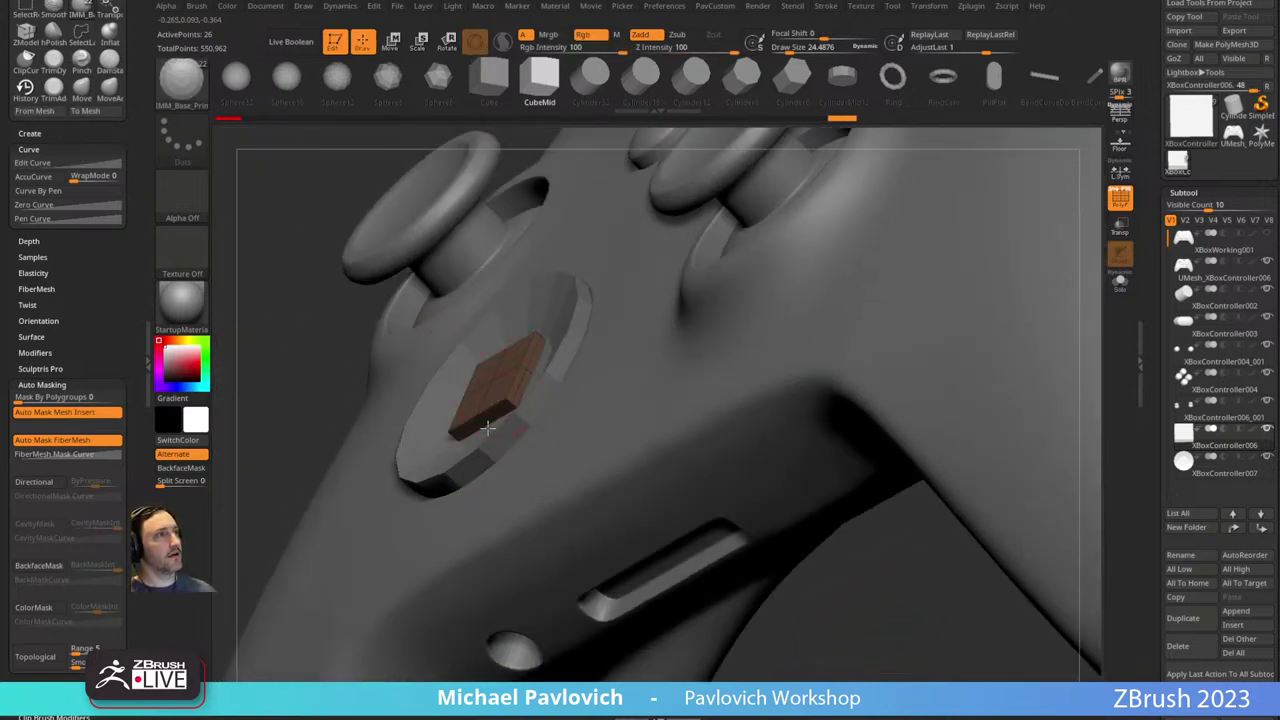
Reduce the brush draw size to about 3.2 and isolate the flattened D-pad slab.
drag(515, 300, 543, 424)
key(s)
drag(543, 424, 528, 424)
click(1120, 282)
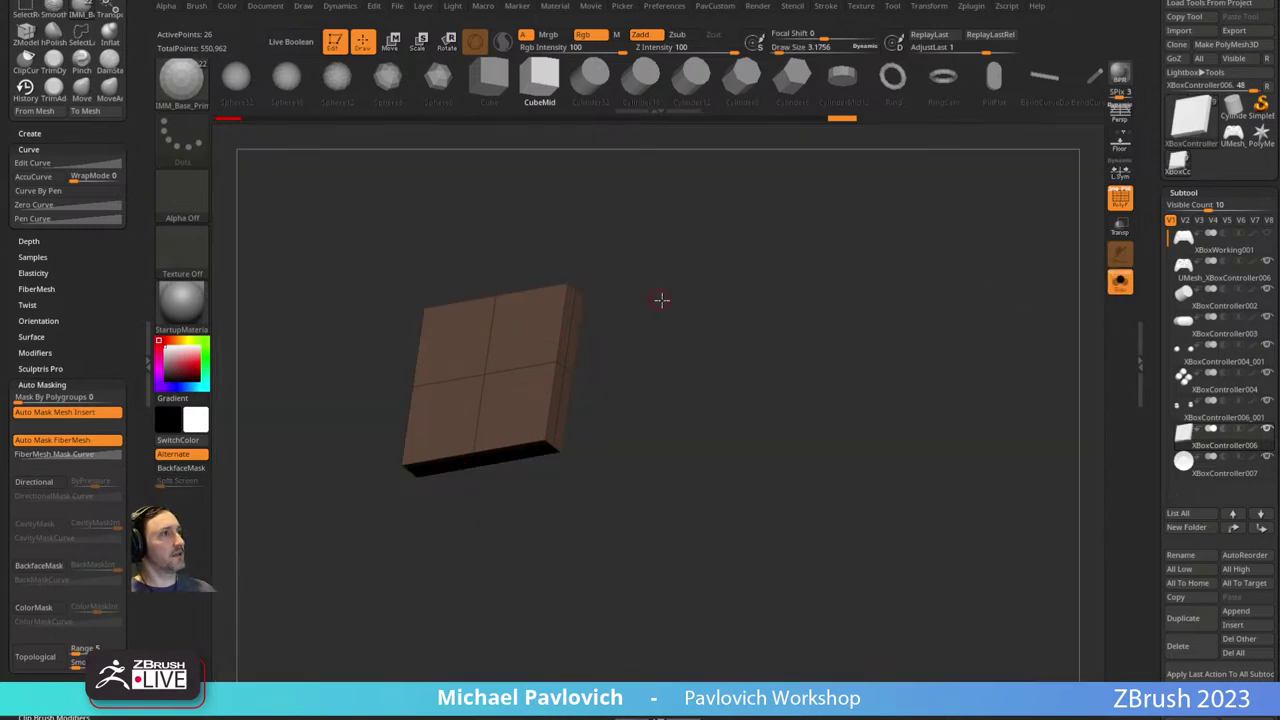
Delete the edge loop running around the slab's thin sides using ZModeler's edge Insert action with the Single EdgeLoop target.
alt+drag(660, 300, 749, 349)
drag(749, 349, 703, 389)
key(b)
key(z)
key(m)
key(space)
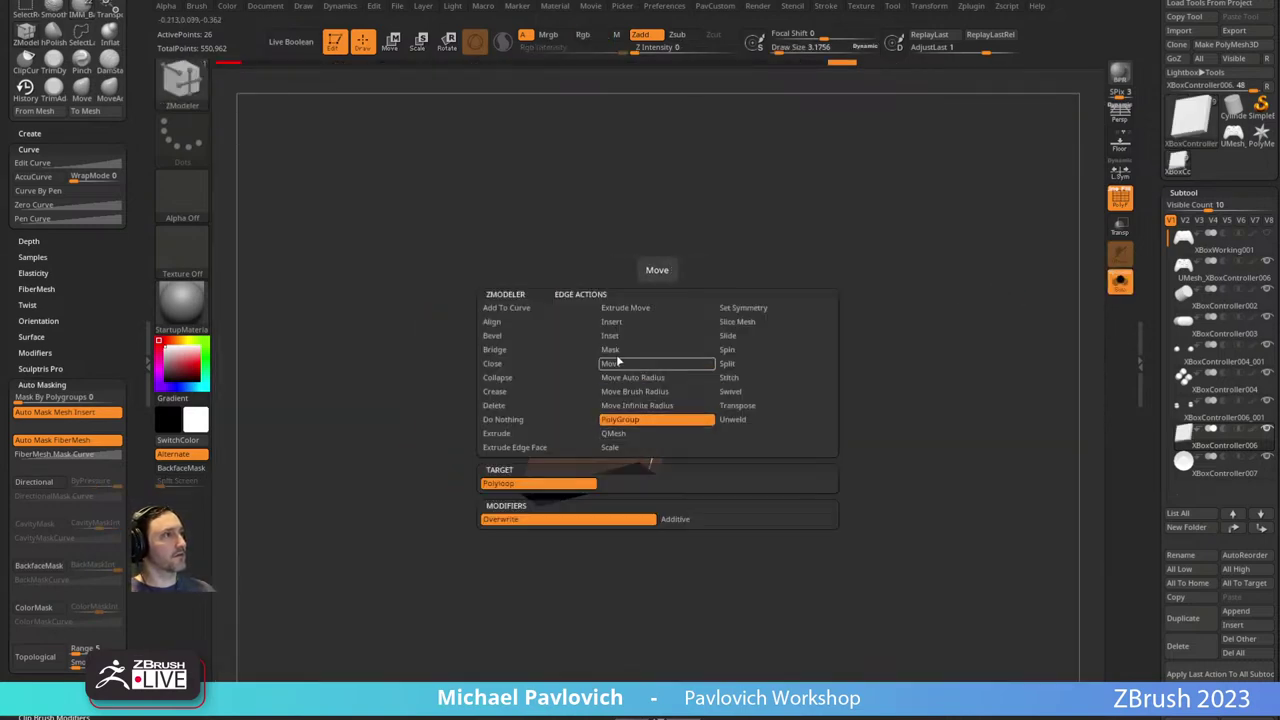
click(618, 322)
click(655, 483)
drag(663, 406, 830, 514)
key(ctrl+z)
drag(814, 456, 841, 423)
Show the full controller and assign polygroups to the slab with Groups By Normals.
click(1120, 282)
key(3)
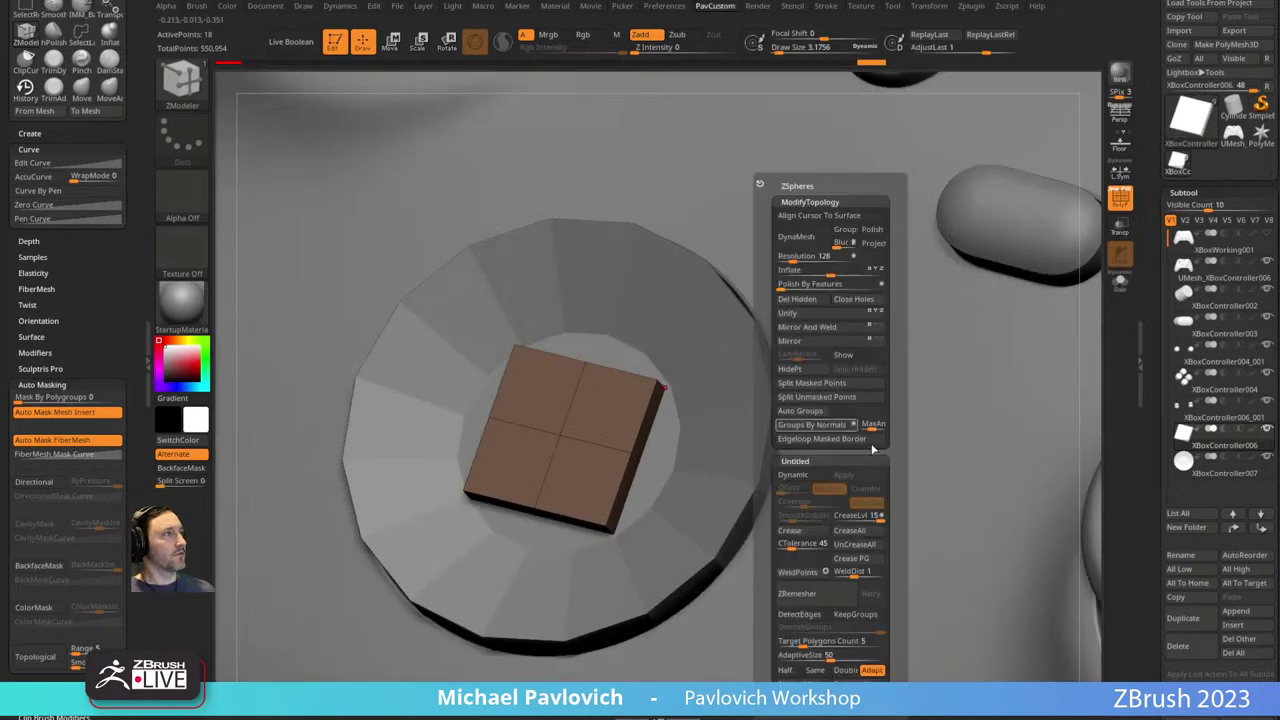
click(820, 425)
Extrude one side polygroup of the slab outward to the dish rim as a first D-pad arm.
drag(820, 425, 651, 425)
drag(707, 438, 790, 451)
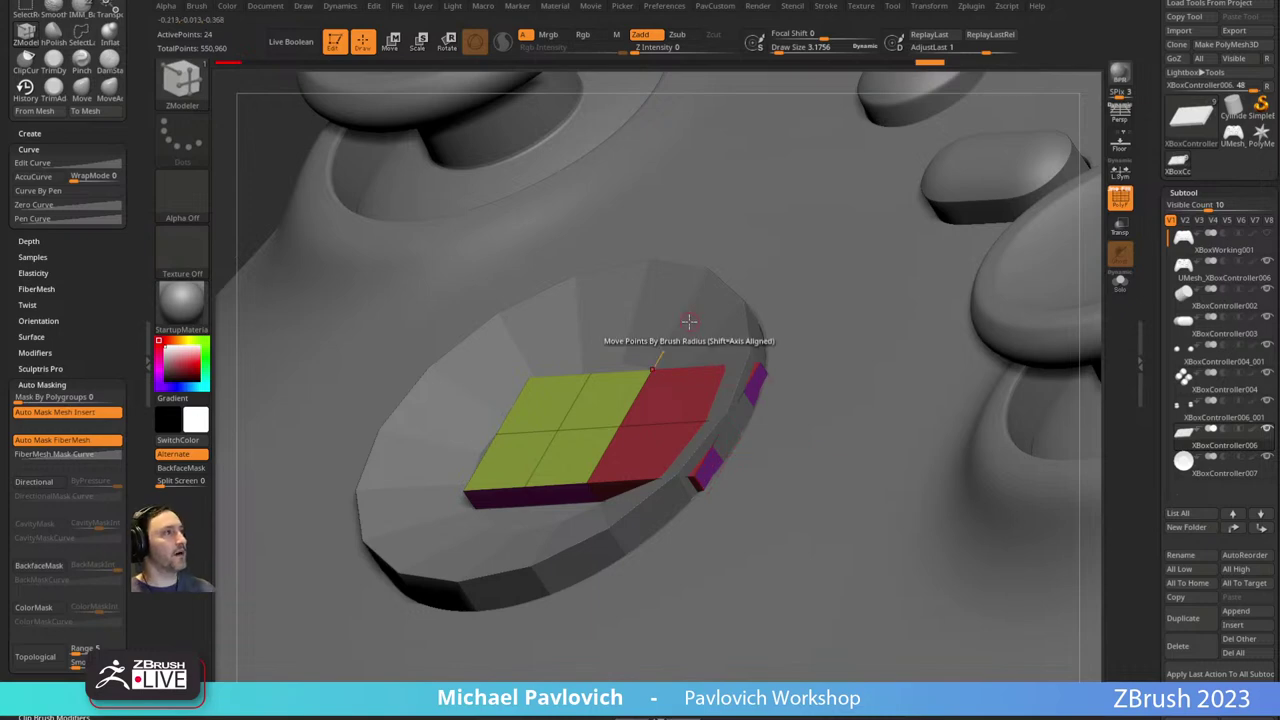
Mask the slab's center block and raise the arm's free outer end so it slopes up out of the dish.
click(1120, 282)
mouse_move(872, 303)
shift+mouse_down()
mouse_move(877, 344)
mouse_move(736, 600)
shift+mouse_up()
ctrl+click(857, 457)
drag(857, 457, 936, 345)
key(w)
click(1120, 284)
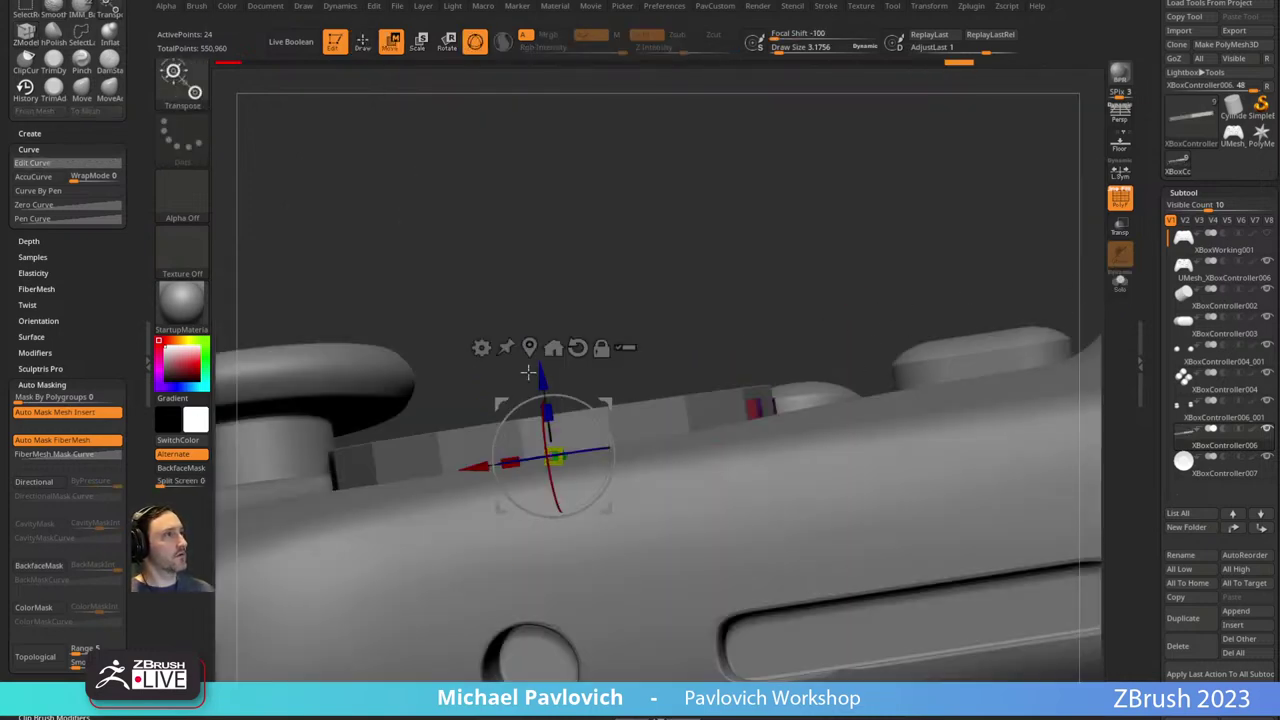
drag(541, 378, 535, 342)
mouse_move(776, 256)
mouse_down()
mouse_move(780, 277)
mouse_move(771, 271)
mouse_up()
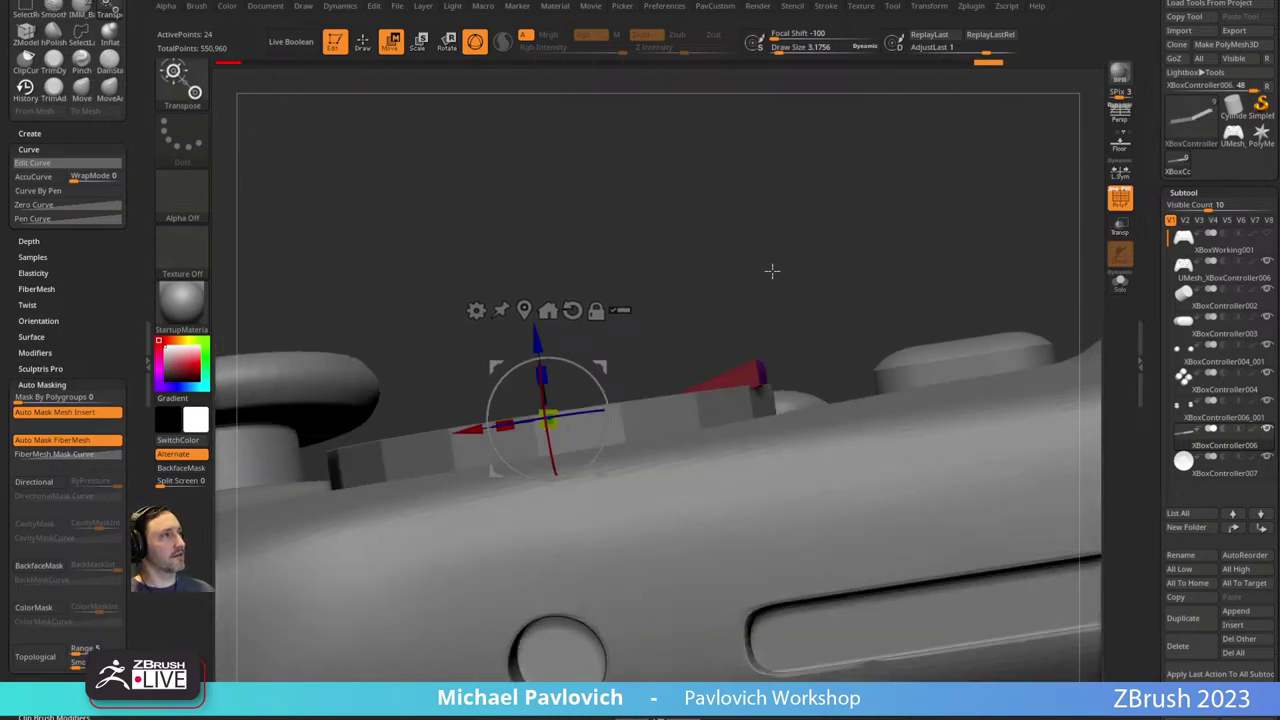
ctrl+drag(807, 318, 735, 370)
drag(537, 340, 535, 334)
key(q)
mouse_move(790, 245)
ctrl+mouse_down()
mouse_move(828, 223)
mouse_move(815, 307)
mouse_move(743, 386)
mouse_move(740, 373)
mouse_move(625, 346)
ctrl+mouse_up()
Mask the center block again and move the arm's outer end slightly outward past the disc rim.
click(1119, 283)
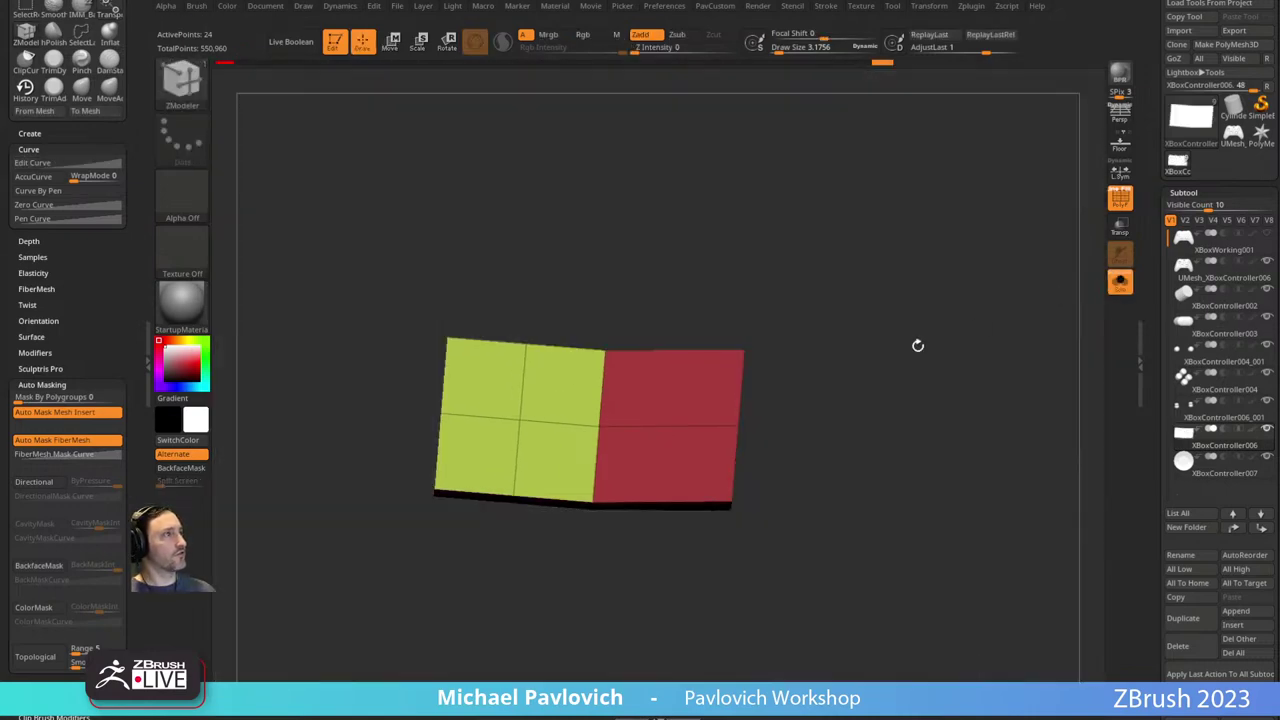
drag(917, 346, 903, 404)
ctrl+drag(854, 277, 731, 562)
key(w)
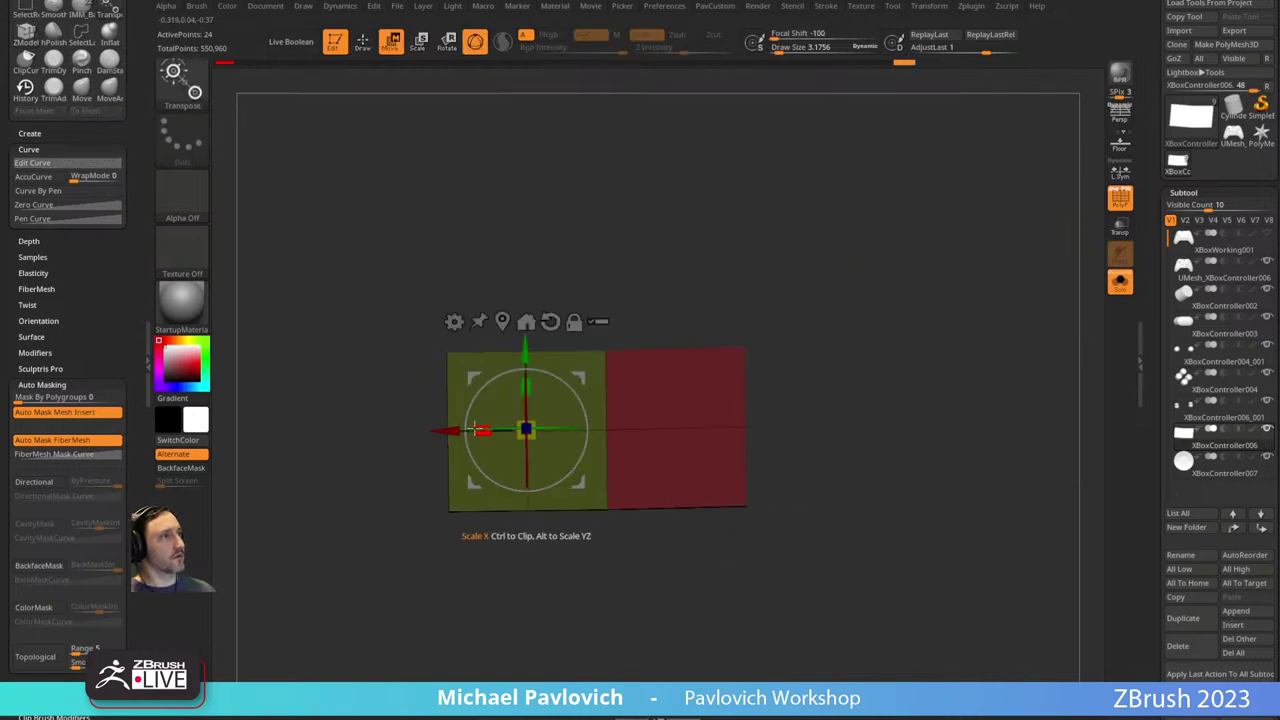
drag(453, 430, 468, 431)
ctrl+drag(971, 334, 995, 350)
key(q)
click(1119, 283)
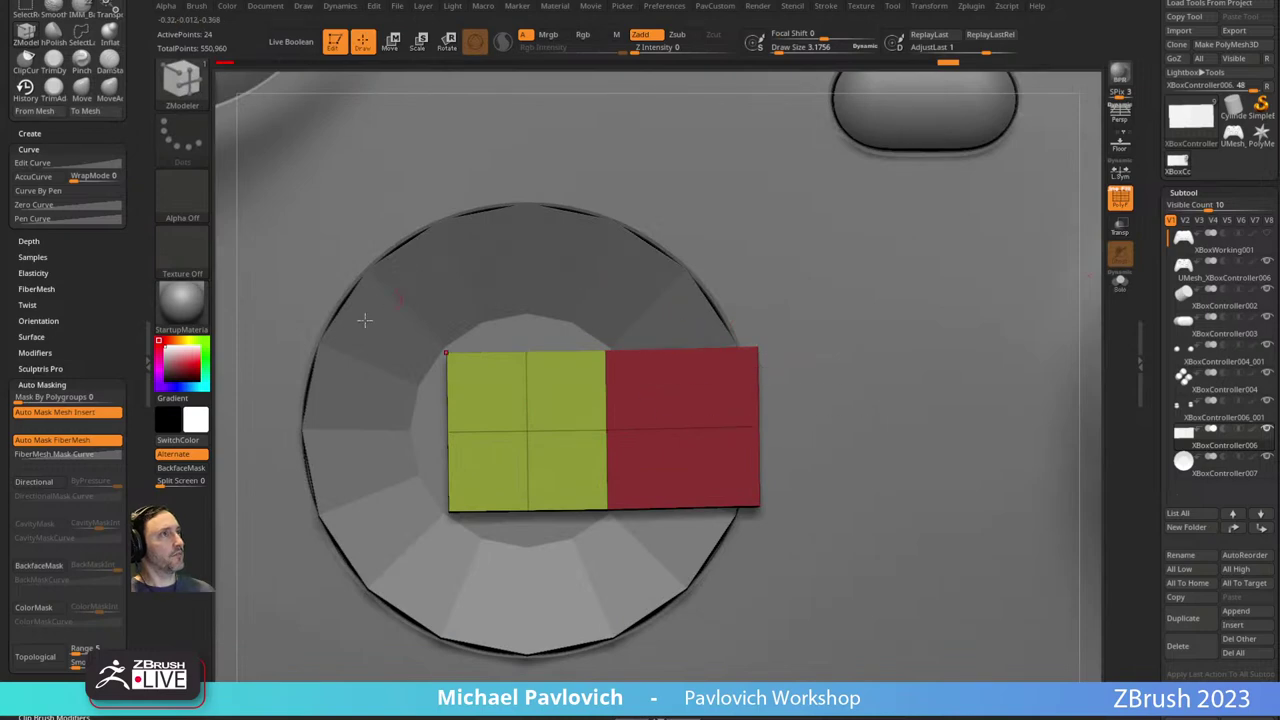
Check the single arm against the disc and undo its lengthening, tilt and extrusion.
right_drag(302, 407, 690, 381)
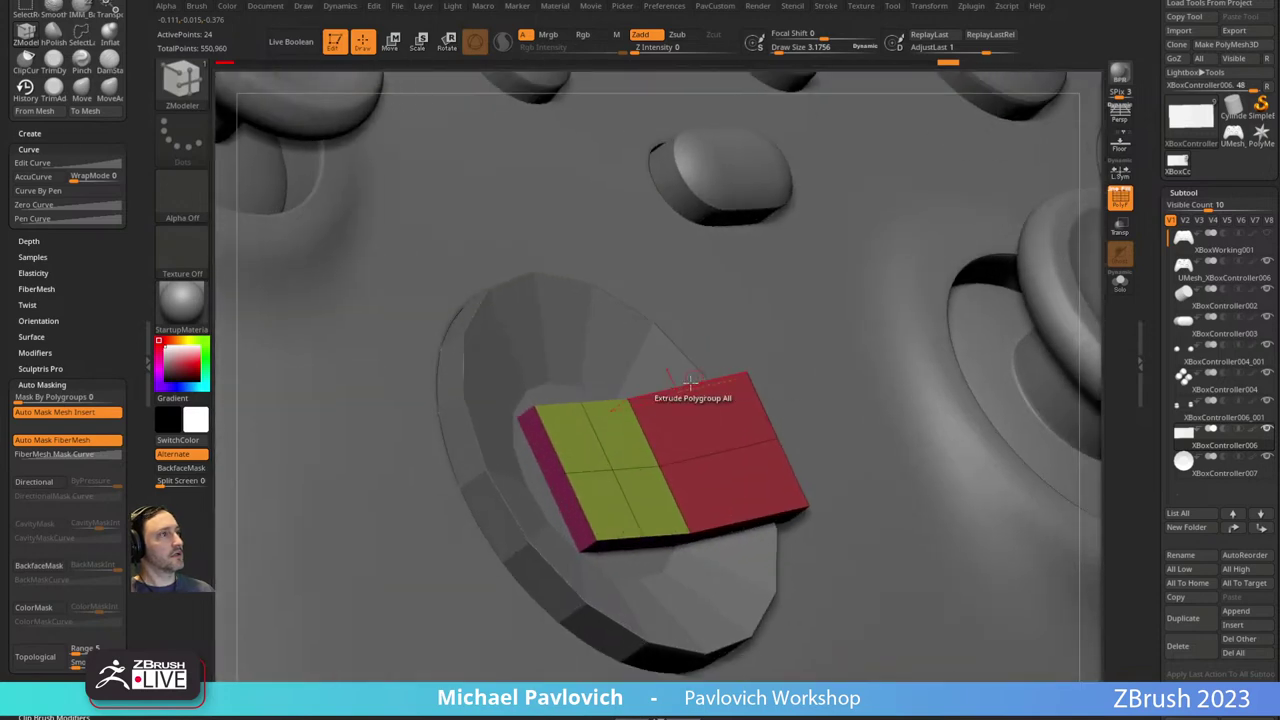
mouse_move(563, 468)
right_down()
mouse_move(663, 380)
mouse_move(823, 340)
right_up()
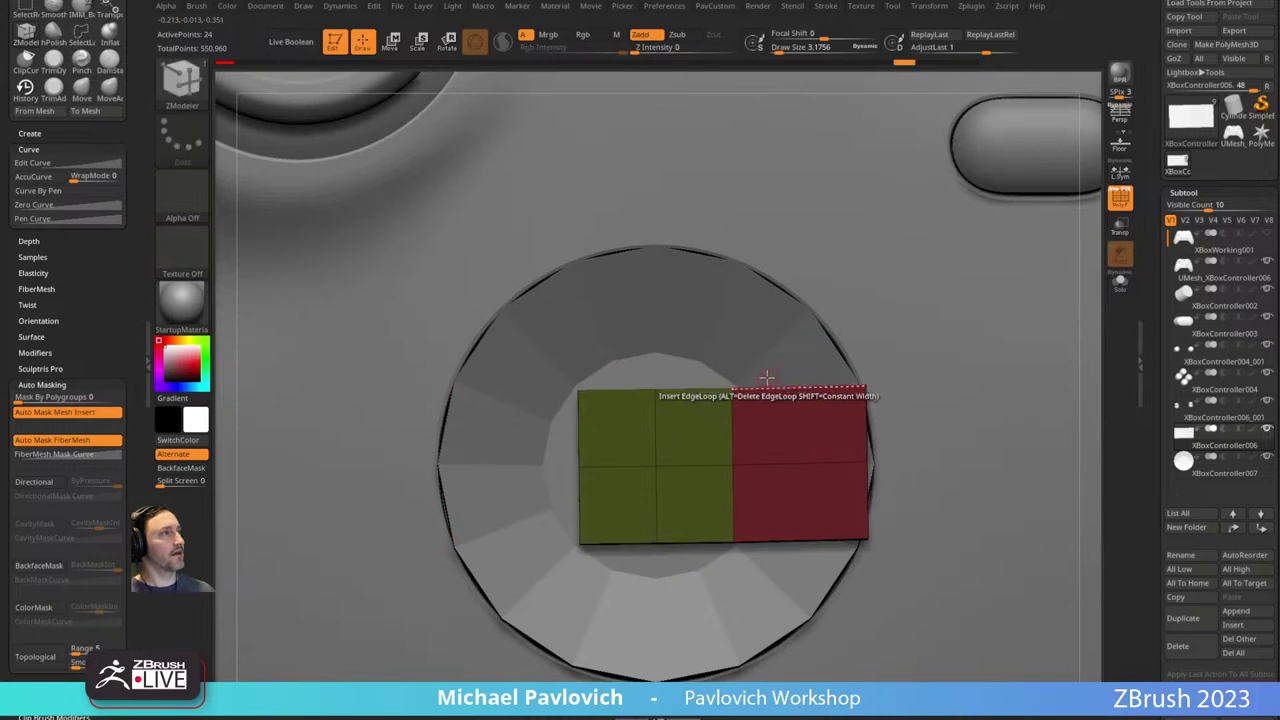
mouse_move(763, 375)
alt+right_down()
mouse_move(652, 347)
mouse_move(631, 357)
alt+right_up()
key(ctrl+z)
key(ctrl+z)
key(ctrl+z)
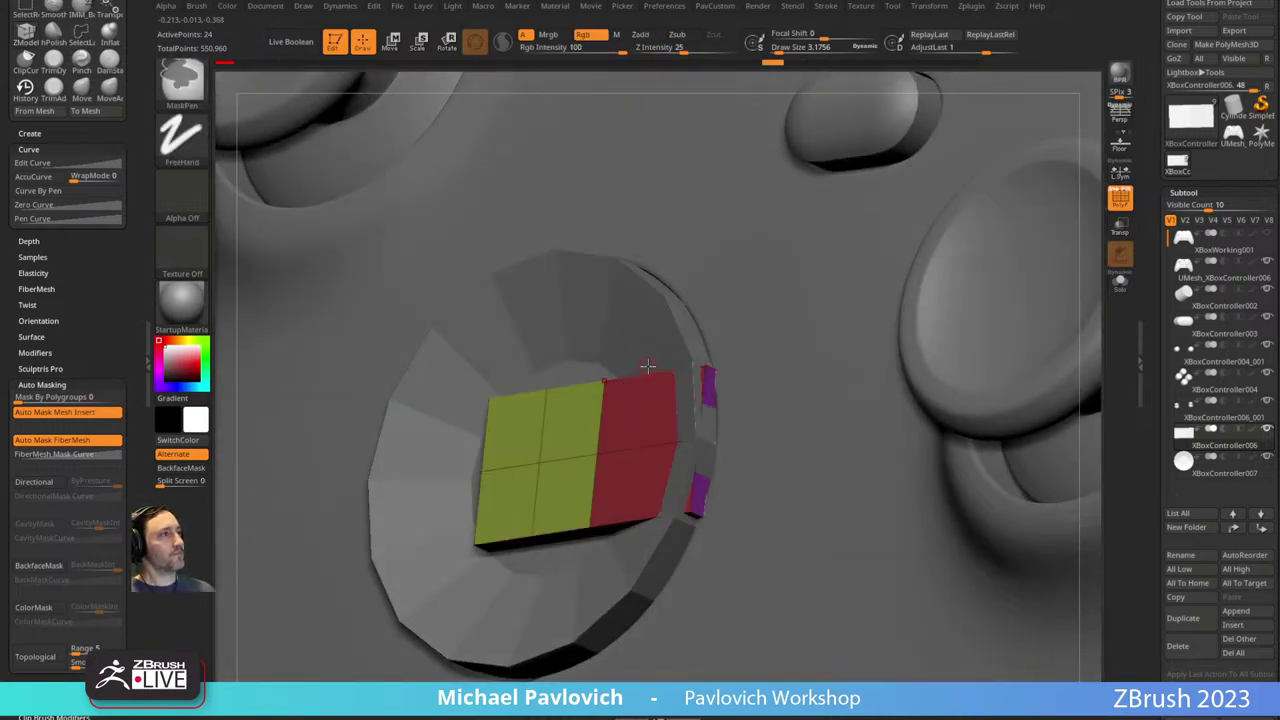
key(ctrl)
Extrude one side polygroup of the slab outward past the disc rim as a flat D-pad arm.
click(1120, 281)
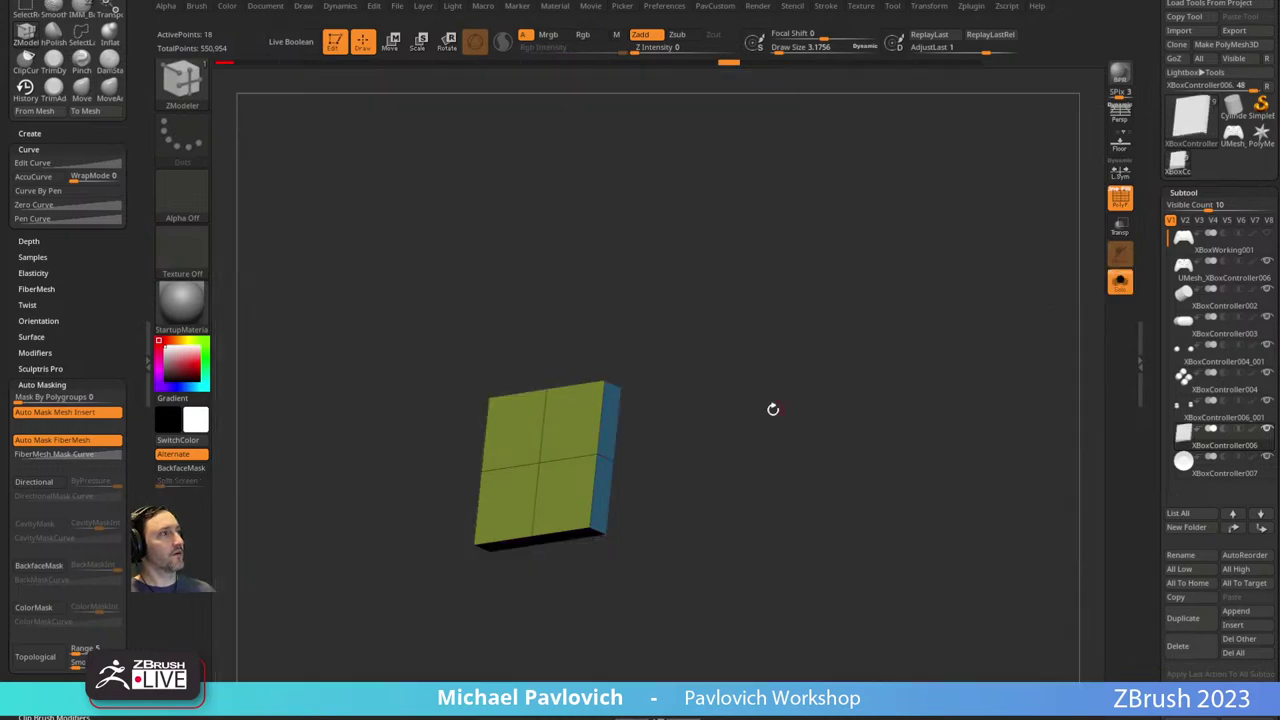
right_drag(771, 409, 839, 339)
right_drag(761, 384, 630, 412)
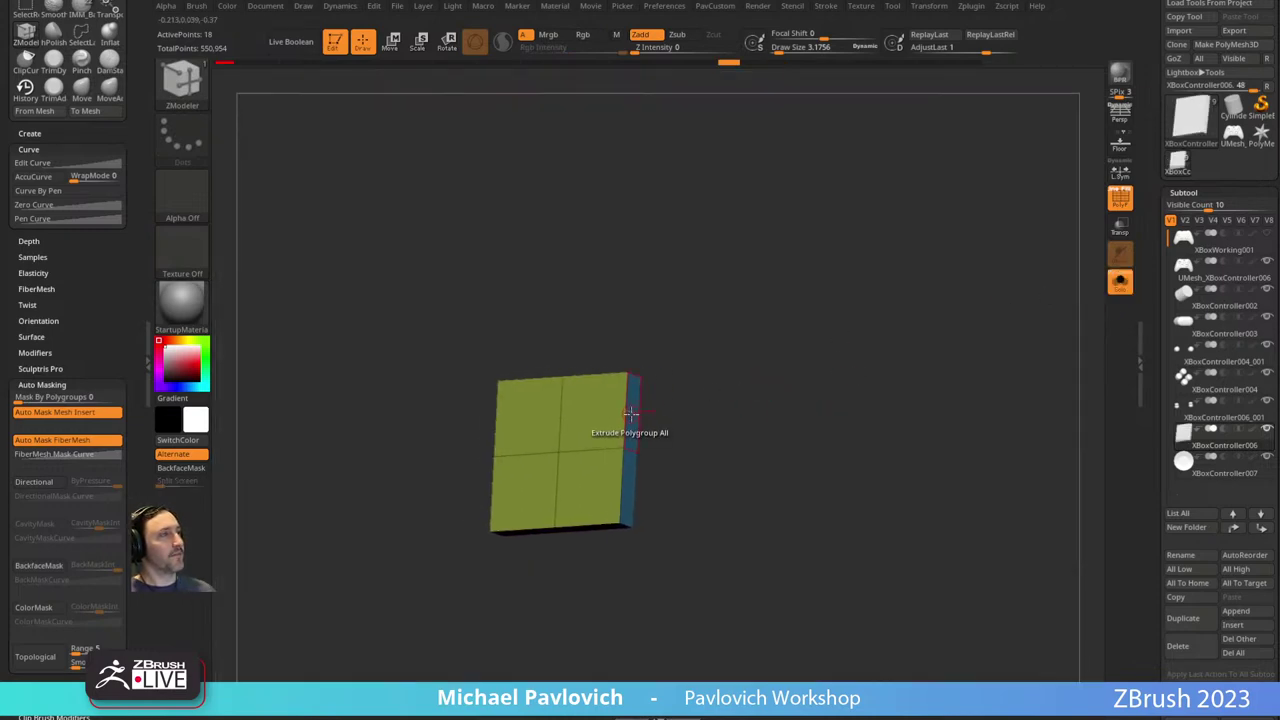
click(1120, 281)
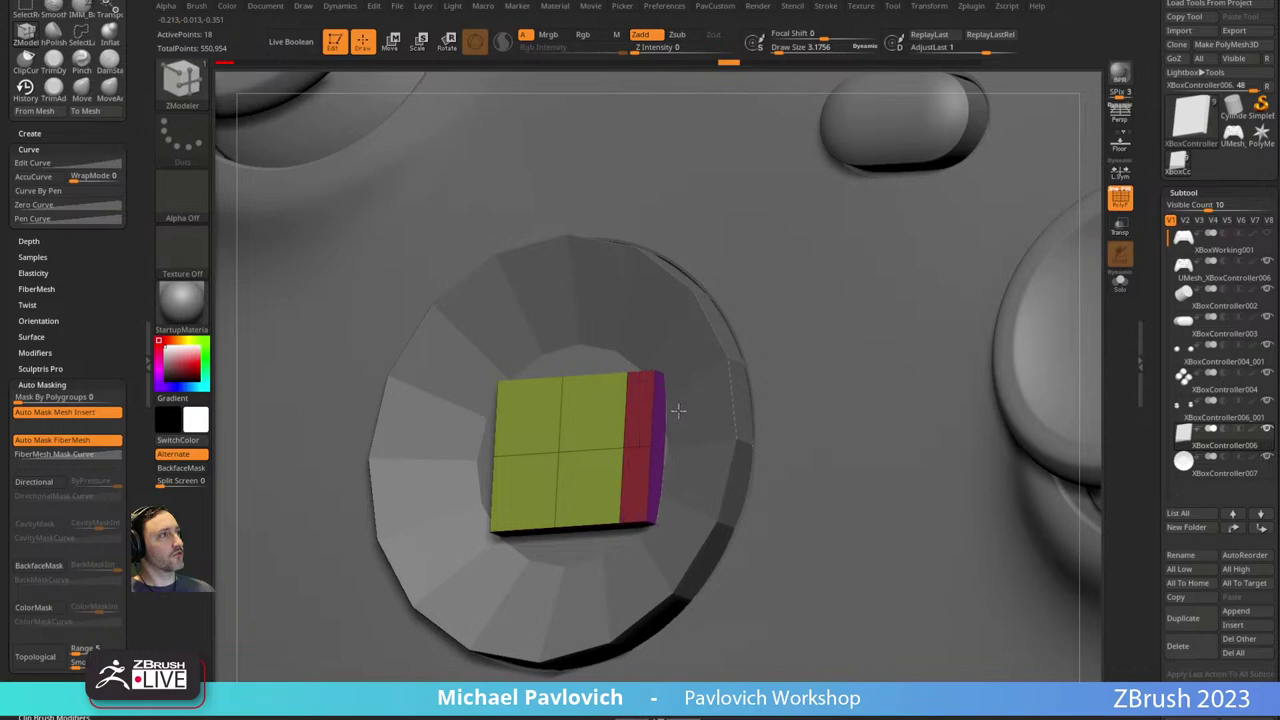
drag(678, 411, 844, 406)
right_drag(803, 374, 905, 285)
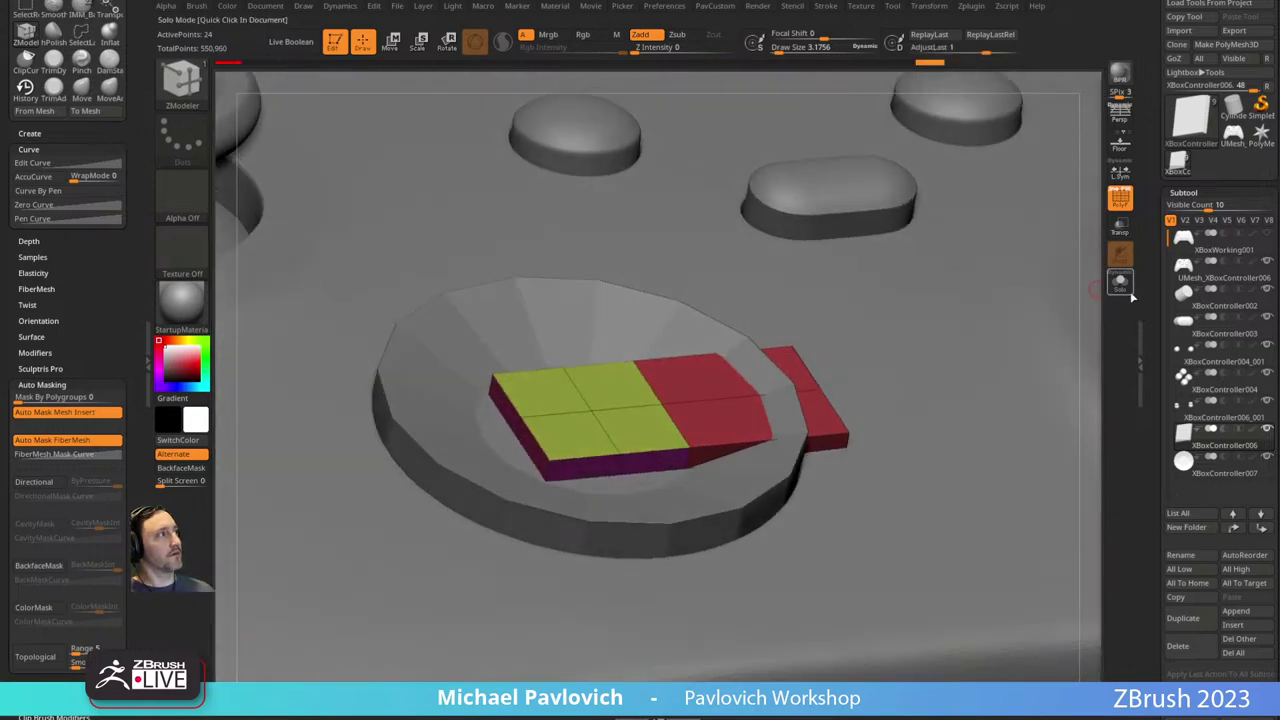
Isolate the slab and extrude its other three sides by the same length to complete the cross.
click(1122, 284)
click(617, 456)
click(527, 431)
right_drag(512, 545, 579, 428)
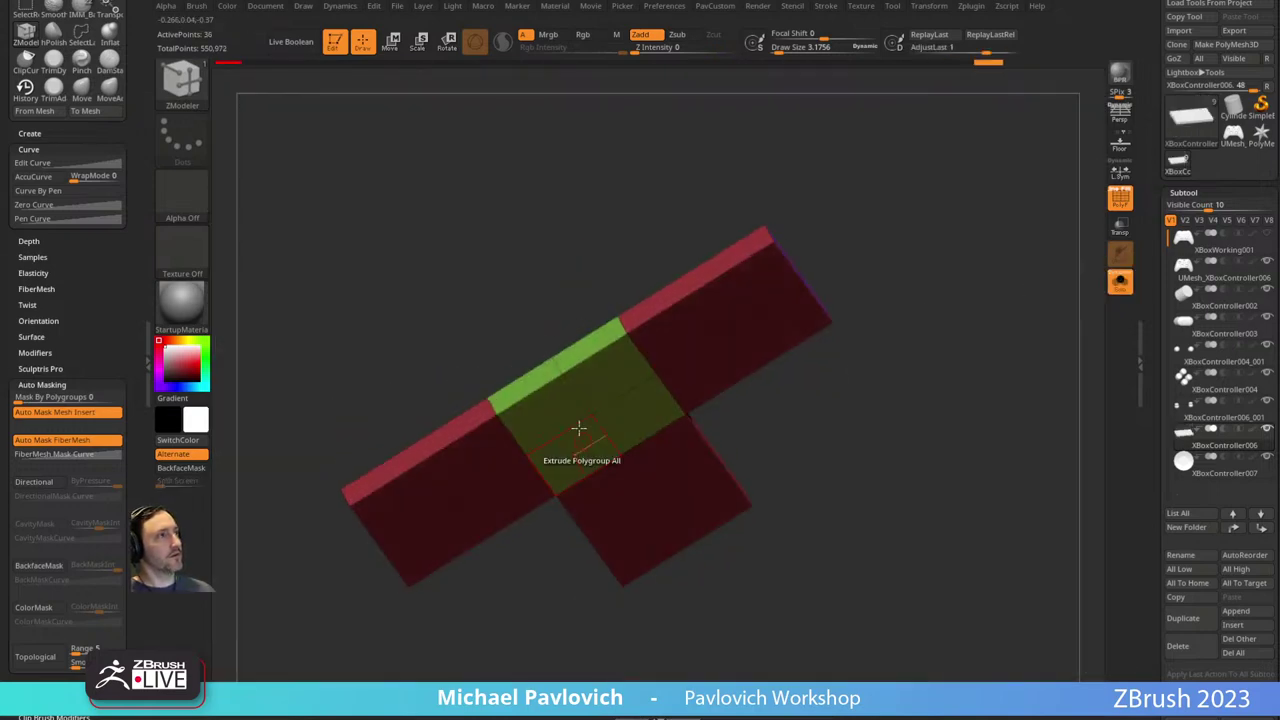
drag(524, 384, 515, 345)
Mask the cross's center block and raise the outer ends of all four arms so they slope up from the dish.
right_drag(906, 457, 932, 355)
ctrl+drag(672, 305, 462, 508)
mouse_move(865, 391)
right_down()
mouse_move(866, 297)
mouse_move(874, 391)
right_up()
key(w)
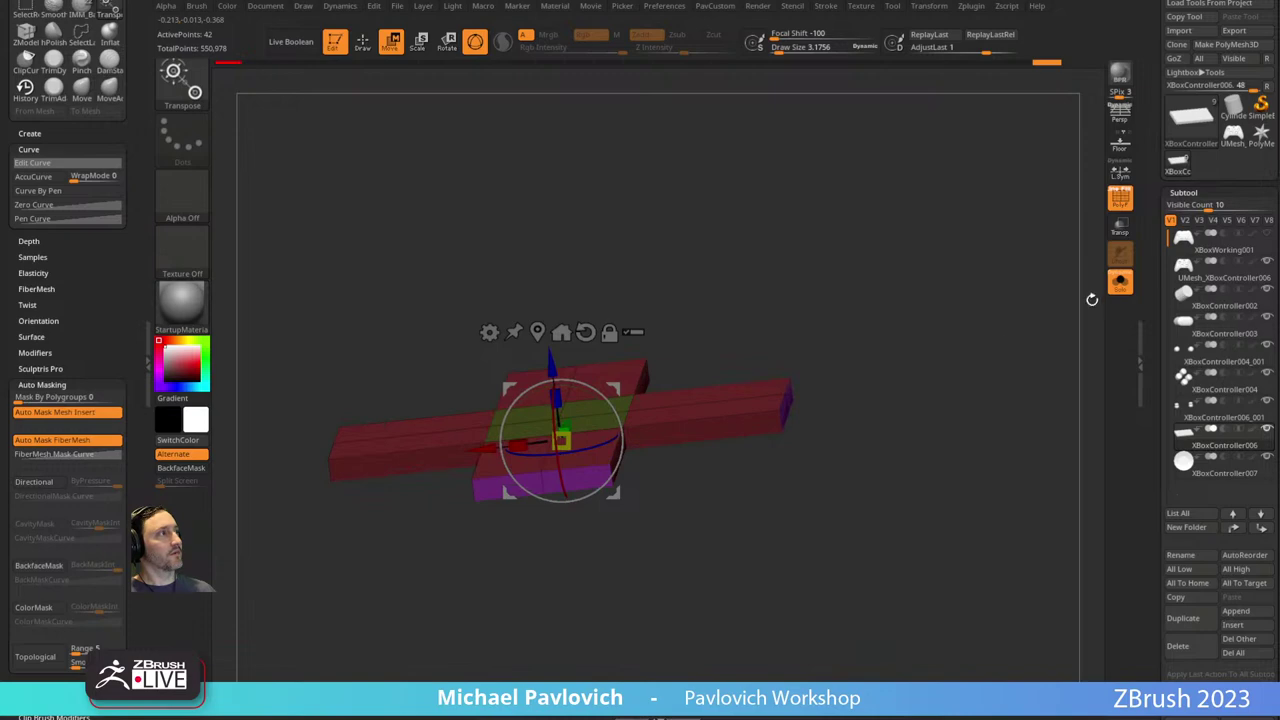
click(1120, 283)
drag(552, 360, 526, 322)
key(q)
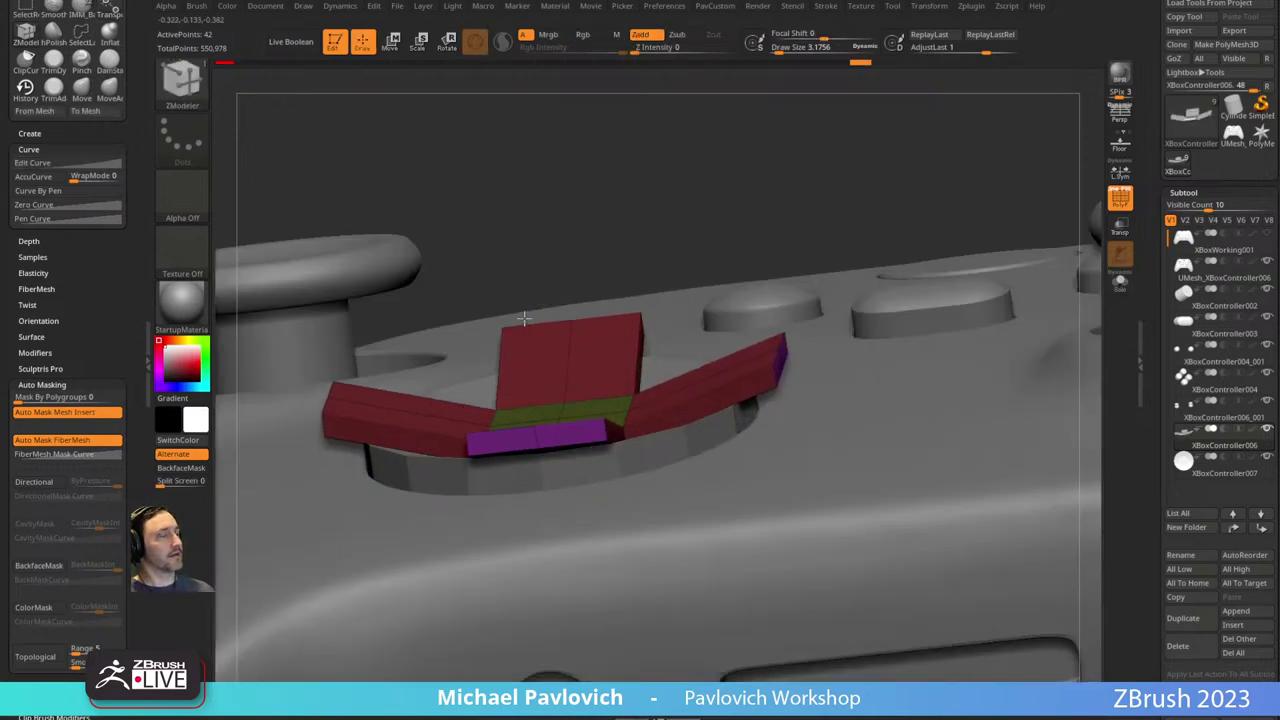
mouse_move(523, 318)
right_down()
mouse_move(609, 363)
mouse_move(580, 430)
mouse_move(600, 430)
mouse_move(562, 312)
mouse_move(647, 406)
mouse_move(634, 383)
mouse_move(660, 402)
right_up()
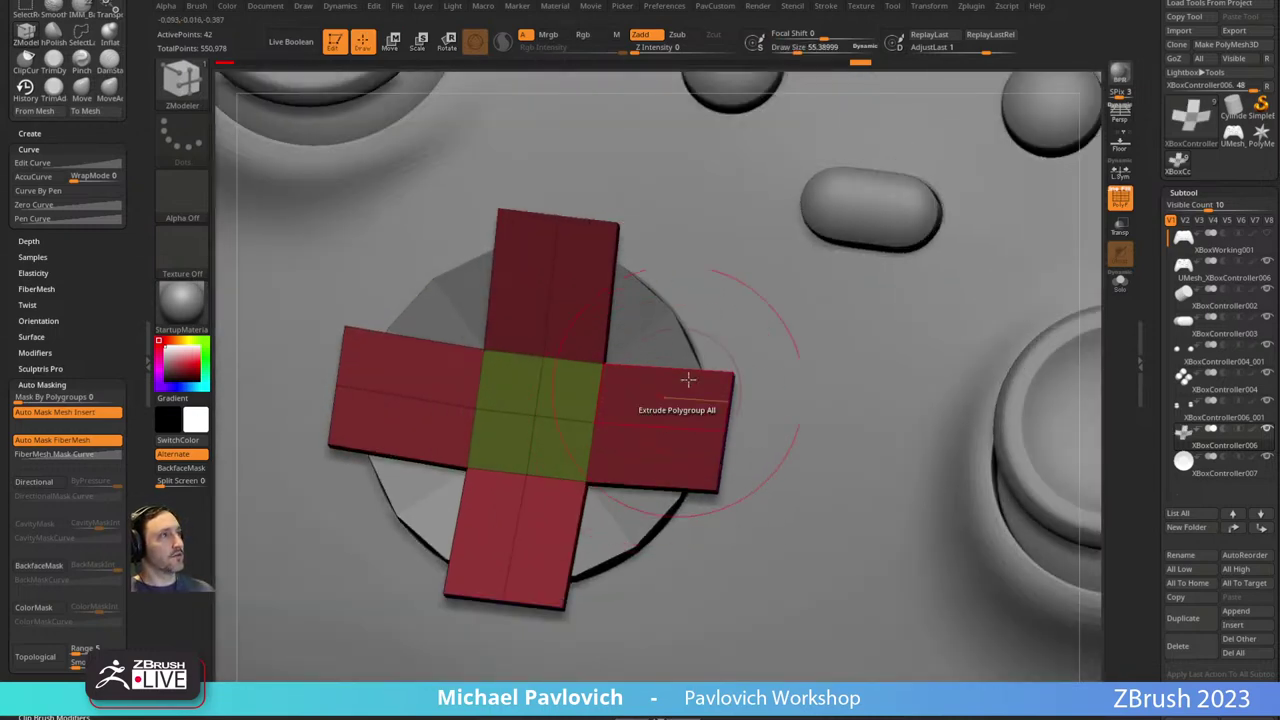
click(1120, 197)
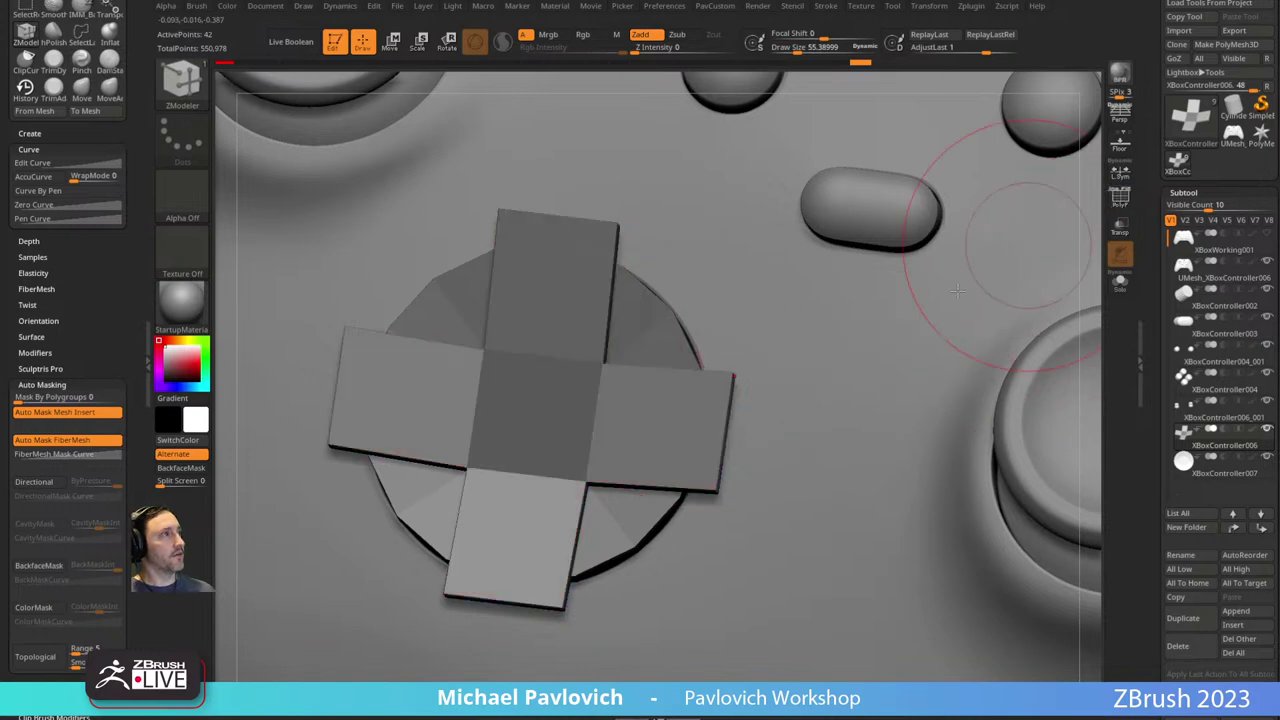
Insert two evenly spaced edge loops across each arm using ZModeler's Multiple EdgeLoops target with Specified Elevation 0.
click(1120, 281)
click(1120, 199)
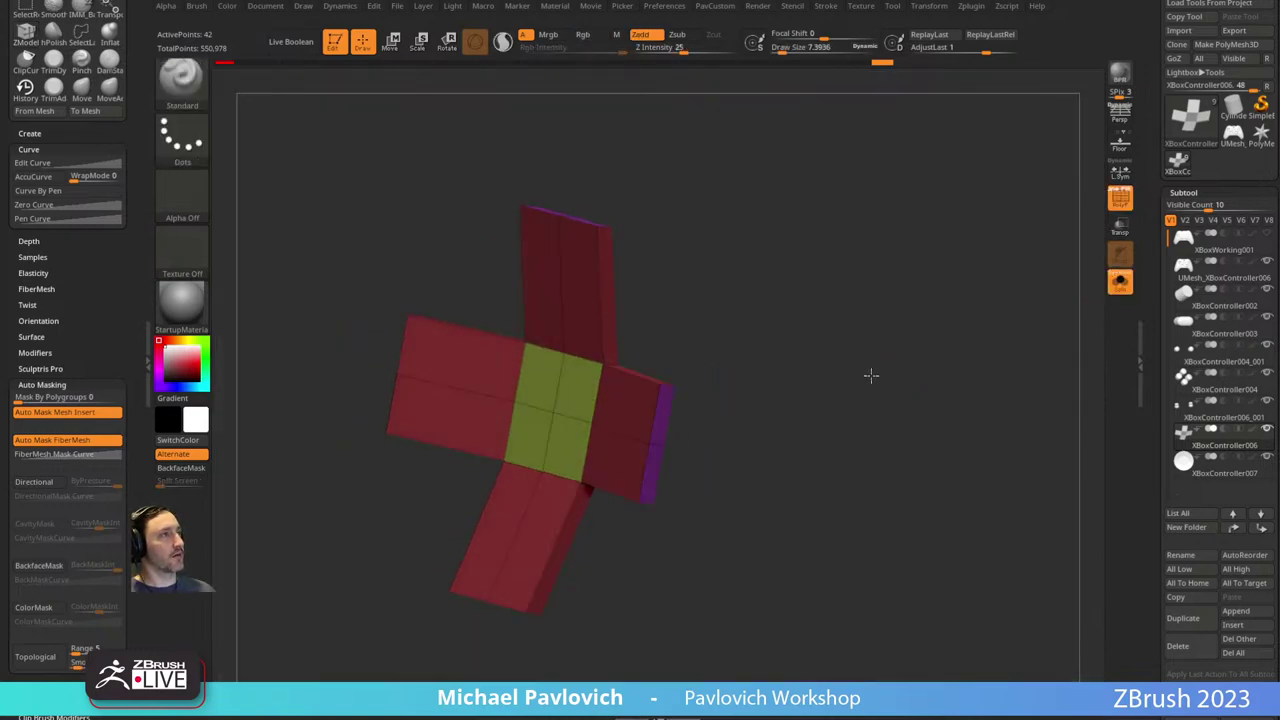
right_drag(895, 357, 789, 403)
key(b)
key(z)
key(m)
key(space)
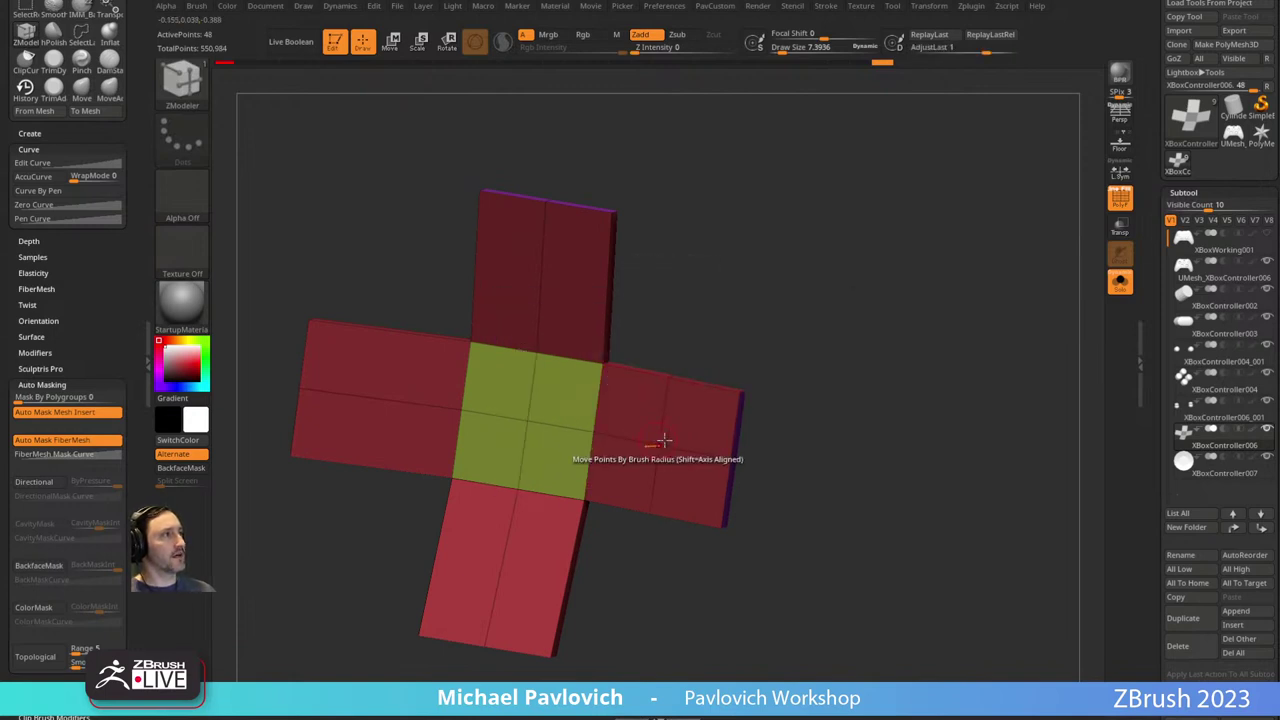
key(space)
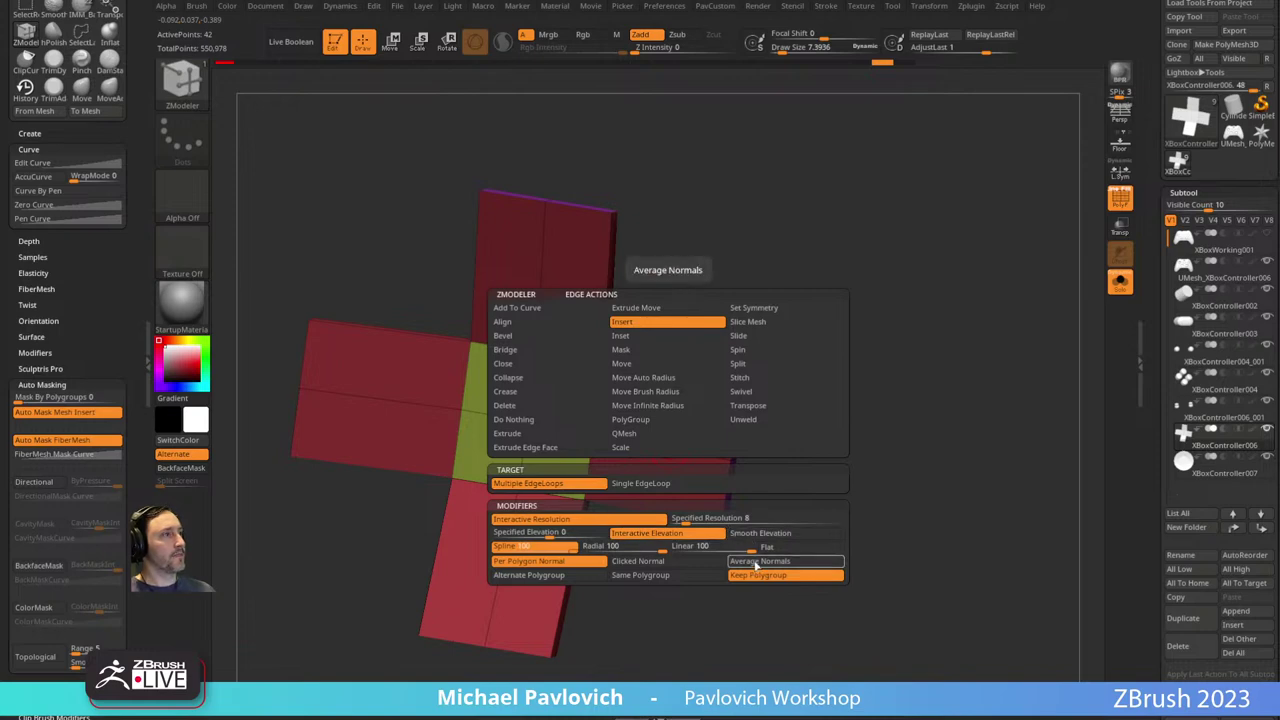
click(575, 532)
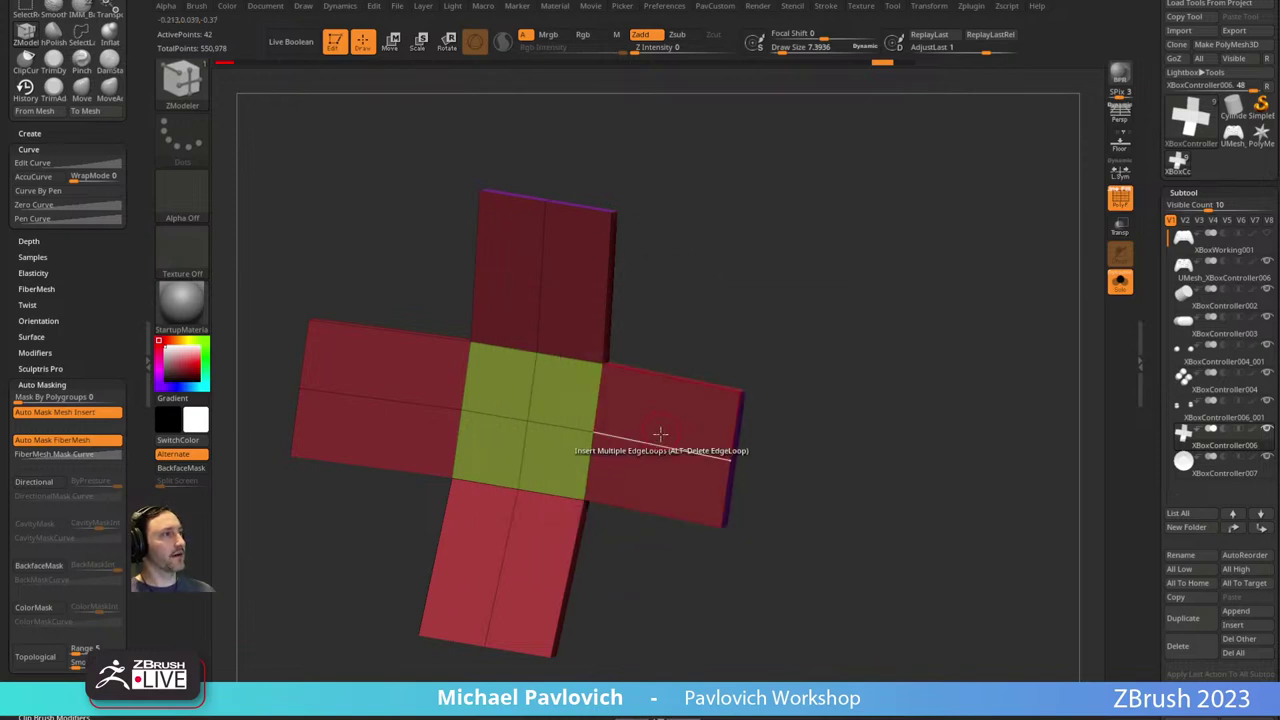
click(537, 285)
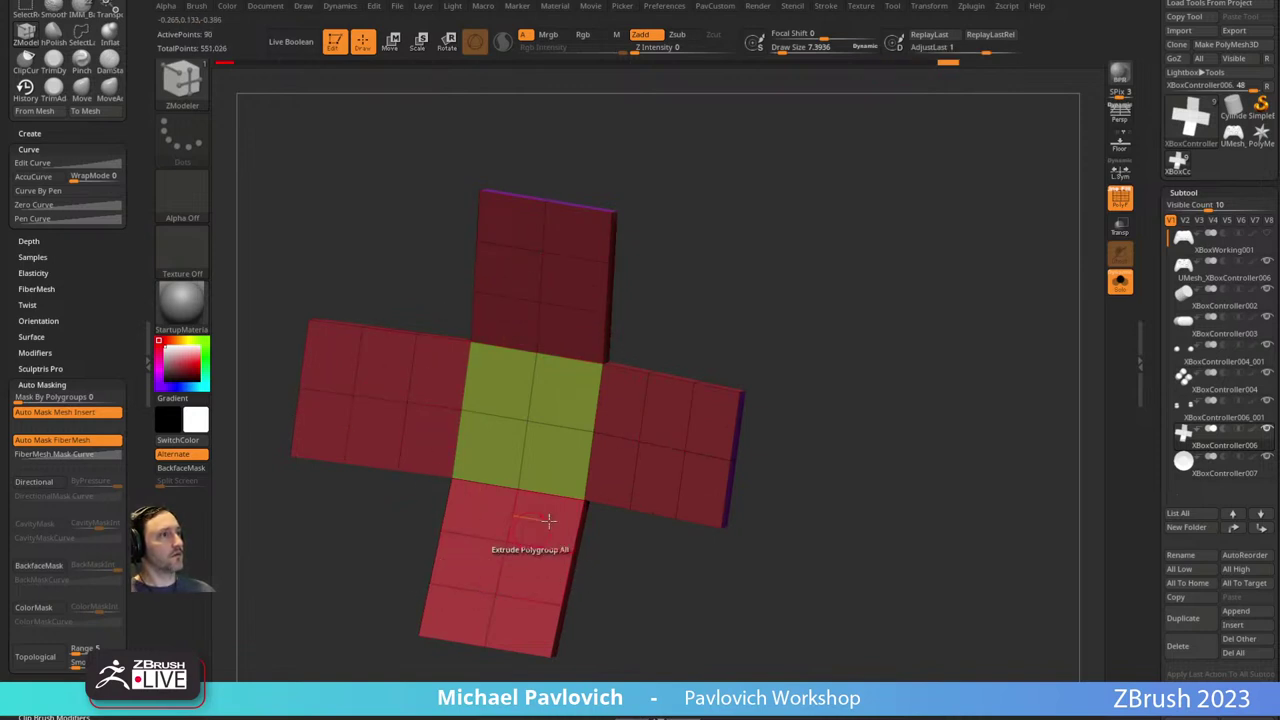
Regroup the cross's faces with Groups By Normals so the top and side walls have separate polygroups.
drag(866, 388, 877, 414)
key(2)
click(866, 424)
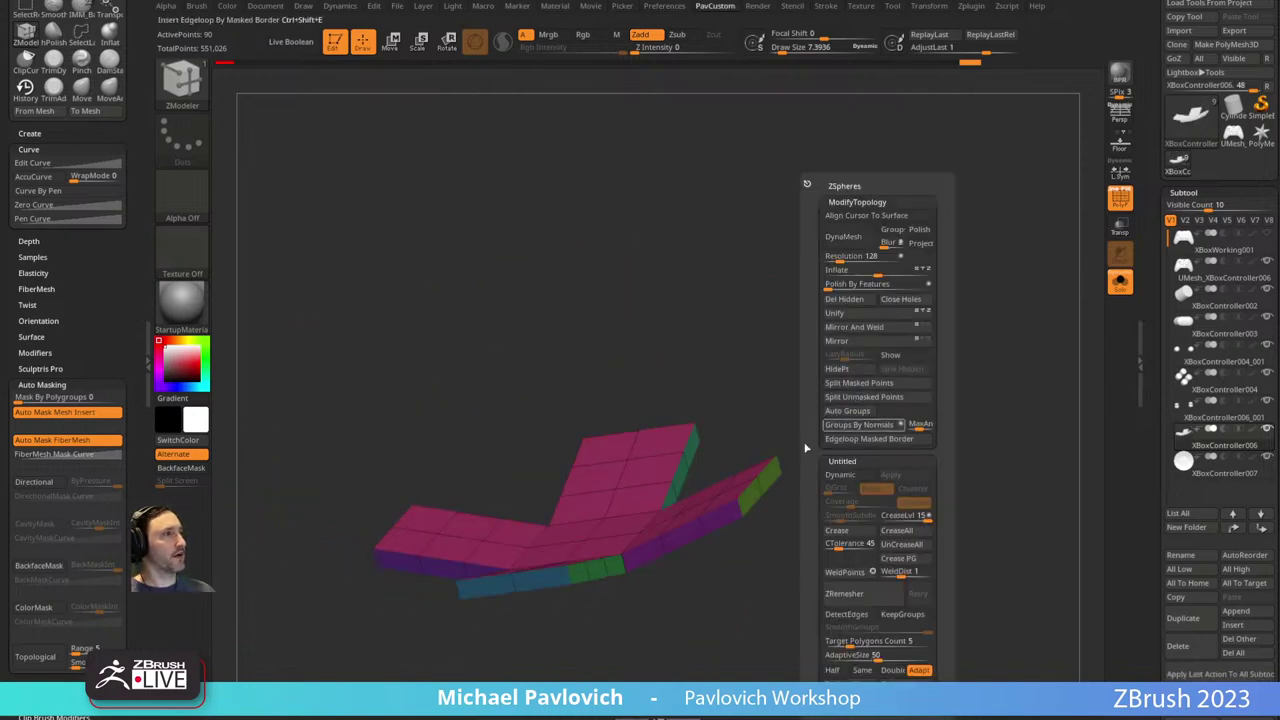
Assign the cross's center square faces their own polygroup on the top and the underside.
drag(800, 410, 590, 440)
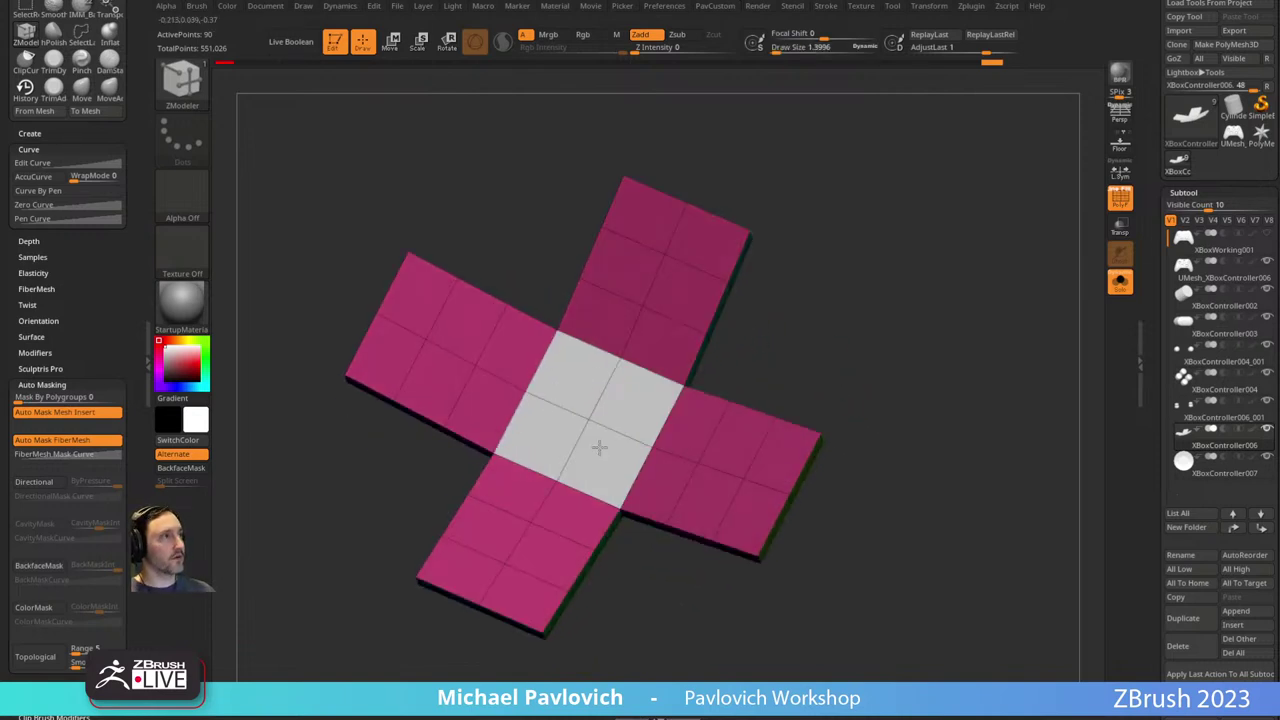
click(599, 447)
drag(858, 380, 843, 354)
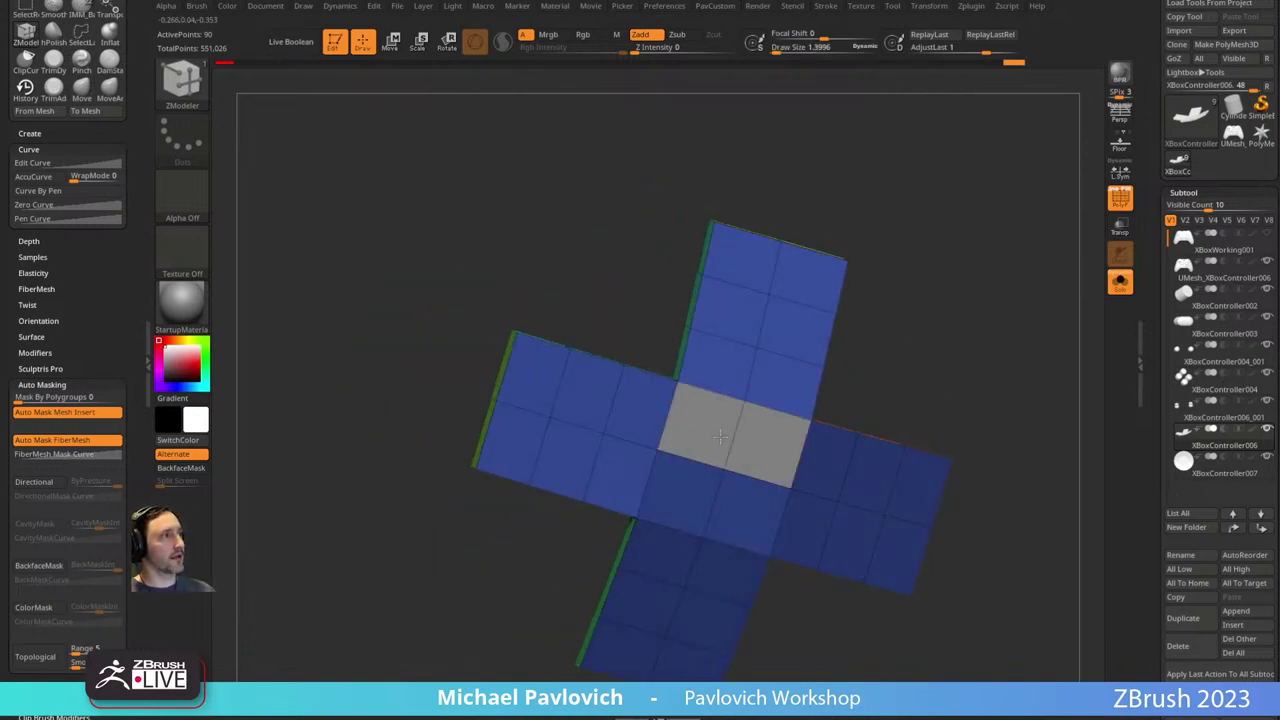
drag(946, 334, 957, 405)
Preview the cross on the full controller with dynamic subdivision and crease its edges along the polygroup borders.
click(1119, 285)
click(1120, 198)
drag(908, 300, 824, 353)
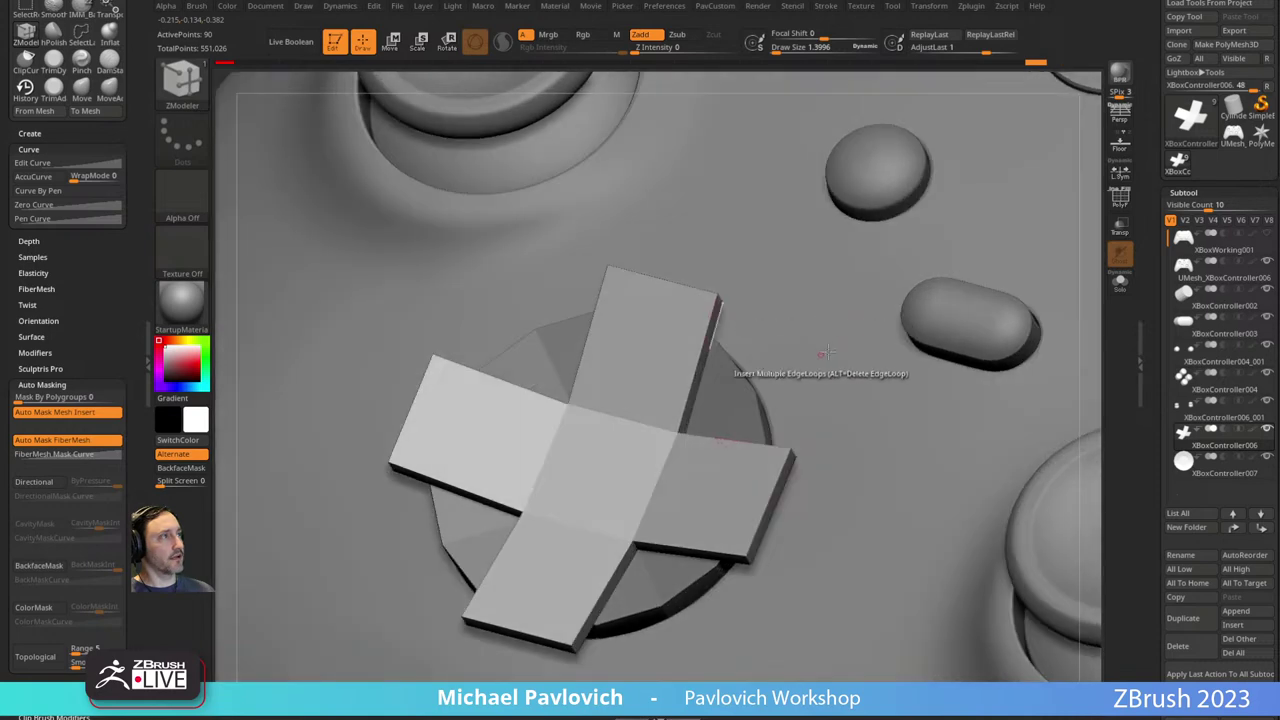
key(d)
key(2)
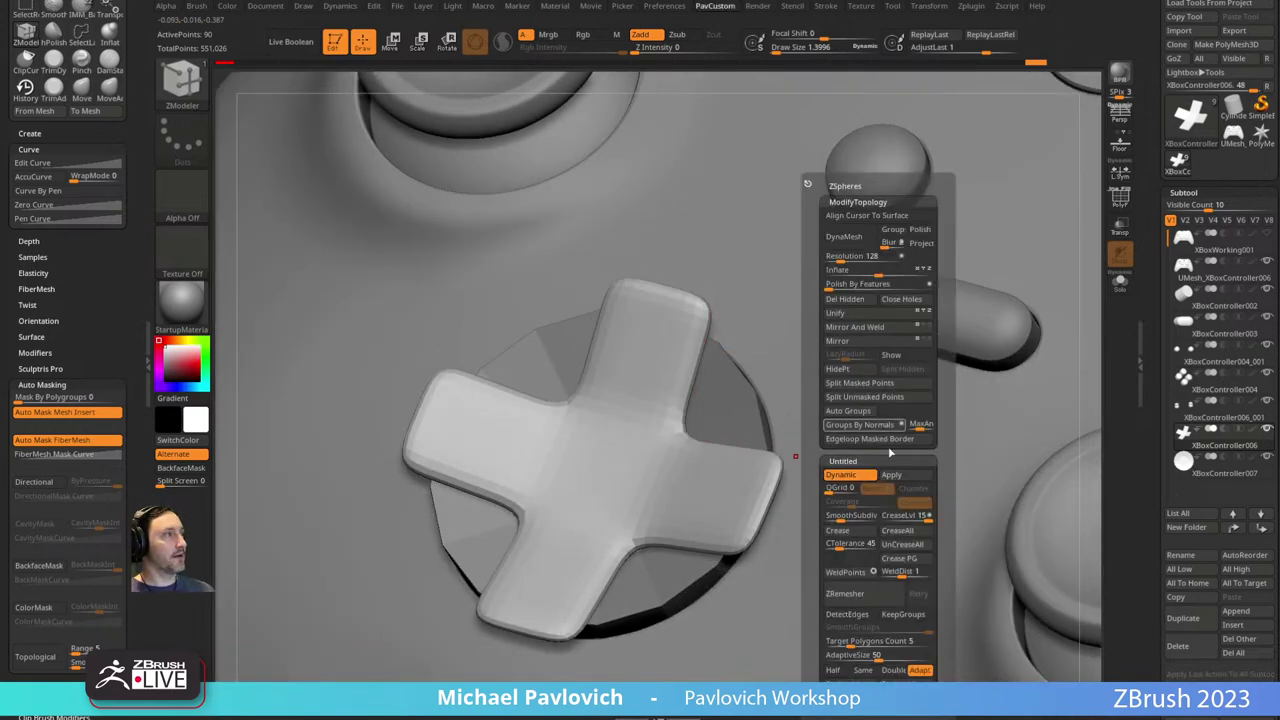
click(903, 558)
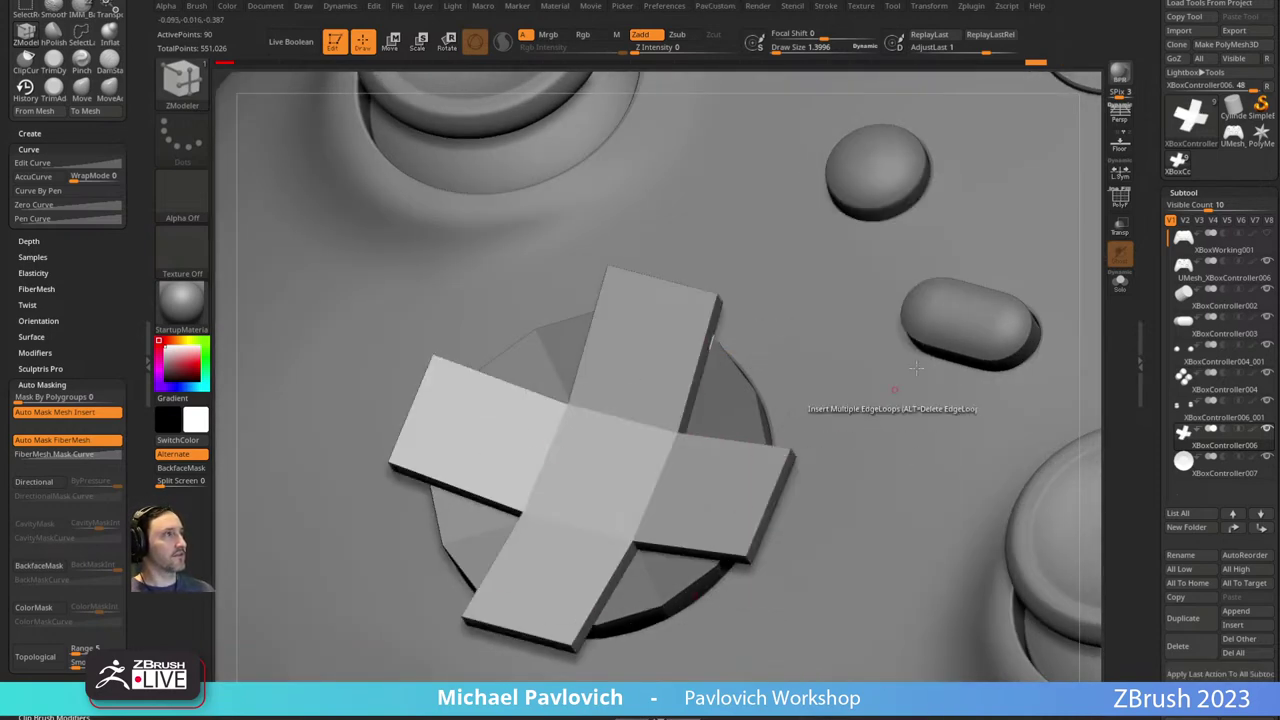
Switch to the Standard brush, make the dished disc the active subtool and isolate it.
click(1121, 200)
key(b)
key(s)
key(t)
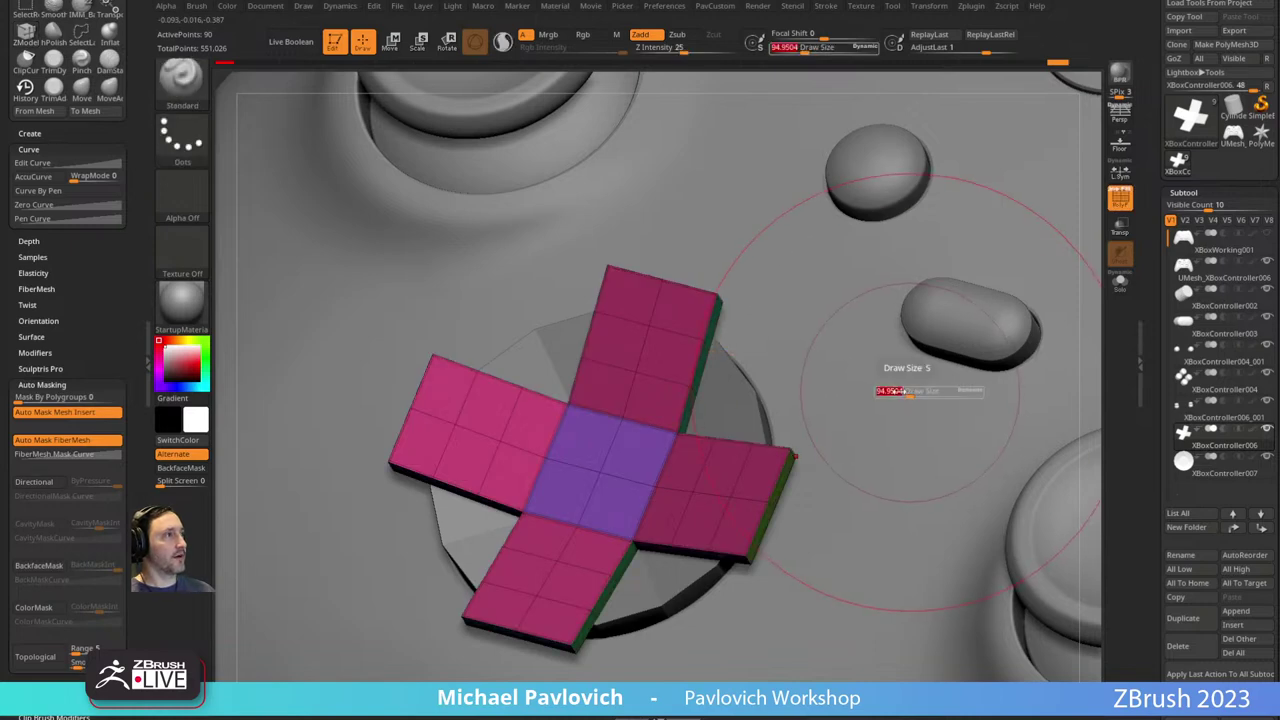
alt+click(746, 408)
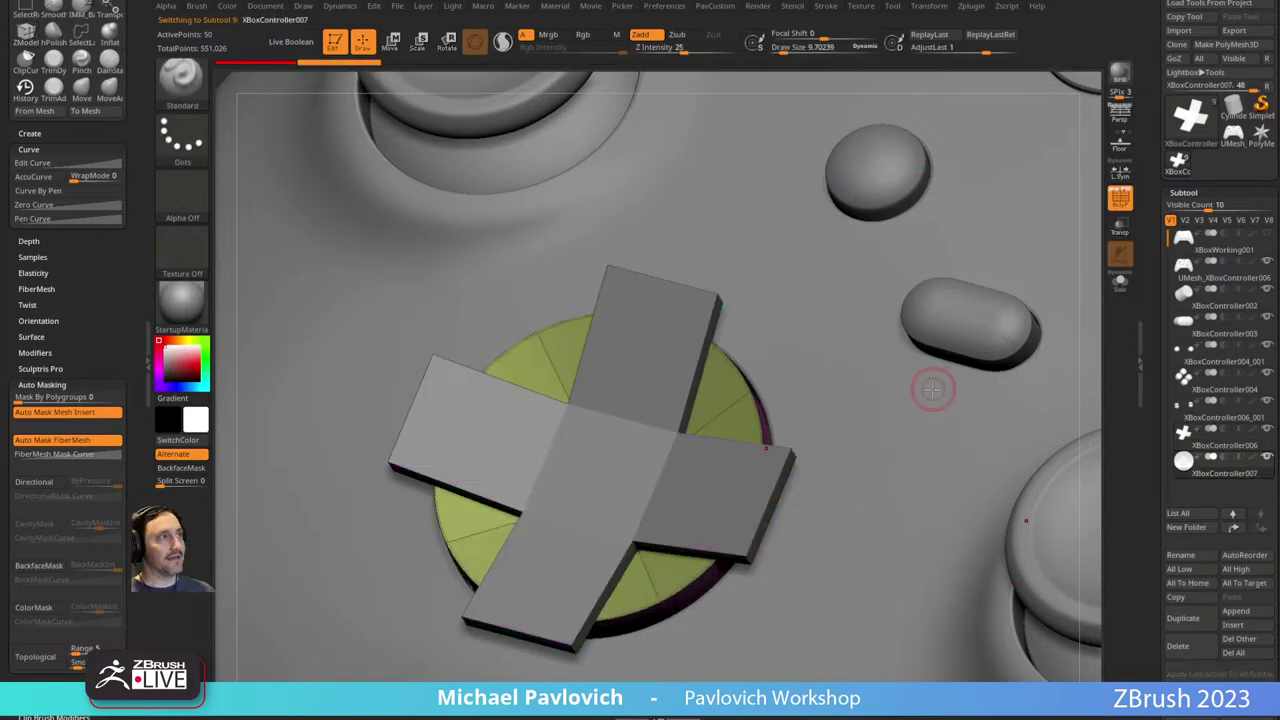
click(1119, 282)
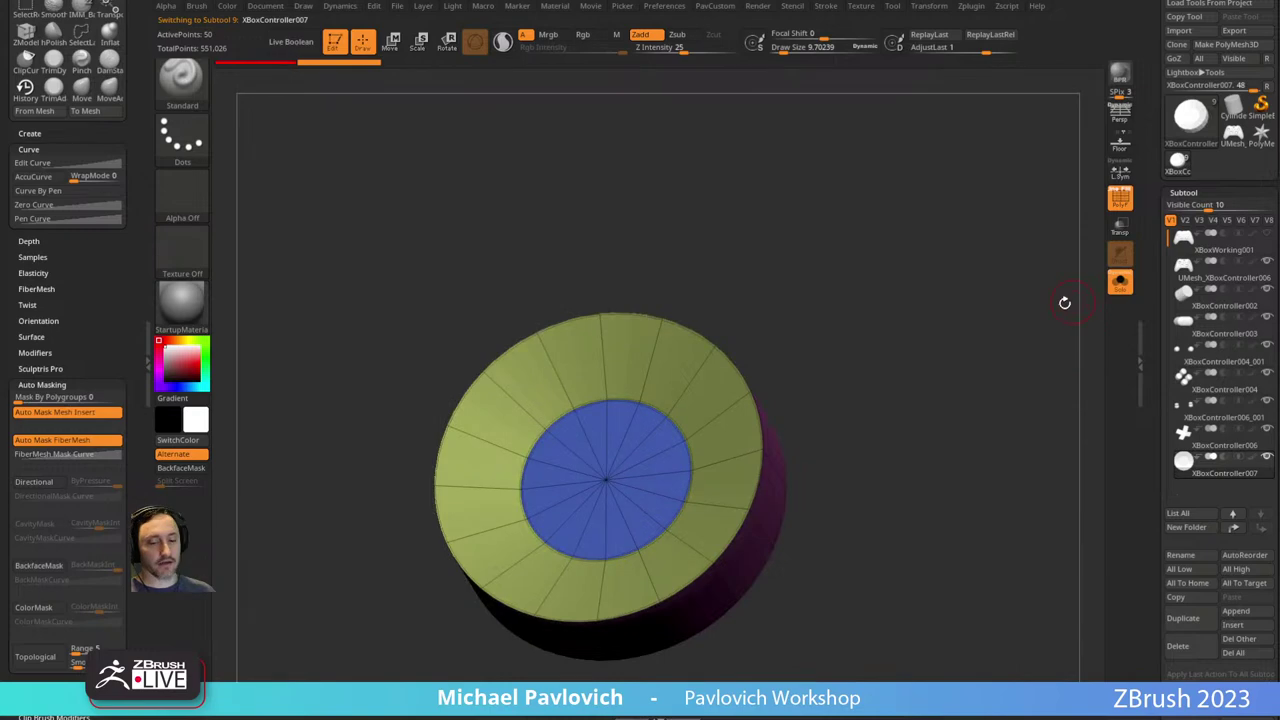
Insert edge loops around the dished disc's side wall and sloped ring with ZModeler's Insert Multiple EdgeLoops action.
key(shift+d)
mouse_move(937, 361)
mouse_down()
mouse_move(891, 326)
mouse_move(874, 370)
mouse_up()
key(b)
key(z)
key(m)
key(space)
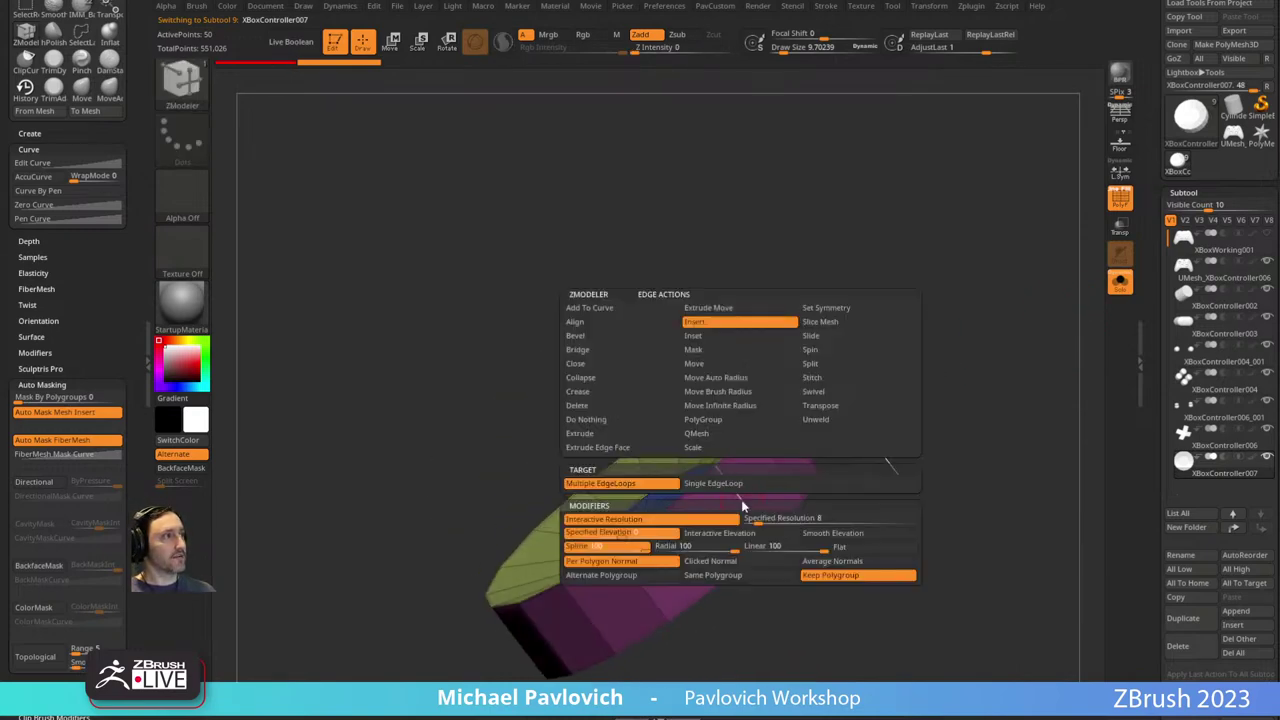
click(735, 366)
key(space)
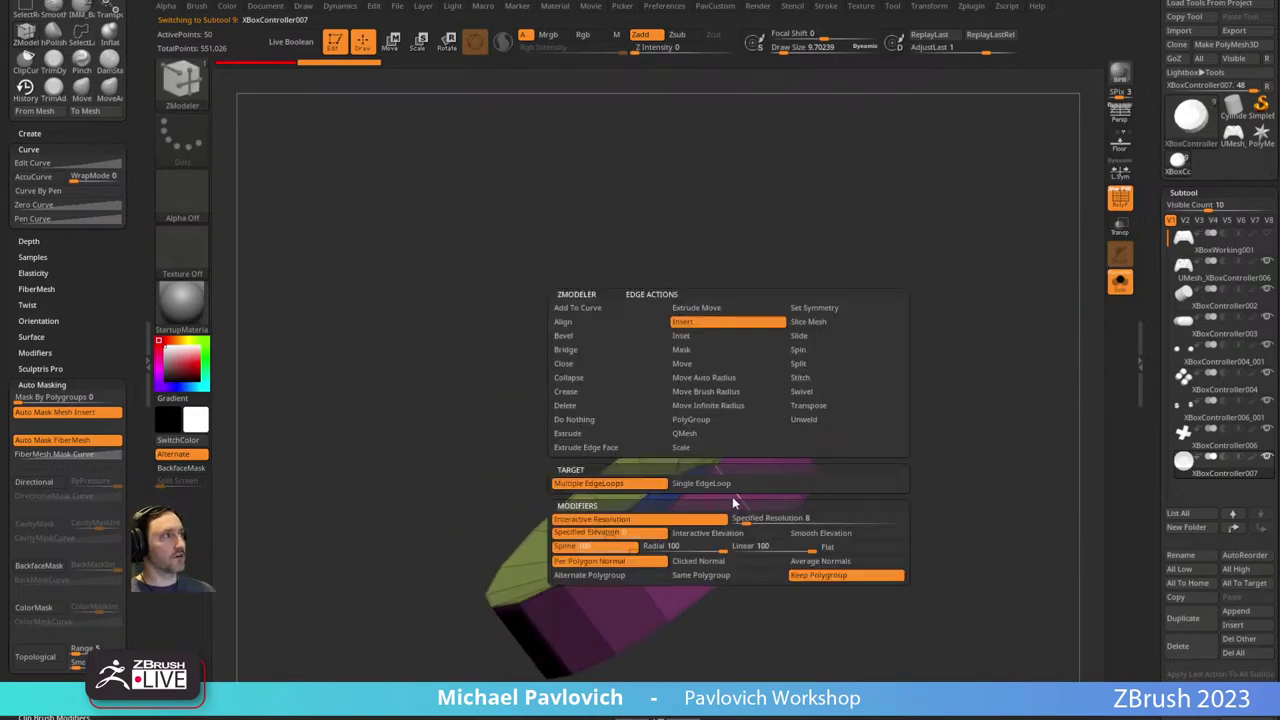
alt+drag(912, 406, 900, 348)
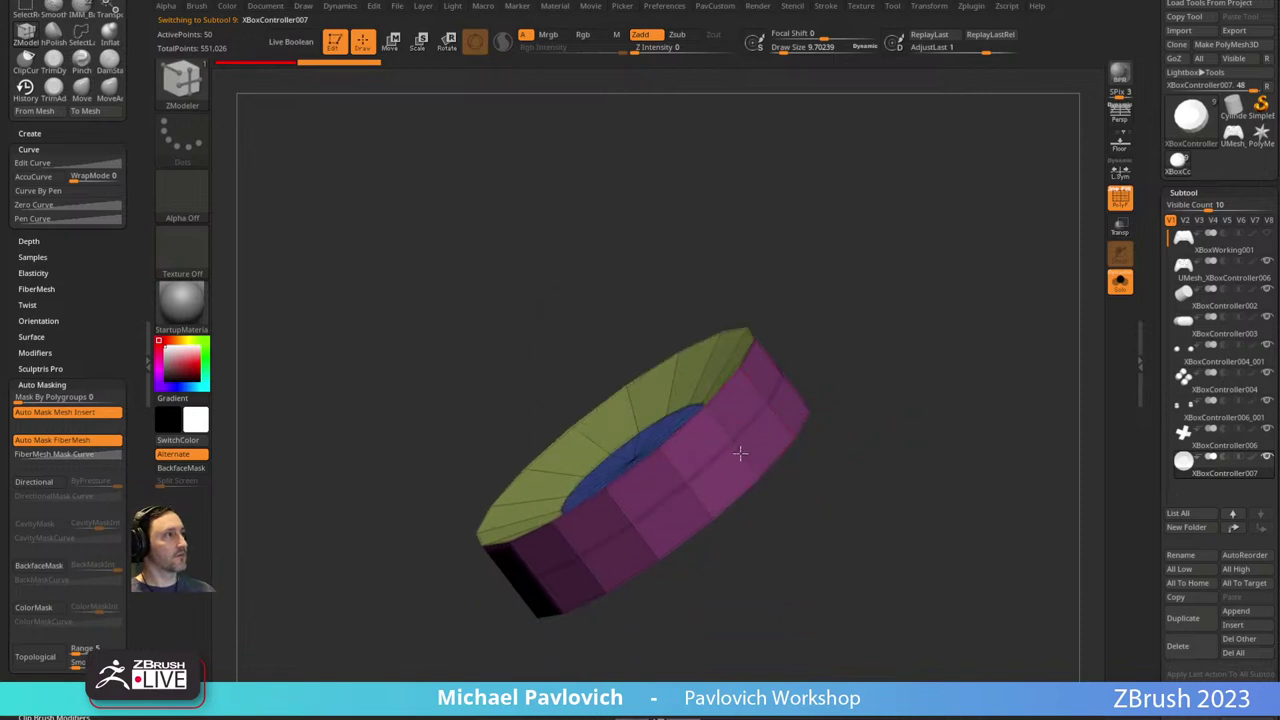
drag(743, 449, 883, 372)
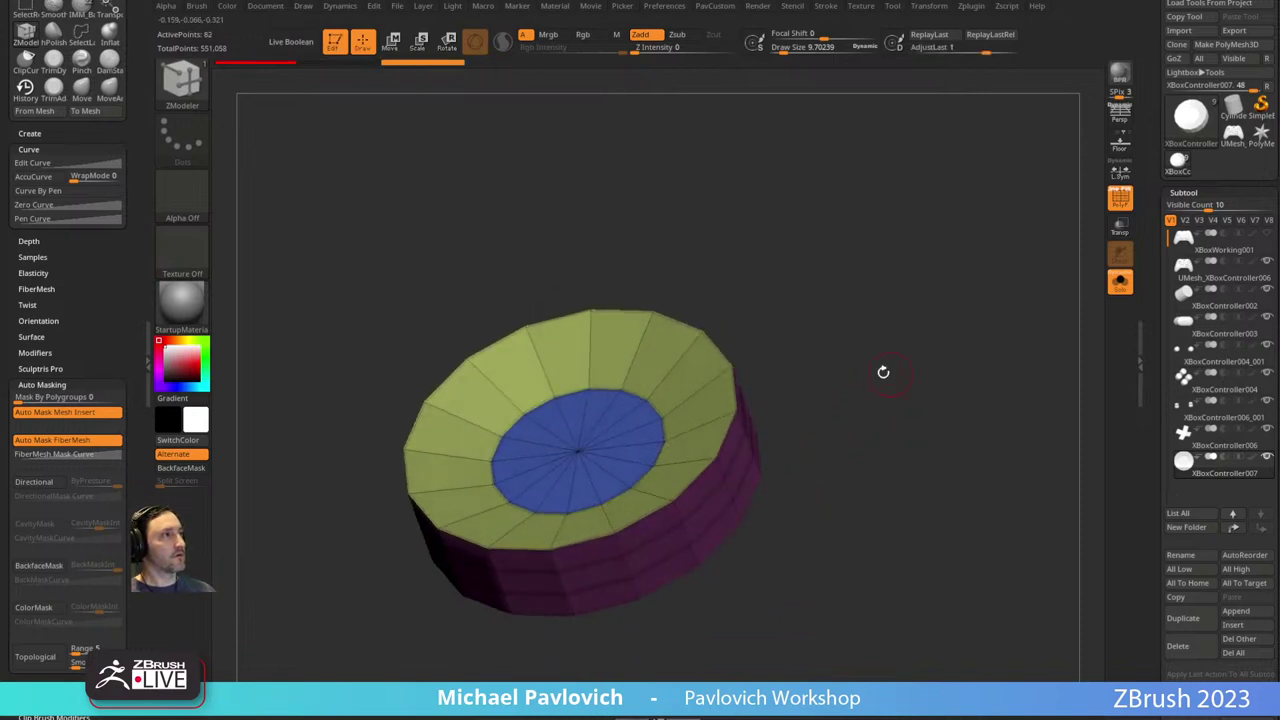
drag(774, 374, 880, 441)
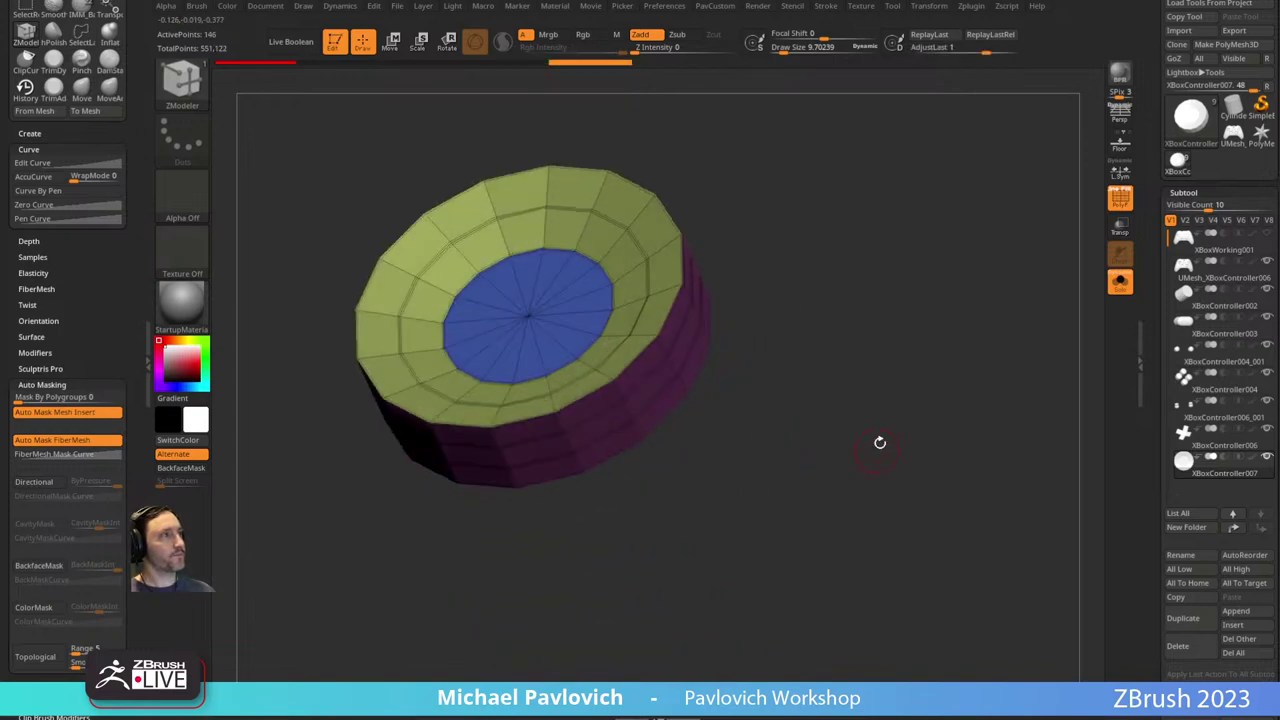
Crease the disc along its polygroup borders and view it together with the rest of the controller, without polyframe.
key(grave)
click(893, 560)
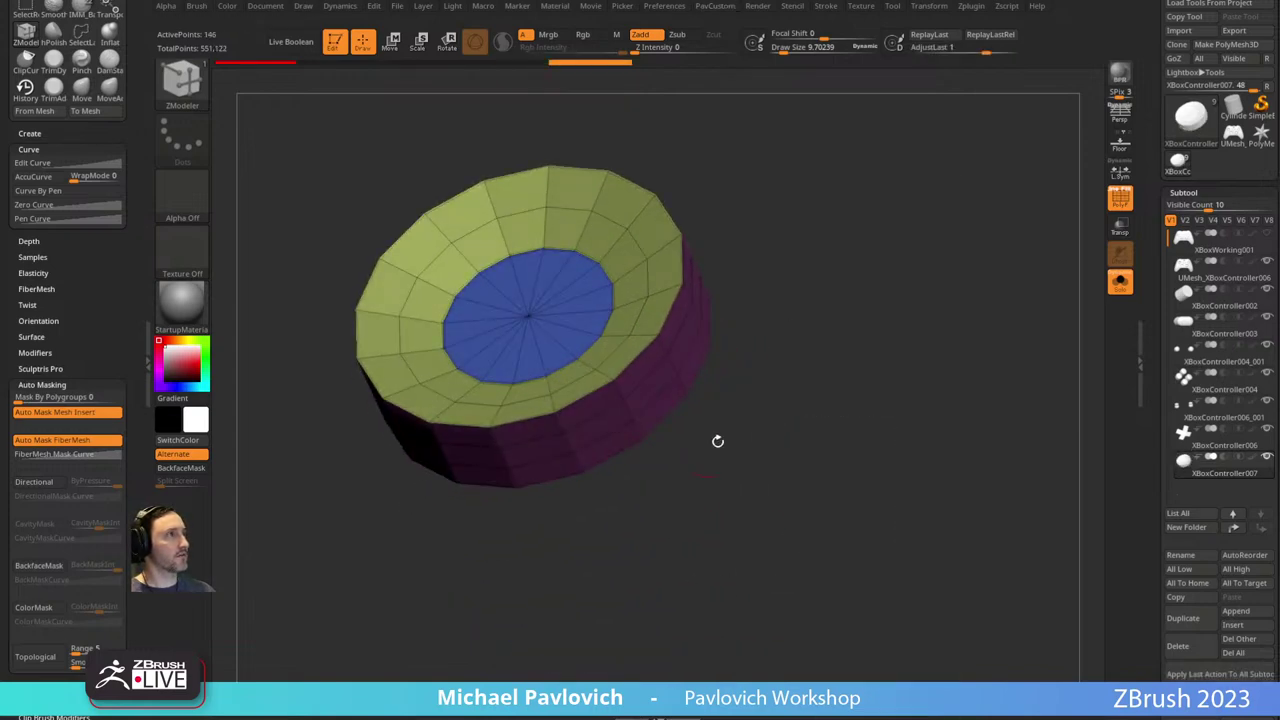
alt+drag(717, 440, 760, 490)
click(1120, 283)
click(1120, 200)
drag(791, 323, 808, 345)
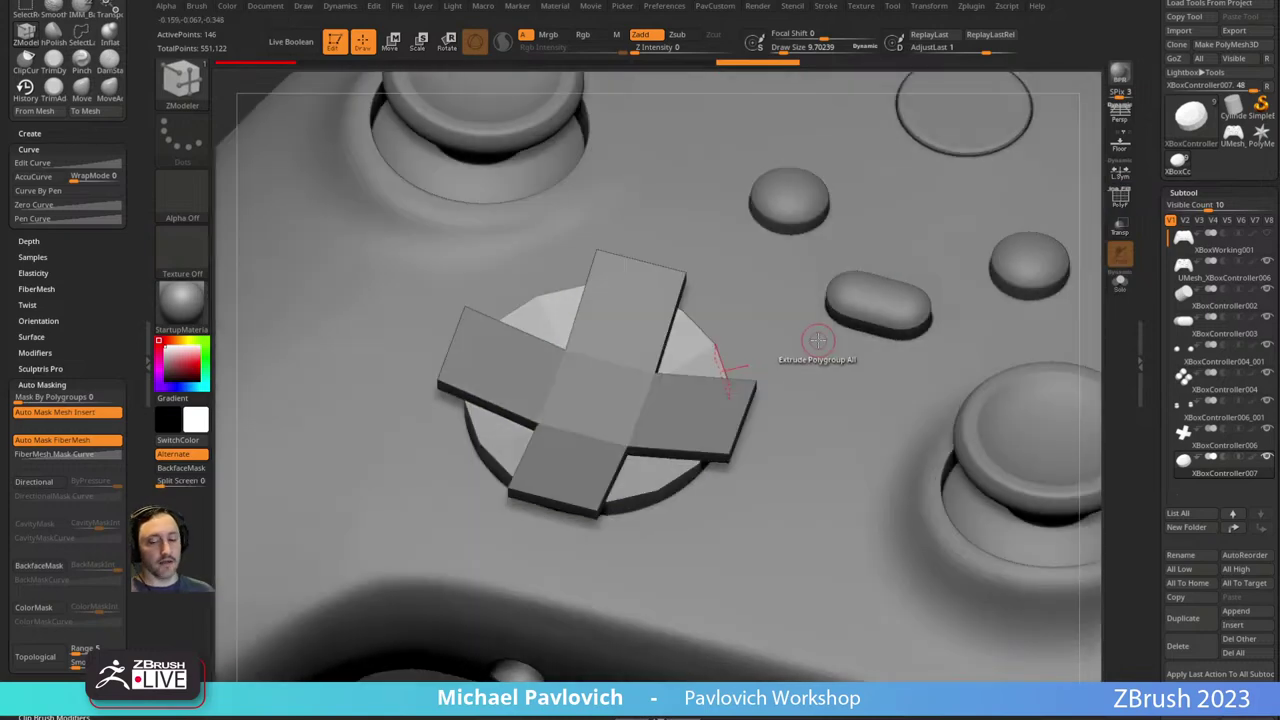
ctrl+right_drag(778, 303, 725, 258)
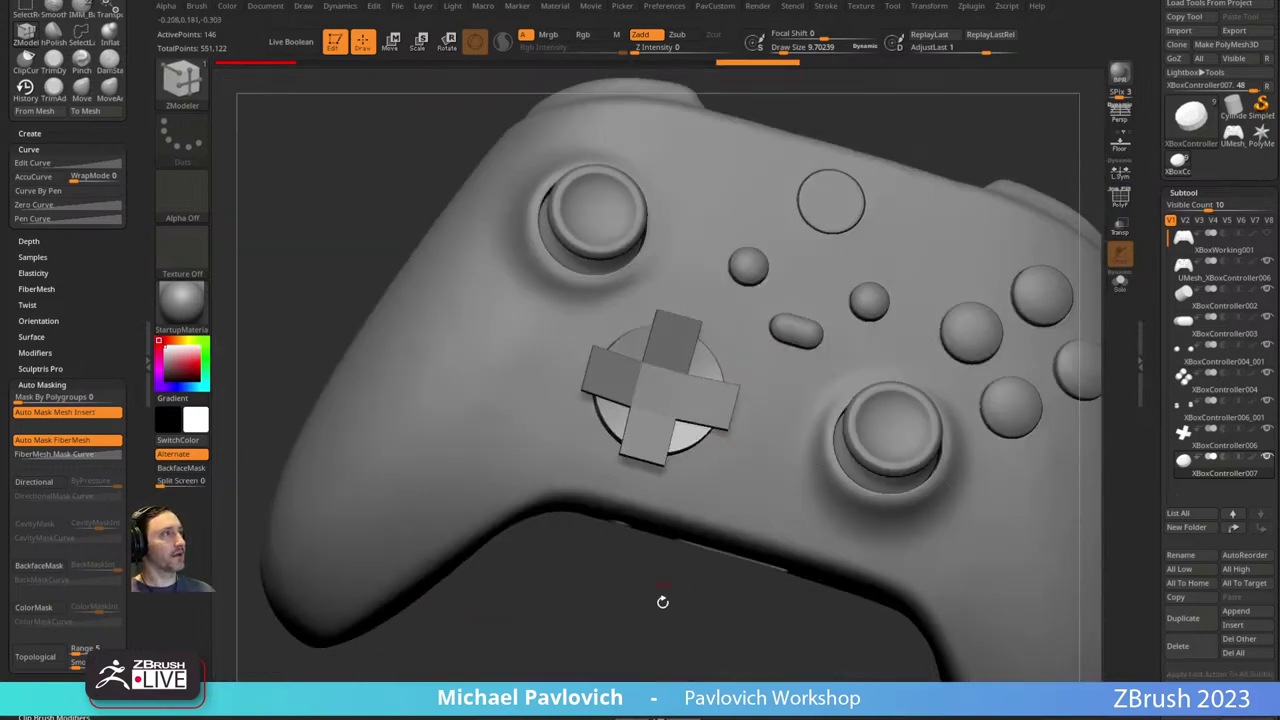
Switch to the Standard brush, duplicate the dished disc and isolate the copy with its polyframe shown.
mouse_move(663, 600)
right_down()
mouse_move(614, 577)
mouse_move(603, 605)
mouse_move(560, 595)
right_up()
key(s)
key(b)
key(s)
key(t)
click(603, 609)
scroll(1165, 500, down, 2)
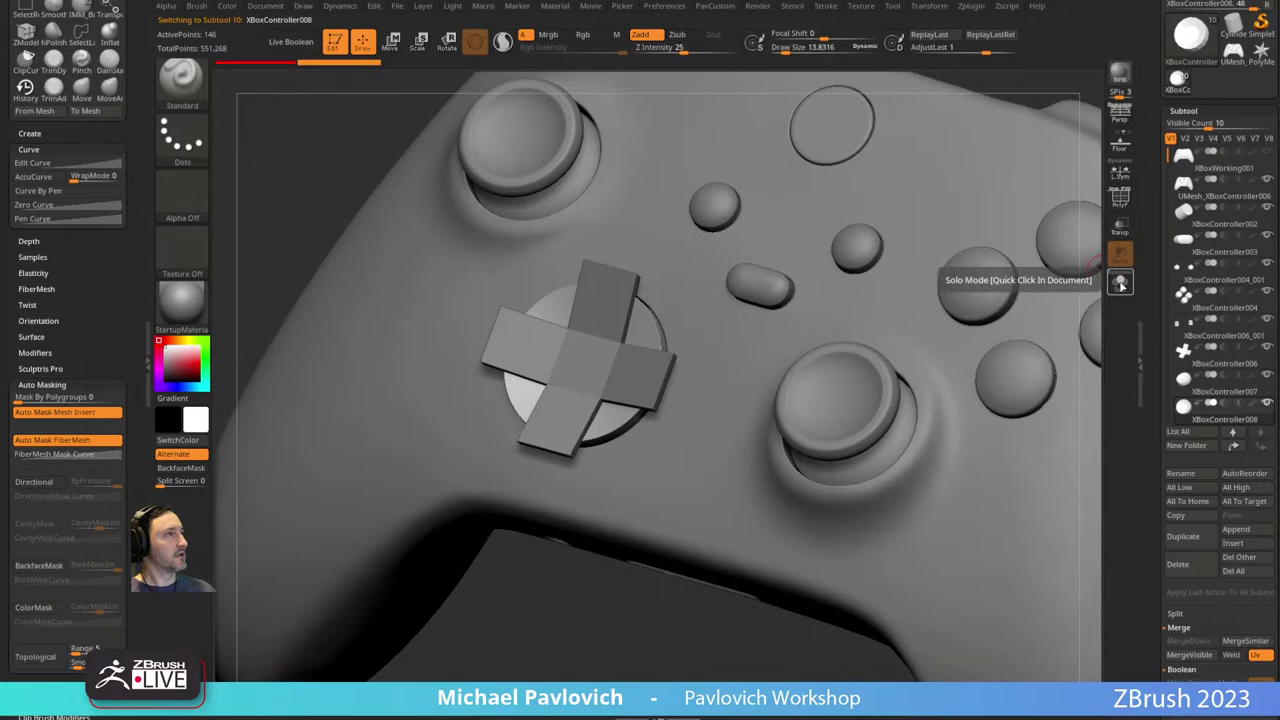
click(1120, 284)
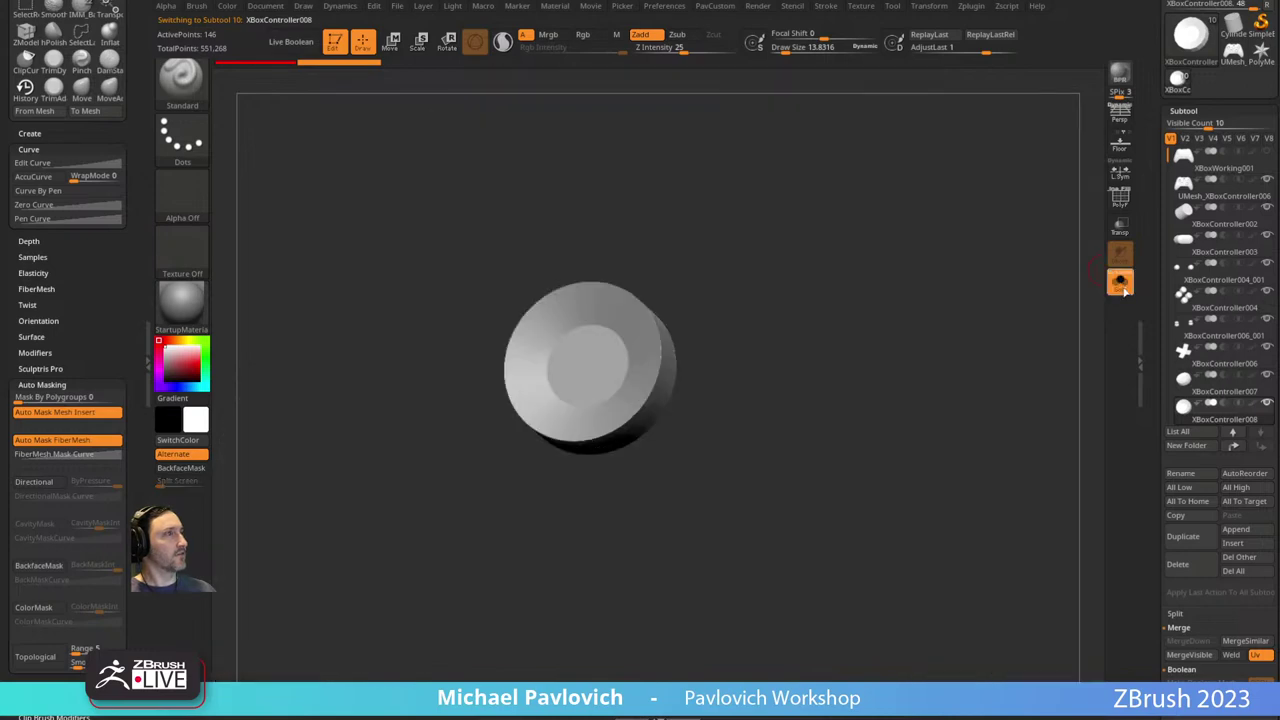
click(1120, 198)
drag(866, 274, 913, 353)
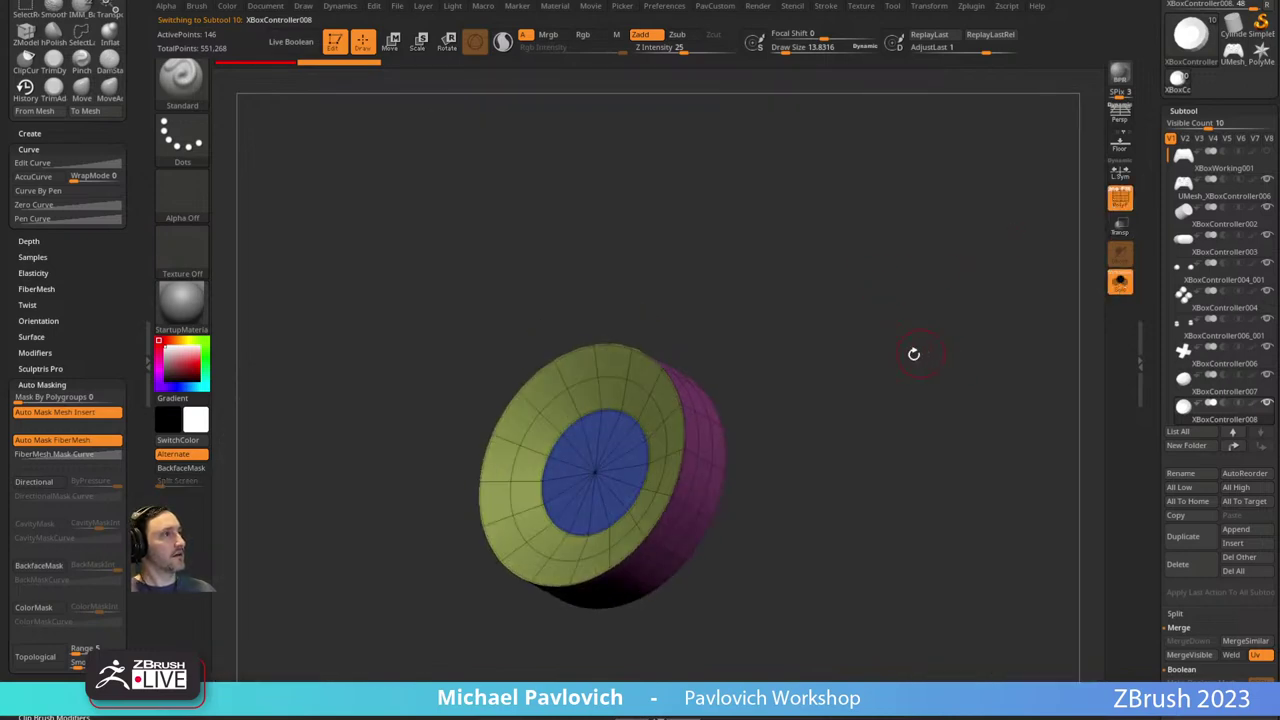
Merge the copied disc's sloped ring and center circle into a single polygroup.
mouse_move(822, 382)
mouse_down()
mouse_move(791, 371)
mouse_move(820, 380)
mouse_up()
key(w)
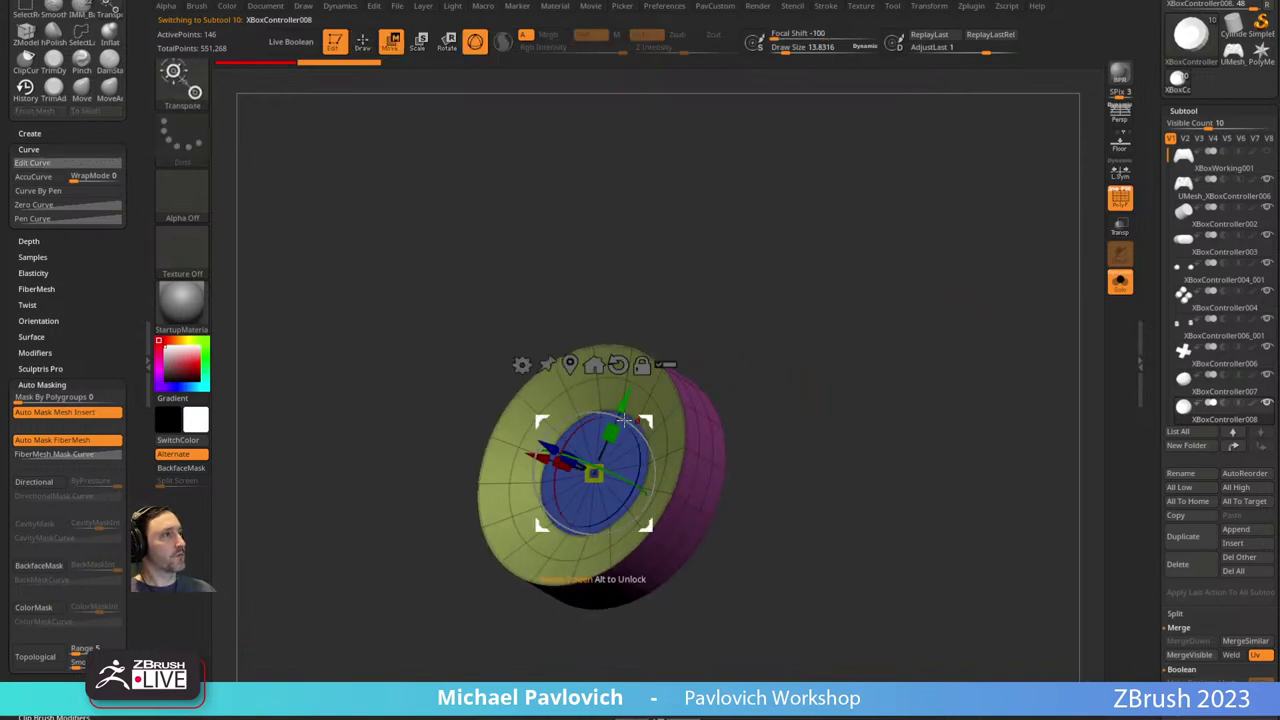
key(q)
ctrl+shift+click(630, 410)
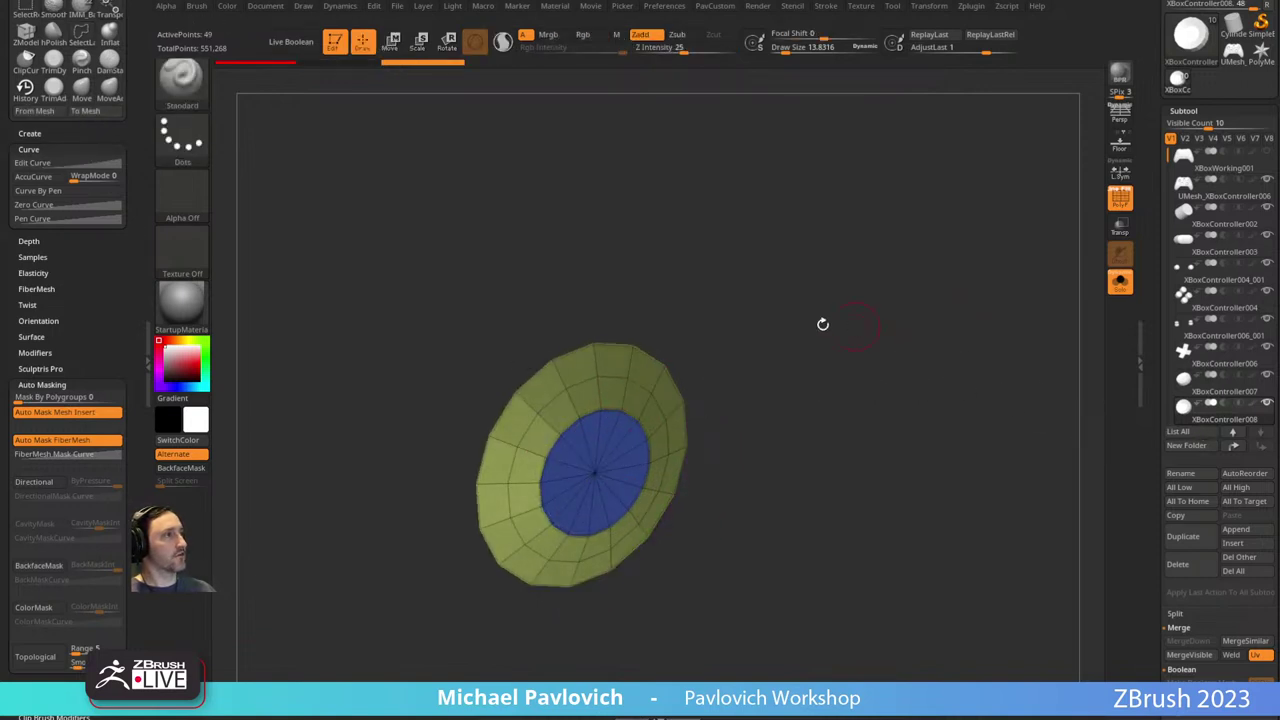
key(ctrl+w)
ctrl+shift+click(822, 345)
Mask all but the dished top of the copied disc and move that top outward to form a tall cylinder.
key(w)
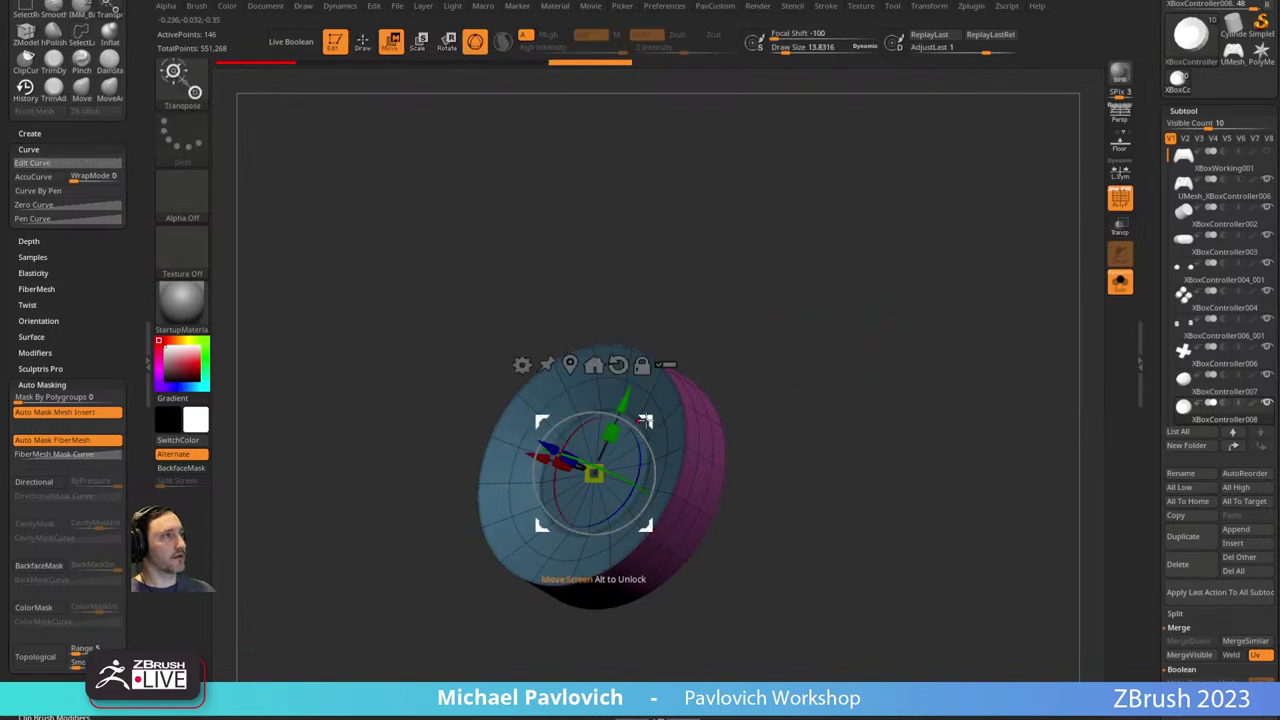
alt+drag(581, 482, 419, 626)
ctrl+click(581, 482)
drag(820, 380, 790, 382)
drag(541, 444, 452, 401)
key(q)
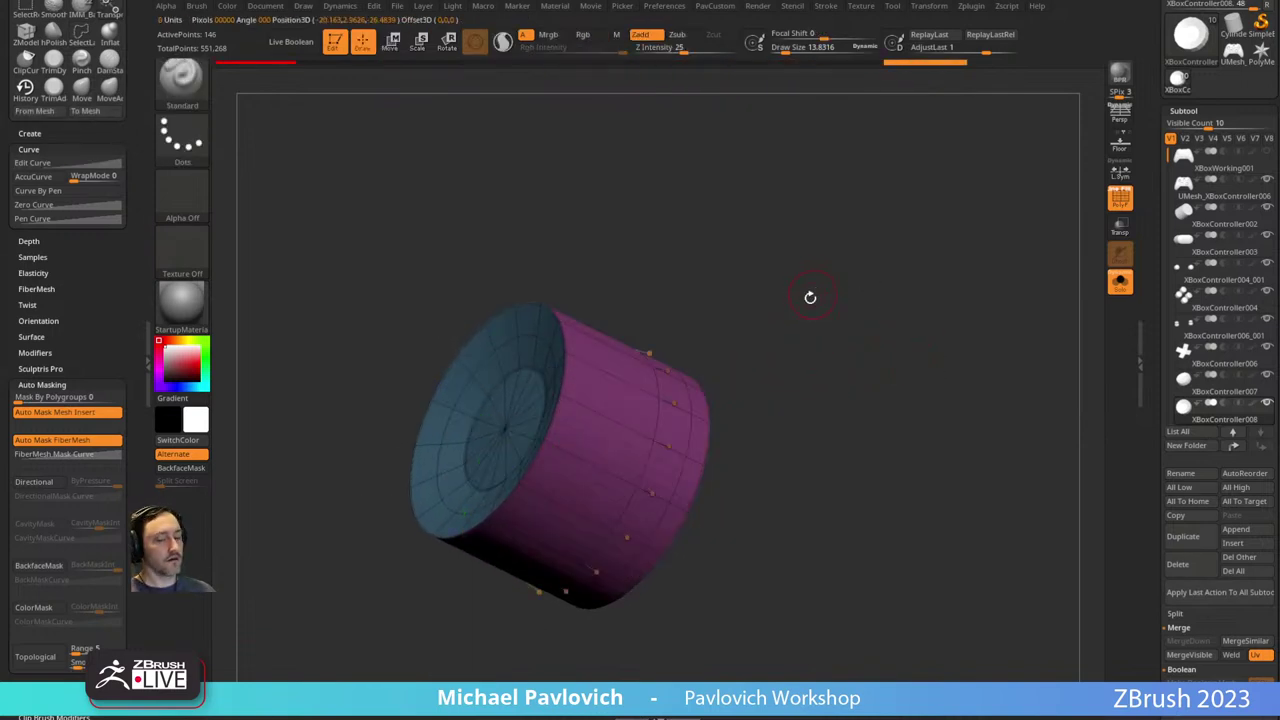
Insert multiple edge loops along the stretched side wall of the cylinder with ZModeler.
key(b)
key(z)
key(m)
key(space)
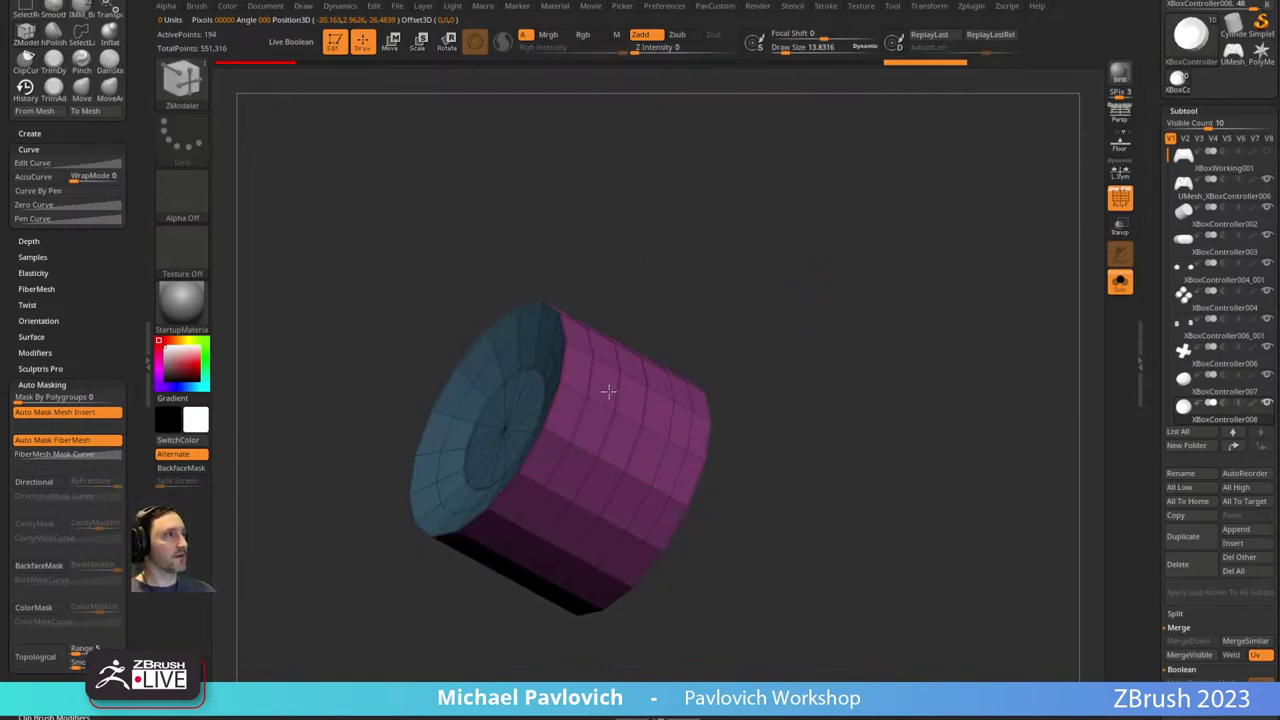
drag(830, 351, 851, 331)
Crease the cylinder's polygroup borders and assign its center circle a separate polygroup.
key(ctrl+space)
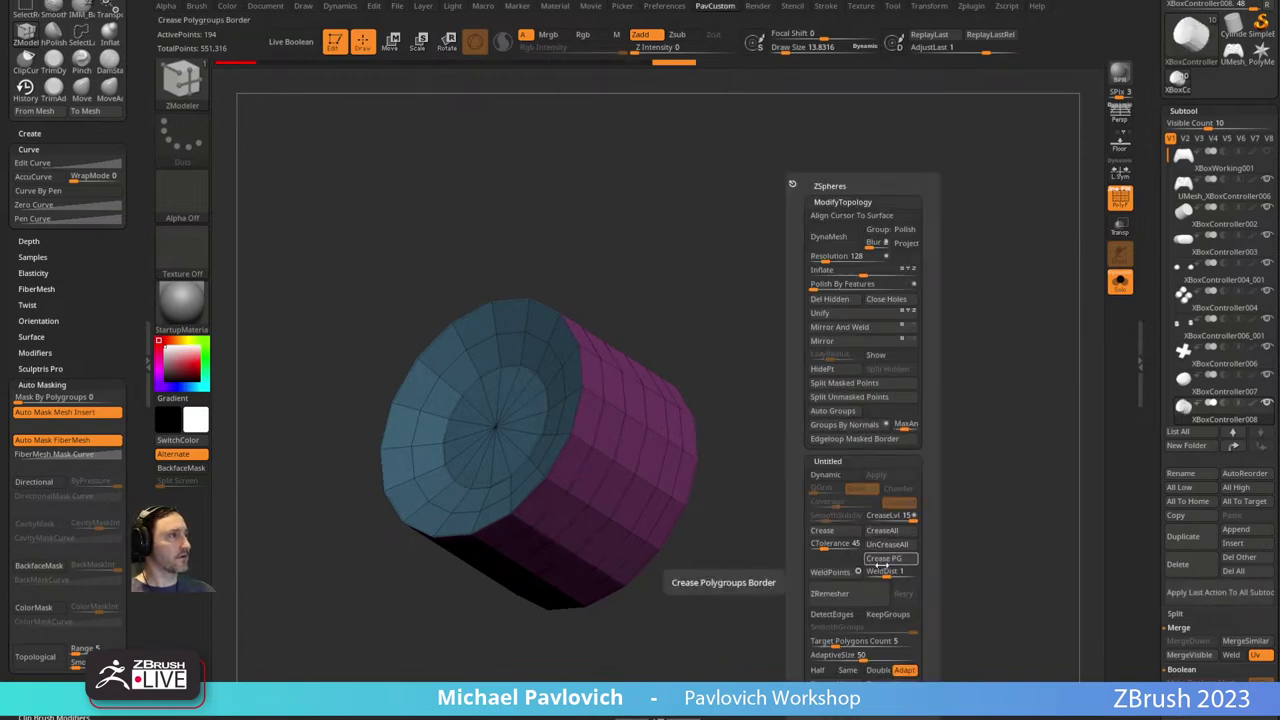
drag(531, 395, 522, 412)
ctrl+shift+click(501, 422)
key(ctrl+w)
ctrl+shift+click(722, 350)
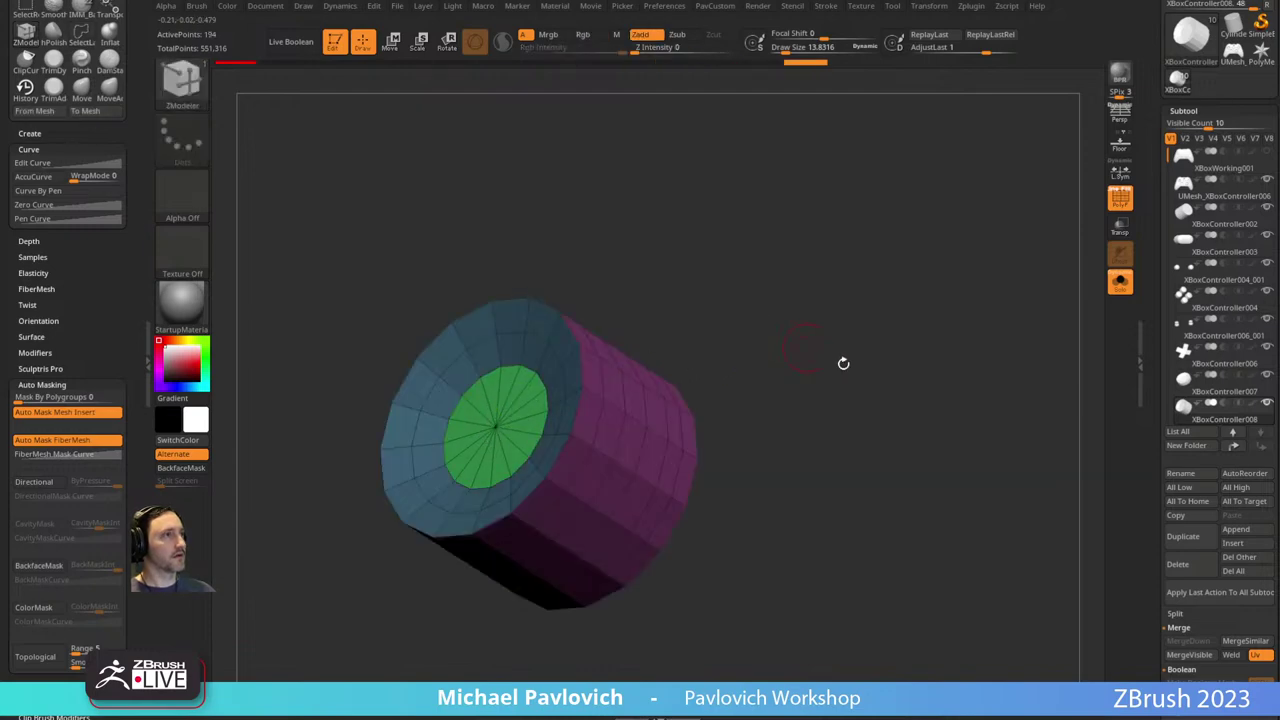
Show only the cross and the cylinder, and preview their boolean intersection with Live Boolean.
key(5)
click(1120, 281)
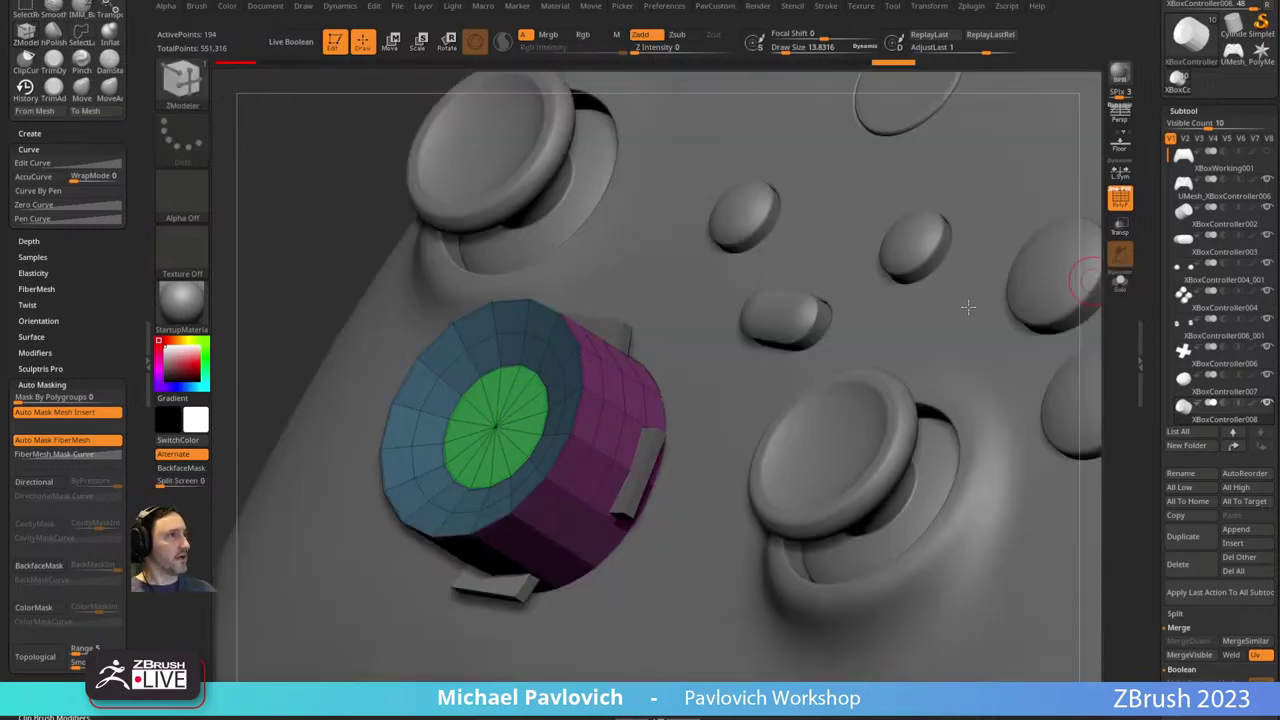
right_drag(691, 352, 740, 402)
shift+click(1265, 405)
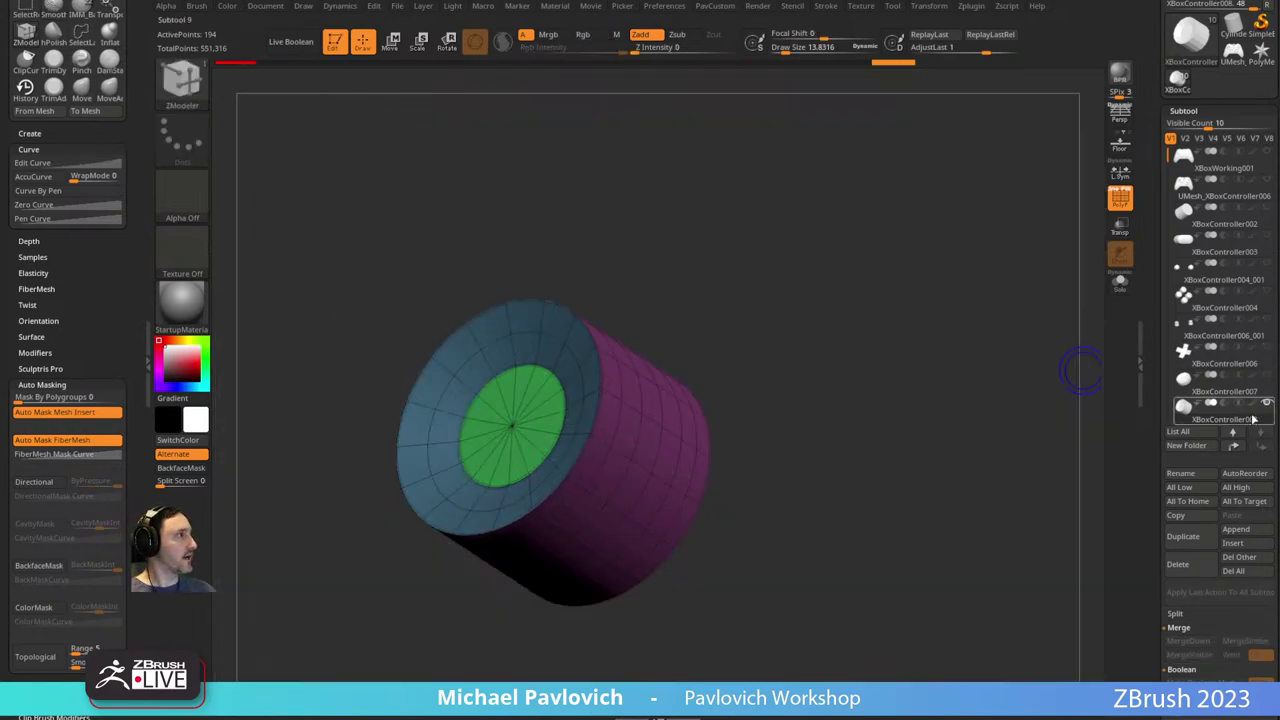
click(1268, 347)
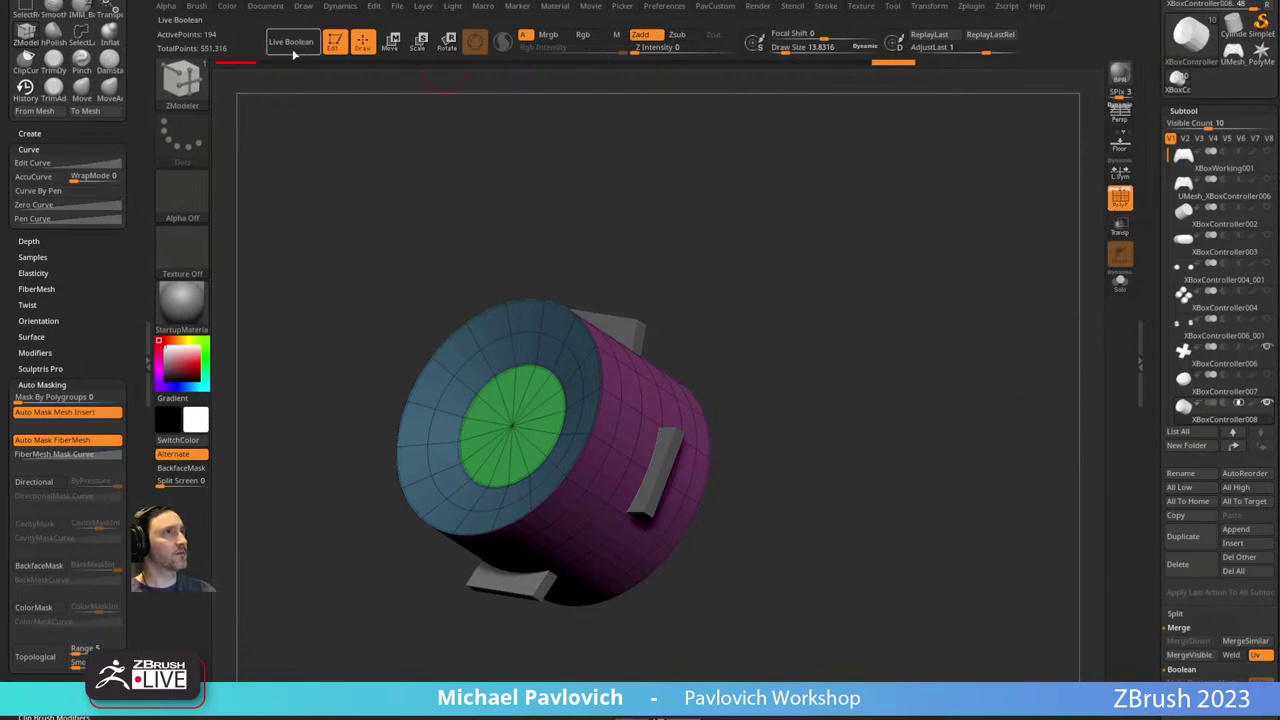
click(290, 42)
click(1121, 198)
drag(871, 329, 909, 349)
Examine the rounded arm ends of the Live Boolean cross from several angles and against the cylinder's polyframe.
mouse_move(1222, 394)
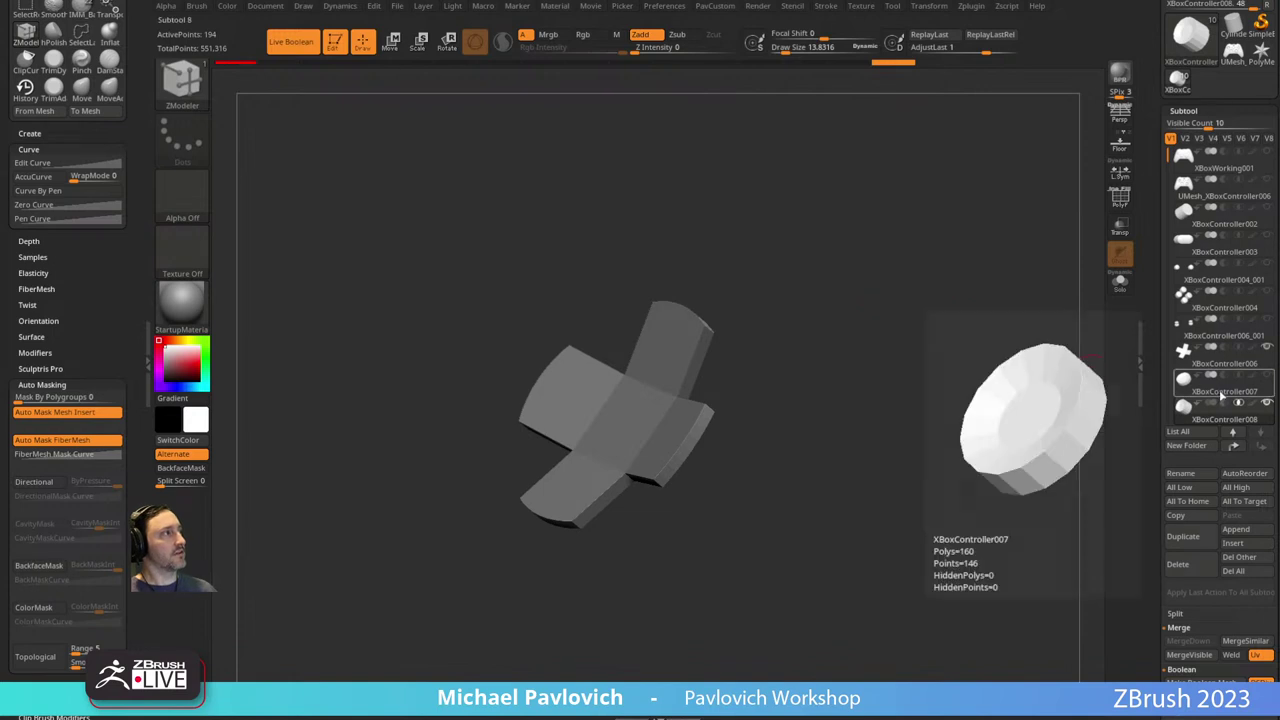
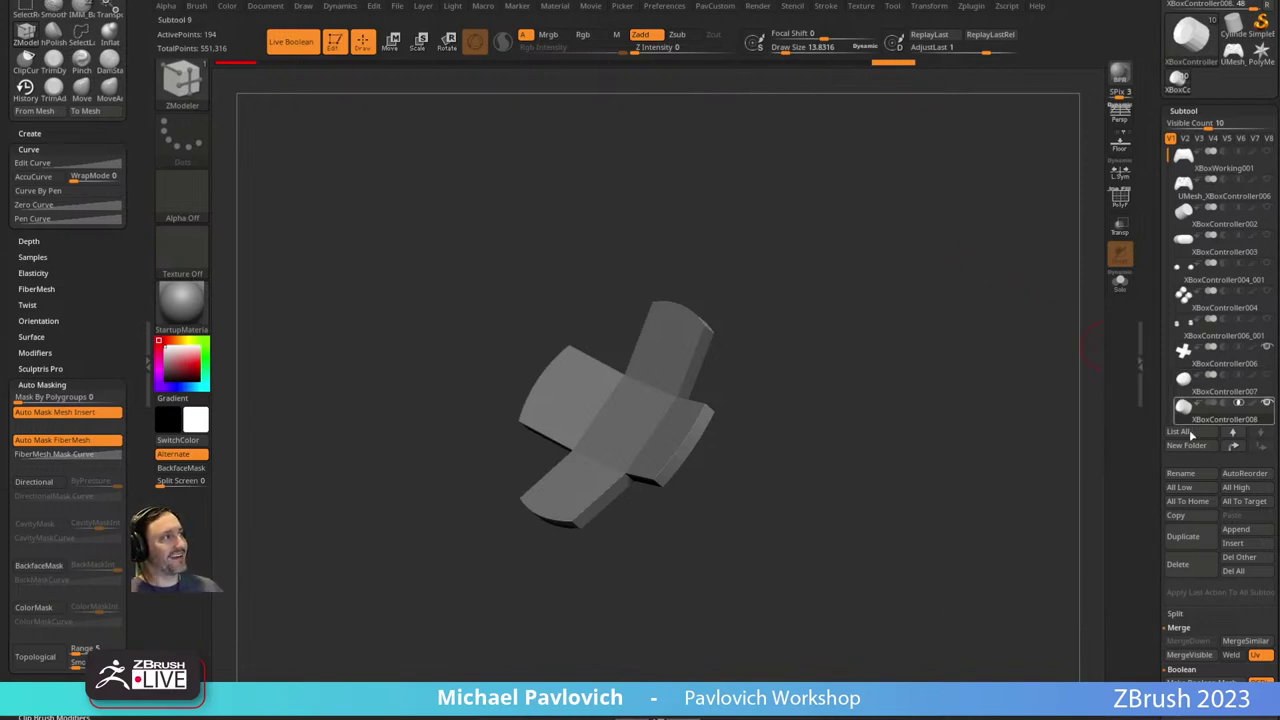
drag(965, 441, 883, 448)
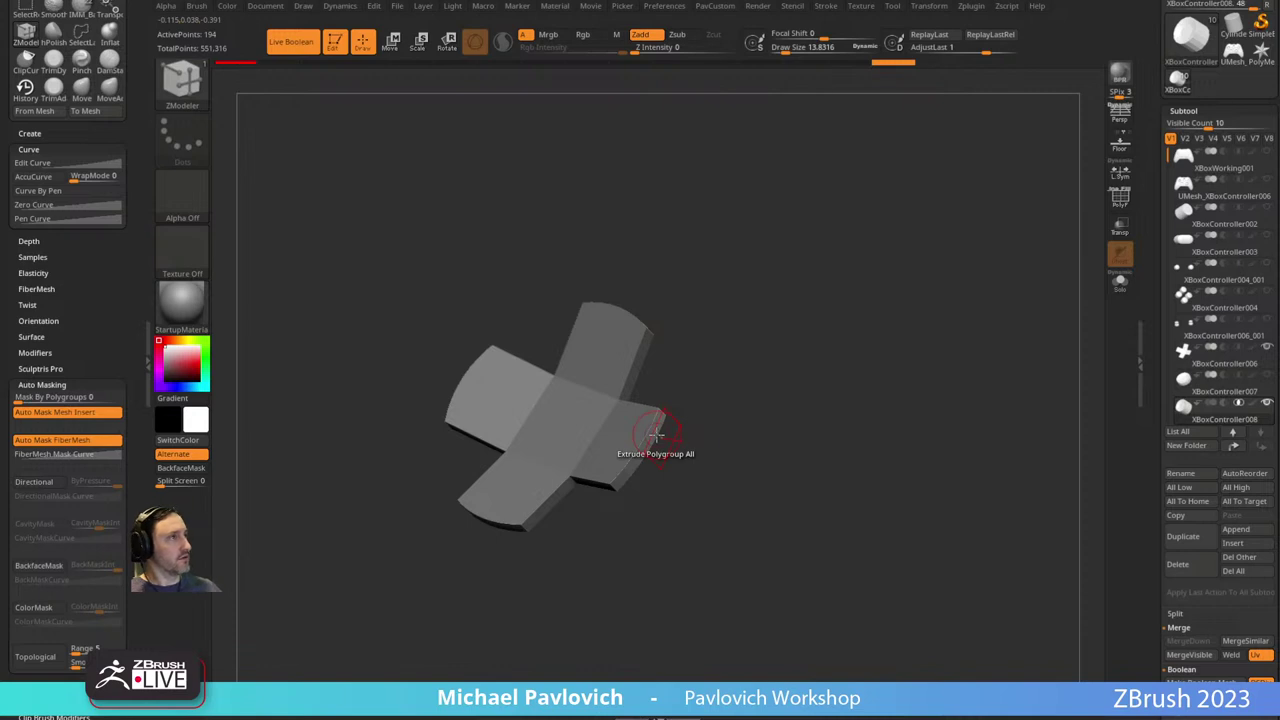
drag(923, 314, 913, 381)
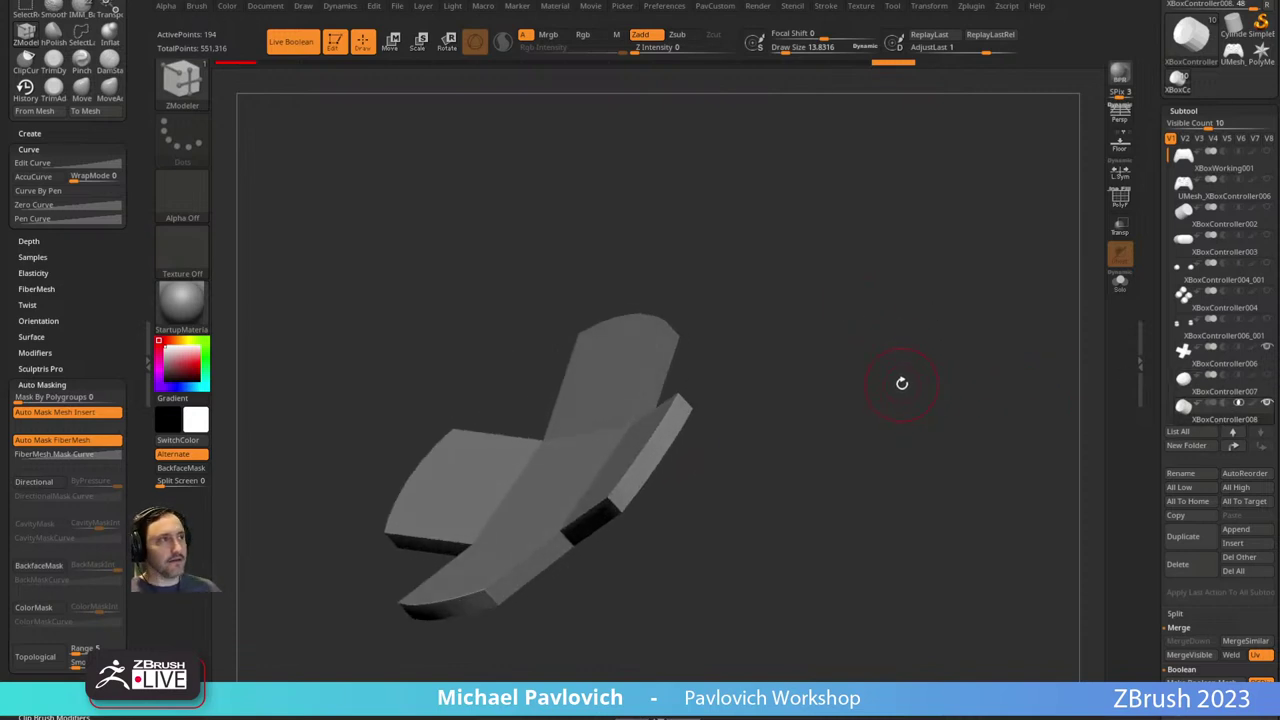
key(space)
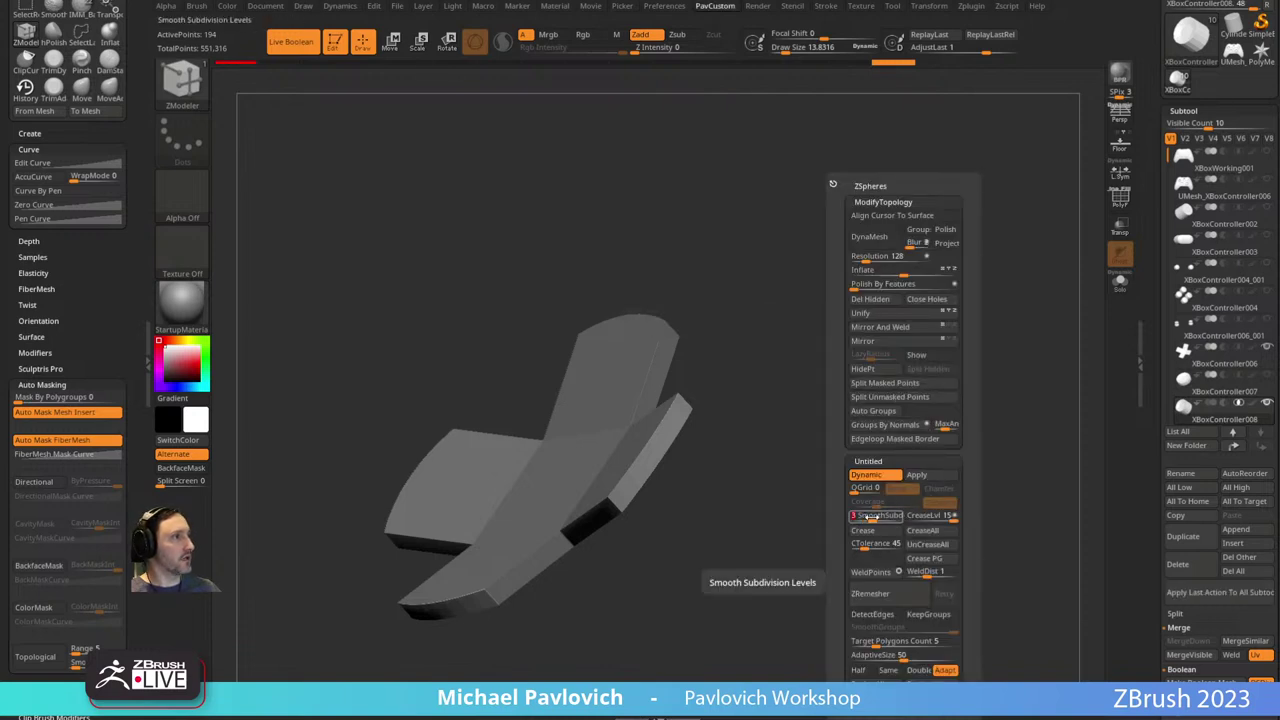
drag(792, 529, 769, 475)
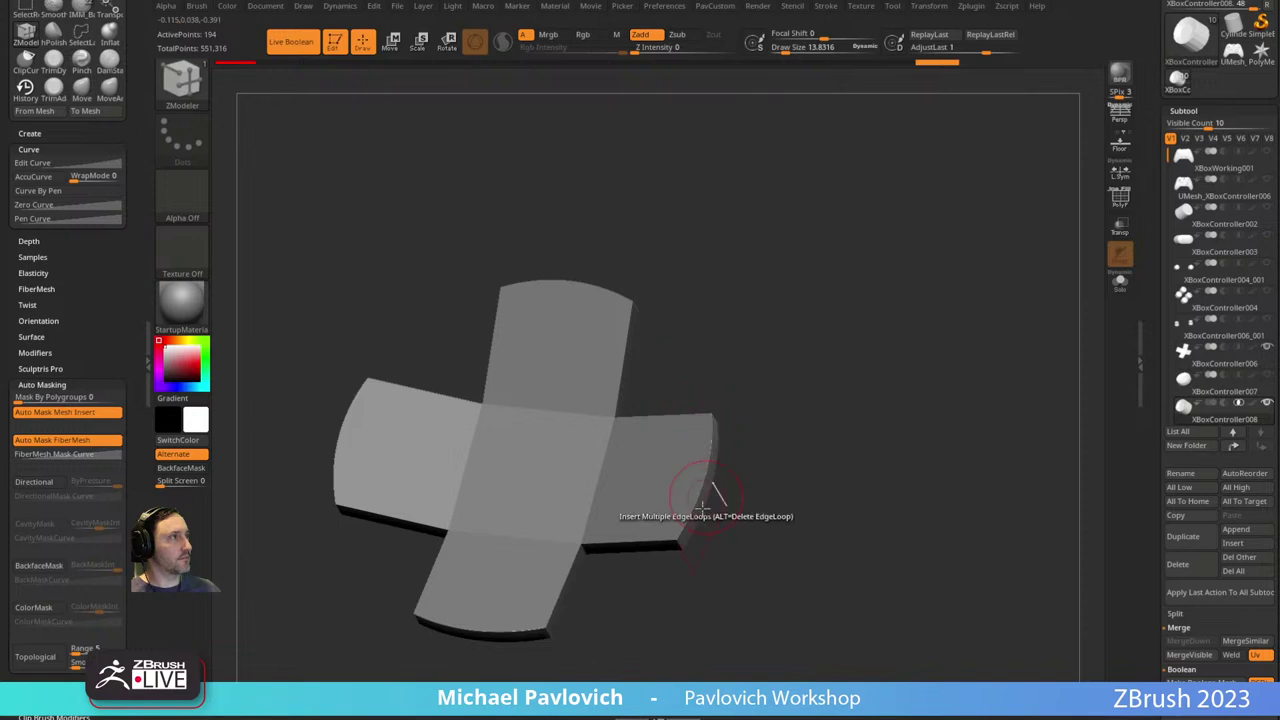
drag(703, 510, 873, 368)
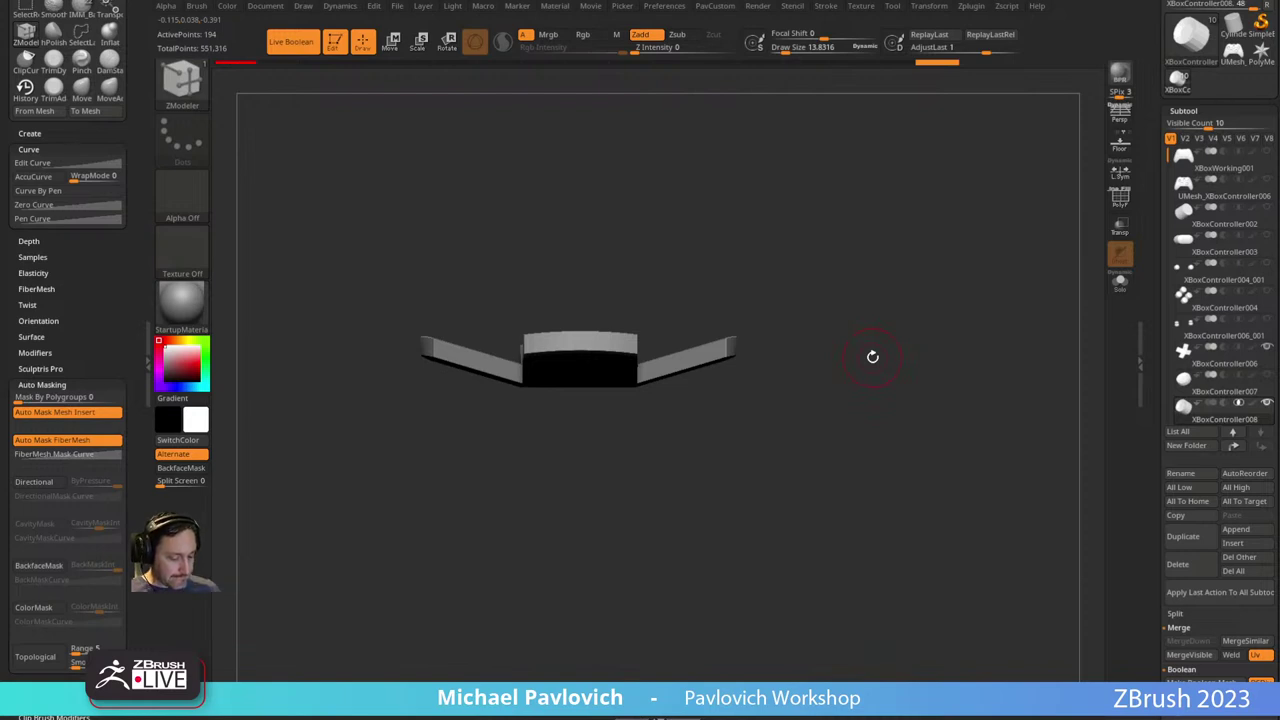
drag(904, 330, 952, 330)
click(1120, 198)
drag(1014, 248, 981, 311)
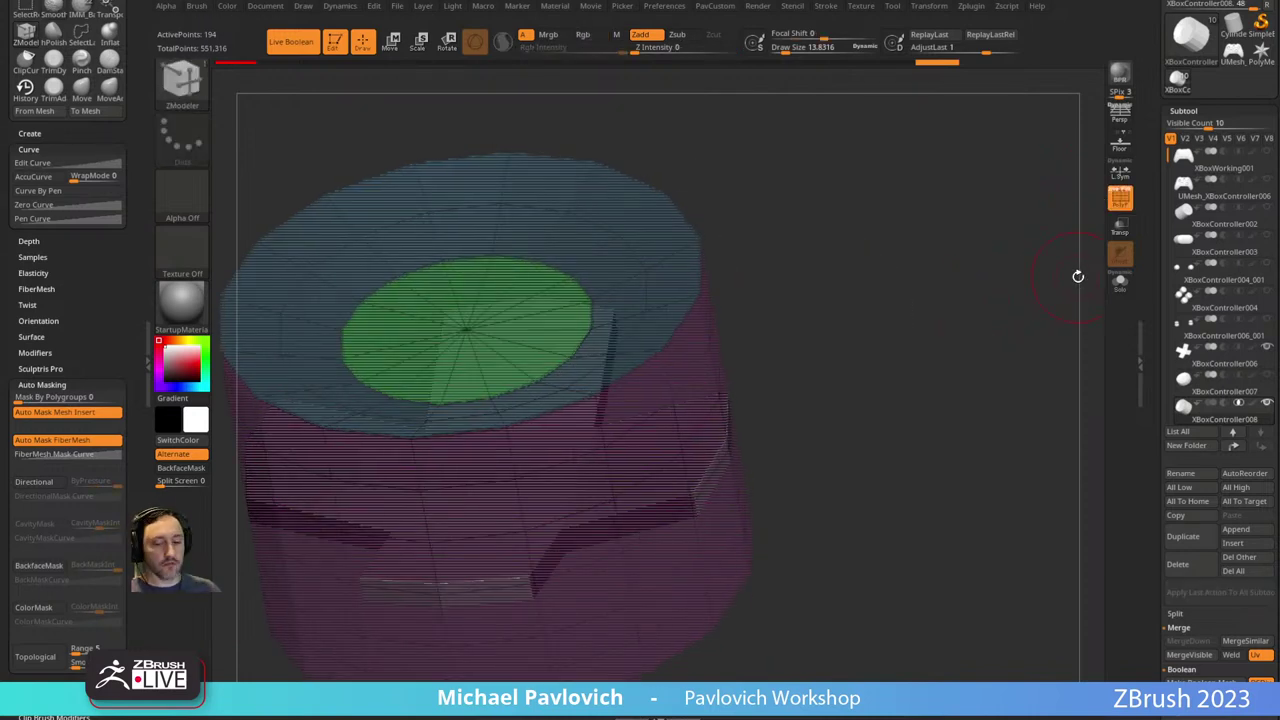
Make the cross the active subtool and delete edge loops across its side arms using ZModeler's Single EdgeLoop target.
click(1218, 356)
click(1122, 201)
drag(881, 300, 925, 315)
click(1120, 200)
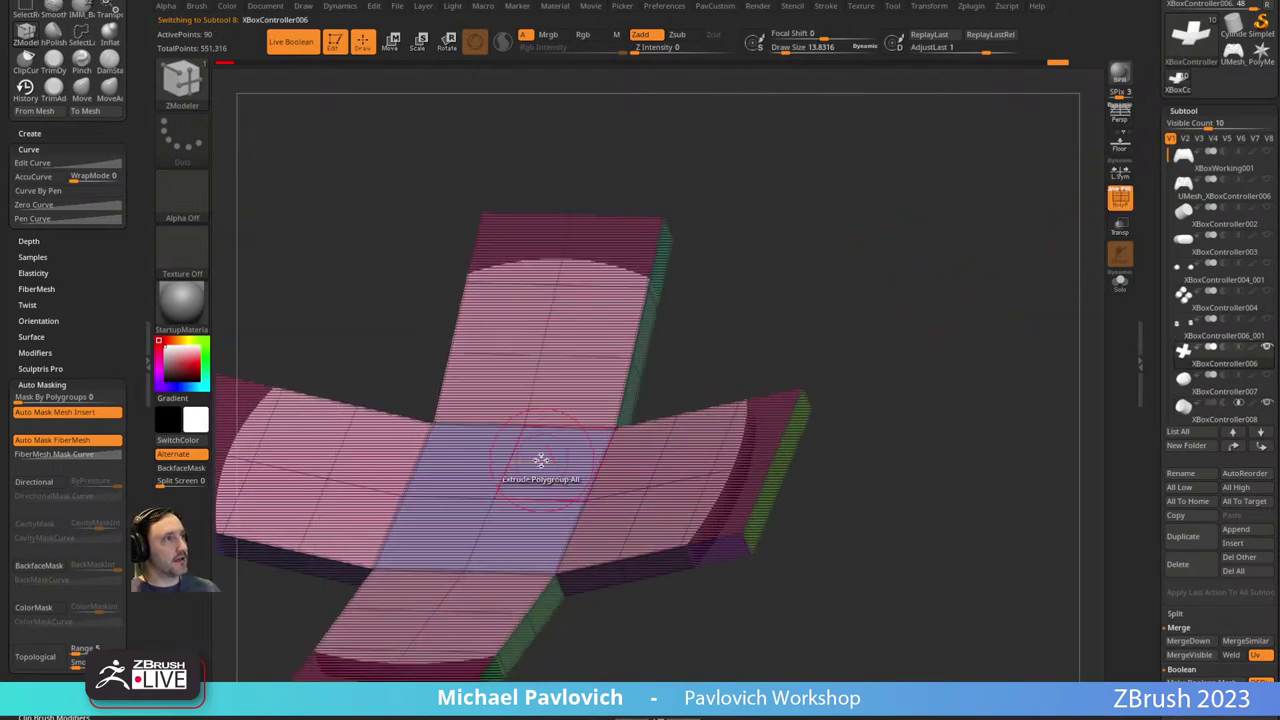
key(space)
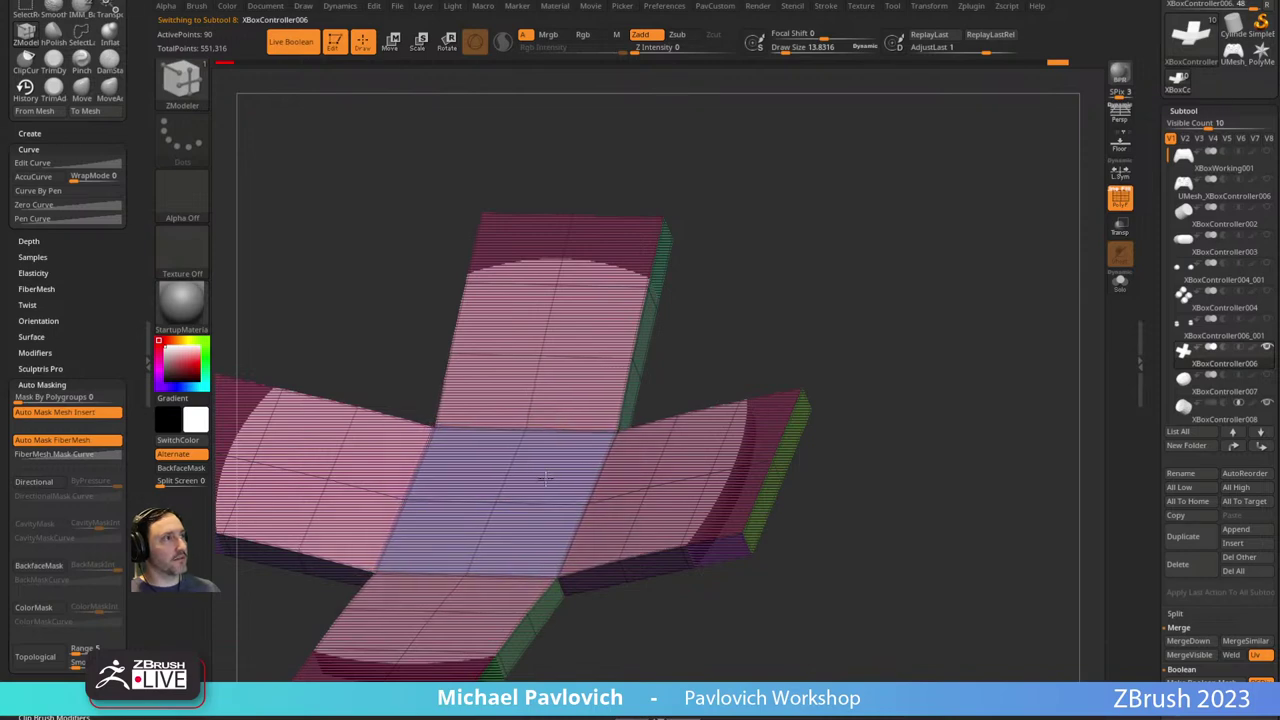
drag(920, 414, 858, 378)
key(shift)
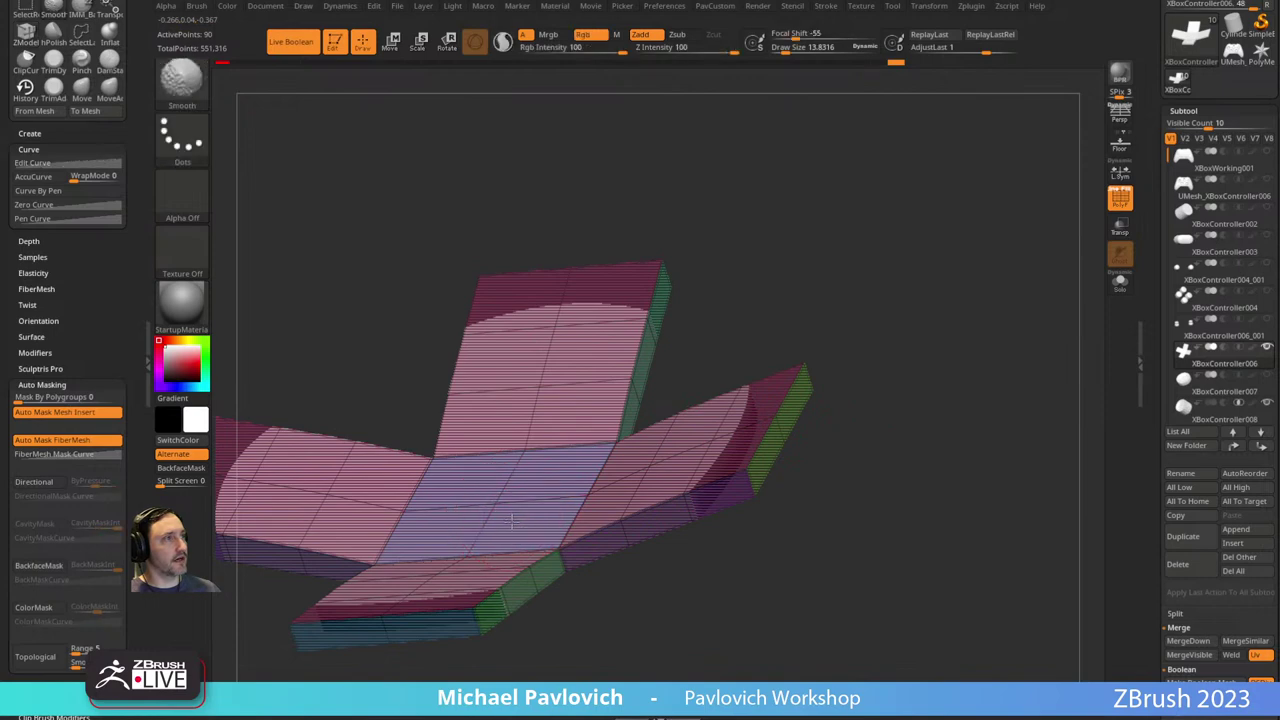
key(shift)
drag(826, 360, 820, 387)
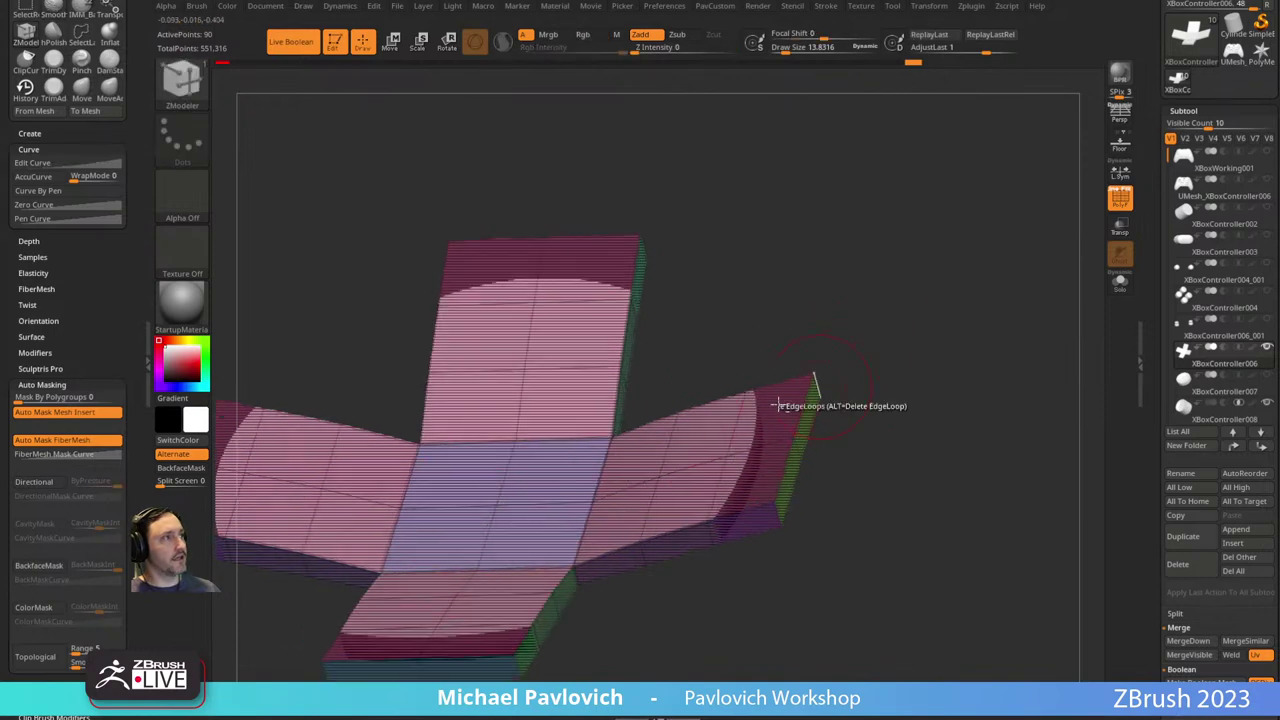
key(space)
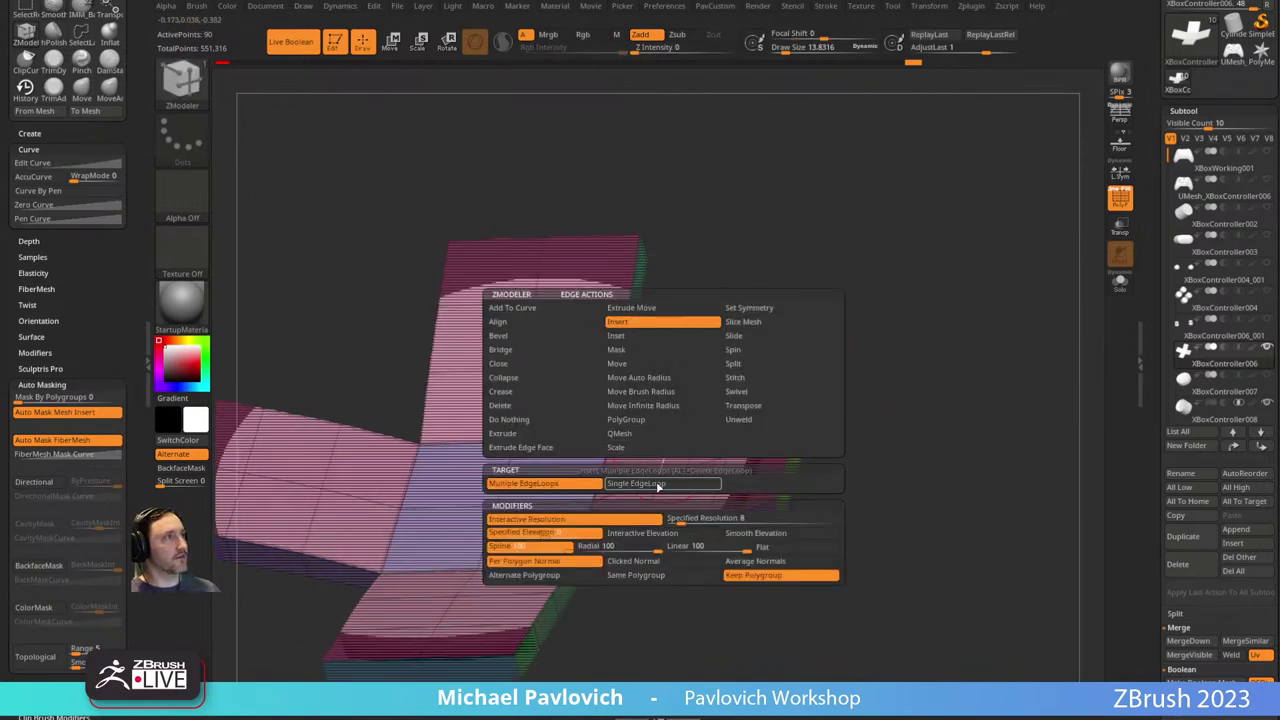
click(658, 484)
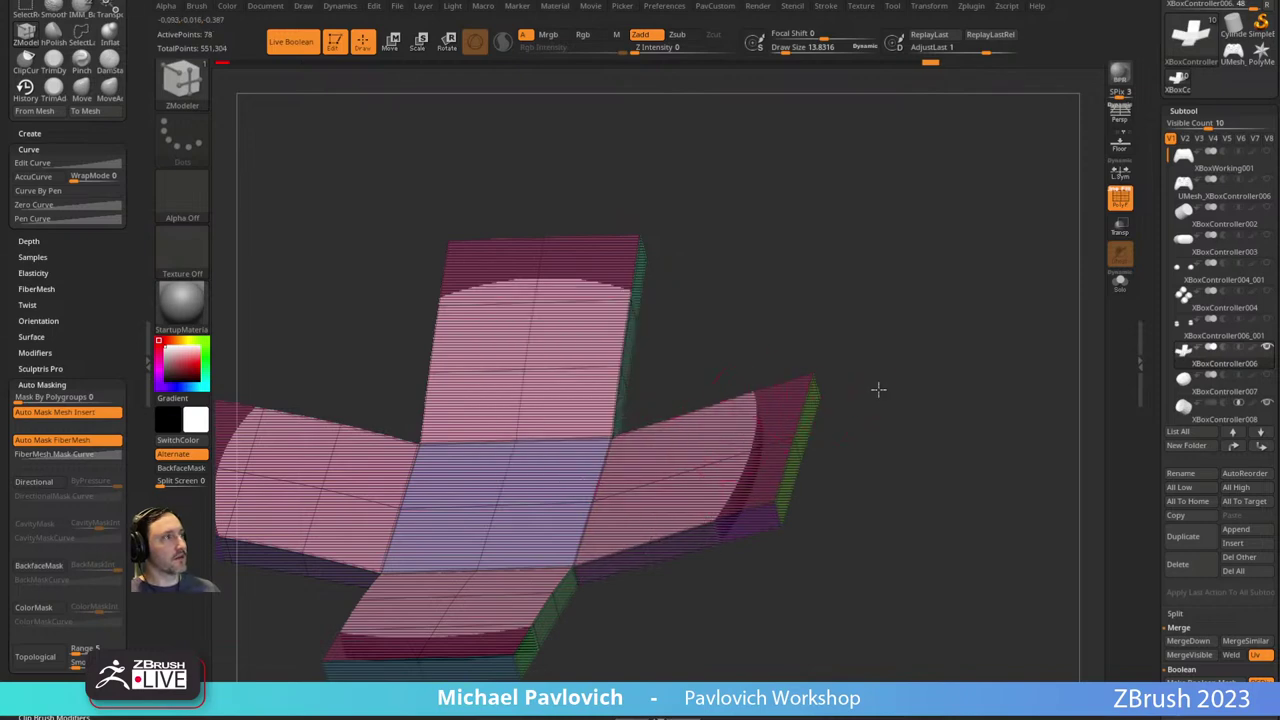
Isolate the cross and delete the remaining edge loops running across its arms.
drag(878, 389, 895, 297)
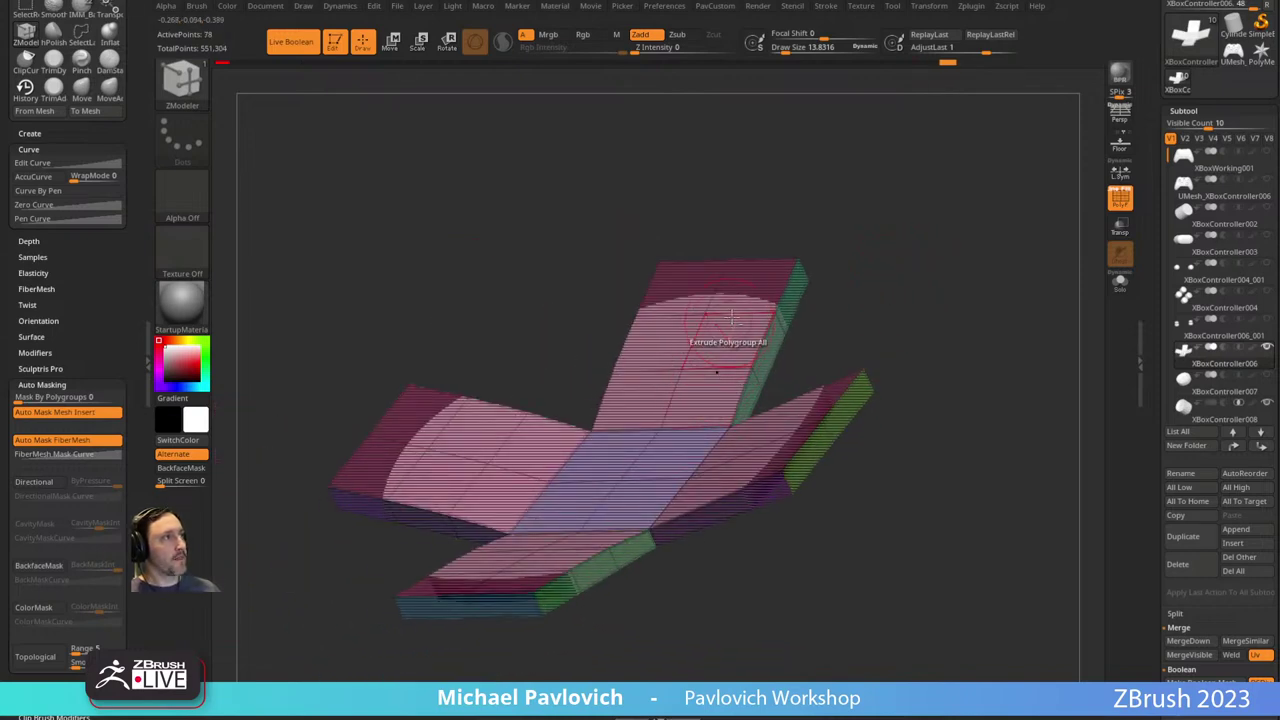
drag(1099, 293, 1009, 280)
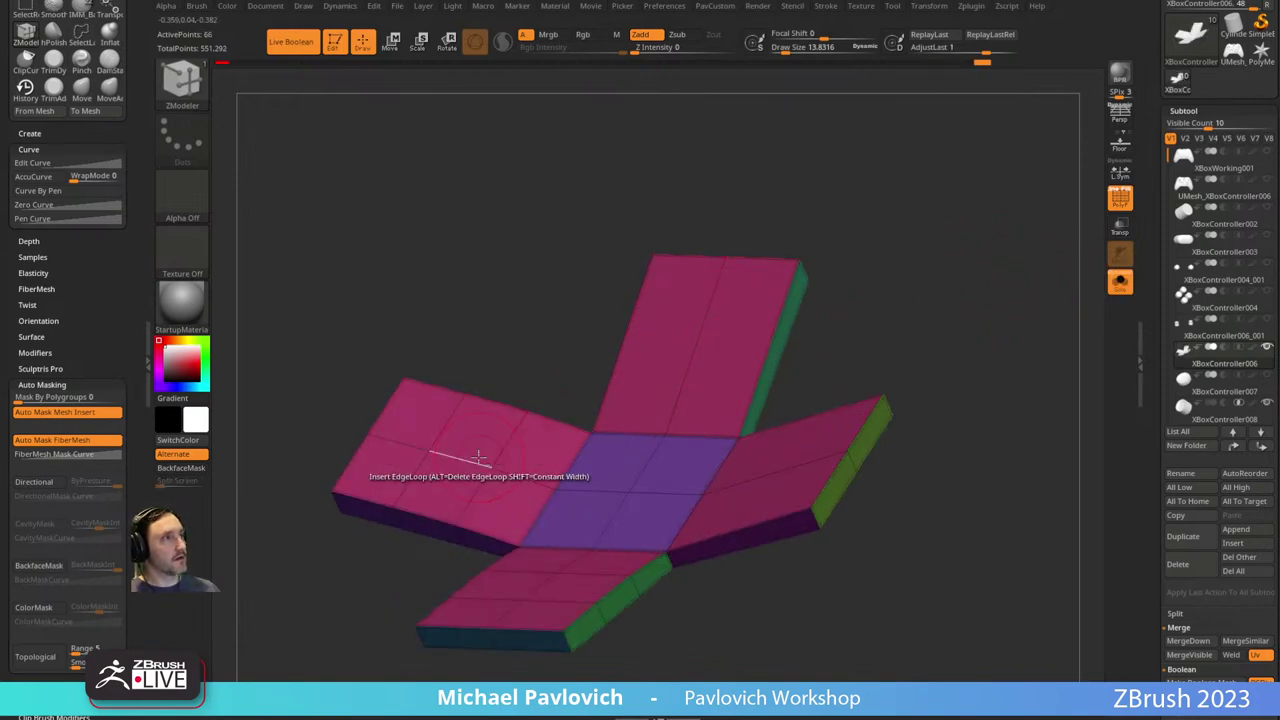
alt+drag(384, 639, 330, 588)
alt+click(493, 593)
alt+click(514, 555)
drag(625, 568, 722, 480)
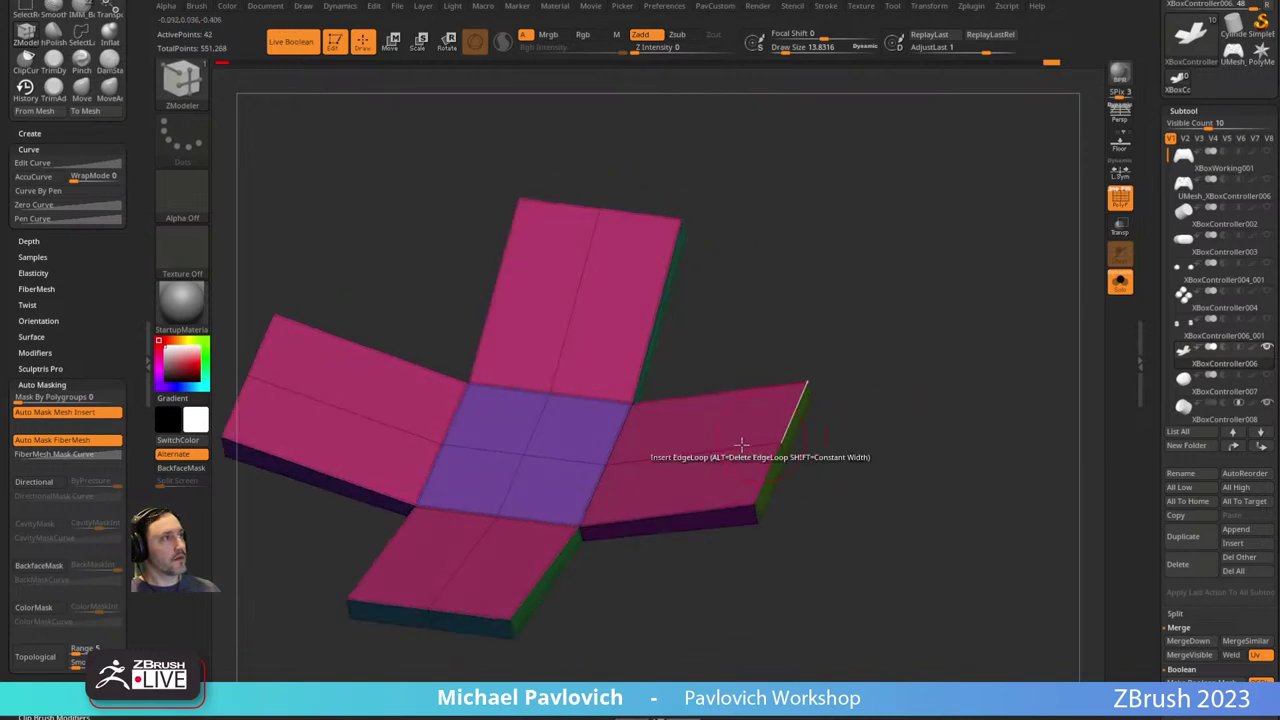
key(space)
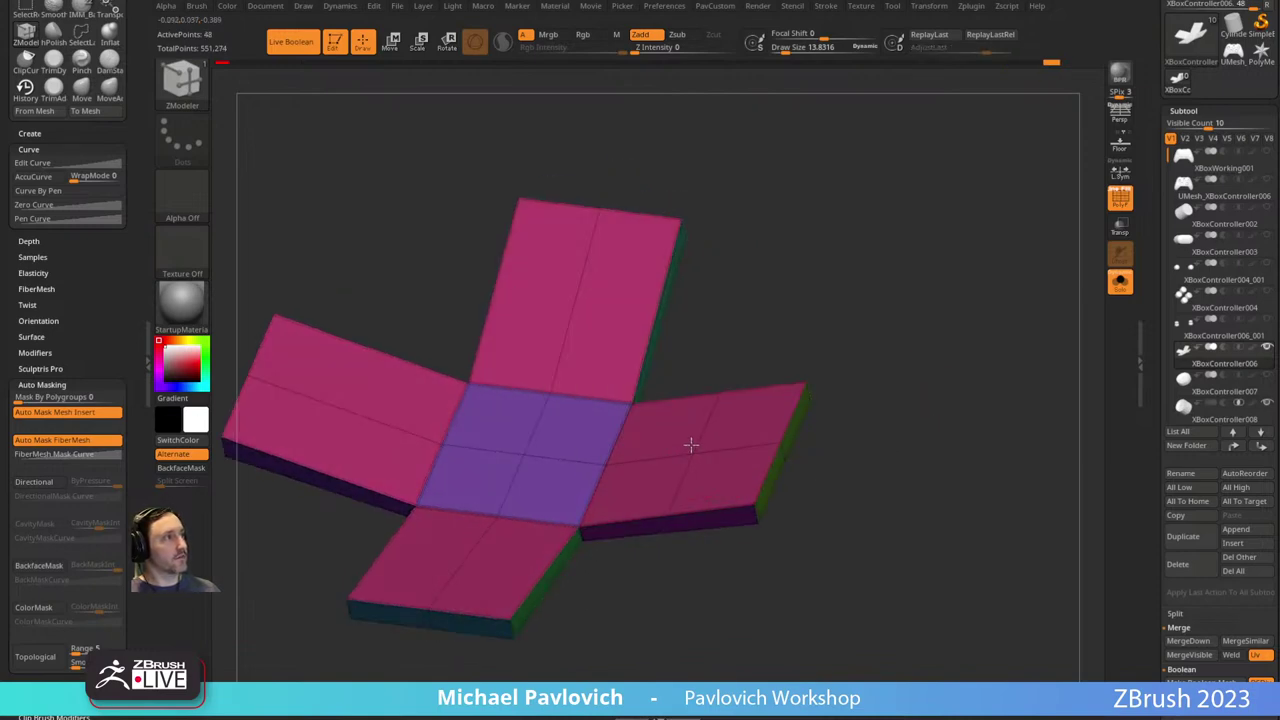
click(688, 447)
click(577, 301)
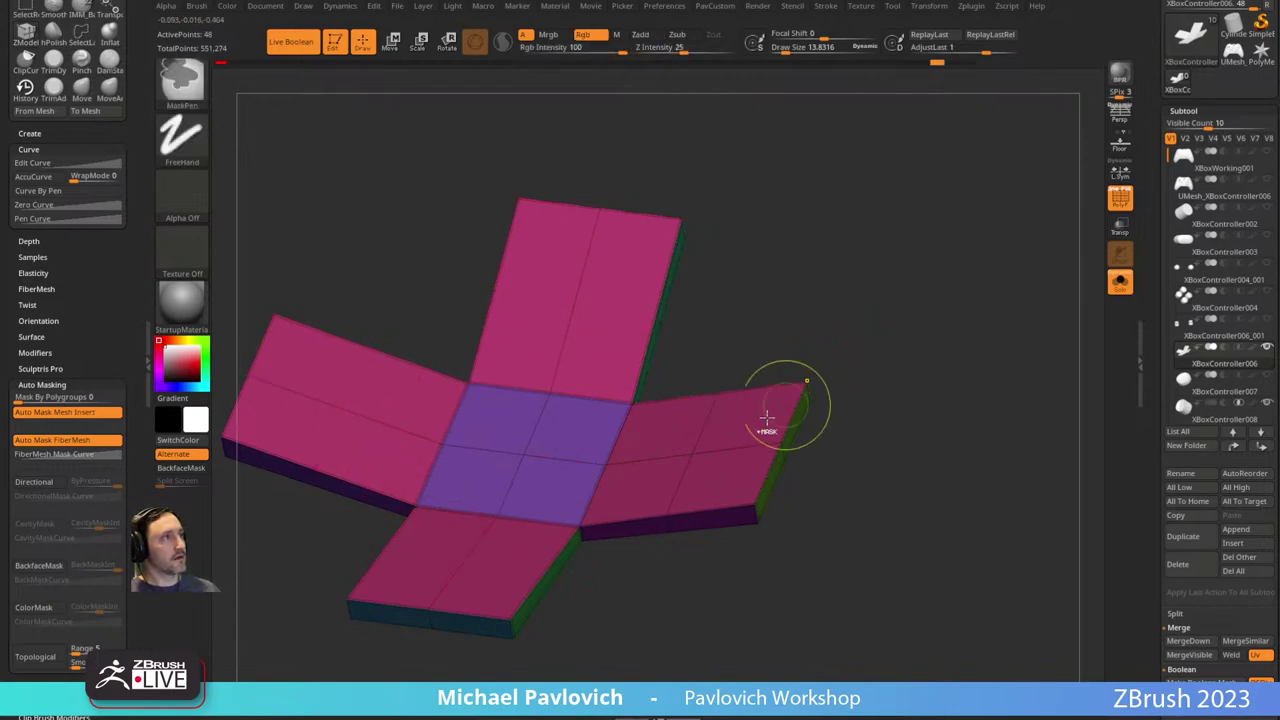
Insert two evenly spaced edge loops across each of the cross's four arms with ZModeler's Multiple EdgeLoops target.
key(space)
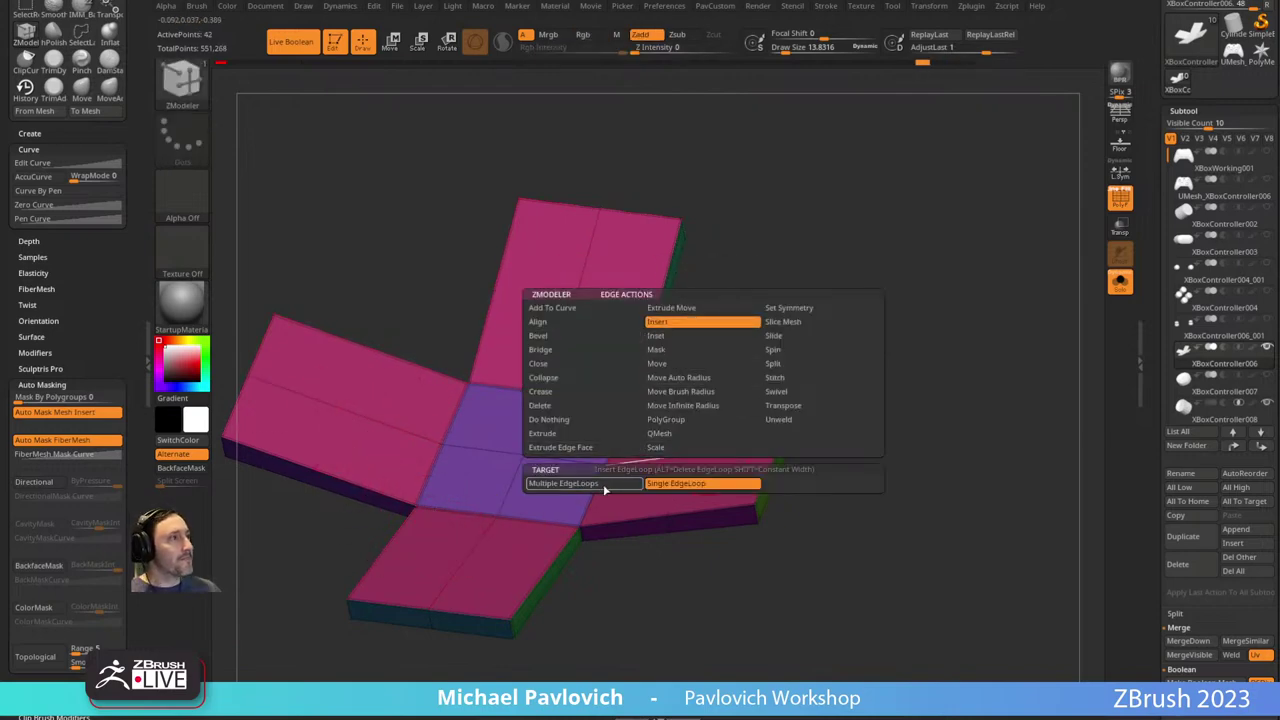
click(610, 484)
click(712, 448)
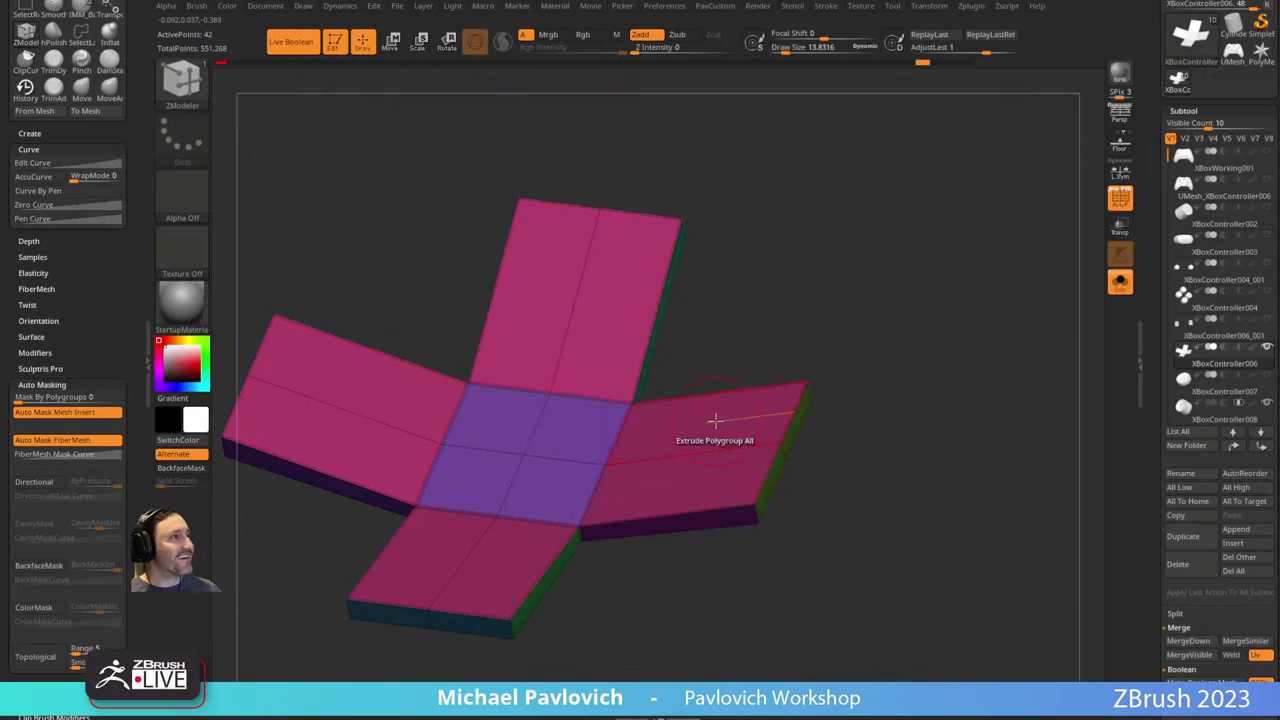
drag(692, 433, 686, 414)
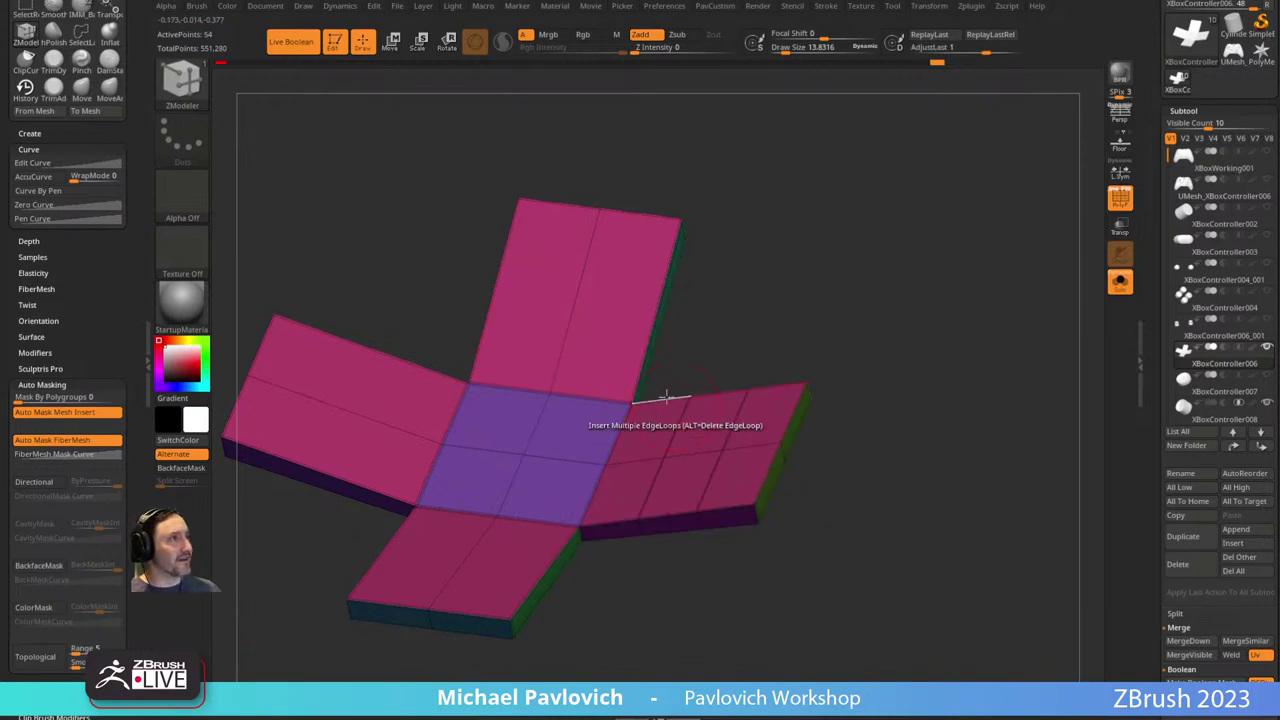
click(571, 309)
click(330, 401)
click(449, 566)
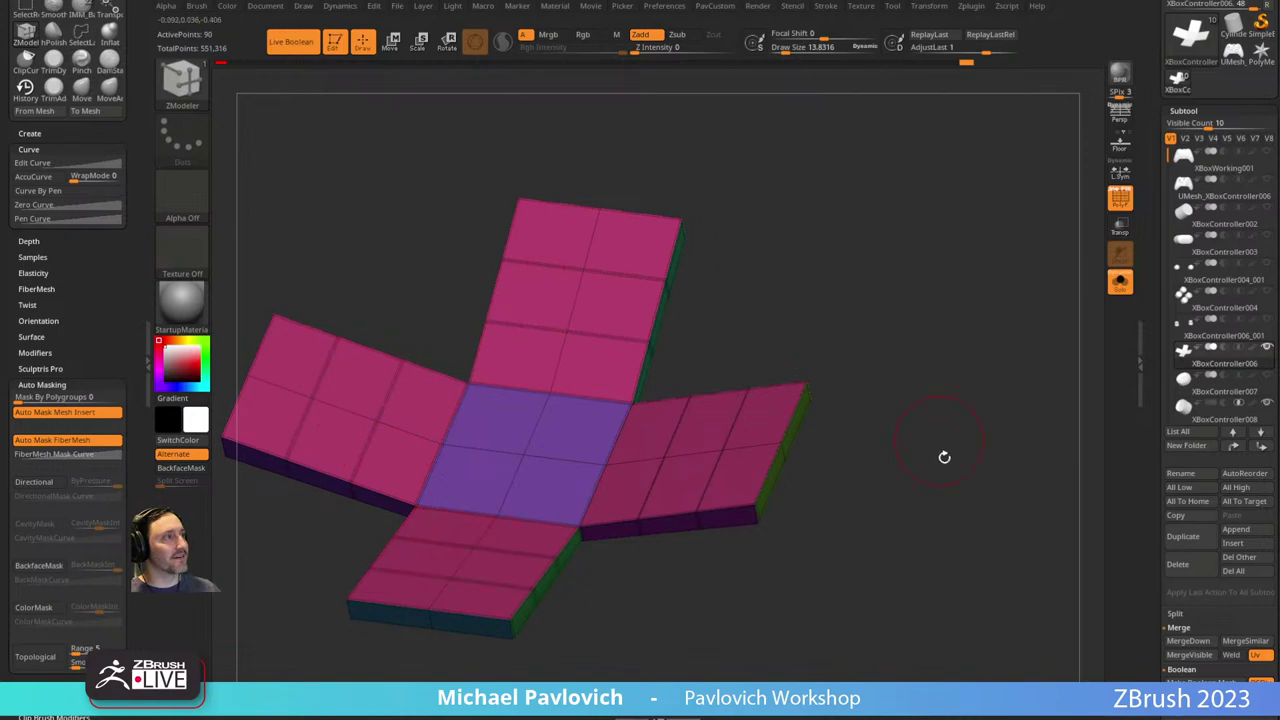
Clear the cross's creases, crease its polygroup borders, and show the Live Boolean preview without the polyframe.
key(2)
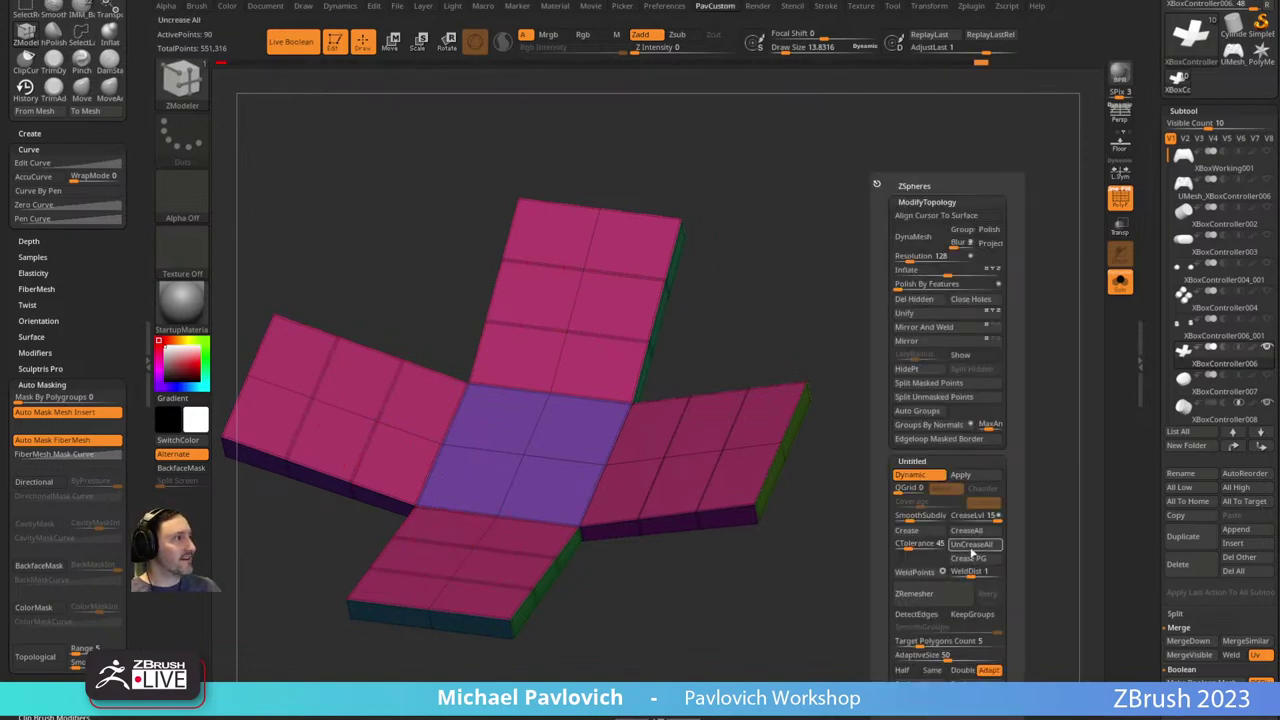
click(968, 559)
click(1119, 287)
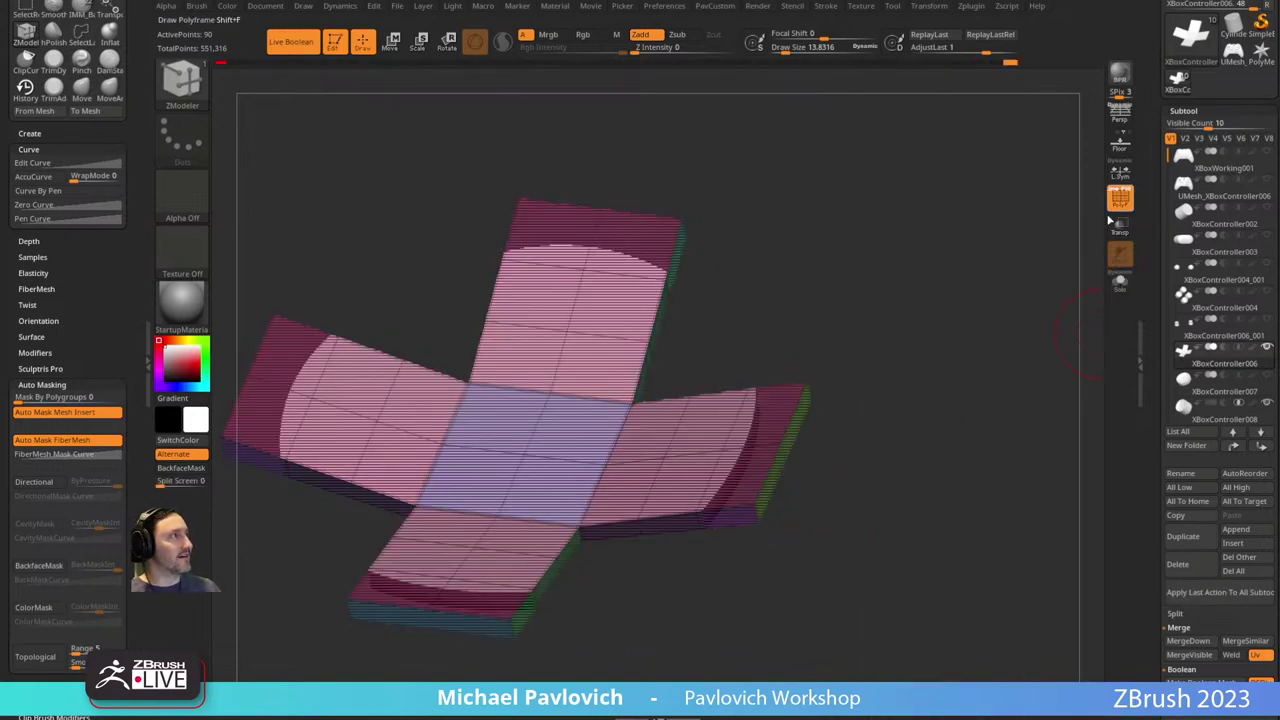
click(1117, 203)
right_drag(1013, 343, 945, 397)
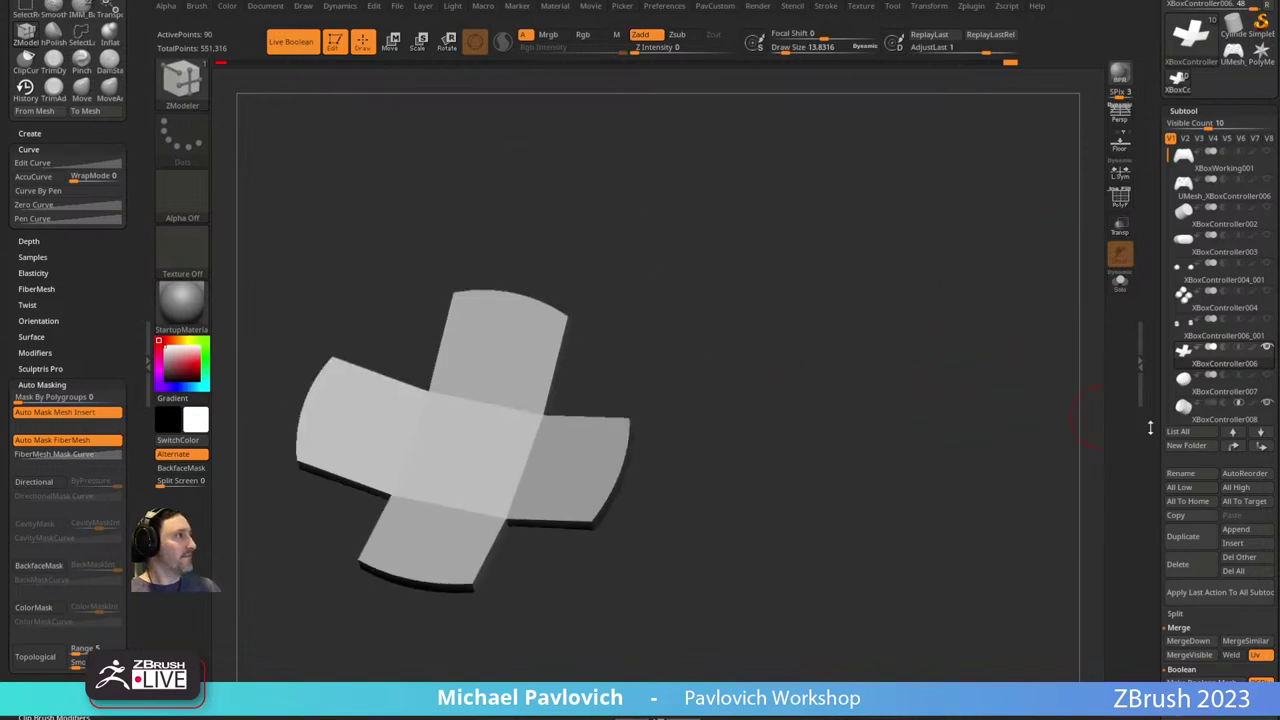
Make a boolean mesh from the cross and cylinder, and inspect the resulting tool's polyframe.
drag(1150, 428, 1143, 309)
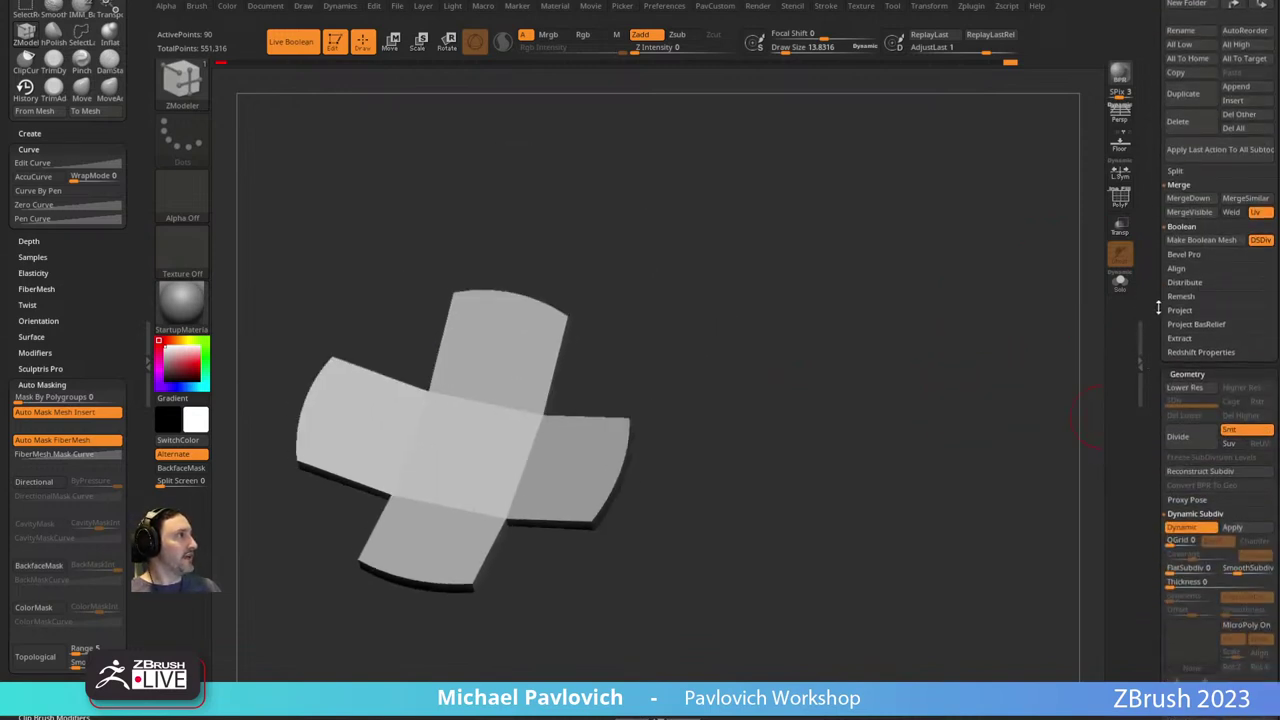
click(1202, 242)
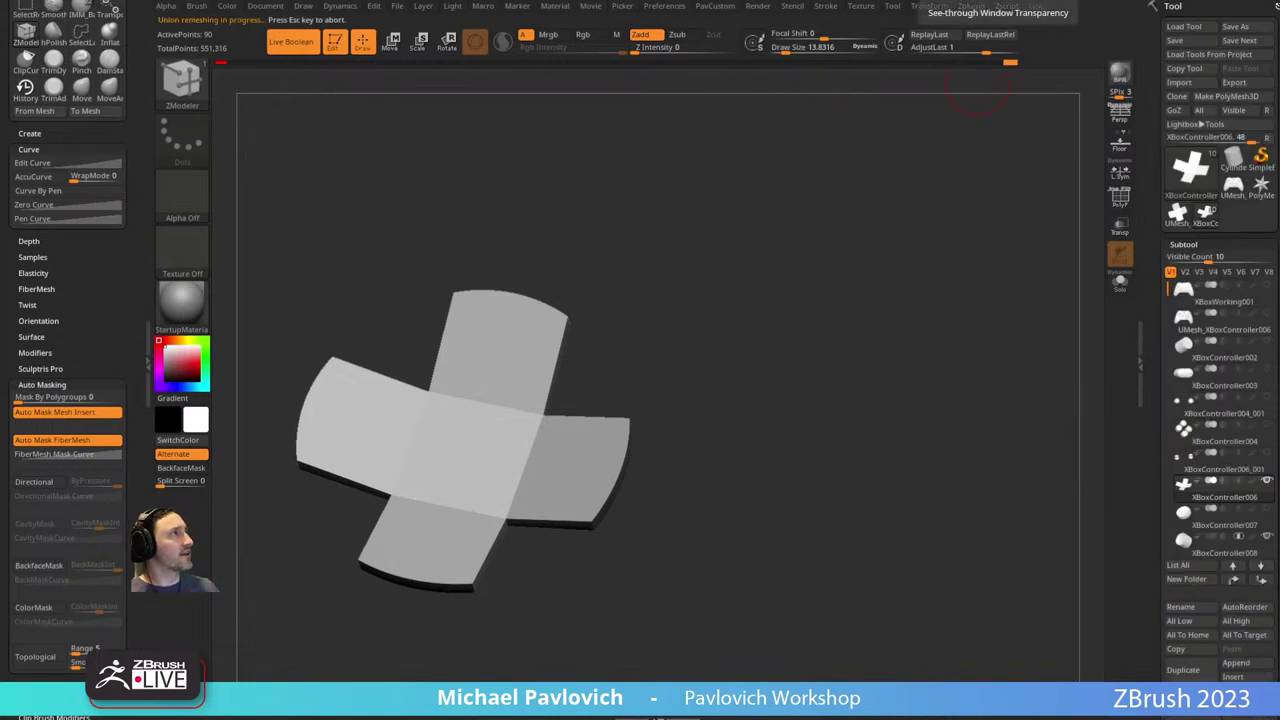
click(959, 1)
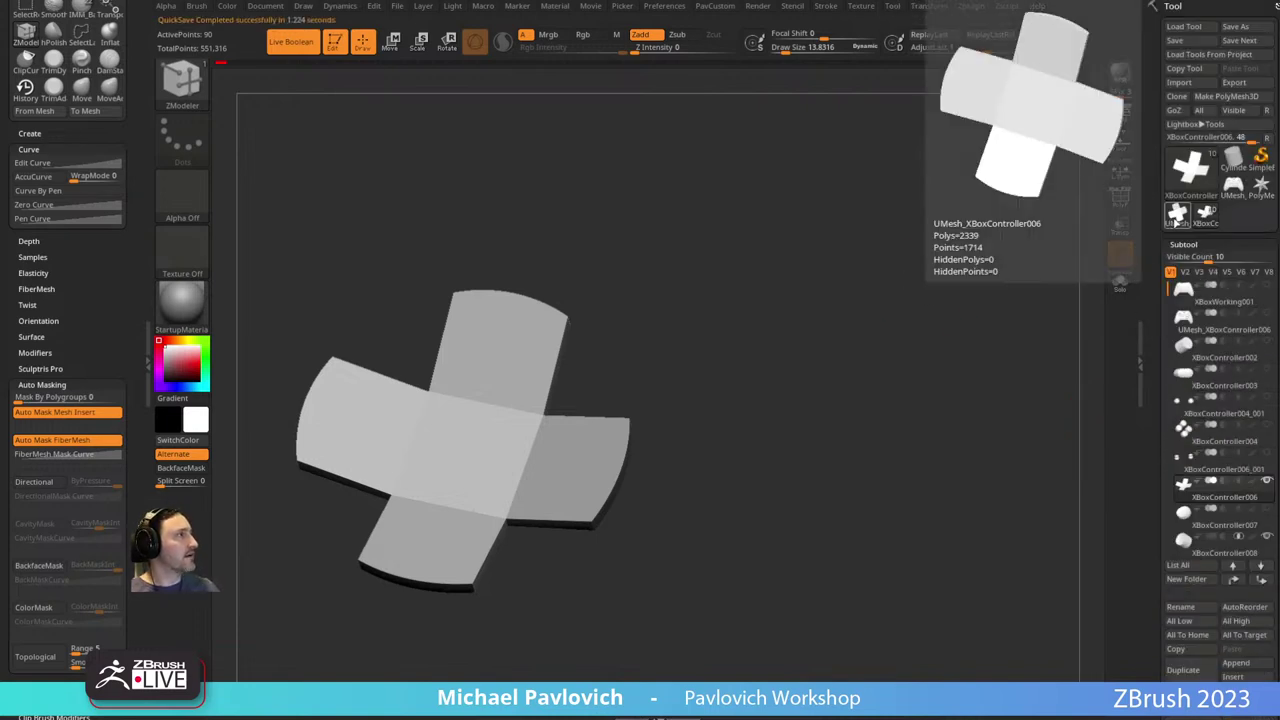
click(1177, 214)
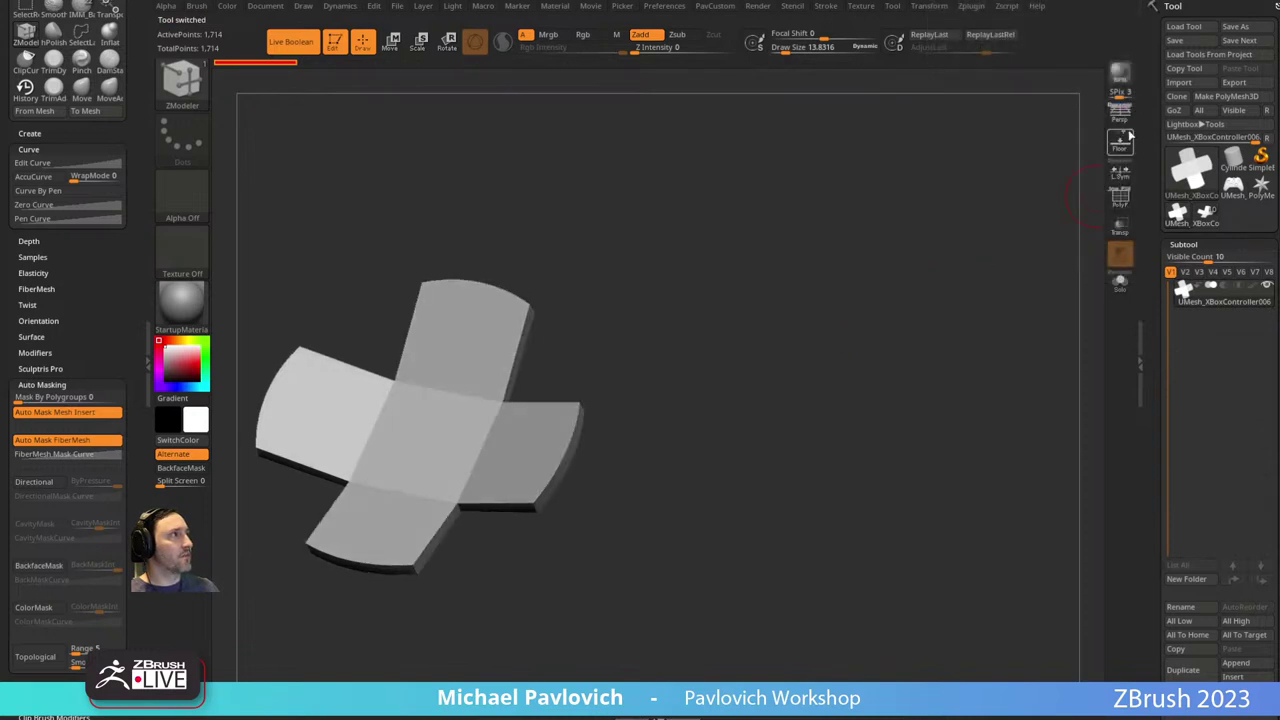
click(1119, 198)
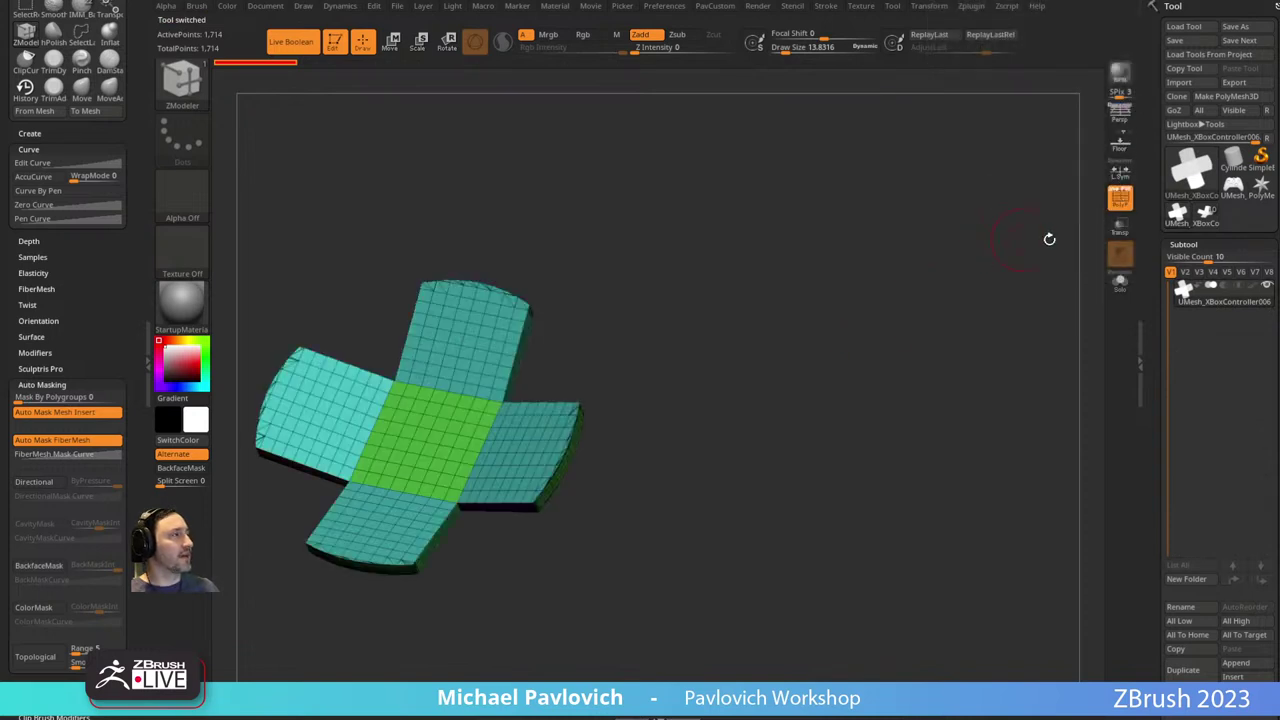
Delete the generated boolean mesh and return to the controller tool with the polyframe hidden.
click(1183, 697)
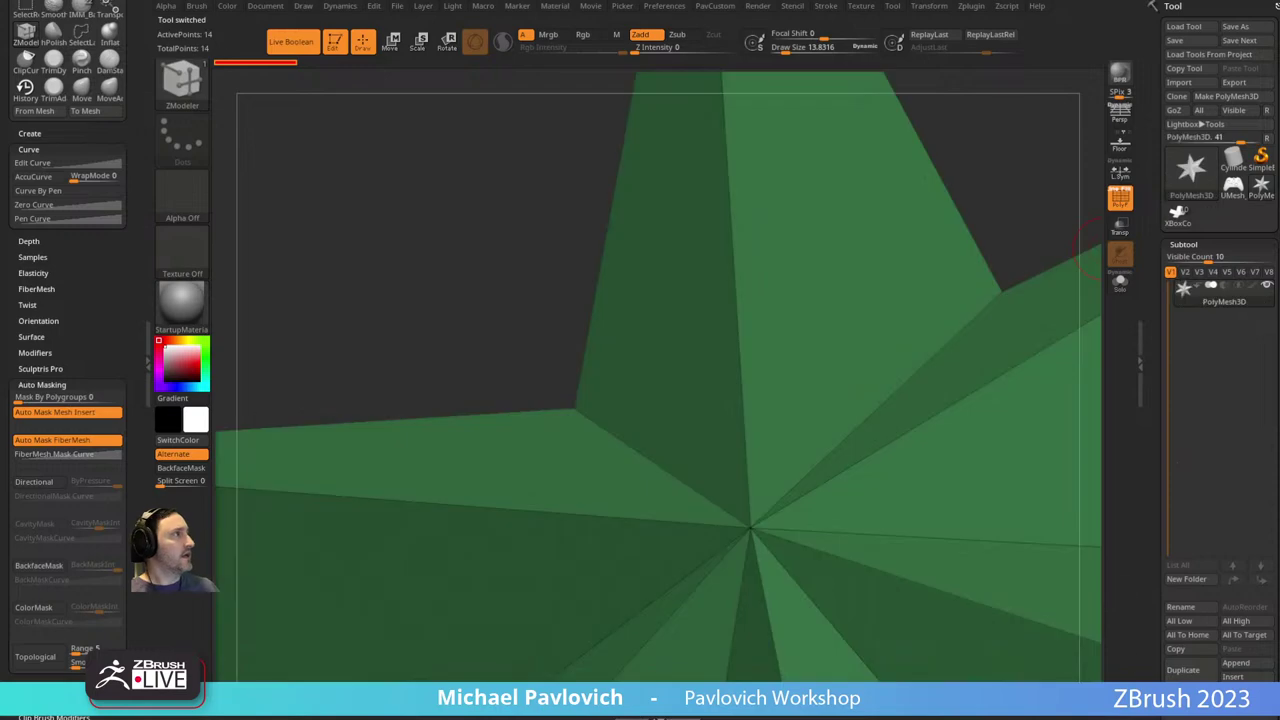
click(1178, 216)
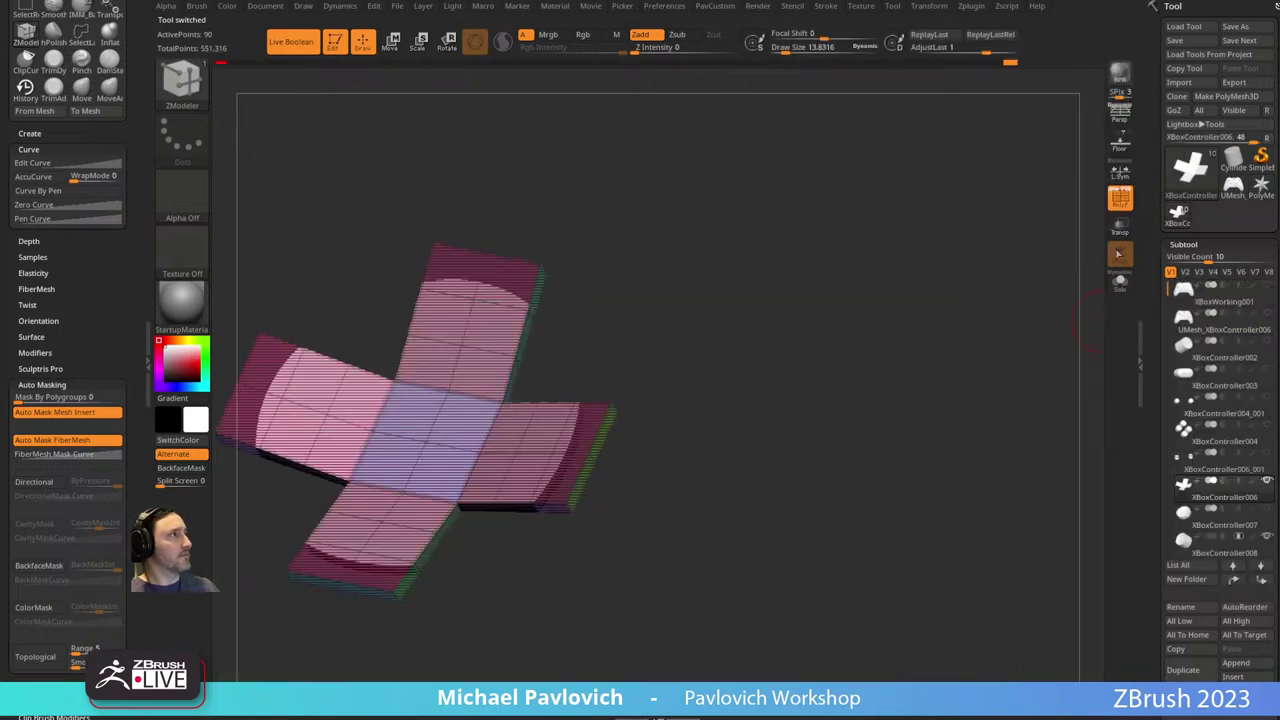
click(1120, 198)
drag(785, 392, 885, 375)
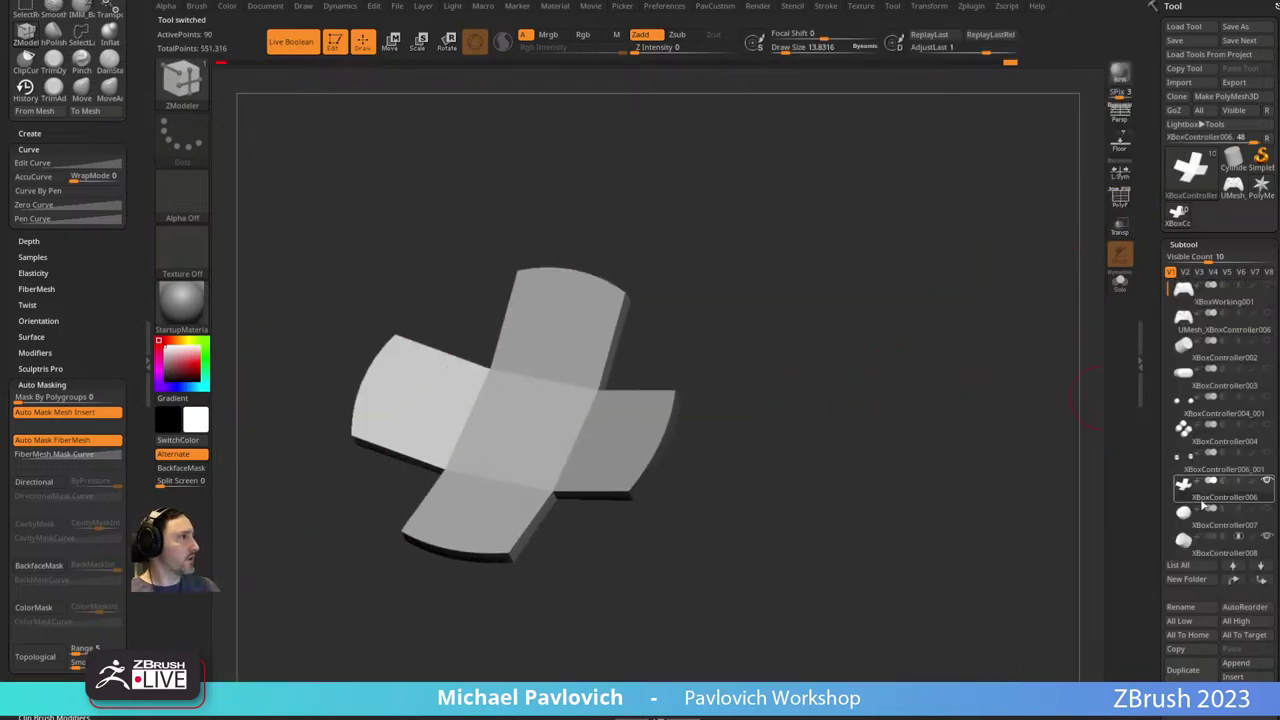
Show the disc beneath the cross and examine how the arm ends sit on its rim.
click(1266, 511)
drag(880, 450, 742, 415)
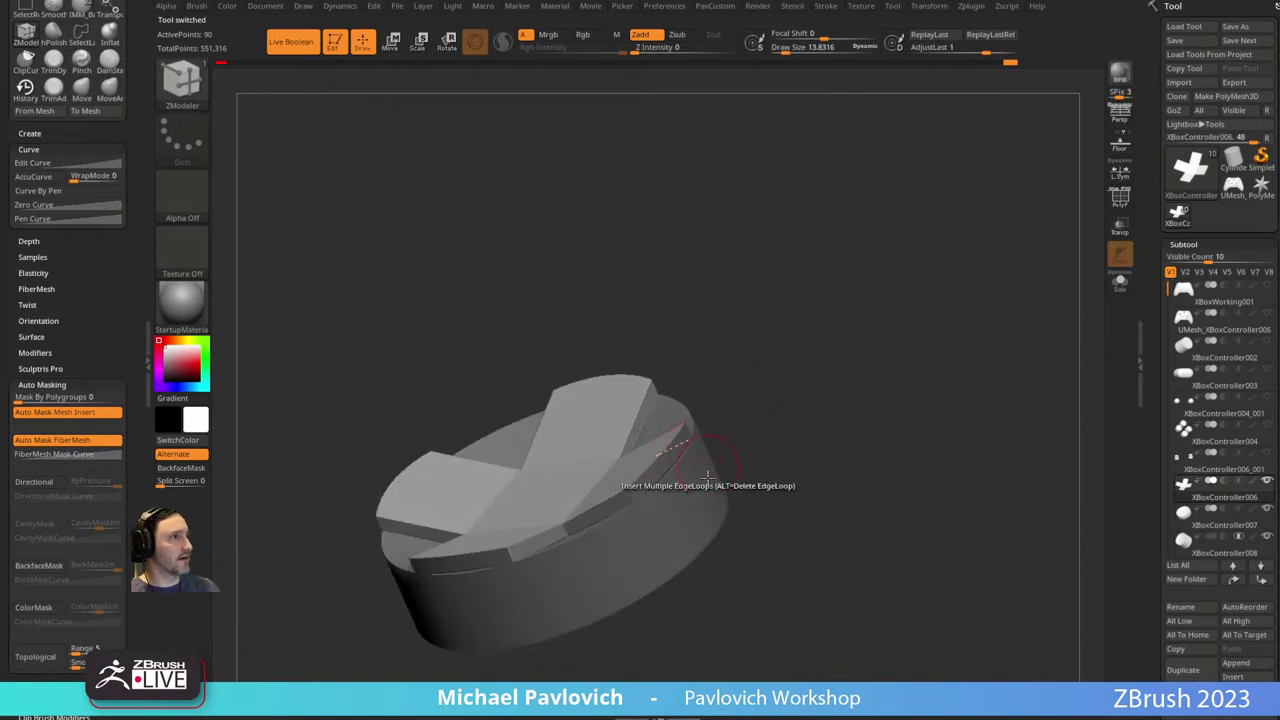
drag(788, 476, 835, 365)
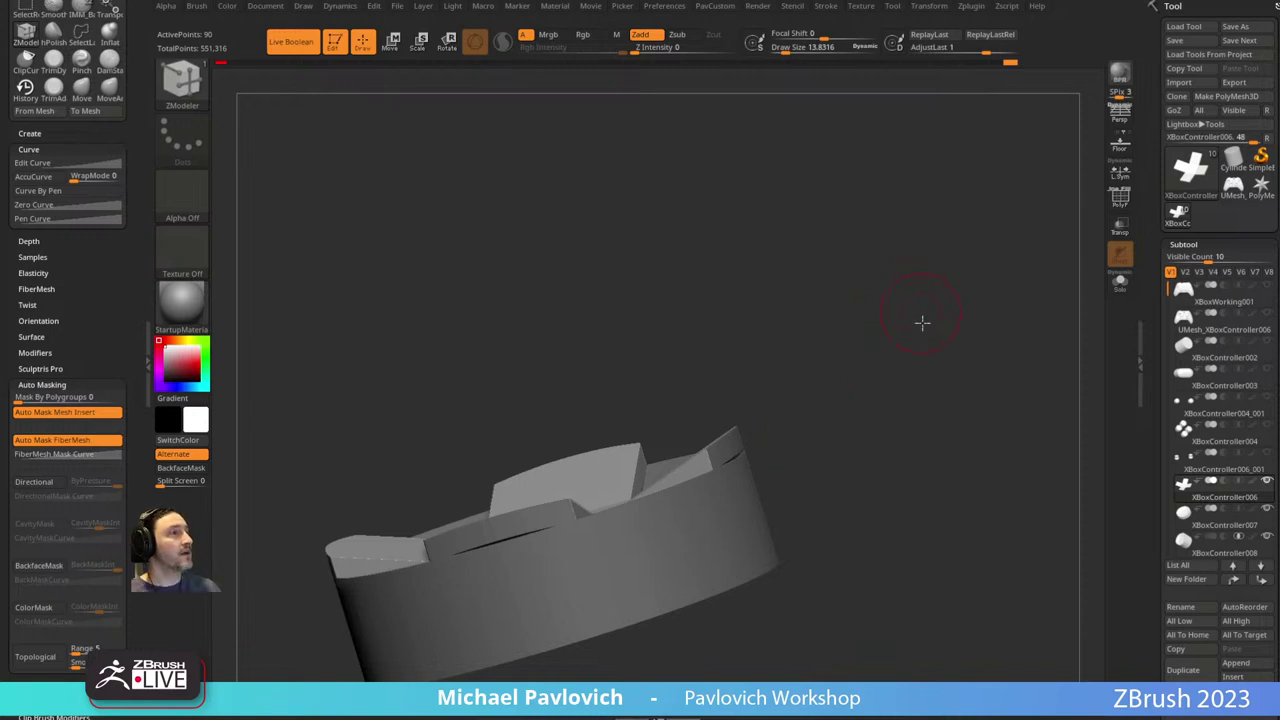
drag(922, 322, 874, 376)
key(s)
right_drag(726, 428, 894, 374)
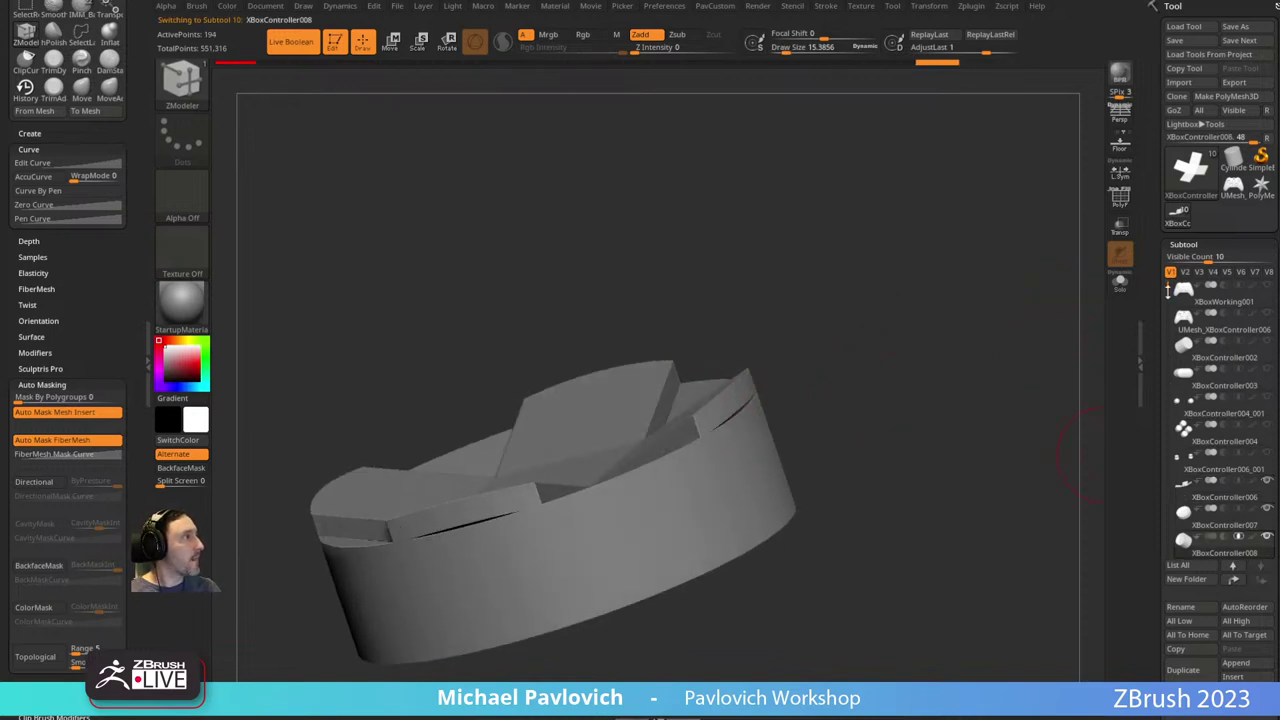
Inspect the intersecting cylinder XBoxController008 on its own, and bring the other visible parts back.
drag(1167, 289, 1164, 319)
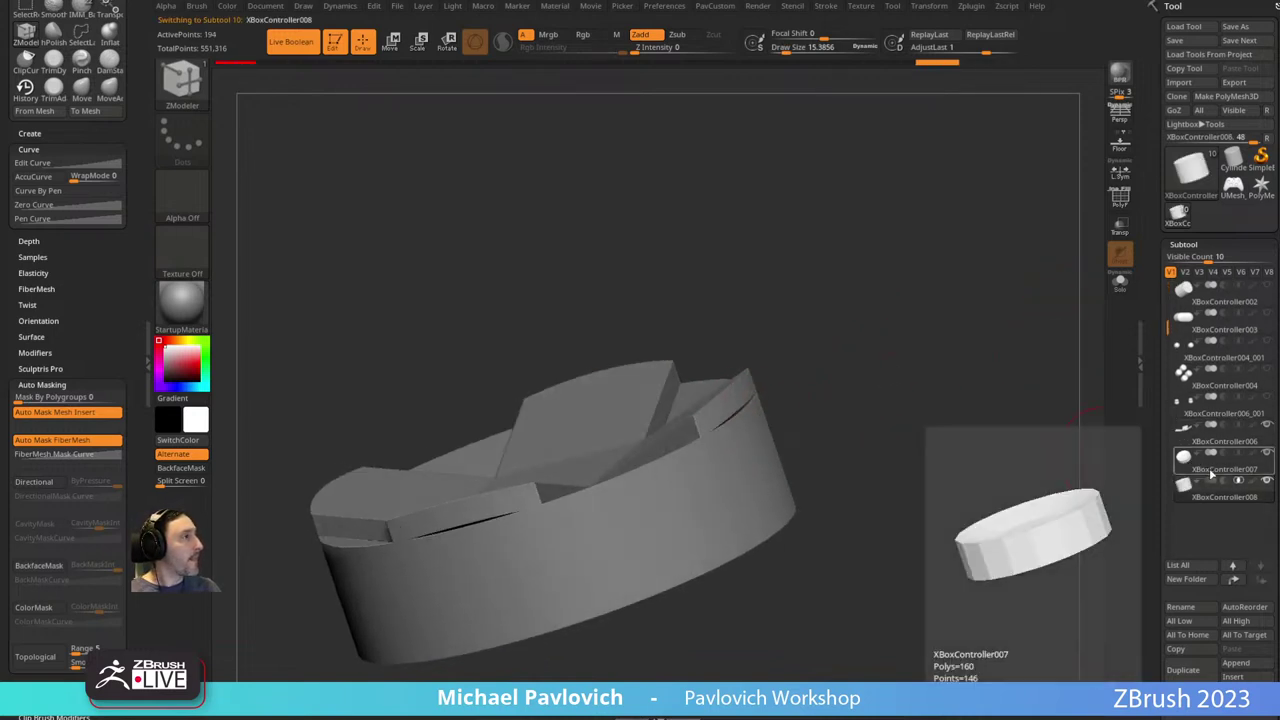
mouse_move(1210, 484)
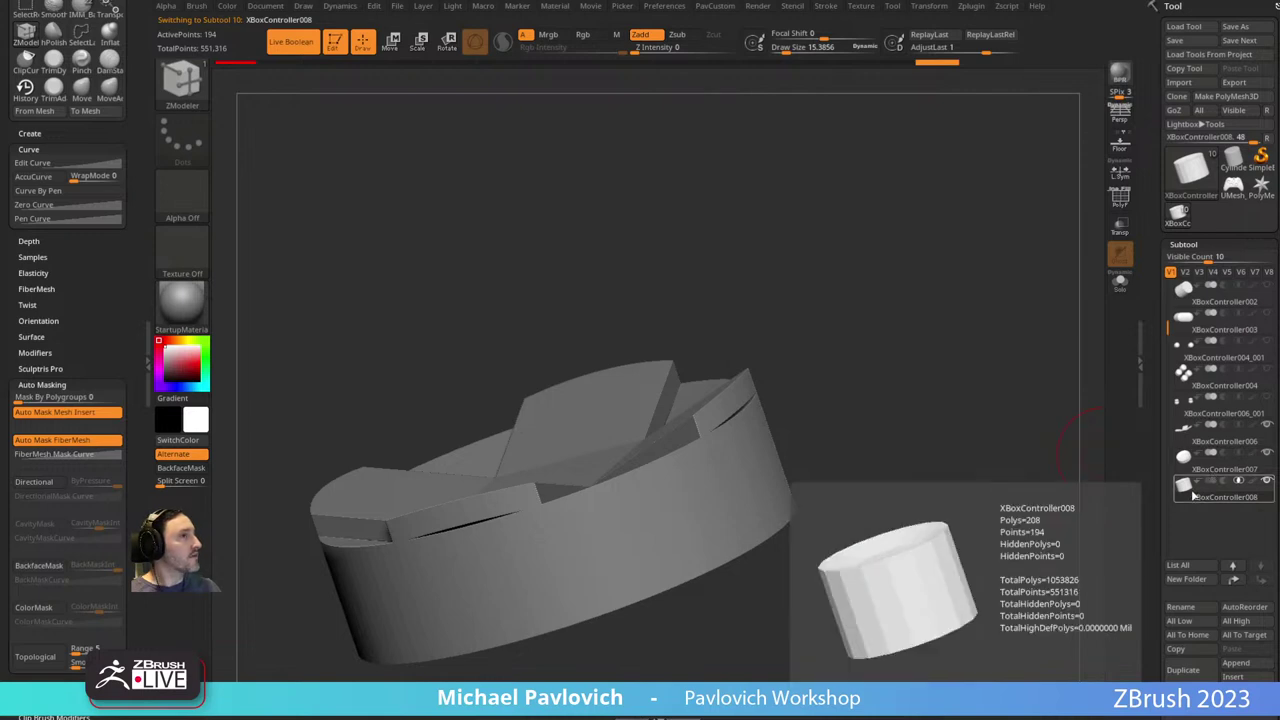
click(1120, 284)
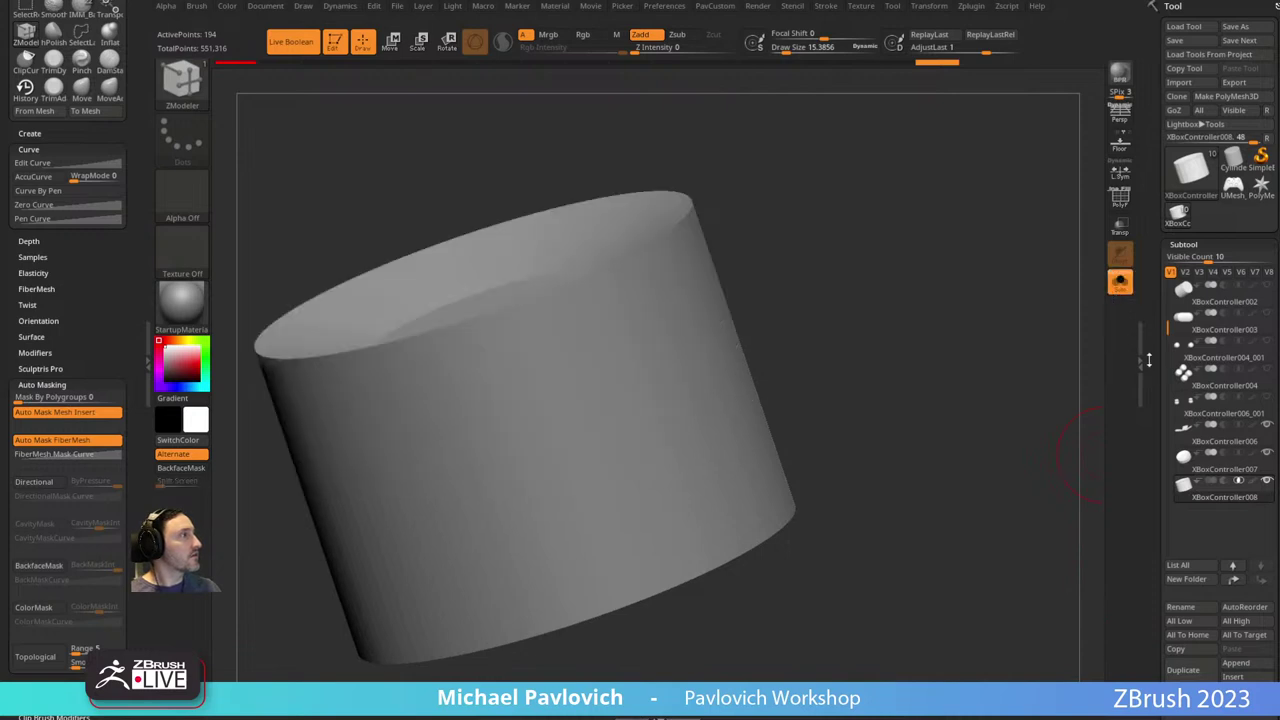
click(1120, 284)
Isolate the cross subtool with its polyframe shown and mark all the faces on its underside.
click(1218, 442)
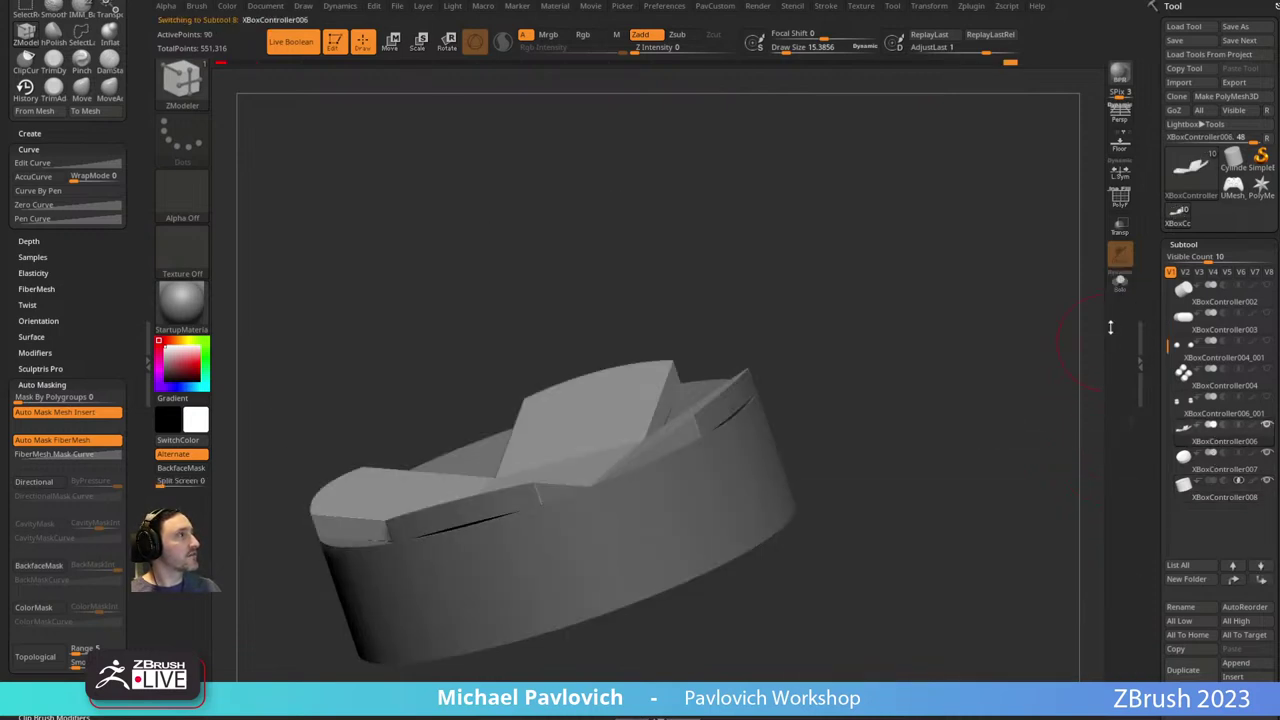
click(1120, 284)
drag(1075, 313, 755, 325)
click(1119, 199)
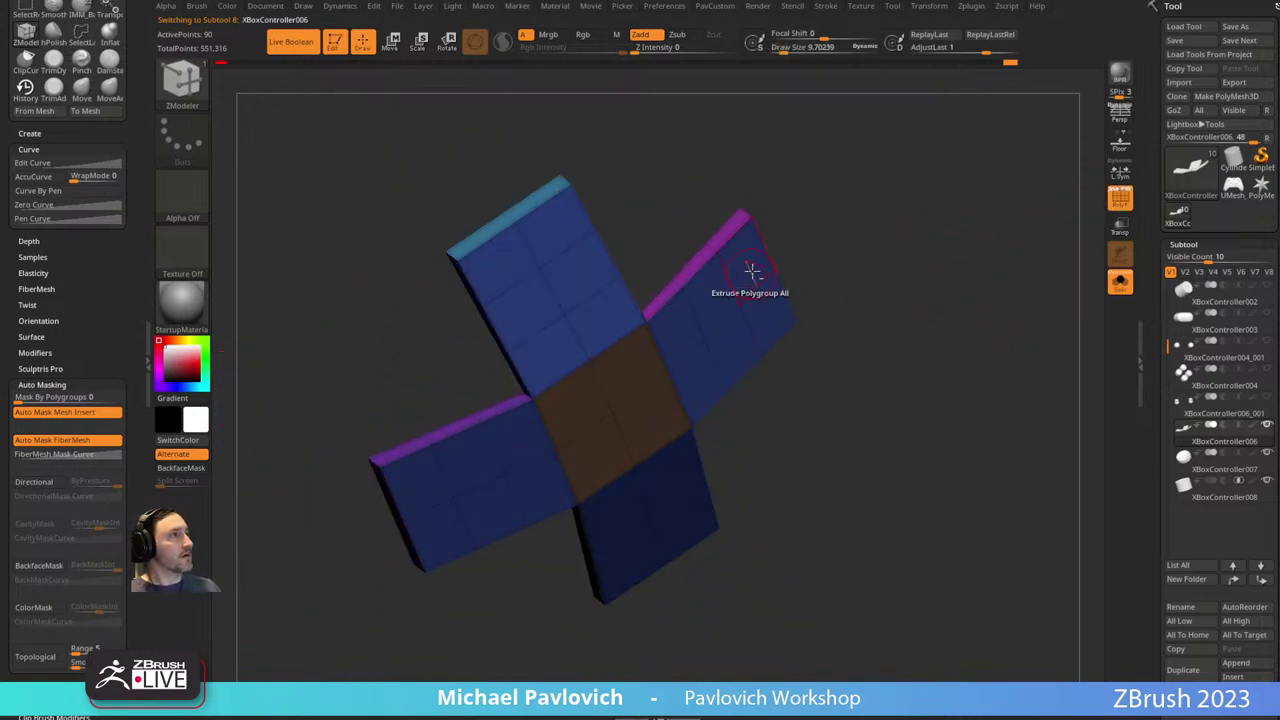
mouse_move(684, 394)
alt+mouse_down()
mouse_move(692, 369)
mouse_move(598, 310)
mouse_move(518, 322)
mouse_move(477, 451)
mouse_move(646, 477)
mouse_move(671, 493)
mouse_move(420, 480)
alt+mouse_up()
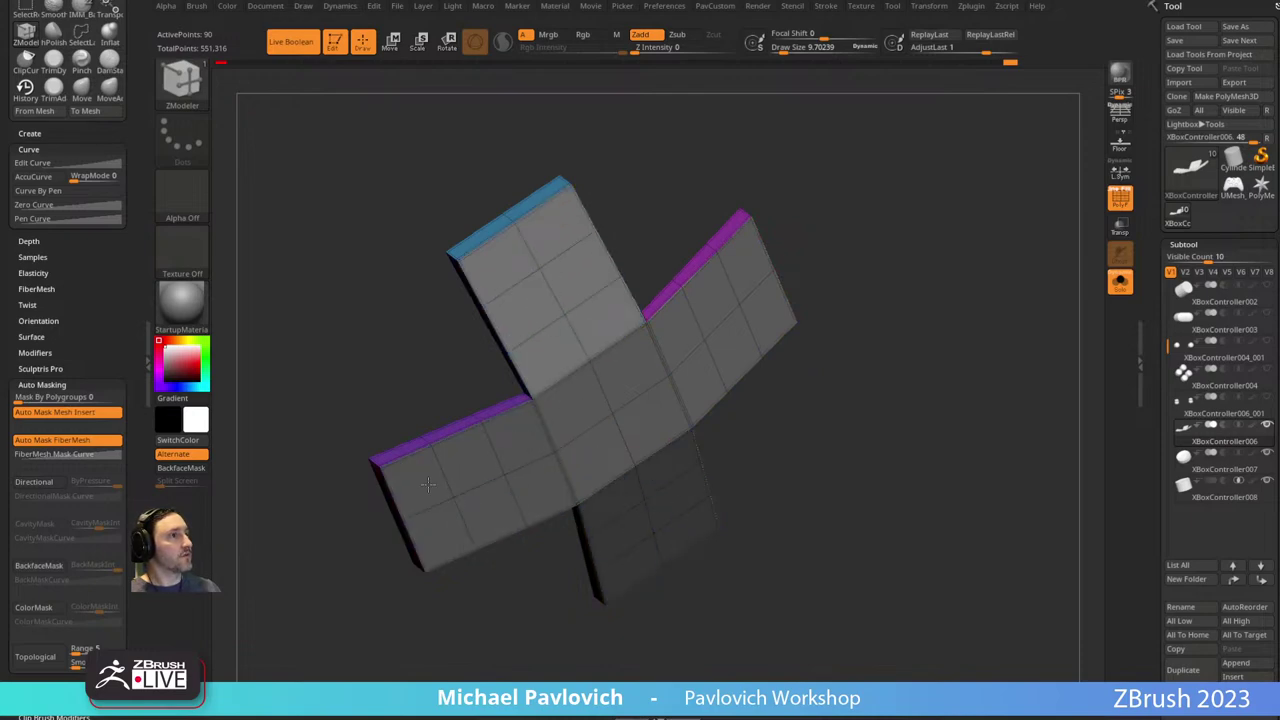
Center the move gizmo on the cross's underside and shift it about 0.0032 along its Z axis toward the disc.
drag(860, 345, 905, 335)
key(w)
alt+click(466, 506)
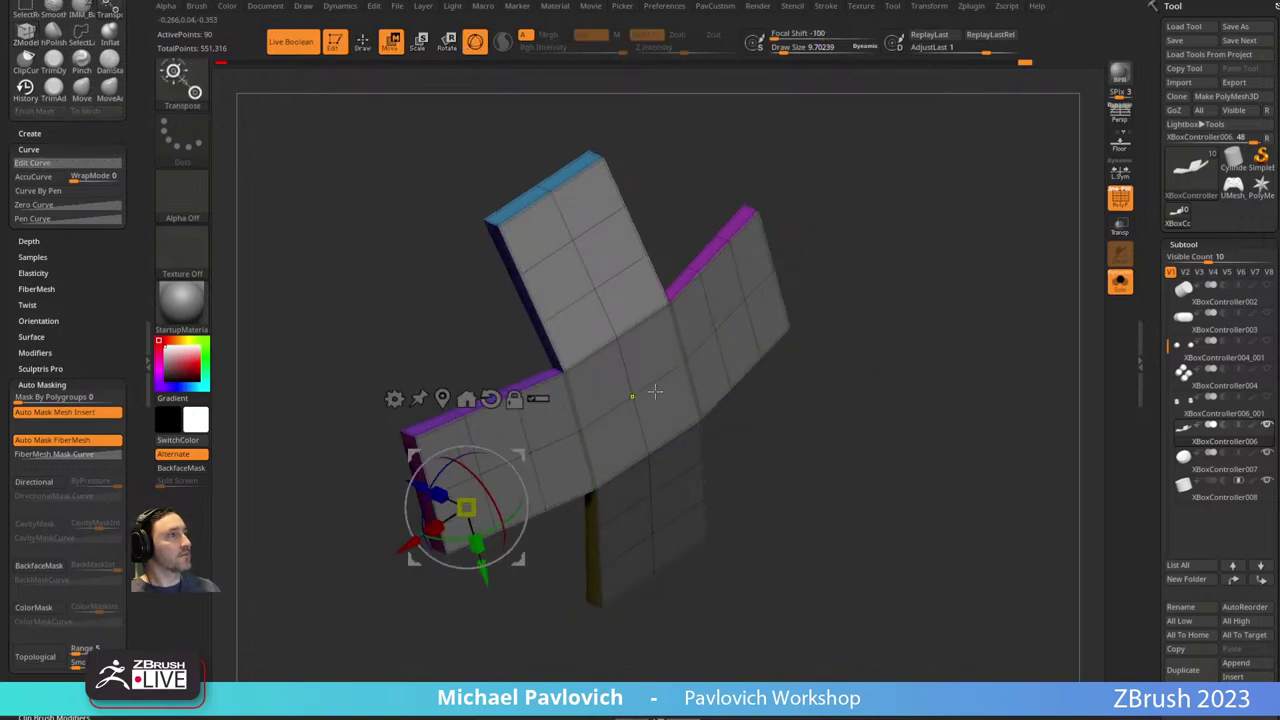
alt+click(634, 396)
drag(634, 395, 778, 357)
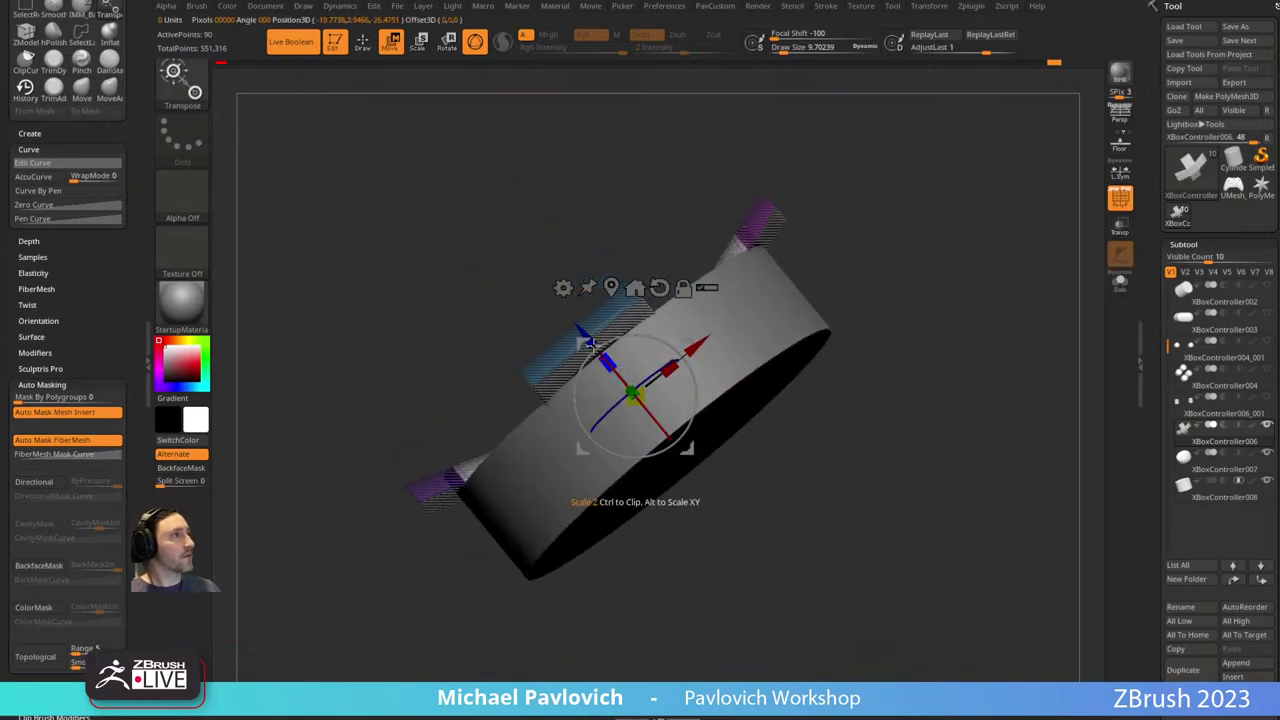
drag(582, 330, 584, 334)
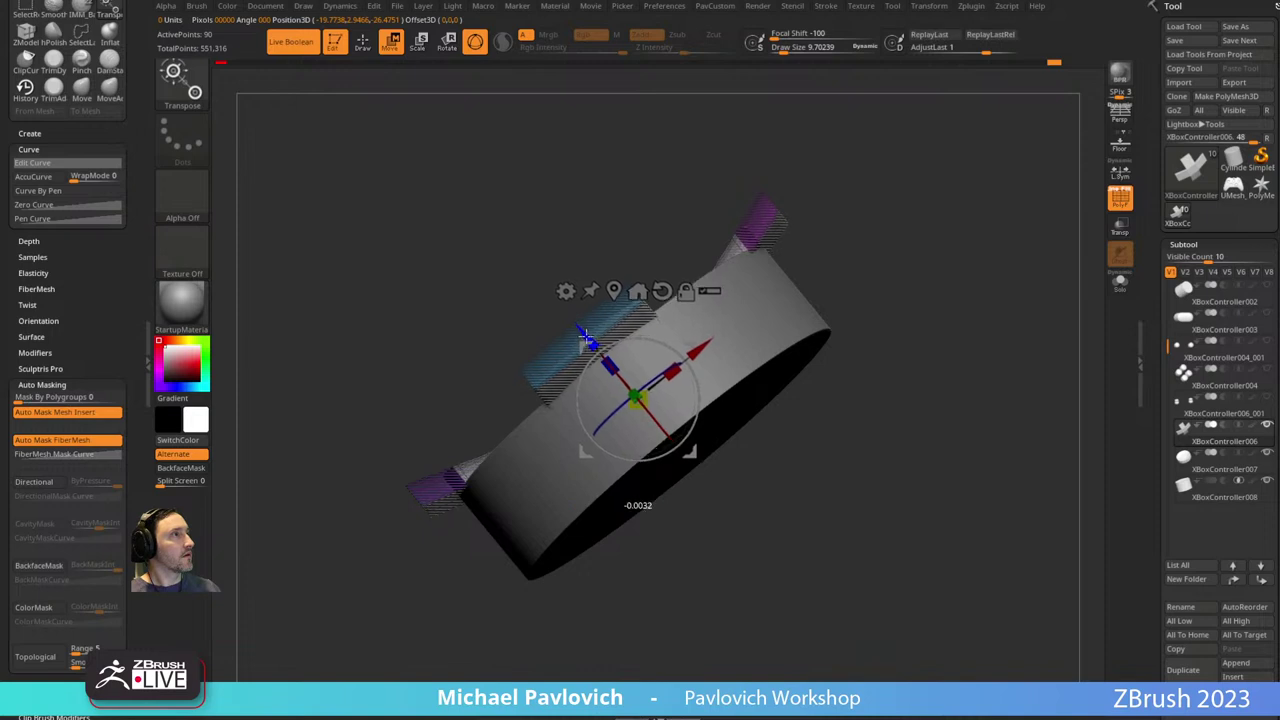
Examine how the cross's arms meet the disc from several angles, with and without the polyframe.
key(q)
click(1119, 222)
drag(1060, 262, 926, 372)
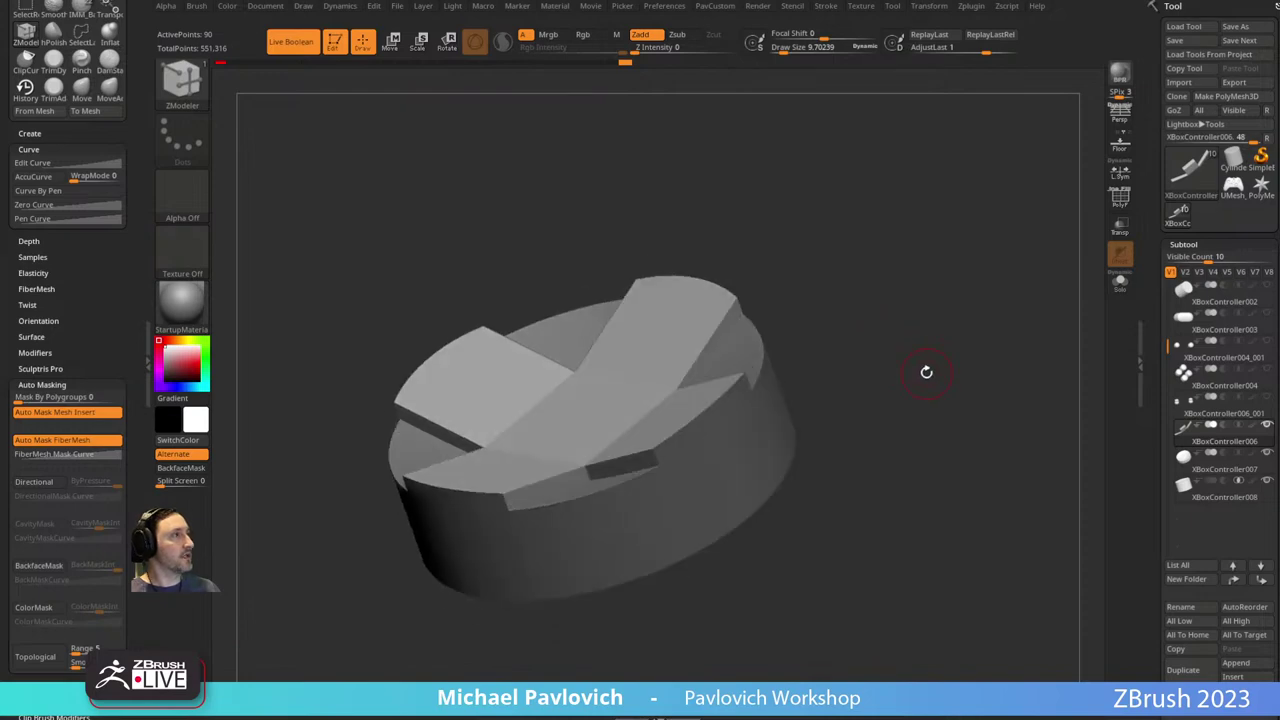
click(1122, 200)
mouse_move(980, 320)
mouse_down()
mouse_move(969, 294)
mouse_move(991, 342)
mouse_up()
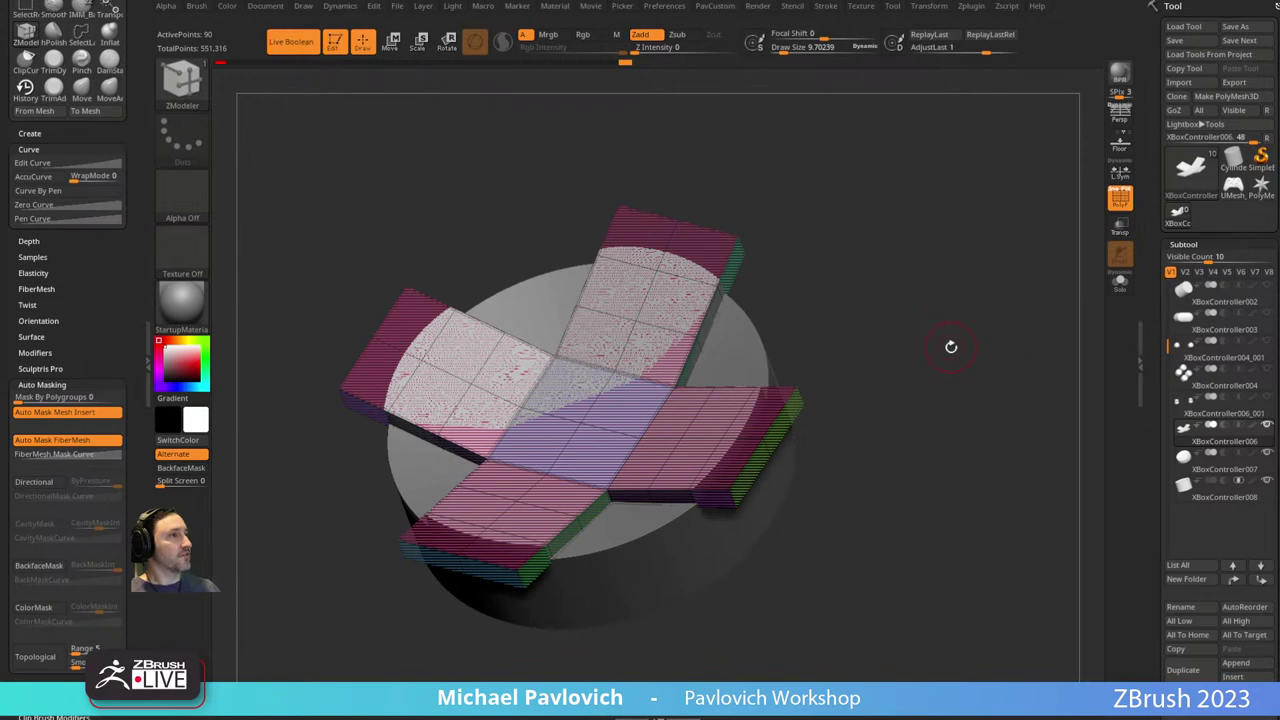
drag(960, 350, 983, 335)
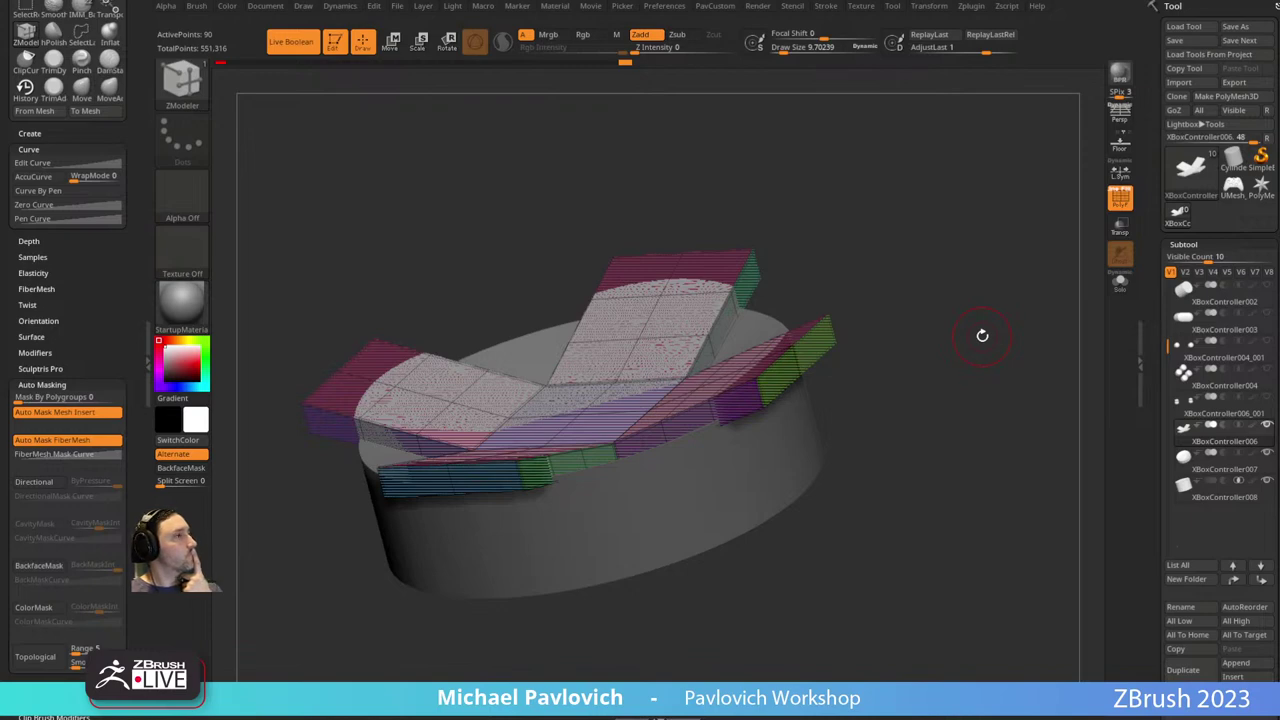
Shift the cross's underside slightly further along its Z axis toward the disc and check the fit without polyframe.
mouse_move(982, 335)
mouse_down()
mouse_move(963, 337)
mouse_move(976, 314)
mouse_up()
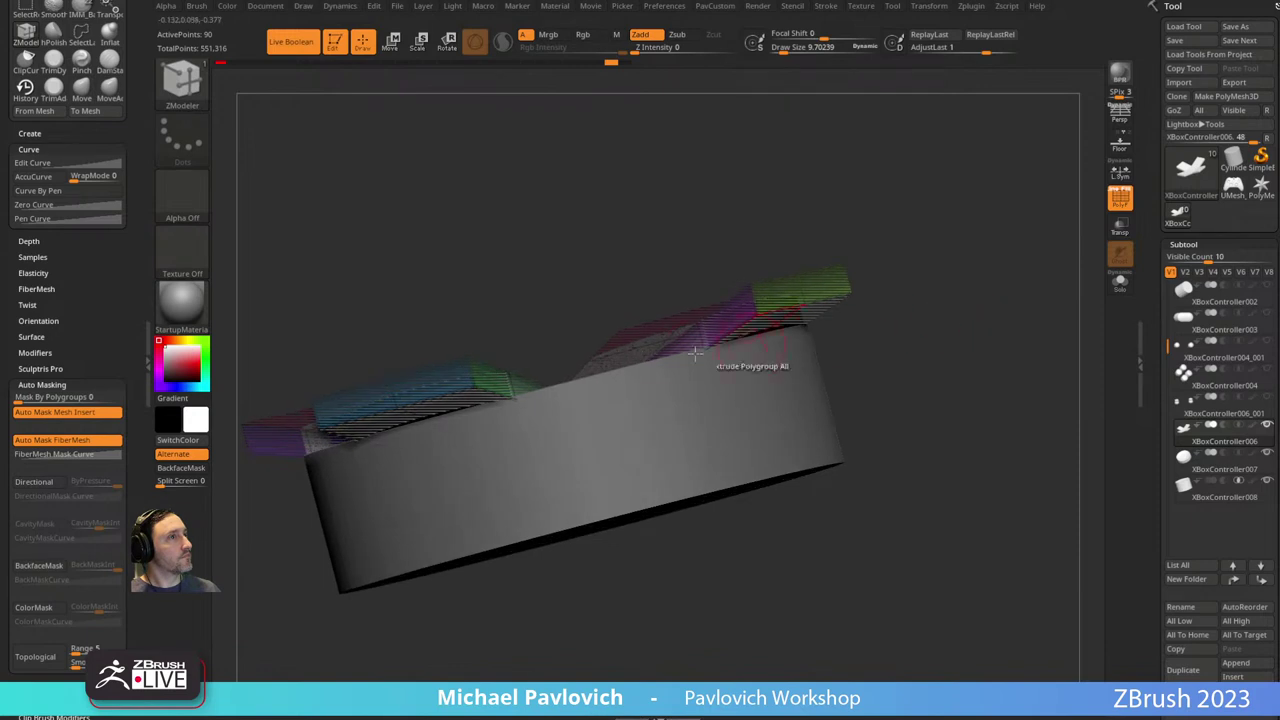
key(w)
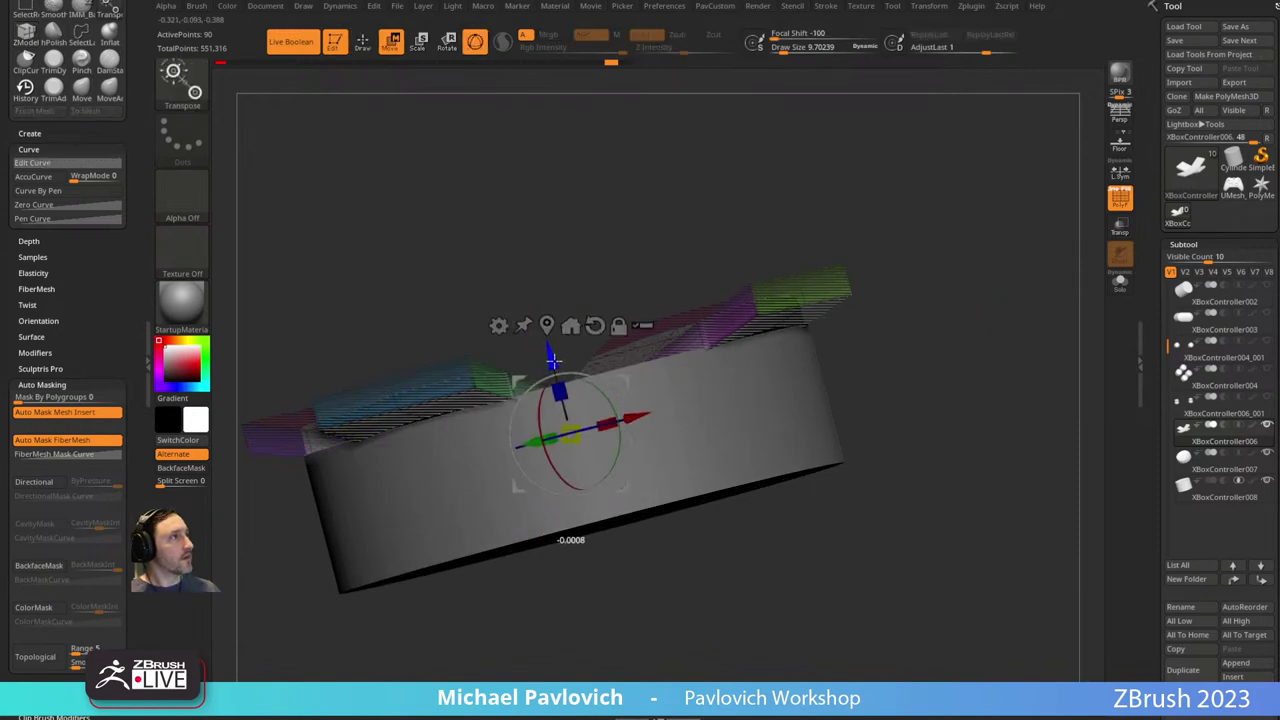
key(q)
drag(960, 366, 1020, 367)
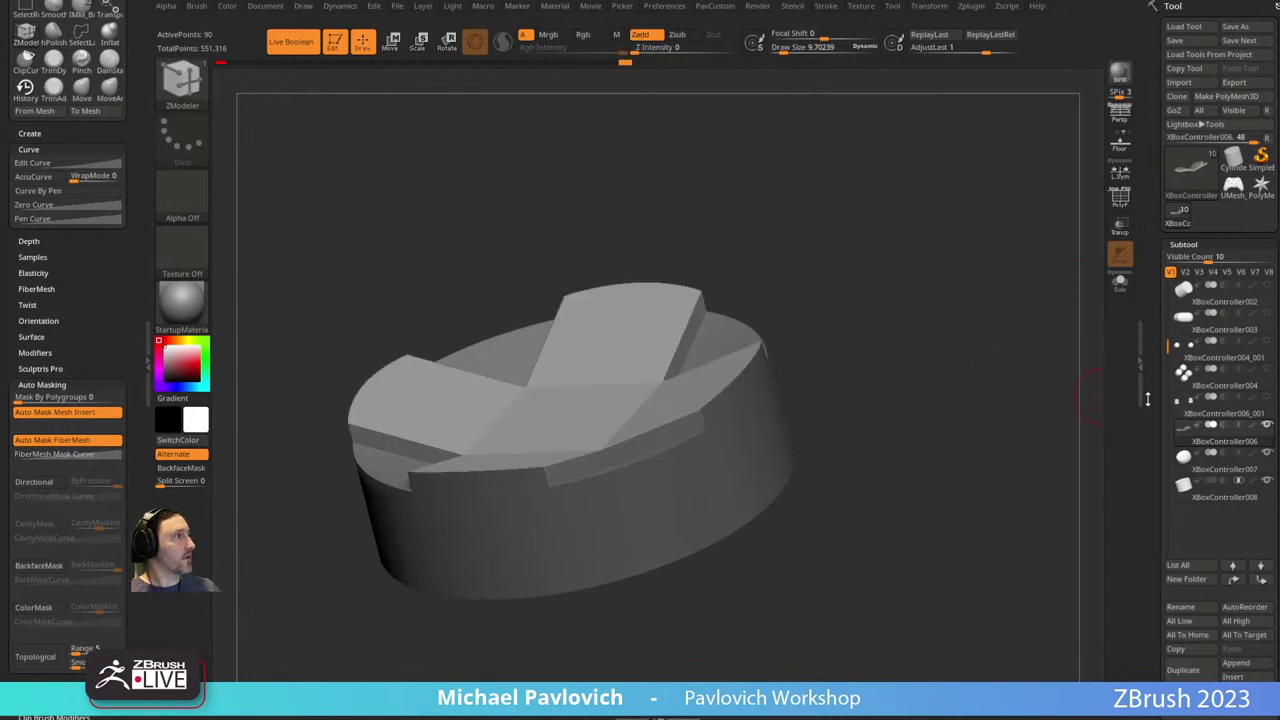
Make a boolean mesh from the visible cross, disc and cylinder, and open the resulting tool with its polyframe shown.
drag(1148, 399, 1149, 318)
mouse_move(913, 395)
mouse_down()
mouse_move(948, 474)
mouse_move(923, 414)
mouse_up()
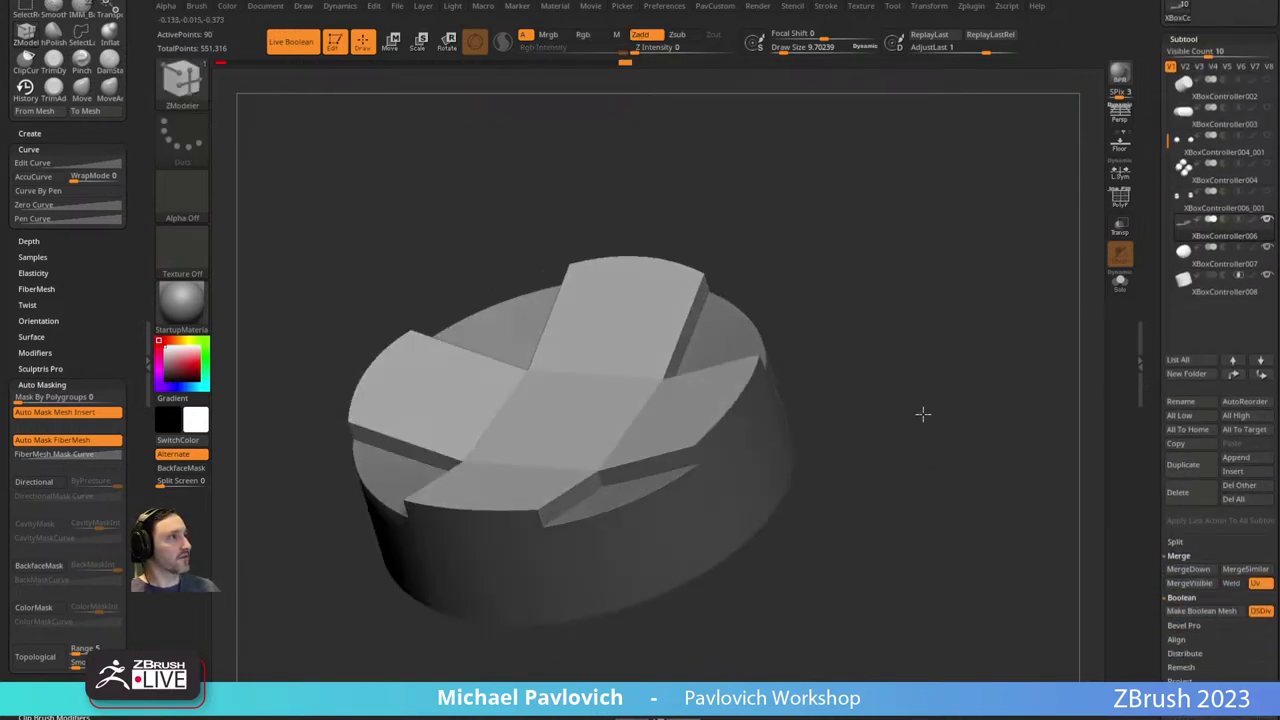
scroll(1148, 465, down, 2)
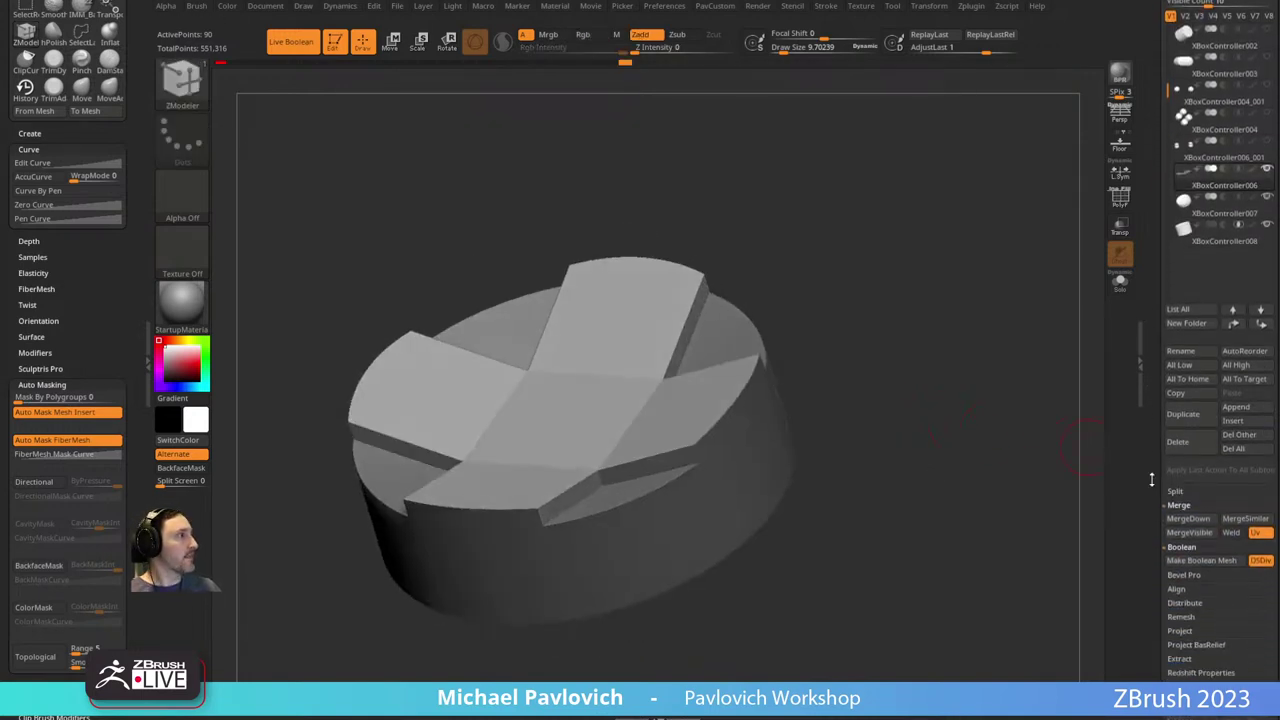
click(1201, 561)
scroll(1185, 450, up, 5)
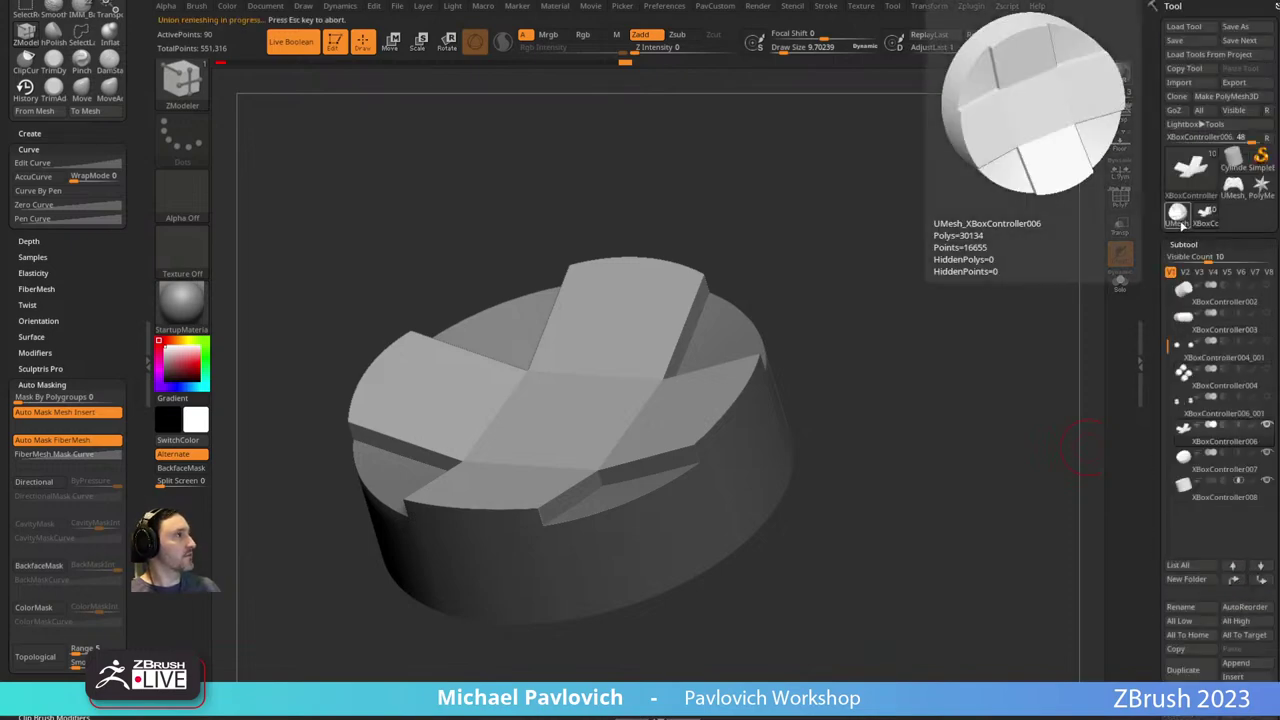
click(1181, 225)
key(shift+f)
drag(926, 271, 949, 286)
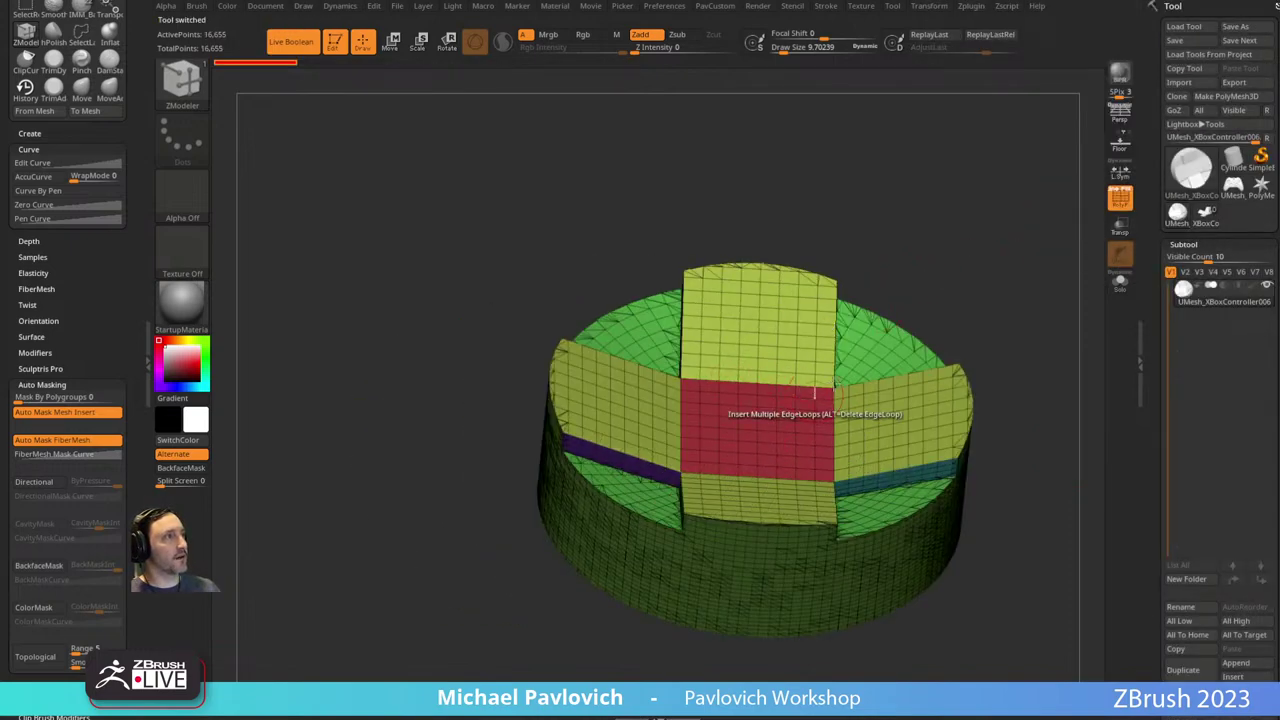
key(f)
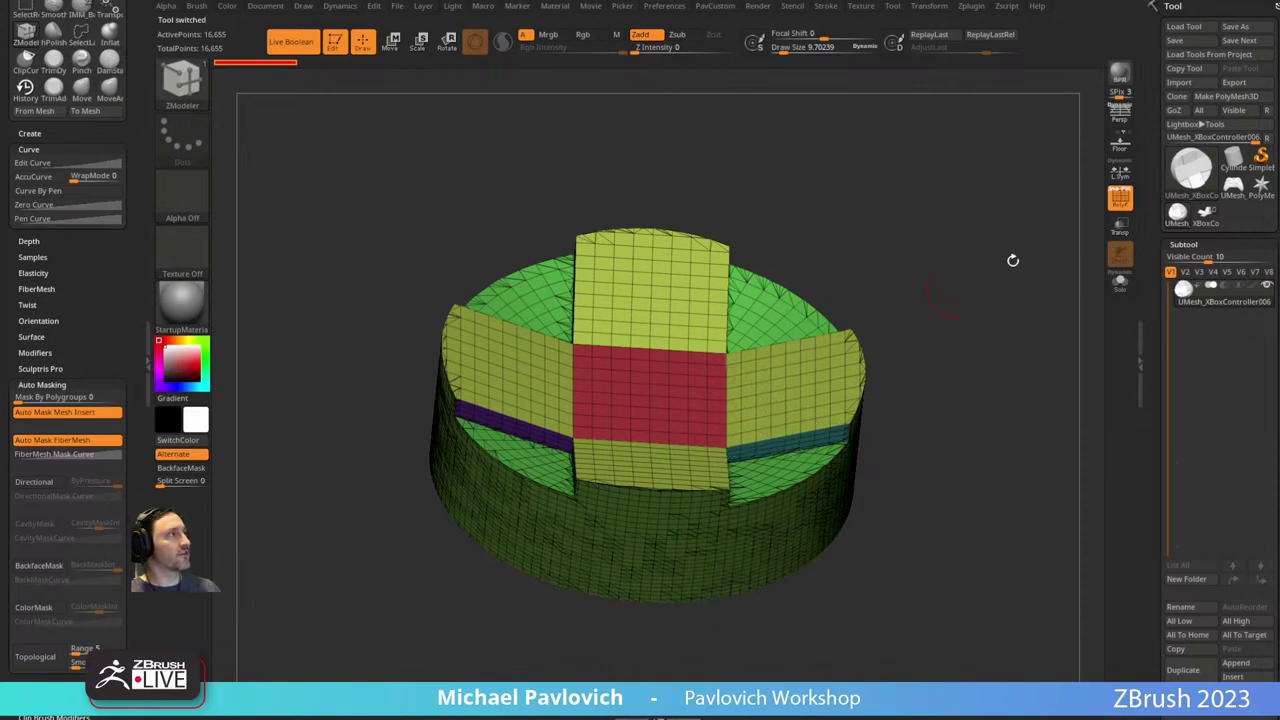
drag(985, 305, 934, 350)
Try ZRemeshing the boolean mesh at Half density with KeepGroups on, SmoothGroups 0 and AdaptiveSize 10, then undo it.
key(2)
click(903, 670)
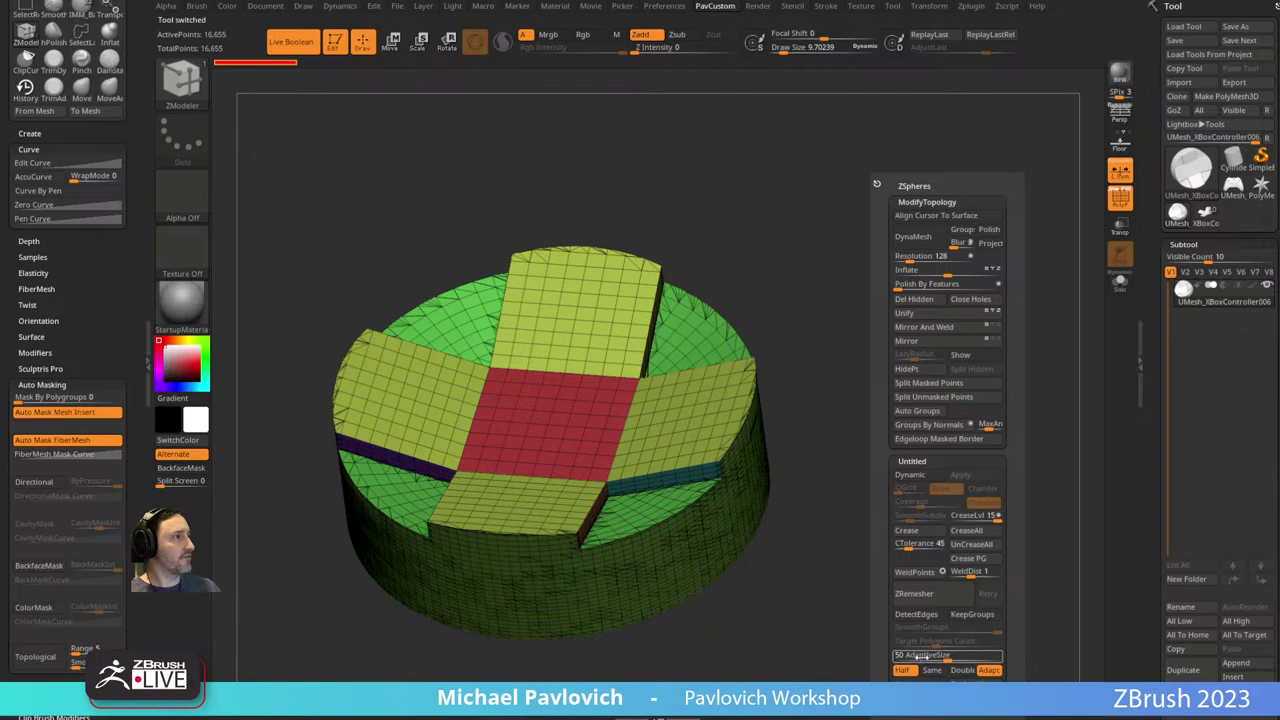
click(972, 614)
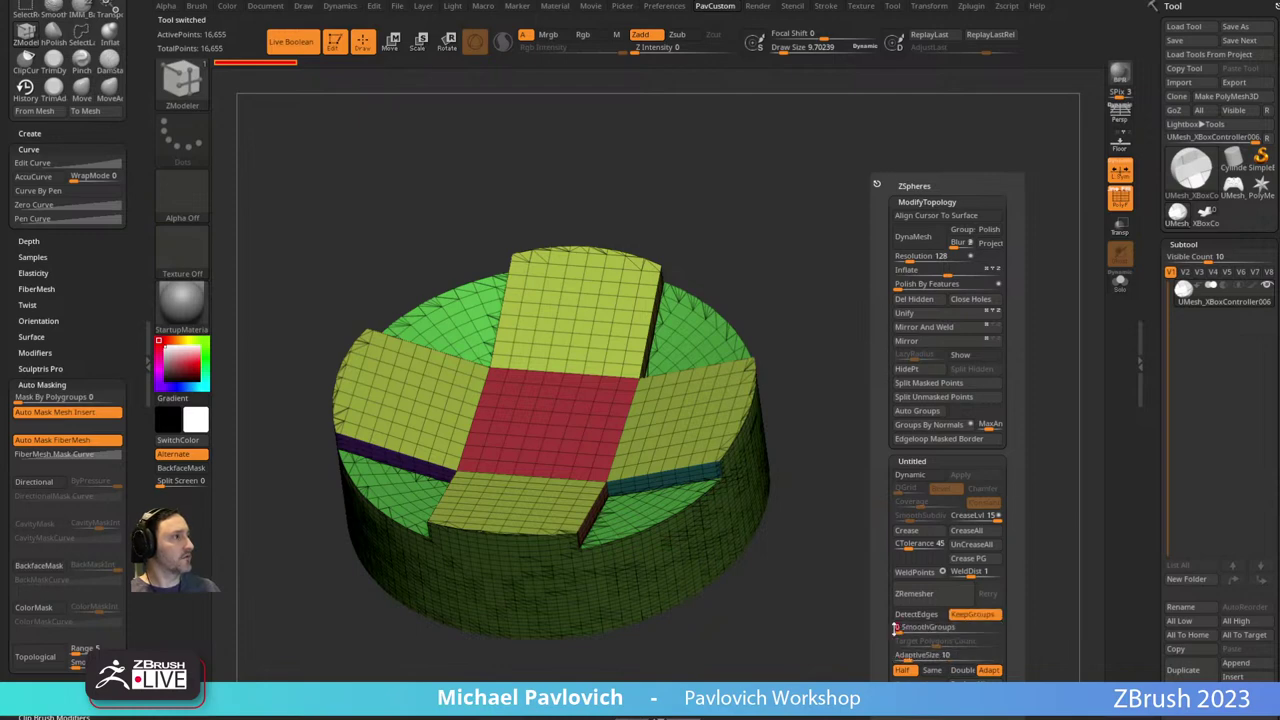
click(920, 595)
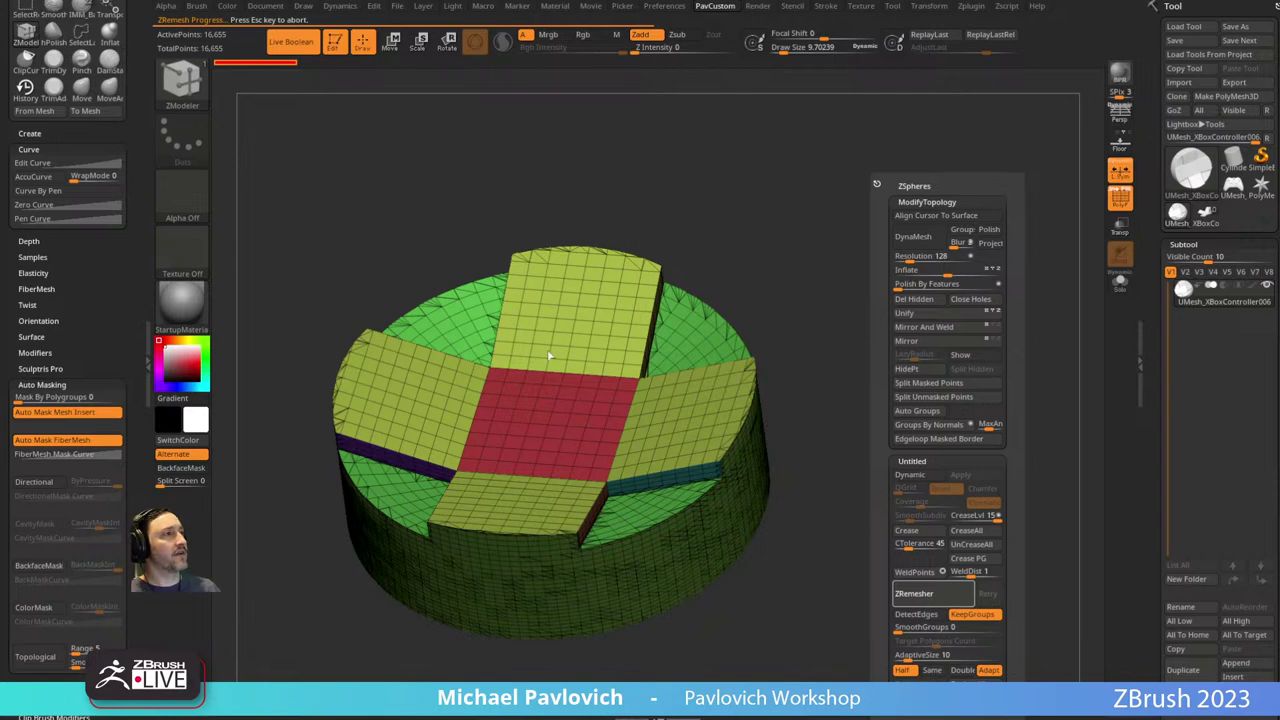
drag(935, 359, 917, 354)
key(ctrl+z)
Try welding the boolean mesh's points before ZRemeshing it again with KeepGroups, check its underside, and undo the remesh.
key(3)
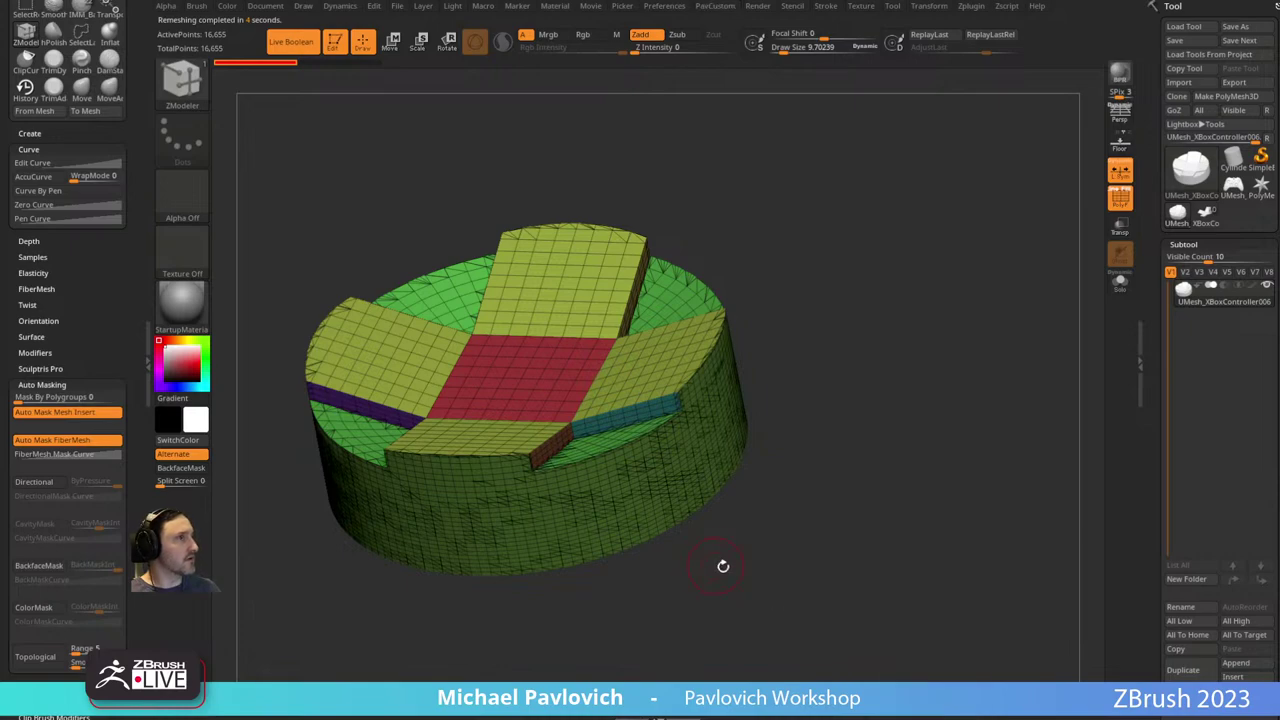
drag(723, 563, 883, 486)
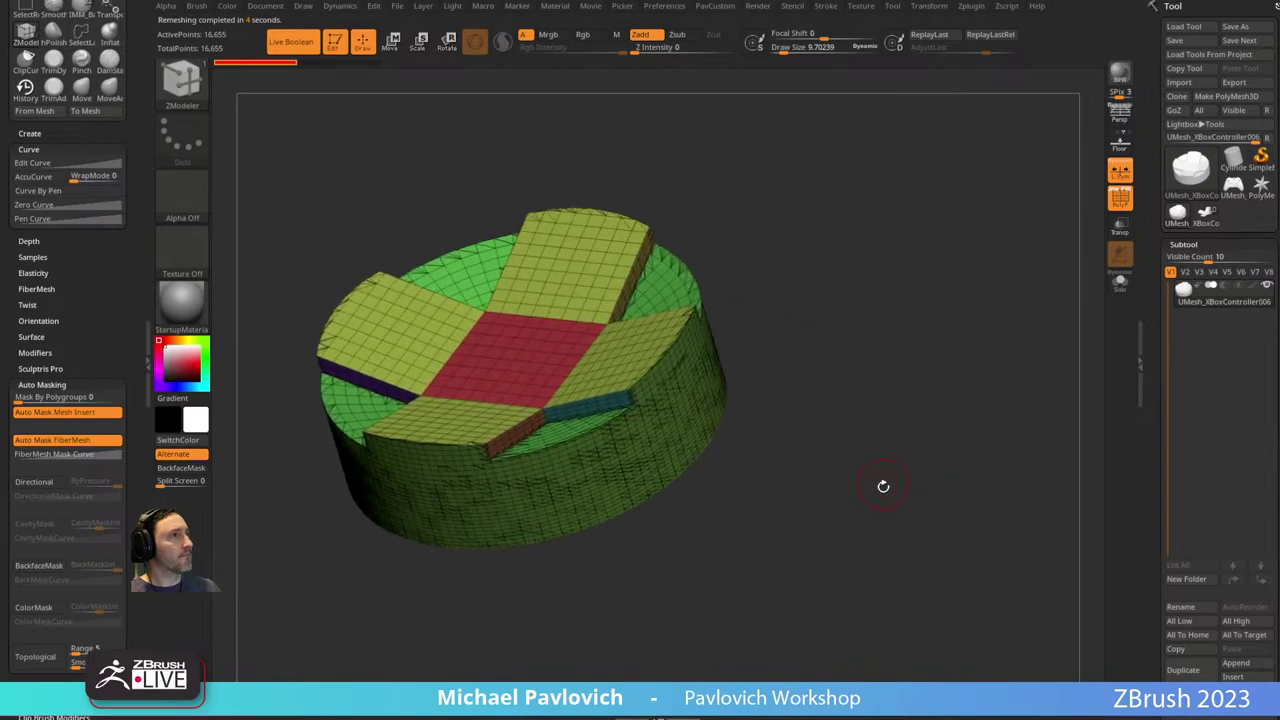
key(5)
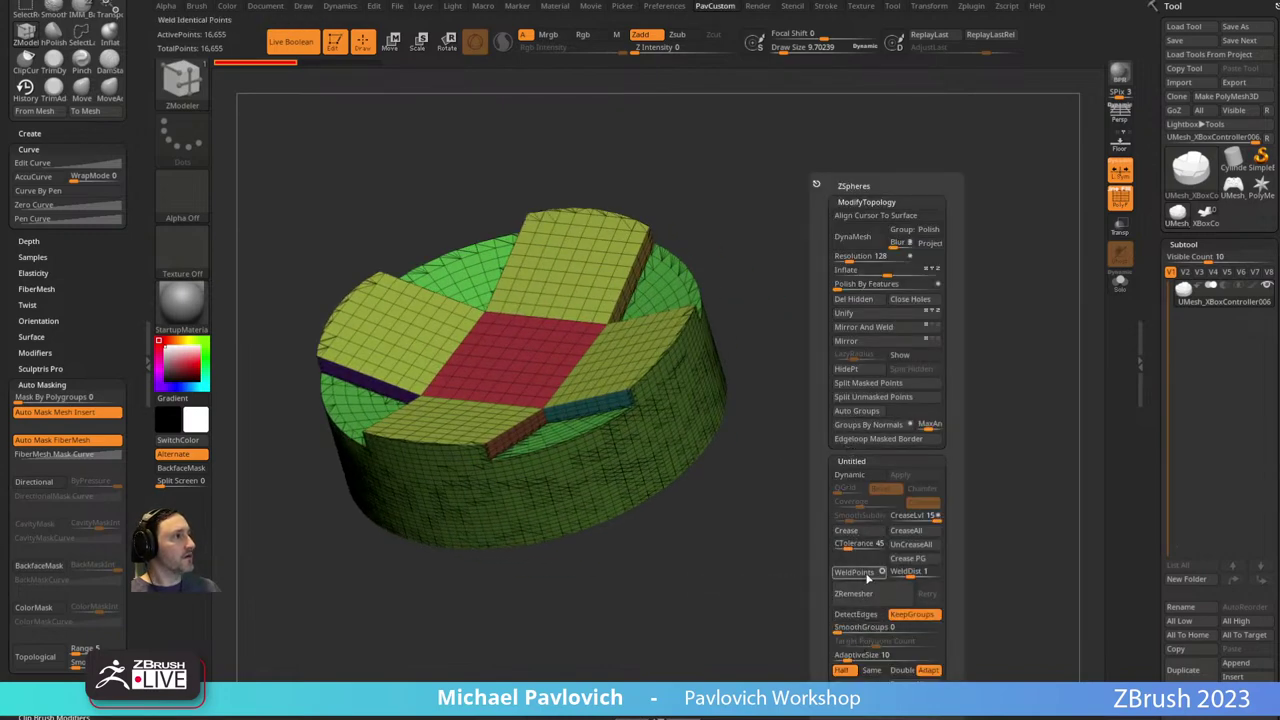
click(866, 573)
click(881, 600)
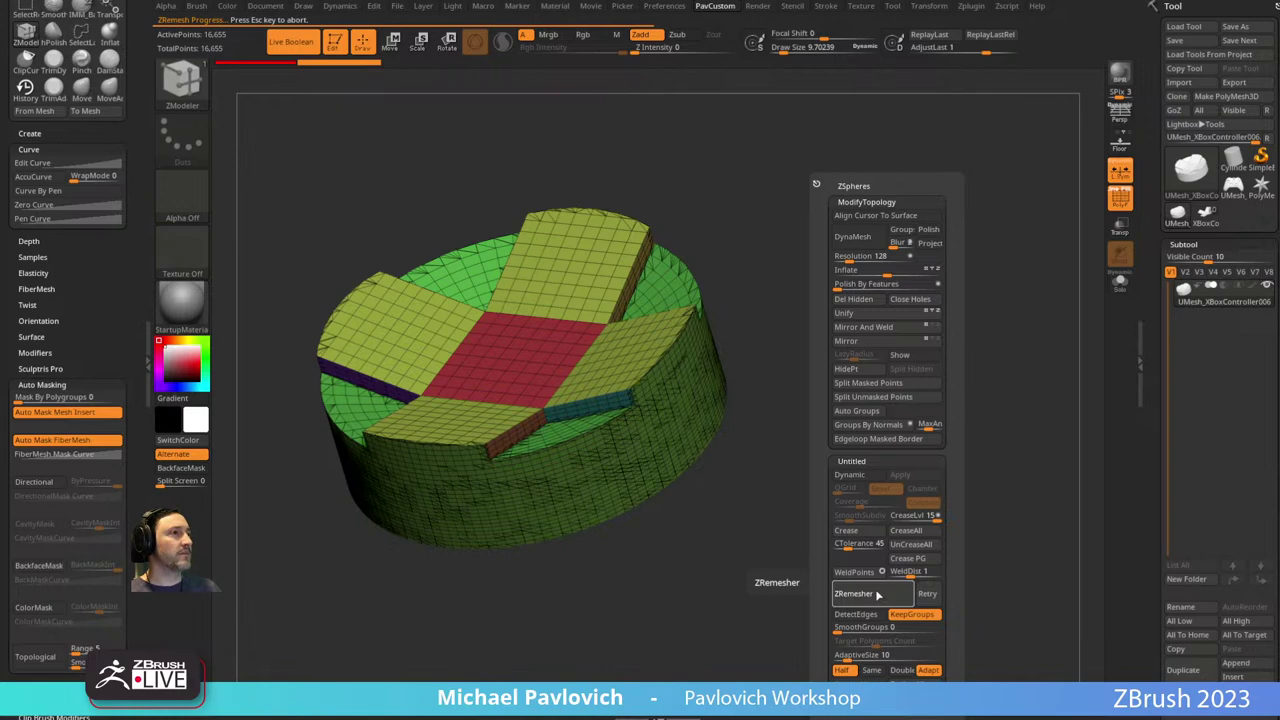
drag(795, 545, 872, 383)
key(ctrl+z)
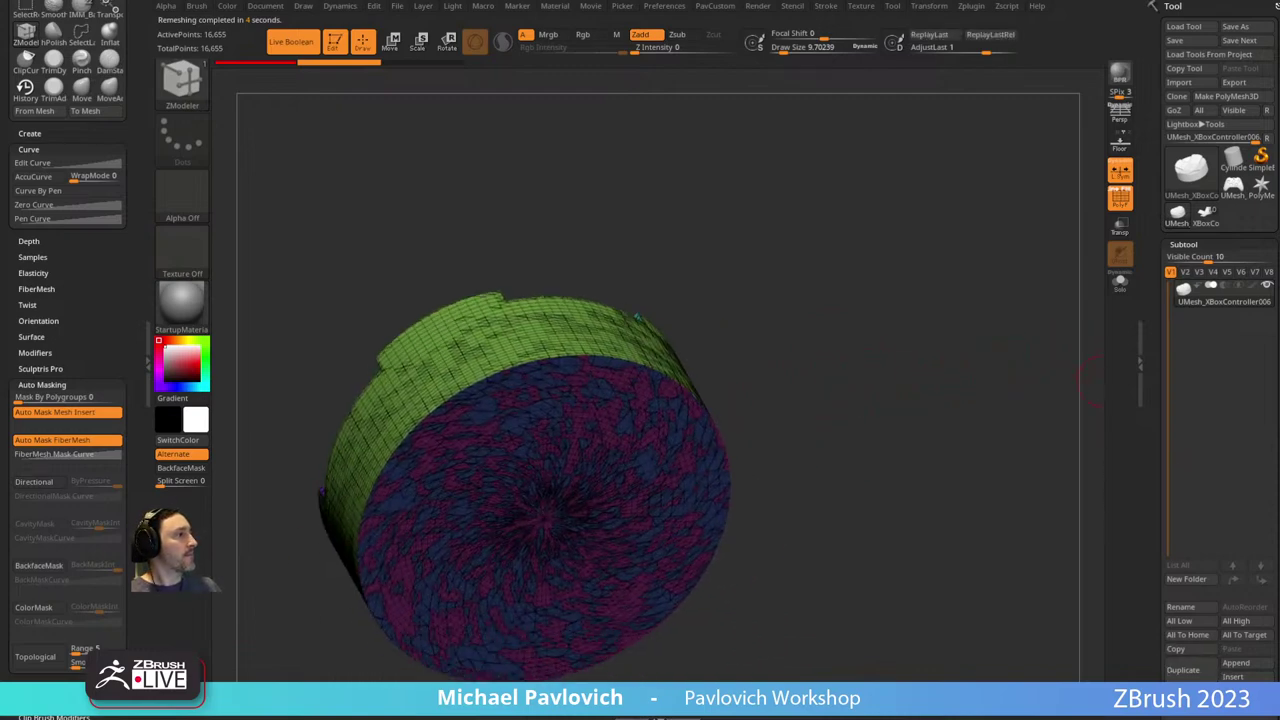
Discard the combined boolean mesh tool and return to the controller tool with the cross and disc subtools.
click(1183, 697)
click(1178, 214)
drag(883, 397, 843, 393)
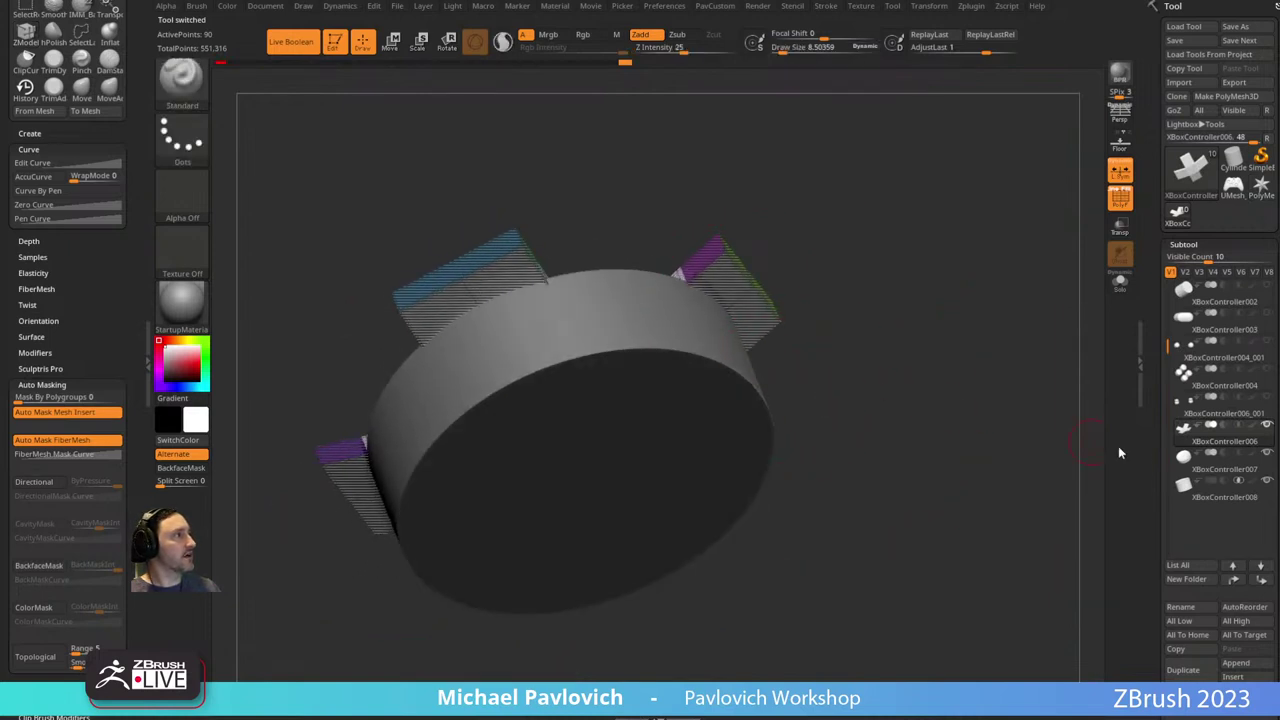
Examine the topology of the disc XBoxController007 and the intersecting cylinder XBoxController008 from several angles.
click(1203, 477)
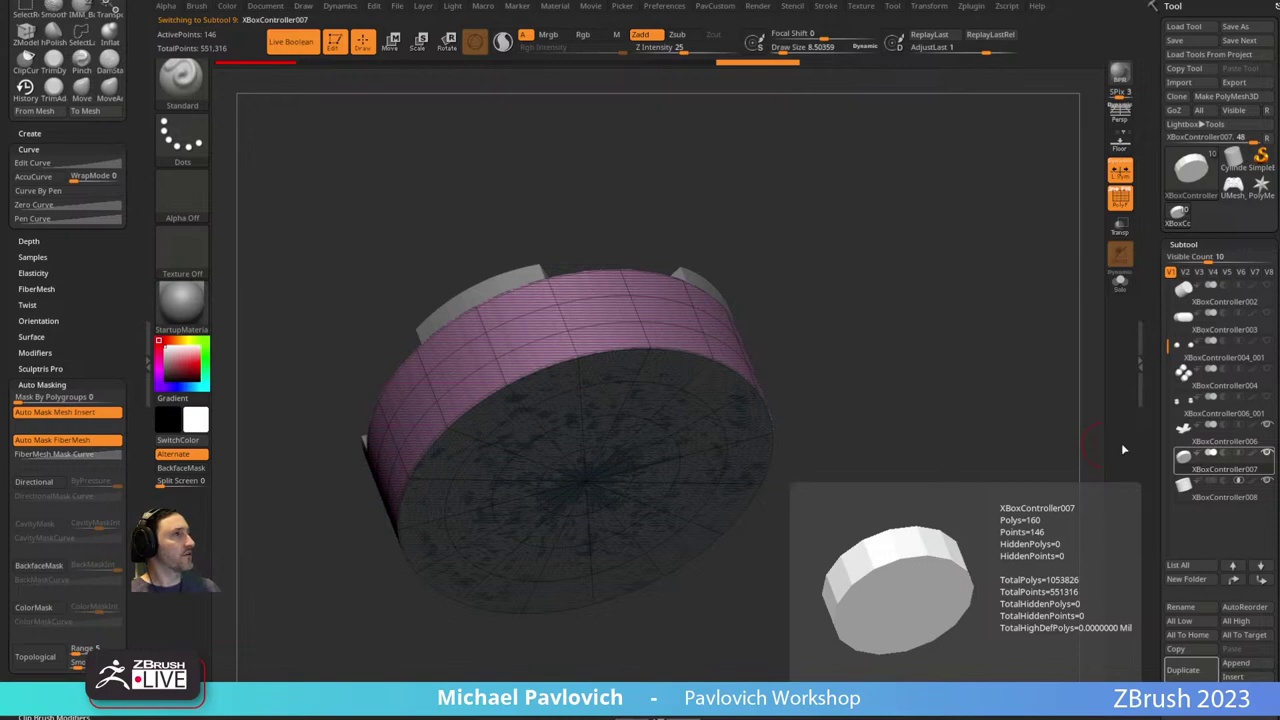
mouse_move(1100, 452)
mouse_down()
mouse_move(946, 466)
mouse_move(950, 491)
mouse_move(923, 429)
mouse_move(943, 466)
mouse_move(927, 469)
mouse_up()
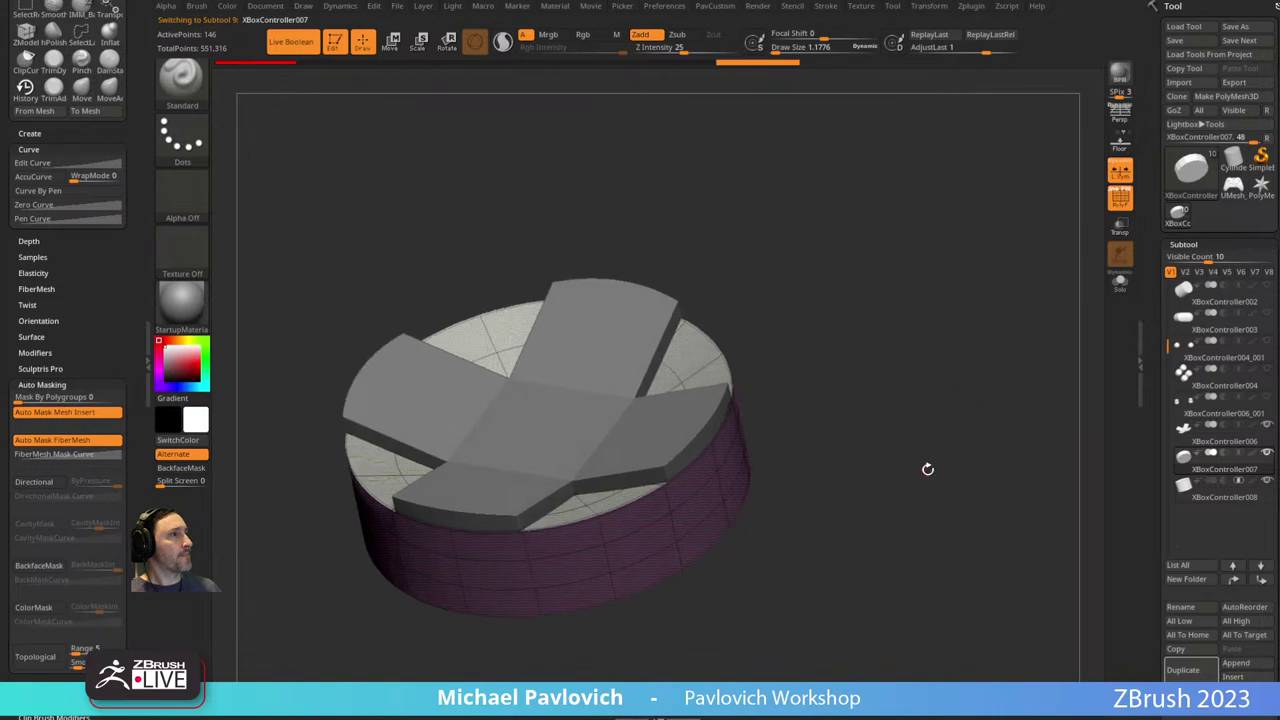
click(1202, 497)
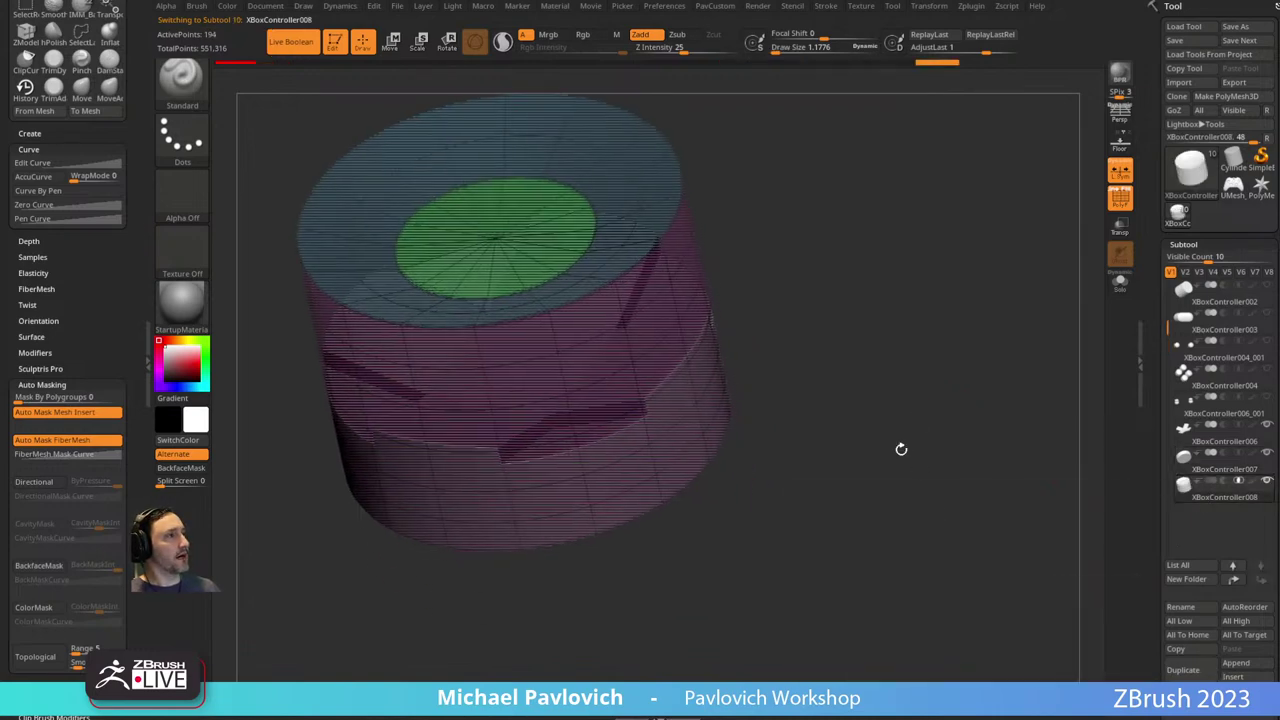
drag(900, 449, 707, 383)
mouse_move(848, 251)
mouse_down()
mouse_move(878, 316)
mouse_move(872, 352)
mouse_up()
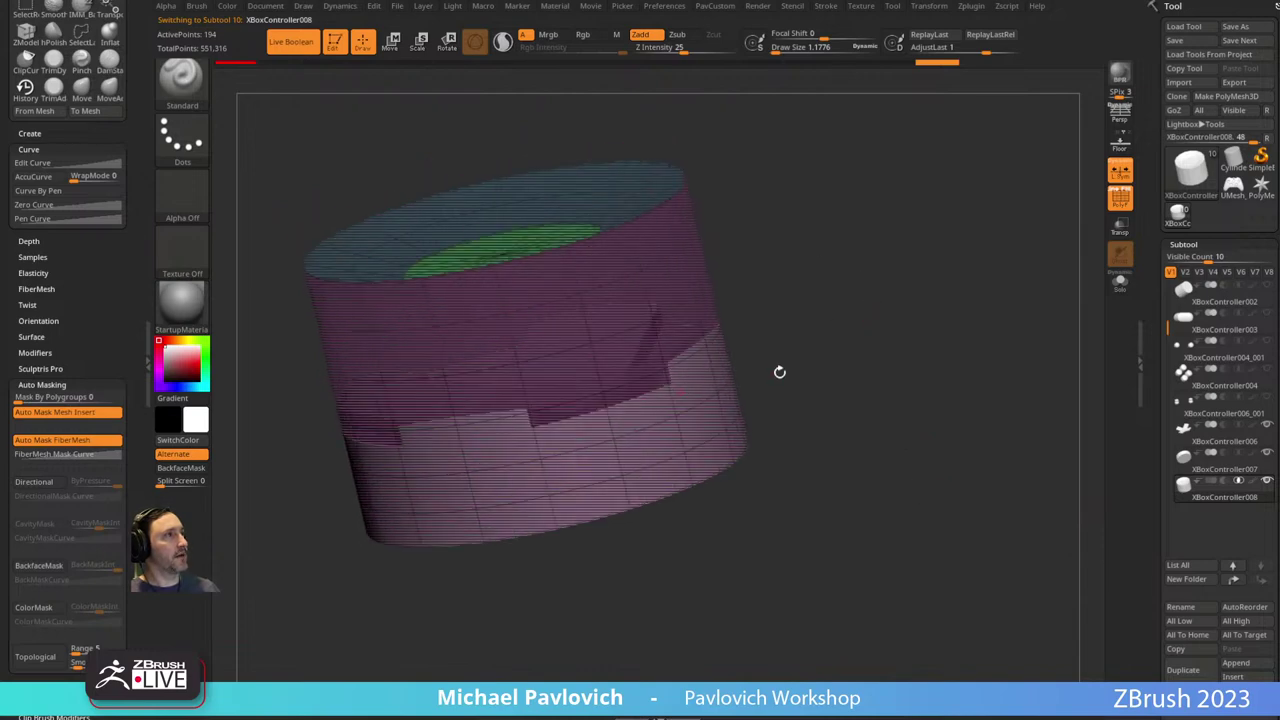
key(s)
drag(780, 370, 789, 365)
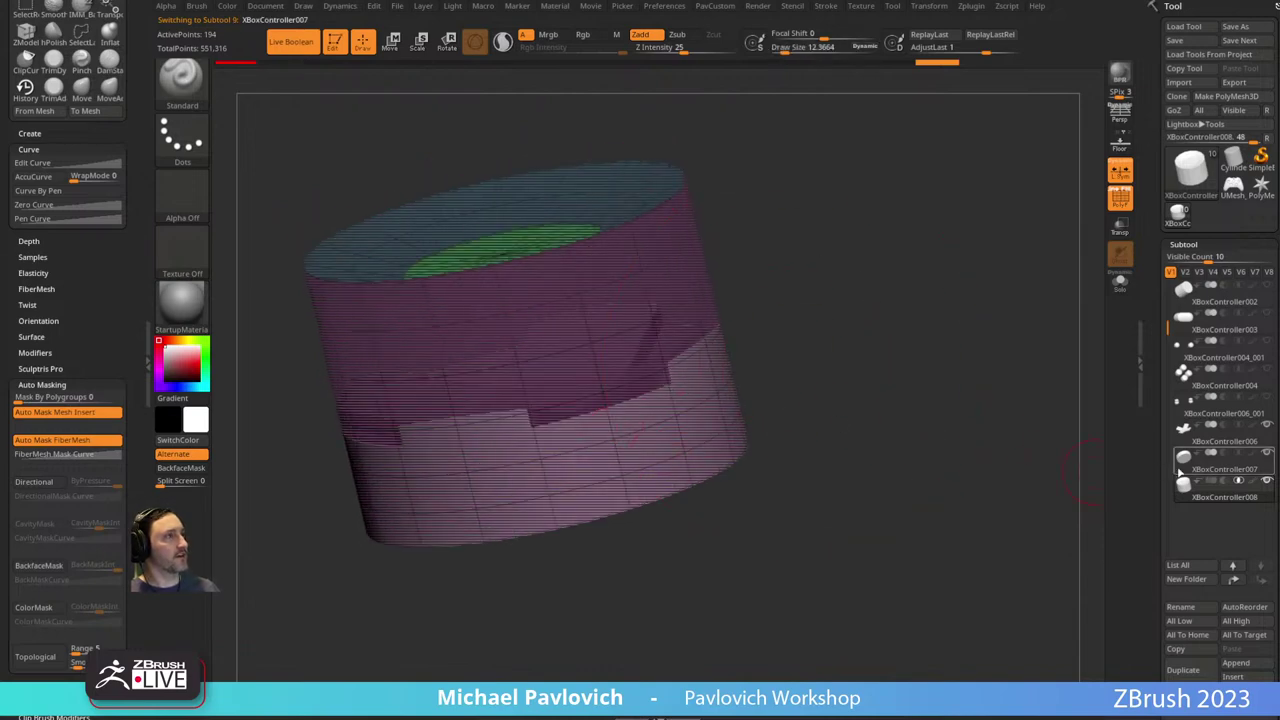
click(1181, 469)
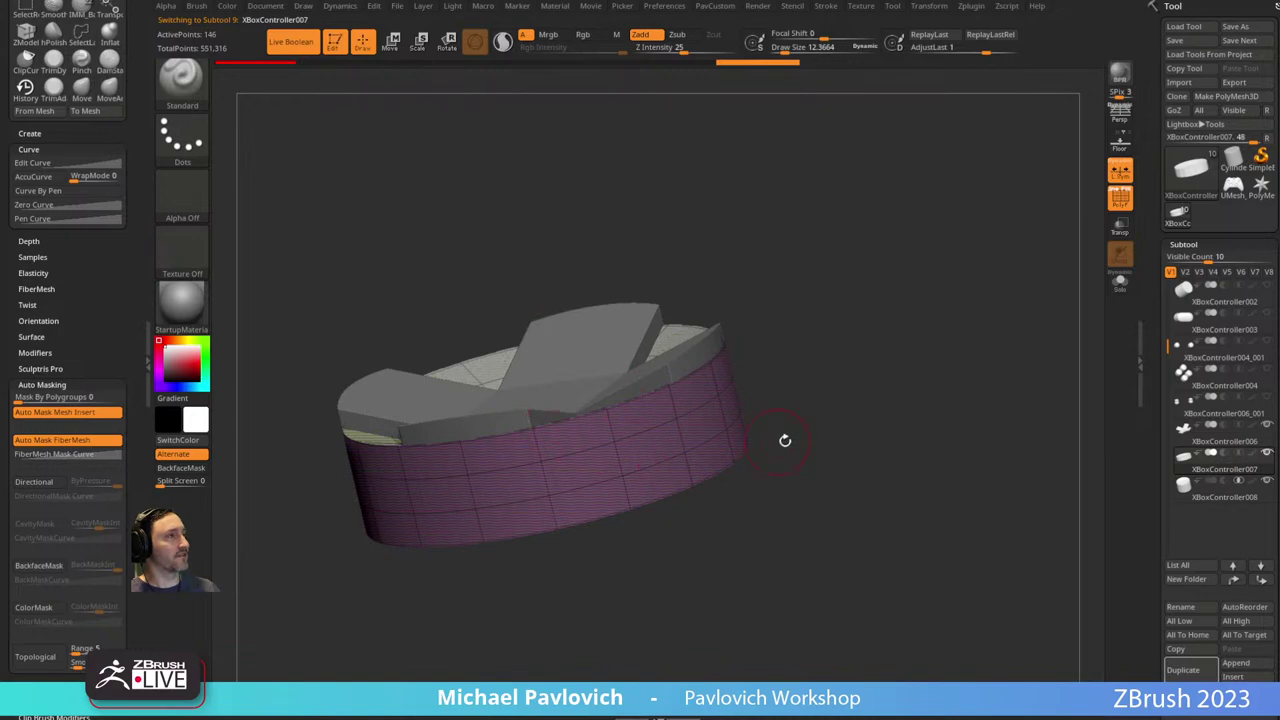
Move cylinder XBoxController008 above the disc in the subtool order, hide the disc and turn off the polyframe.
click(1211, 495)
click(1232, 565)
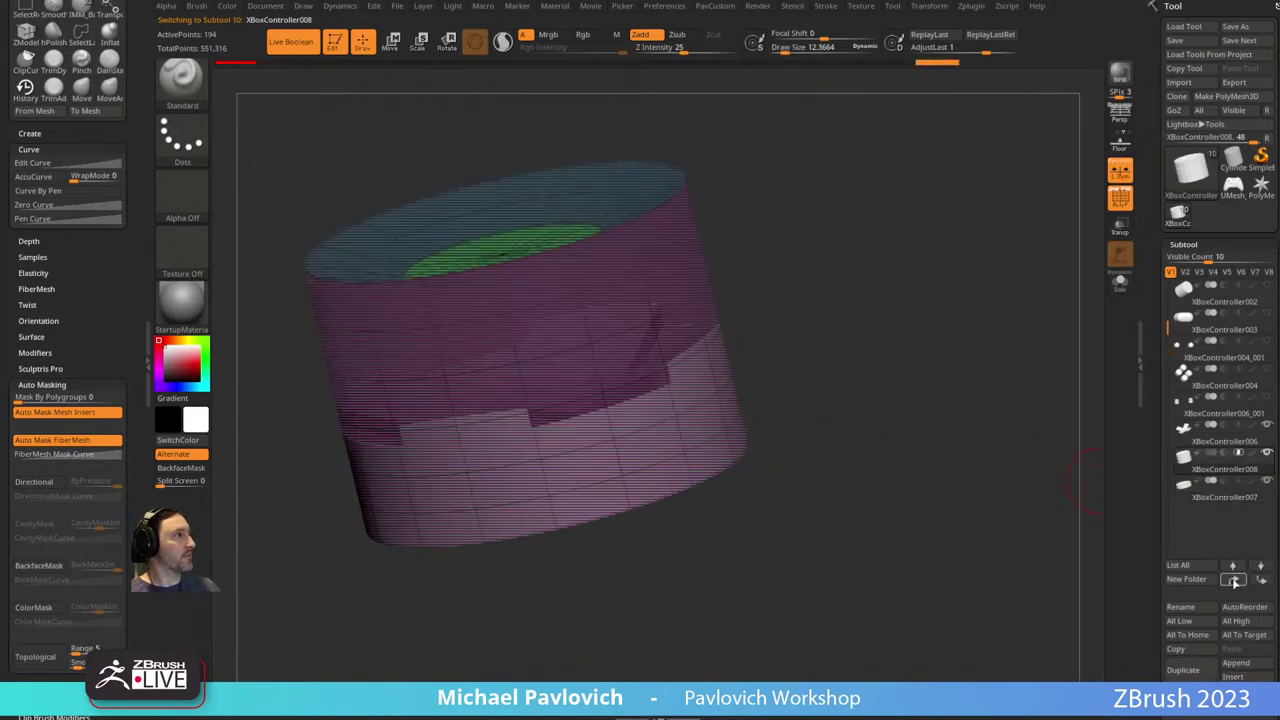
drag(1267, 454, 1266, 430)
drag(985, 420, 1048, 331)
click(1121, 200)
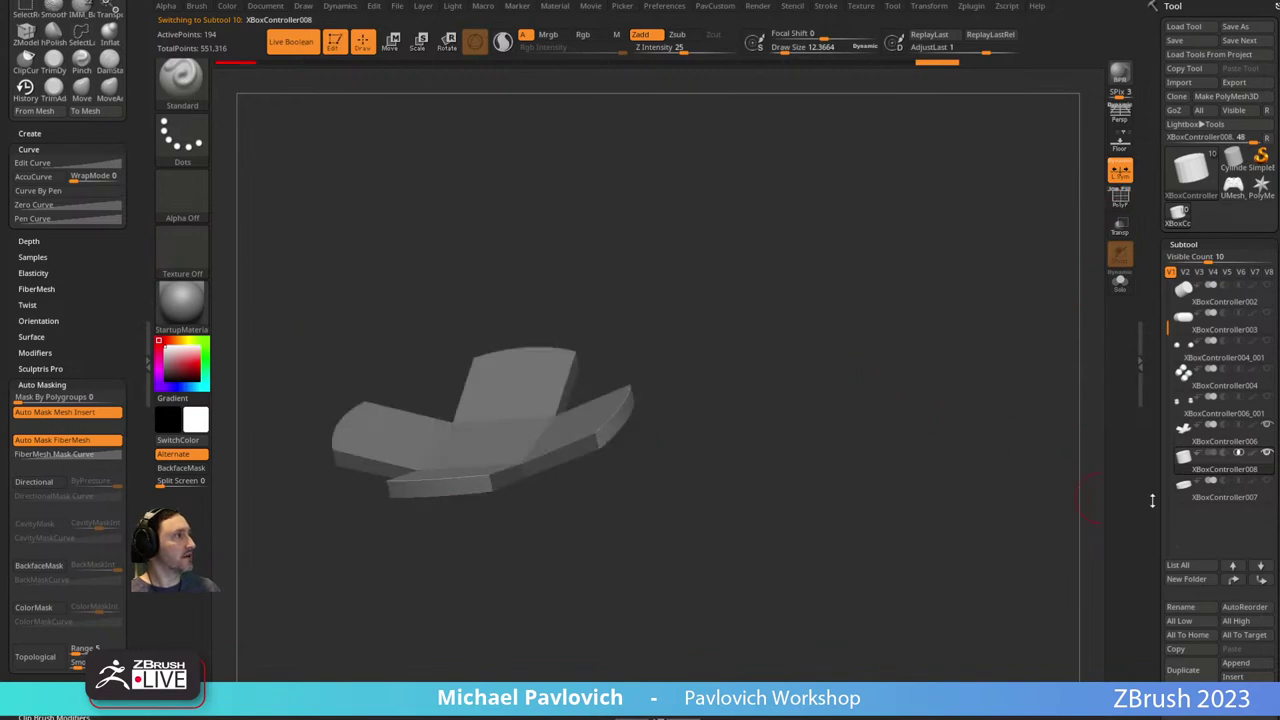
Make a boolean mesh from the cross and its intersecting cylinder, and append the result as a new subtool.
scroll(1152, 500, down, 5)
click(1172, 618)
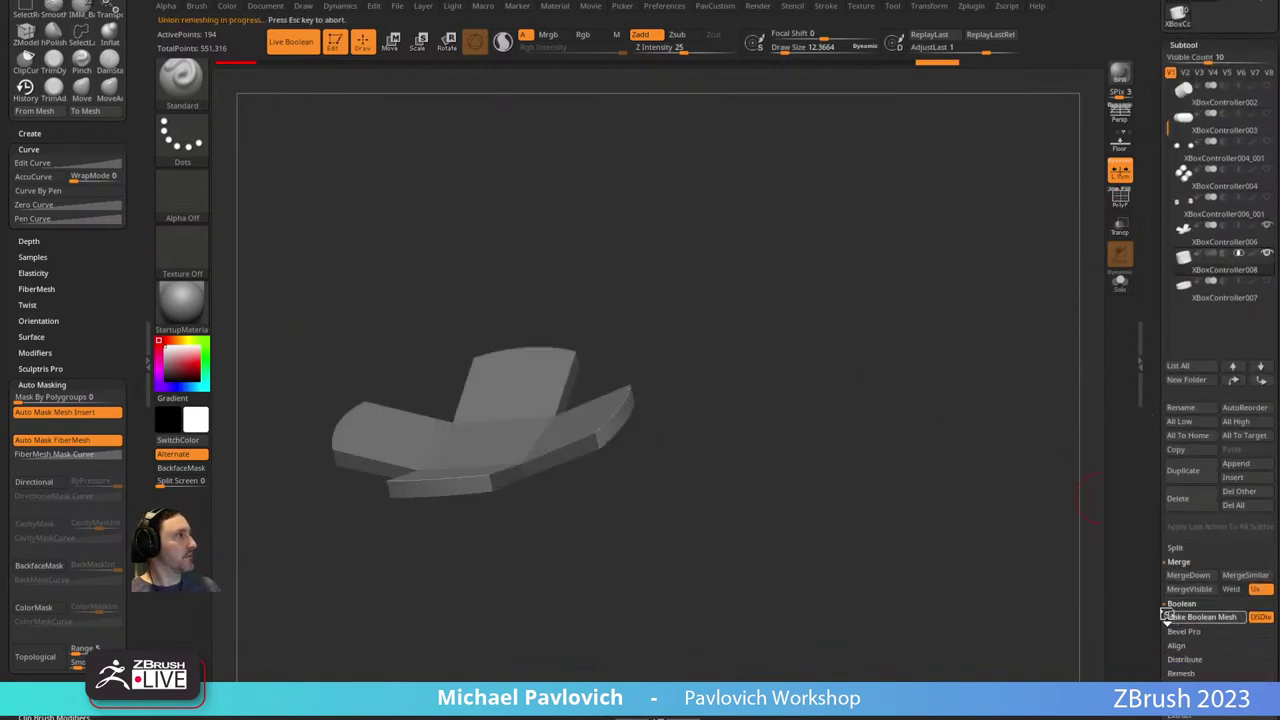
click(1235, 477)
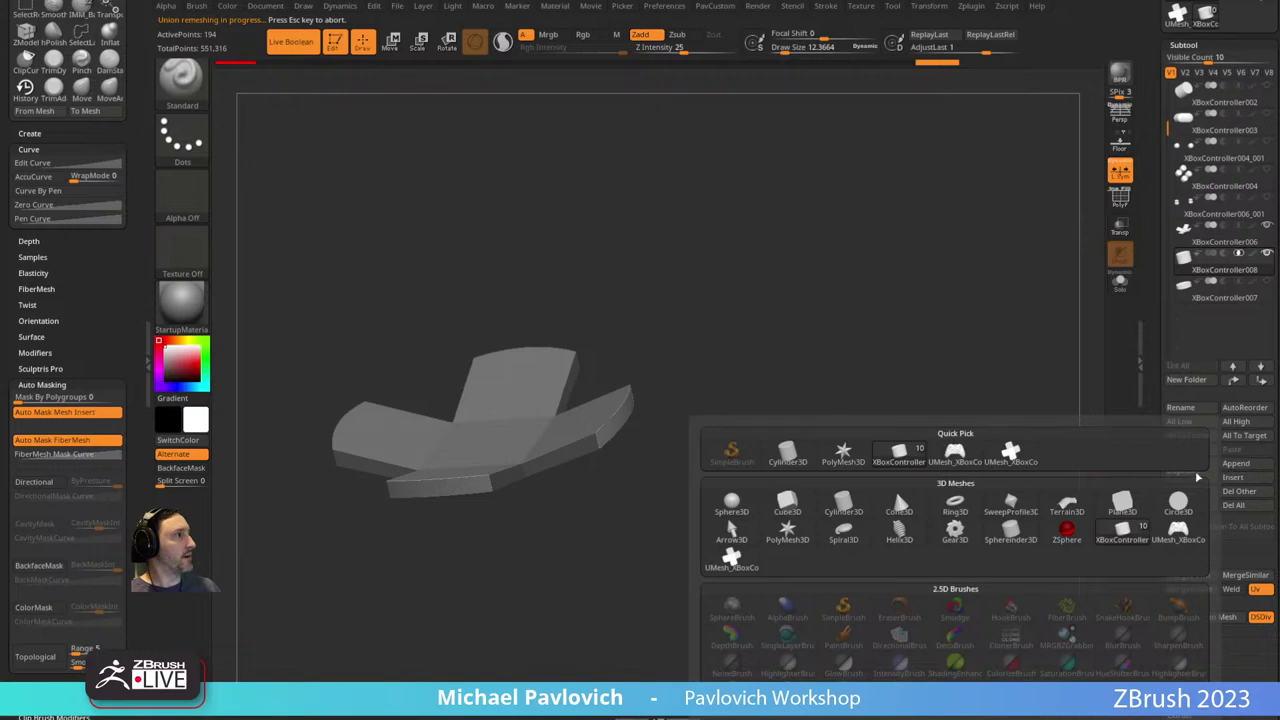
click(722, 564)
Select the disc XBoxController007 and leave only it and the appended rounded cross visible.
click(1202, 300)
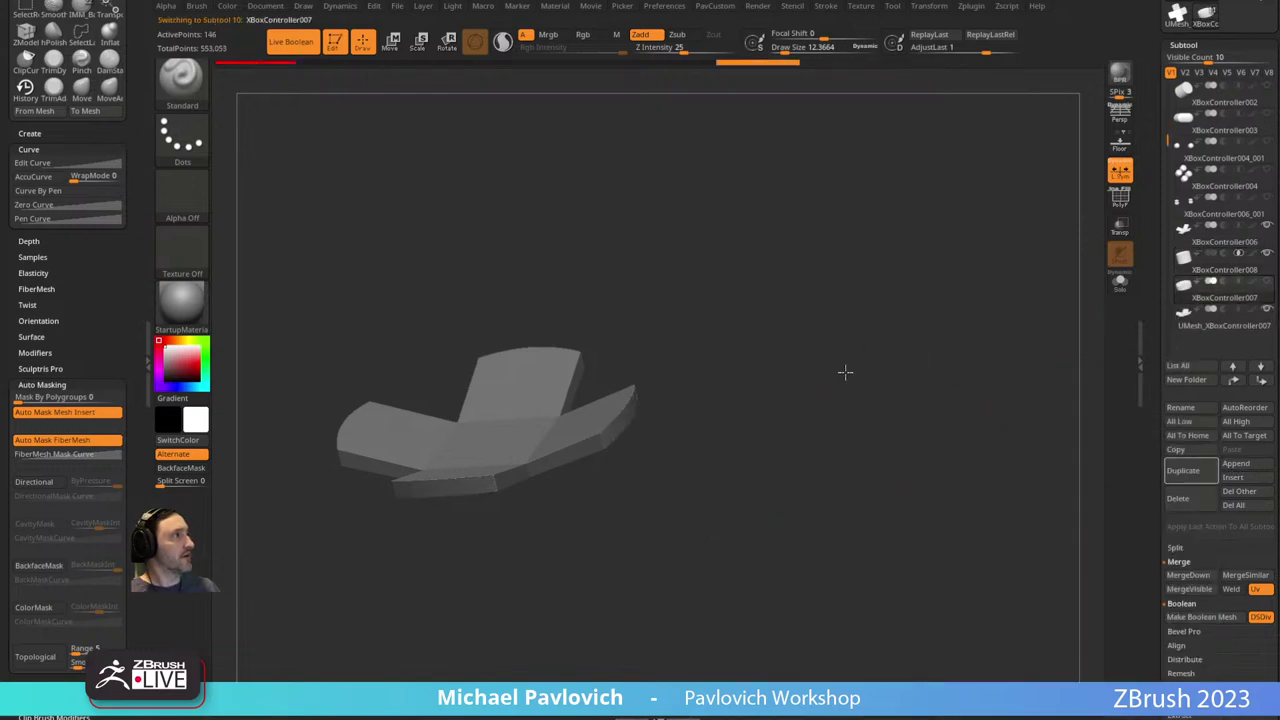
alt+drag(846, 371, 915, 380)
shift+click(1266, 284)
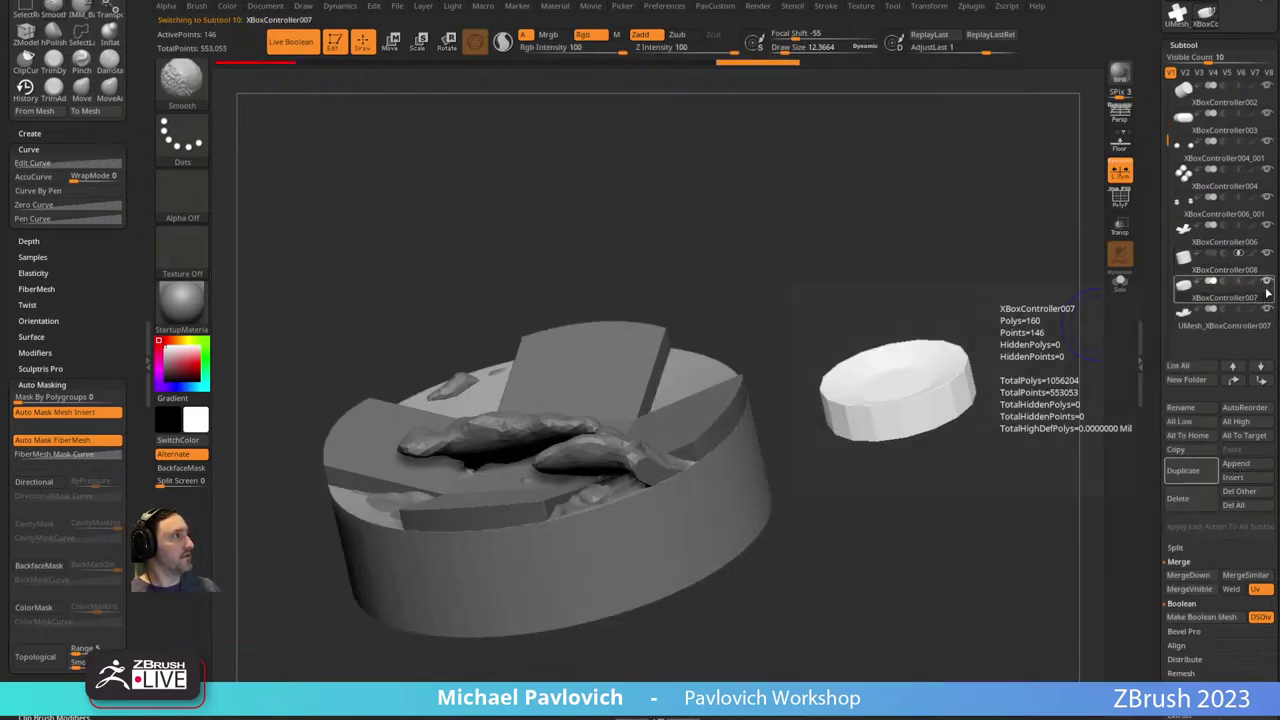
click(1267, 283)
click(1267, 310)
alt+drag(983, 383, 965, 393)
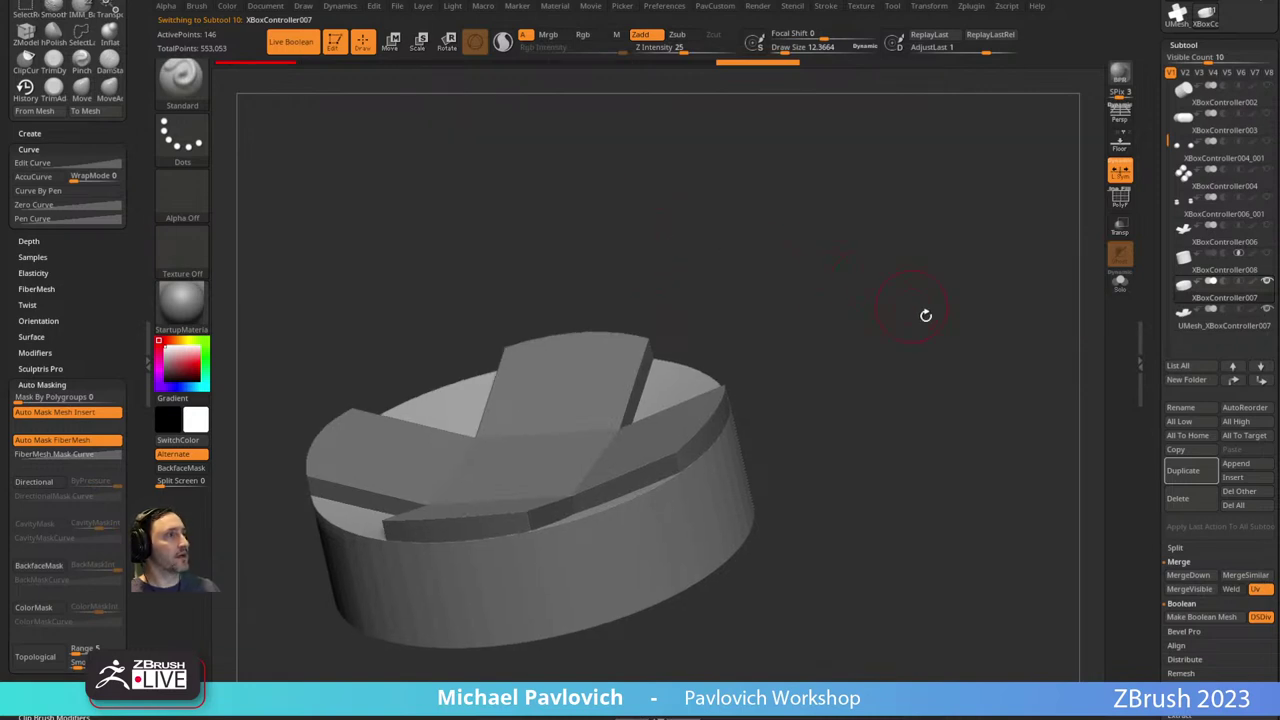
Show the polyframe, make a boolean mesh from the disc and rounded cross, and append it as a subtool.
drag(960, 330, 988, 357)
key(shift+f)
drag(1152, 421, 1150, 369)
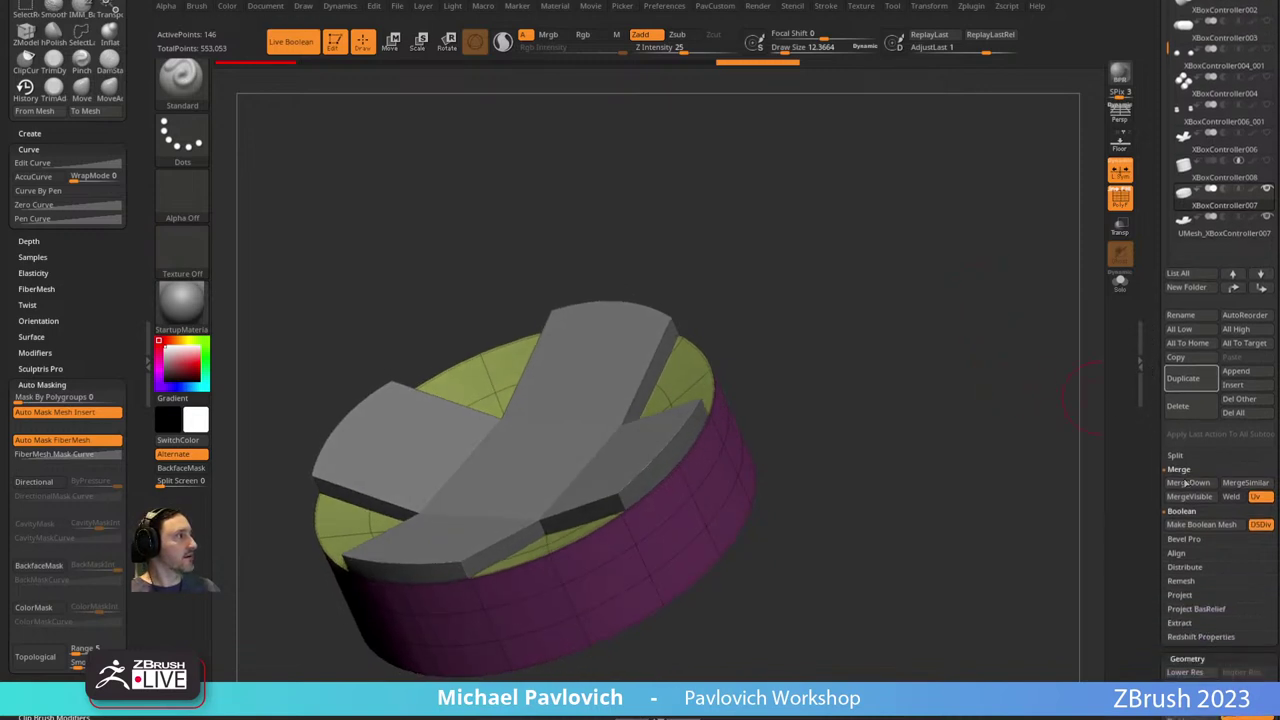
click(1205, 526)
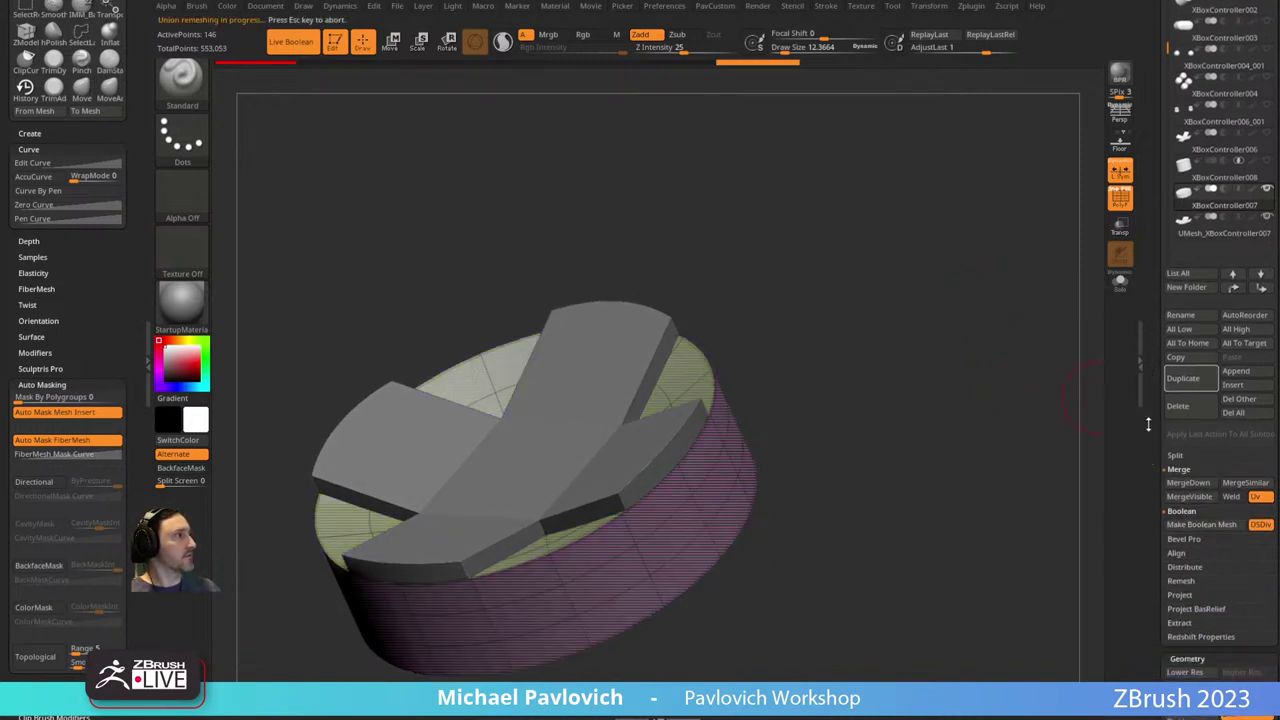
drag(1149, 425, 1225, 500)
click(1238, 464)
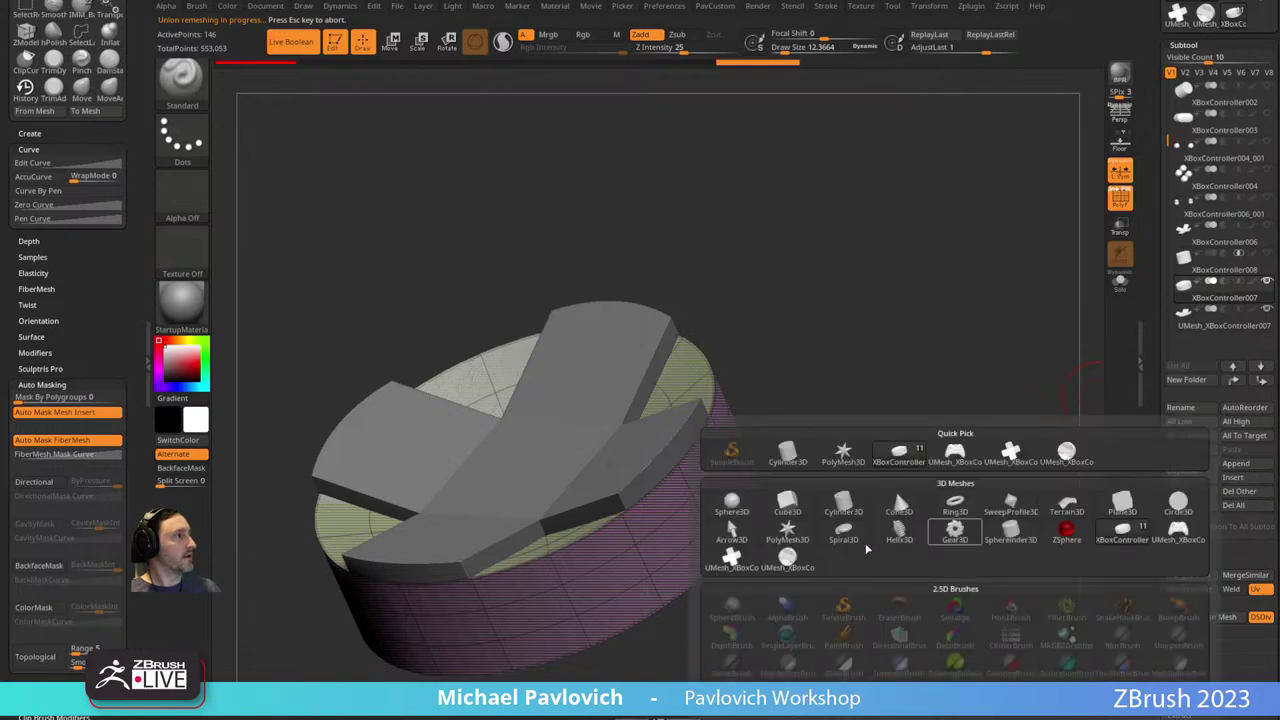
Turn on Solo and select the combined disc-and-cross mesh UMesh_XBoxController008.
click(1122, 285)
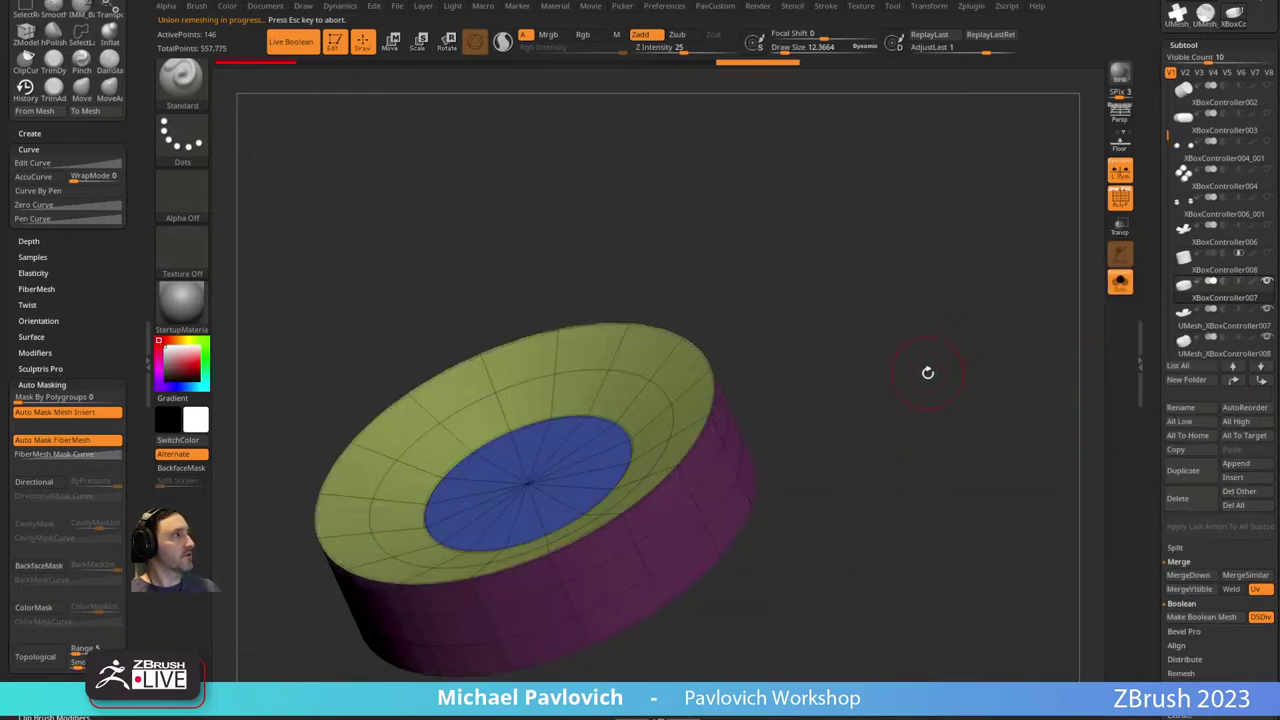
drag(1166, 143, 1164, 172)
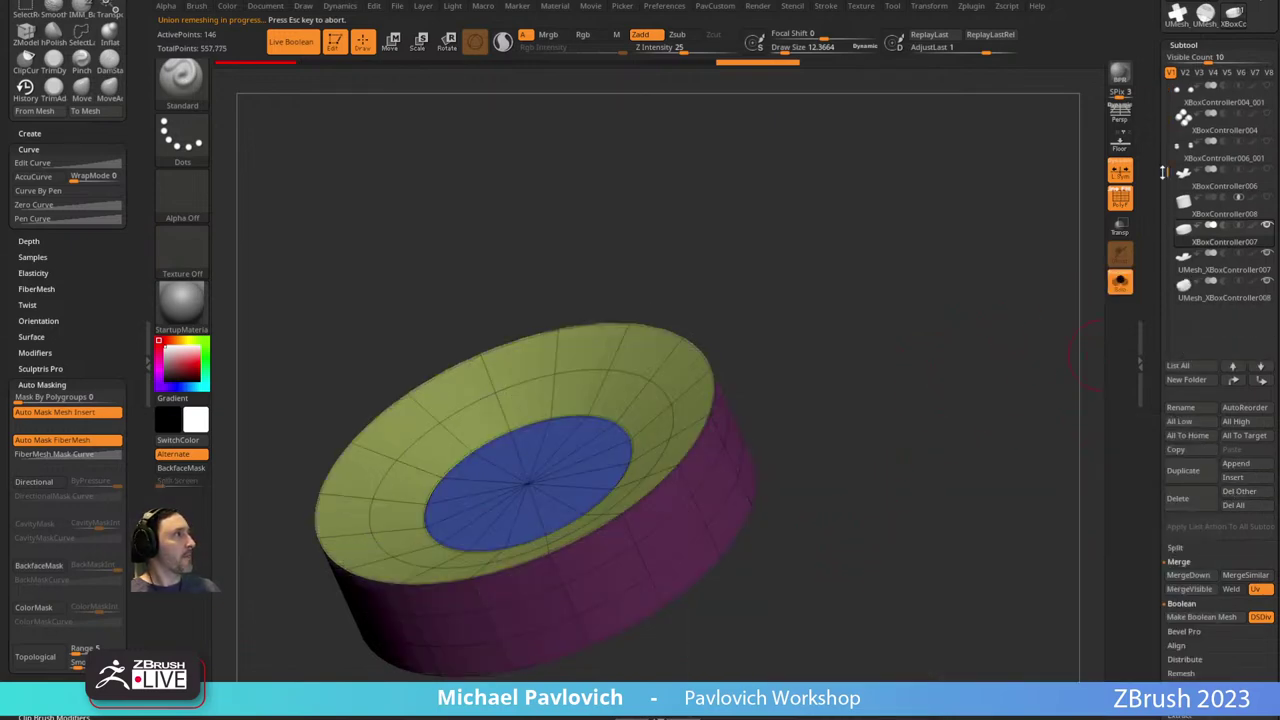
drag(991, 371, 697, 515)
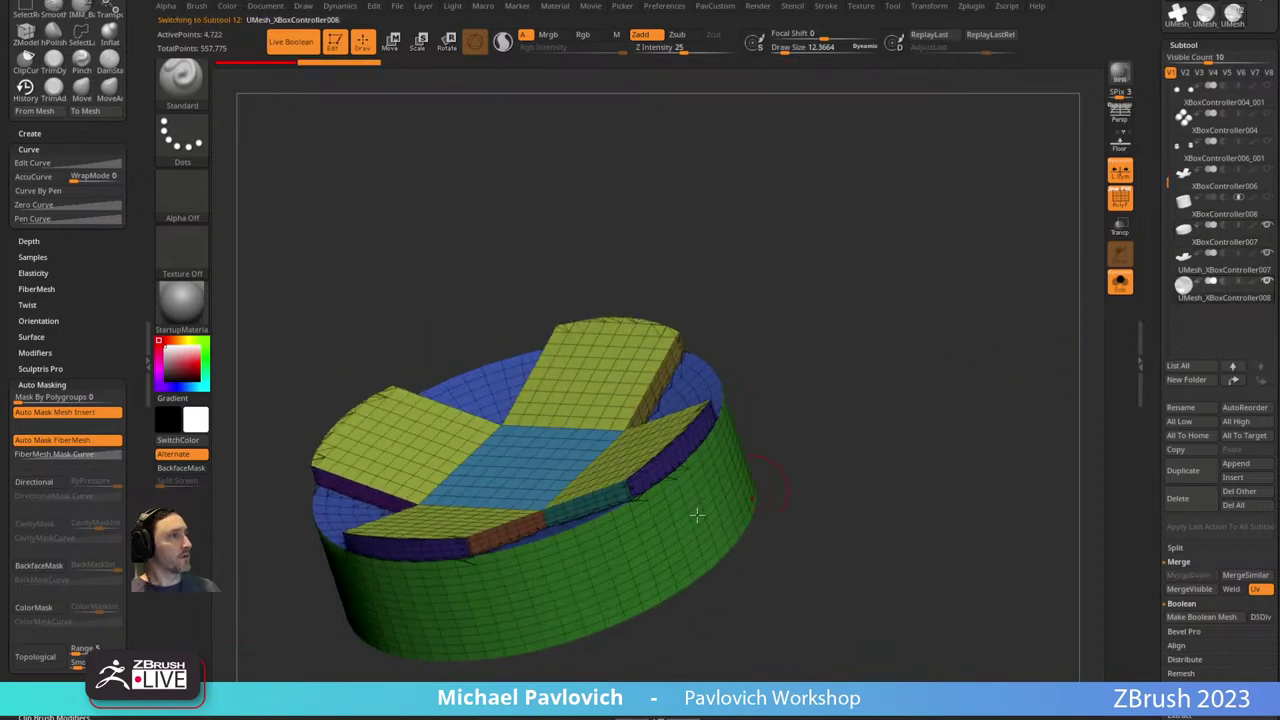
drag(853, 396, 868, 446)
Try ZRemesher on the combined mesh with Same polygon count, KeepGroups on and SmoothGroups 0, and undo it.
key(3)
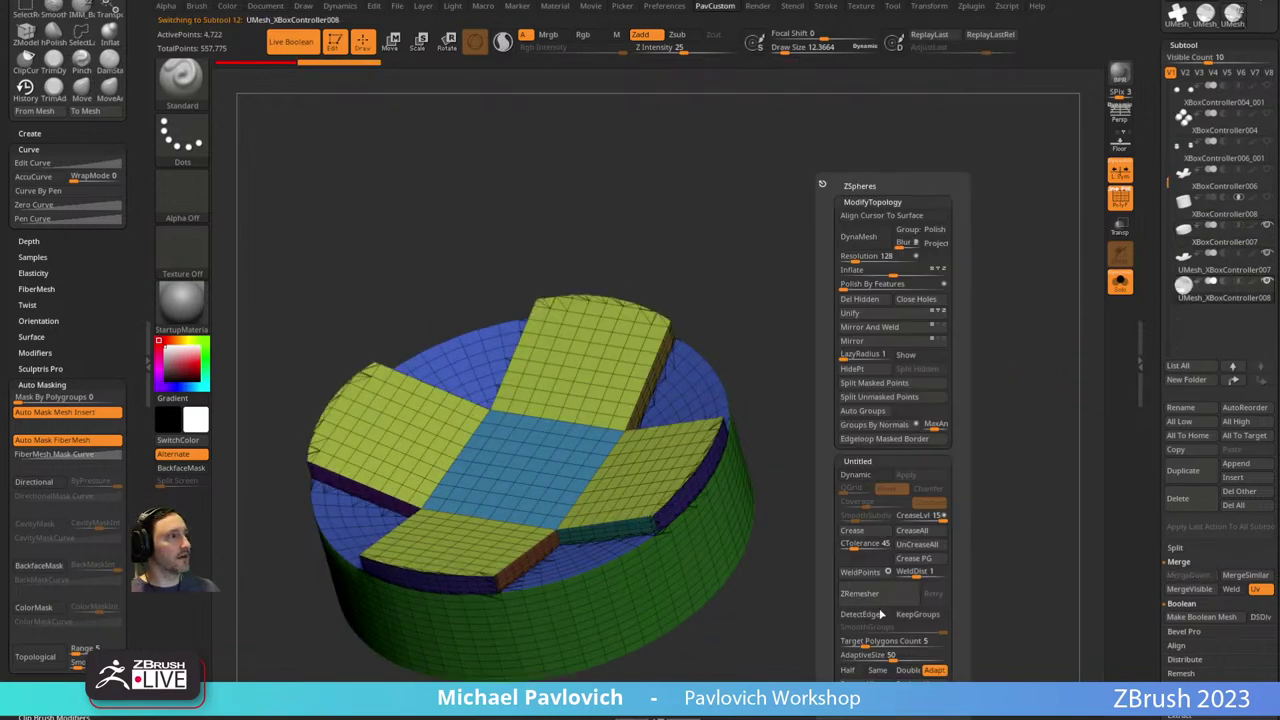
click(852, 671)
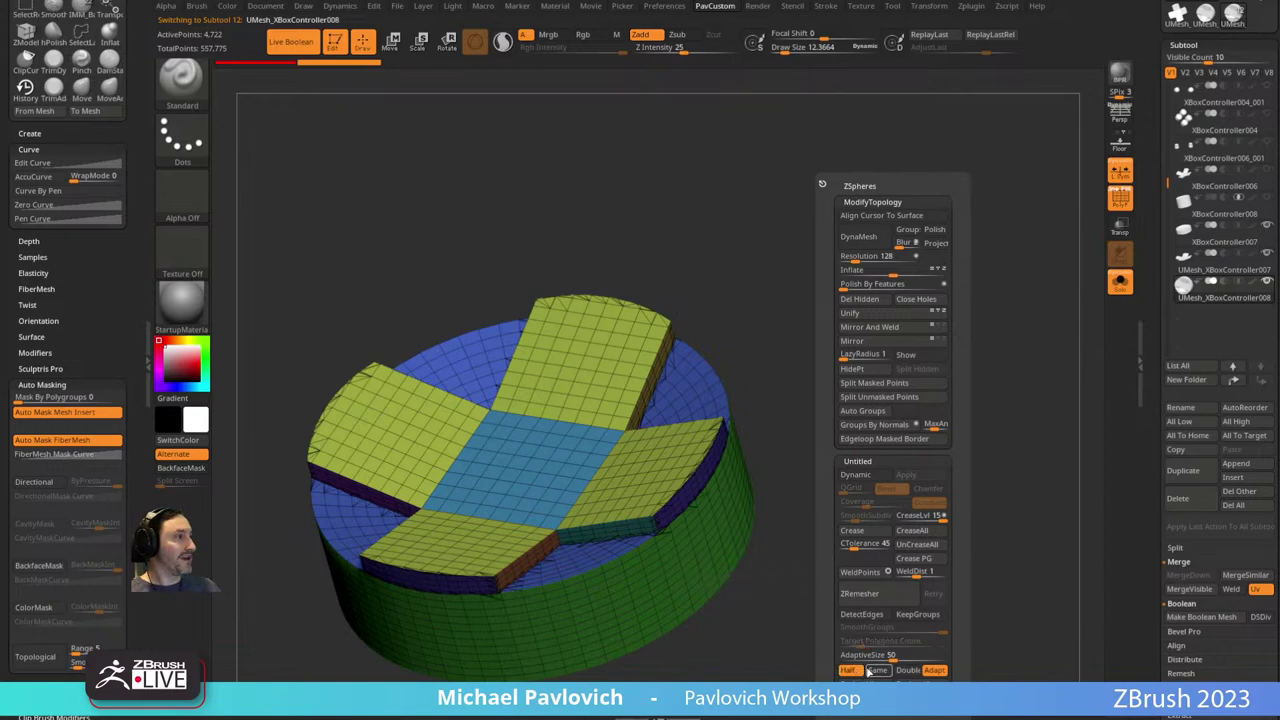
click(920, 615)
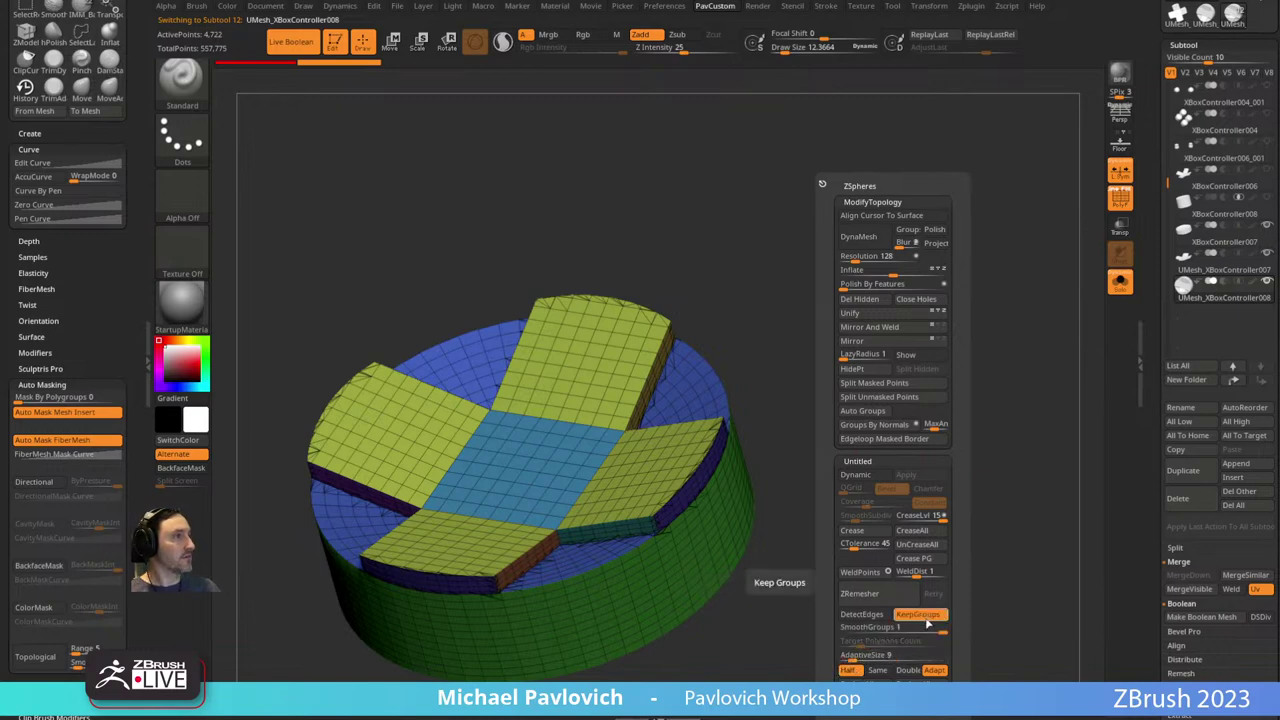
click(878, 669)
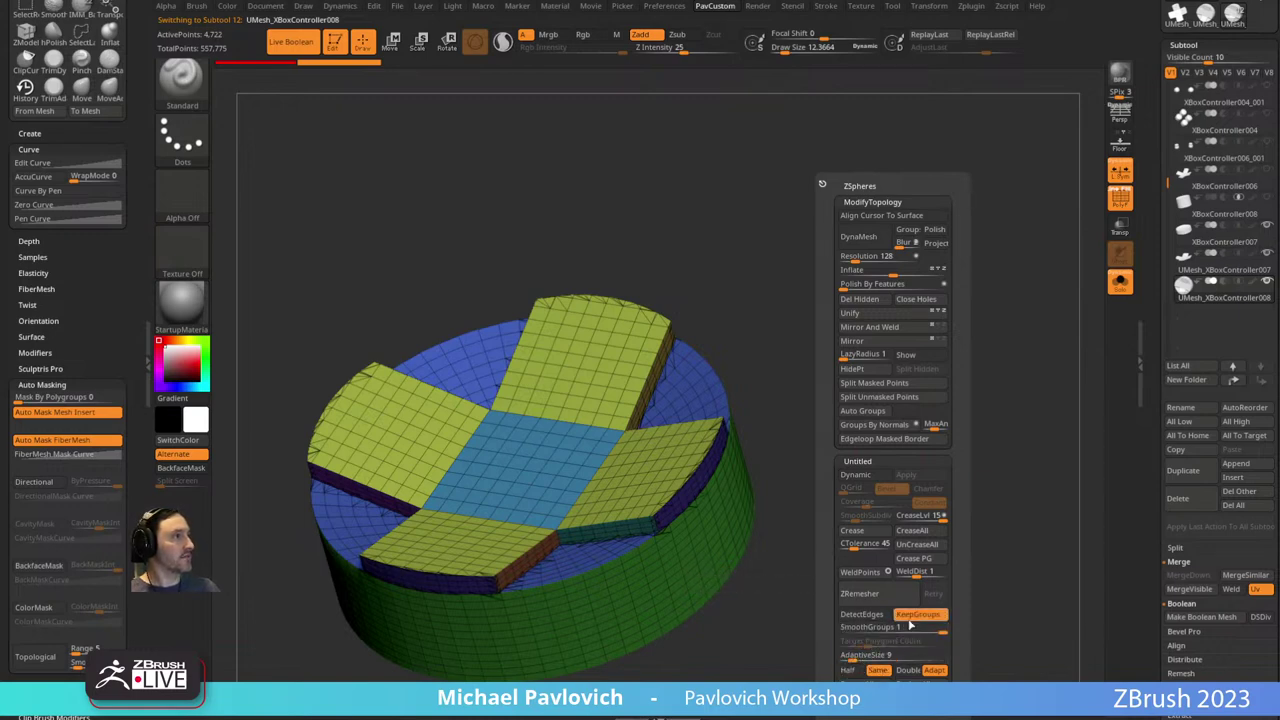
drag(893, 627, 848, 628)
click(872, 594)
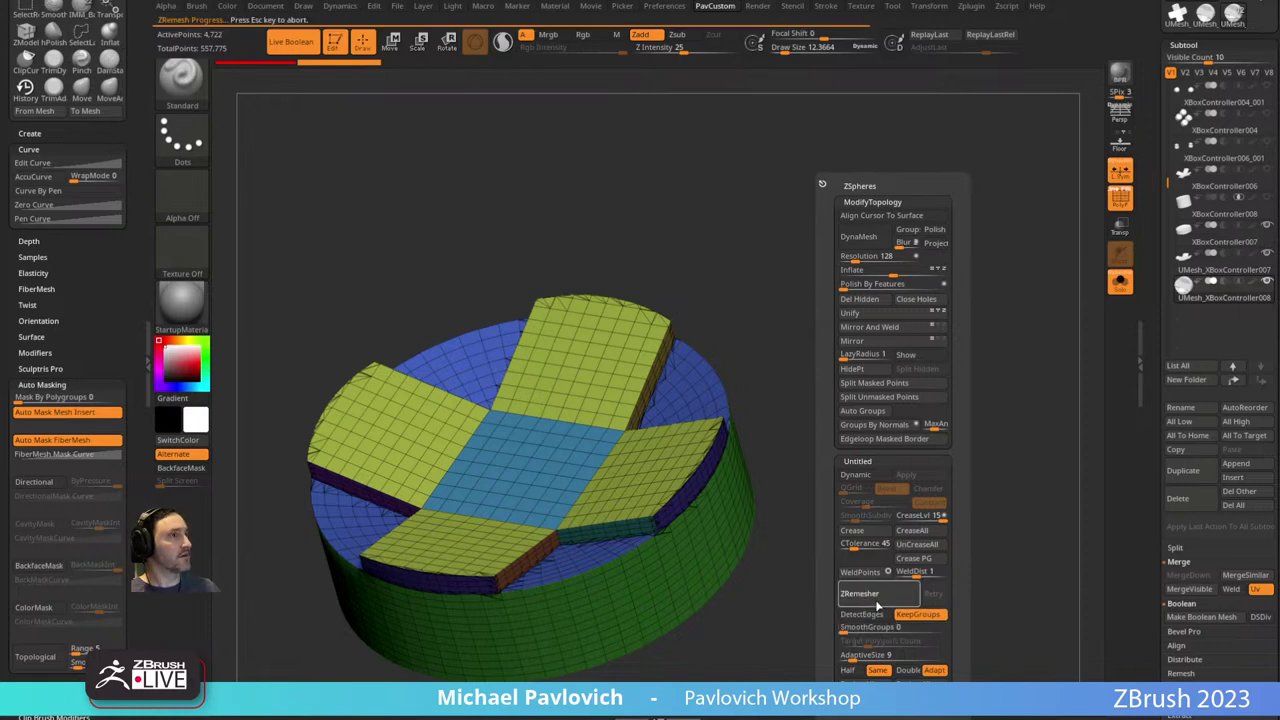
alt+drag(777, 574, 896, 461)
key(ctrl+z)
Try welding points at WeldDist 4.2035 and remeshing the combined mesh at the Same count, and undo the remesh.
drag(883, 407, 905, 406)
key(space)
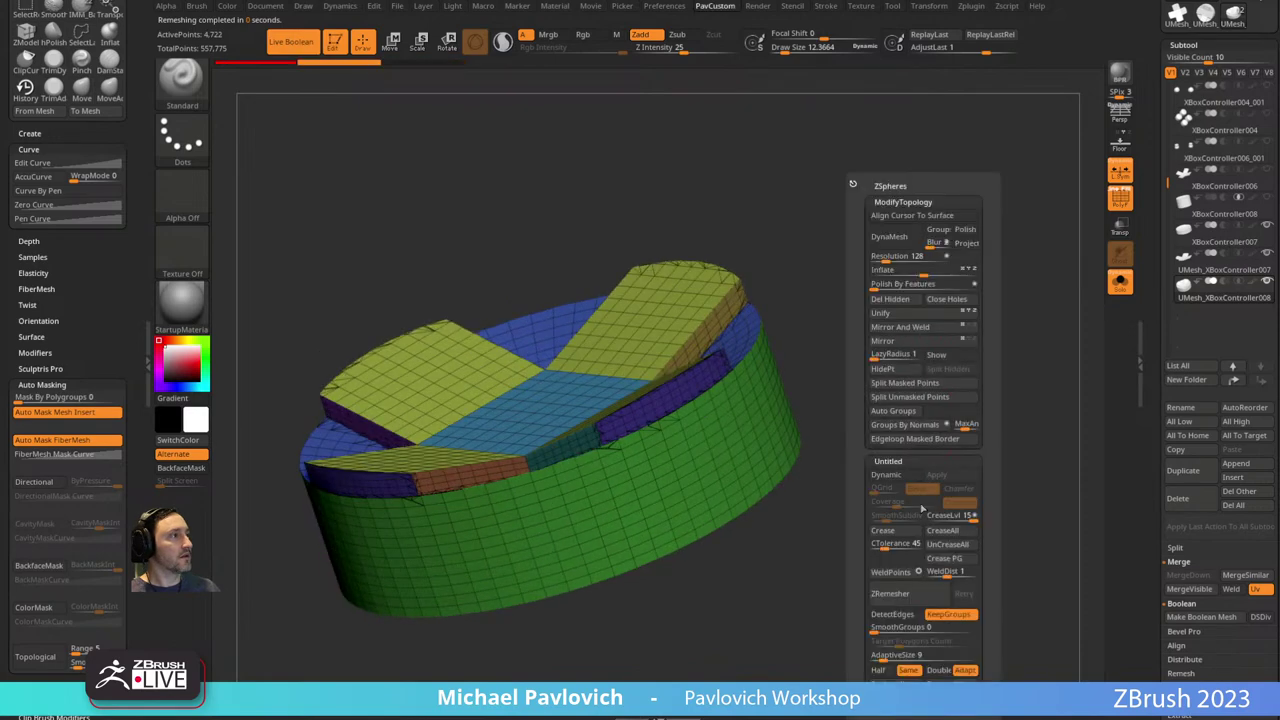
click(945, 572)
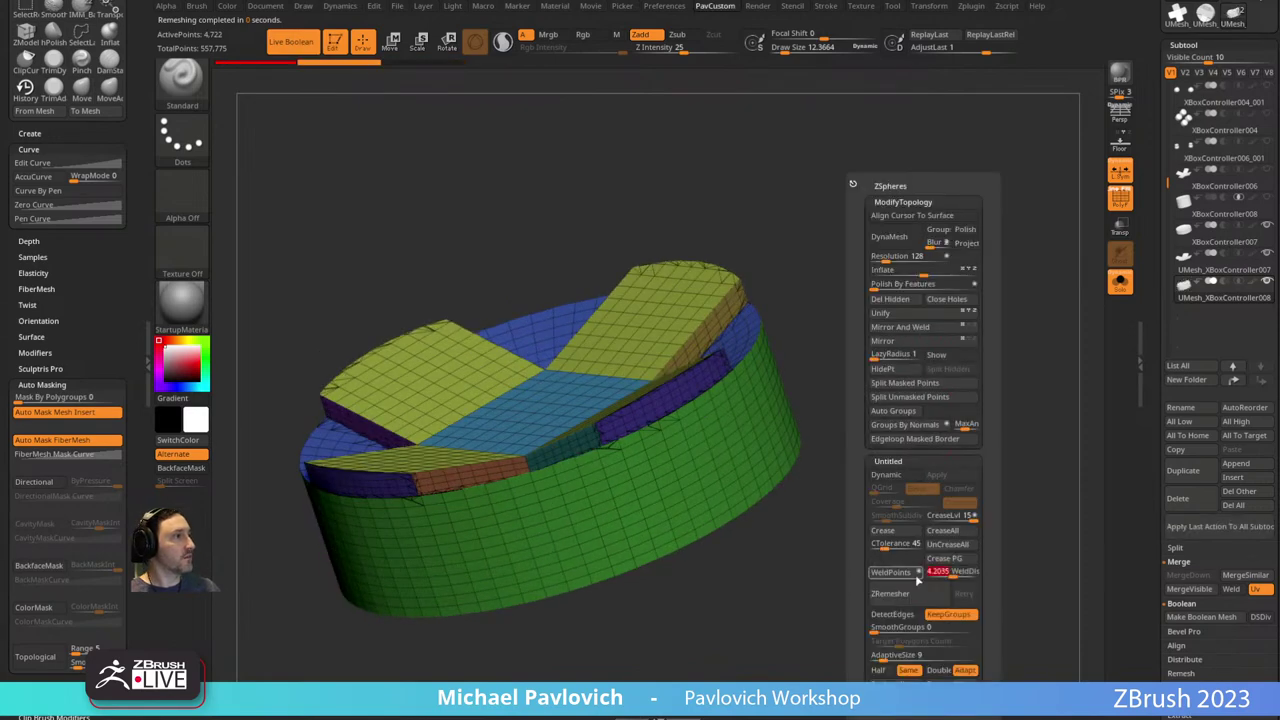
key(Return)
click(903, 600)
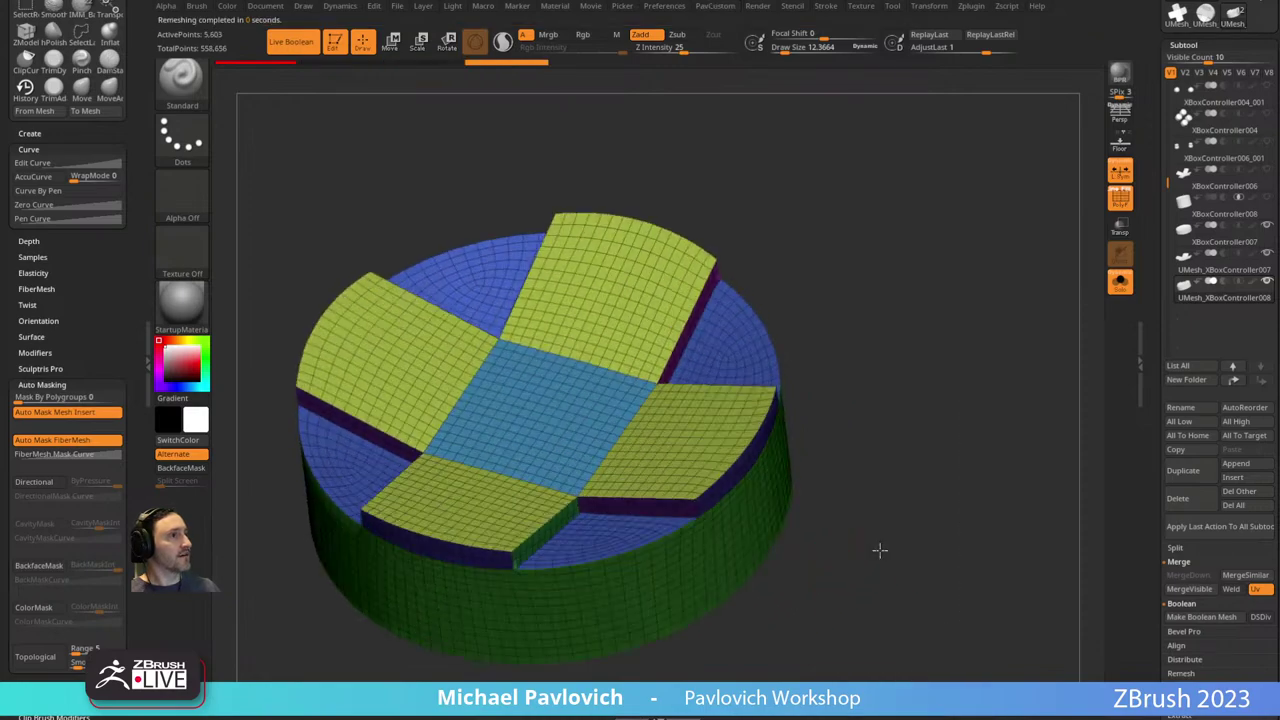
key(ctrl+z)
key(ctrl+z)
Try remeshing the combined mesh at Double the polygon count, and undo it.
key(space)
click(912, 670)
click(894, 597)
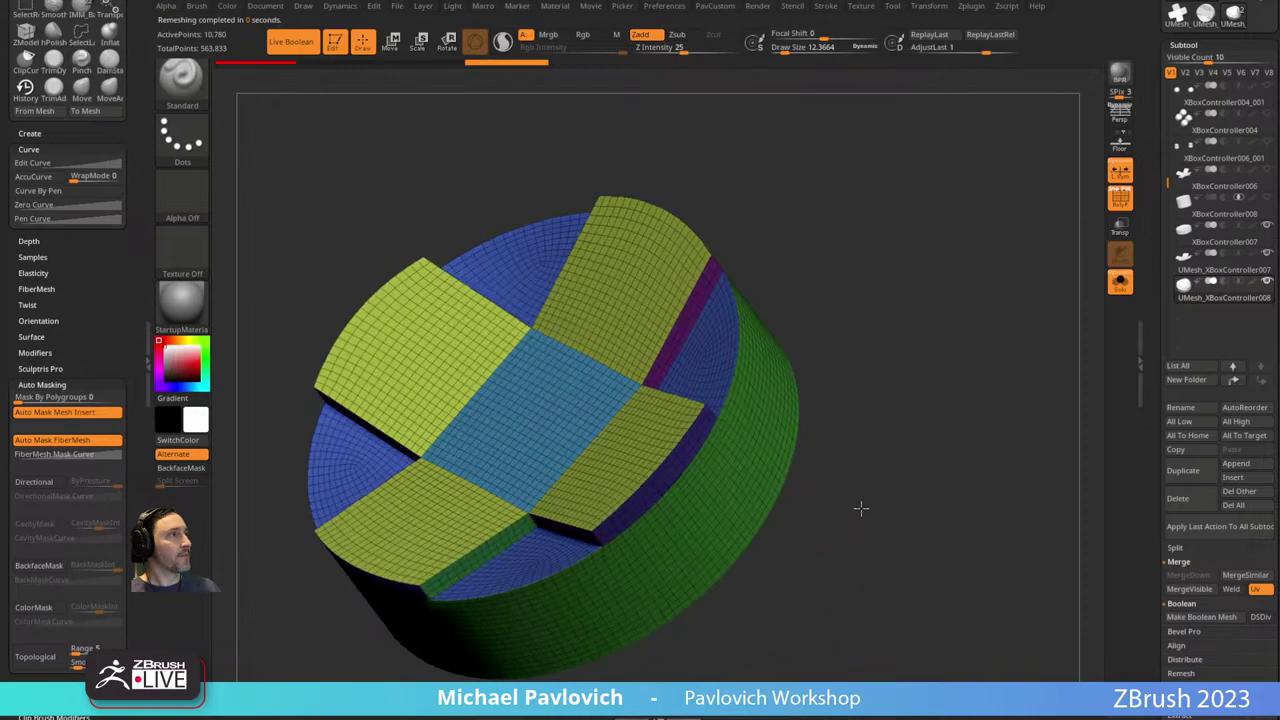
mouse_move(861, 508)
mouse_down()
mouse_move(877, 520)
mouse_move(903, 471)
mouse_move(949, 443)
mouse_move(941, 472)
mouse_up()
key(ctrl+z)
Weld the combined mesh's points at WeldDist 6.336, try another remesh at Double density and undo that remesh.
key(space)
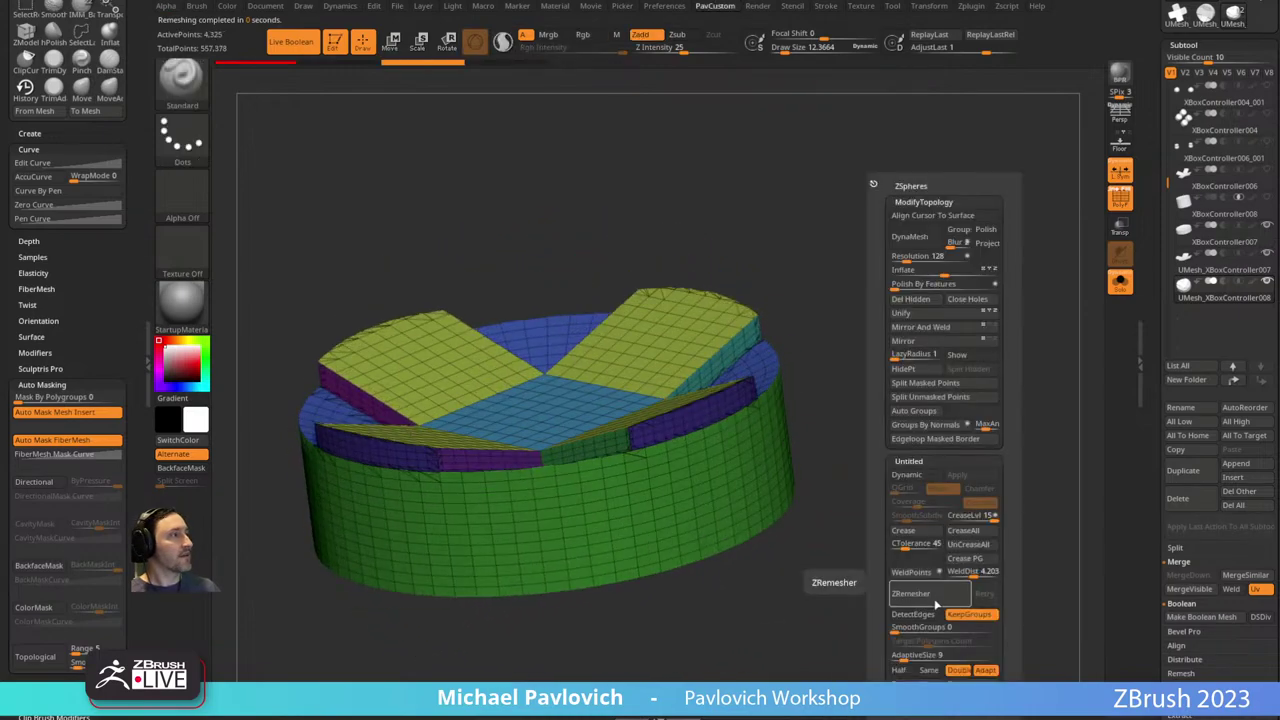
drag(967, 574, 976, 576)
click(924, 575)
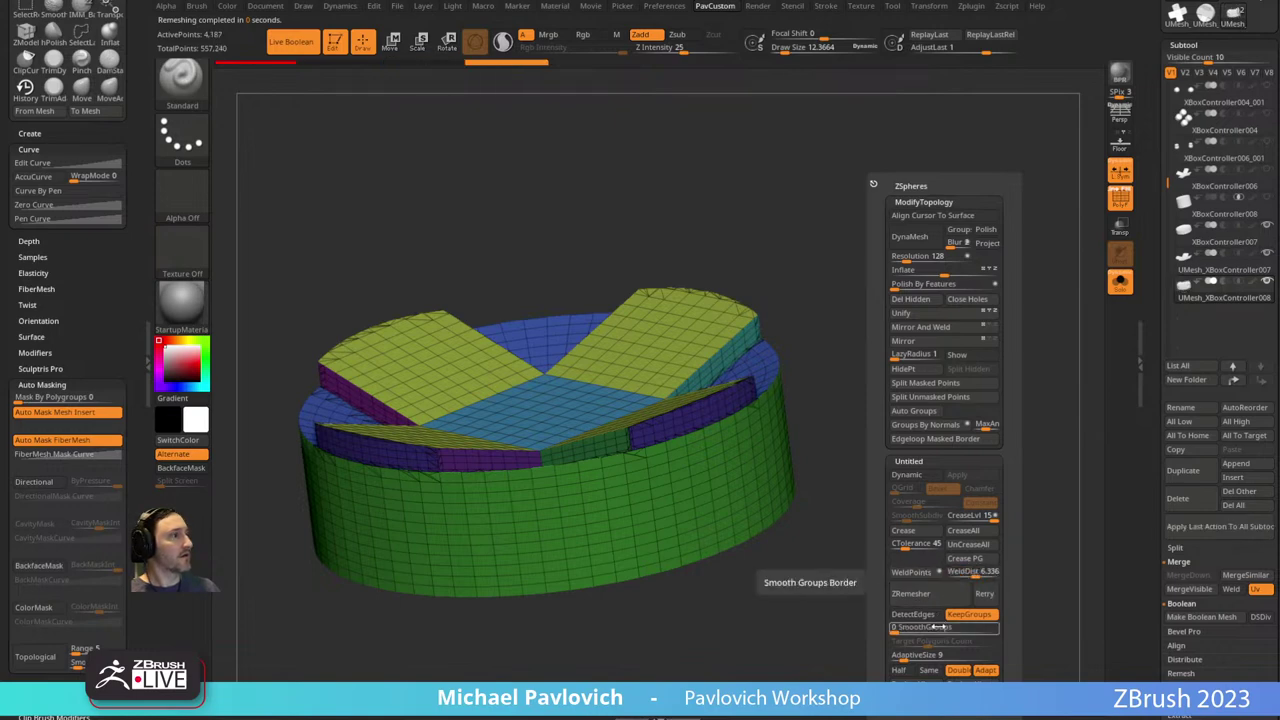
click(932, 597)
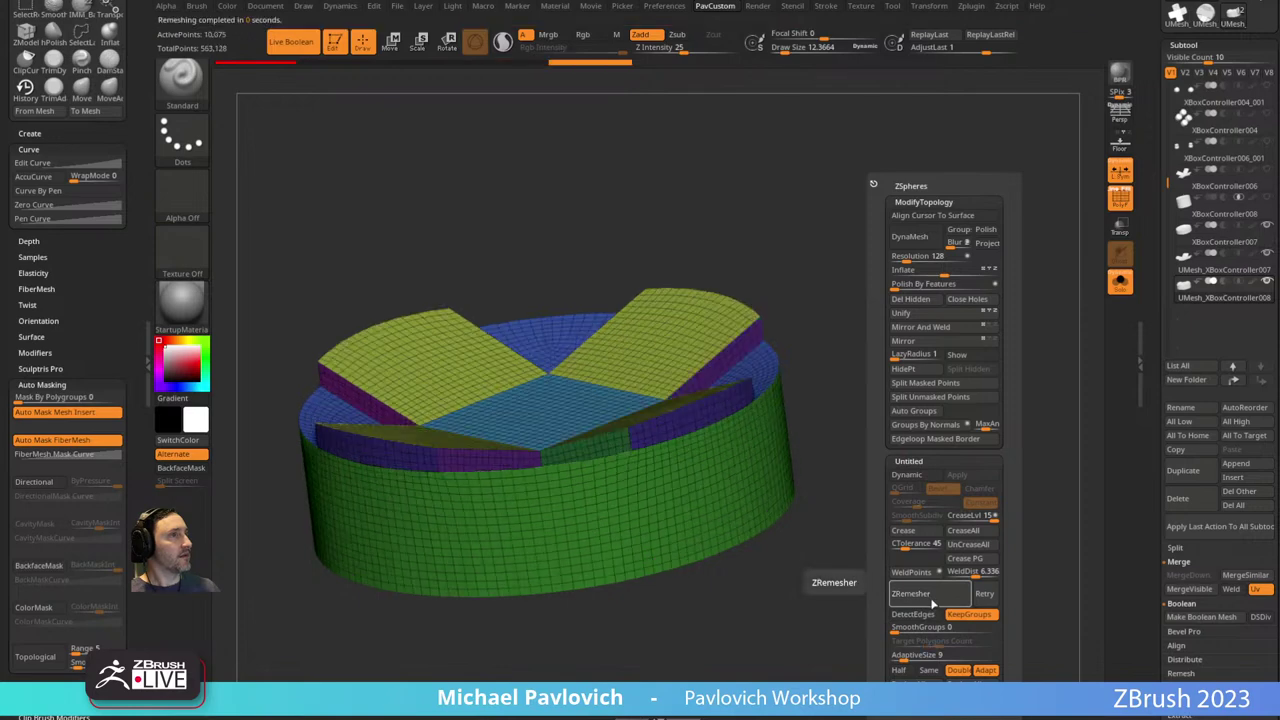
mouse_move(835, 614)
mouse_down()
mouse_move(783, 611)
mouse_move(831, 623)
mouse_up()
key(ctrl+z)
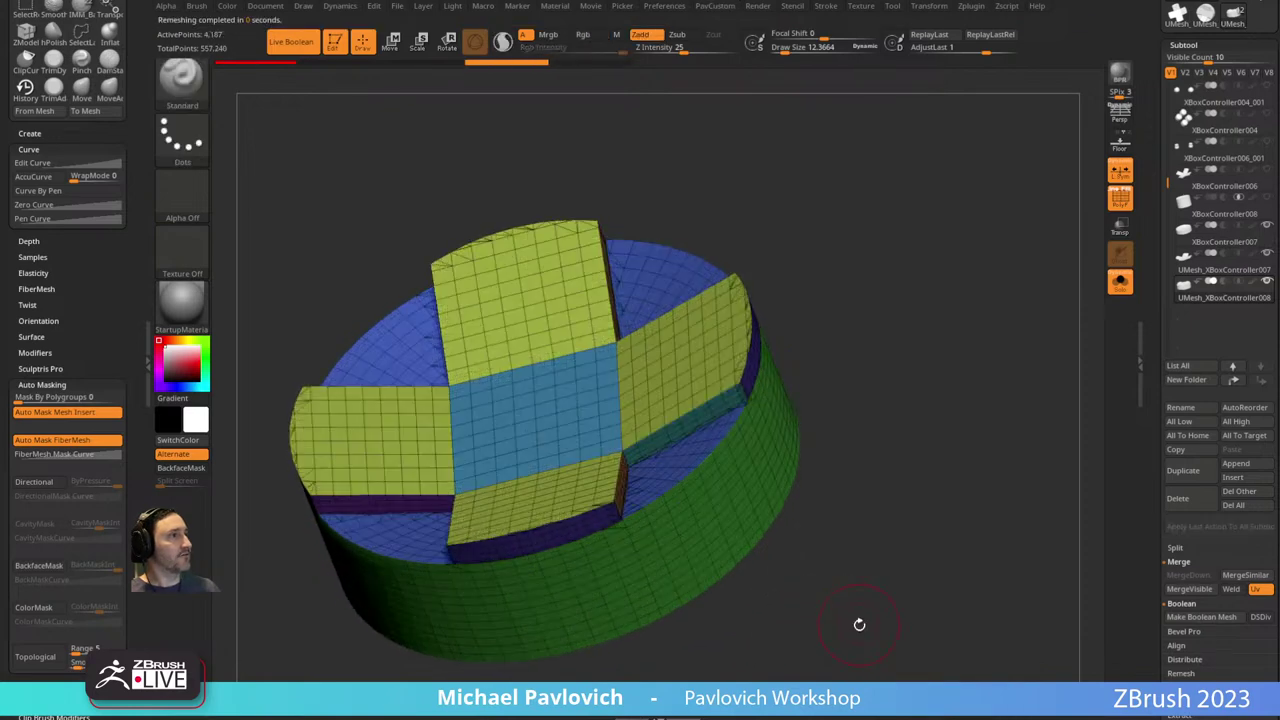
Turn off the Double option and remesh the combined mesh at a target polygon count of about 17.72.
key(space)
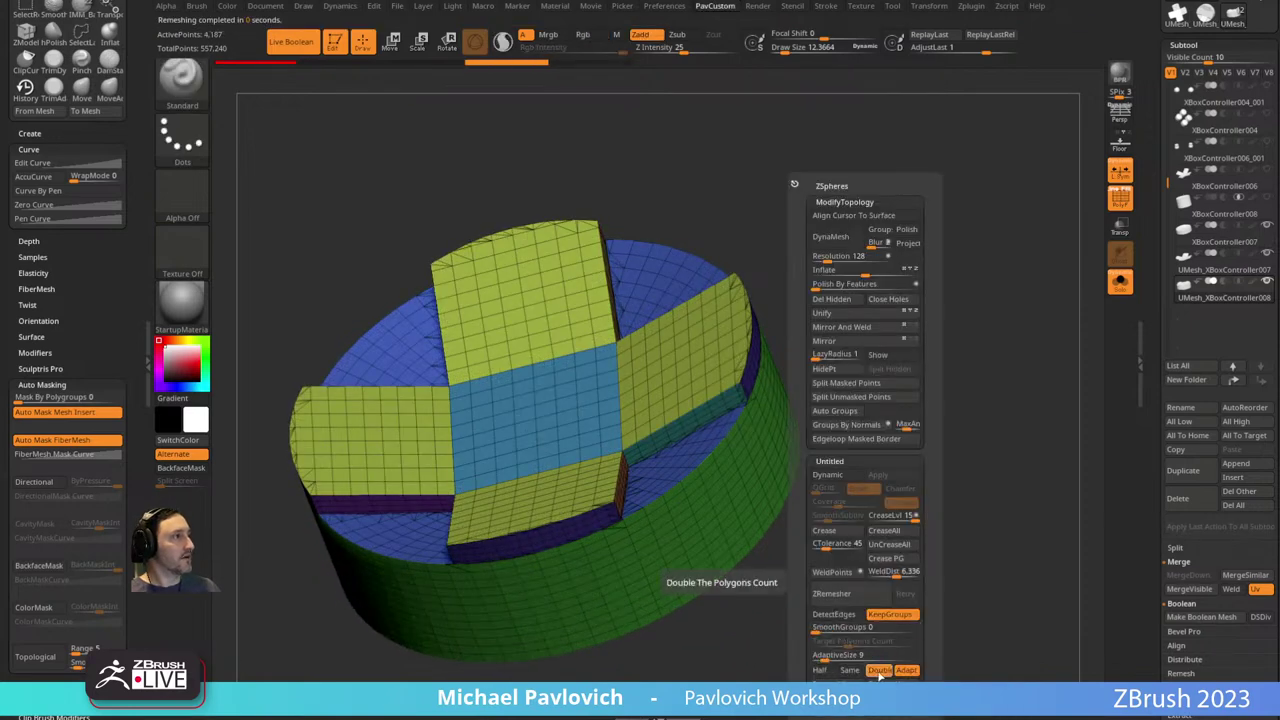
click(879, 671)
click(857, 645)
click(860, 597)
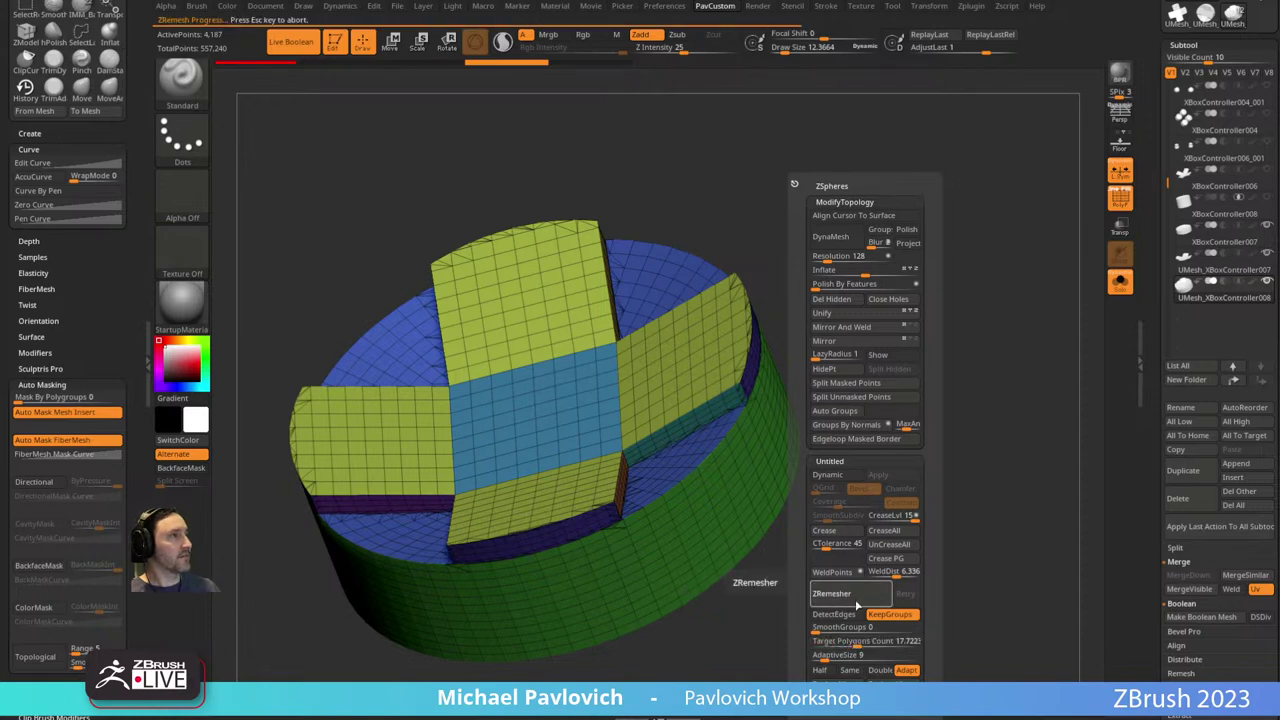
drag(943, 474, 980, 542)
drag(944, 587, 776, 400)
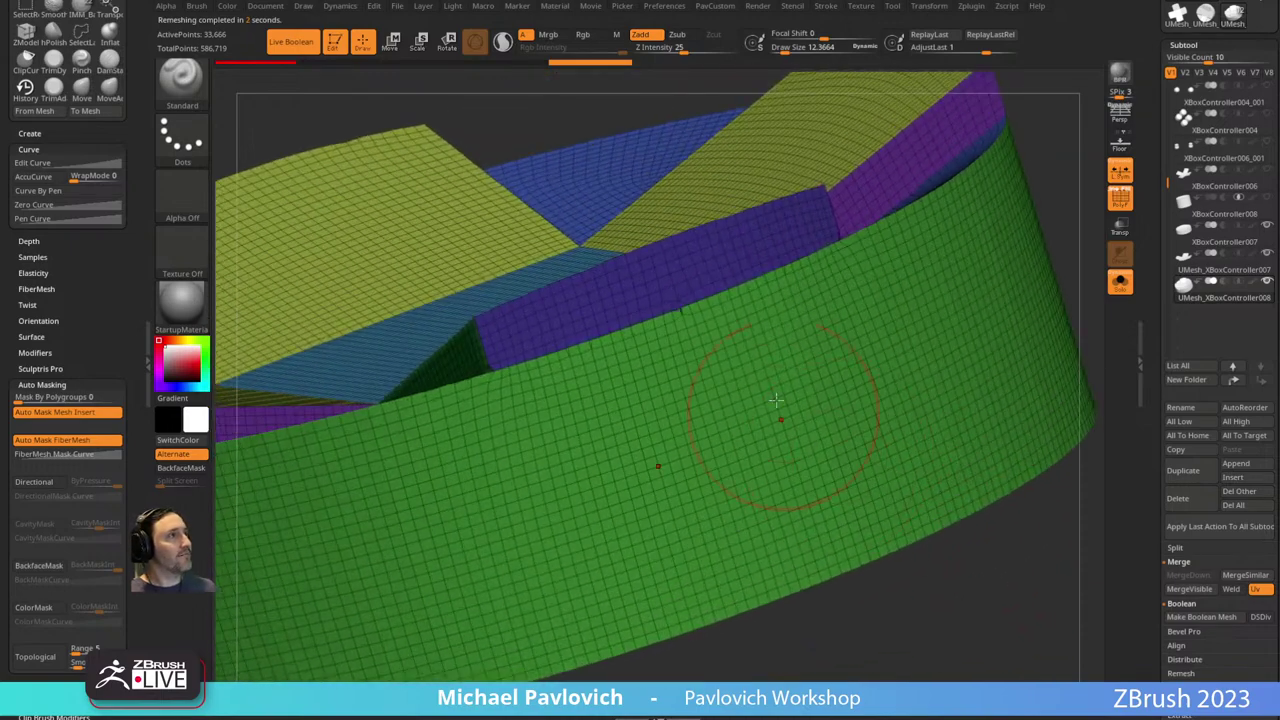
Try smoothing the rim where a cross arm meets the disc's side, and undo the smoothing and the remesh.
shift+drag(654, 318, 707, 298)
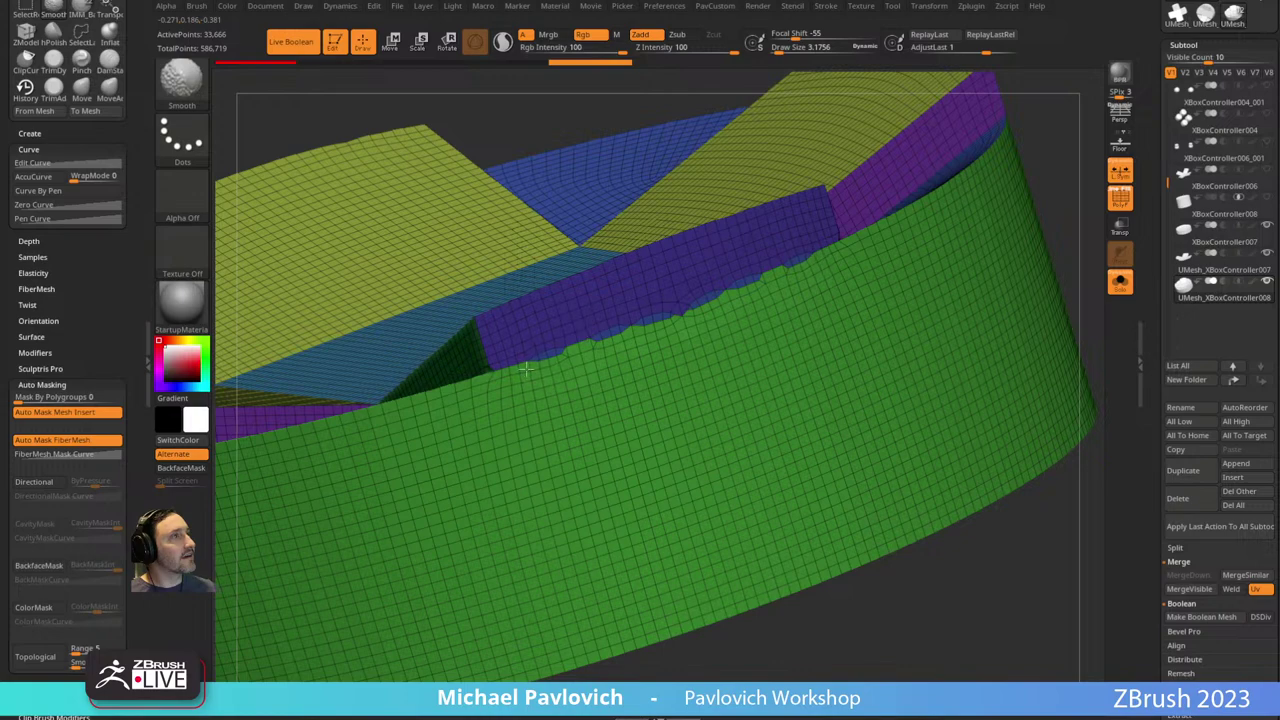
mouse_move(900, 606)
mouse_down()
mouse_move(877, 620)
mouse_move(686, 337)
mouse_up()
key(ctrl+z)
Merge the stray polygroups of the combined mesh.
mouse_move(959, 373)
mouse_down()
mouse_move(909, 477)
mouse_move(950, 523)
mouse_move(937, 494)
mouse_move(920, 482)
mouse_move(918, 495)
mouse_up()
key(s)
key(s)
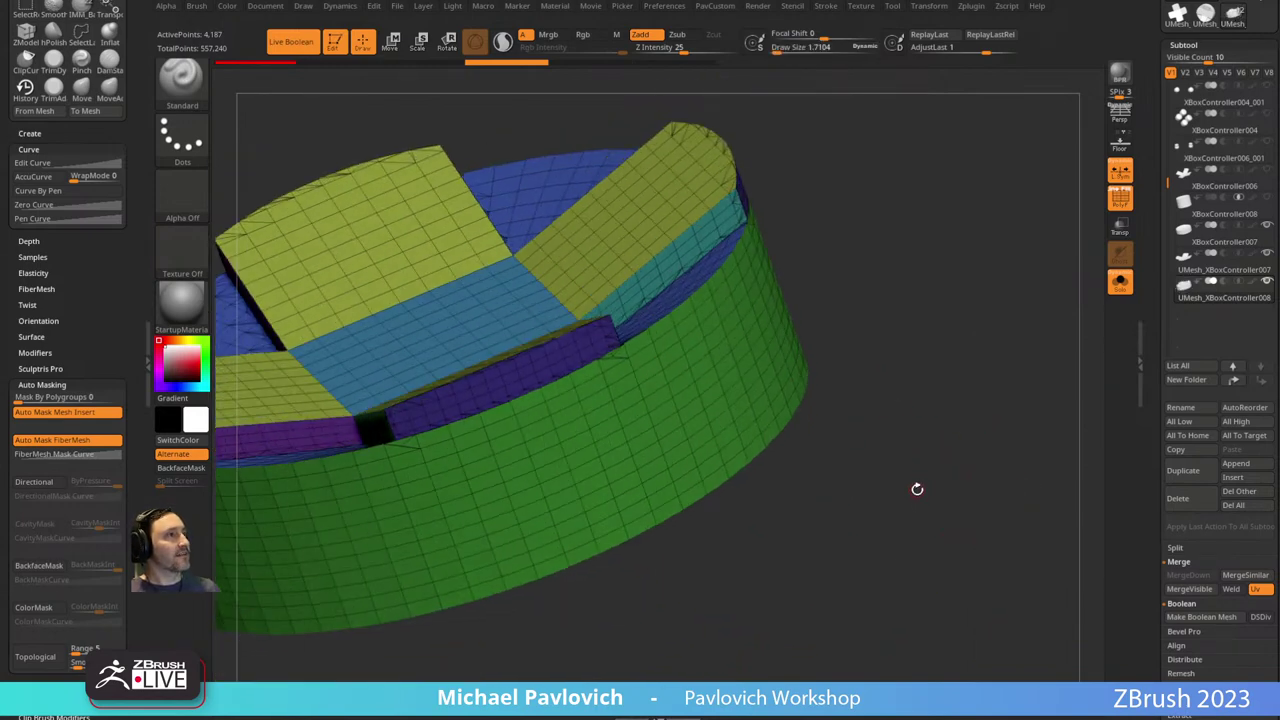
key(2)
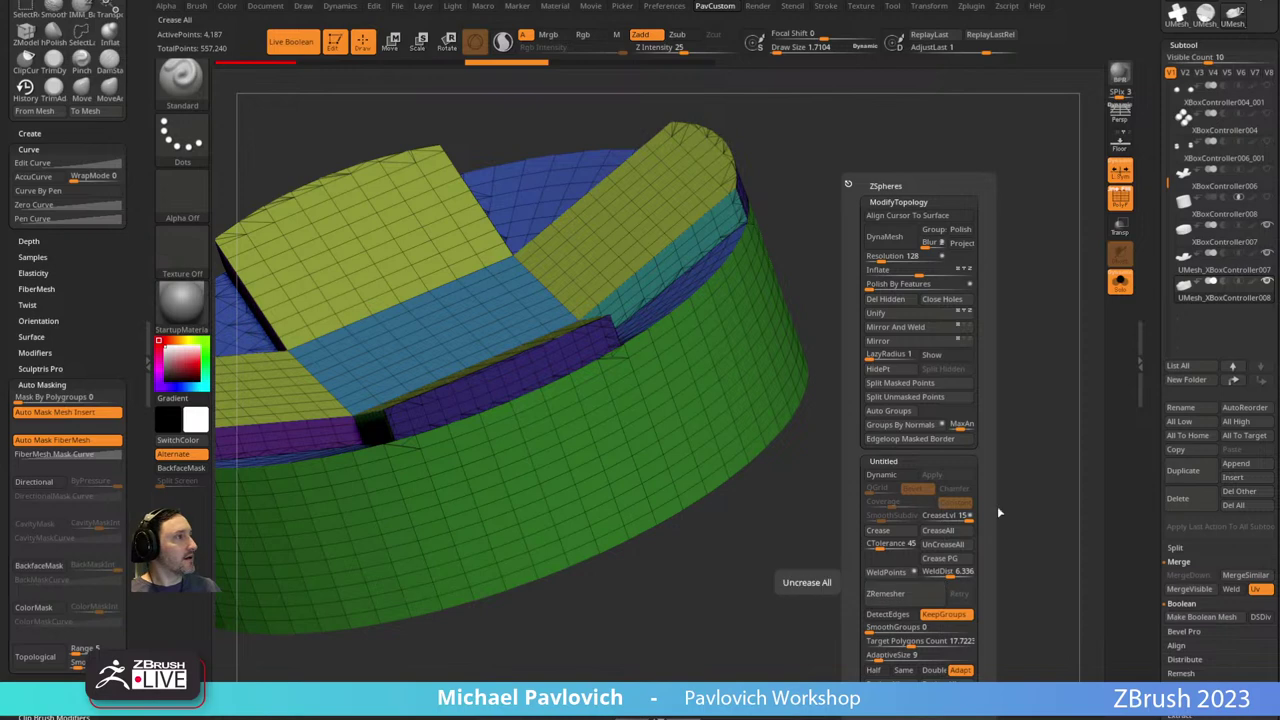
drag(1147, 448, 1159, 265)
scroll(1159, 265, down, 5)
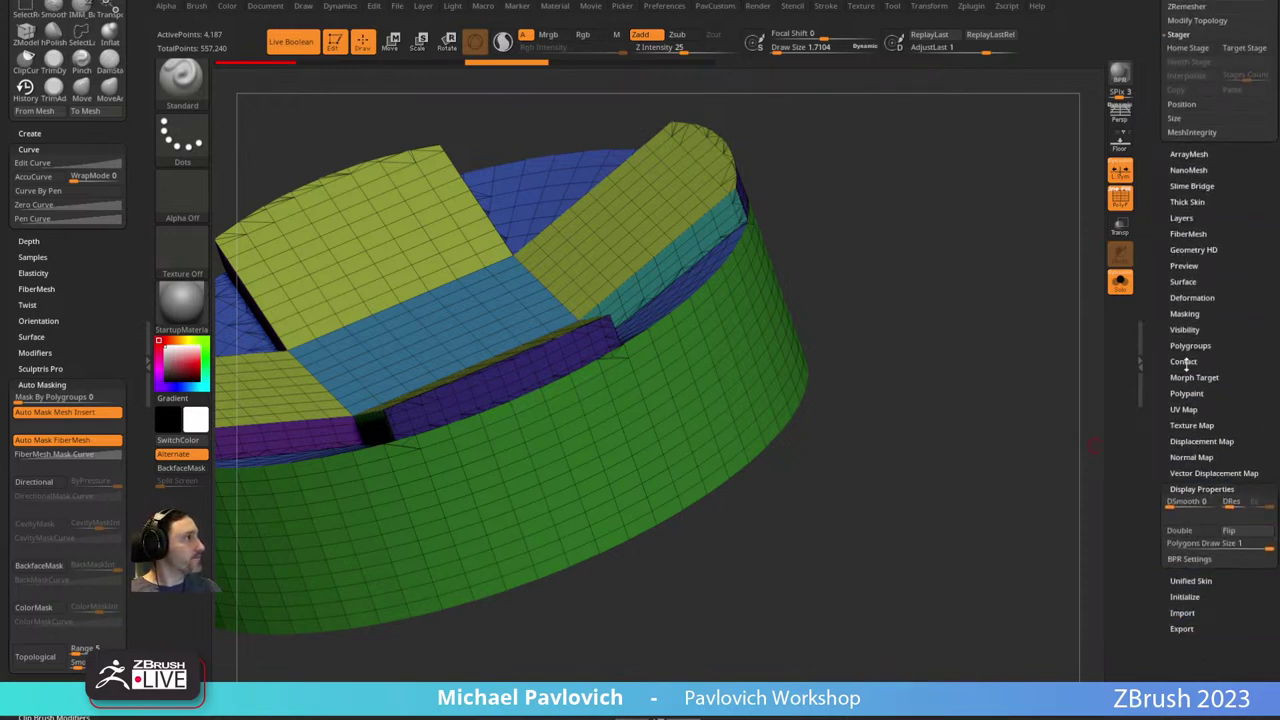
click(1190, 345)
drag(1157, 474, 1157, 446)
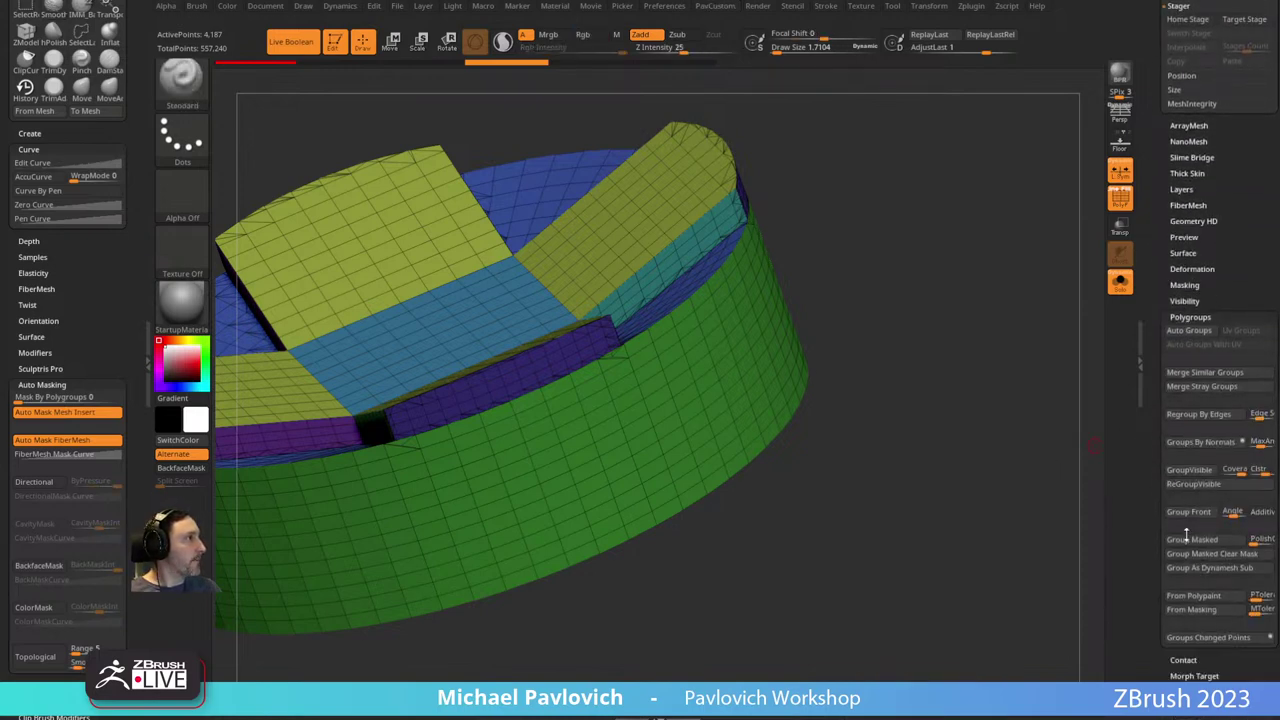
click(1200, 386)
Remesh the regrouped mesh with ZRemesher, keeping groups, at a target polygon count of about 17.72.
drag(969, 434, 945, 443)
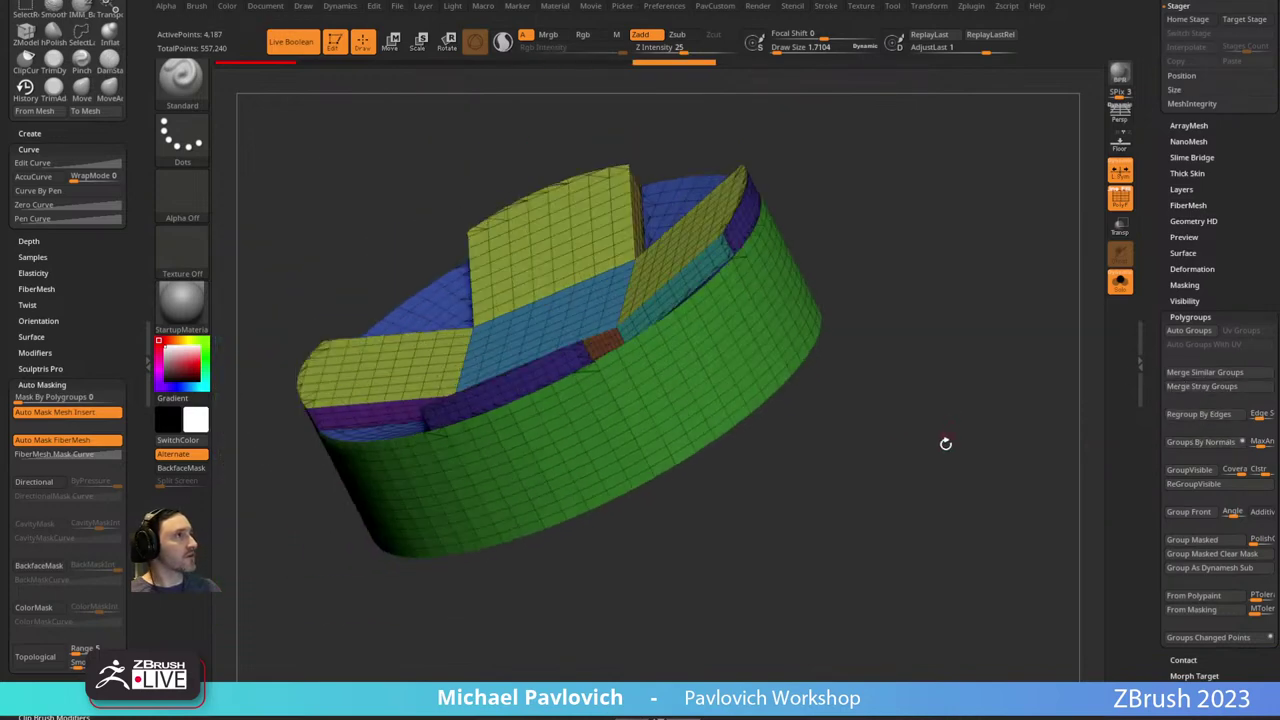
key(g)
click(938, 598)
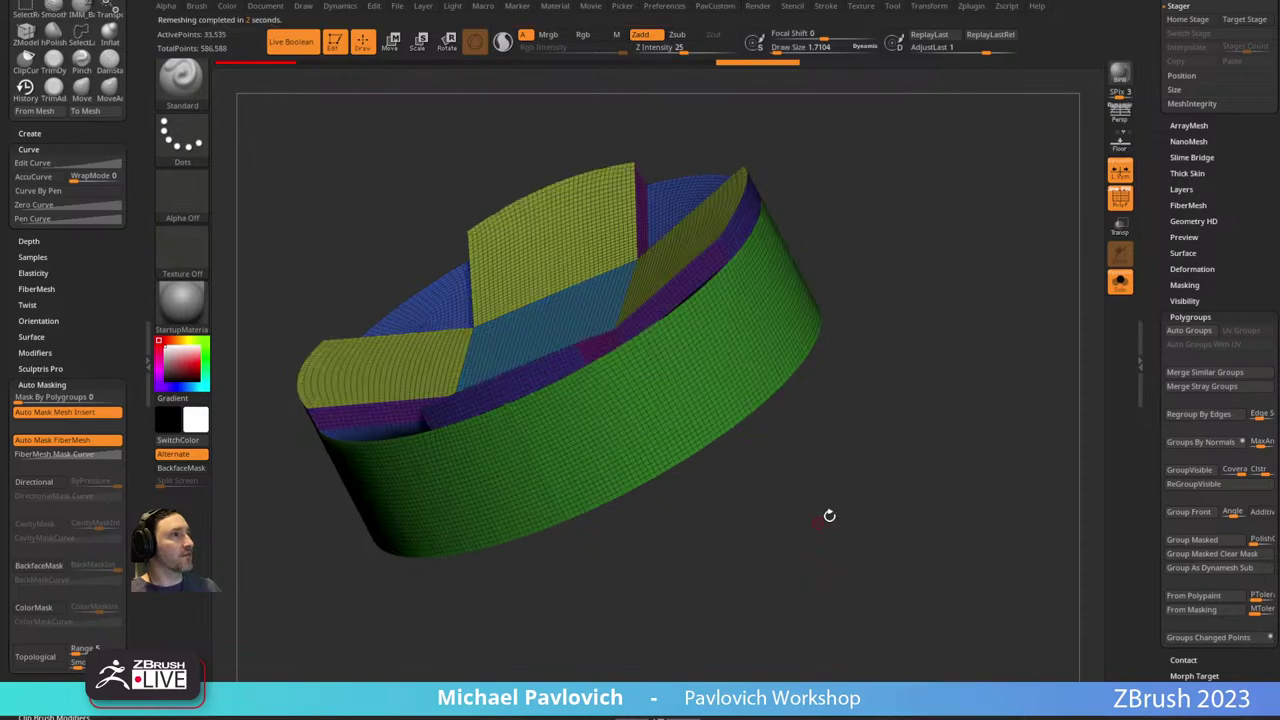
drag(829, 517, 919, 469)
Set the draw size to about 4.6 and smooth spots along the seam between the cross arms and the disc's side wall.
key(s)
mouse_move(501, 441)
mouse_down()
mouse_move(464, 443)
mouse_move(606, 365)
mouse_move(834, 414)
mouse_move(931, 294)
mouse_move(857, 597)
mouse_move(740, 330)
mouse_up()
ctrl+right_drag(663, 317, 443, 249)
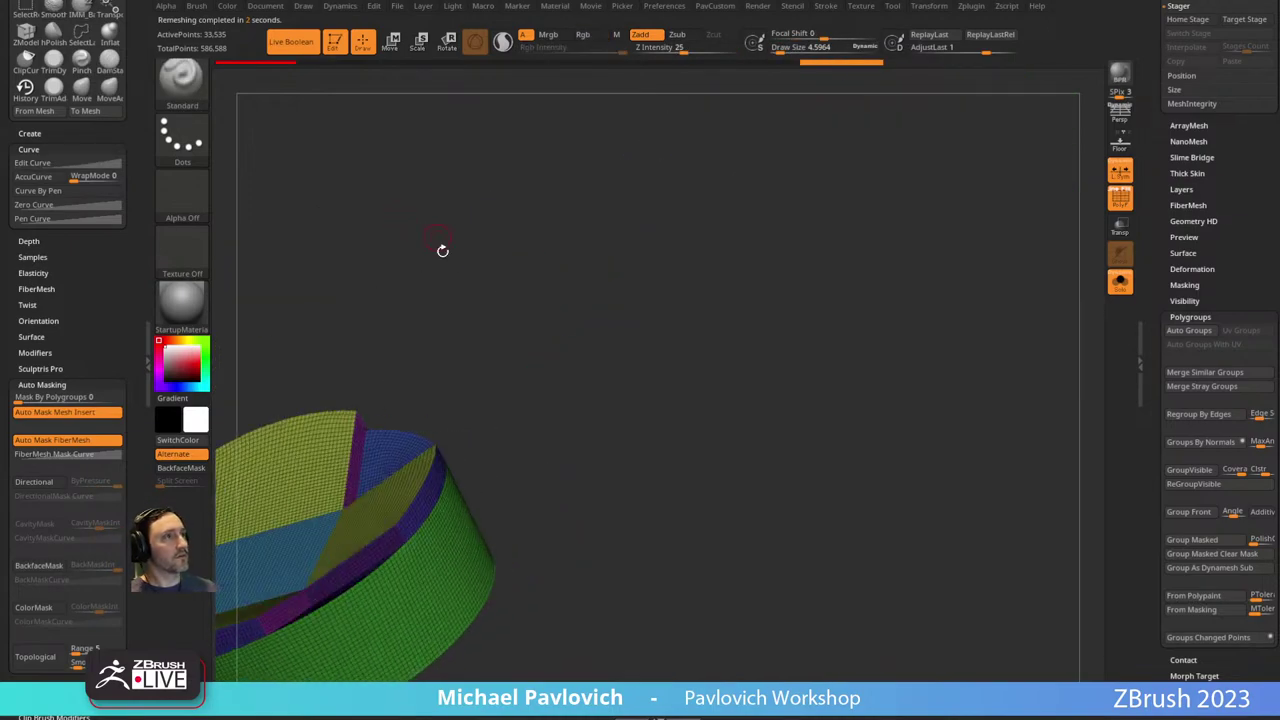
right_drag(513, 357, 636, 432)
mouse_move(800, 380)
mouse_down()
mouse_move(720, 423)
mouse_move(914, 309)
mouse_move(370, 585)
mouse_move(435, 535)
mouse_up()
key(shift)
drag(858, 344, 737, 403)
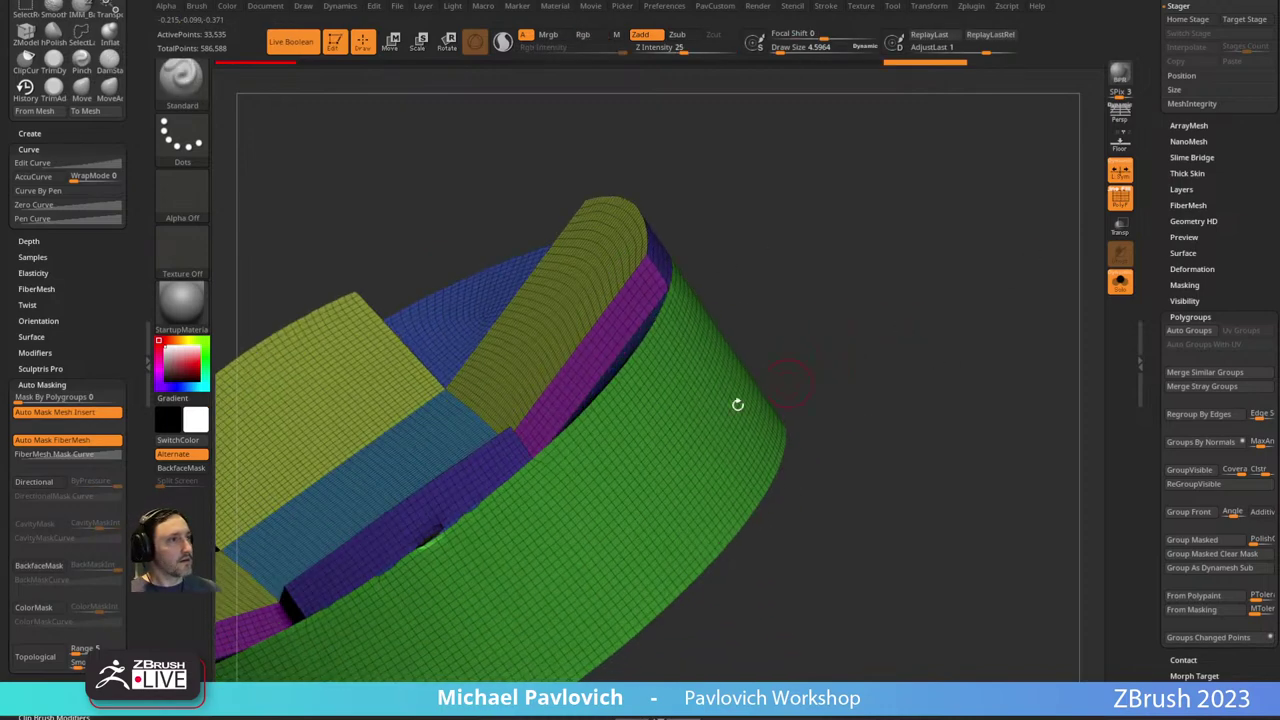
mouse_move(425, 540)
shift+mouse_down()
mouse_move(444, 528)
mouse_move(440, 552)
shift+mouse_up()
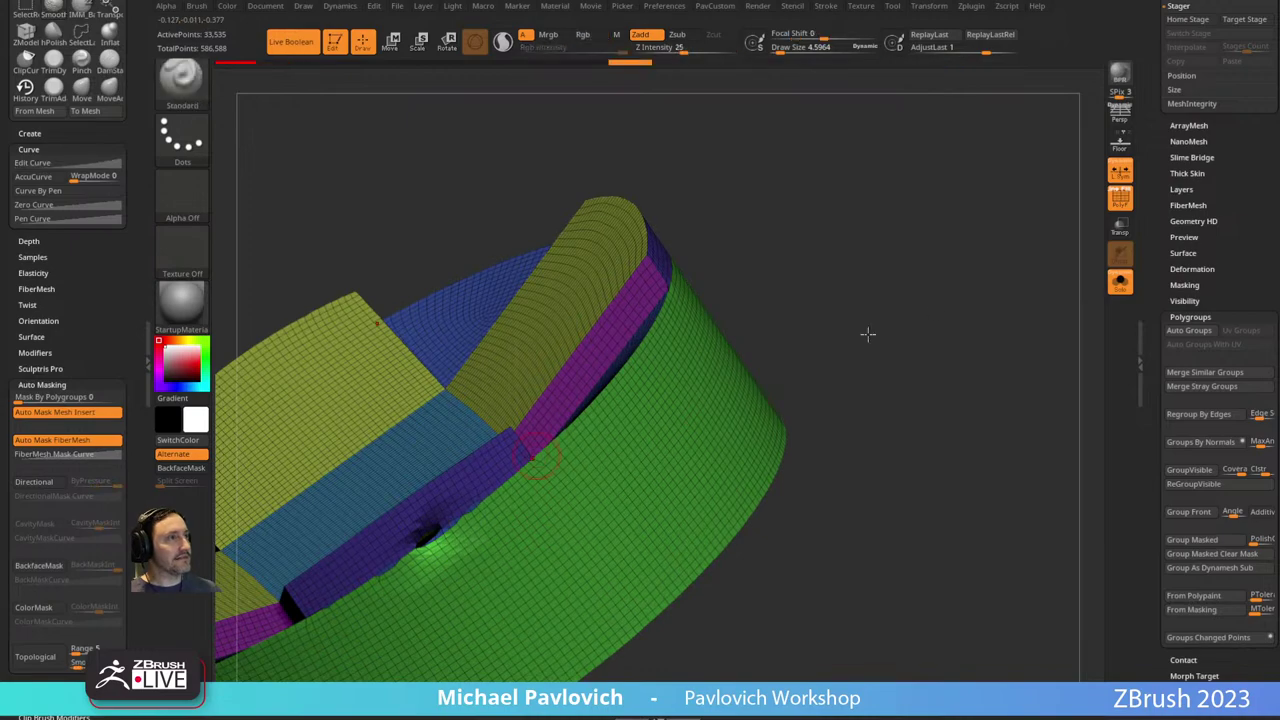
mouse_move(866, 334)
mouse_down()
mouse_move(889, 304)
mouse_move(880, 225)
mouse_up()
mouse_move(716, 198)
shift+mouse_down()
mouse_move(795, 115)
mouse_move(730, 185)
shift+mouse_up()
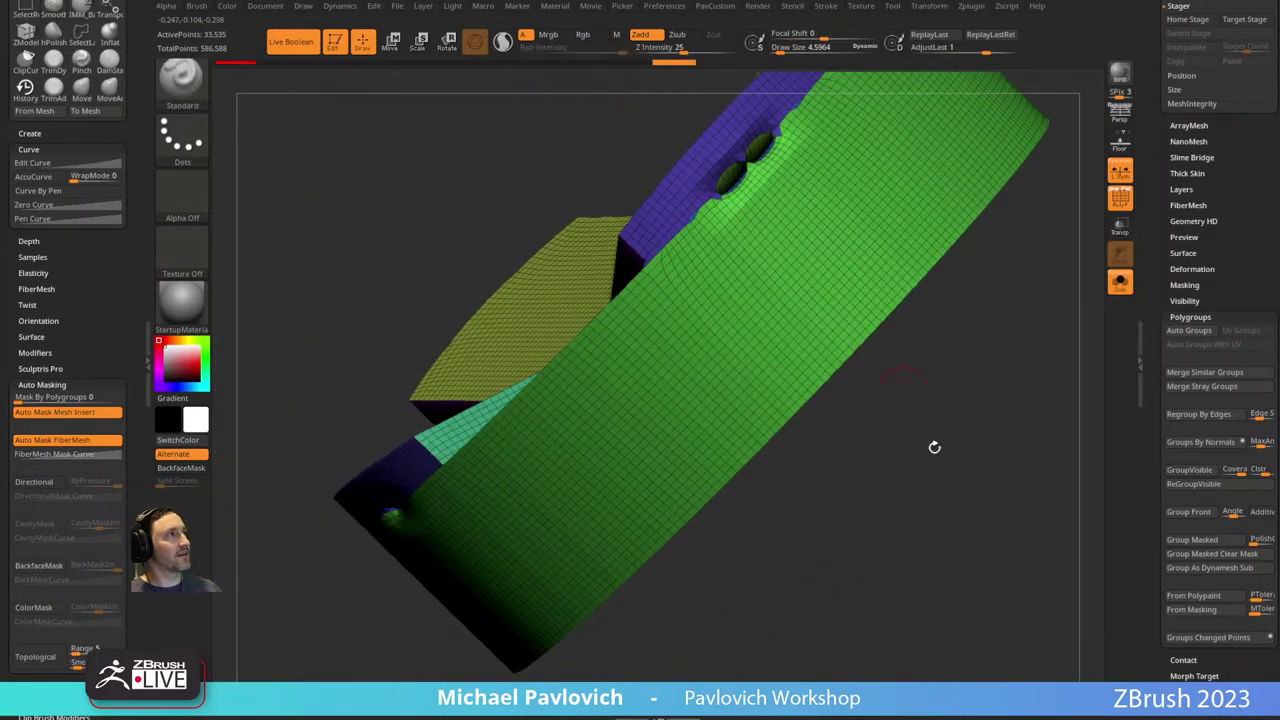
mouse_move(934, 446)
mouse_down()
mouse_move(940, 383)
mouse_move(906, 400)
mouse_move(925, 393)
mouse_up()
Delete the combined mesh subtool UMesh_XBoxController008.
drag(1158, 279, 1132, 523)
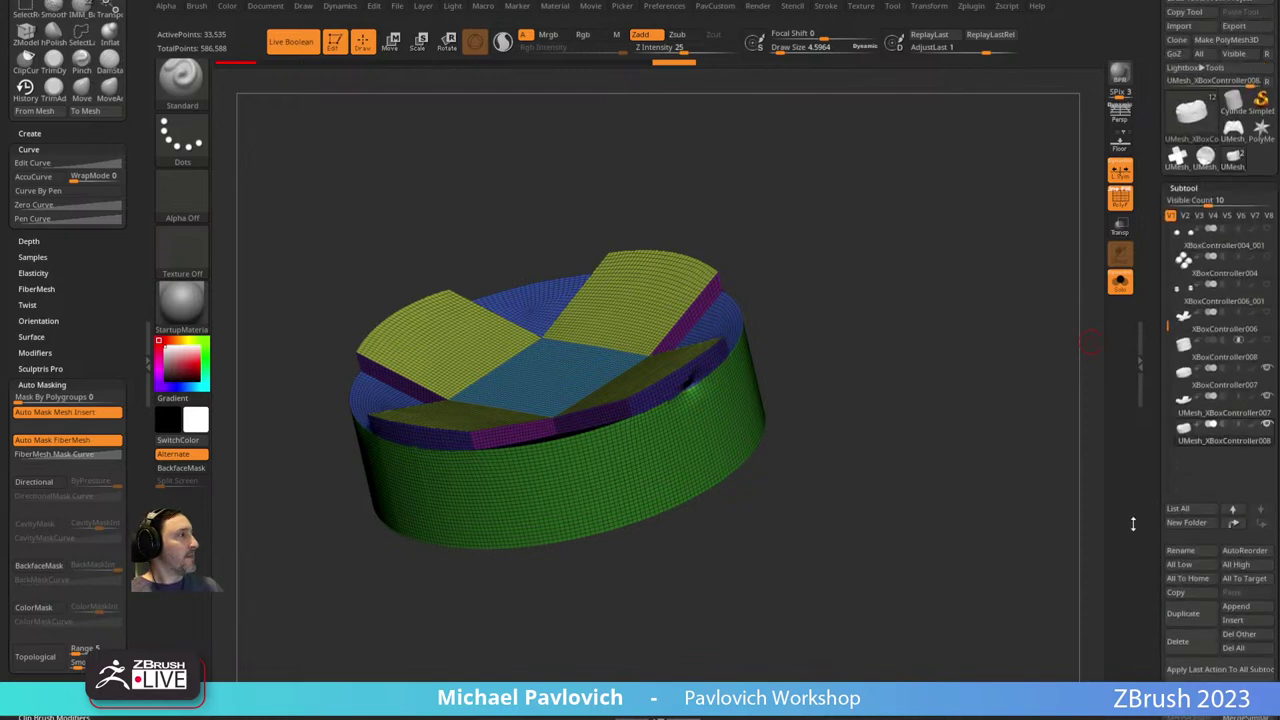
click(1178, 634)
drag(973, 424, 1065, 417)
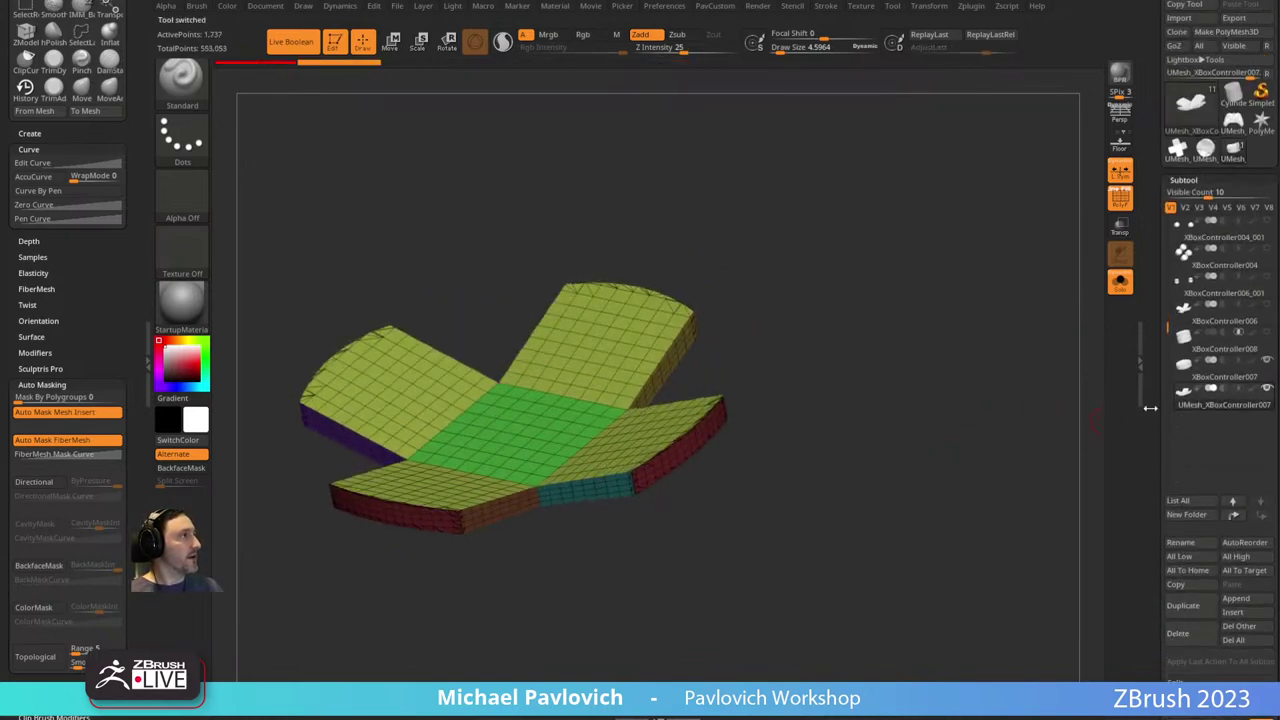
Turn off Solo to show the disc XBoxController007 with the rounded cross, and select the cross in Move mode.
click(1205, 384)
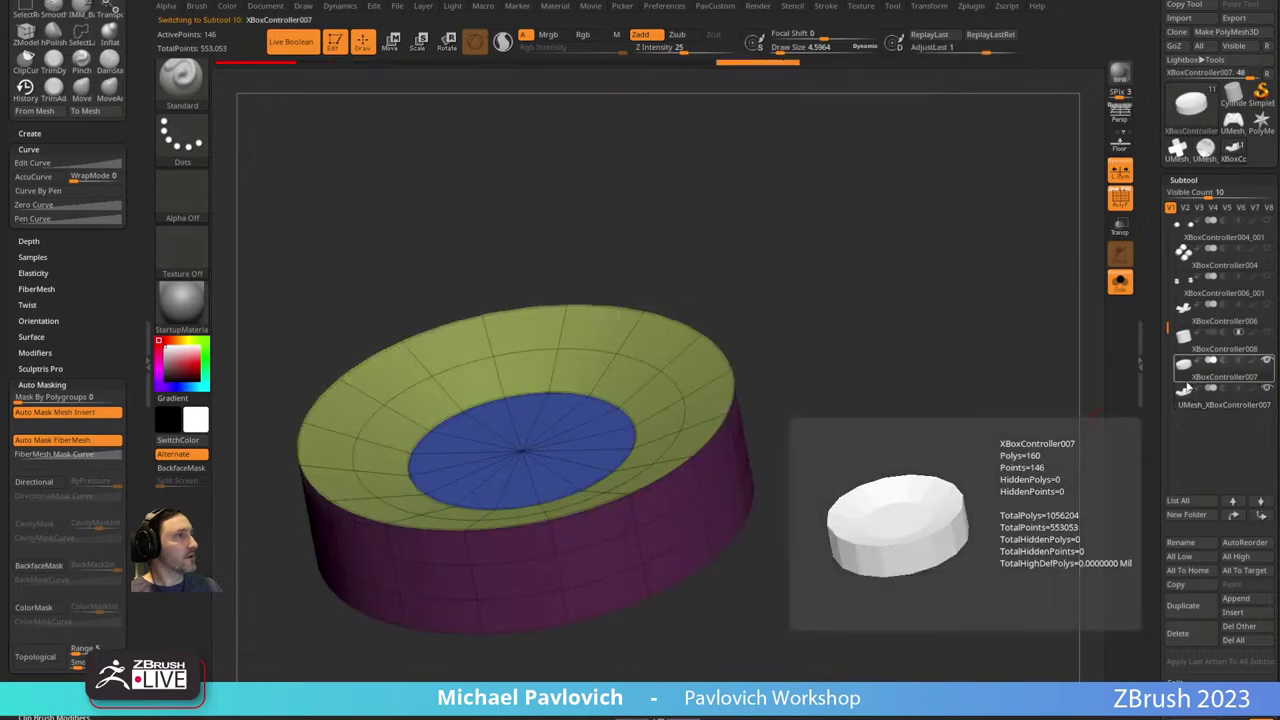
click(1206, 381)
click(1121, 283)
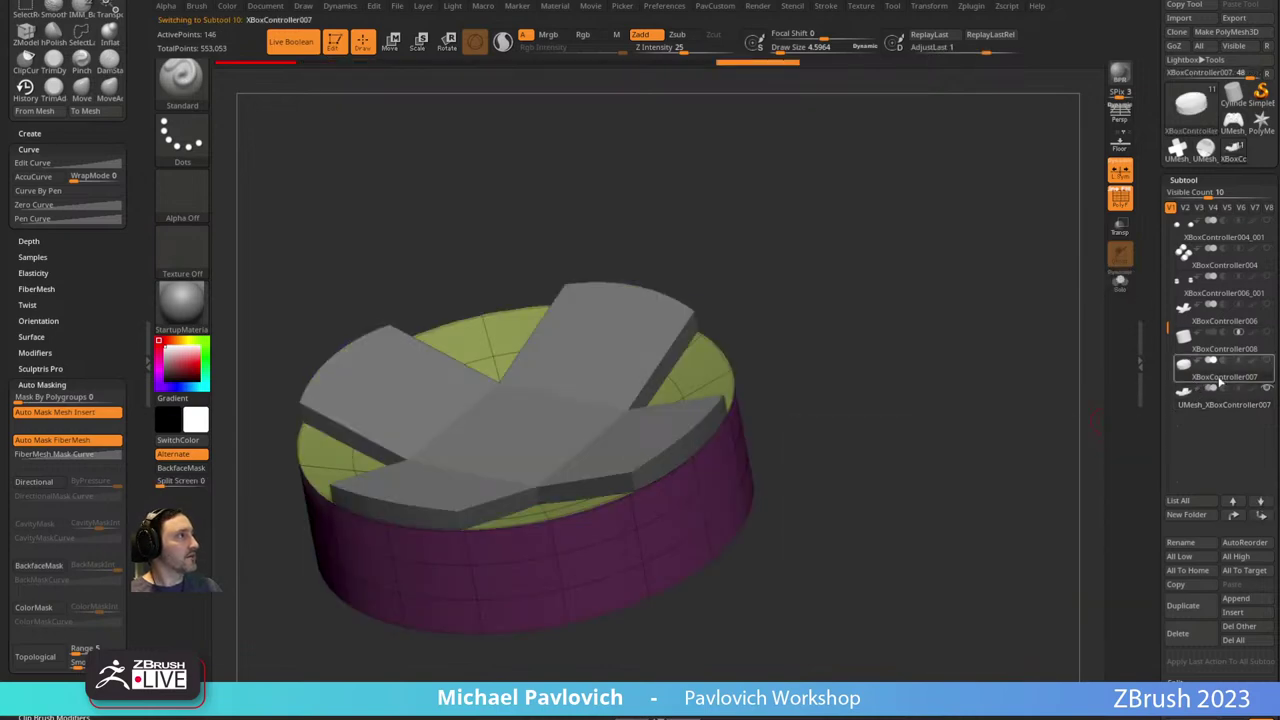
alt+click(642, 420)
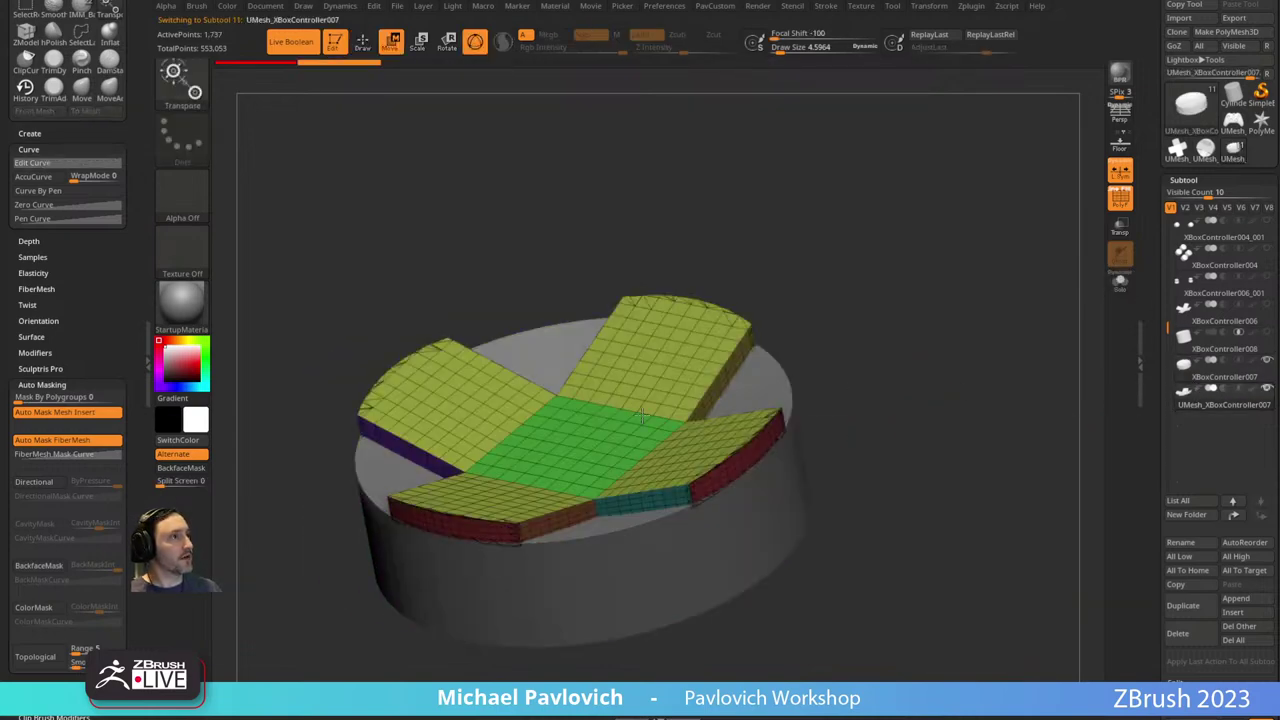
Nudge the rounded cross about 0.0023 along its vertical axis into the disc and return to Draw mode.
drag(565, 381, 566, 387)
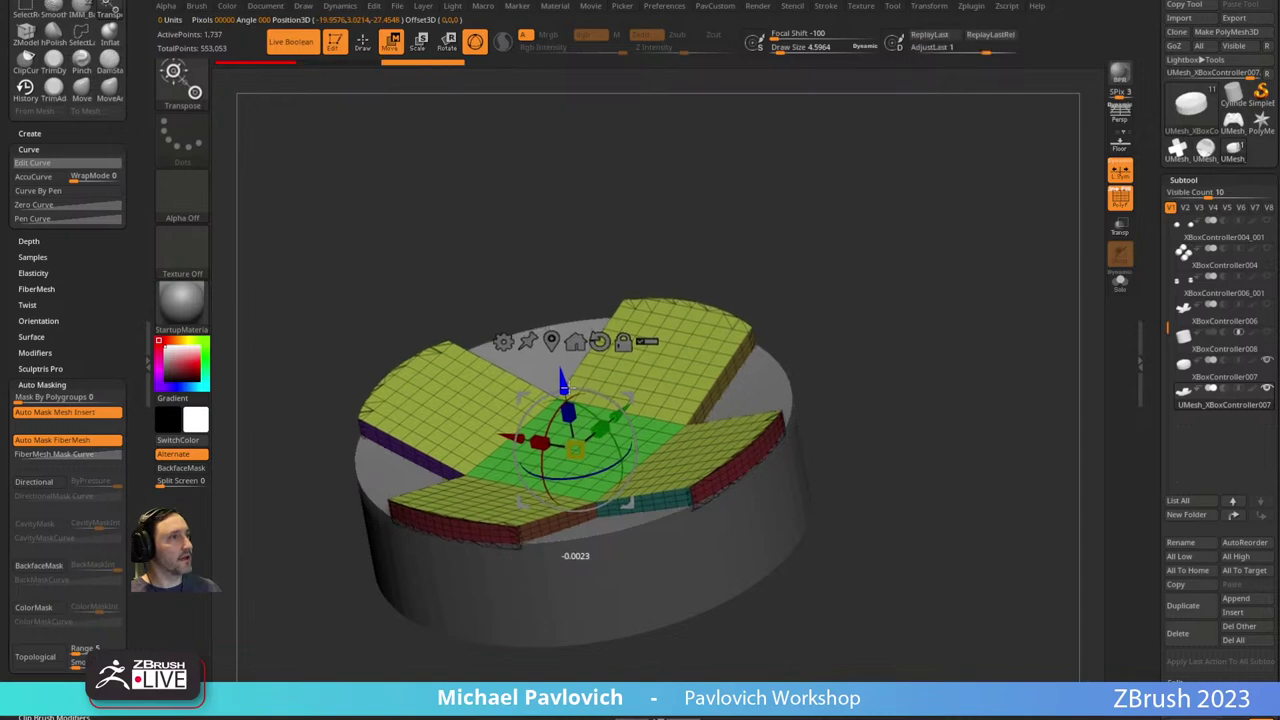
key(q)
mouse_move(906, 383)
mouse_down()
mouse_move(877, 380)
mouse_move(836, 411)
mouse_move(846, 426)
mouse_move(877, 393)
mouse_up()
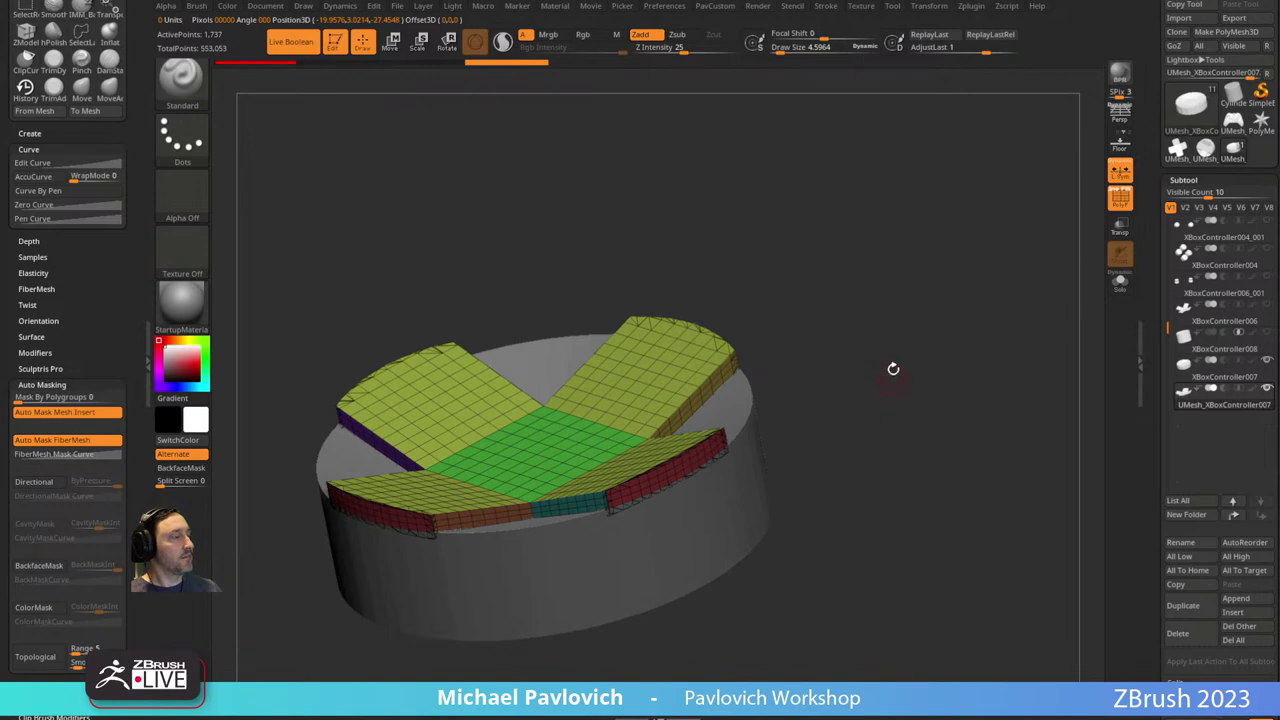
Make a boolean mesh of the visible disc and cross with DSDiv enabled, and switch to the resulting tool.
drag(1155, 404, 1154, 299)
scroll(1148, 415, down, 6)
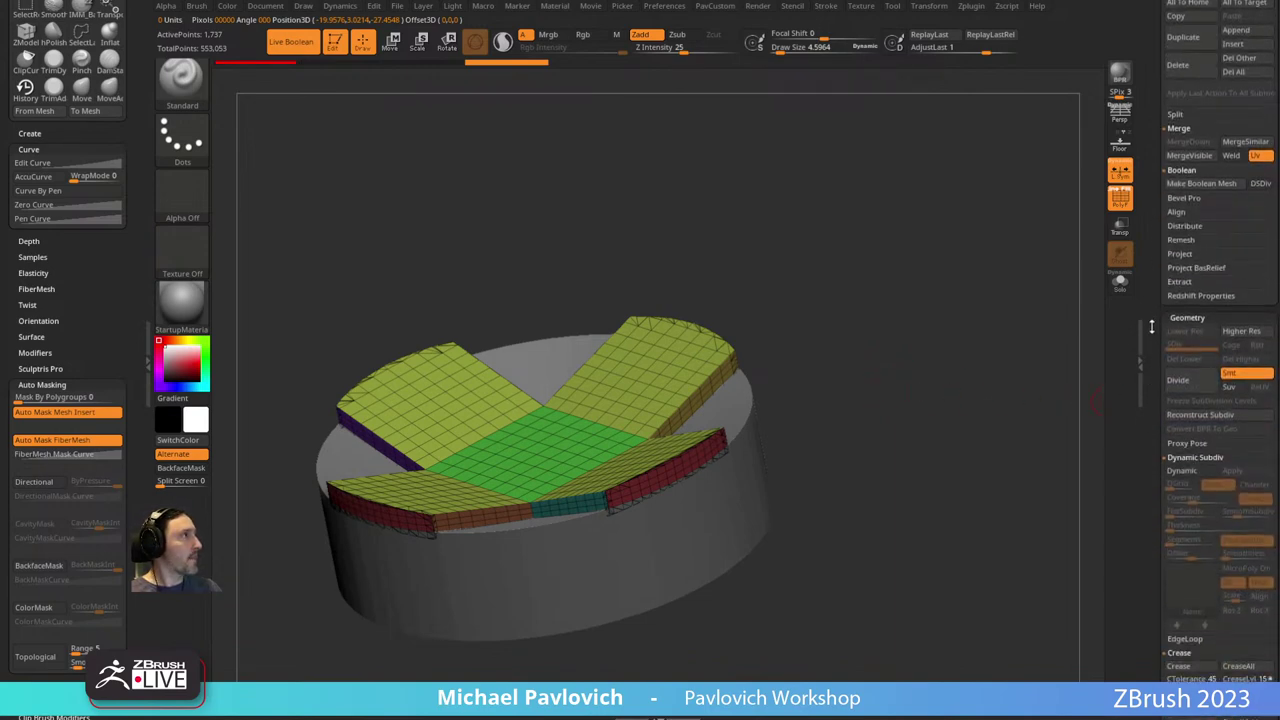
scroll(1185, 375, up, 5)
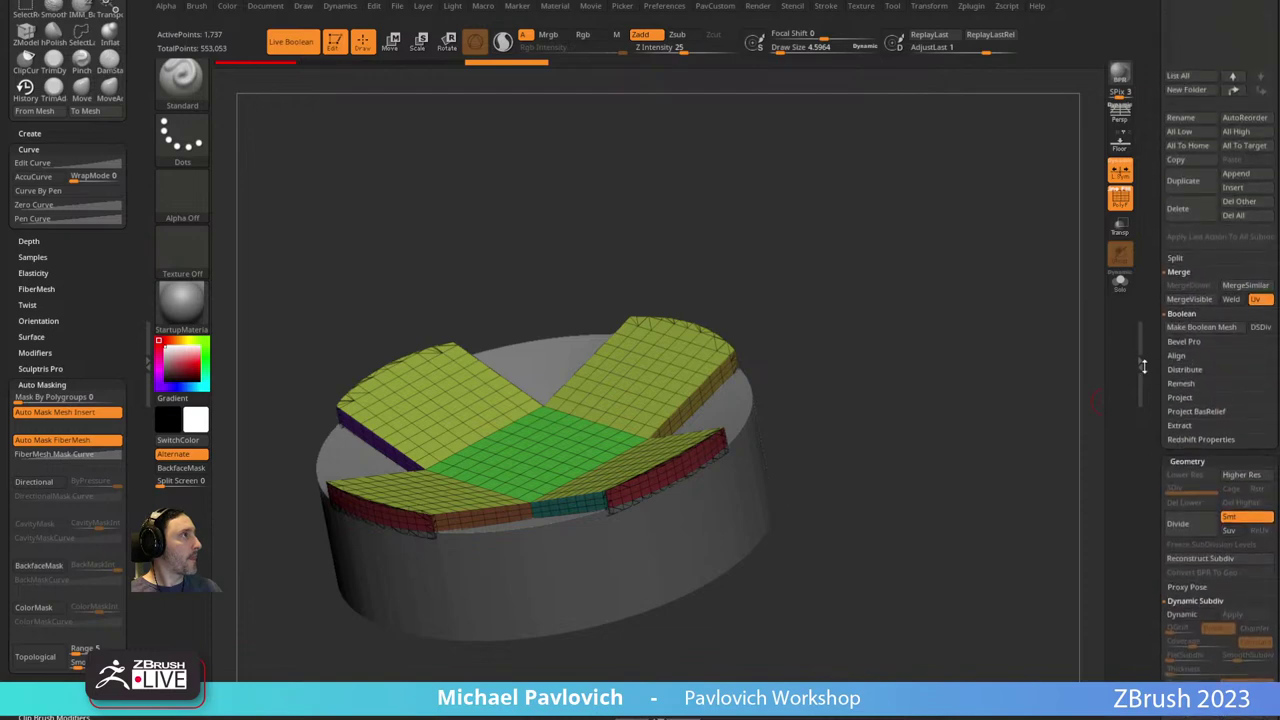
key(shift)
click(1200, 357)
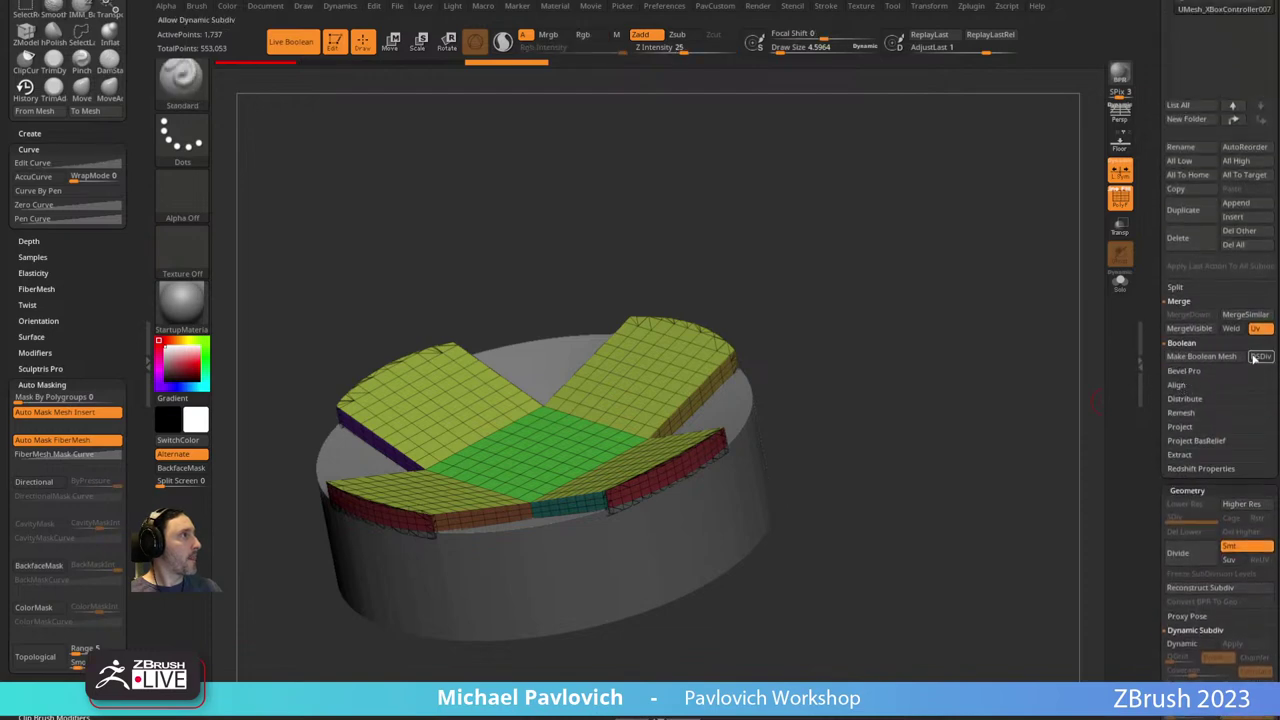
mouse_move(1180, 430)
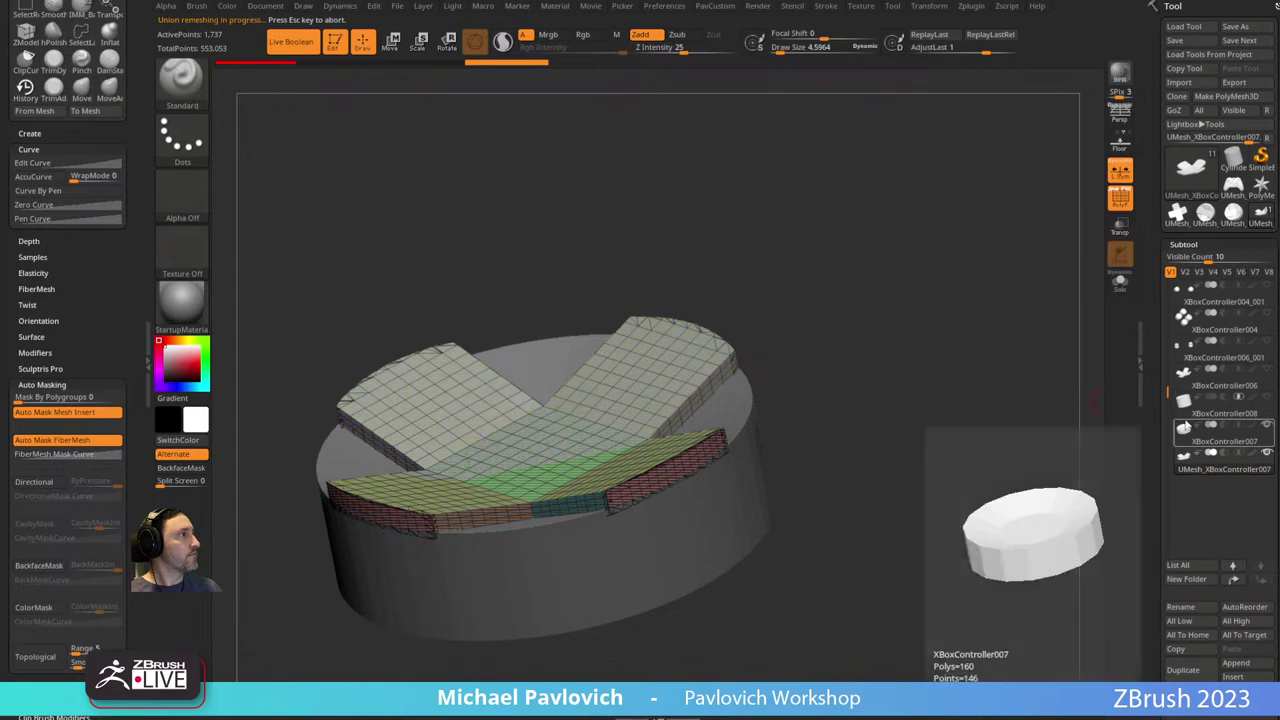
click(1240, 228)
Remesh the boolean mesh with ZRemesher using KeepGroups, adaptive size 18 and a target polygon count of about 23.1, with Half off.
key(space)
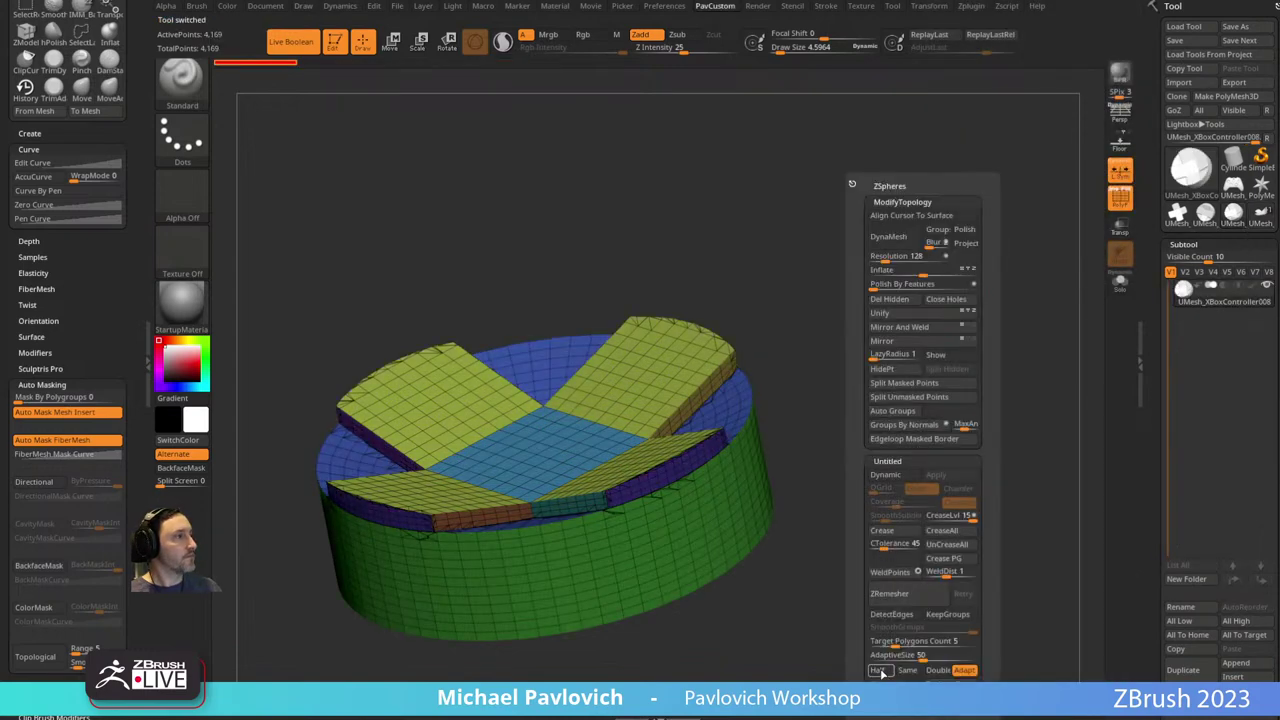
click(900, 596)
key(ctrl+z)
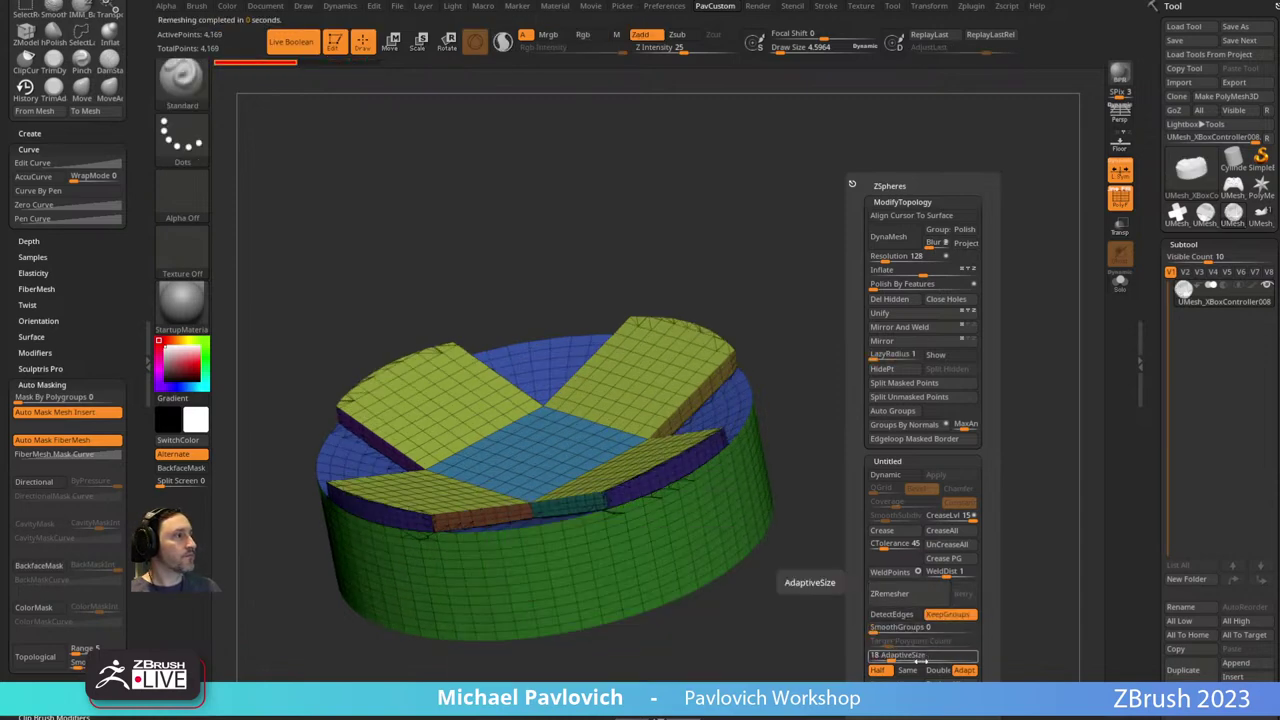
click(937, 670)
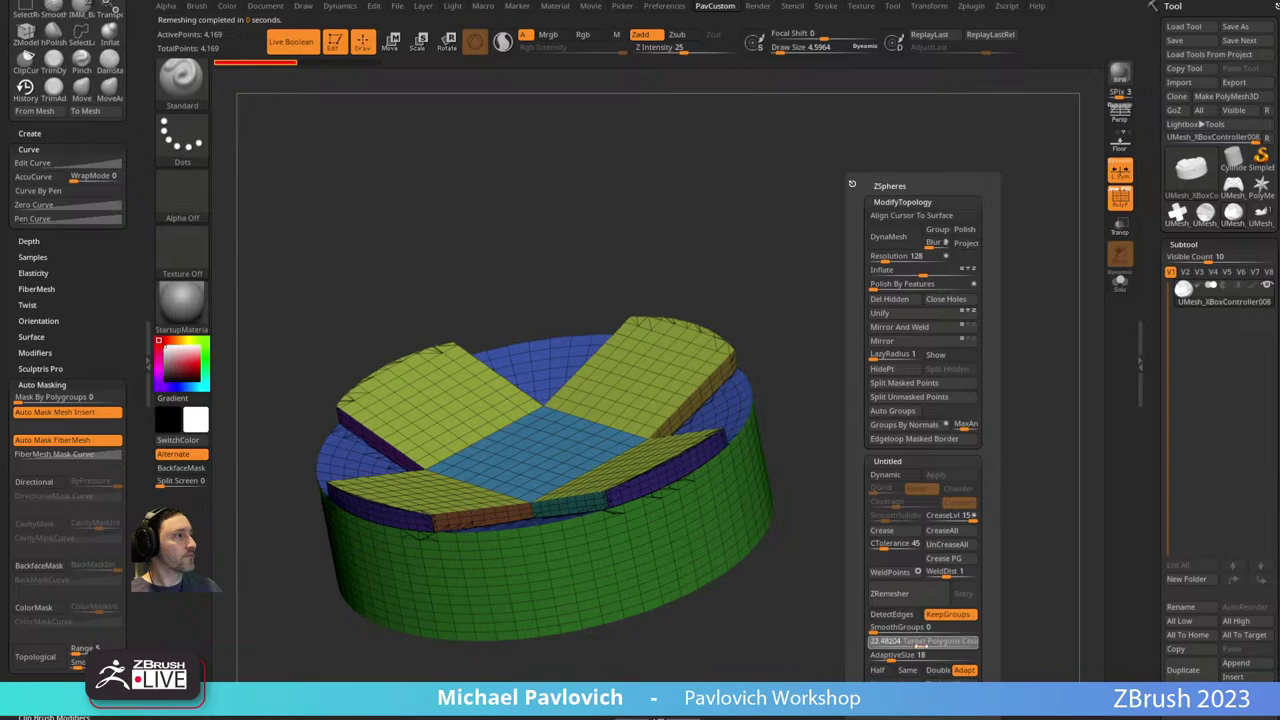
click(900, 594)
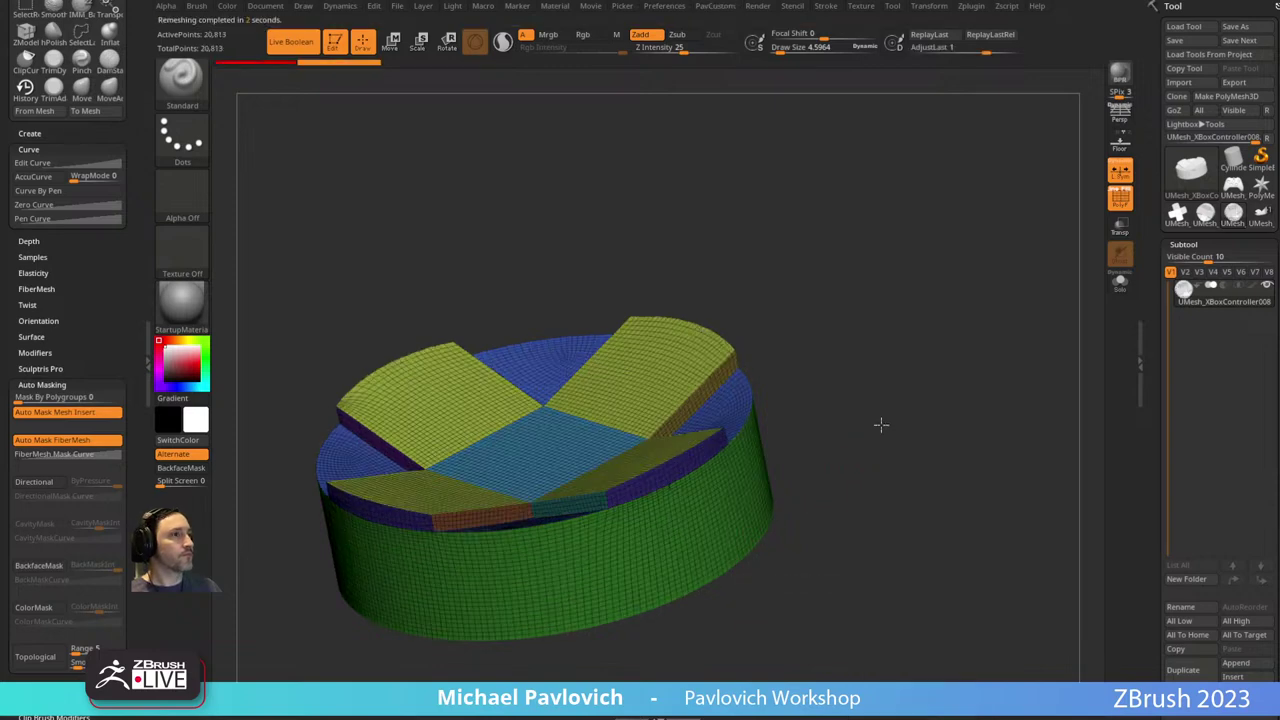
Undo the remesh of the combined disc and cross.
mouse_move(880, 423)
mouse_down()
mouse_move(909, 396)
mouse_move(891, 417)
mouse_move(920, 429)
mouse_move(578, 318)
mouse_move(909, 331)
mouse_move(977, 314)
mouse_move(773, 472)
mouse_move(578, 676)
mouse_move(392, 578)
mouse_move(705, 313)
mouse_move(898, 413)
mouse_up()
key(ctrl+z)
key(ctrl+z)
drag(971, 334, 917, 376)
key(ctrl+z)
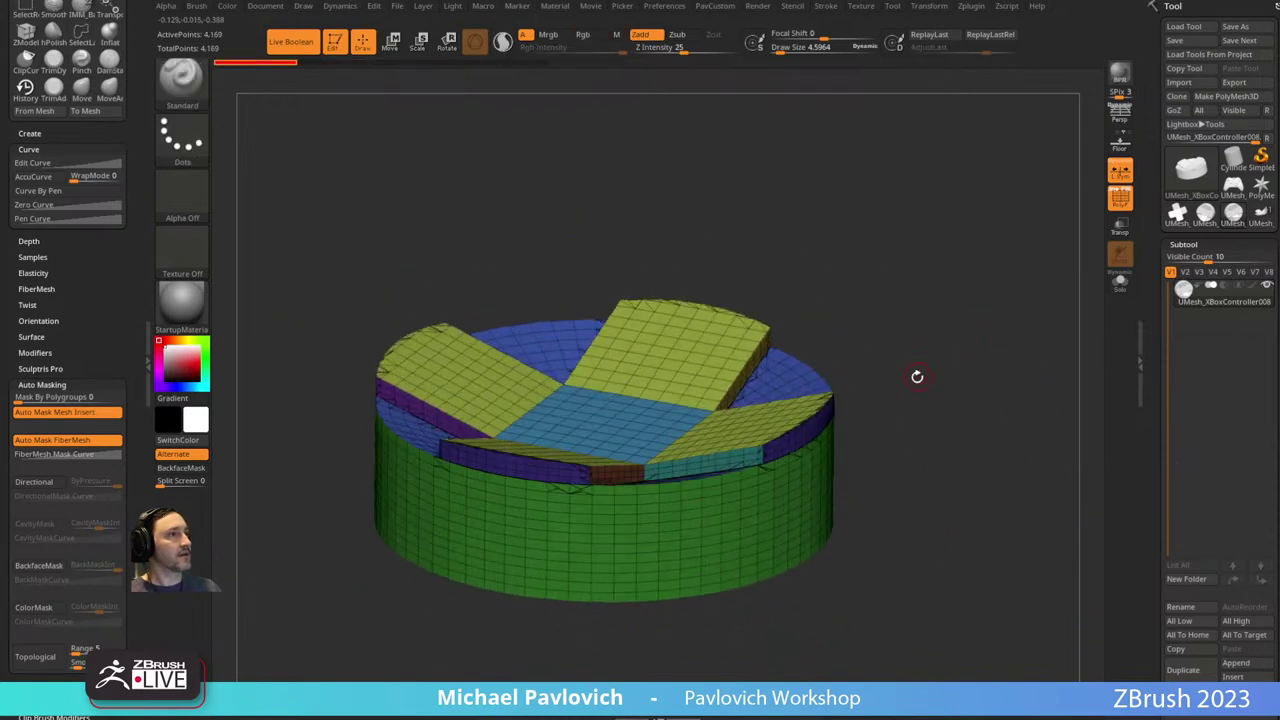
Turn on Z symmetry alongside X and try ZRemesher again on the combined disc and cross.
key(space)
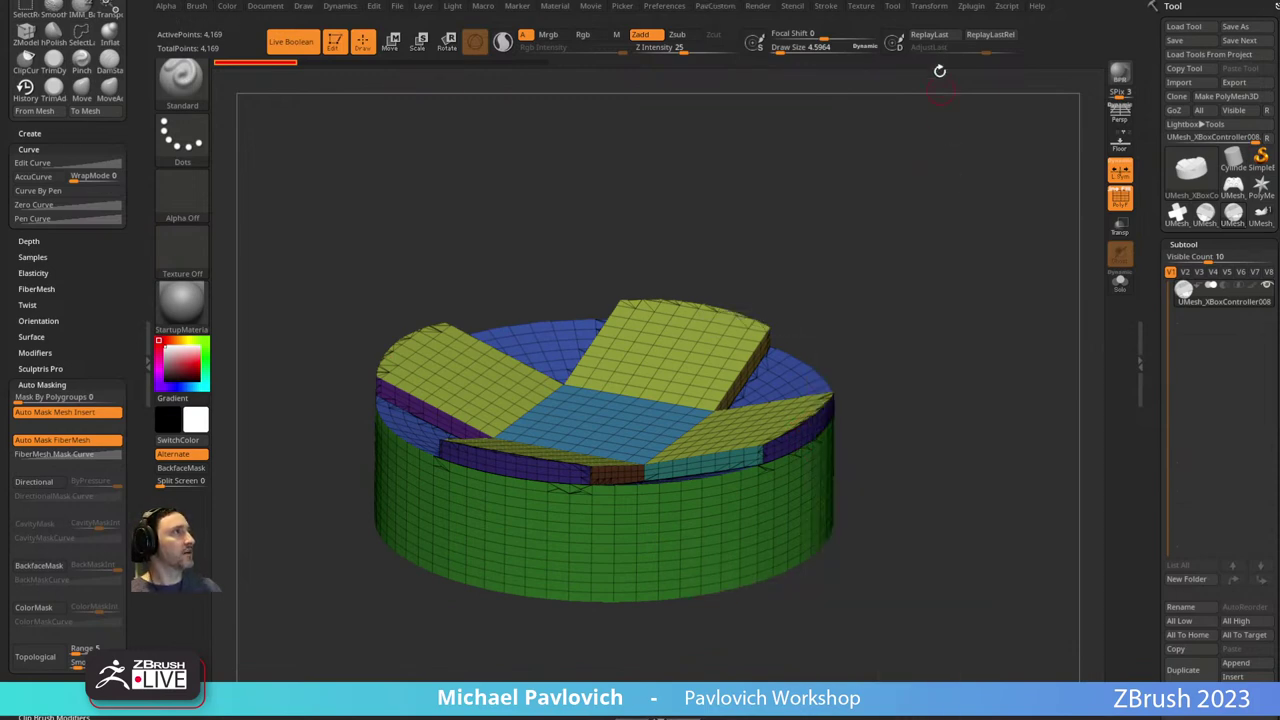
click(929, 6)
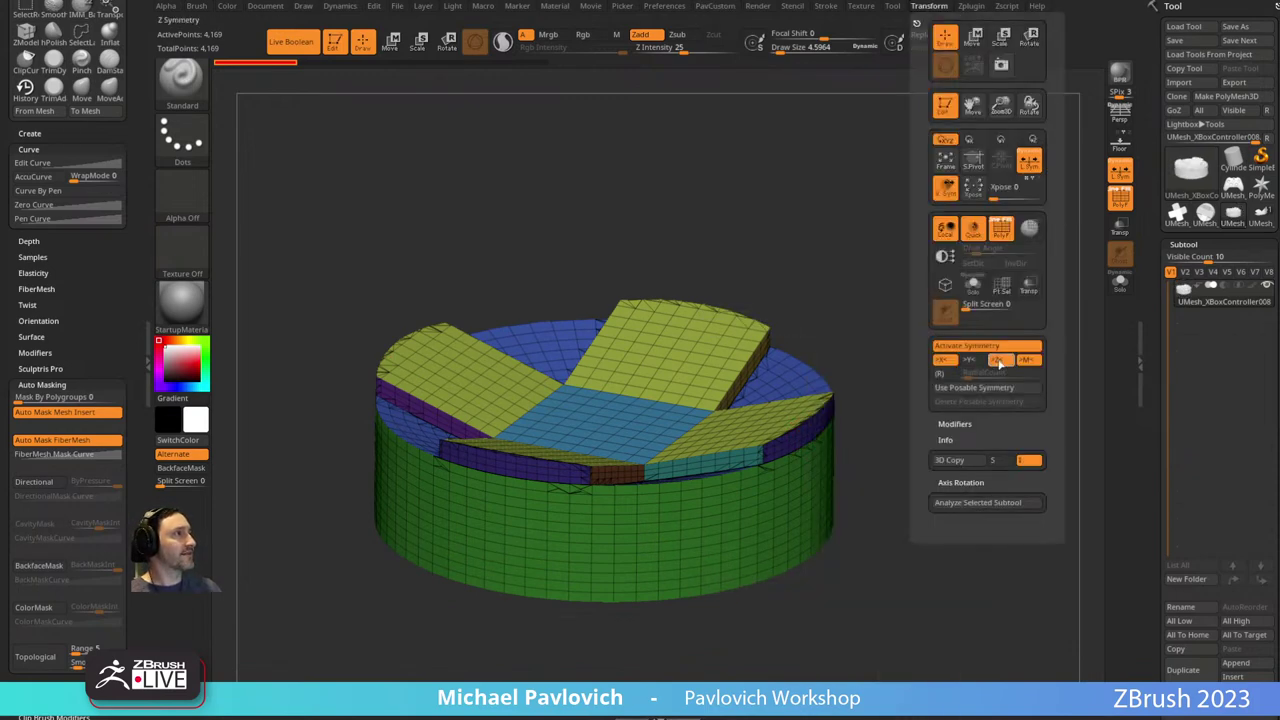
drag(900, 291, 886, 320)
key(space)
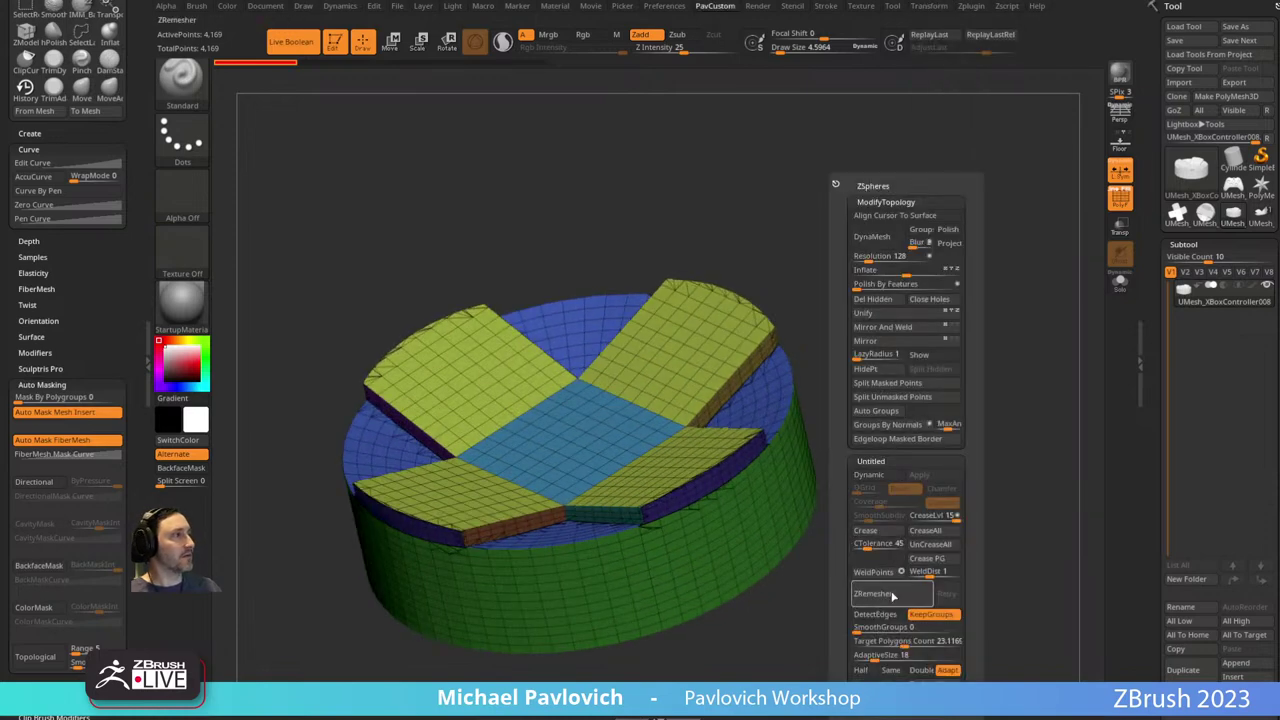
click(893, 597)
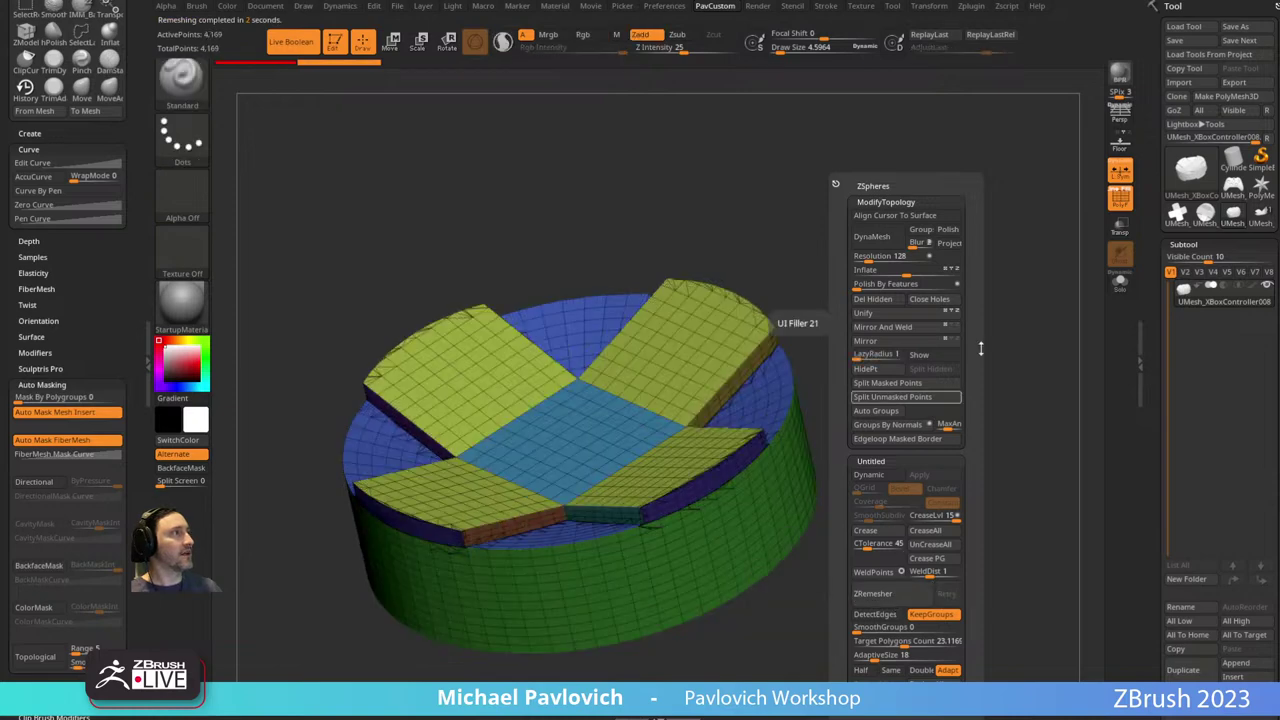
Change the symmetry axes to X and Y and try remeshing the combined mesh with ZRemesher.
click(929, 7)
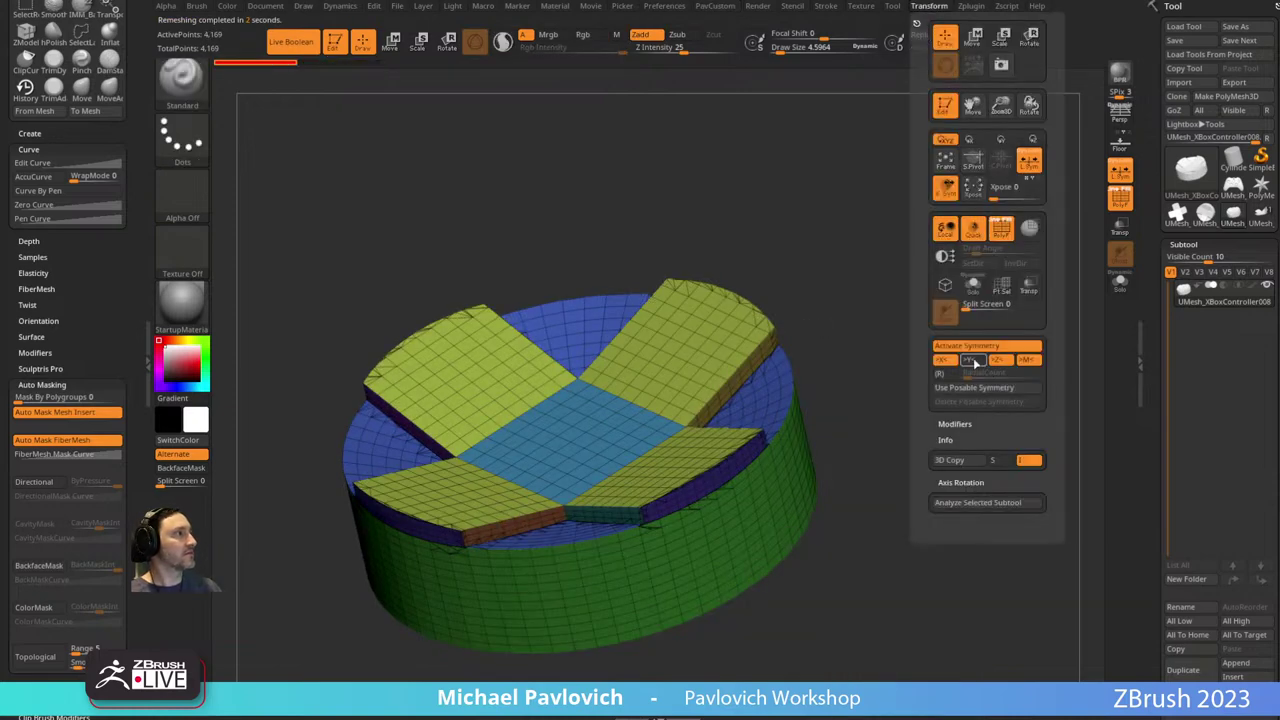
click(973, 362)
click(944, 361)
click(998, 361)
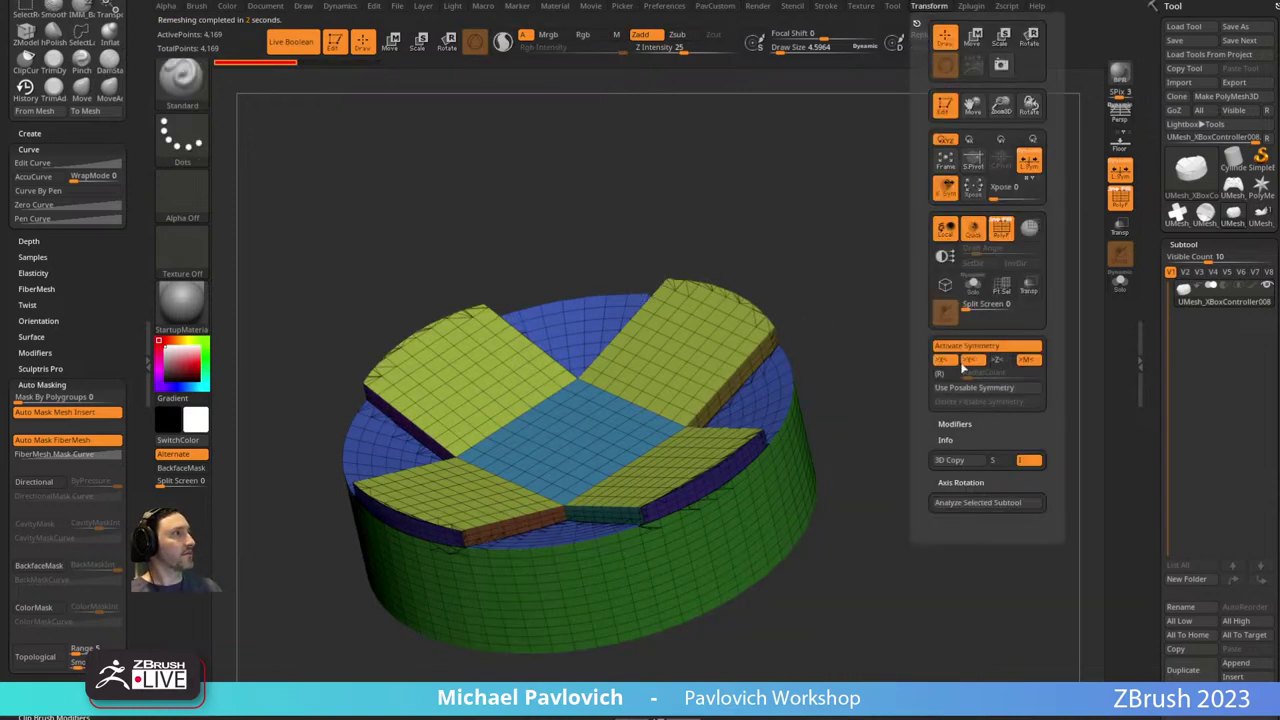
key(space)
click(878, 595)
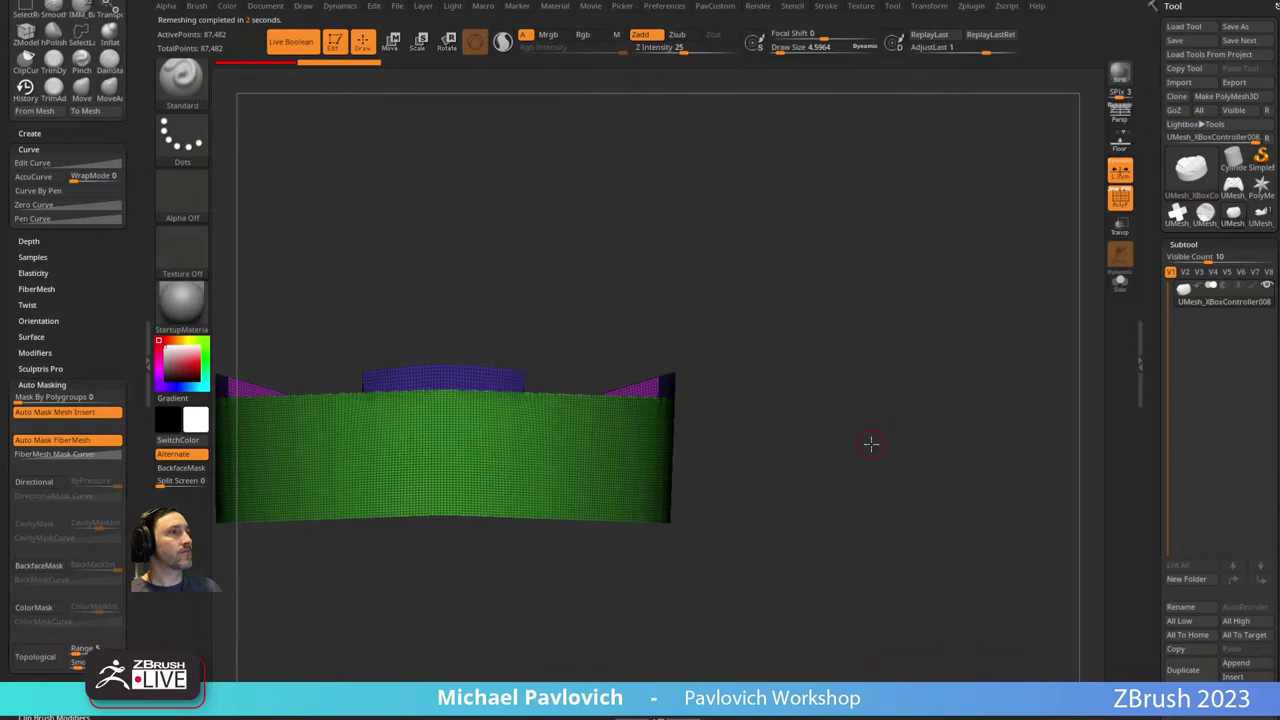
mouse_move(871, 443)
mouse_down()
mouse_move(914, 429)
mouse_move(936, 360)
mouse_up()
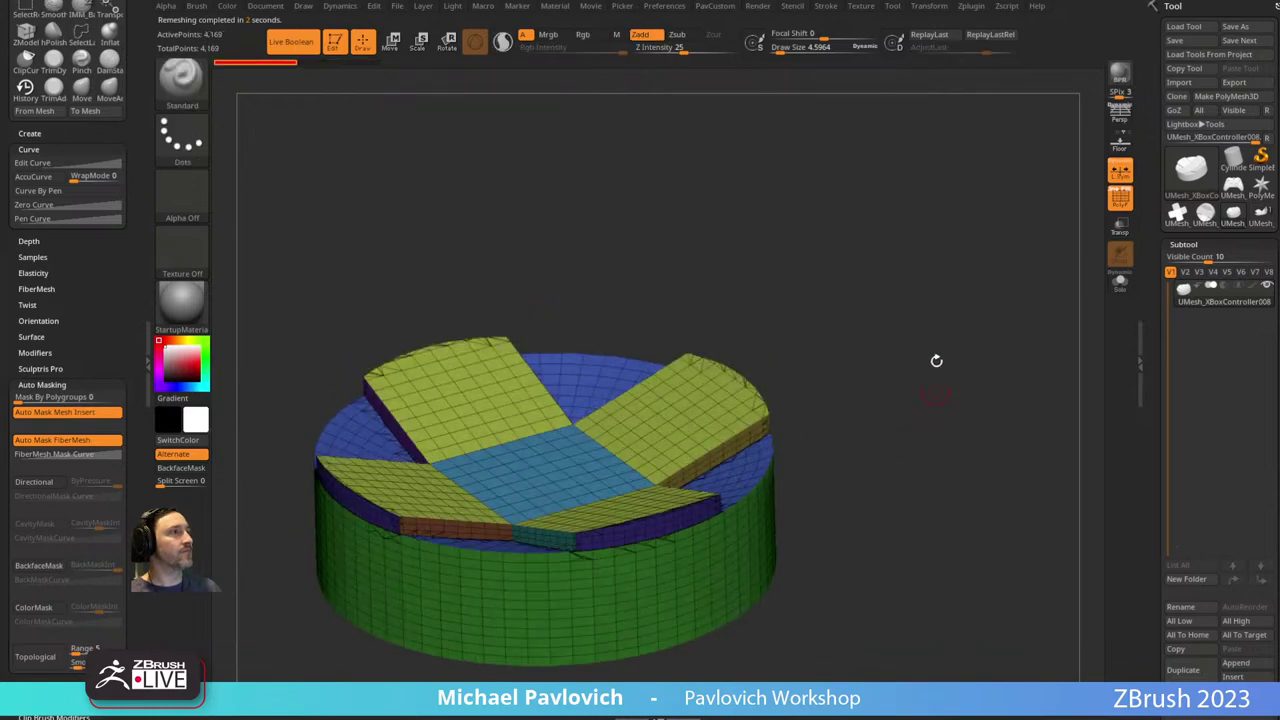
Limit symmetry to the X axis and remesh the combined disc and cross with ZRemesher.
click(930, 7)
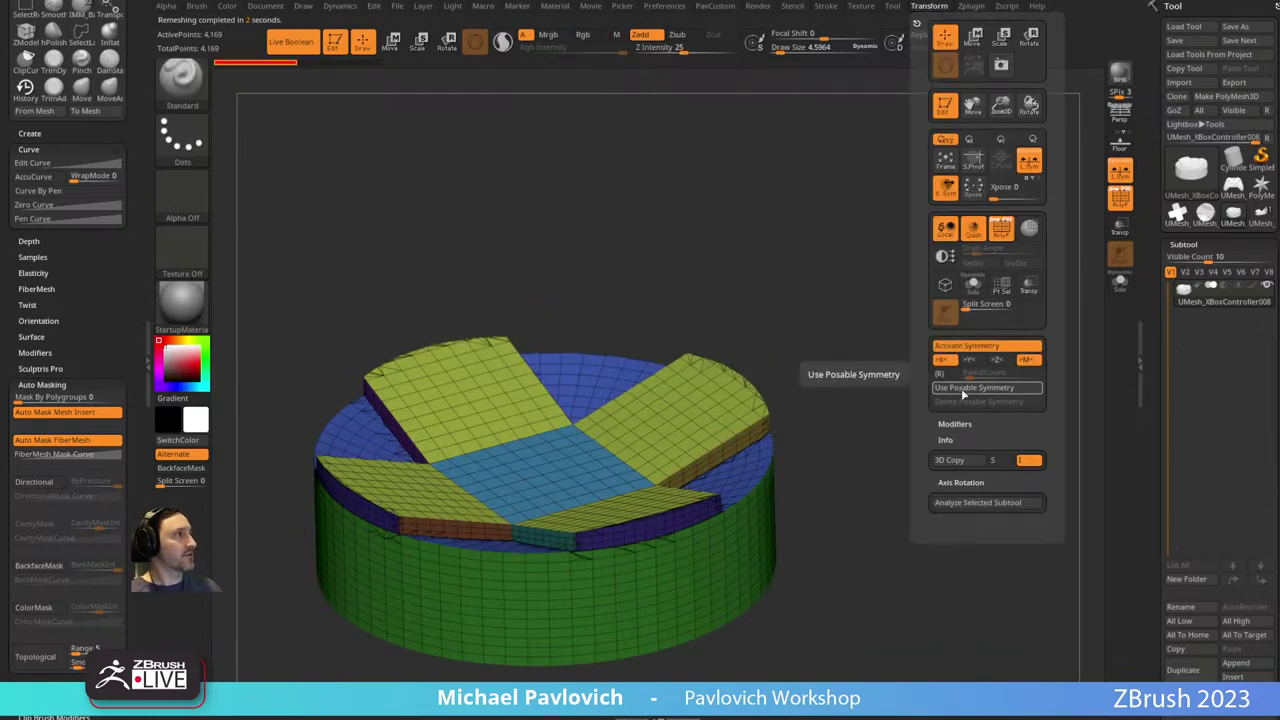
key(2)
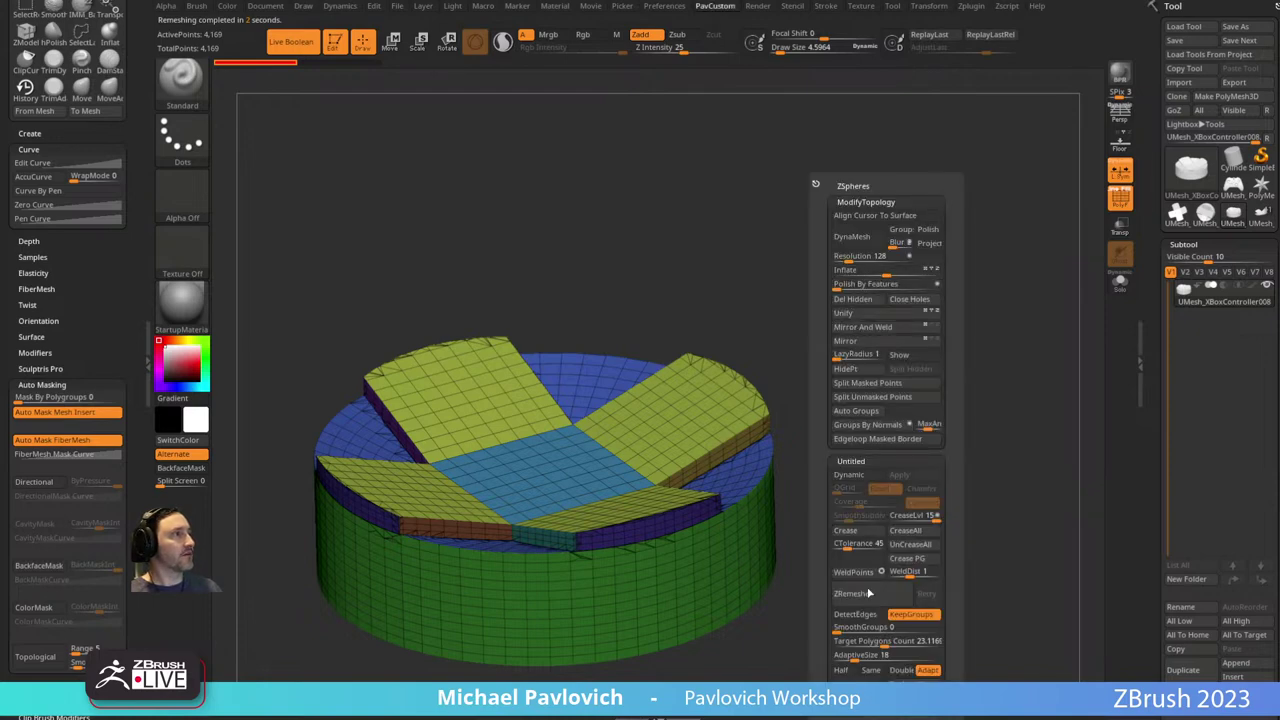
click(869, 594)
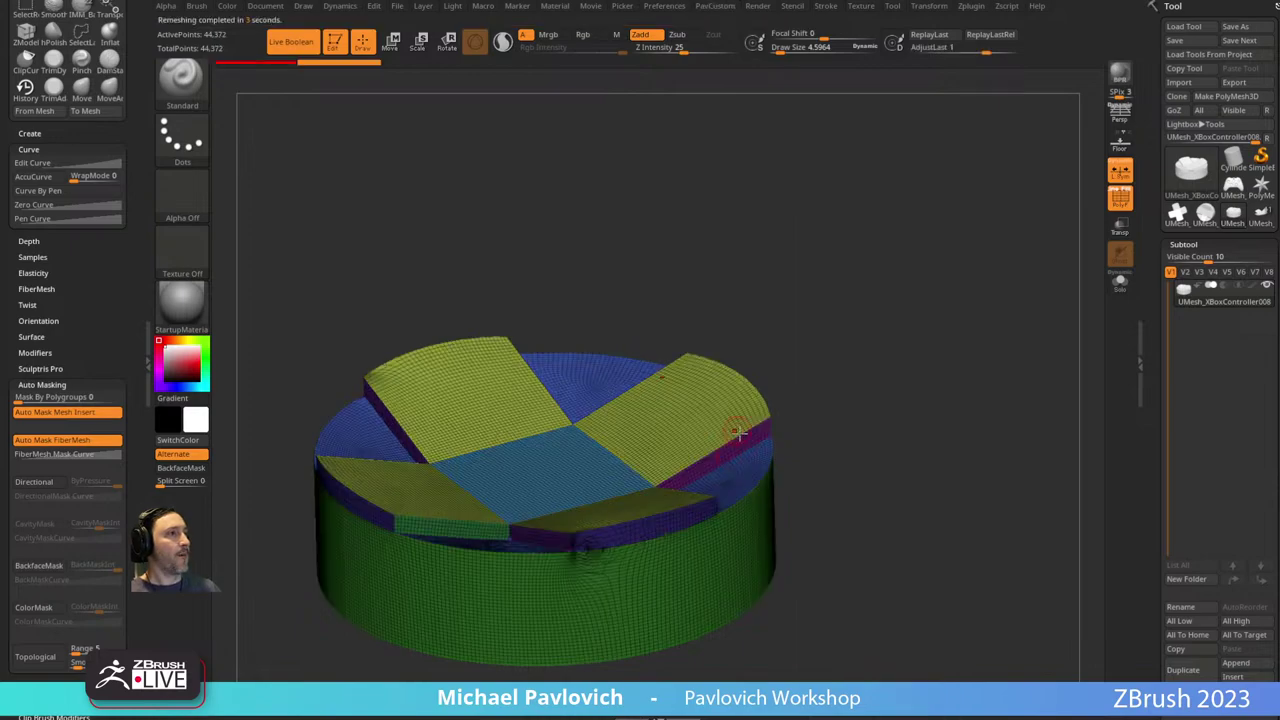
drag(734, 428, 916, 436)
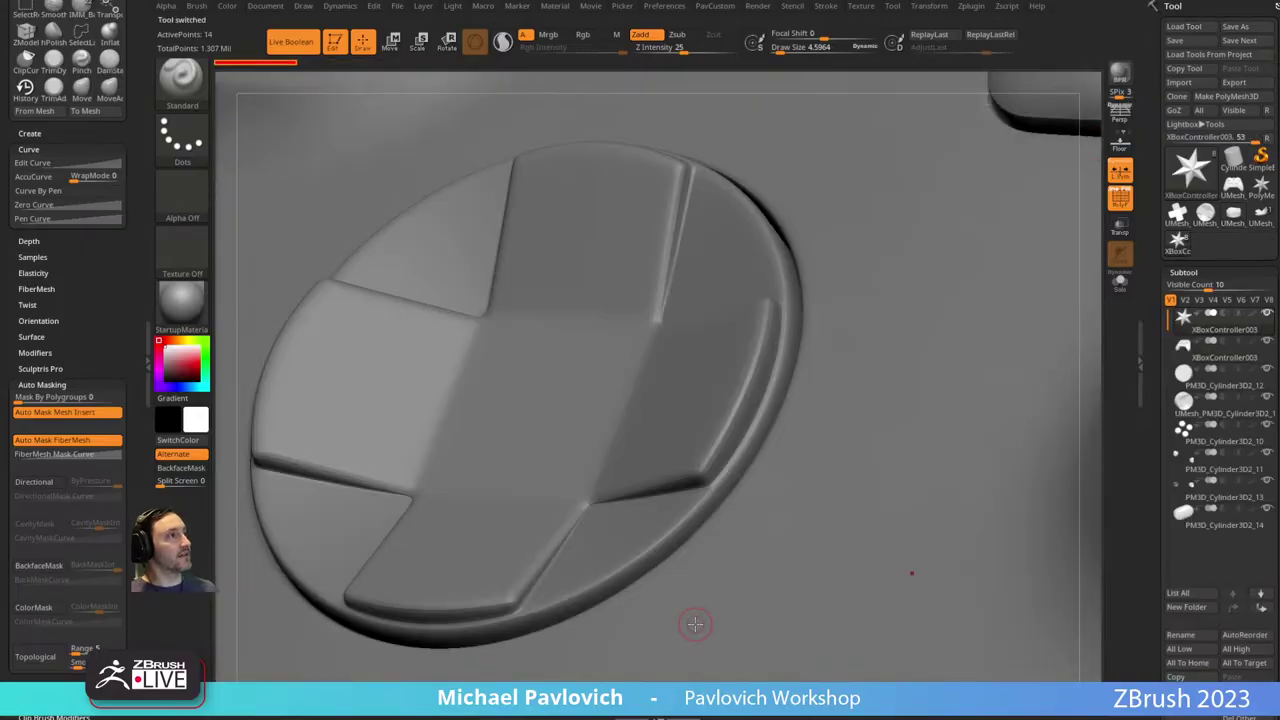
Select and isolate the finished D-pad subtool in the XBoxController003 tool, frame it, and set the draw size to about 20.6.
alt+click(757, 320)
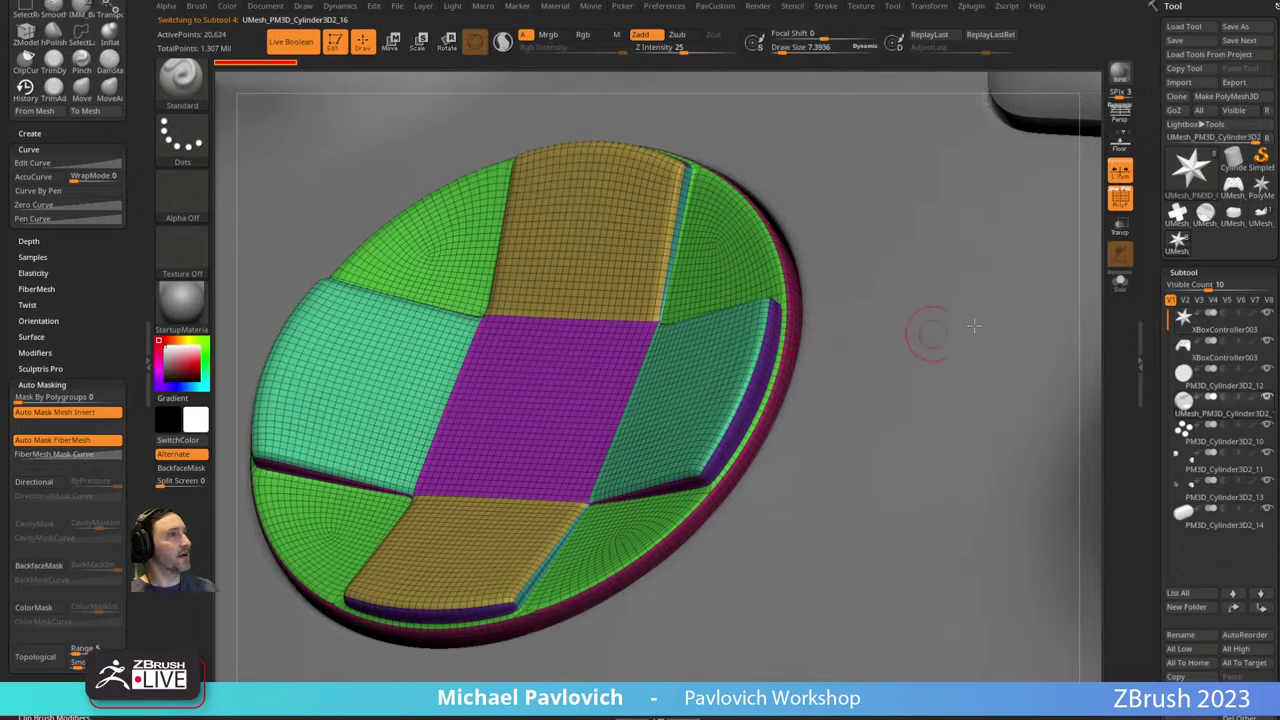
click(1120, 283)
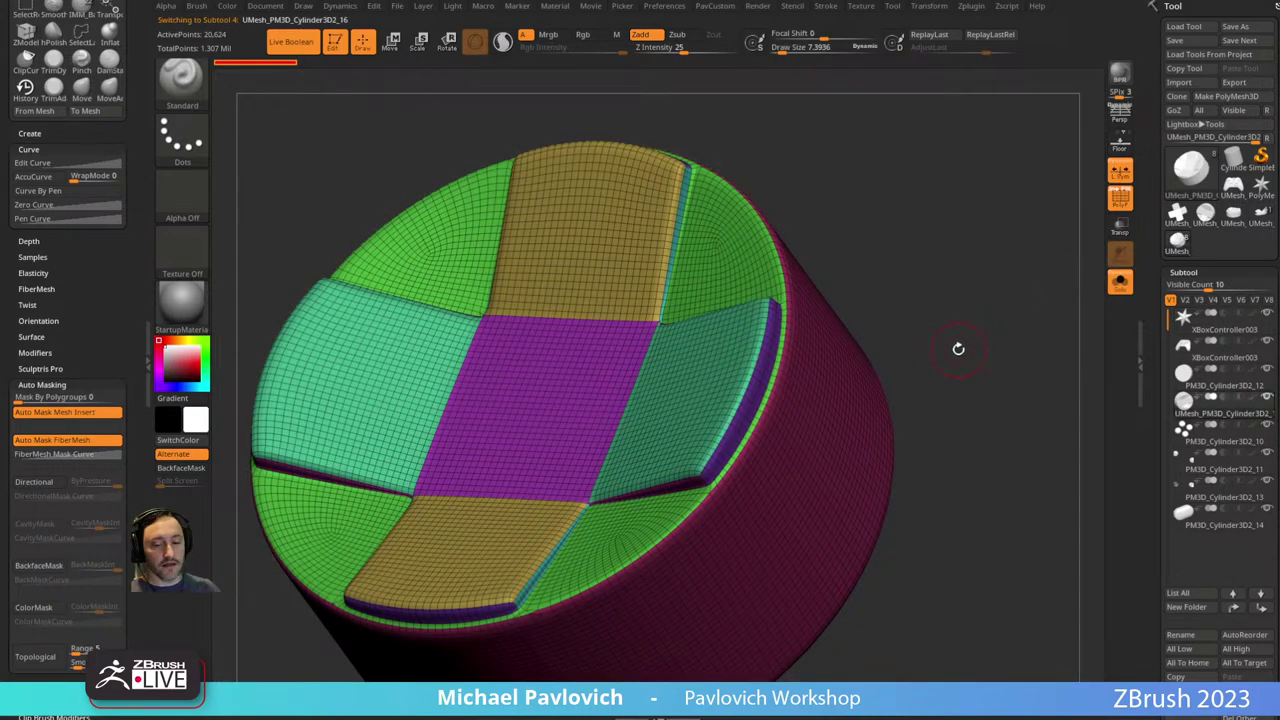
drag(953, 341, 963, 346)
key(shift)
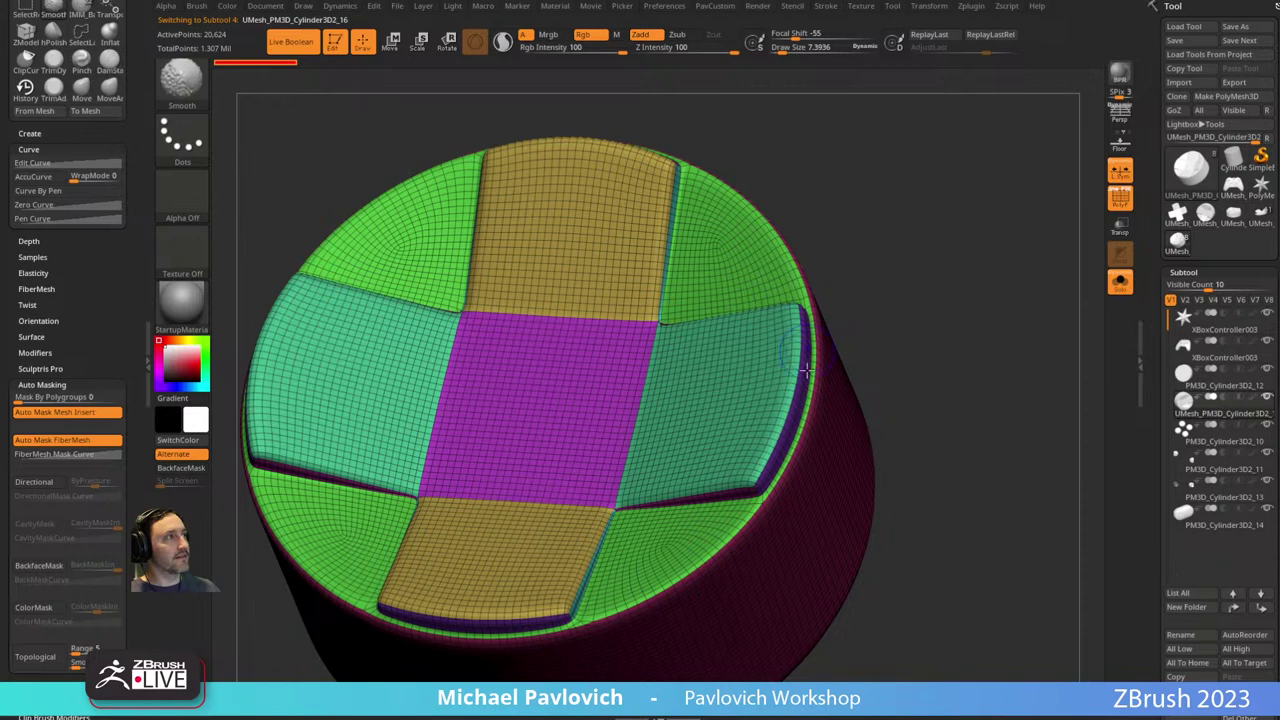
drag(912, 382, 931, 379)
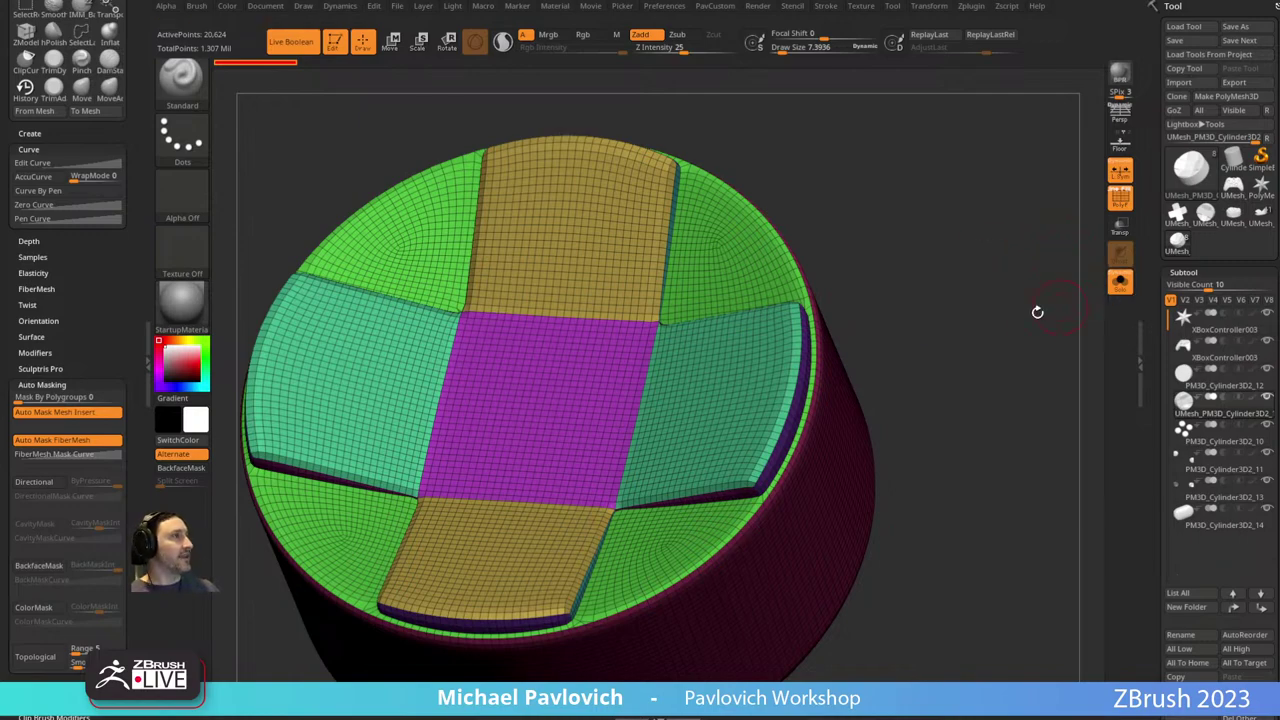
mouse_move(1037, 311)
mouse_down()
mouse_move(957, 260)
mouse_move(951, 383)
mouse_move(914, 322)
mouse_move(891, 354)
mouse_move(911, 374)
mouse_move(894, 374)
mouse_up()
key(f)
key(s)
drag(894, 374, 993, 337)
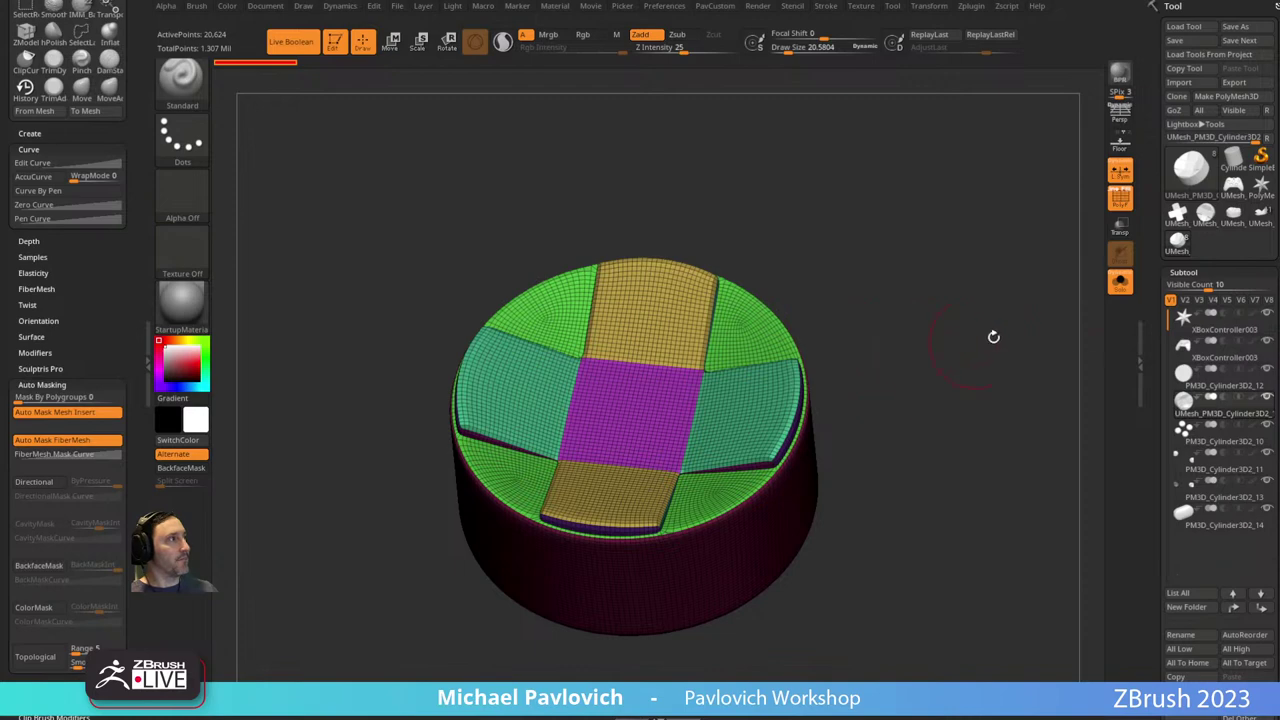
Switch back to the tool with the disc and rounded cross, and append the finished D-pad mesh UMesh_PM3D_Cylinder3D2 as a subtool.
click(1252, 222)
scroll(1153, 371, down, 5)
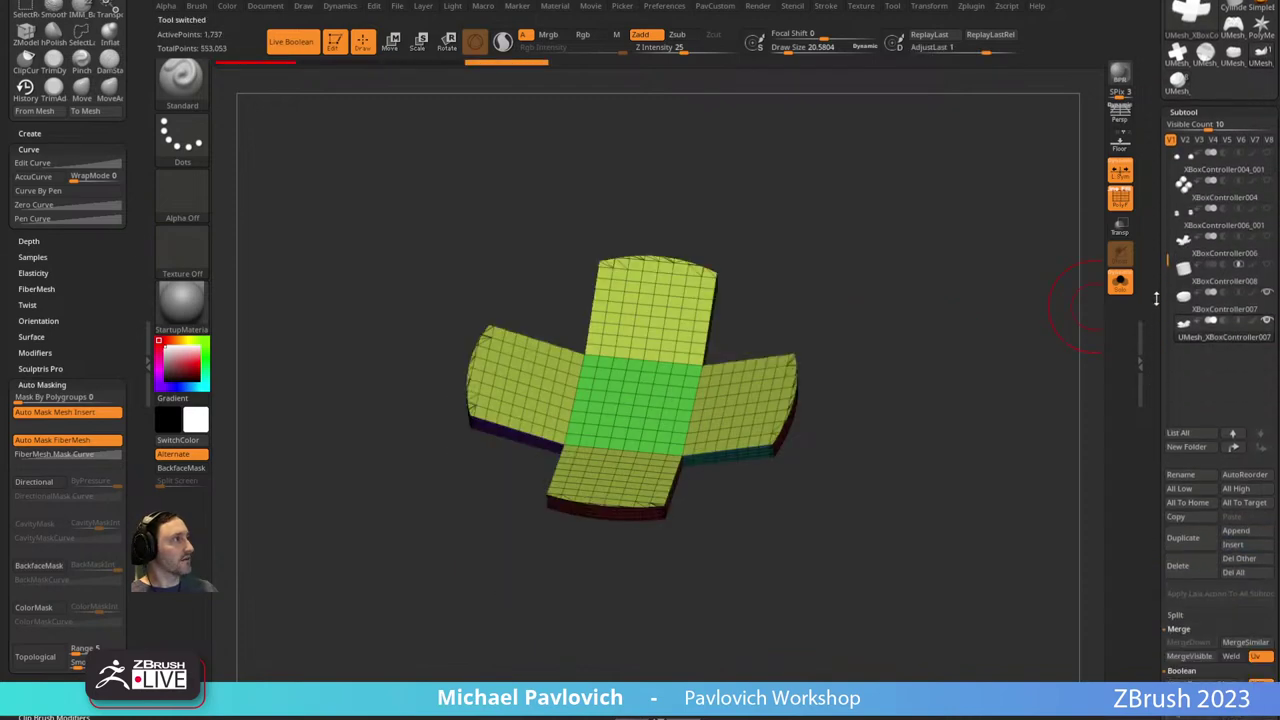
click(1236, 526)
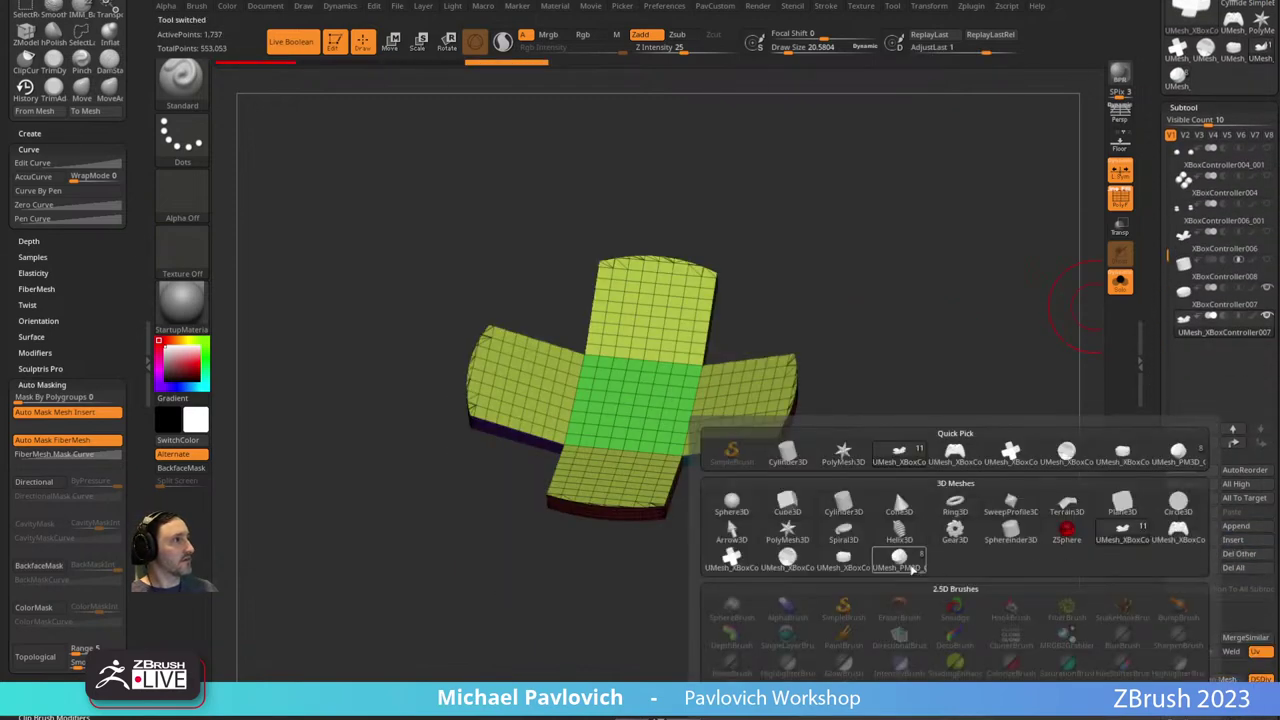
click(912, 565)
drag(923, 560, 940, 471)
Select the appended D-pad subtool, make it visible and turn off Solo.
click(1258, 360)
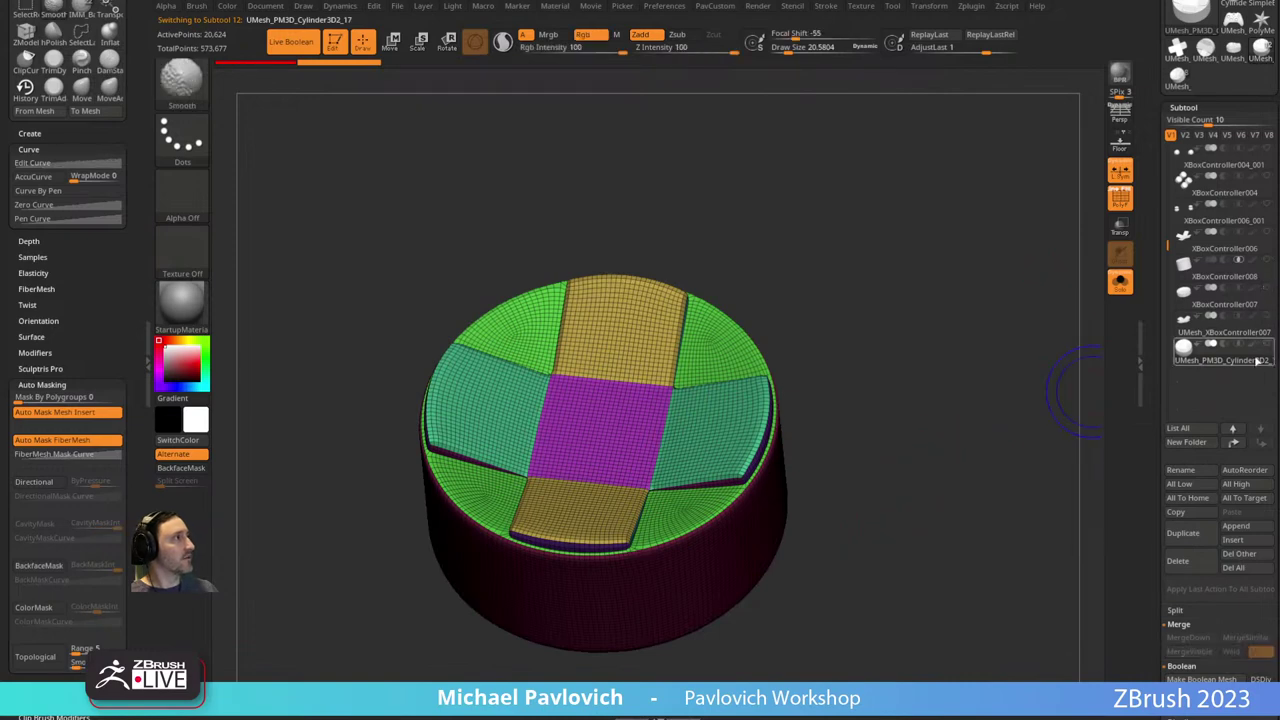
click(1267, 343)
click(1119, 284)
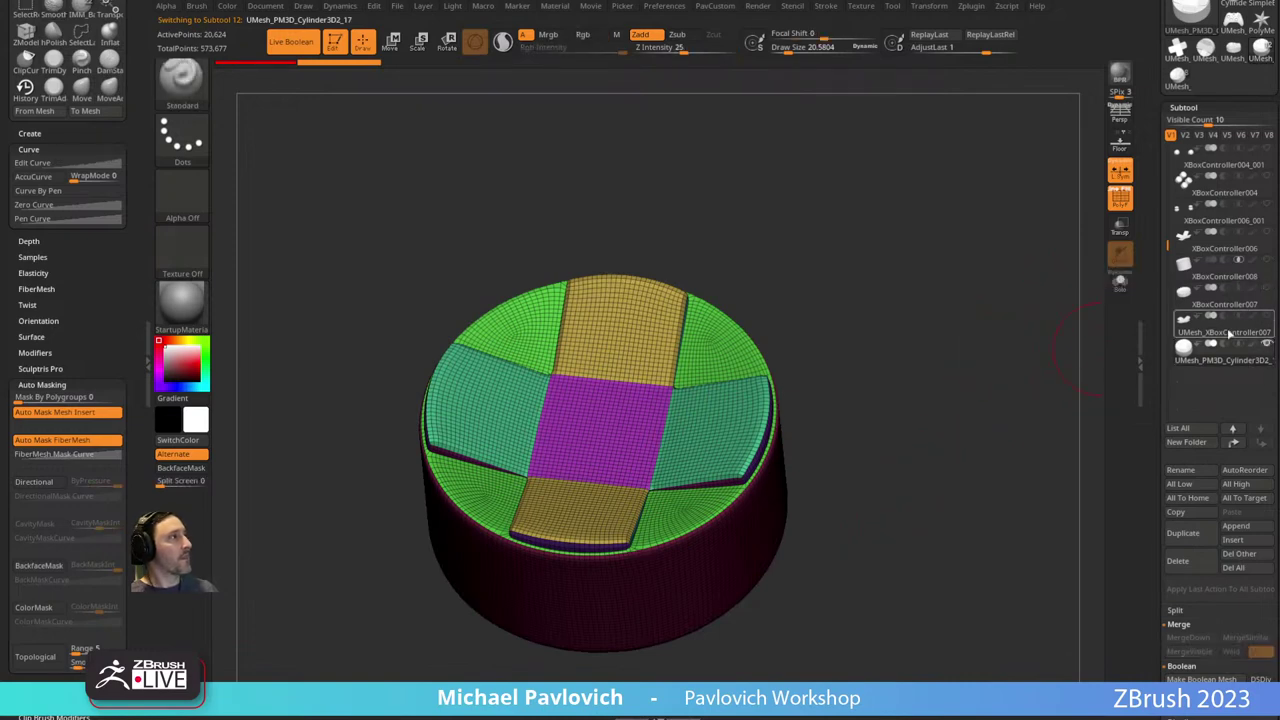
Delete the old D-pad subtools XBoxController008, XBoxController007 and UMesh_XBoxController007.
click(1220, 280)
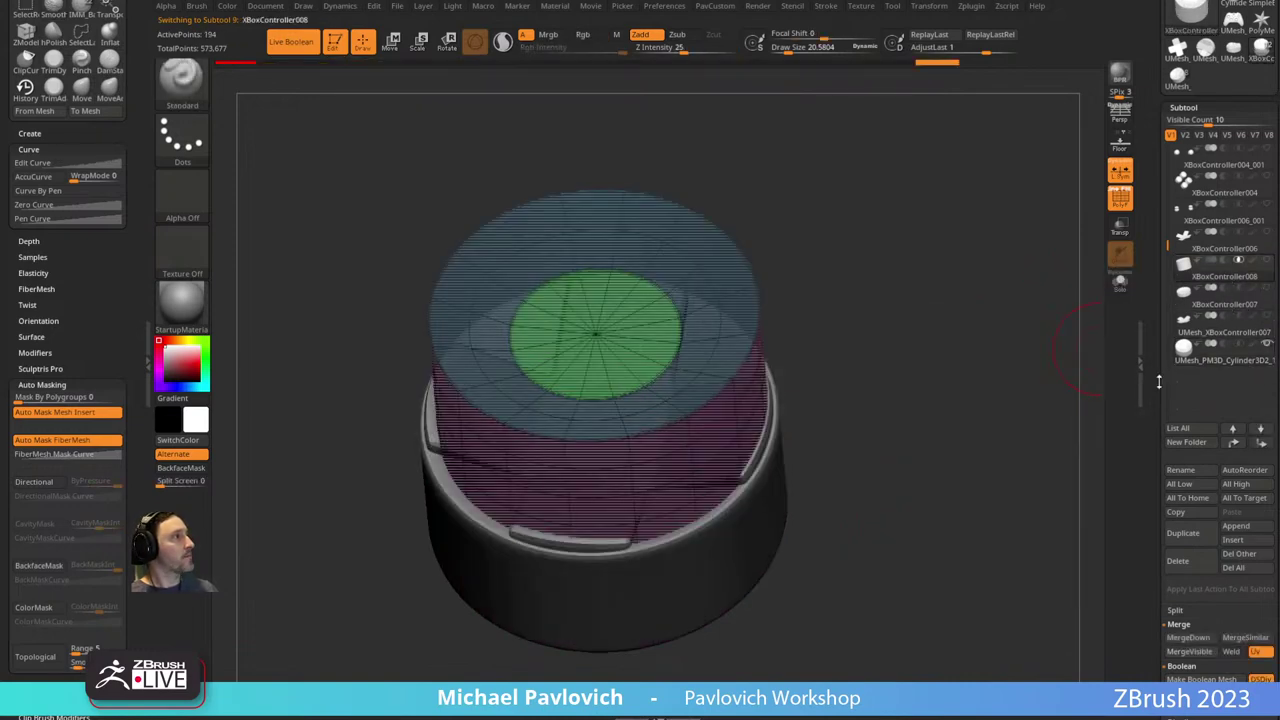
scroll(1173, 488, down, 1)
click(1178, 529)
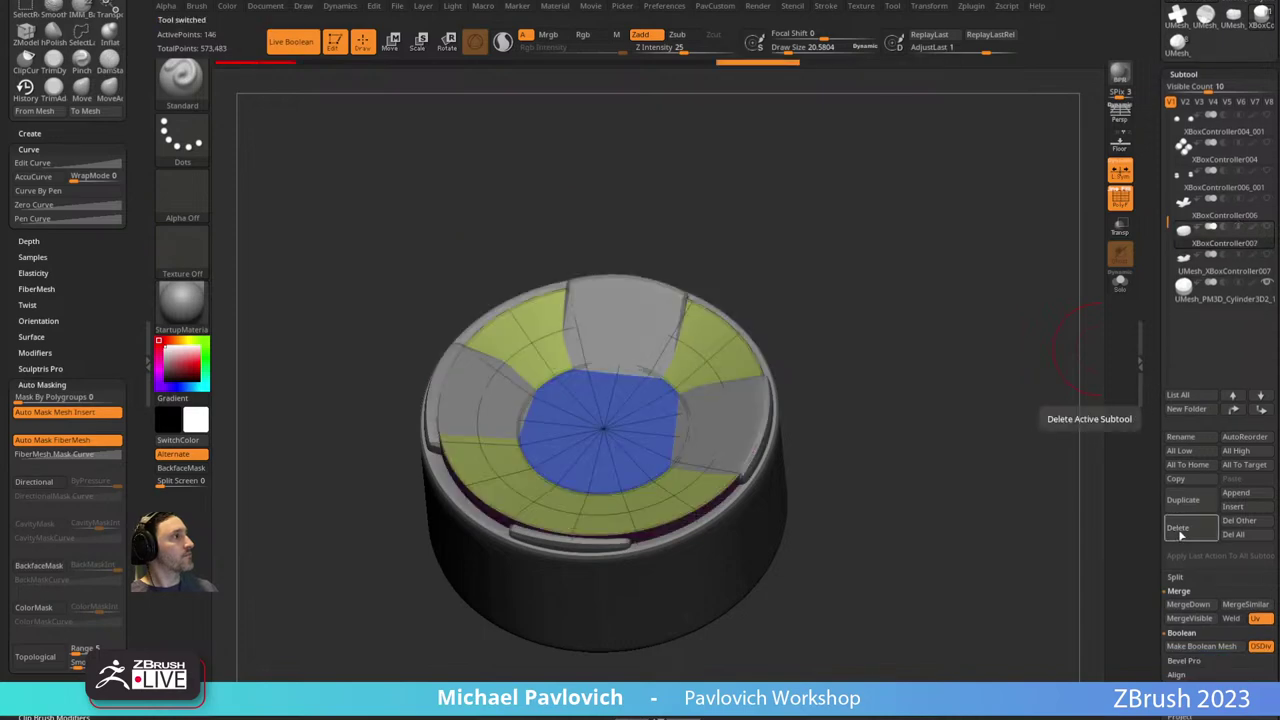
click(1180, 535)
click(1180, 535)
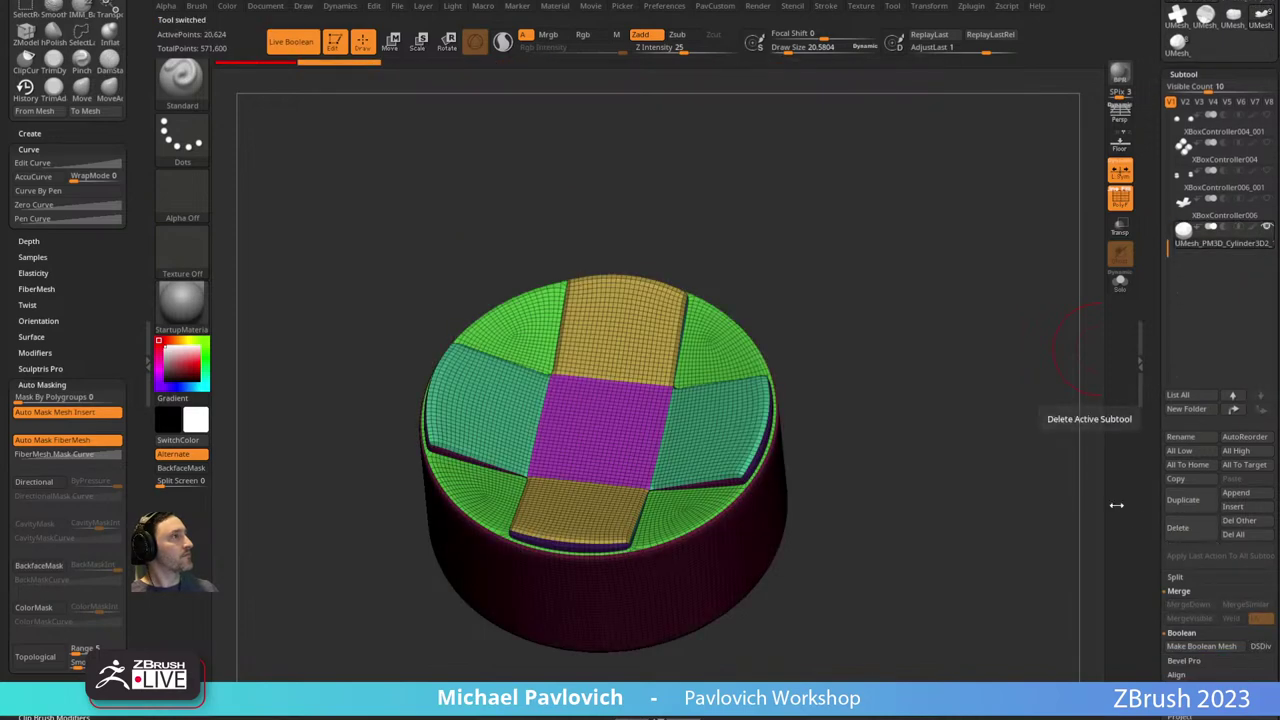
Delete the old cross subtool XBoxController006 and show all the remaining subtools.
click(1234, 210)
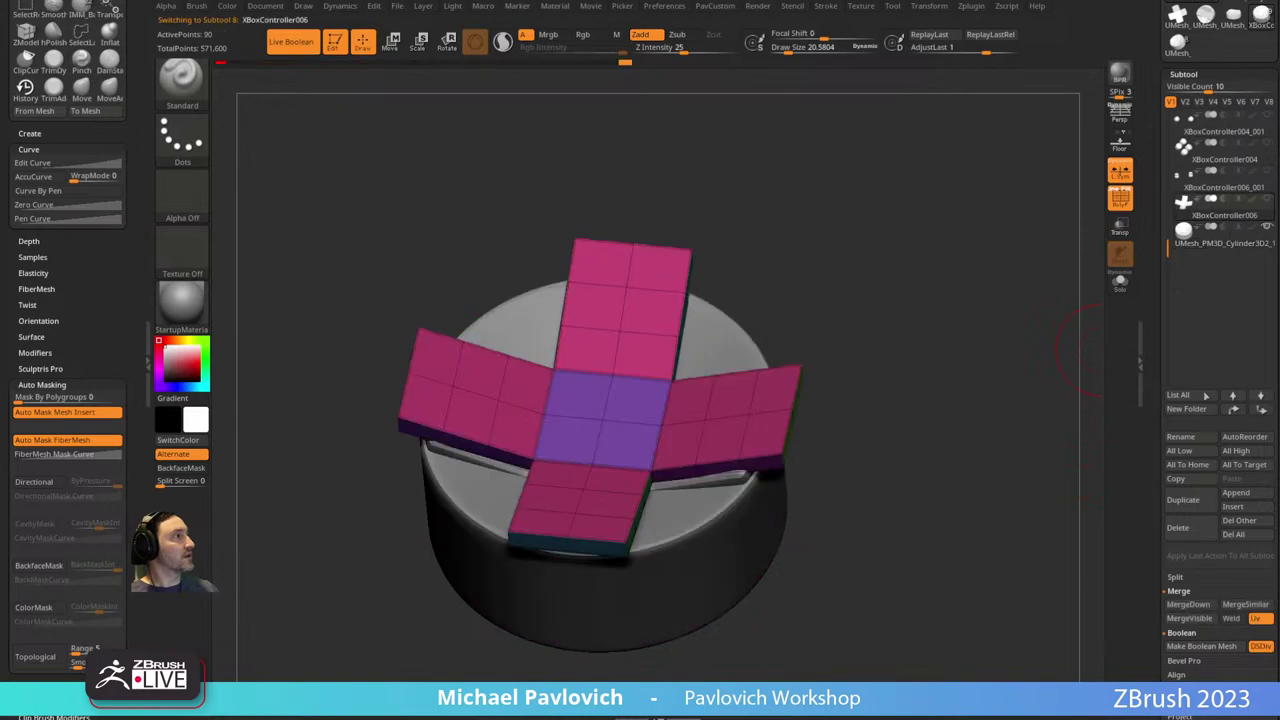
click(1178, 527)
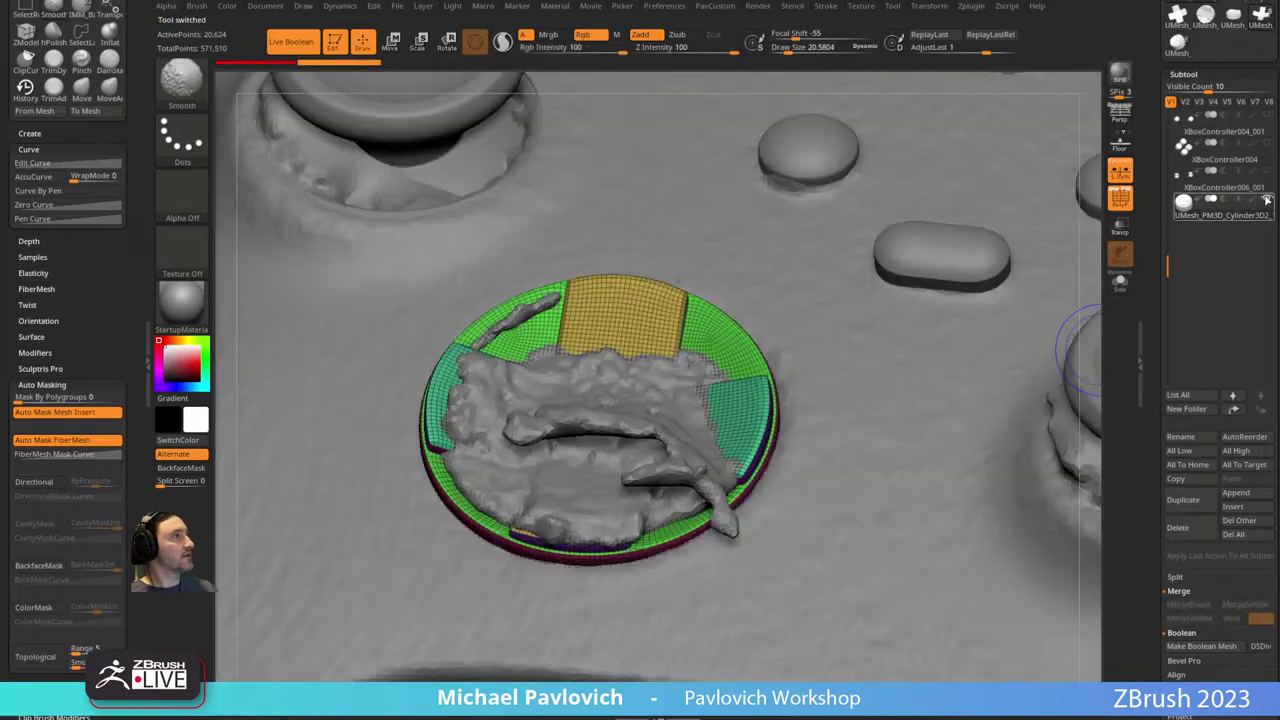
click(1267, 199)
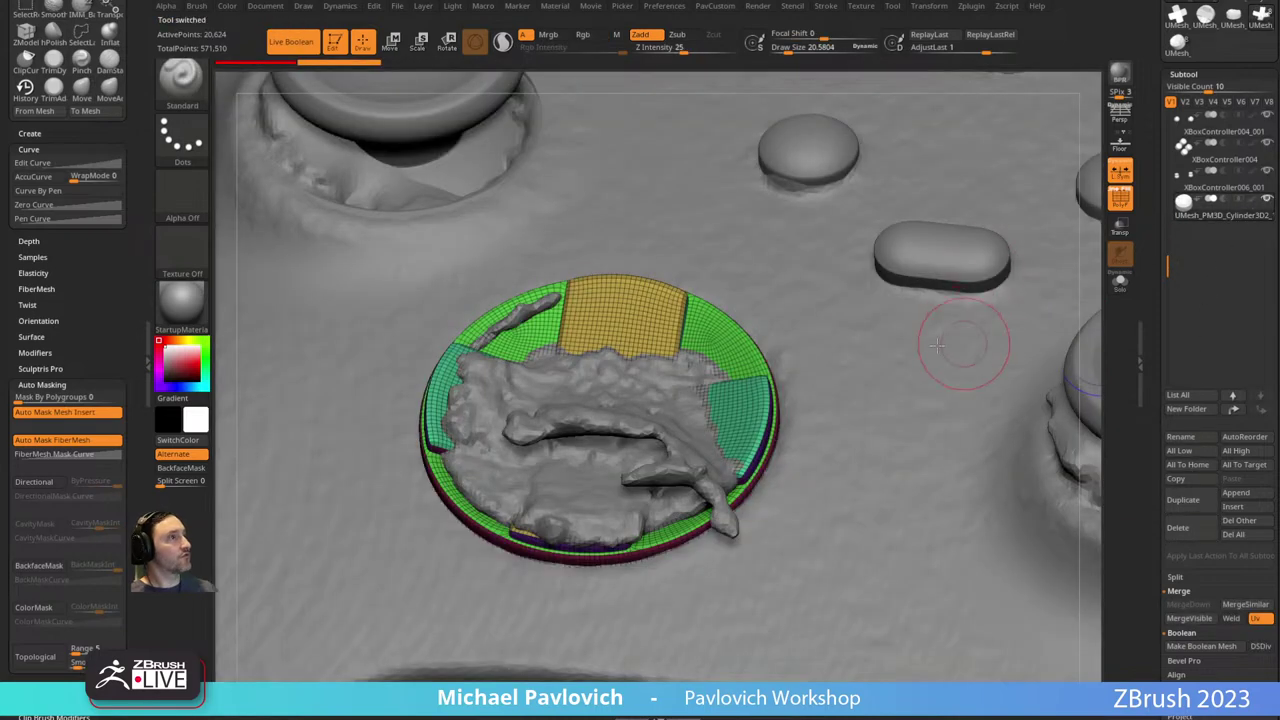
Set the draw size to about 11, and hide the XBoxWorking001 scan and the polyframe display.
ctrl+right_drag(830, 378, 852, 280)
alt+right_drag(971, 121, 845, 168)
key(s)
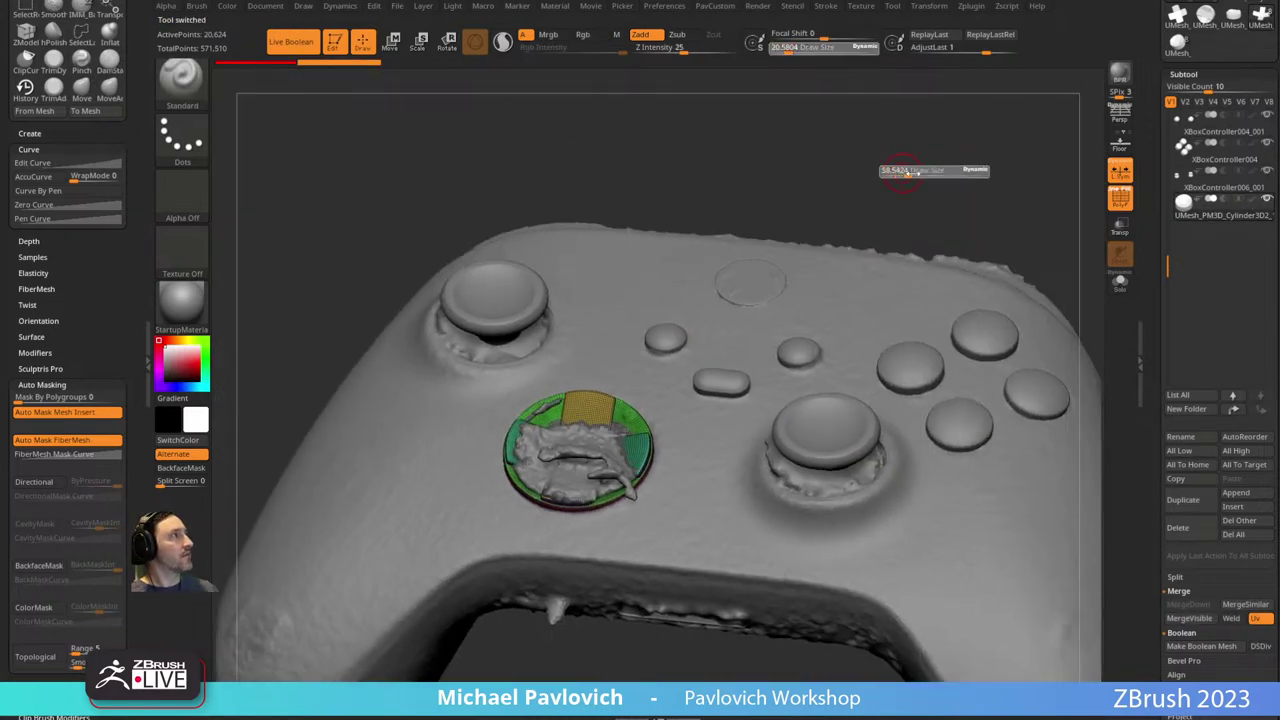
drag(905, 171, 924, 165)
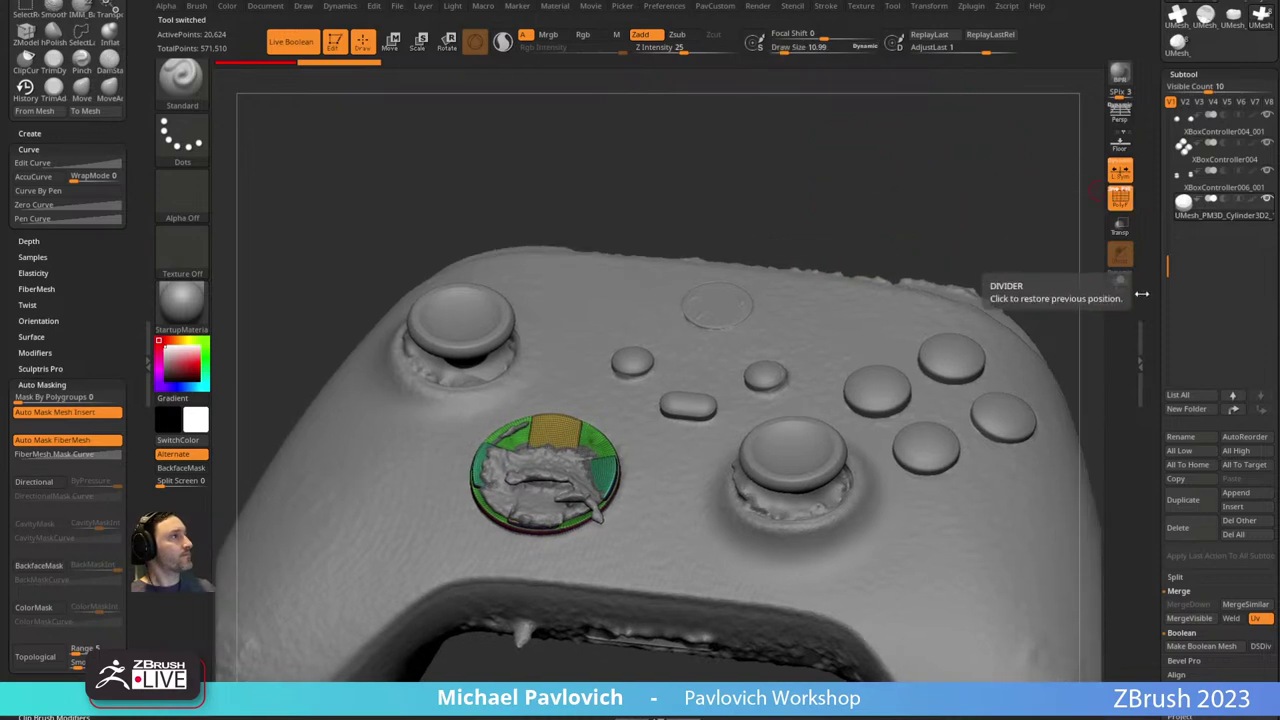
drag(1166, 258, 1143, 115)
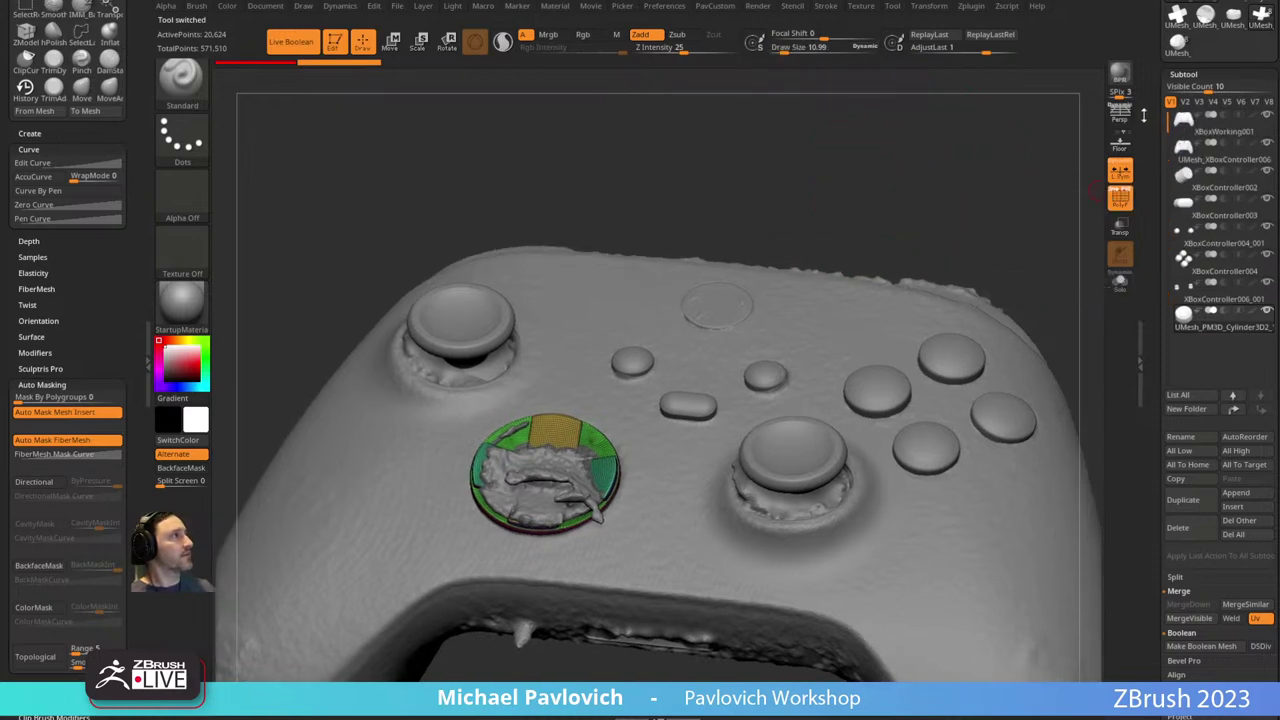
click(1268, 114)
alt+right_drag(926, 166, 879, 146)
click(1119, 197)
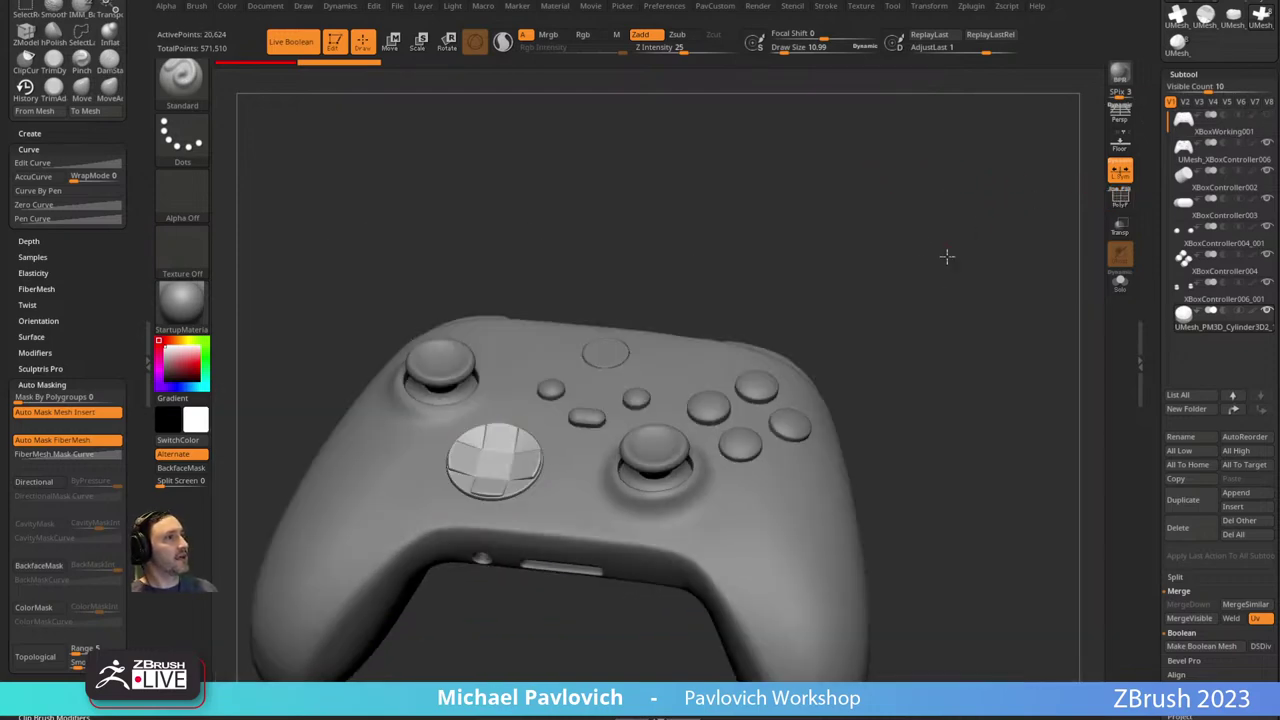
Centre the Move gizmo on the D-pad and nudge the D-pad's fit in the controller body.
right_drag(946, 257, 970, 312)
key(w)
alt+click(501, 457)
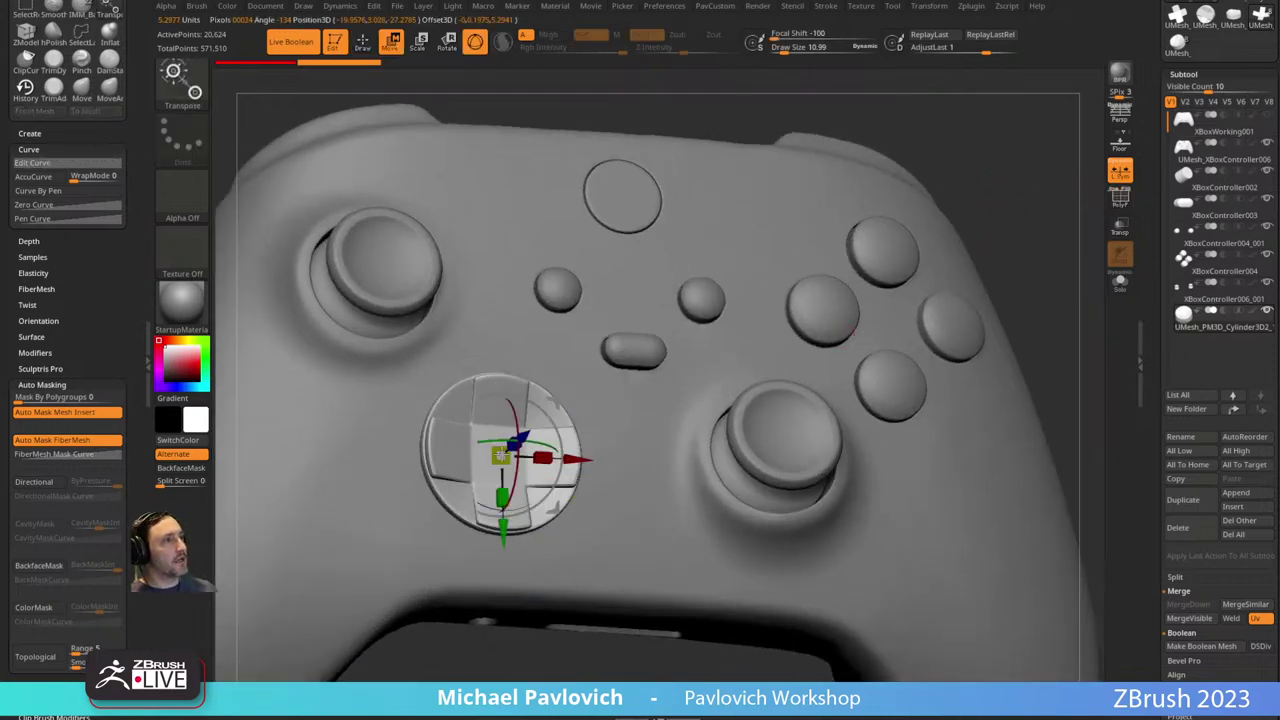
right_drag(1026, 212, 1075, 198)
alt+drag(527, 435, 524, 438)
key(q)
mouse_move(950, 251)
right_down()
mouse_move(911, 226)
mouse_move(934, 217)
mouse_move(890, 288)
right_up()
key(w)
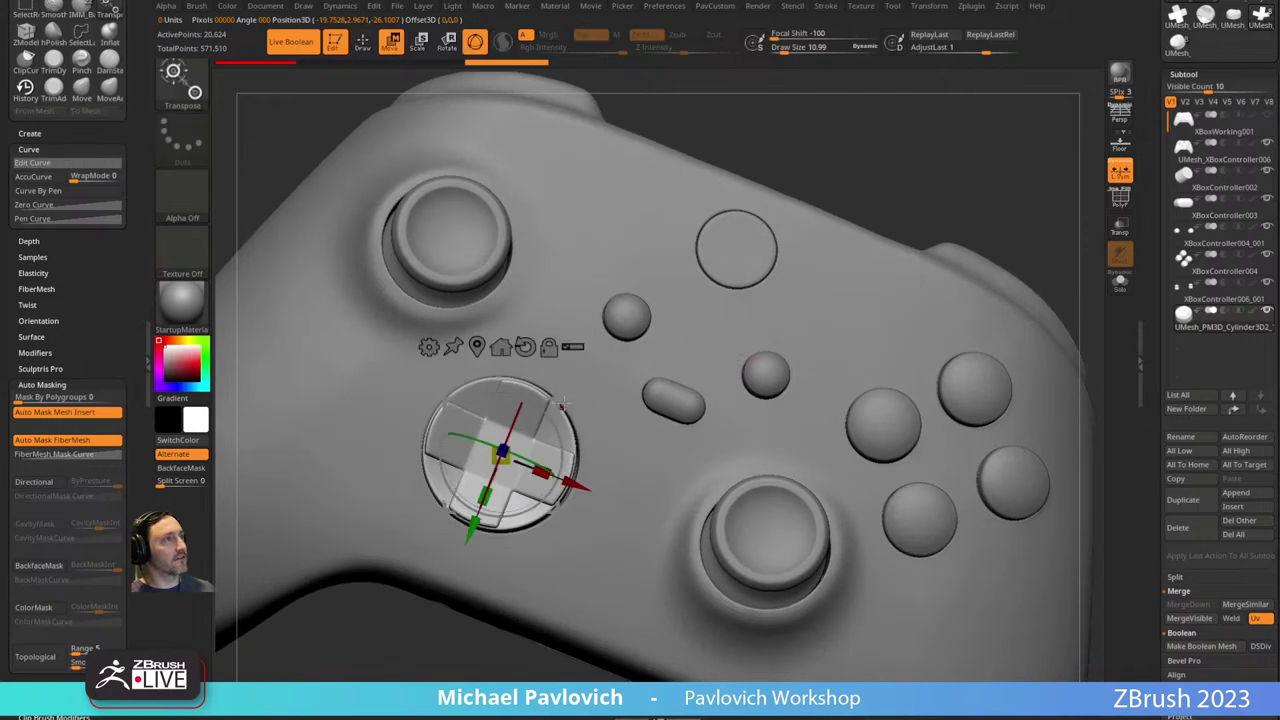
drag(556, 404, 561, 401)
Select the controller body UMesh_XBoxController006 and choose the DamStandard brush with a draw size of about 41.
key(q)
ctrl+right_drag(909, 141, 950, 298)
mouse_move(950, 298)
alt+right_down()
mouse_move(980, 300)
mouse_move(1023, 359)
alt+right_up()
right_drag(1023, 359, 937, 326)
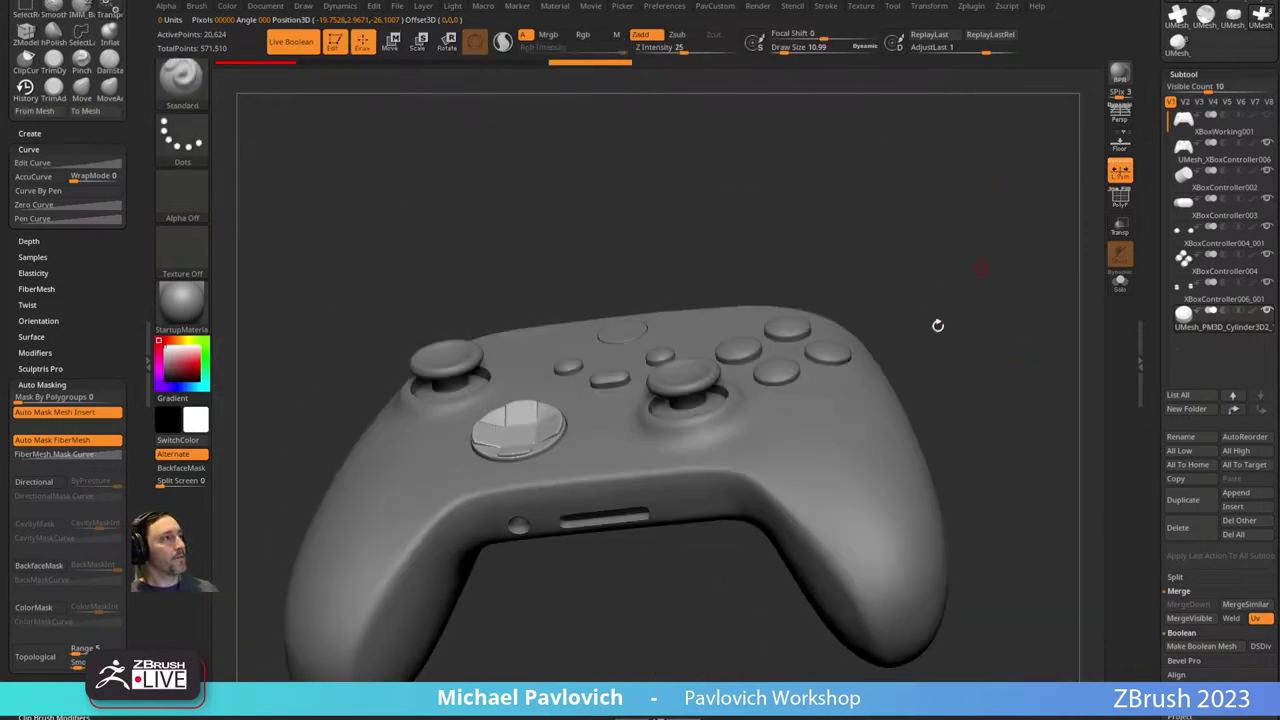
key(s)
drag(953, 357, 924, 357)
mouse_move(926, 373)
right_down()
mouse_move(949, 355)
mouse_move(794, 446)
mouse_move(917, 369)
mouse_move(878, 462)
right_up()
alt+click(764, 476)
mouse_move(878, 461)
mouse_down()
mouse_move(880, 437)
mouse_move(836, 378)
mouse_move(886, 346)
mouse_move(729, 323)
mouse_up()
key(b)
key(d)
key(s)
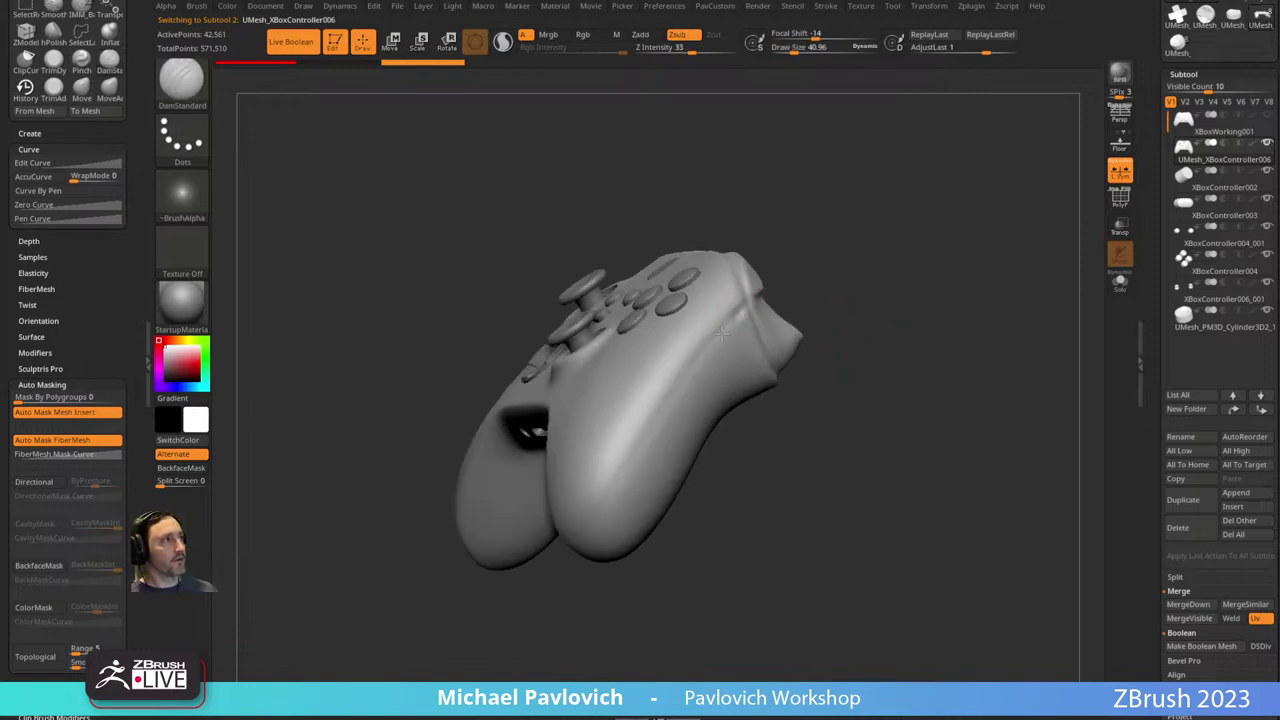
Activate and apply Dynamic Subdiv on the controller body, and divide it once more to subdivision level 4.
drag(894, 357, 949, 320)
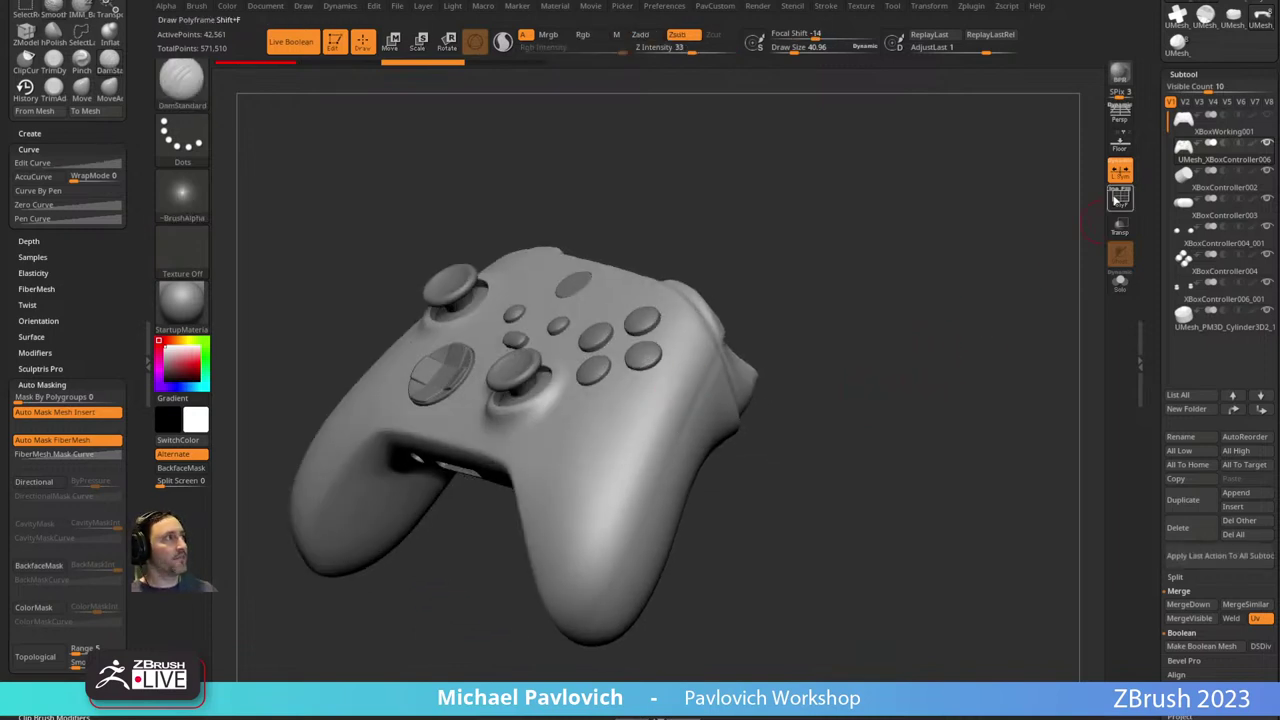
key(shift+f)
drag(918, 383, 927, 387)
drag(1155, 480, 1157, 306)
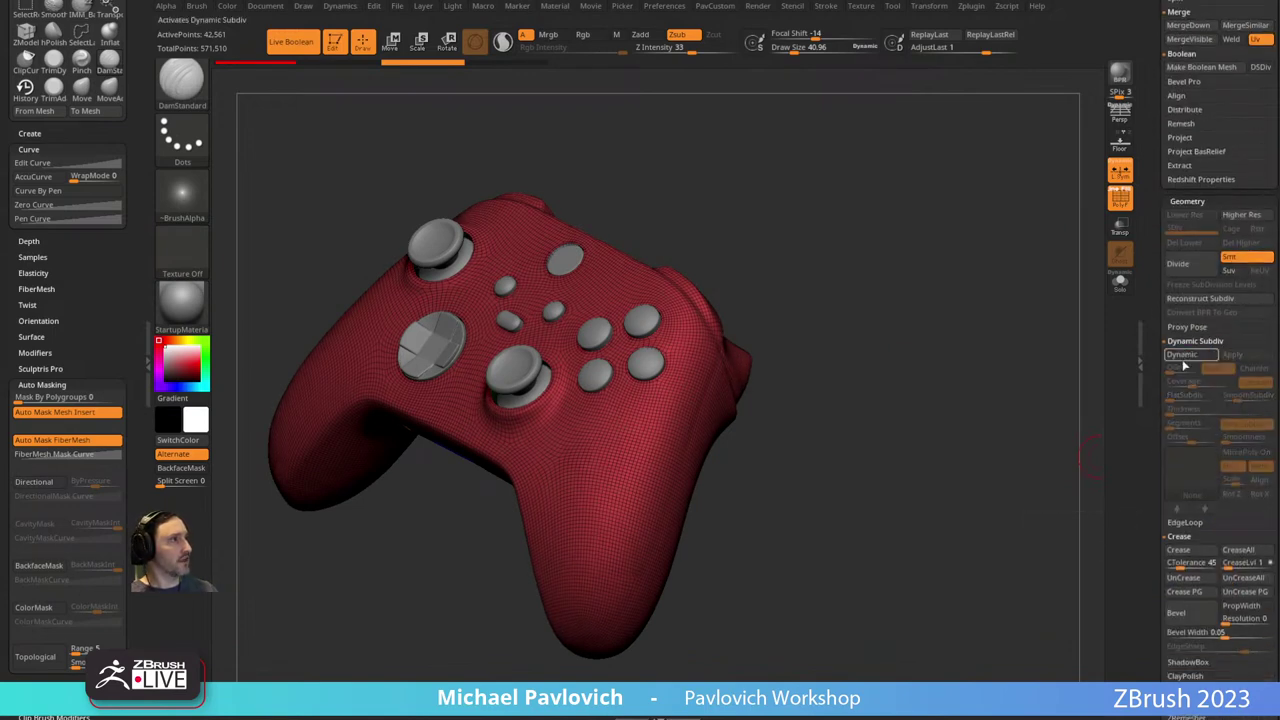
click(1178, 357)
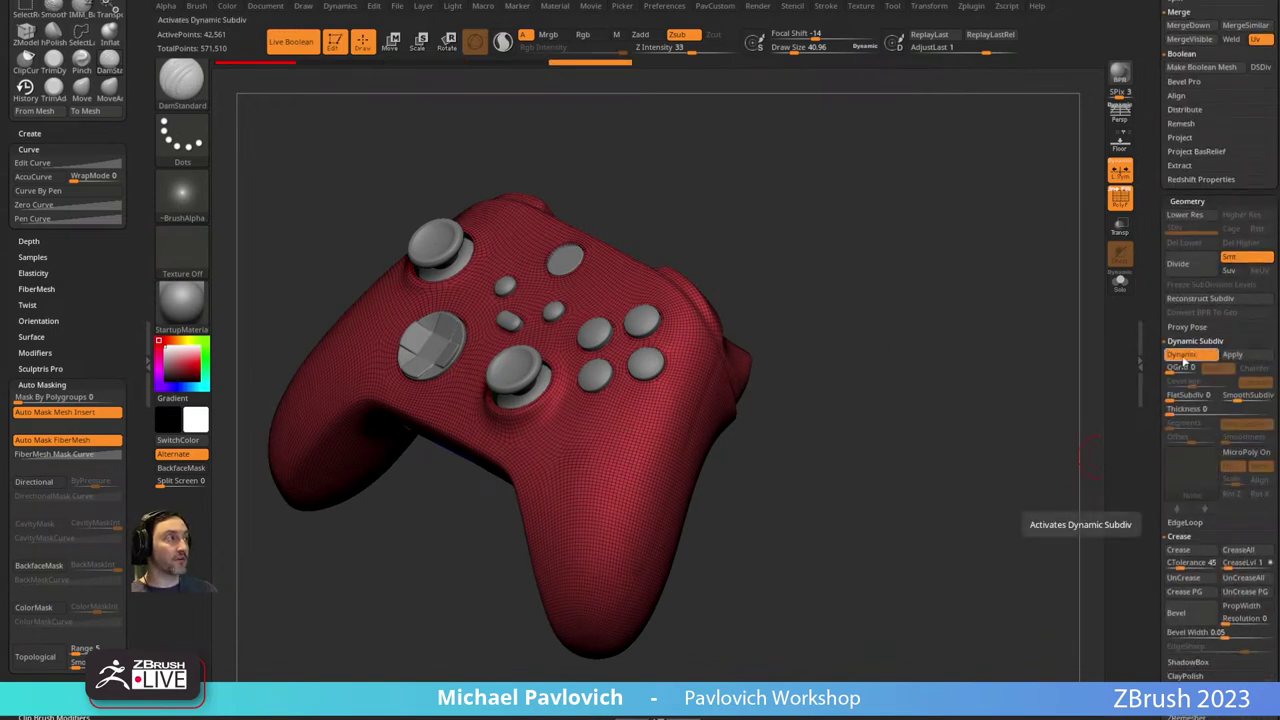
click(1236, 356)
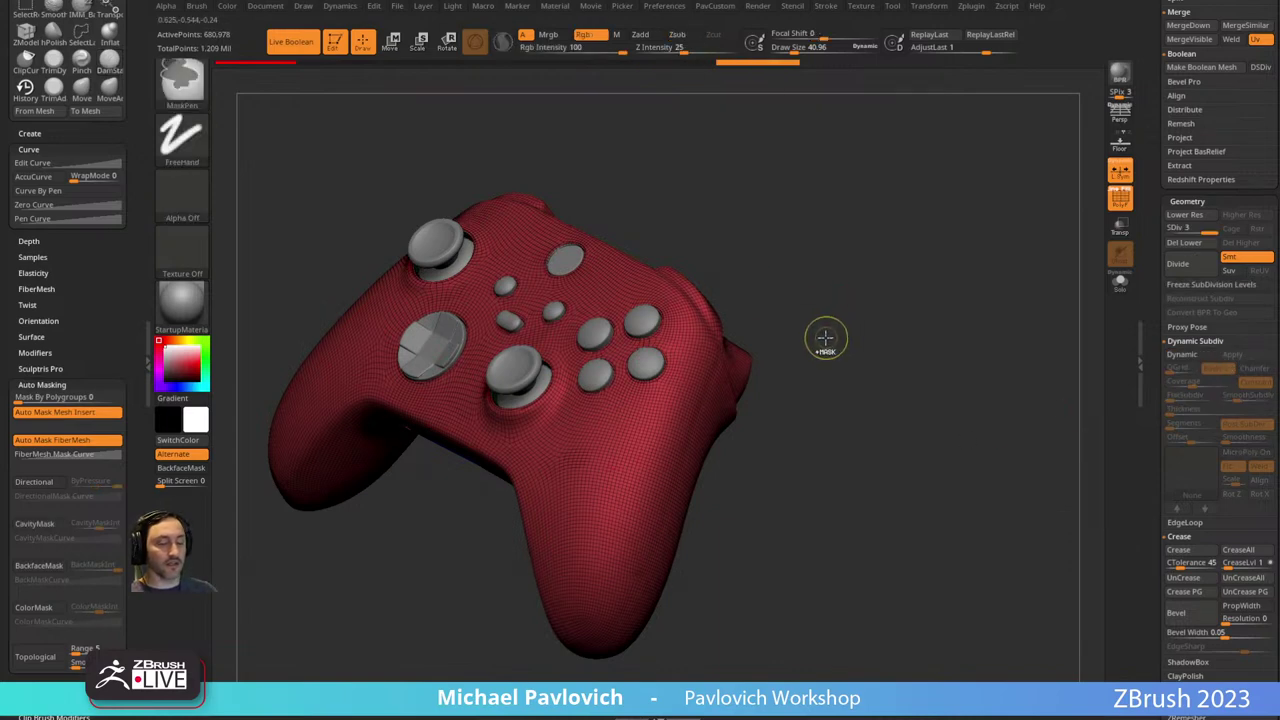
key(ctrl+d)
key(shift+f)
Try carving a seam line down the controller's grip with the DamStandard brush, undoing the first stroke.
drag(1044, 232, 705, 360)
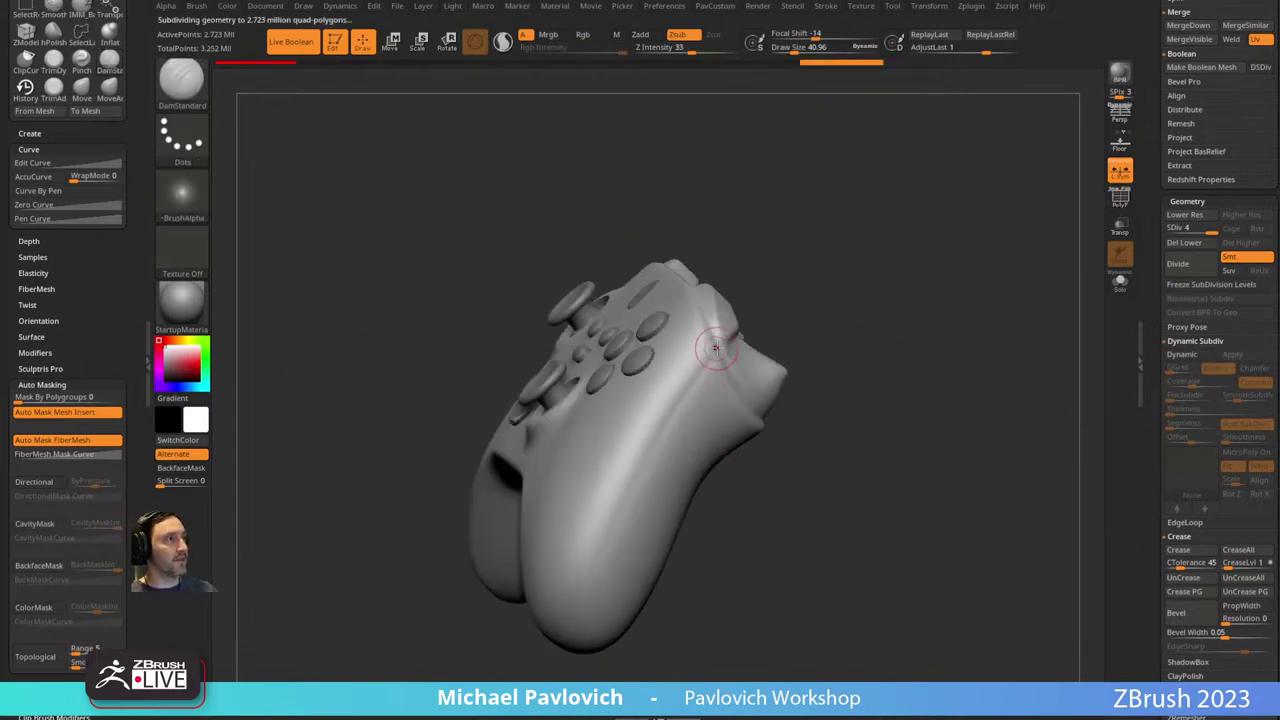
drag(652, 446, 620, 527)
key(ctrl+z)
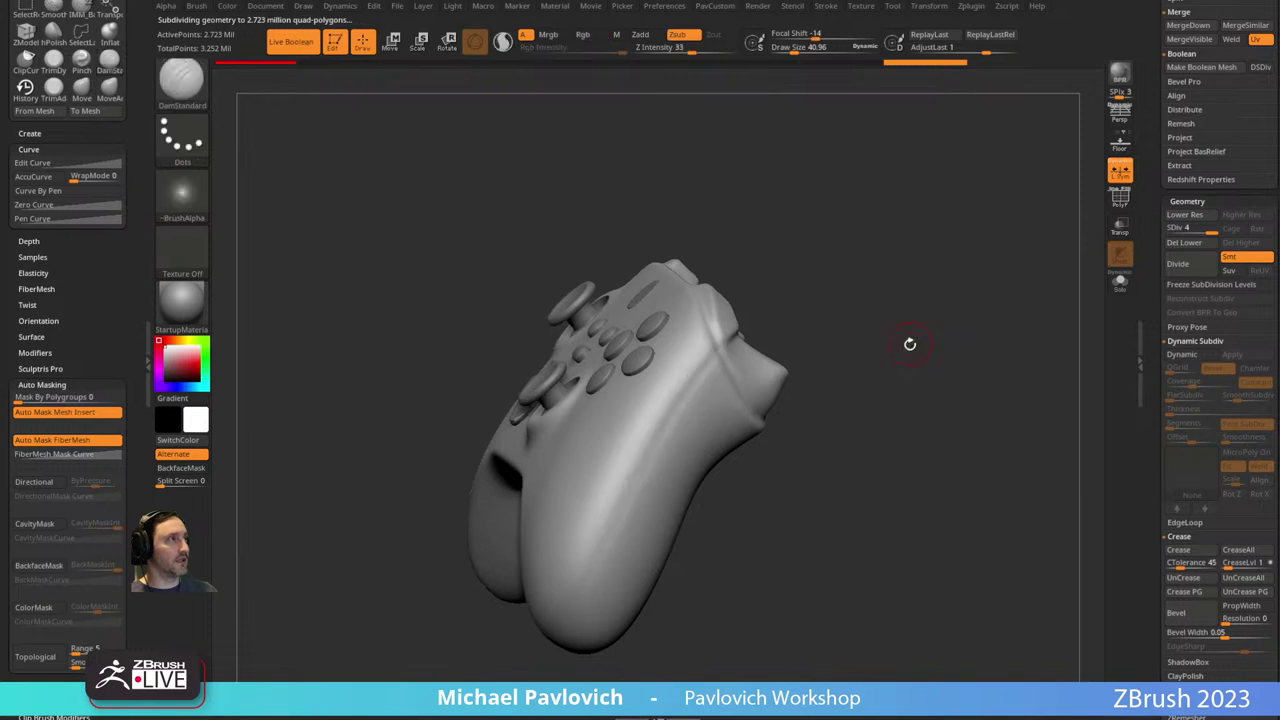
key(4)
key(Return)
drag(880, 350, 775, 370)
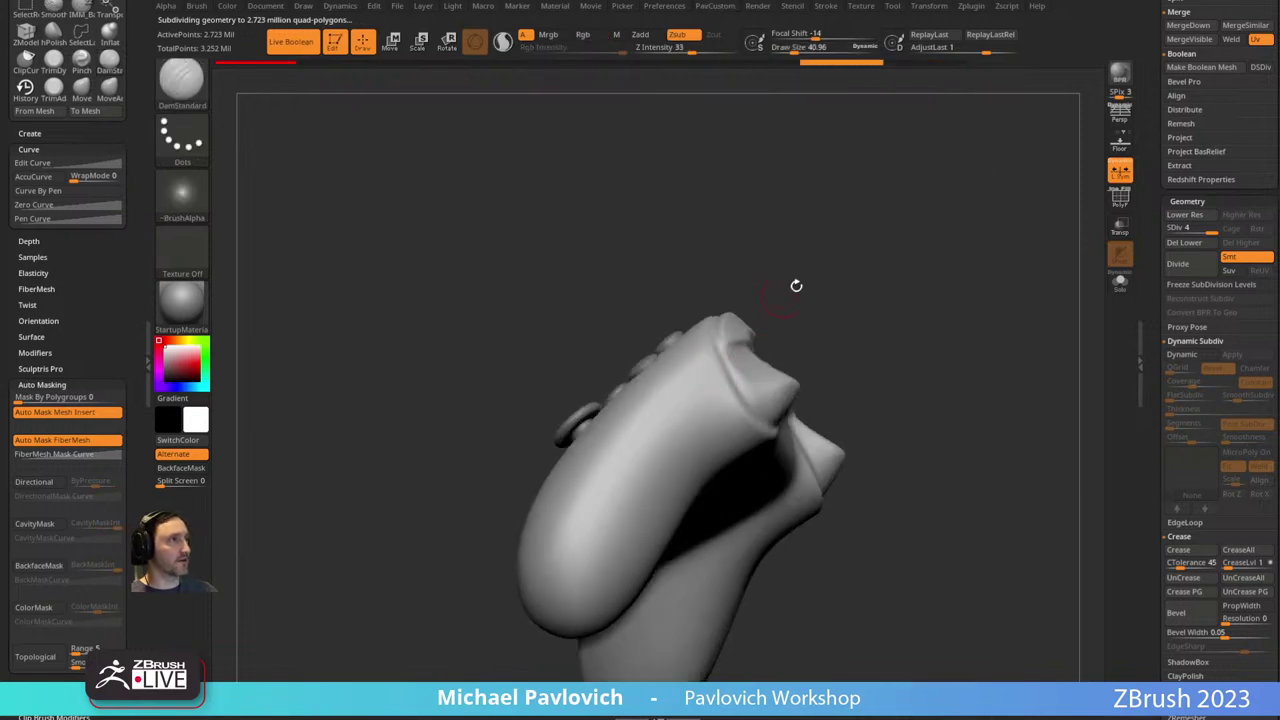
drag(797, 285, 858, 296)
mouse_move(718, 342)
mouse_down()
mouse_move(611, 493)
mouse_move(541, 647)
mouse_up()
mouse_move(800, 440)
mouse_down()
mouse_move(888, 427)
mouse_move(903, 411)
mouse_up()
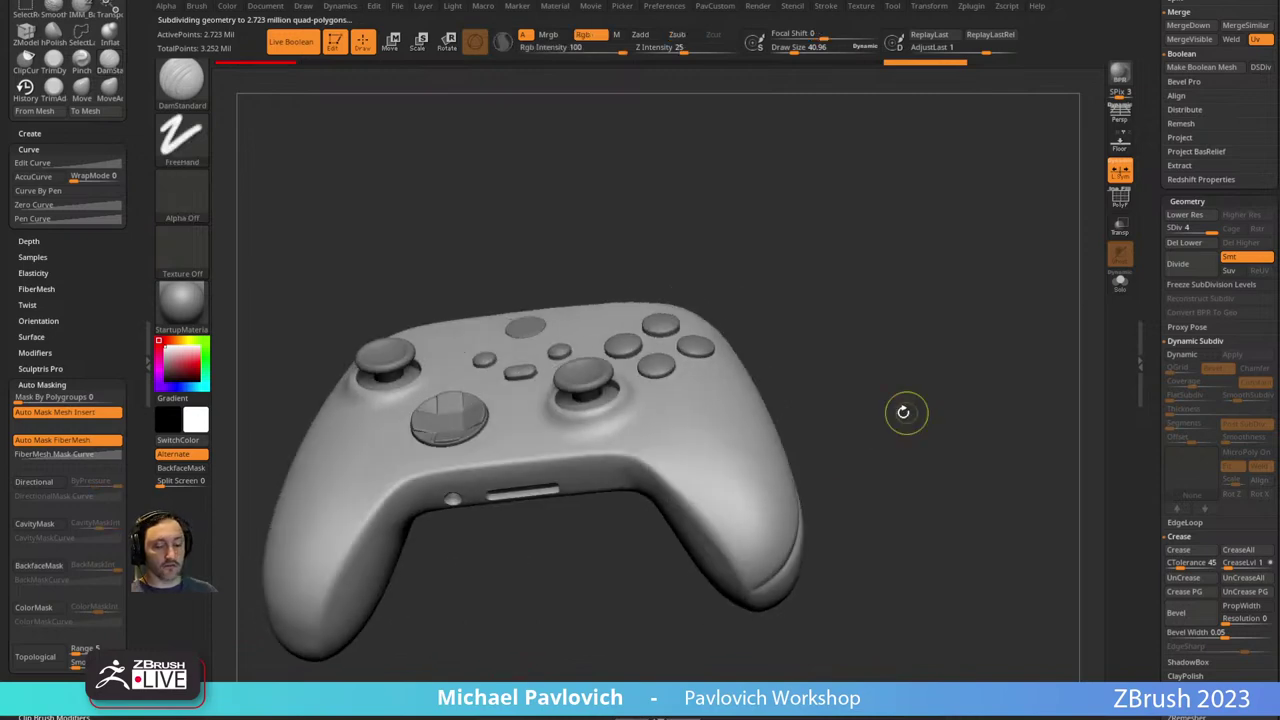
Choose the Chisel brush with BrushTip 3, and set its draw size to about 17 and Z Intensity to 46.
key(b)
key(c)
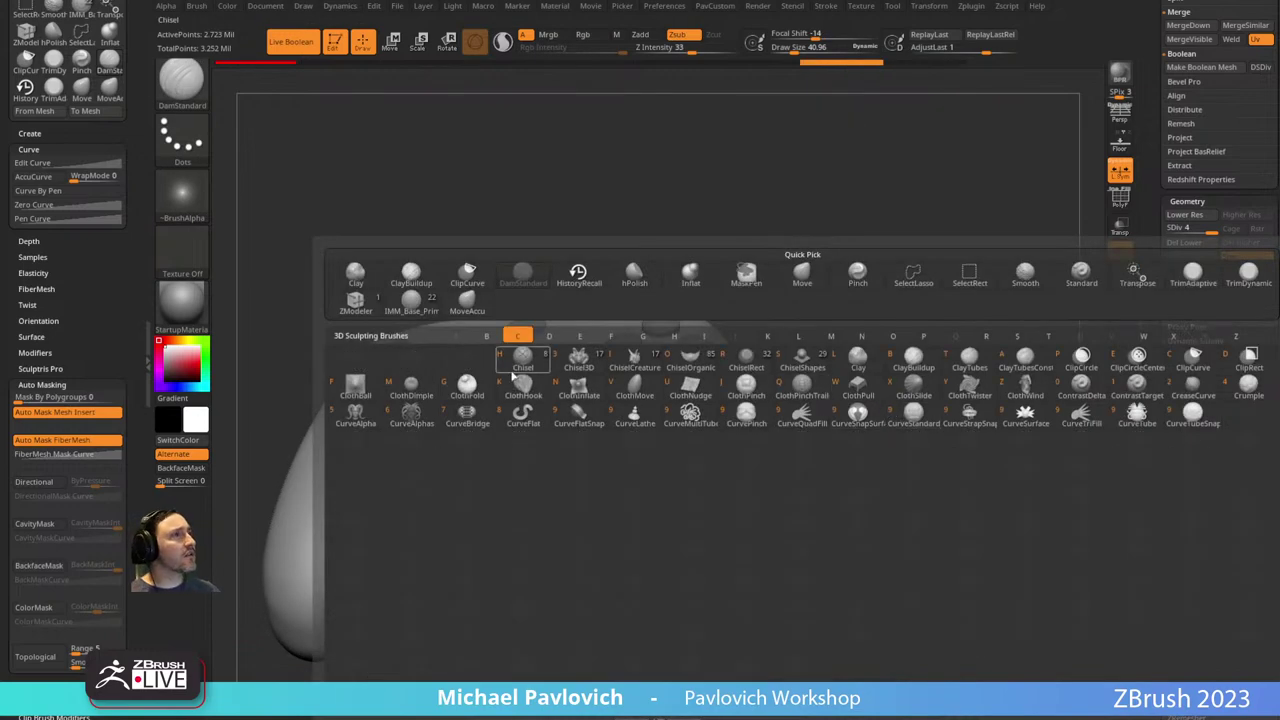
key(h)
key(m)
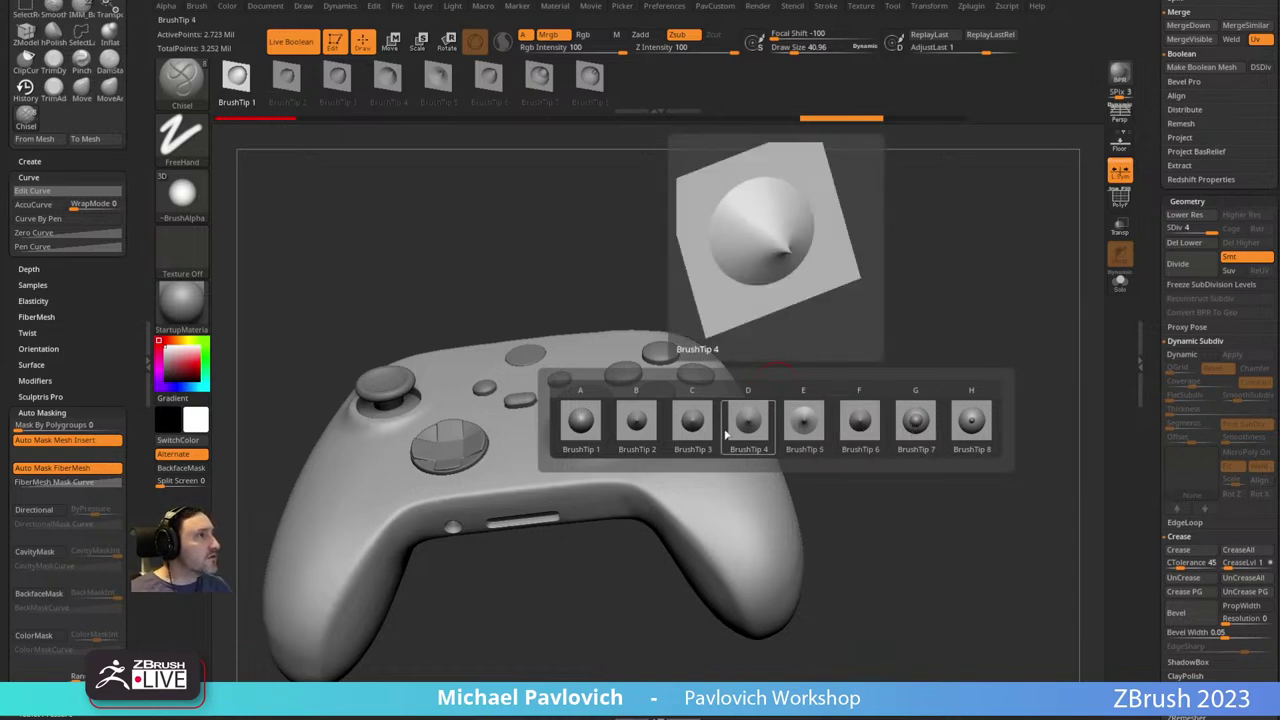
click(692, 420)
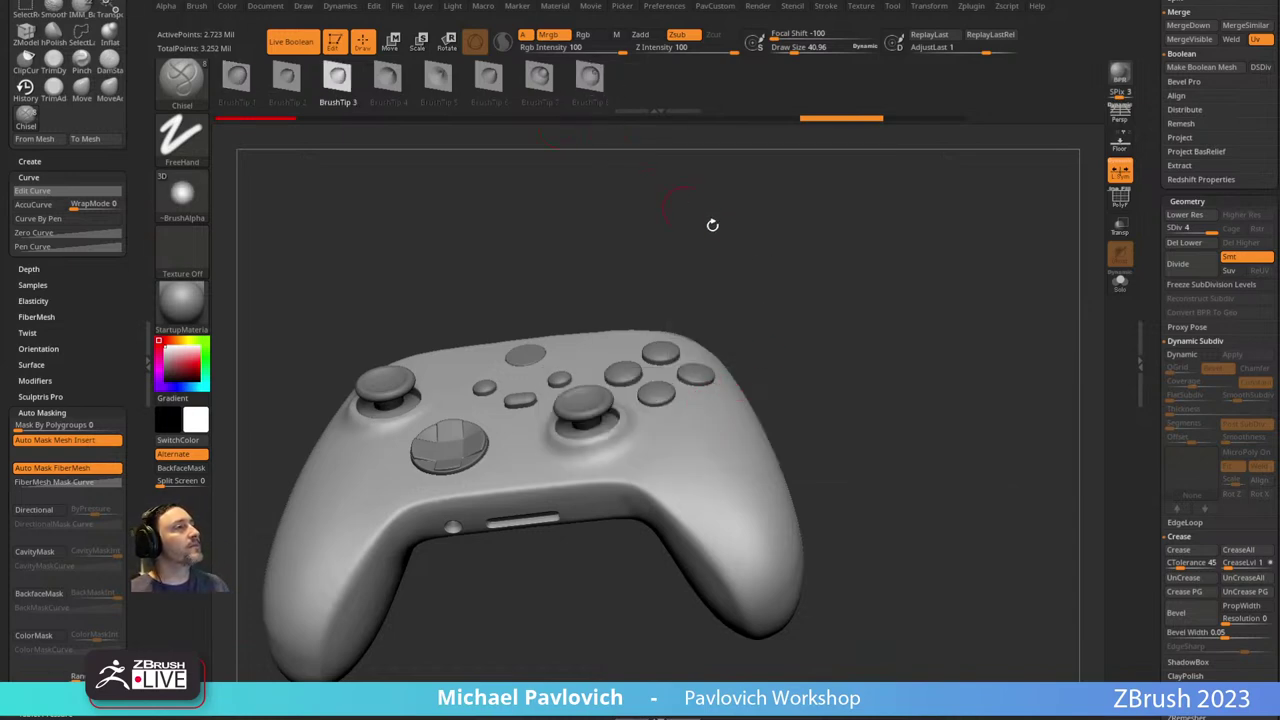
drag(709, 223, 957, 254)
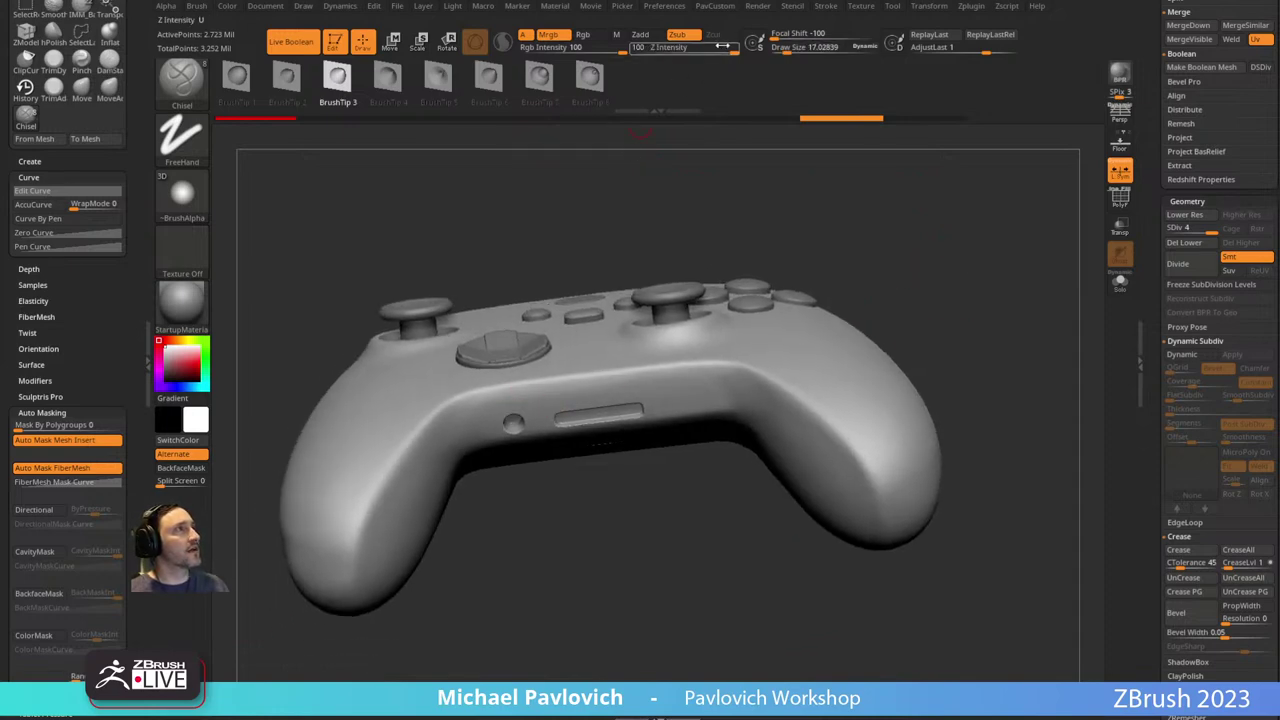
drag(726, 48, 701, 48)
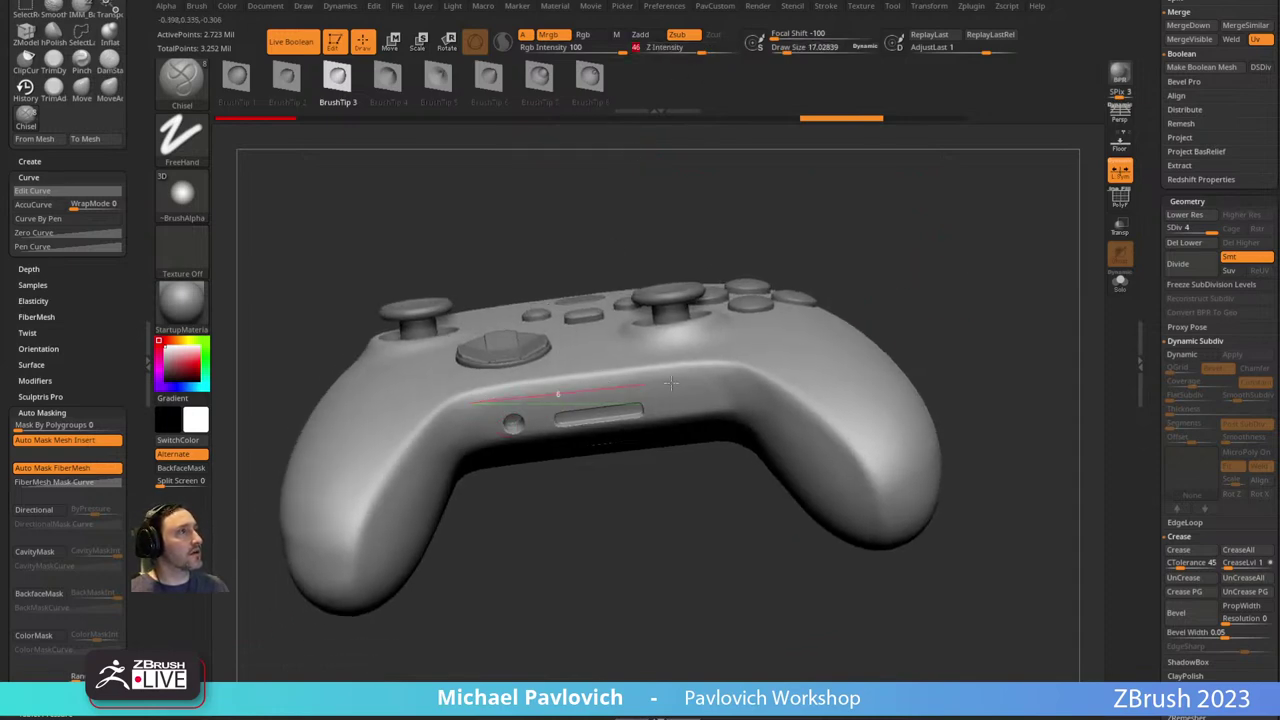
drag(1003, 276, 917, 294)
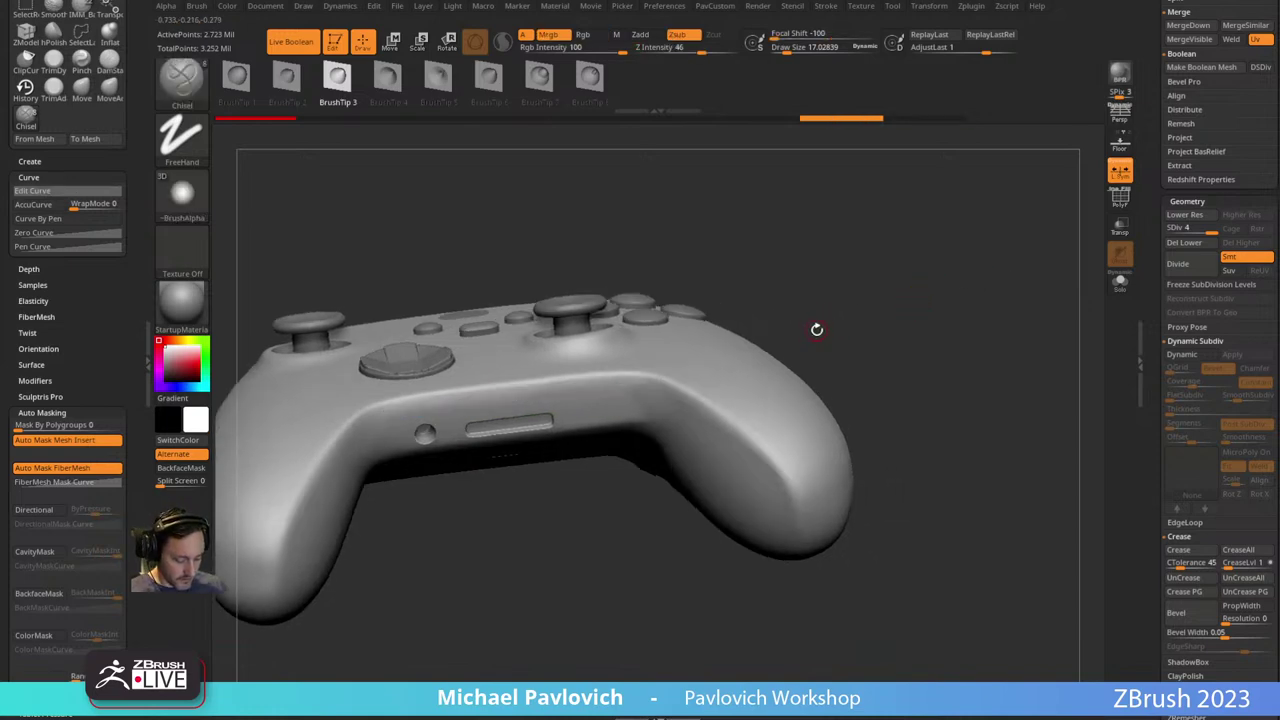
Open the Chisel brush's set of brush tips again.
key(b)
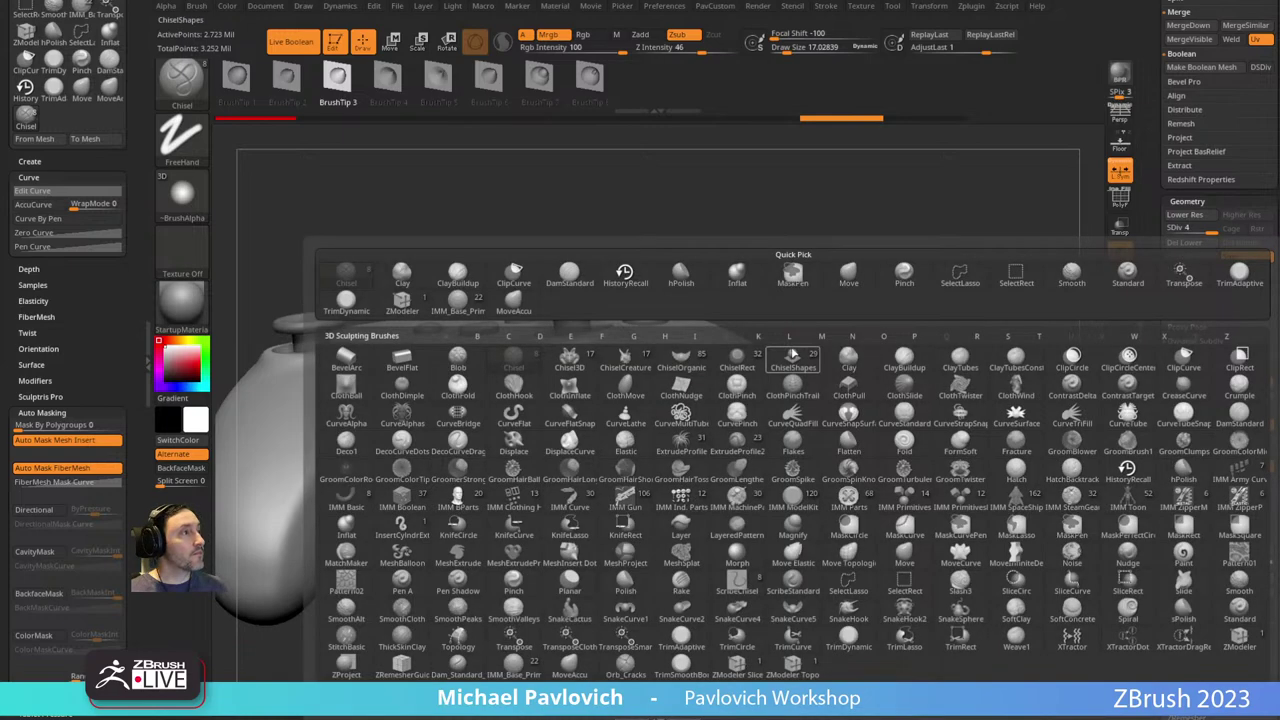
key(b)
key(c)
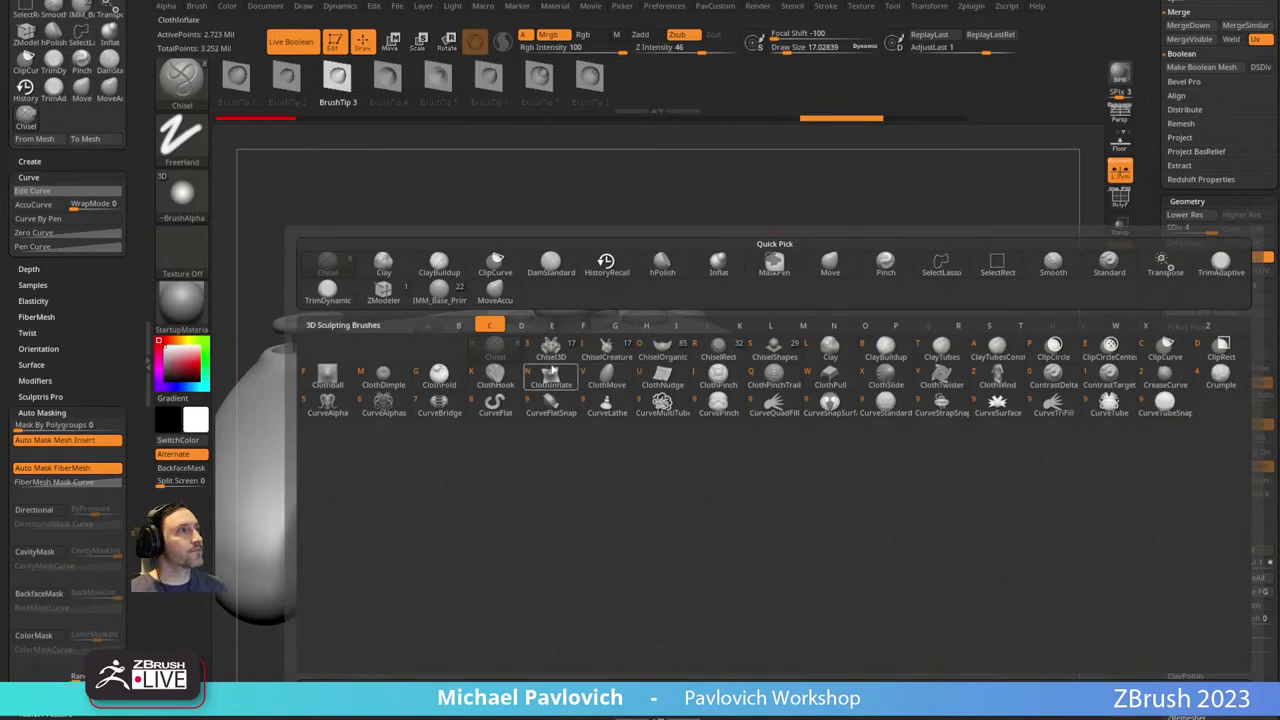
key(h)
key(m)
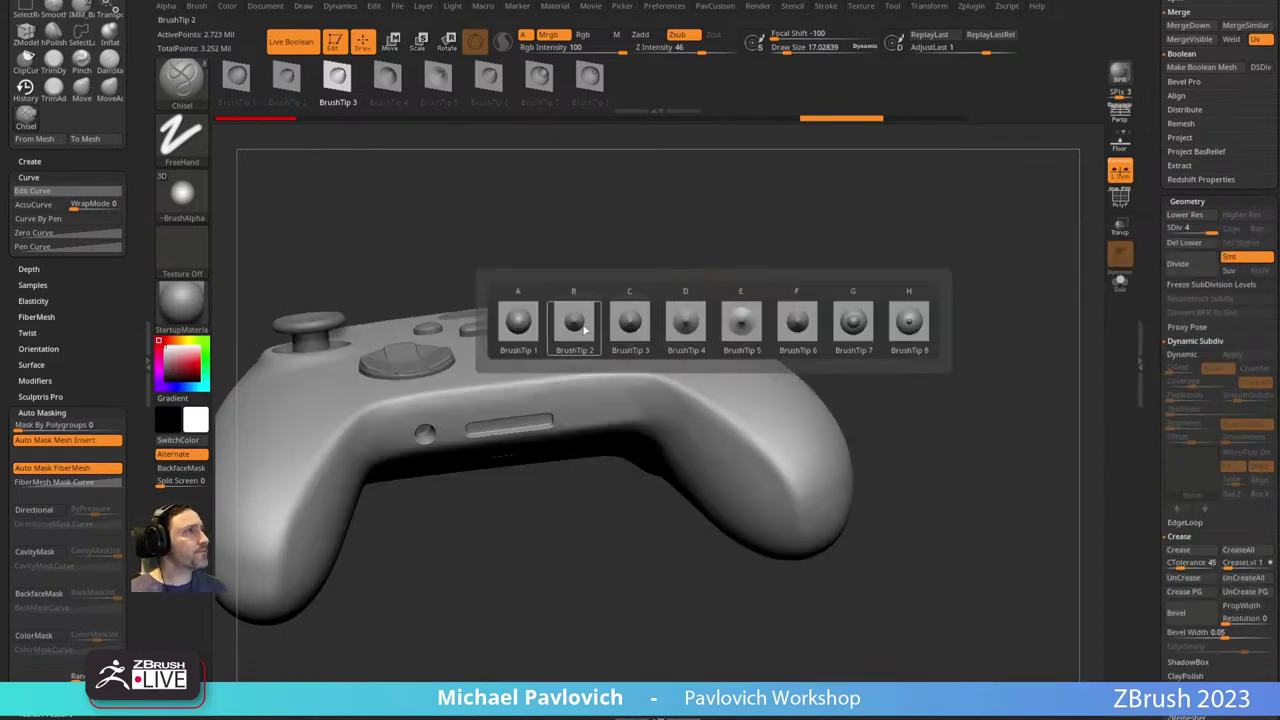
Try carving a groove with BrushTip 2 of the Chisel brush along the controller's front edge and down the right grip, and undo it.
click(579, 328)
drag(483, 394, 624, 377)
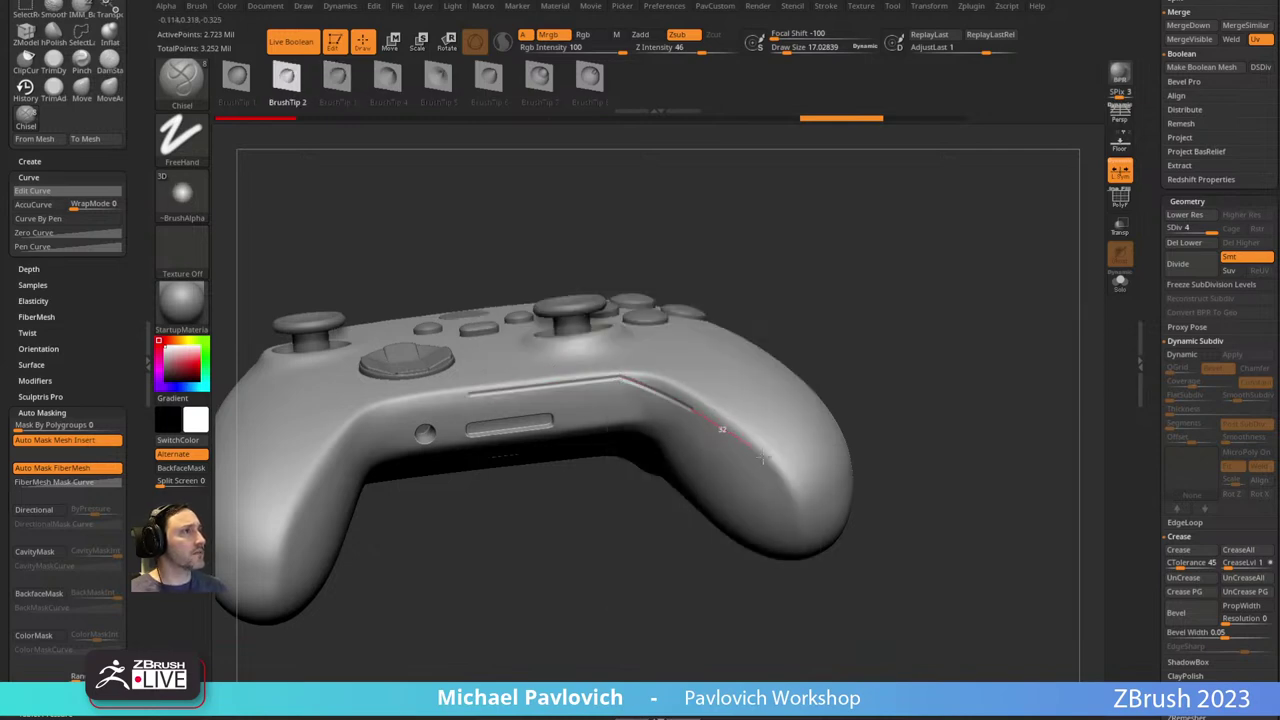
drag(763, 461, 770, 466)
drag(918, 430, 929, 351)
key(ctrl+z)
Check the Chisel brush's Lazy Mouse settings in the stroke options.
key(grave)
click(691, 358)
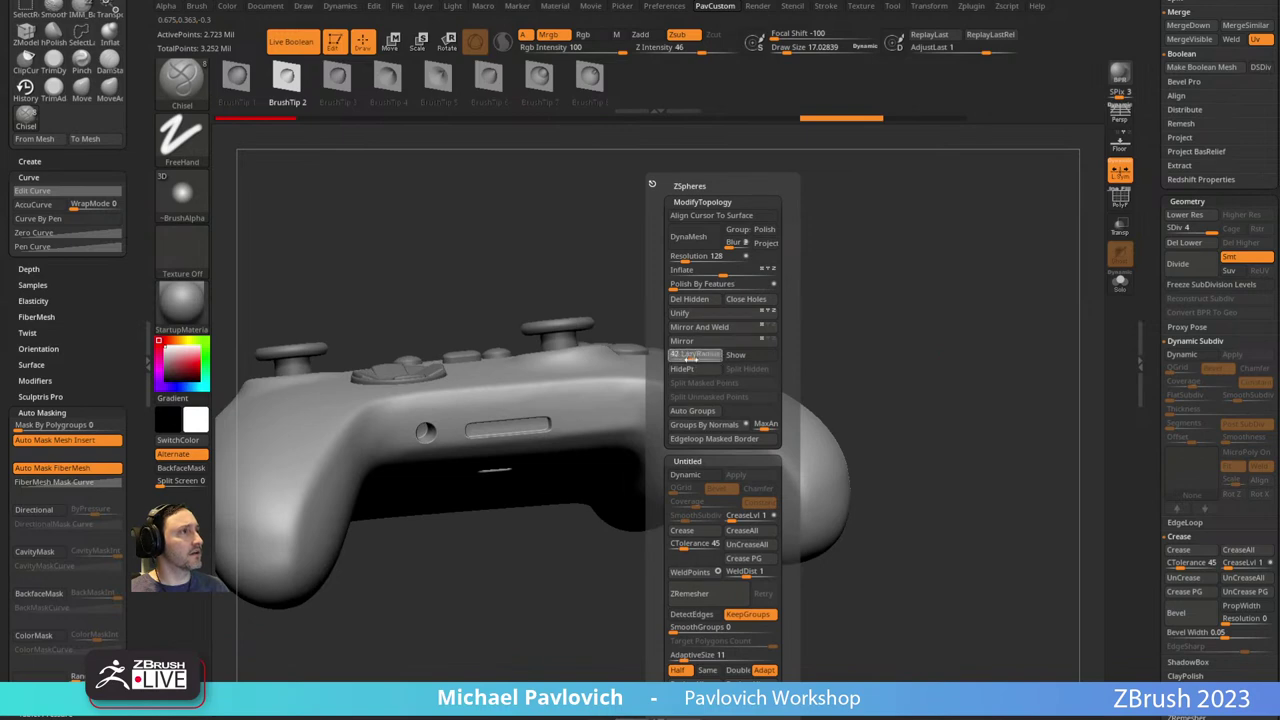
click(795, 6)
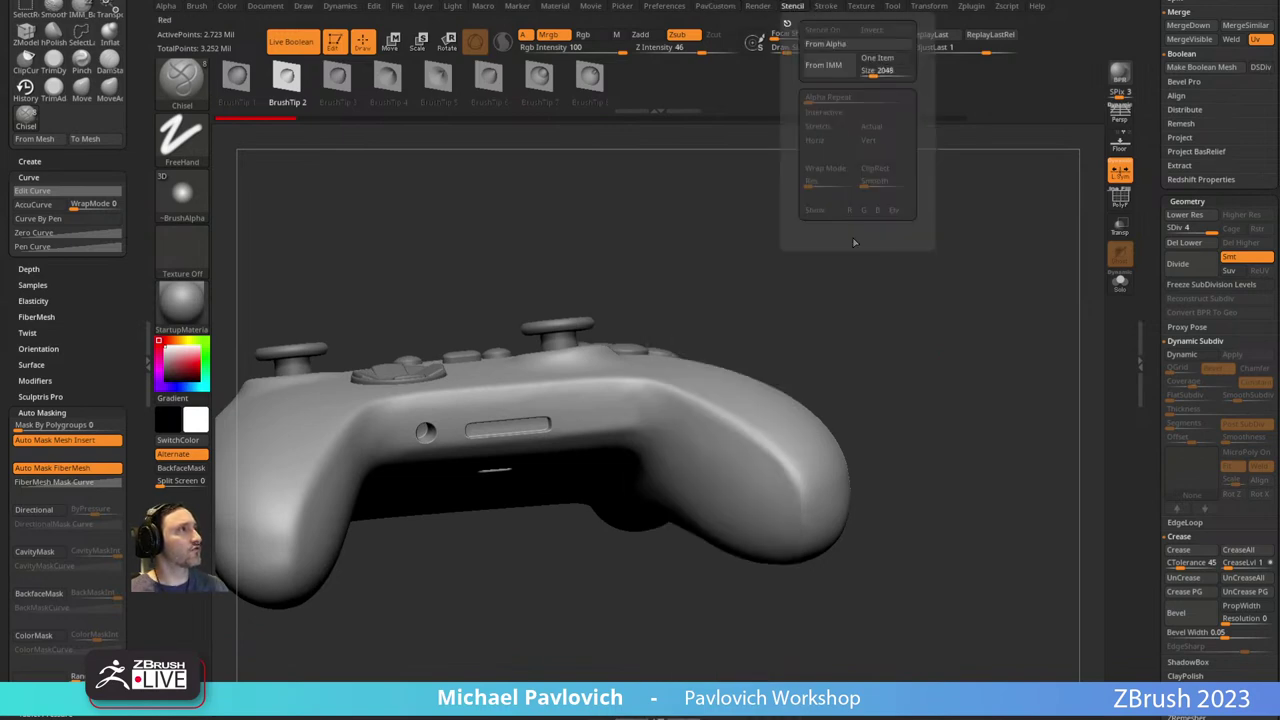
click(825, 6)
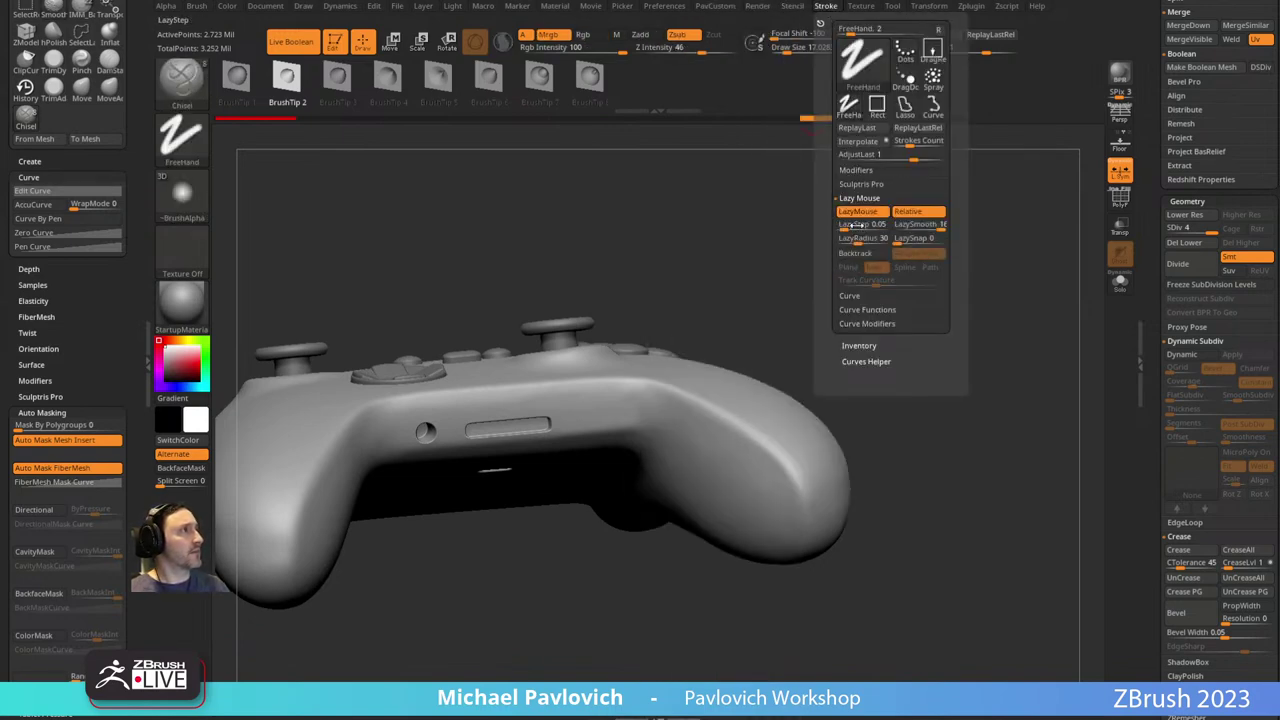
Lower the controller body to subdivision level 3 and try carving a curved groove down the left grip.
alt+drag(663, 246, 899, 174)
key(shift+d)
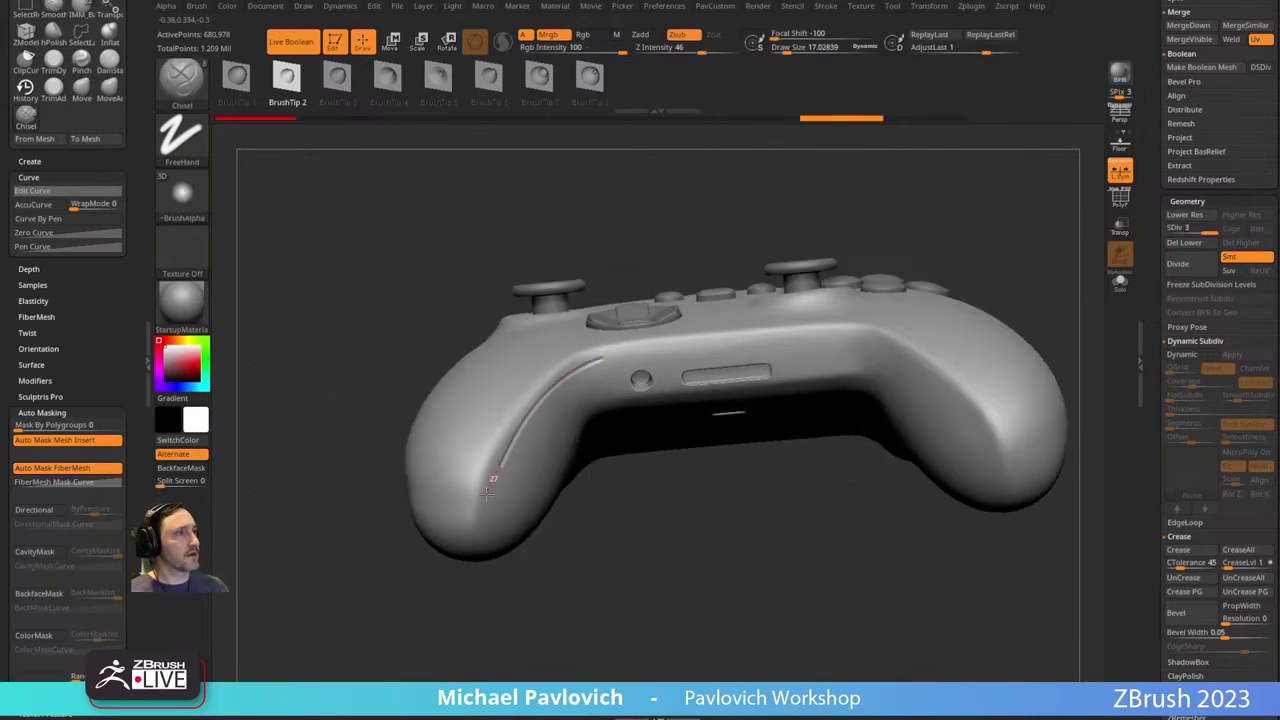
mouse_move(359, 464)
mouse_down()
mouse_move(697, 580)
mouse_move(651, 591)
mouse_move(909, 409)
mouse_move(816, 421)
mouse_move(851, 411)
mouse_up()
Switch to the Dam Standard brush and enlarge its draw size for work on the side of the controller.
key(b)
key(d)
key(s)
drag(871, 326, 774, 314)
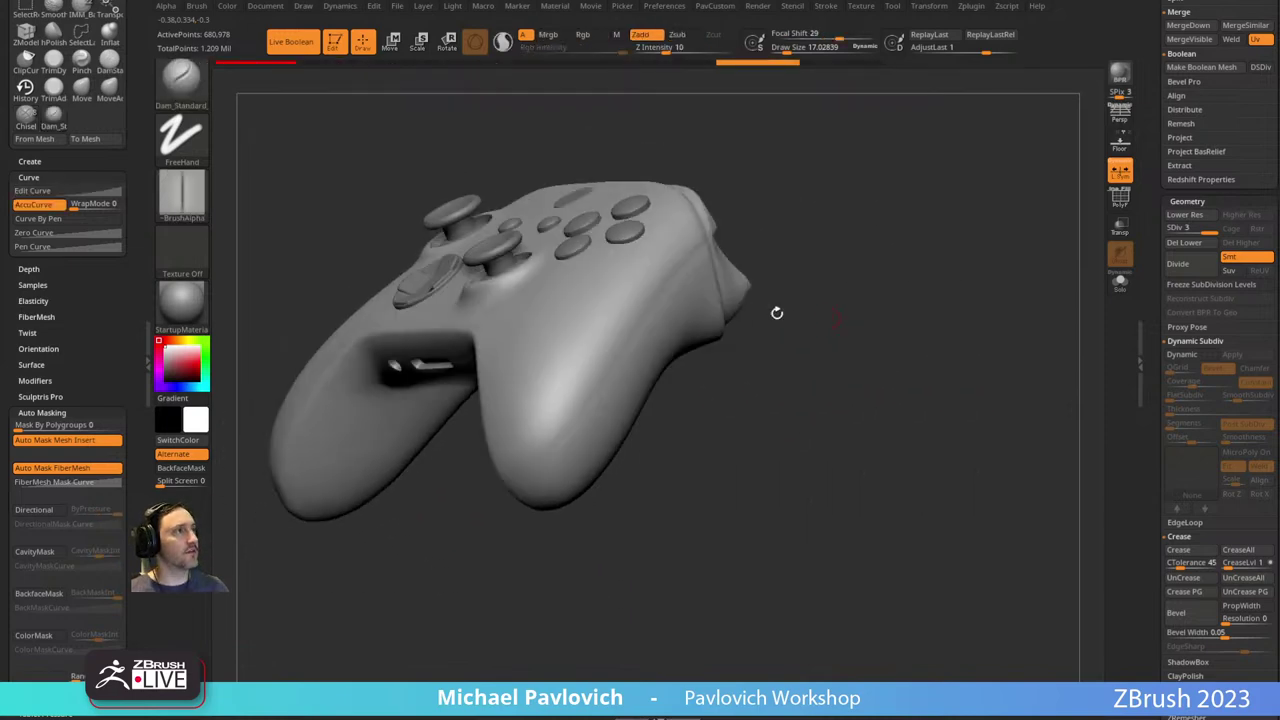
drag(744, 225, 862, 226)
key(s)
drag(702, 280, 708, 280)
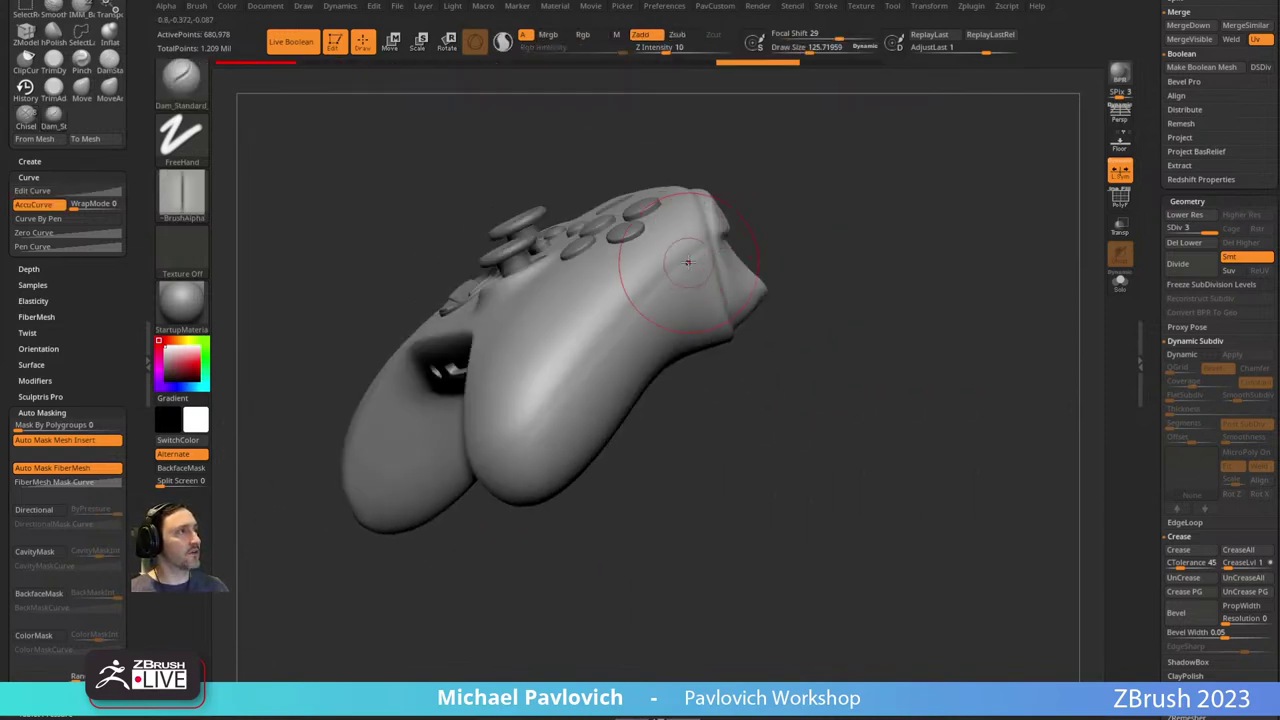
Try carving a Dam Standard groove from the shoulder down the side of the grip, and undo it.
drag(725, 232, 660, 281)
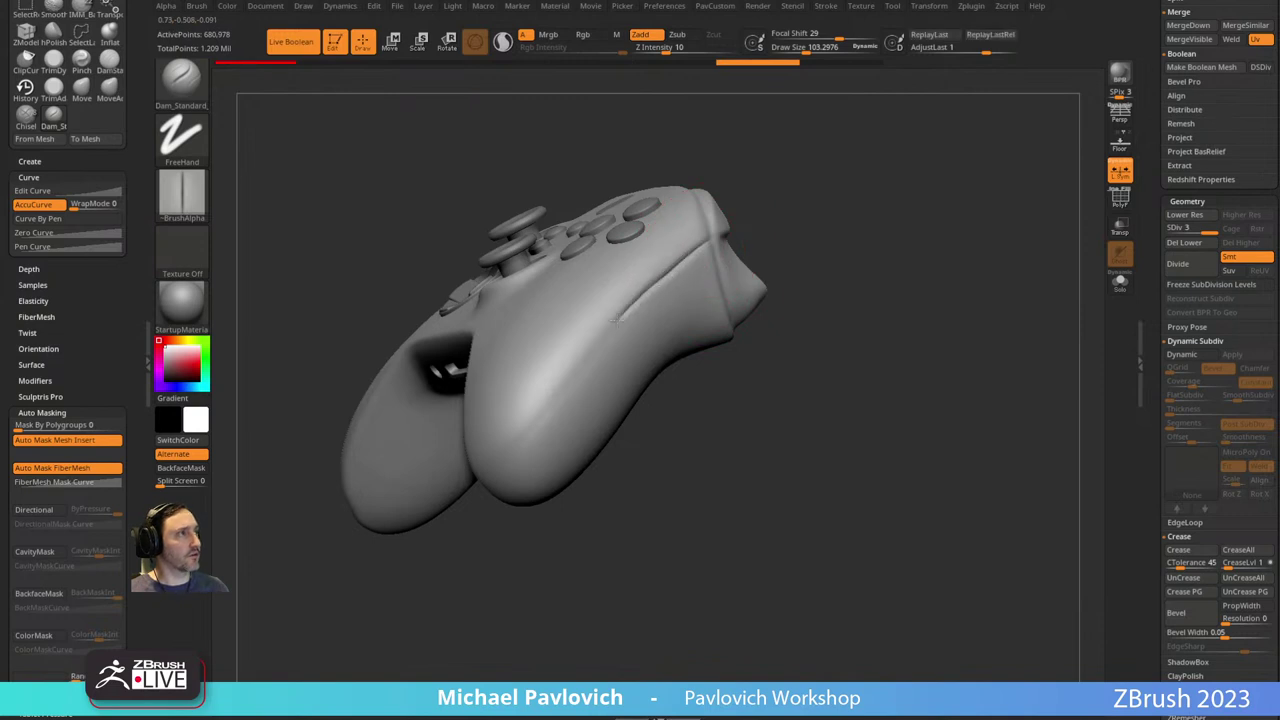
drag(615, 319, 566, 369)
drag(764, 390, 842, 374)
key(ctrl+z)
Adjust the Dam Standard brush's LazyRadius and carve a longer smooth groove from the shoulder along the grip.
key(space)
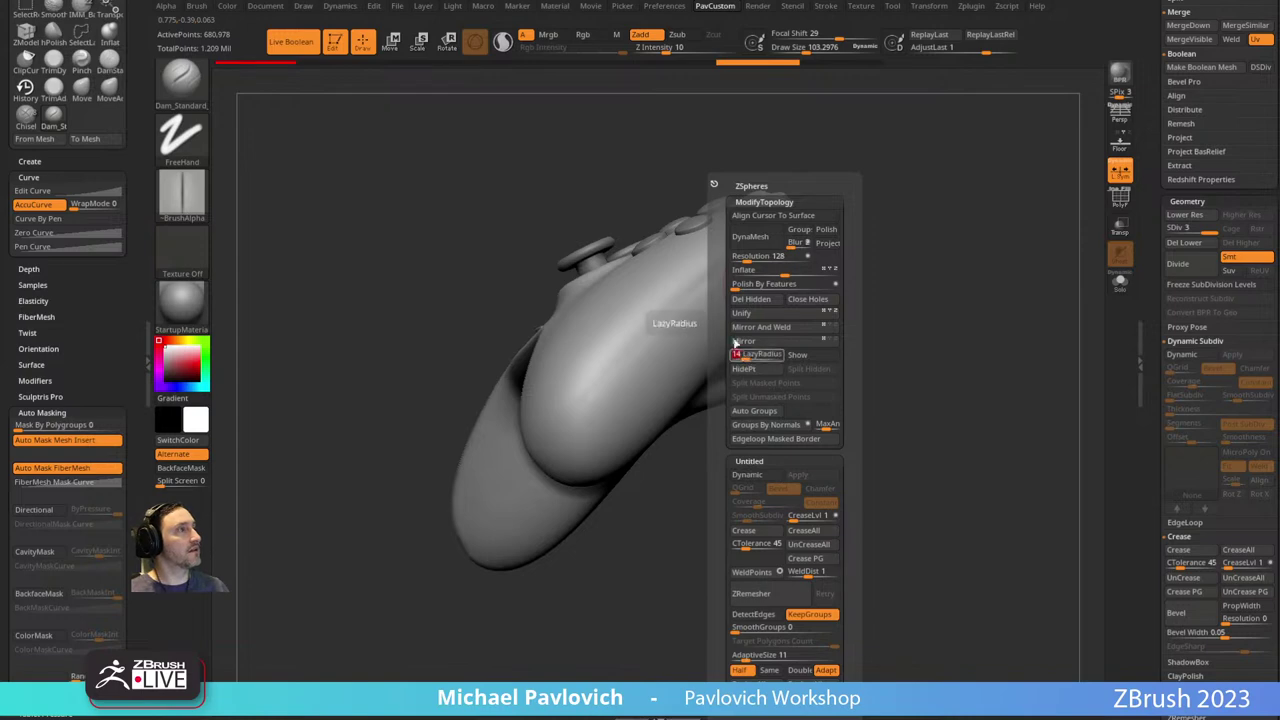
key(Return)
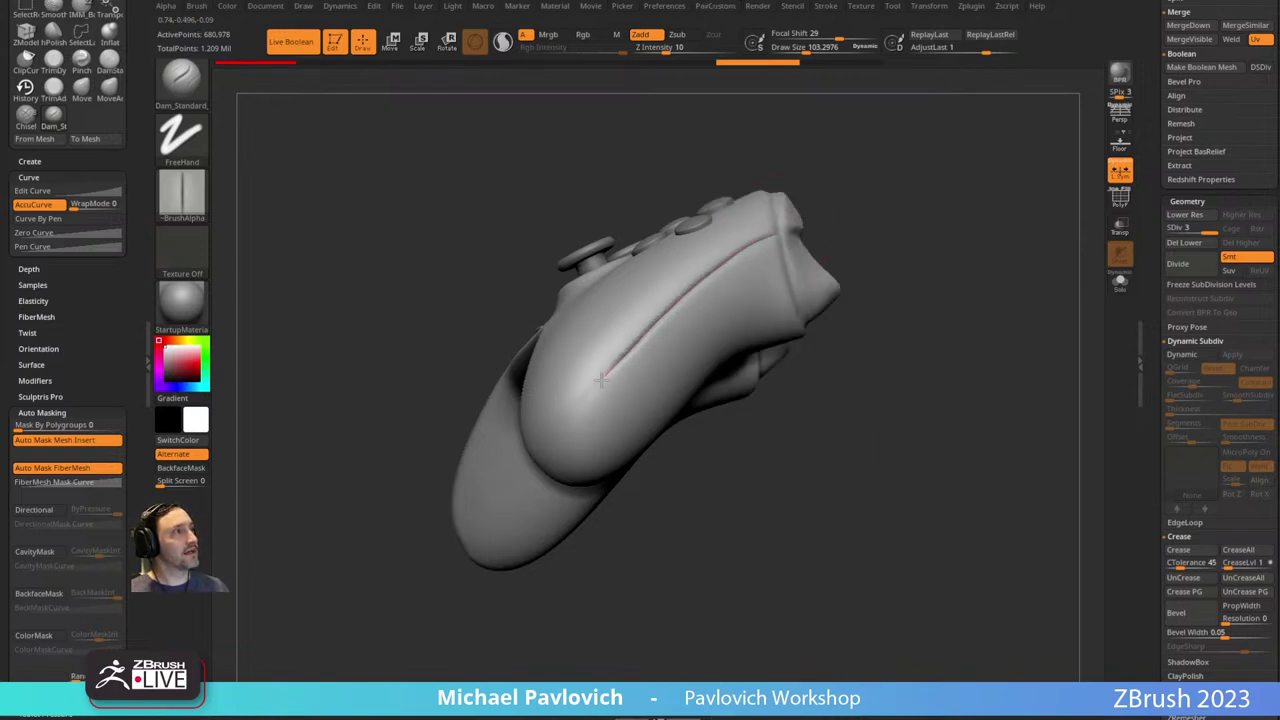
drag(923, 280, 386, 266)
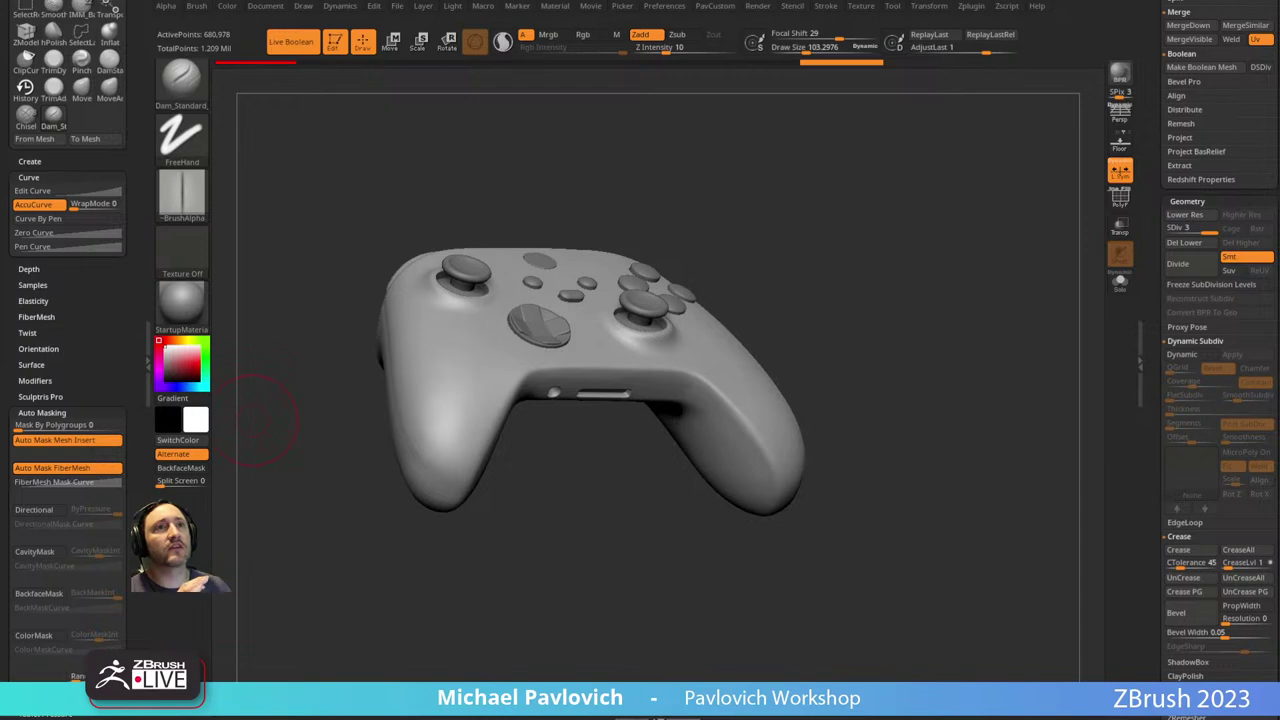
drag(951, 249, 888, 267)
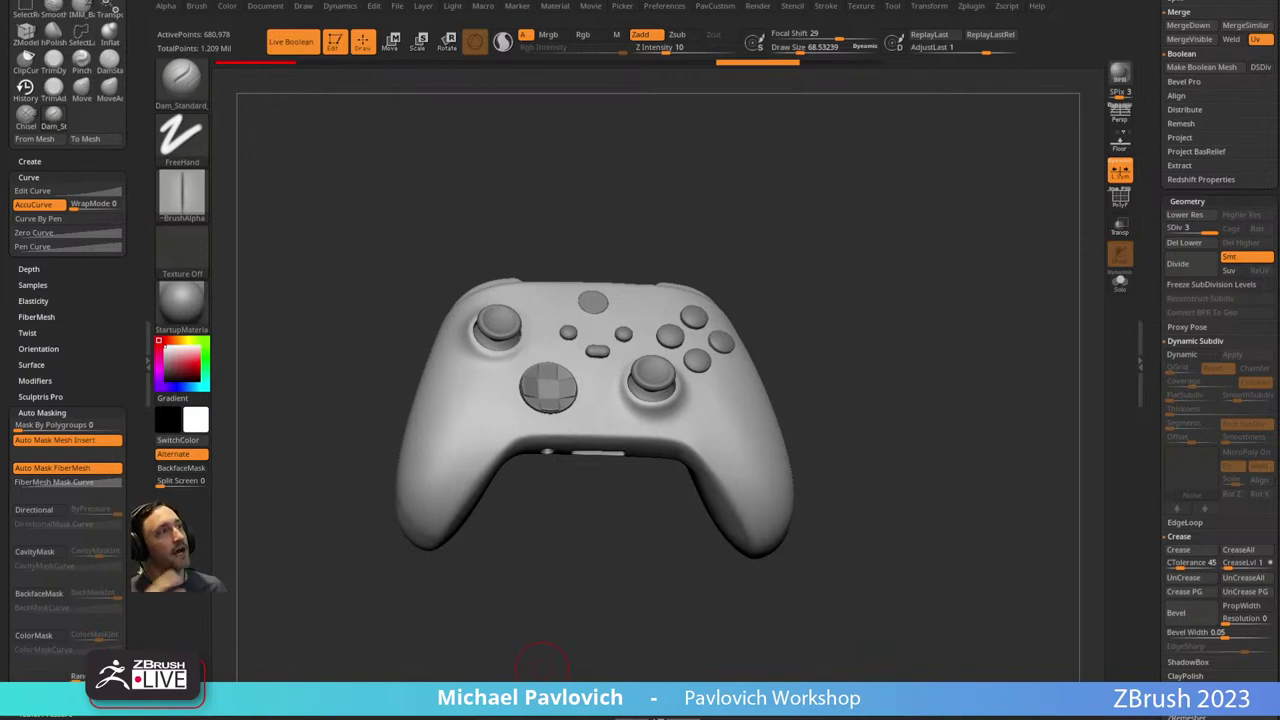
Switch to the Standard brush and adjust its draw size.
shift+drag(815, 200, 829, 246)
key(s)
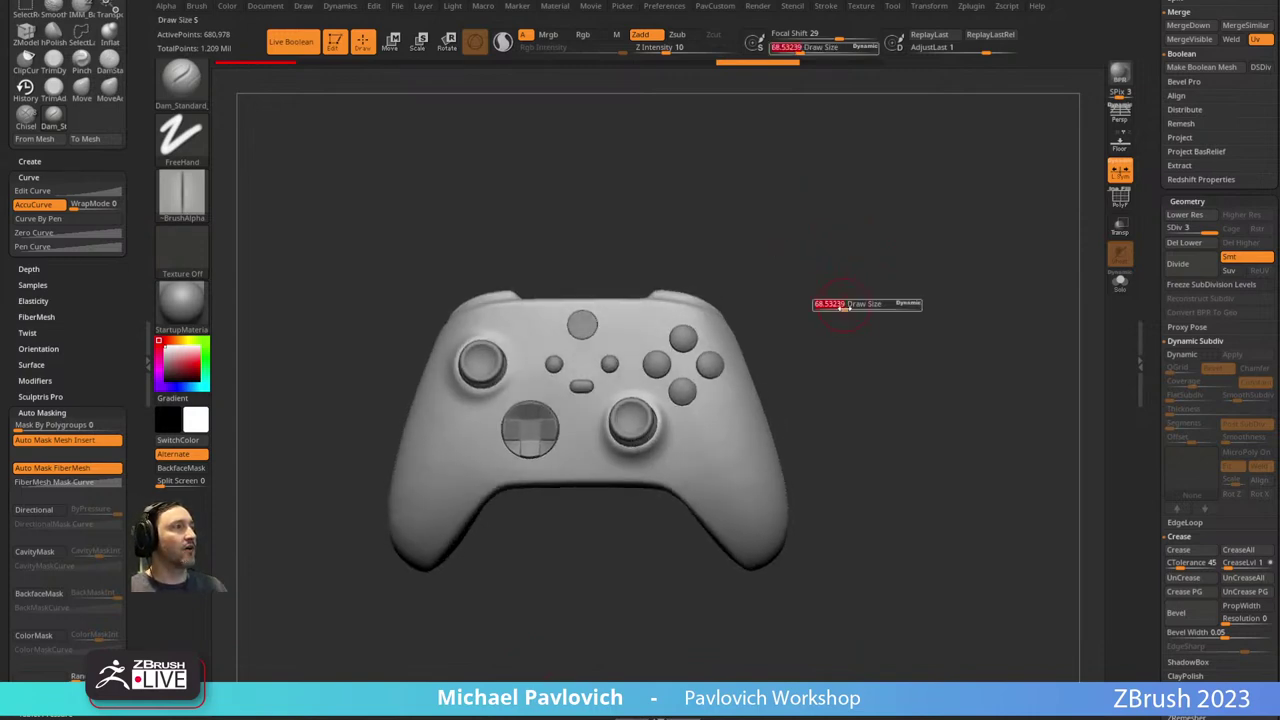
key(b)
key(s)
key(t)
mouse_move(836, 294)
mouse_down()
mouse_move(894, 286)
mouse_move(920, 214)
mouse_move(860, 229)
mouse_move(857, 254)
mouse_move(830, 256)
mouse_up()
key(s)
key(s)
key(s)
Make the subtool with the four round face buttons active and set the draw size to about 108.
mouse_move(820, 254)
alt+mouse_down()
mouse_move(840, 263)
mouse_move(920, 234)
mouse_move(797, 223)
mouse_move(1000, 214)
mouse_move(843, 257)
mouse_move(903, 277)
mouse_move(886, 258)
mouse_move(894, 191)
mouse_move(932, 292)
mouse_move(853, 300)
alt+mouse_up()
alt+click(530, 380)
alt+click(532, 380)
alt+click(630, 341)
key(s)
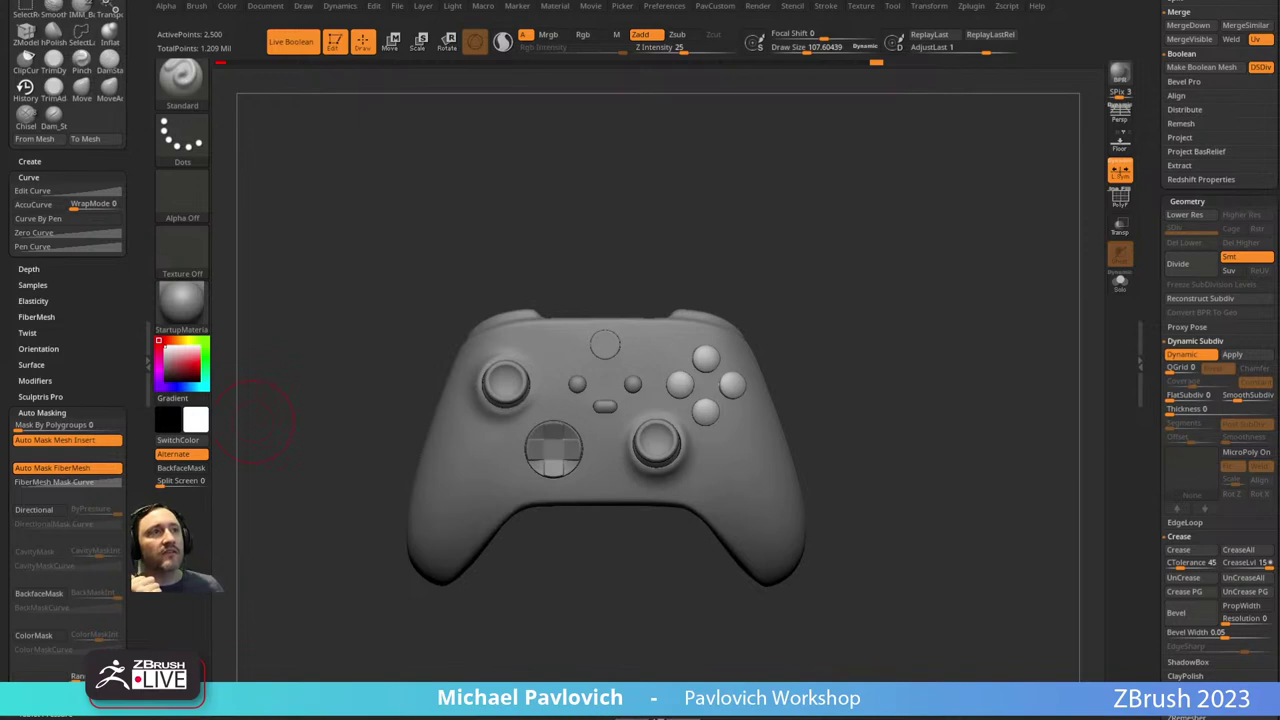
Dock the Zplugin palette in the side tray and collapse its open Decimation Master section.
click(967, 9)
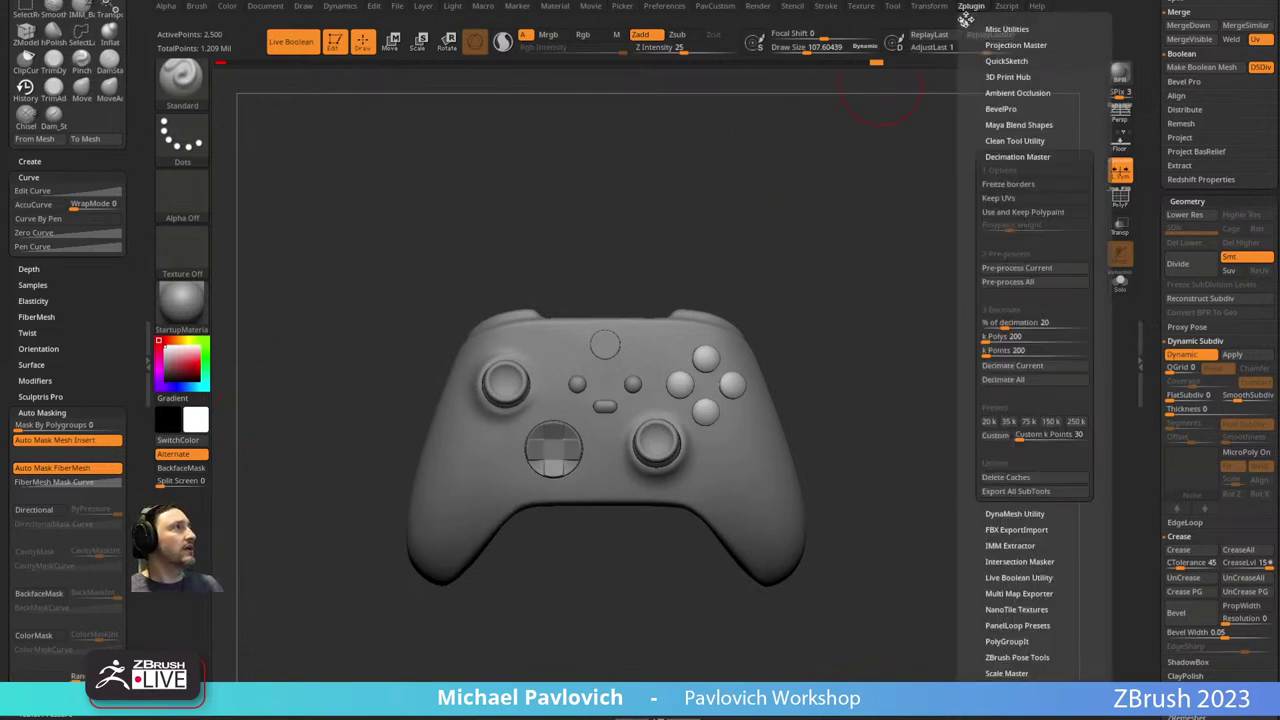
drag(965, 19, 45, 25)
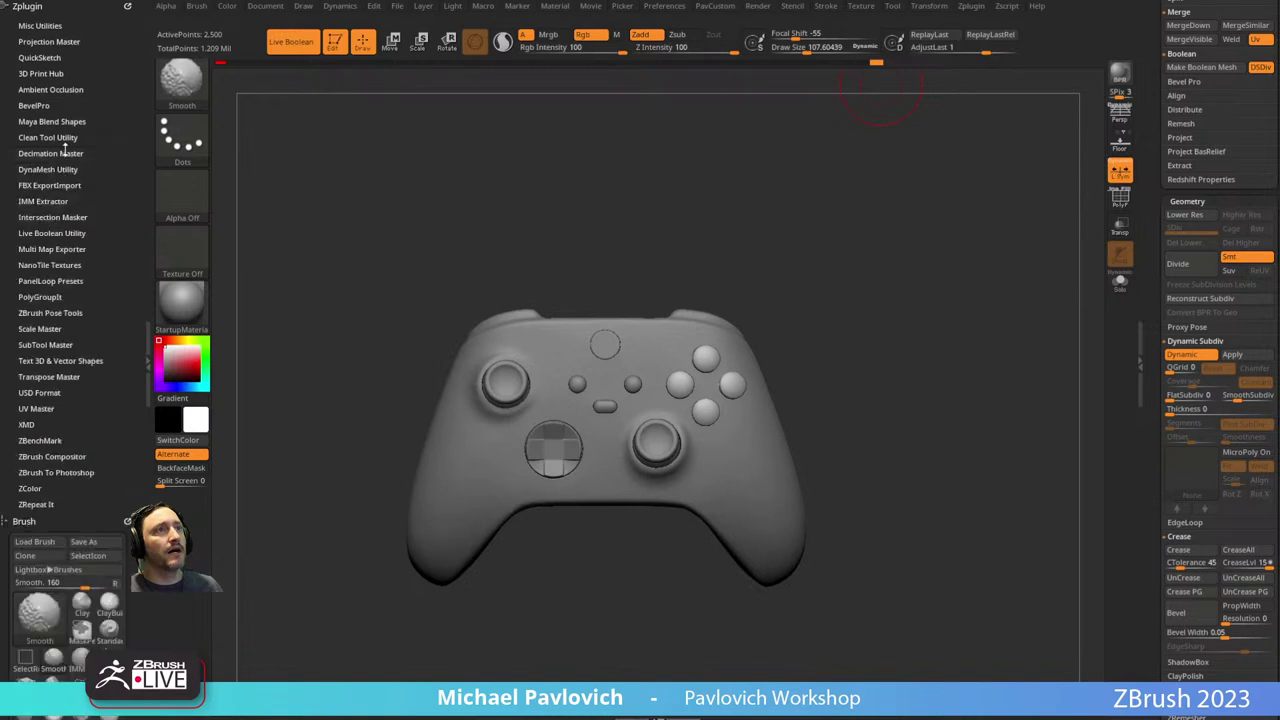
key(shift)
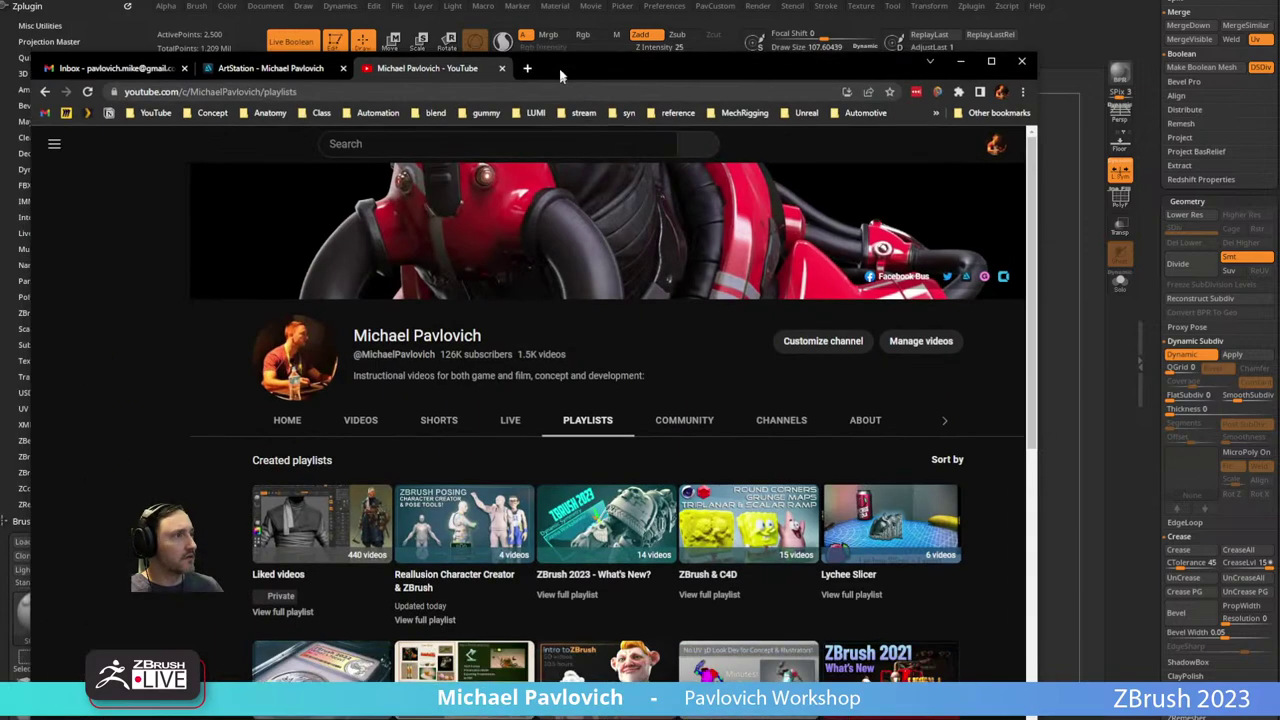
Switch to the web browser, open the YouTube video about the ZBrush Pose Tools plugin and Character Creator, and select its web address.
drag(559, 71, 583, 29)
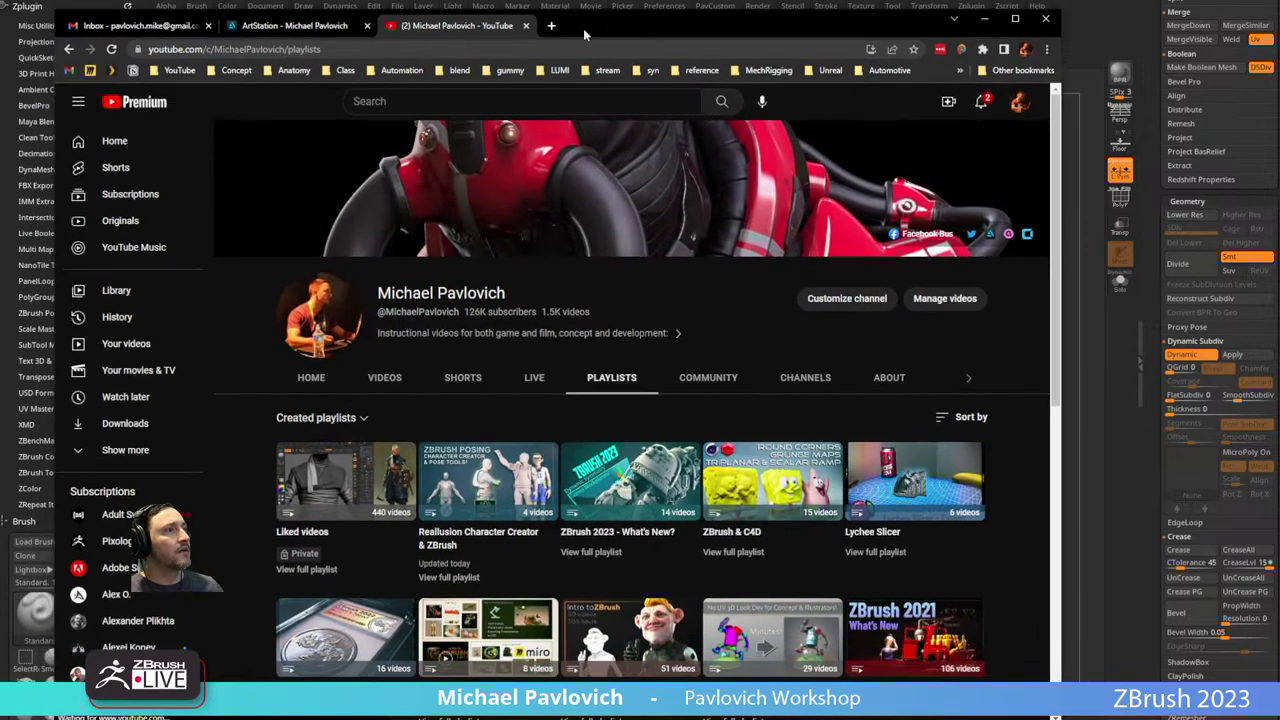
click(381, 378)
click(384, 378)
scroll(384, 378, down, 2)
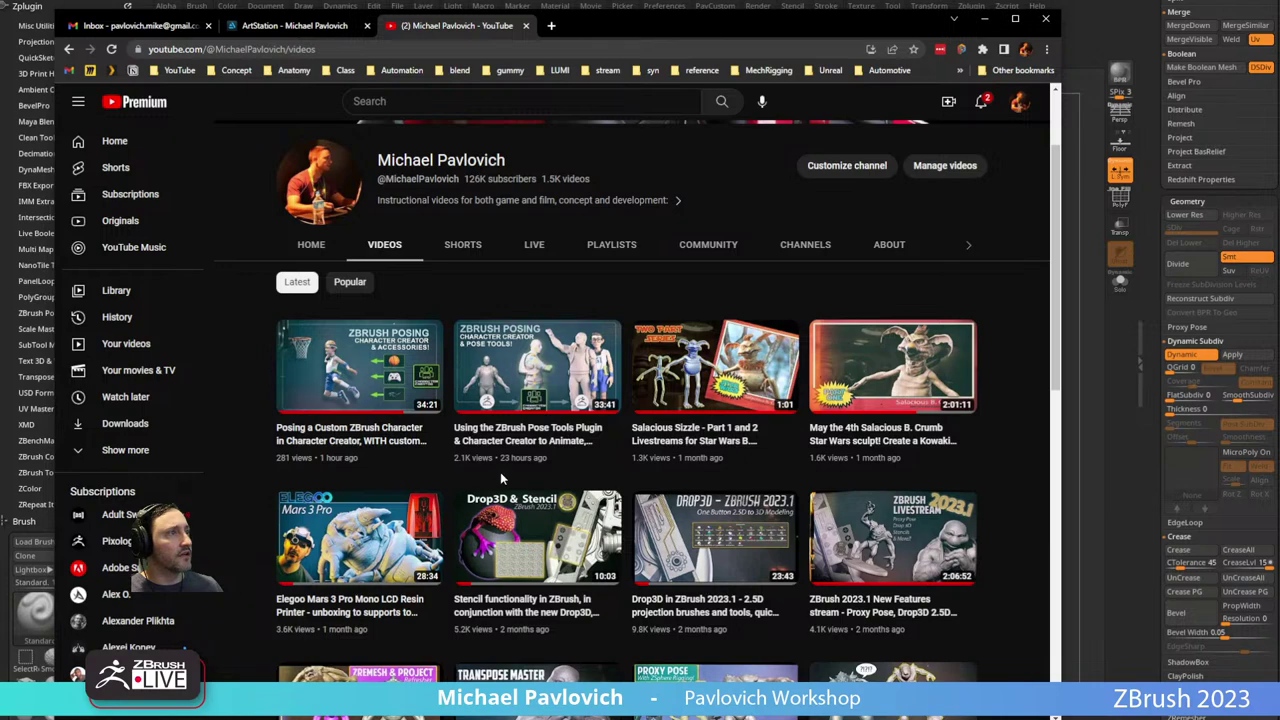
click(540, 446)
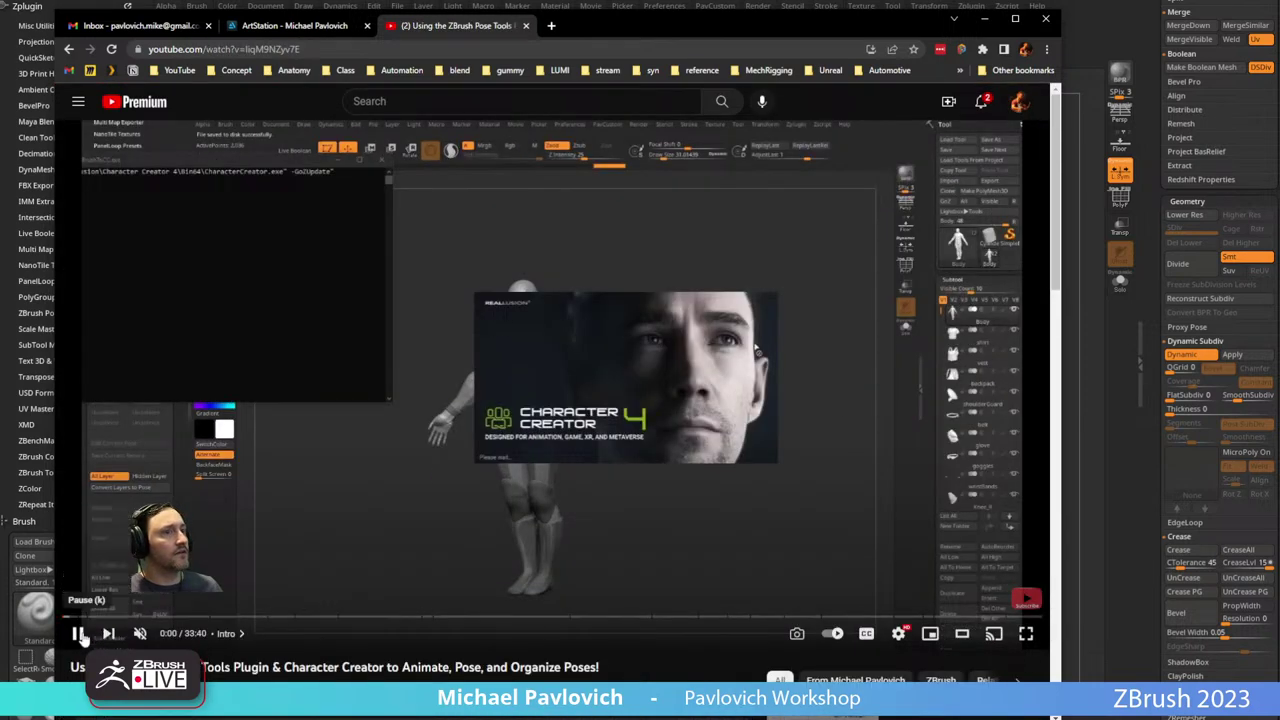
click(337, 47)
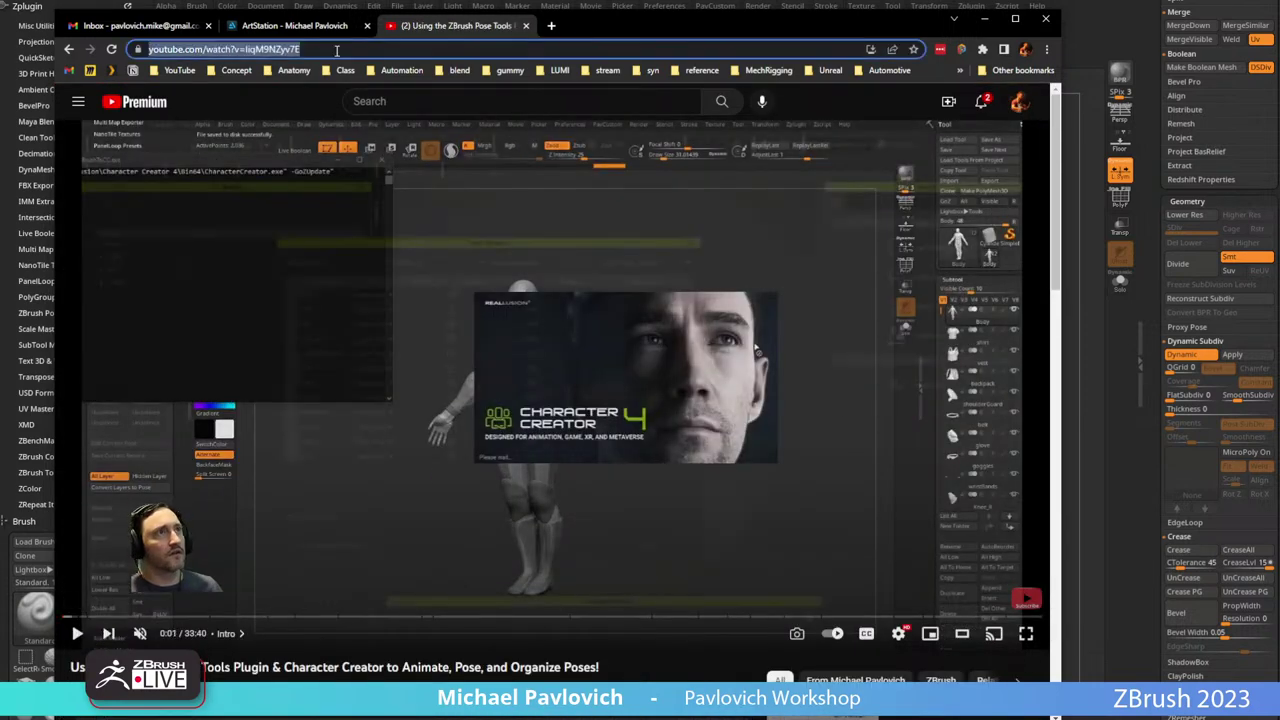
Return to the channel's list of latest videos, look it over, and switch back to ZBrush.
click(68, 49)
click(337, 49)
scroll(548, 348, up, 3)
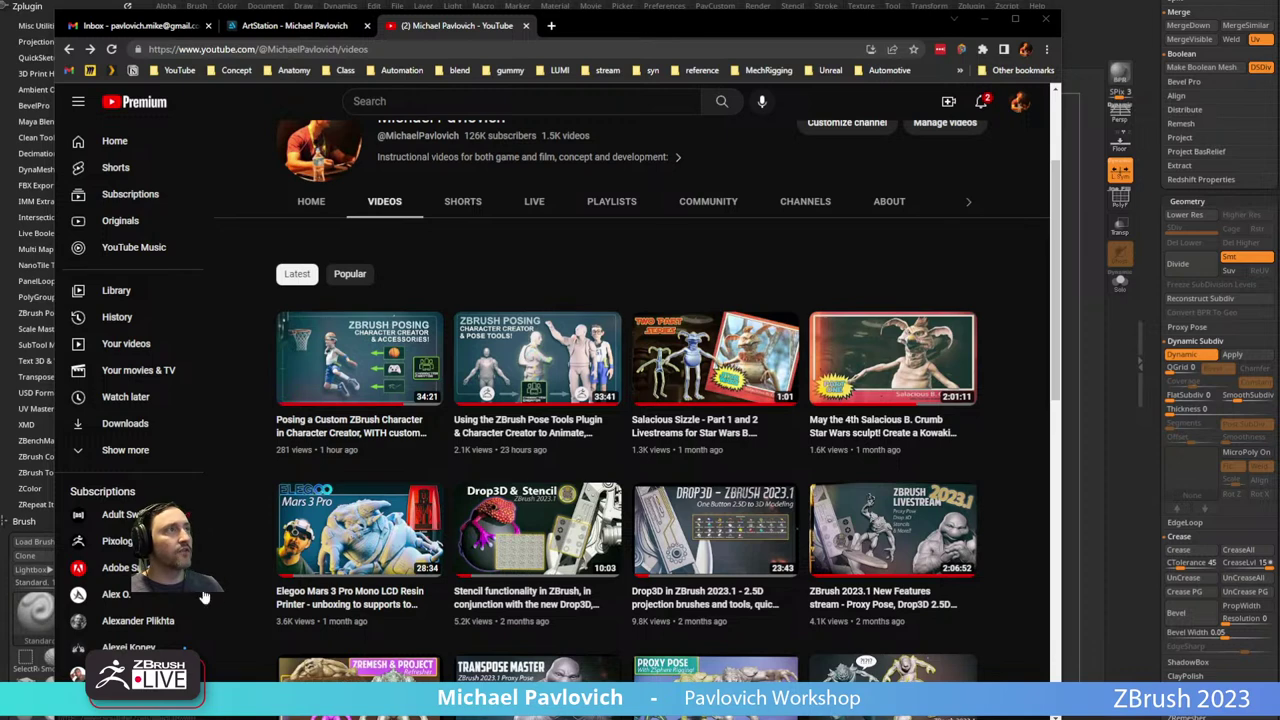
key(alt+Tab)
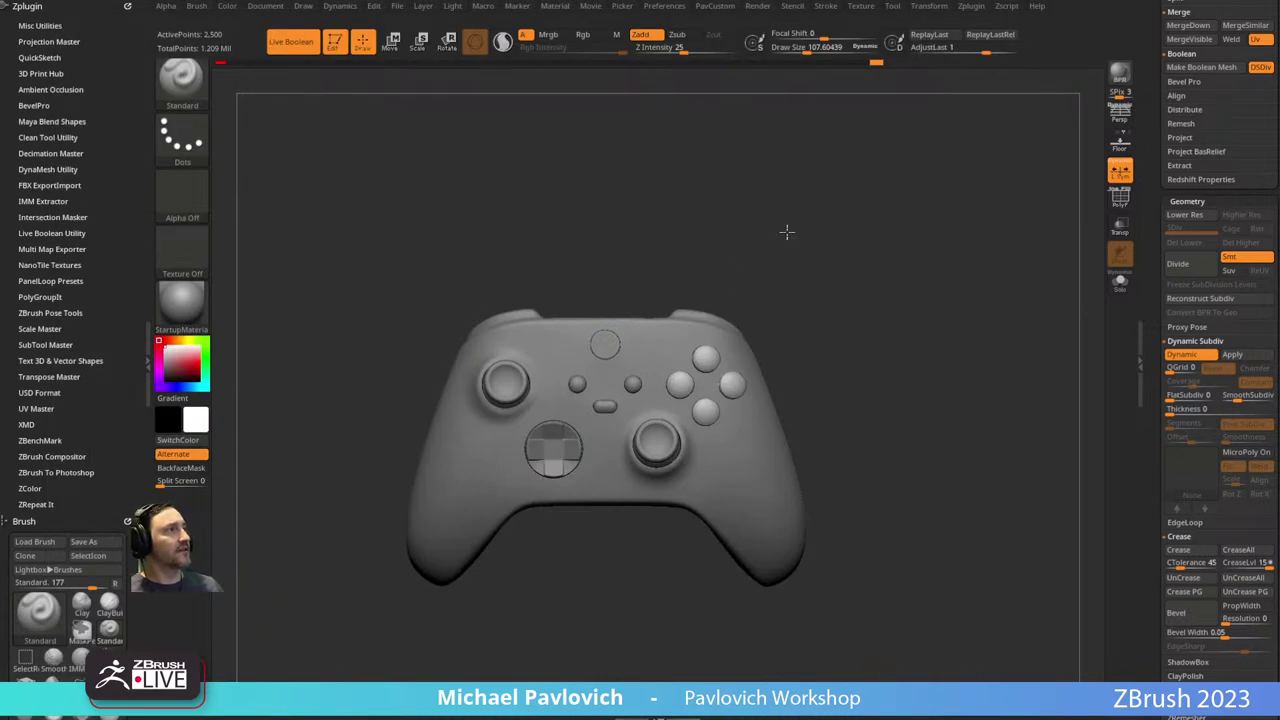
Save the controller tool to disk as XBoxWorking002.
drag(787, 232, 841, 287)
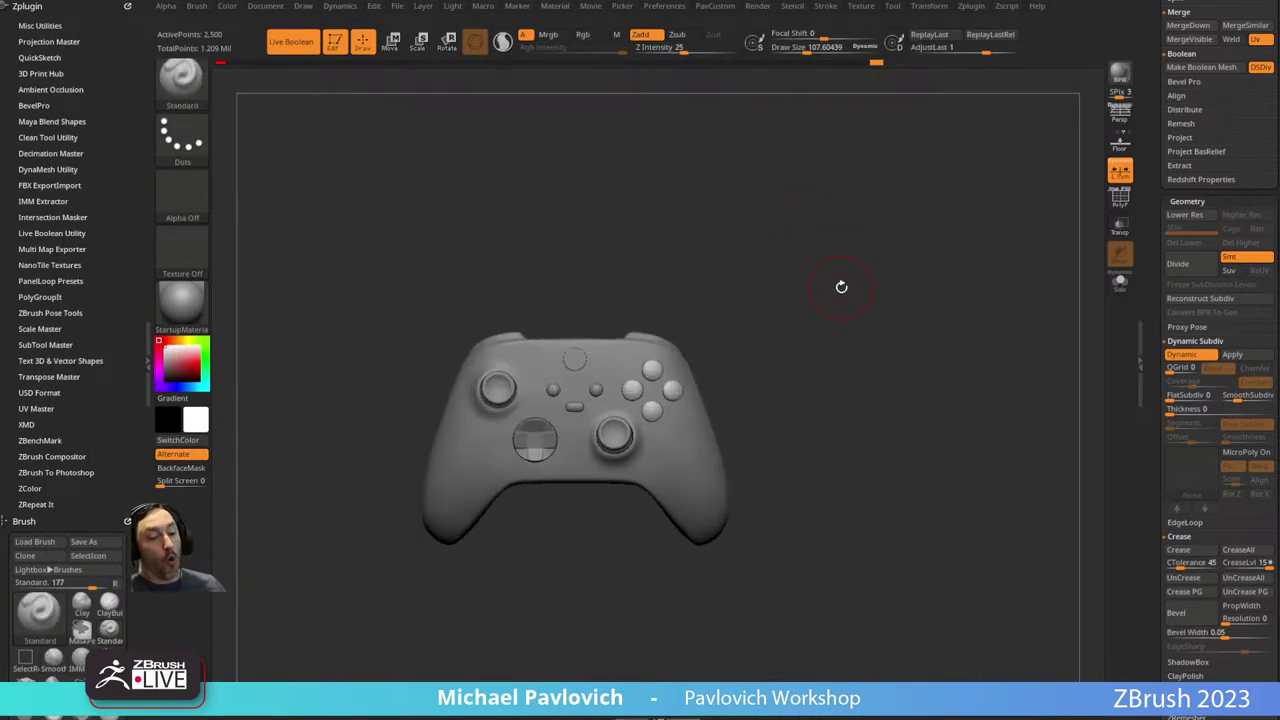
drag(1160, 92, 1166, 435)
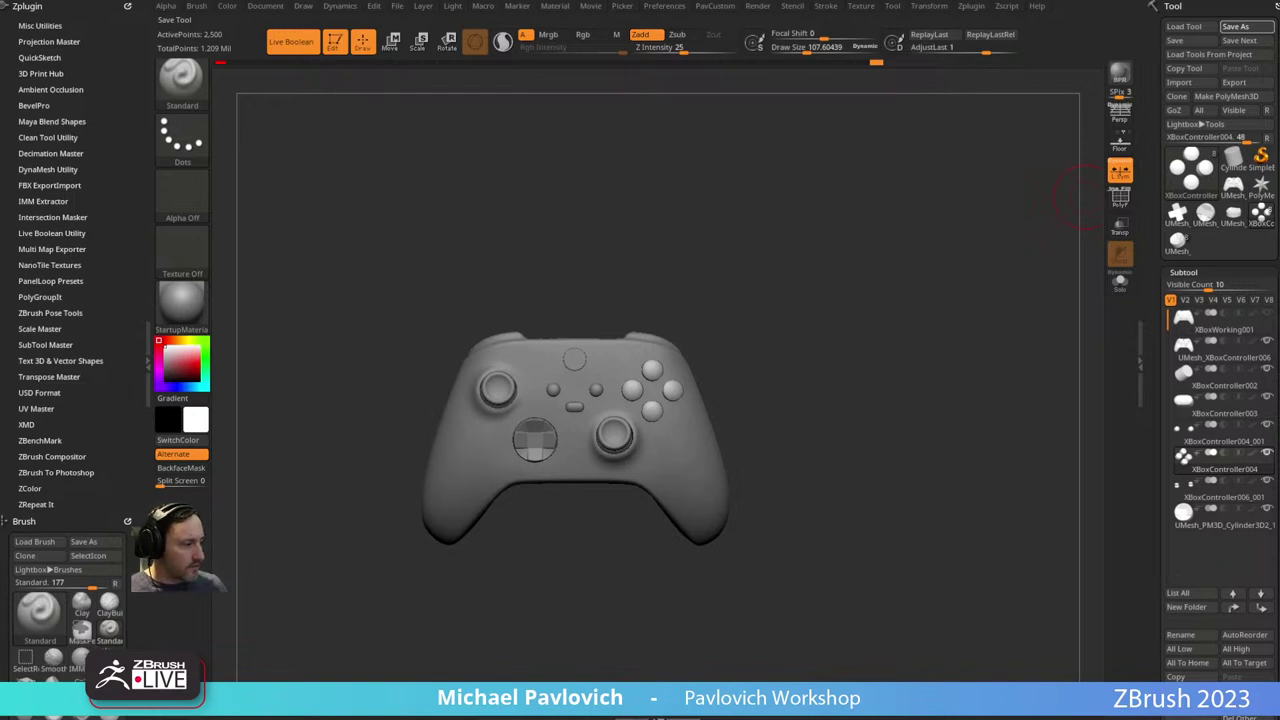
click(1175, 40)
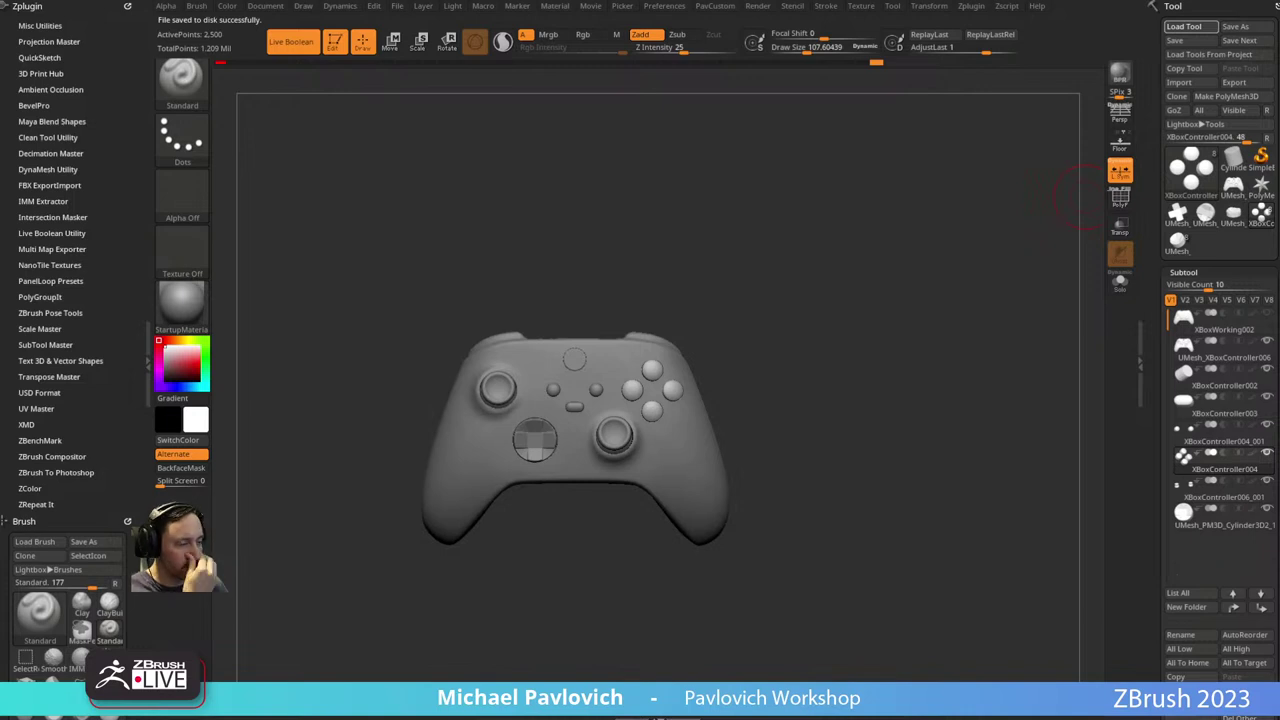
Load the Salacious09 creature tool and reduce the draw size to about 29.
click(823, 368)
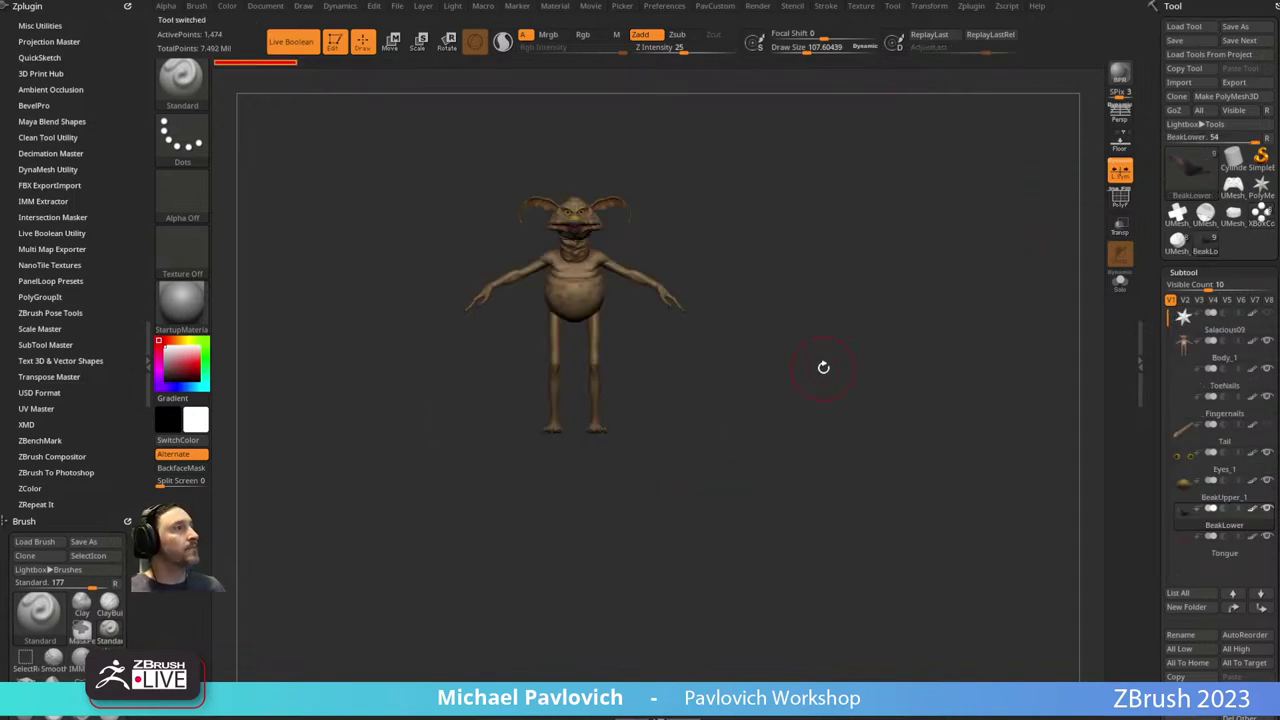
ctrl+right_drag(830, 227, 877, 320)
key(s)
drag(877, 320, 861, 320)
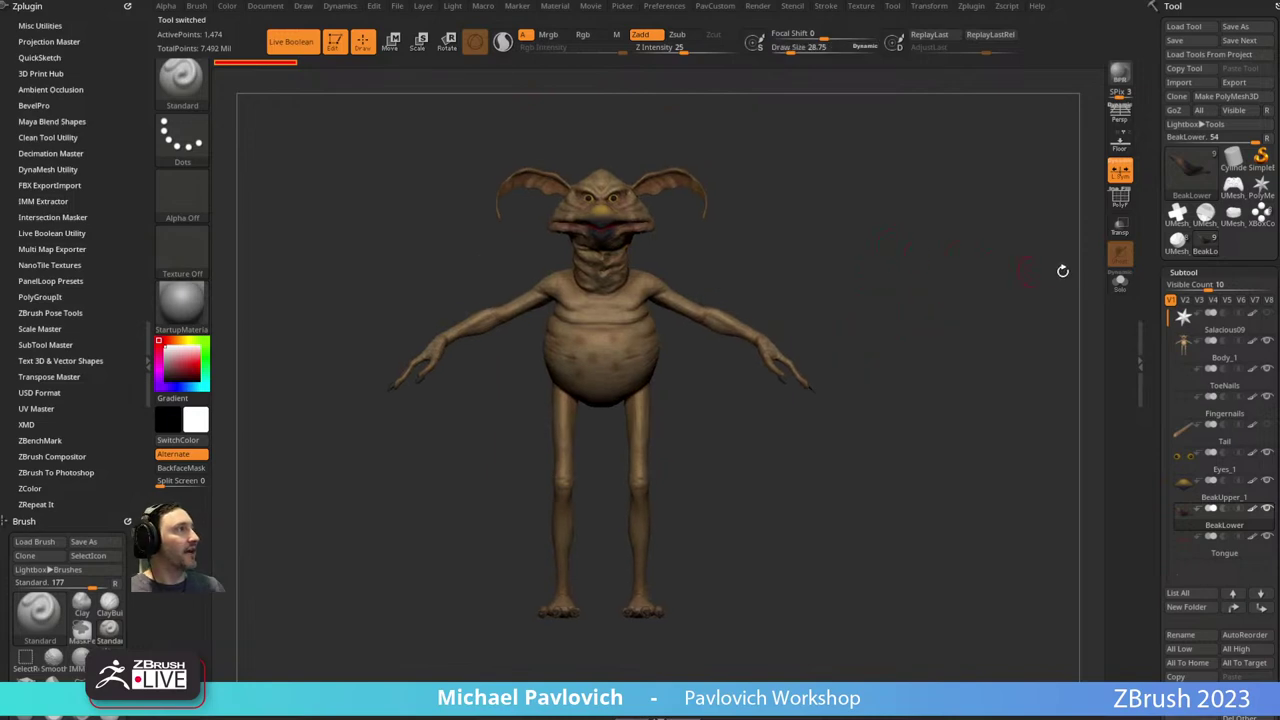
Apply the SkinShade4 material to the creature and set the draw size to about 46.
click(181, 300)
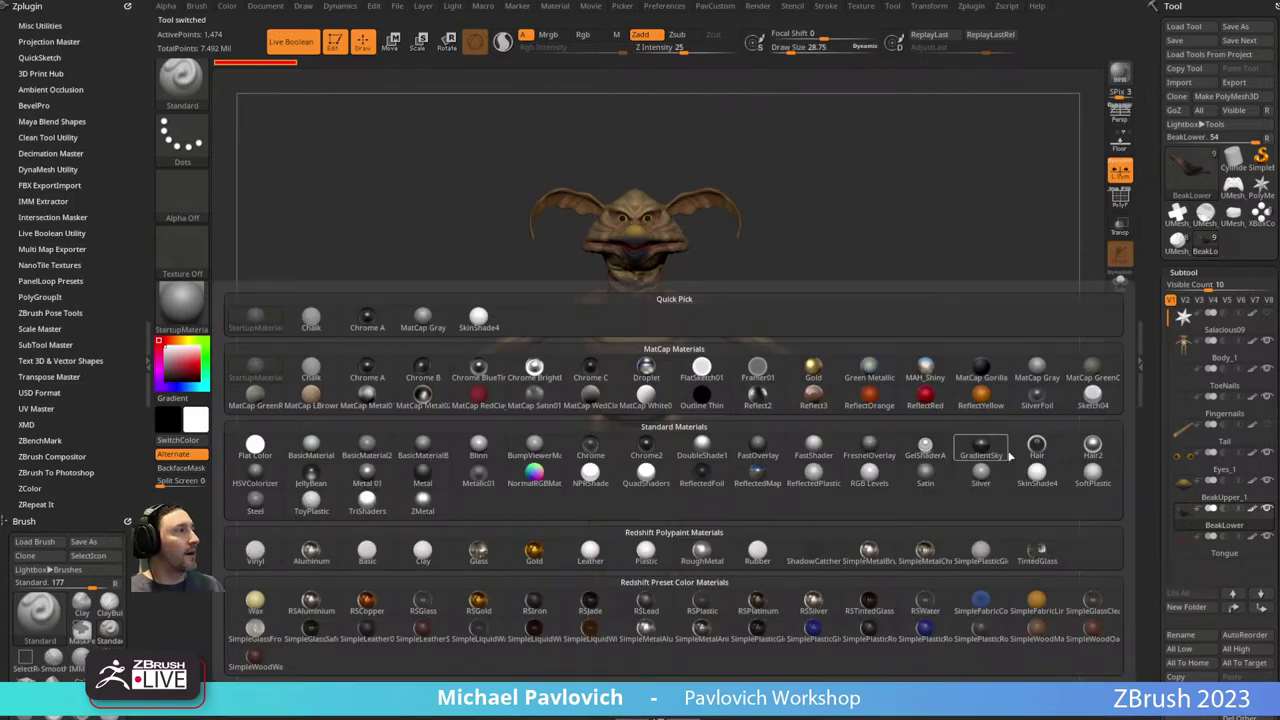
click(1046, 480)
mouse_move(947, 387)
alt+right_down()
mouse_move(919, 405)
mouse_move(962, 415)
alt+right_up()
right_drag(962, 415, 934, 409)
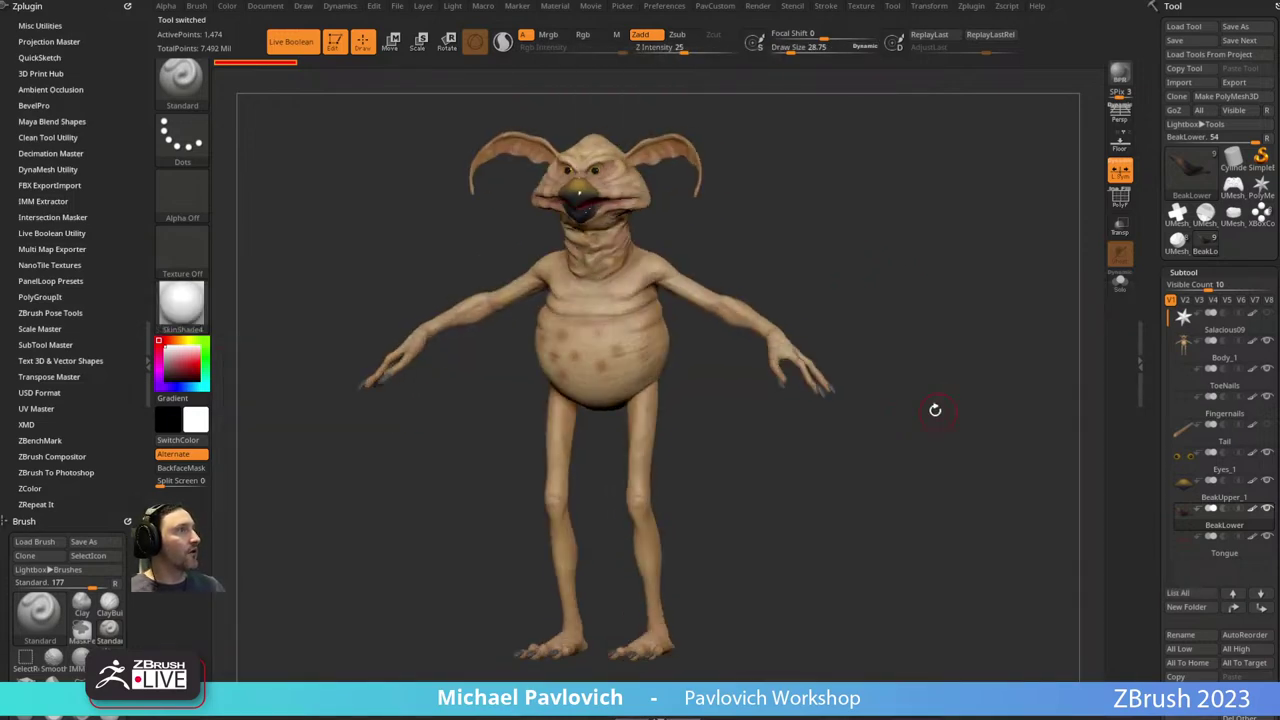
key(s)
drag(943, 407, 933, 402)
Rename the Body_1 subtool to Body.
click(1220, 345)
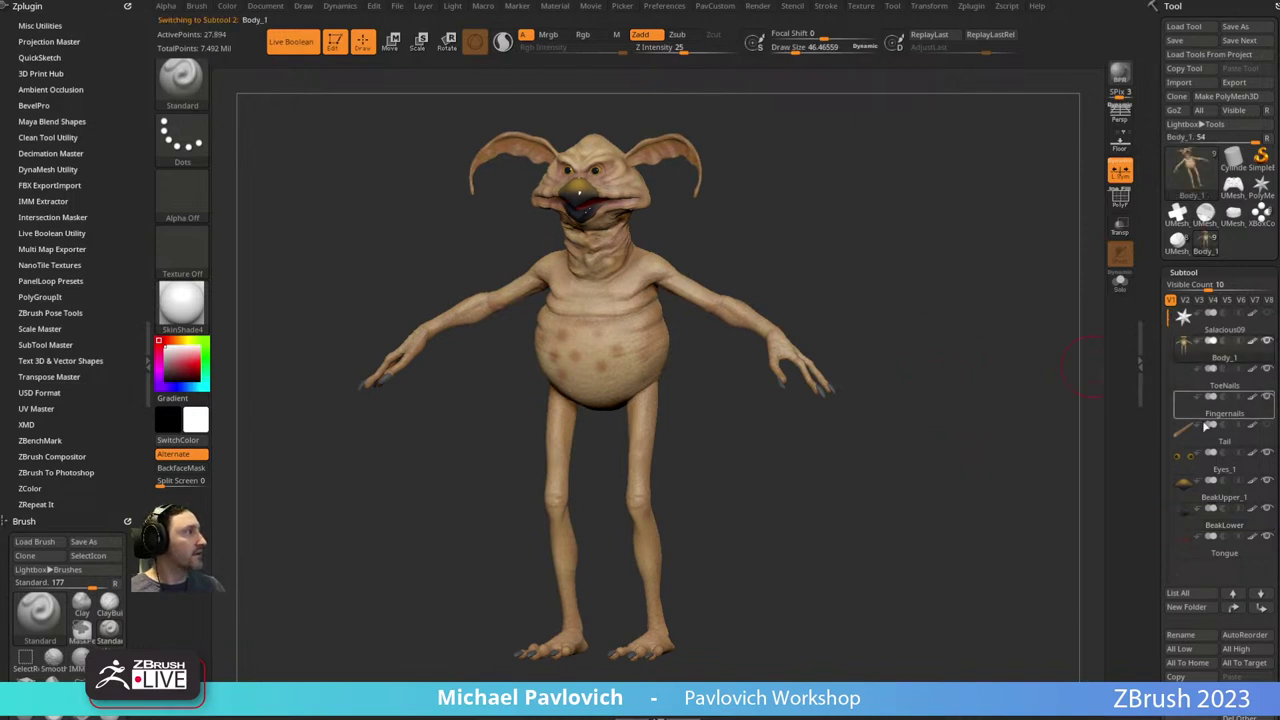
click(1166, 629)
key(BackSpace)
key(BackSpace)
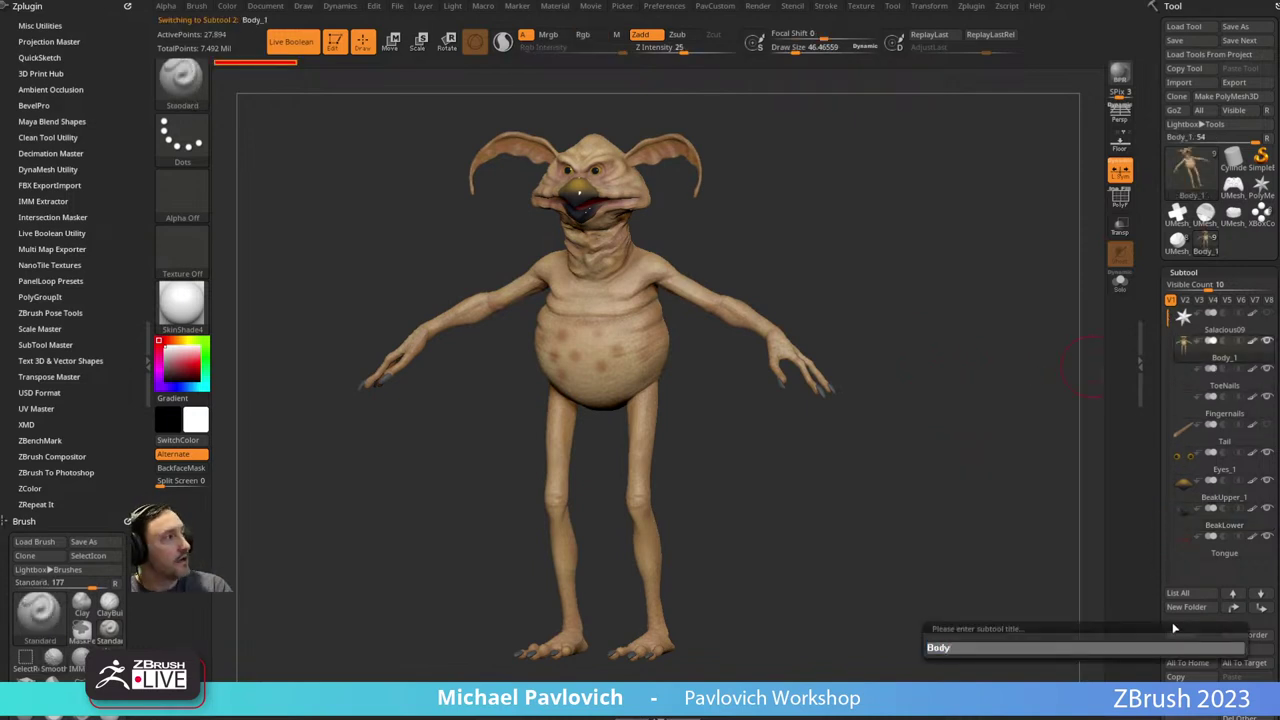
key(Return)
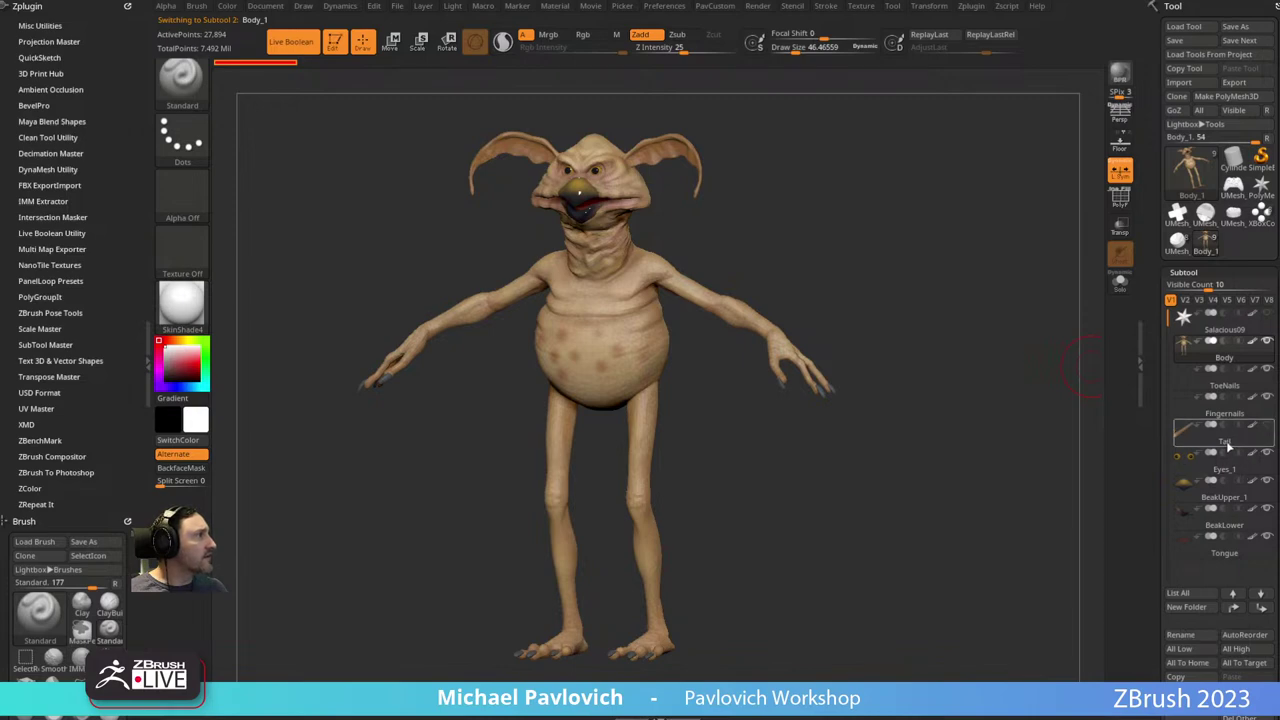
Rename the Eyes_1 subtool to Eyes.
click(1224, 472)
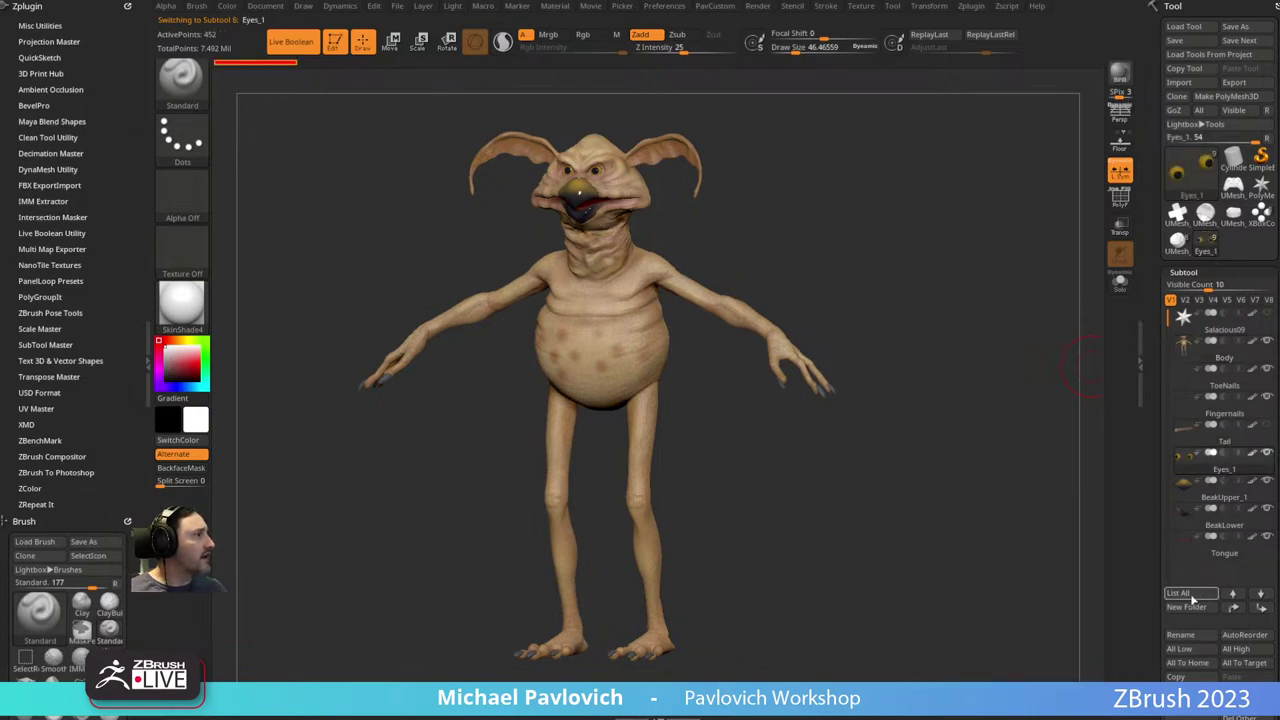
click(1178, 634)
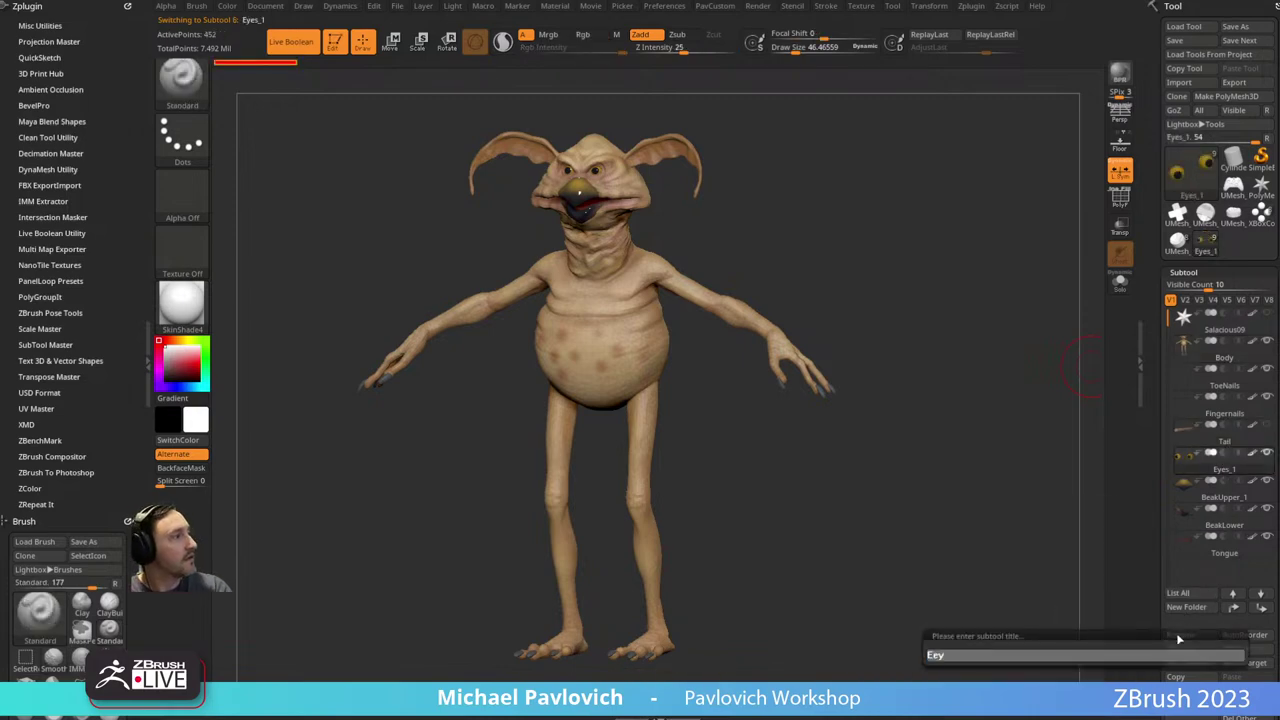
text(Eyes)
key(Return)
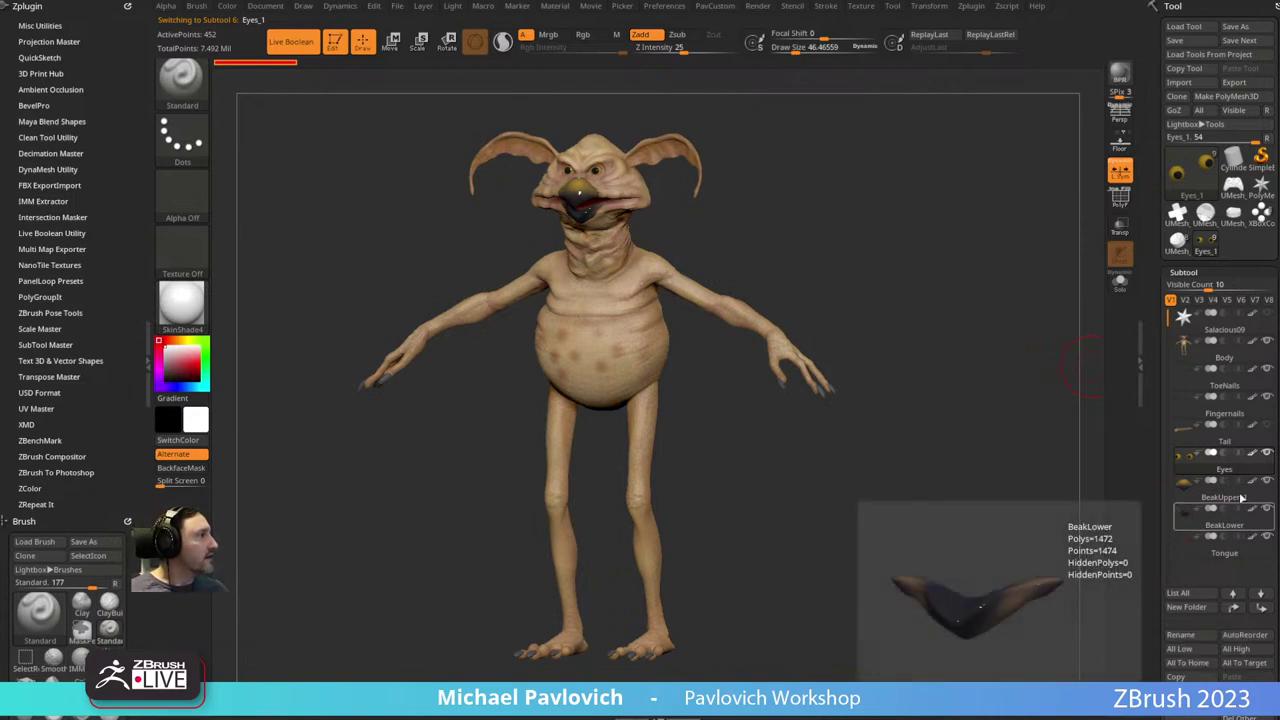
Merge all visible creature subtools into a new tool and inspect the merged mesh with its polyframe displayed.
click(1225, 527)
click(1222, 553)
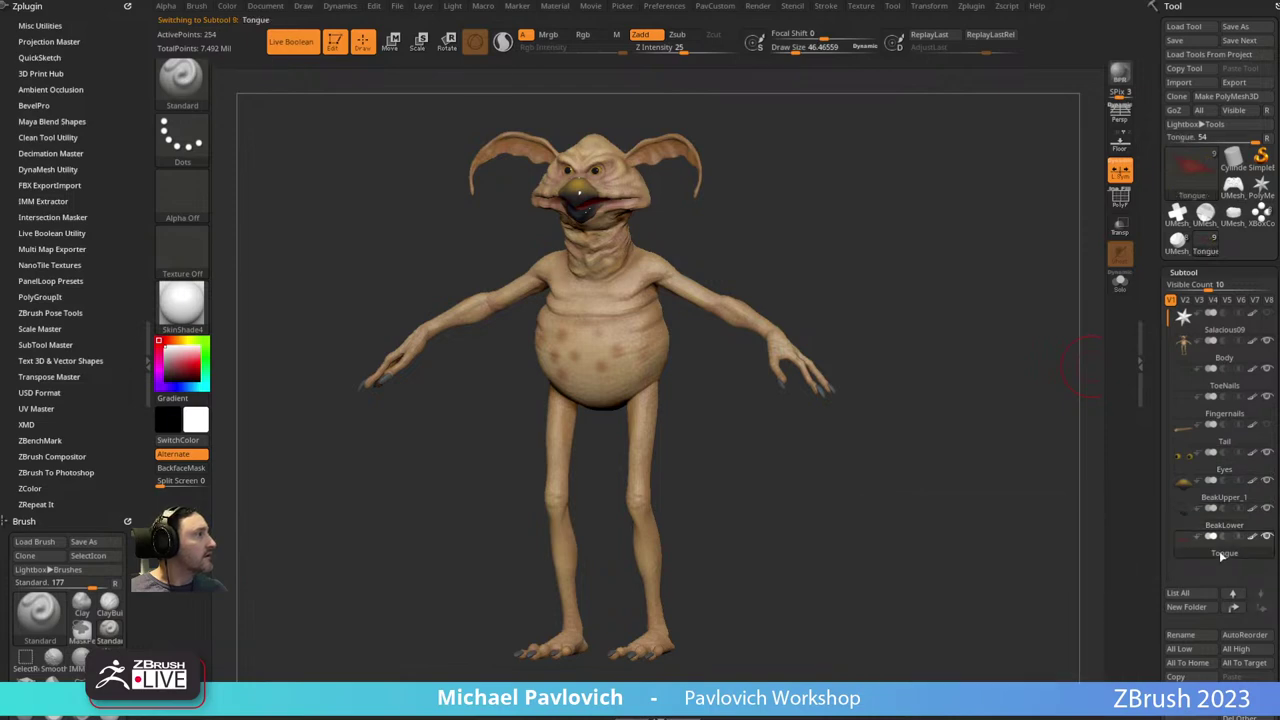
drag(971, 466, 874, 529)
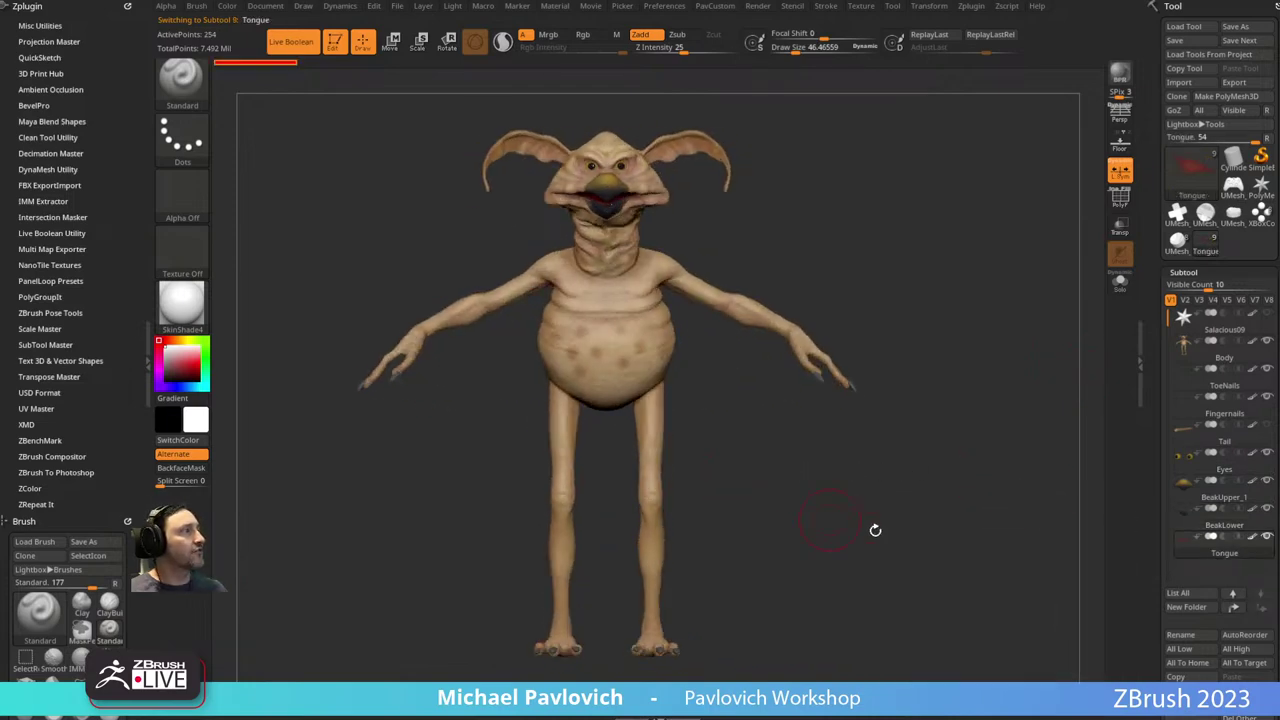
drag(1150, 476, 1155, 393)
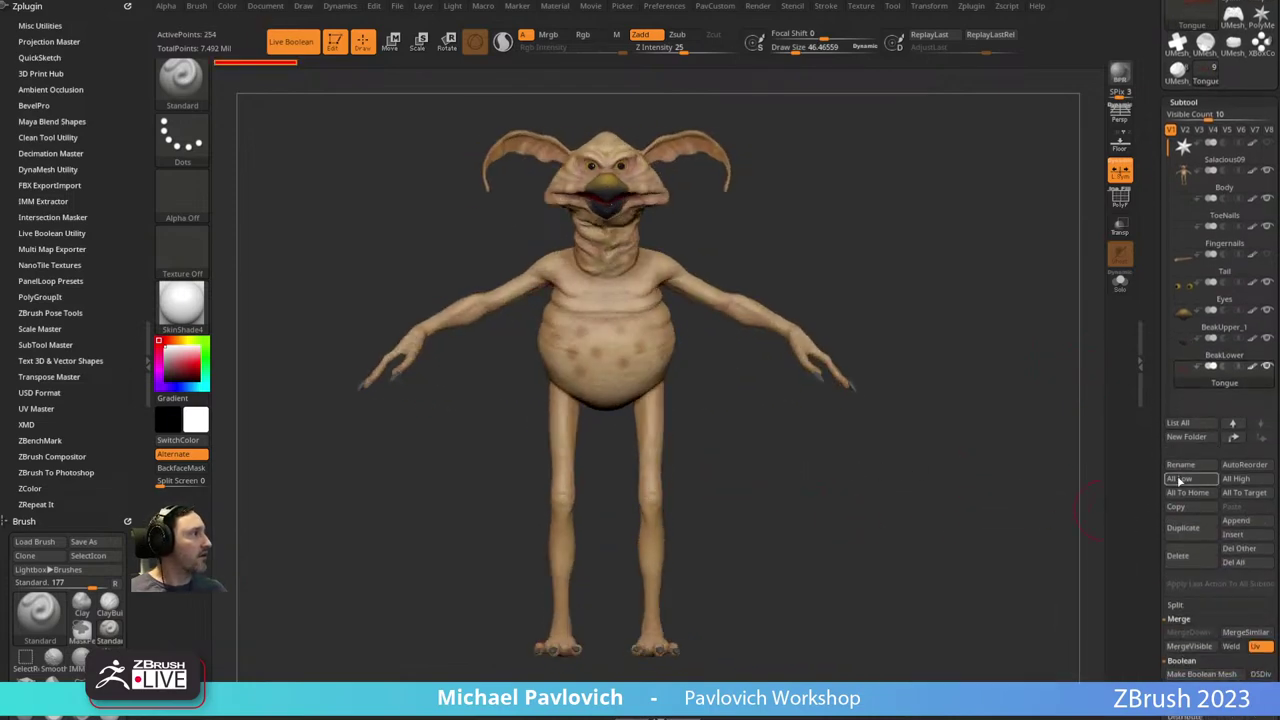
scroll(1170, 490, down, 1)
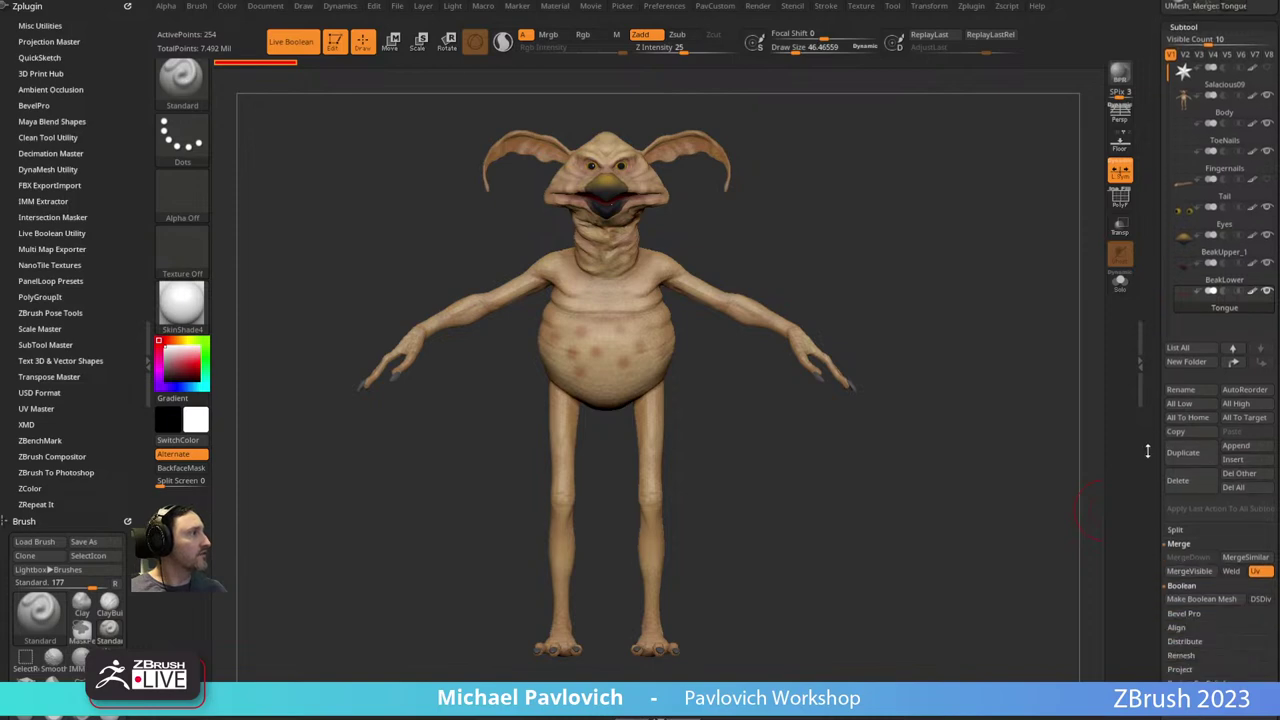
scroll(1131, 638, up, 3)
click(1204, 243)
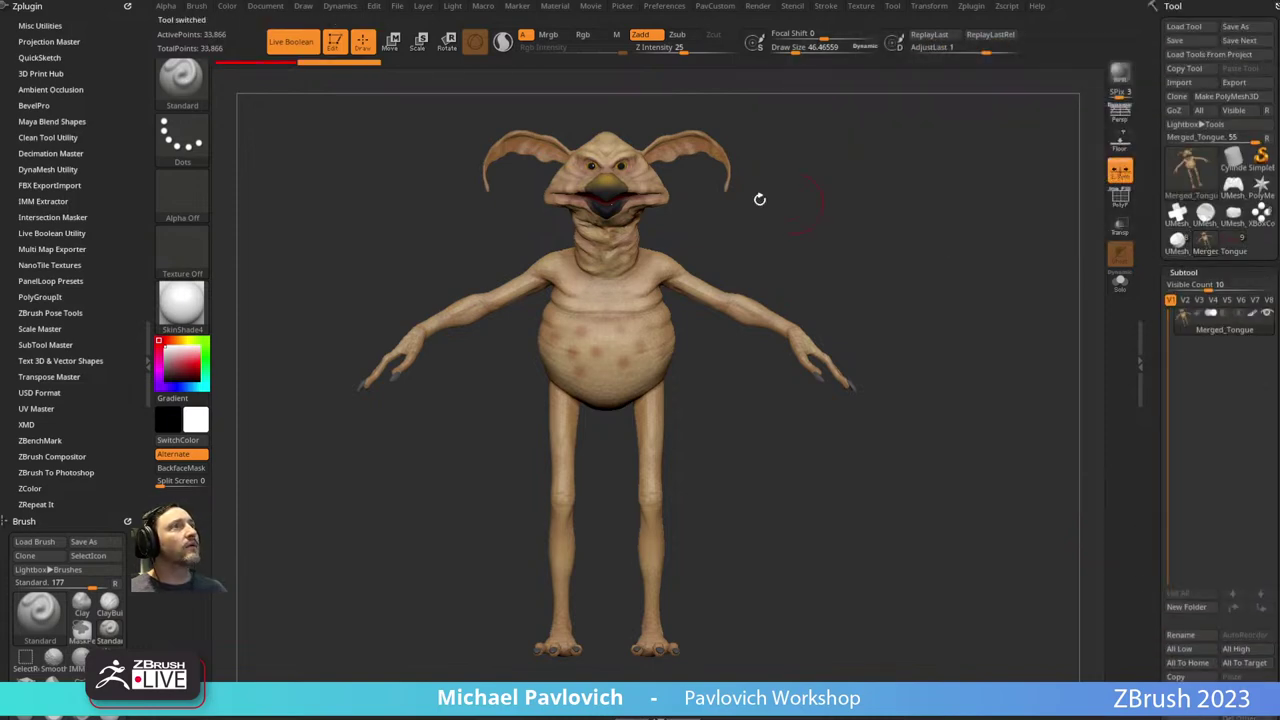
click(1108, 202)
drag(1063, 214, 811, 229)
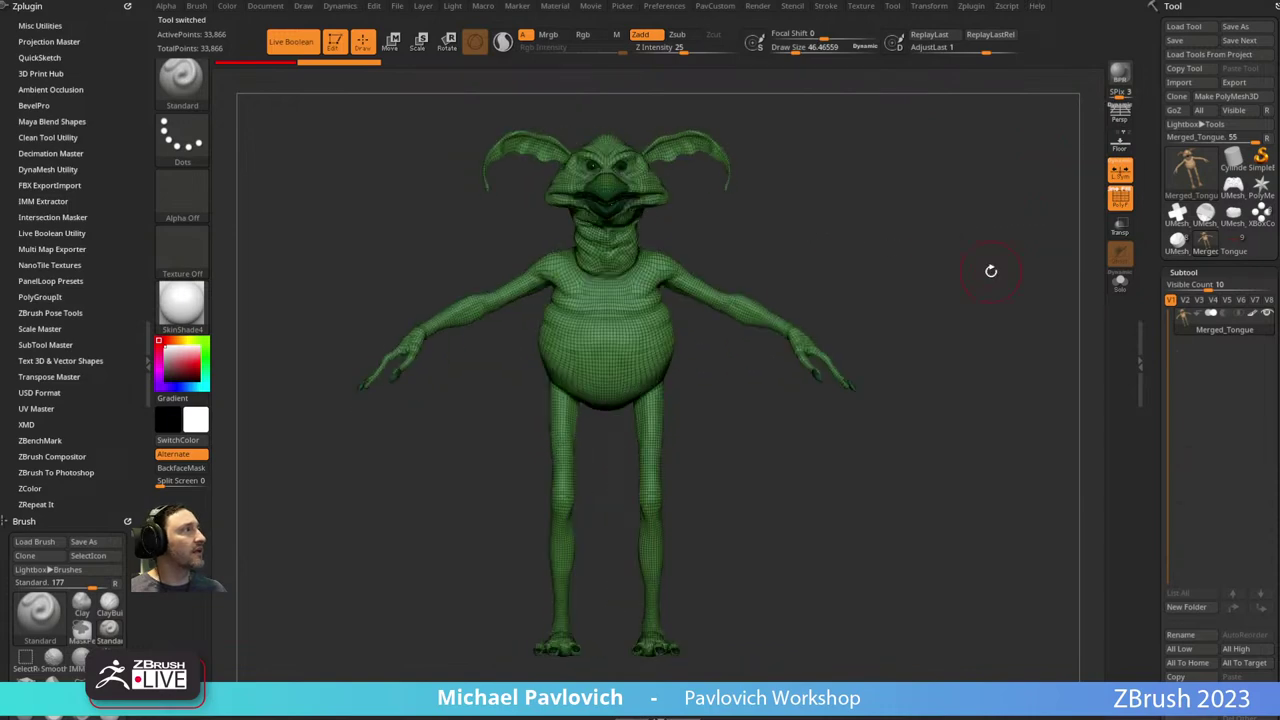
Delete the merged creature tool and switch back to the creature tool with separate subtools.
scroll(1150, 330, down, 1)
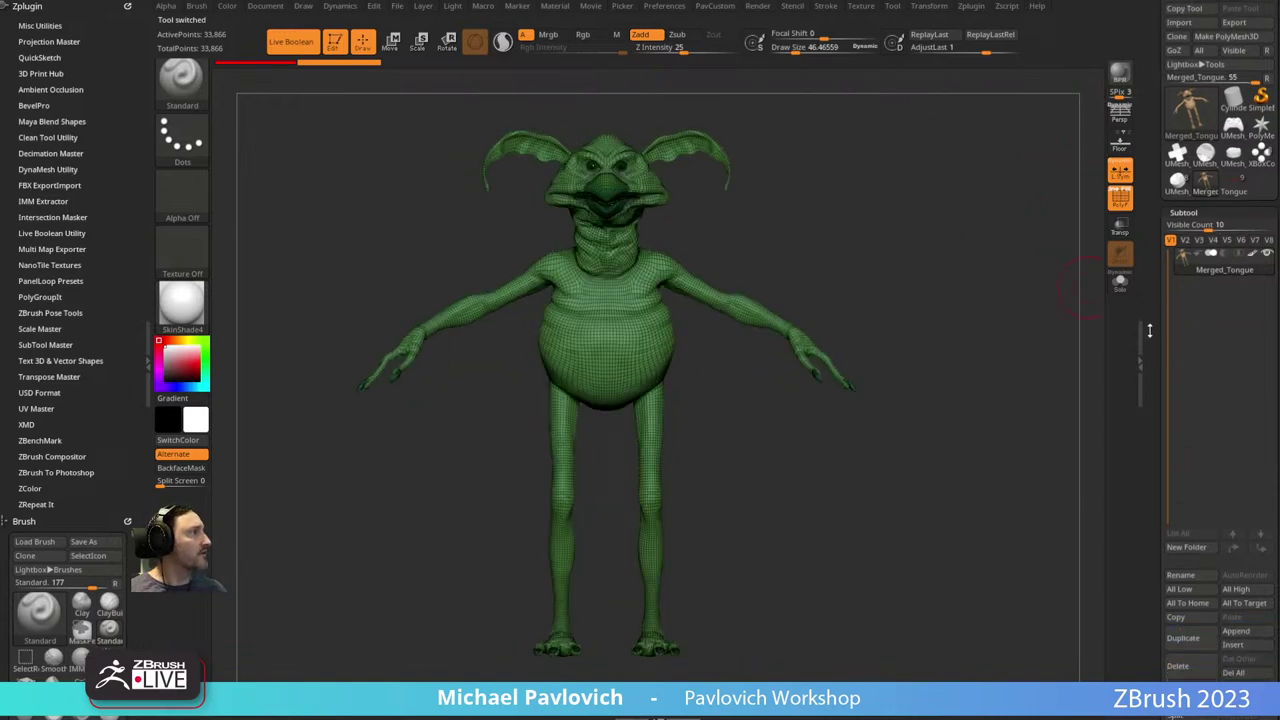
click(1192, 670)
click(1193, 190)
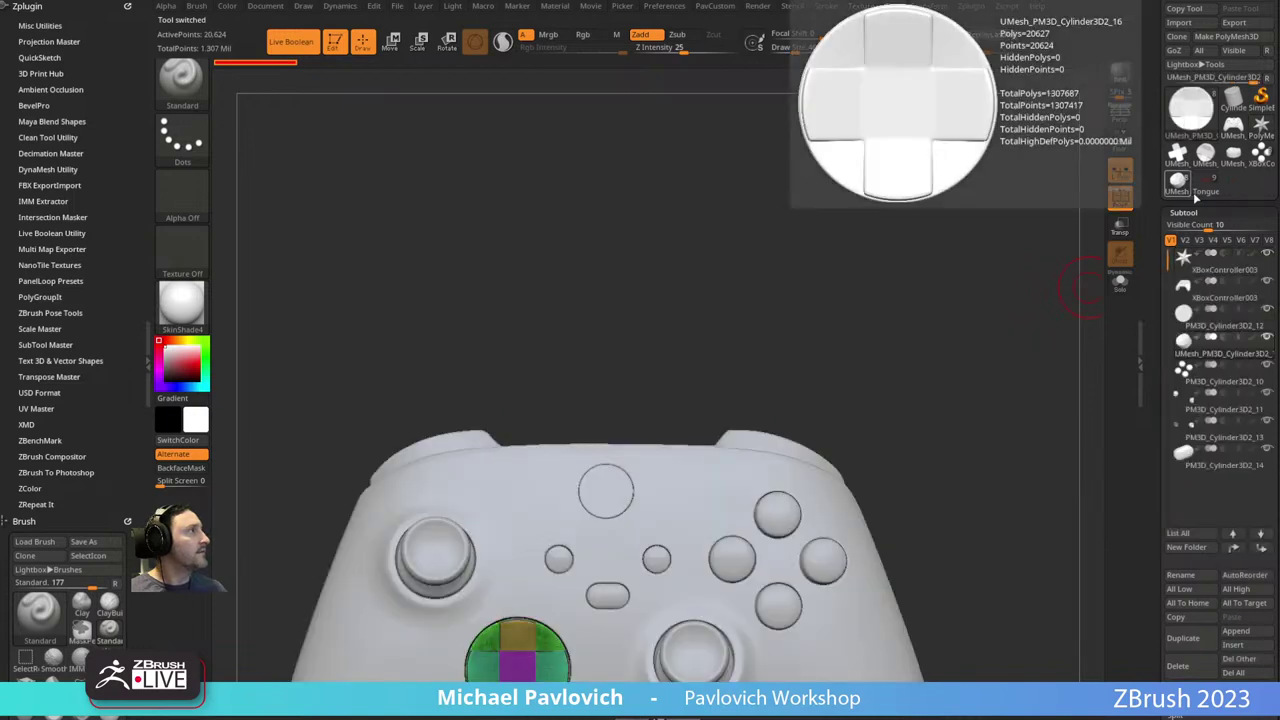
click(1259, 155)
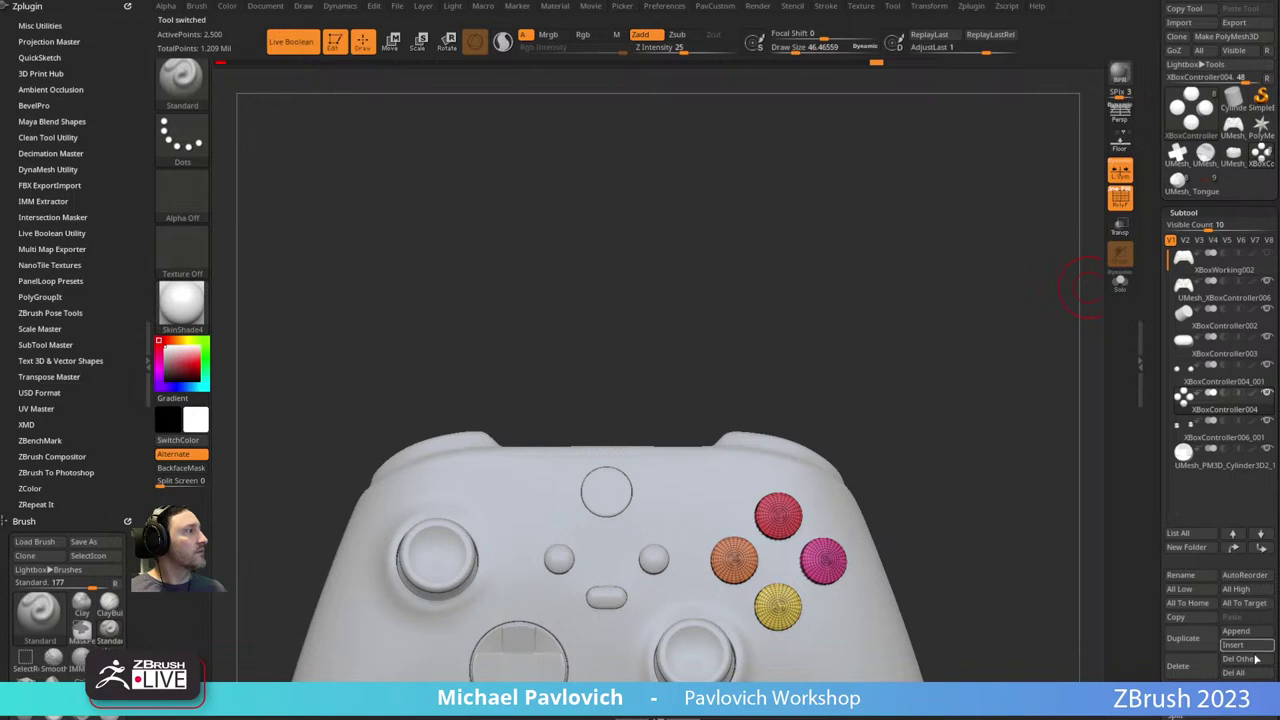
click(1193, 185)
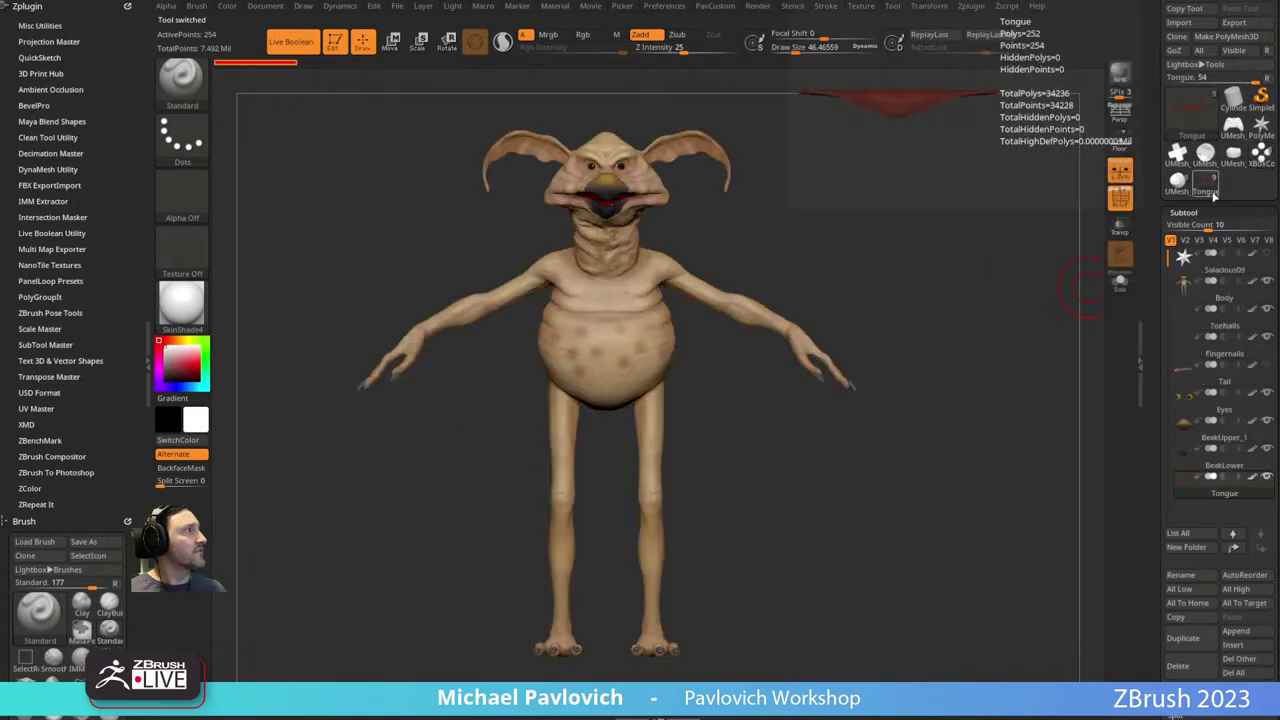
QuickSave the project and clear the GoZ cache files, confirming the removal.
key(ctrl+s)
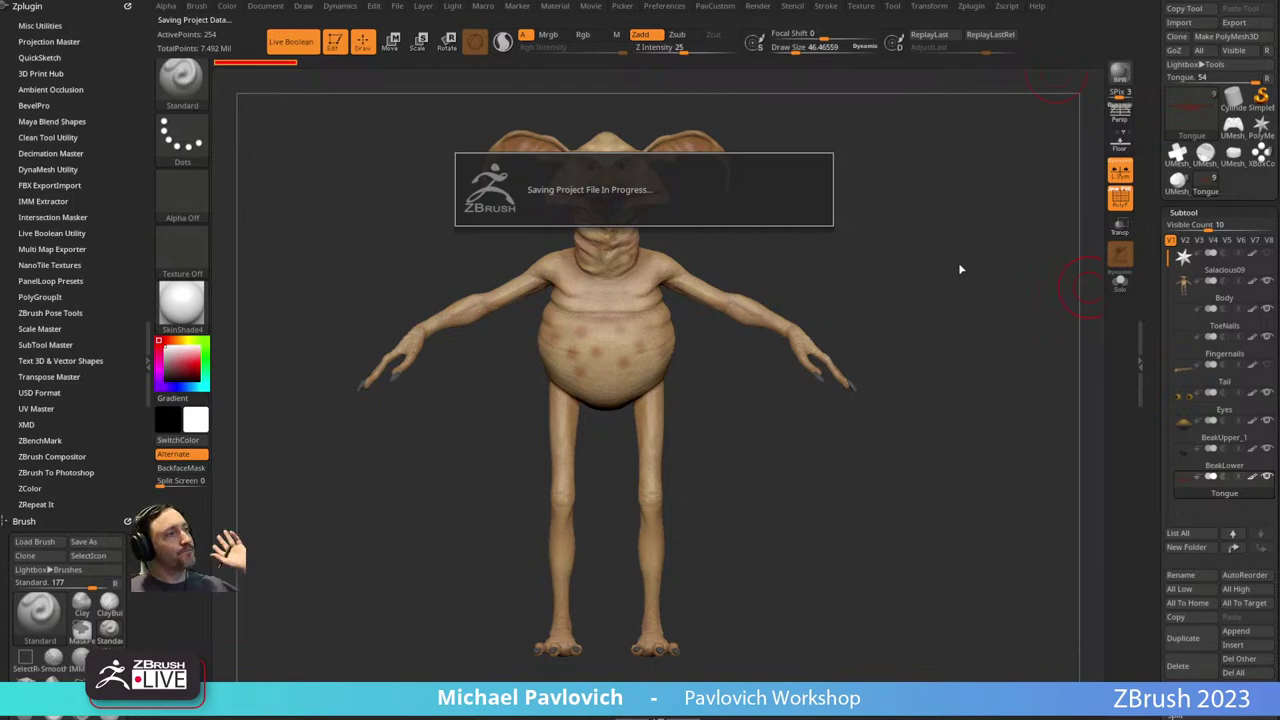
click(664, 6)
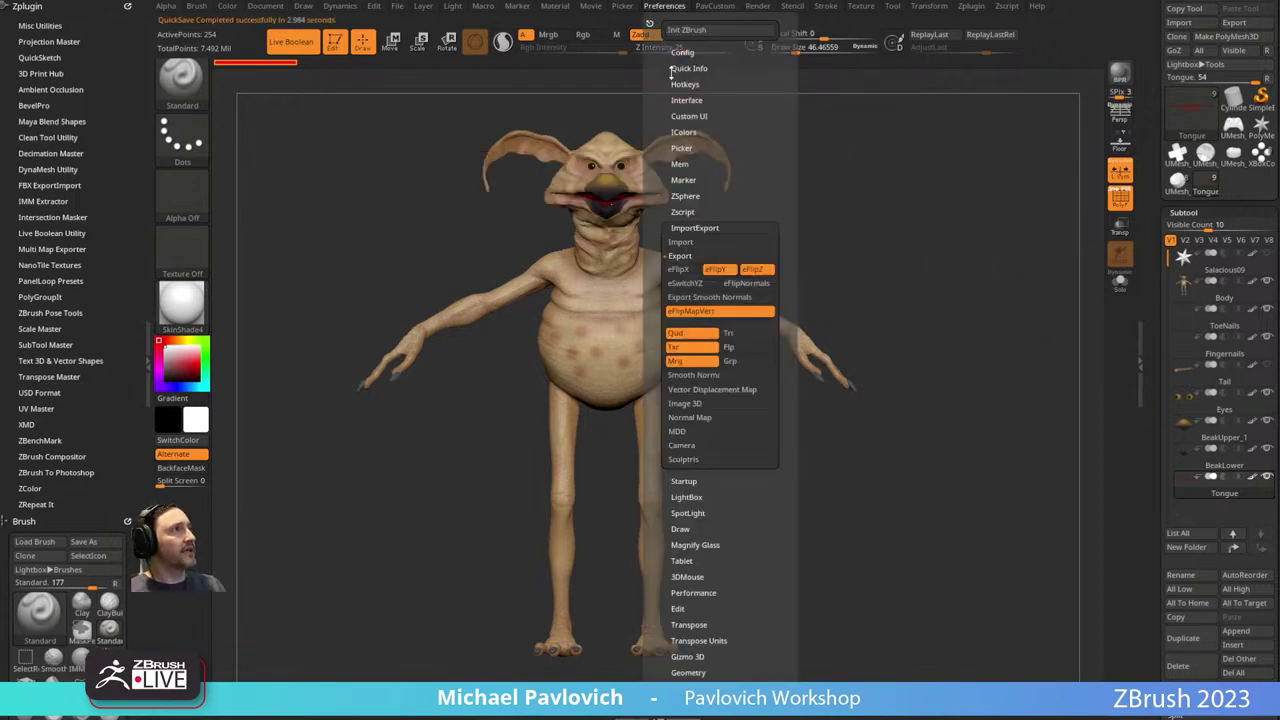
scroll(668, 540, down, 5)
click(680, 581)
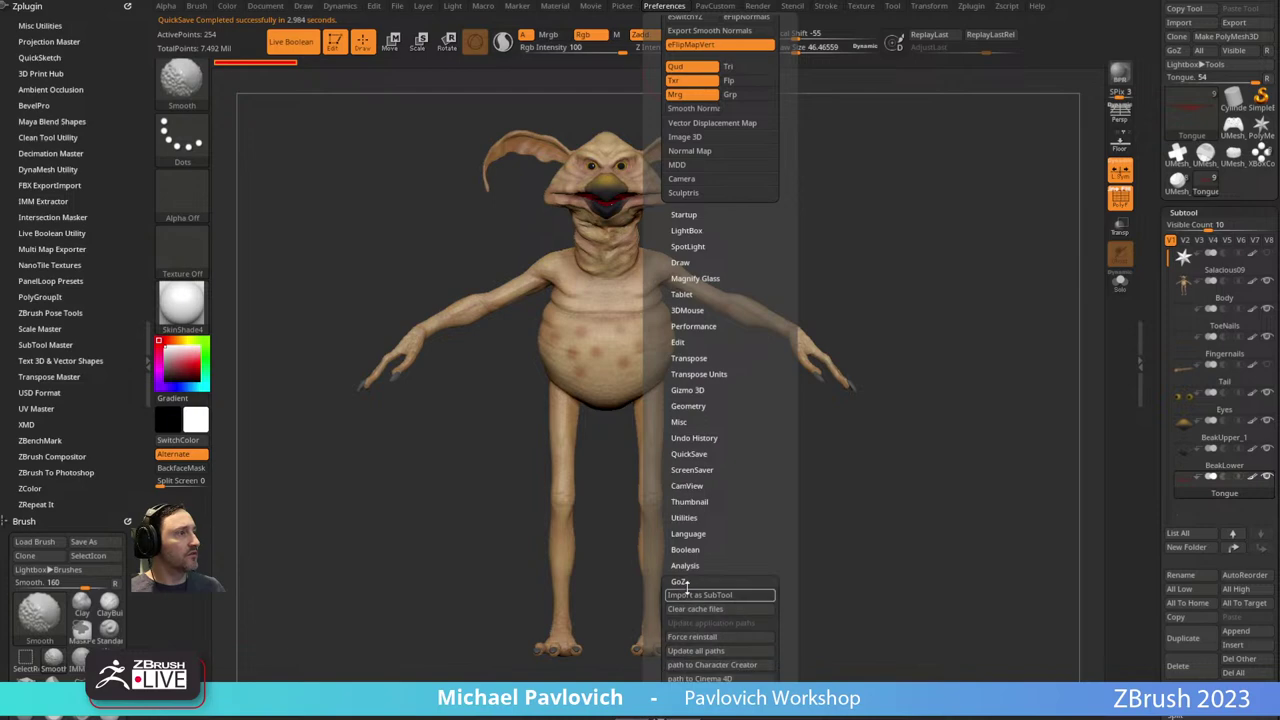
click(693, 609)
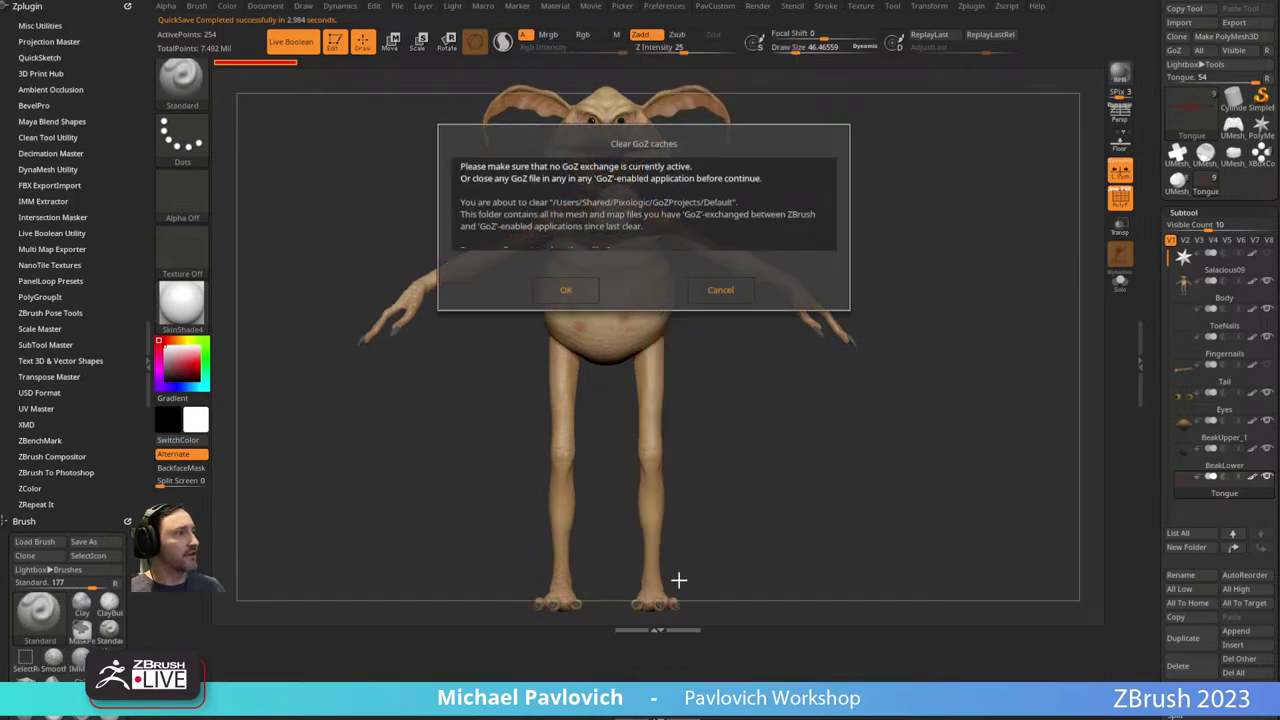
click(566, 290)
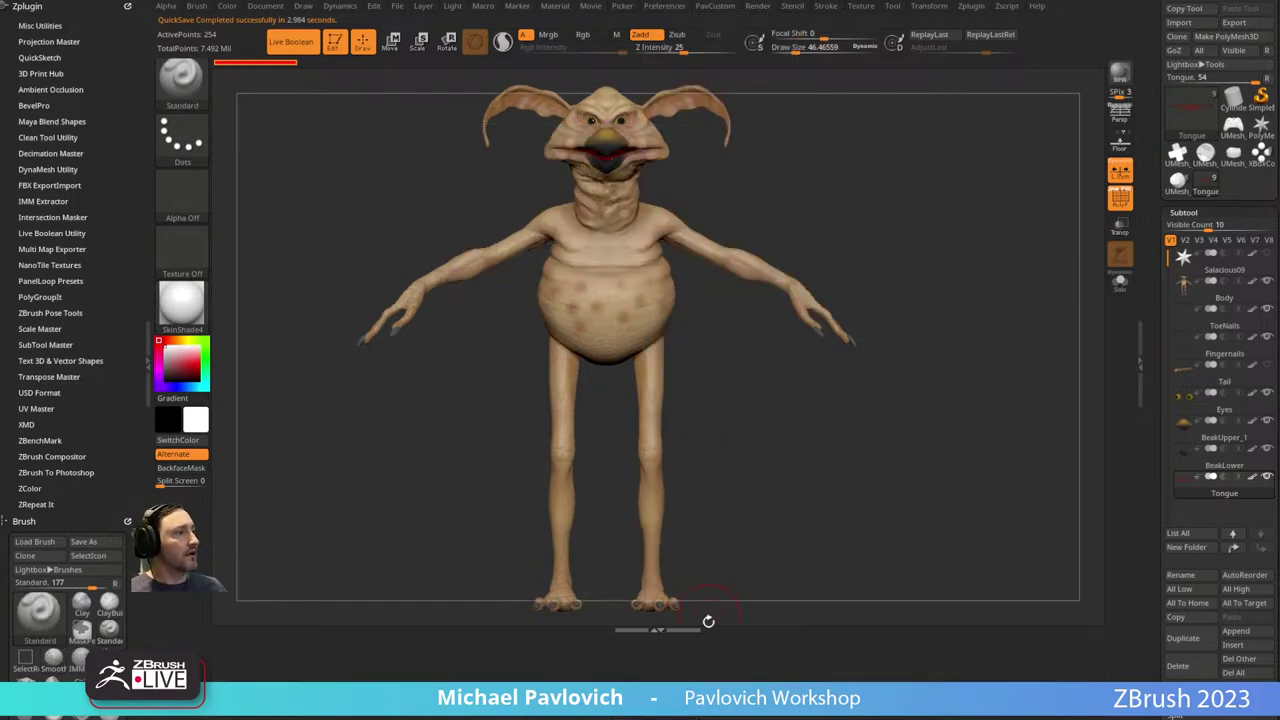
click(690, 630)
Reduce the draw size to about 22 and set the Body subtool to subdivision level 1.
key(s)
drag(886, 402, 878, 403)
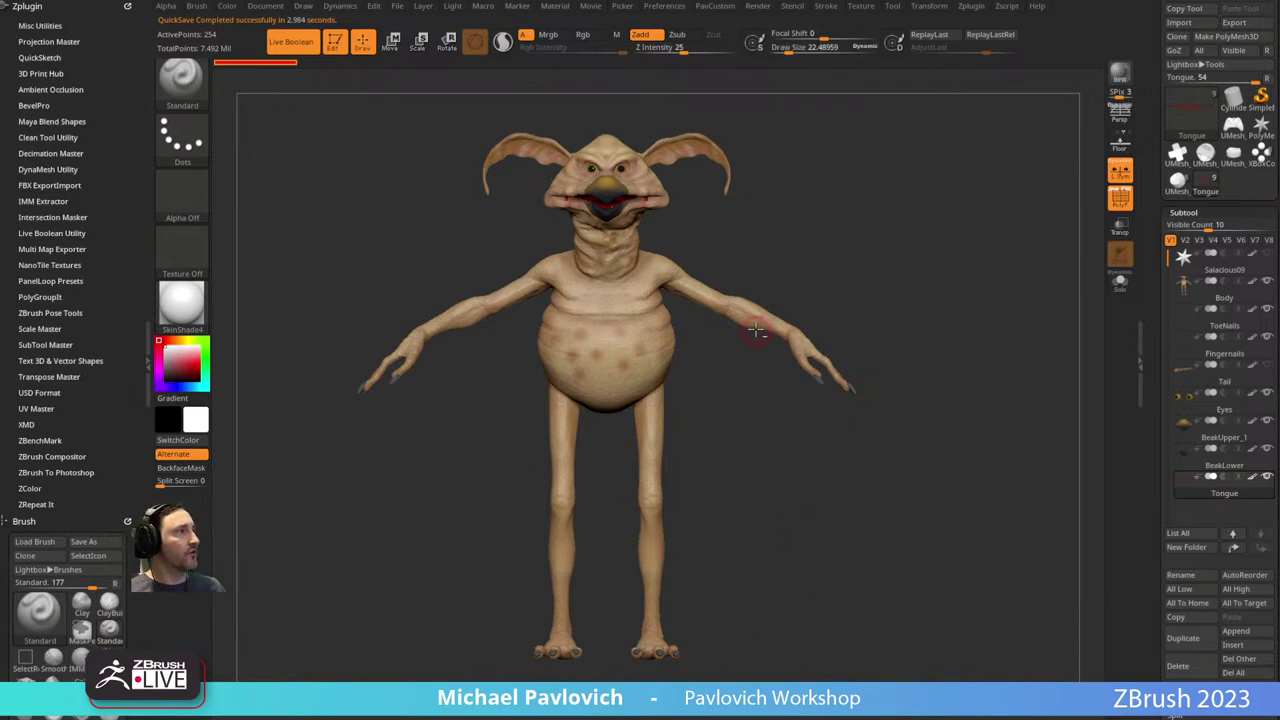
alt+click(757, 331)
scroll(1155, 375, down, 5)
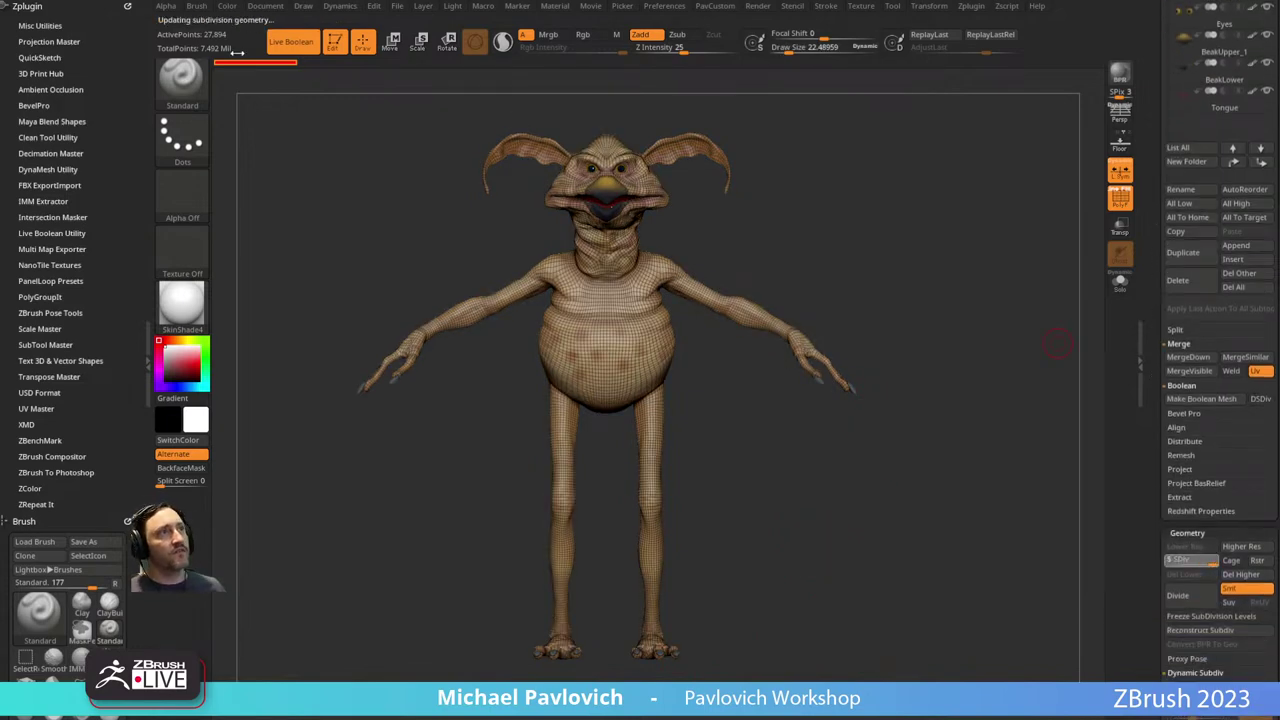
drag(1187, 559, 1164, 559)
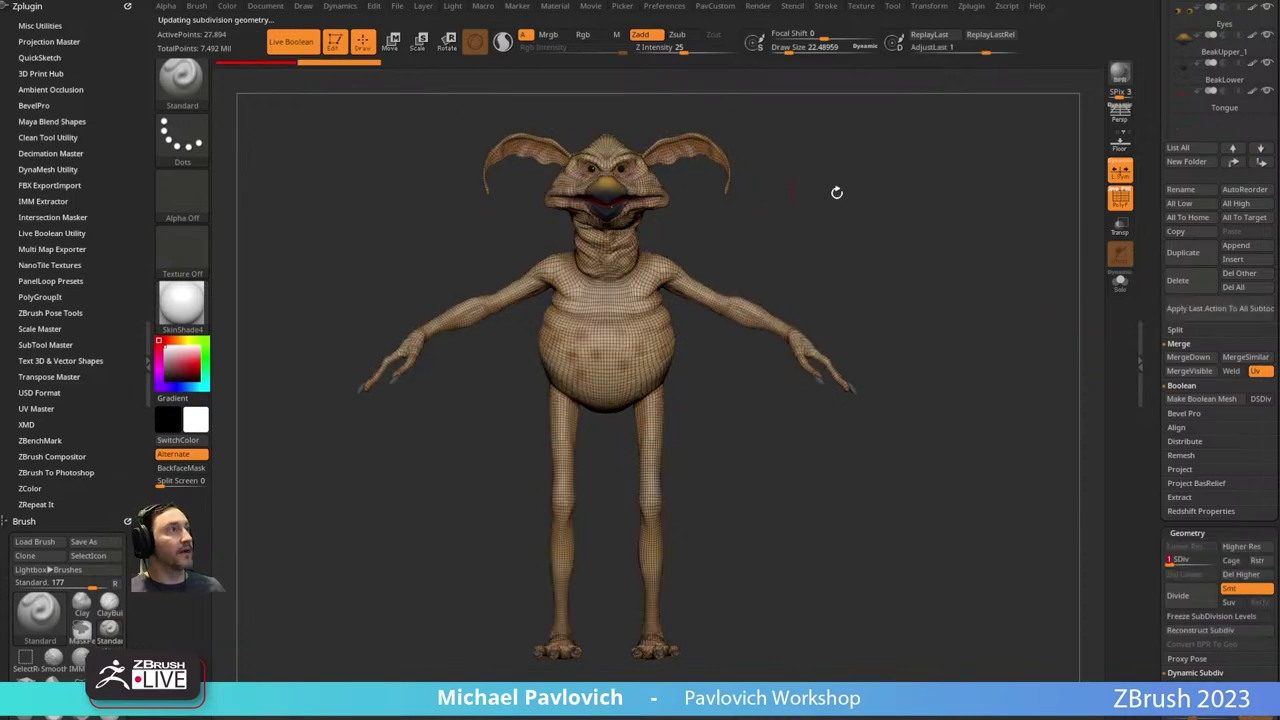
Turn off the polyframe display on the creature and set the draw size to about 21.
alt+drag(837, 192, 849, 204)
click(1120, 197)
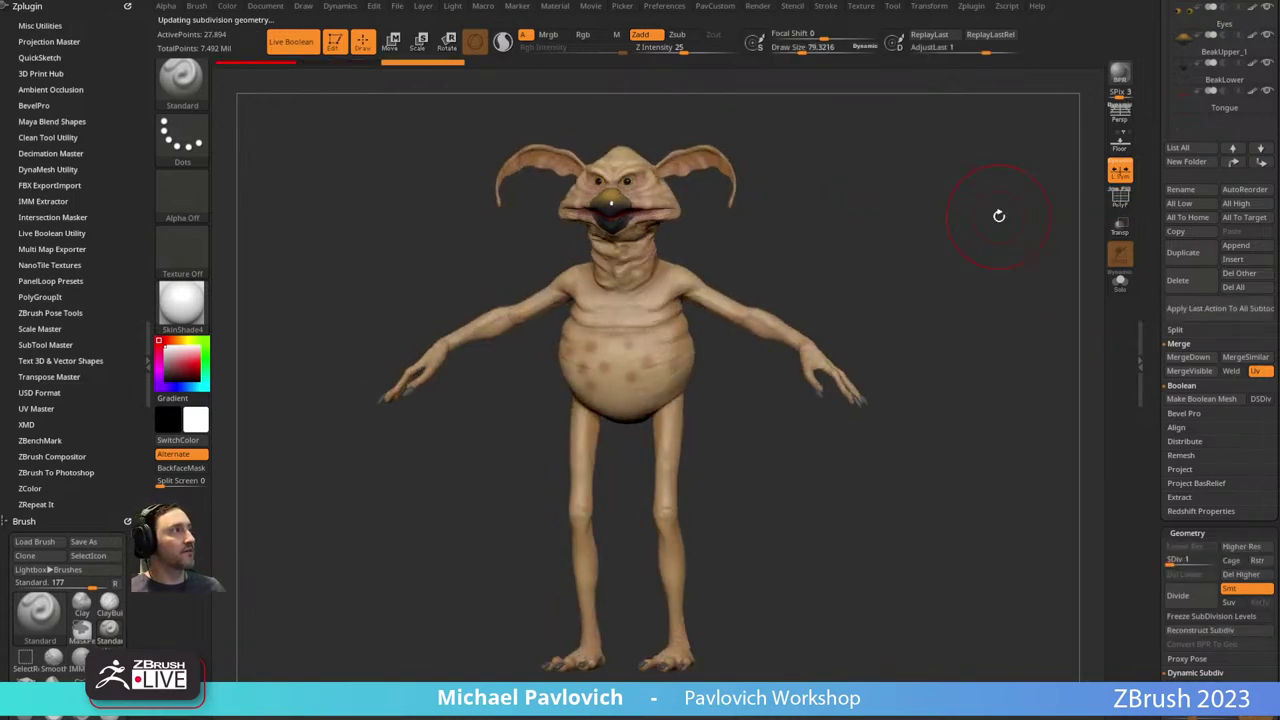
shift+drag(970, 220, 717, 229)
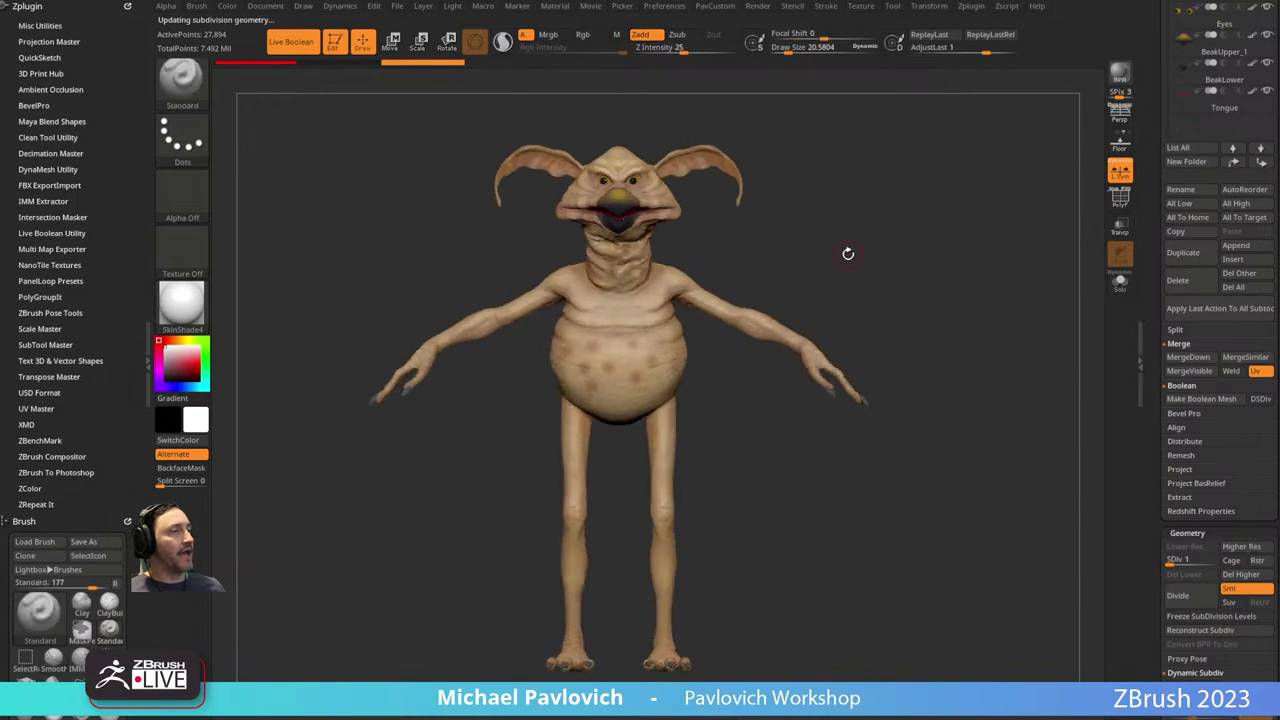
mouse_move(904, 254)
mouse_down()
mouse_move(740, 290)
mouse_move(700, 324)
mouse_move(897, 299)
mouse_move(908, 280)
mouse_move(908, 300)
mouse_move(943, 220)
mouse_move(915, 257)
mouse_up()
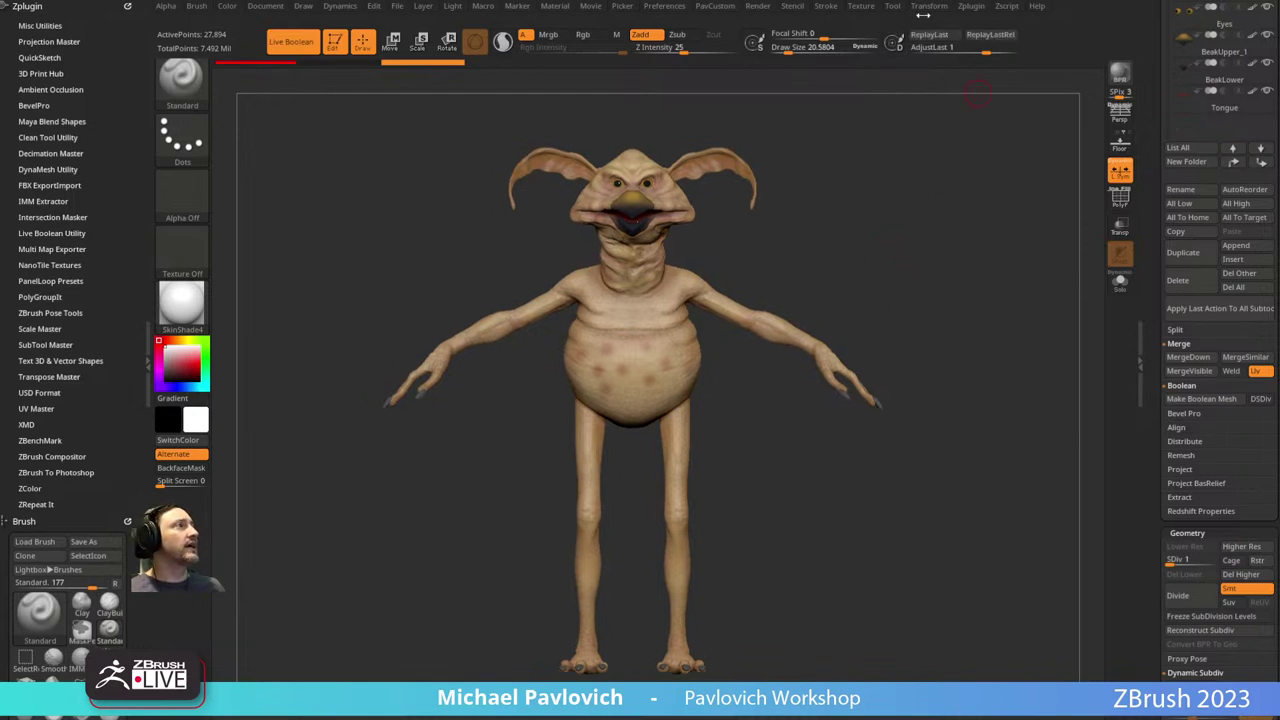
Turn off Live Boolean and send all visible creature subtools to Character Creator through GoZ.
click(311, 48)
key(ctrl)
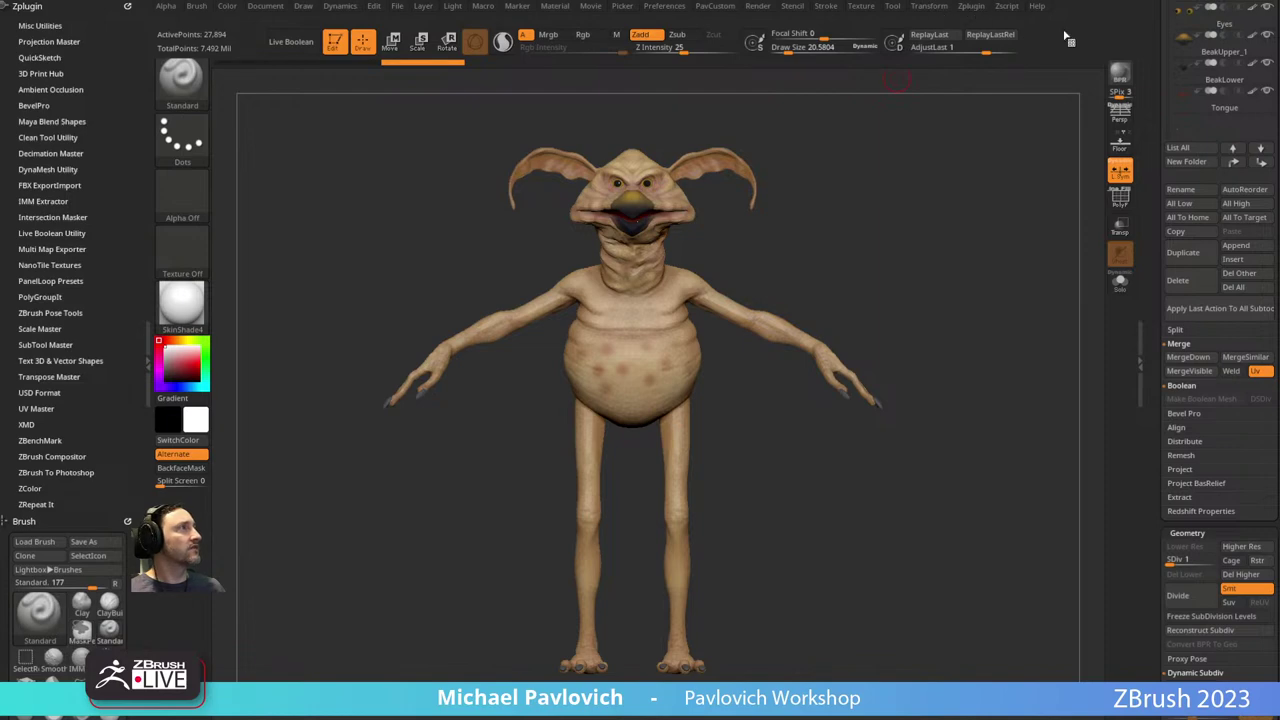
scroll(1170, 55, up, 5)
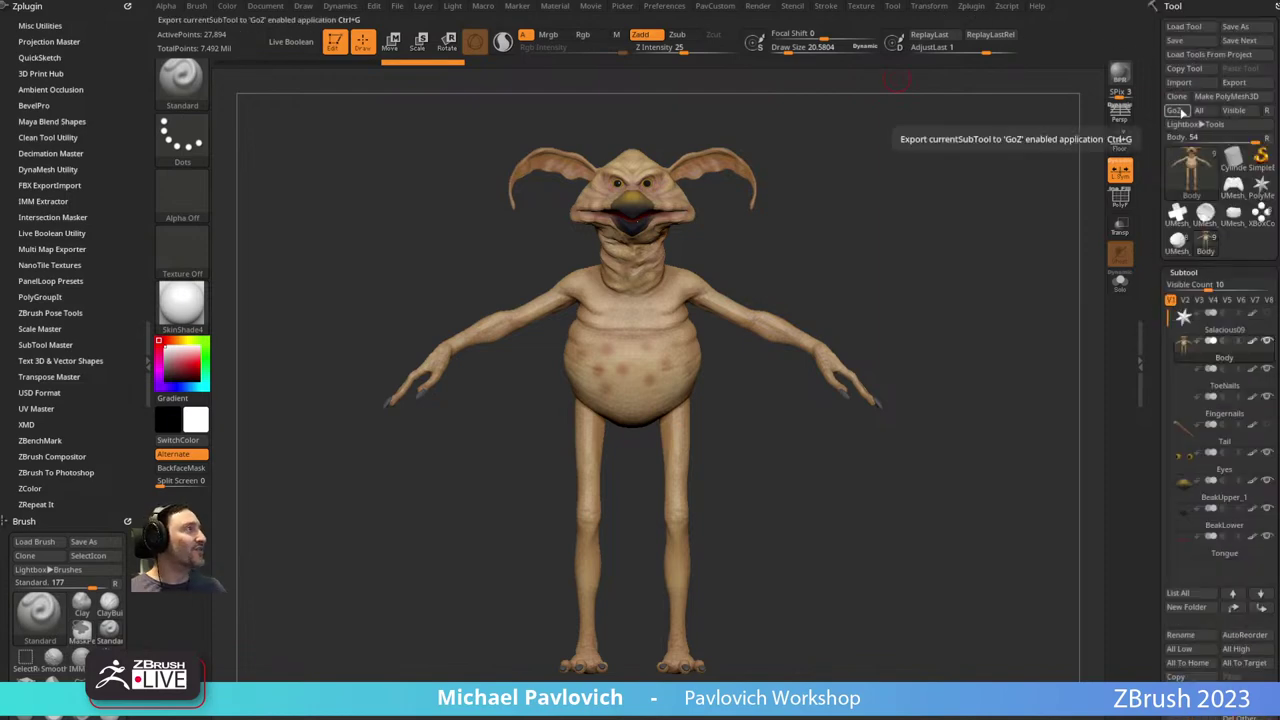
click(1236, 113)
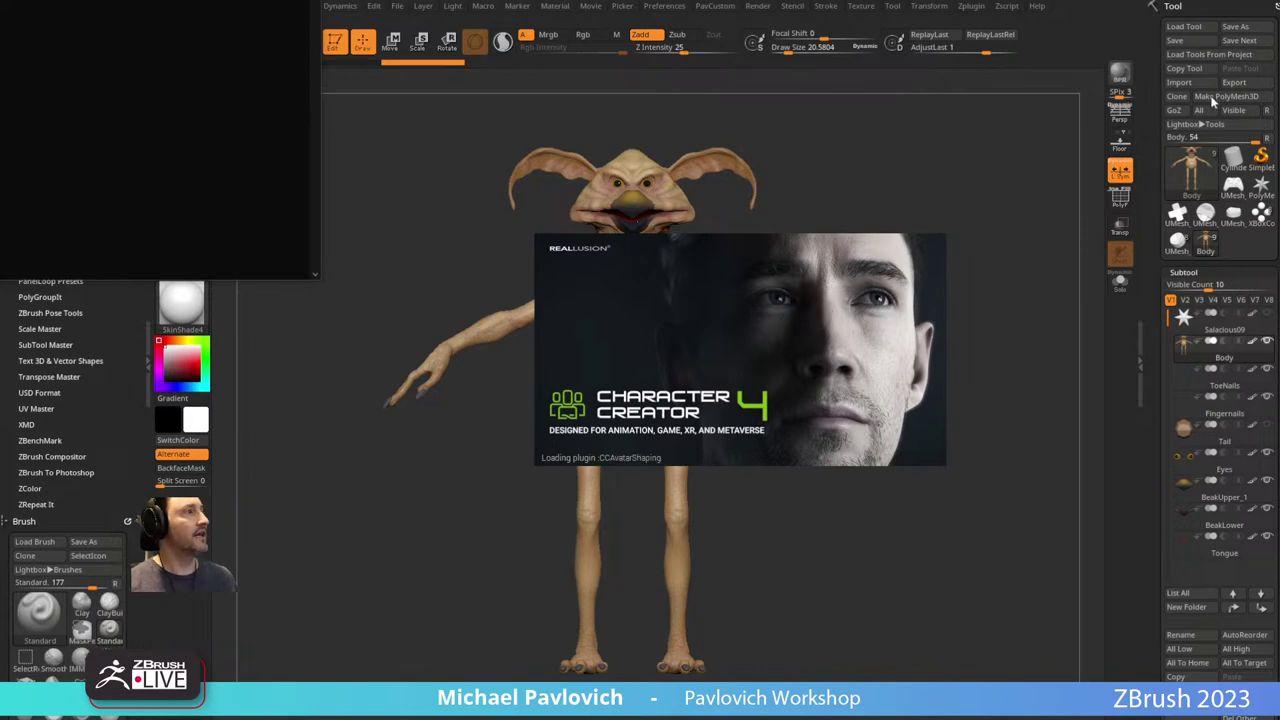
Open the Character Creator path option in the GoZ preferences.
click(664, 6)
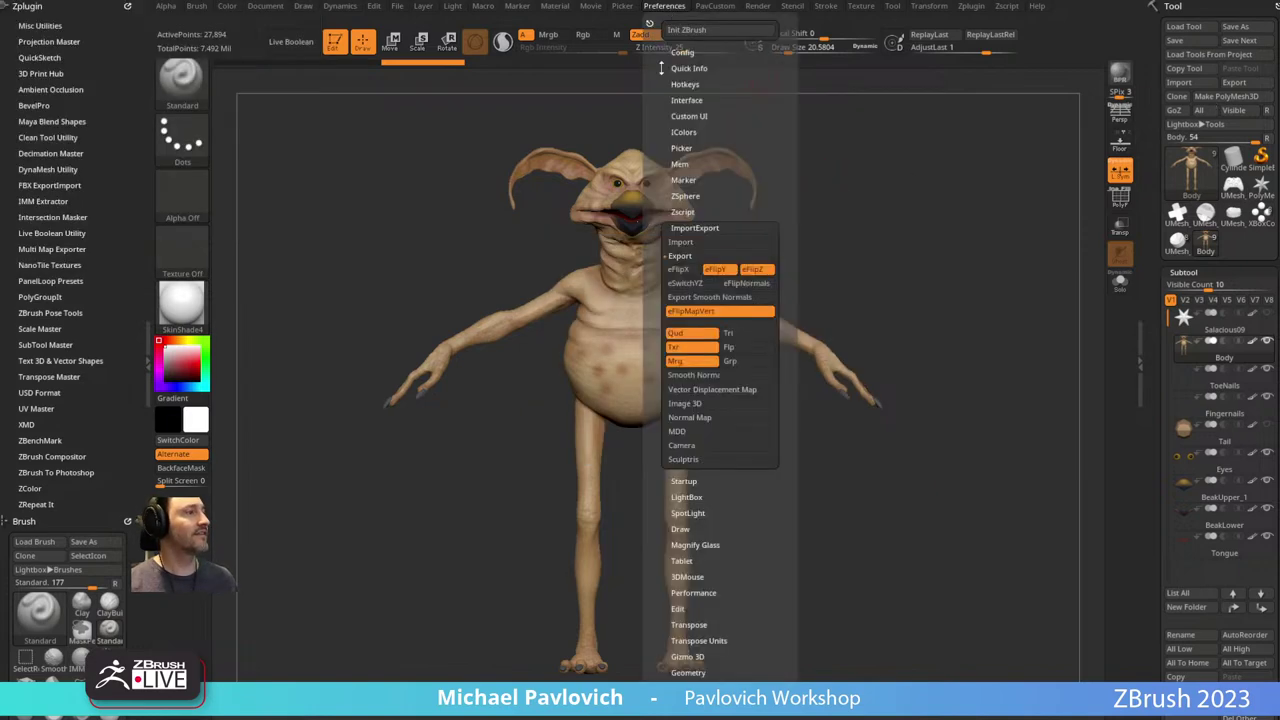
drag(661, 605, 659, 503)
drag(661, 590, 660, 461)
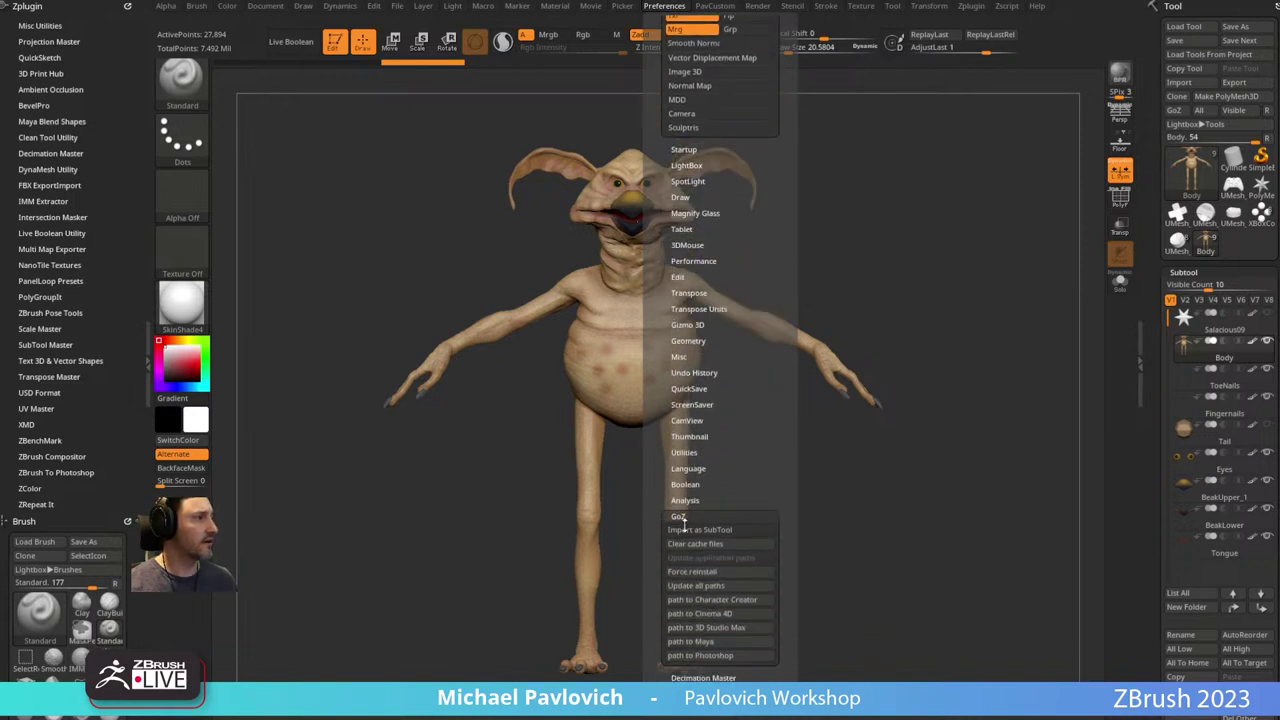
click(700, 600)
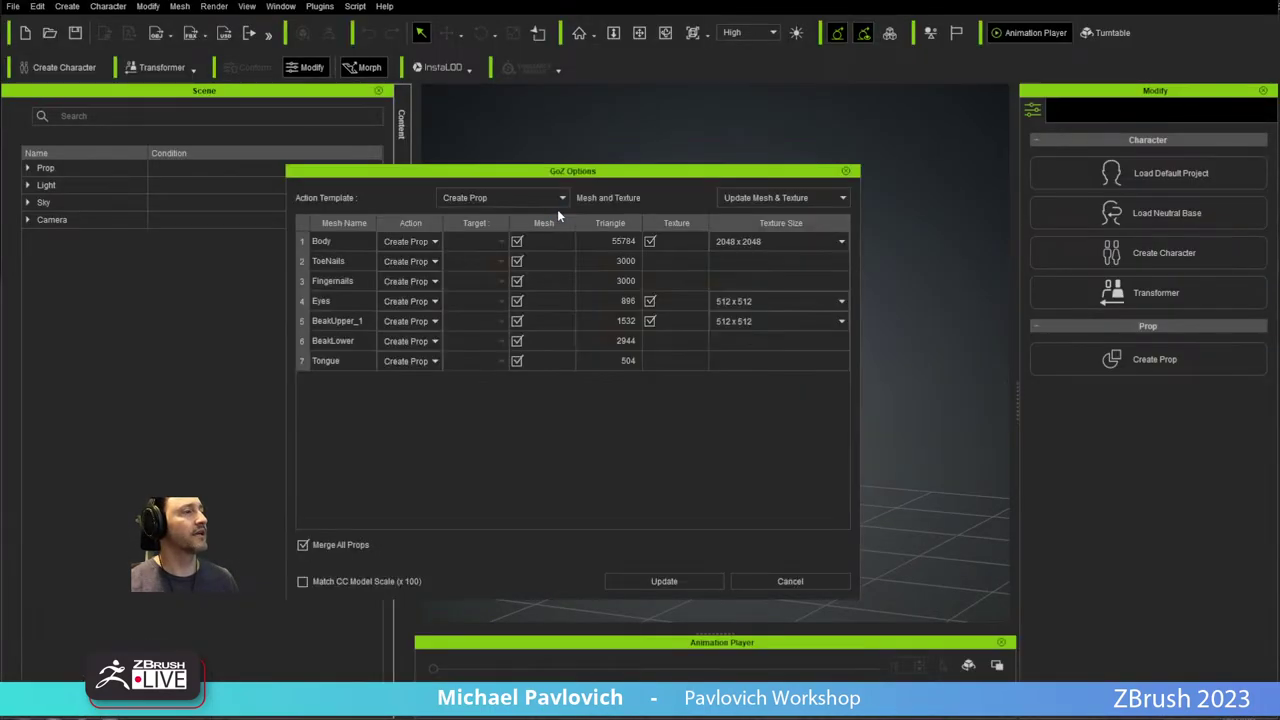
Cancel the GoZ prop import in Character Creator and return to ZBrush.
click(767, 582)
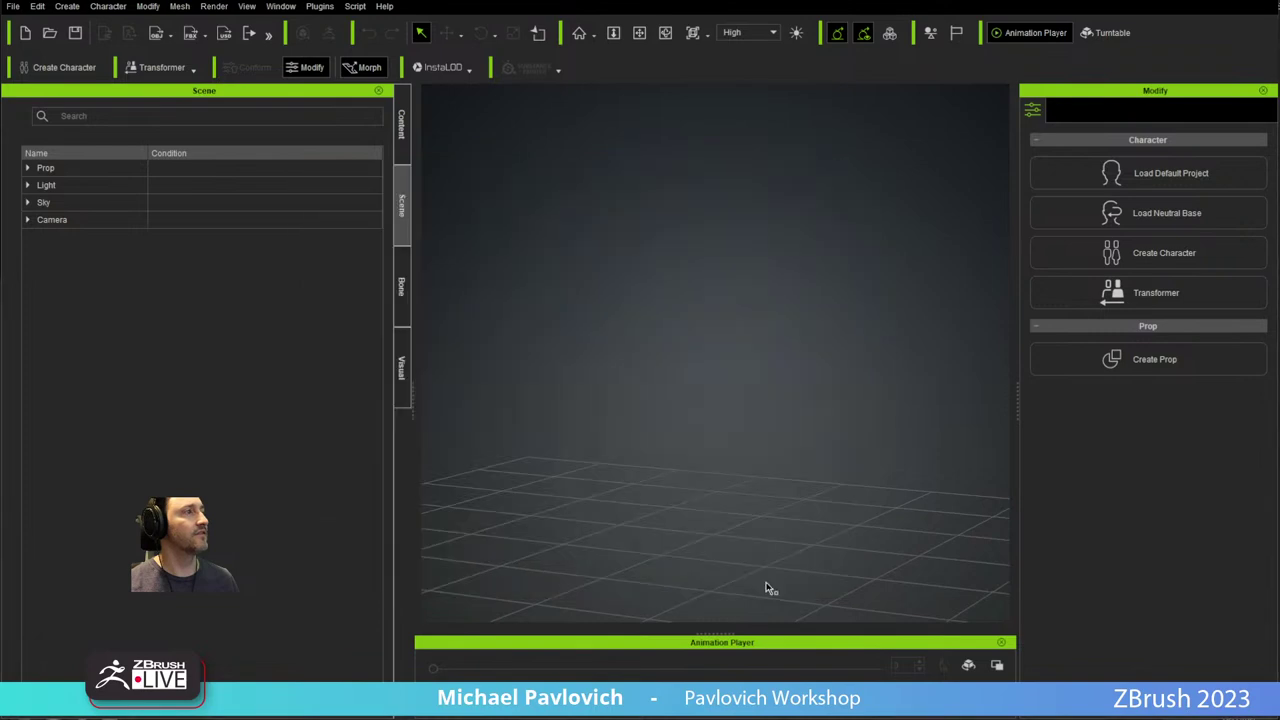
click(1183, 2)
click(454, 178)
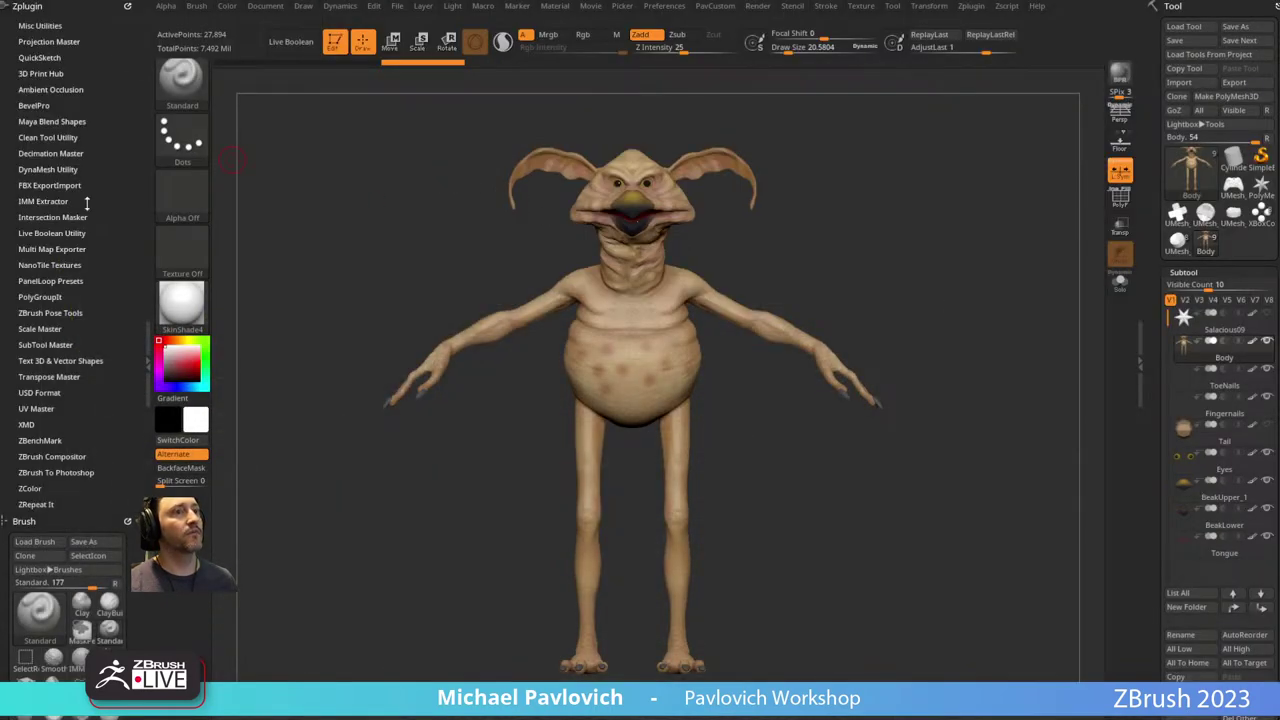
Expand the ZBrush Pose Tools plugin and bring its full set of options into view.
key(shift)
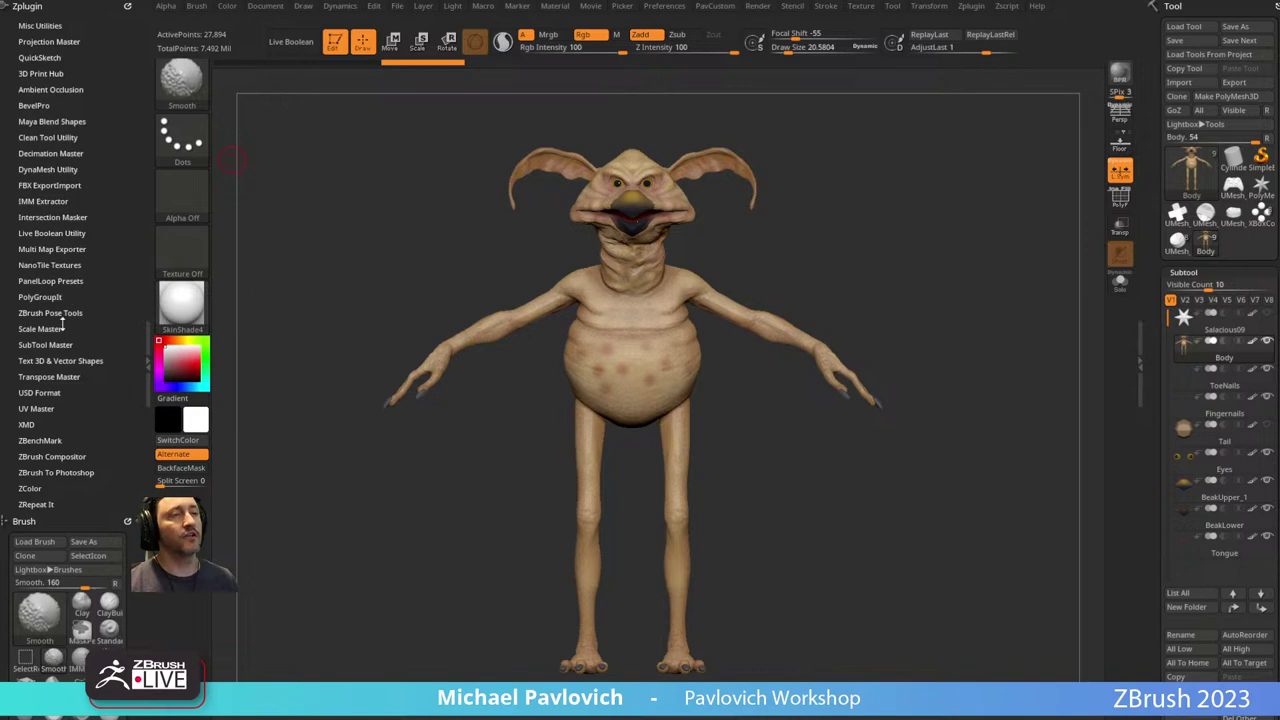
click(60, 316)
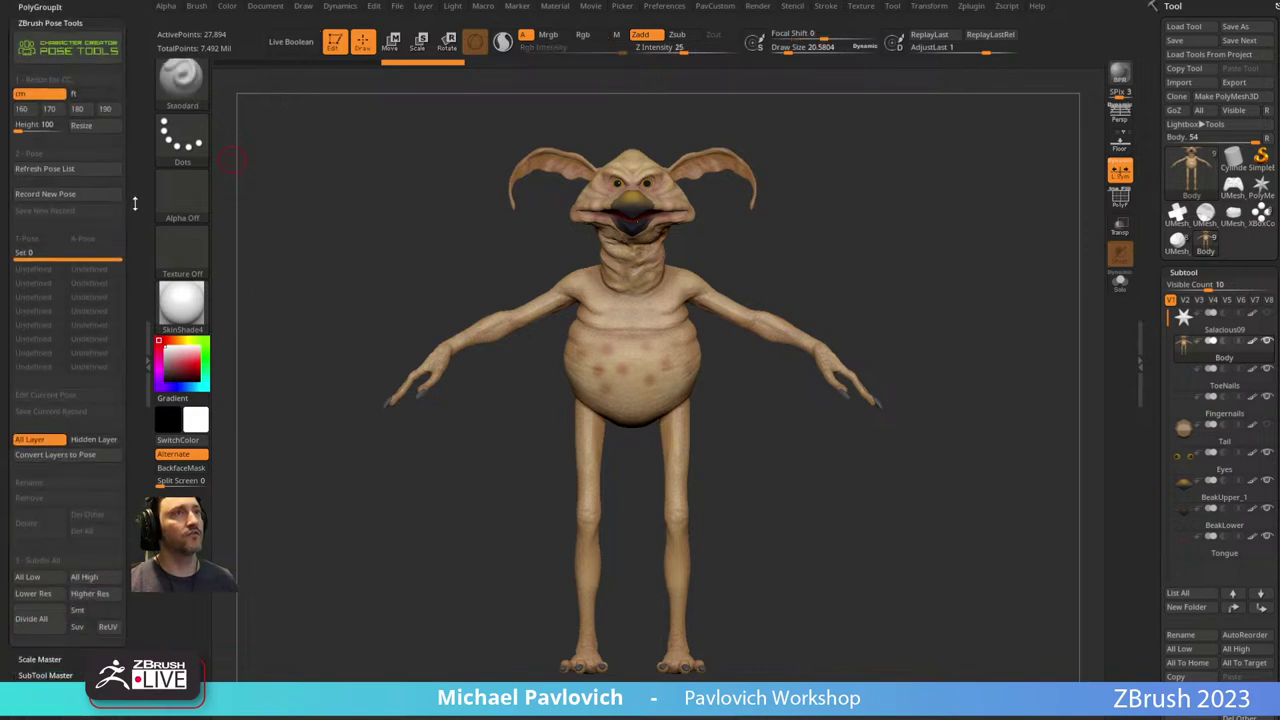
drag(134, 203, 140, 238)
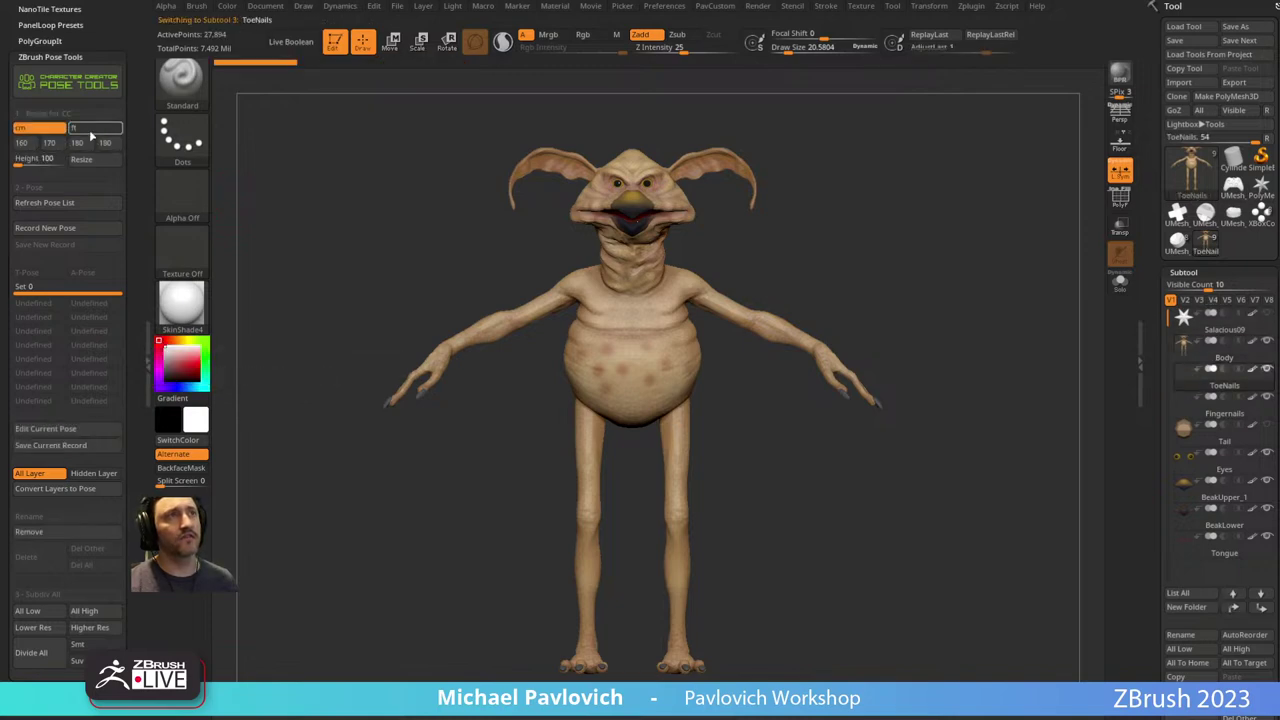
Resize the character for Character Creator to a height of 4.5 ft using feet as the unit, and accept the adjustment.
click(89, 131)
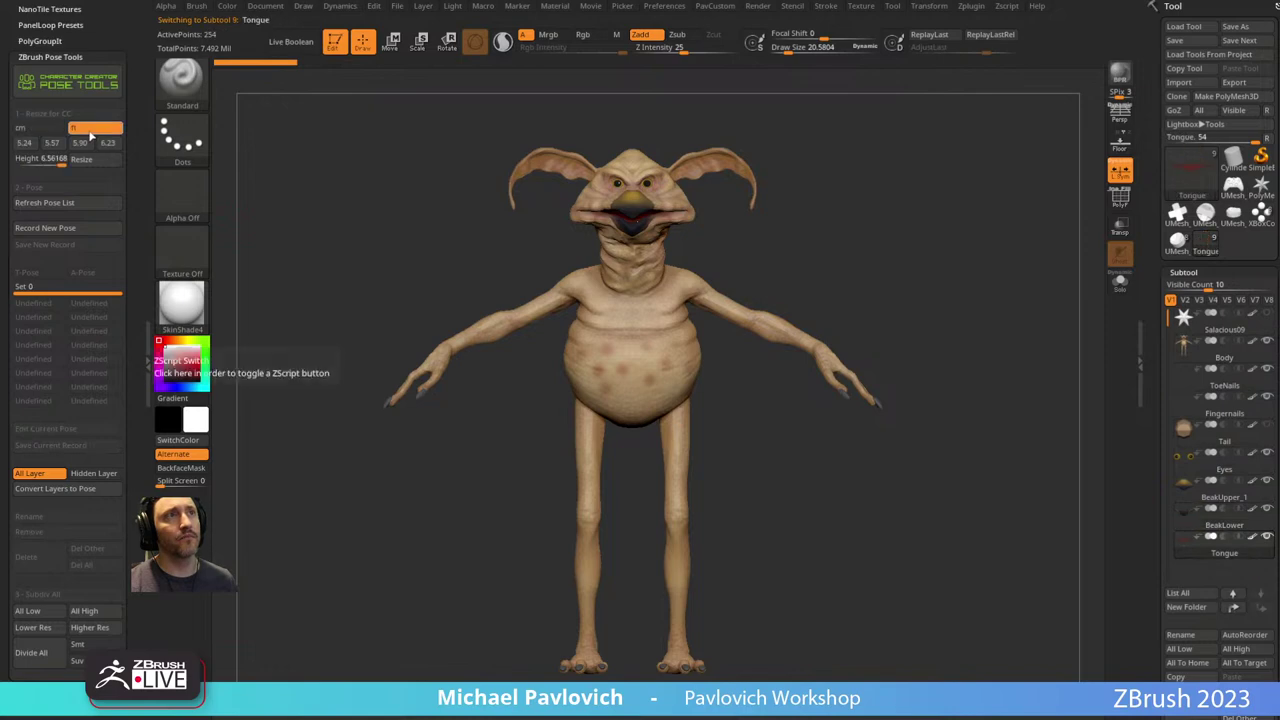
click(47, 162)
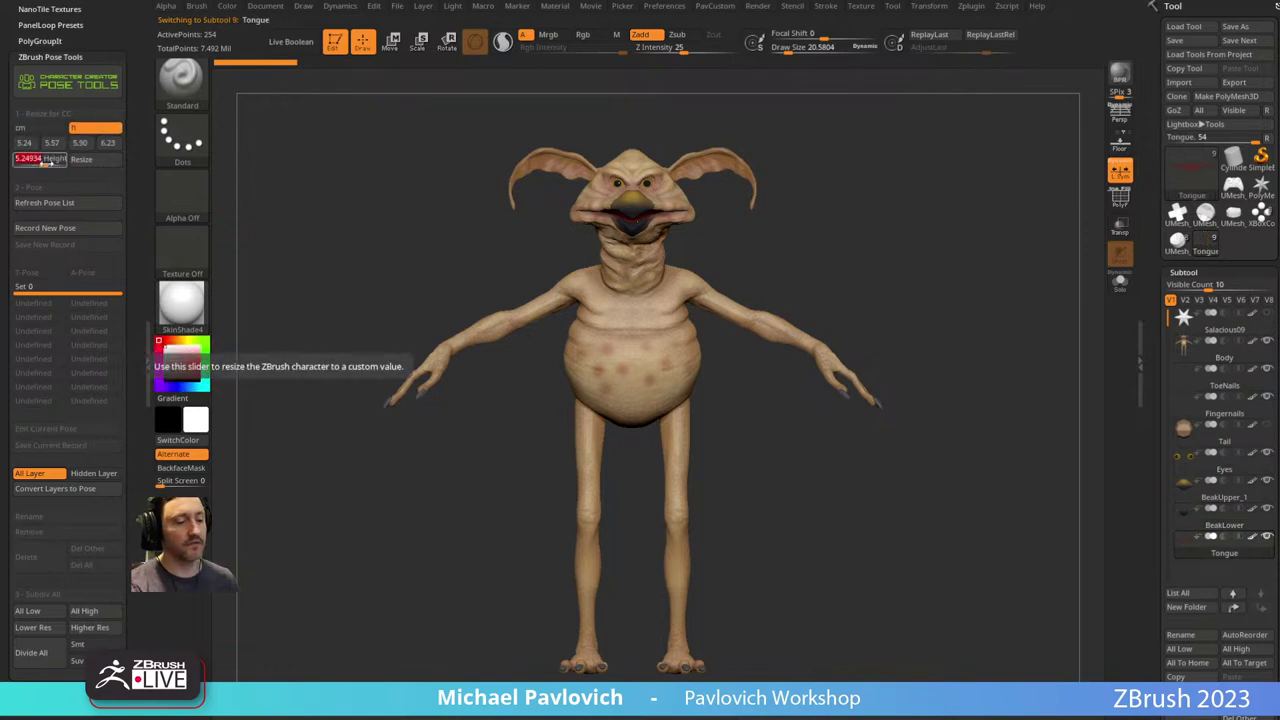
text(4.5)
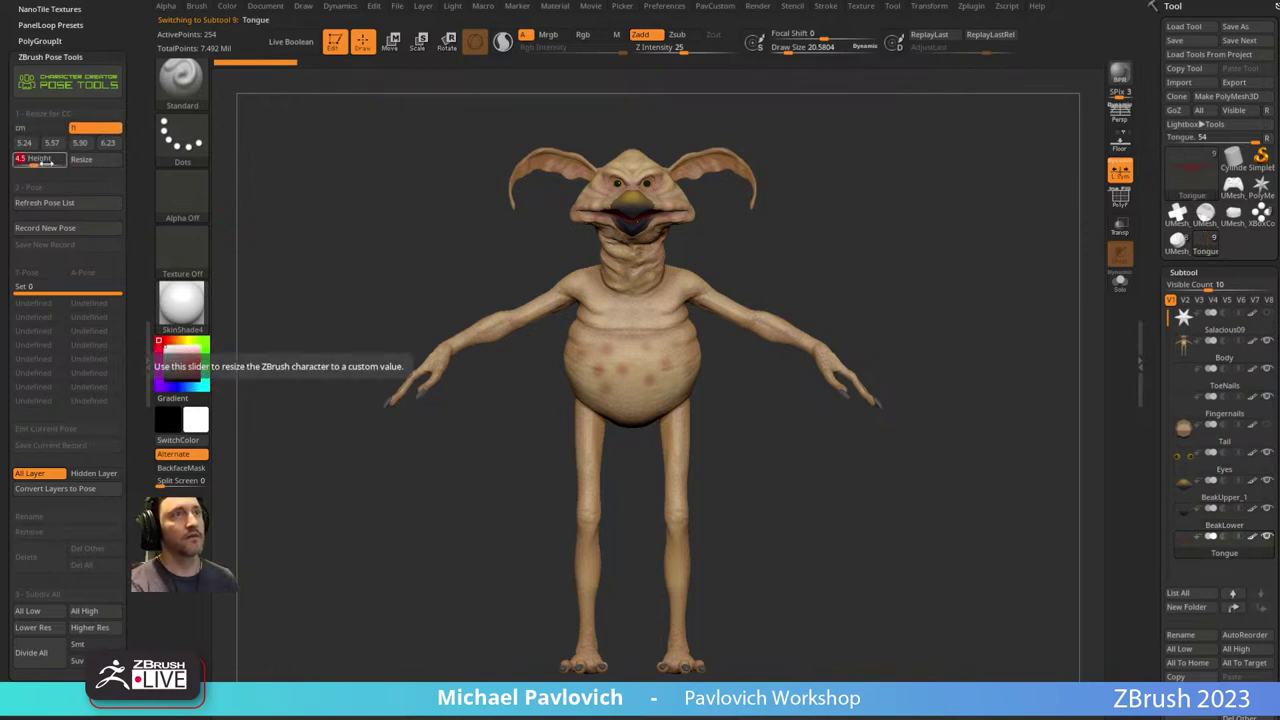
key(Return)
click(88, 160)
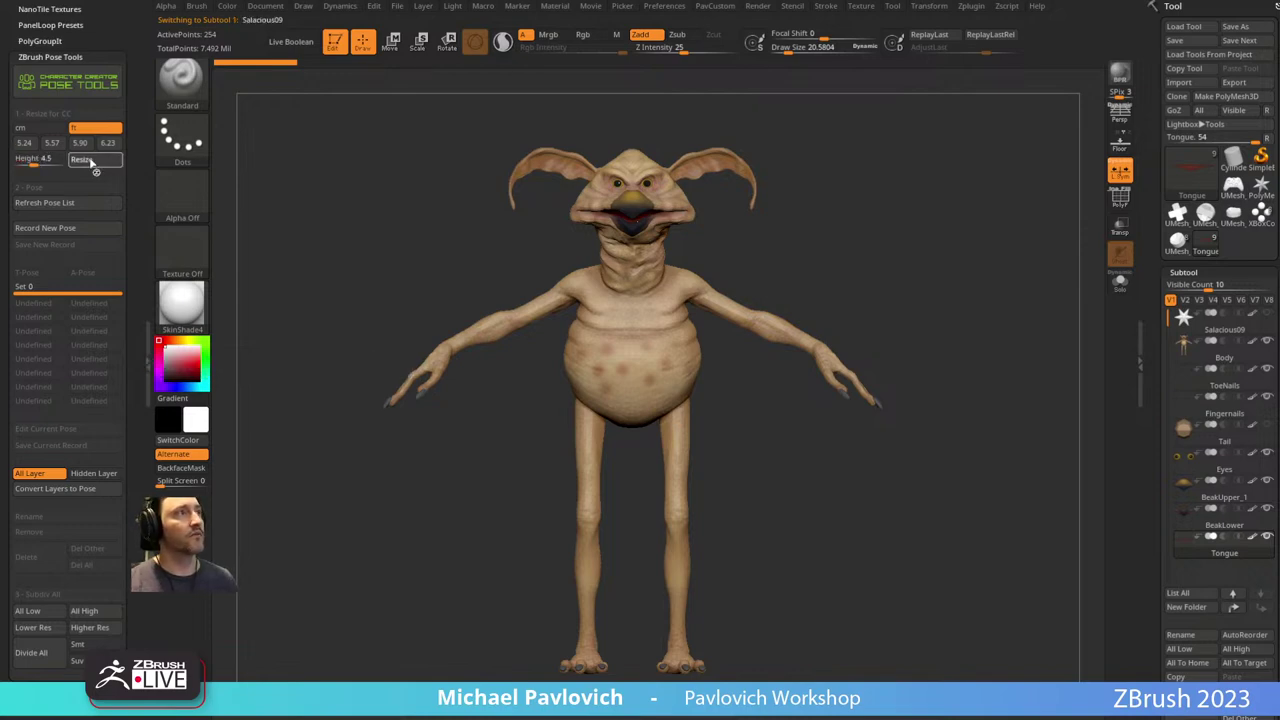
alt+click(622, 272)
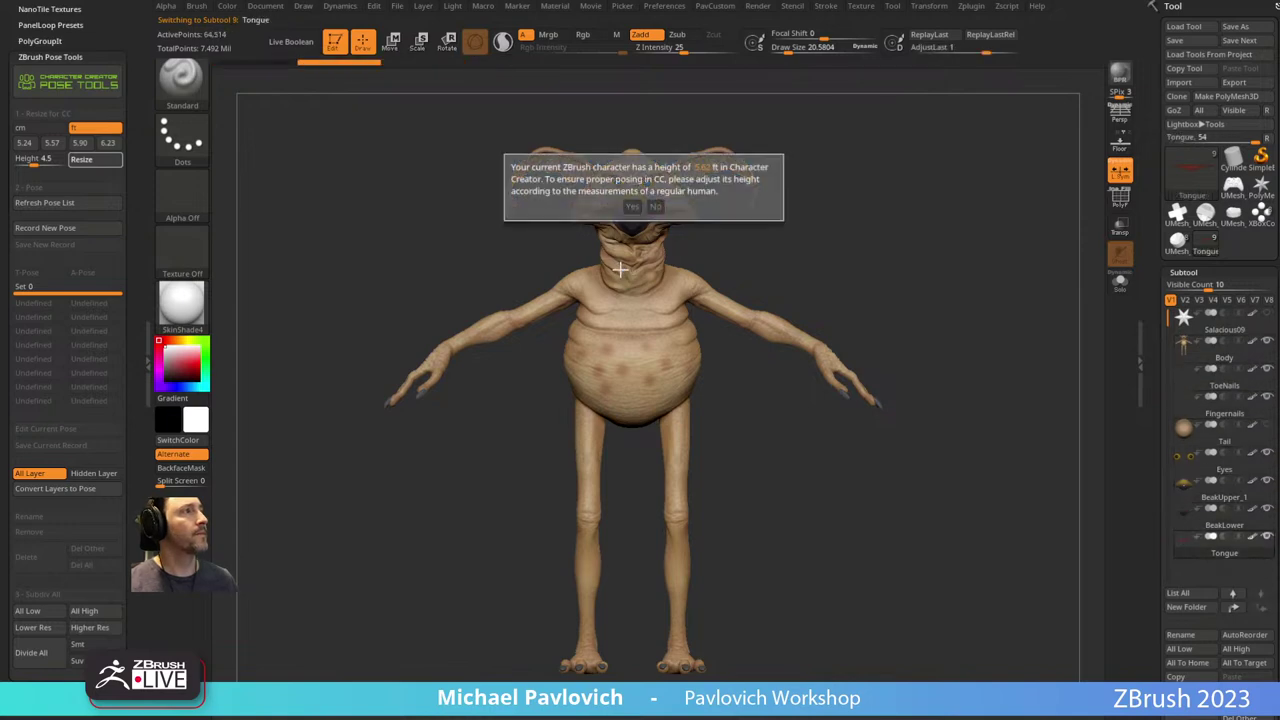
click(632, 207)
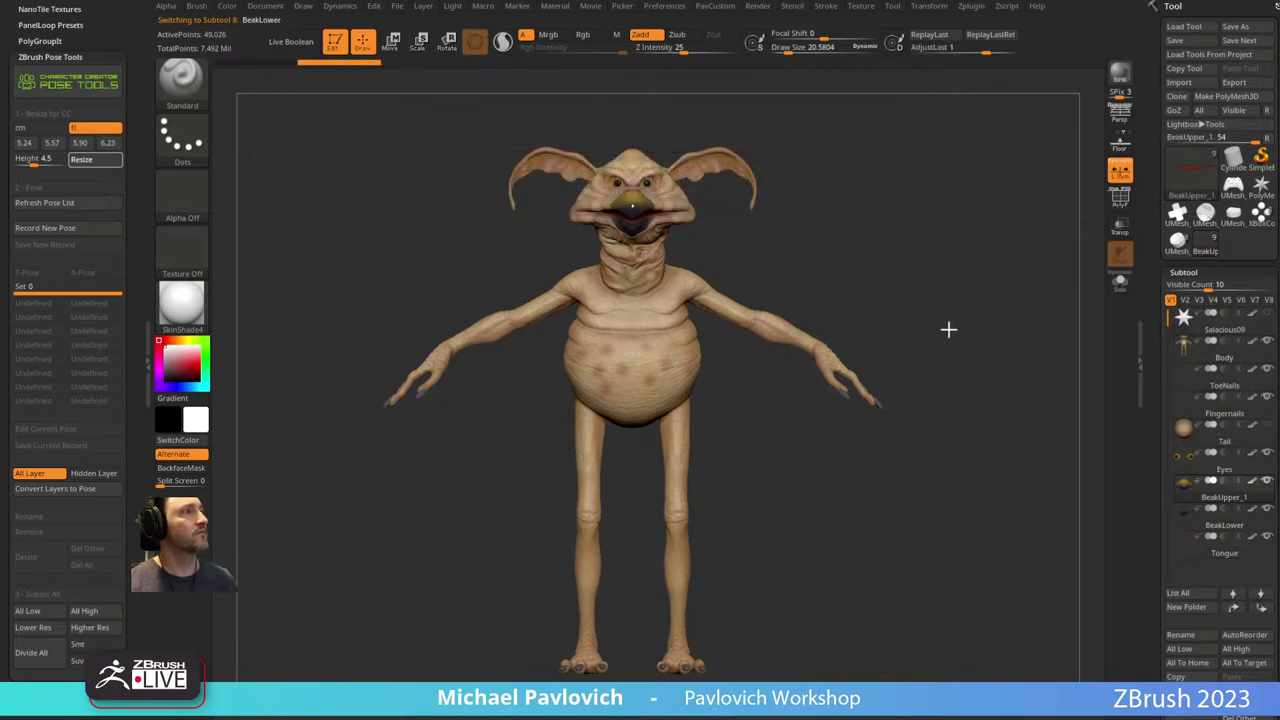
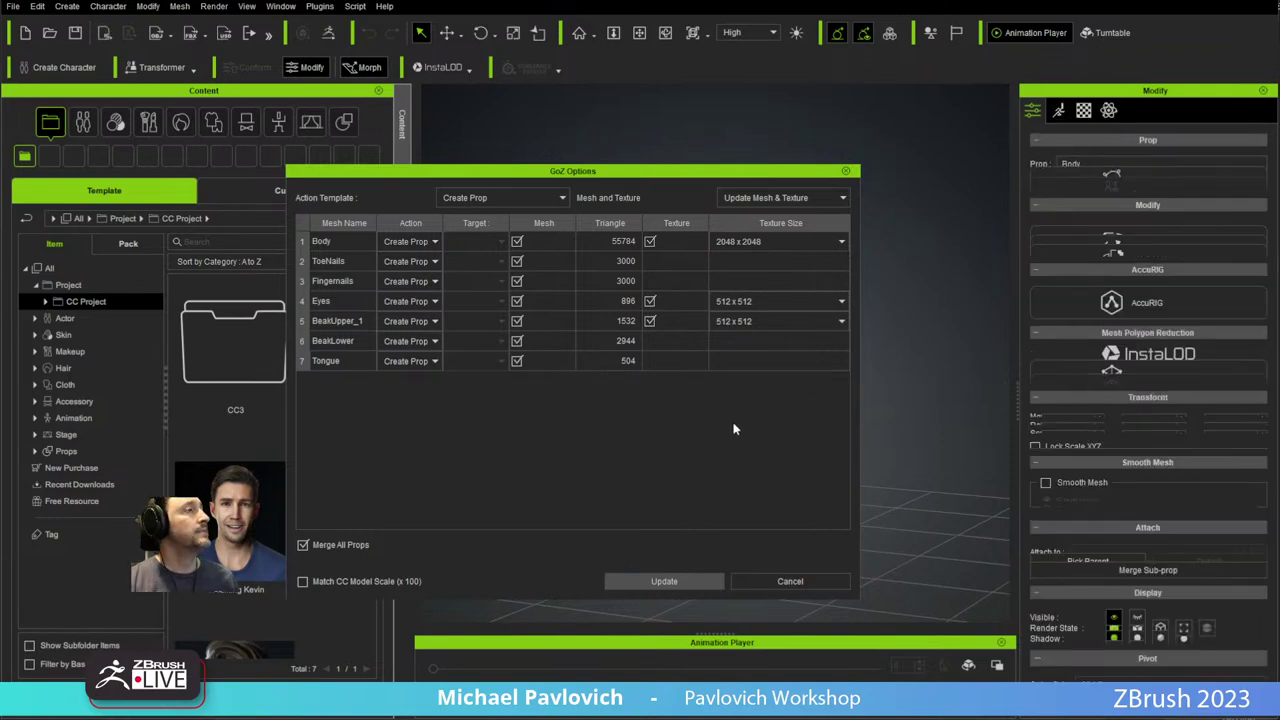
Switch to Character Creator, import the GoZ meshes and textures as props with Merge All Props, and inspect the creature's upper body.
alt+drag(826, 404, 767, 409)
alt+right_drag(767, 409, 771, 347)
alt+middle_drag(770, 343, 766, 359)
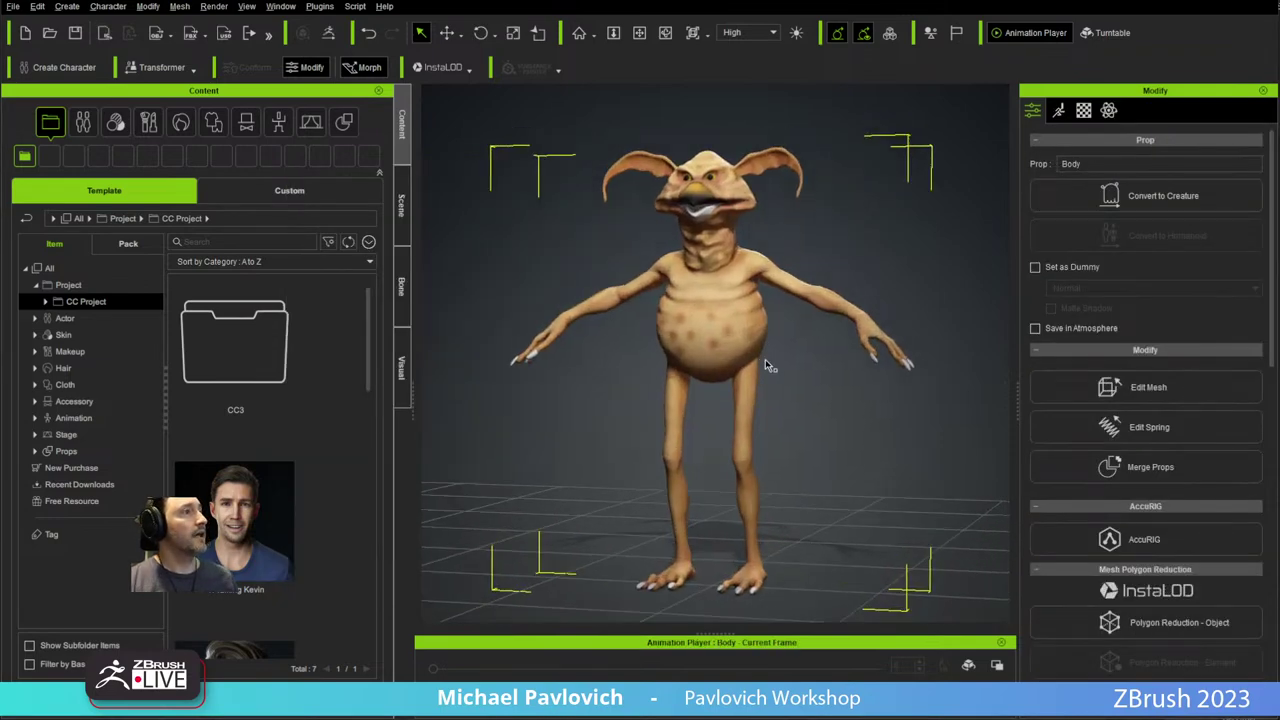
alt+right_drag(743, 335, 682, 132)
alt+middle_drag(682, 132, 712, 231)
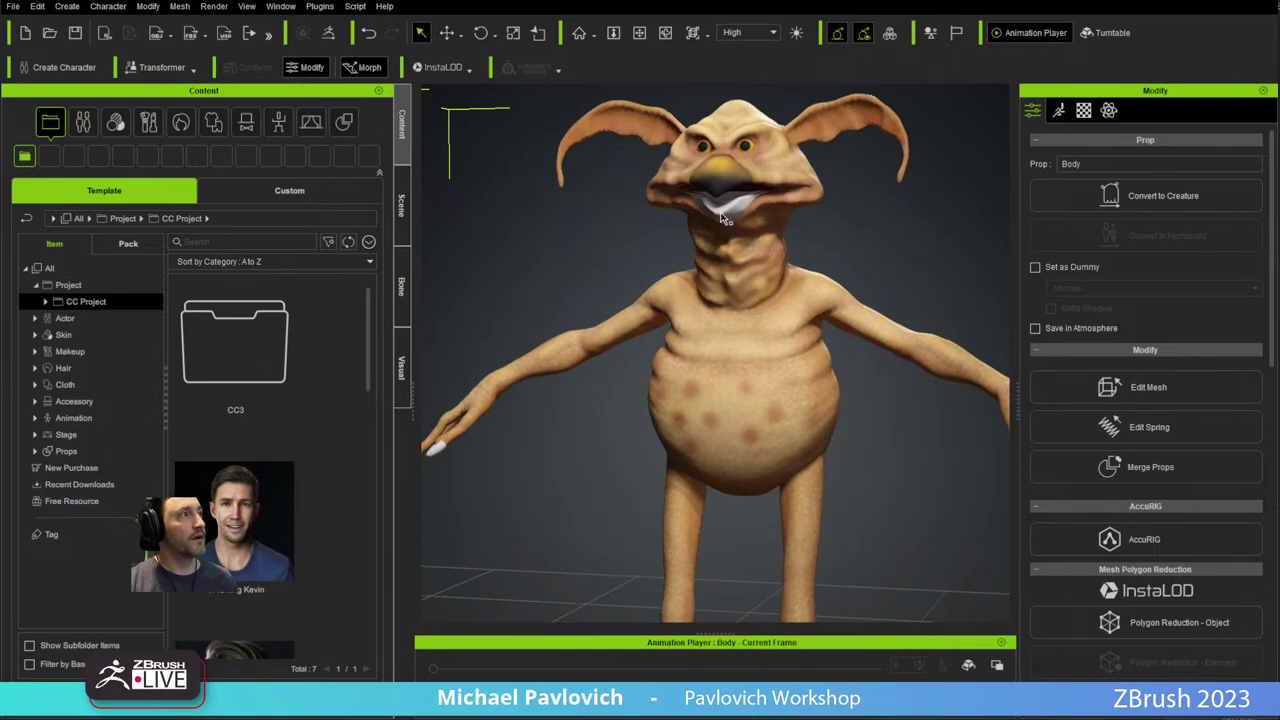
Expand the Body prop in the scene list and set the BeakLower mesh's display shading to Smooth.
click(401, 210)
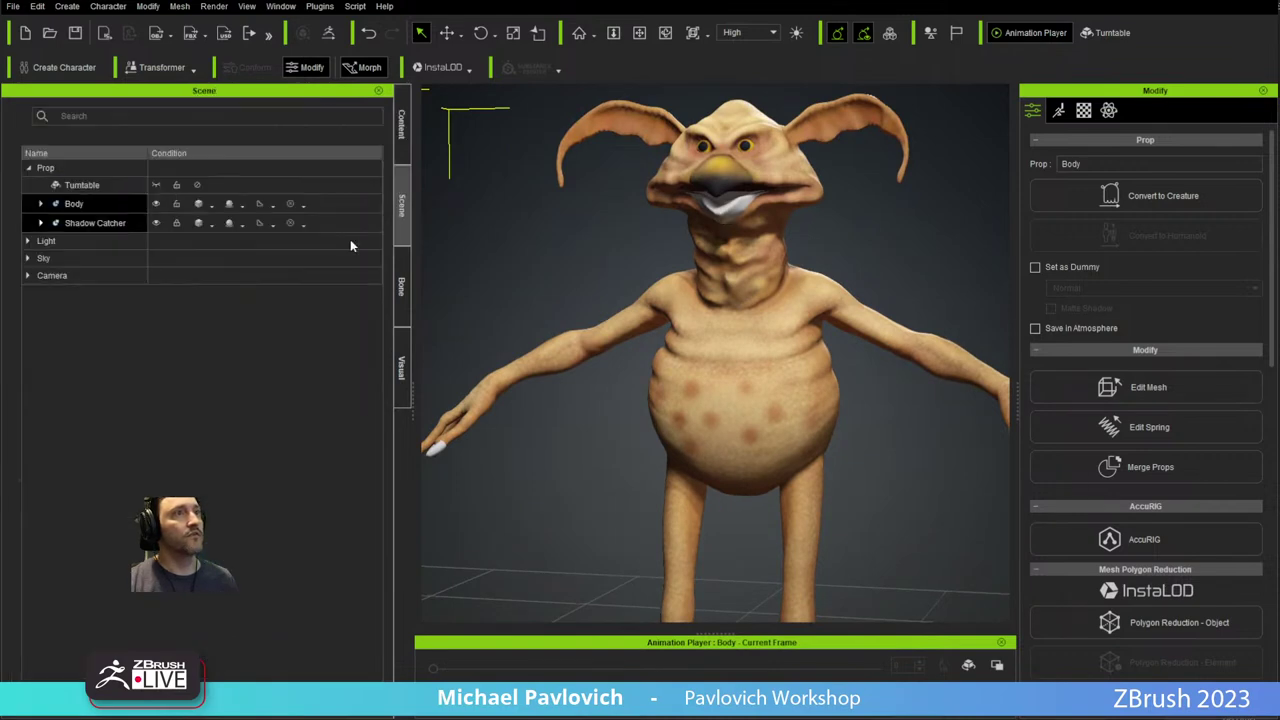
click(41, 204)
click(118, 245)
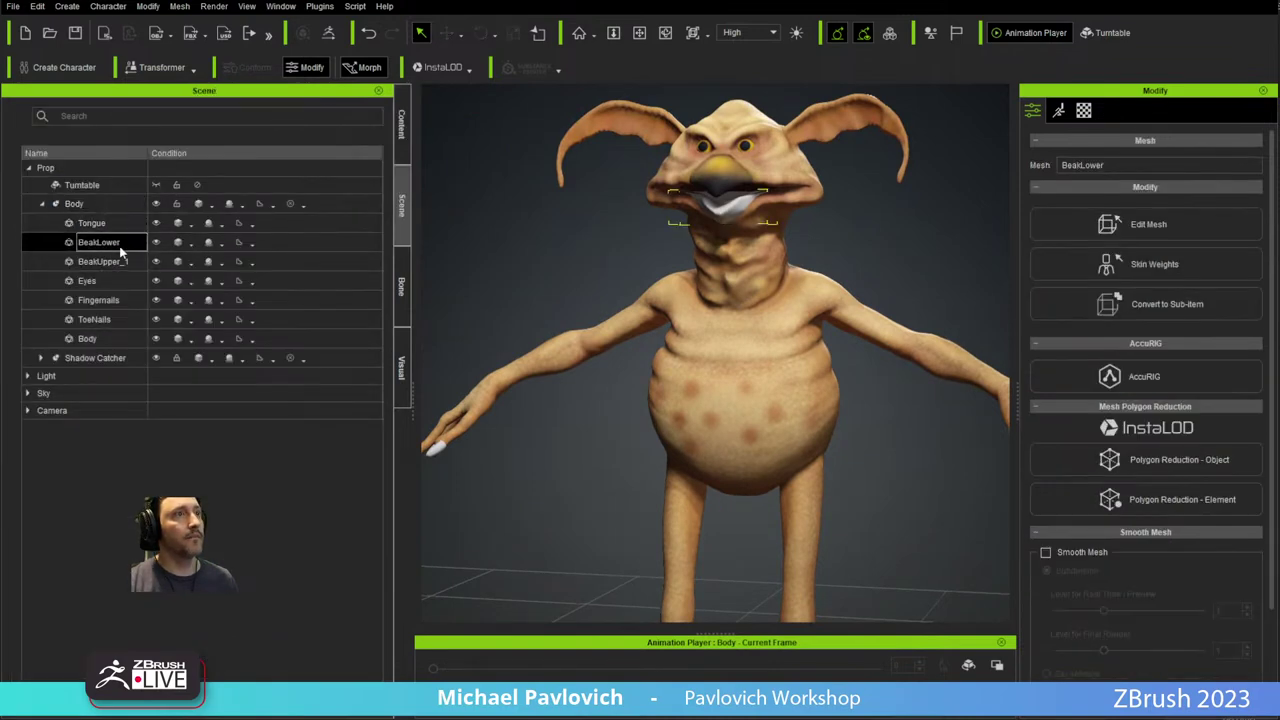
ctrl+click(117, 262)
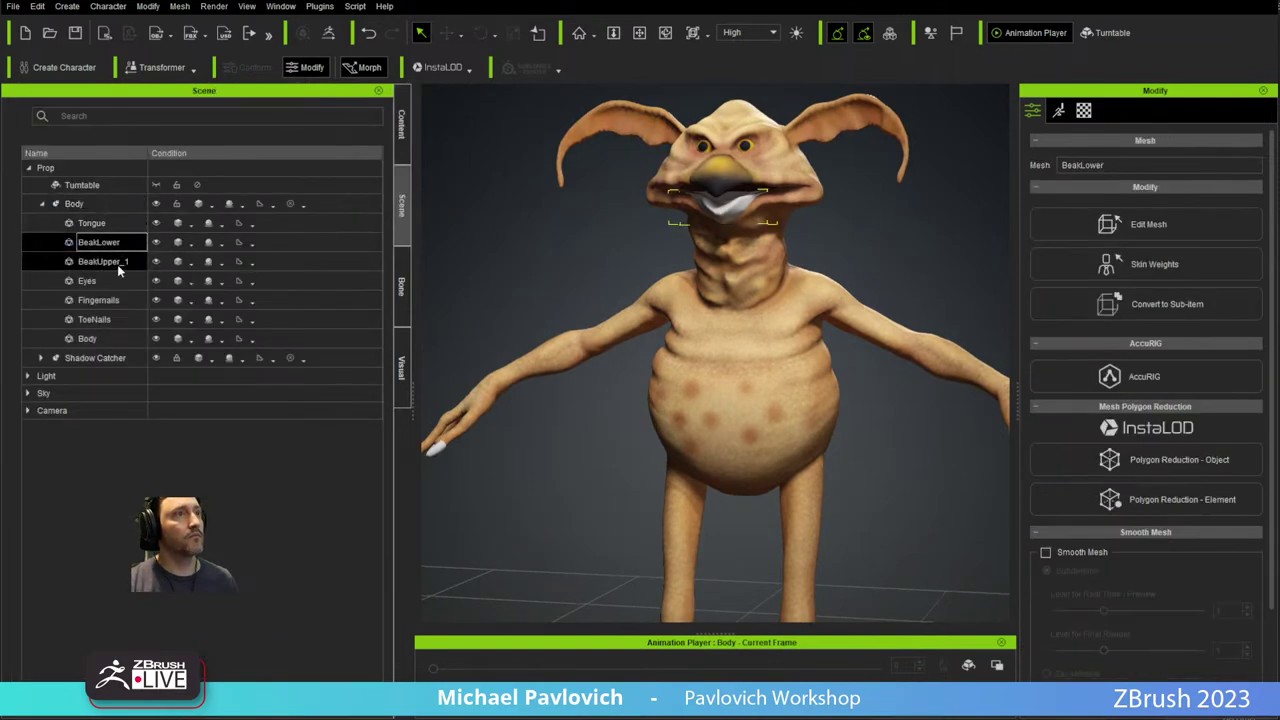
click(179, 243)
click(190, 246)
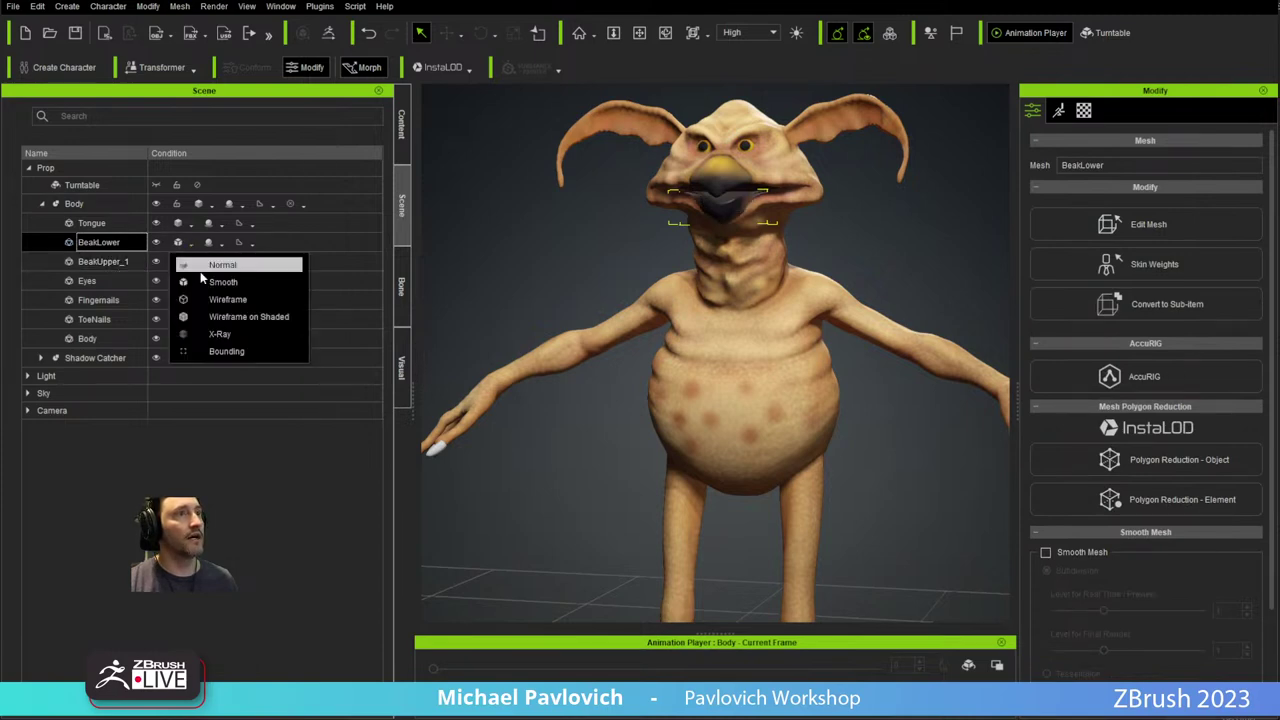
click(215, 262)
click(190, 244)
click(215, 280)
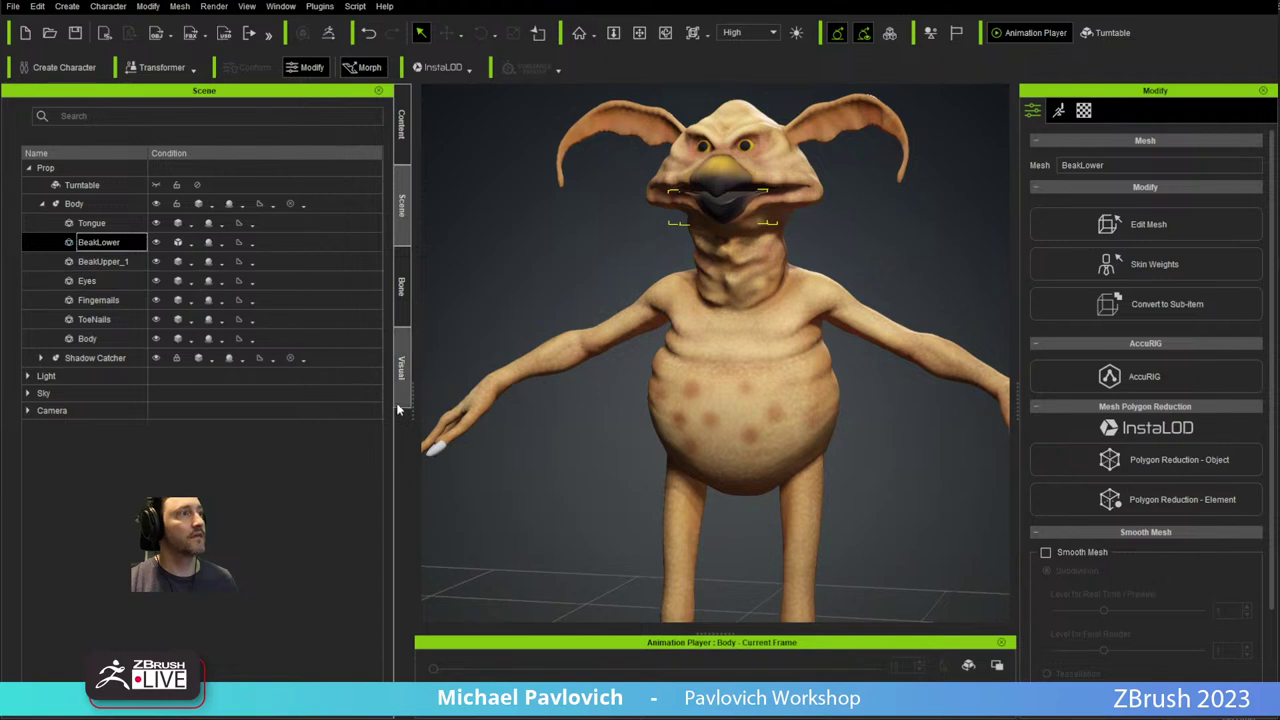
Set the display shading of the ToeNails and Fingernails meshes to Smooth.
click(433, 450)
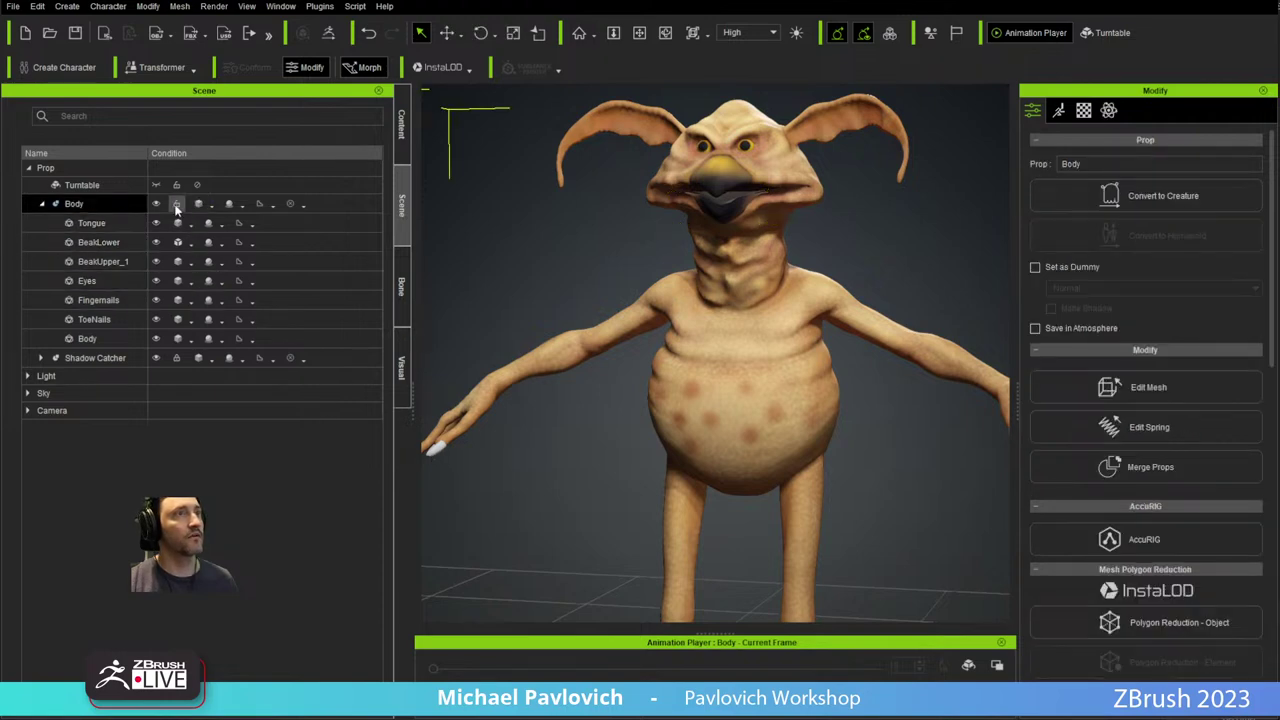
click(115, 319)
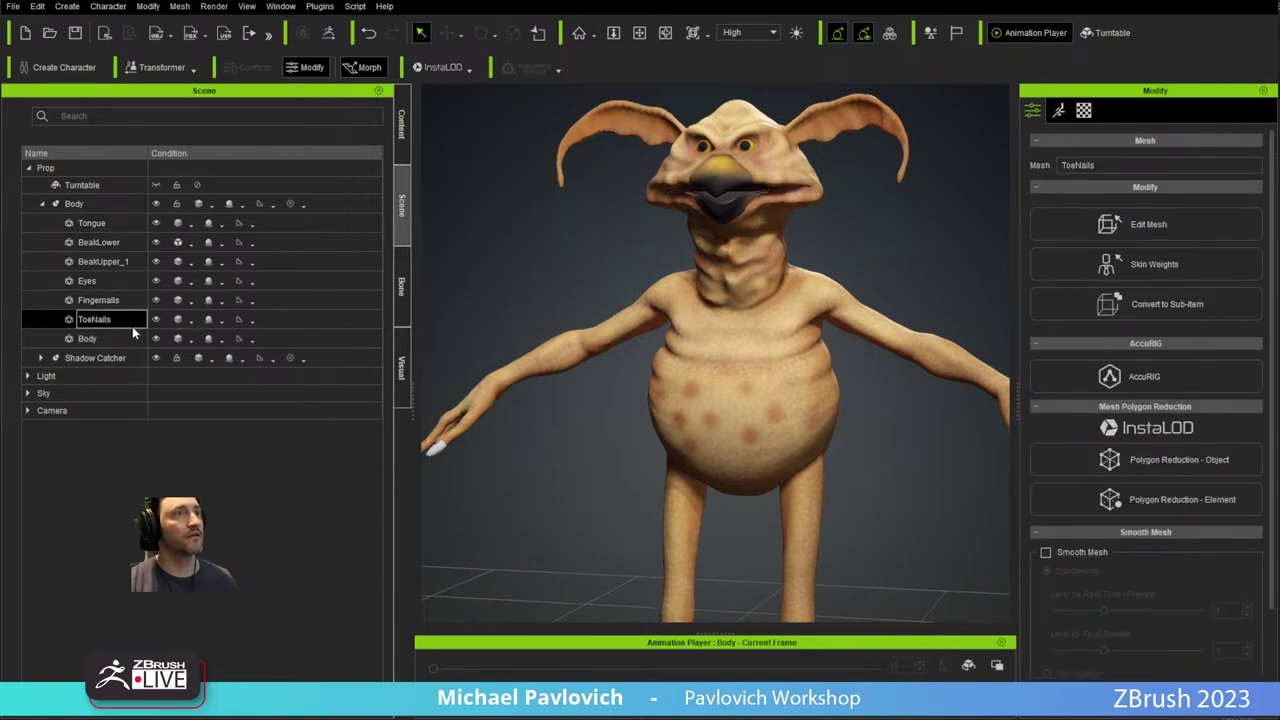
click(190, 320)
click(230, 357)
click(138, 301)
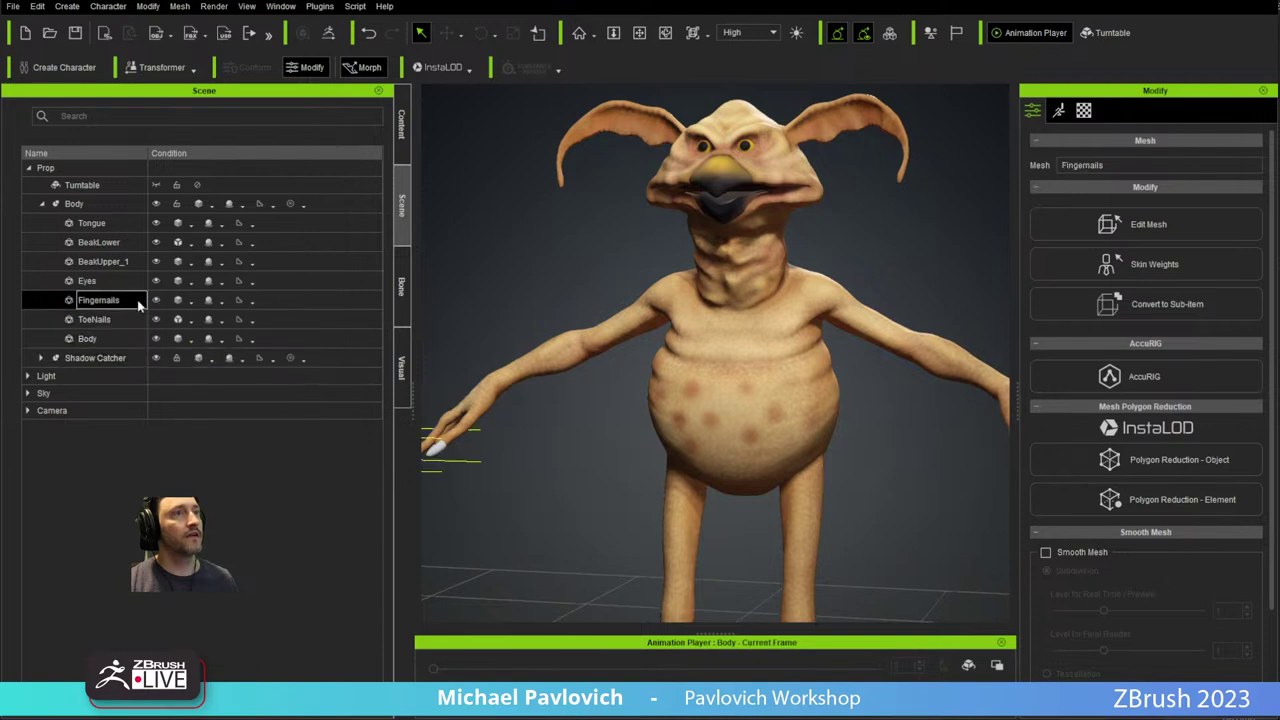
click(190, 300)
click(240, 334)
Select the parent Body prop and start AccuRIG on it.
scroll(516, 321, up, 3)
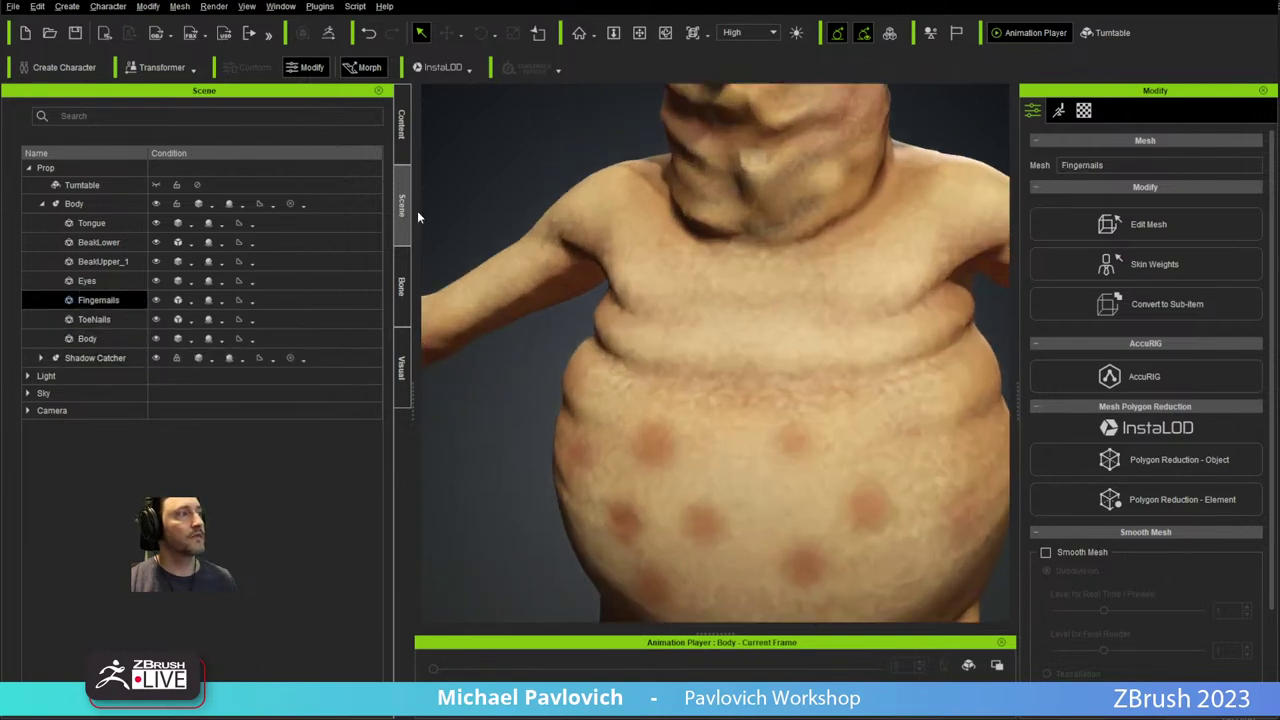
scroll(697, 514, down, 8)
middle_drag(766, 531, 778, 429)
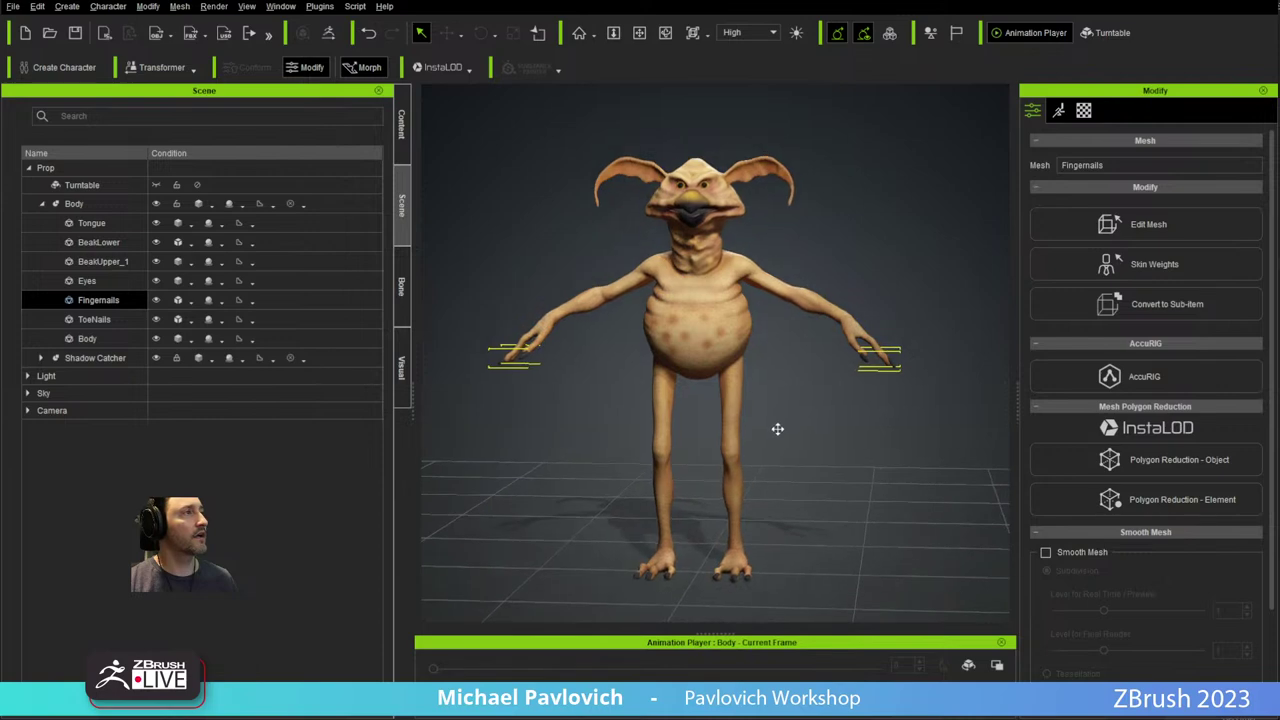
click(74, 203)
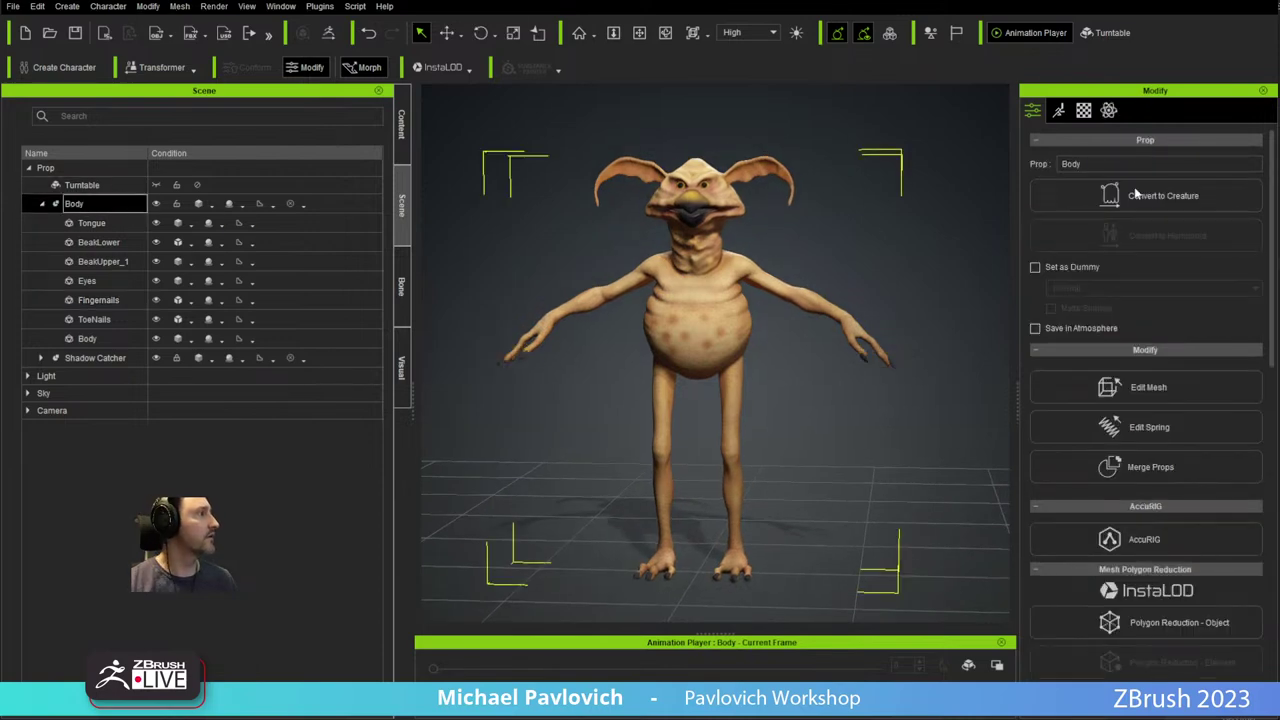
click(1145, 540)
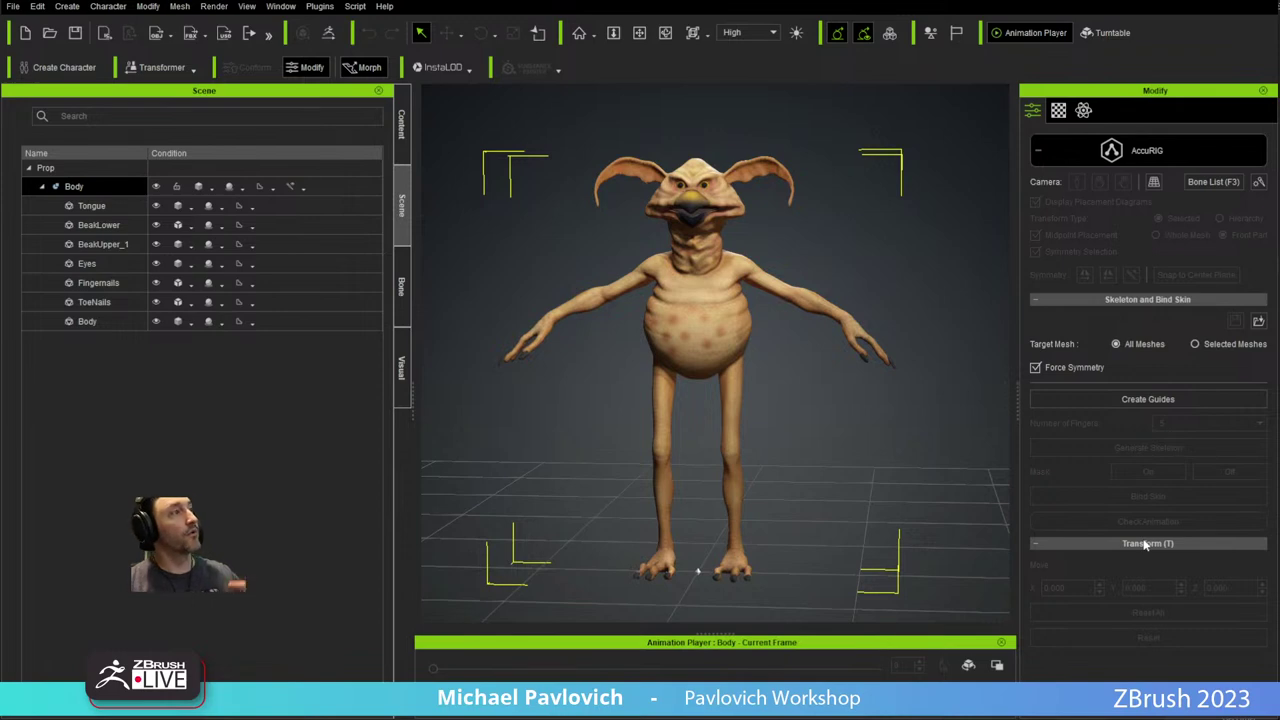
right_drag(810, 360, 711, 446)
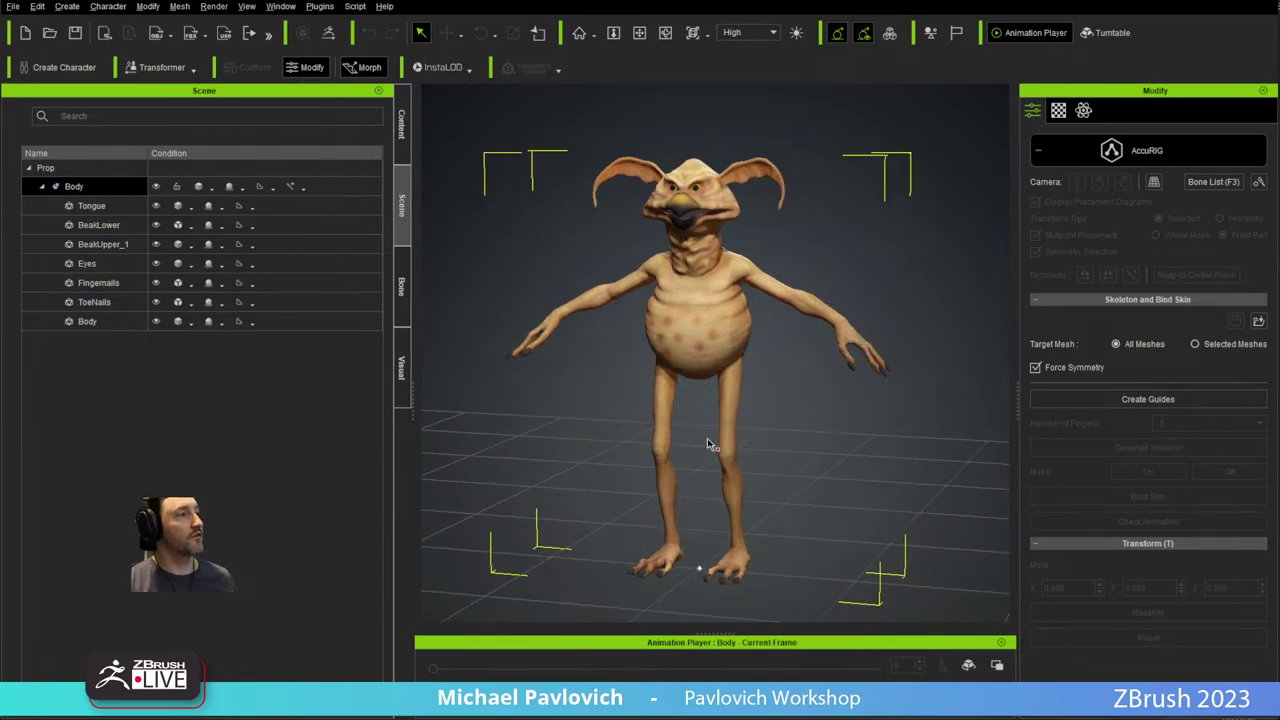
right_drag(766, 506, 774, 540)
right_drag(728, 577, 688, 340)
right_drag(810, 398, 816, 415)
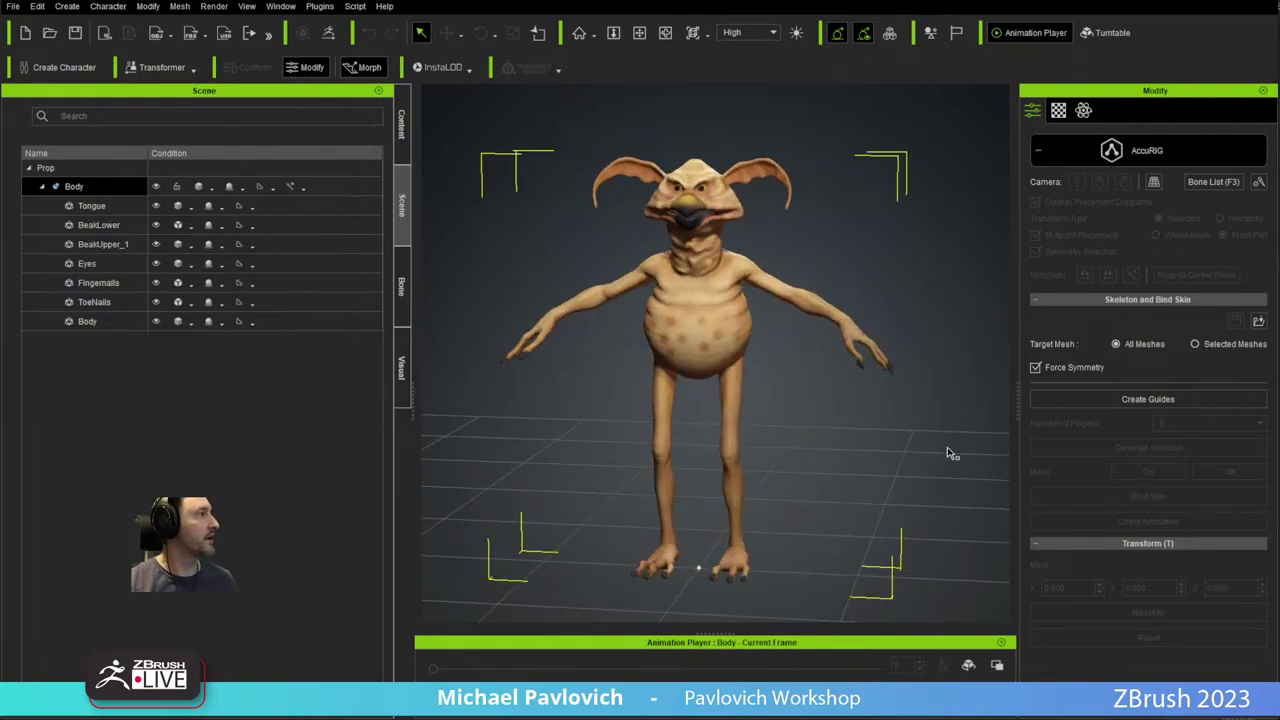
right_drag(886, 441, 955, 437)
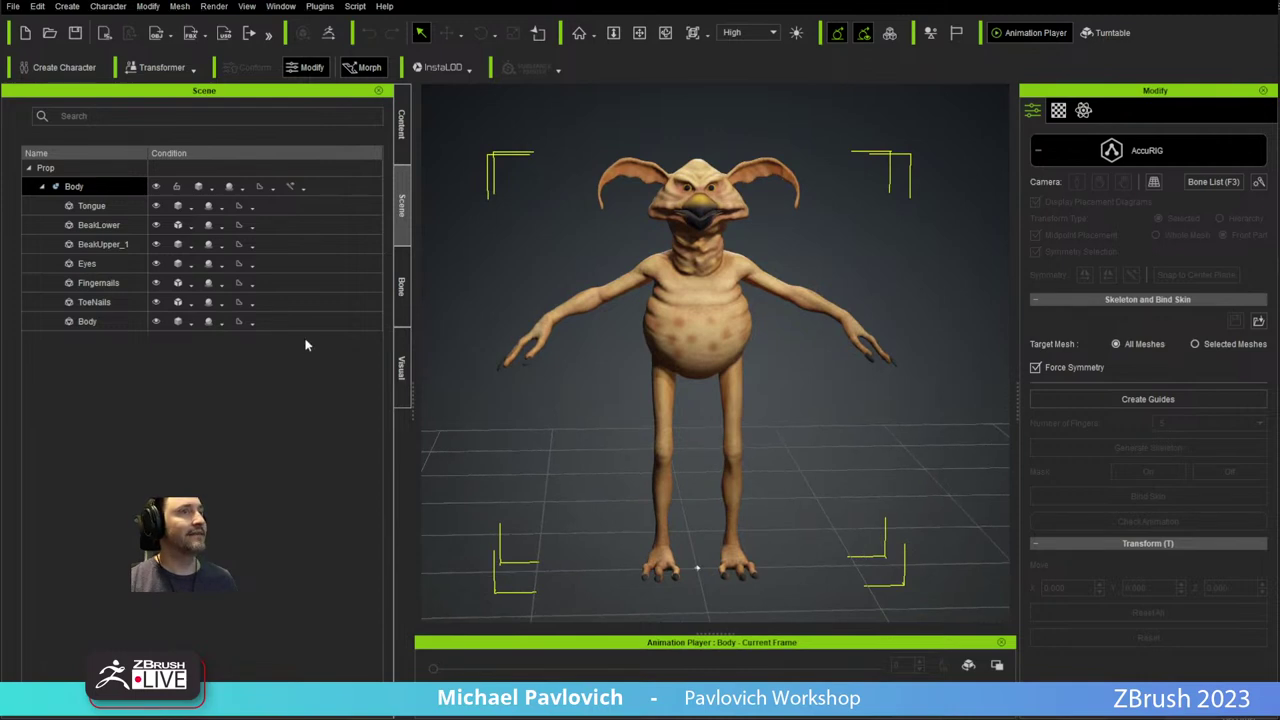
right_drag(572, 346, 831, 395)
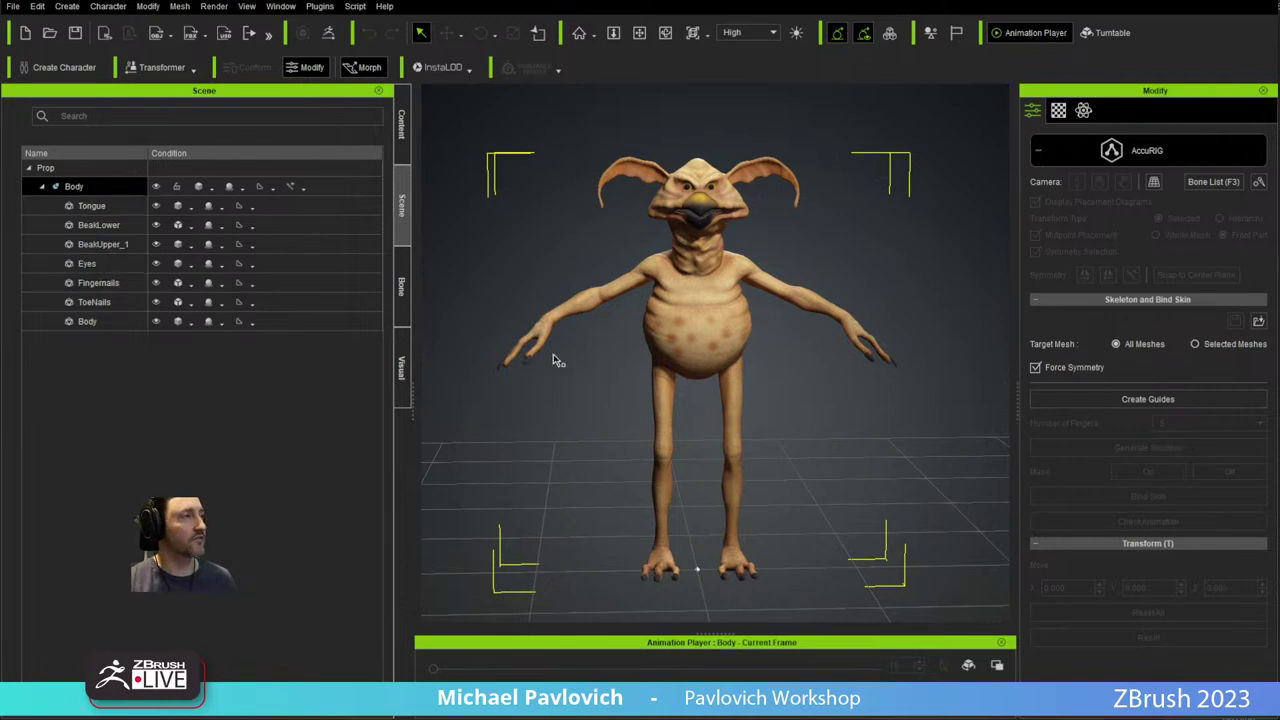
Show only the Body mesh and create the AccuRIG guides for it with Selected Meshes as the target.
click(156, 186)
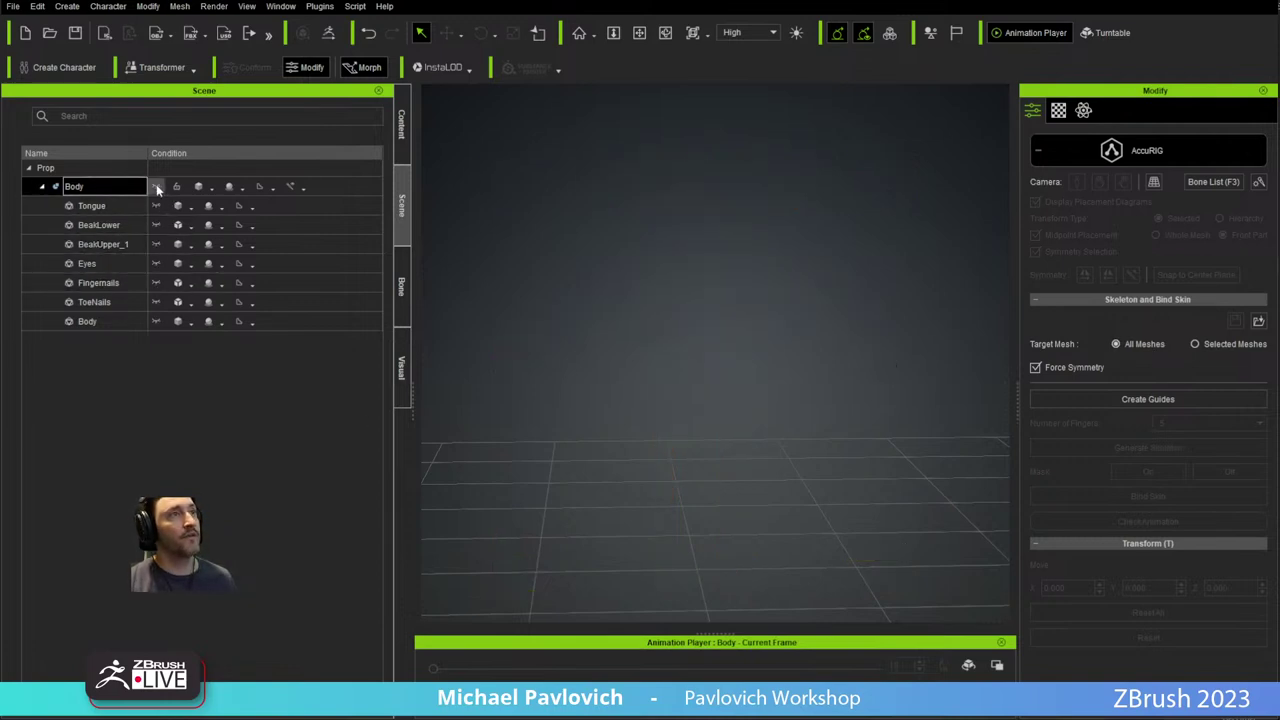
click(156, 322)
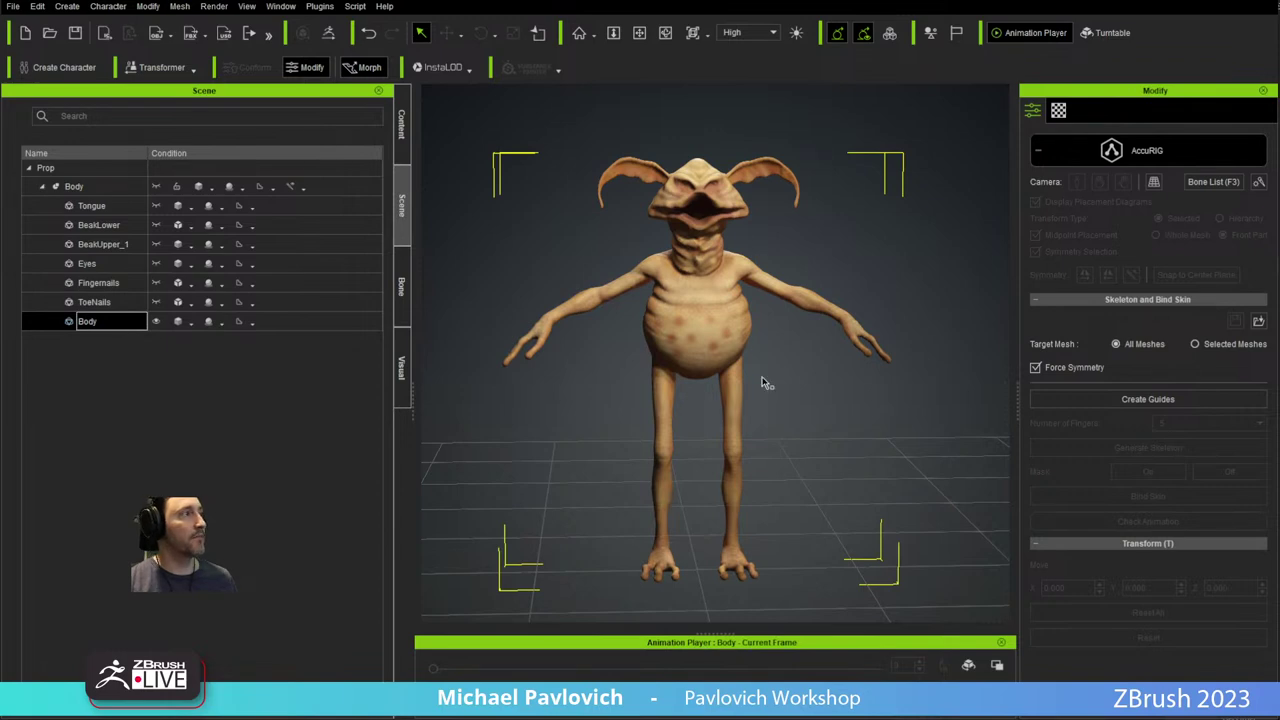
click(1229, 345)
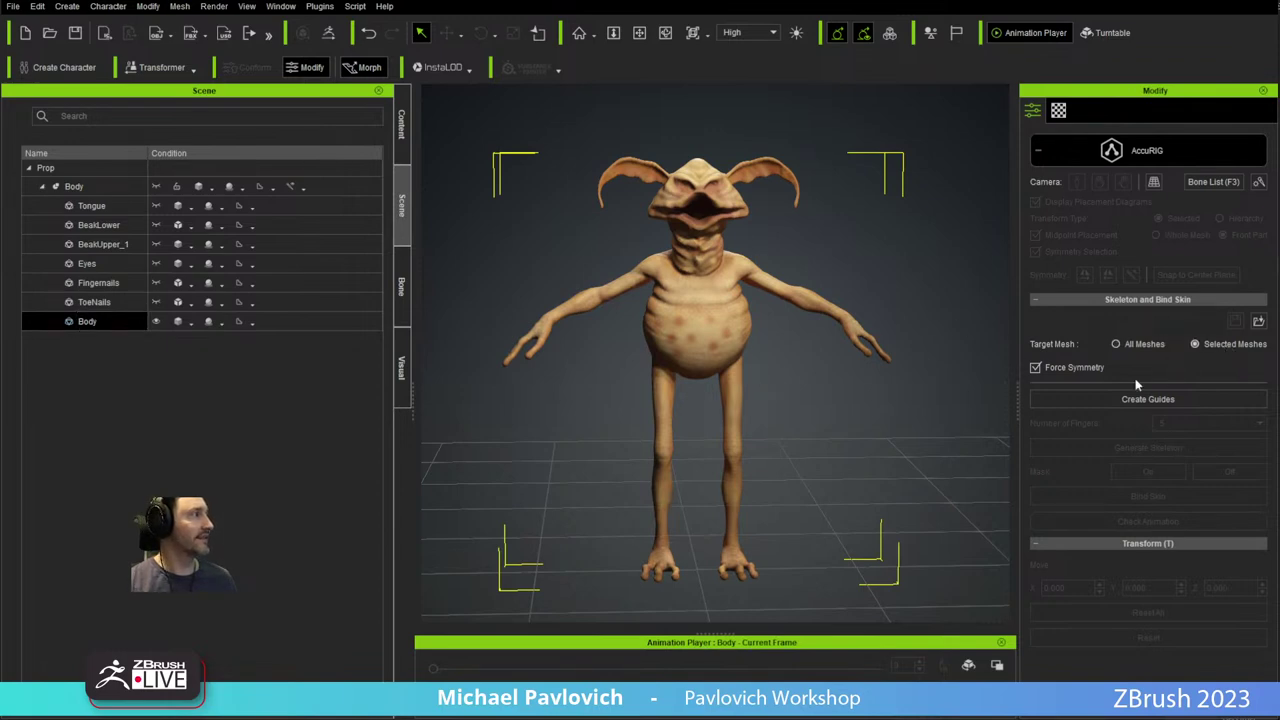
click(1134, 397)
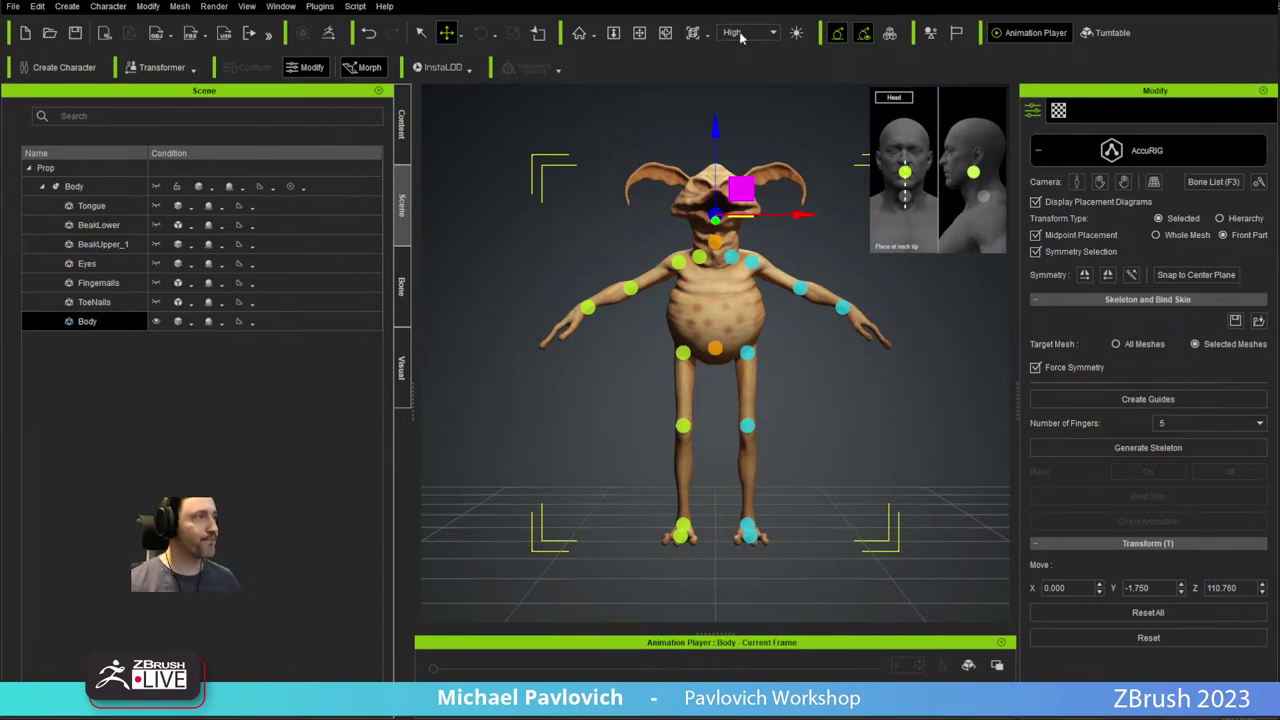
Reduce the display size of the AccuRIG joint guides in the rig display settings.
scroll(790, 285, up, 5)
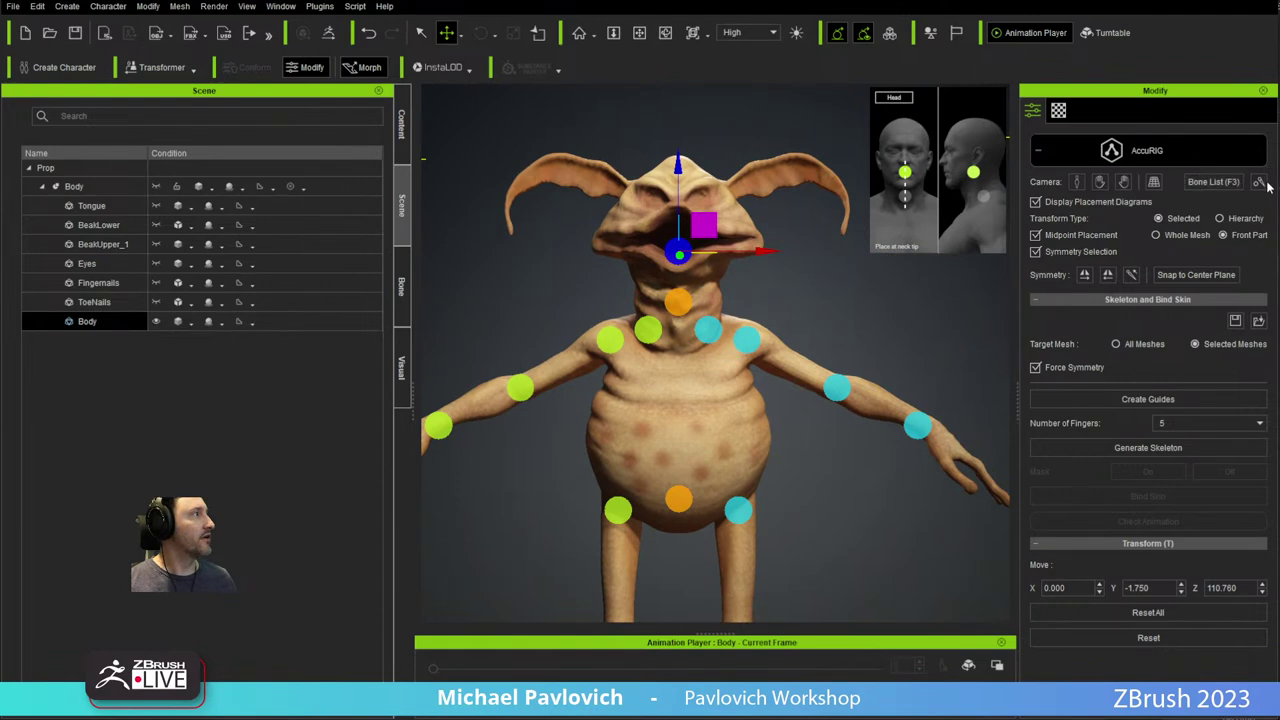
click(1259, 182)
drag(347, 358, 340, 355)
click(475, 289)
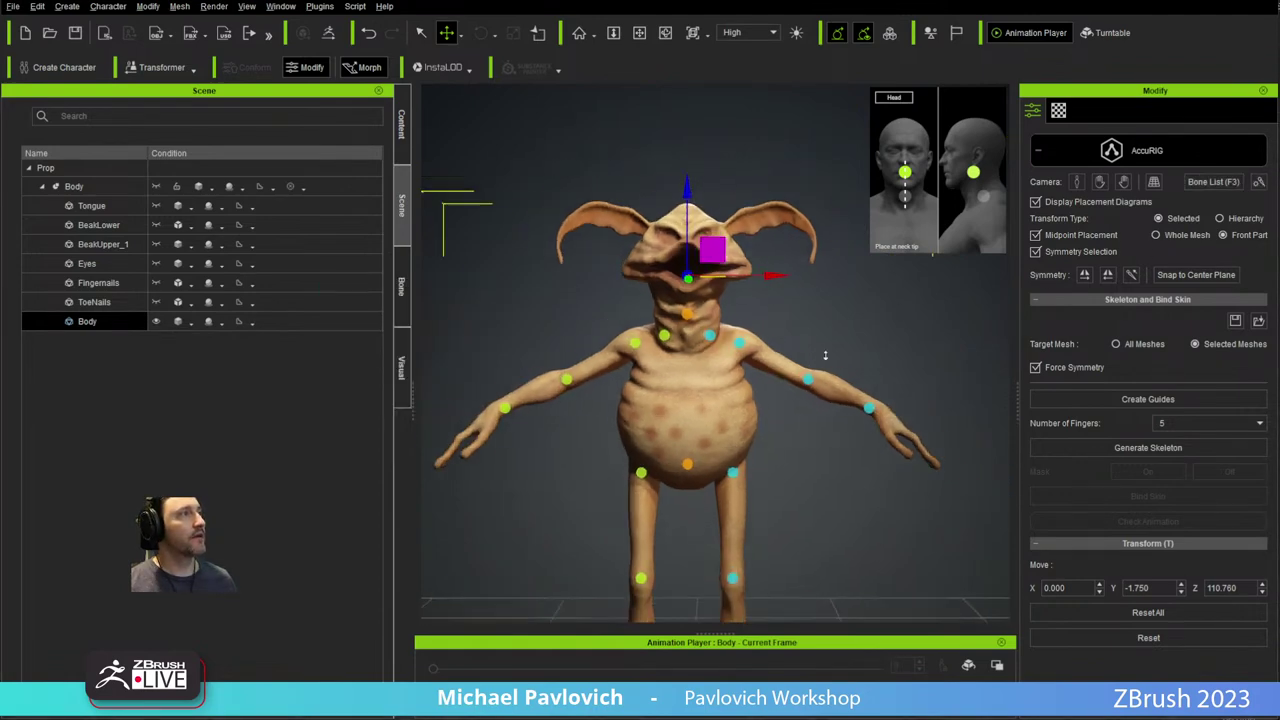
From the side, move the Head guide slightly lower and forward to about Y -2.4, Z 108.7.
scroll(768, 298, up, 4)
right_drag(768, 298, 607, 297)
scroll(607, 297, down, 5)
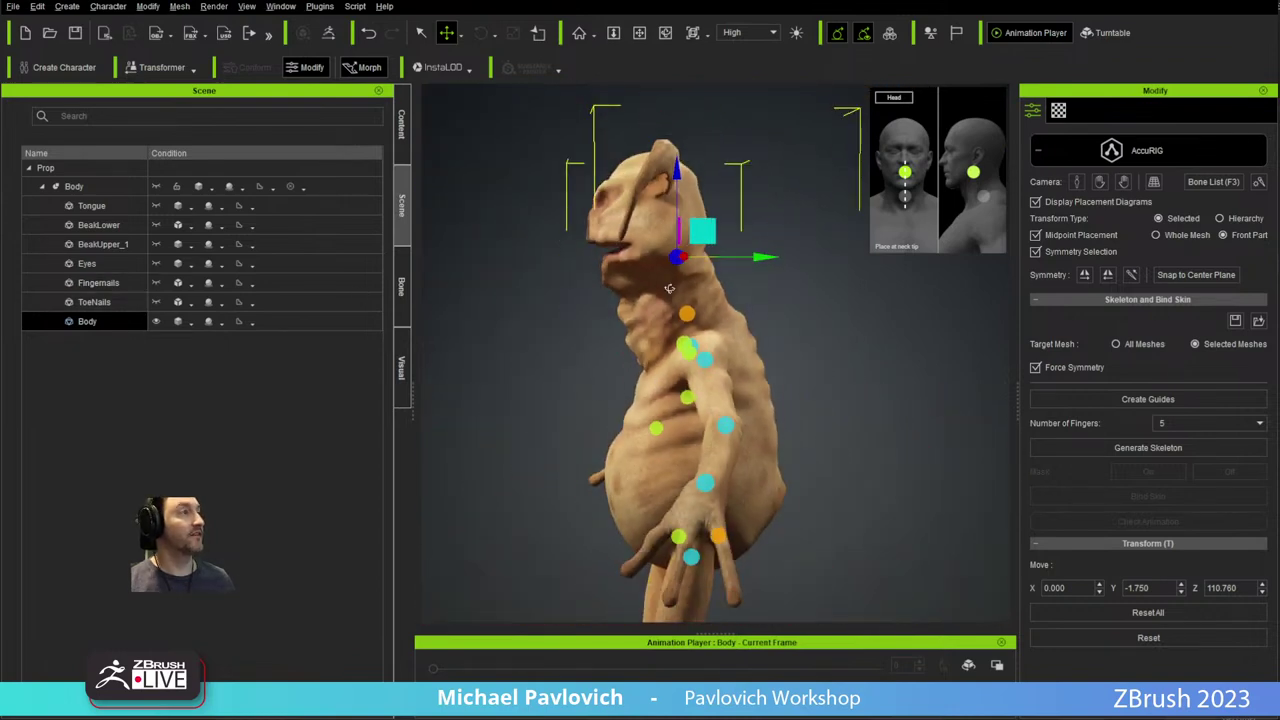
drag(691, 248, 690, 248)
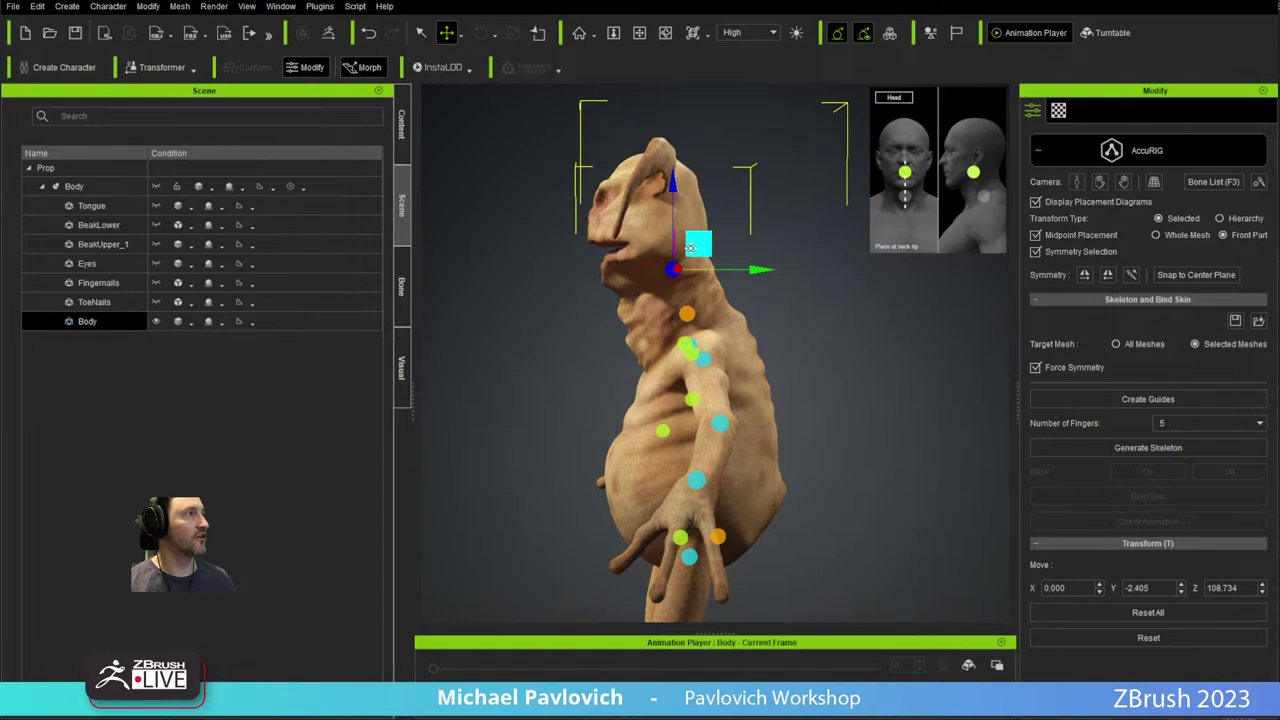
Review the Neck guide from the front and move the right Clavicle guide to about X -6.4, Y 2.4, Z 95.3.
right_drag(678, 272, 678, 300)
click(688, 316)
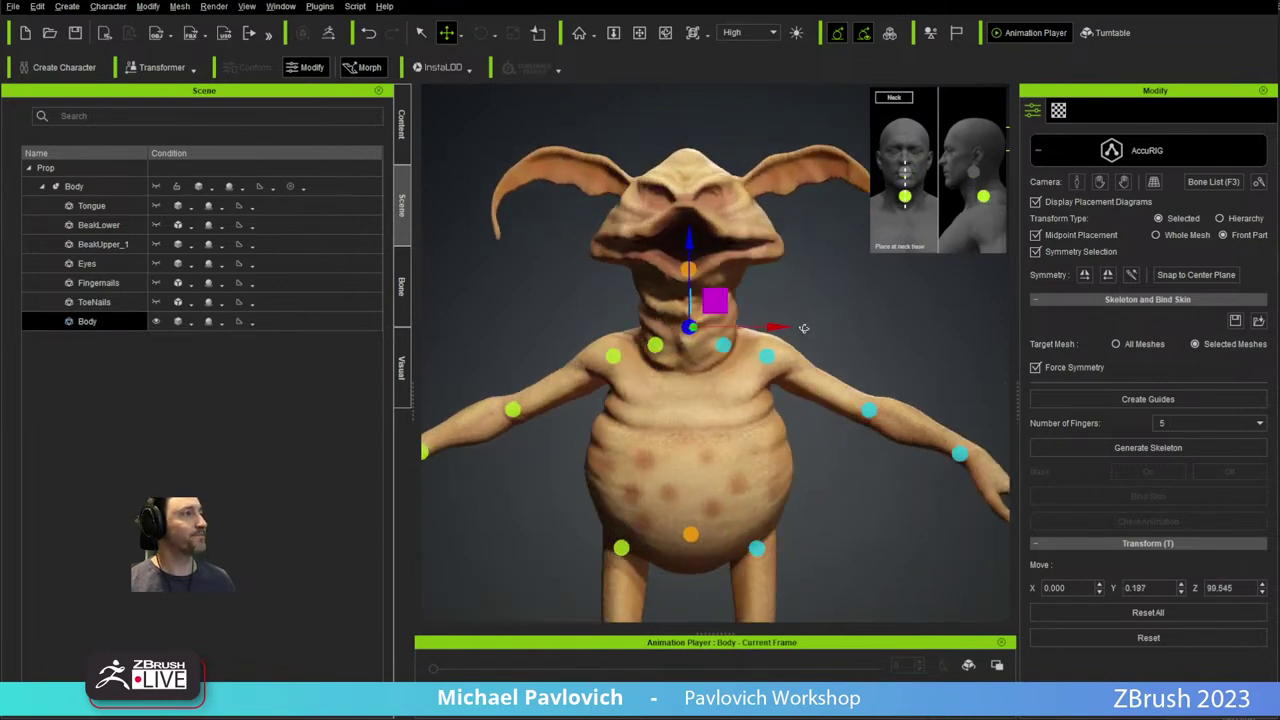
click(657, 348)
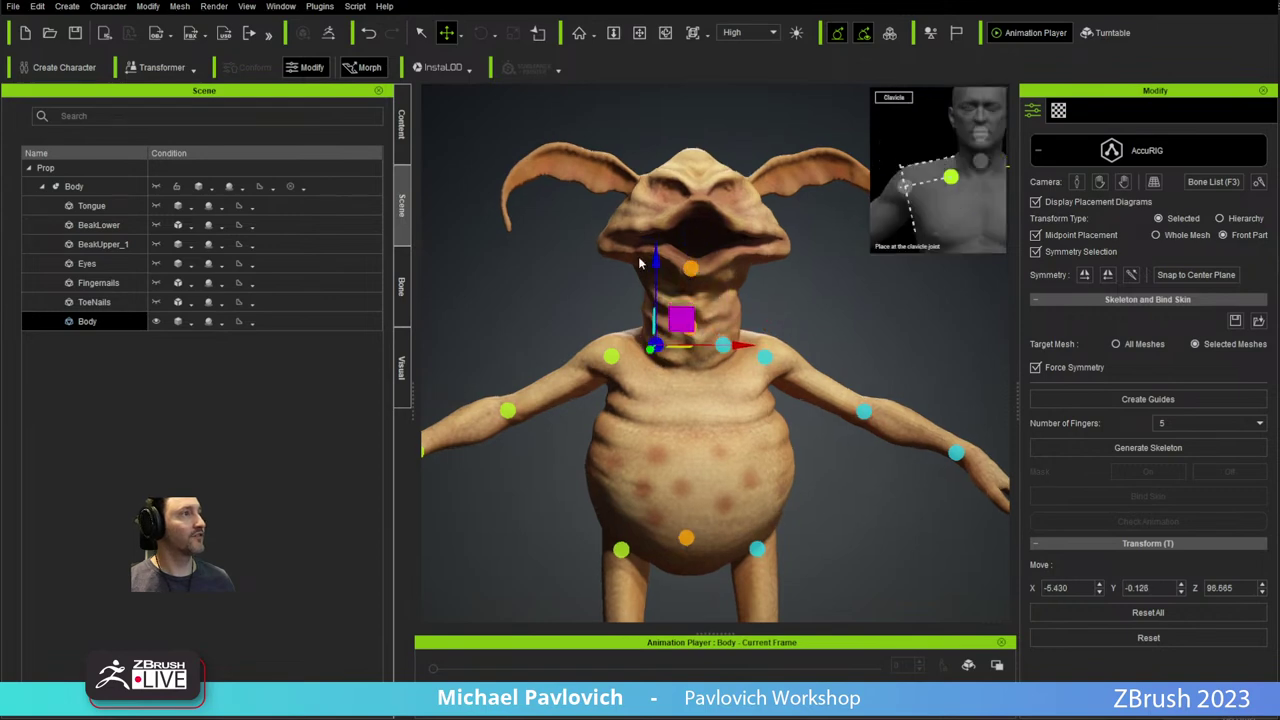
drag(675, 335, 674, 337)
middle_drag(674, 337, 844, 240)
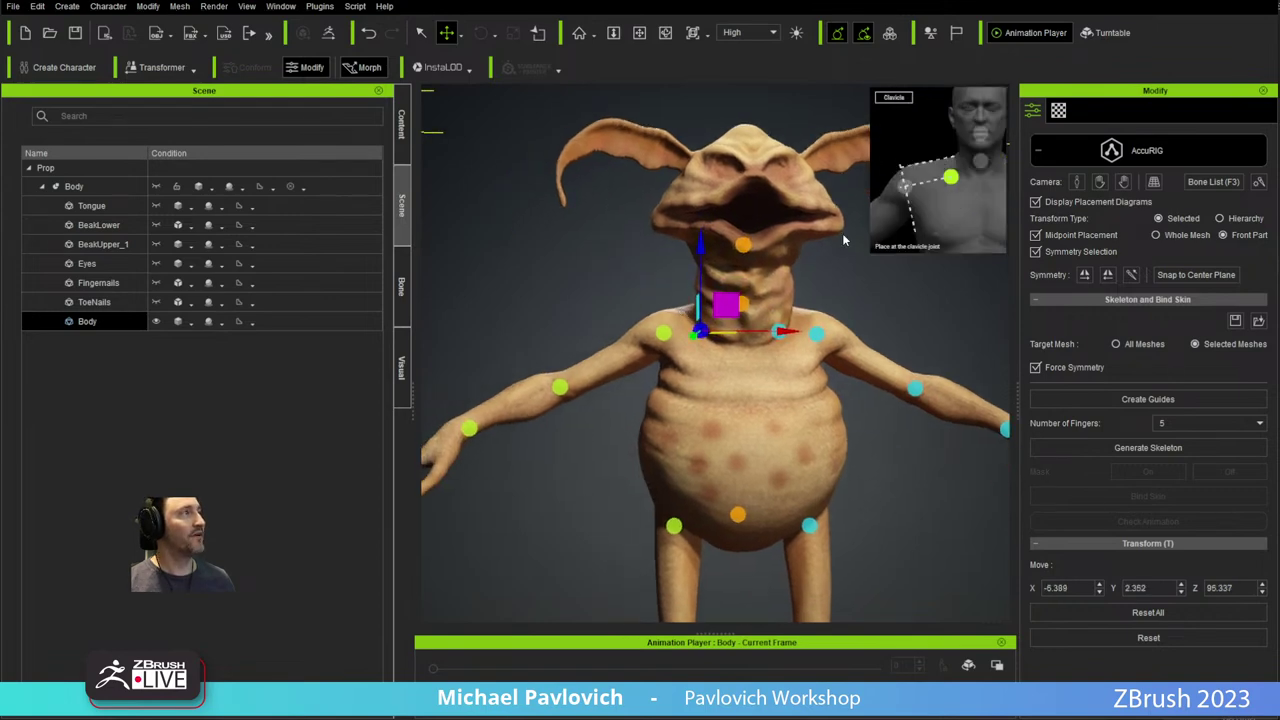
scroll(725, 300, down, 3)
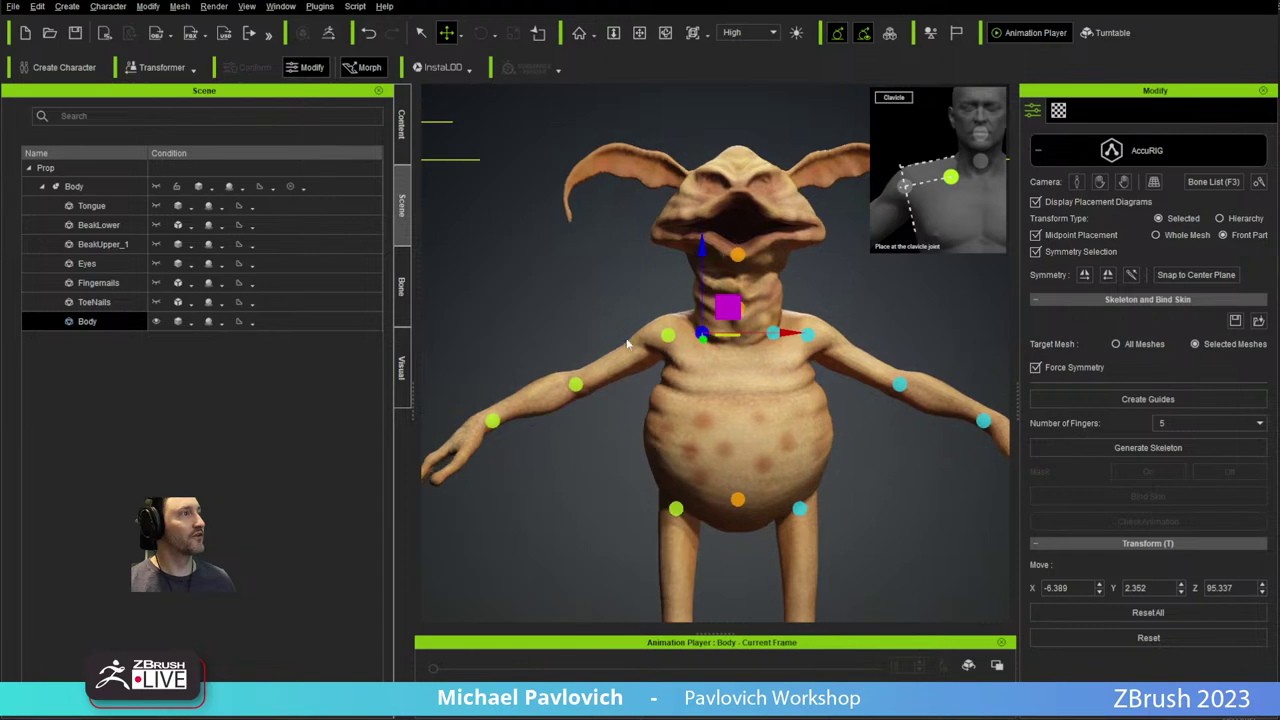
scroll(720, 302, up, 6)
Reposition the right shoulder guide and place the Elbow guide at about X -28.9, Y 2.7, Z 86.2.
drag(720, 302, 650, 310)
click(641, 325)
middle_drag(537, 327, 674, 260)
click(633, 336)
right_drag(586, 394, 620, 400)
middle_drag(620, 400, 642, 350)
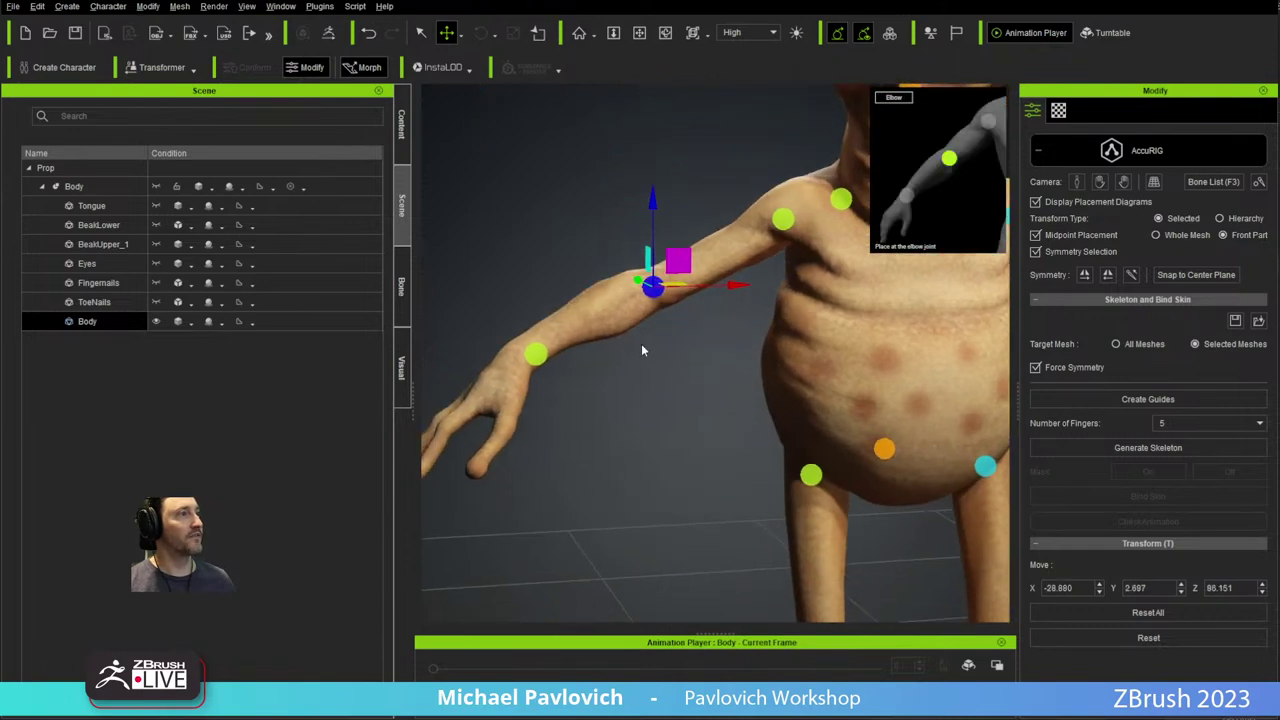
Place the right Wrist guide at the wrist joint, at about X -45.0, Y -1.6, Z 79.4.
click(542, 355)
drag(556, 331, 538, 333)
right_drag(560, 371, 718, 422)
middle_drag(718, 422, 430, 280)
scroll(547, 273, up, 2)
middle_drag(547, 273, 730, 265)
scroll(752, 351, down, 5)
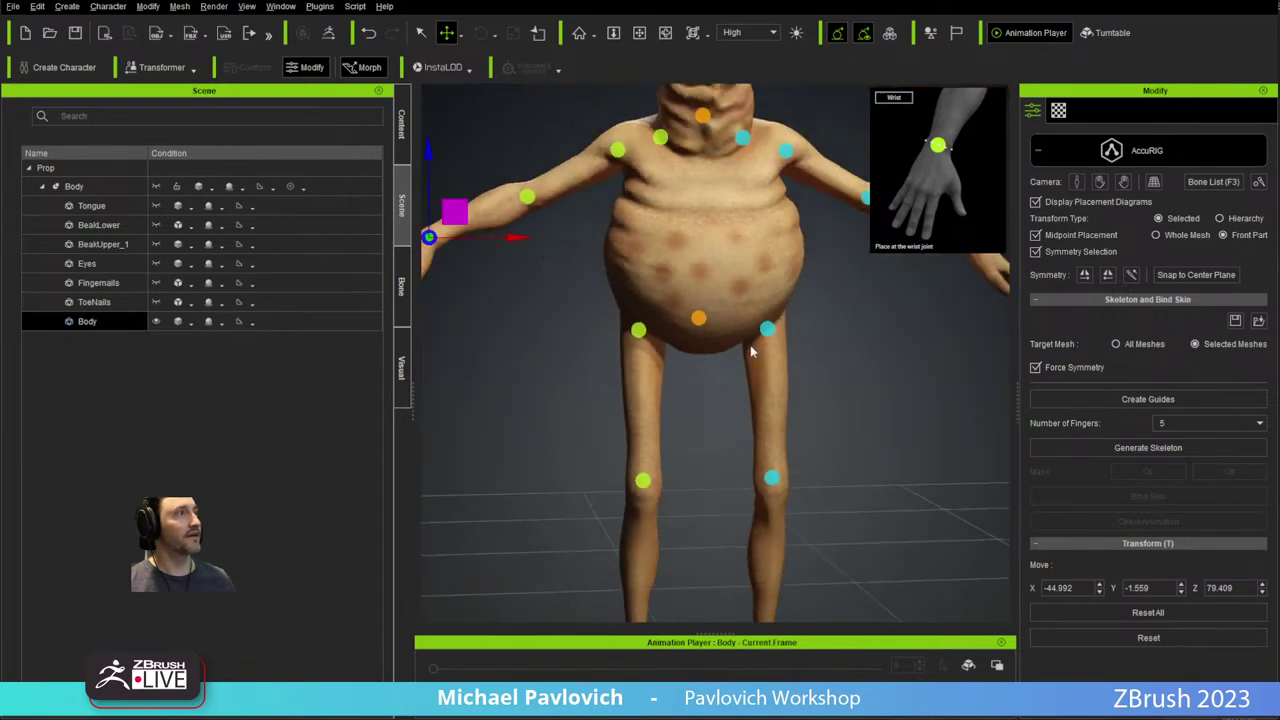
Raise the Pelvis guide slightly and move the Right Hip guide to about X -9.4, Y 1.9, Z 64.1.
click(703, 319)
right_drag(762, 326, 718, 293)
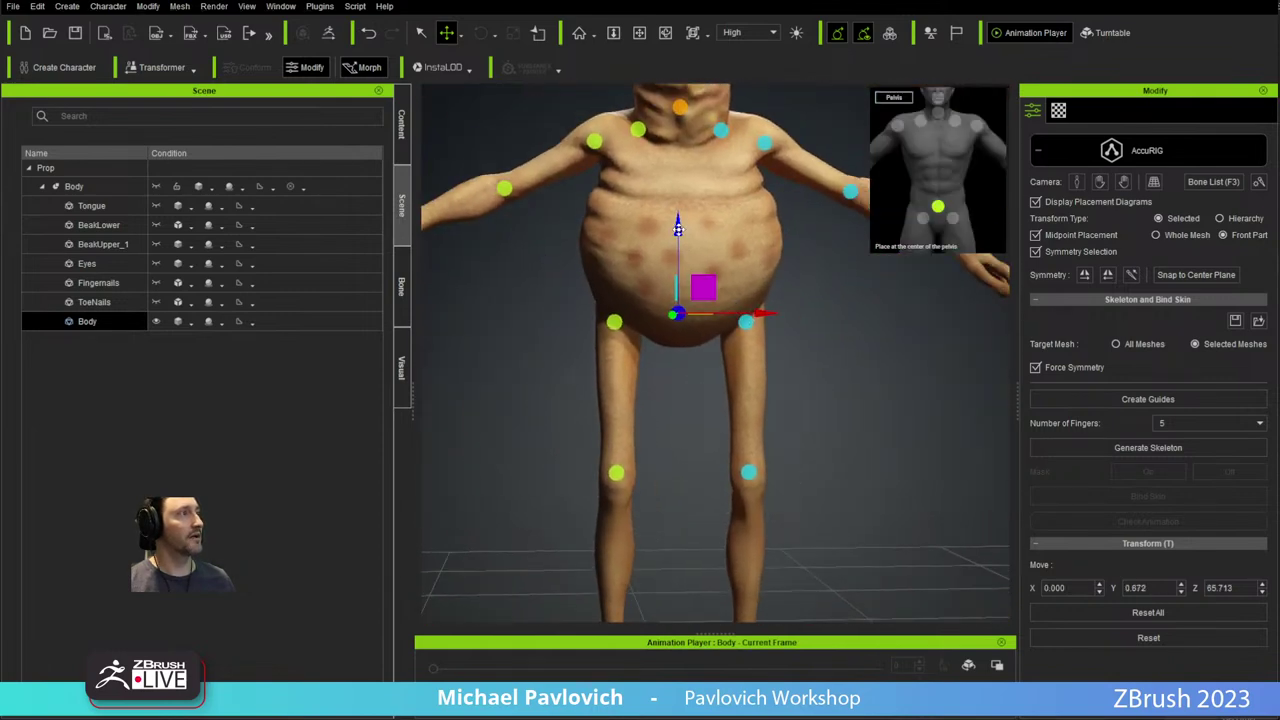
drag(678, 229, 679, 216)
click(616, 325)
right_drag(617, 326, 642, 302)
drag(643, 300, 649, 302)
middle_drag(619, 397, 610, 322)
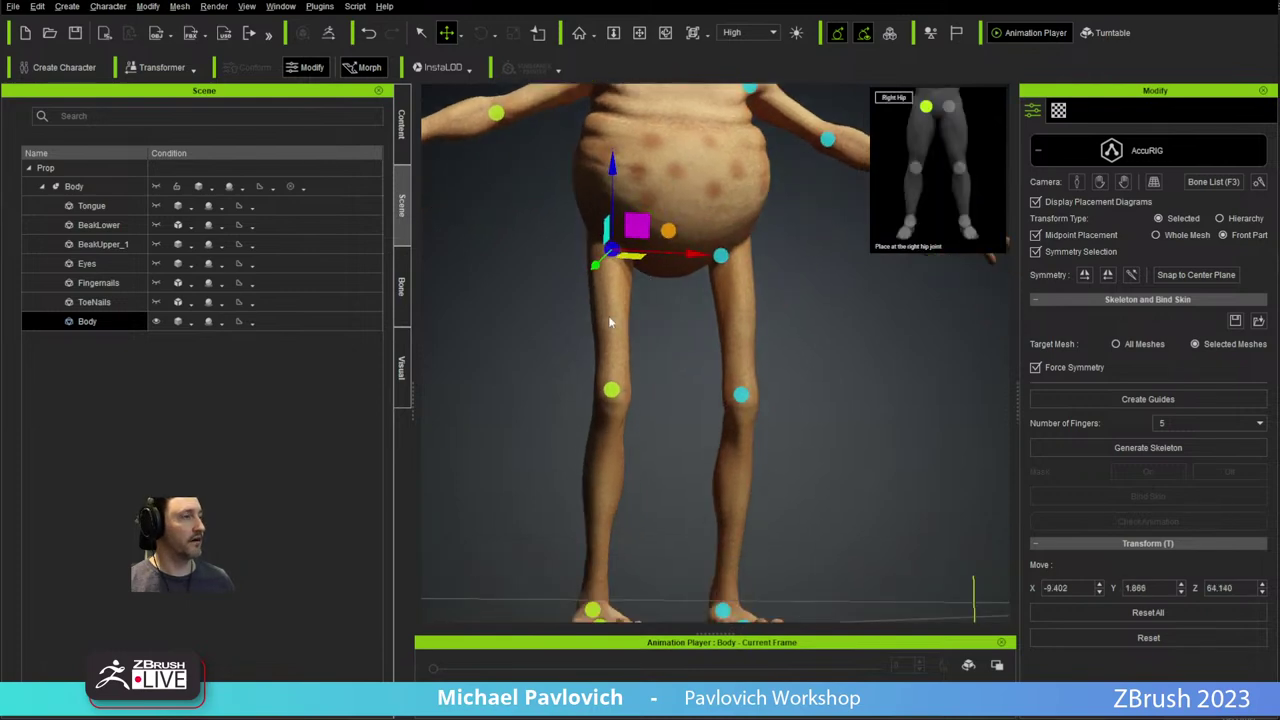
Move the right Knee guide to about X -10.6, Y -5.2, Z 38.1, and check the Ankle and Toebase guides on the foot.
click(611, 390)
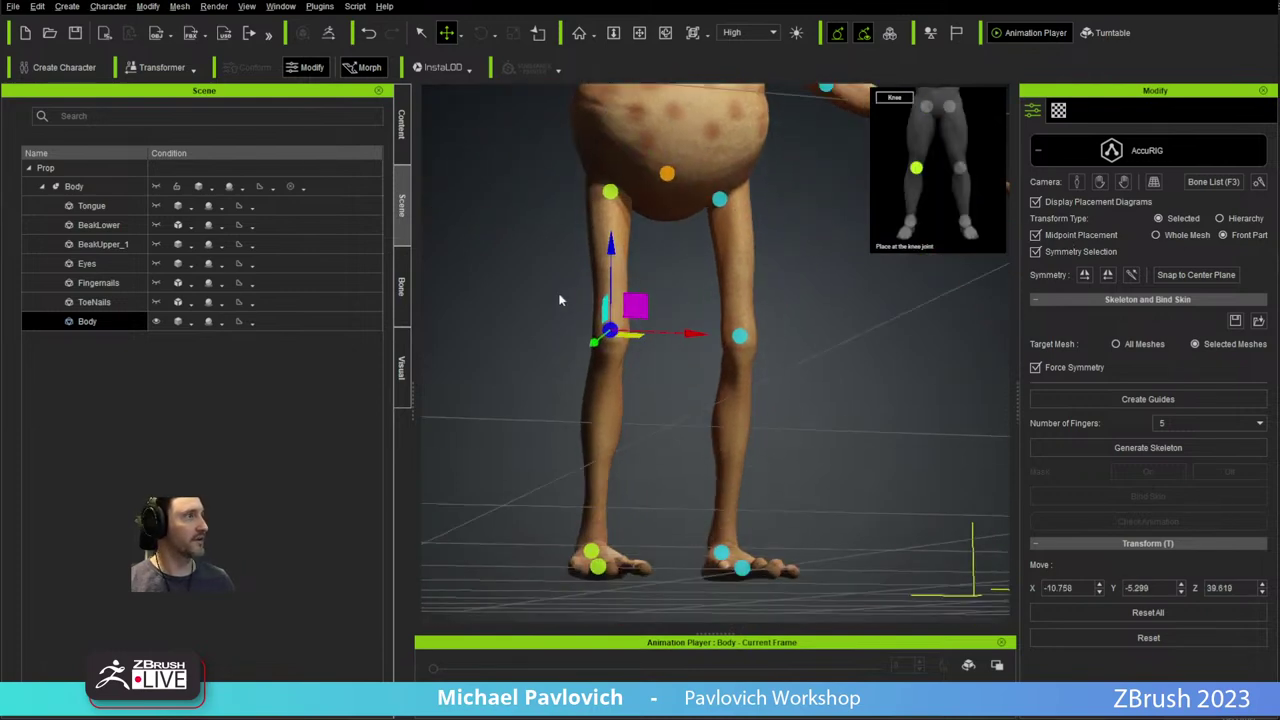
drag(583, 314, 583, 323)
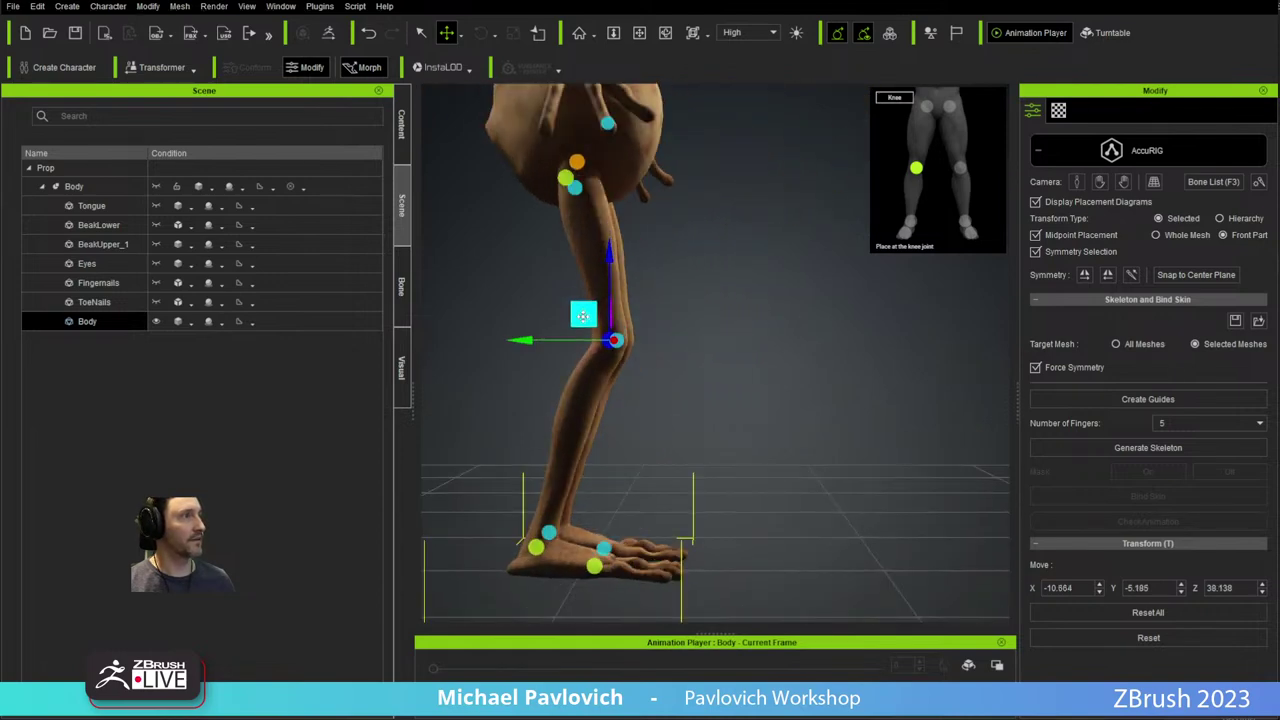
right_drag(803, 364, 512, 335)
middle_drag(636, 516, 638, 436)
click(586, 468)
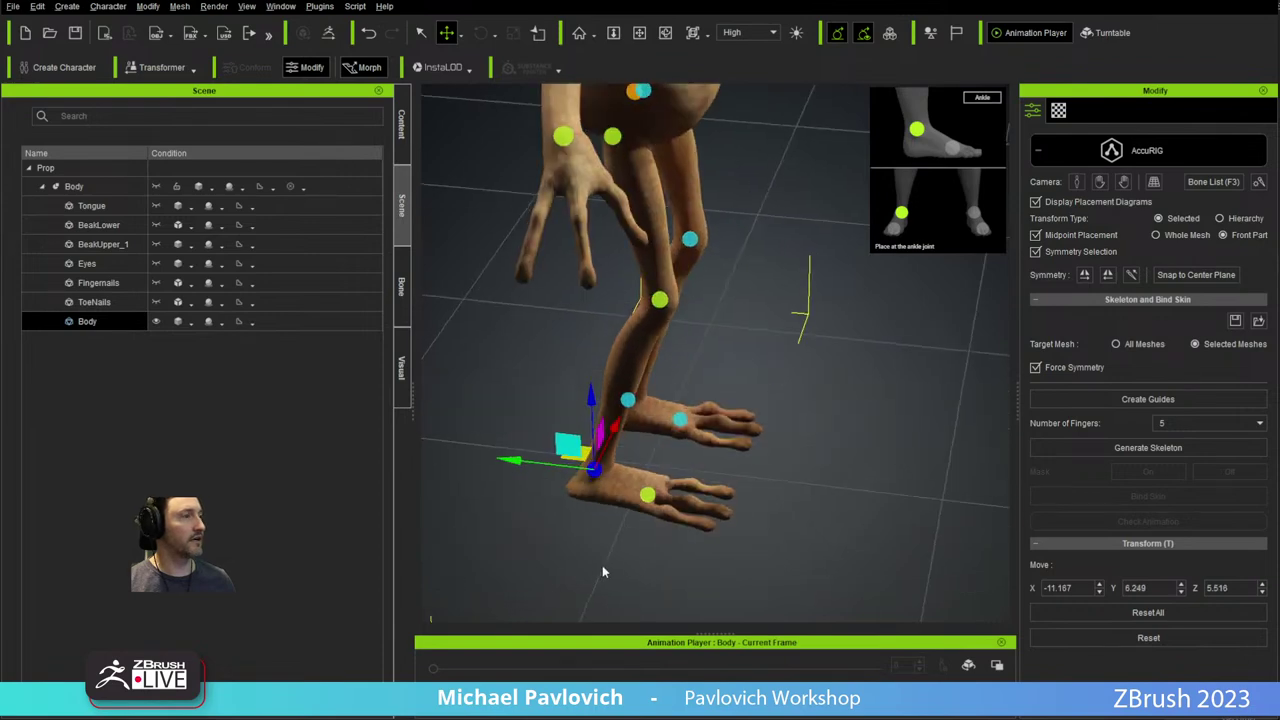
click(648, 497)
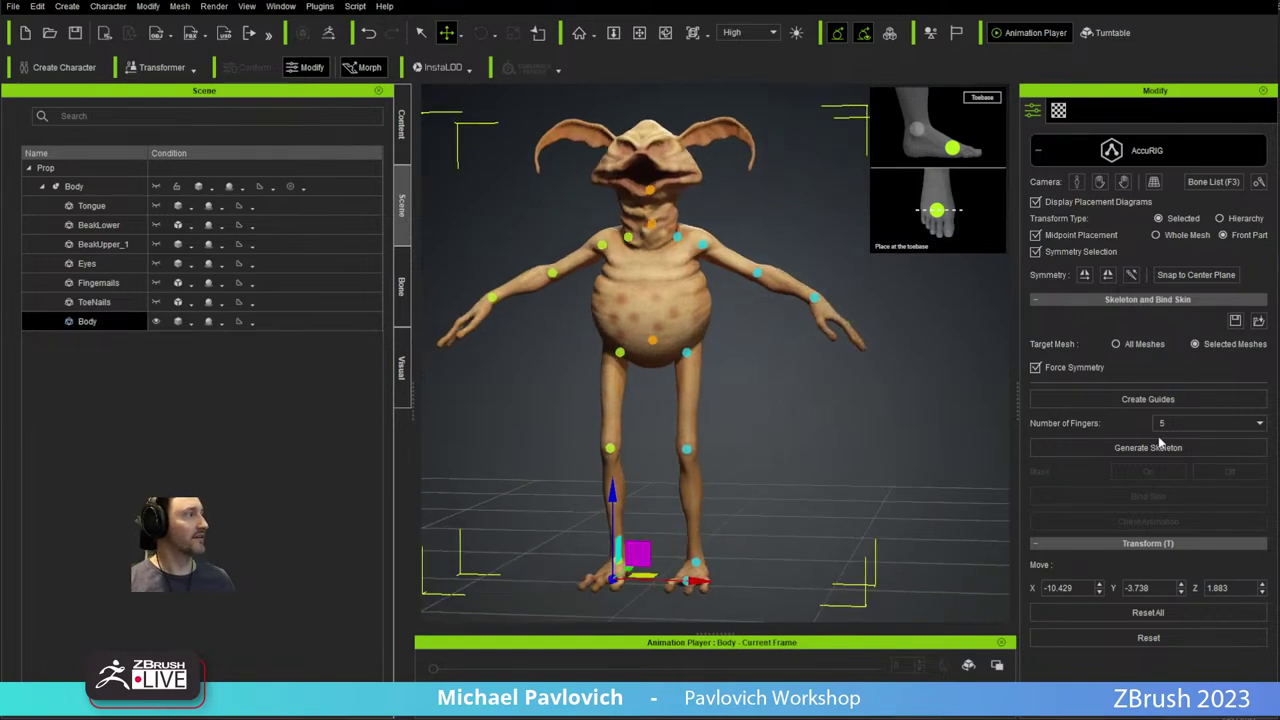
Set the number of fingers to 3 and generate the skeleton.
right_drag(871, 401, 817, 367)
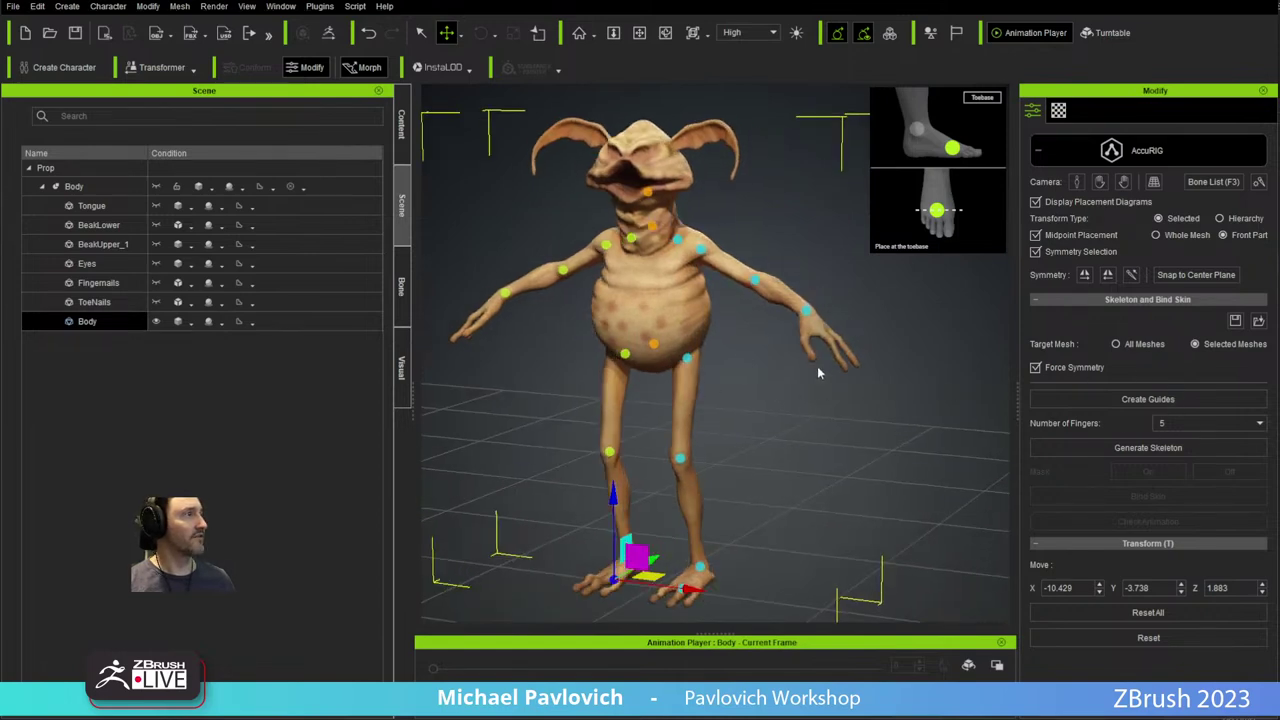
click(1230, 423)
click(1185, 452)
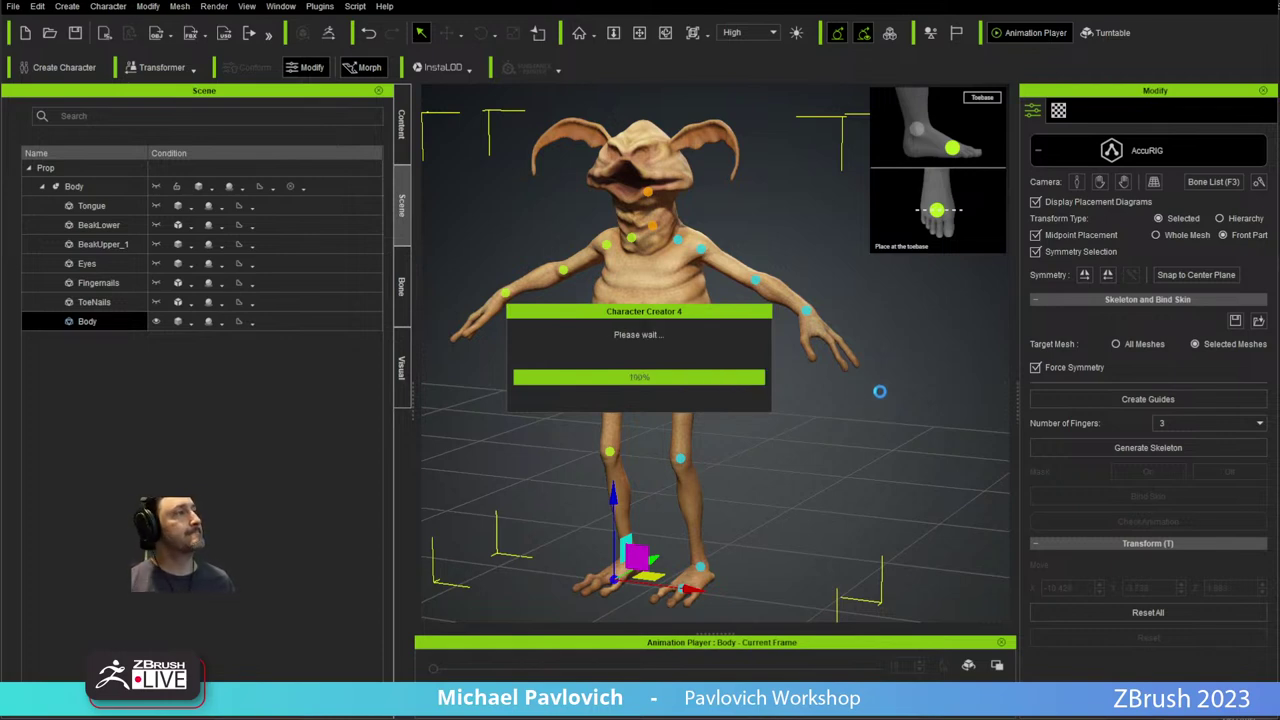
Examine the generated skeleton and the finger joint guides on both hands from several angles.
right_drag(889, 401, 815, 449)
scroll(817, 449, up, 6)
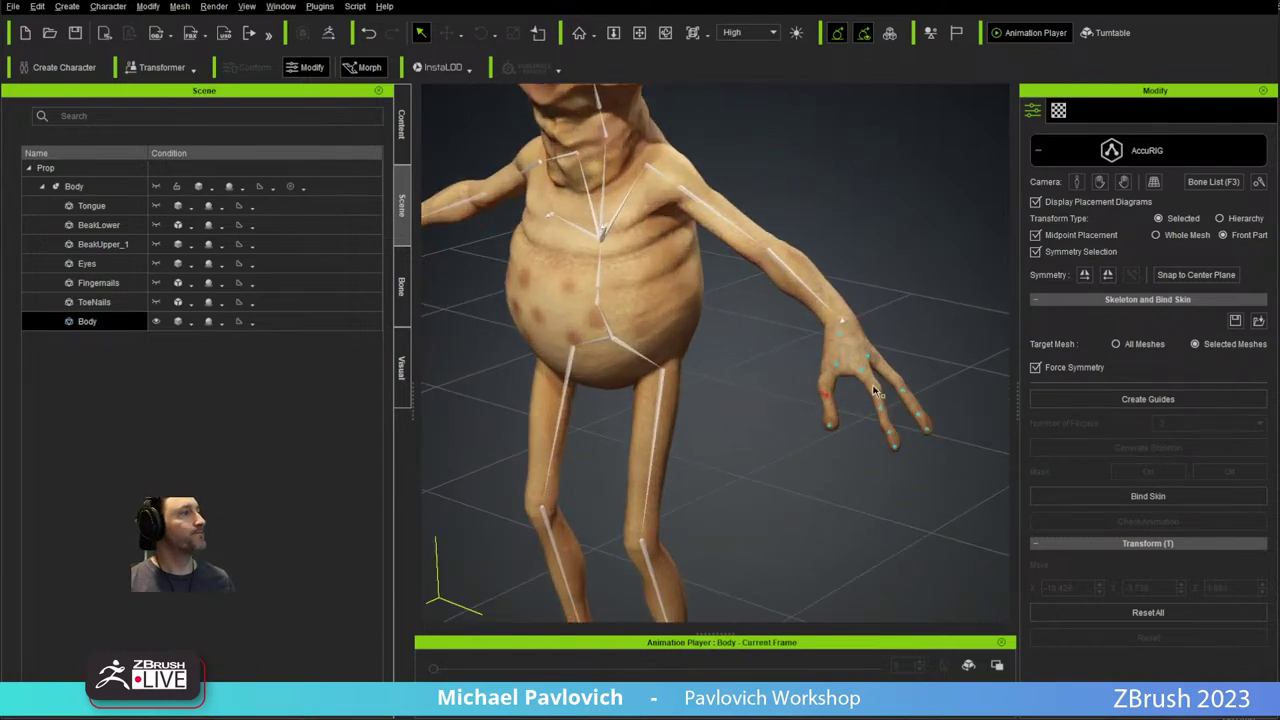
middle_drag(857, 288, 790, 368)
scroll(860, 346, down, 5)
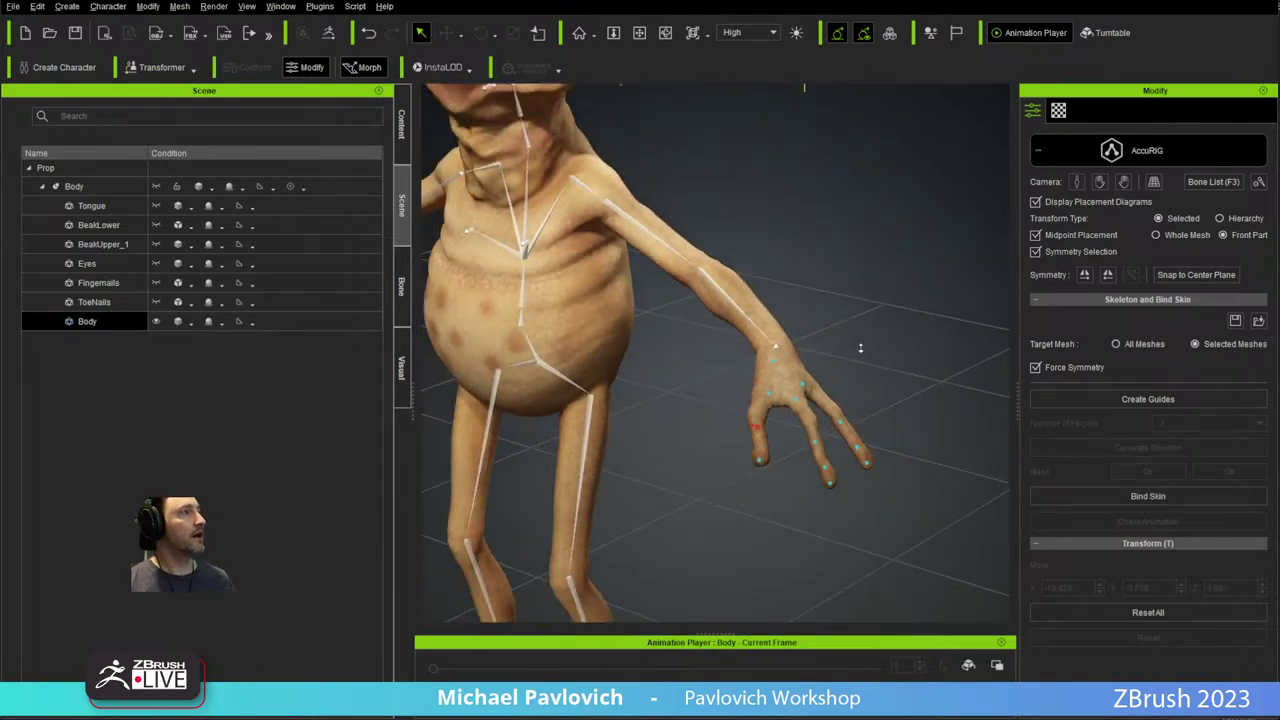
right_drag(860, 349, 700, 359)
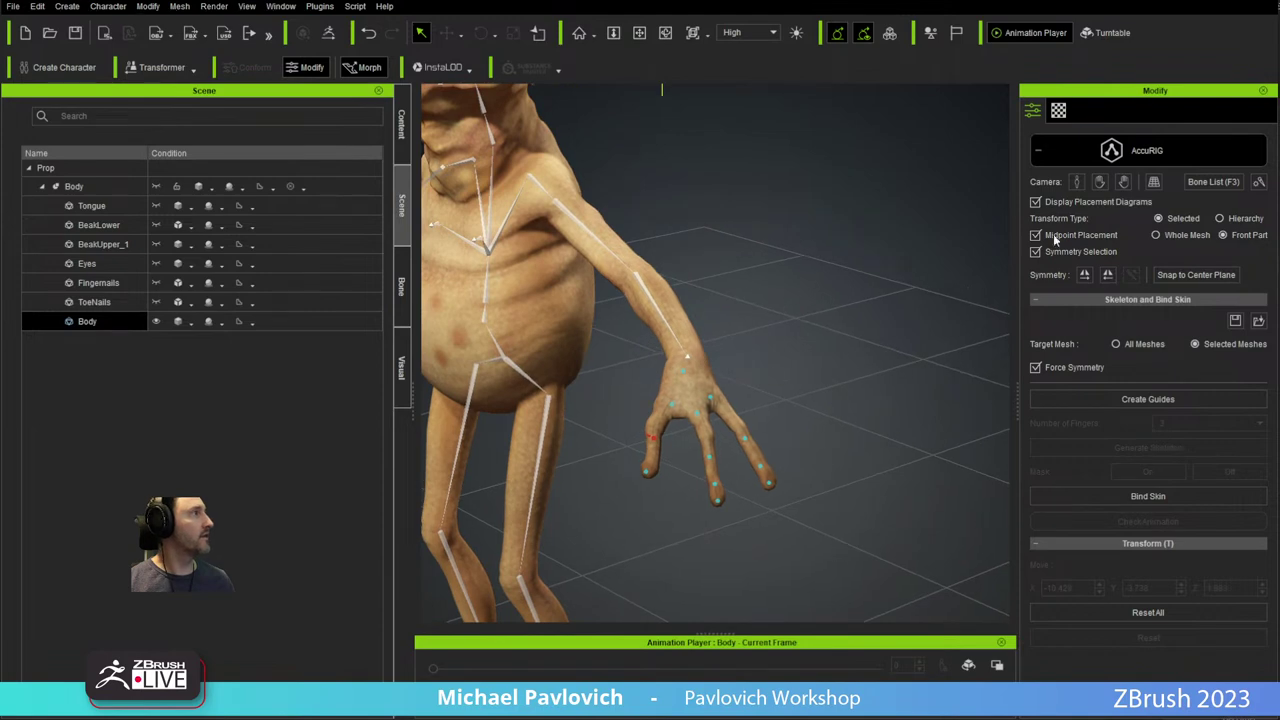
click(1098, 187)
right_drag(812, 328, 585, 372)
middle_drag(640, 352, 708, 327)
right_drag(708, 327, 717, 331)
middle_drag(717, 331, 810, 300)
scroll(790, 320, down, 5)
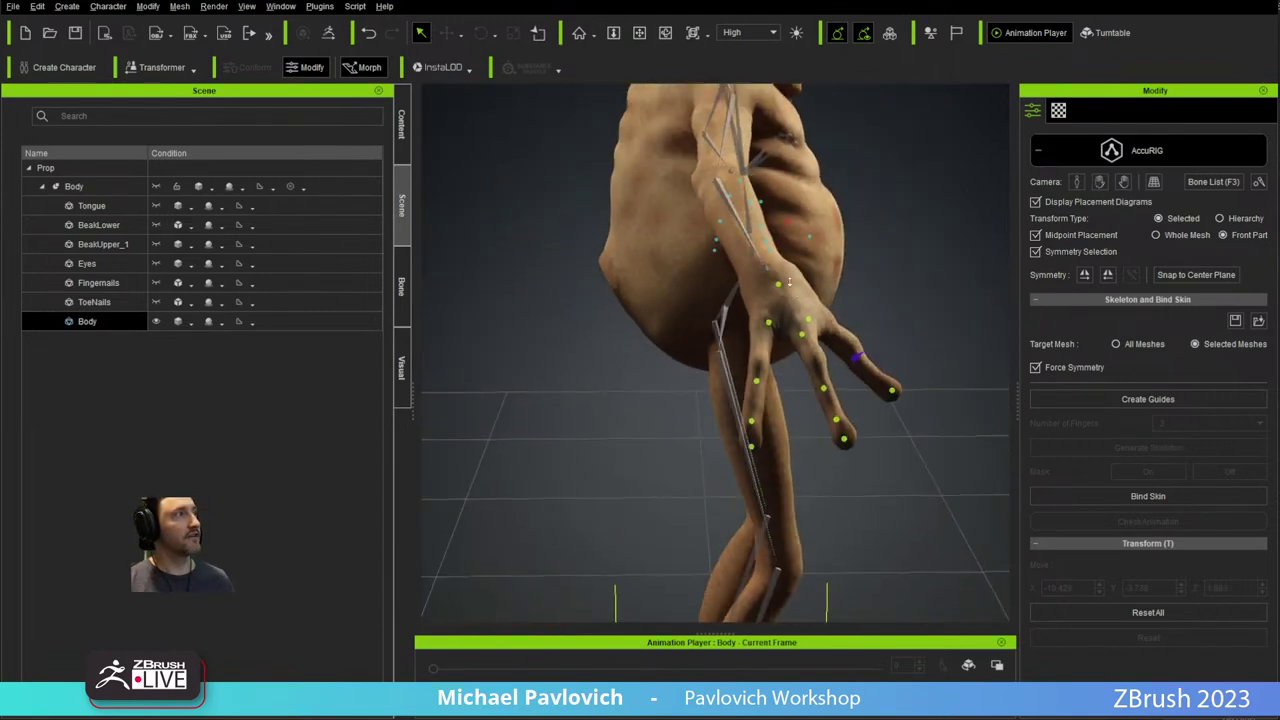
right_drag(770, 325, 608, 346)
middle_drag(607, 346, 676, 298)
scroll(682, 280, up, 5)
On the right hand, reposition the base knuckle guides of the outer and middle fingers, placing the middle one at about X -49.3, Y -4.3, Z 74.6.
click(690, 206)
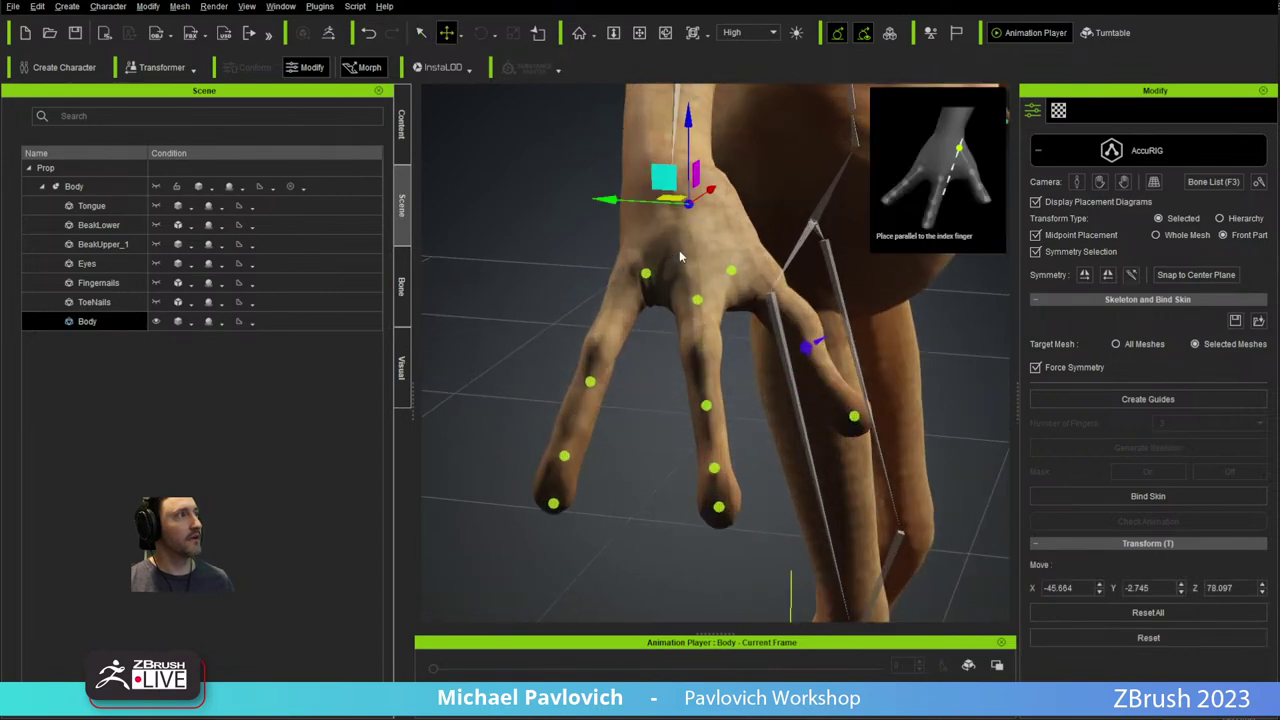
right_drag(679, 251, 648, 302)
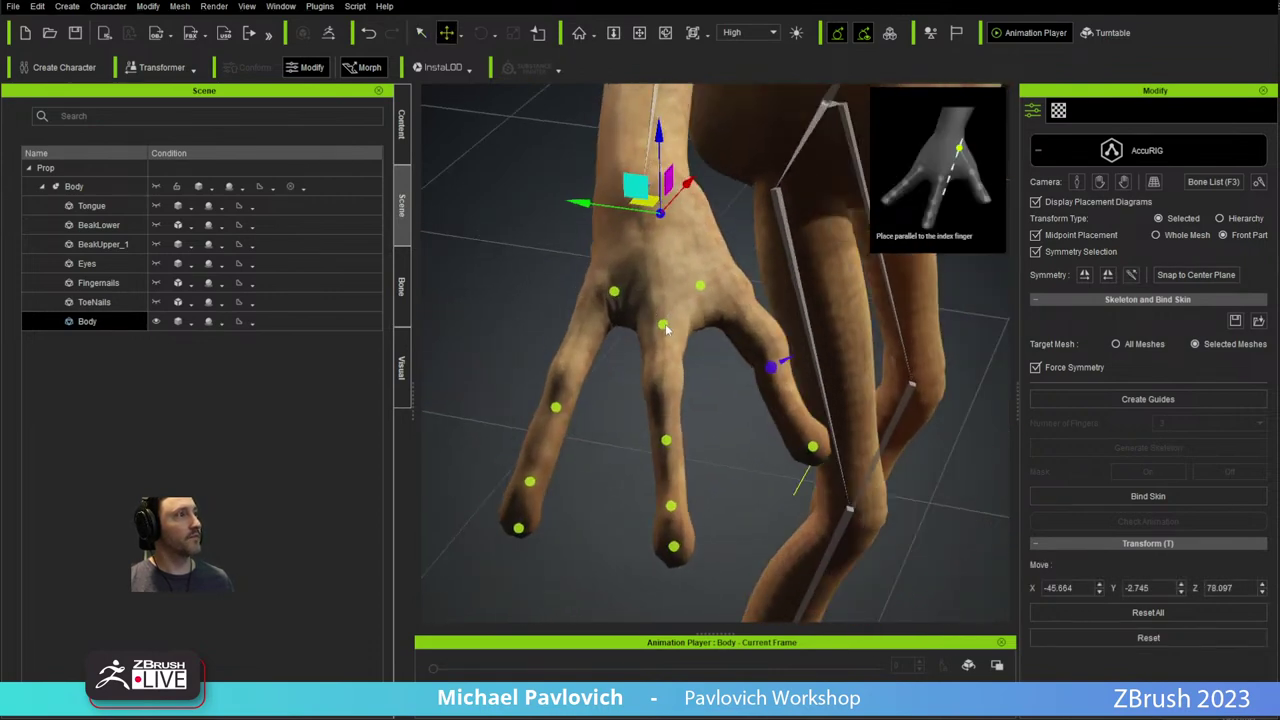
click(661, 327)
drag(661, 328, 661, 308)
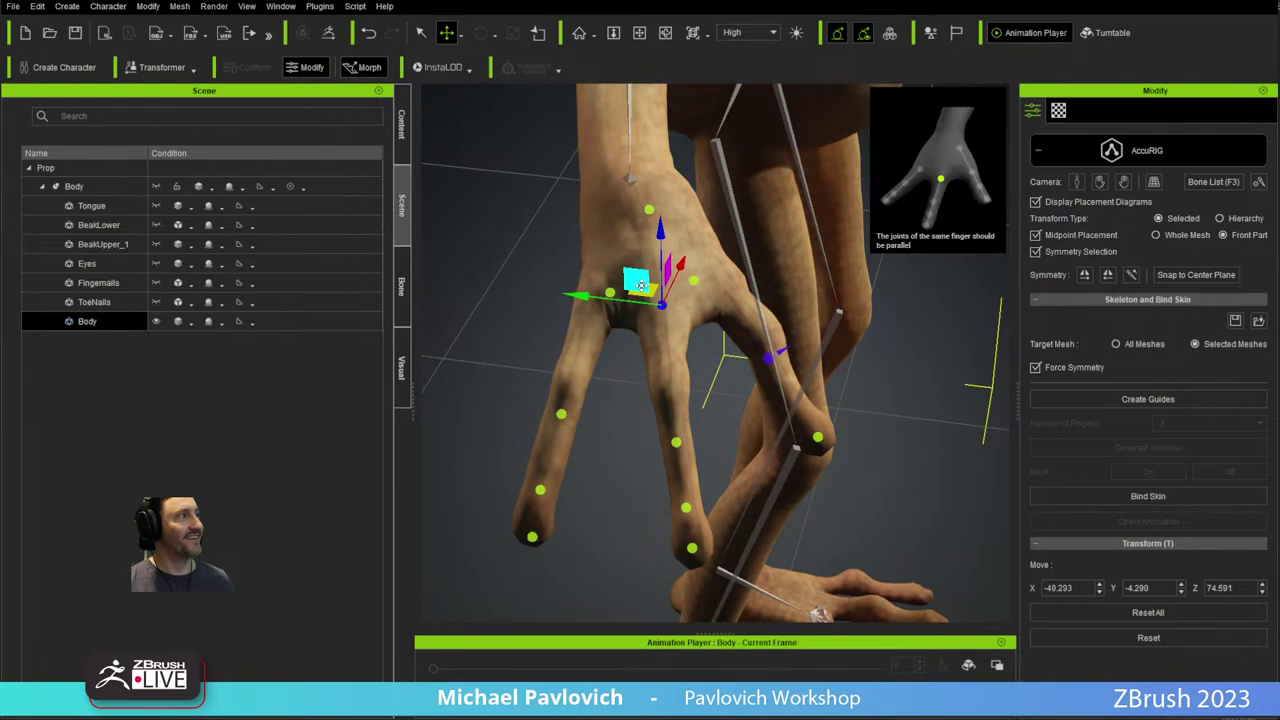
right_drag(642, 308, 664, 313)
drag(608, 302, 535, 303)
Raise the second joint guides of the outer and middle fingers, placing the middle one at about X -53.6, Y -5.8, Z 72.0.
drag(573, 426, 576, 392)
drag(686, 440, 686, 390)
mouse_move(743, 369)
middle_down()
mouse_move(680, 310)
mouse_move(534, 274)
mouse_move(717, 343)
mouse_move(750, 389)
middle_up()
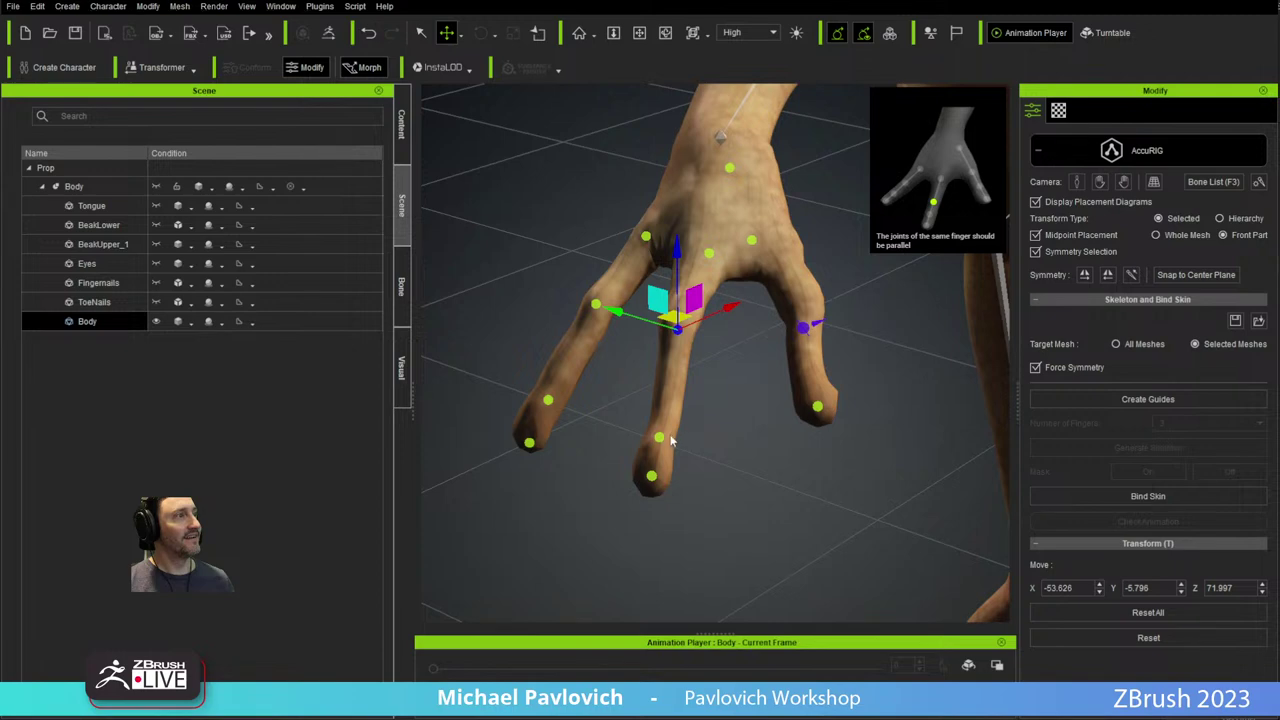
Move the third joint guides of the middle and outer fingers back from the fingertips, placing the outer one at about X -56.1, Y 0.3, Z 69.1.
click(660, 437)
drag(645, 413, 644, 408)
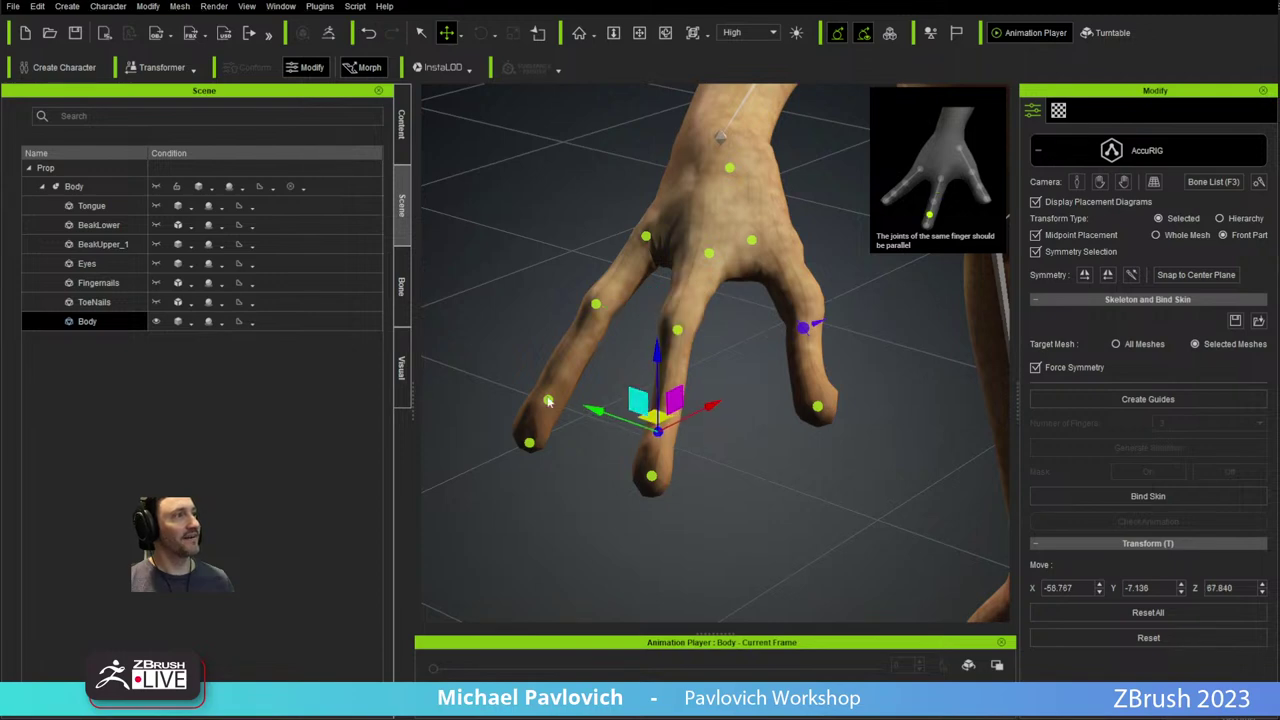
click(549, 402)
drag(549, 402, 565, 370)
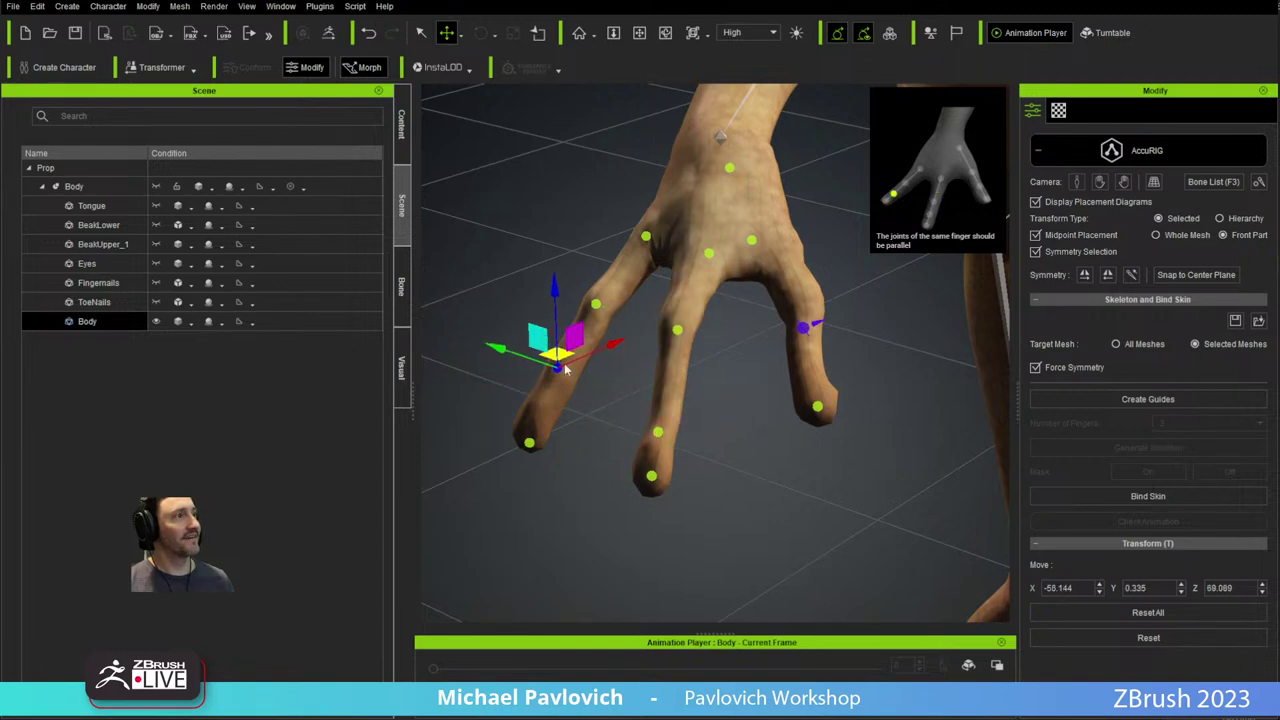
right_drag(662, 432, 615, 393)
click(636, 426)
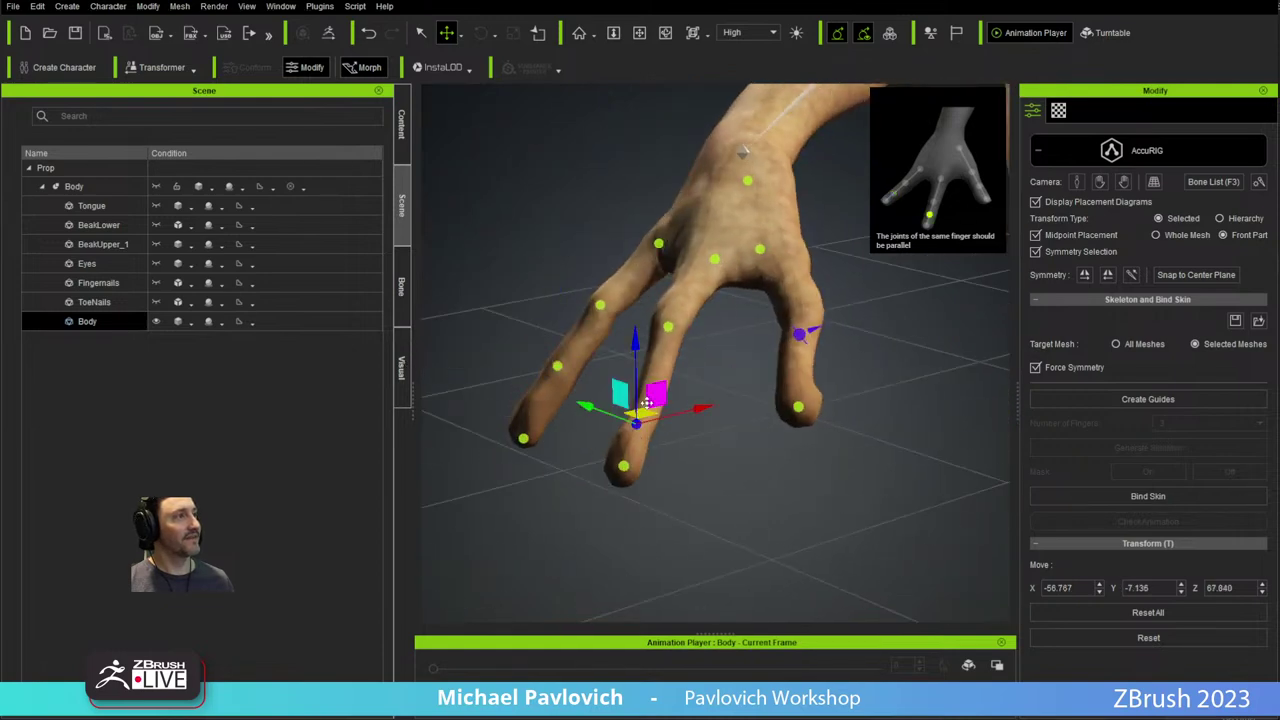
drag(660, 398, 671, 380)
Move the fingertip guides of the middle and outer fingers out to the very ends of the fingers.
click(625, 468)
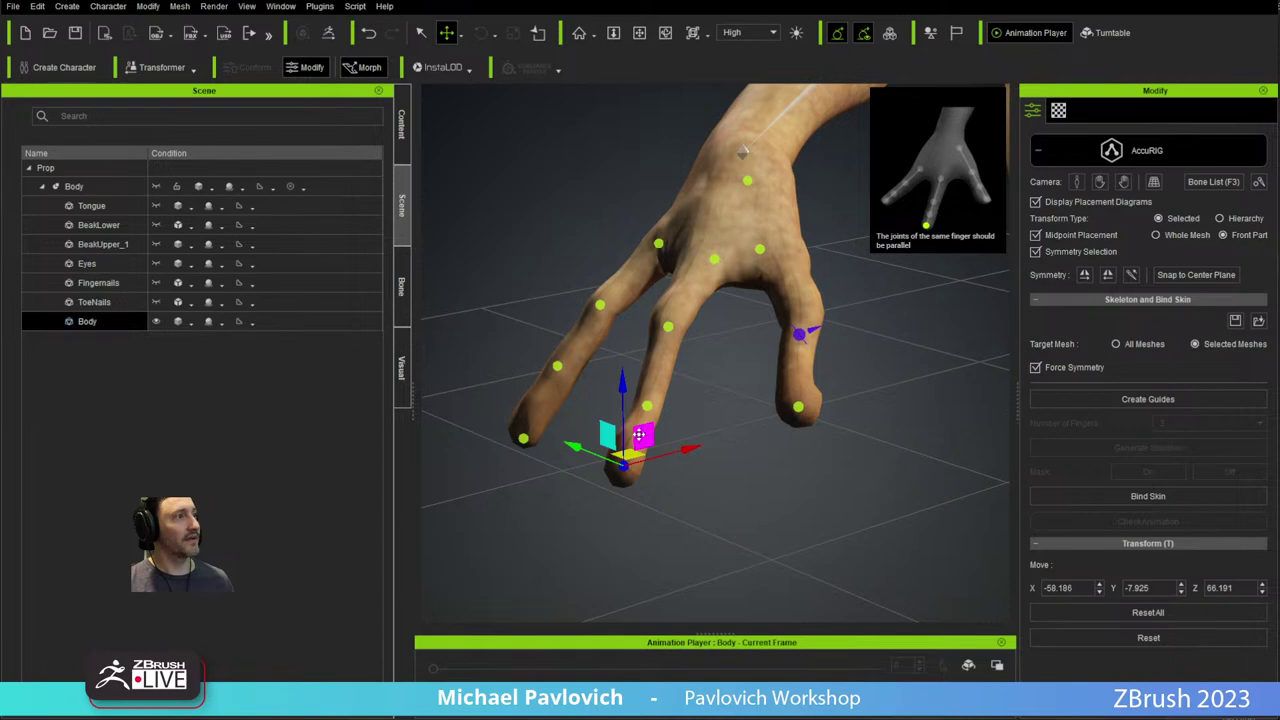
drag(645, 439, 639, 461)
click(524, 440)
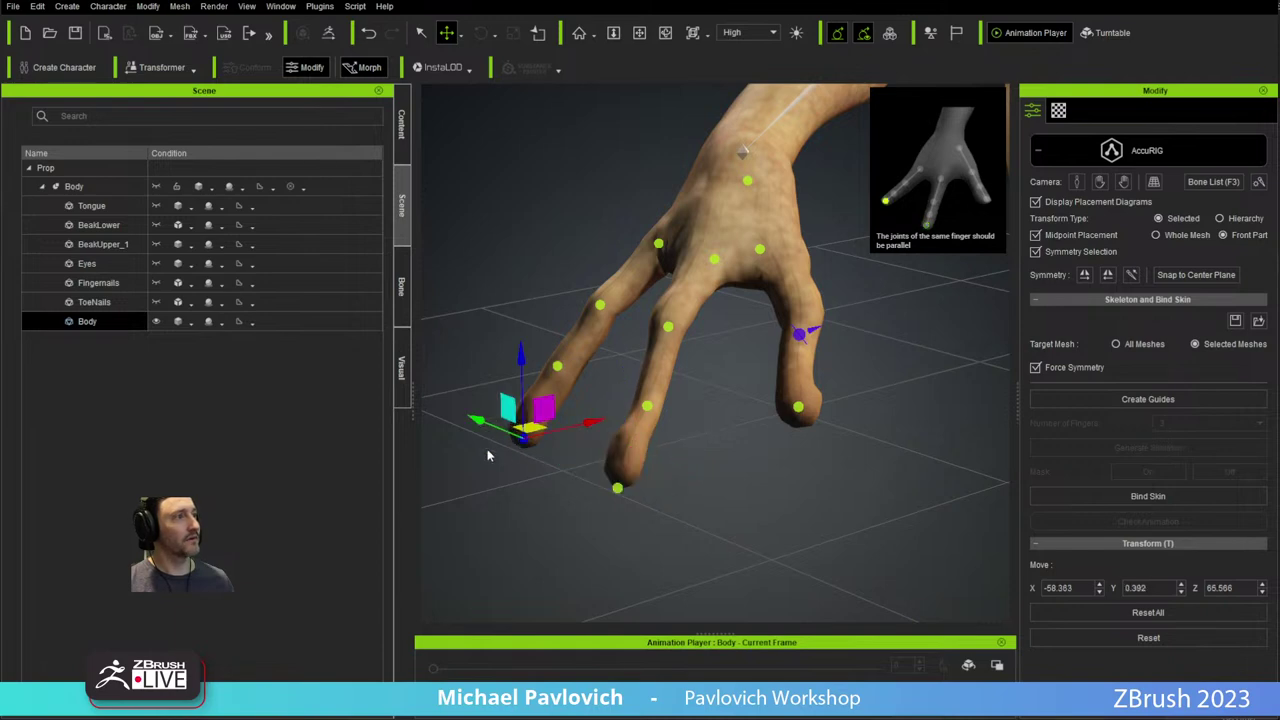
right_drag(486, 454, 557, 414)
drag(531, 408, 525, 420)
right_drag(612, 380, 527, 443)
Shift the thumb's root guide toward the thumb side of the palm and place its knuckle guide at about X -46.3, Y -7.4, Z 74.6.
click(580, 316)
right_drag(580, 316, 560, 262)
click(548, 242)
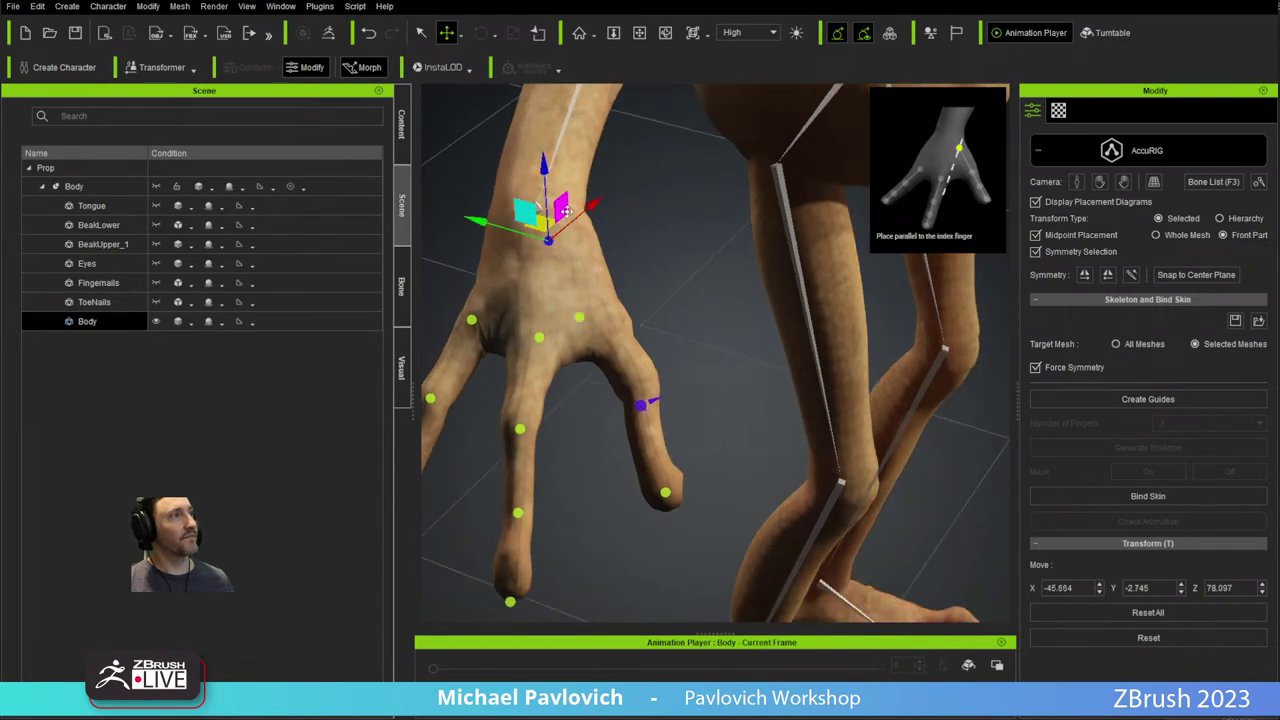
drag(562, 208, 596, 208)
drag(580, 318, 679, 318)
right_drag(679, 318, 607, 402)
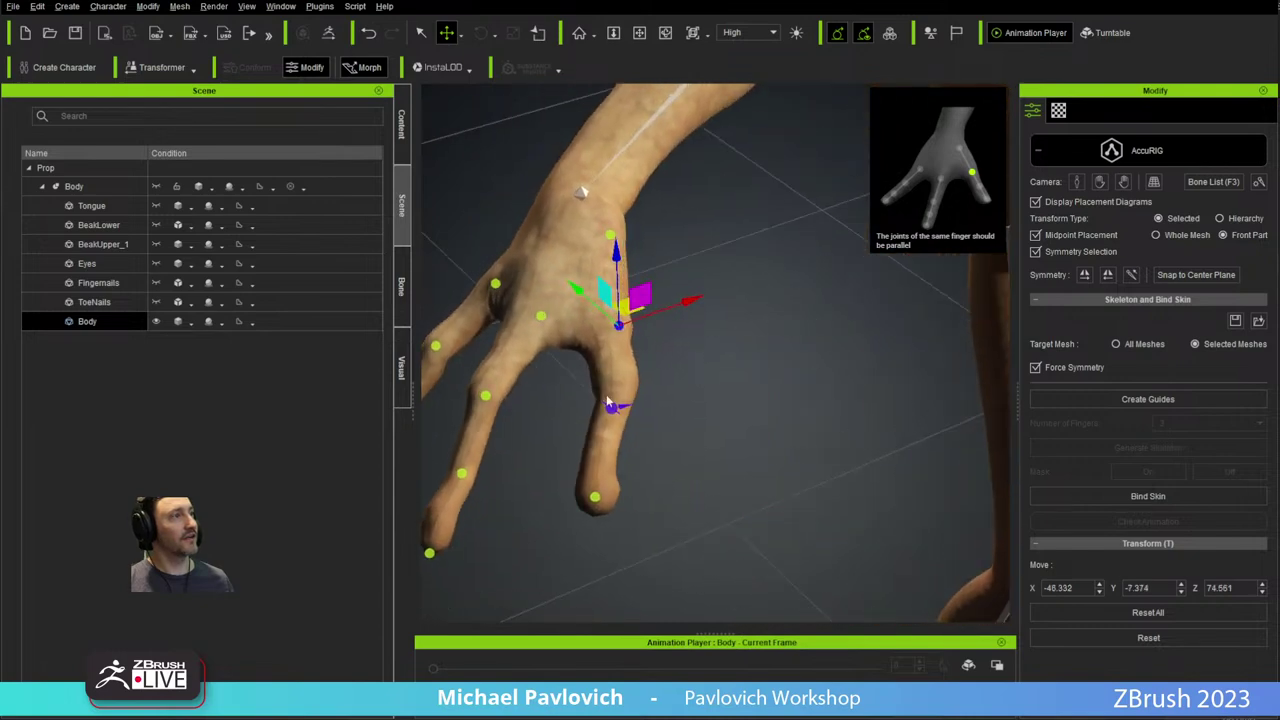
Move the thumb tip guide to about X -51.4, Y -13.0, Z 68.6 and the thumb's middle joint to about X -48.9, Y -10.5, Z 70.6.
click(611, 412)
drag(631, 380, 647, 355)
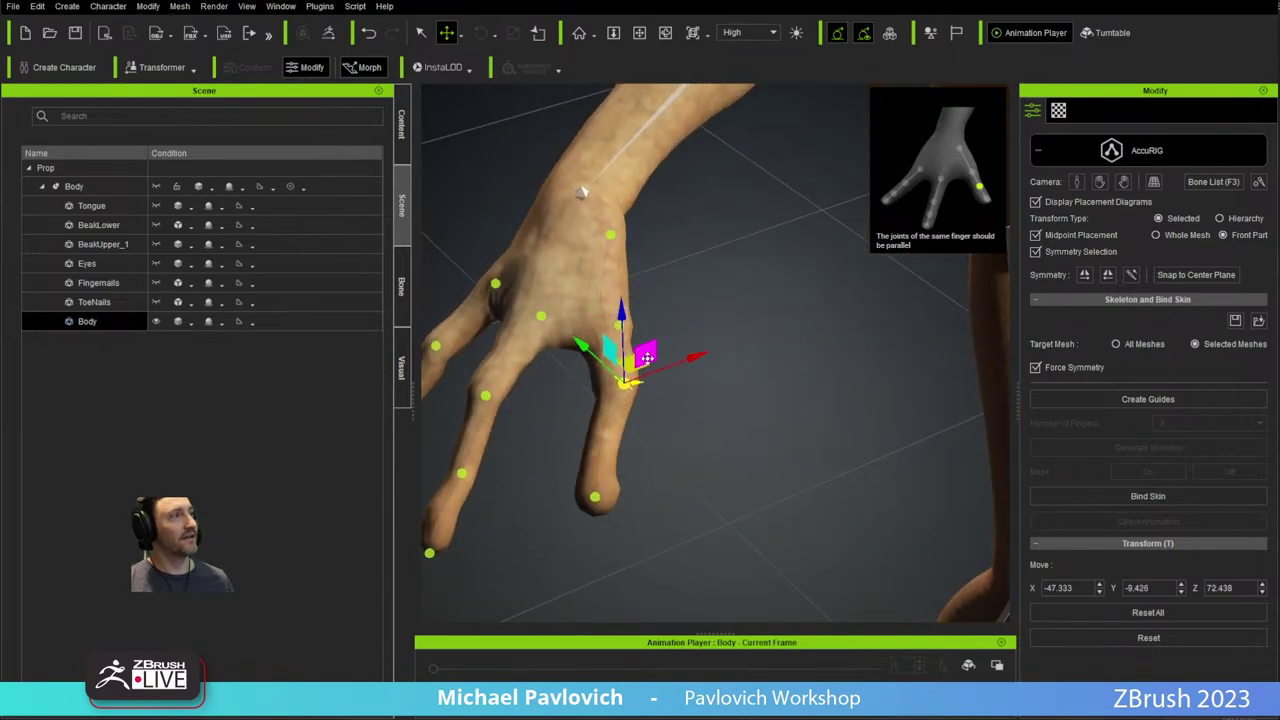
right_drag(697, 406, 661, 387)
click(579, 488)
right_drag(602, 470, 629, 457)
mouse_move(604, 459)
mouse_down()
mouse_move(626, 434)
mouse_move(600, 466)
mouse_up()
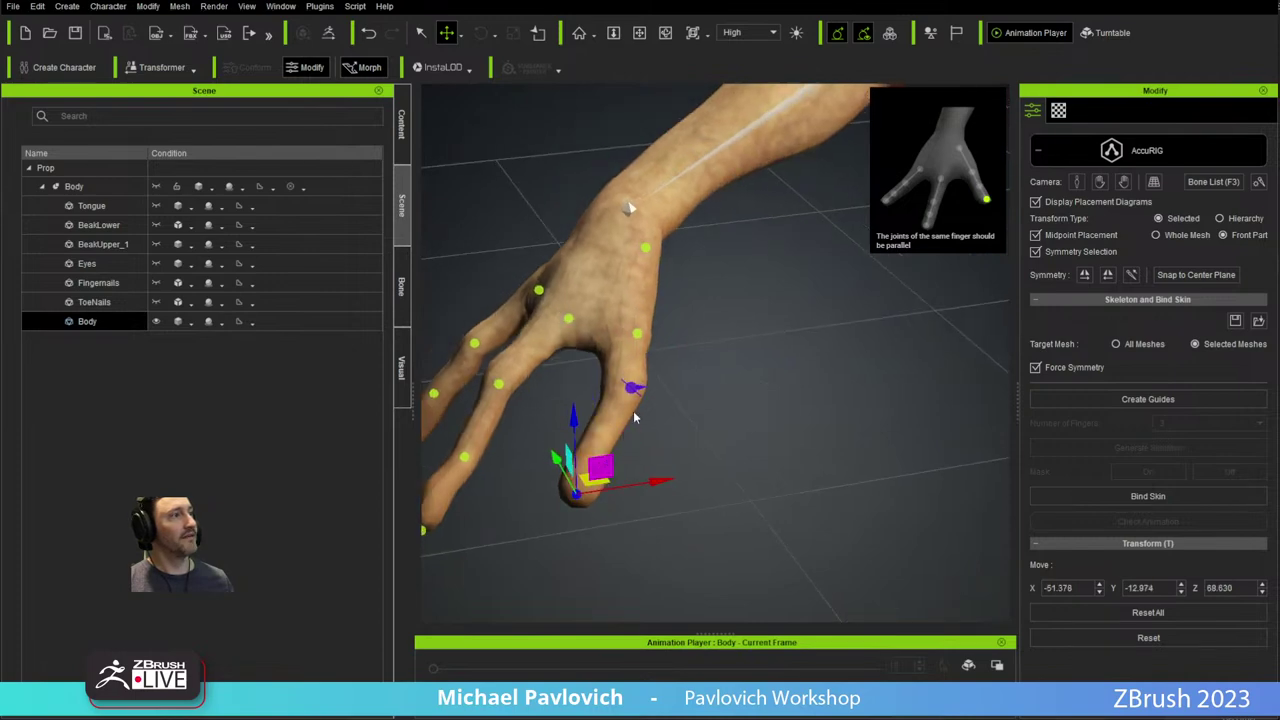
click(632, 391)
drag(654, 362, 632, 407)
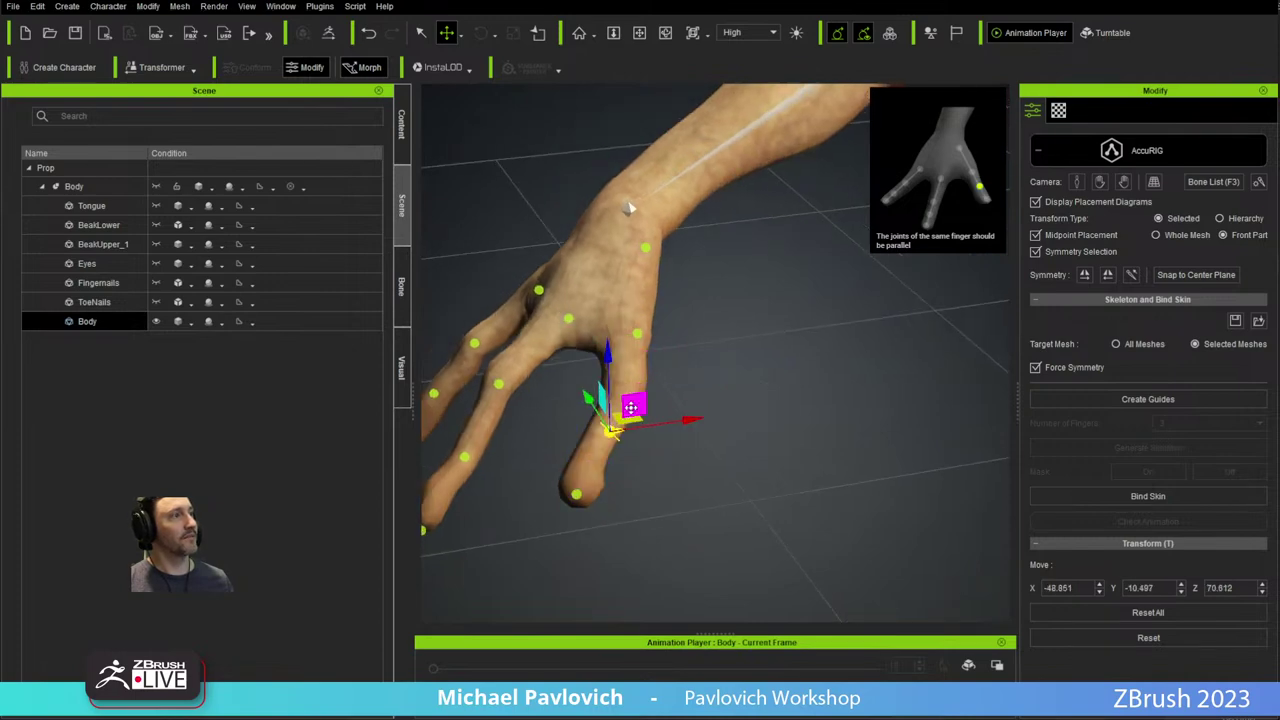
Rotate the thumb's middle joint guide slightly so its cone points perpendicular to the thumbnail.
mouse_move(680, 440)
alt+right_down()
mouse_move(709, 486)
mouse_move(677, 411)
mouse_move(671, 425)
alt+right_up()
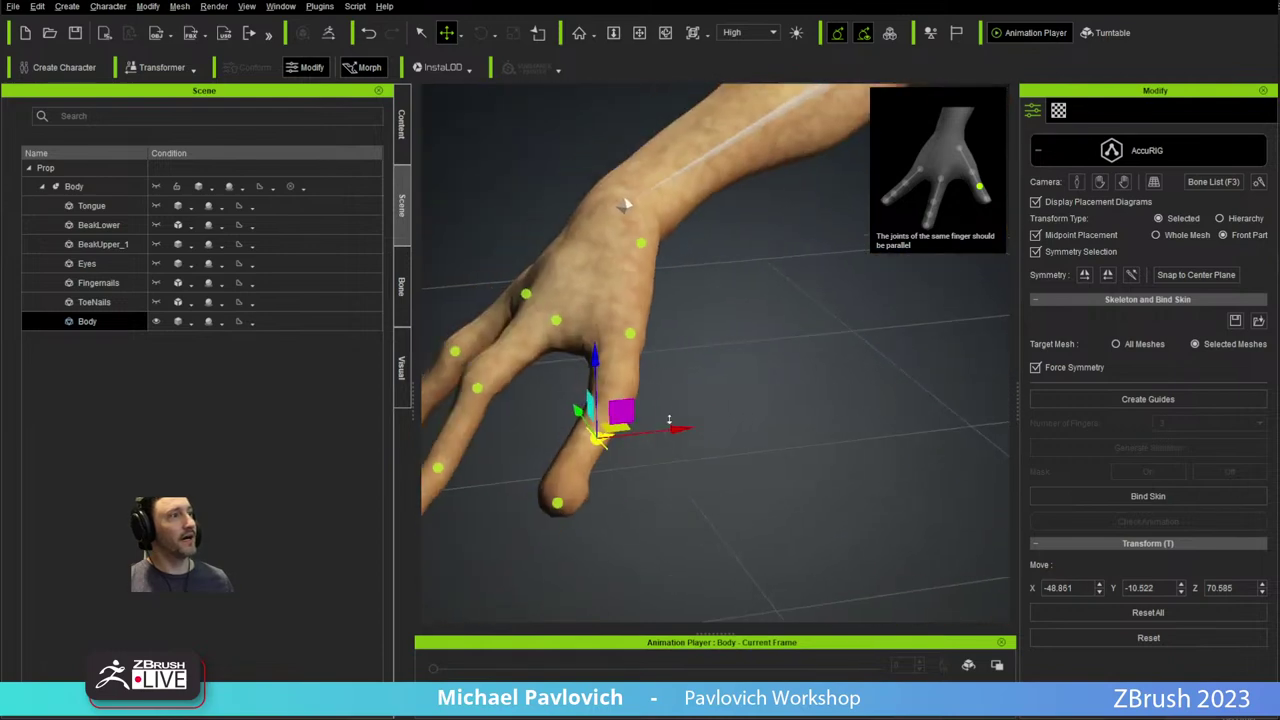
middle_drag(671, 425, 716, 411)
alt+right_drag(716, 411, 714, 391)
middle_drag(714, 391, 743, 357)
alt+drag(743, 357, 753, 278)
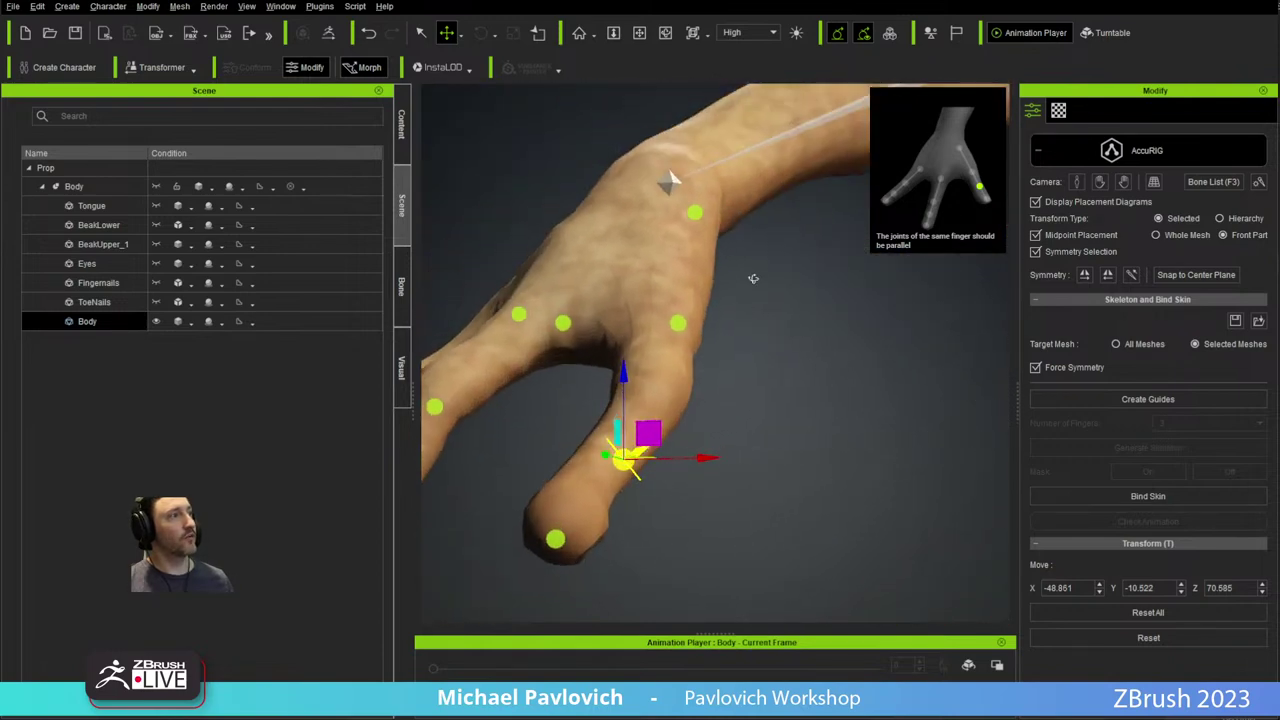
key(e)
alt+drag(748, 461, 773, 431)
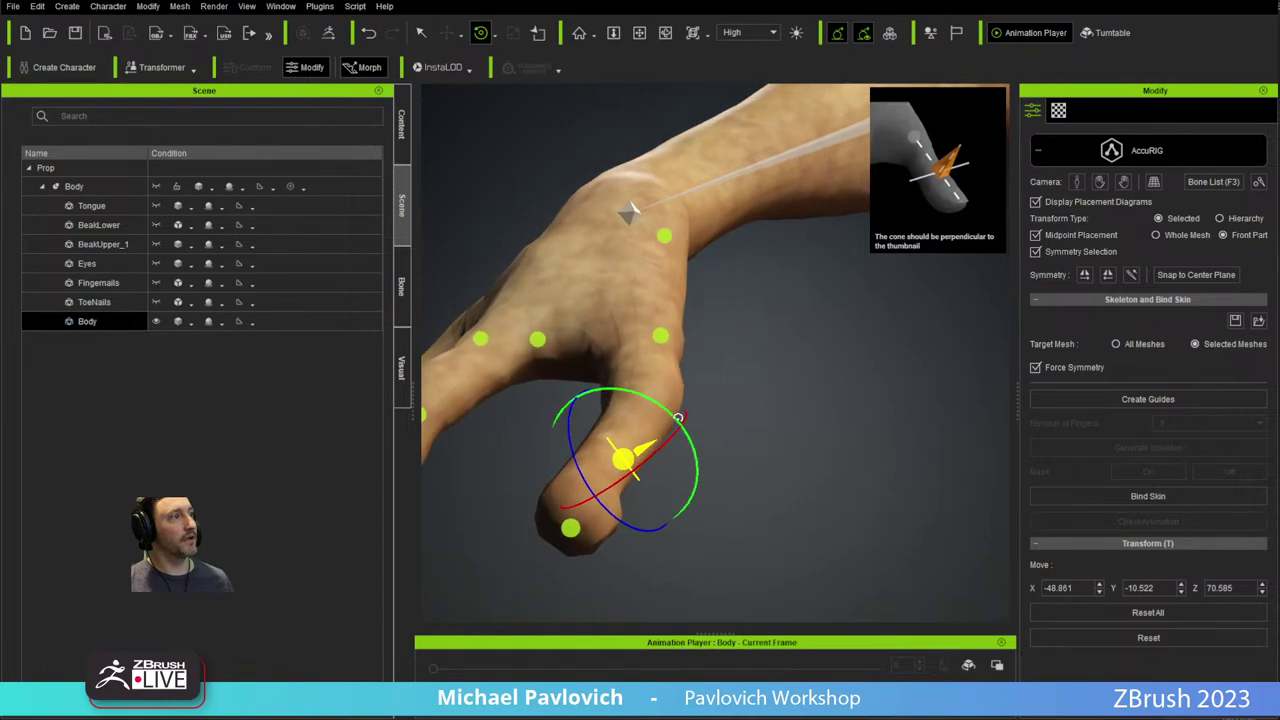
drag(673, 414, 649, 403)
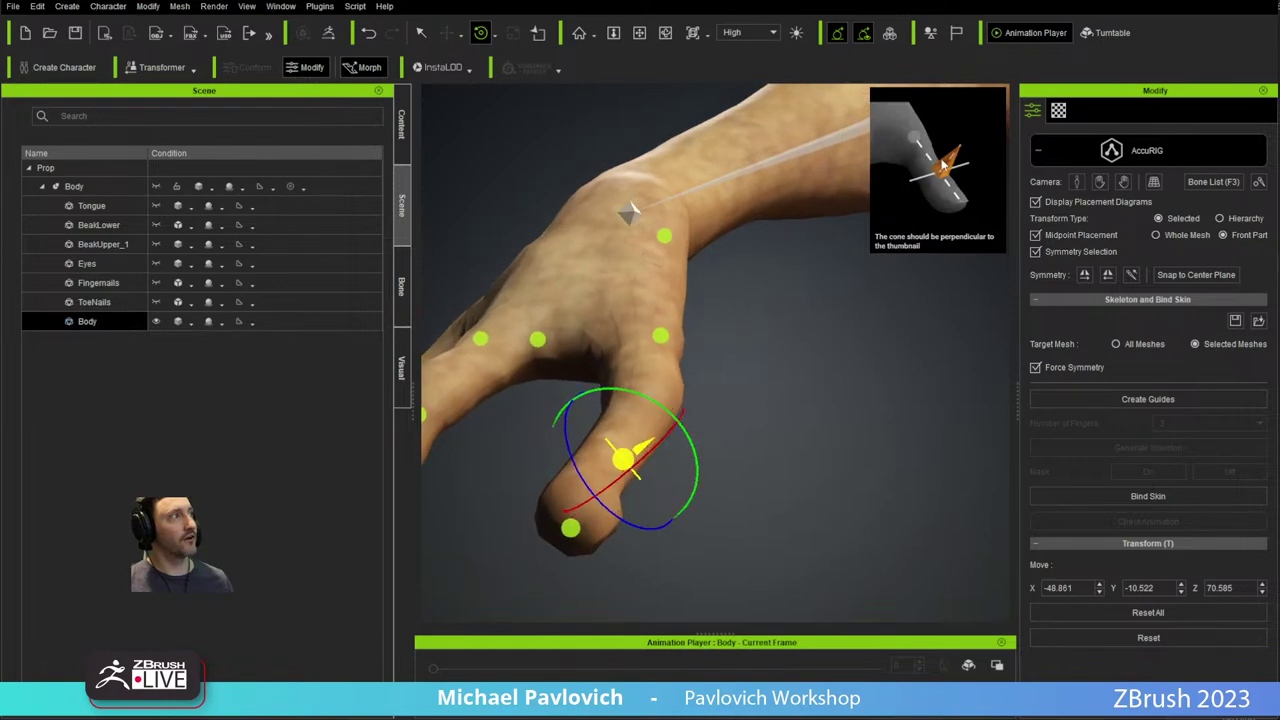
With Midpoint Placement temporarily off, move the clavicle guide to about X 6.9, Y -1.0, Z 95.1 and turn the option back on.
alt+drag(776, 377, 809, 372)
right_drag(808, 372, 820, 463)
middle_drag(820, 463, 797, 431)
right_drag(797, 431, 831, 459)
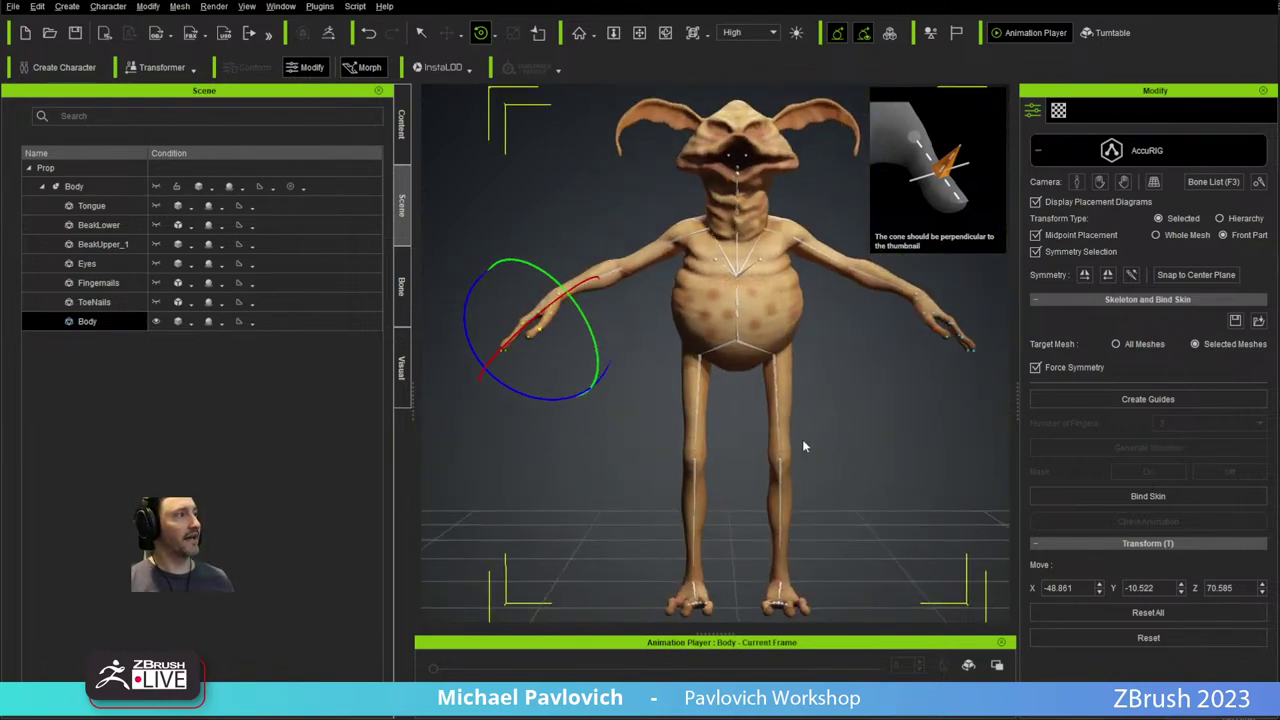
scroll(778, 430, up, 8)
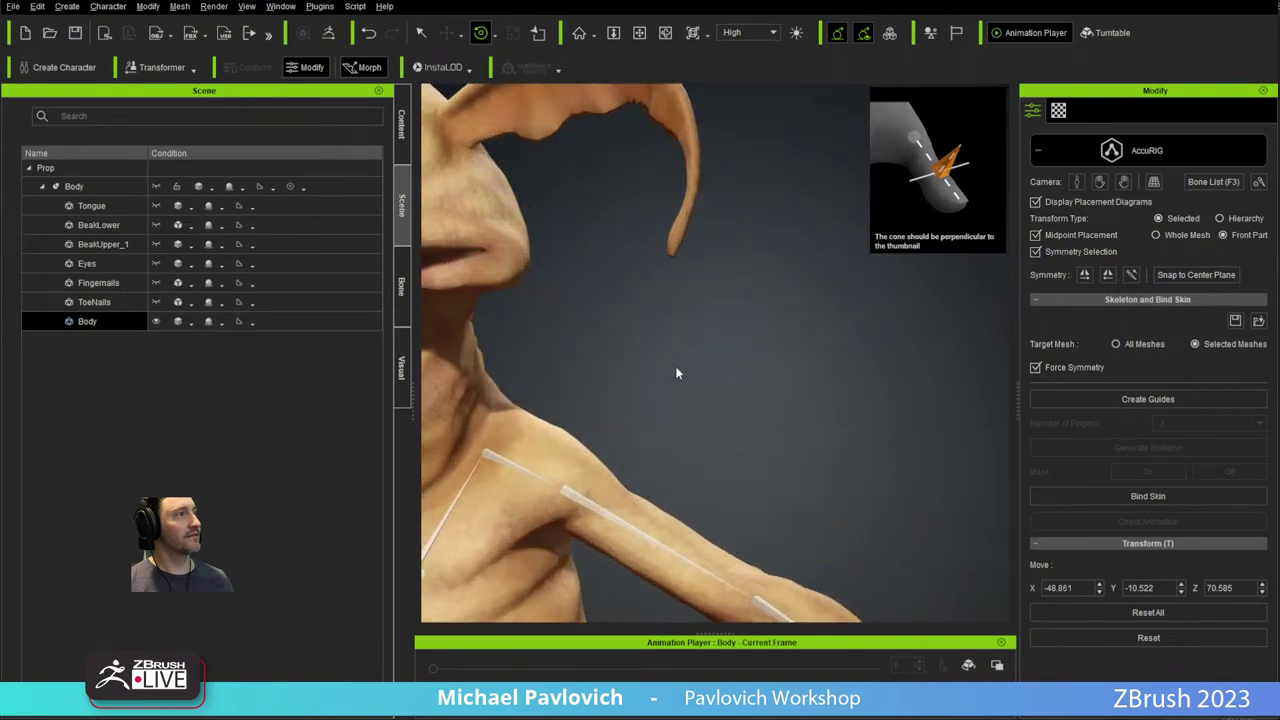
right_drag(766, 401, 703, 504)
middle_drag(703, 504, 740, 322)
right_drag(755, 355, 750, 357)
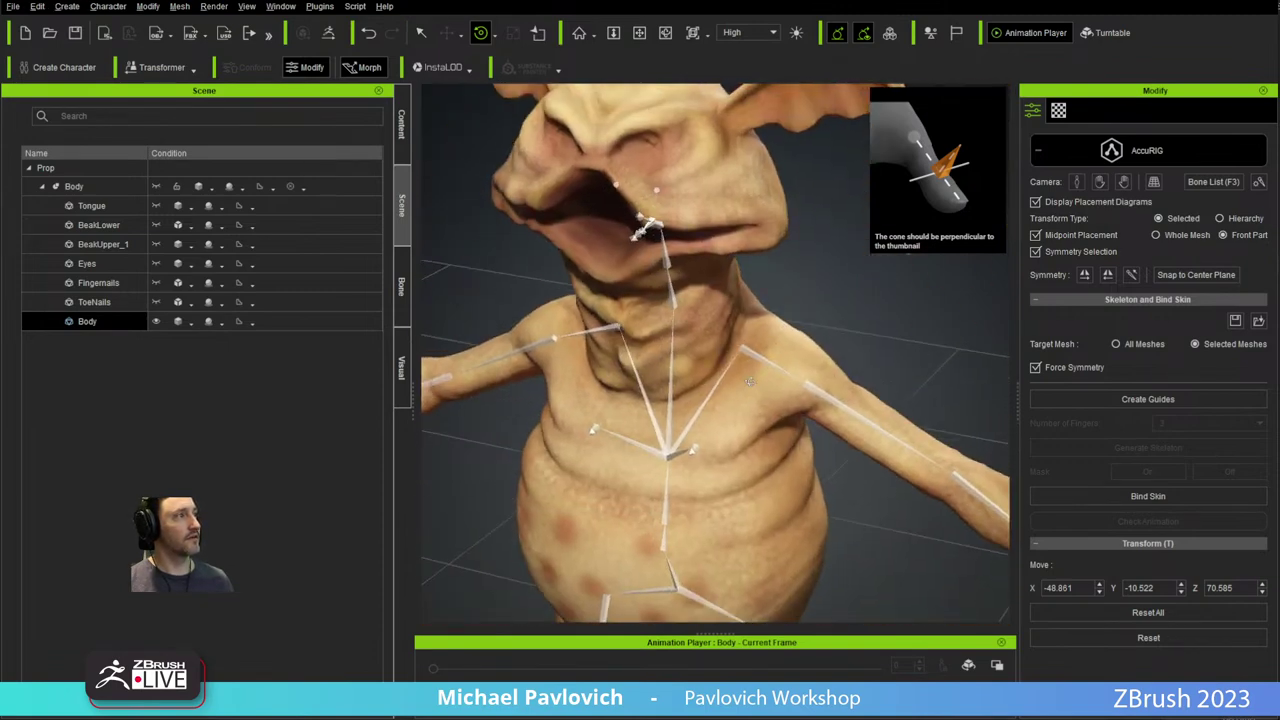
middle_drag(750, 357, 737, 383)
click(737, 384)
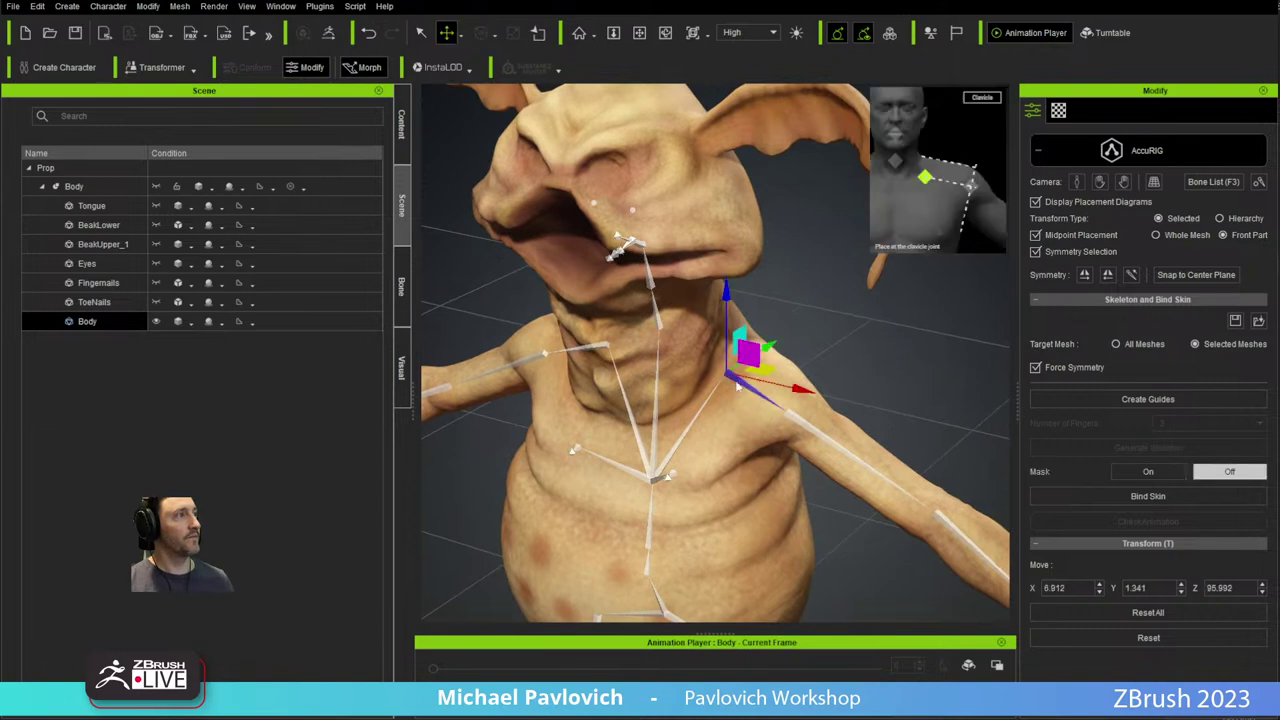
click(1035, 235)
drag(771, 345, 709, 311)
click(1035, 235)
scroll(792, 370, down, 10)
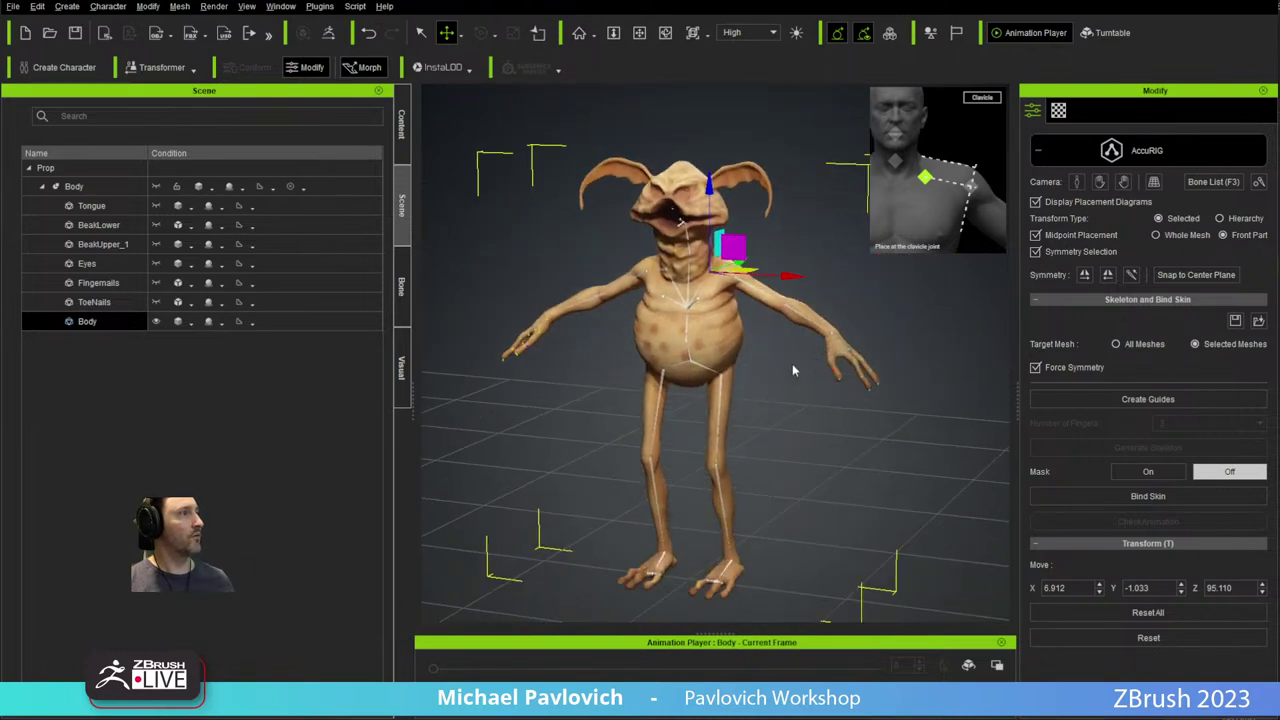
right_drag(792, 370, 840, 410)
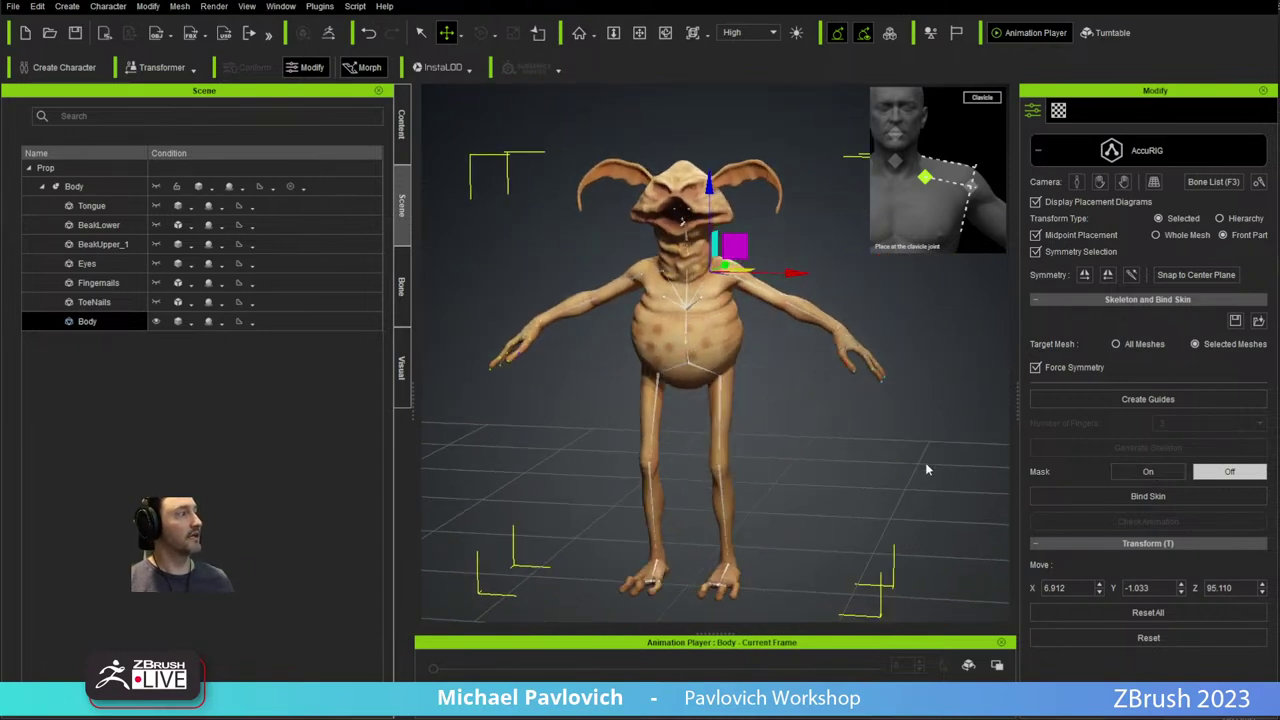
Bring back the hidden parts of the character and select all its meshes from Tongue through Body.
click(118, 188)
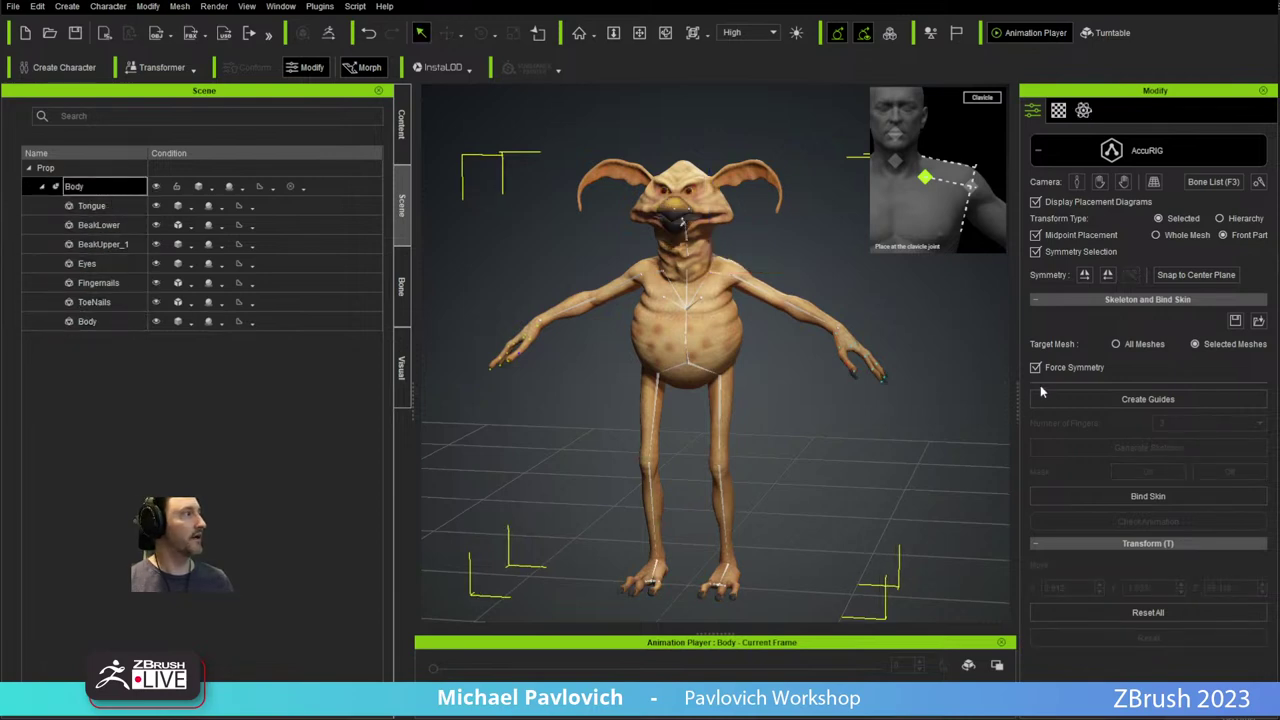
click(118, 206)
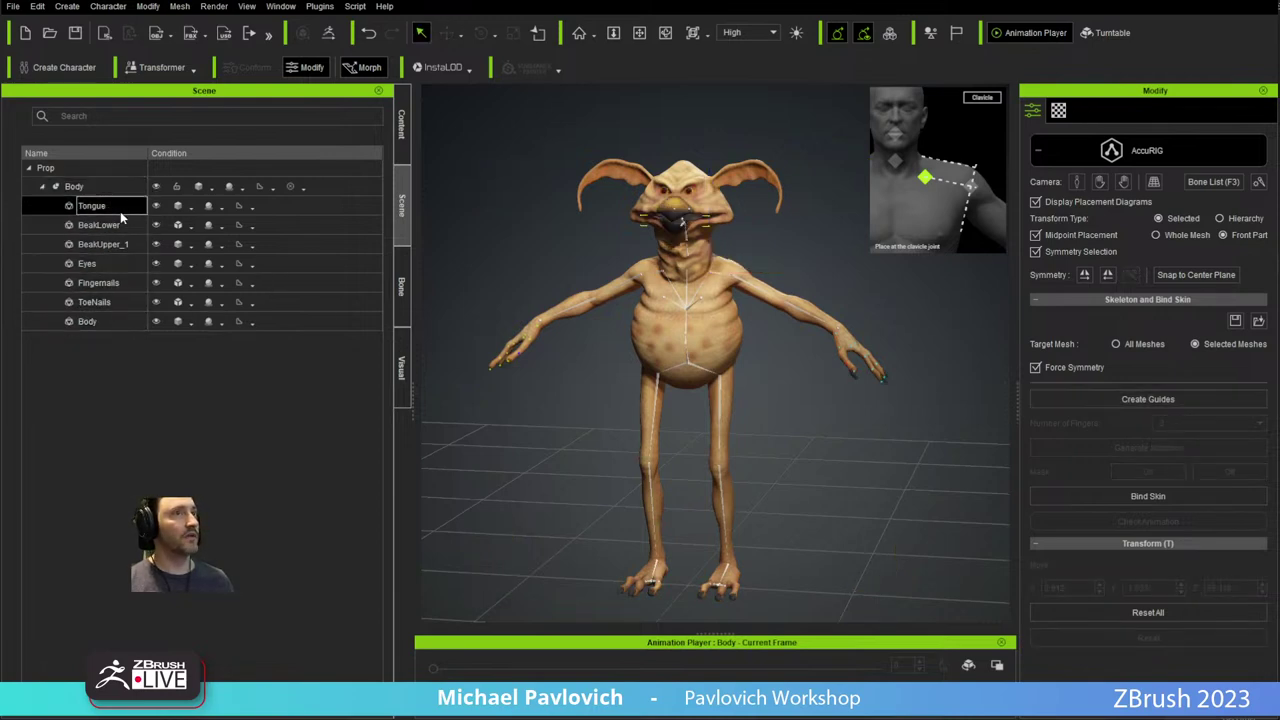
shift+click(101, 322)
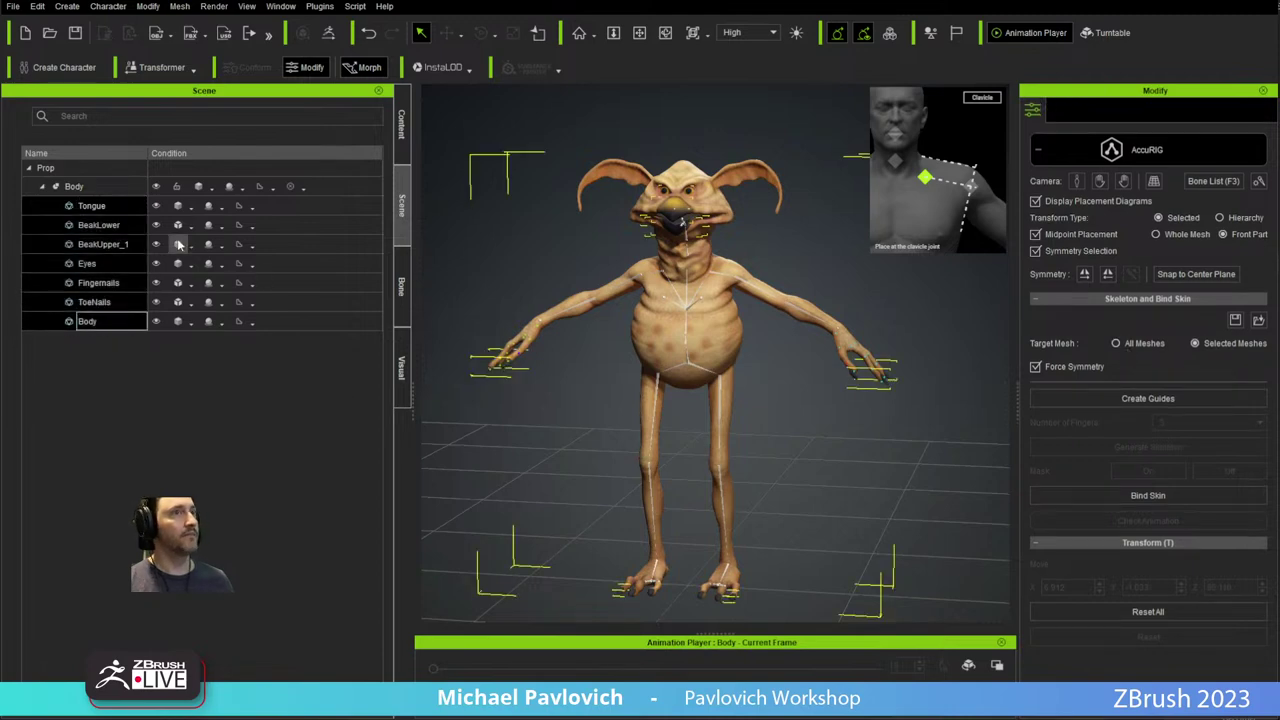
click(122, 190)
mouse_move(859, 424)
middle_down()
mouse_move(971, 420)
mouse_move(841, 414)
middle_up()
click(113, 205)
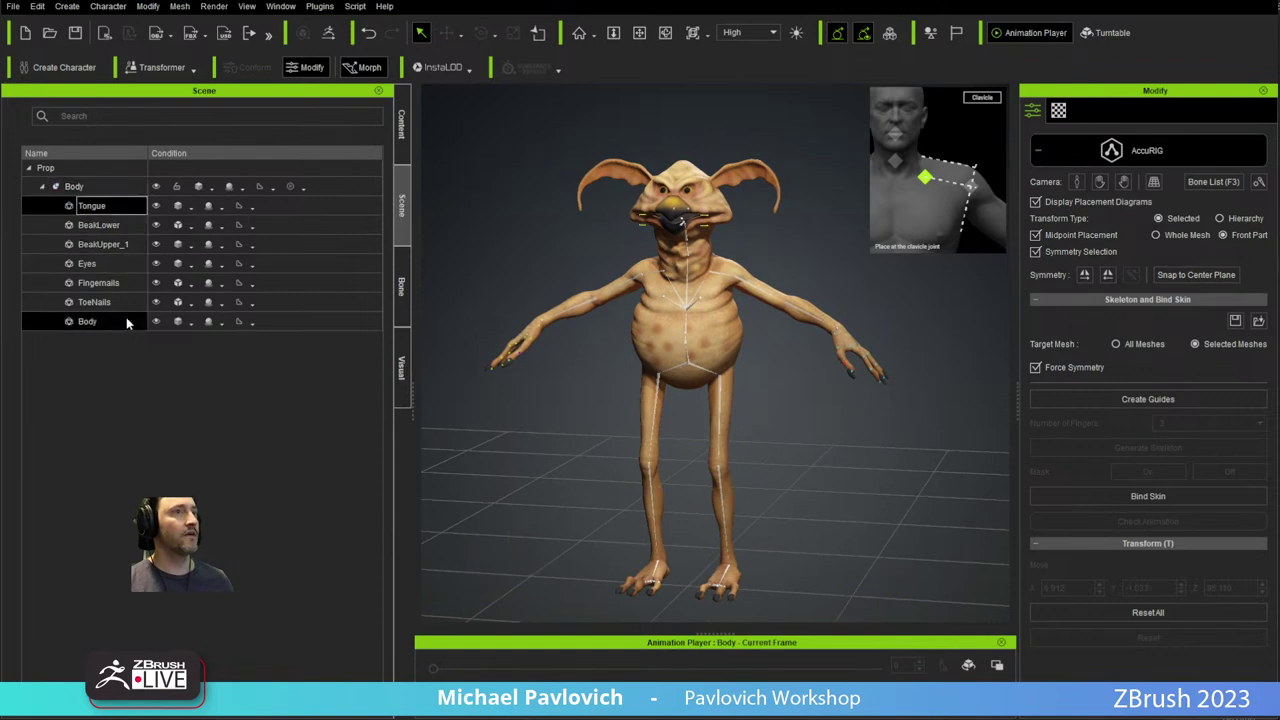
shift+click(126, 320)
right_drag(693, 302, 755, 263)
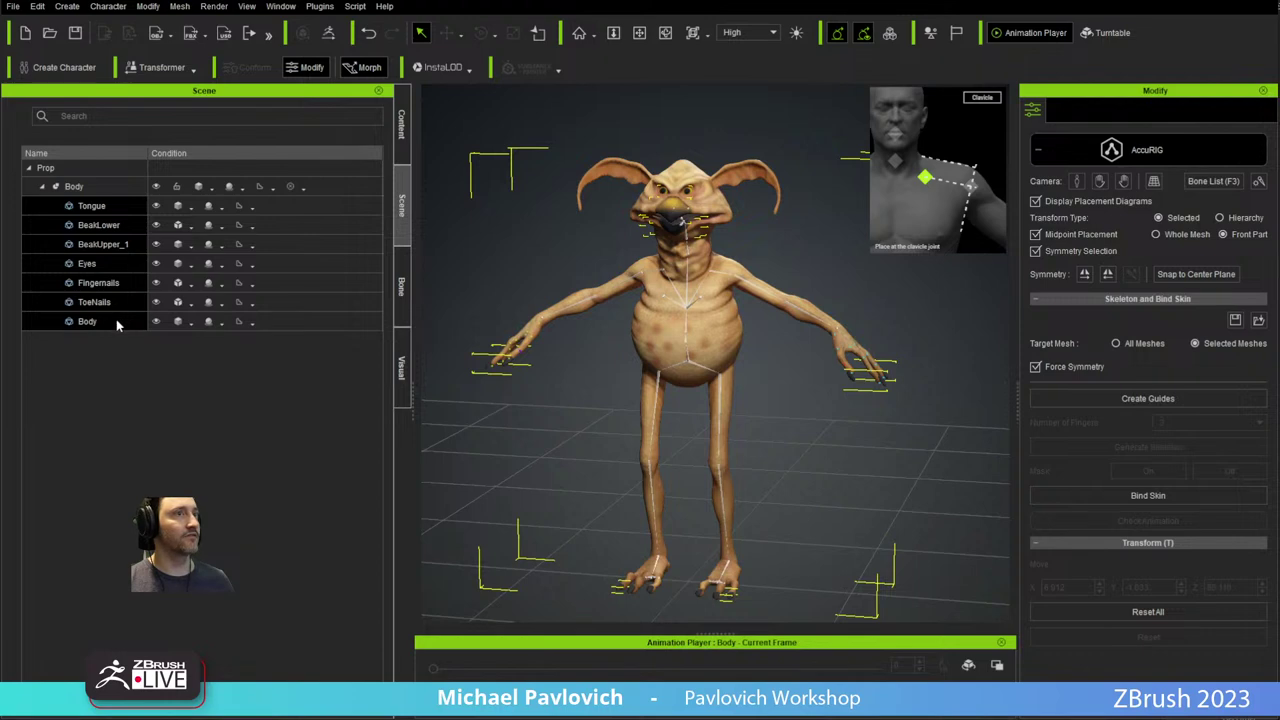
Exclude Eyes, BeakLower and BeakUpper_1 from the selection and bind the skin of the tongue, nails and body meshes.
ctrl+click(107, 269)
ctrl+click(108, 229)
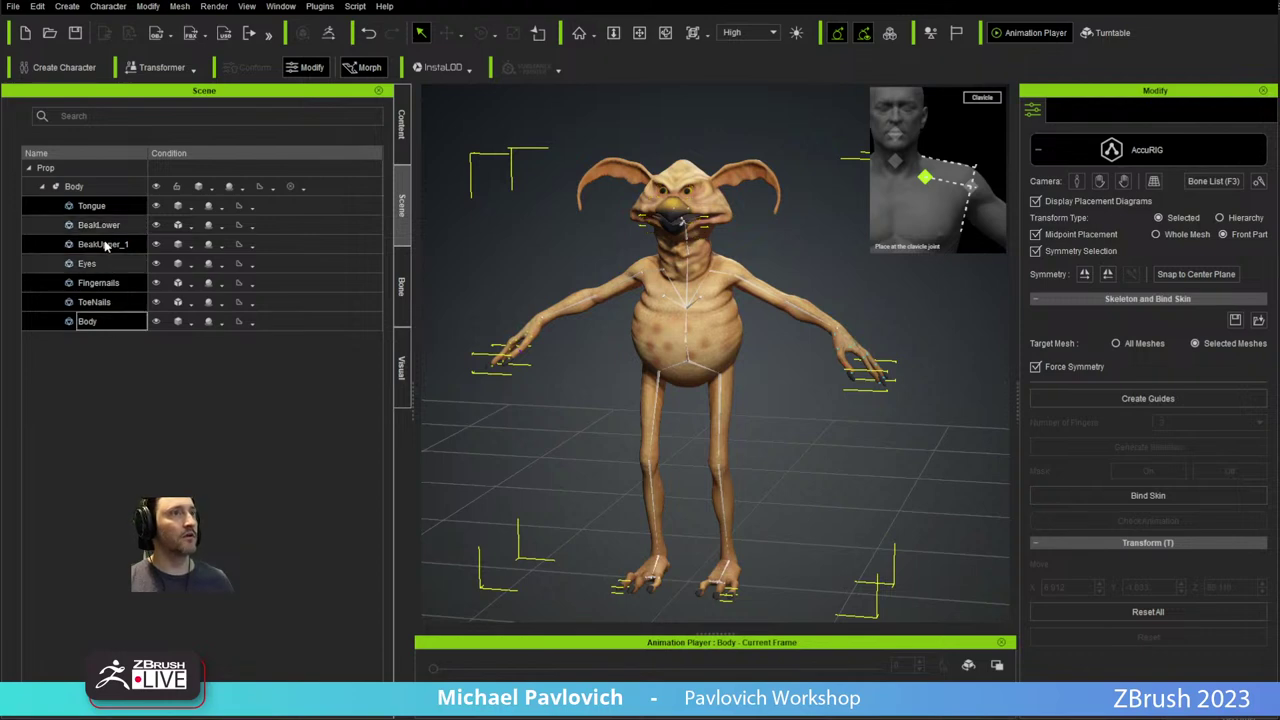
ctrl+click(107, 246)
middle_drag(508, 341, 500, 357)
mouse_move(786, 286)
right_down()
mouse_move(580, 269)
mouse_move(630, 250)
mouse_move(800, 259)
mouse_move(801, 273)
right_up()
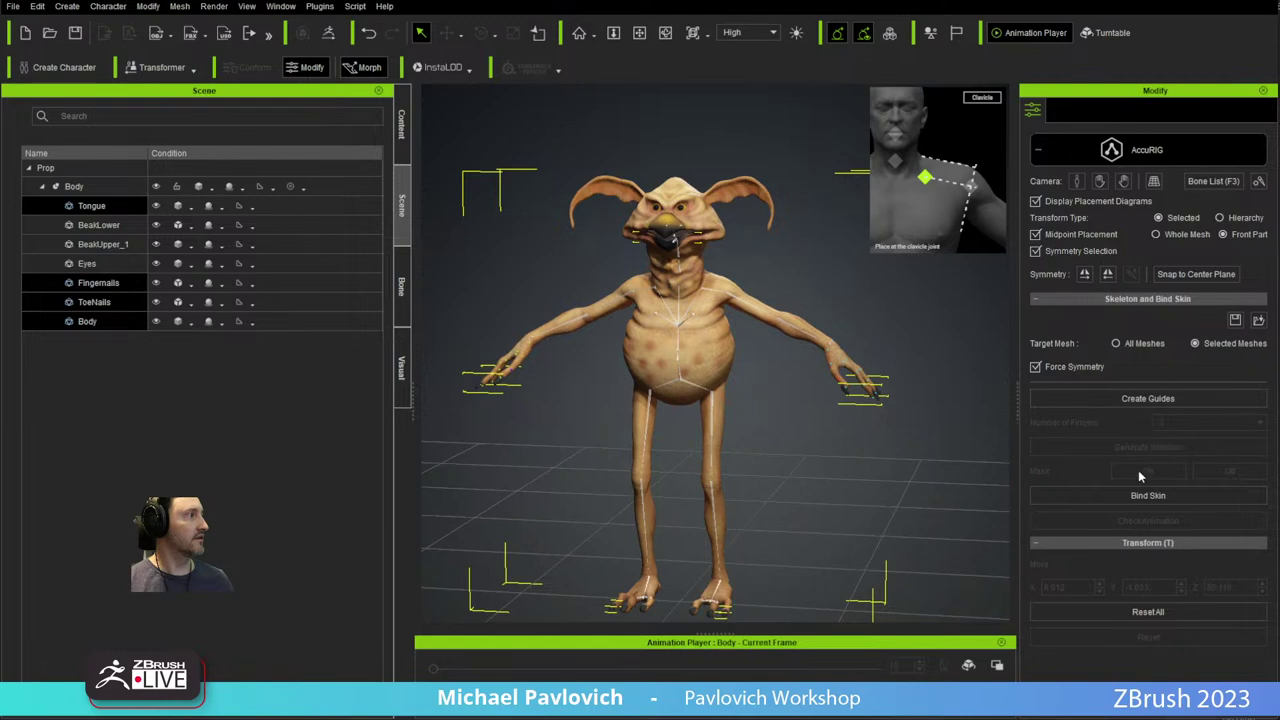
click(1142, 495)
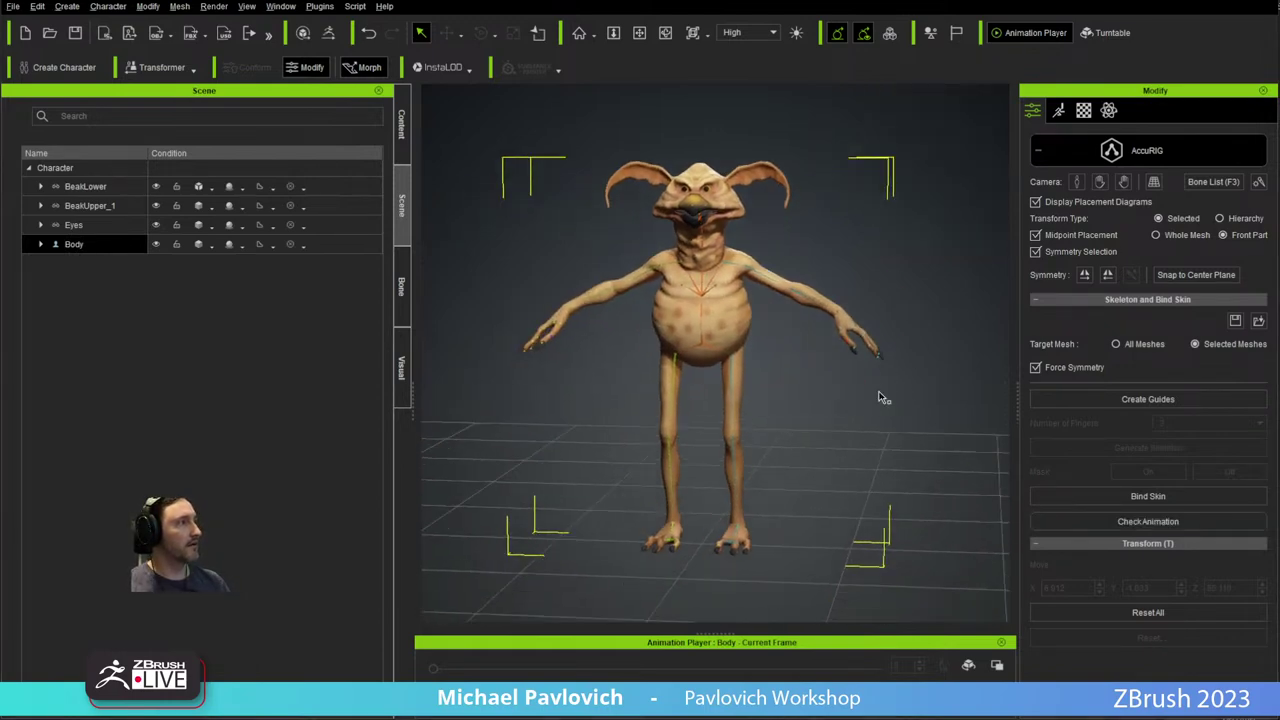
Check the bound rig's deformation by playing the SpinAround_F soft physics motion, and pause it.
click(1149, 521)
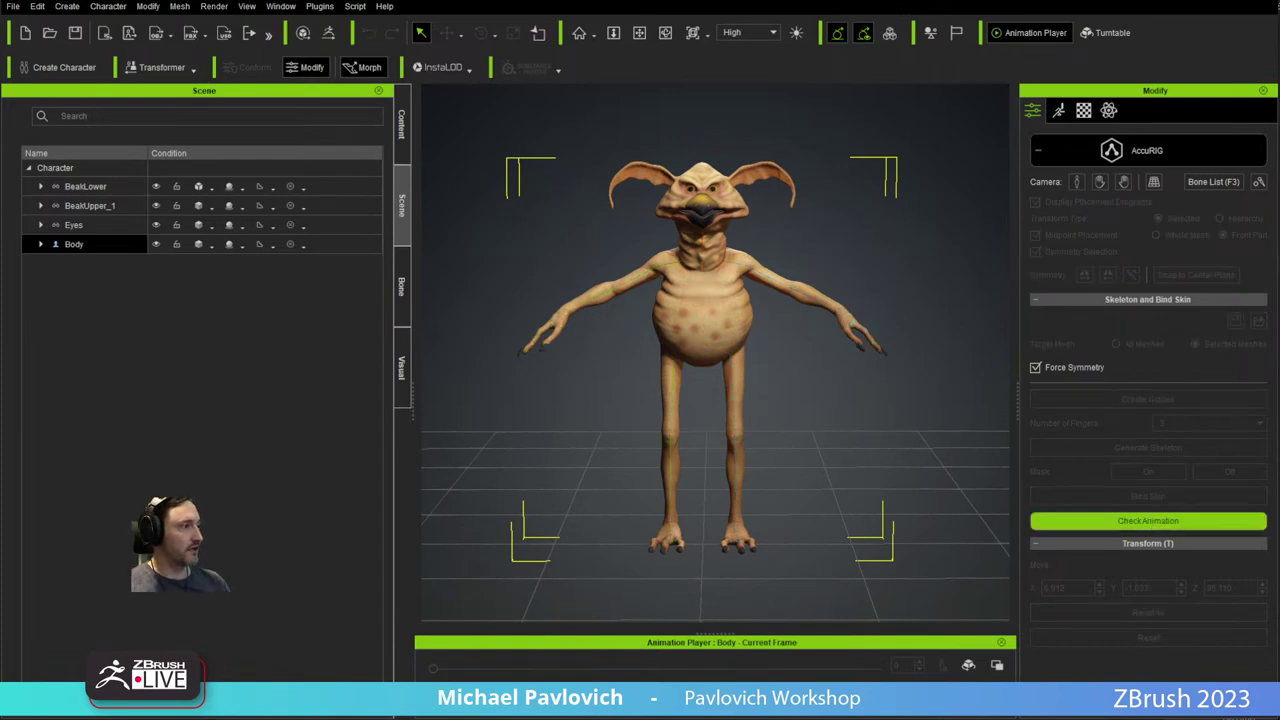
mouse_move(840, 622)
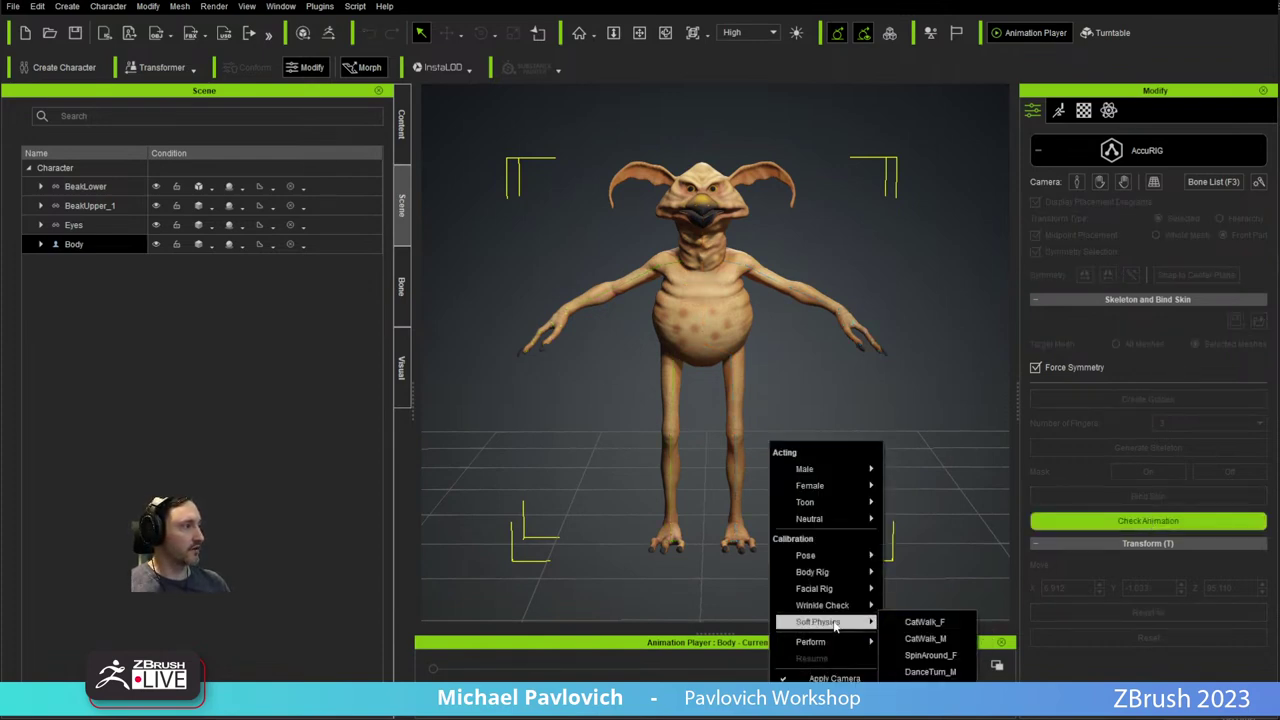
click(928, 655)
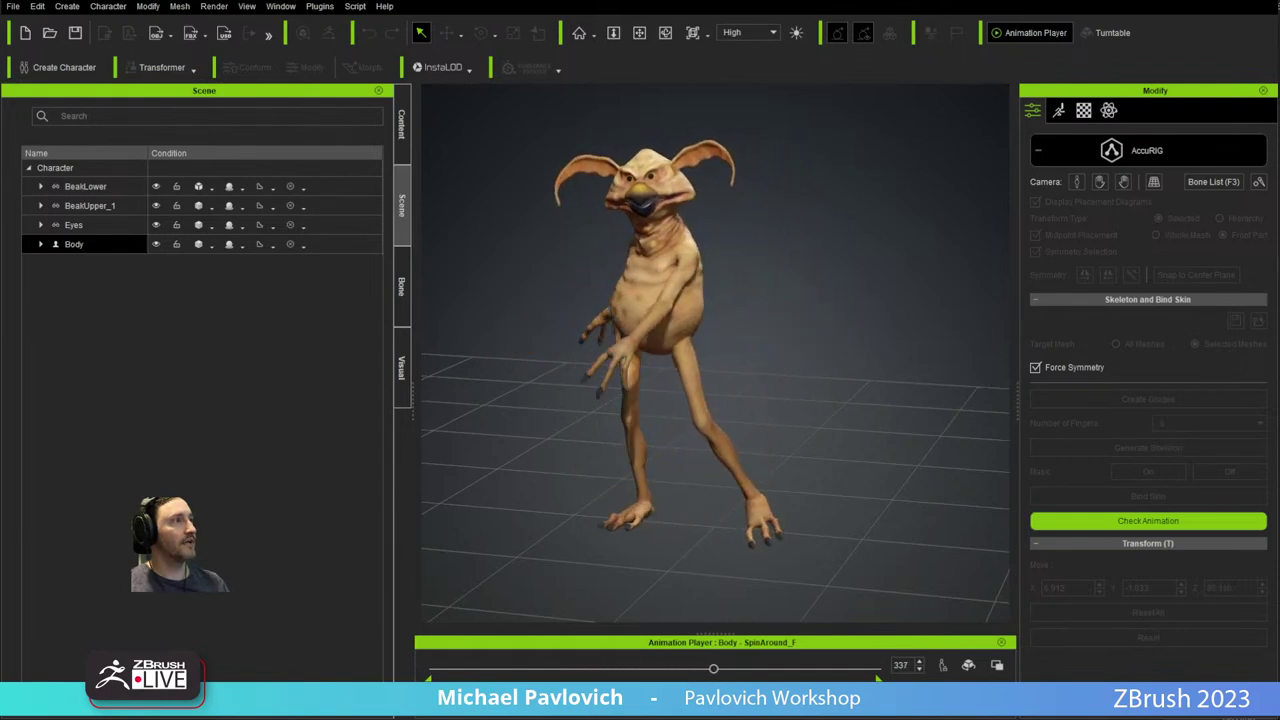
key(space)
Play and scrub through the Full Body rig calibration motion to check the deformation, and return to frame 0.
right_click(768, 441)
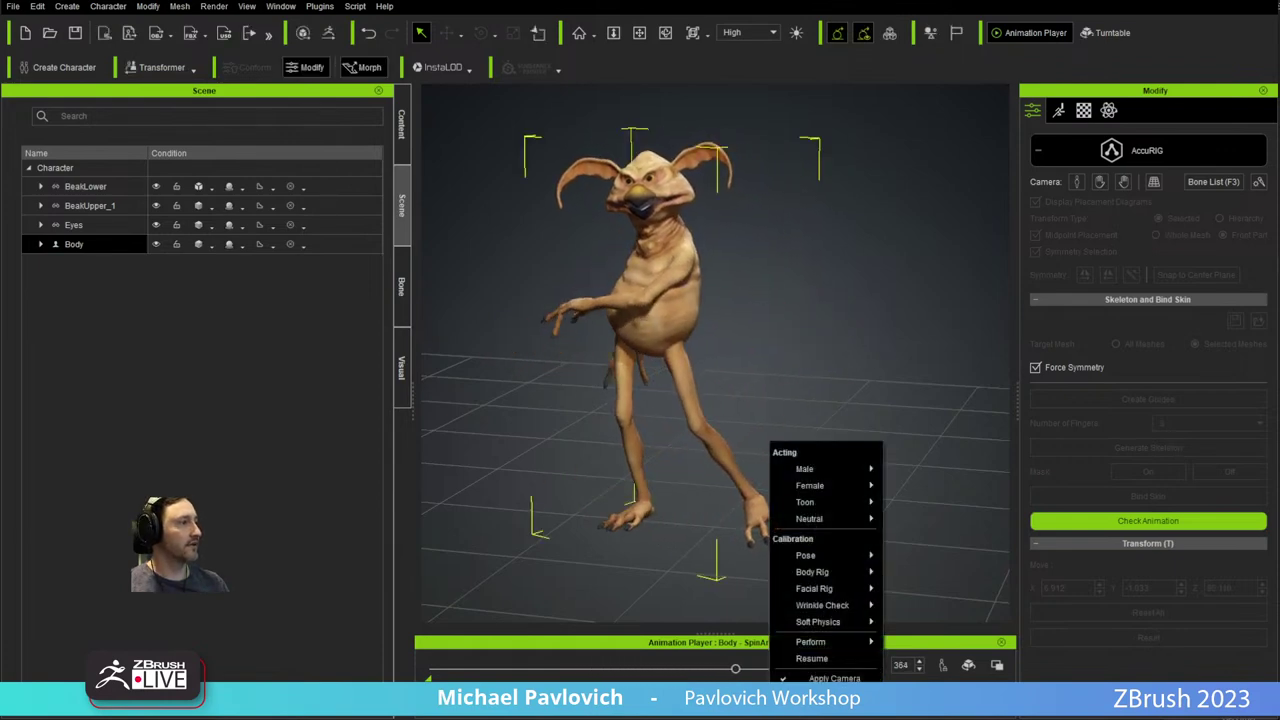
click(903, 577)
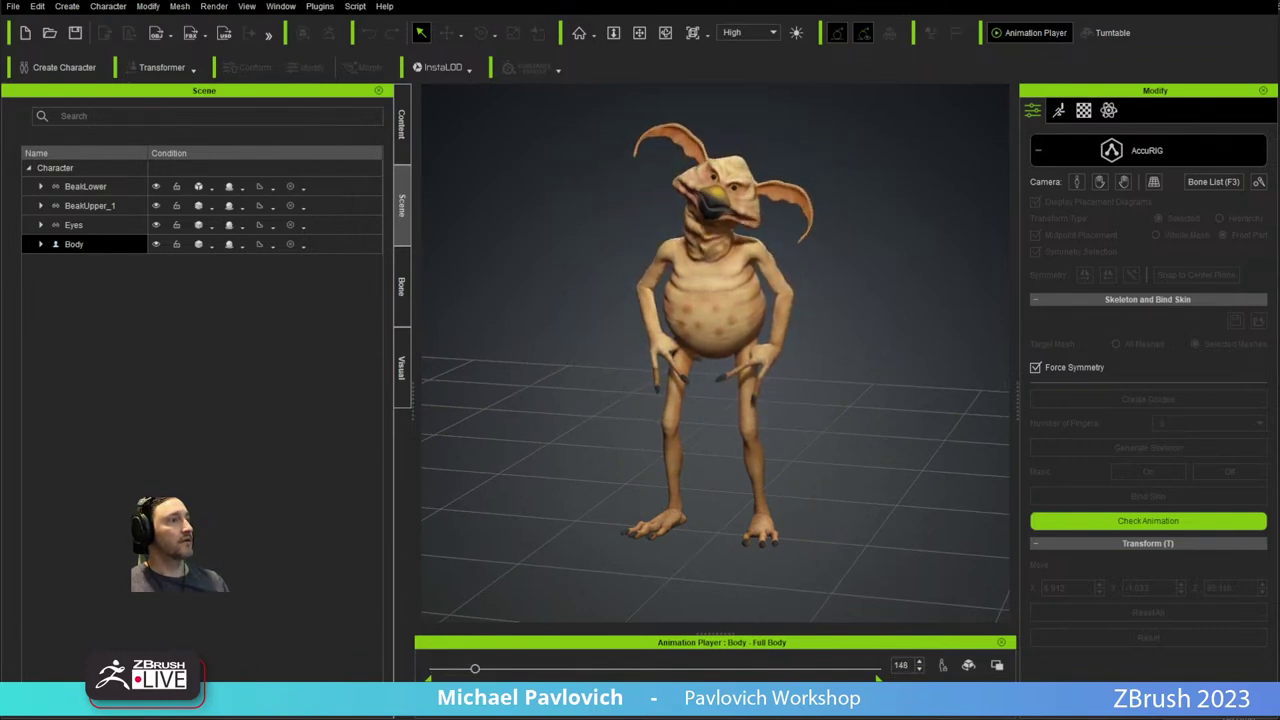
drag(482, 668, 611, 674)
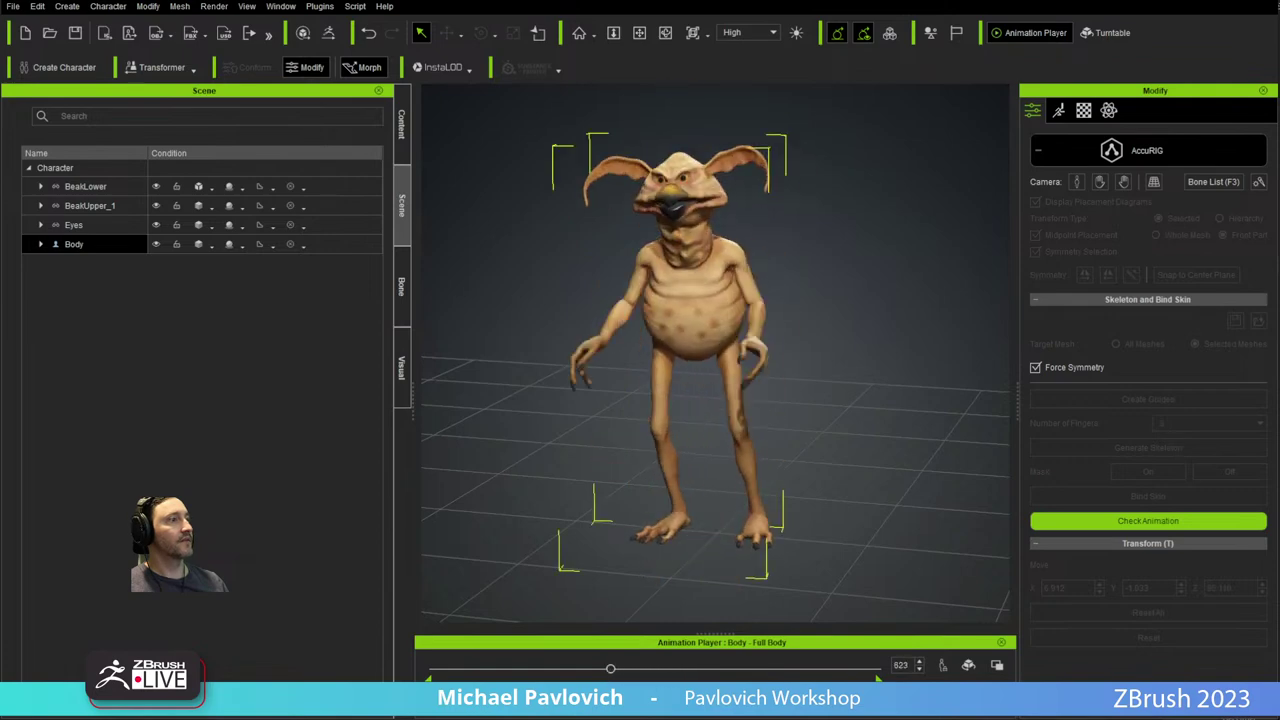
key(space)
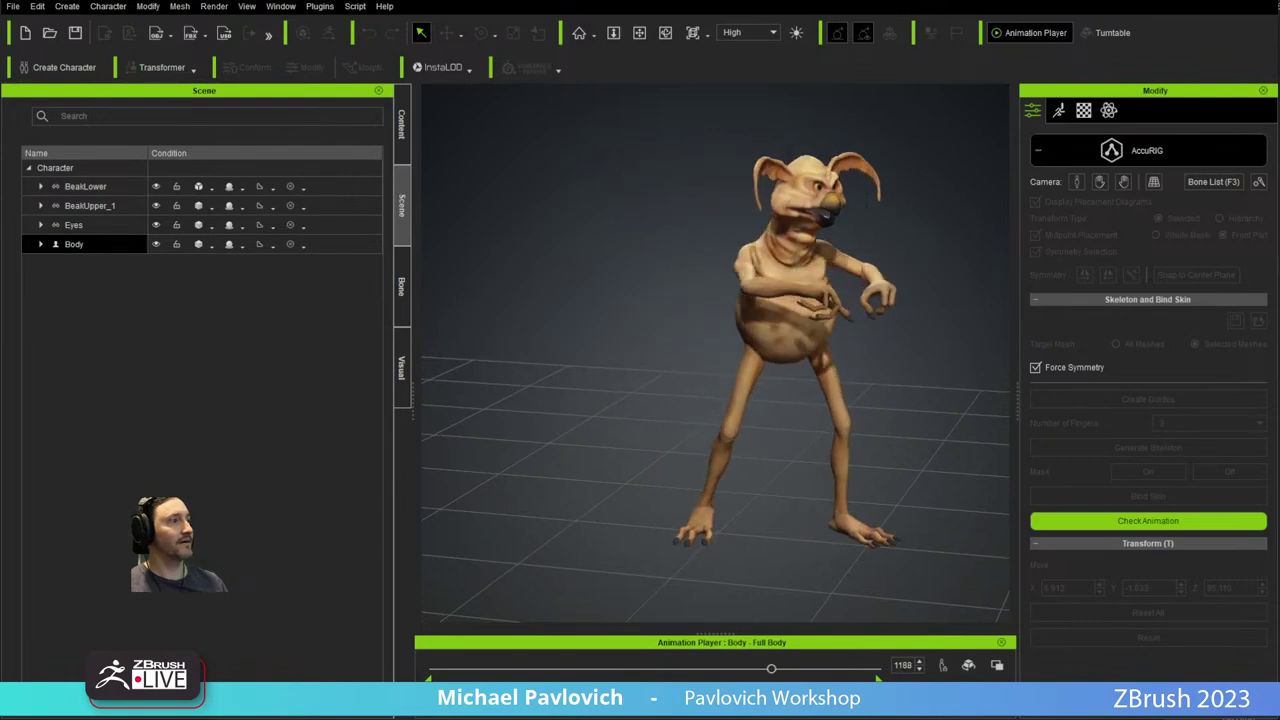
click(670, 690)
drag(671, 670, 432, 669)
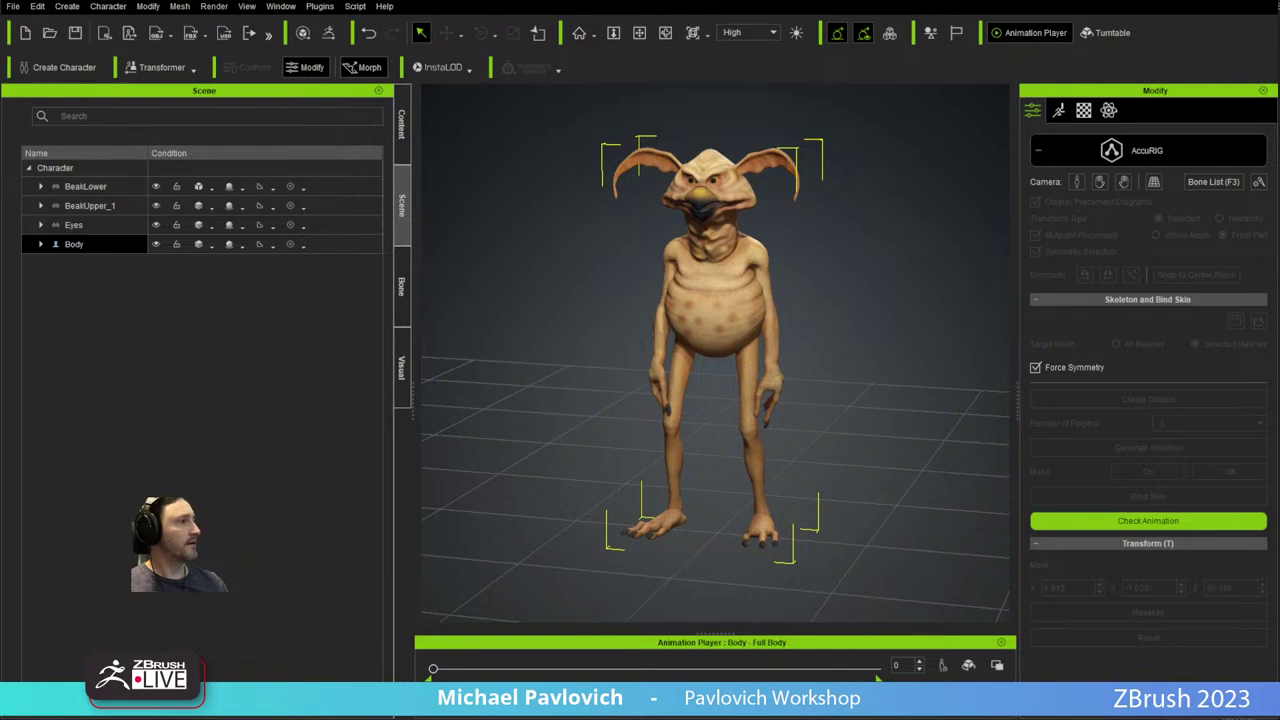
Clear the calibration motion to return the character to its bind pose and exit AccuRIG.
right_click(770, 442)
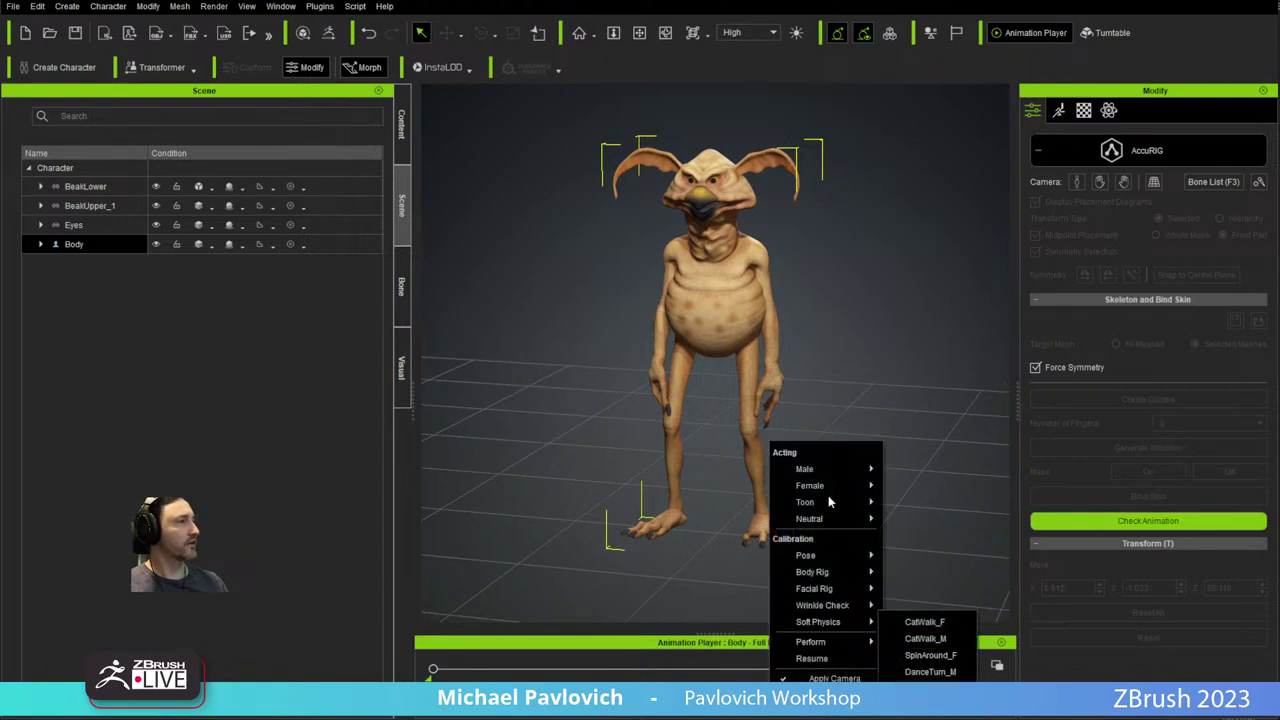
click(866, 698)
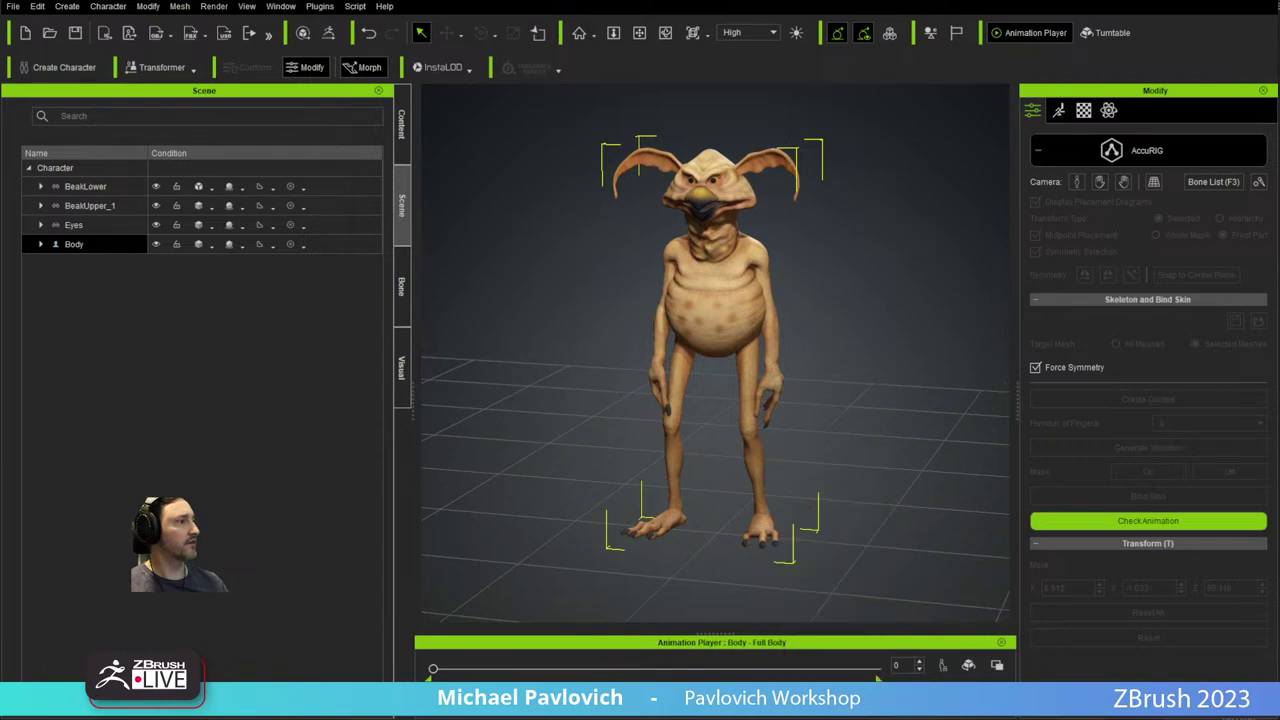
click(915, 678)
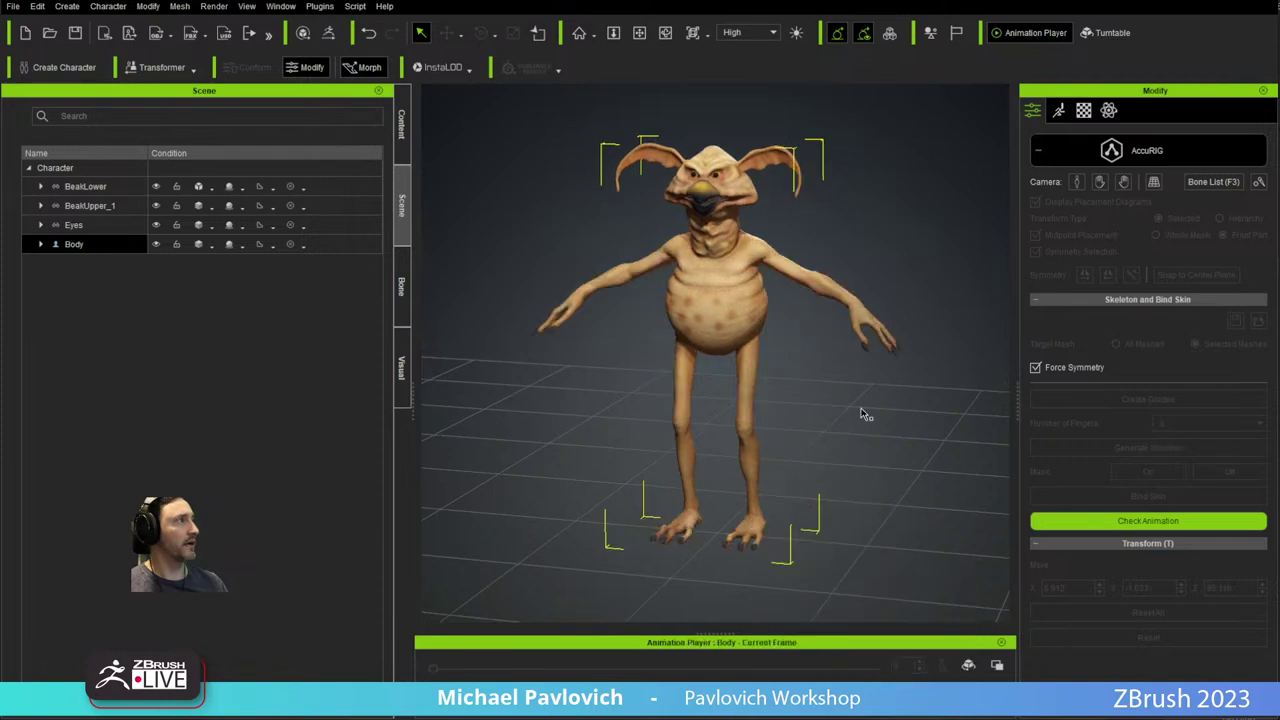
click(1119, 150)
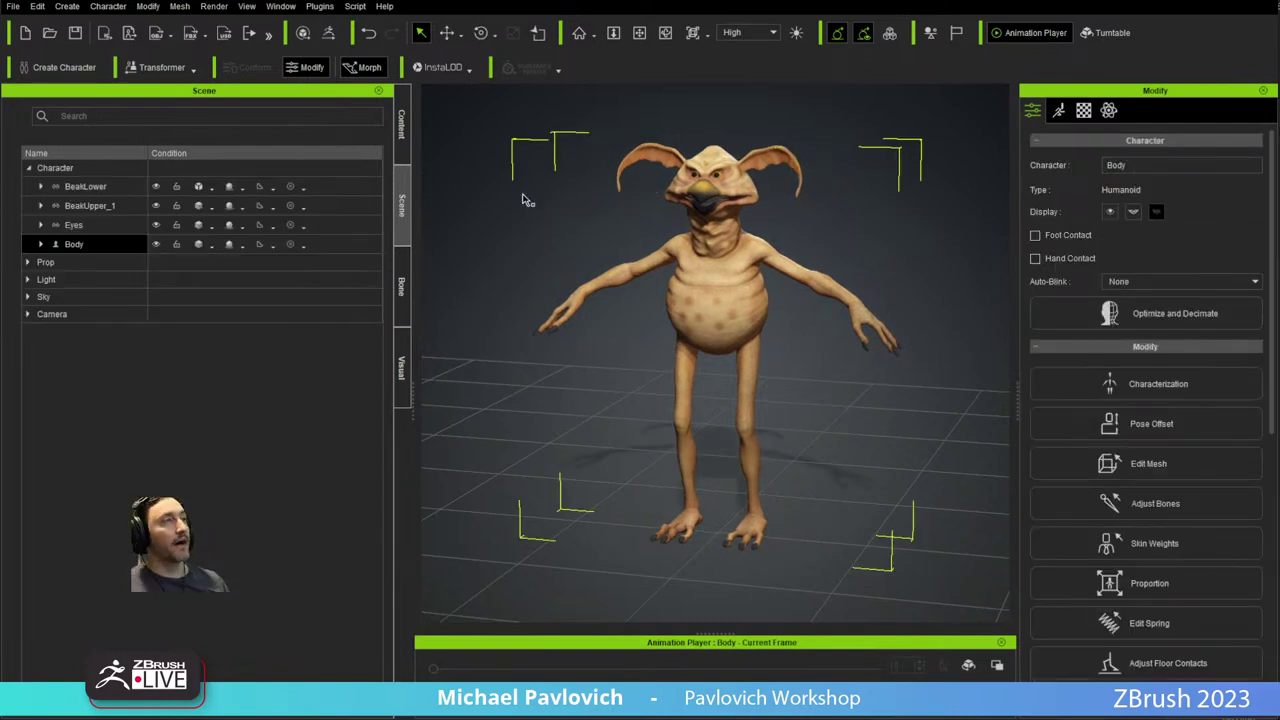
Send the Body, ToeNails, Fingernails and Tongue meshes to ZBrush through GoZ, using Relink and Current Pose.
click(330, 35)
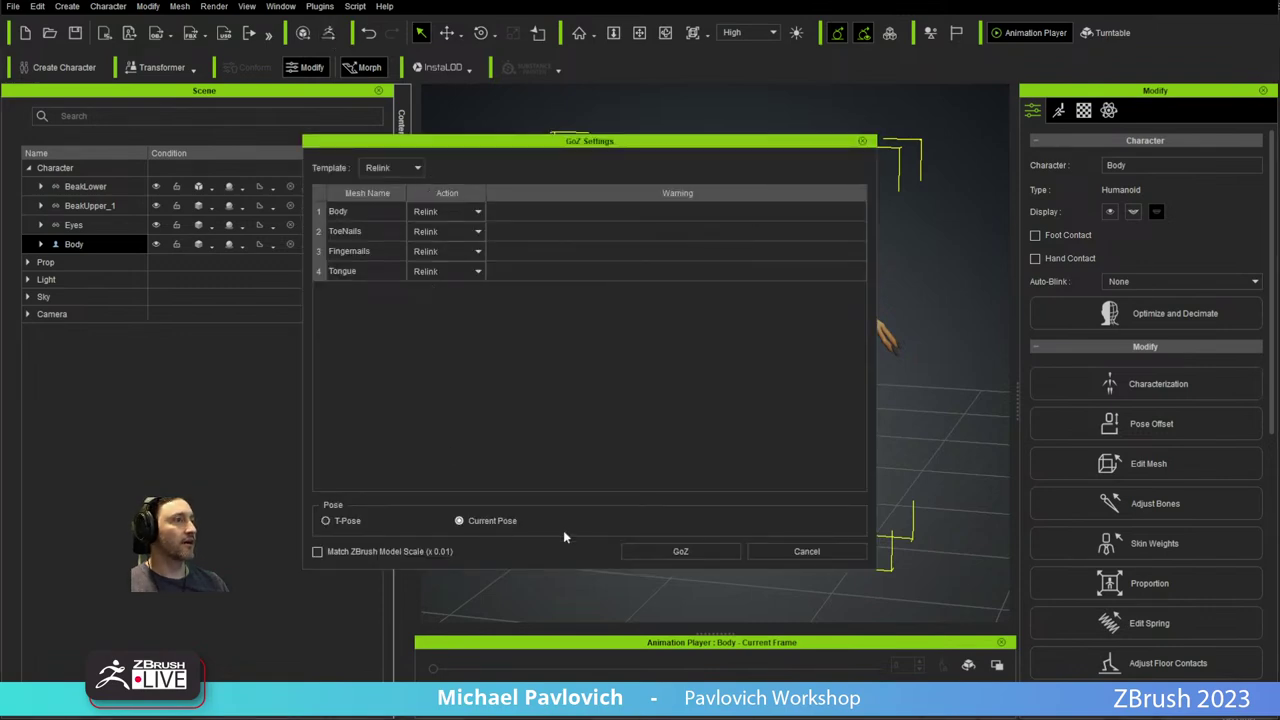
click(652, 551)
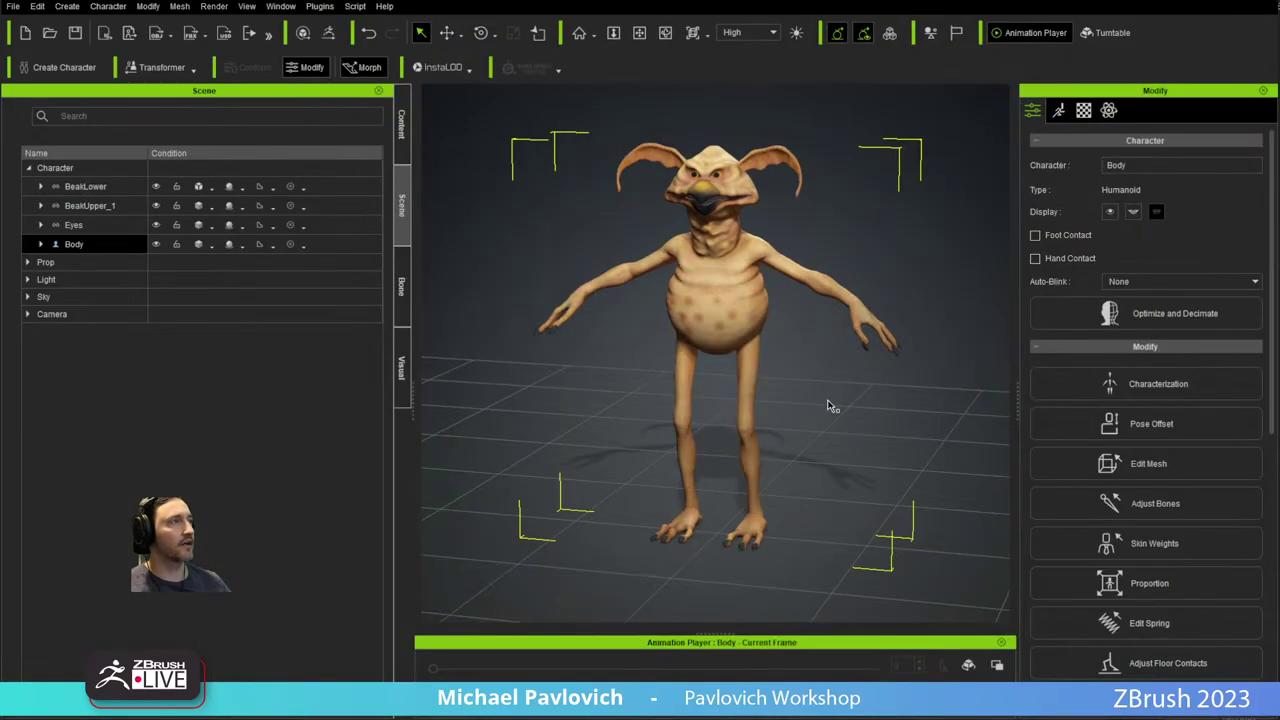
Open the Perform folder of the Human Male motions in the template library, with the Body character selected.
middle_drag(828, 406, 789, 420)
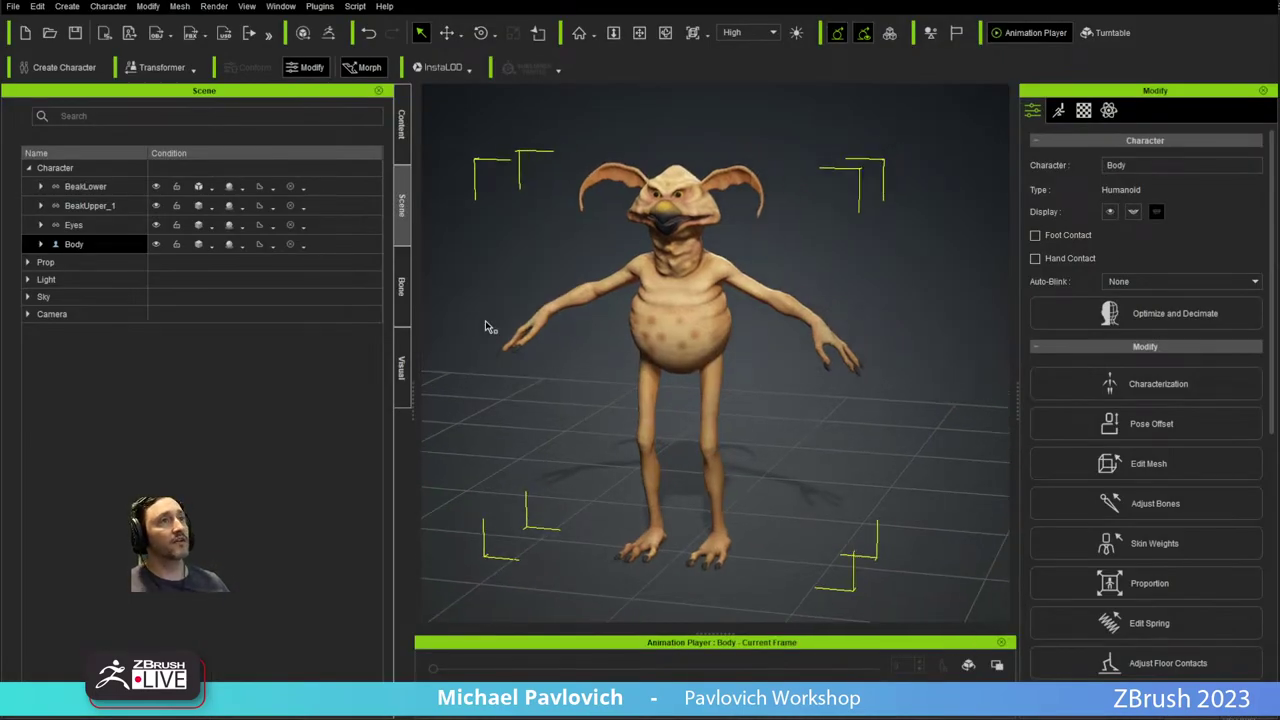
click(404, 153)
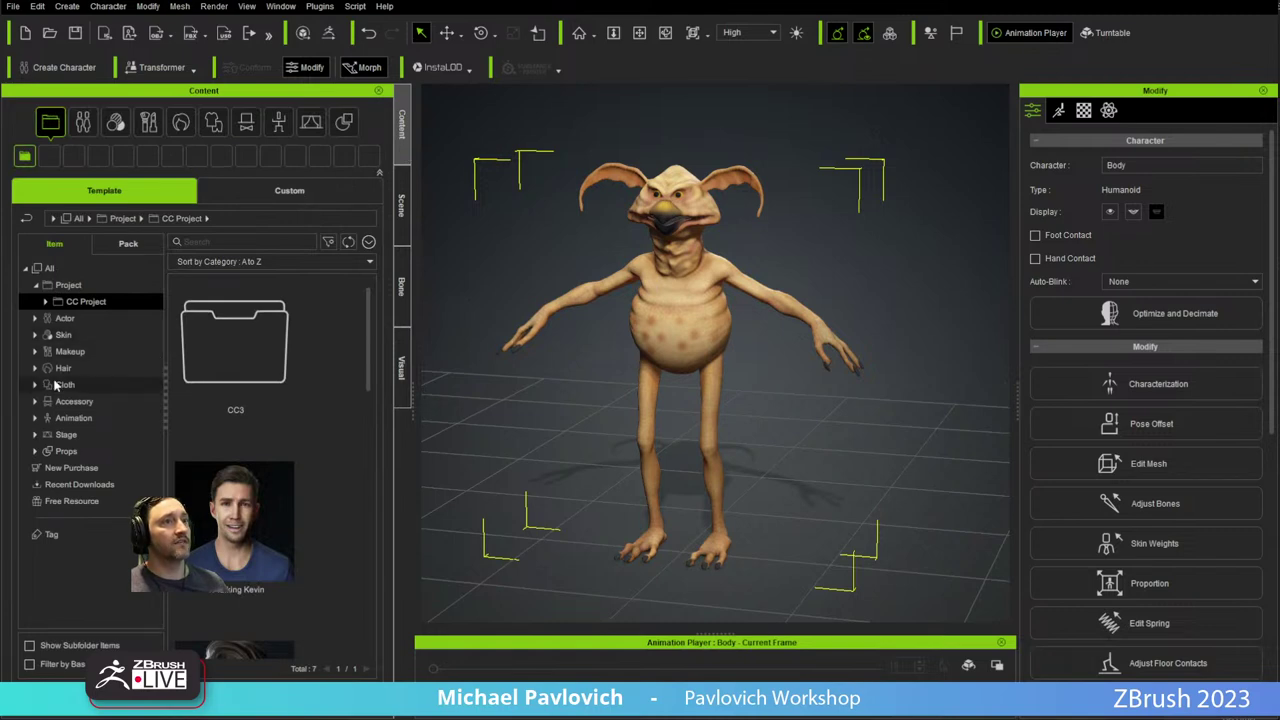
click(35, 418)
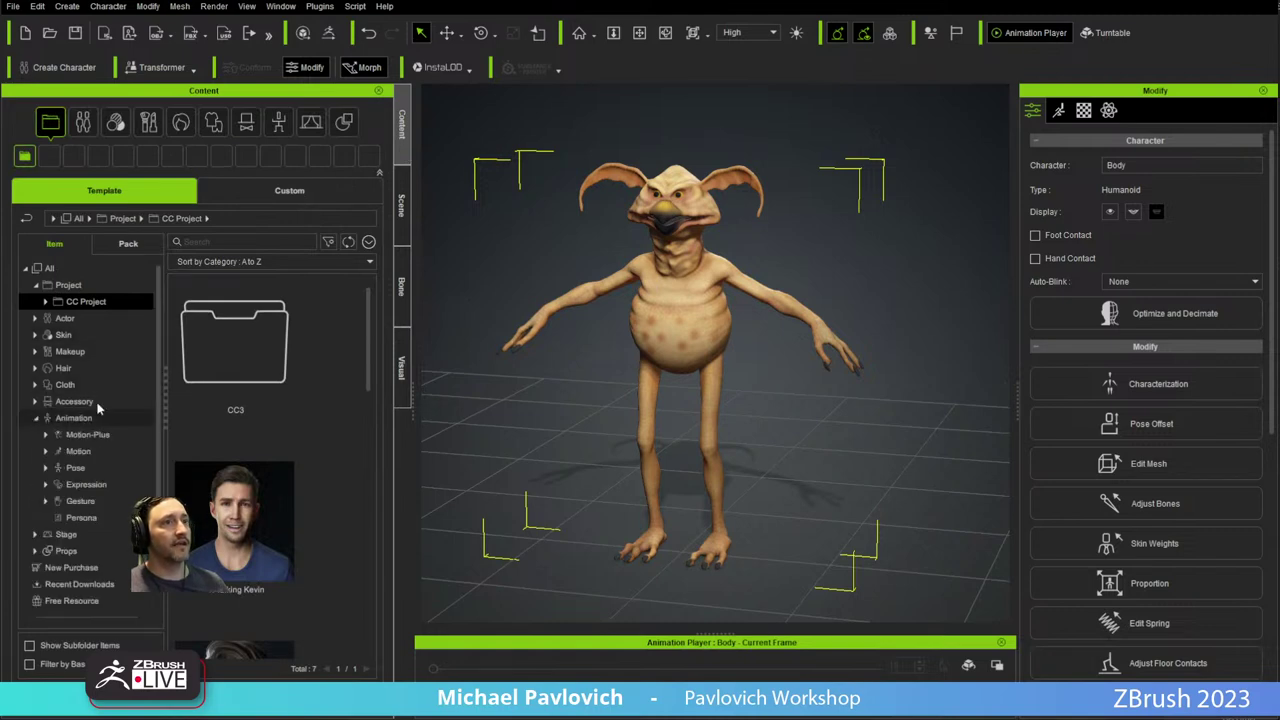
click(401, 203)
click(70, 263)
click(76, 245)
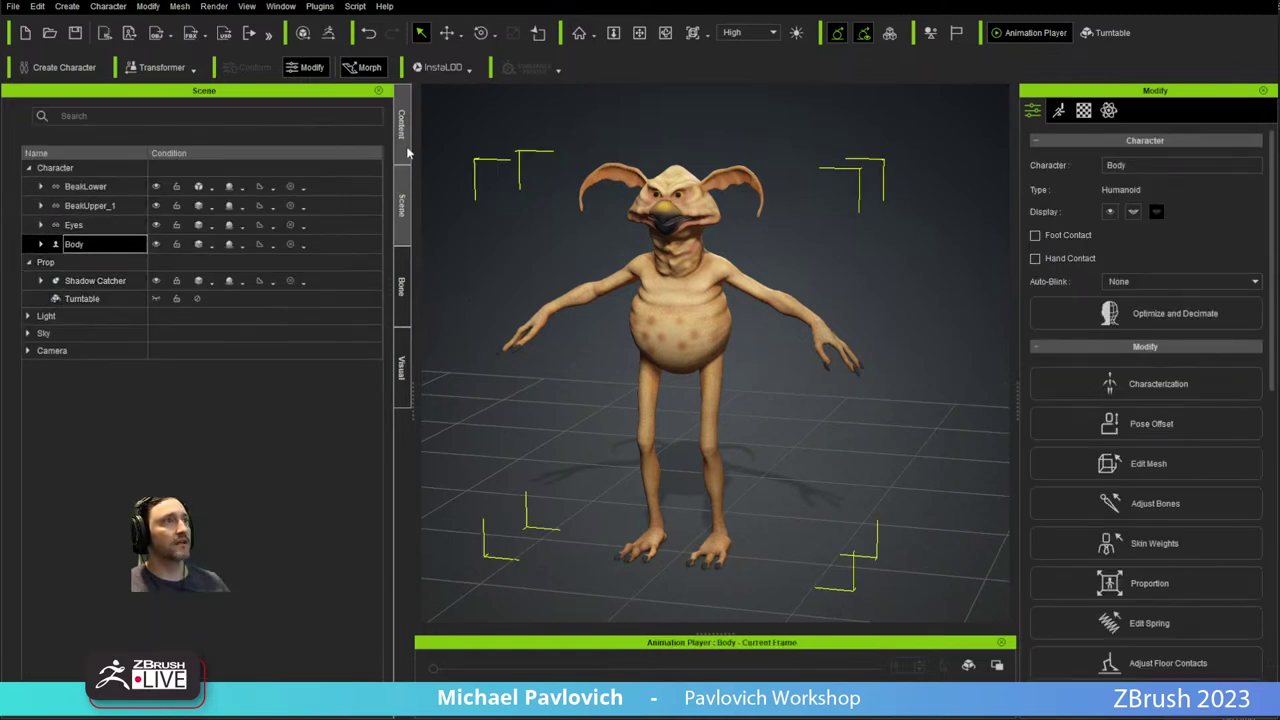
click(401, 125)
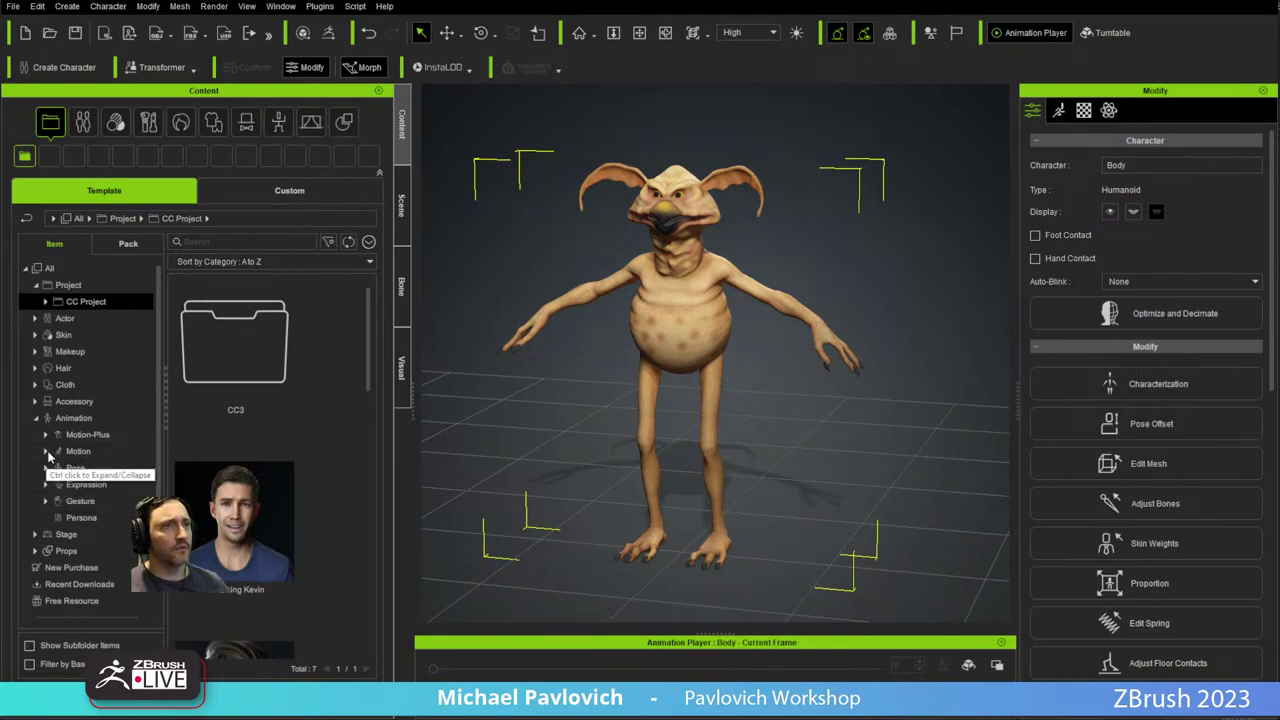
click(45, 451)
click(58, 468)
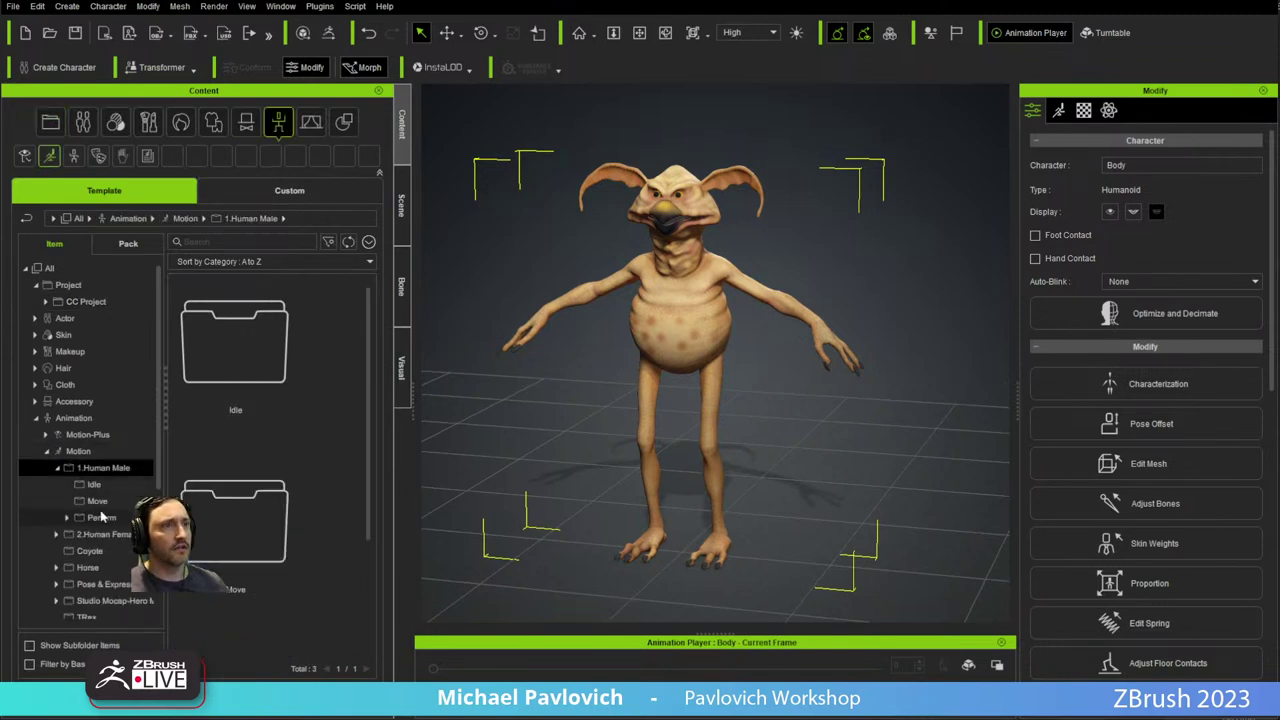
click(97, 518)
click(66, 518)
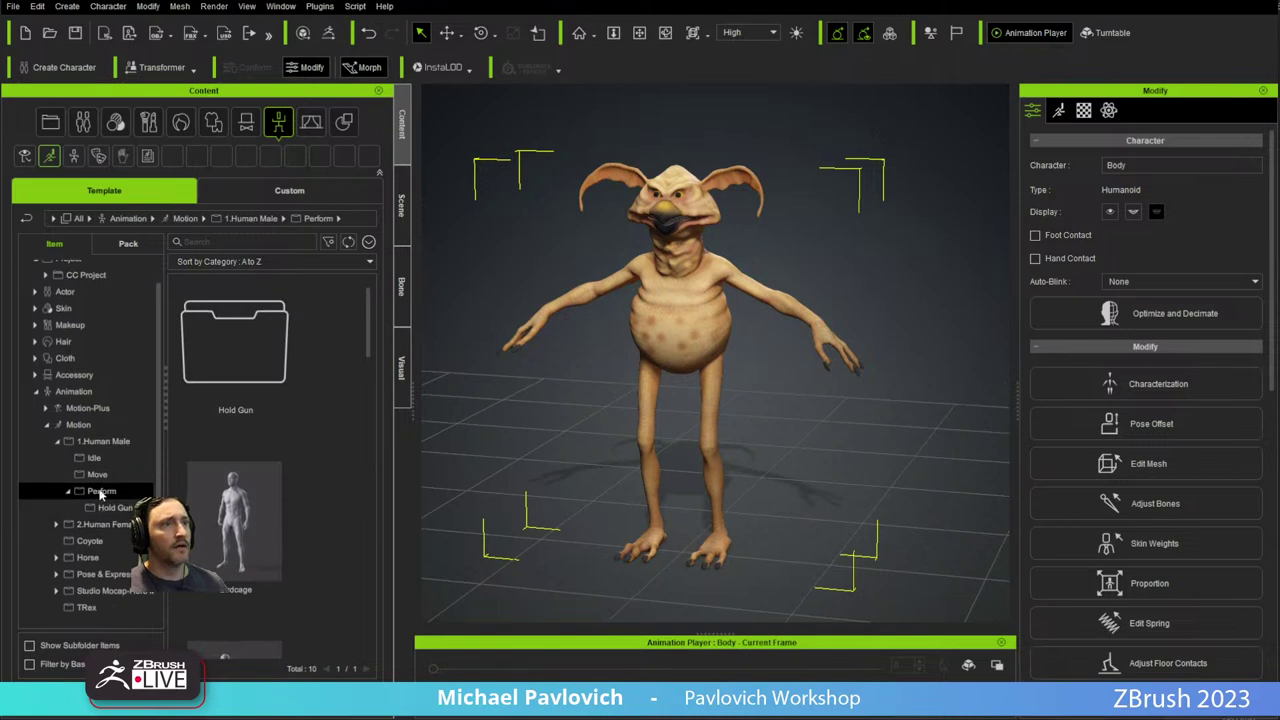
Display the motion library's contents as large thumbnails.
scroll(329, 322, down, 3)
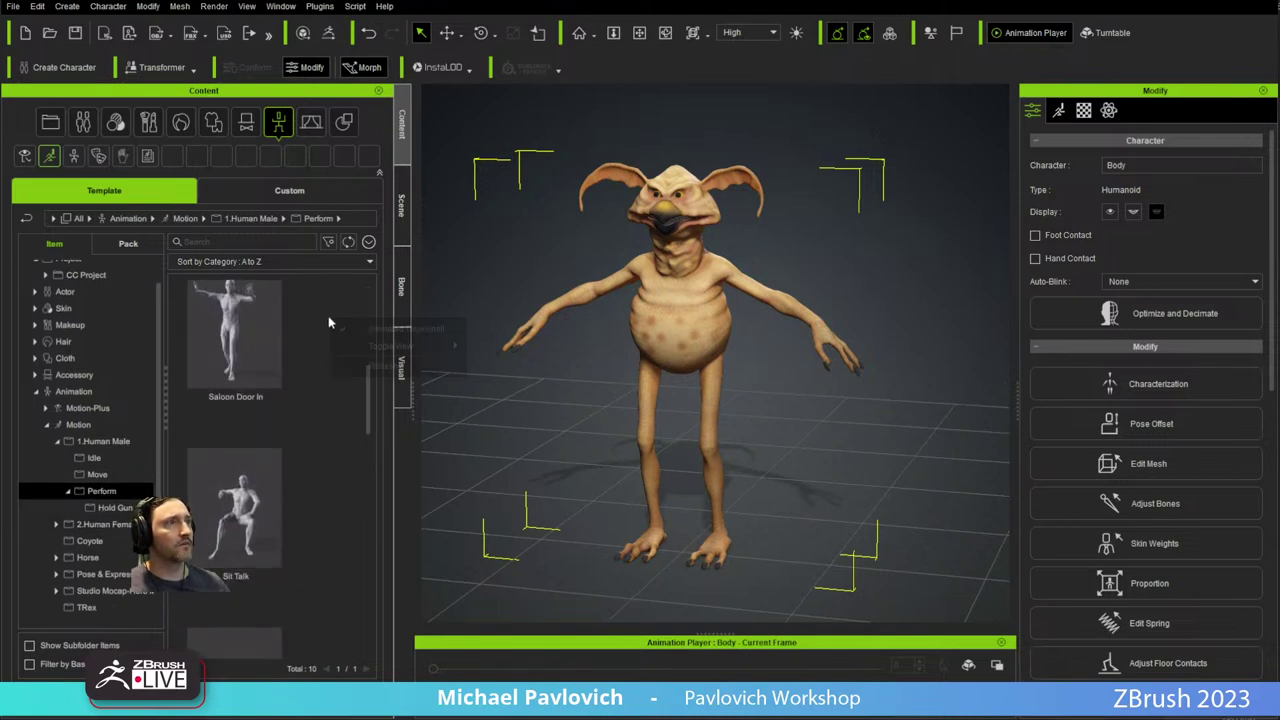
mouse_move(386, 345)
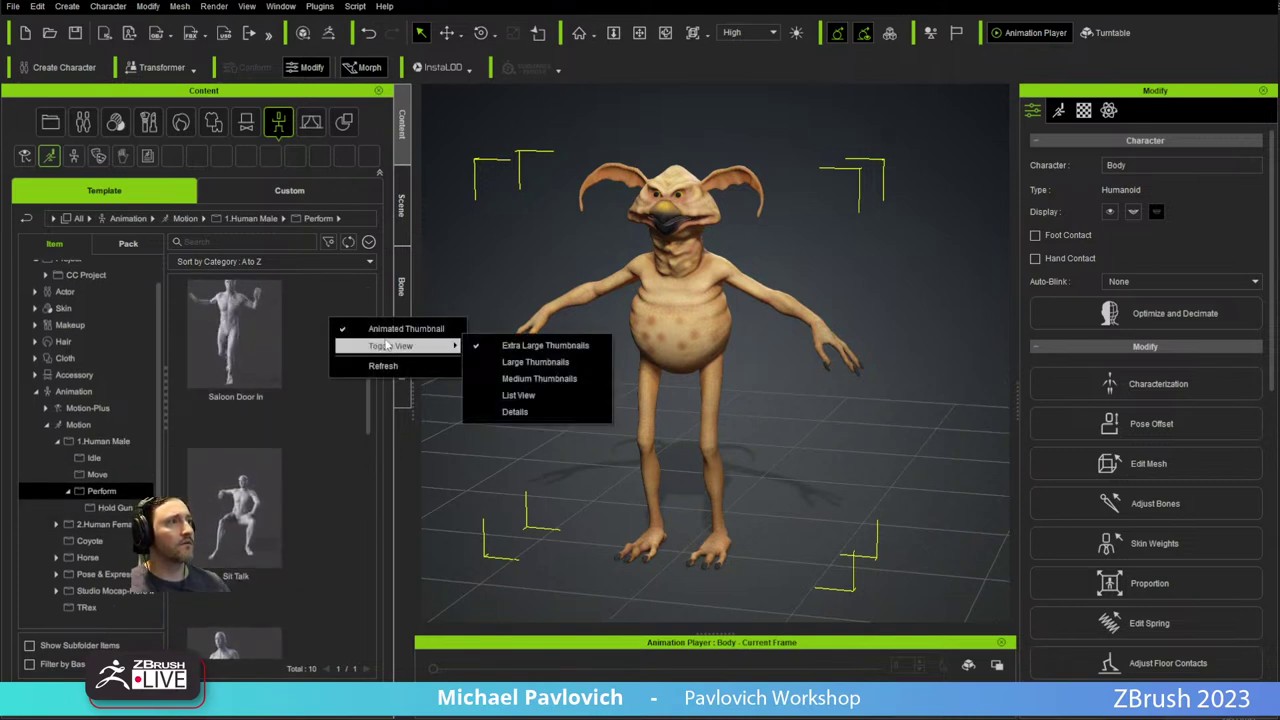
click(535, 363)
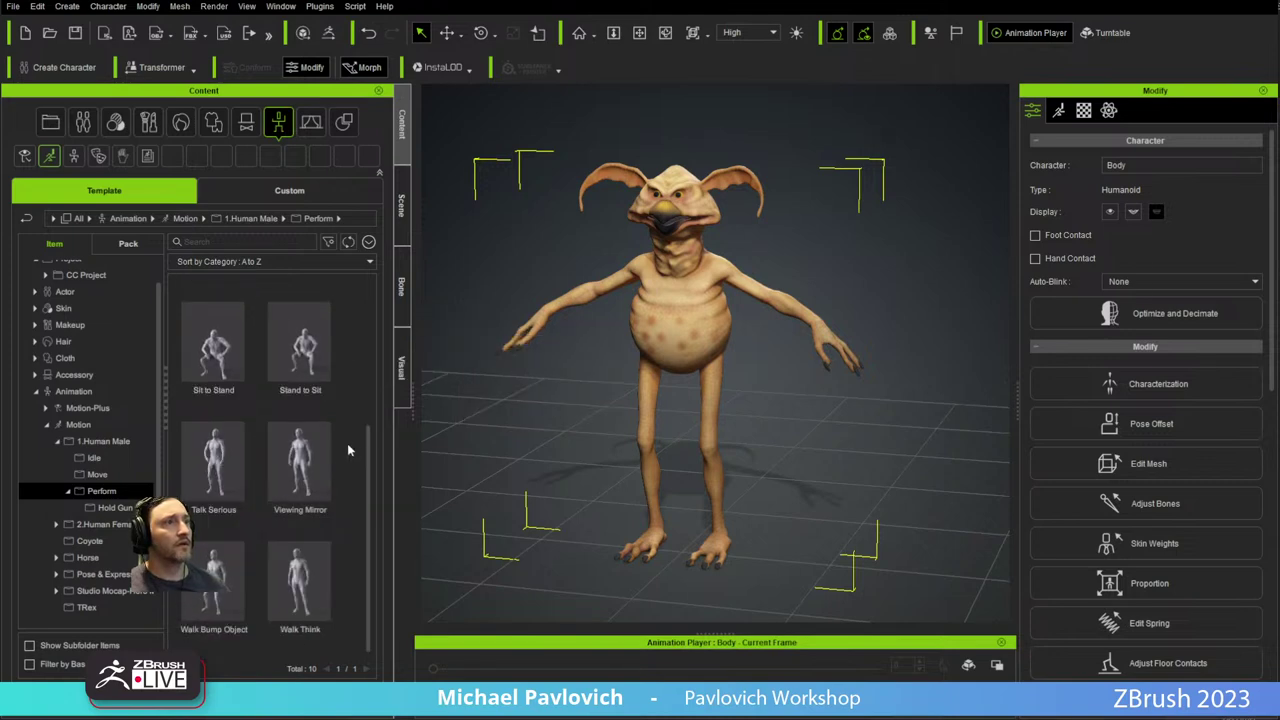
scroll(378, 330, up, 3)
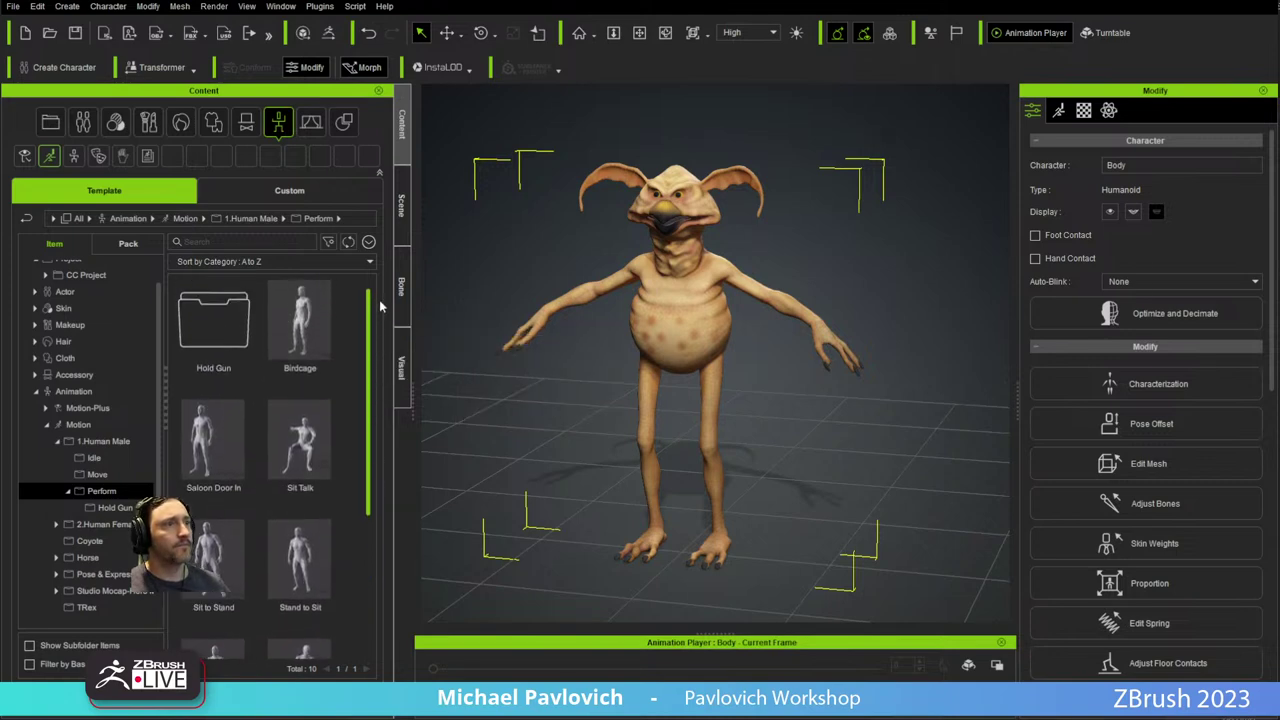
Browse the Human Male motion folders and apply the Saloon Door In motion from Perform to the character.
click(101, 475)
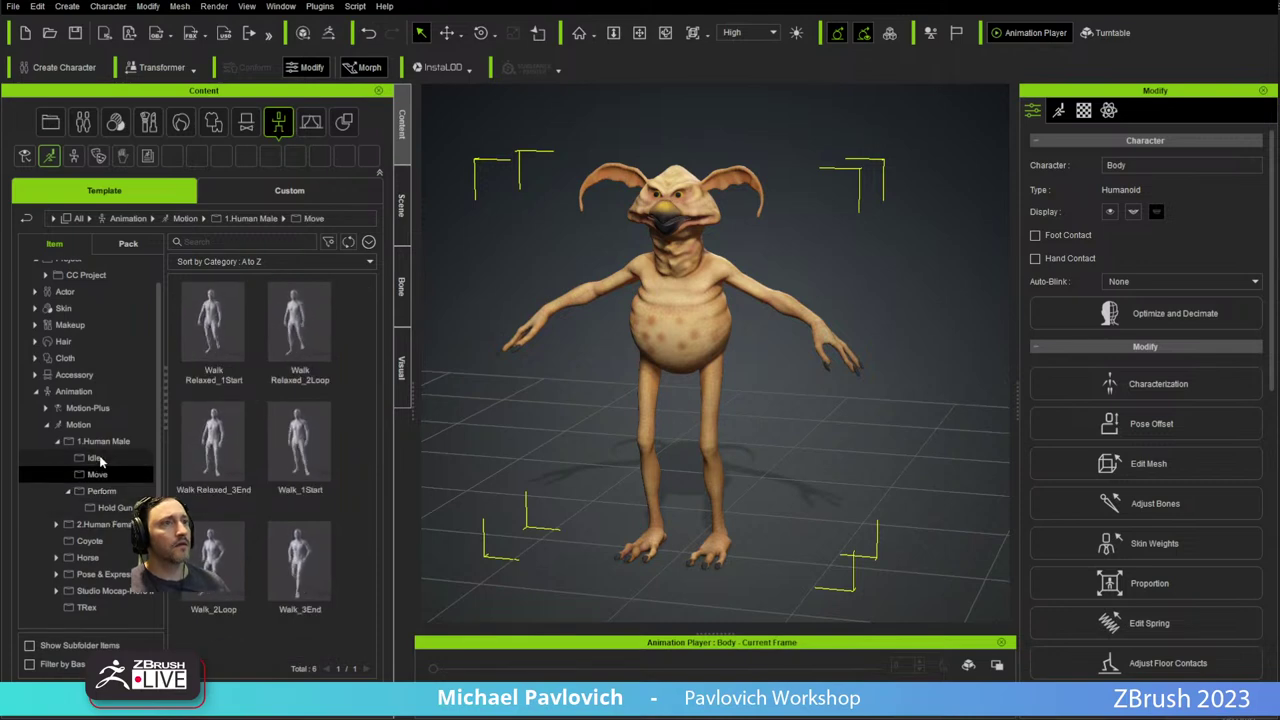
key(Up)
key(Down)
key(Down)
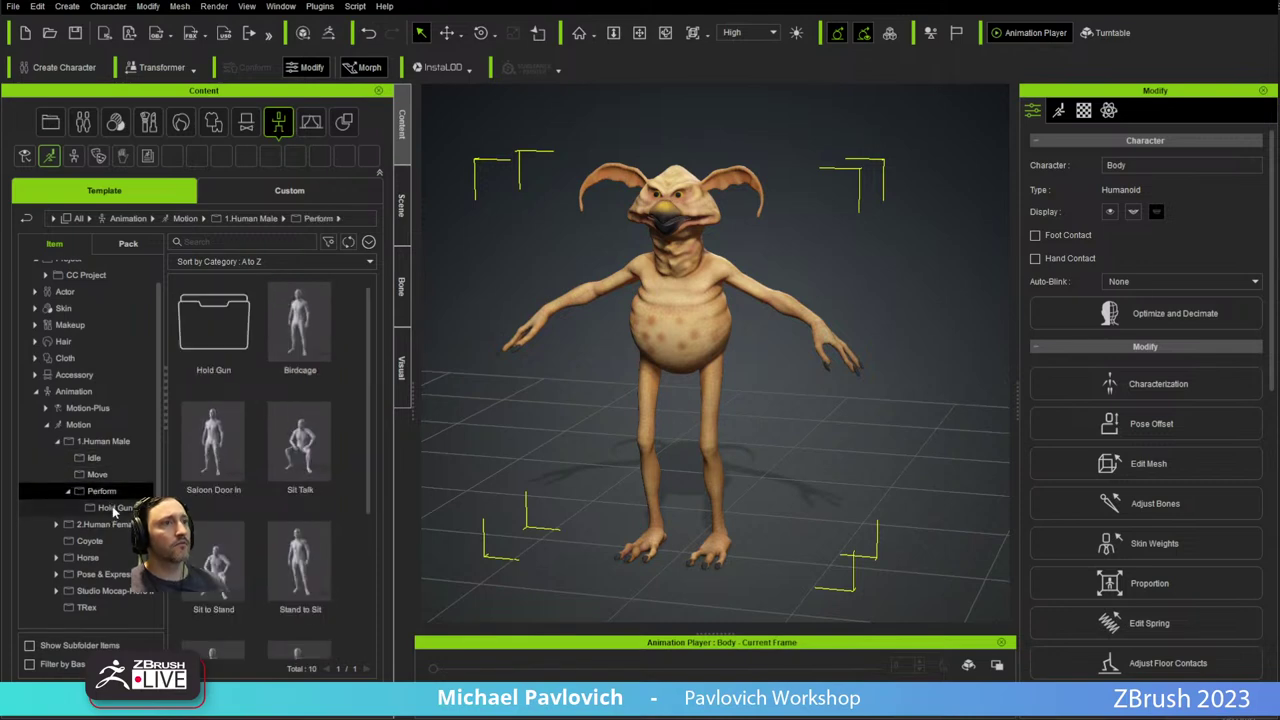
click(115, 508)
key(Up)
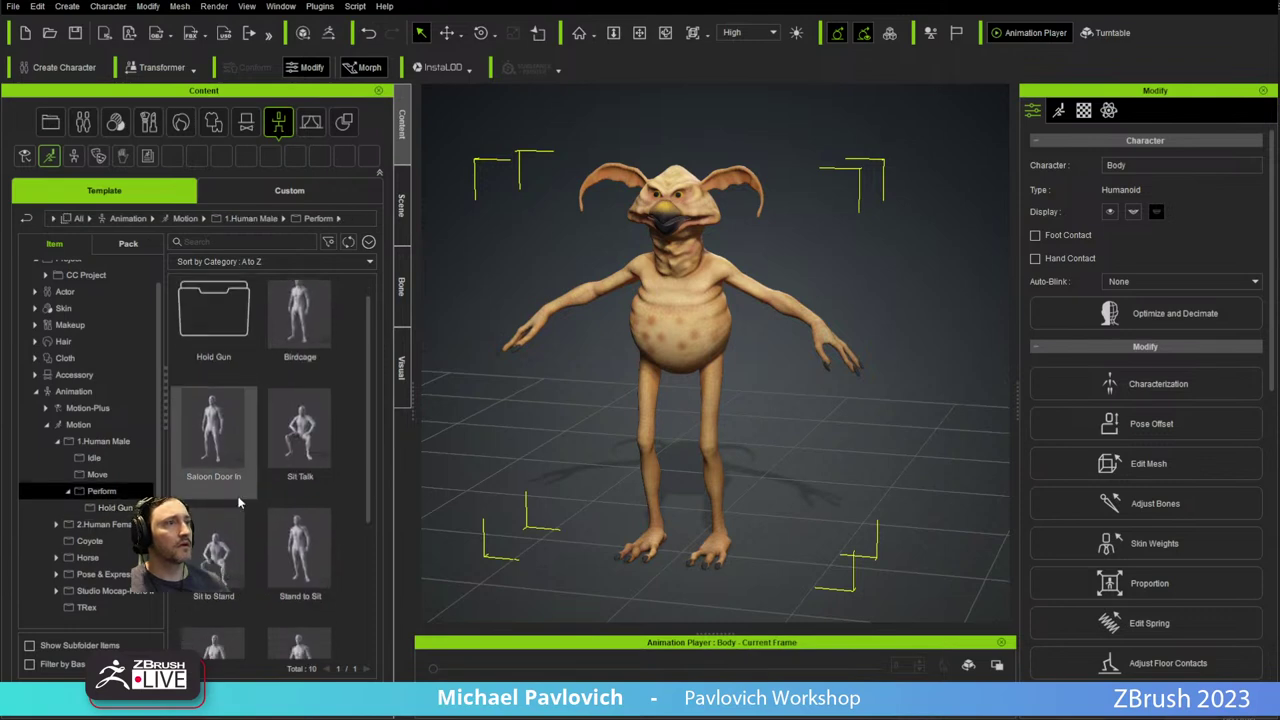
scroll(238, 503, down, 2)
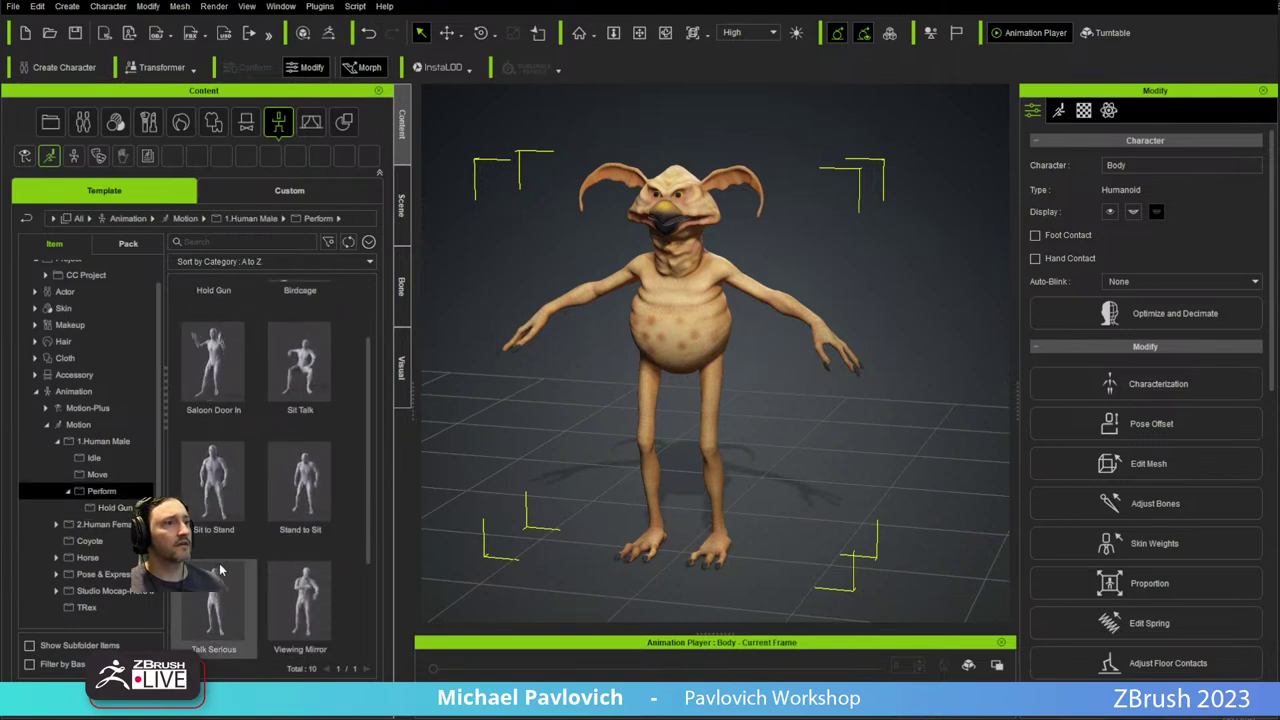
scroll(220, 570, up, 1)
double_click(213, 436)
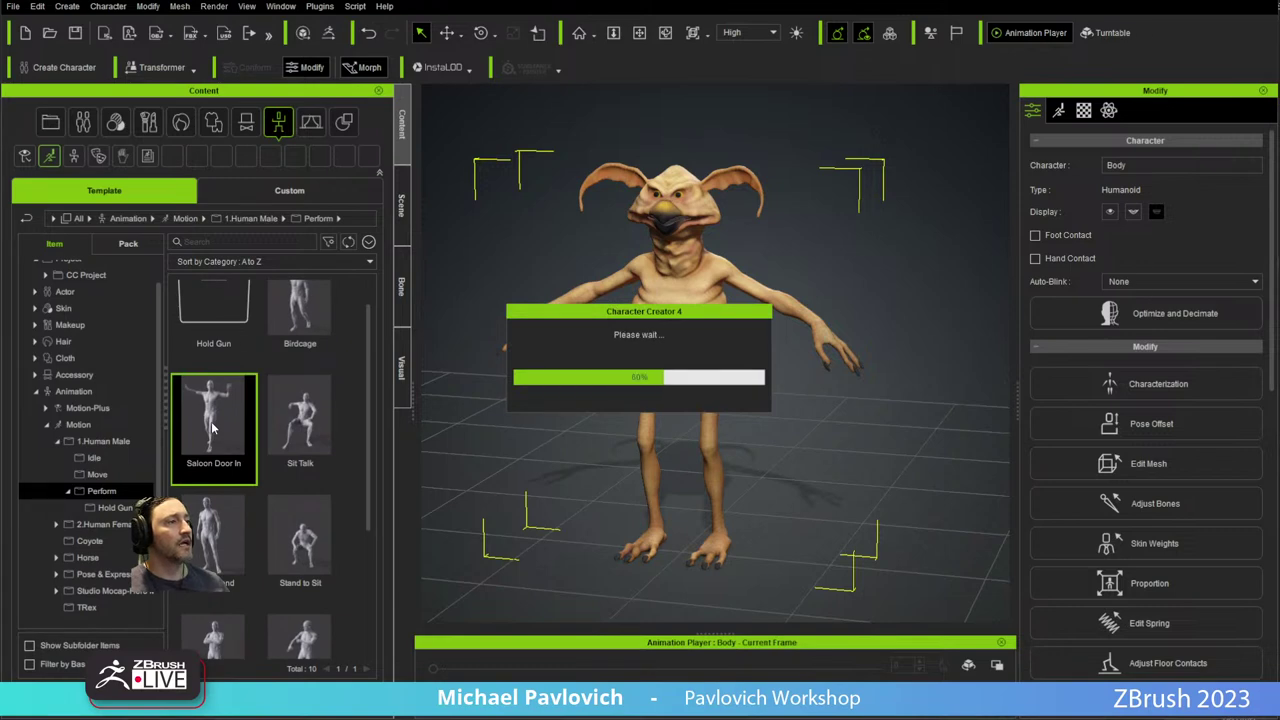
Pause the Saloon Door In motion and set the playback to frame 253, where both hands are raised.
key(space)
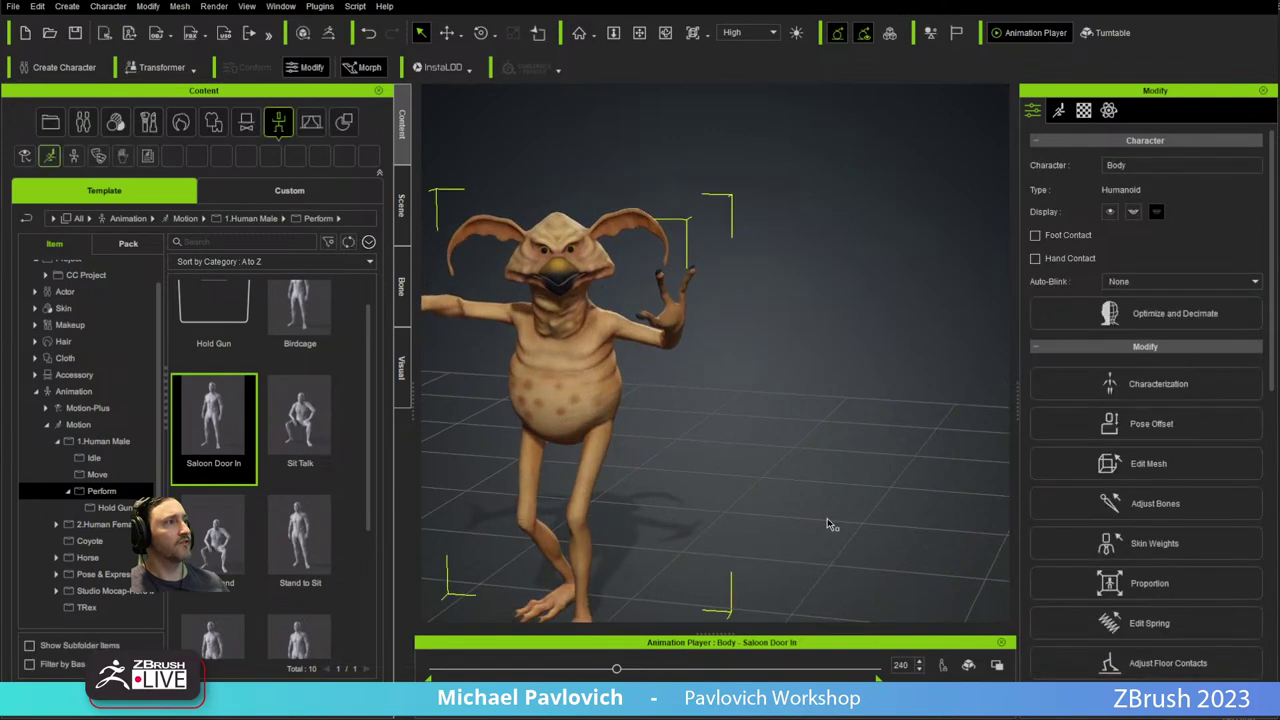
drag(617, 669, 627, 669)
right_drag(672, 440, 648, 378)
scroll(648, 378, up, 3)
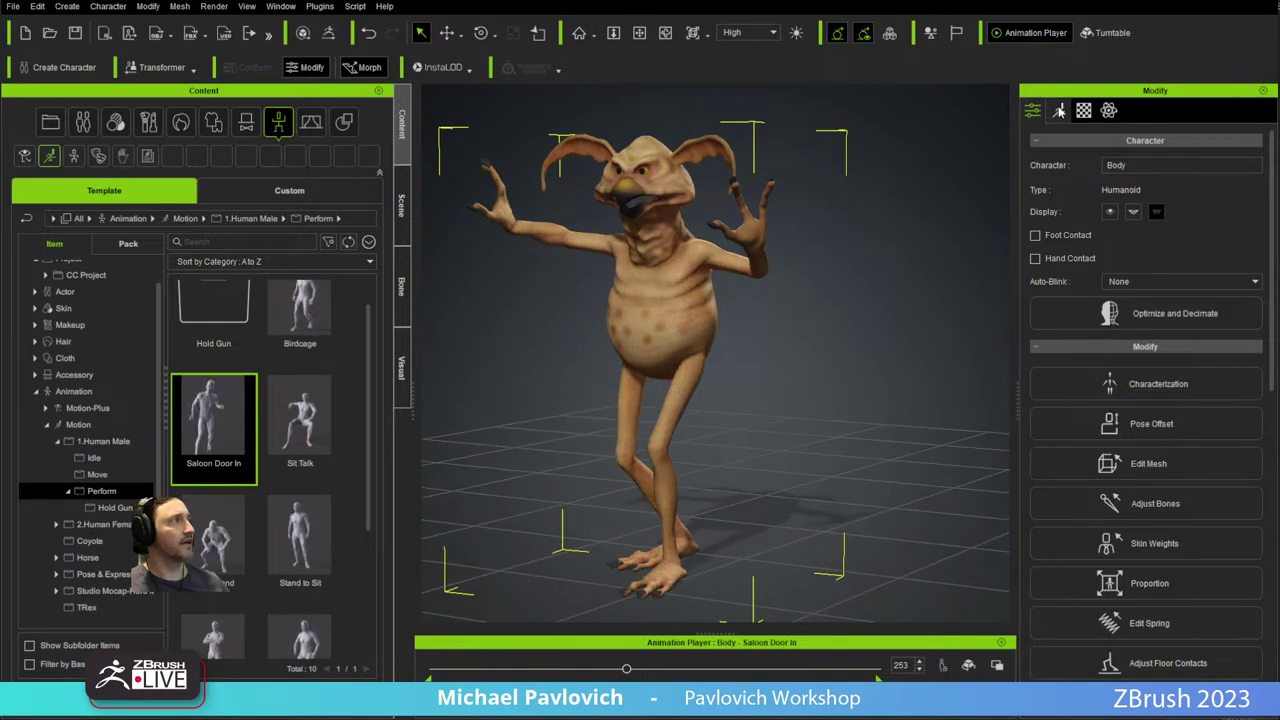
Open Edit Pose for the character's current frame and use IK mode.
click(1058, 110)
click(1118, 174)
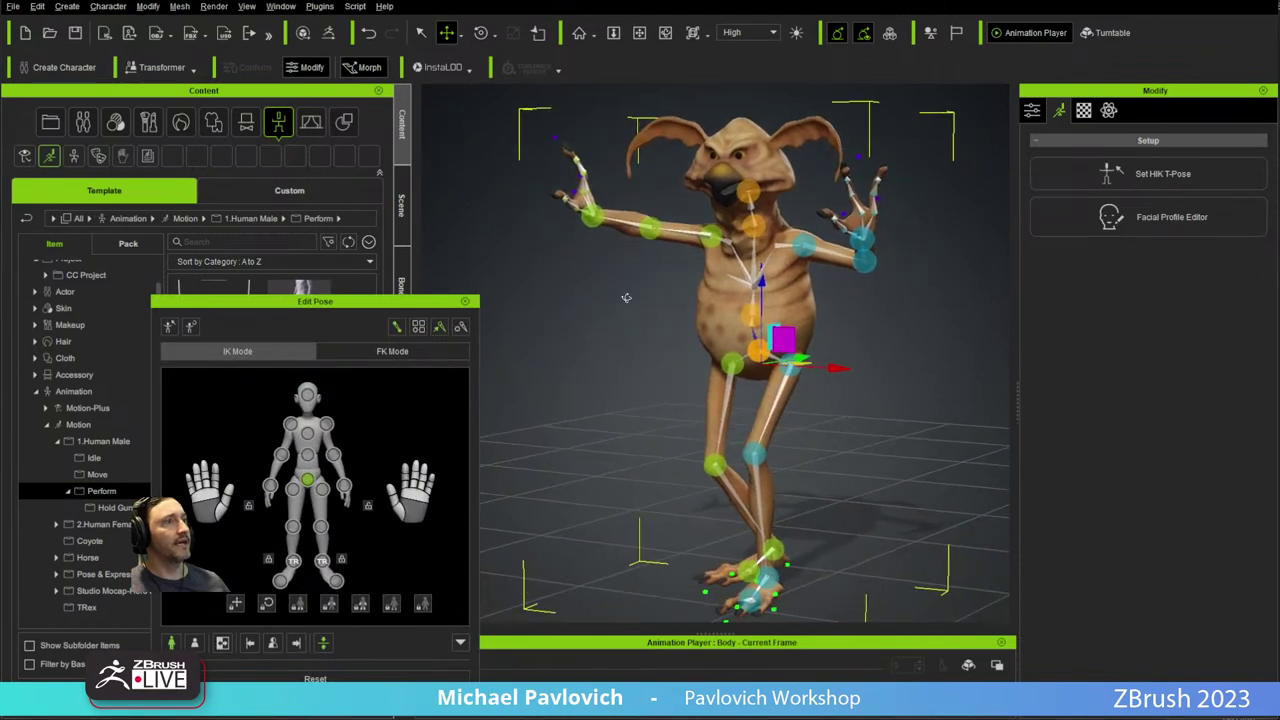
click(366, 353)
click(280, 353)
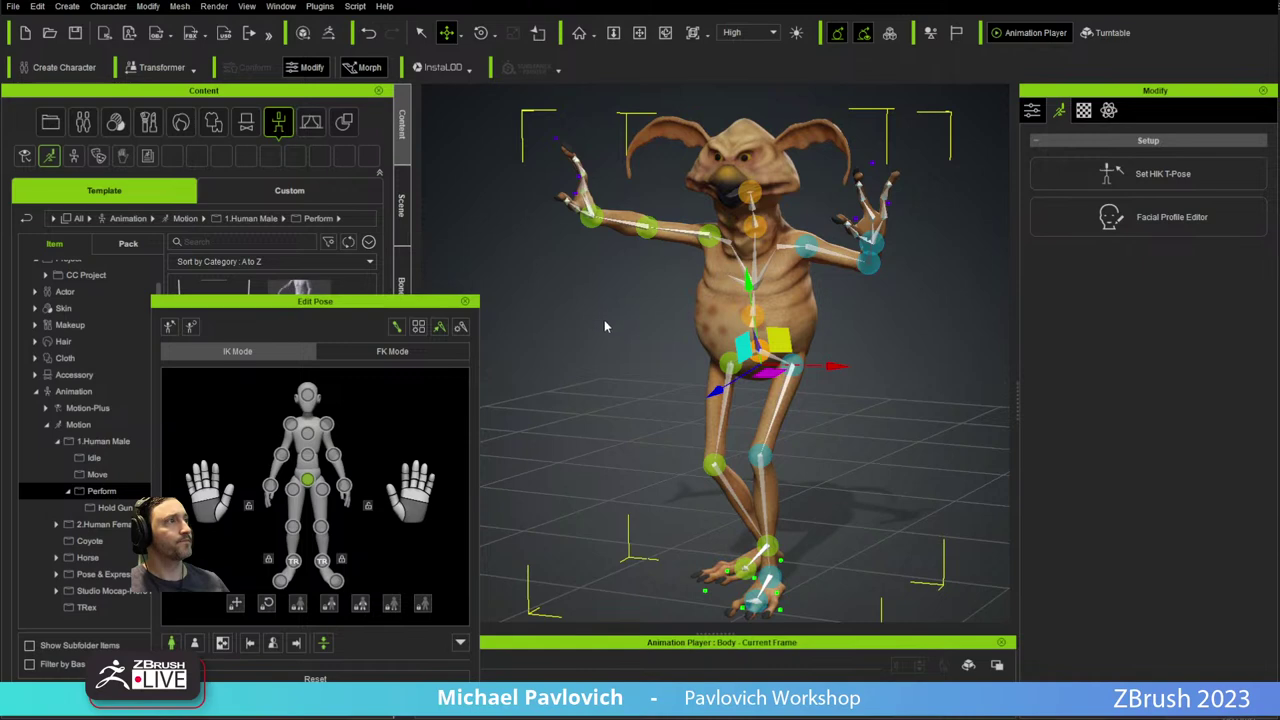
Try pulling the raised right hand down in IK mode with the foot locks on and off, undoing each move.
click(596, 222)
drag(596, 222, 661, 335)
key(ctrl+z)
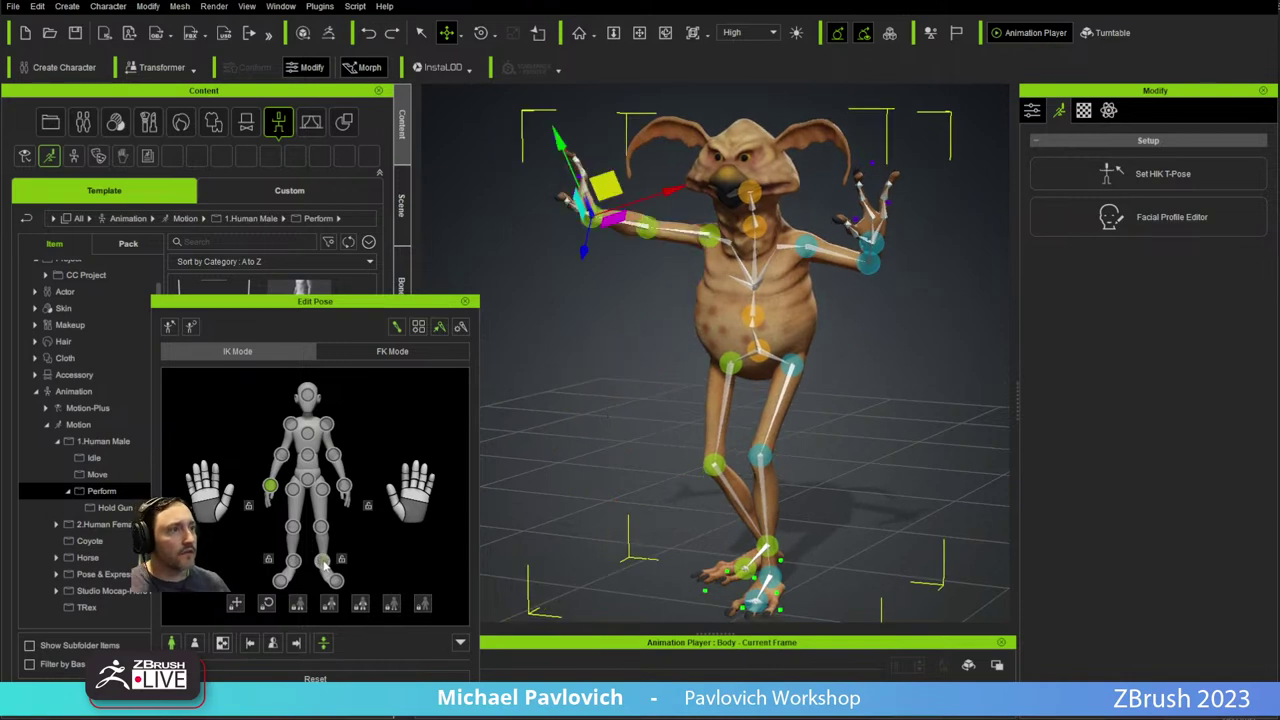
click(293, 561)
click(590, 217)
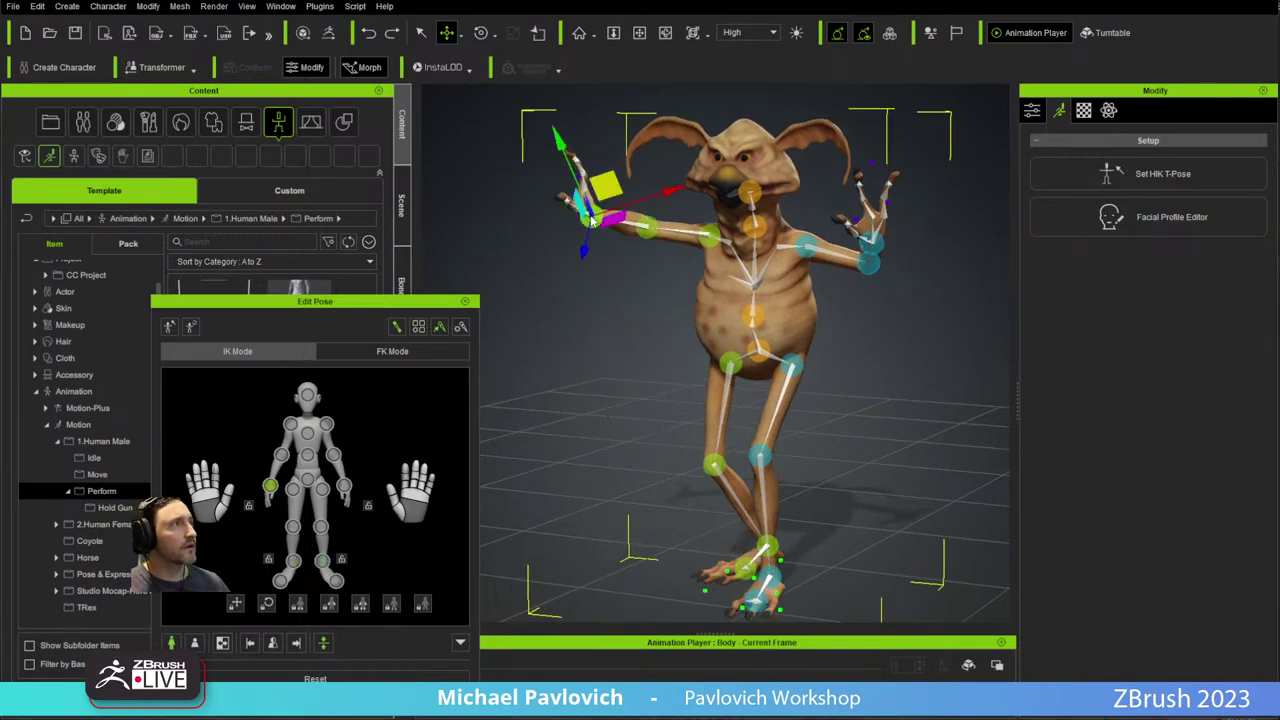
drag(606, 190, 604, 338)
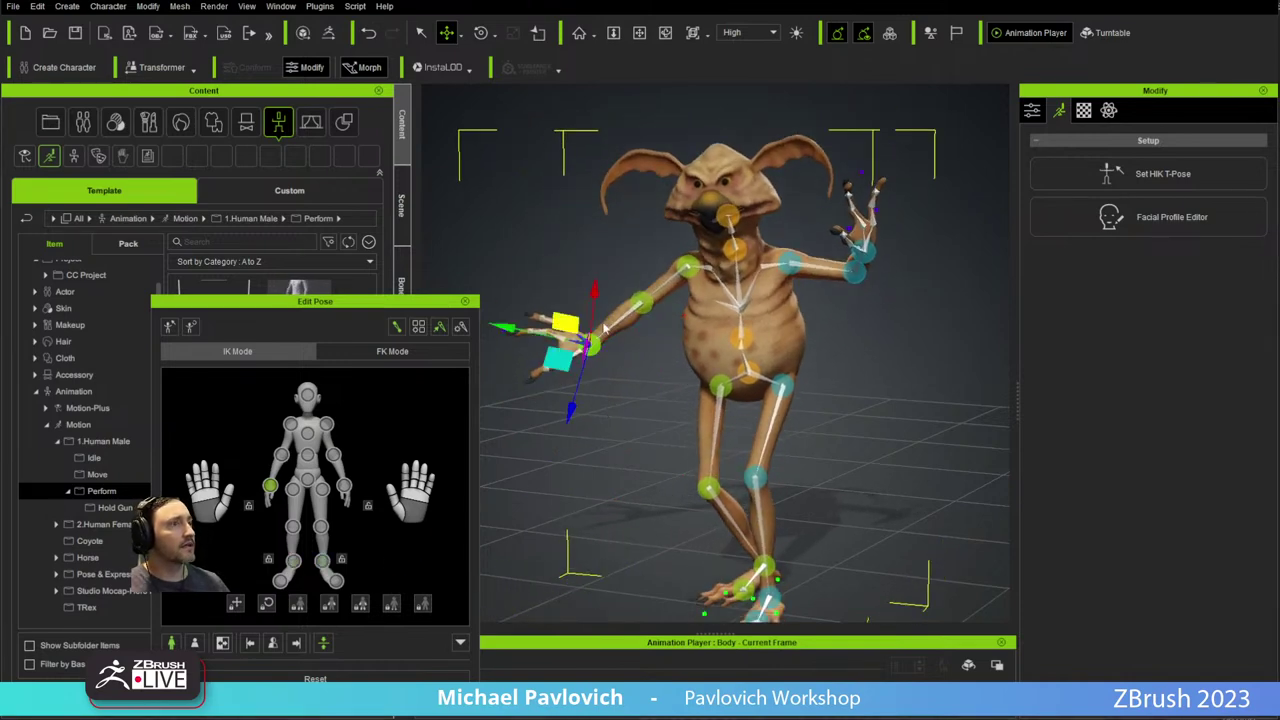
key(ctrl+z)
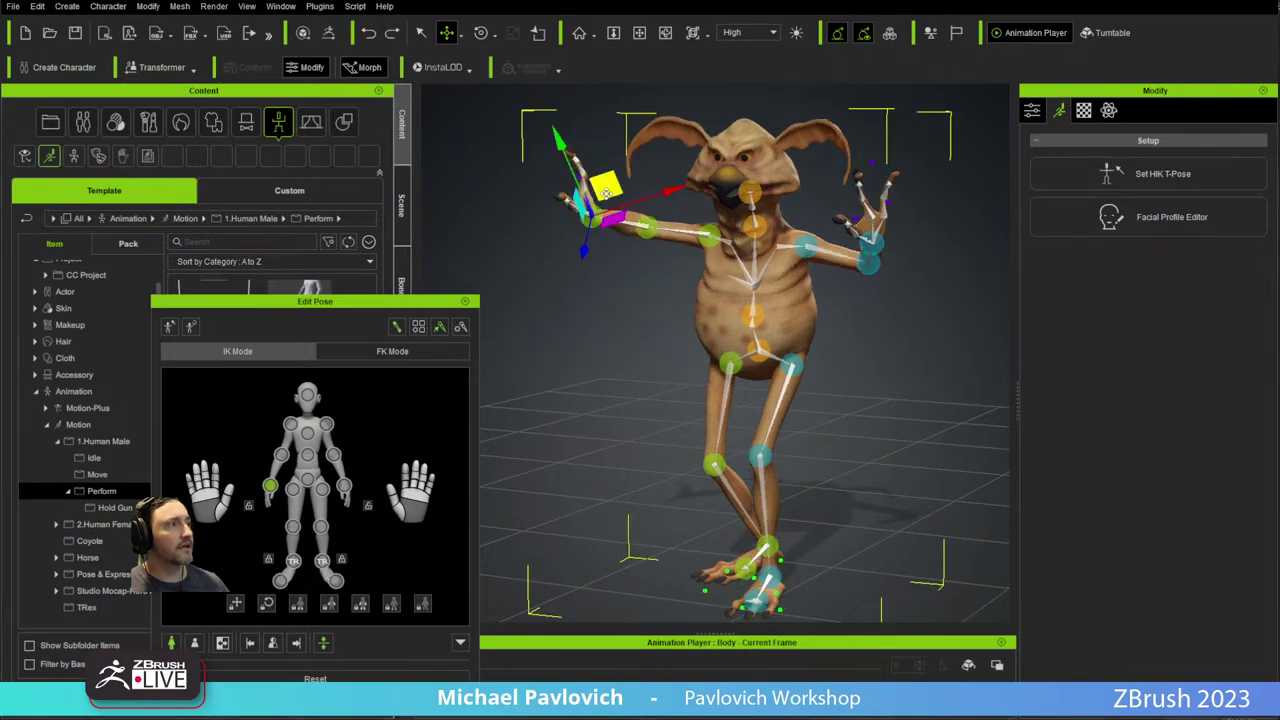
drag(606, 192, 545, 447)
key(ctrl+z)
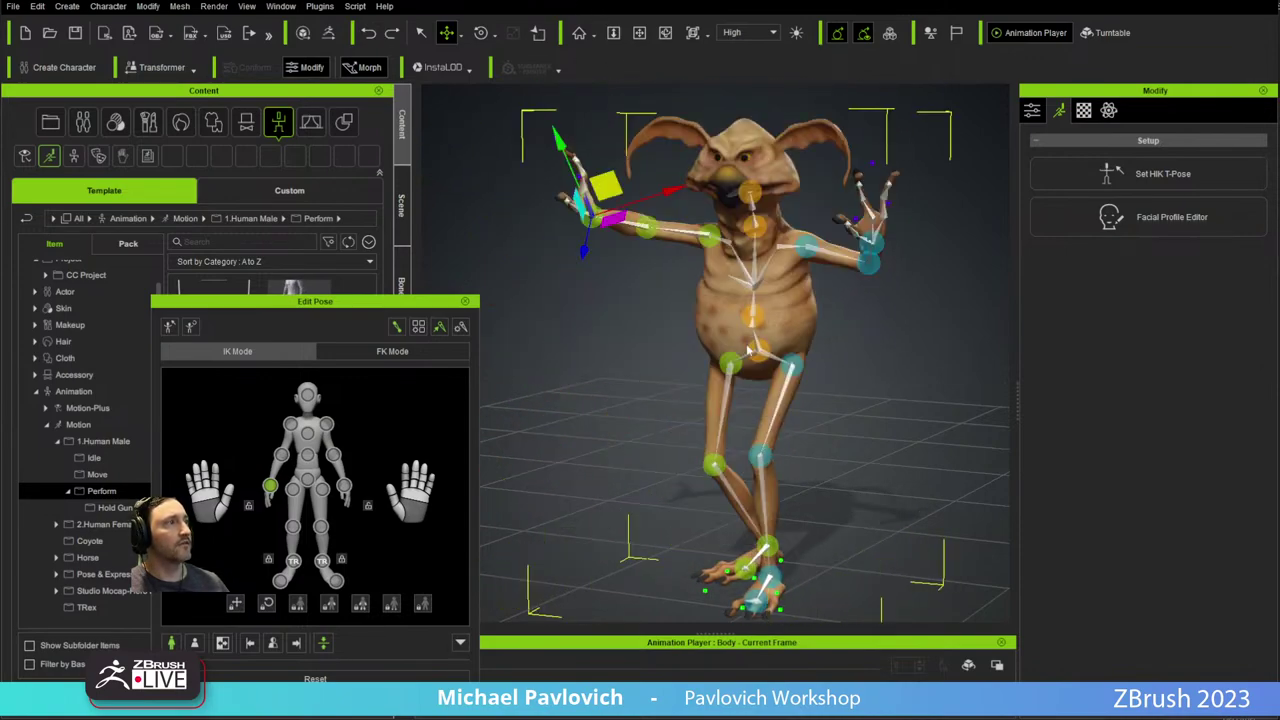
Move the right hand slightly outward from the body and rotate it at the wrist.
middle_drag(750, 350, 721, 321)
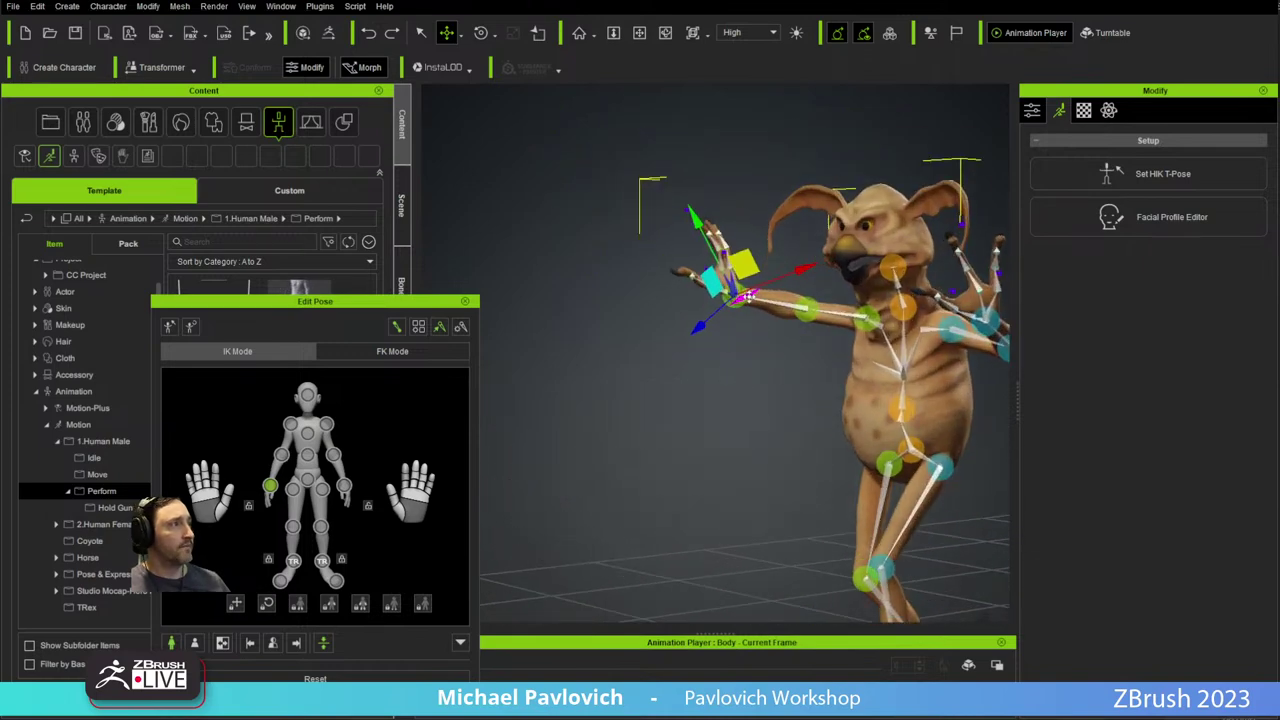
mouse_move(745, 271)
mouse_down()
mouse_move(735, 302)
mouse_move(737, 280)
mouse_up()
key(e)
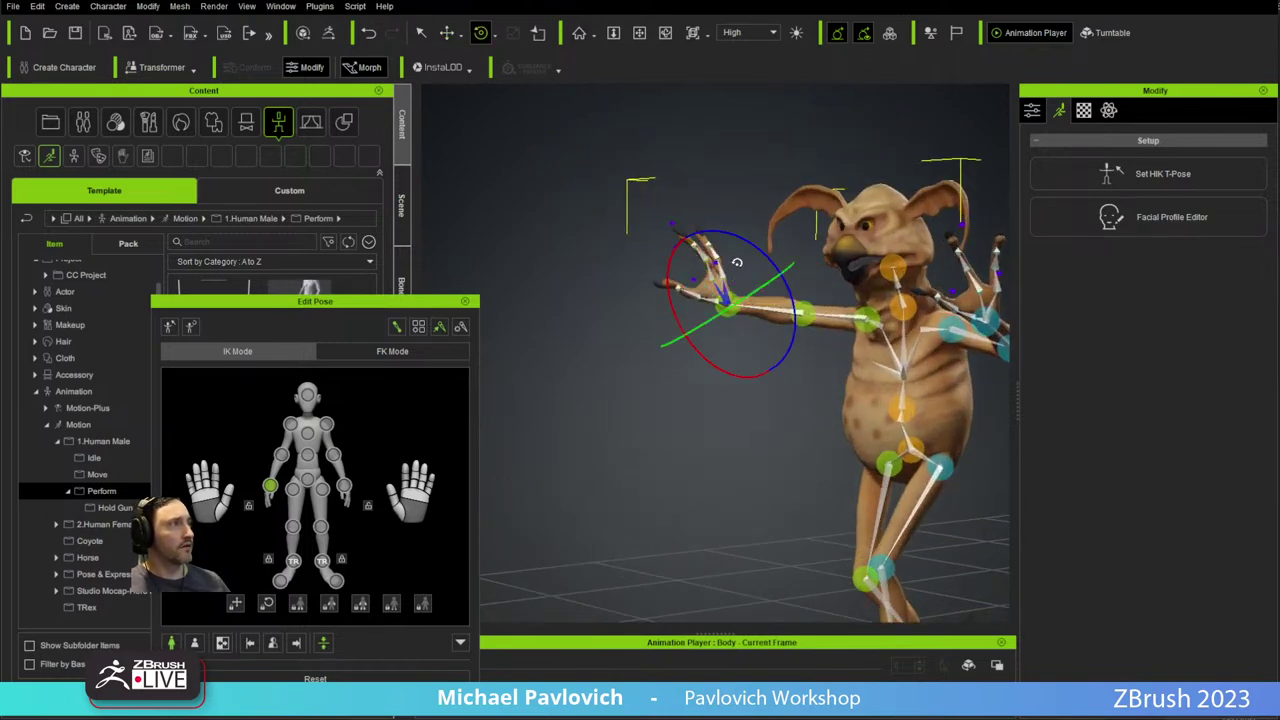
drag(727, 234, 724, 251)
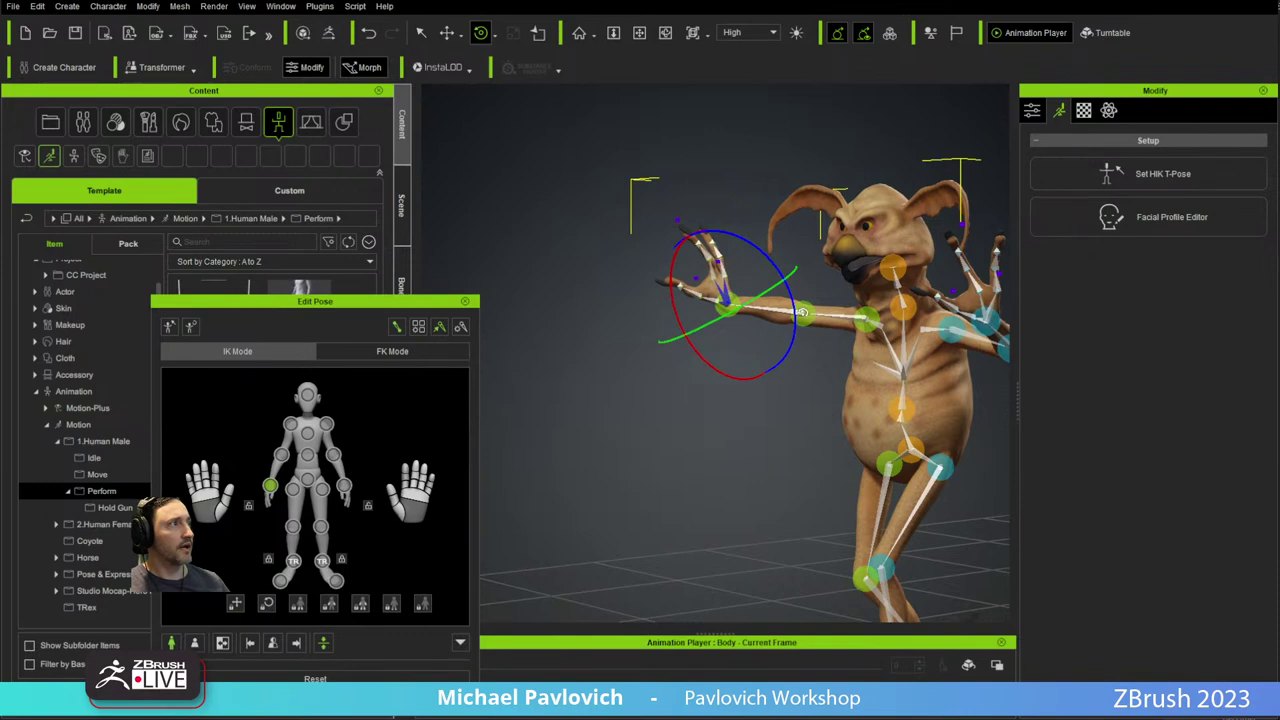
Rotate the right forearm slightly at the elbow joint.
click(802, 312)
alt+drag(806, 325, 826, 397)
drag(777, 341, 790, 342)
alt+right_drag(772, 362, 748, 335)
alt+drag(748, 335, 717, 267)
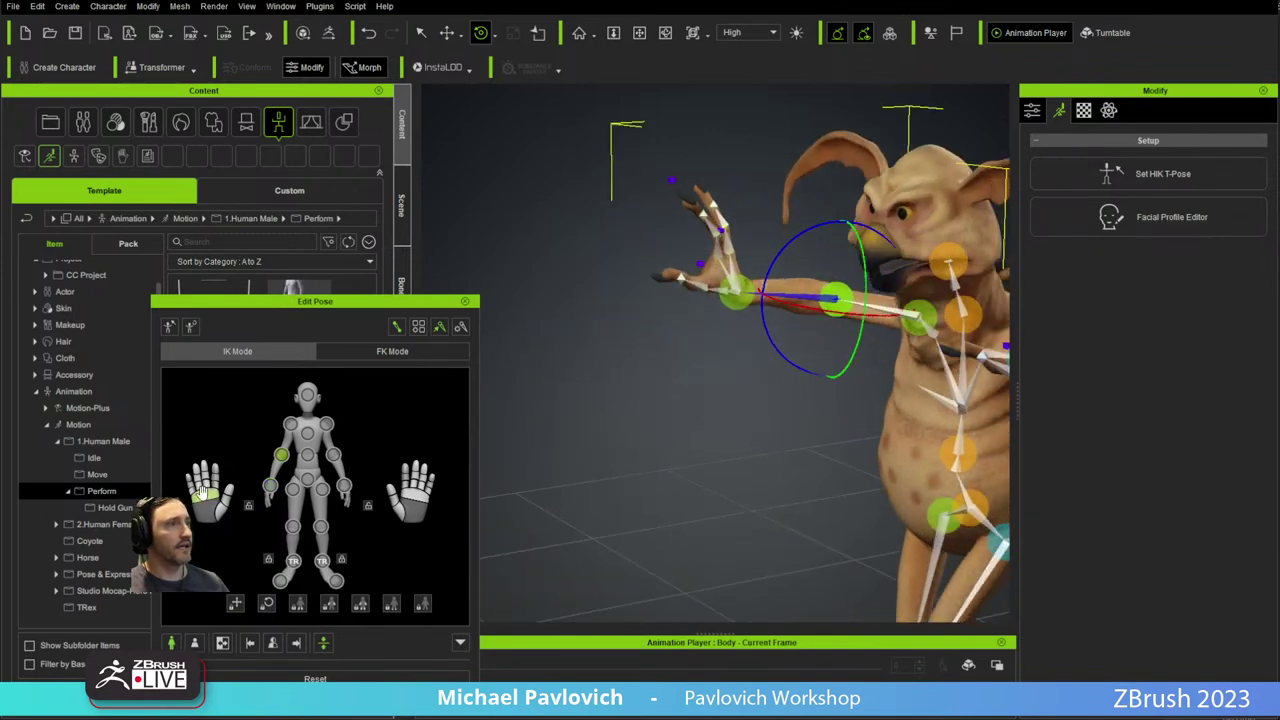
Adjust the curl and spread of all the right hand's fingers together with the pose editor's hand control.
drag(203, 494, 401, 571)
drag(674, 717, 886, 511)
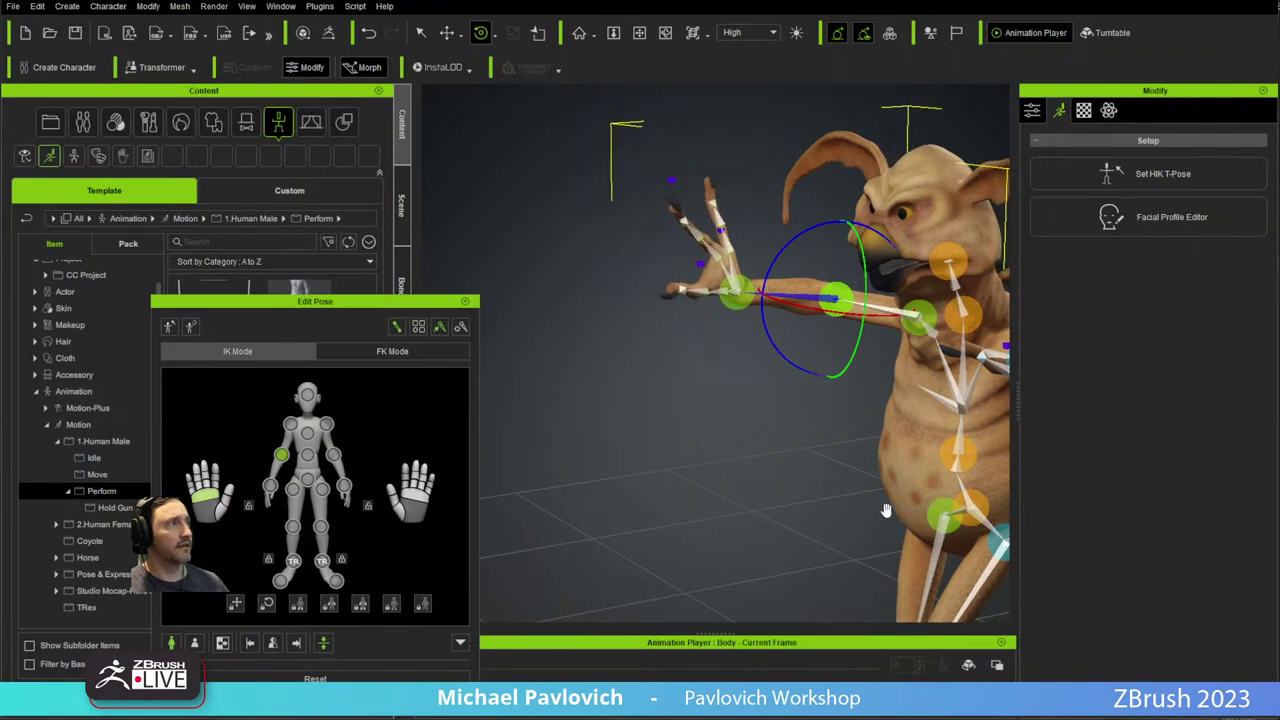
drag(362, 445, 366, 650)
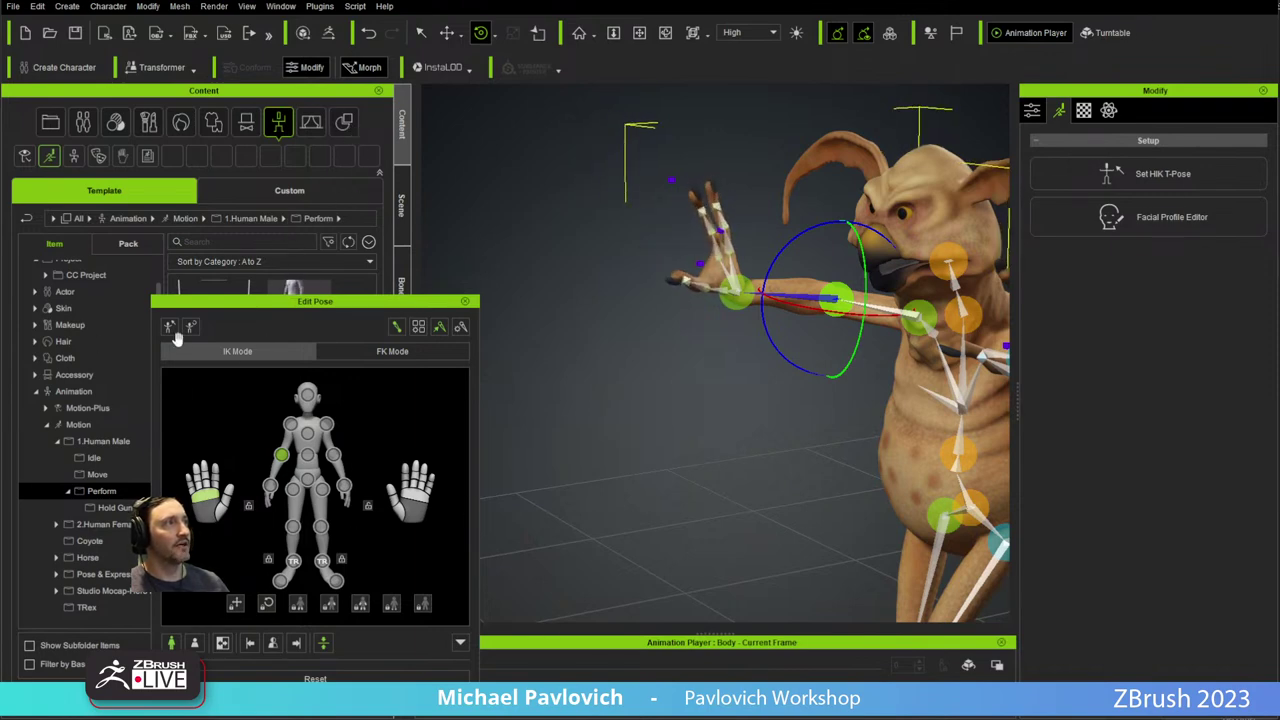
Rotate the middle and tip joints of the right hand's index finger, and close the pose editor.
scroll(714, 176, up, 5)
middle_drag(714, 176, 726, 340)
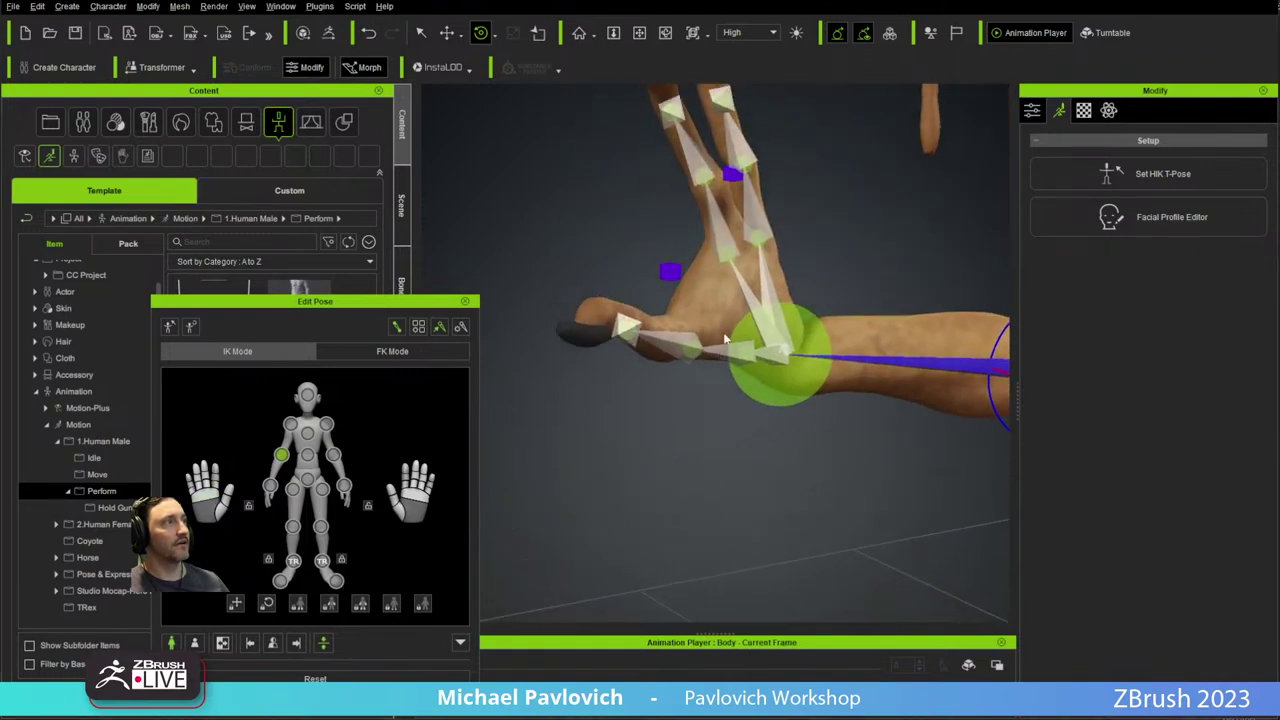
click(700, 175)
drag(739, 170, 743, 174)
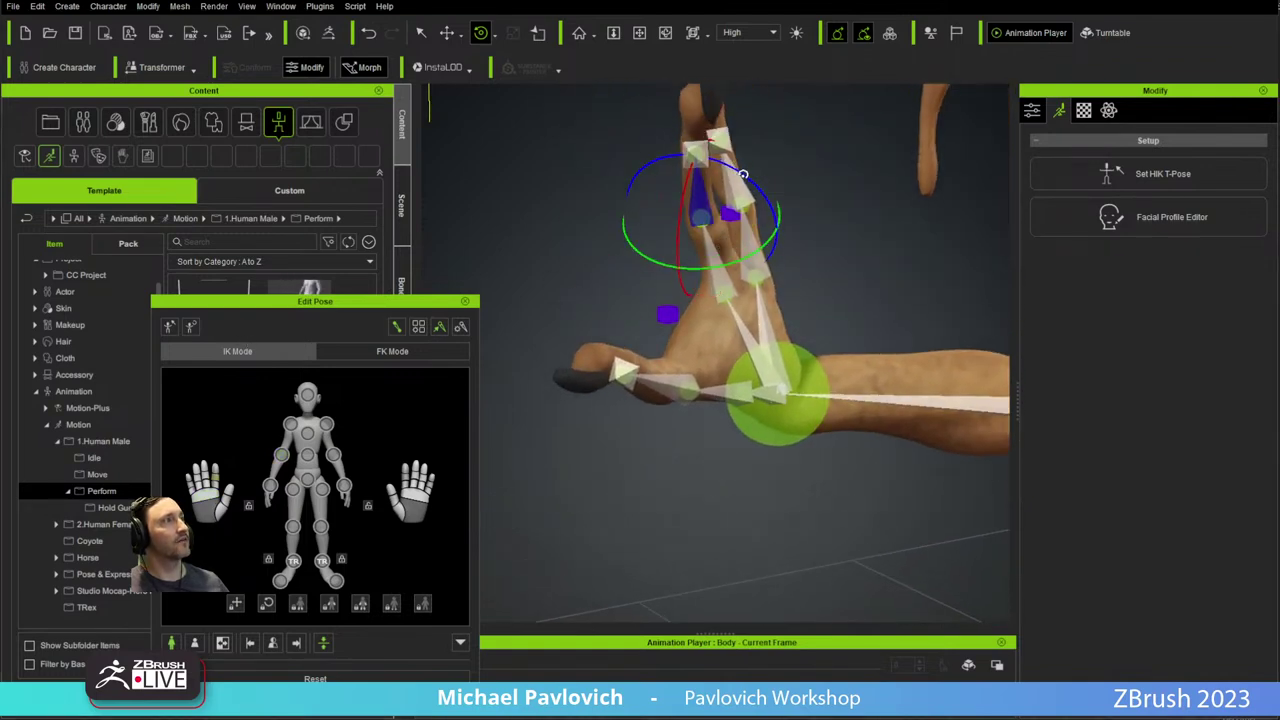
click(697, 153)
drag(737, 120, 742, 118)
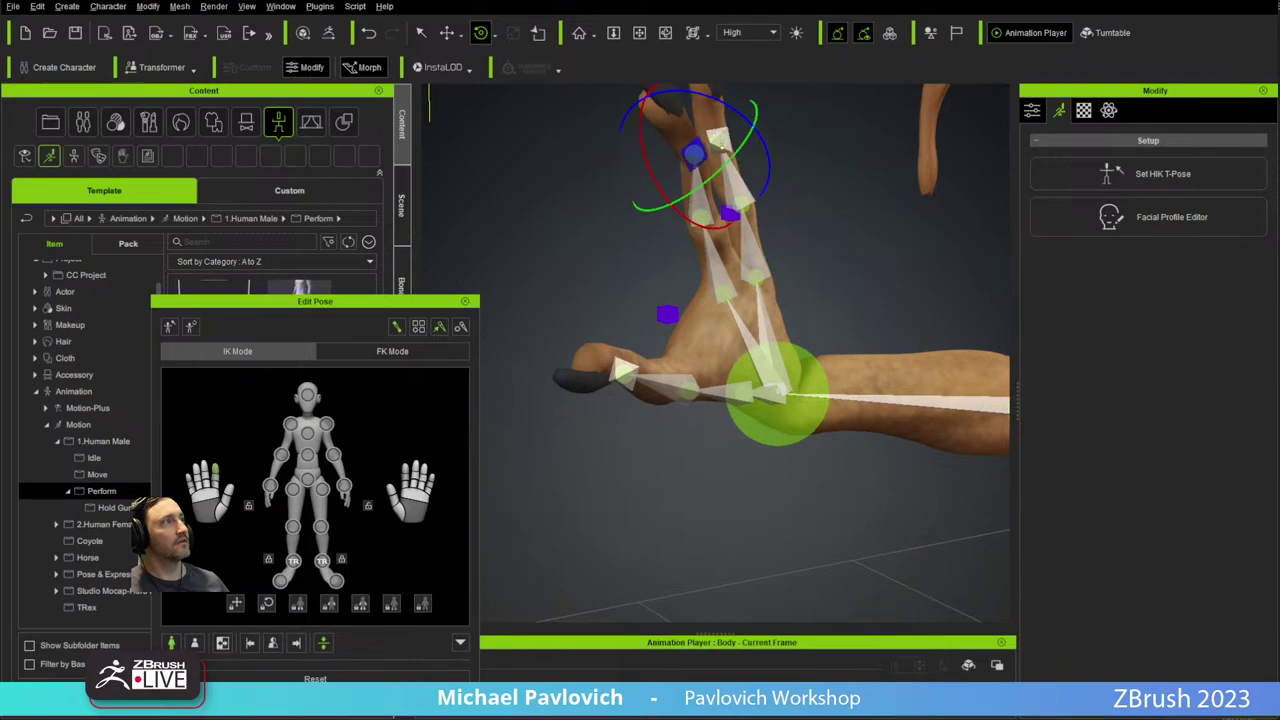
scroll(829, 312, down, 5)
scroll(829, 312, down, 4)
right_drag(735, 334, 809, 337)
click(464, 301)
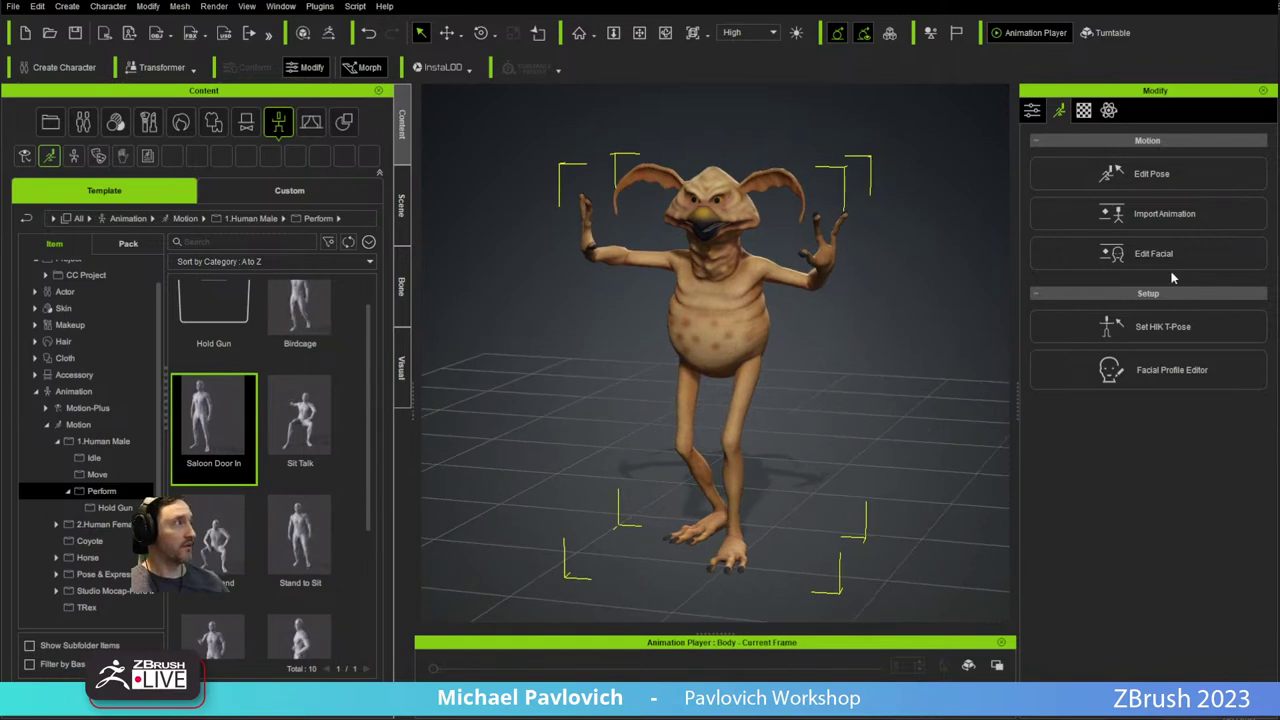
click(1032, 110)
scroll(1140, 450, down, 5)
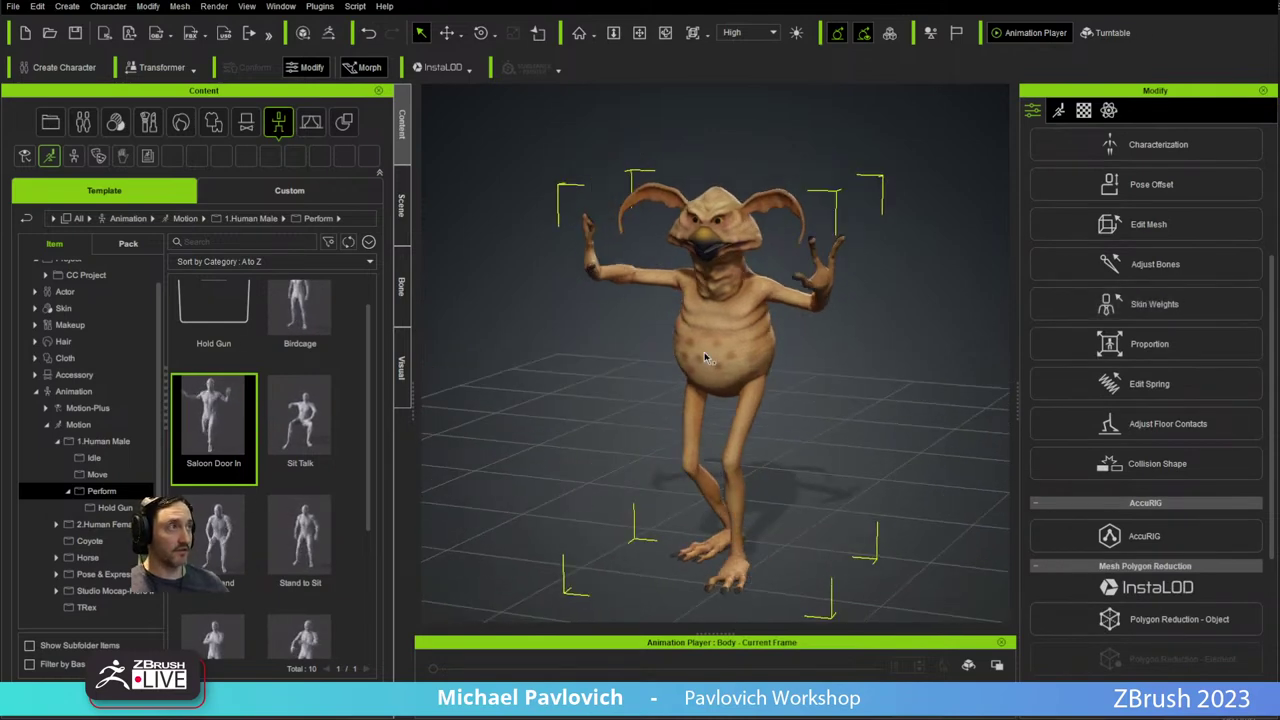
click(320, 6)
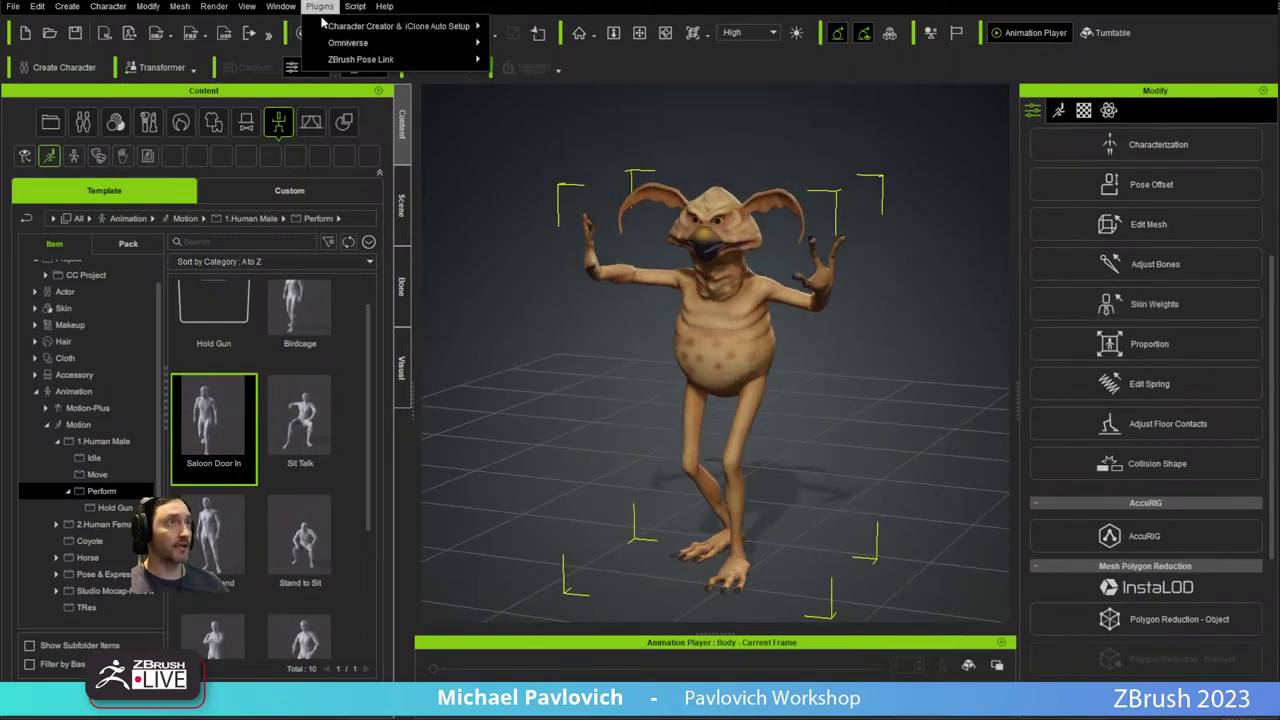
mouse_move(420, 59)
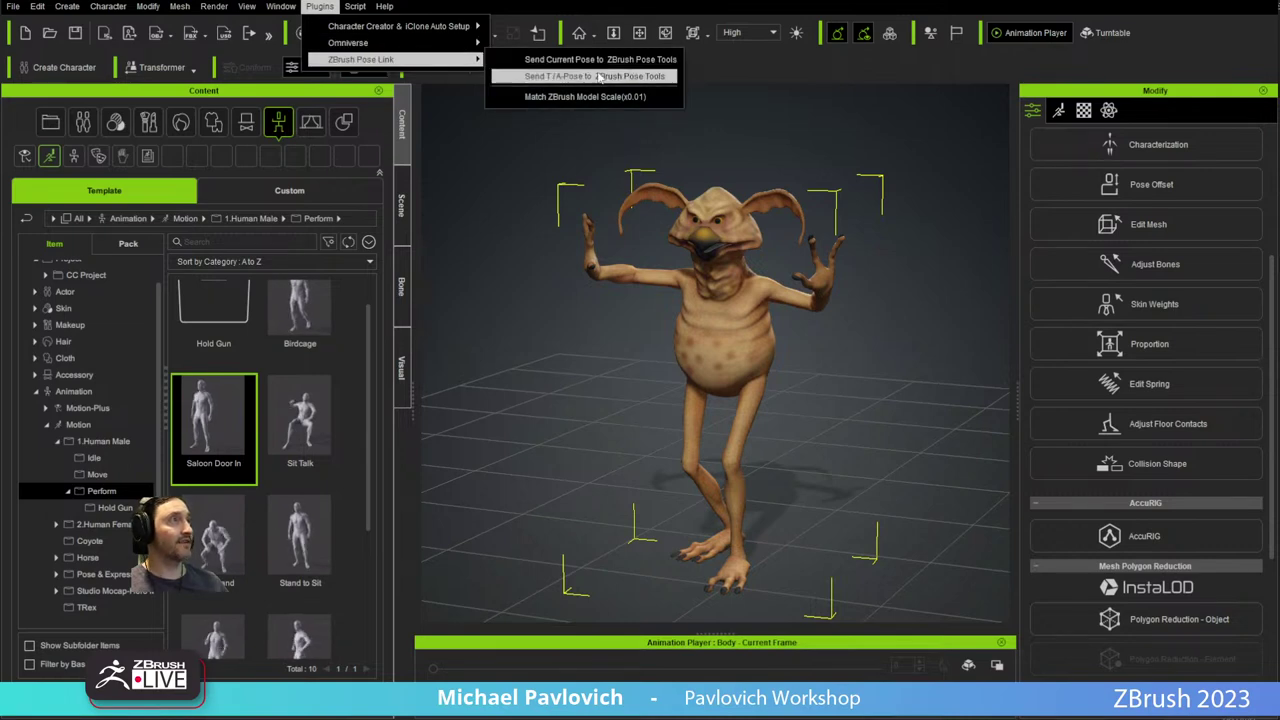
click(934, 586)
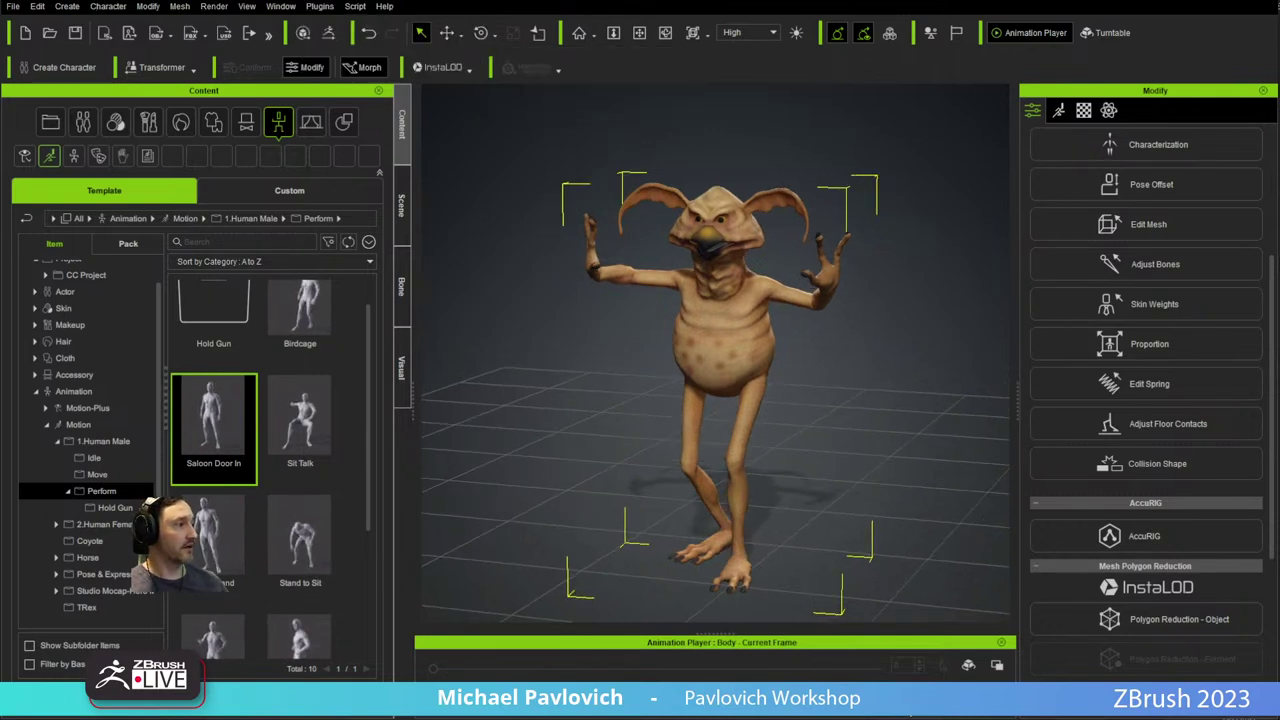
click(866, 695)
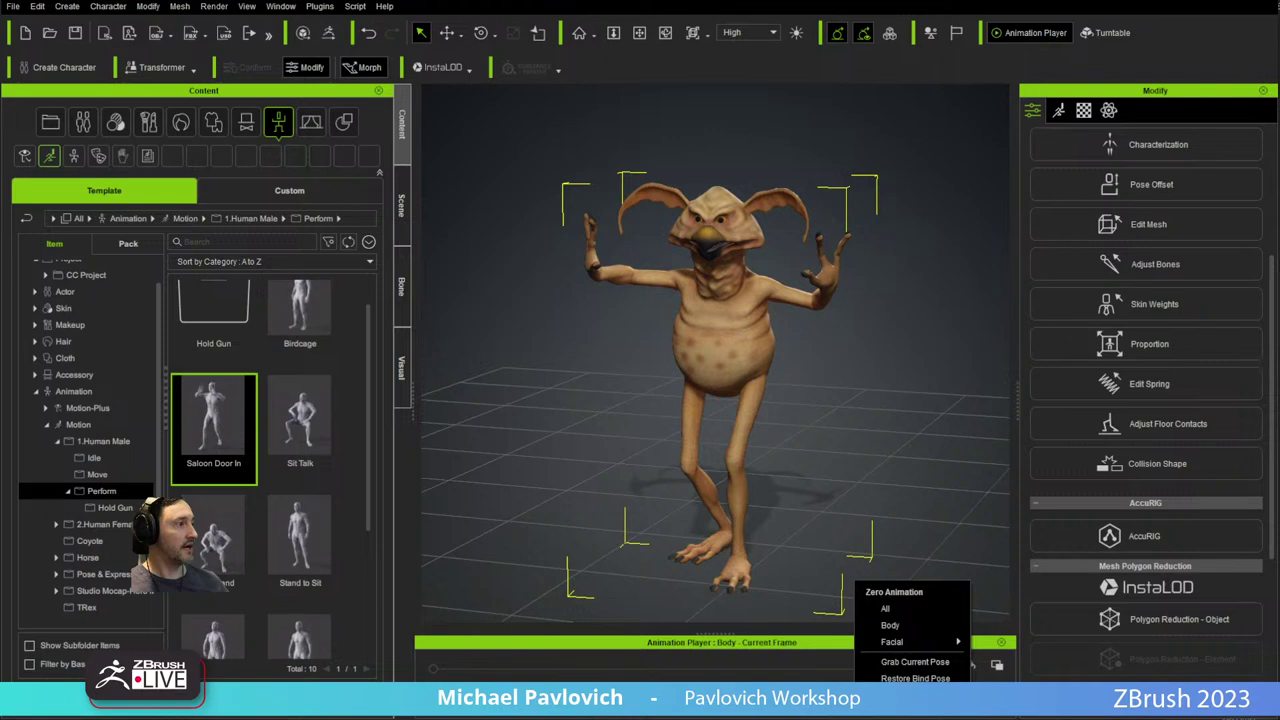
click(782, 695)
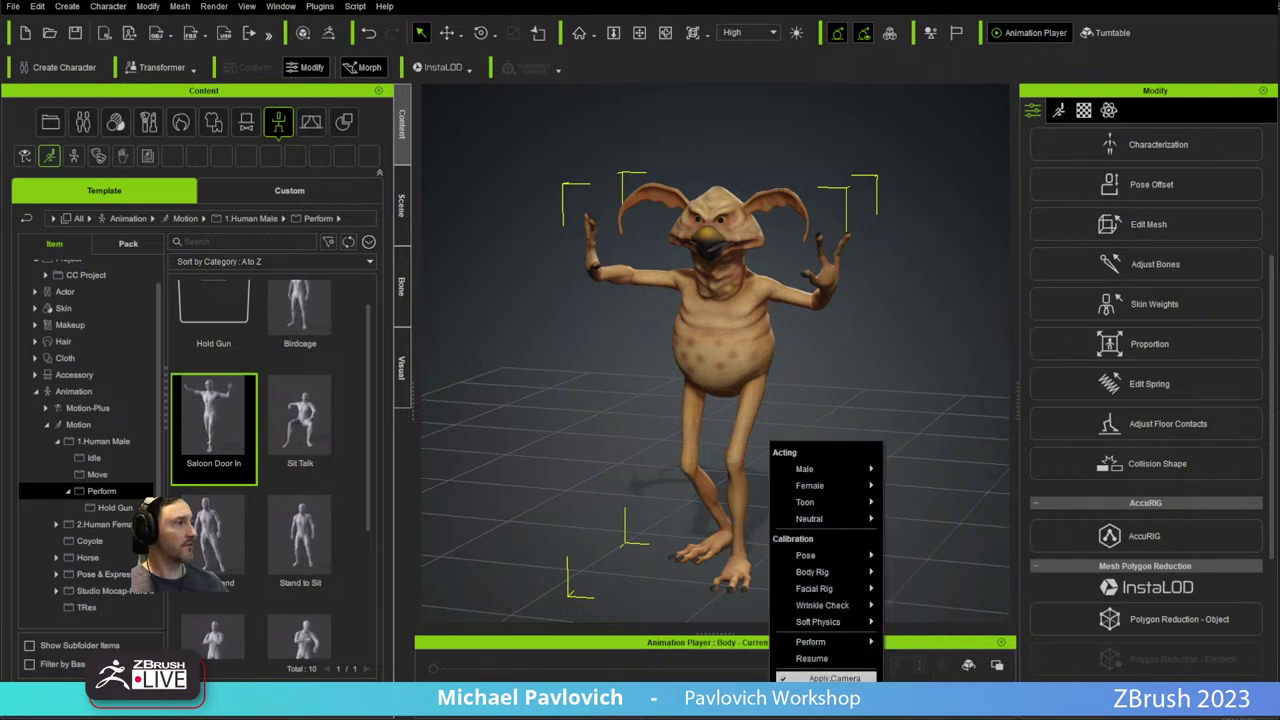
mouse_move(824, 564)
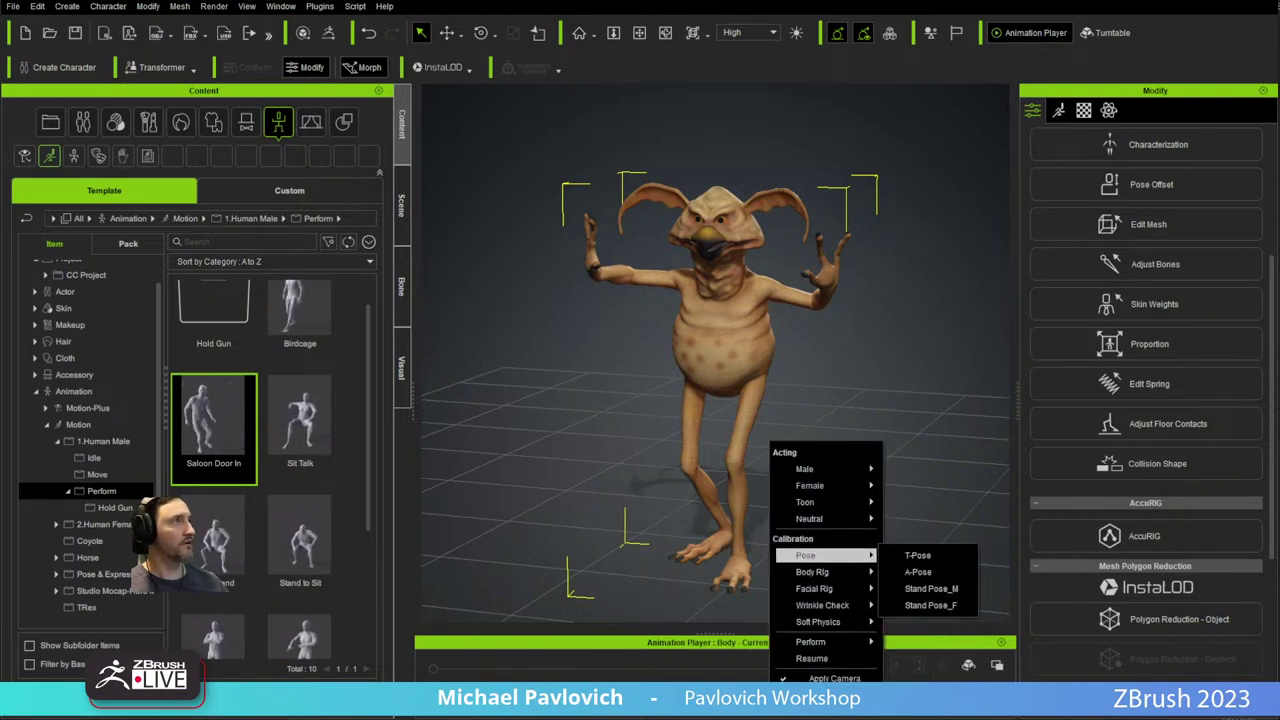
click(930, 588)
Send the creature's current pose to ZBrush Pose Tools through ZBrush Pose Link.
click(321, 7)
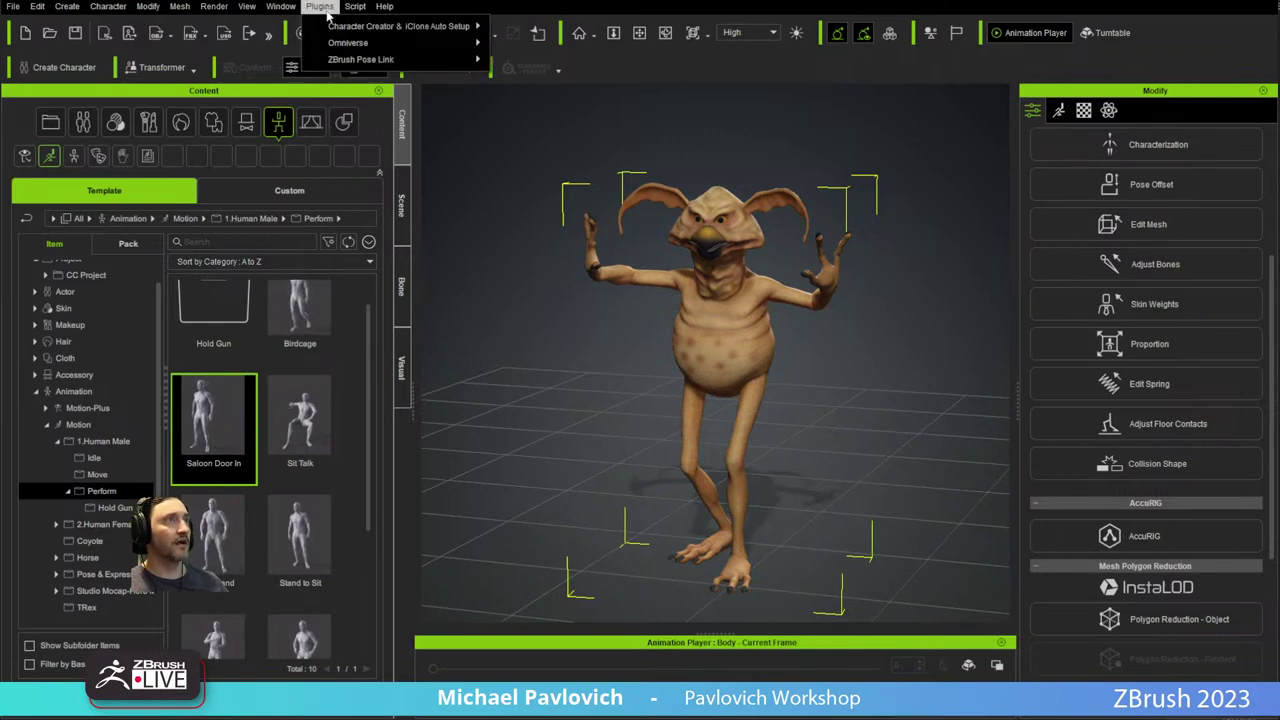
mouse_move(420, 59)
click(600, 76)
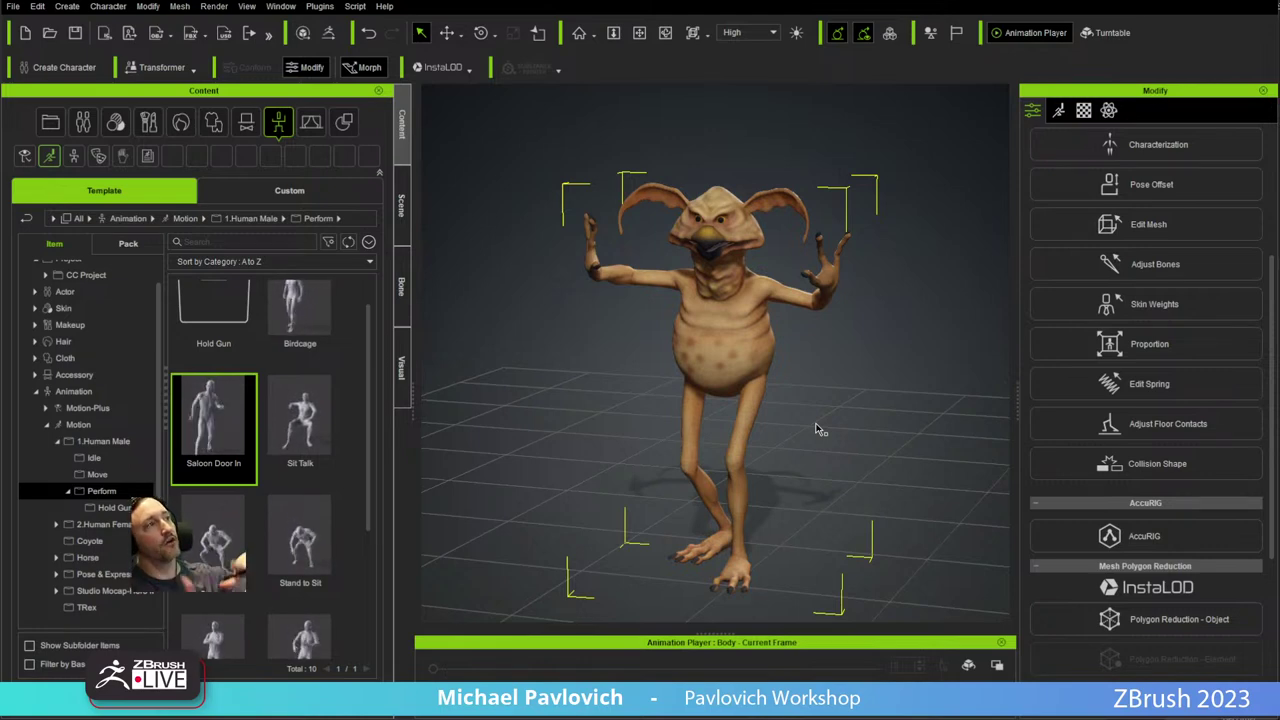
Switch to ZBrush and rename the received pose as Doors.
key(alt+Tab)
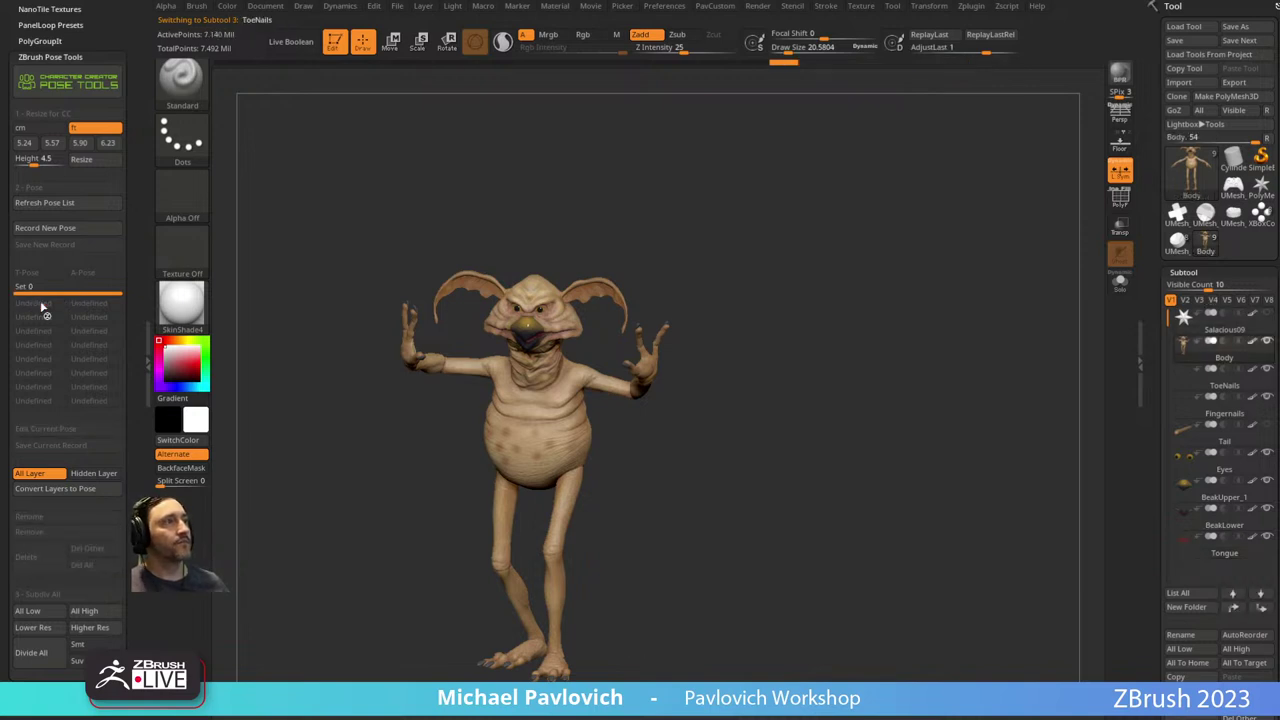
mouse_move(820, 396)
mouse_down()
mouse_move(834, 363)
mouse_move(757, 374)
mouse_move(826, 369)
mouse_move(822, 388)
mouse_move(844, 391)
mouse_up()
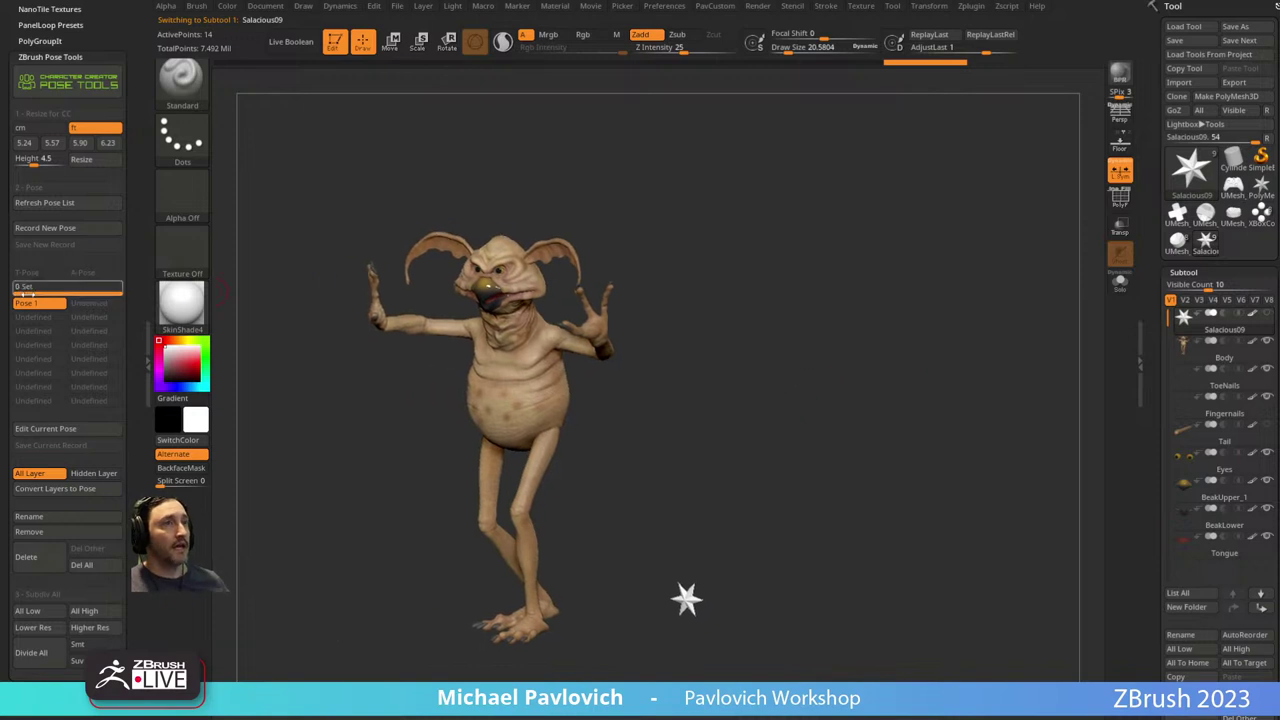
click(48, 518)
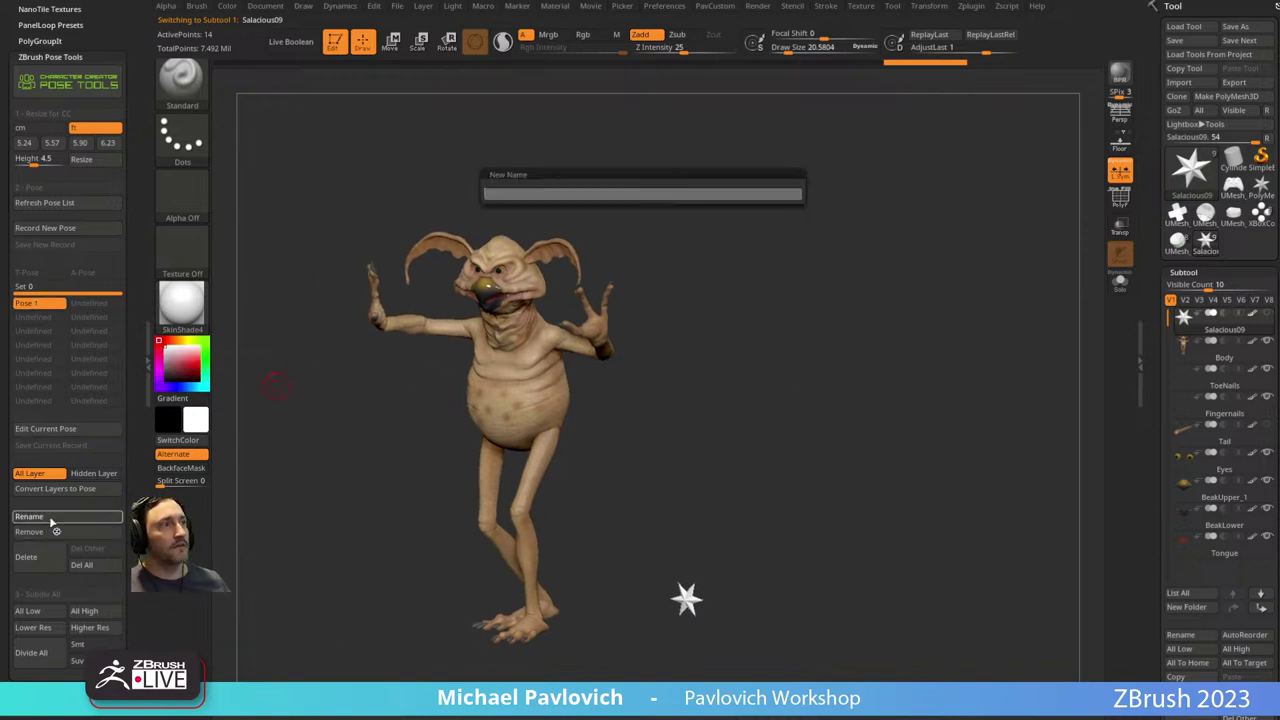
key(Escape)
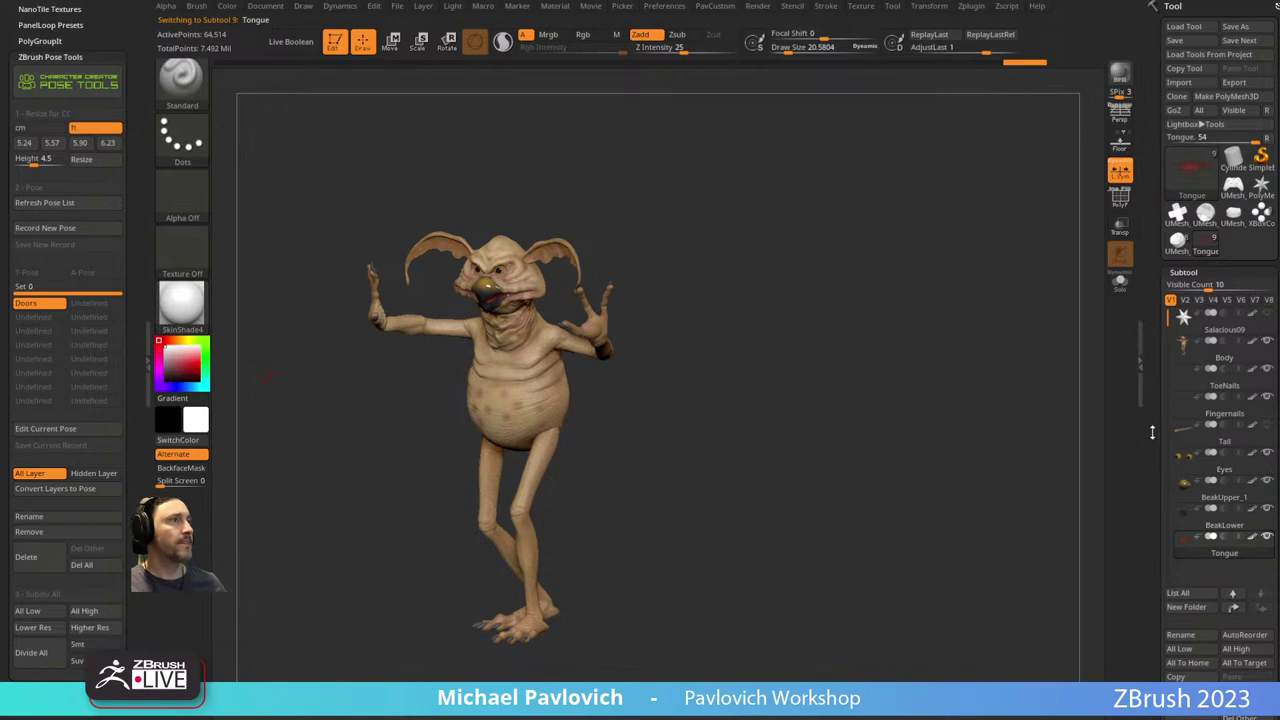
Expand the Tongue subtool's layers to examine the Doors pose layer, and inspect the posed creature from the front.
scroll(1152, 432, down, 10)
key(shift)
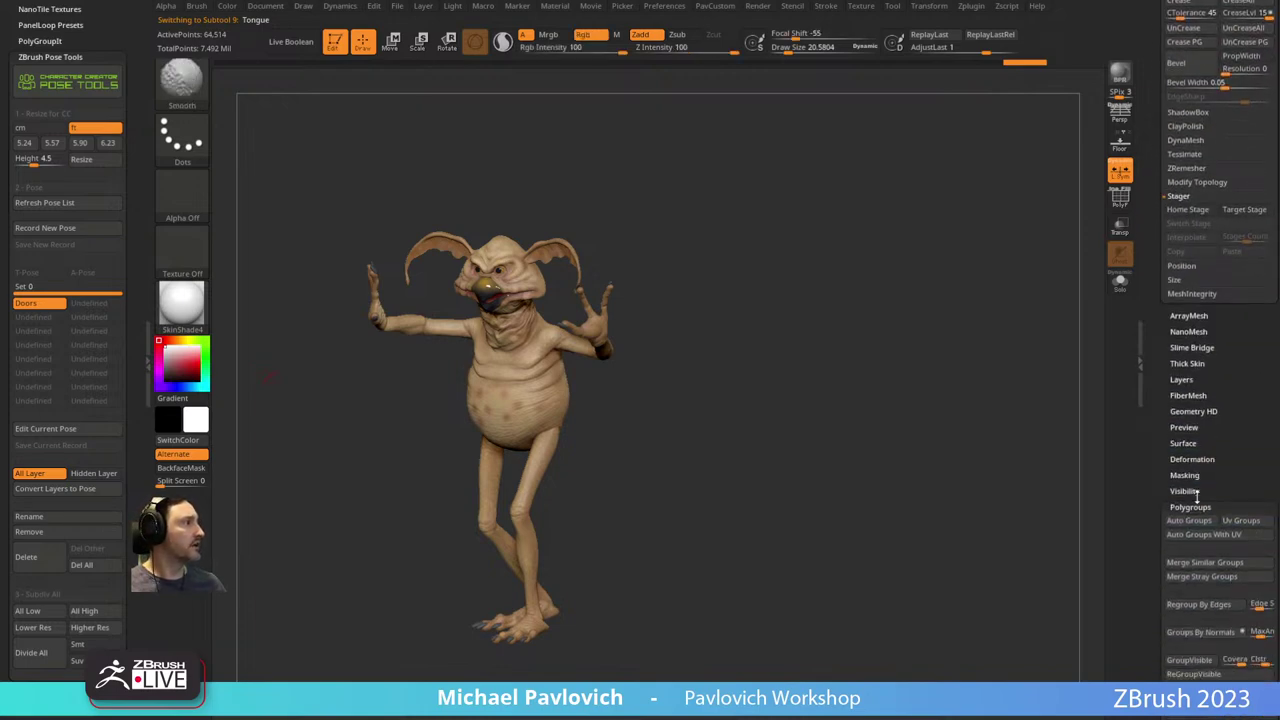
click(1195, 507)
click(1181, 339)
mouse_move(1201, 355)
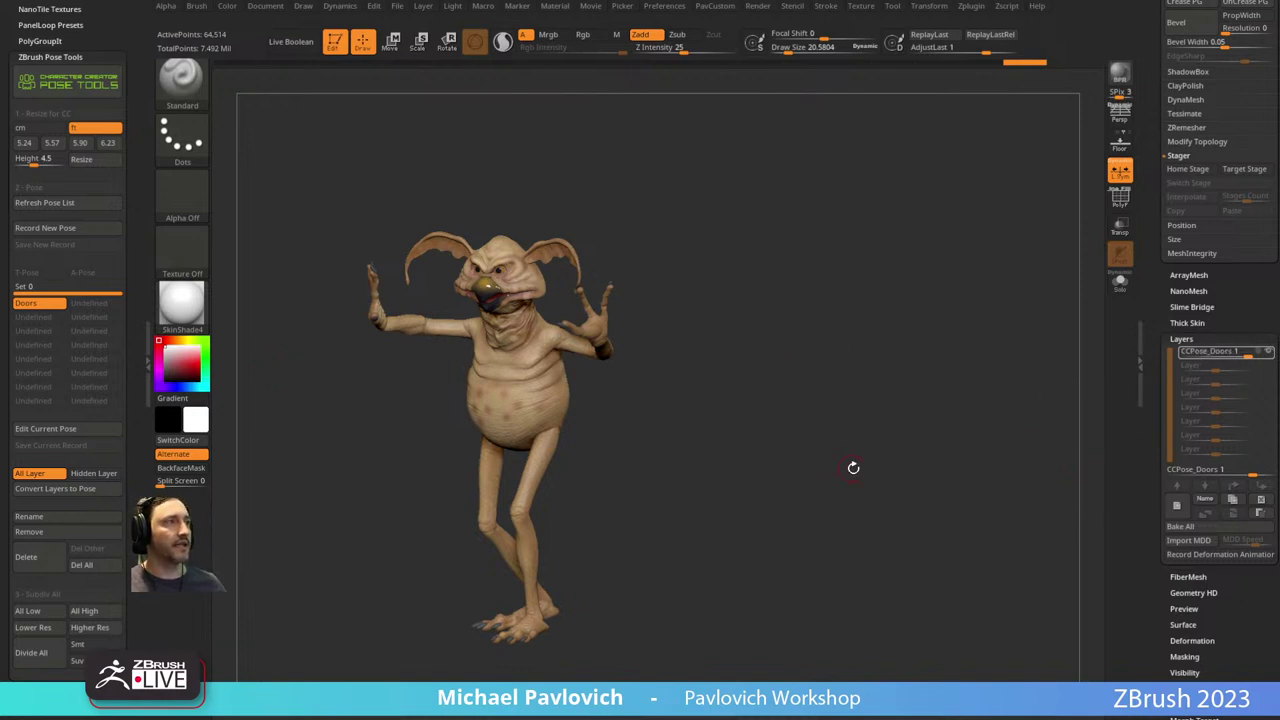
shift+drag(933, 429, 923, 391)
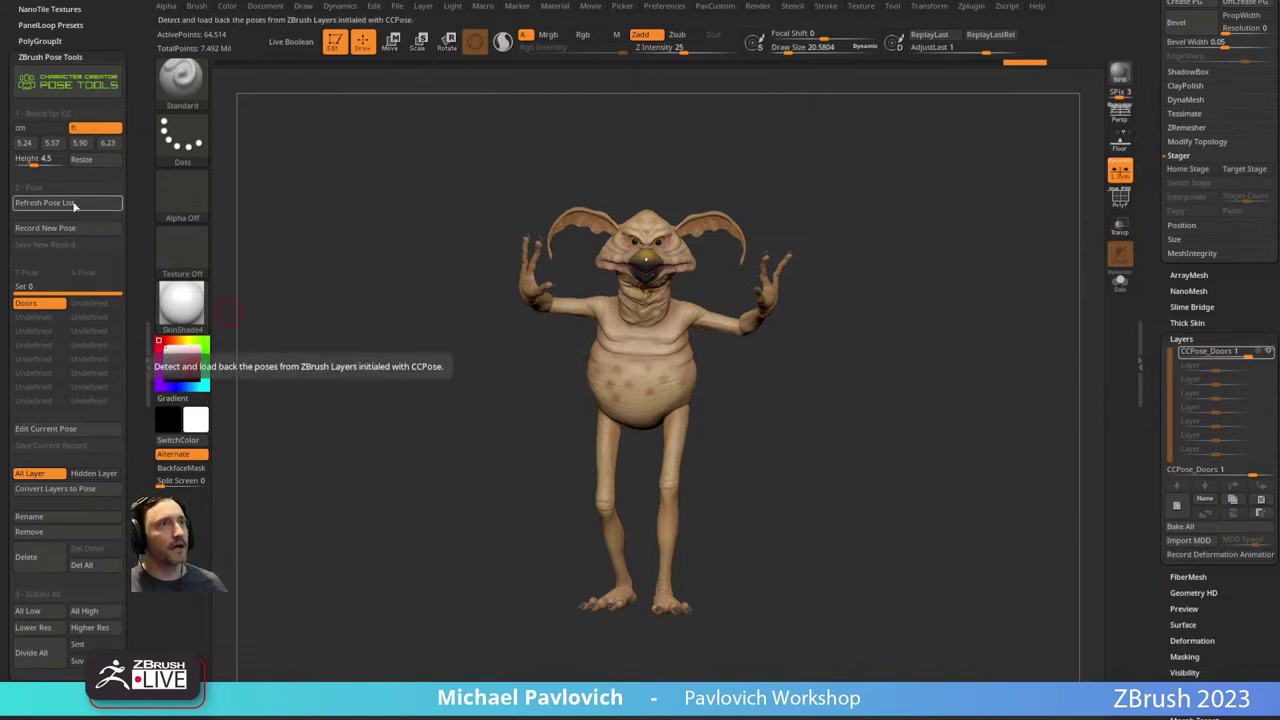
click(66, 489)
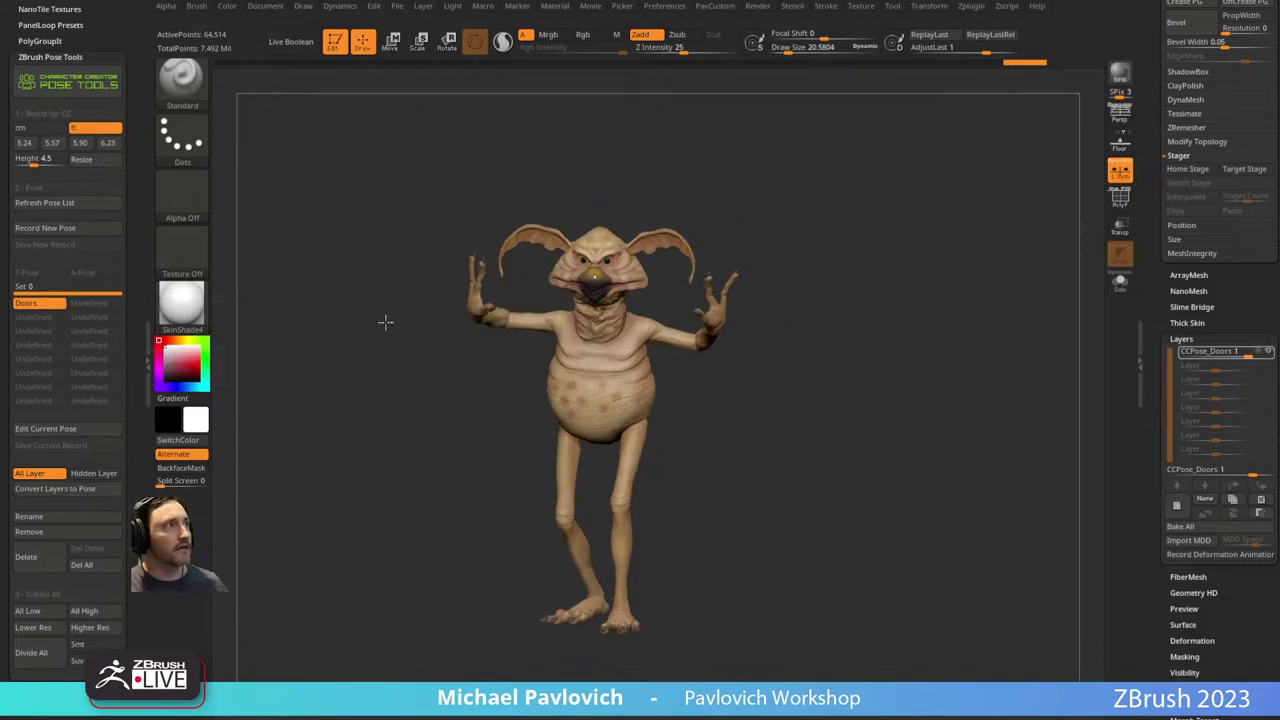
Switch back to Character Creator and browse the animation library to the 1.Male Pose folder.
key(alt+Tab)
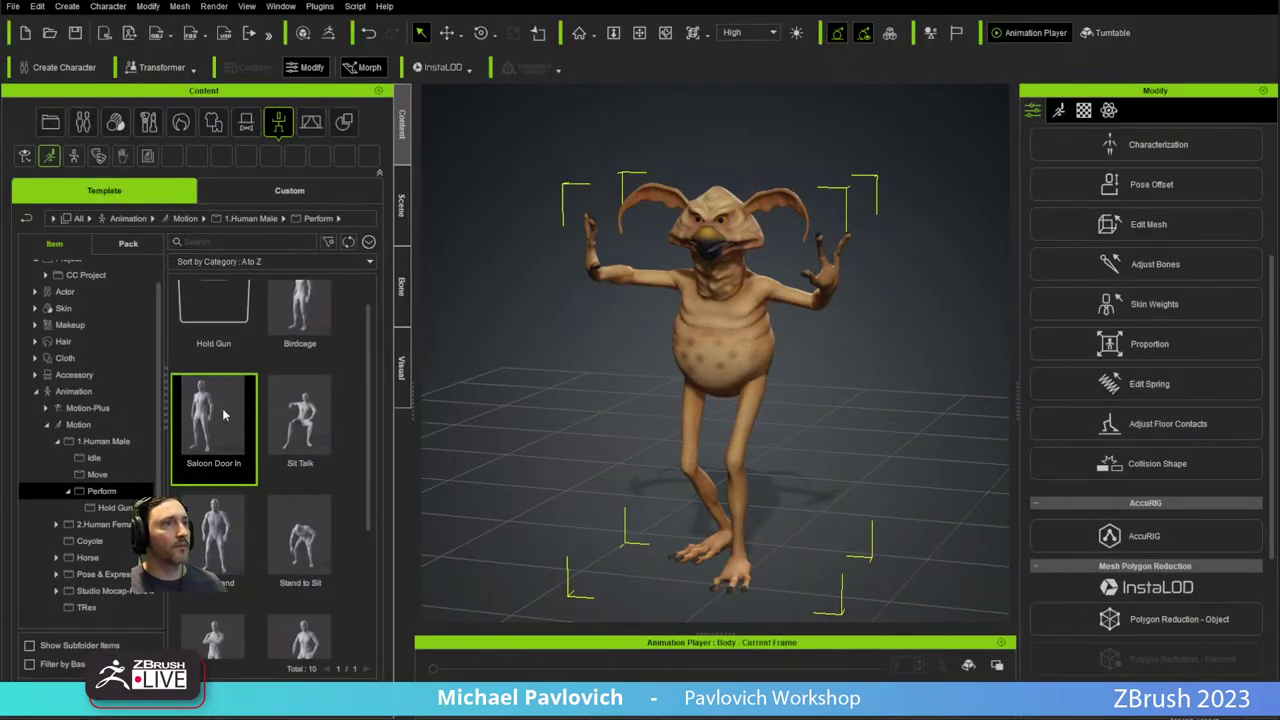
click(58, 442)
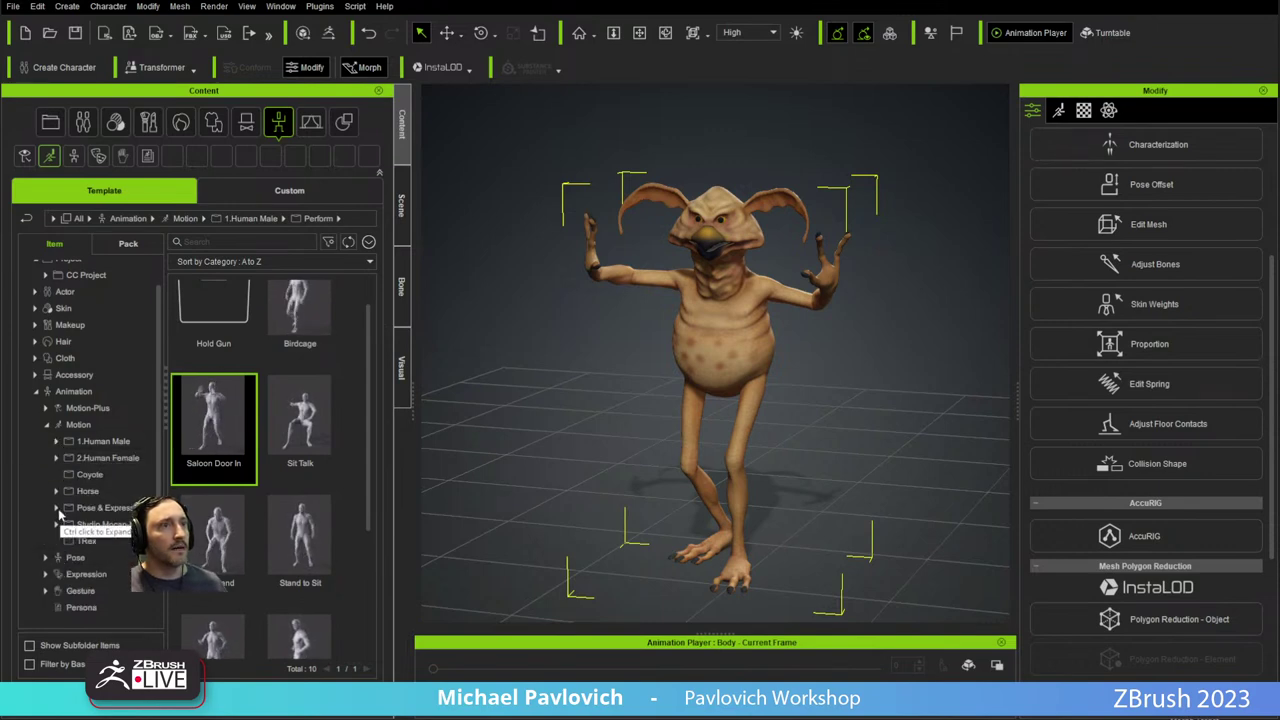
click(46, 425)
click(46, 428)
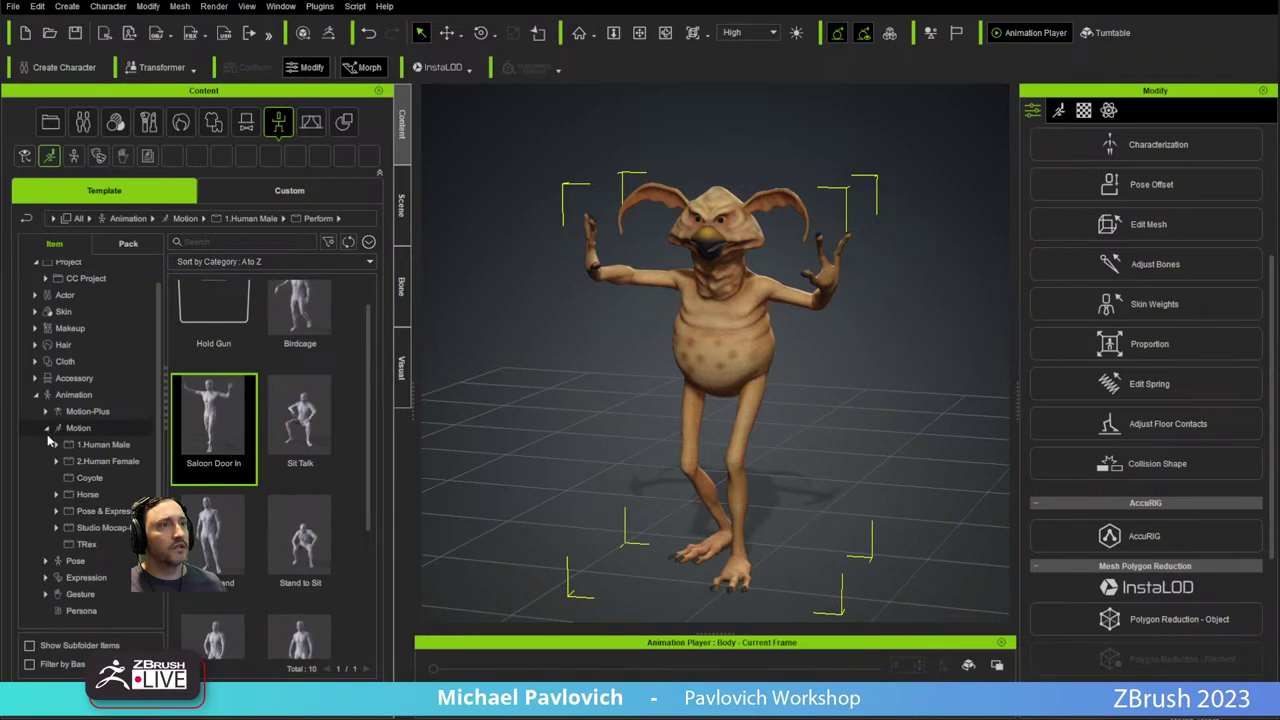
click(47, 561)
click(72, 561)
scroll(70, 560, down, 1)
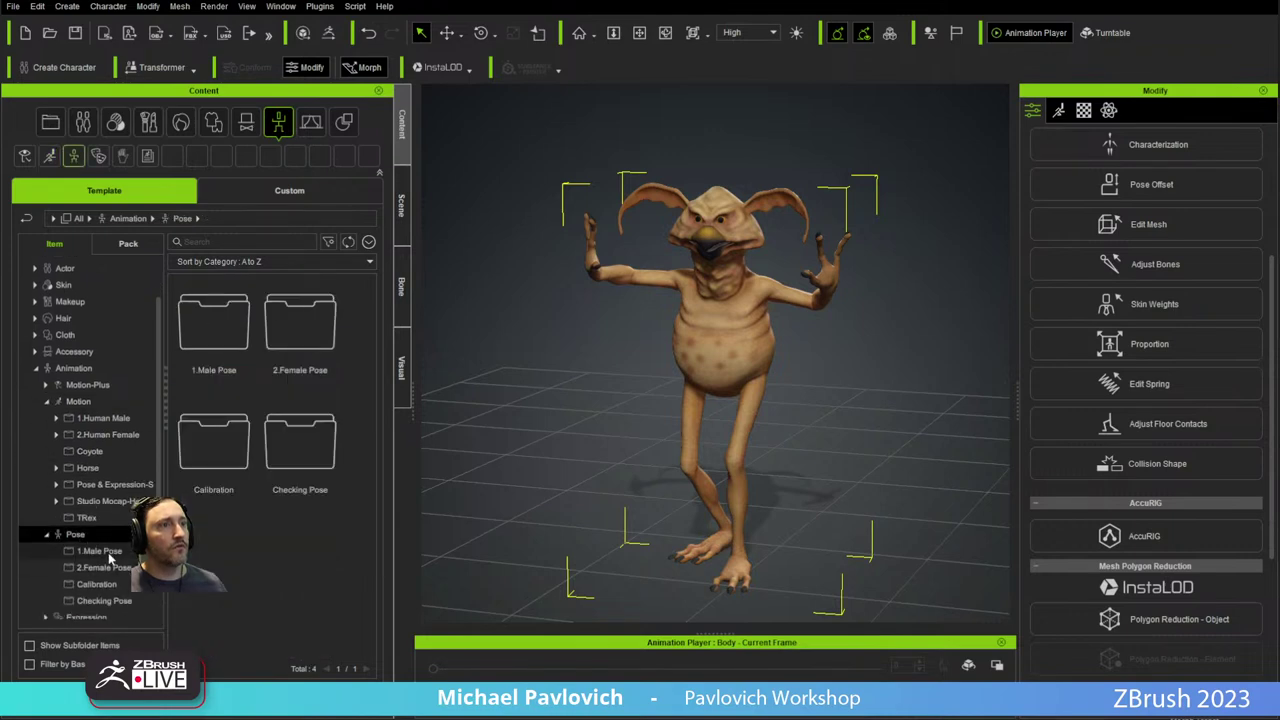
click(99, 551)
scroll(233, 526, down, 1)
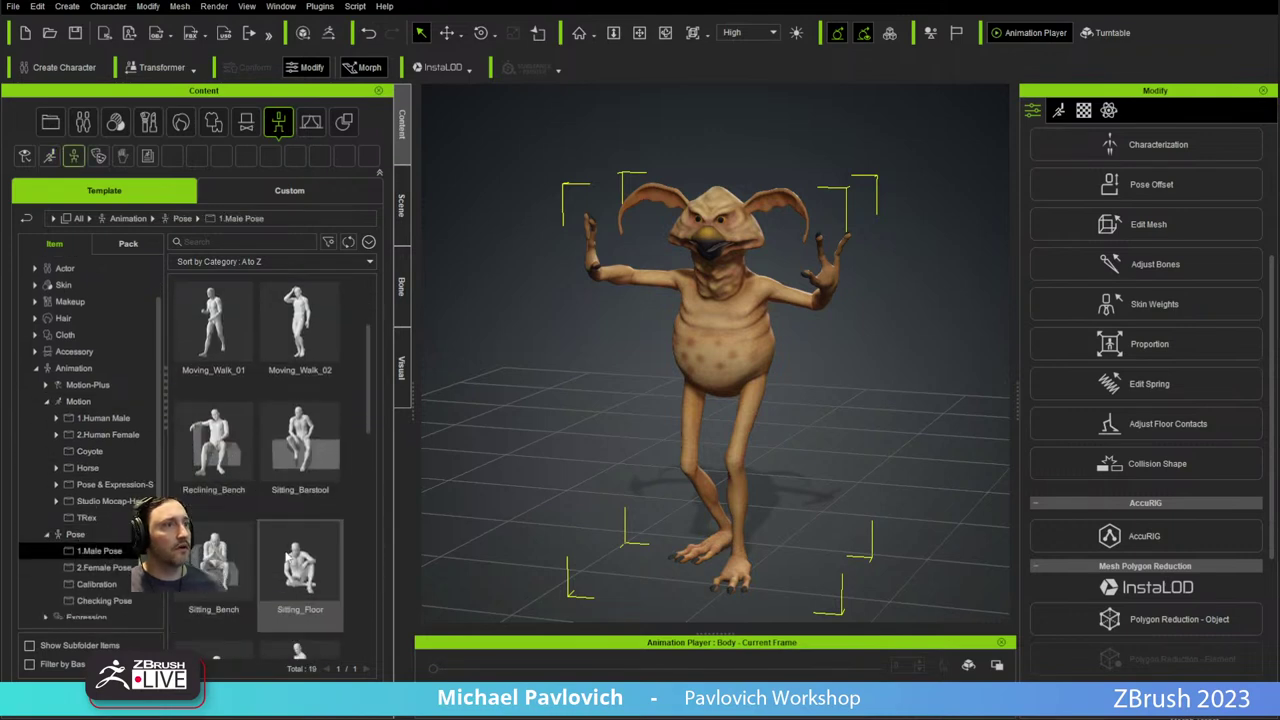
Apply the Sitting_Barstool pose to the creature and inspect it.
double_click(309, 440)
right_drag(565, 452, 703, 400)
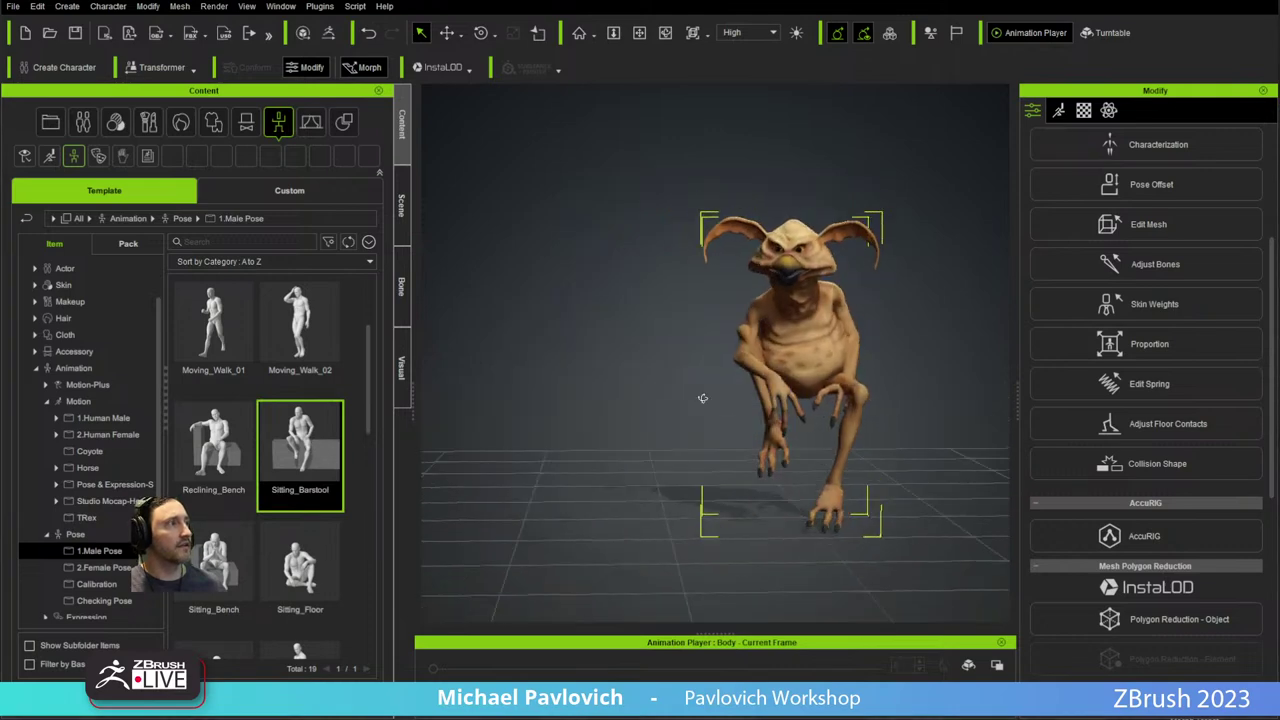
middle_drag(703, 400, 554, 457)
Apply the Sitting_Floor pose to the creature and check it from several angles.
click(296, 575)
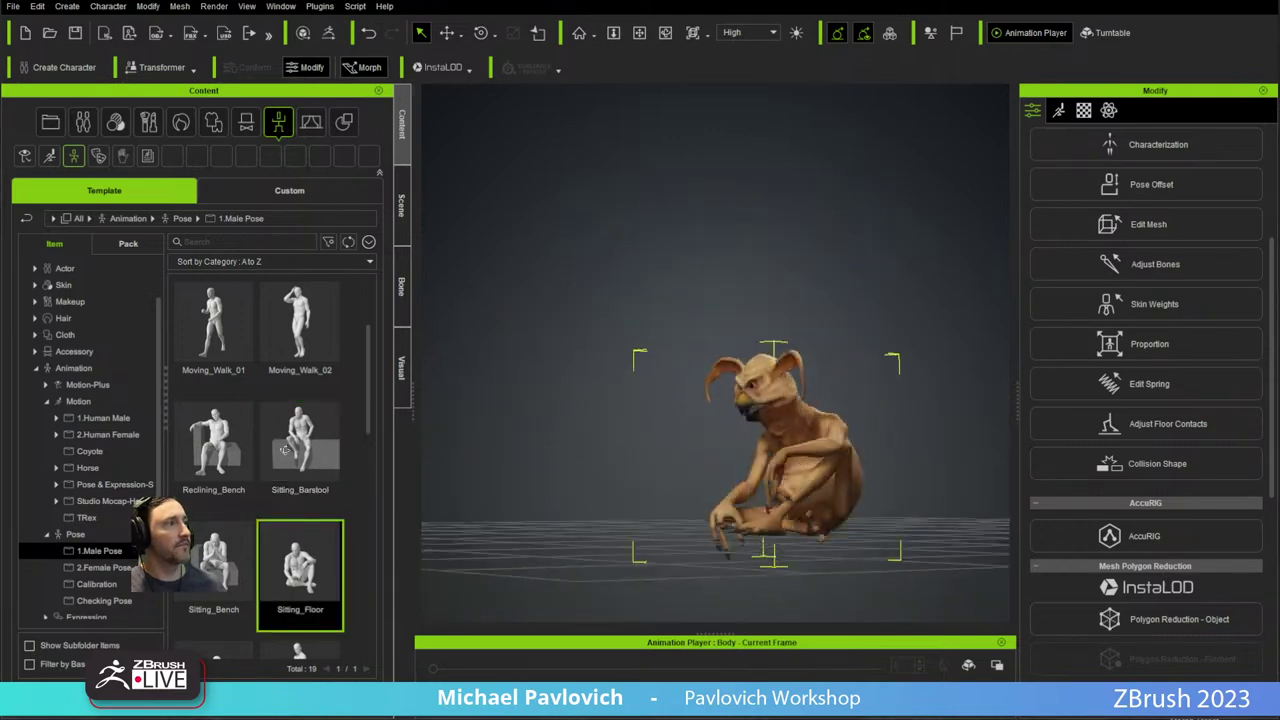
right_drag(698, 423, 600, 423)
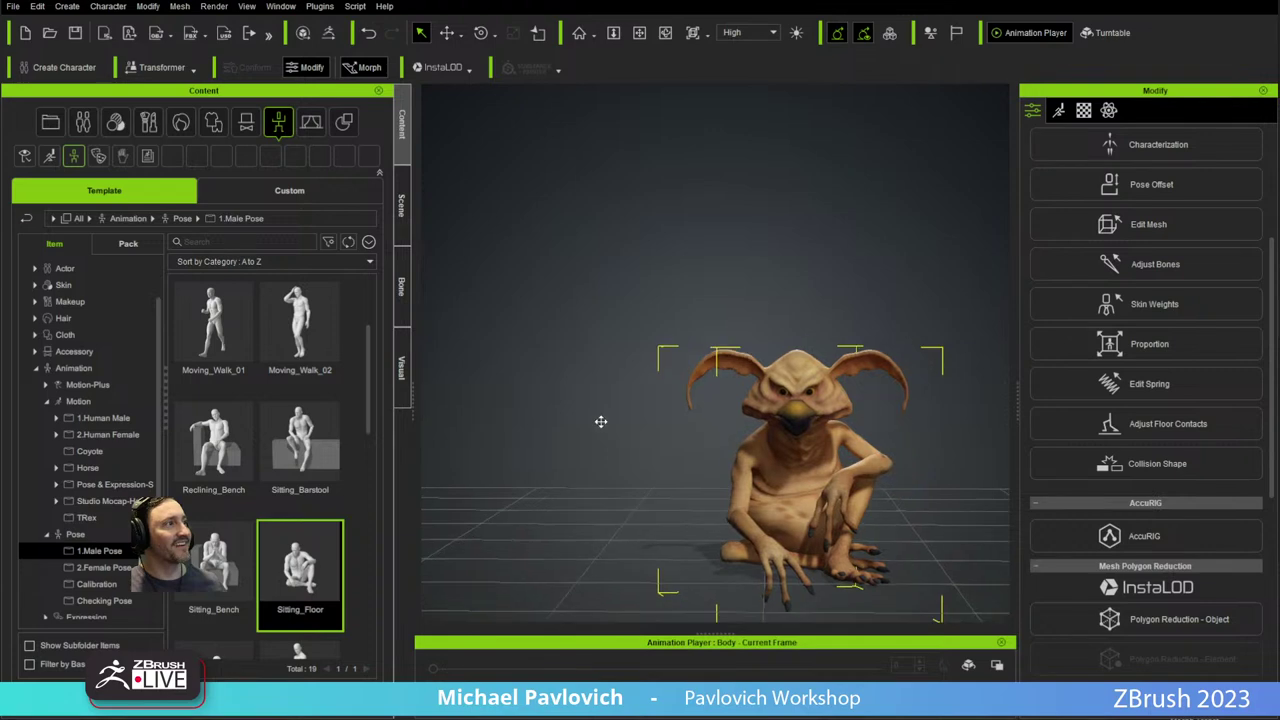
middle_drag(600, 423, 474, 431)
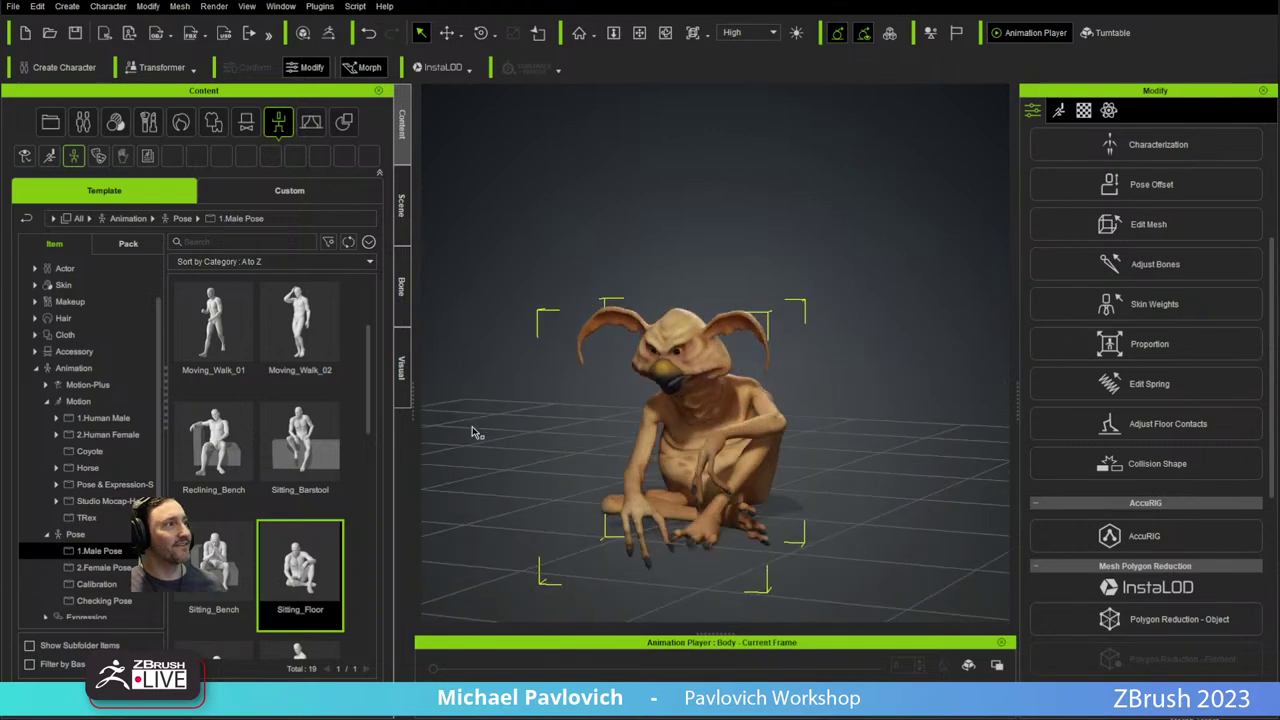
Send the creature's floor-sitting pose as the current pose to ZBrush Pose Tools.
click(316, 7)
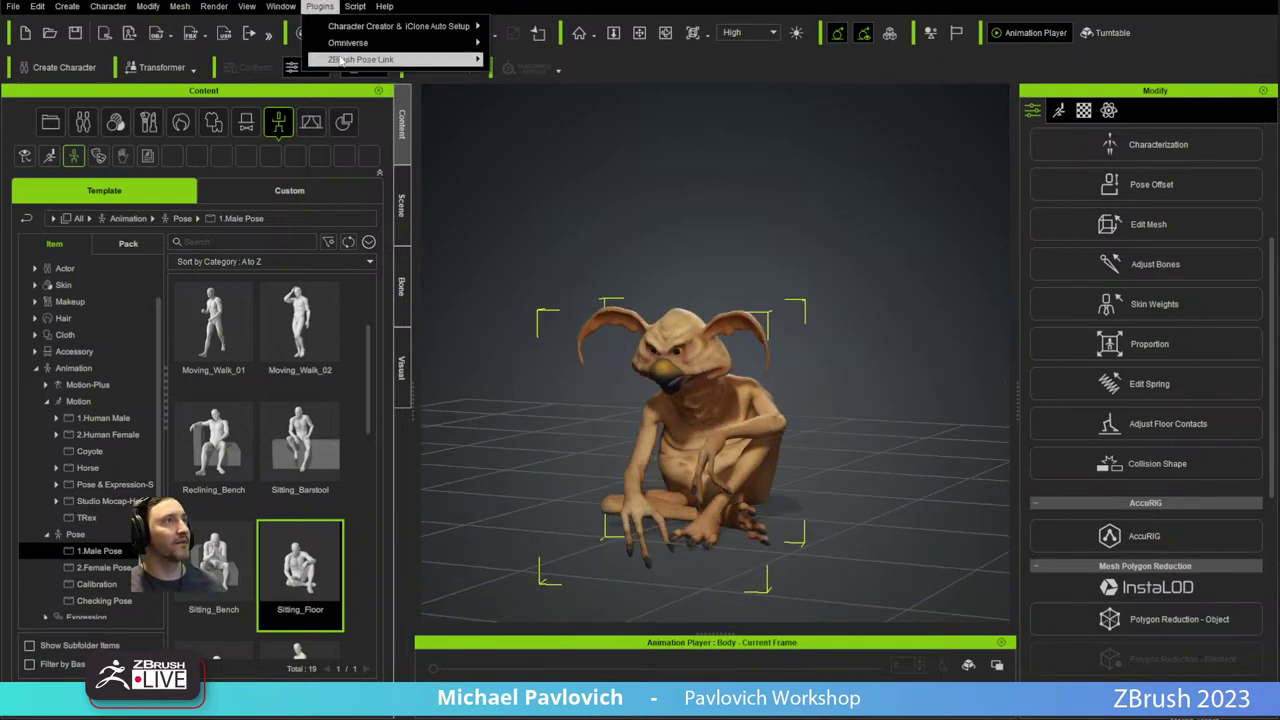
mouse_move(340, 62)
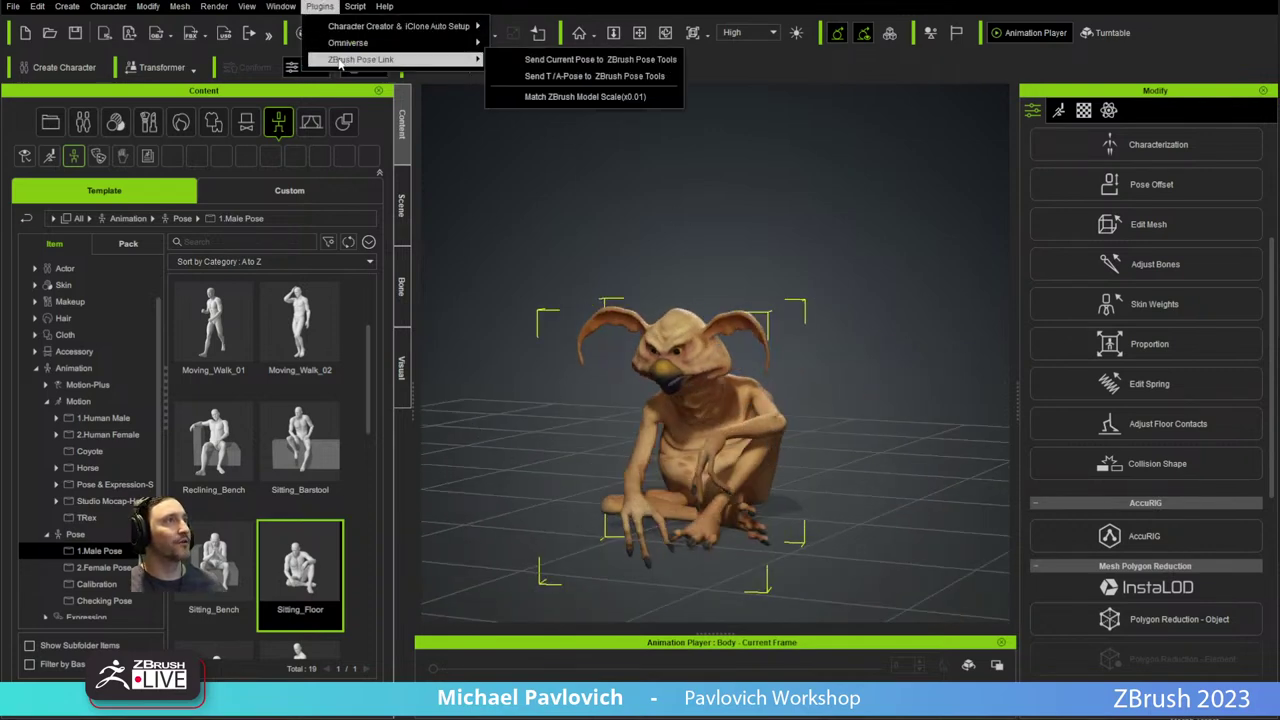
click(540, 62)
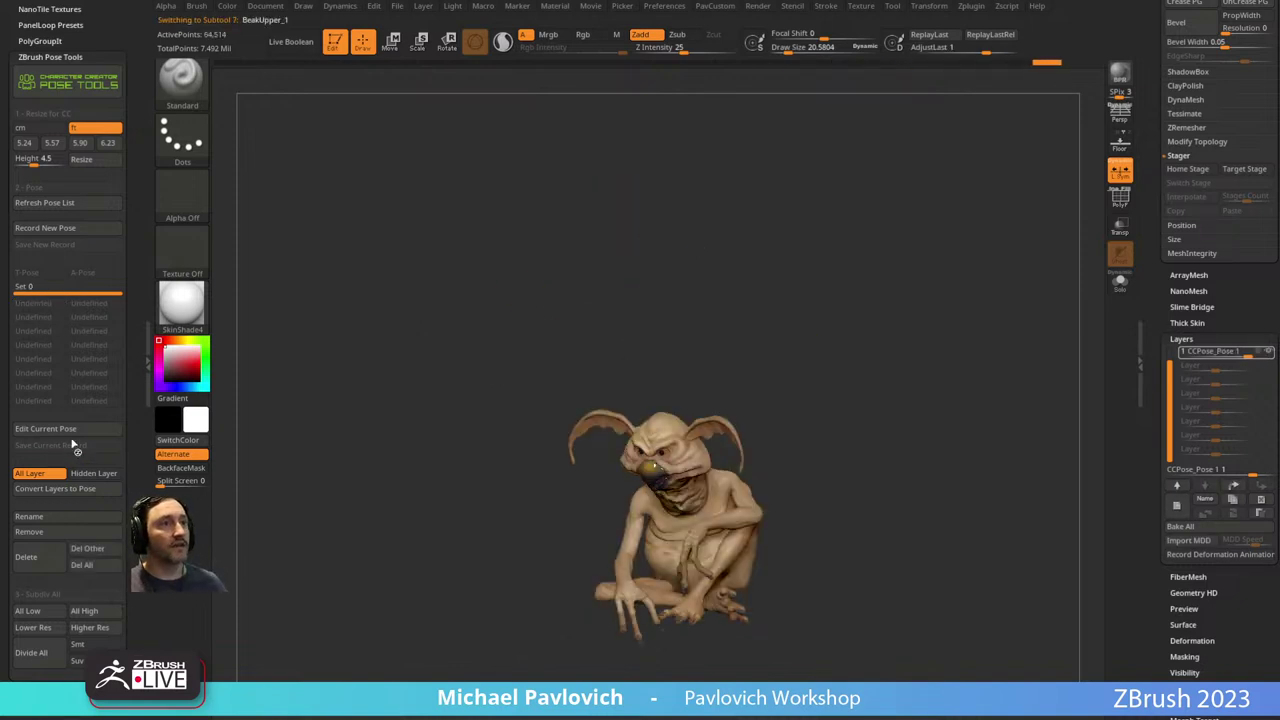
Rename the new pose as Sitting in ZBrush, and compare it by switching to the Doors pose and back to Sitting.
click(48, 518)
text(Sitting)
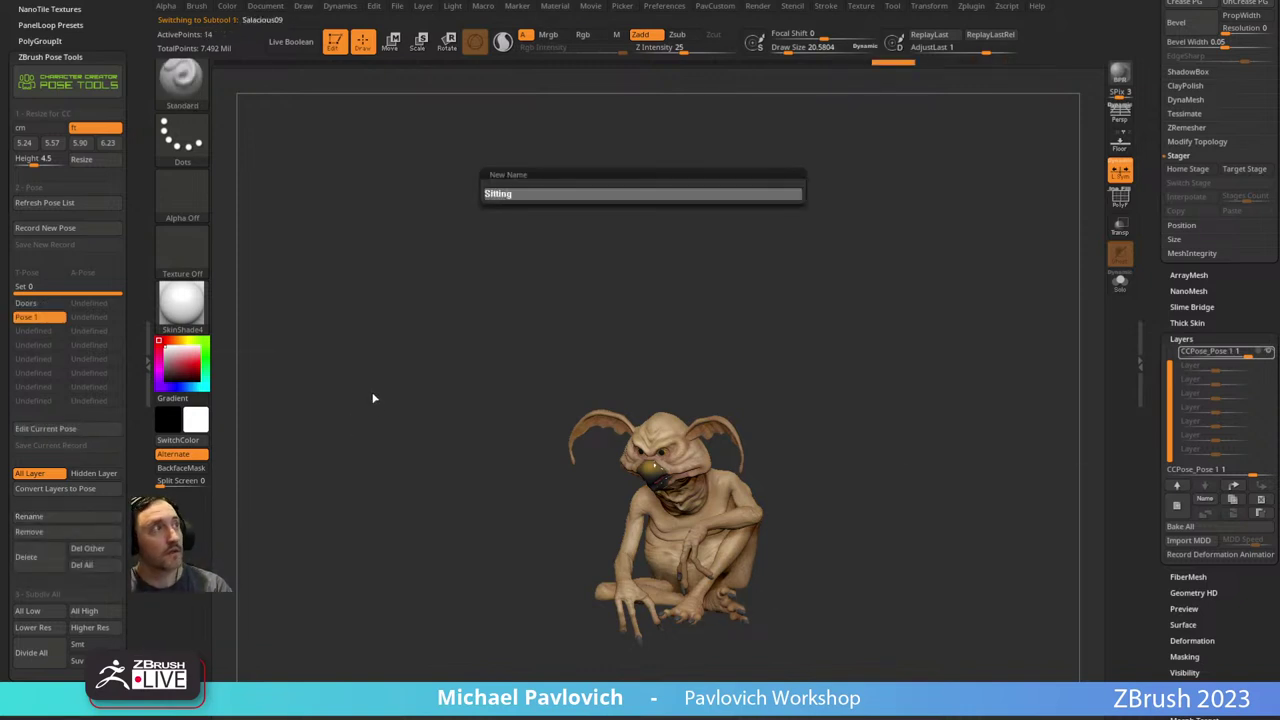
key(Return)
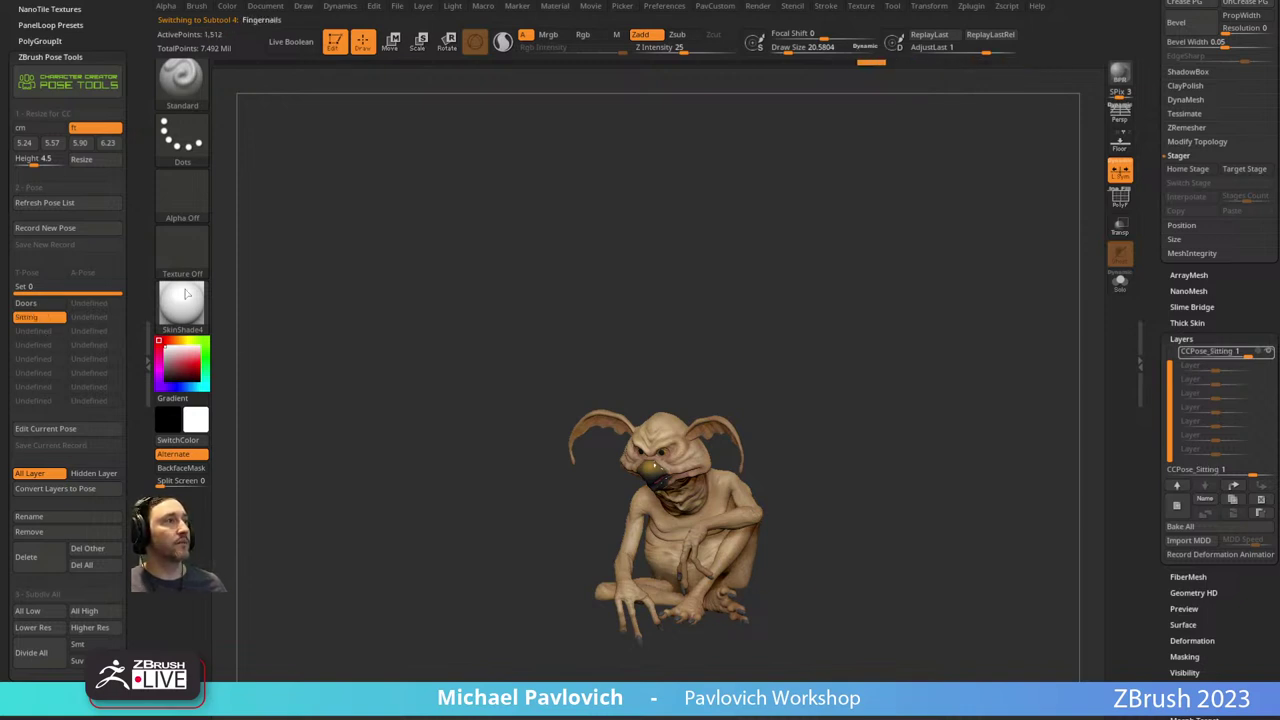
click(38, 303)
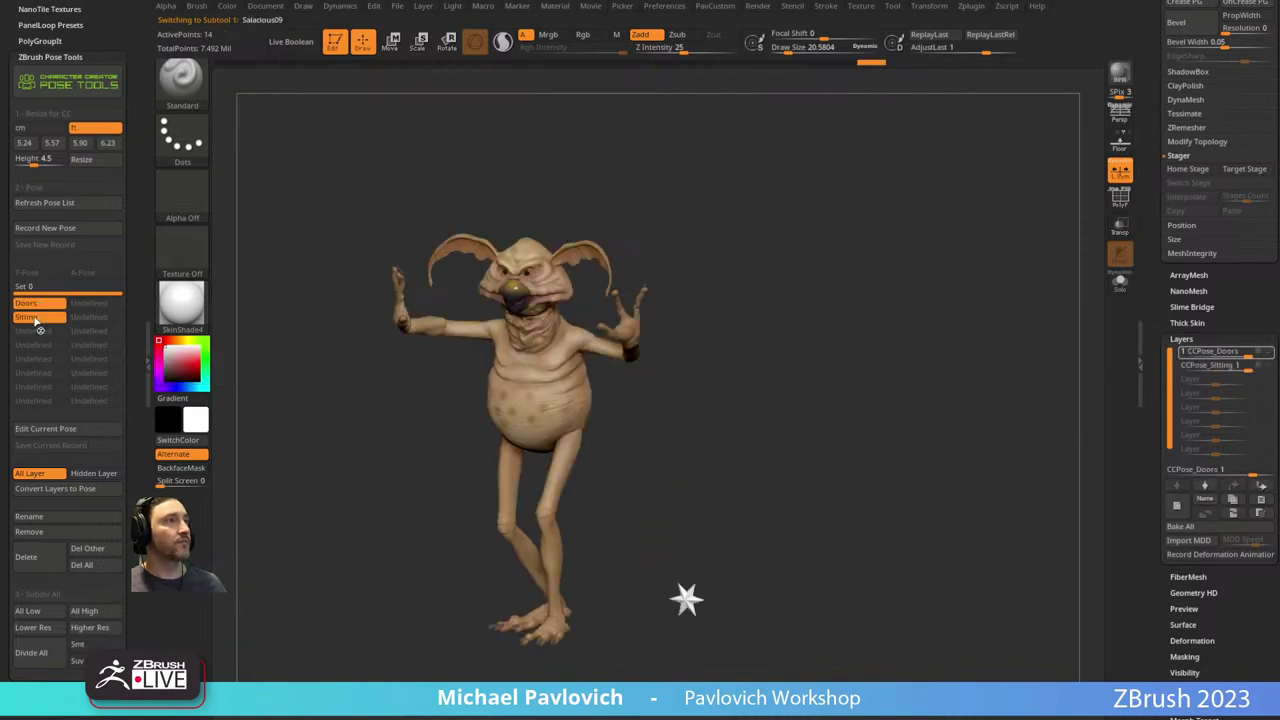
click(38, 317)
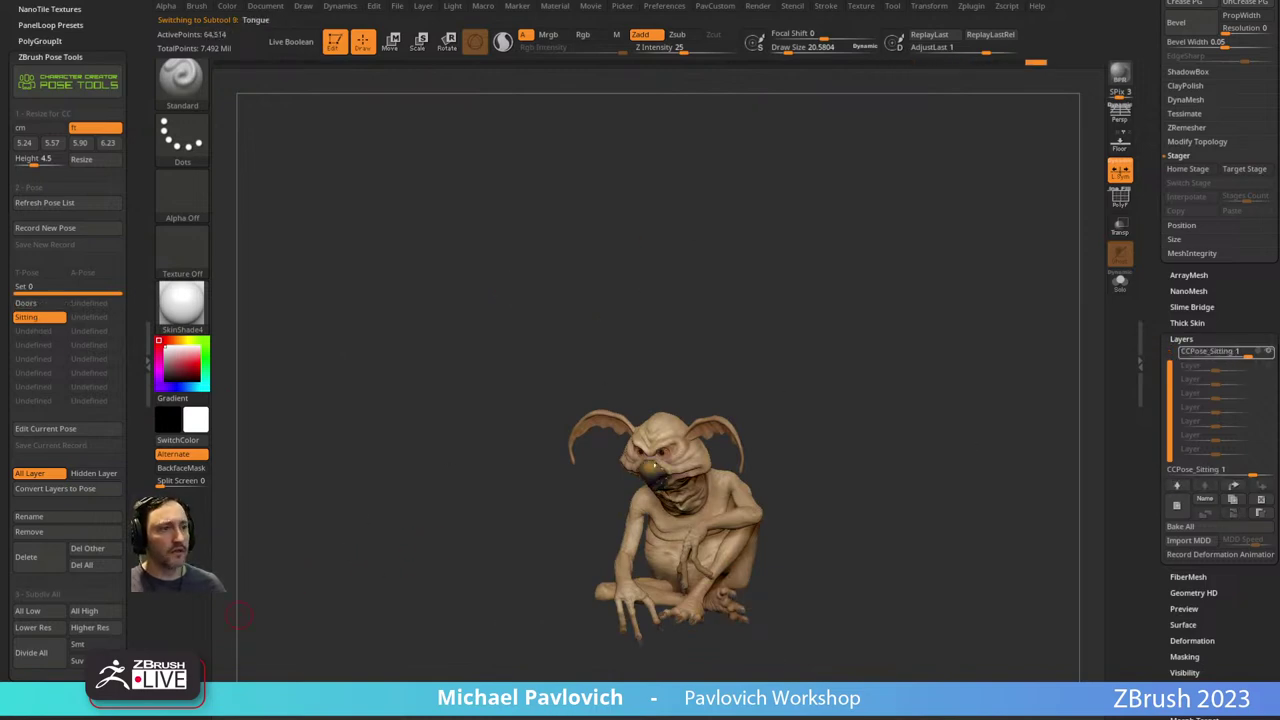
Switch back to Character Creator and restore the creature's bind pose.
key(alt+Tab)
right_drag(844, 381, 899, 434)
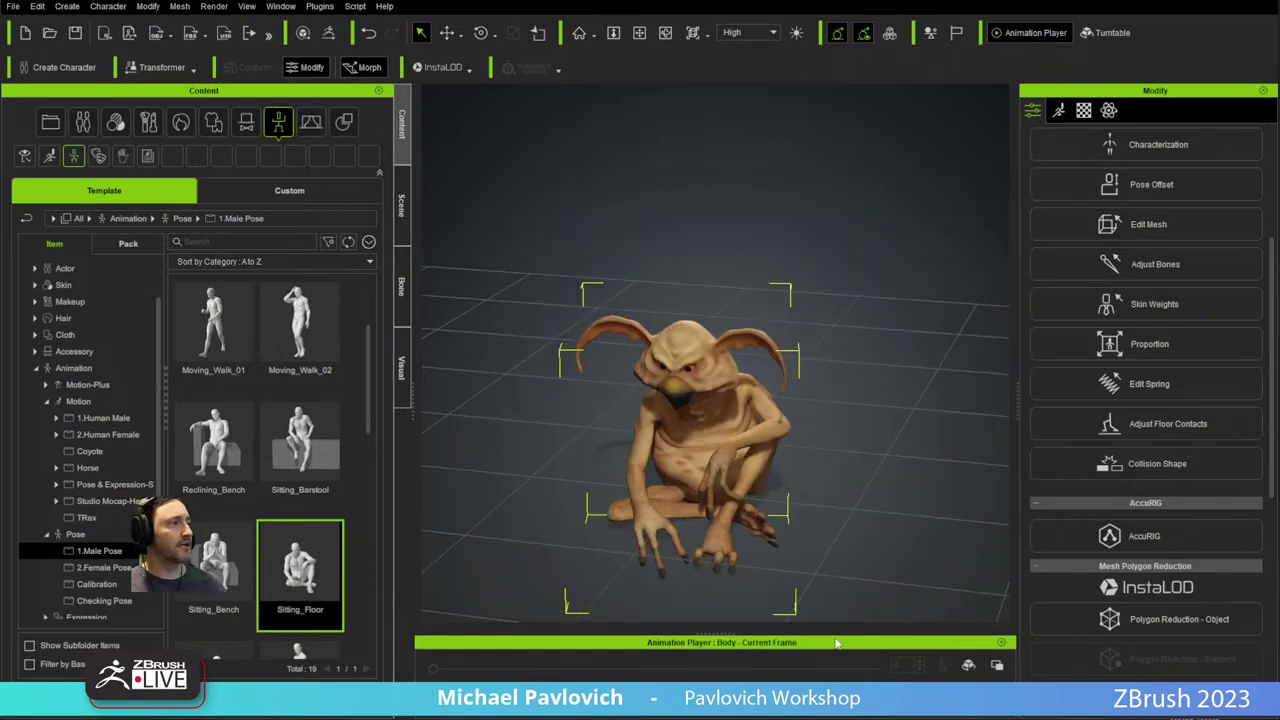
click(968, 666)
click(920, 677)
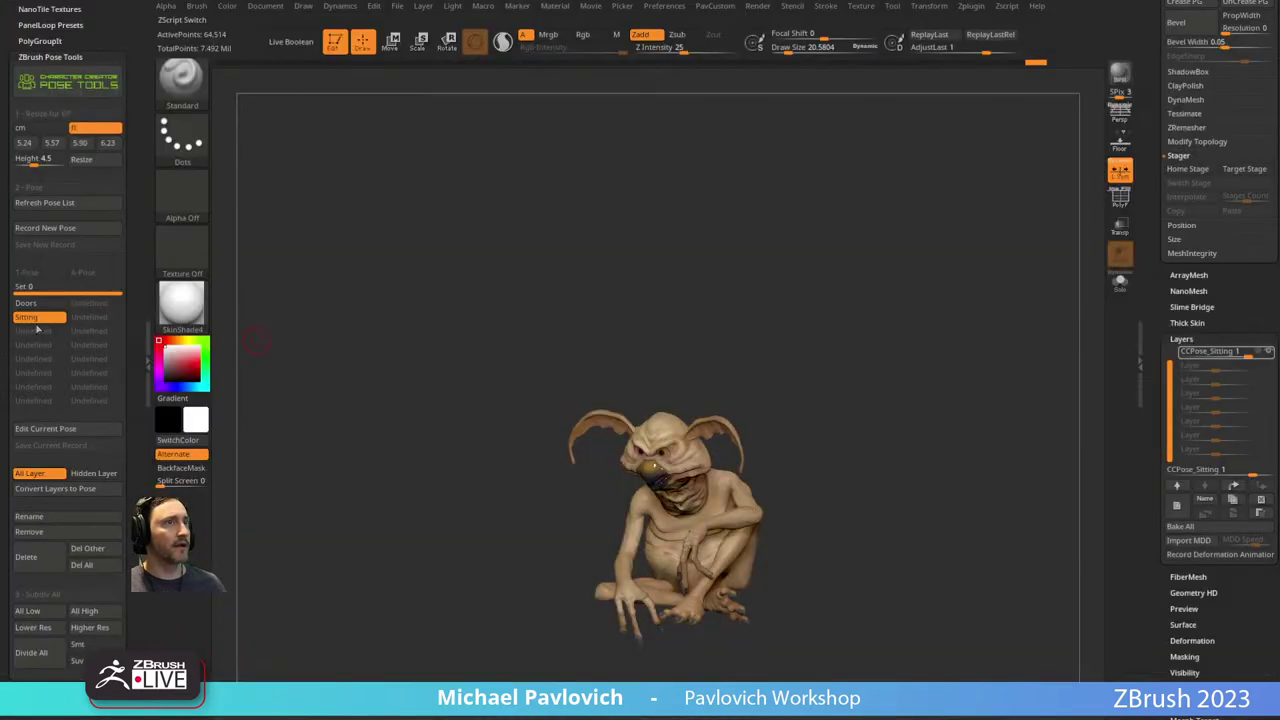
Turn off the Sitting pose in ZBrush to return the creature to its original stance, and save the project.
click(36, 324)
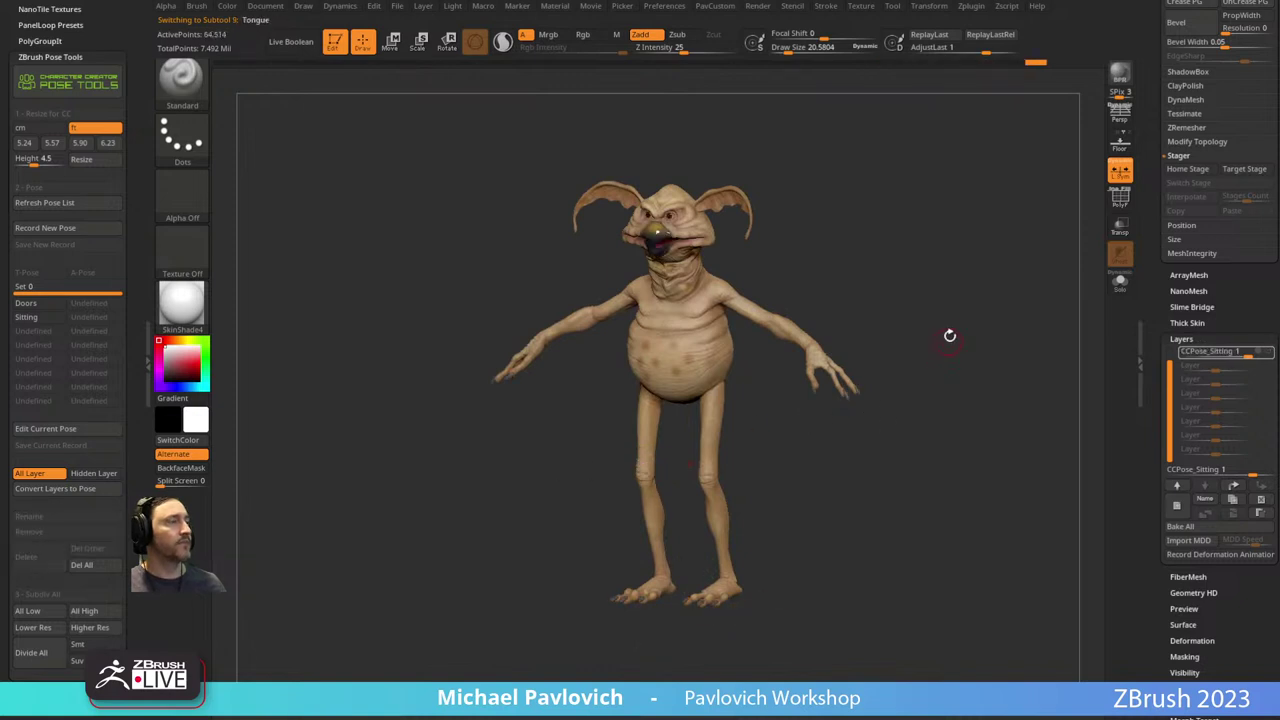
click(397, 6)
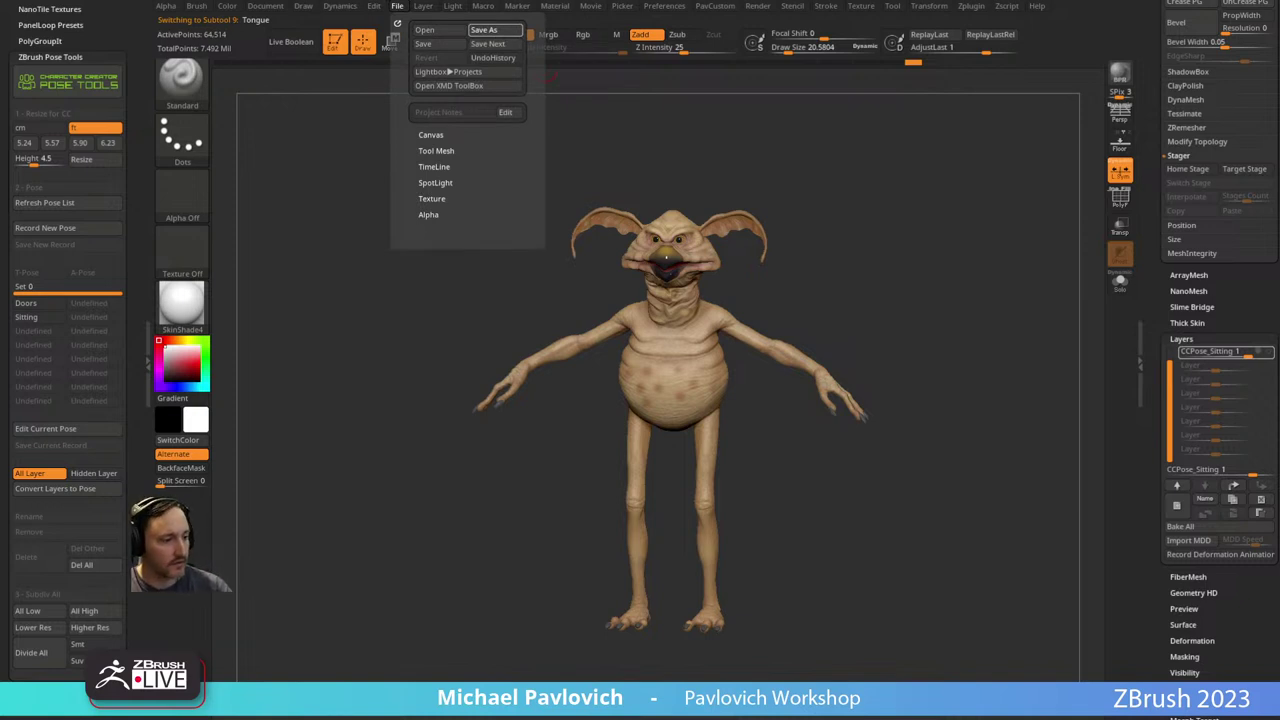
key(Return)
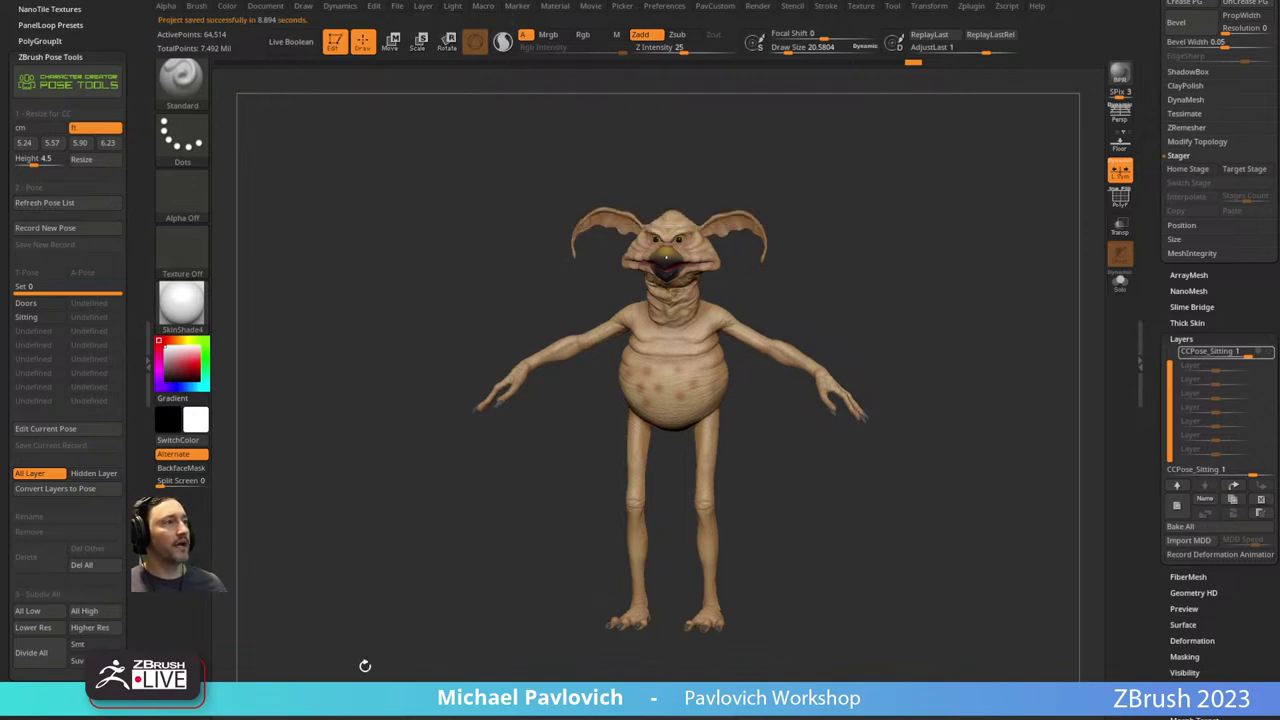
Switch to Character Creator, preview the DanceTurn_M soft physics motion on the creature, and stop its playback.
click(315, 708)
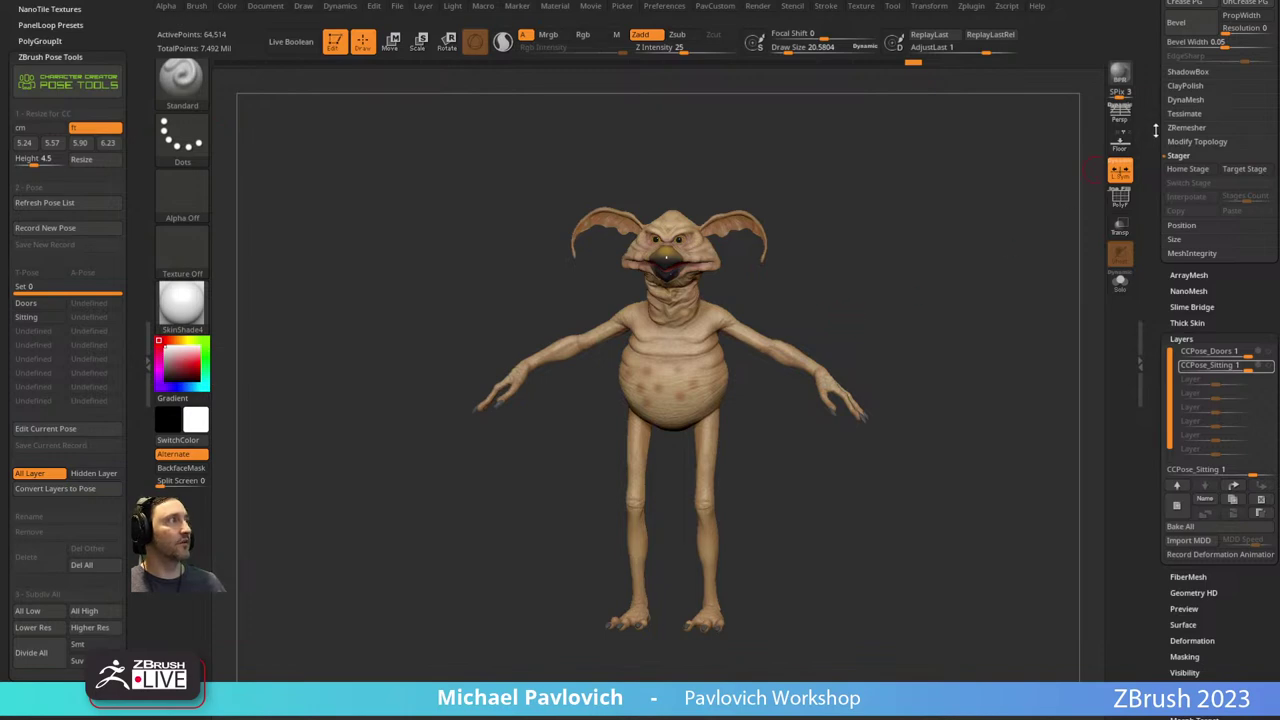
scroll(1155, 130, up, 5)
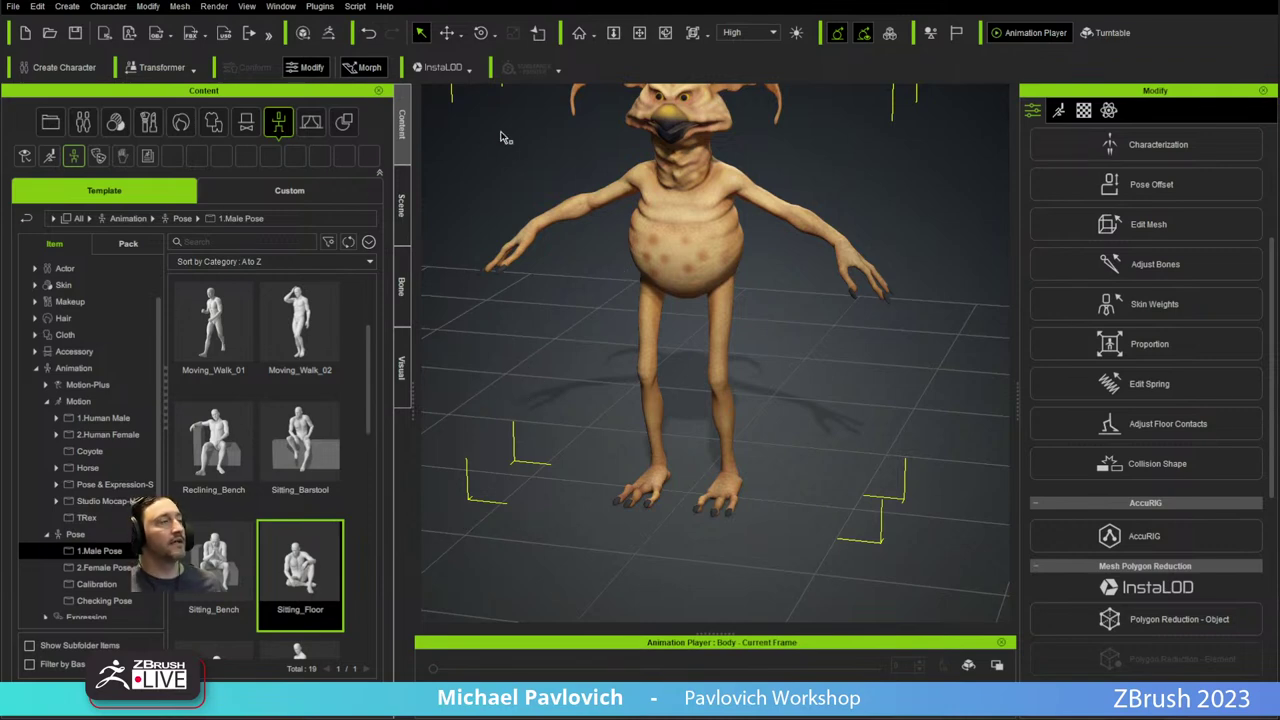
middle_drag(523, 294, 597, 369)
right_drag(597, 369, 556, 416)
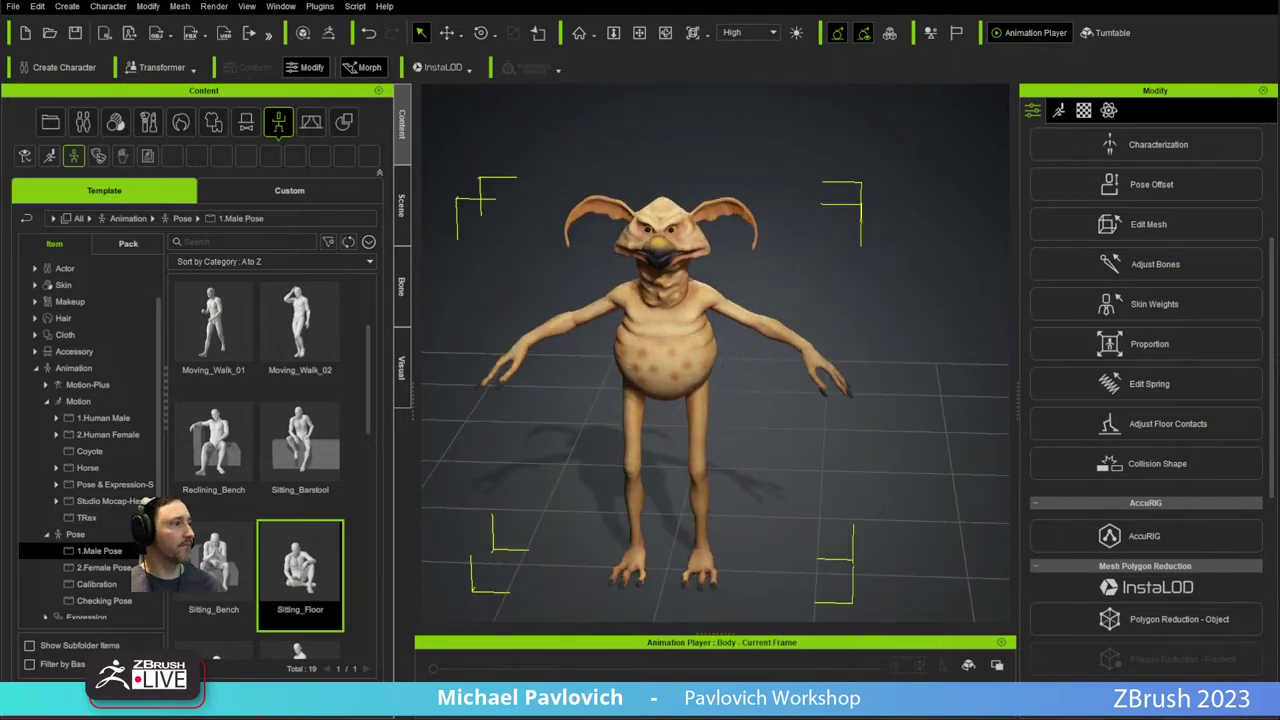
right_click(771, 446)
mouse_move(846, 624)
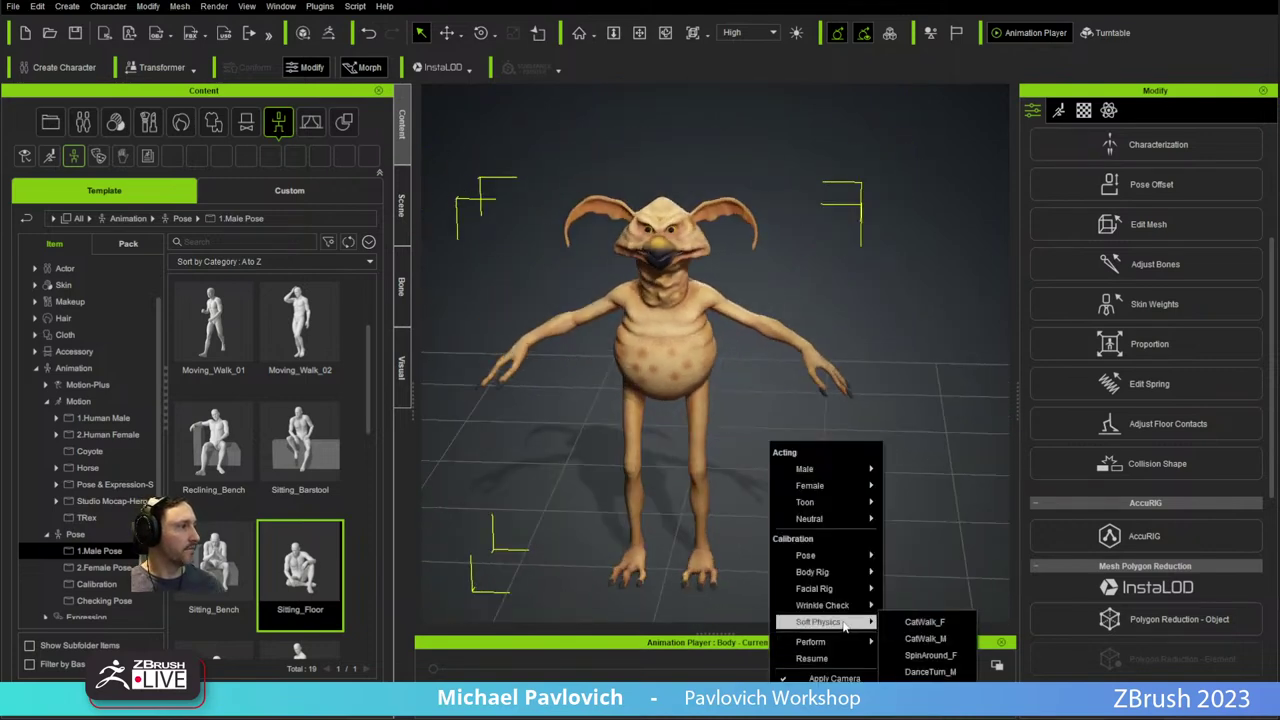
click(921, 656)
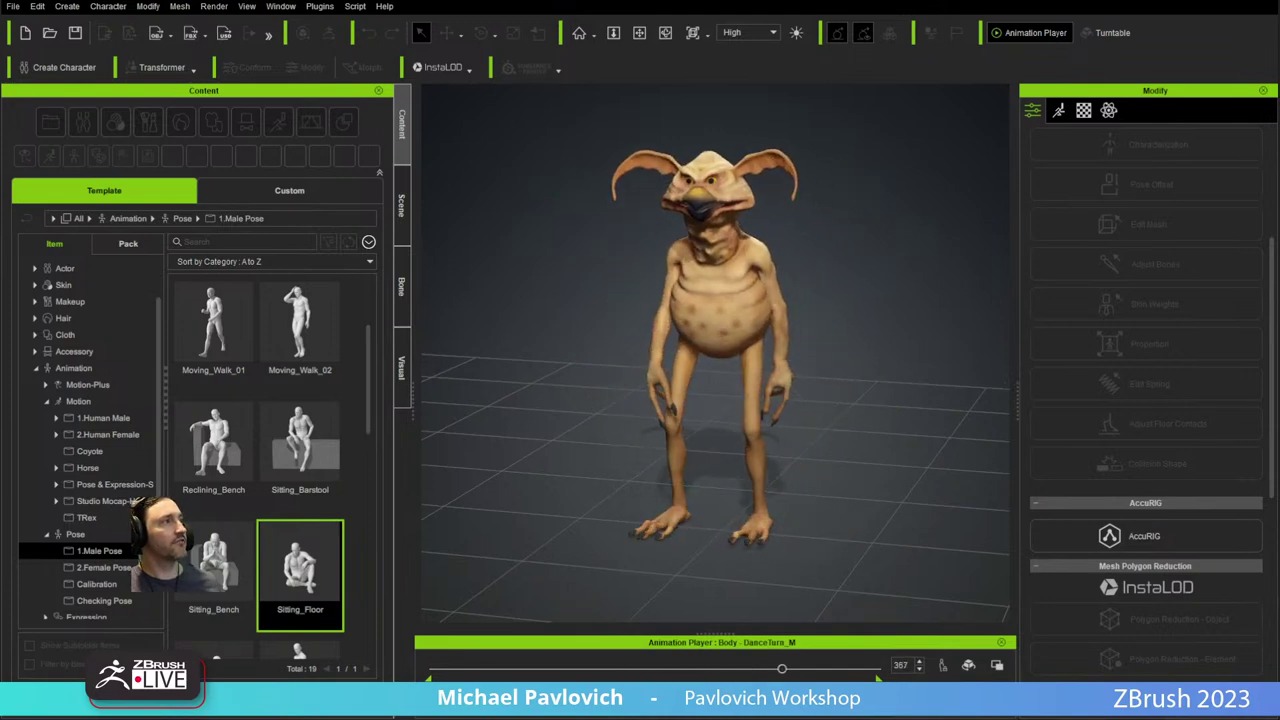
click(679, 692)
Select only the Body character in the scene's character list.
click(403, 205)
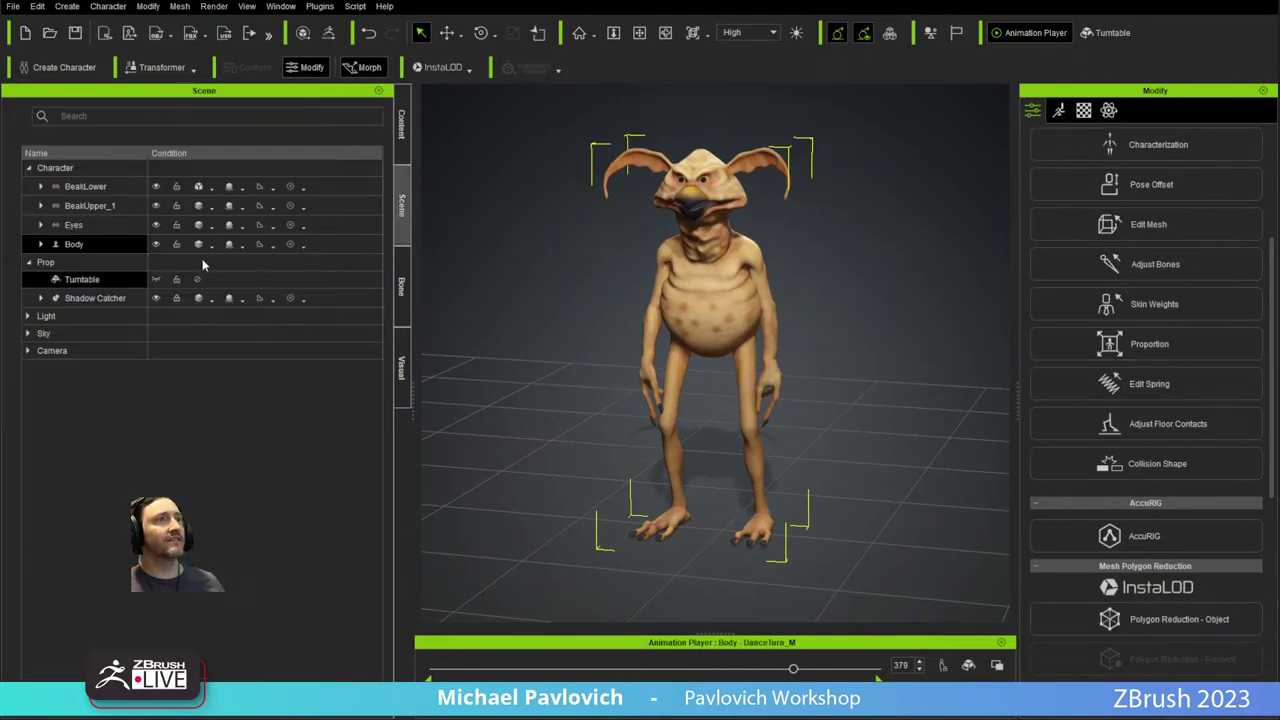
click(88, 186)
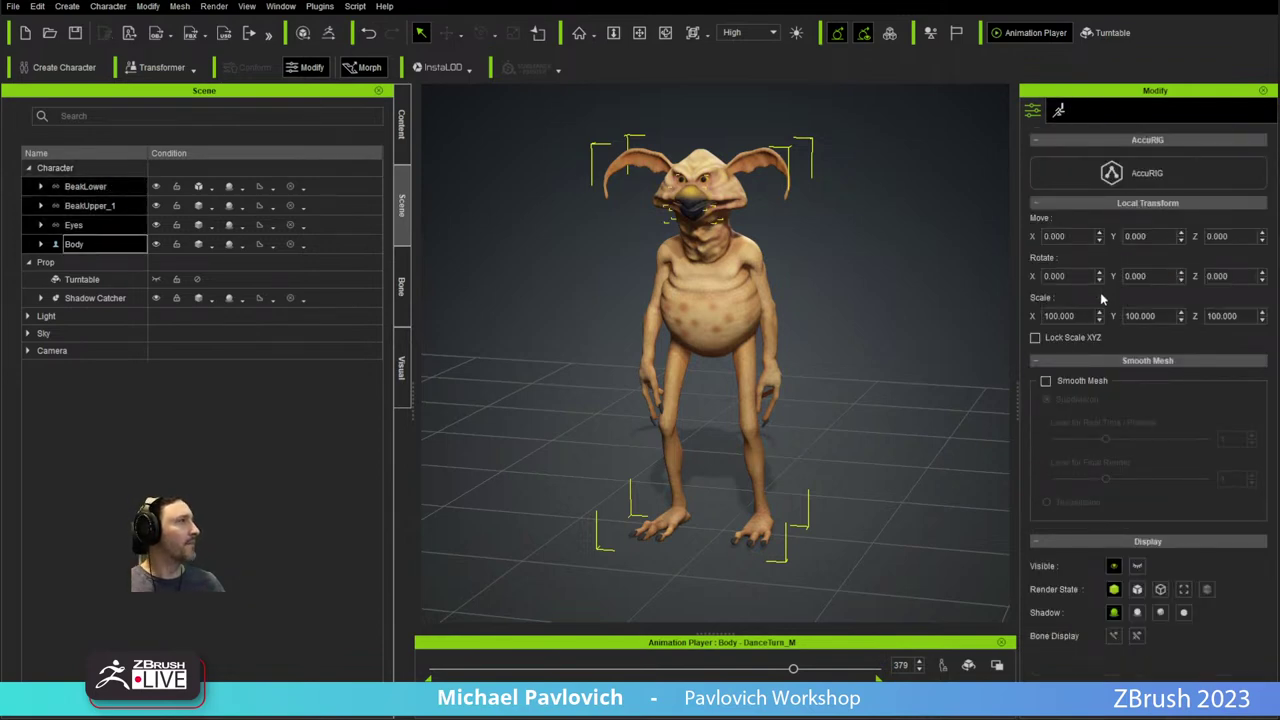
click(80, 246)
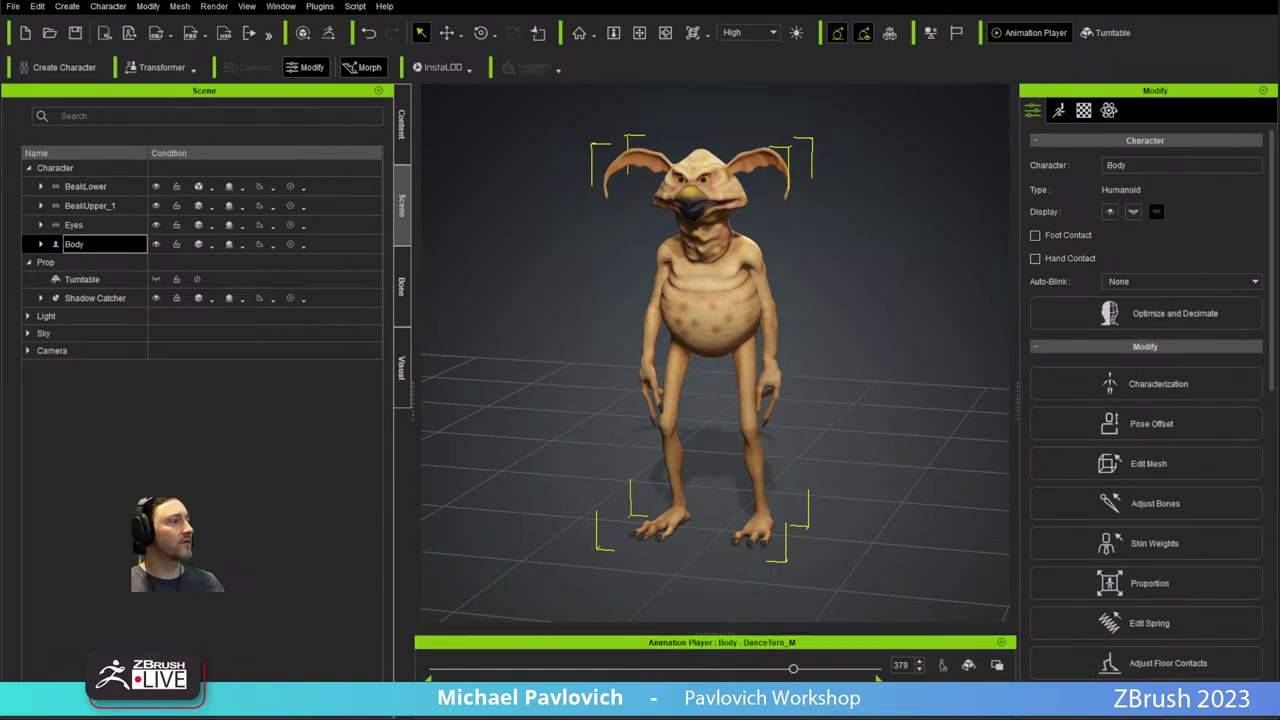
Preview the T-pose and A-pose calibration poses on the Body character, and restore its bind pose.
click(942, 665)
click(834, 697)
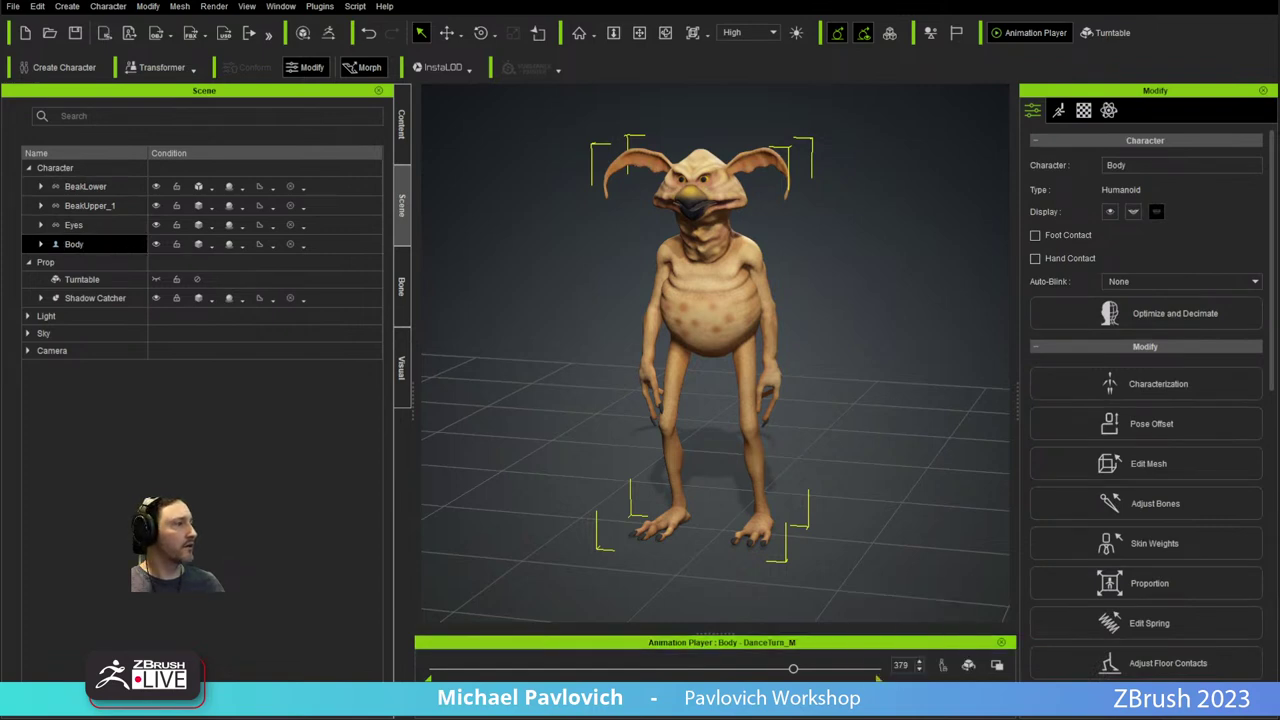
mouse_move(835, 563)
click(905, 558)
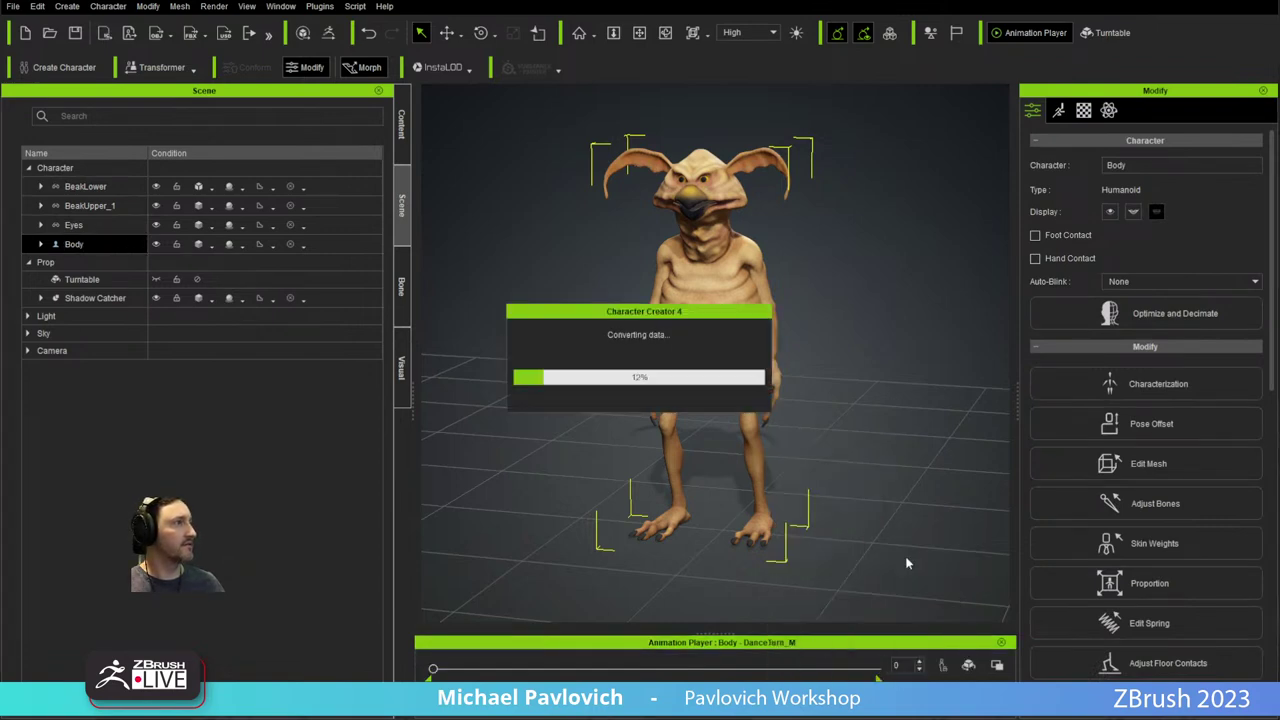
click(862, 665)
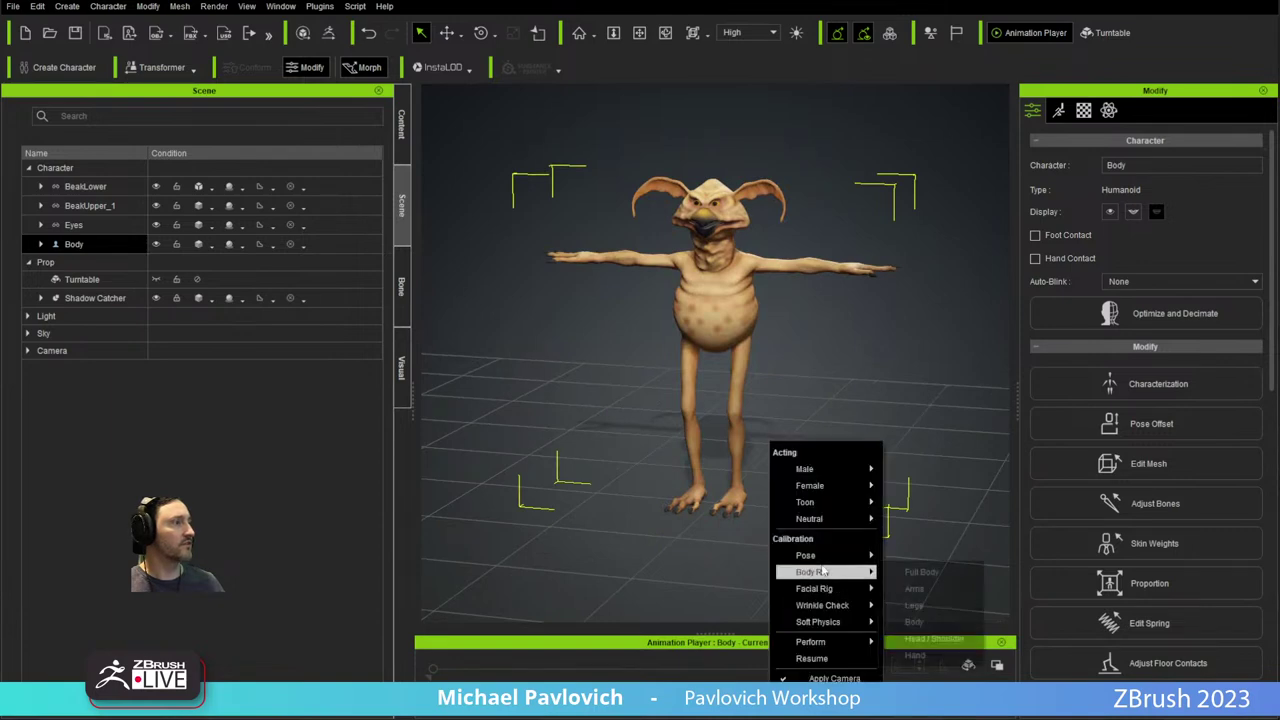
mouse_move(829, 569)
click(902, 574)
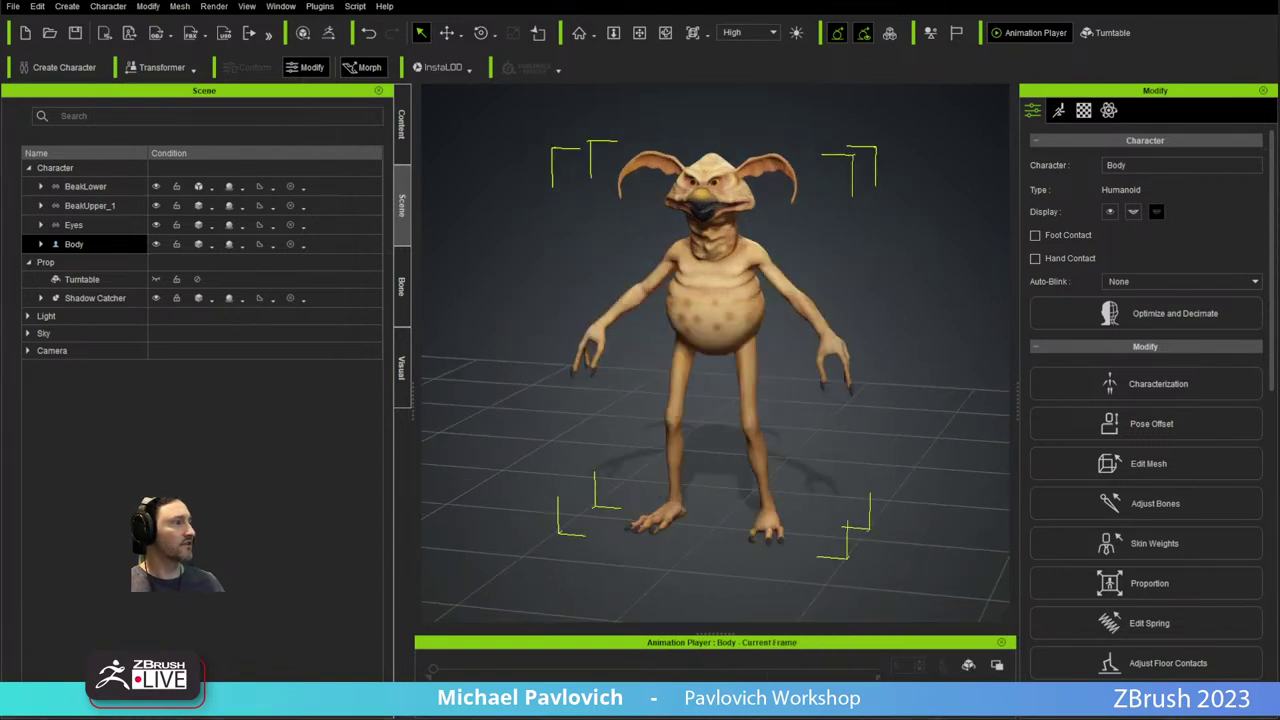
click(862, 665)
click(905, 660)
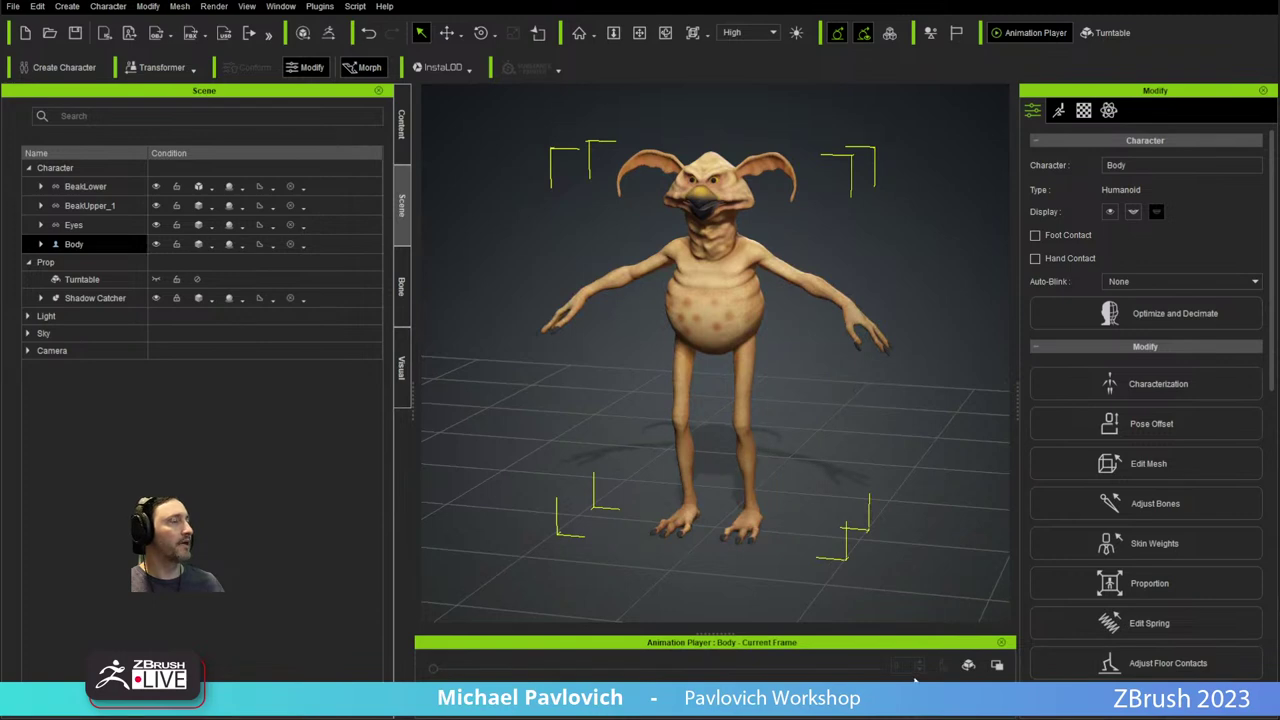
Send the creature's T-pose and A-pose to ZBrush through ZBrush Pose Link.
click(321, 7)
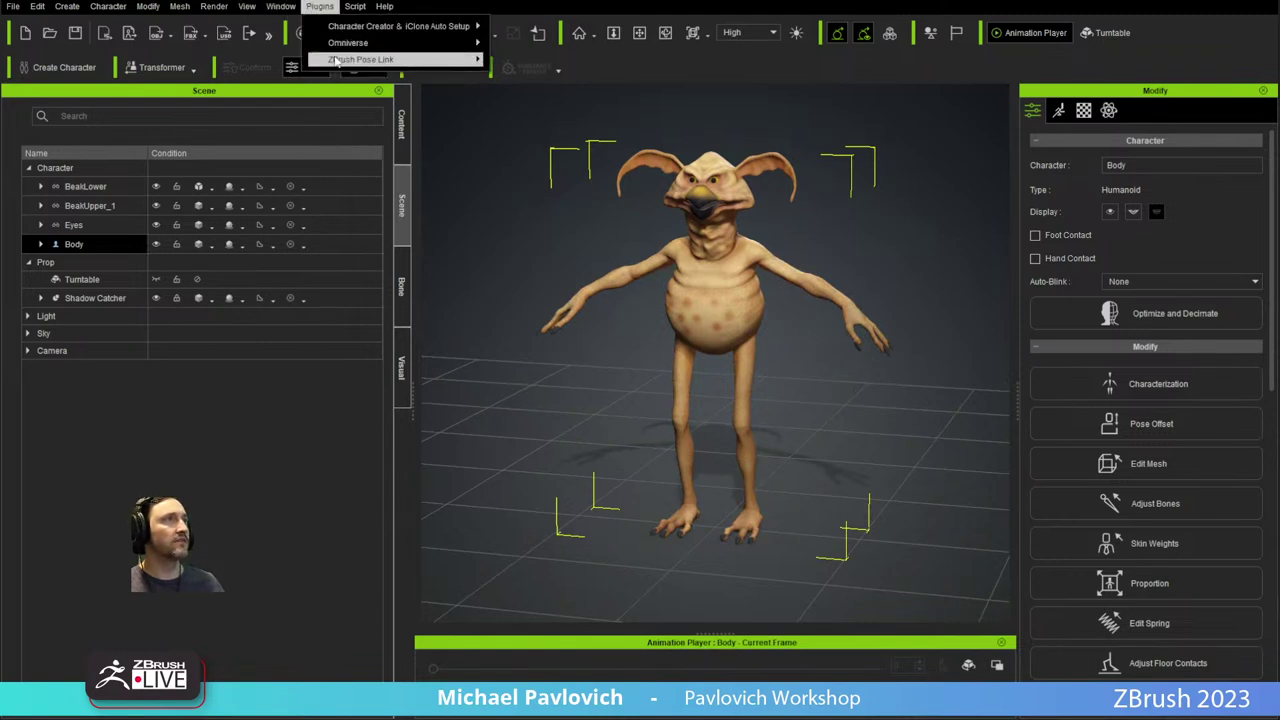
mouse_move(477, 59)
click(594, 76)
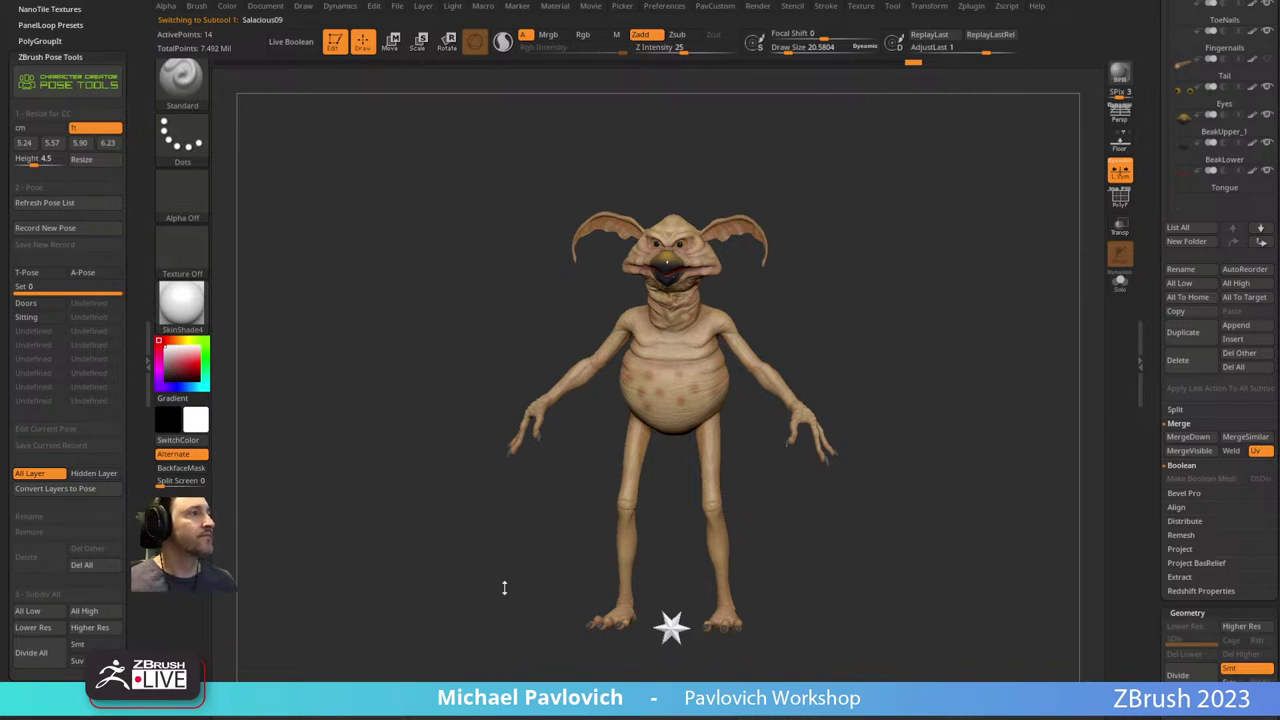
Switch the creature in ZBrush to the T-Pose, the A-Pose and finally the Sitting pose, and inspect it up close.
click(46, 278)
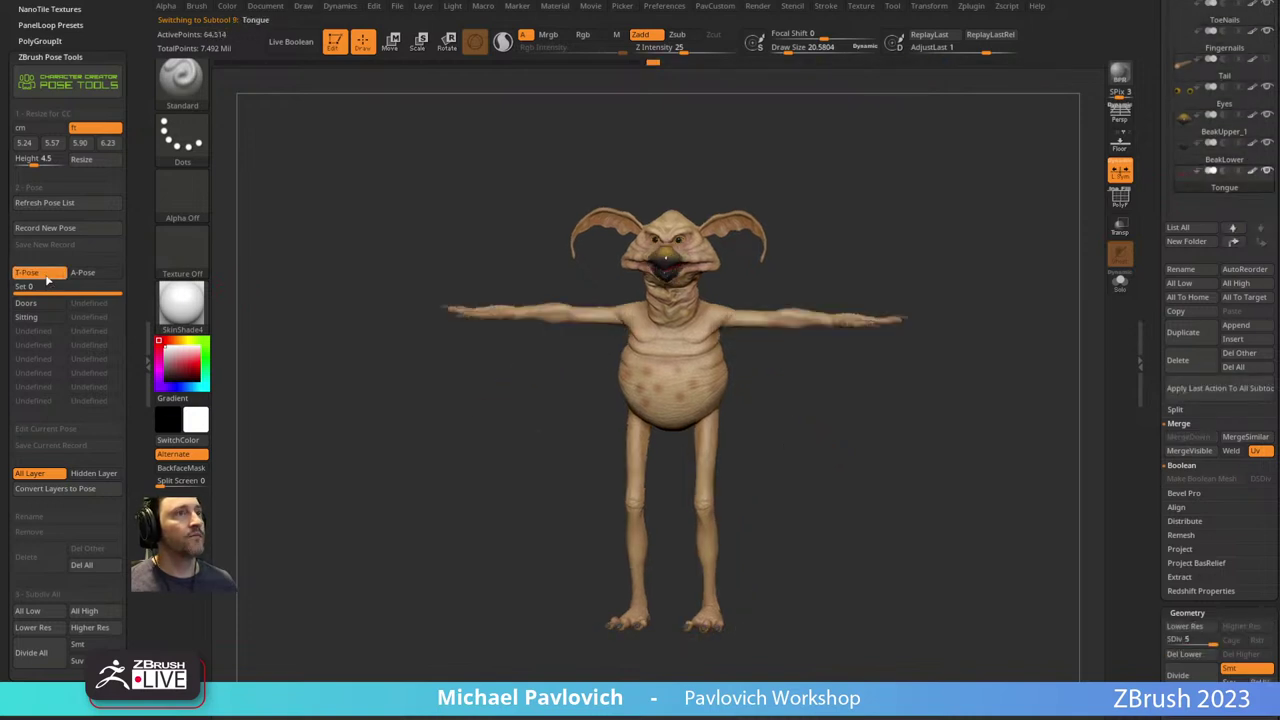
click(96, 273)
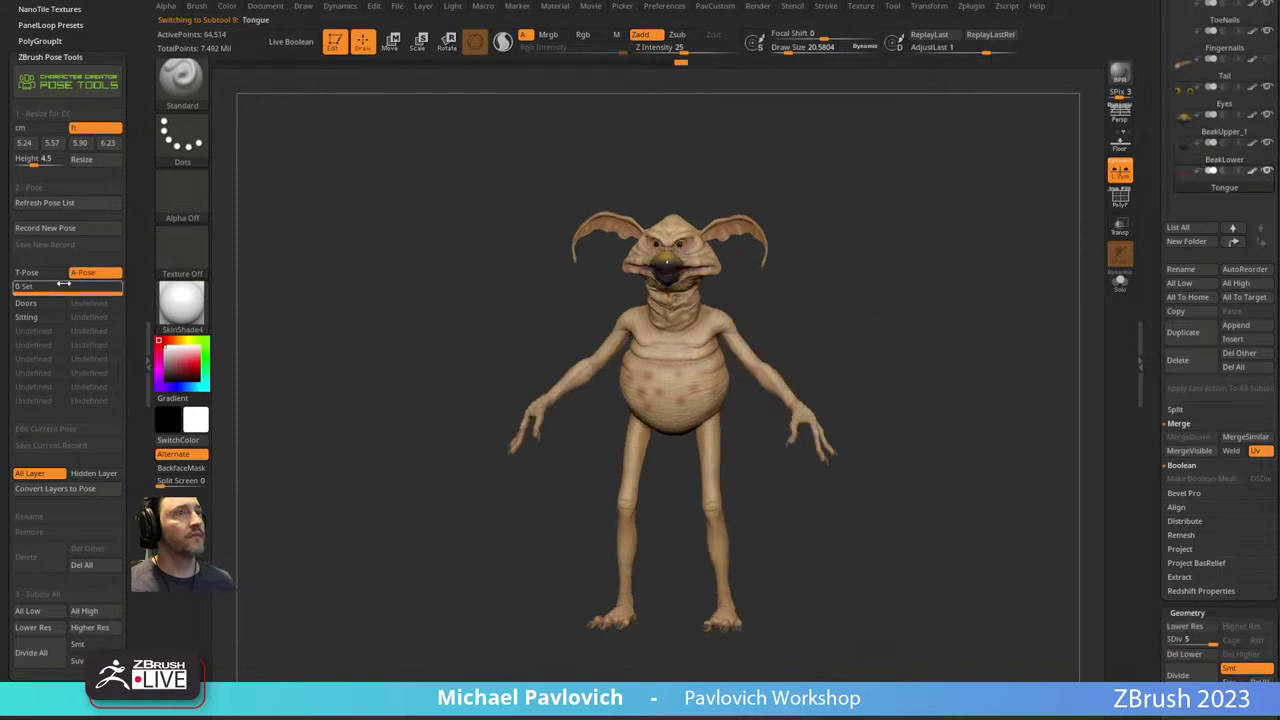
click(29, 318)
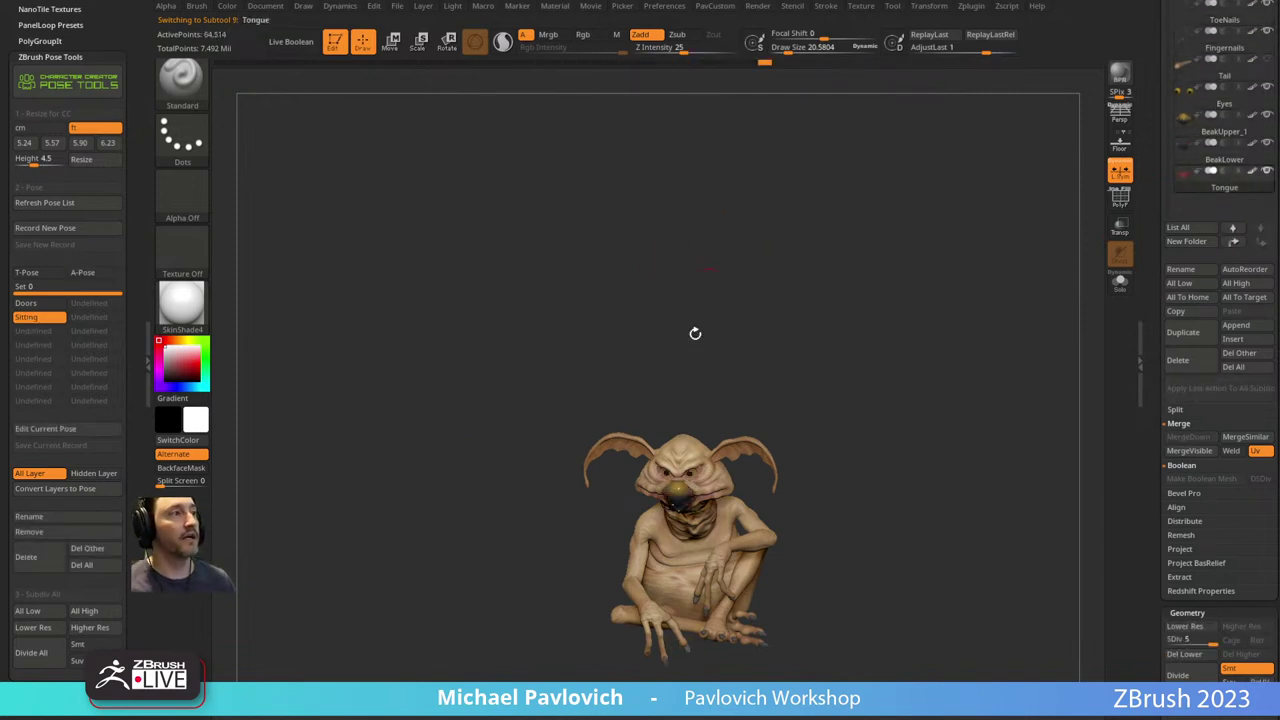
drag(786, 355, 953, 390)
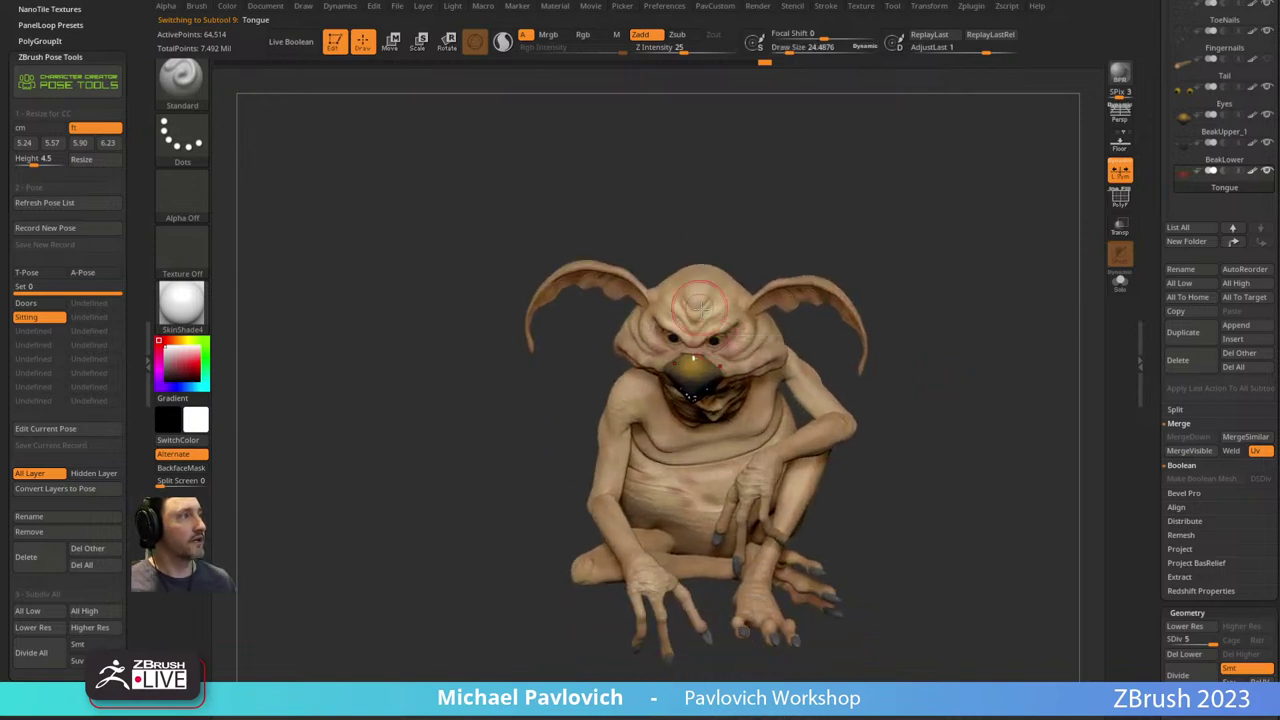
click(700, 311)
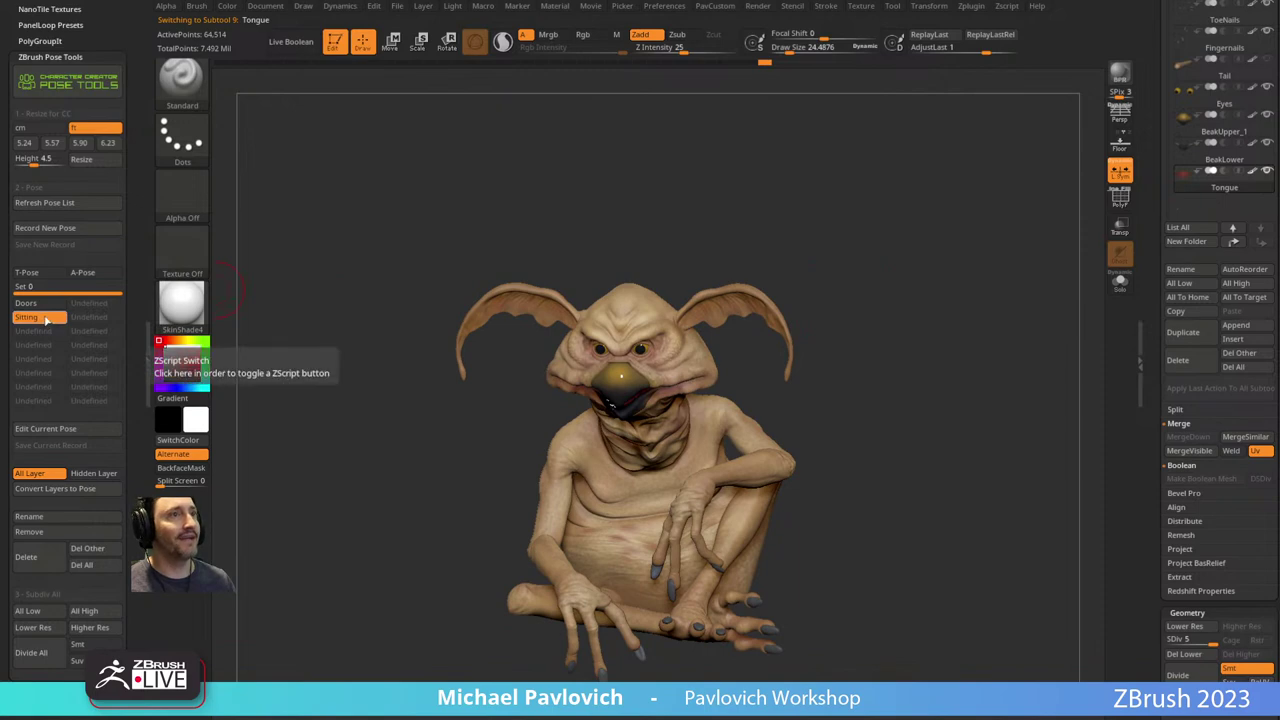
Start editing the current Sitting pose and select the Body subtool, bringing its pose layers into view.
click(70, 428)
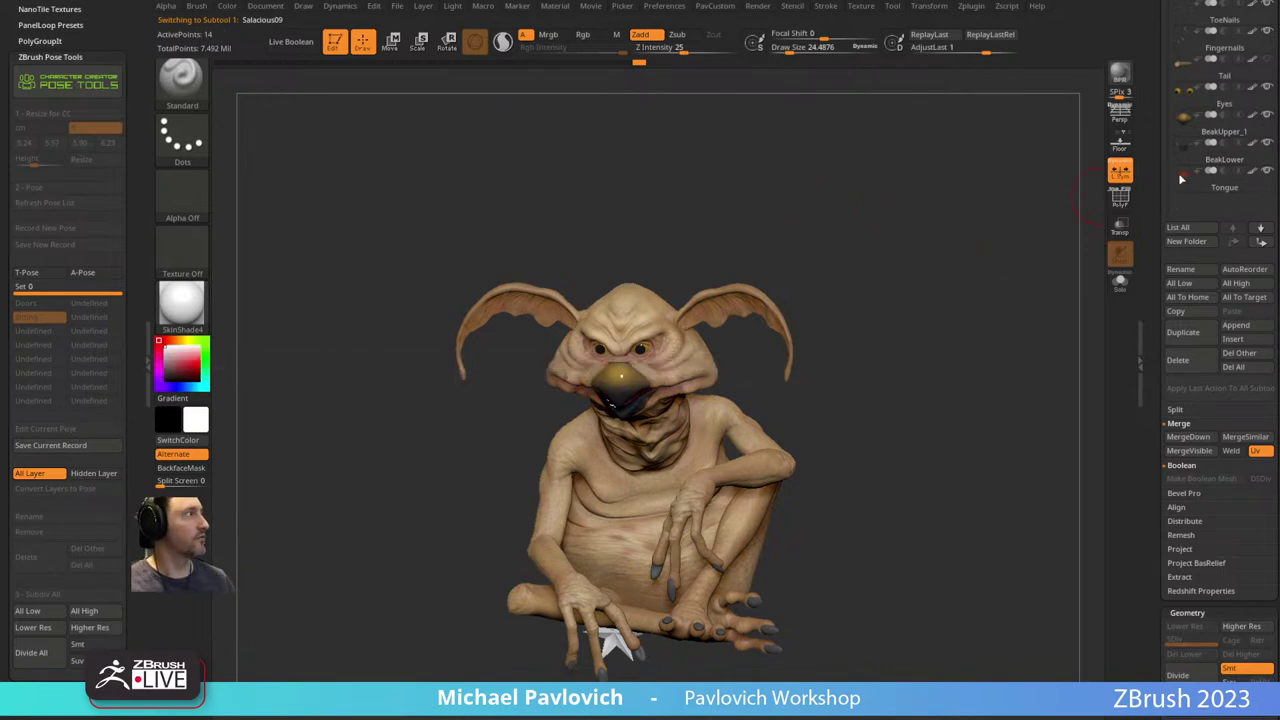
alt+drag(935, 269, 912, 262)
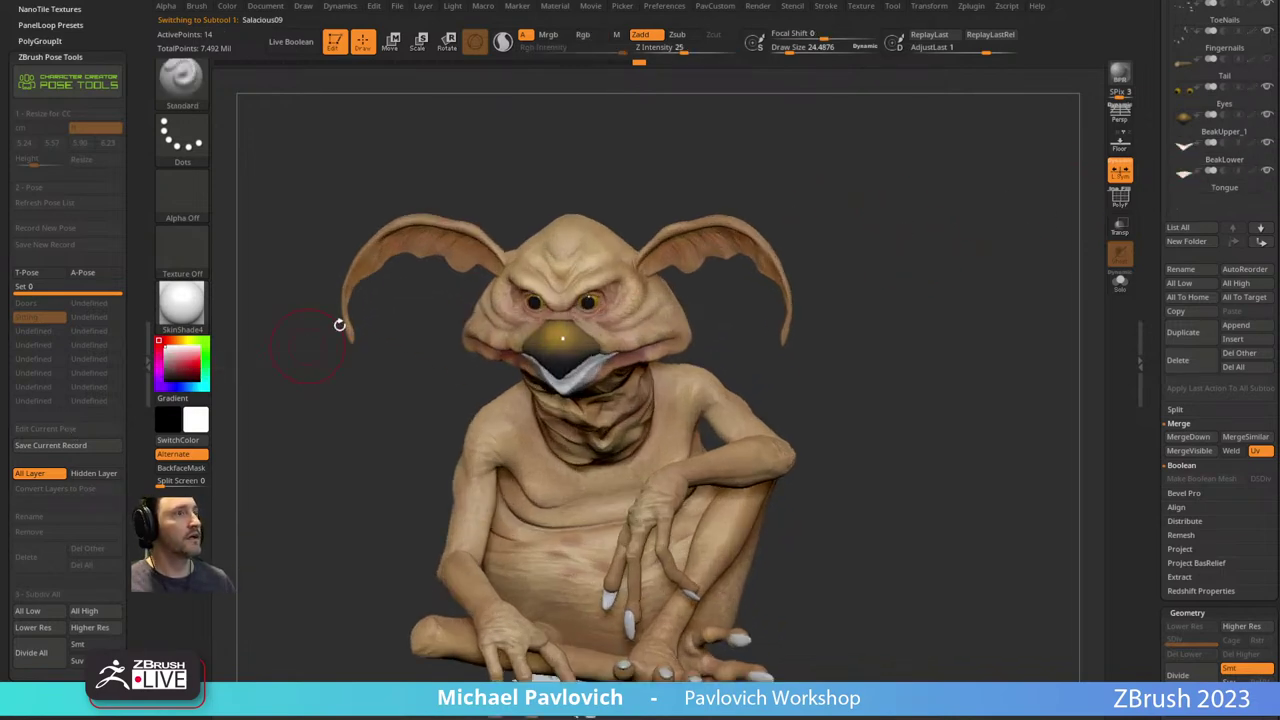
drag(1163, 152, 1139, 286)
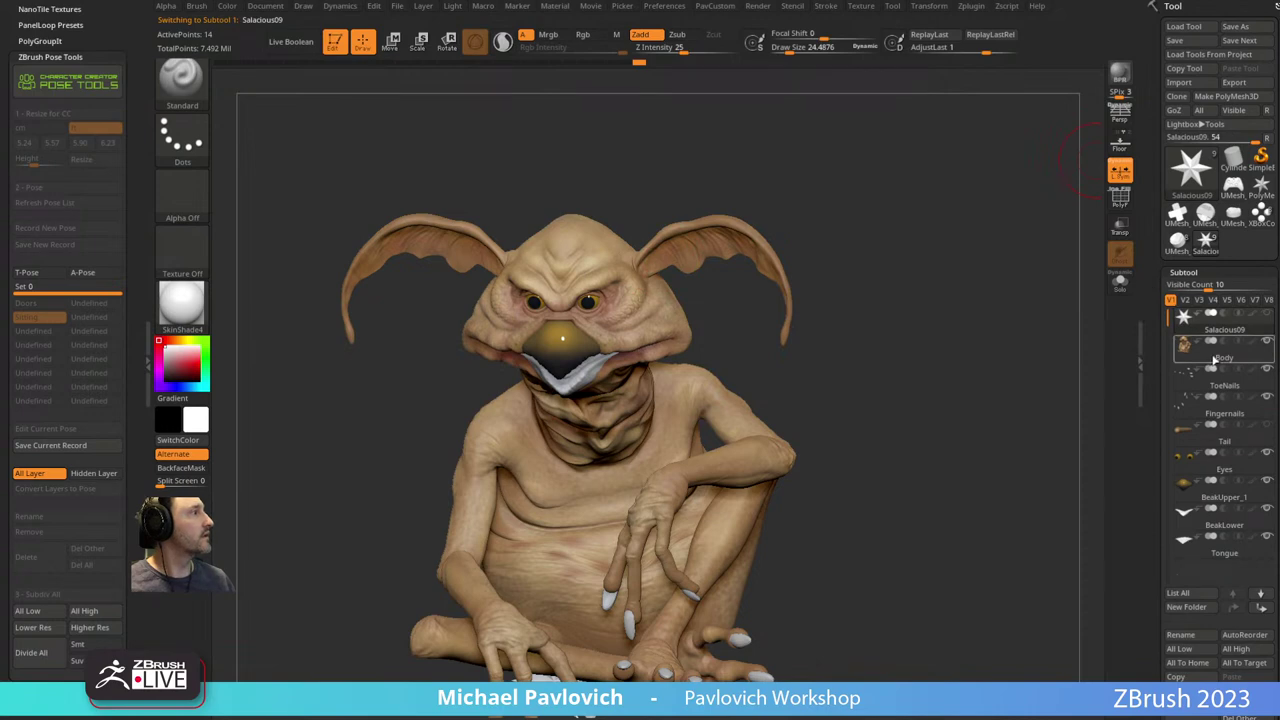
drag(1155, 366, 1168, 128)
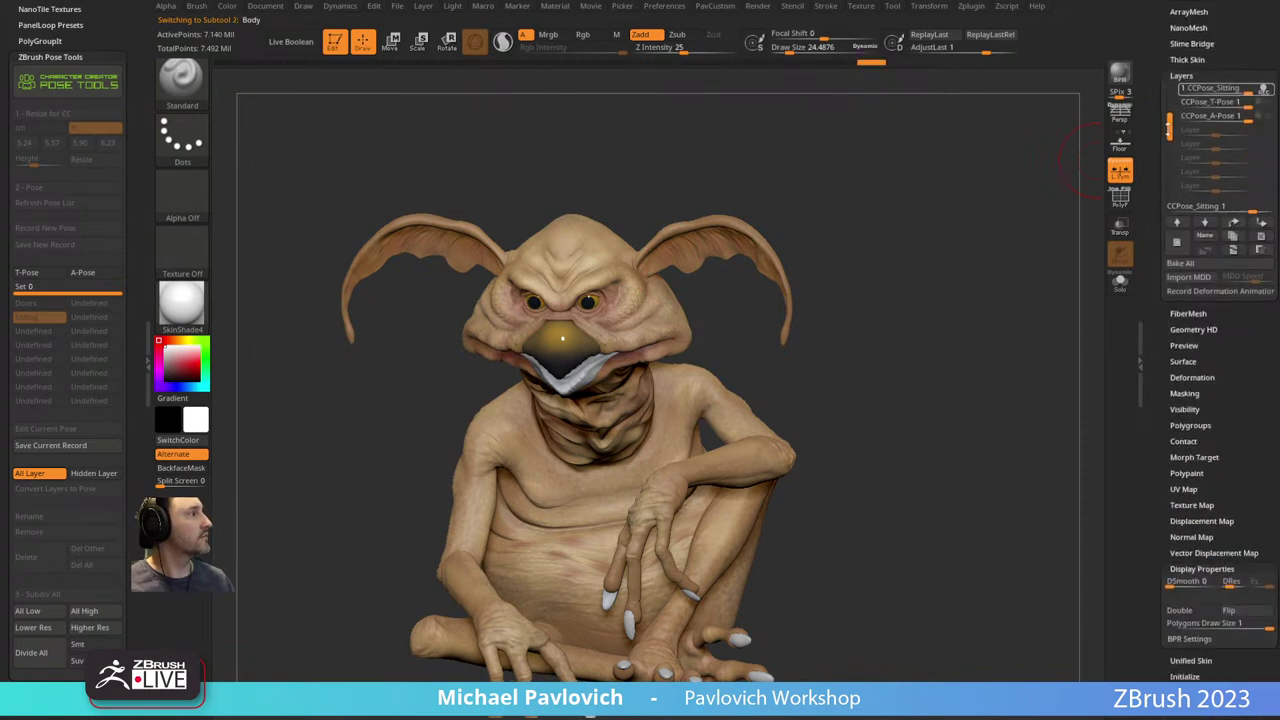
Turn off the Body's texture map display and change the material to StartupMaterial.
key(shift)
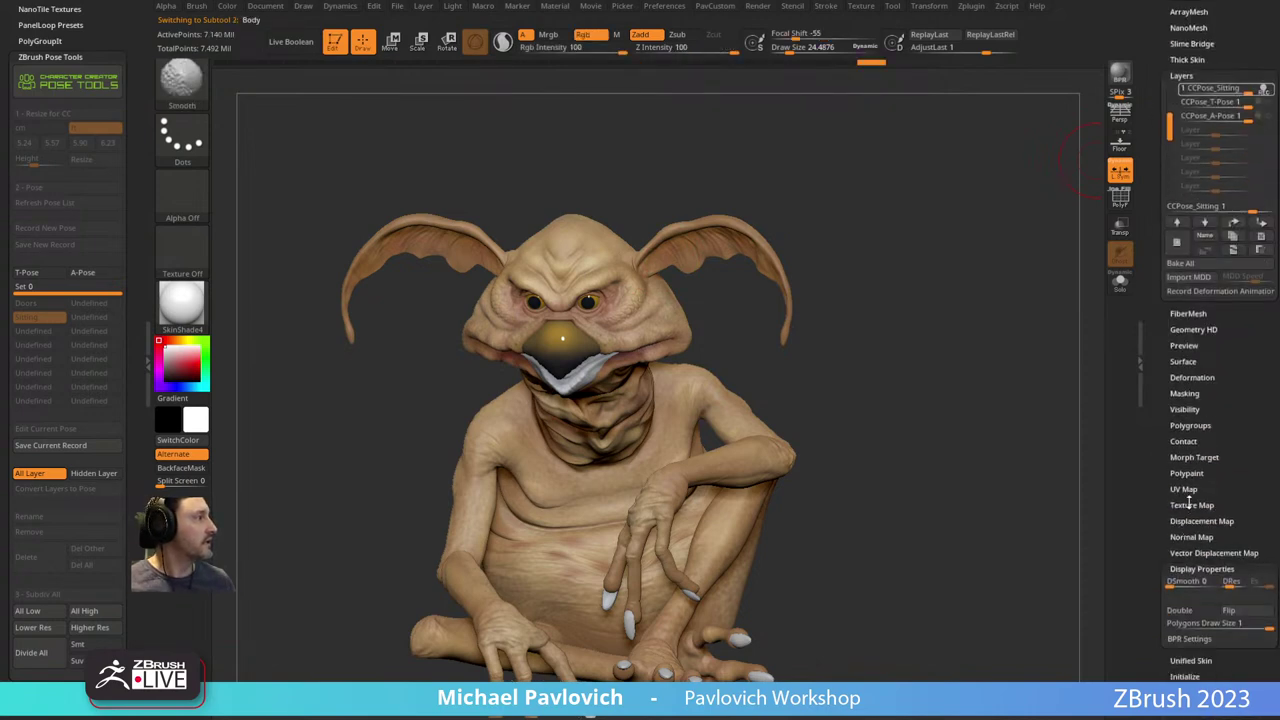
shift+click(1189, 504)
click(1238, 519)
drag(1164, 438, 1150, 620)
click(188, 312)
click(255, 318)
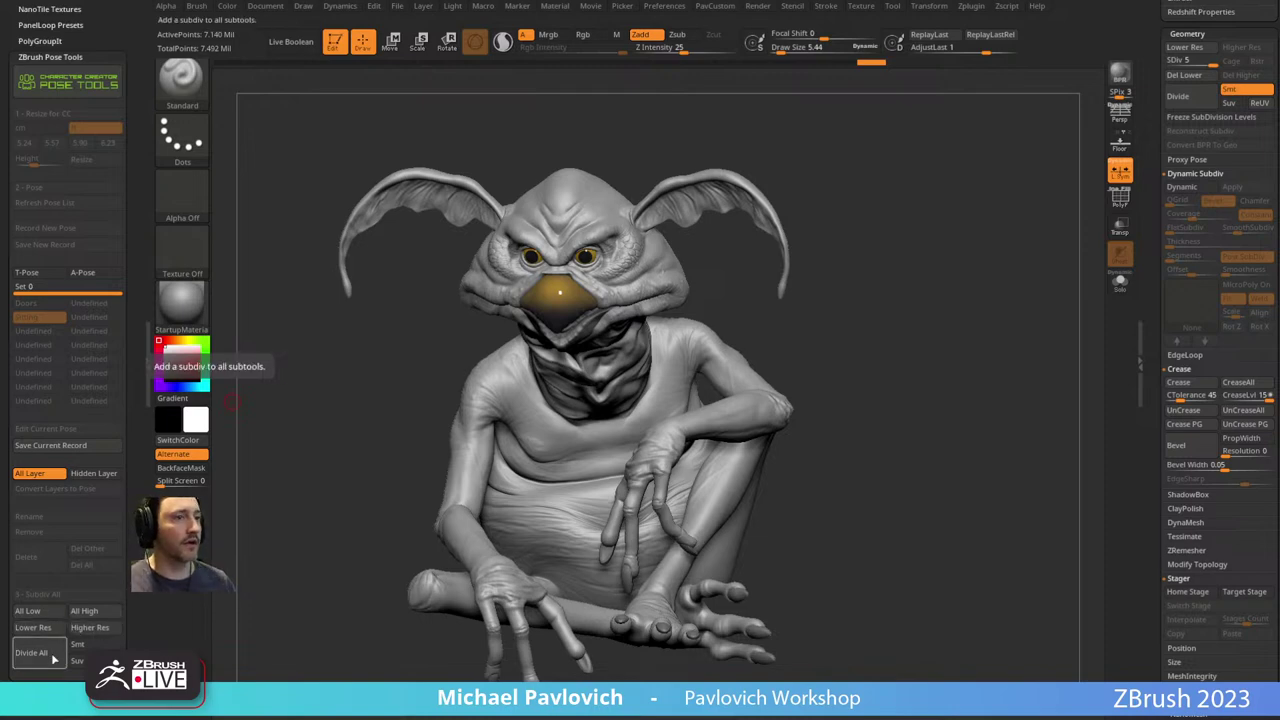
Lower the subdivision of all subtools by three levels with Pose Tools.
drag(723, 300, 902, 320)
scroll(1220, 400, down, 5)
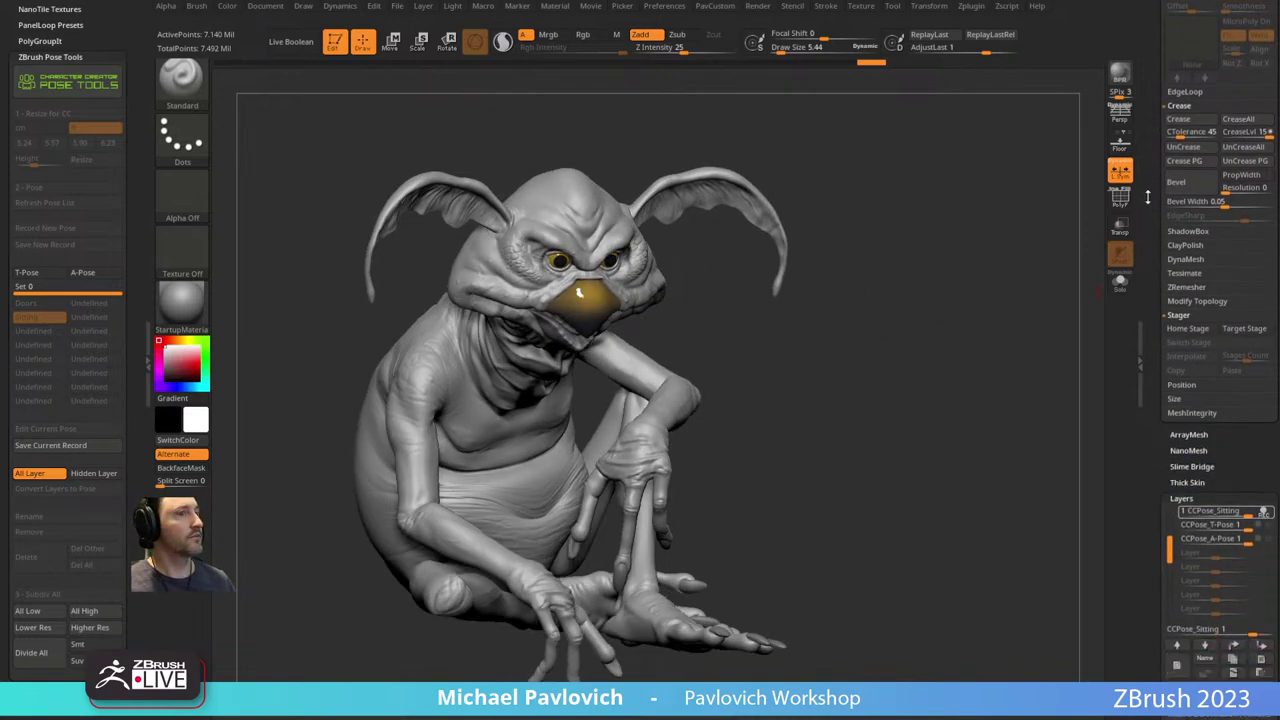
click(45, 628)
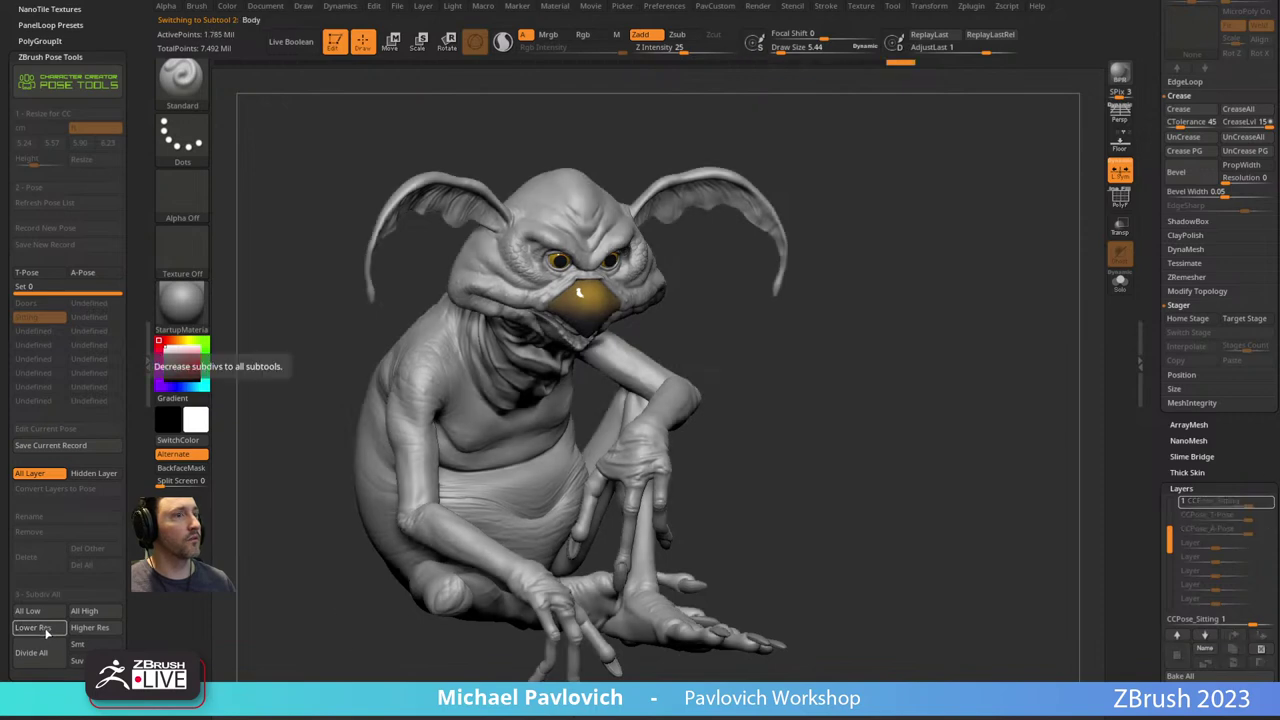
click(45, 628)
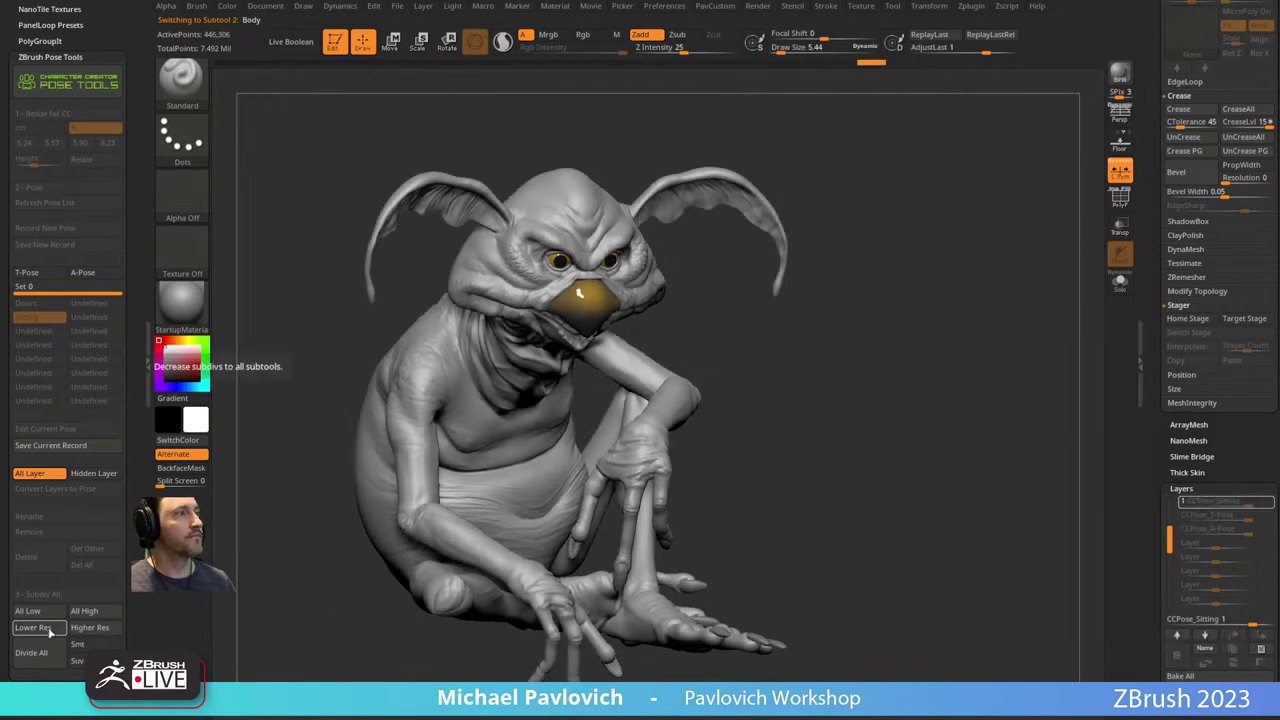
click(45, 628)
Choose the Clay brush with a draw size of about 15.4 and bring the creature's torso and the geometry settings into view.
mouse_move(735, 351)
alt+mouse_down()
mouse_move(761, 333)
mouse_move(925, 326)
mouse_move(751, 326)
mouse_move(385, 424)
mouse_move(425, 405)
alt+mouse_up()
key(b)
key(c)
key(l)
key(s)
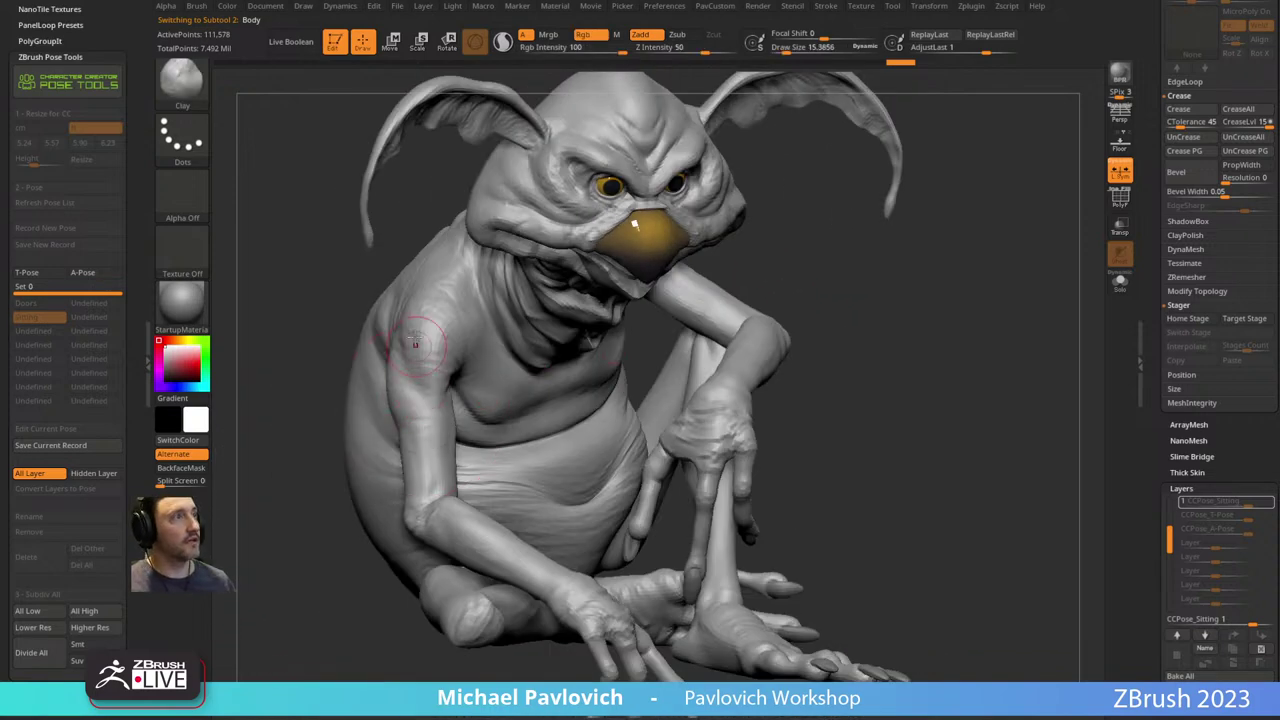
drag(1025, 292, 908, 304)
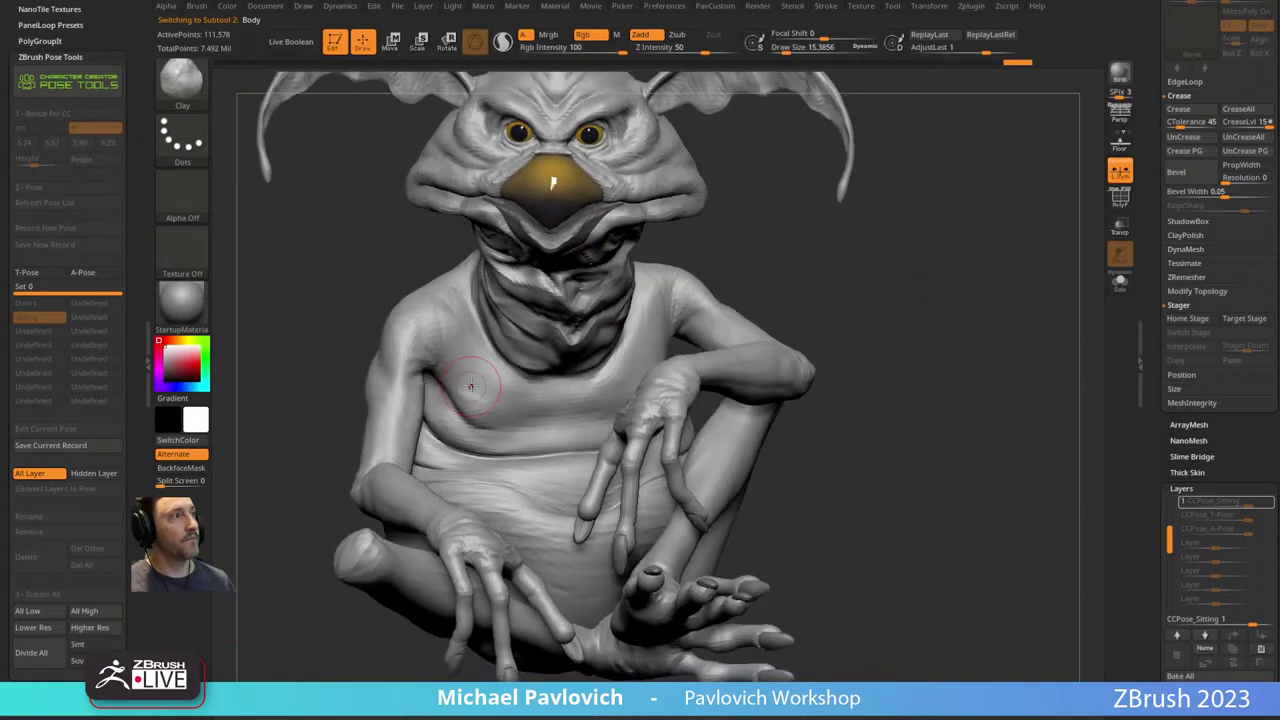
drag(1158, 278, 1156, 428)
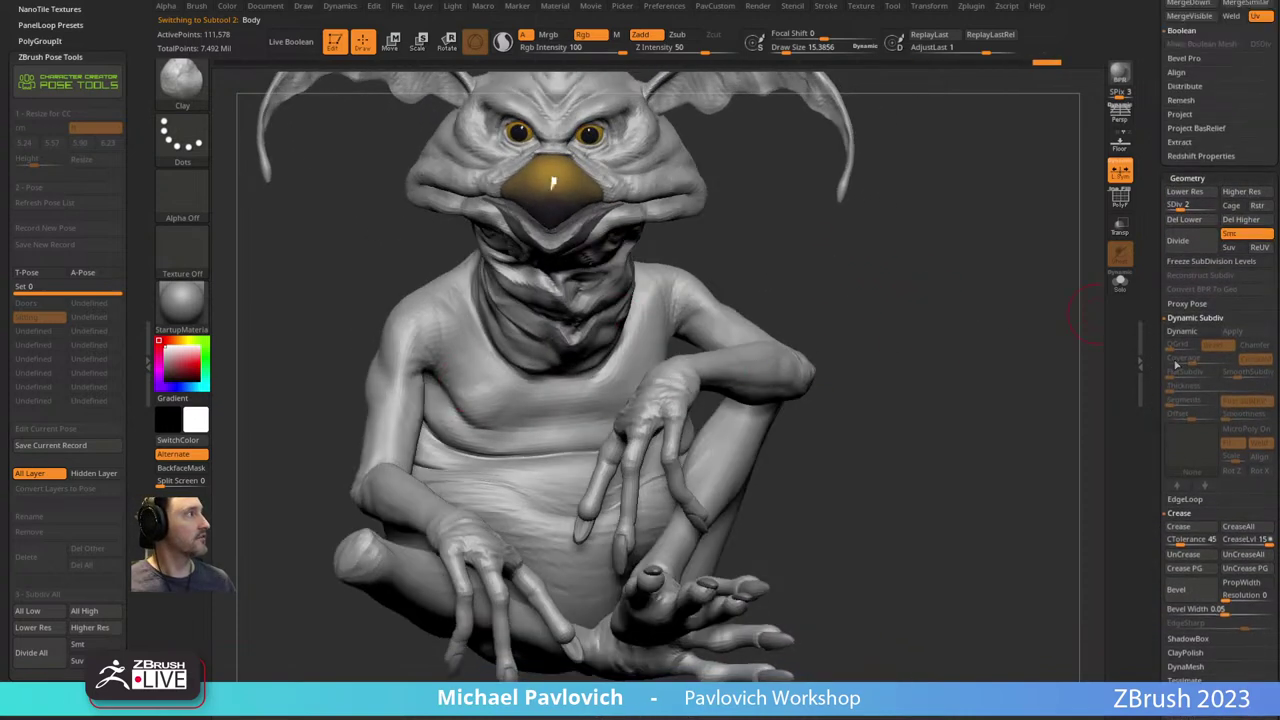
Check the Body at its lower subdivision levels and save the current record of the Sitting pose.
drag(1184, 206, 1053, 238)
key(shift+d)
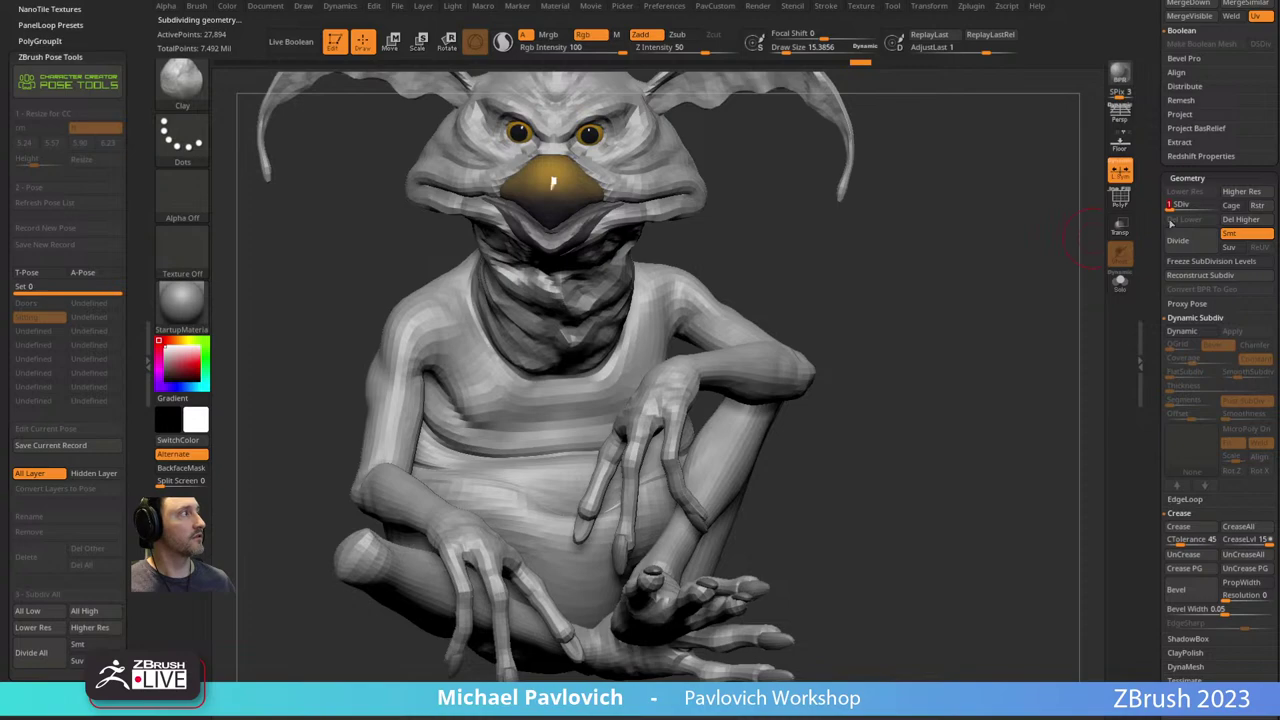
key(d)
alt+drag(831, 265, 643, 285)
alt+drag(809, 304, 857, 300)
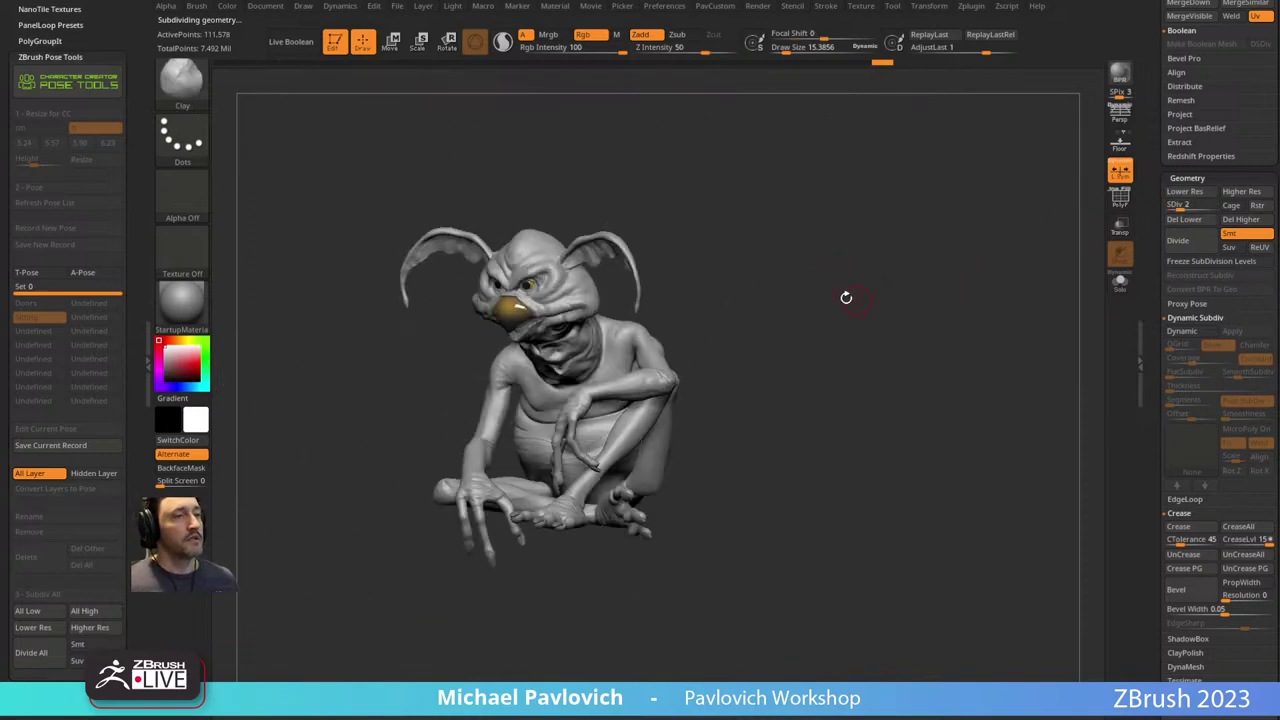
click(48, 448)
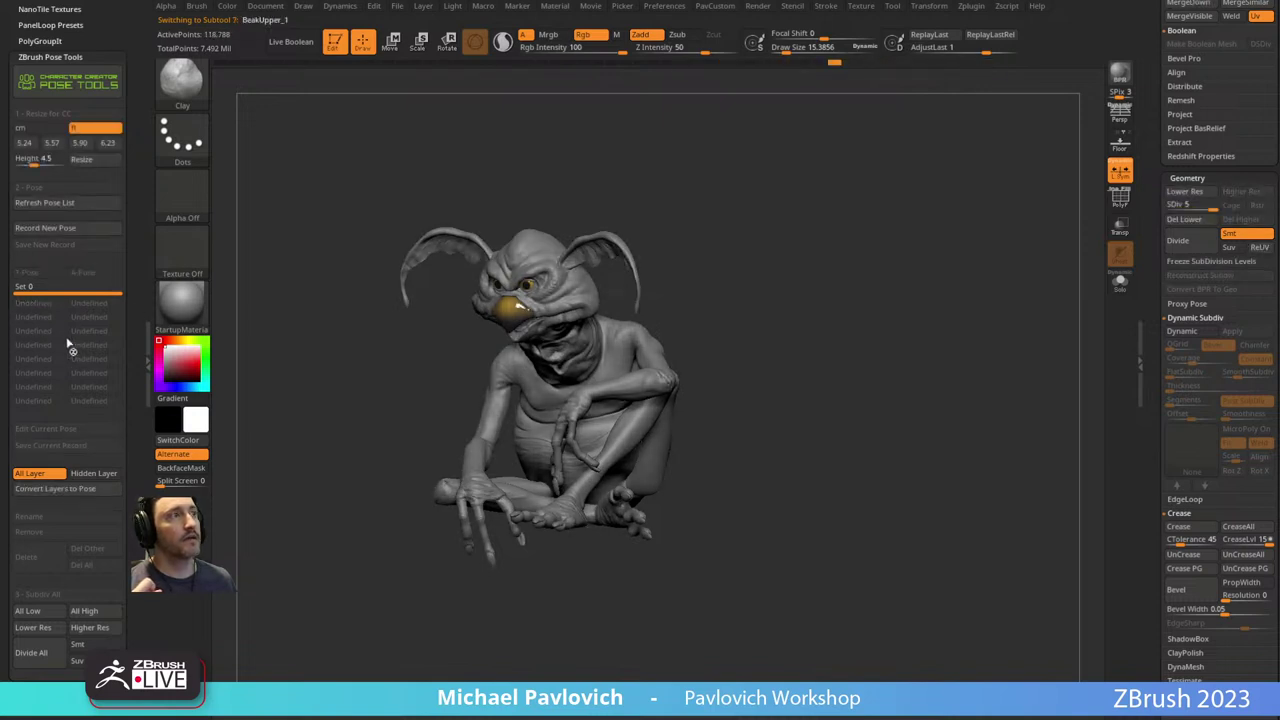
Switch off the Sitting pose and convert the creature's layers to Pose Tools poses.
click(38, 322)
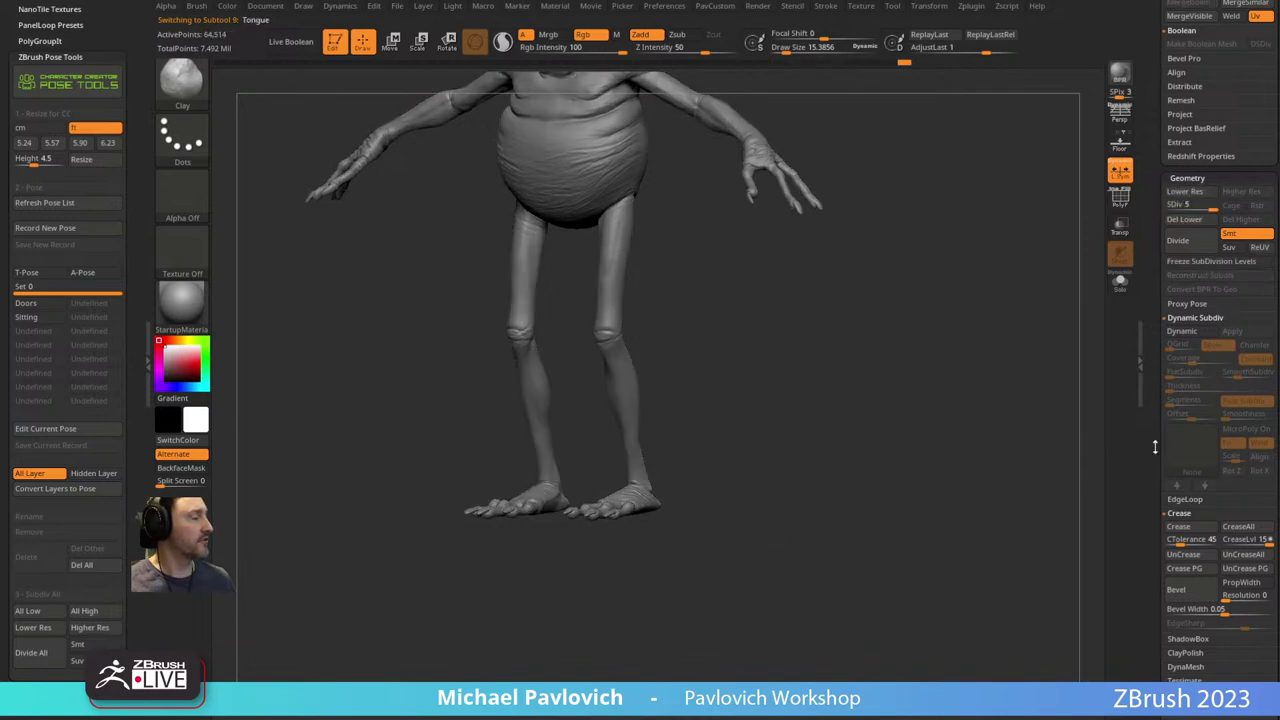
scroll(1160, 450, down, 5)
scroll(1174, 318, down, 4)
key(f)
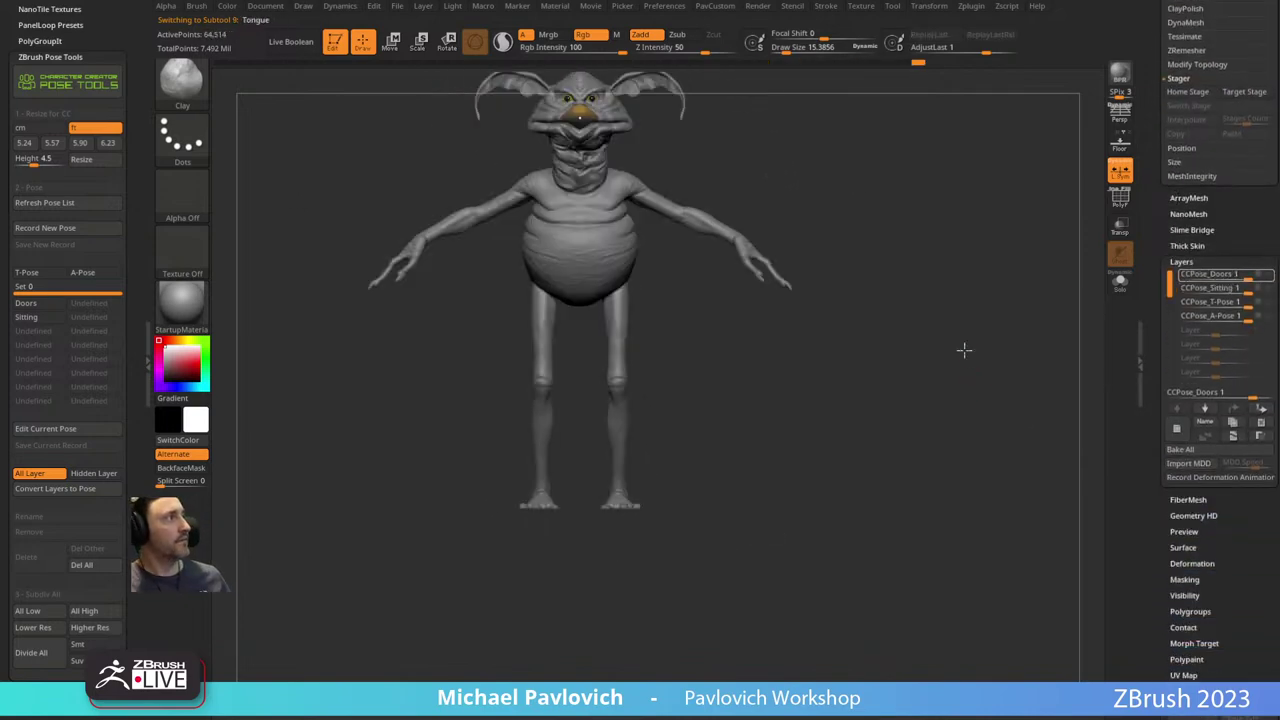
drag(822, 420, 700, 424)
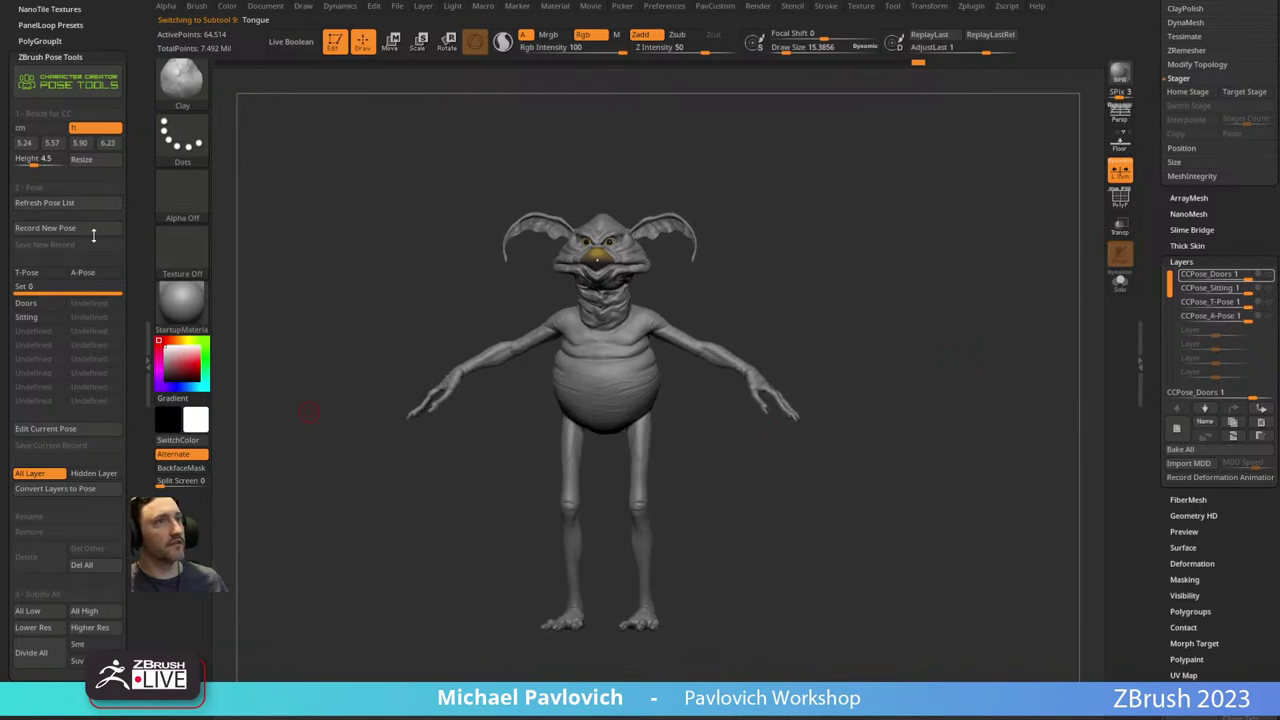
click(44, 318)
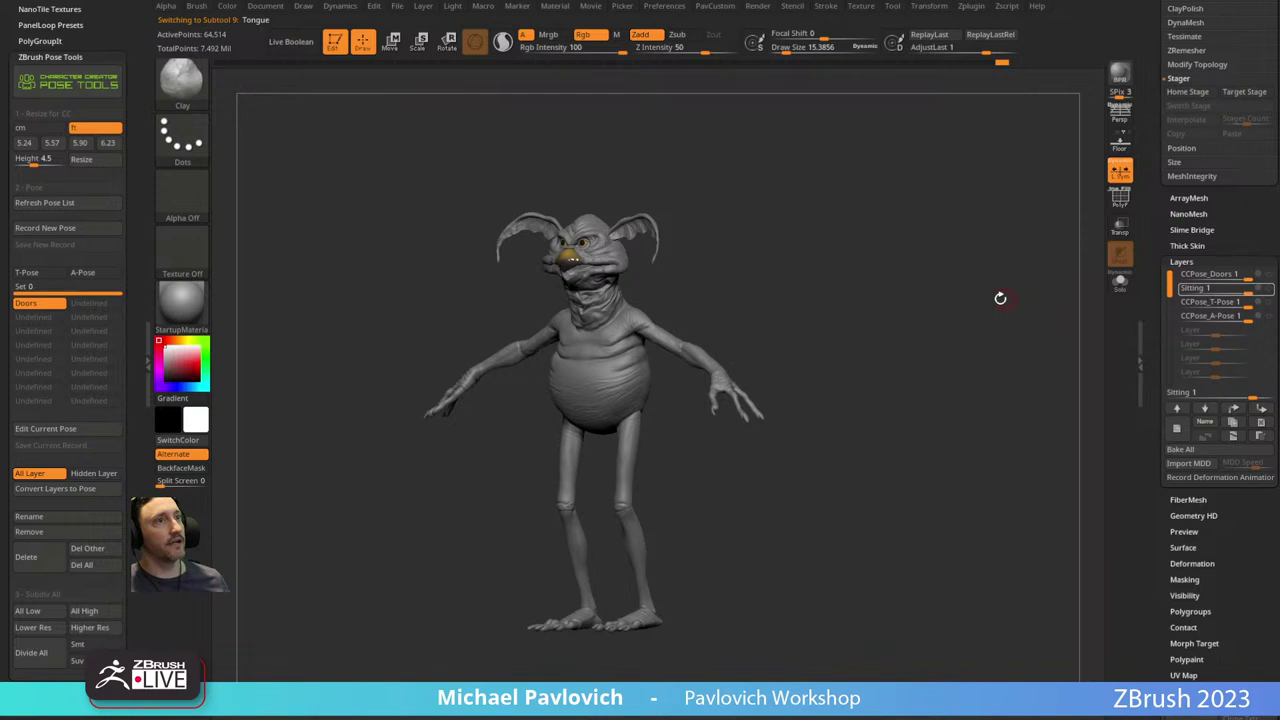
click(55, 488)
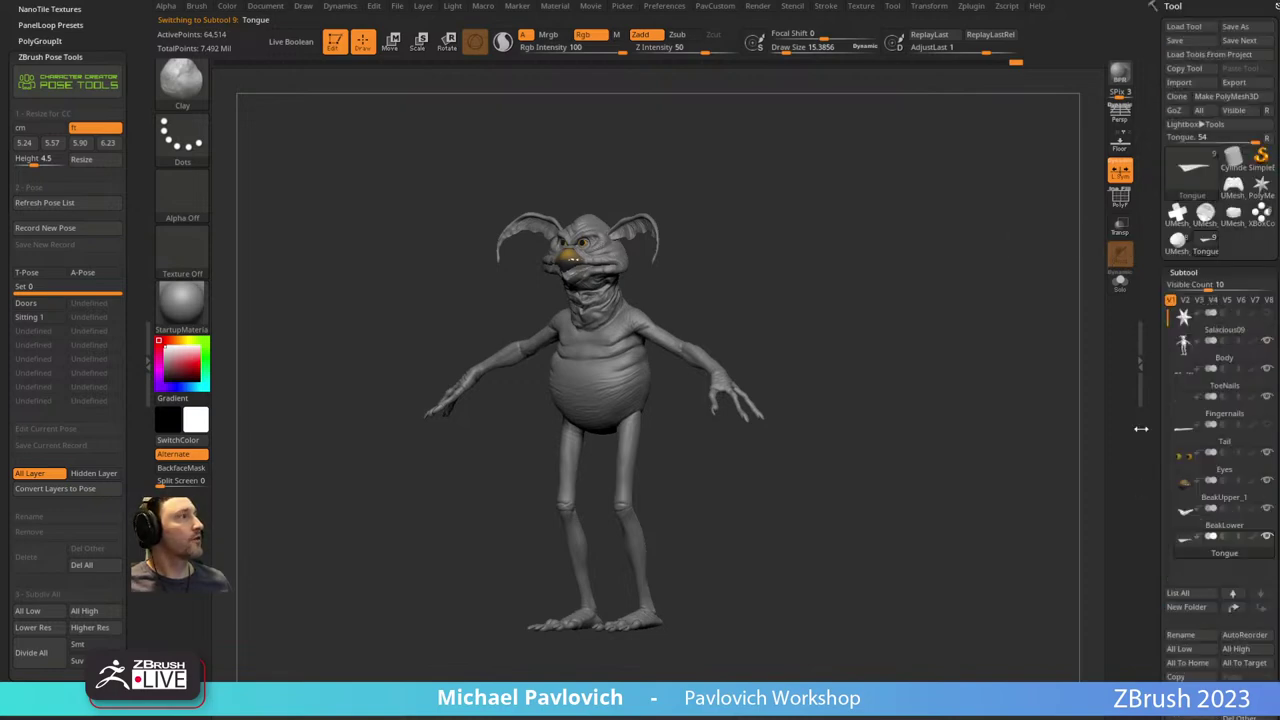
Create a polymesh from the Cube3D primitive and subdivide it three times with its polyframe displayed.
click(1230, 157)
click(1190, 165)
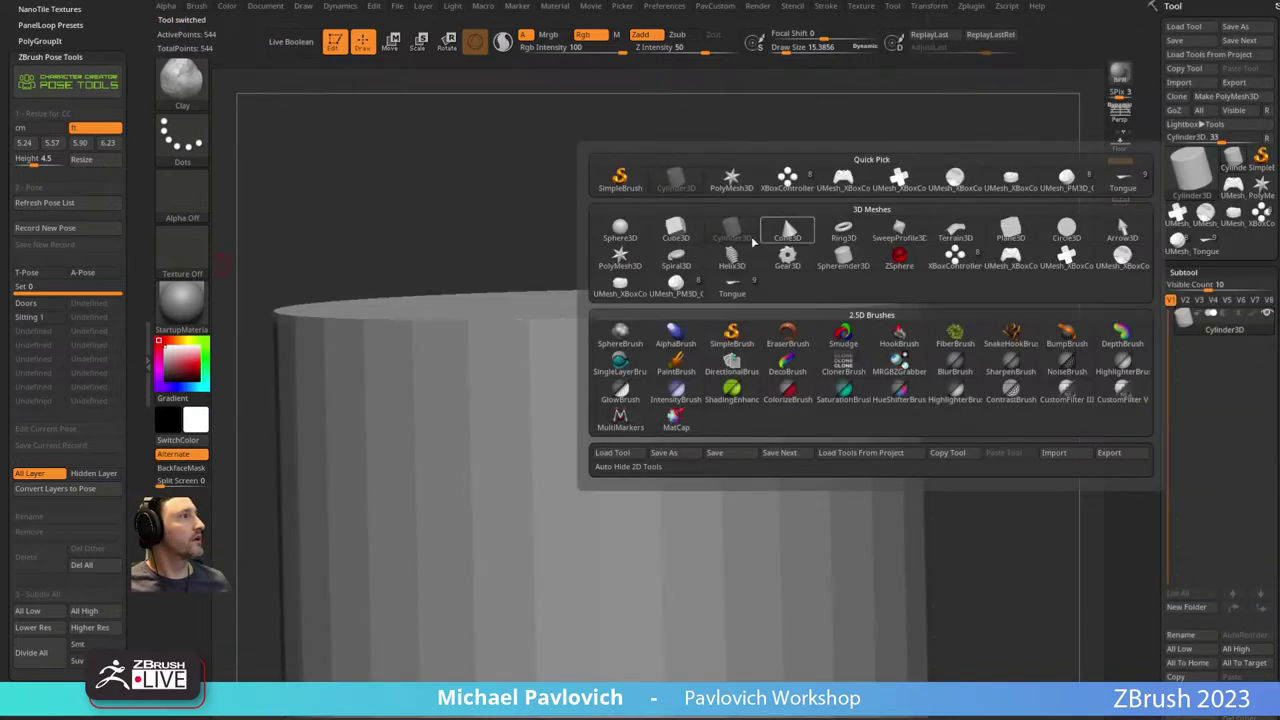
click(677, 232)
click(1226, 96)
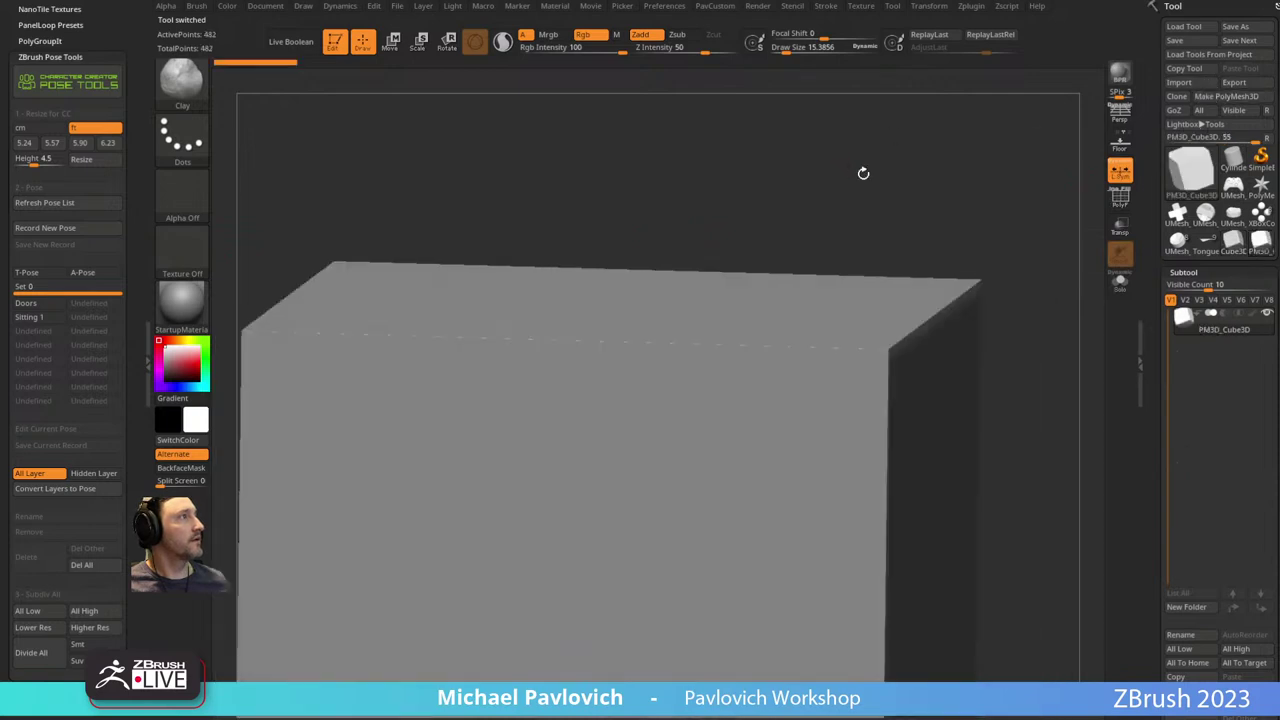
key(ctrl+d)
key(ctrl+d)
key(ctrl+d)
click(1120, 198)
shift+drag(960, 290, 931, 303)
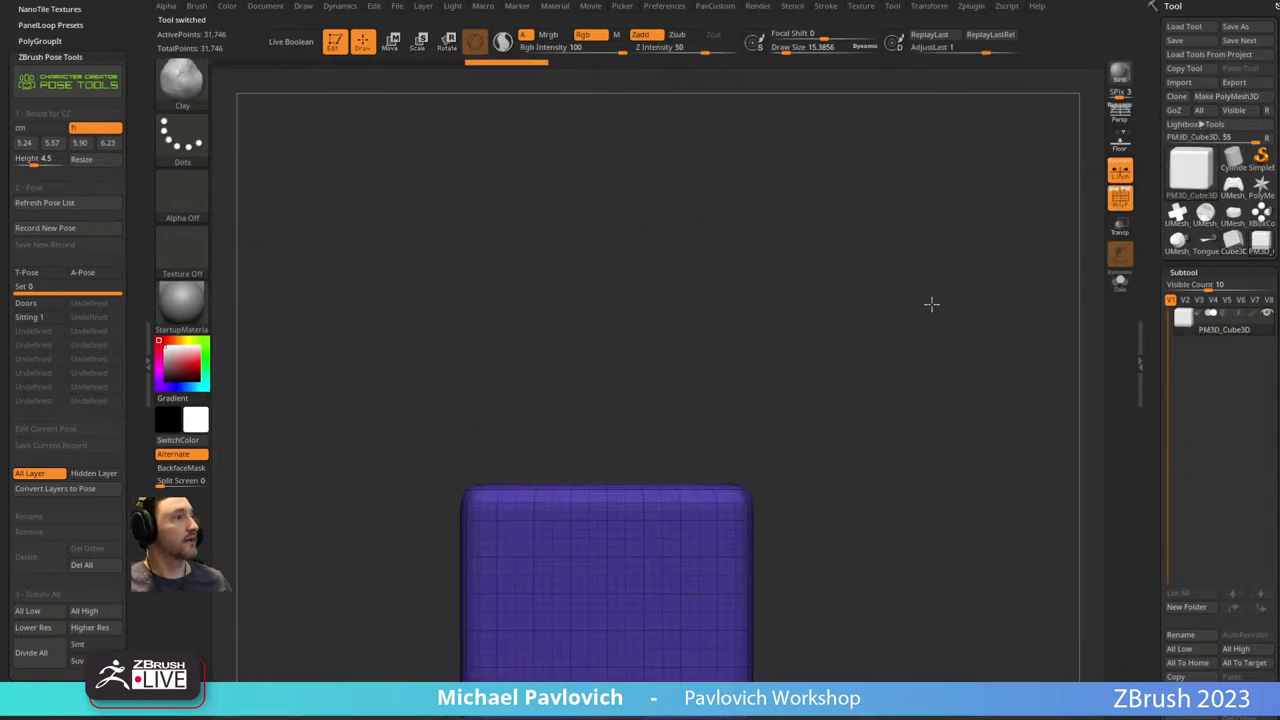
Subdivide the cube once more, hide the polyframe and choose the Standard brush with a draw size of about 38.3.
alt+drag(940, 382, 916, 251)
key(b)
key(s)
key(t)
key(ctrl+d)
key(f)
key(shift+f)
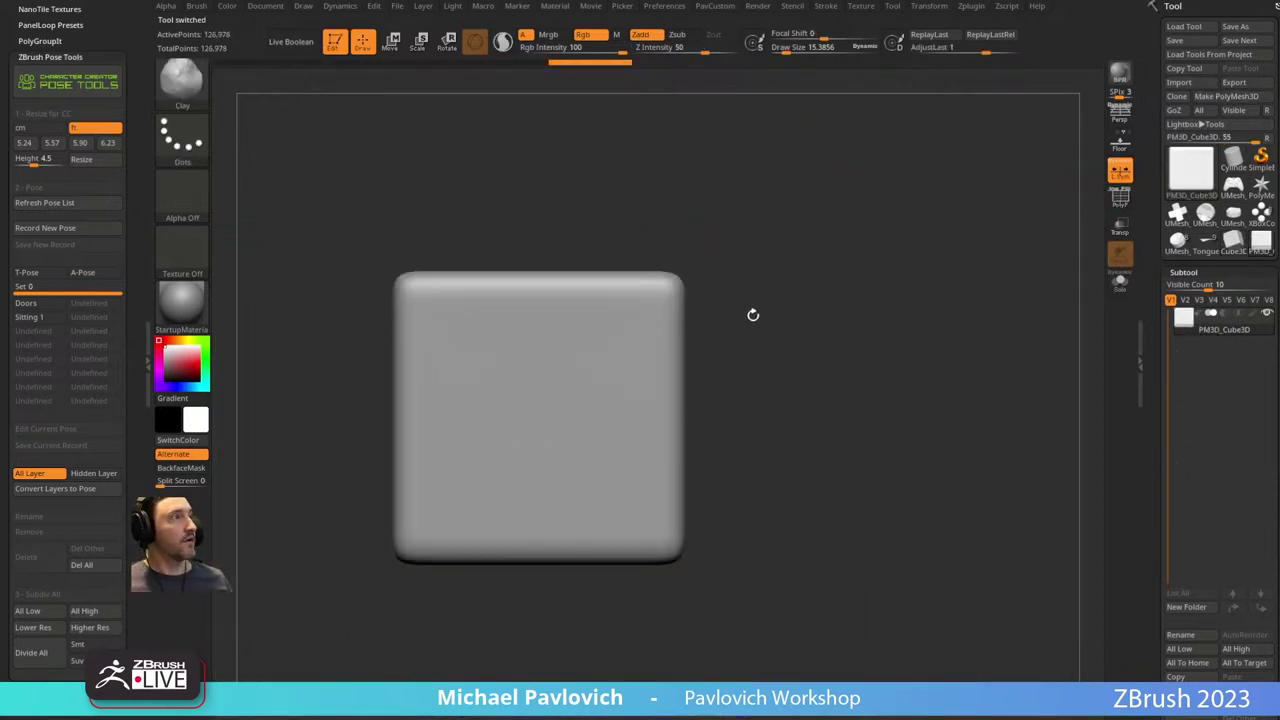
key(s)
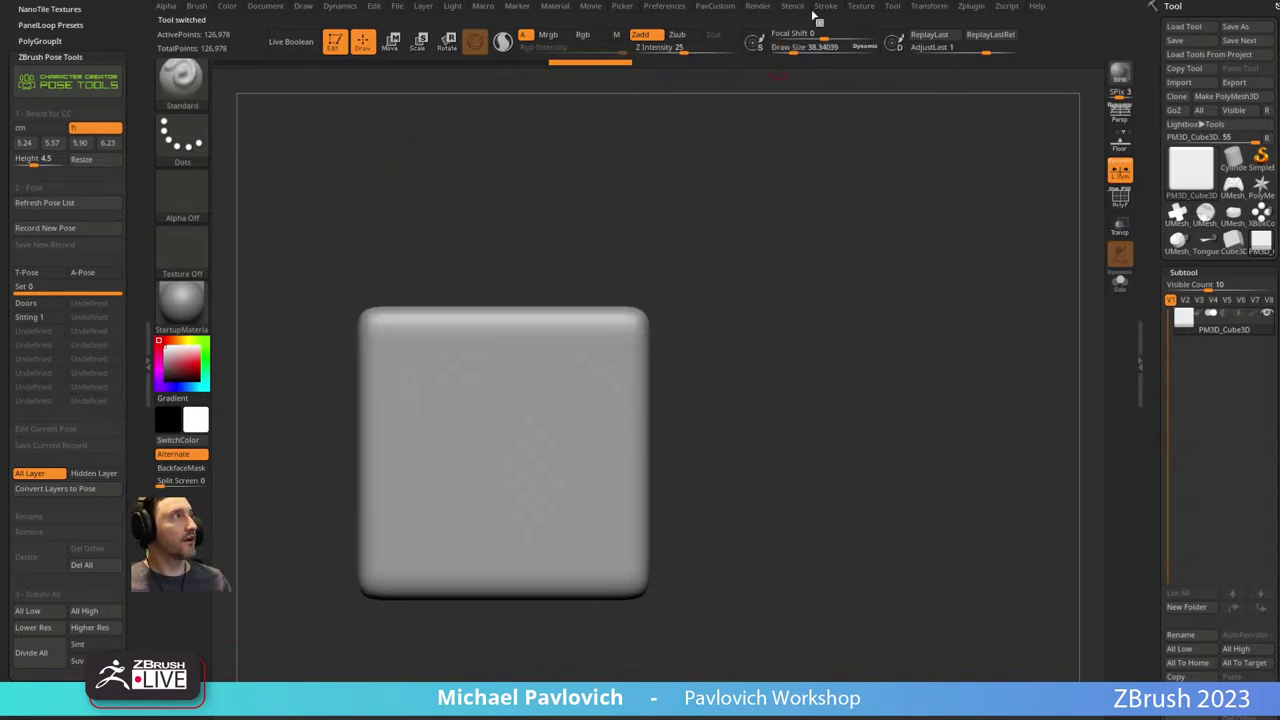
Show the Stroke settings and set the Lazy Mouse LazyRadius to 11.
click(824, 8)
click(819, 22)
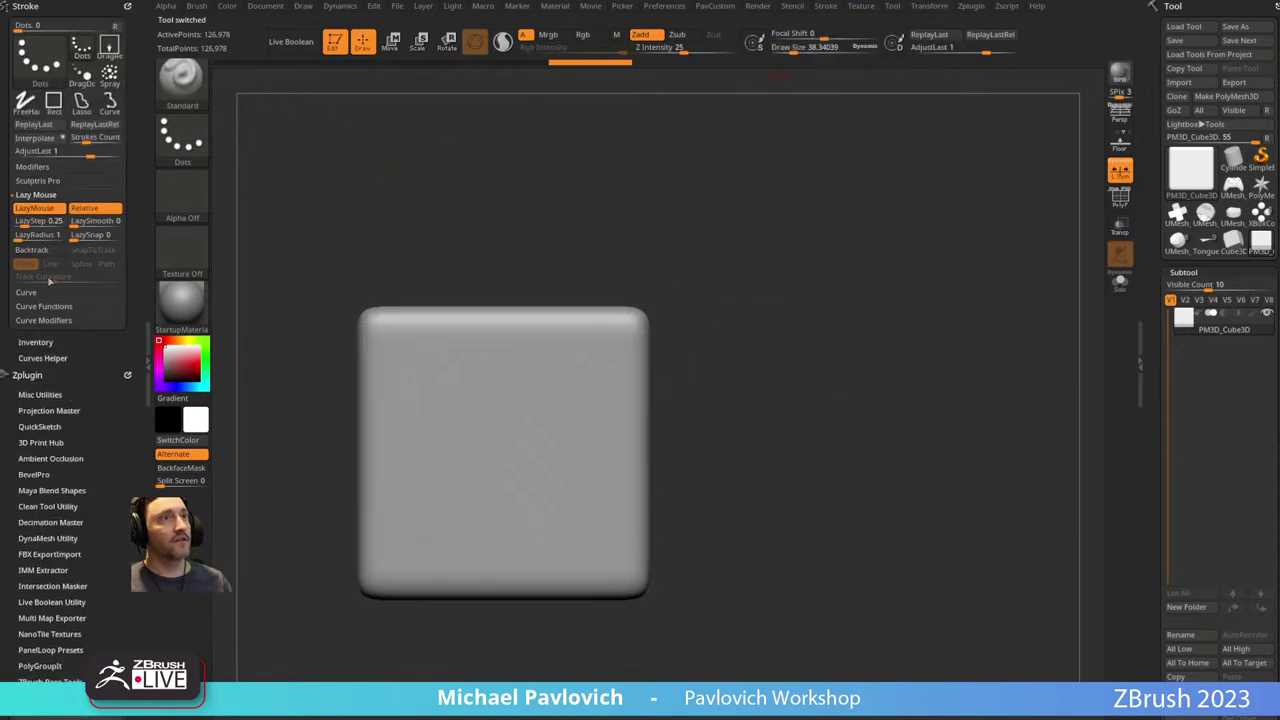
drag(20, 238, 28, 238)
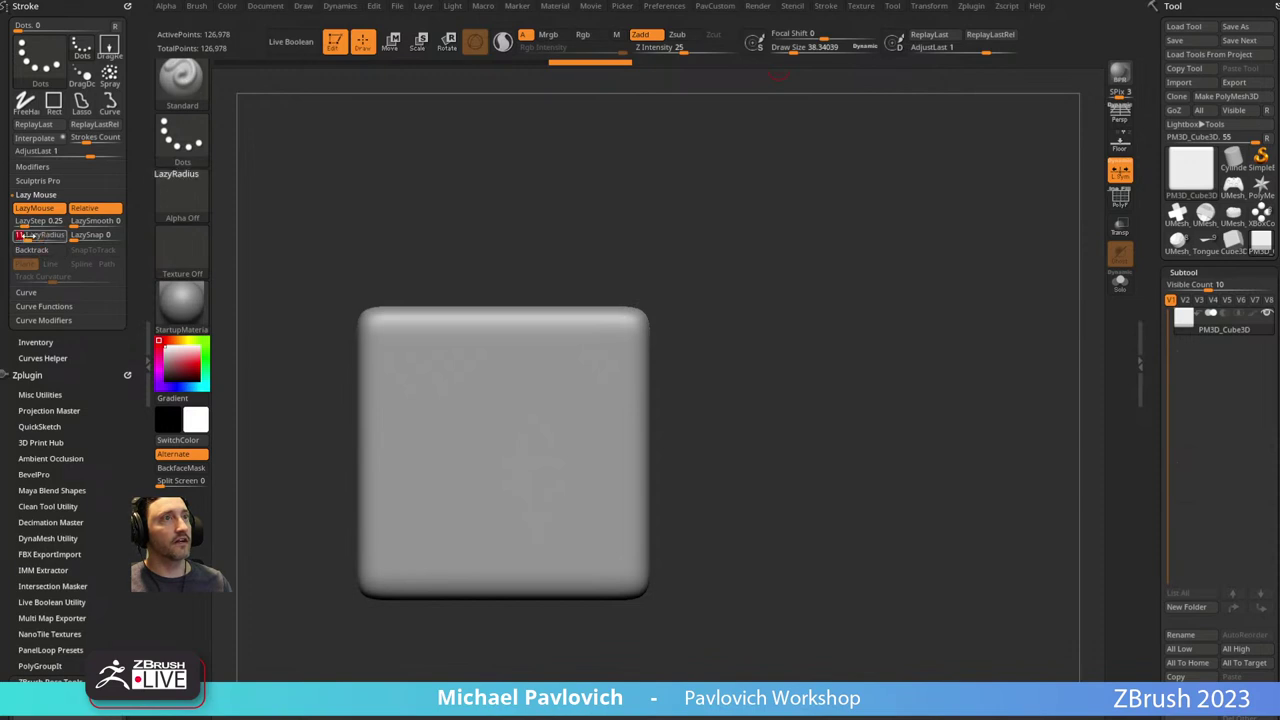
Draw a closed angular outline of straight brush segments on the cube's front face.
alt+drag(723, 265, 716, 228)
key(f)
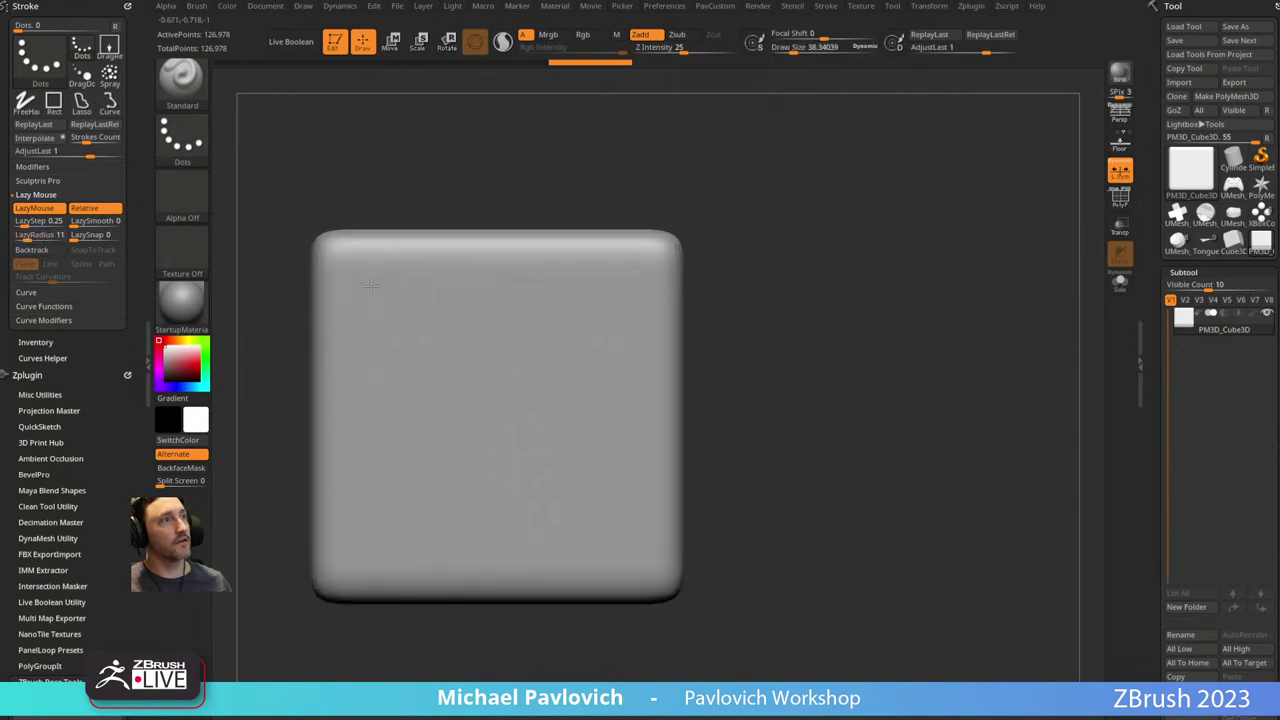
drag(375, 527, 368, 525)
drag(512, 520, 508, 362)
drag(585, 325, 595, 320)
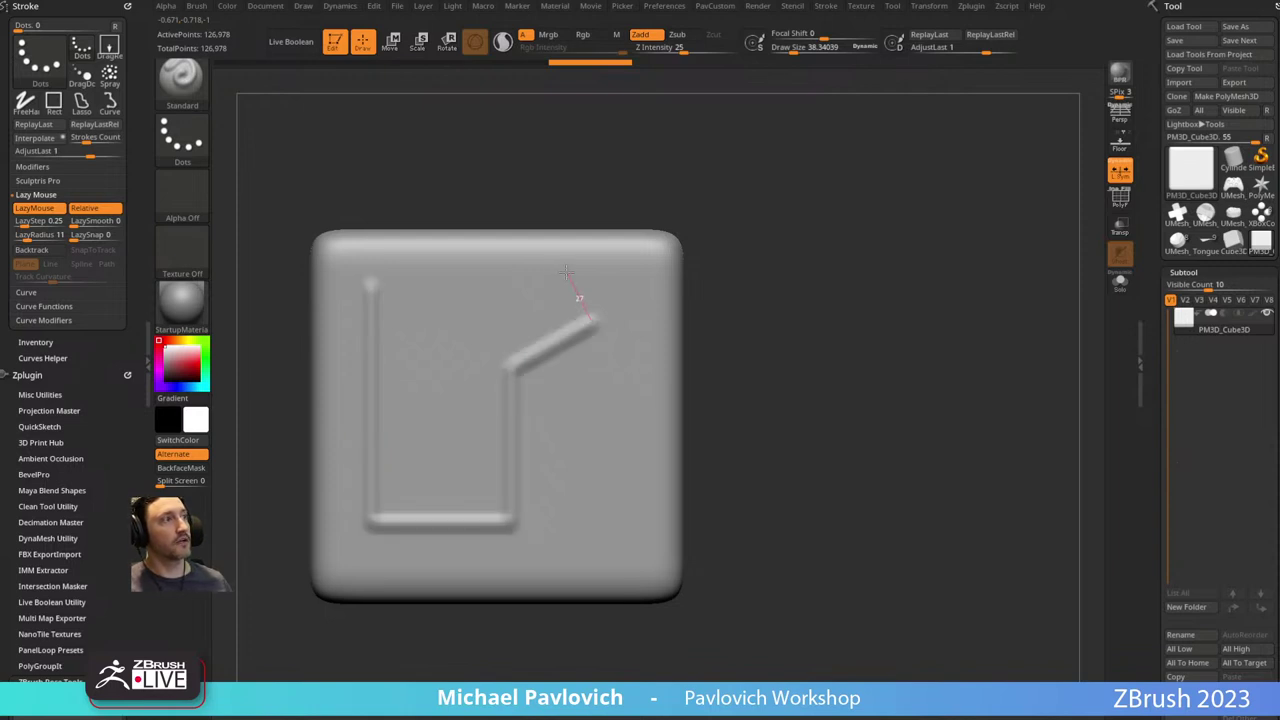
drag(566, 272, 368, 286)
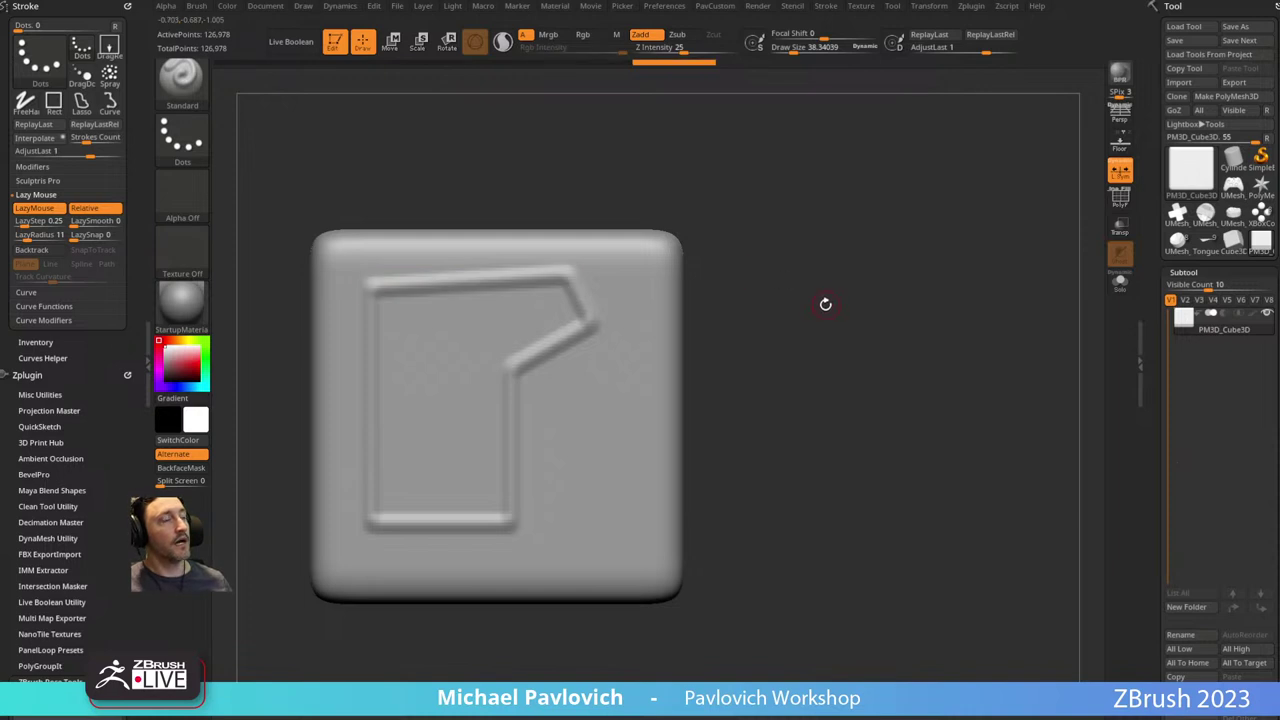
Undo the outline and subdivide the cube further, with LazyMouse turned off and a draw size of about 22.5.
key(ctrl+z)
key(ctrl+d)
key(ctrl+d)
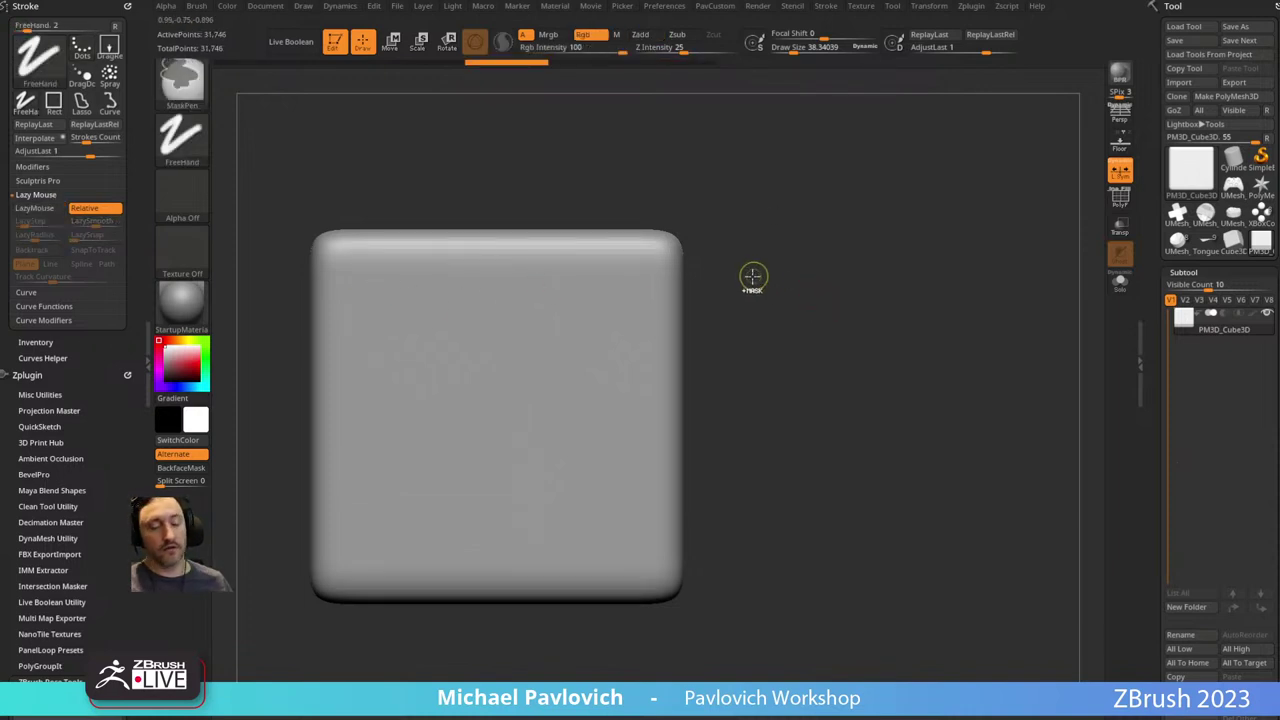
key(l)
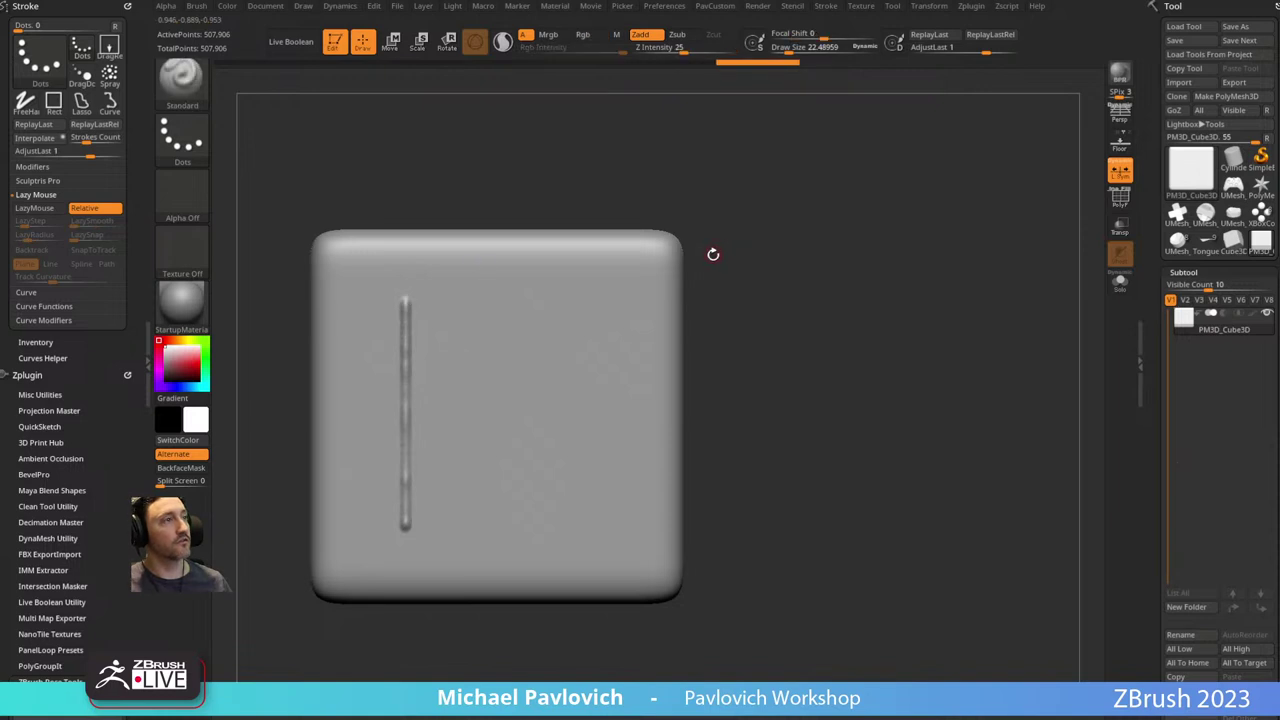
Draw a straight diagonal stroke across the cube's front face and undo the test strokes.
mouse_move(405, 300)
mouse_down()
mouse_move(511, 358)
mouse_move(552, 445)
mouse_up()
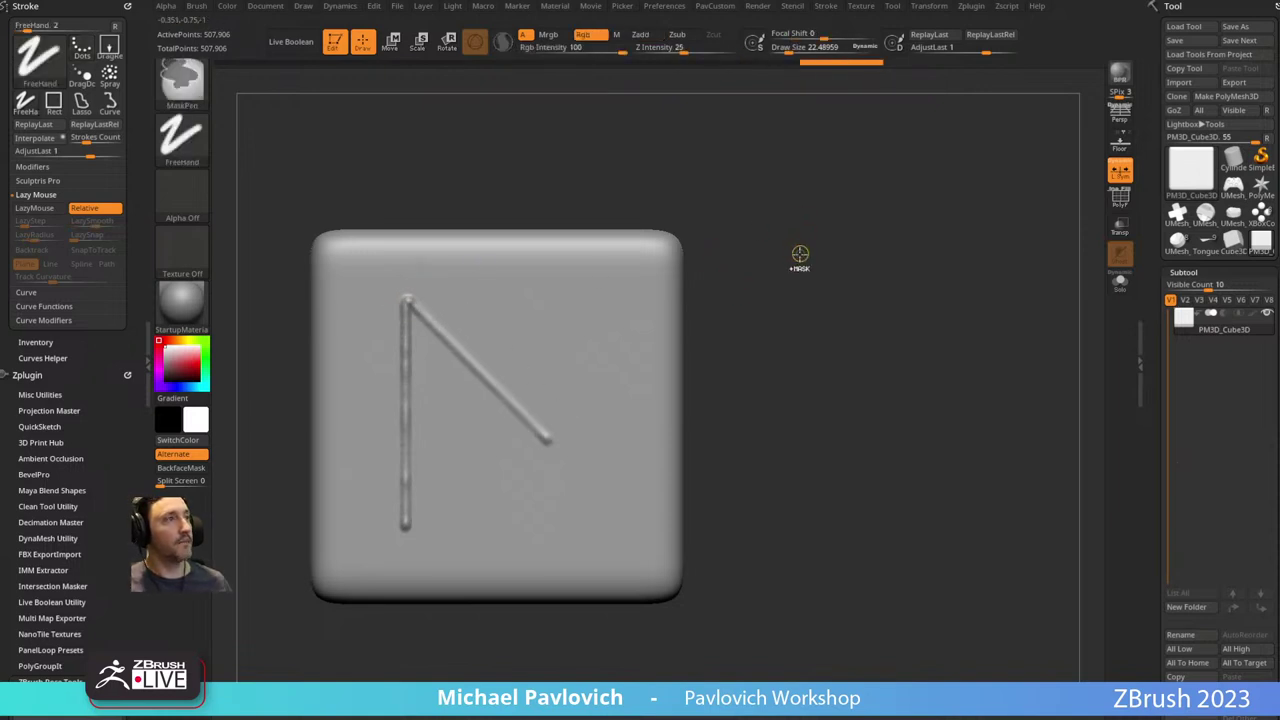
key(ctrl+z)
key(ctrl+z)
Align the view to a steep diagonal transpose line on the cube's face, and return to the straight front view.
key(w)
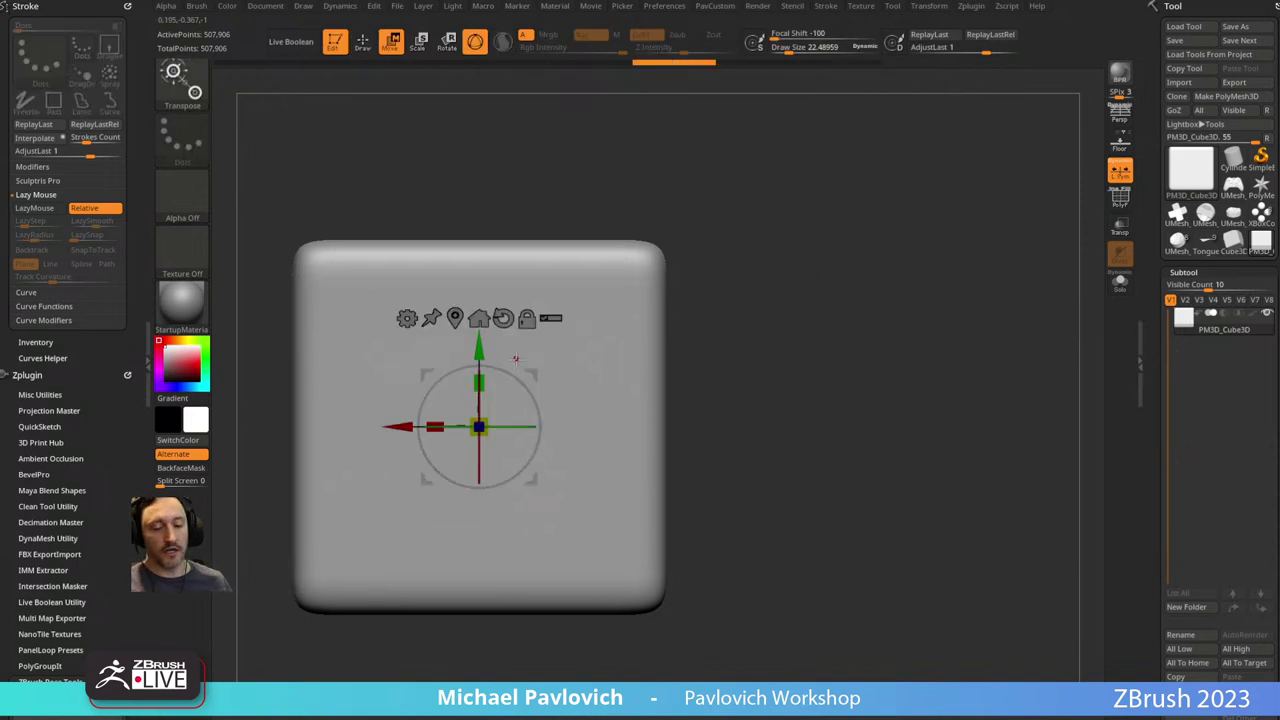
key(y)
drag(400, 297, 587, 461)
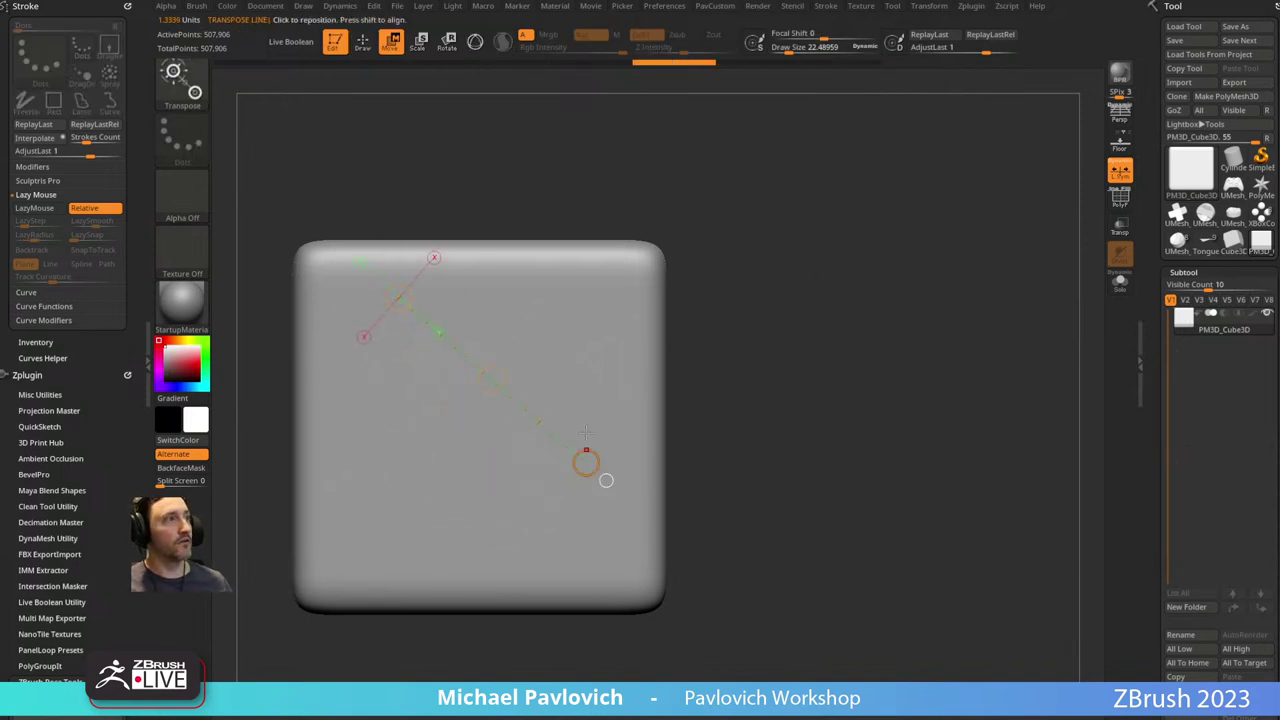
click(608, 480)
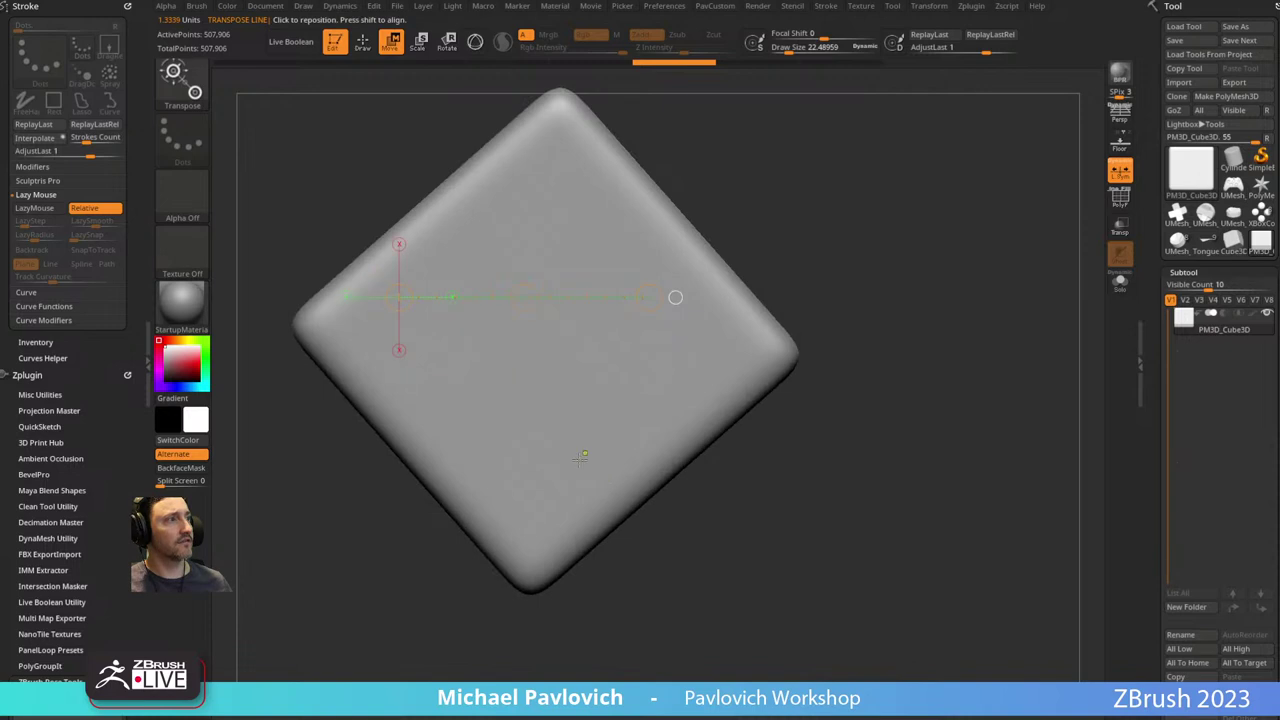
alt+drag(857, 194, 847, 237)
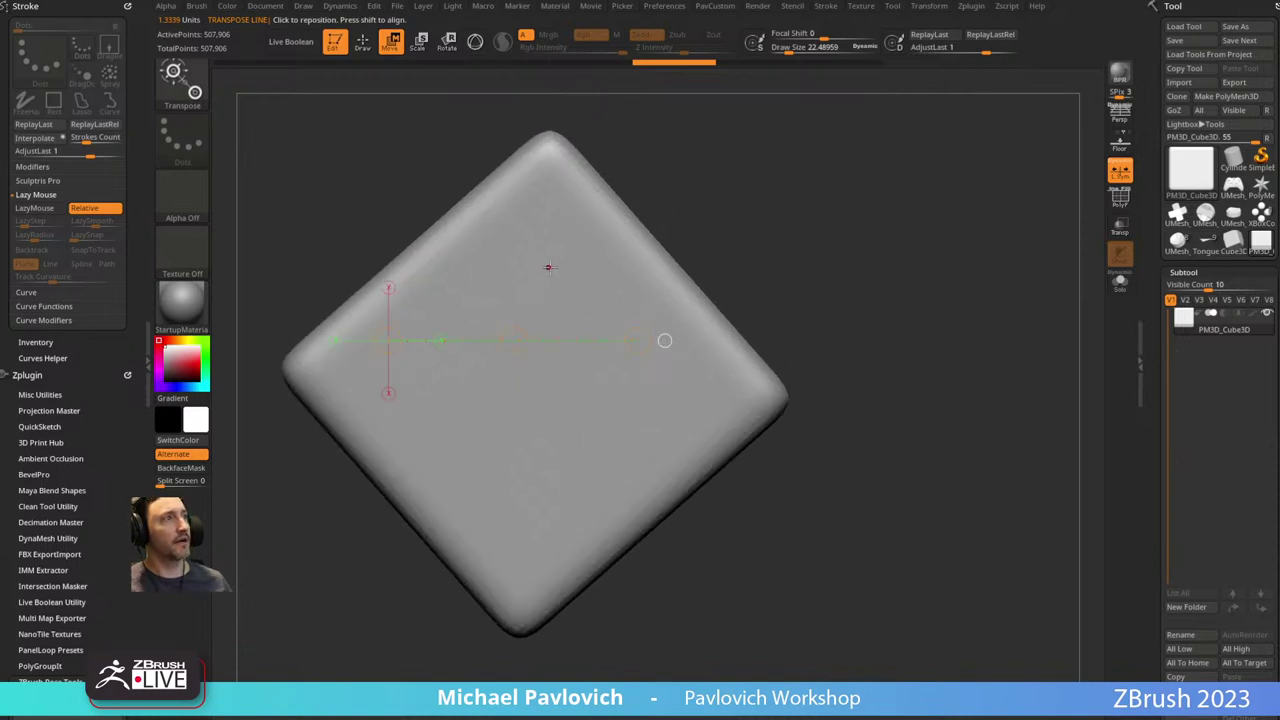
shift+drag(760, 203, 783, 197)
key(q)
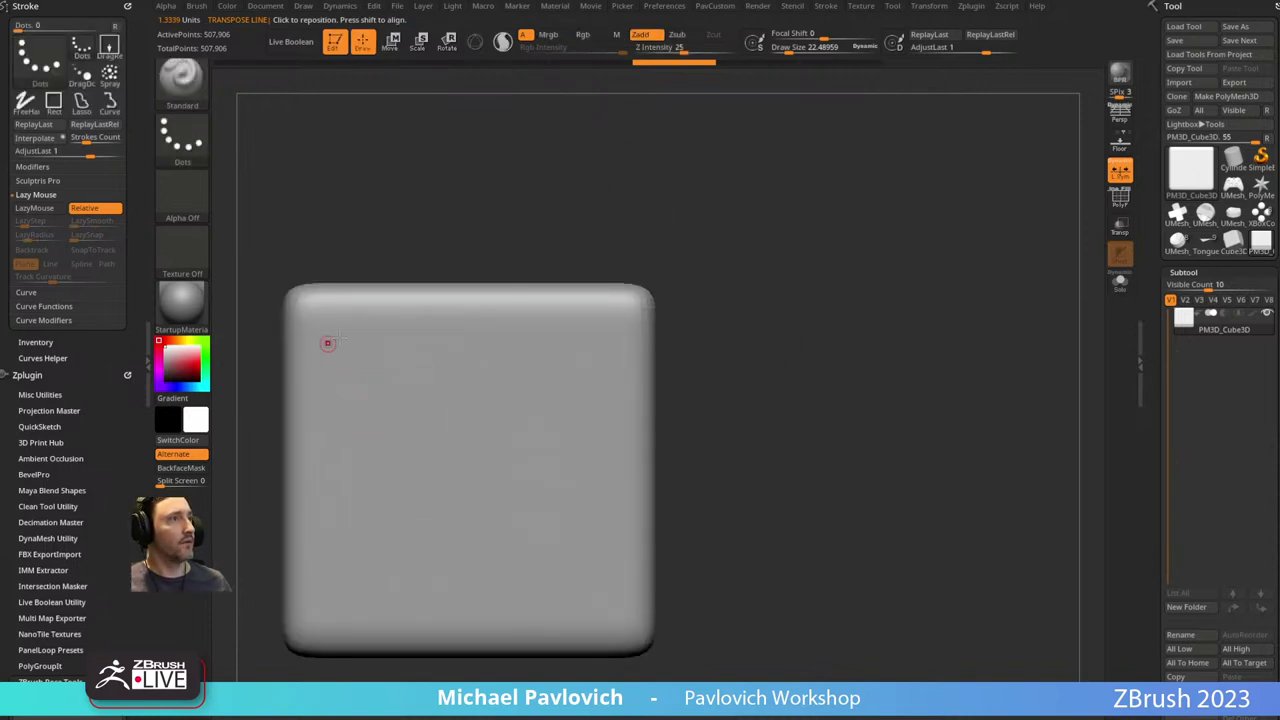
Align the view to a slightly sloping transpose line on the upper face and brush a straight horizontal stroke along it.
key(w)
mouse_move(276, 336)
mouse_down()
mouse_move(397, 357)
mouse_move(337, 371)
mouse_move(572, 384)
mouse_move(594, 417)
mouse_move(620, 426)
mouse_up()
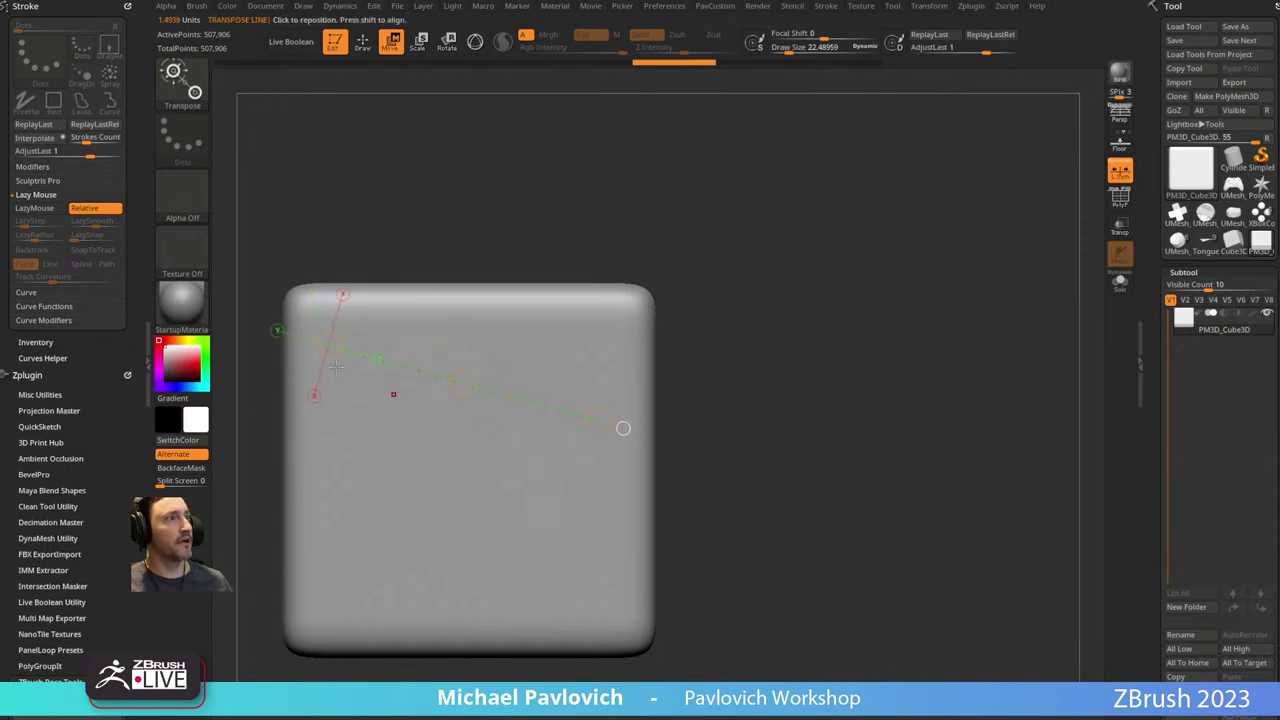
click(625, 428)
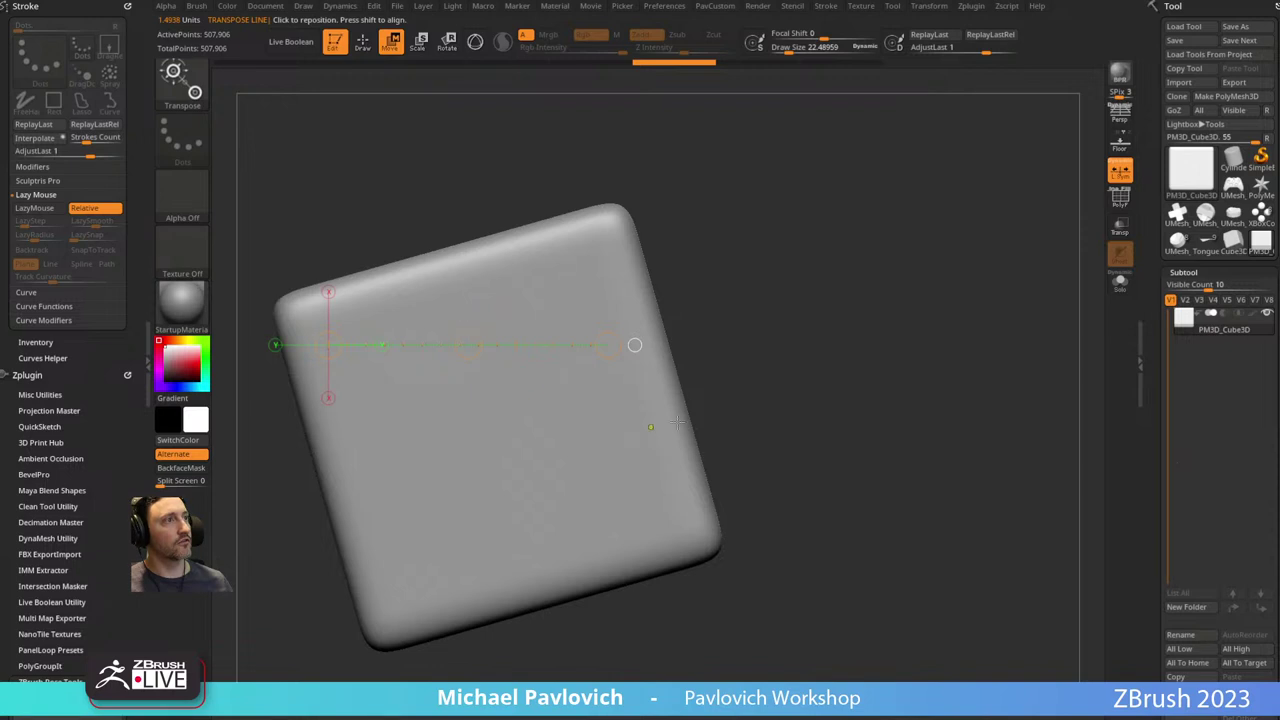
key(q)
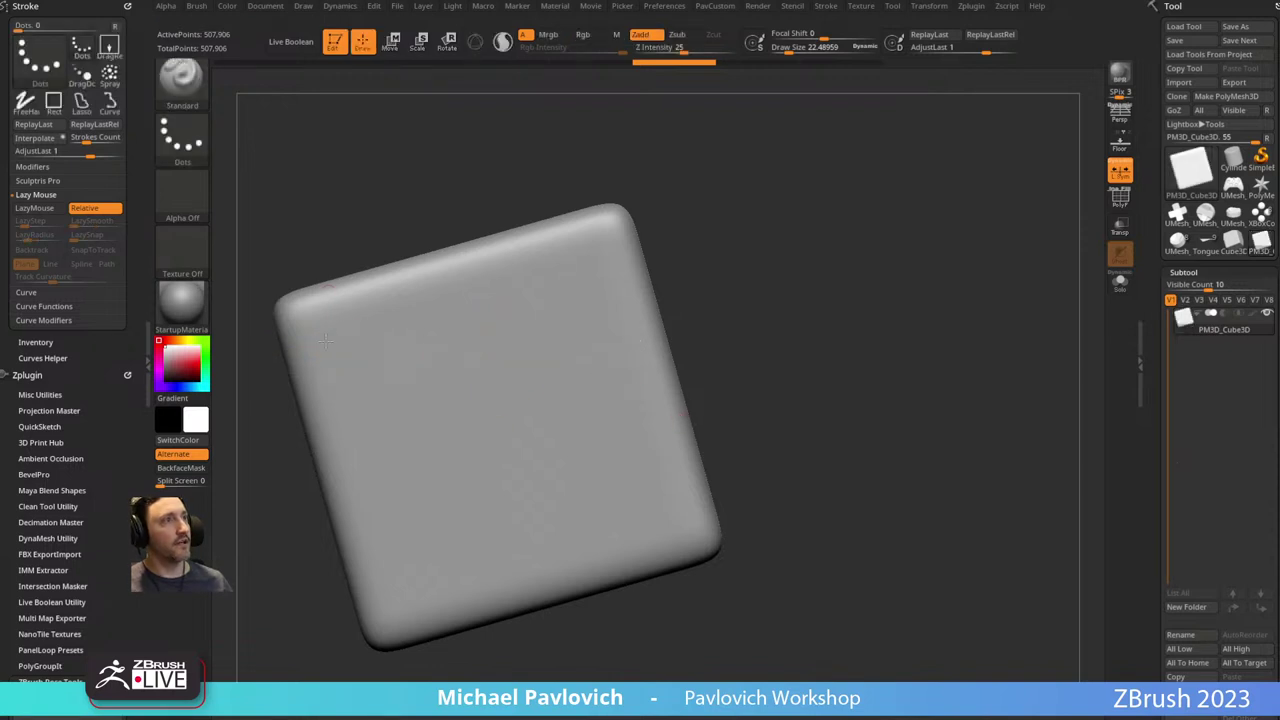
mouse_move(322, 343)
mouse_down()
mouse_move(600, 350)
mouse_move(328, 352)
mouse_move(543, 360)
mouse_move(640, 340)
mouse_up()
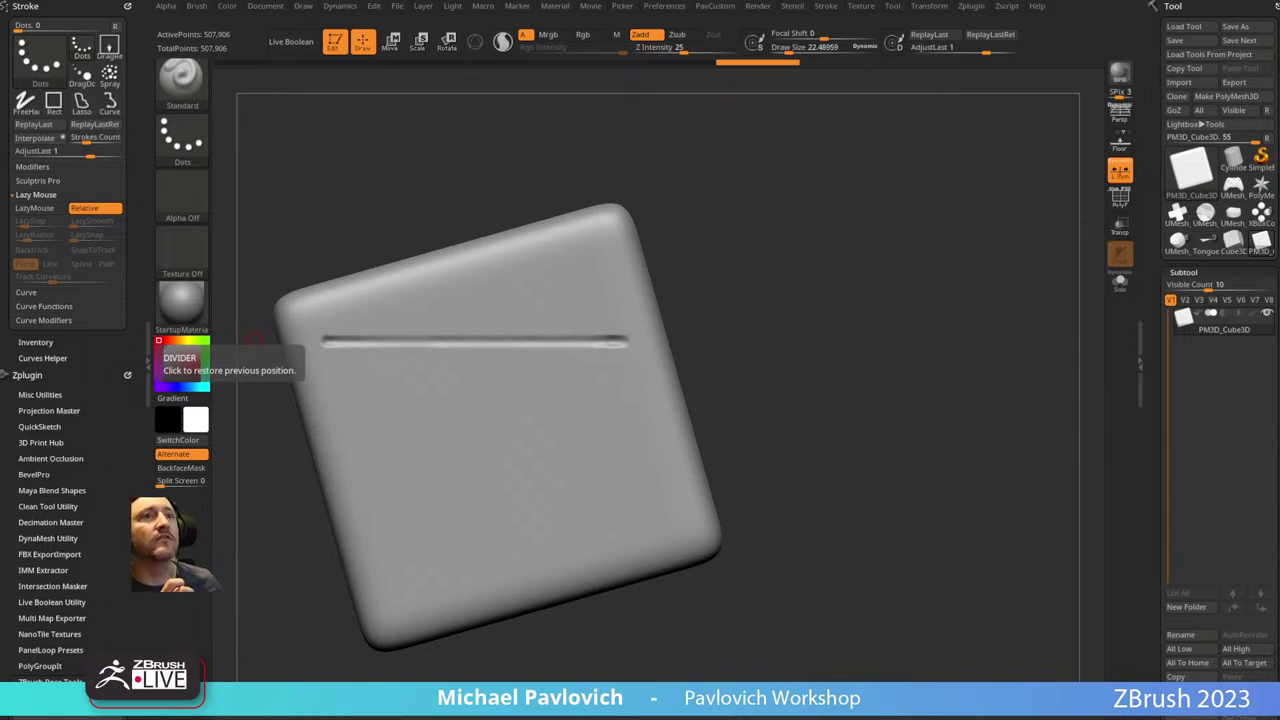
Look through the ZPlugin tools and expand the DynaMesh Utility and Decimation Master settings.
click(929, 6)
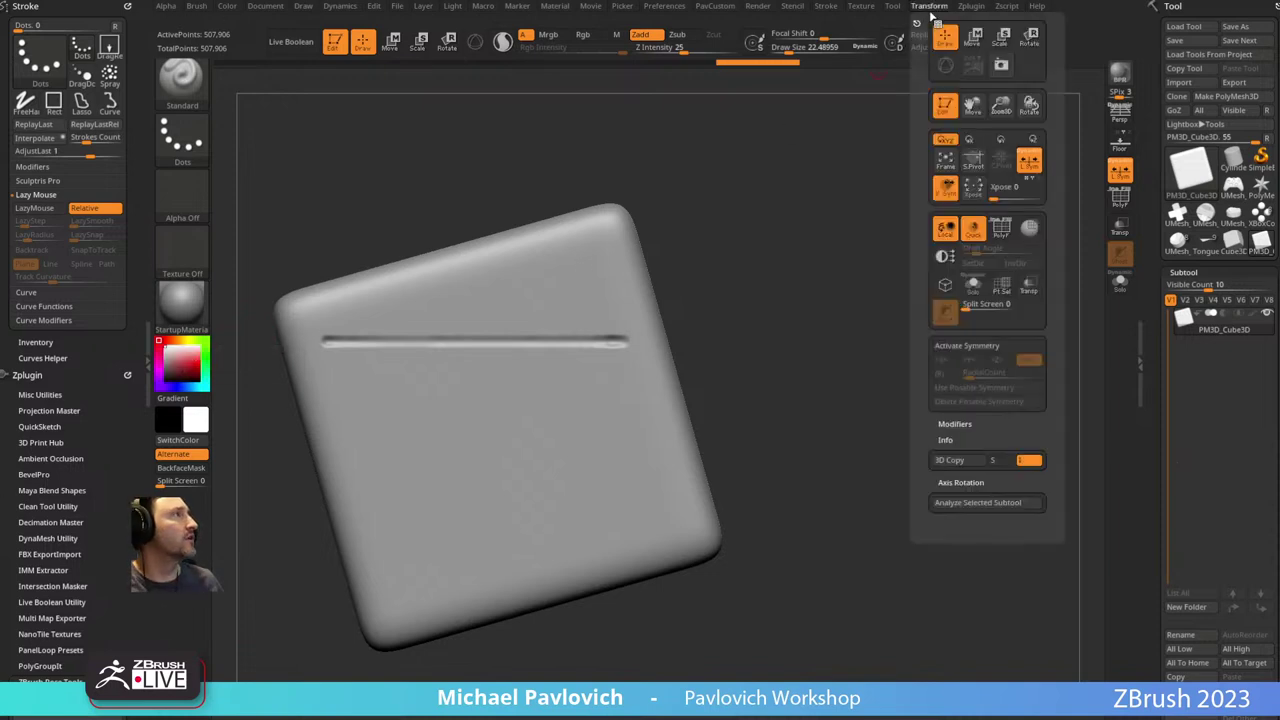
click(861, 6)
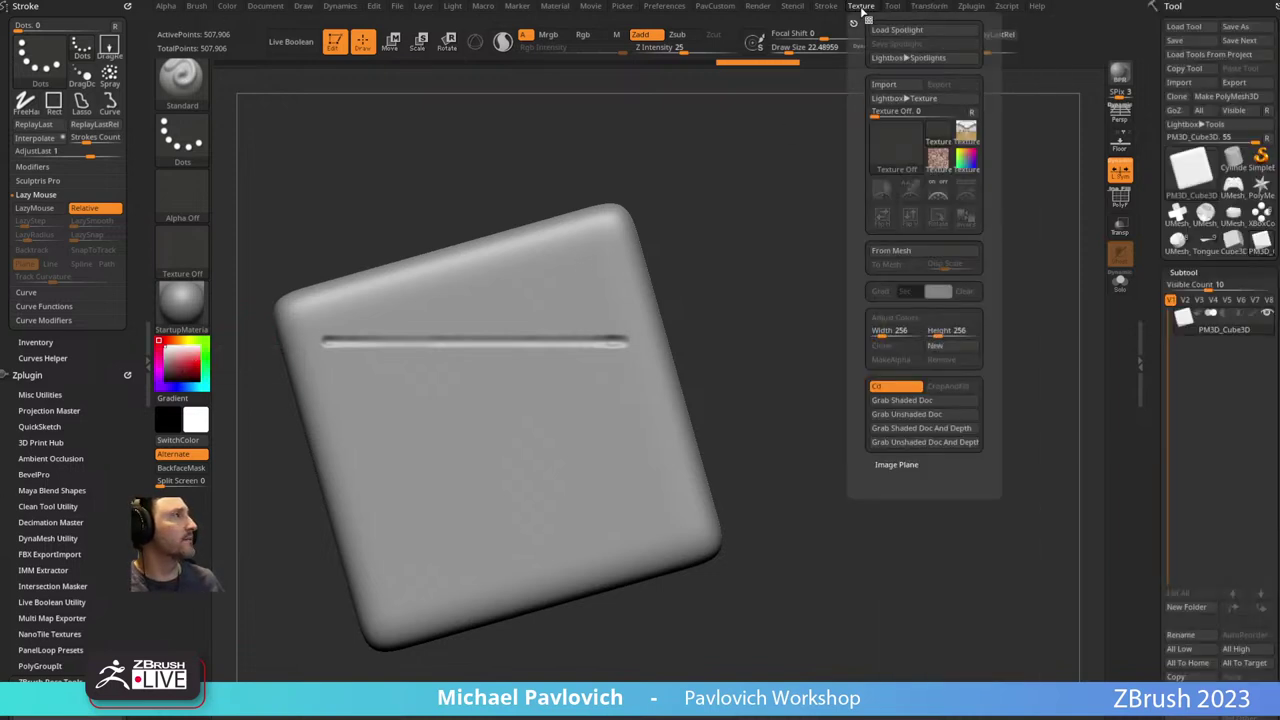
click(913, 7)
click(971, 6)
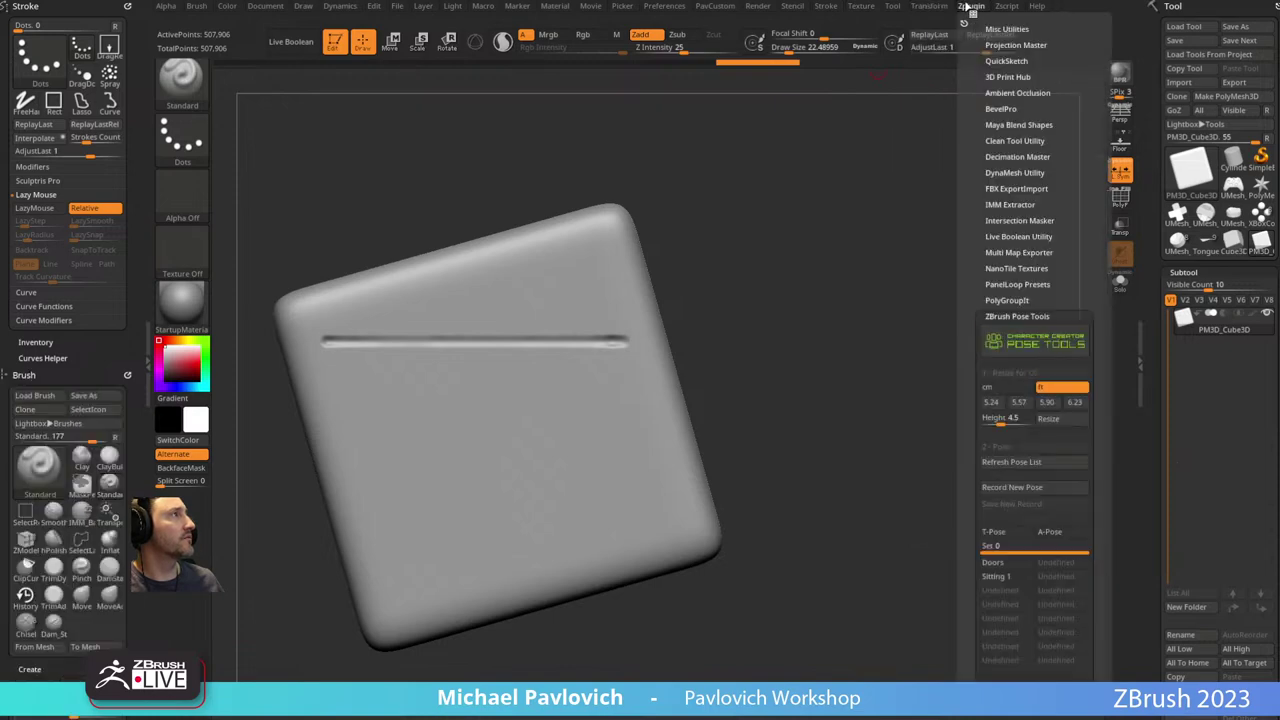
key(shift)
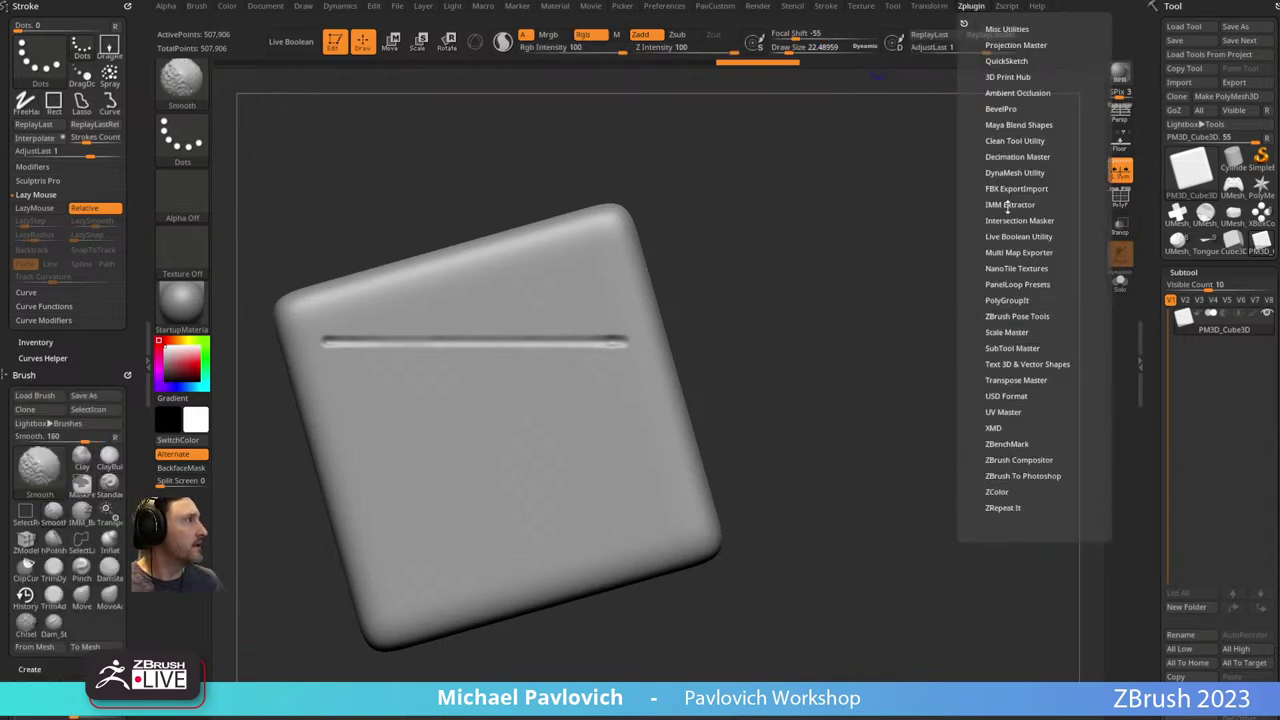
click(1012, 172)
click(1007, 157)
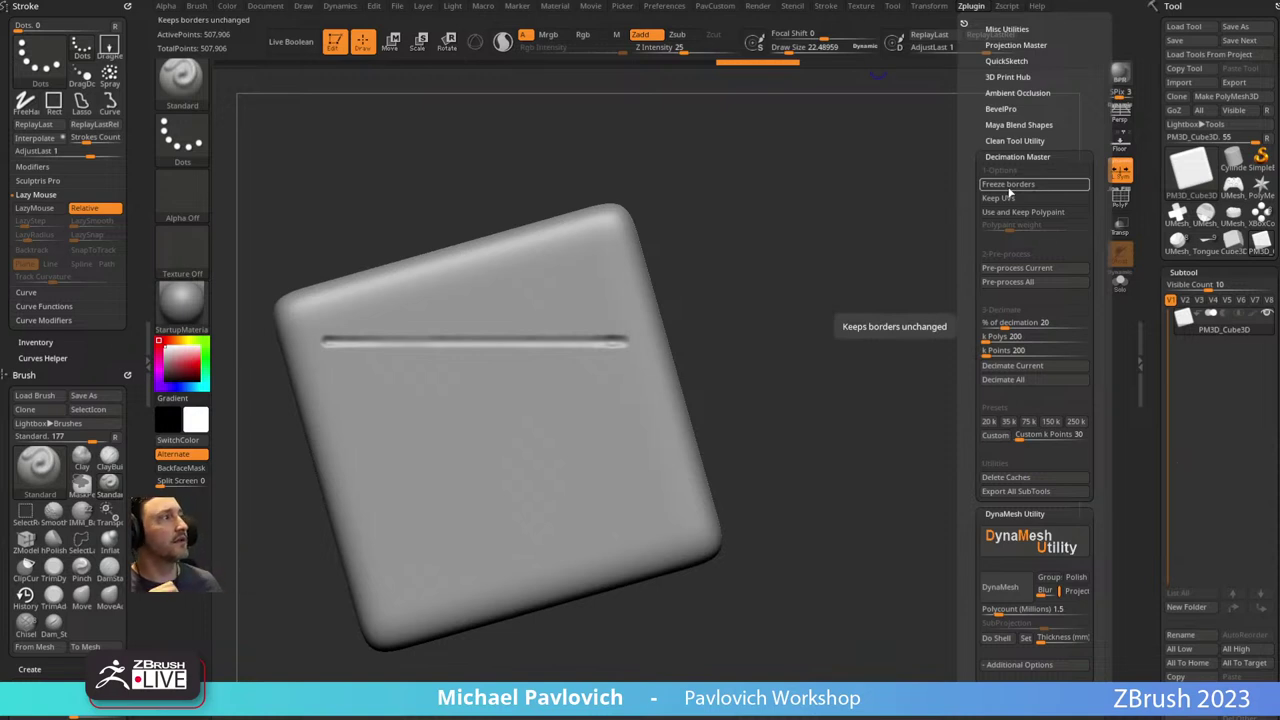
Dock the ZPlugin palette in the side tray.
click(964, 23)
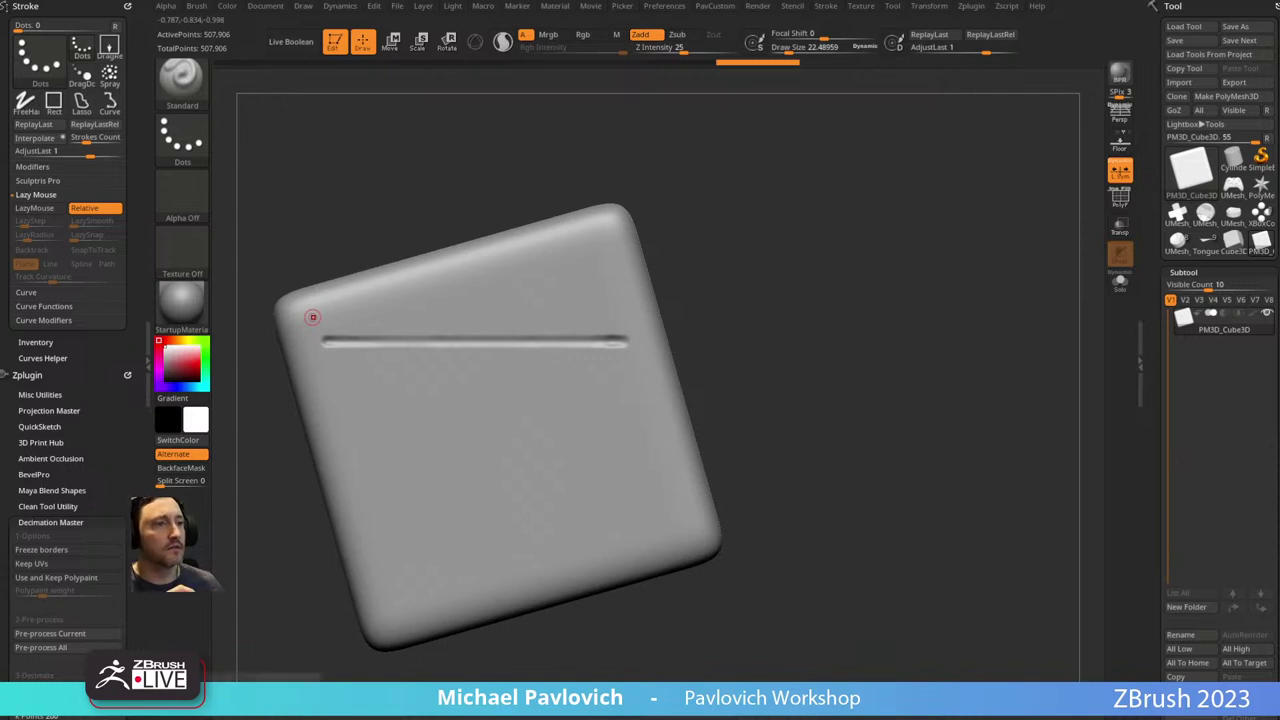
Switch to Character Creator, look at the male pose templates in the content library, and return to ZBrush.
key(alt+Tab)
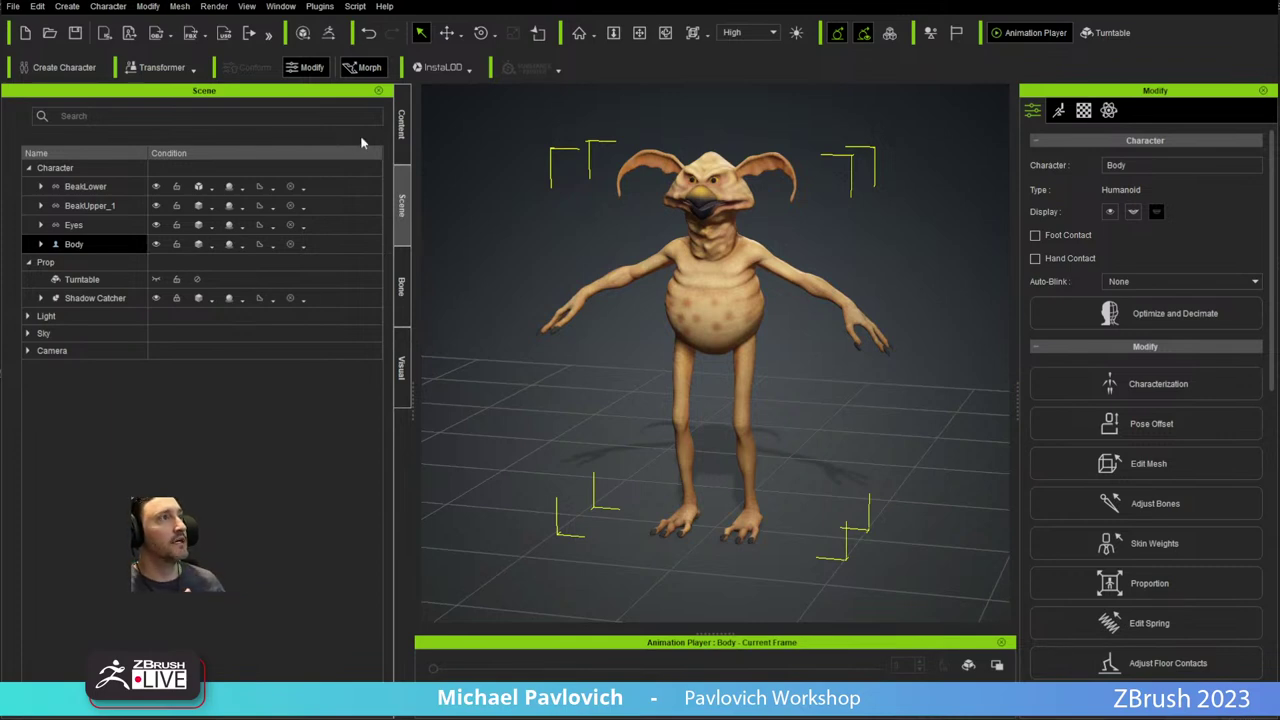
click(401, 125)
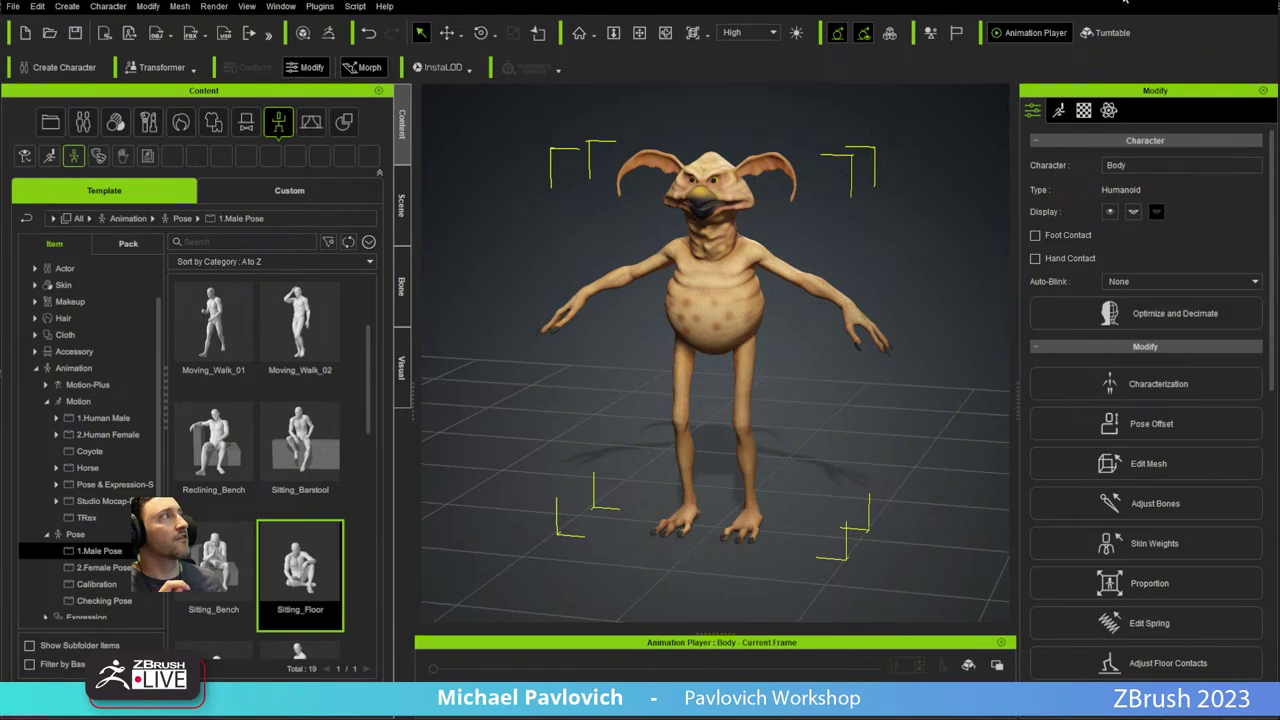
key(alt+Tab)
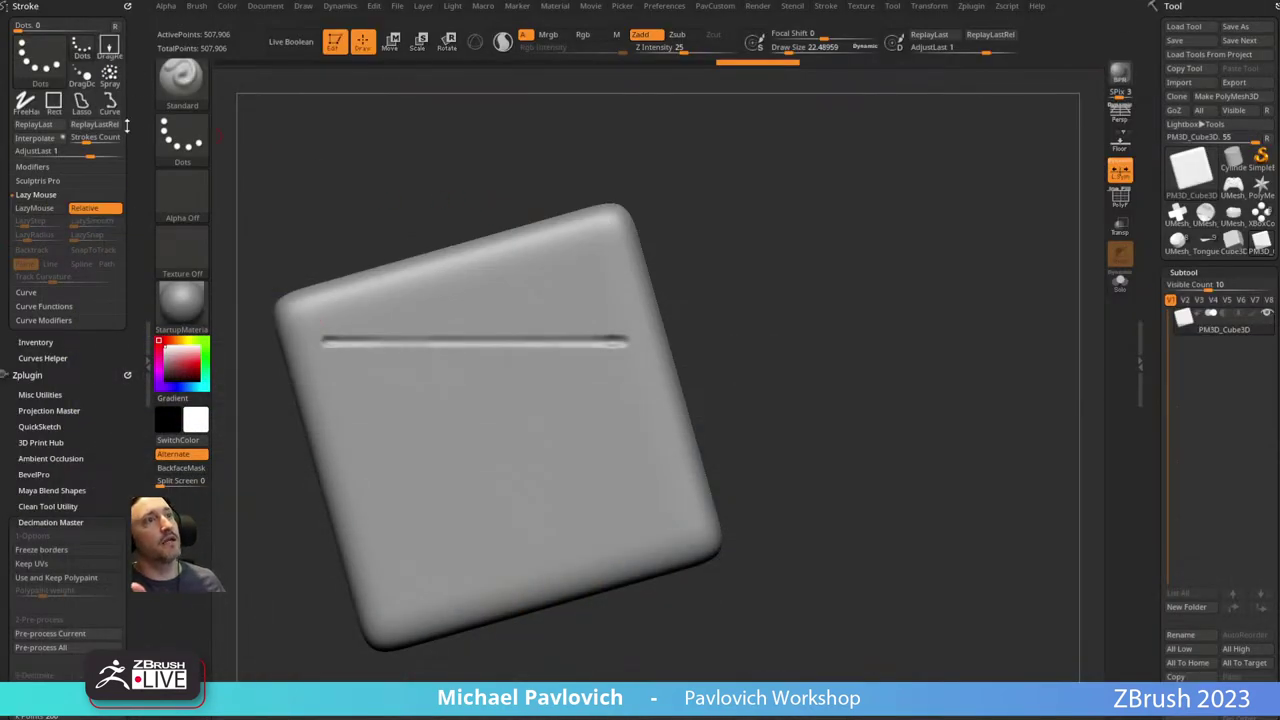
Collapse the Decimation Master and DynaMesh Utility sections in the docked ZPlugin palette.
scroll(116, 66, down, 2)
scroll(116, 66, down, 10)
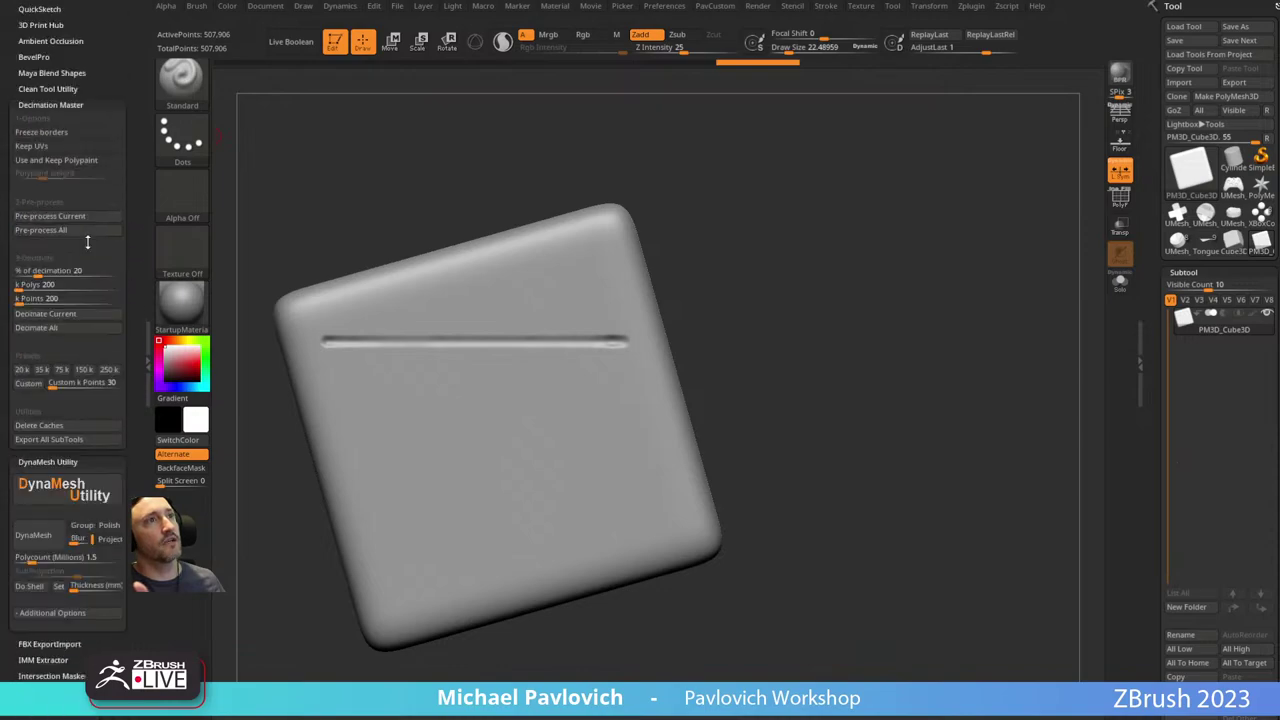
click(50, 104)
click(47, 120)
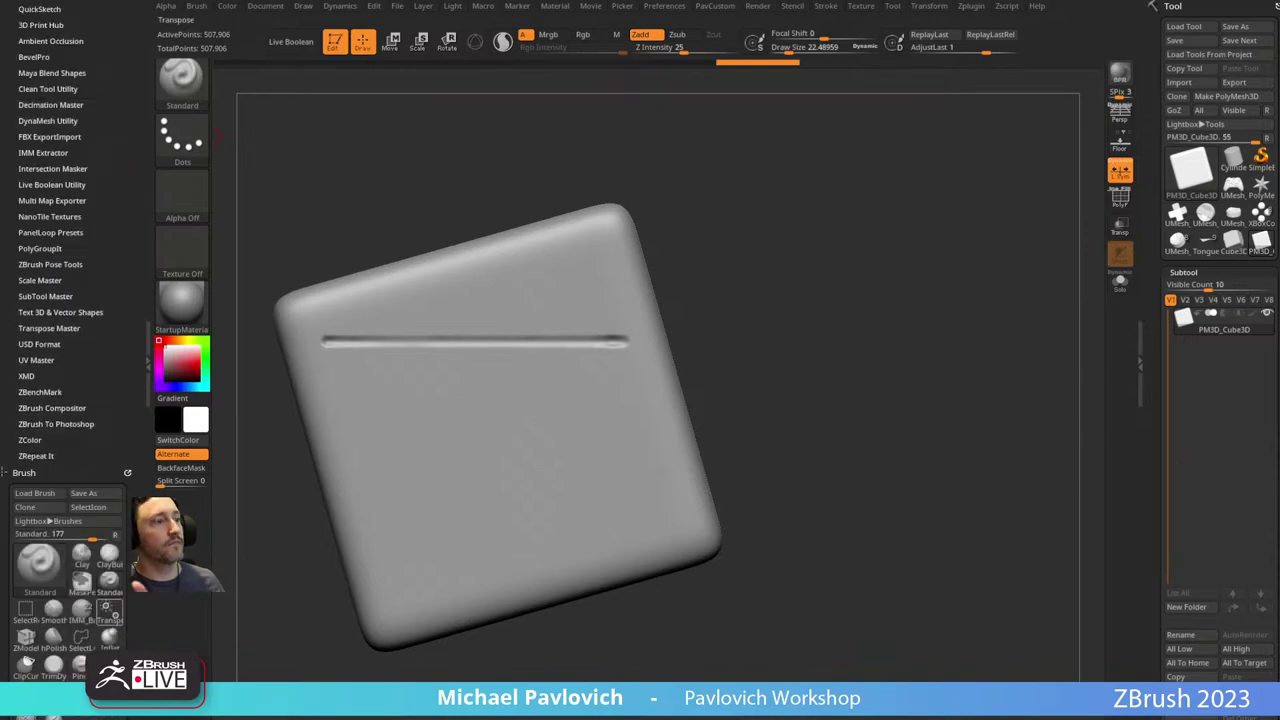
Switch to the browser, select the address of the YouTube channel's video list, and return to ZBrush.
drag(762, 716, 645, 1)
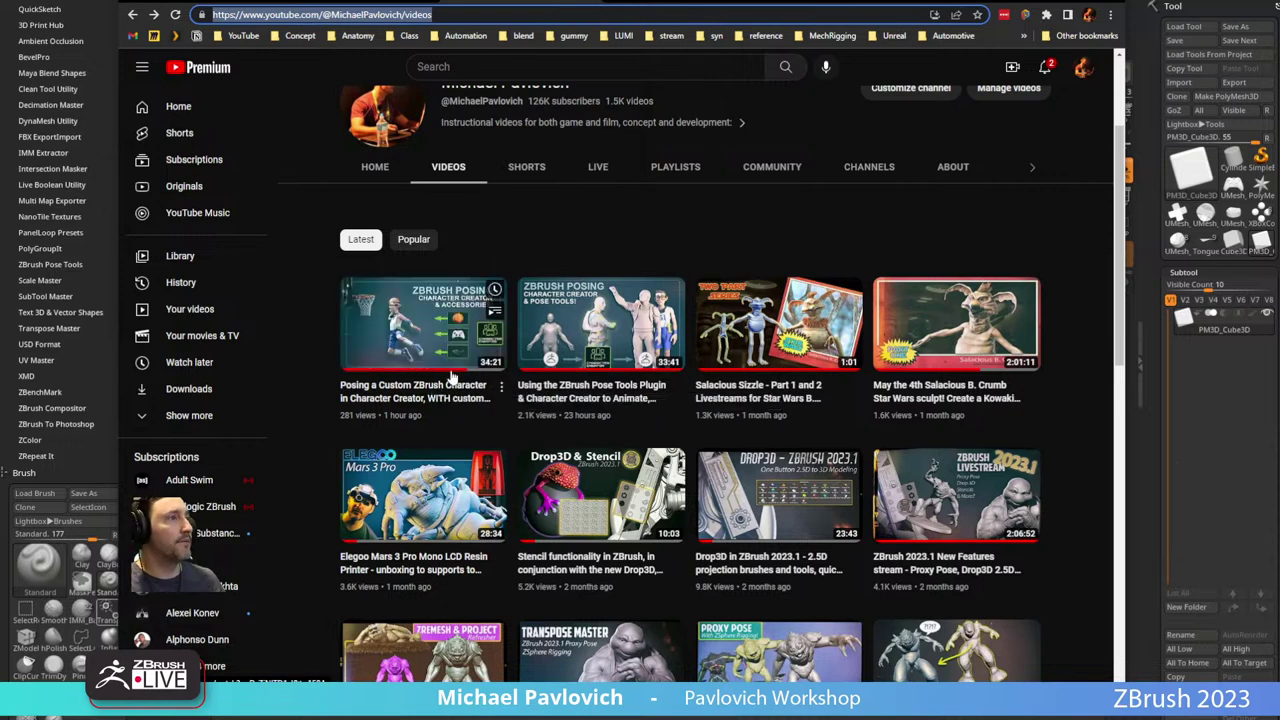
double_click(530, 16)
click(530, 16)
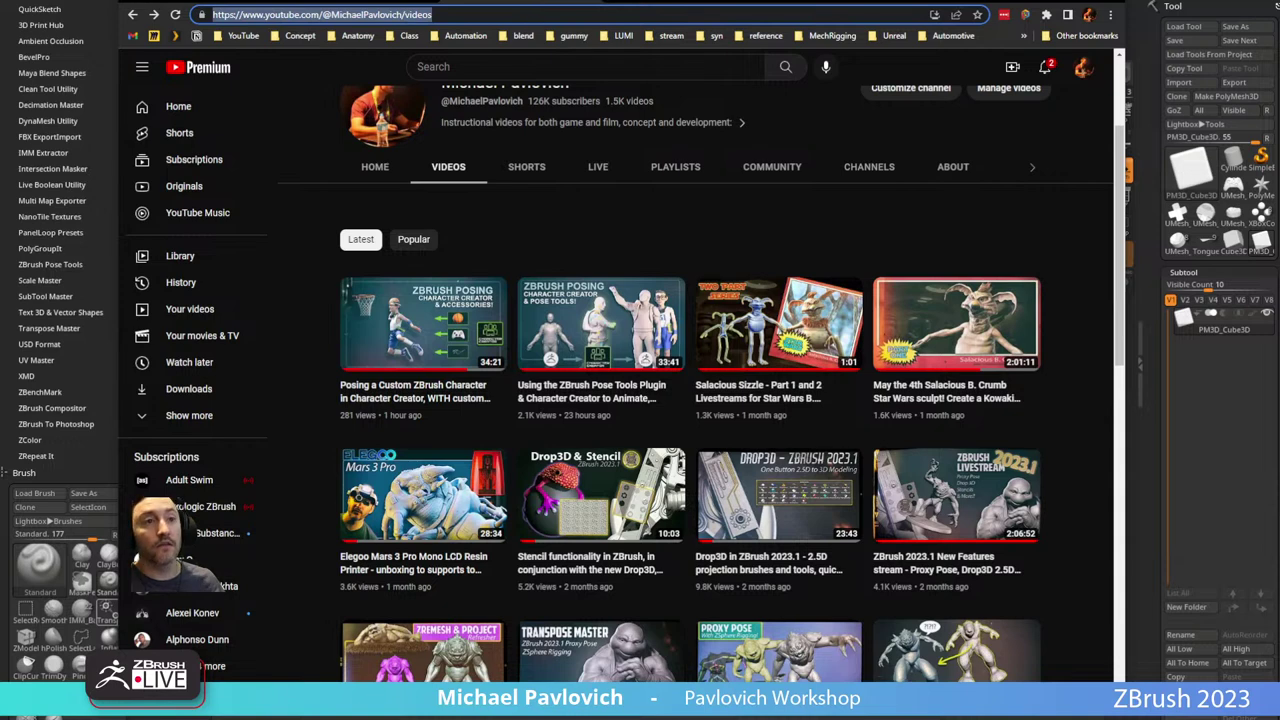
key(alt+Tab)
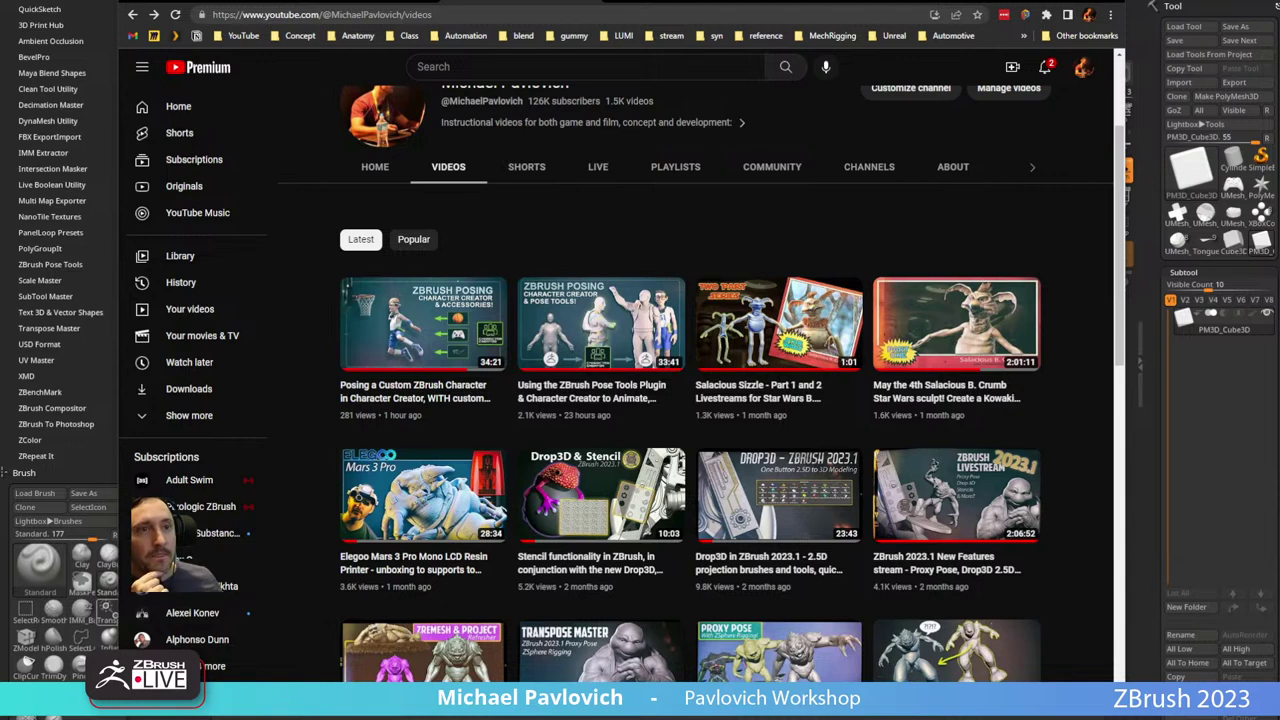
key(alt+Tab)
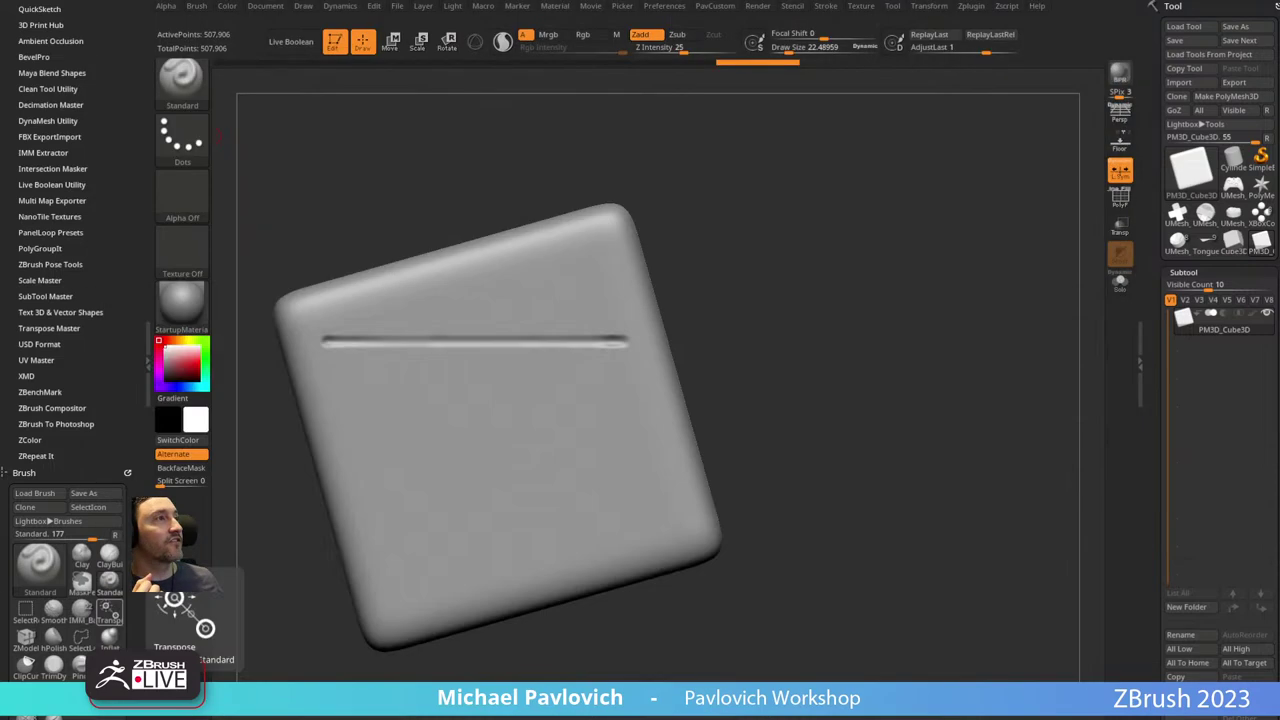
Load the Spherical brush from the Misc brush folder in Lightbox.
drag(728, 338, 726, 300)
key(comma)
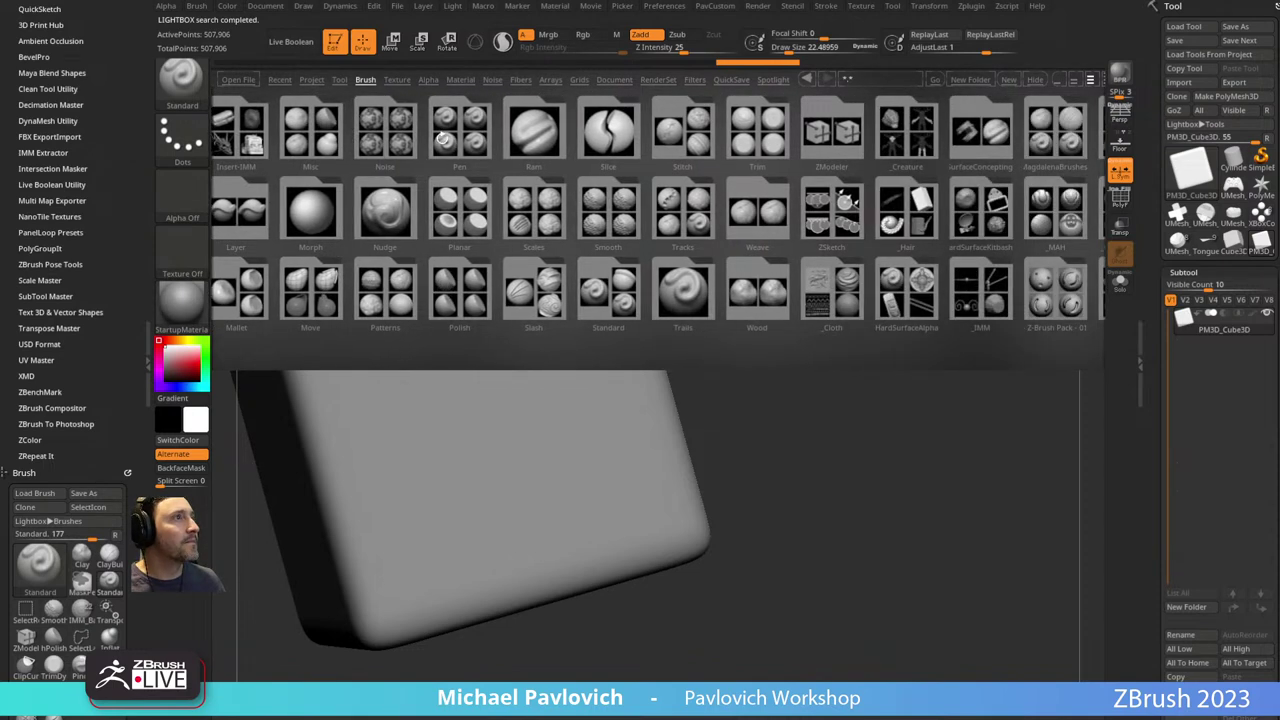
click(323, 137)
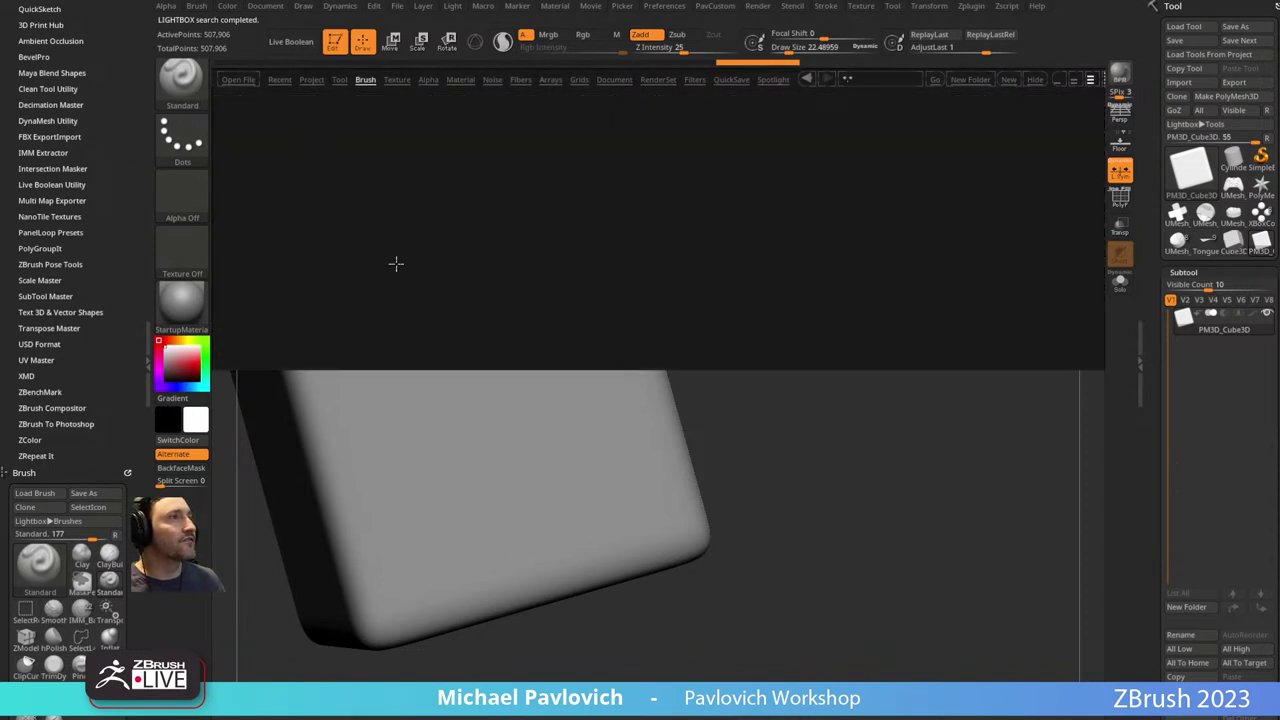
double_click(325, 213)
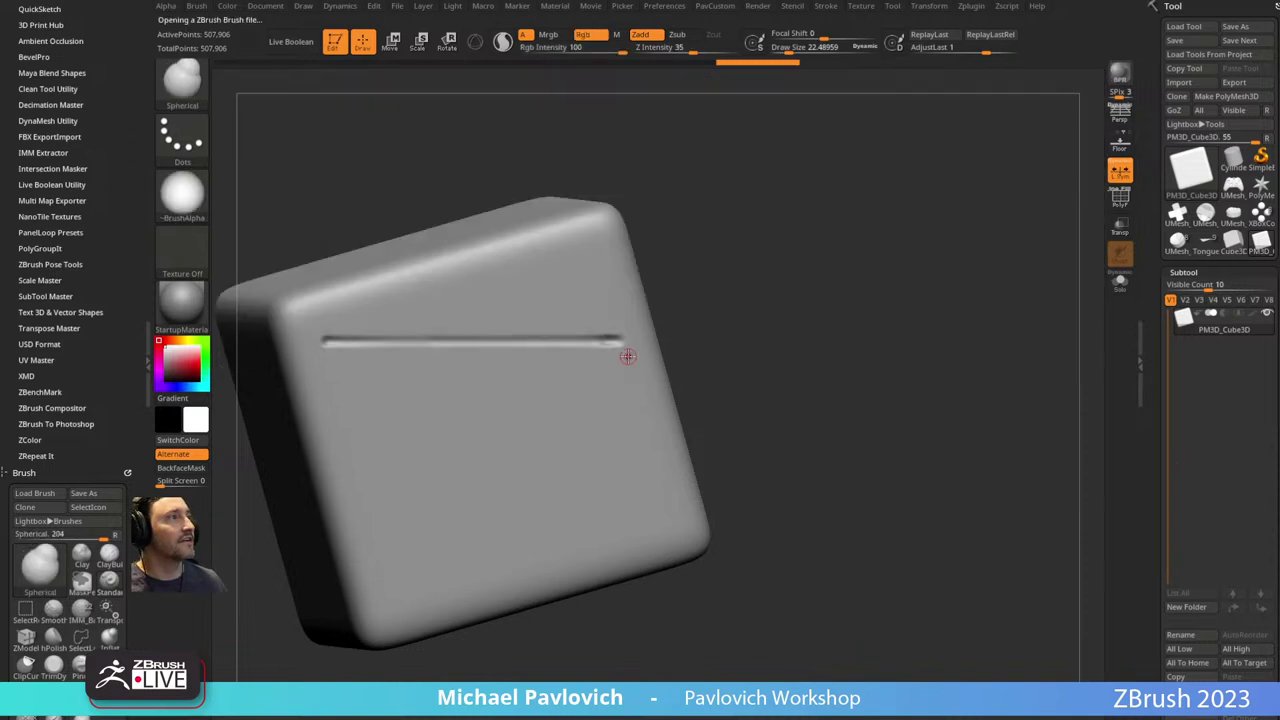
Enlarge the brush to a draw size of about 130 and stamp one spherical bump below the groove on the cube's front face.
mouse_move(769, 268)
mouse_down()
mouse_move(747, 266)
mouse_move(804, 201)
mouse_up()
key(s)
click(515, 402)
drag(512, 391, 518, 398)
key(ctrl+z)
key(])
click(518, 398)
mouse_move(791, 301)
mouse_down()
mouse_move(860, 300)
mouse_move(840, 304)
mouse_up()
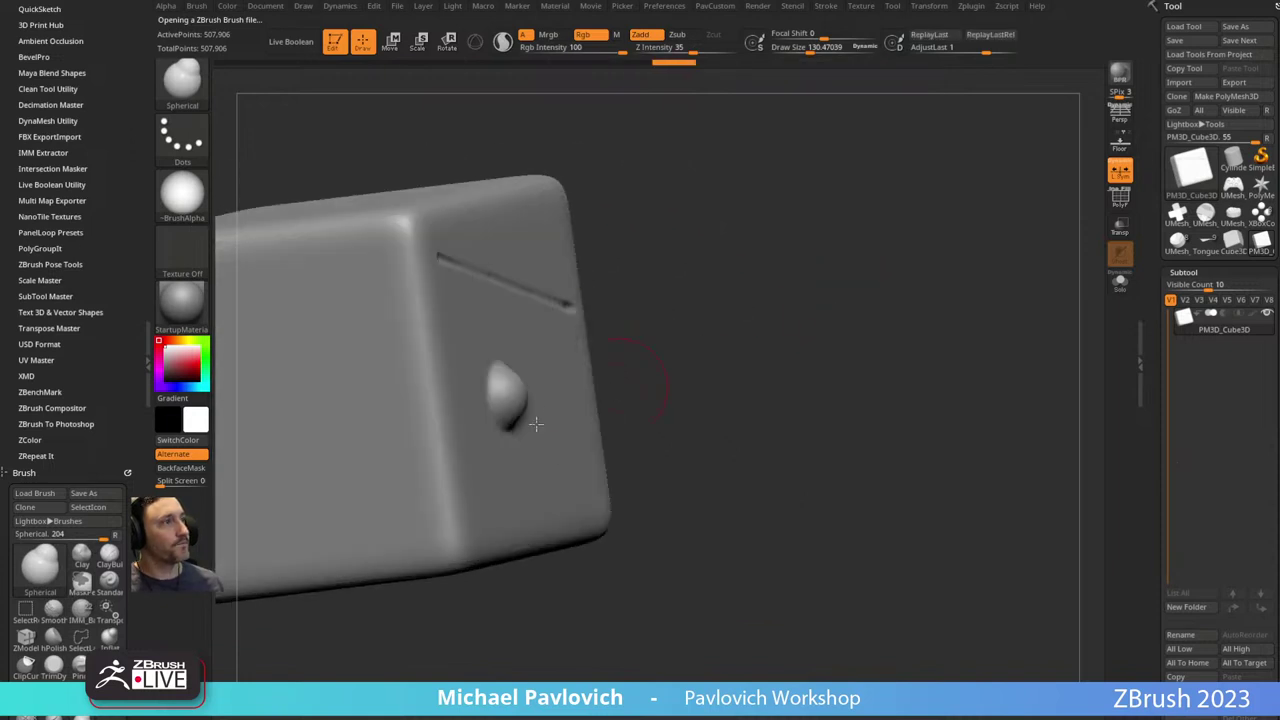
drag(764, 336, 603, 349)
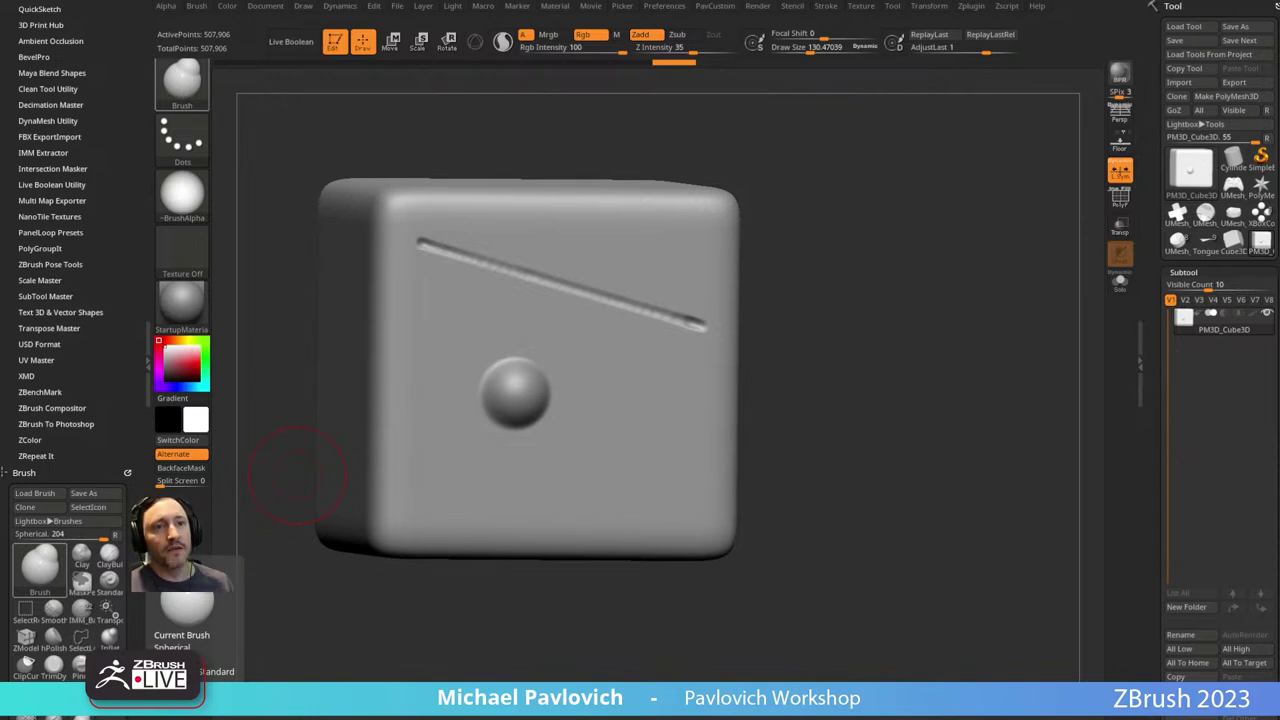
Switch to Wacom Tablet Properties and bend the Pro Pen 2 pressure curve upward for a softer tip feel.
key(super)
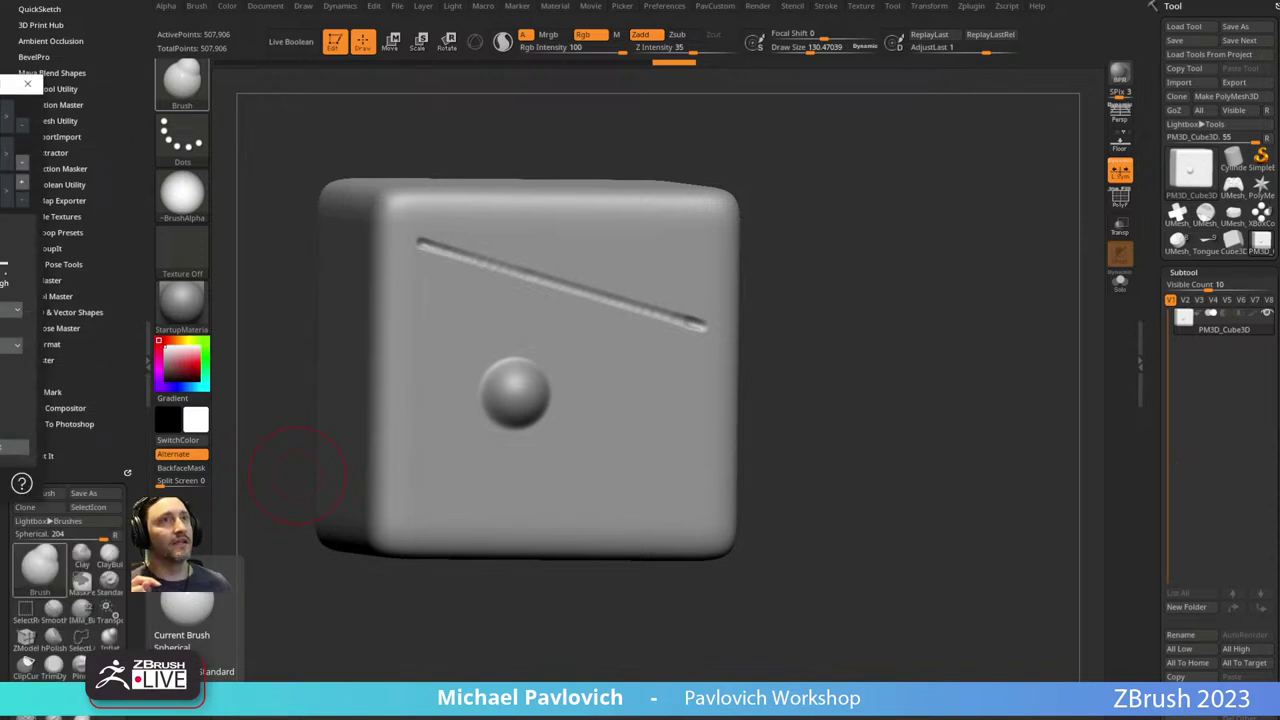
drag(0, 84, 241, 182)
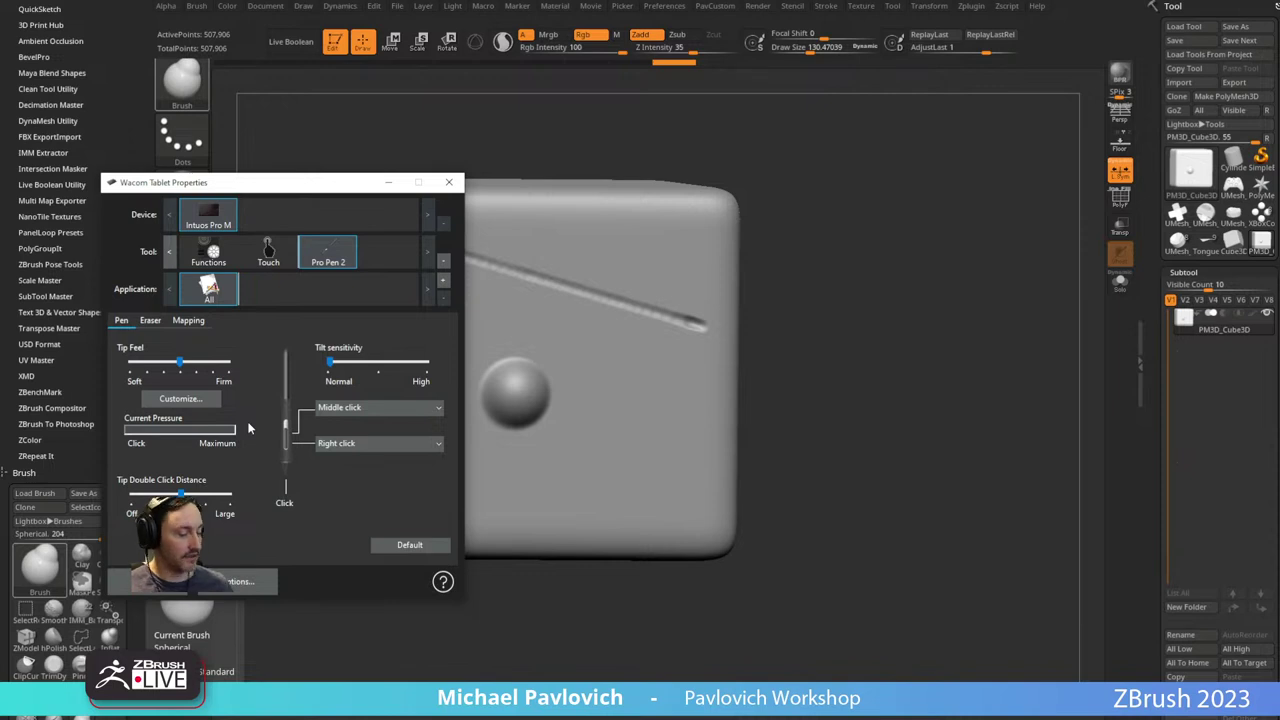
click(181, 399)
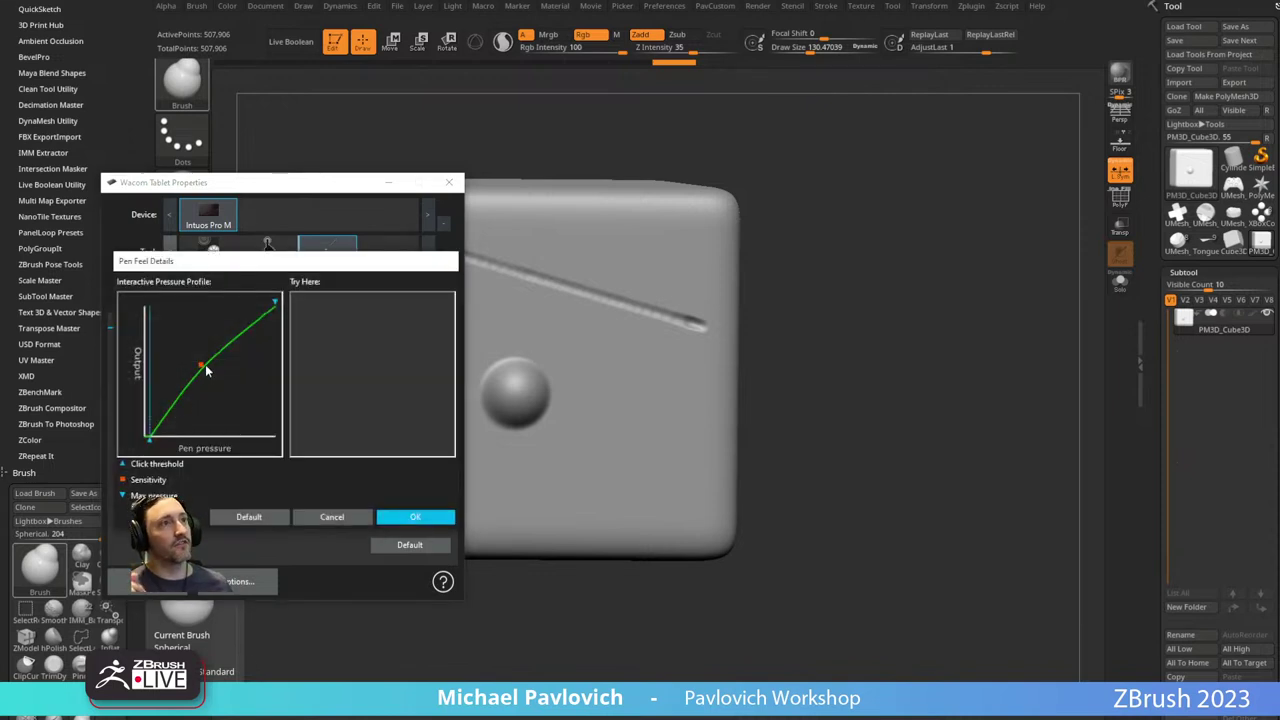
drag(207, 371, 232, 380)
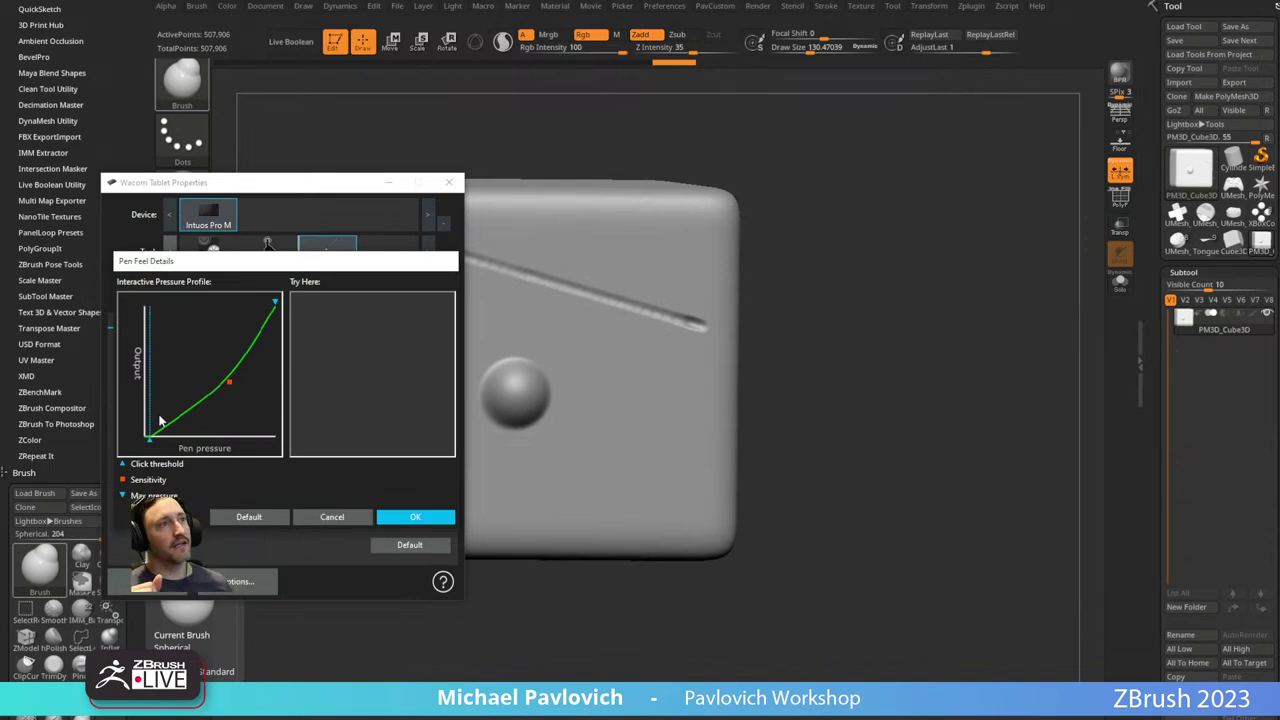
drag(229, 384, 201, 356)
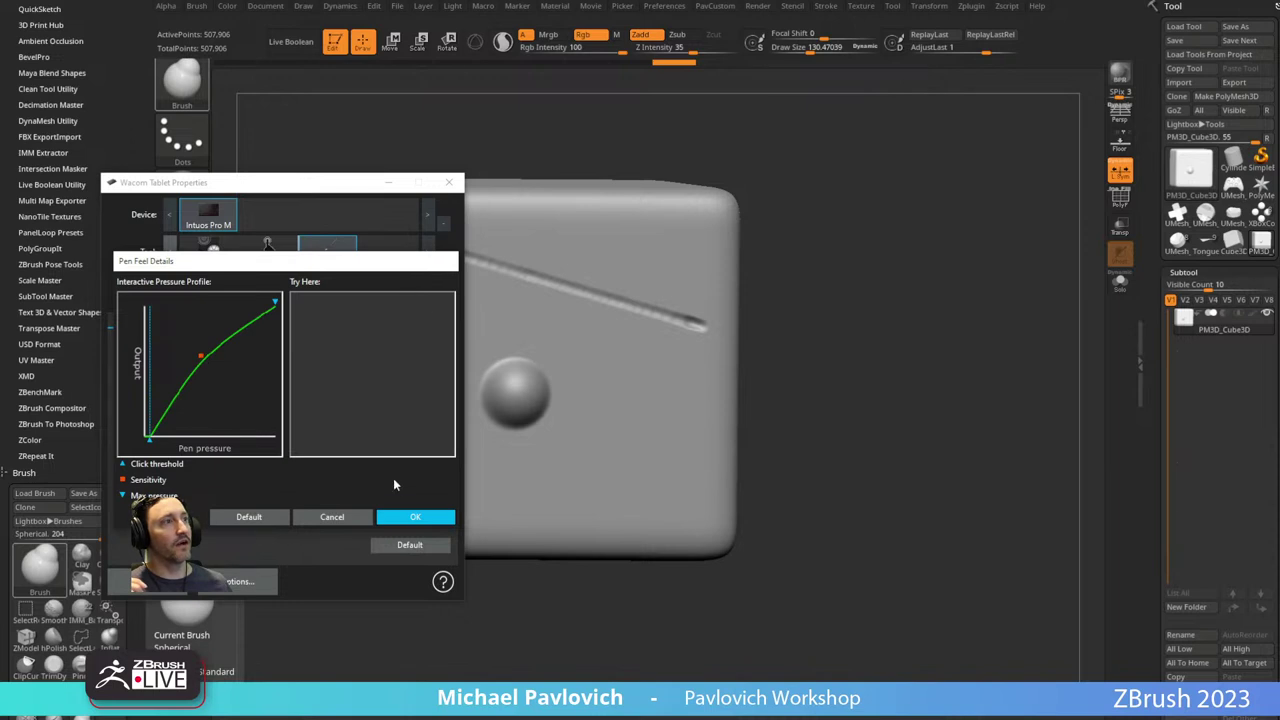
click(395, 516)
click(448, 183)
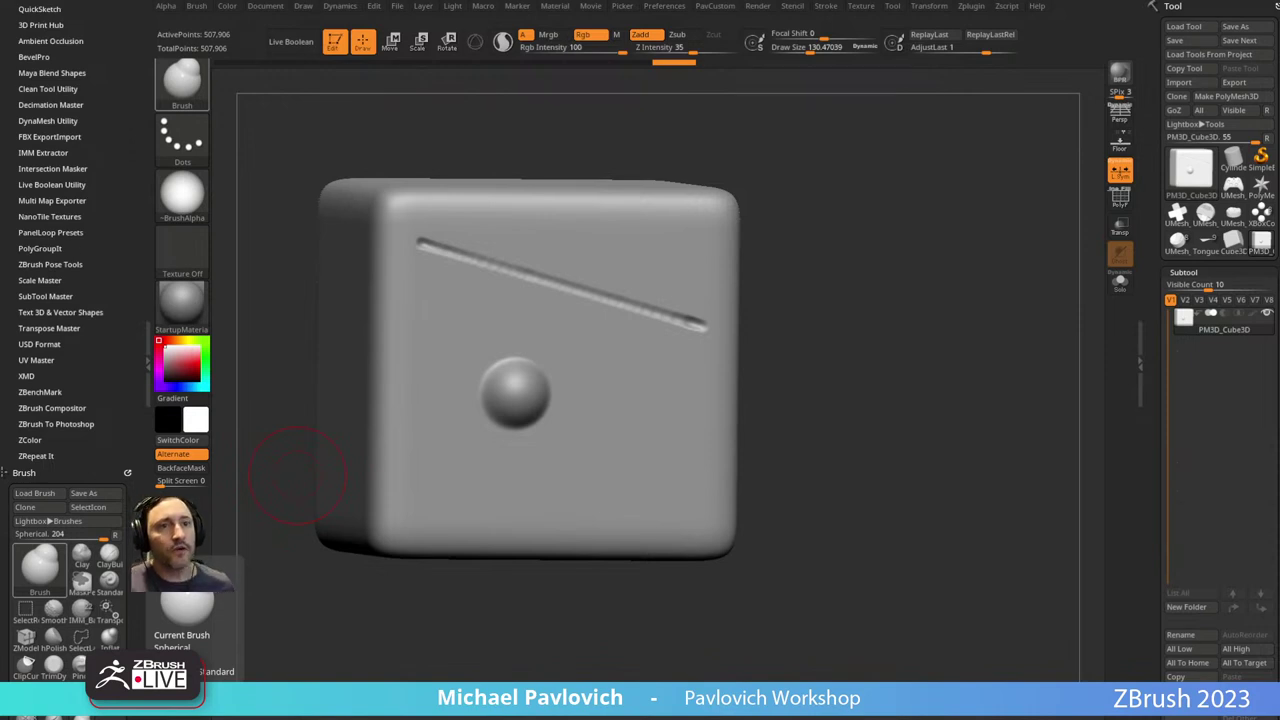
Switch to the browser and search the YouTube channel for "3D Print".
click(571, 670)
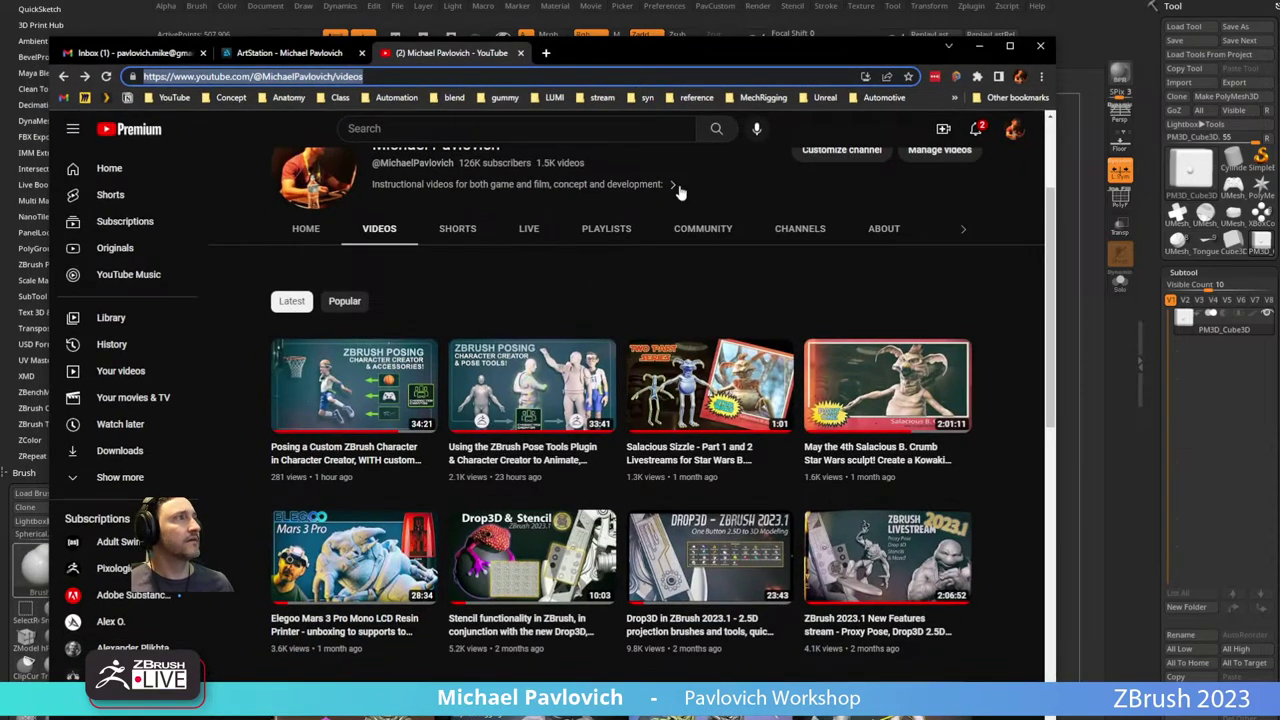
scroll(546, 131, up, 2)
click(963, 404)
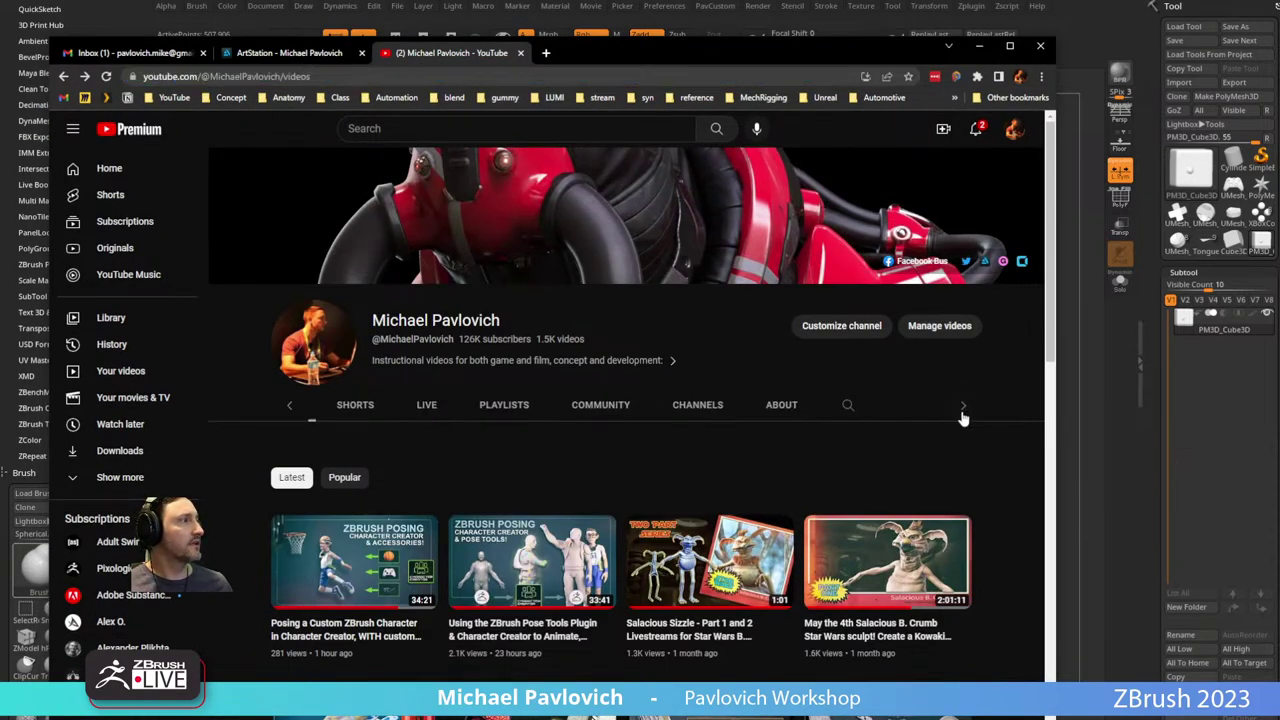
click(848, 404)
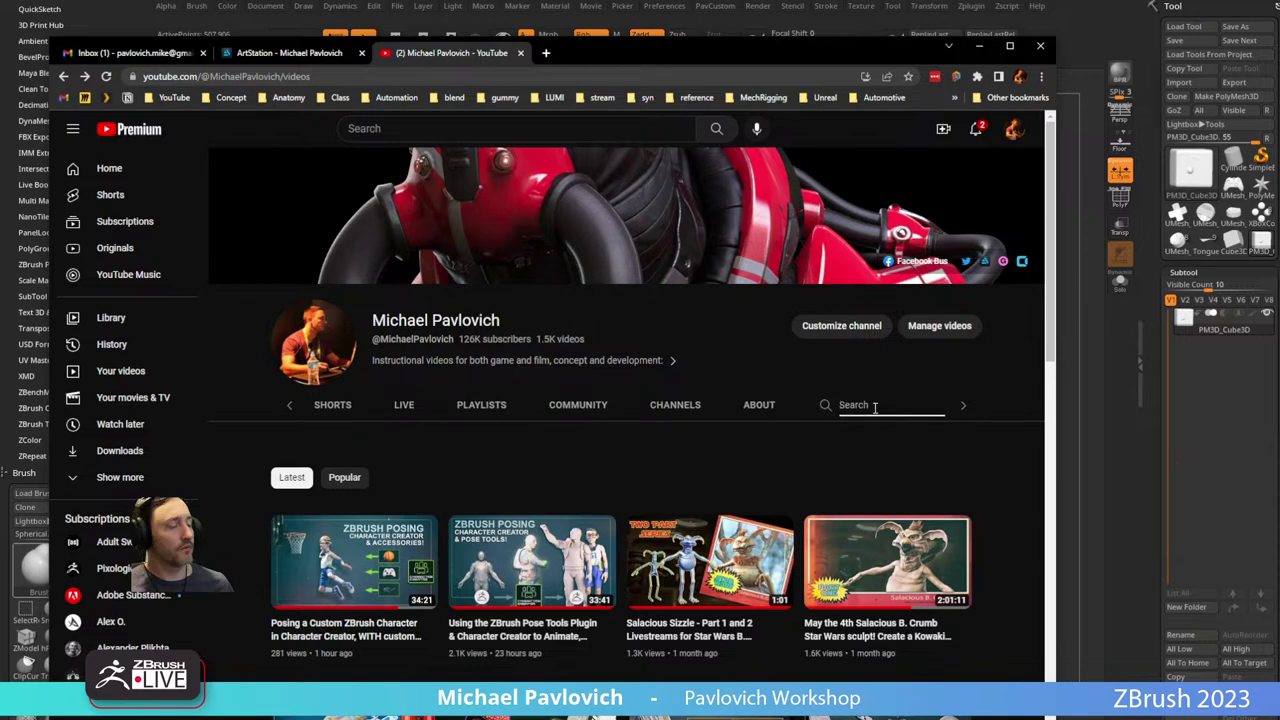
text(3D Print)
key(Return)
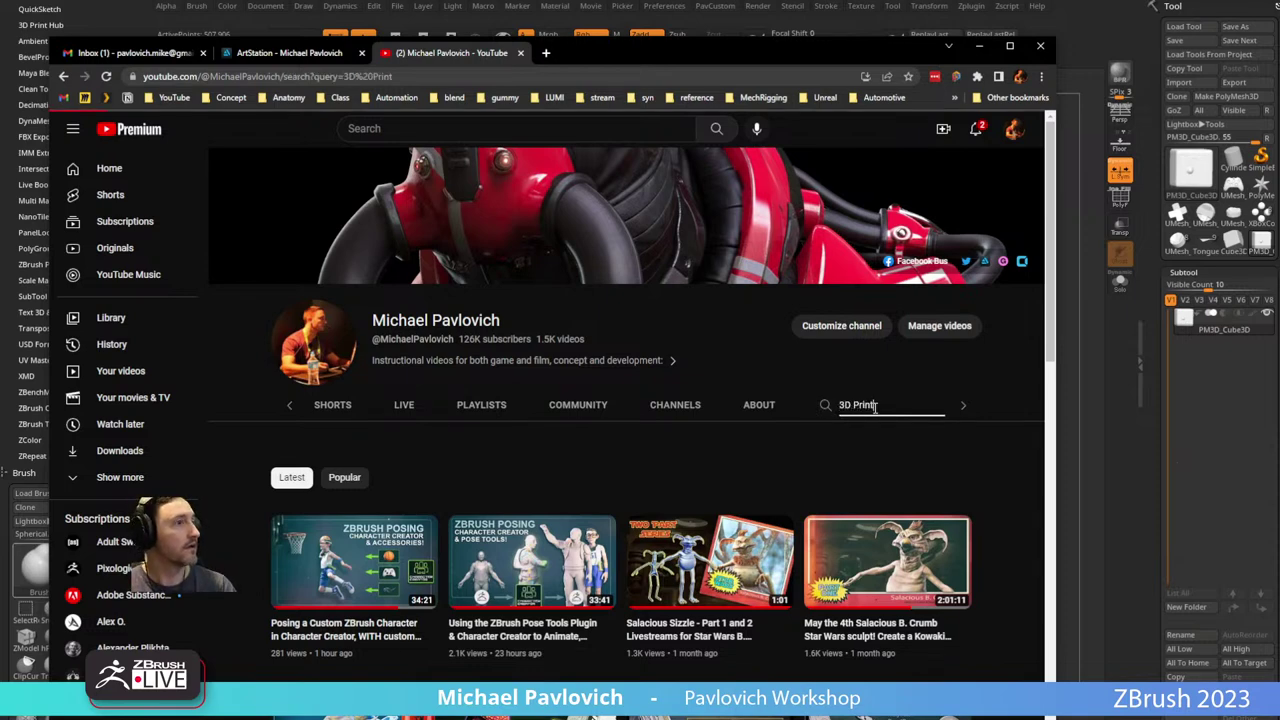
Examine the channel's search results for 3D printing videos and playlists.
scroll(566, 400, down, 3)
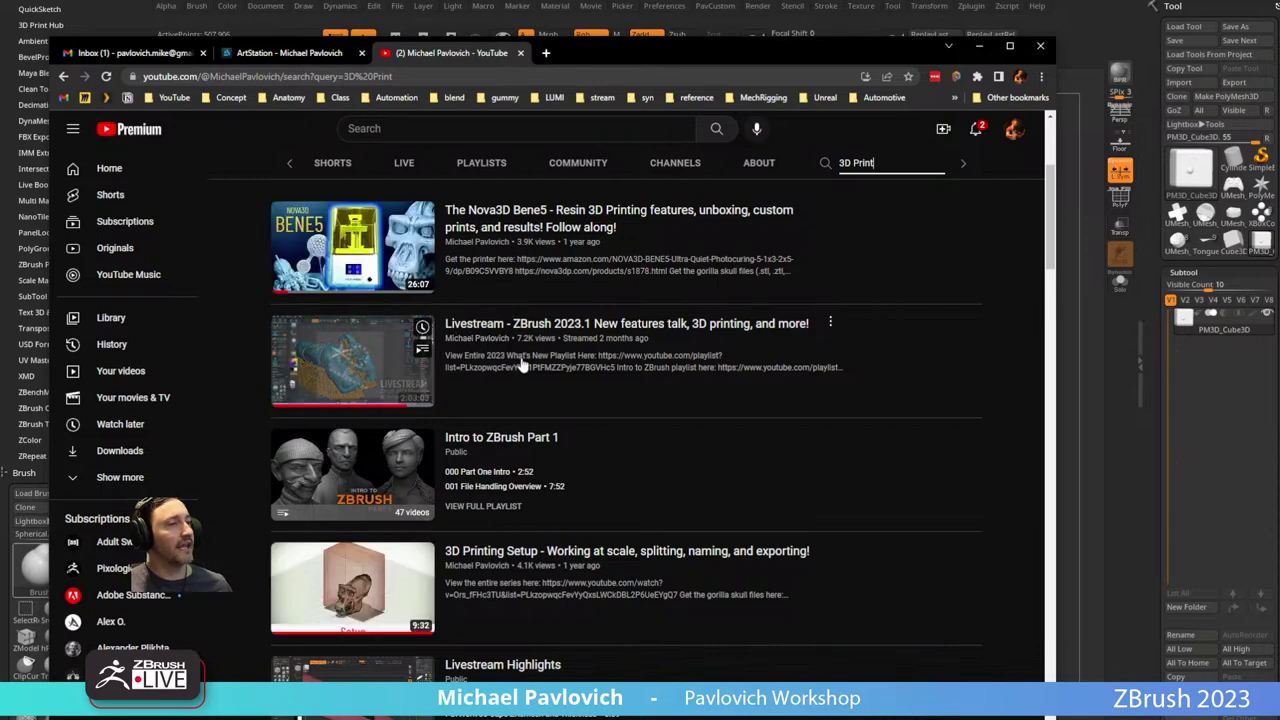
scroll(526, 358, down, 2)
scroll(528, 358, down, 2)
scroll(529, 363, up, 10)
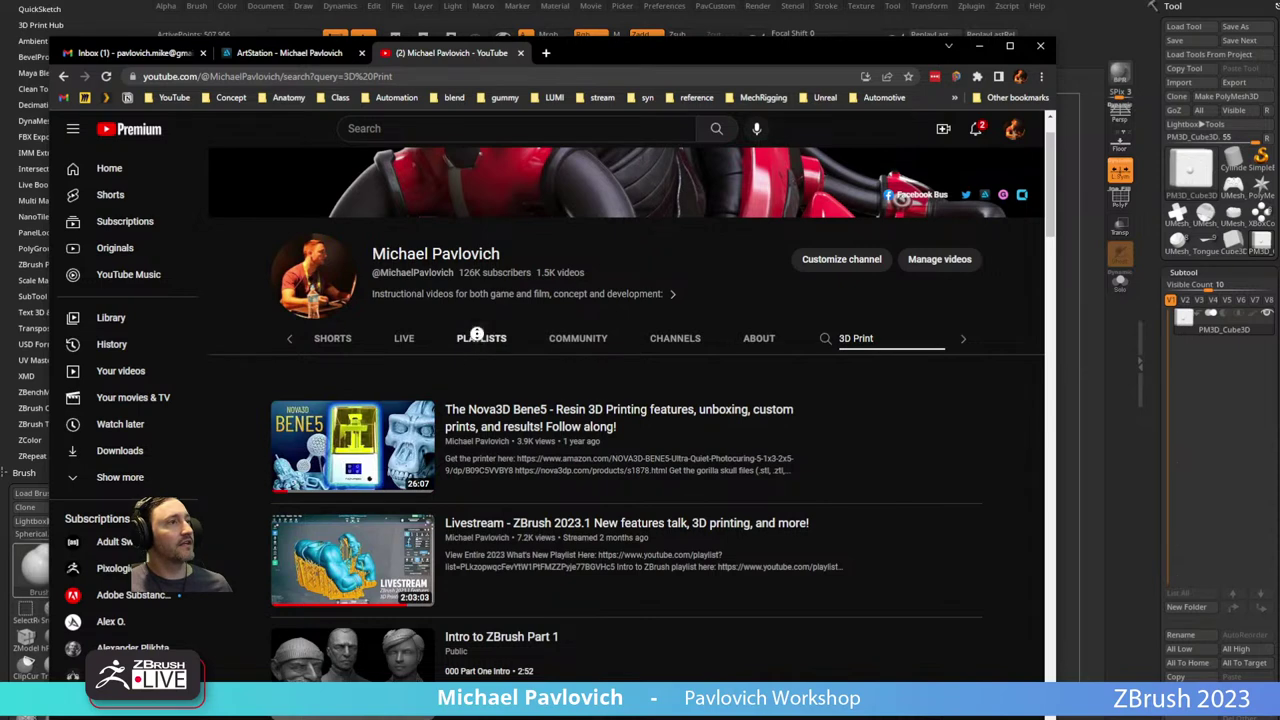
scroll(481, 338, up, 1)
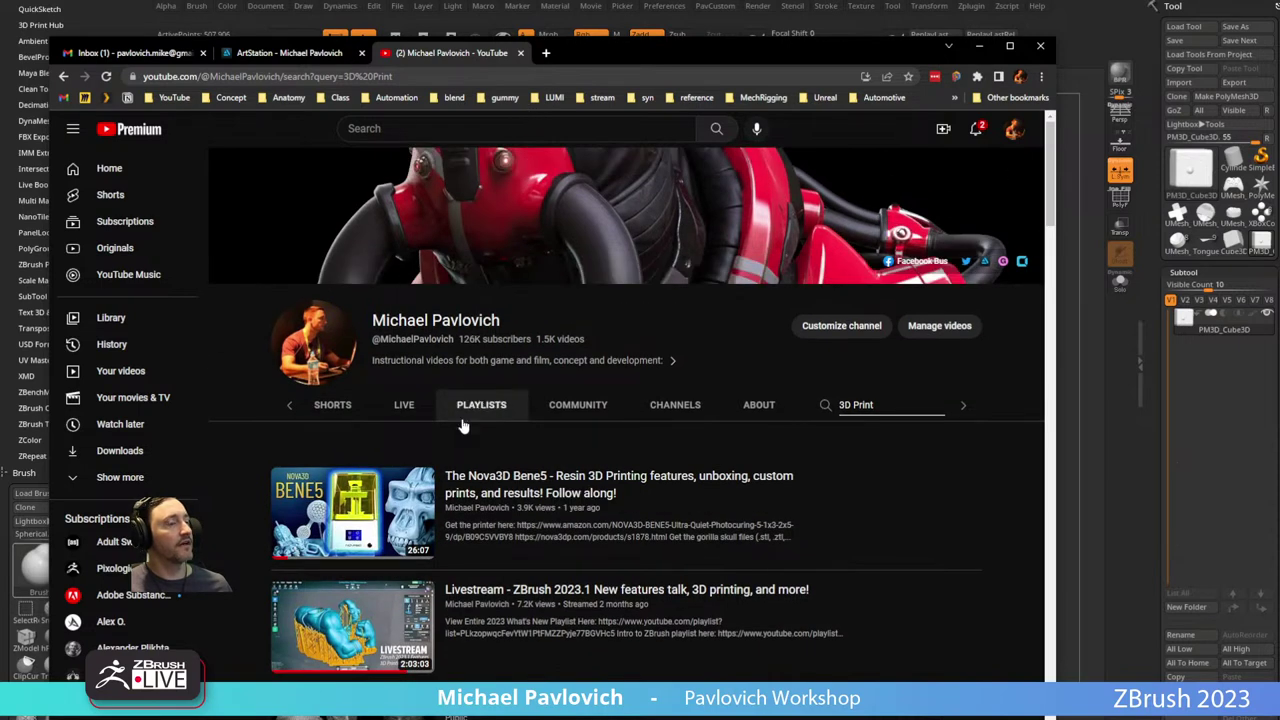
scroll(464, 430, down, 2)
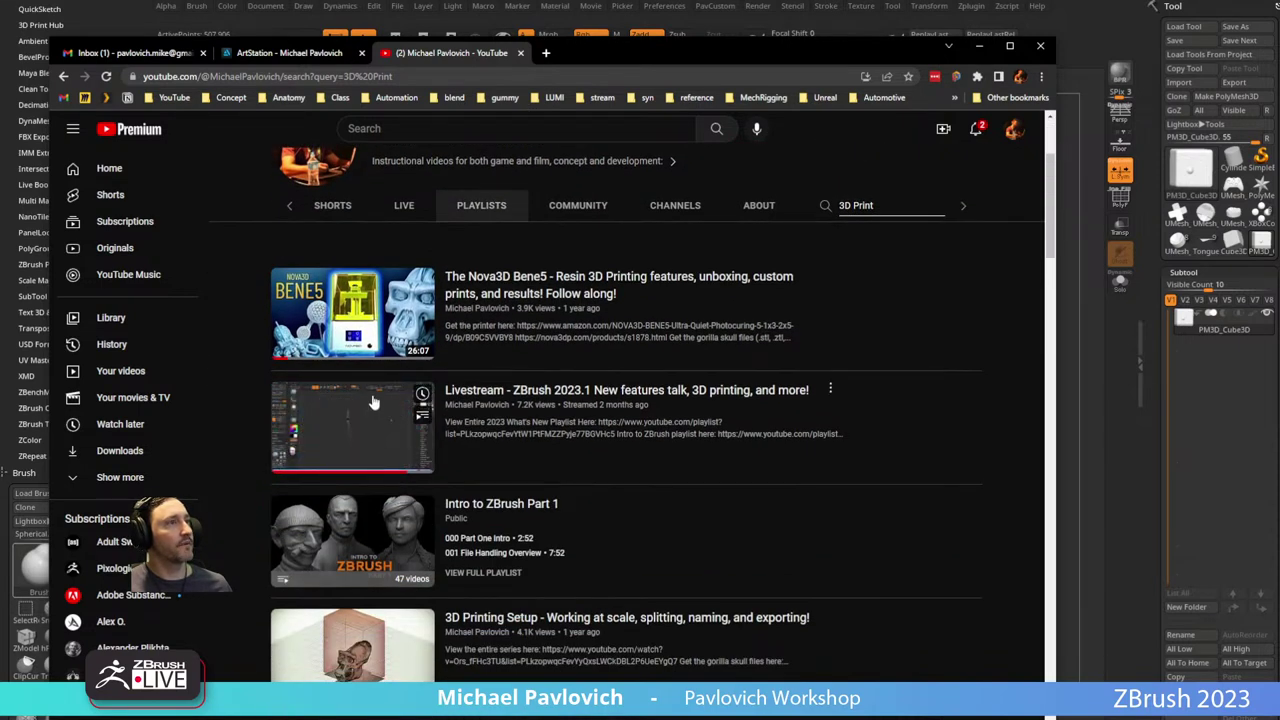
scroll(380, 320, down, 3)
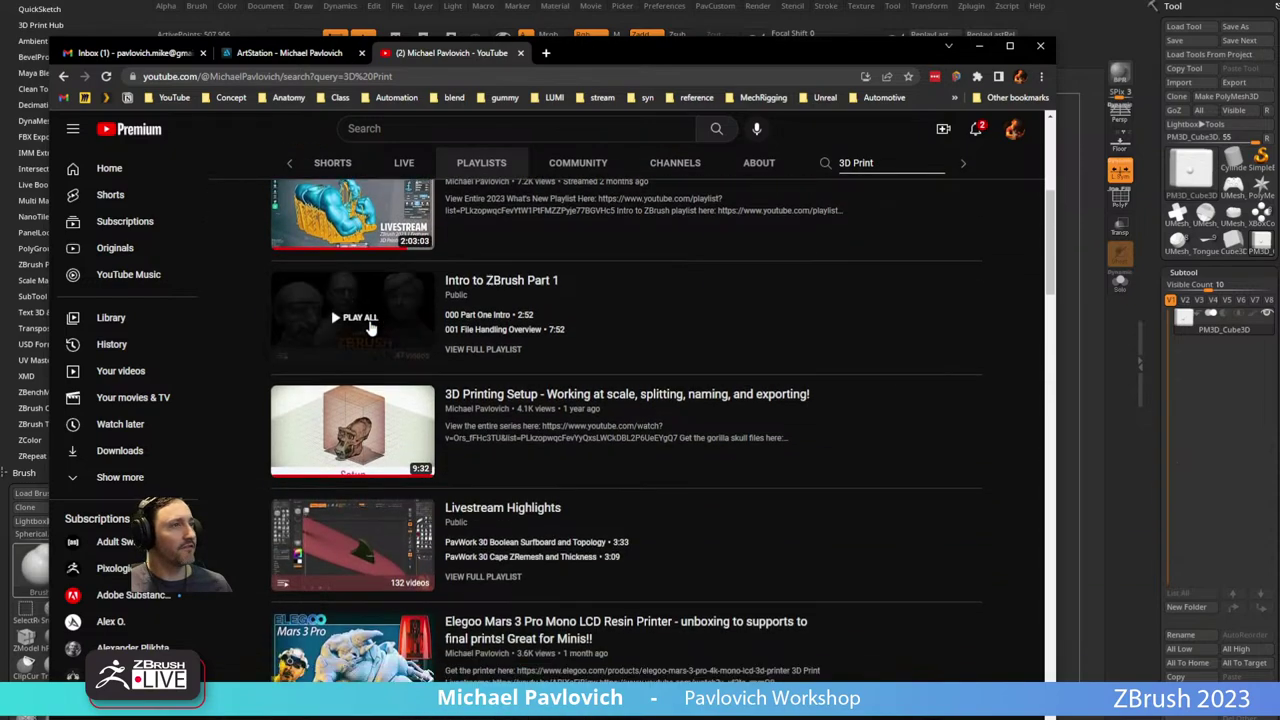
scroll(578, 372, down, 2)
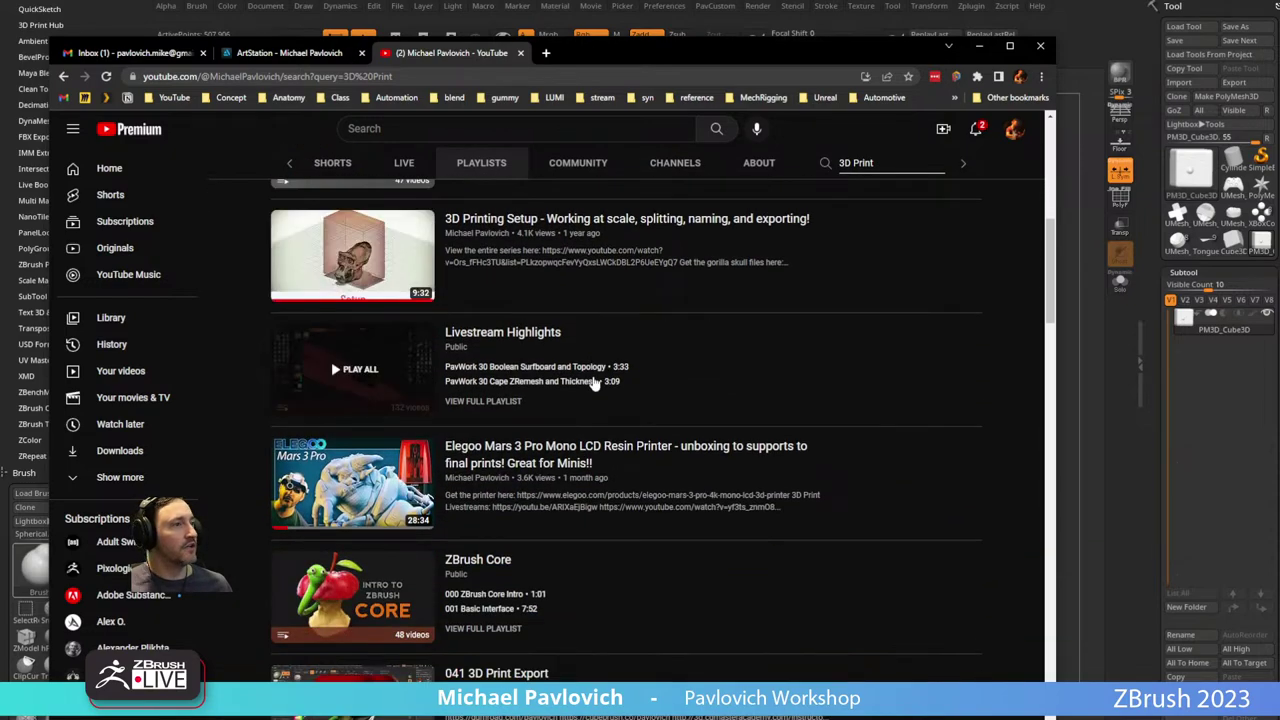
scroll(592, 383, down, 2)
scroll(592, 380, up, 4)
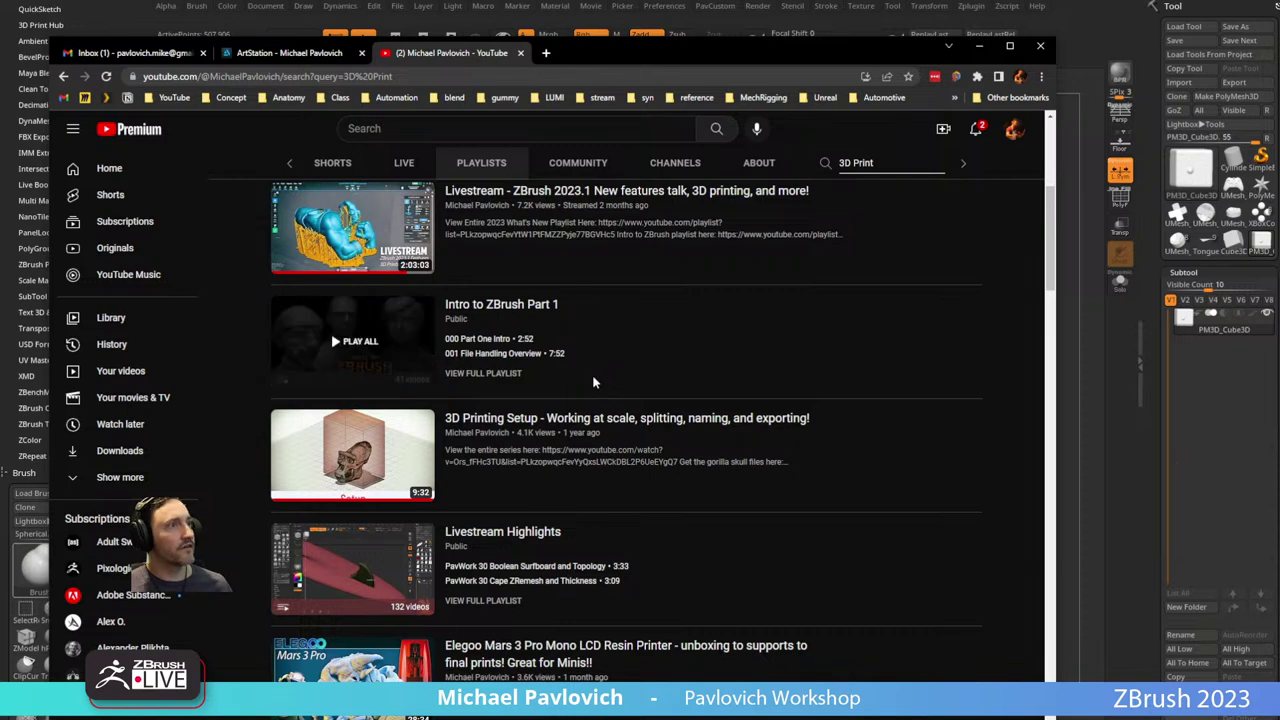
scroll(592, 374, up, 4)
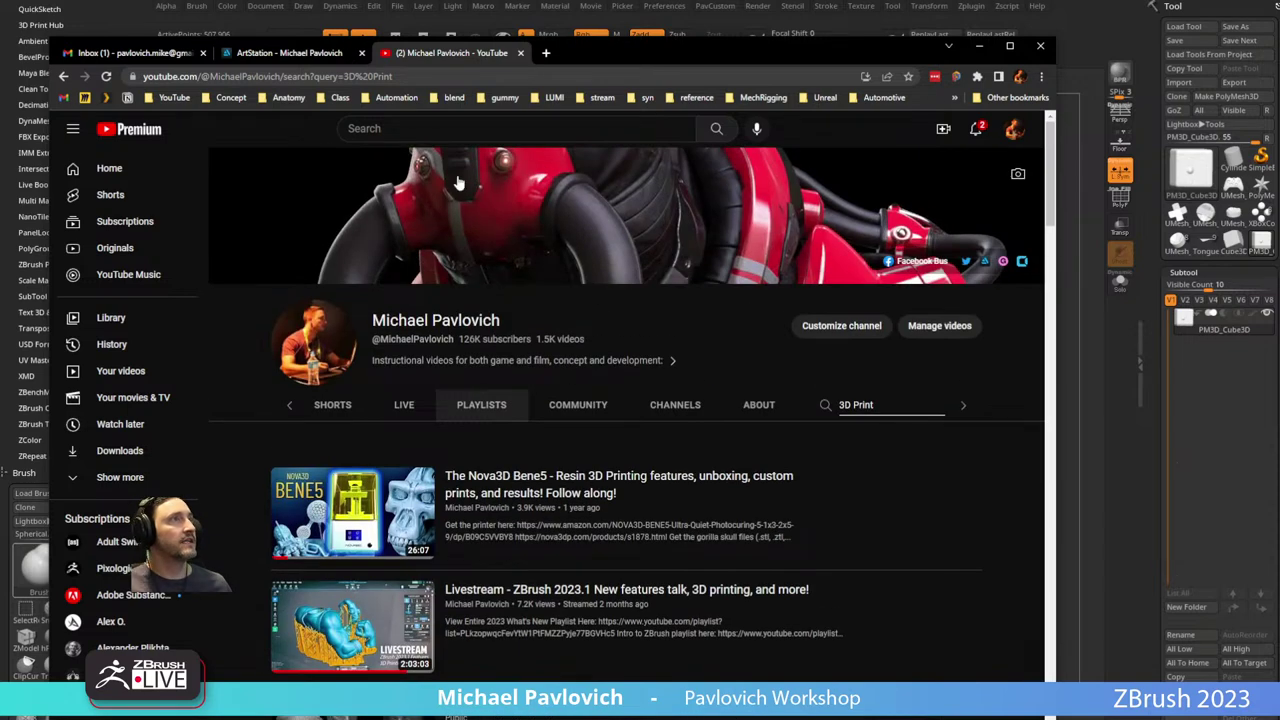
Select the address of the search results page and return to ZBrush.
click(460, 78)
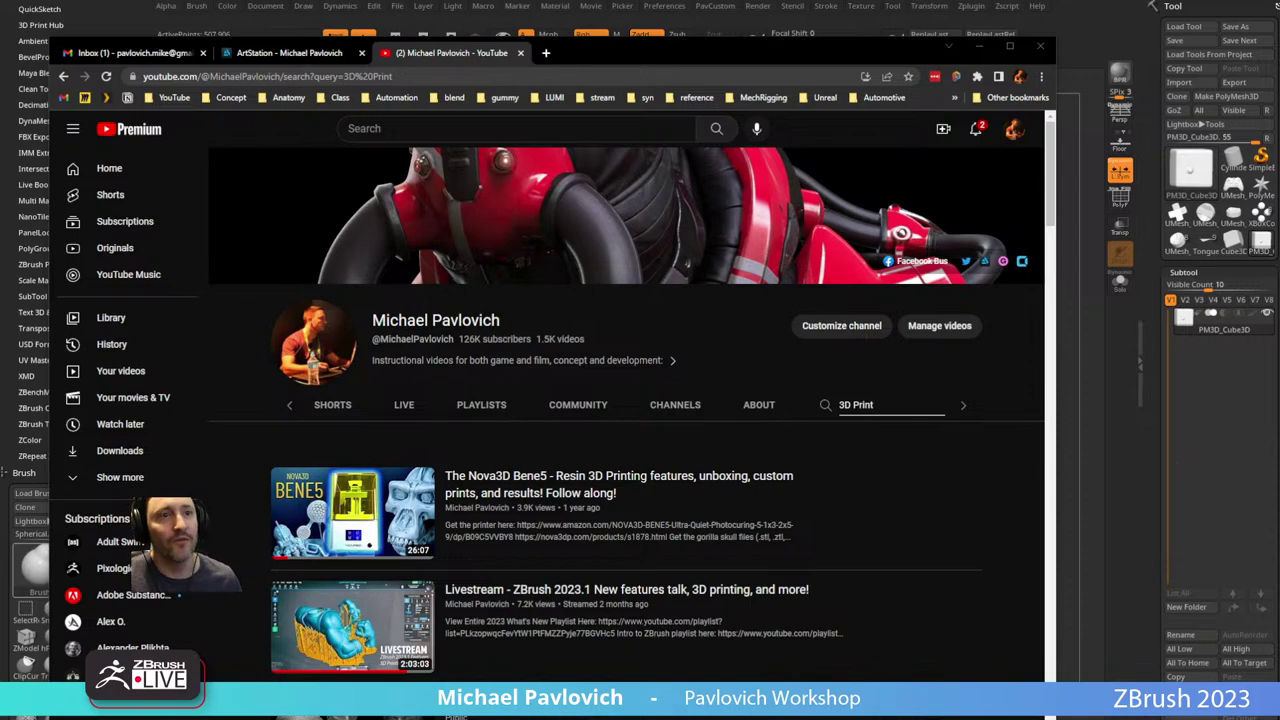
click(520, 54)
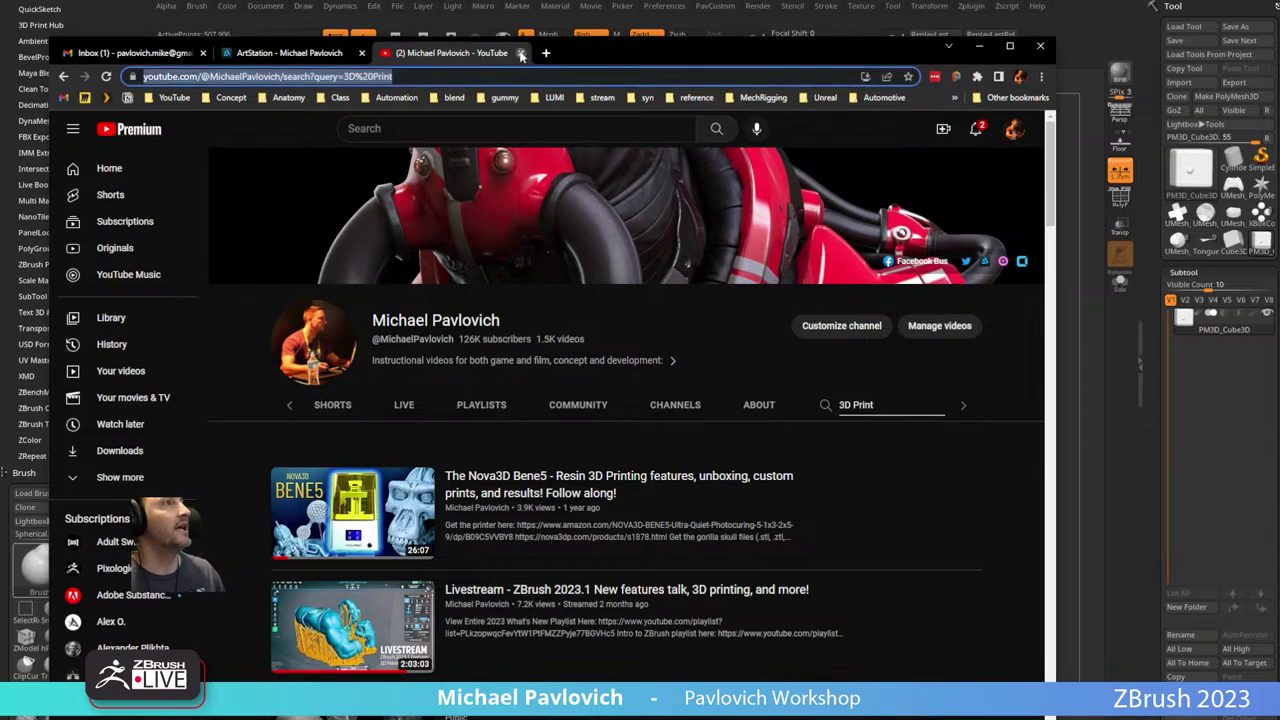
key(alt+Tab)
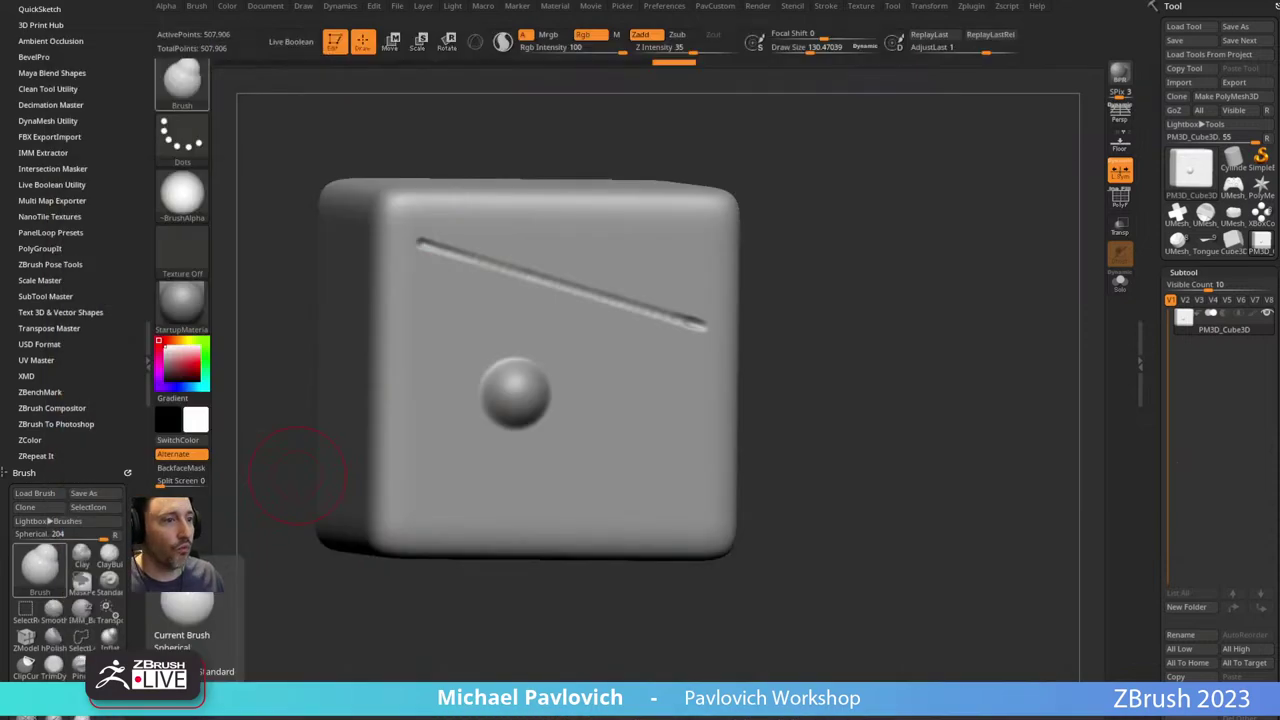